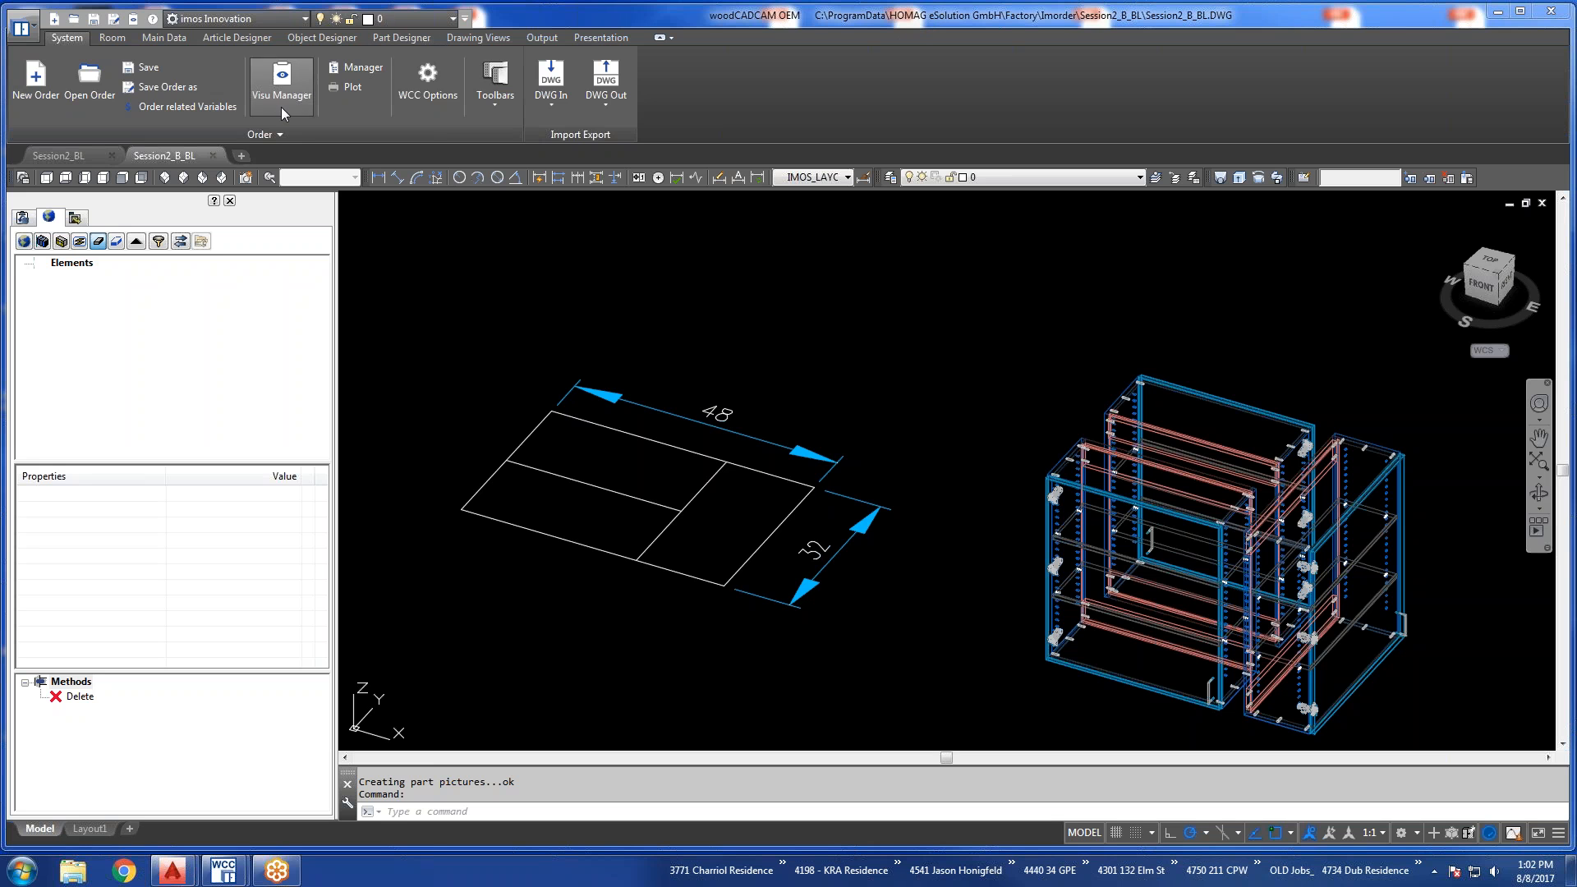
Open the front-left upper cabinet for modification in Article Designer and select its top-level article UPR_1DO.
mouse_move(185, 156)
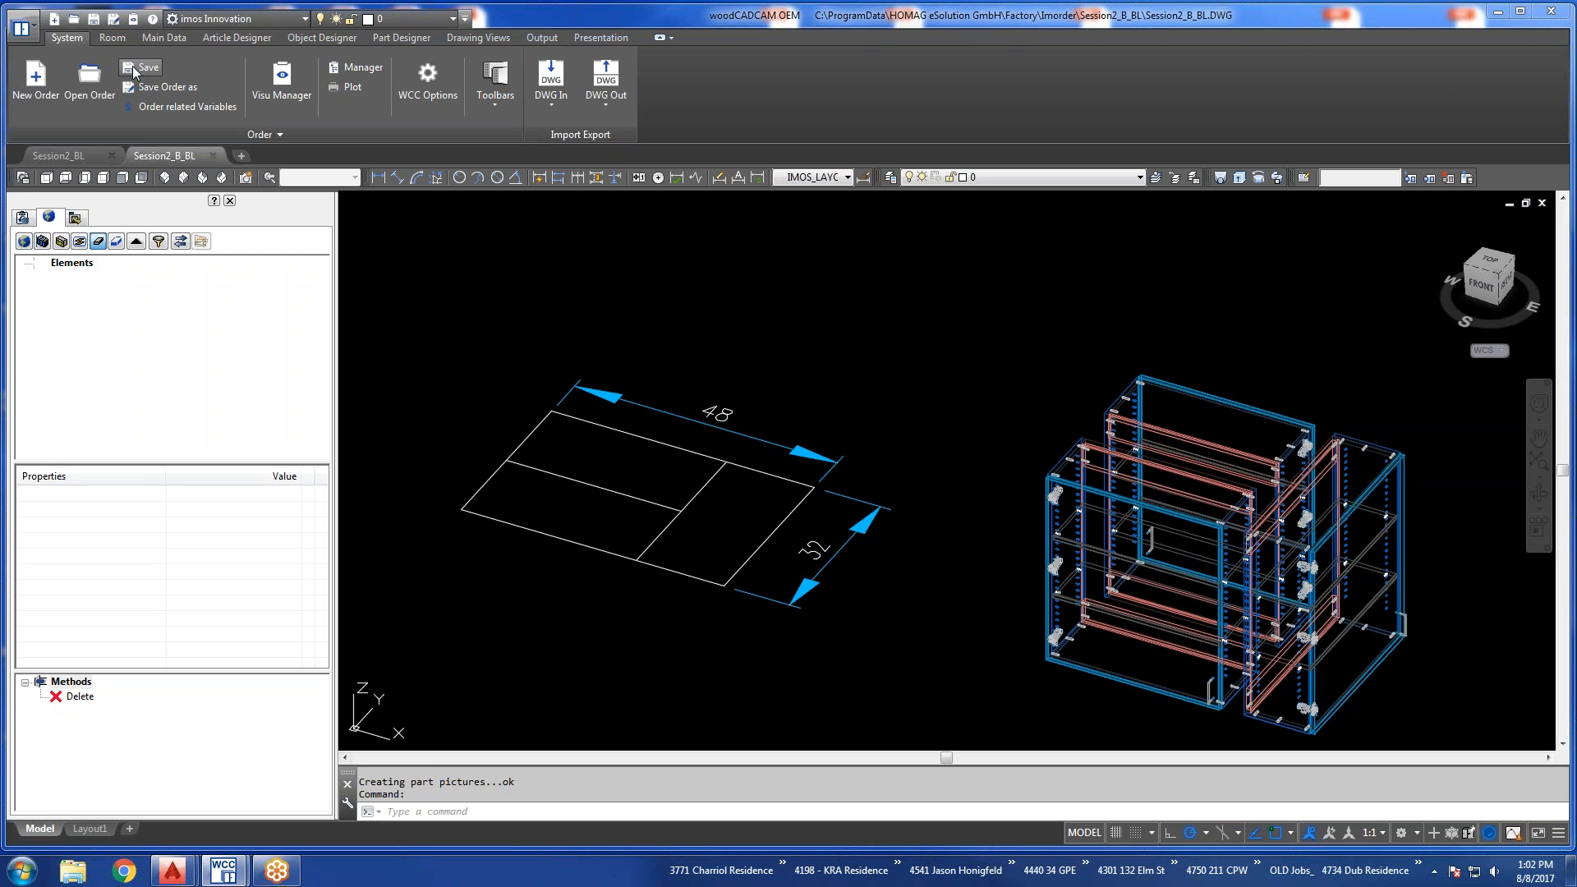
click(237, 38)
click(233, 89)
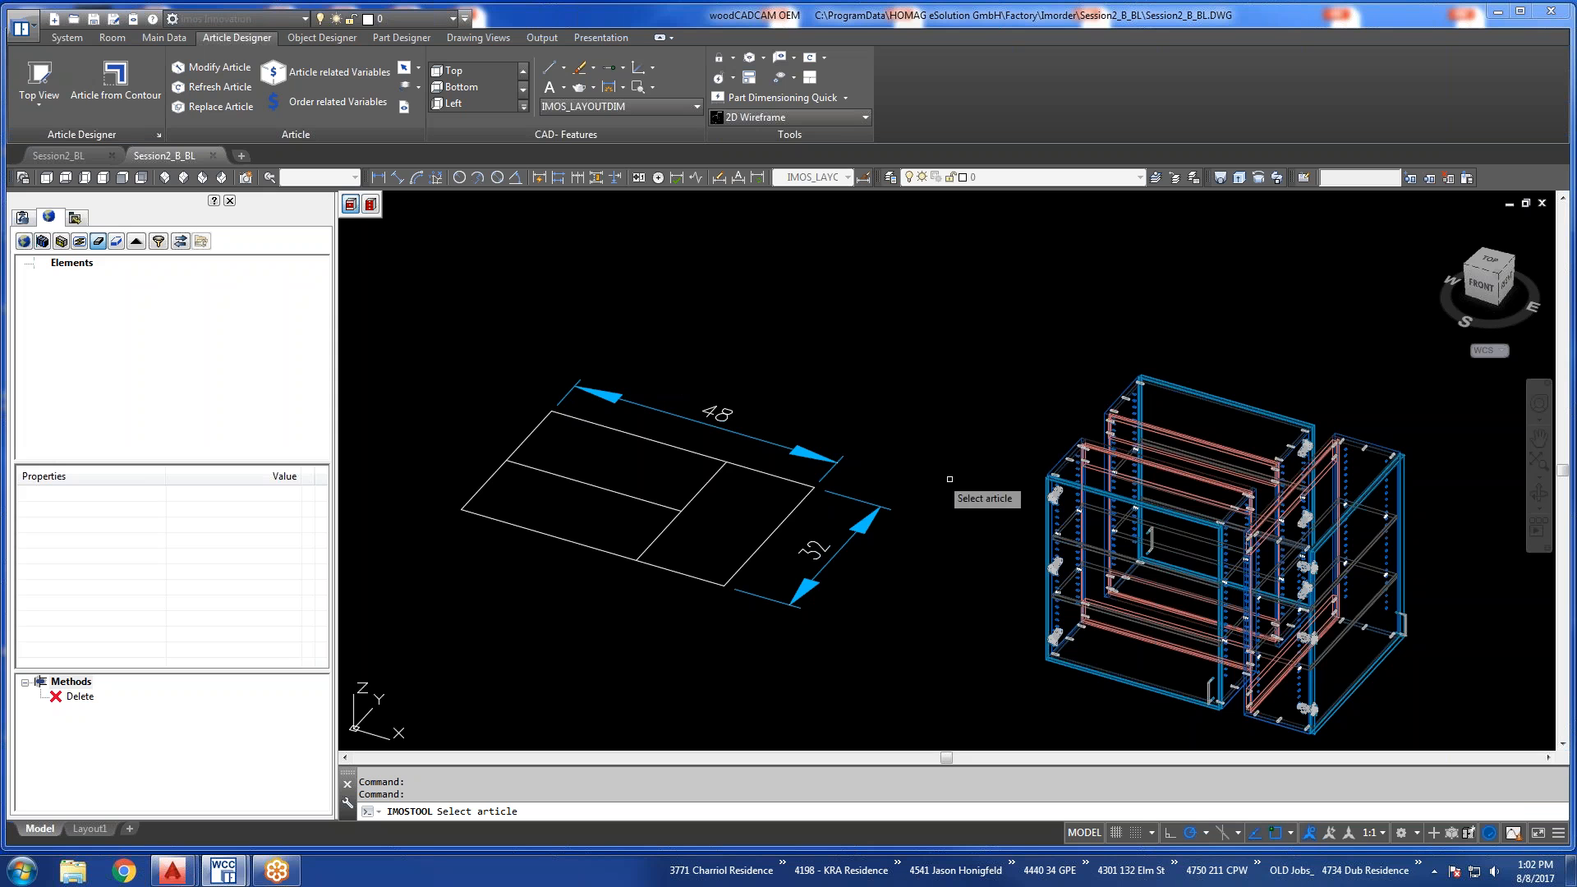
click(1070, 459)
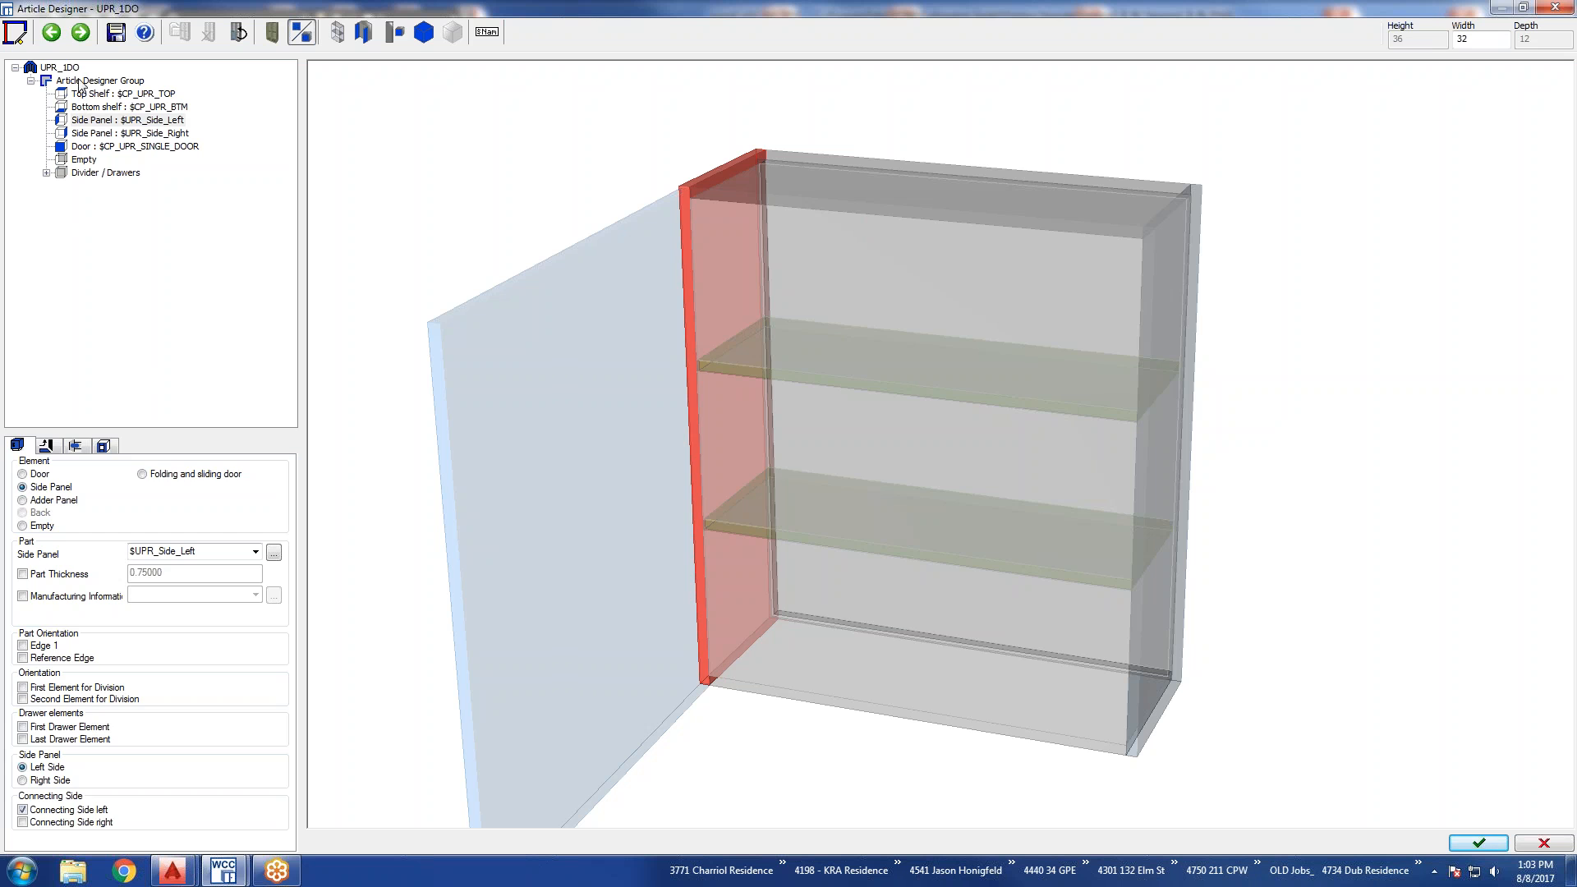
click(59, 69)
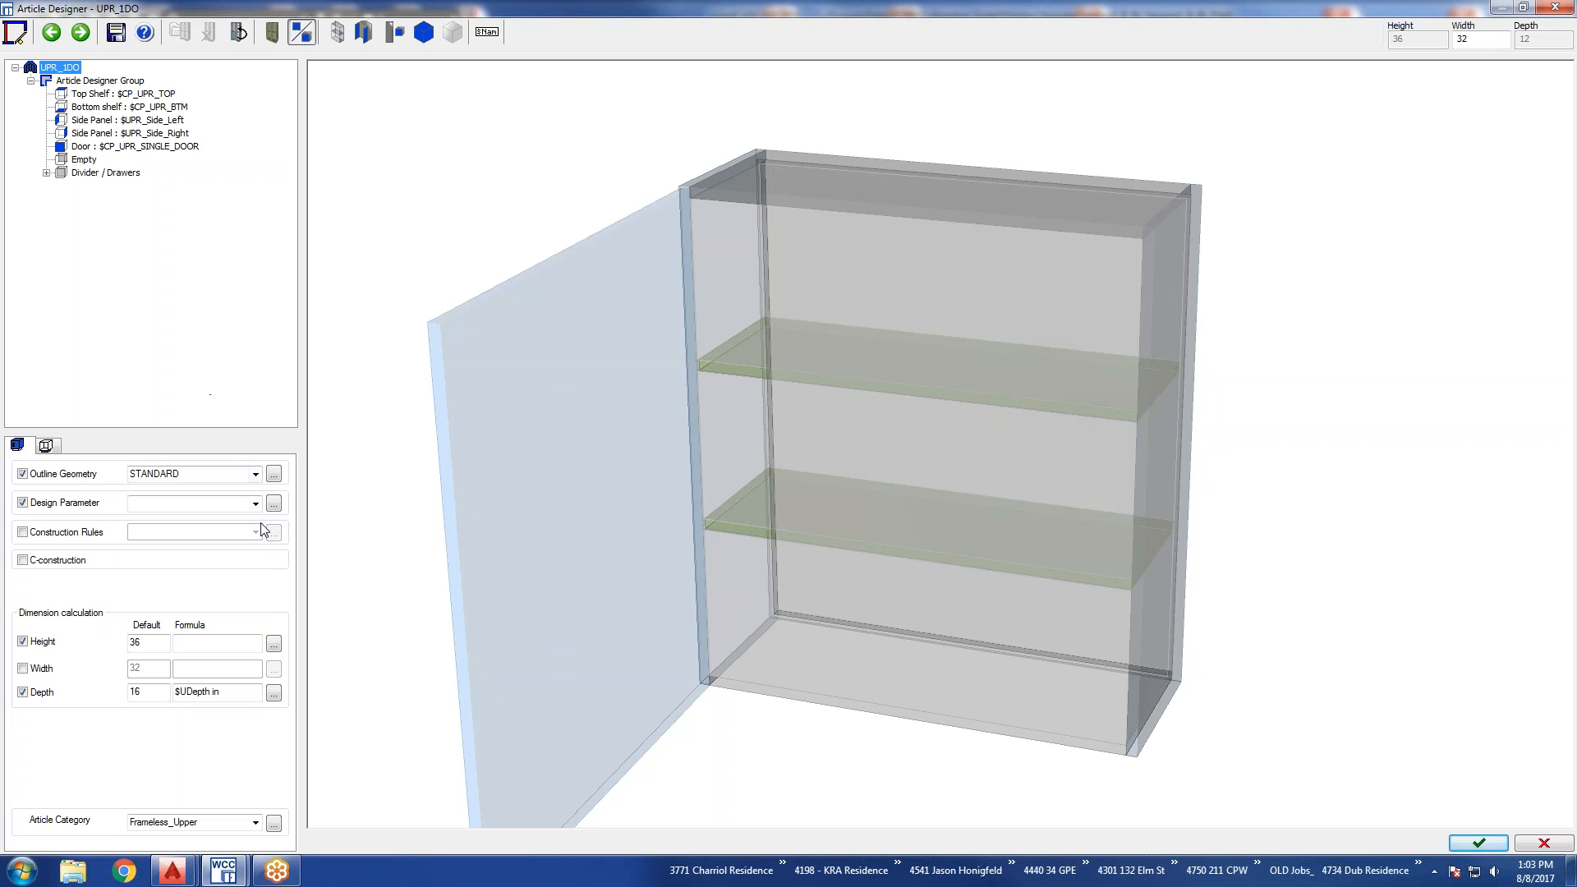
Turn off the calculated depth and height for the UPR_1DO article, then accept and save the changes.
click(22, 692)
click(23, 641)
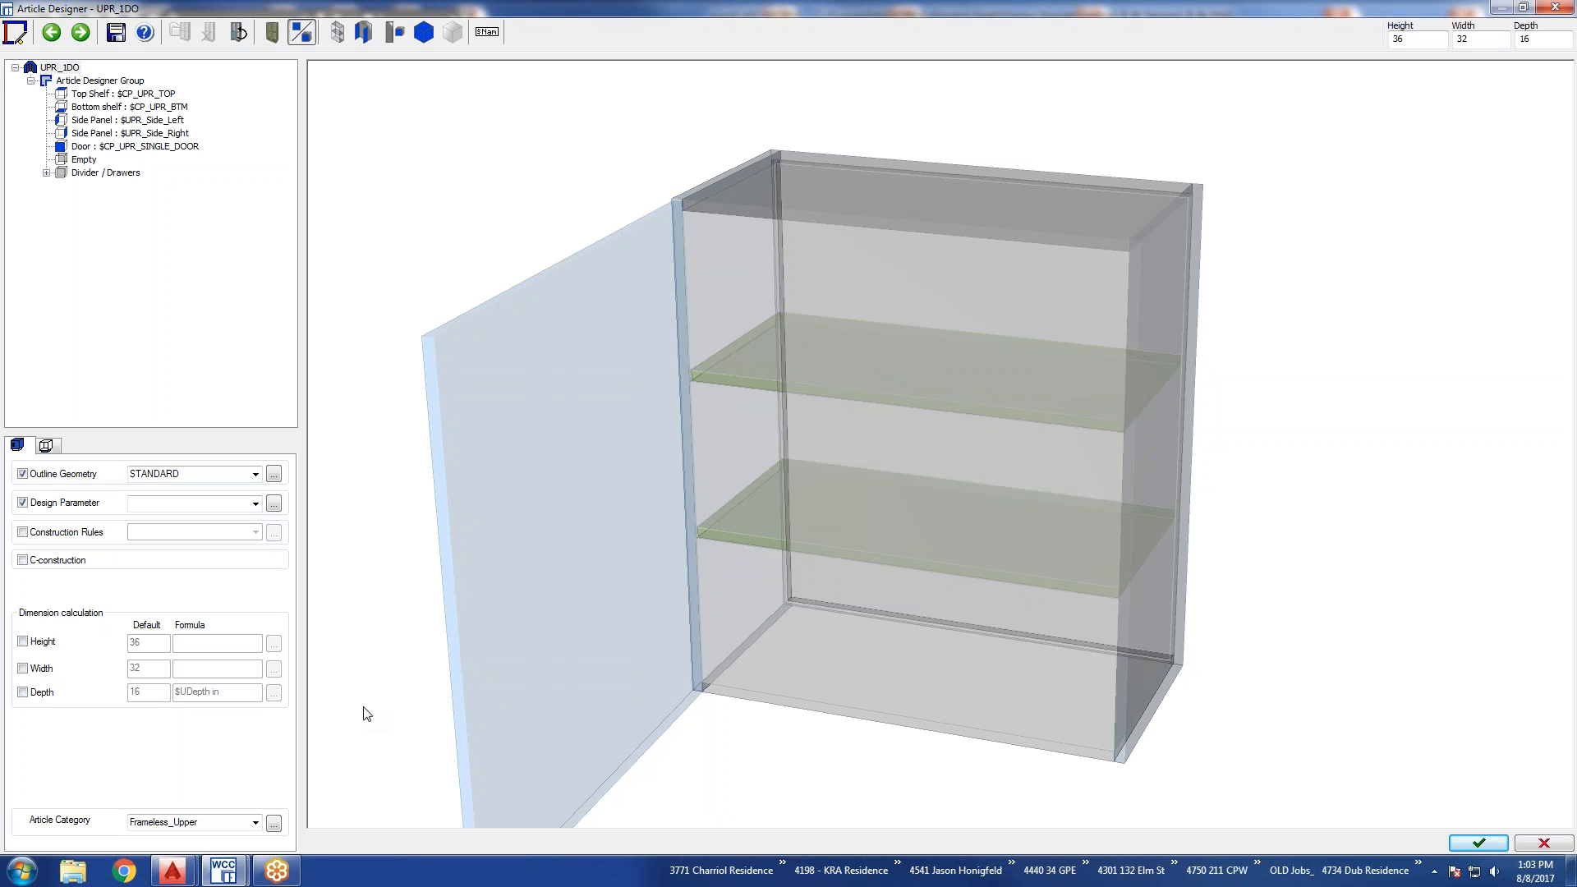
click(1478, 846)
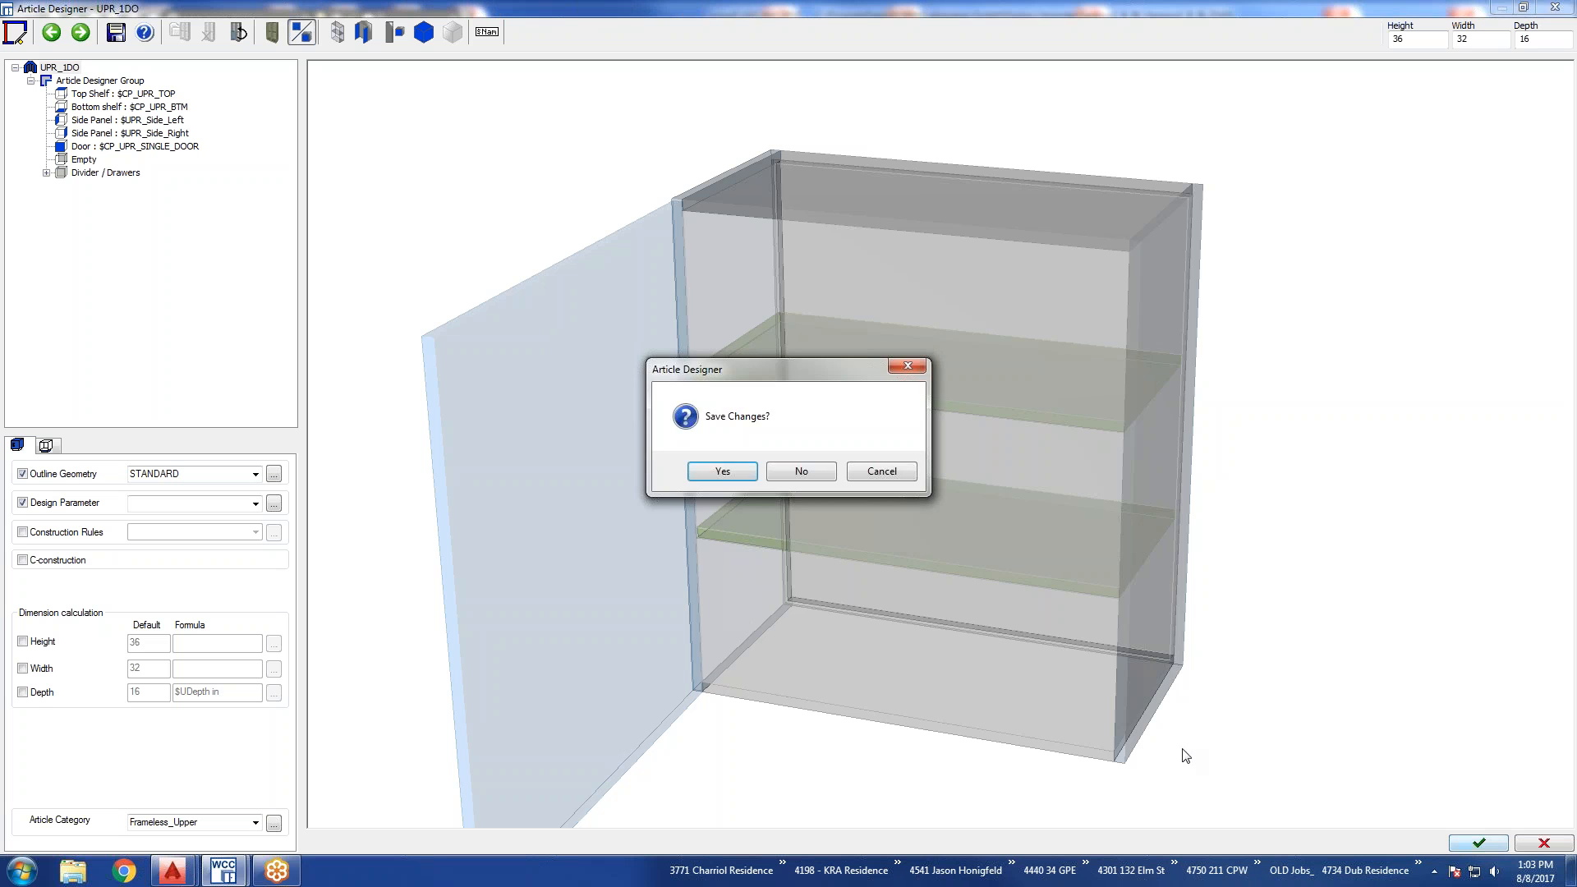
click(723, 474)
click(751, 466)
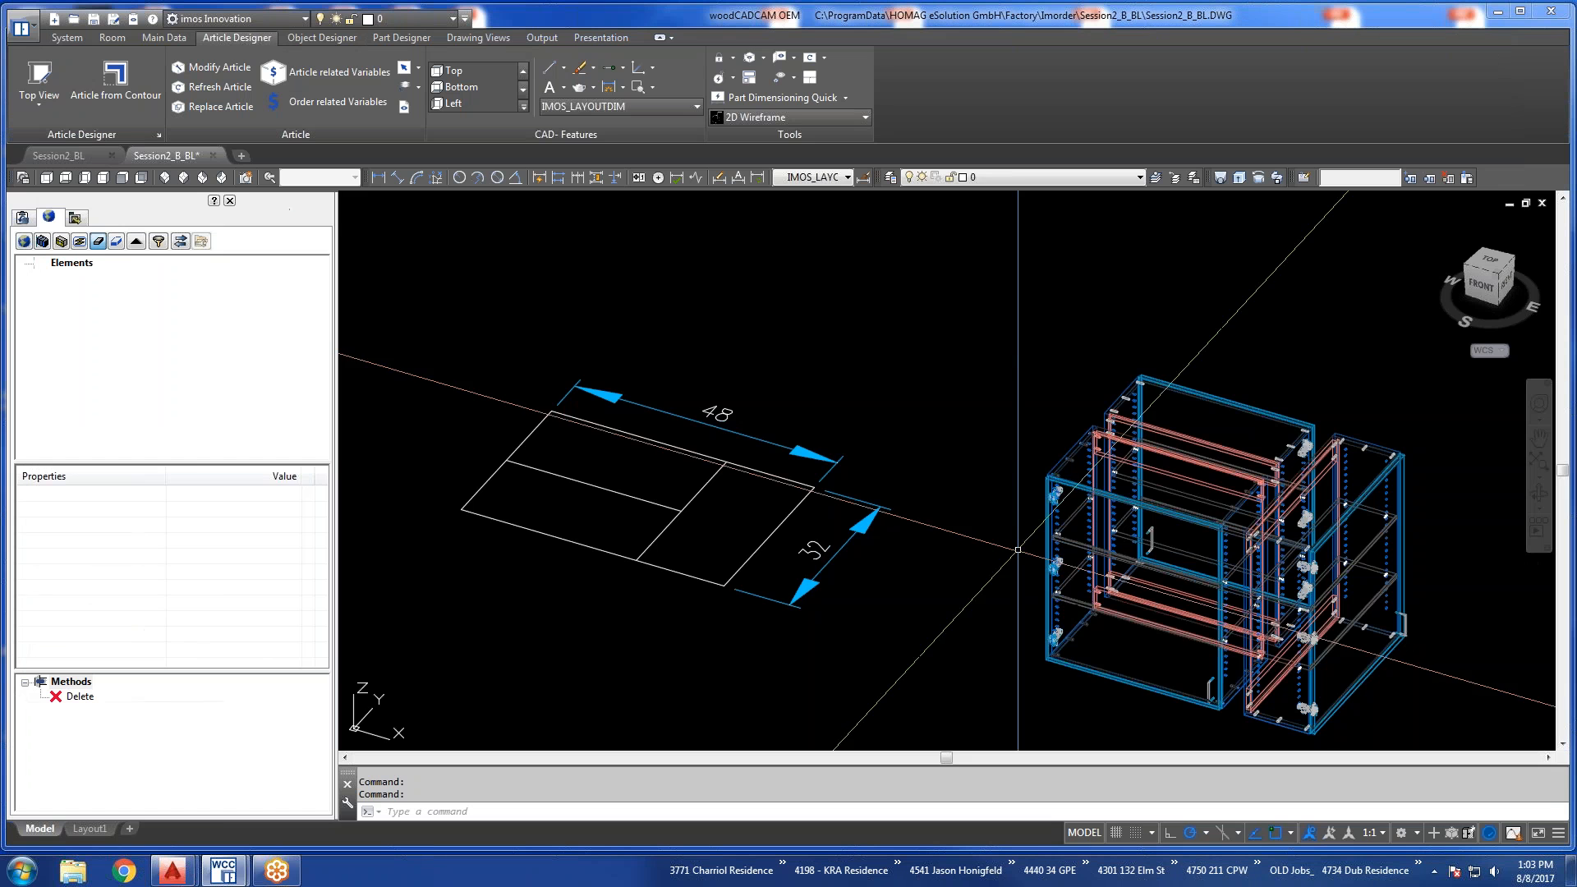
Refresh the modified front-left upper cabinet in the drawing.
shift+middle_drag(1026, 558, 1320, 657)
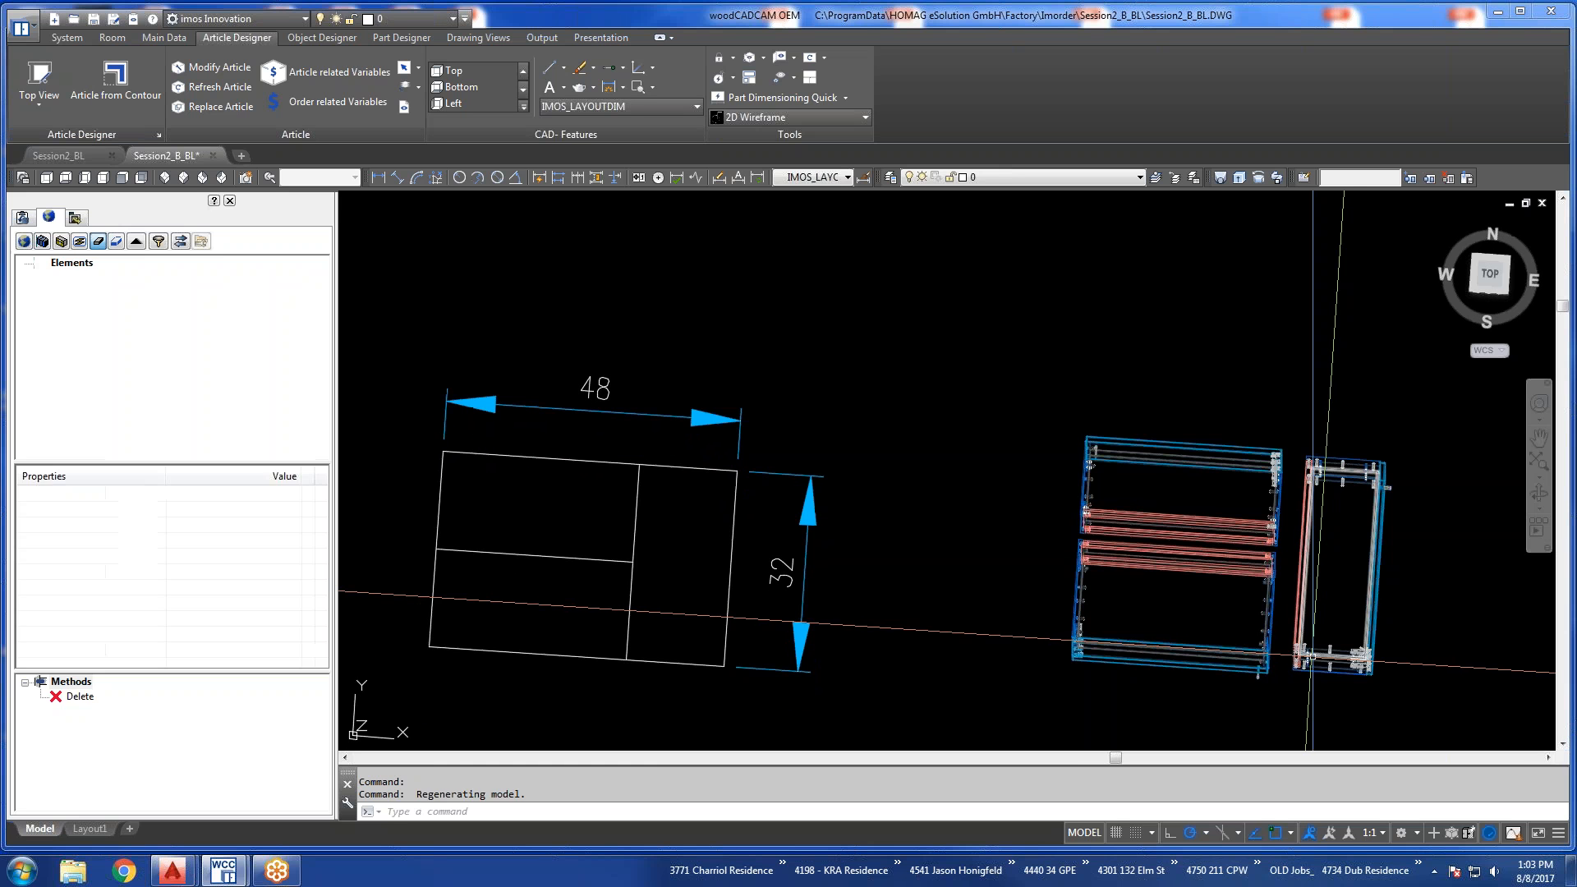
shift+middle_drag(1259, 587, 1129, 464)
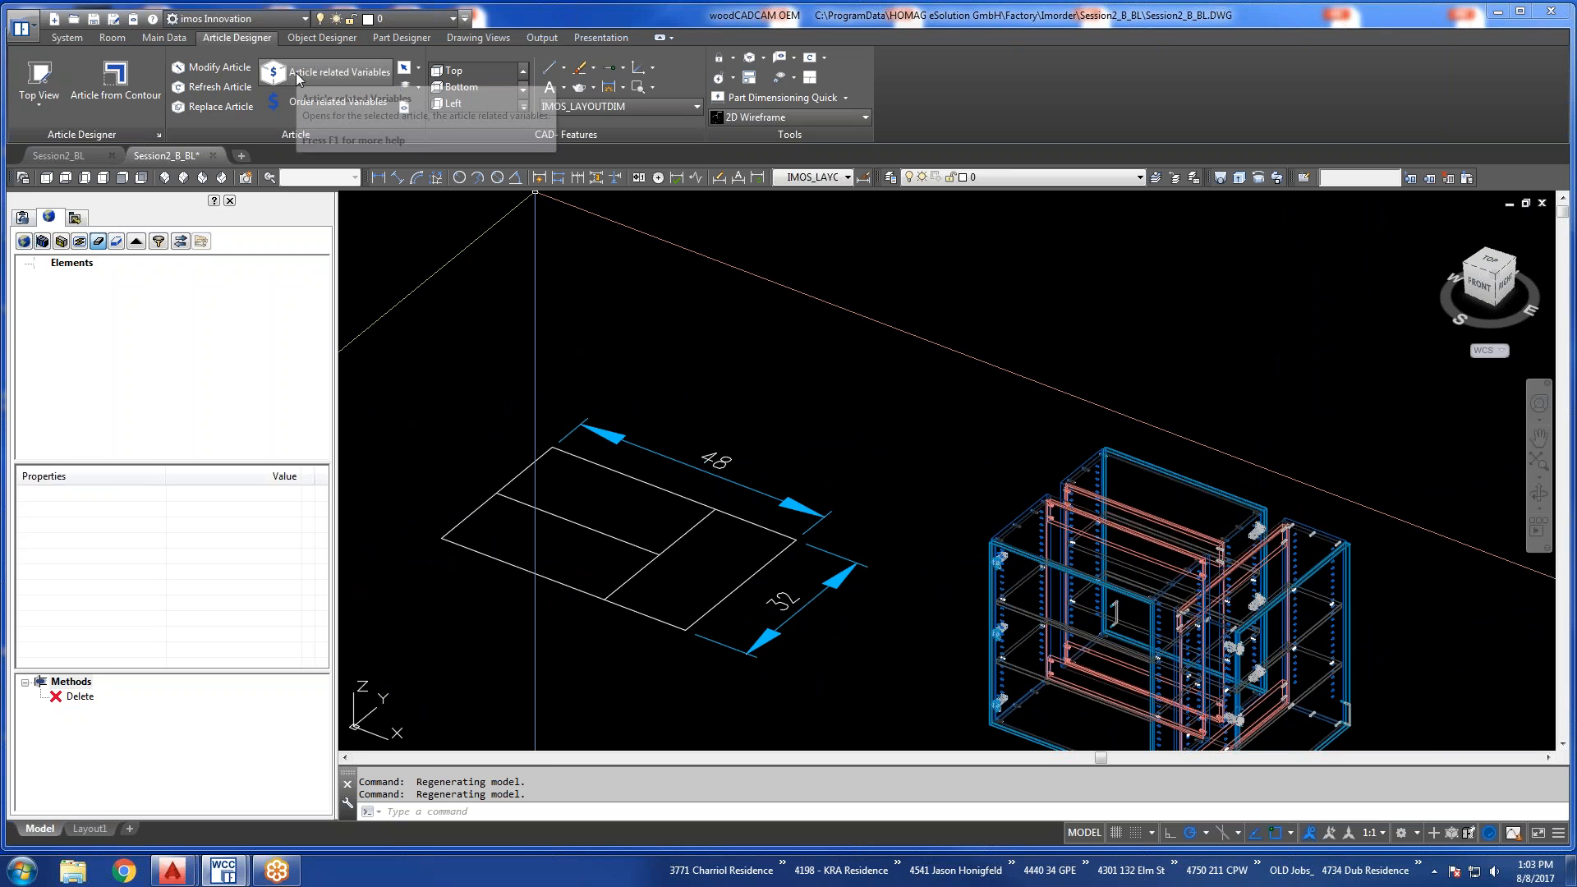
click(212, 87)
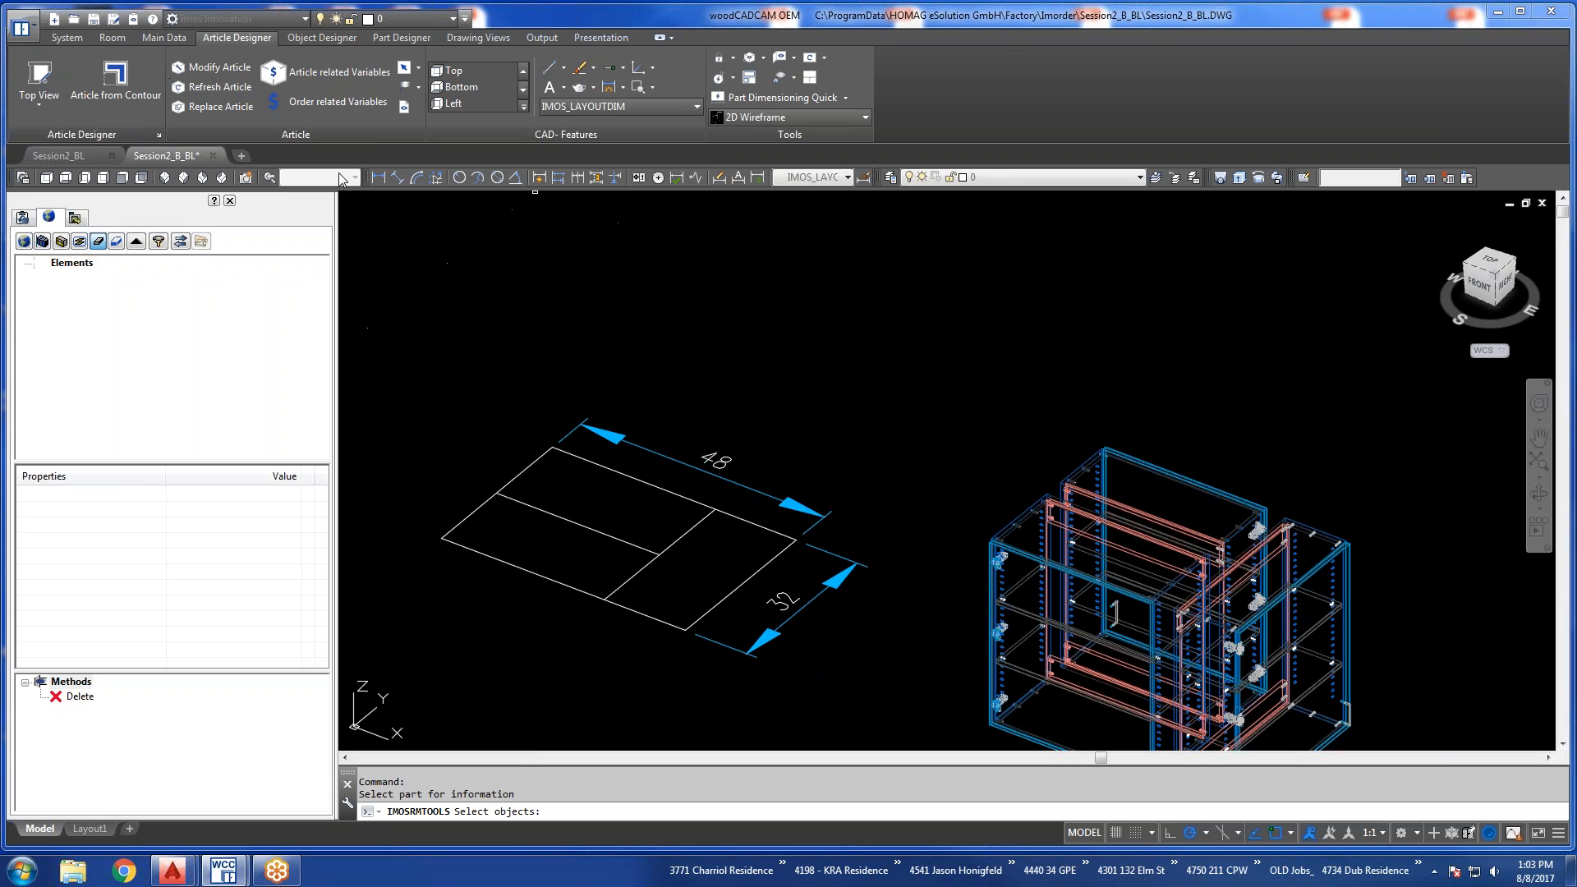
click(1016, 519)
key(Return)
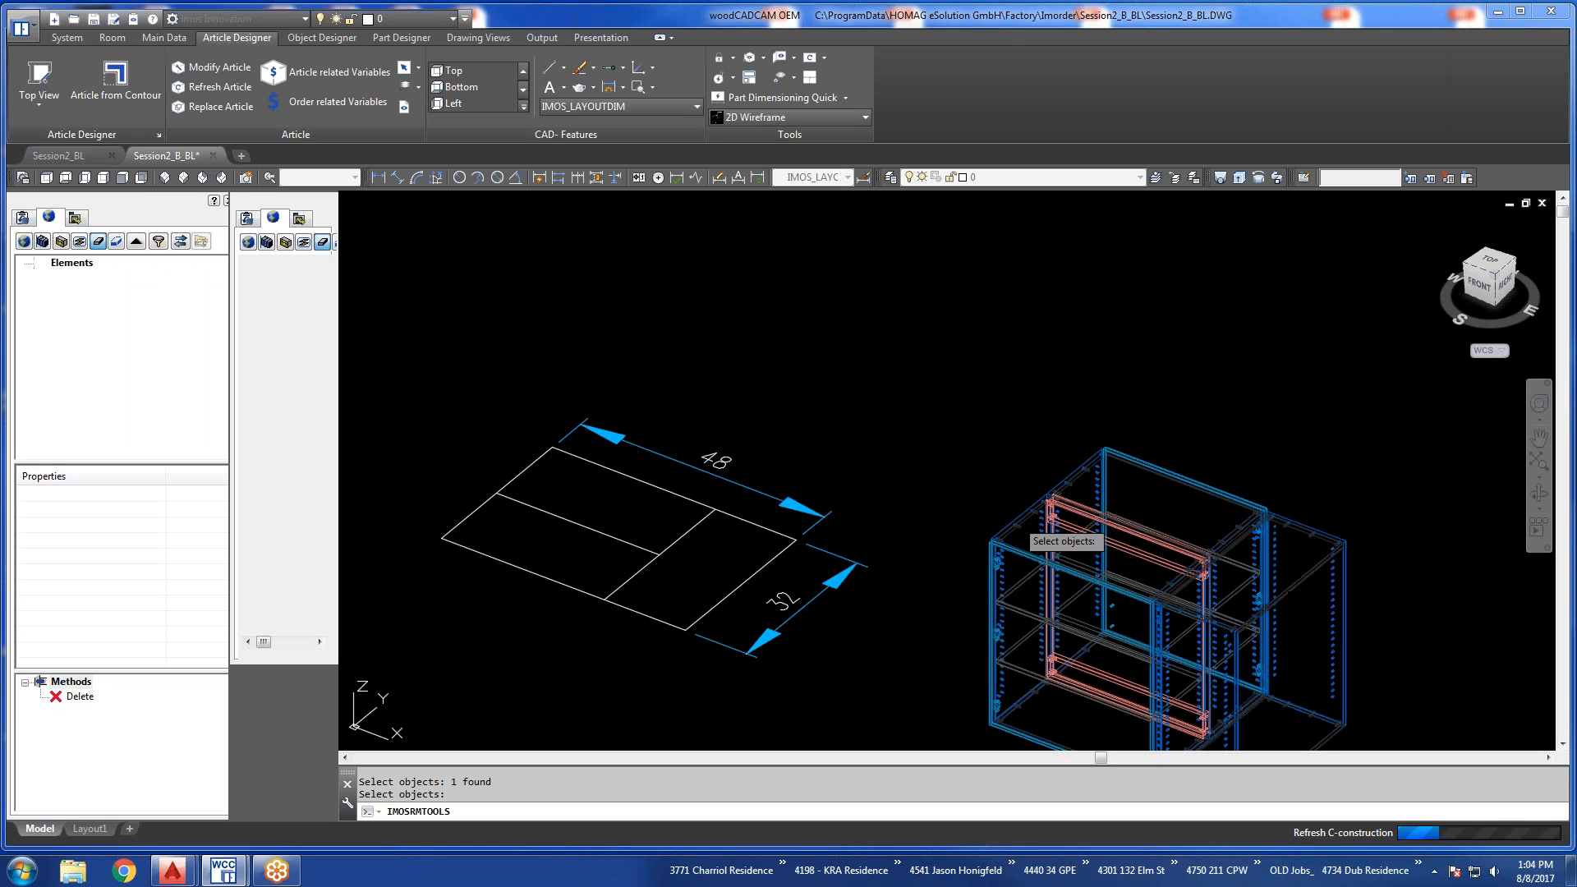
click(1490, 260)
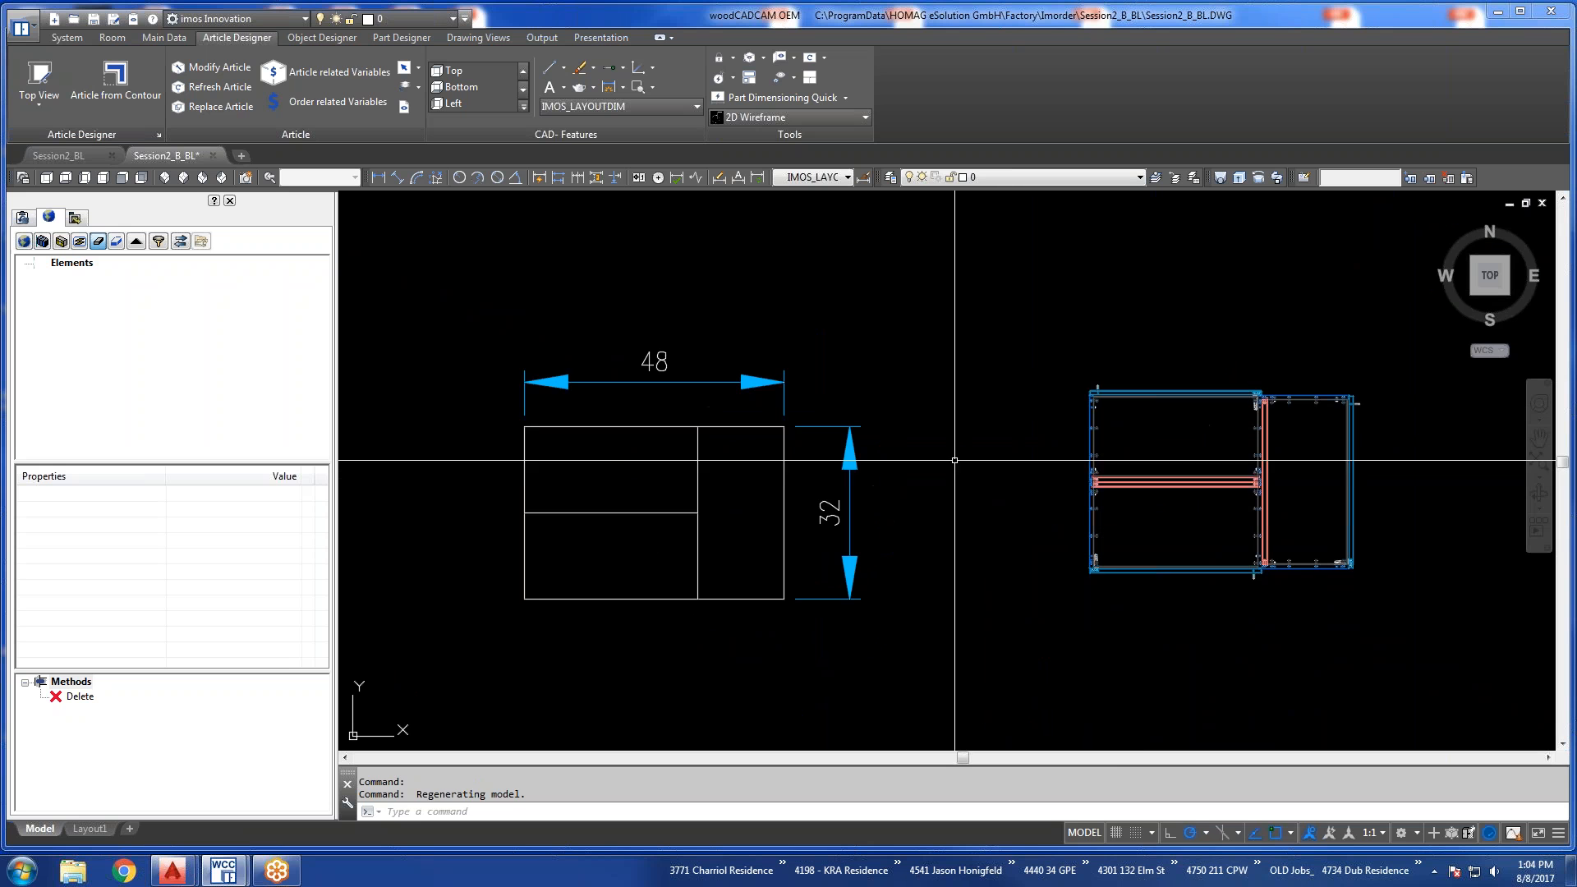
click(451, 652)
click(806, 414)
text(m)
key(Return)
click(824, 355)
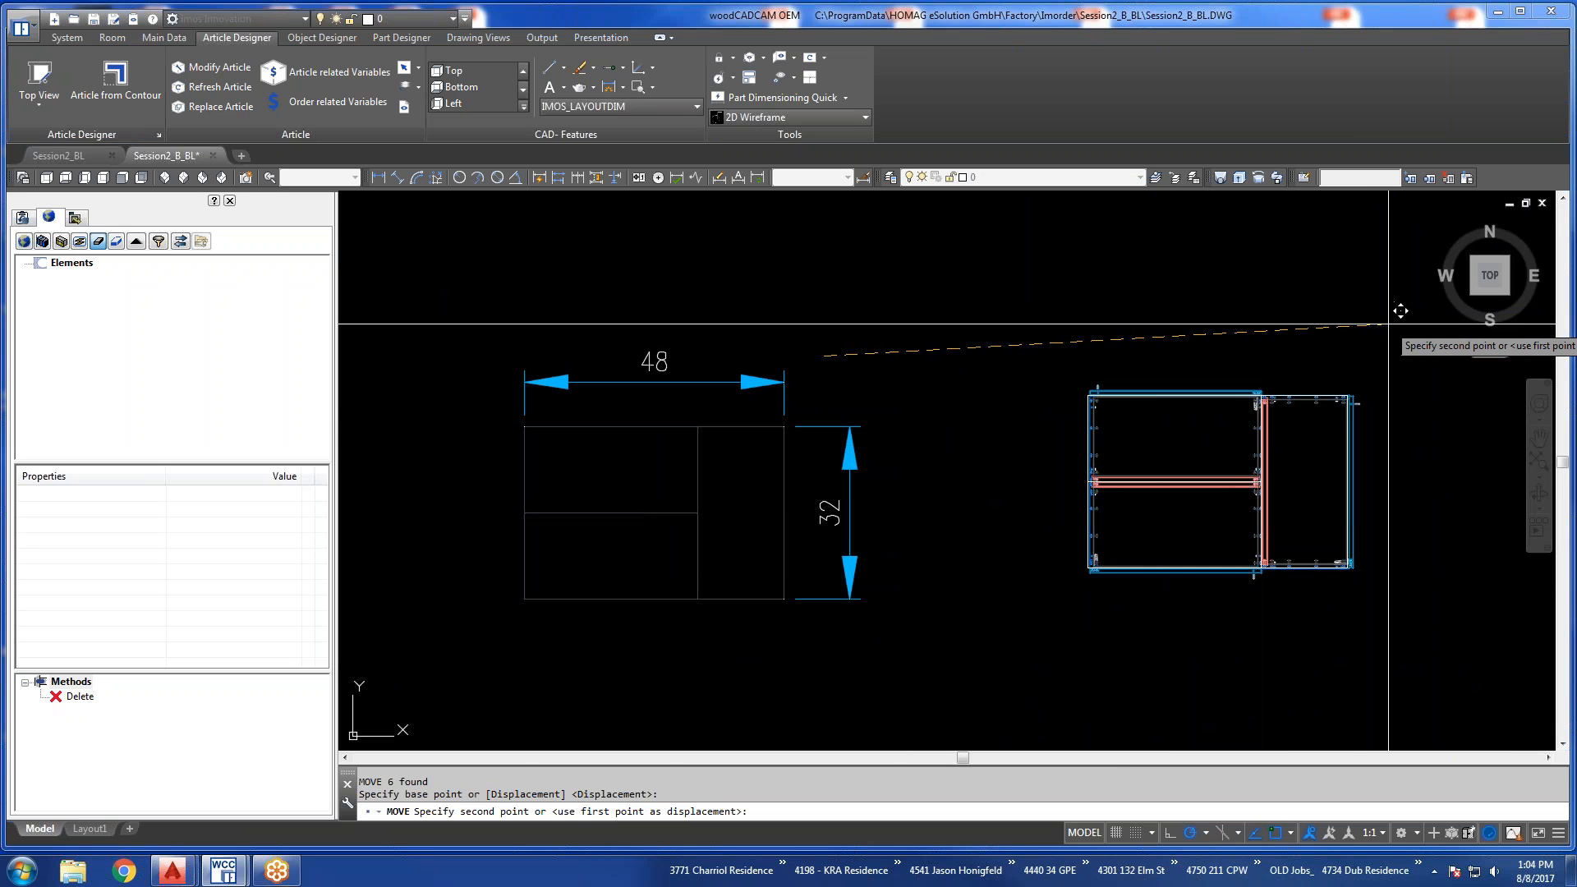
key(Escape)
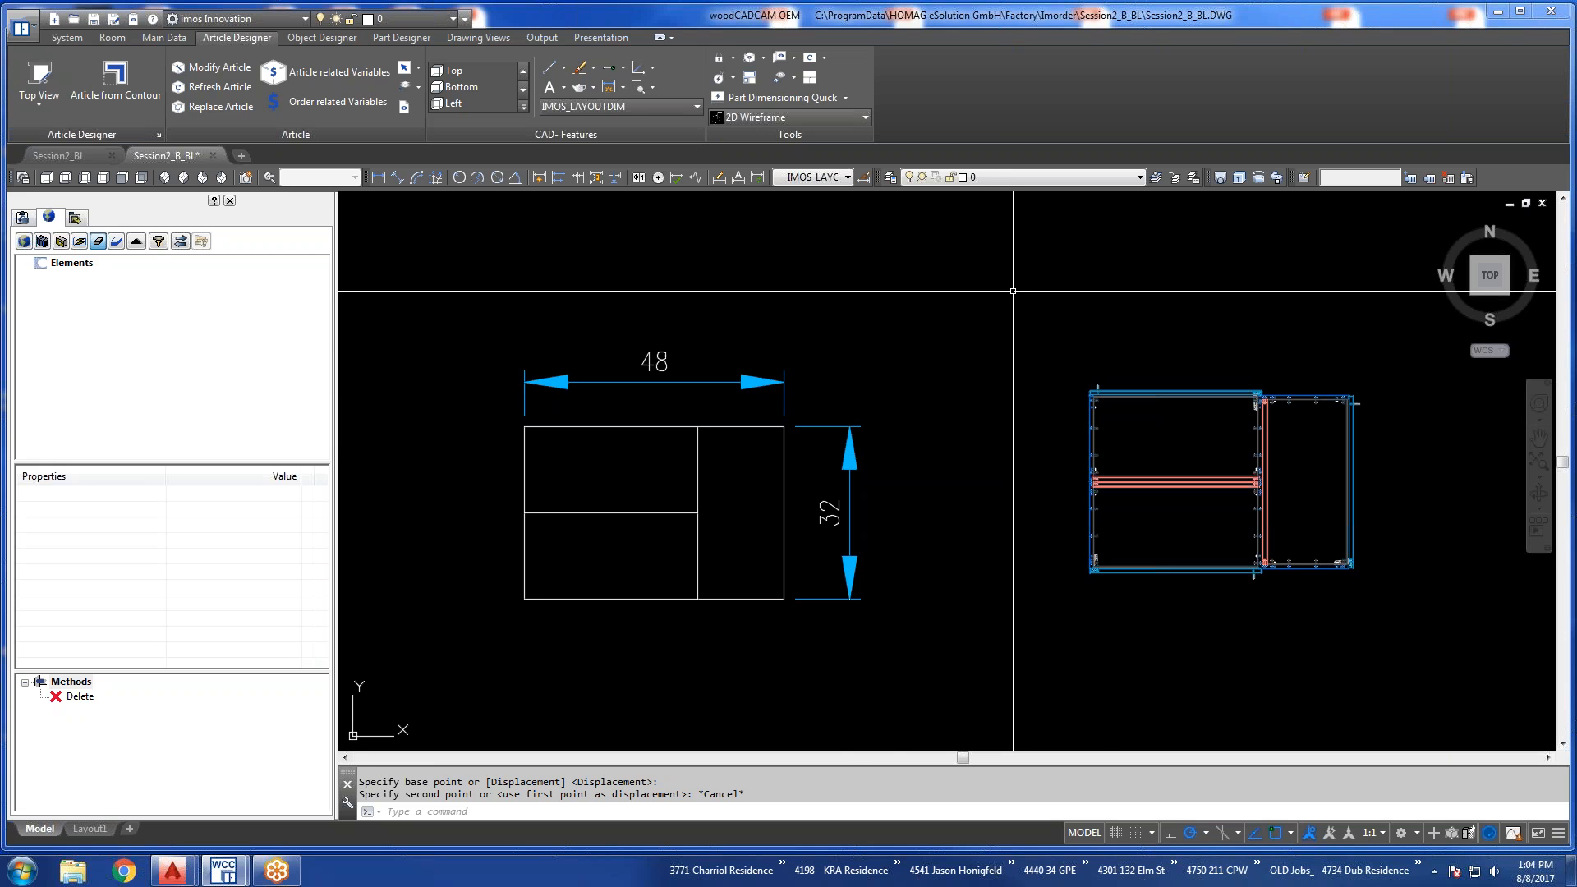
Create a new order drawing.
shift+middle_drag(1006, 493, 924, 387)
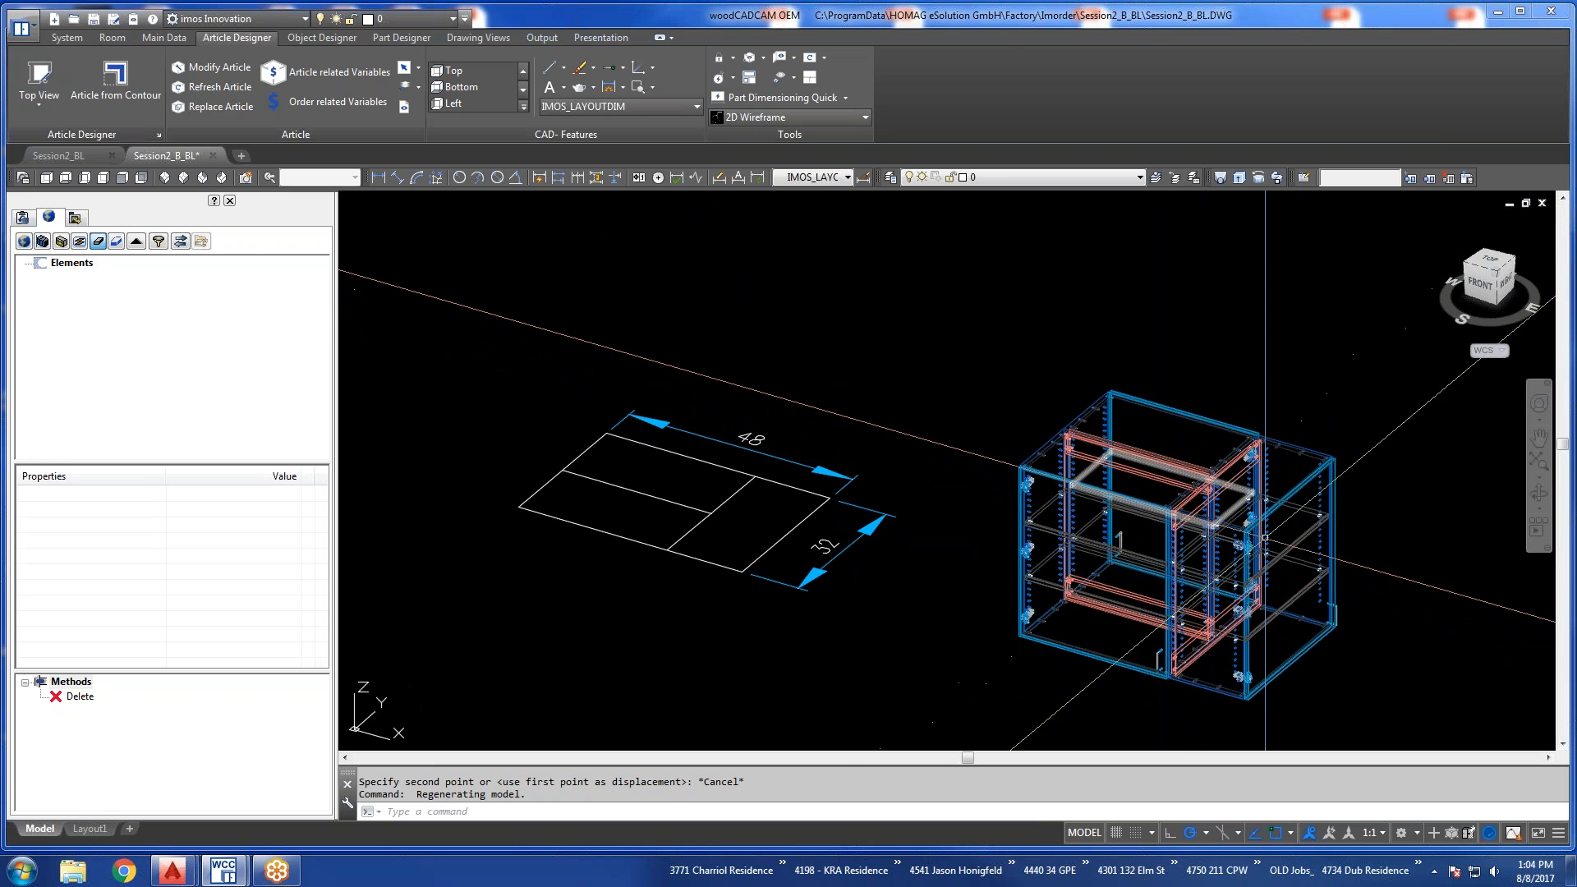
mouse_move(1156, 551)
shift+middle_down()
mouse_move(1056, 574)
mouse_move(884, 564)
mouse_move(1182, 558)
shift+middle_up()
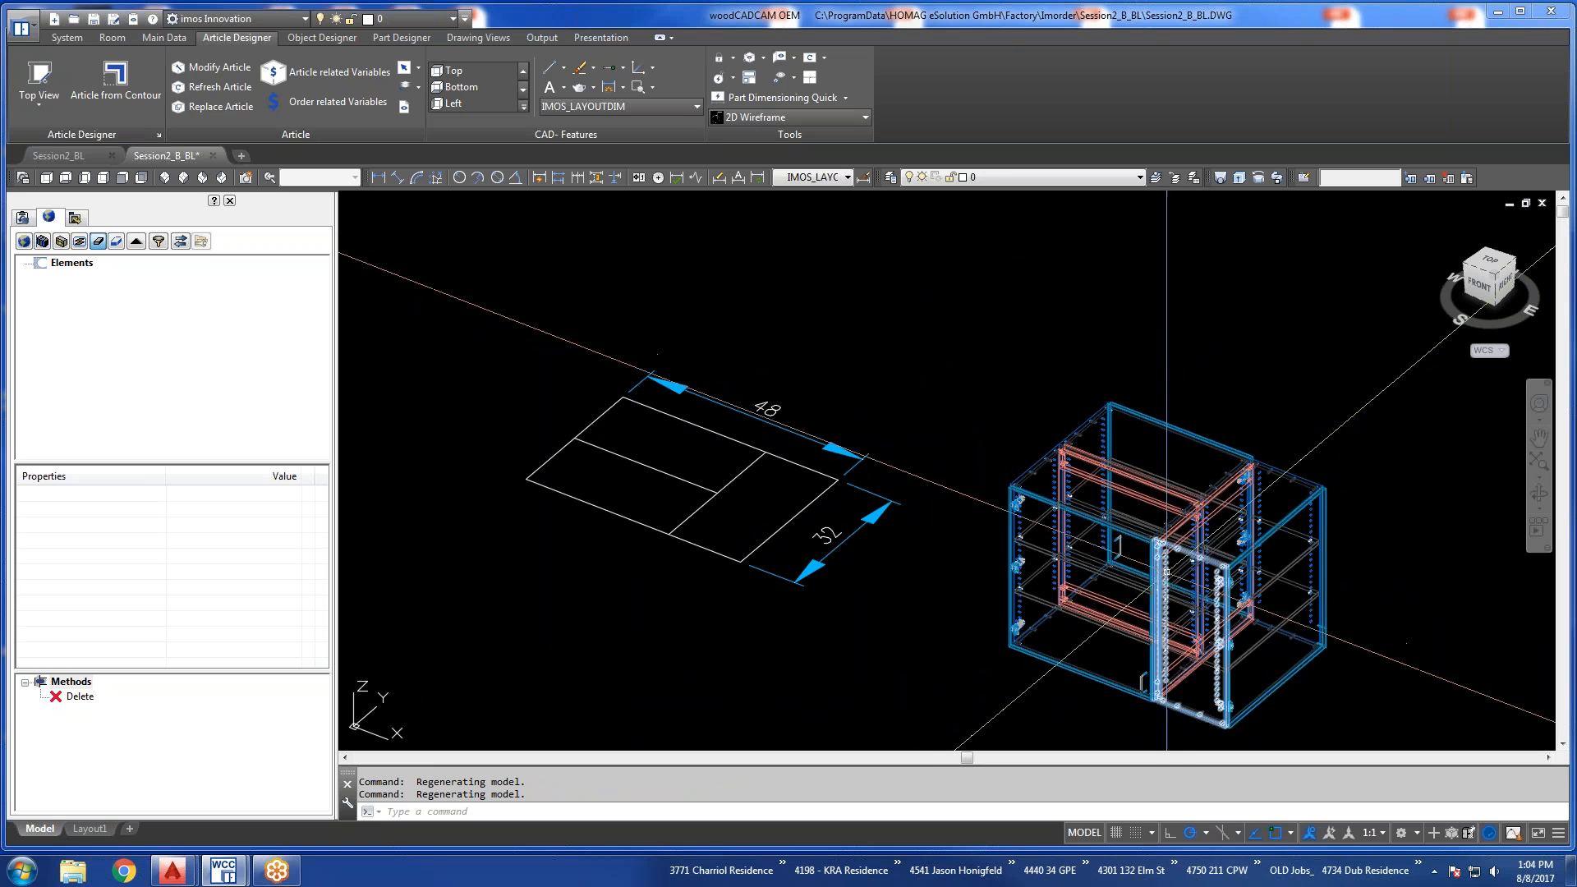
click(67, 38)
click(38, 79)
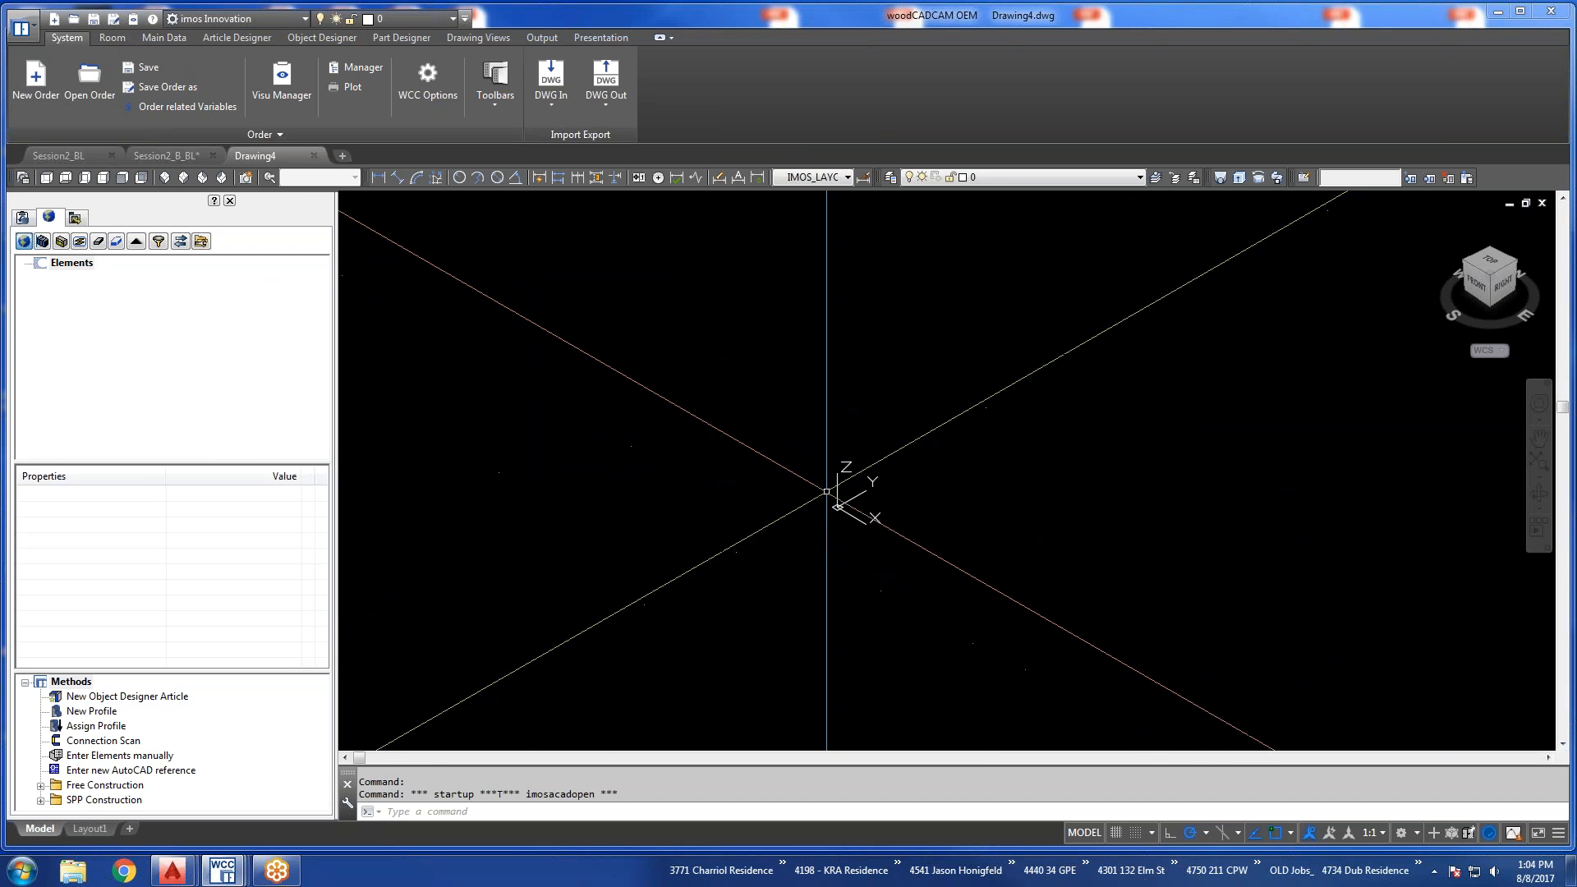
Set the empty drawing to the top view, with room around the origin for drawing.
click(229, 38)
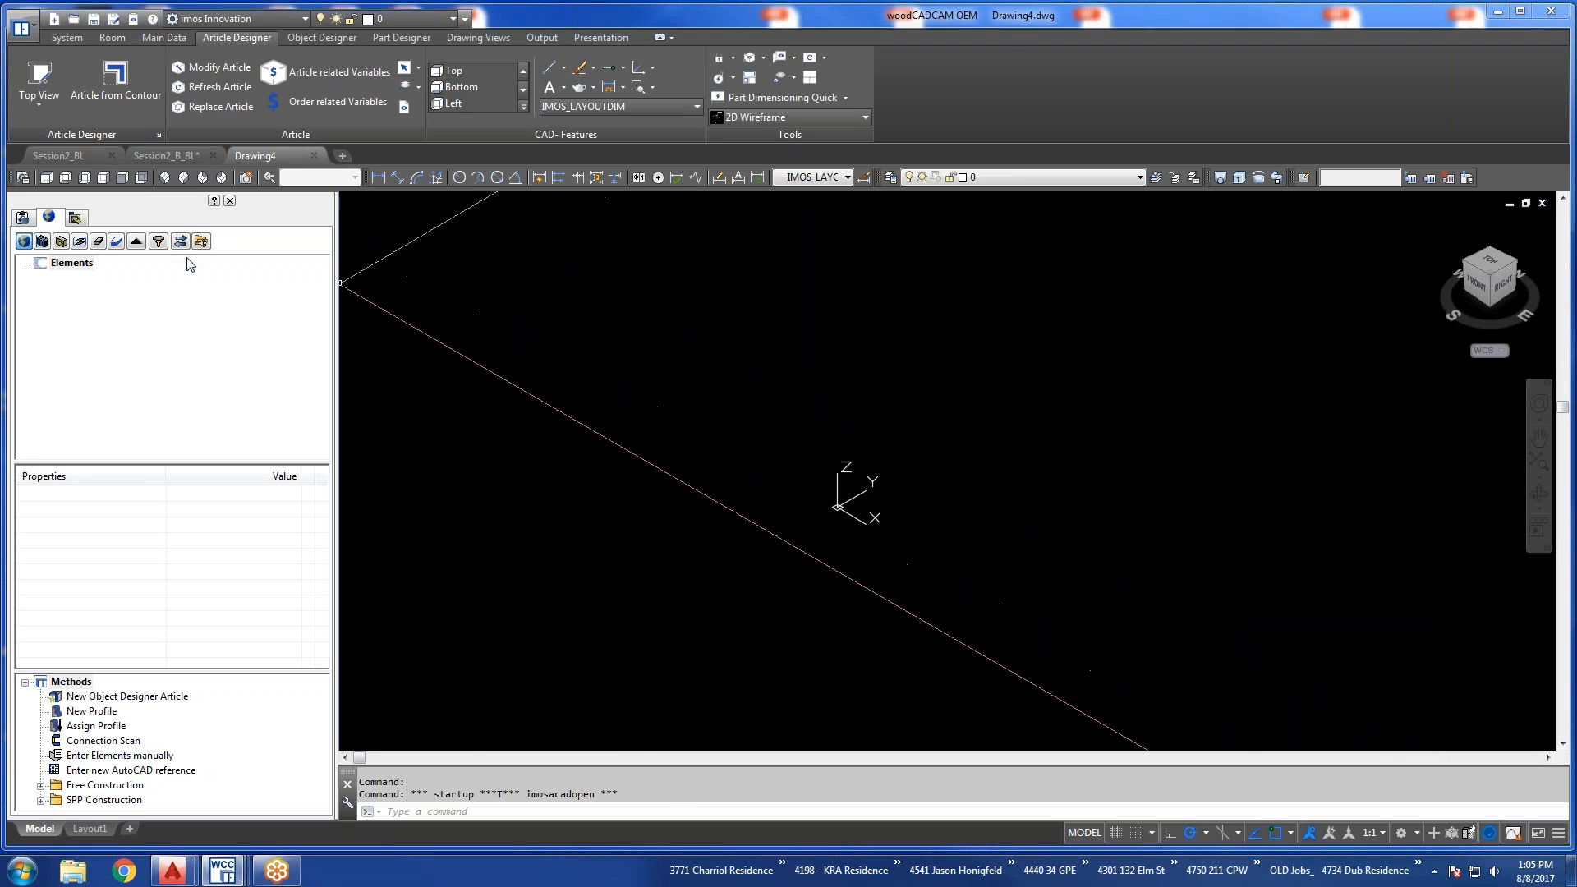
click(46, 176)
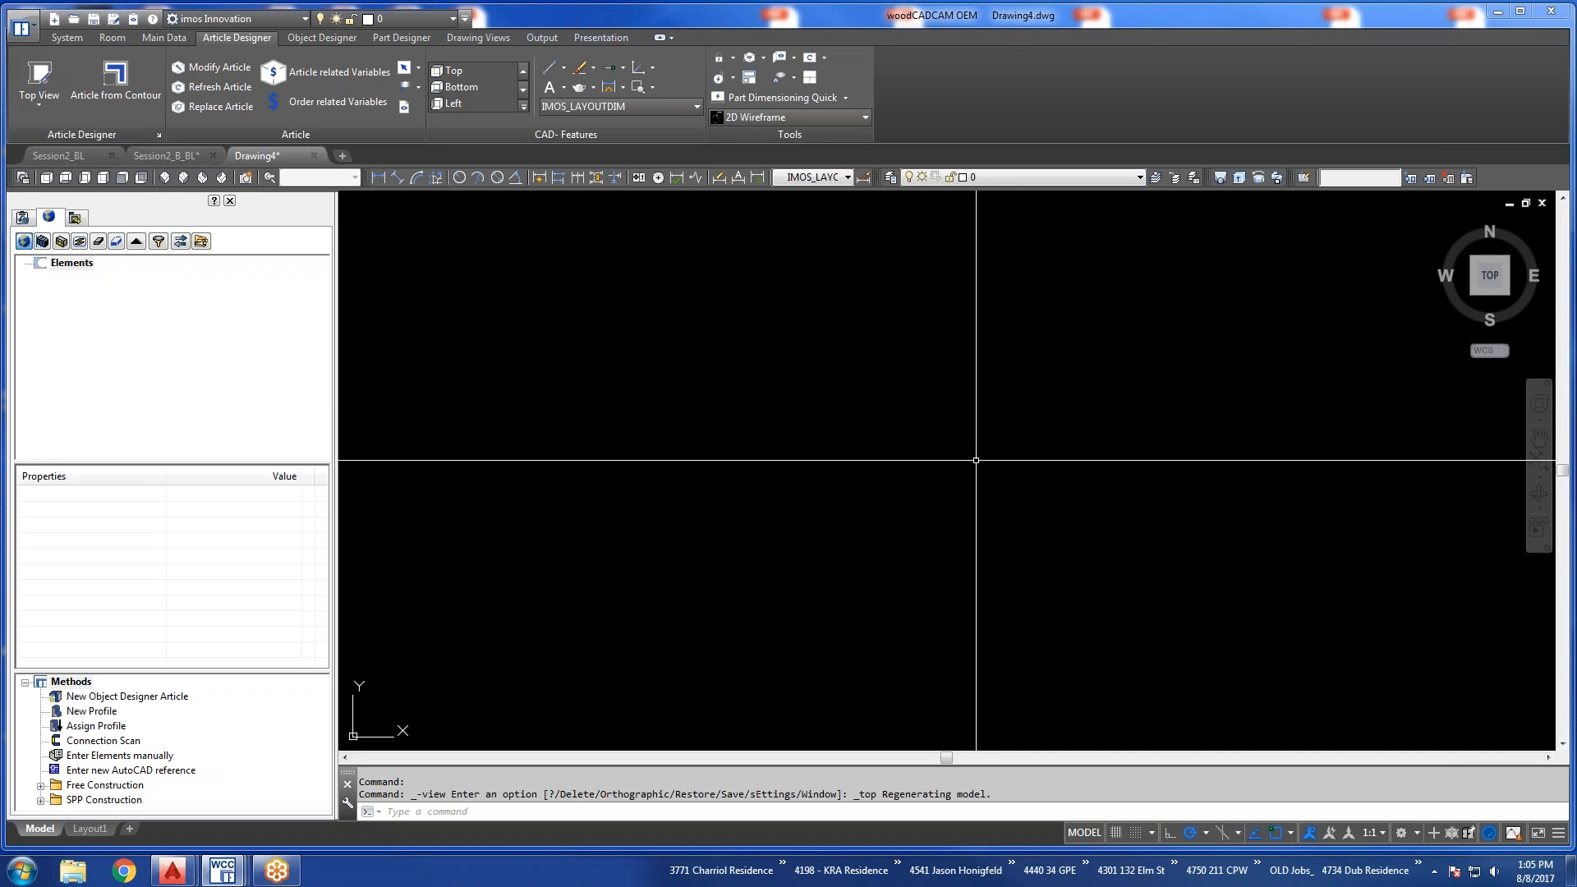
scroll(865, 417, down, 2)
scroll(865, 417, down, 8)
scroll(938, 404, up, 4)
scroll(835, 353, up, 2)
mouse_move(848, 363)
middle_down()
mouse_move(866, 380)
mouse_move(856, 440)
middle_up()
scroll(797, 475, down, 10)
middle_drag(895, 410, 788, 473)
scroll(833, 448, down, 2)
scroll(834, 449, up, 2)
key(Escape)
key(Escape)
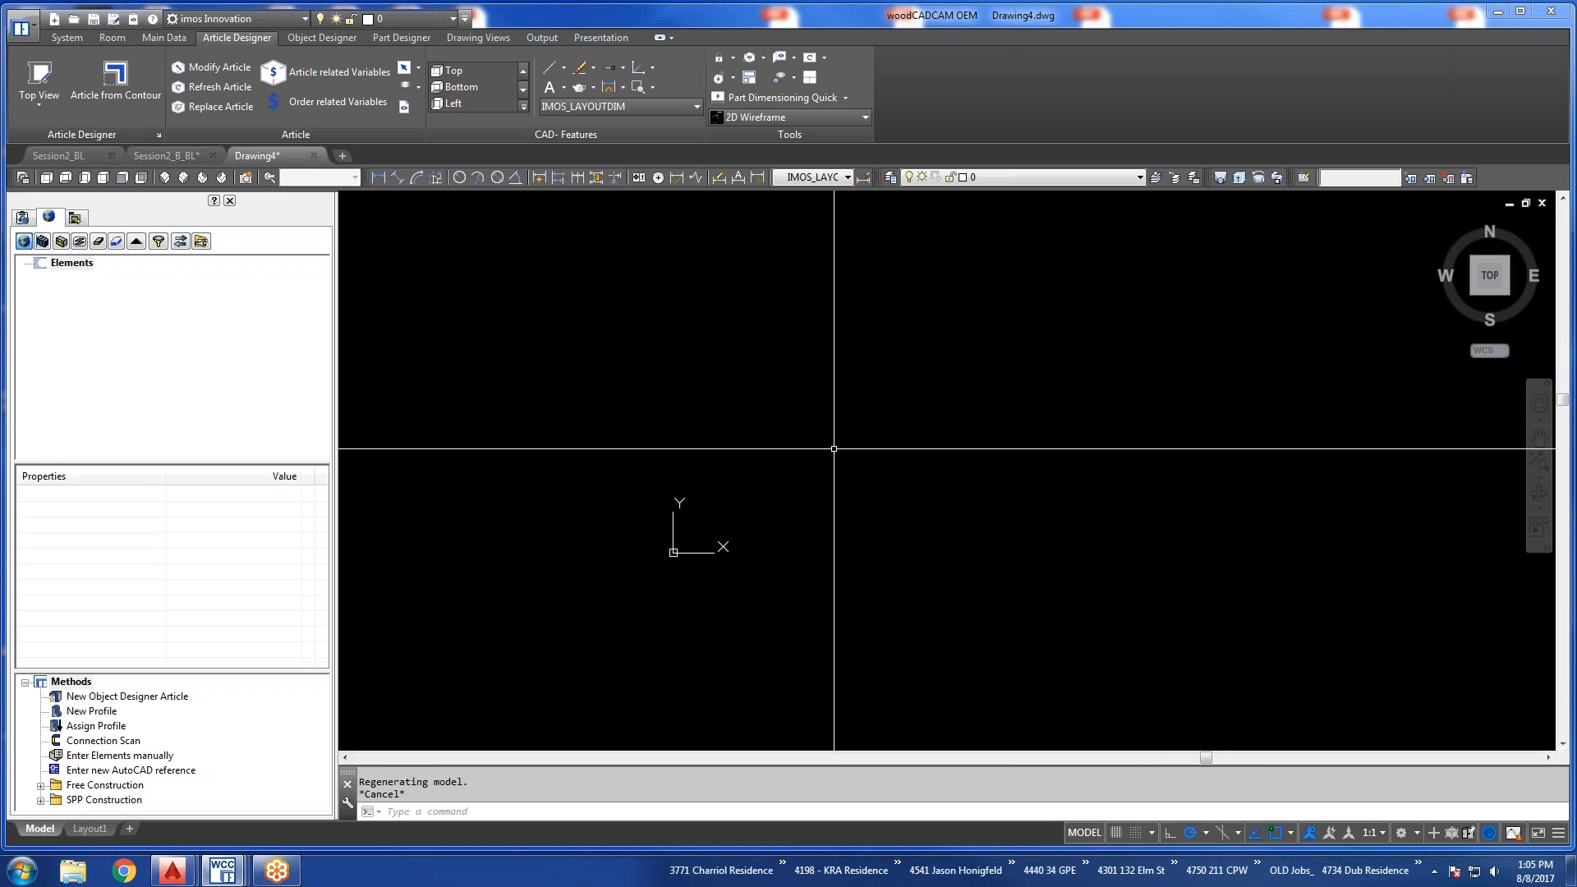
Start a polyline near the origin with a vertical first segment 45 long, running downward.
text(PLIN)
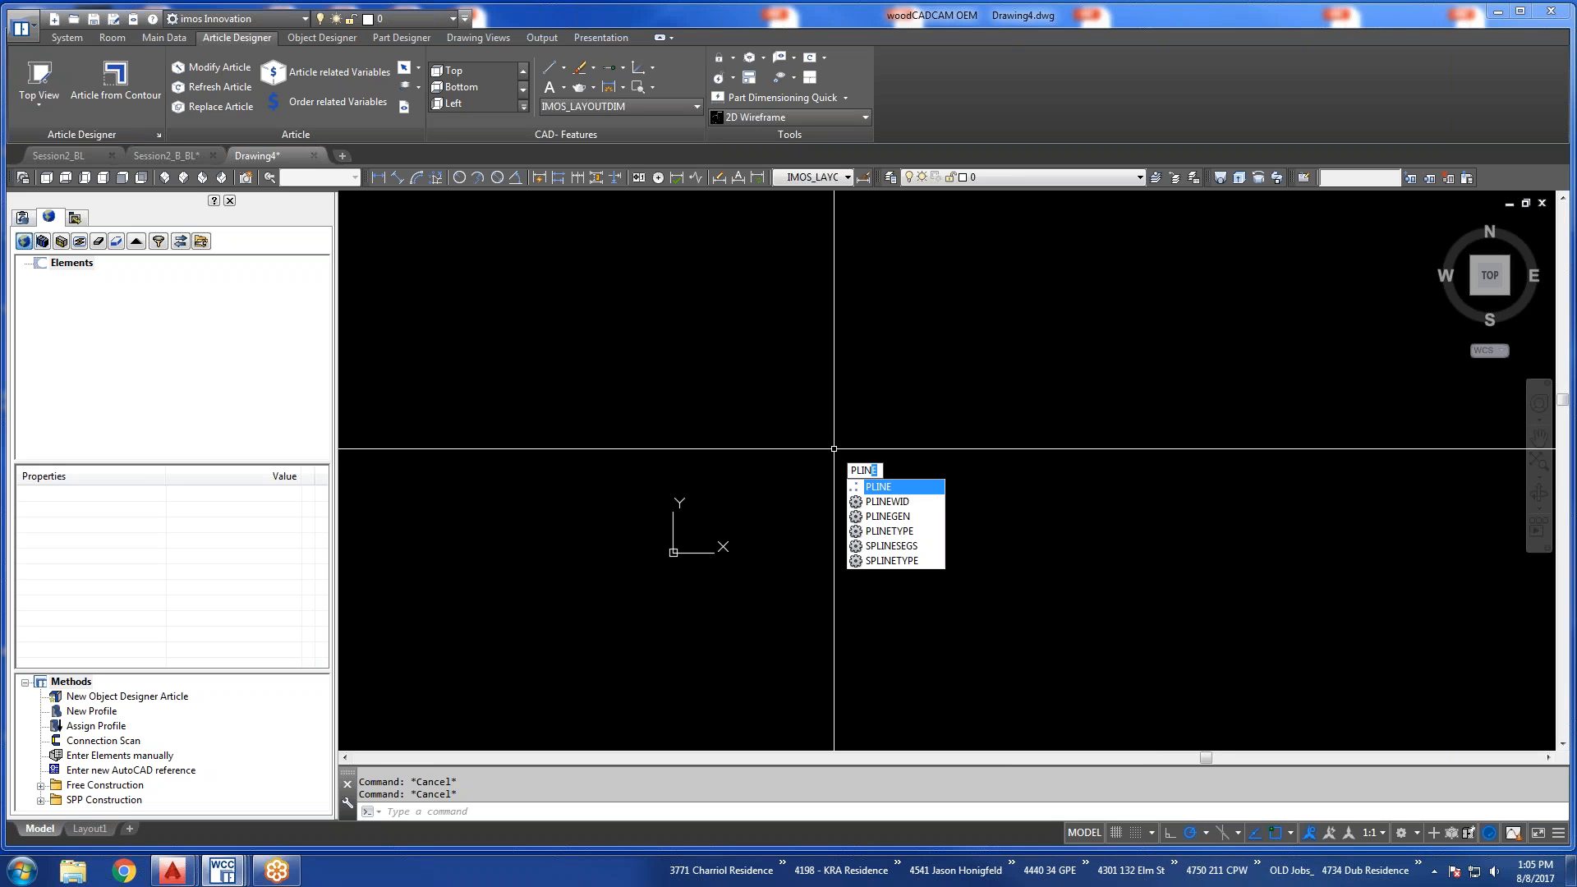
text(E)
key(Return)
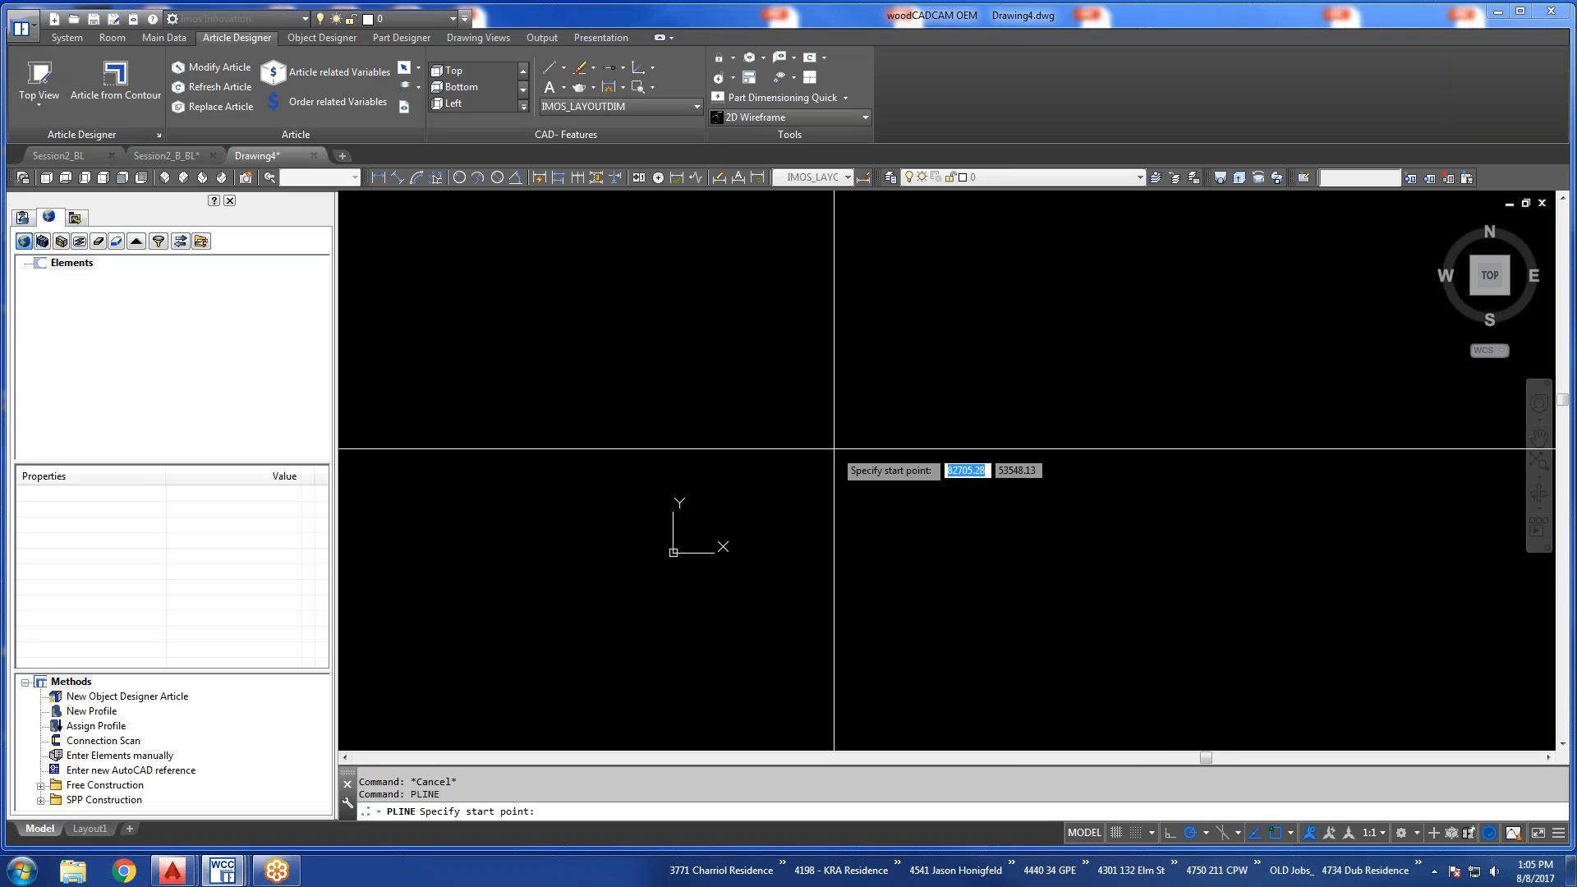
click(760, 501)
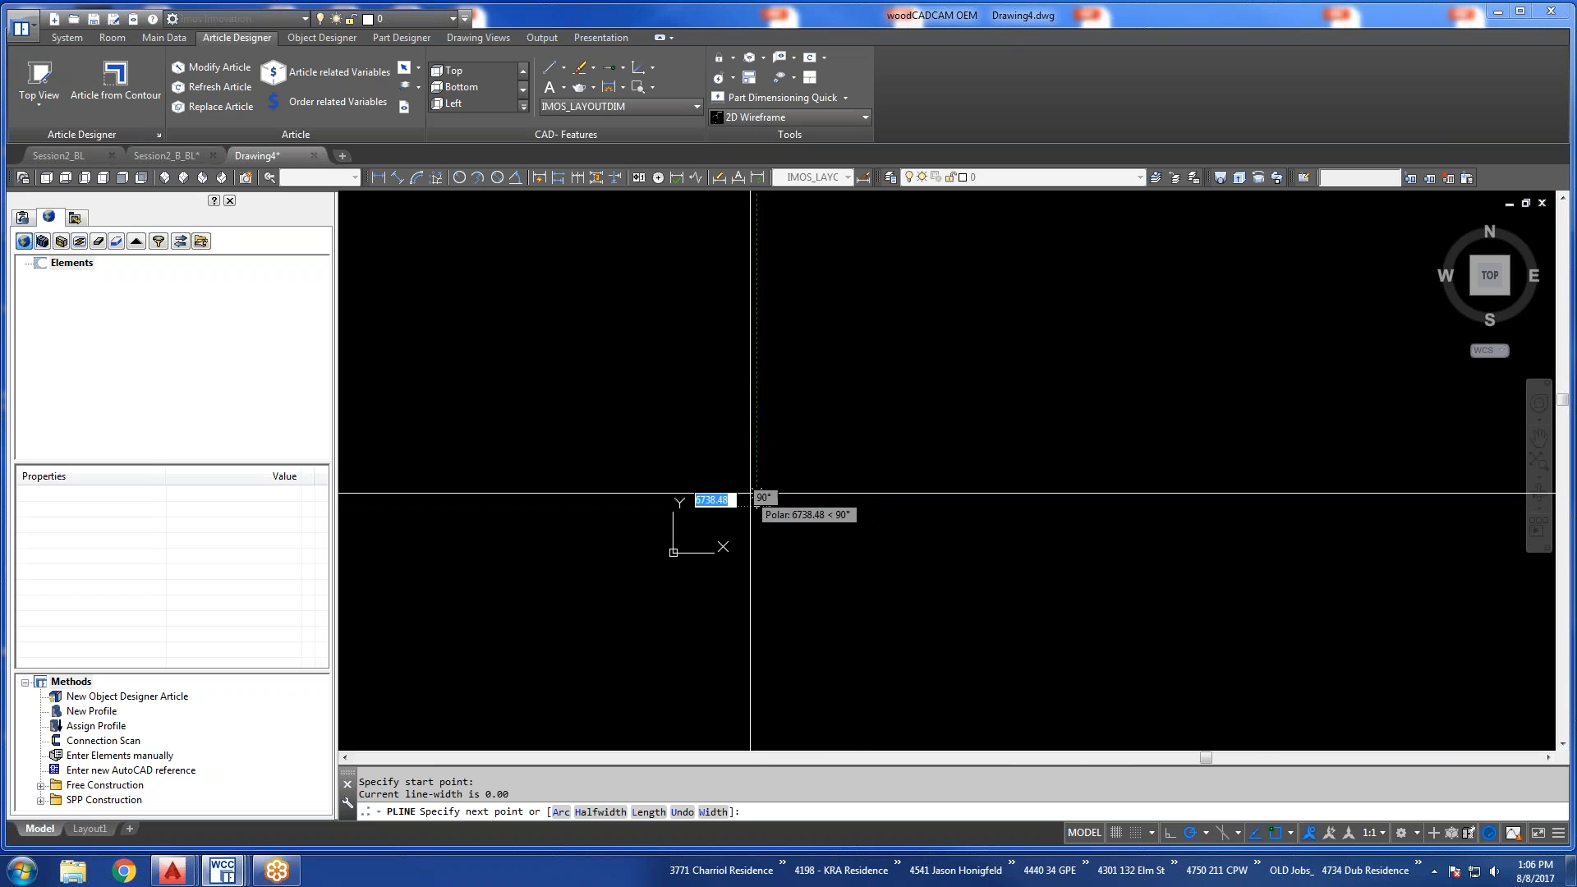
scroll(763, 481, up, 2)
scroll(763, 482, up, 2)
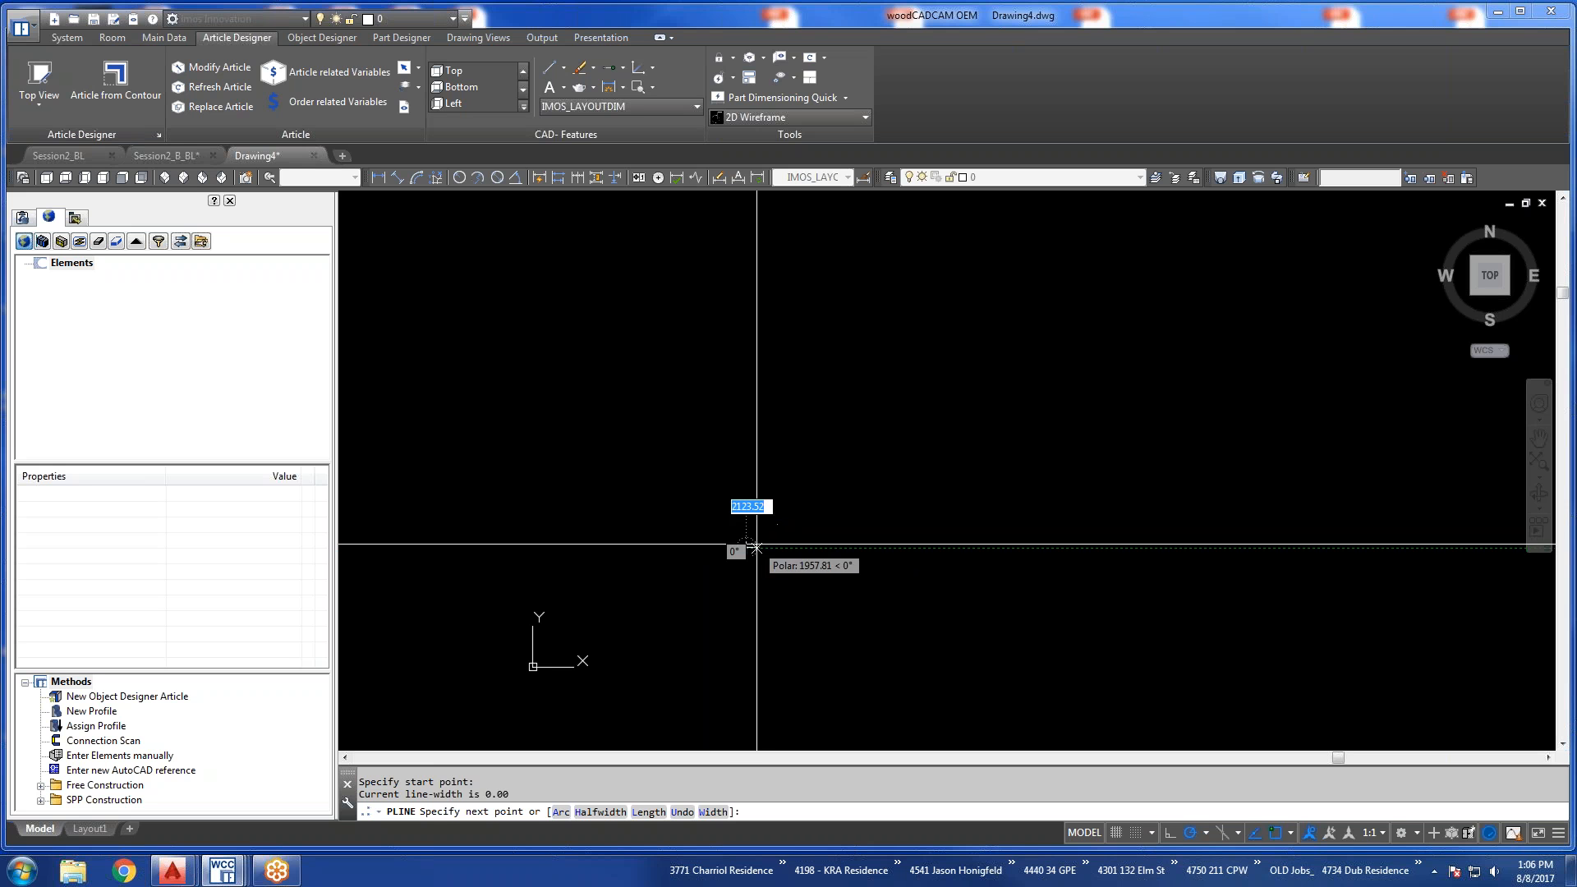
text(45)
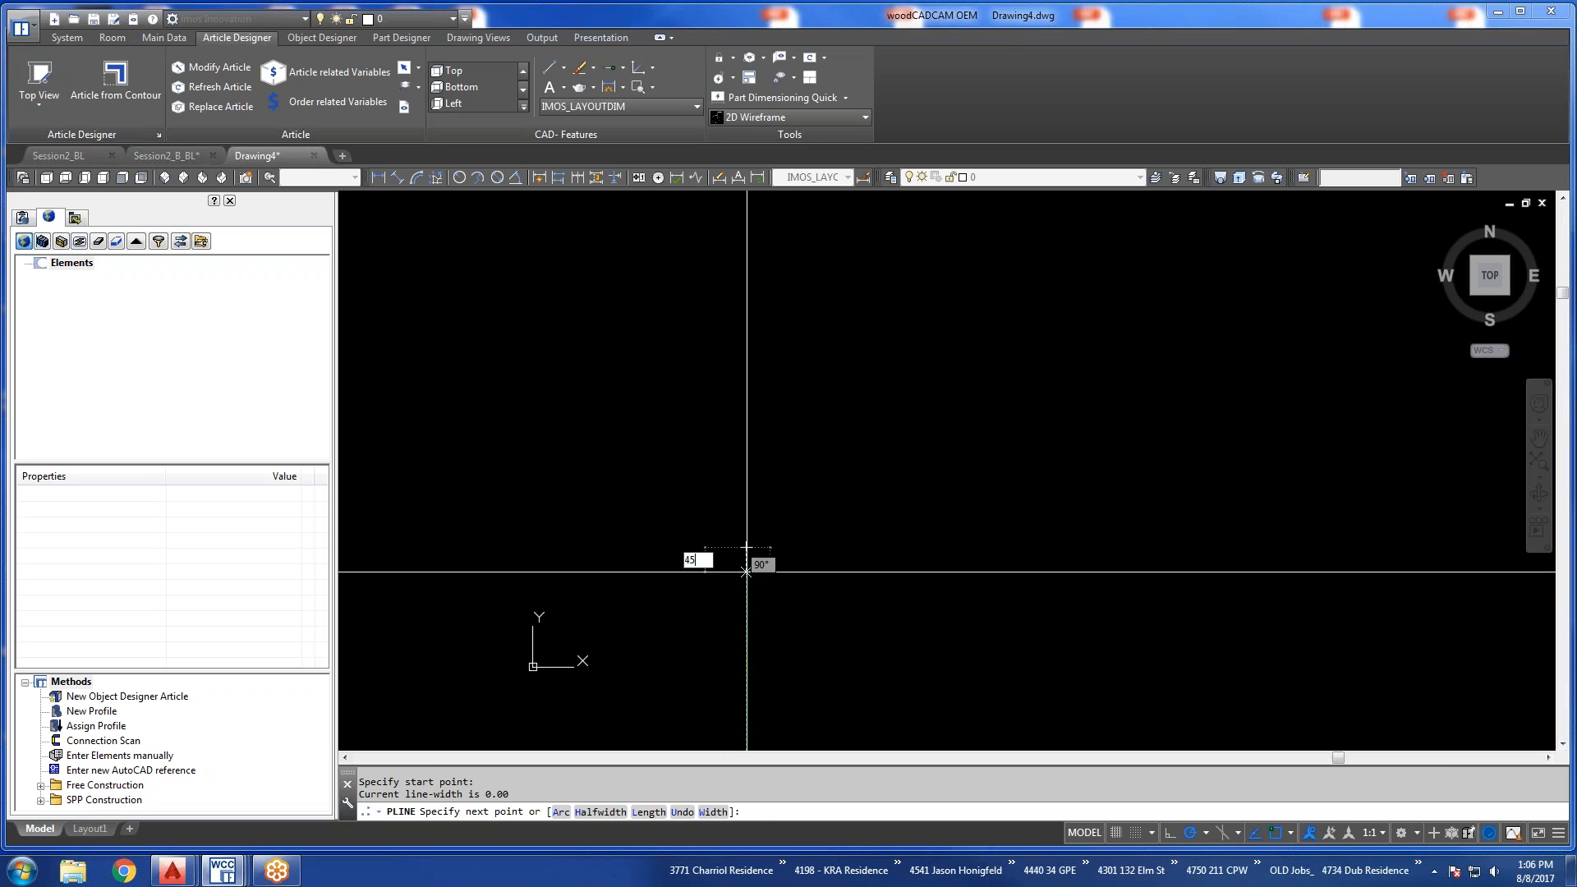
key(Return)
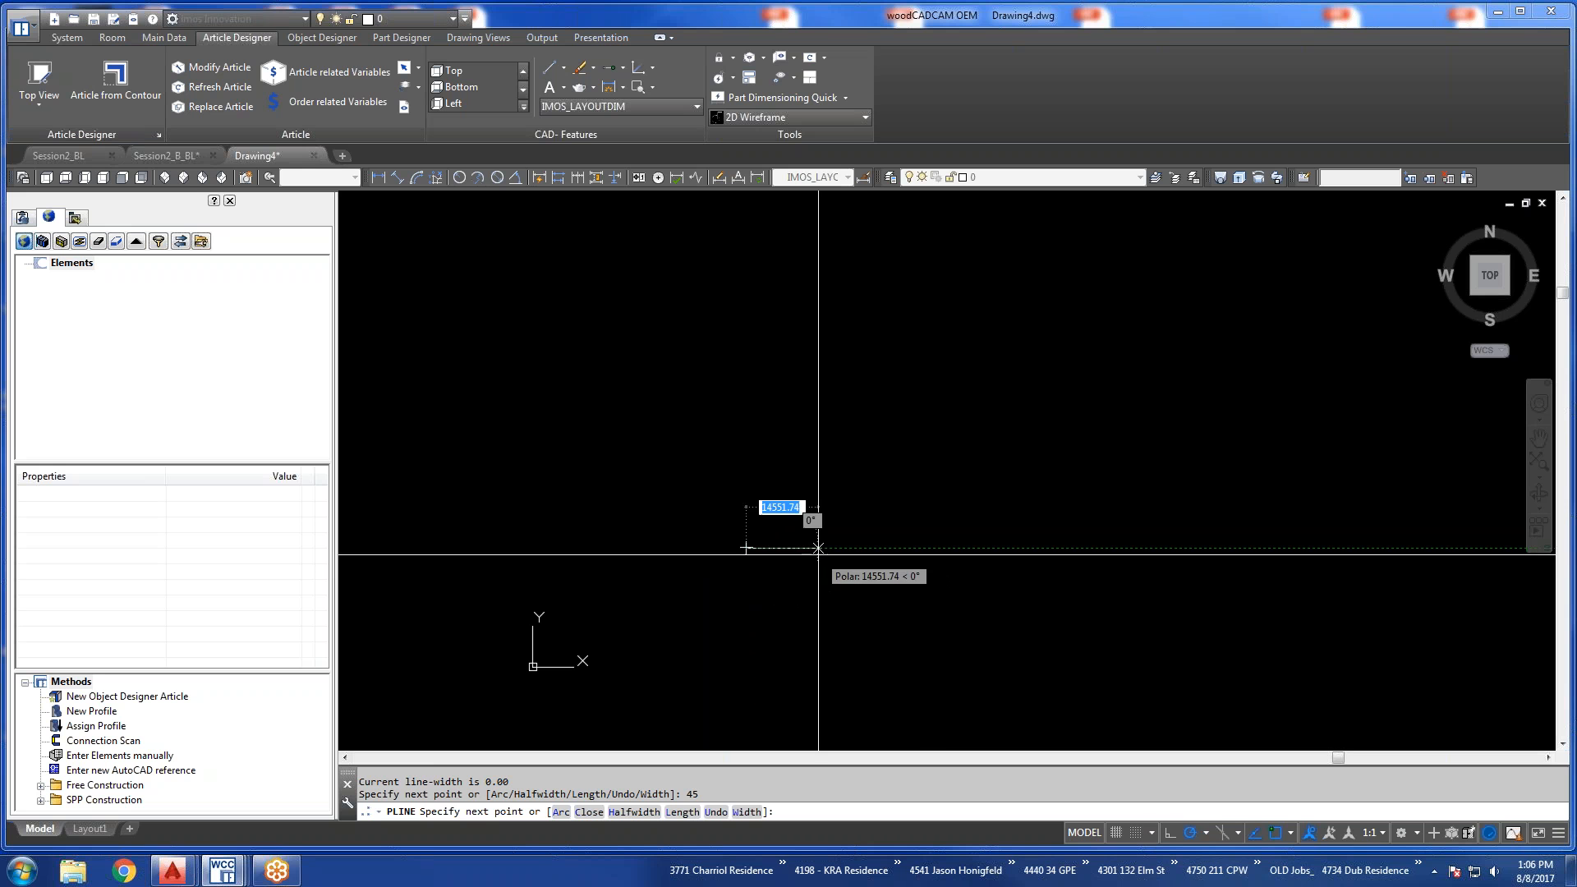
Continue the polyline 48 to the right and 78 upward, then close it with a sloped top edge.
text(48)
key(Return)
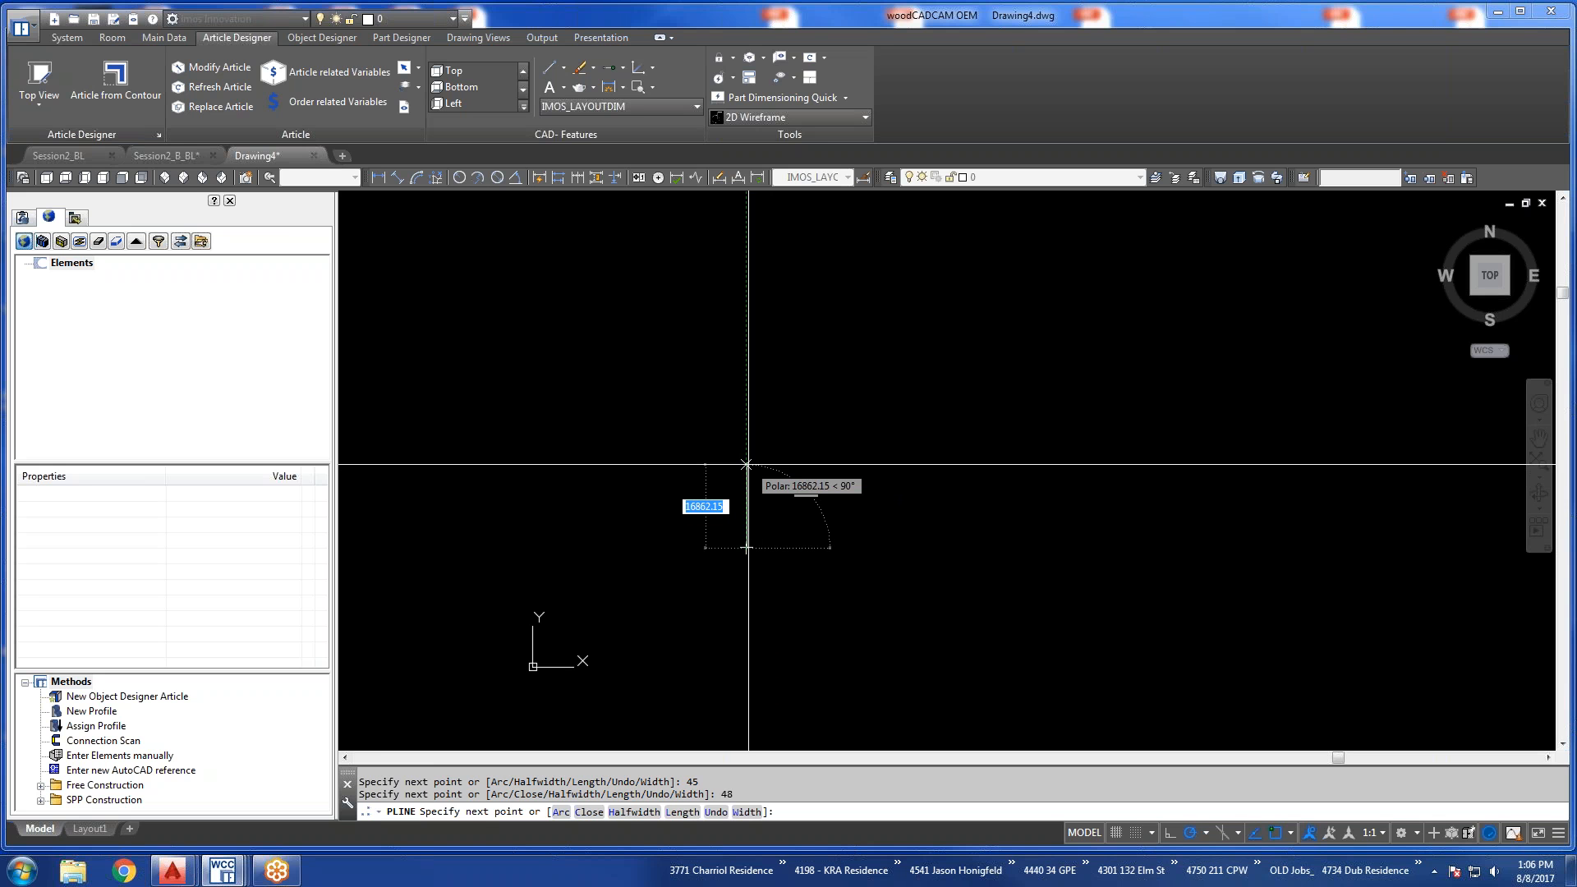
text(78)
key(Return)
scroll(746, 548, up, 2)
scroll(744, 547, up, 13)
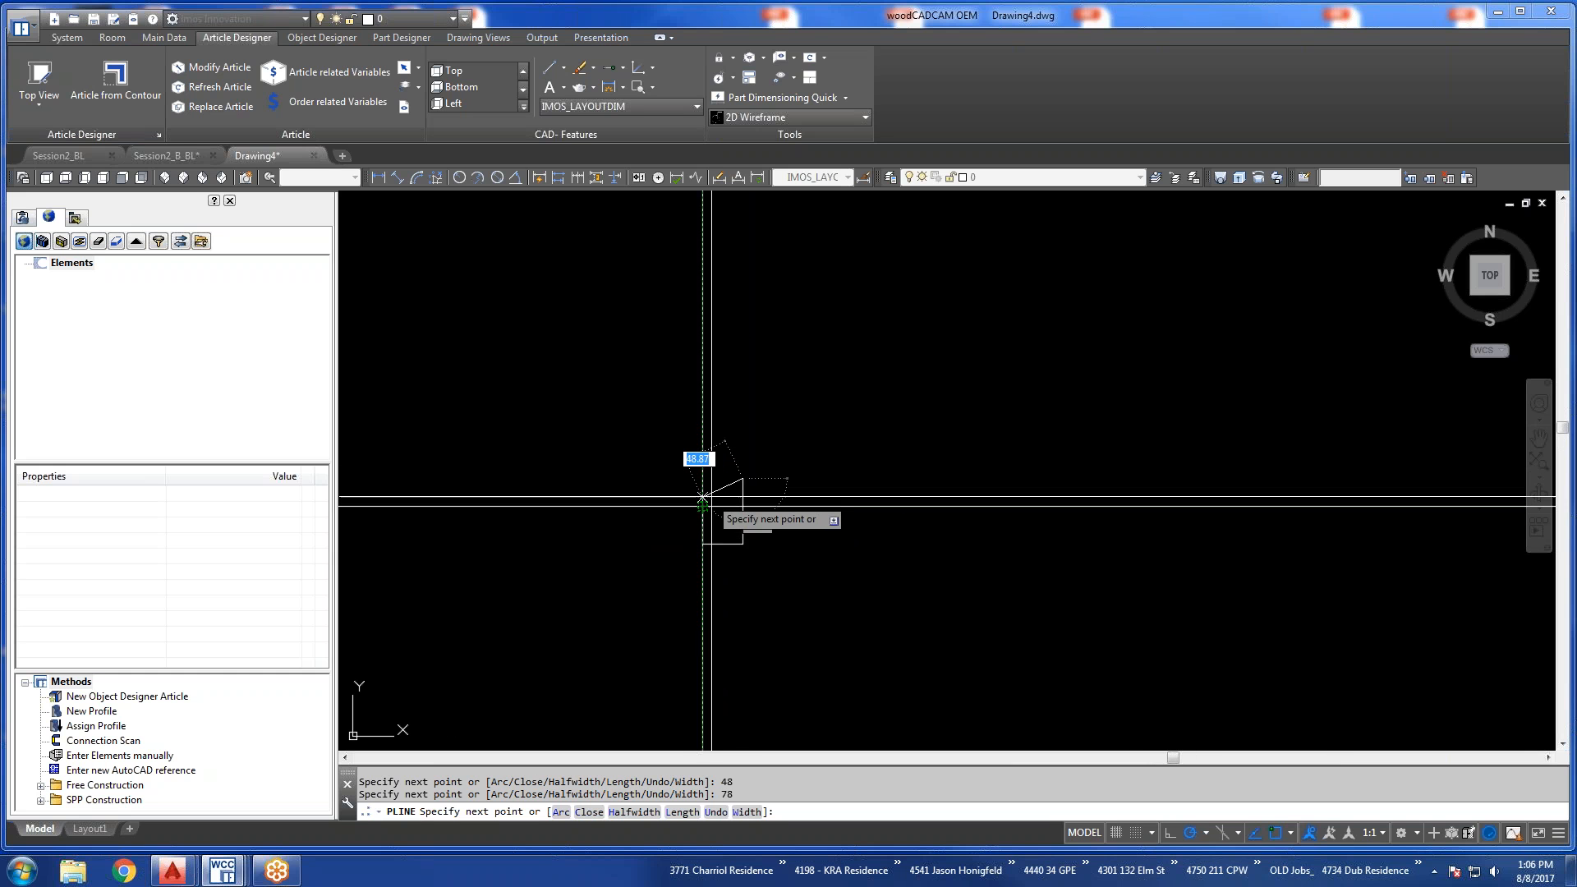
text(c)
key(Return)
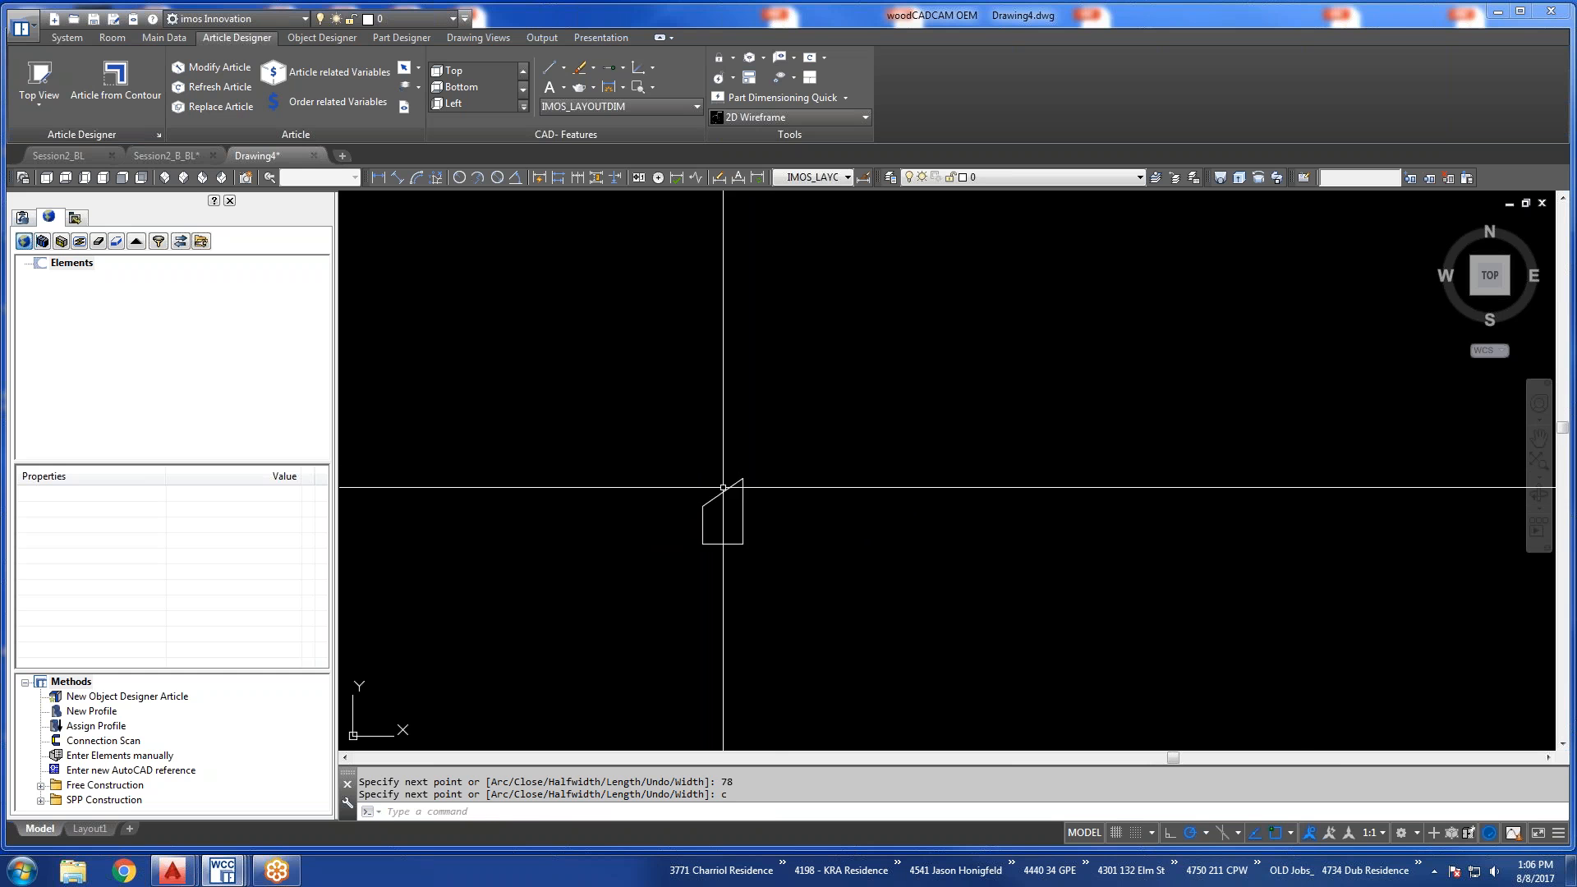
scroll(742, 481, up, 6)
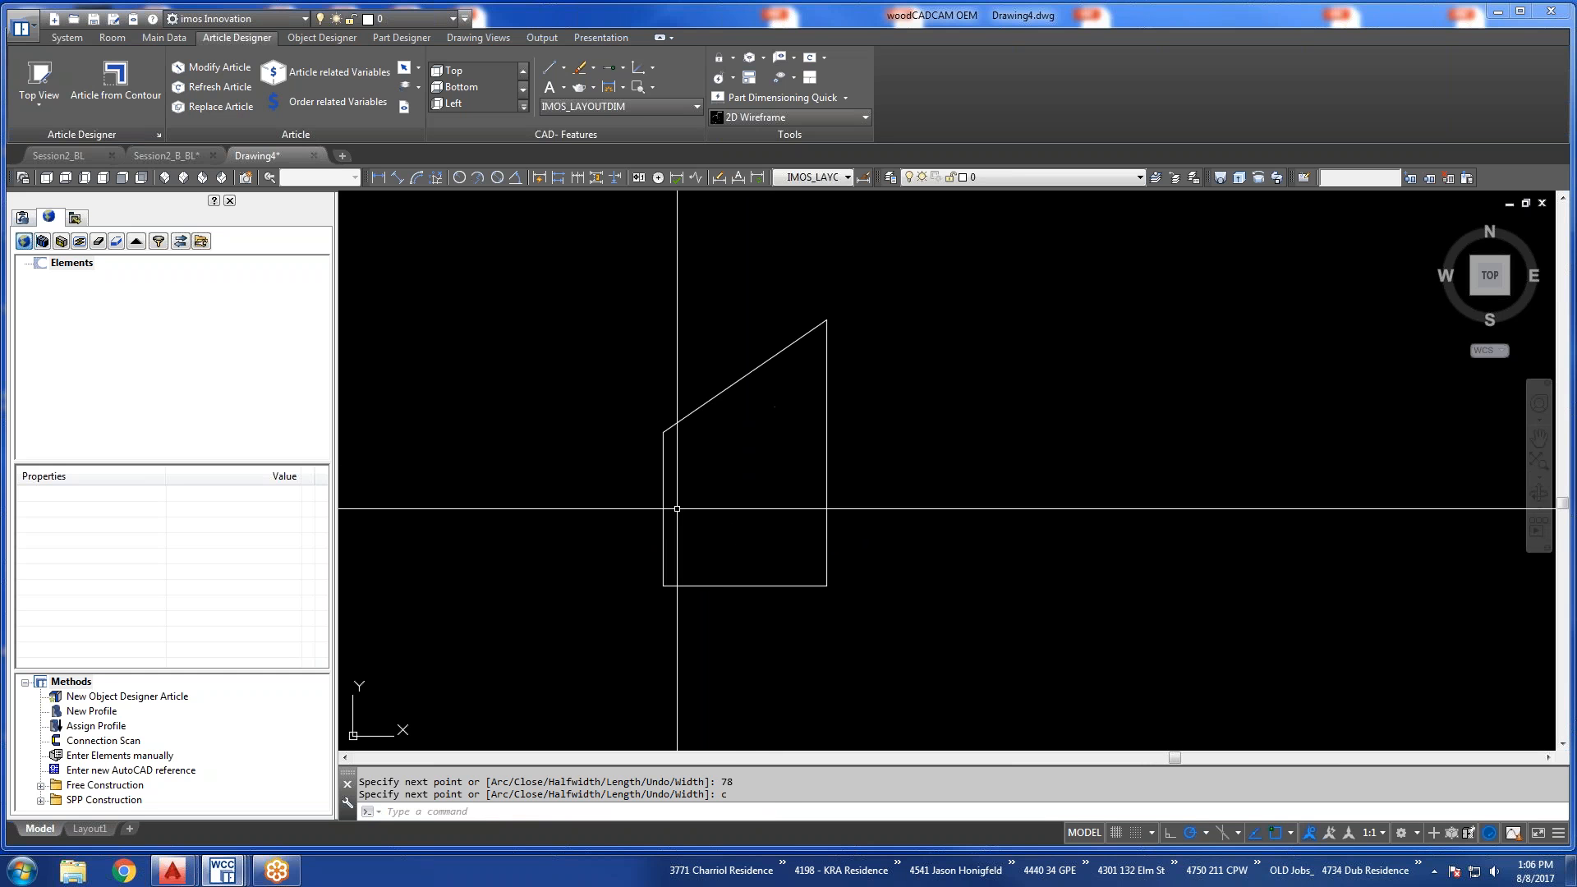
scroll(854, 534, up, 2)
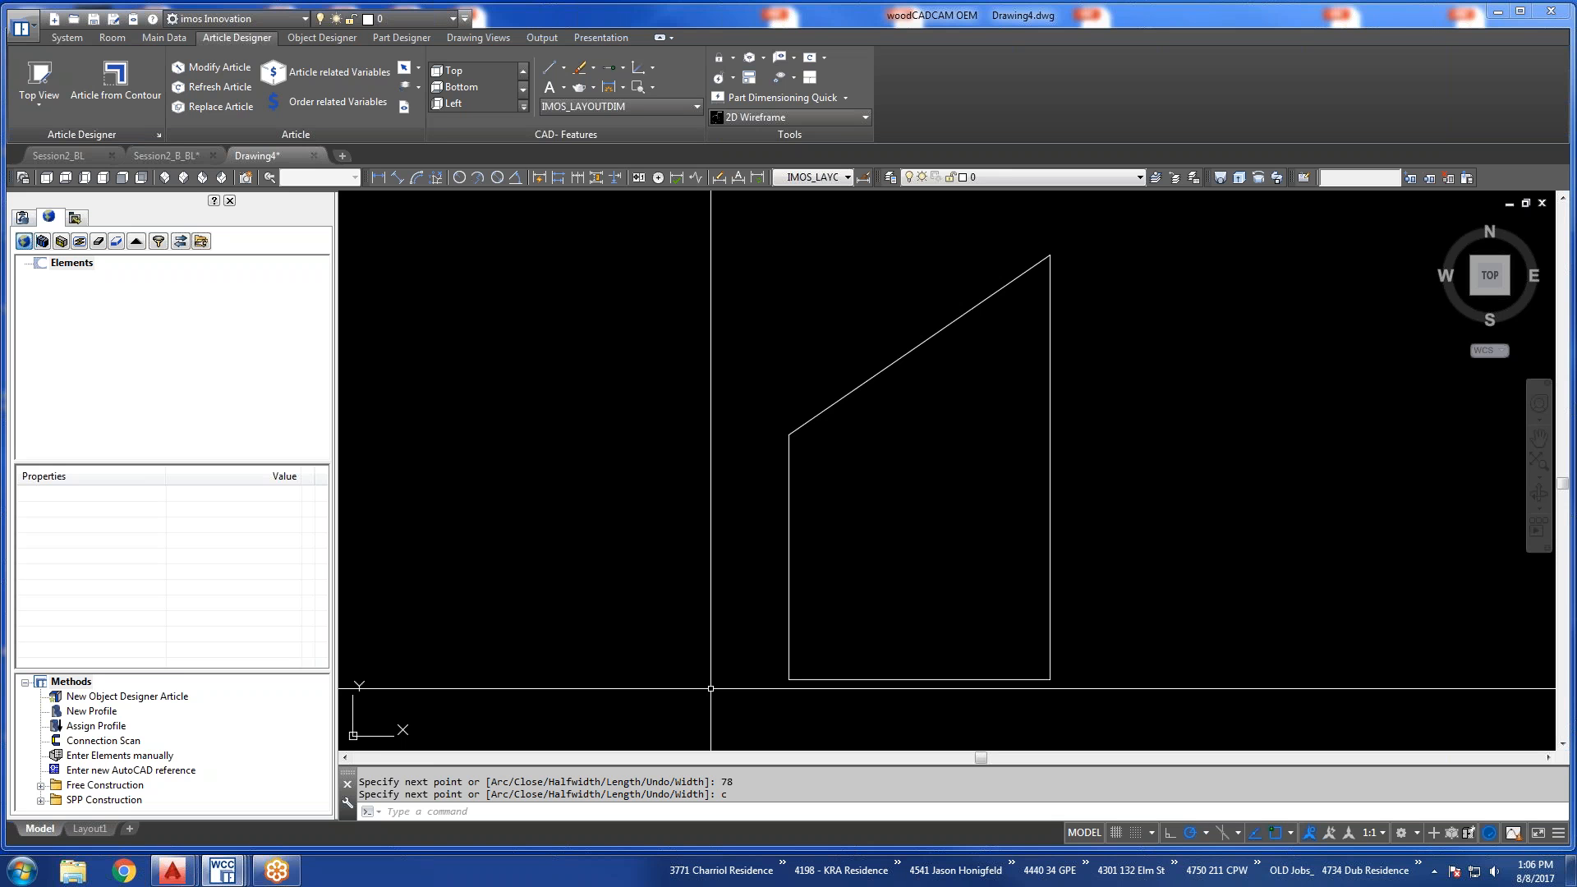
scroll(958, 573, down, 2)
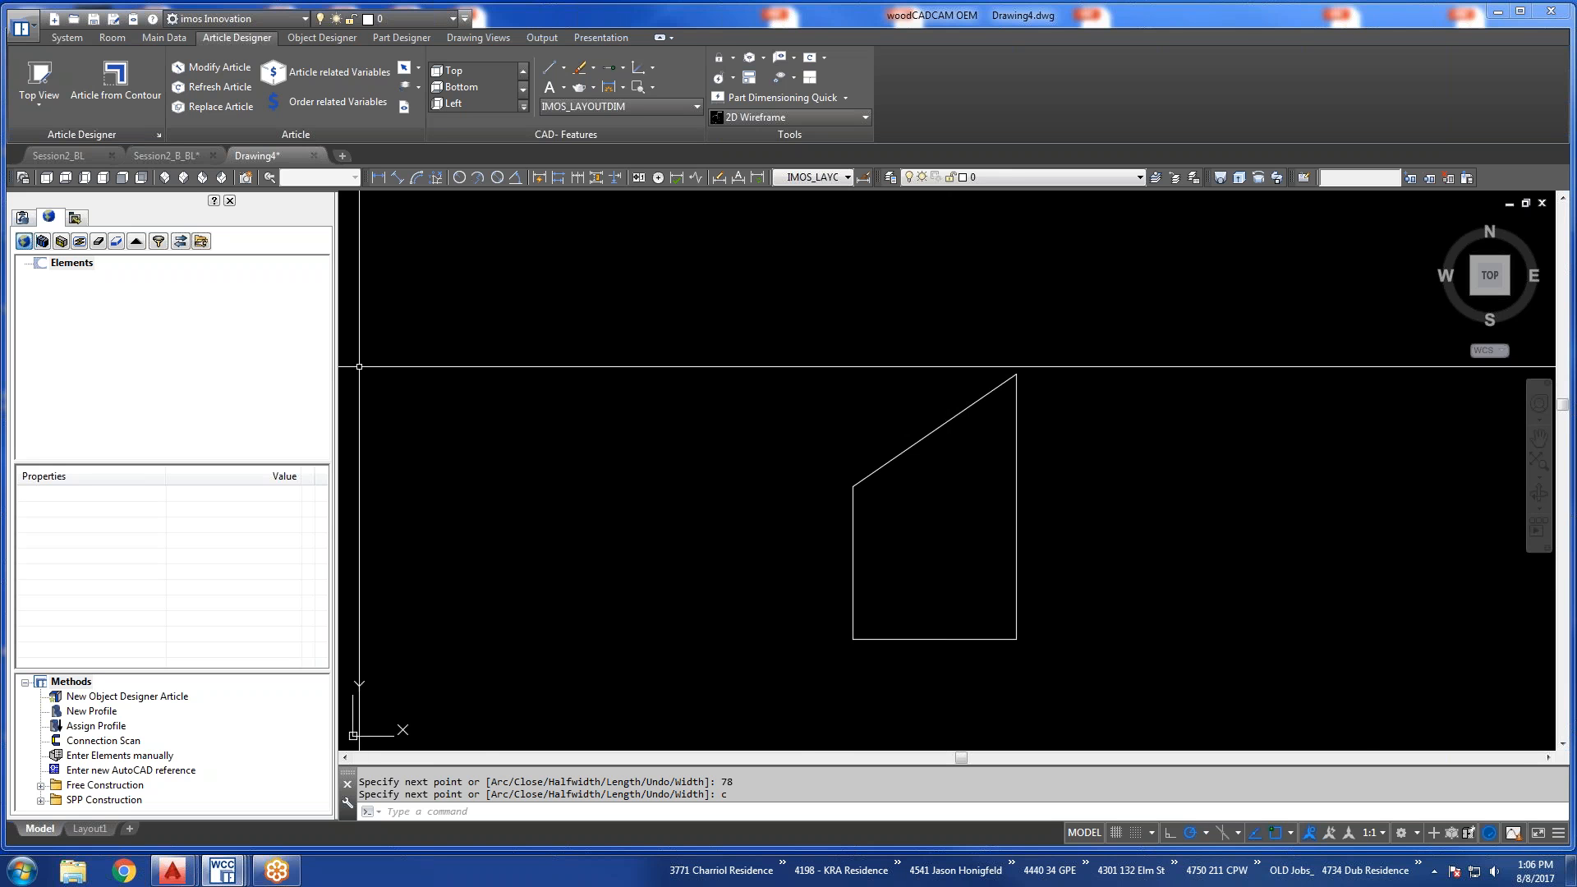
click(47, 103)
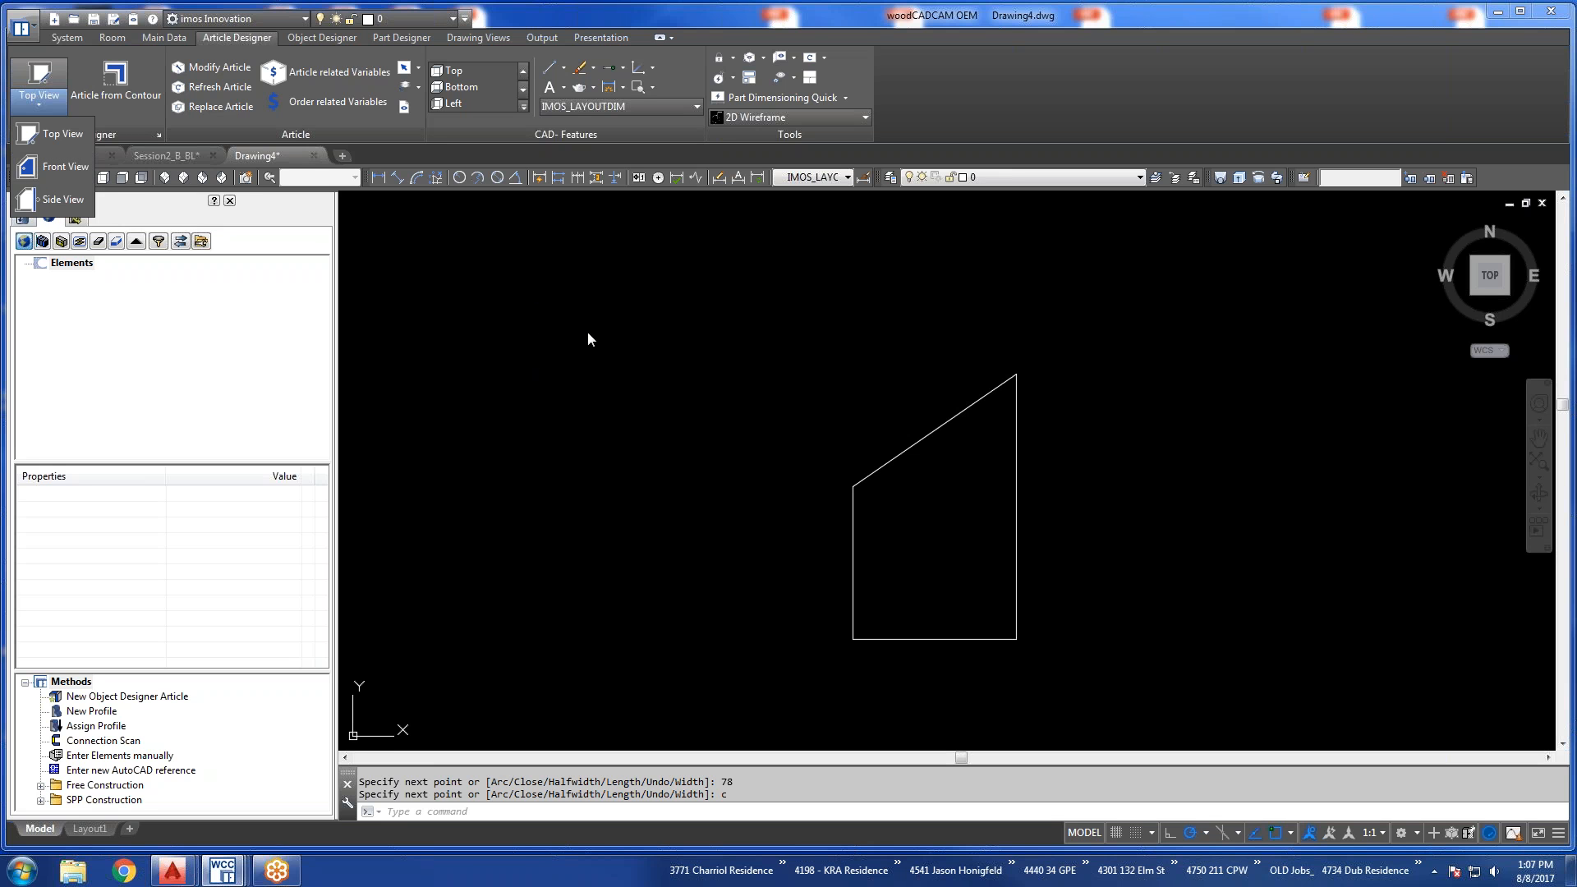
click(657, 385)
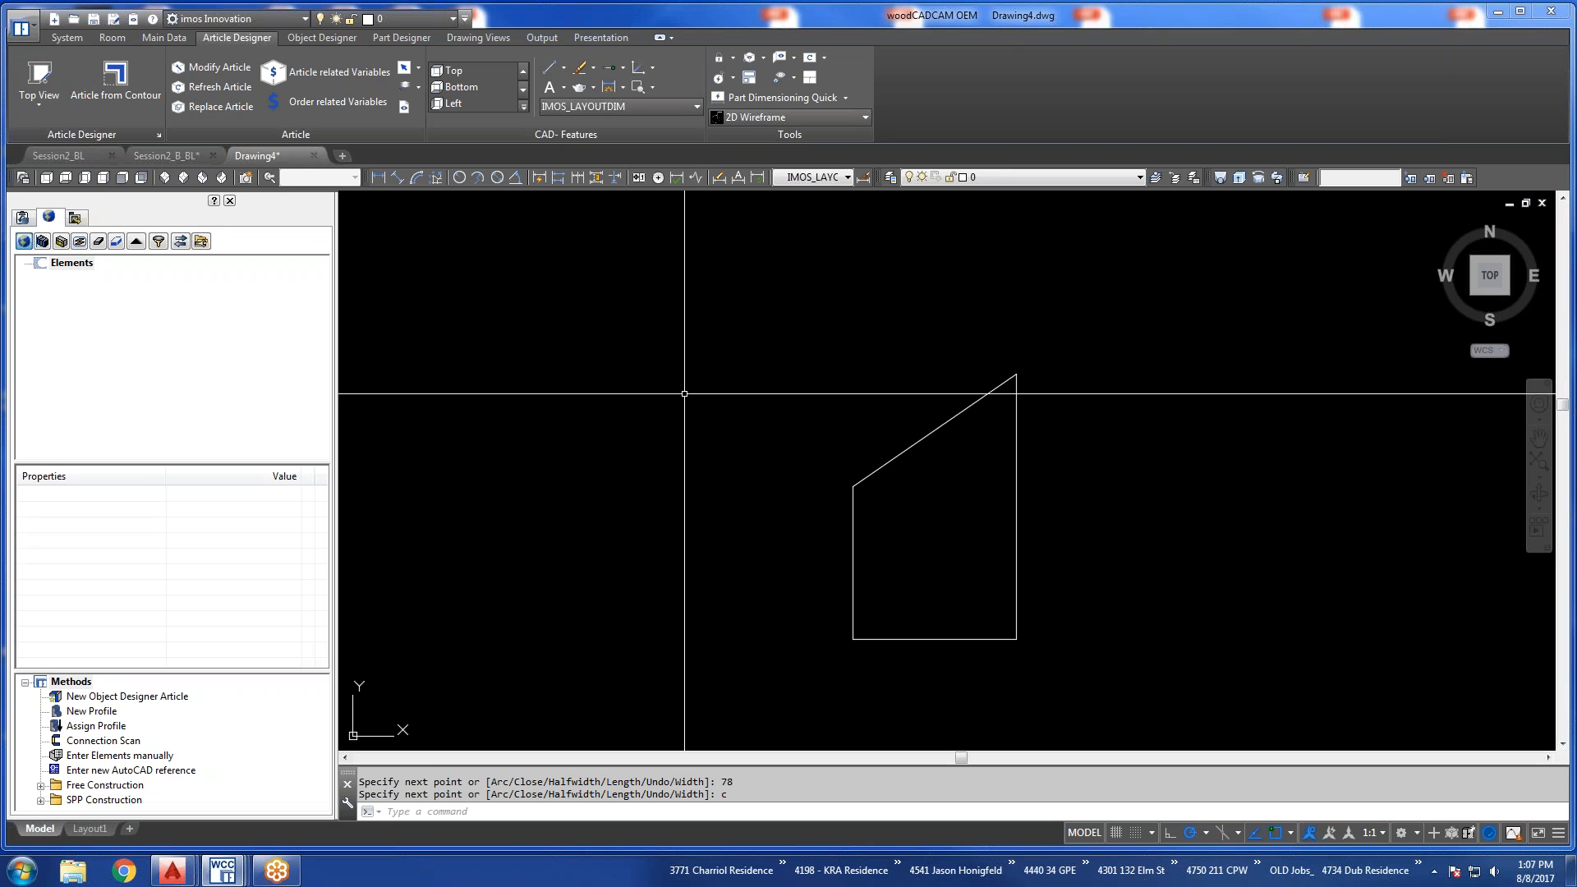
click(121, 75)
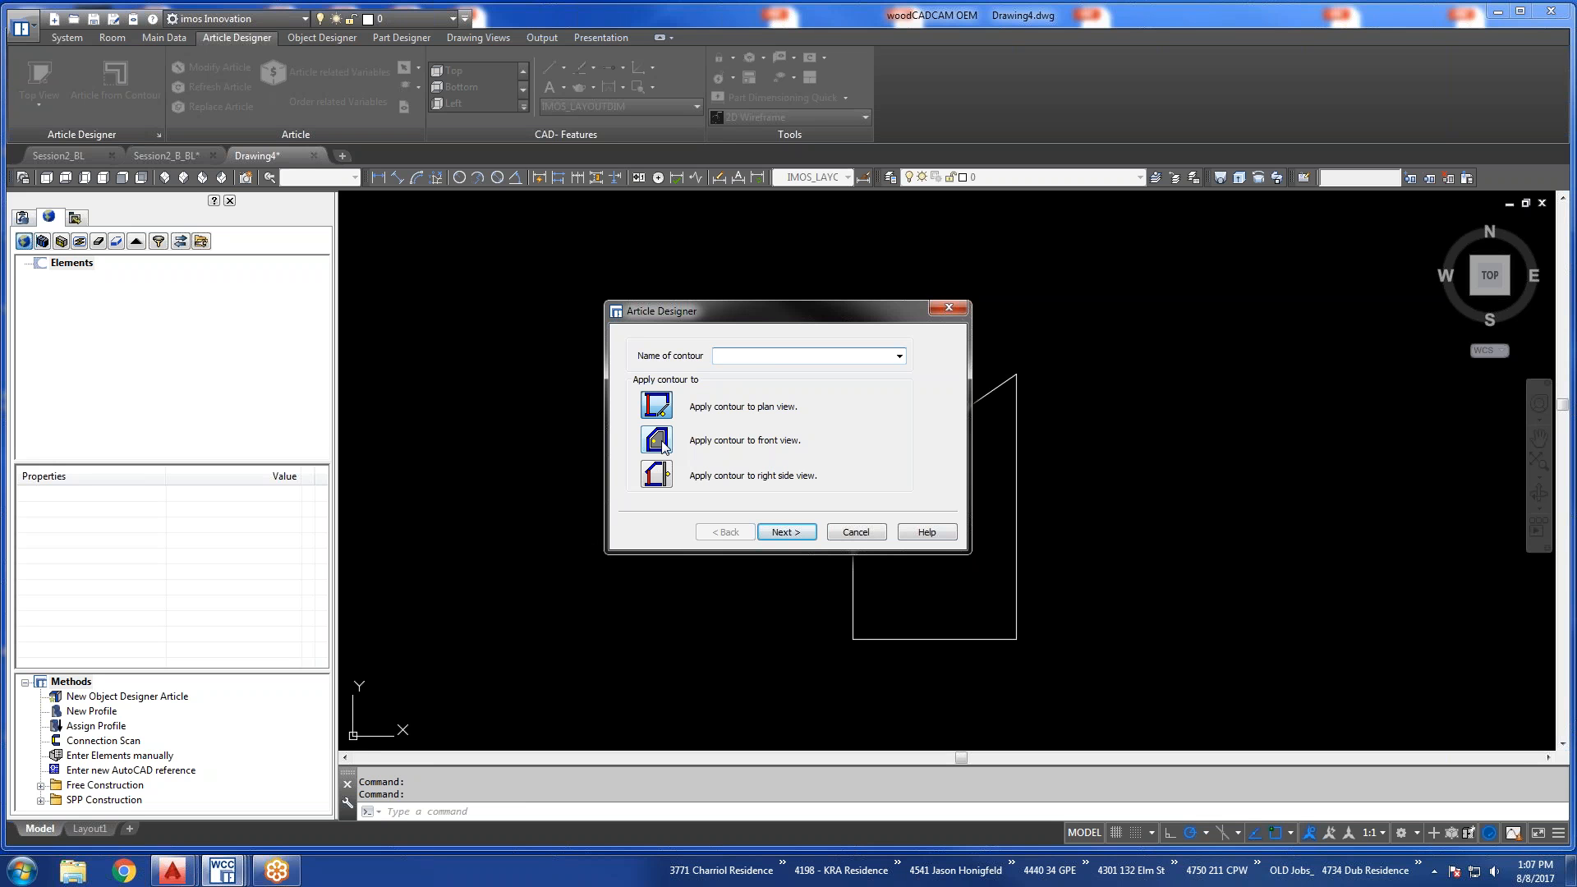
text(Stairs)
click(660, 444)
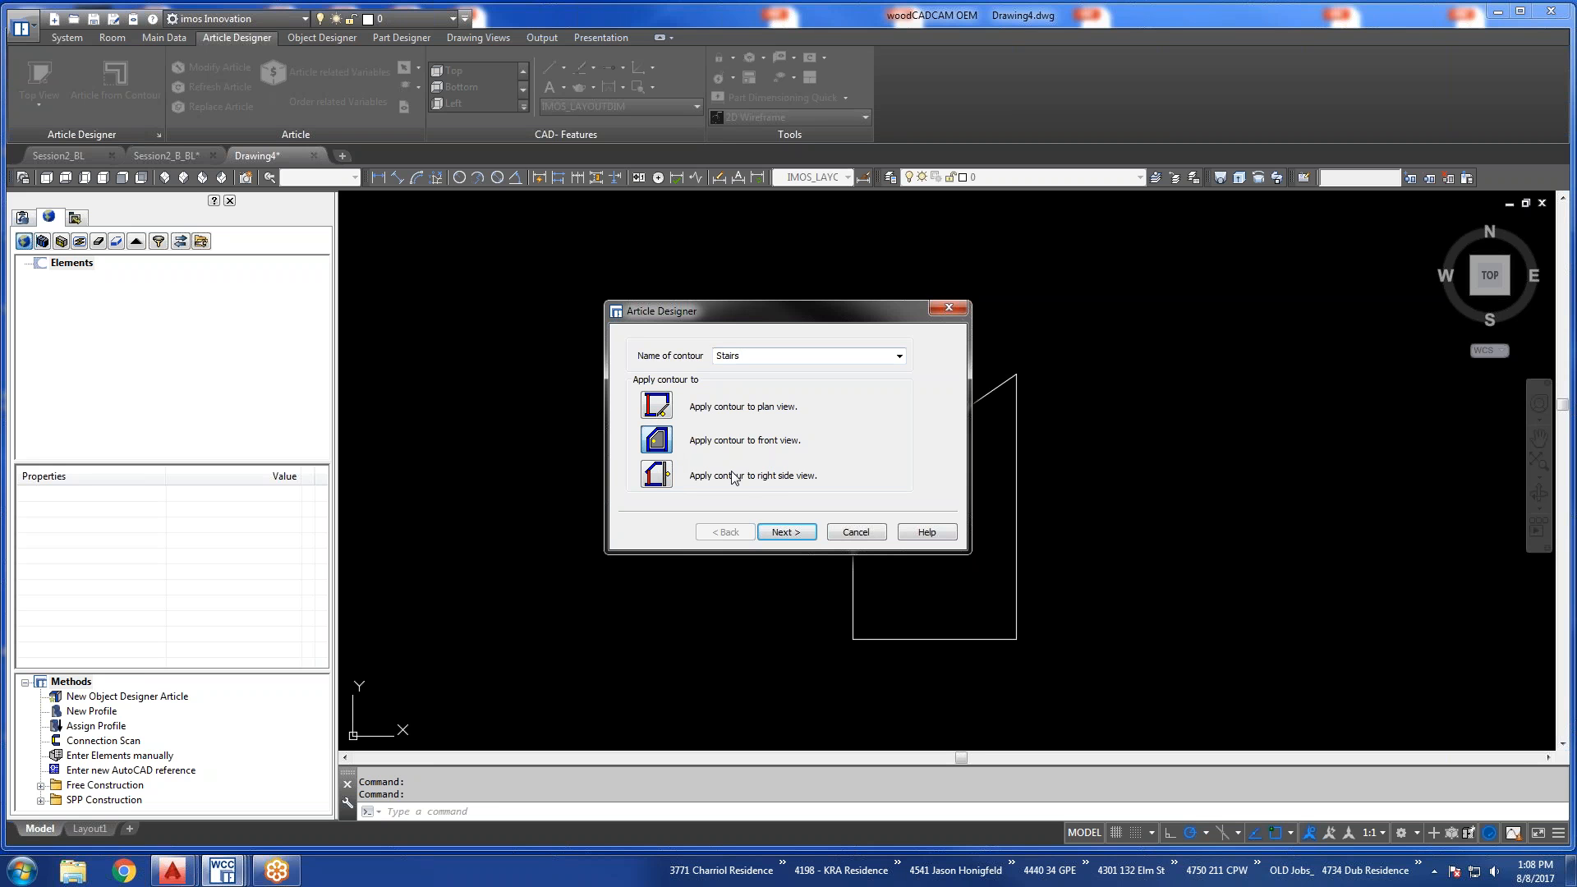
click(784, 533)
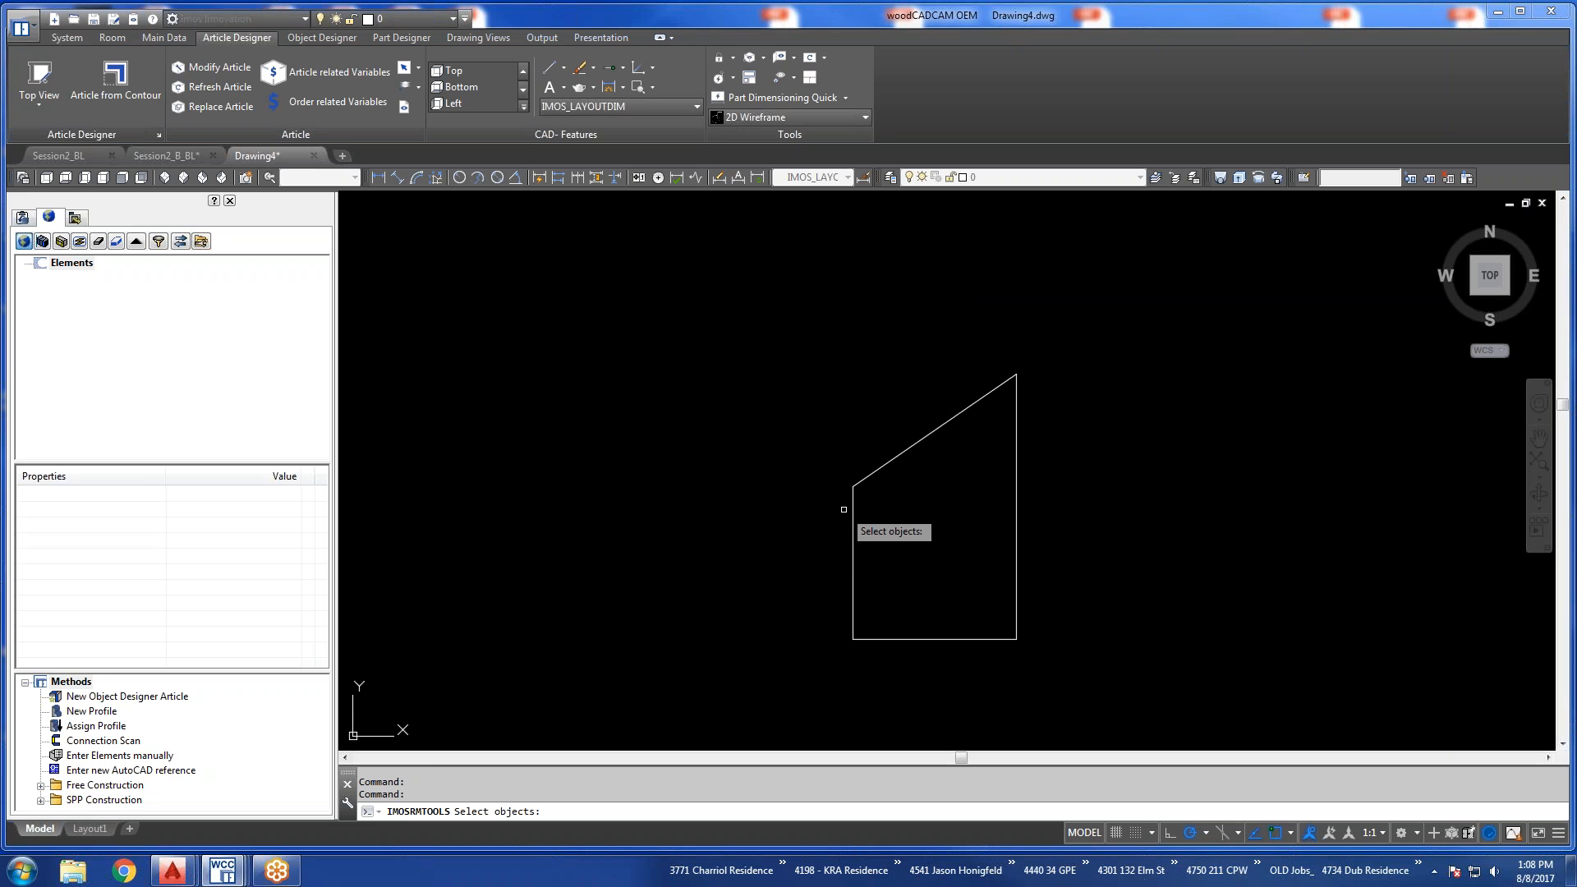
click(852, 509)
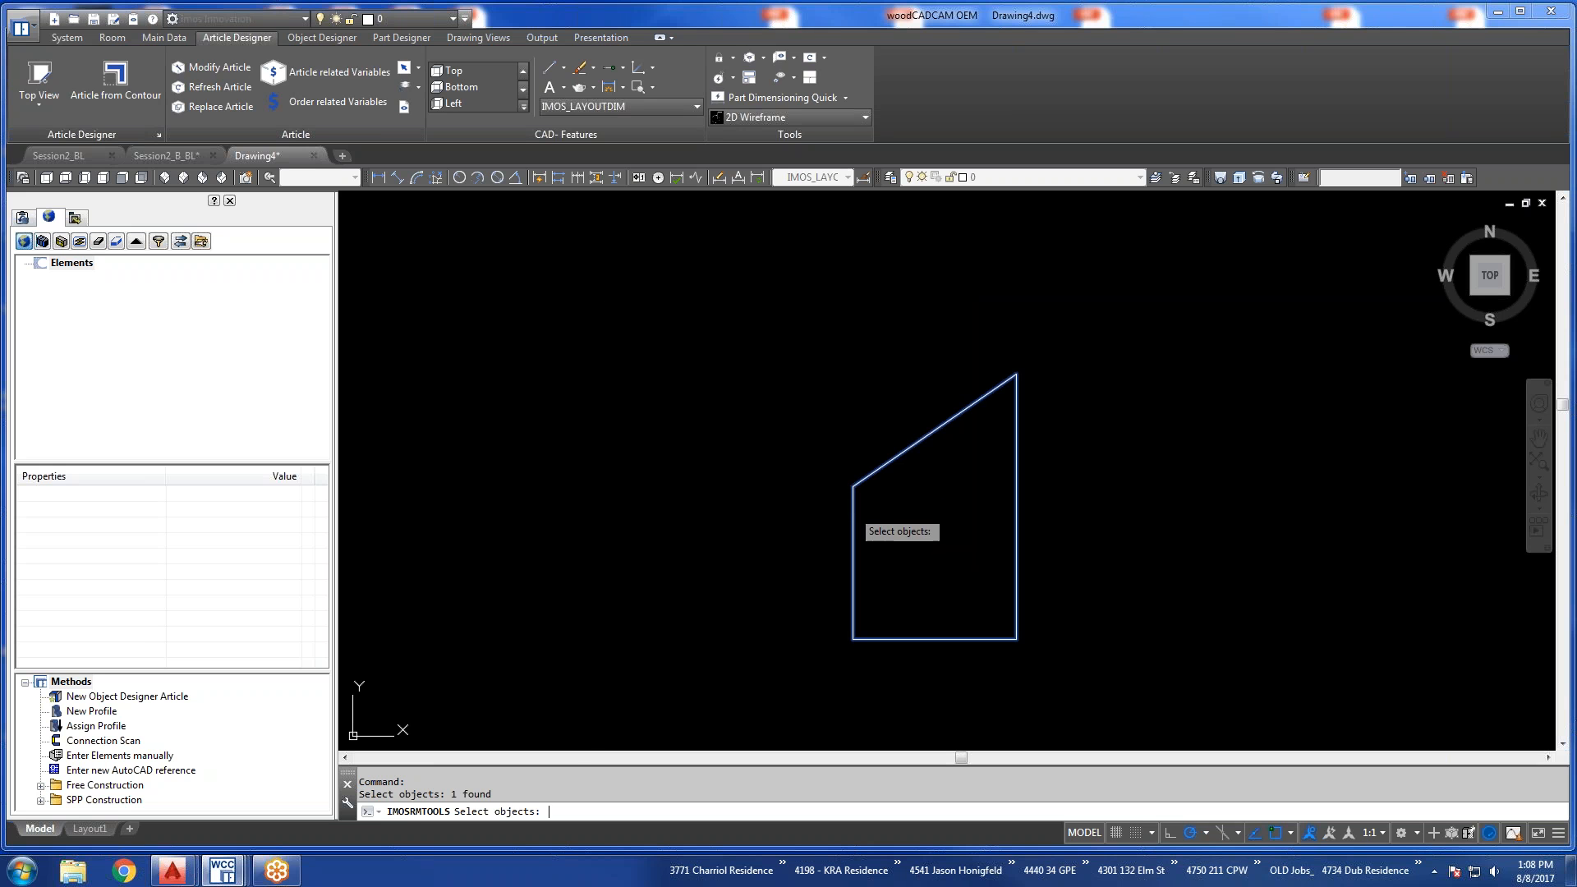
key(Return)
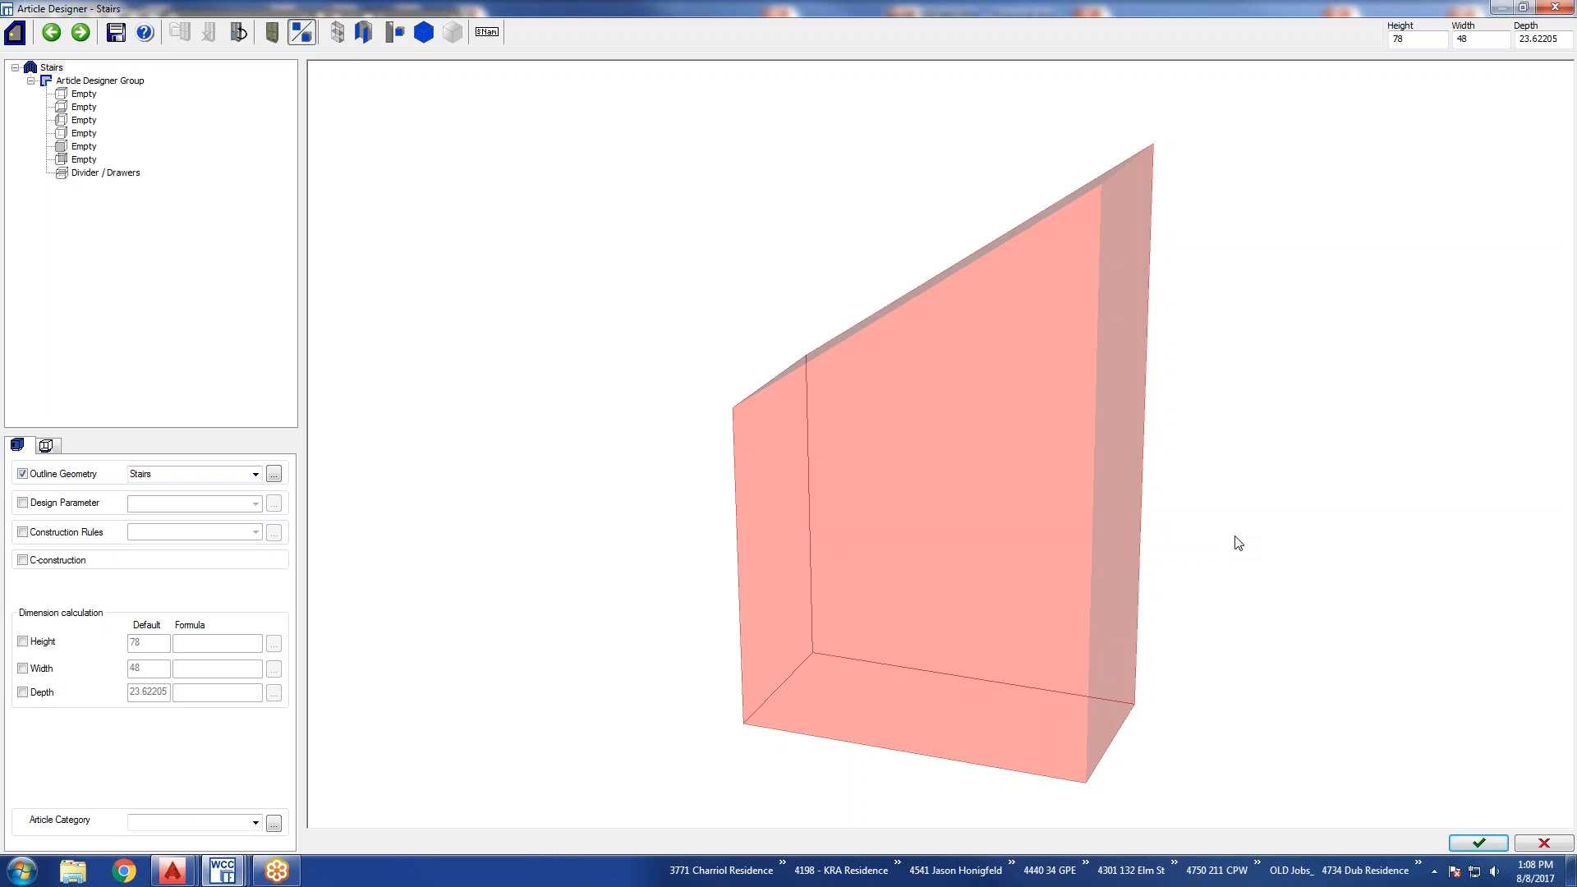
mouse_move(961, 538)
middle_down()
mouse_move(1018, 572)
mouse_move(1196, 574)
mouse_move(1158, 577)
middle_up()
mouse_move(1011, 548)
middle_down()
mouse_move(1088, 556)
mouse_move(944, 582)
mouse_move(1138, 569)
middle_up()
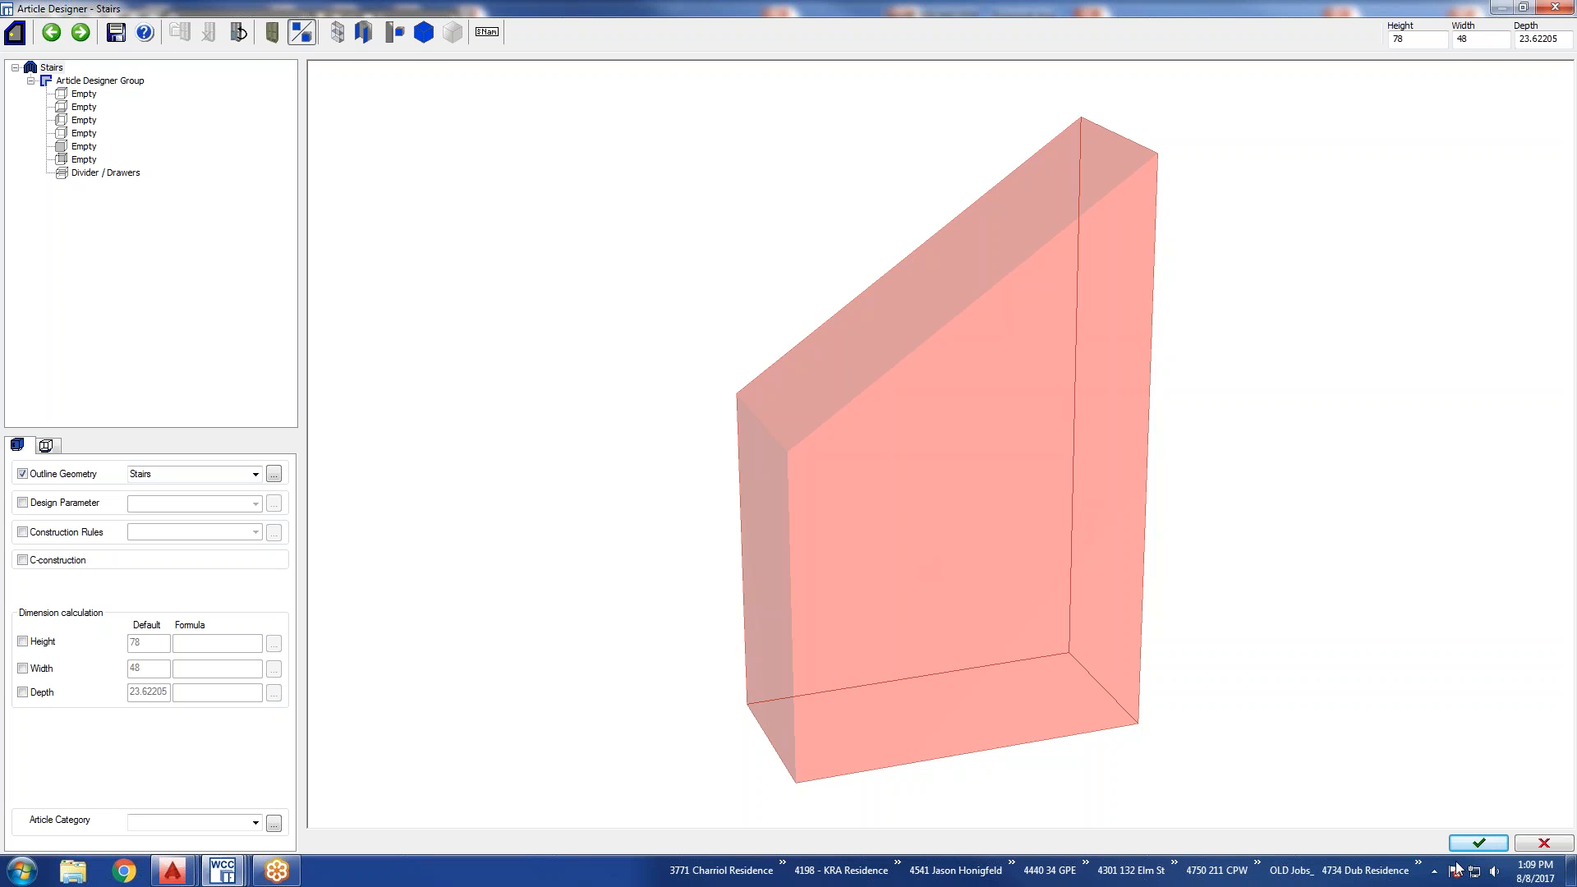
click(1534, 843)
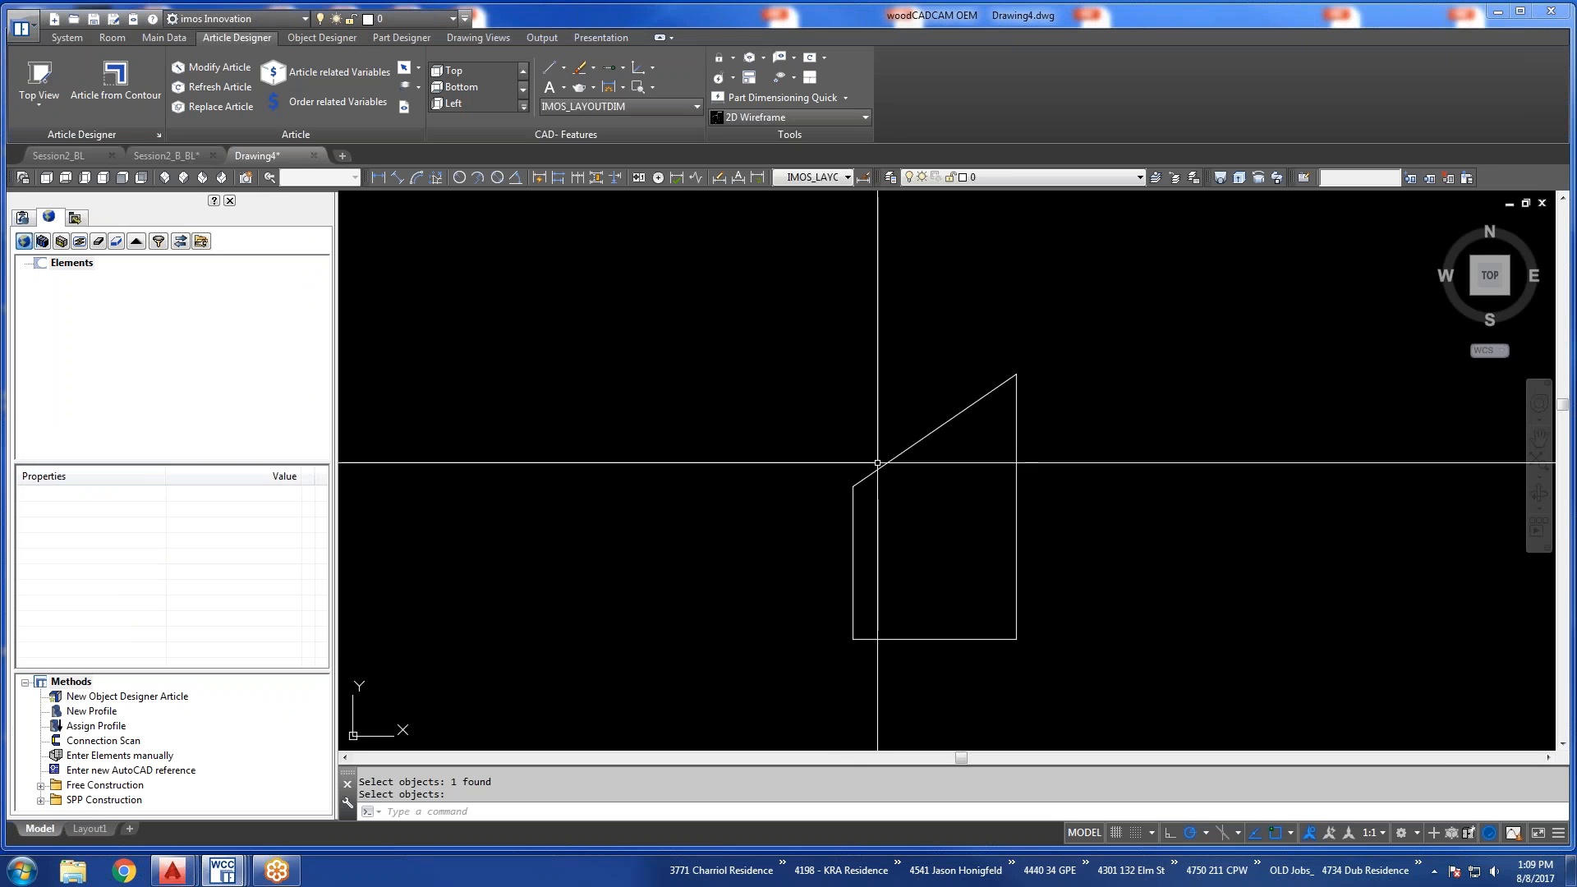
Create an article from the sloped polyline contour, named Stairs and applied to the front view, overwriting the existing dataset.
click(115, 79)
text(Stairs)
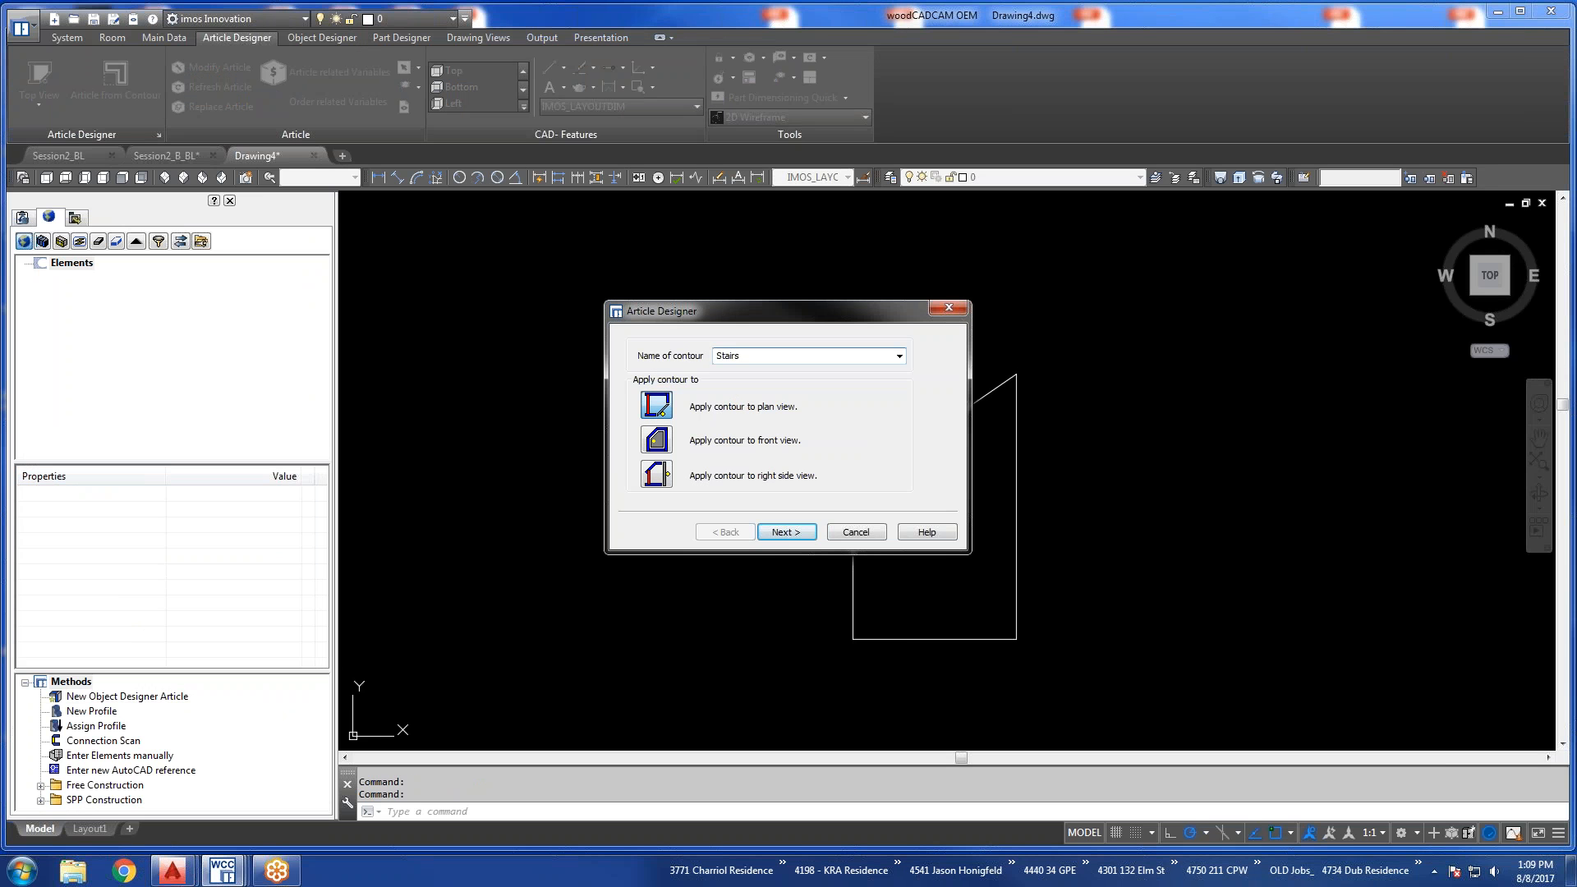
click(654, 441)
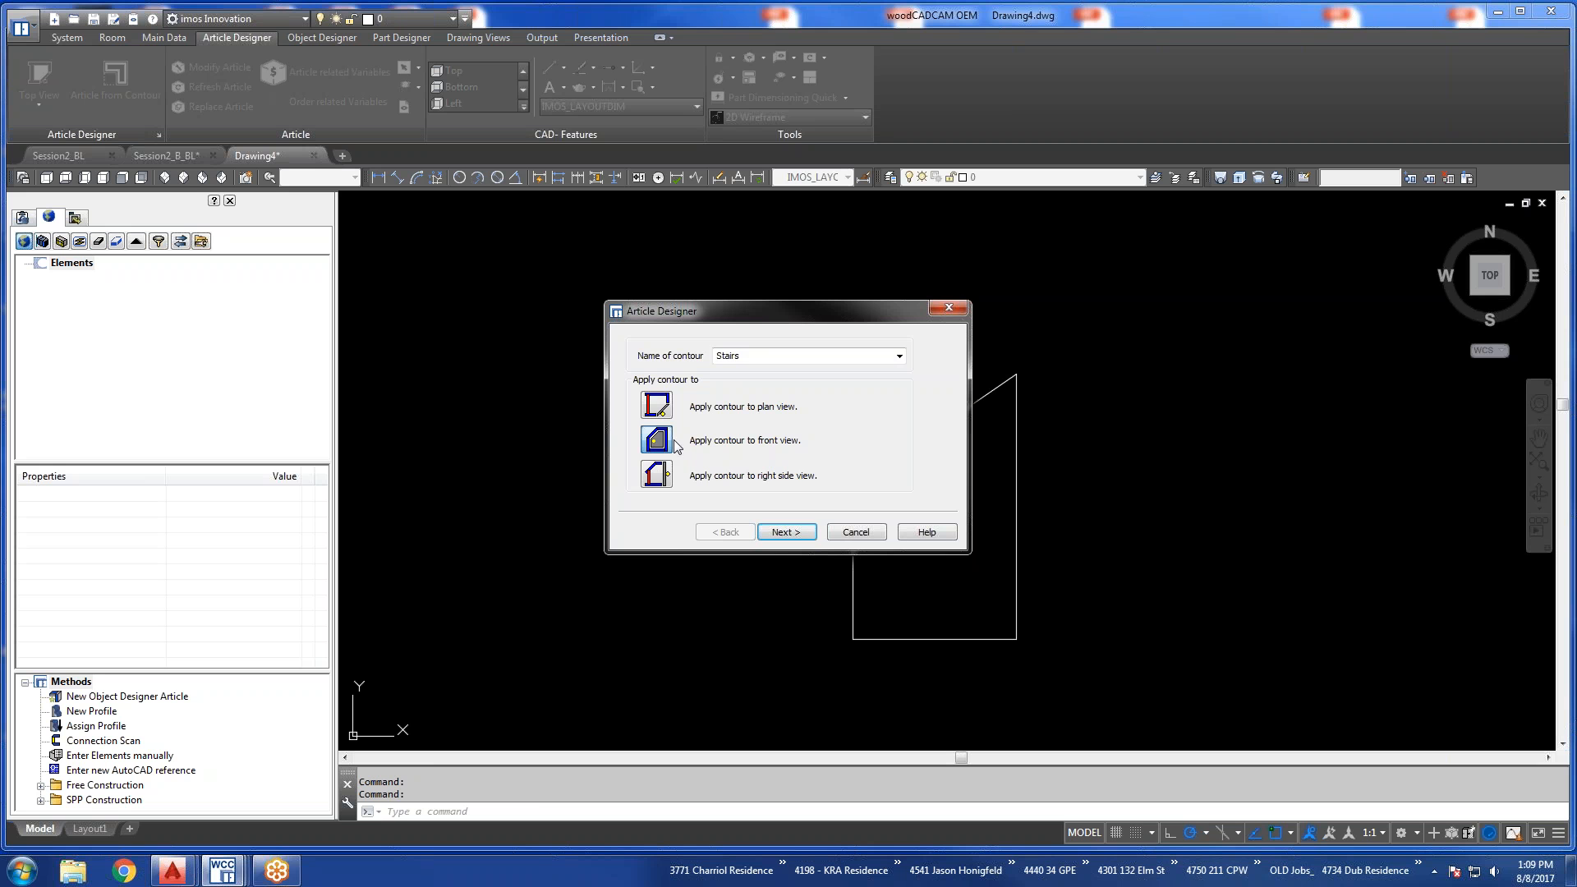
click(784, 531)
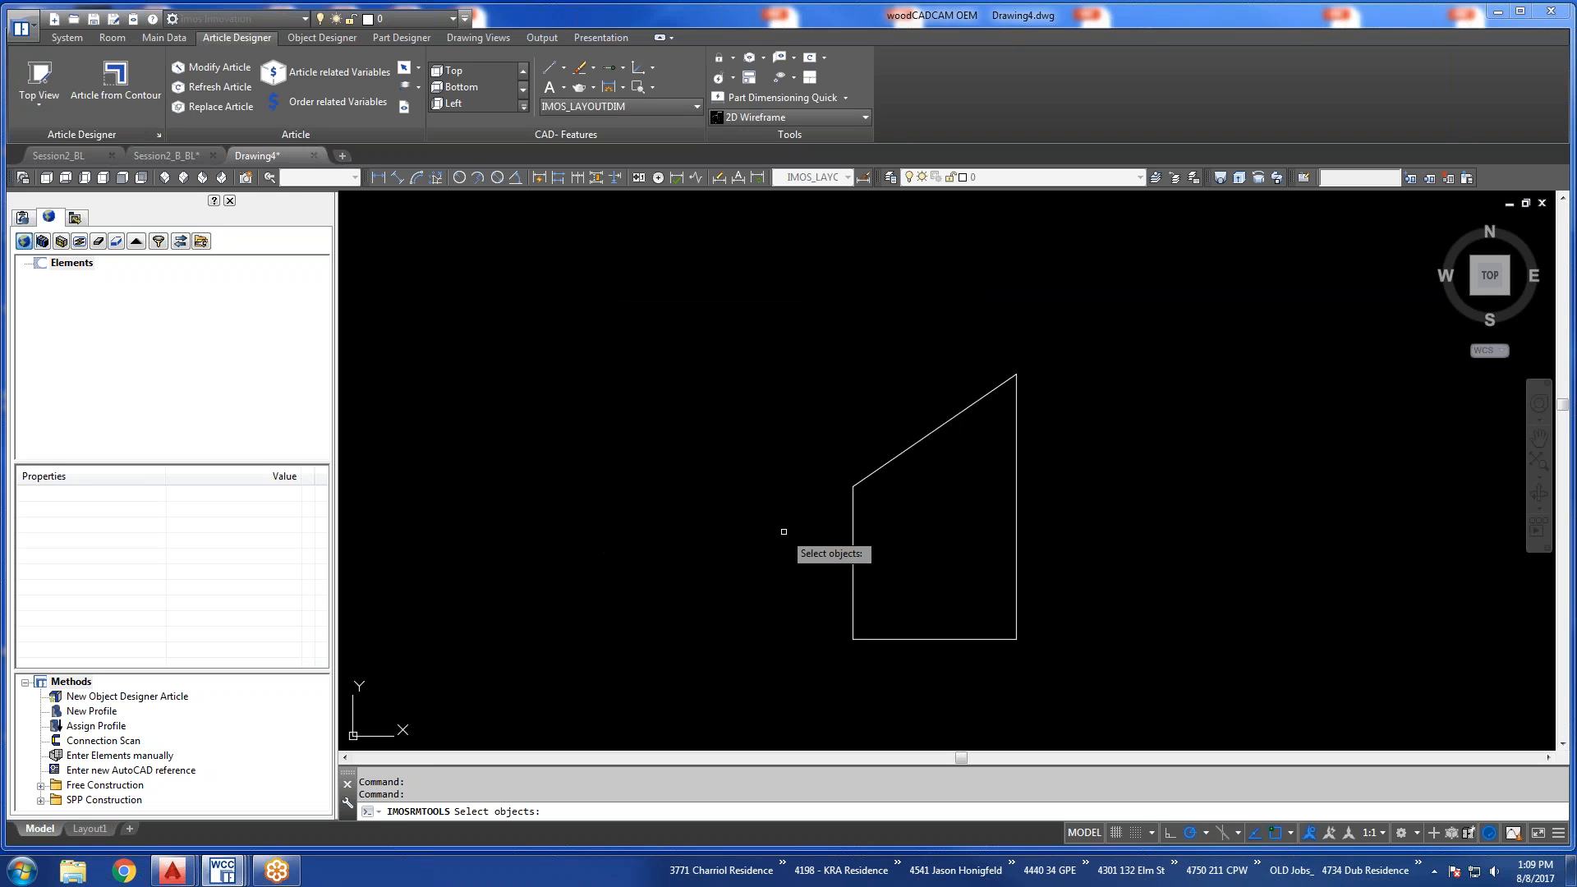
click(852, 510)
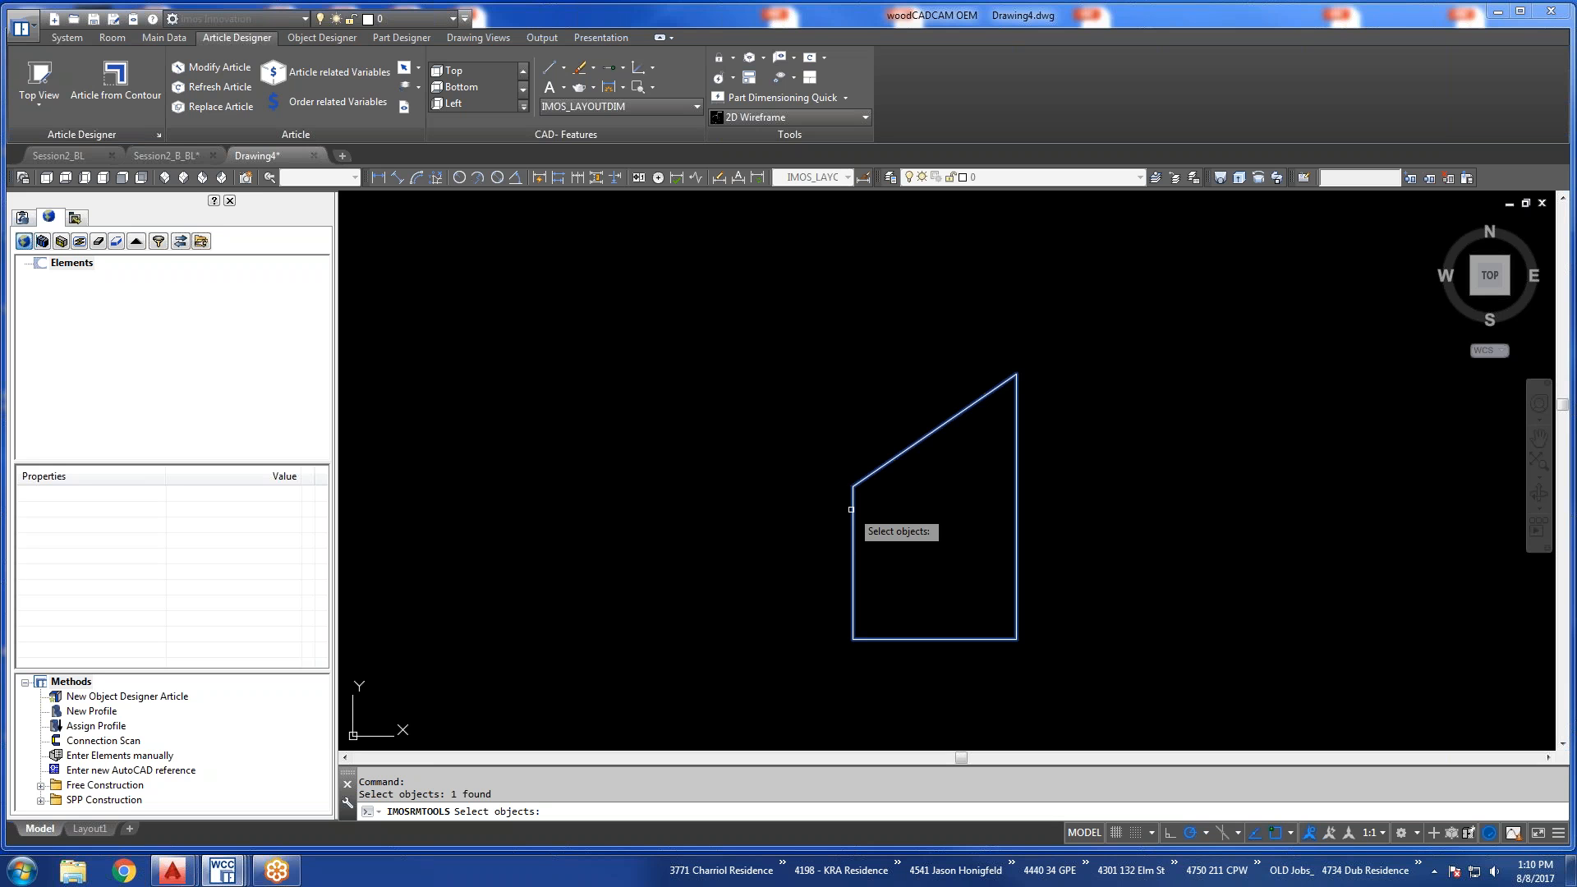
key(Return)
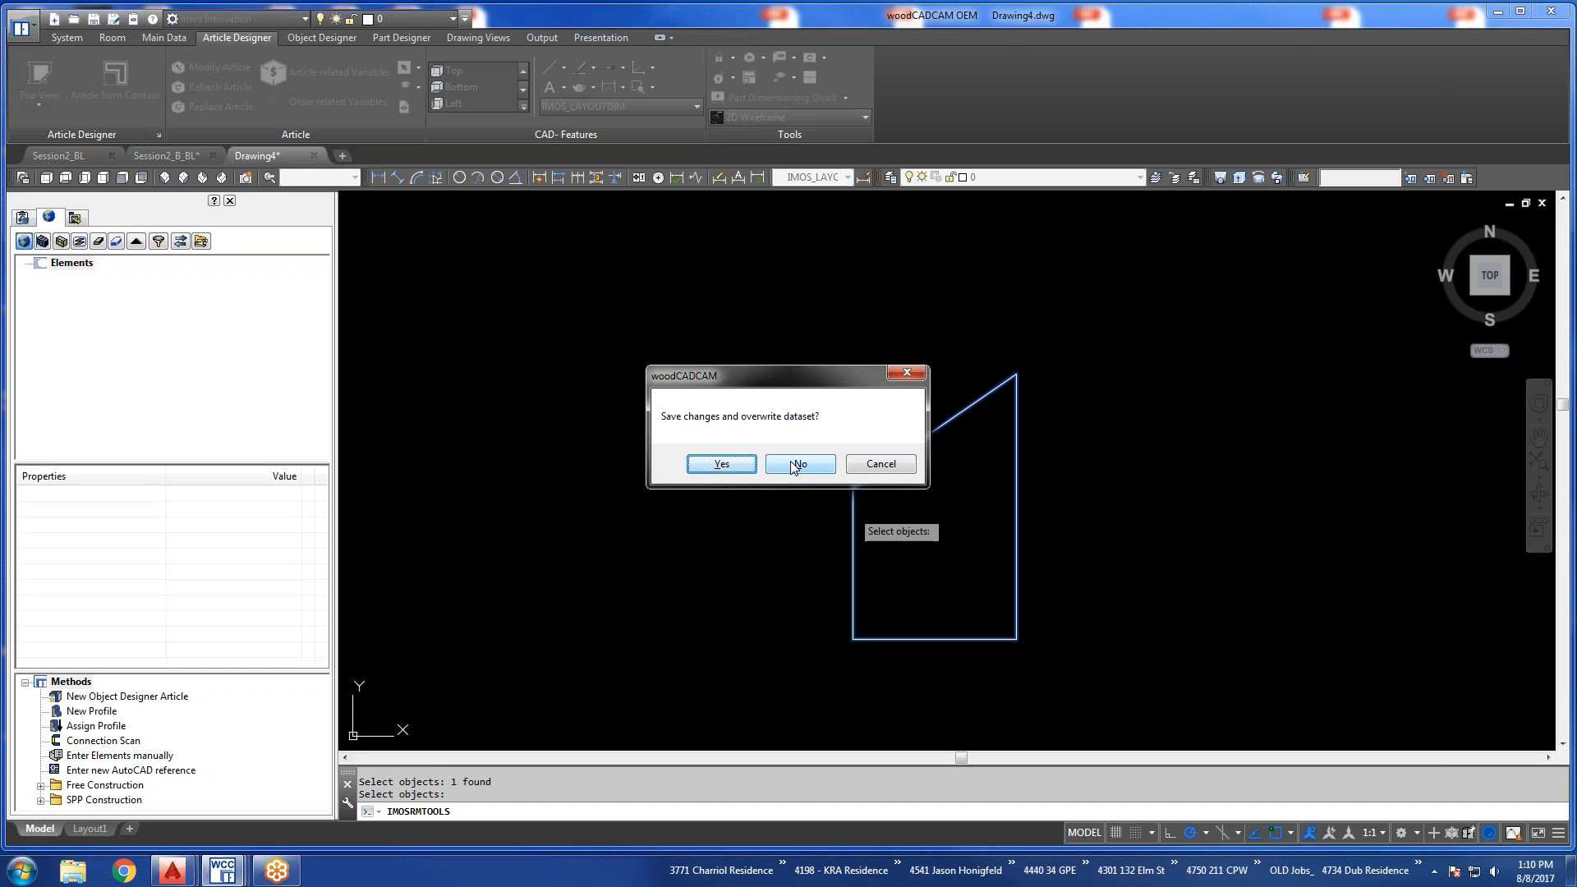
click(722, 464)
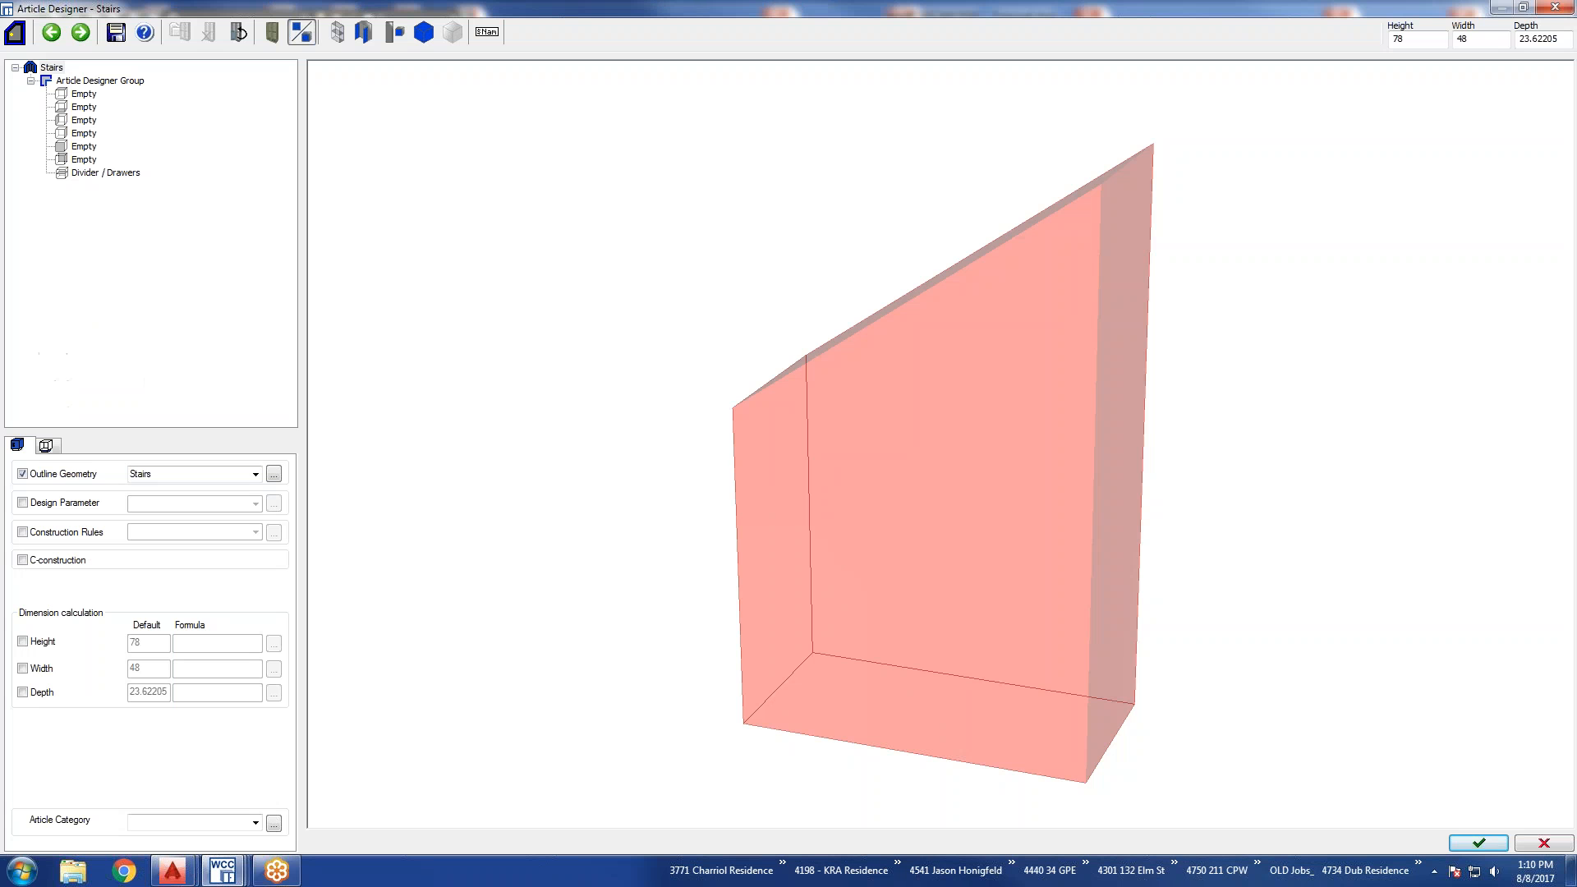
Set the Stairs article's depth to 18.
mouse_move(871, 462)
mouse_down()
mouse_move(1021, 496)
mouse_move(1135, 496)
mouse_up()
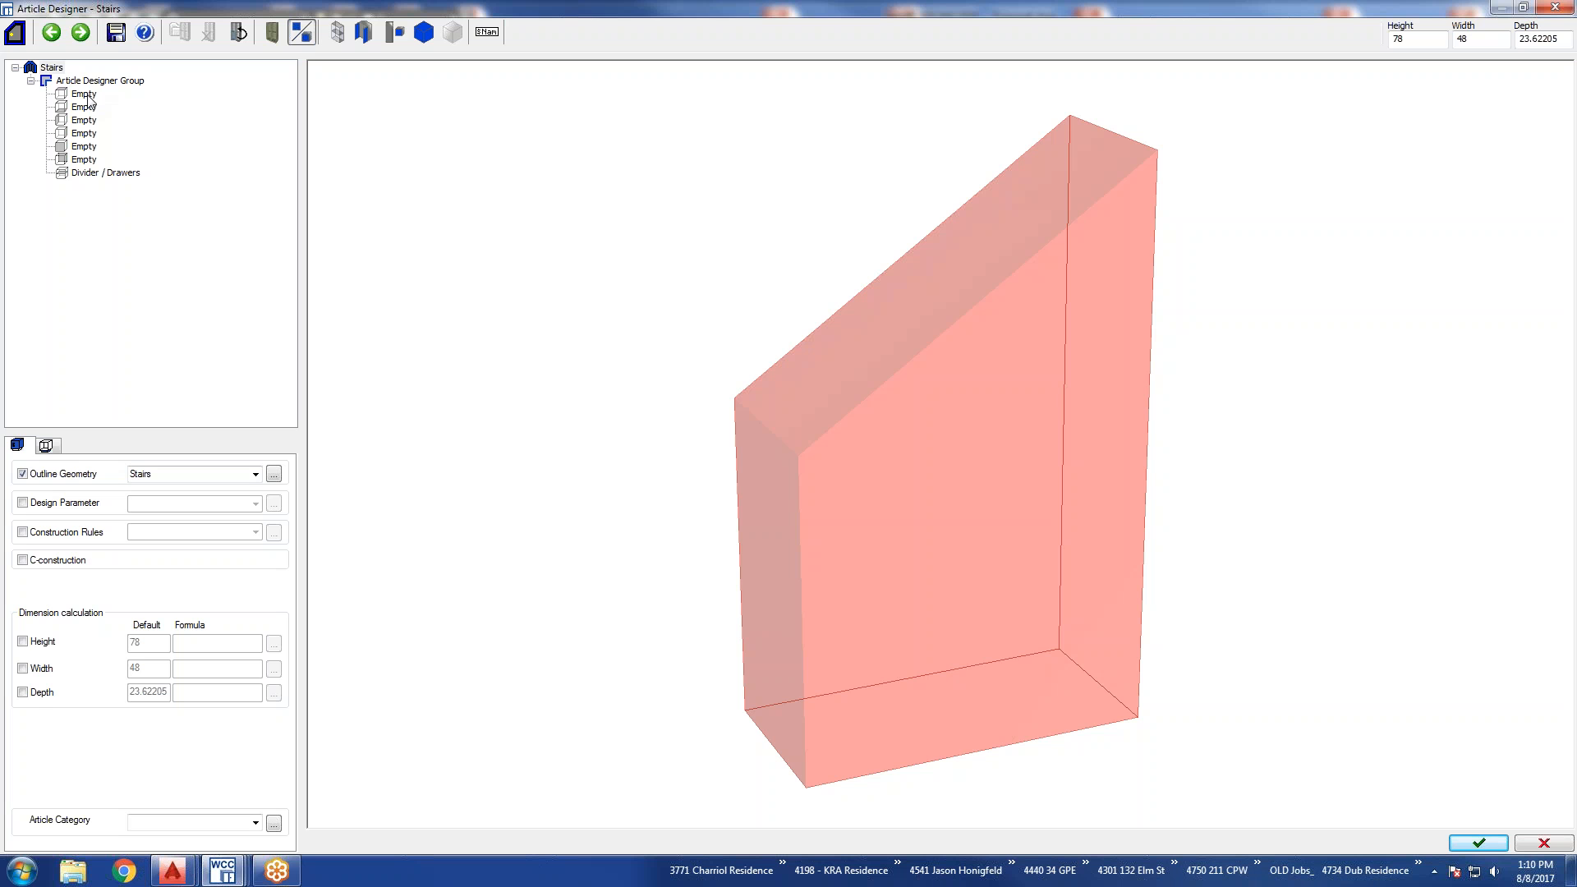
double_click(1414, 39)
double_click(1558, 38)
text(18)
key(Return)
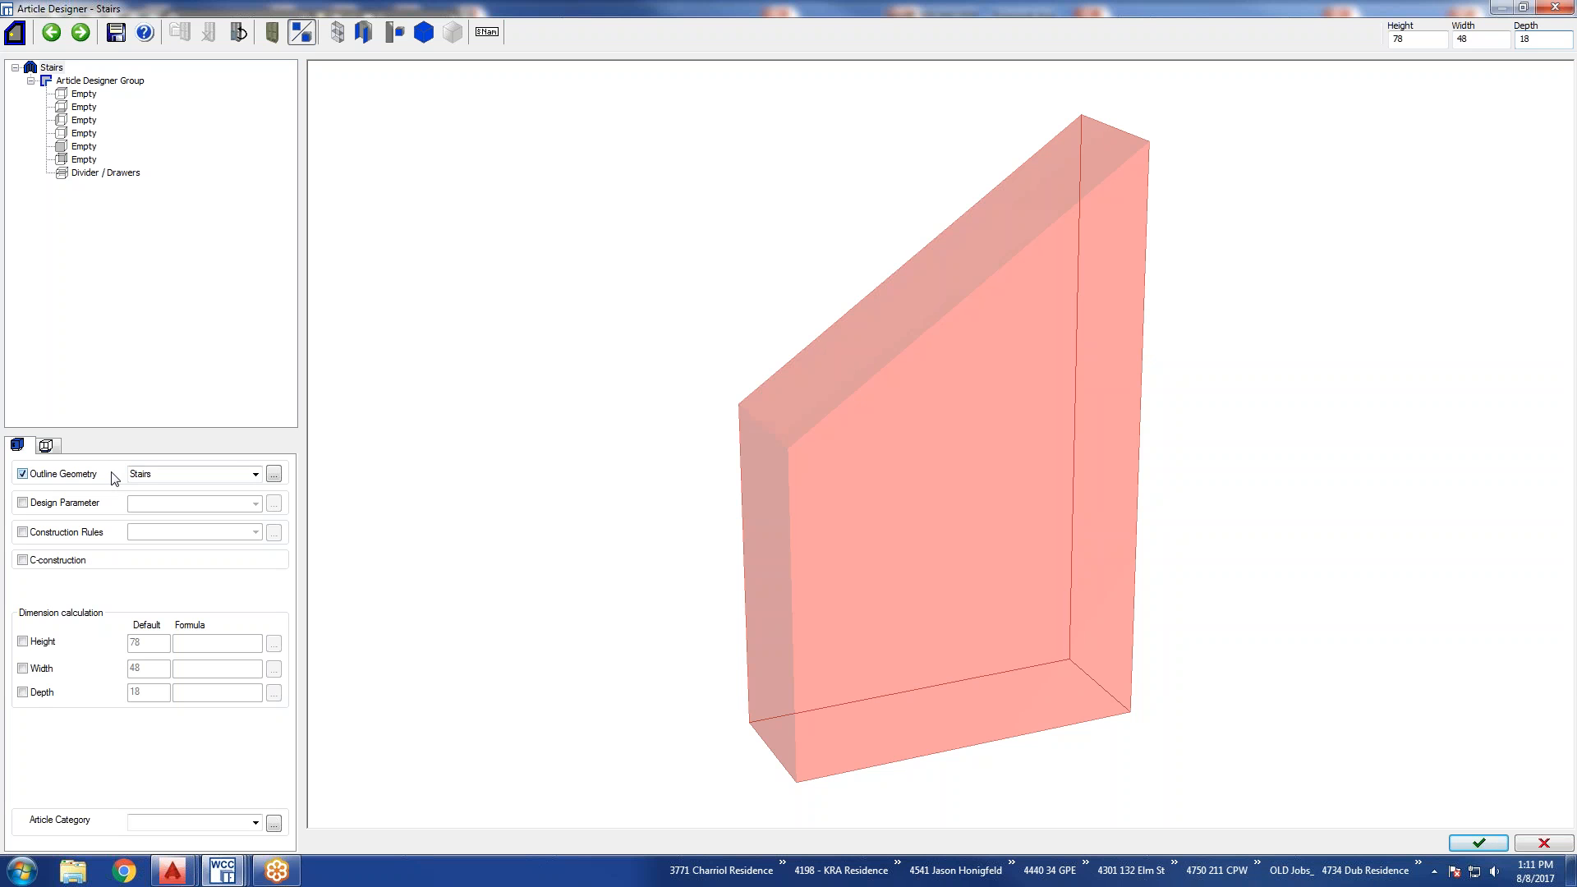
Open the Stairs outline geometry and examine its sample dimensions and the endpoint values of its first two lines.
click(274, 474)
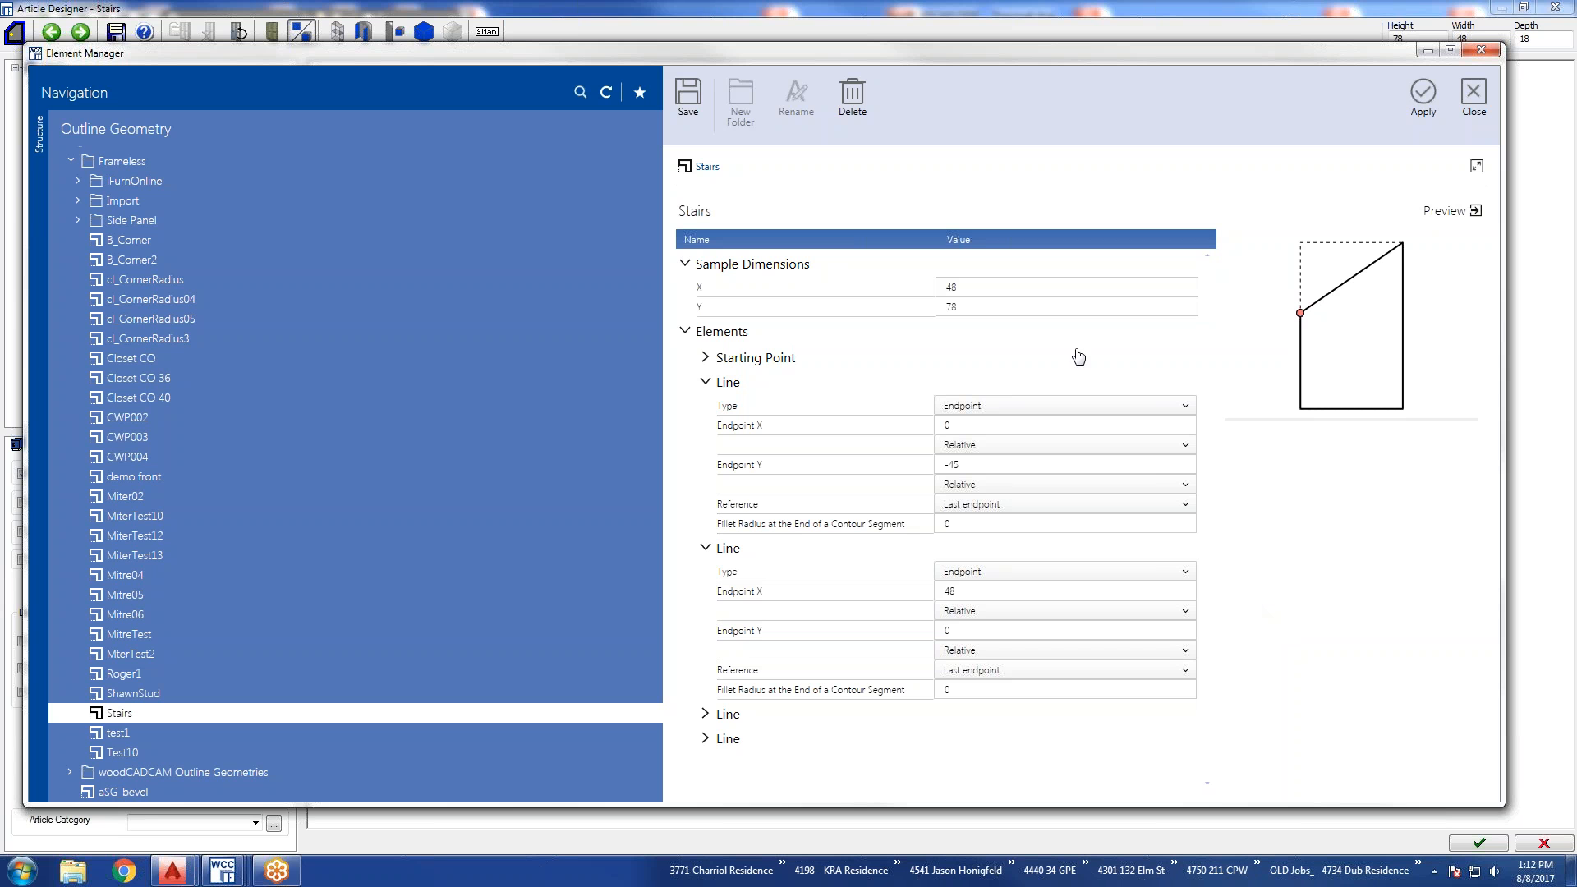
click(973, 287)
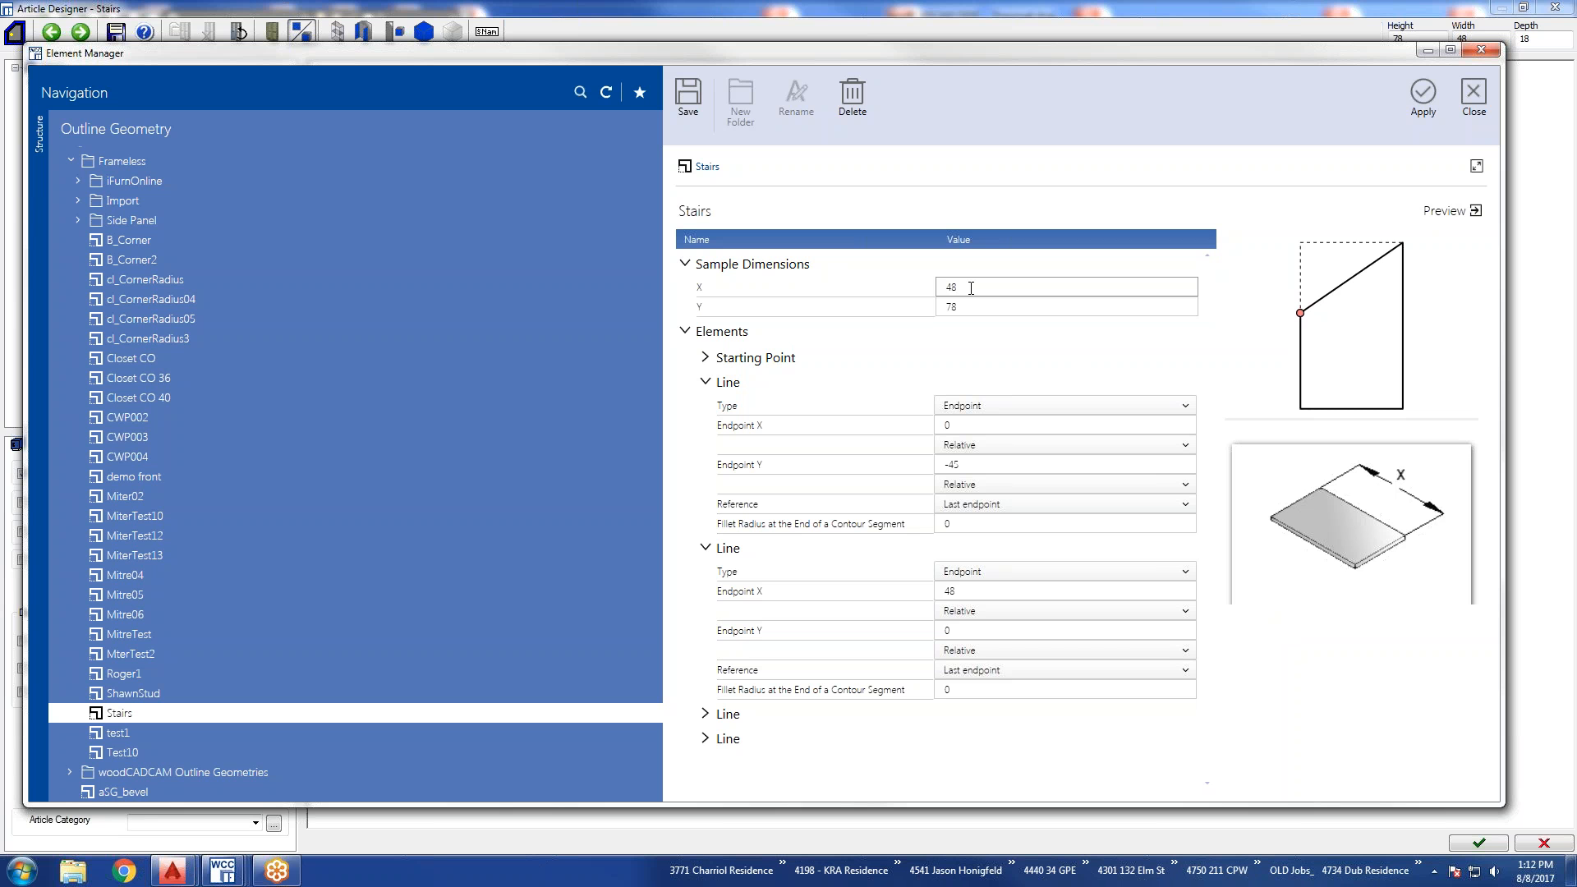
double_click(950, 287)
click(976, 290)
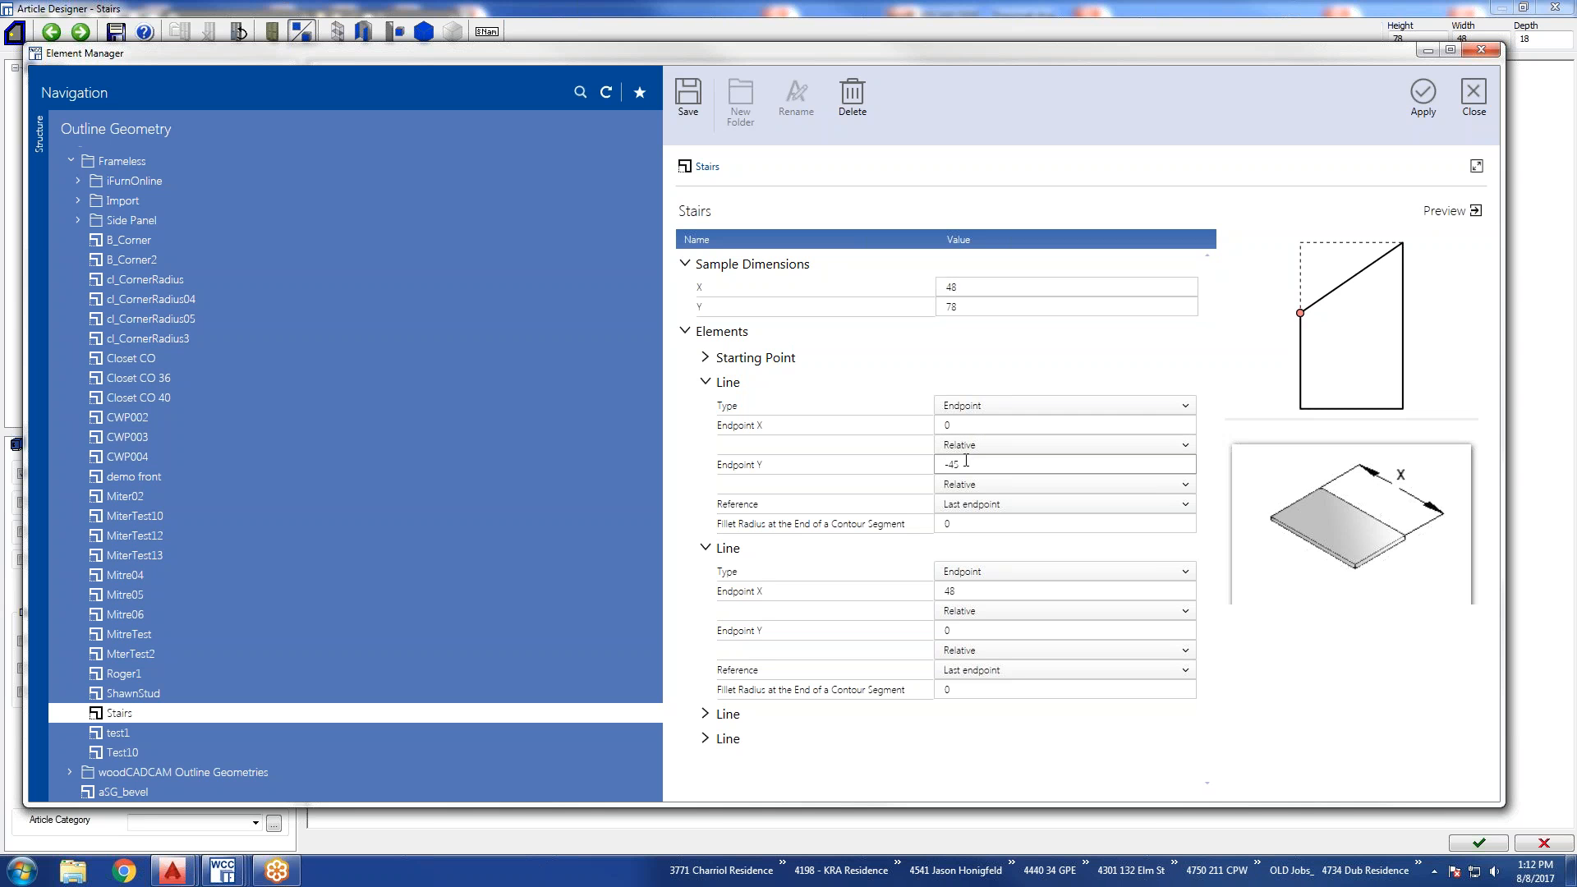
click(972, 422)
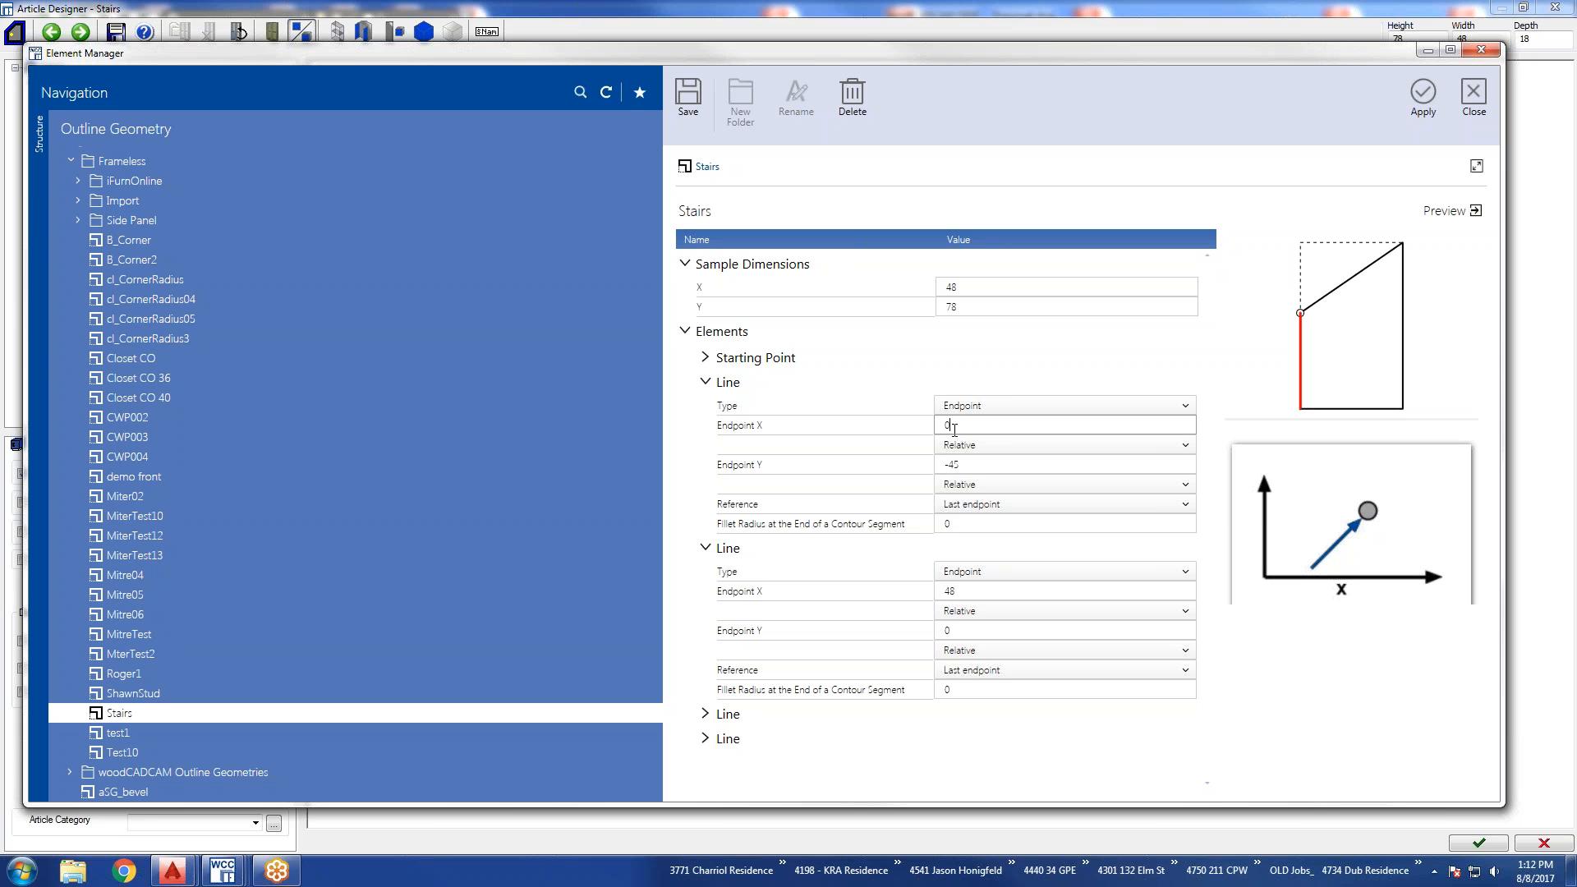
click(968, 464)
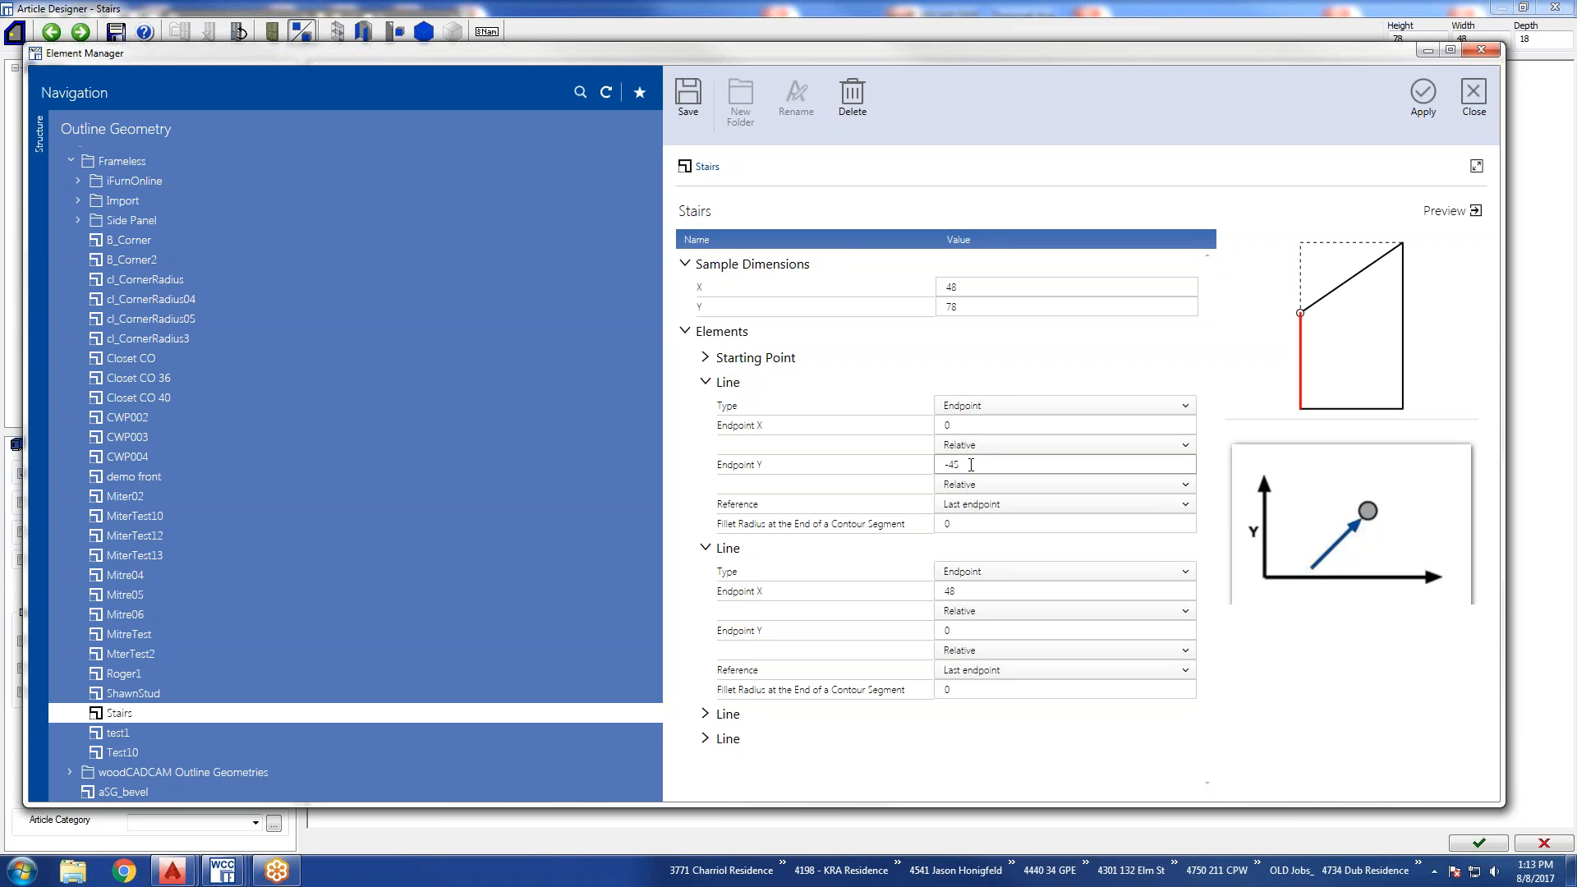
click(972, 594)
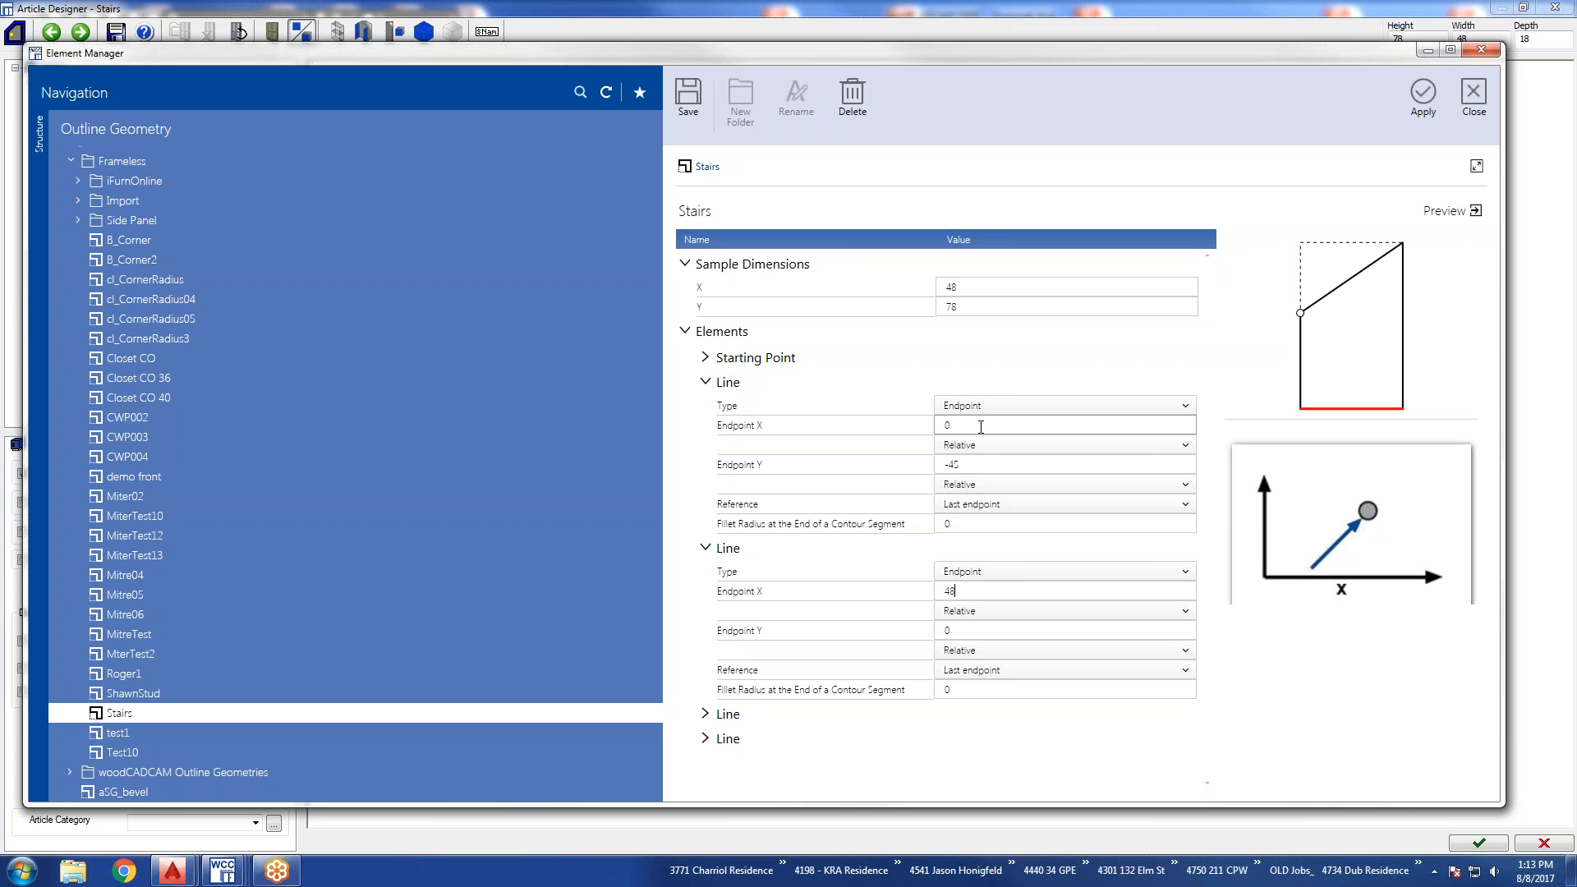
Switch Endpoint X and Endpoint Y of the outline's first line to Absolute.
click(1183, 446)
click(1144, 466)
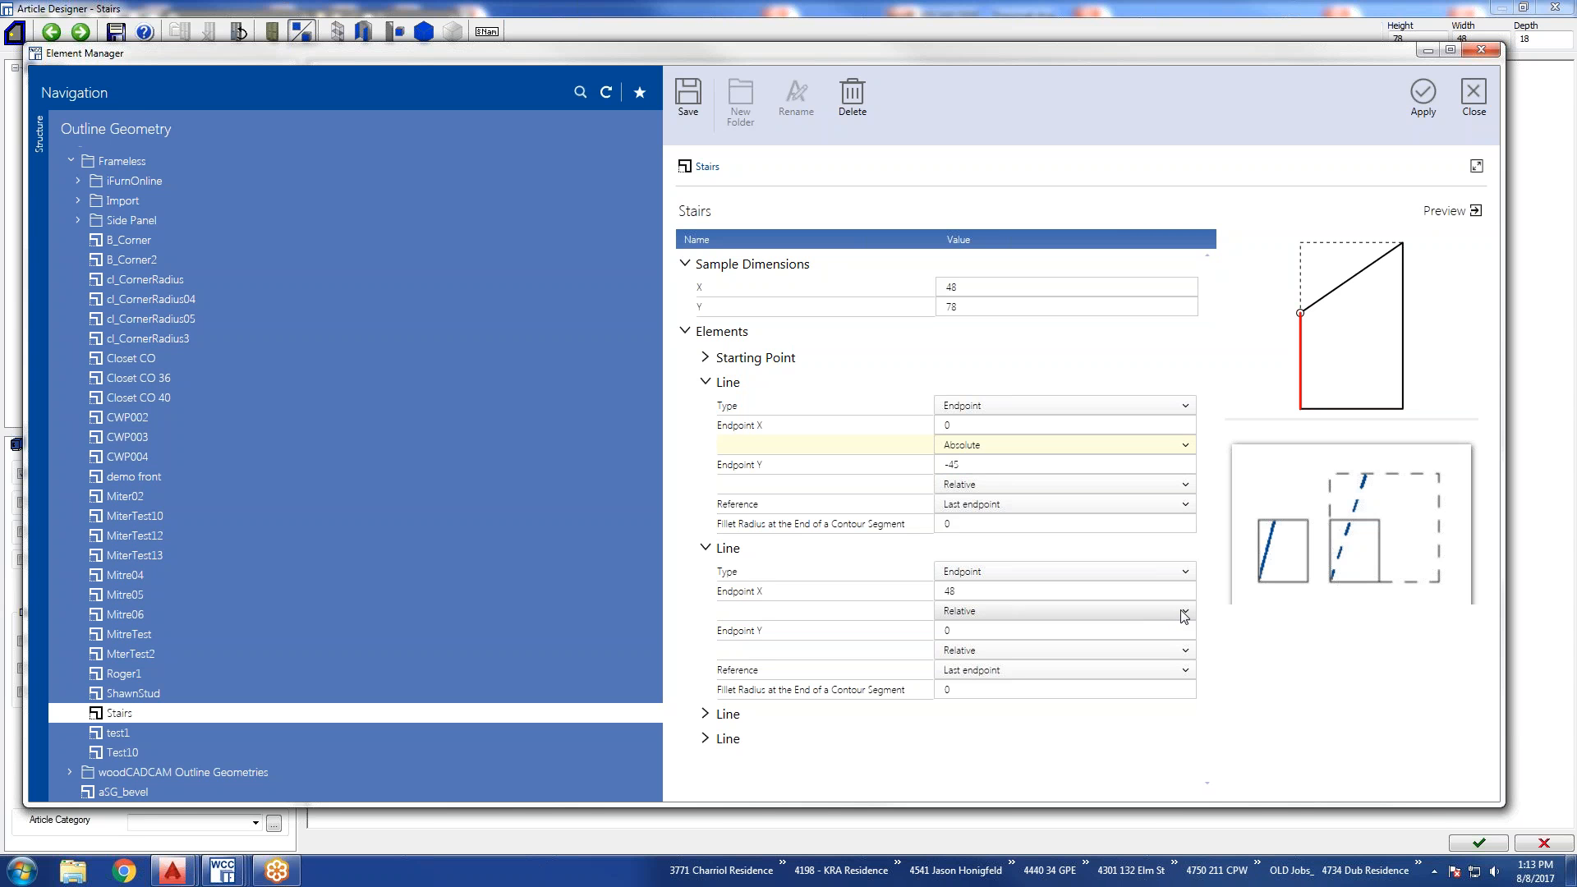
click(1184, 486)
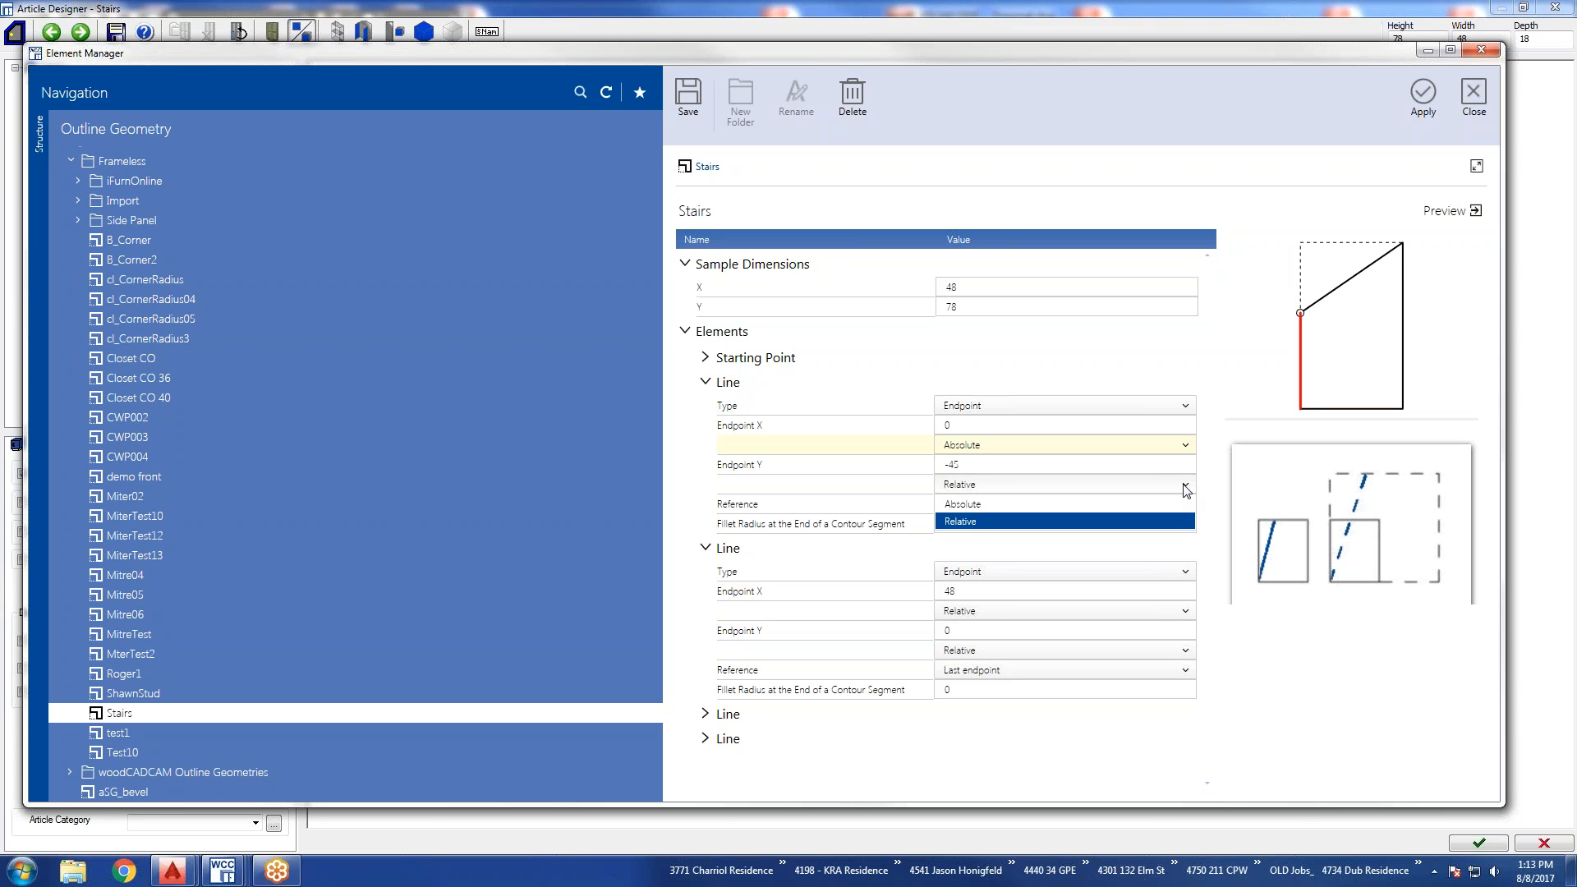
click(1168, 504)
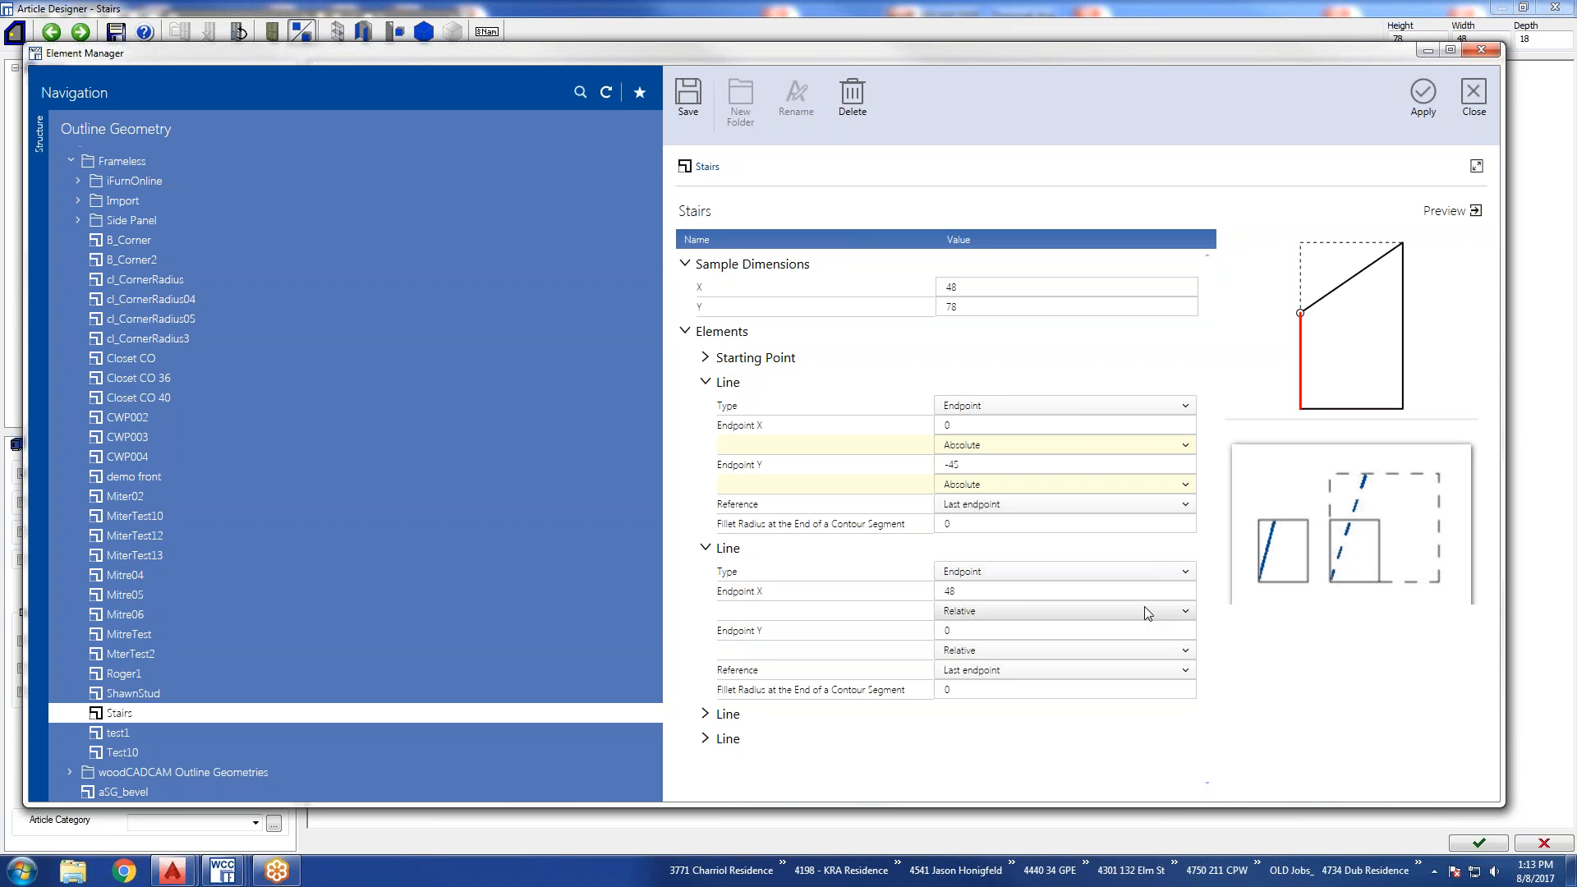
Look through the variables available for the first line's Endpoint Y, discard the selection and close the outline geometry.
click(1187, 612)
click(1188, 612)
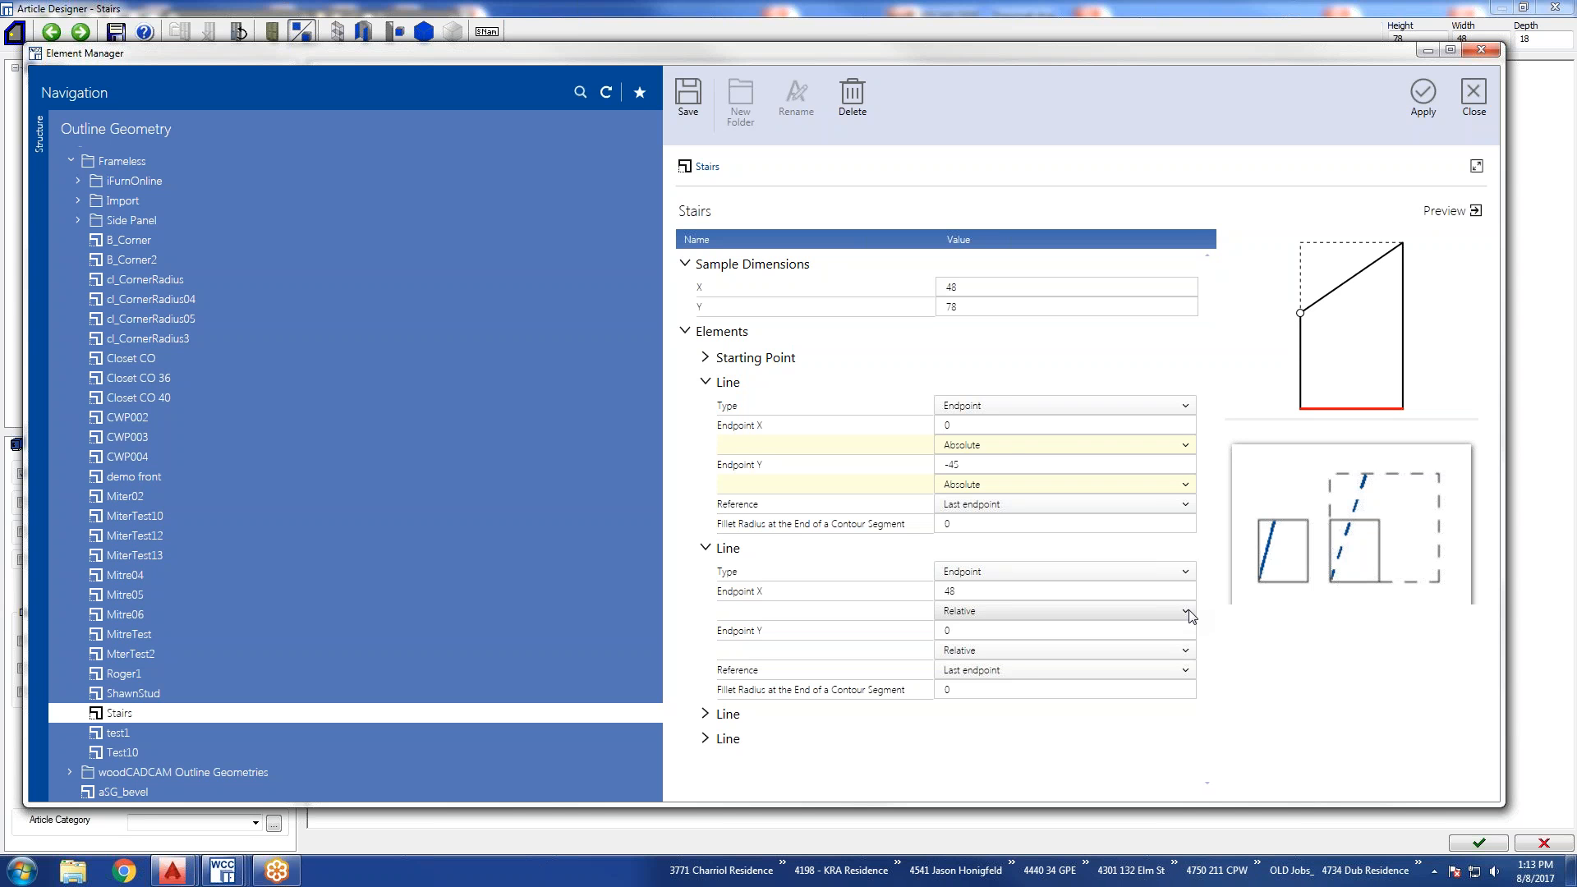
click(1012, 463)
right_click(975, 465)
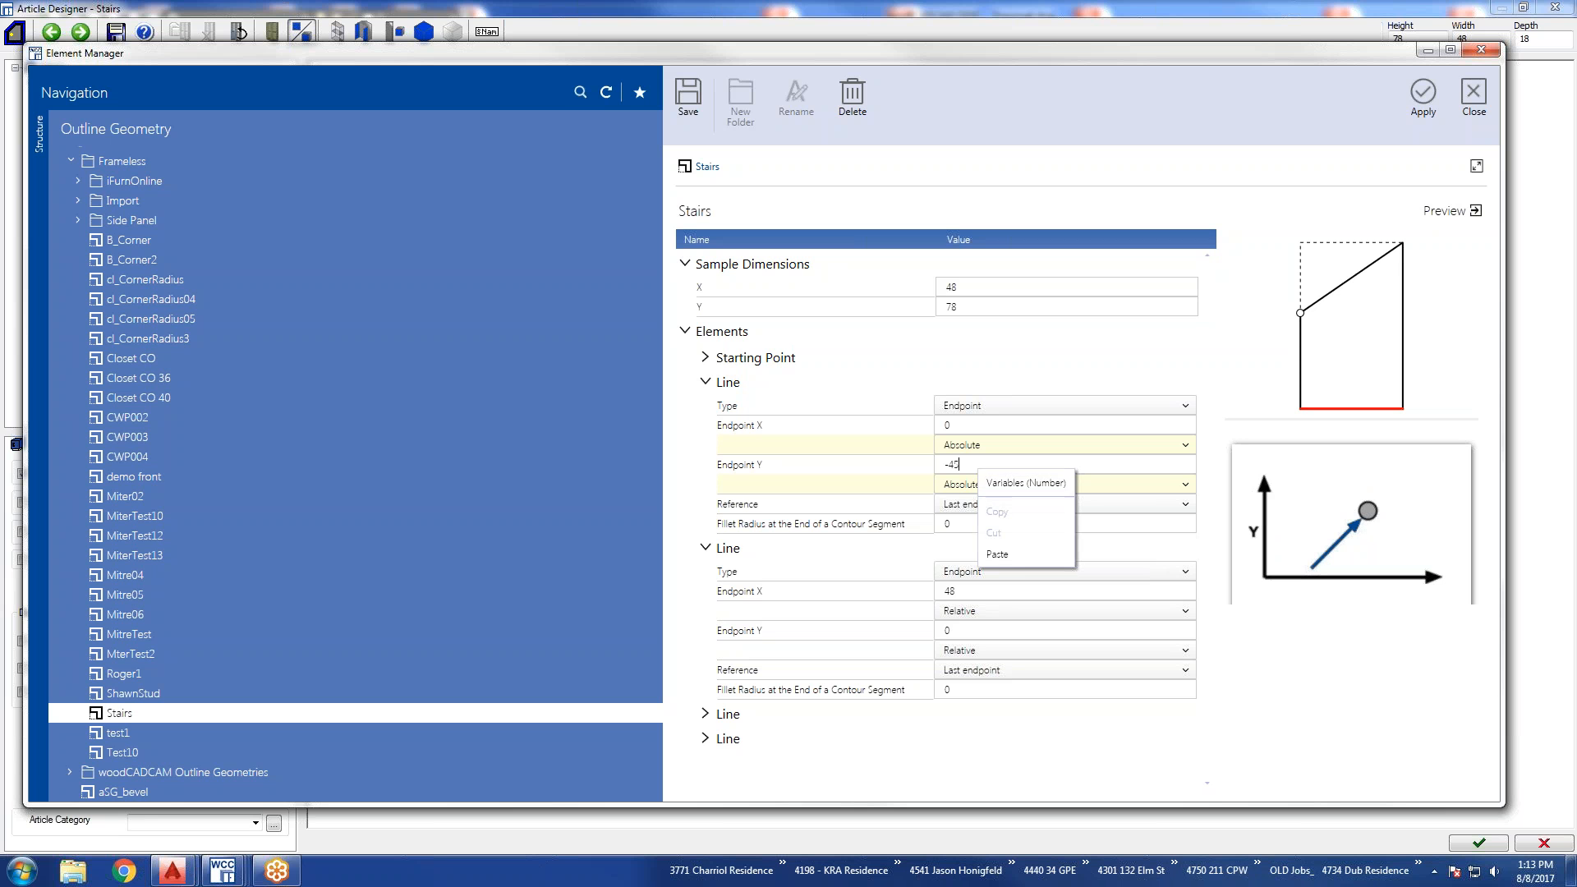
click(1007, 483)
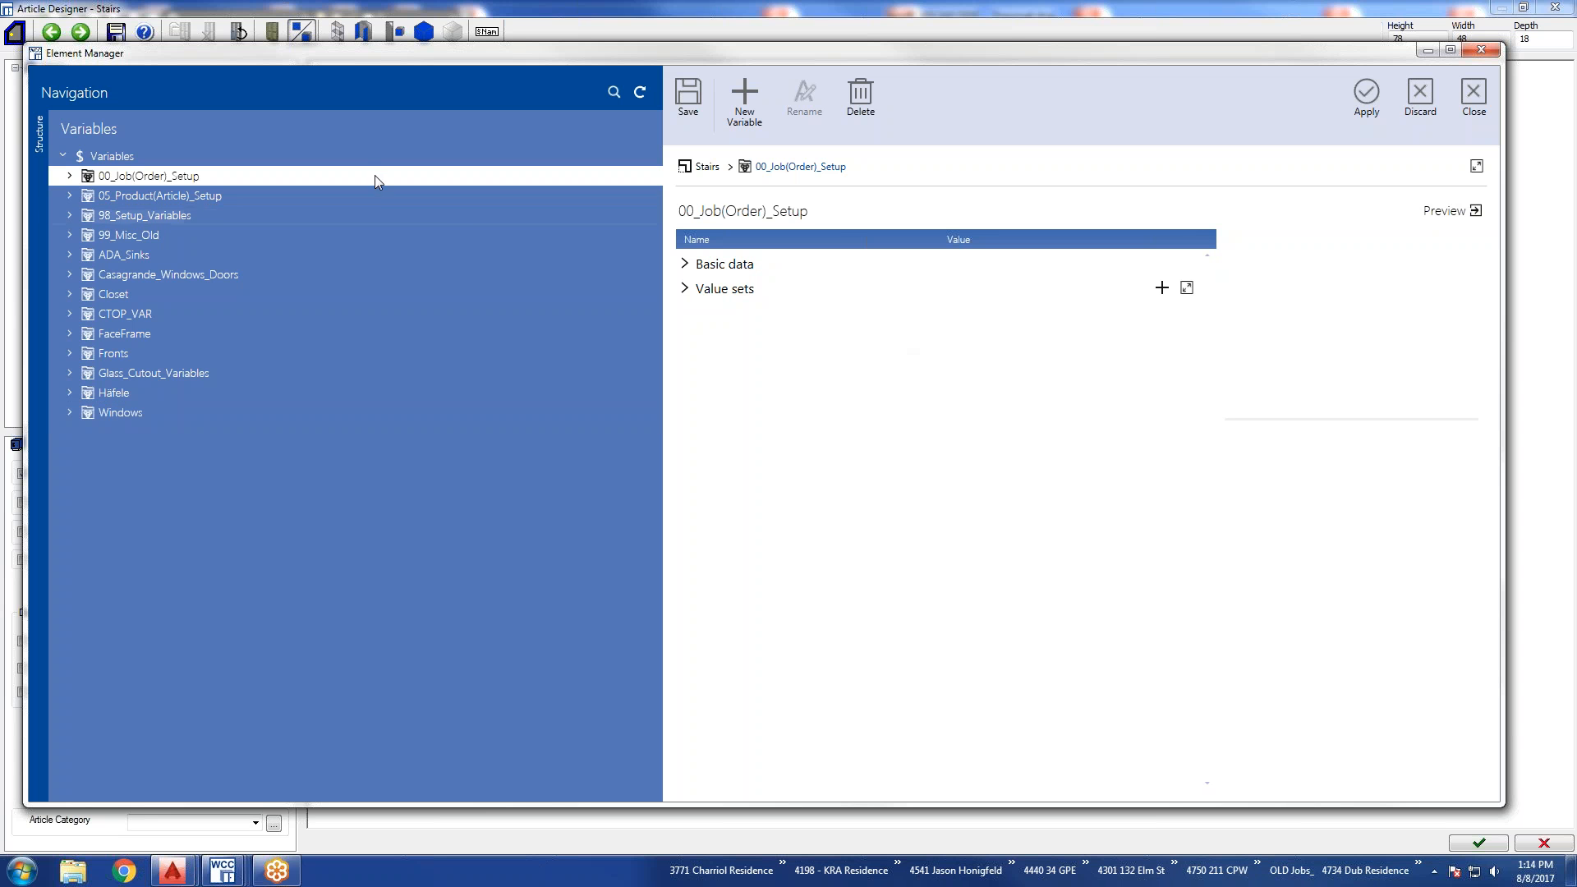
click(1415, 92)
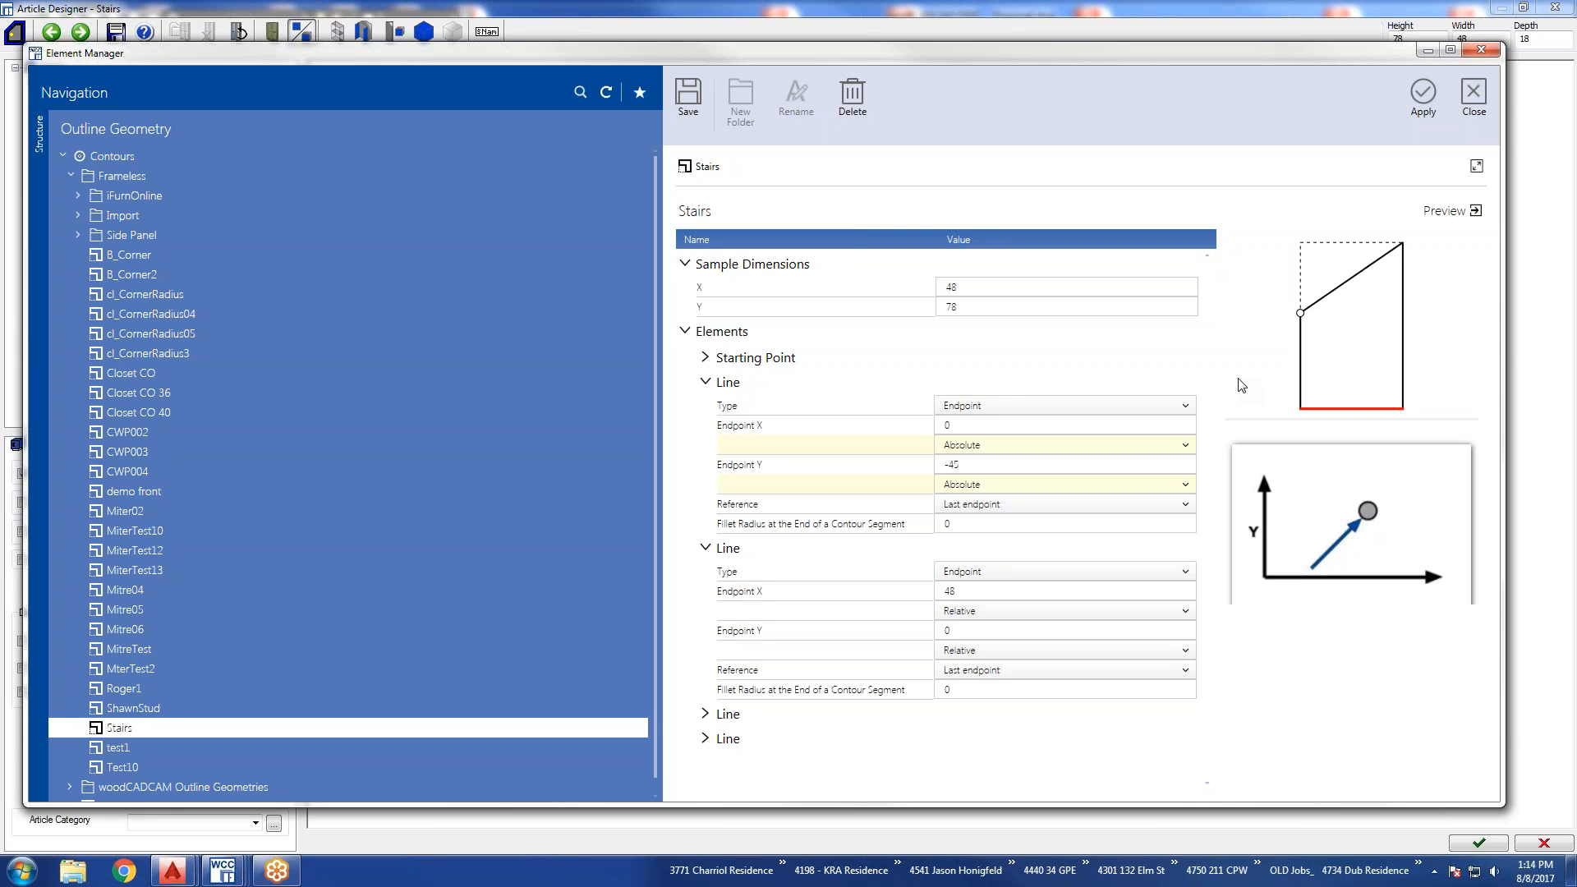
click(1471, 97)
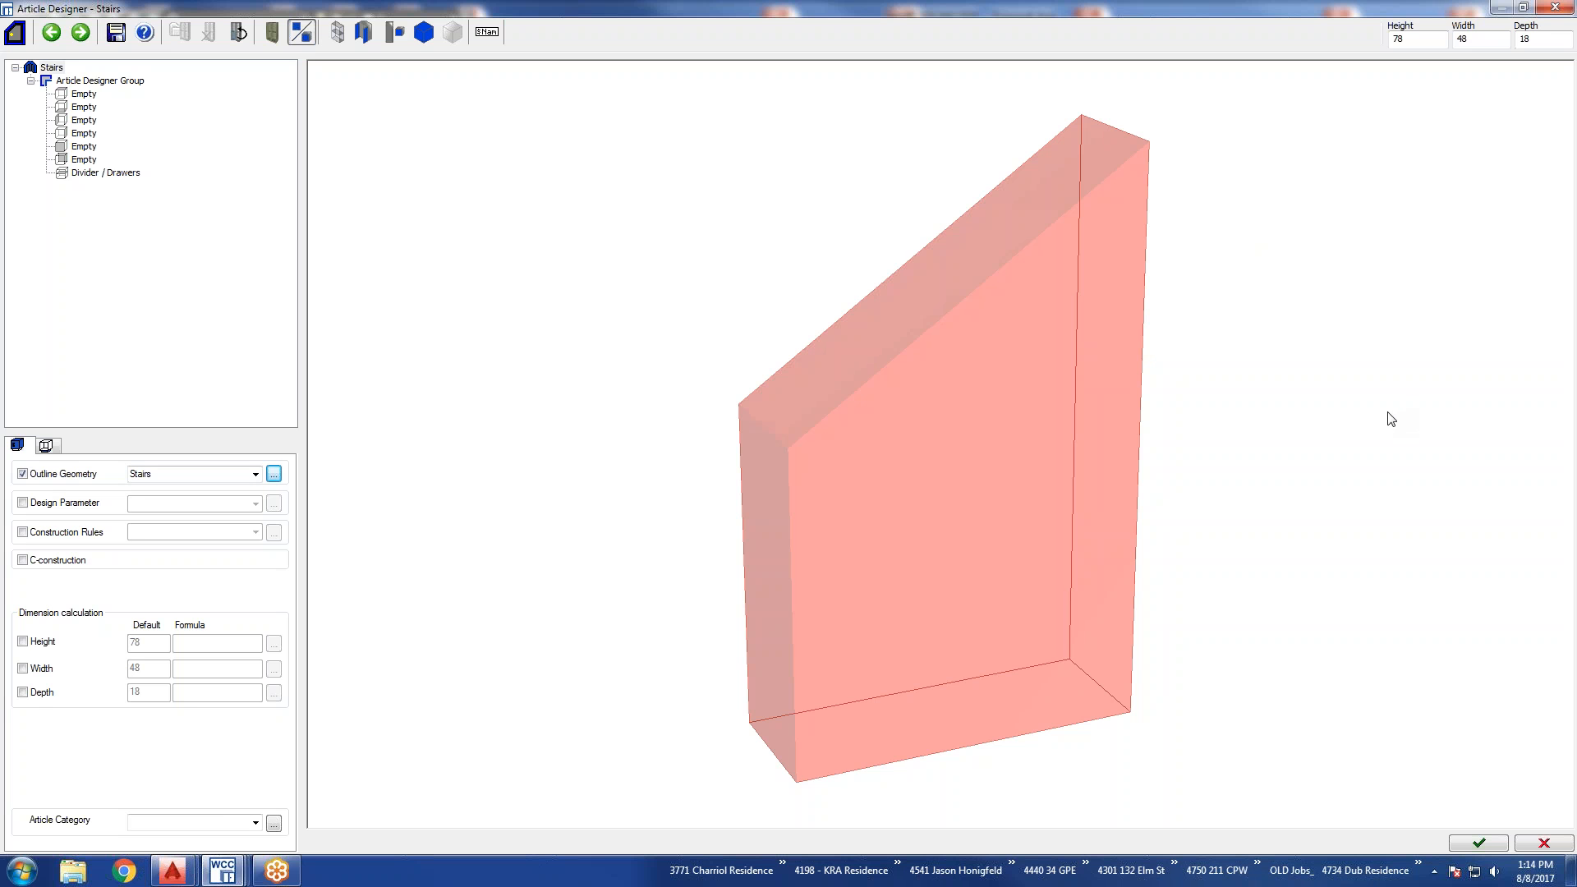
Add the default top shelf, bottom shelf, left and right side panels and back panel to the Stairs article.
click(76, 95)
click(78, 108)
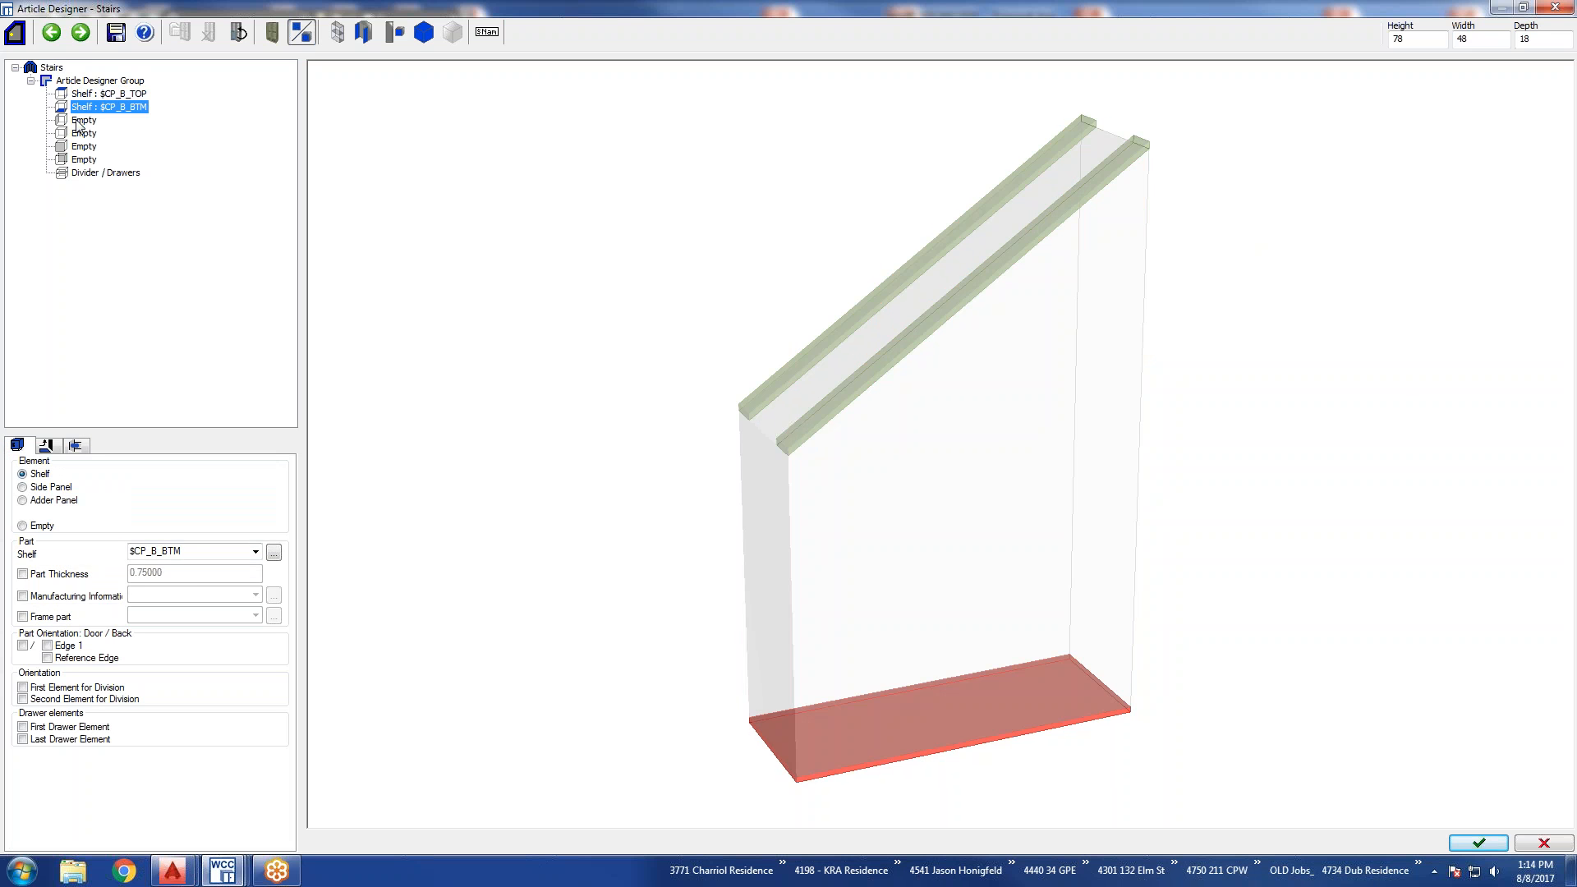
click(78, 121)
click(78, 134)
click(77, 160)
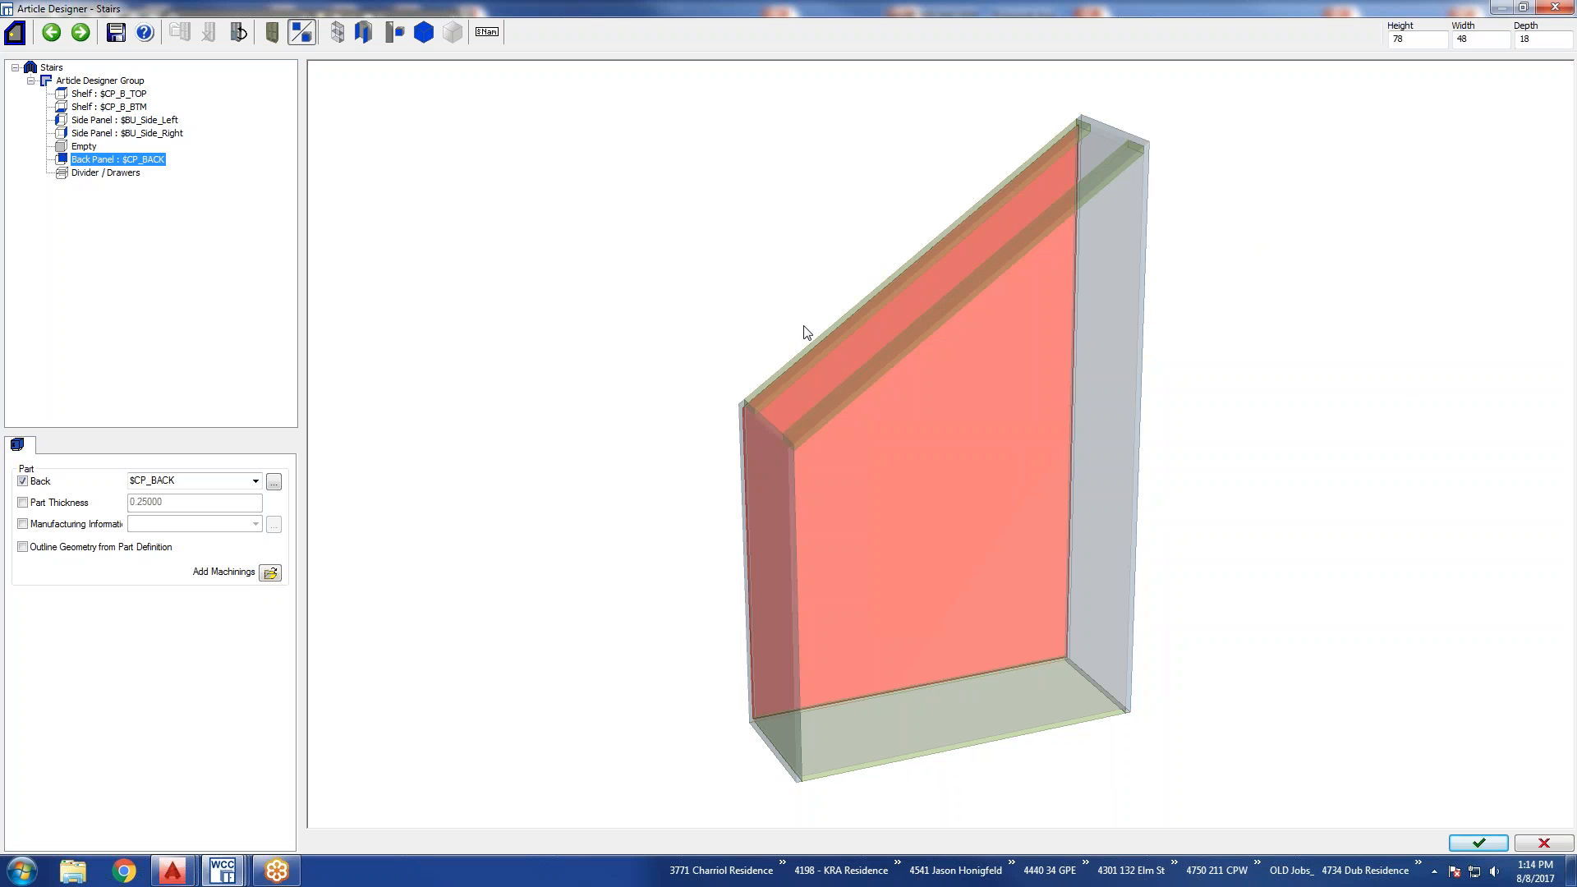
Assign the part CPU_TI_DO to the top shelf of the Stairs article and accept the article.
click(124, 95)
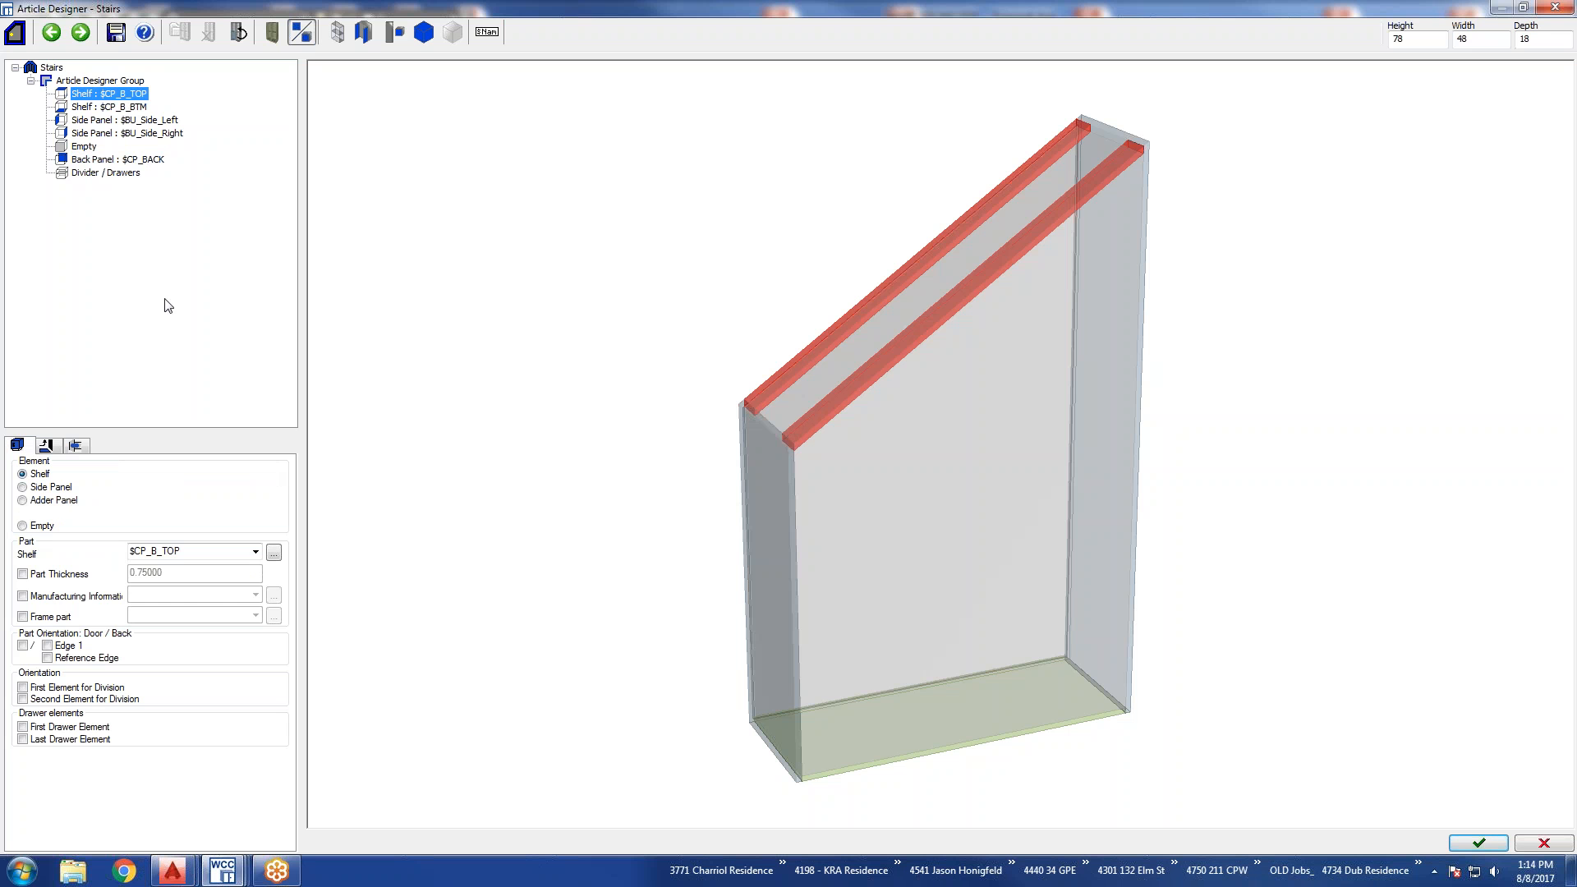
click(256, 553)
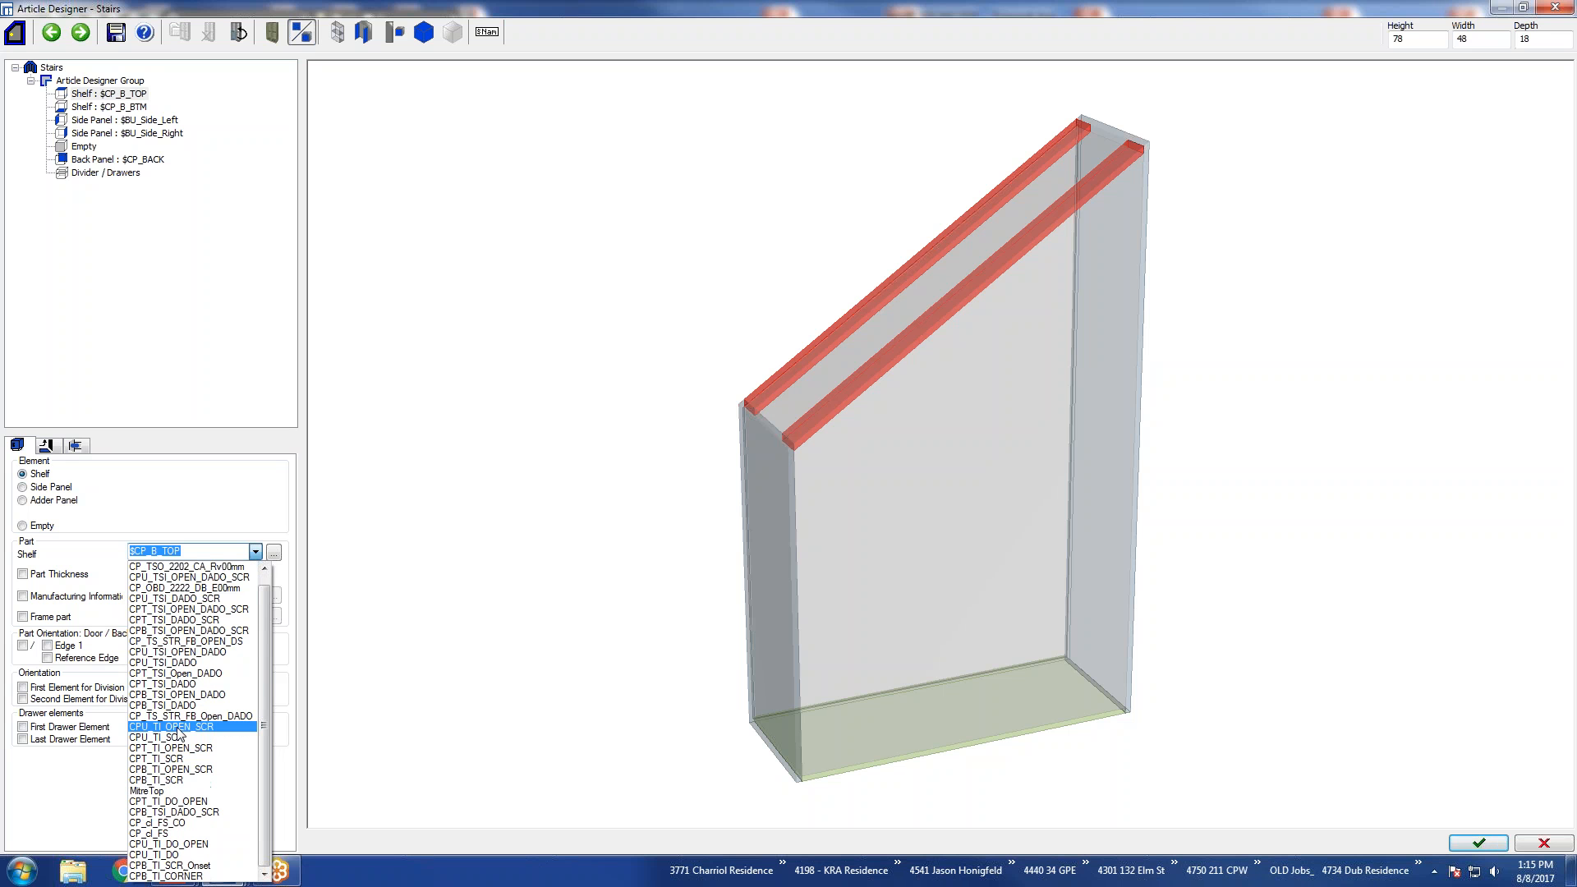
click(171, 855)
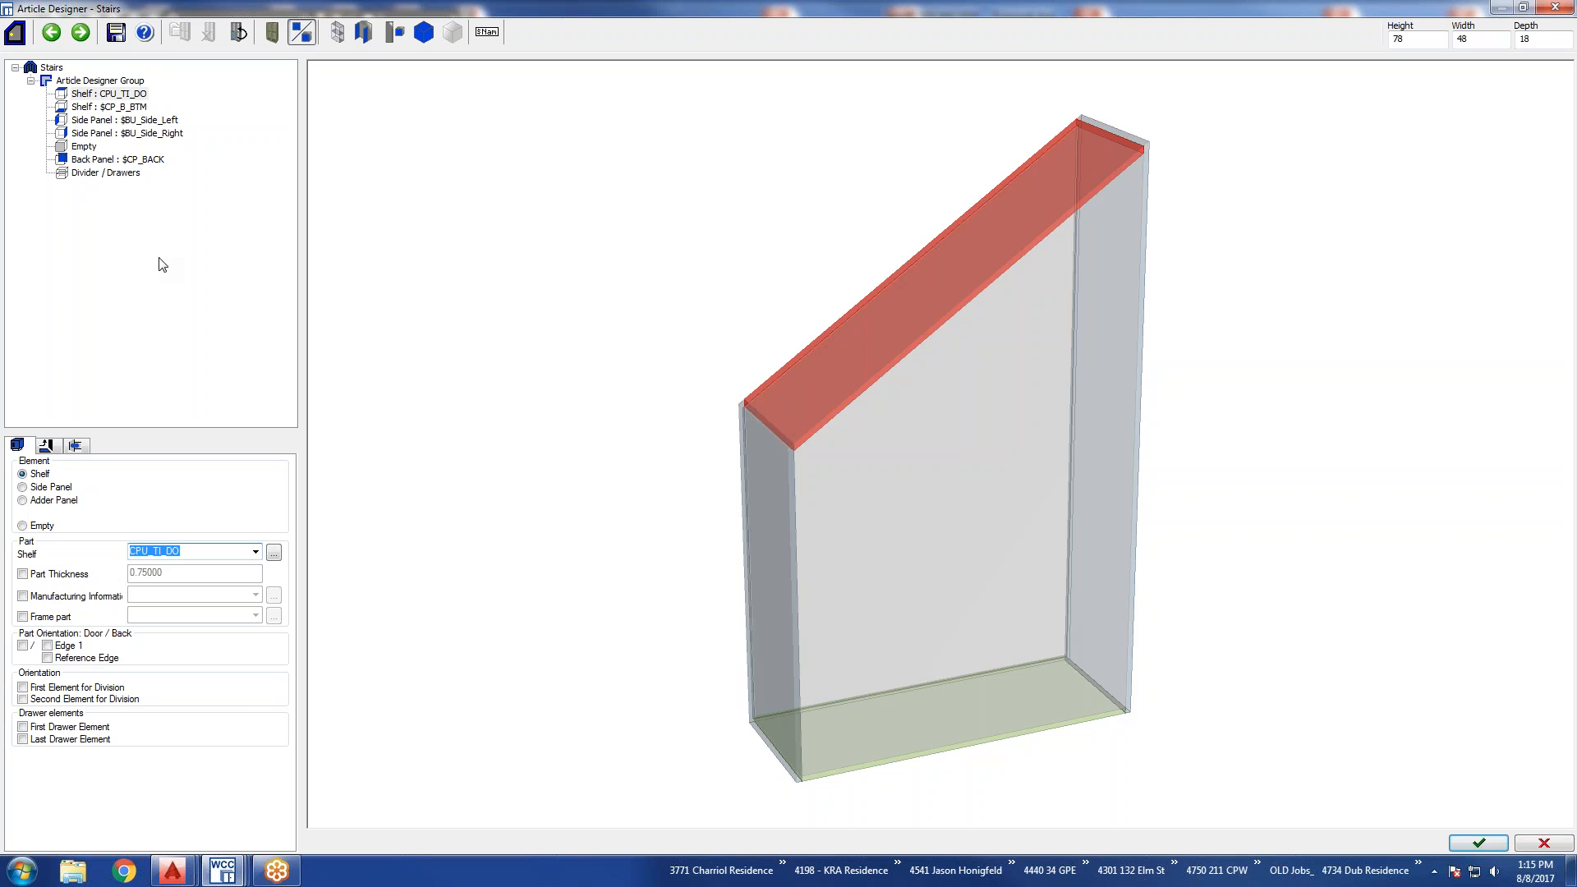
click(1478, 843)
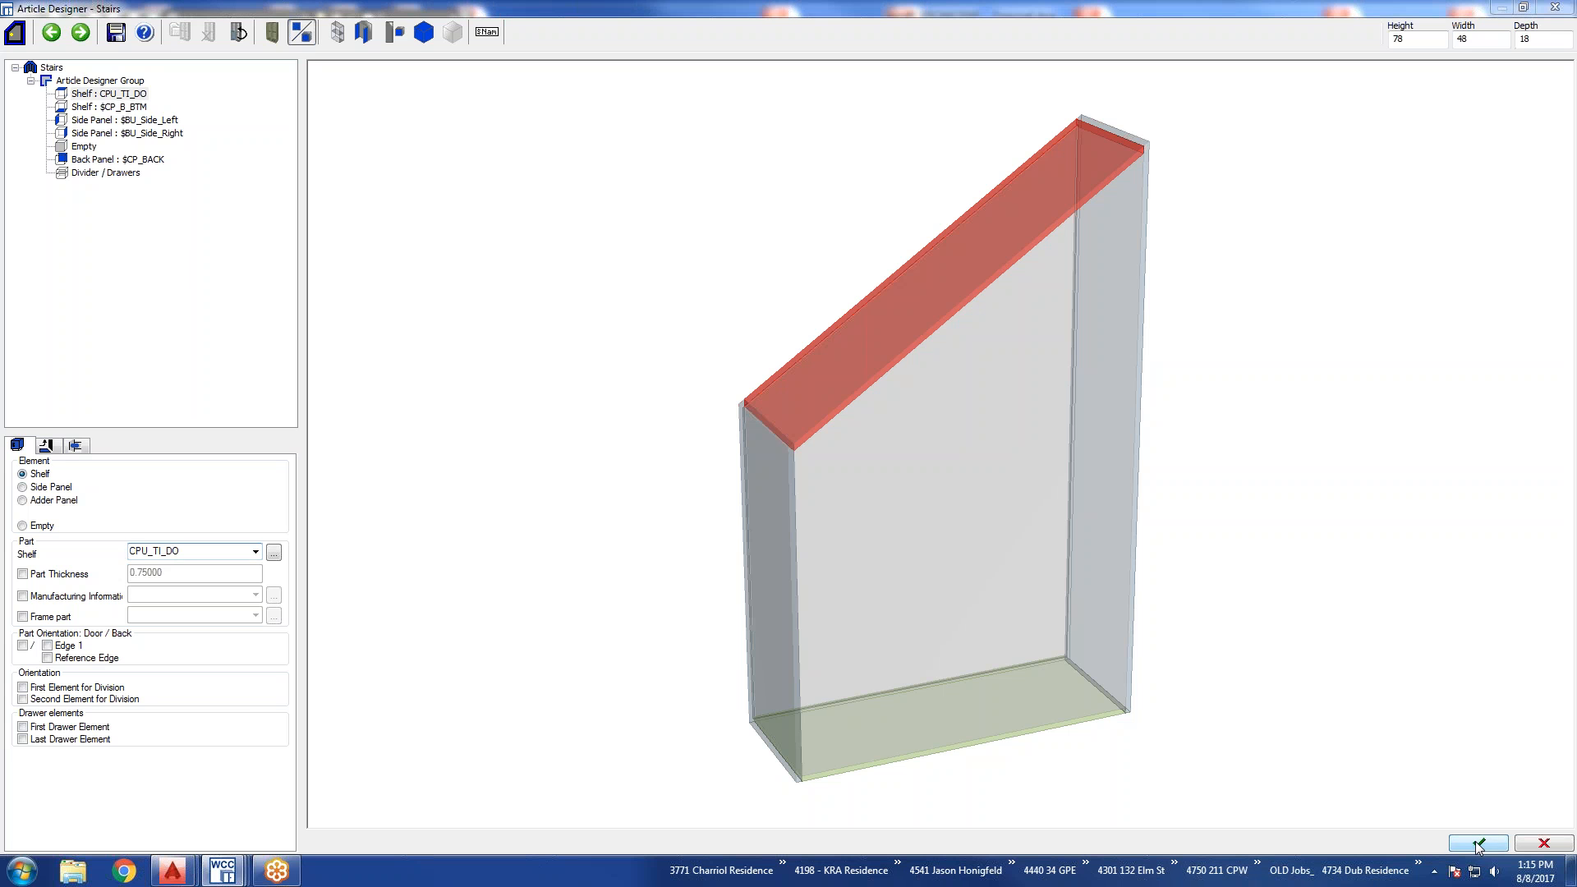
Place the Stairs article in the drawing beside the polyline contour, keeping the default height 78, width 48 and depth 18.
click(806, 467)
scroll(839, 496, down, 6)
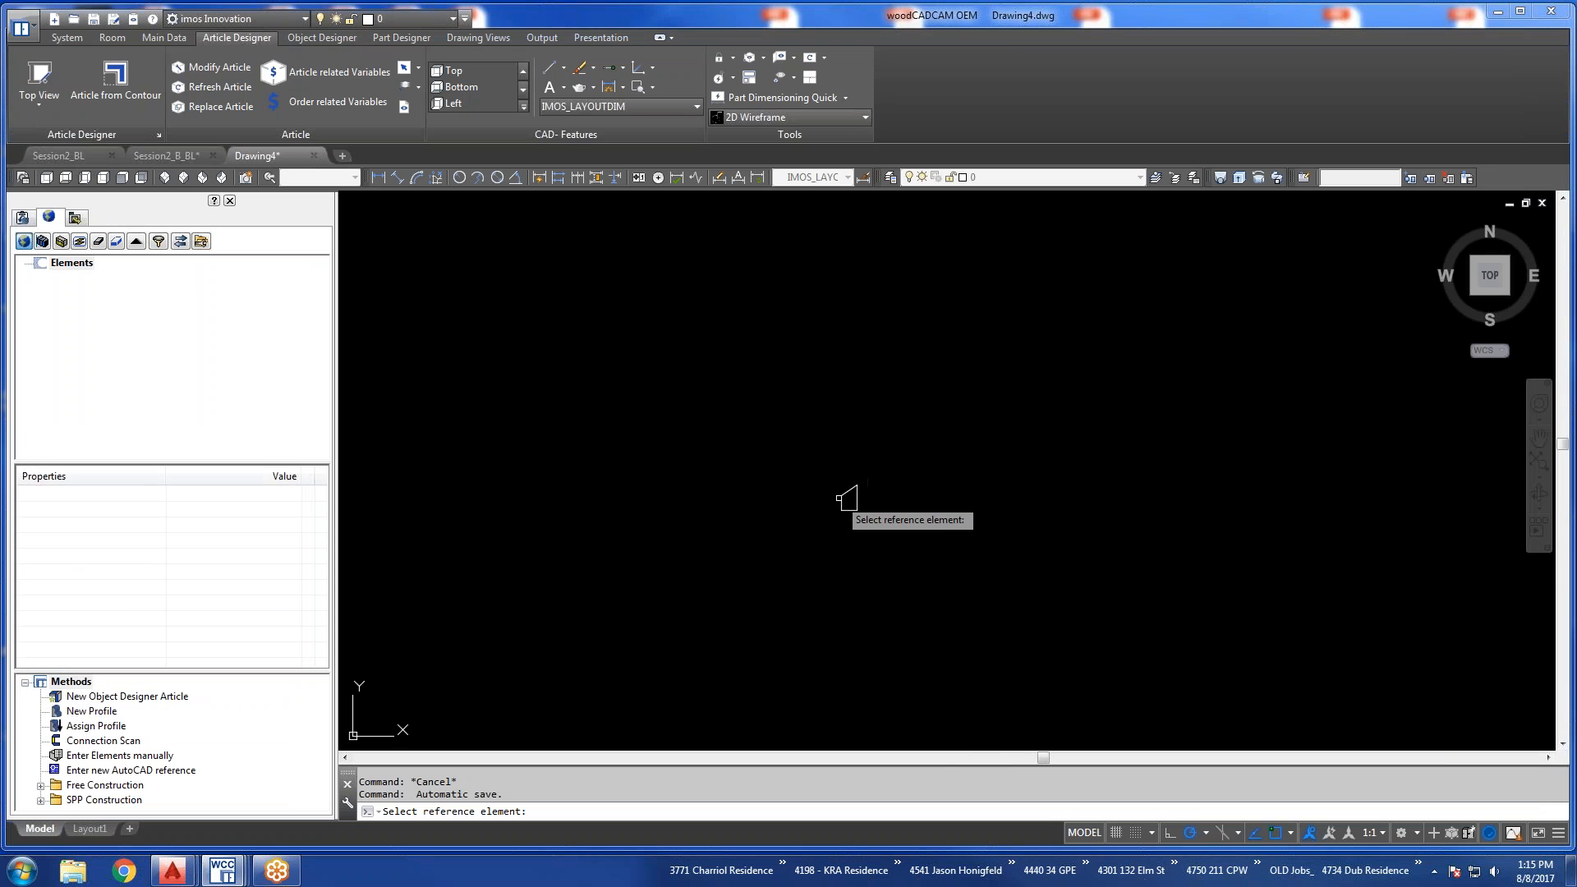
click(904, 516)
click(906, 508)
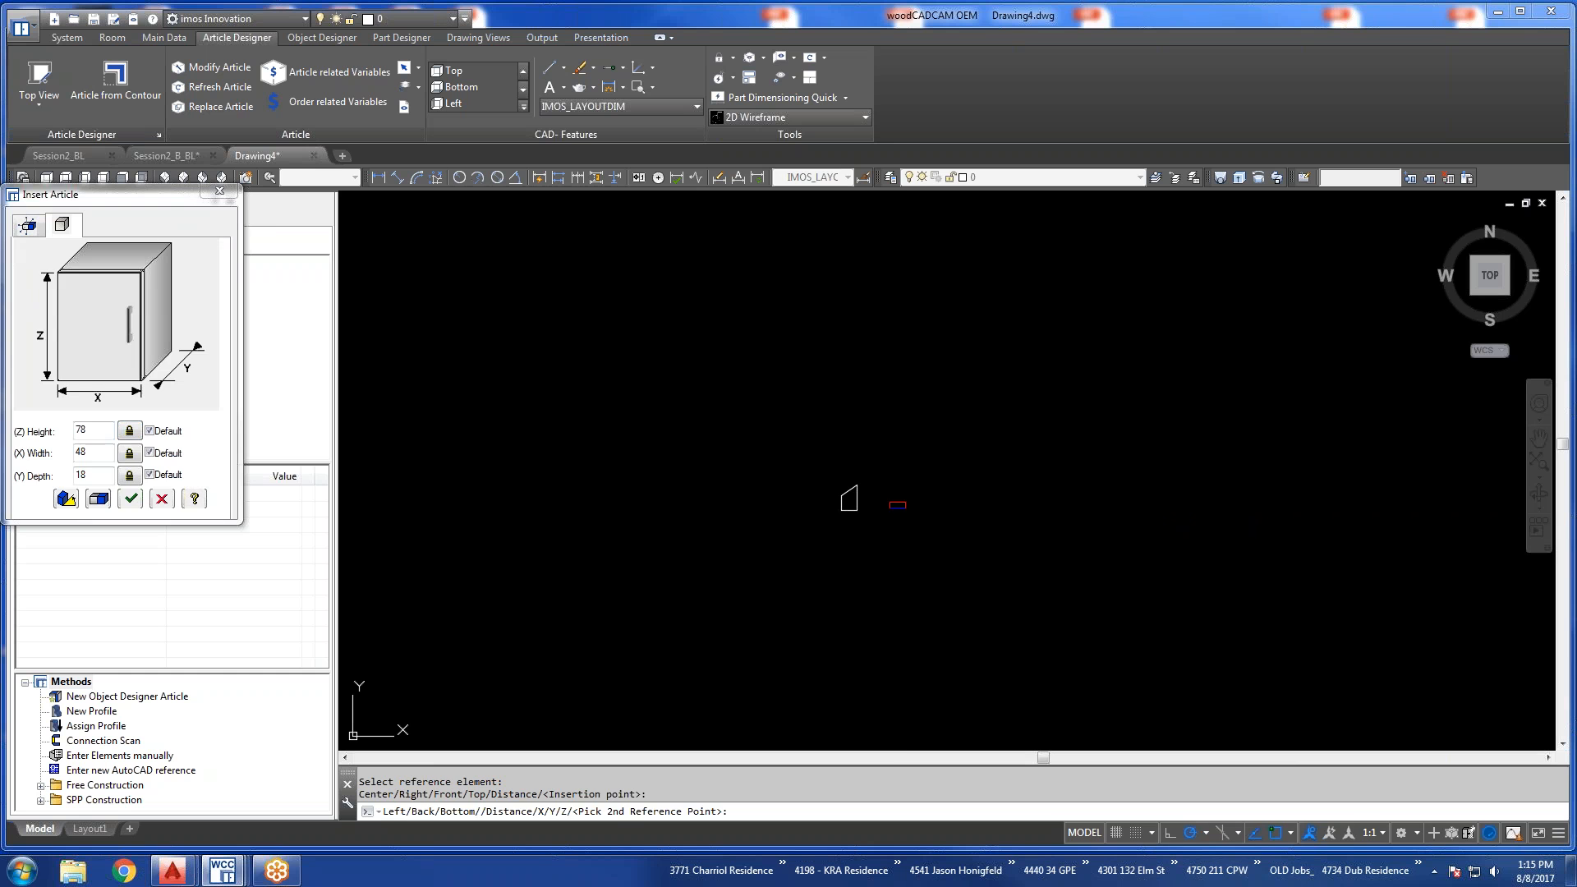
click(905, 503)
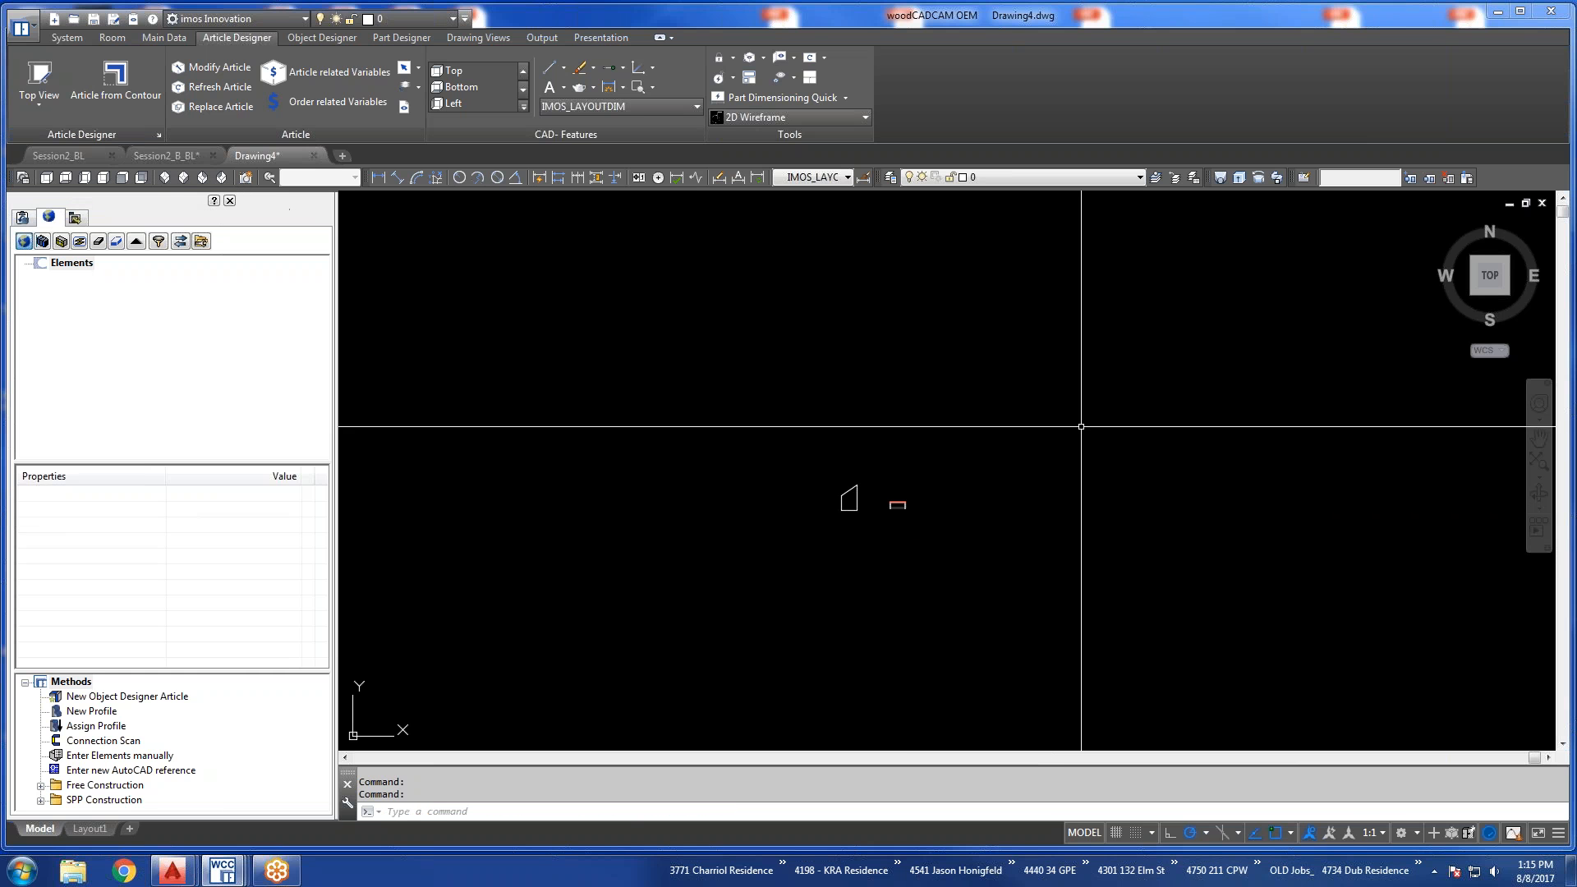
View the placed Stairs article from the southeast isometric direction.
click(186, 179)
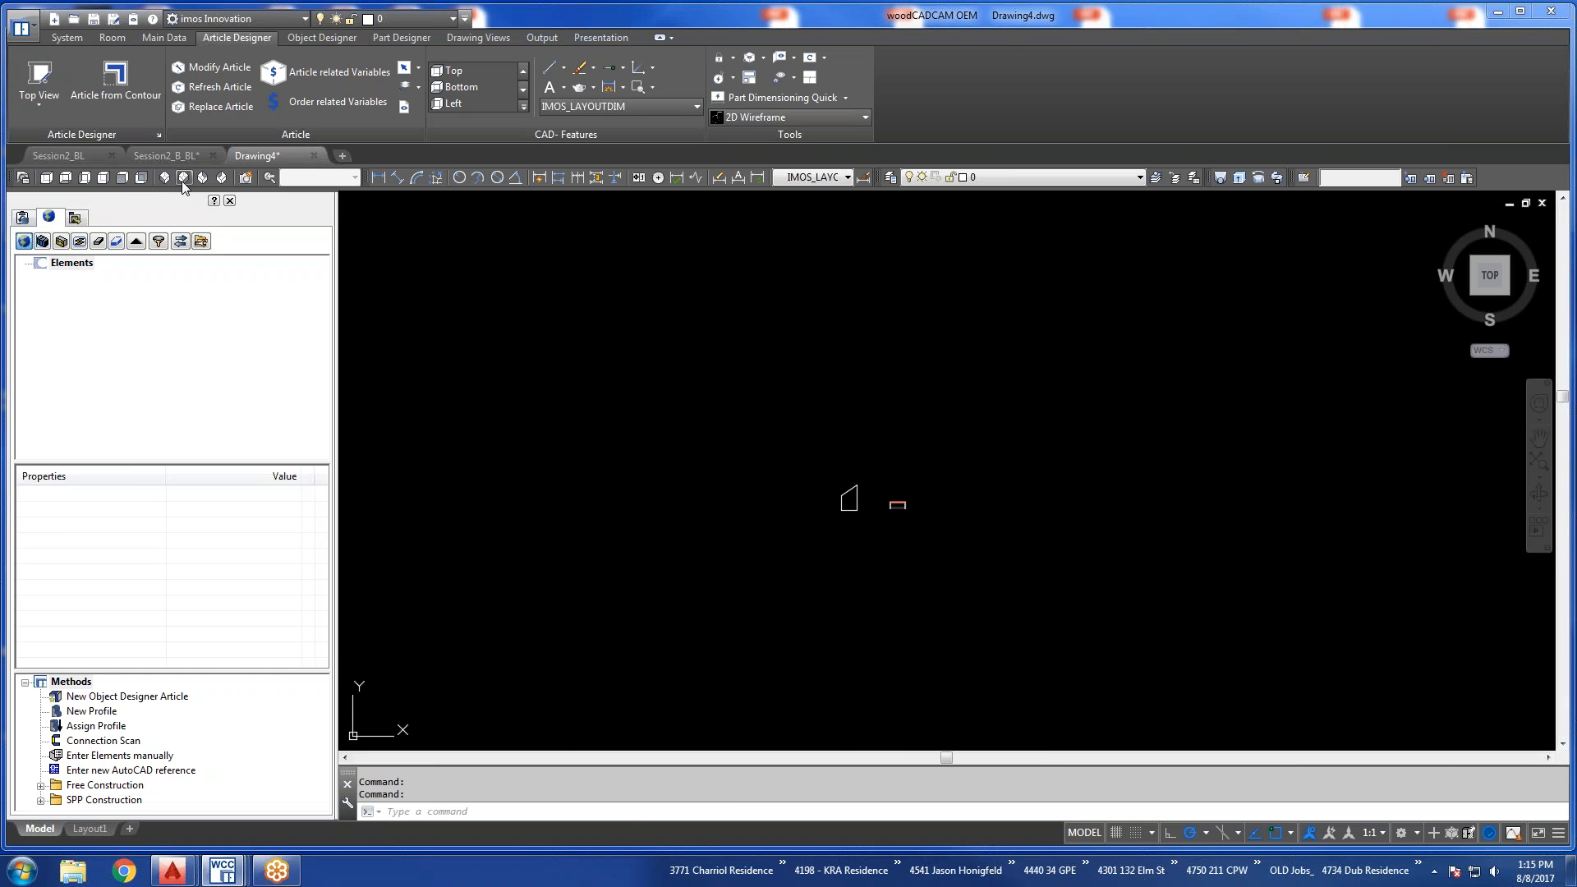
scroll(988, 708, up, 2)
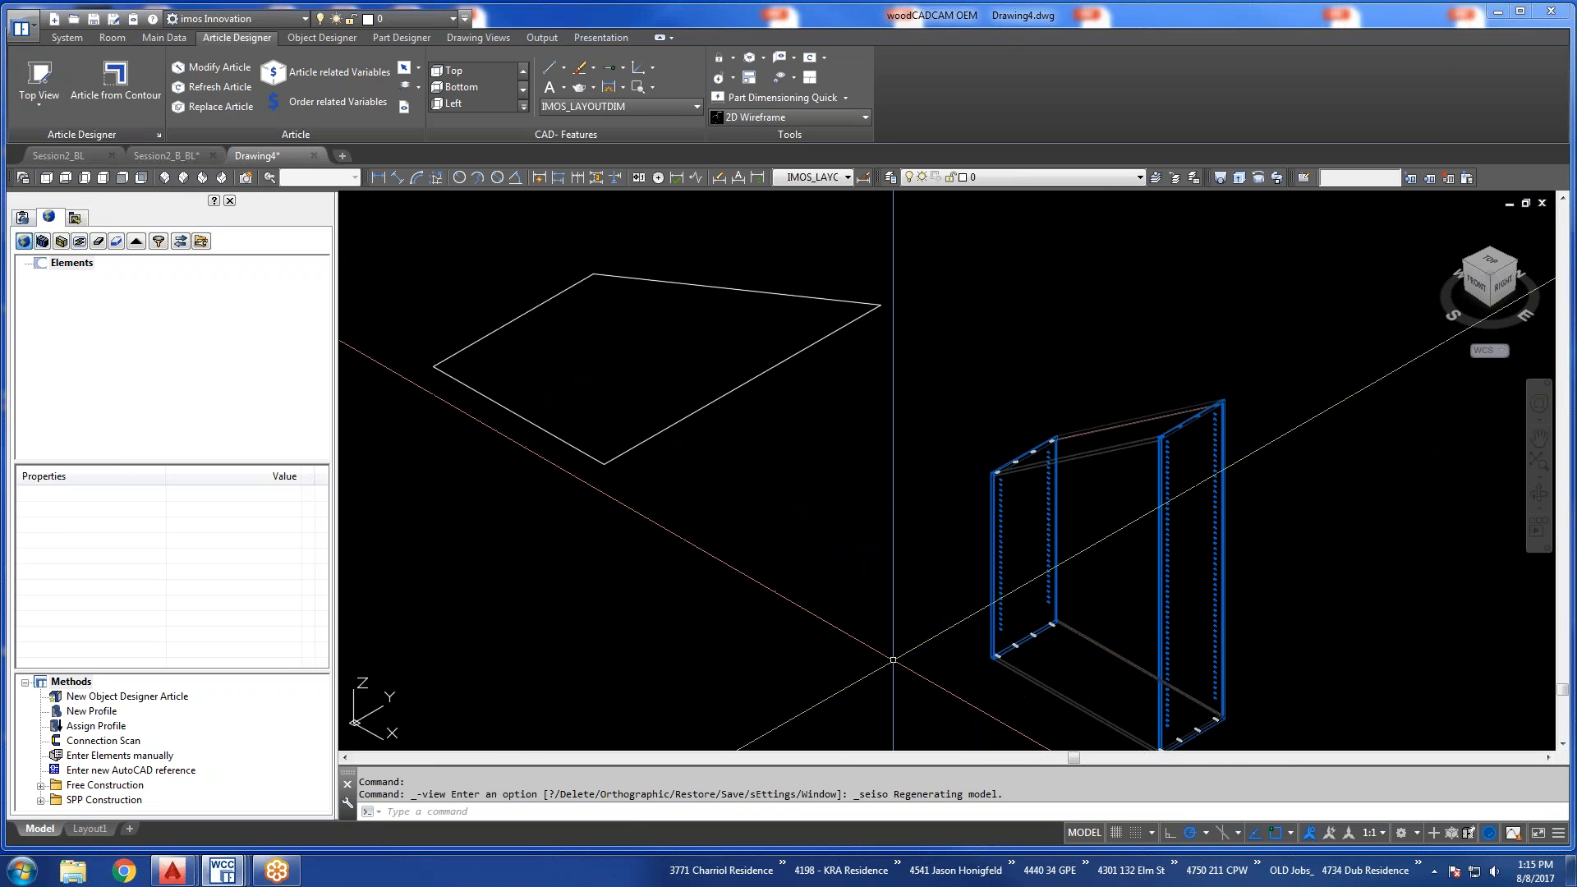
middle_drag(894, 658, 937, 625)
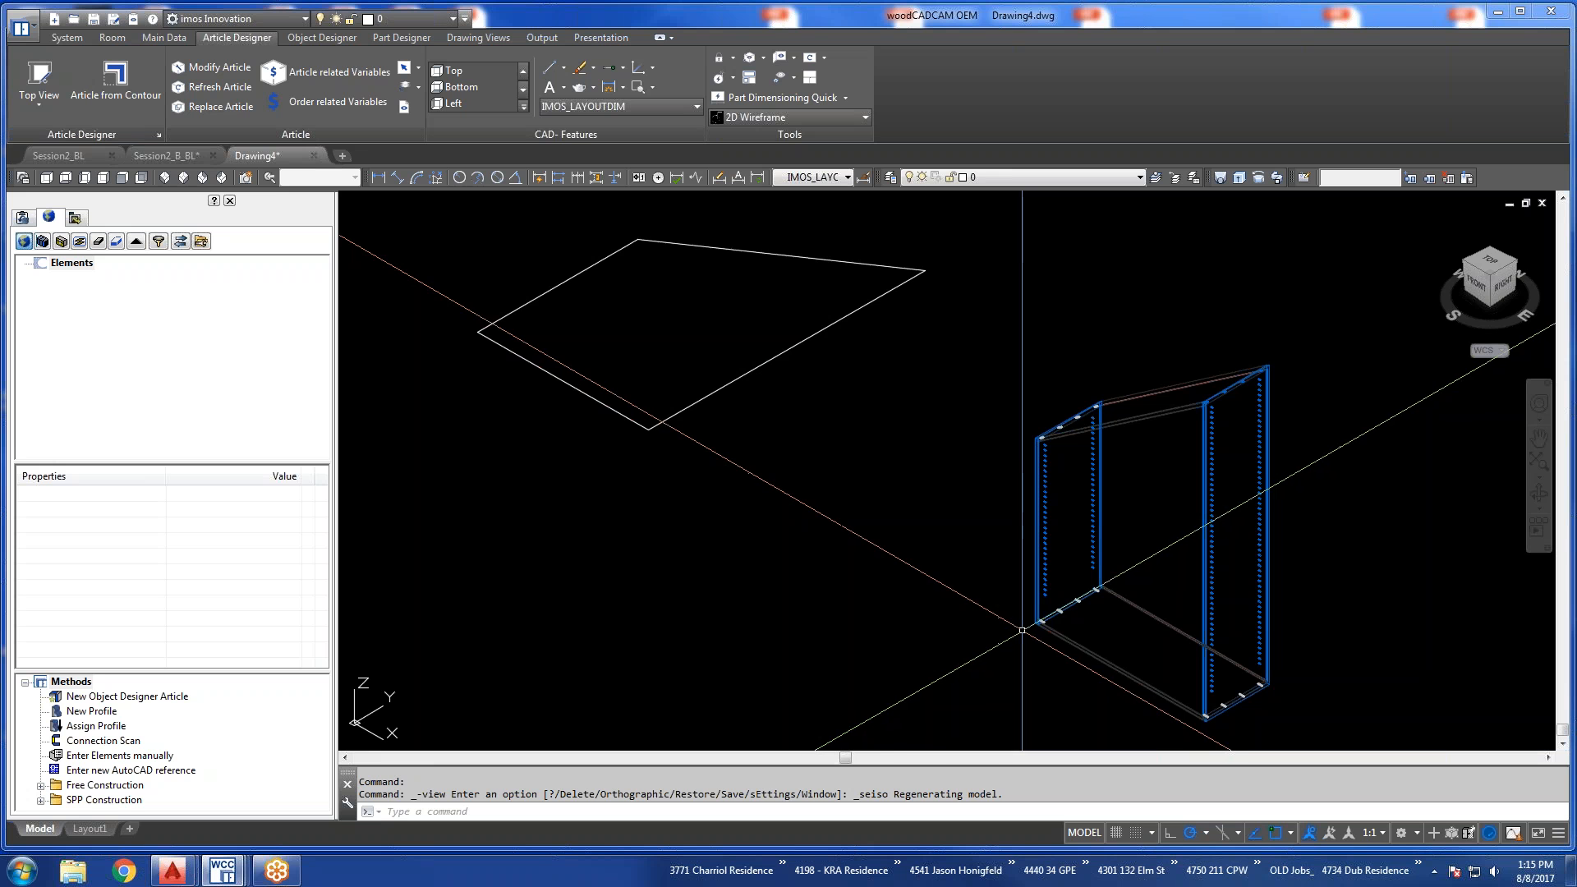
scroll(987, 564, down, 2)
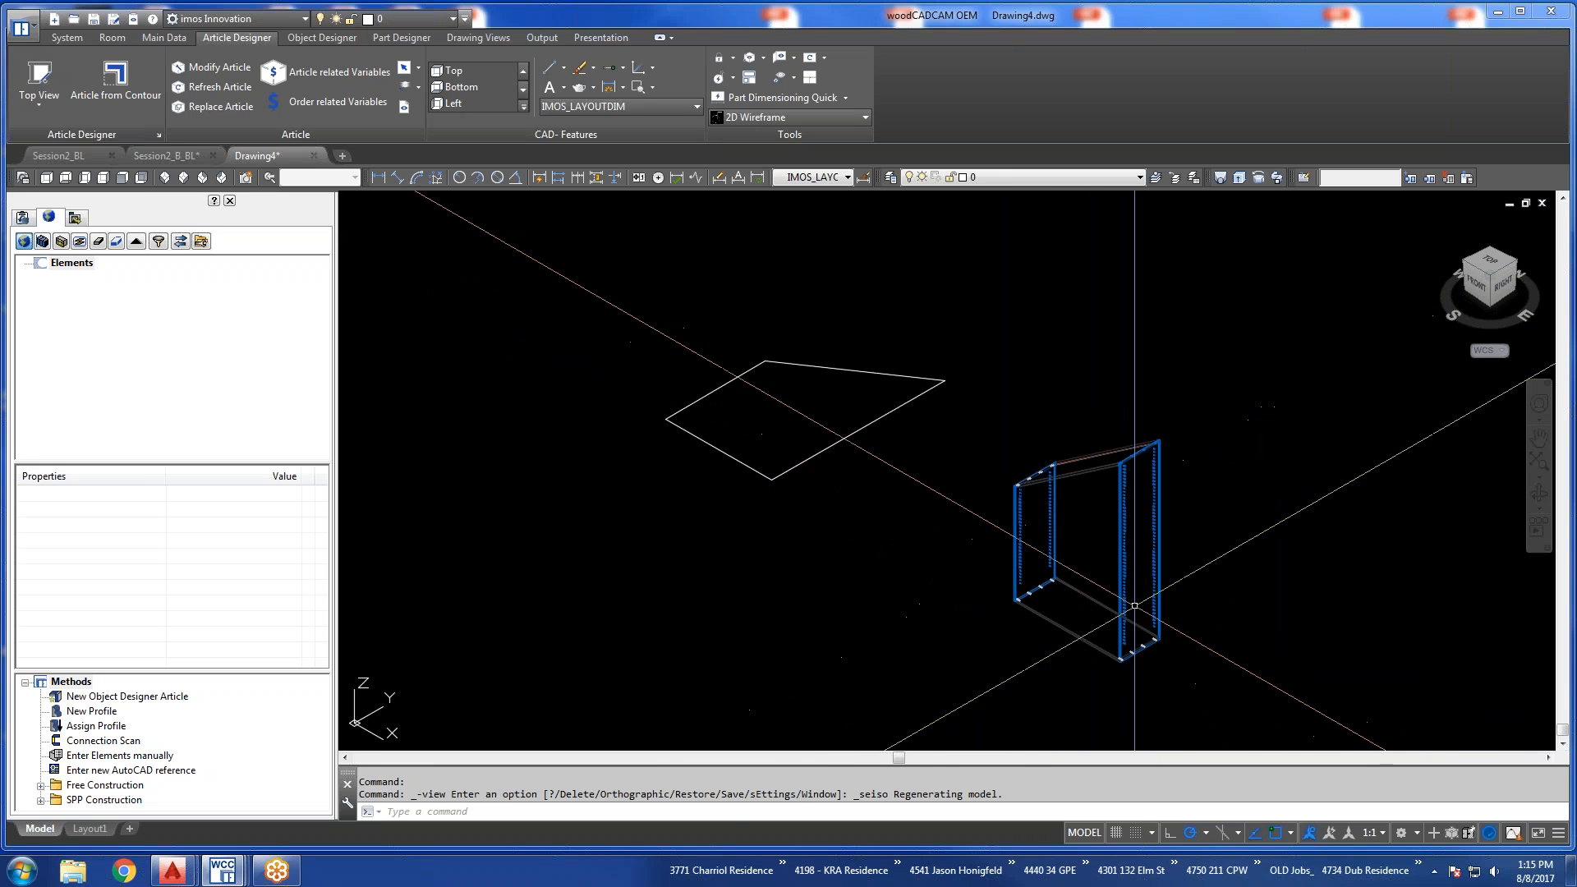
scroll(1144, 620, up, 2)
text(z)
key(Return)
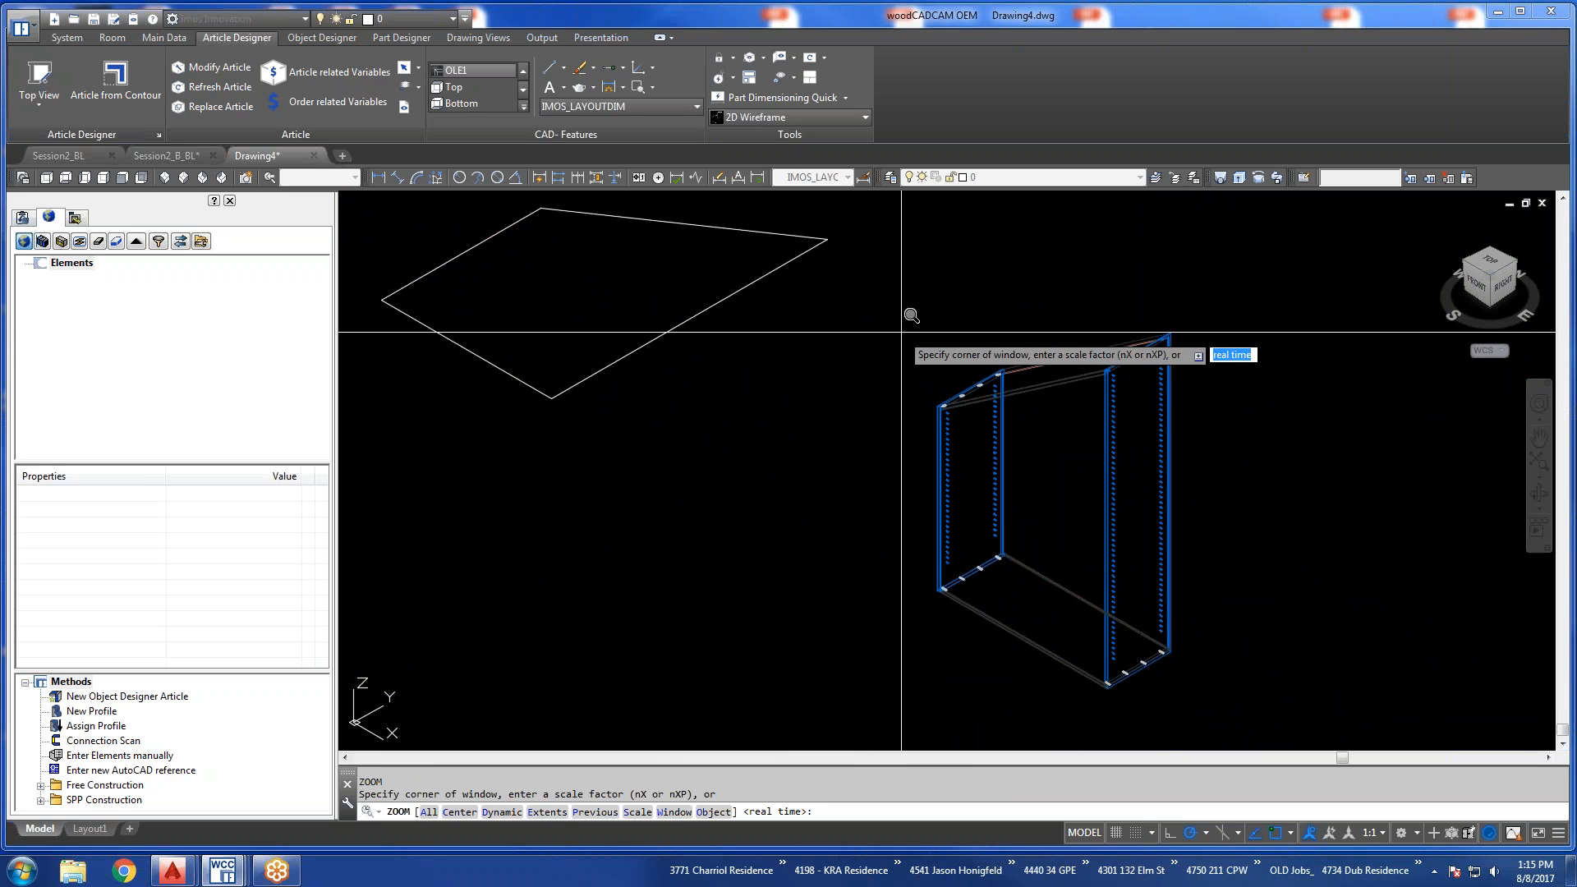
key(Escape)
Switch to the southwest isometric view and zoom to a window around the Stairs article.
click(182, 178)
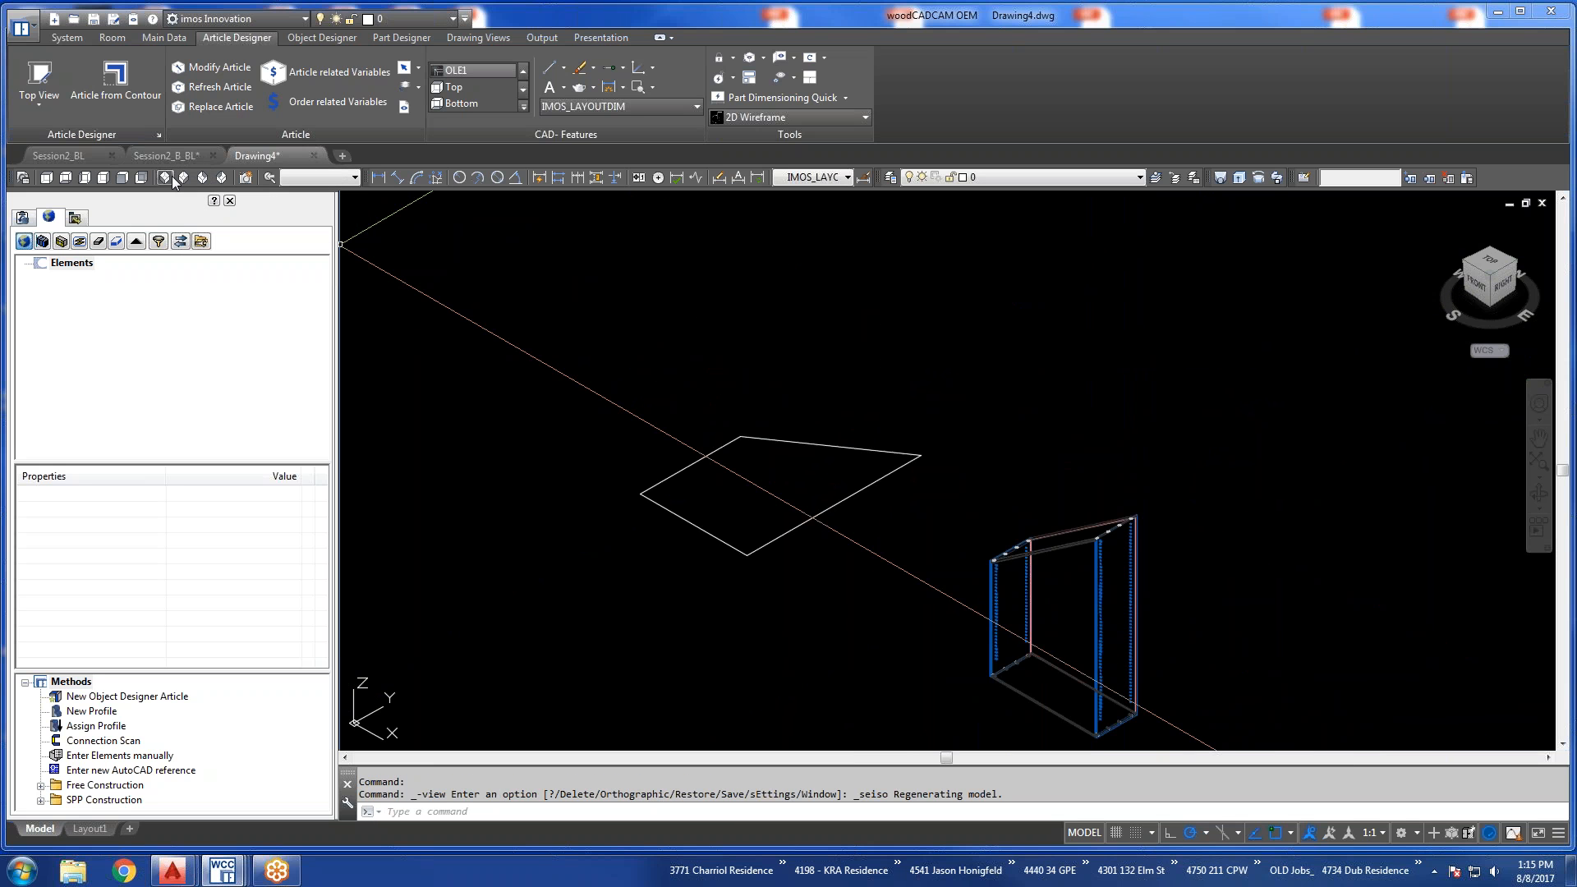
click(168, 177)
text(z)
key(Return)
click(1049, 245)
click(1274, 559)
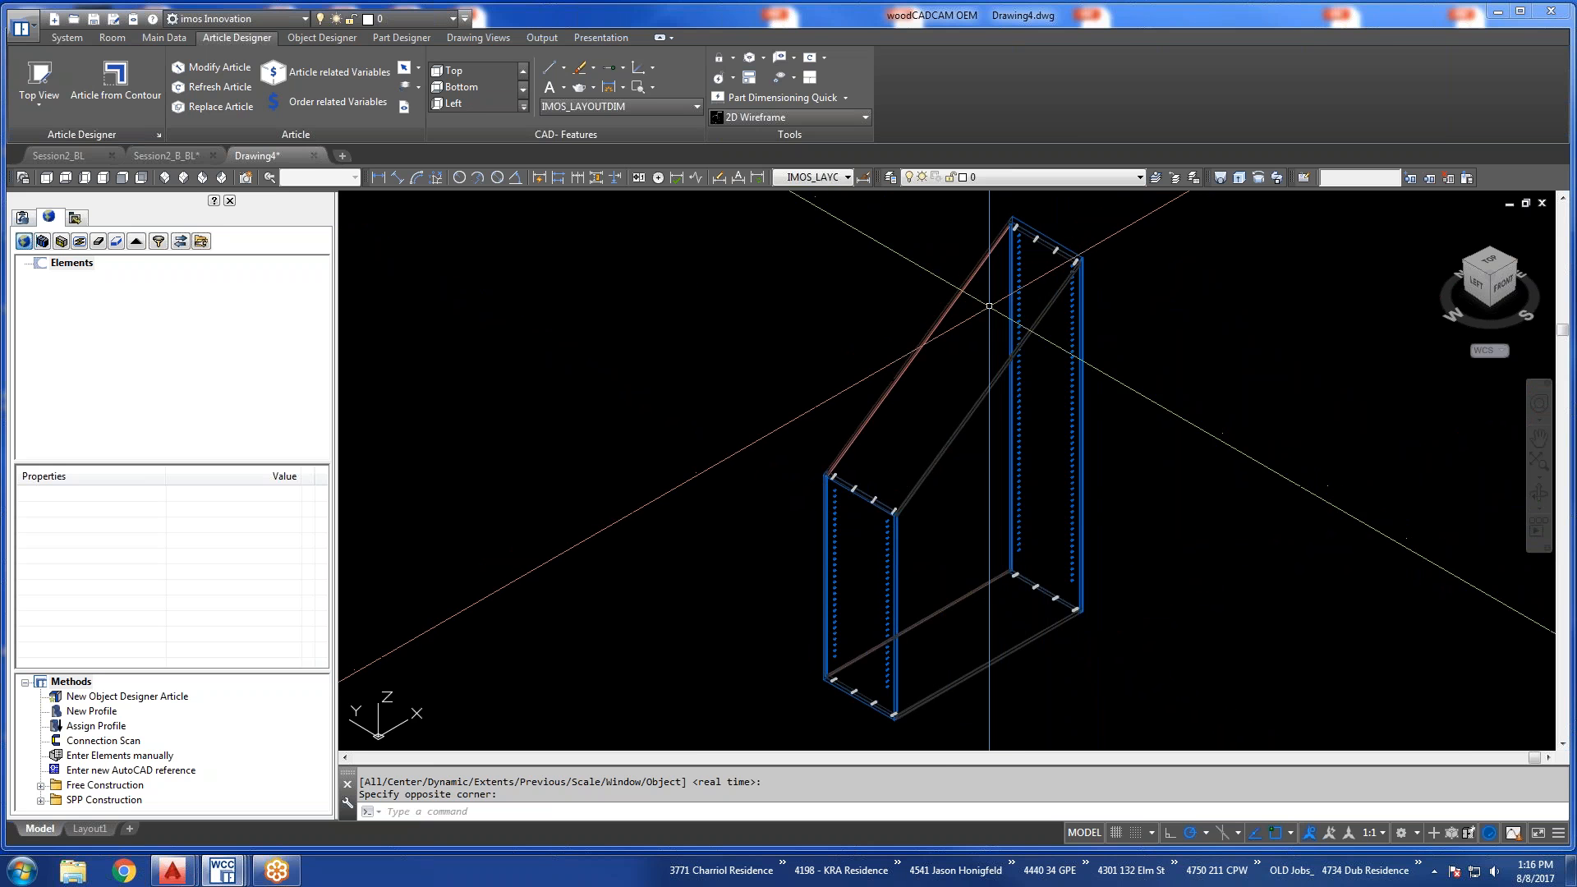
Examine the joints and dowels where the sloped top and the back panel meet the side panels.
scroll(1040, 604, up, 10)
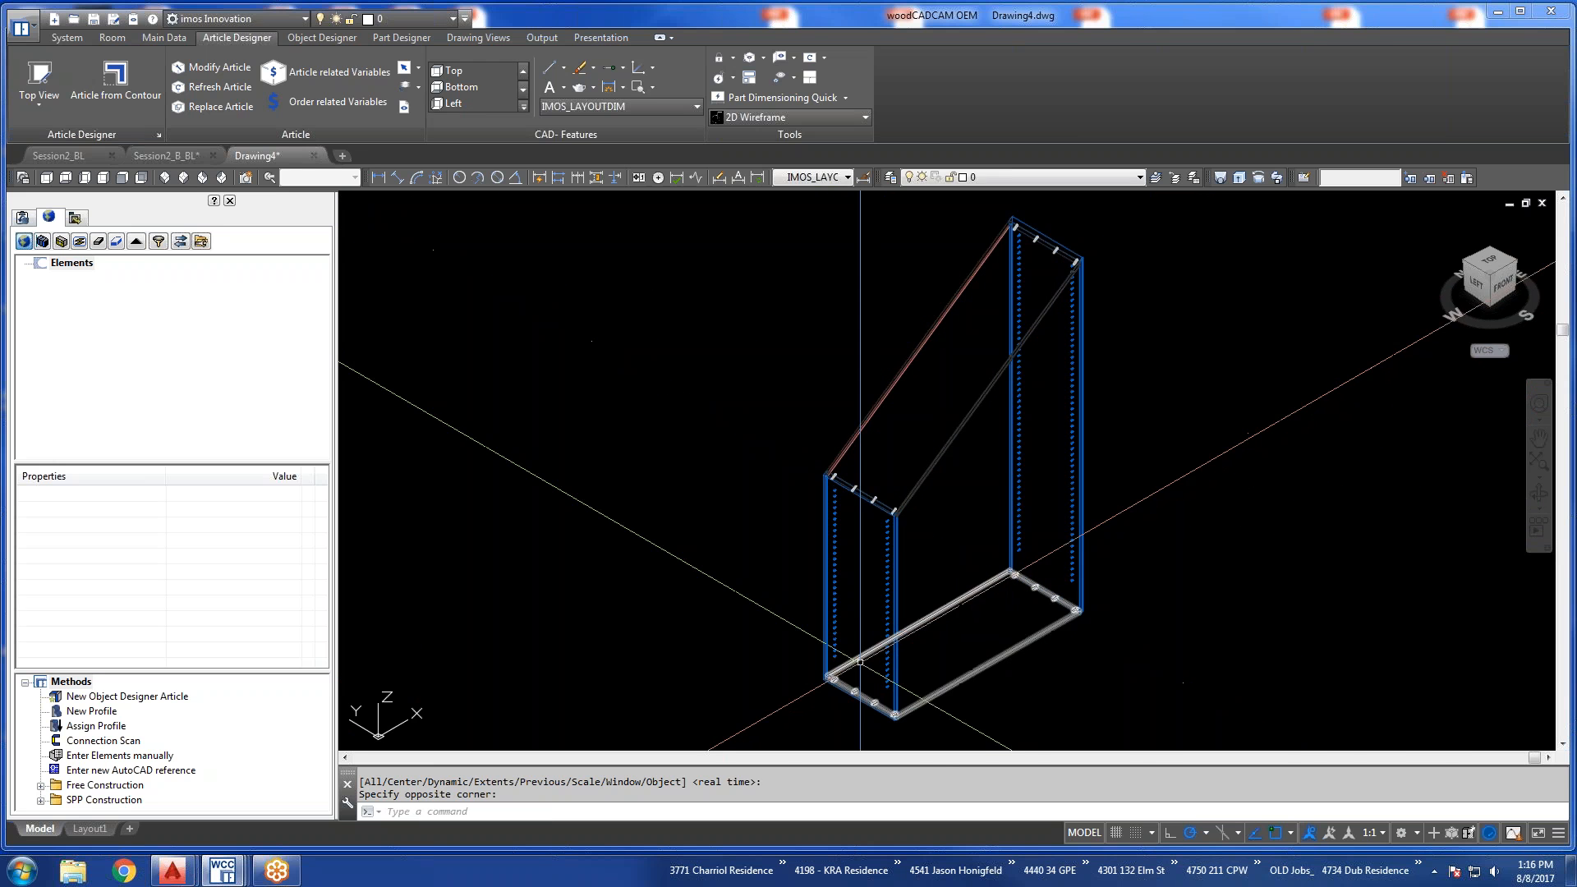
scroll(940, 475, down, 8)
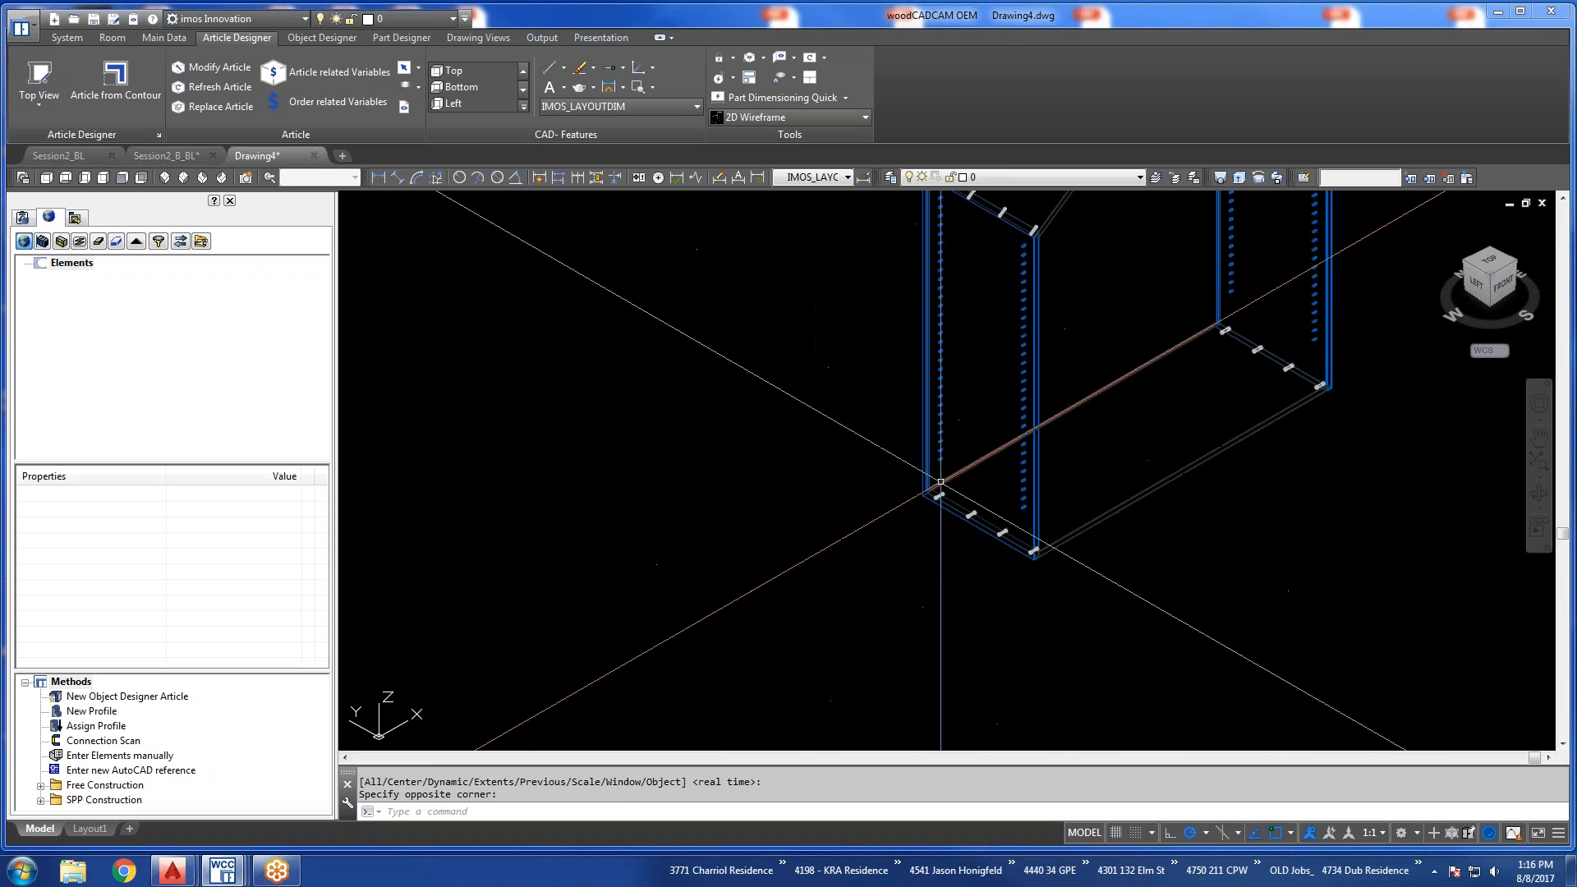
middle_drag(927, 264, 913, 501)
scroll(913, 388, up, 2)
scroll(913, 388, up, 6)
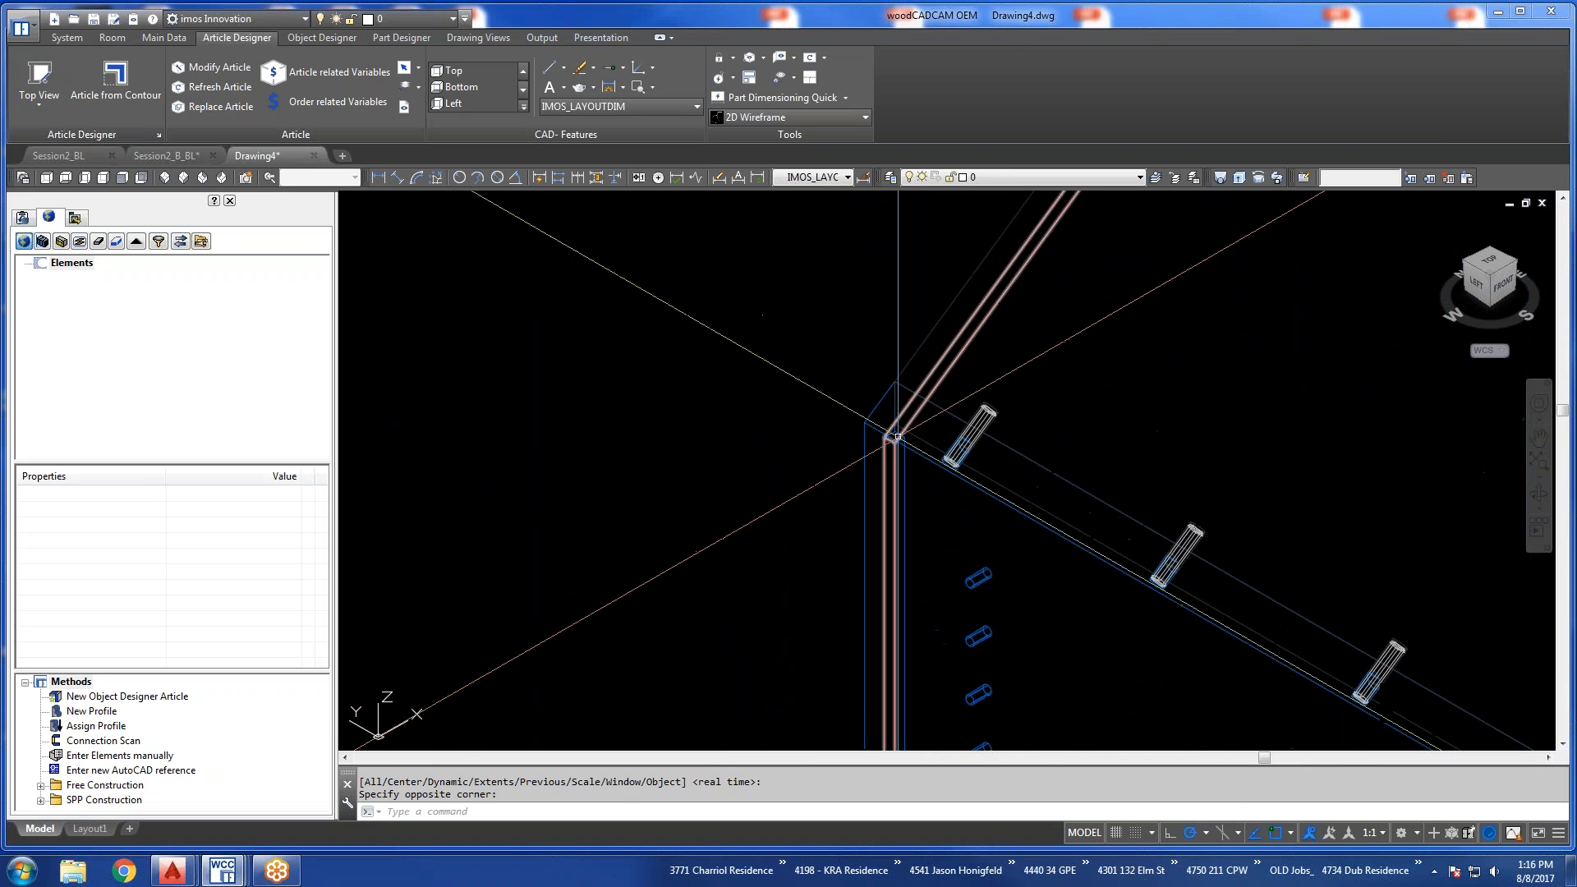
shift+middle_drag(883, 469, 1486, 680)
scroll(1486, 681, up, 4)
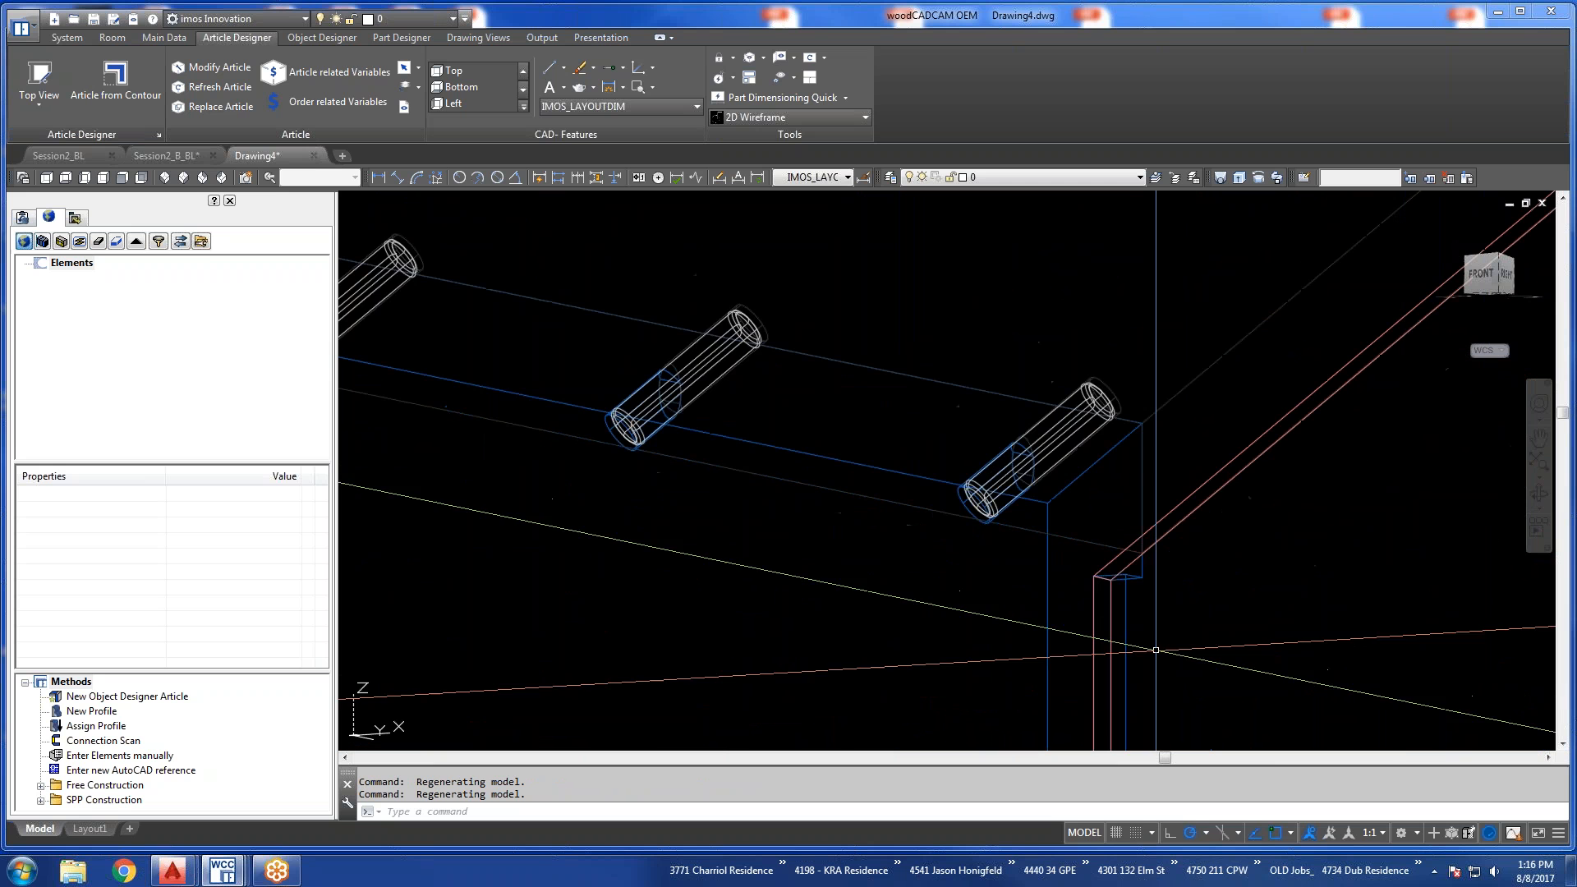
scroll(962, 517, down, 14)
scroll(1097, 391, up, 10)
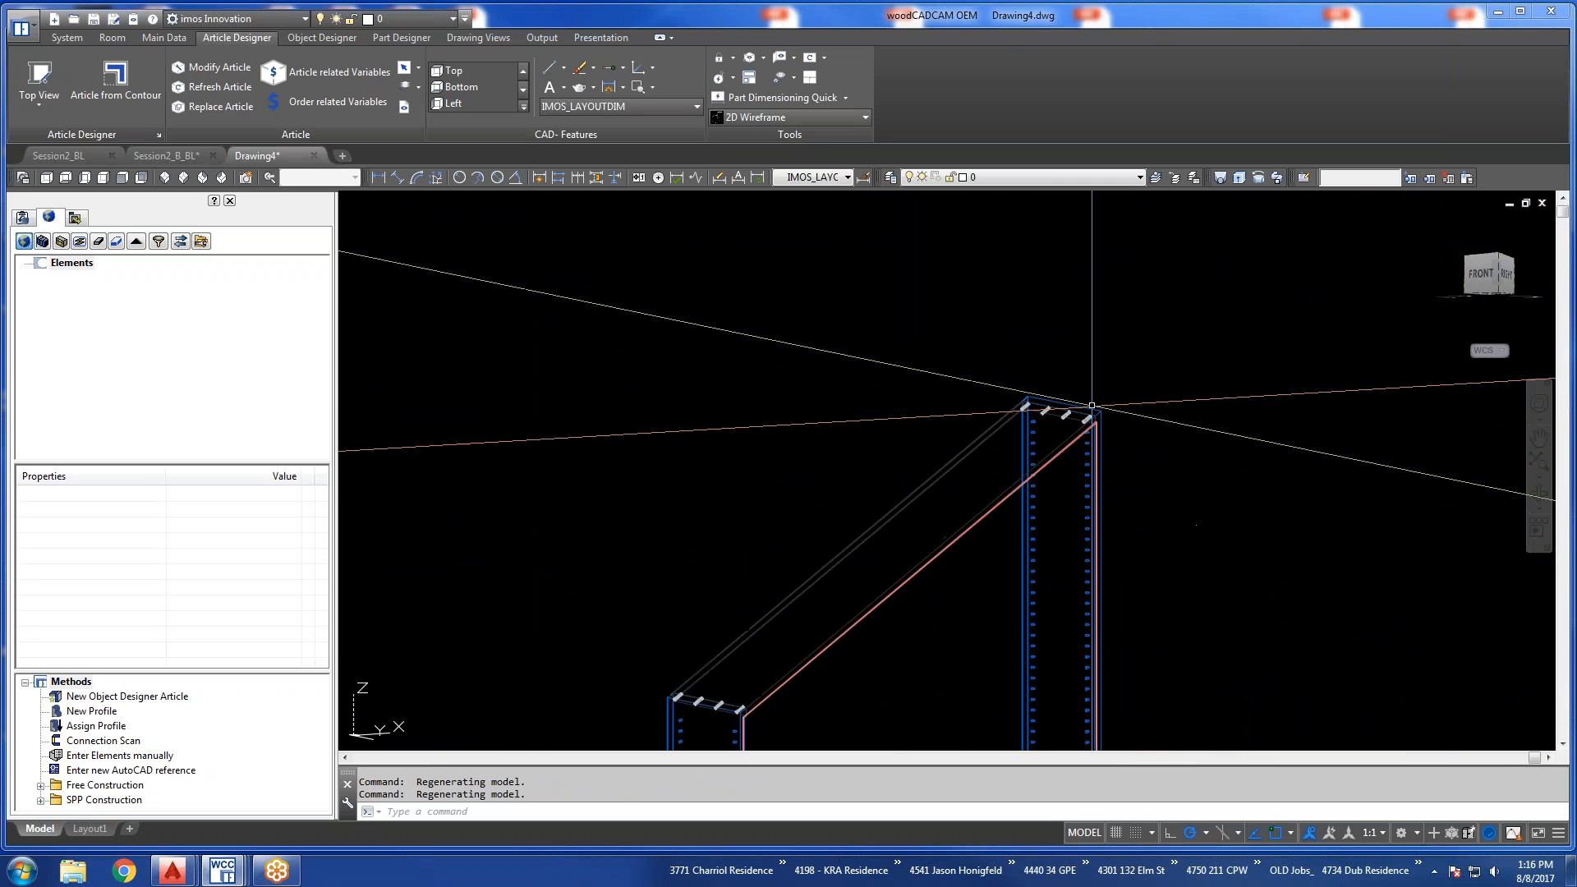
shift+middle_drag(1097, 390, 1274, 434)
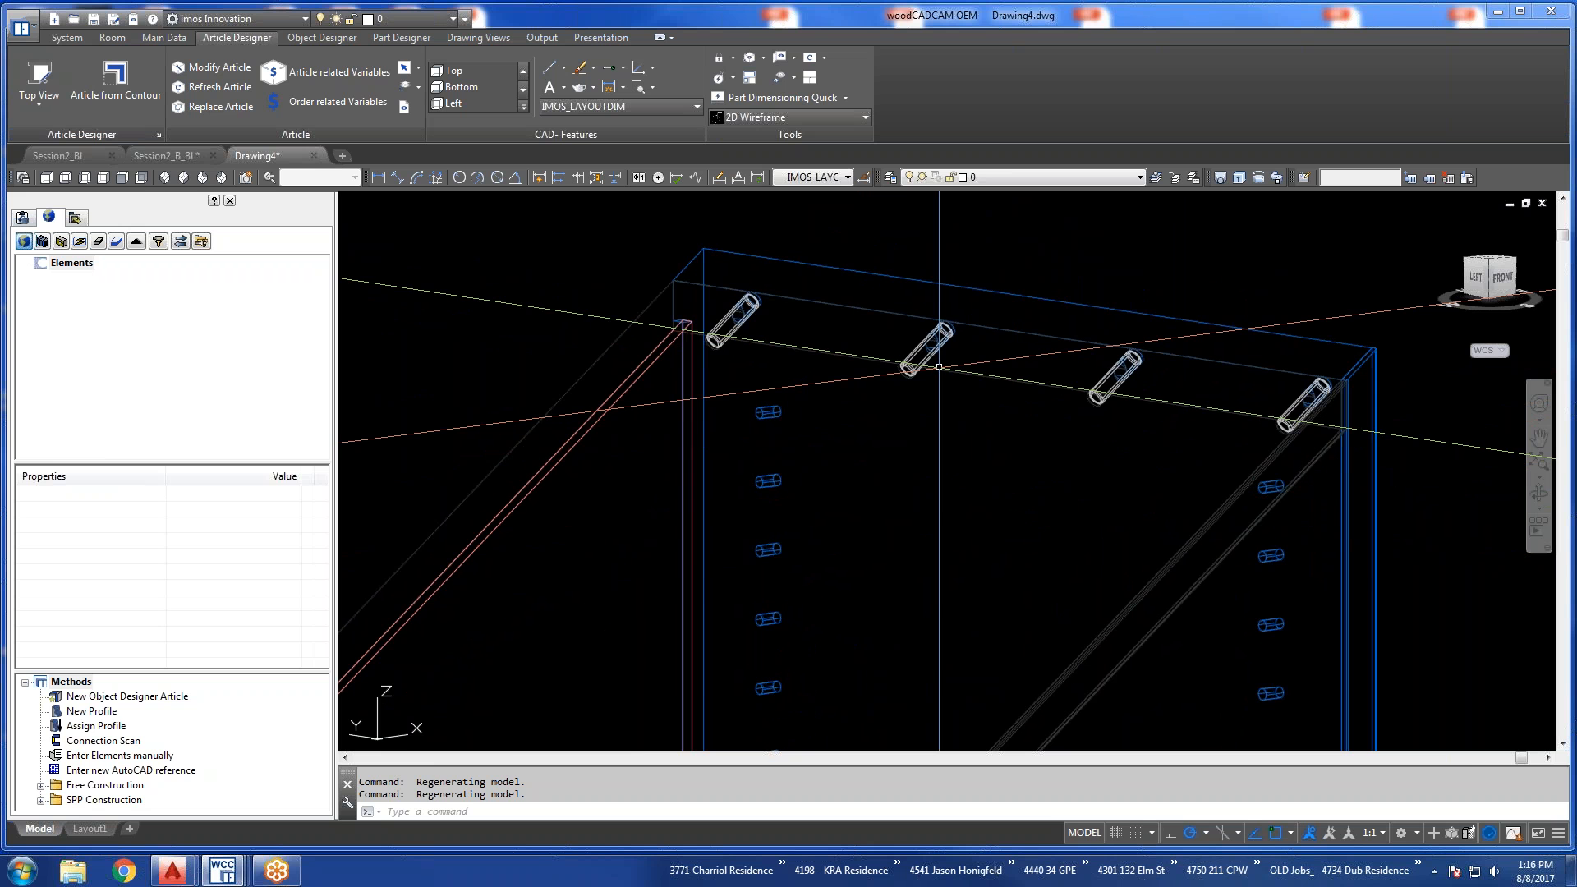
Examine the dowel connections between the bottom shelf and the two side panels from an angled view.
scroll(945, 353, down, 5)
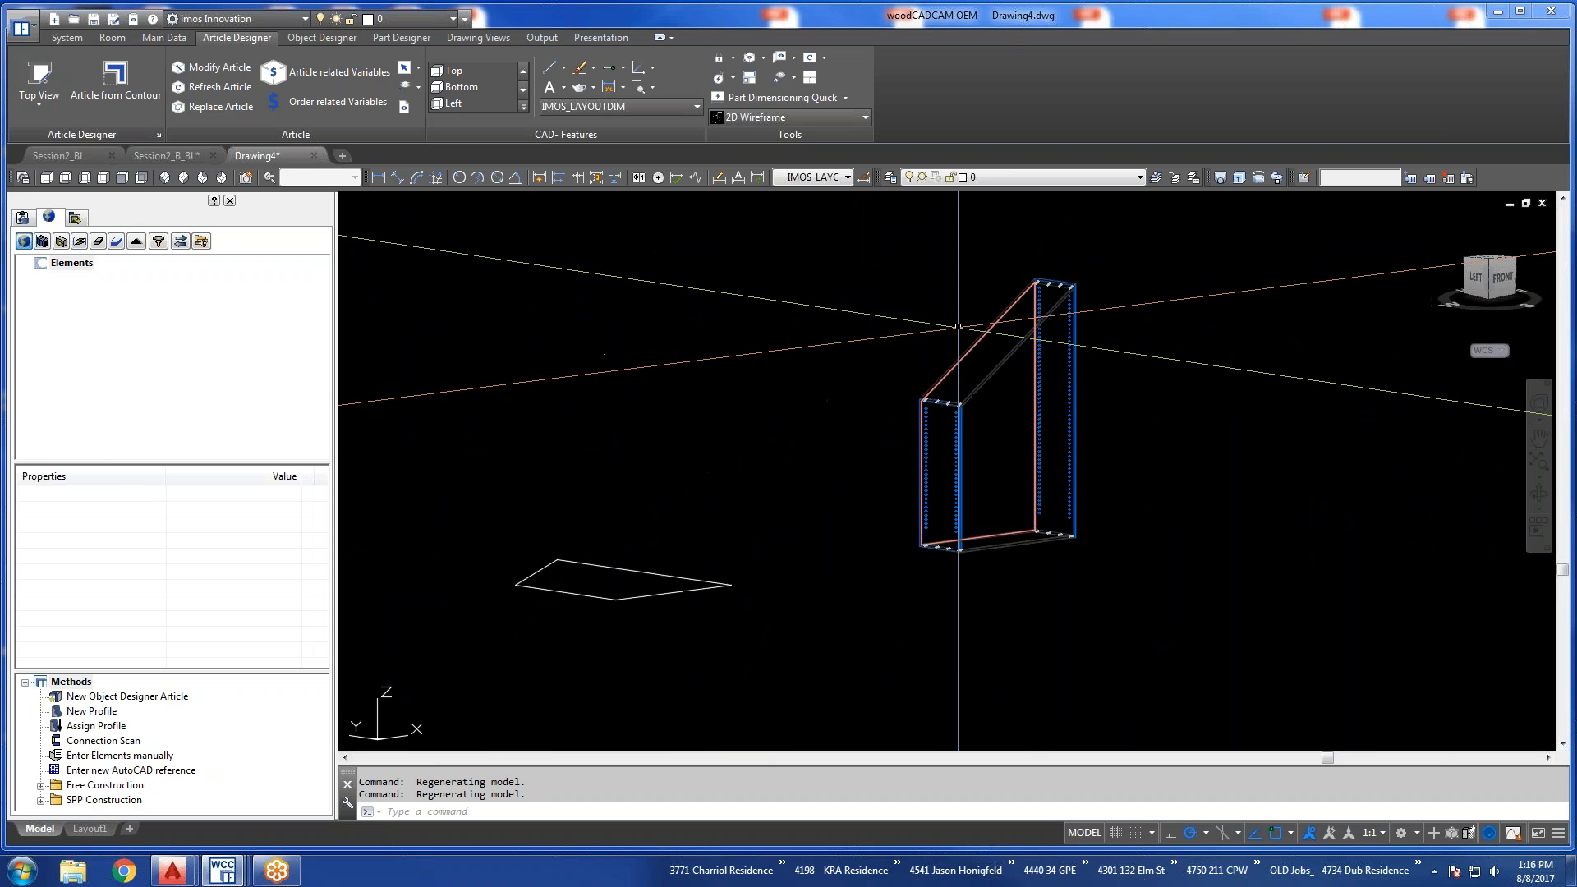
scroll(957, 327, up, 5)
shift+middle_drag(986, 386, 1009, 482)
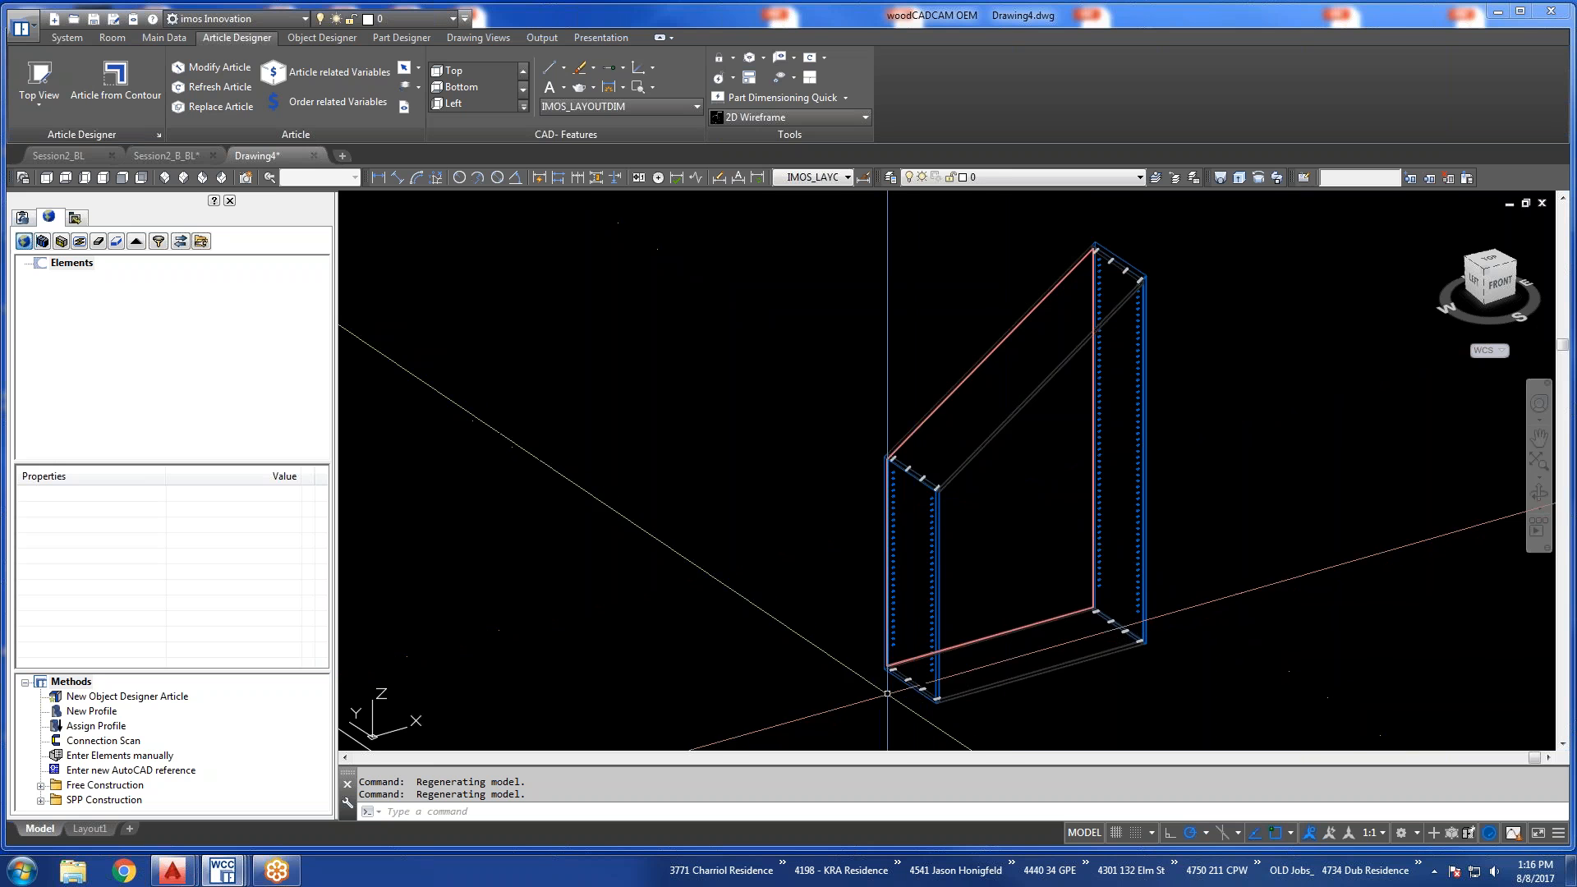
scroll(911, 682, up, 8)
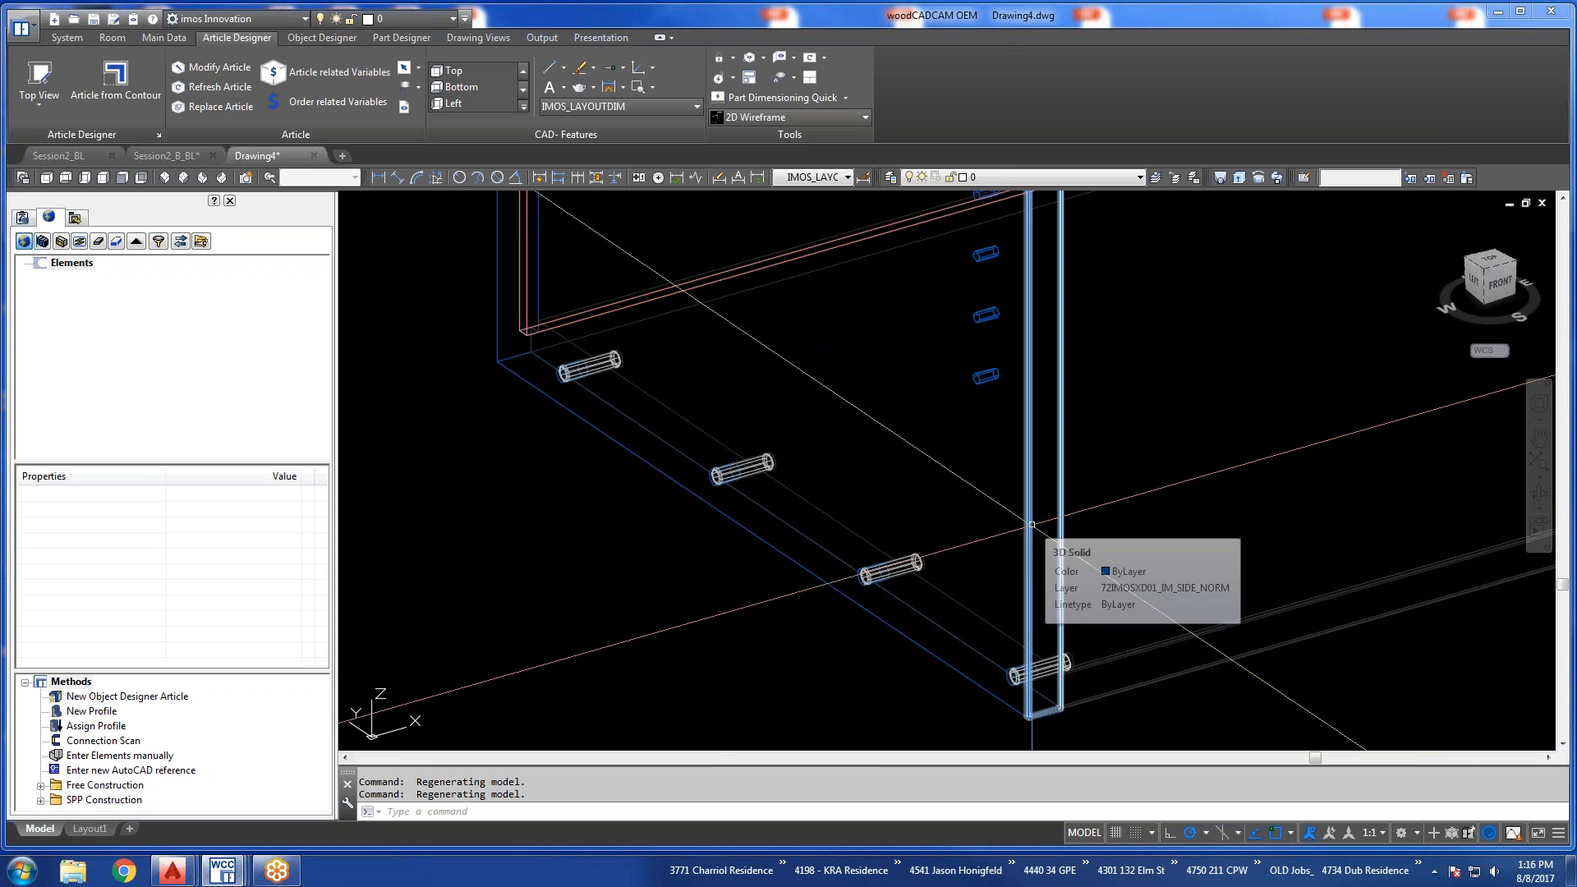
scroll(705, 543, down, 3)
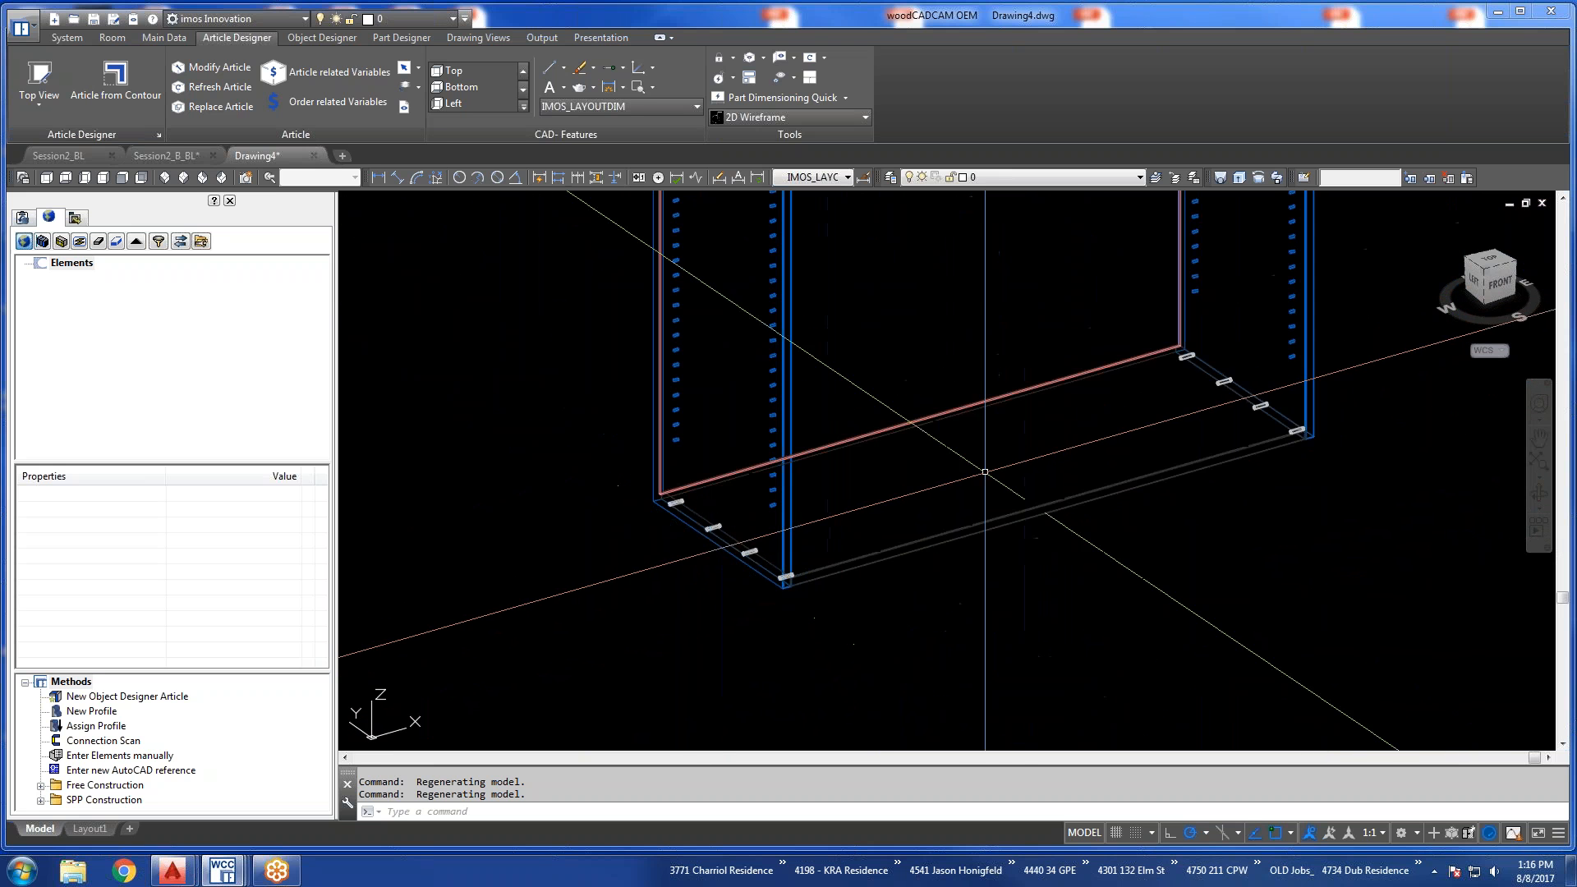
scroll(1286, 388, up, 2)
scroll(1291, 369, up, 2)
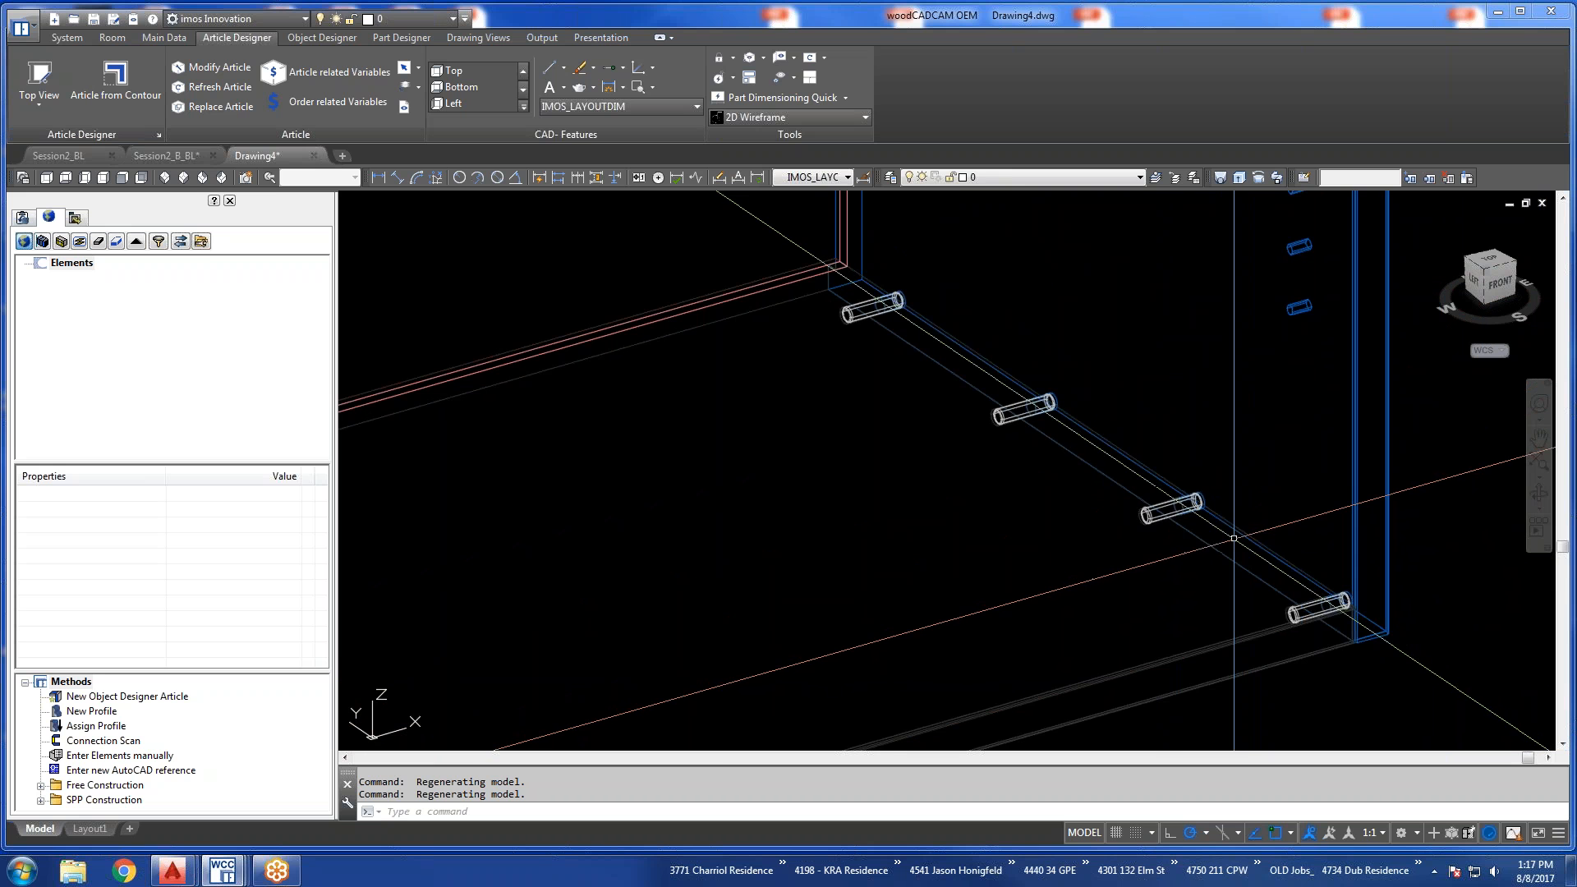
scroll(1234, 538, down, 8)
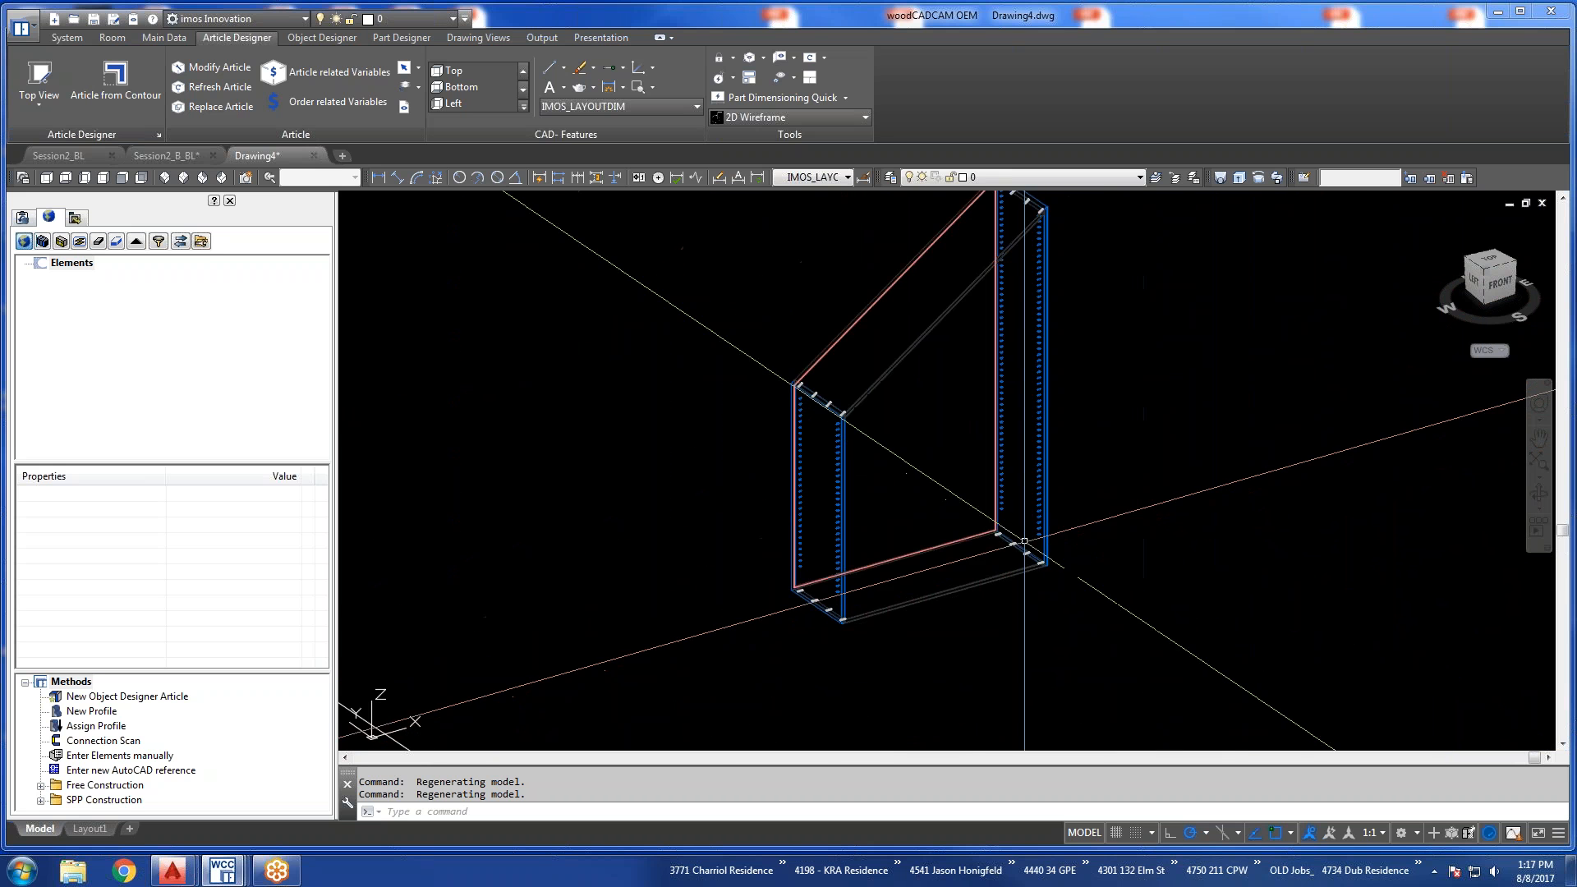
middle_drag(953, 424, 970, 497)
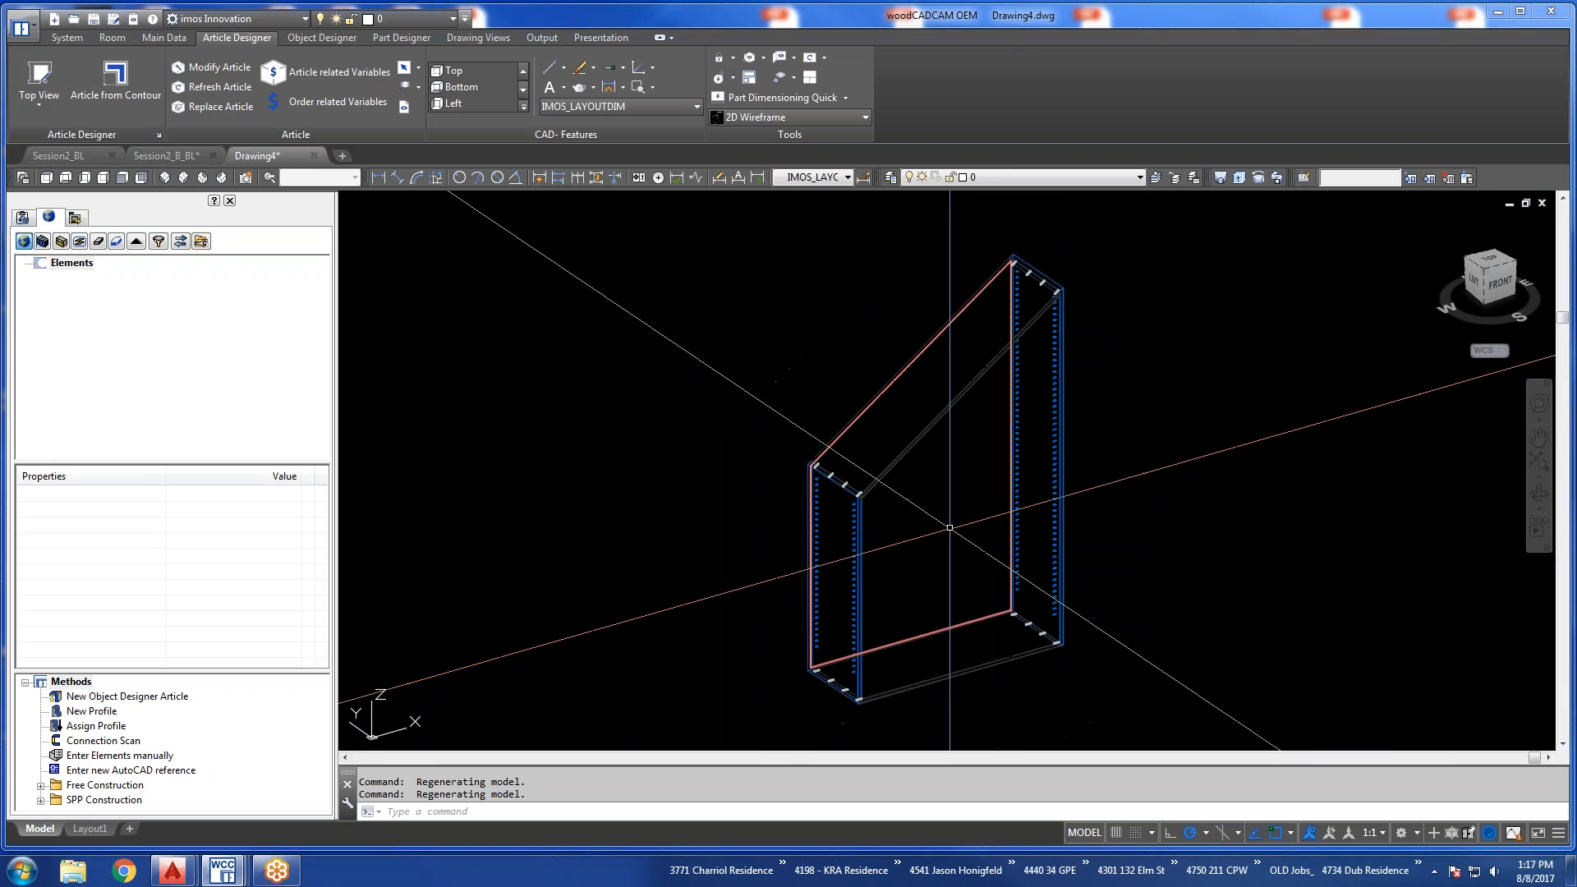
Reopen the placed Stairs article for modification by selecting its left side panel.
key(Escape)
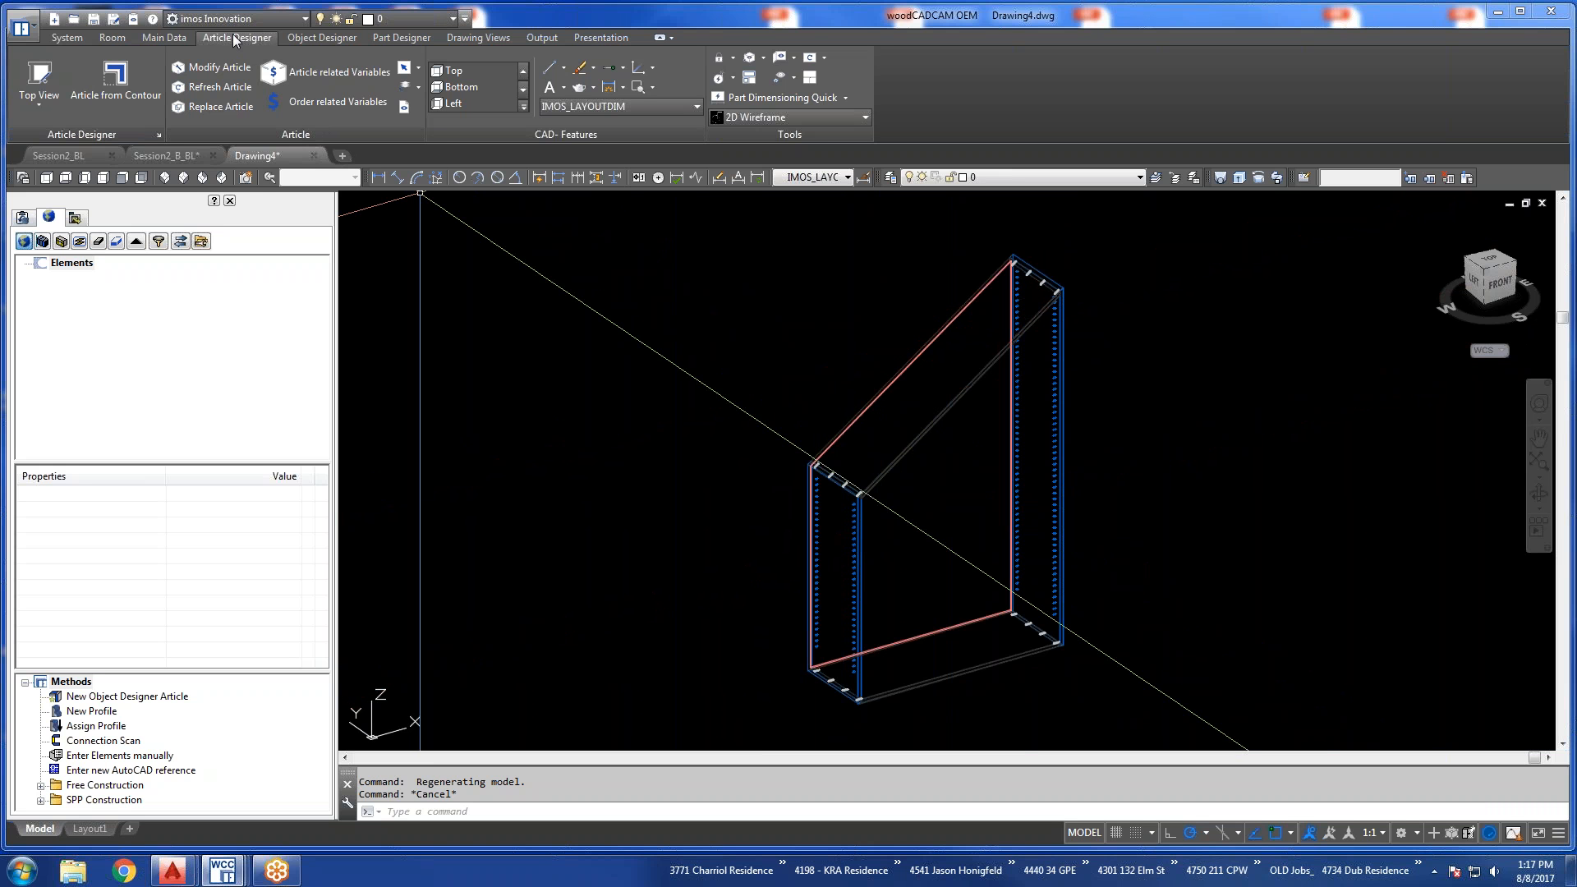
click(212, 71)
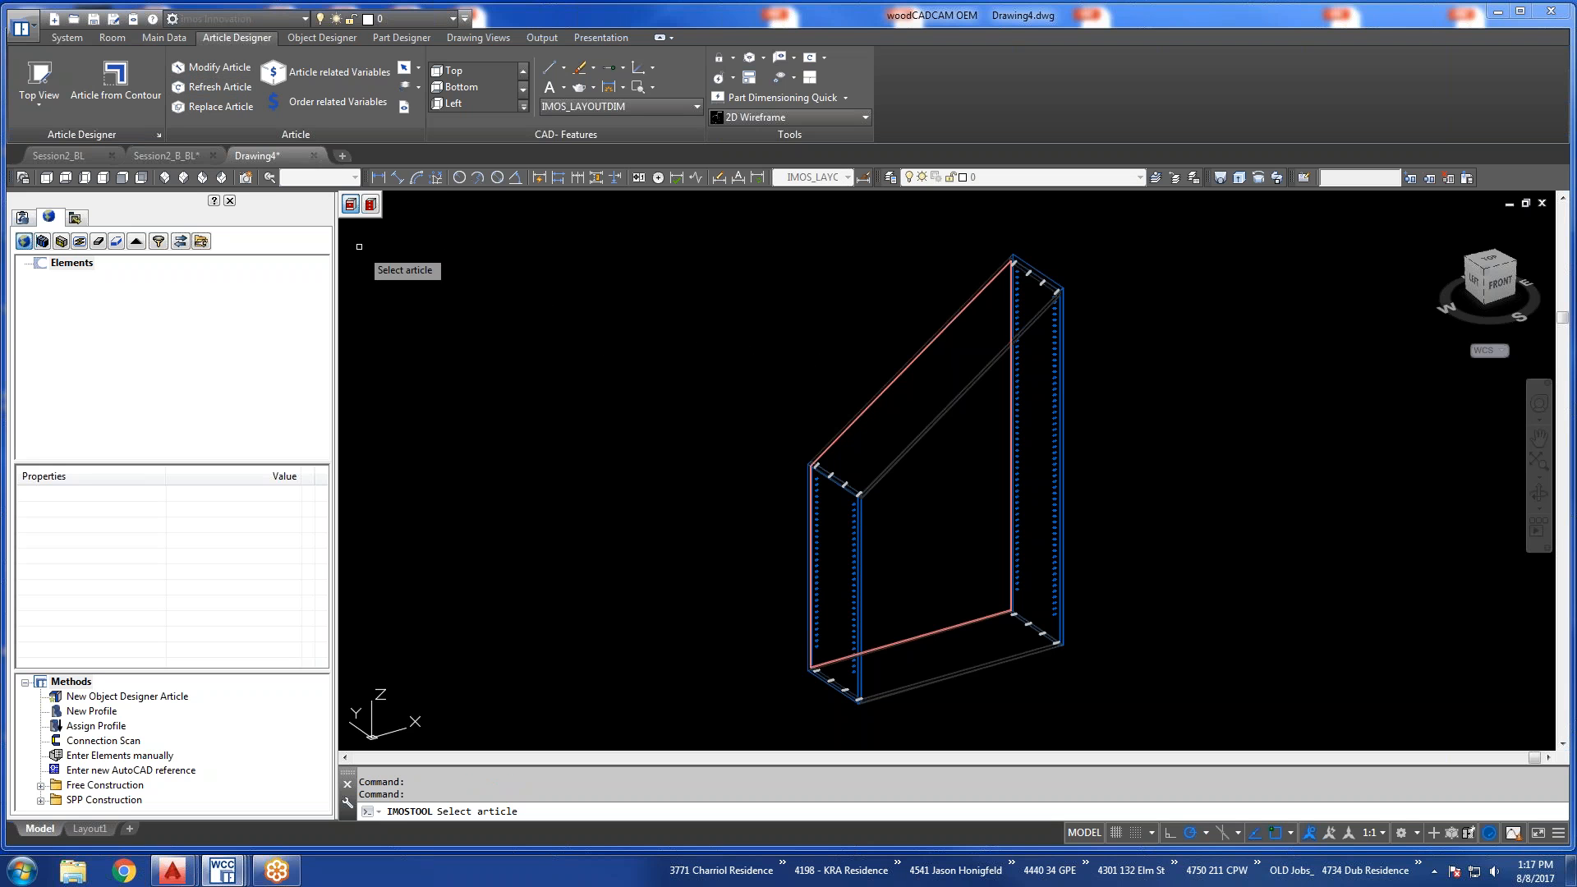
click(23, 217)
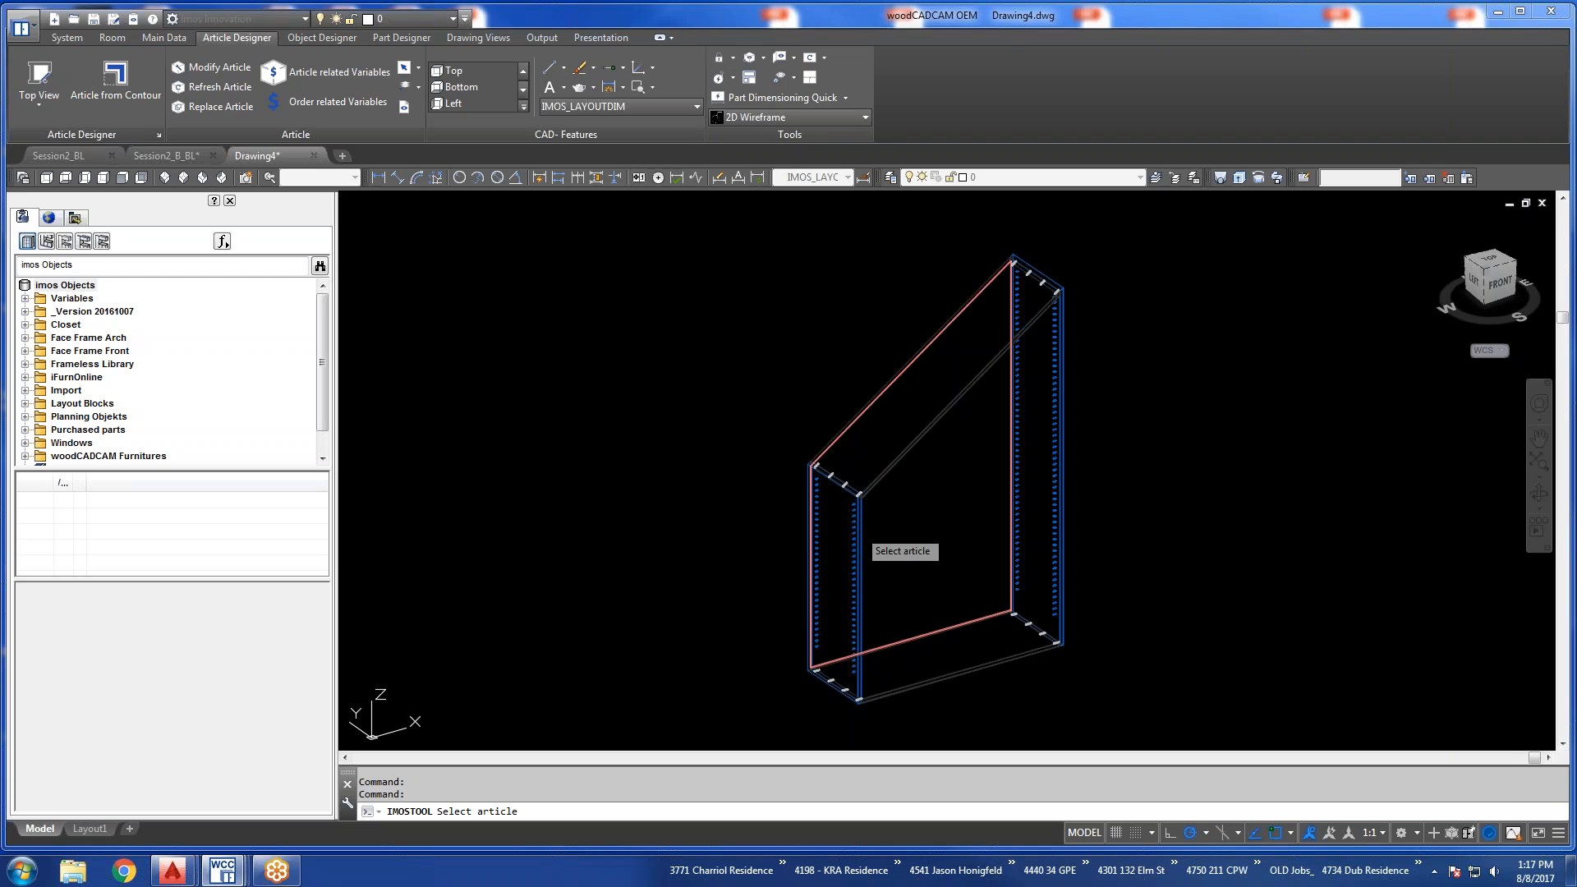
click(858, 530)
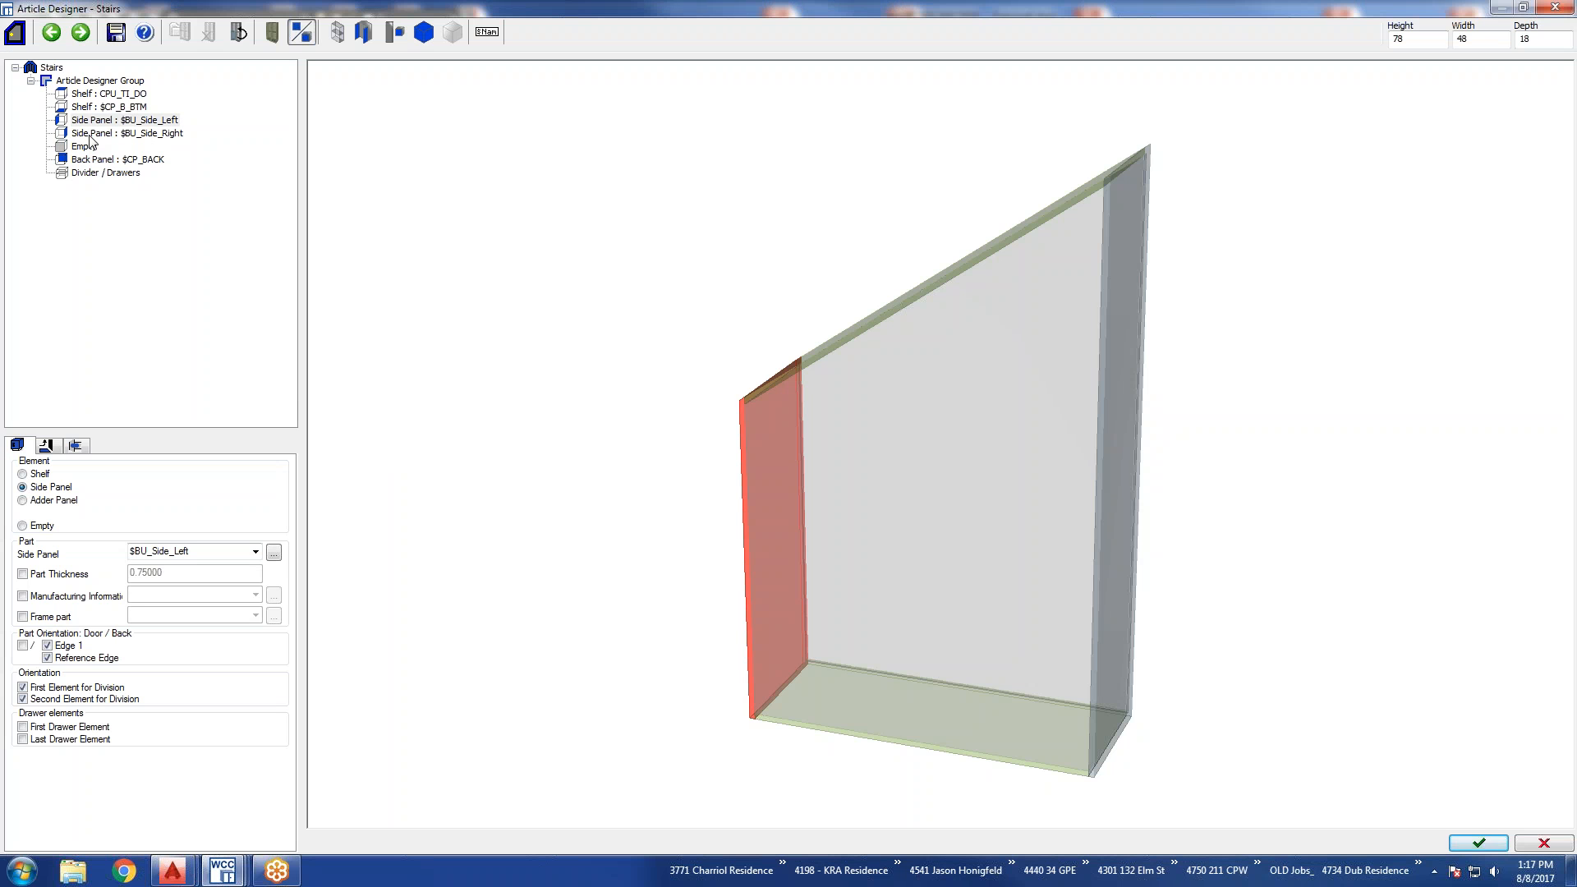
Set the left side panel's Next trim to Short.
middle_drag(929, 488, 1108, 526)
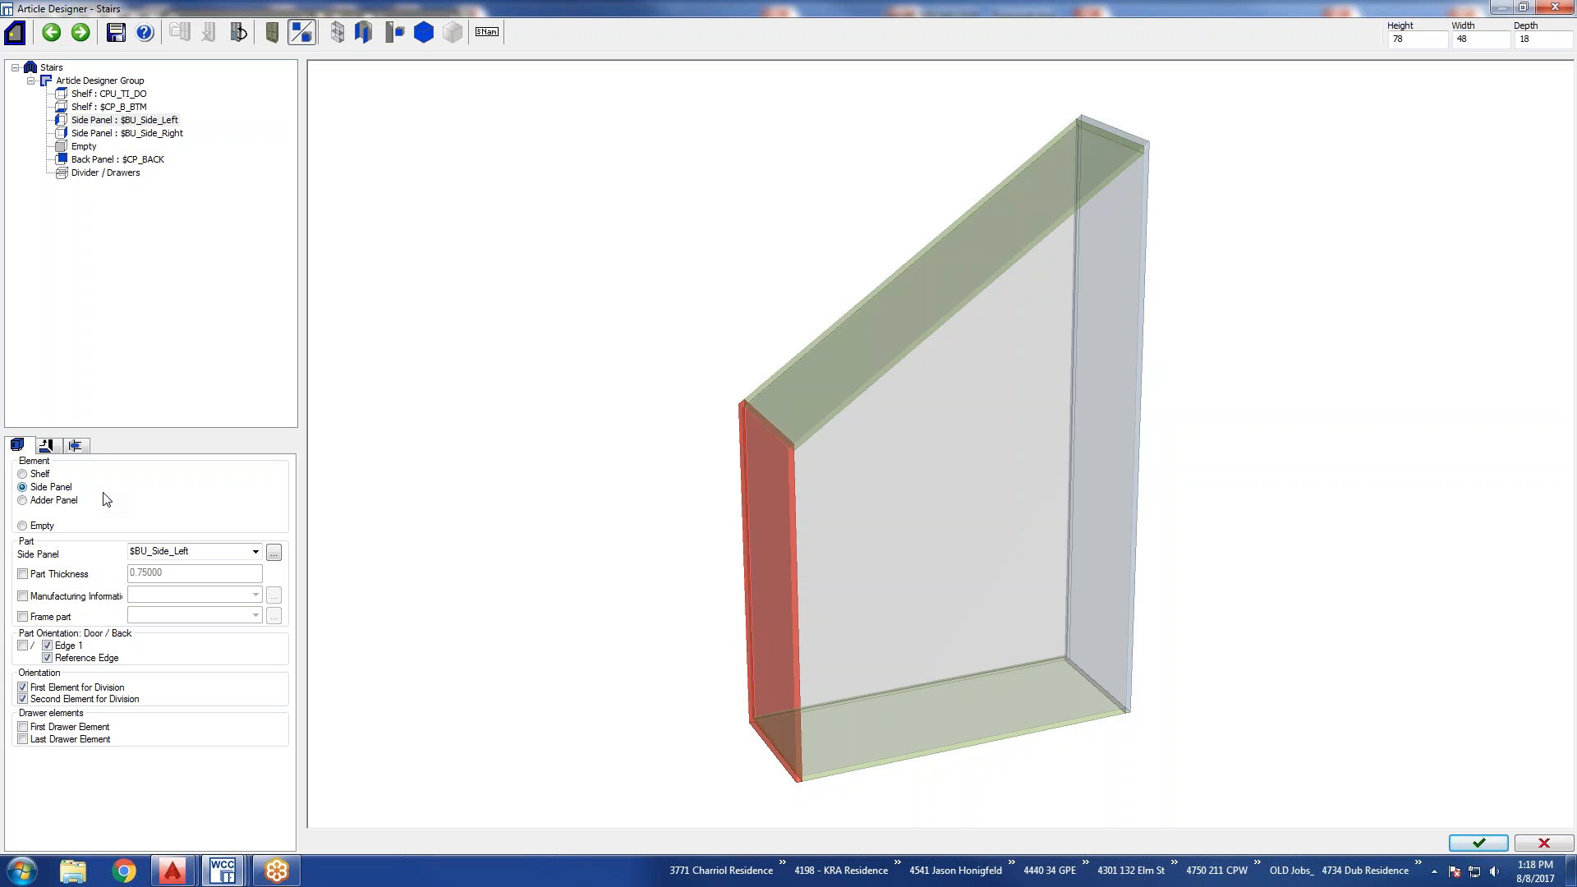
click(47, 448)
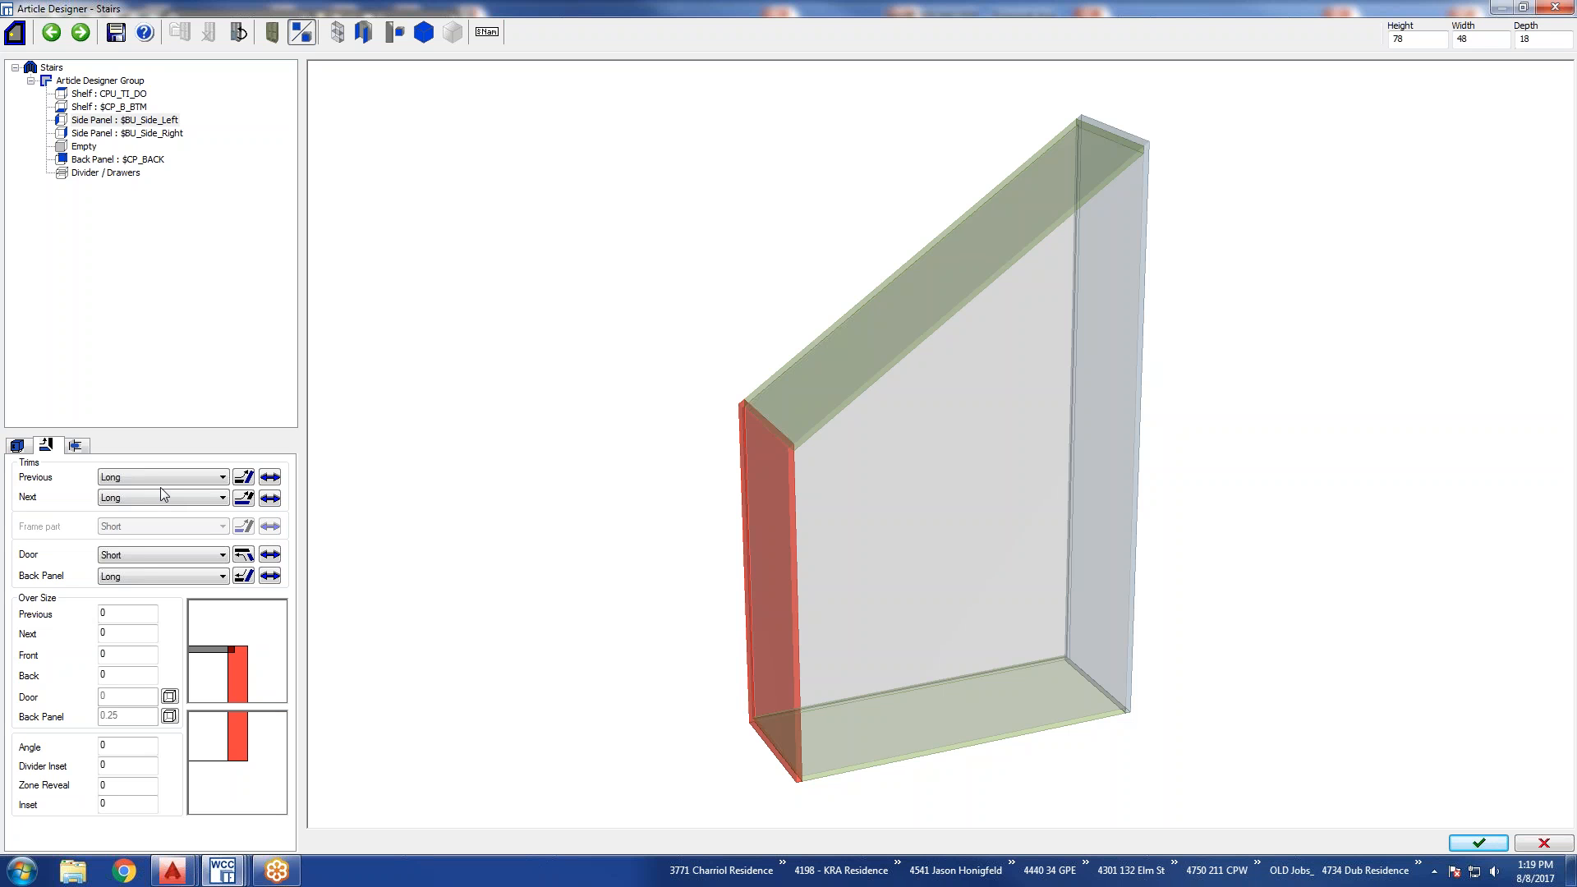
click(156, 498)
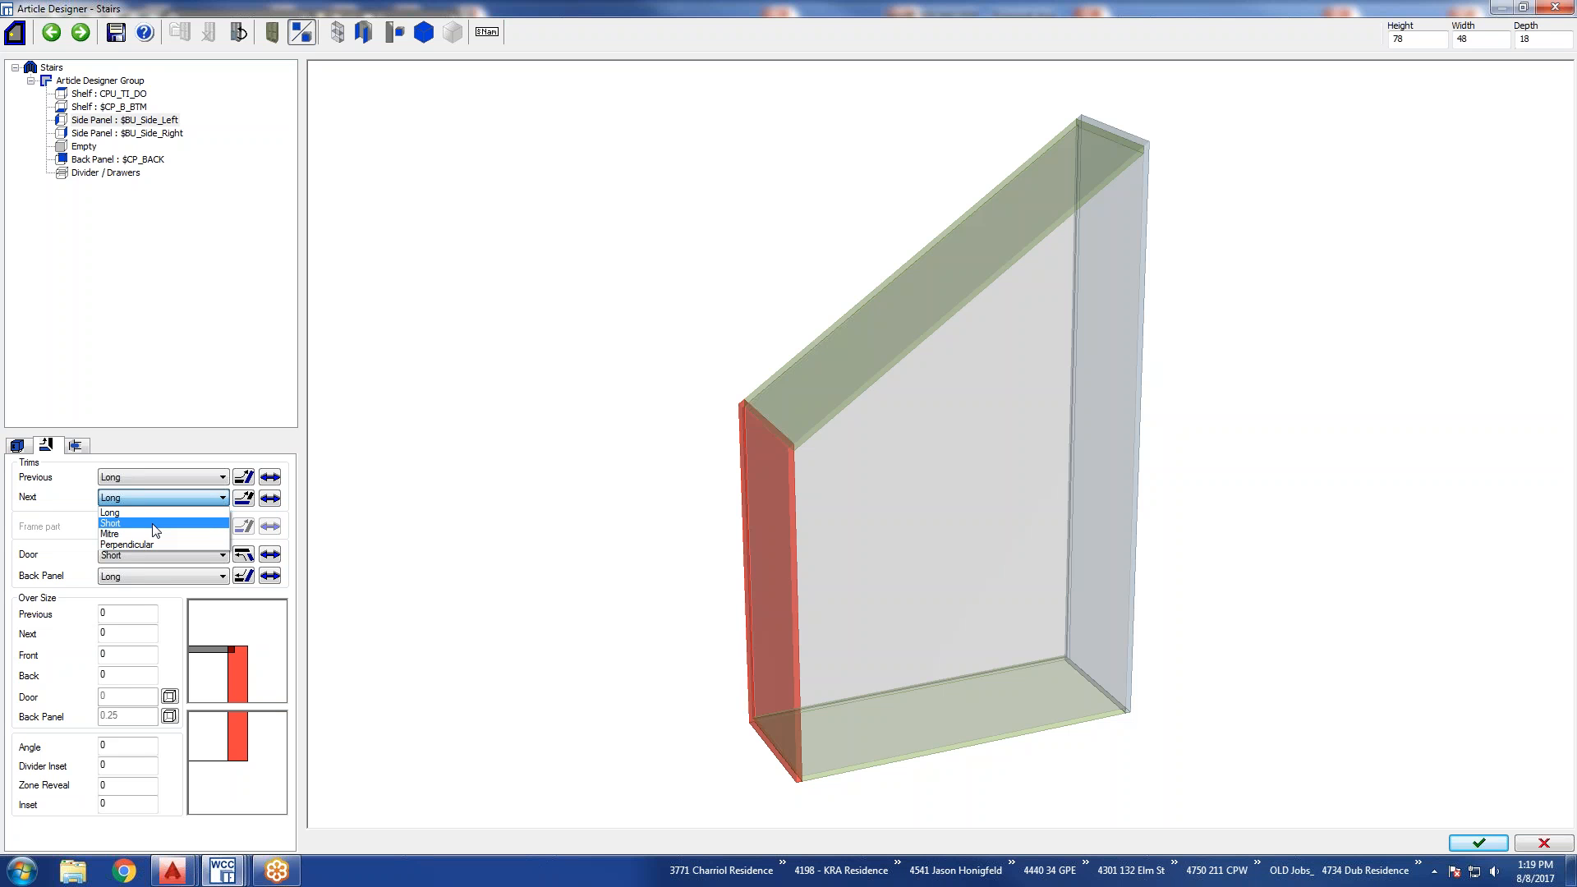
click(155, 524)
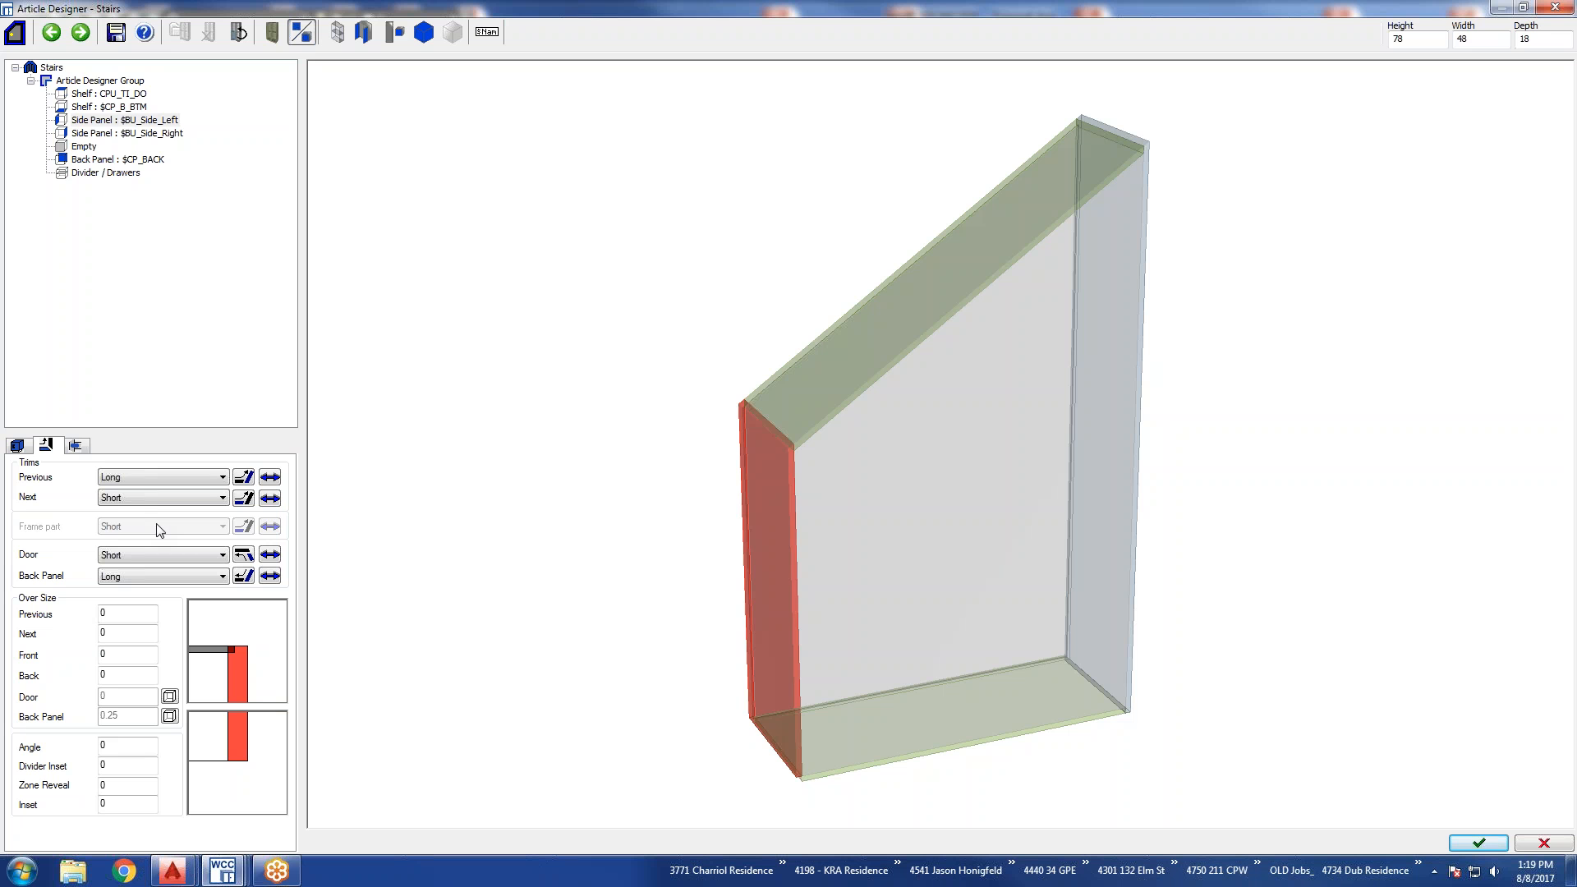
Set the right side panel's Previous trim to Short.
click(74, 133)
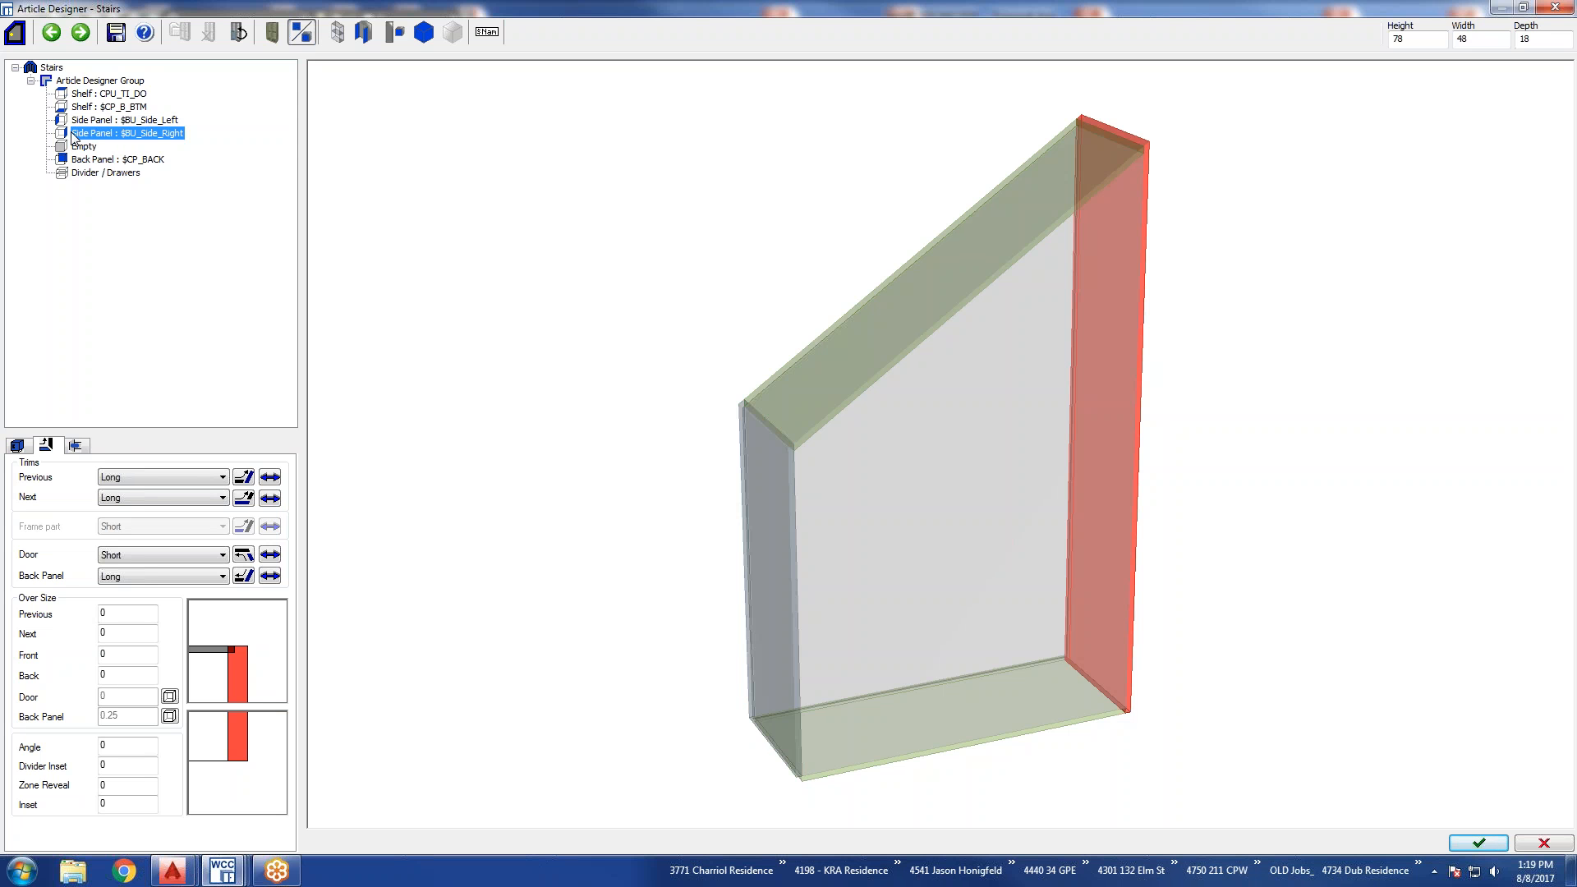
click(144, 478)
click(140, 503)
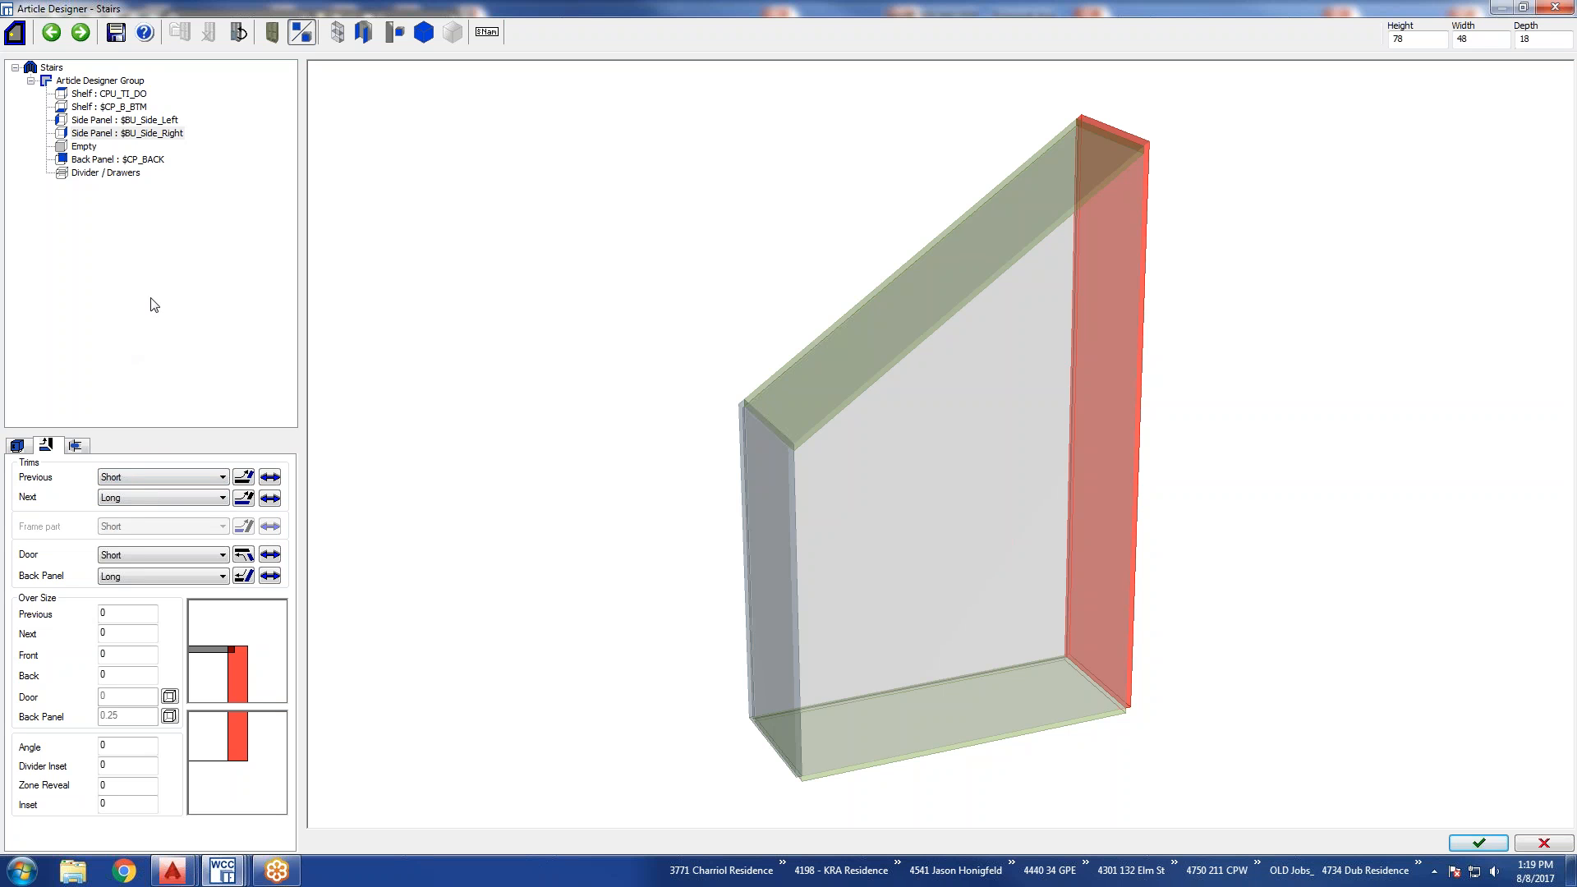
Set the bottom shelf's Previous and Next trims to Long and apply the article to the drawing without saving the changes.
click(131, 107)
click(116, 480)
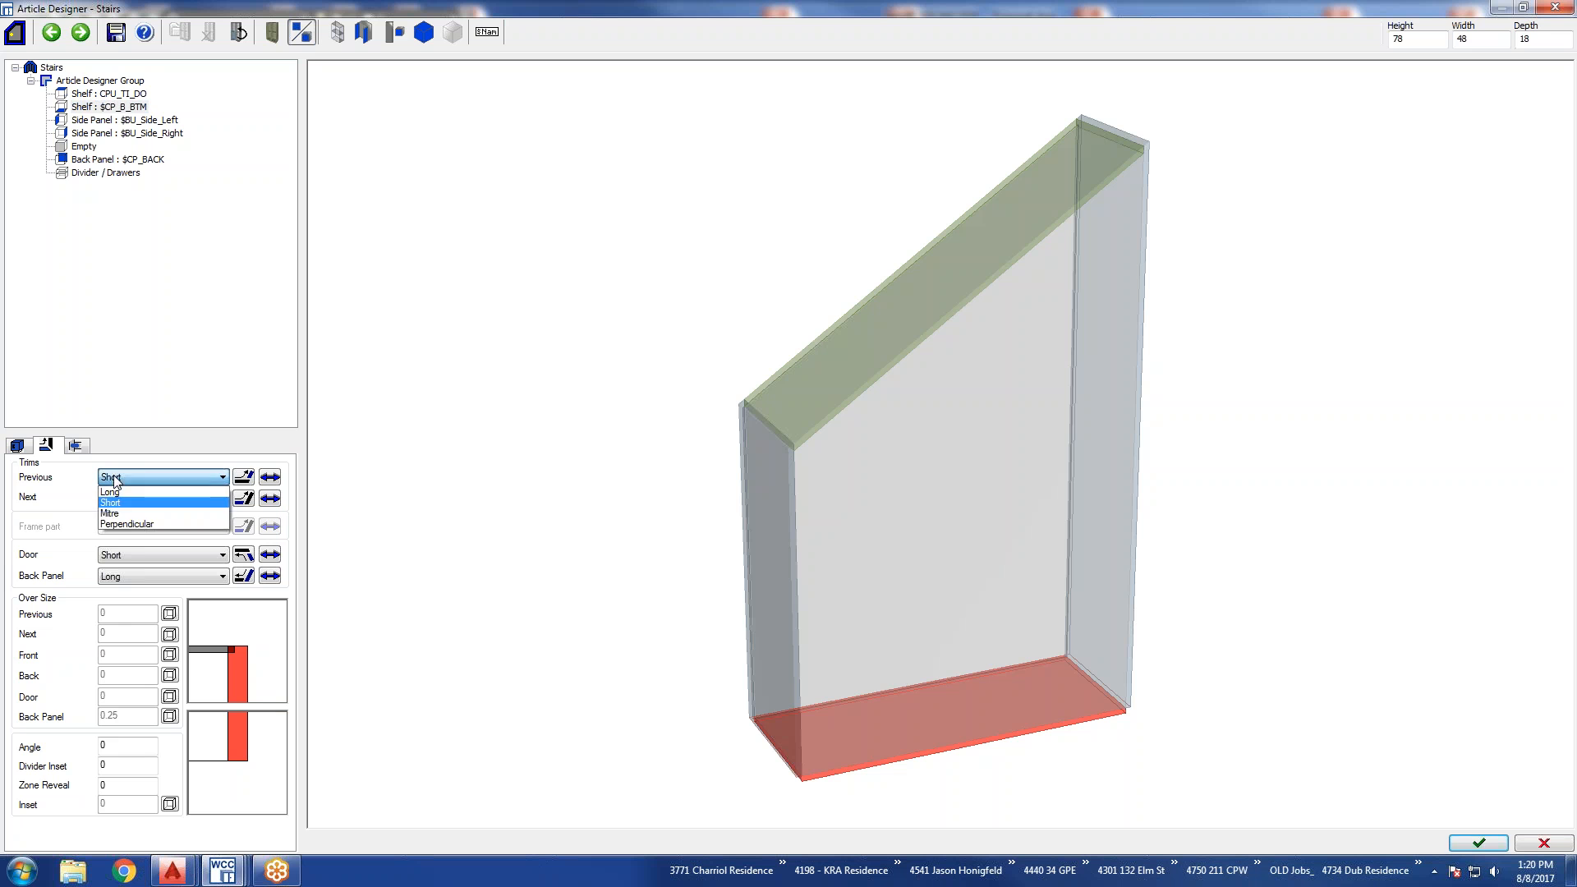
click(113, 492)
click(117, 498)
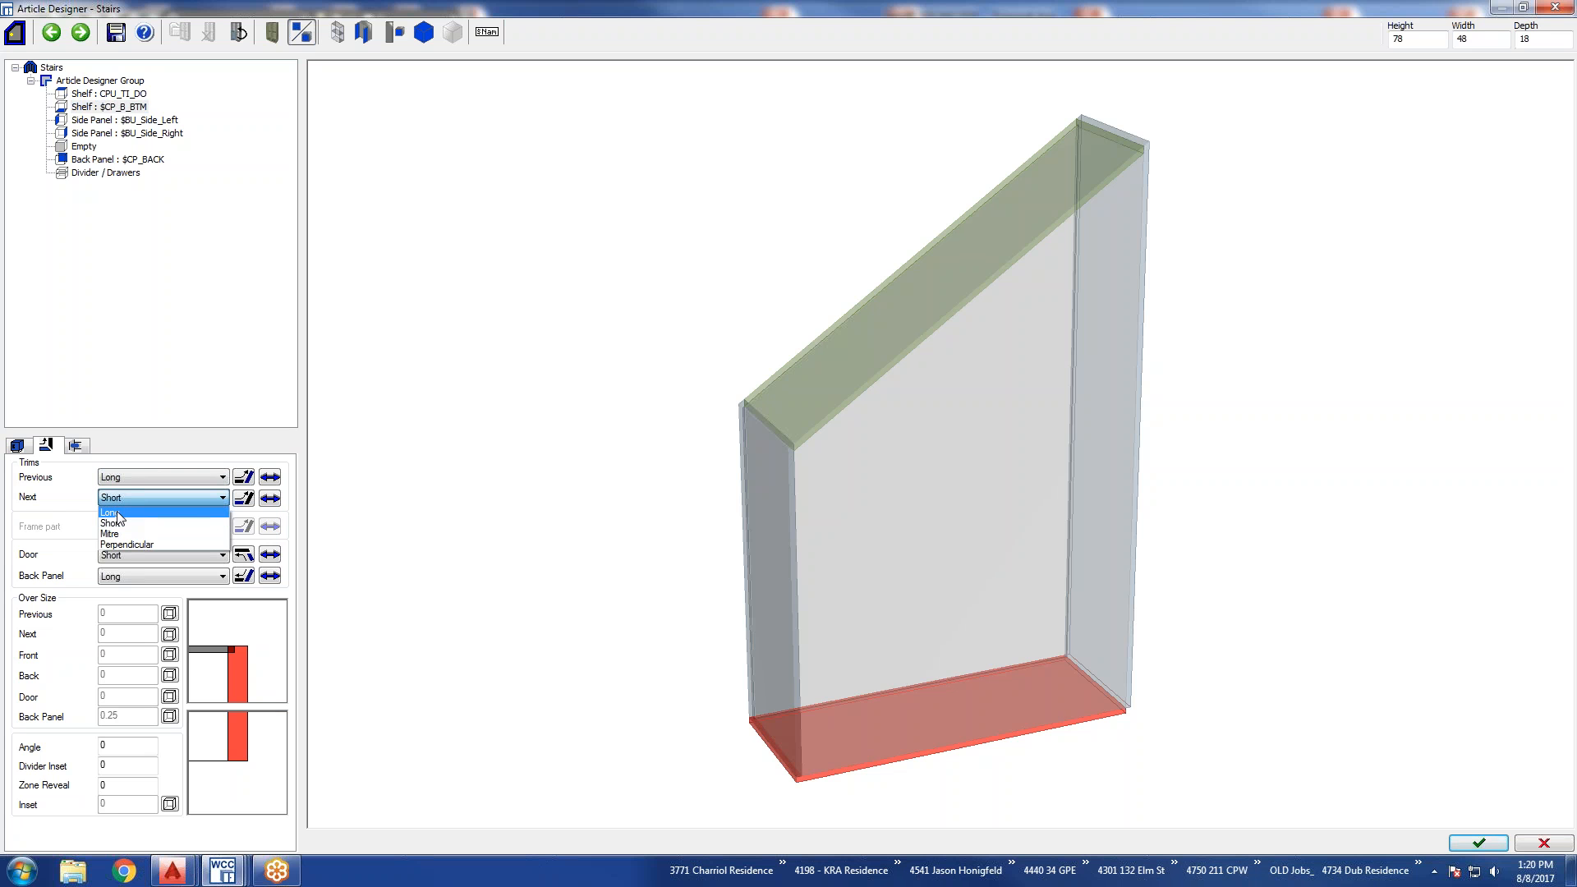
click(117, 514)
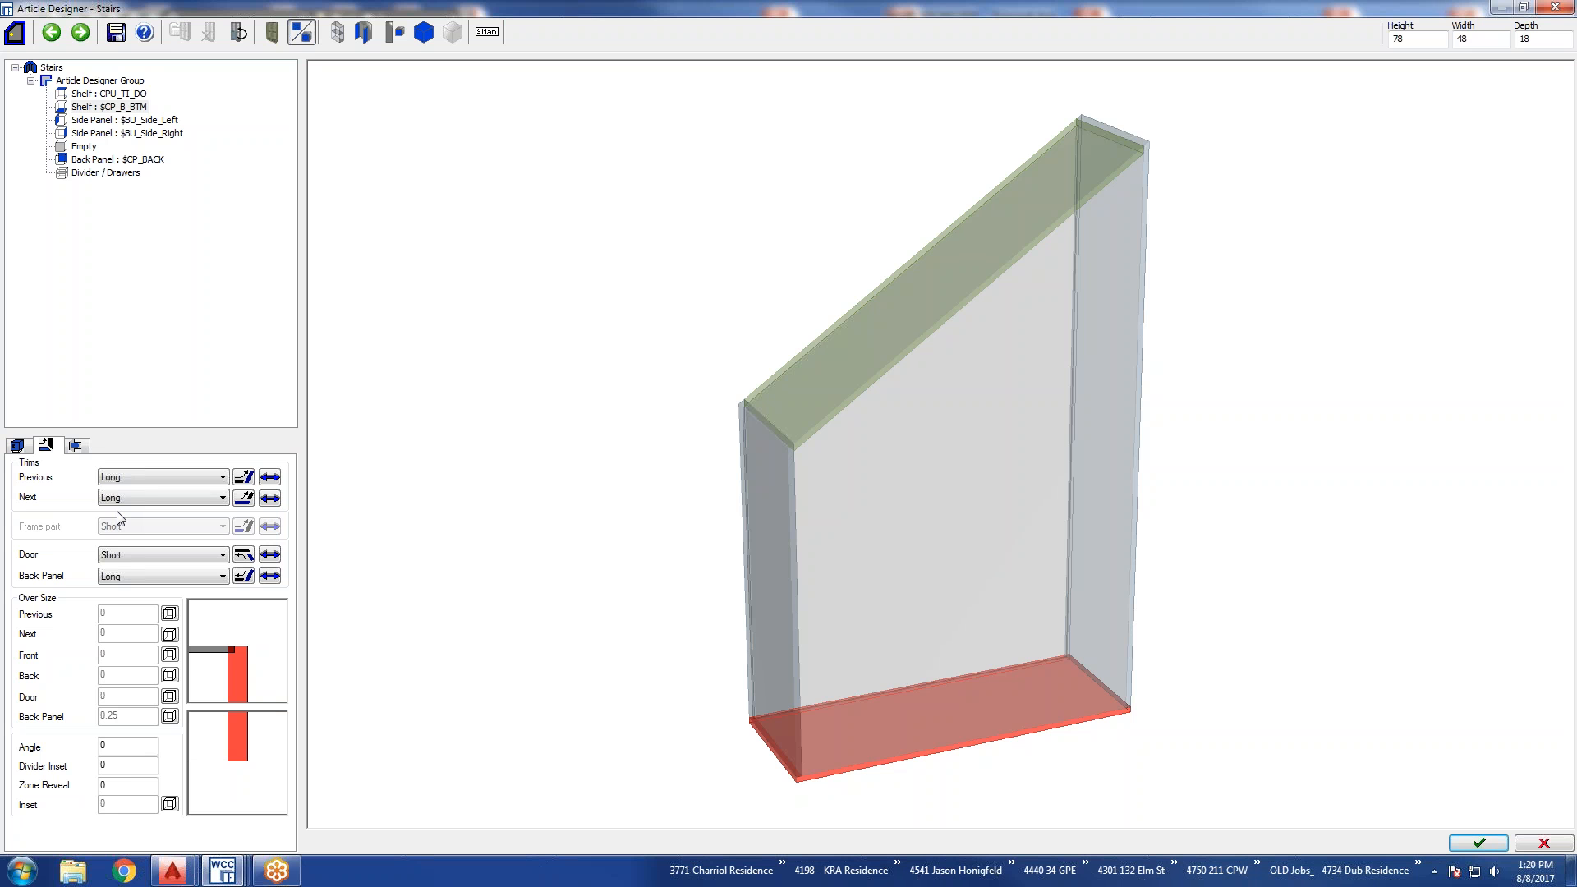
click(1478, 843)
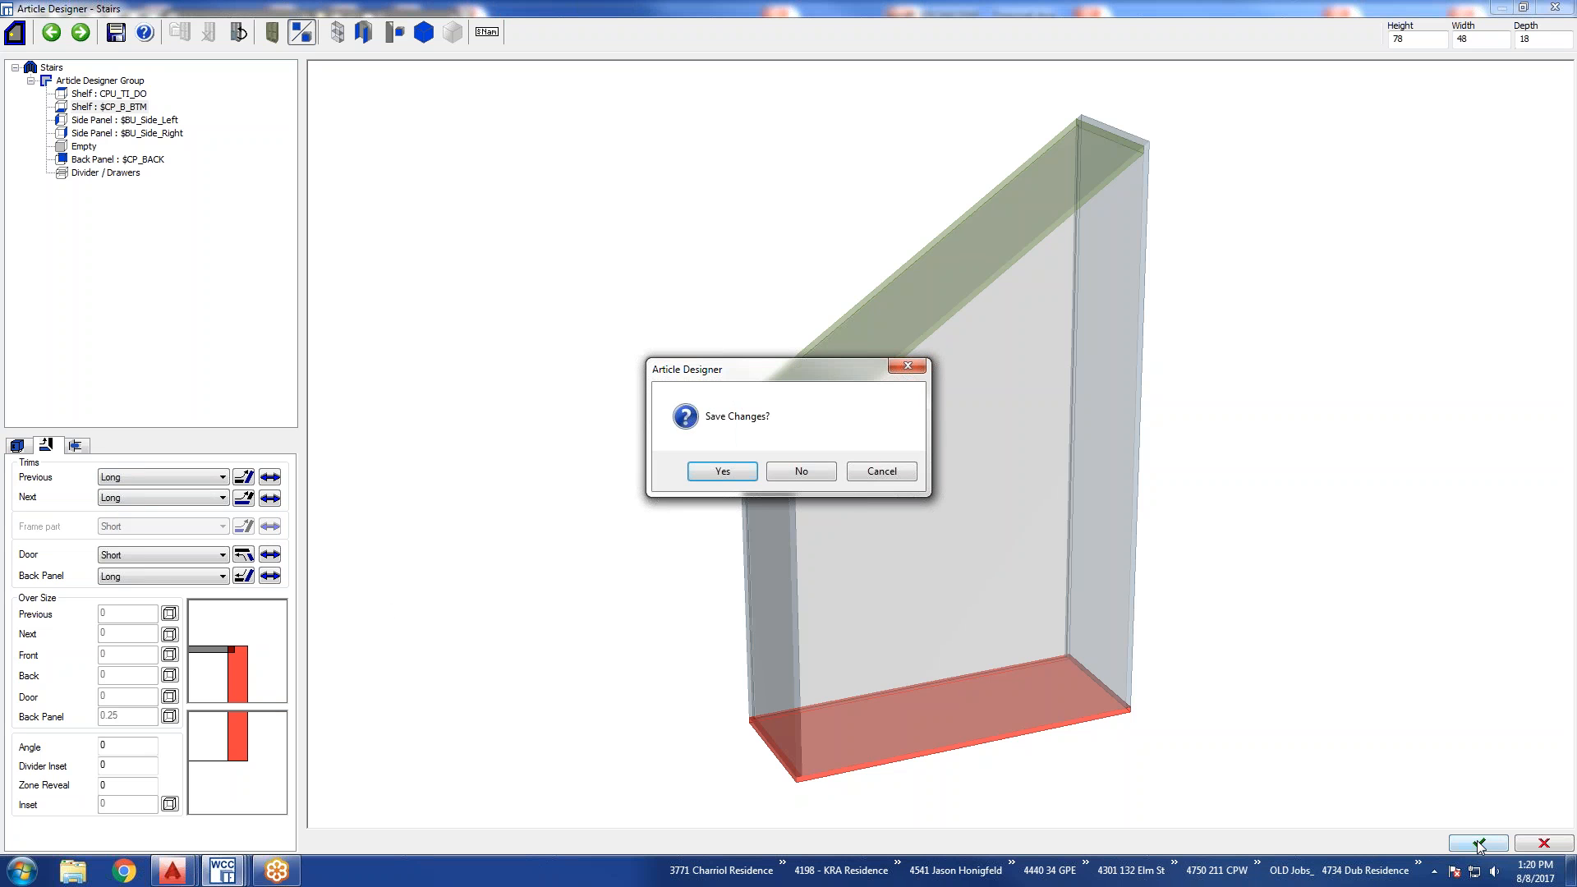
click(801, 472)
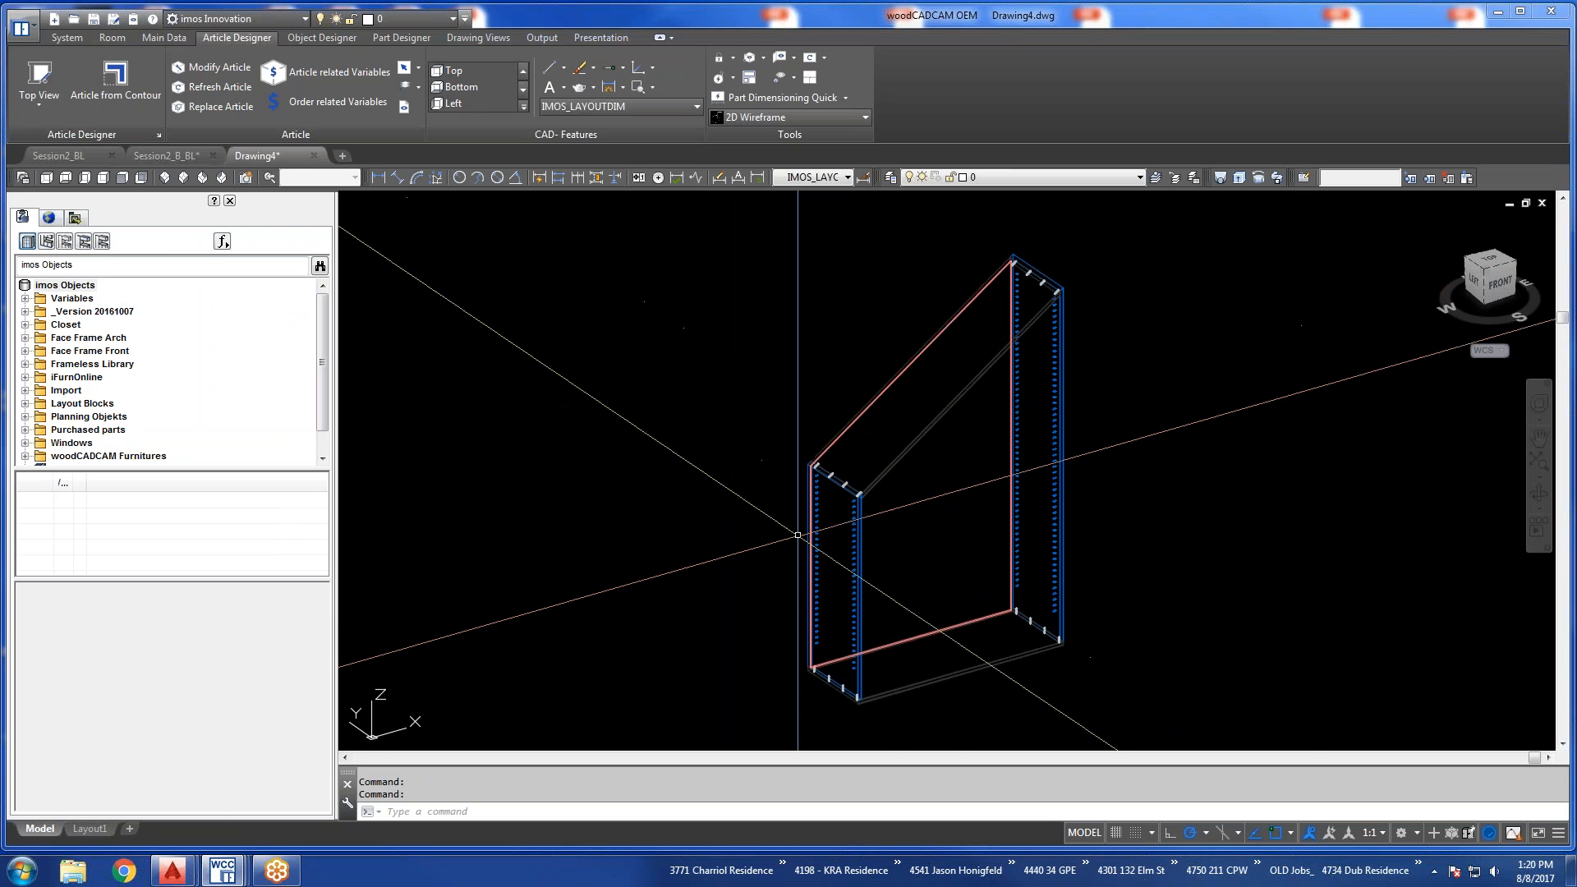
Examine how the full-length bottom shelf and its dowels meet the two side panels.
key(Escape)
text(z)
key(Return)
click(786, 597)
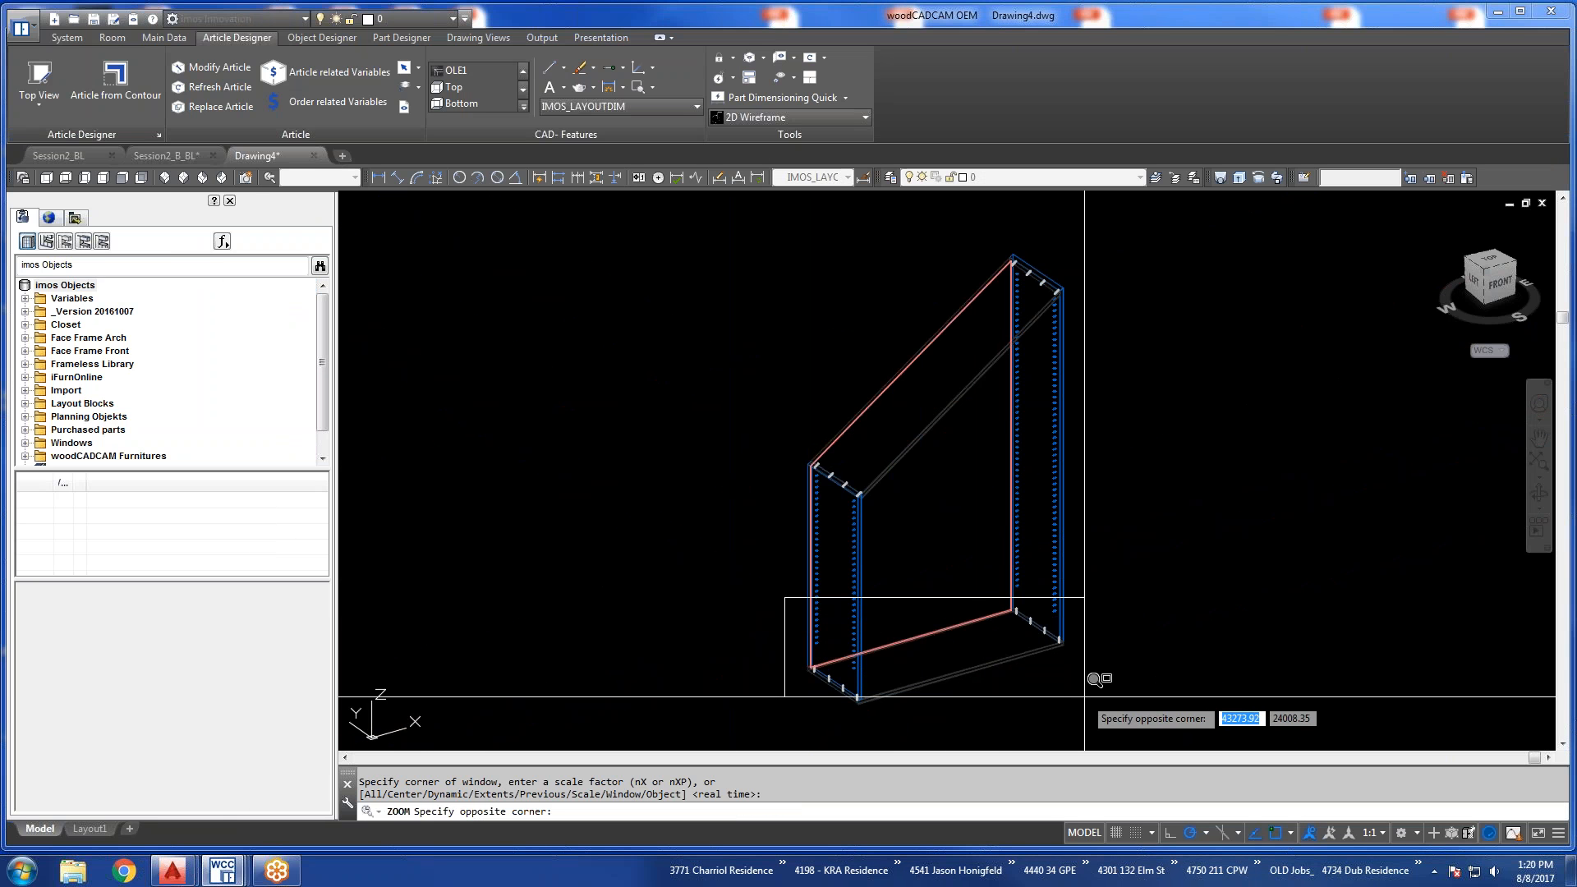
click(1084, 708)
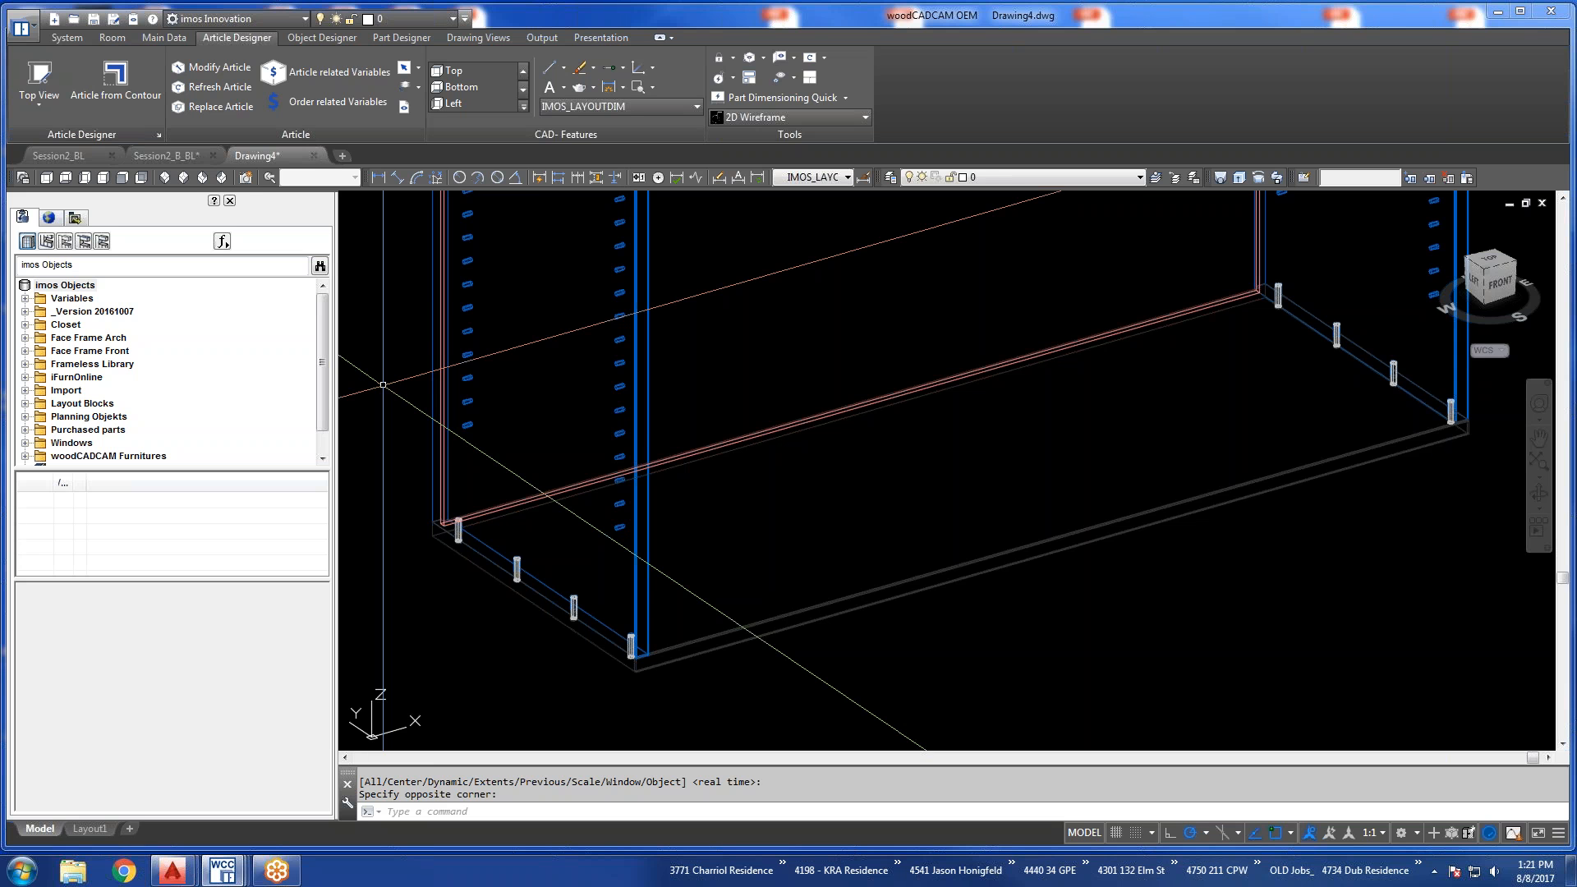
Reopen the placed Stairs article for modification and show the left side panel's trim settings.
click(211, 67)
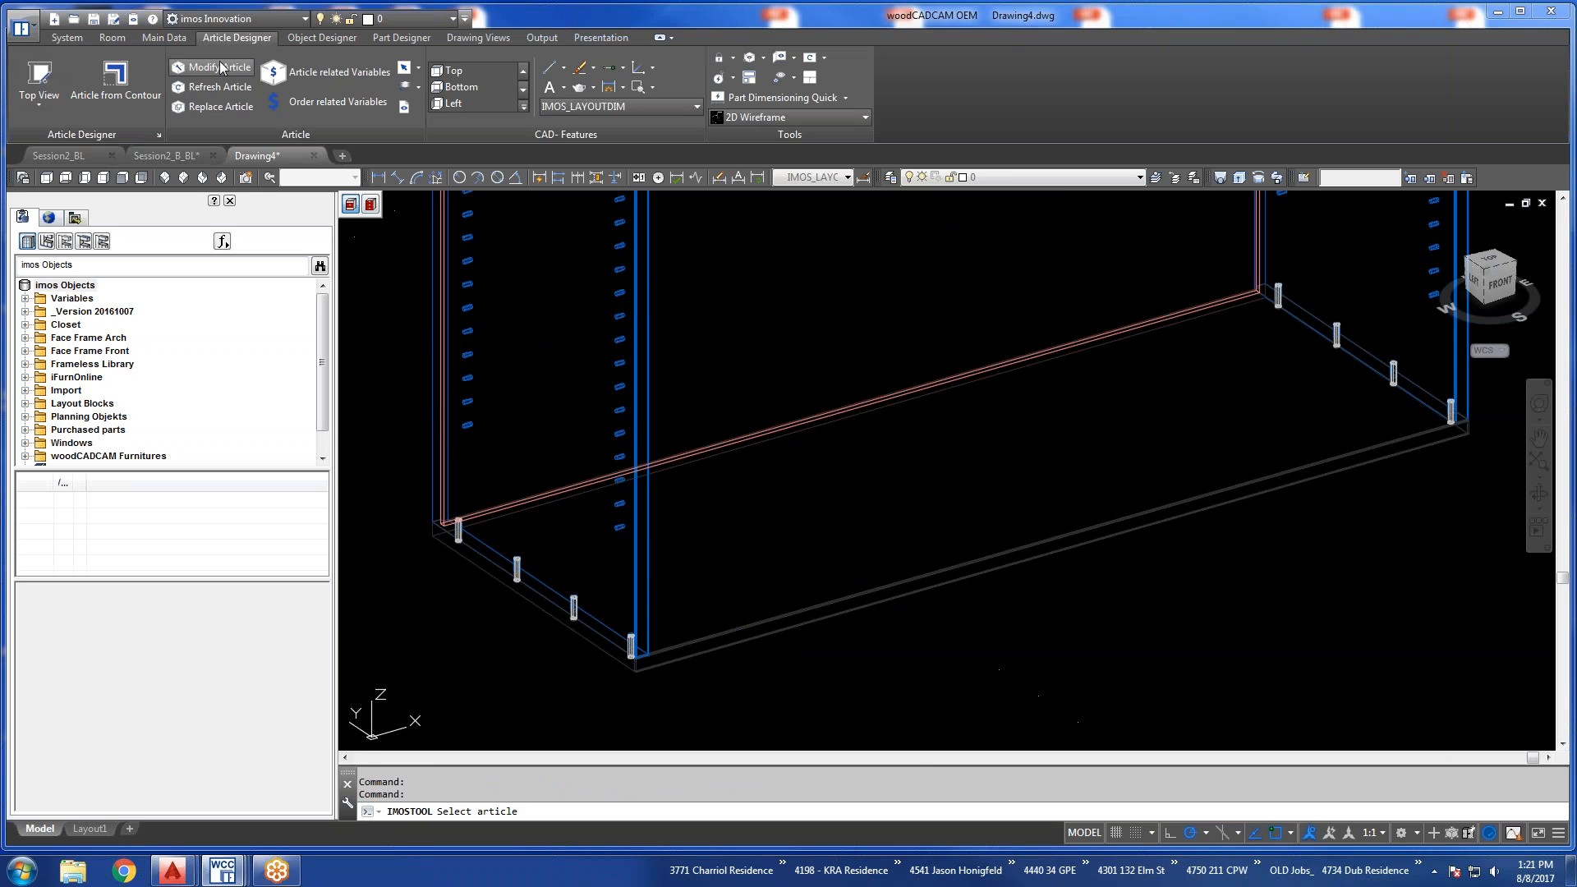
click(635, 303)
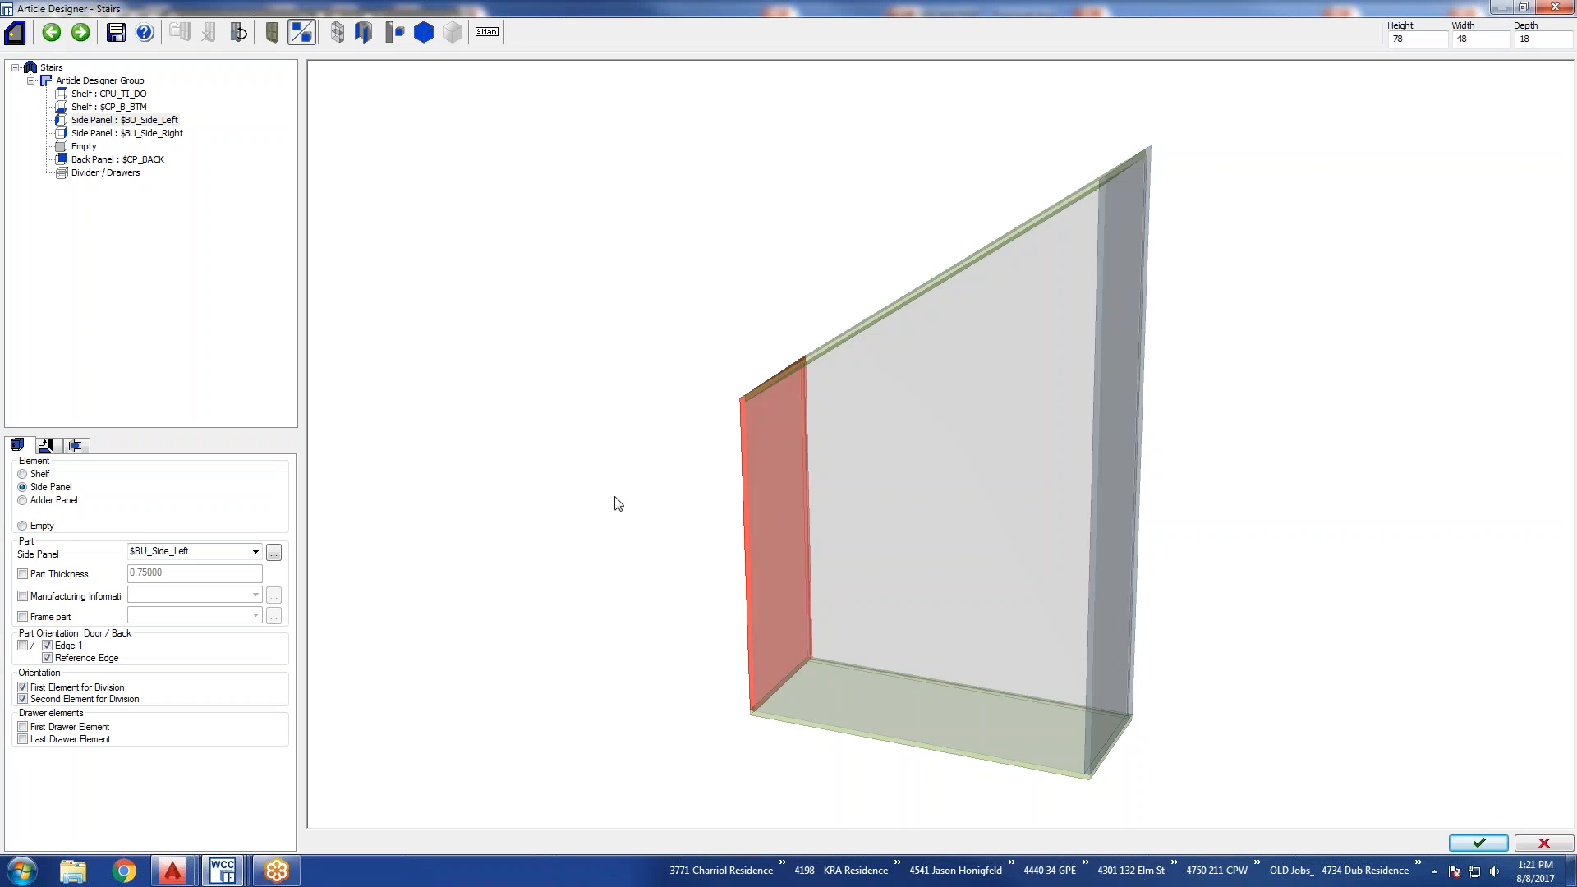
click(51, 449)
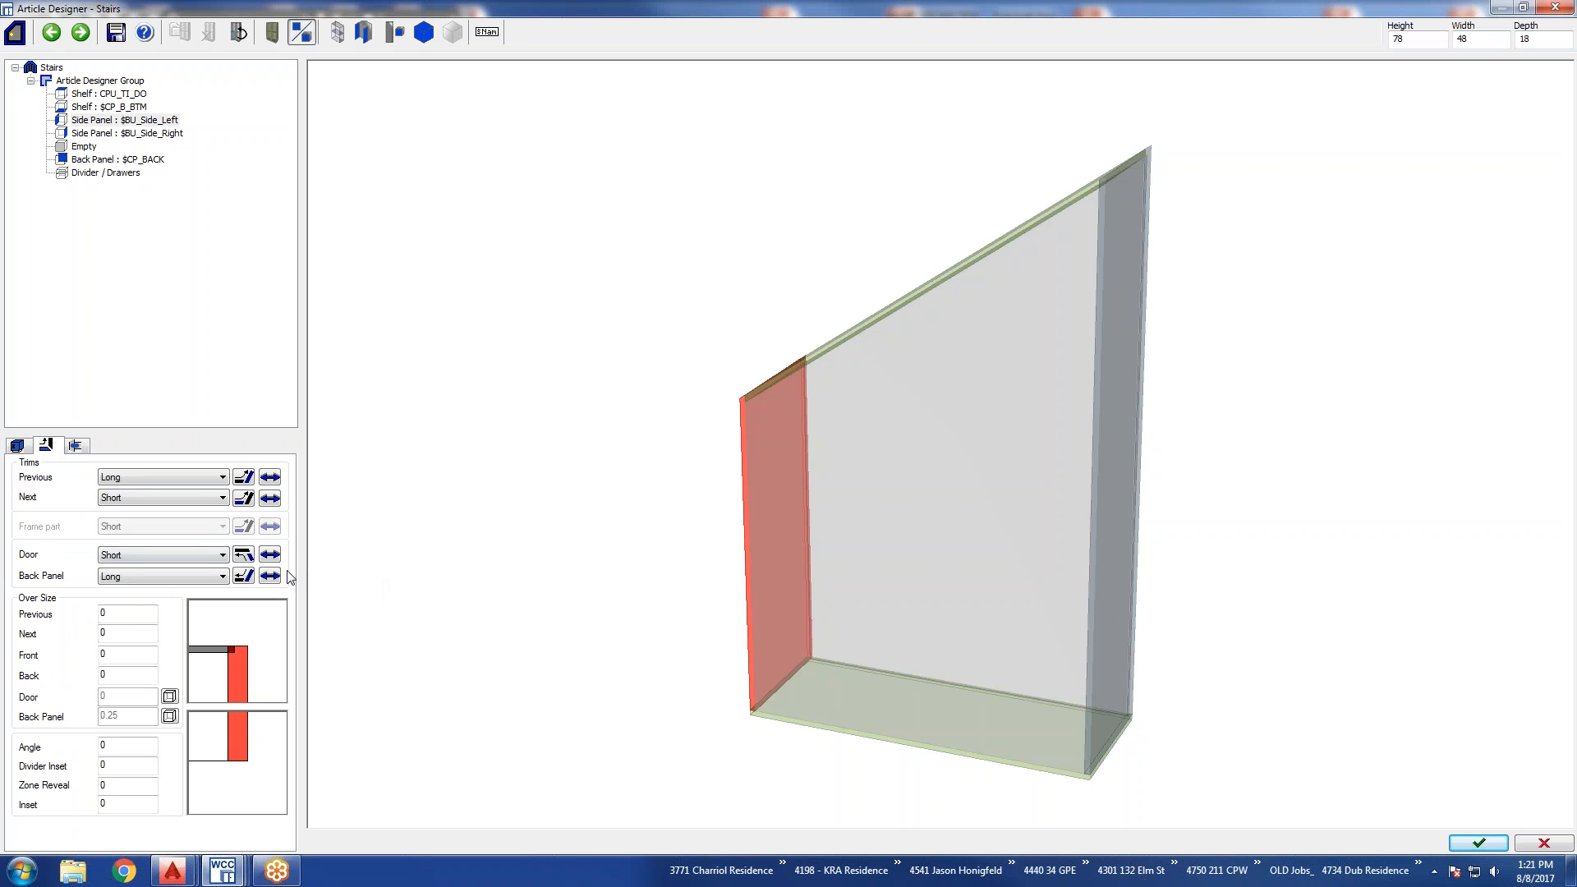
mouse_move(920, 543)
middle_down()
mouse_move(1059, 570)
mouse_move(998, 546)
middle_up()
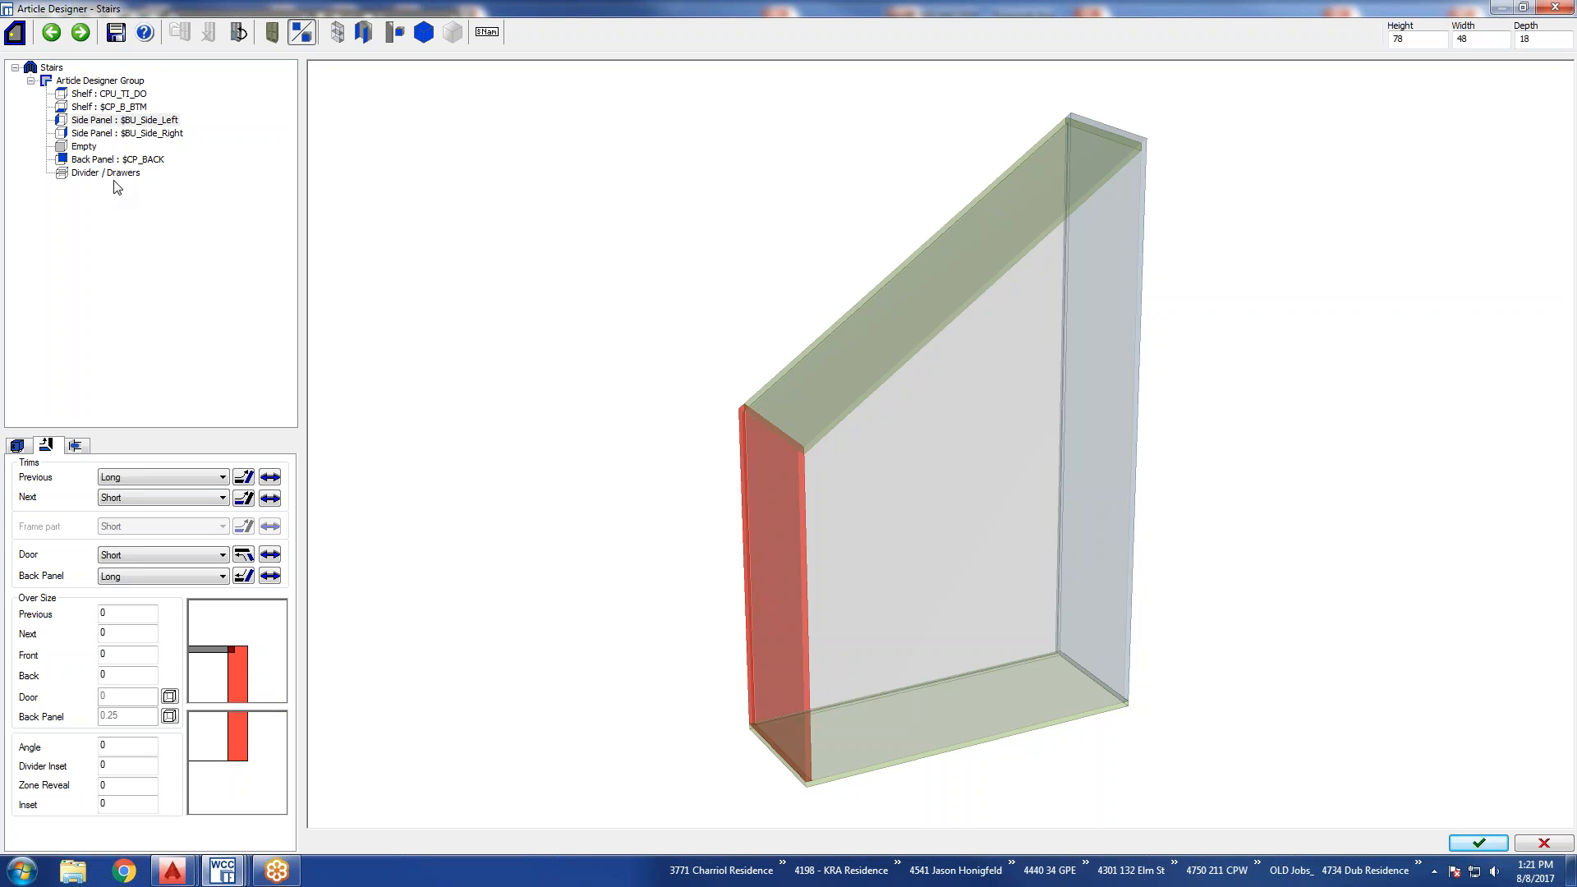
Set the right side panel's Back over size to 2.
click(87, 134)
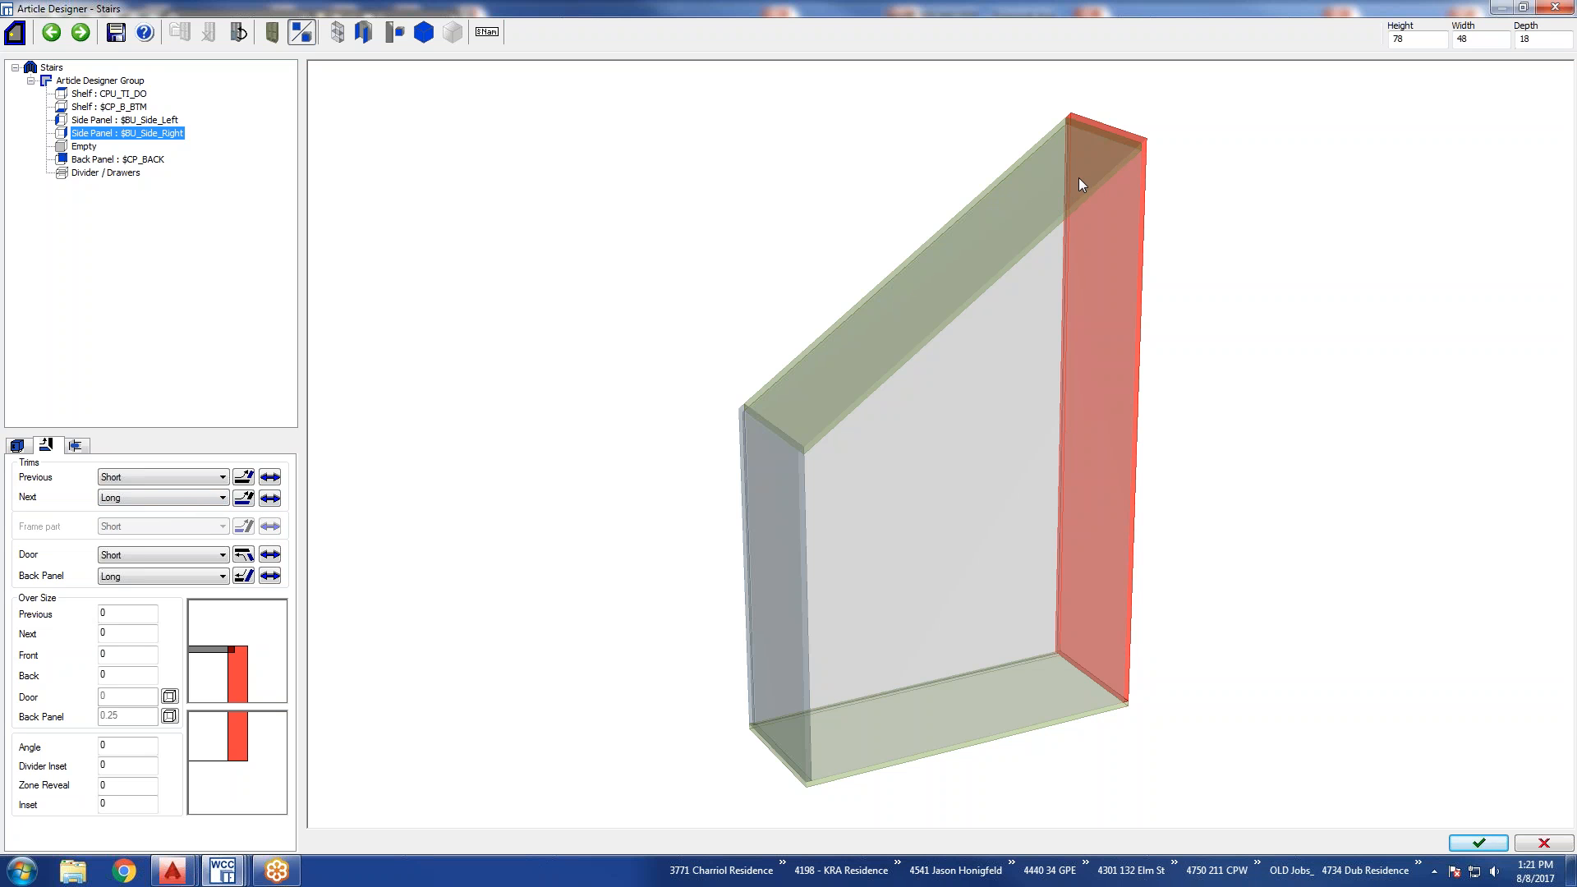
middle_drag(1077, 451, 750, 567)
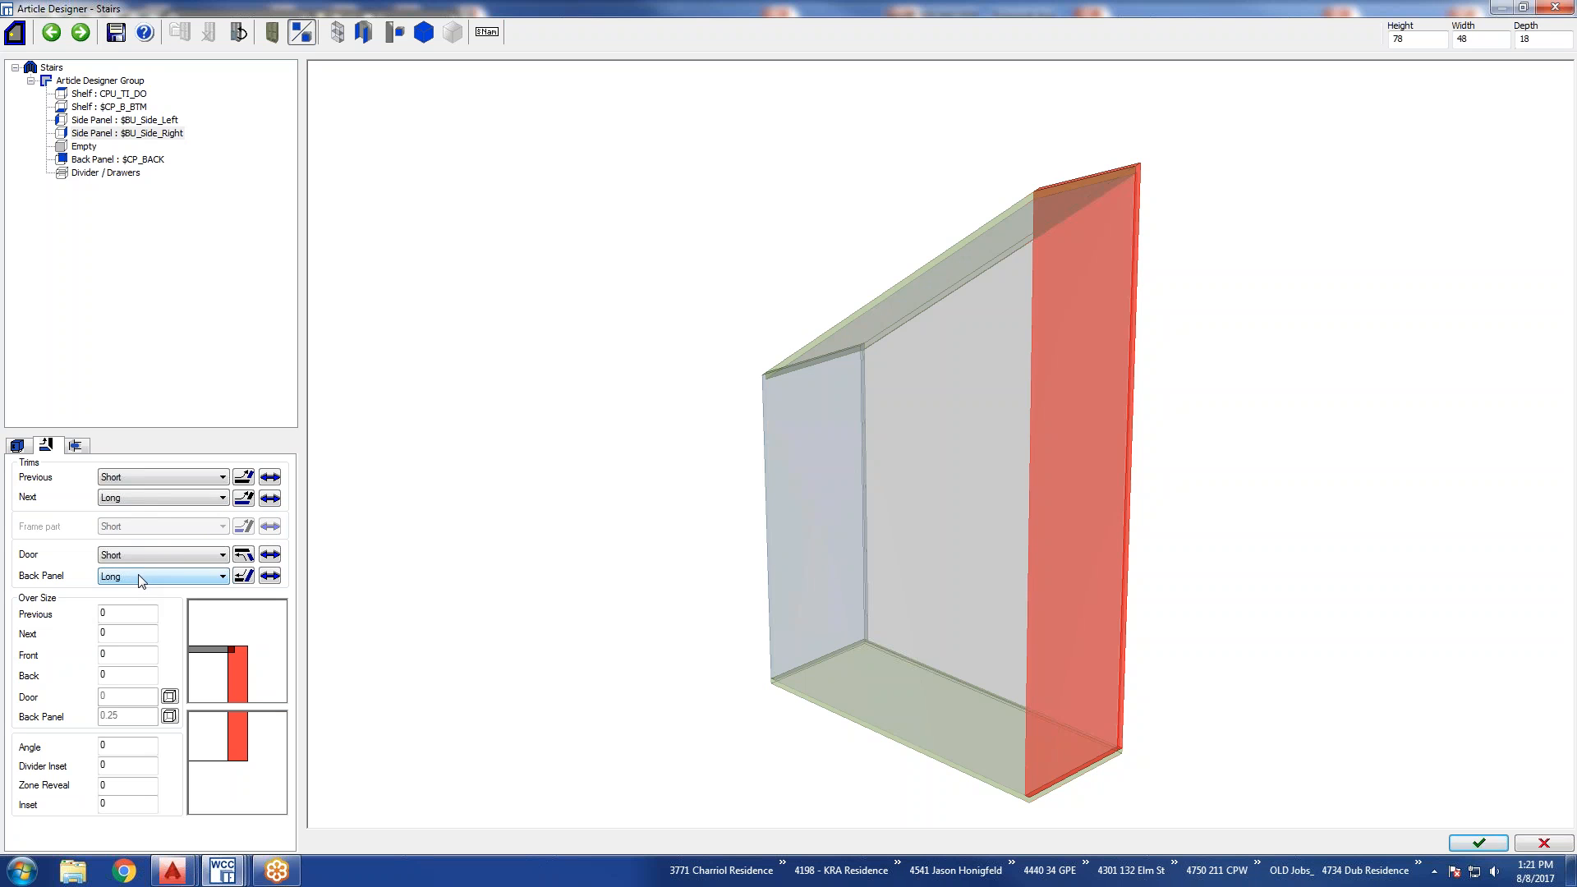
double_click(114, 676)
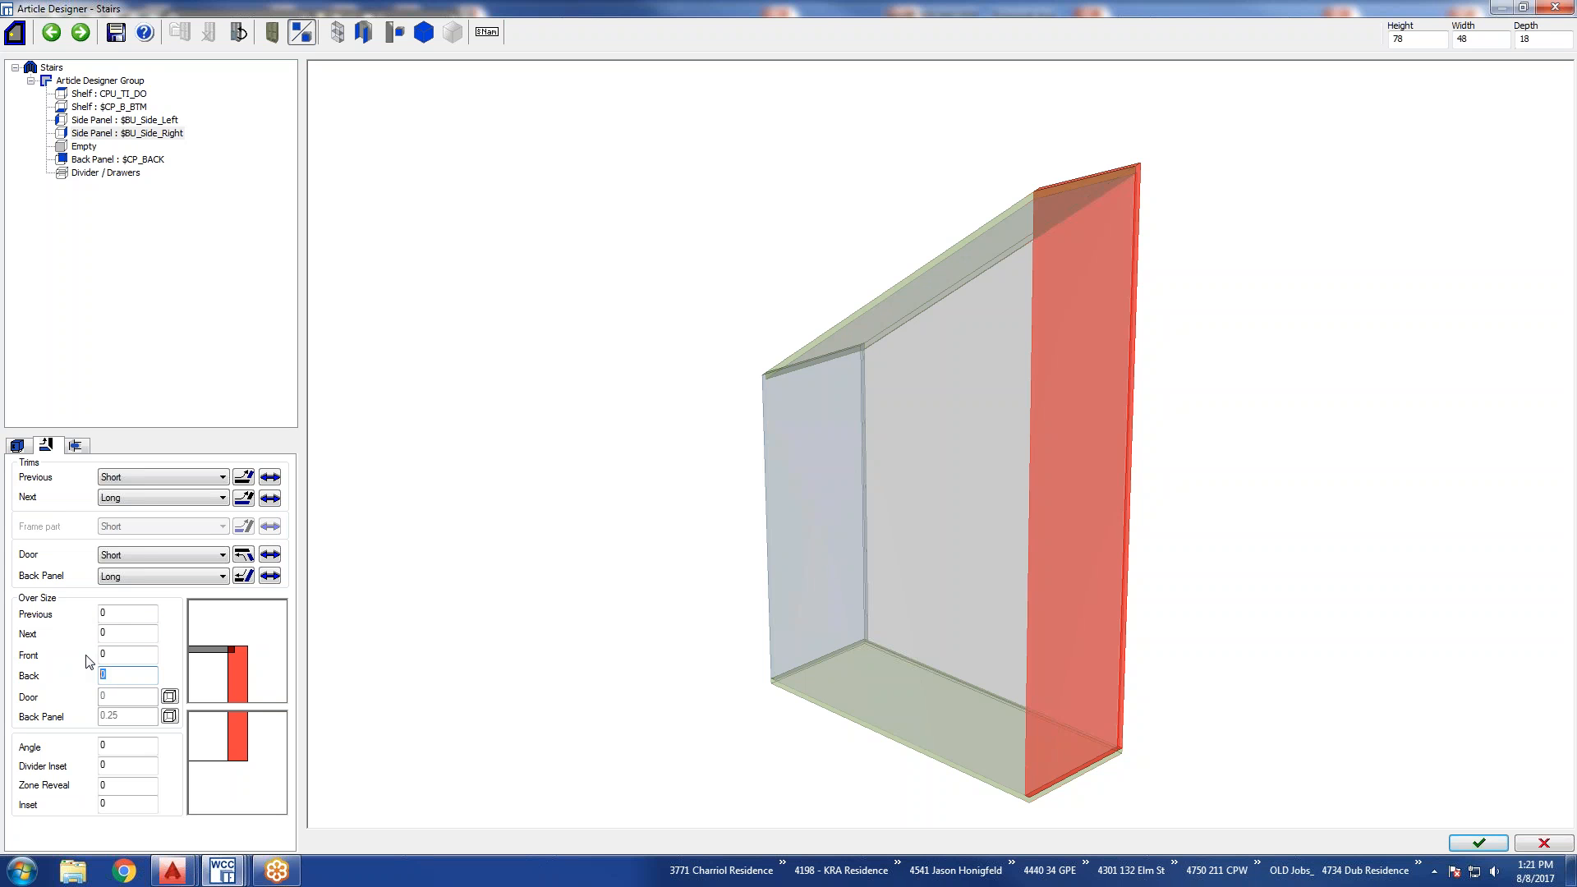
text(2)
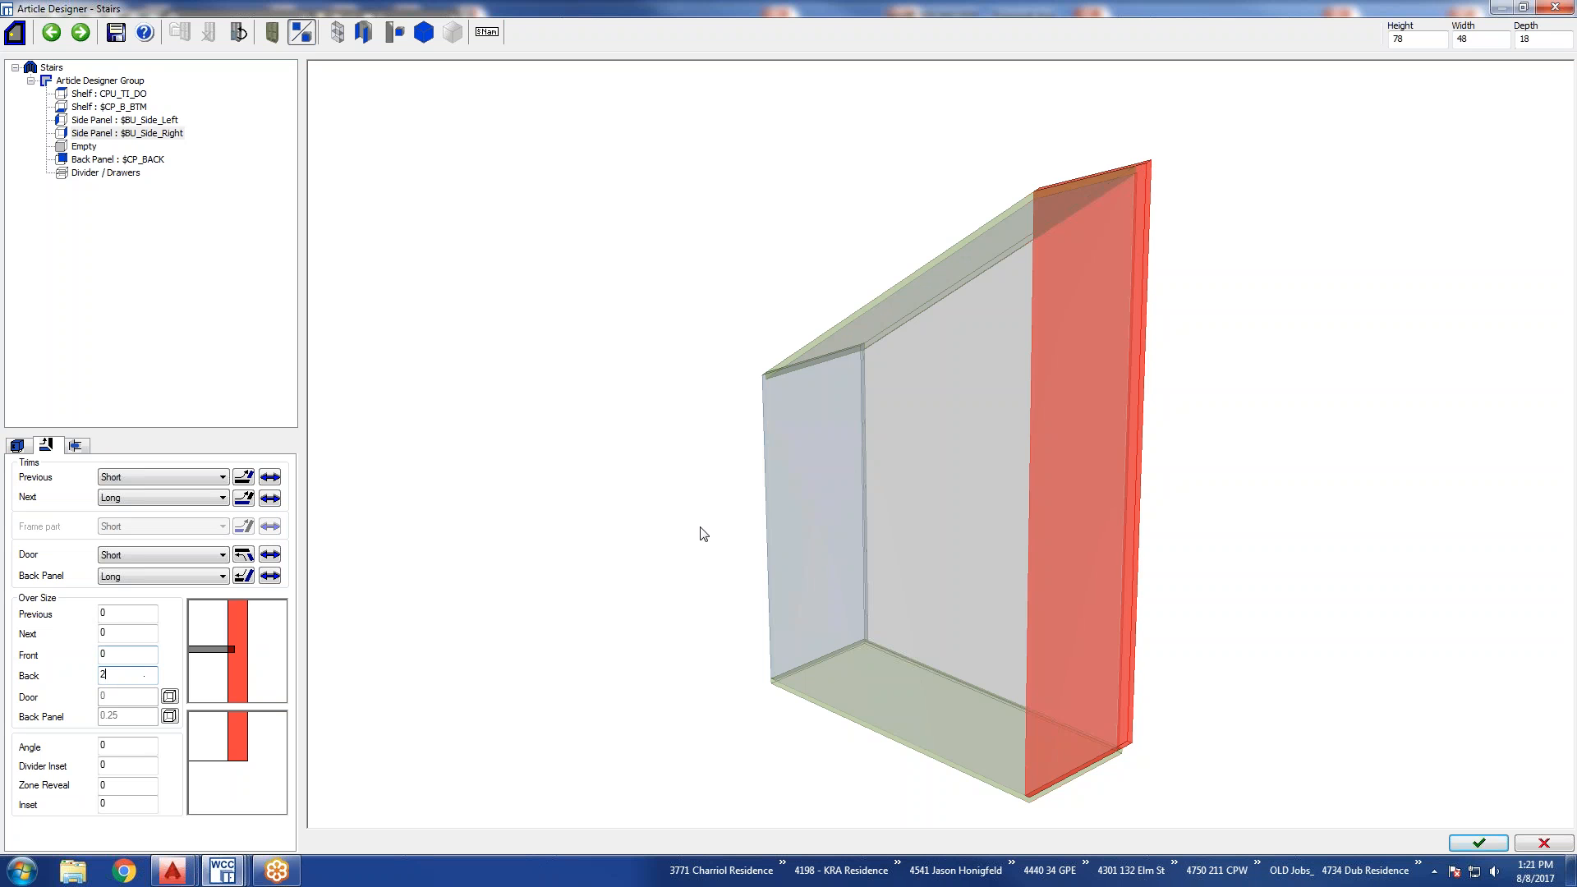
mouse_move(928, 379)
mouse_down()
mouse_move(1094, 546)
mouse_move(1091, 662)
mouse_move(1116, 624)
mouse_move(1175, 609)
mouse_up()
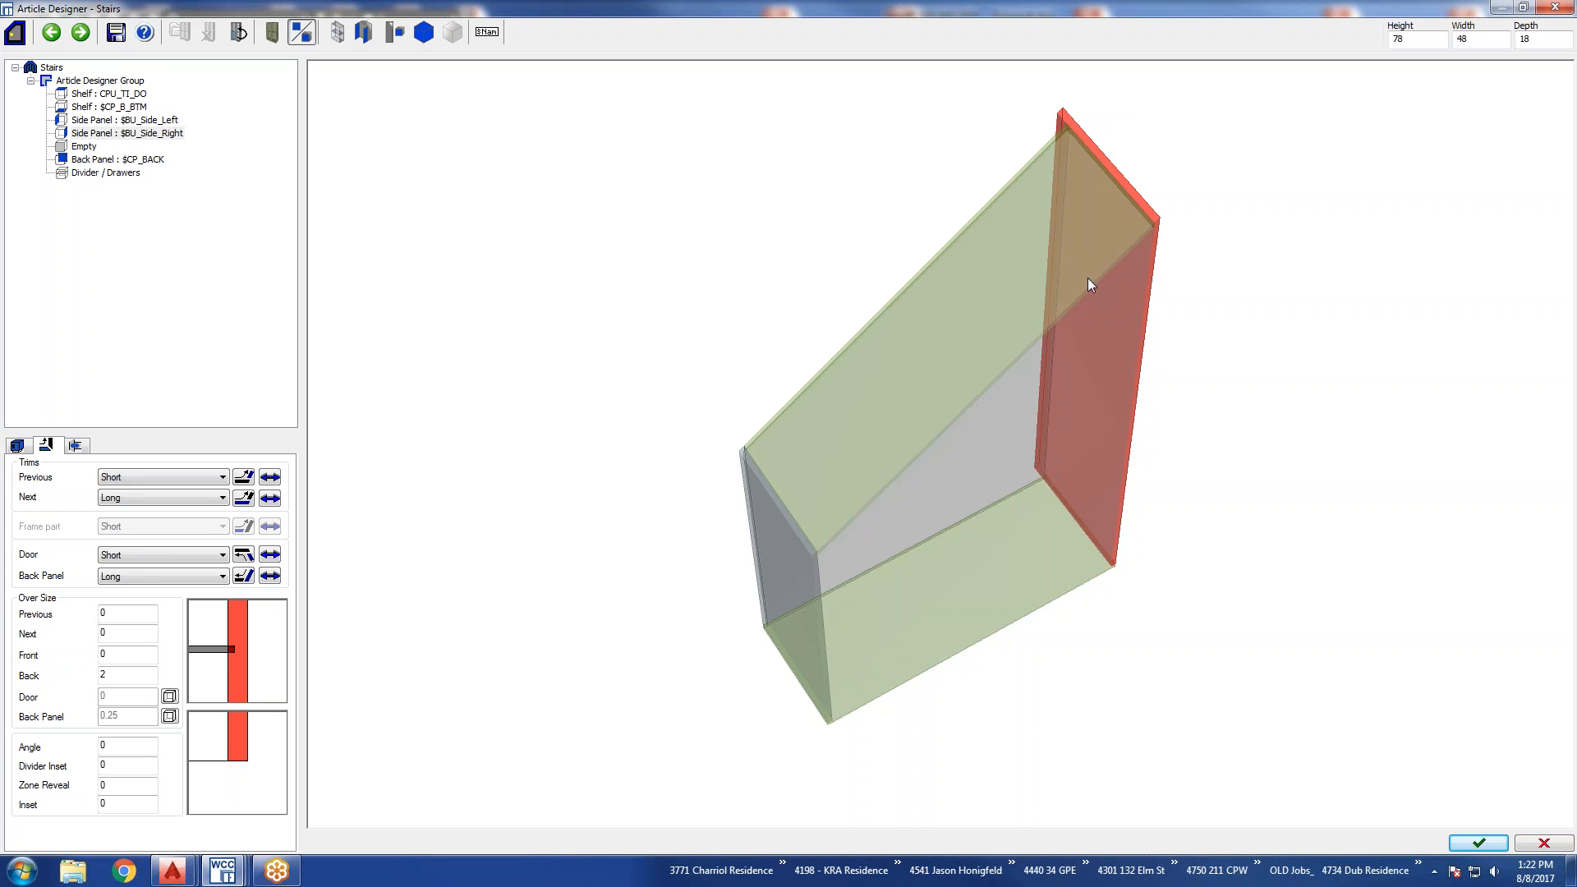
right_click(126, 679)
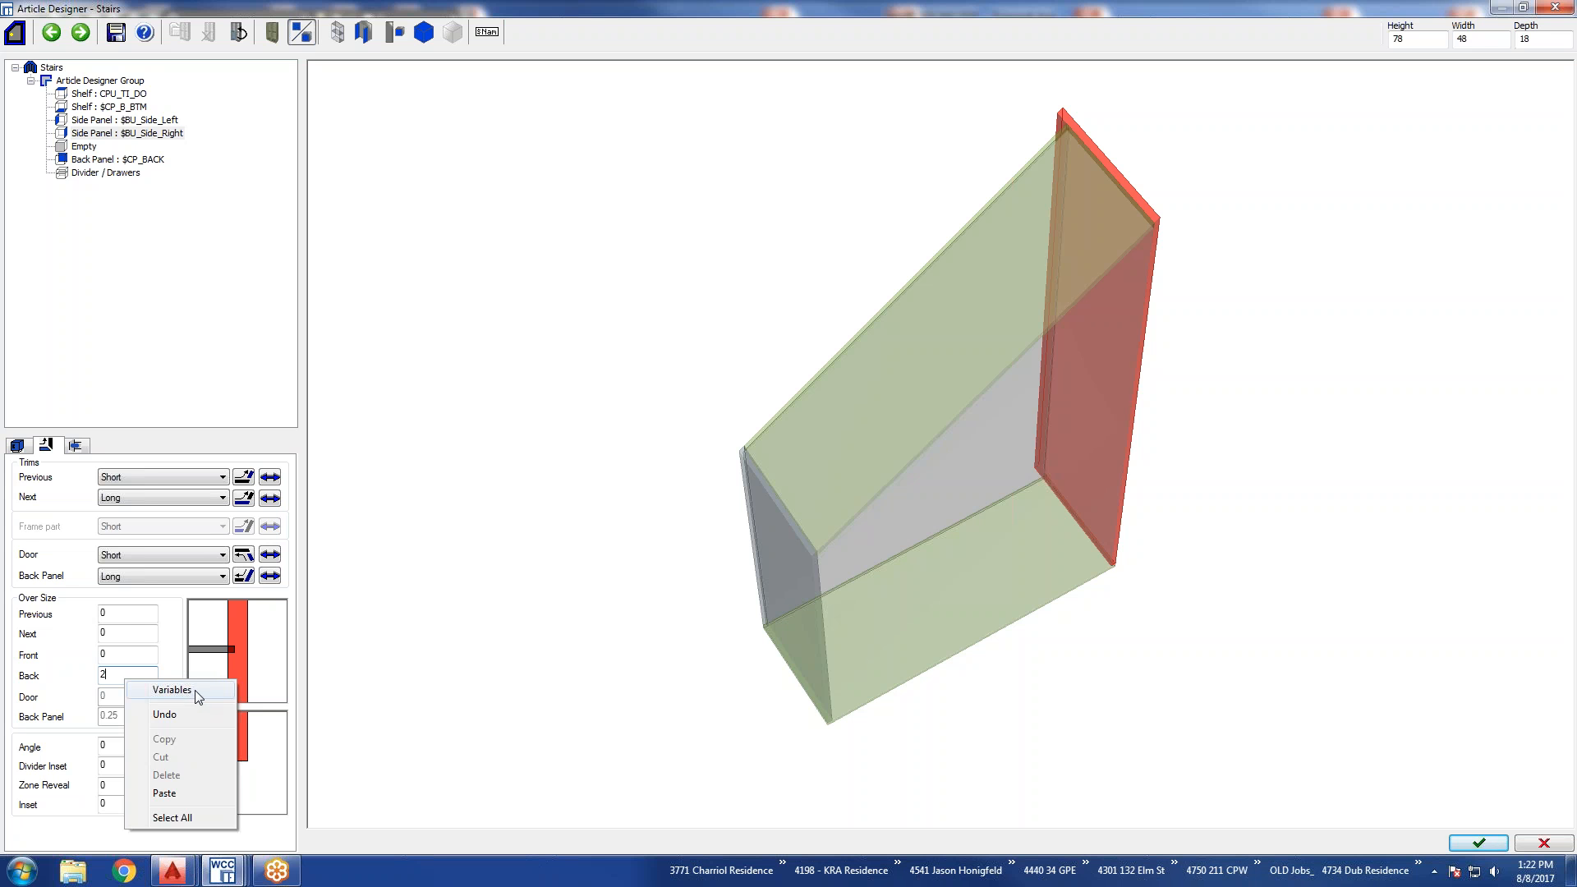
click(180, 662)
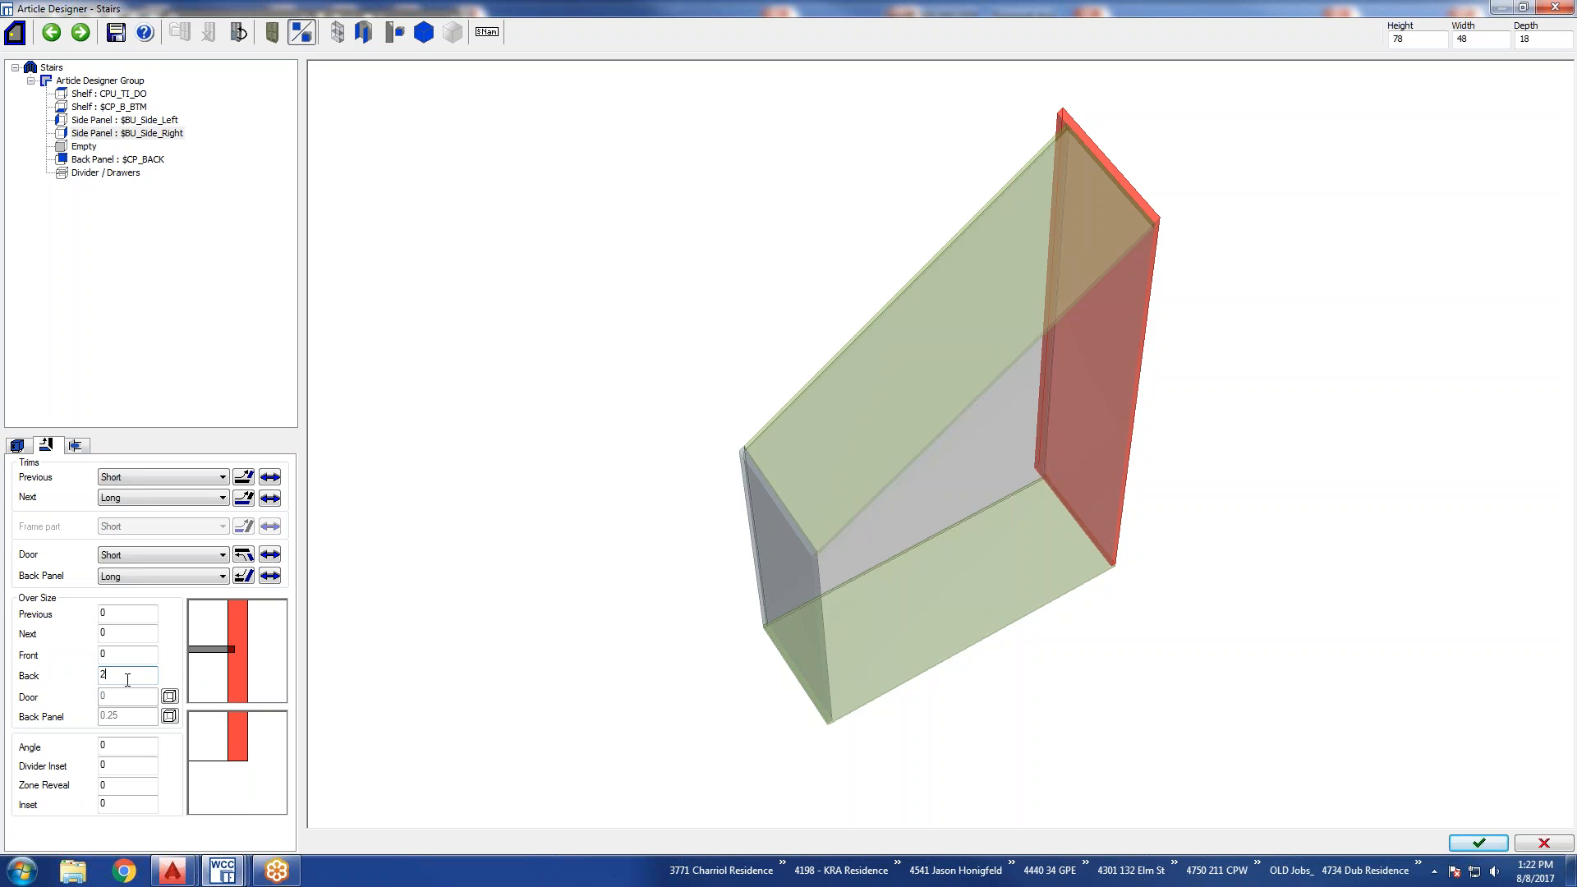
Try a Front over size of -4 on the right side panel, and reset it to 0.
click(110, 654)
key(BackSpace)
text(-4)
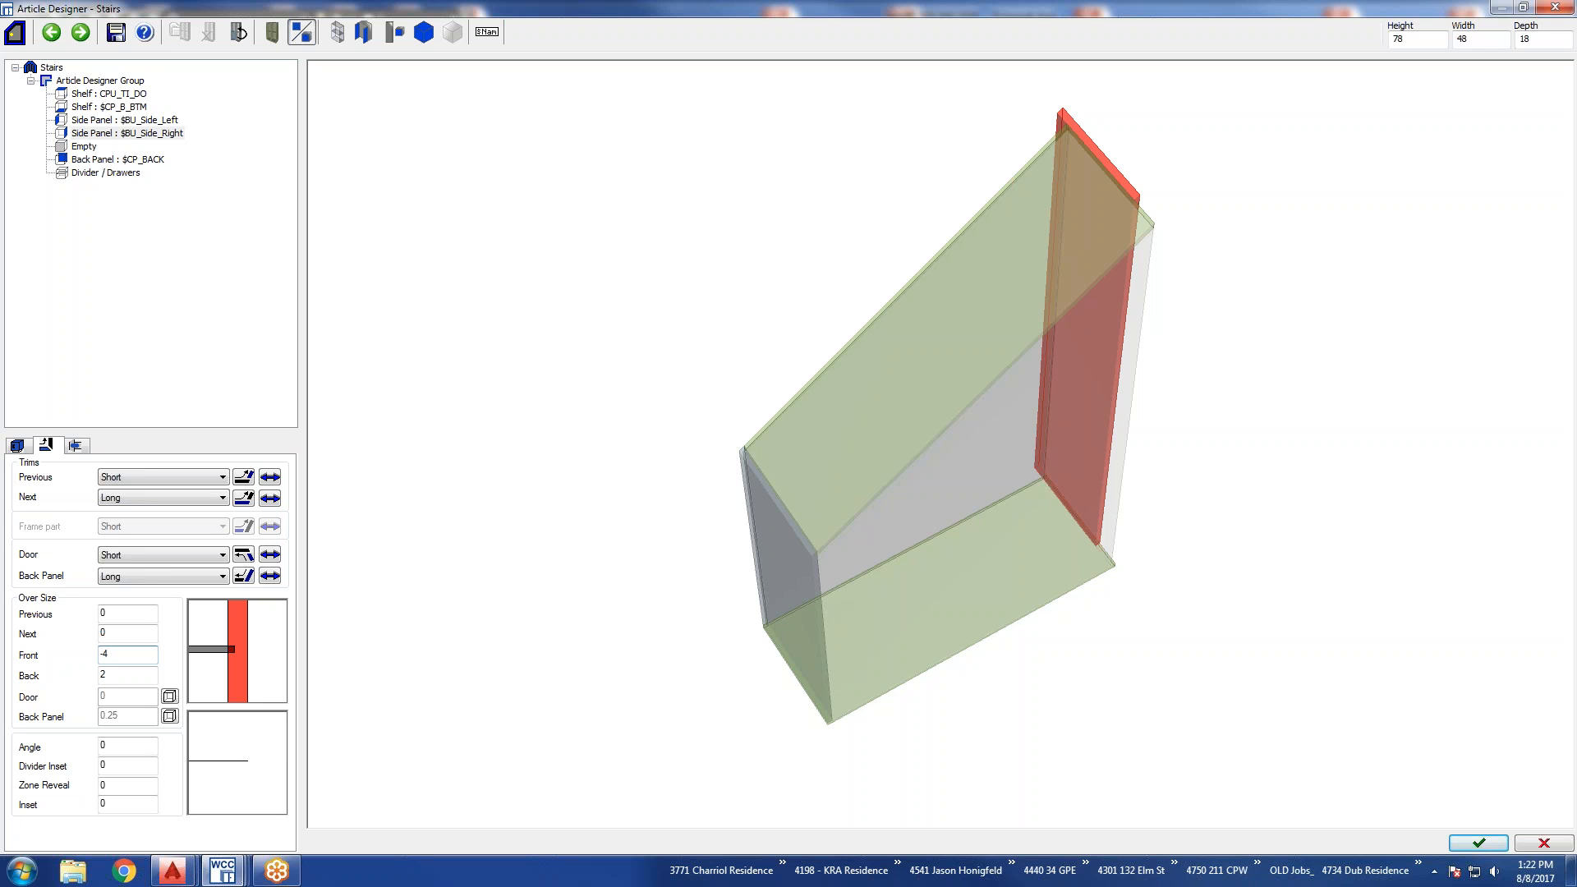
drag(110, 655, 83, 655)
text(0)
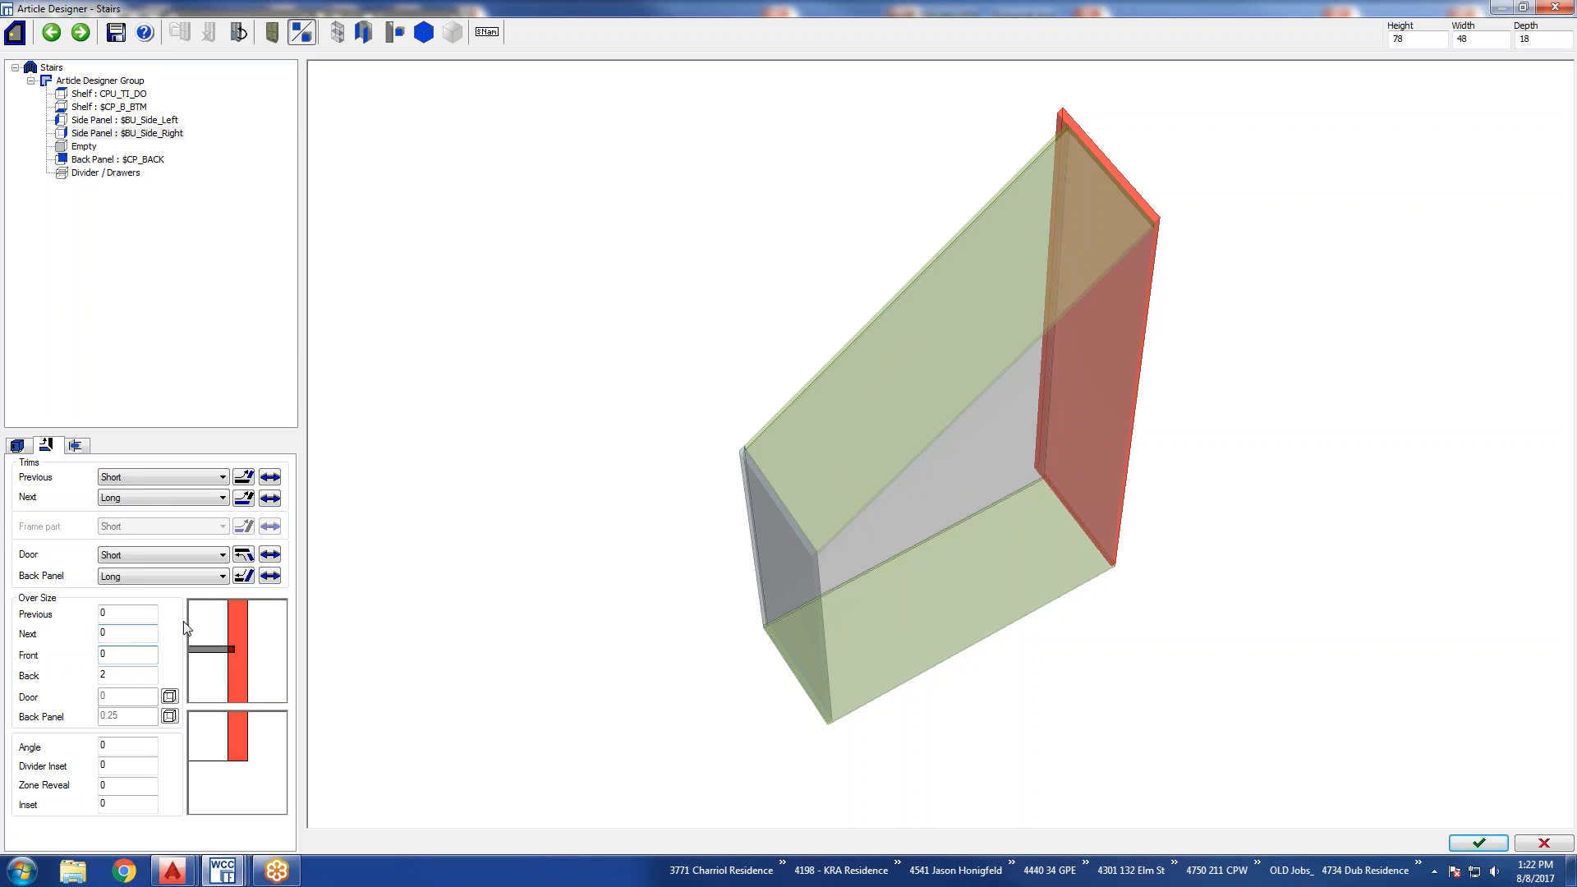
Set the part type of the article's Divider / Drawers element to Partition.
click(18, 446)
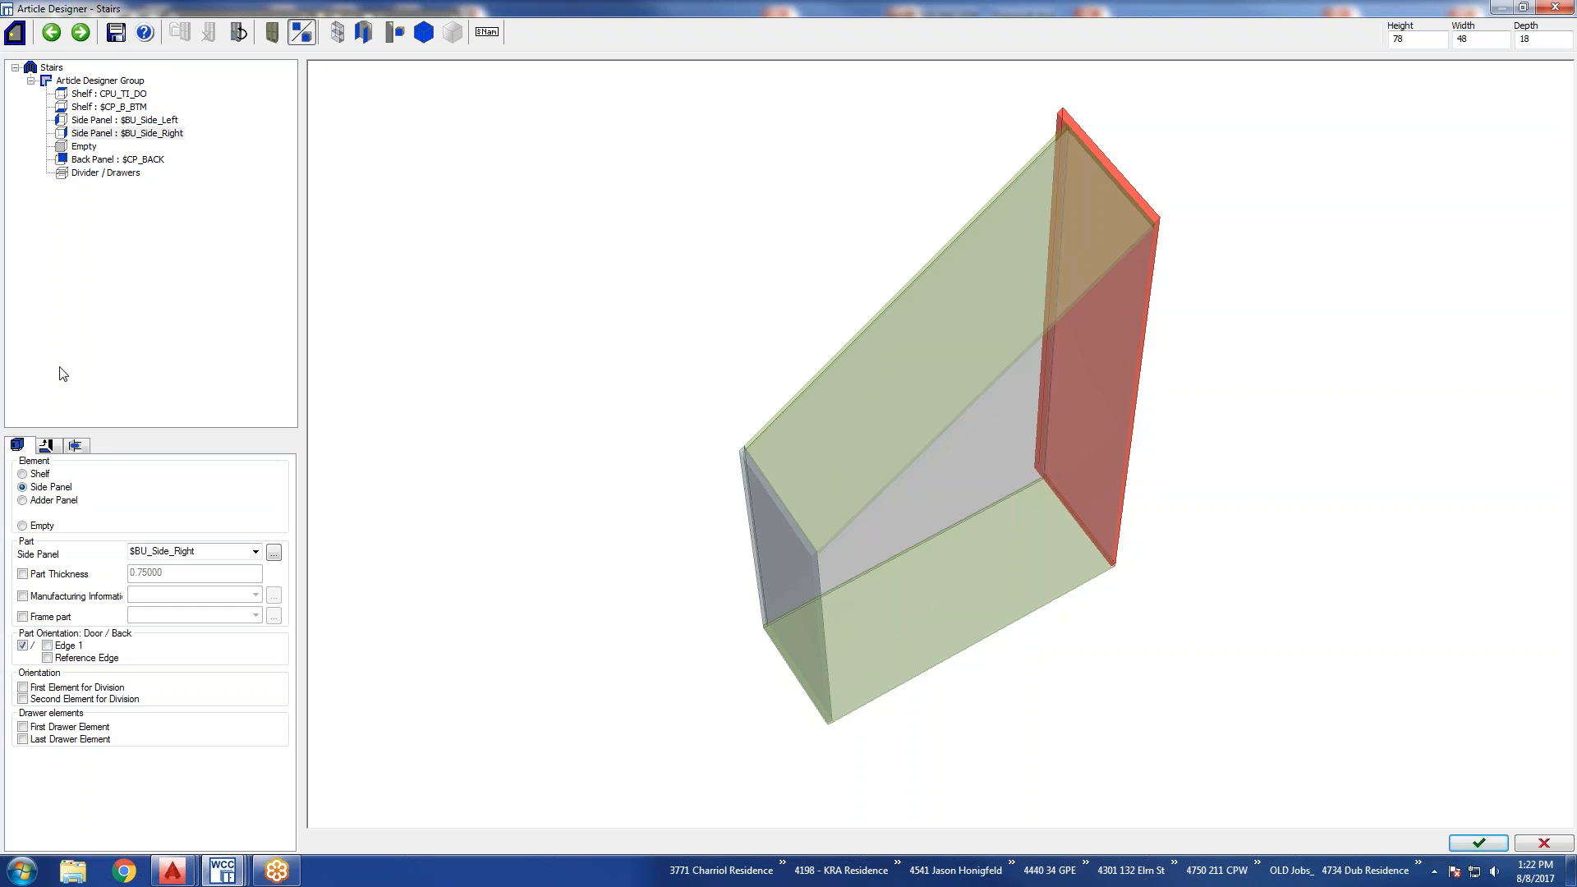
click(95, 173)
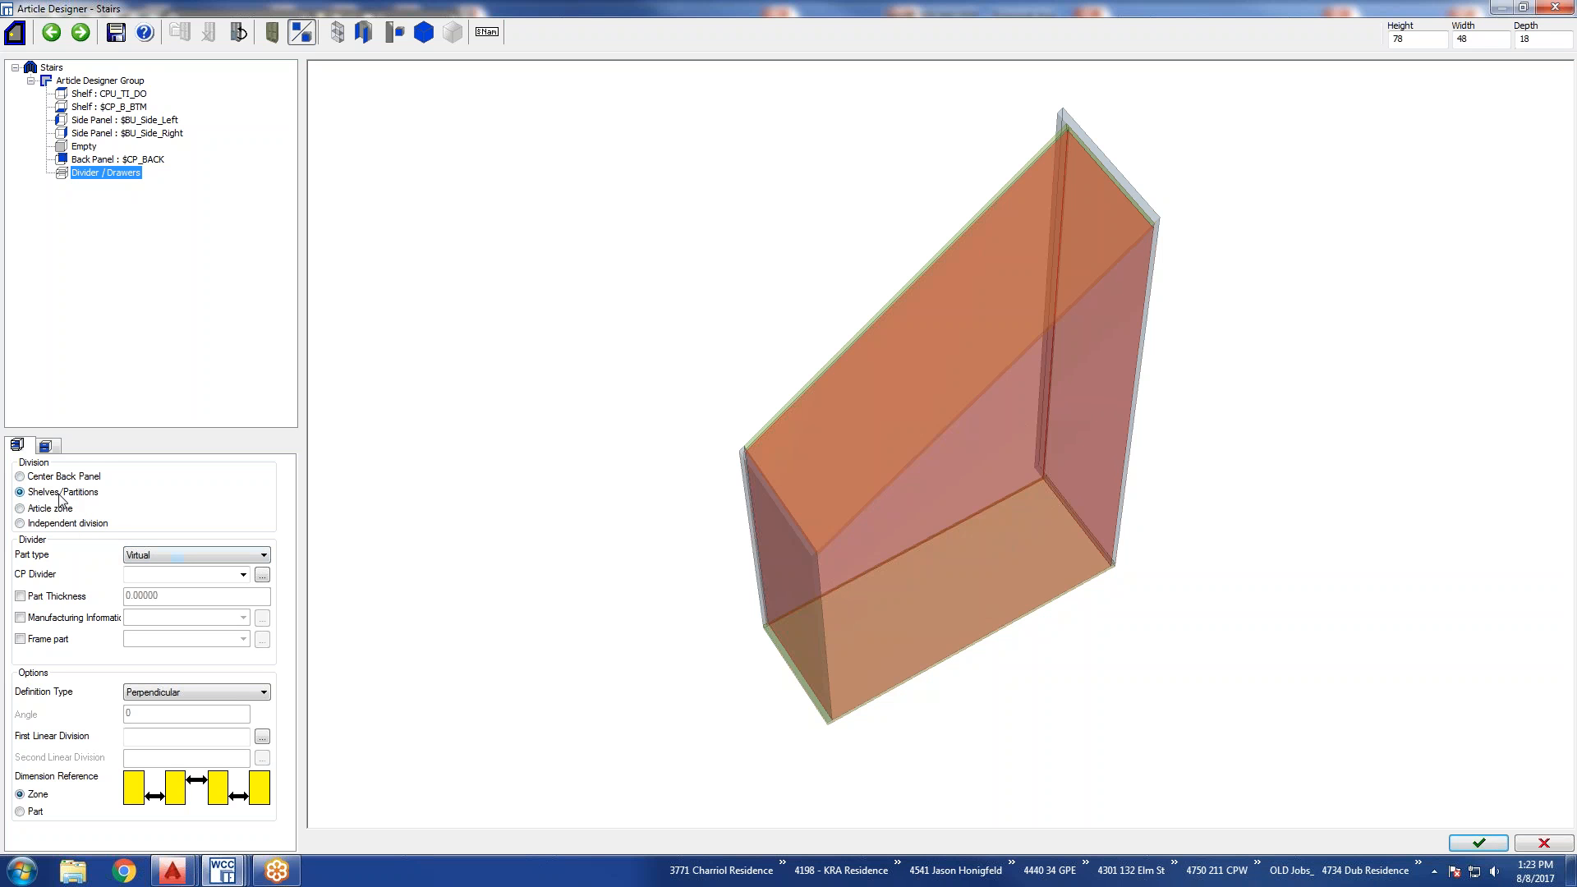
click(160, 555)
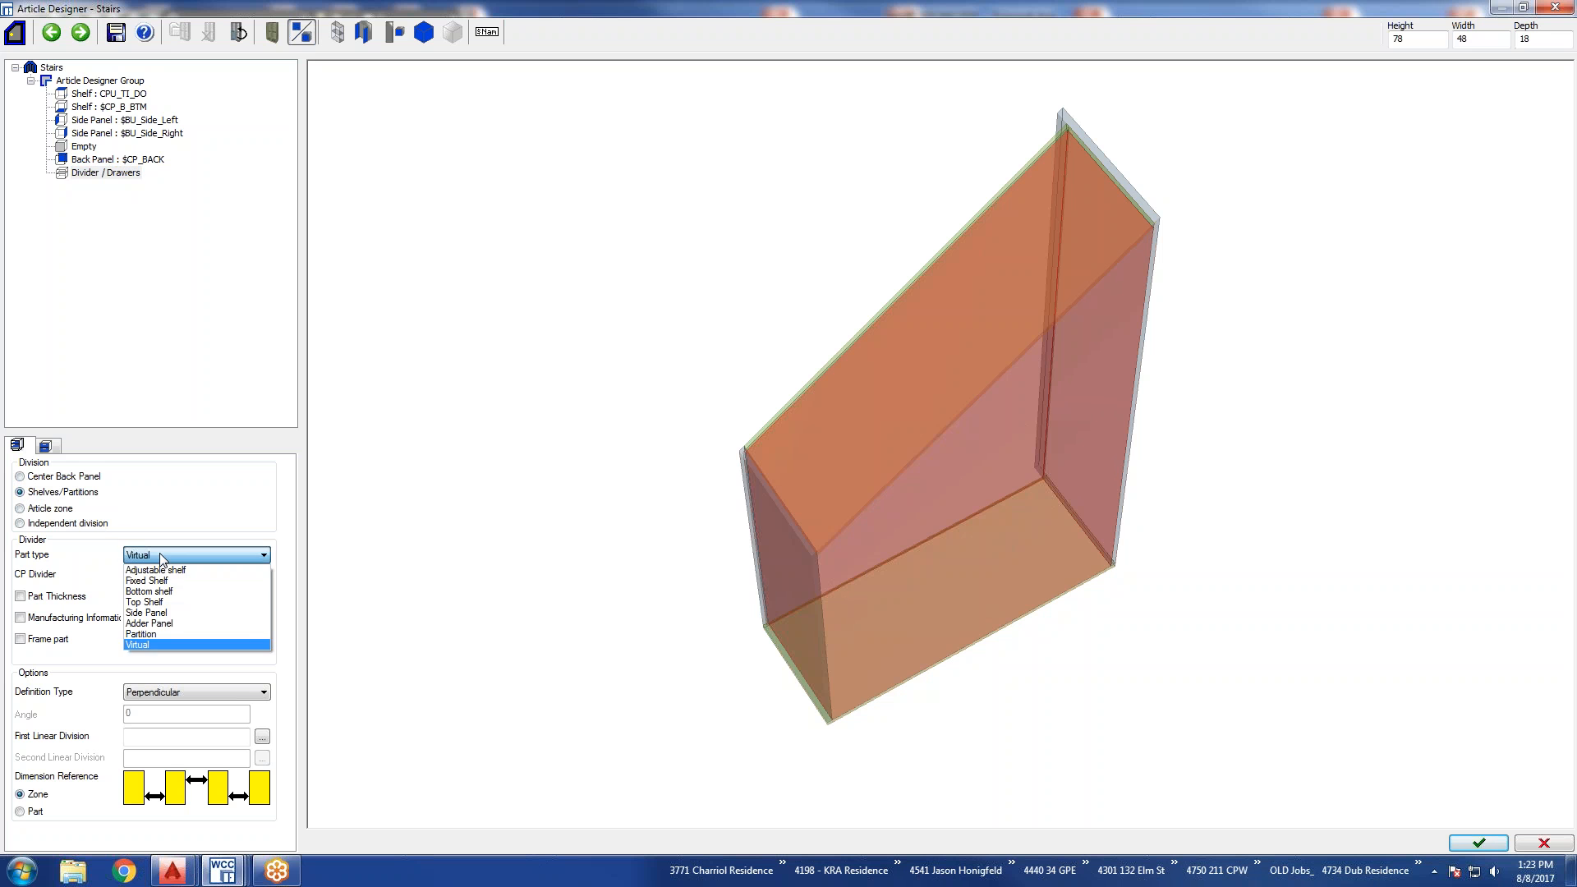
click(153, 634)
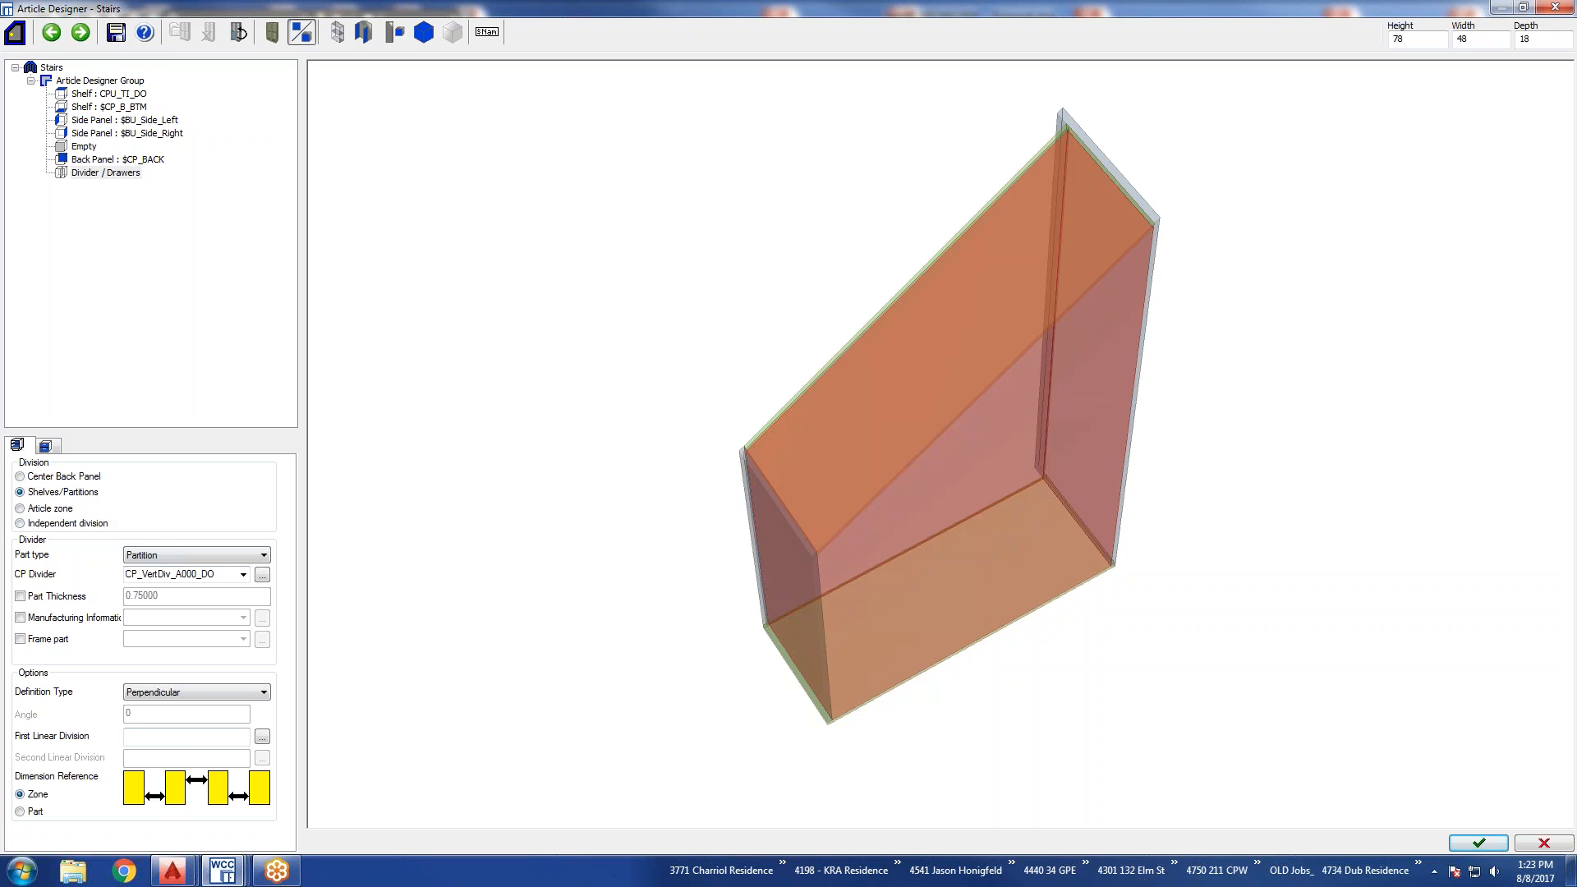
Set the partitions' First Linear Division to 1:1:1 and apply the article to the drawing without saving the changes.
mouse_move(985, 446)
mouse_down()
mouse_move(958, 451)
mouse_move(958, 415)
mouse_move(923, 390)
mouse_move(936, 361)
mouse_move(925, 378)
mouse_up()
click(173, 735)
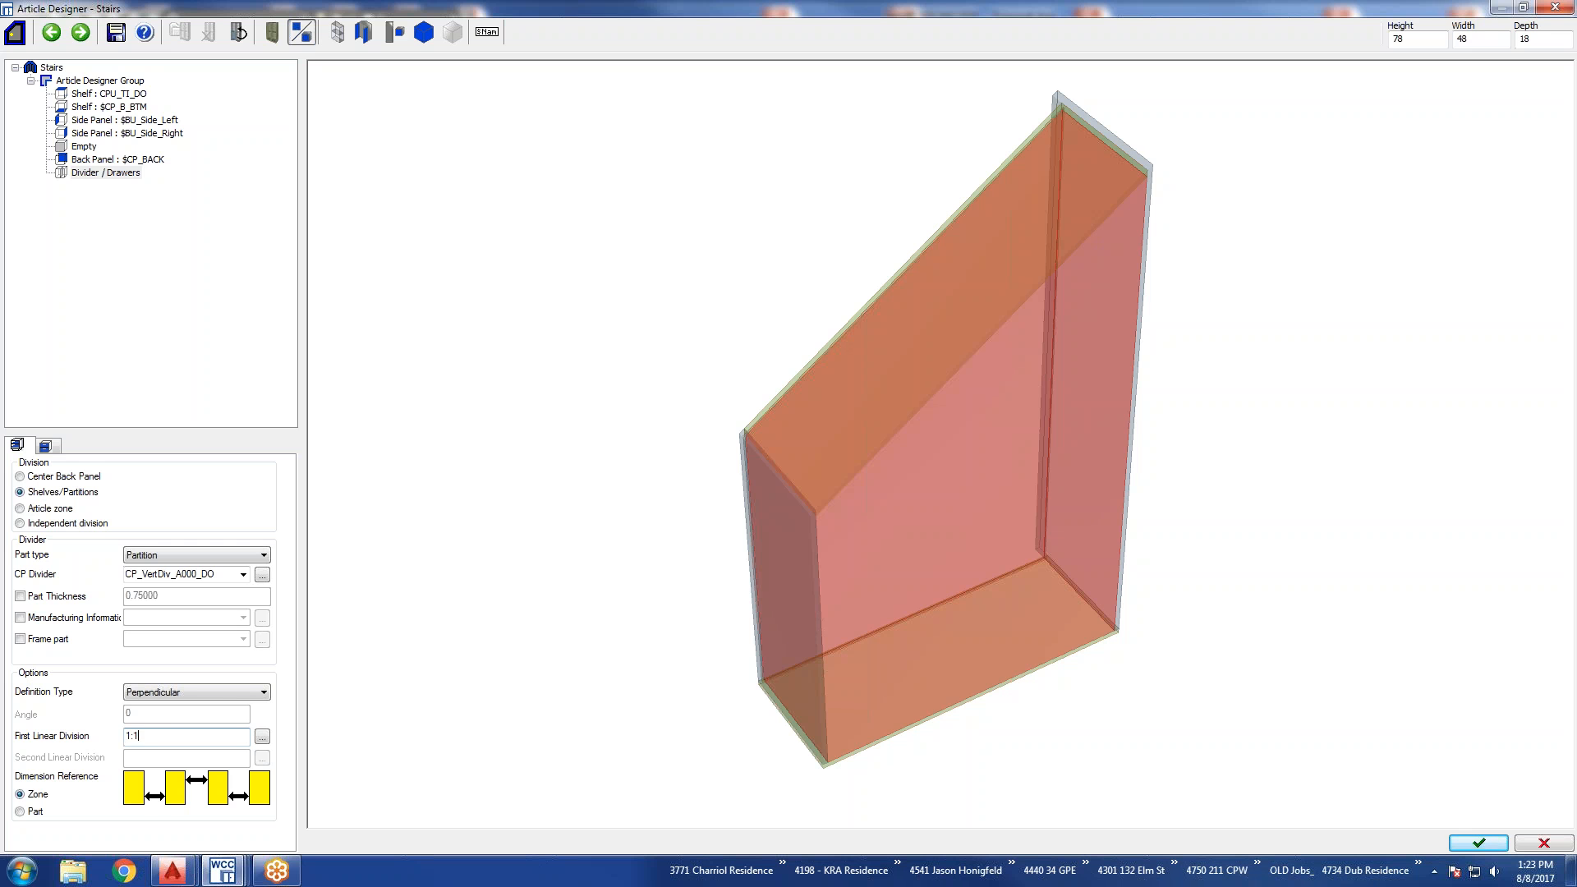
text(1)
key(Return)
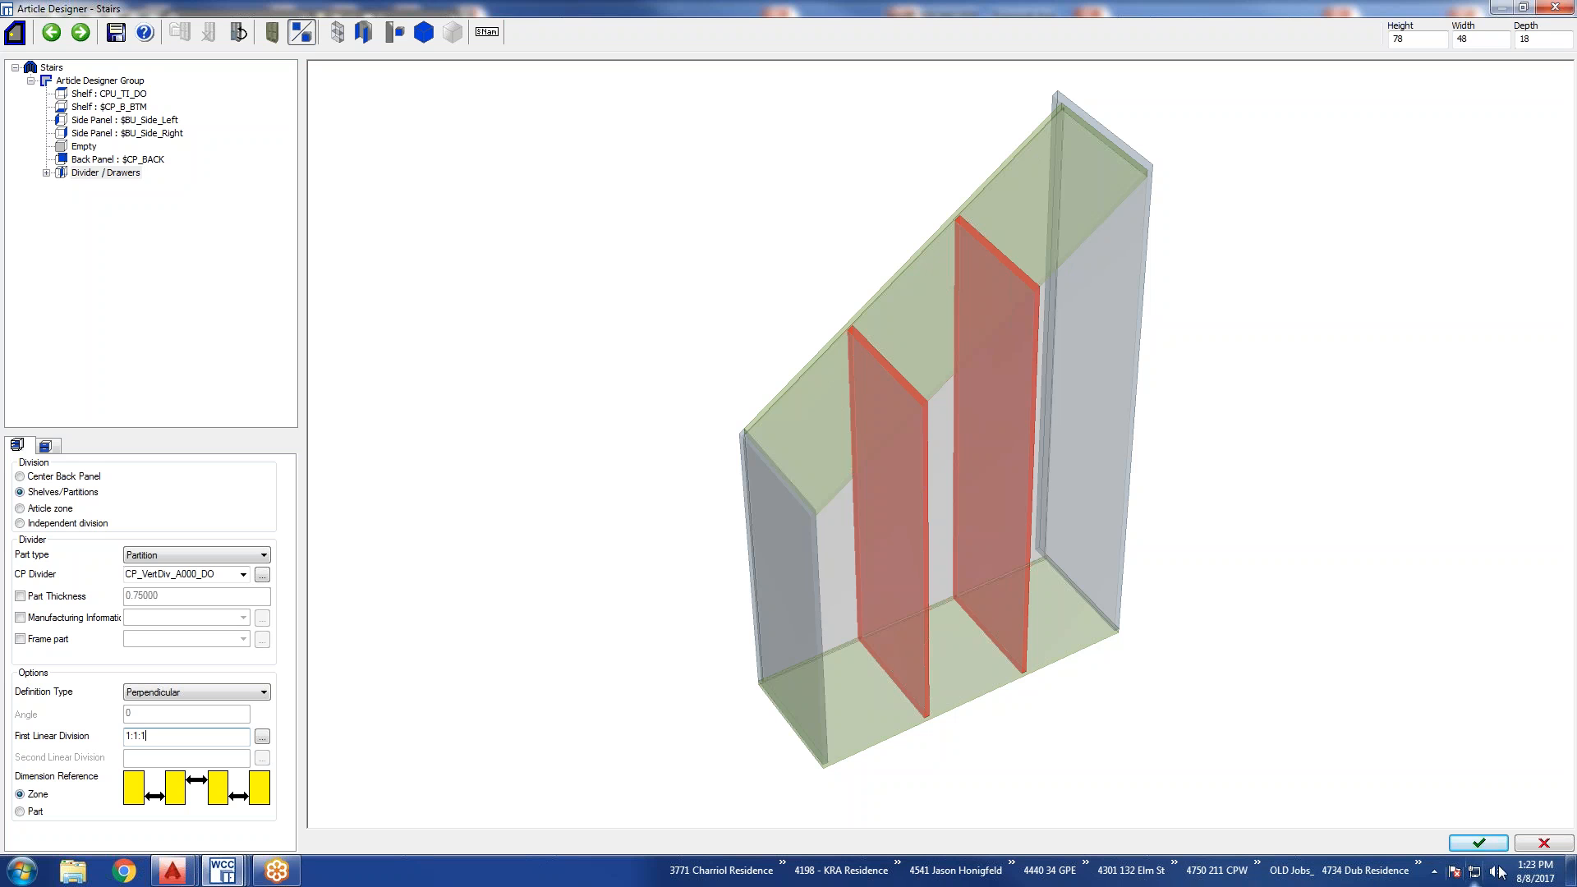
click(1487, 844)
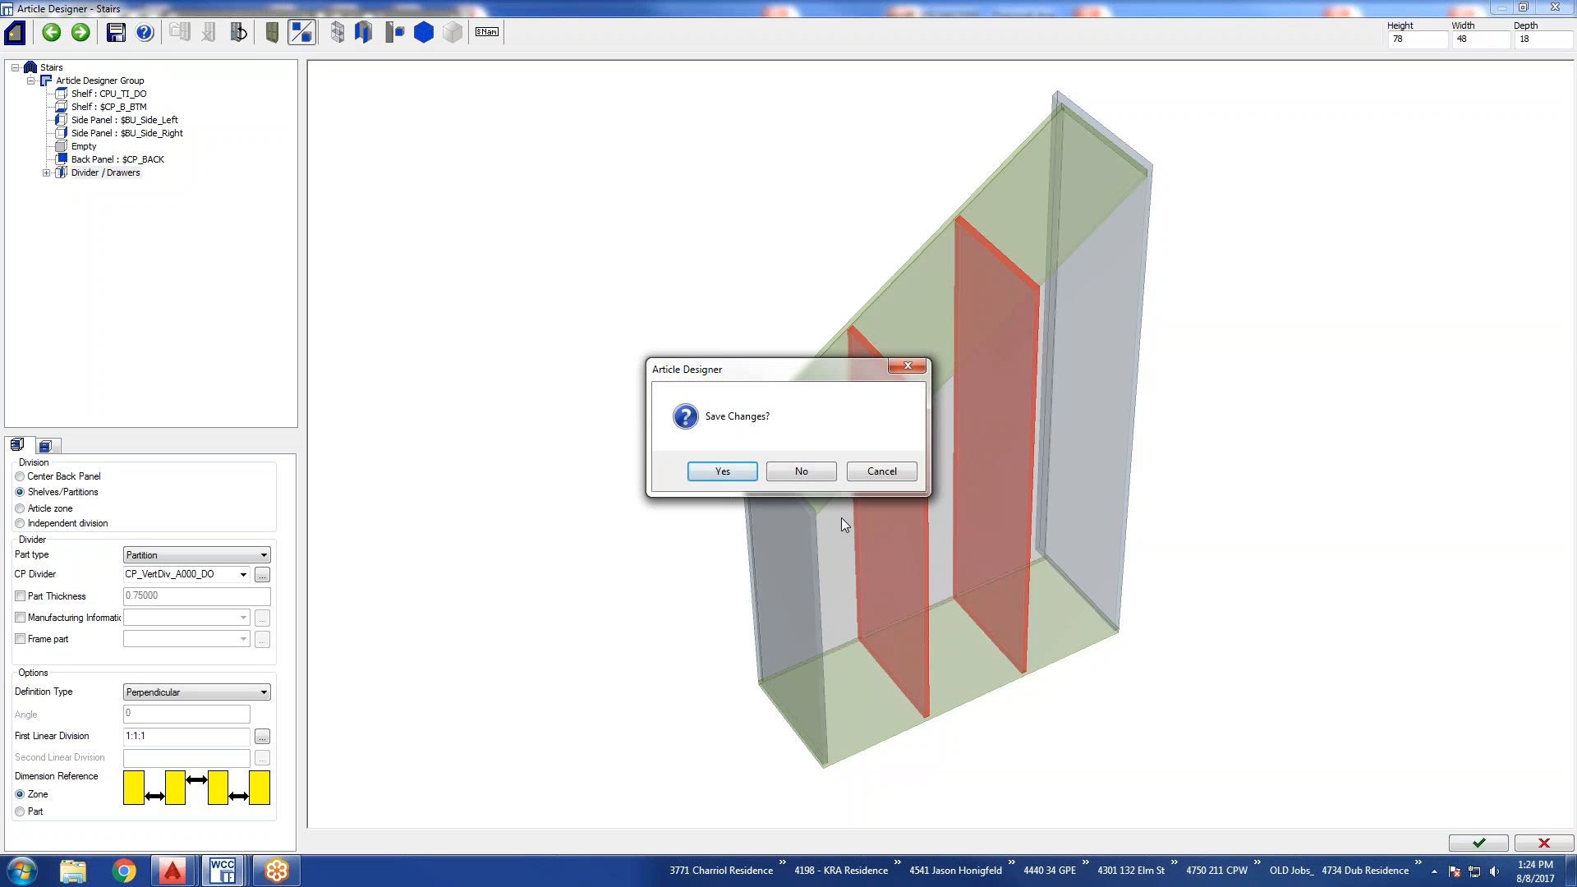
click(802, 467)
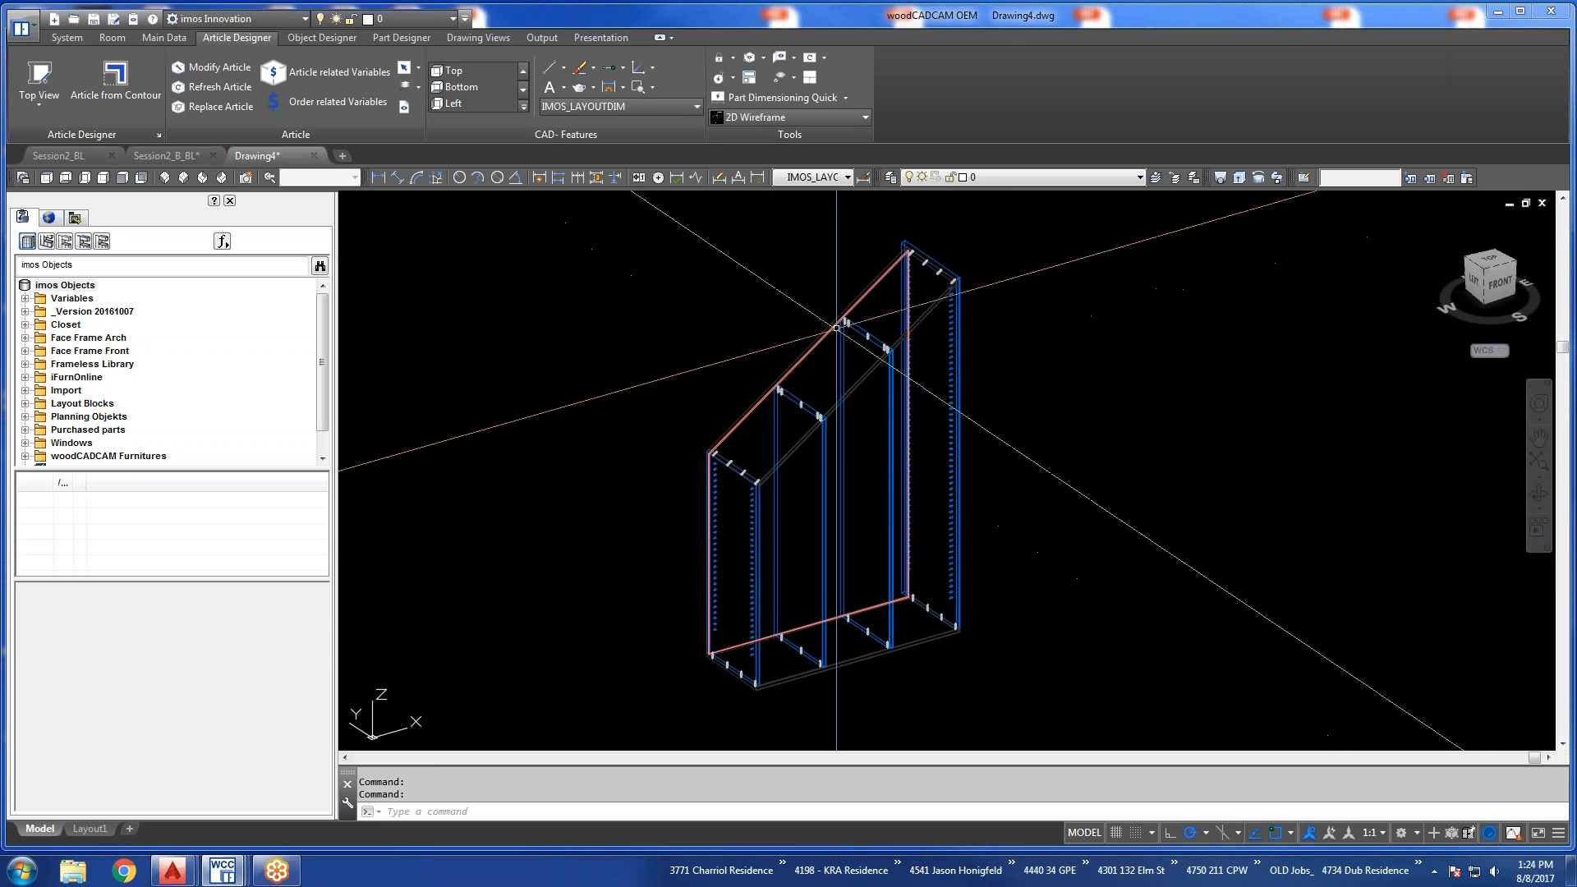
Examine the partitions and the right side panel's extension past the back panel from several angles.
scroll(811, 387, up, 5)
mouse_move(912, 407)
shift+middle_down()
mouse_move(827, 387)
mouse_move(803, 344)
mouse_move(838, 380)
mouse_move(894, 388)
shift+middle_up()
scroll(895, 389, down, 5)
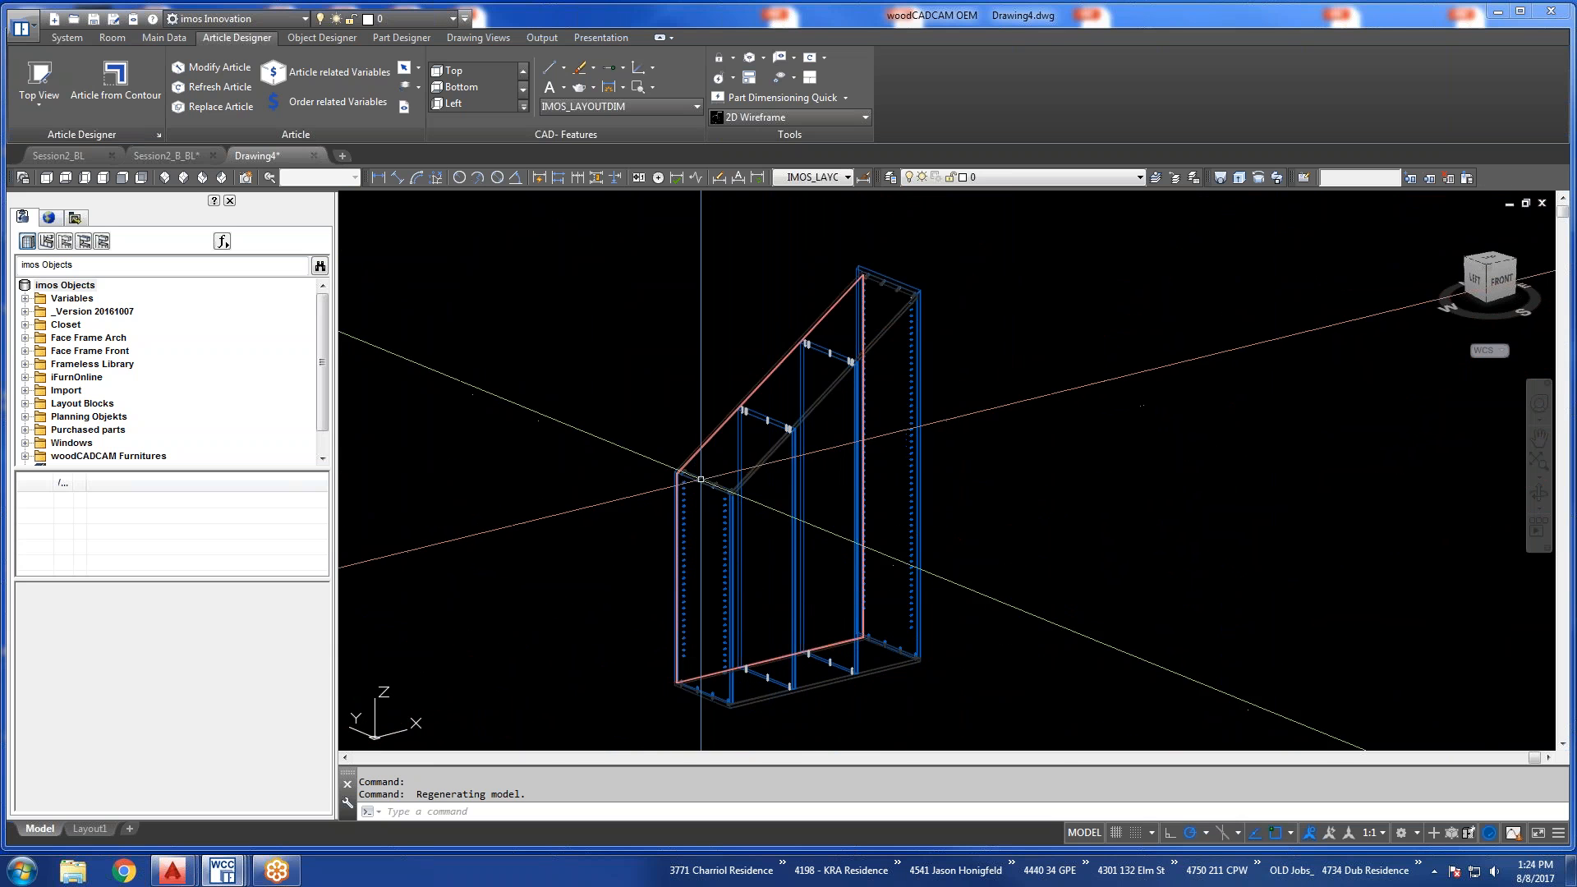
text(z)
key(Return)
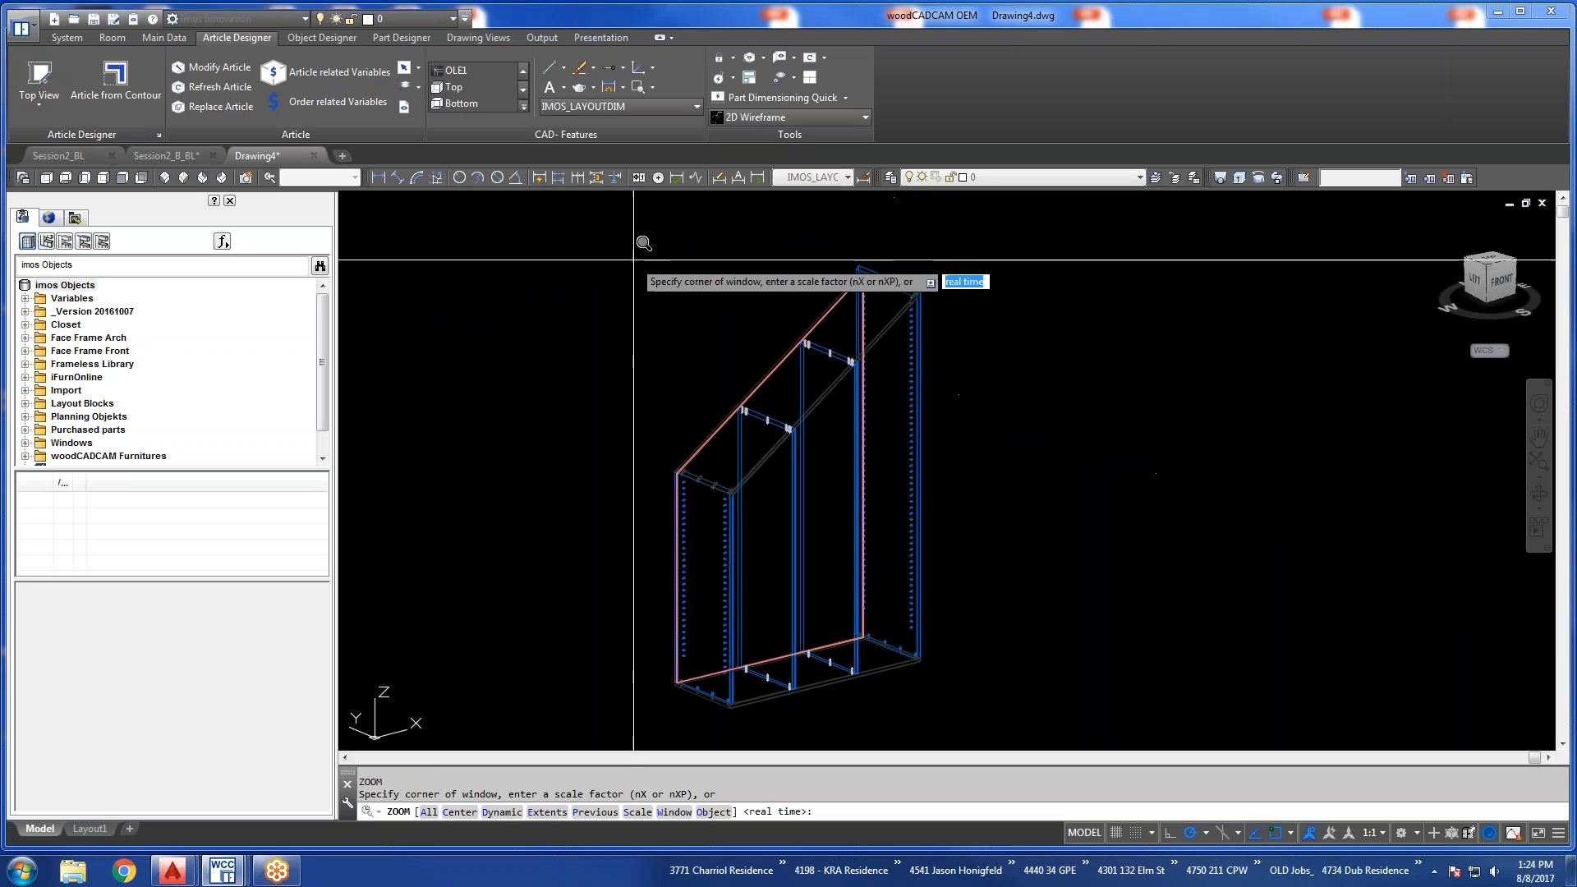
click(634, 257)
click(945, 688)
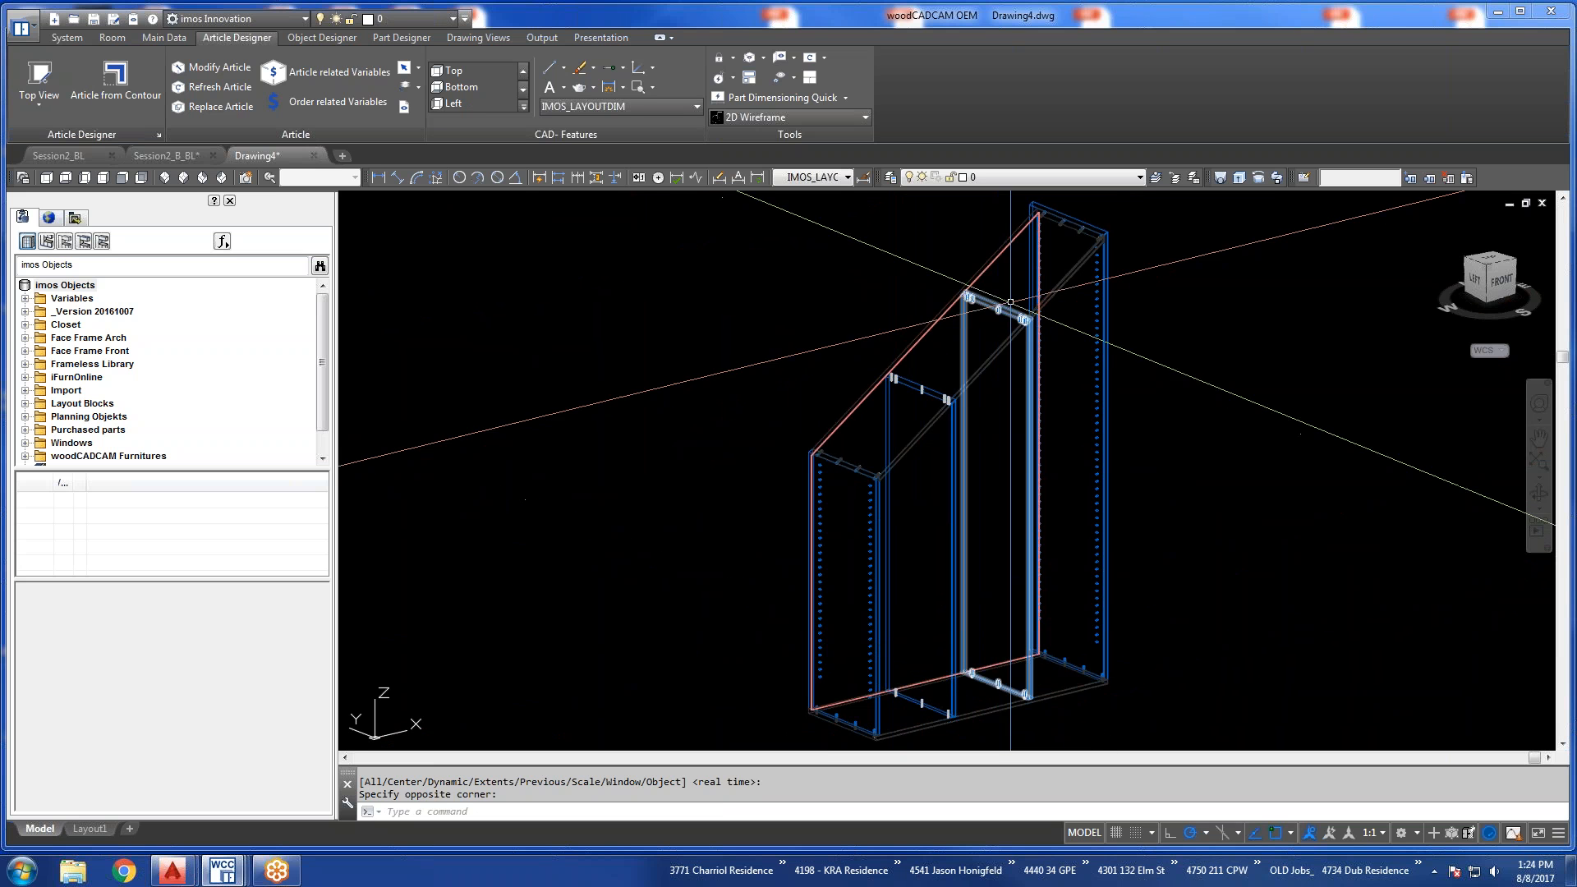
shift+middle_drag(1004, 368, 964, 609)
scroll(1074, 325, up, 2)
scroll(1074, 324, up, 3)
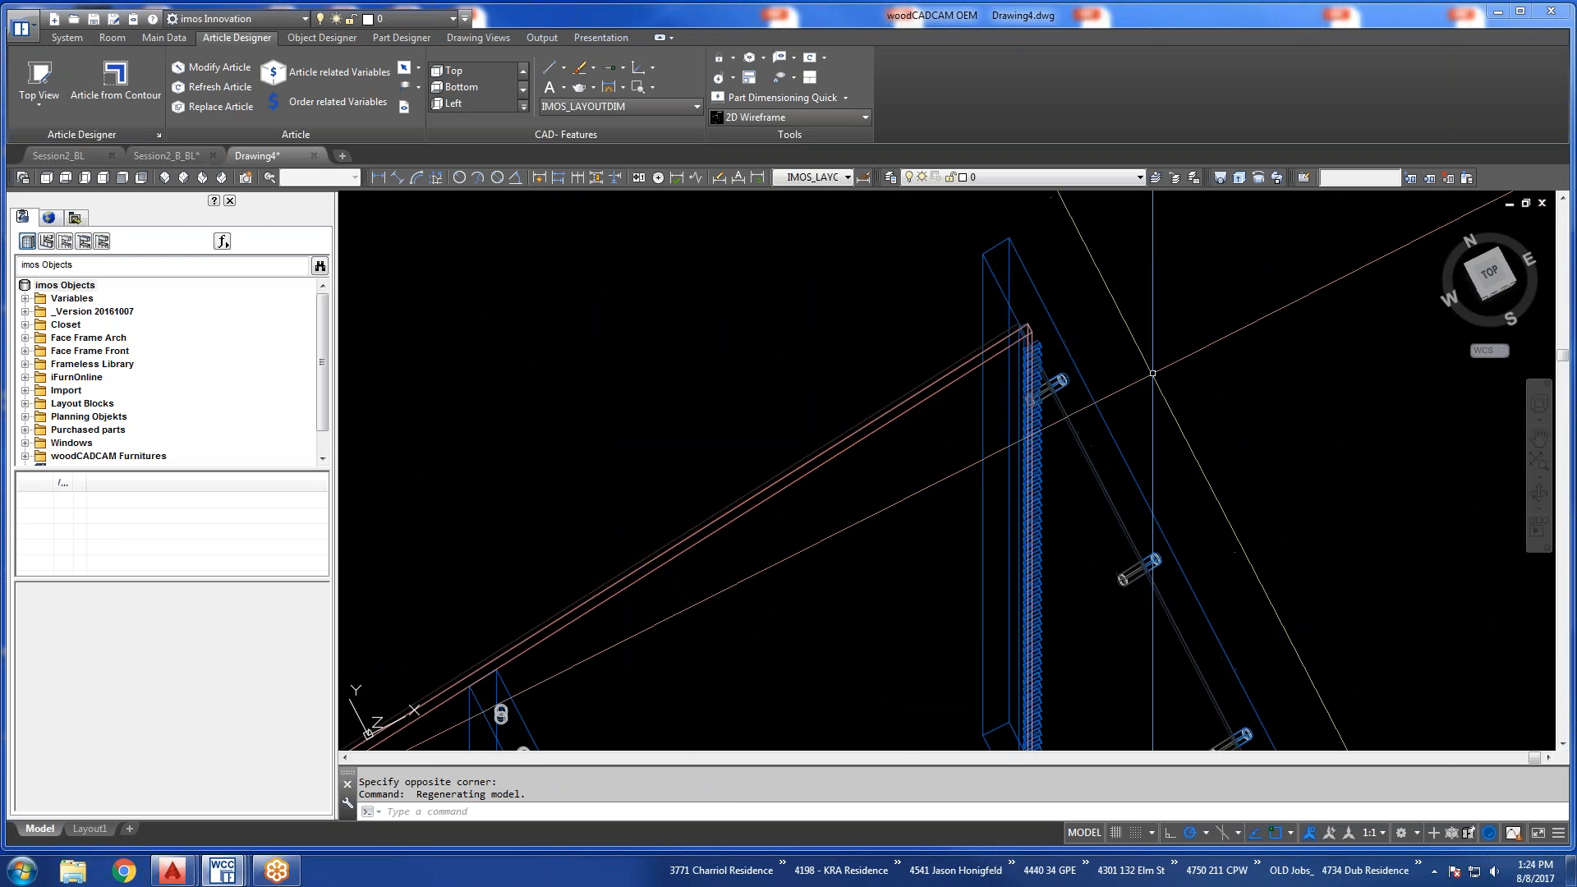
scroll(917, 375, down, 6)
shift+middle_drag(871, 435, 854, 305)
scroll(862, 461, up, 4)
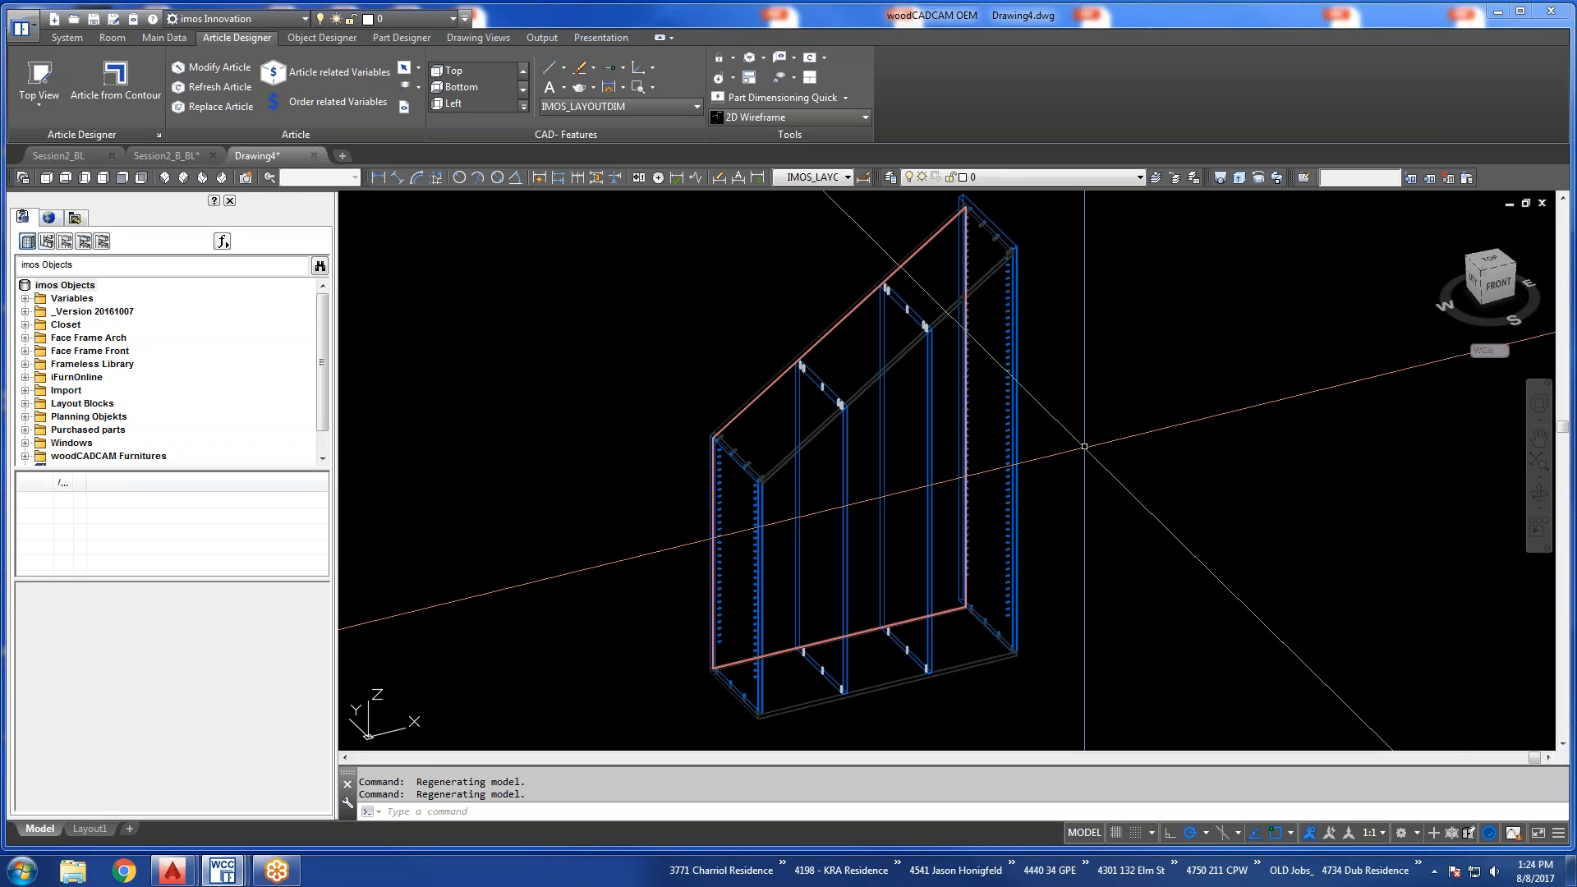
Open the stairs article for modification and name its shortest divided section Left Zone.
click(211, 67)
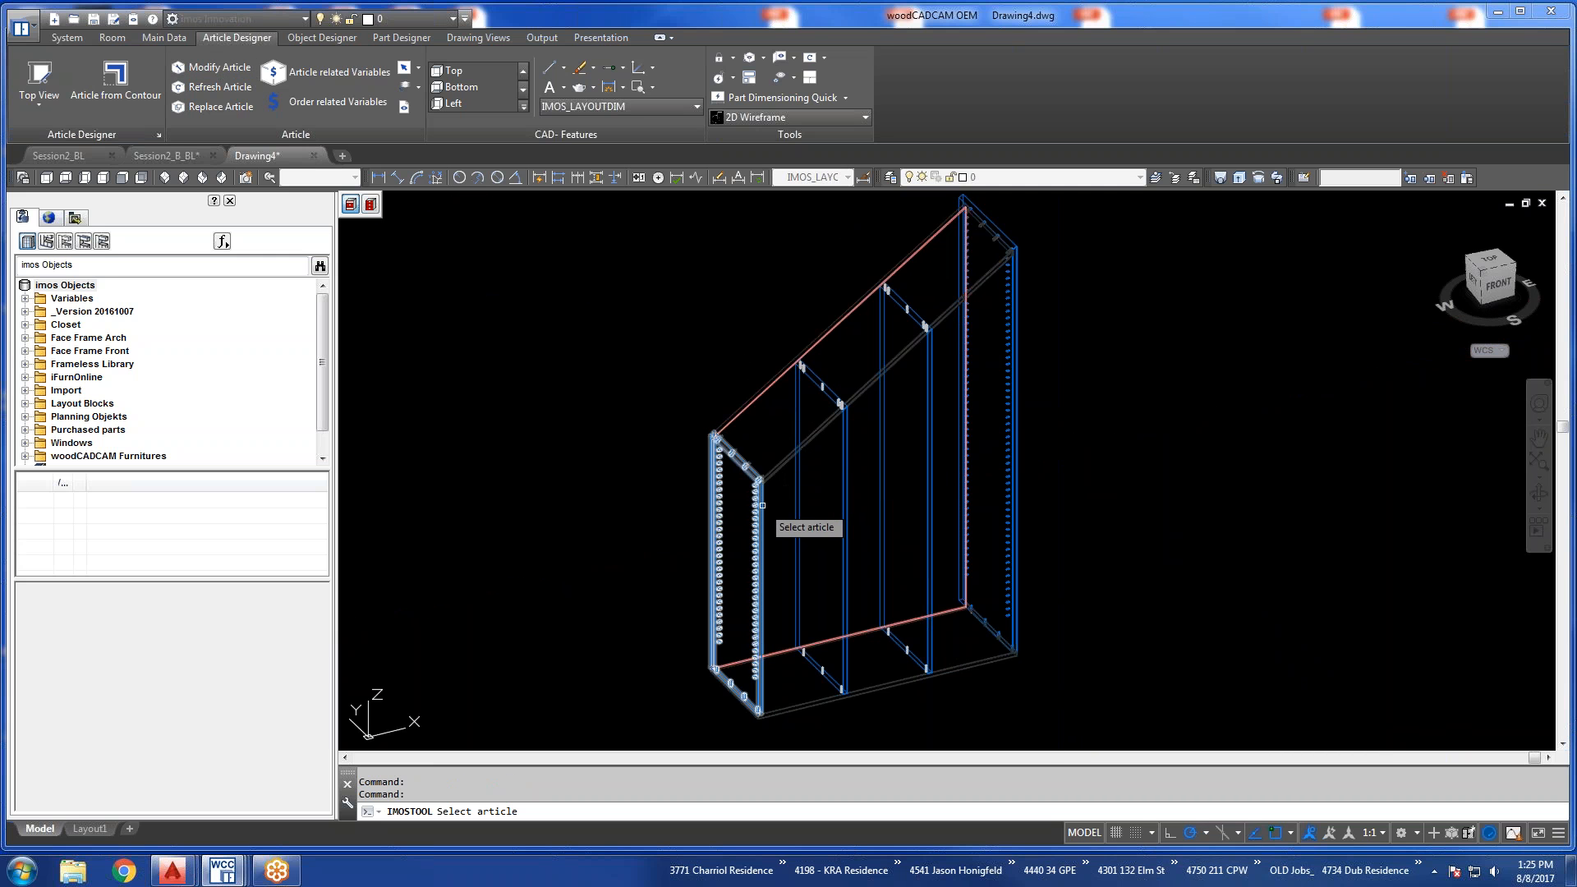
click(764, 509)
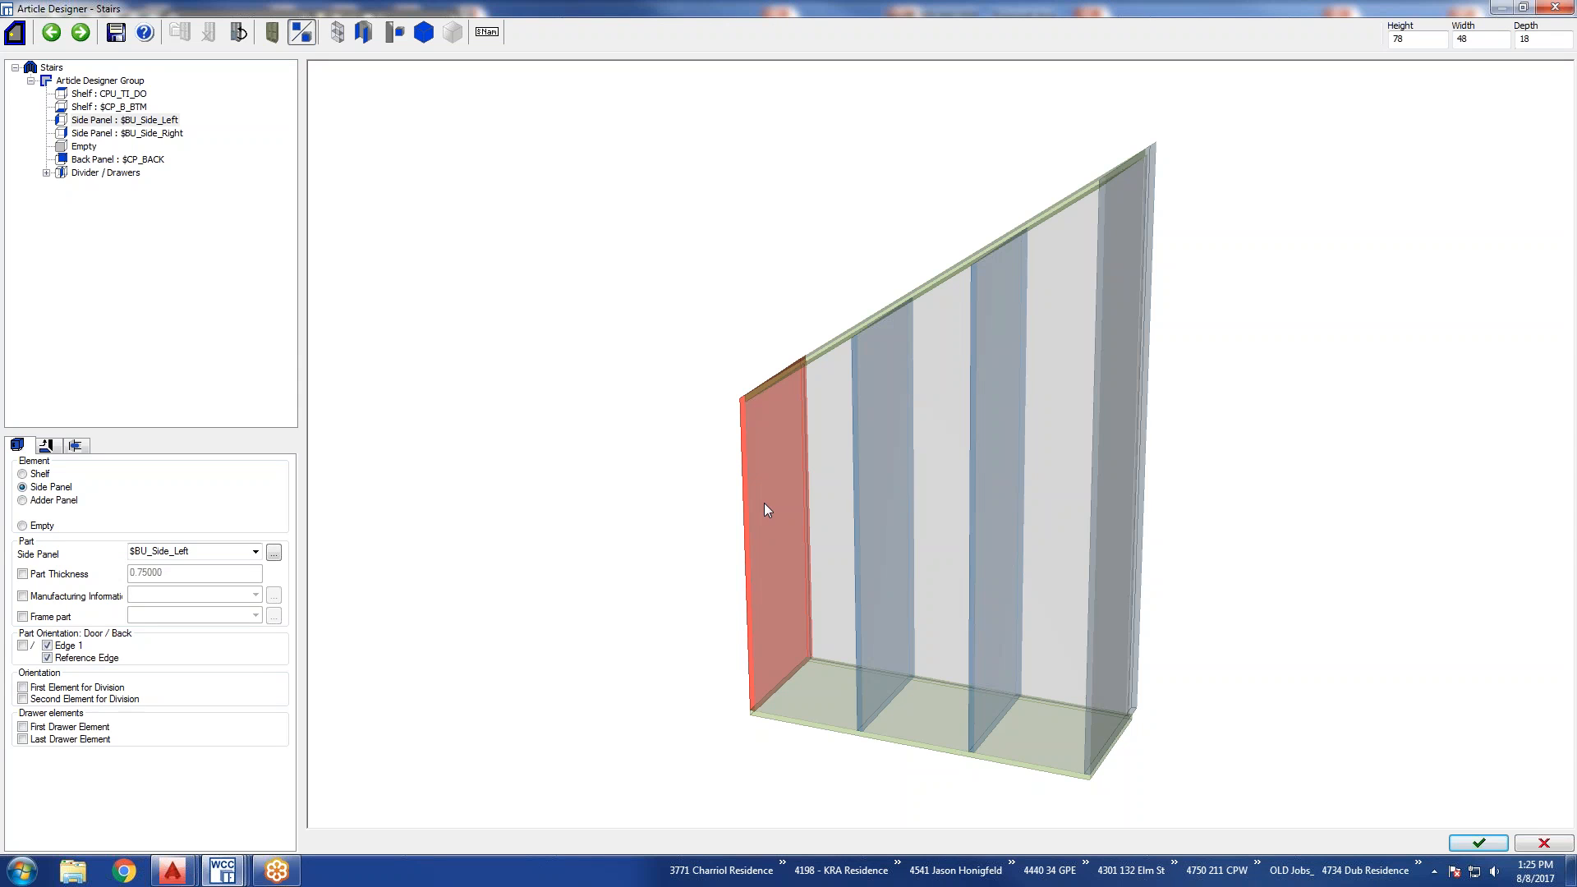
click(46, 172)
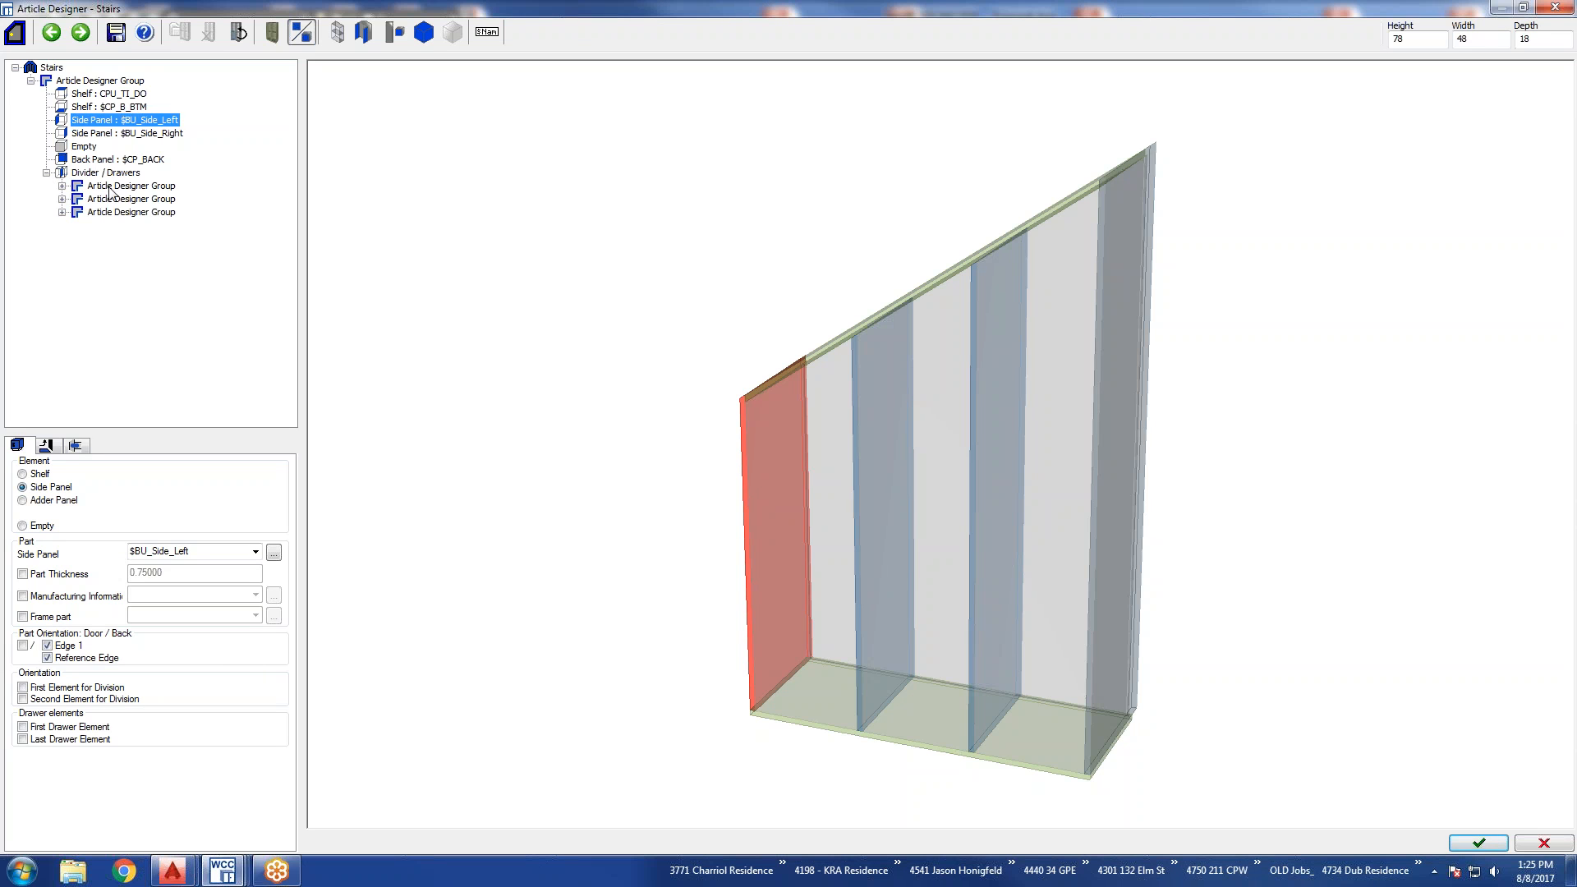
click(111, 187)
click(115, 213)
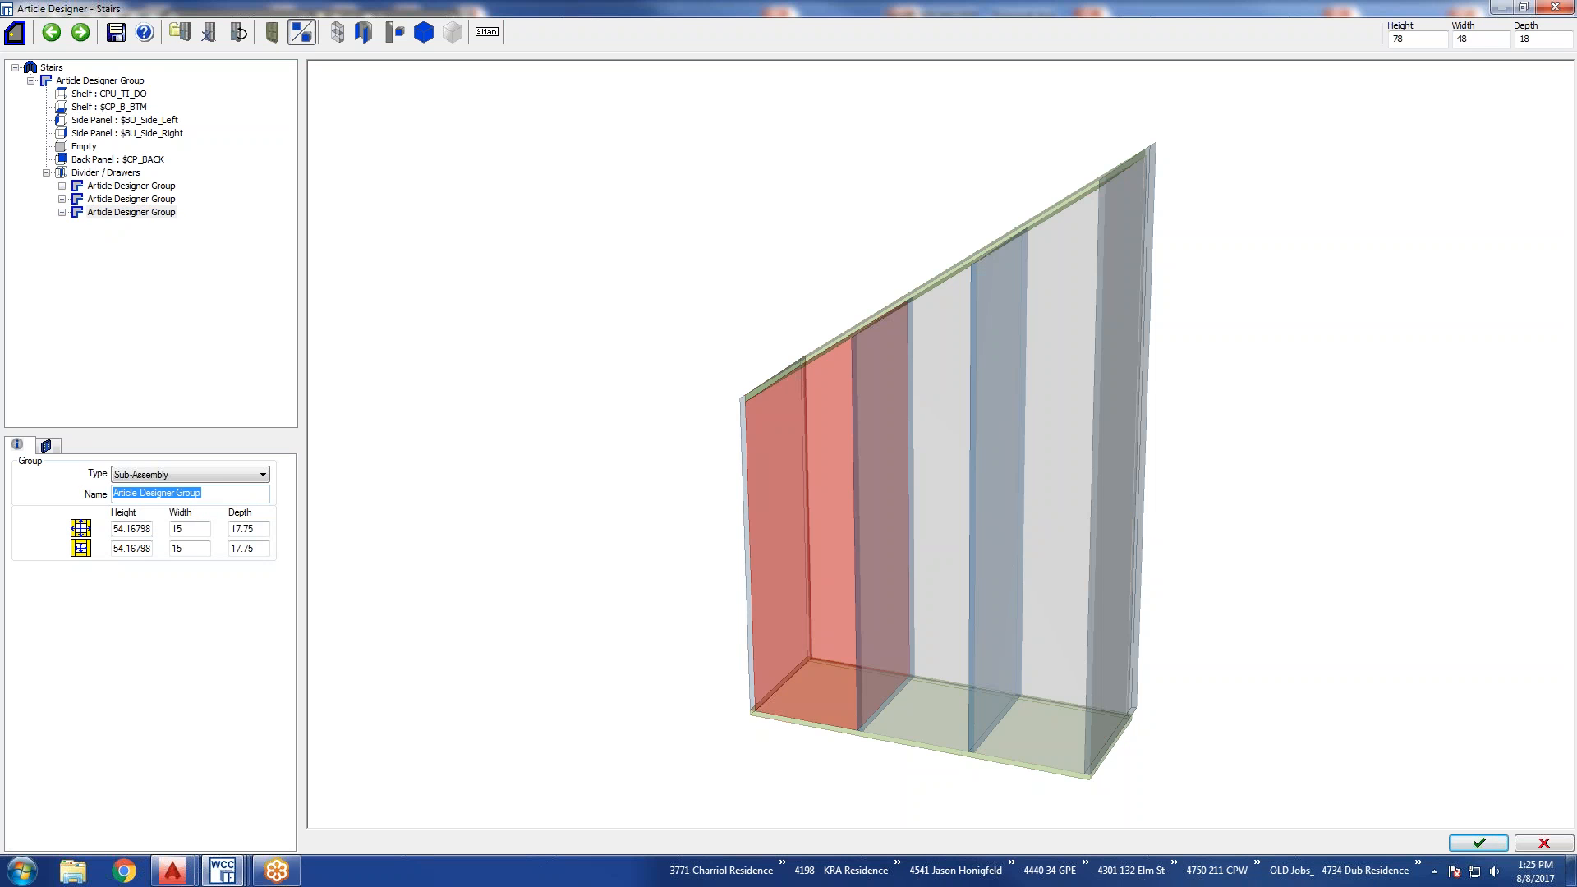
text(Left Zone)
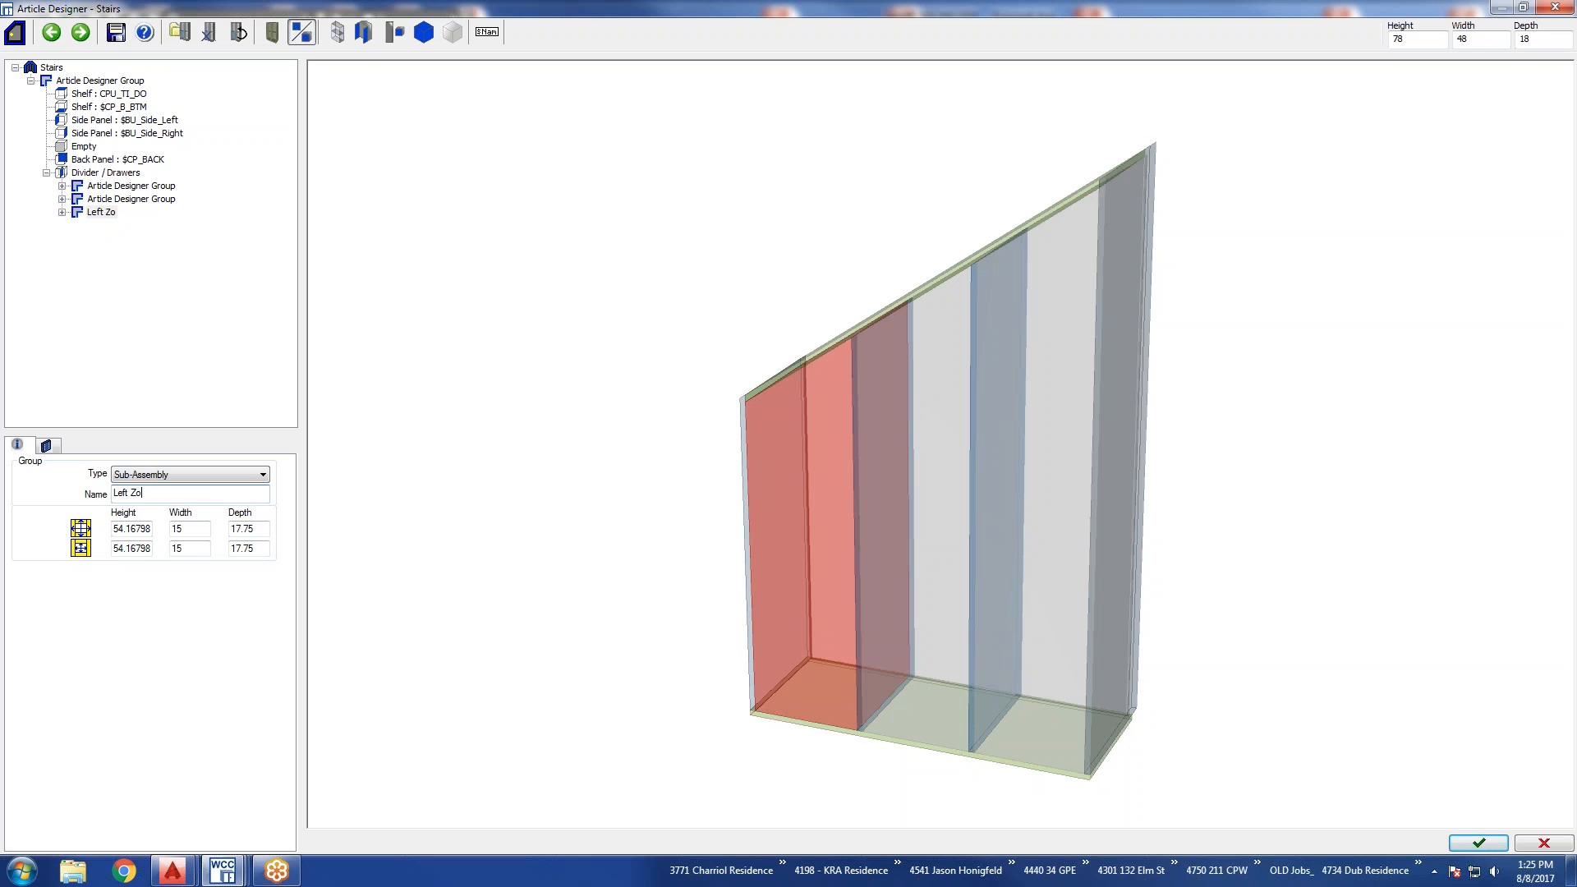
Add a $CP_BU_SINGLE_DOOR door to the Left Zone and hinge it on the left.
click(62, 212)
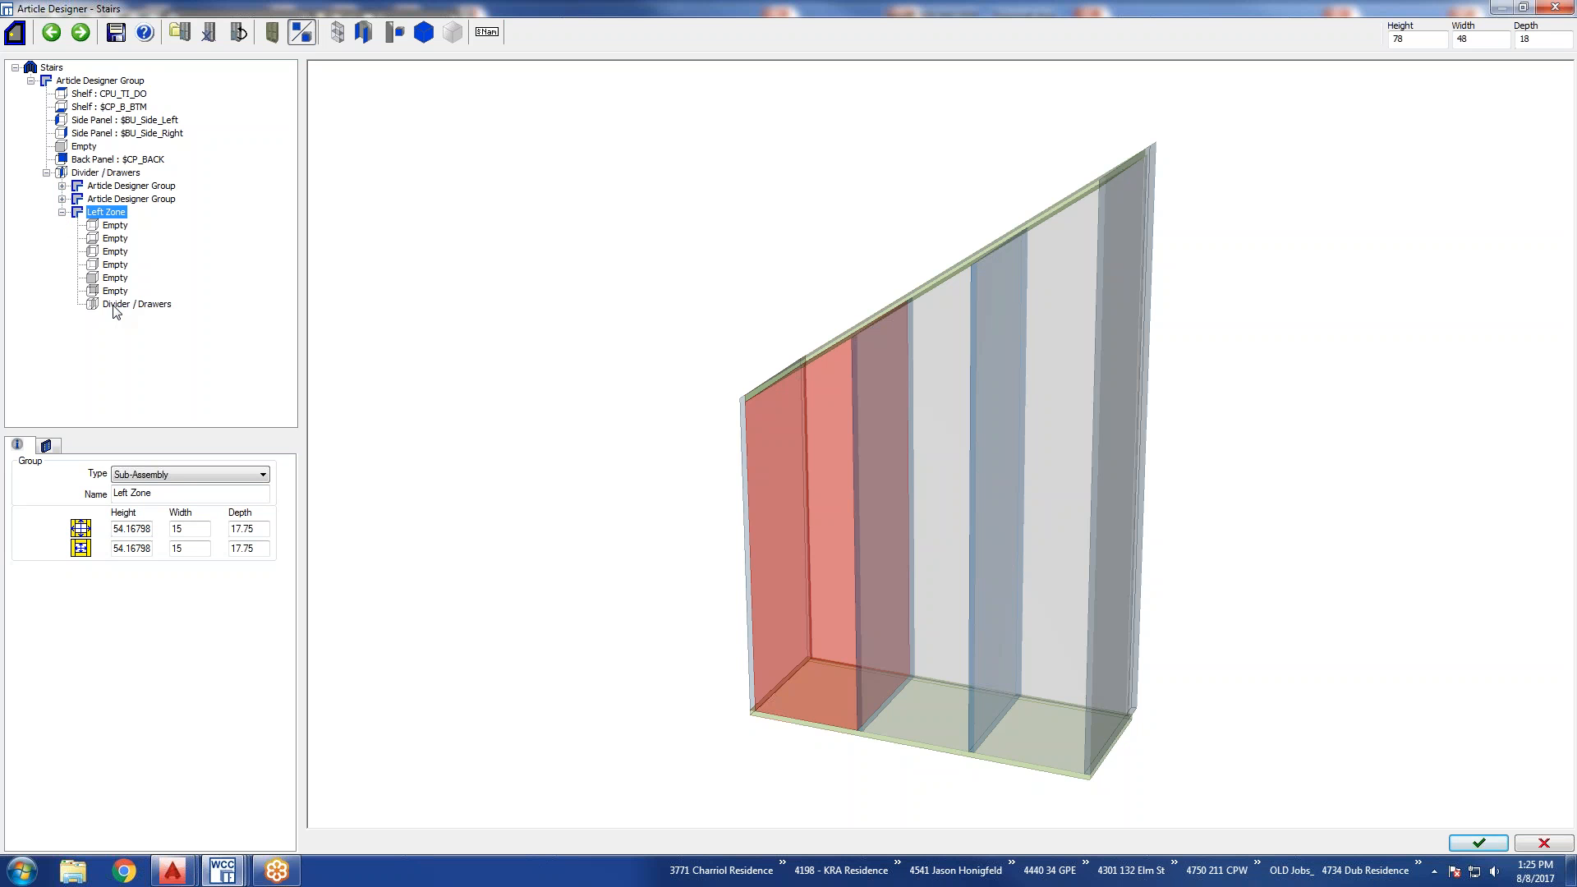
click(115, 277)
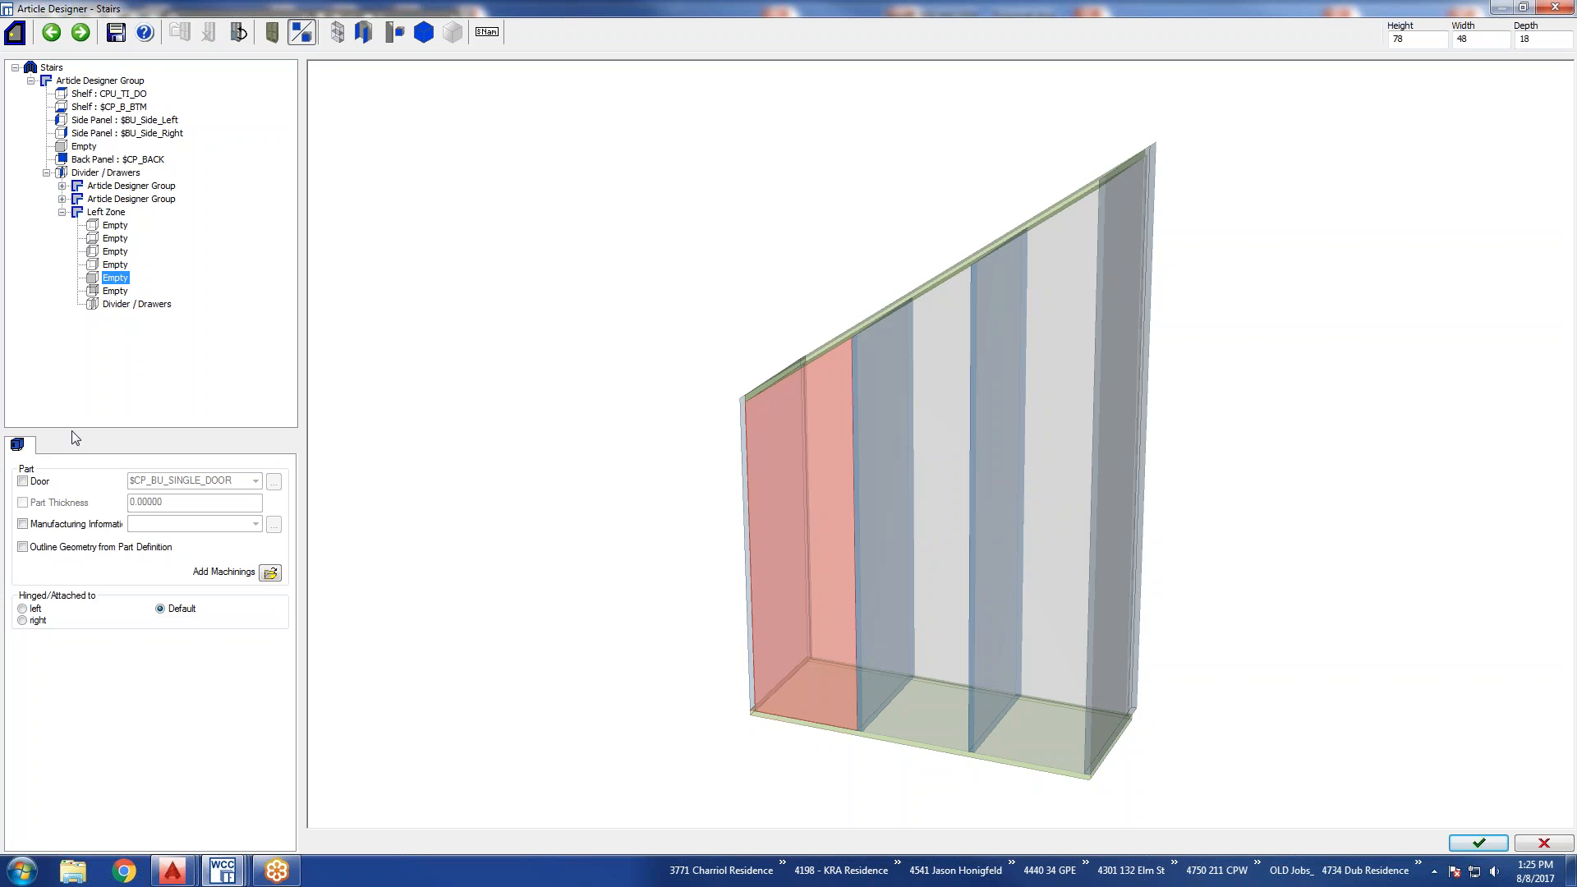
click(22, 481)
click(23, 609)
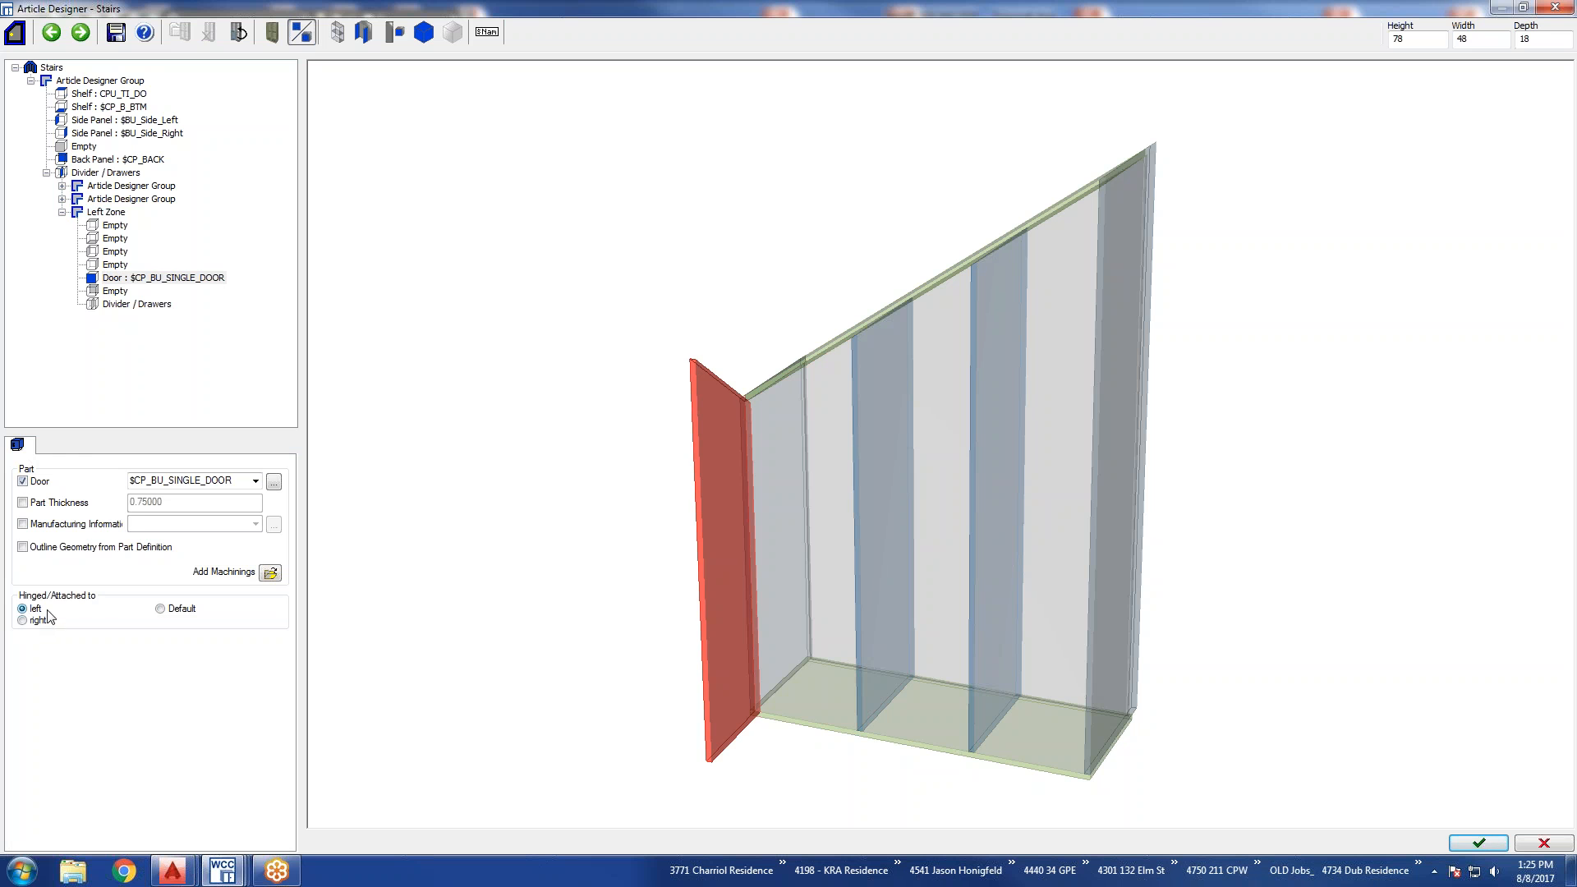
Name the centre section Middle Zone and the tallest section Right Zone.
click(108, 200)
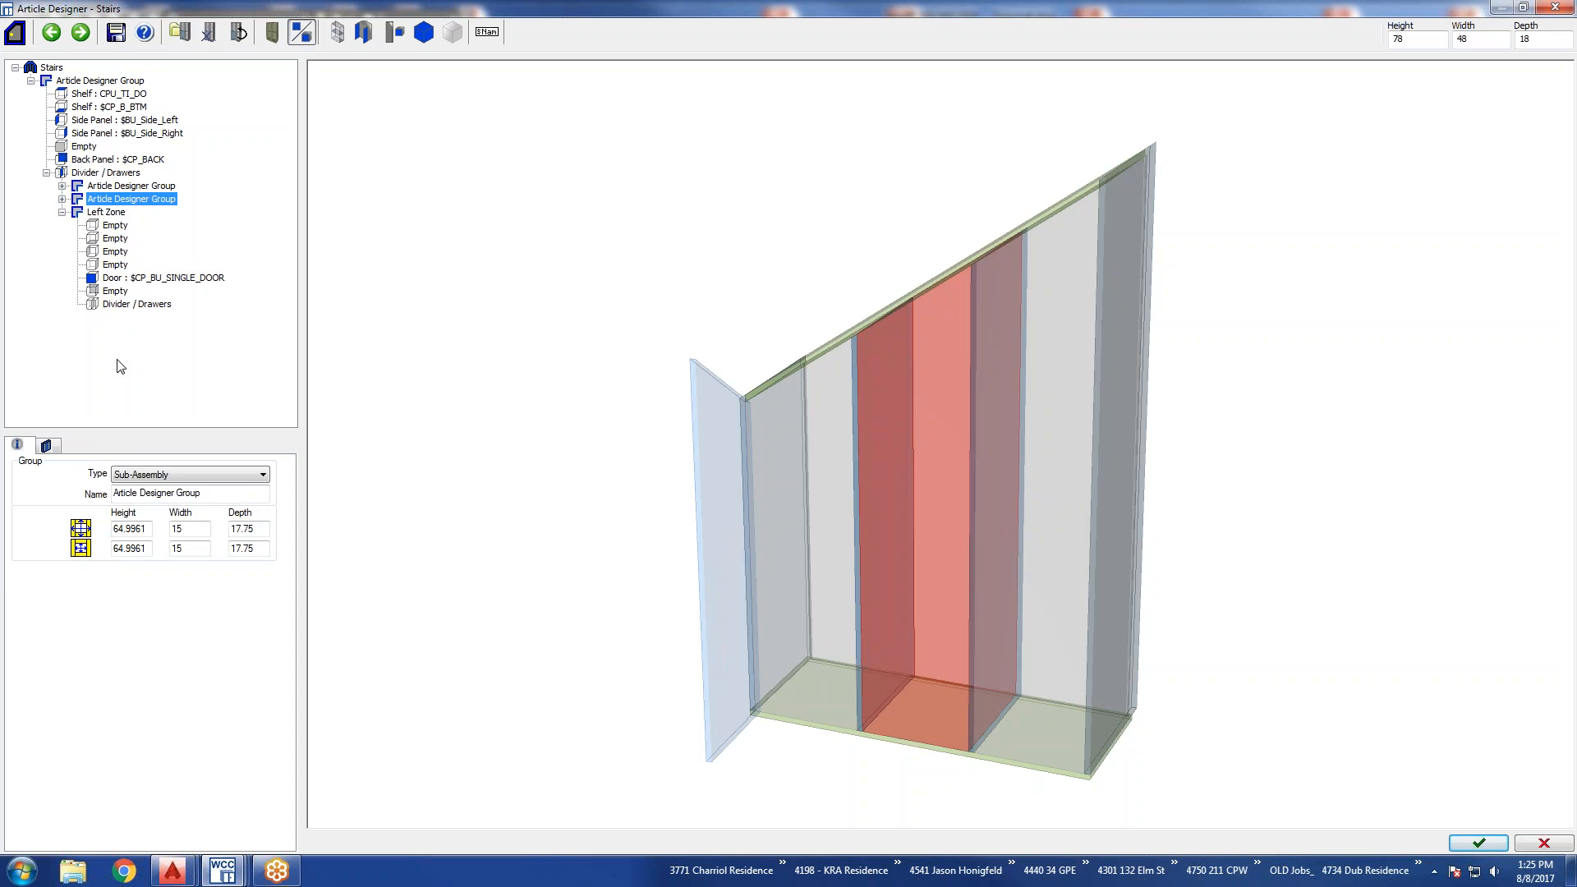
drag(215, 493, 59, 493)
text(Middle Zone)
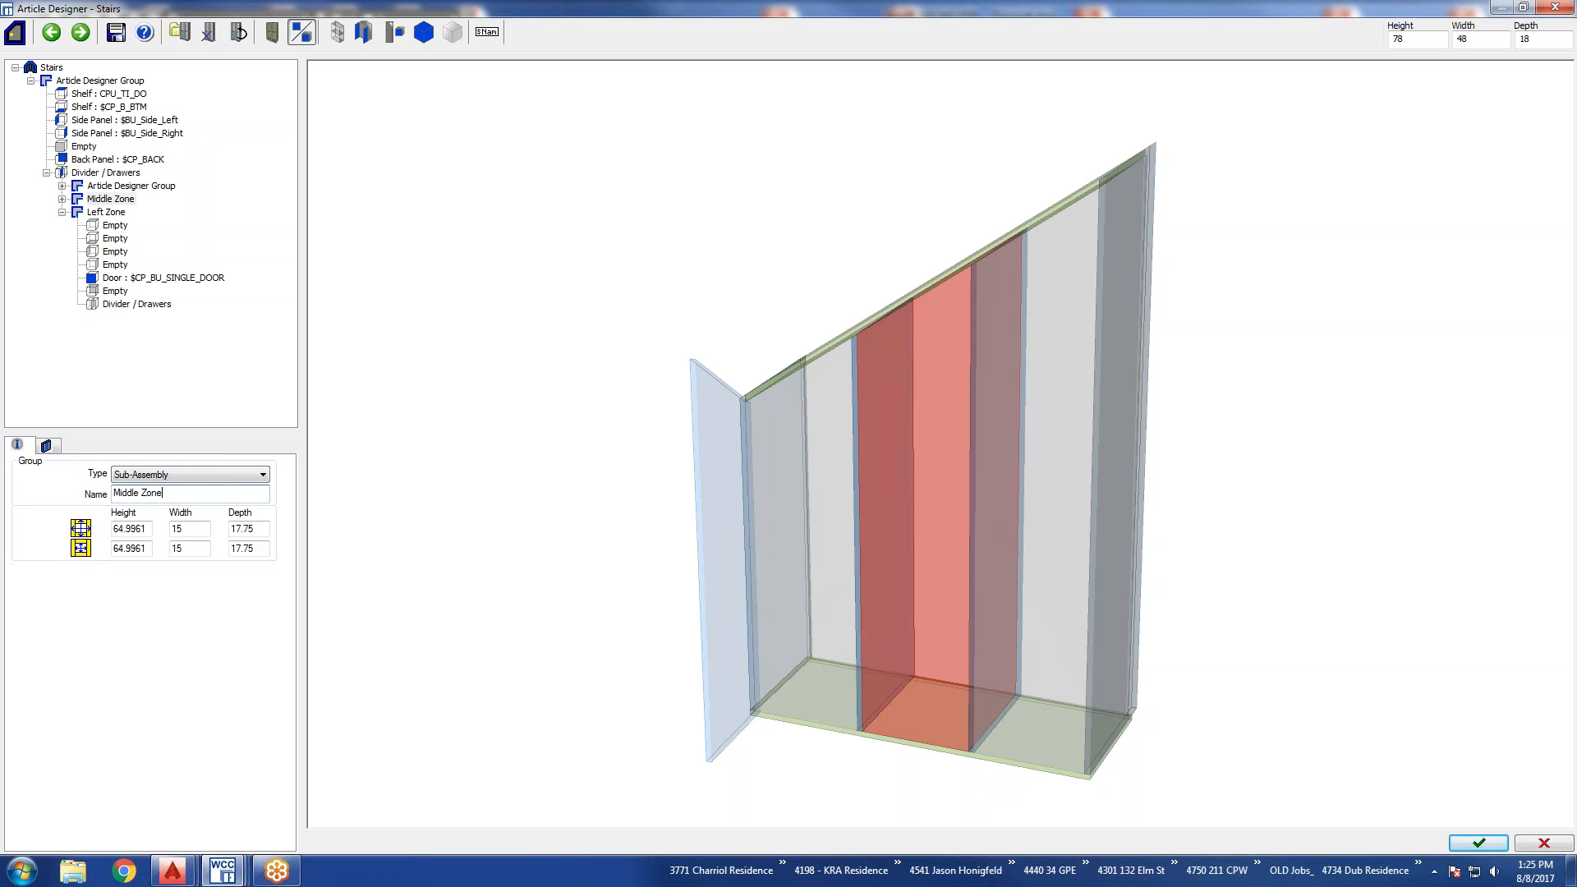
click(115, 188)
drag(205, 493, 72, 496)
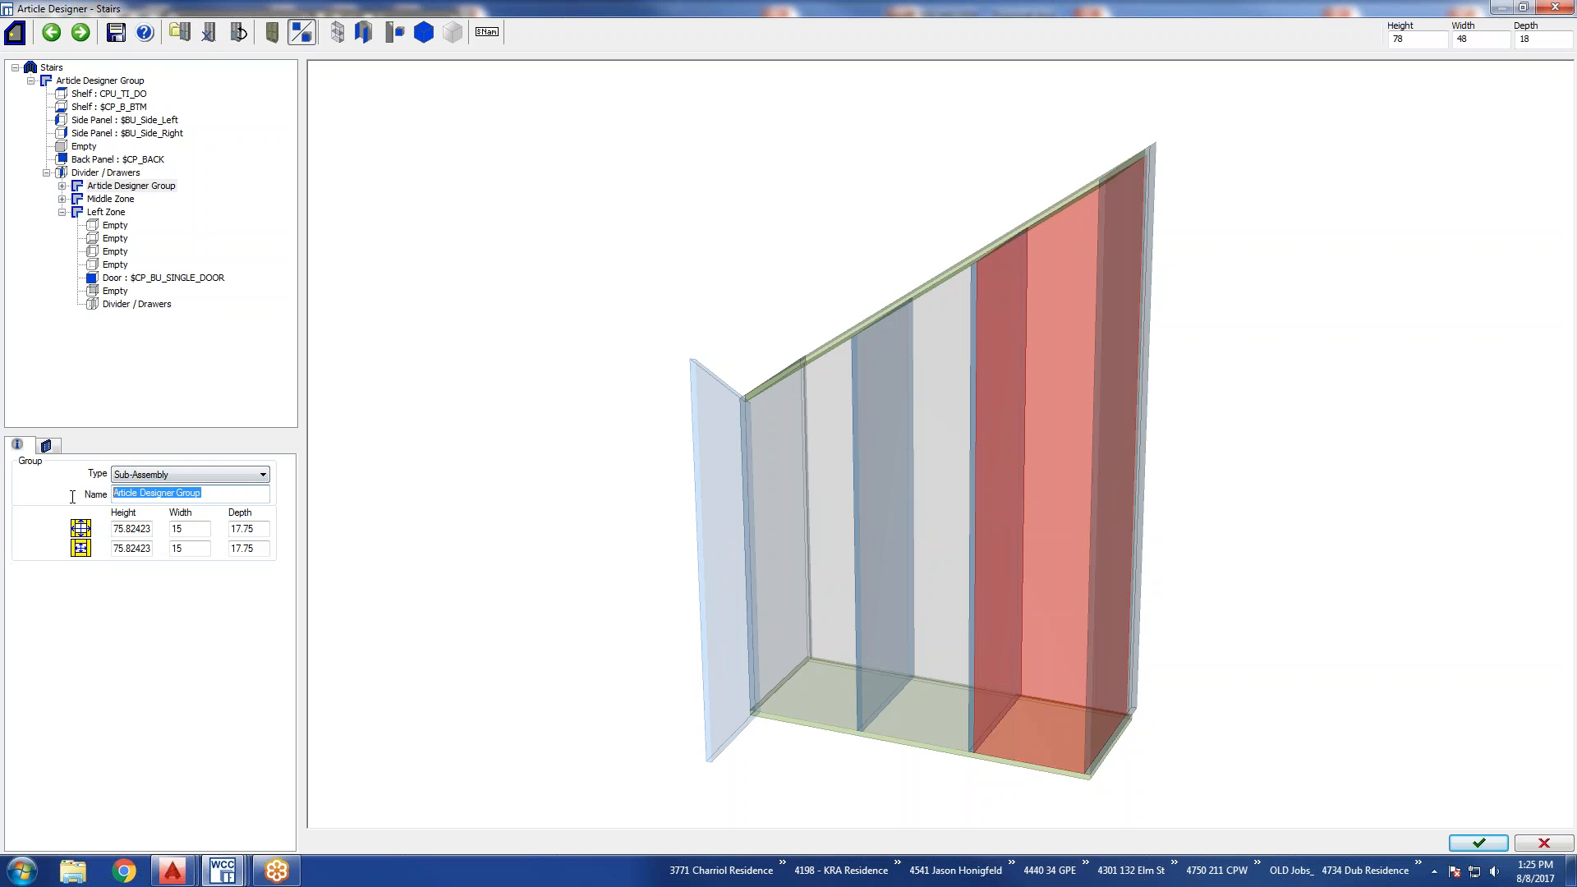
text(Right Zone)
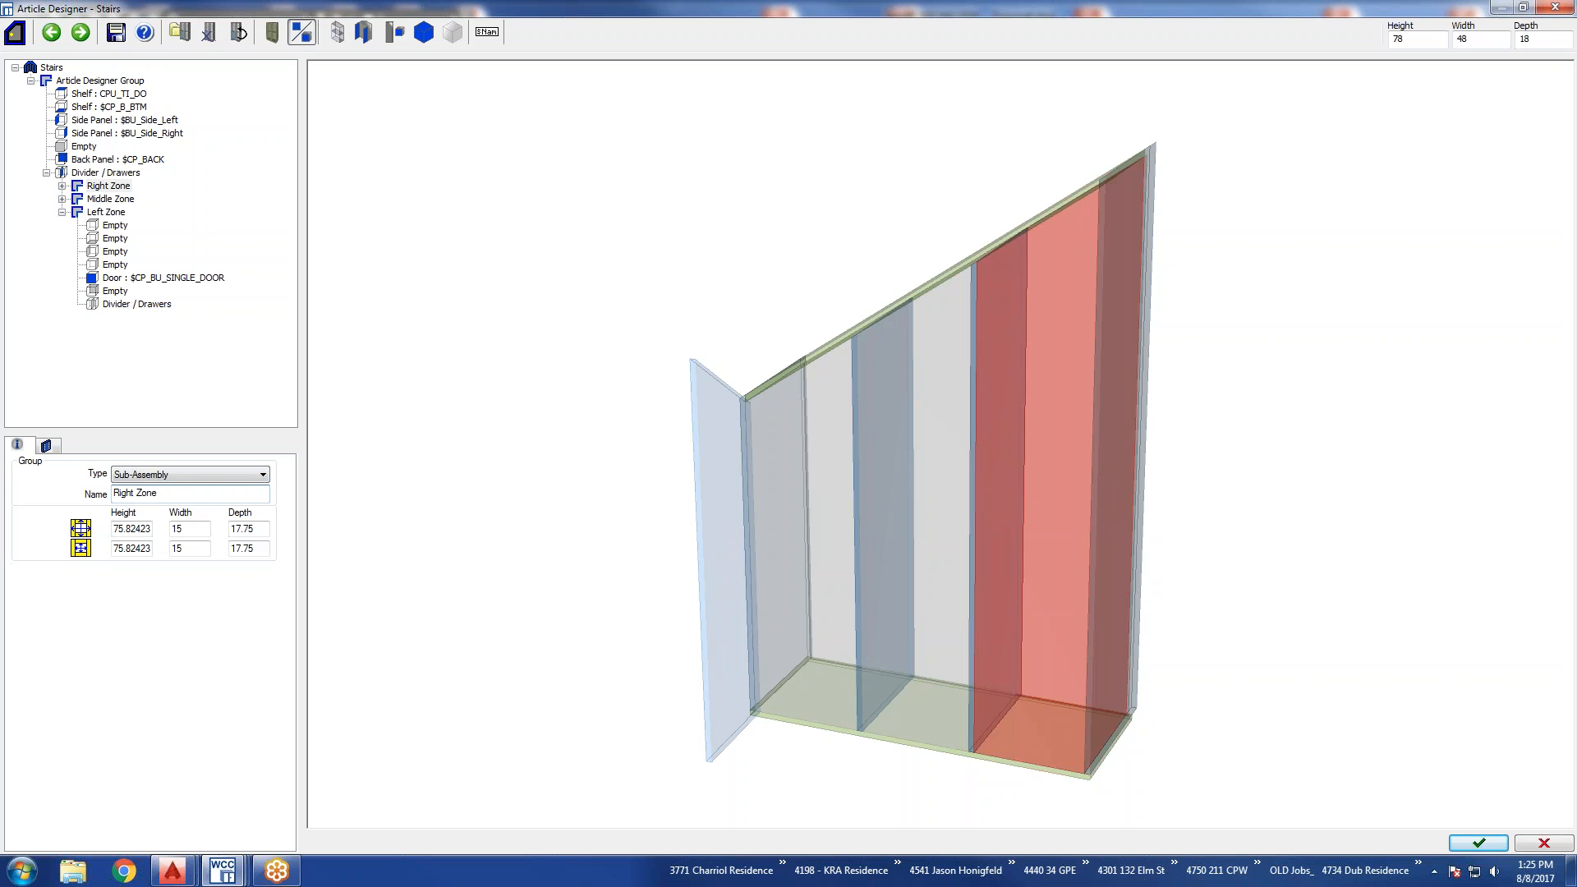
Add a $CP_BU_SINGLE_DOOR door to the Right Zone and hinge it on the right.
click(109, 201)
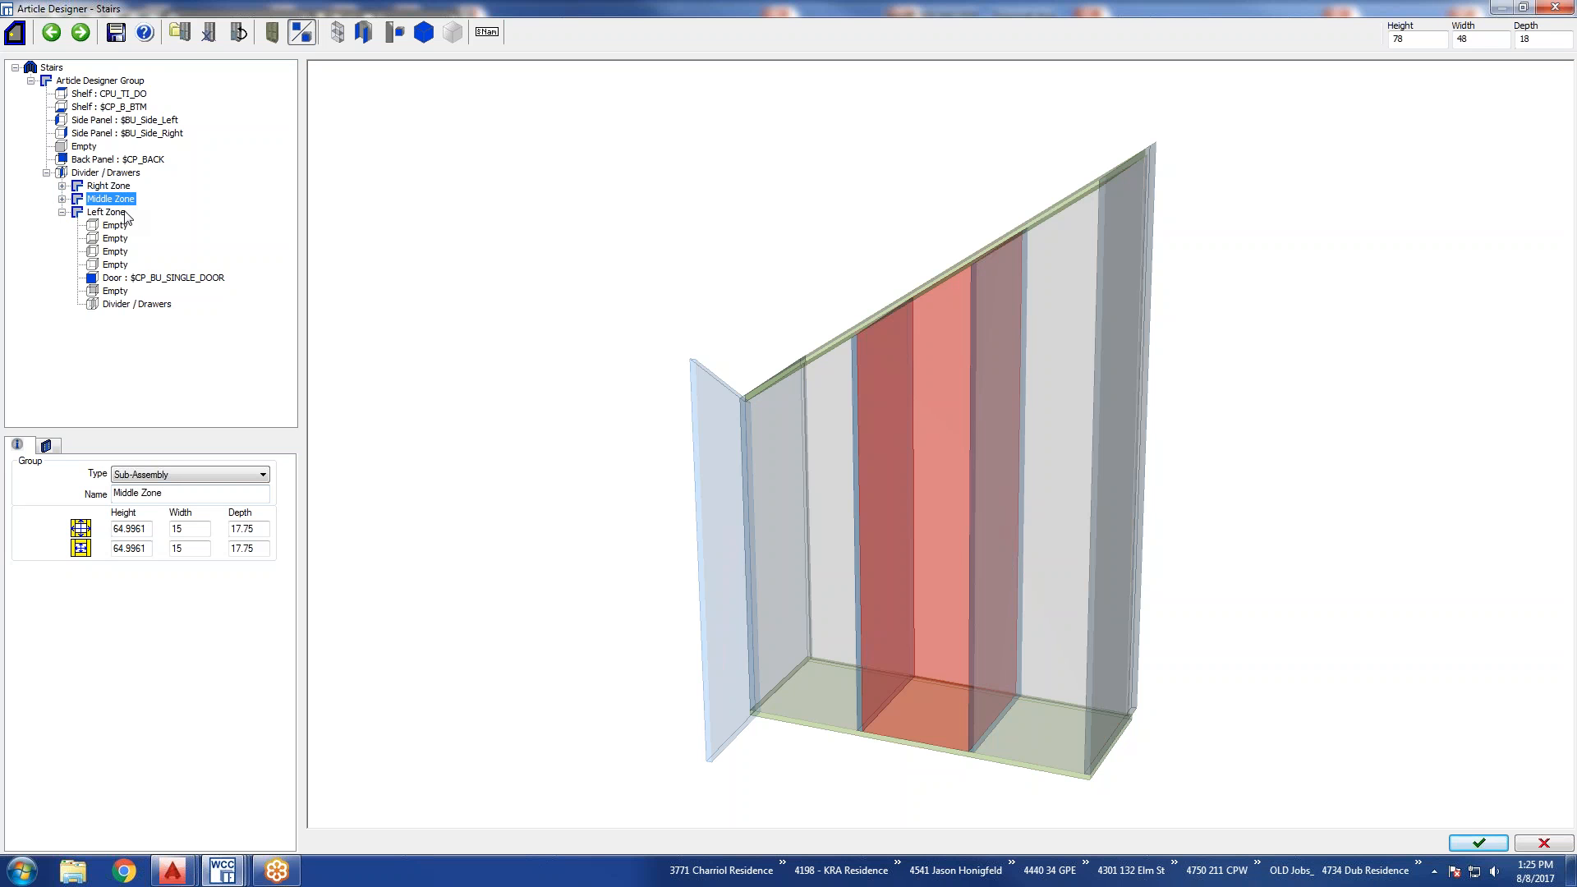
click(62, 186)
click(115, 251)
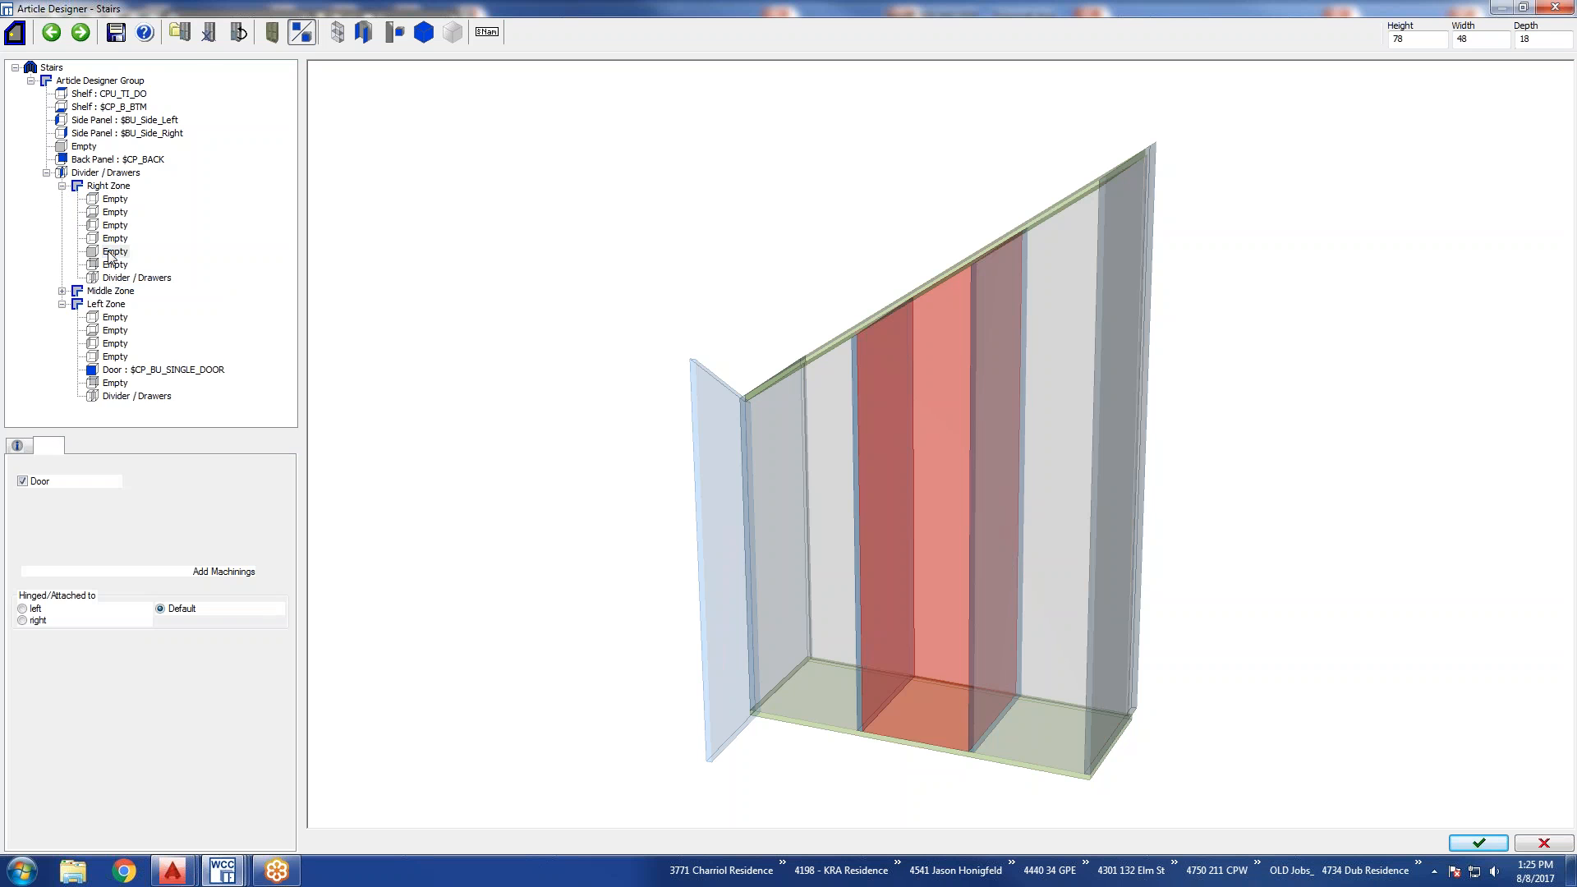
click(23, 481)
click(22, 620)
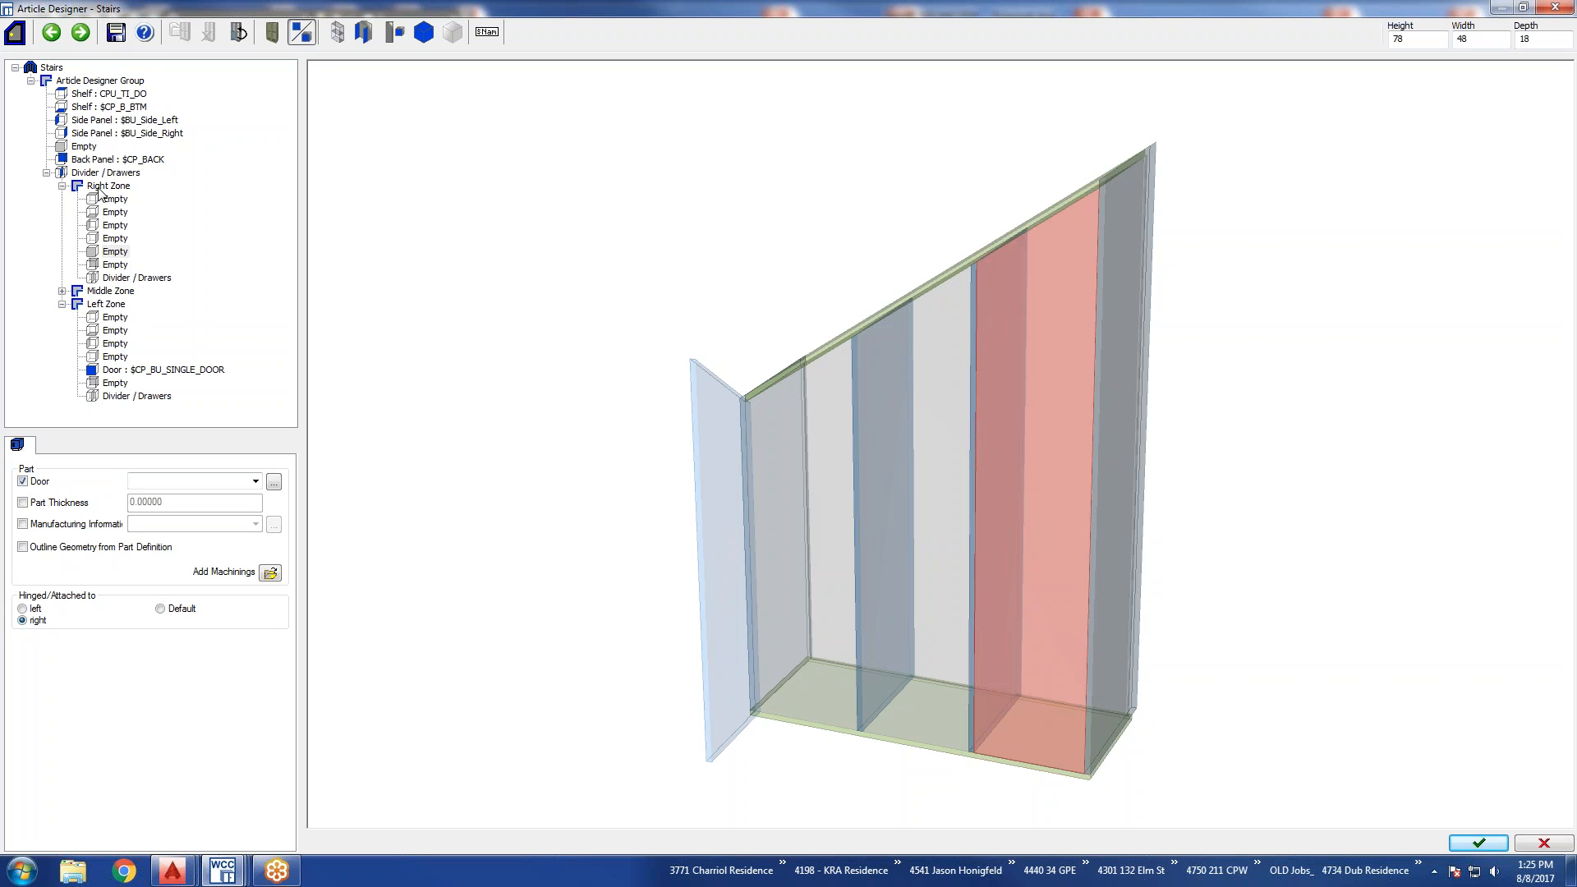
click(109, 253)
click(112, 239)
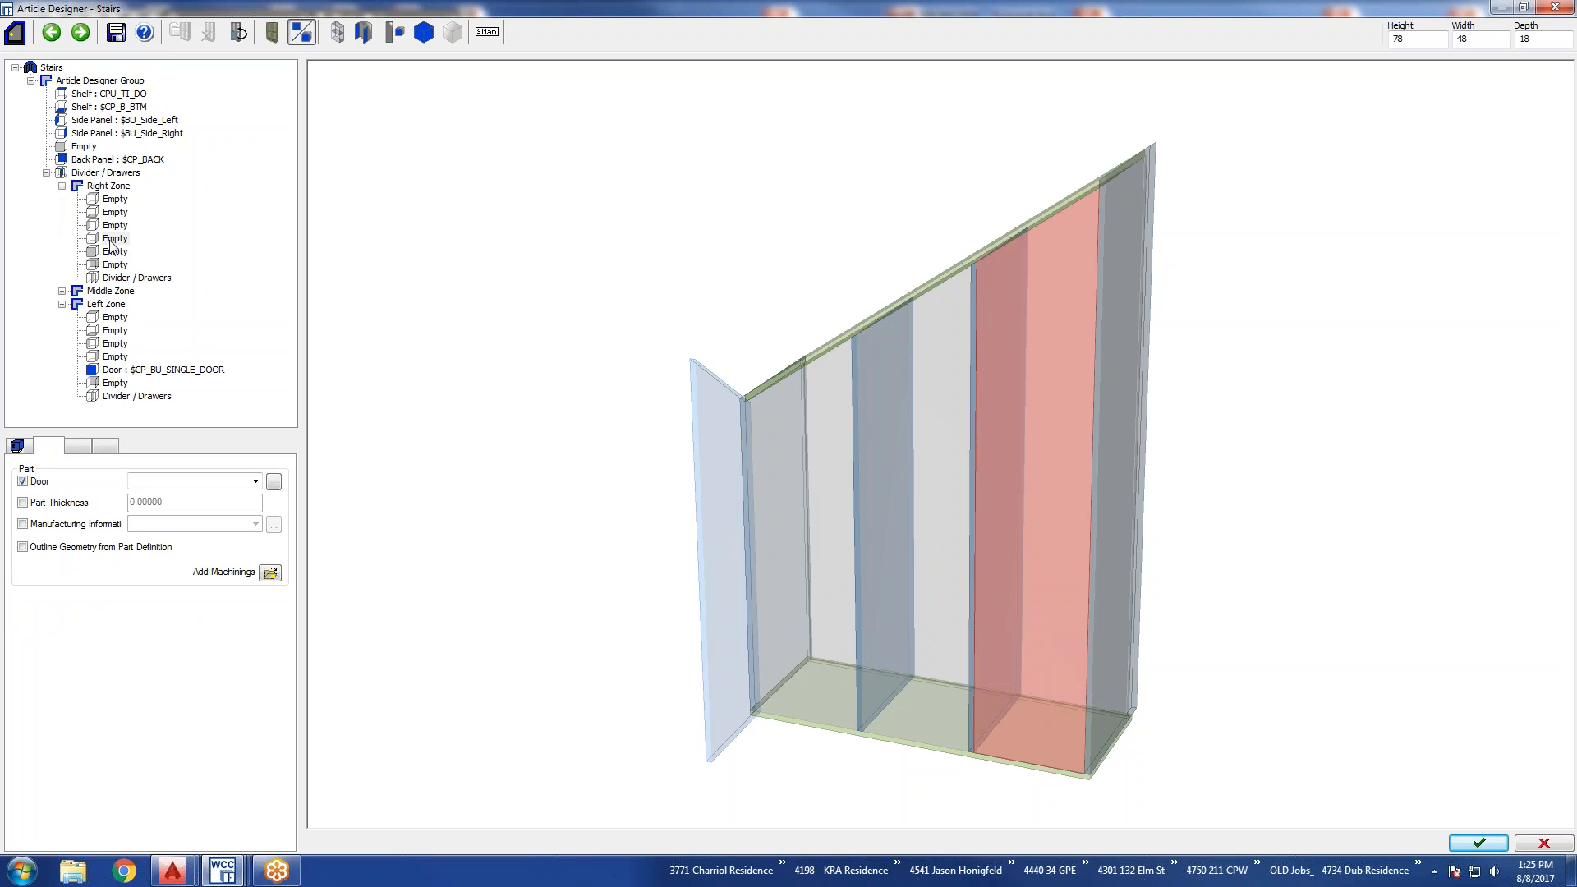
click(113, 252)
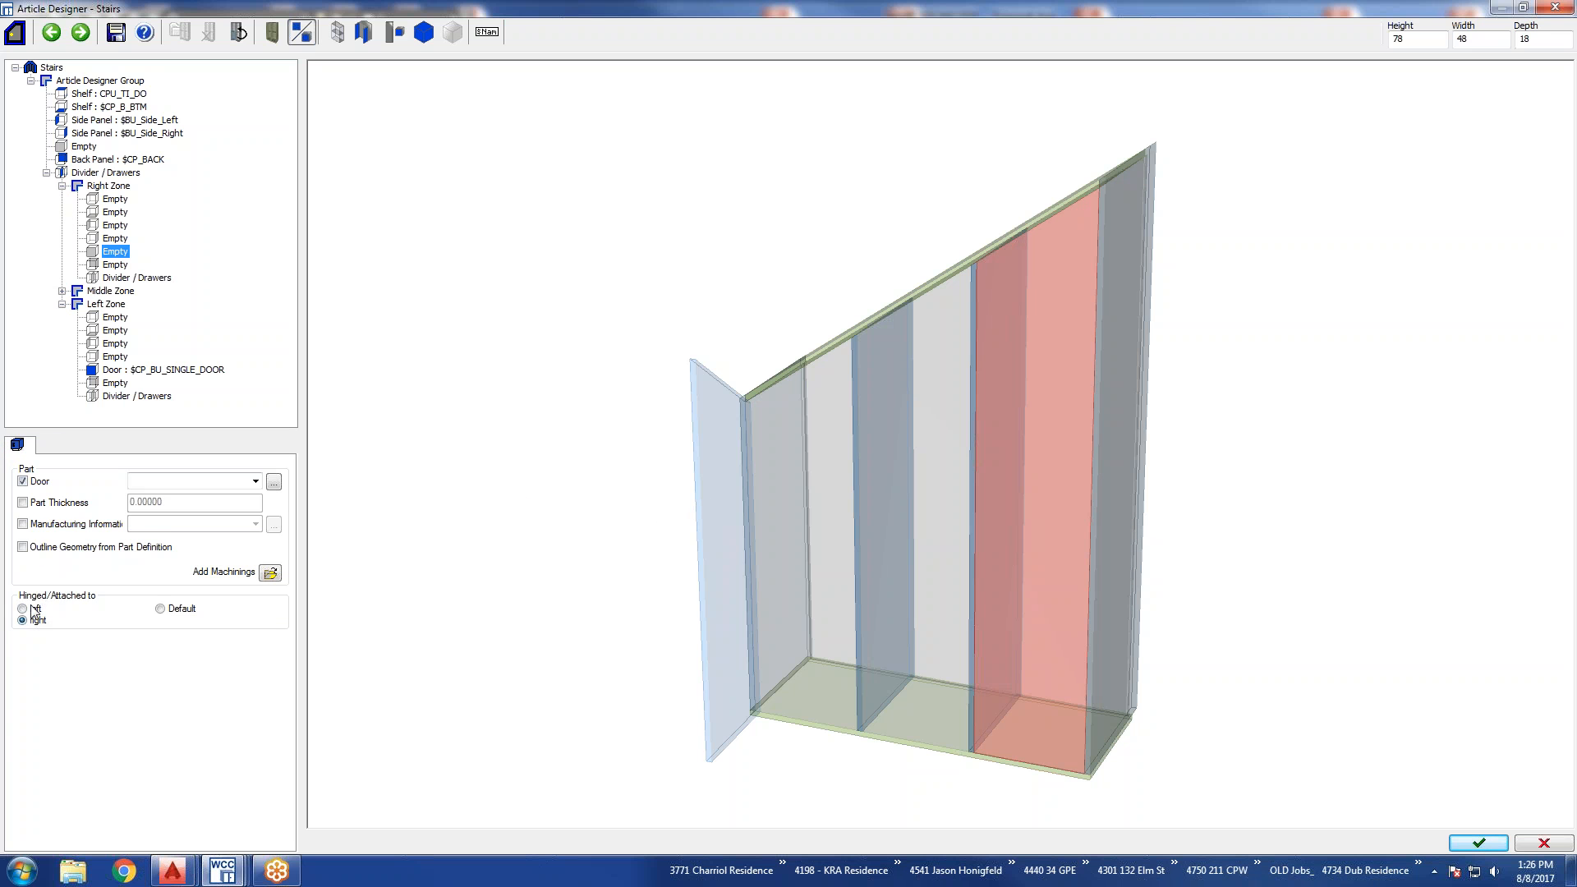
double_click(111, 253)
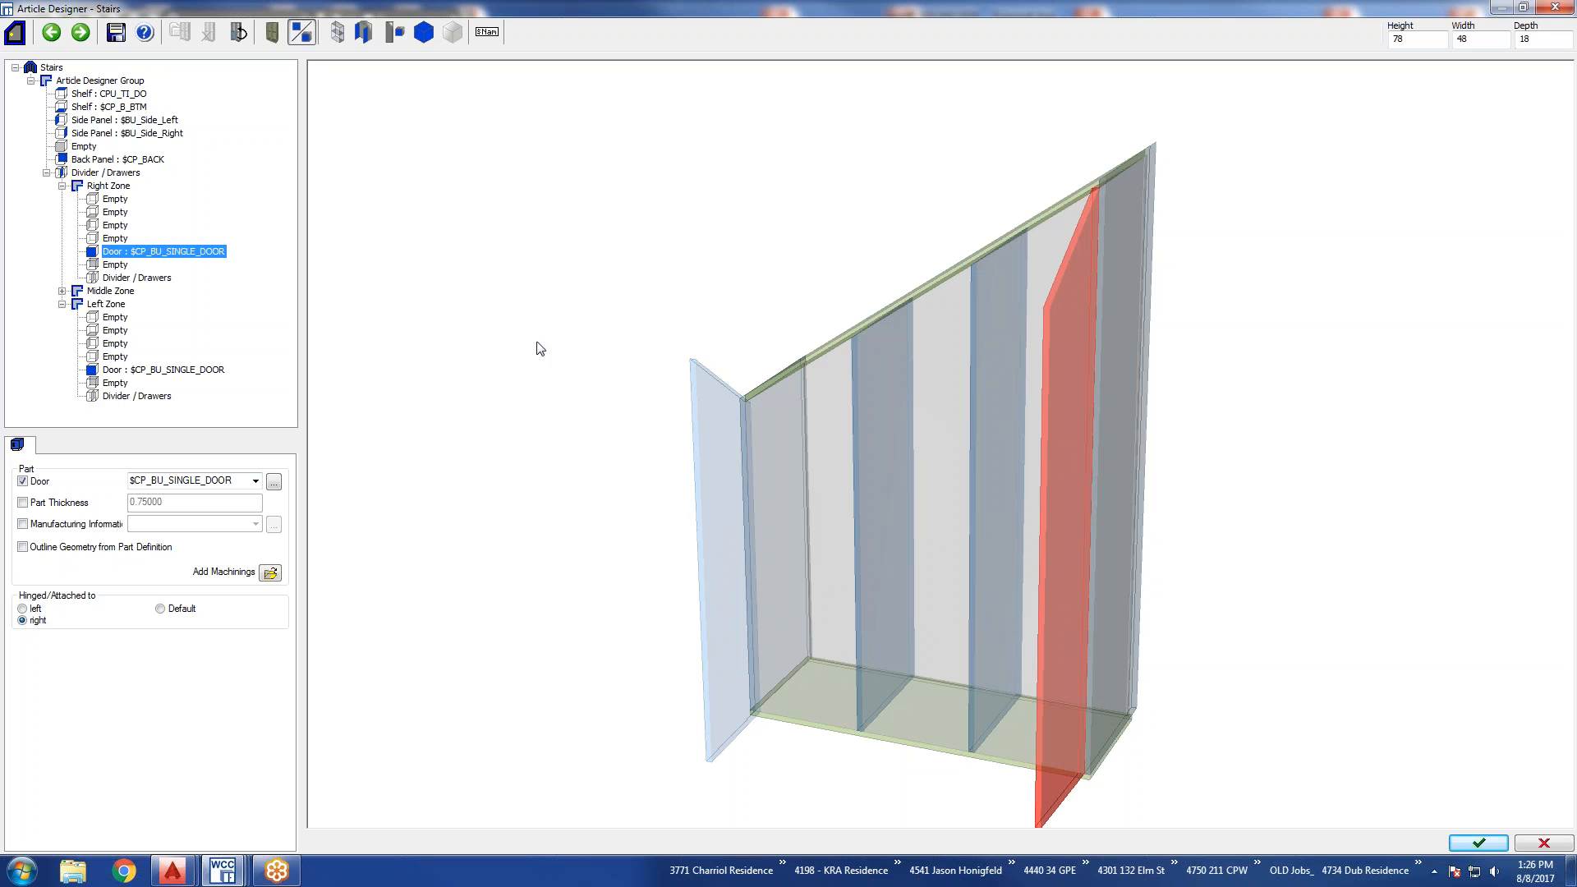
Check the two doors in the article preview from another angle and apply the article to the drawing.
click(870, 542)
mouse_move(921, 508)
mouse_down()
mouse_move(981, 557)
mouse_move(1003, 644)
mouse_move(1100, 633)
mouse_up()
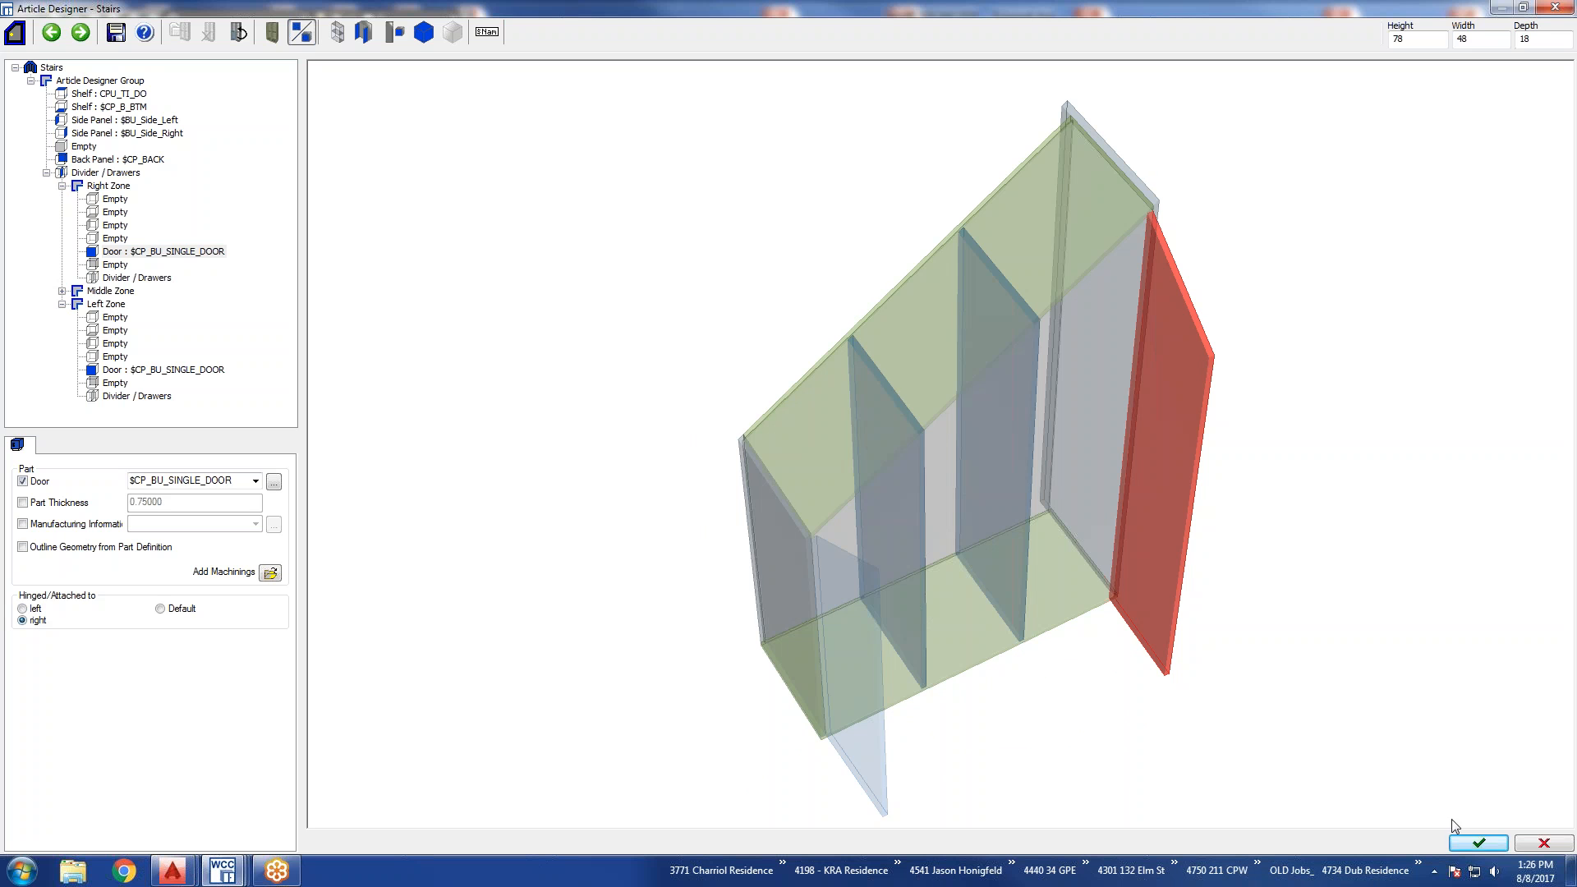
click(1478, 844)
click(796, 473)
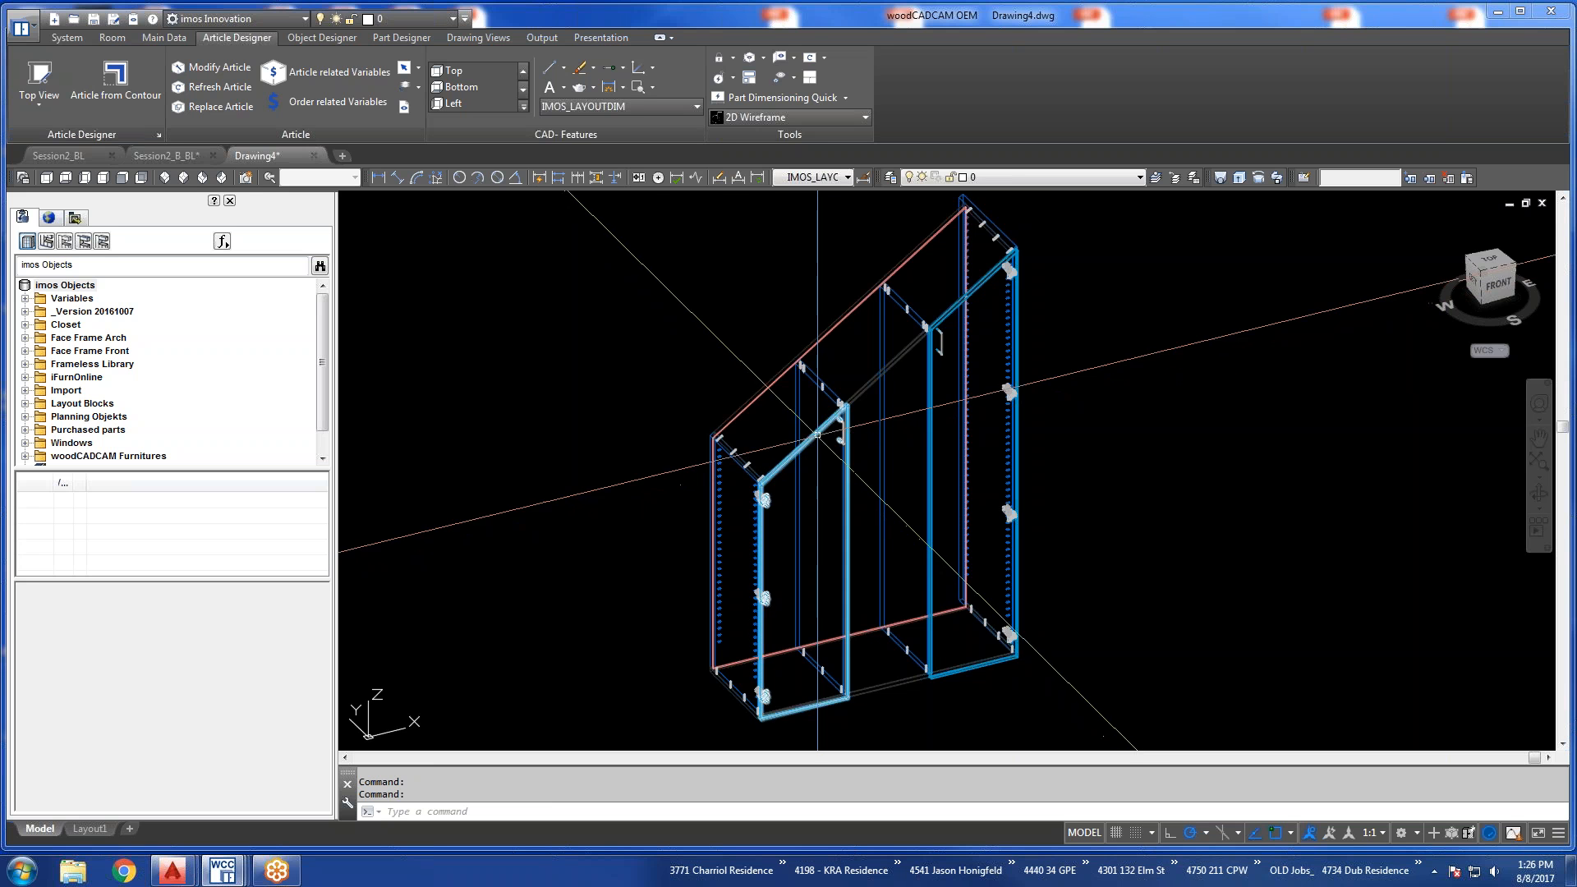
Examine the sloped door tops, handles and hinges of the Stairs article up close in the drawing.
scroll(816, 453, up, 6)
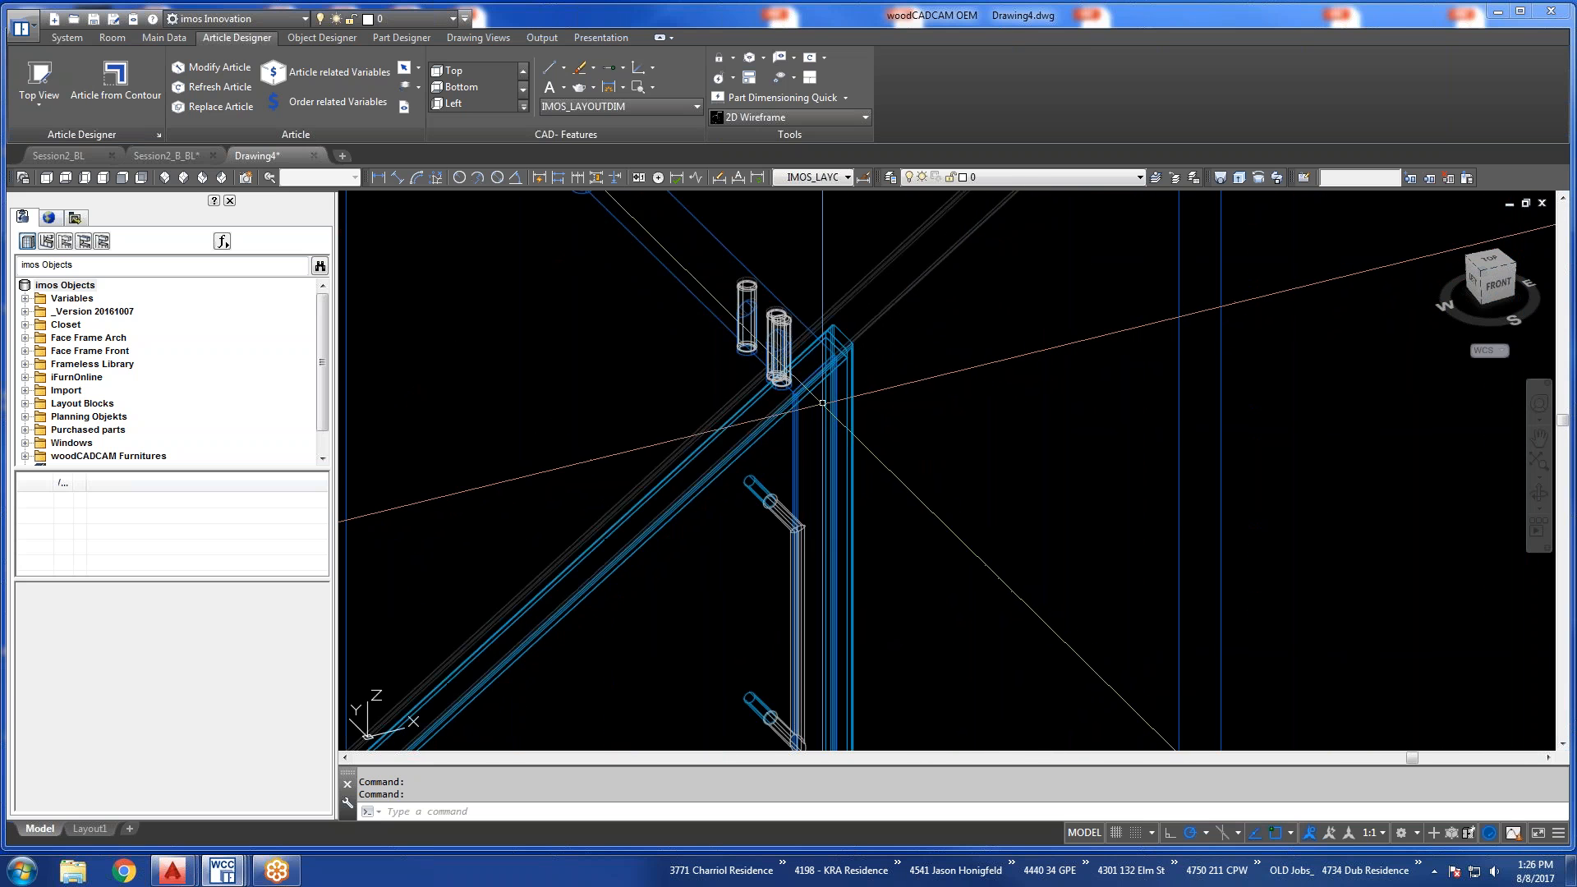
scroll(820, 398, down, 7)
scroll(698, 517, up, 5)
scroll(700, 511, down, 5)
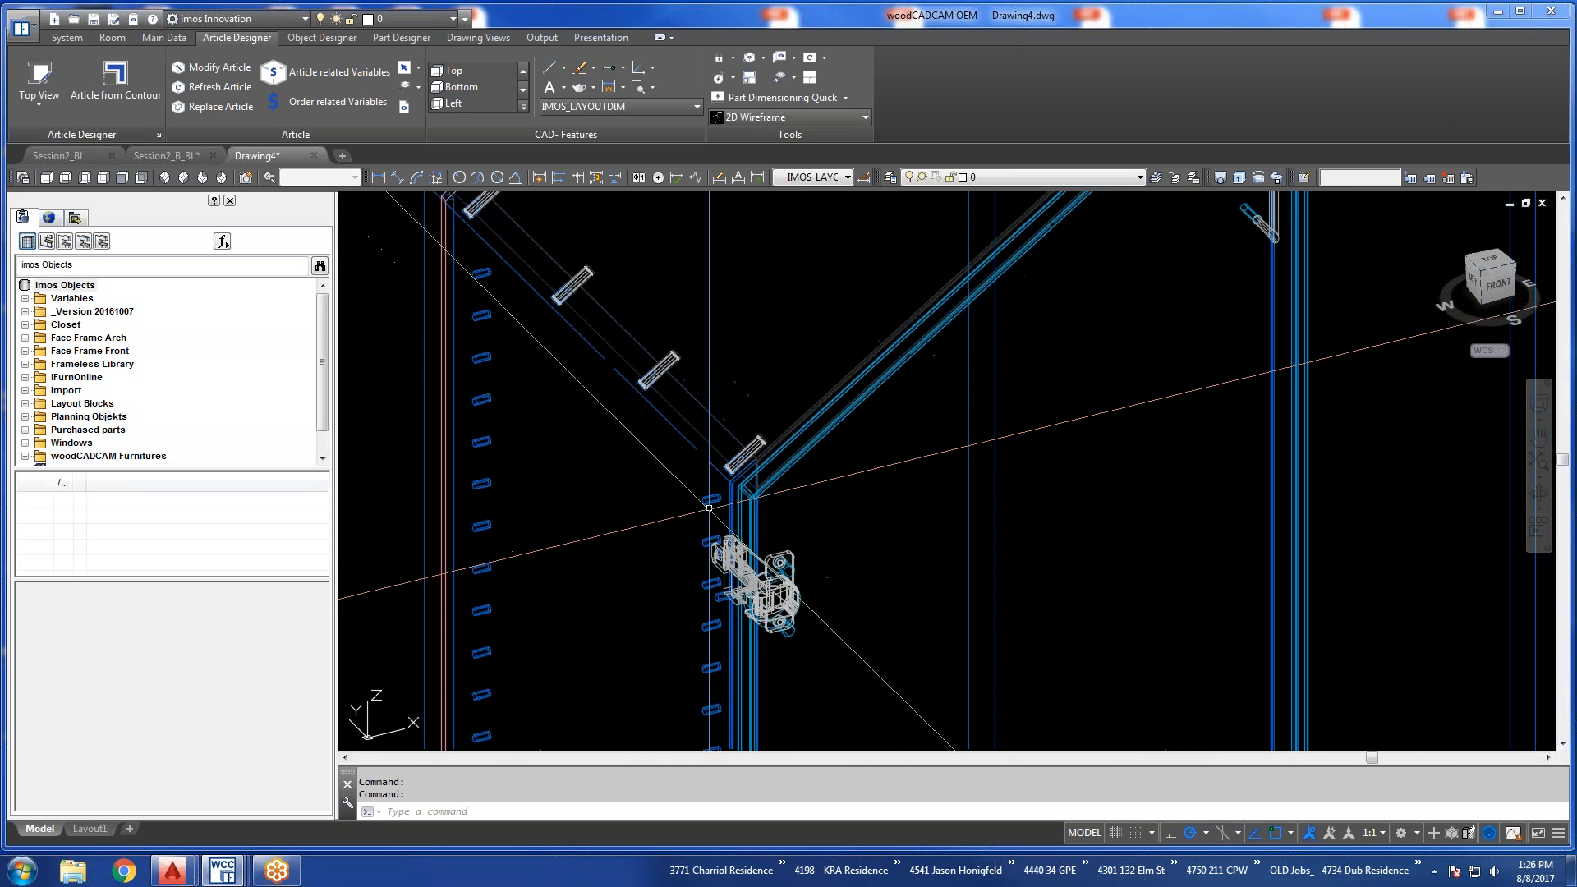
scroll(855, 349, up, 6)
scroll(855, 350, up, 4)
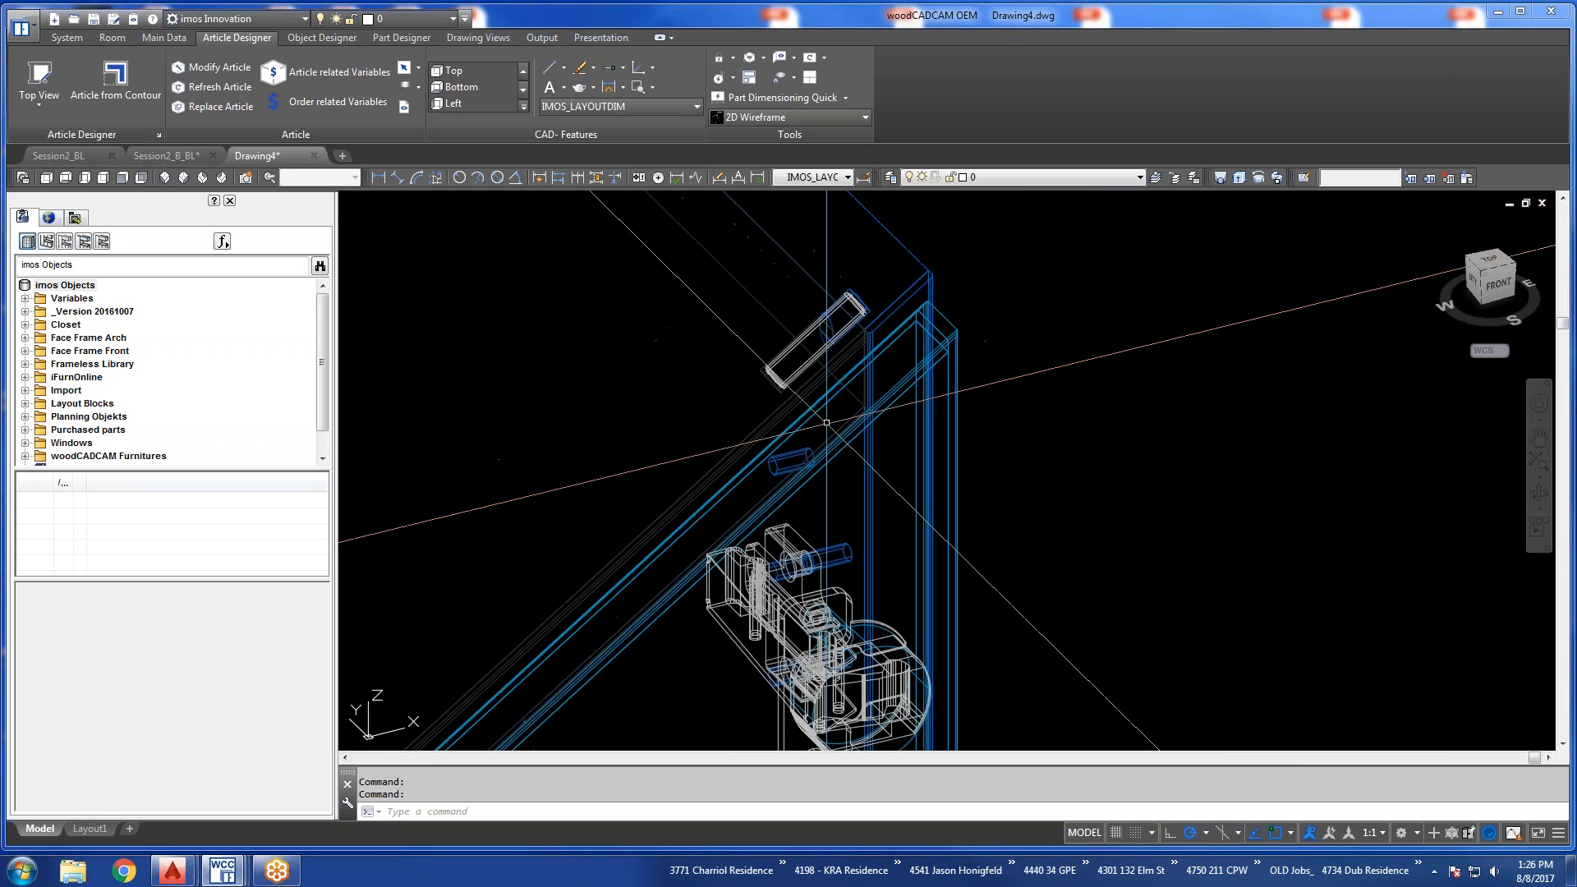
scroll(826, 423, down, 4)
scroll(780, 492, down, 5)
scroll(729, 575, up, 4)
middle_drag(887, 484, 878, 539)
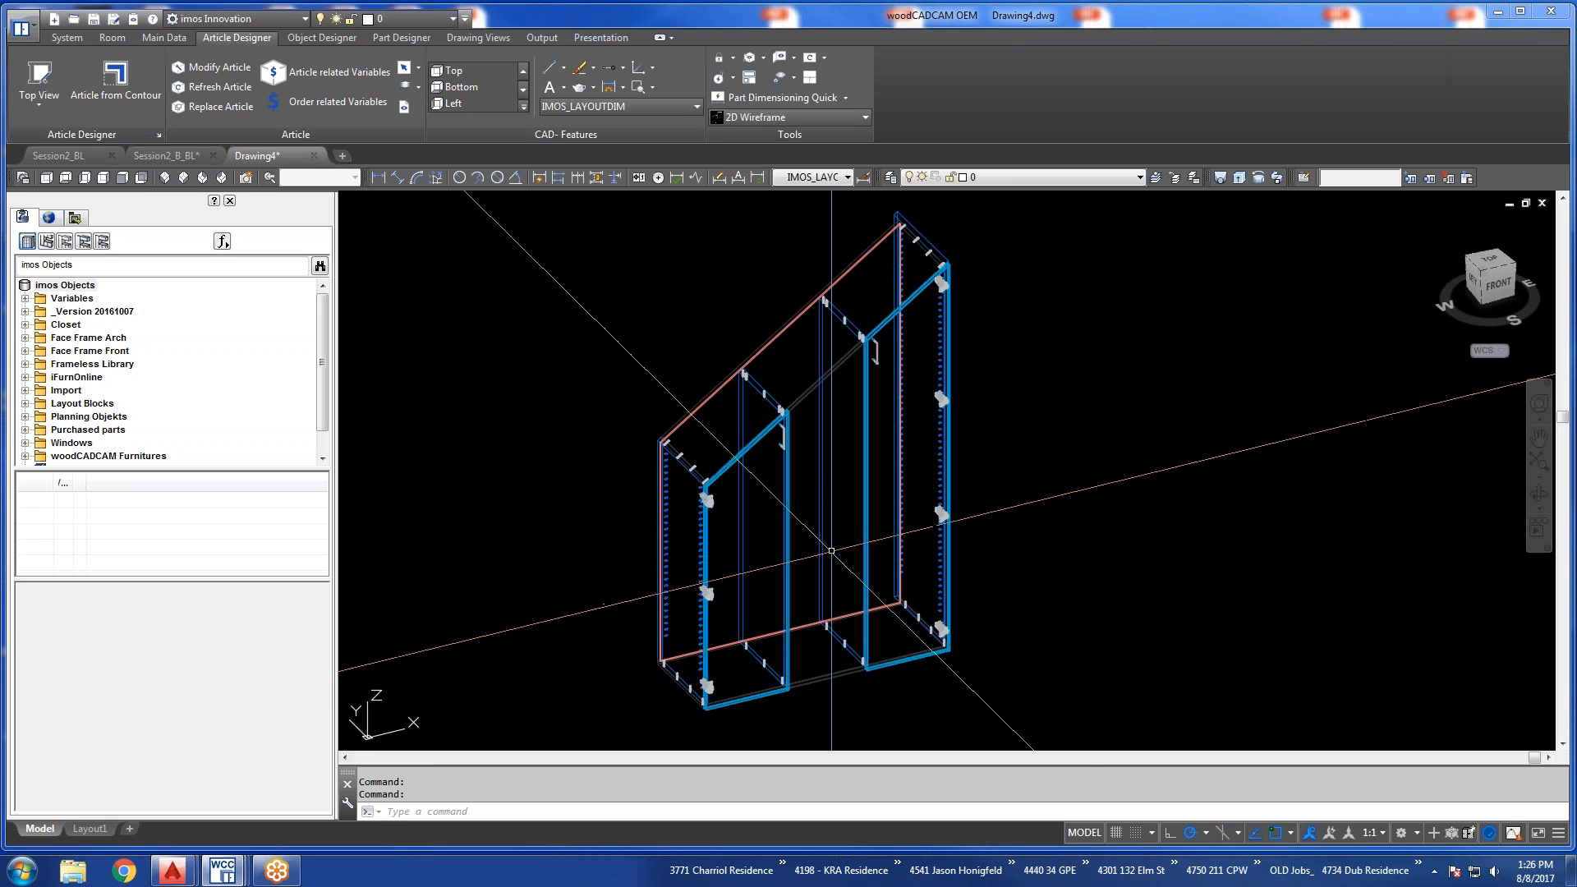
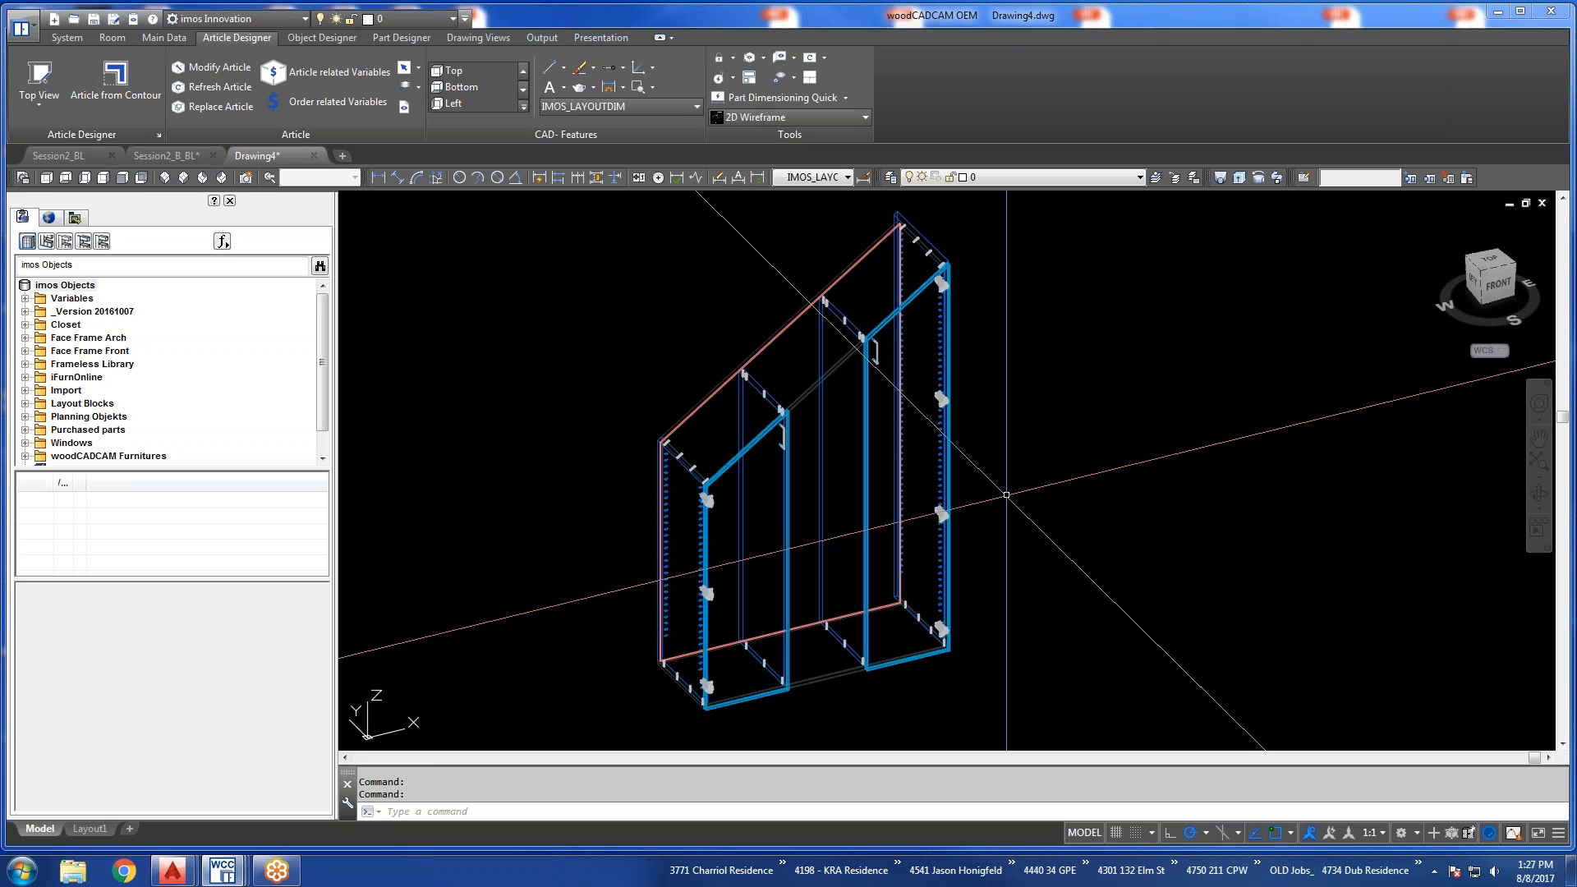
In top view, start a polyline beside the sloped contour with a 30 downward segment and a 24 segment to the right.
click(46, 177)
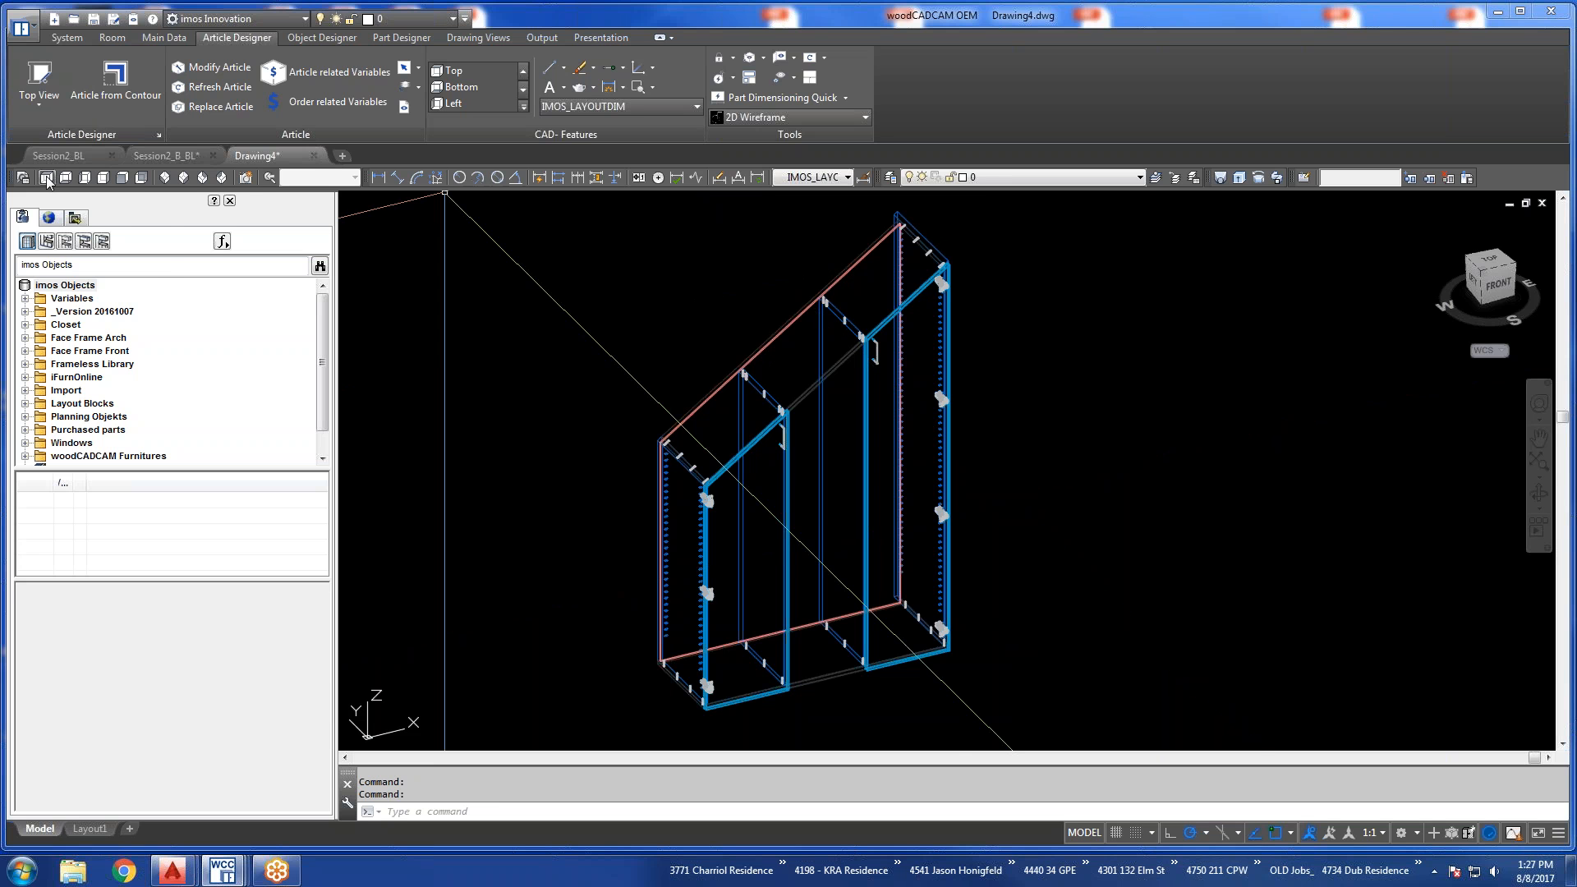
scroll(978, 522, down, 4)
scroll(1160, 571, up, 6)
scroll(1071, 567, down, 4)
key(Escape)
text(pline)
key(Return)
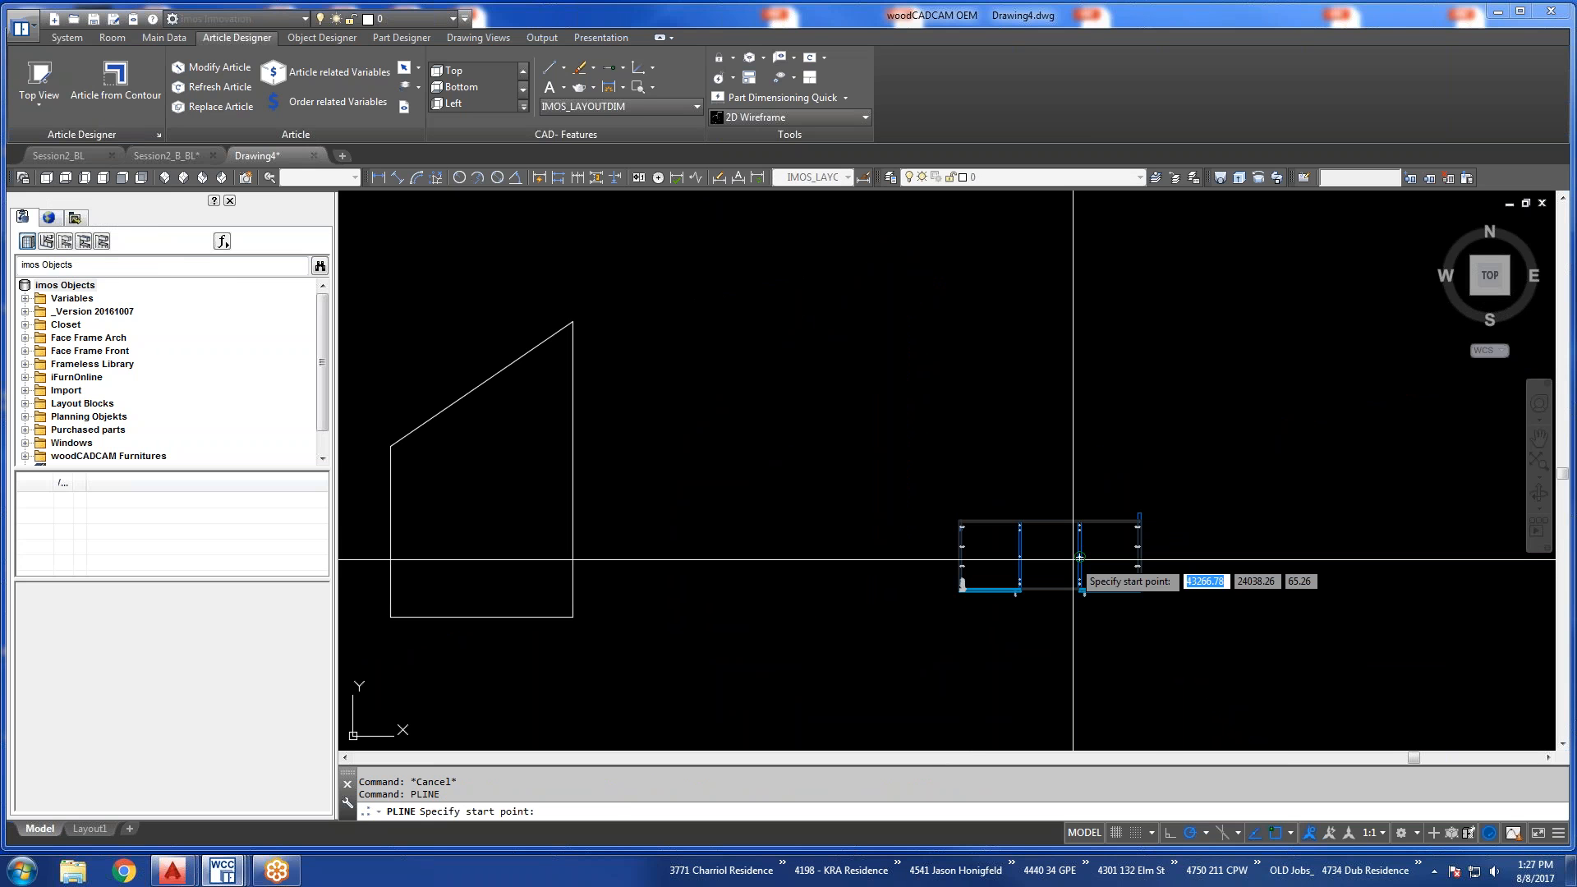
click(671, 547)
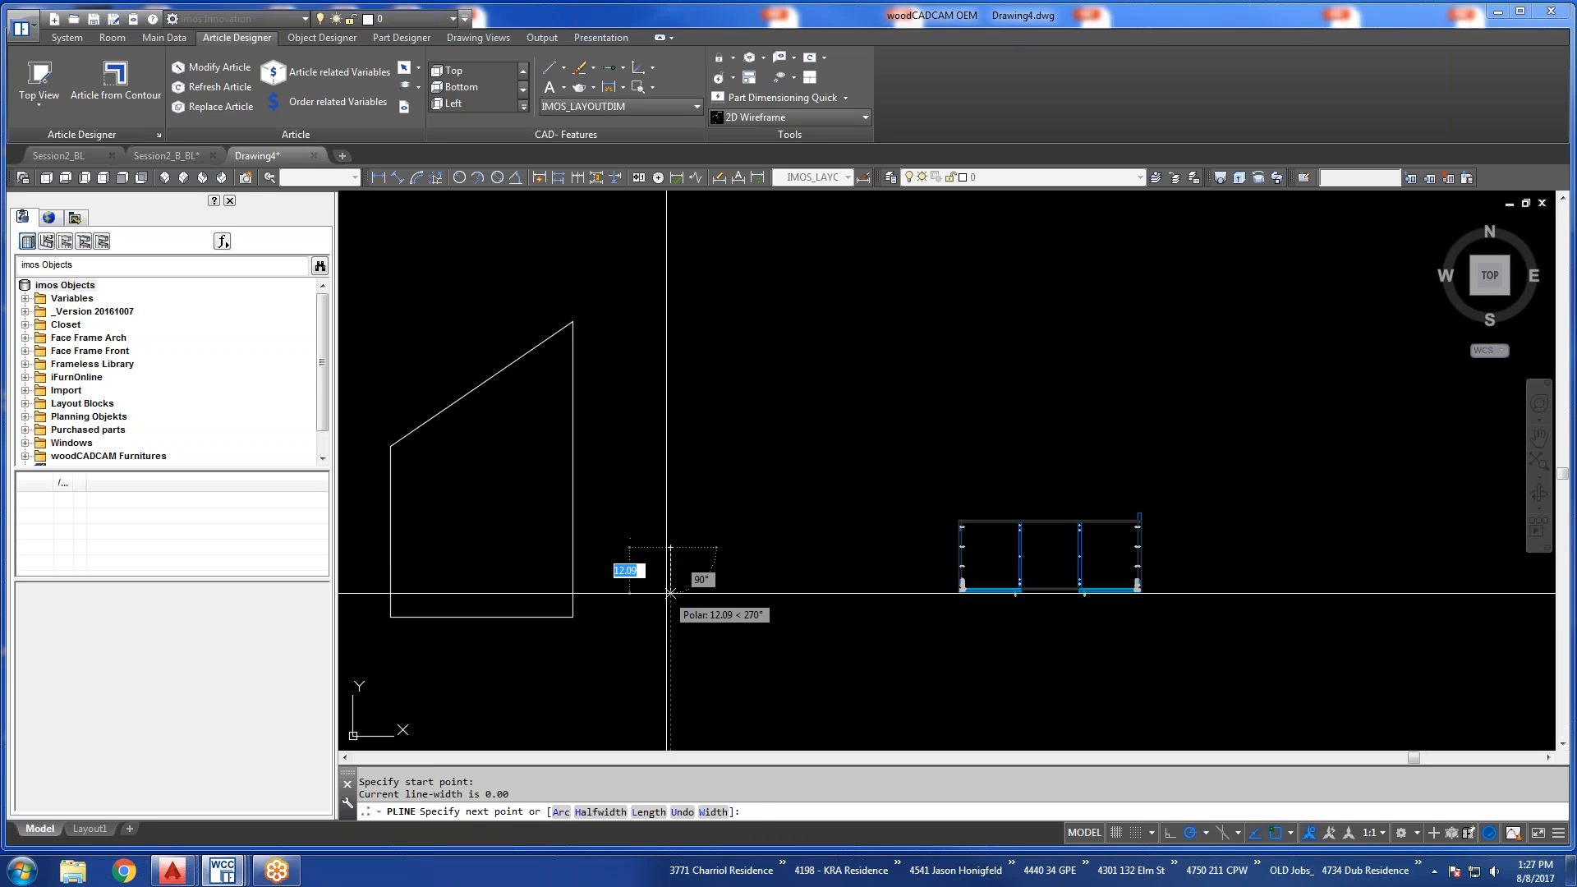
text(30)
key(Return)
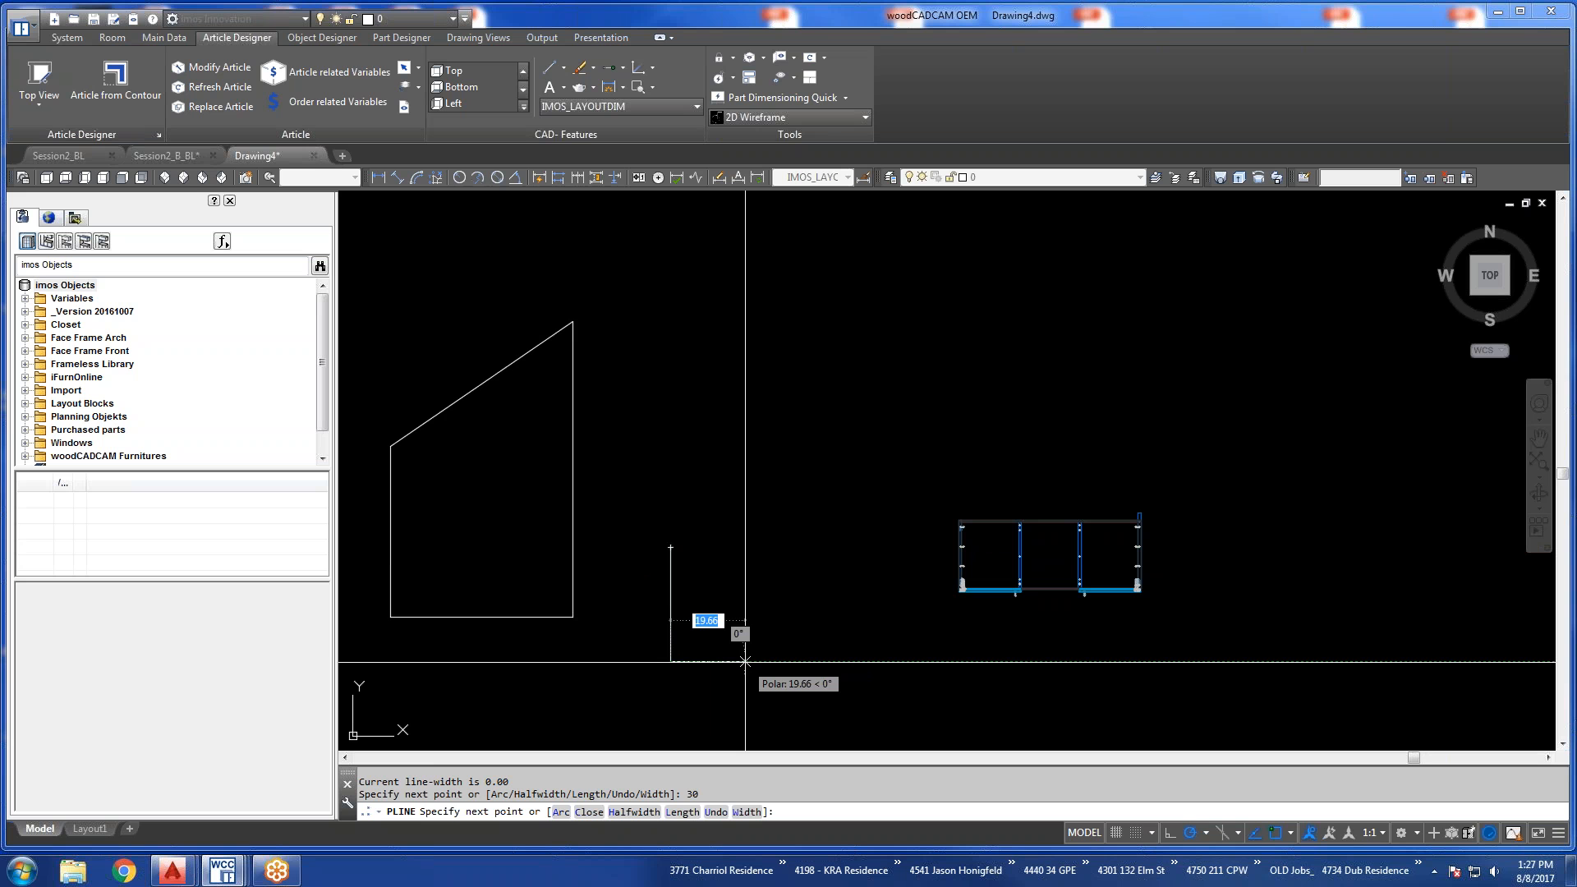
text(24)
key(Return)
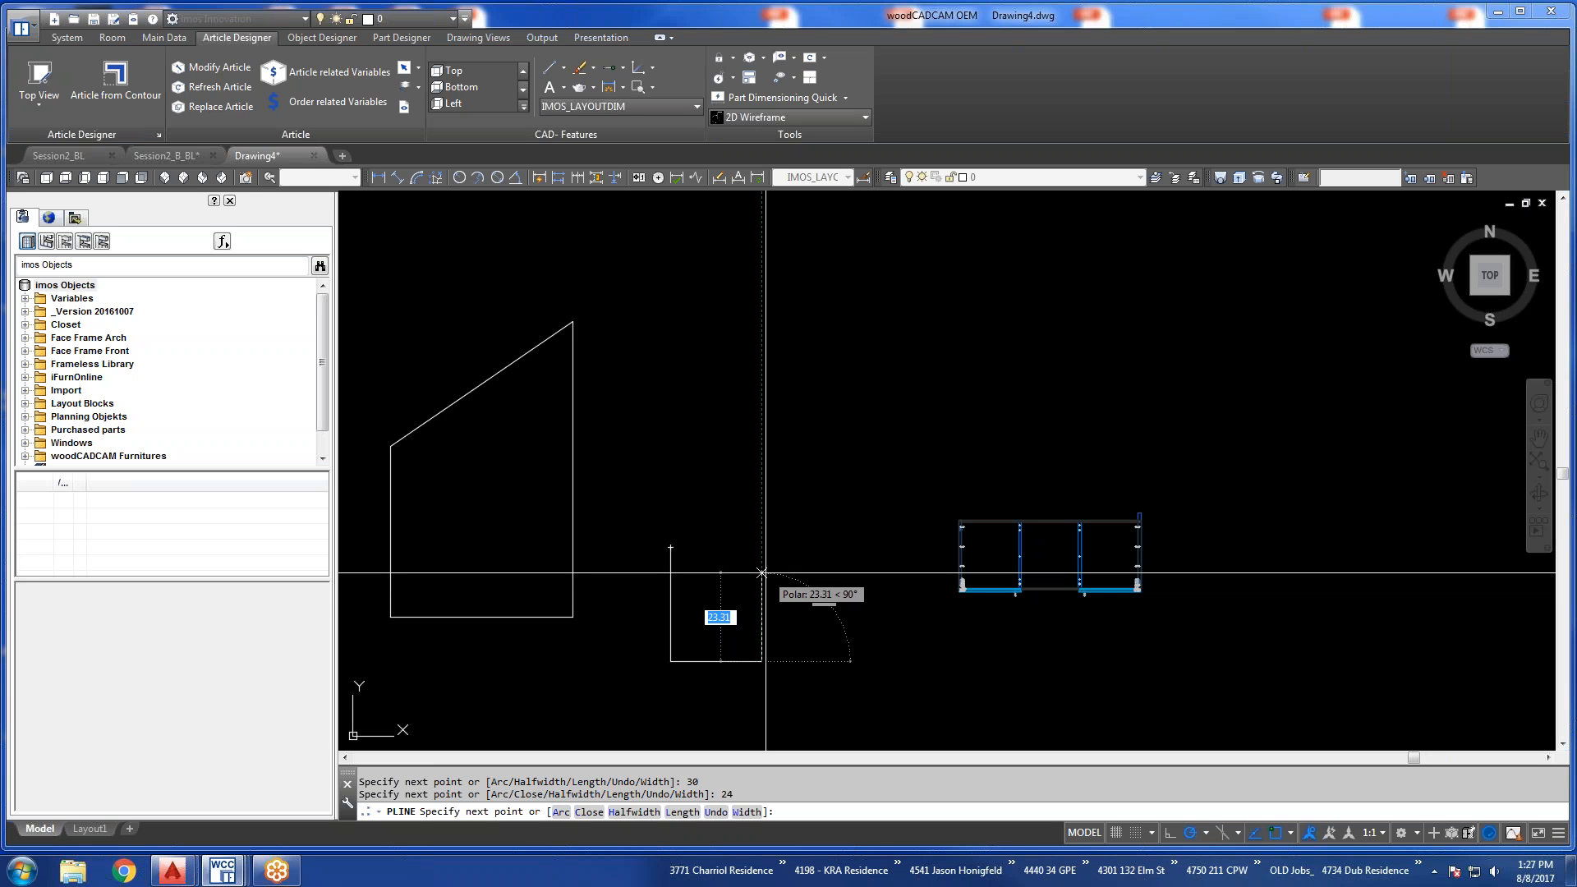
Continue the polyline 38 up, 18 to the left and 8 down, and close it into a notched contour.
text(38)
key(Return)
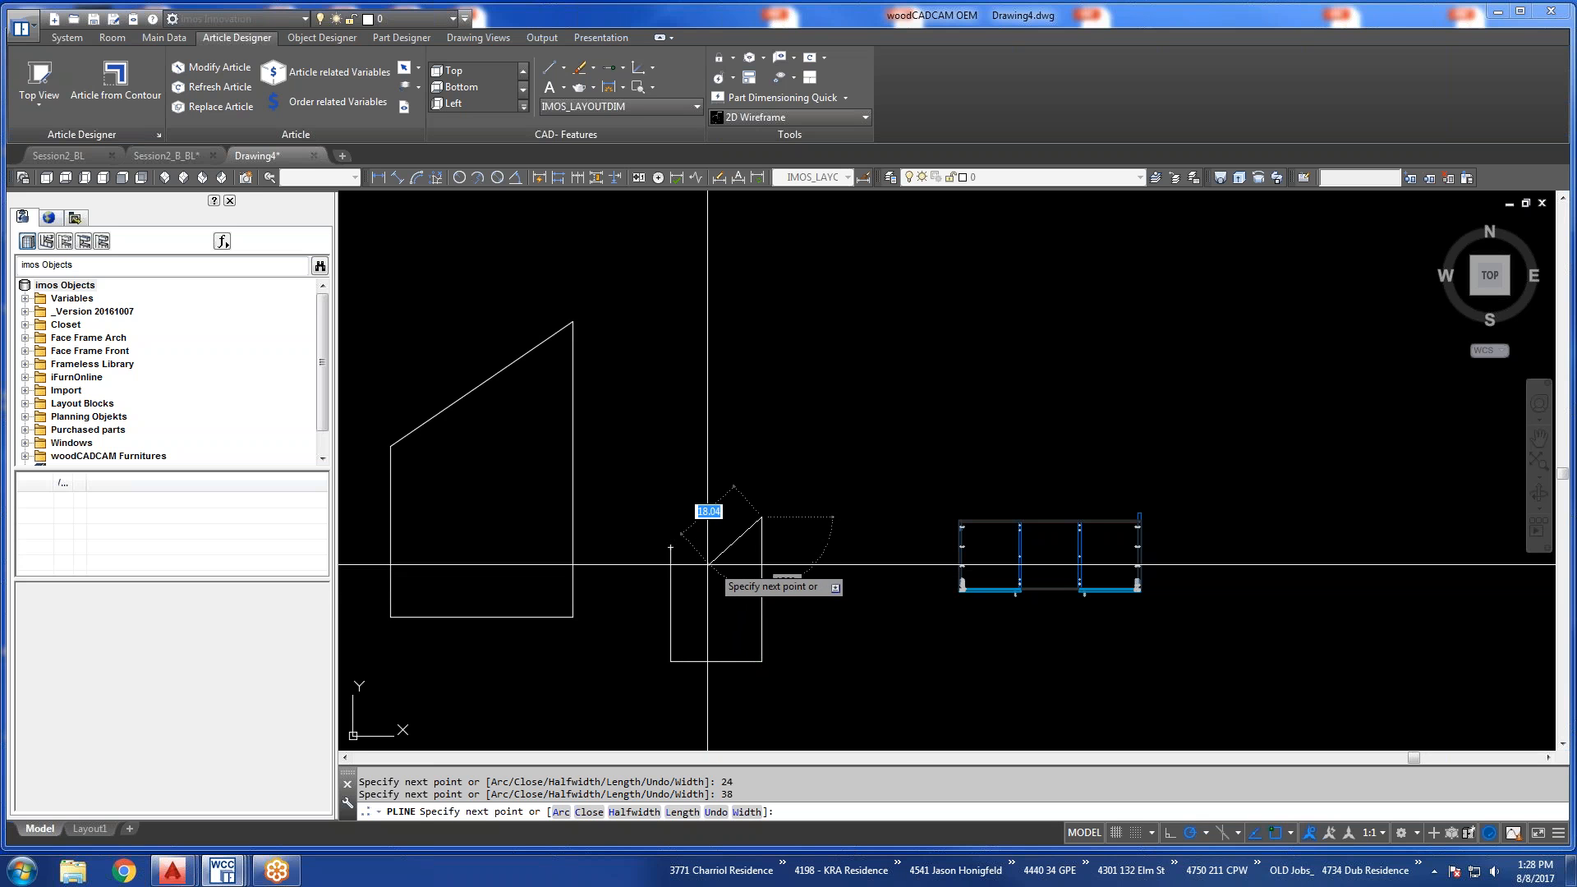
text(18)
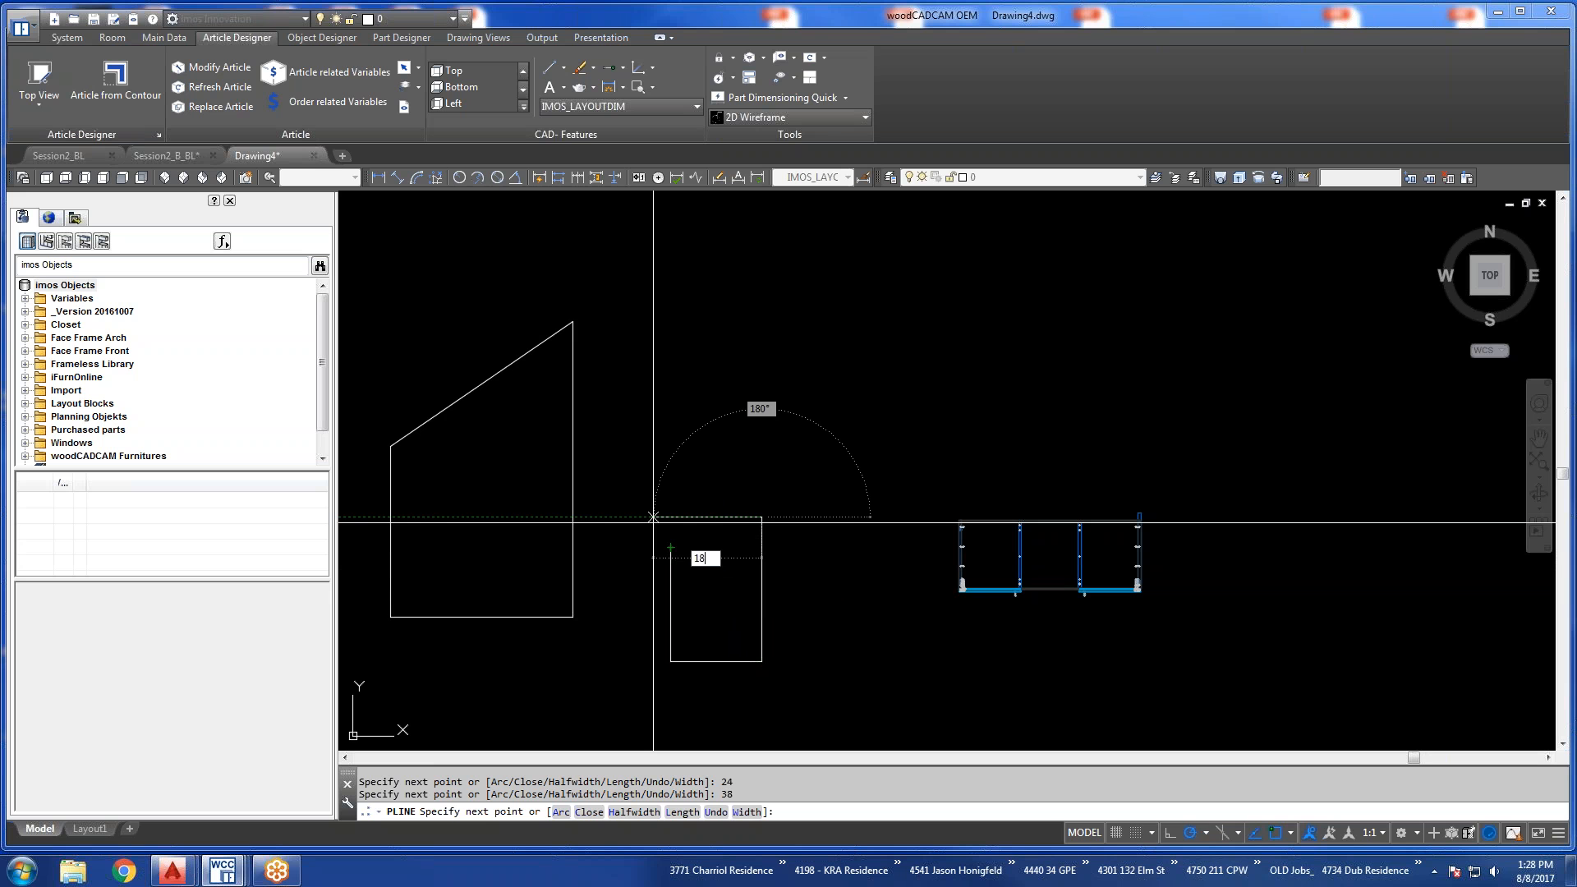
key(Return)
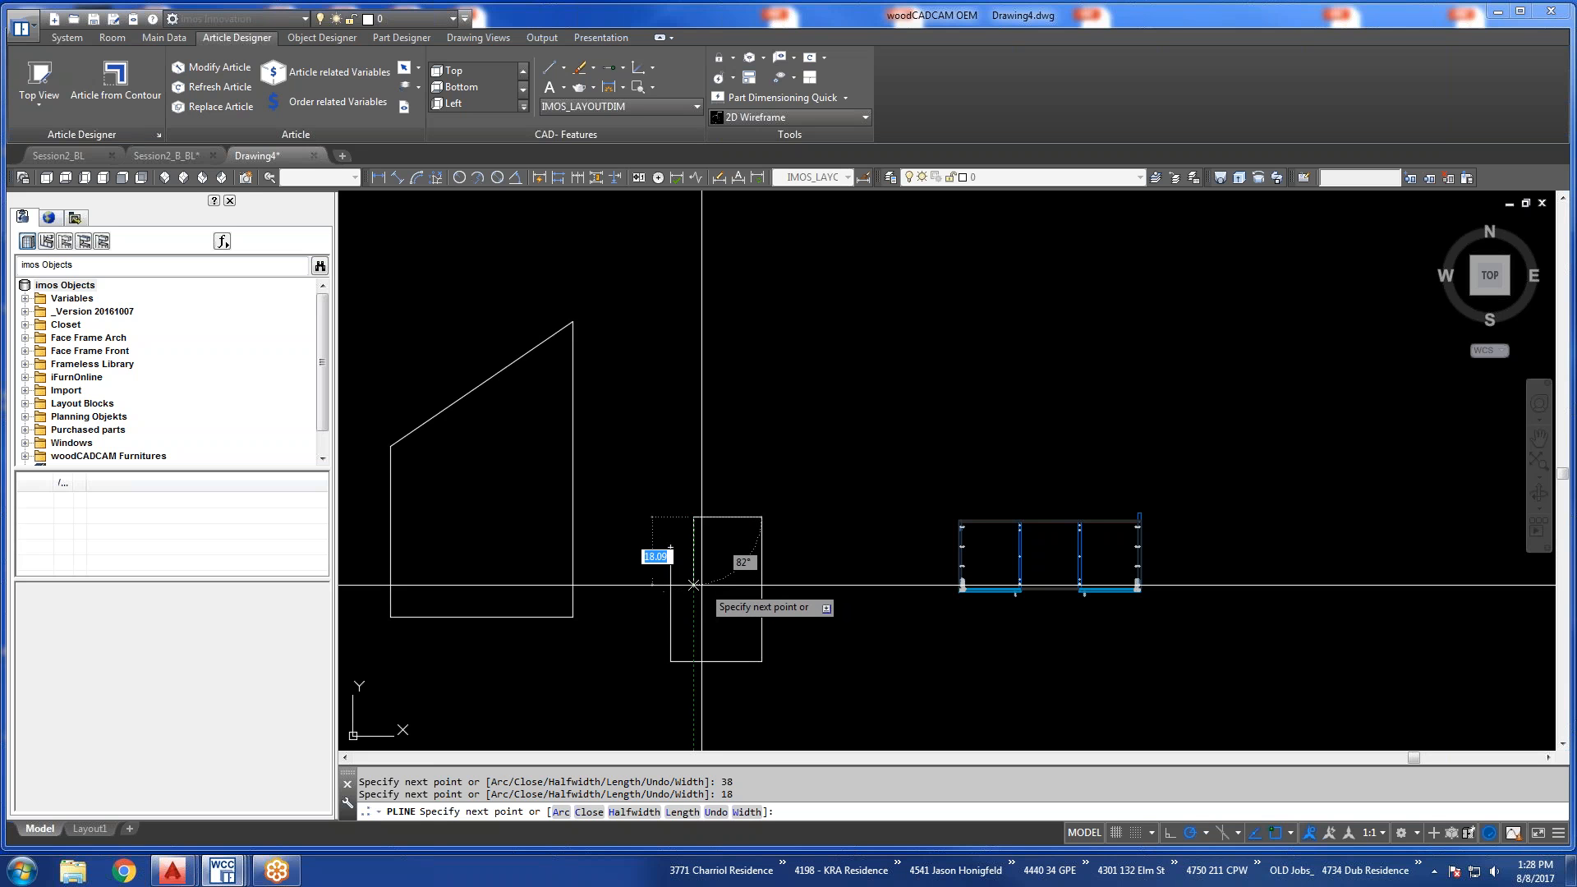
text(8)
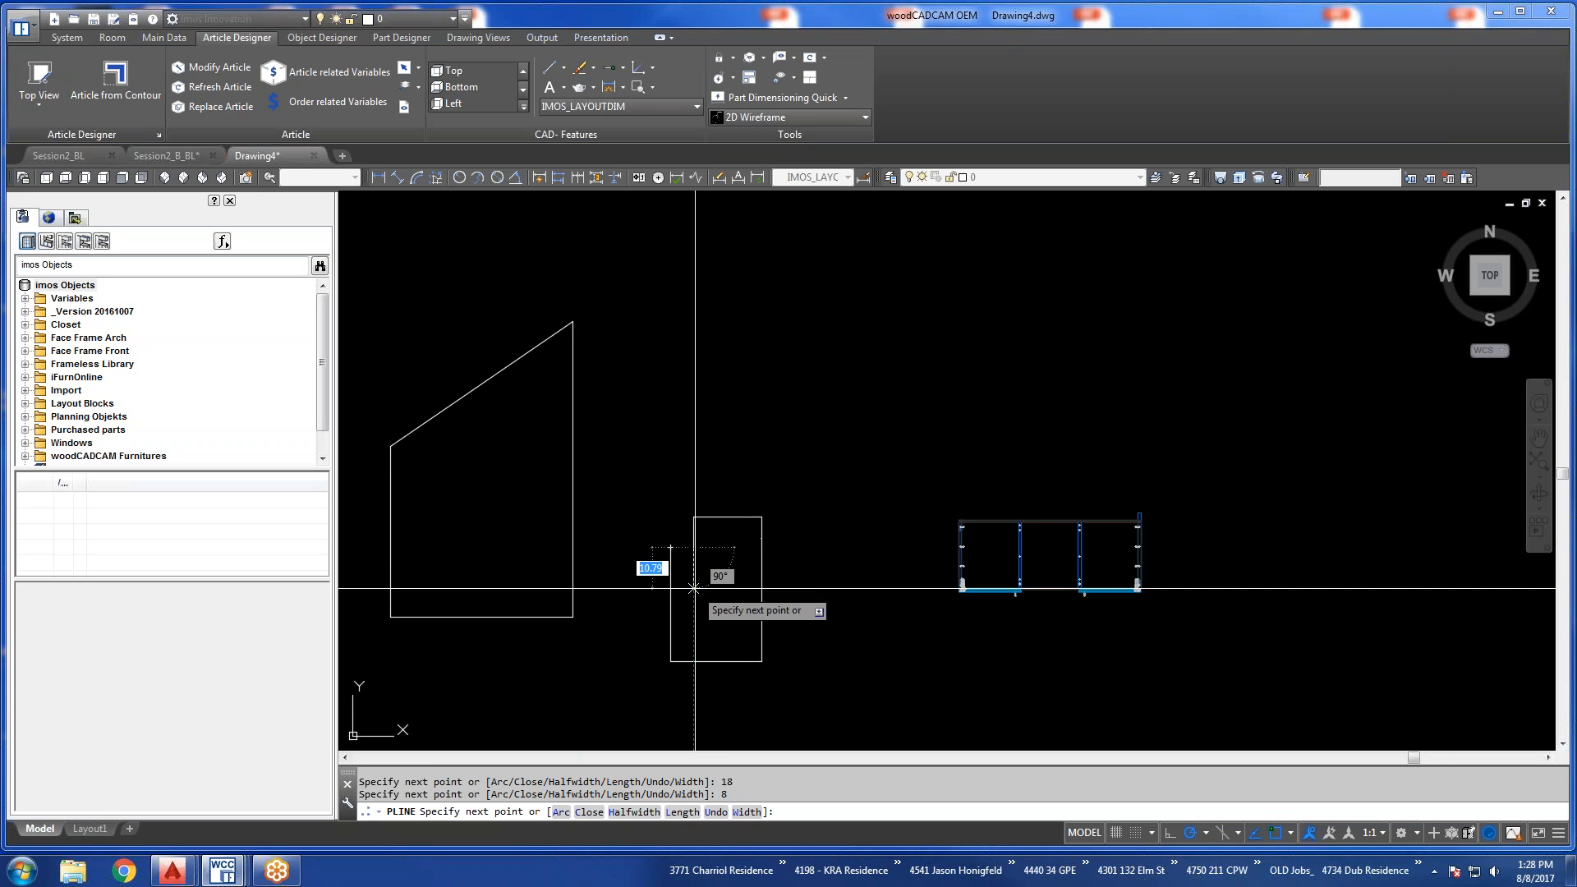
key(Return)
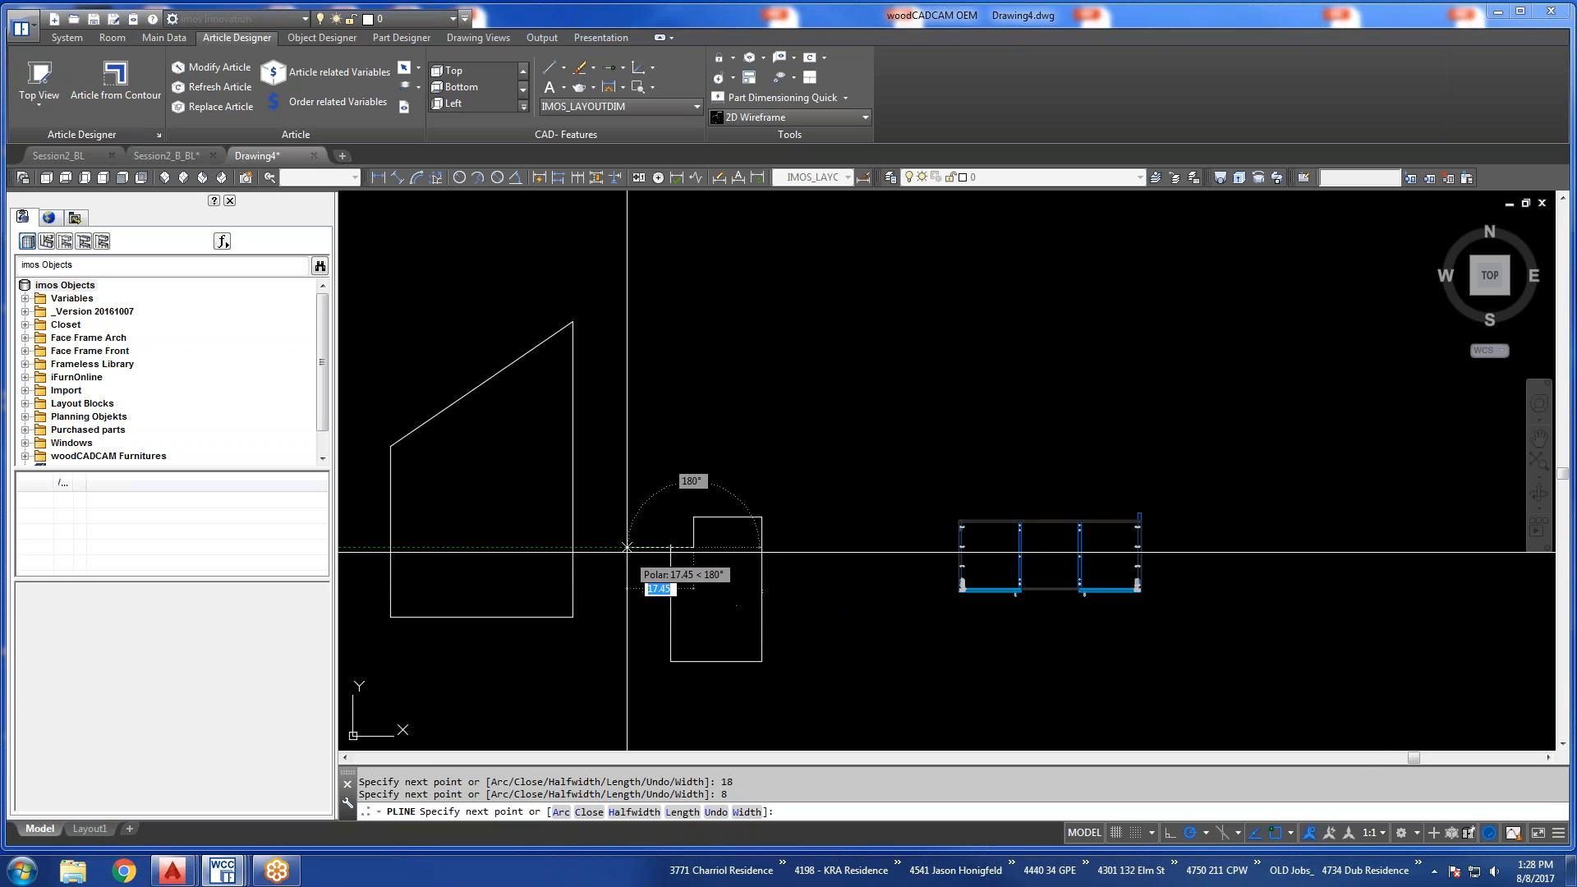
text(c)
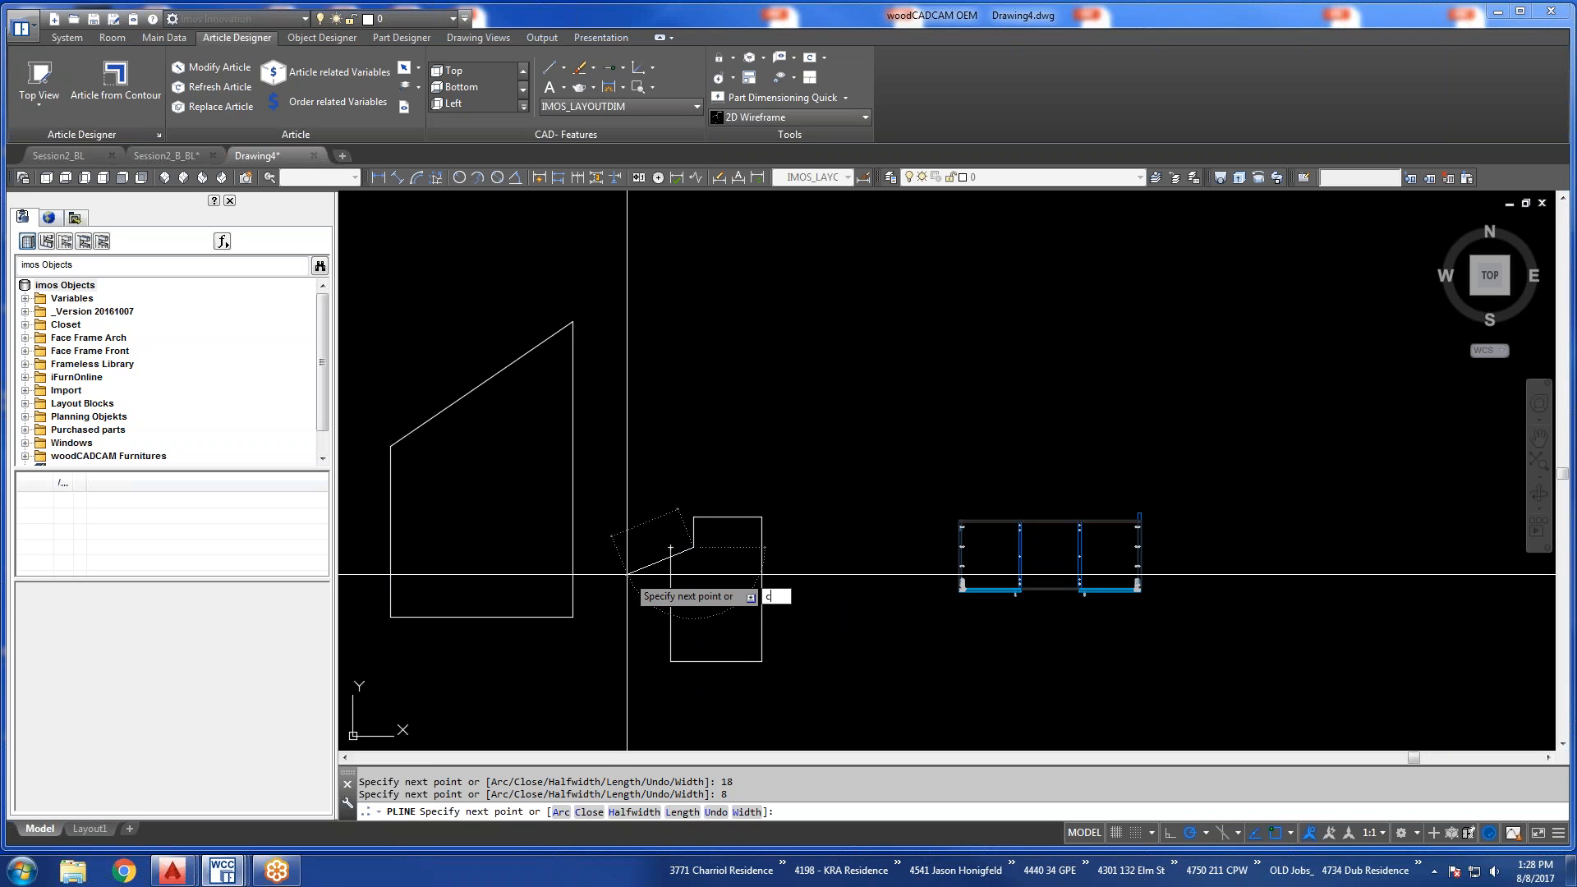
key(Return)
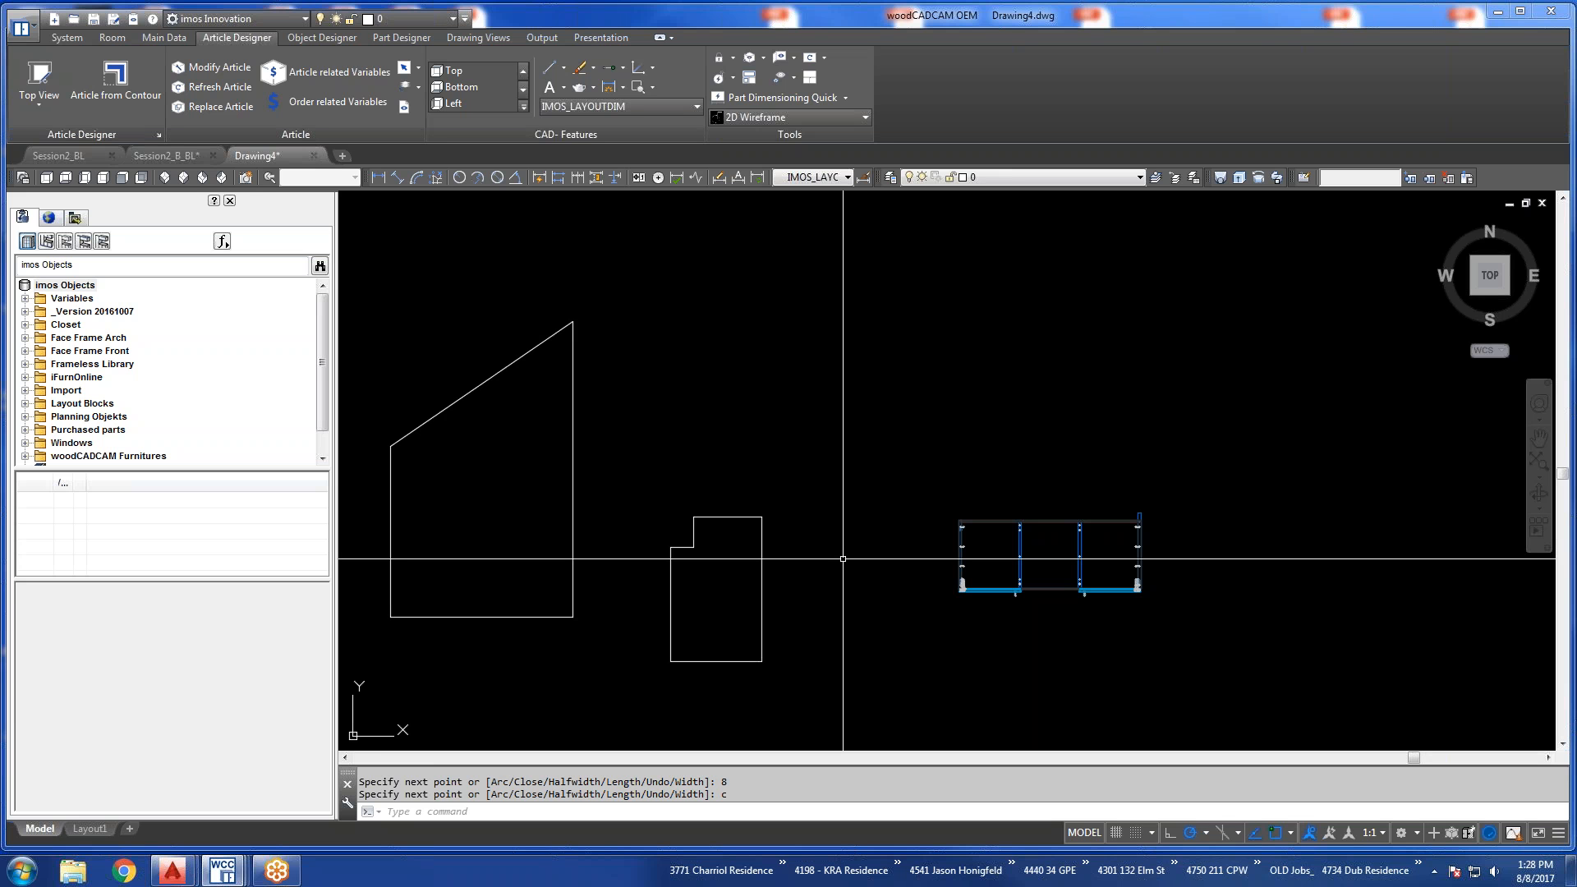
Create an article from the notched polyline, name its contour Window Sill and apply it to the right side view.
click(457, 400)
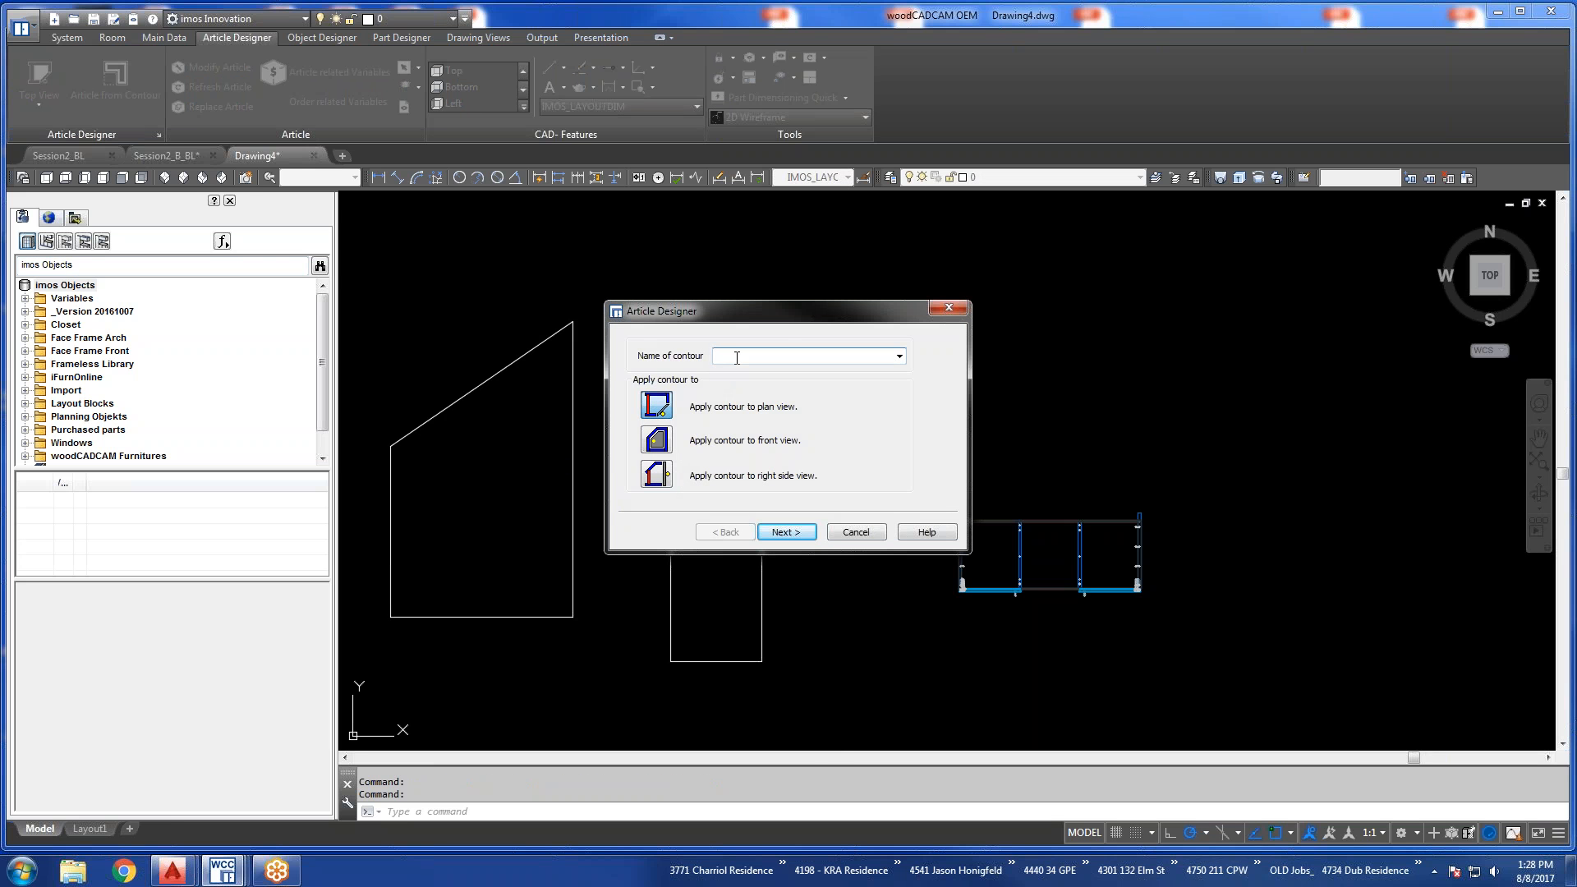
text(Window Sill)
click(660, 477)
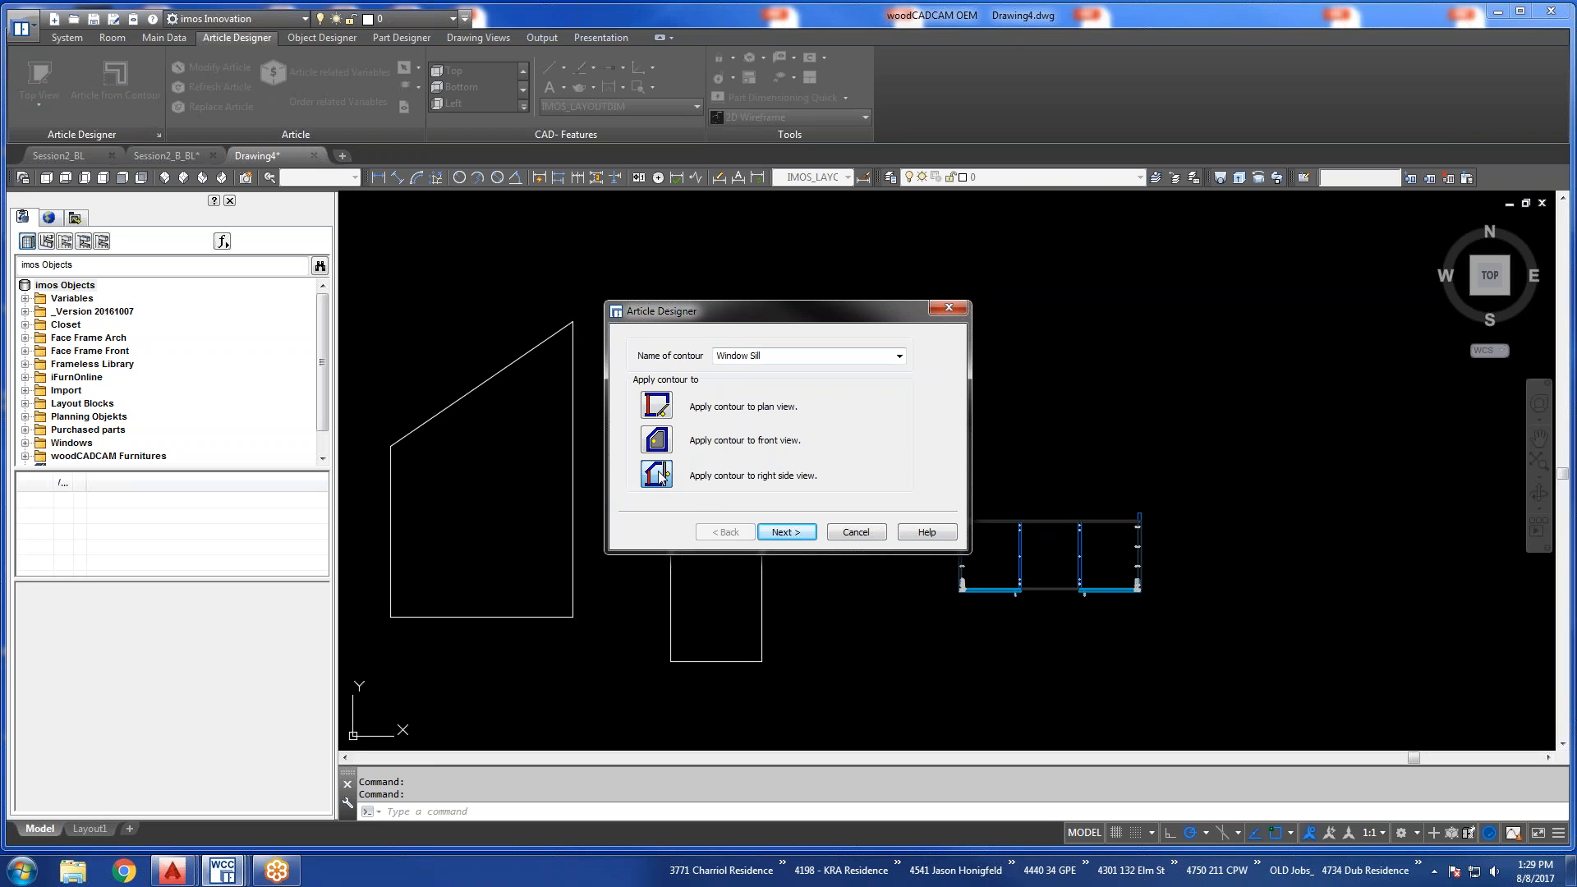
click(782, 532)
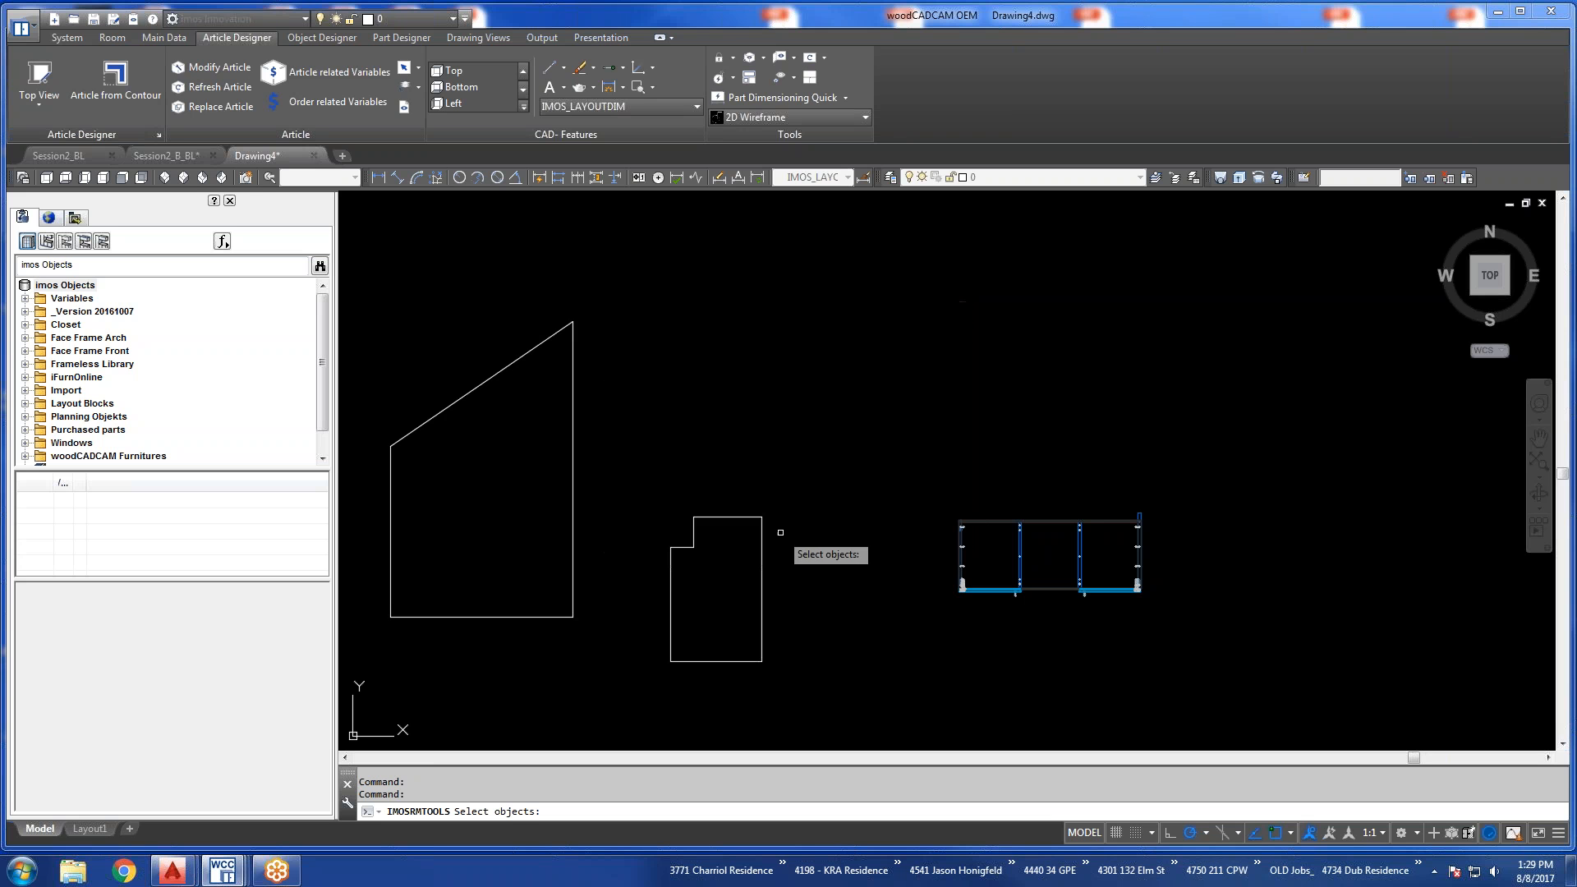
click(762, 558)
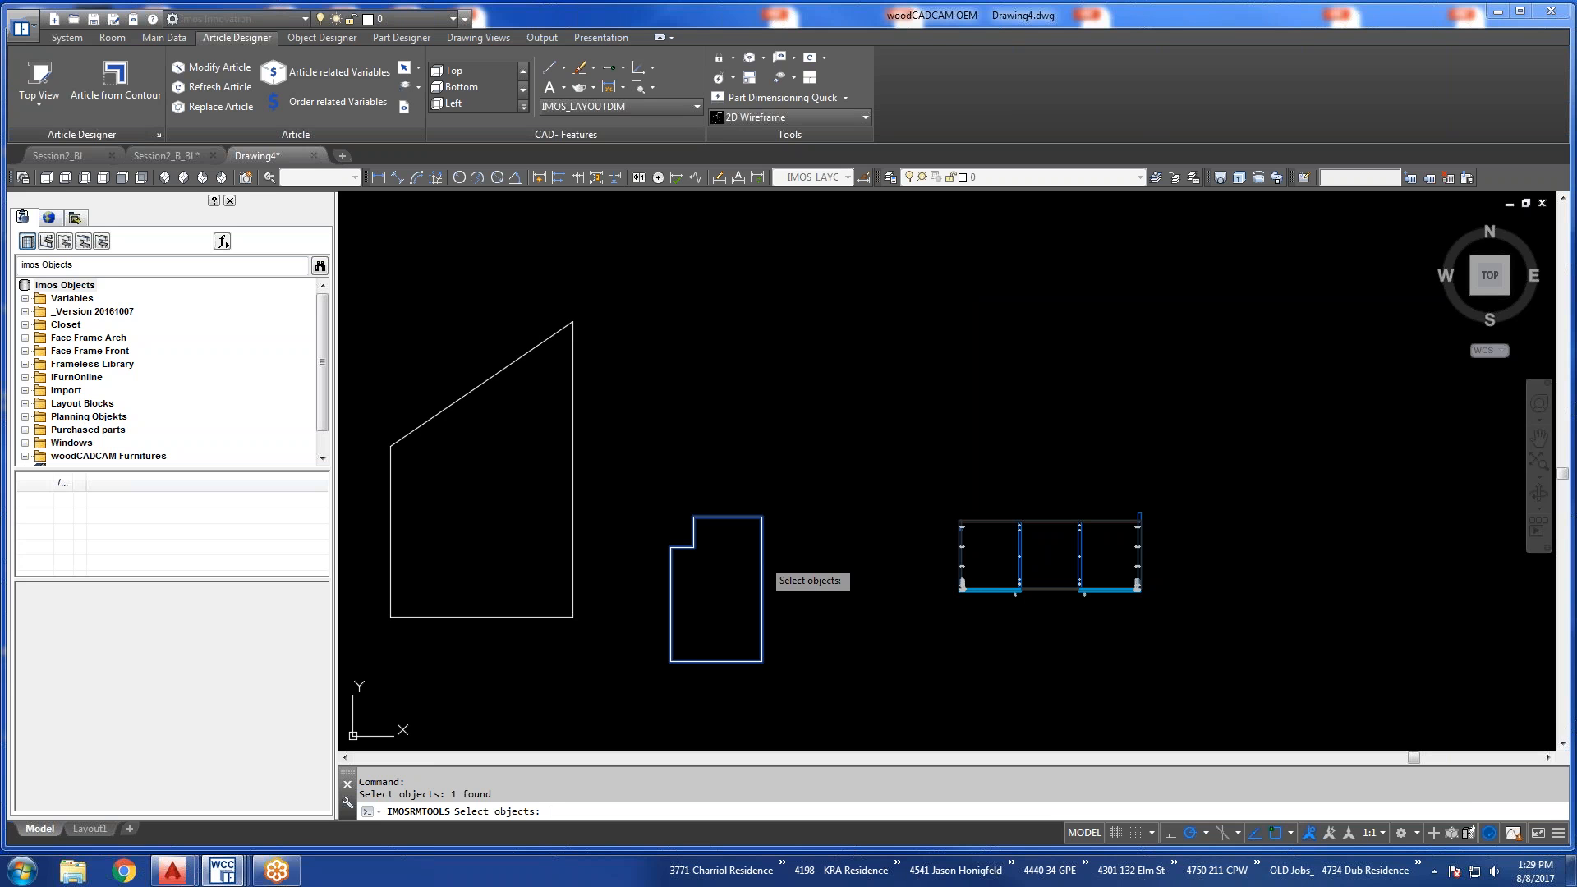
key(Return)
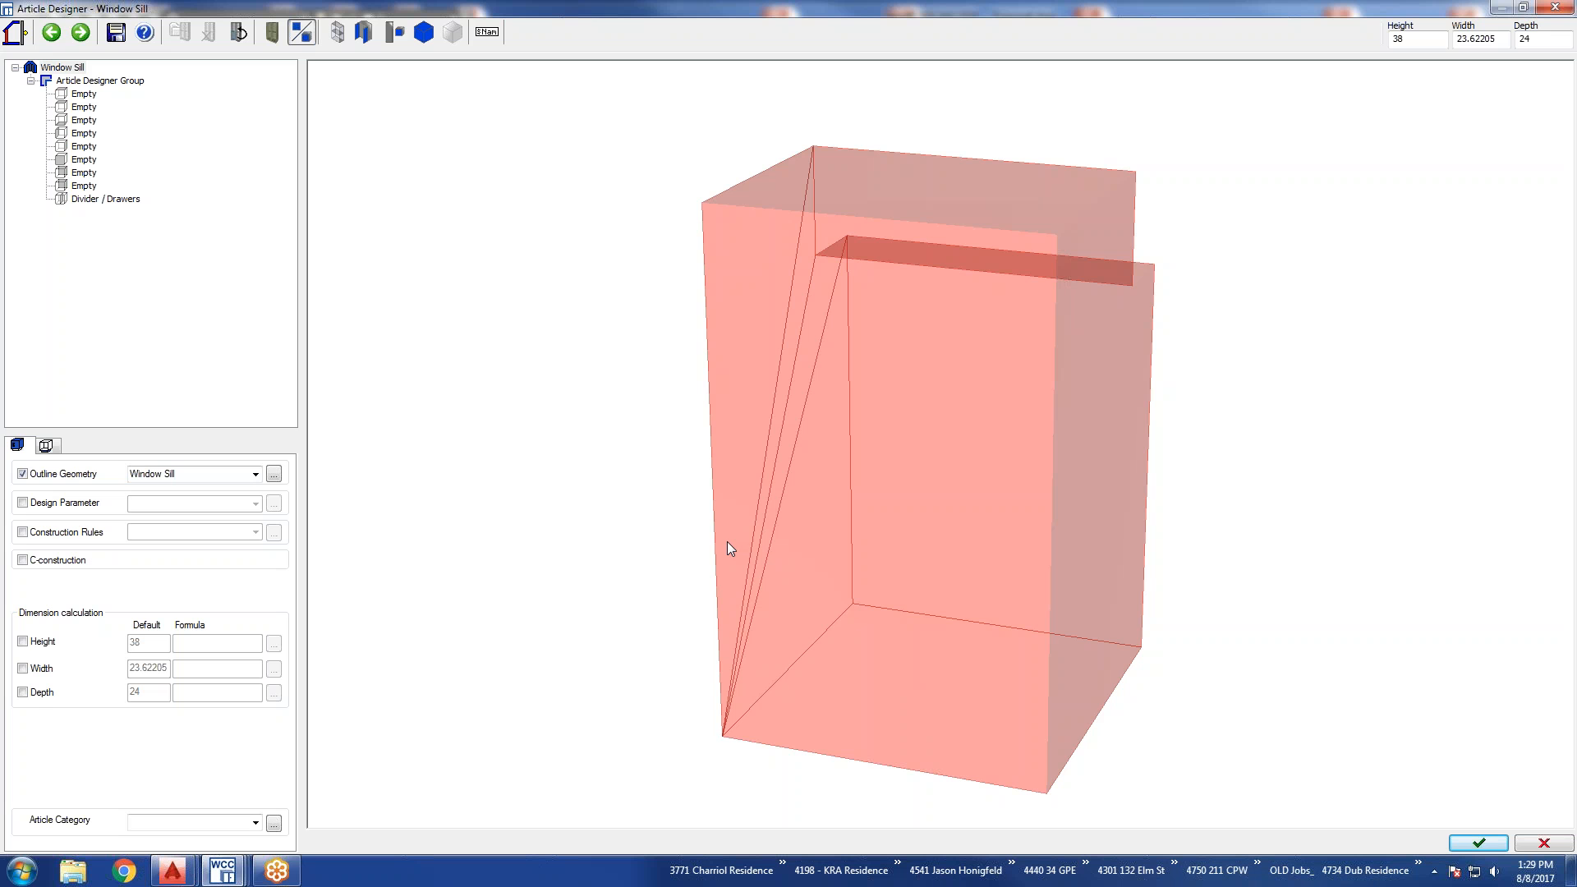
Inspect the notched article outline from the other side and set the article width to 36.
mouse_move(917, 555)
mouse_down()
mouse_move(898, 565)
mouse_move(944, 556)
mouse_move(841, 567)
mouse_move(1209, 547)
mouse_move(1195, 546)
mouse_up()
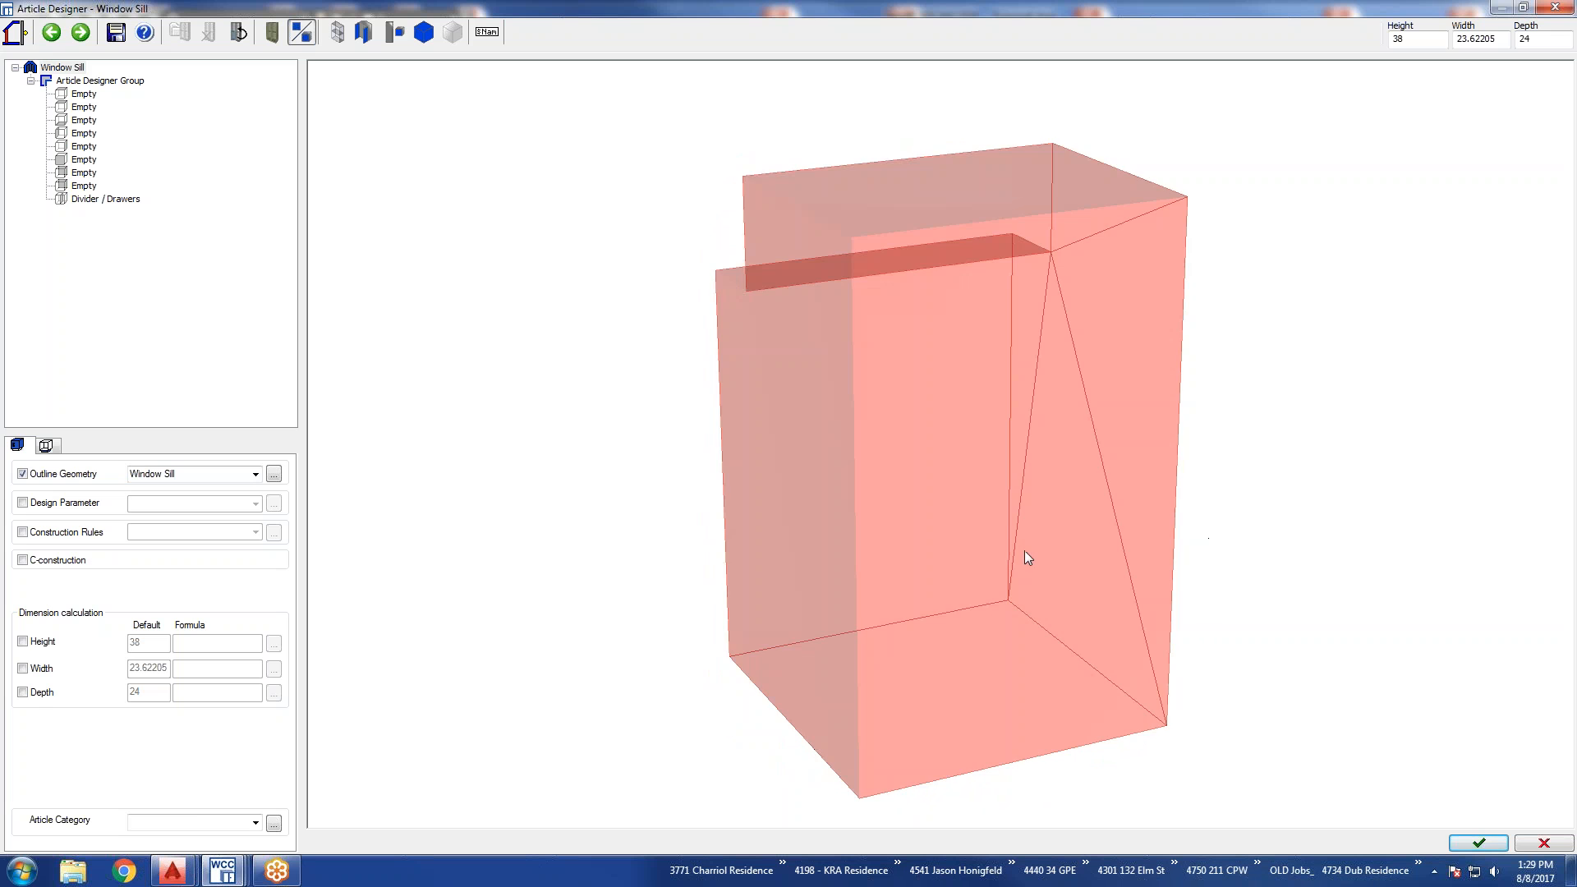
drag(1004, 546, 1042, 547)
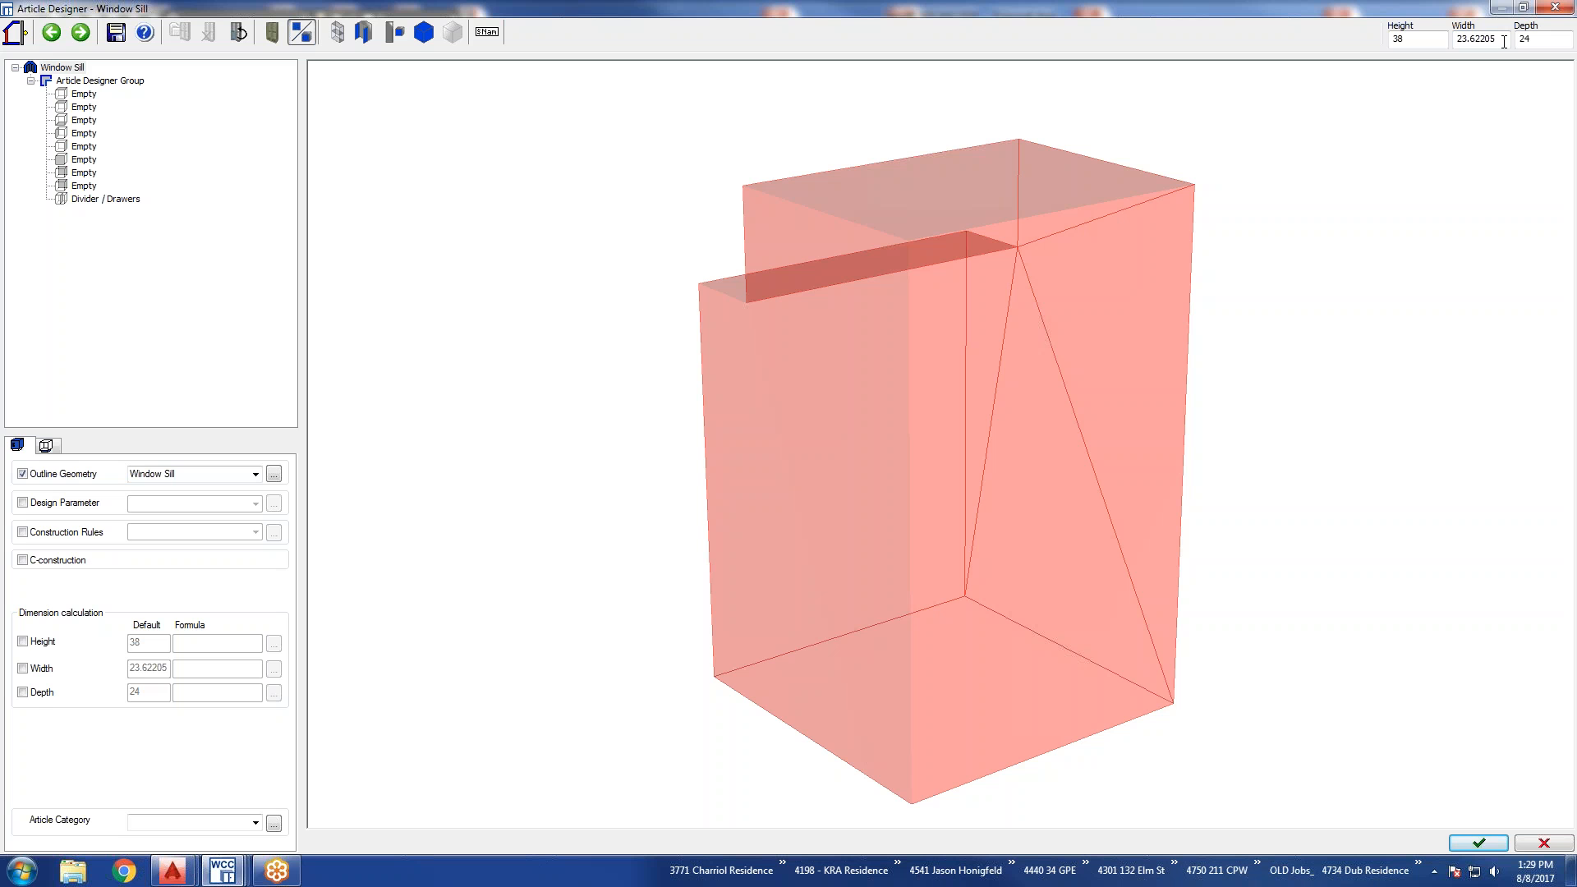
drag(1501, 41, 1450, 45)
text(36)
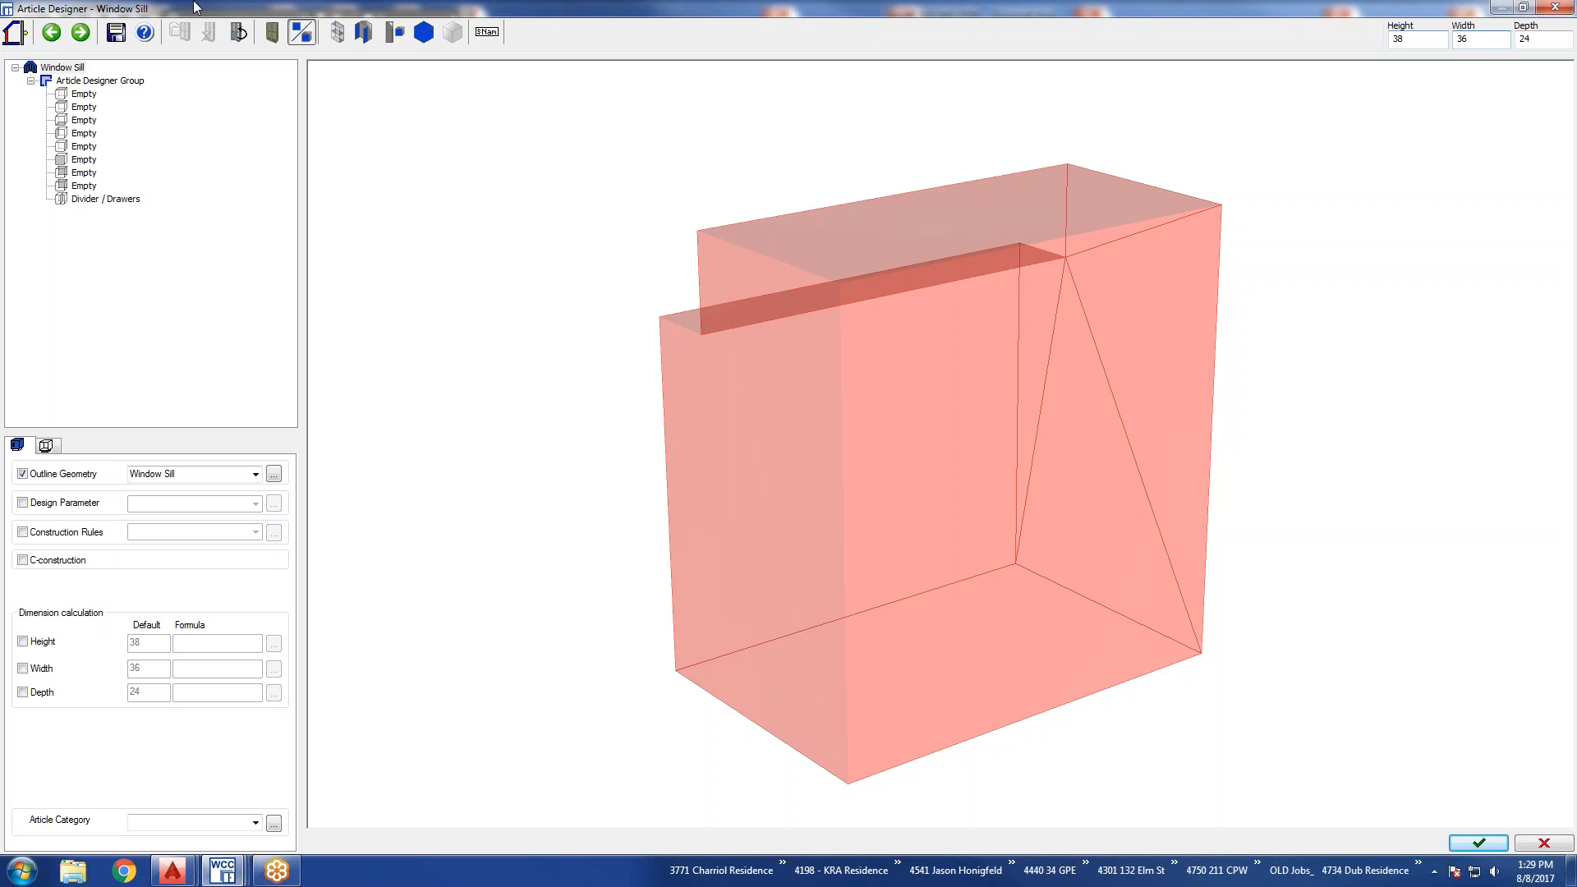
Assign the default parts to both top faces, the bottom, the two sides and both back faces, leaving the front empty.
double_click(72, 90)
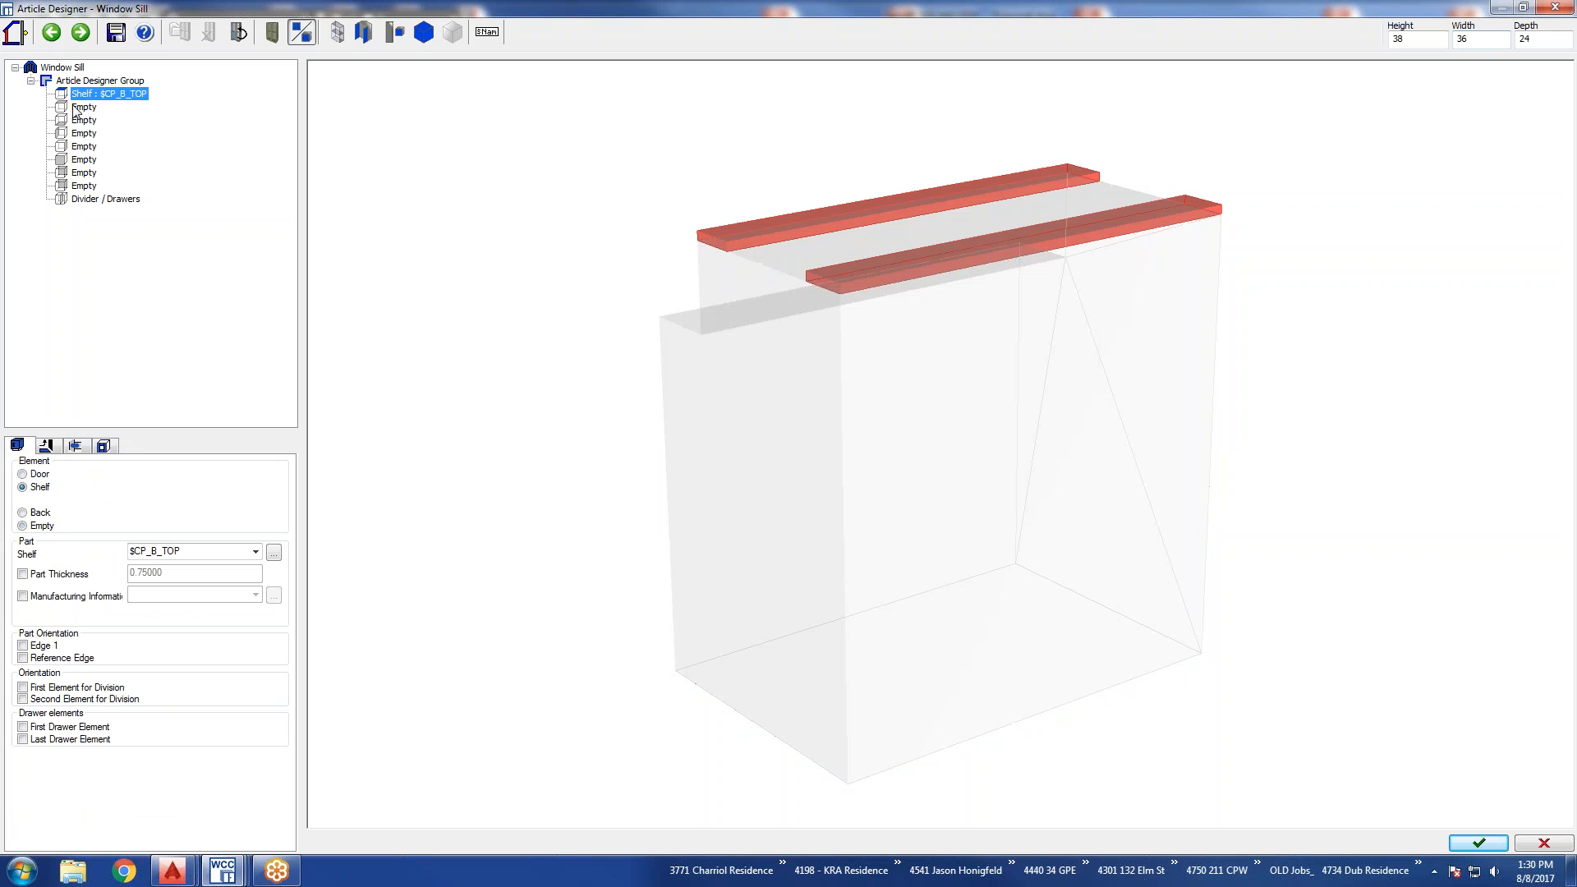
double_click(73, 107)
double_click(73, 119)
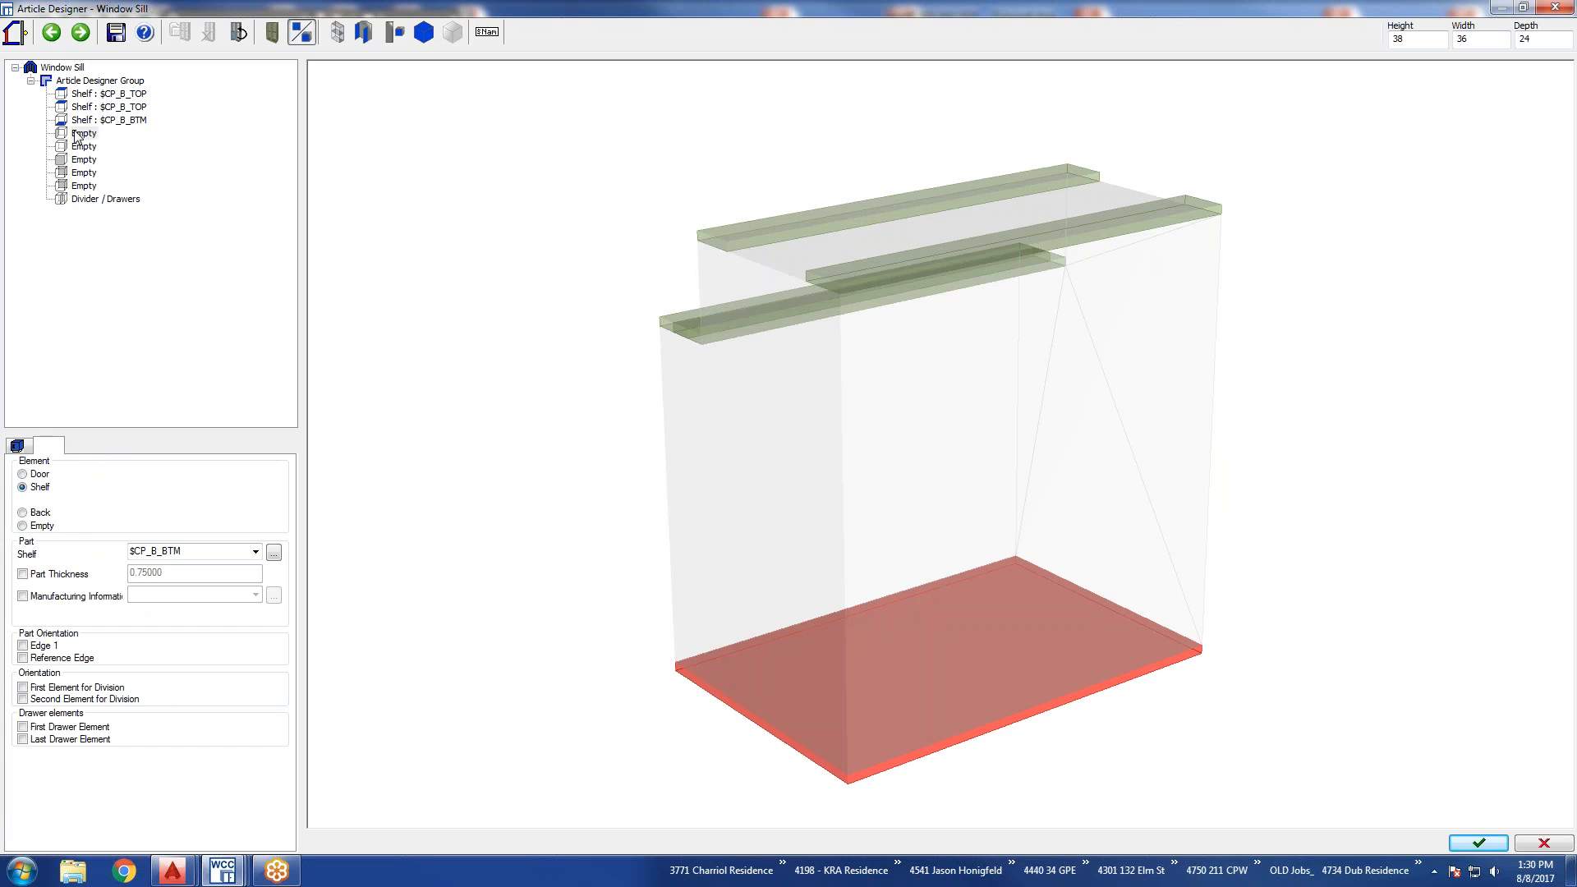
double_click(73, 133)
click(72, 146)
double_click(72, 146)
double_click(74, 173)
double_click(78, 187)
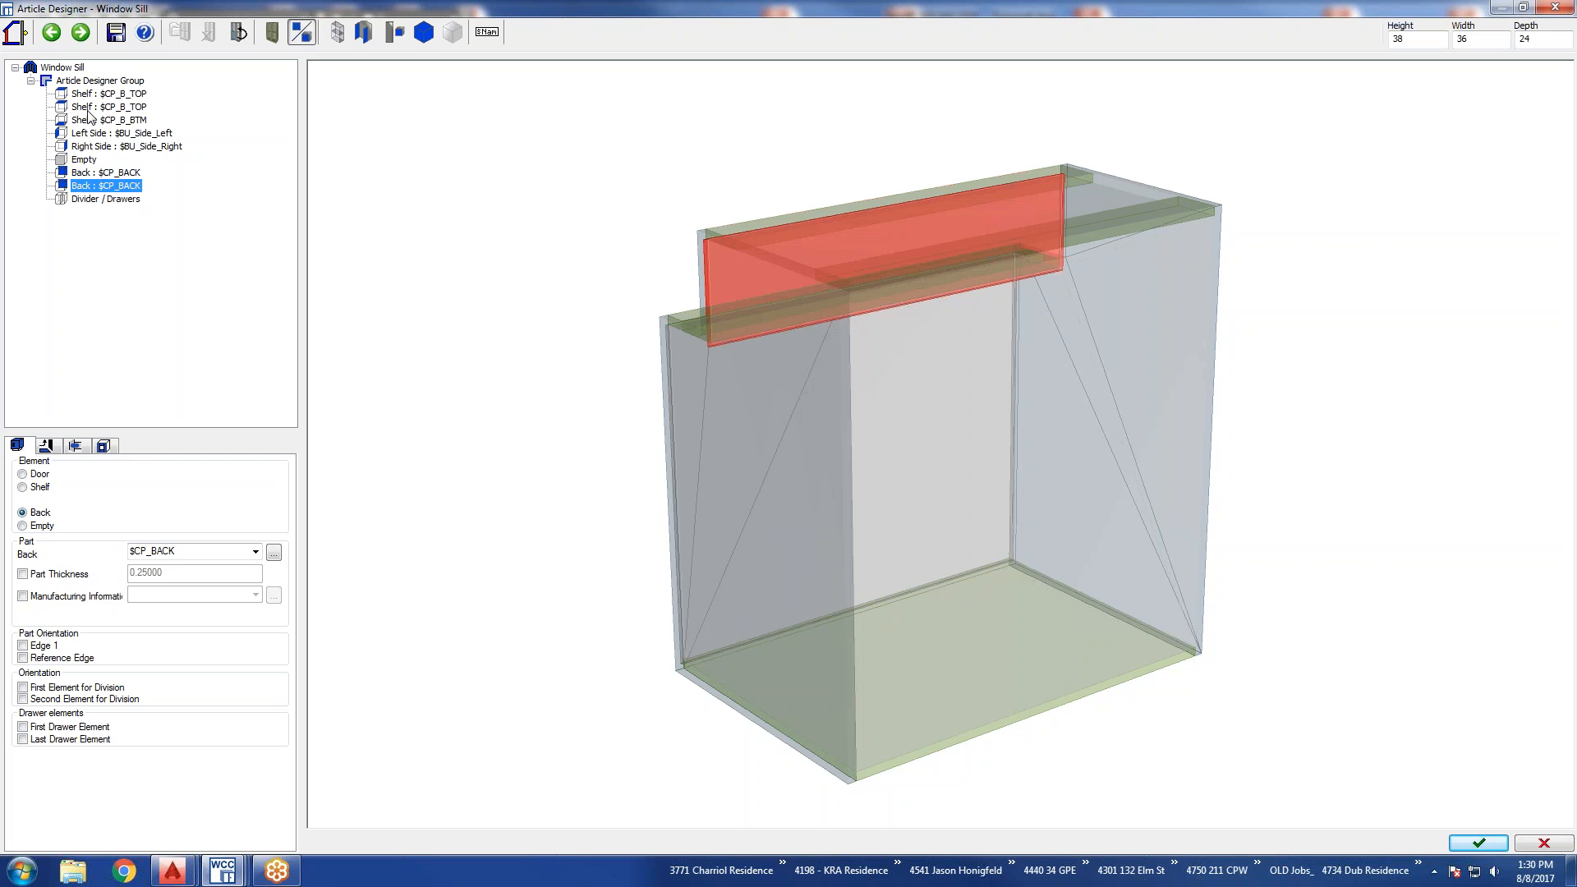
Change the part of both the upper top and the lower notch shelf to CPU_TI_DO.
click(112, 94)
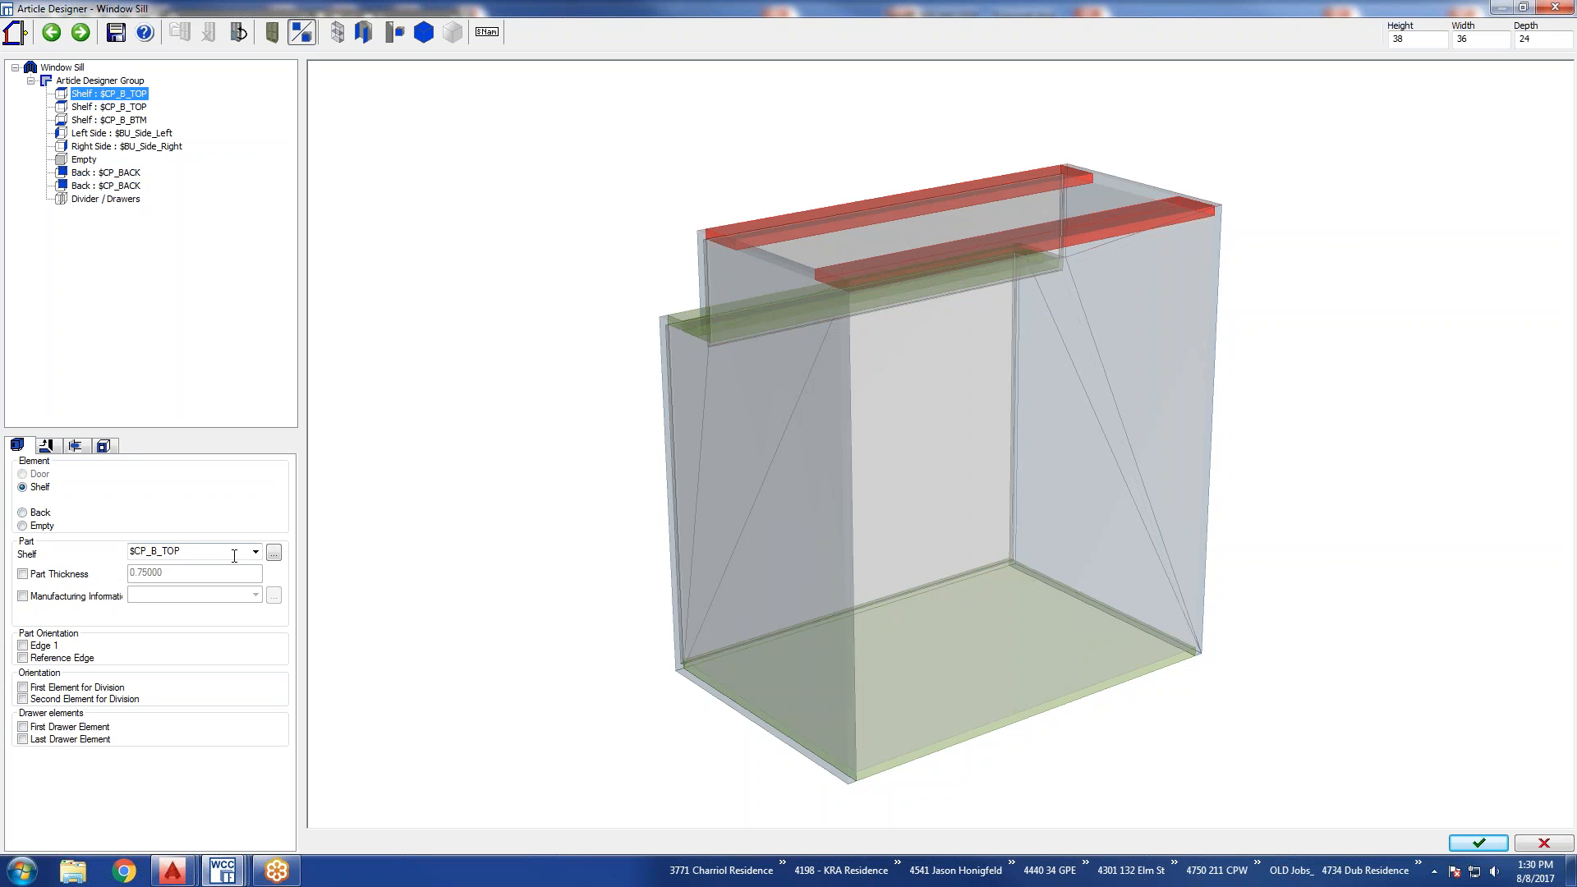
click(255, 552)
click(220, 576)
click(127, 107)
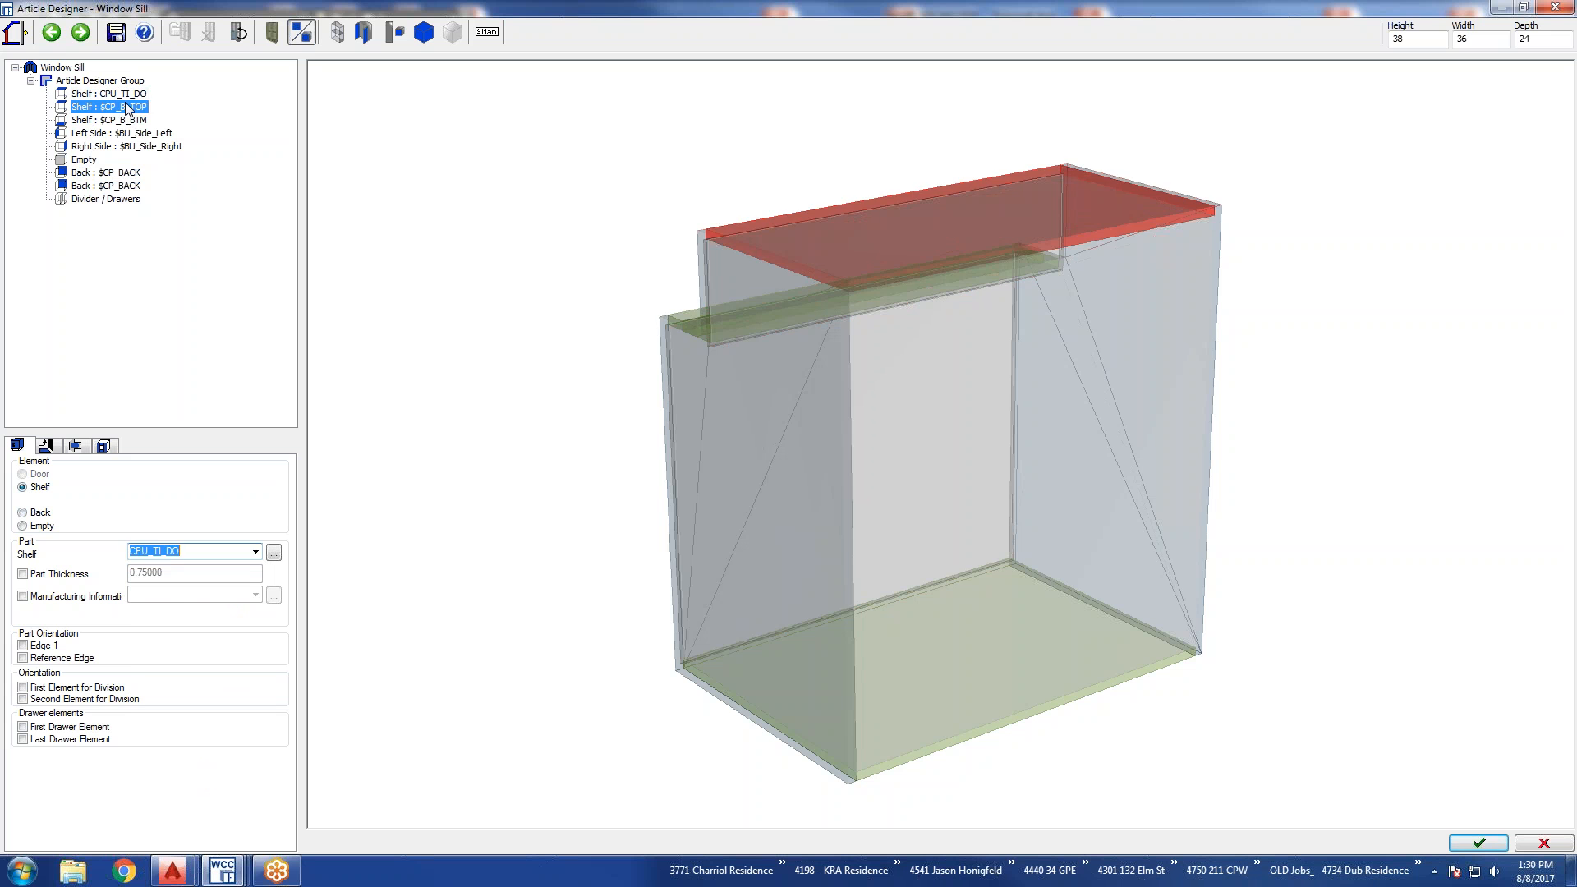
click(255, 552)
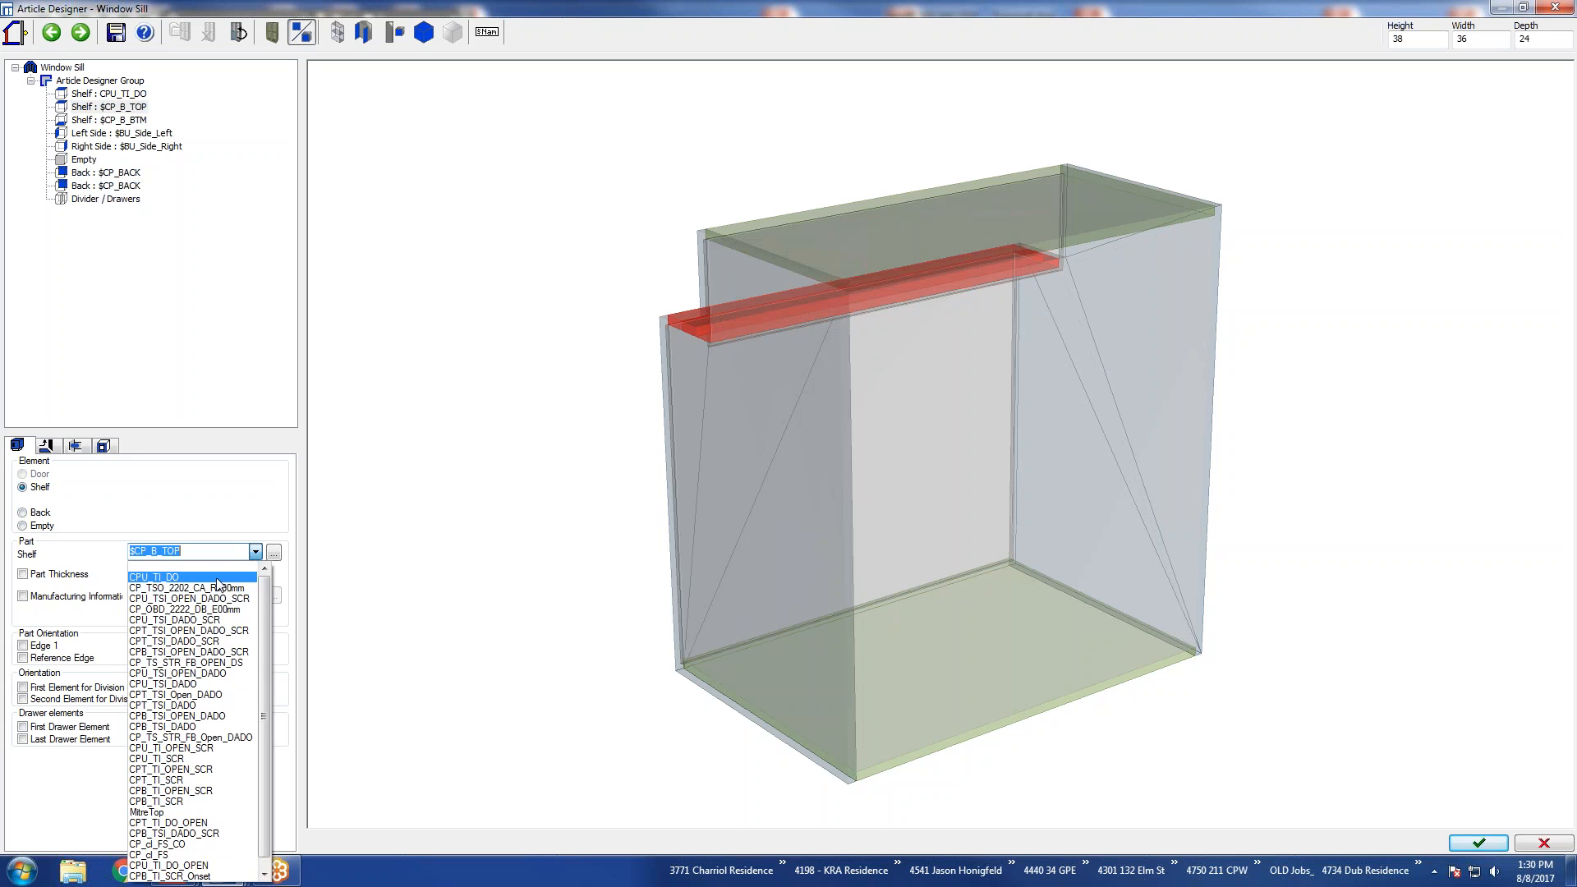
click(220, 577)
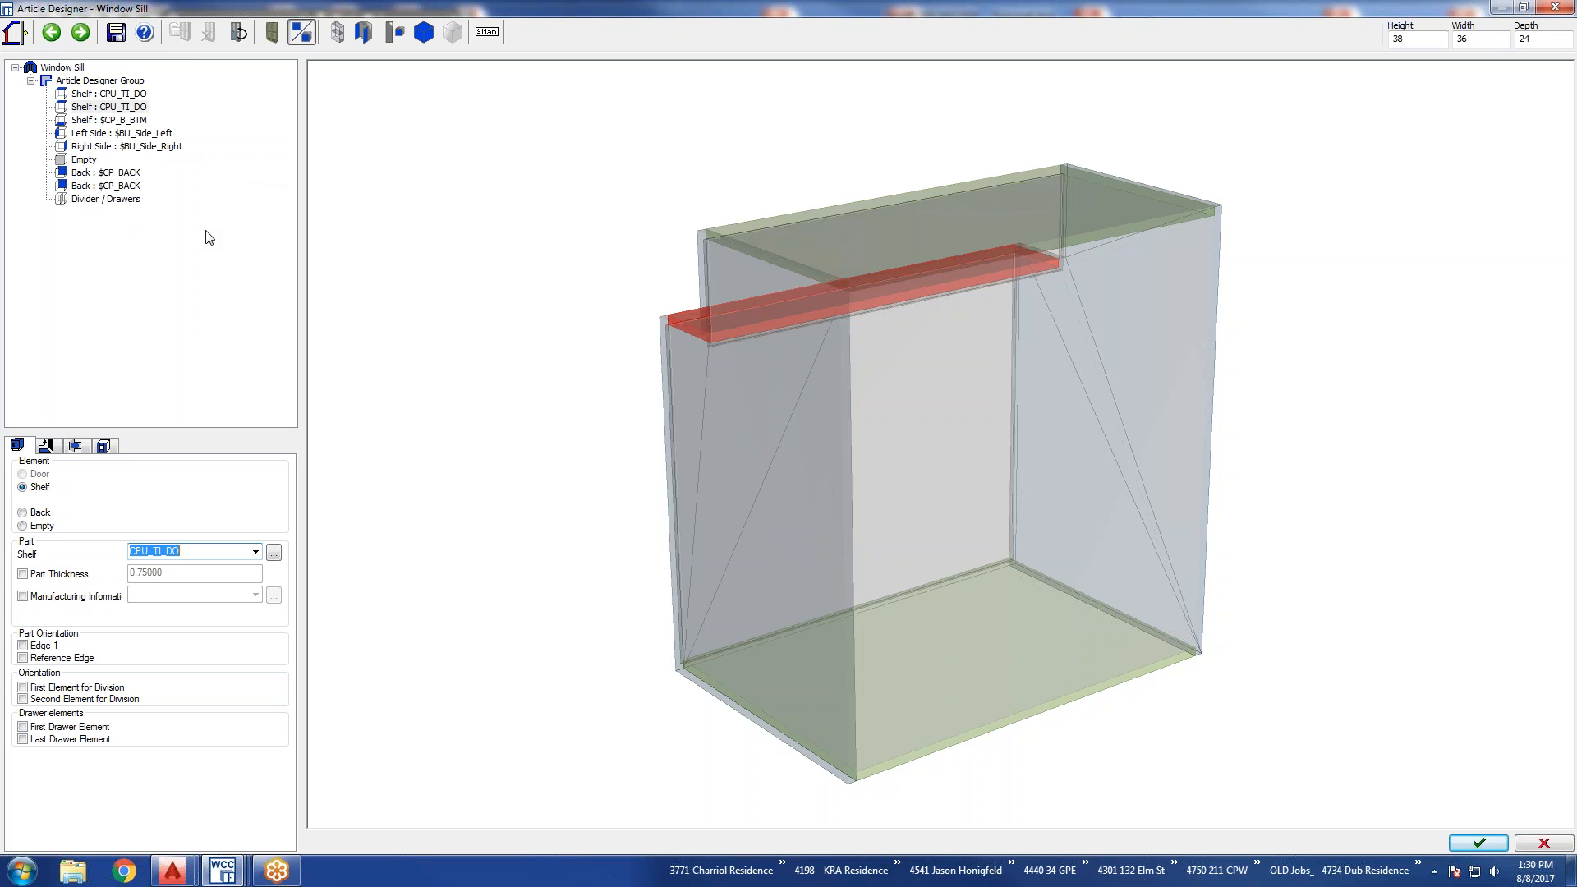
click(141, 273)
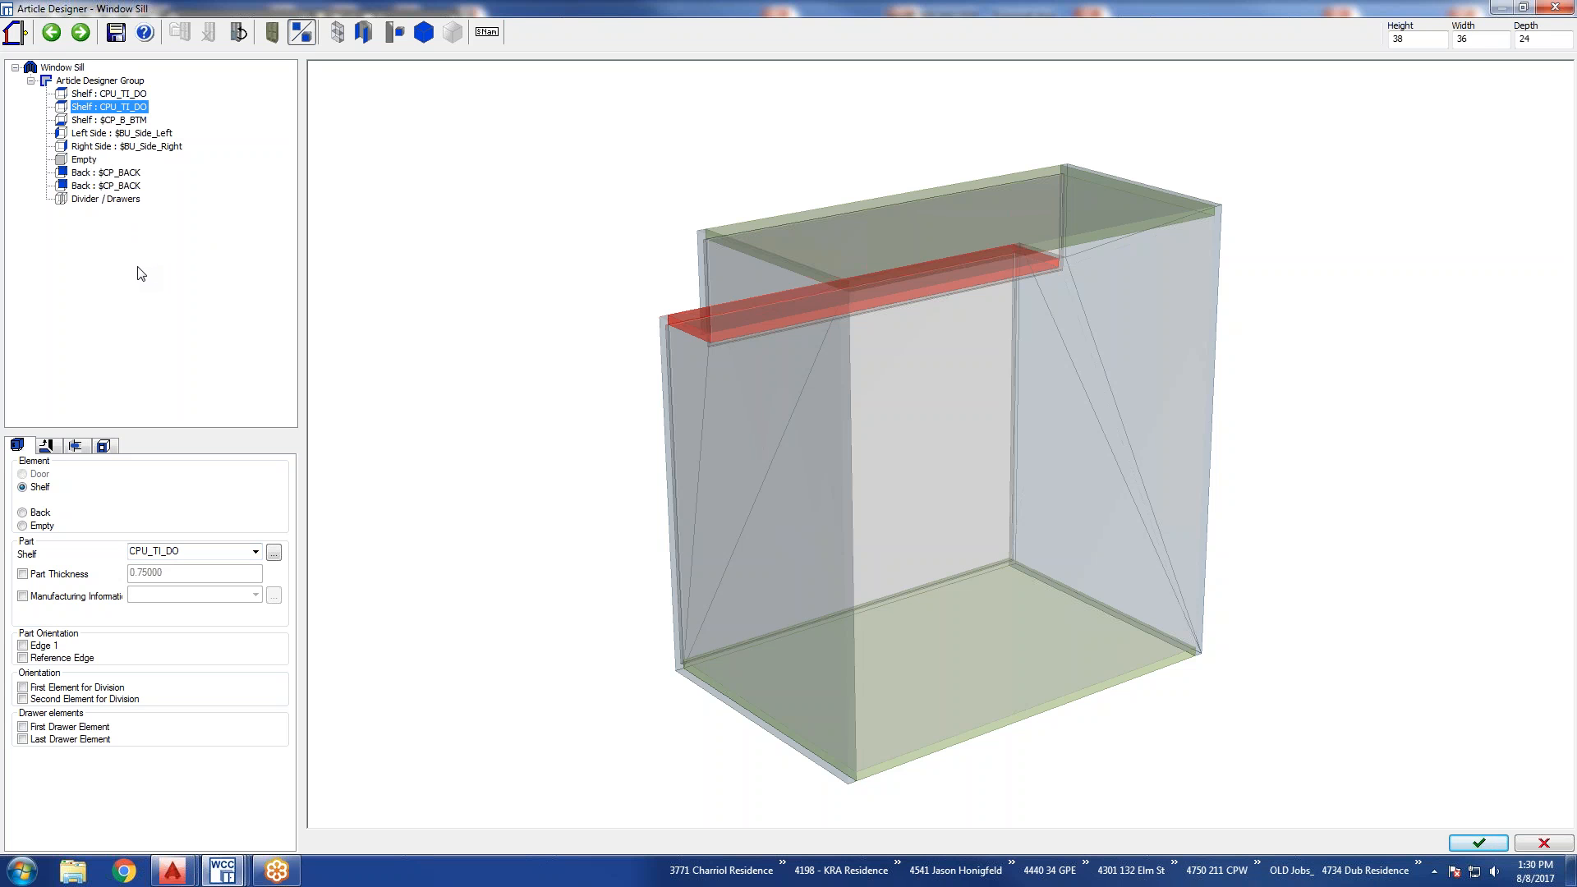
Divide the interior 1:1 with a partition using the CP_VertDiv_A000_DO divider.
click(99, 134)
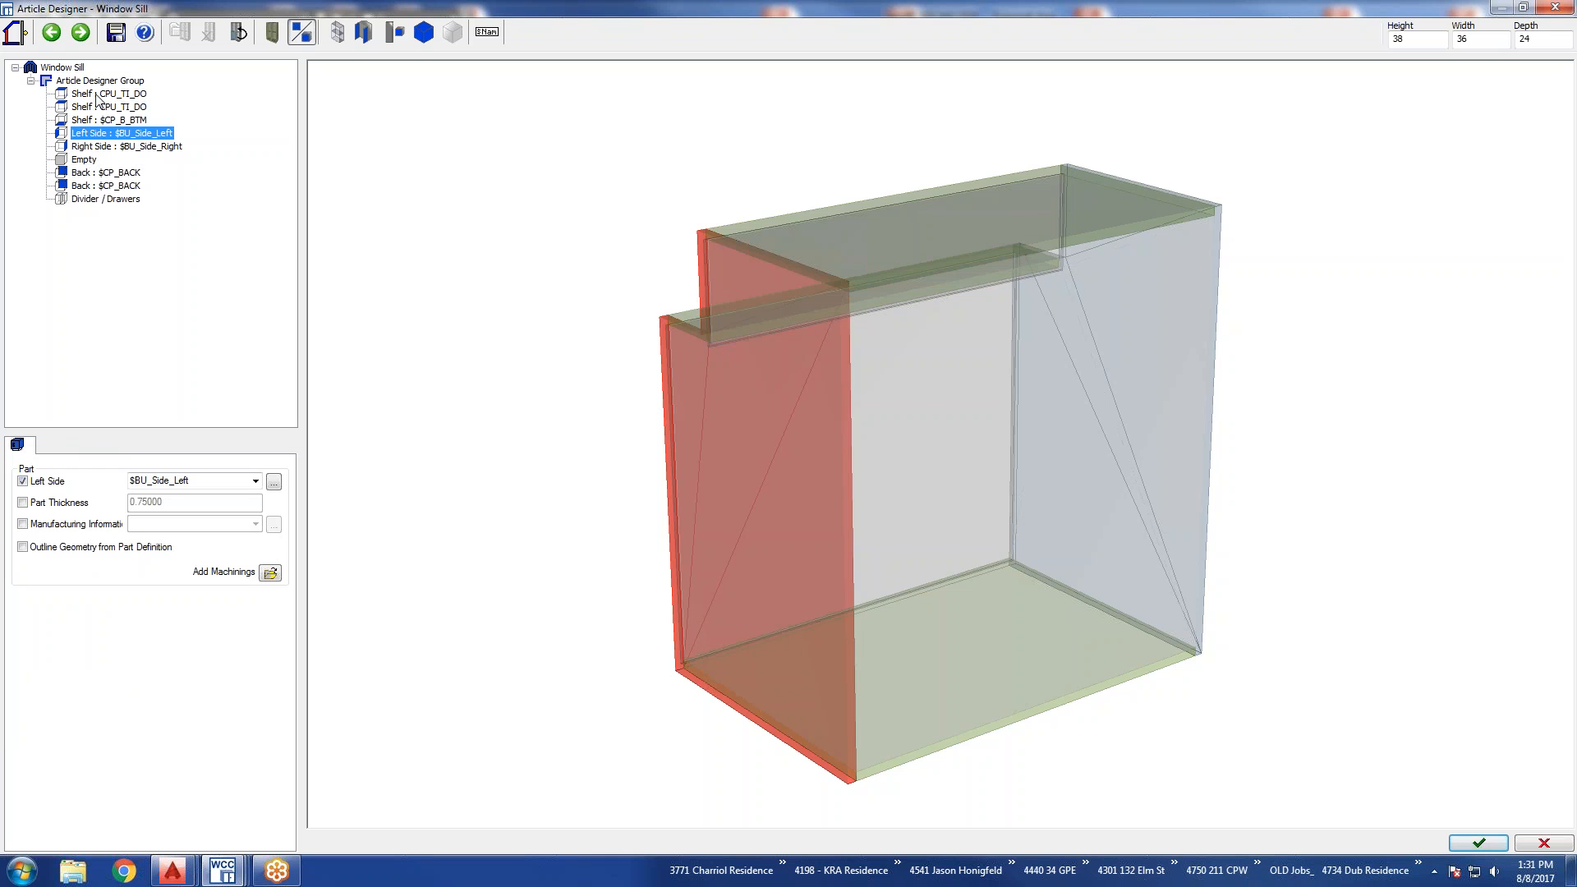
click(86, 203)
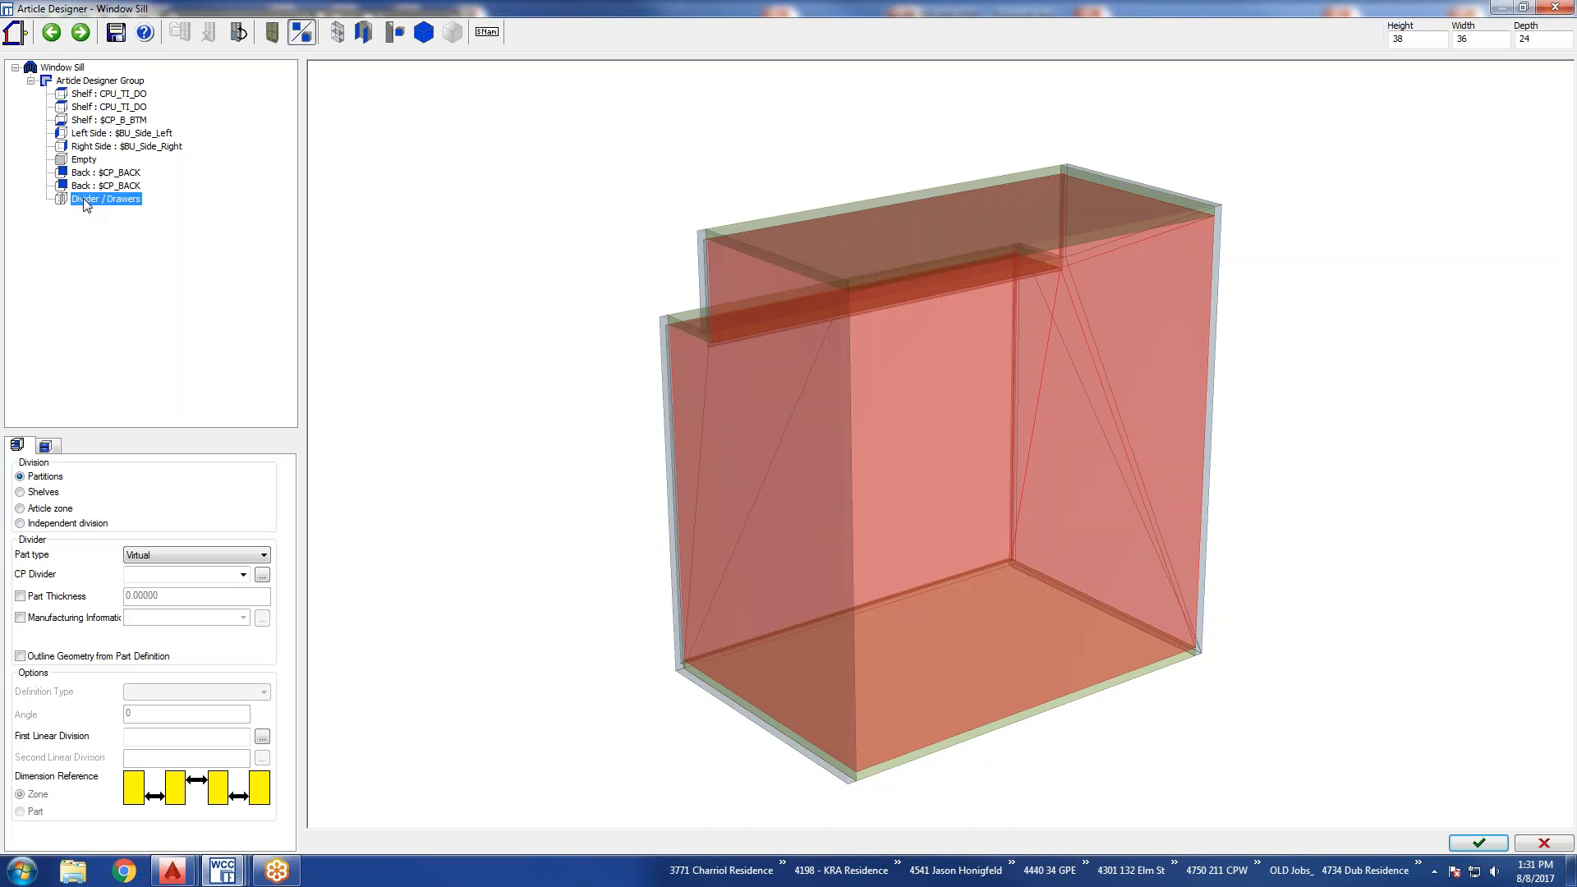
click(143, 556)
click(141, 592)
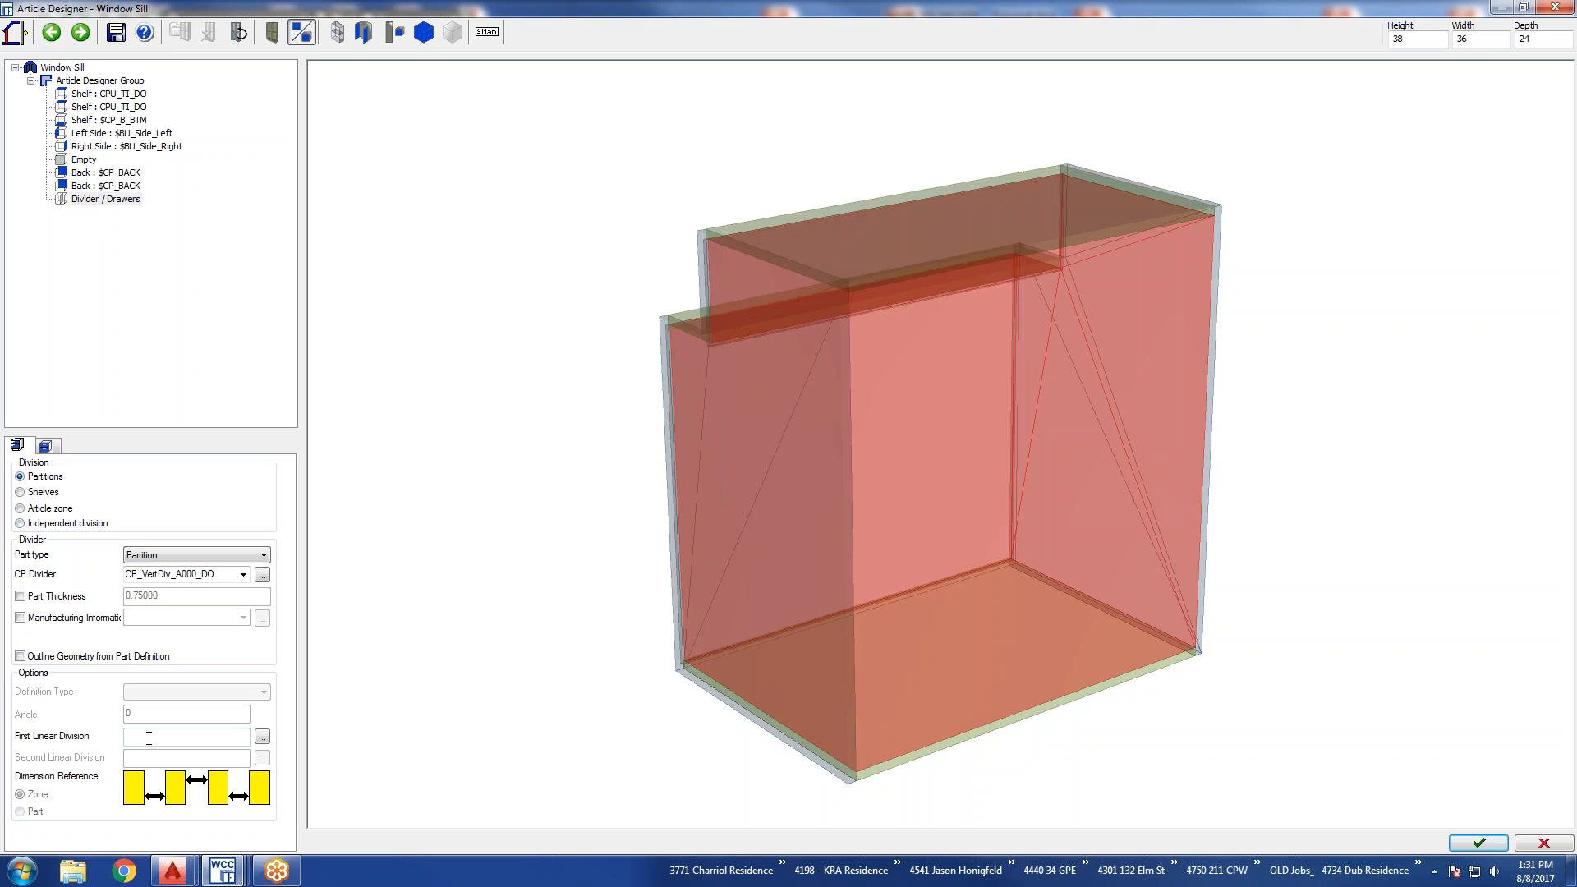
text(1:1)
key(Return)
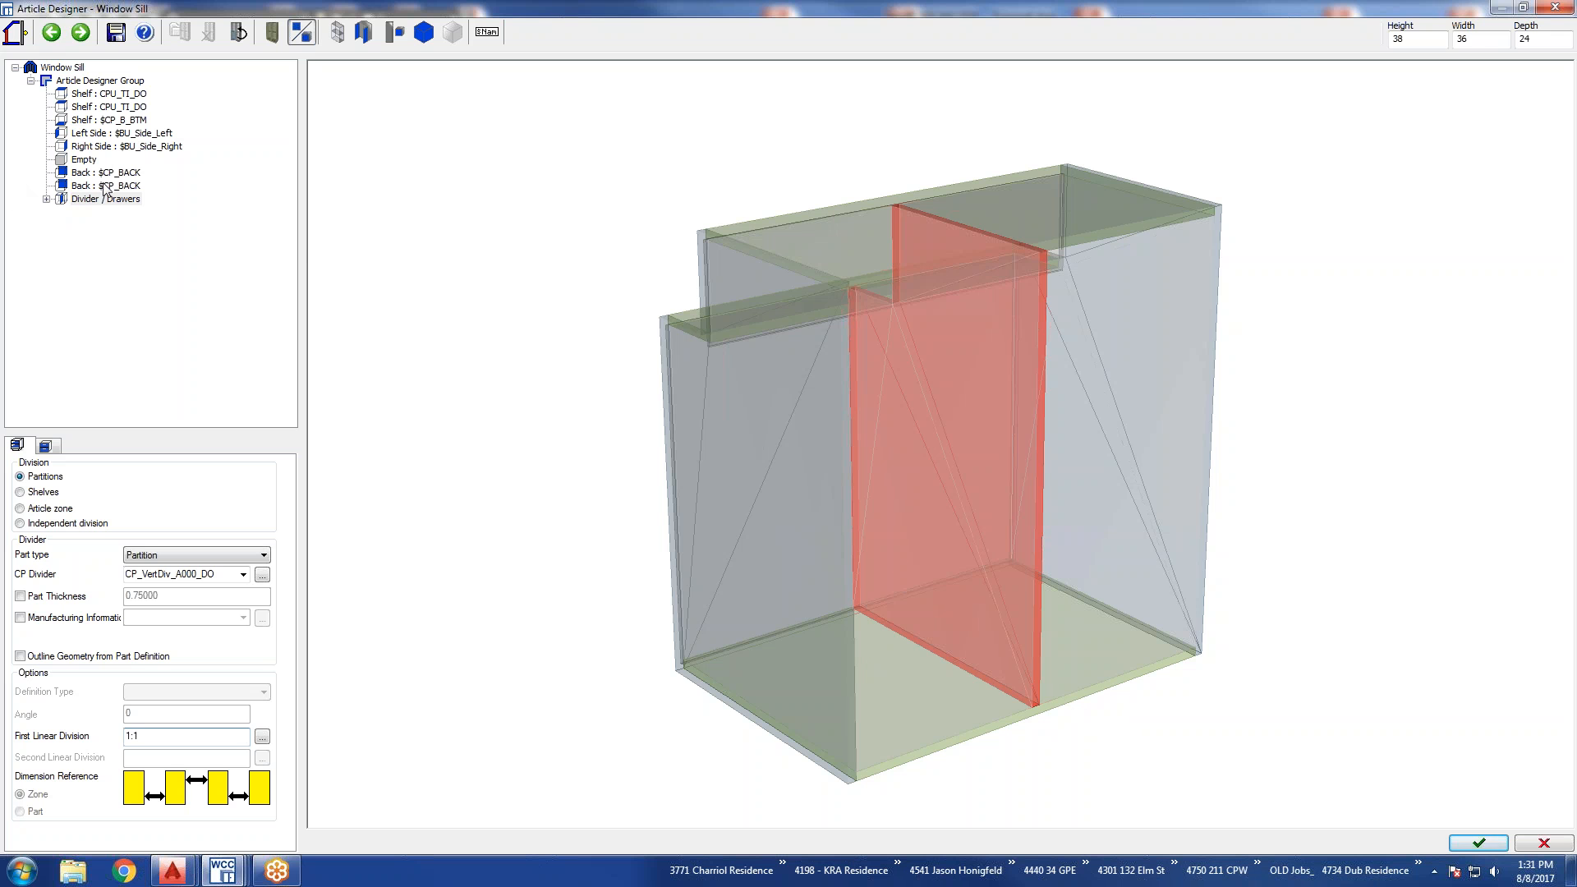
Finish the Window Sill design without saving the changes and insert the article at its default size beside the Stairs article.
click(1478, 843)
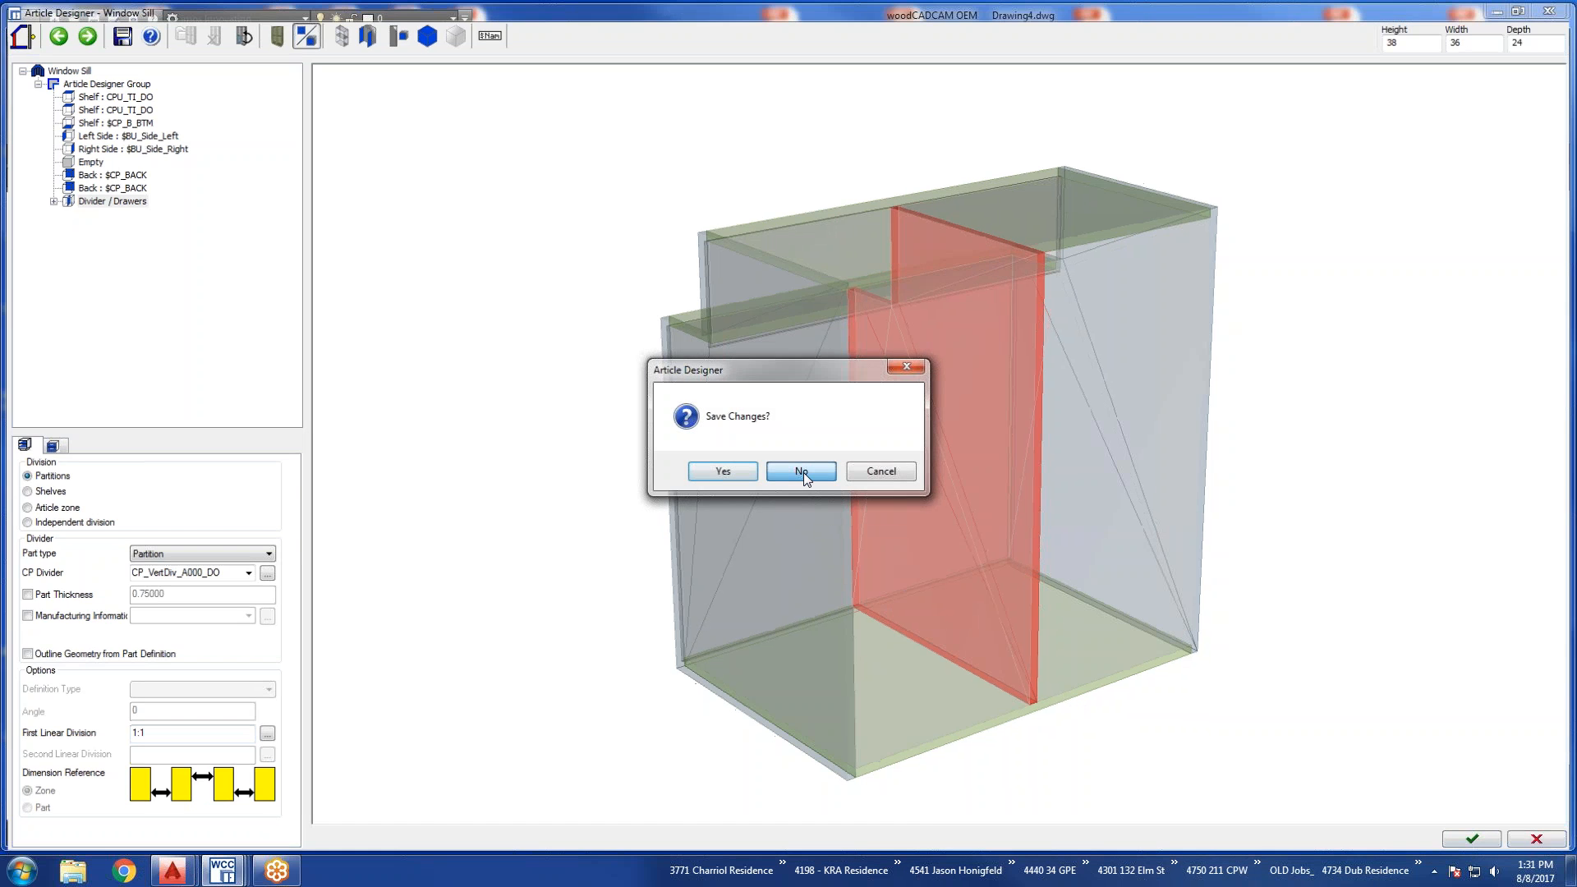
click(802, 471)
click(1345, 569)
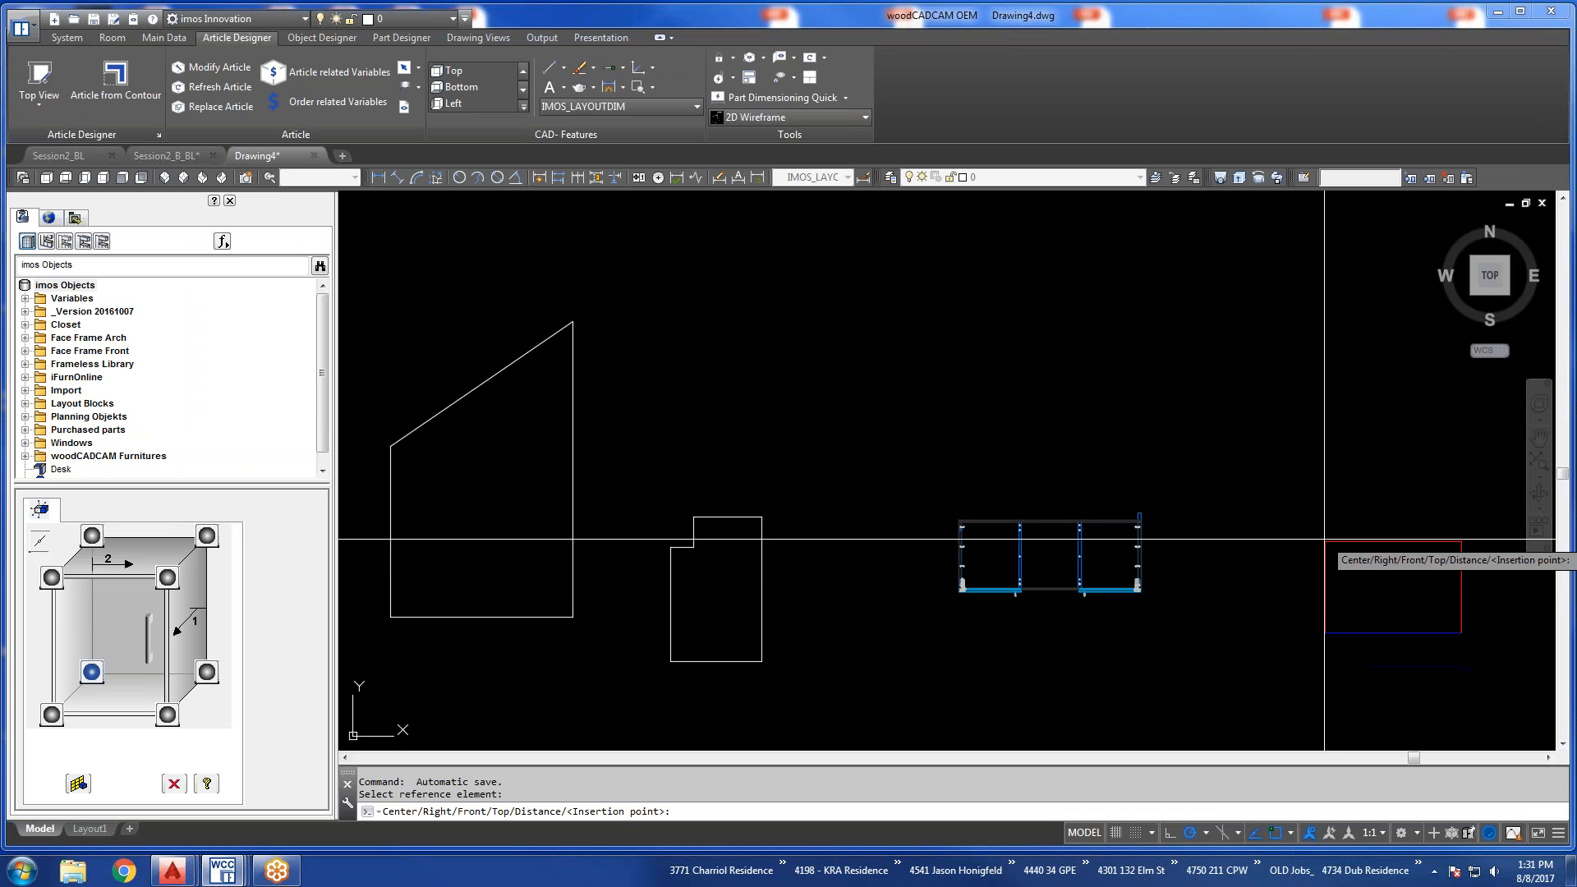
click(1236, 512)
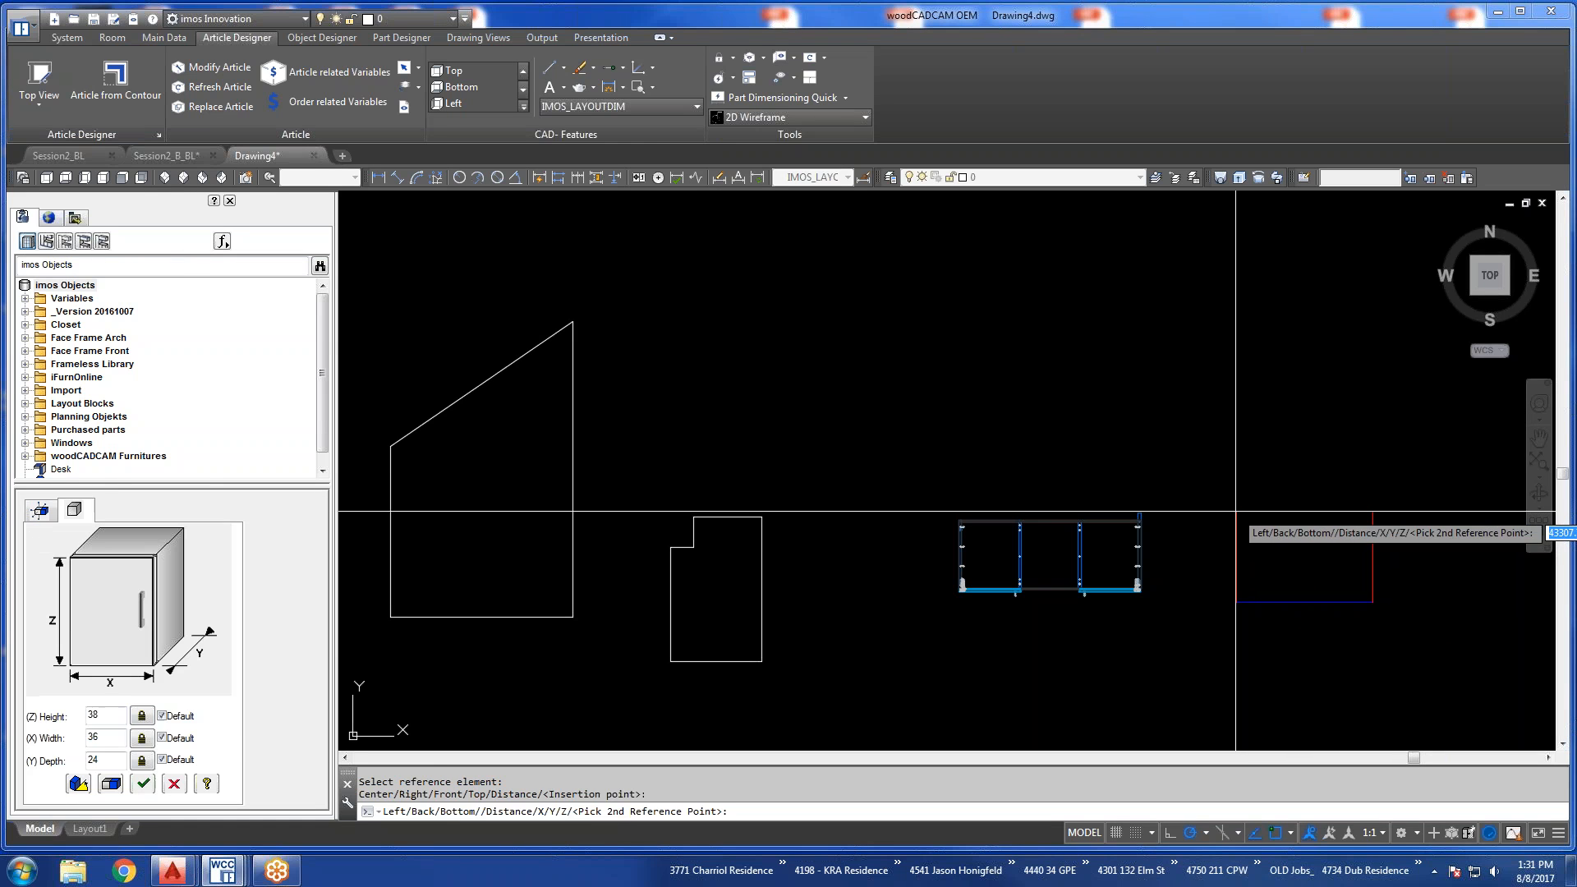
right_click(1236, 512)
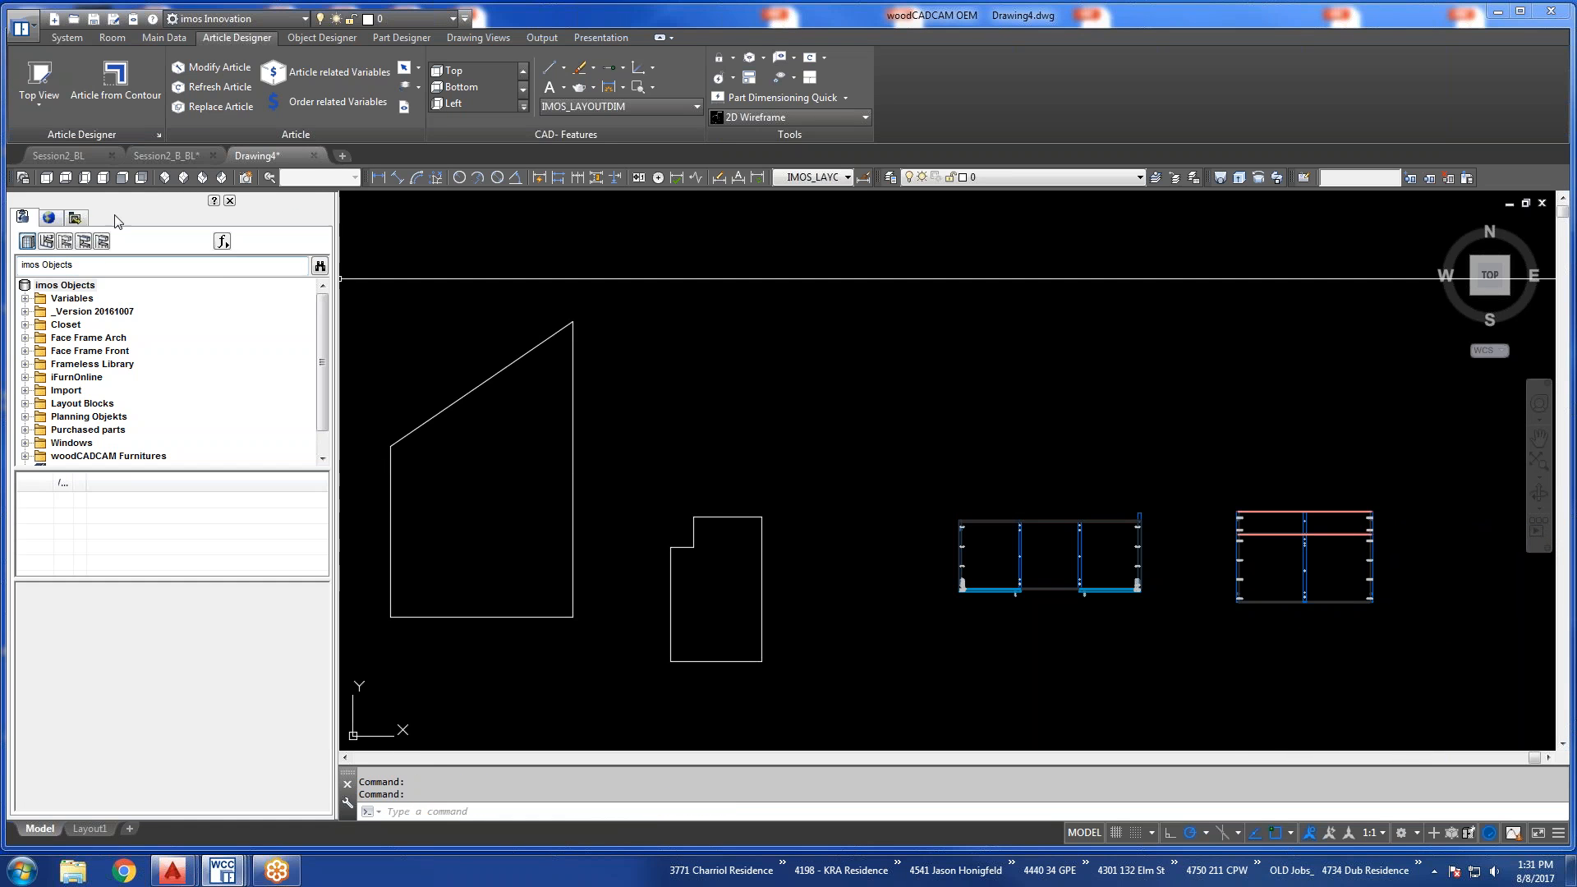
Examine the inserted Window Sill cabinet from the southwest and southeast isometric views, checking the connectors and back panels around the notch.
click(164, 177)
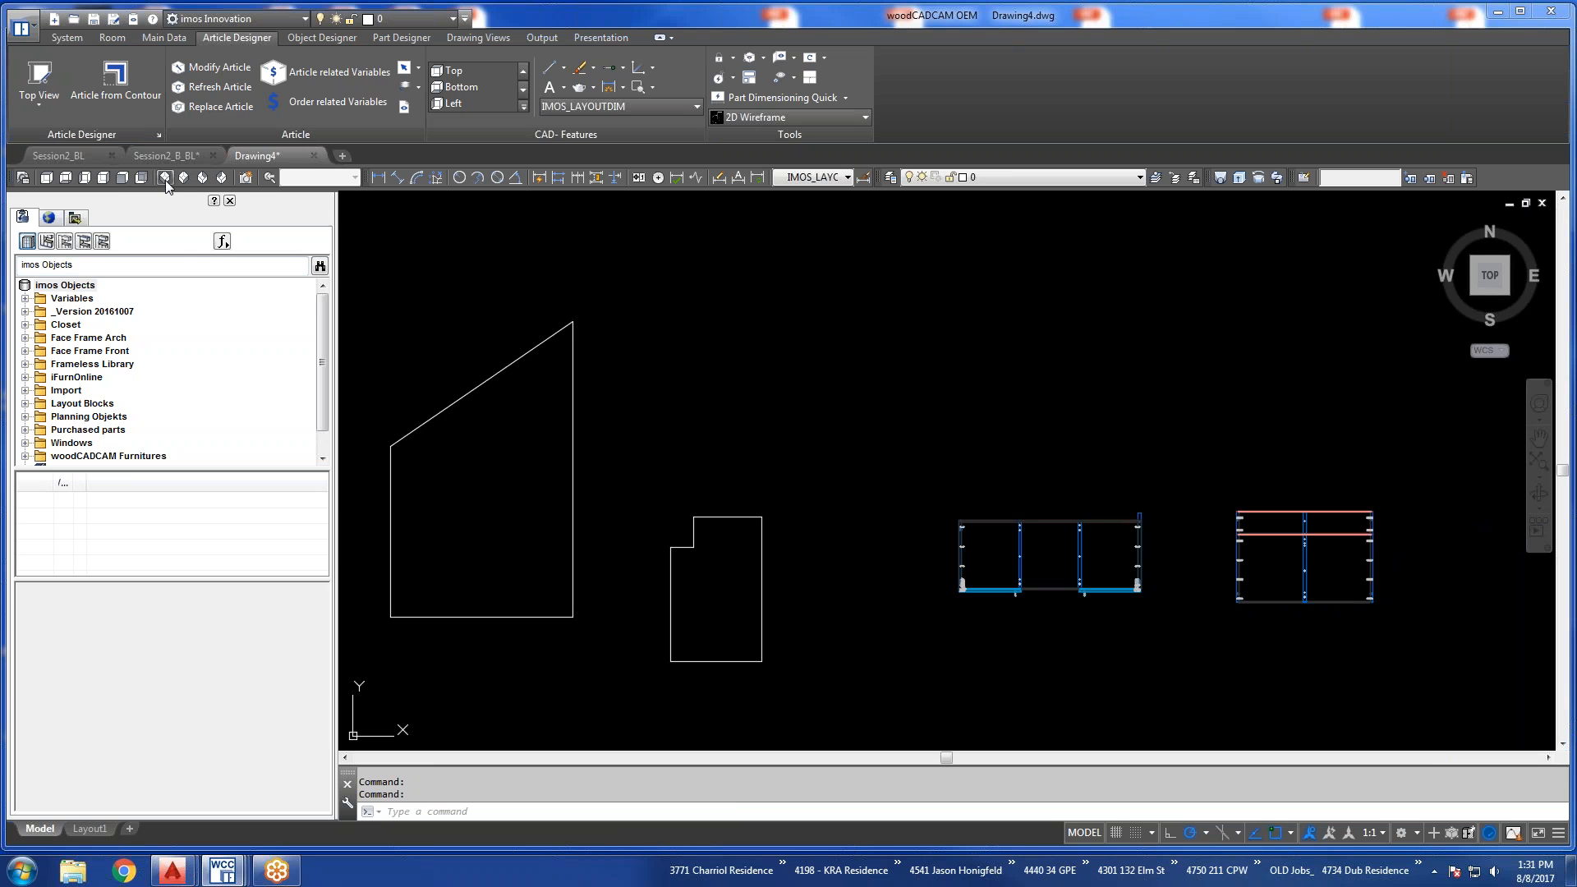
scroll(1257, 395, up, 3)
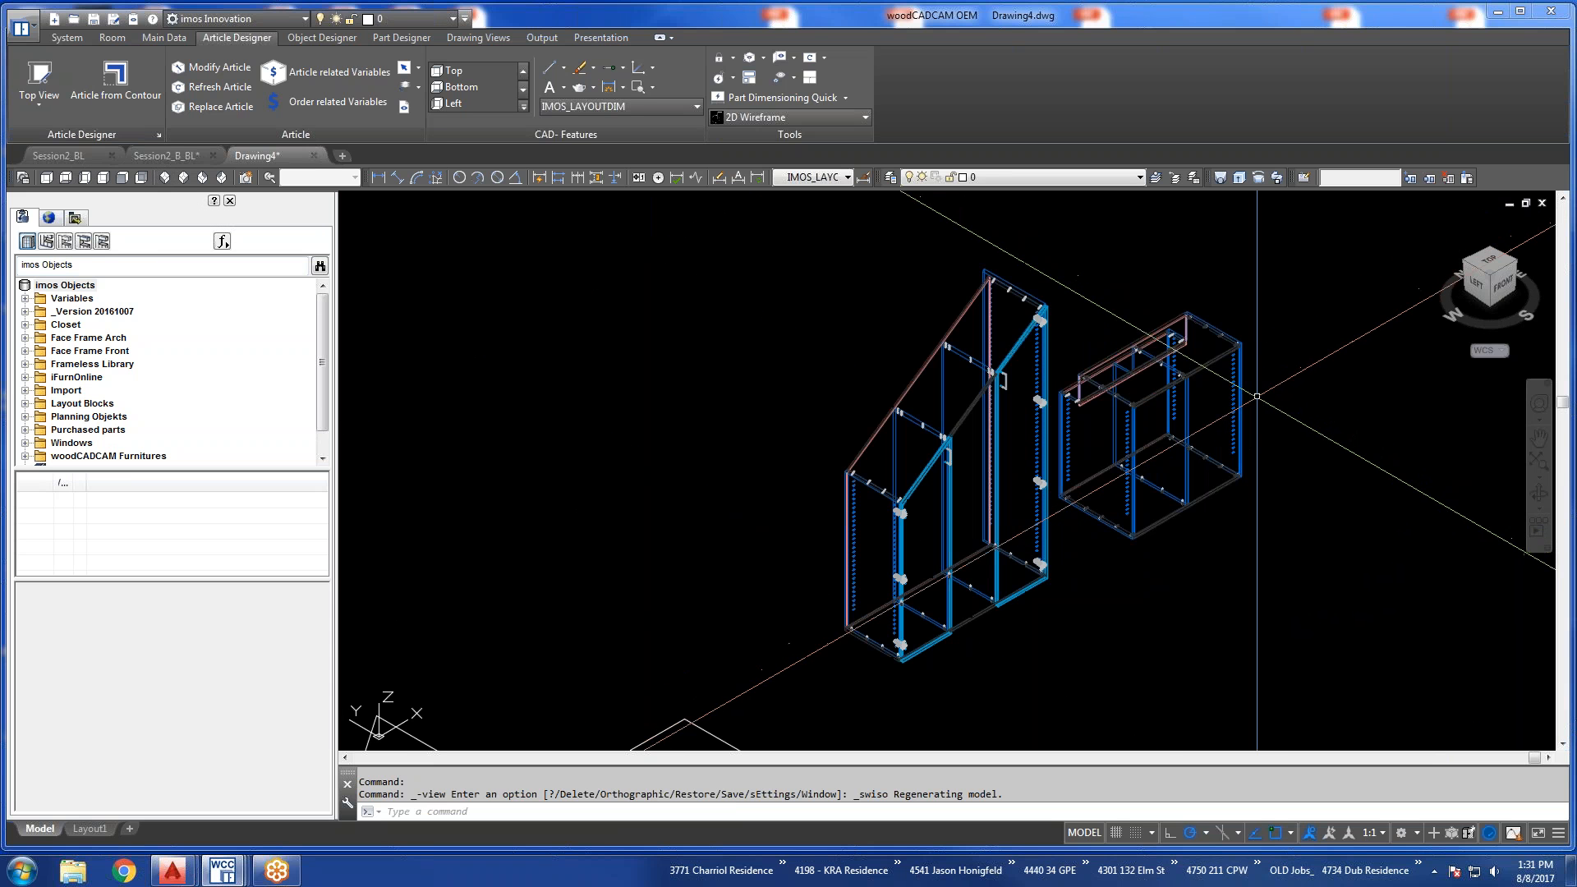
click(182, 180)
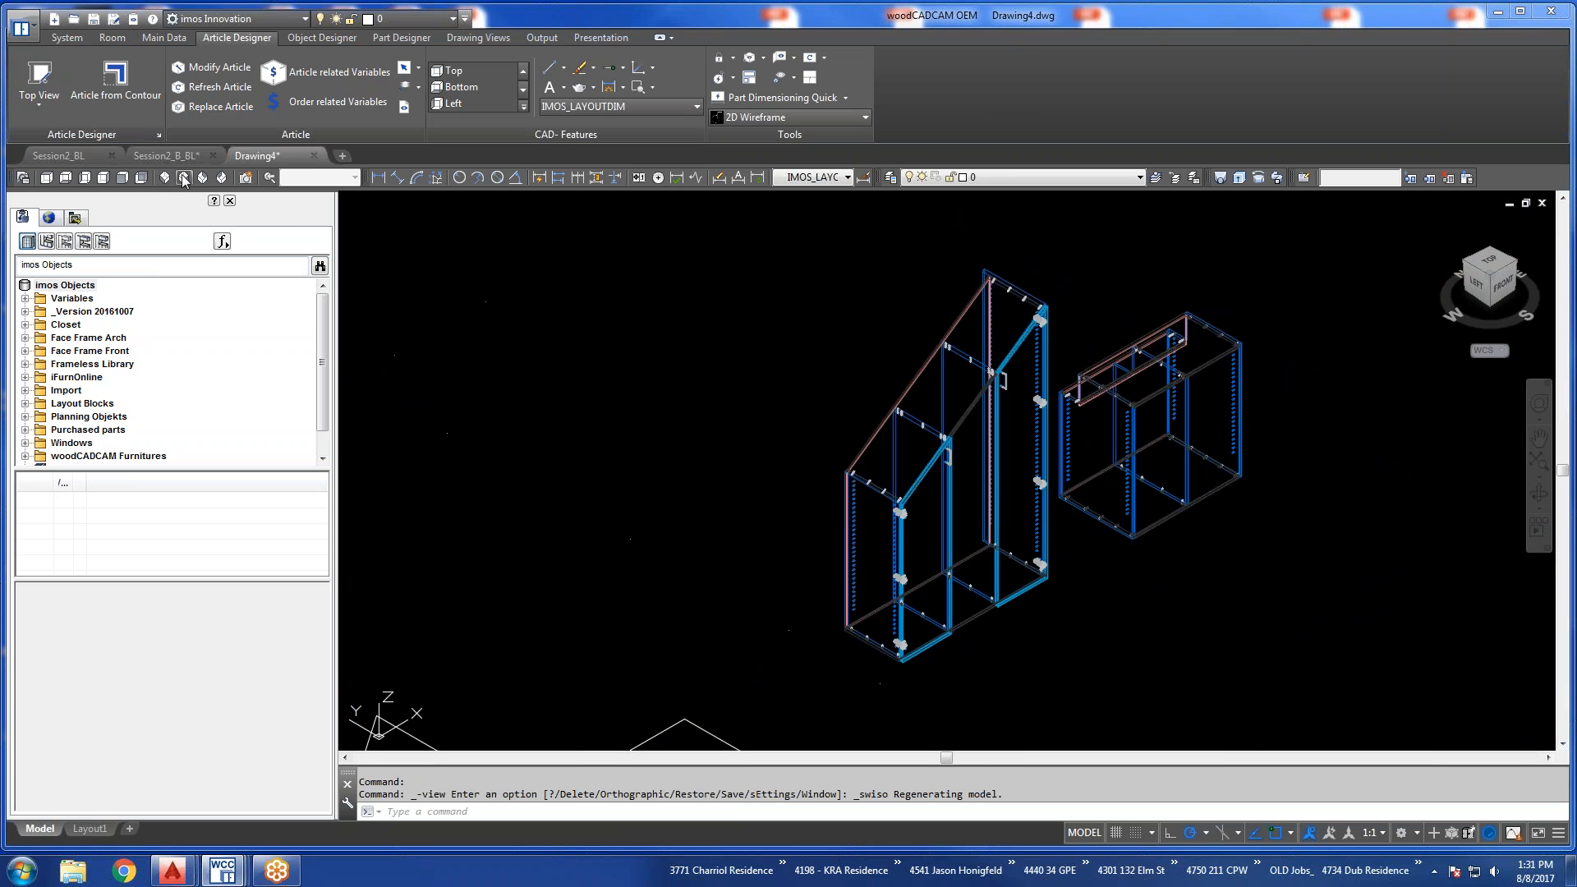
middle_drag(1158, 620, 1158, 497)
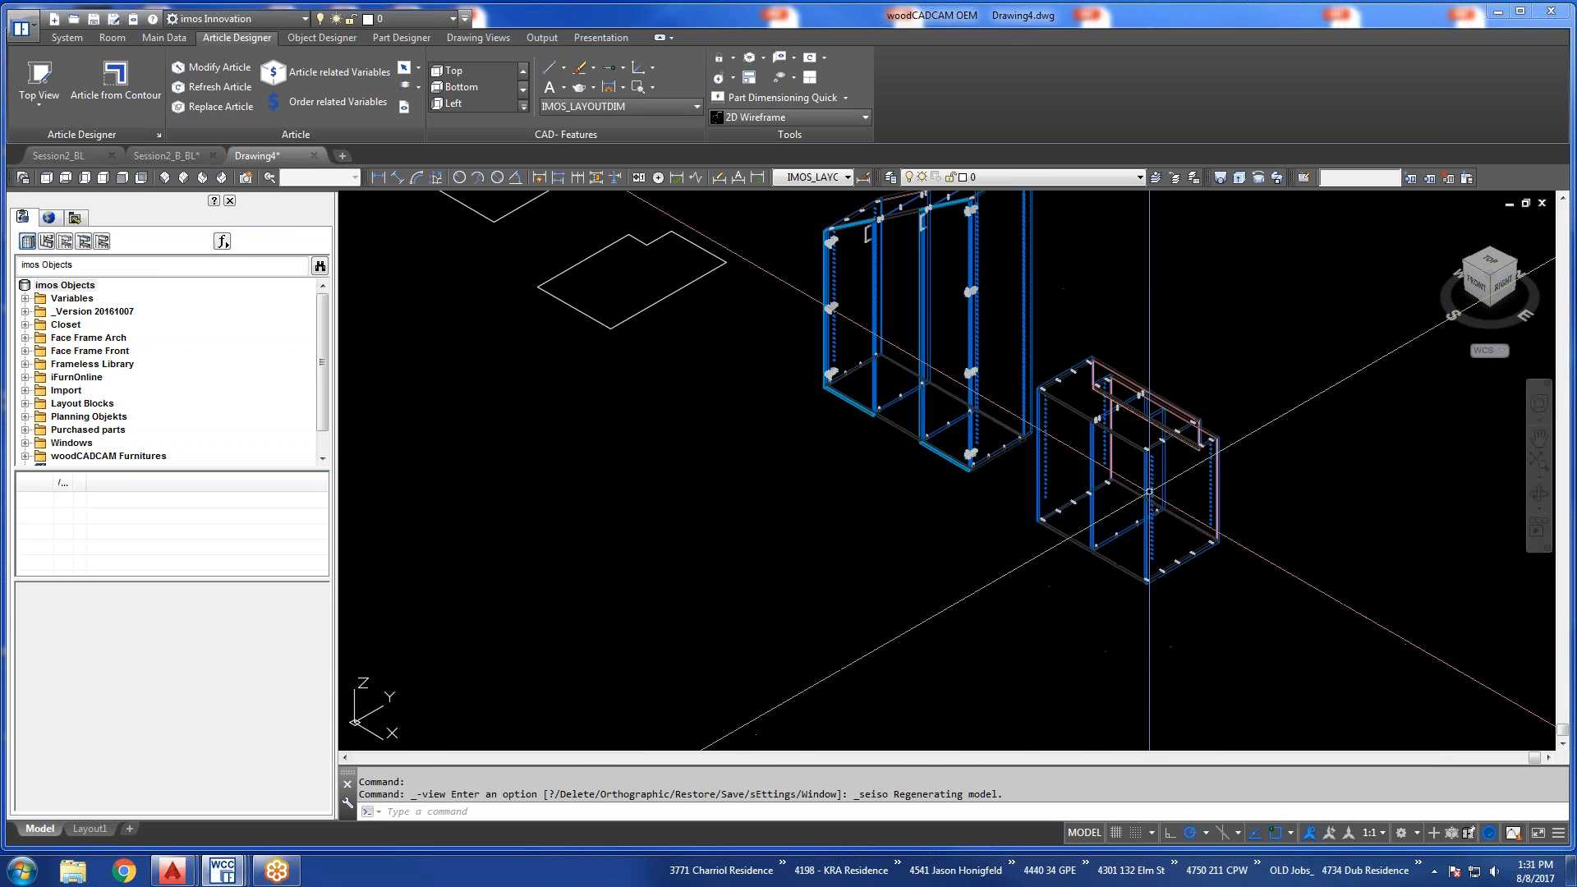
scroll(1152, 498, up, 4)
middle_drag(1262, 617, 1158, 610)
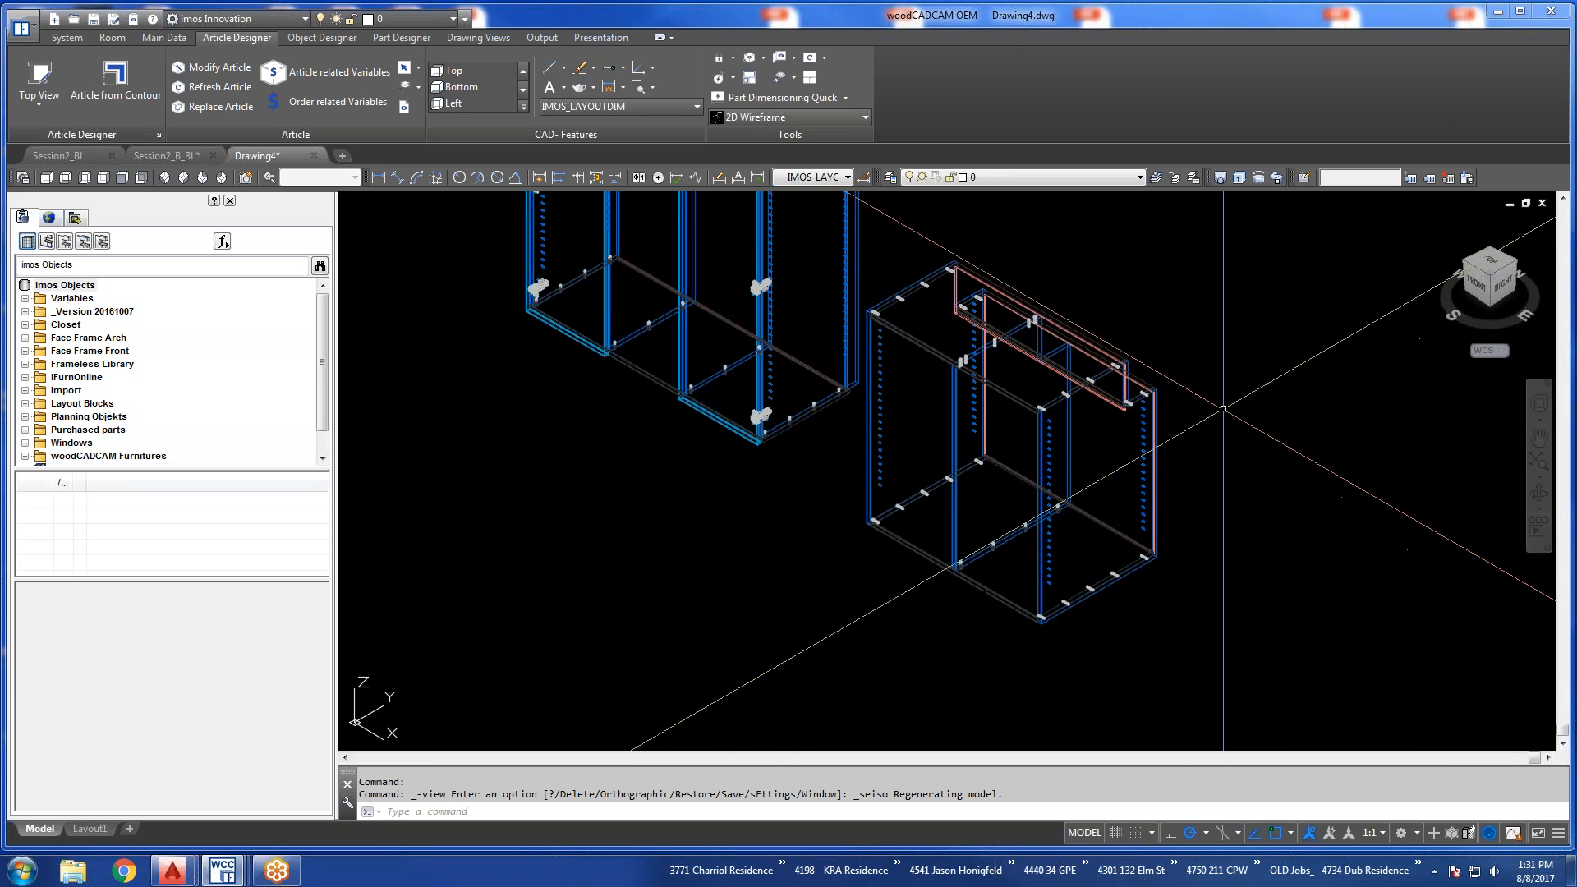
scroll(1129, 376, up, 5)
scroll(1129, 376, up, 2)
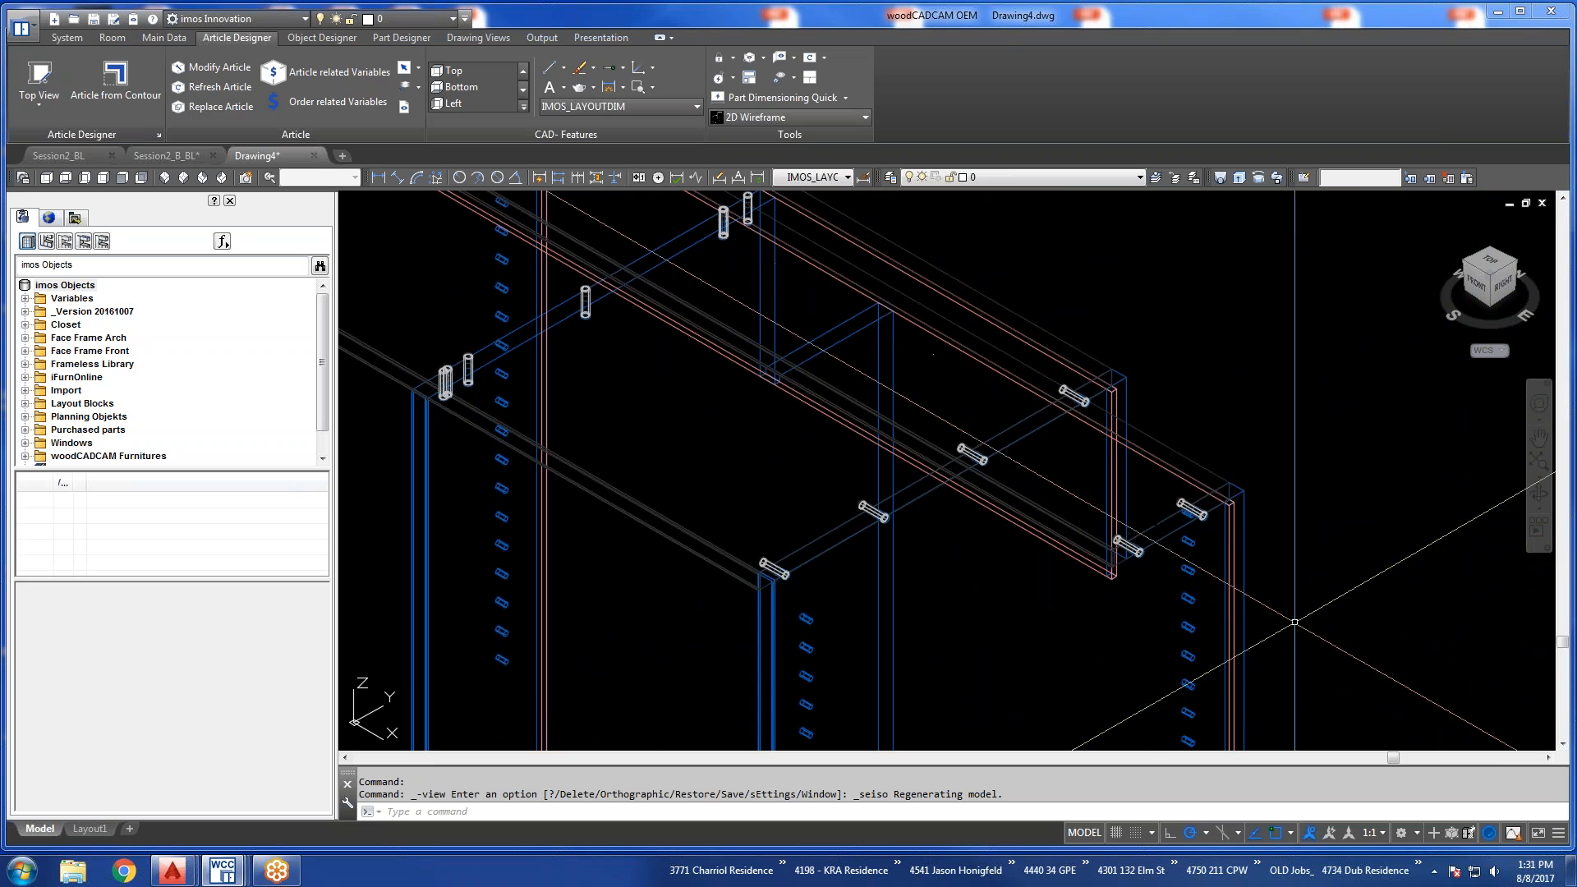
mouse_move(1154, 575)
shift+middle_down()
mouse_move(1134, 594)
mouse_move(1102, 571)
mouse_move(1138, 569)
mouse_move(1132, 502)
mouse_move(1141, 567)
shift+middle_up()
scroll(1045, 441, down, 4)
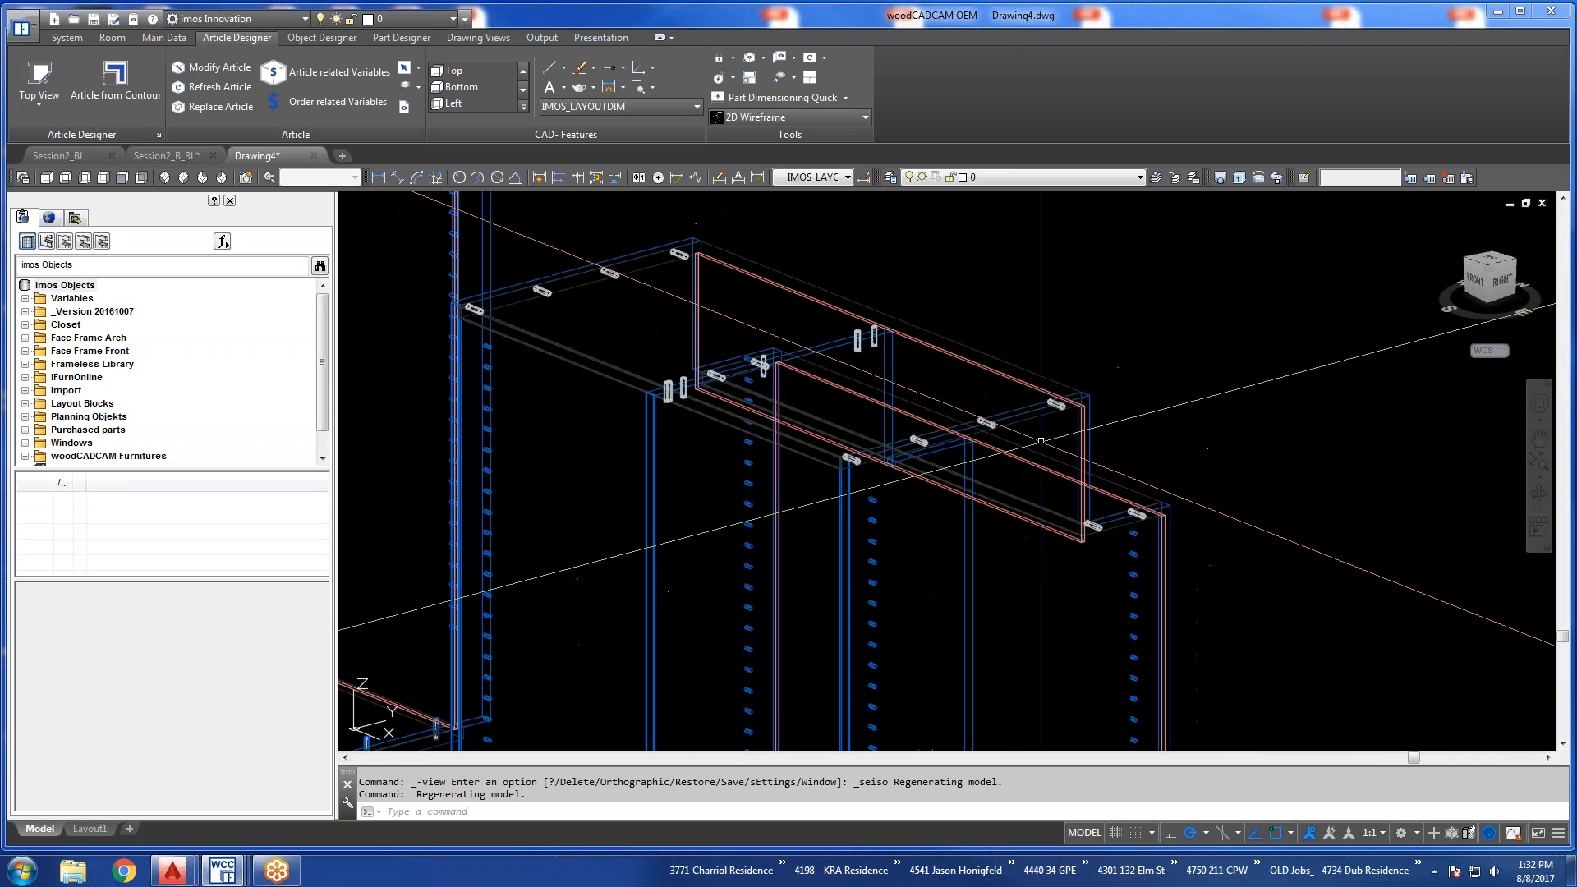
scroll(1026, 538, down, 5)
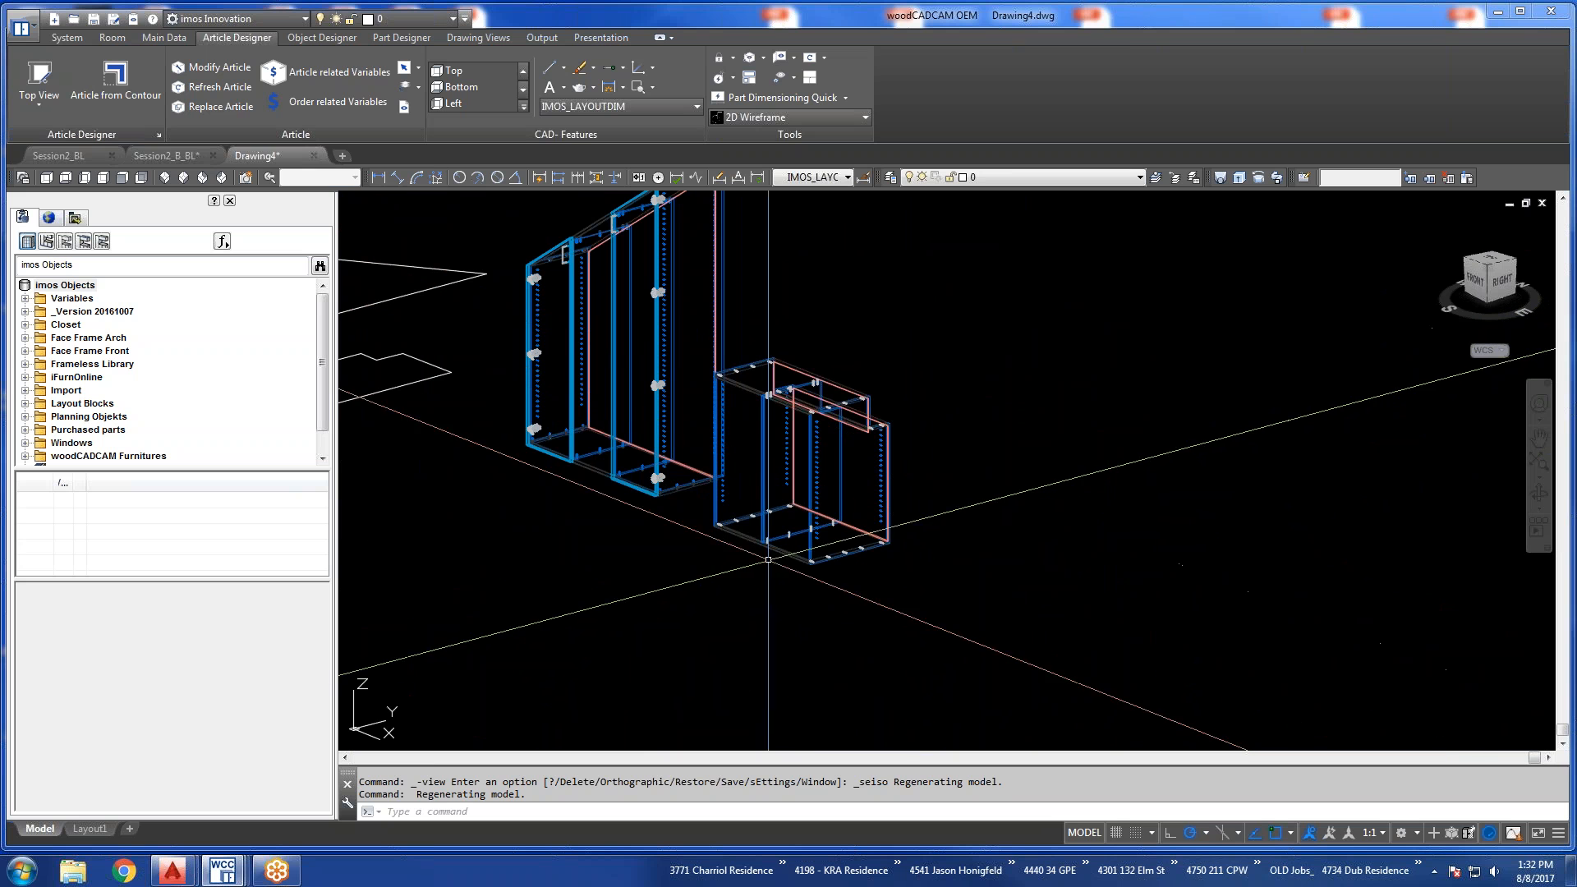
Return to the top view and create an article from the notched polyline, naming the contour Pipe Chase and applying it to the plan view.
click(46, 178)
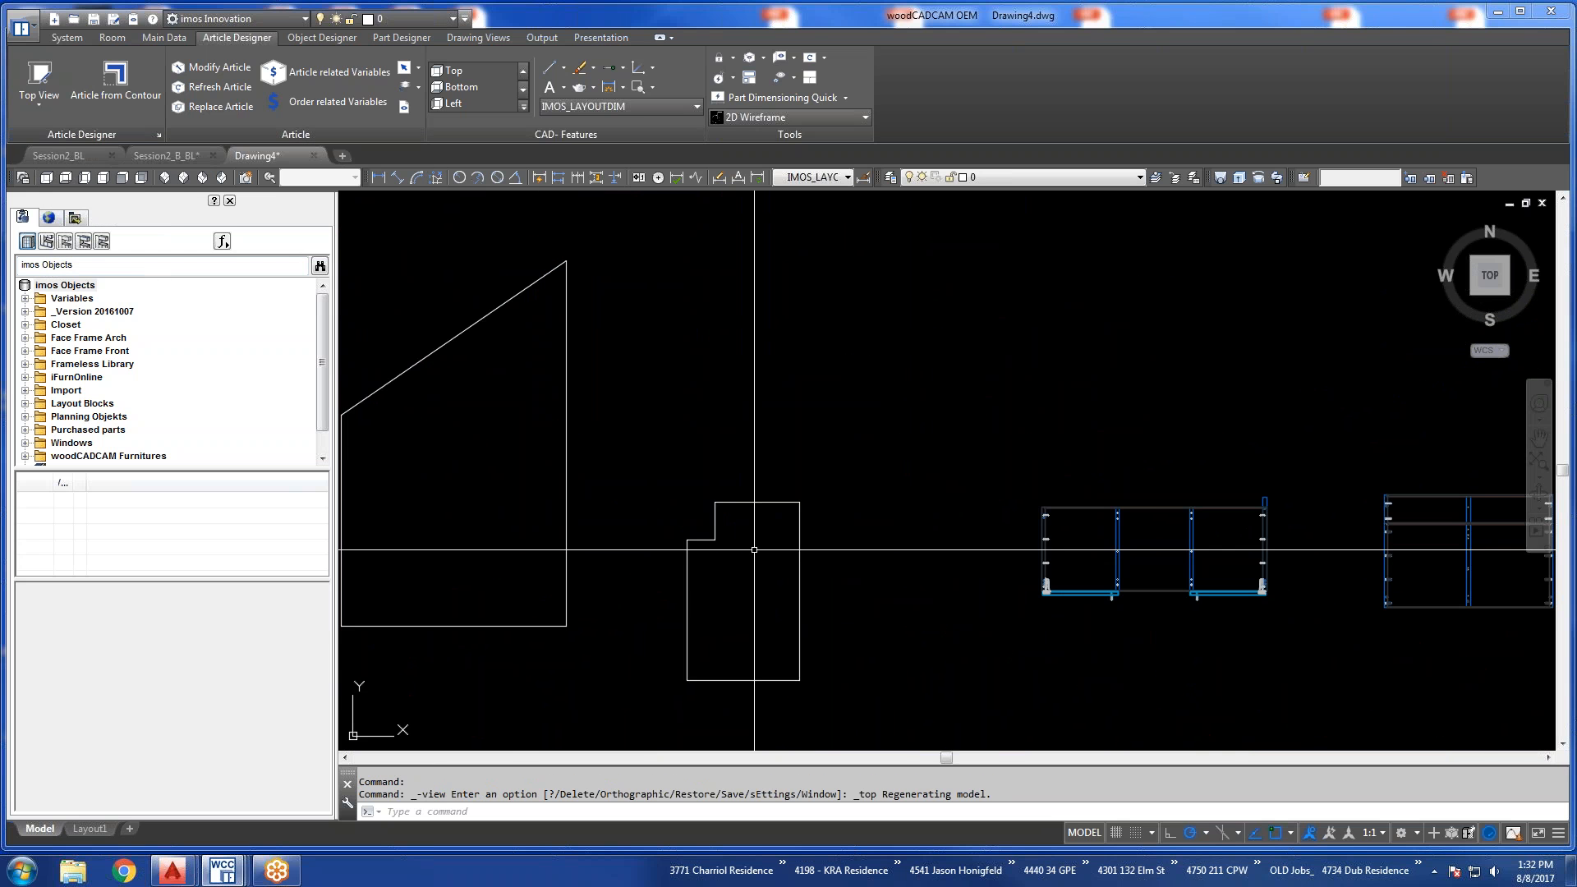
click(120, 85)
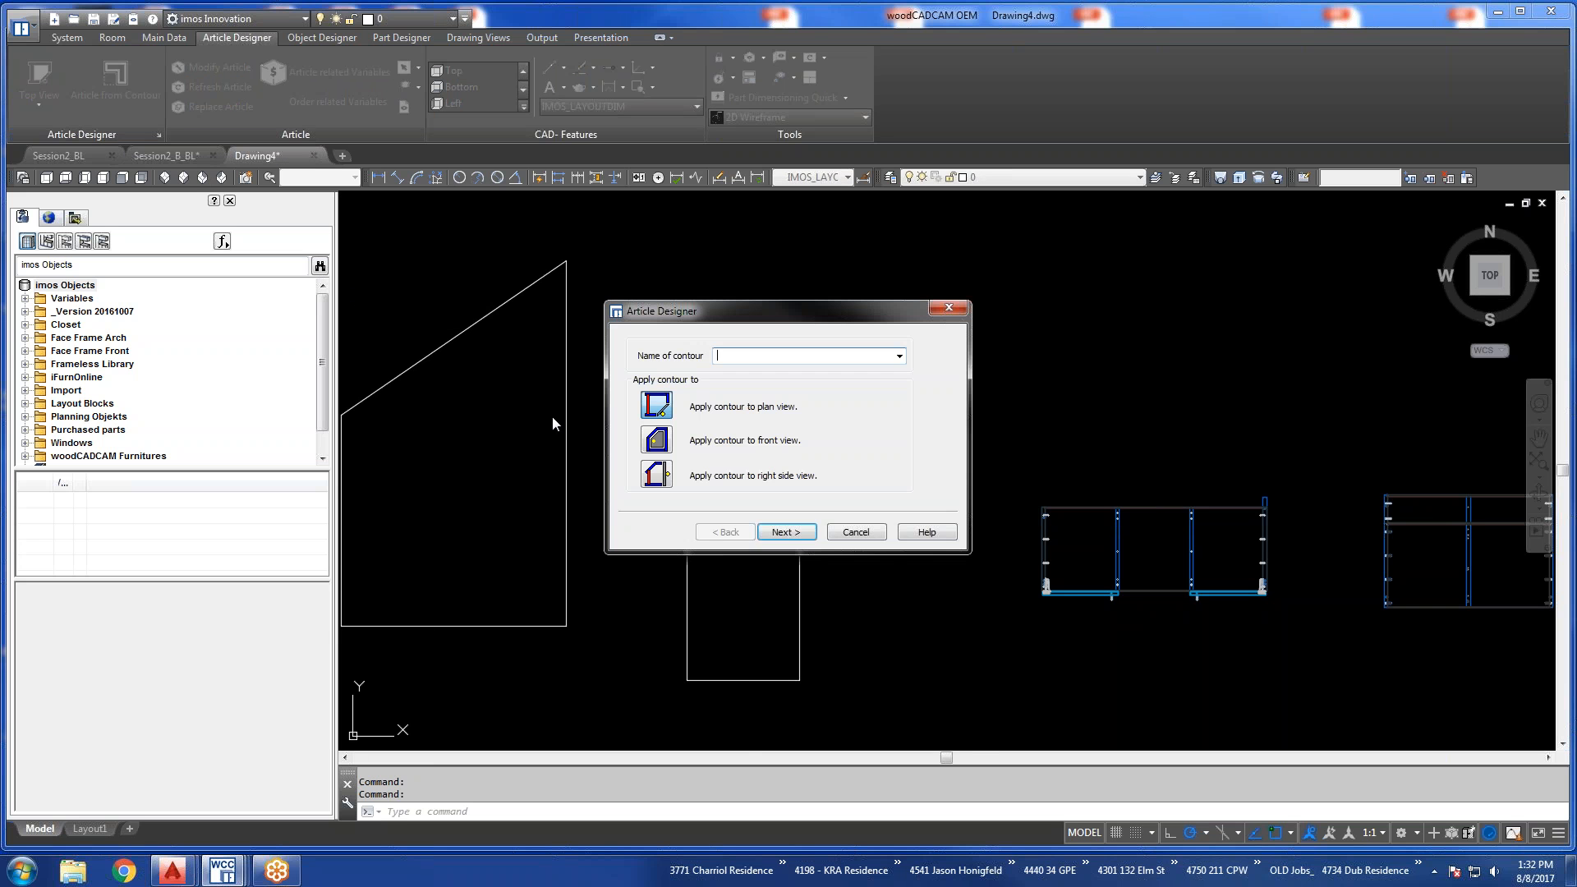
drag(793, 316, 1002, 252)
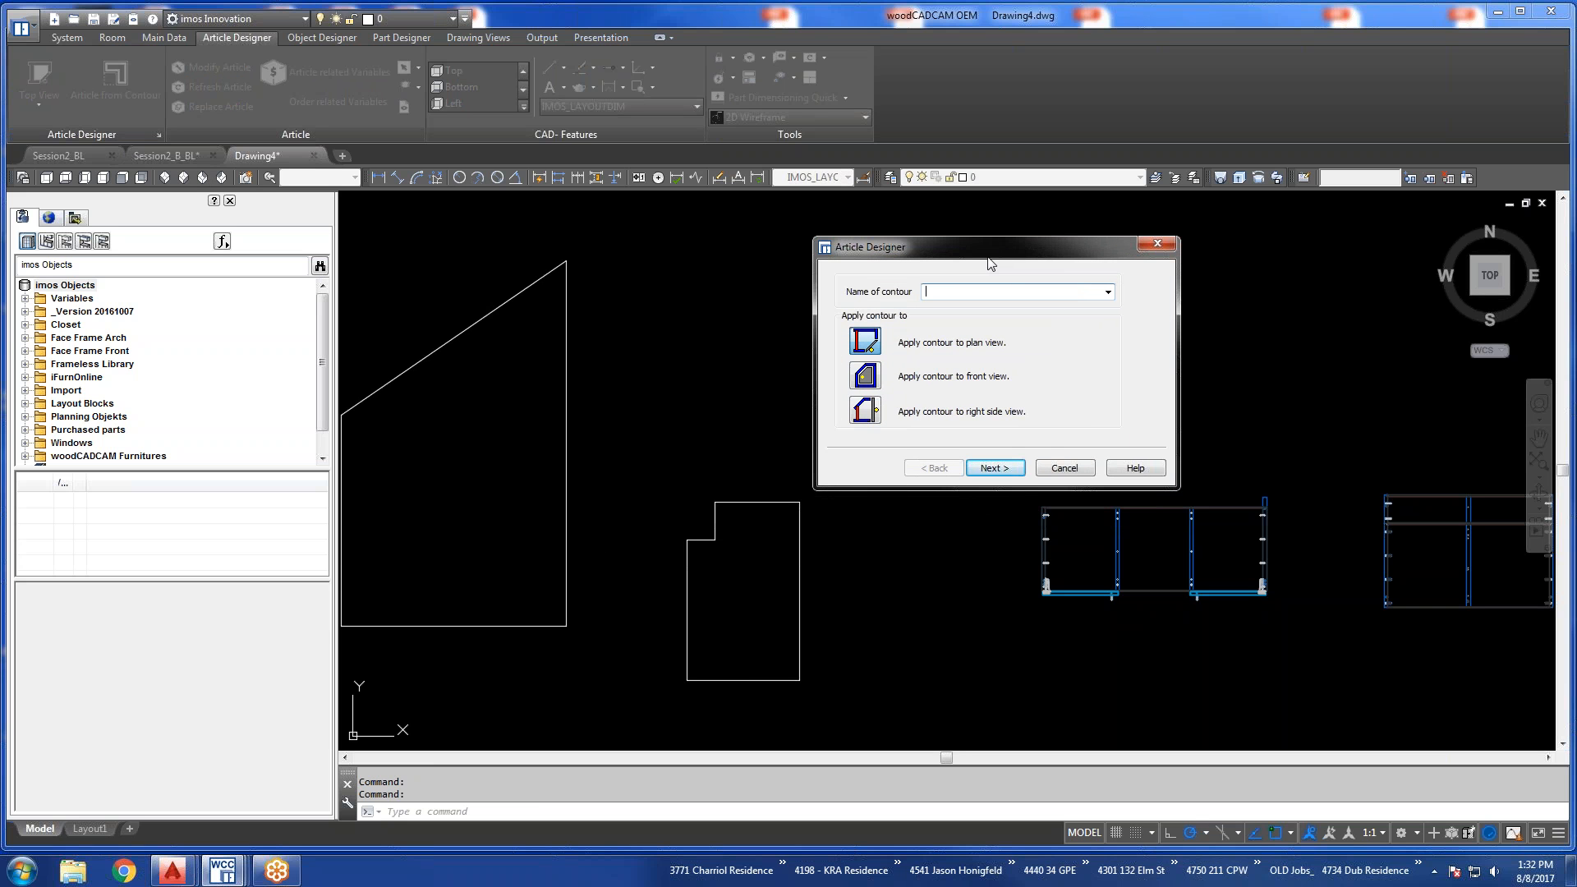
text(N)
key(BackSpace)
key(BackSpace)
key(BackSpace)
key(BackSpace)
key(BackSpace)
key(BackSpace)
key(BackSpace)
key(BackSpace)
key(BackSpace)
key(BackSpace)
key(BackSpace)
click(996, 469)
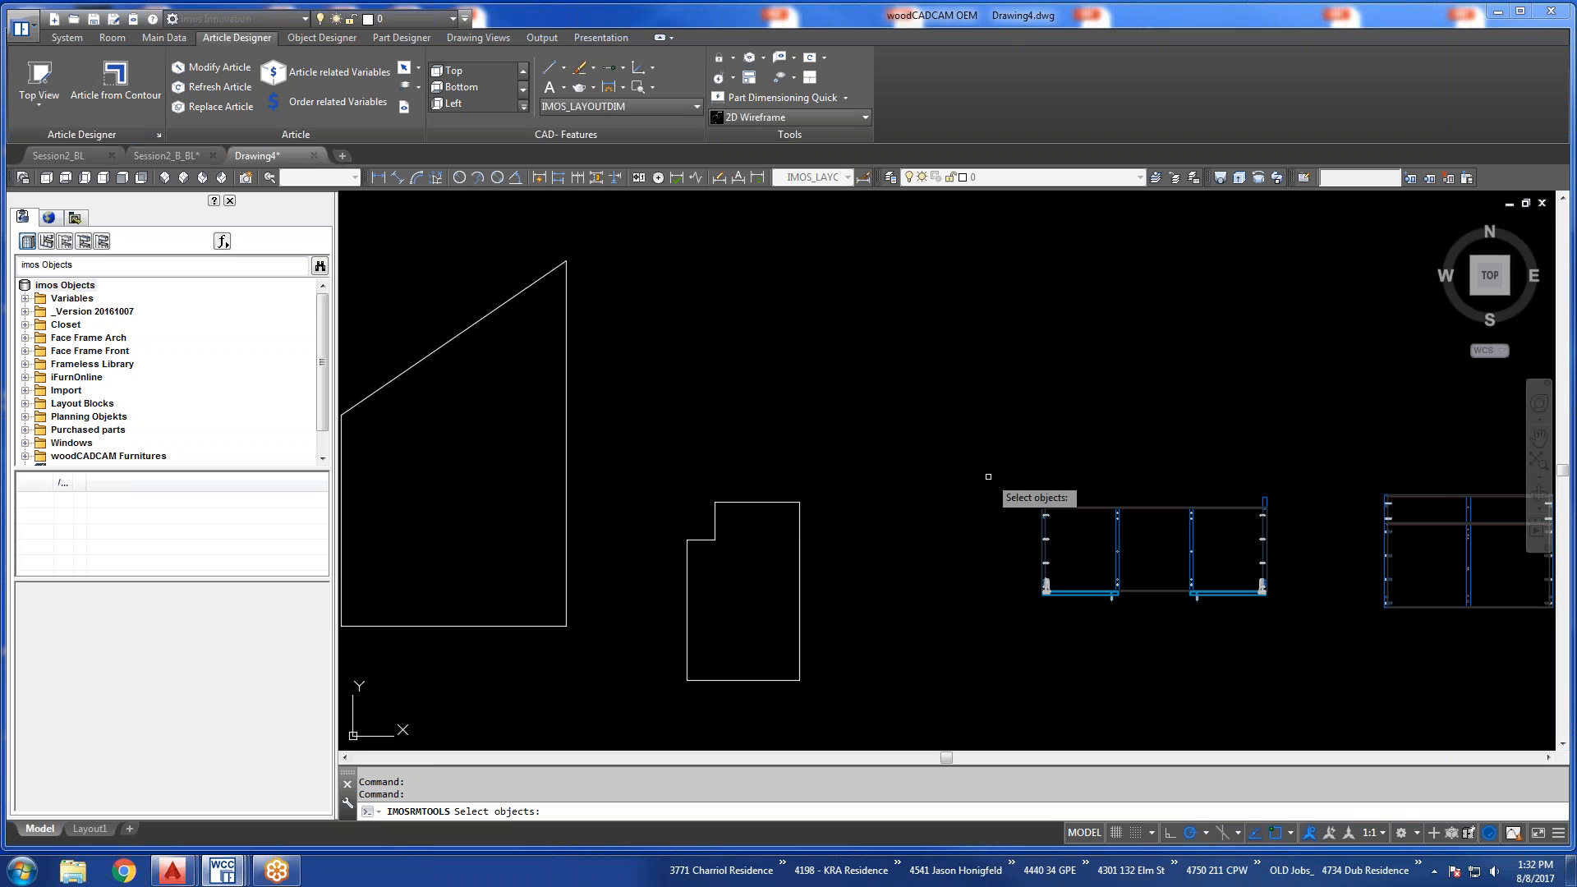
click(787, 502)
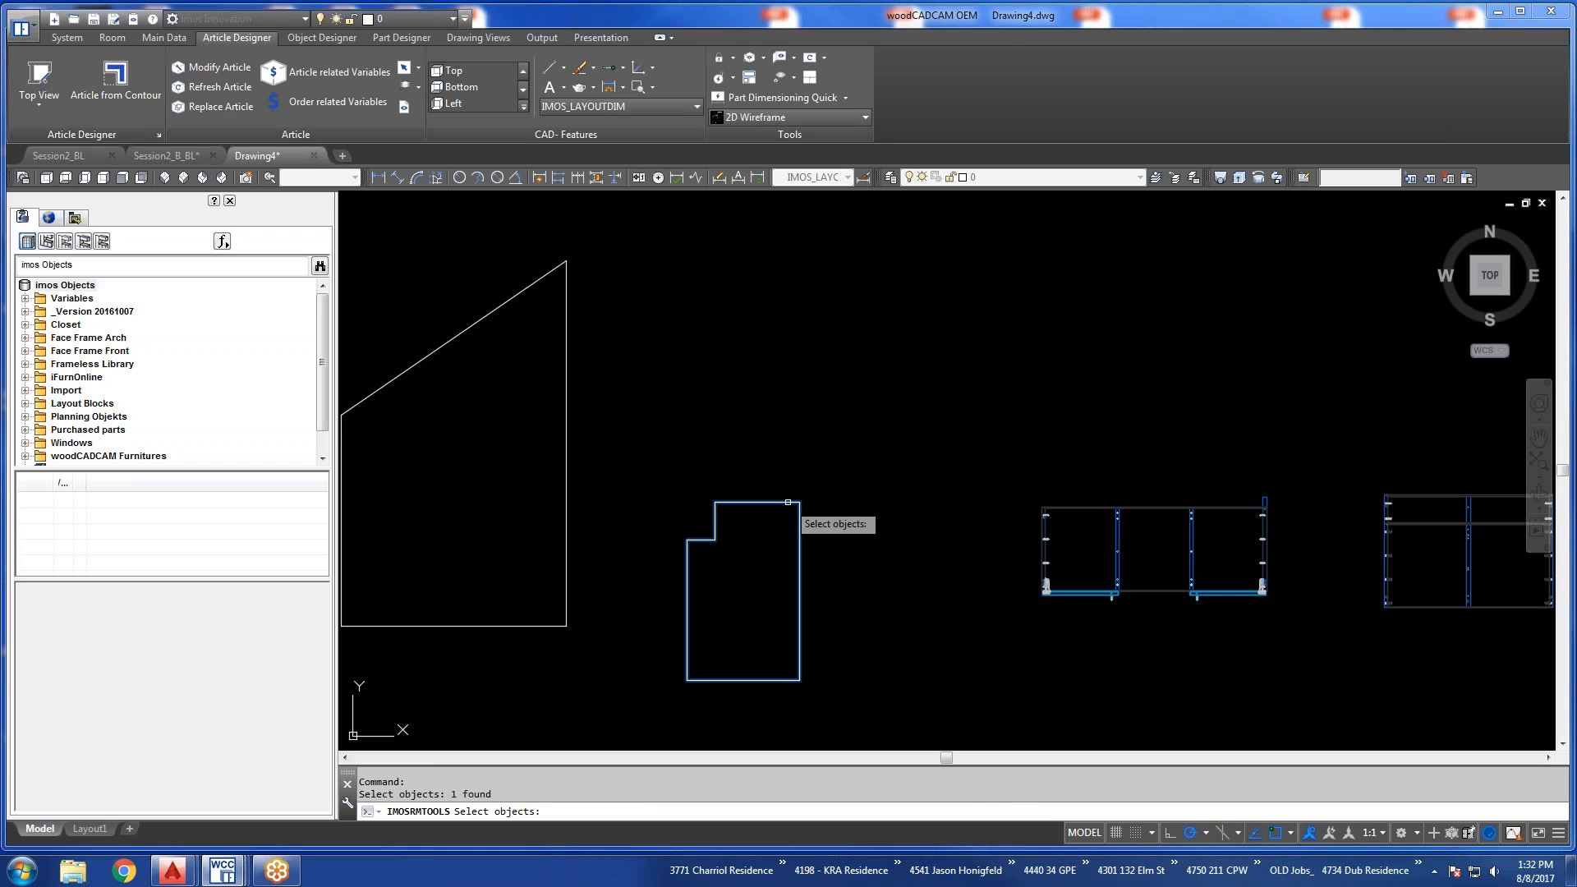
key(Return)
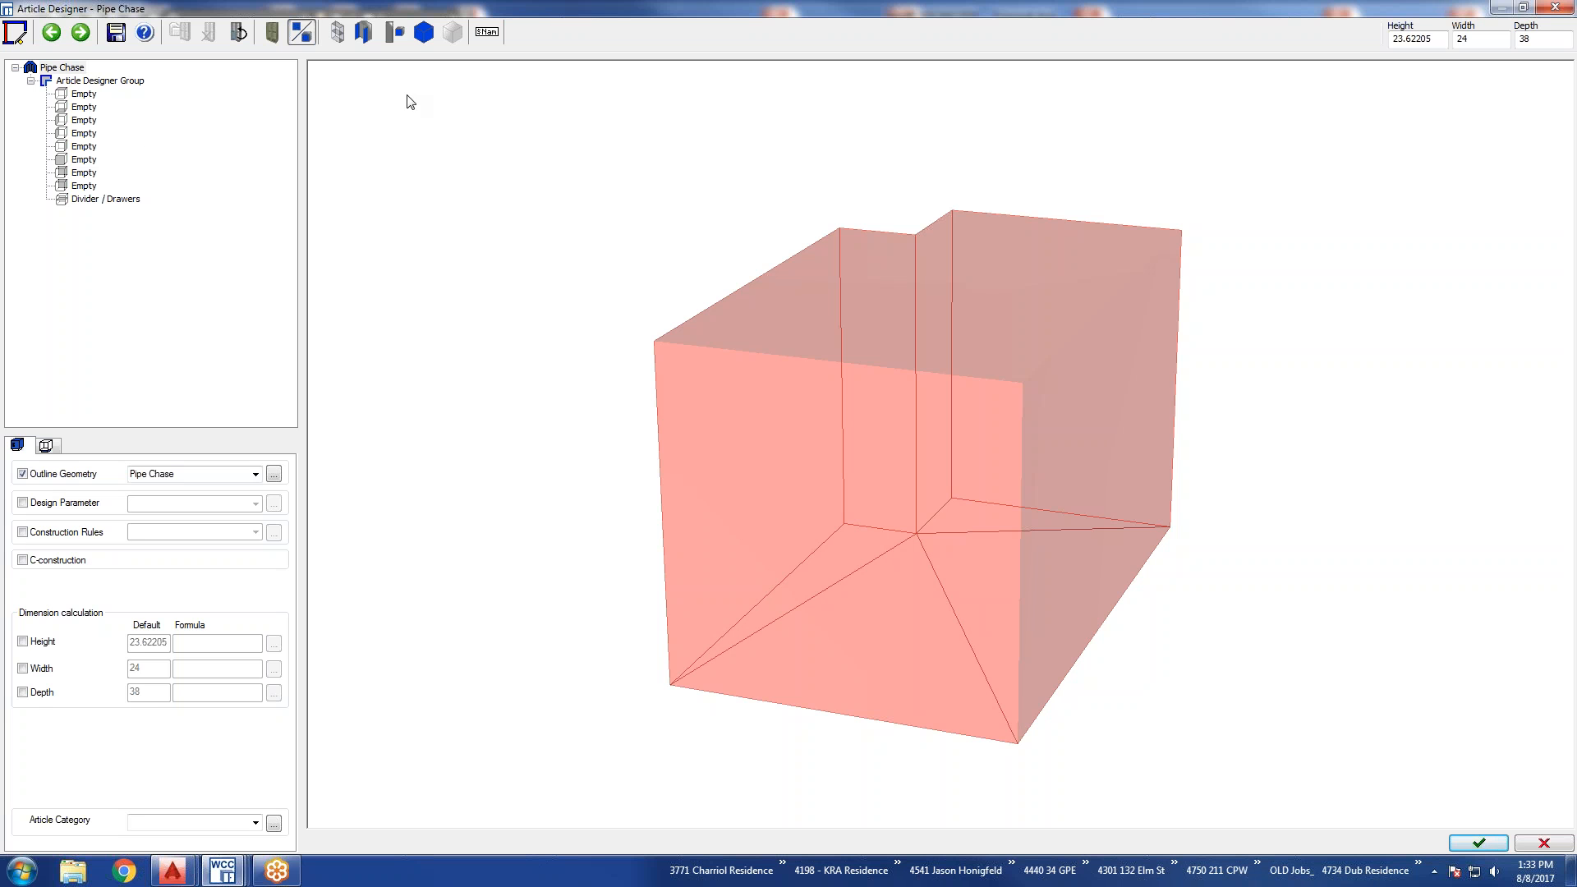
Set the Pipe Chase article's height to 34.
double_click(1427, 39)
text(34)
key(Return)
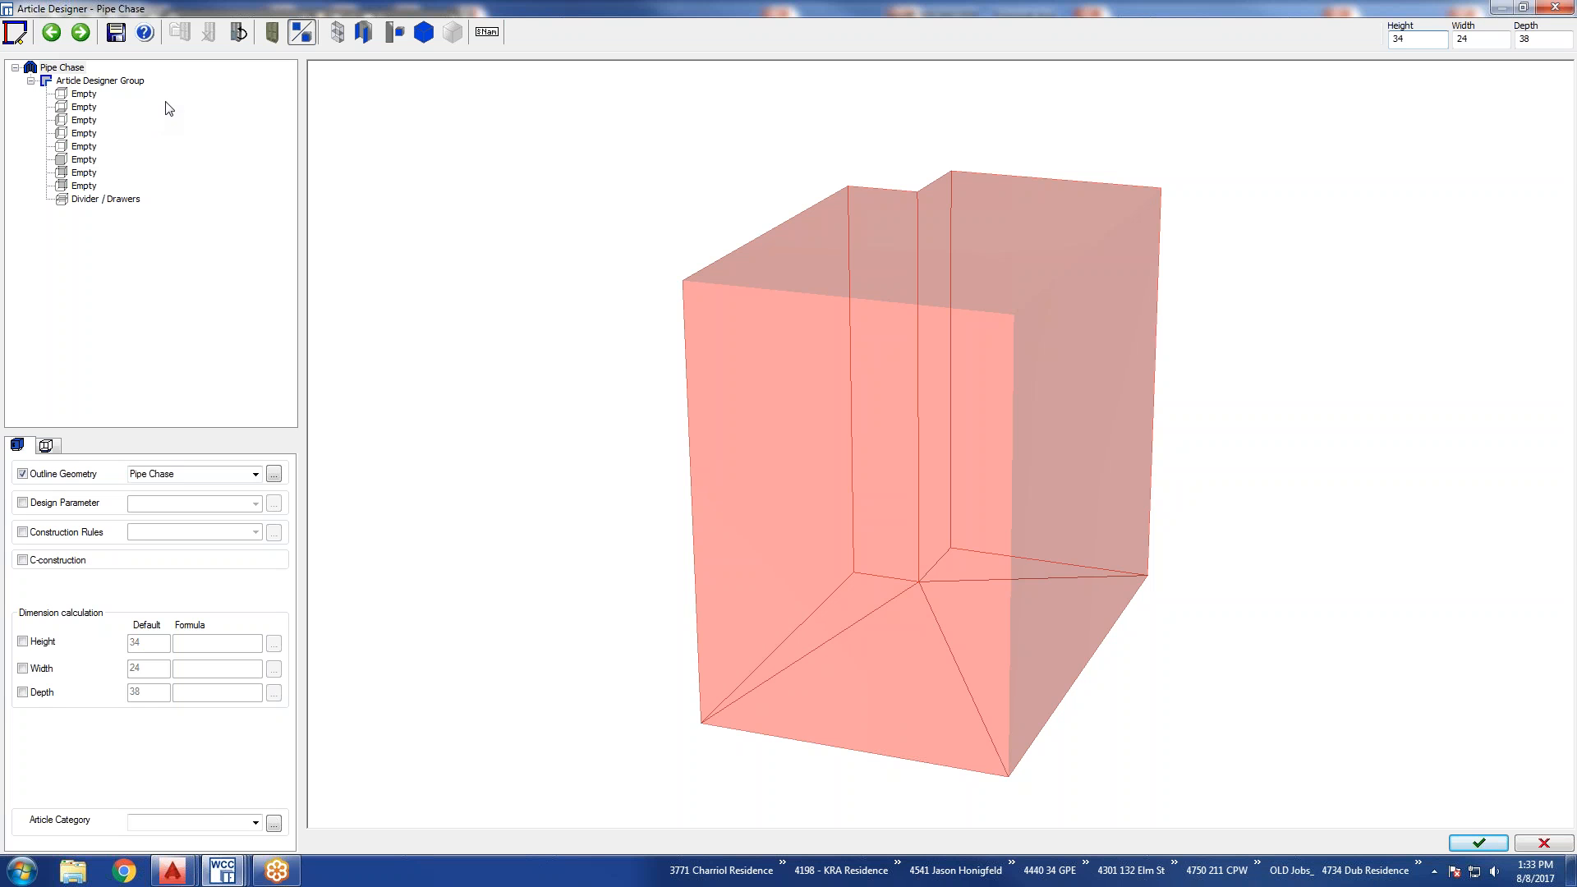
Assign the default parts to the top, the bottom, the three side faces and both back faces, leaving the front empty.
click(82, 95)
click(79, 108)
click(76, 121)
click(76, 132)
click(71, 144)
click(78, 173)
click(79, 186)
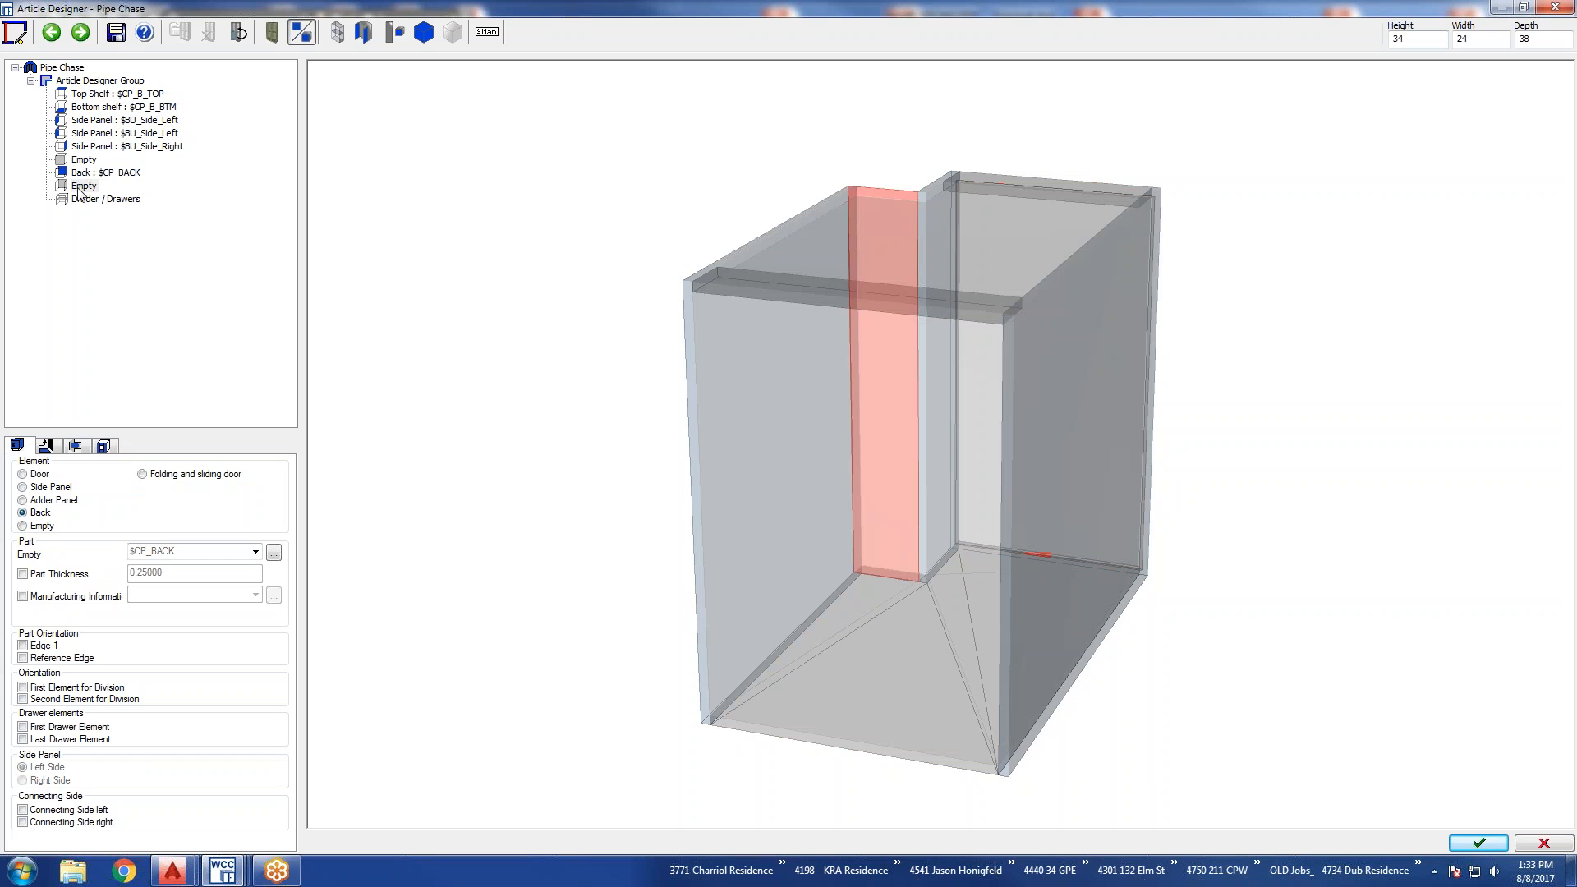
Change the top shelf's part to CPU_TI_DO.
click(87, 96)
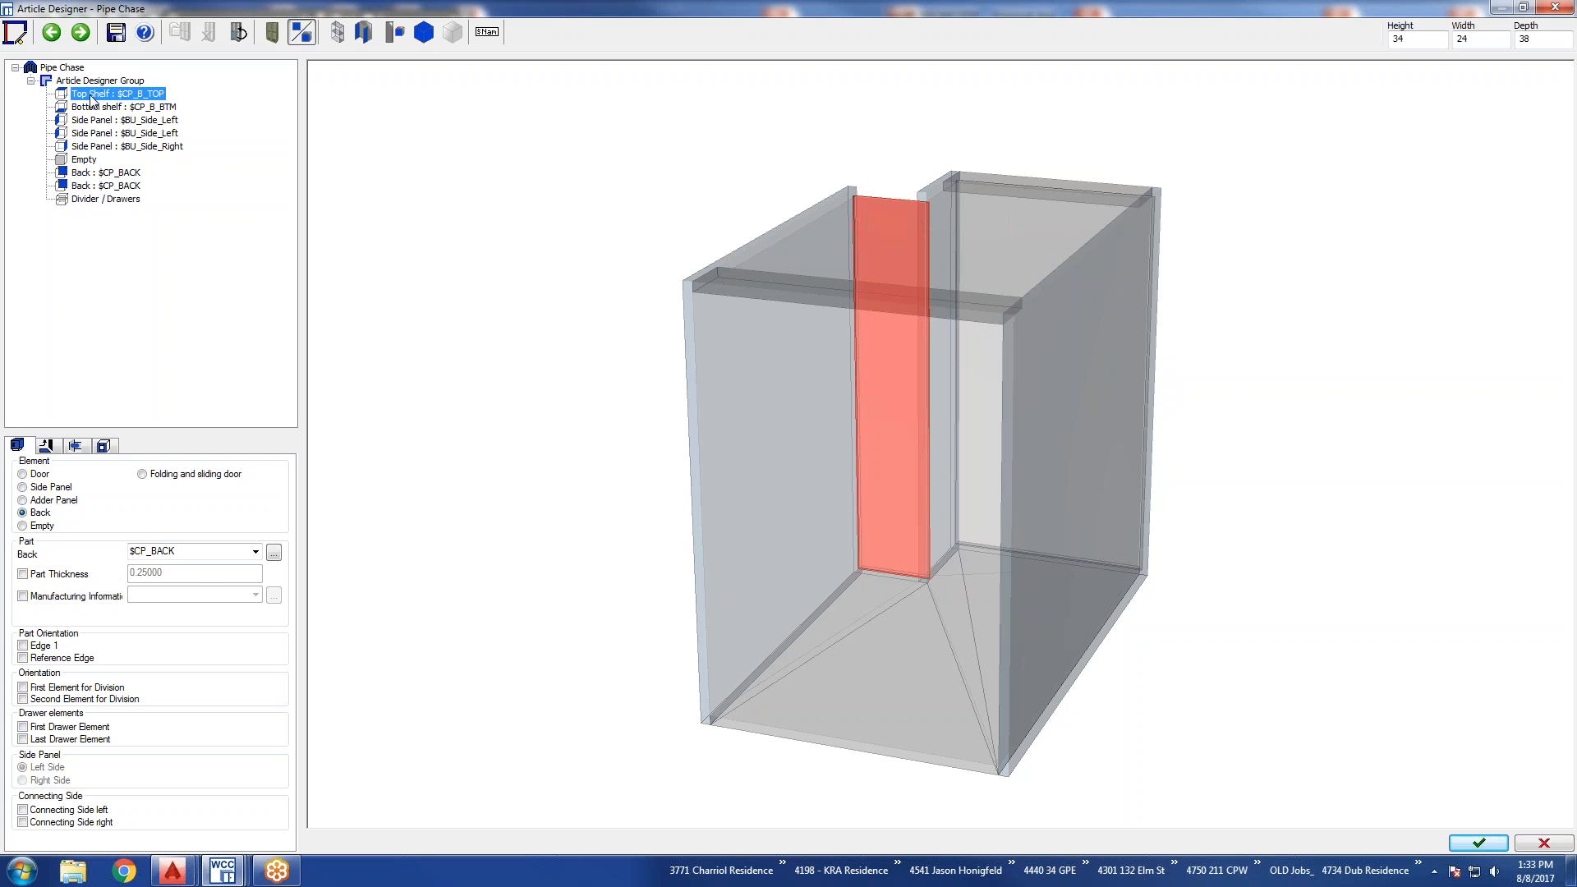
click(256, 482)
scroll(227, 513, down, 5)
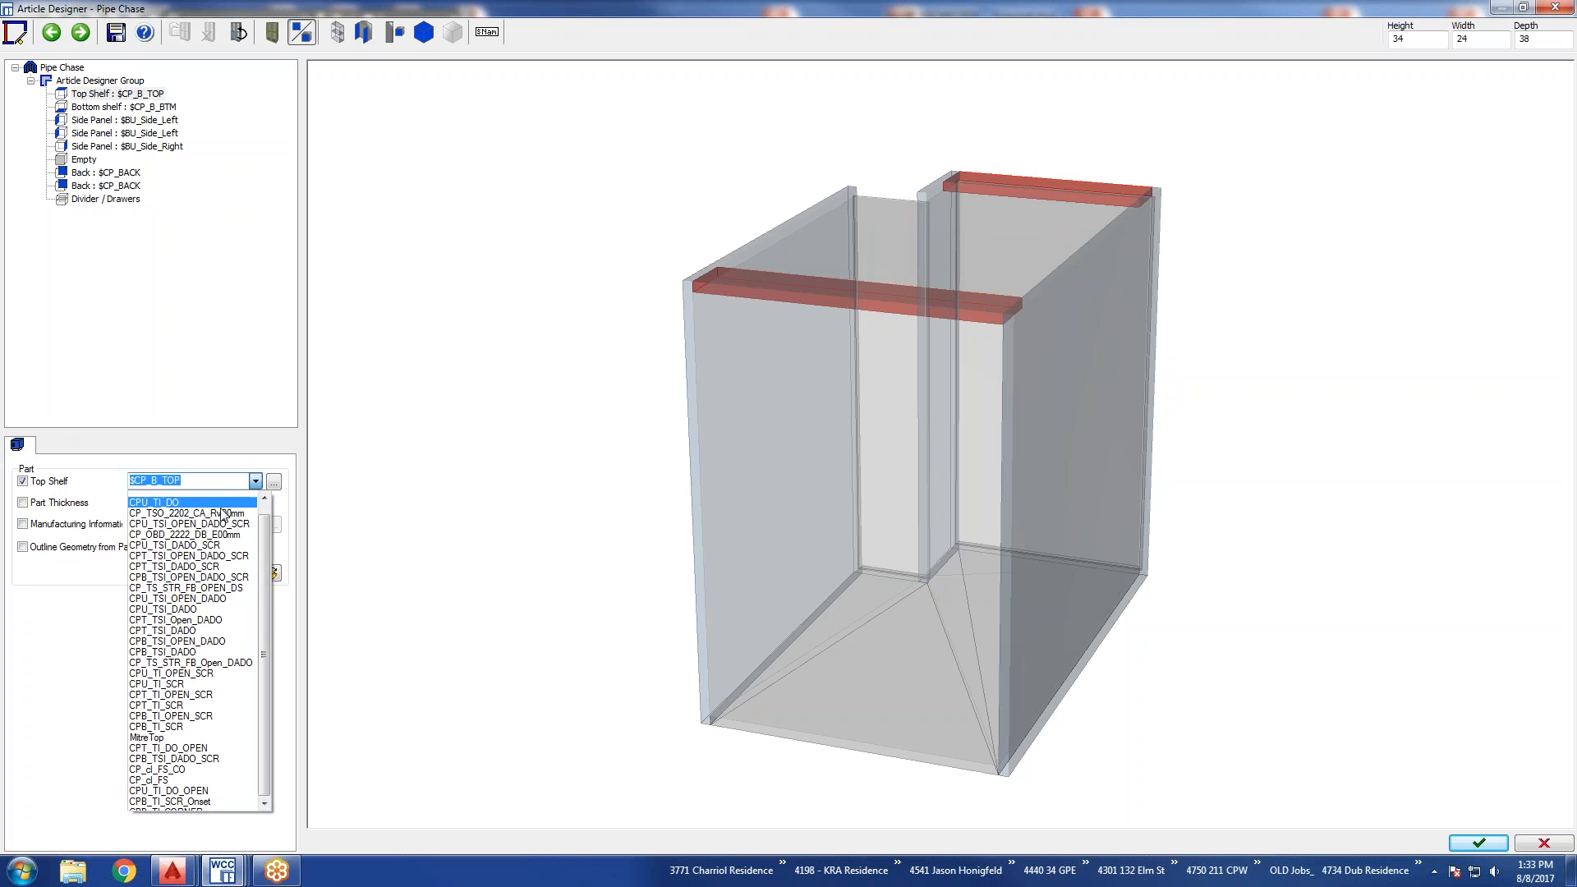
click(226, 514)
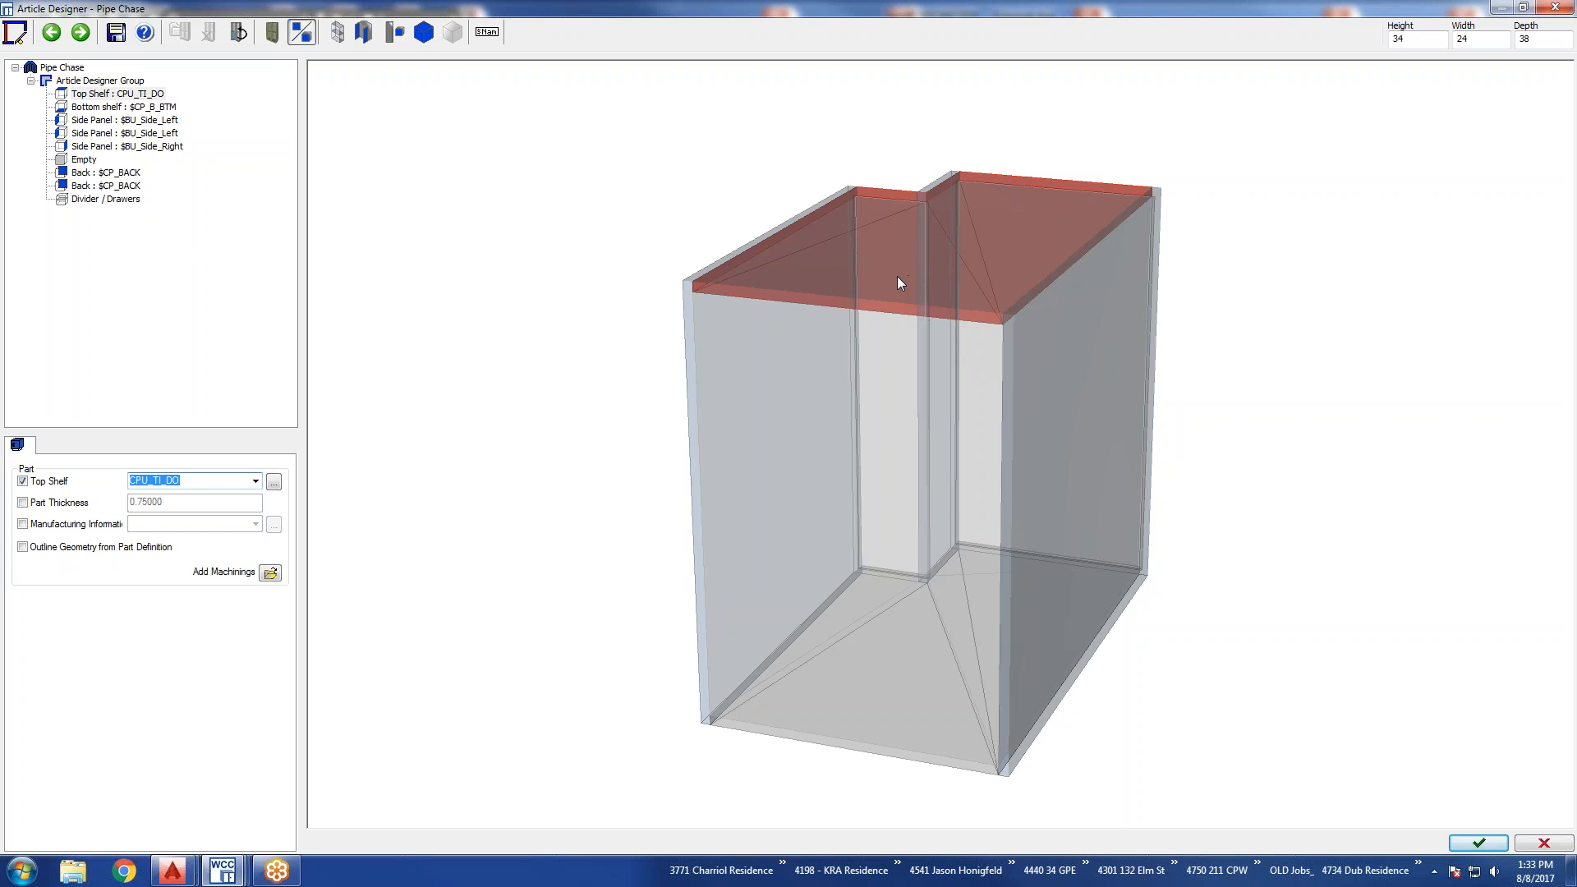
Divide the interior 1:1 with a fixed shelf using the $CP_HDV divider.
click(92, 201)
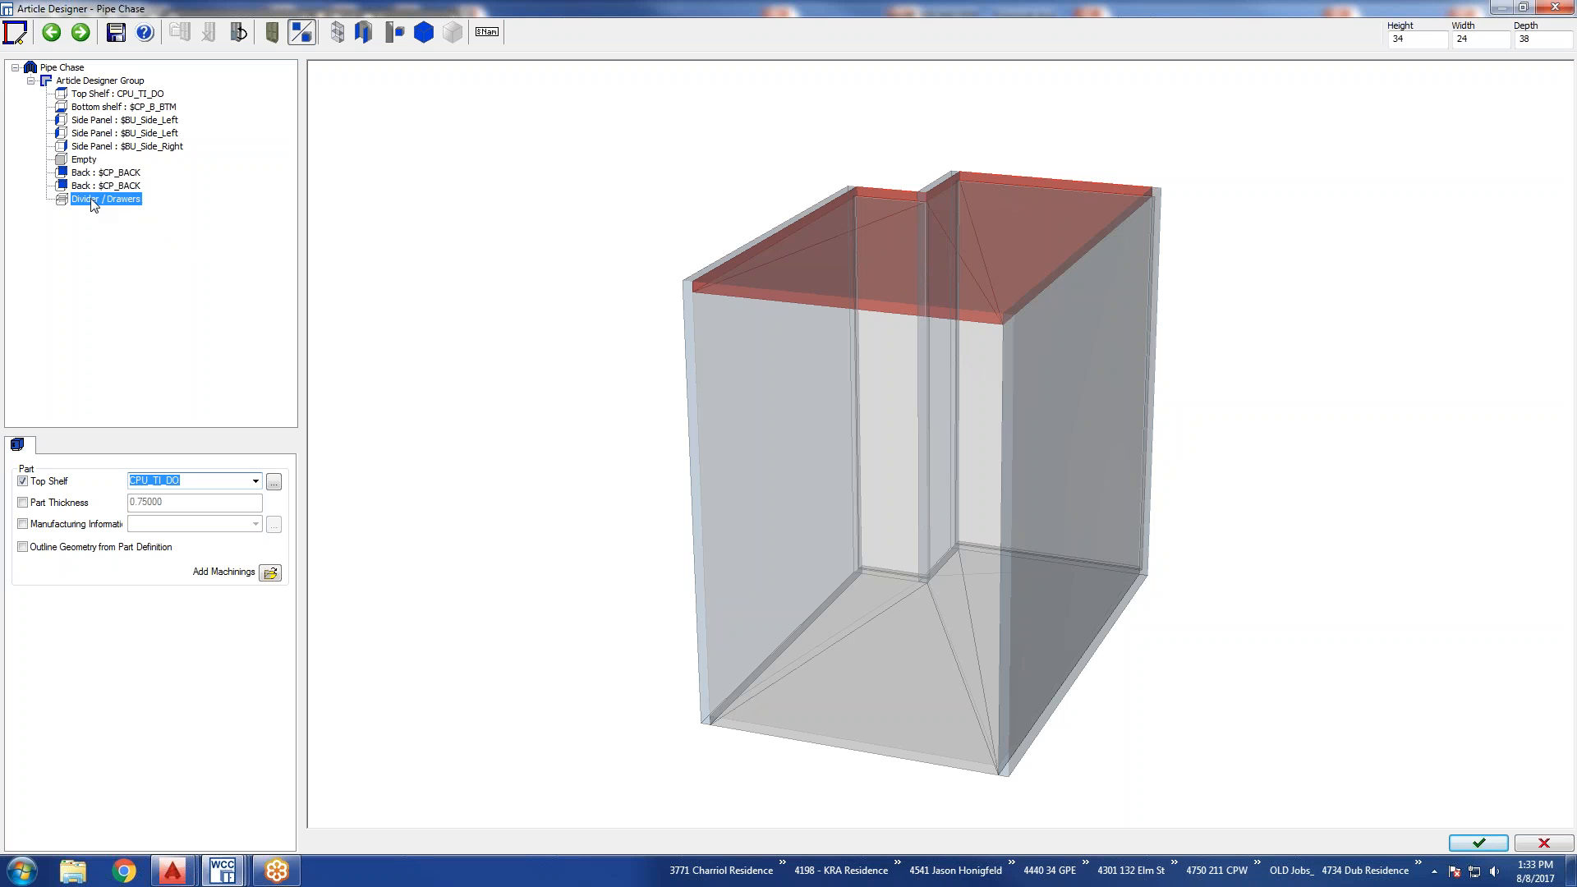
click(146, 557)
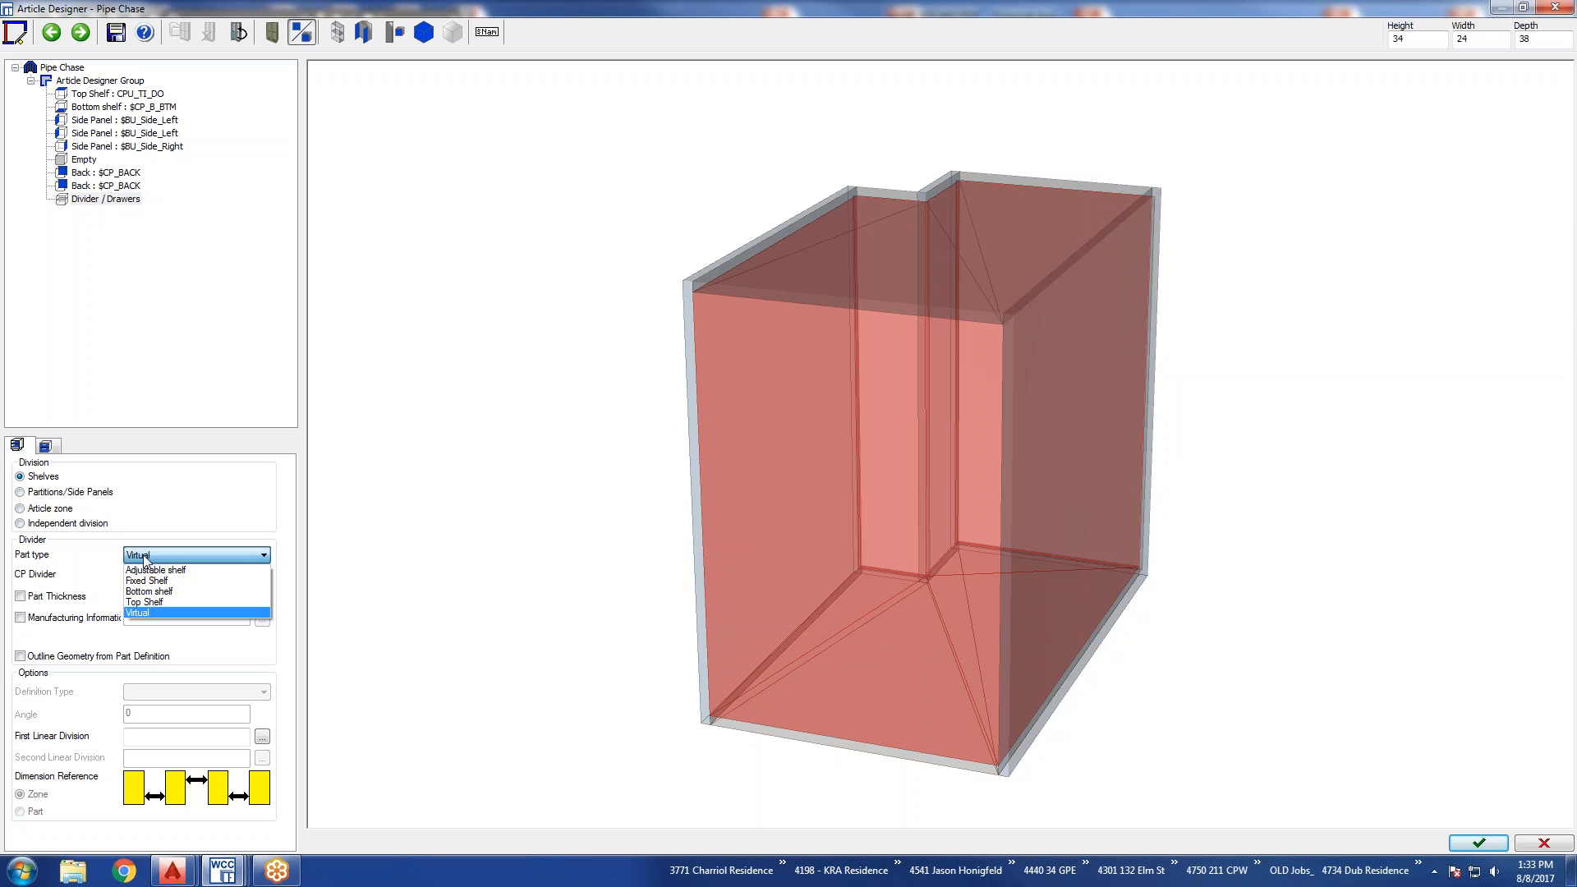
click(149, 582)
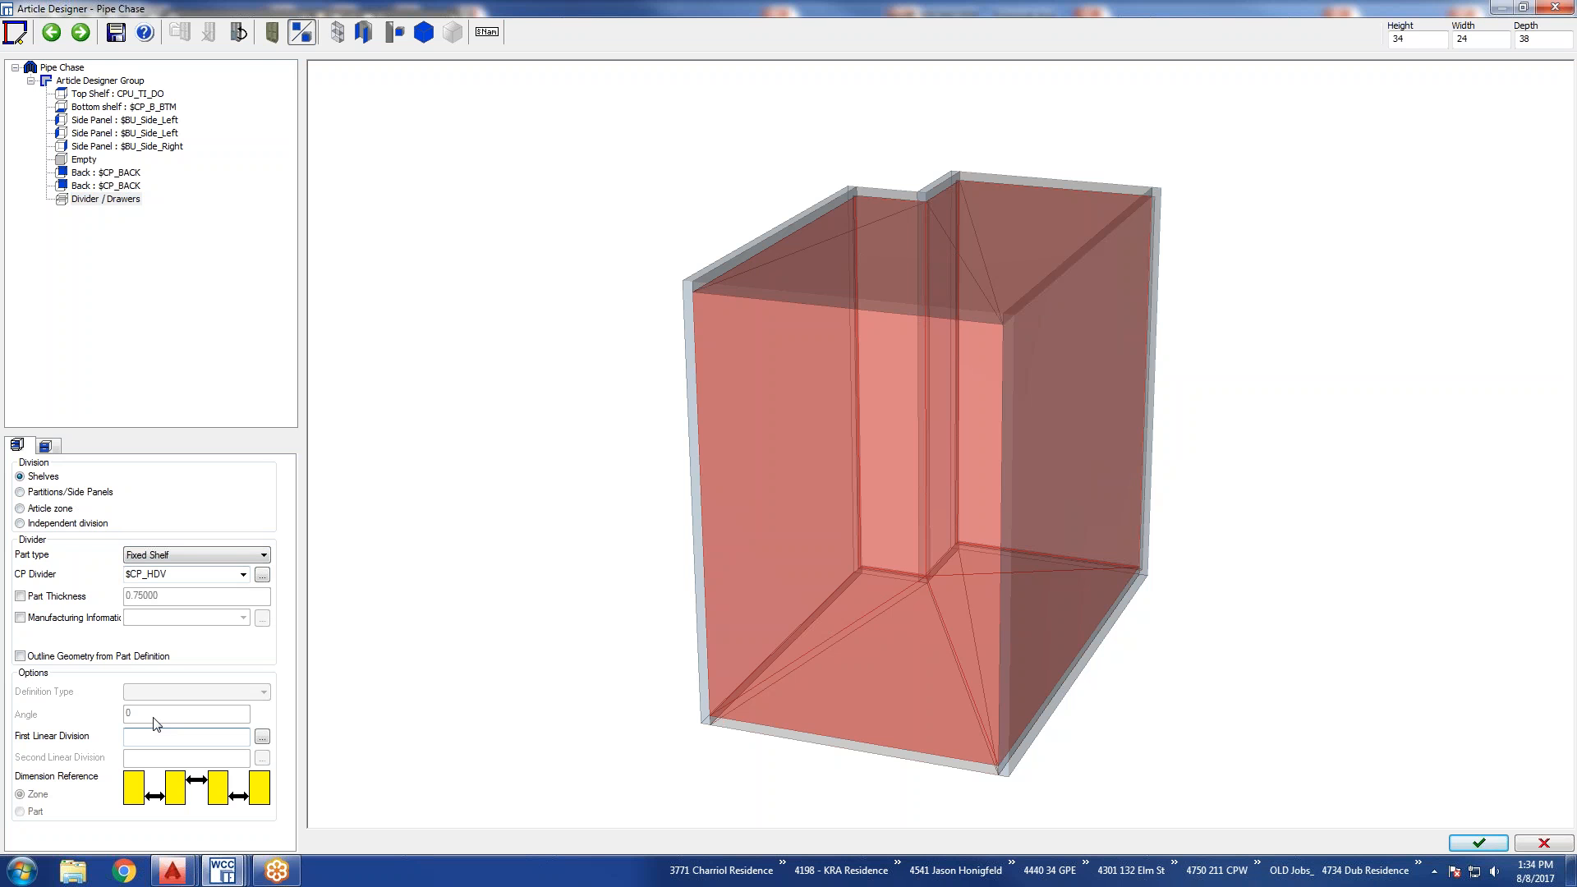
text(1:1)
key(Return)
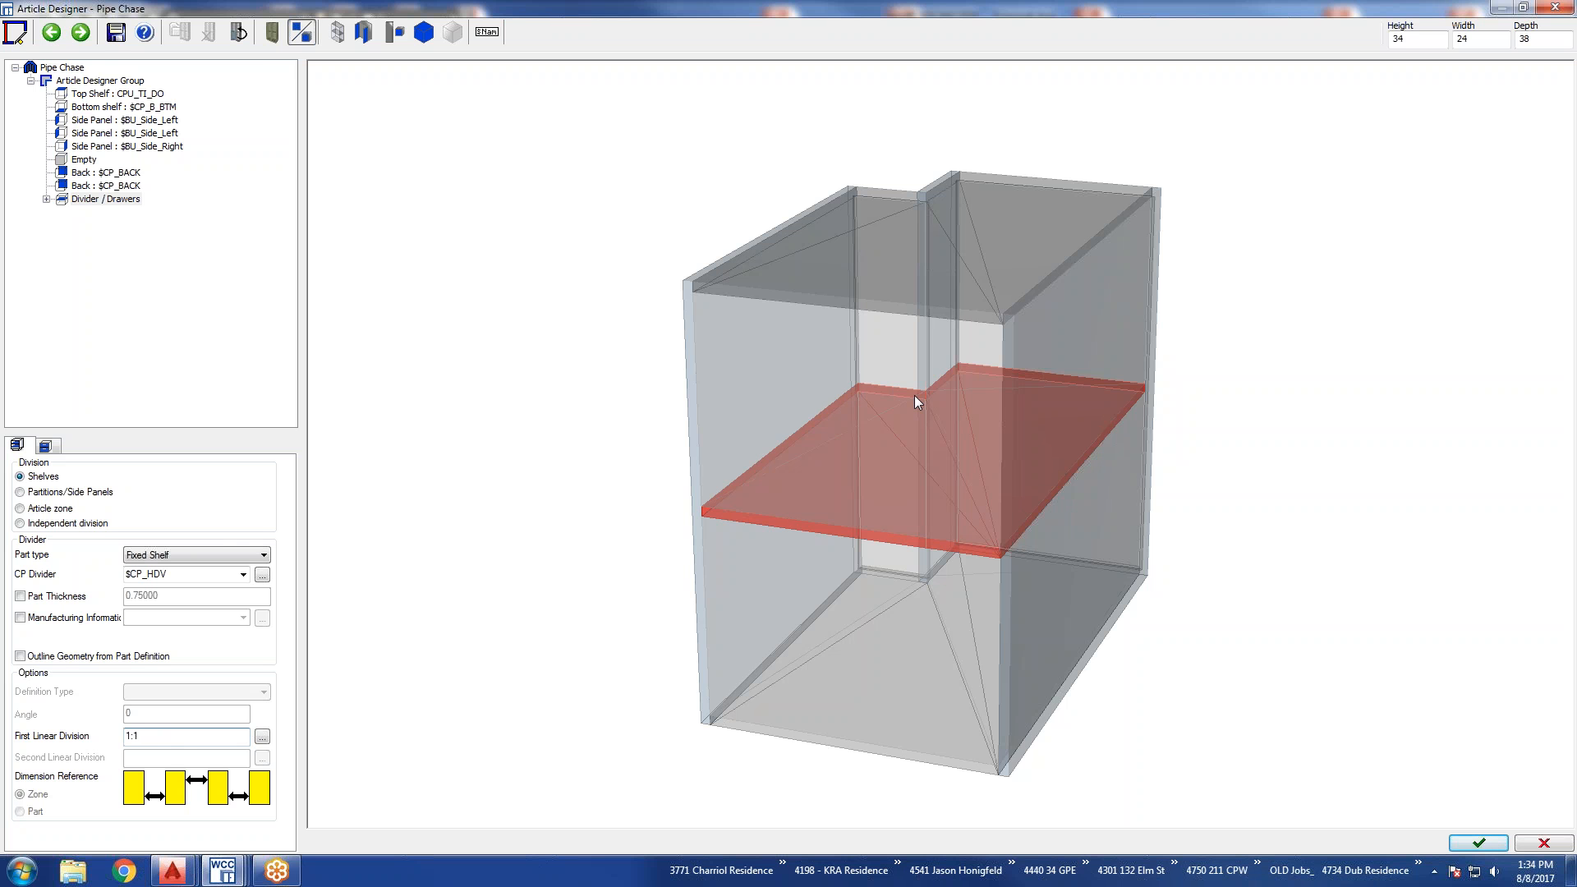
Finish the Pipe Chase design without saving the changes and insert the article at its default size beyond the Window Sill cabinet.
click(1478, 842)
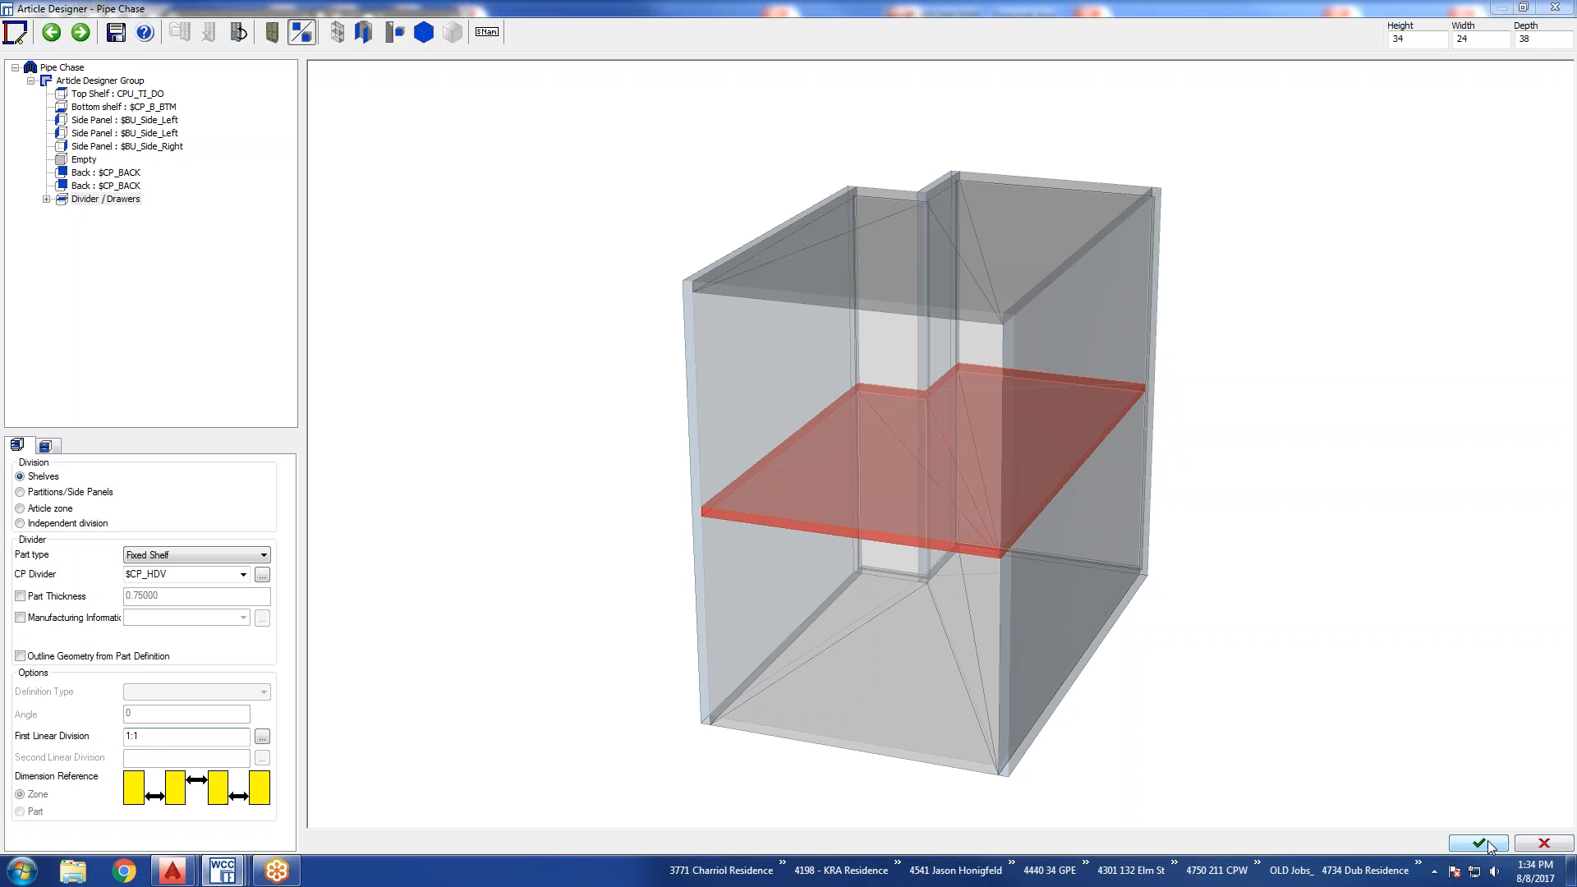
click(801, 471)
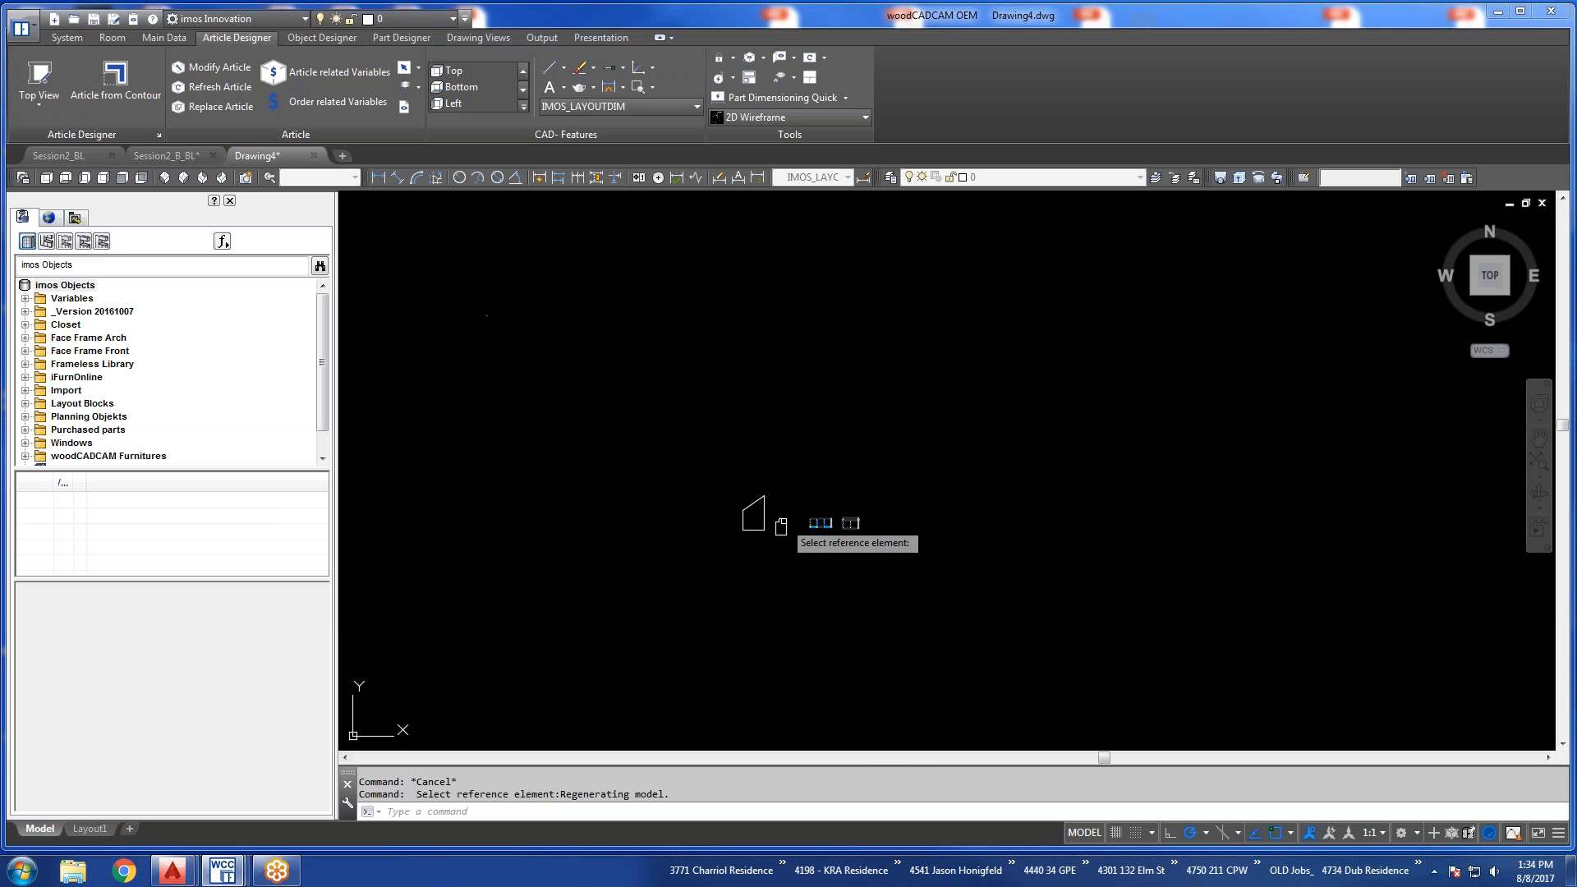
click(880, 517)
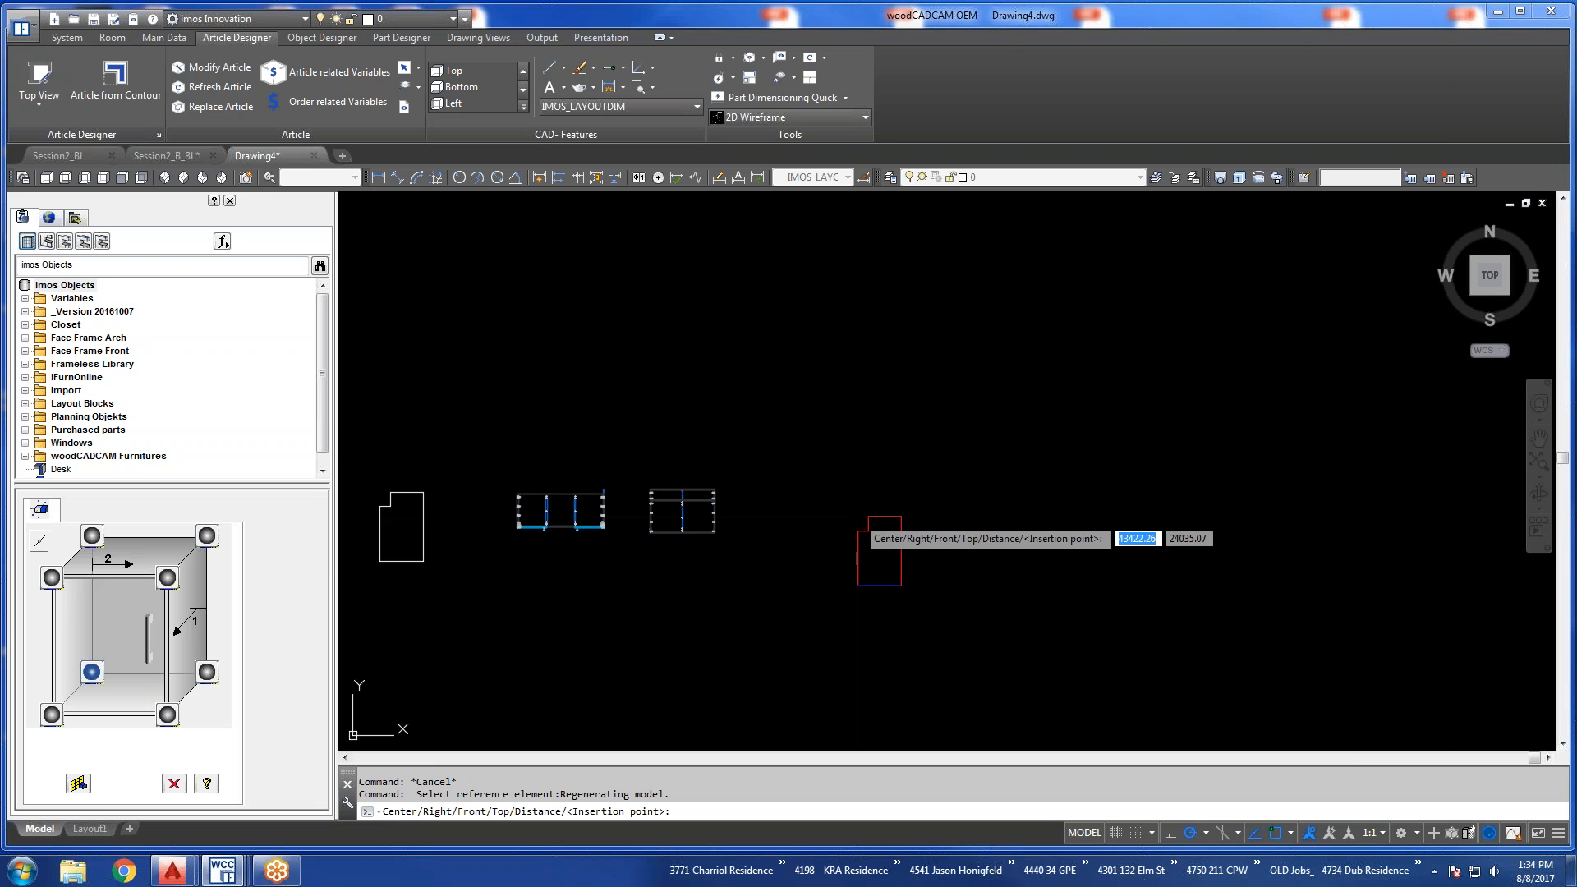
click(844, 475)
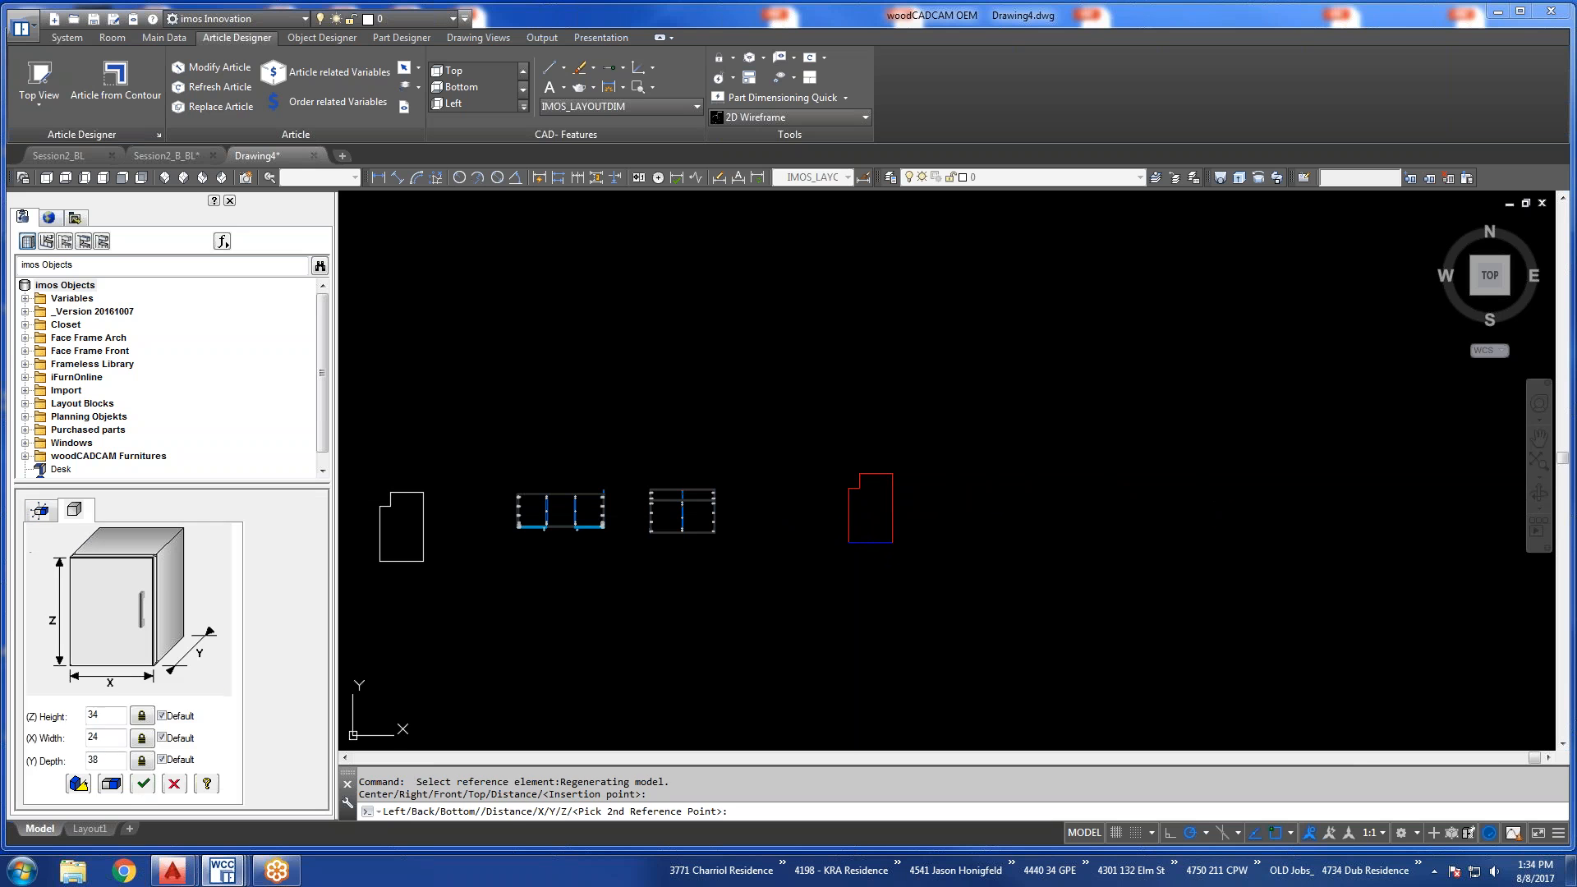
click(849, 476)
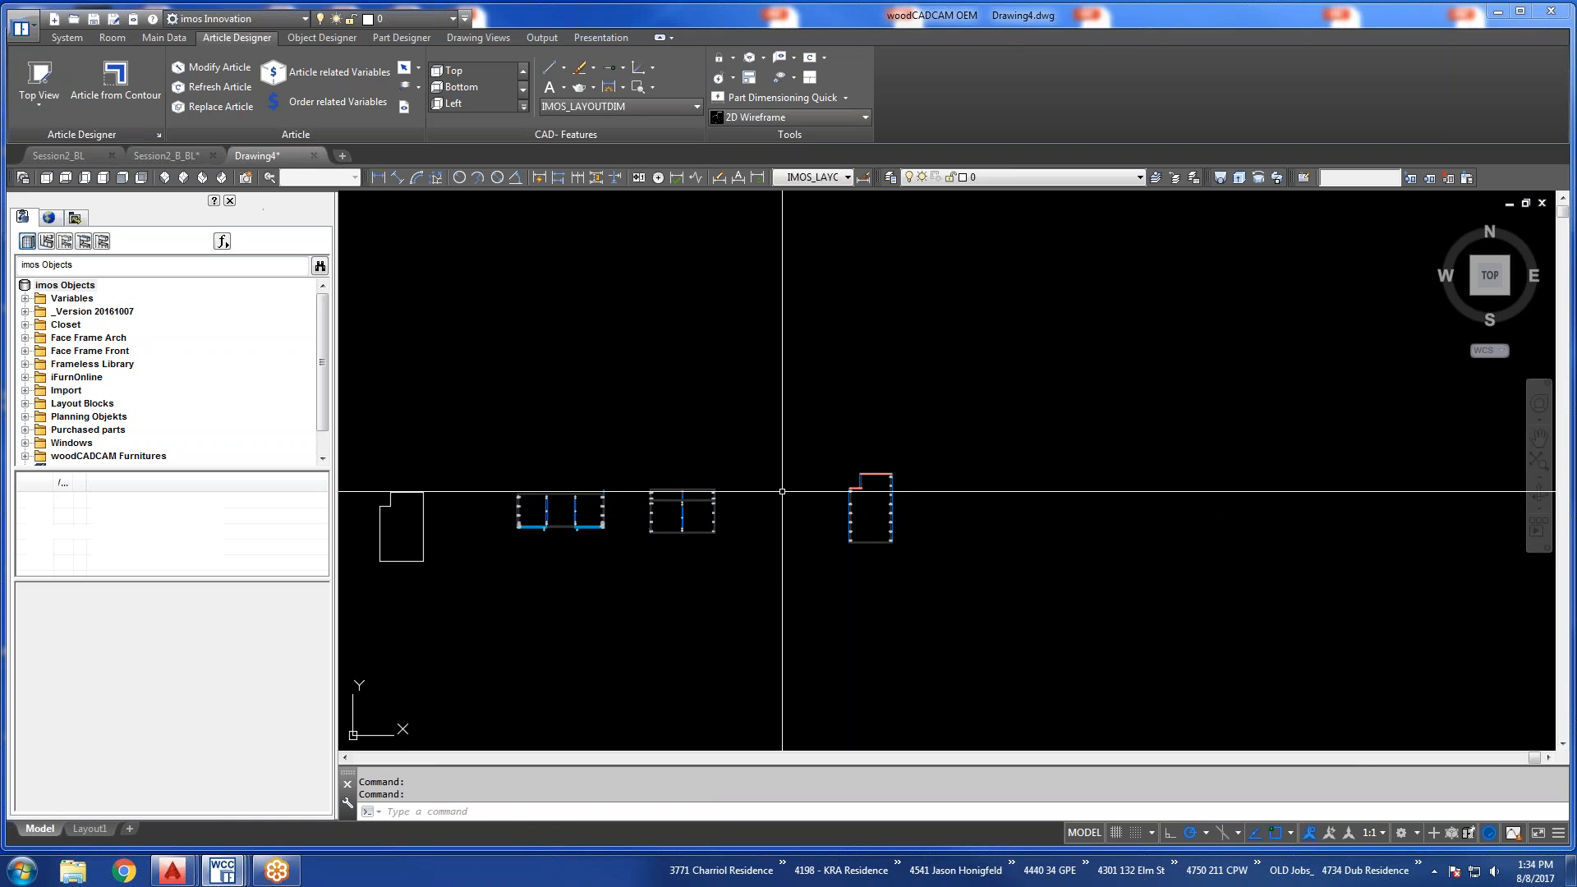
Examine the inserted Pipe Chase cabinet in 3D from the southwest and by orbiting around it, checking the notch, back panels and connectors.
click(164, 177)
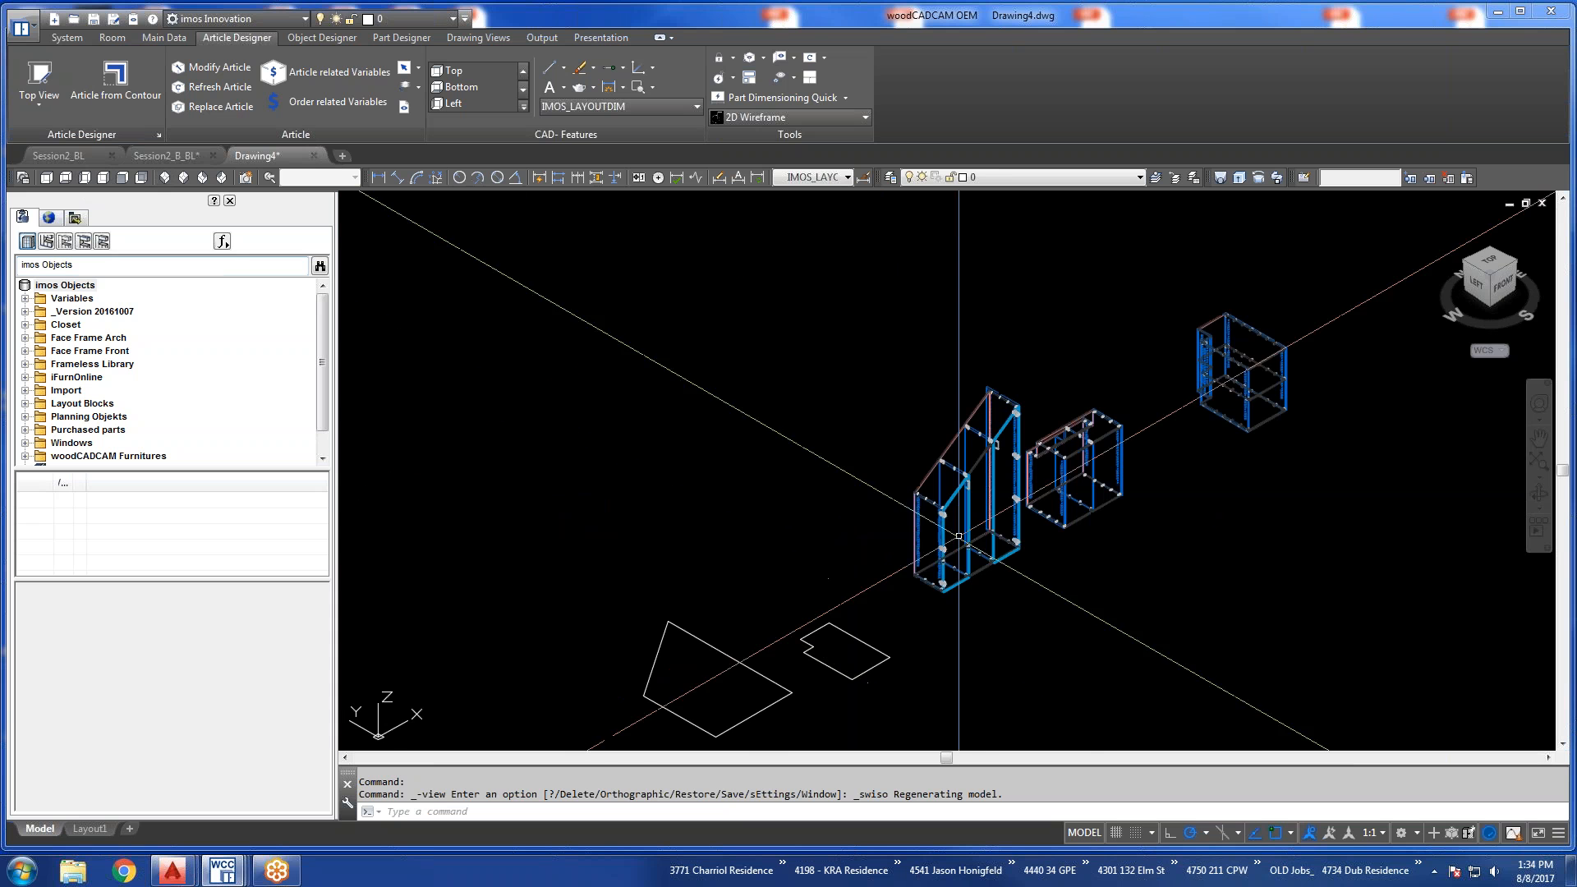
scroll(1260, 371, up, 8)
scroll(1188, 363, down, 2)
middle_drag(1182, 359, 971, 434)
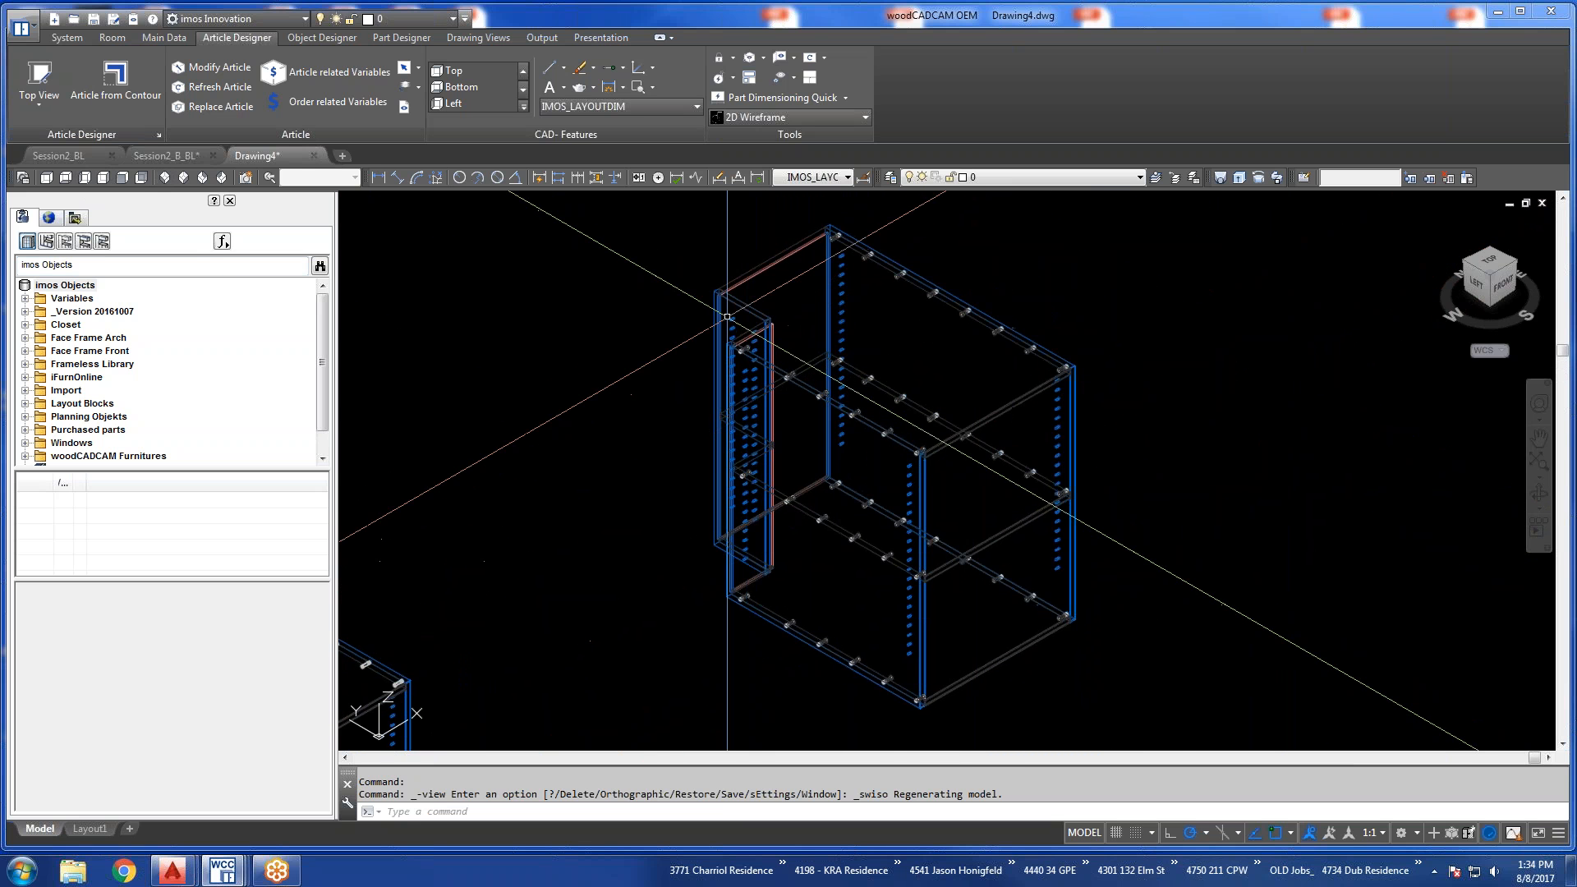
scroll(726, 302, up, 4)
scroll(726, 301, up, 4)
shift+middle_drag(726, 301, 808, 447)
scroll(964, 456, down, 5)
middle_drag(1041, 549, 822, 539)
scroll(1024, 292, up, 8)
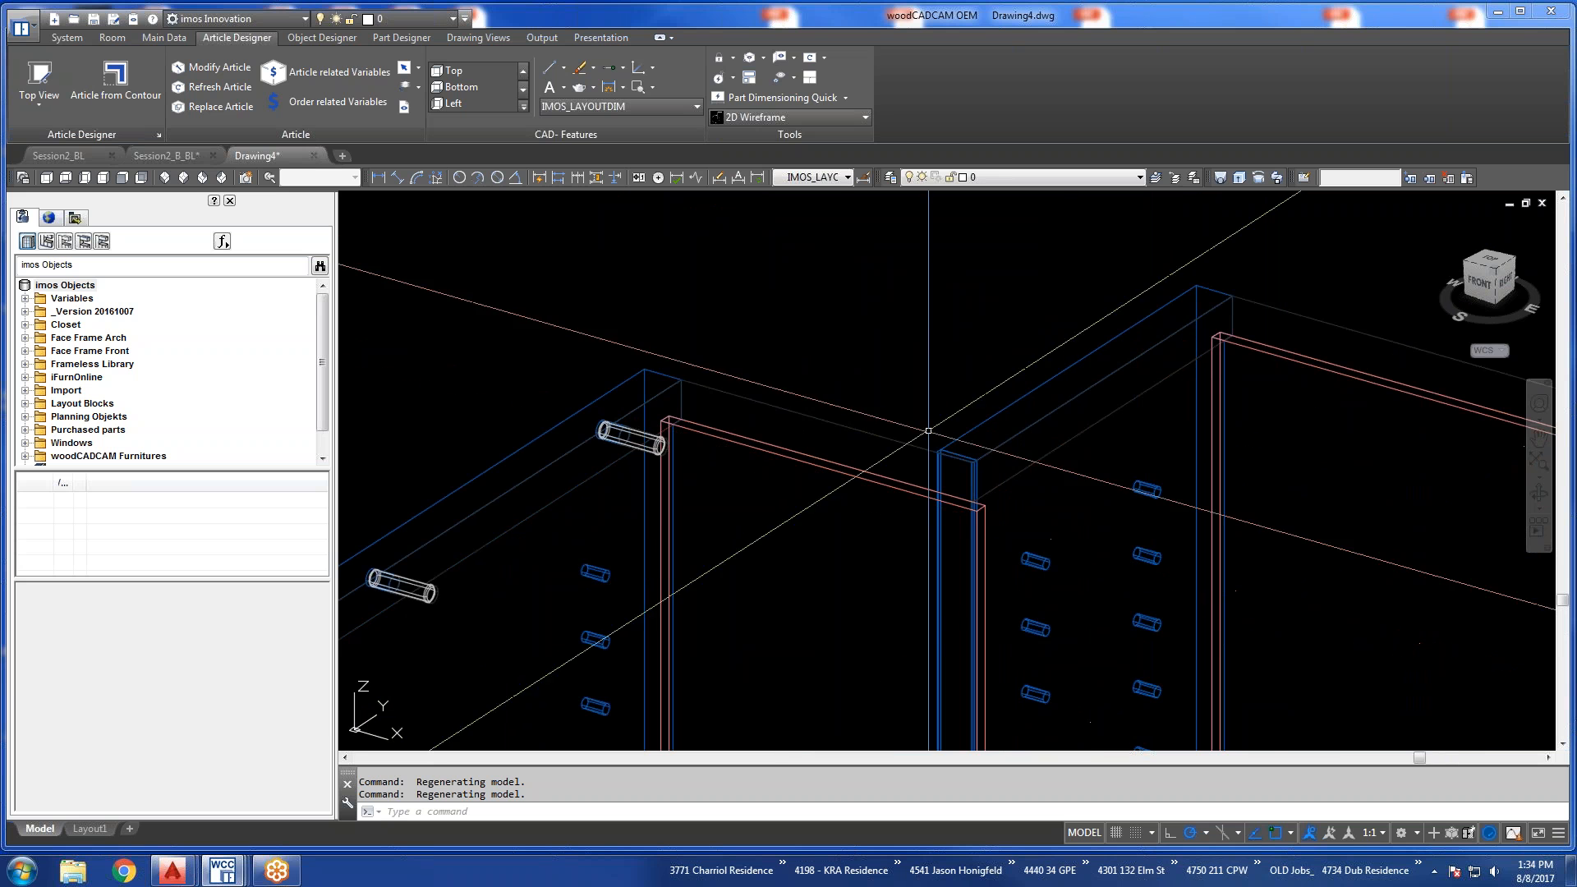
Inspect the line borings and connectors on the Pipe Chase cabinet's sides, around the notch and at the fixed shelf.
scroll(882, 384, down, 2)
scroll(883, 384, down, 6)
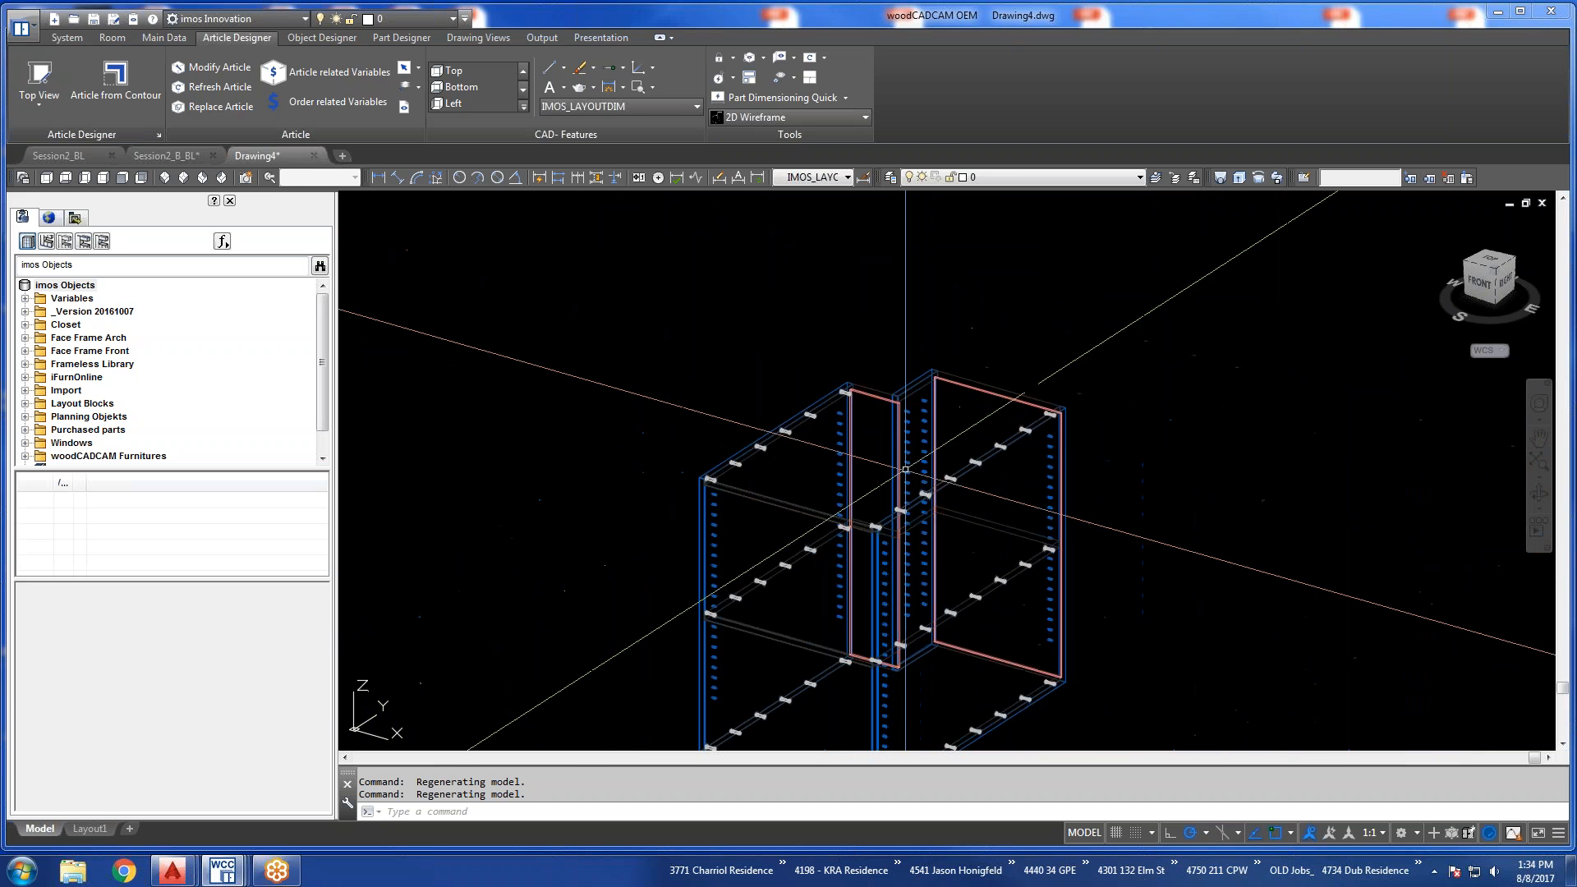
scroll(885, 666, up, 6)
shift+middle_drag(886, 669, 877, 587)
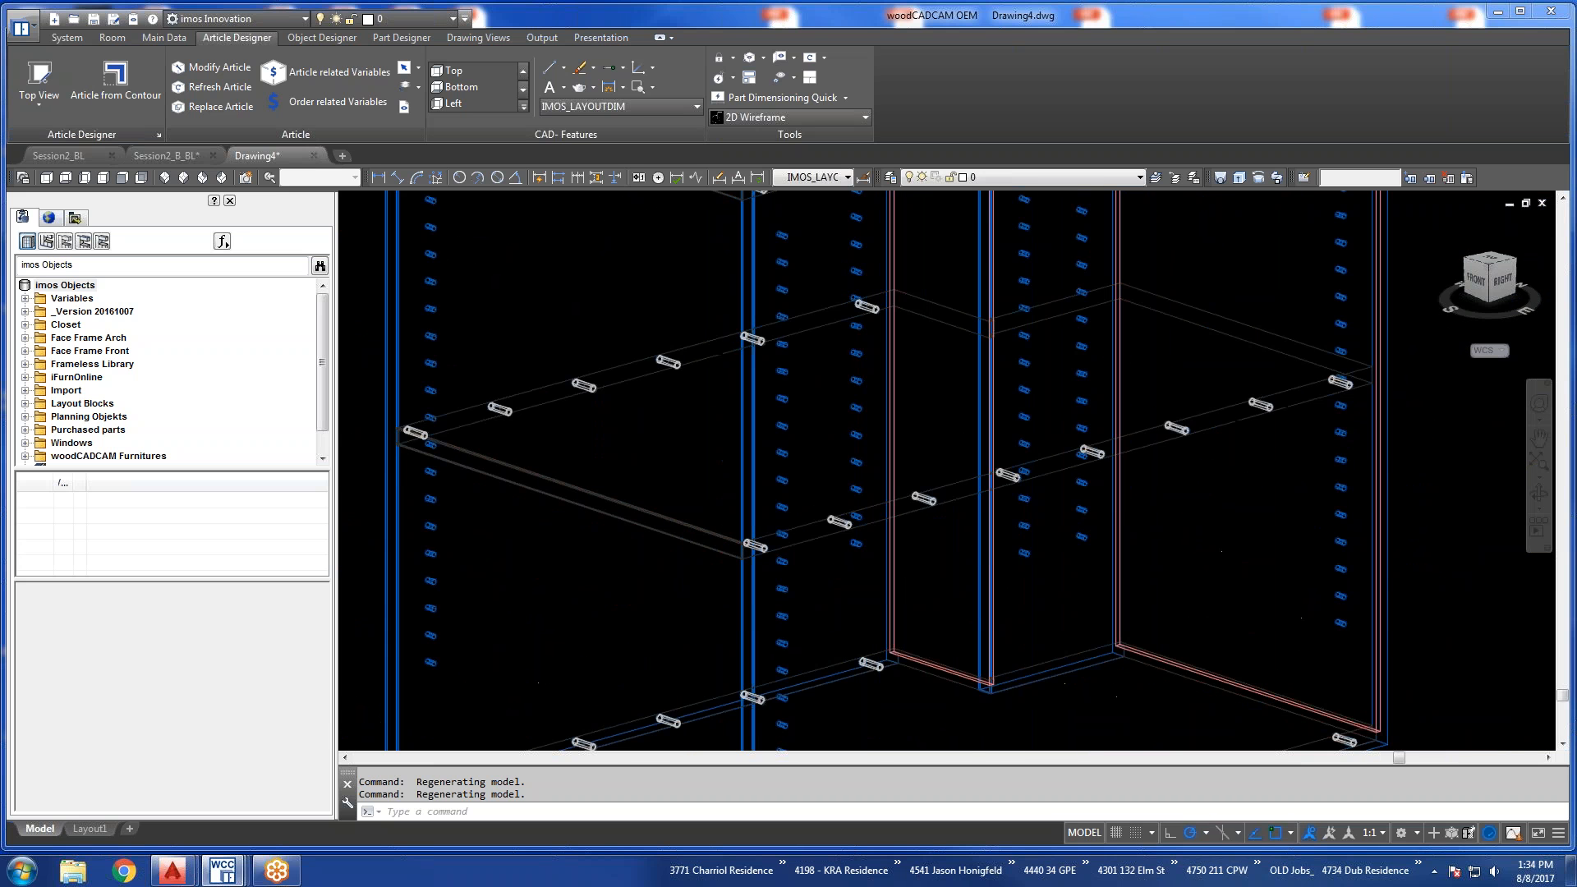
scroll(878, 587, up, 3)
scroll(903, 557, down, 6)
shift+middle_drag(904, 556, 936, 571)
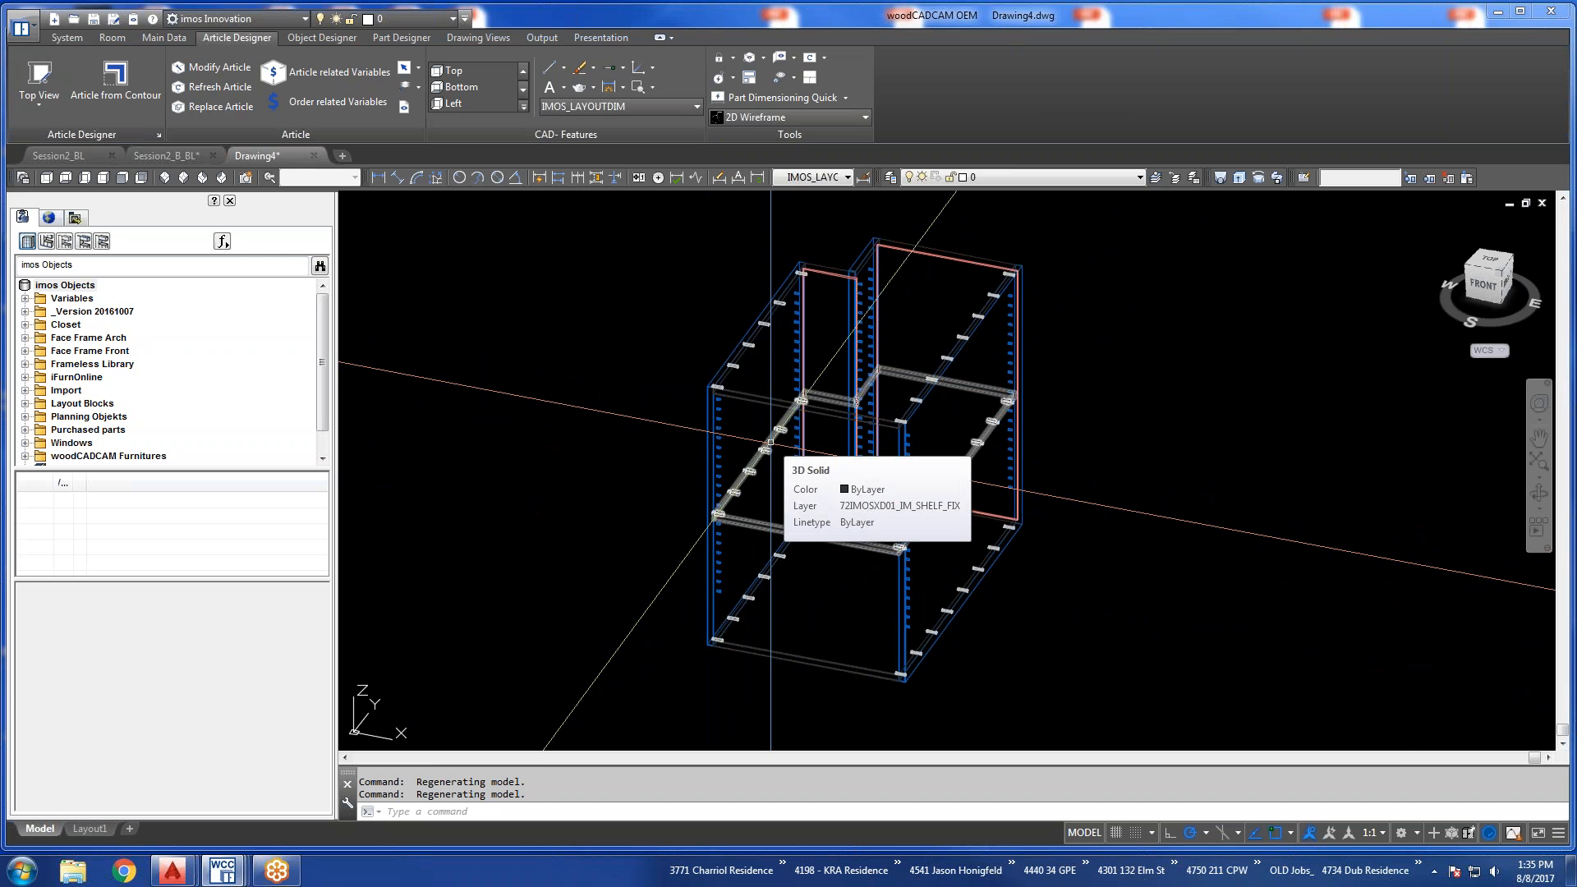
Modify the Pipe Chase article to suppress line borings in its main Article Designer Group, finishing without saving the changes to the library.
click(215, 67)
click(757, 335)
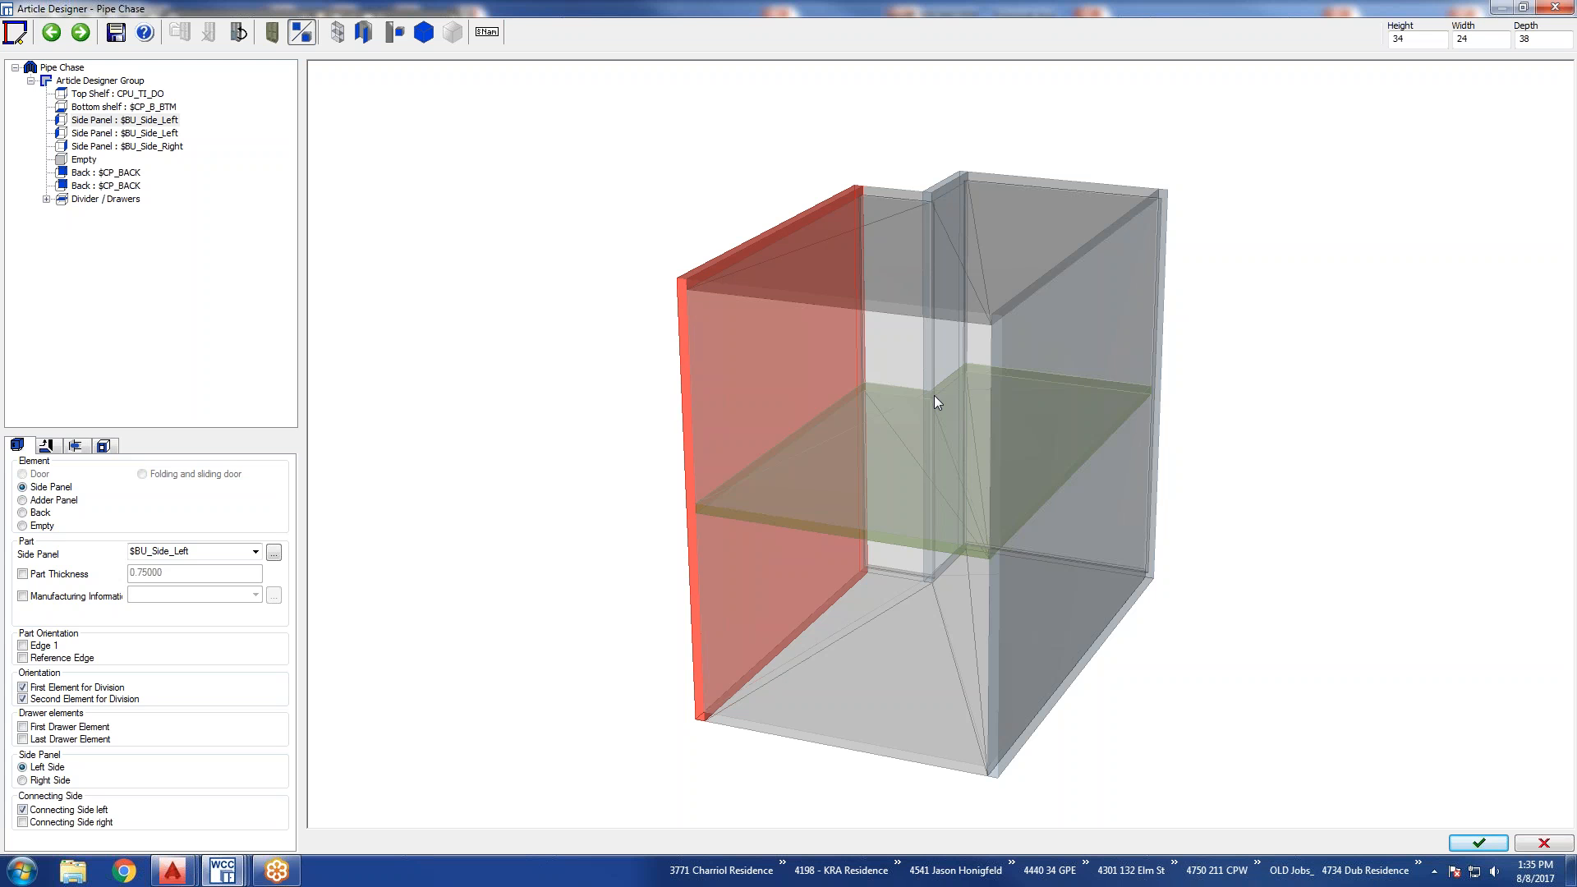
click(79, 83)
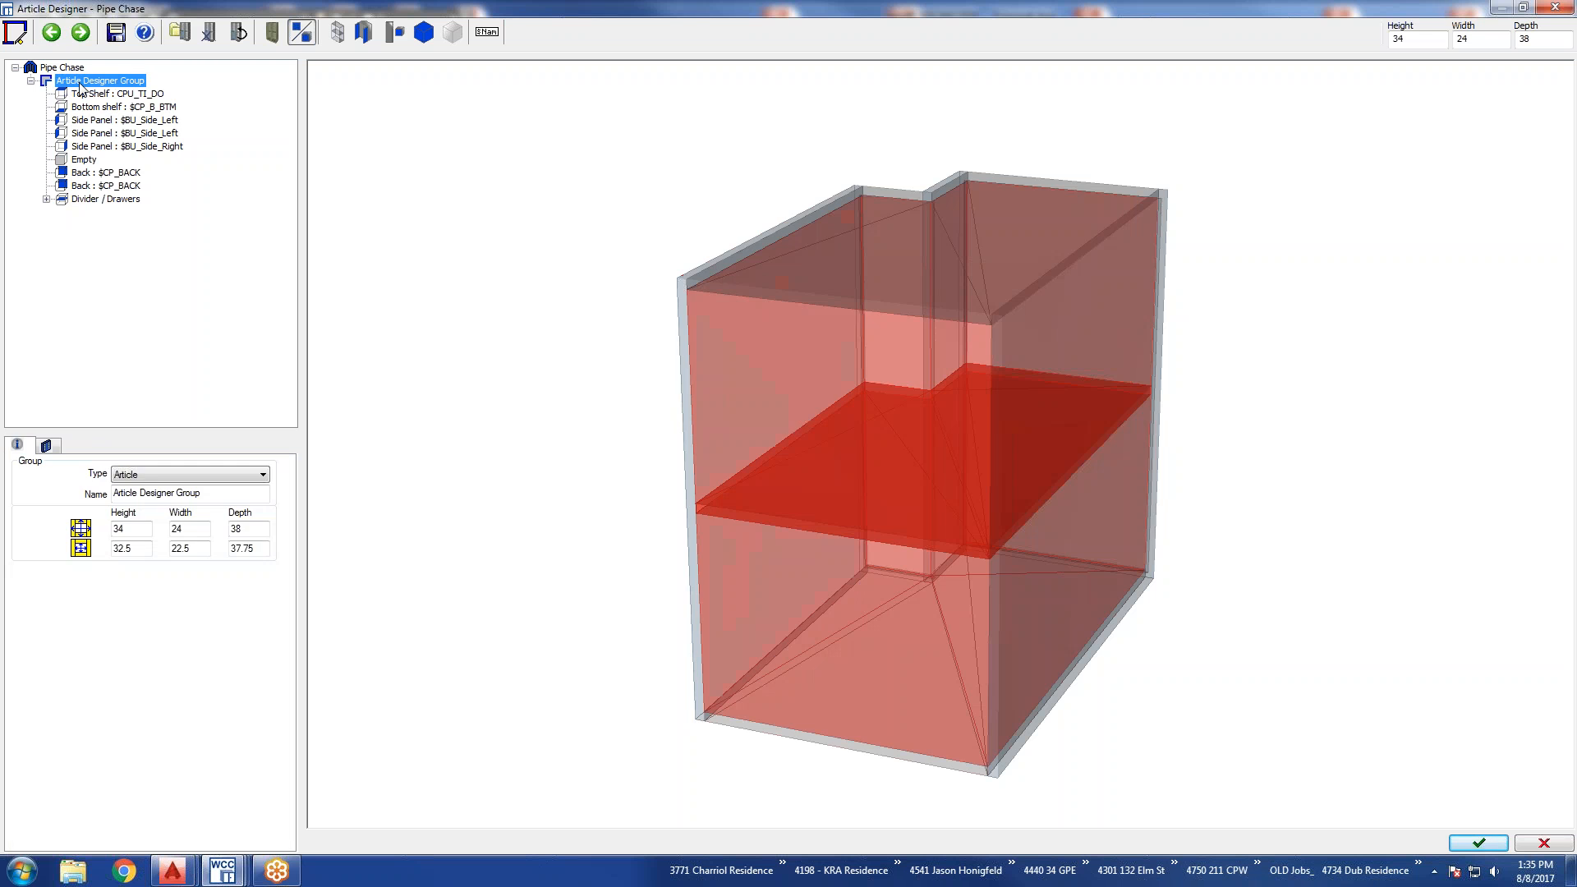
click(47, 446)
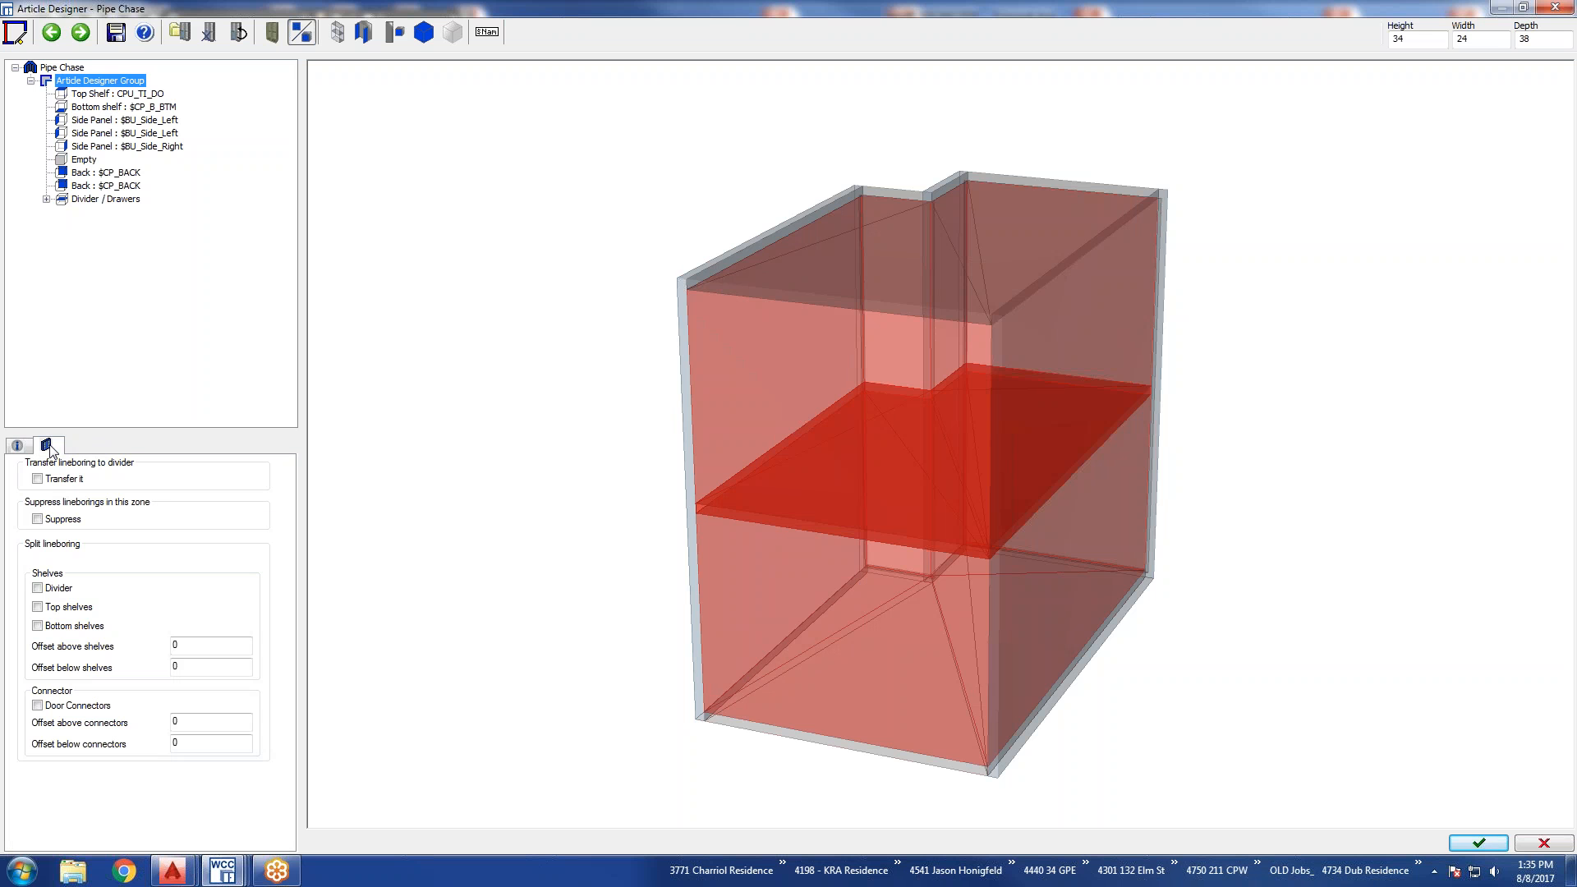
click(37, 519)
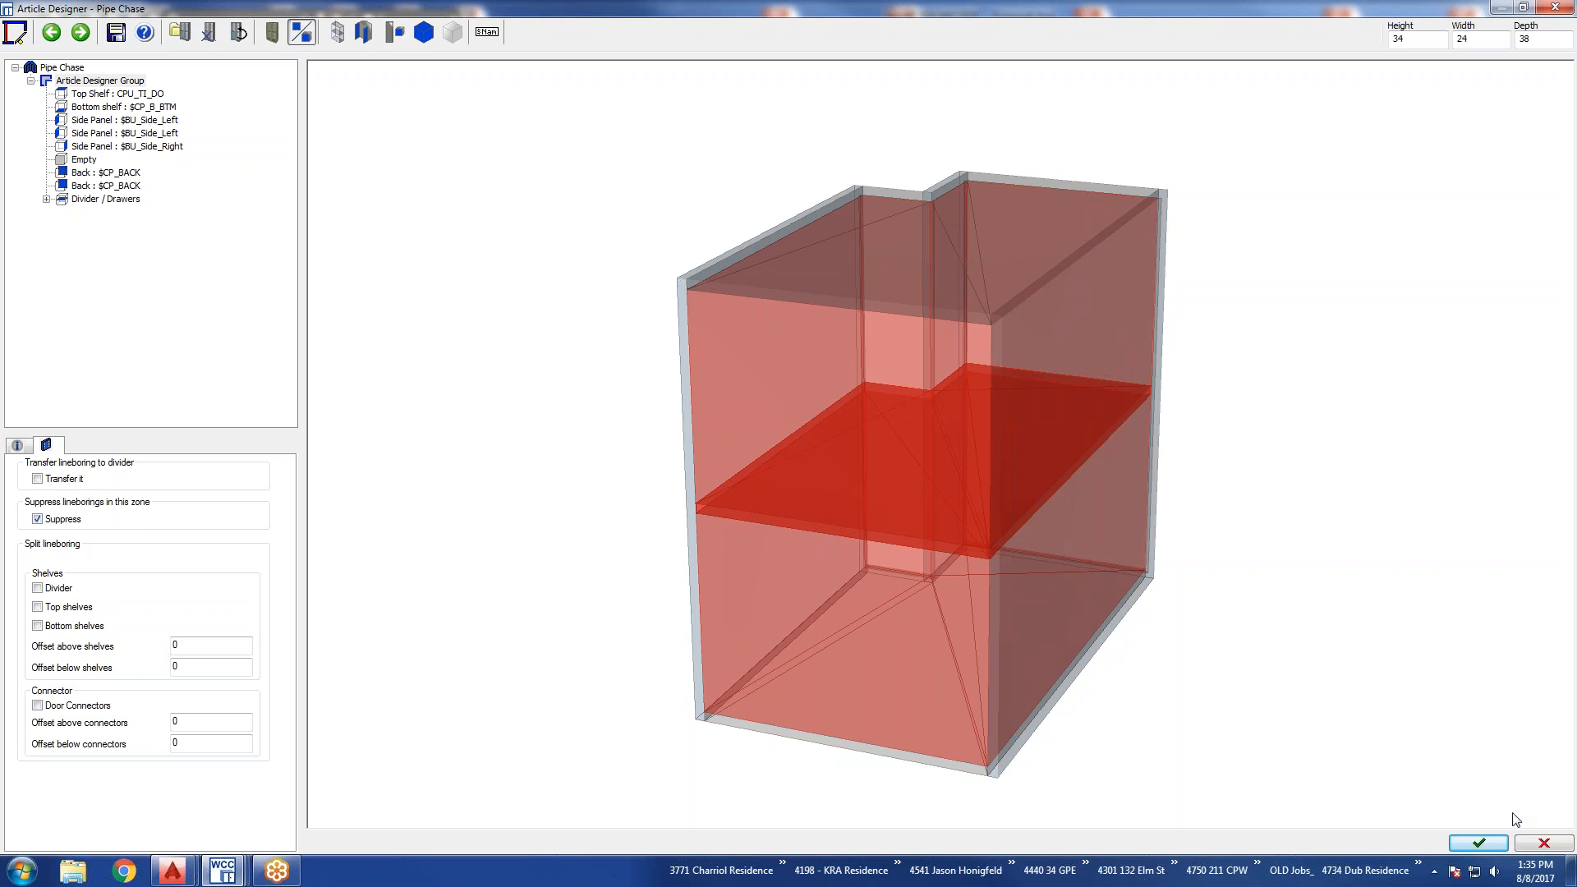
click(1494, 850)
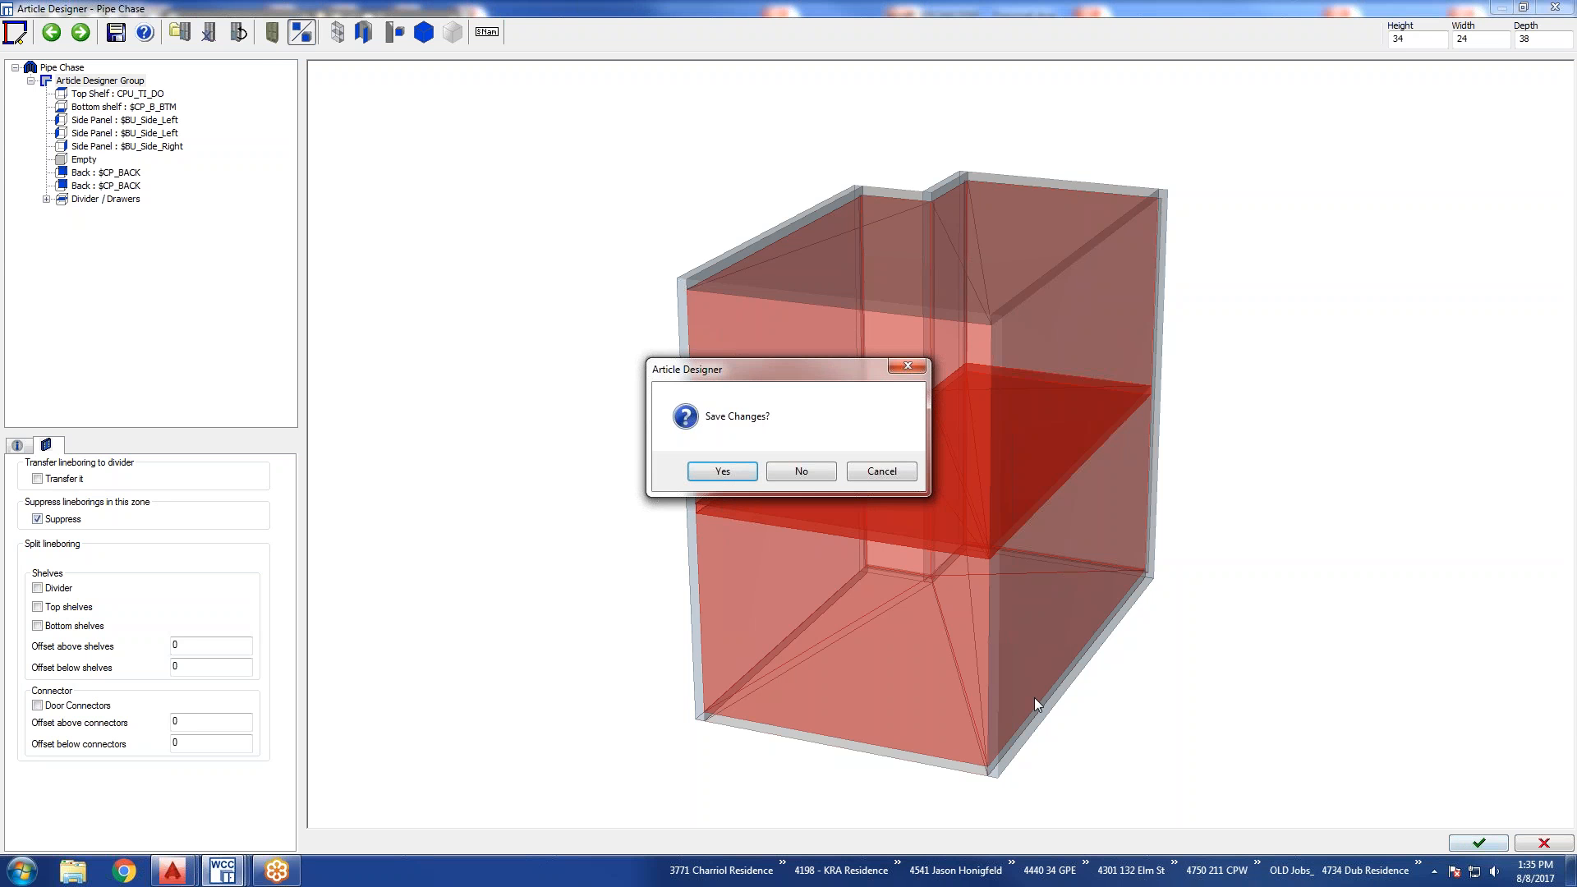
click(800, 472)
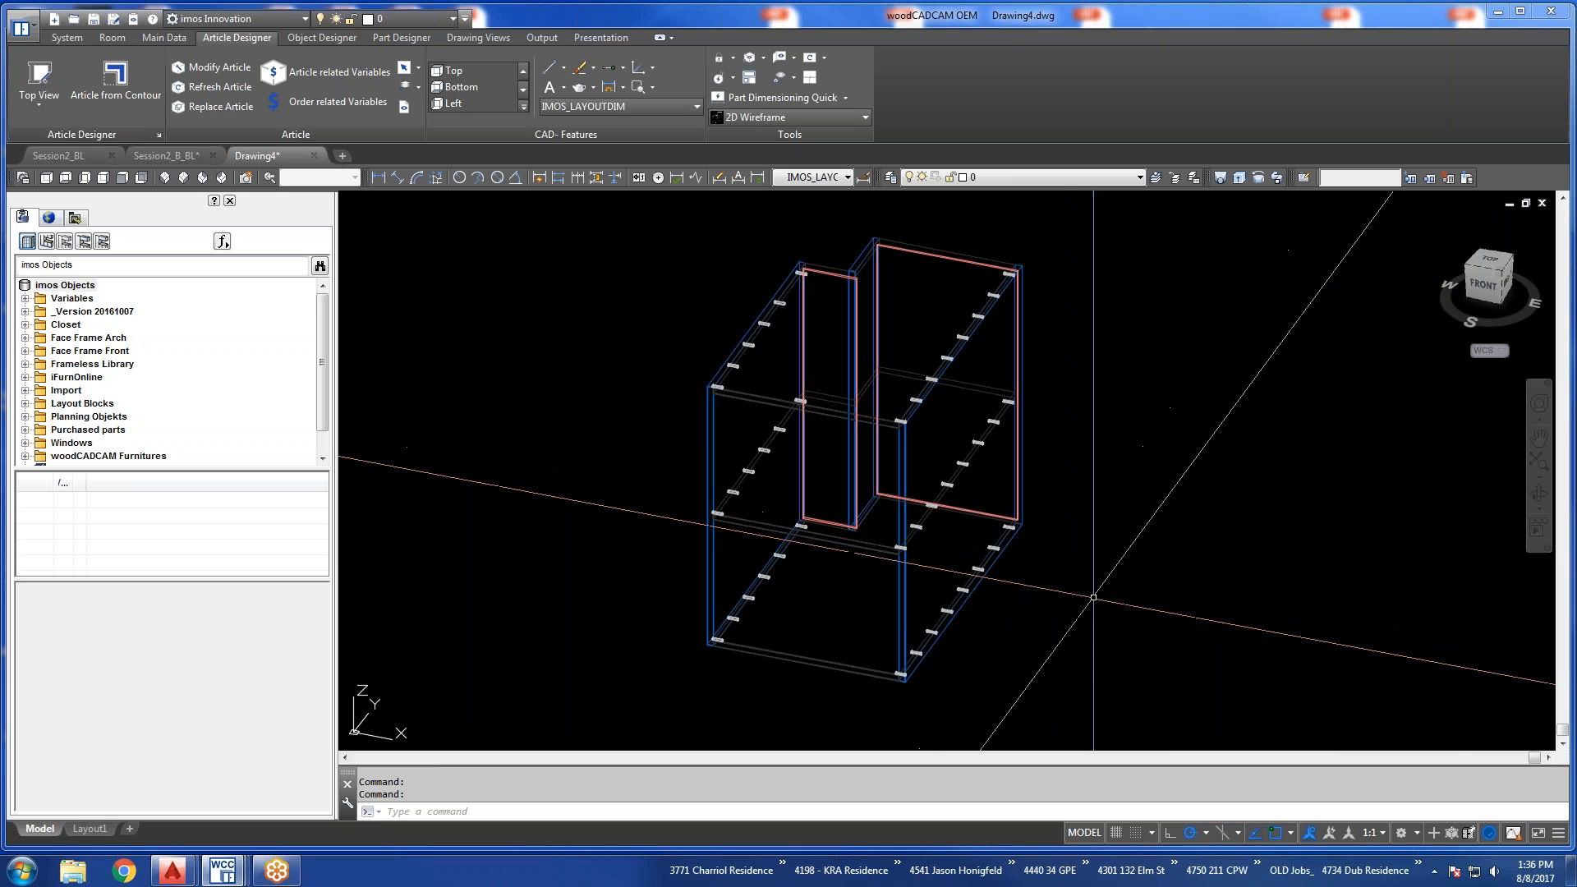
Open the Window Sill article for modification in the Article Designer with its center partition selected.
scroll(1189, 572, down, 5)
scroll(1189, 572, up, 6)
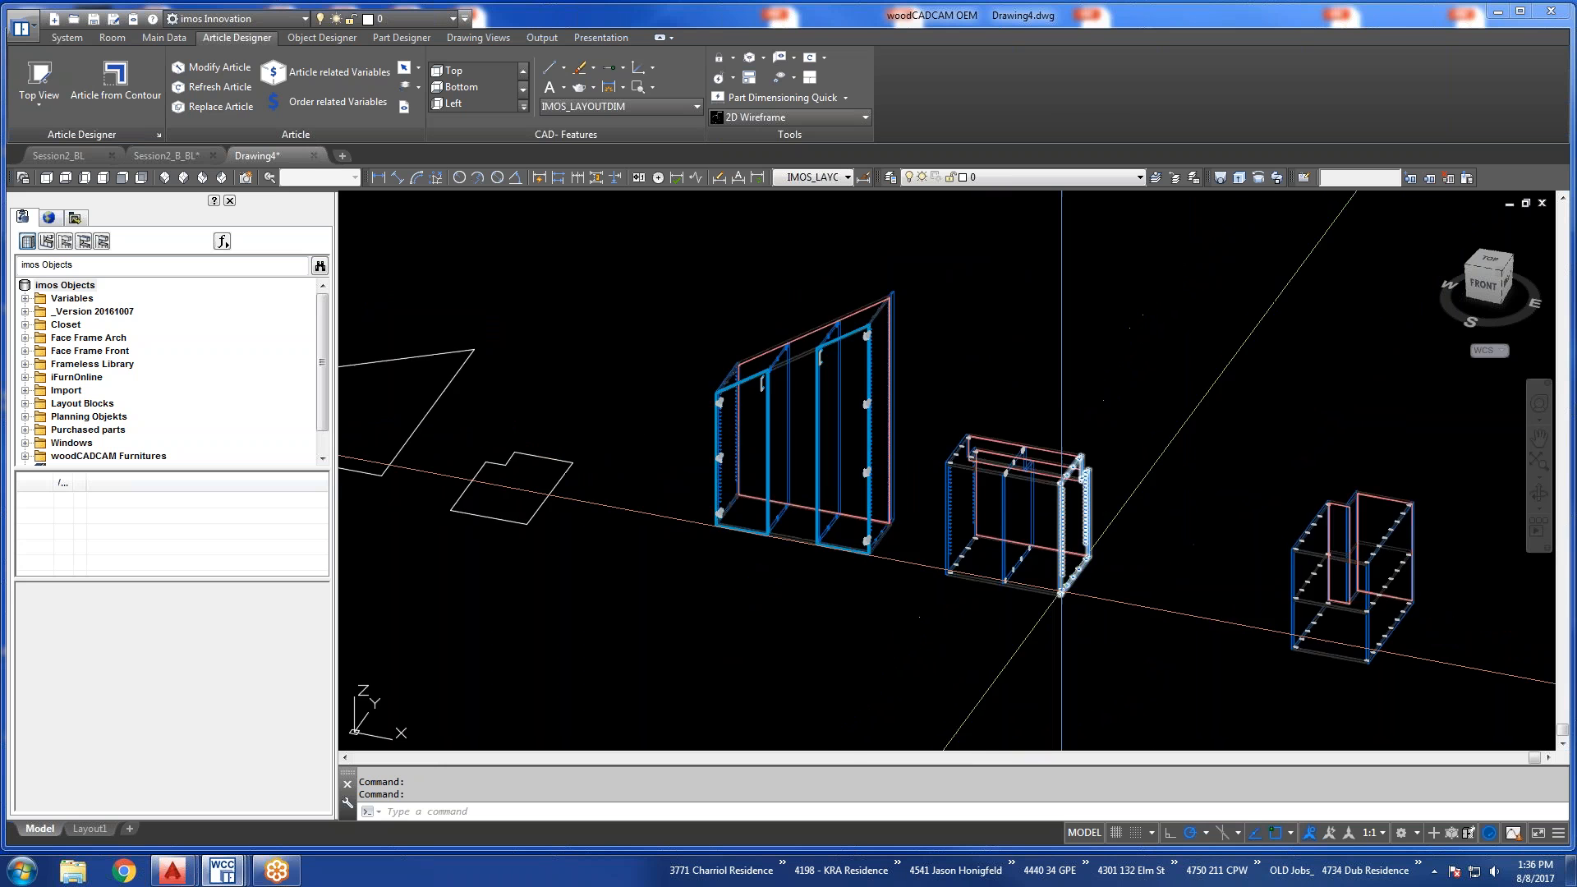
scroll(1035, 523, up, 3)
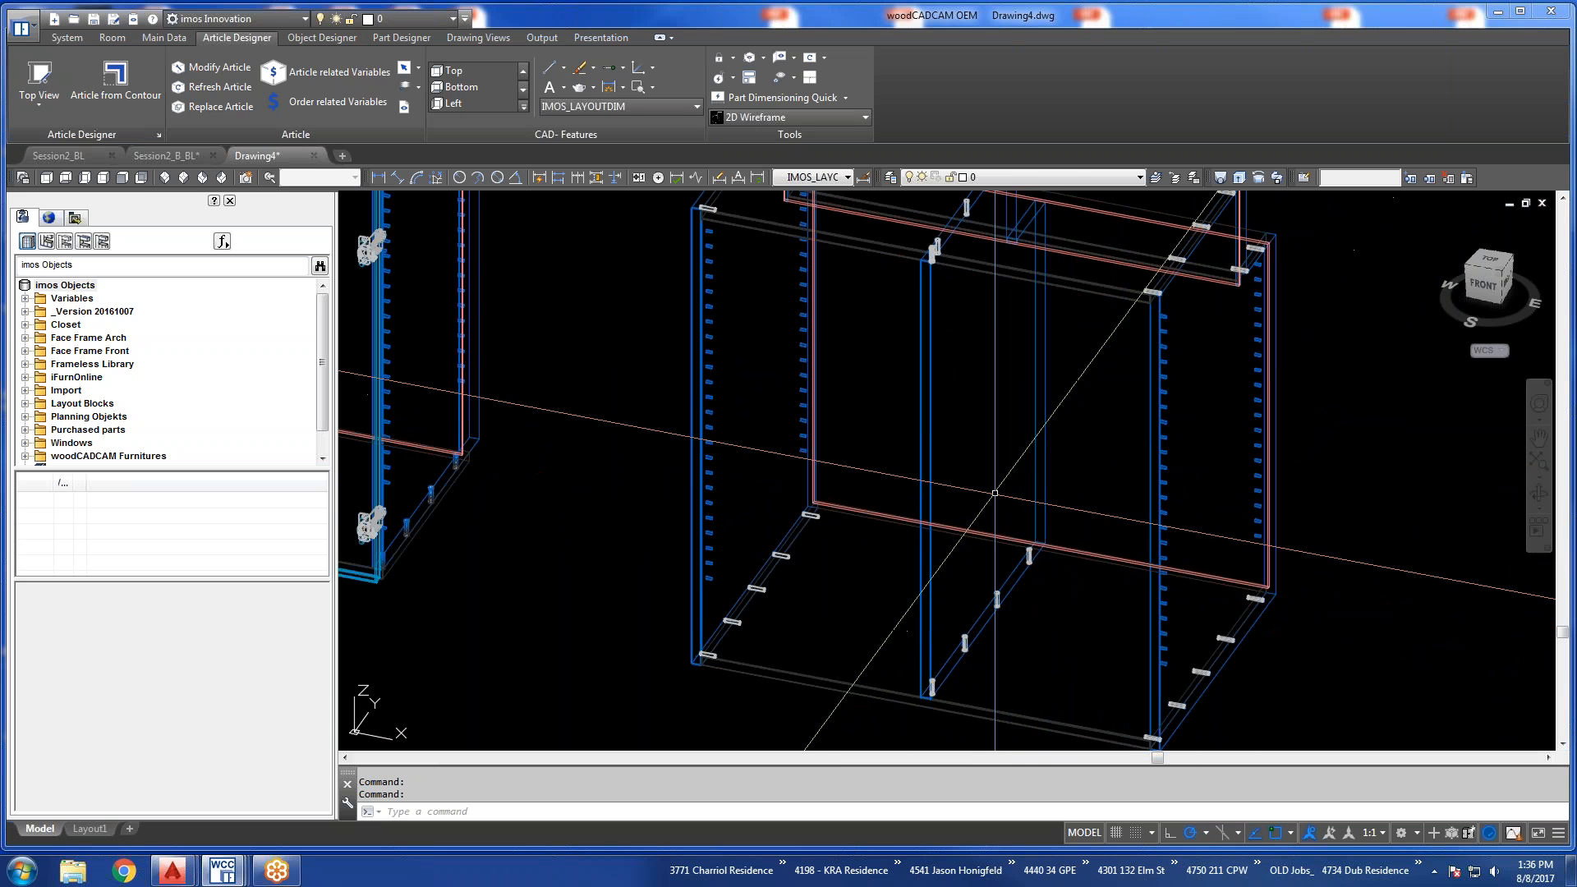
click(212, 67)
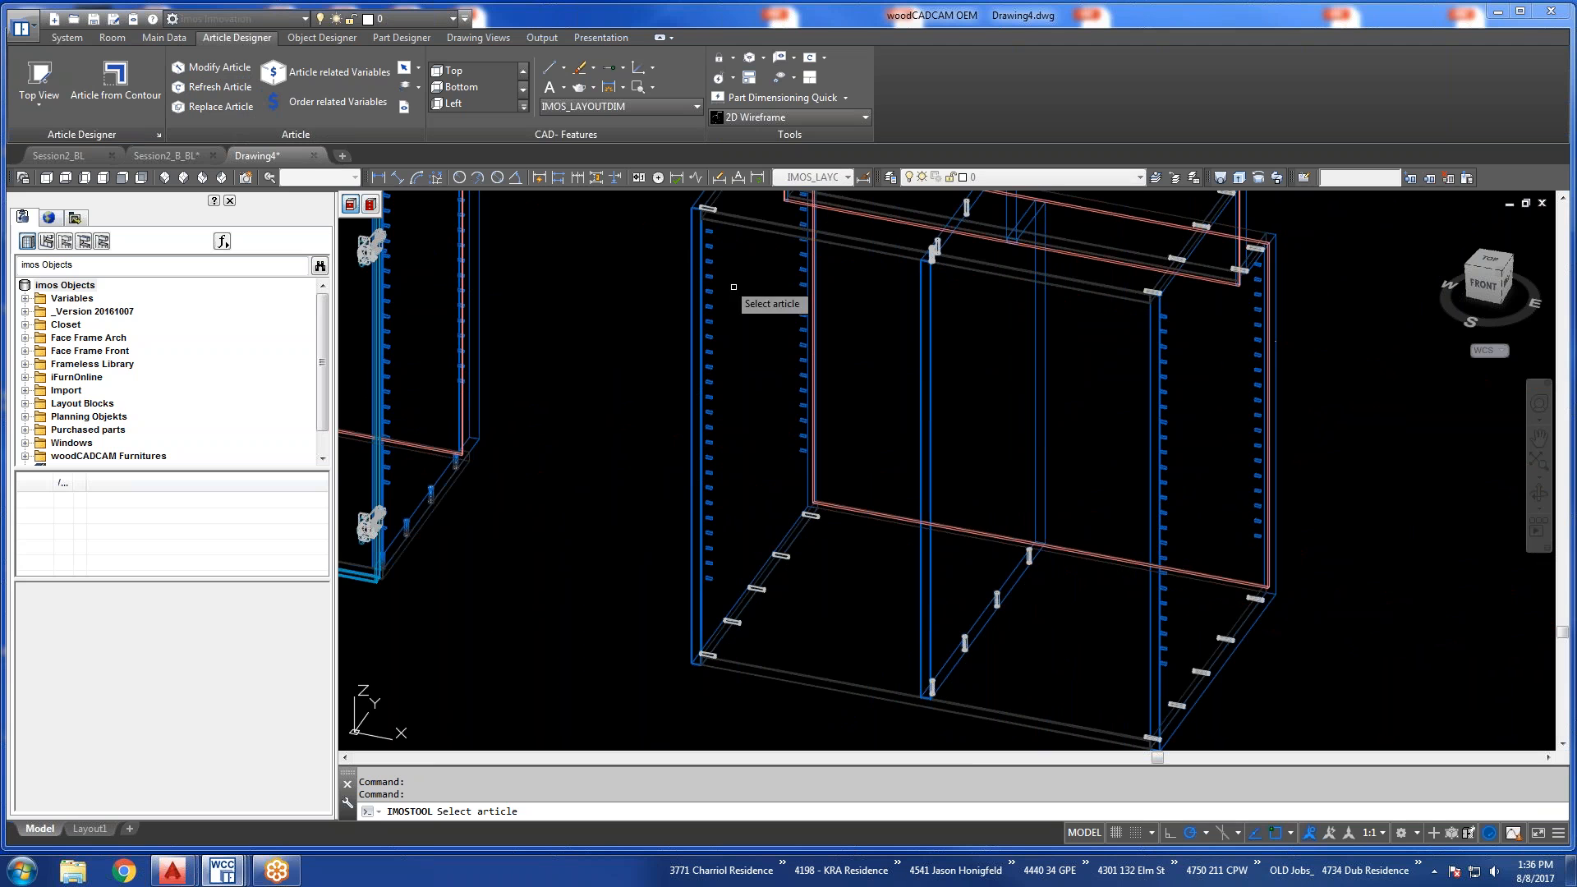
click(920, 344)
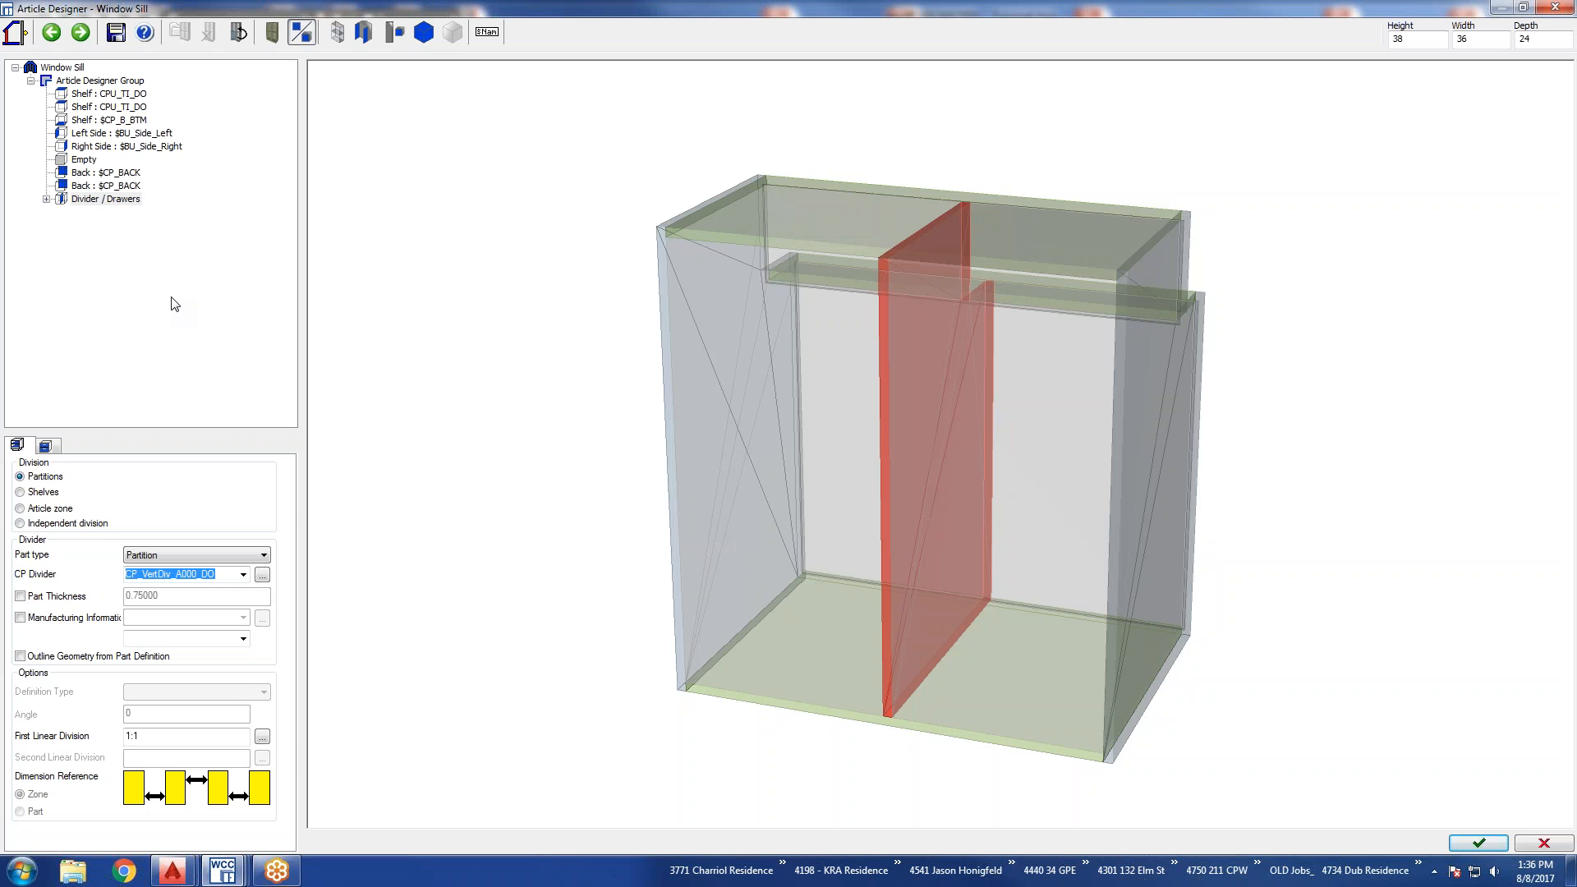
Look through the Window Sill's division, front definition and article-level settings for the line boring options.
click(46, 198)
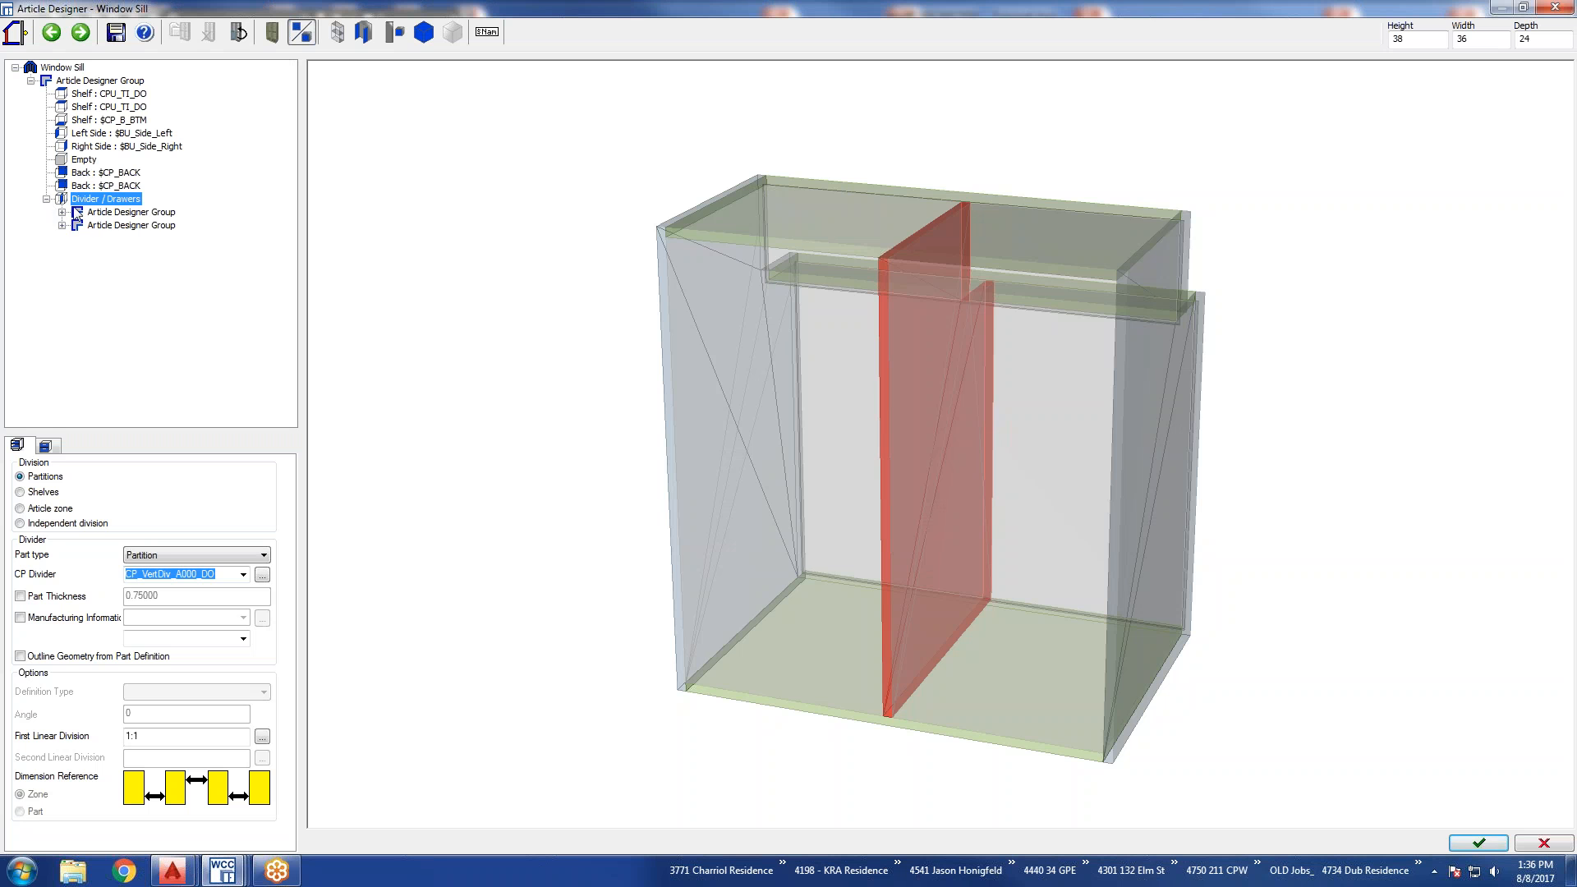
click(45, 446)
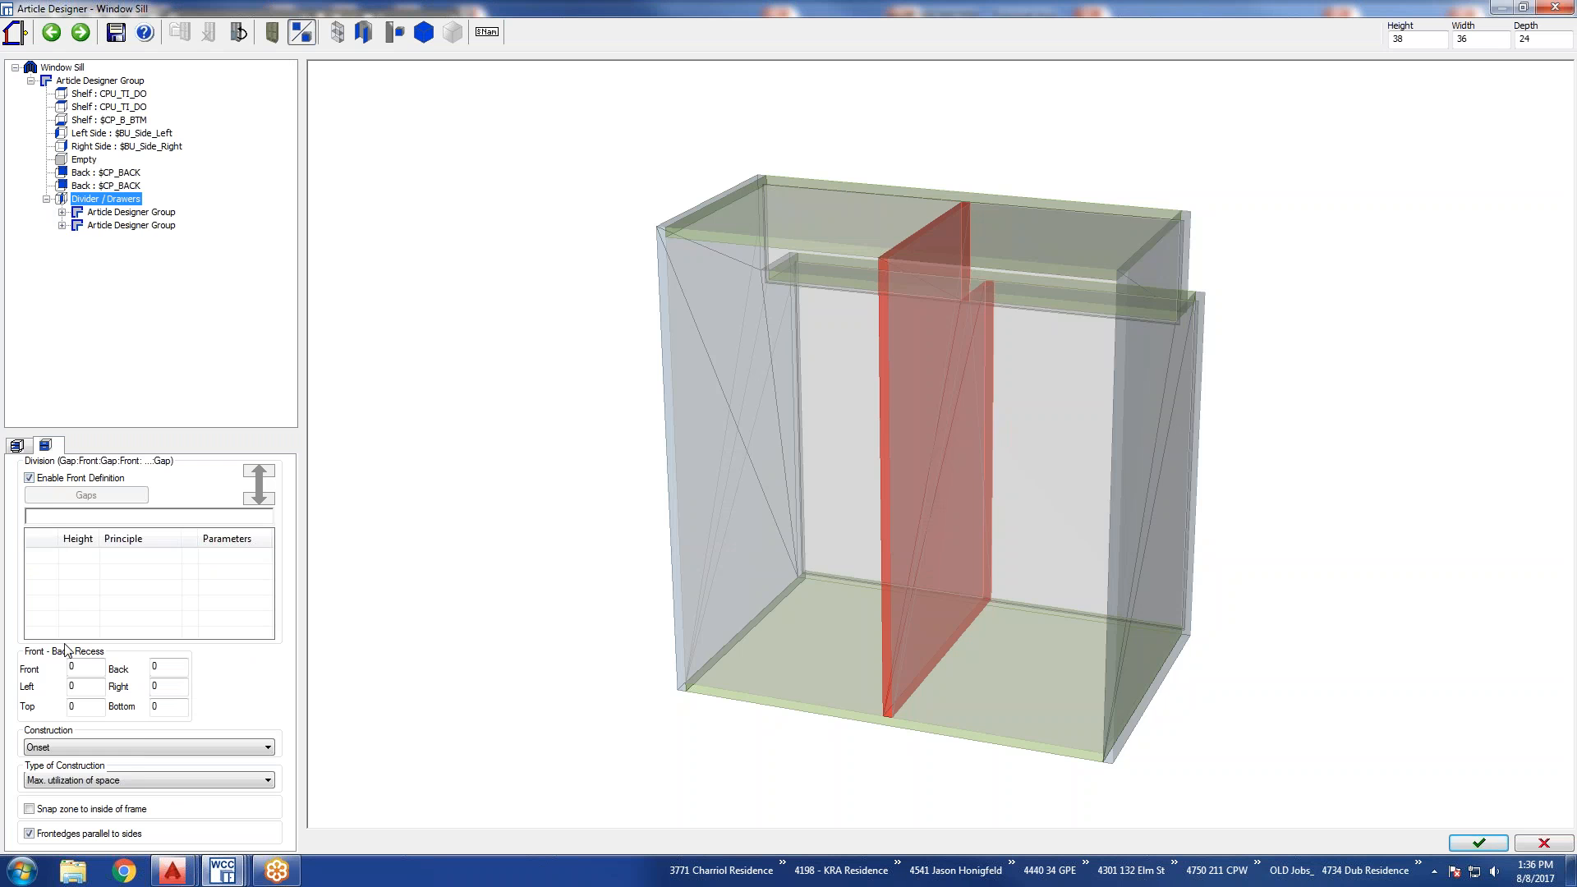
click(16, 445)
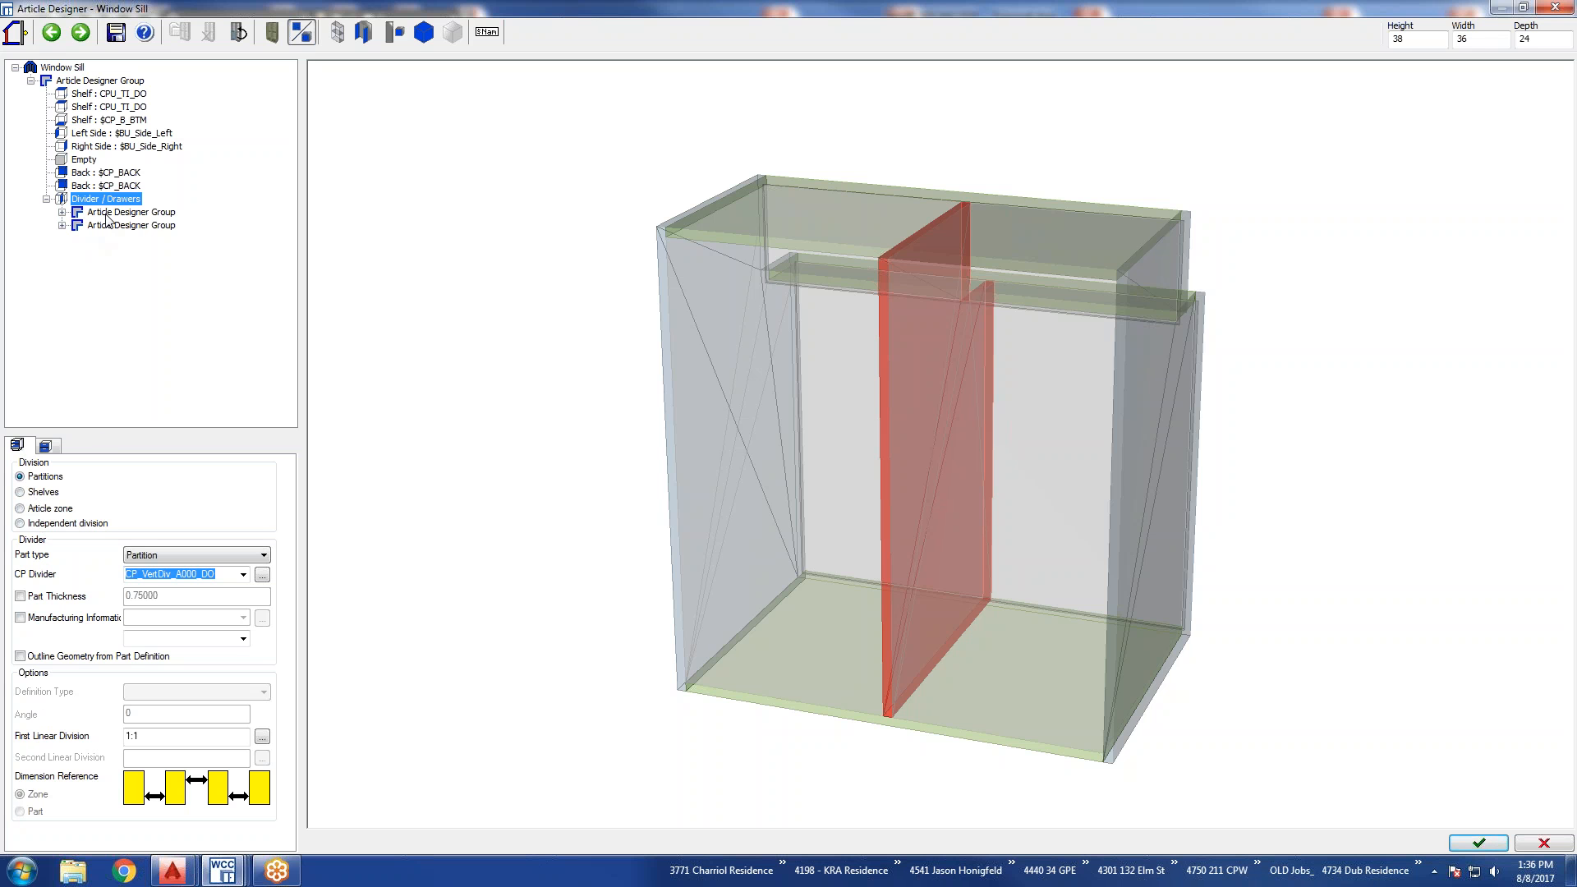
click(107, 214)
click(97, 201)
click(69, 69)
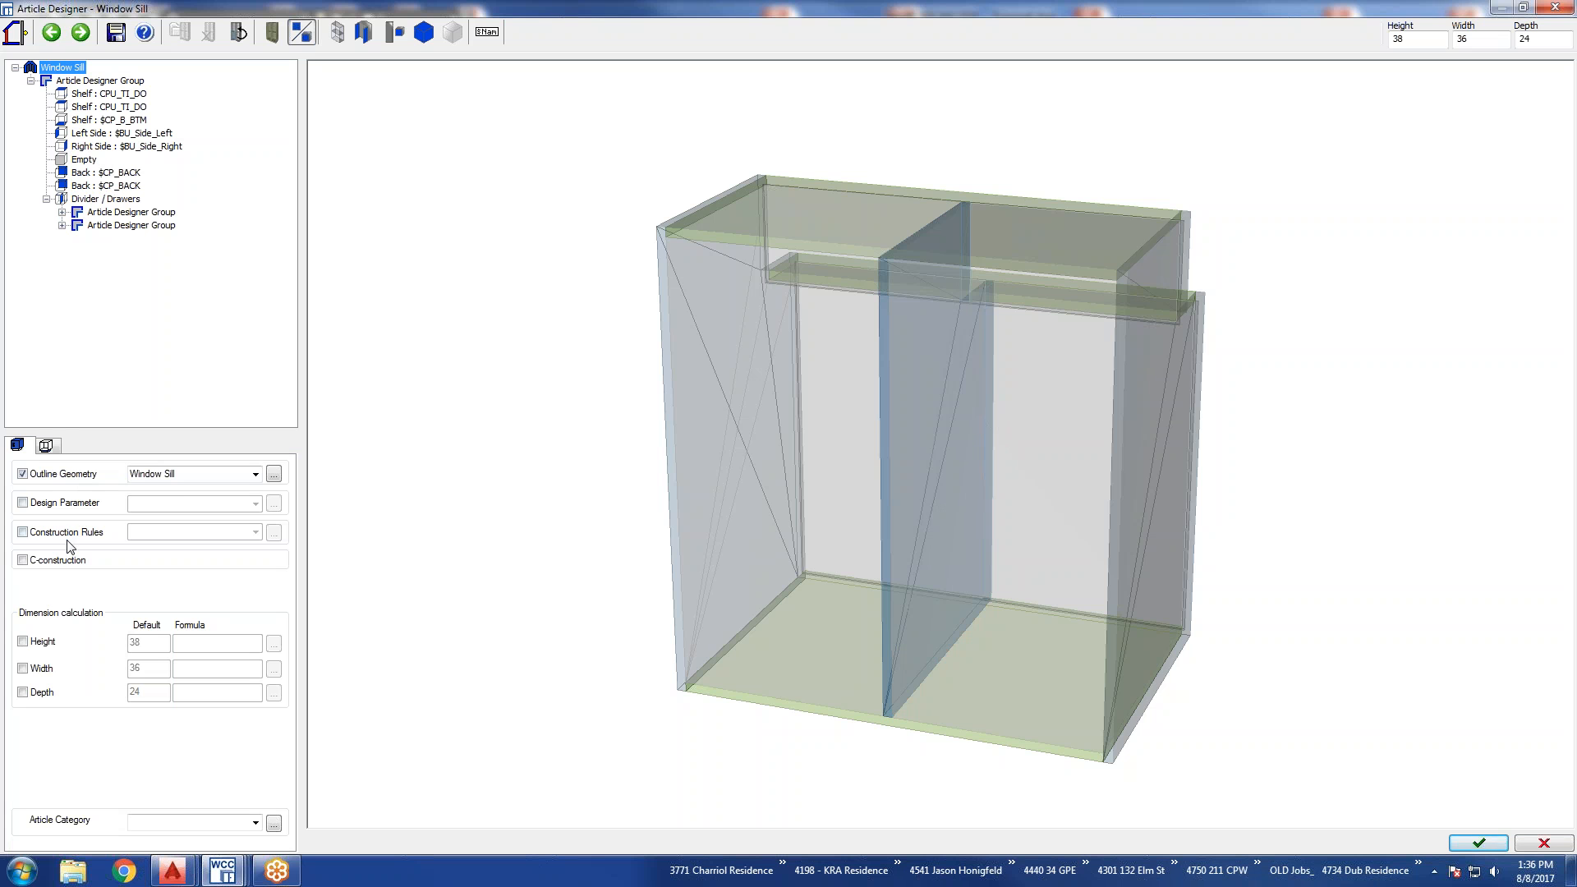
Transfer line boring to the divider in the Window Sill's main Article Designer Group and finish without saving the changes to the library.
click(80, 82)
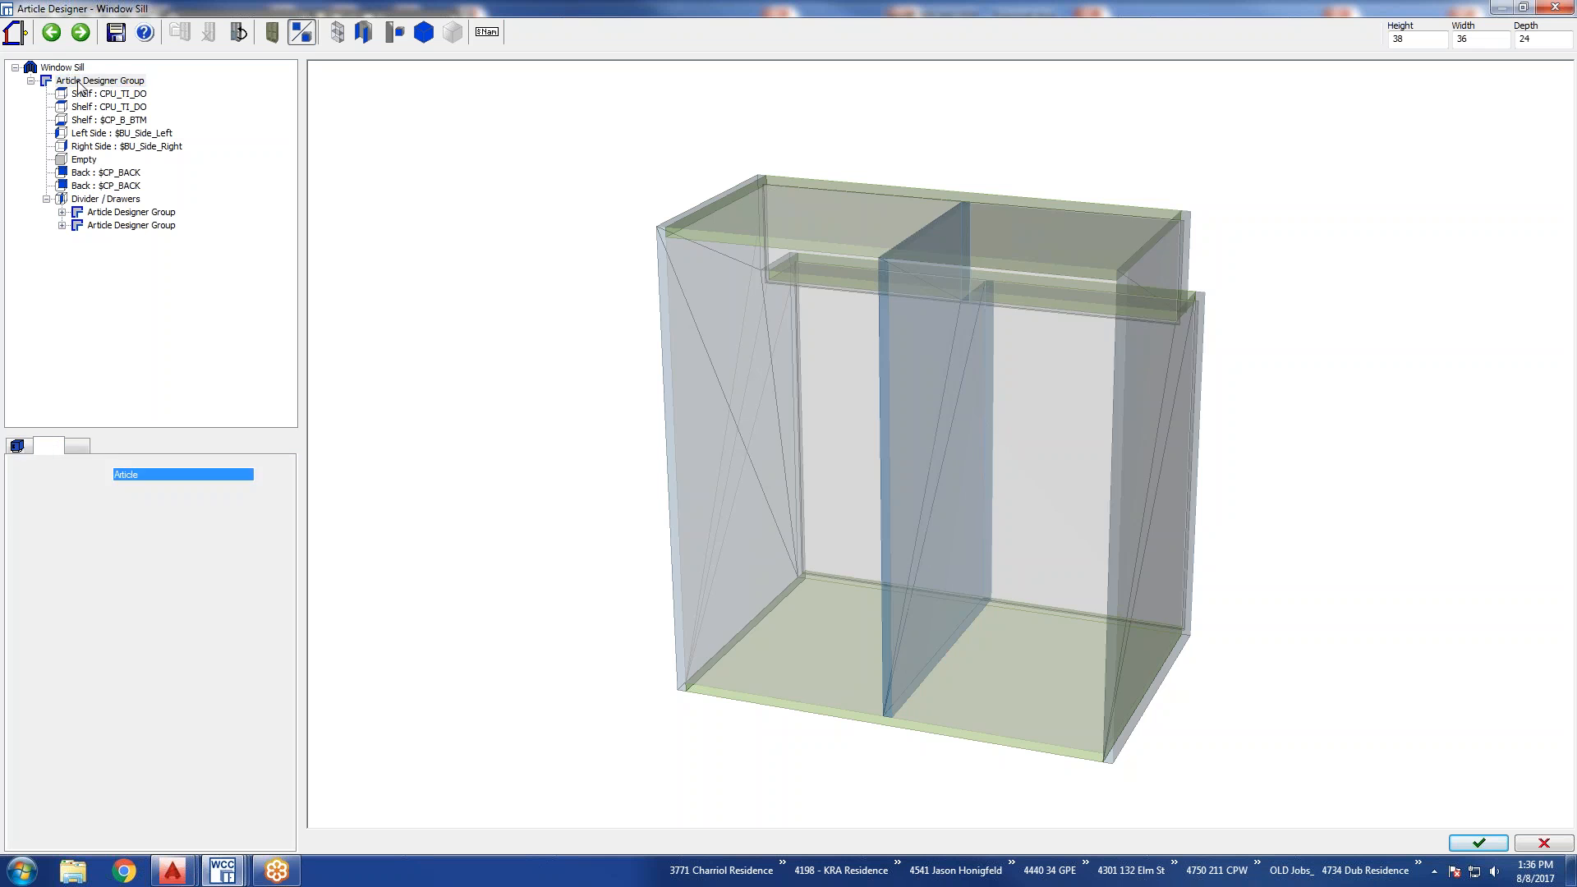
click(47, 448)
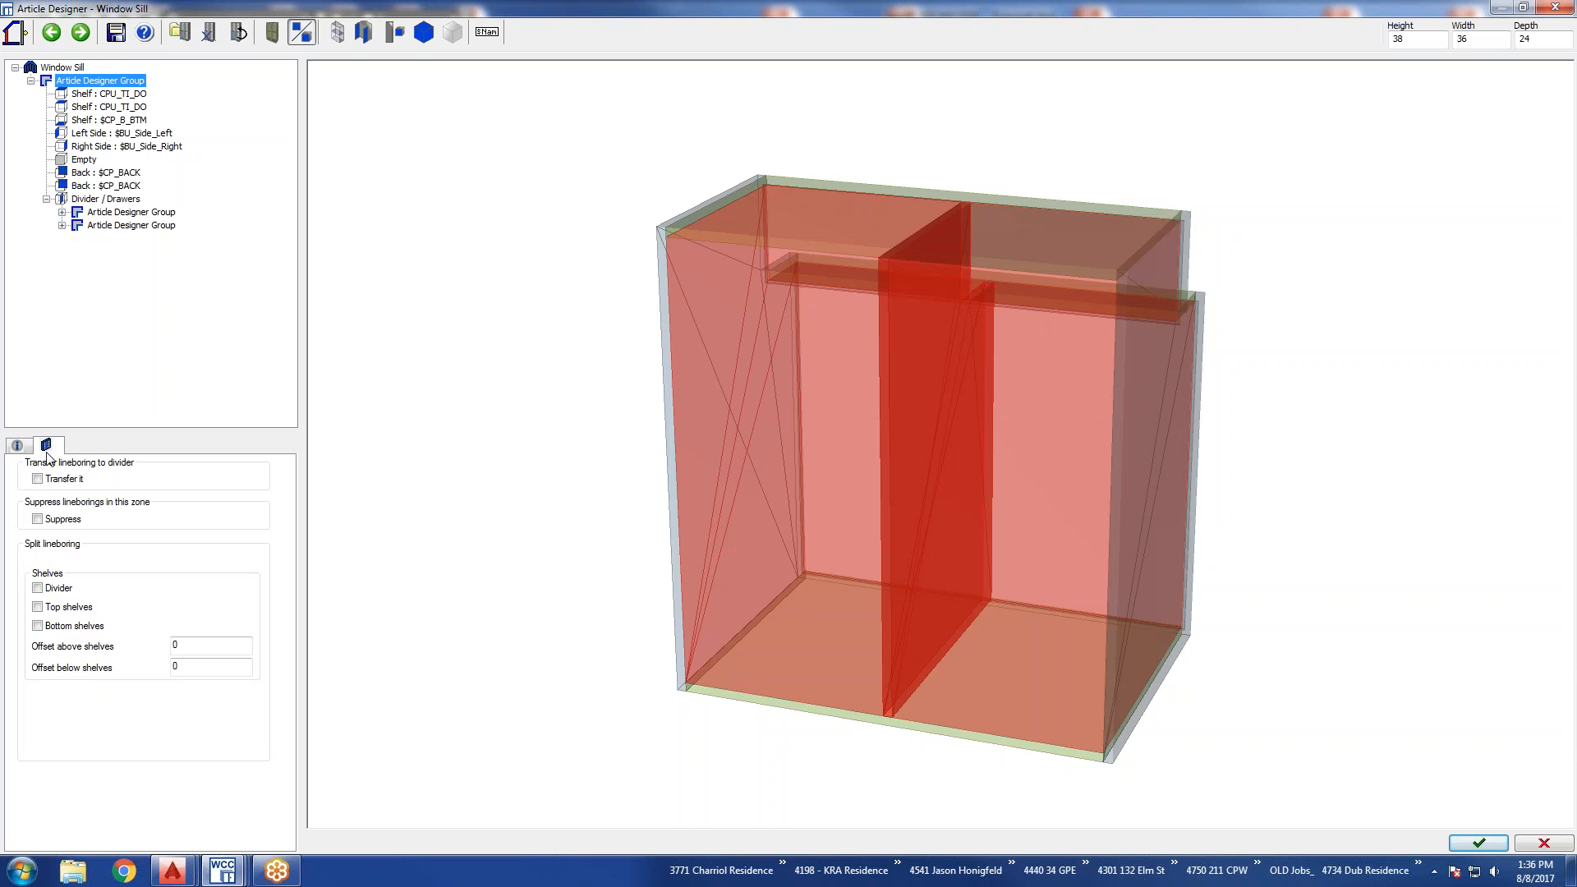
click(37, 479)
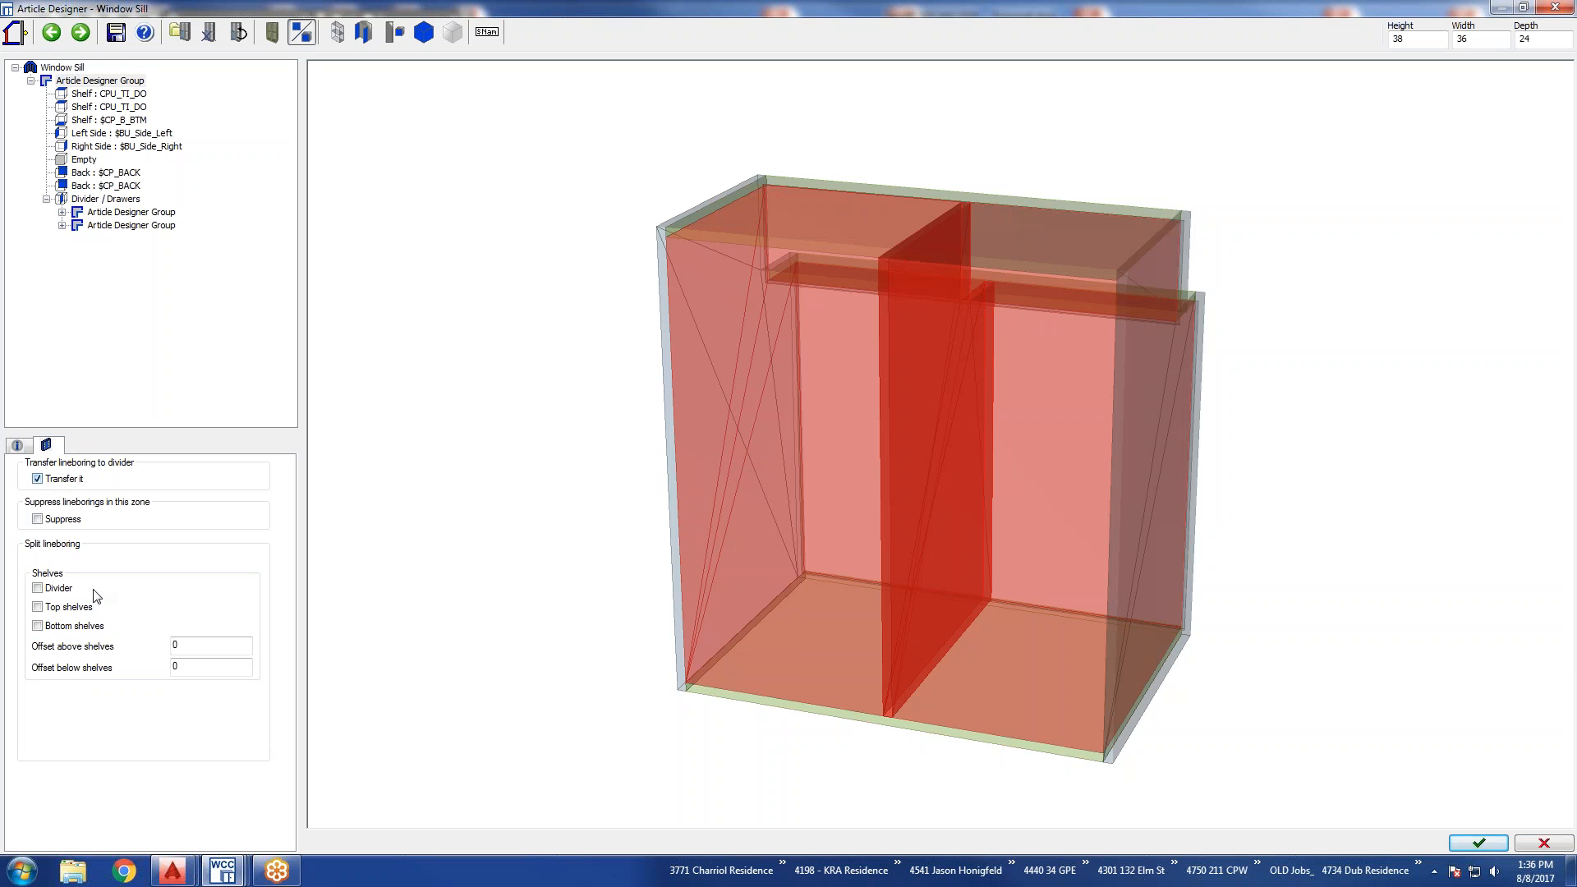
click(1478, 845)
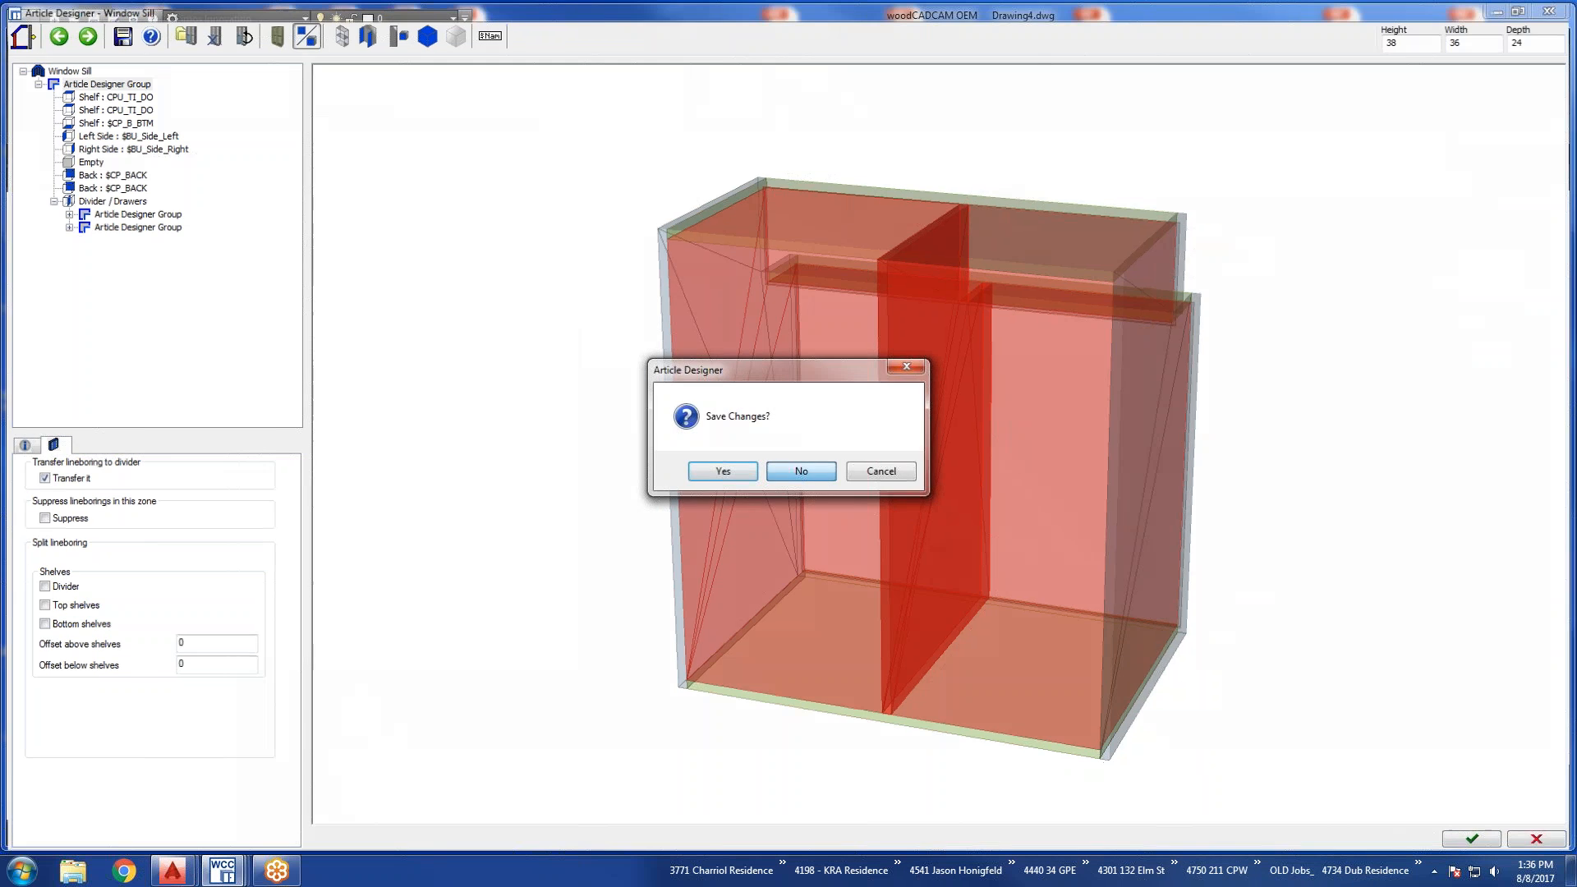
click(800, 471)
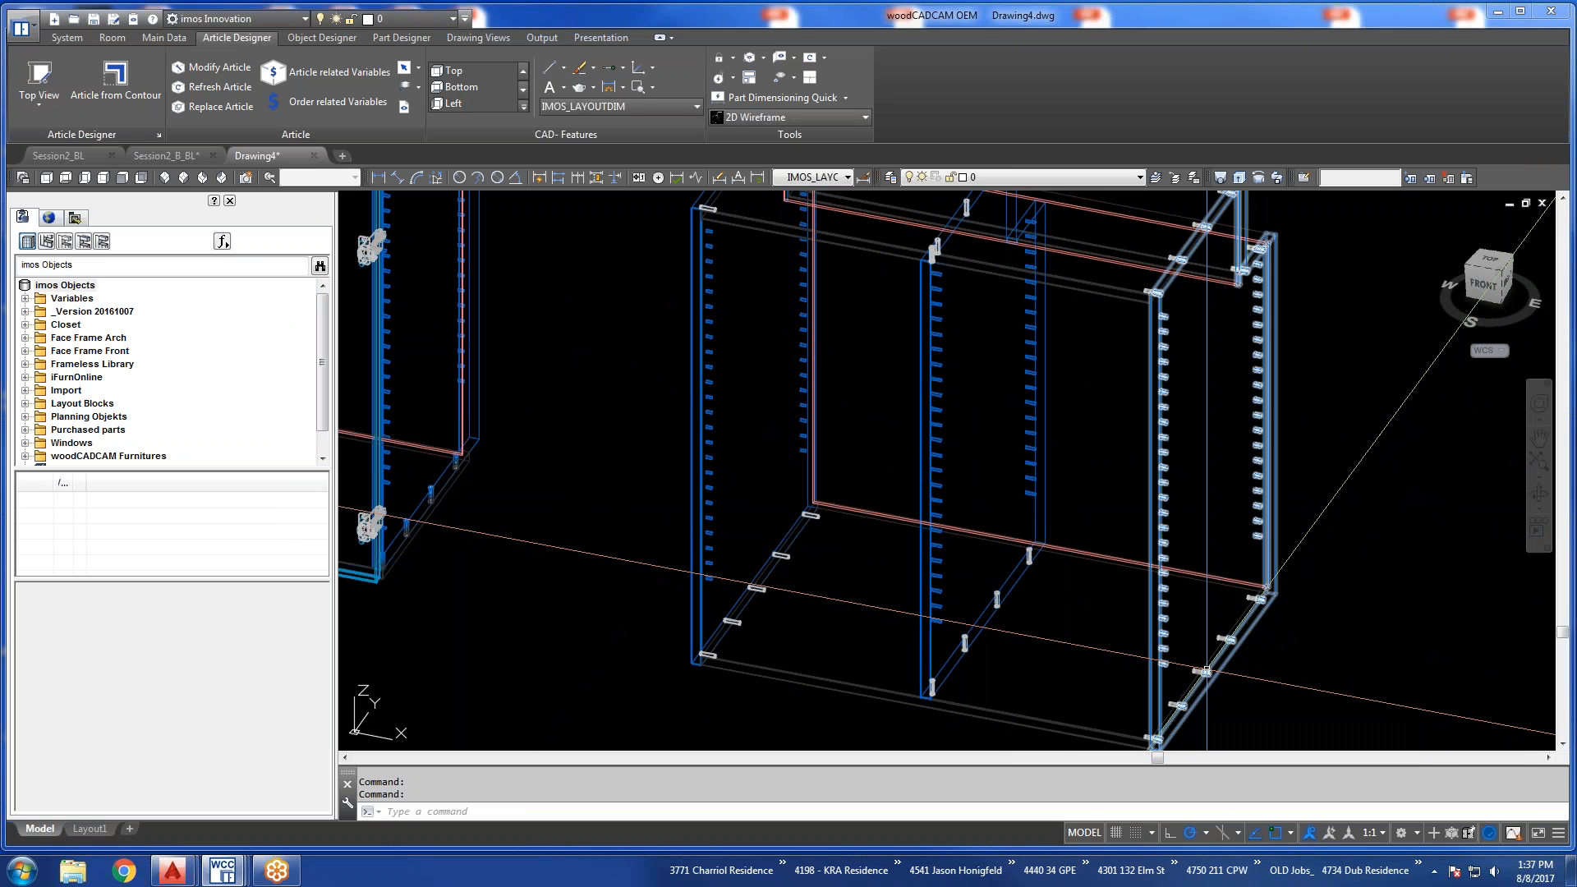
Review the Window Sill's divider line borings and compare the Stairs, Window Sill and Pipe Chase articles in the drawing.
scroll(1041, 622, down, 2)
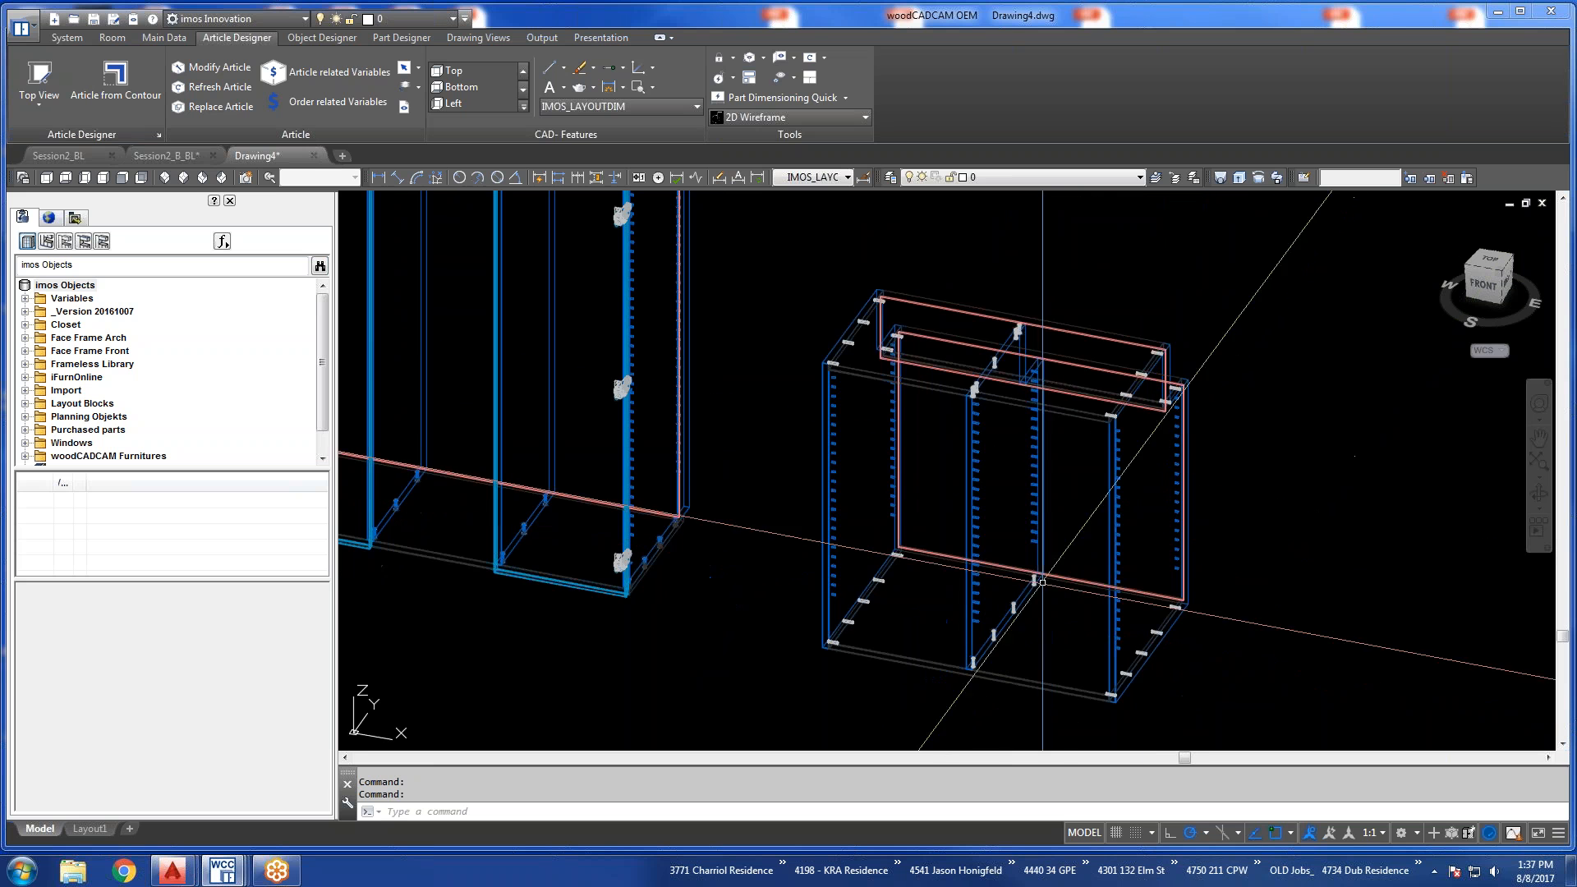
scroll(1103, 601, down, 2)
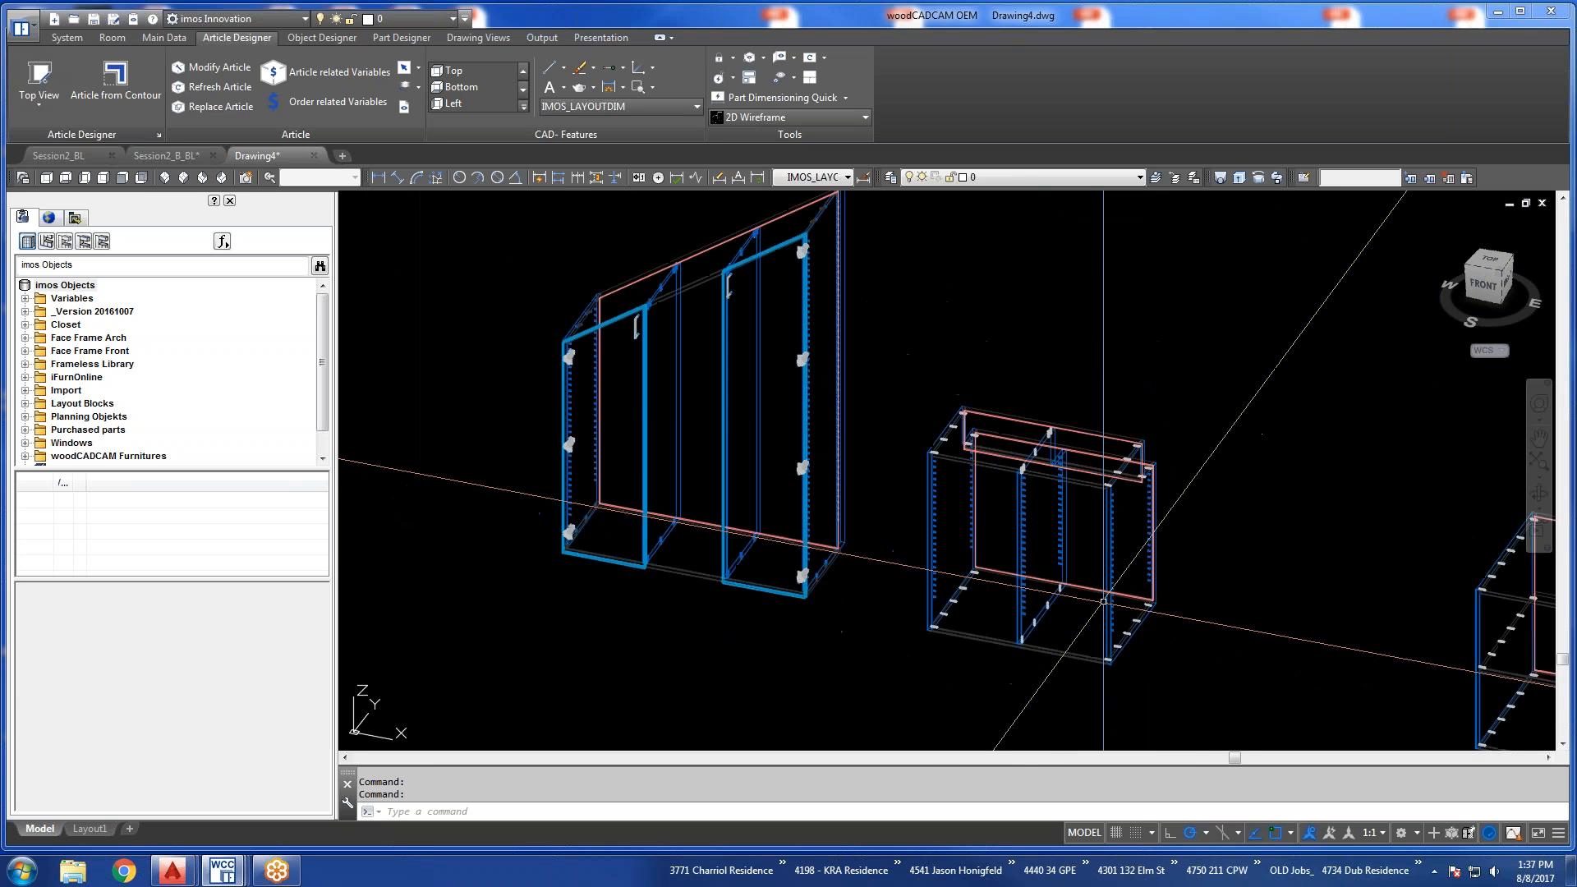
mouse_move(927, 470)
middle_down()
mouse_move(1021, 515)
mouse_move(883, 489)
middle_up()
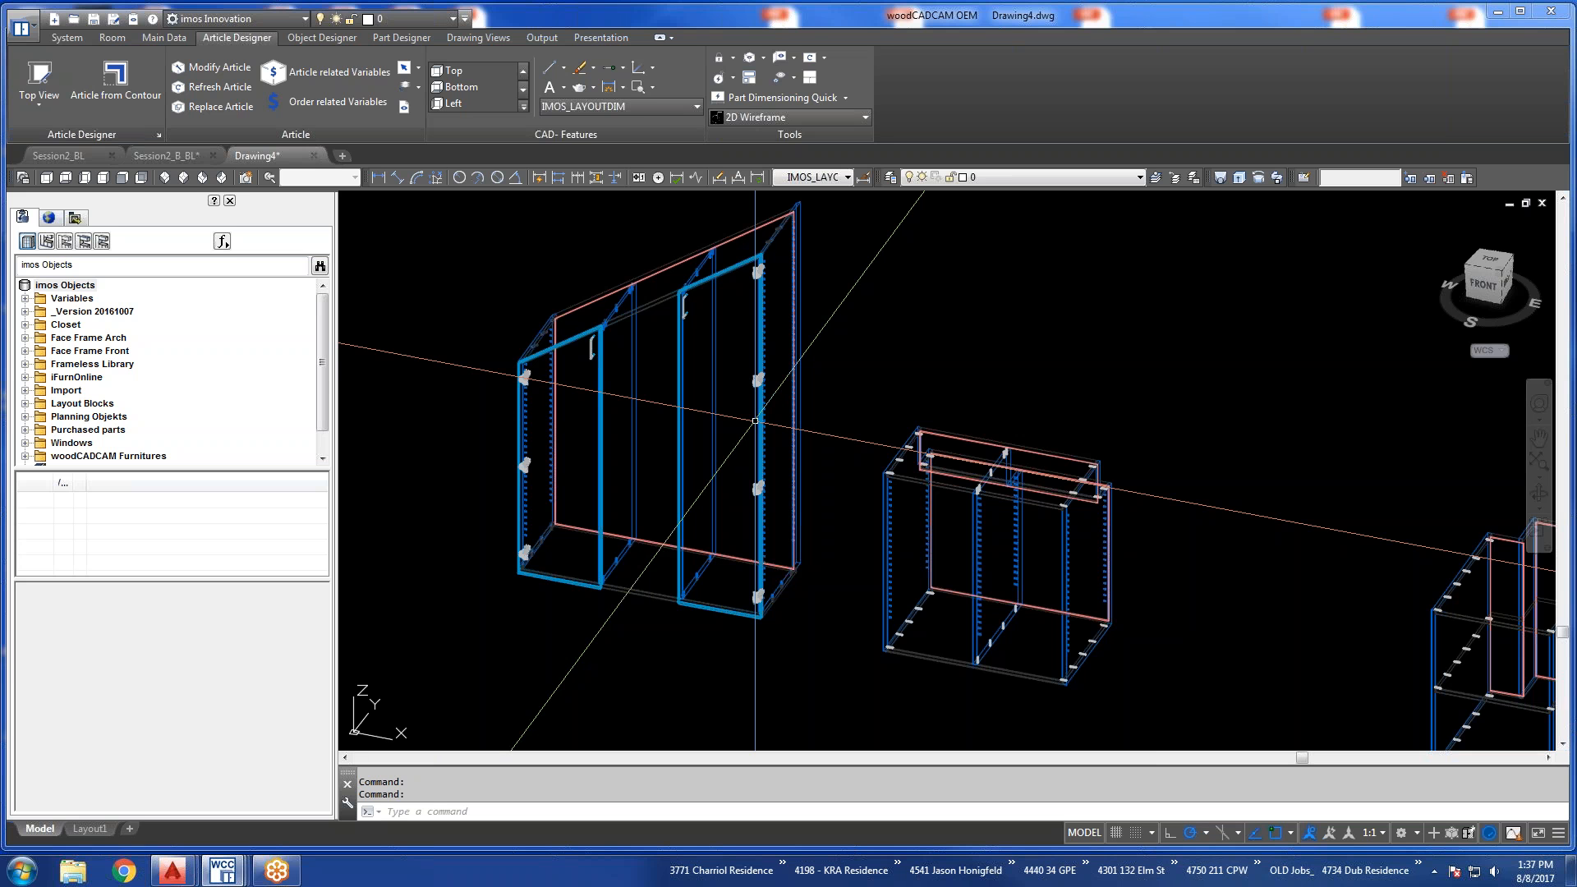
scroll(754, 420, down, 2)
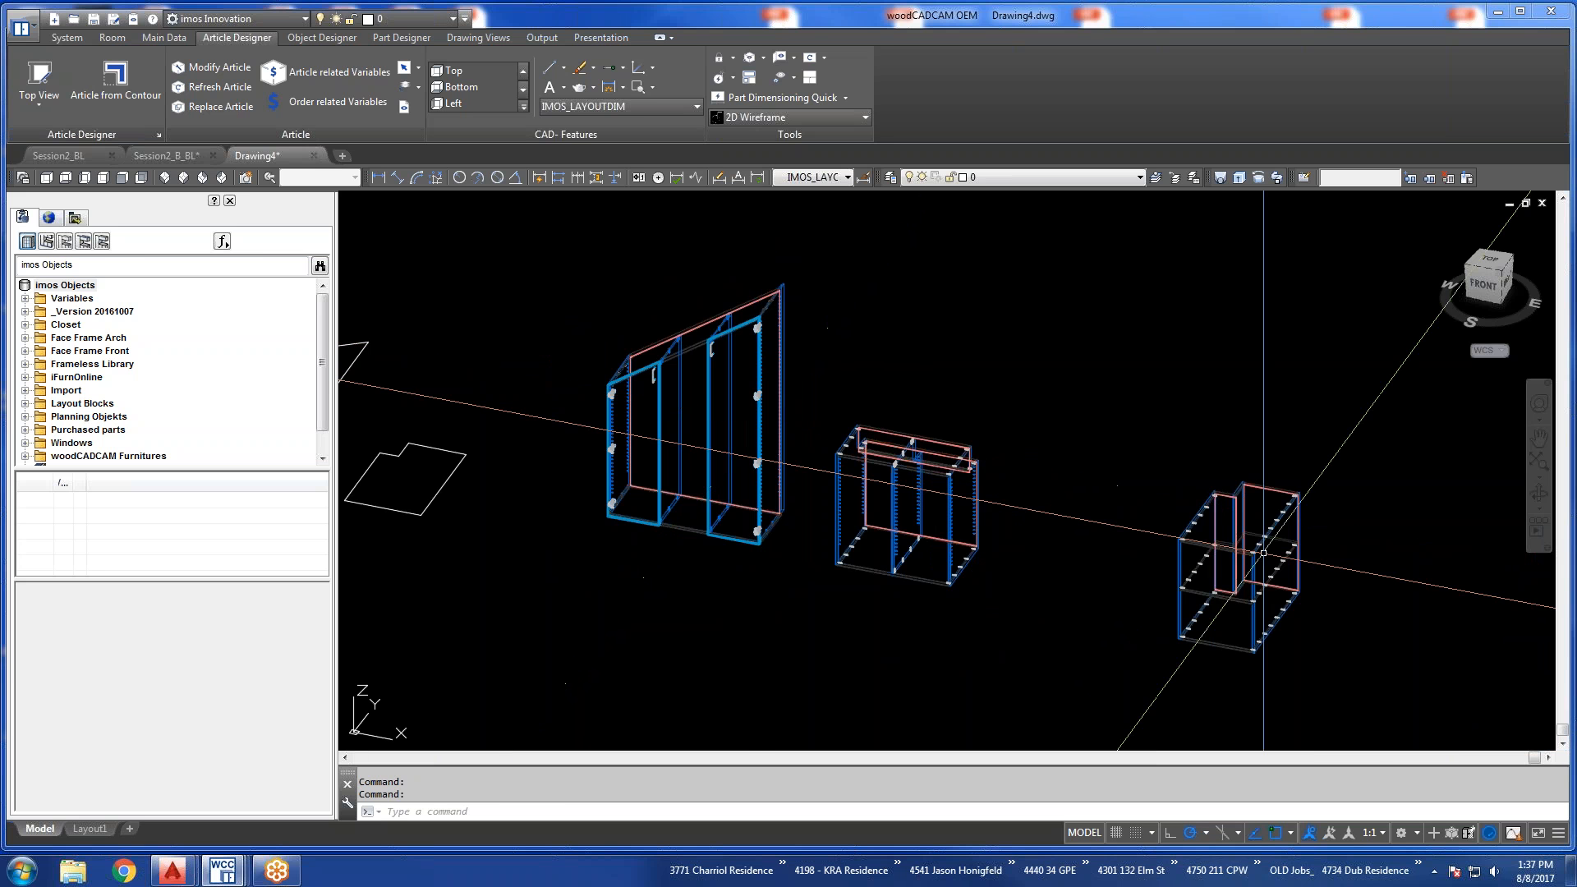
scroll(1269, 555, up, 2)
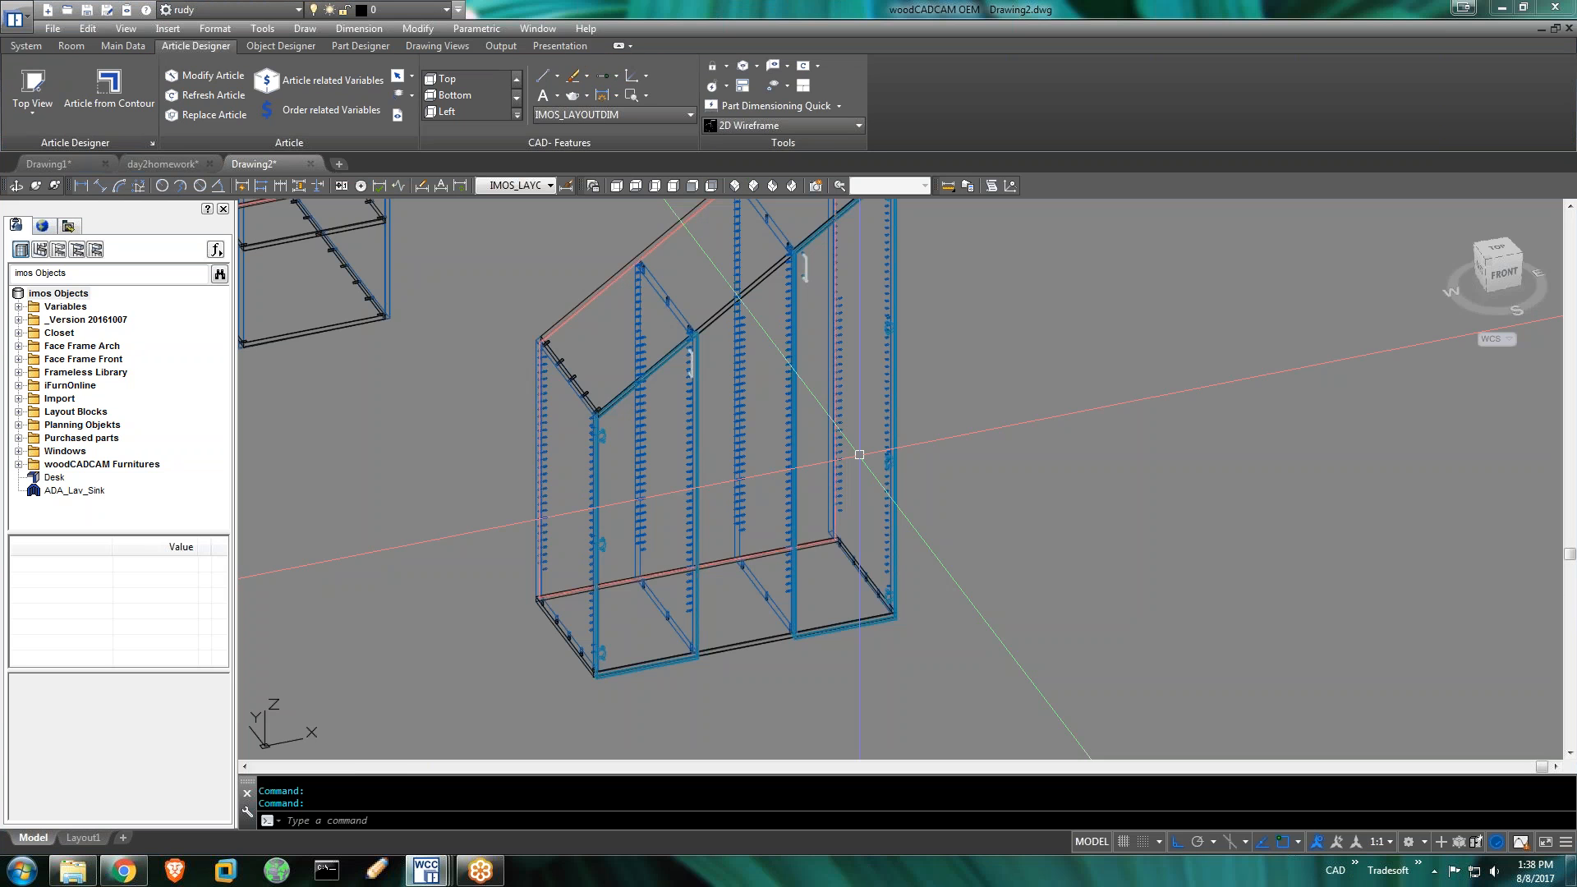
scroll(859, 454, down, 5)
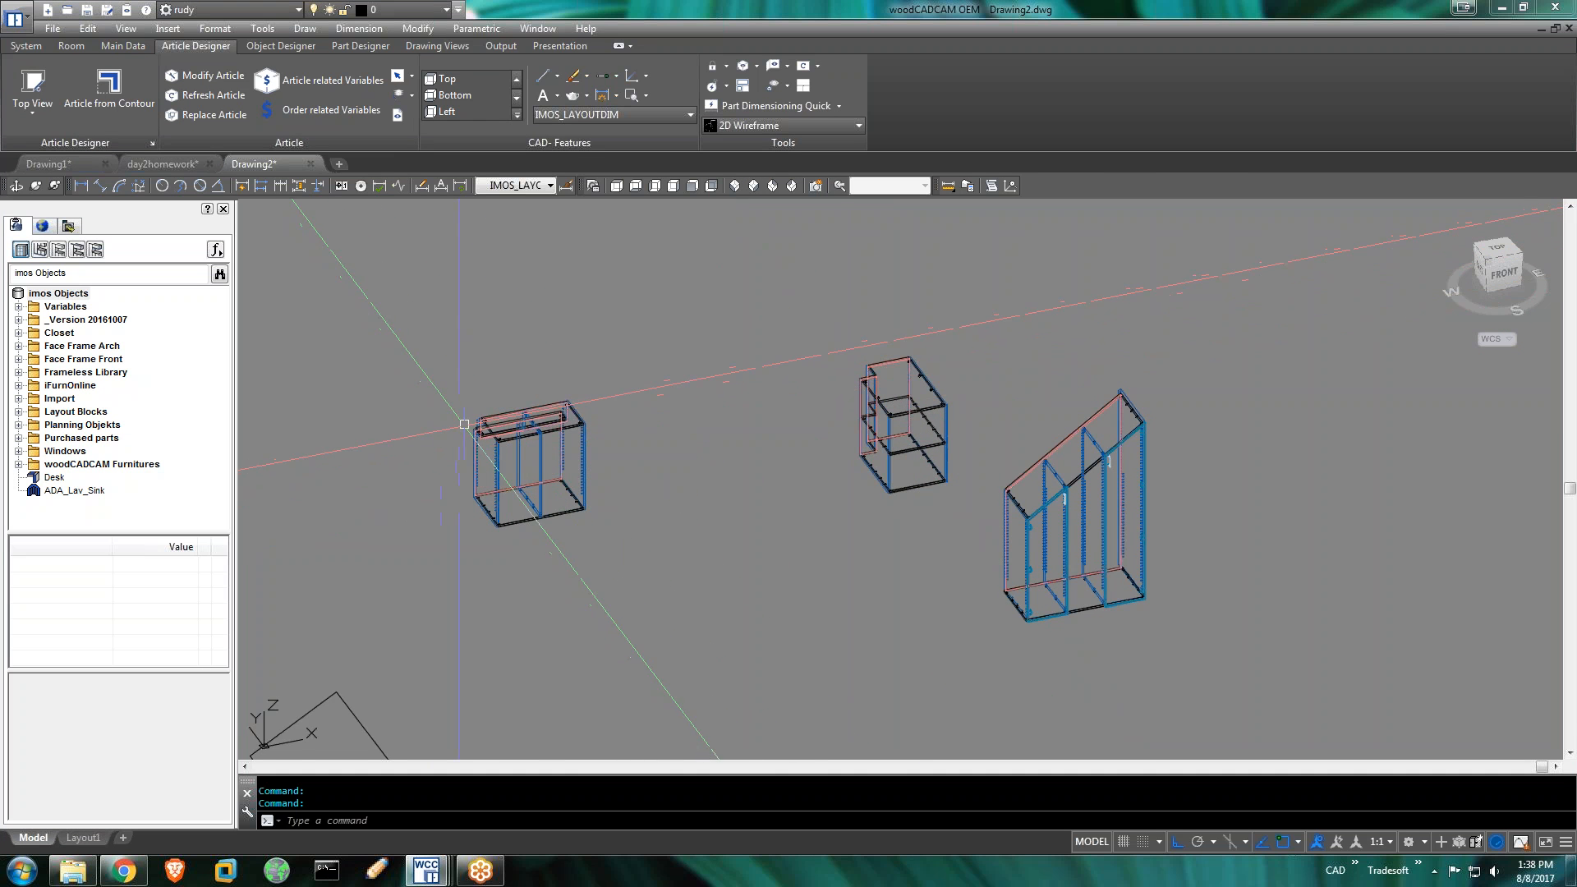
Examine the Window Sill cabinet in Drawing2 up close and from another angle, checking its stepped top and divider.
scroll(454, 422, up, 6)
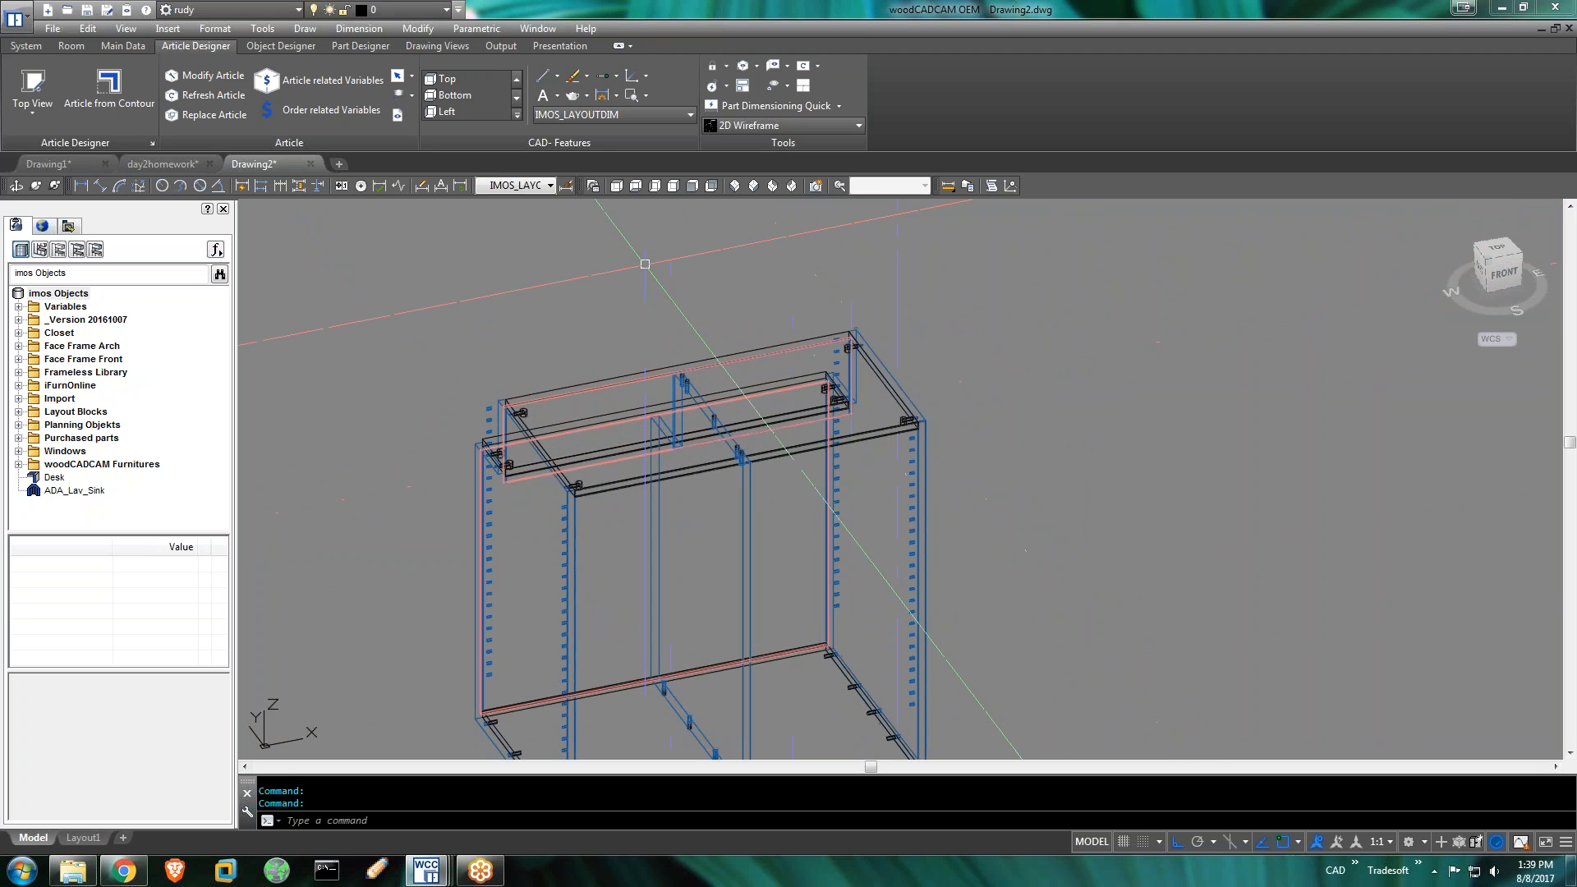
click(16, 186)
drag(543, 353, 810, 307)
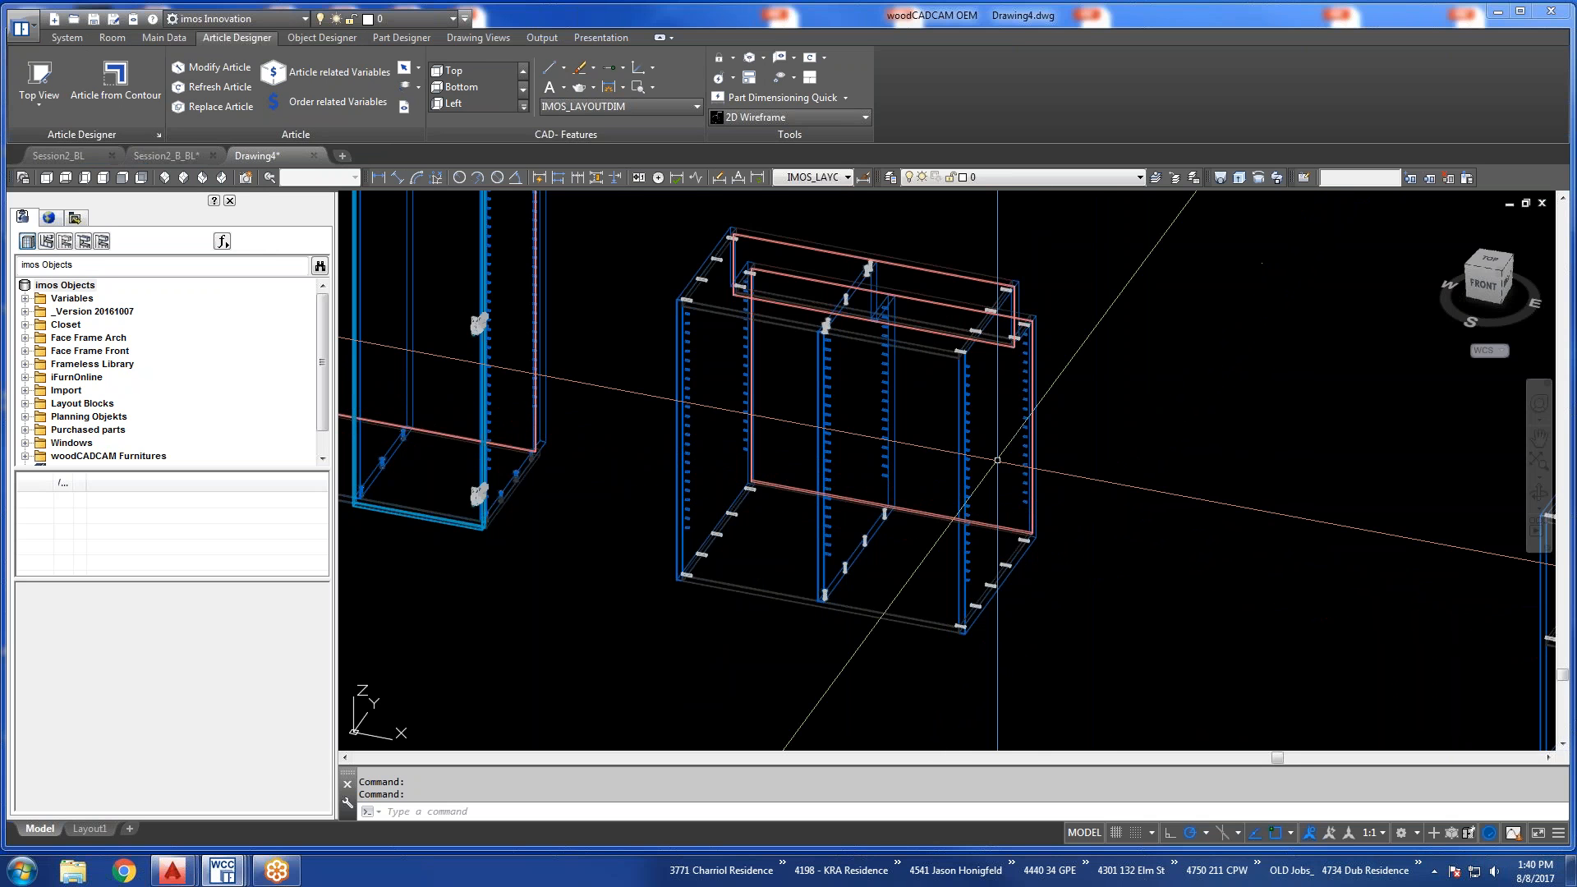
View Drawing4 from the top and bring the notched contour and the three inserted articles into view.
scroll(997, 460, down, 5)
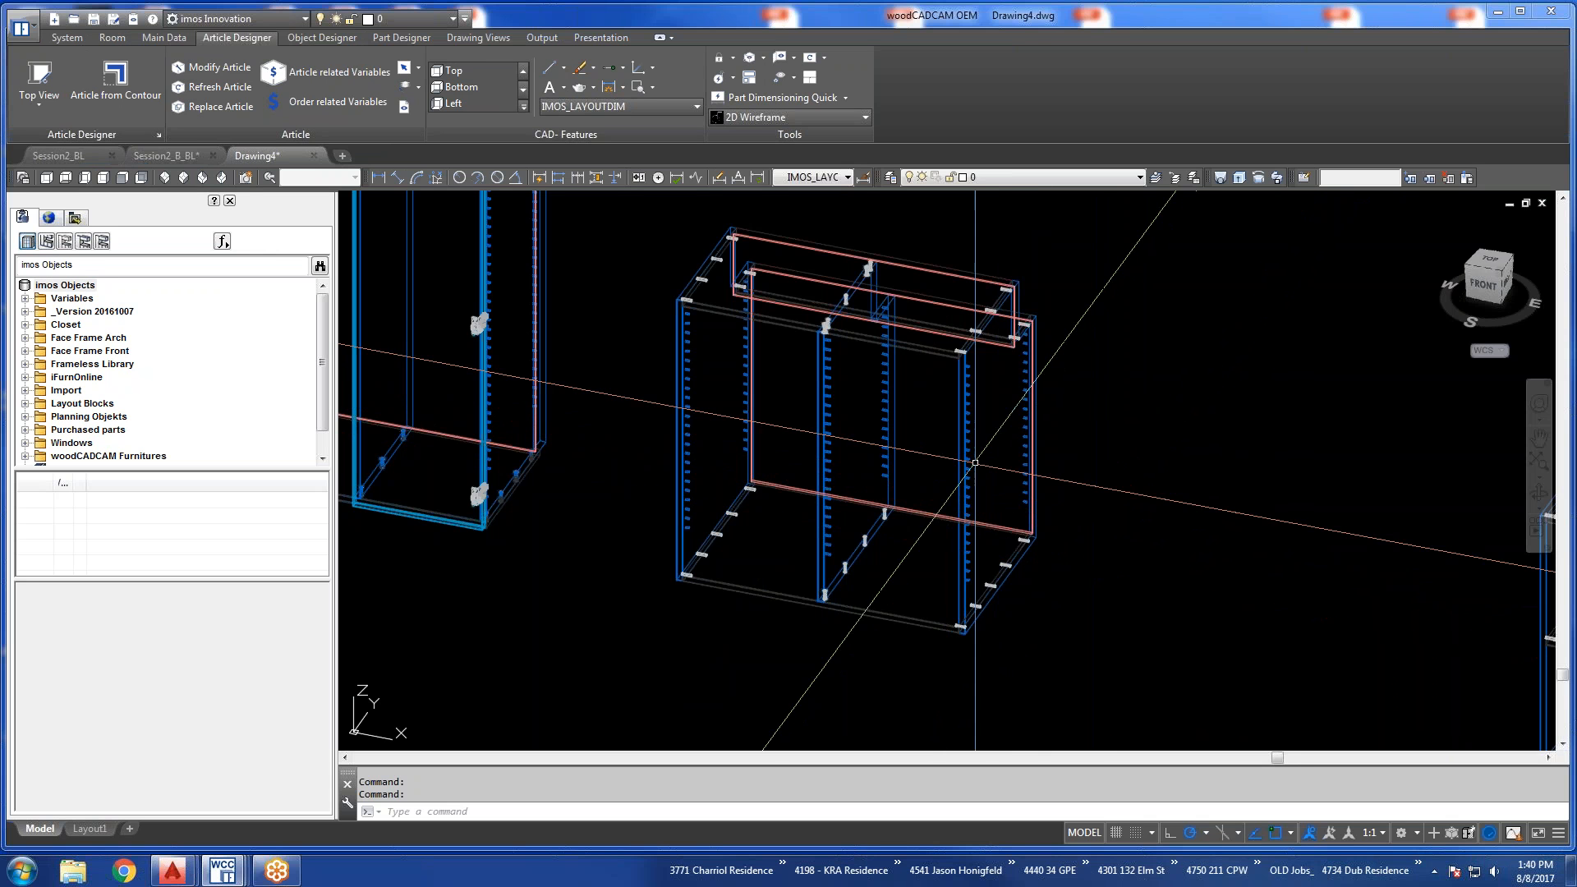
scroll(1026, 472, up, 4)
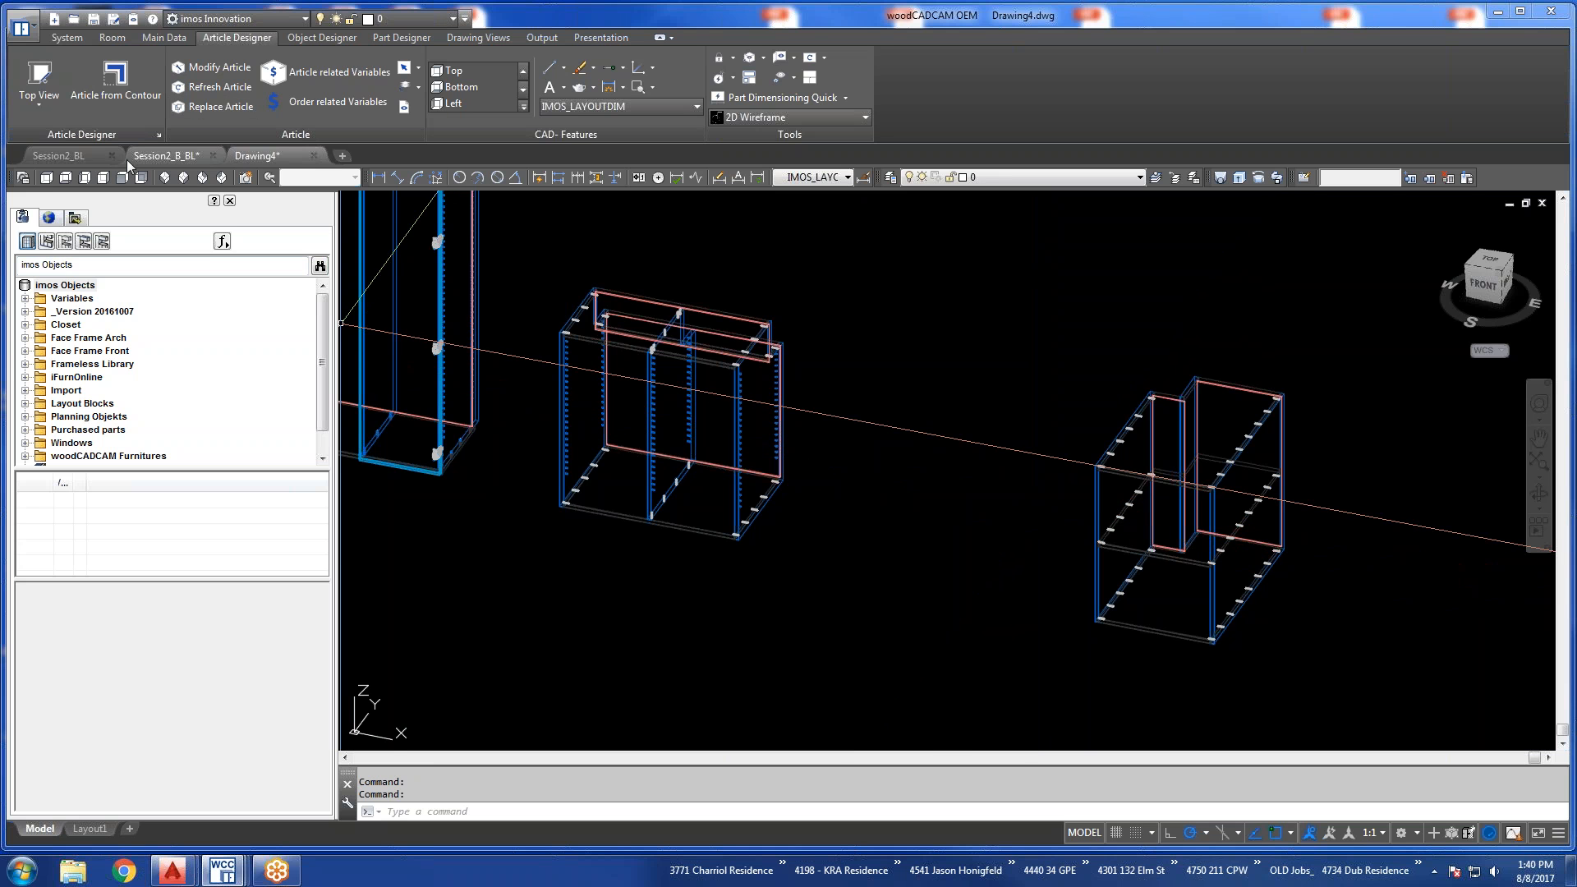
click(47, 177)
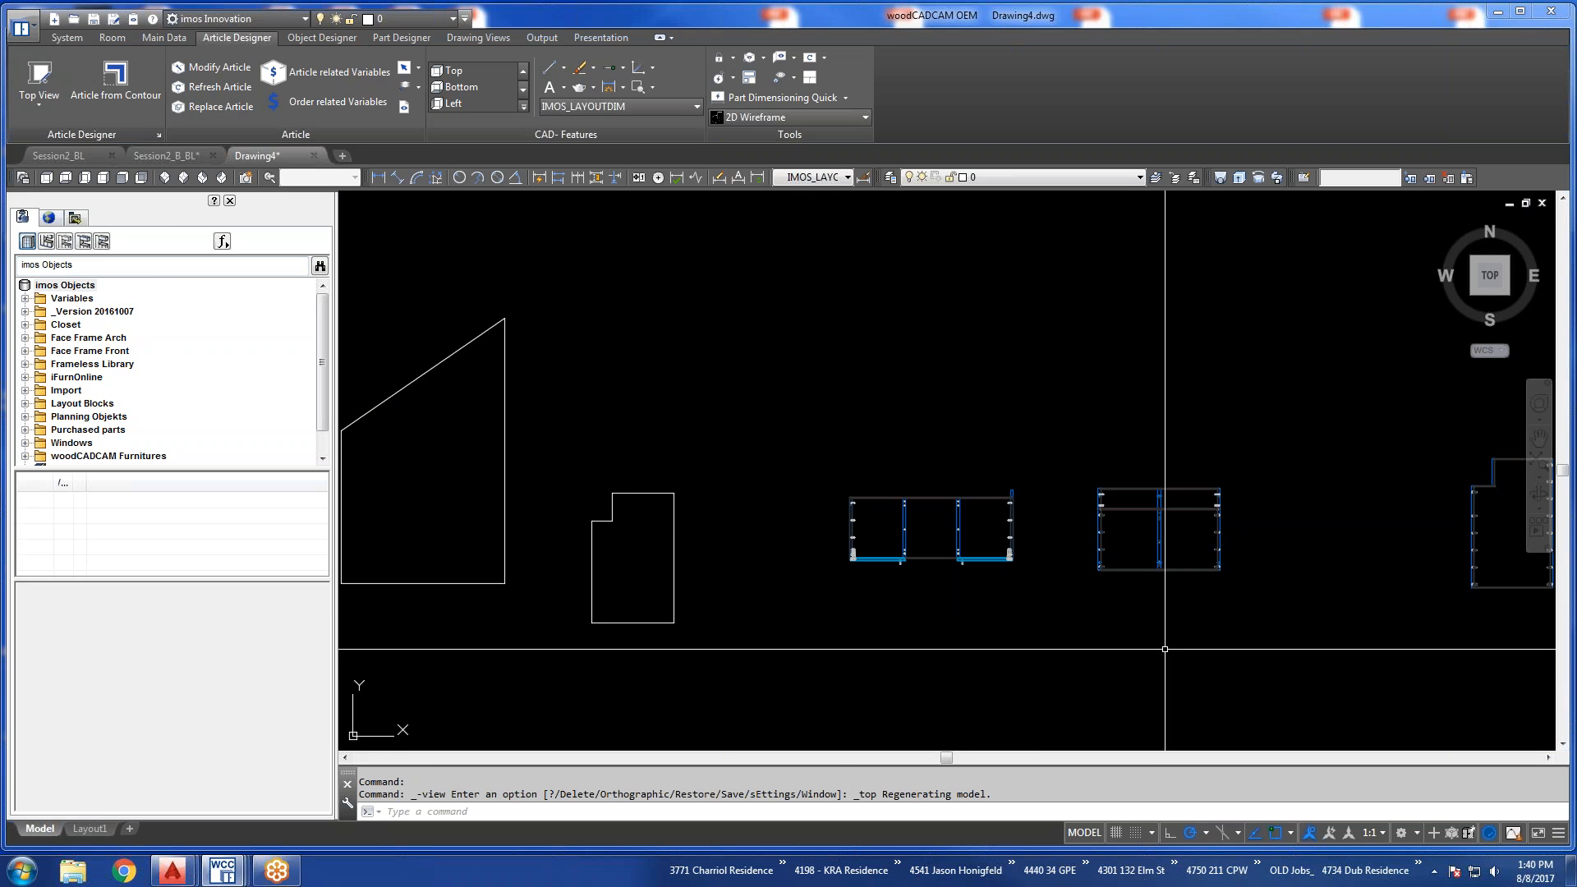
scroll(775, 602, down, 2)
scroll(1132, 643, up, 2)
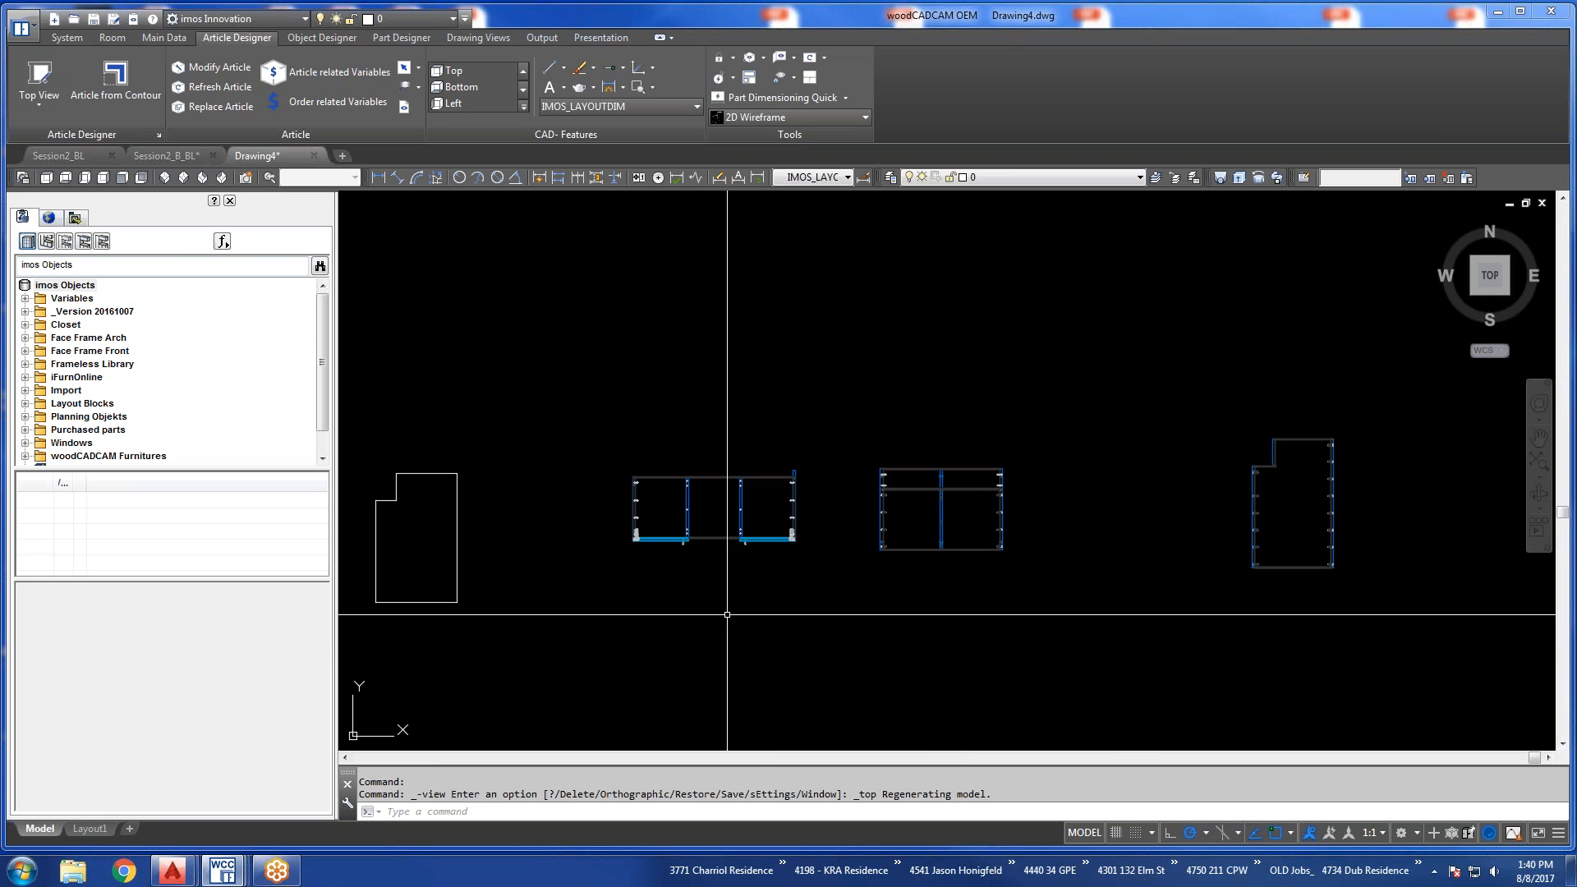
middle_drag(726, 615, 787, 614)
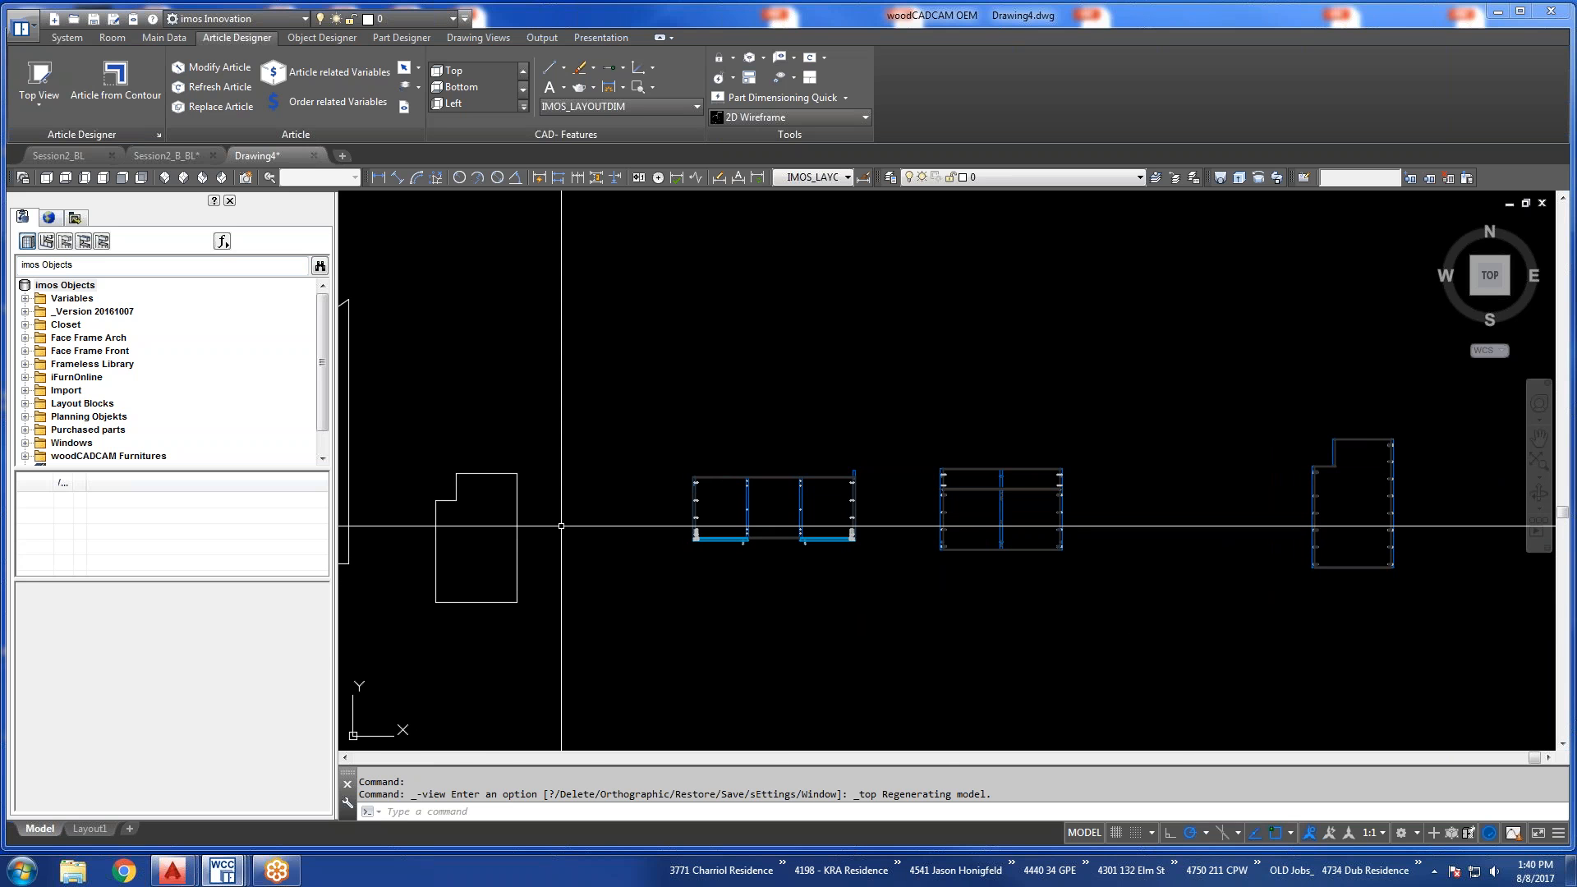
middle_drag(453, 581, 672, 582)
middle_drag(765, 546, 704, 540)
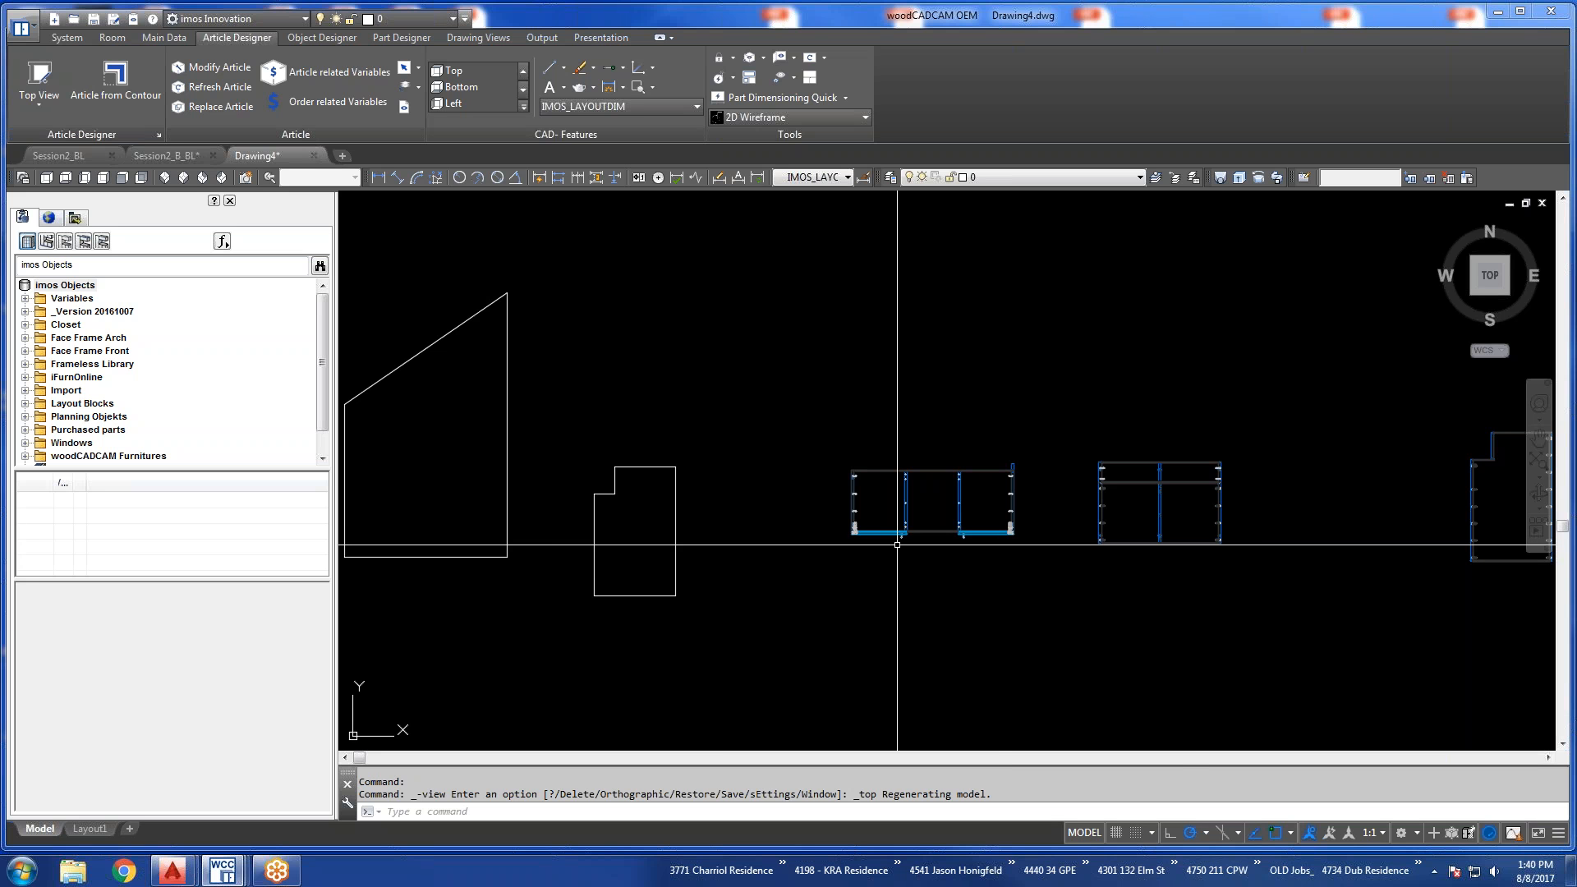
scroll(897, 545, down, 3)
scroll(897, 544, up, 3)
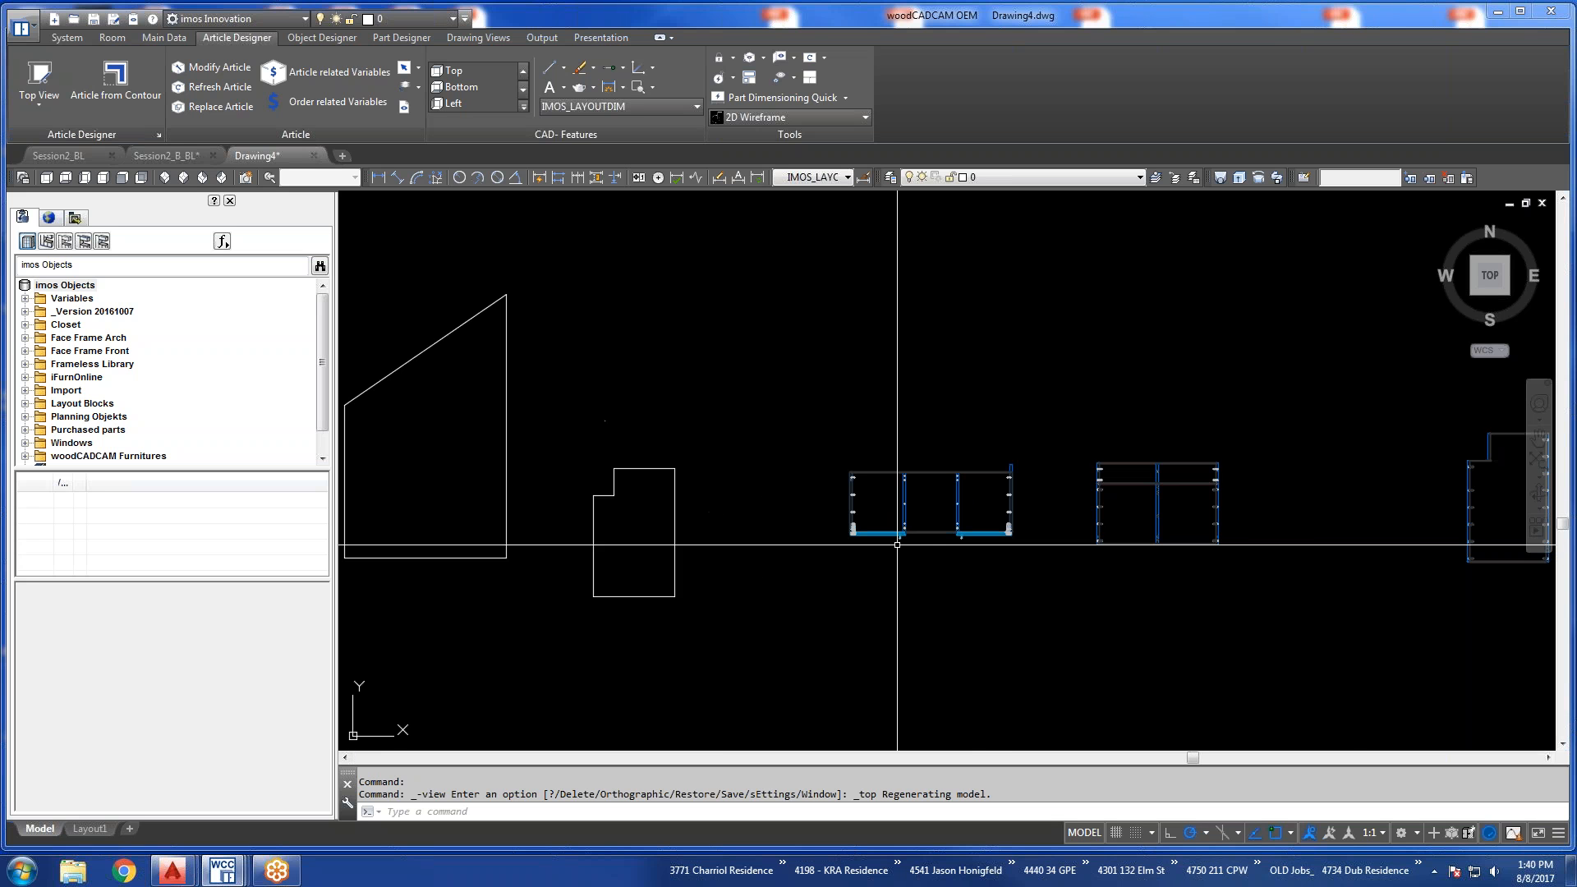
middle_drag(896, 544, 854, 547)
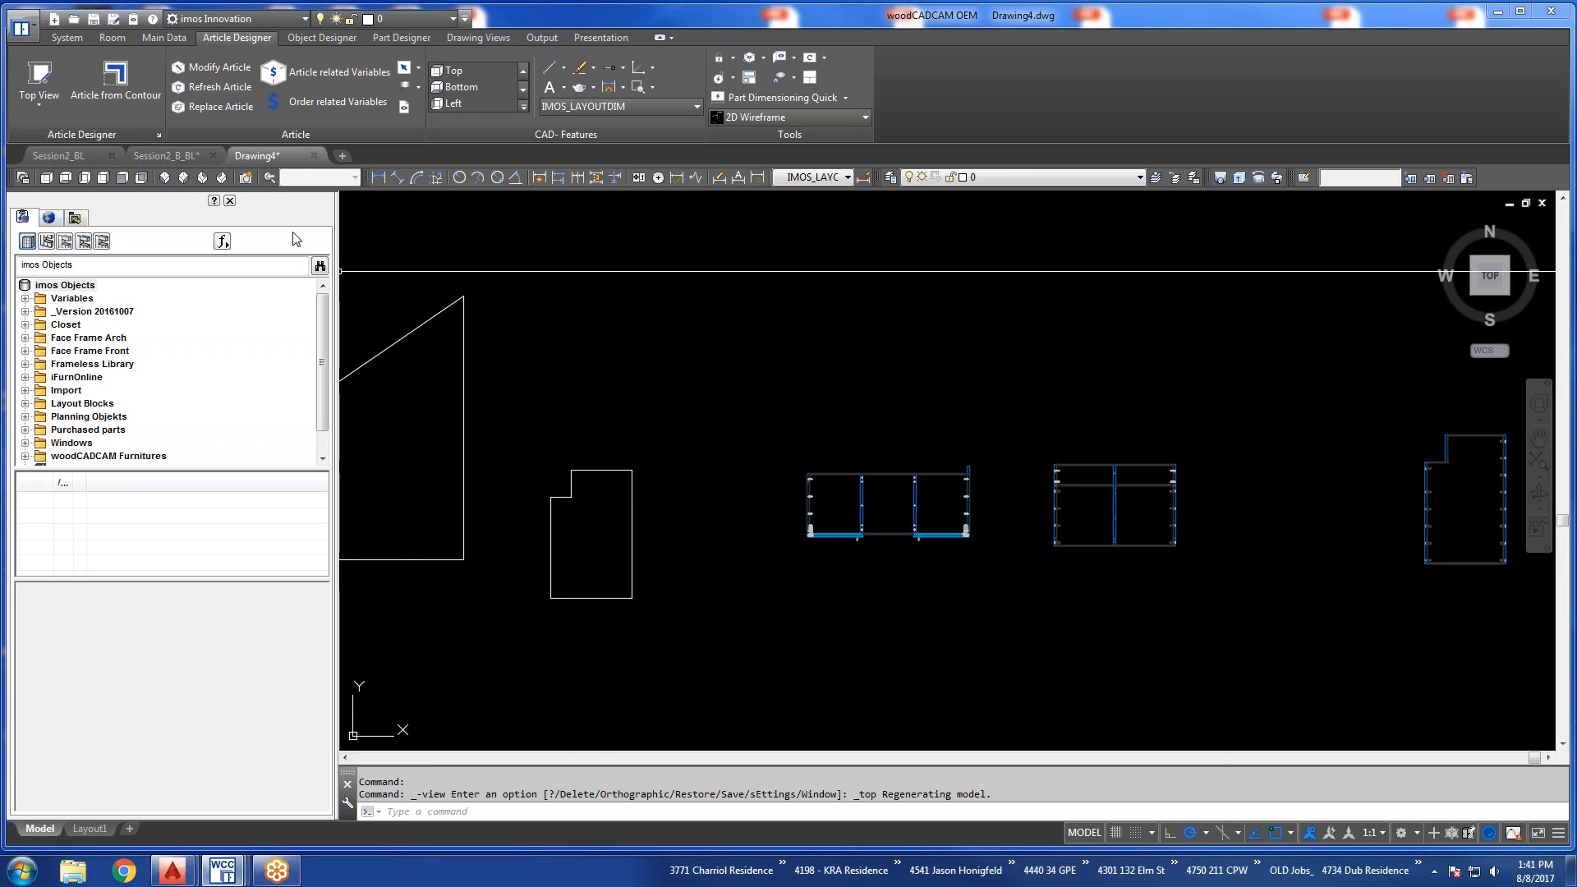
Open the Contour Wizard for choosing a contour type and move its dialog higher above the drawn contours.
click(164, 38)
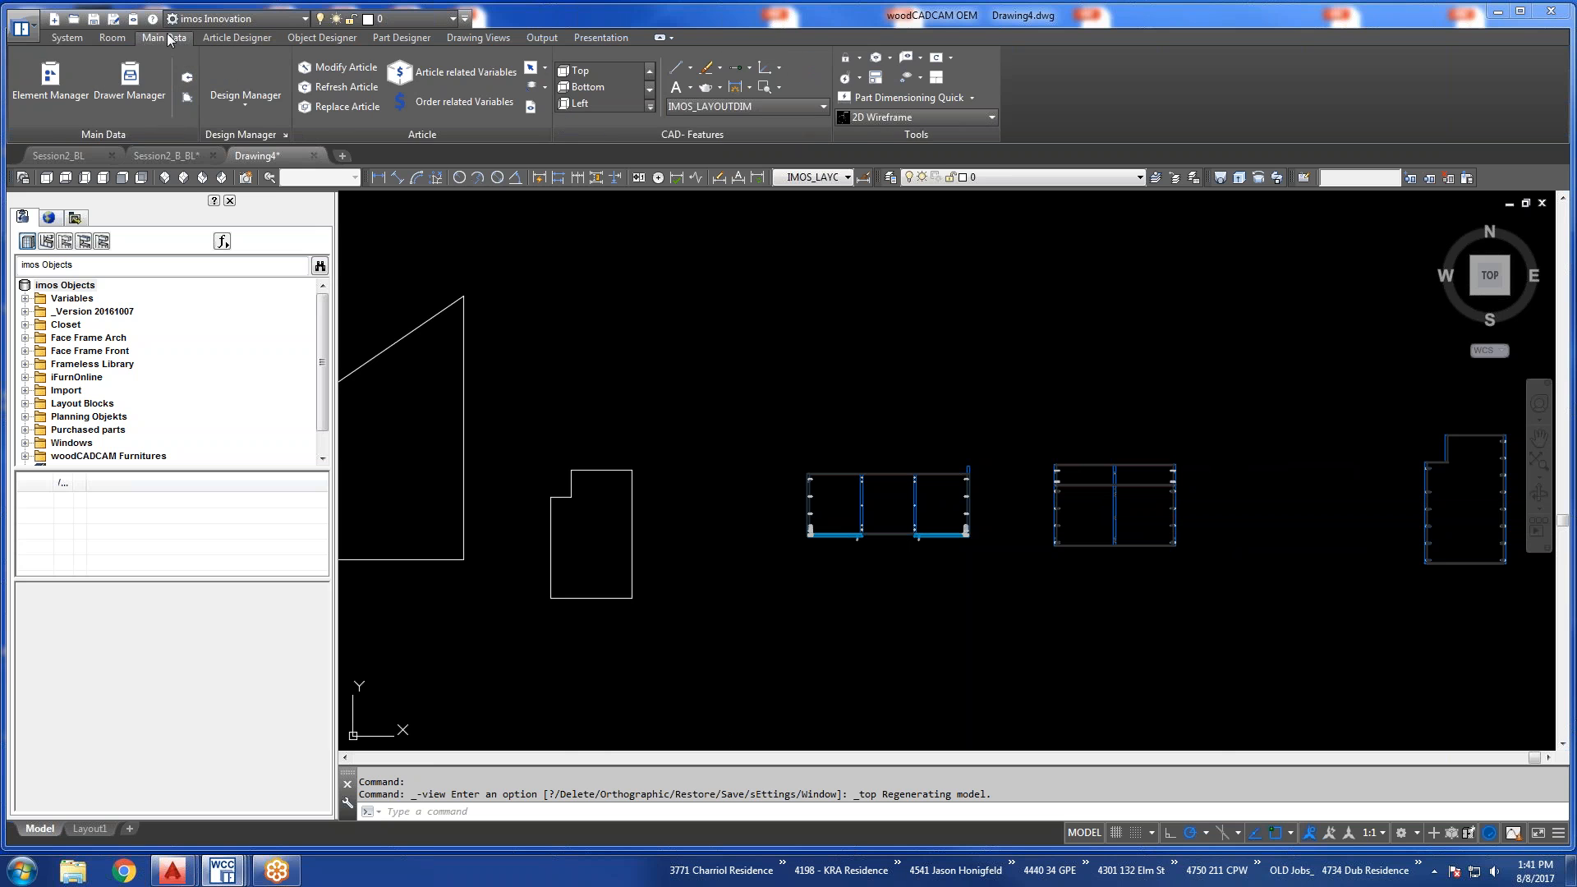
click(188, 98)
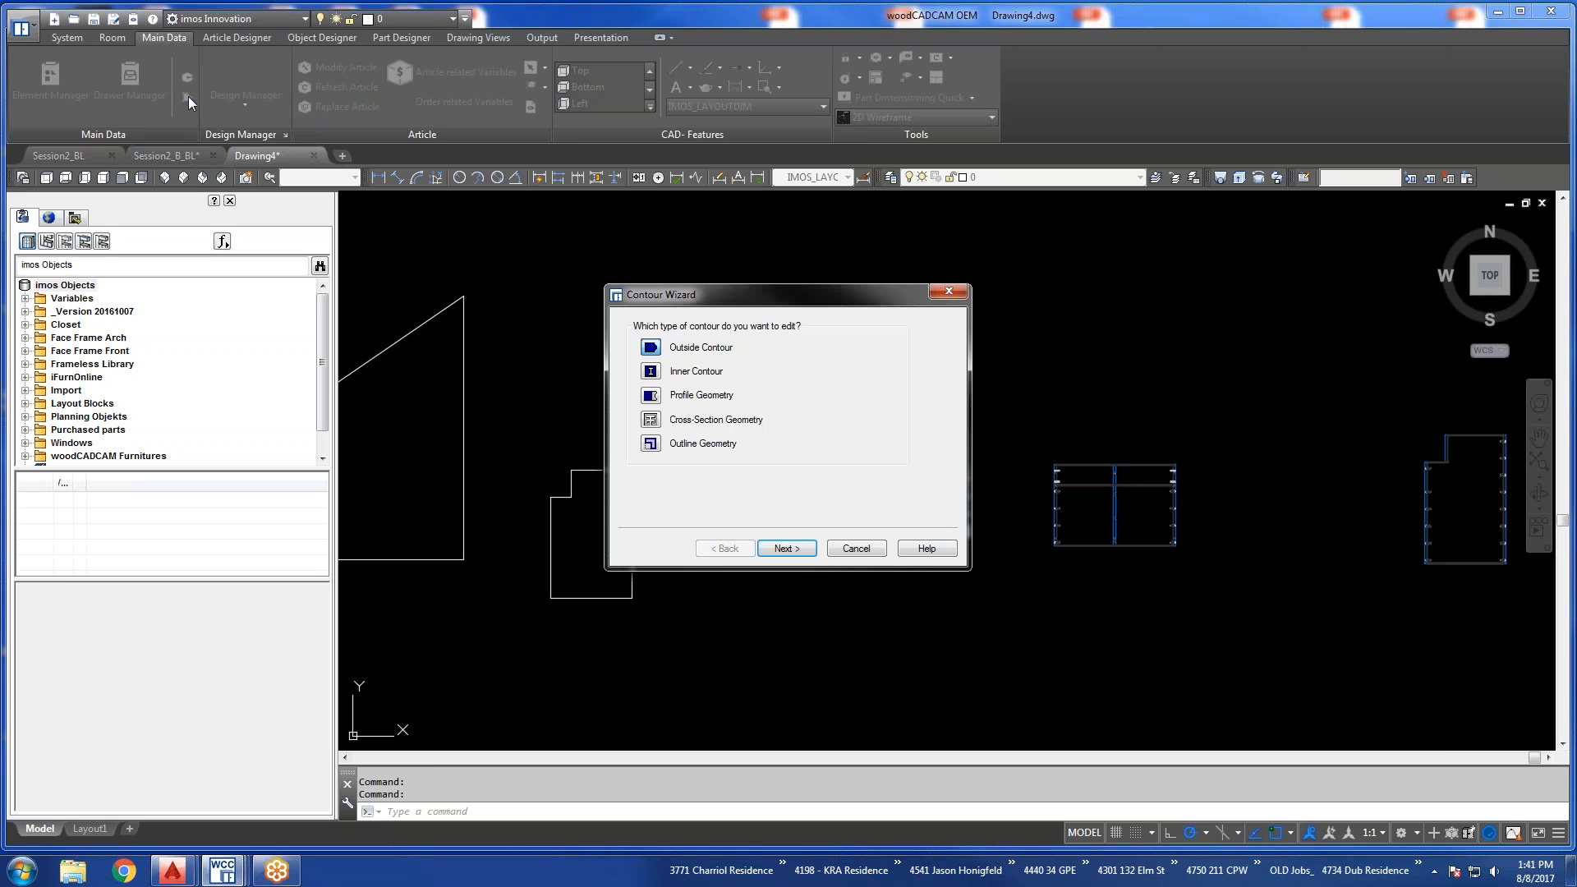
drag(768, 302, 761, 243)
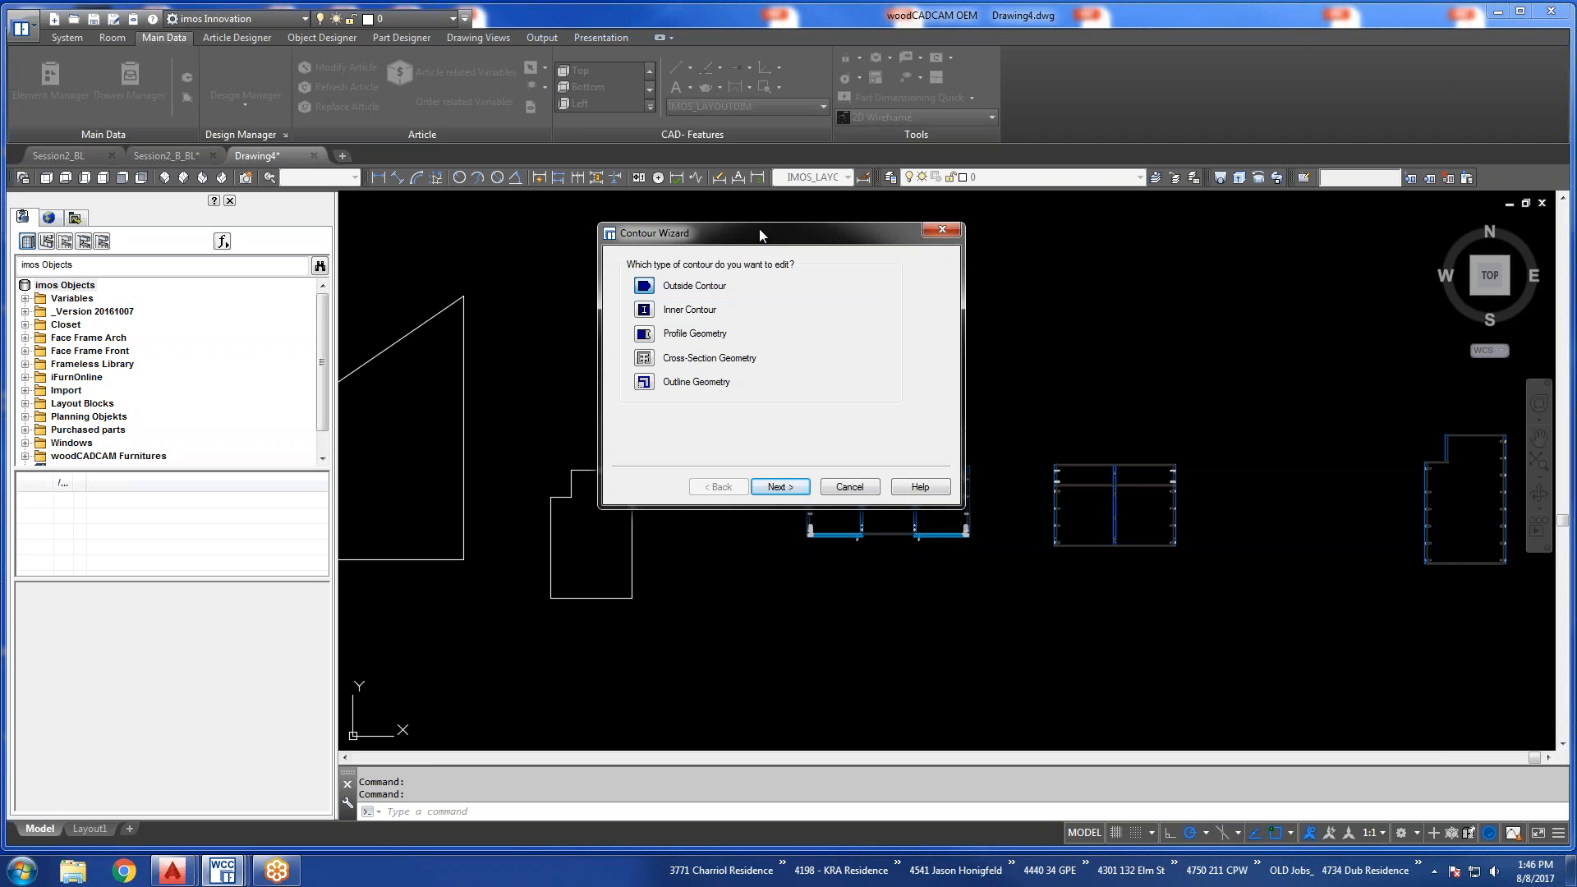
Set the Contour Wizard to edit an Outline Geometry using a contour selected in the drawing.
click(640, 383)
click(778, 488)
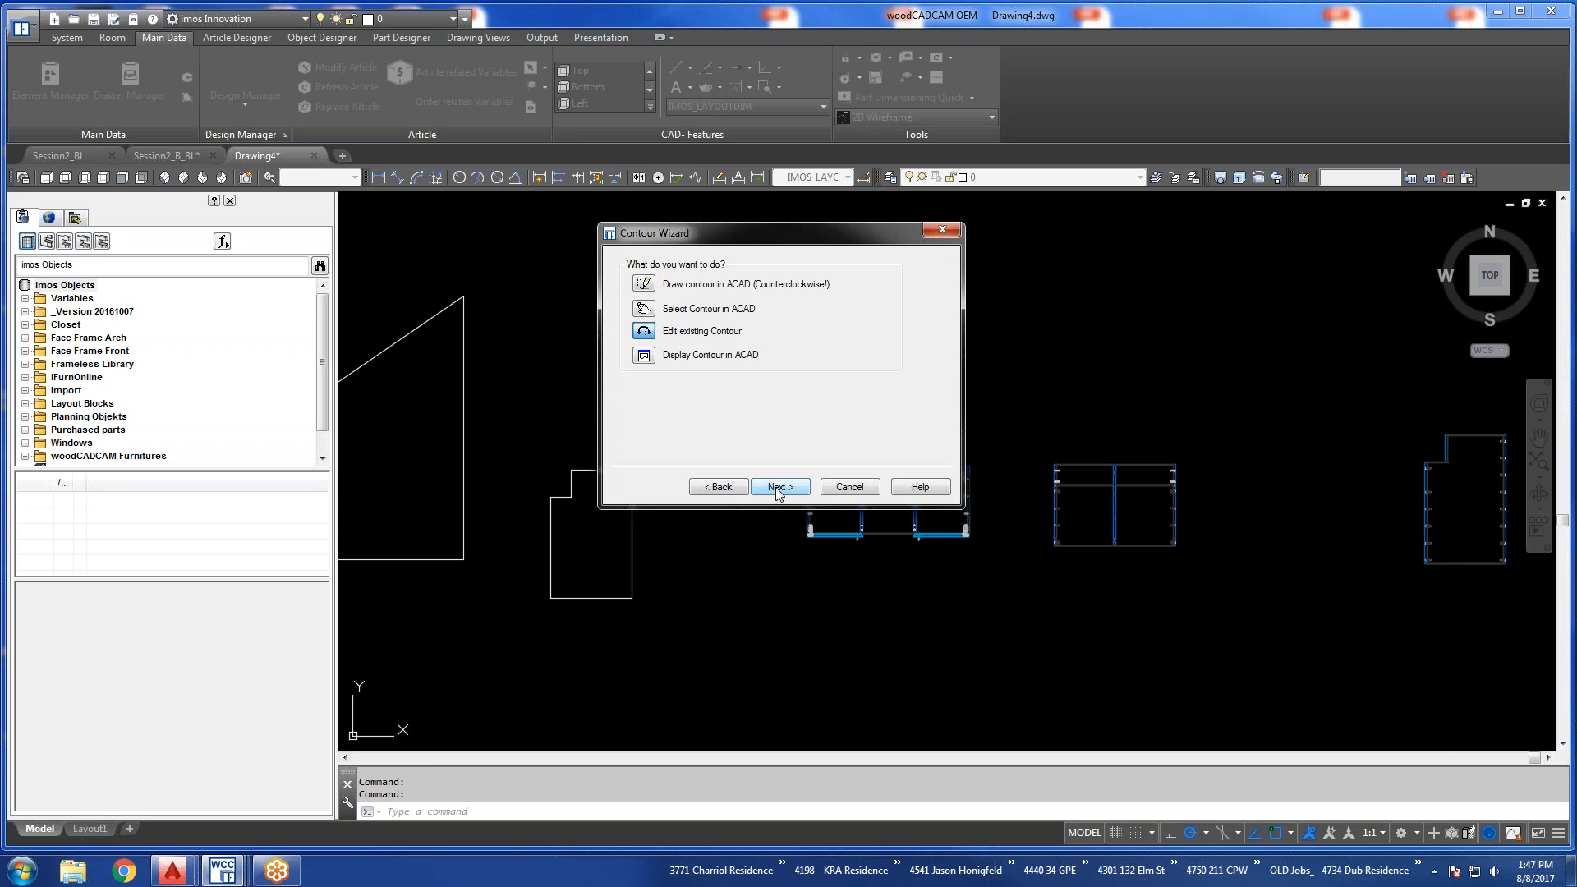
click(778, 493)
click(643, 310)
click(779, 487)
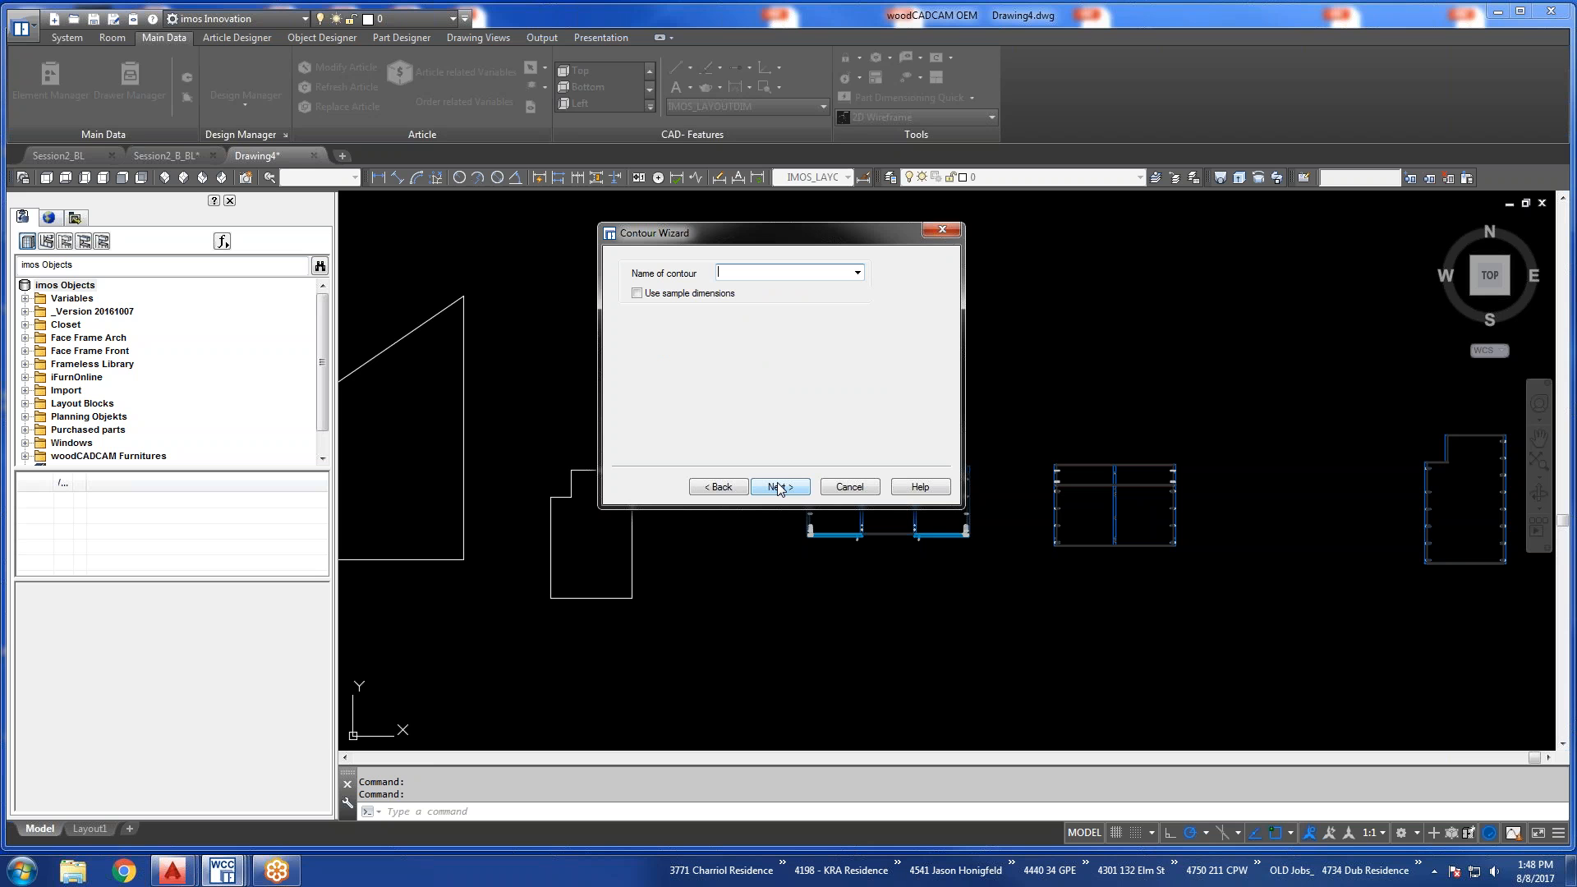
Choose Pipe Chase as the contour name and select the notched outline in the drawing as its contour.
click(857, 274)
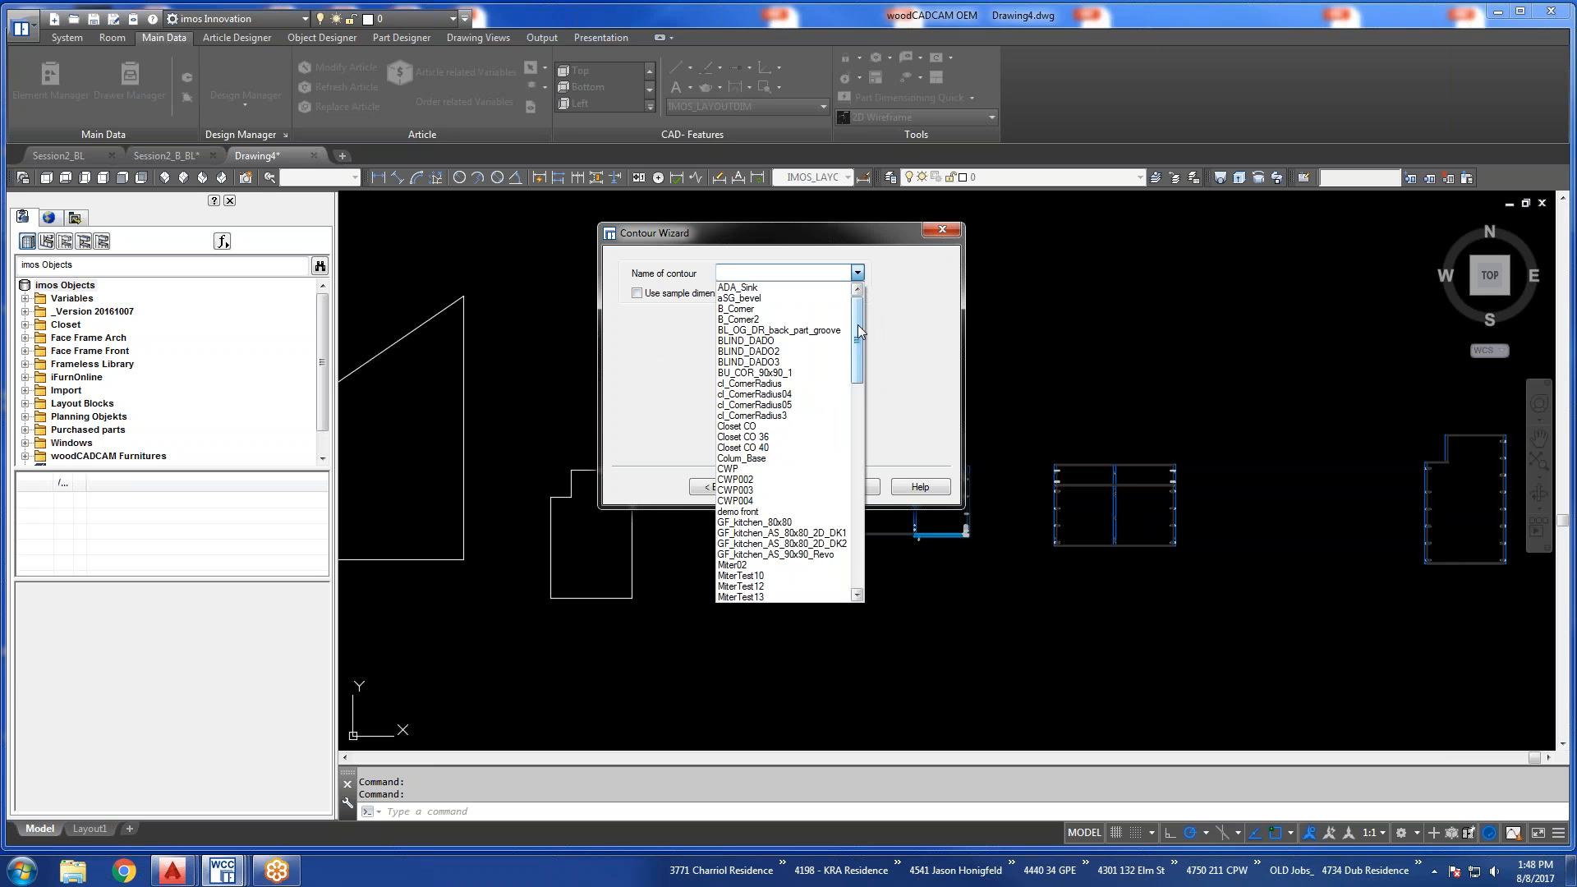
drag(856, 337, 866, 560)
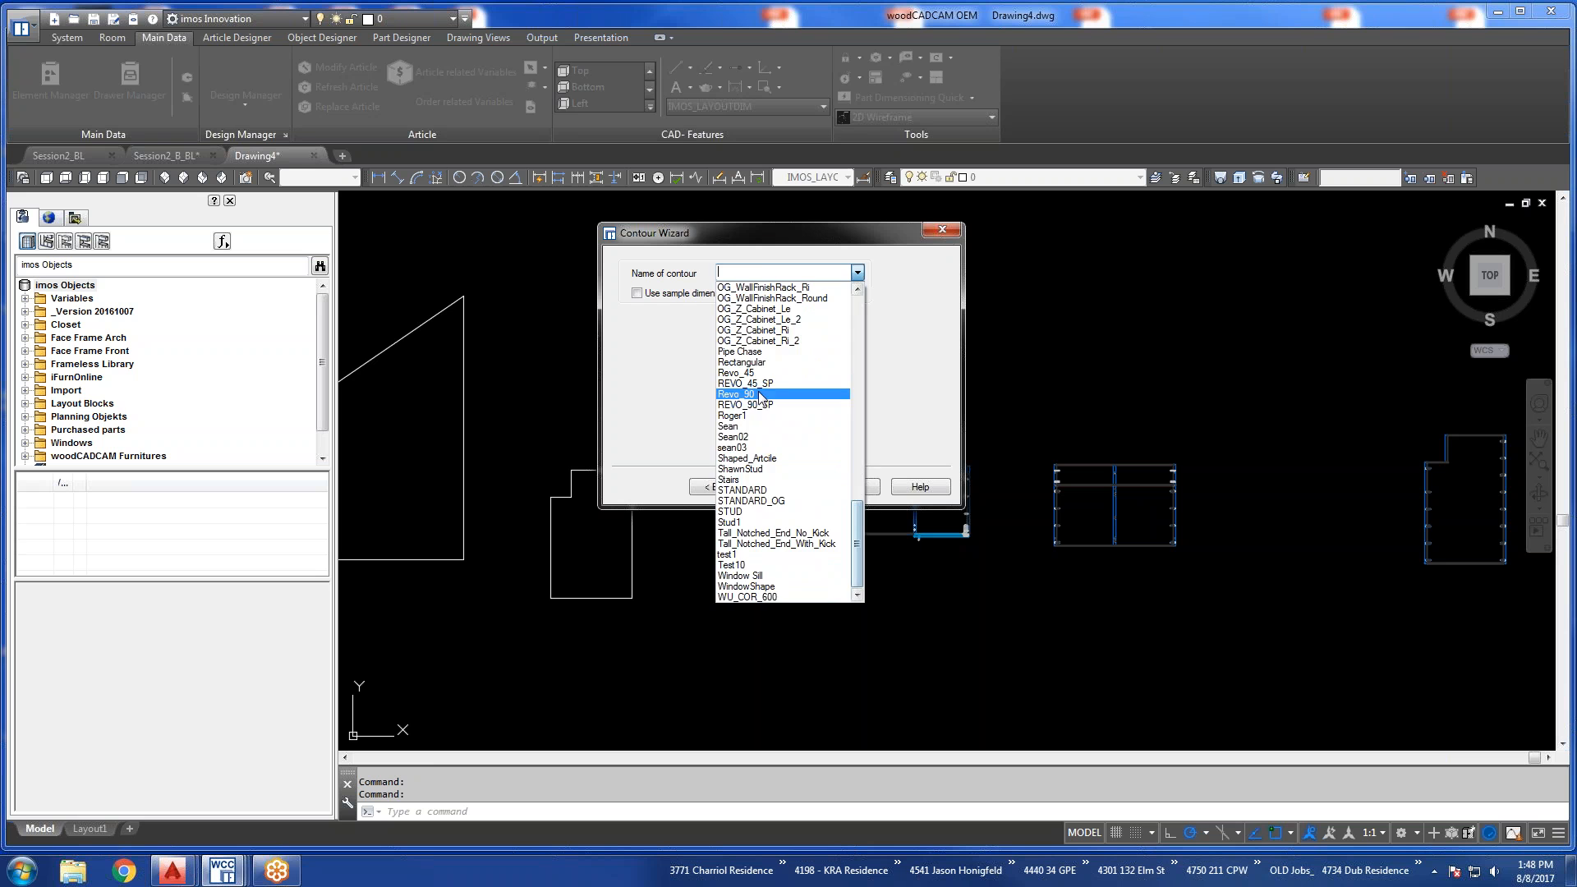
click(754, 352)
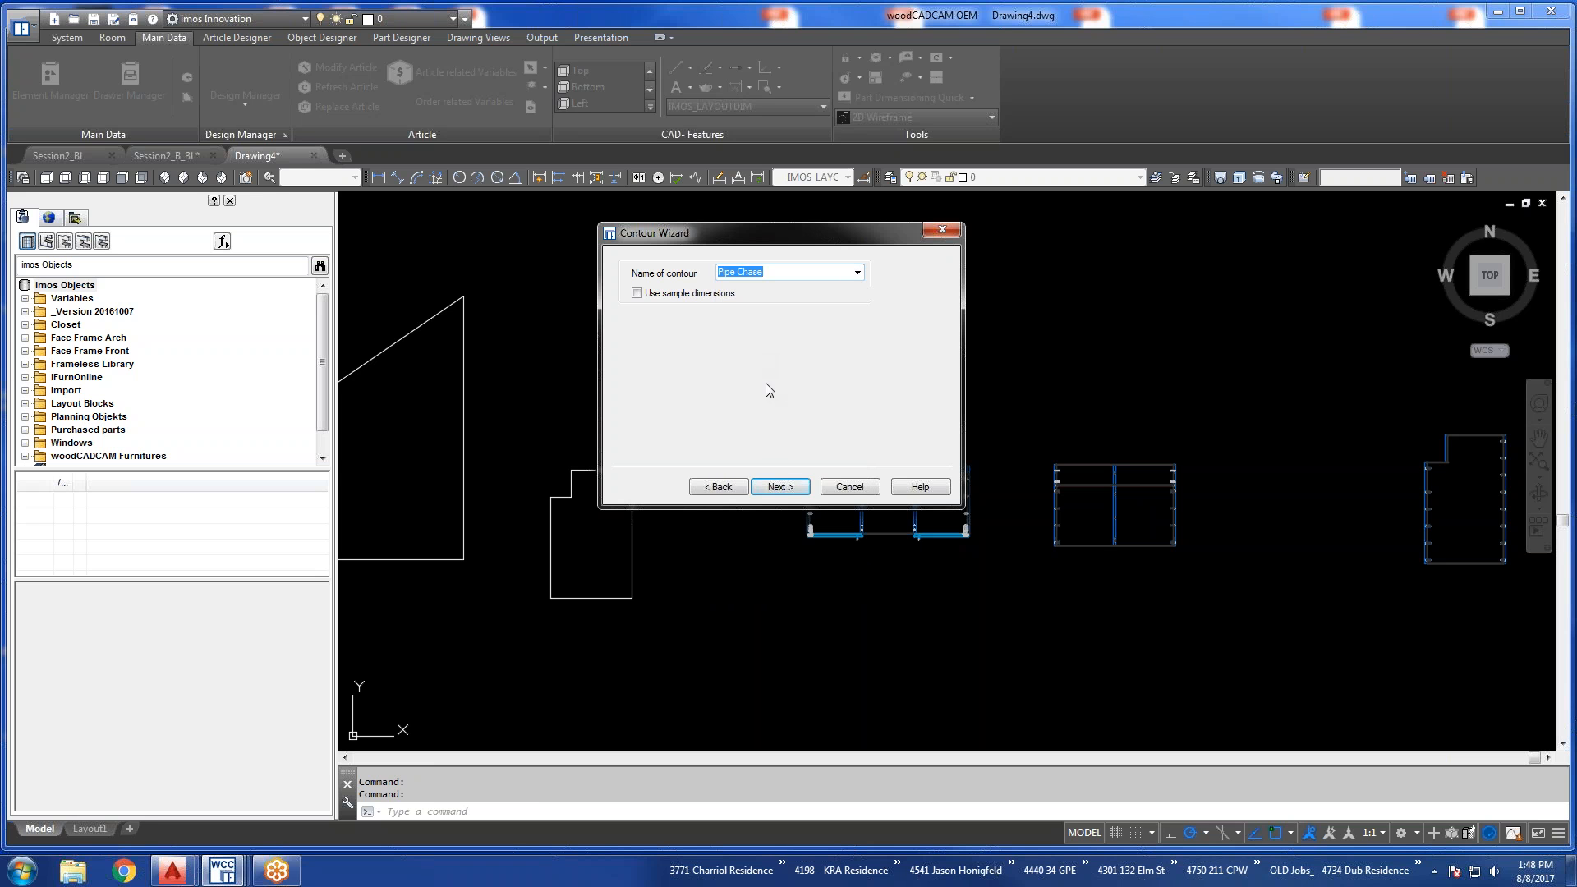
click(777, 487)
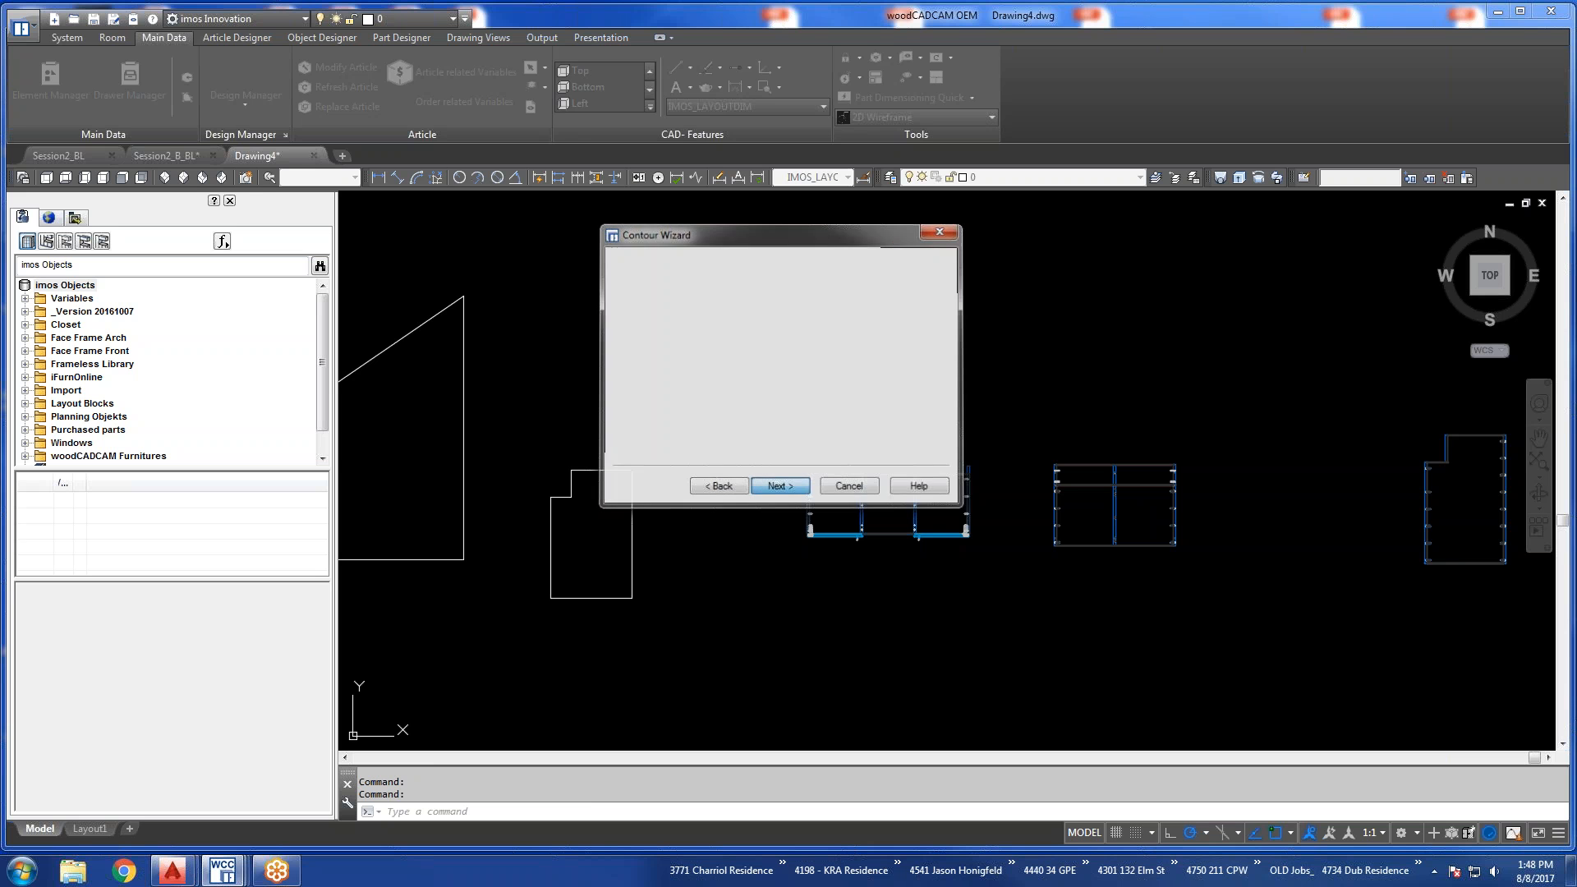
click(631, 544)
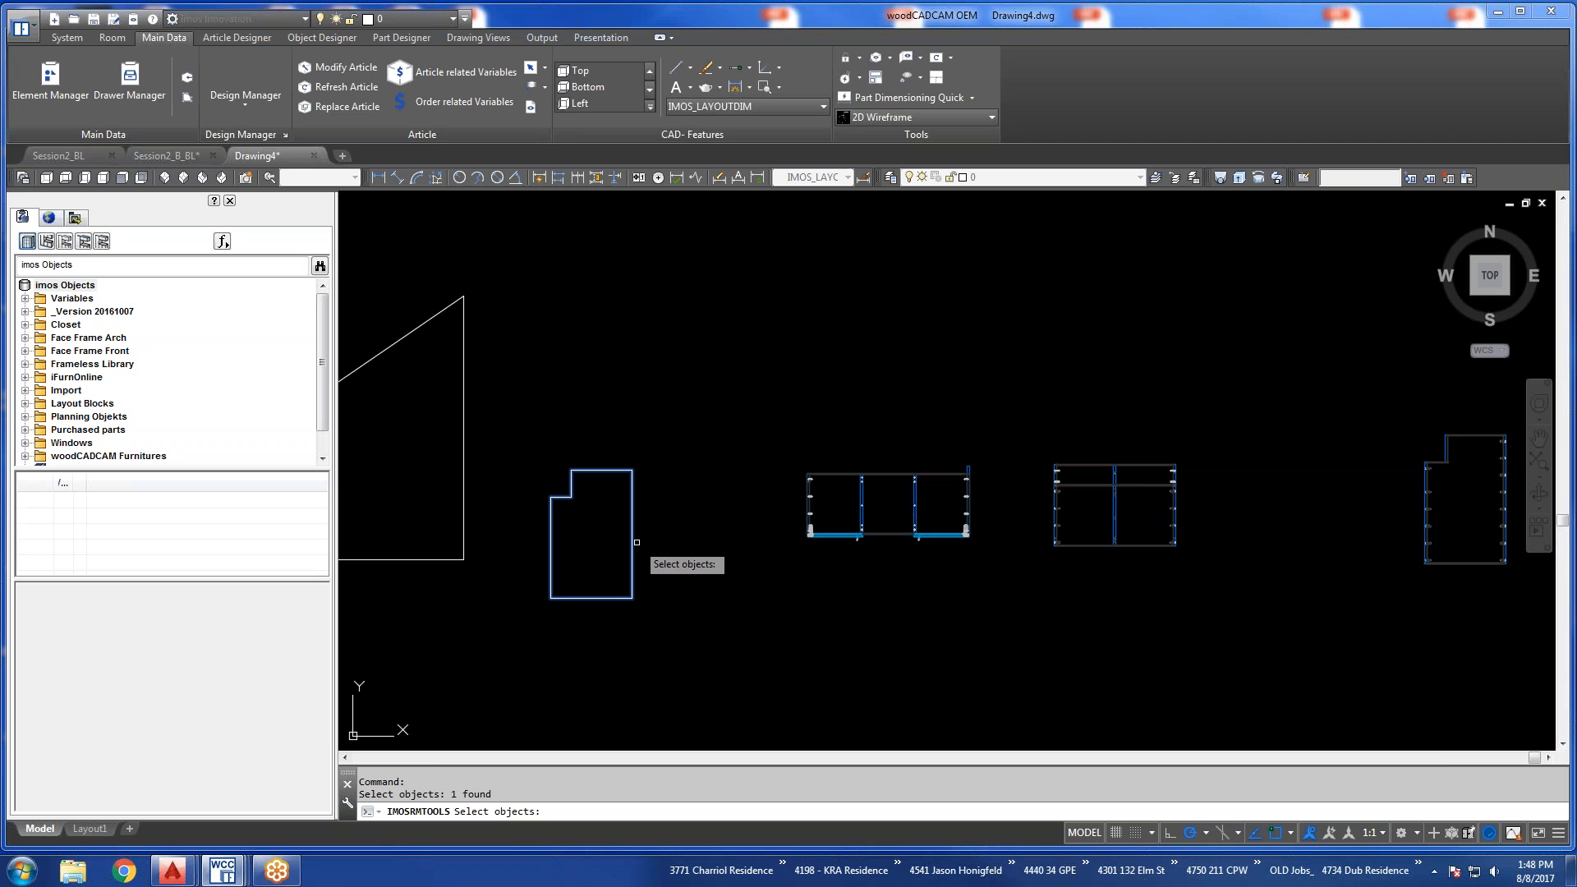
key(Return)
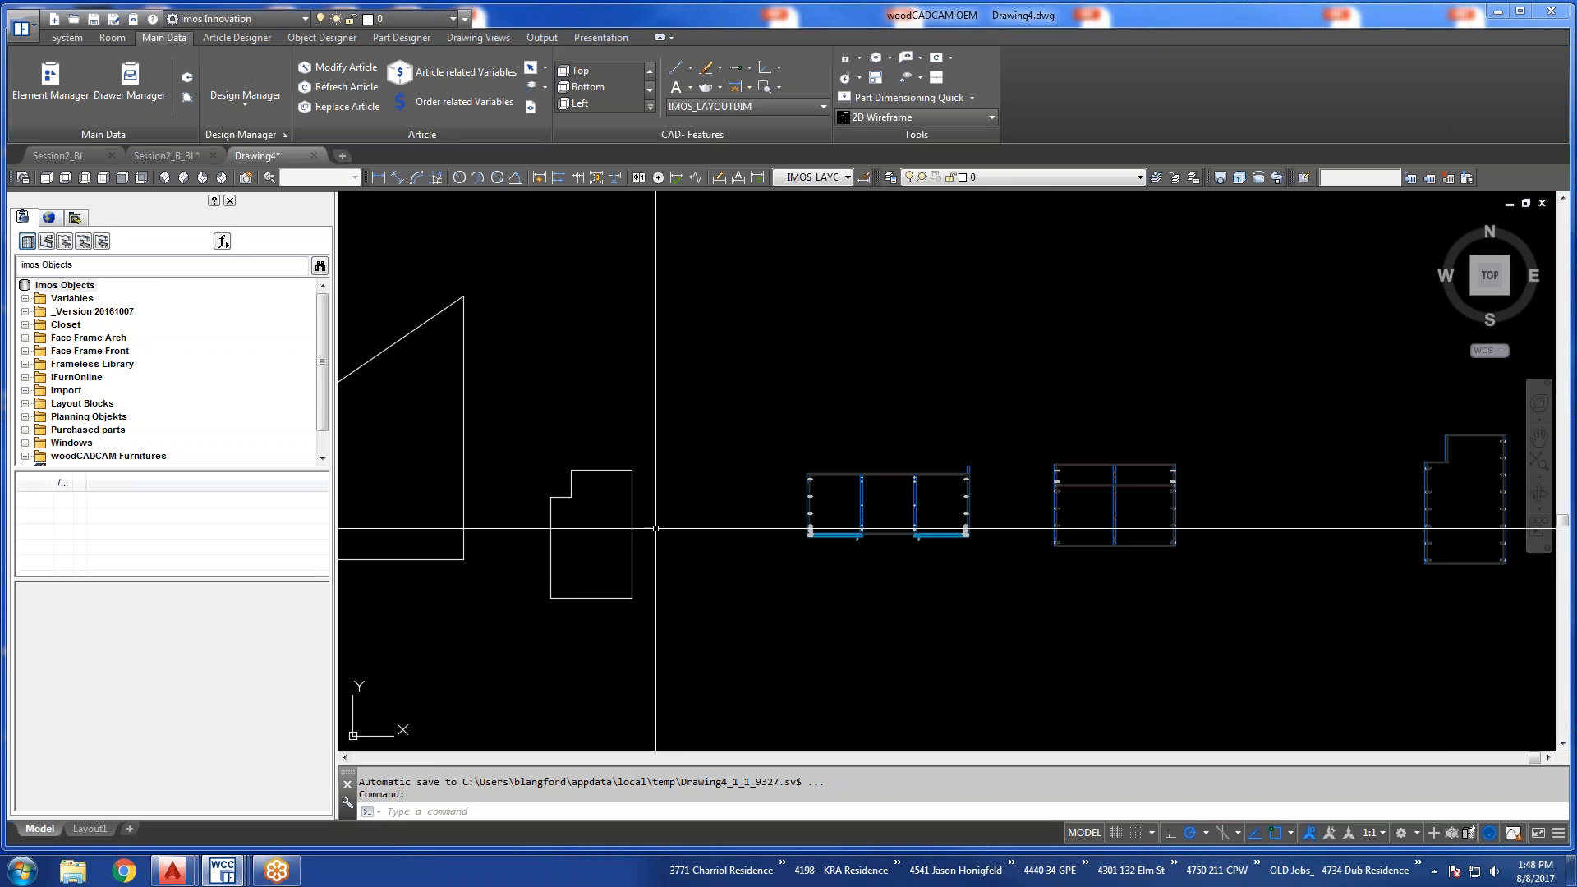
Stretch the horizontal edge of the notched outline's corner cutout upward by 4.
click(653, 525)
click(608, 511)
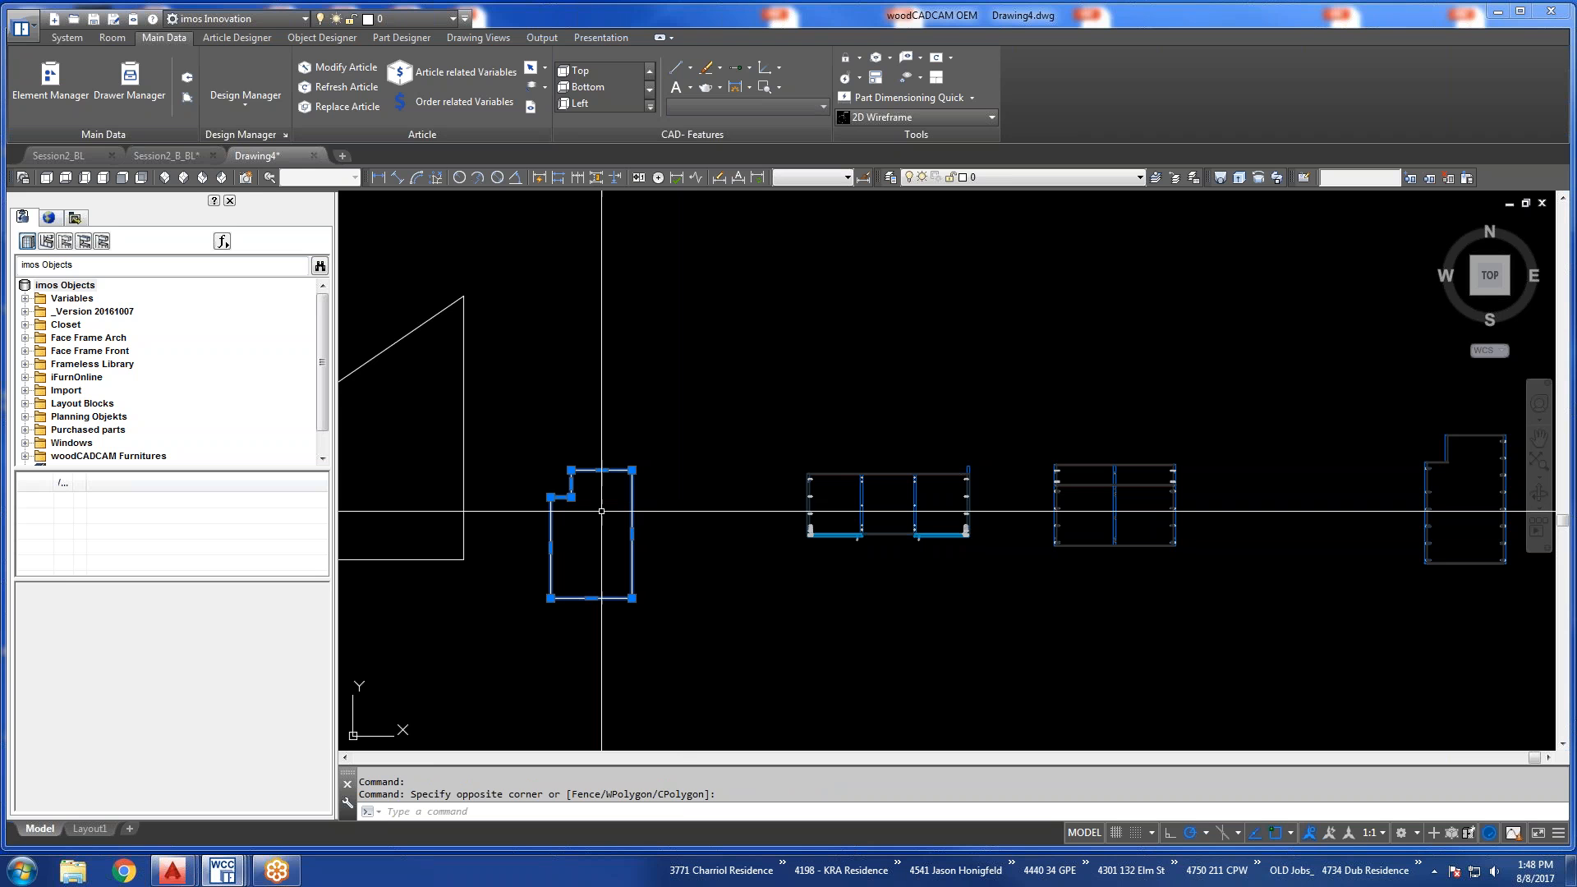
scroll(575, 472, up, 4)
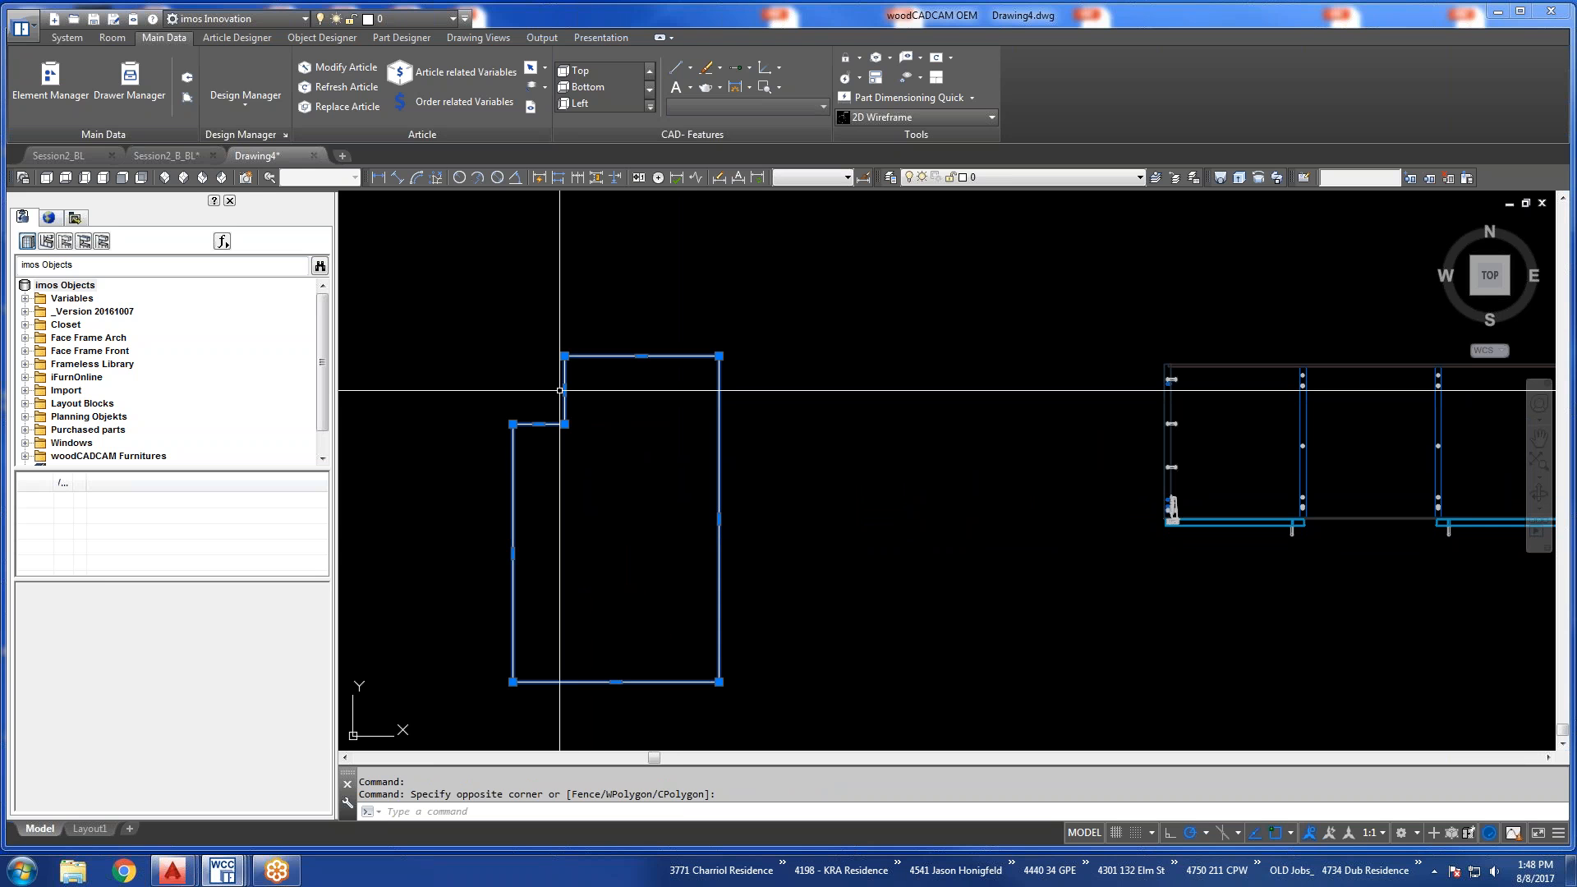
mouse_move(564, 390)
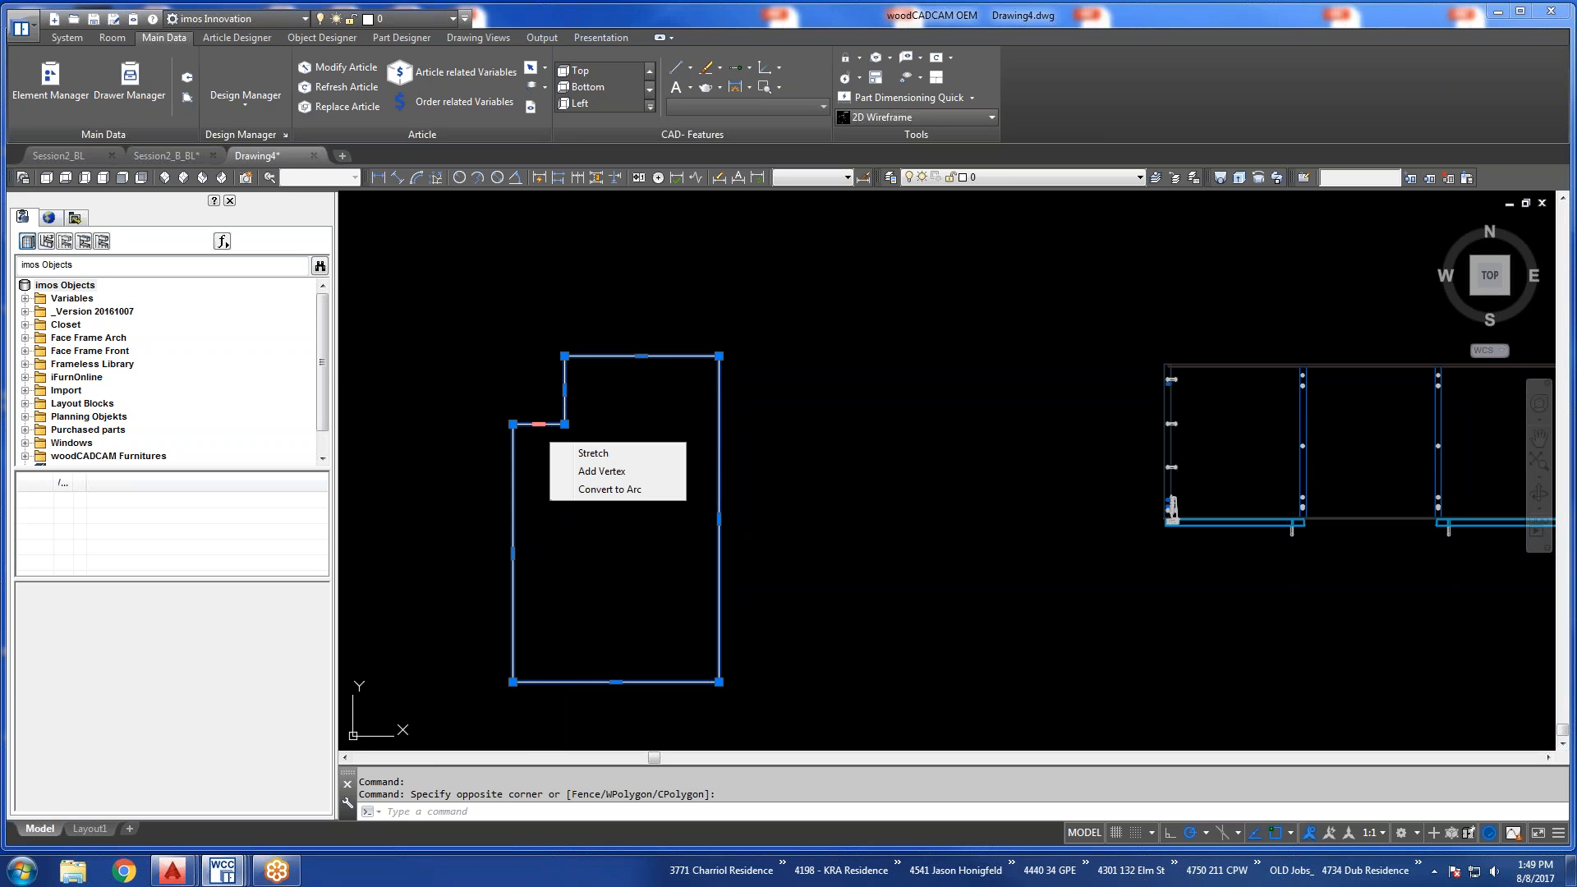
click(537, 424)
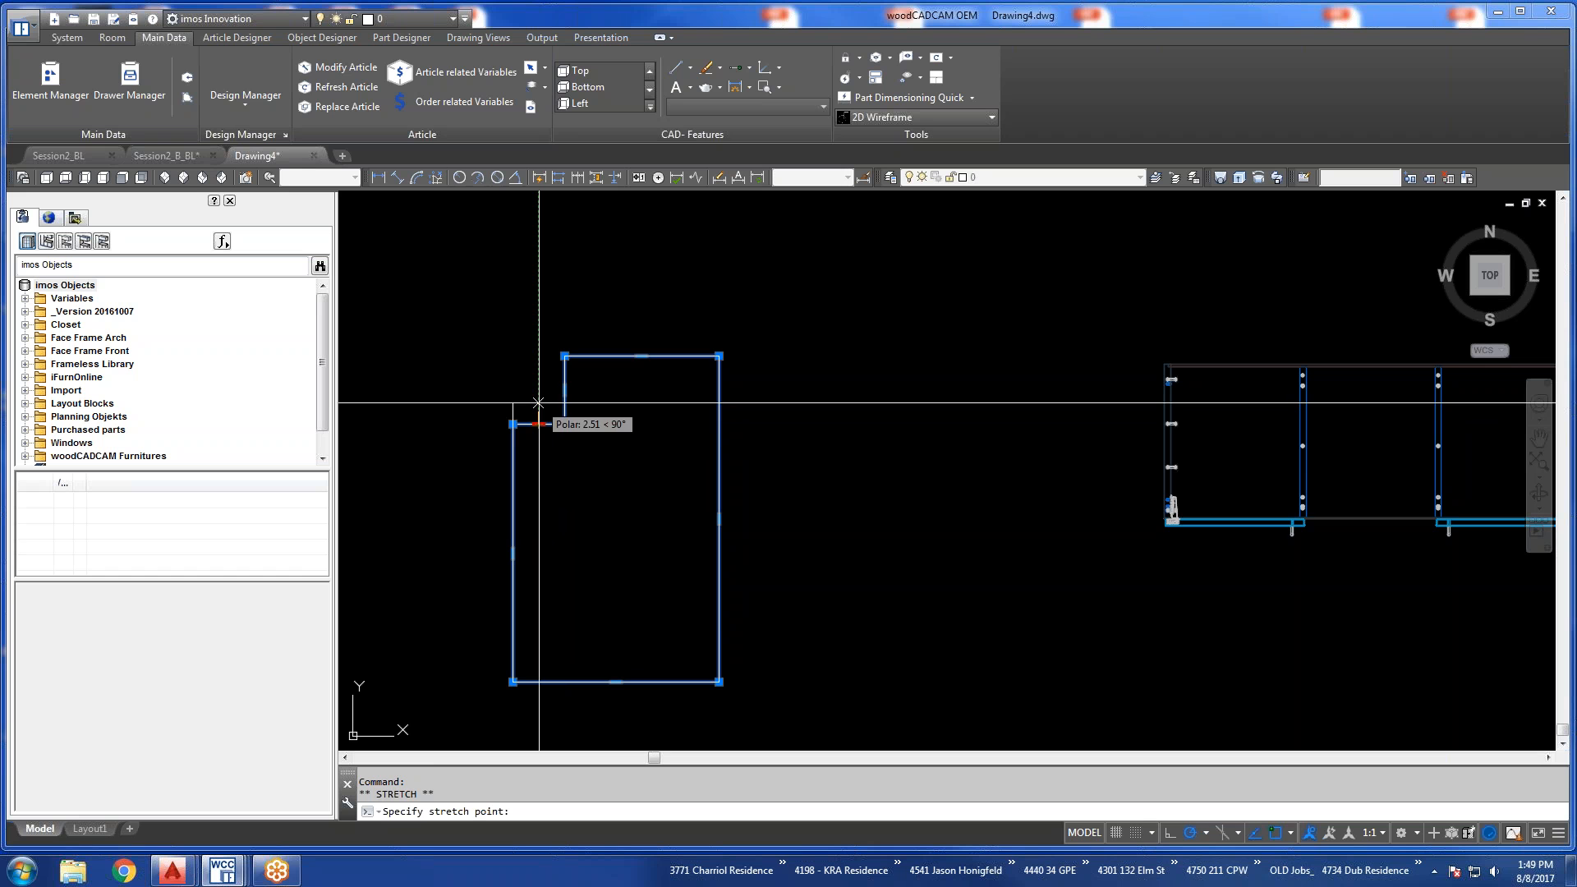
text(4)
key(Return)
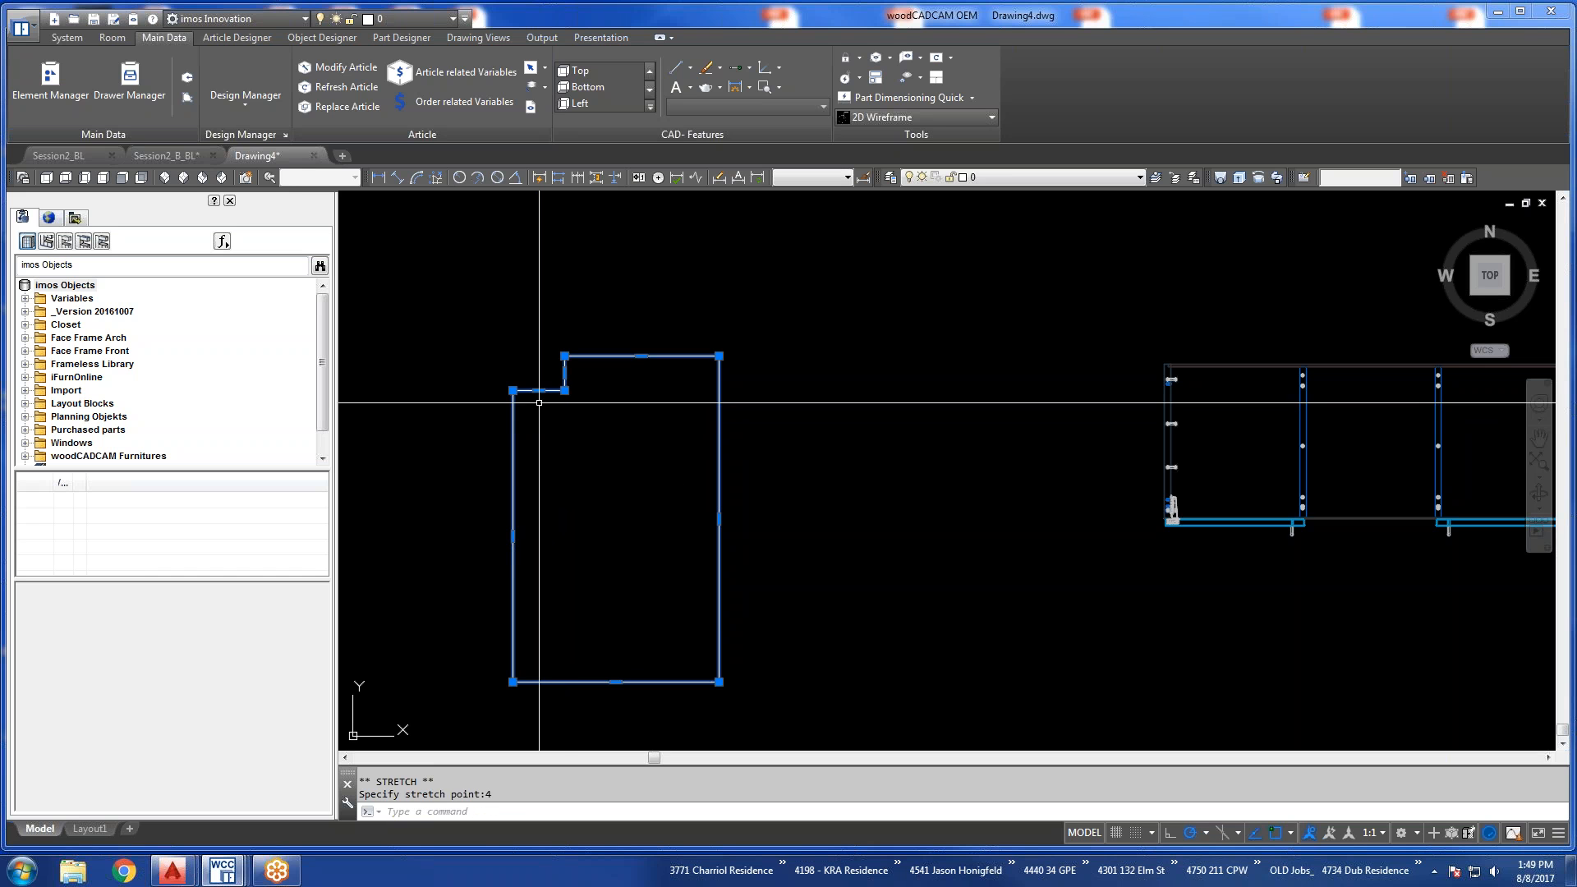
Stretch the vertical edge of the corner cutout outward by 3 to narrow the notch, and deselect the outline.
click(564, 372)
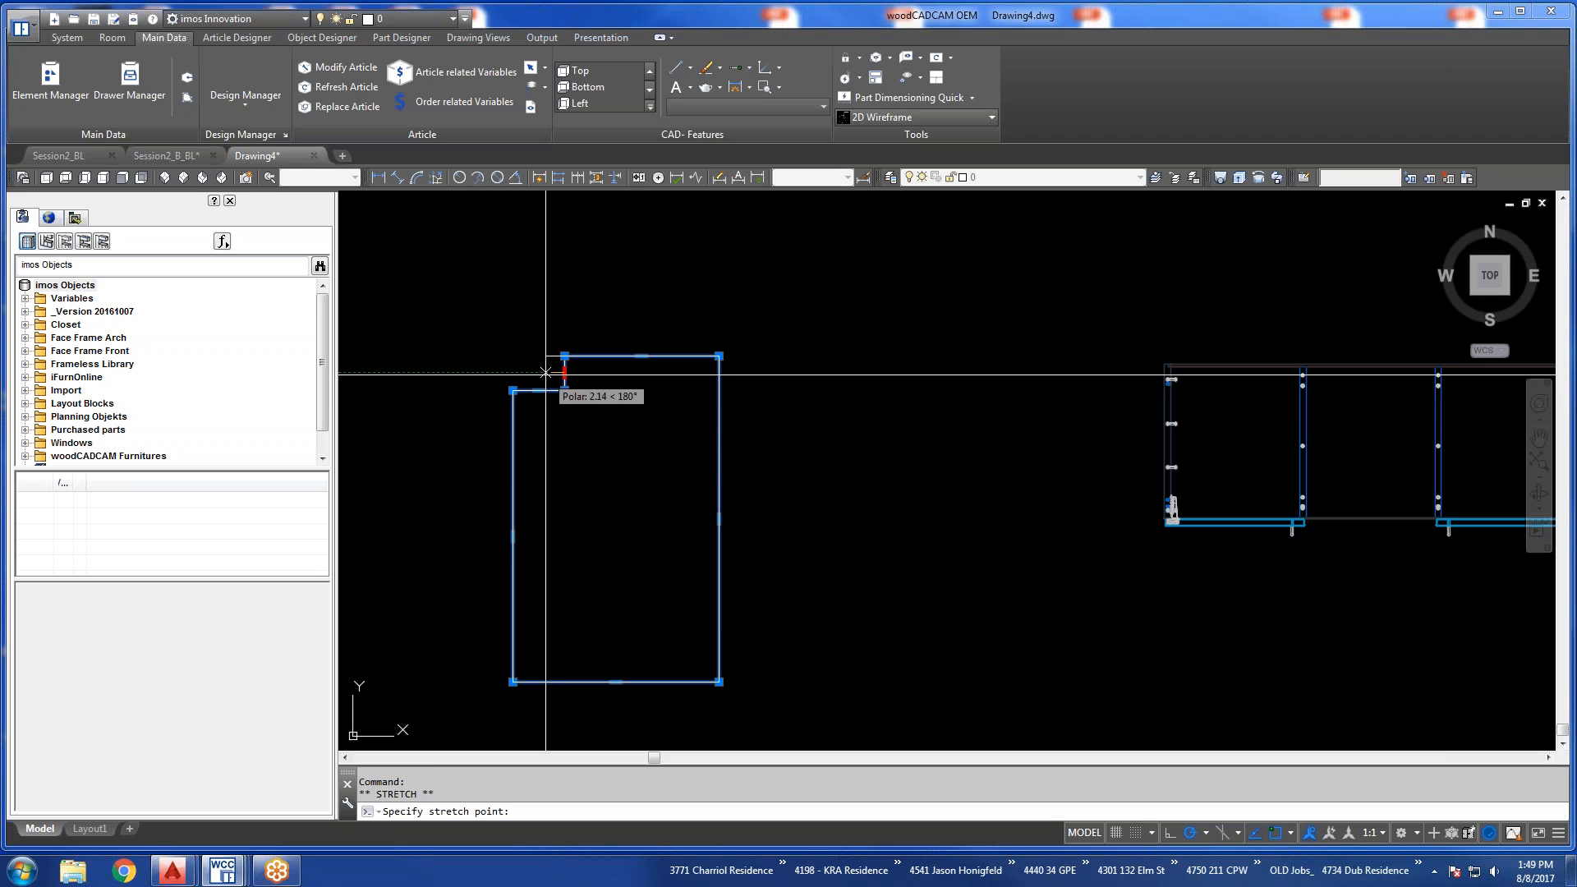
text(3)
key(Return)
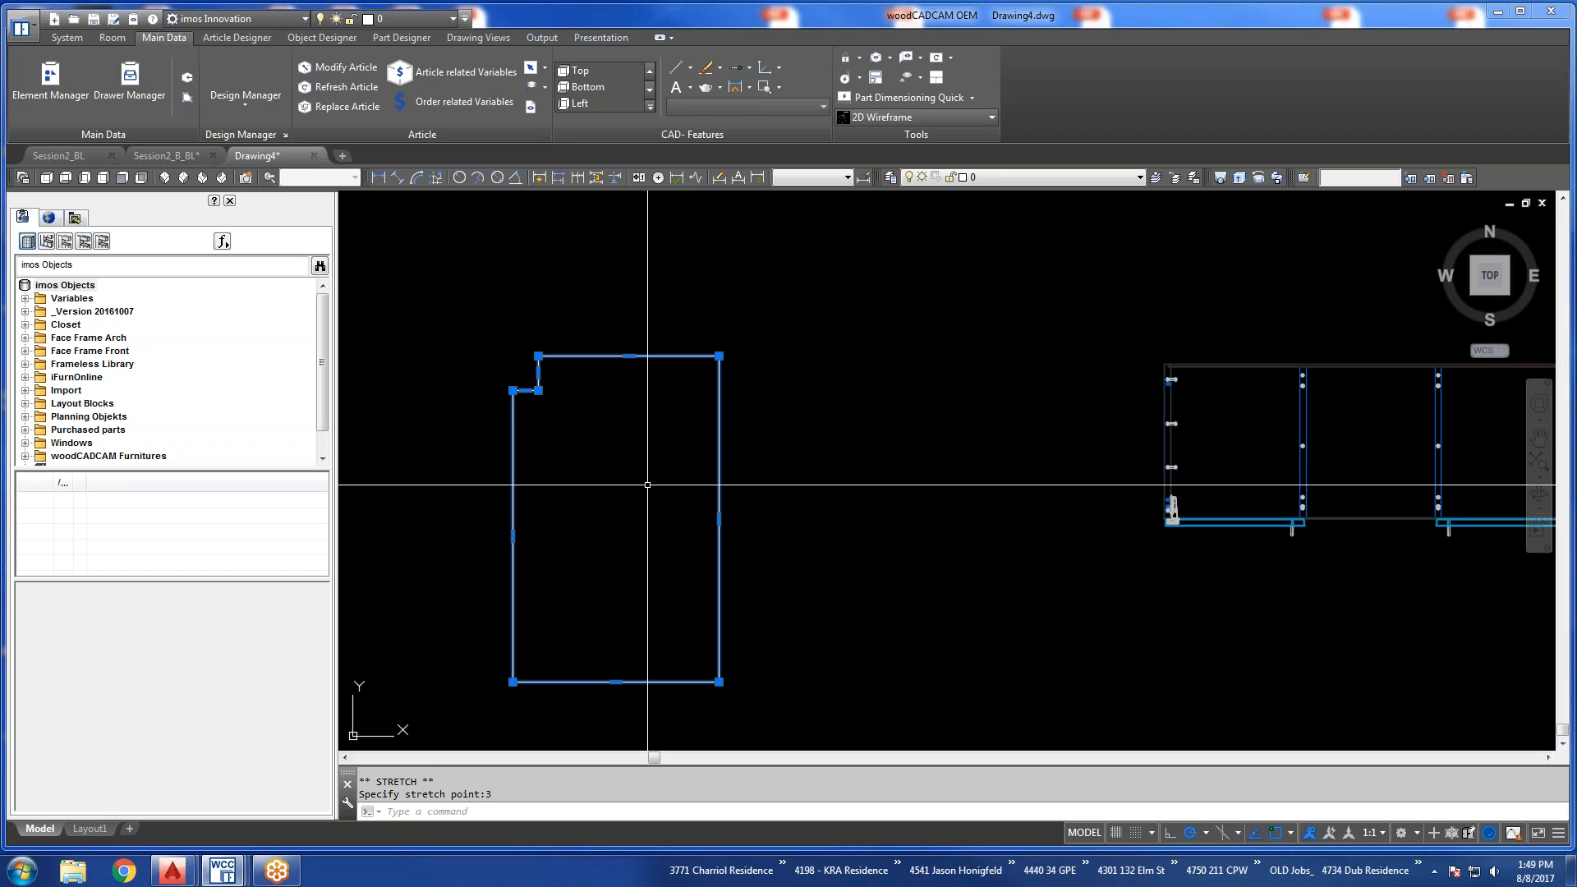
key(Escape)
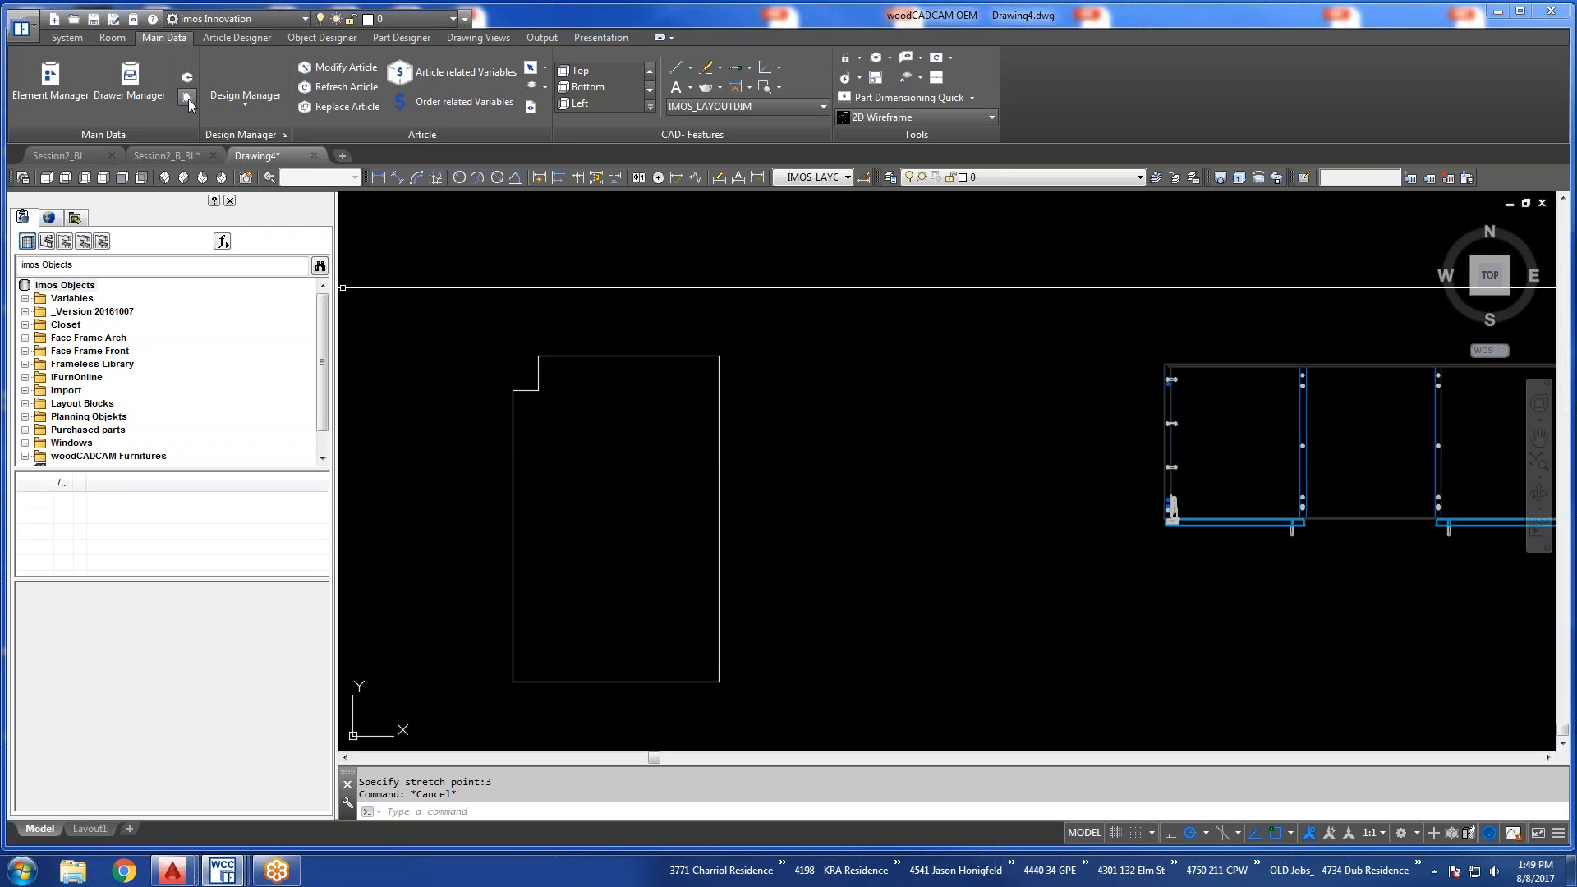
Reopen the Contour Wizard beside the outline and set it up for an Outline Geometry with Select Contour in ACAD.
click(188, 98)
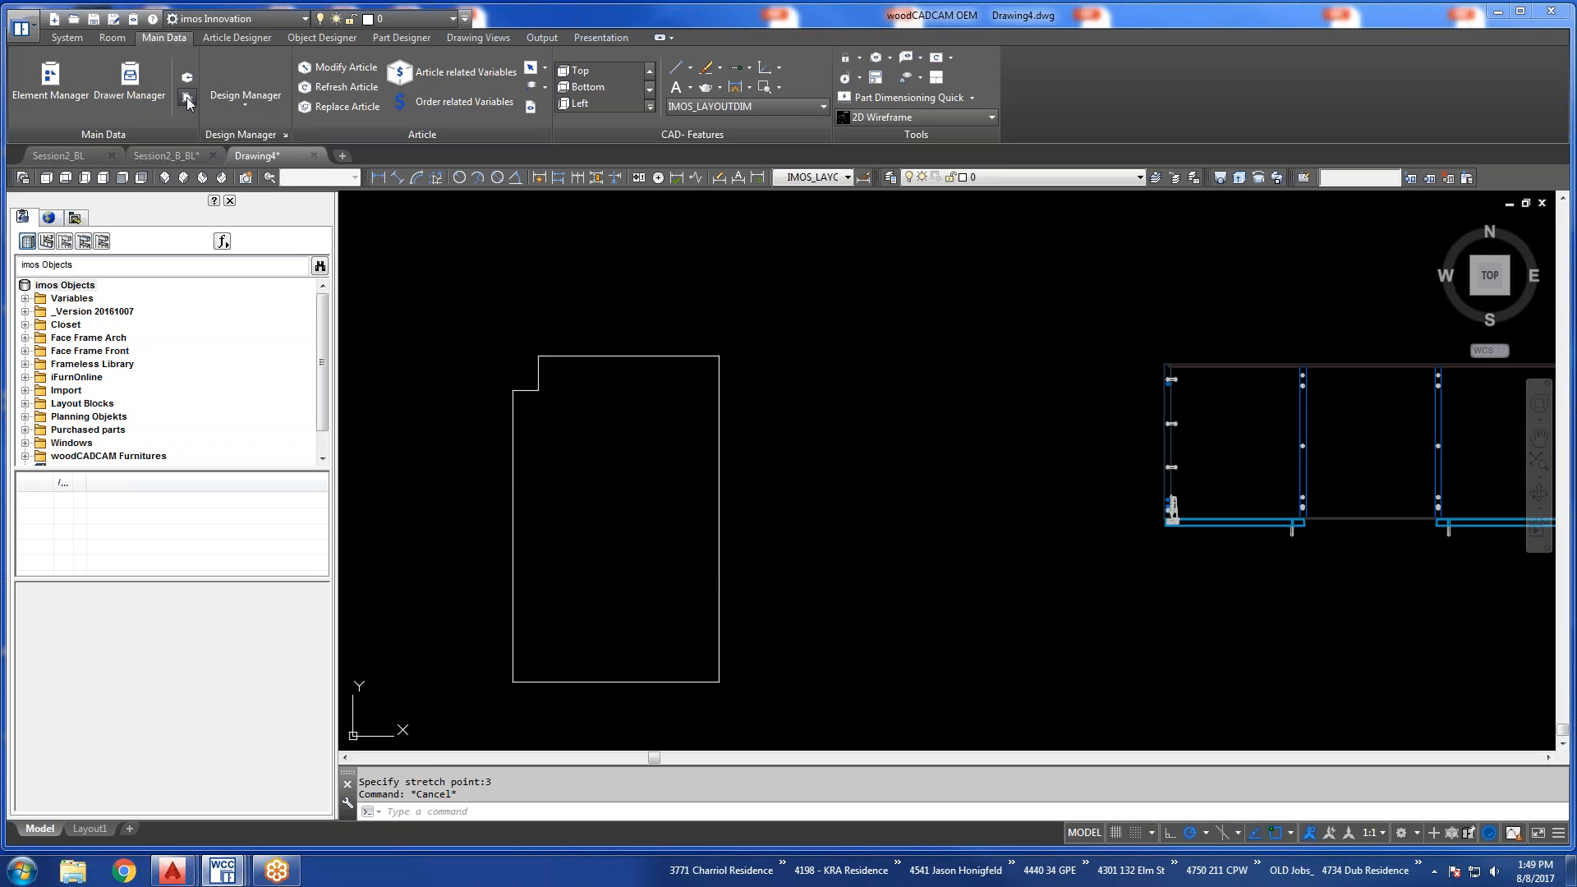
drag(735, 293, 898, 299)
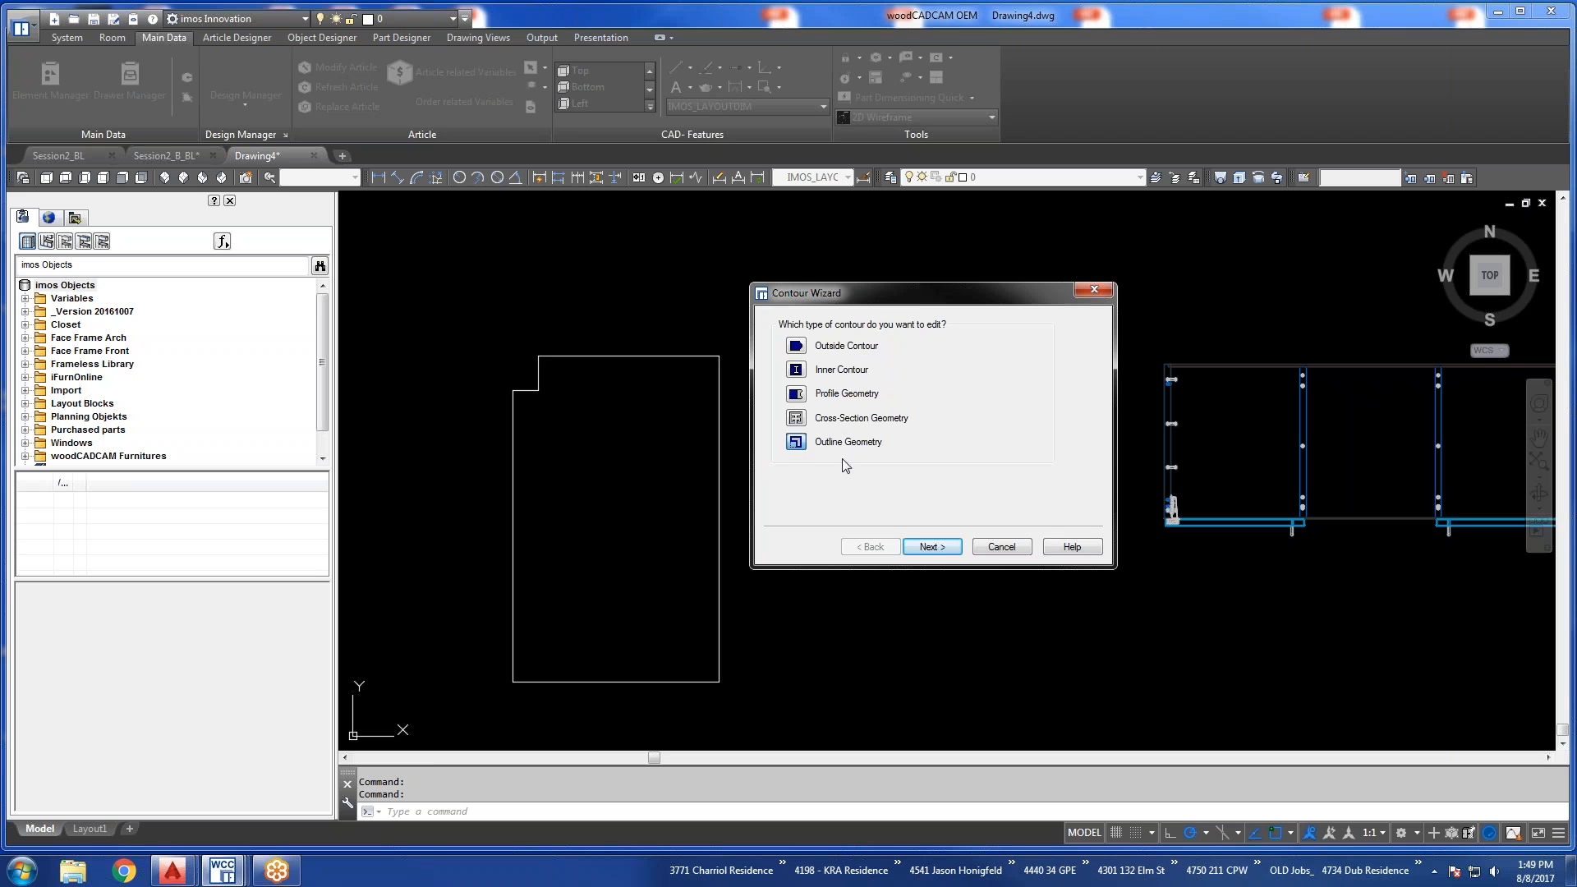
click(923, 548)
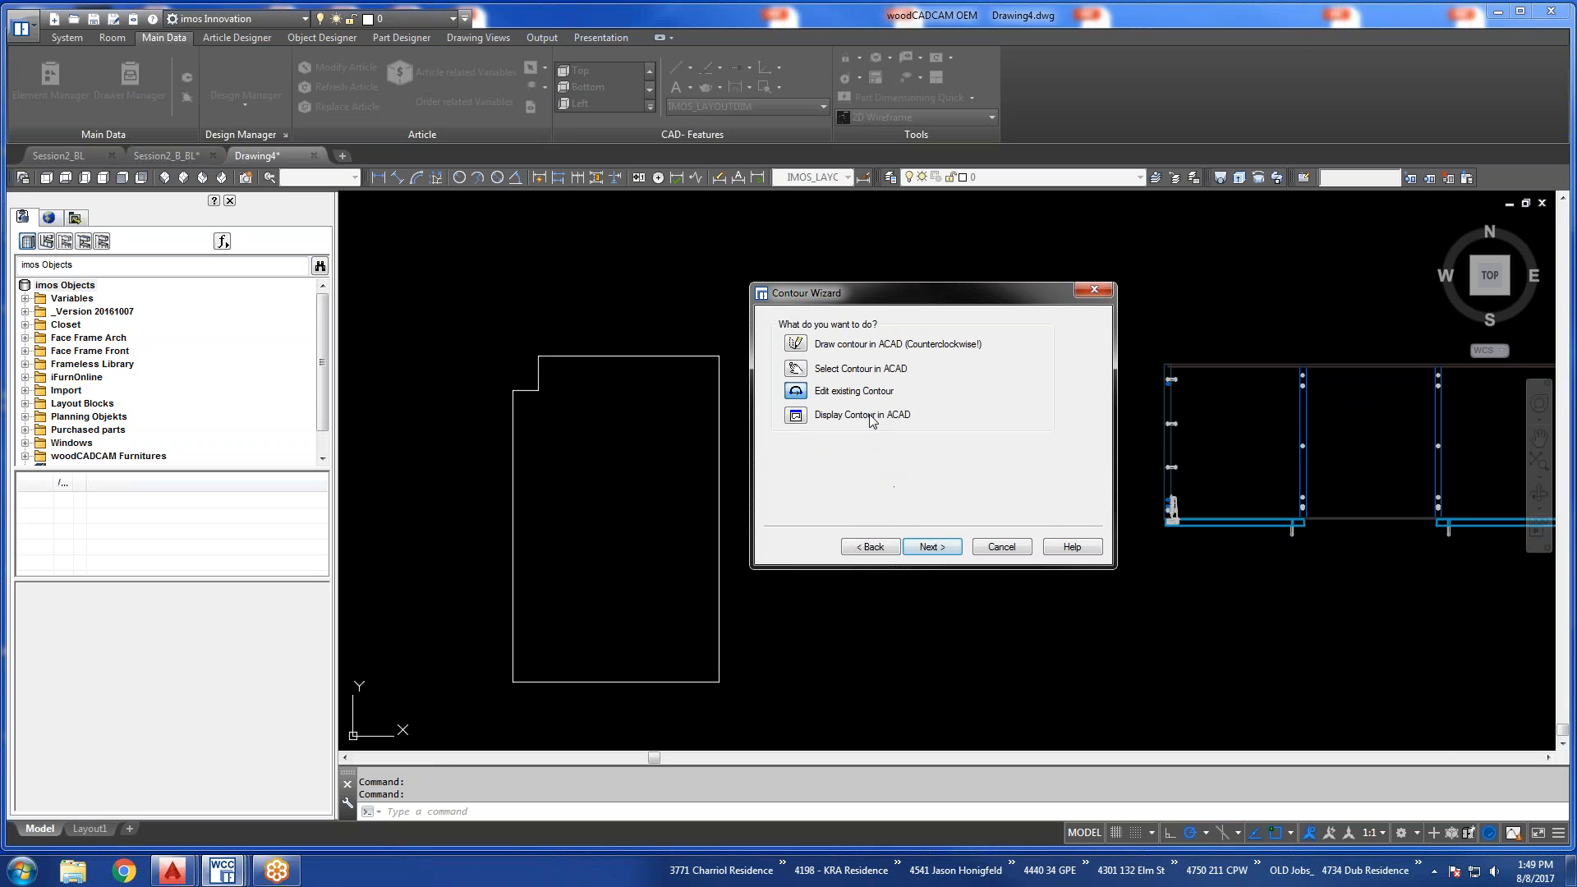
click(811, 371)
click(924, 548)
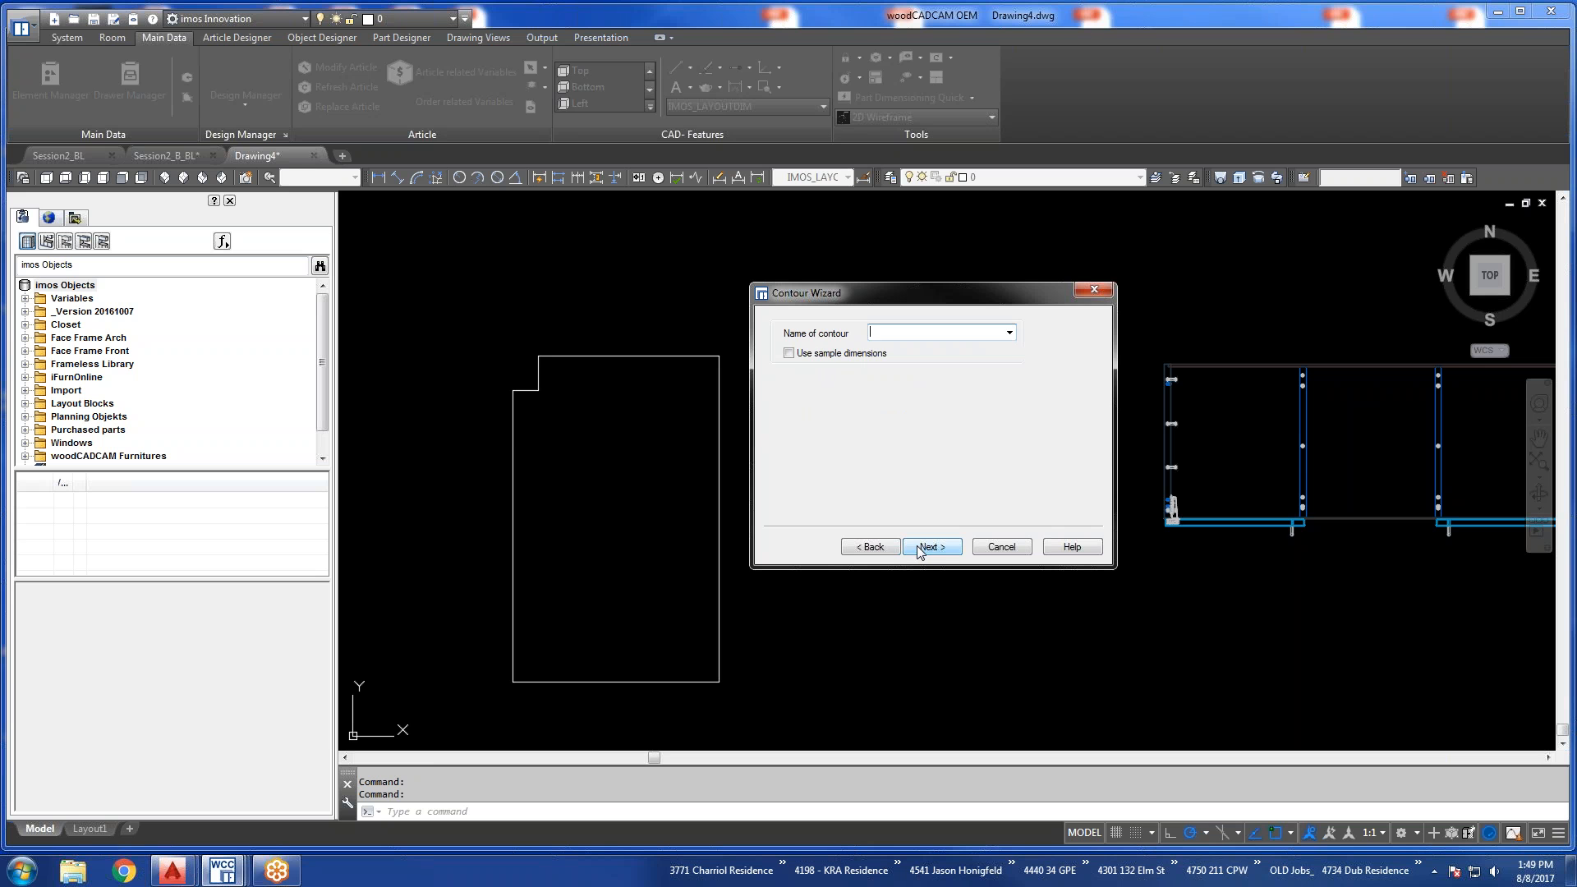
Choose Window Sill as the name of the contour to redefine and proceed to object selection.
click(1009, 332)
scroll(995, 557, down, 15)
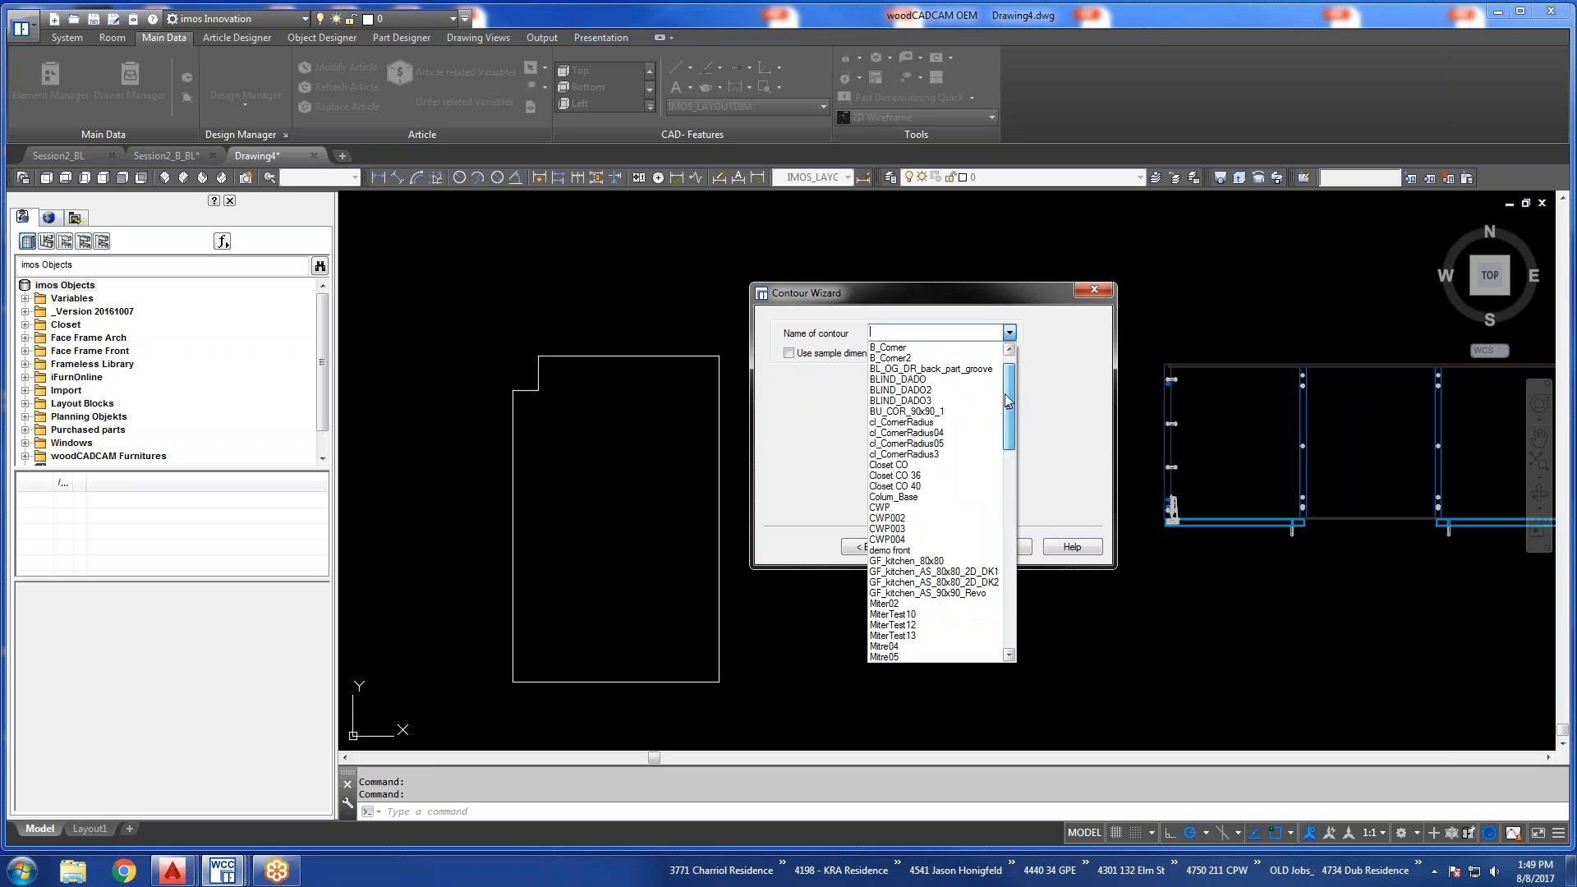
scroll(995, 556, down, 2)
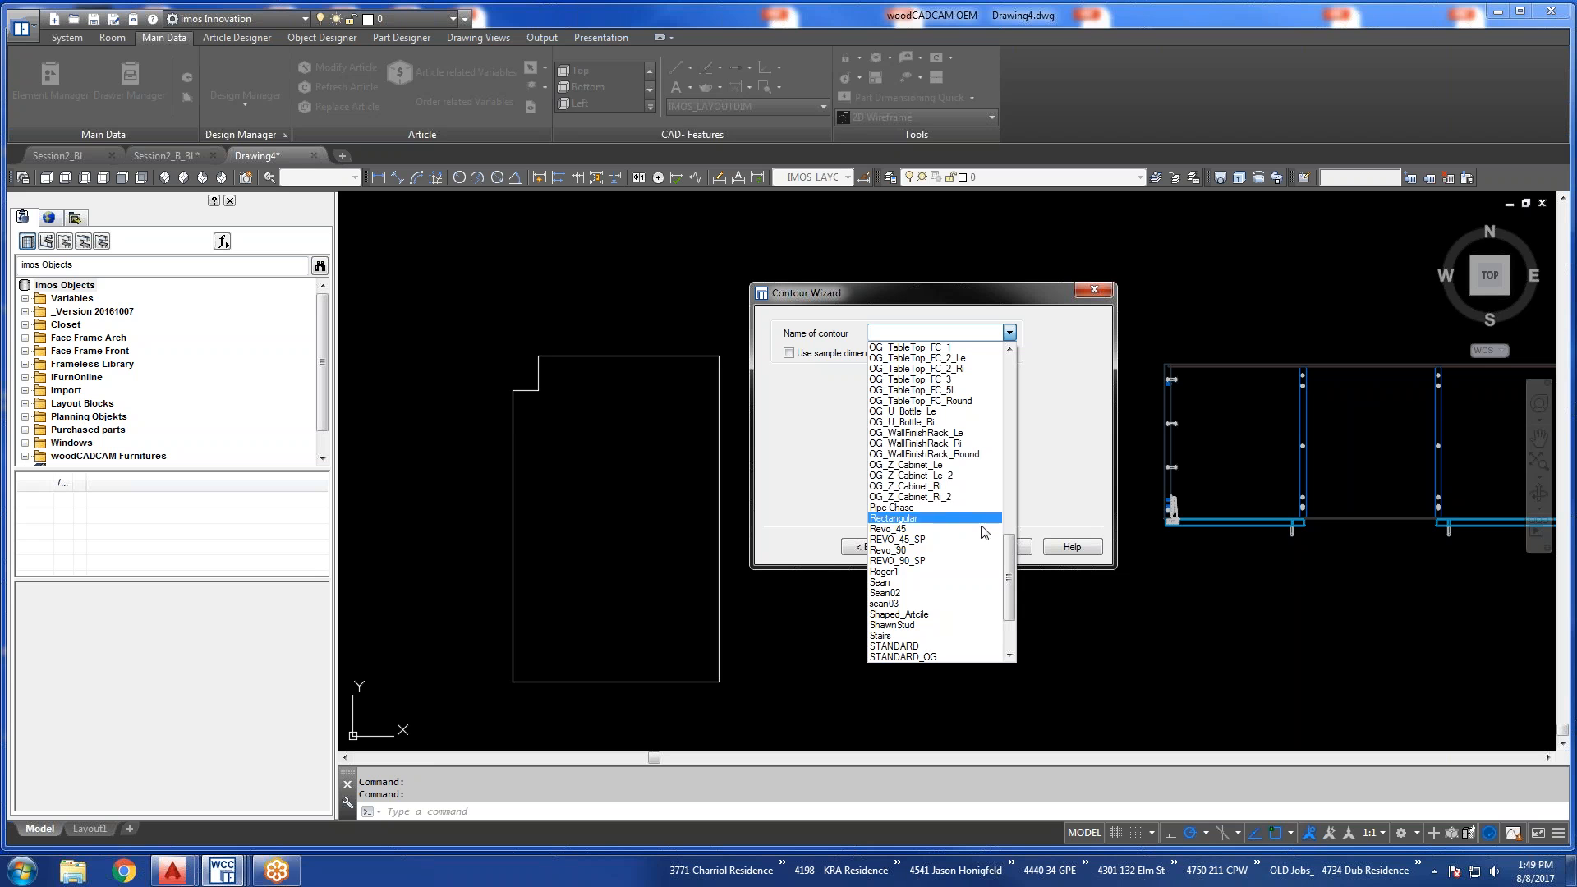
drag(1010, 561, 1010, 597)
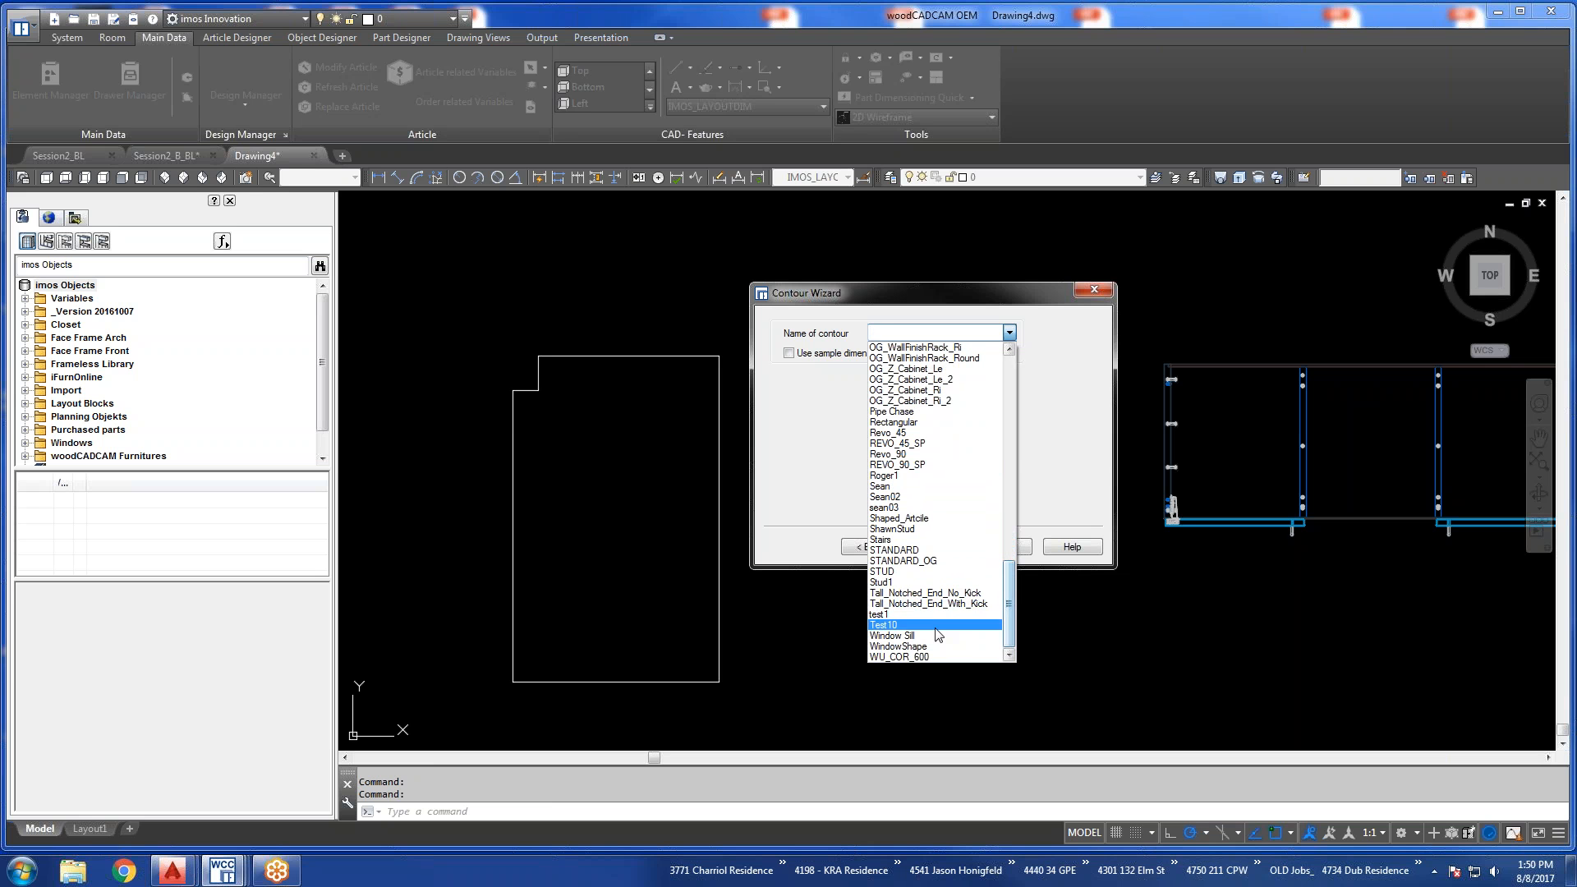
click(907, 635)
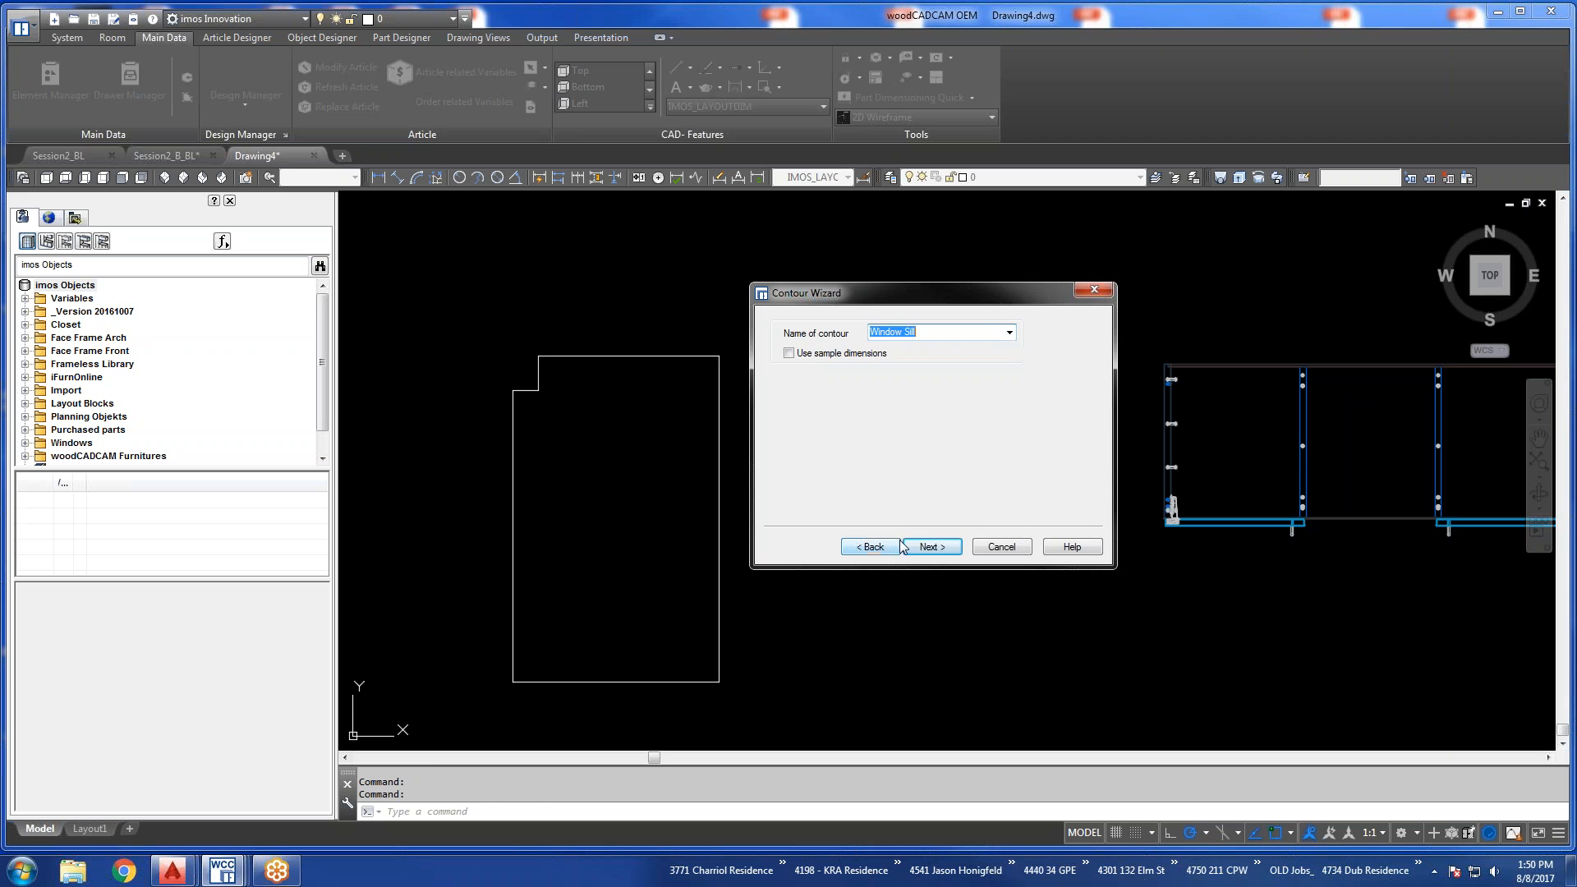
click(925, 548)
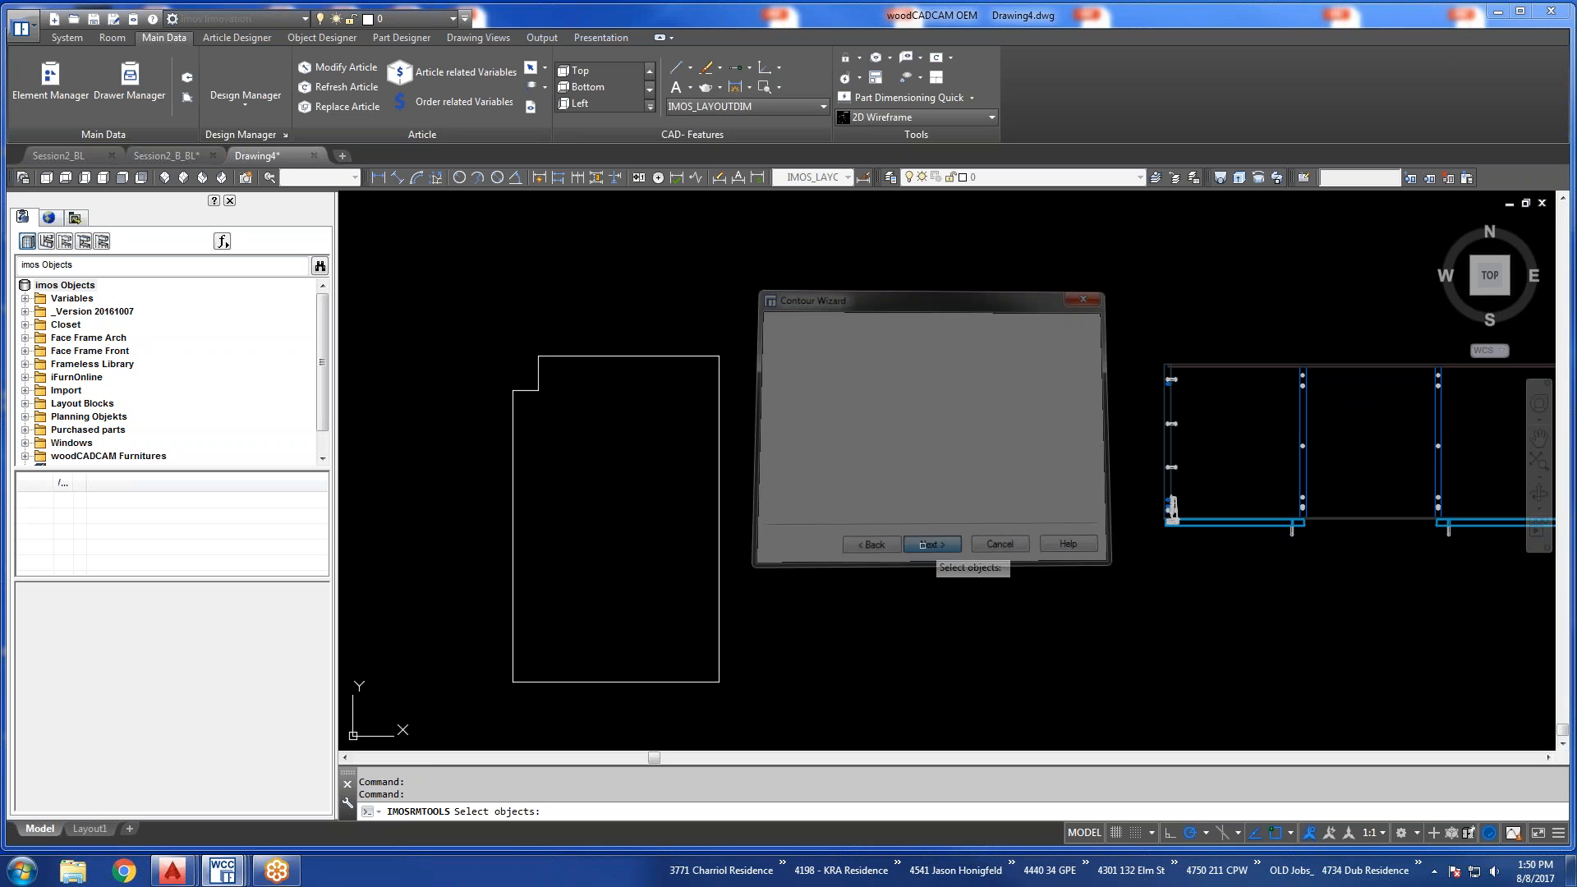
Select the modified notched outline, overwrite the existing Window Sill dataset with it, and apply the outline geometry.
click(720, 512)
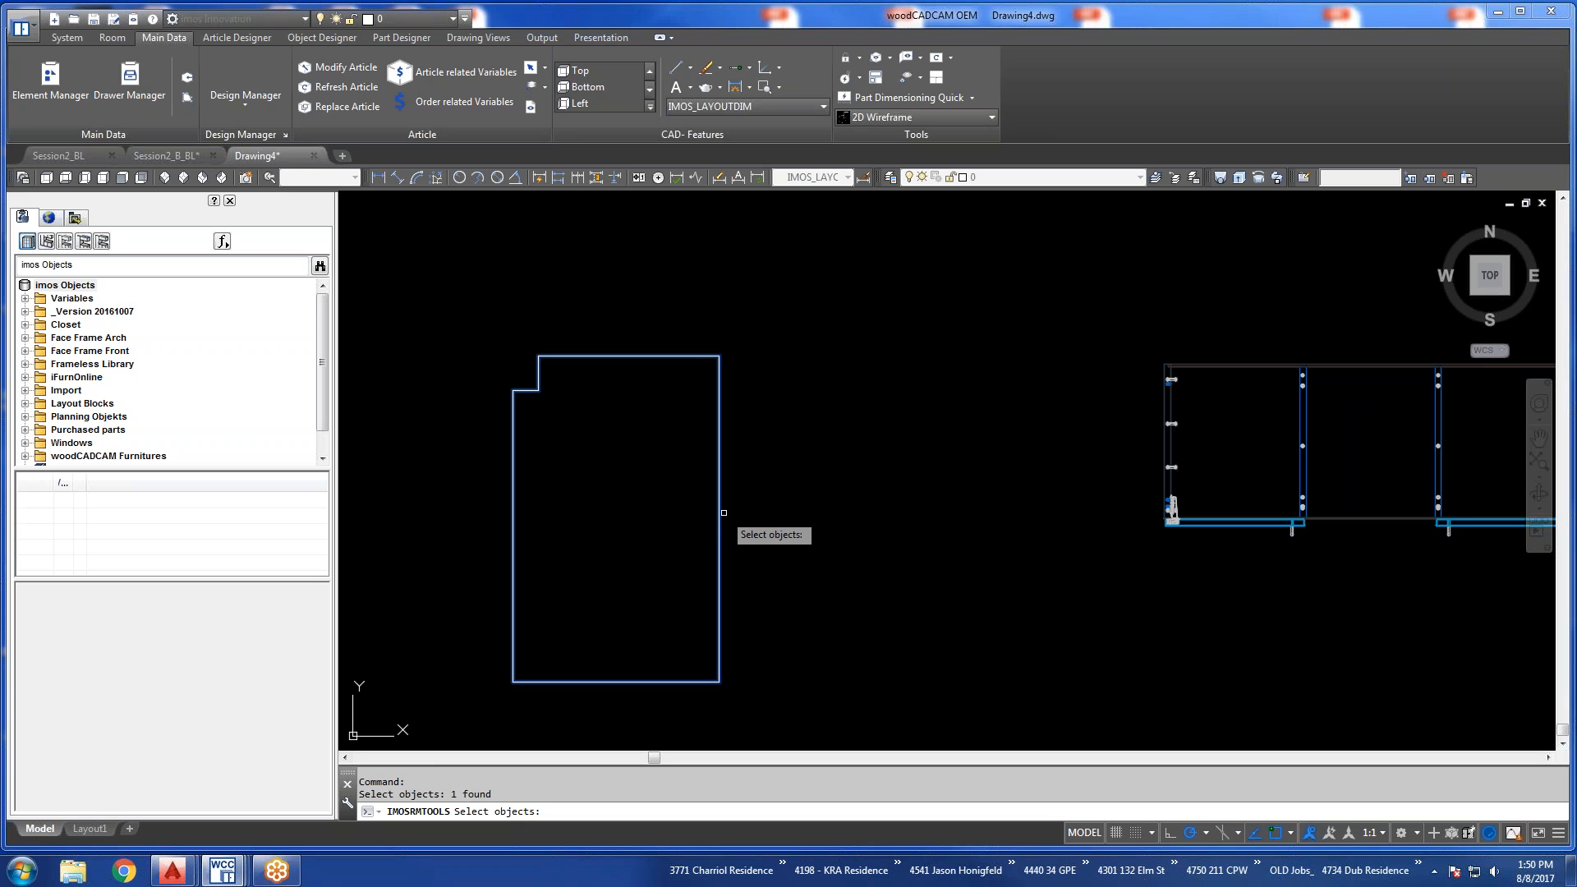
key(Return)
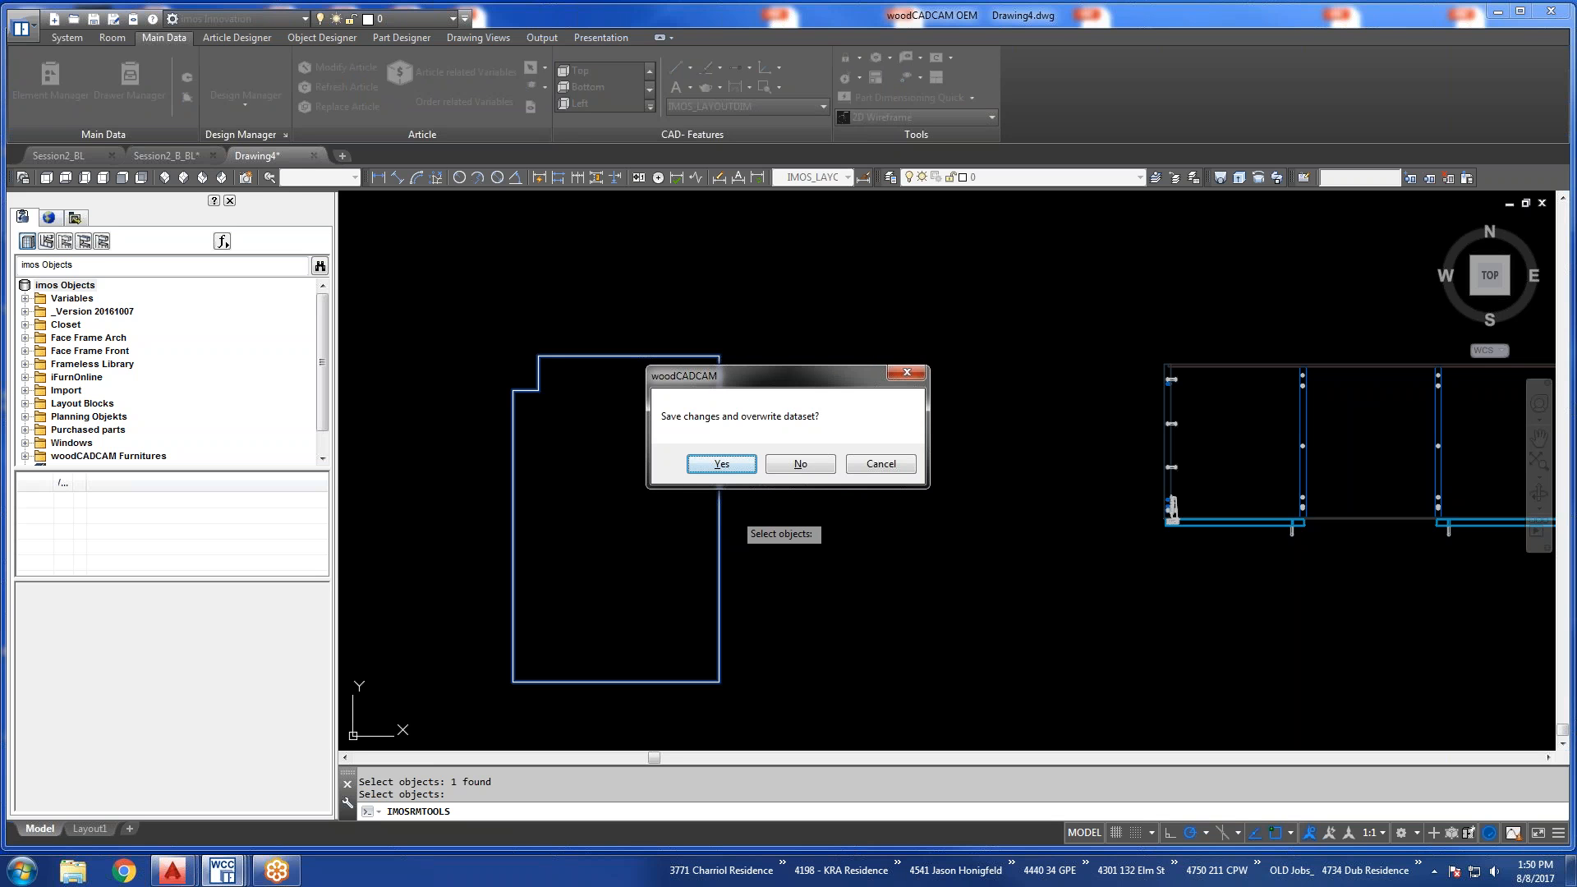
click(719, 464)
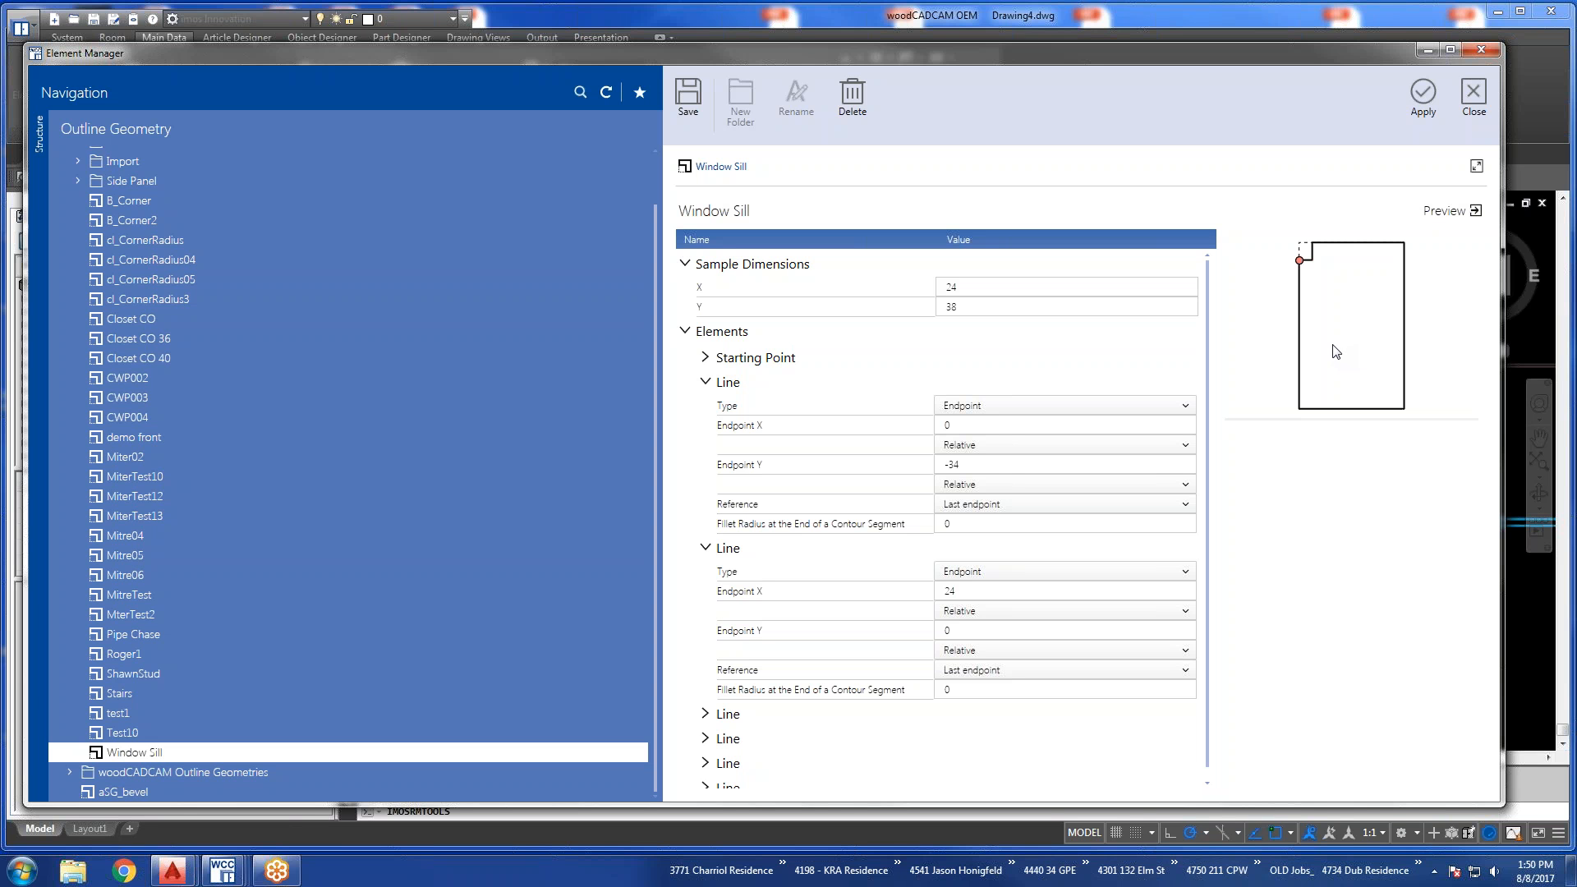
click(1423, 101)
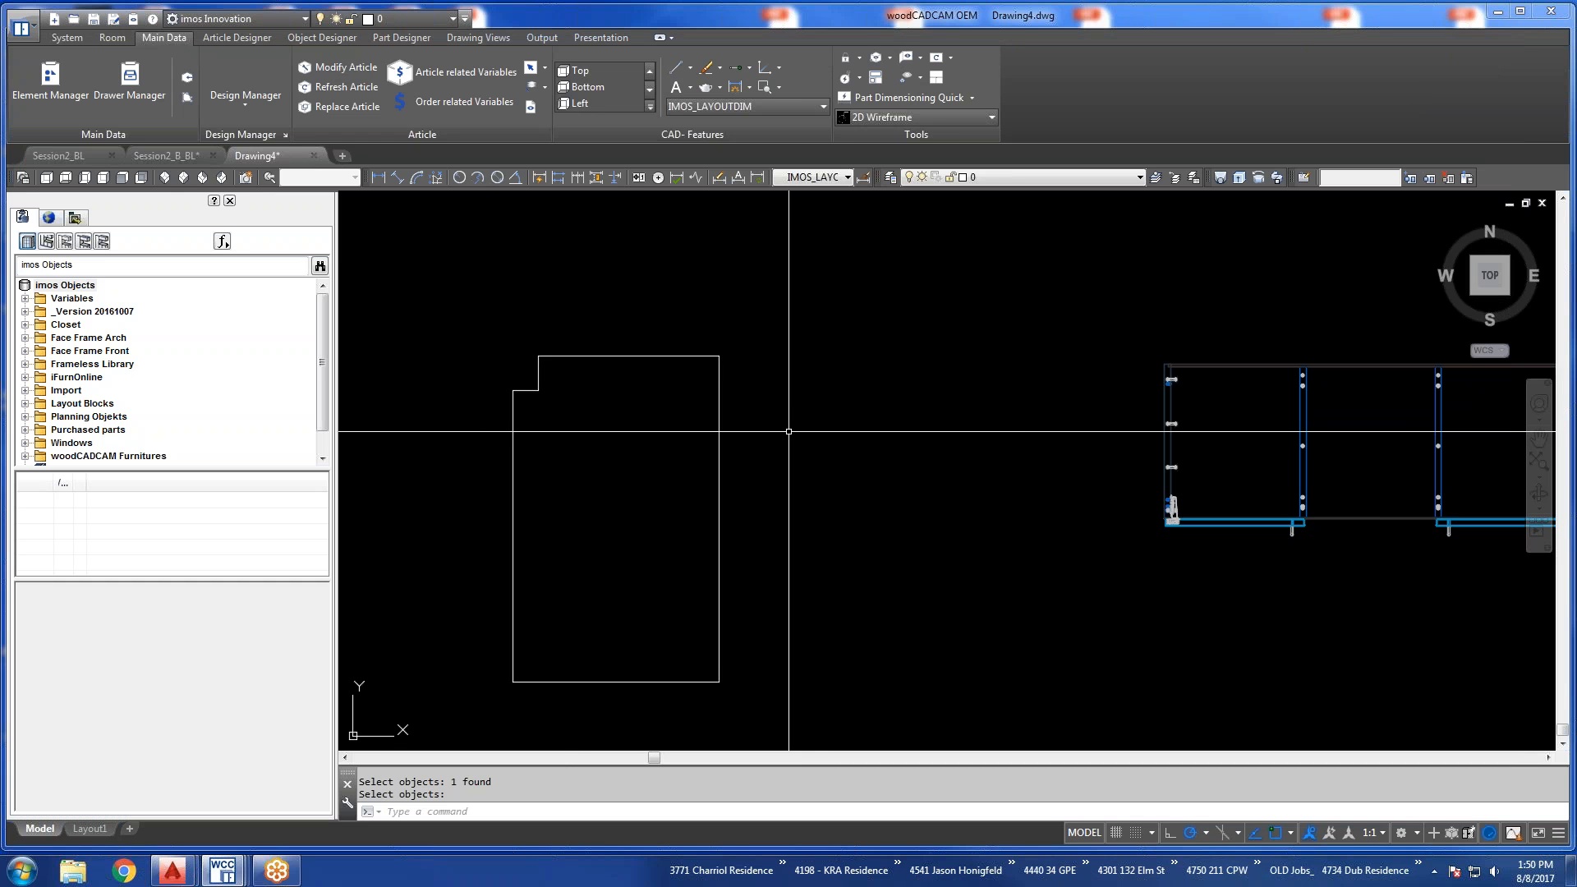
Refresh the middle cabinet article in the 3D view by selecting its notched end side panel.
scroll(788, 432, down, 2)
scroll(788, 431, down, 2)
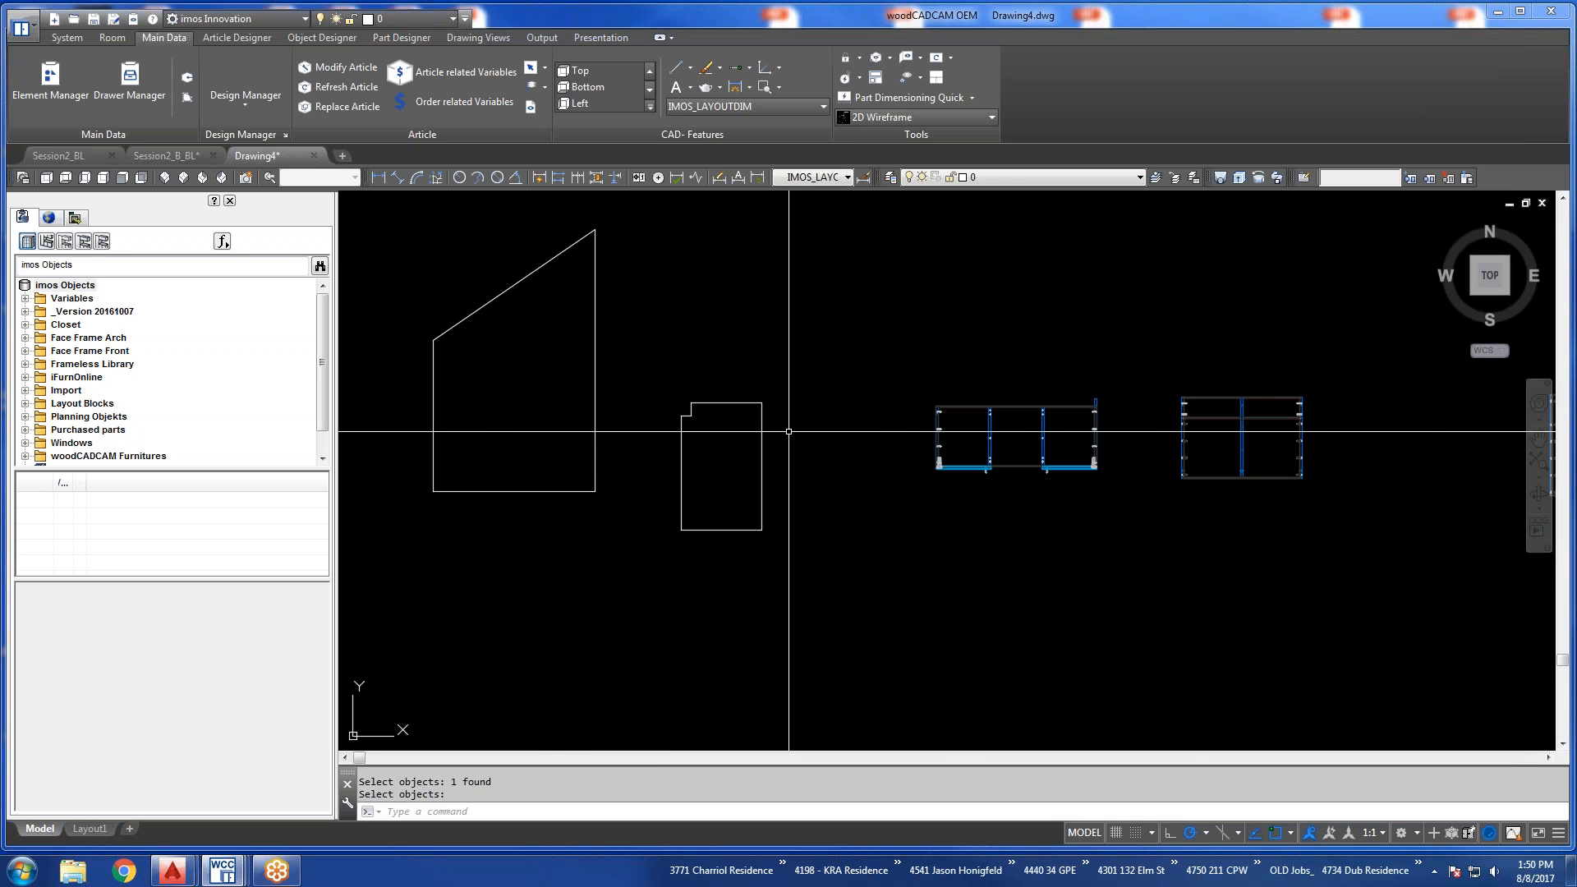
scroll(789, 431, down, 2)
mouse_move(1172, 460)
middle_down()
mouse_move(1070, 475)
mouse_move(1018, 526)
middle_up()
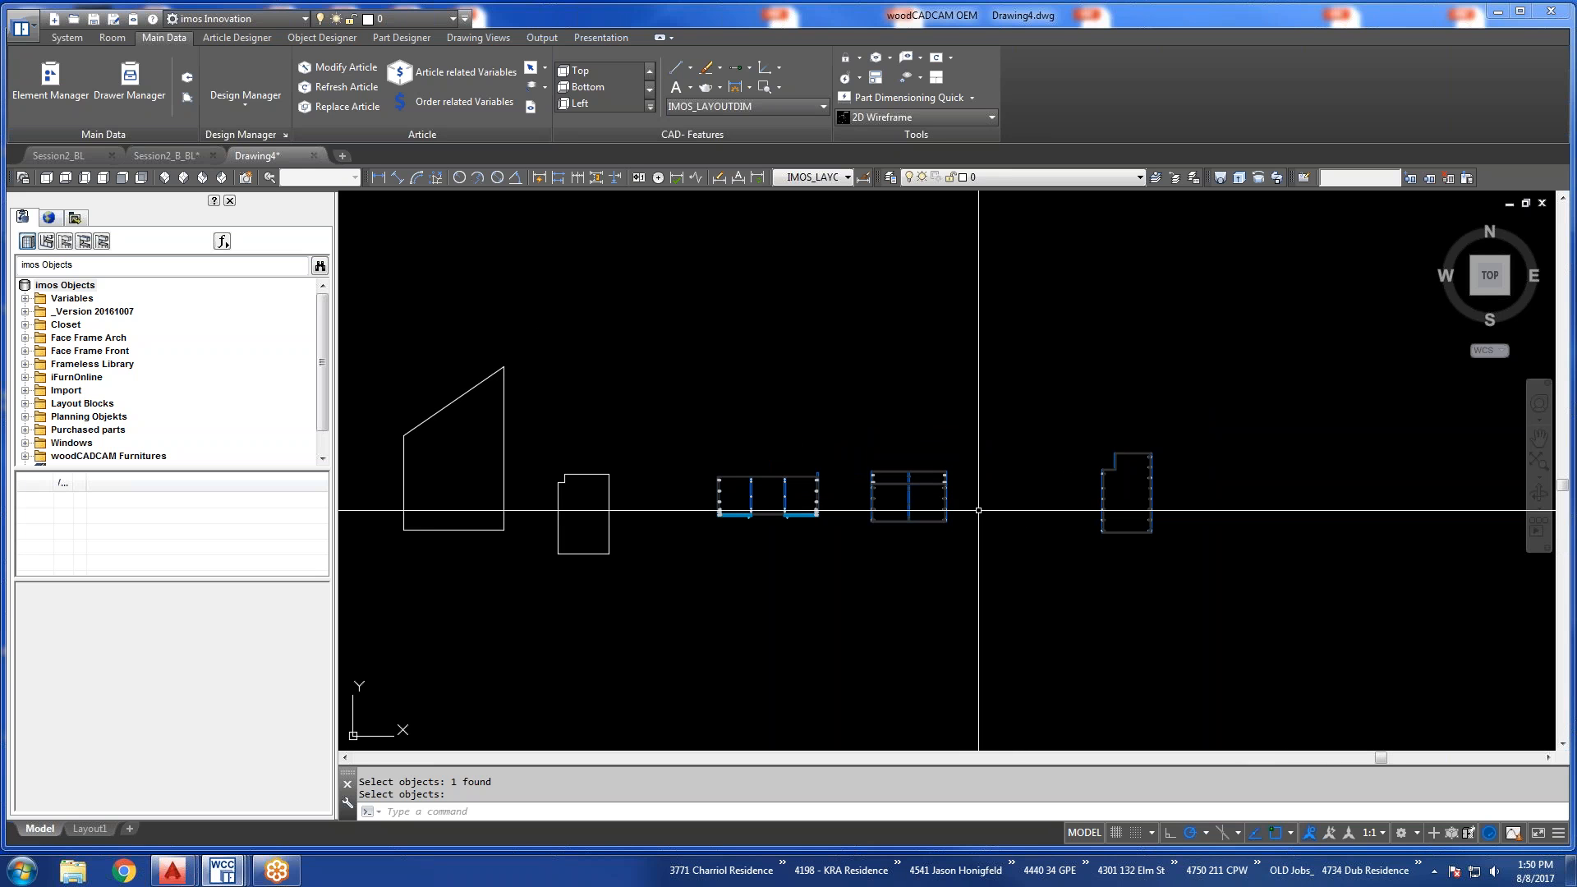
shift+middle_drag(951, 563, 799, 425)
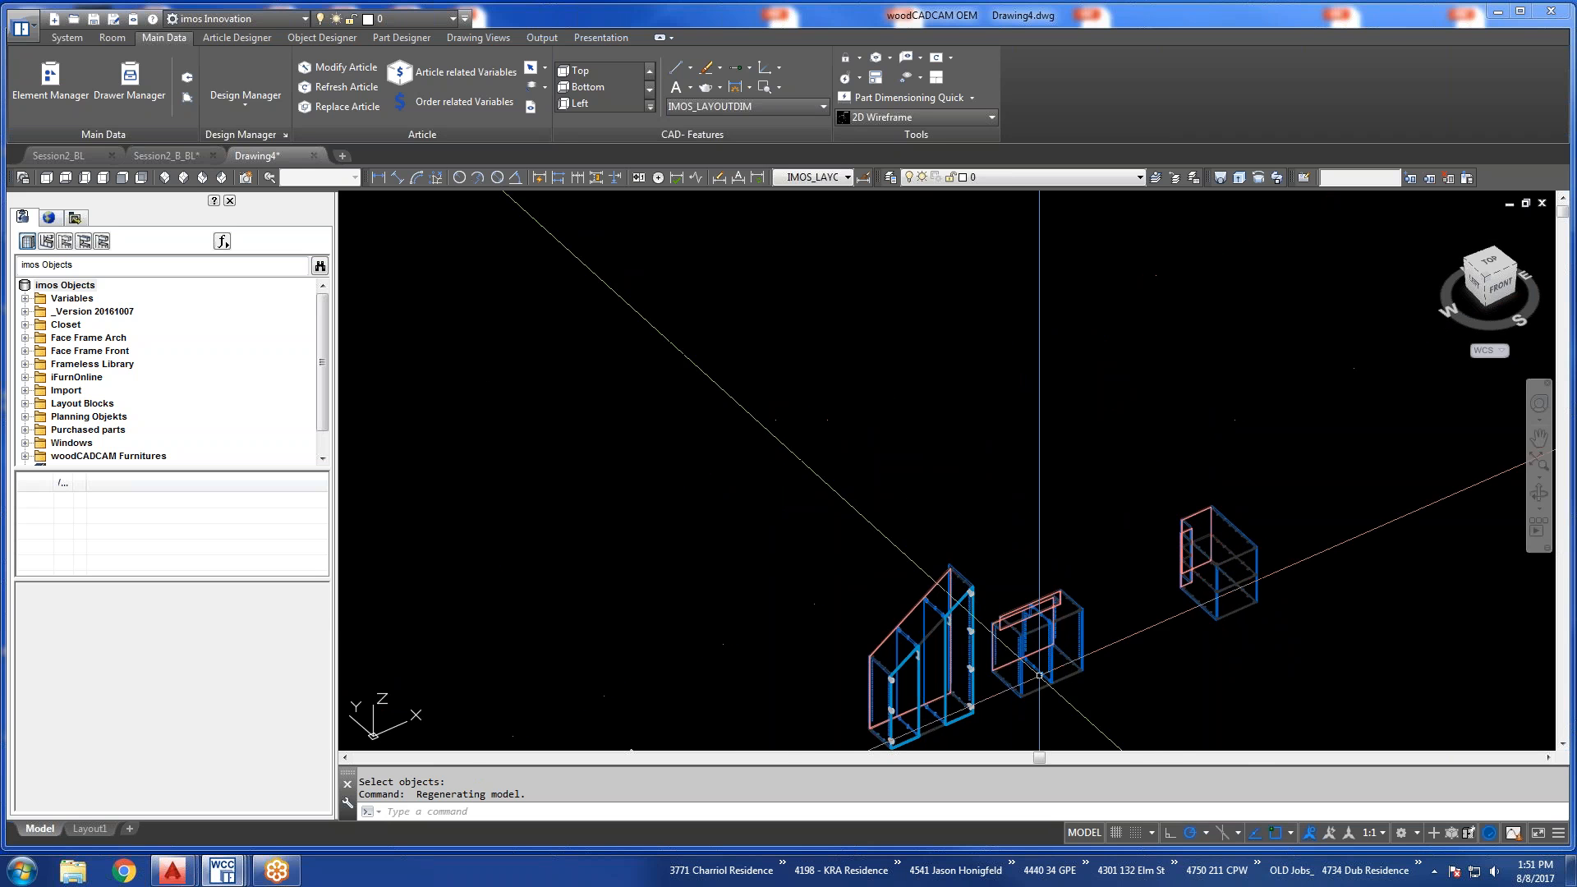
click(1055, 603)
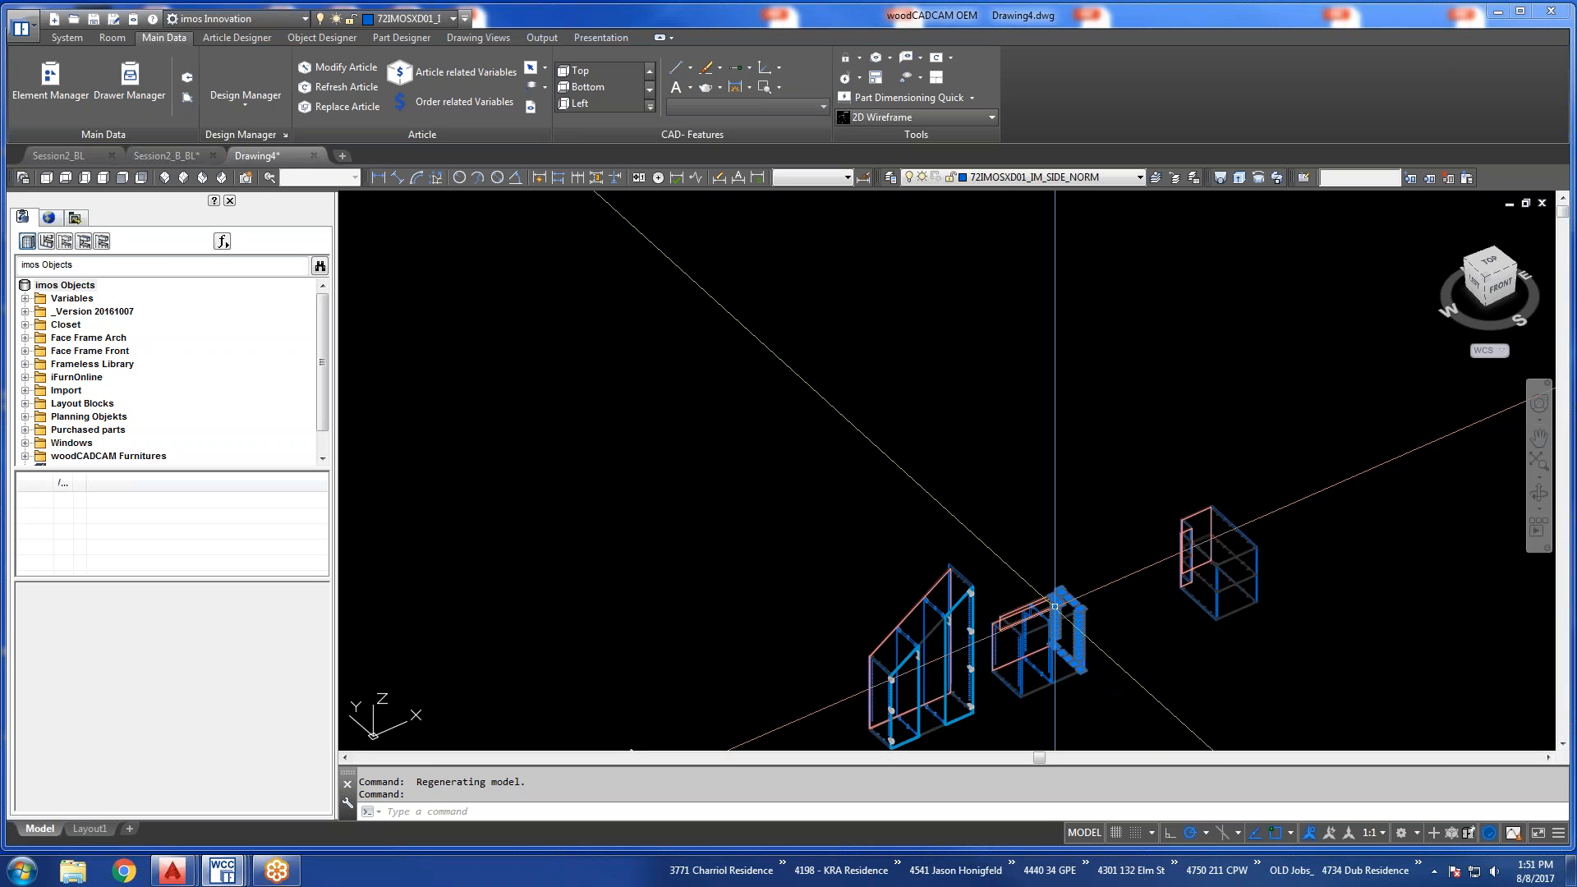
right_click(1133, 651)
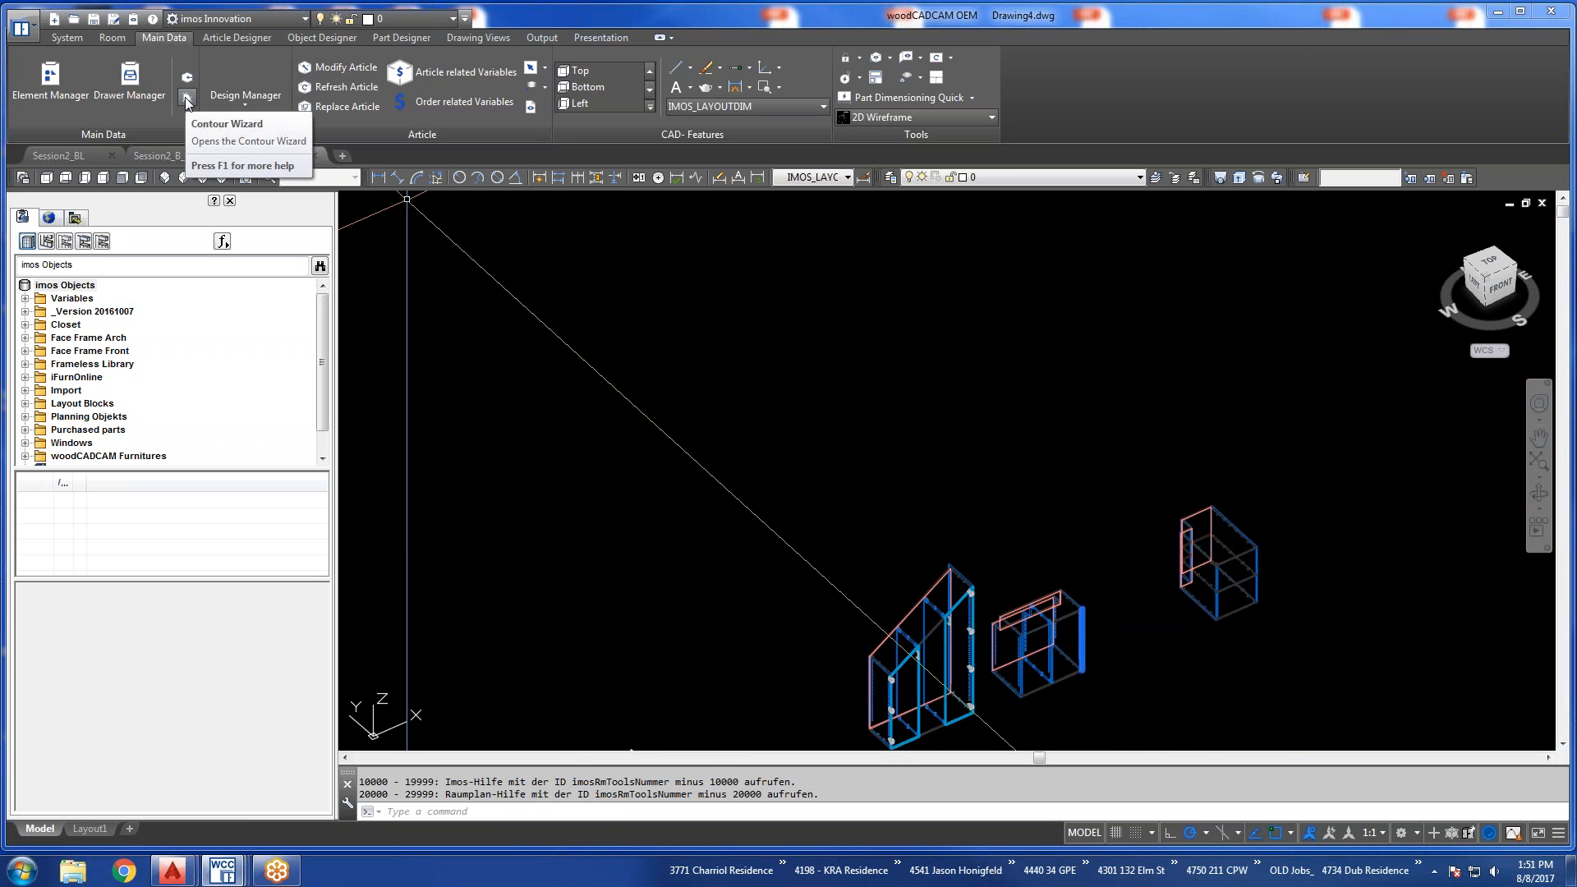
click(343, 86)
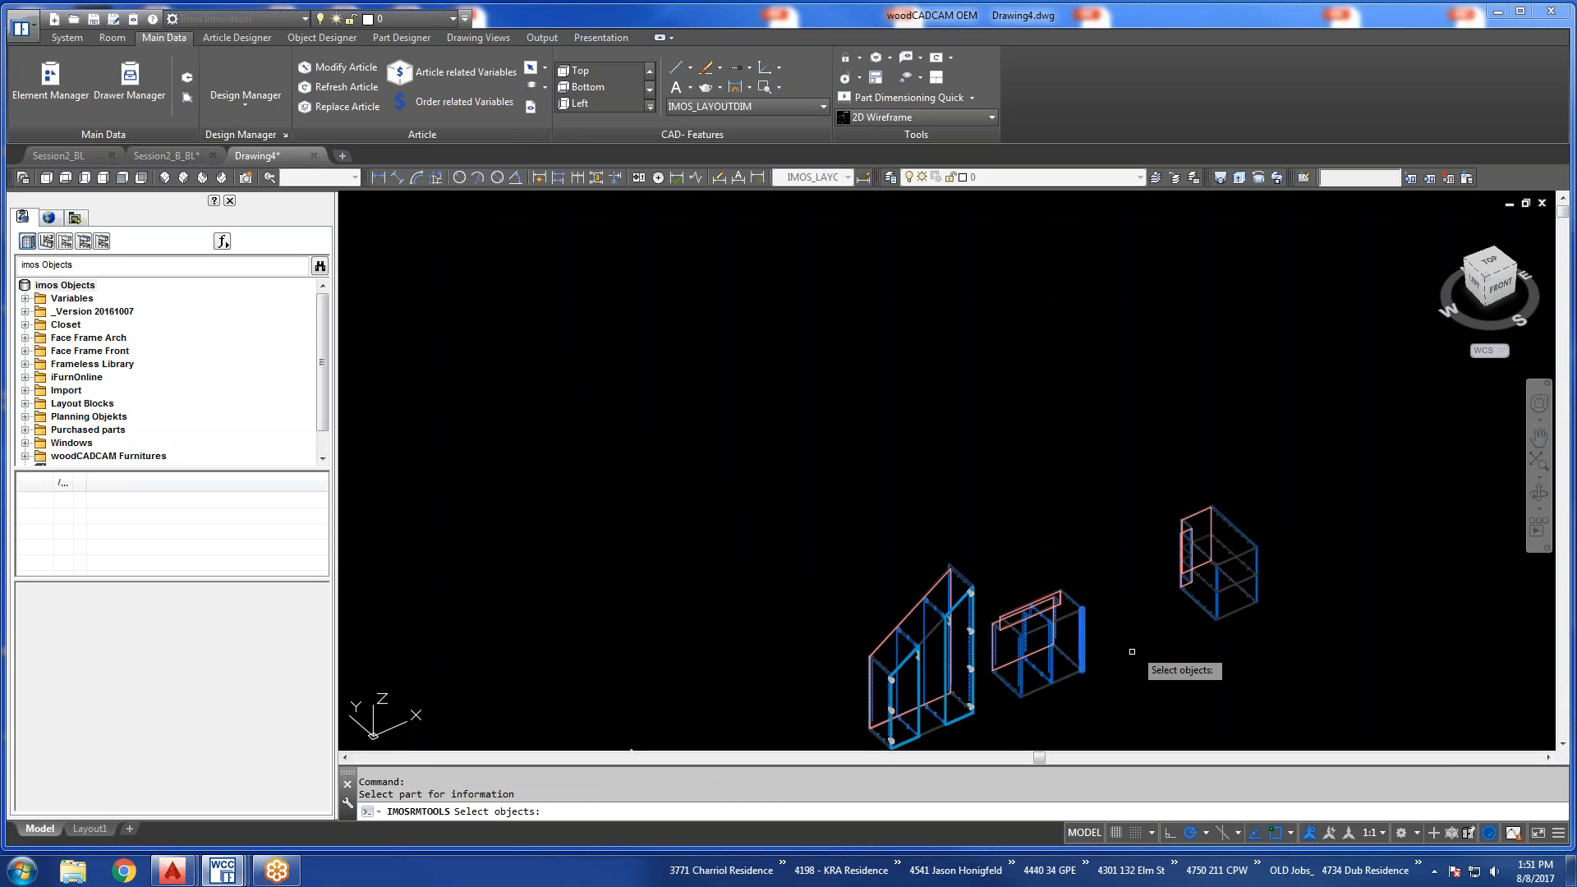
click(1059, 599)
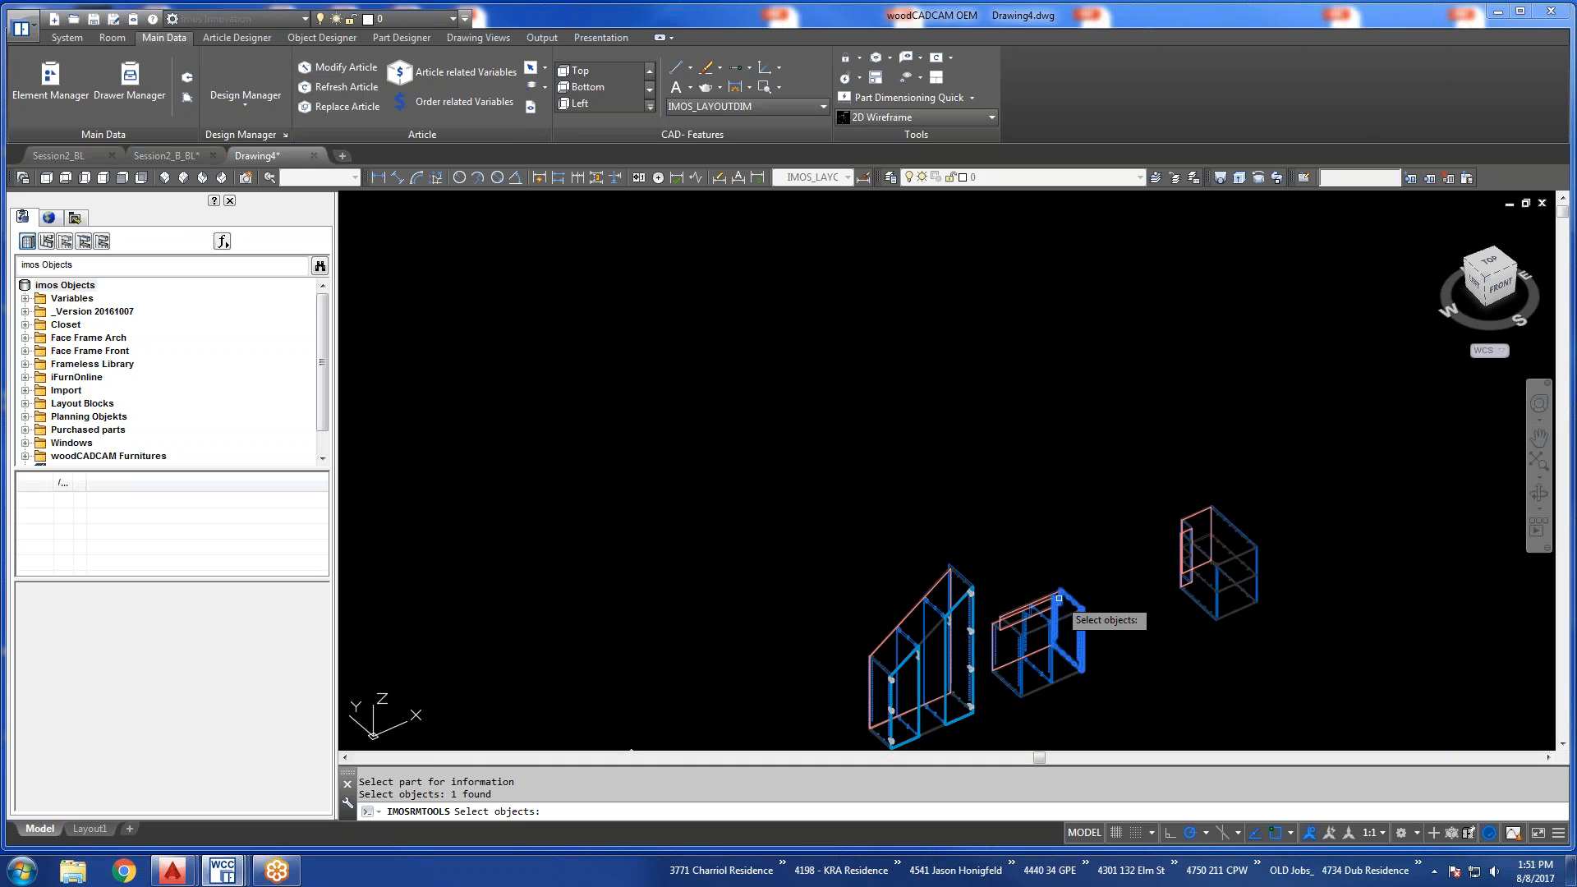
key(Return)
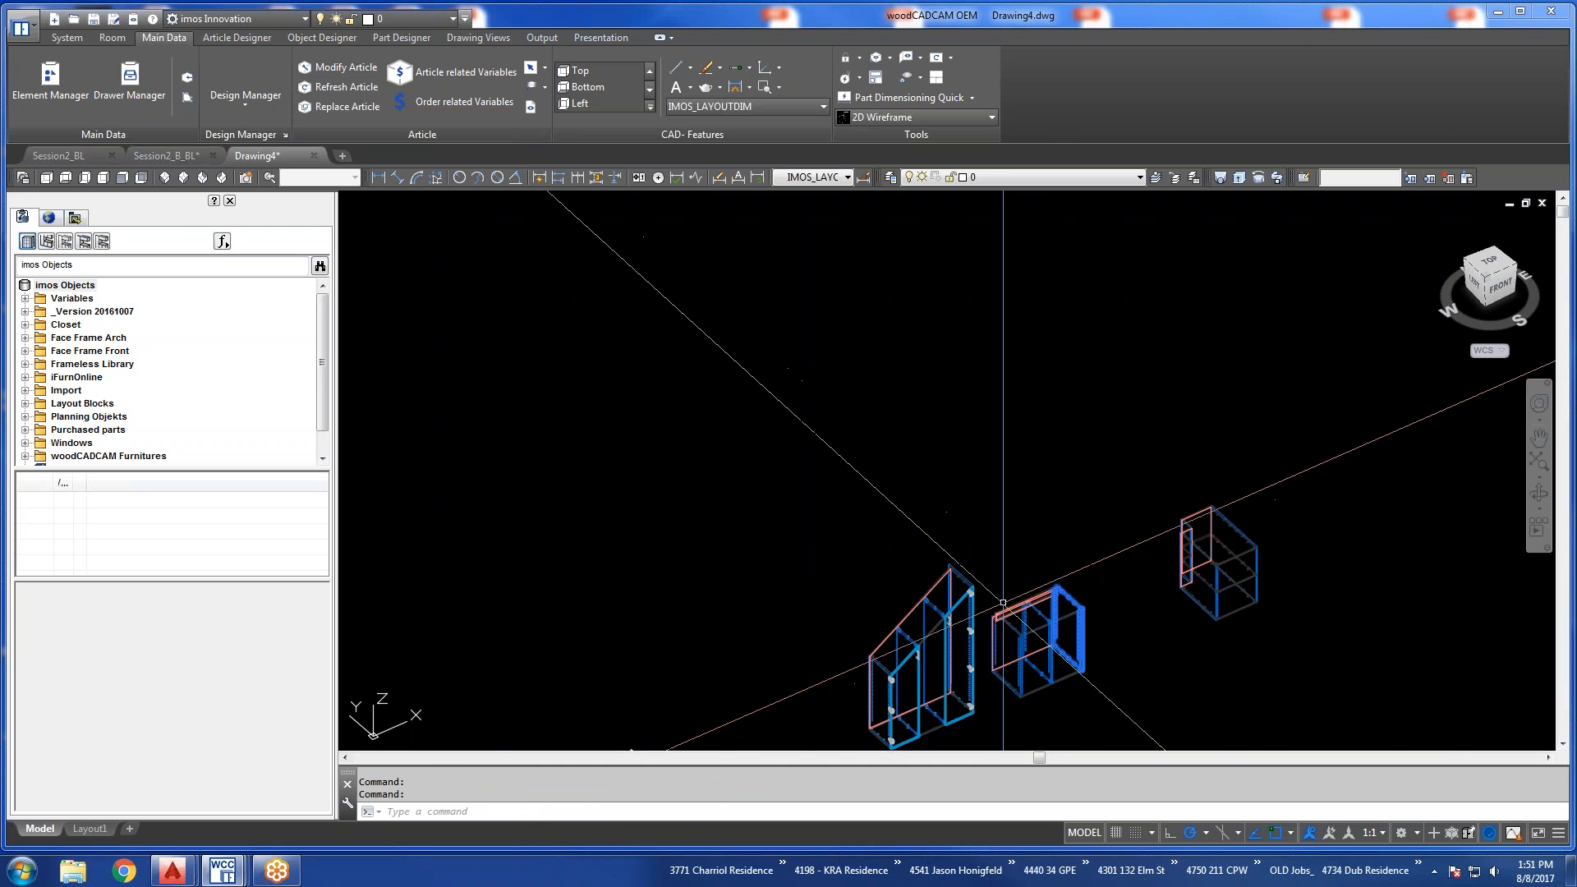
Examine the middle cabinet's top rear notch from behind and refresh its article again through the notched end side panel.
scroll(992, 626, up, 2)
scroll(992, 626, up, 6)
middle_drag(1175, 640, 811, 519)
shift+middle_drag(919, 552, 760, 567)
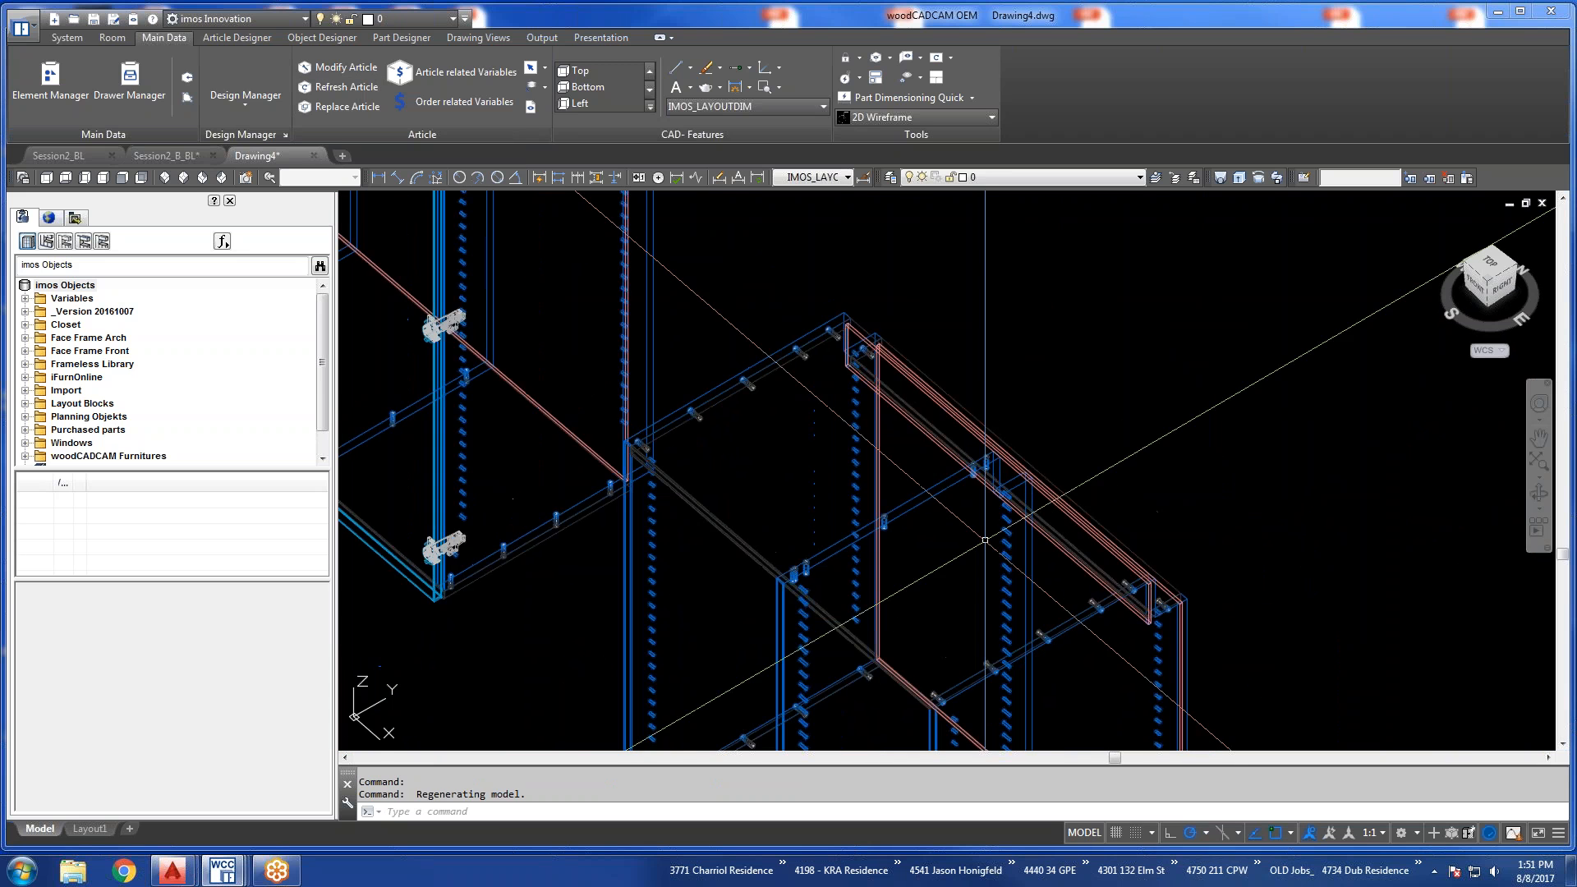
scroll(1066, 485, down, 6)
scroll(1066, 485, up, 4)
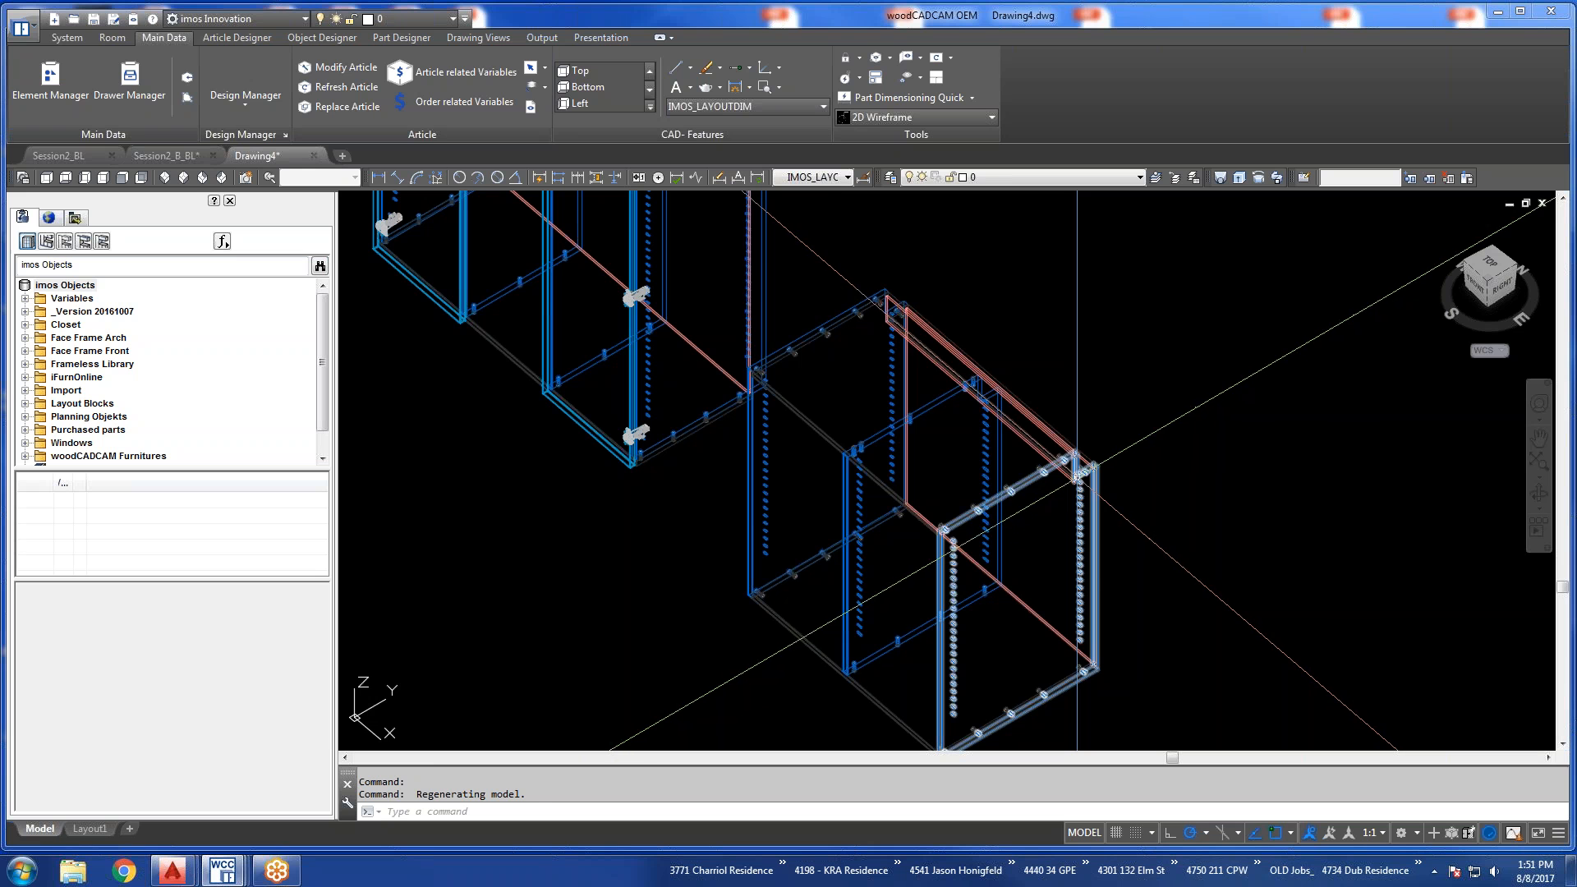
click(340, 87)
click(1096, 473)
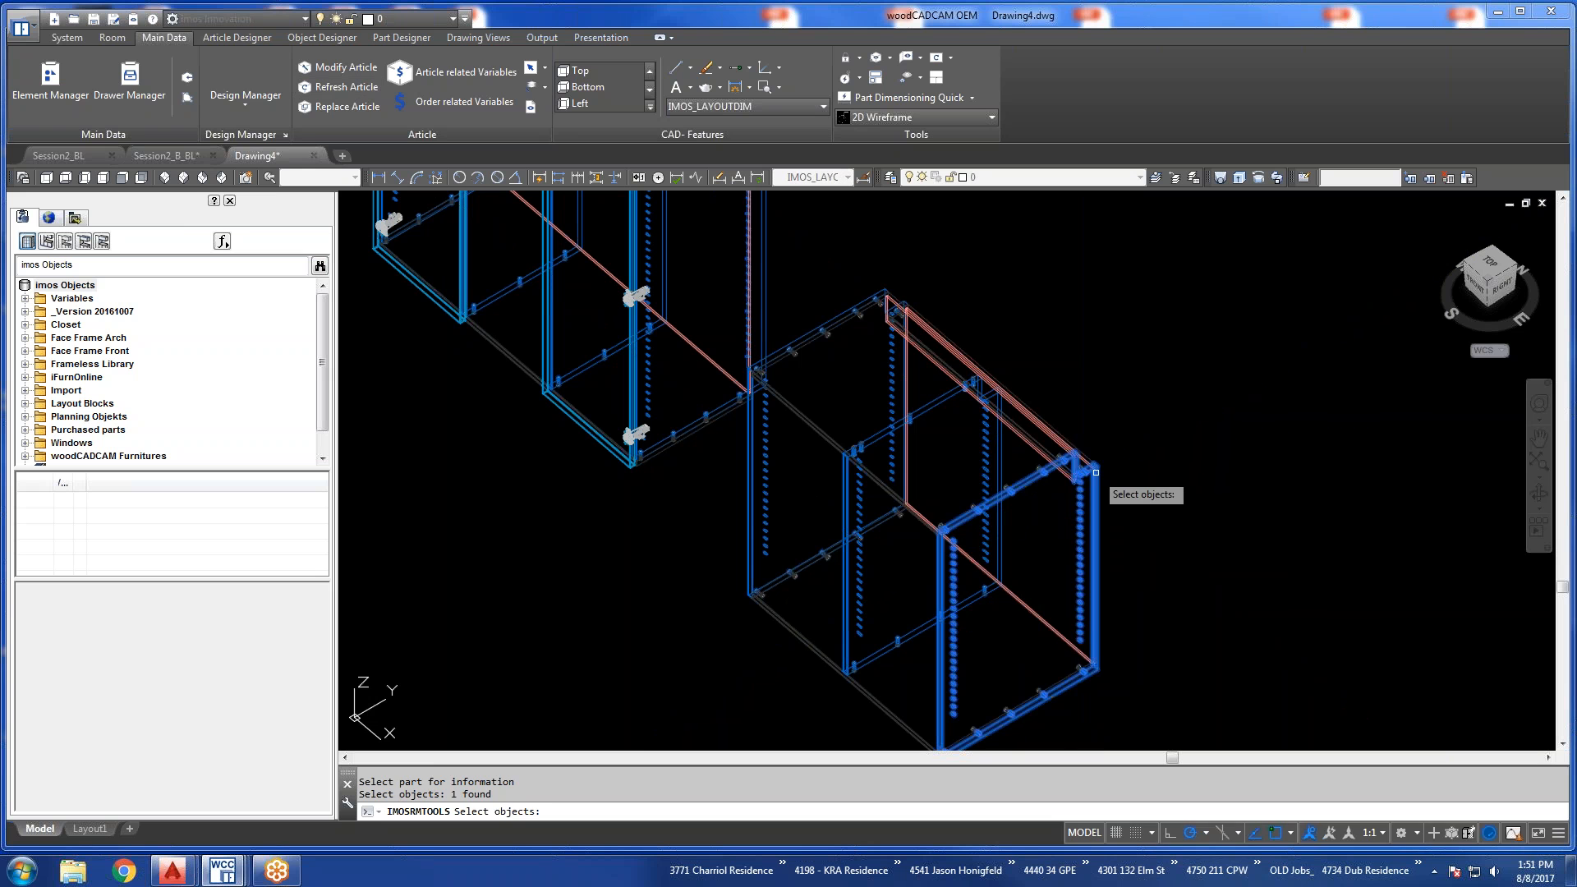
key(Return)
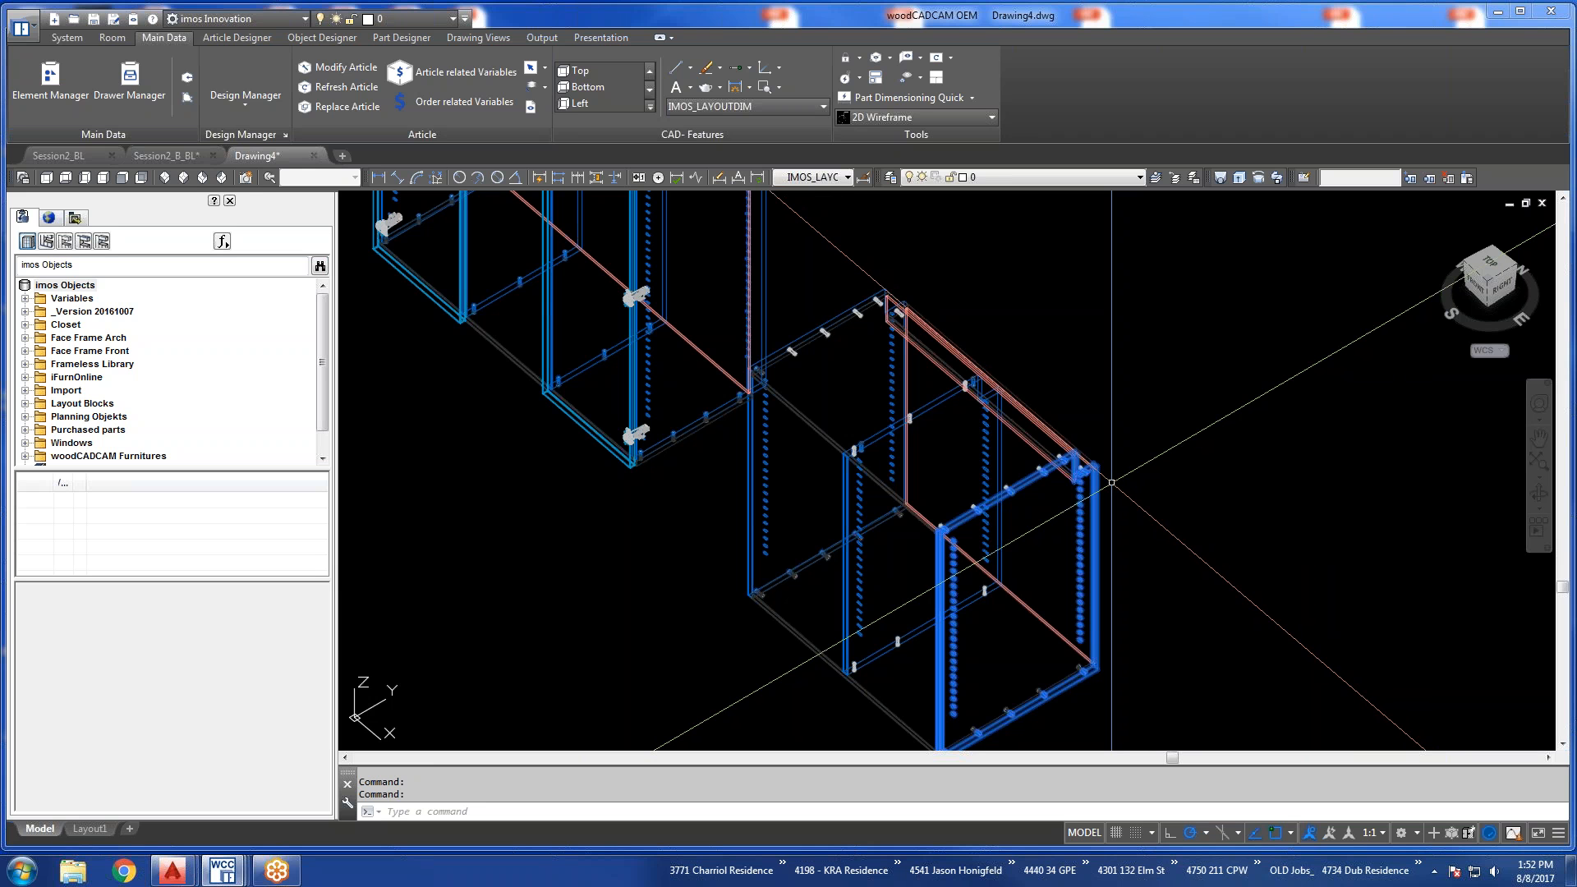
Erase the notched outline polyline lying between the slanted outline and the cabinets.
scroll(1112, 482, down, 6)
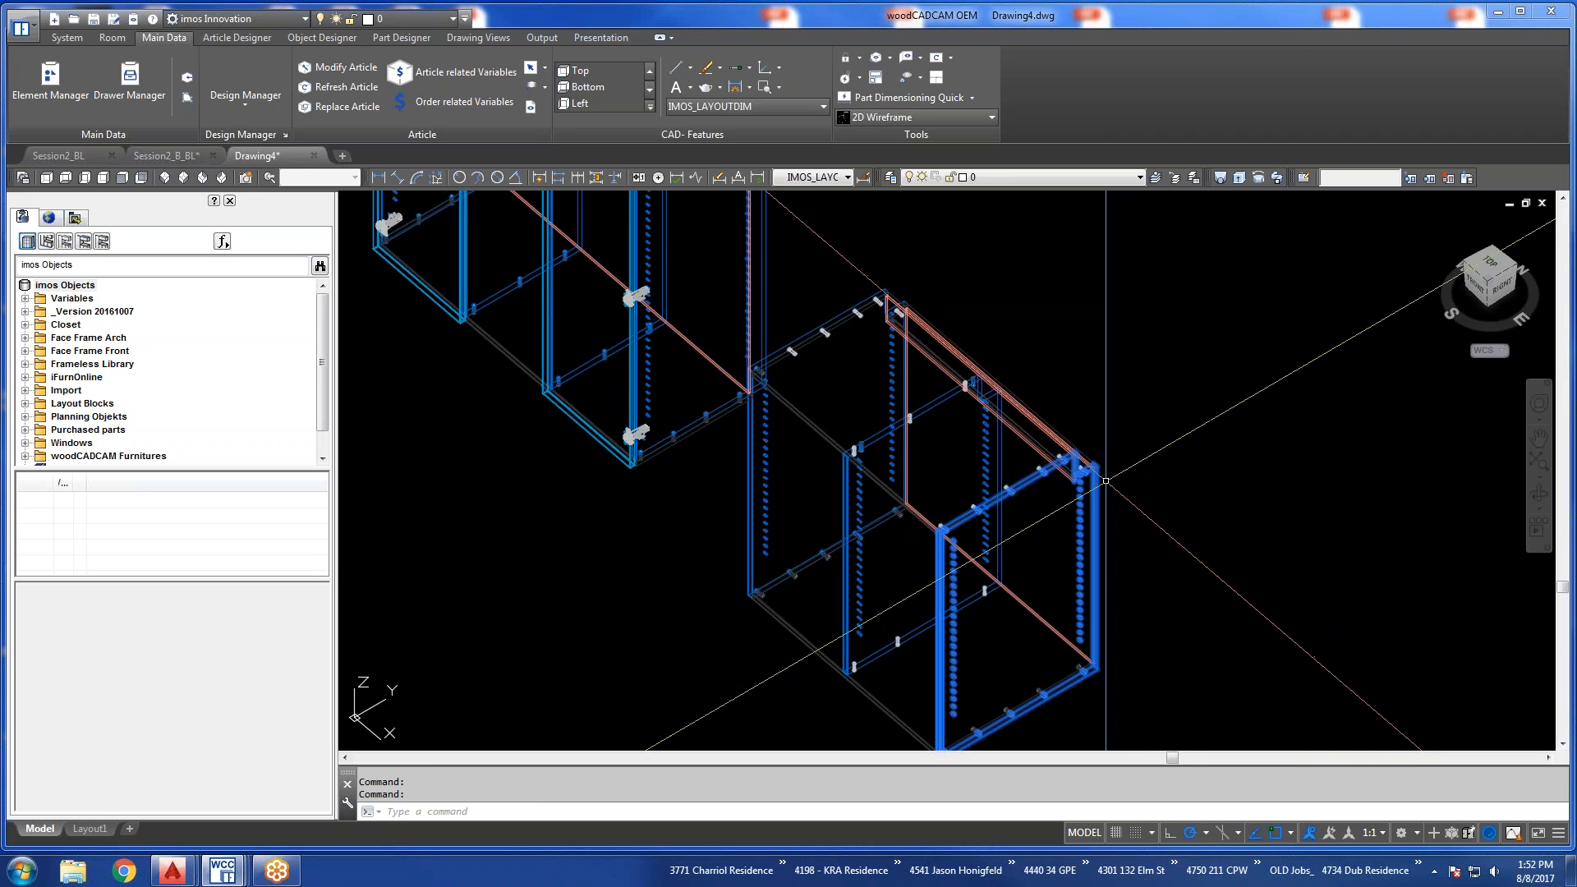
click(951, 383)
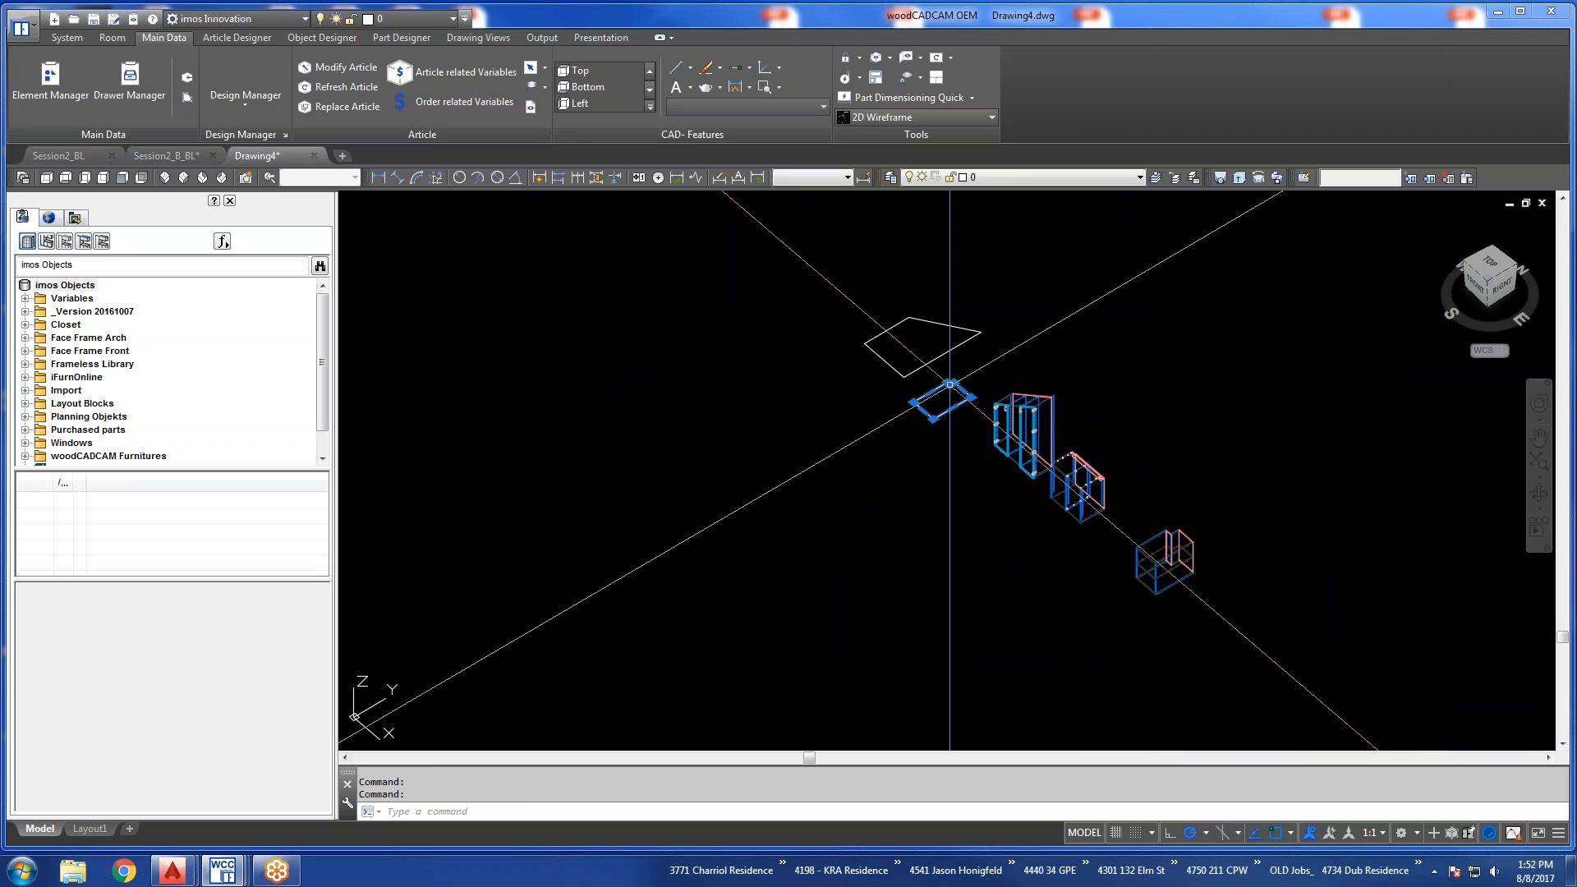
mouse_move(951, 384)
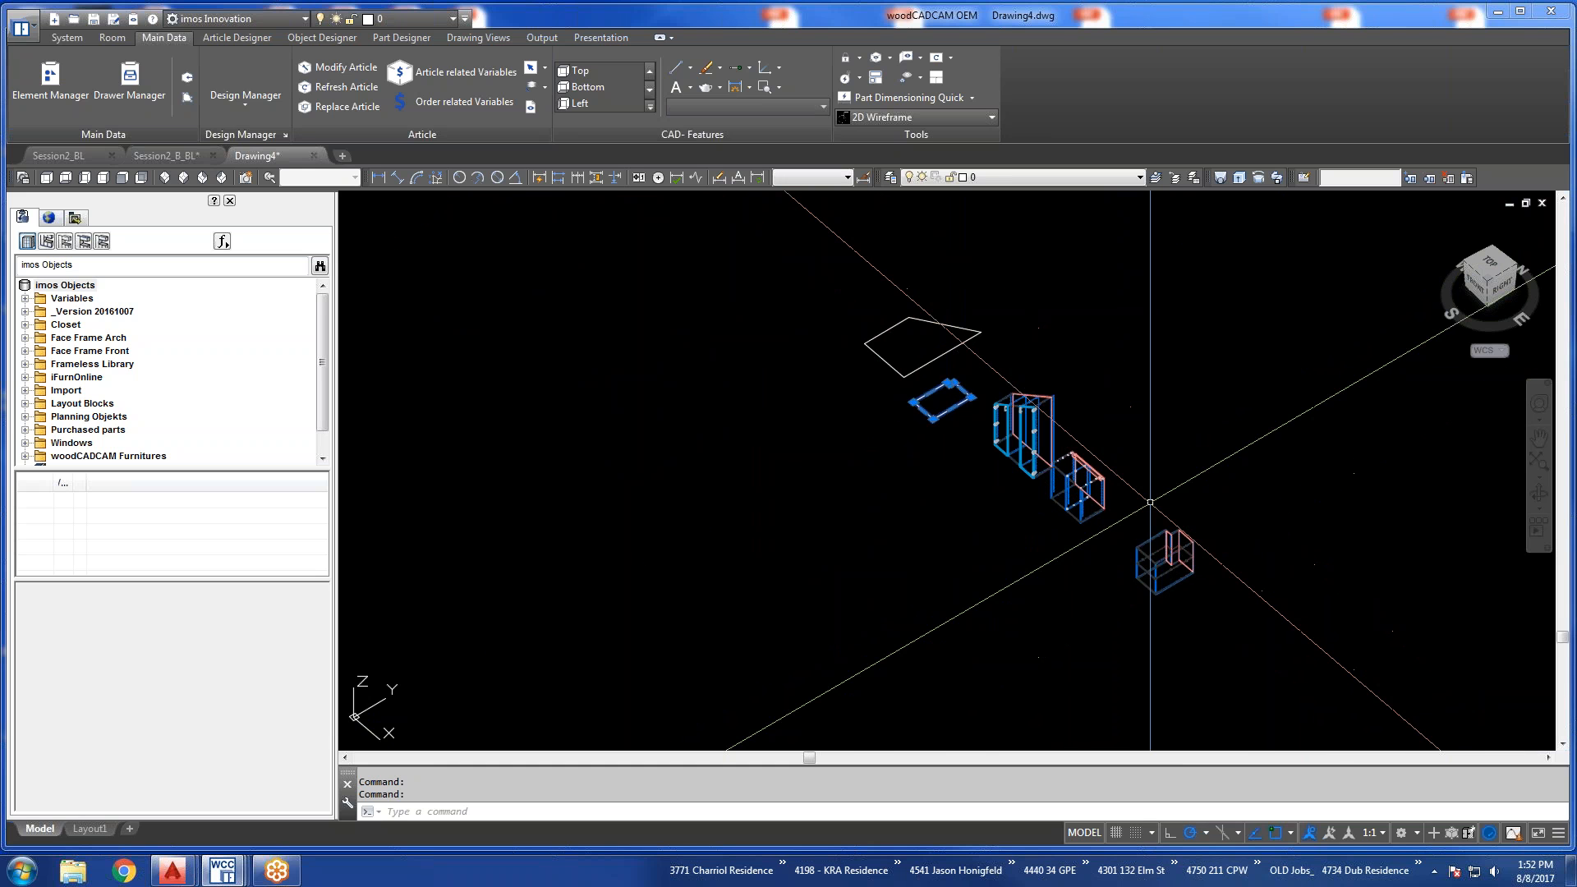
key(Escape)
click(1162, 546)
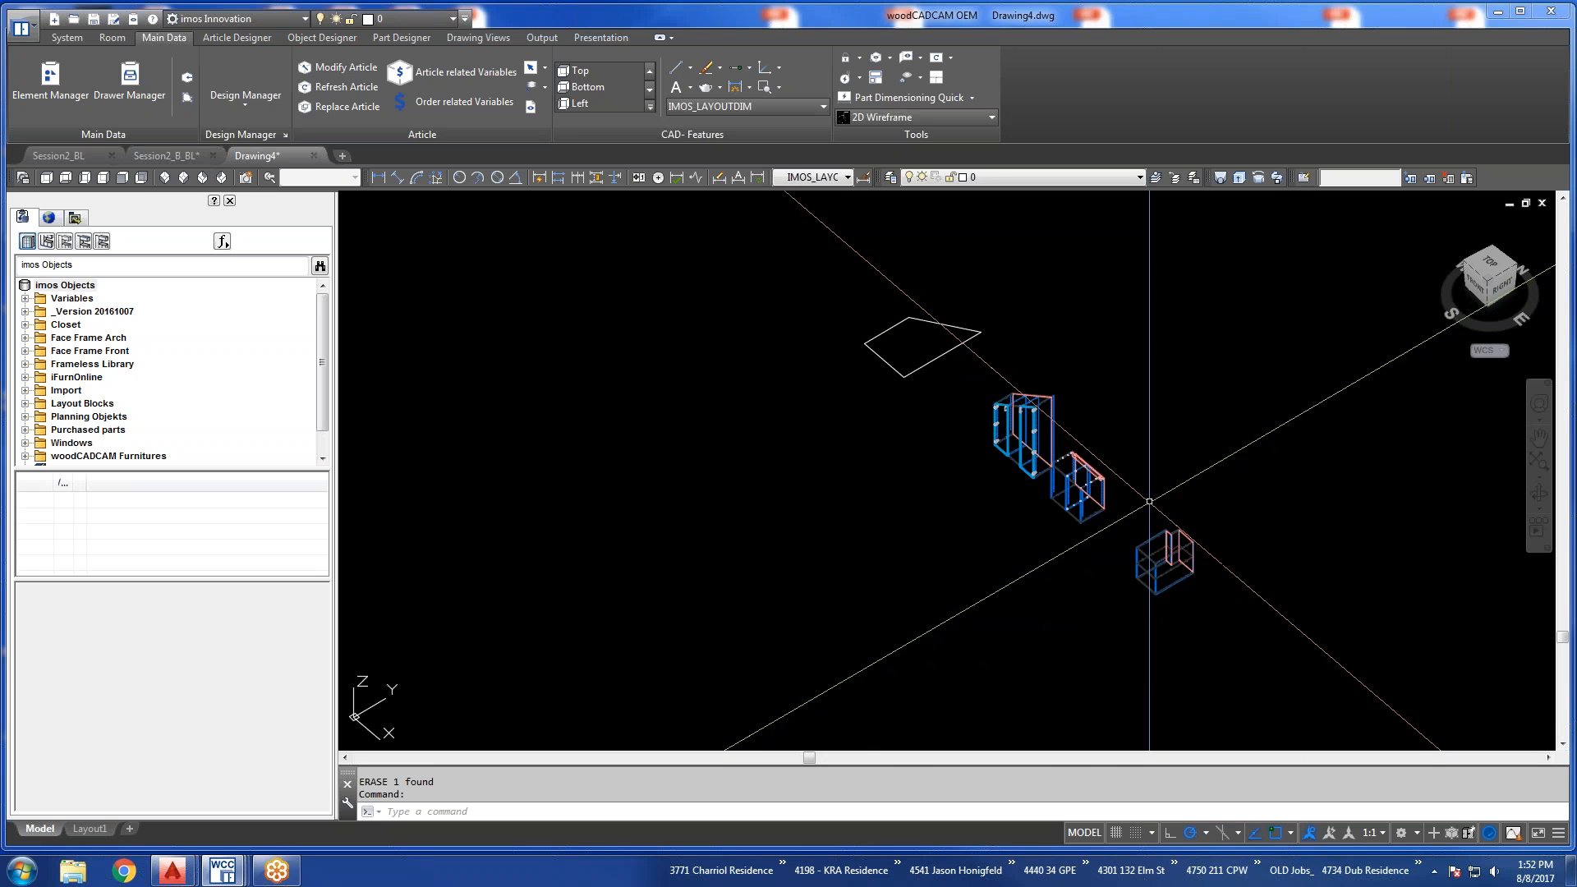
Use the Contour Wizard's Outline Geometry type and Display Contour in ACAD to bring the Pipe Chase contour into the drawing.
scroll(1164, 546, up, 2)
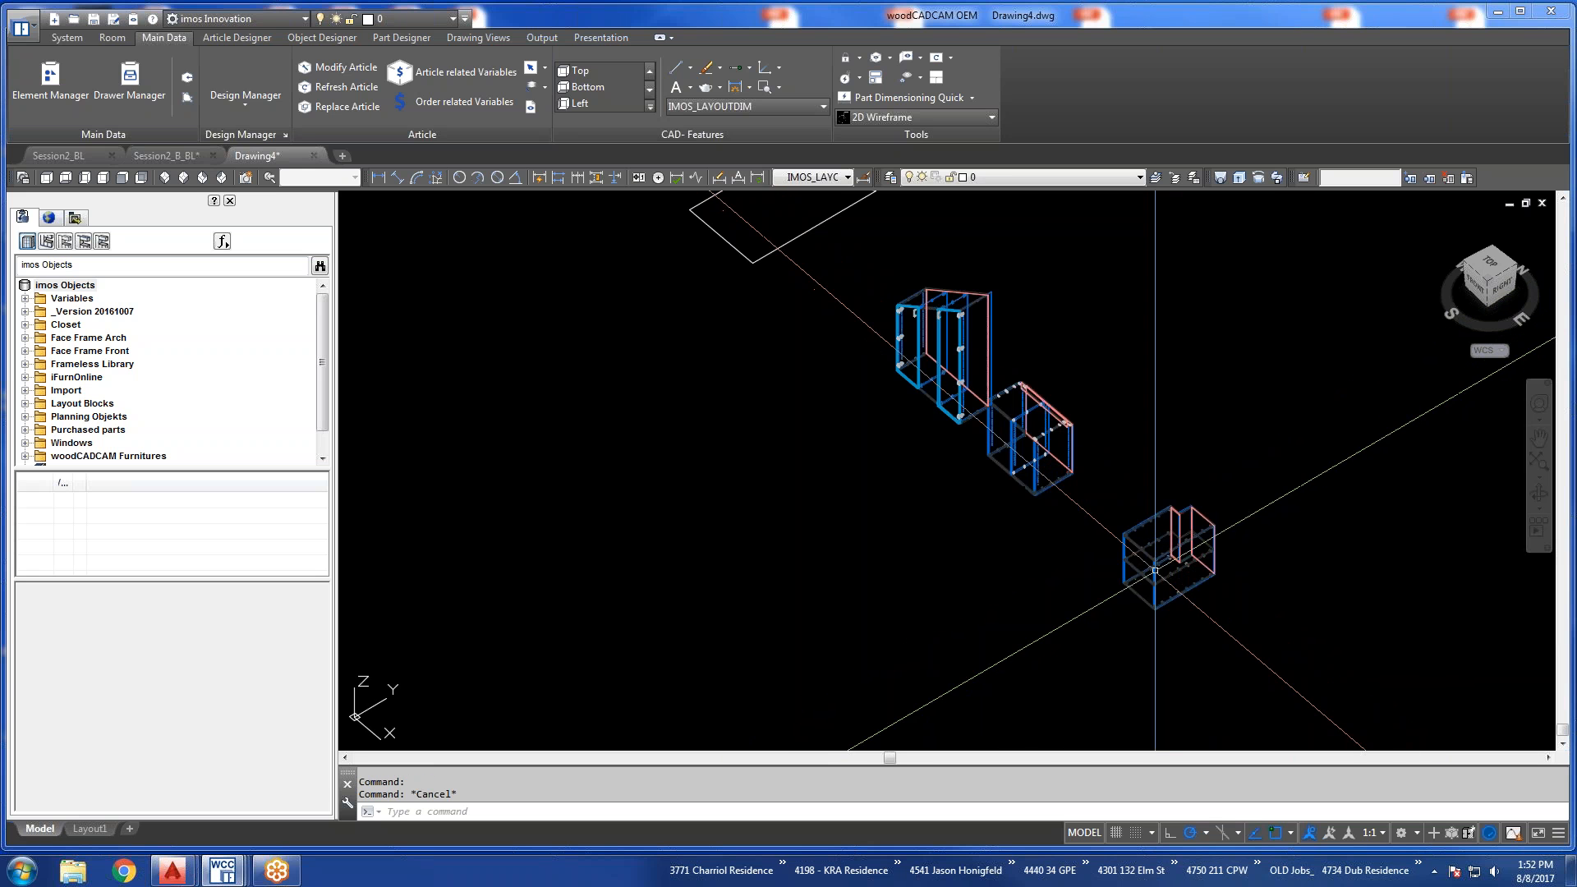
middle_drag(1043, 428, 1057, 547)
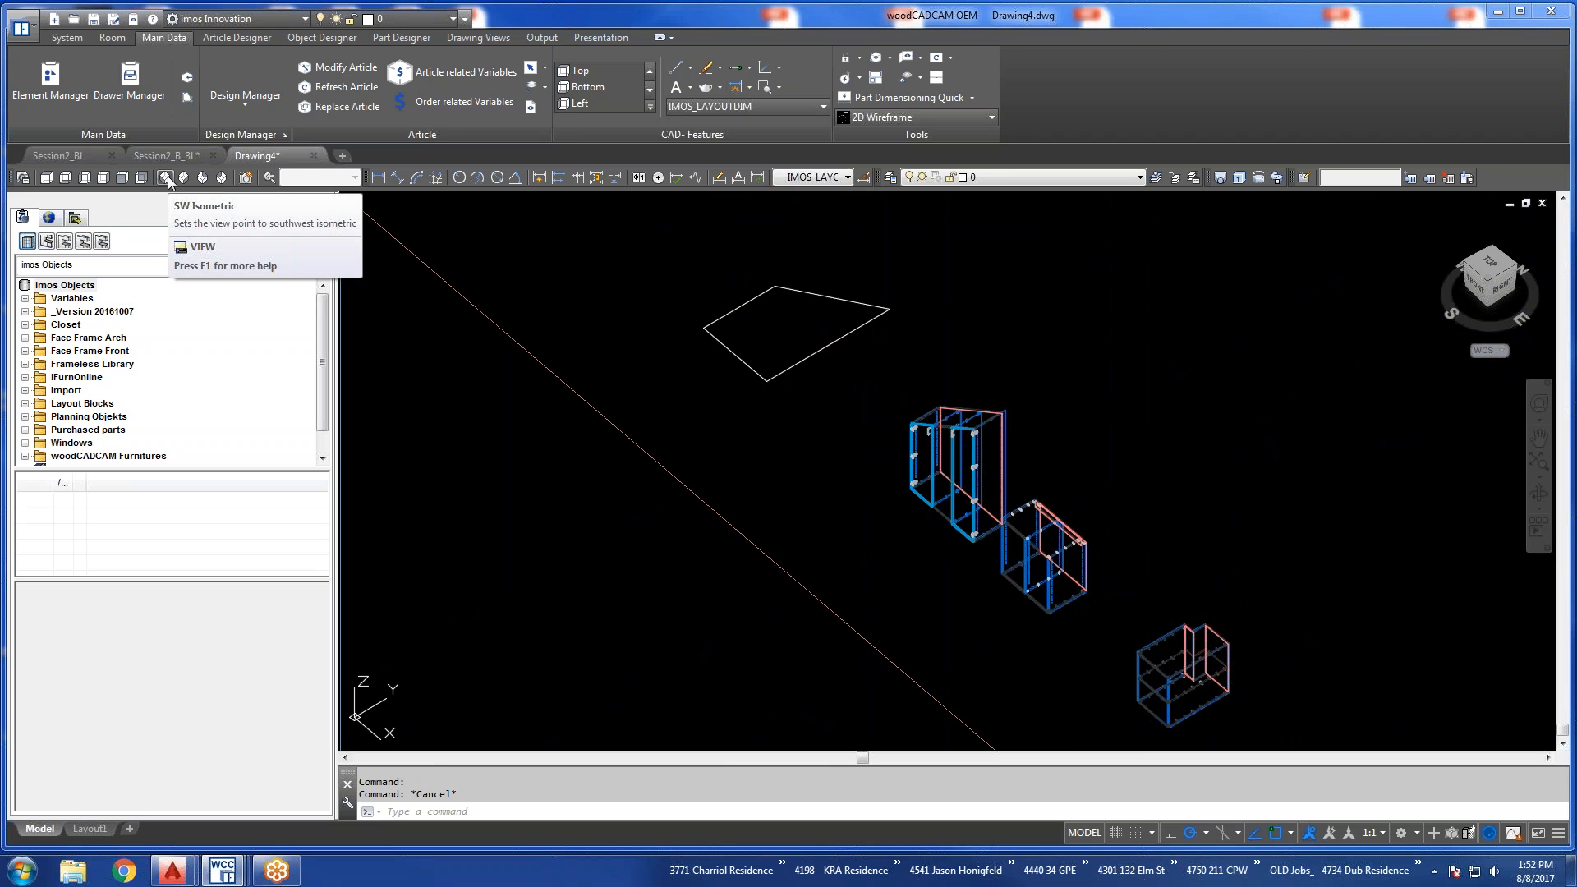
click(187, 97)
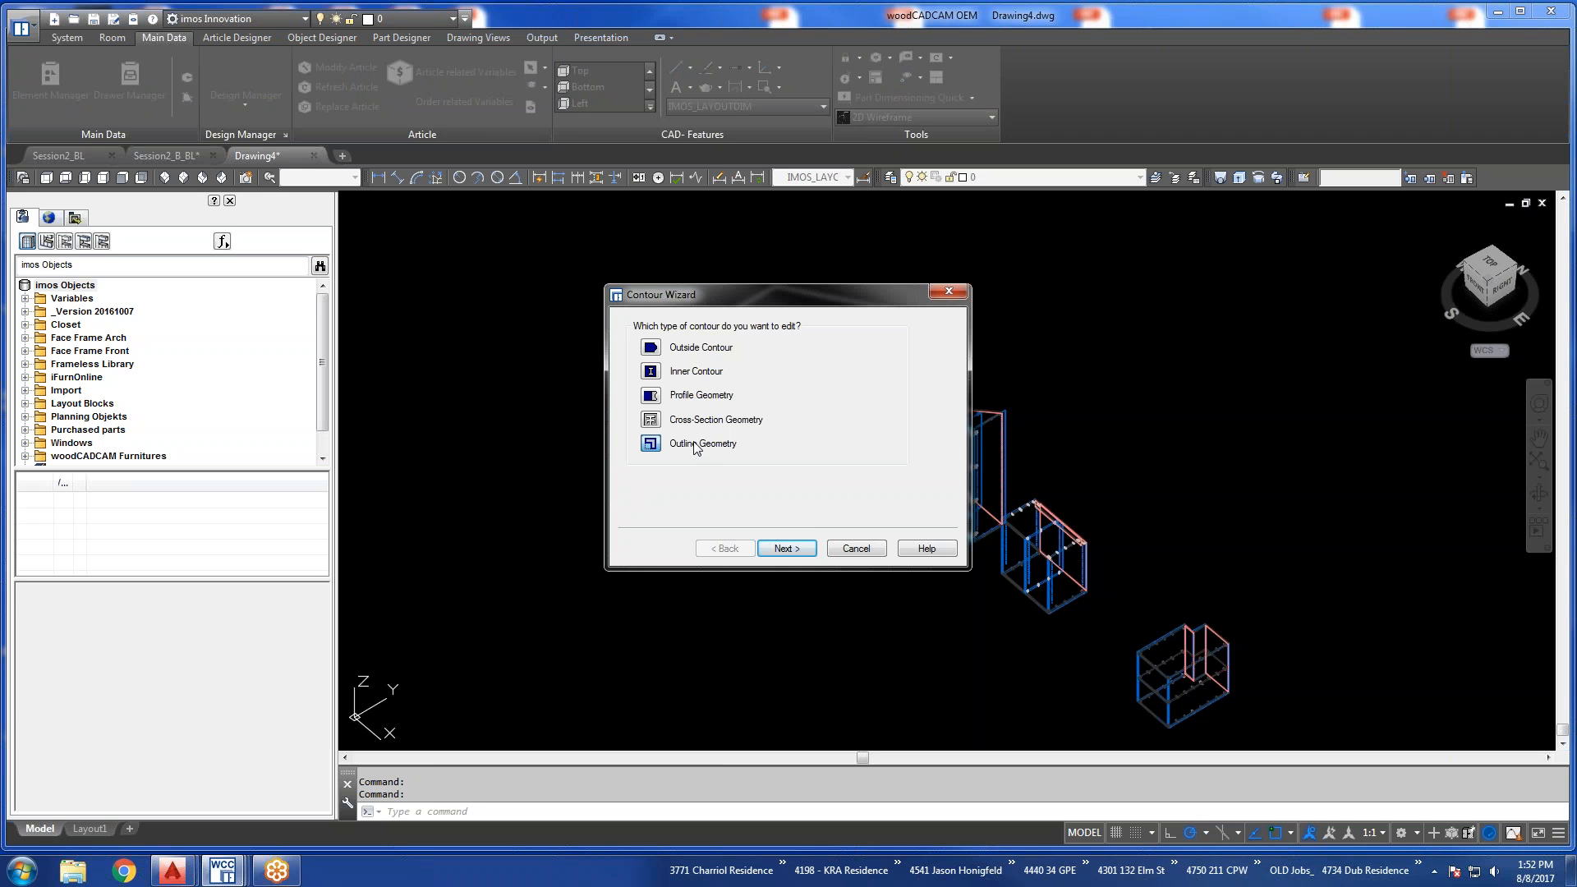
click(651, 443)
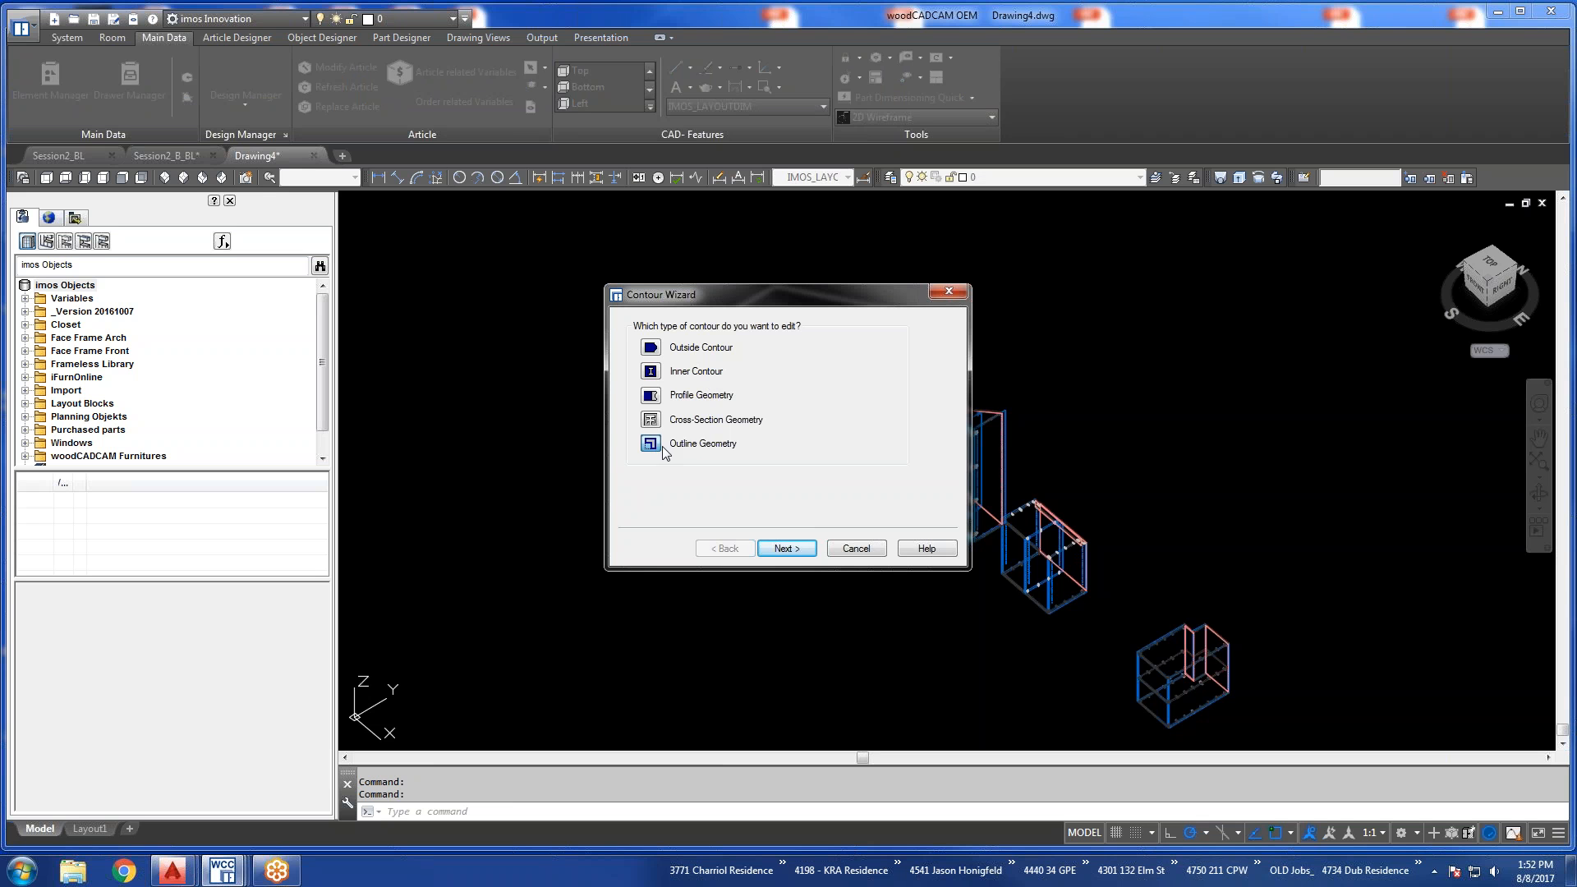
click(786, 549)
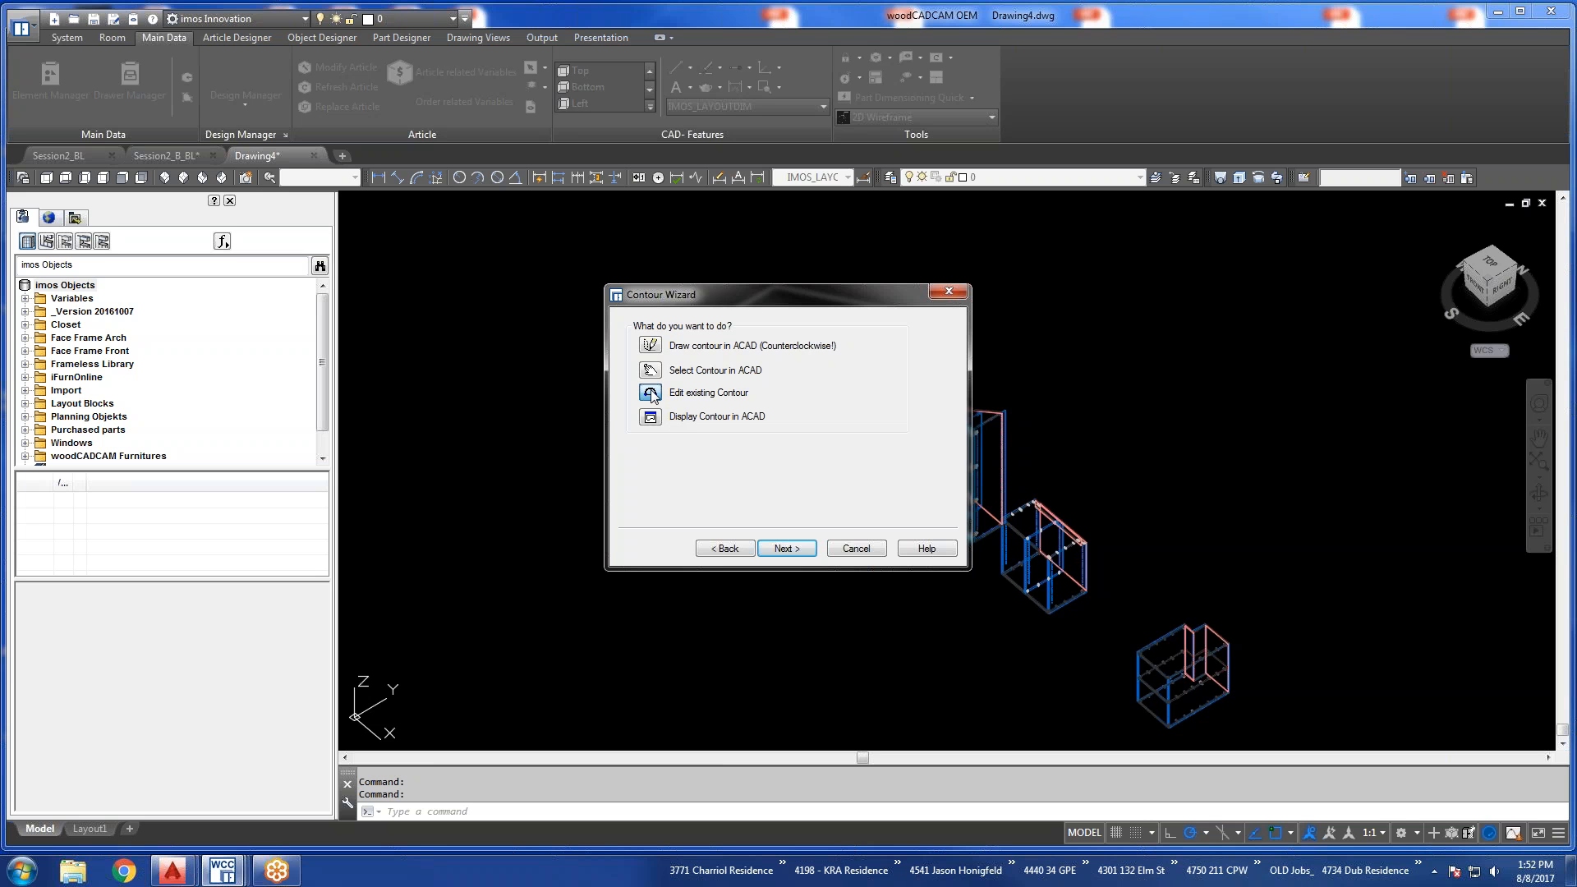
click(649, 419)
click(802, 556)
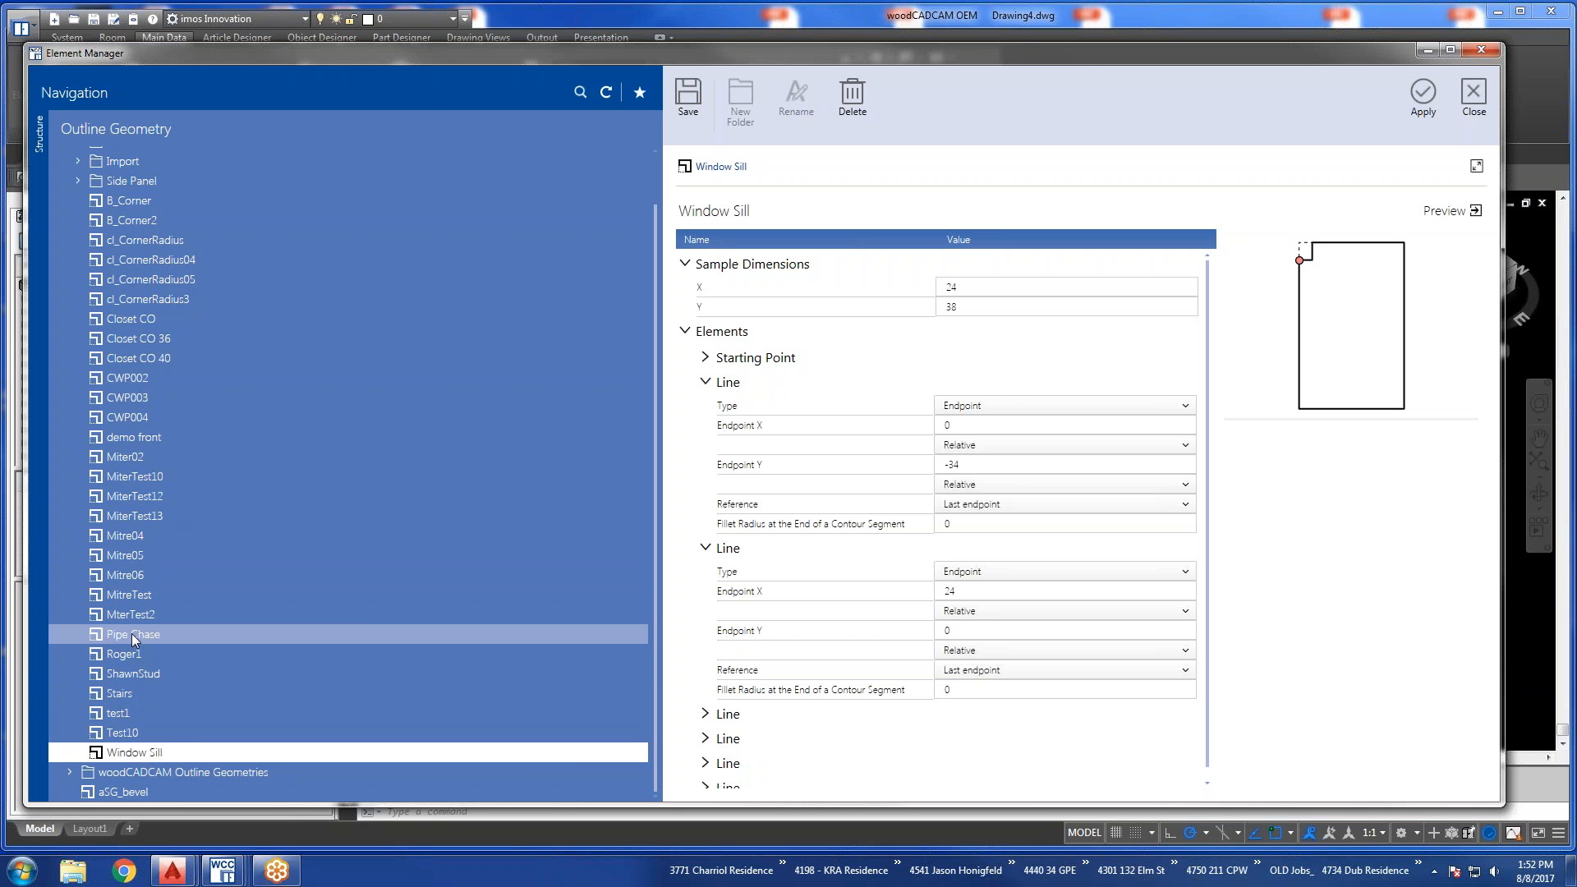
click(135, 637)
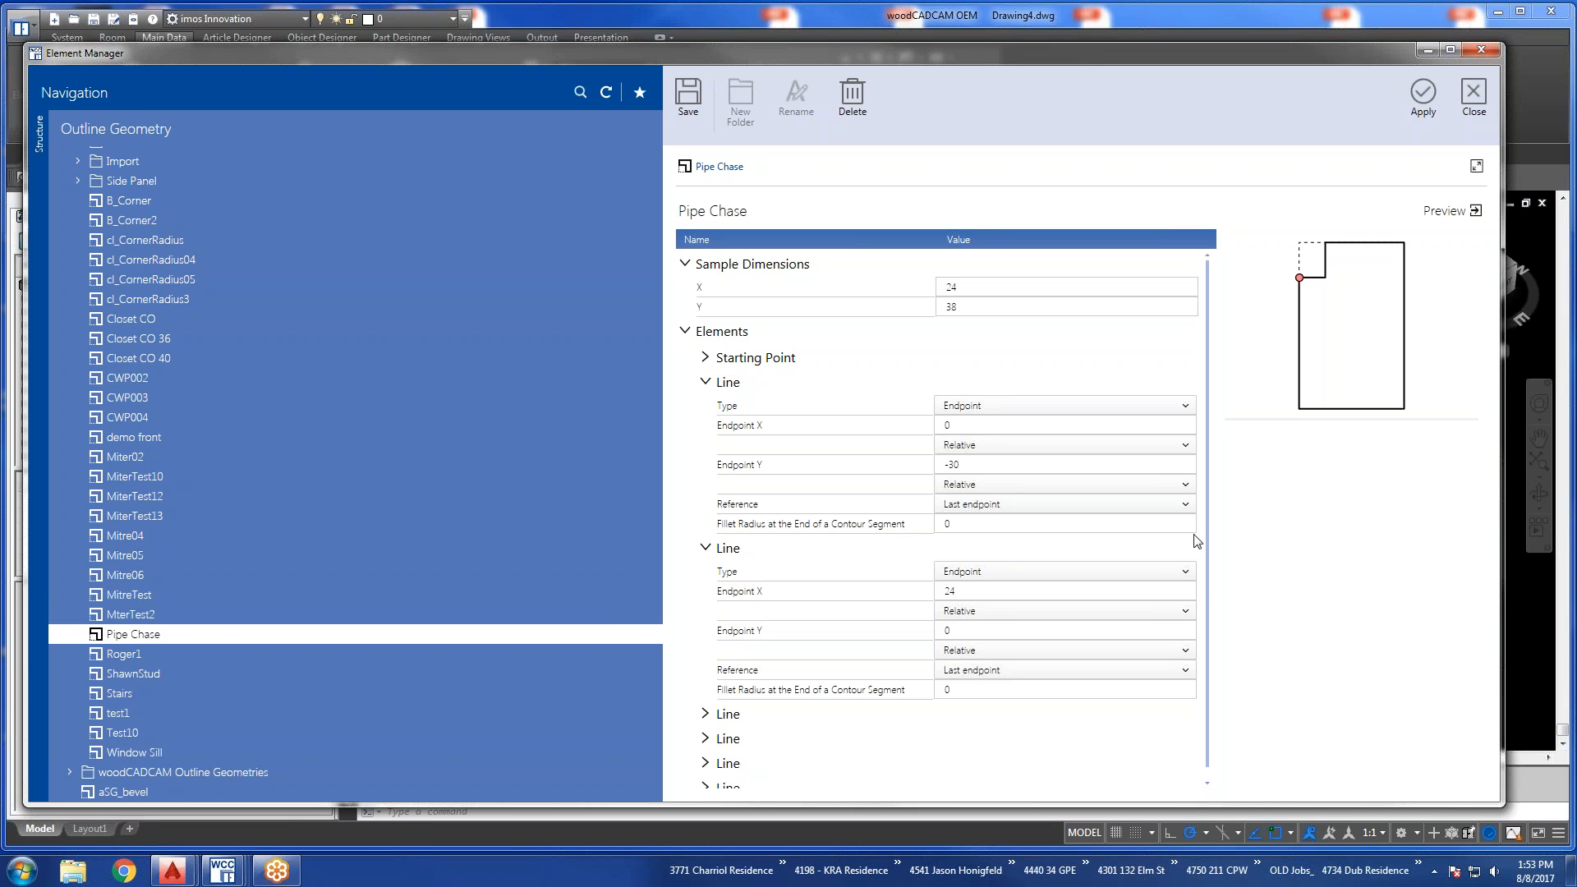
click(1417, 100)
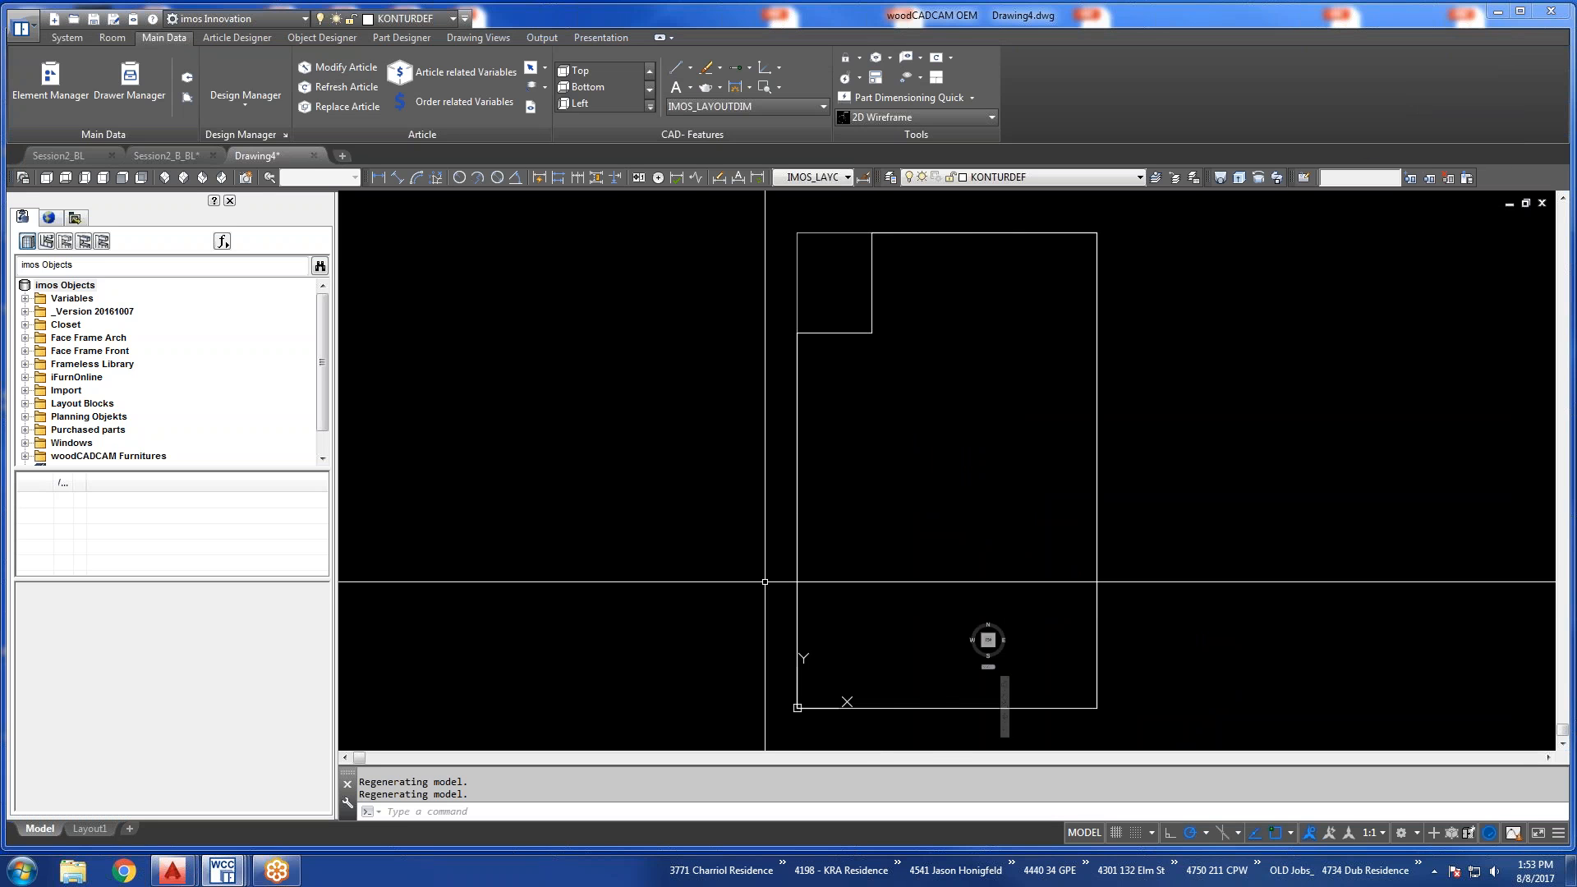
Select the Pipe Chase outline and stretch the notch's horizontal edge downward by 4 to deepen the cutout.
scroll(764, 581, down, 2)
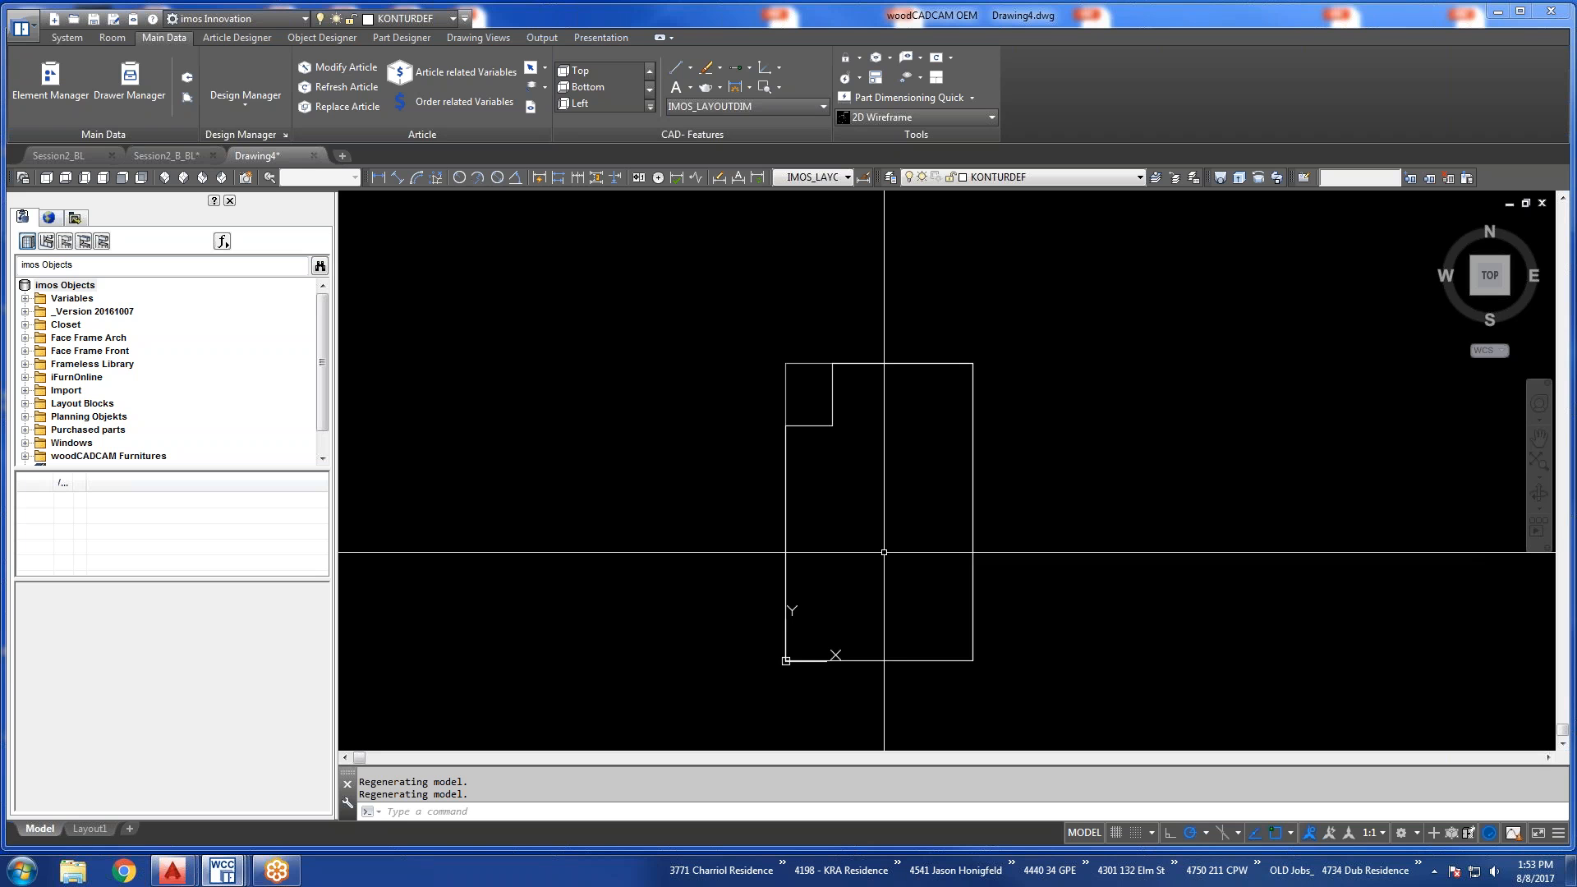
click(831, 401)
click(804, 415)
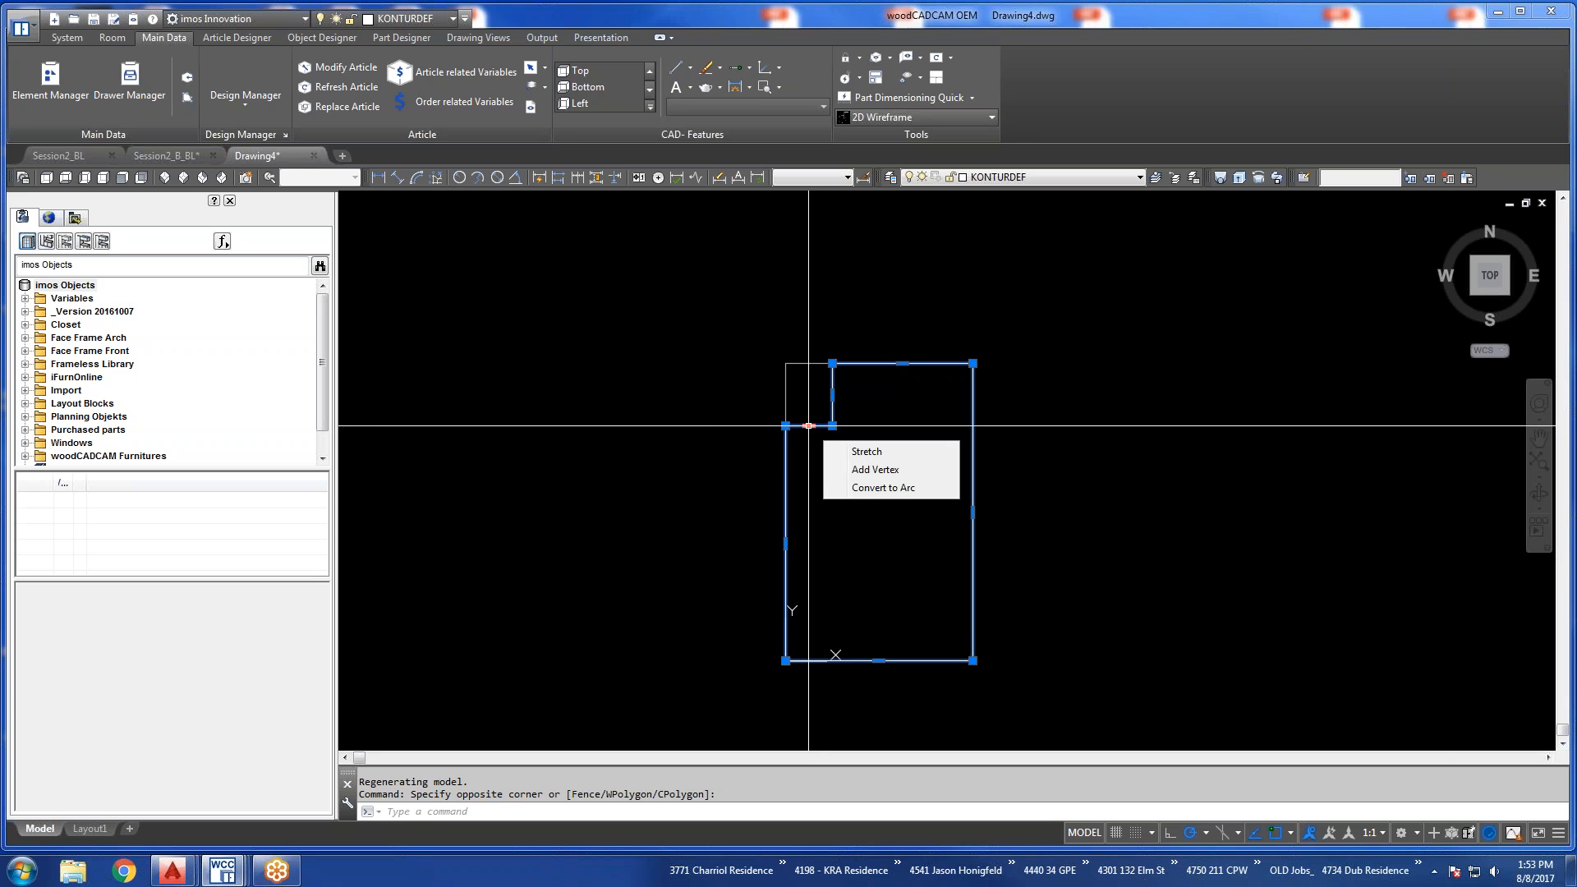
click(808, 425)
text(4)
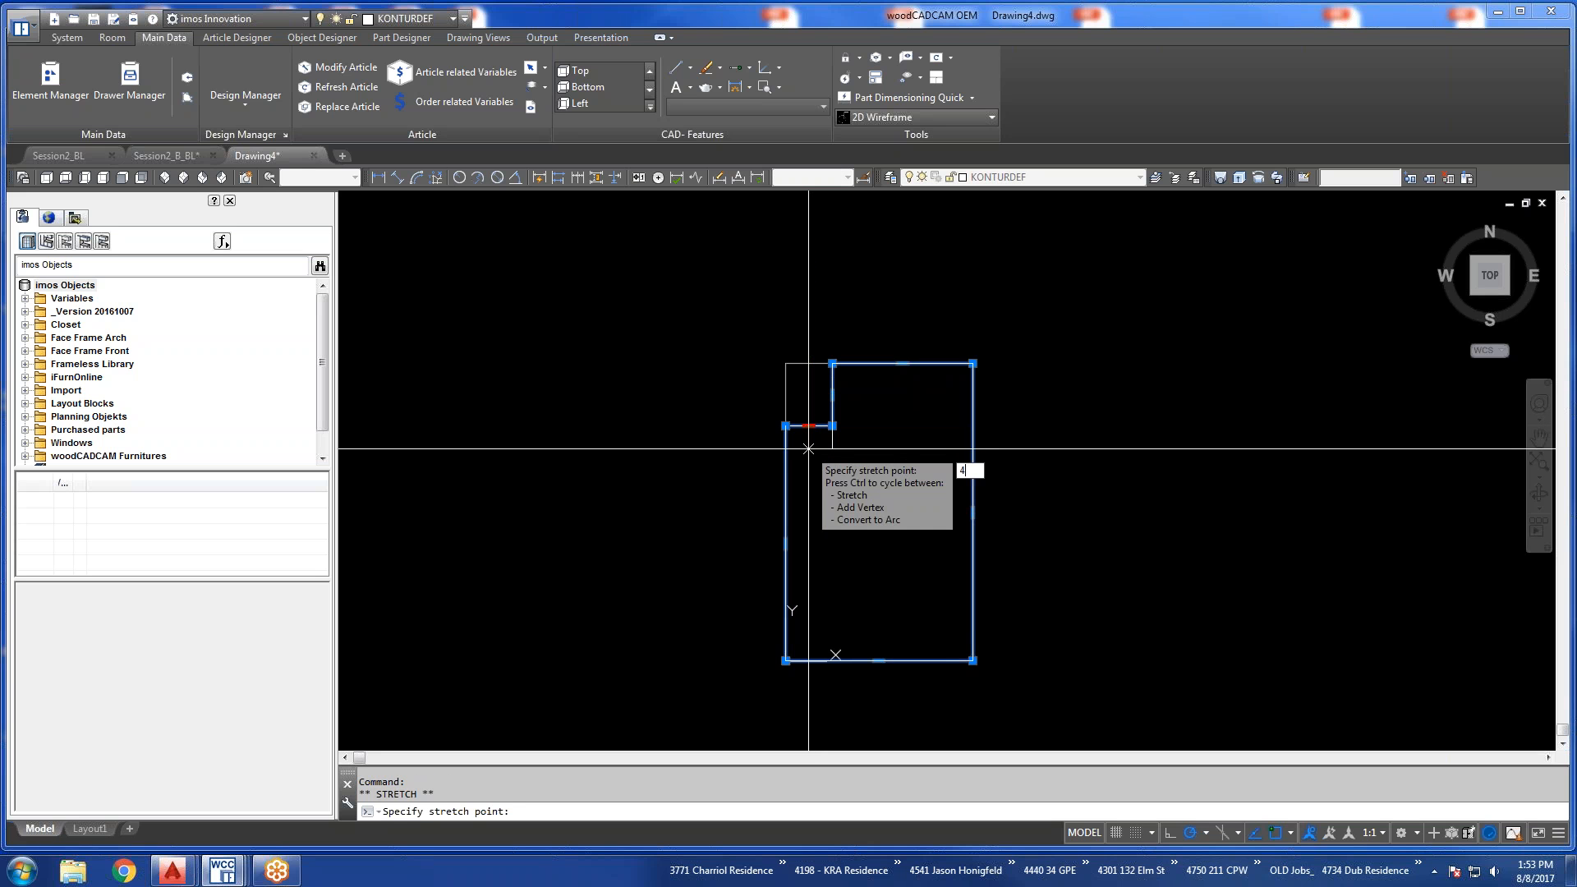
key(Return)
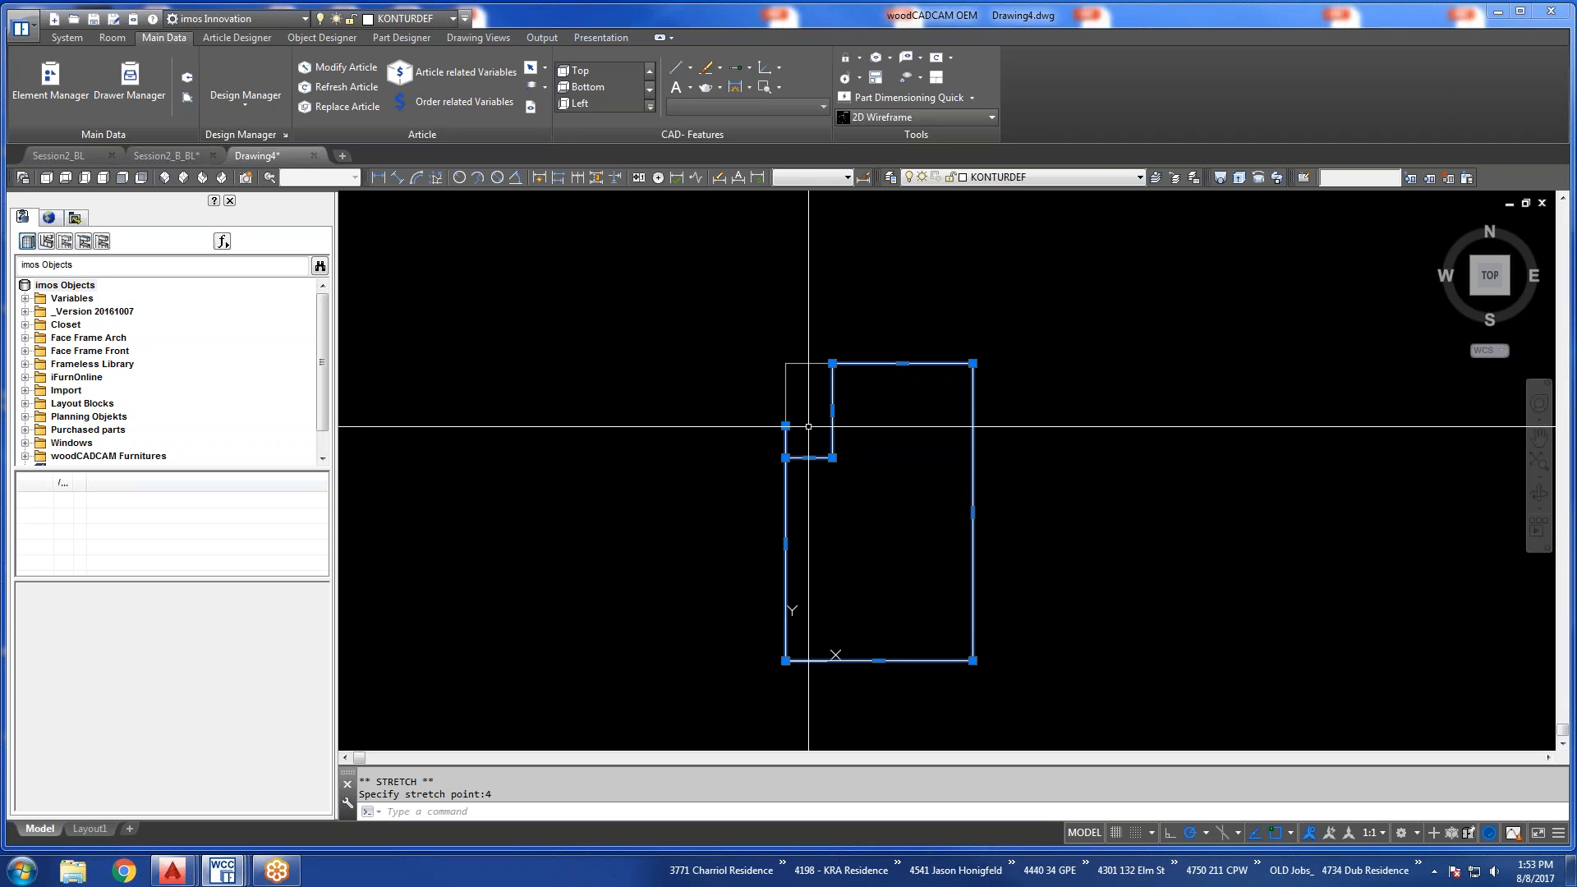
Move the leftover vertex on the outline's edge down onto the corner of the deepened notch.
scroll(809, 426, up, 2)
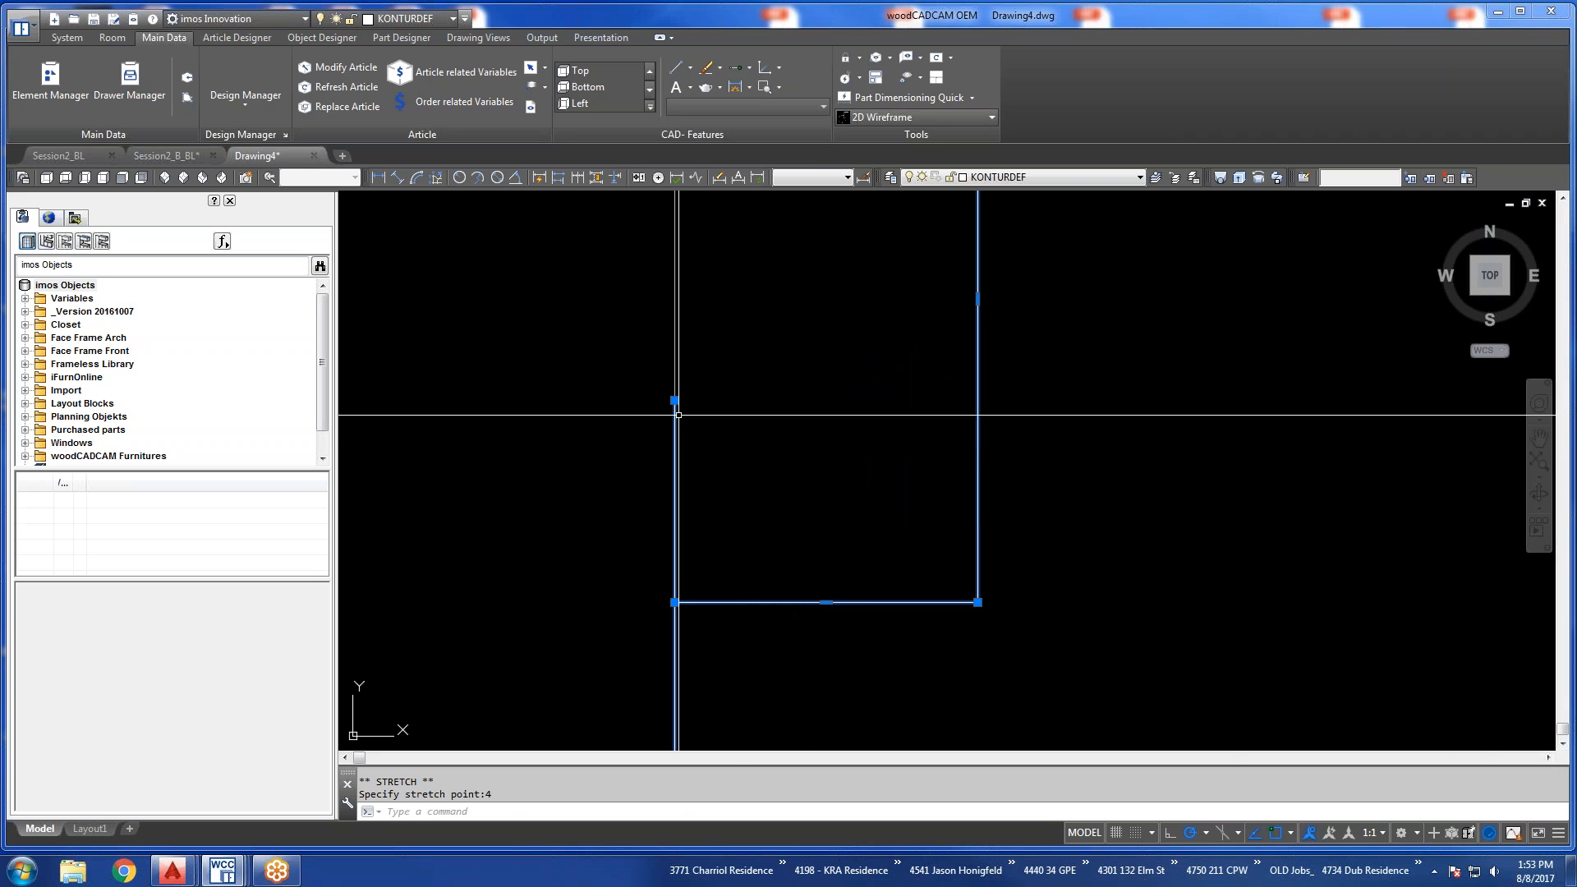
scroll(811, 626, down, 2)
scroll(811, 626, down, 4)
middle_drag(816, 623, 832, 390)
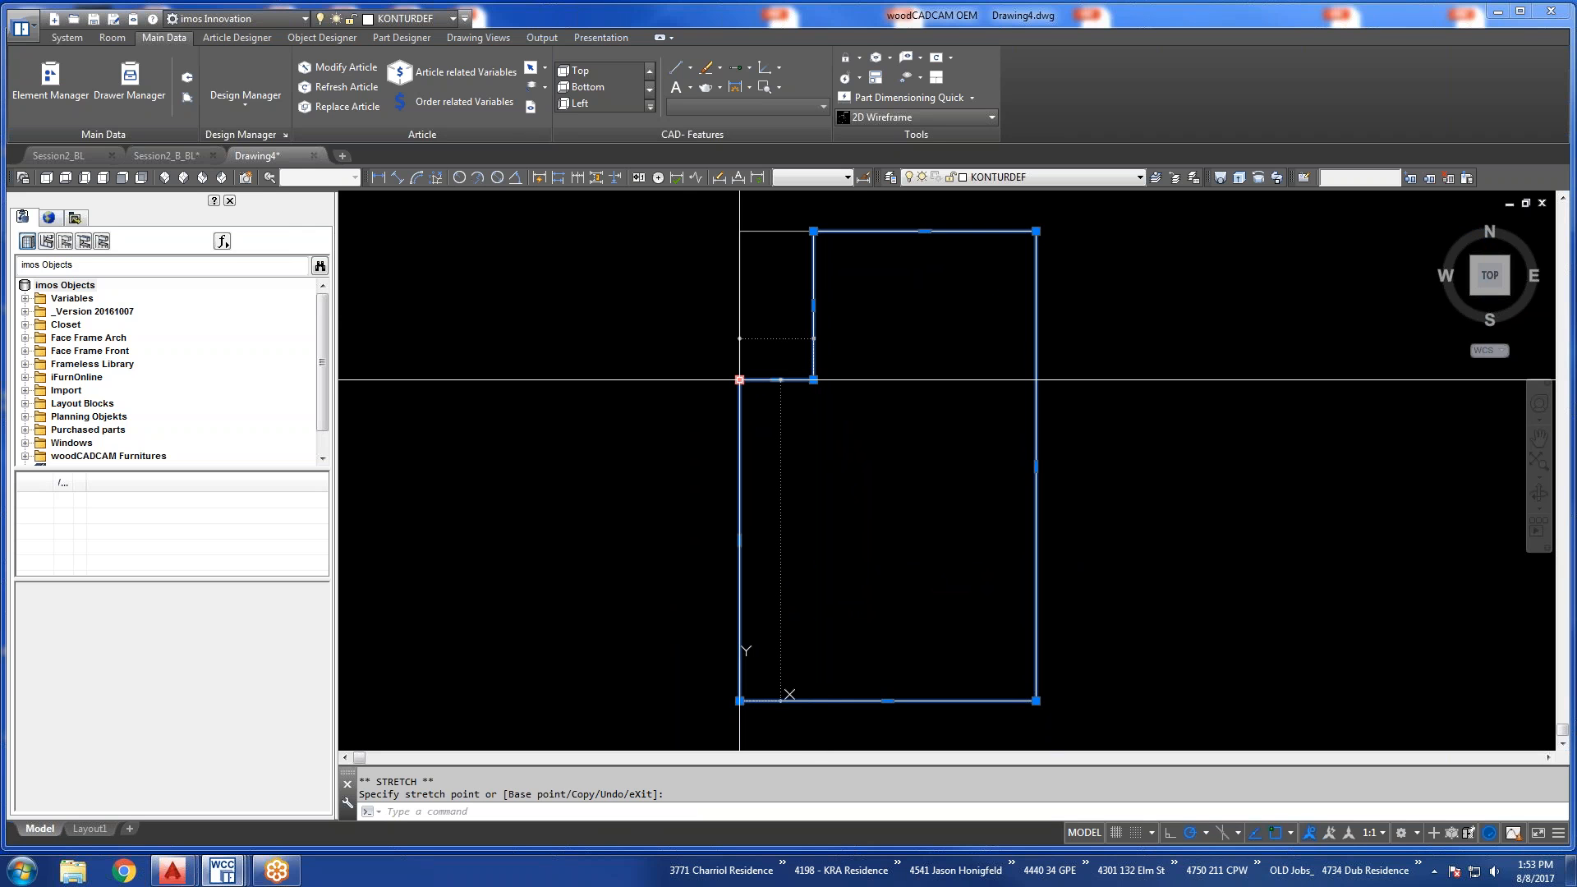
Stretch the notch's vertical edge outward by 2 to narrow the Pipe Chase cutout.
click(813, 305)
text(2)
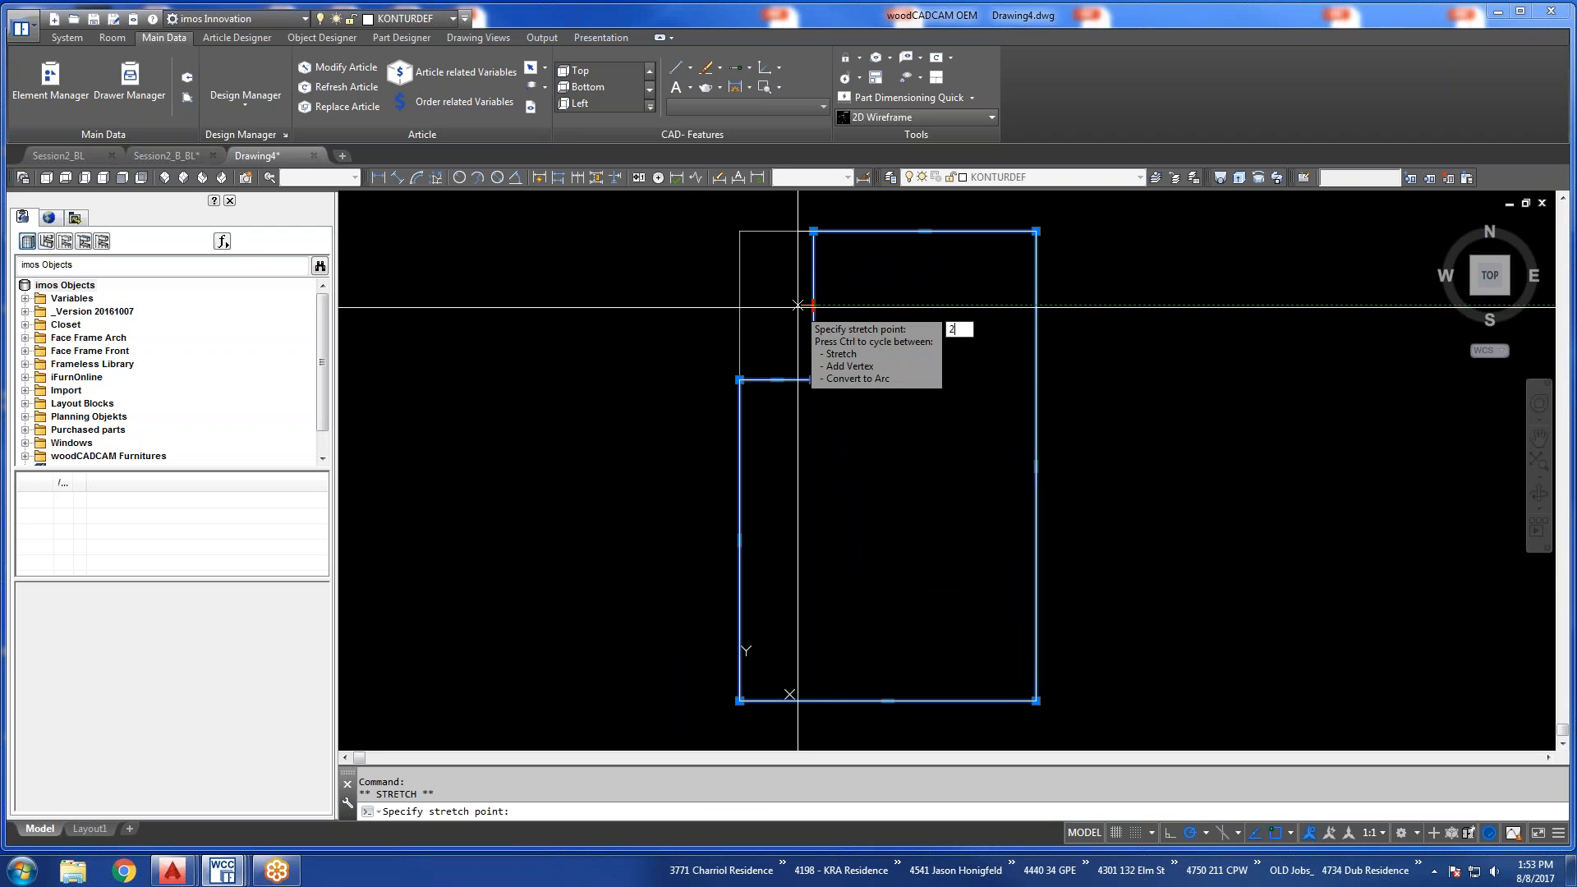
key(Return)
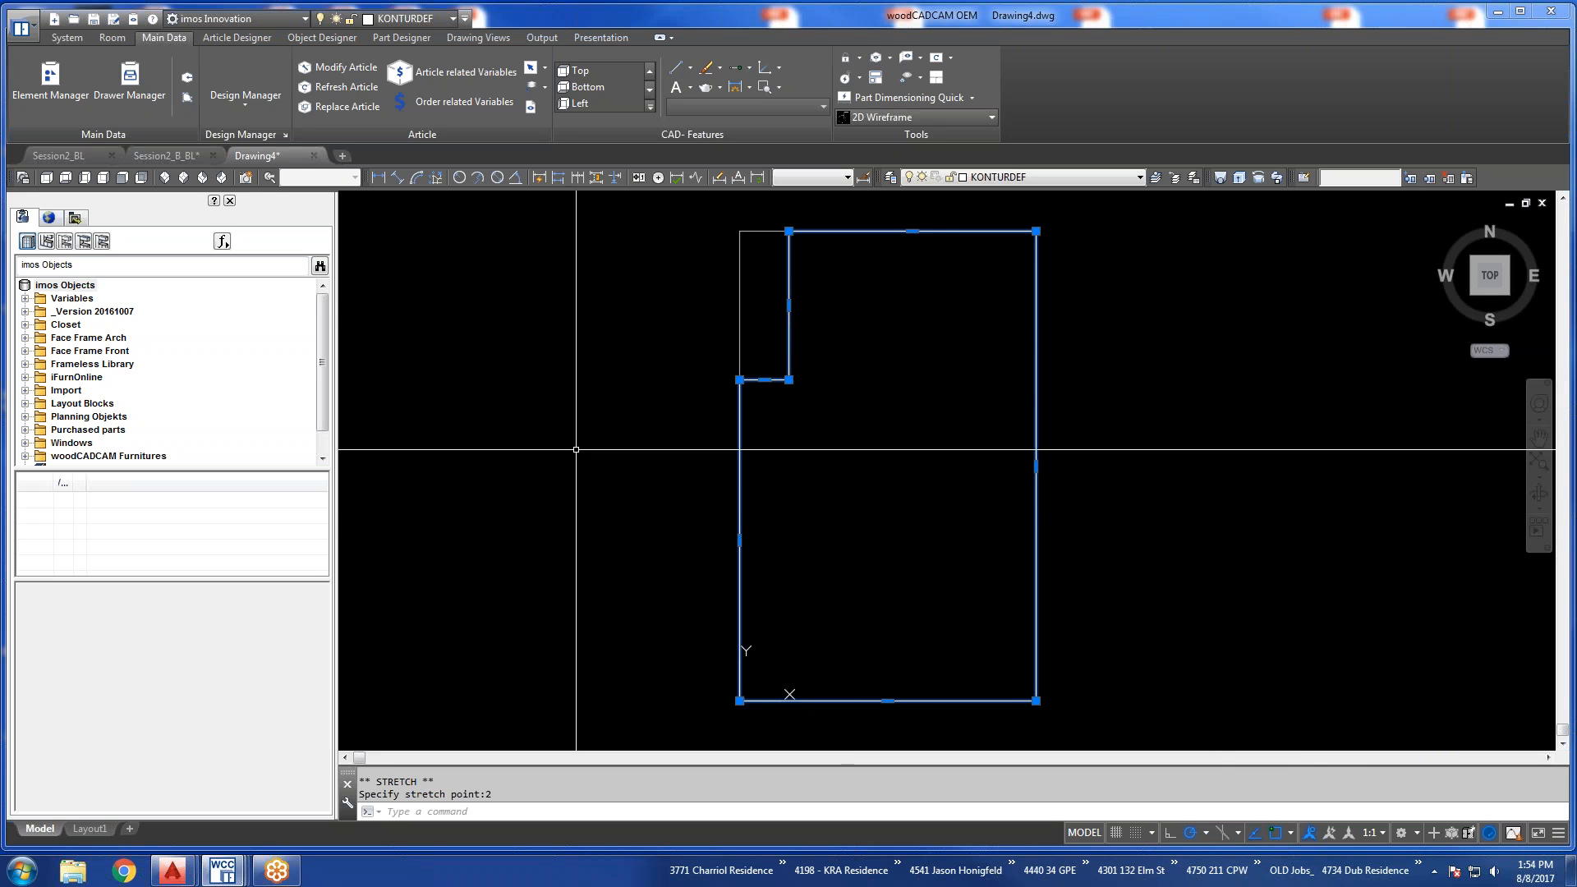
Overwrite the Pipe Chase outline geometry with the edited outline using the Contour Wizard's Select Contour in ACAD option, and apply it in the Element Manager.
click(186, 97)
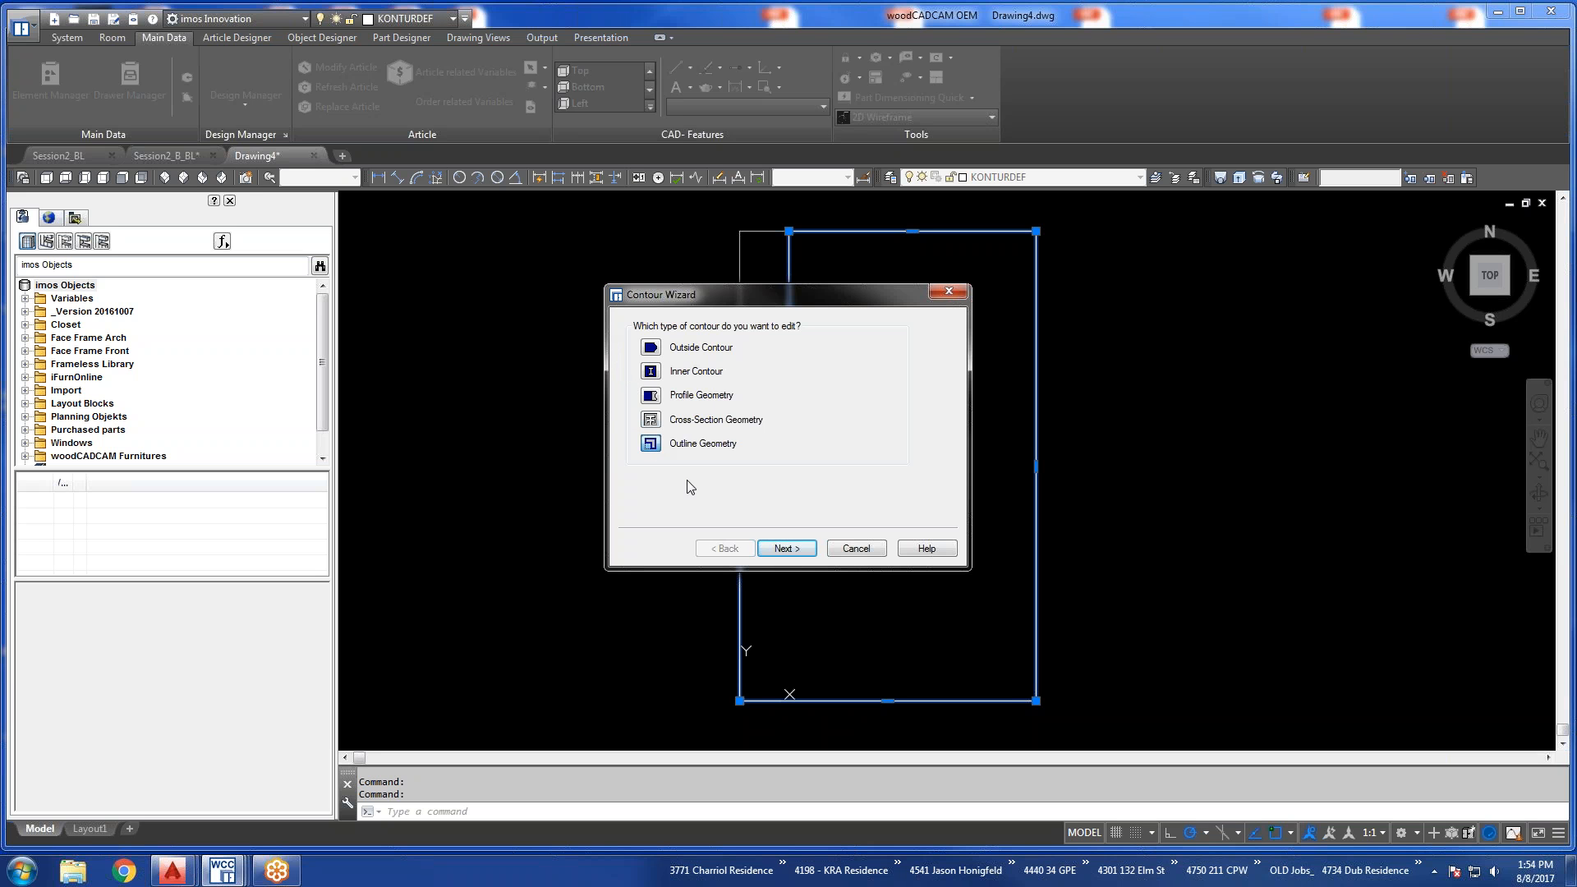
click(786, 548)
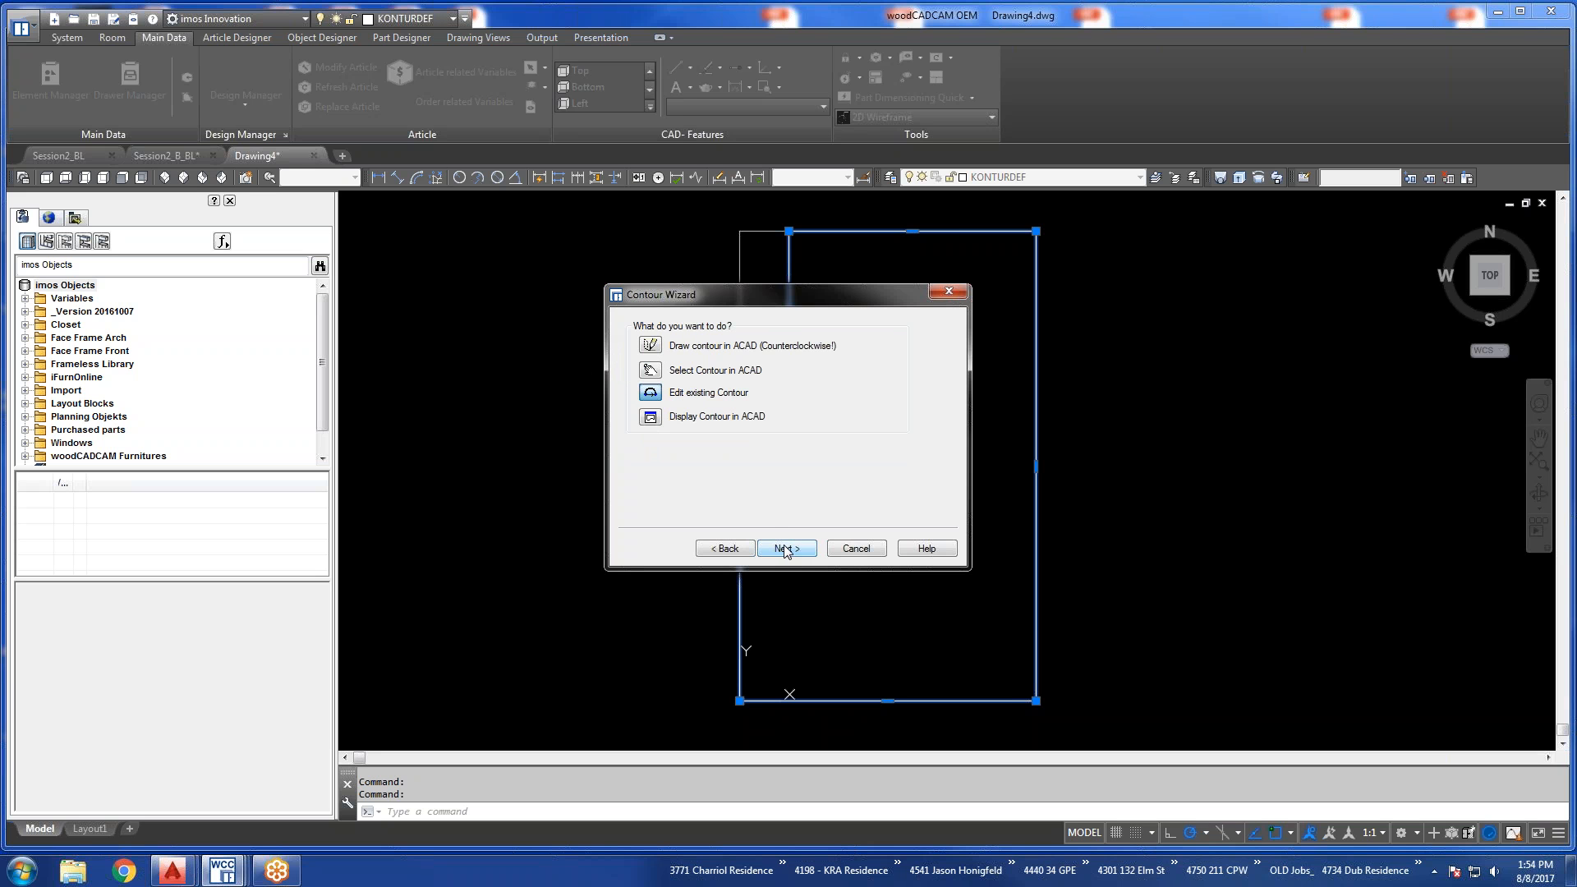
click(653, 370)
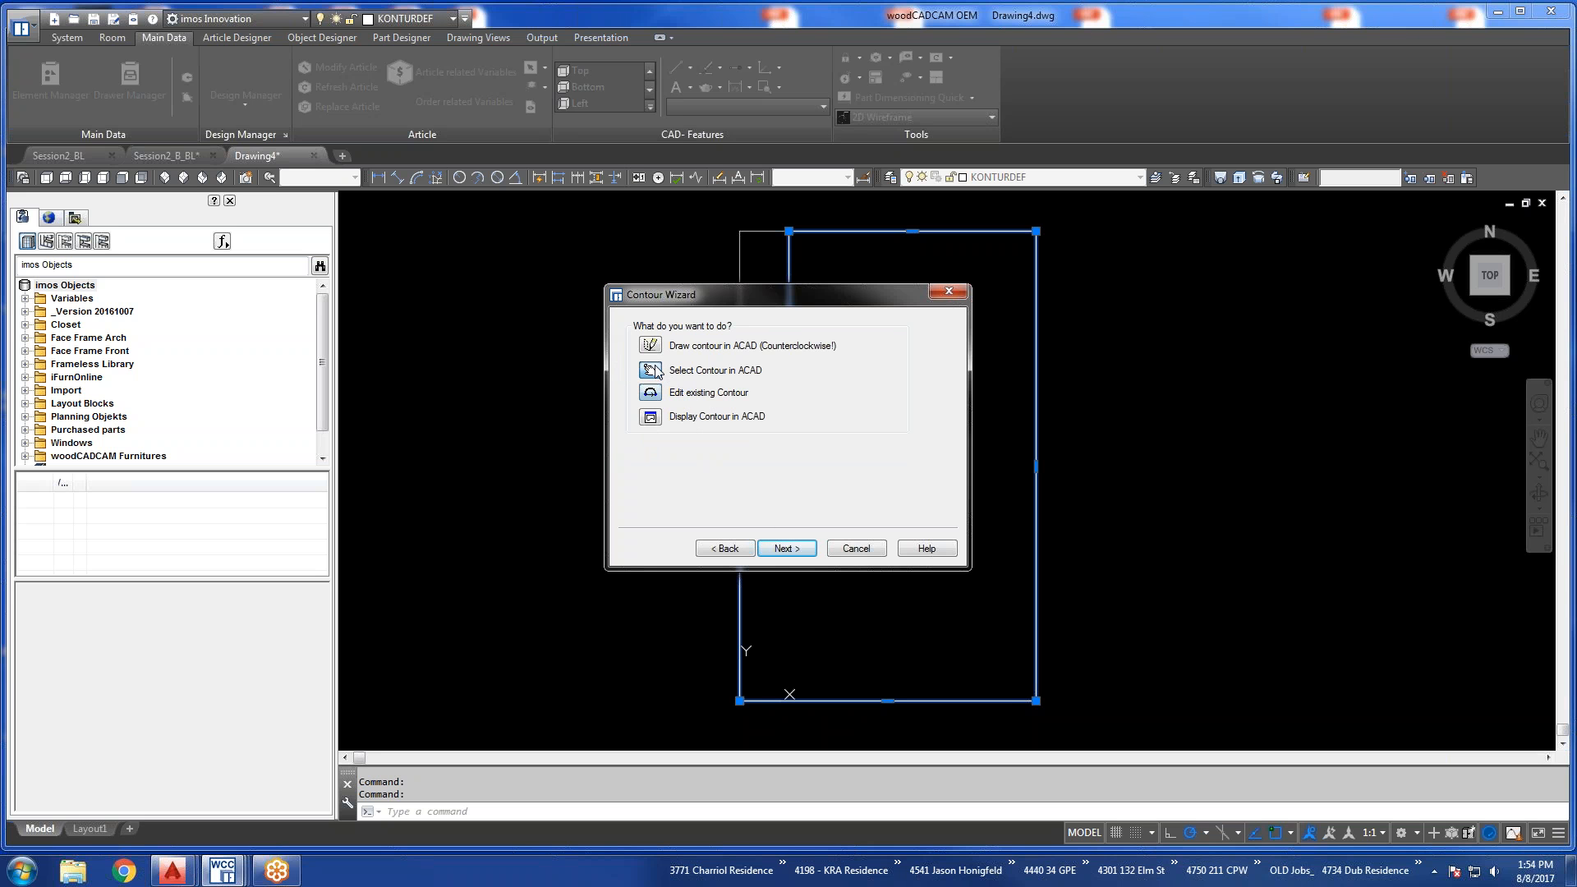
click(772, 550)
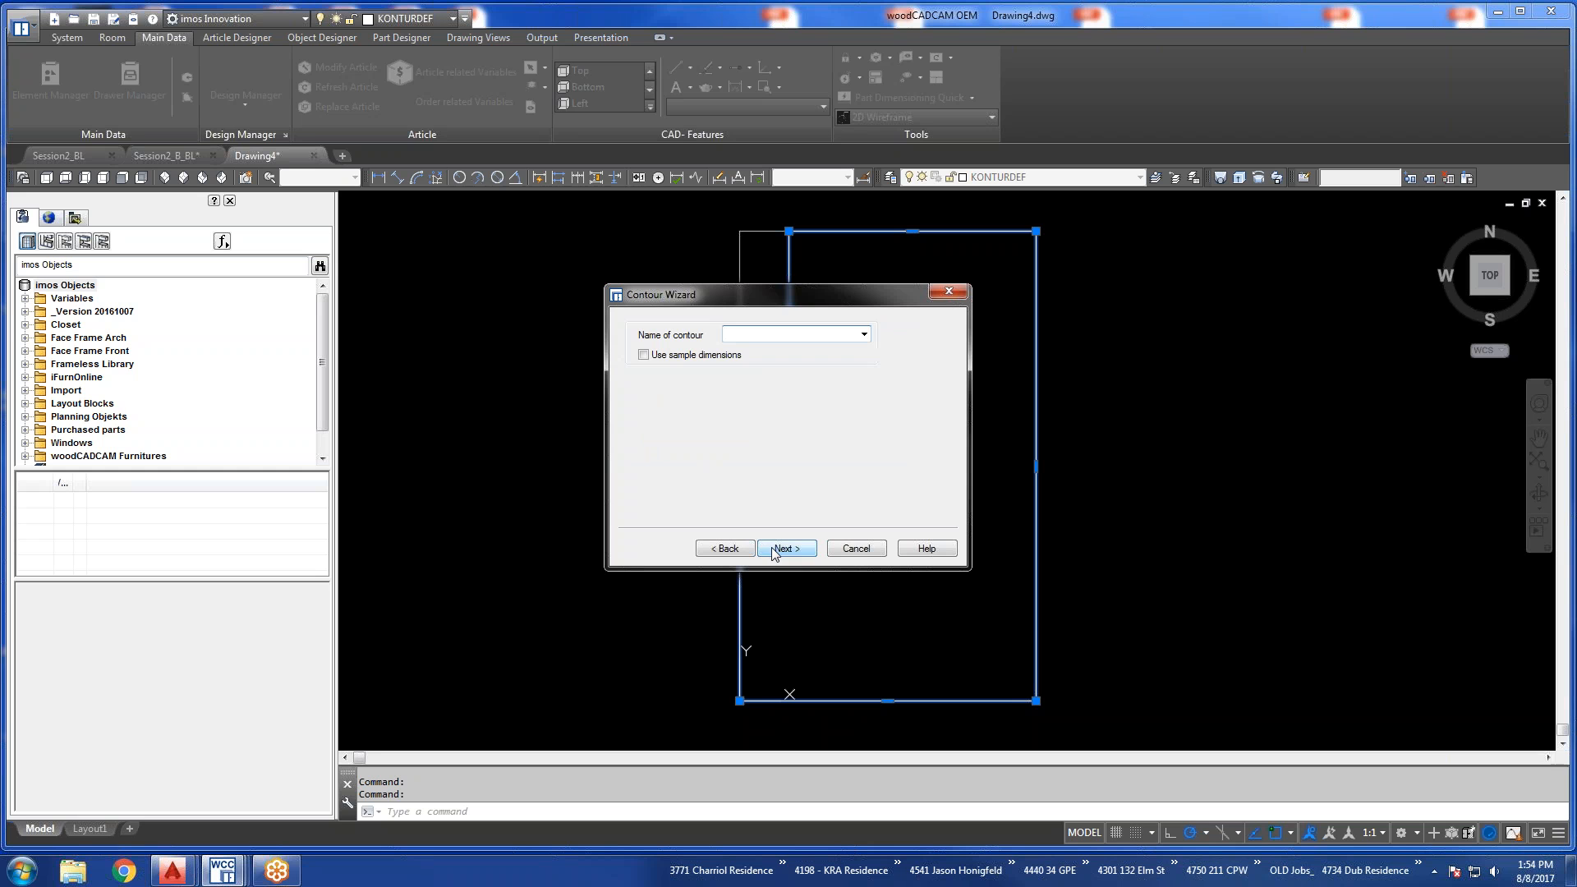
click(863, 336)
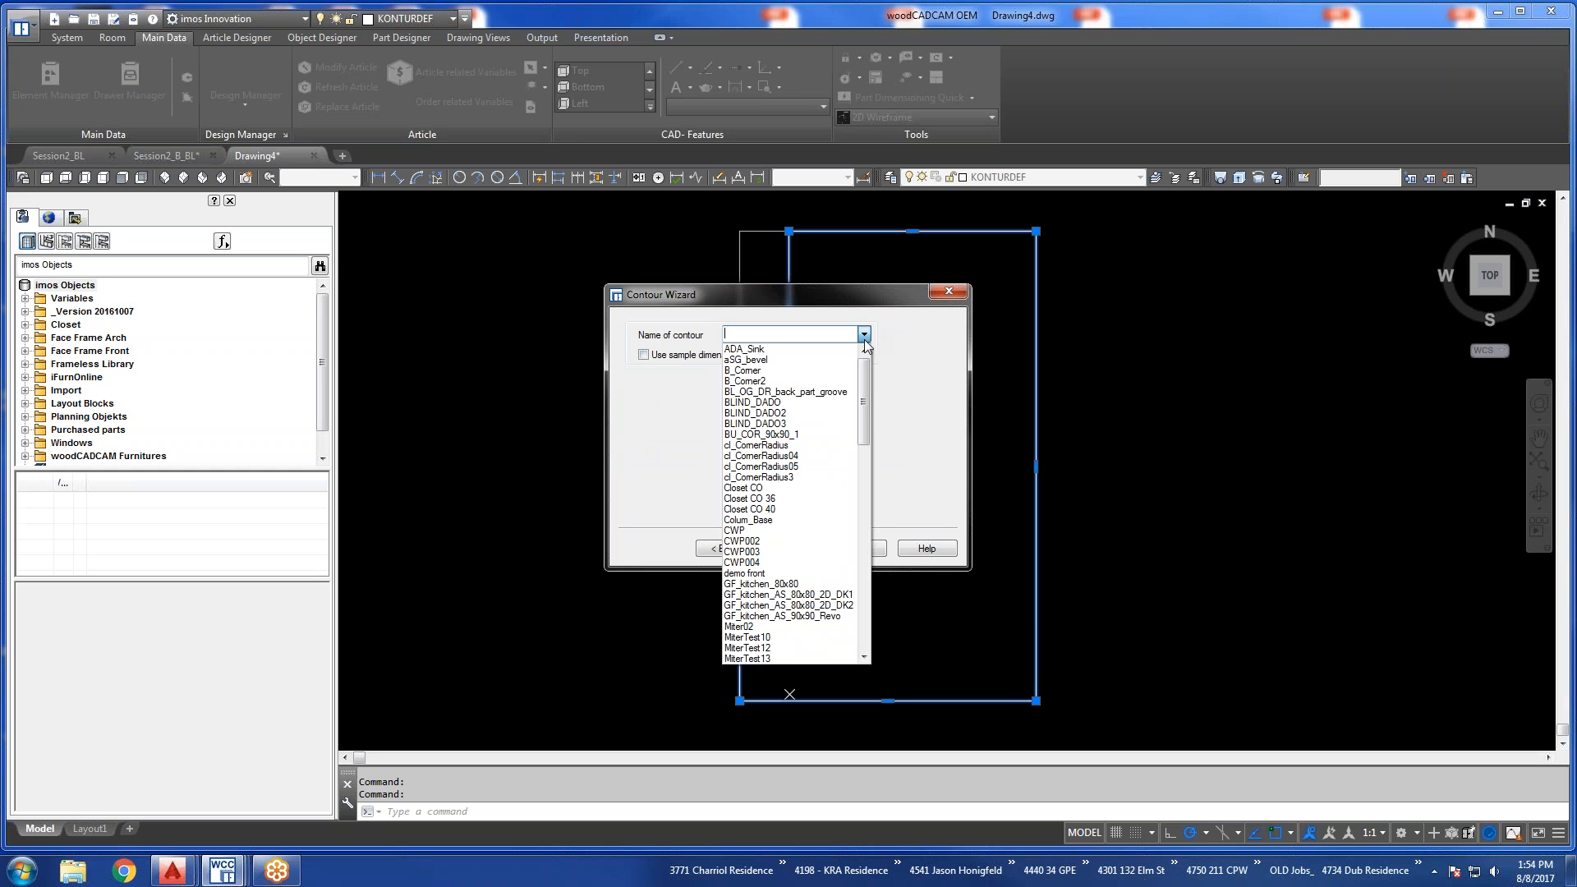
drag(864, 403, 865, 569)
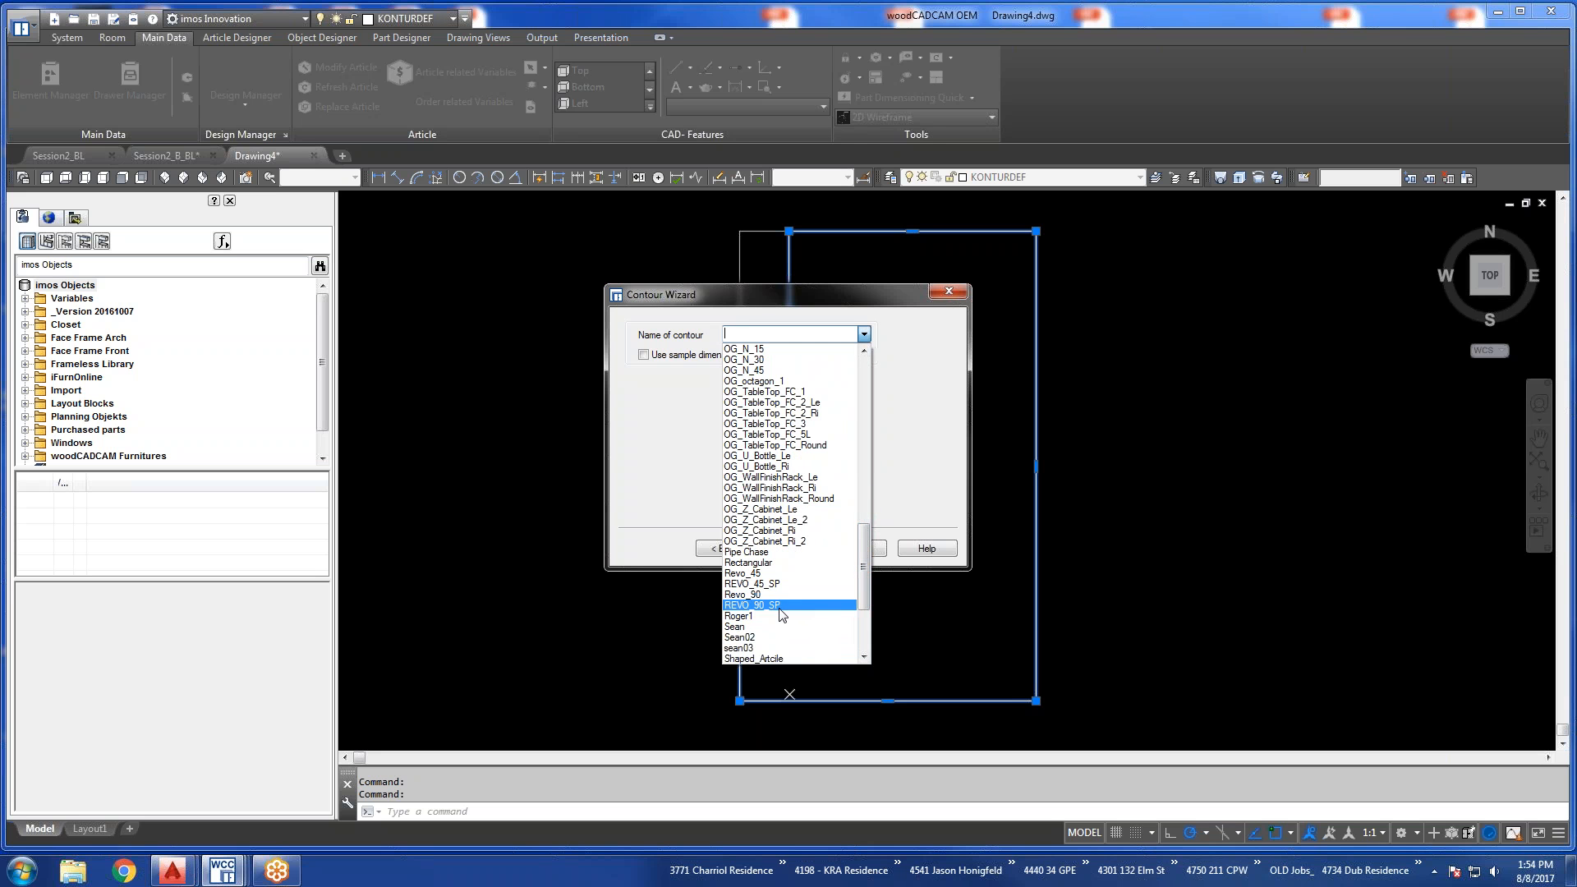
click(752, 552)
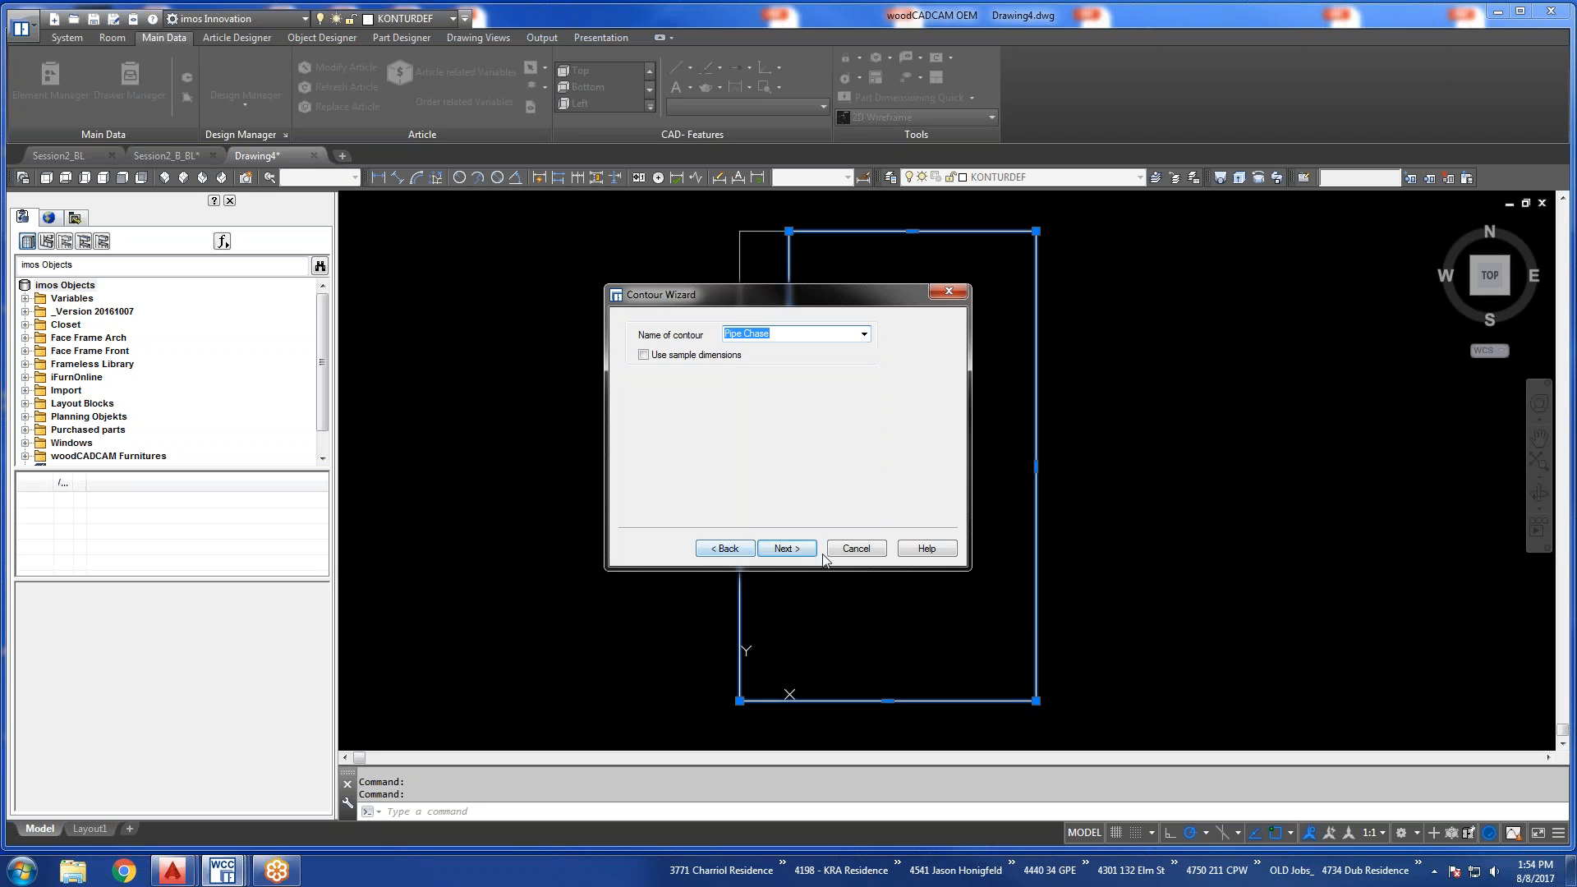
click(794, 551)
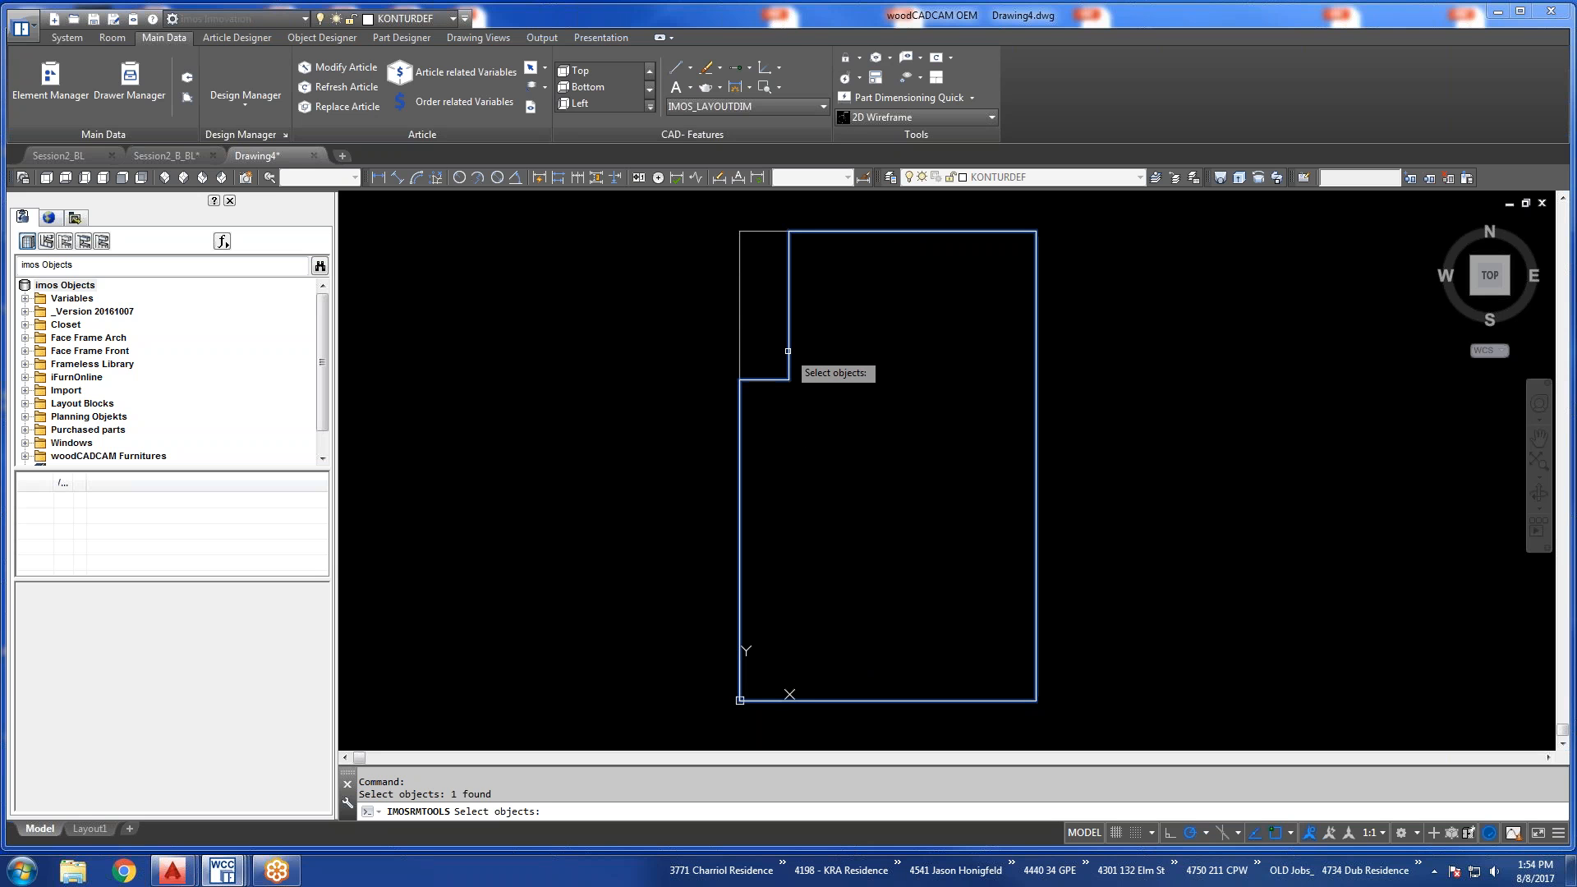
key(Return)
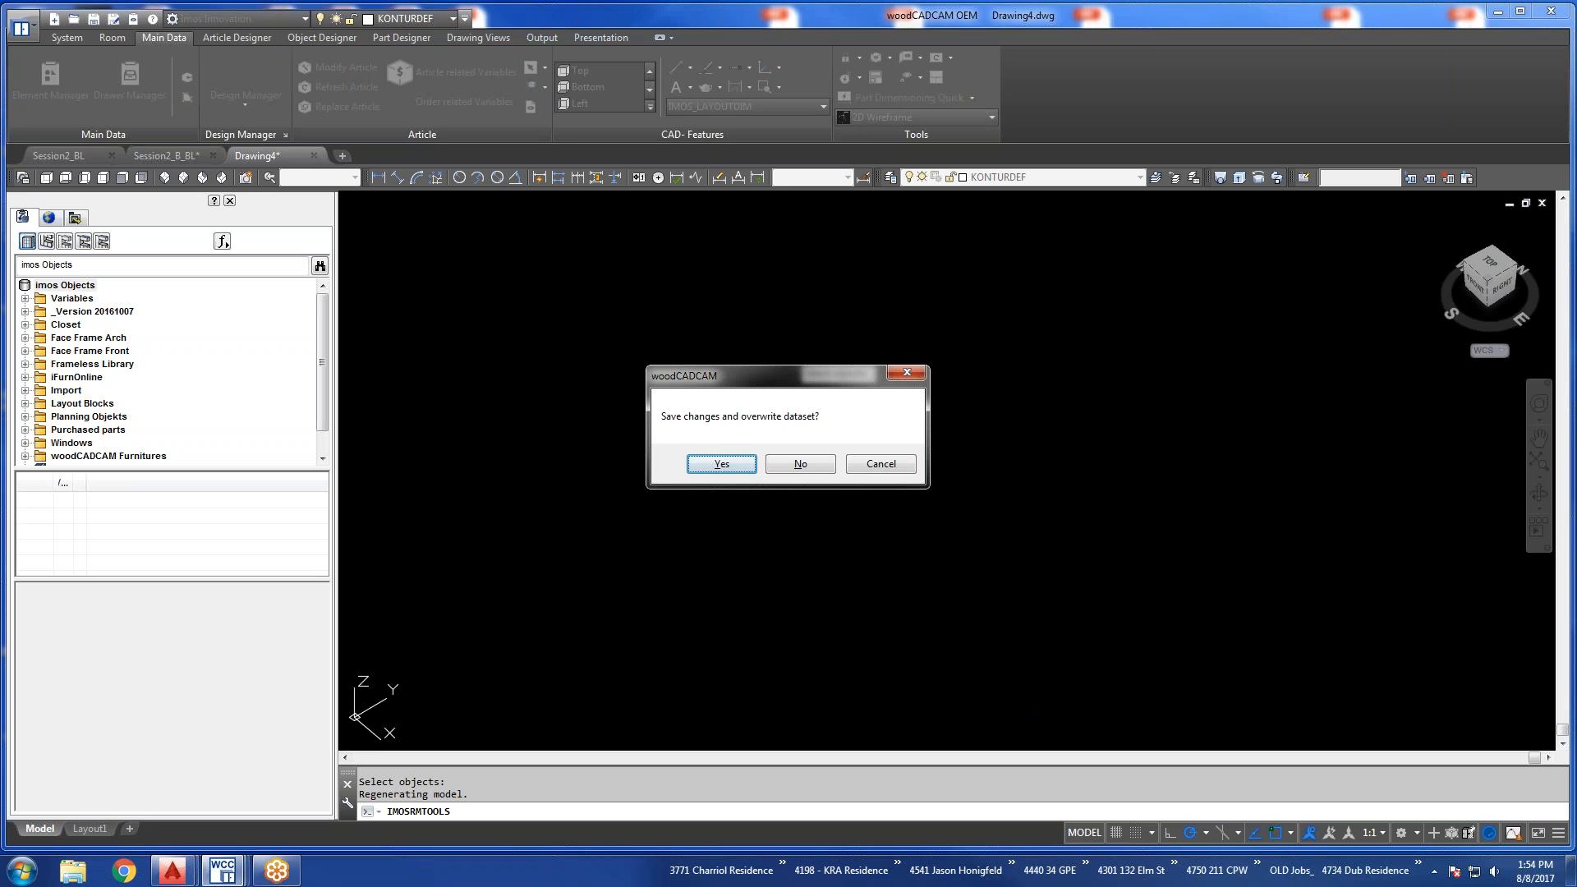
click(722, 464)
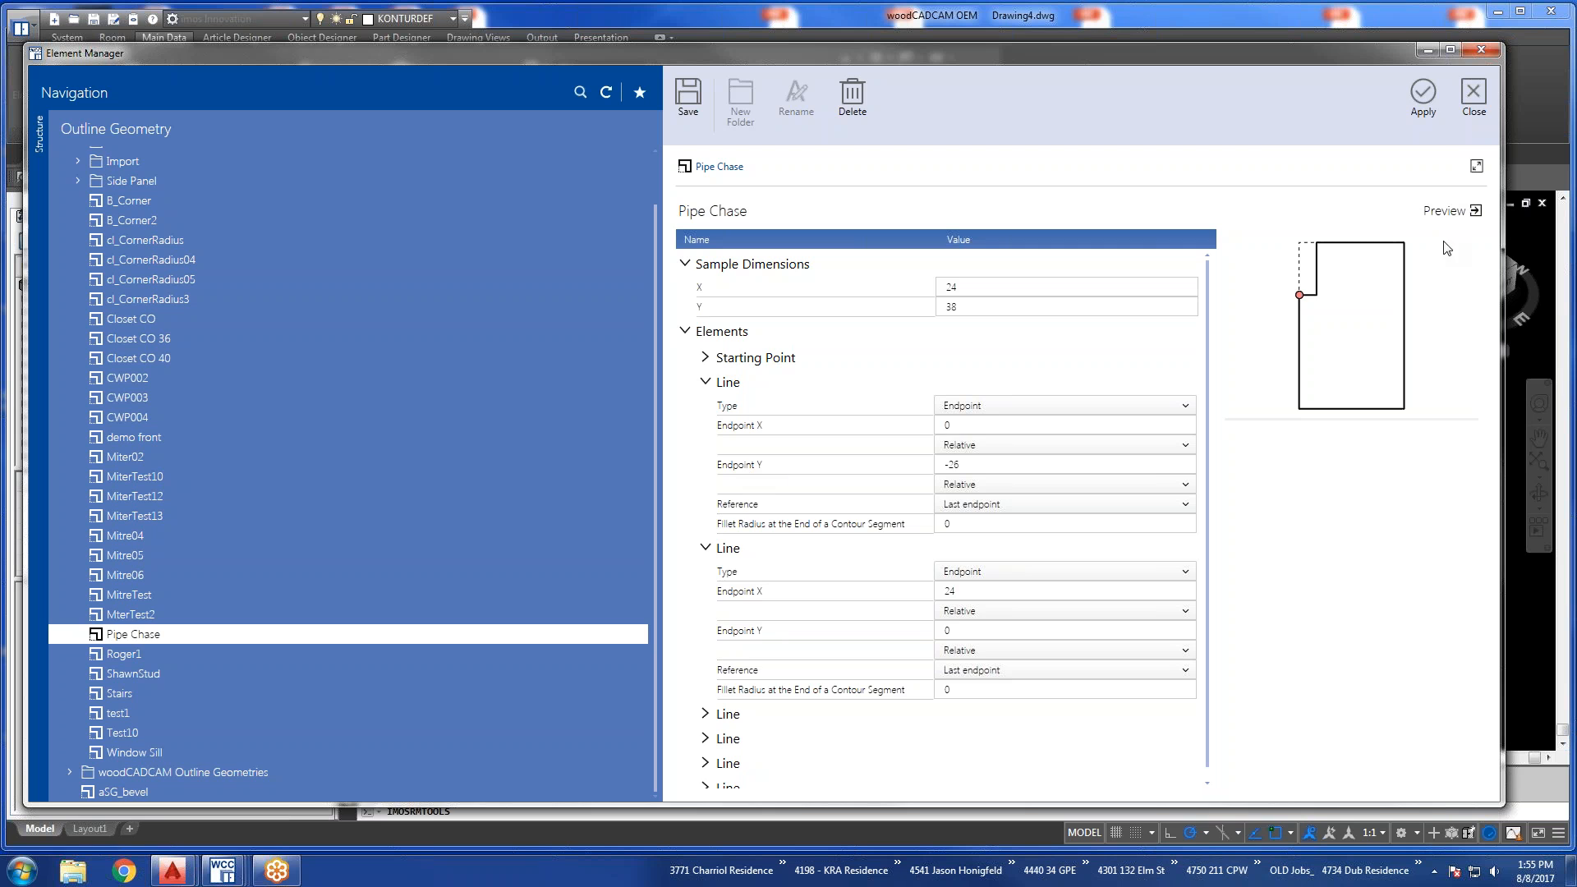
click(1429, 99)
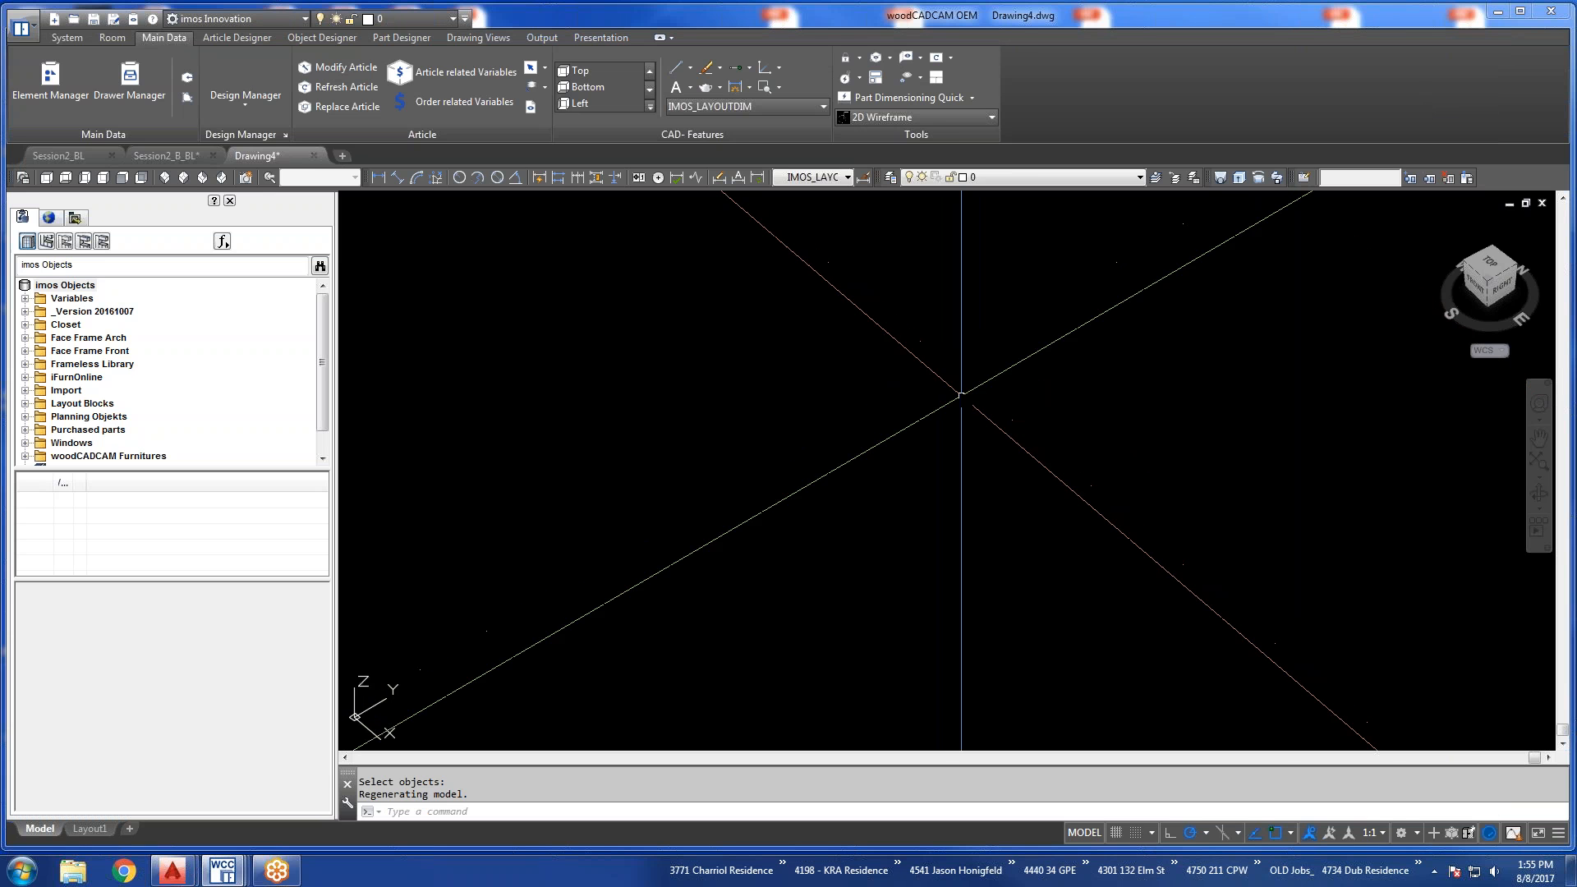
Set the view to southeast isometric and frame the inserted cabinet with the pipe chase cutout.
scroll(908, 471, down, 4)
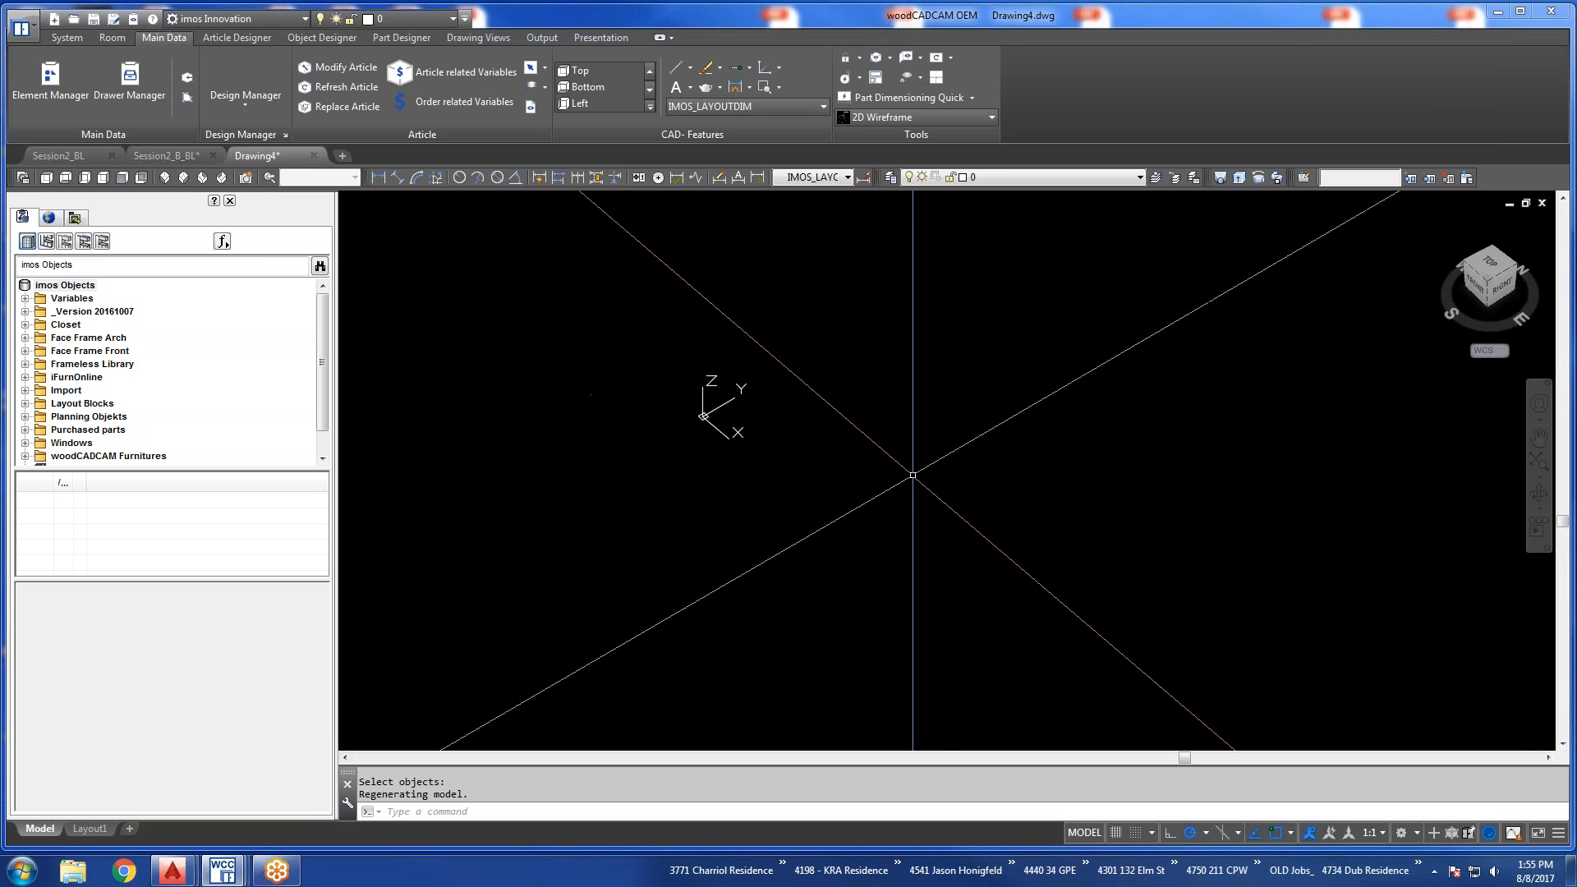
scroll(913, 474, up, 2)
scroll(774, 468, down, 2)
scroll(862, 456, up, 3)
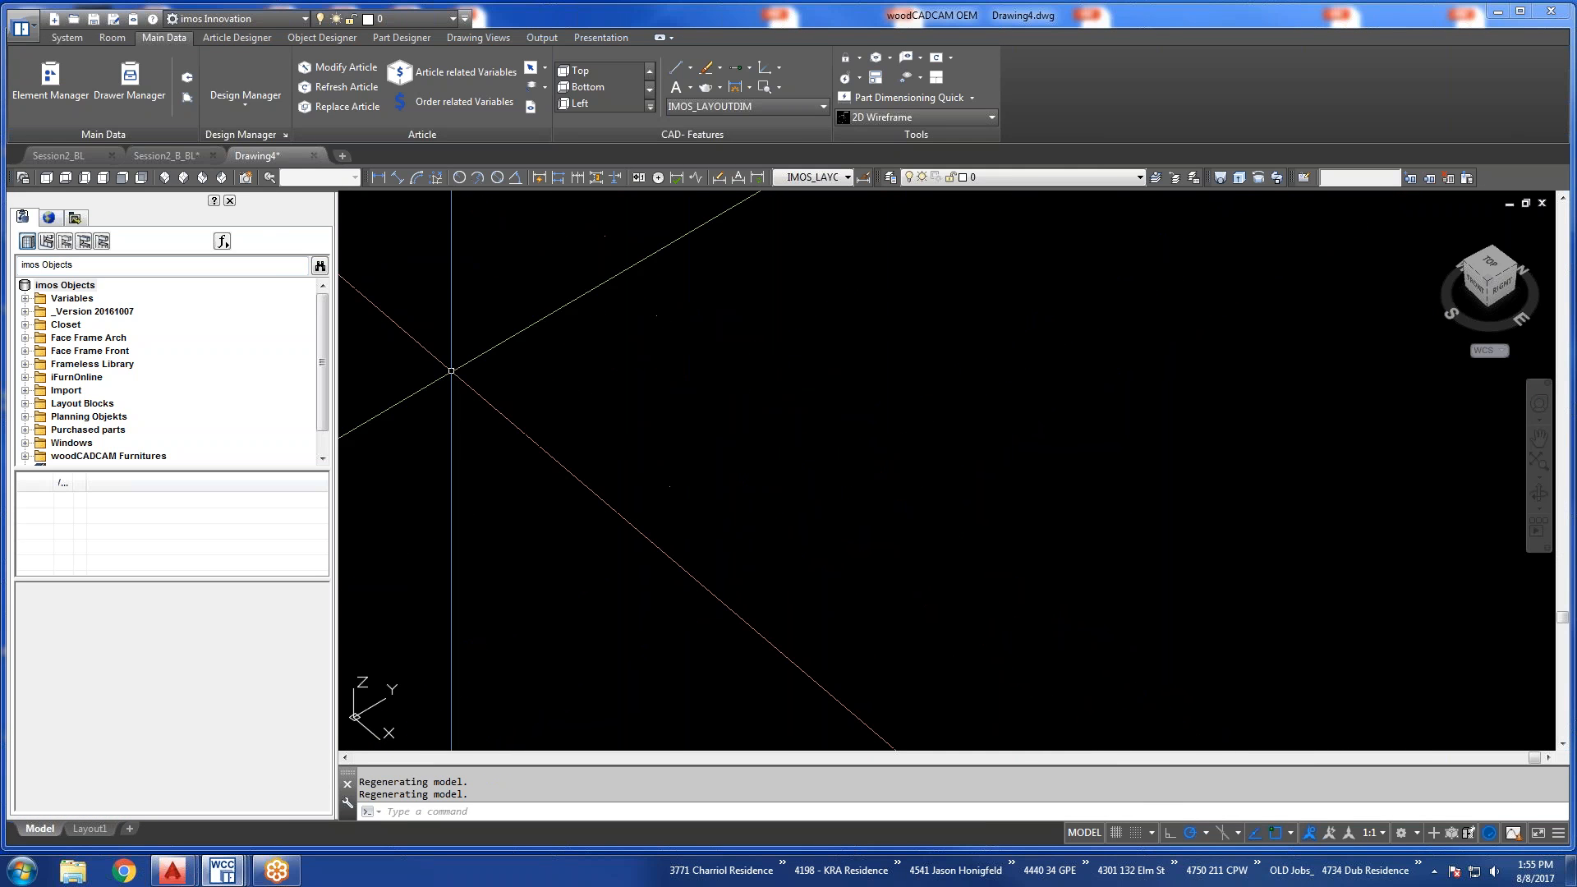
click(188, 79)
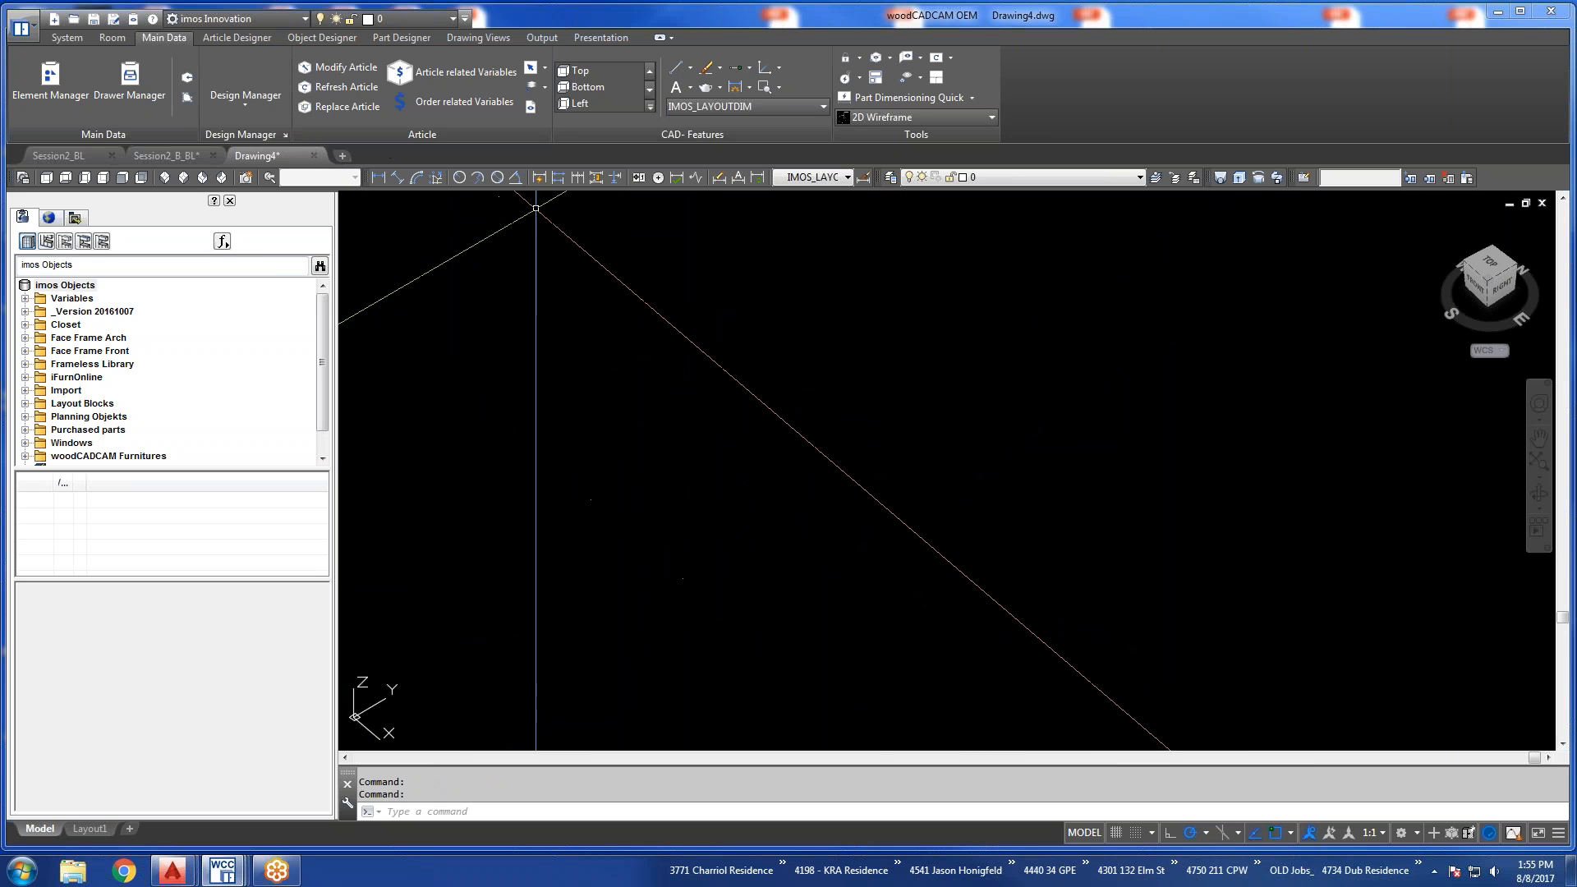
scroll(985, 496, down, 2)
scroll(985, 496, down, 4)
scroll(984, 496, up, 3)
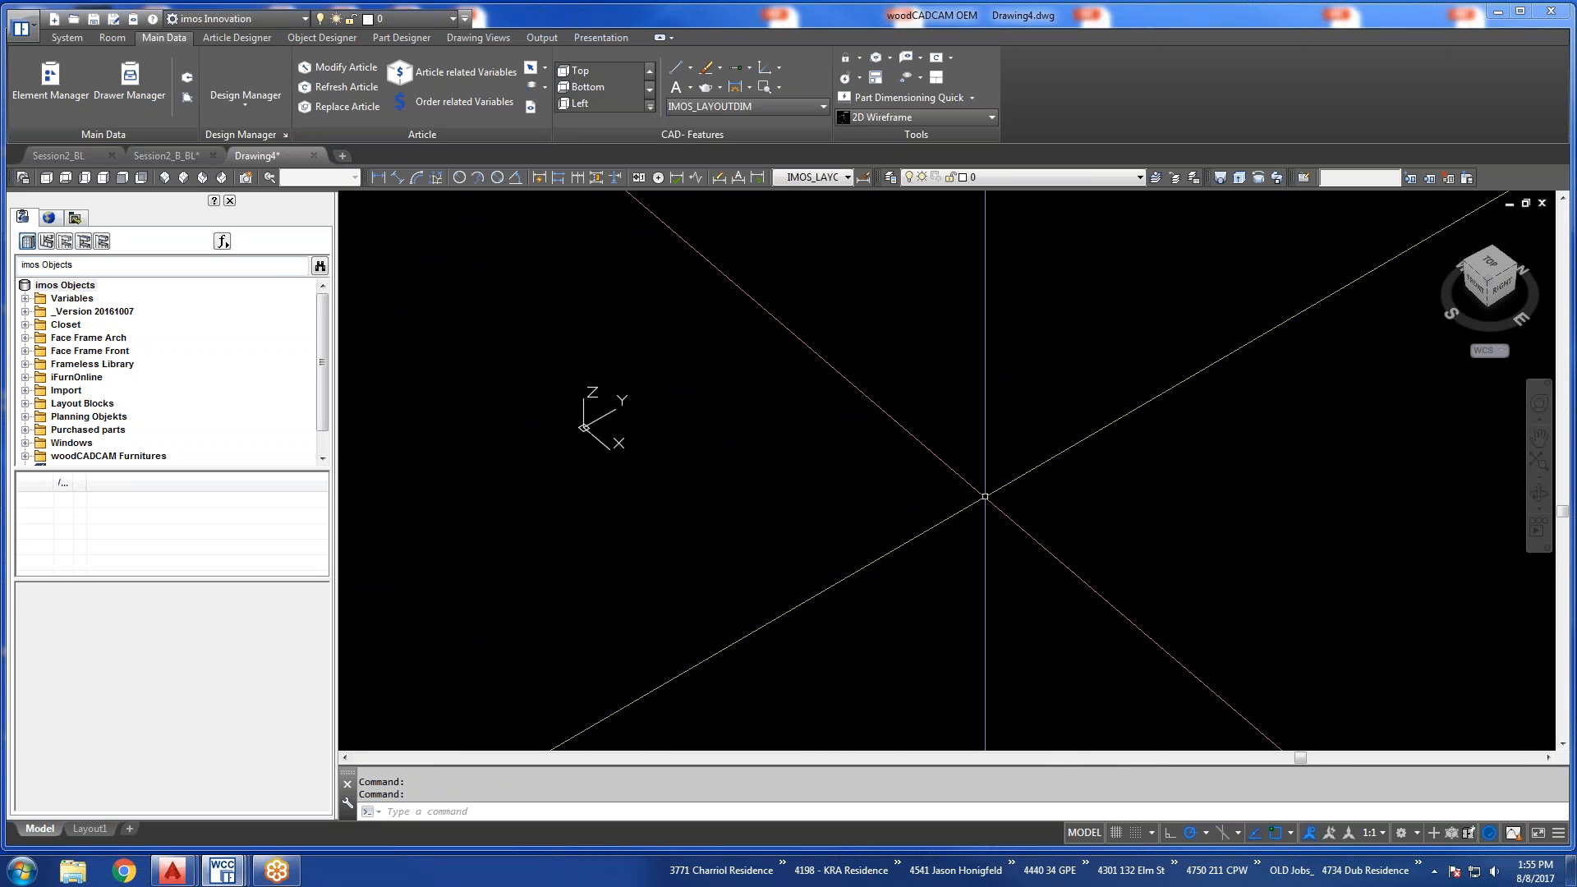
click(165, 178)
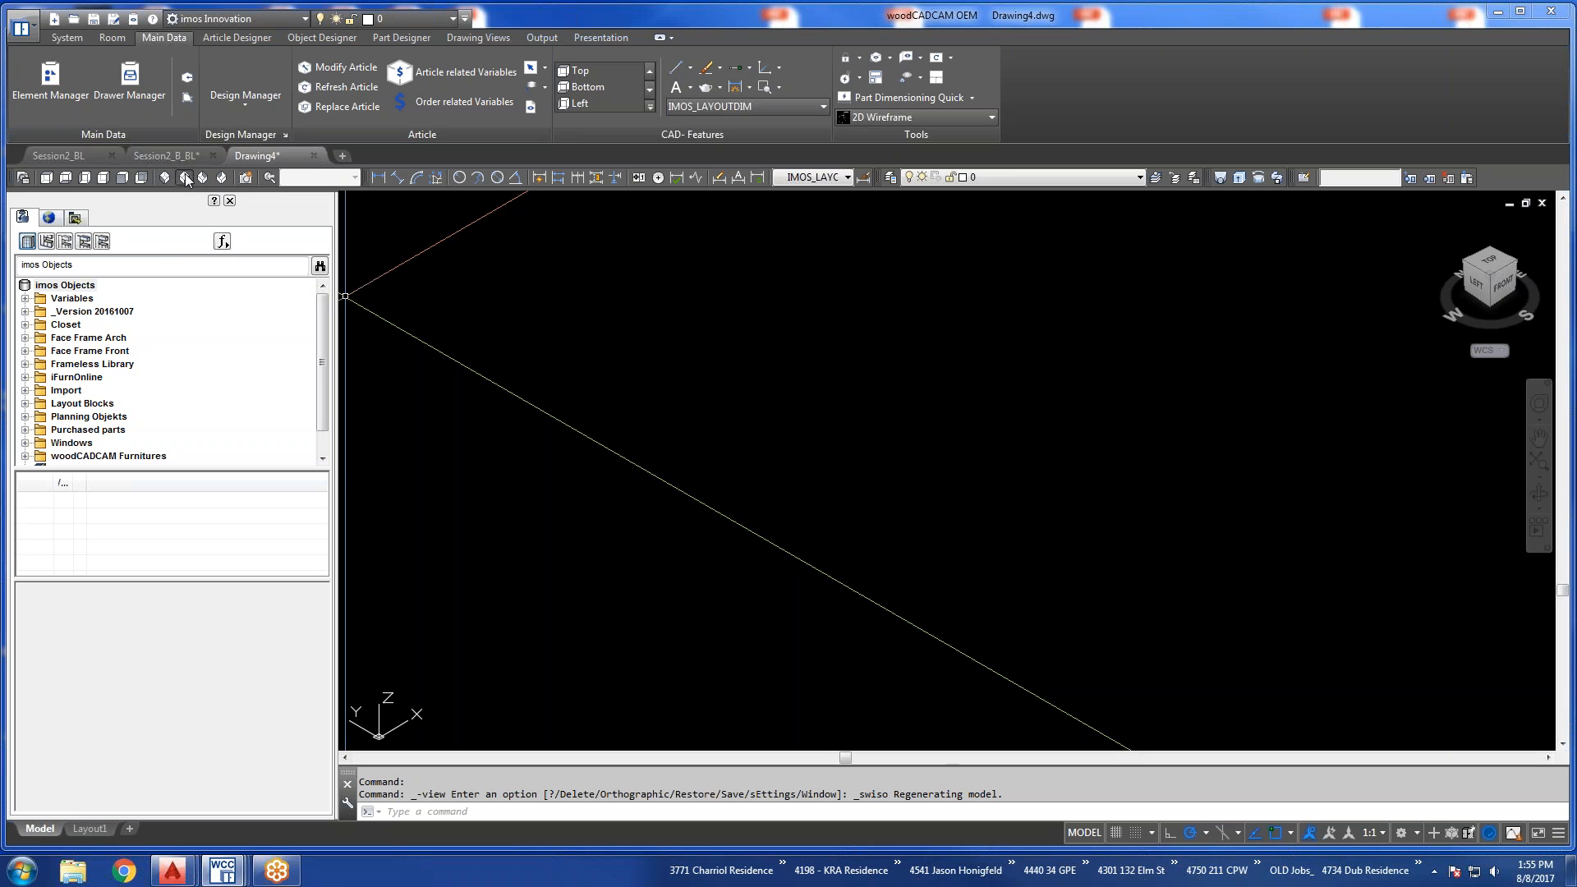
click(185, 177)
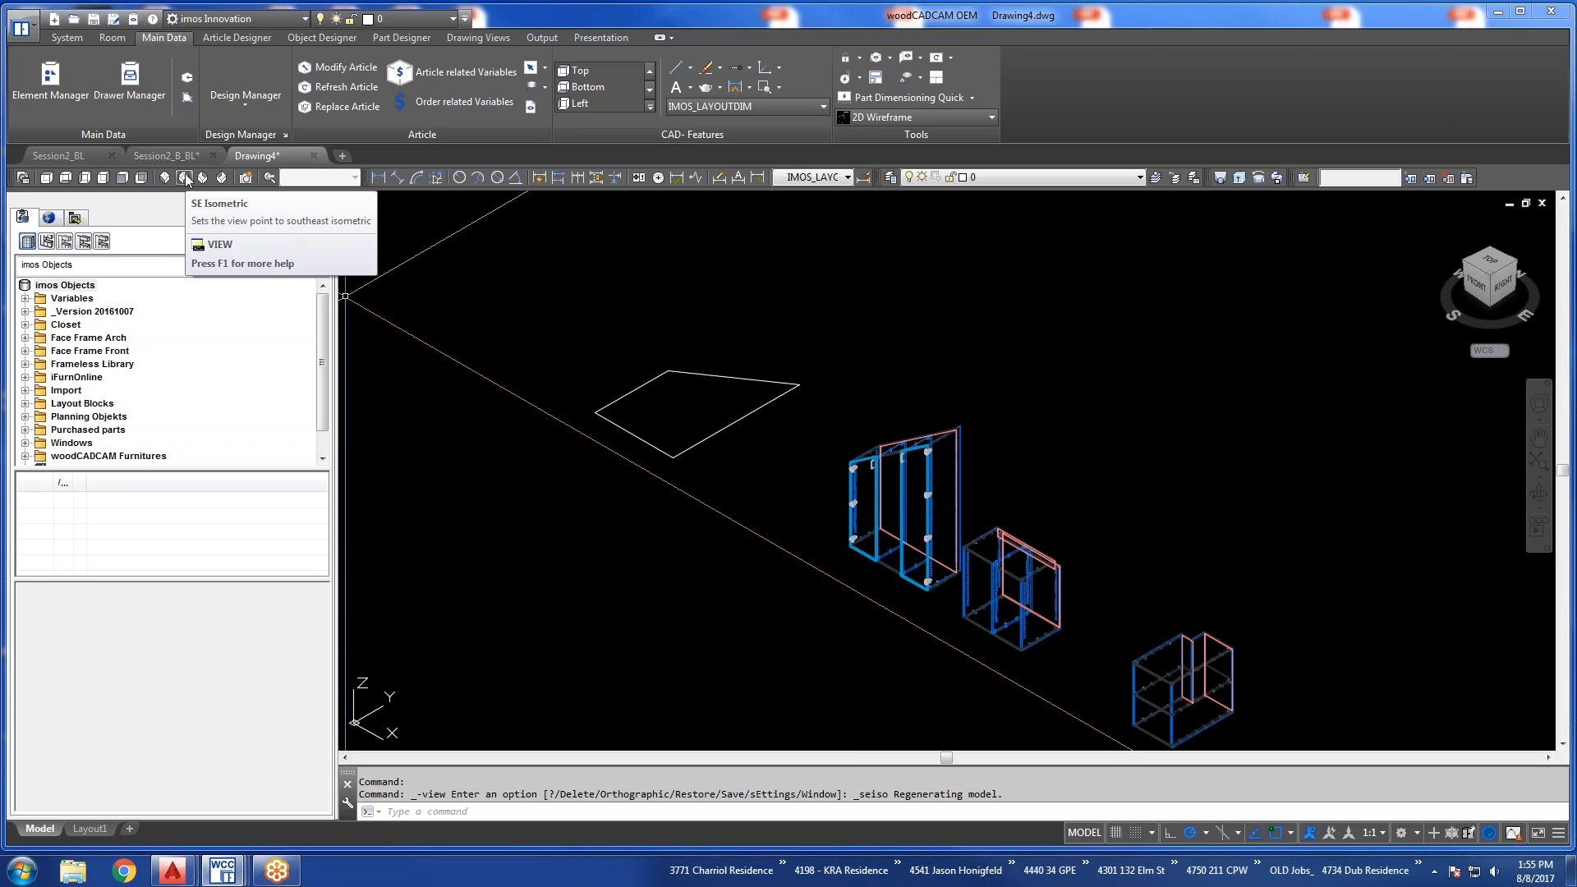
scroll(1077, 556, down, 1)
scroll(1076, 471, up, 5)
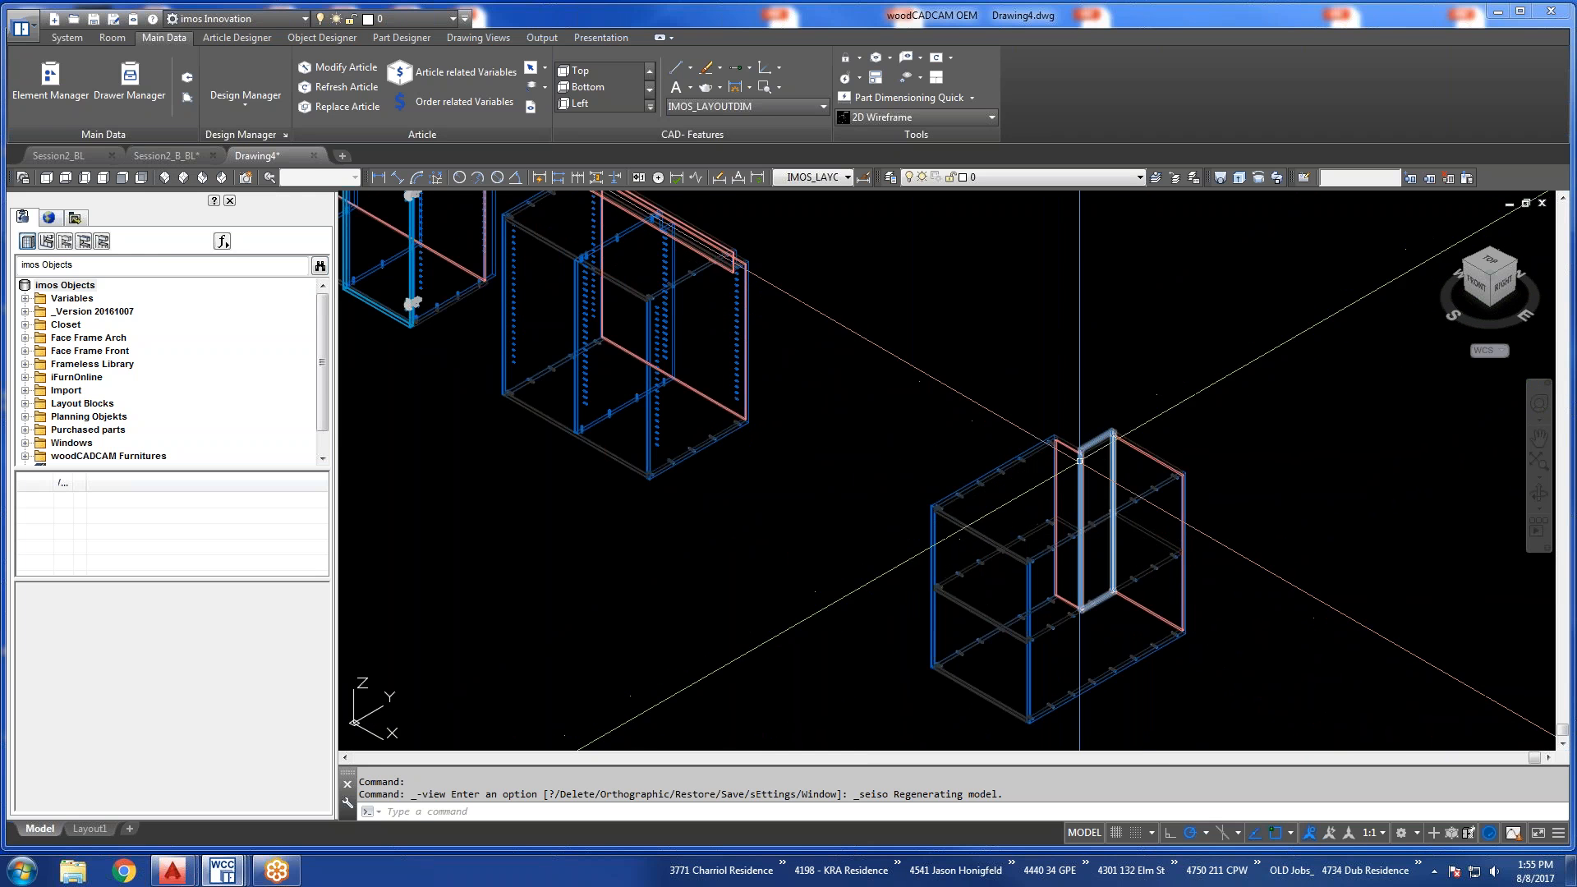
Refresh the cabinet article with the pipe chase cutout so it takes on the edited contour.
click(1081, 430)
key(Escape)
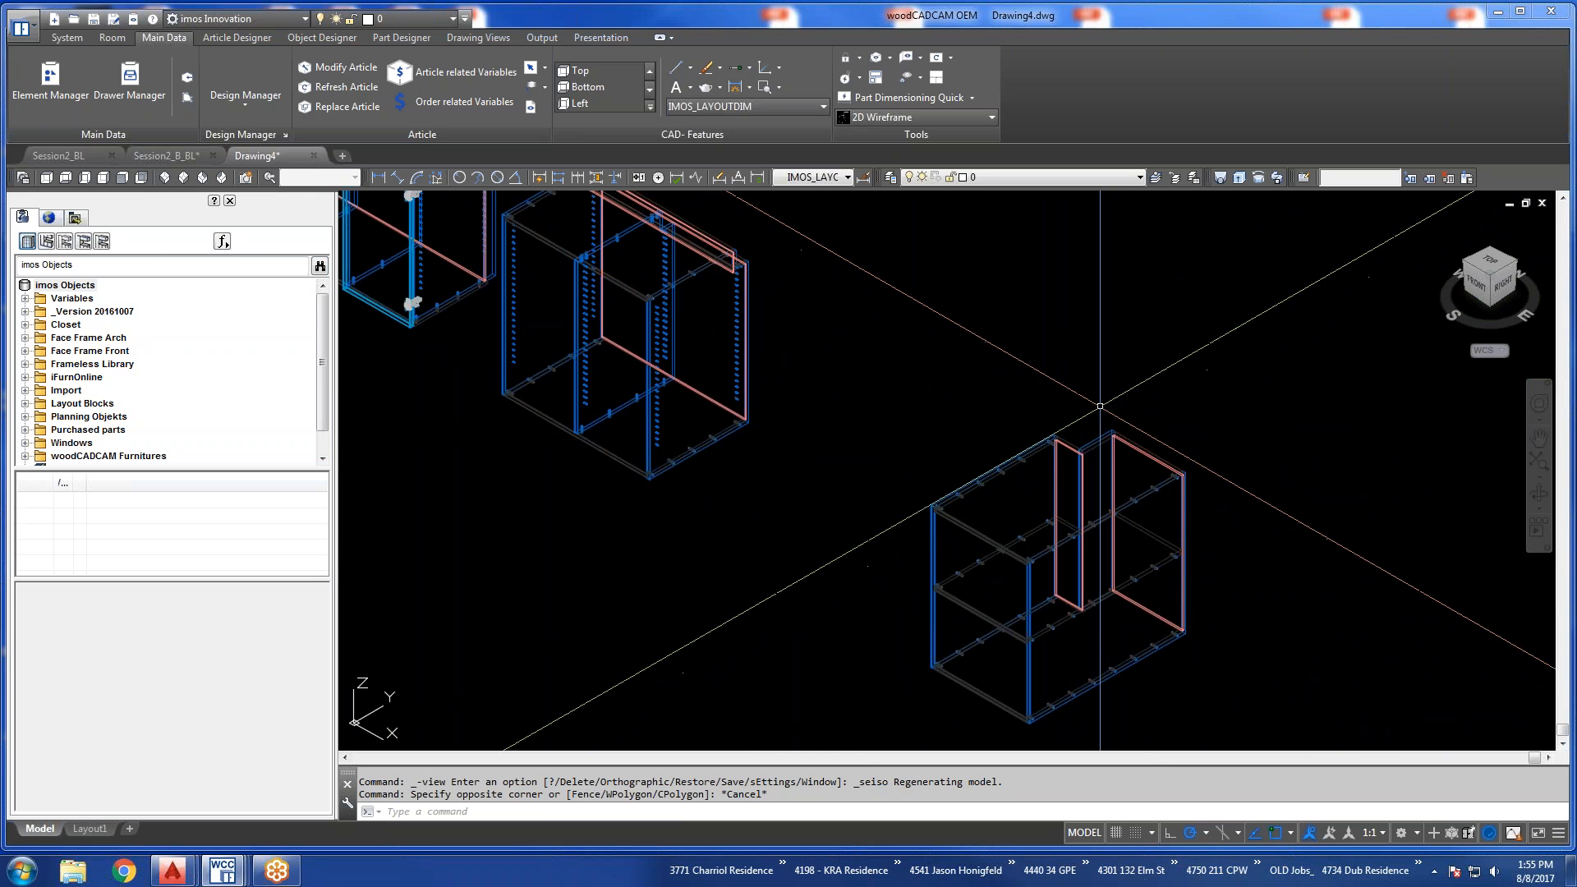
click(1142, 417)
click(1126, 451)
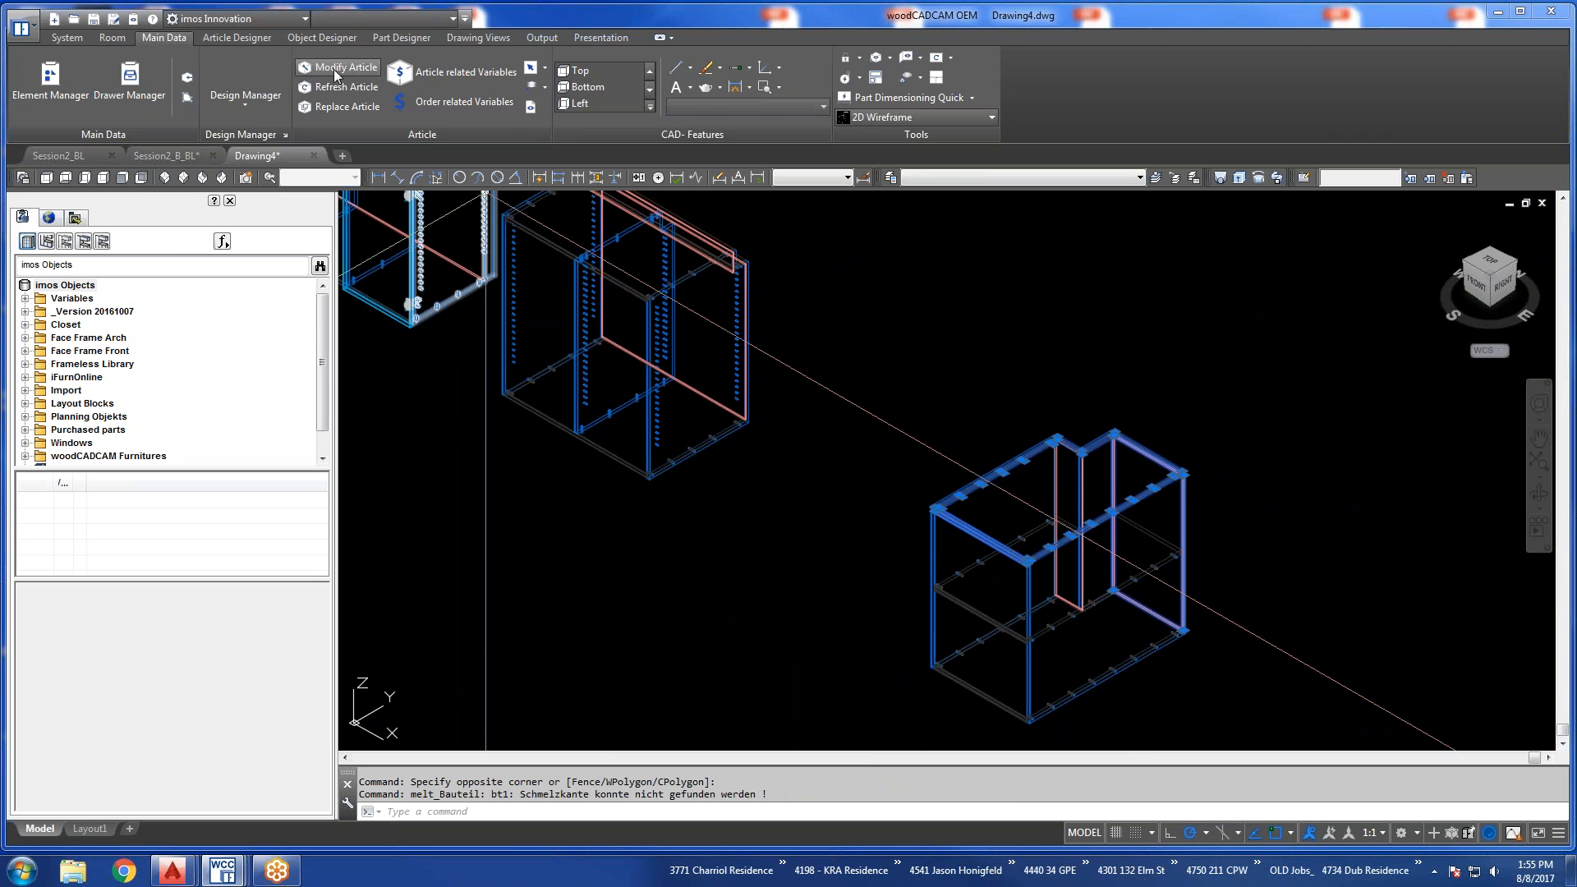
click(340, 88)
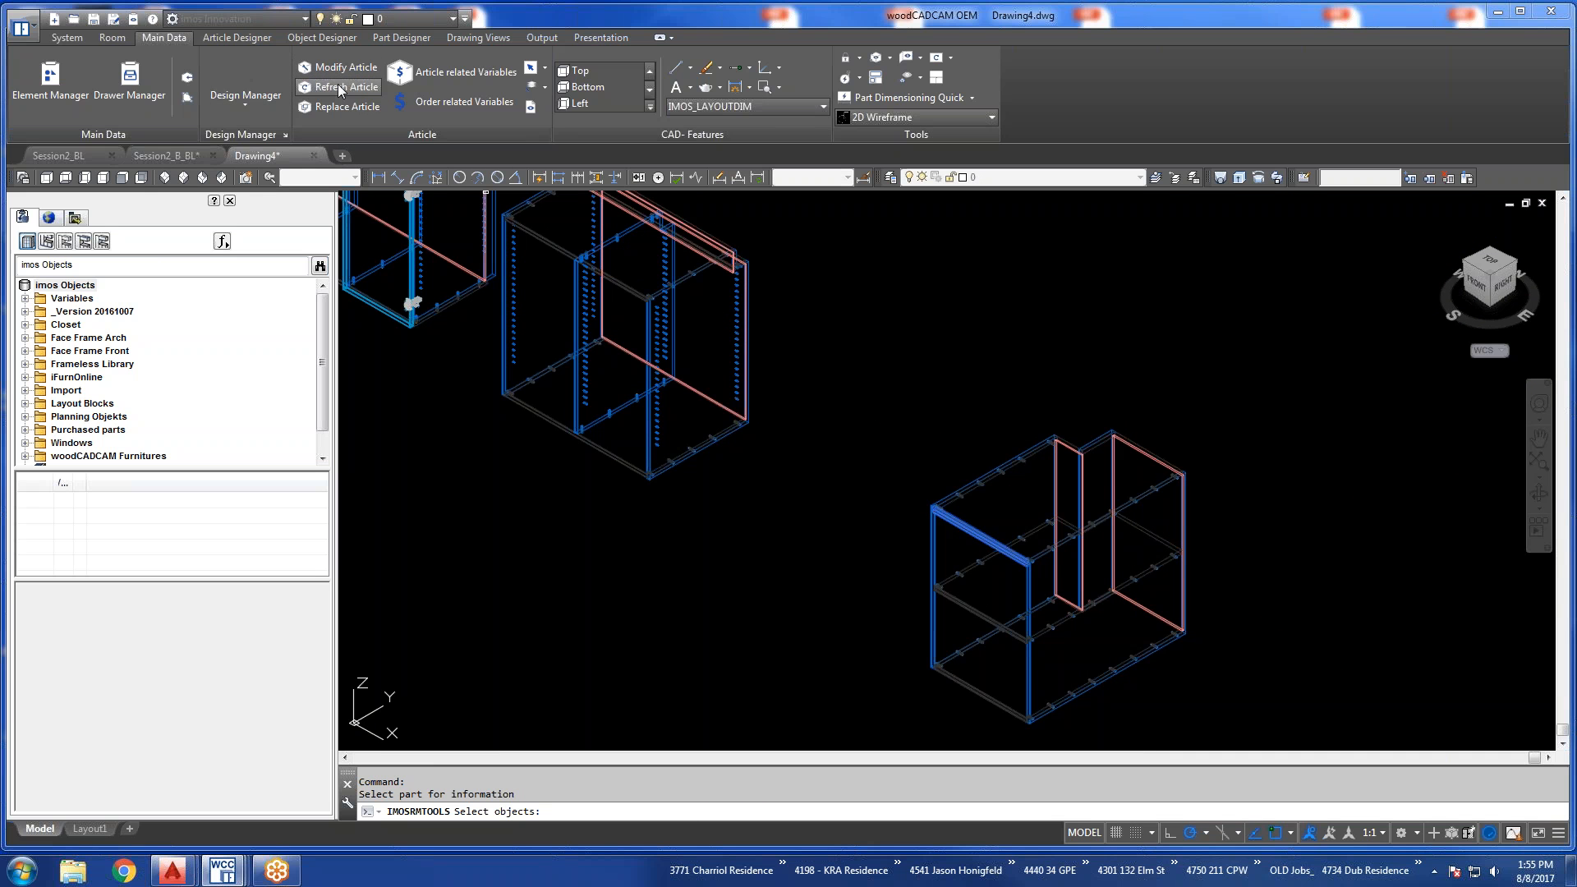
click(1088, 442)
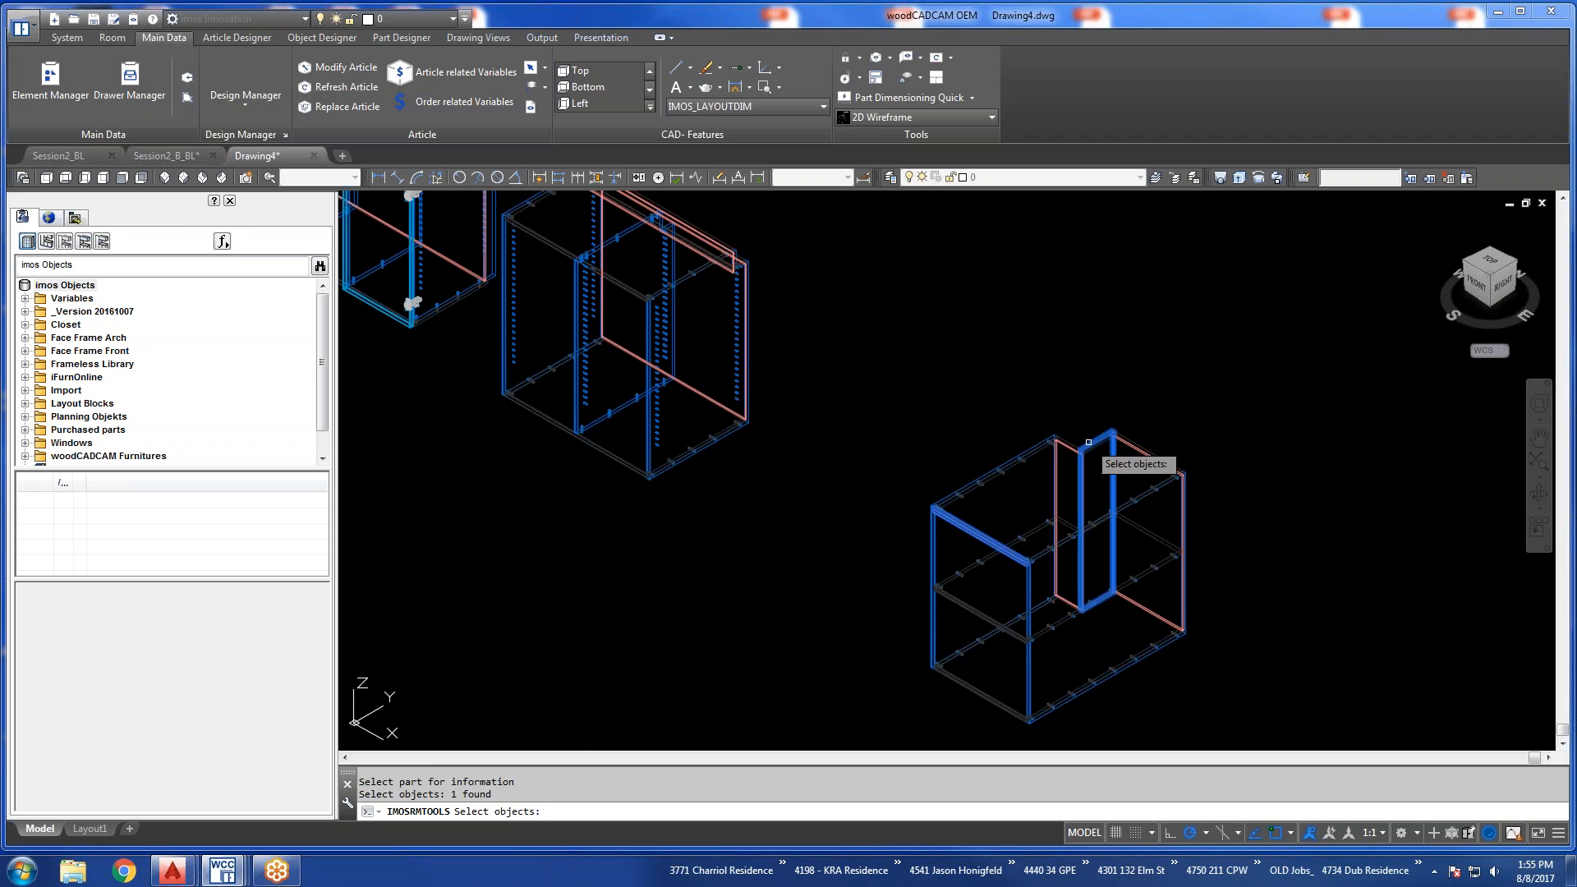
key(Return)
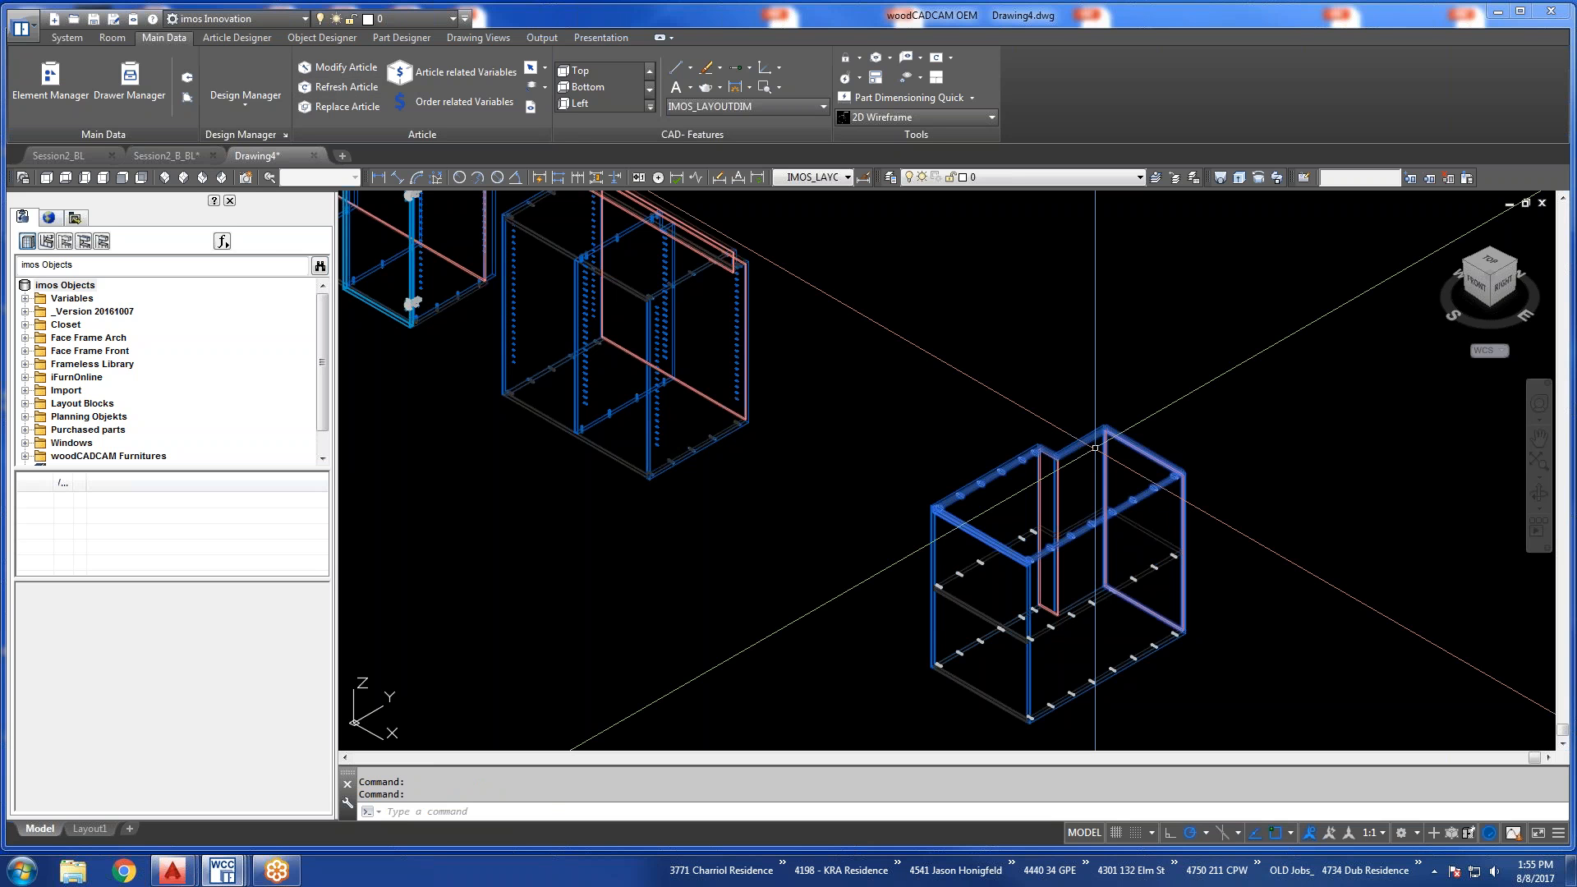
Examine the refreshed cabinet's cutout and return to the top view of all outlines and cabinets.
scroll(1094, 447, up, 5)
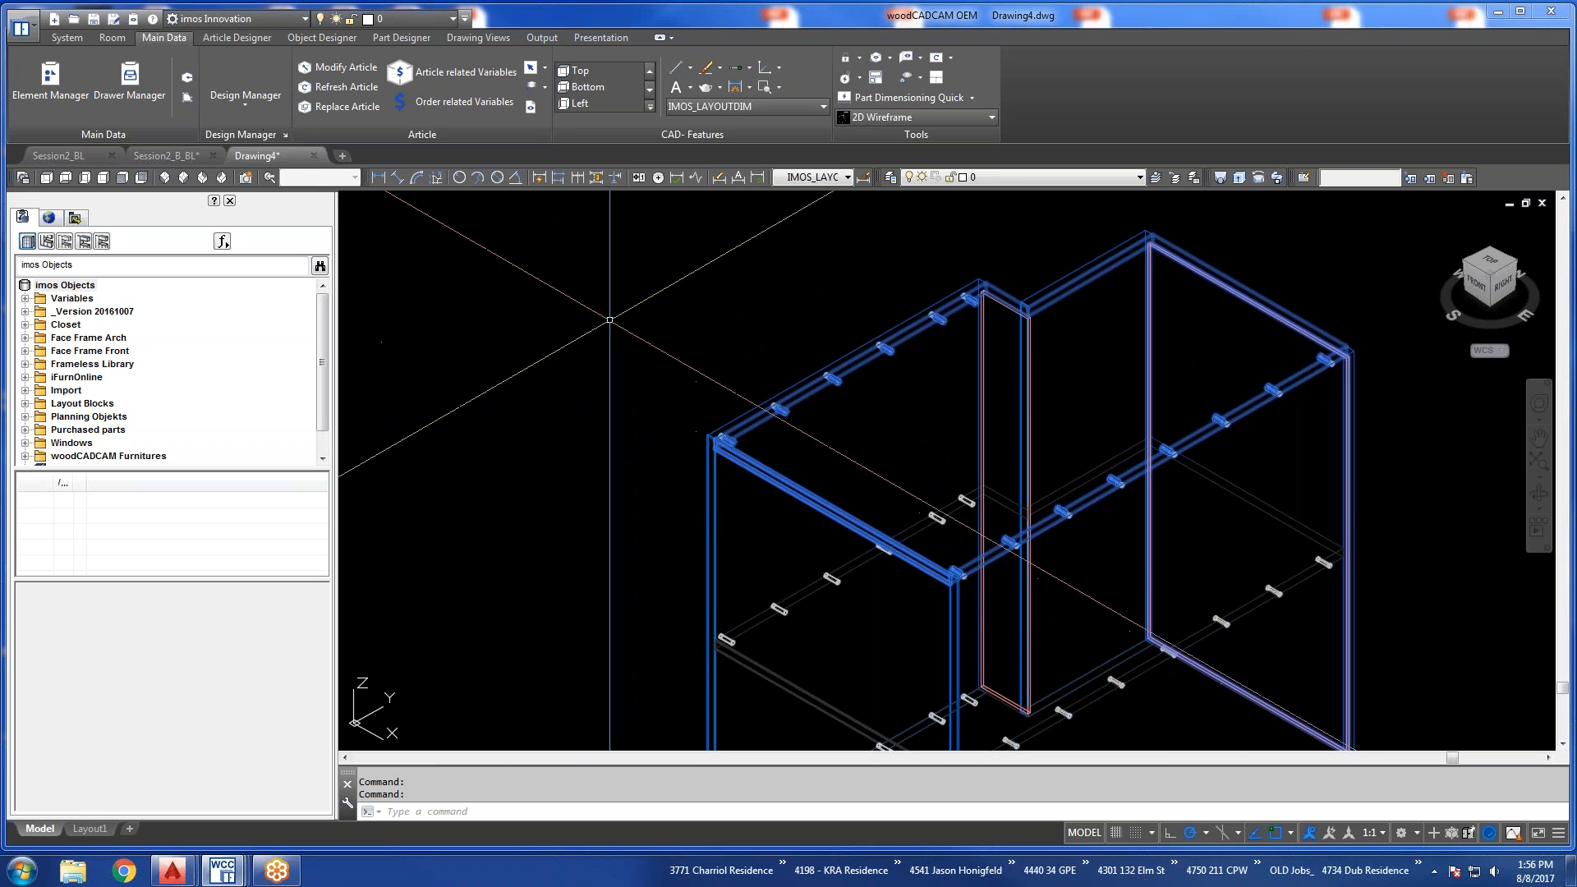
scroll(608, 314, down, 5)
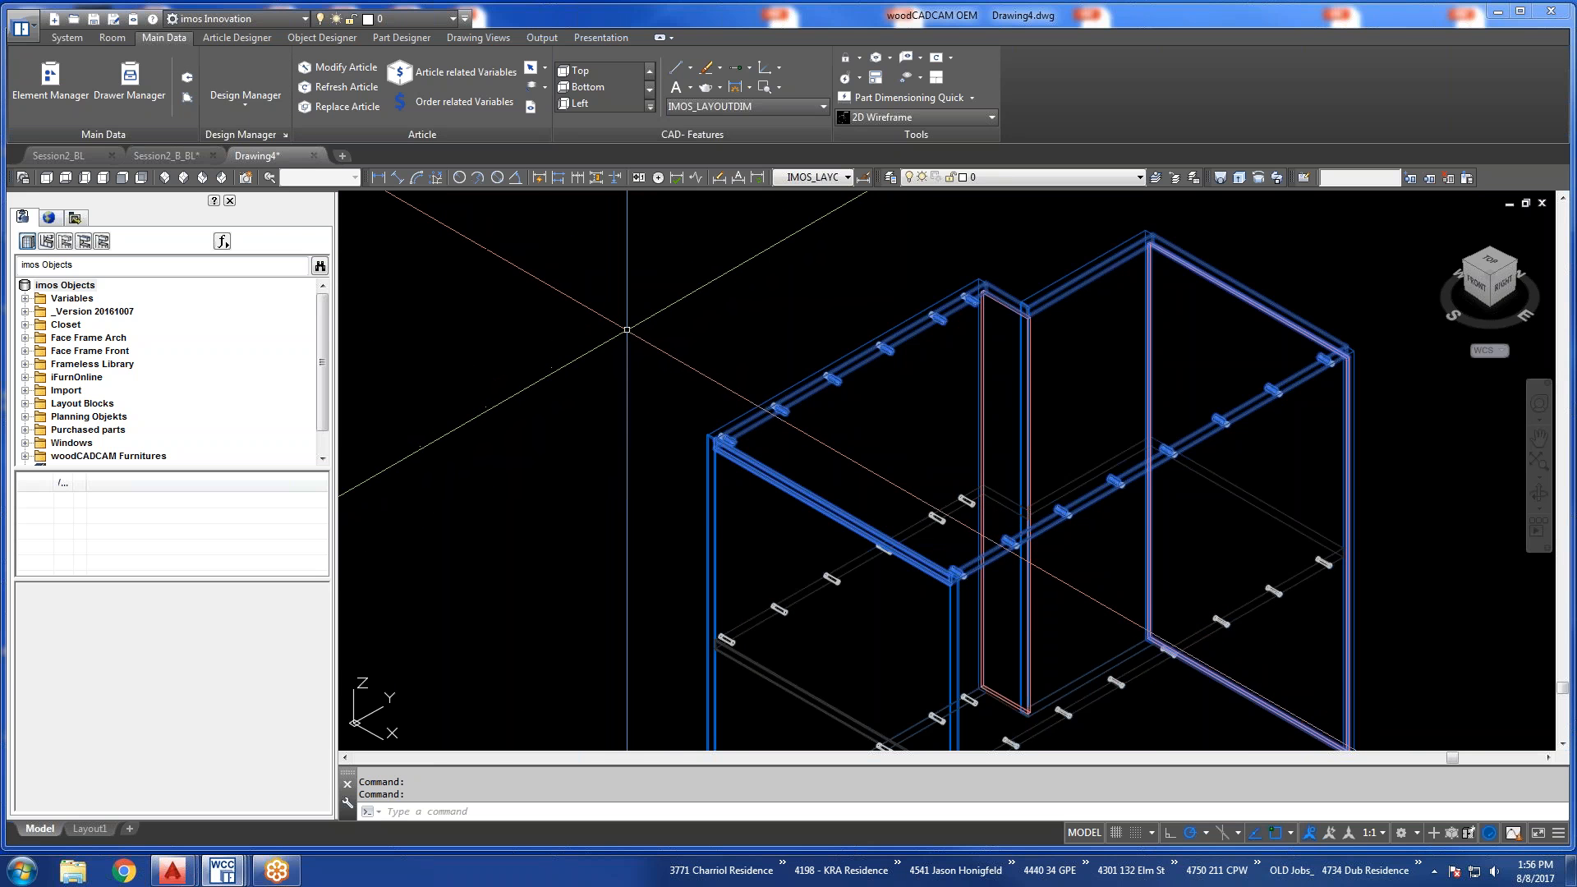
middle_drag(627, 330, 869, 475)
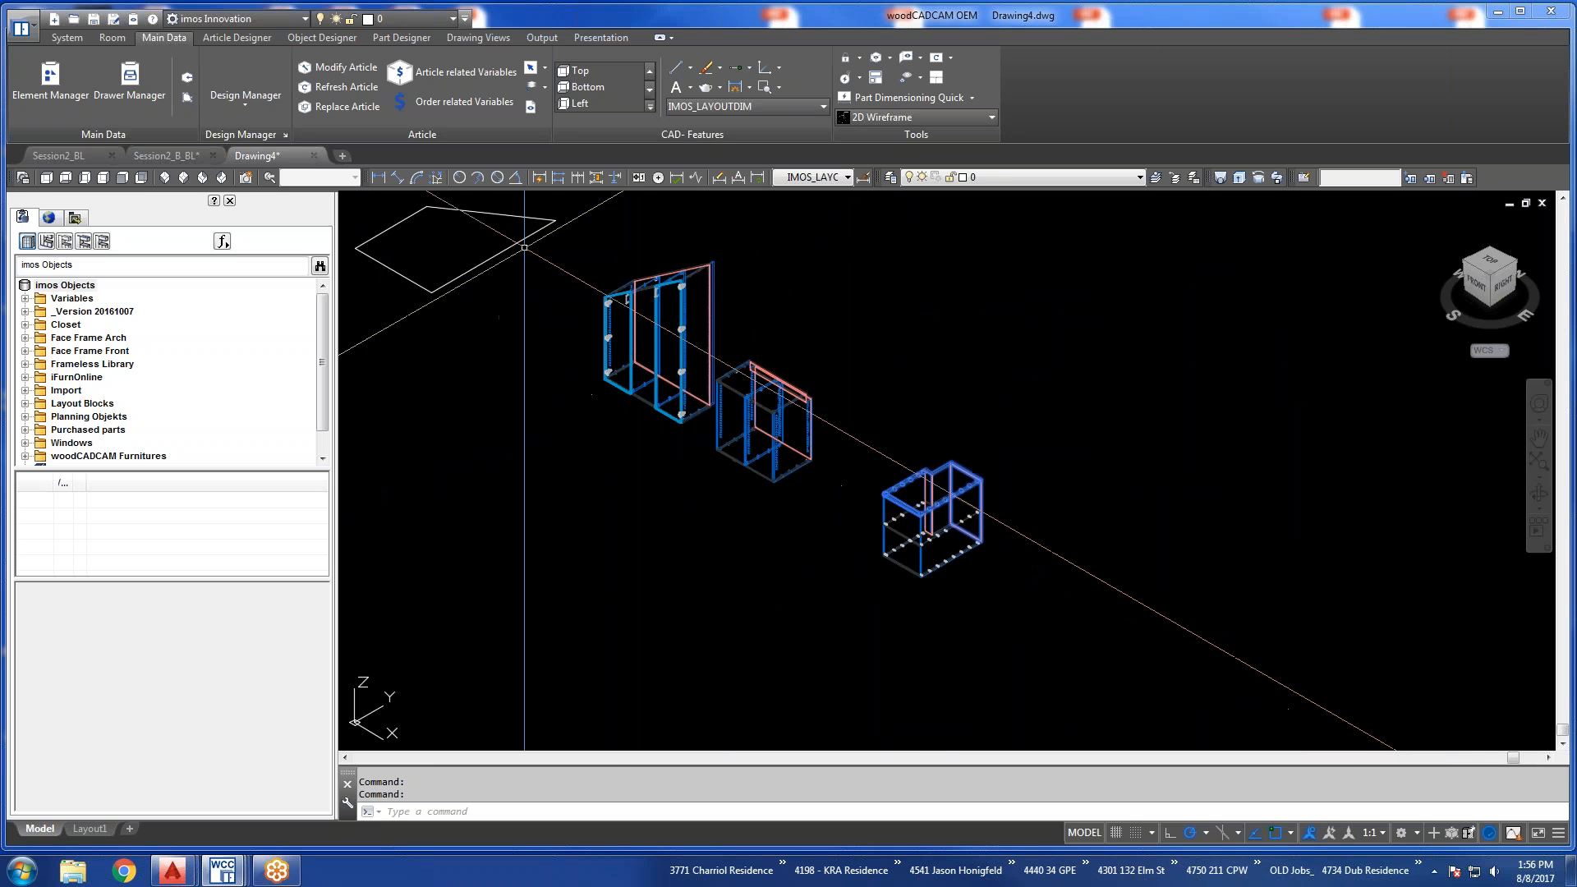
click(51, 177)
scroll(870, 509, down, 3)
scroll(870, 484, up, 3)
Draw a polyline beside the sloped outline with a 10-unit horizontal segment followed by a 4-unit segment straight down.
text(pline)
key(Return)
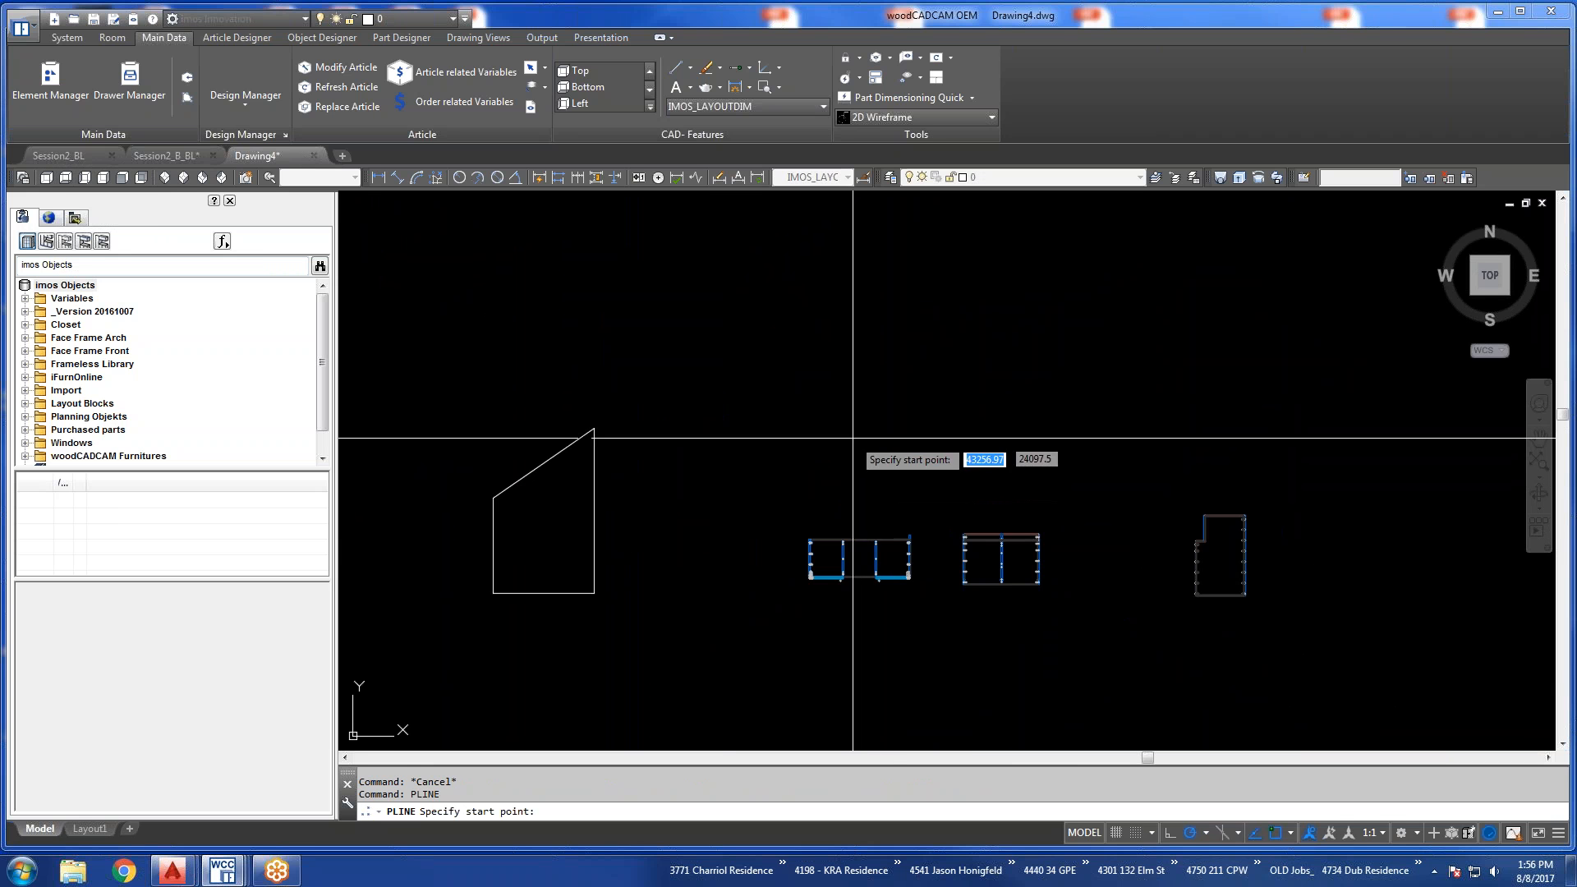
click(665, 518)
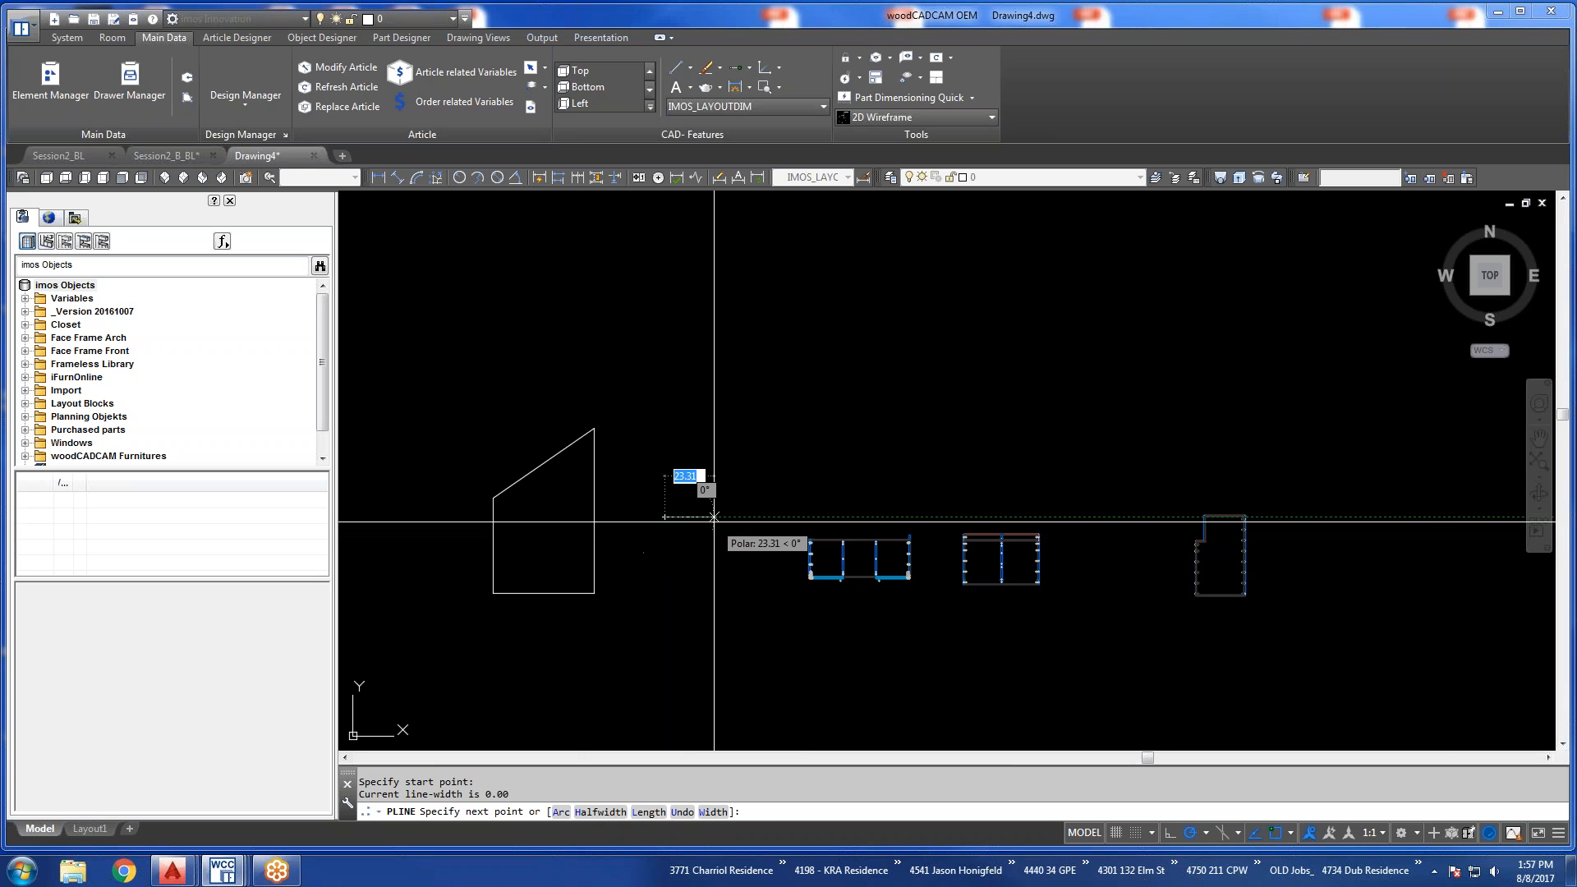
text(10)
key(Return)
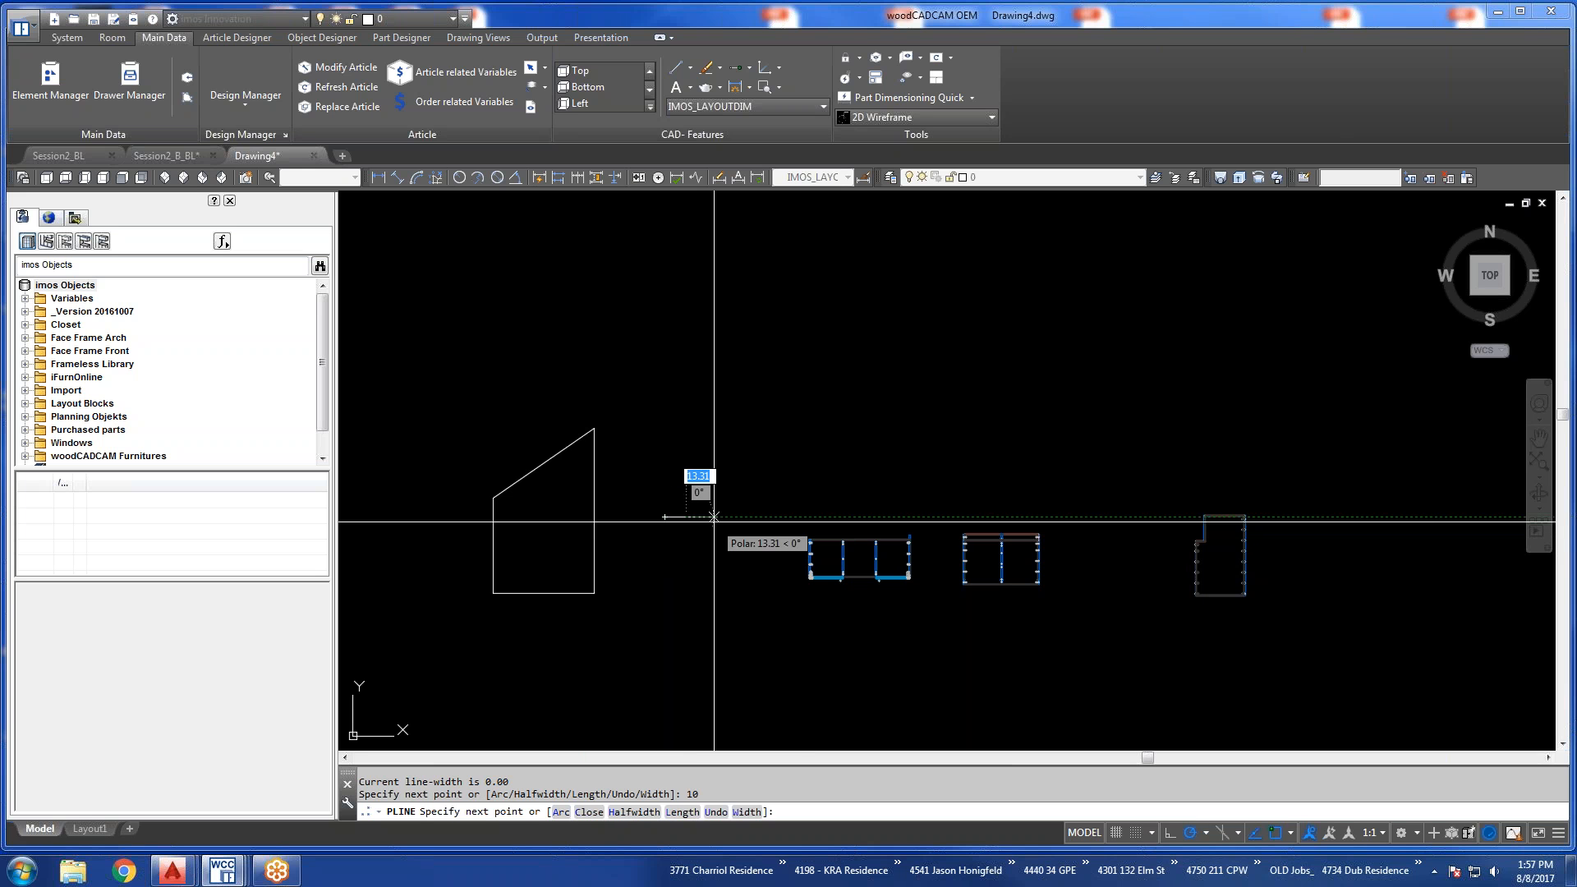
text(4)
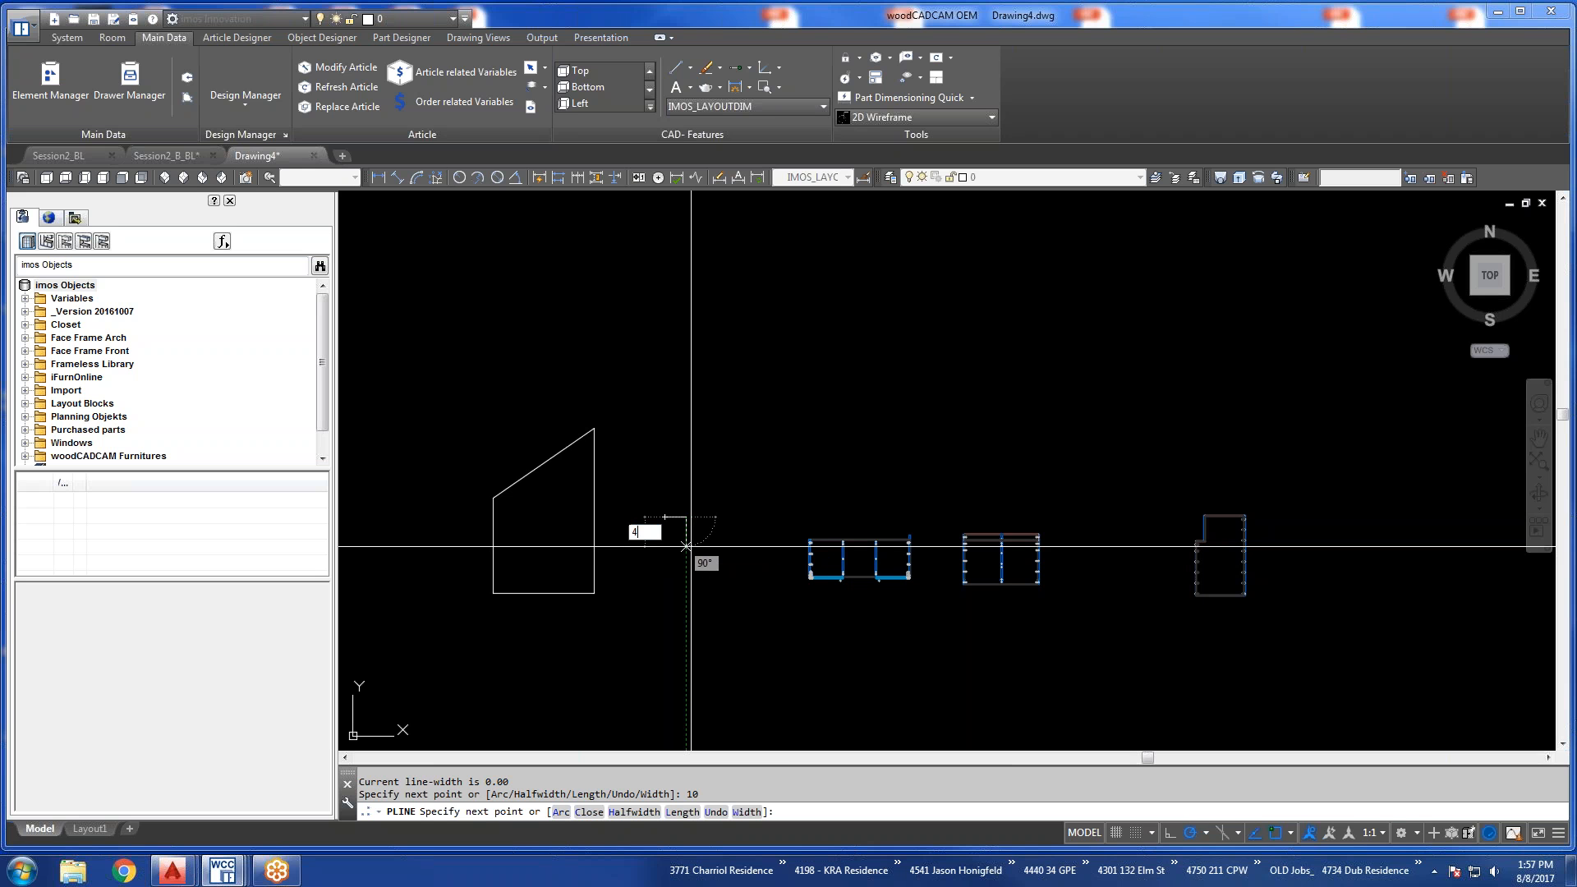
key(Return)
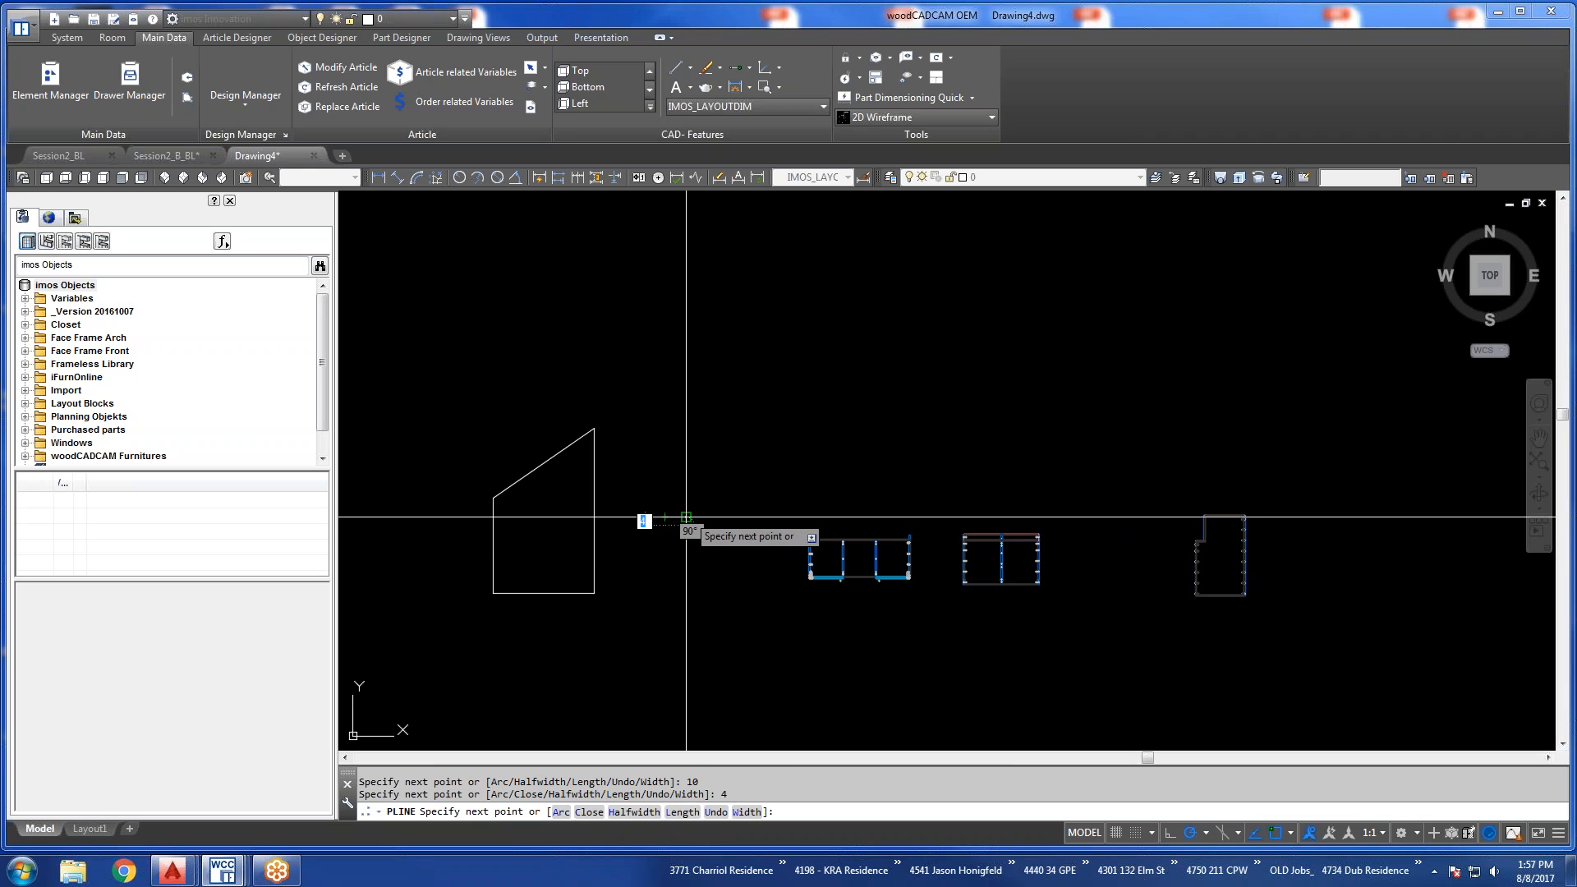
scroll(672, 510, up, 5)
key(Escape)
key(Escape)
Draw a second polyline from the first one's corner, 4 units straight up and 10 units horizontally away from the sloped outline.
key(Return)
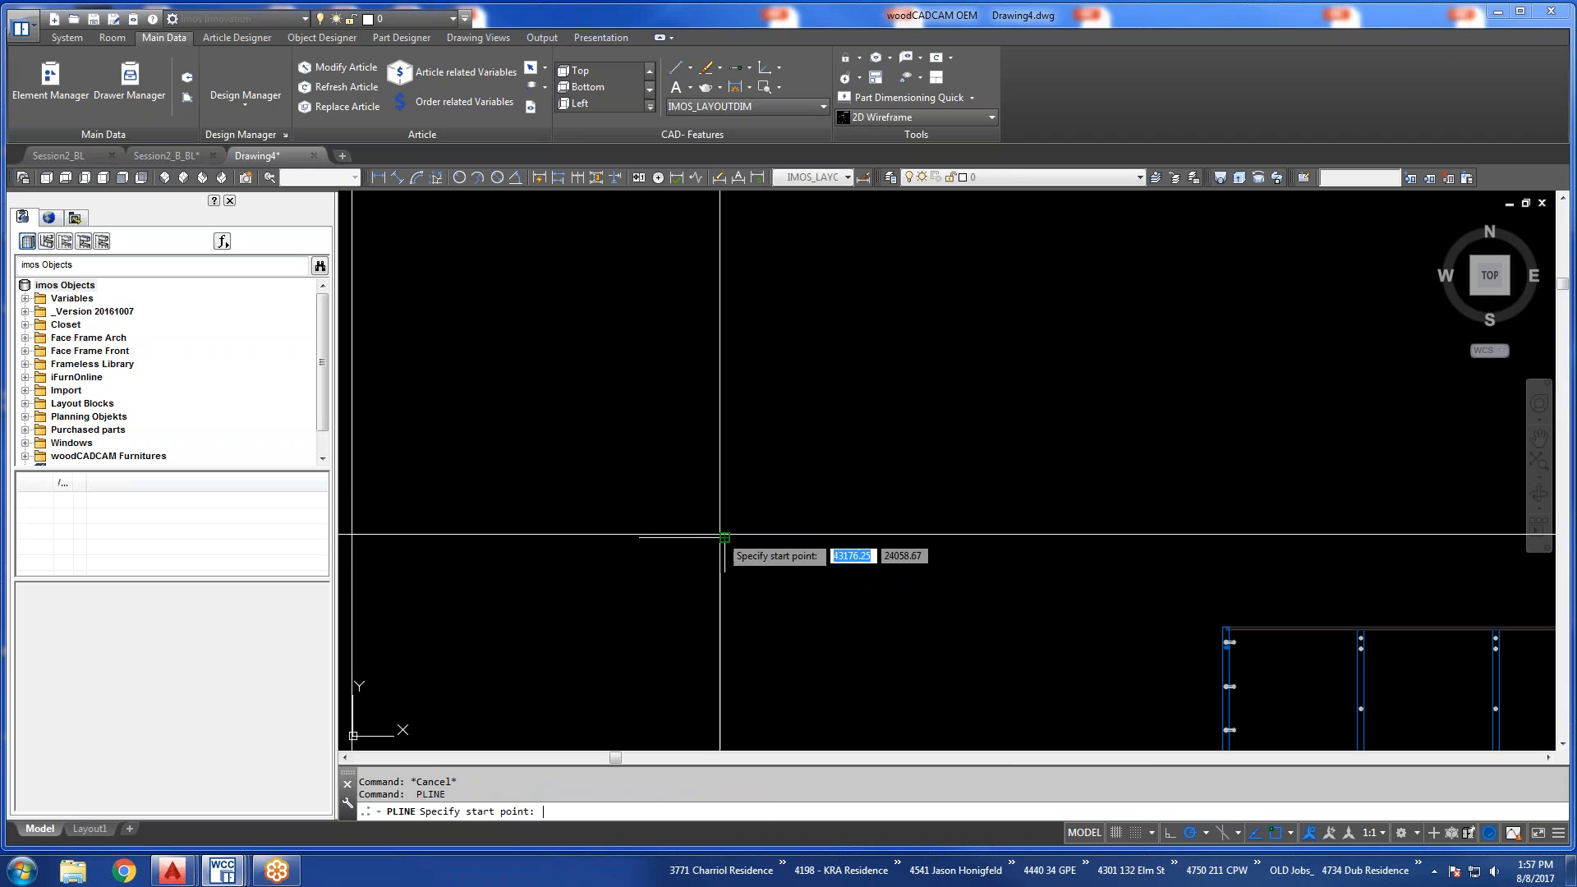
click(723, 537)
text(4)
key(Return)
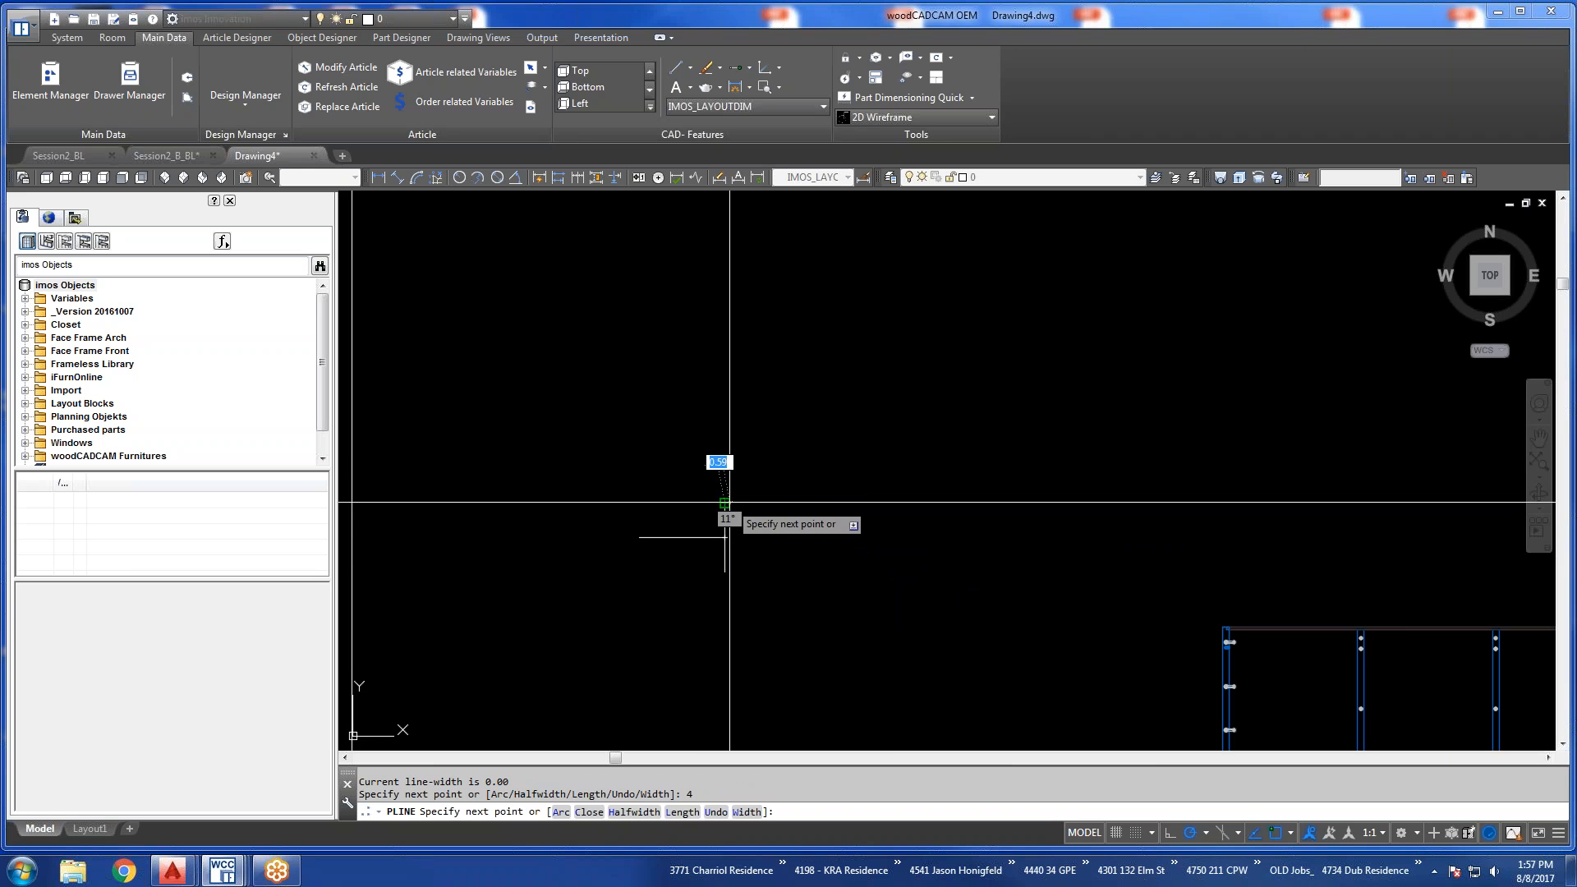
text(1)
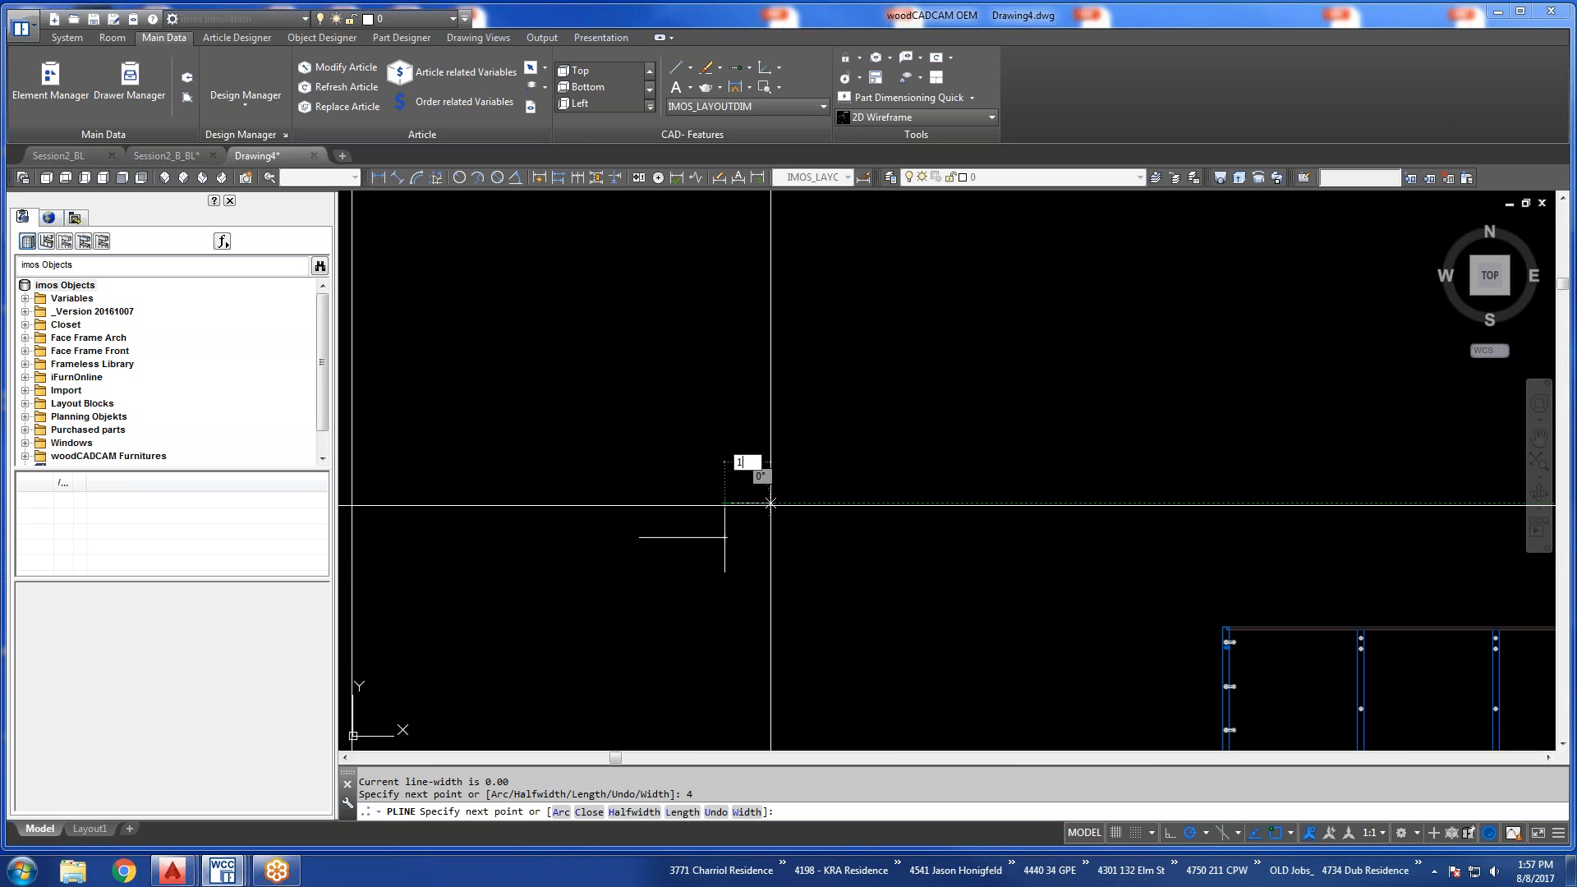
key(Return)
key(Escape)
key(Escape)
click(767, 527)
click(756, 490)
key(Escape)
key(Escape)
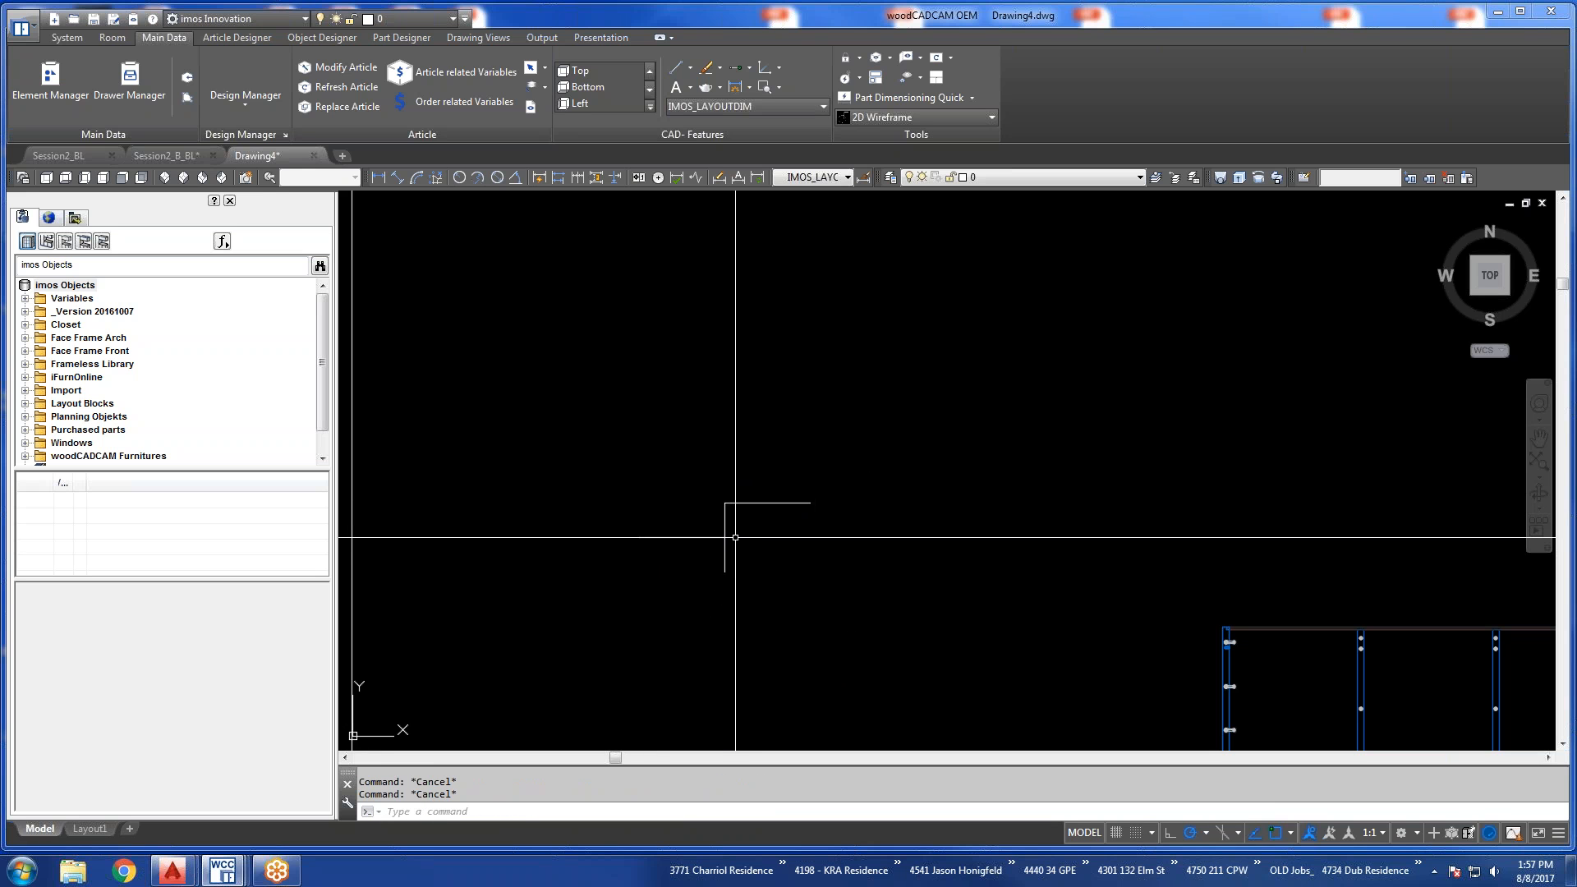
text(l)
key(Return)
Mirror the raised L-shaped polyline about the midpoint of the 10-unit horizontal segment to form a symmetrical notch.
key(Escape)
key(Escape)
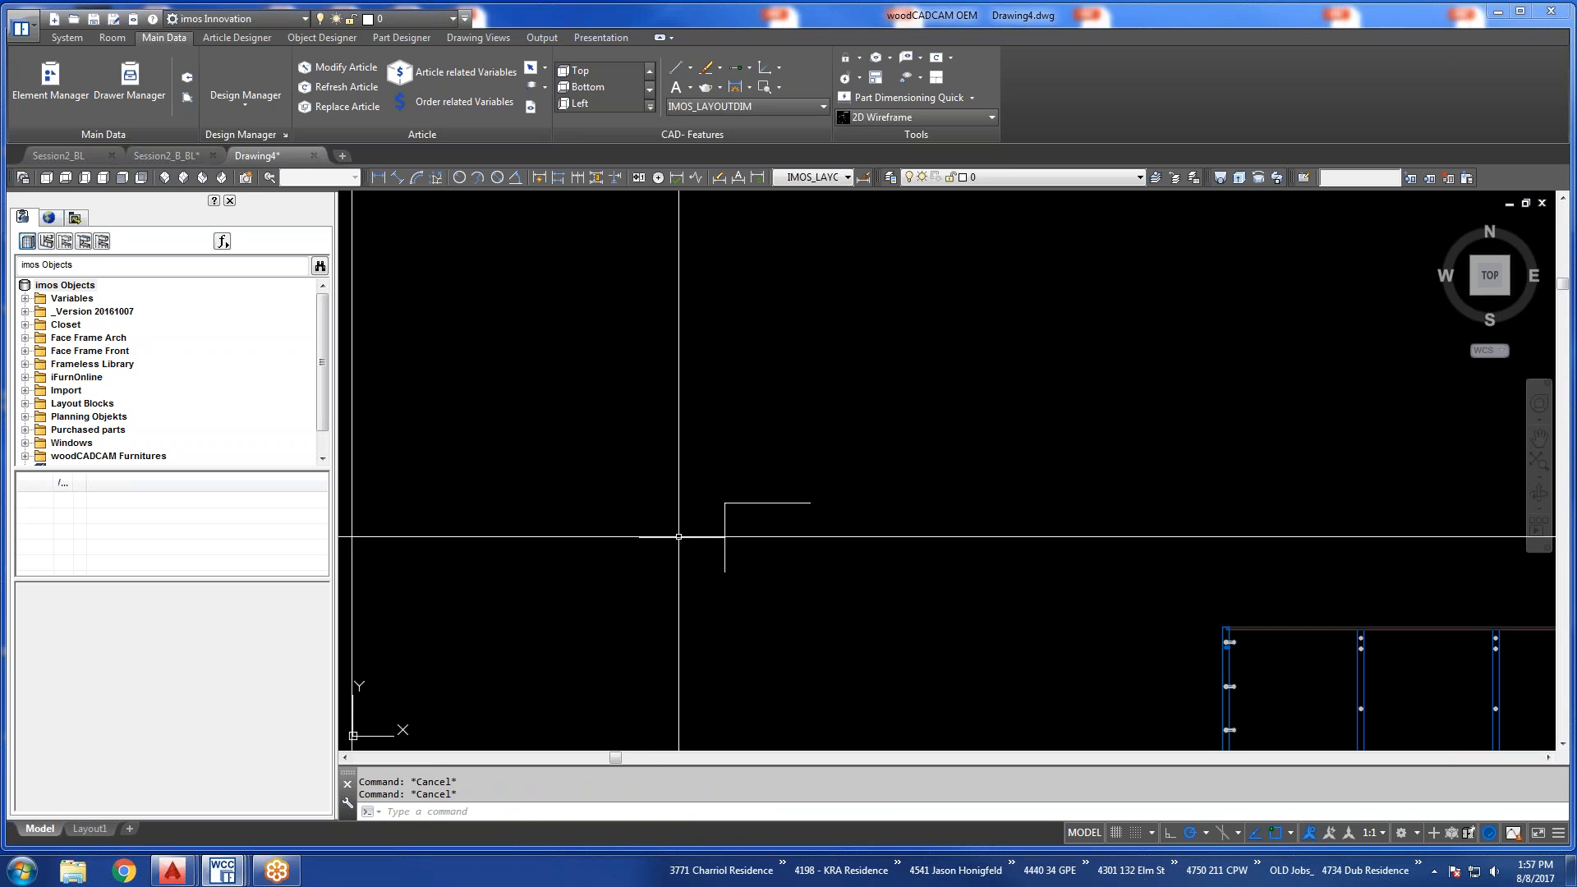
text(mi)
key(Return)
click(746, 516)
click(707, 500)
key(Return)
click(689, 534)
click(689, 509)
key(Return)
key(Escape)
key(Escape)
text(o2)
key(Return)
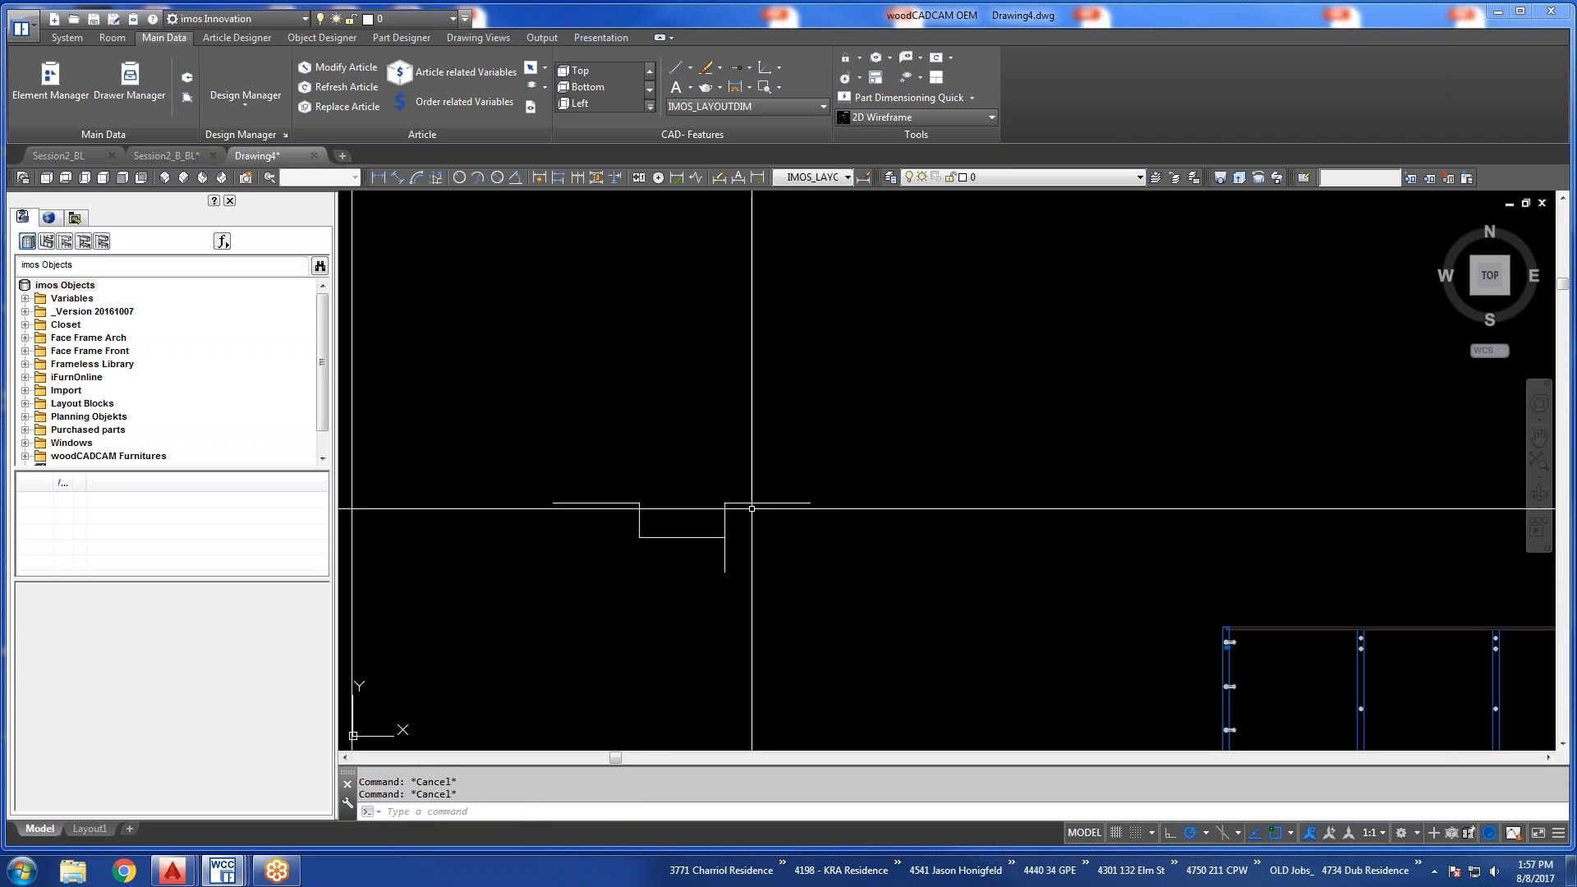
text(10)
key(Return)
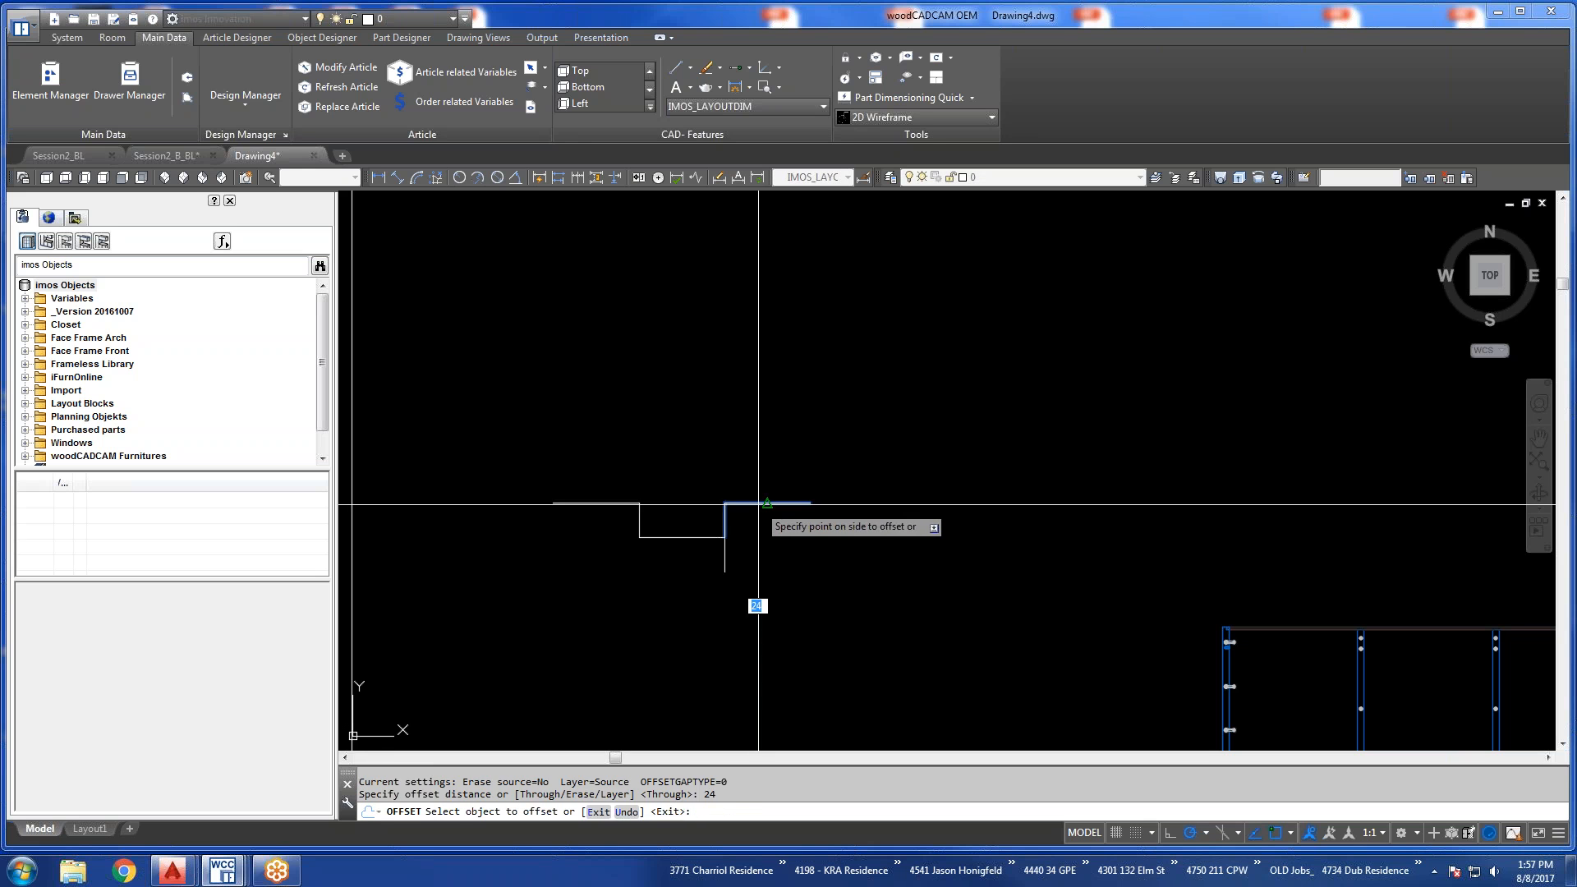
click(757, 503)
click(761, 526)
key(Escape)
key(Escape)
Draw a helper line 24 units straight down from the outer end of the original L-shaped polyline.
text(l)
key(Return)
click(809, 502)
text(24)
key(Return)
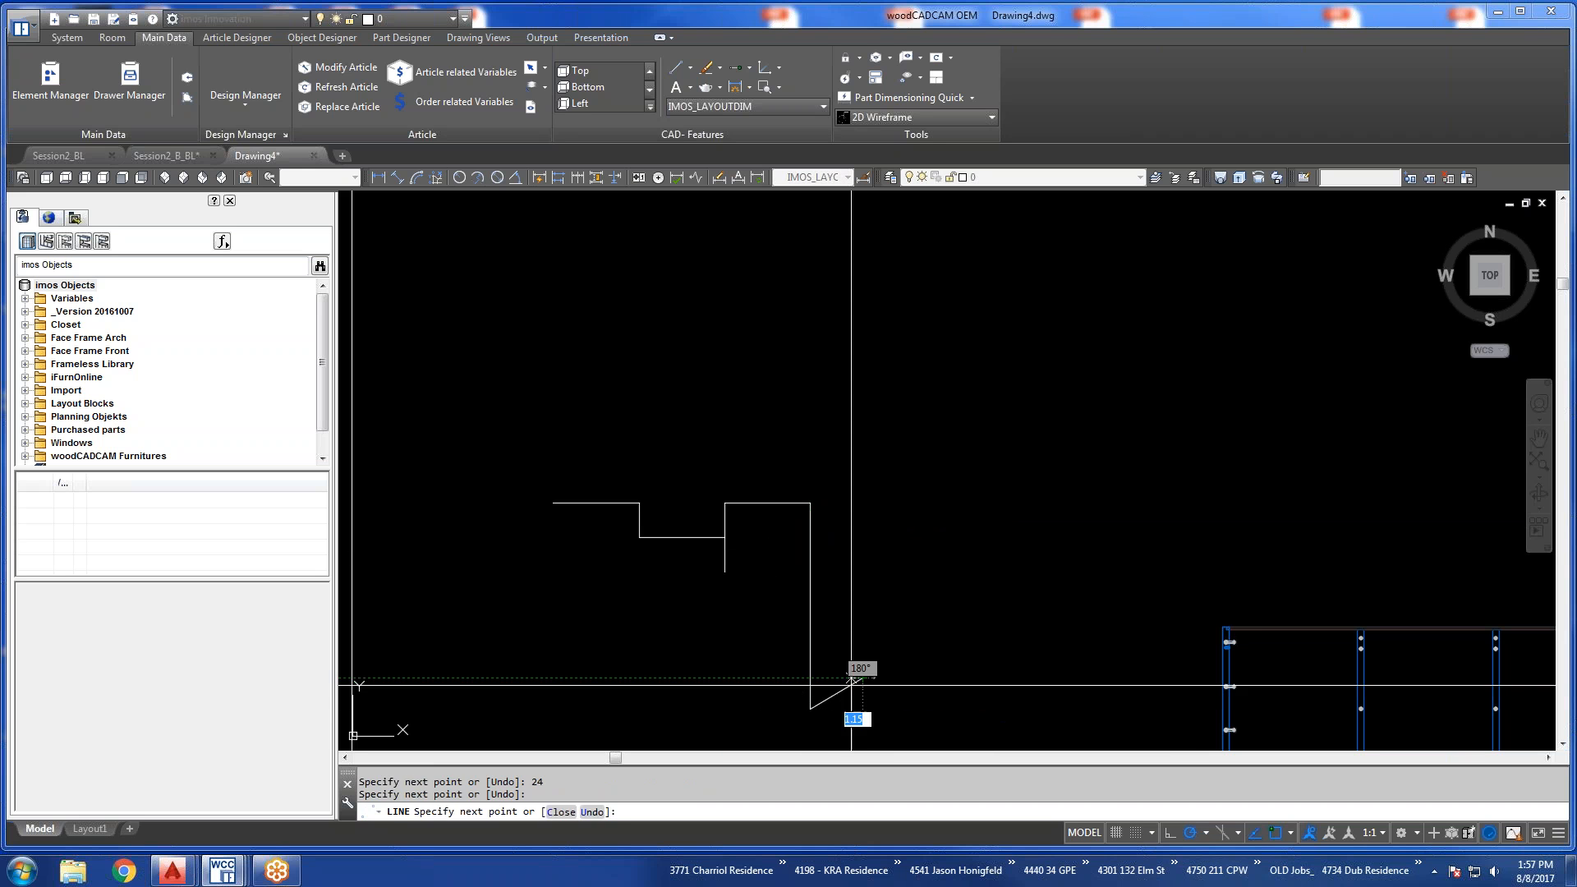
click(862, 678)
key(Escape)
Trace one closed polyline along the notched edge, through the 24-unit line's lower end and across below the mirrored end.
text(pl)
key(Return)
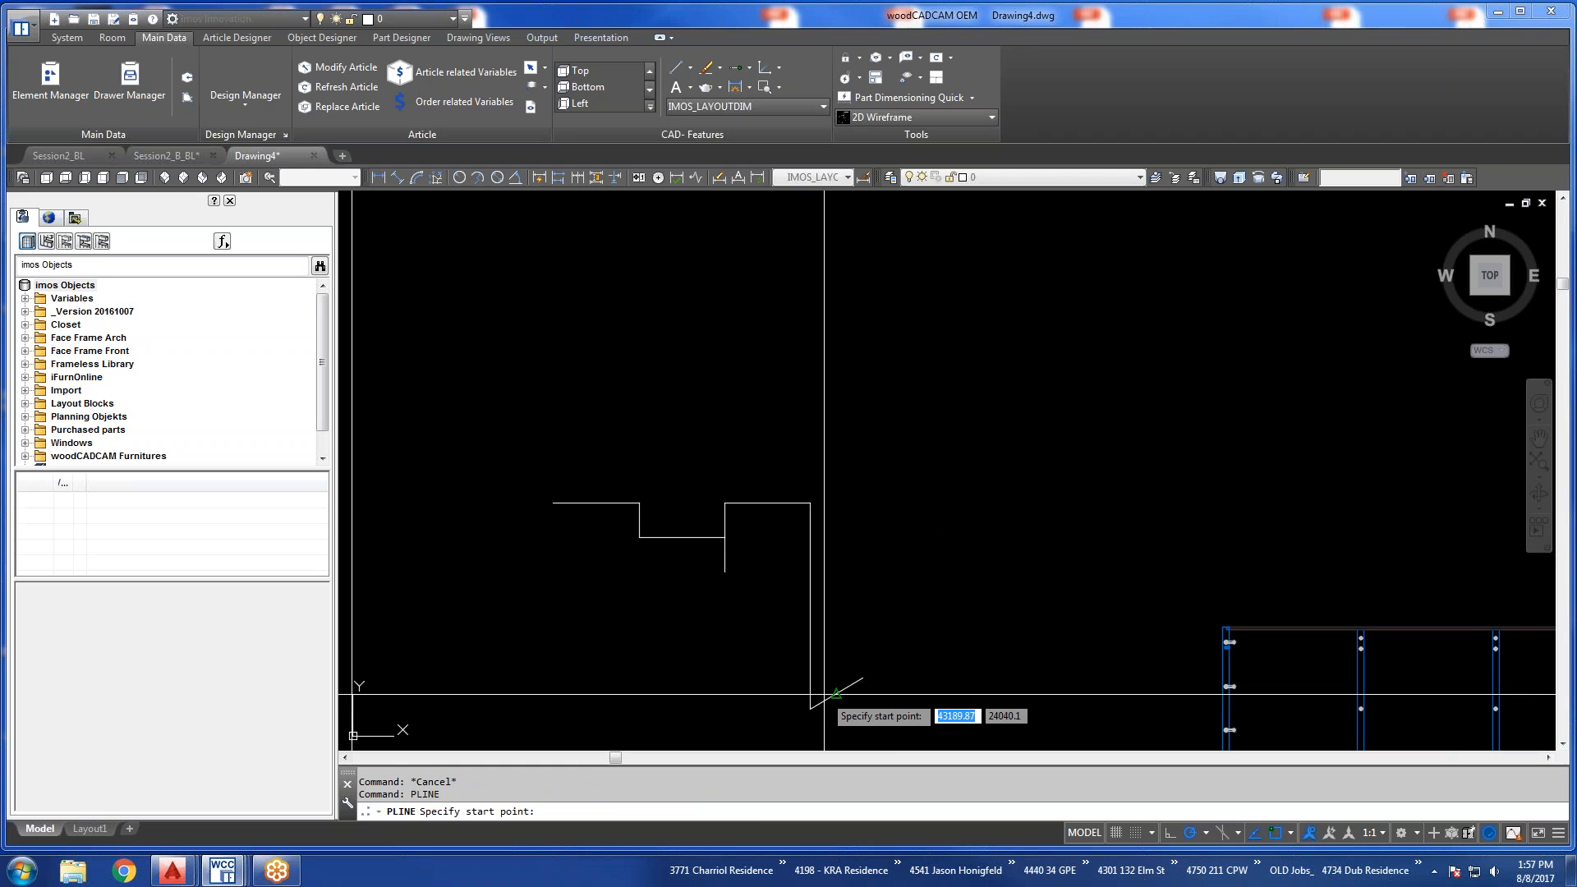
click(810, 501)
click(725, 503)
click(724, 537)
click(641, 536)
click(639, 502)
click(553, 502)
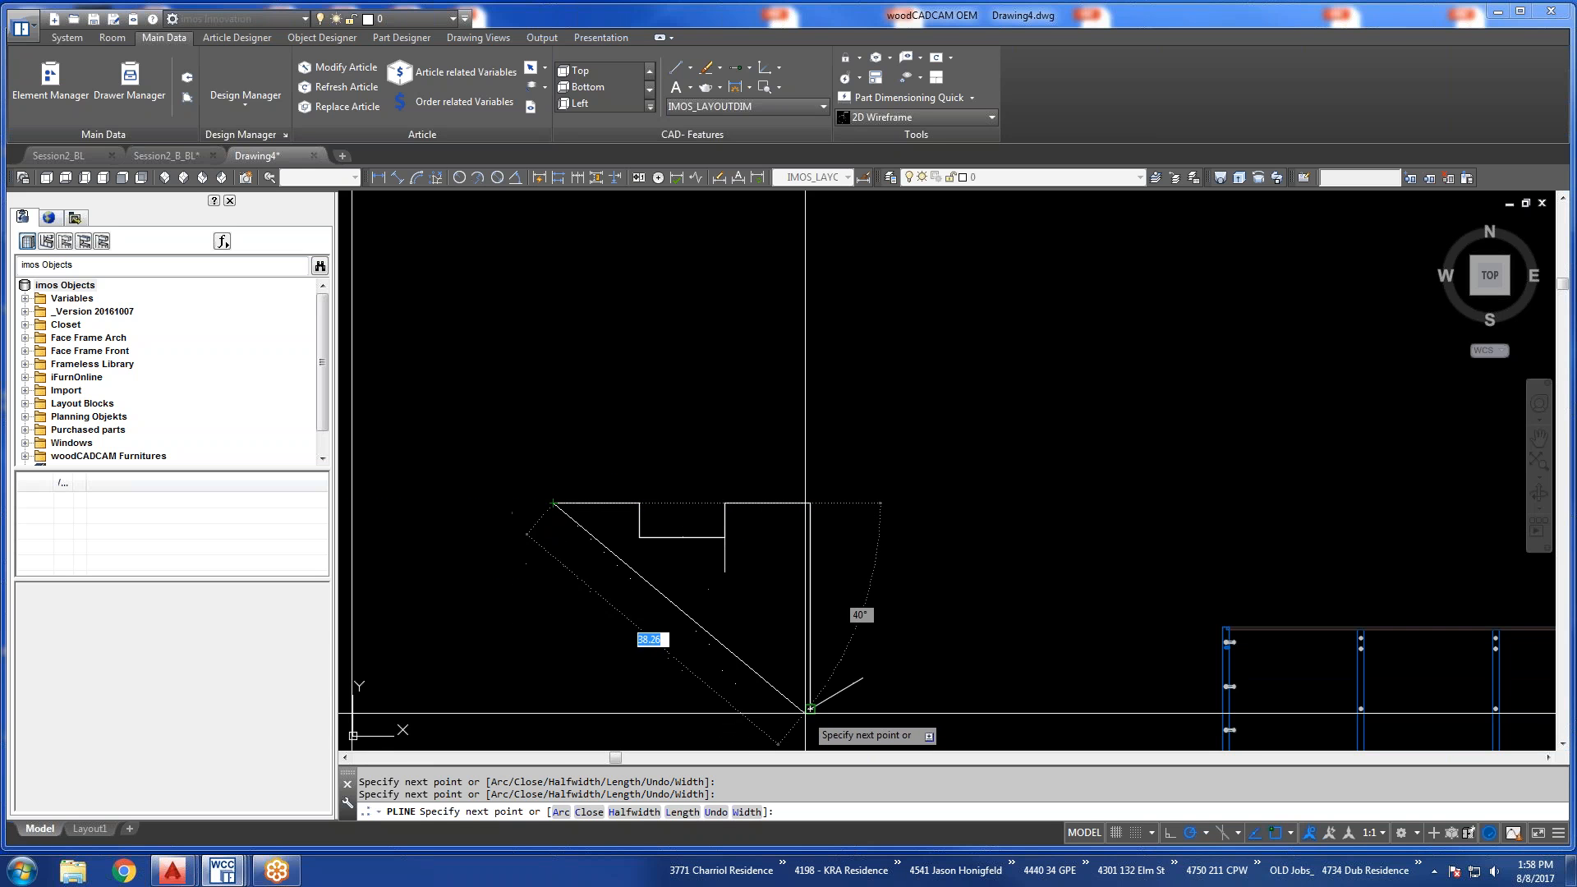
click(561, 707)
text(c)
key(Return)
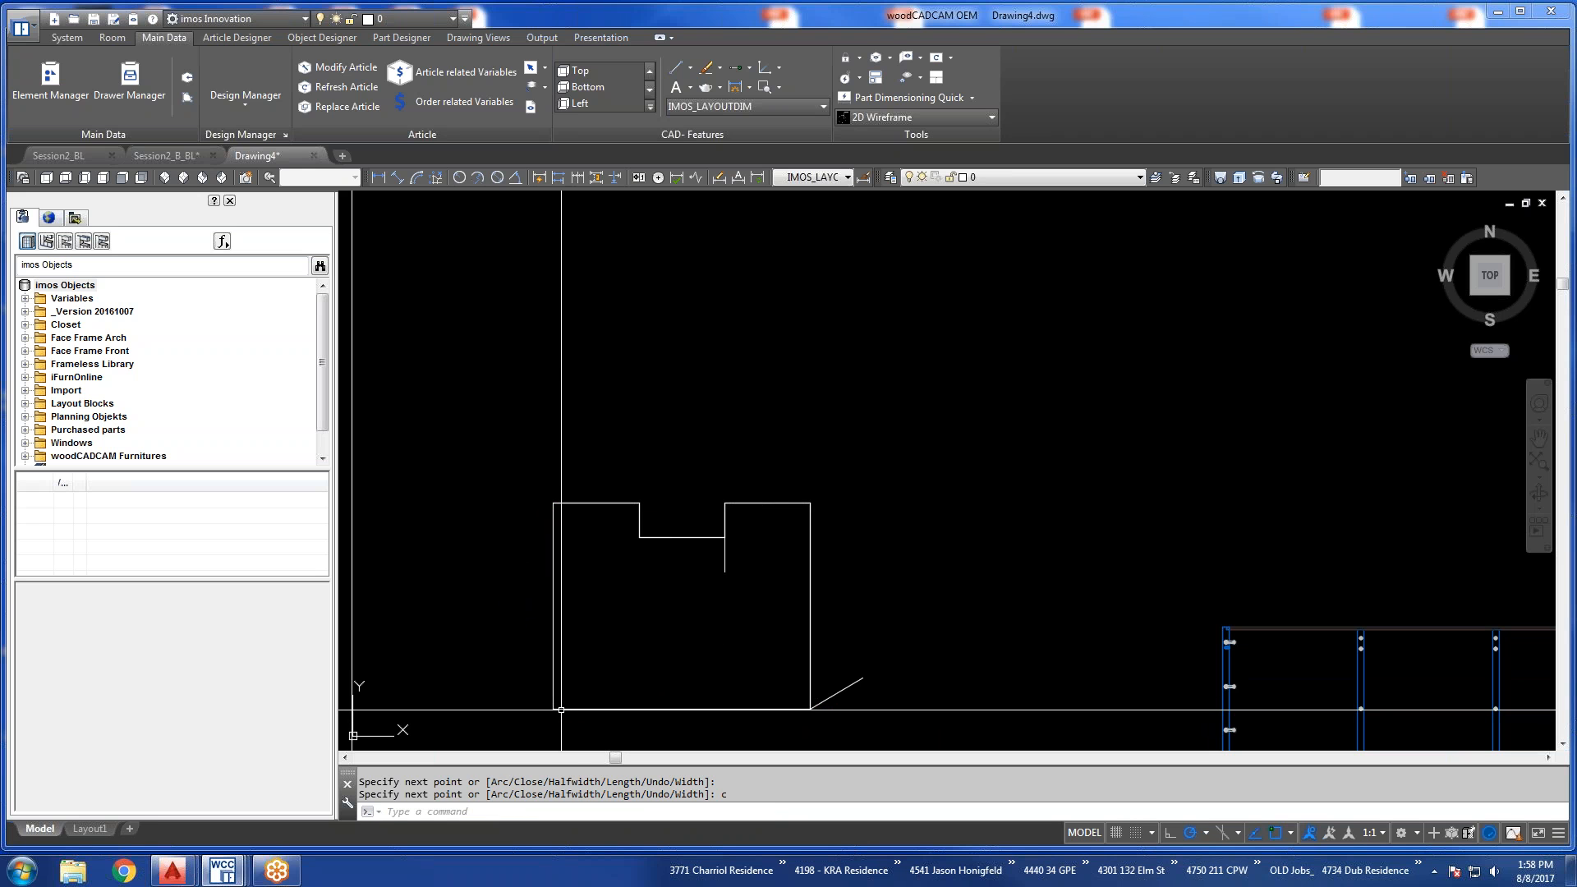
Erase the helper lines and construction polylines around the notch, keeping only the closed notched outline.
click(676, 441)
click(937, 731)
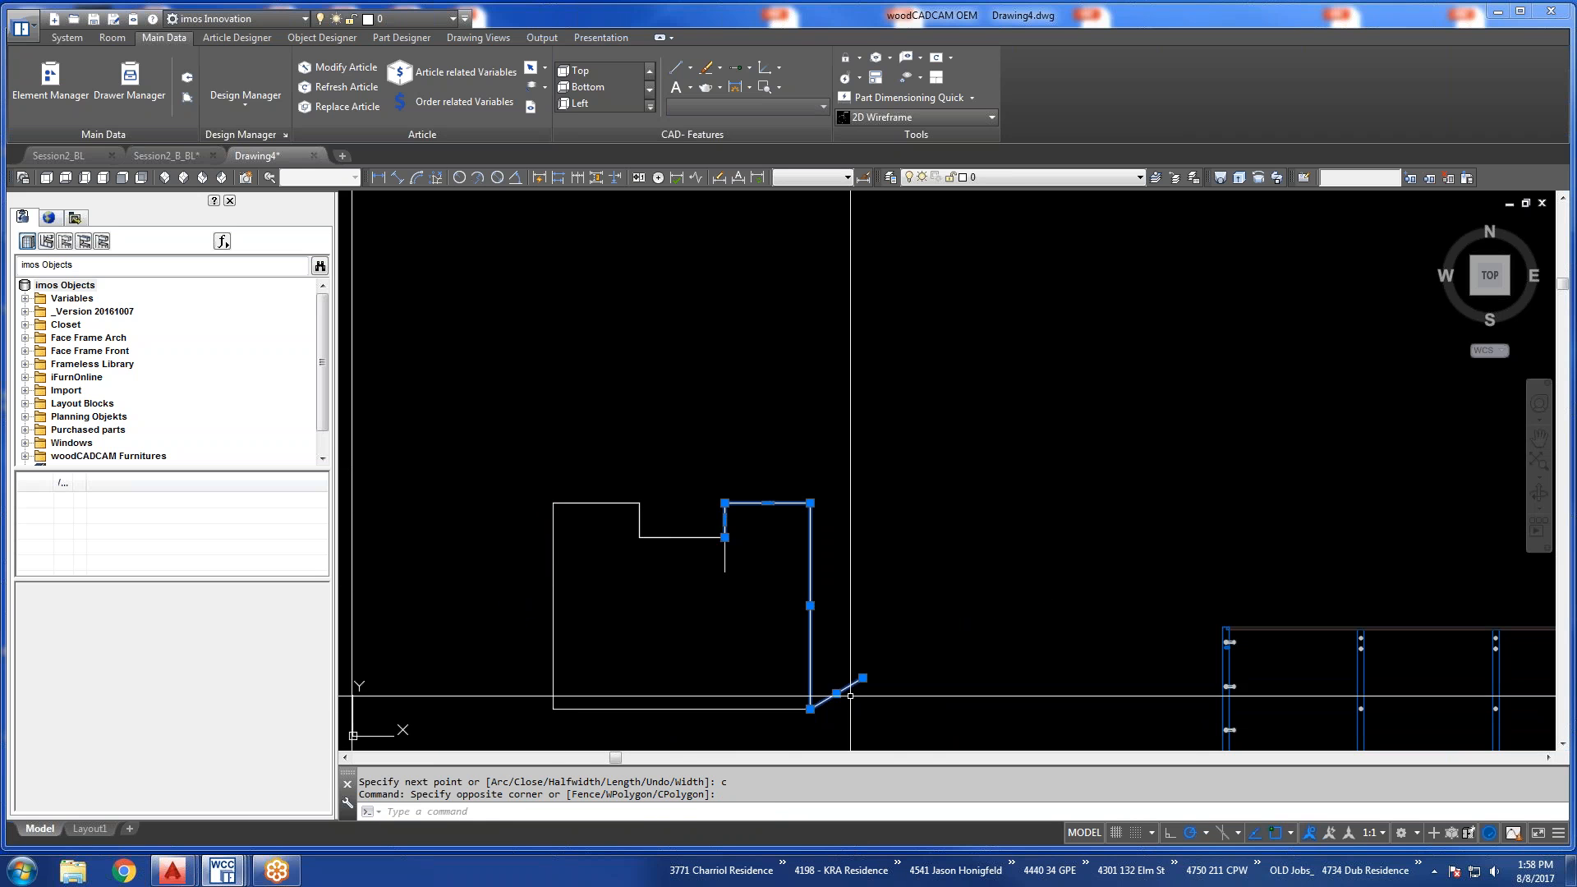
text(e)
key(Return)
key(Escape)
click(472, 431)
click(900, 631)
text(e)
key(Return)
key(Escape)
key(Escape)
Create an article from the closed notched outline, naming the contour Notched Cab and applying it to the plan view.
click(685, 563)
click(663, 524)
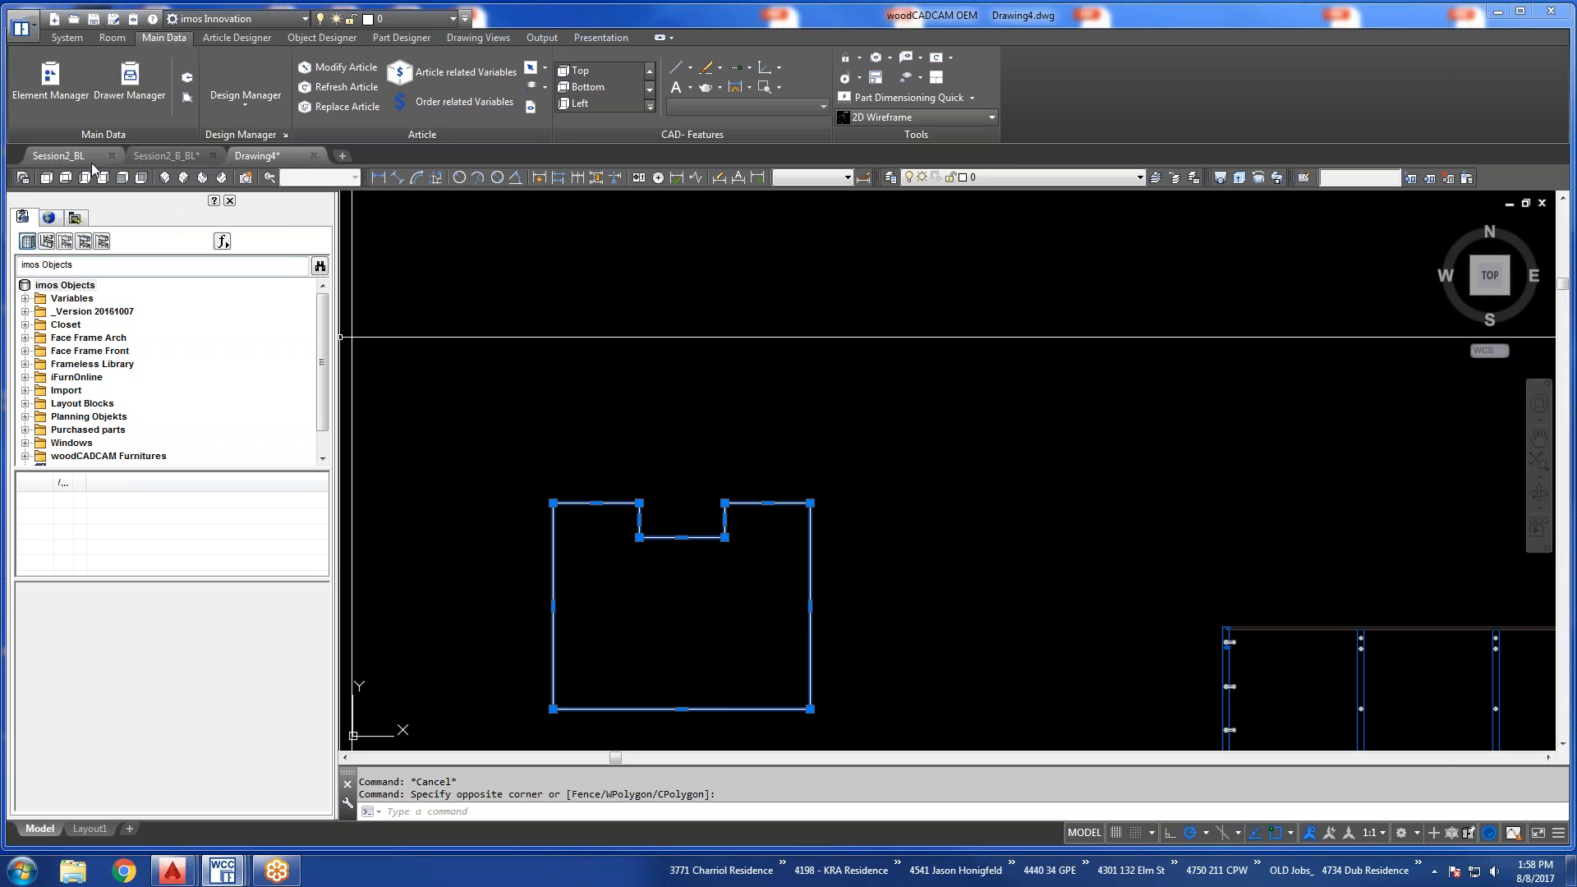
key(Escape)
click(627, 503)
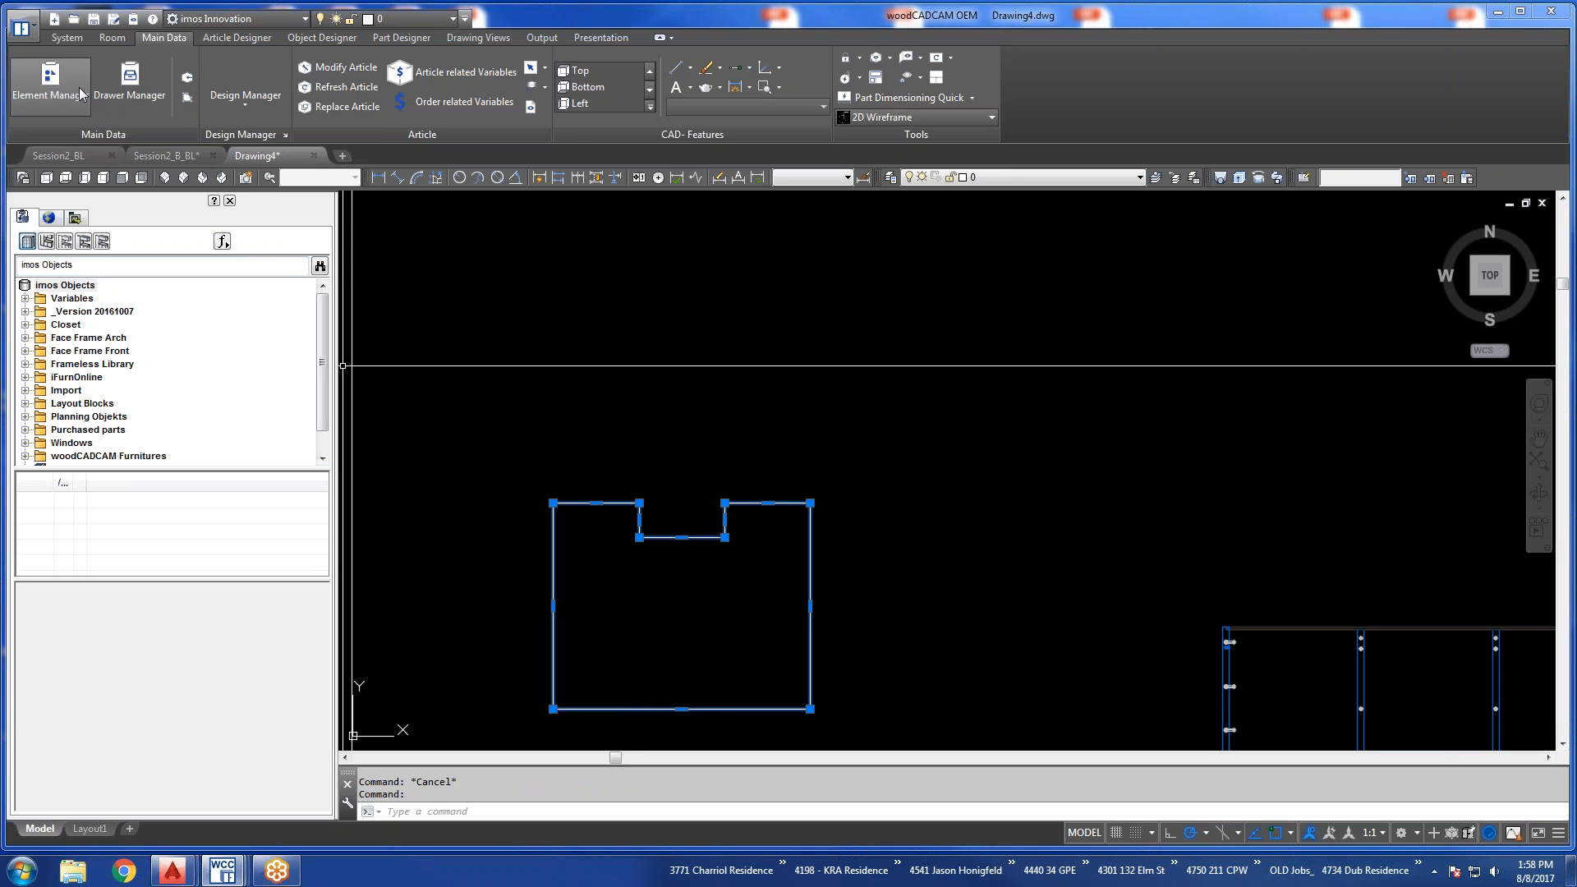
click(233, 38)
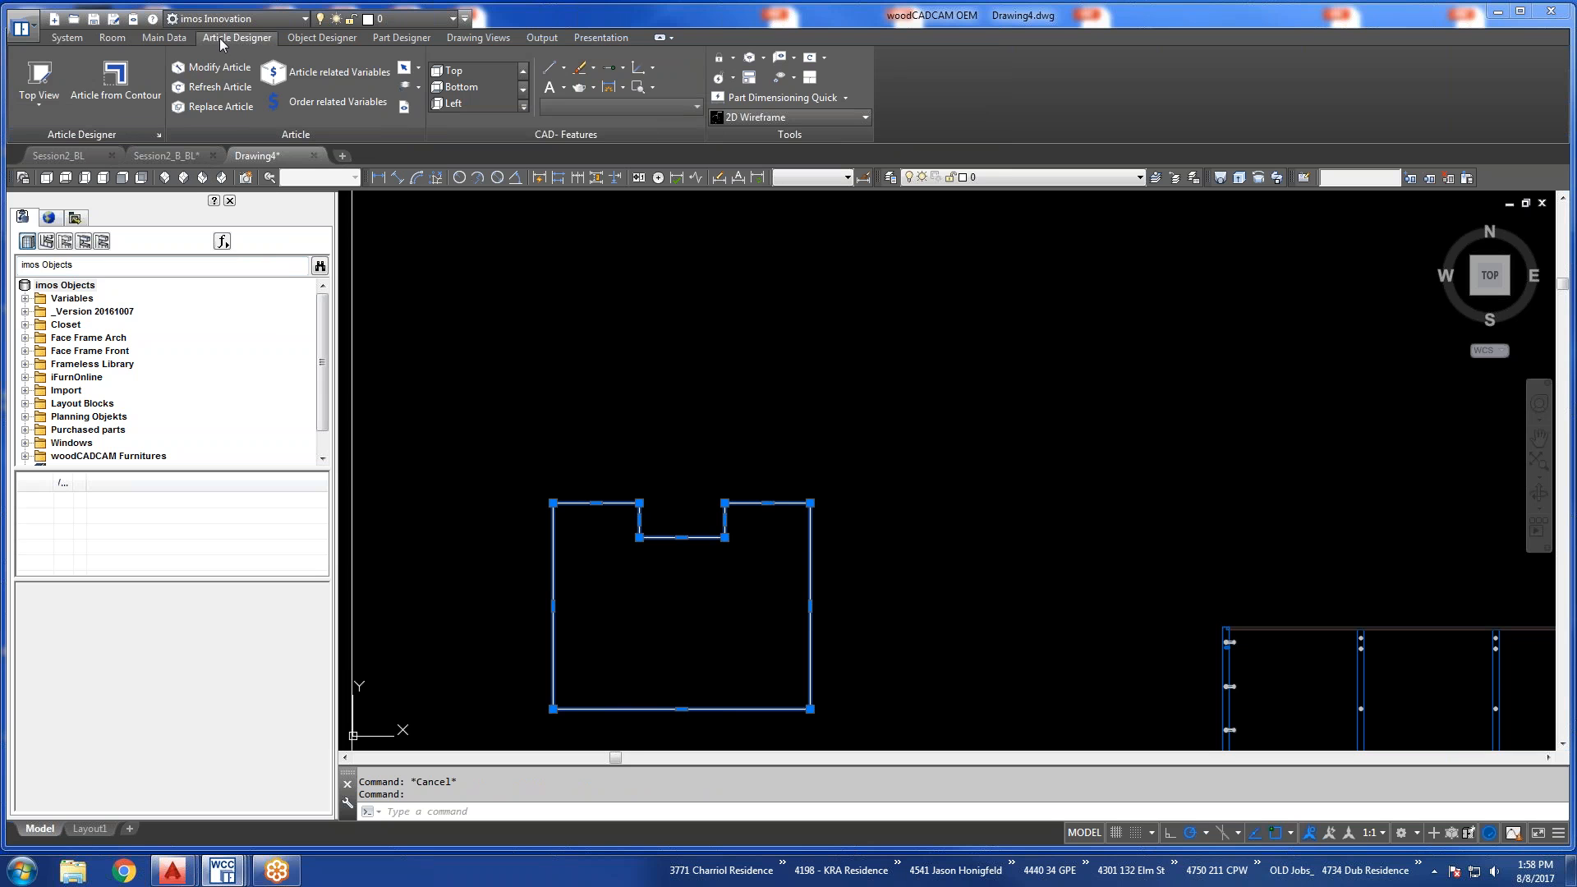
click(116, 76)
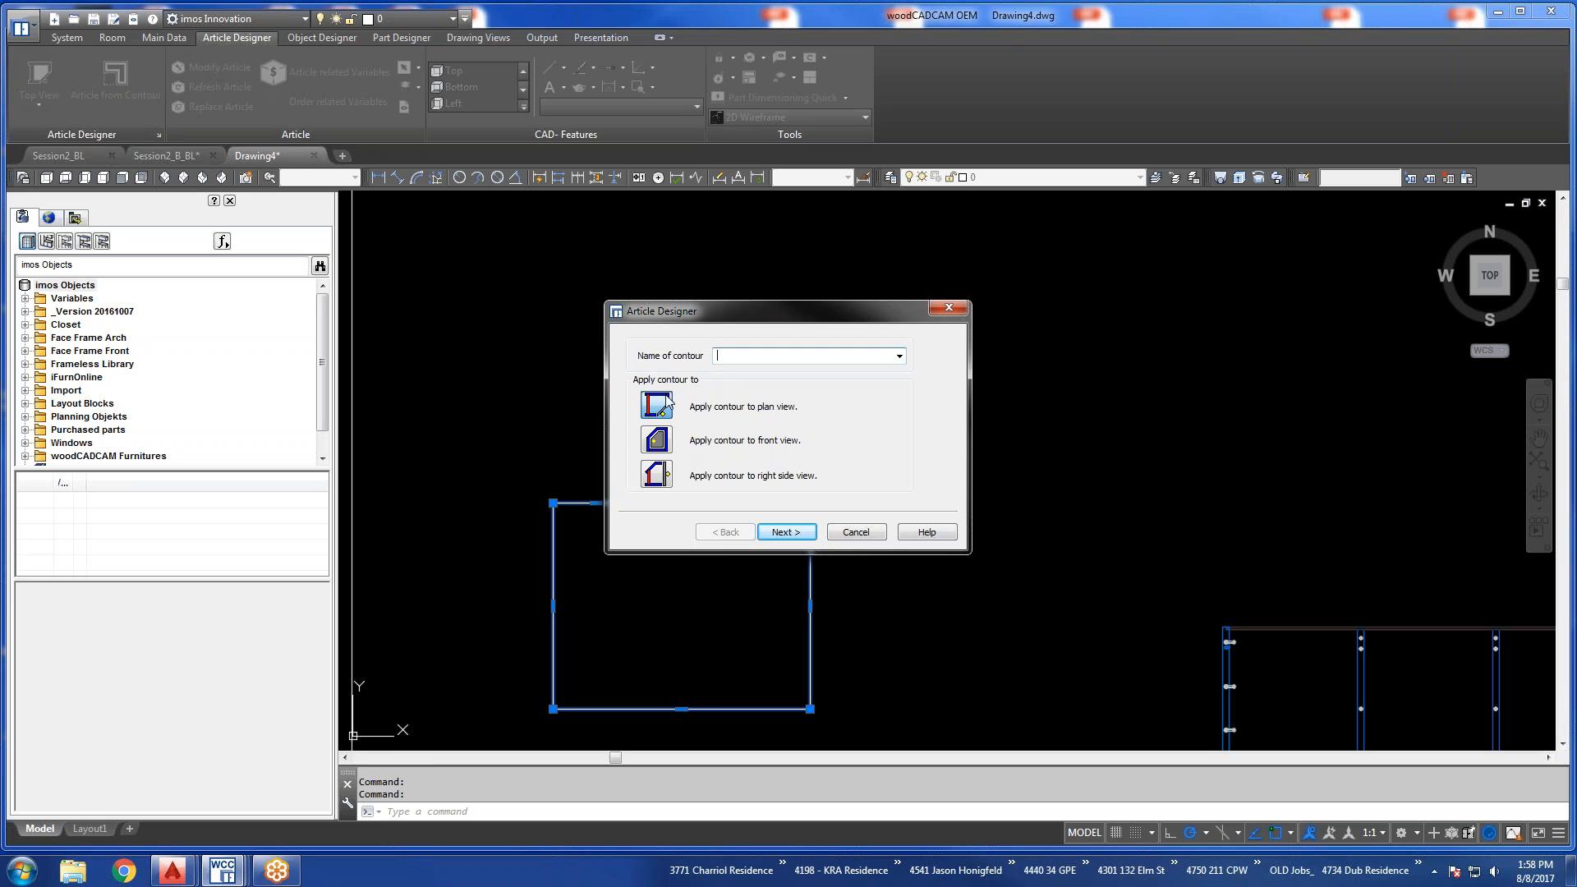
click(744, 354)
text(Notched)
click(658, 406)
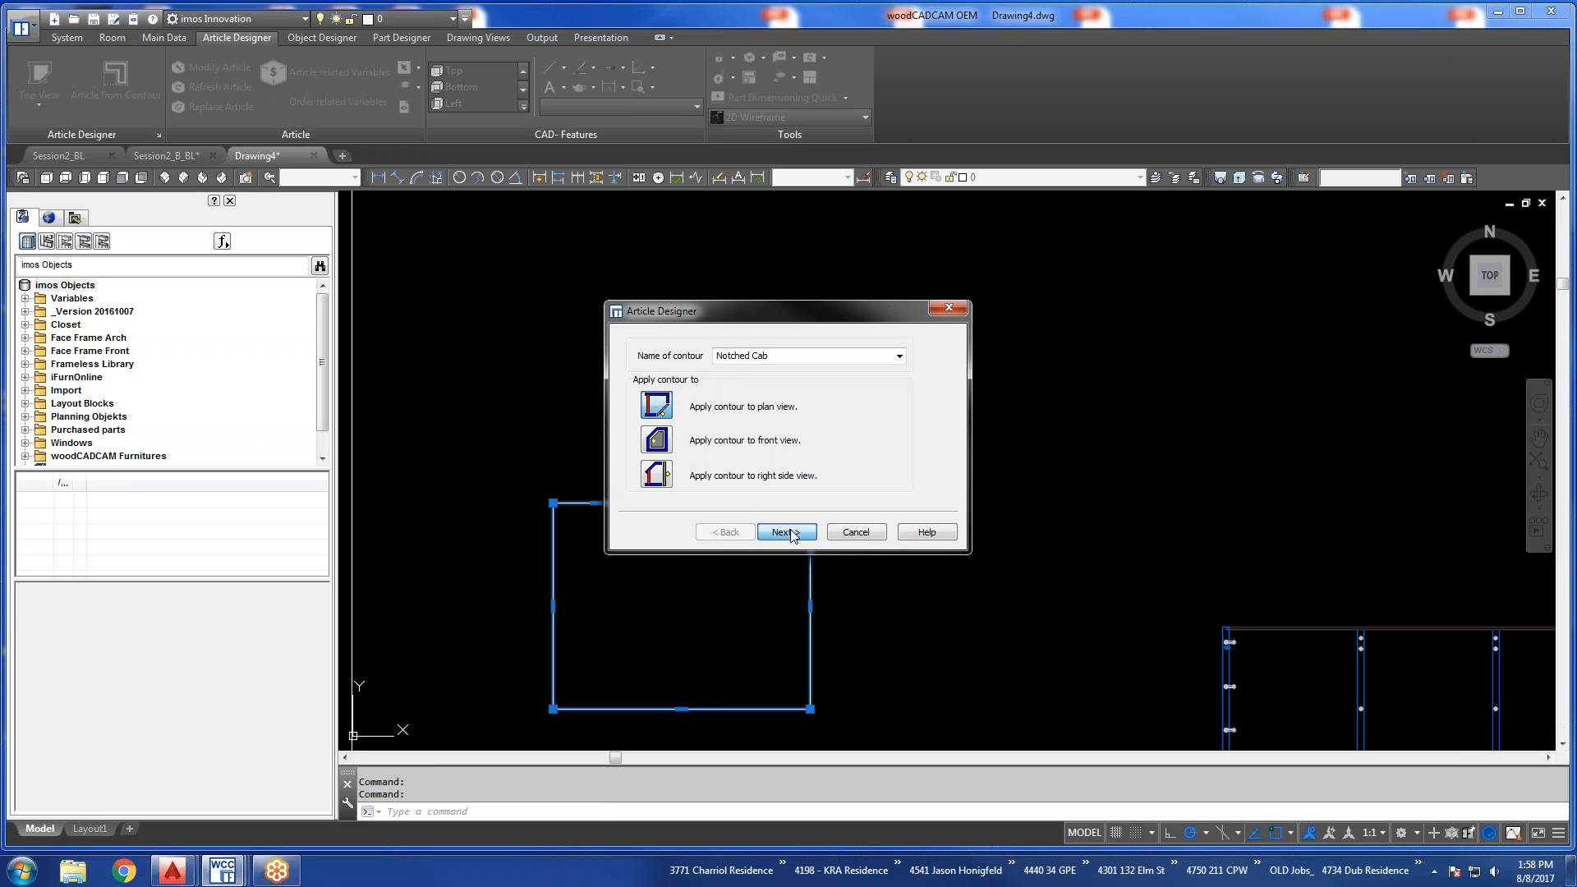
click(786, 532)
click(786, 503)
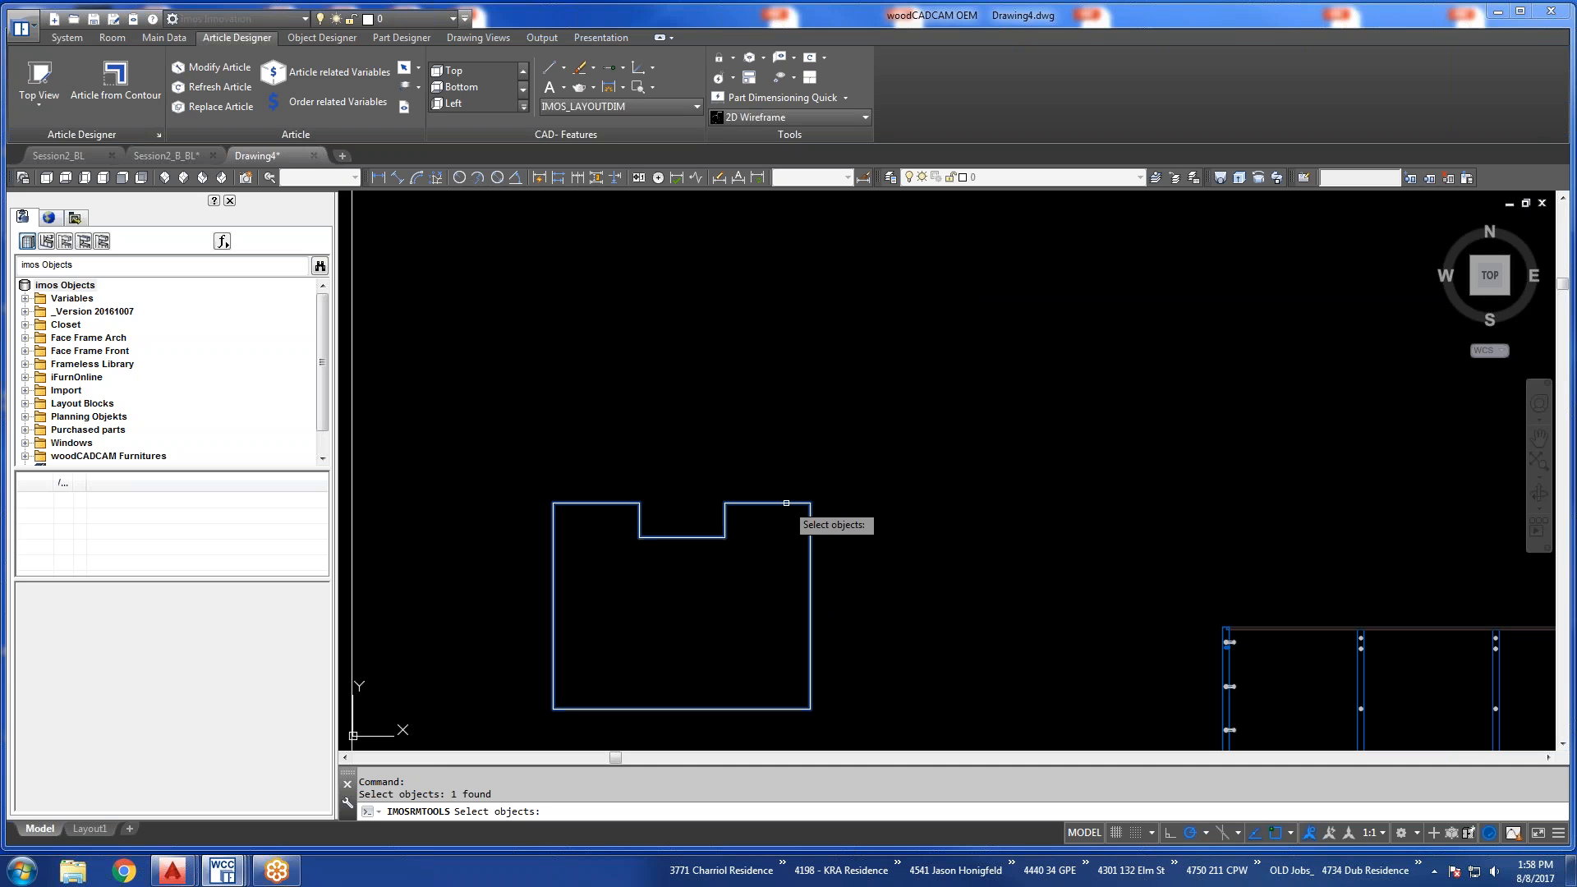
key(Return)
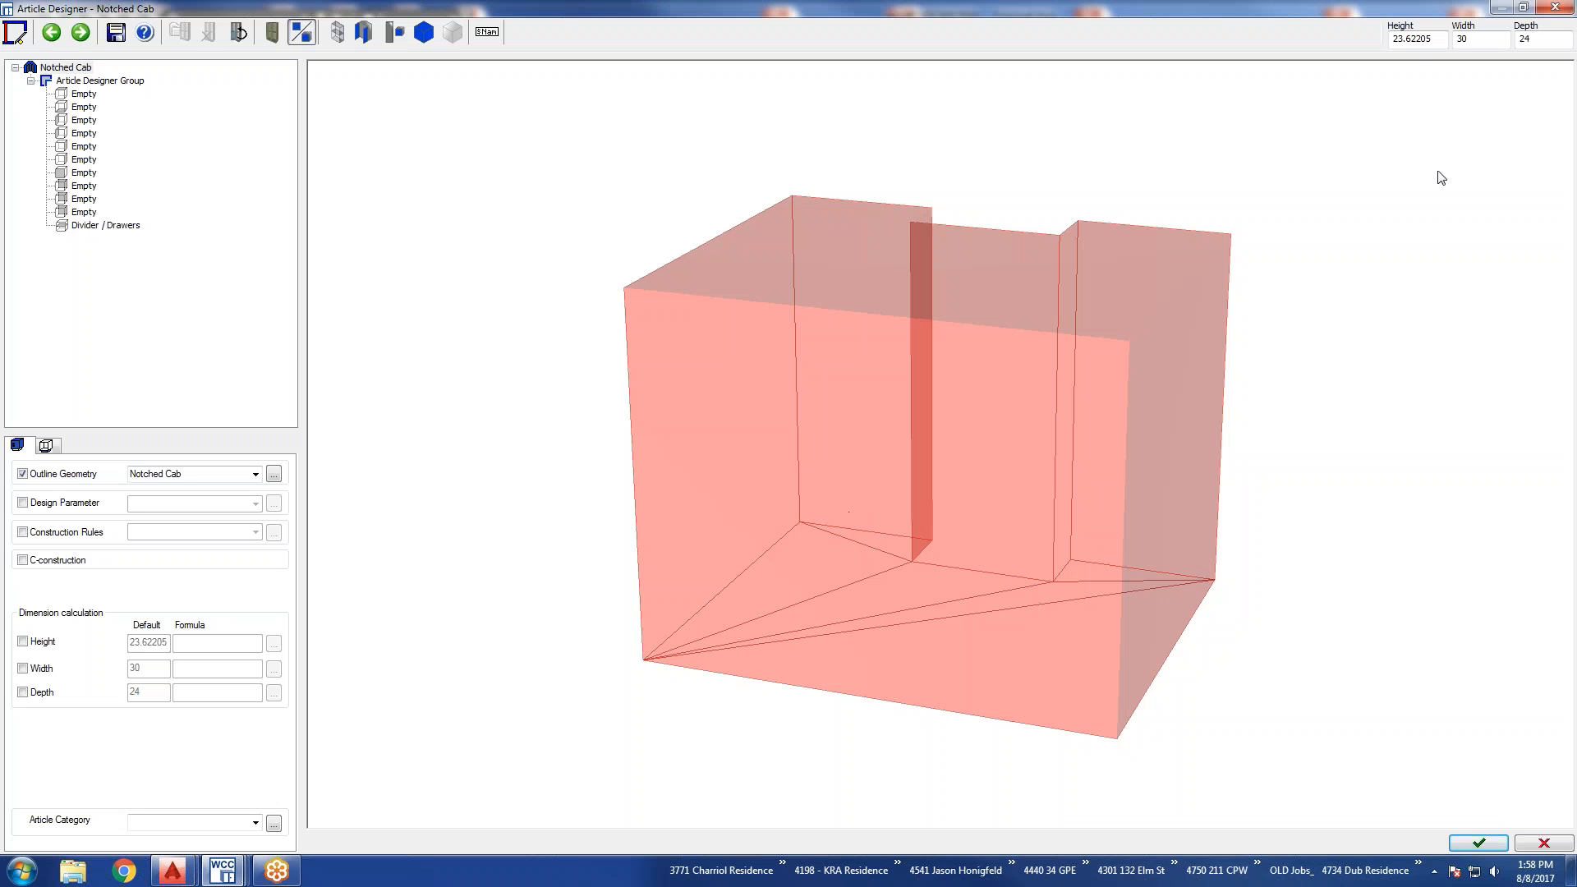
Set the Notched Cab article's height to 30.
double_click(1429, 39)
text(30)
key(Return)
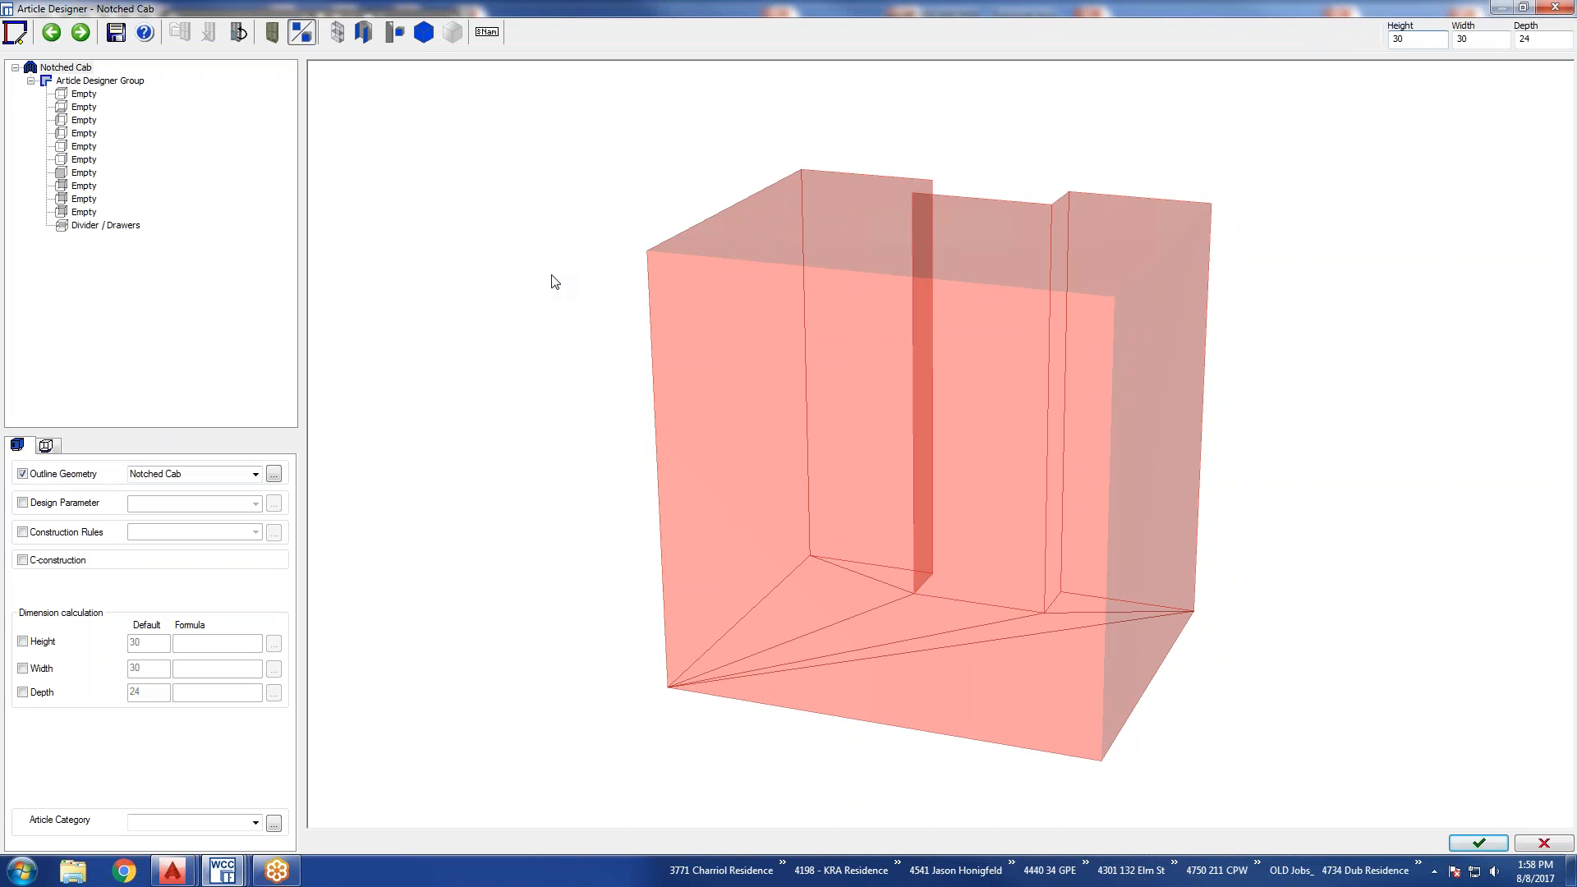
Assign the default top and bottom shelves, two left and two right side panels, and three backs, leaving the front empty.
click(80, 96)
click(74, 109)
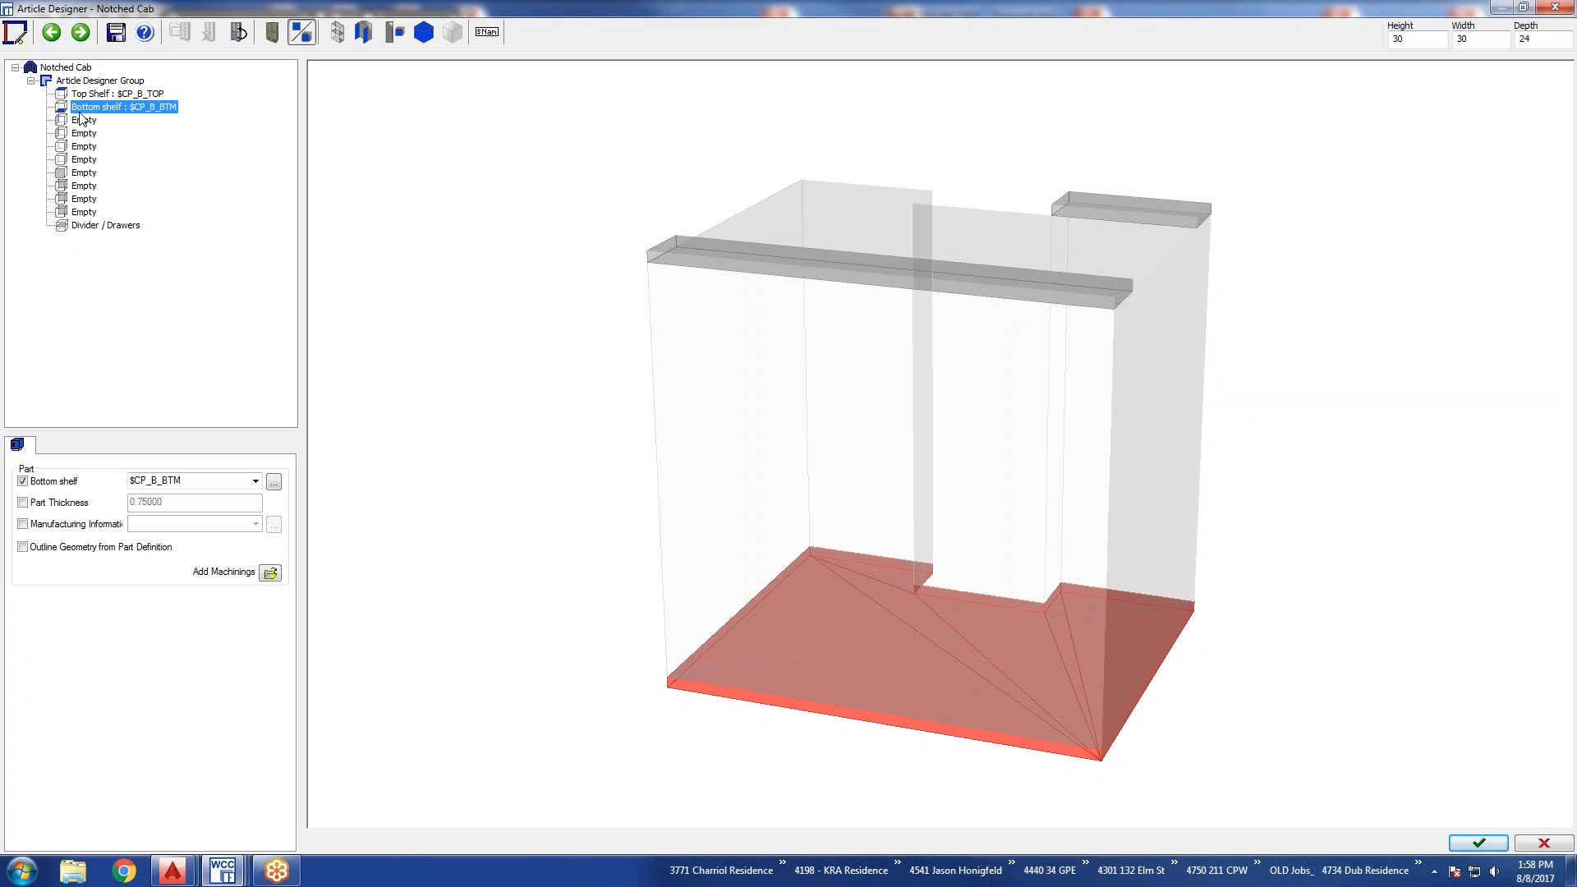
click(76, 121)
click(76, 134)
click(77, 147)
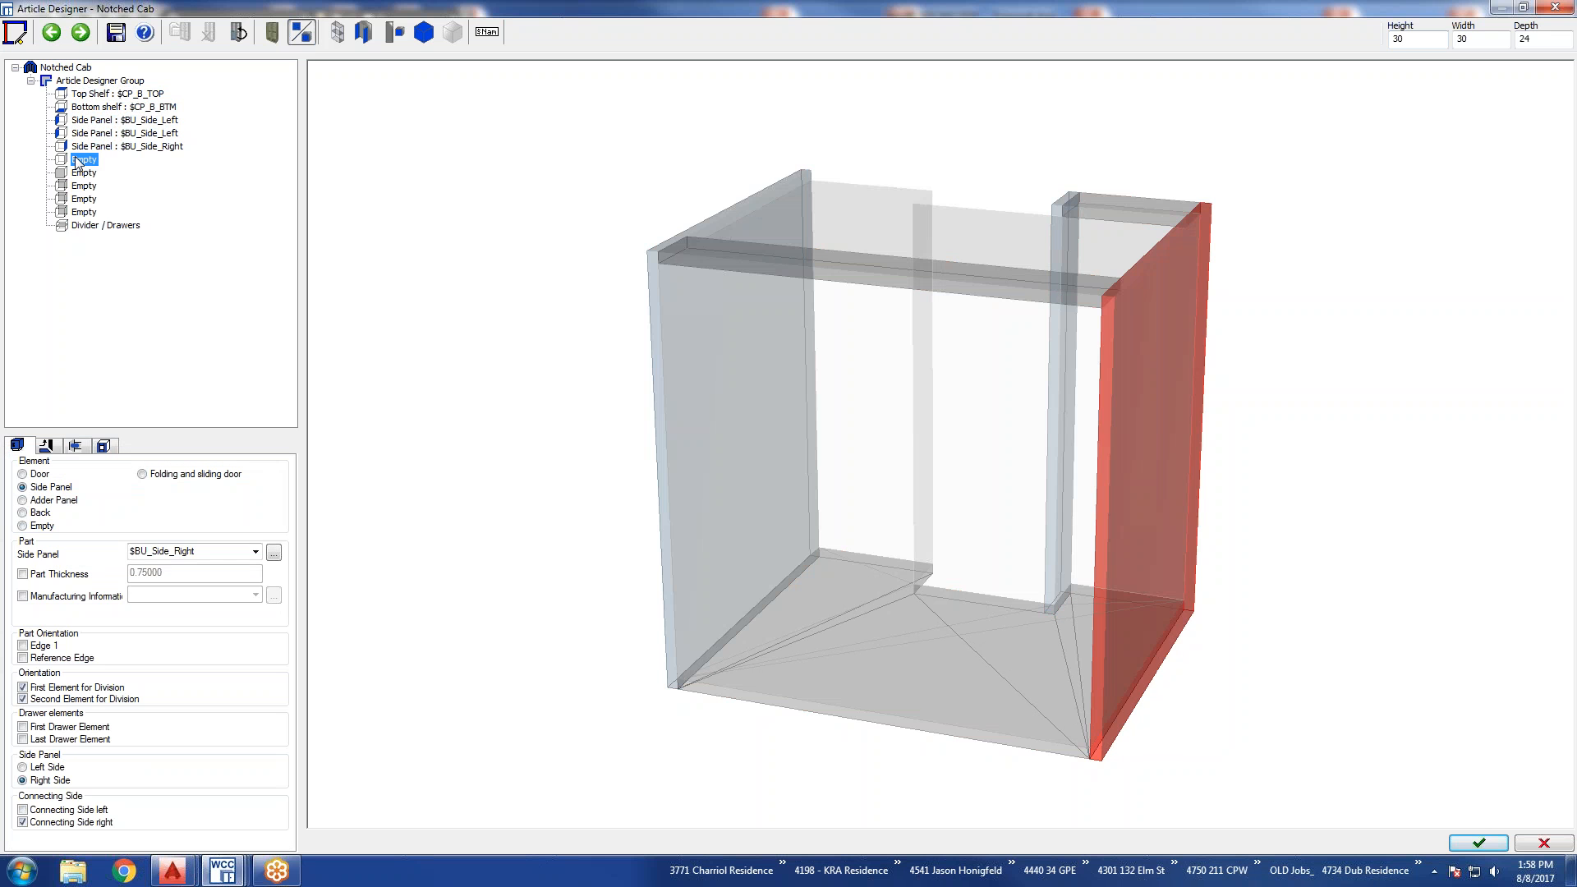
click(79, 159)
click(78, 186)
click(78, 198)
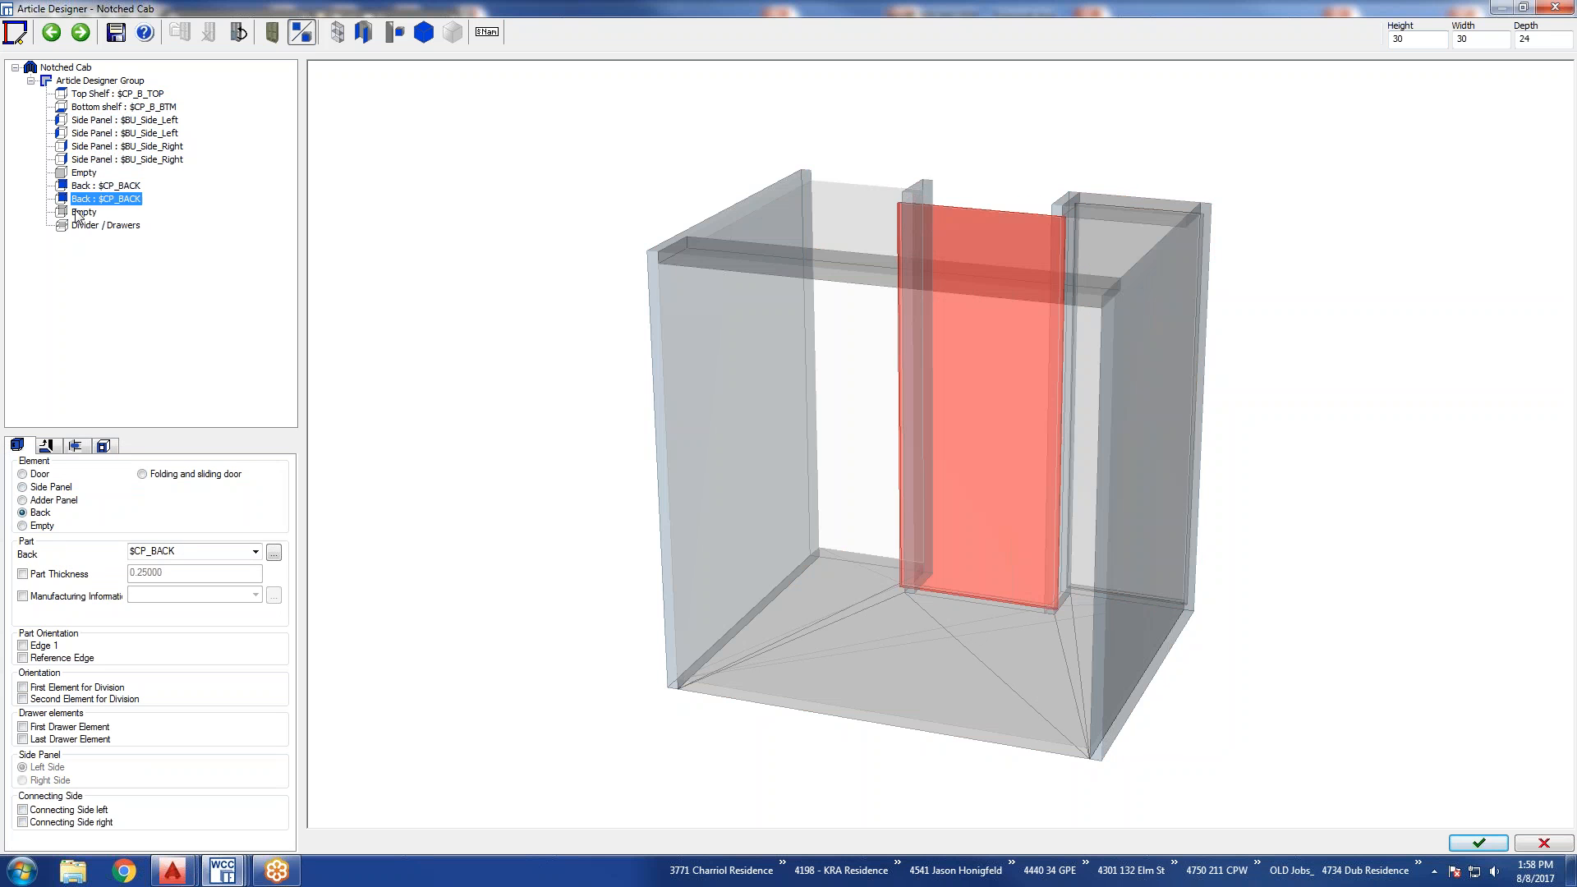
click(78, 213)
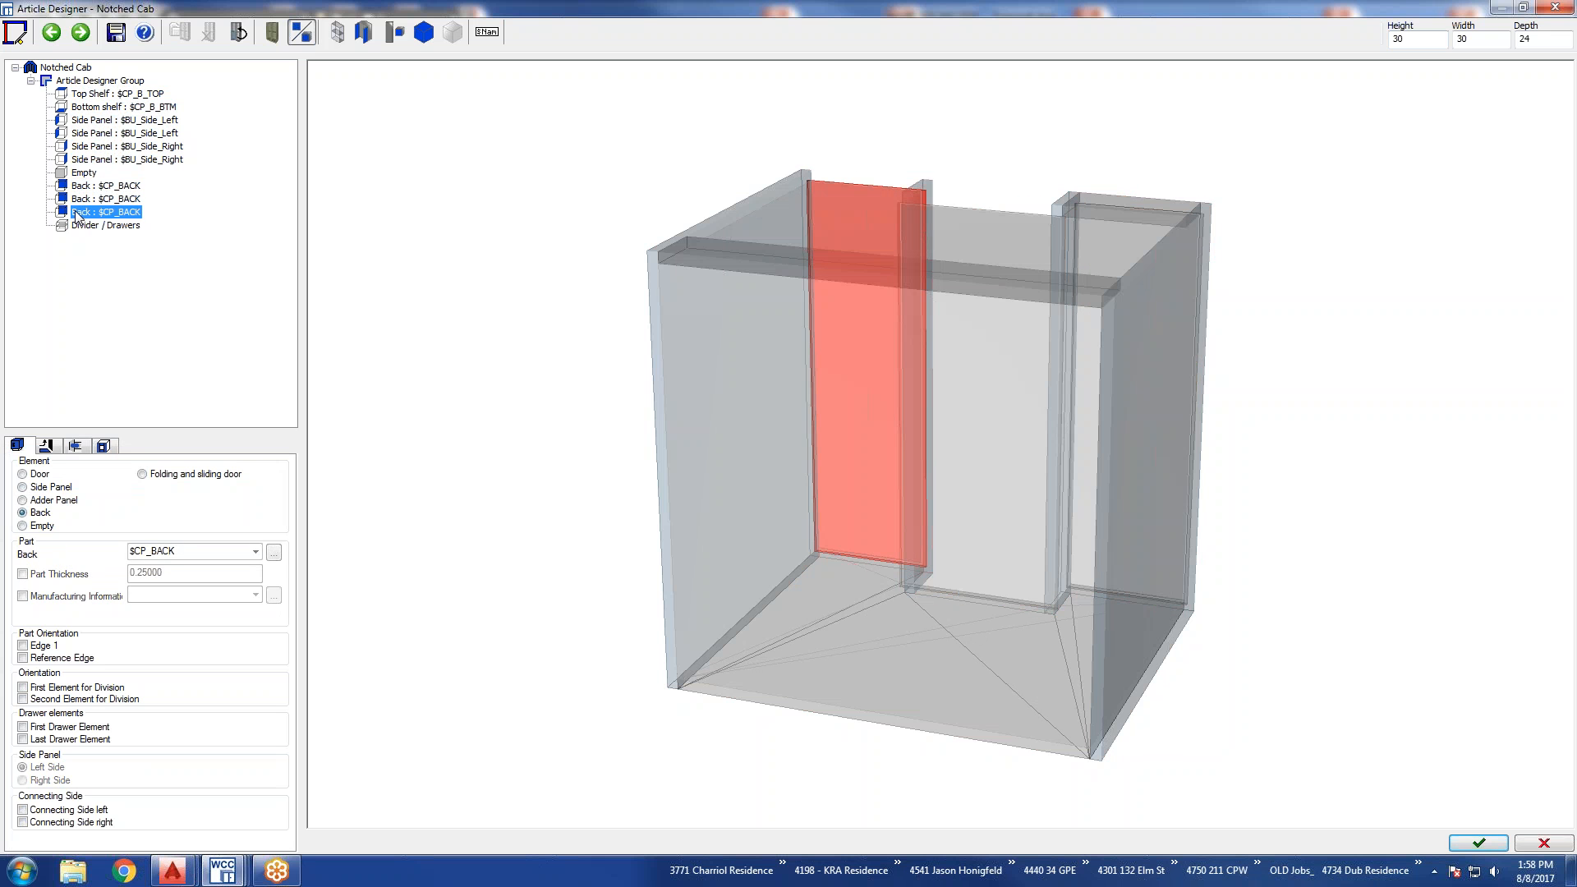
Change the top shelf's part to CPU_TI_DO.
click(96, 95)
click(201, 482)
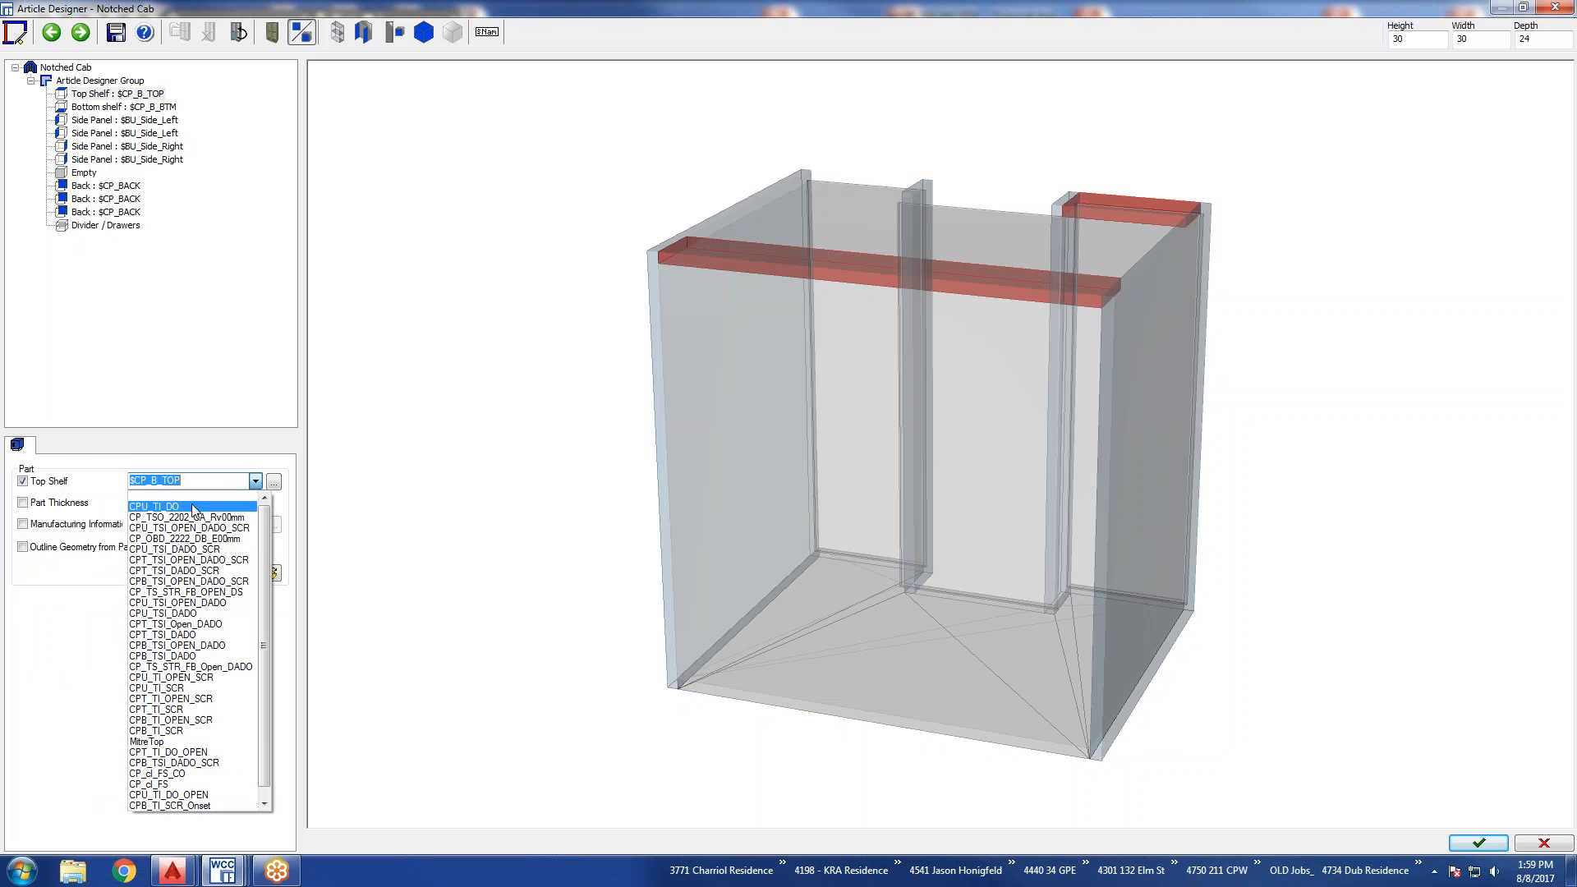
click(201, 506)
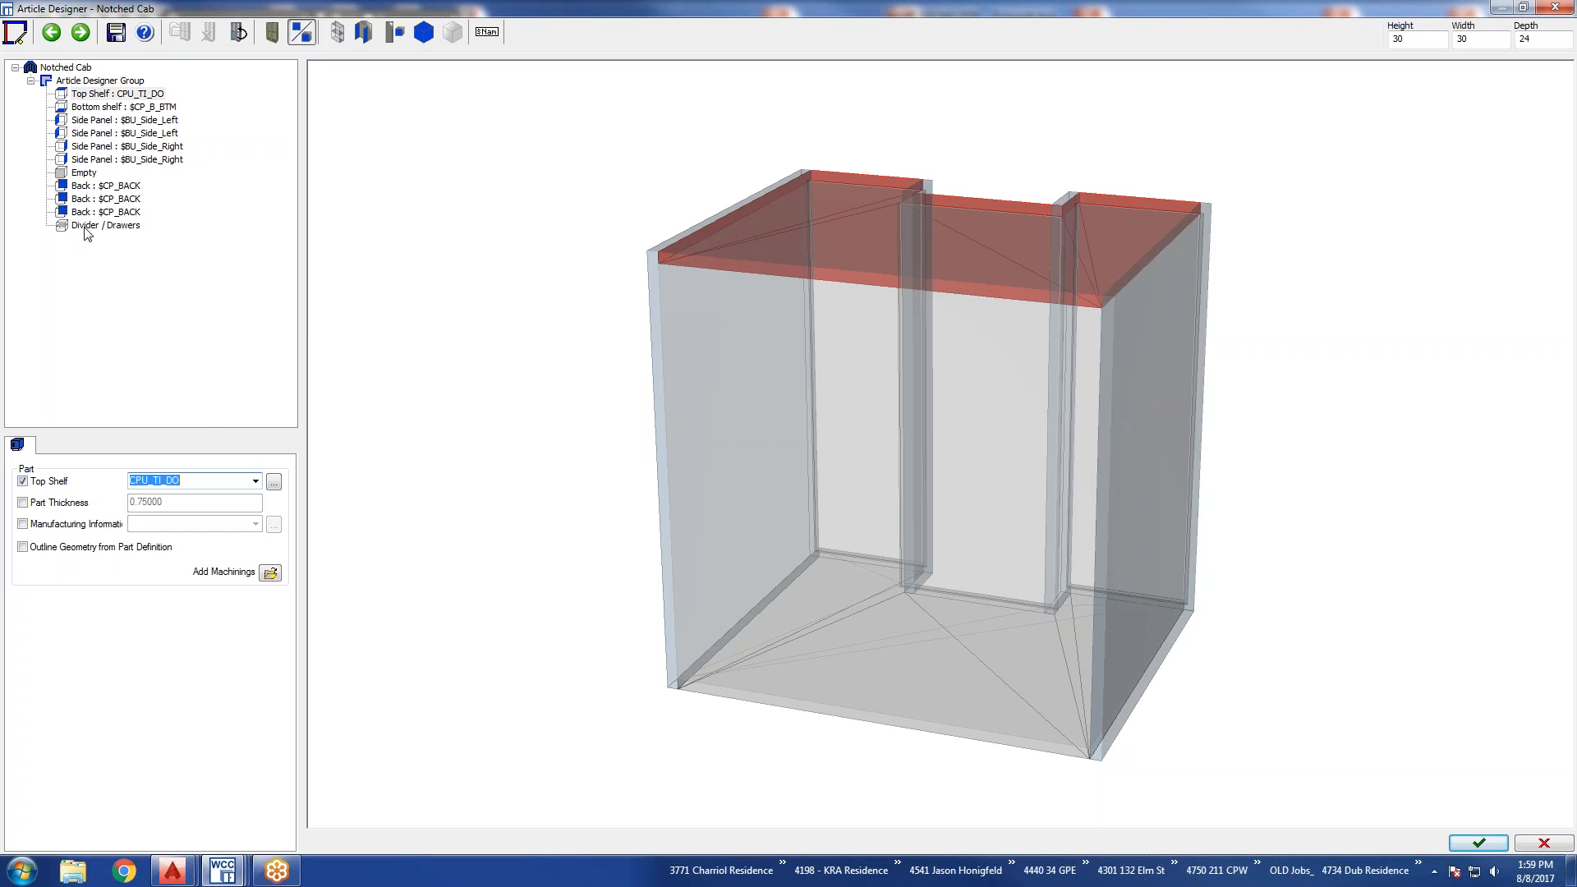
Make the empty front element a door hinged on the left.
click(84, 172)
click(22, 473)
click(24, 767)
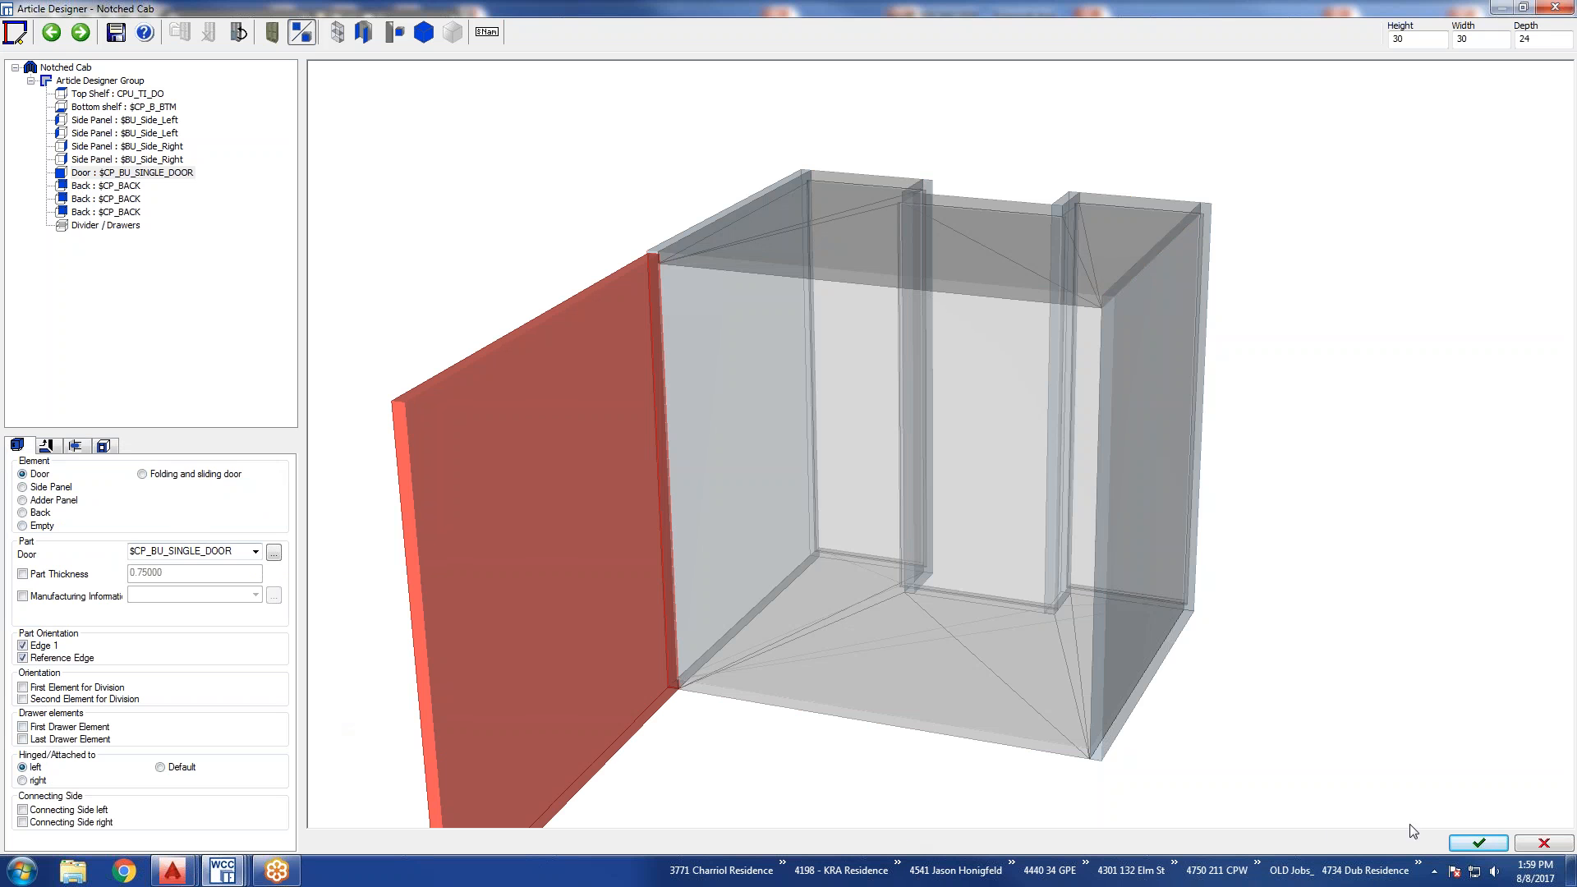
Save the Notched Cab article and place it in the drawing beside the existing cabinets.
click(1478, 844)
click(722, 471)
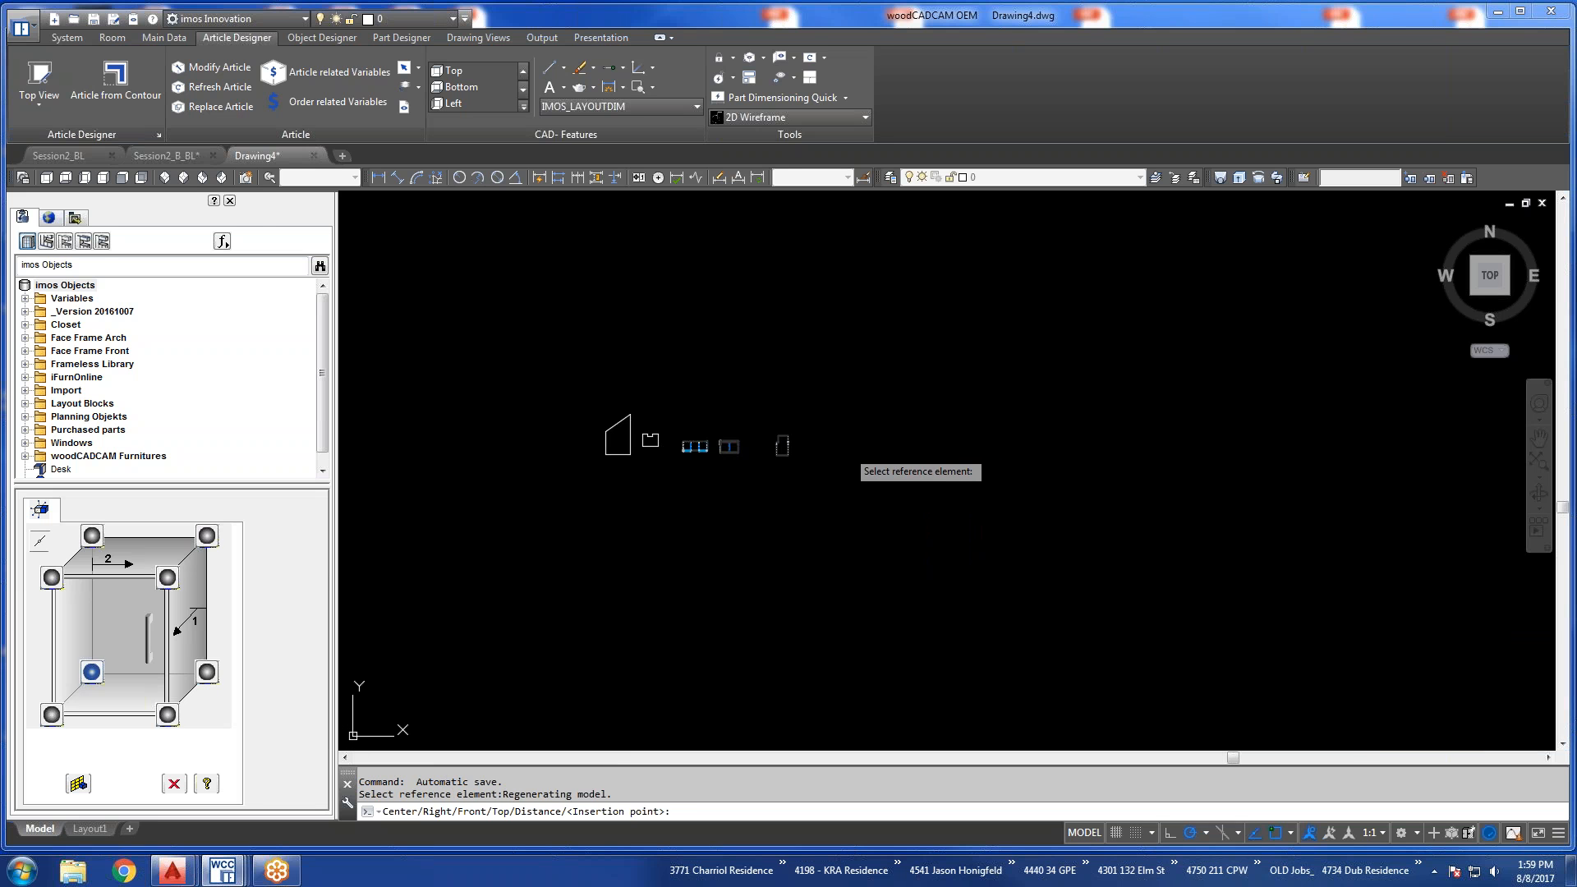
click(847, 458)
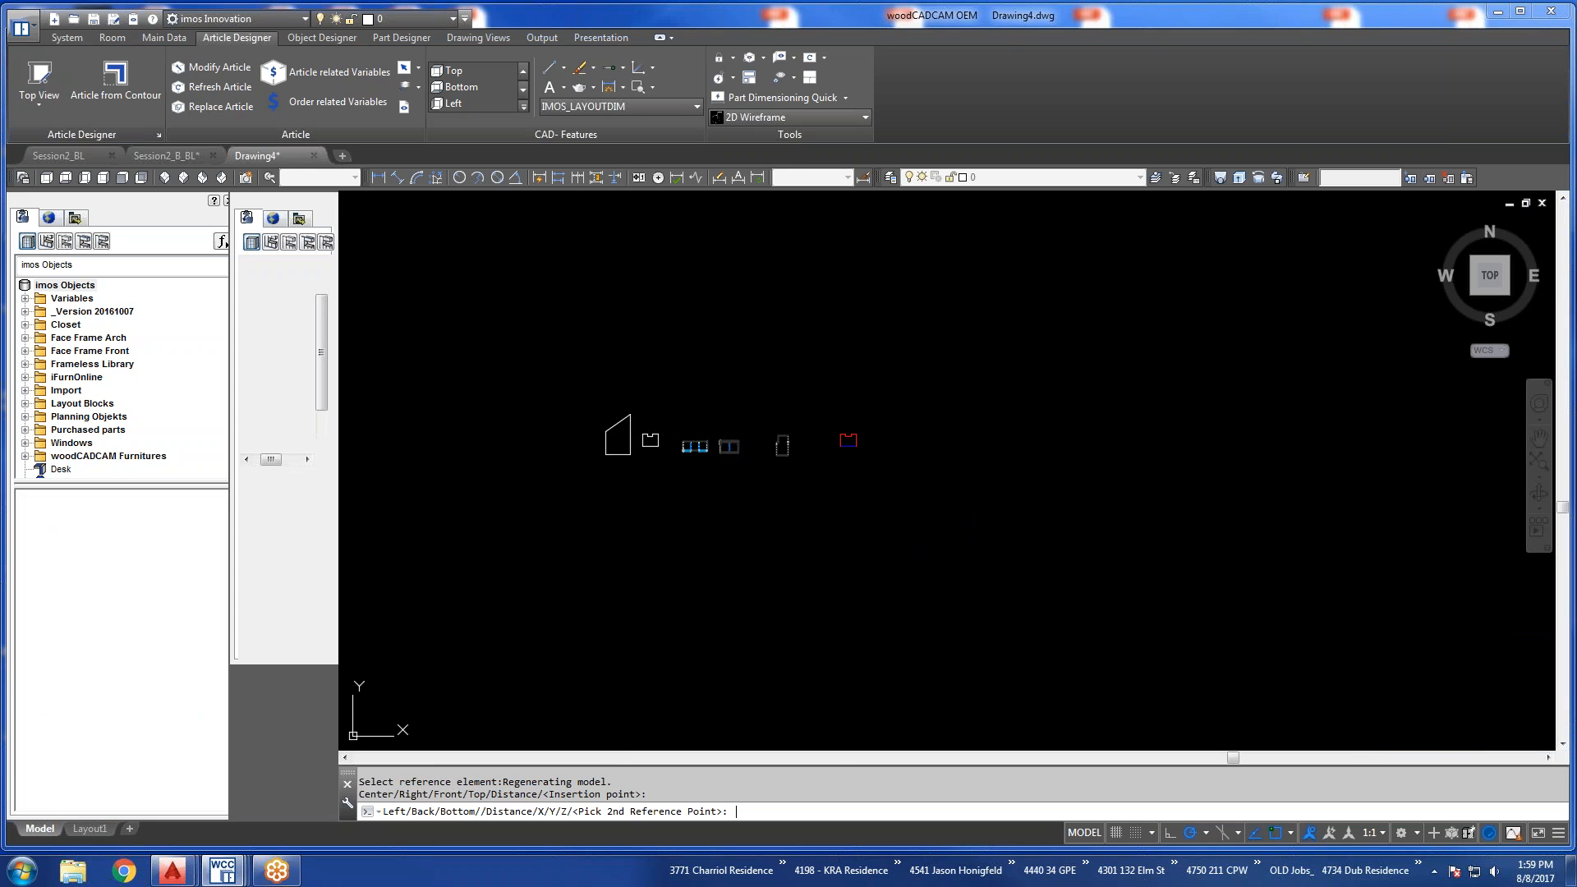
click(845, 440)
scroll(823, 439, up, 5)
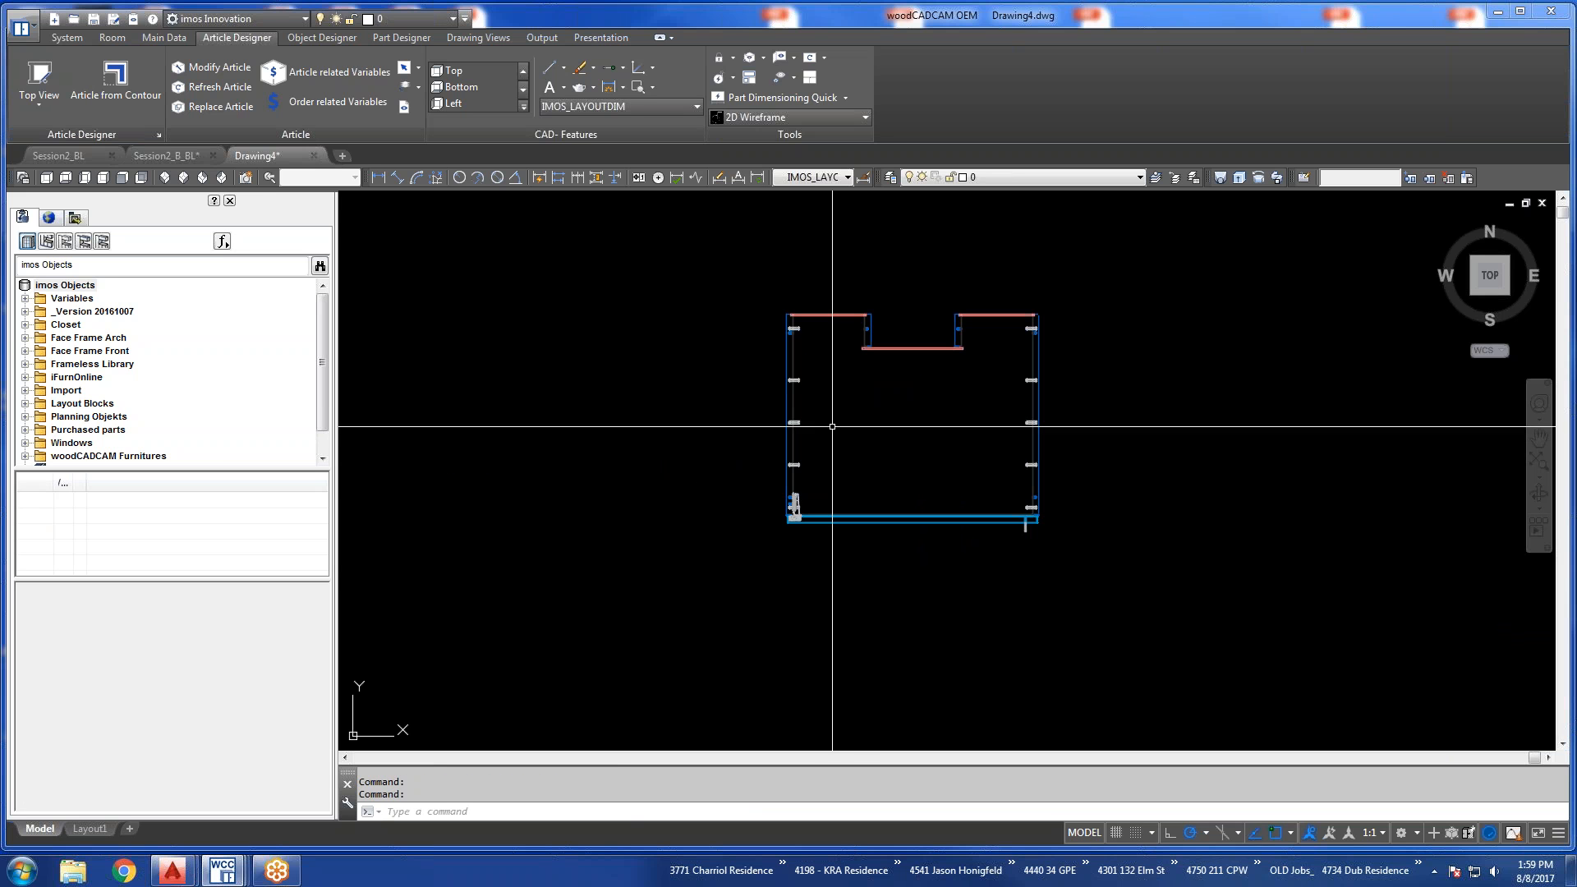
Reopen the placed notched cabinet in Article Designer and divide its interior with a fixed shelf, using a 1:1 linear division.
shift+middle_drag(823, 439, 705, 284)
key(Escape)
click(115, 81)
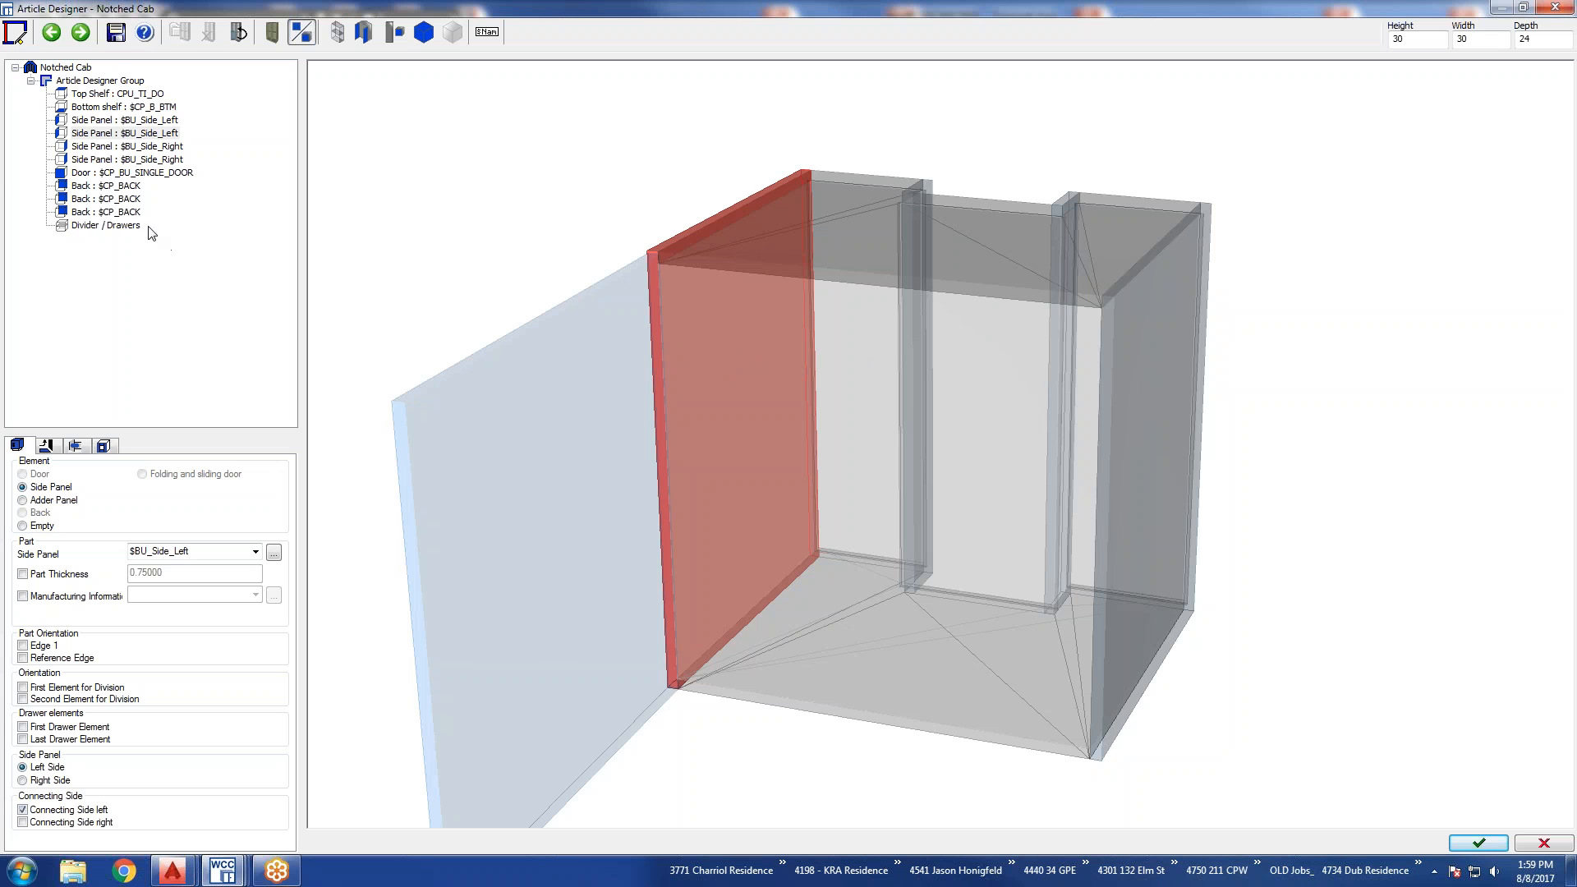
click(100, 225)
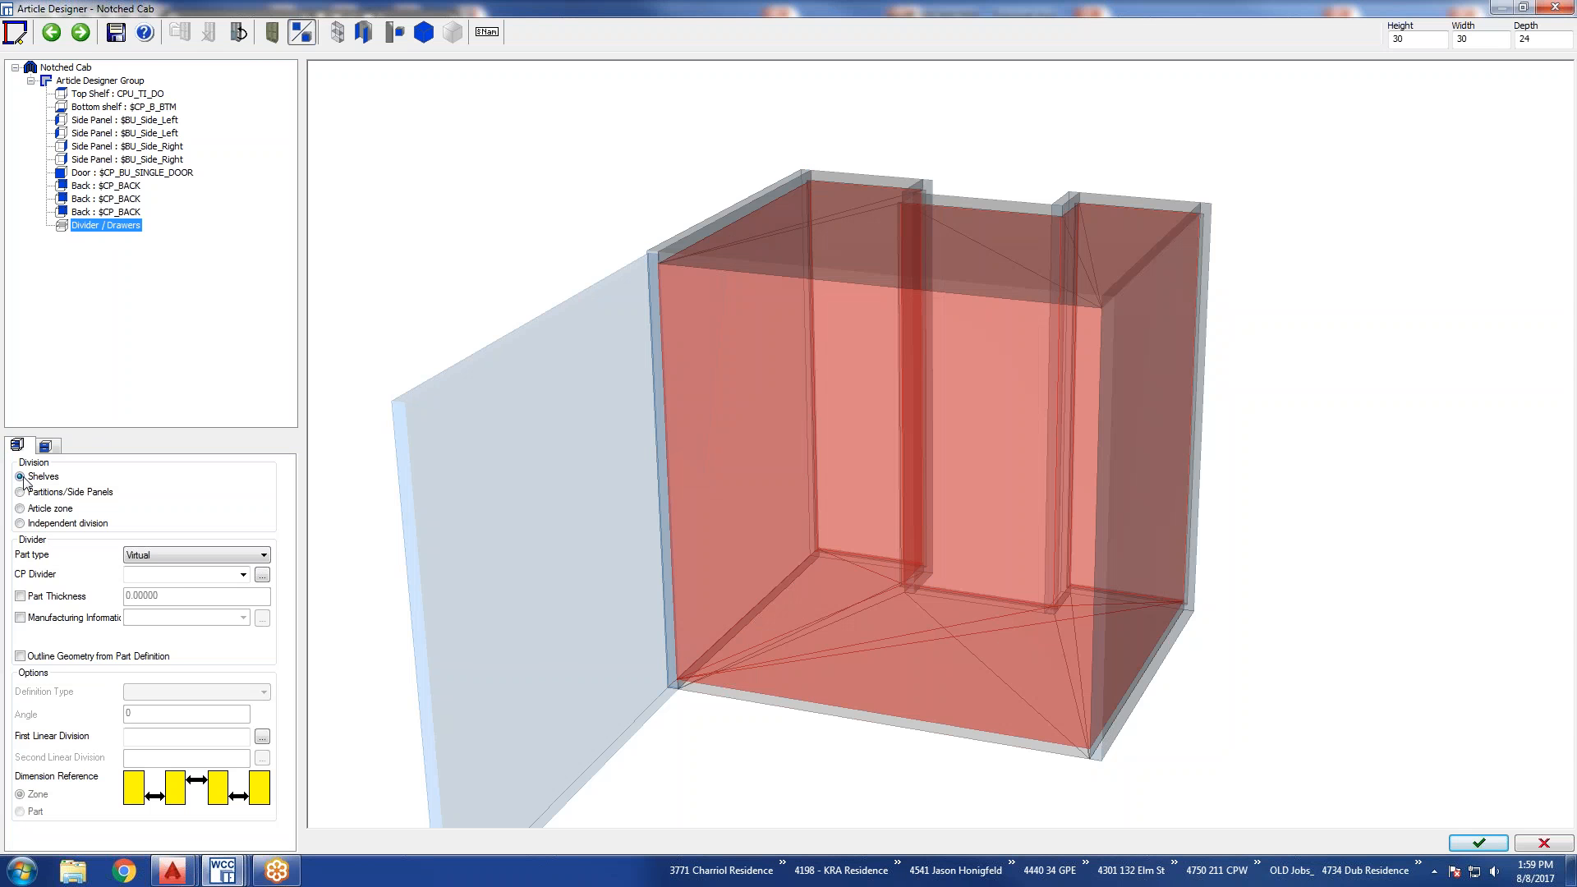
click(148, 557)
click(149, 580)
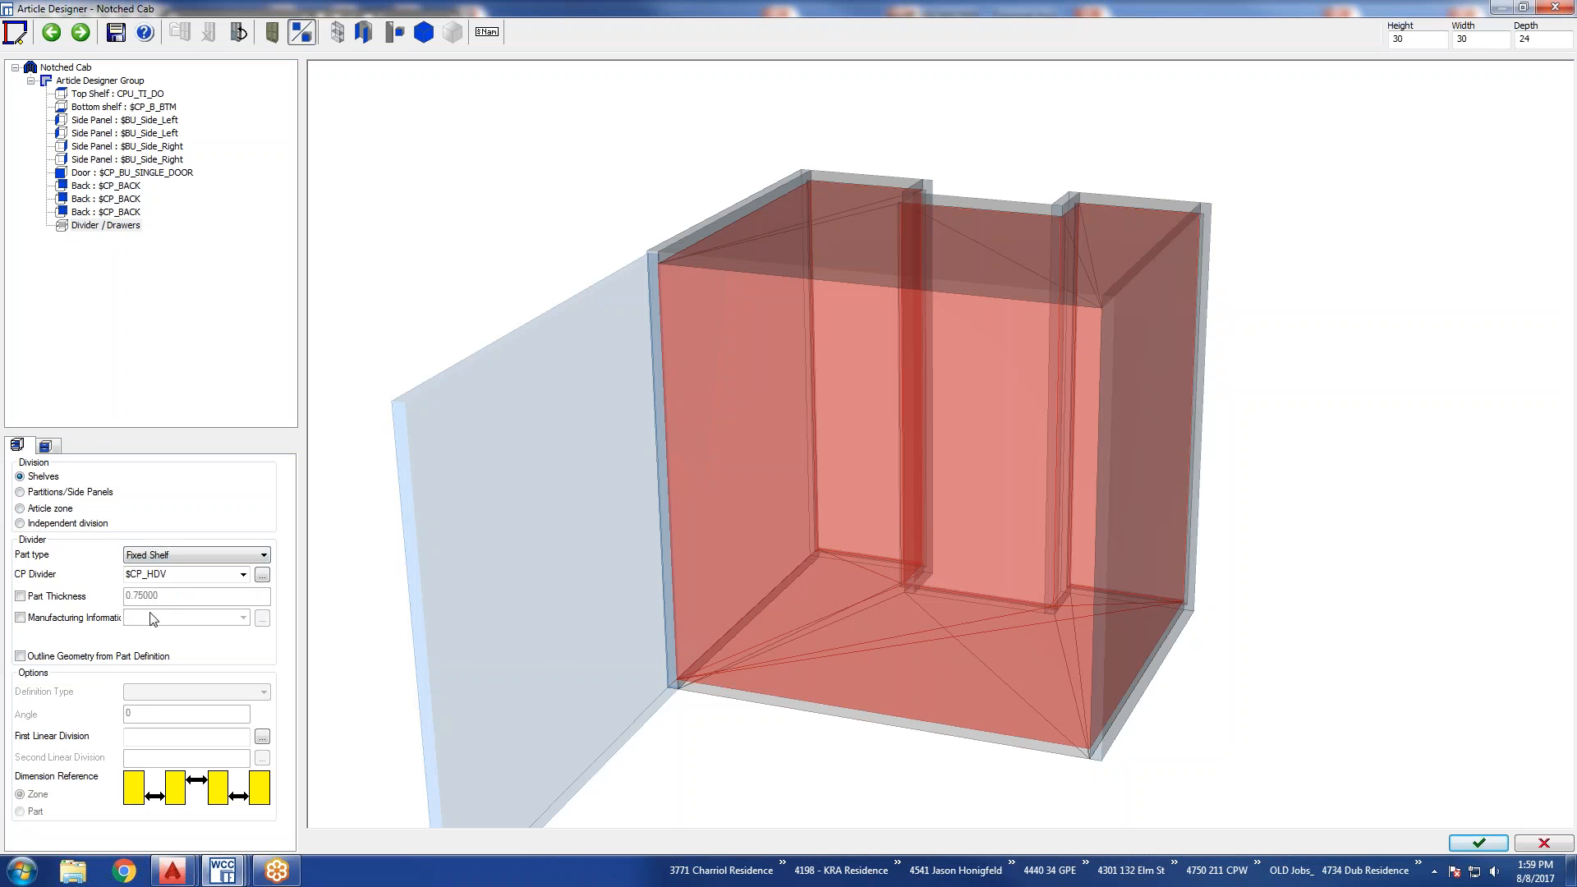
click(144, 738)
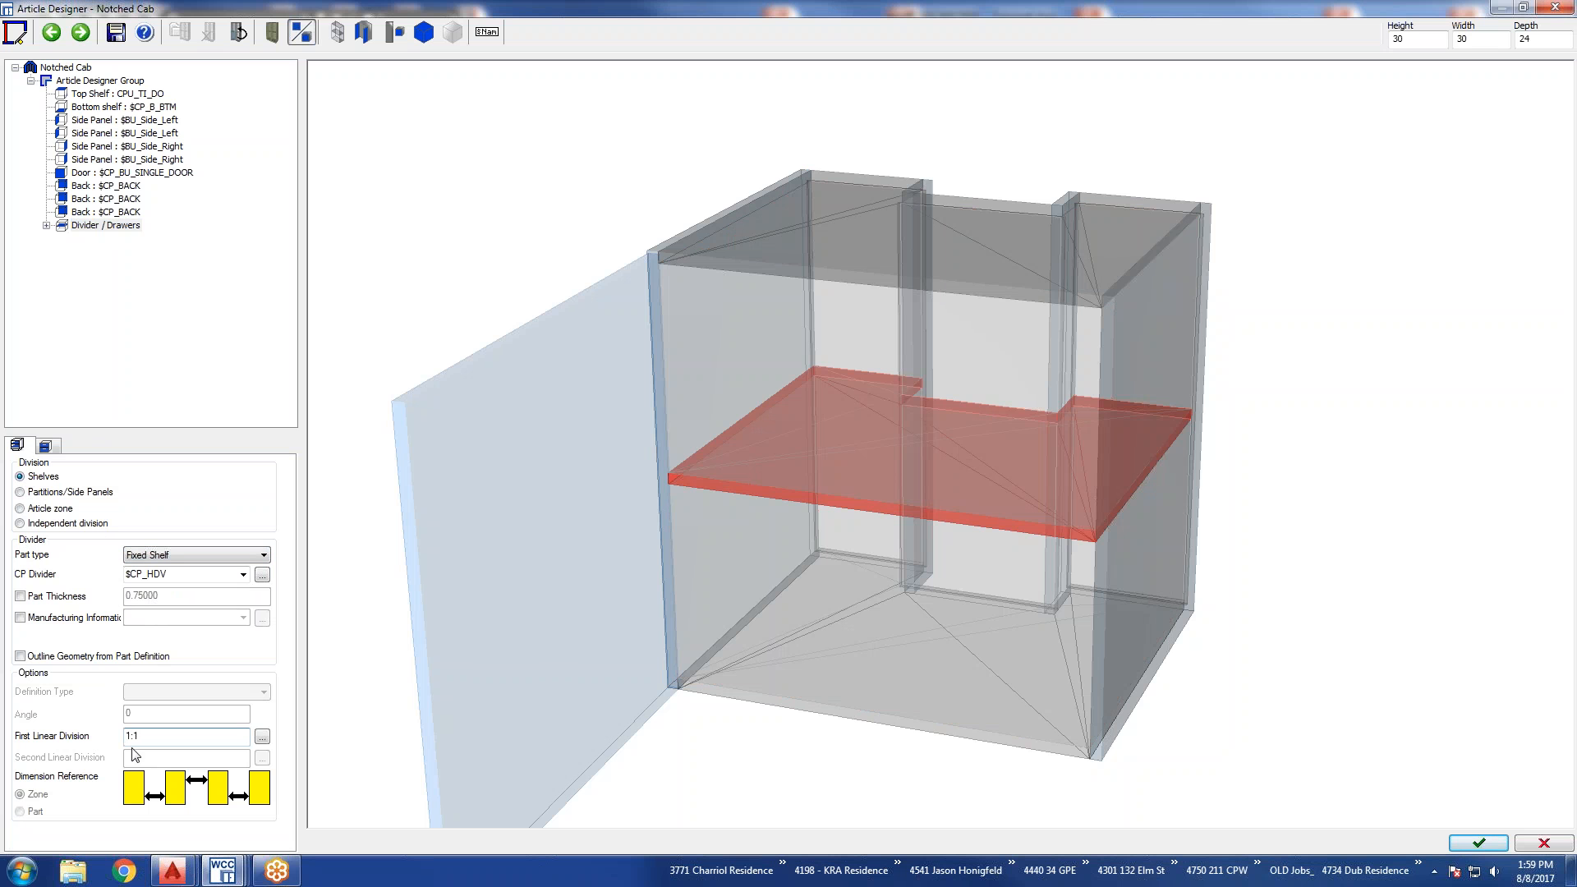
Suppress lineborings for the article group and apply the edits to the placed cabinet, declining to save the changes.
click(84, 81)
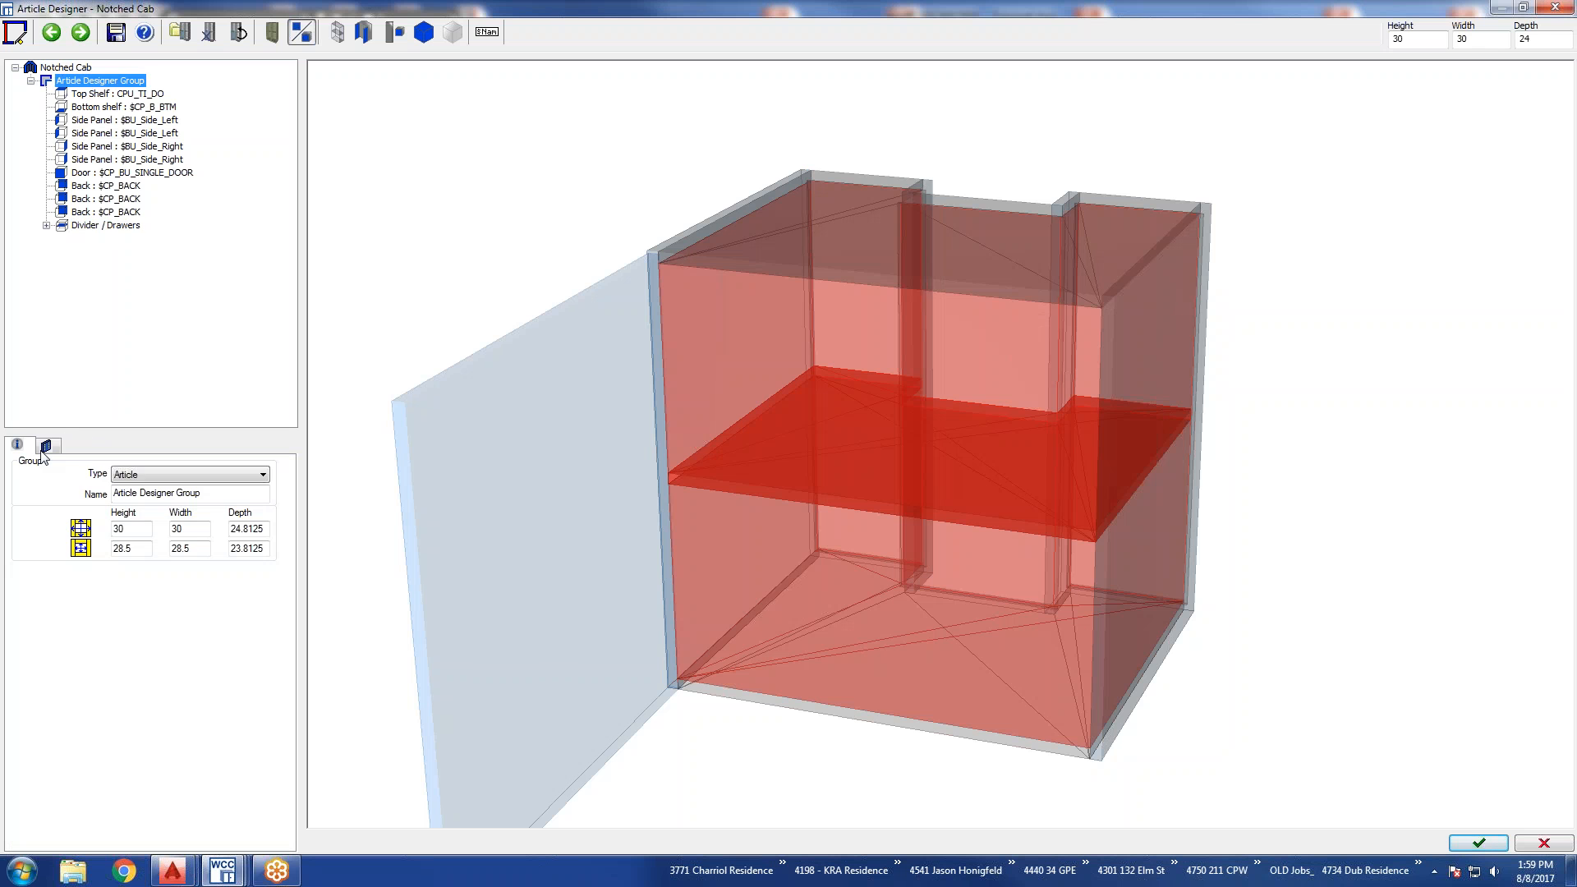
click(49, 449)
click(37, 519)
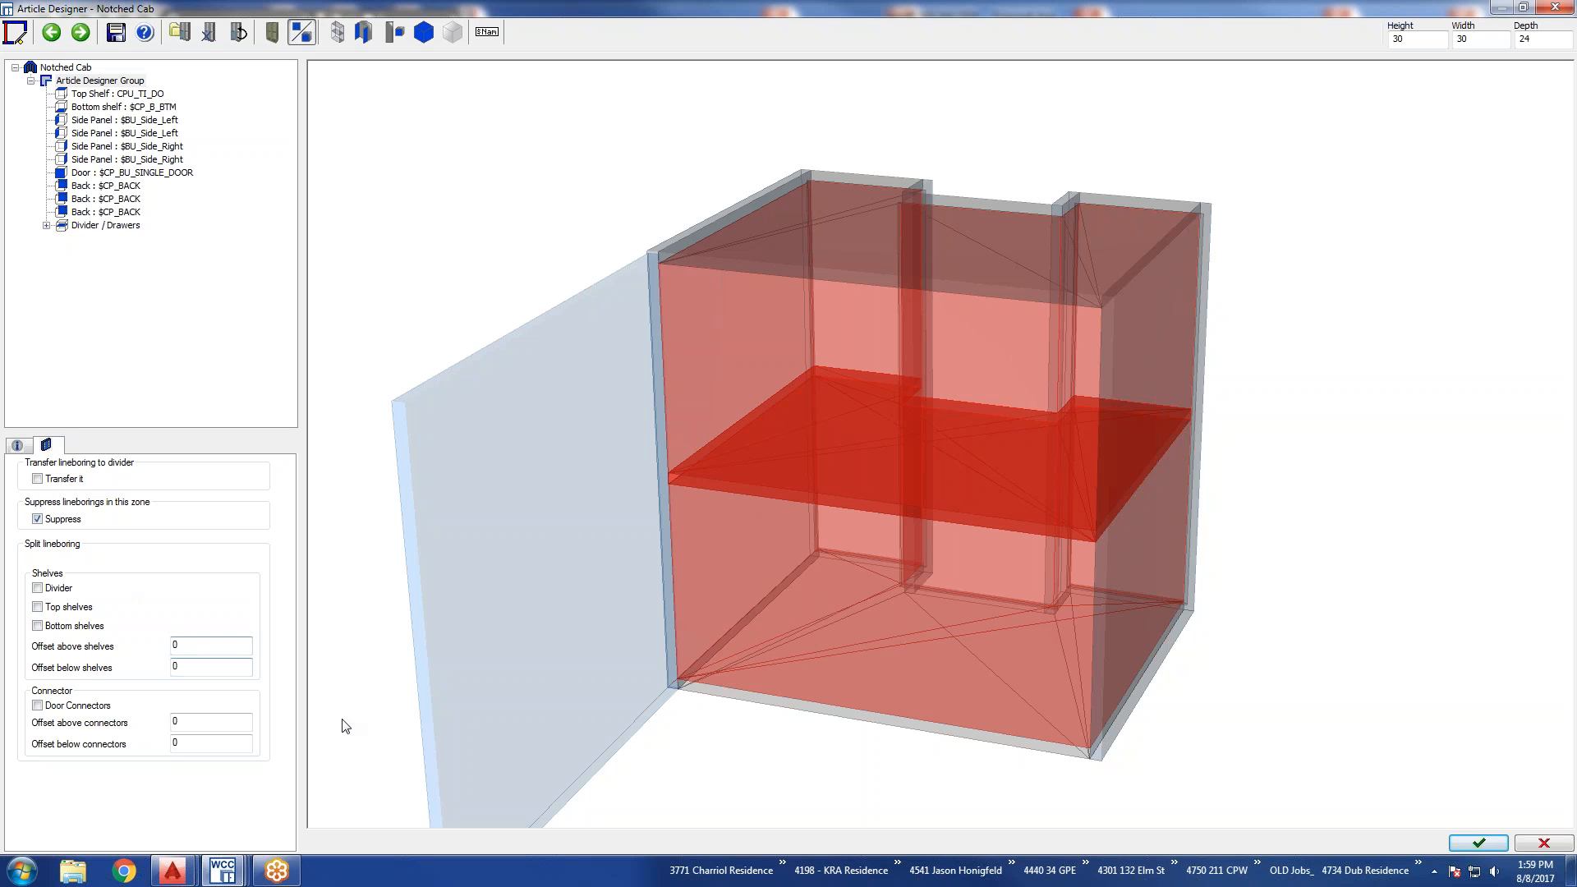
click(1478, 843)
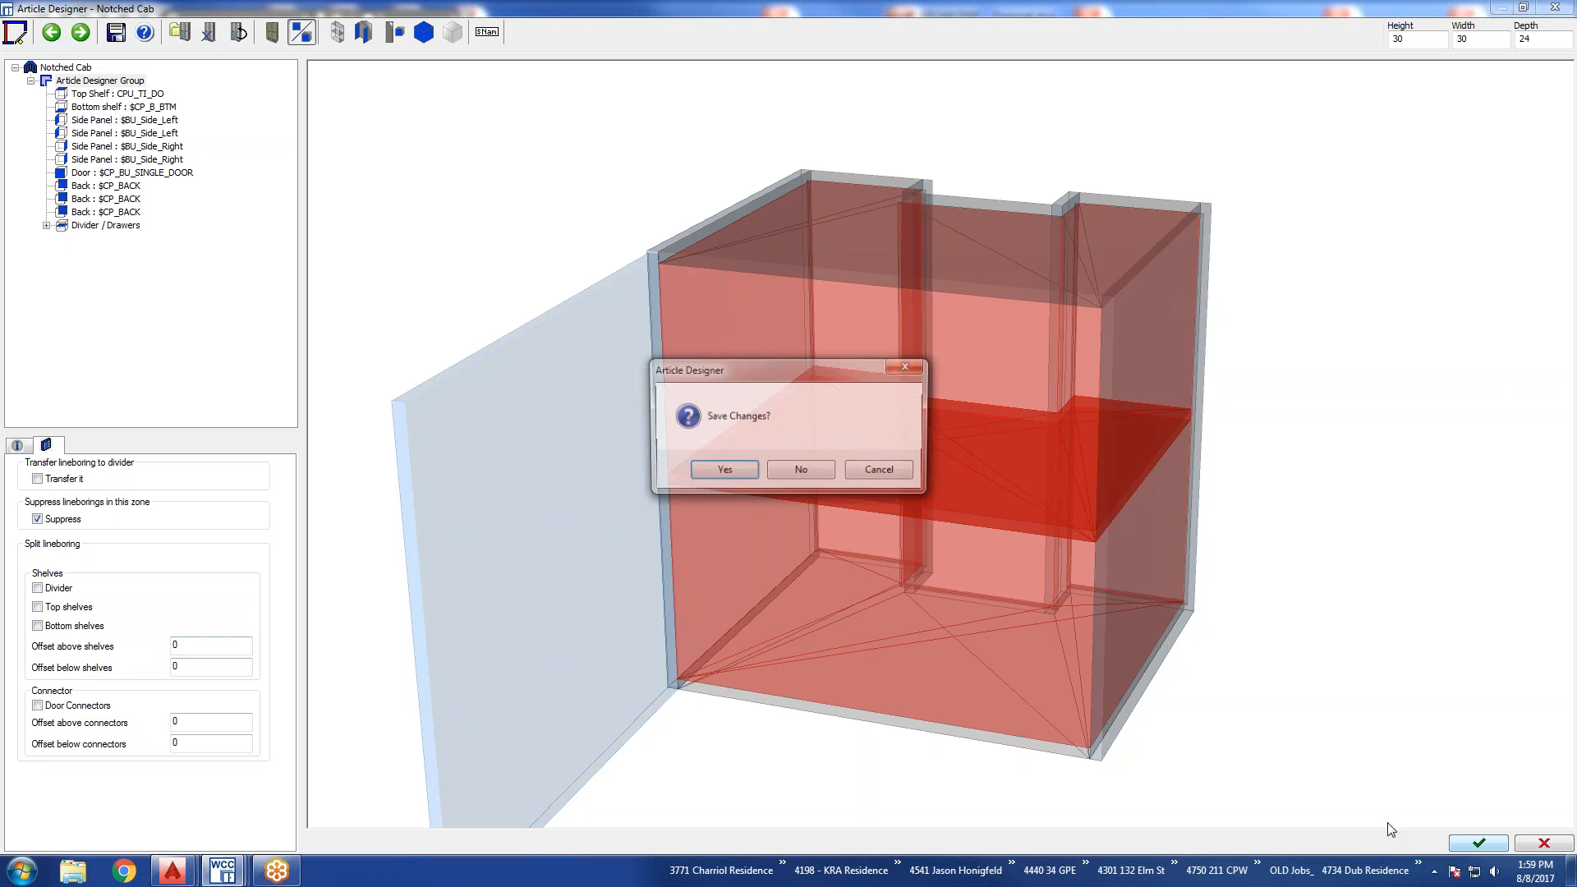
click(790, 473)
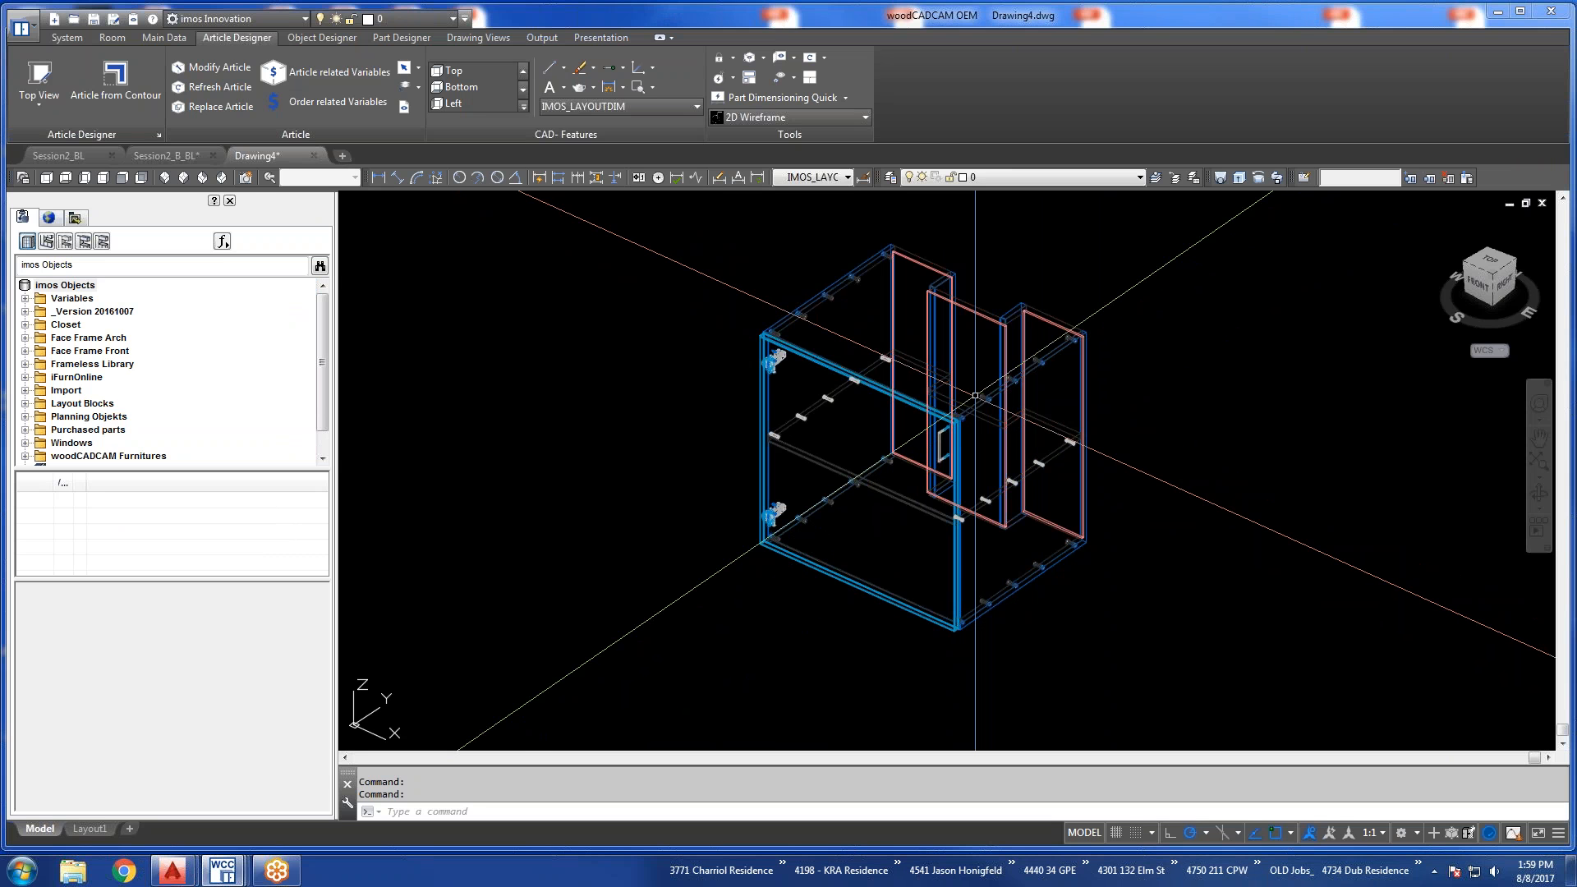
Examine the notched cabinet's shelf and drillings up close, and view it alongside the other cabinets and outlines.
scroll(975, 395, up, 3)
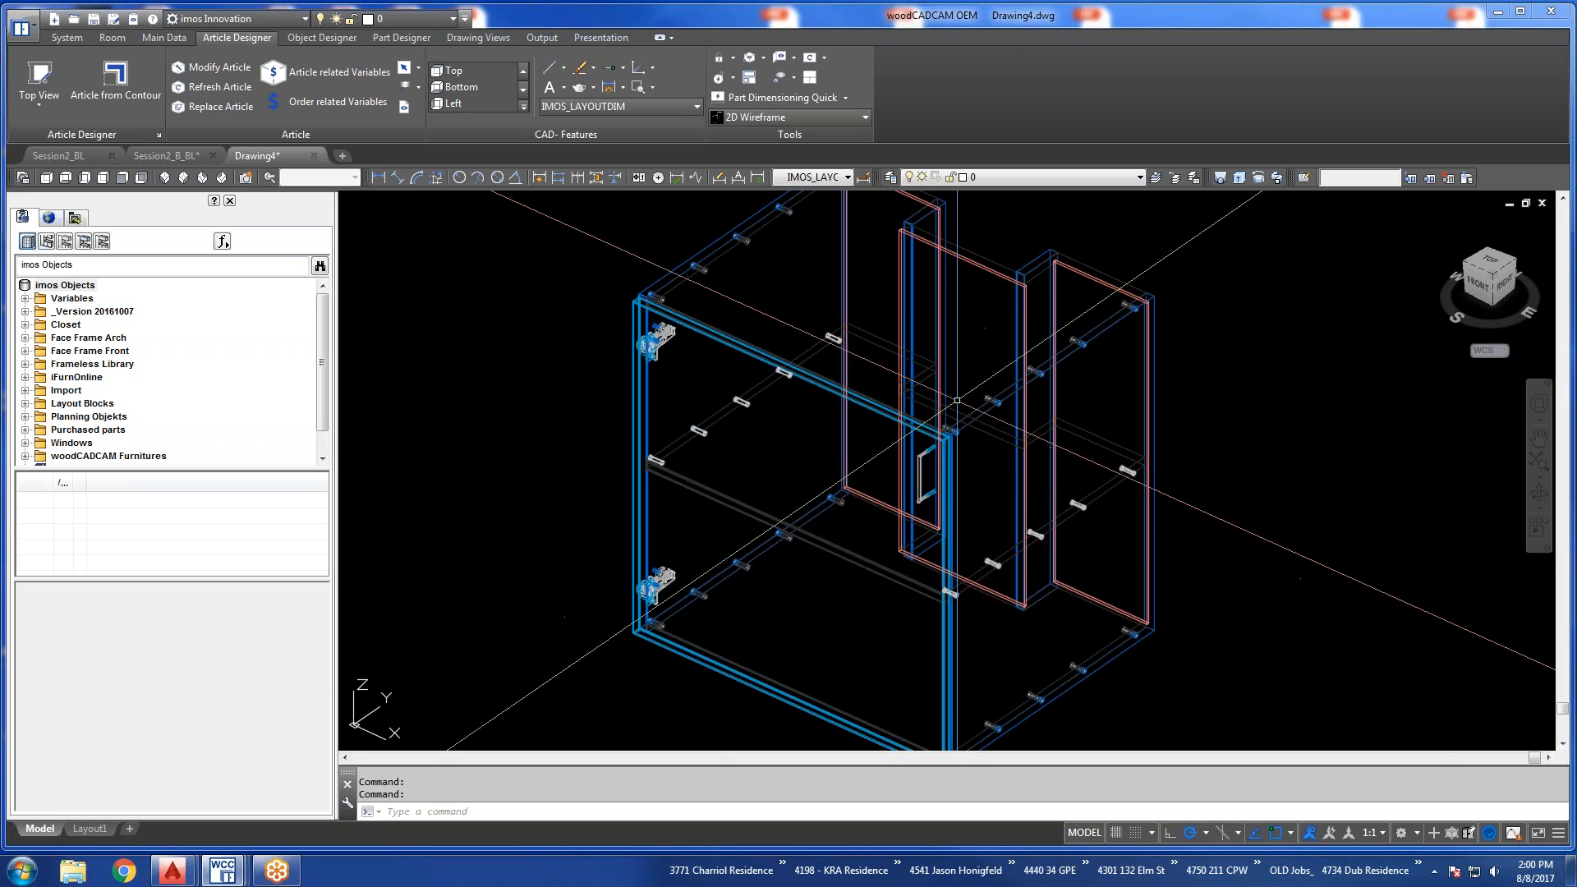
scroll(957, 400, down, 6)
scroll(892, 416, down, 4)
middle_drag(759, 385, 807, 480)
scroll(760, 405, up, 3)
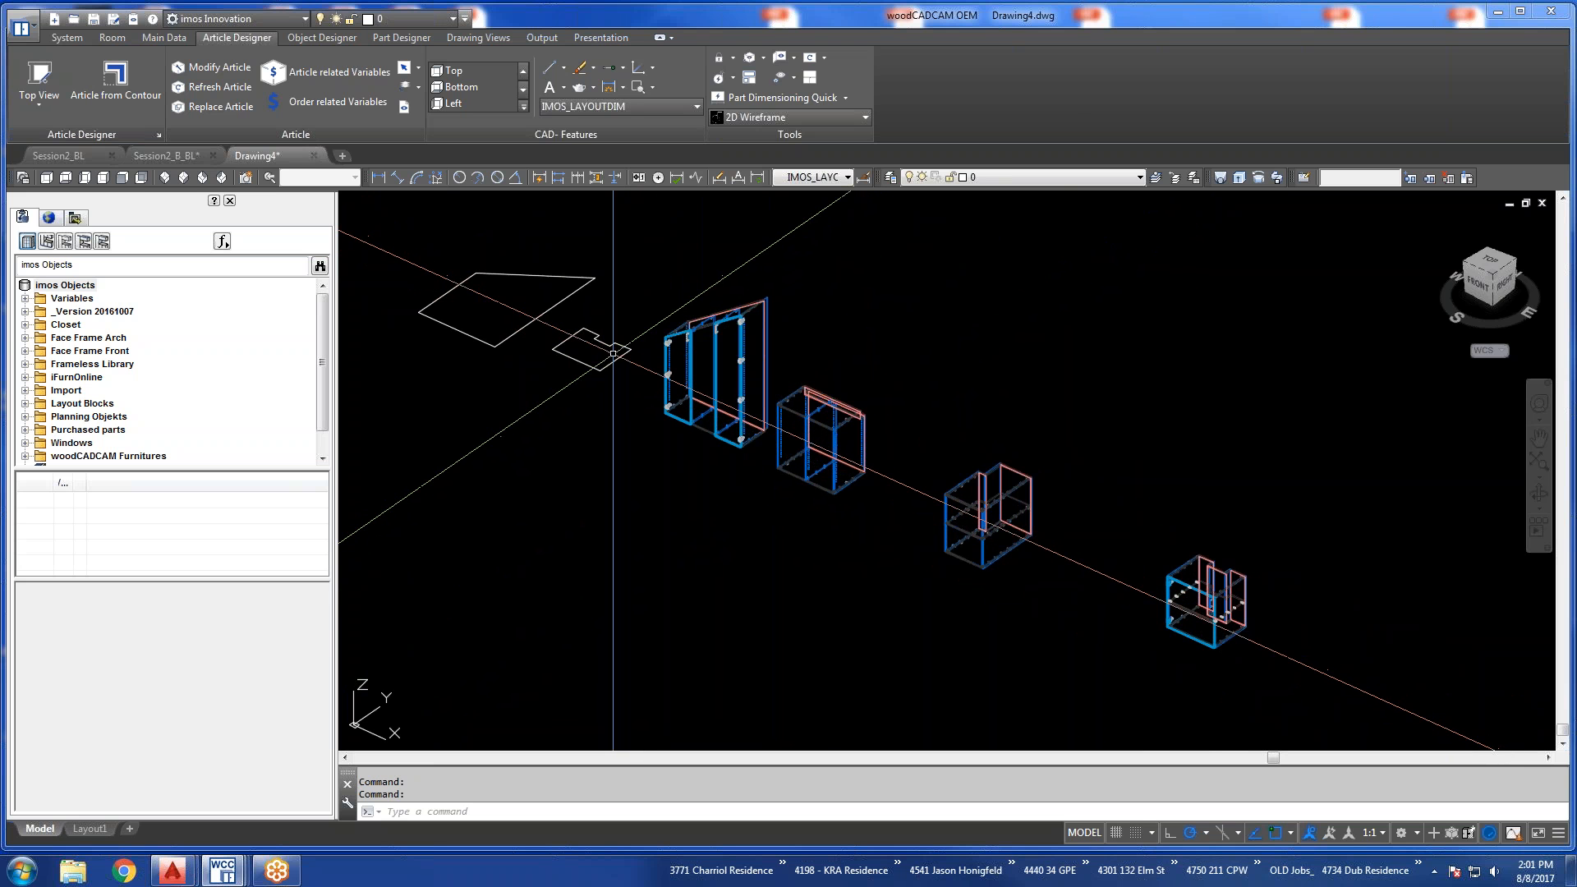
Measure the depth and width of the outline's rear notch with linear dimensions in top view, discarding the measurements.
scroll(612, 354, up, 5)
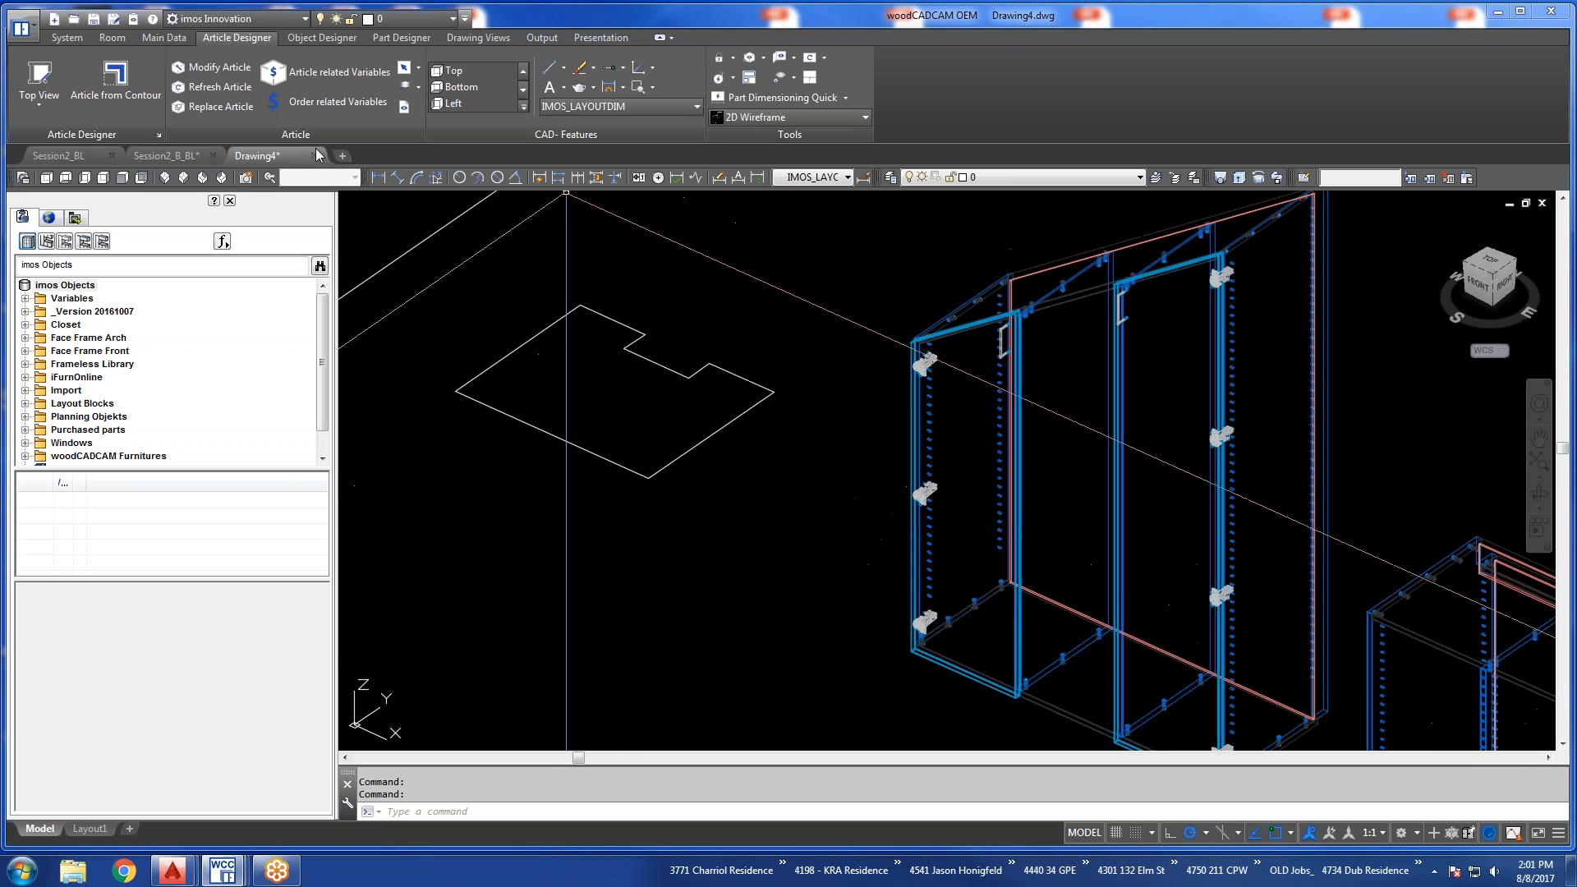
click(46, 177)
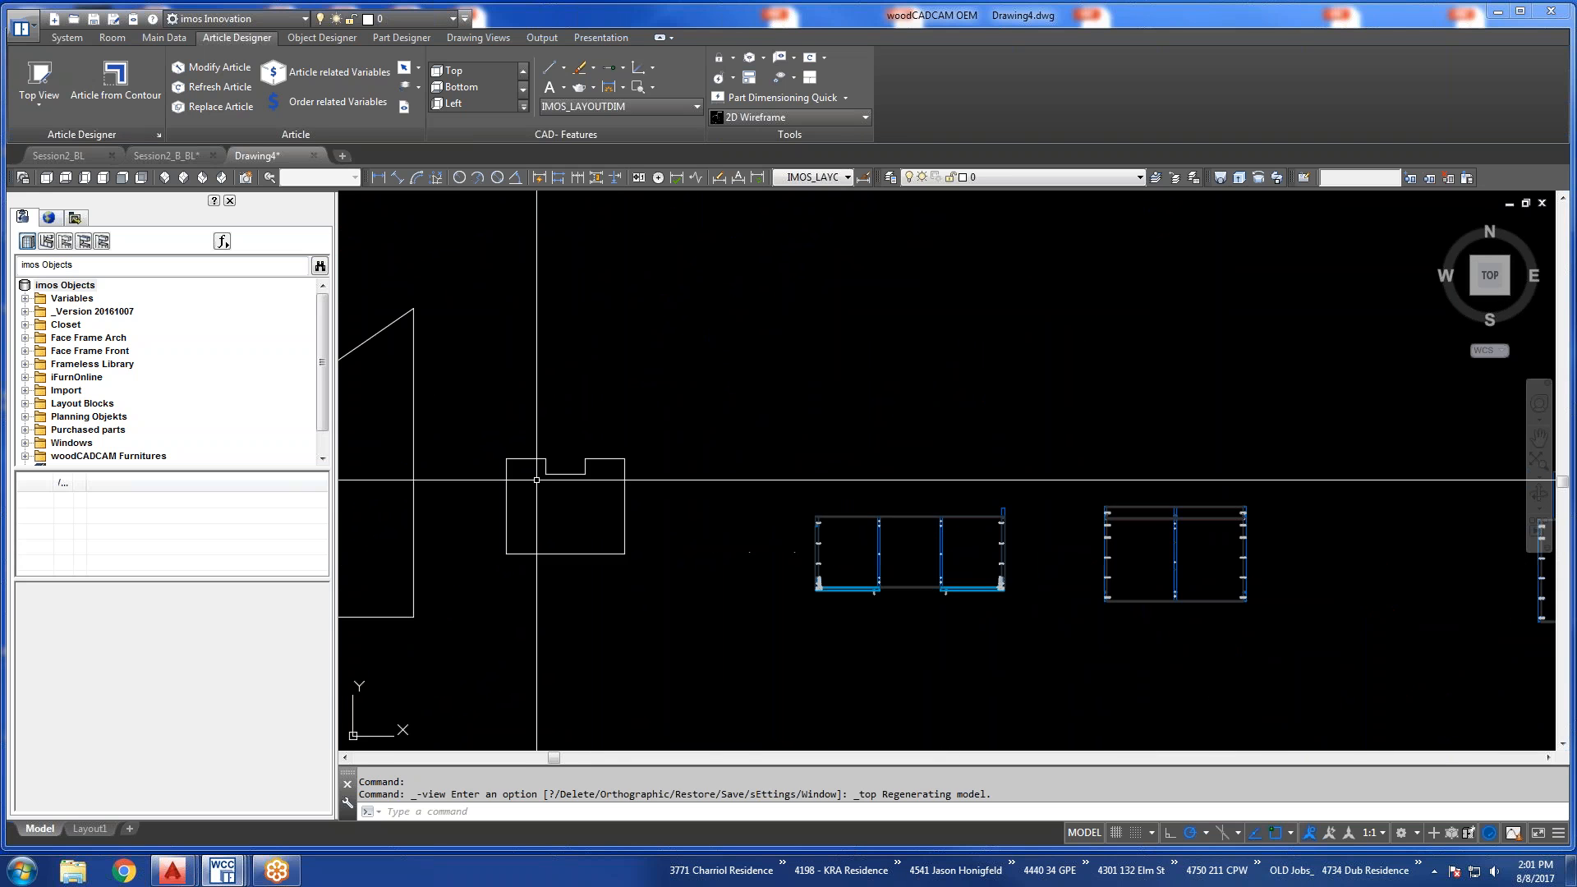
click(377, 177)
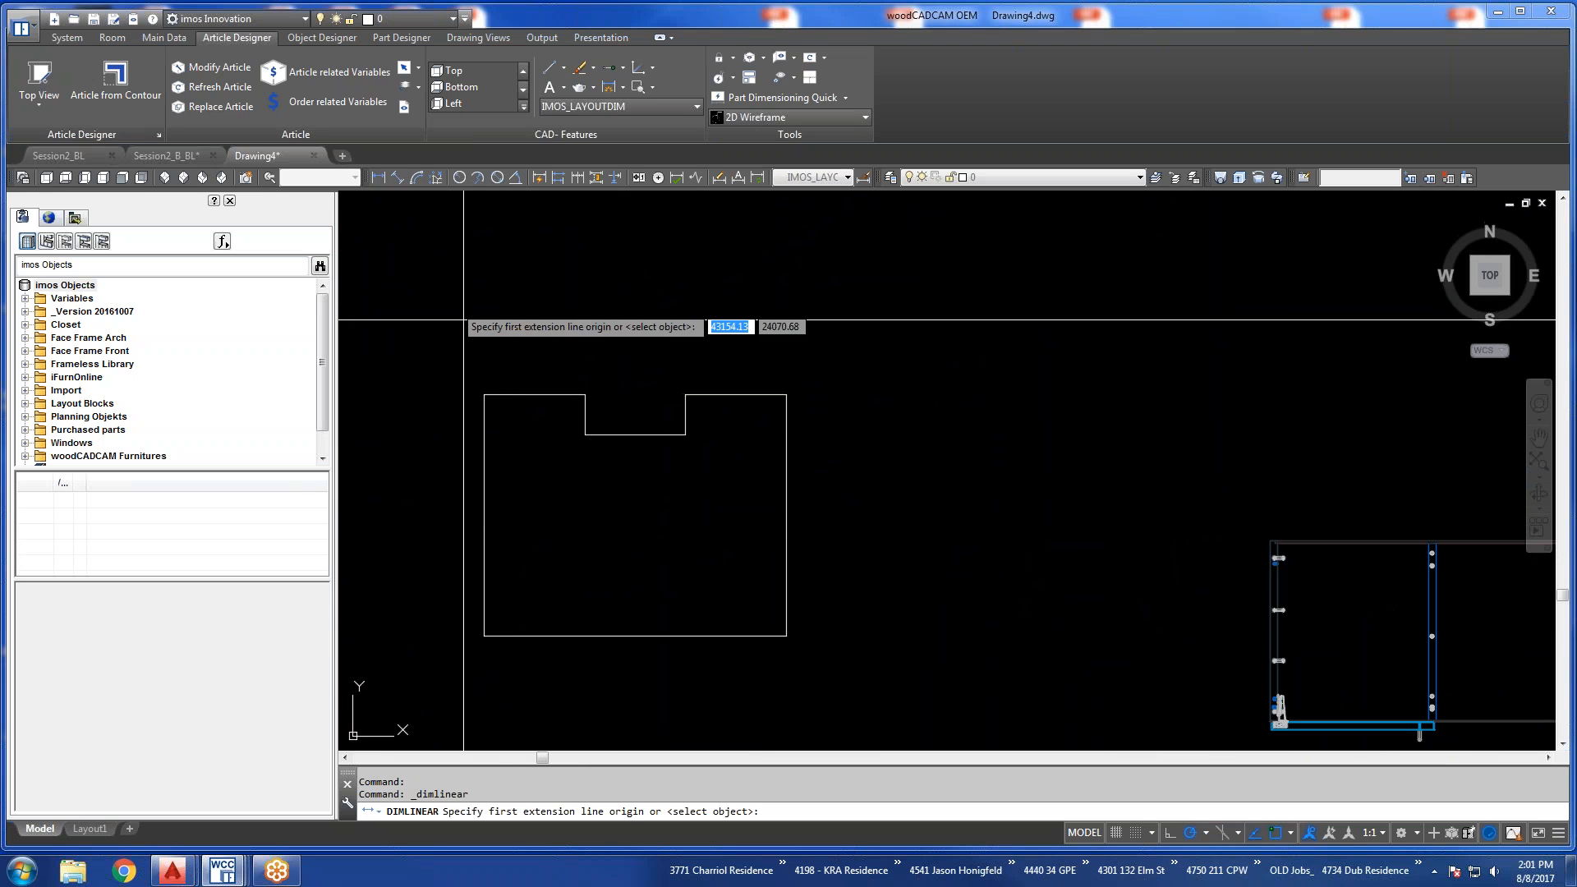
click(585, 433)
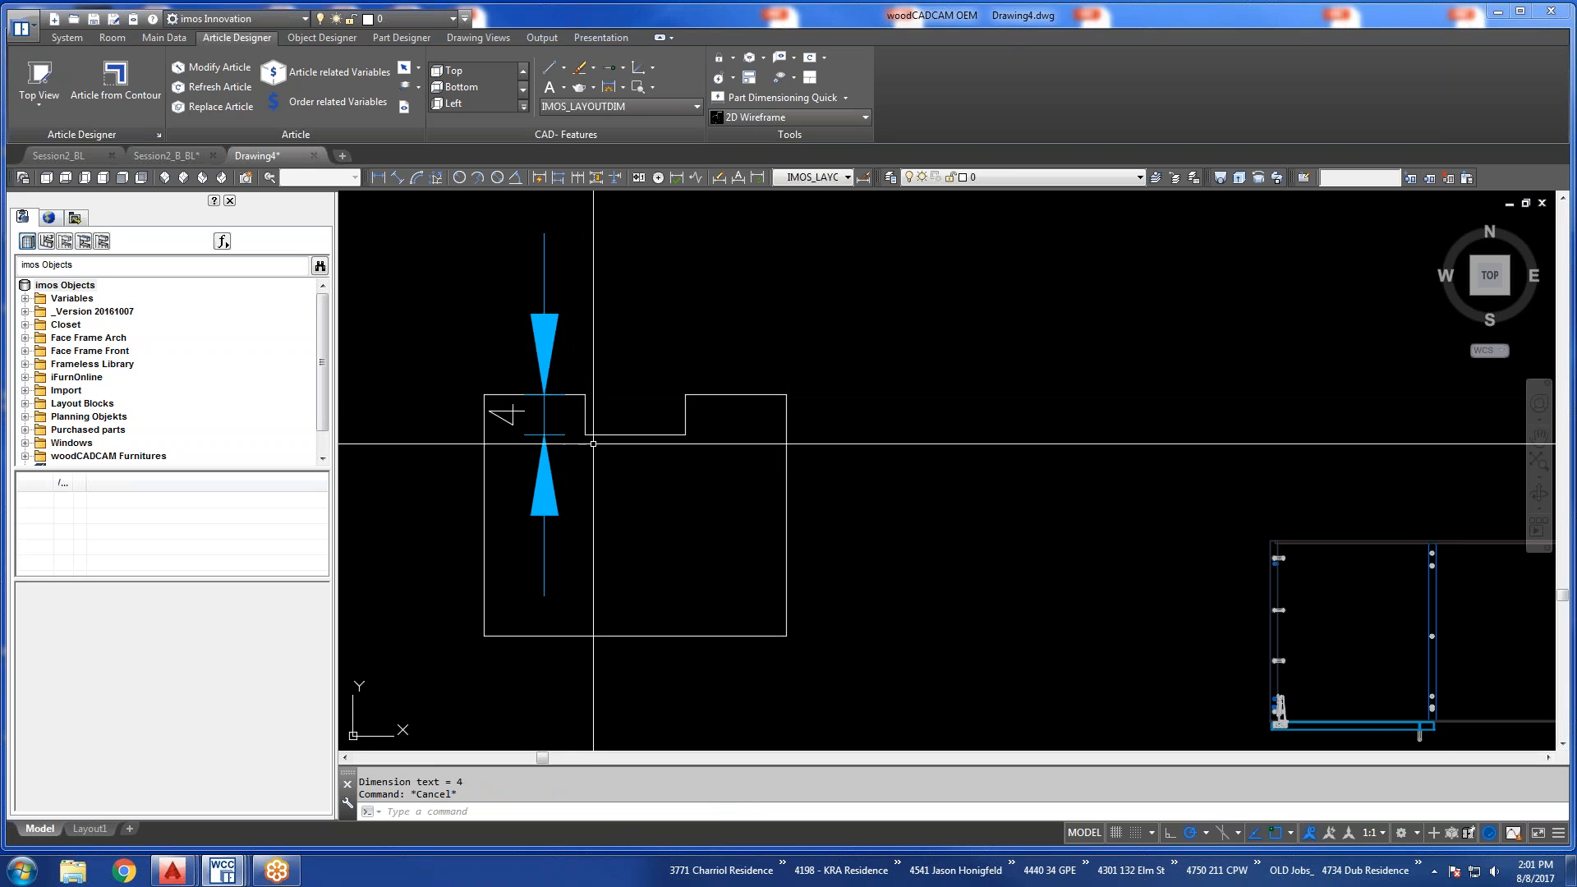
click(685, 434)
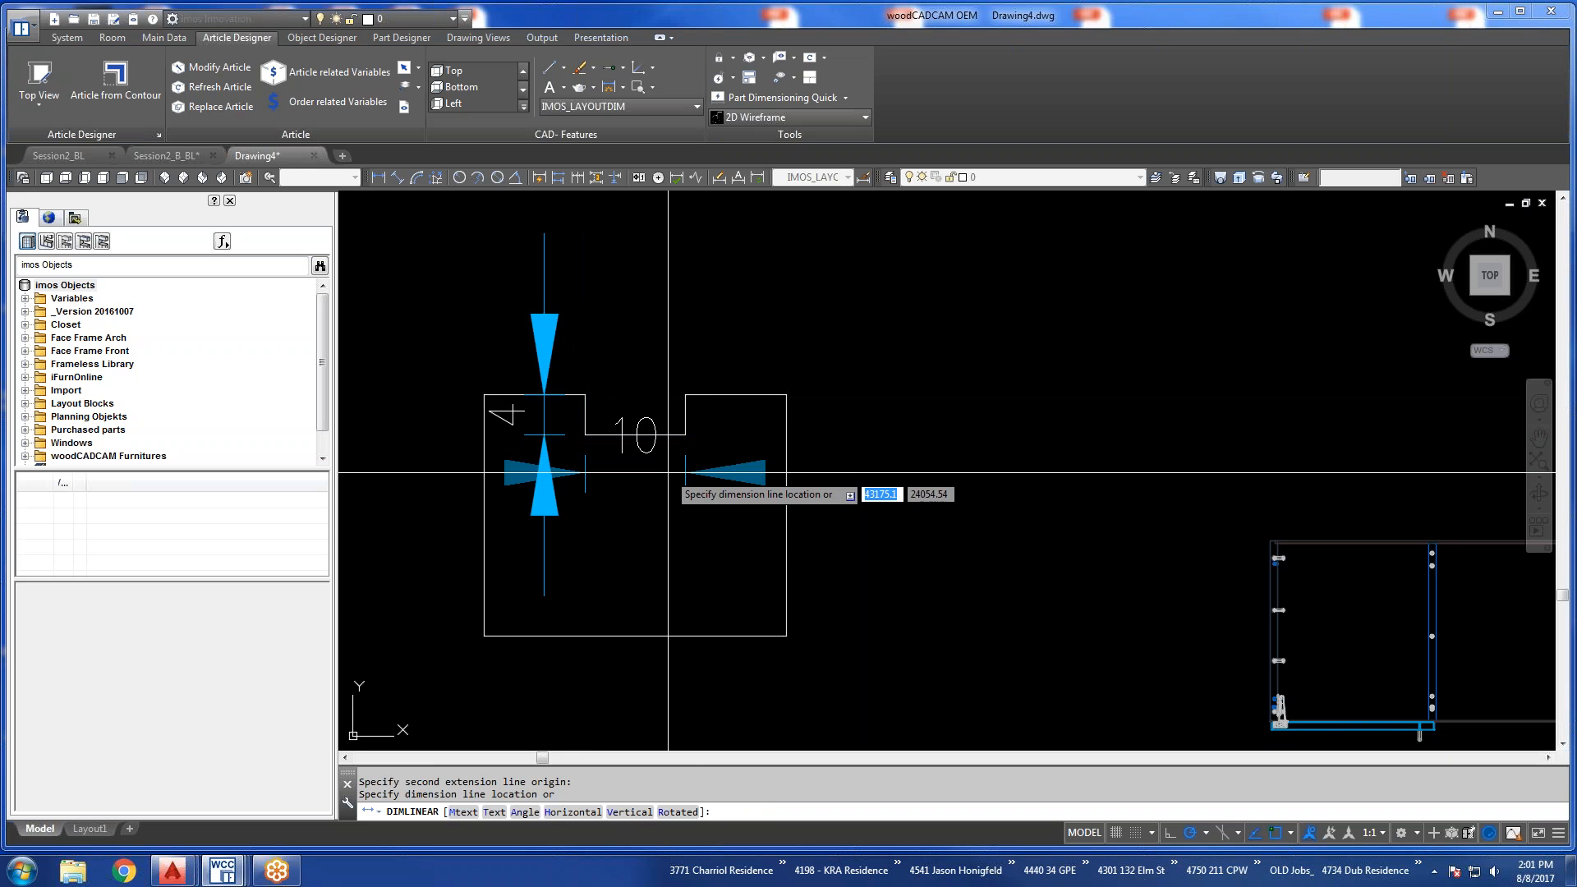
key(Escape)
click(521, 415)
key(Delete)
Widen the notch in the outline polyline by stretching each of its two side segments outward by 2.
click(584, 423)
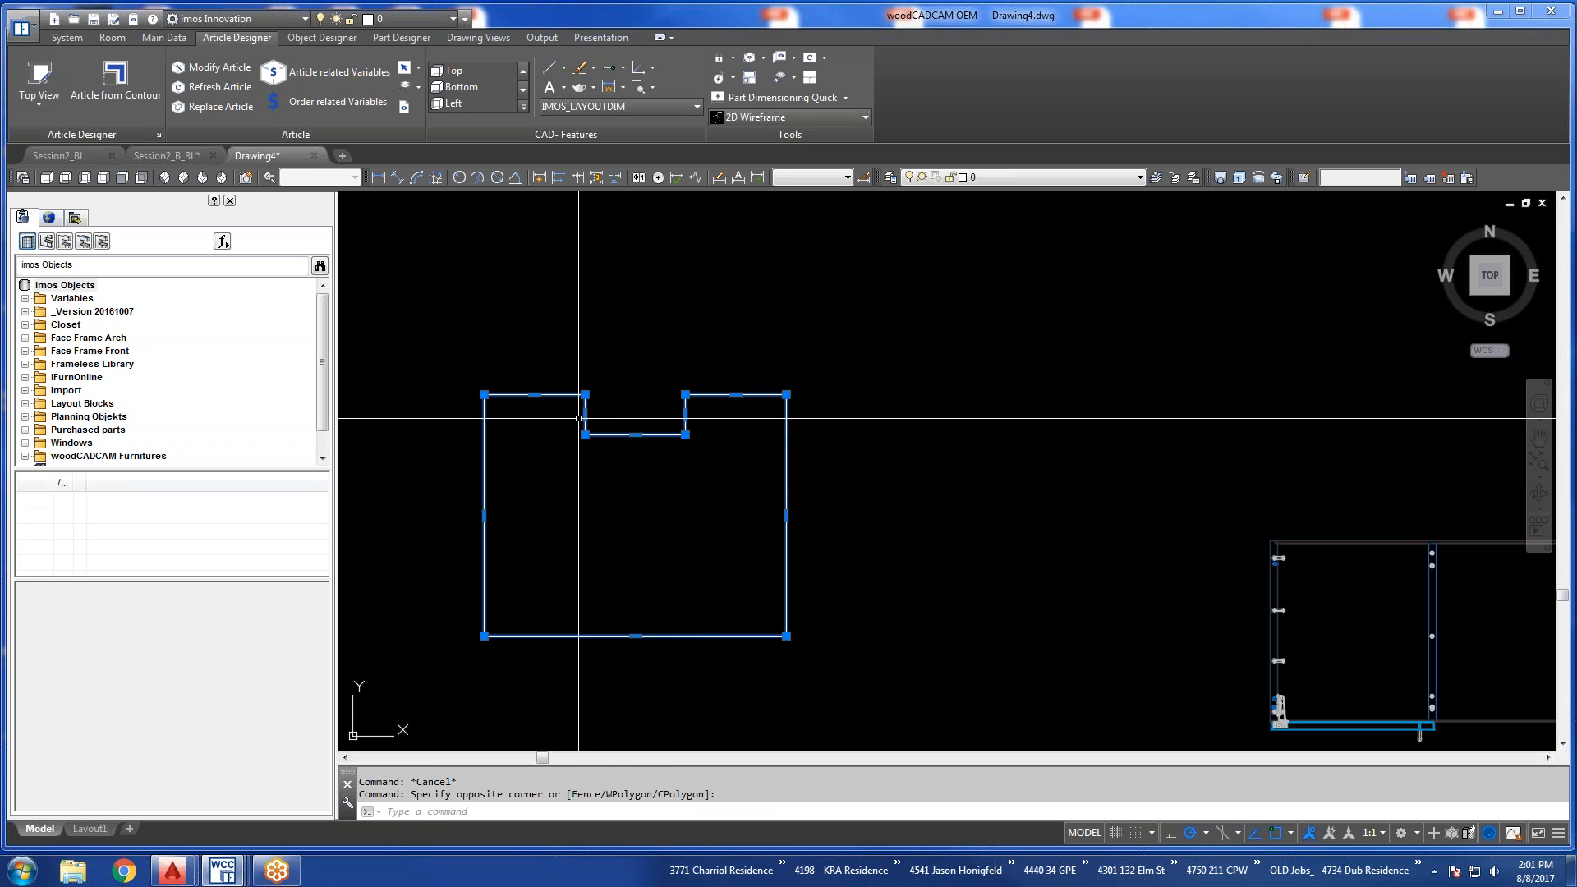
click(585, 414)
text(2)
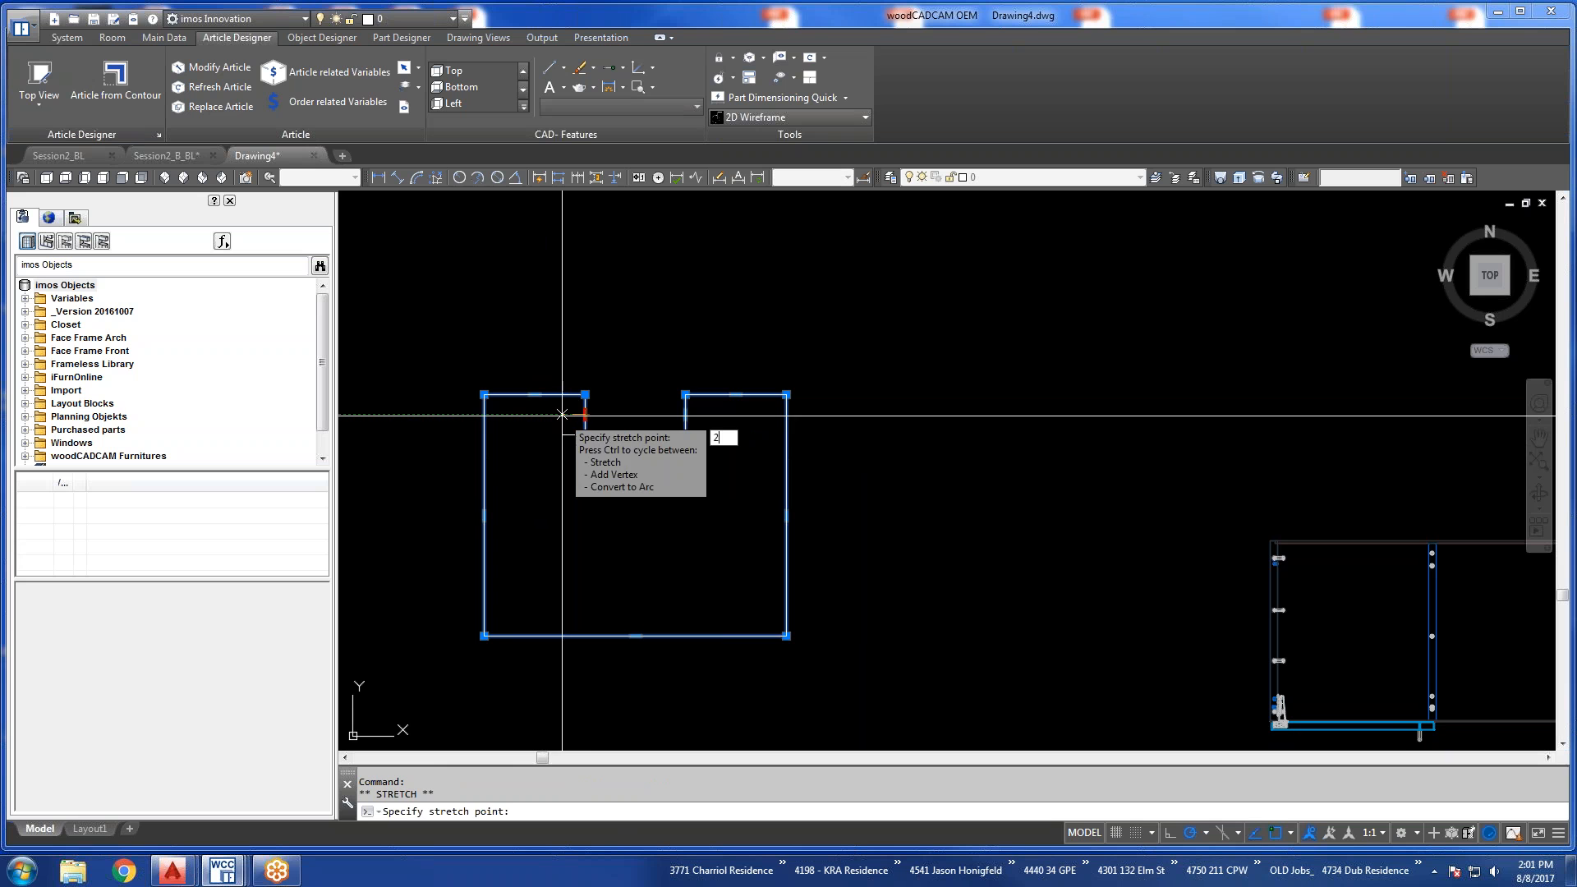
key(Return)
click(688, 414)
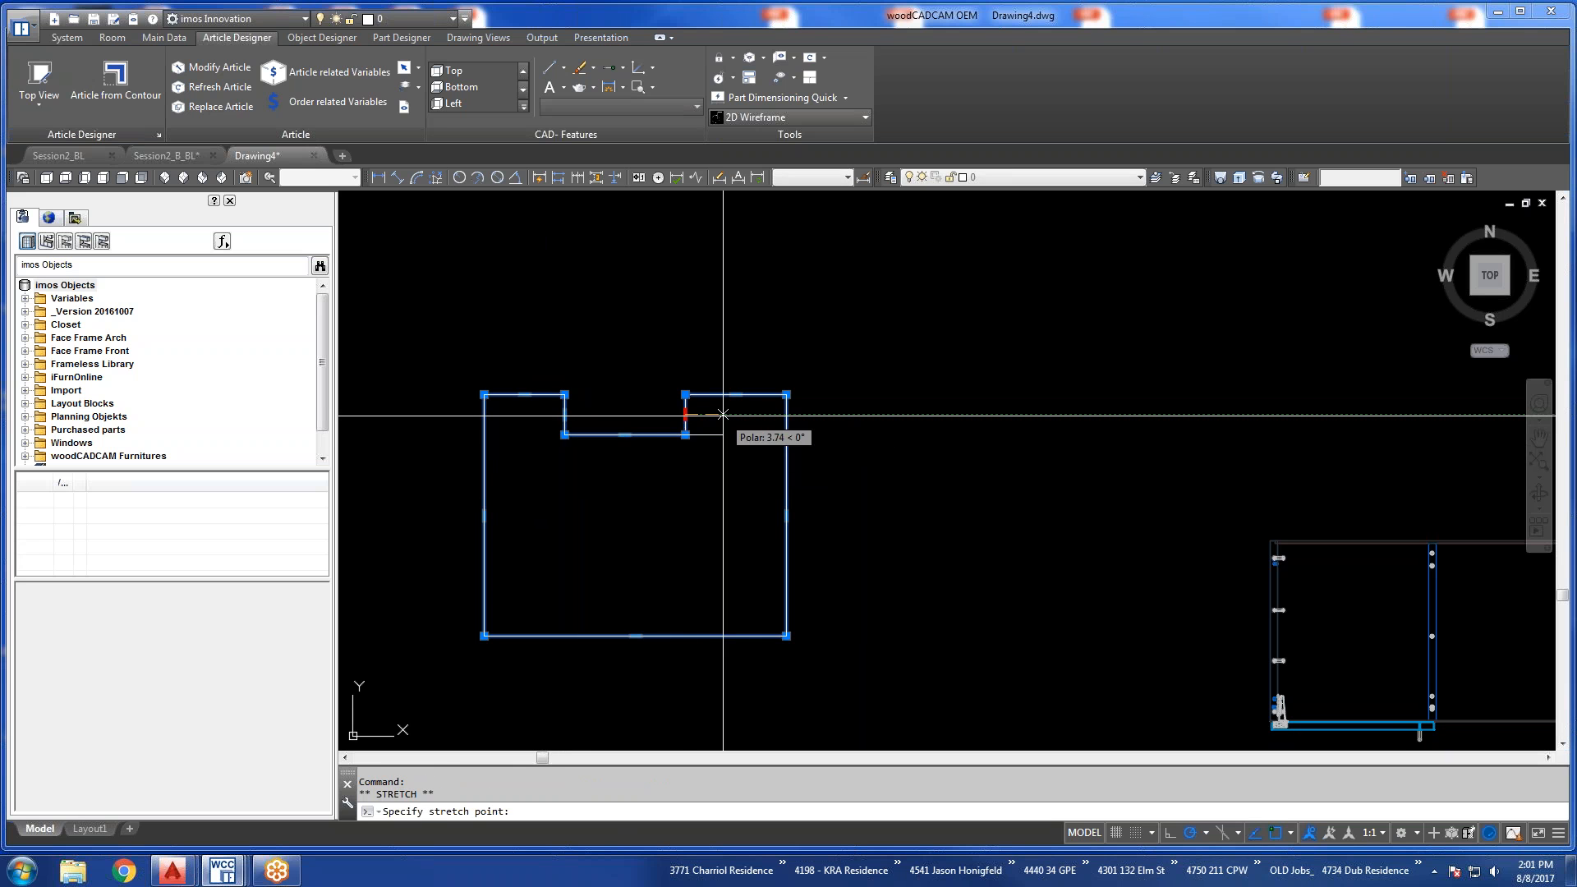
text(2)
key(Return)
Deepen the notch by stretching its inner horizontal segment 4 further into the outline.
click(635, 434)
text(4)
key(Return)
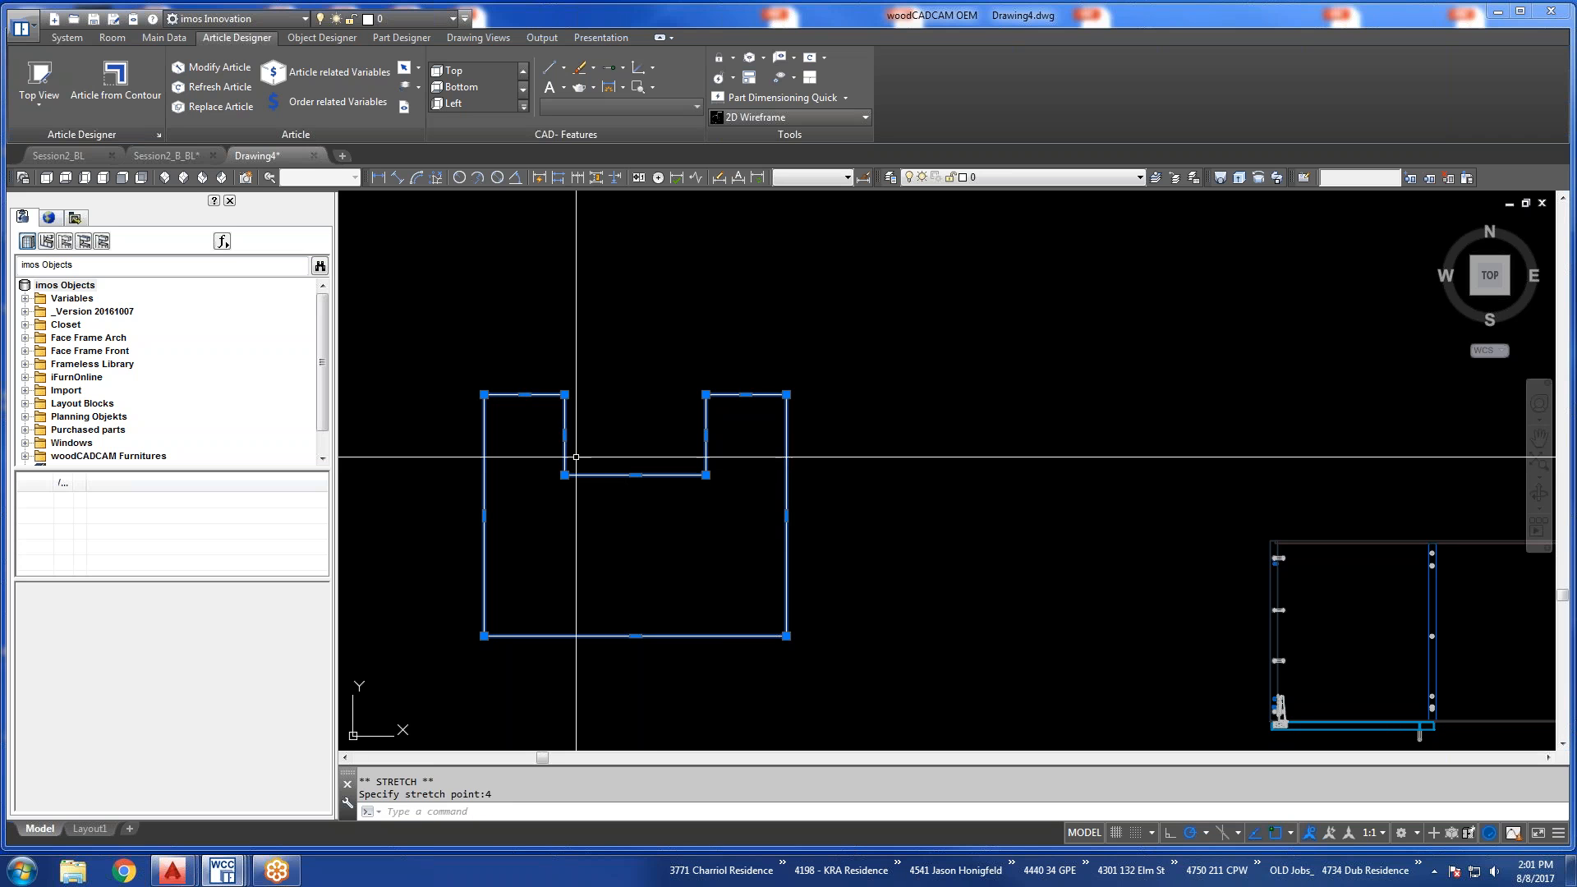
key(Escape)
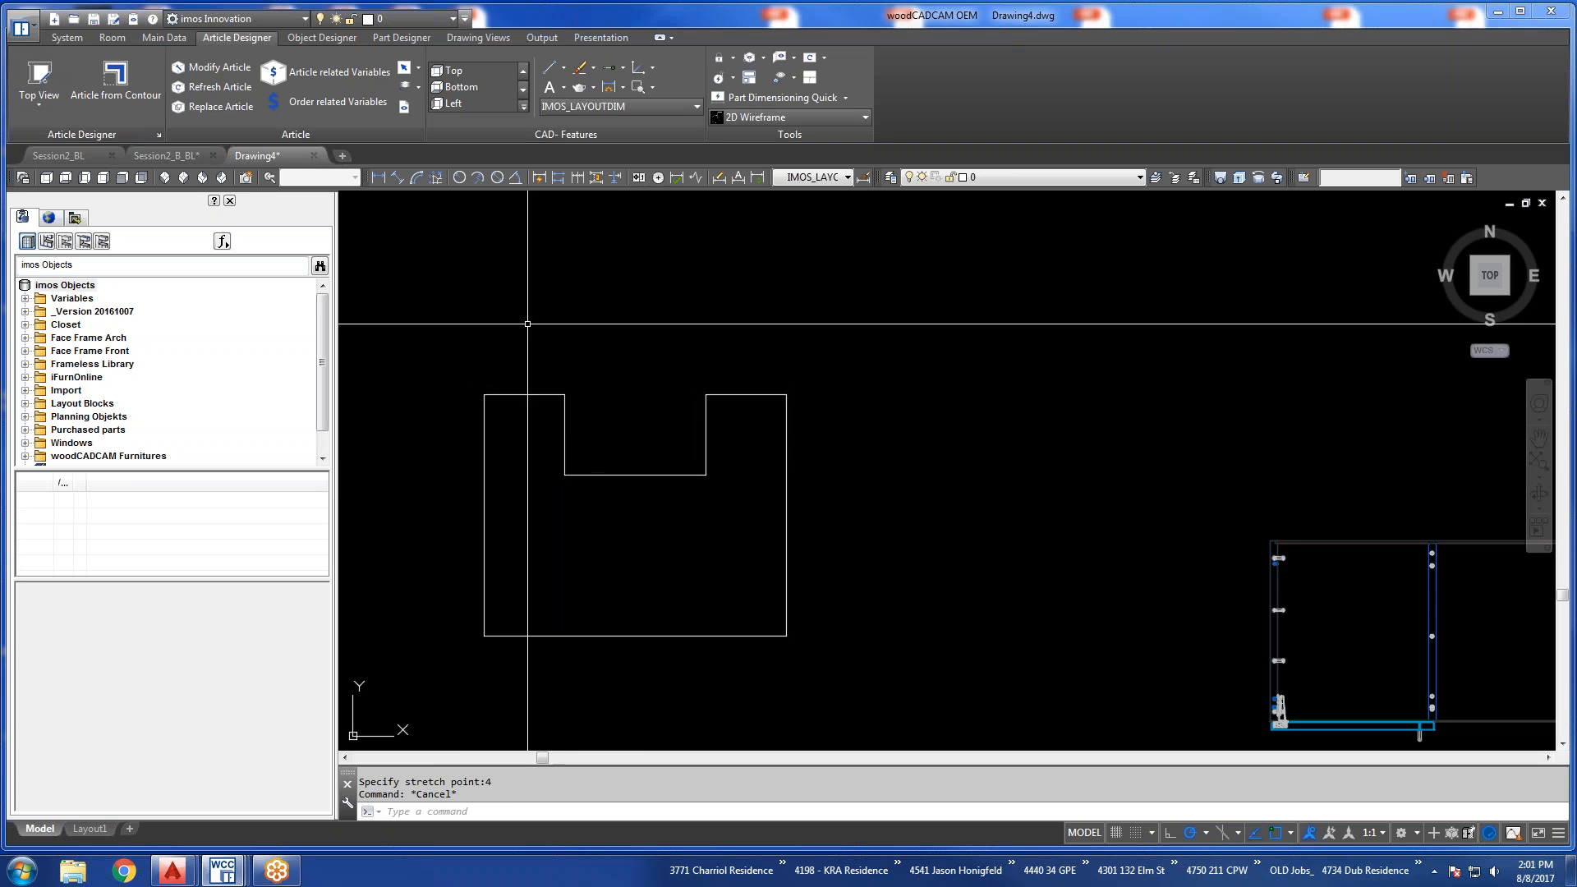
Set the Contour Wizard to read an Outline Geometry from a selected contour under the existing name Notched Cab.
scroll(632, 320, down, 4)
middle_drag(713, 365, 611, 382)
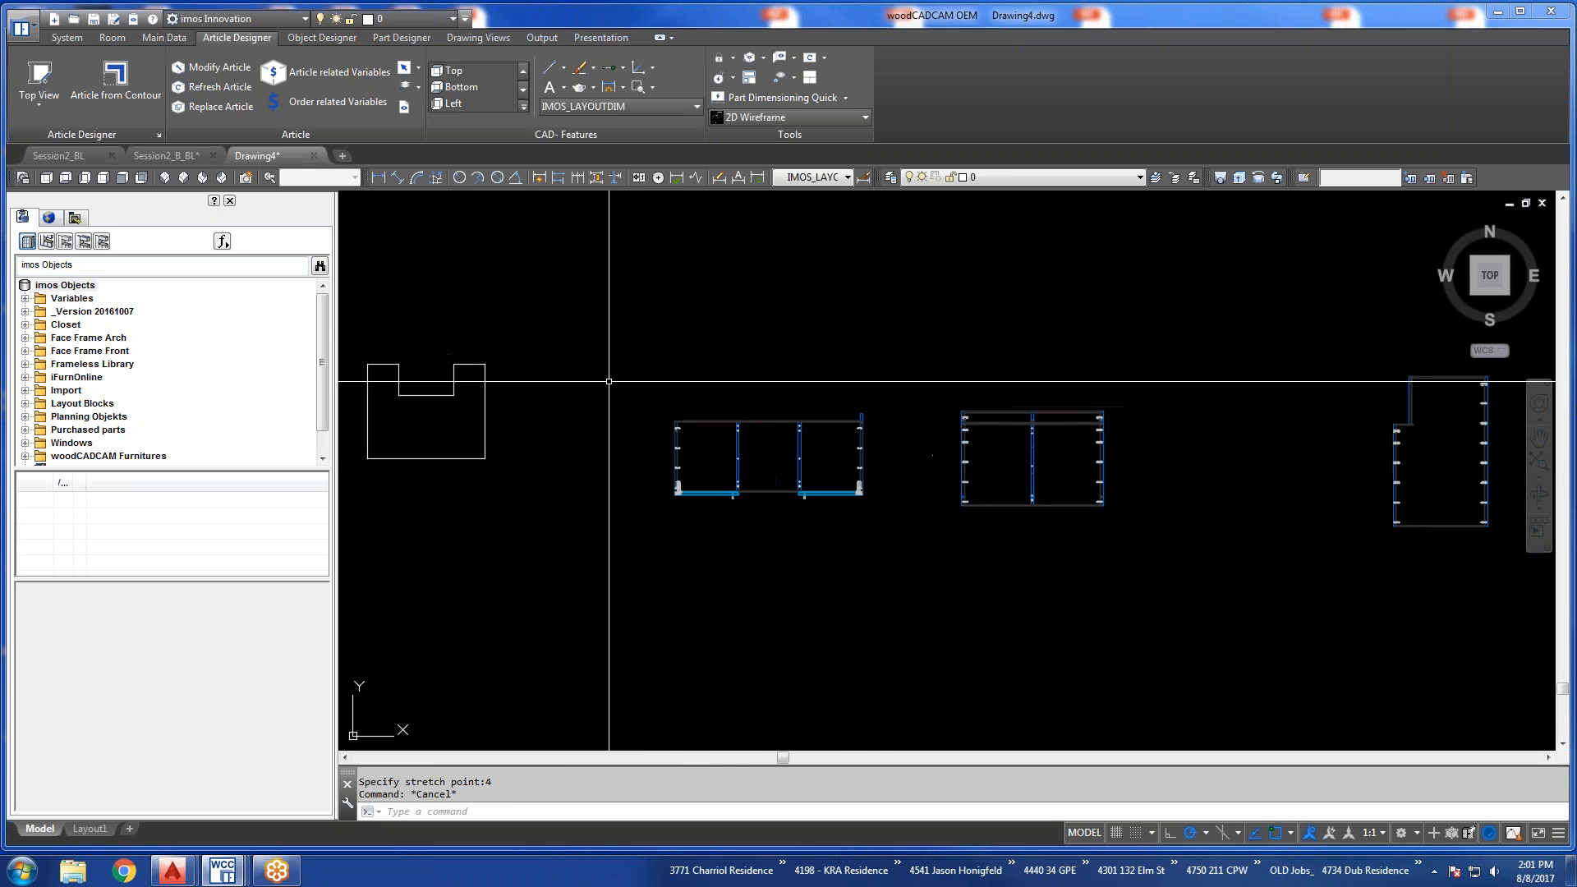
click(163, 37)
click(187, 98)
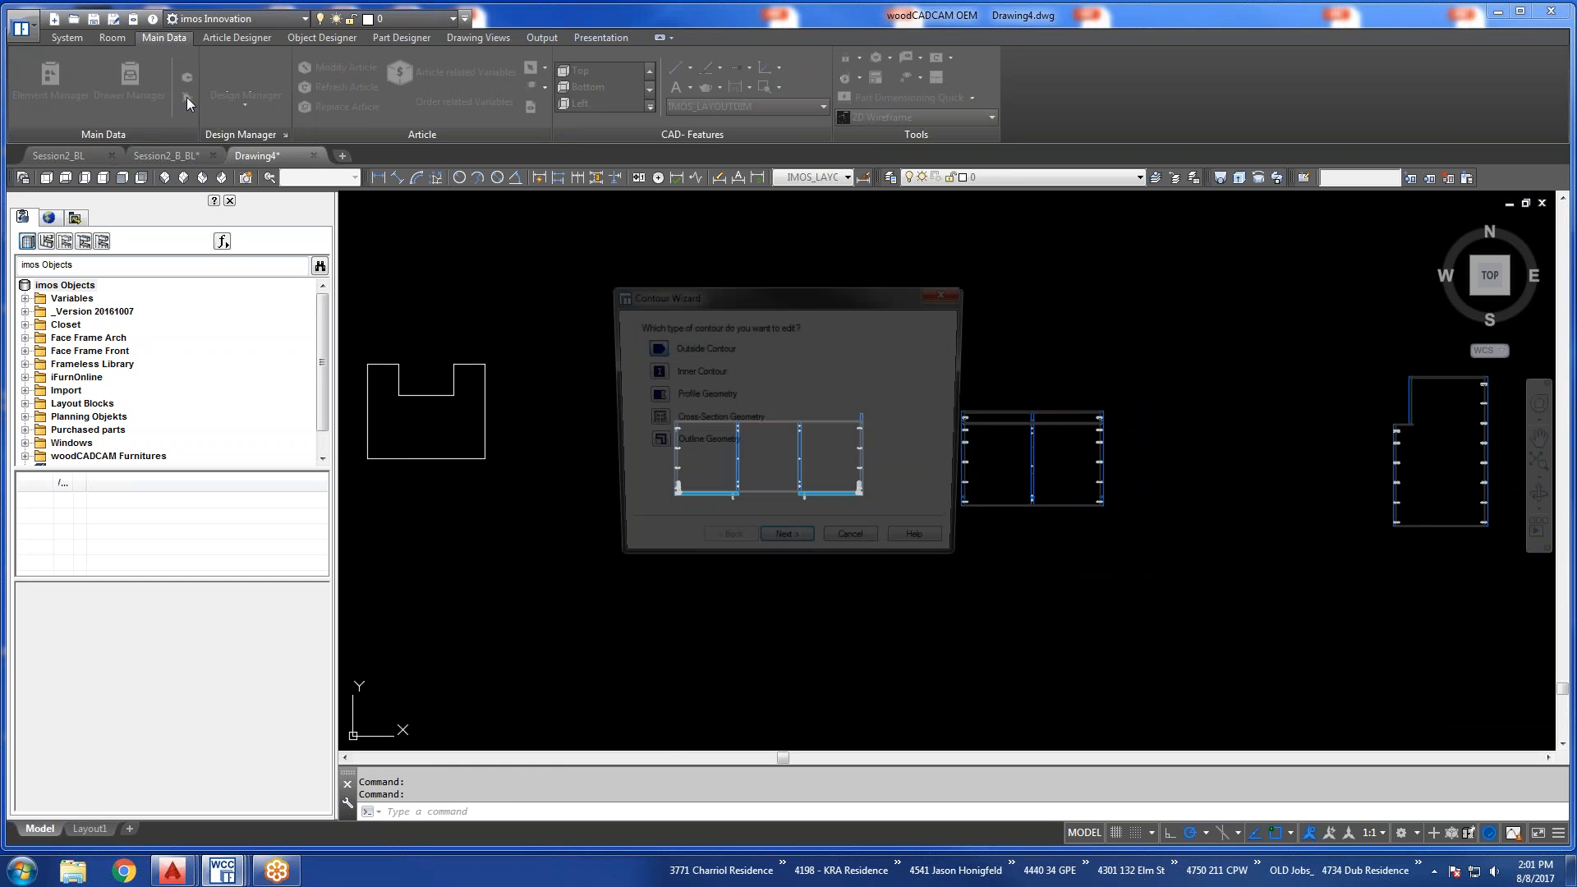
click(654, 445)
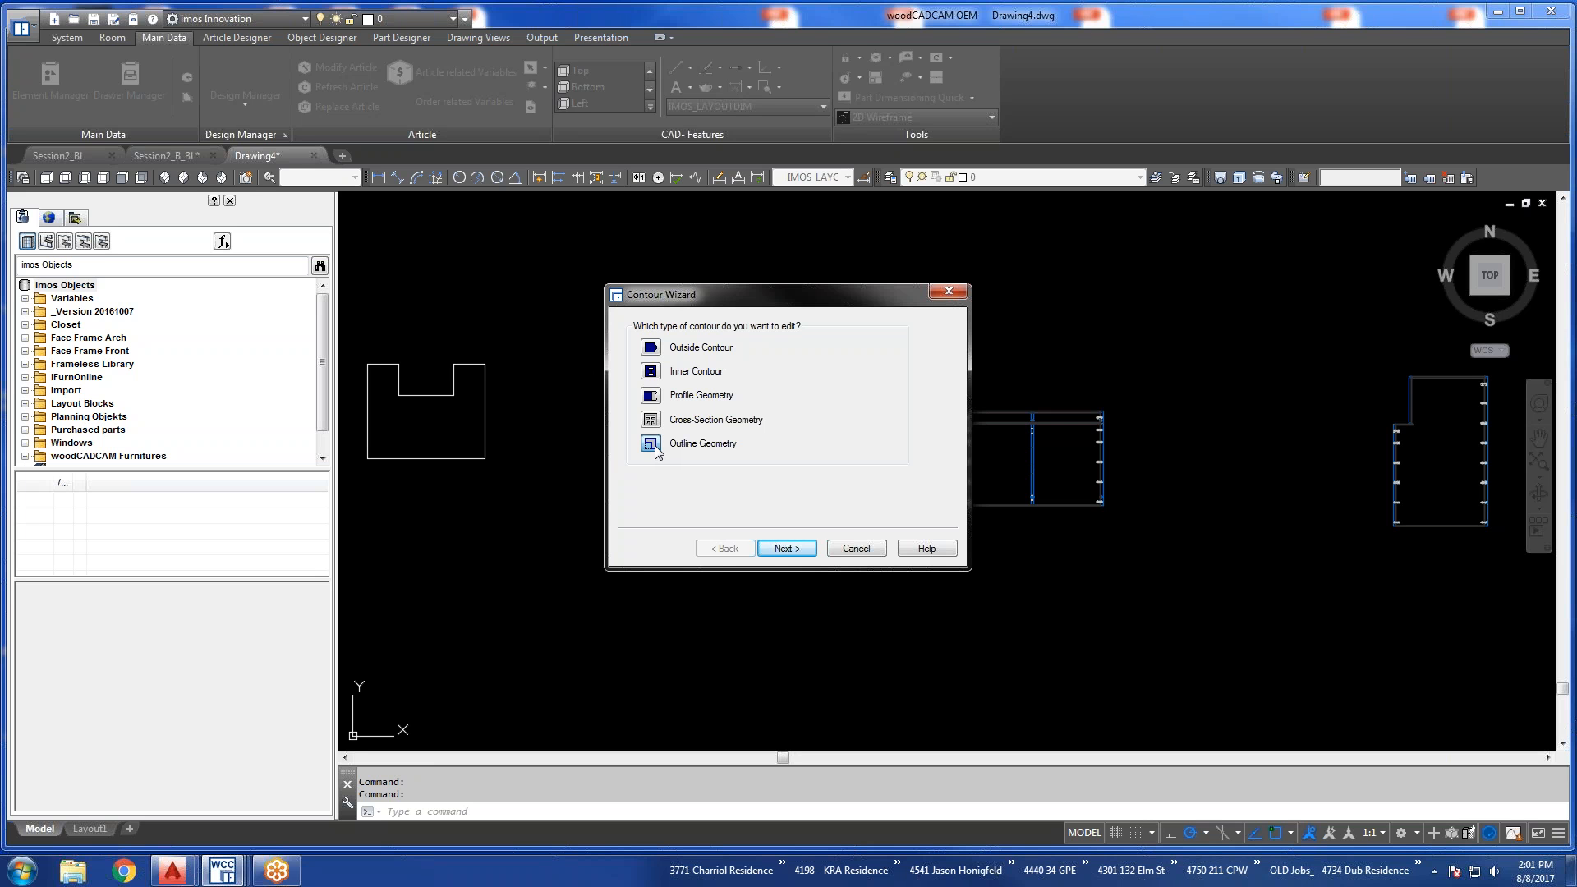
click(784, 550)
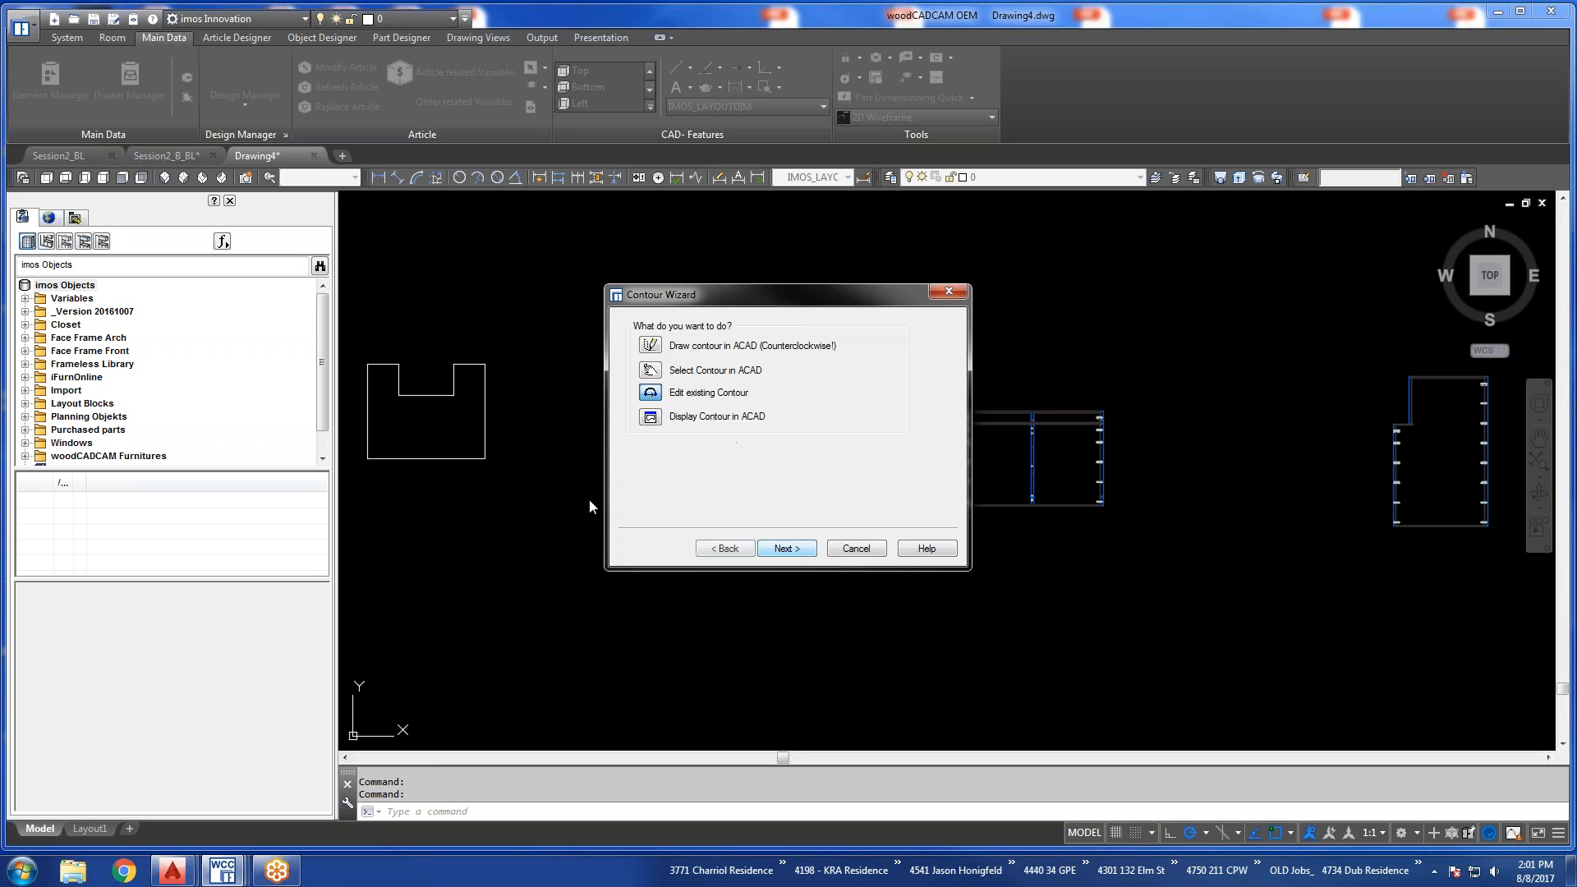
click(650, 372)
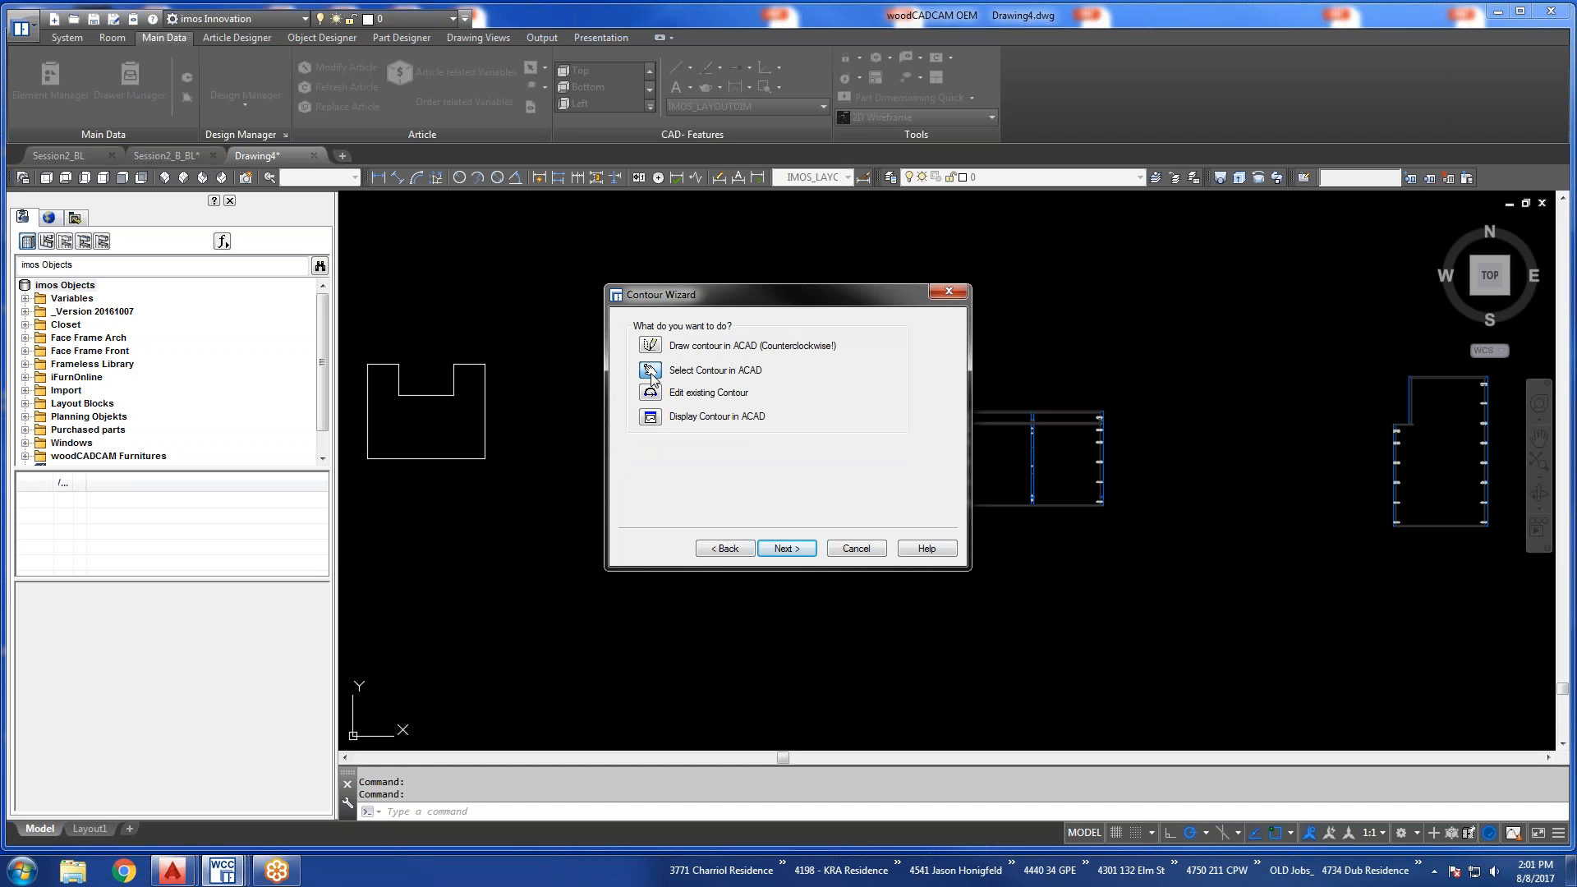
click(782, 551)
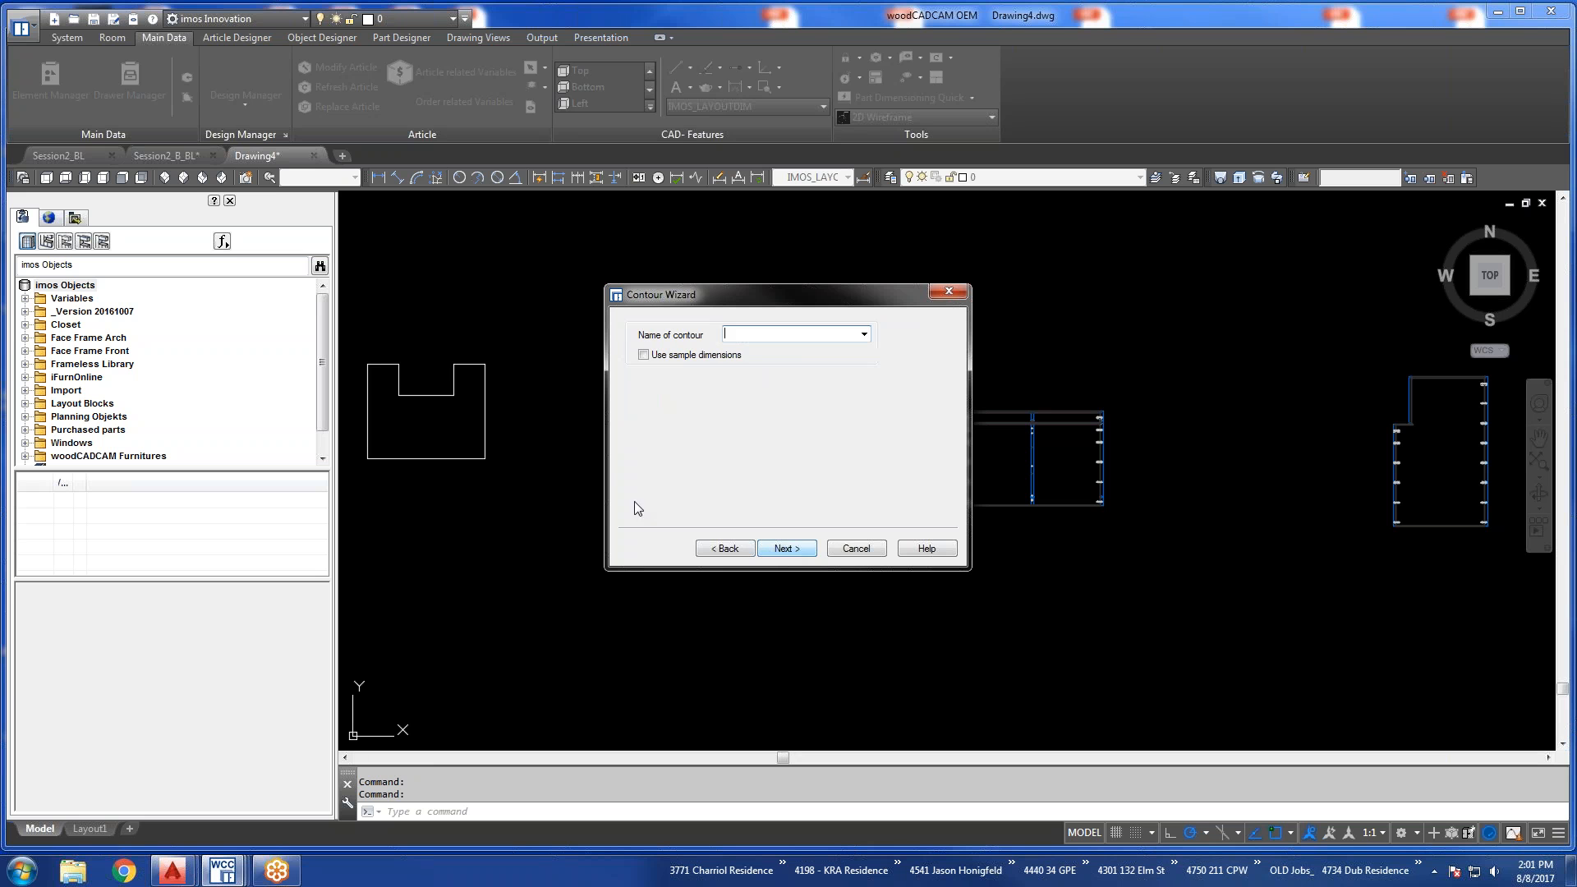
drag(865, 376, 856, 436)
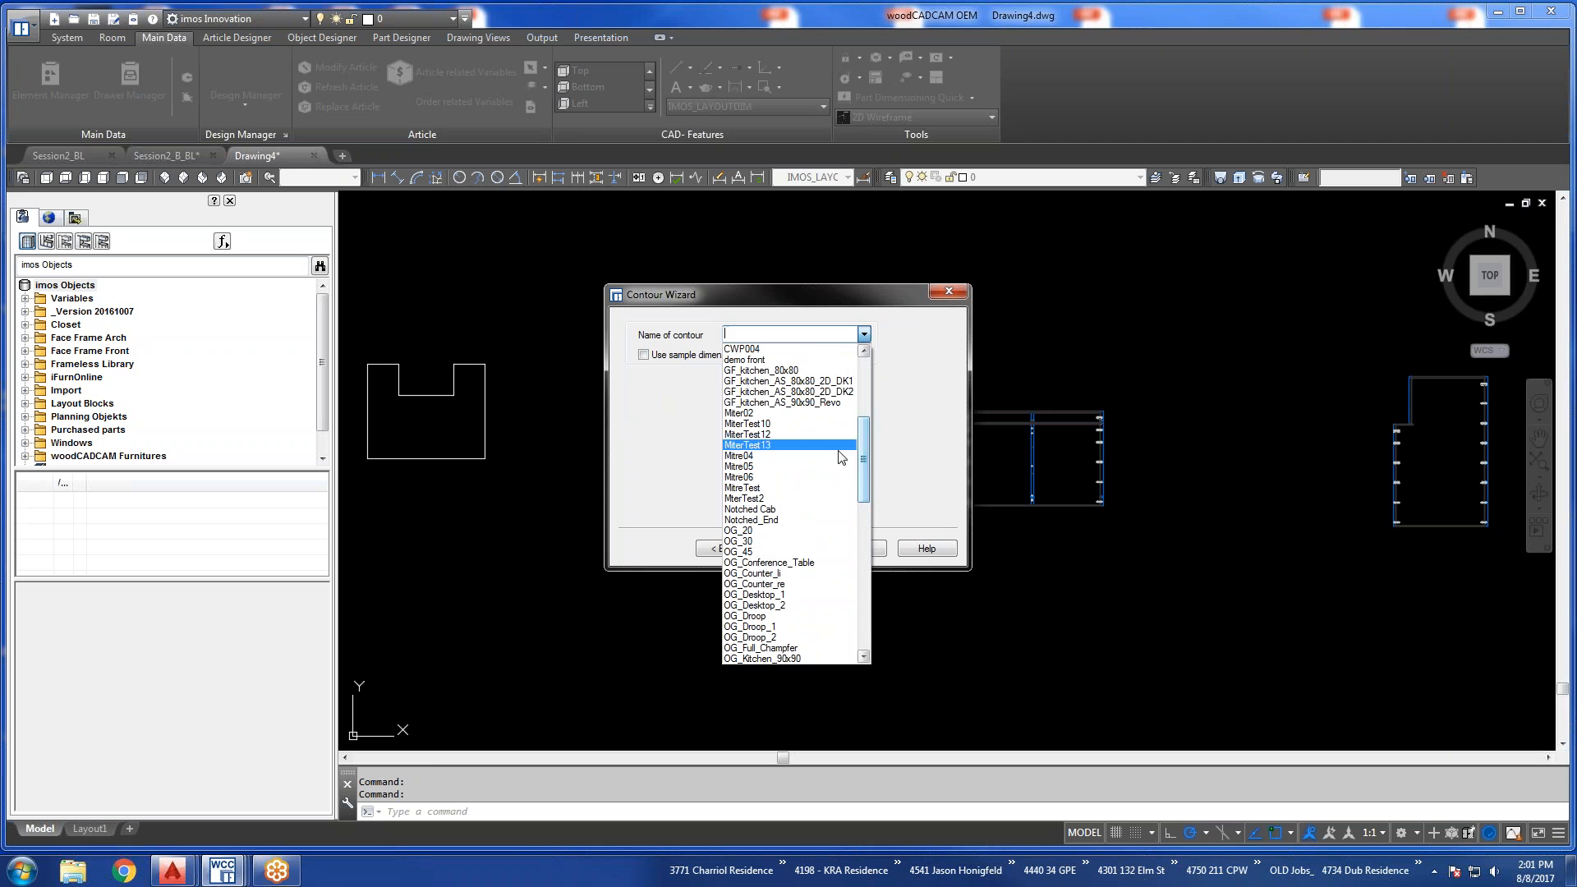
click(766, 501)
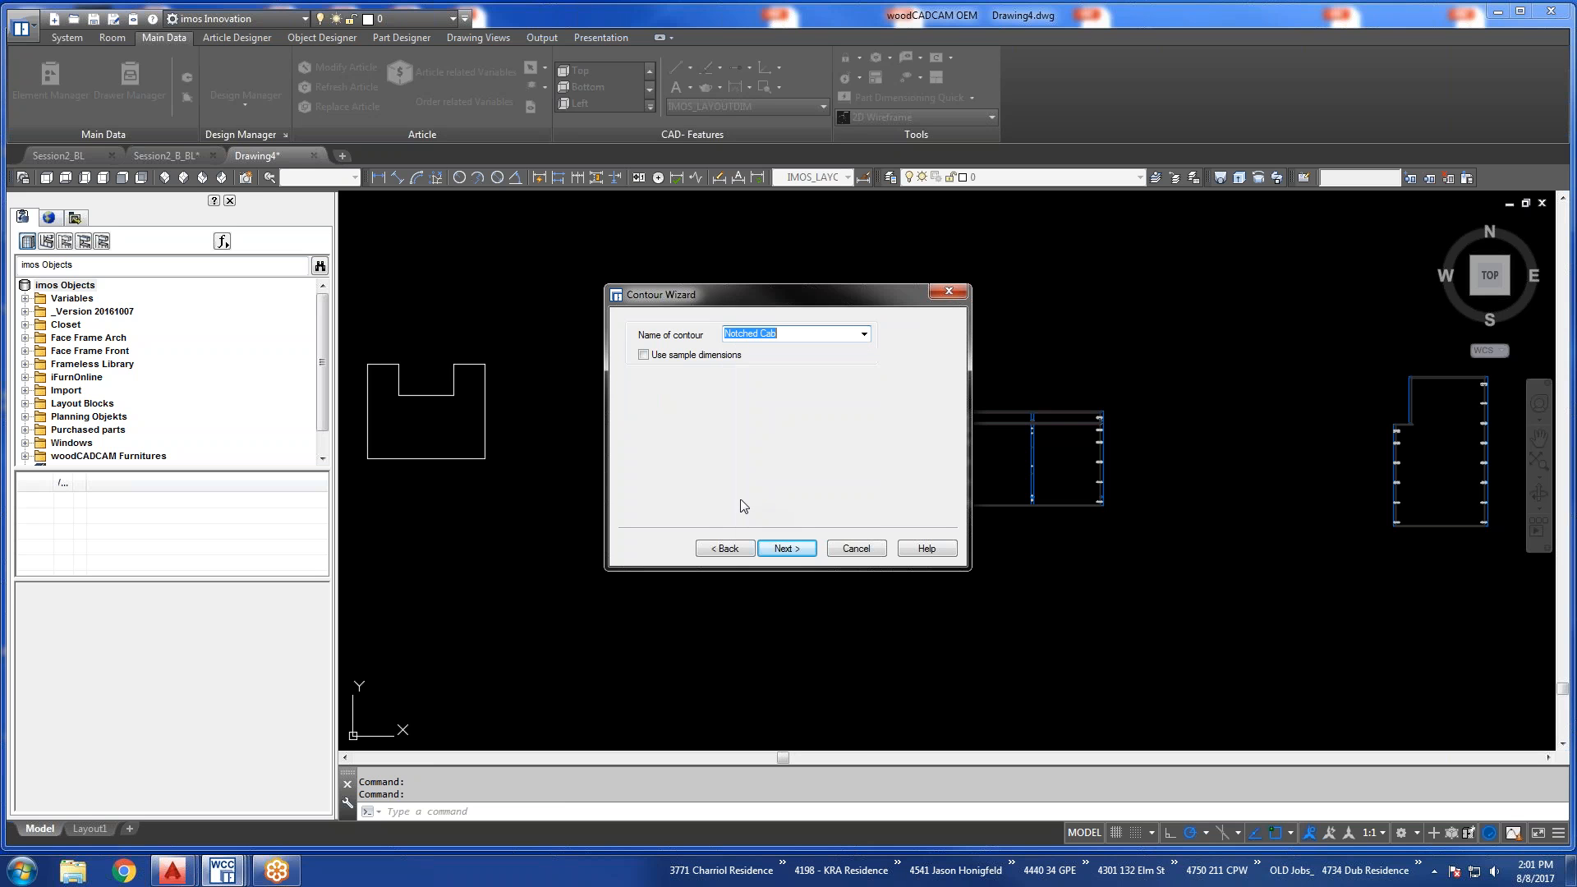
click(782, 548)
Select the modified notched polyline as the contour, overwrite the Notched Cab dataset and apply the outline geometry.
click(486, 418)
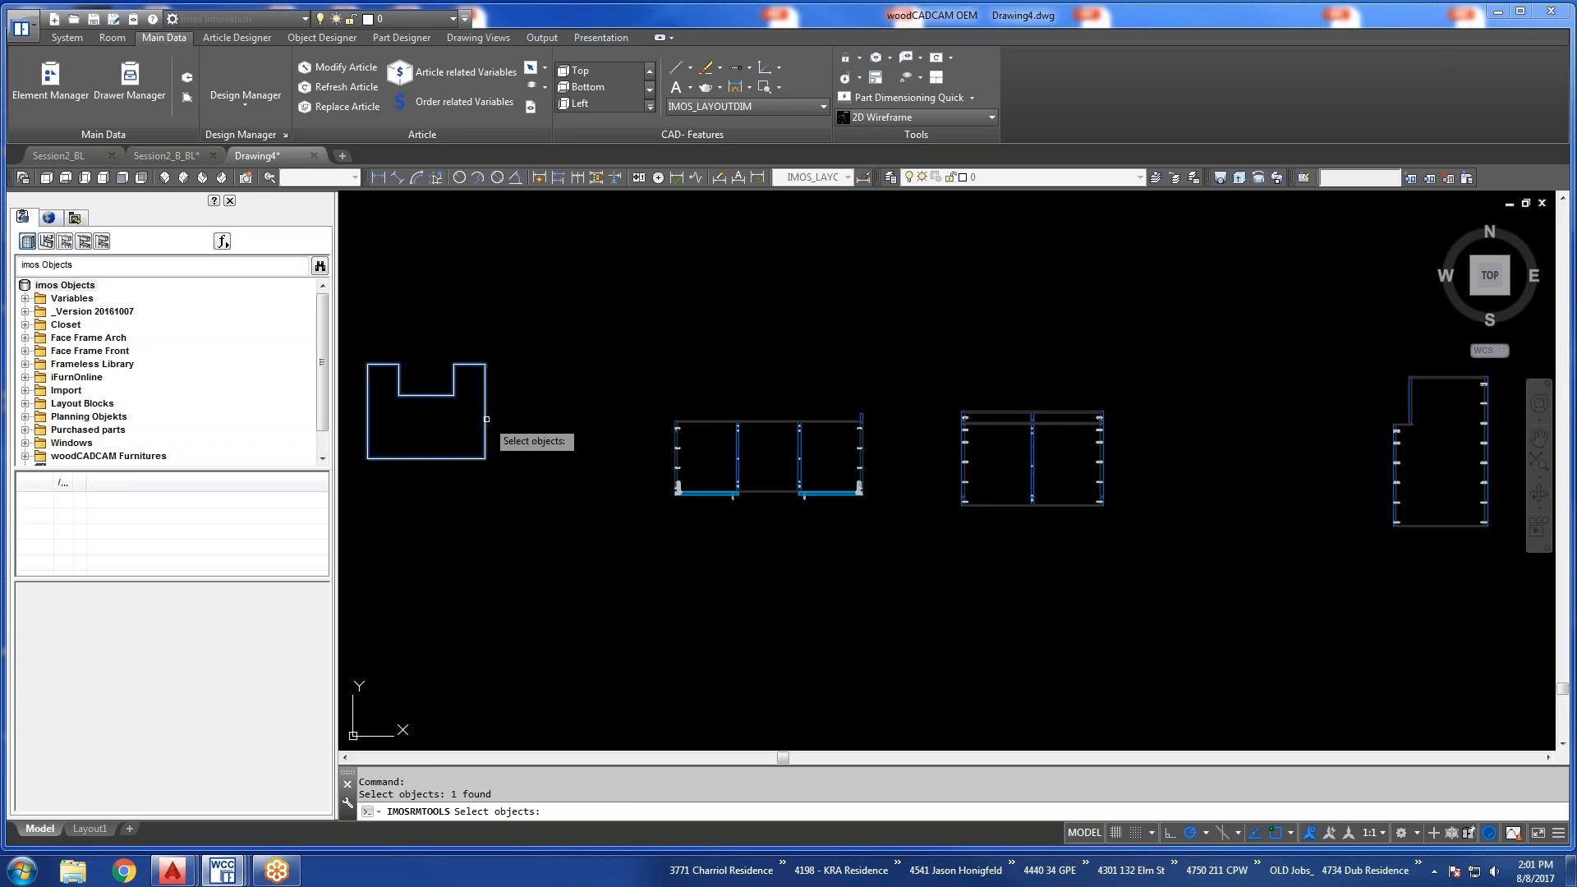
key(Return)
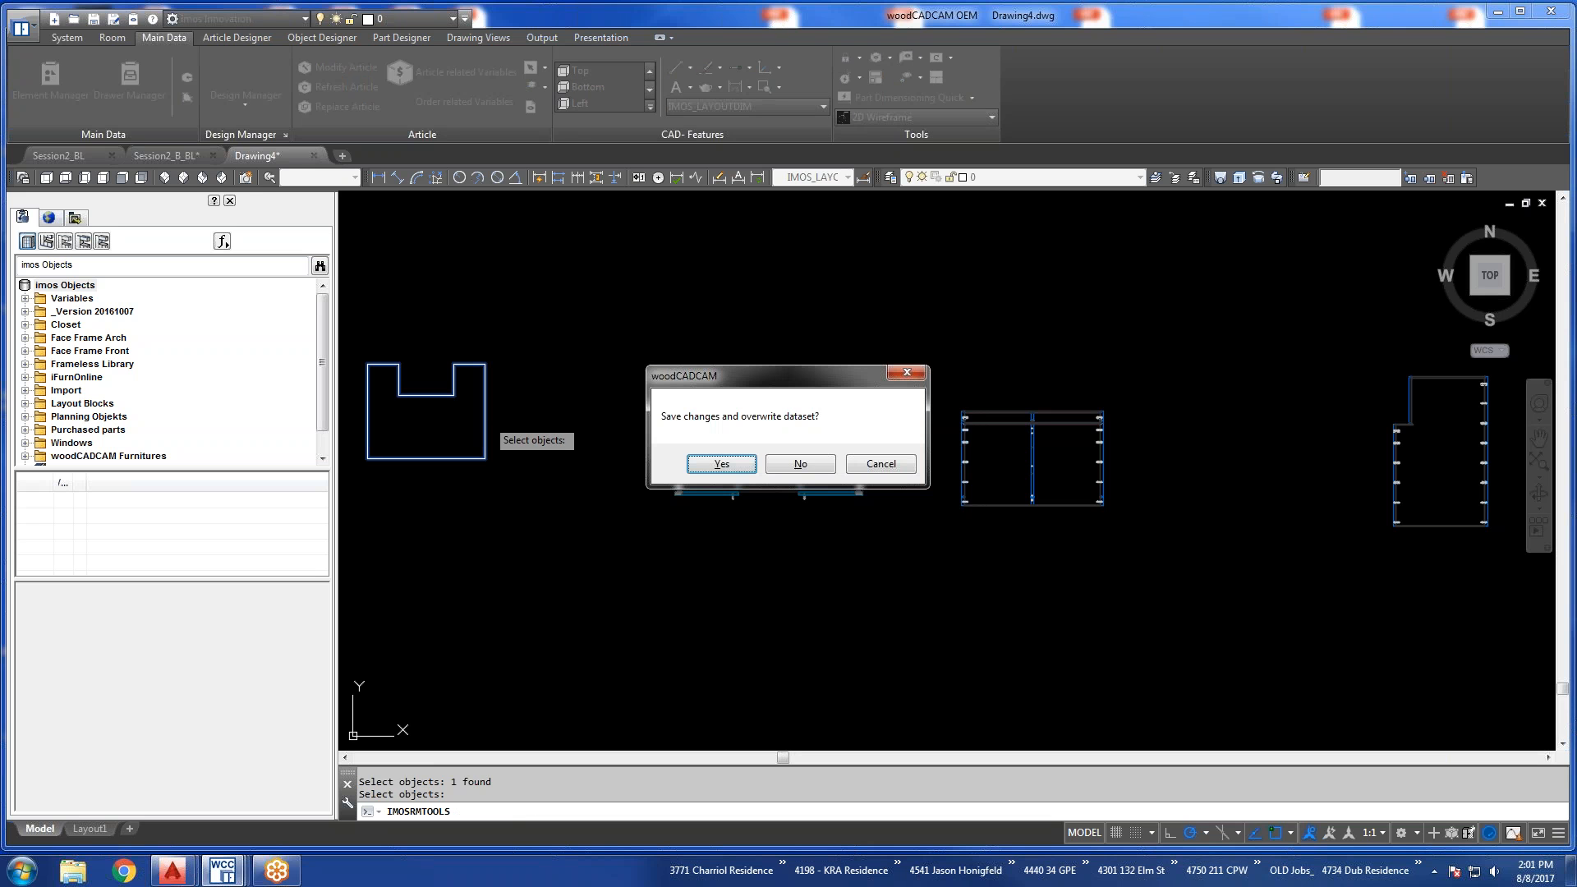
click(738, 463)
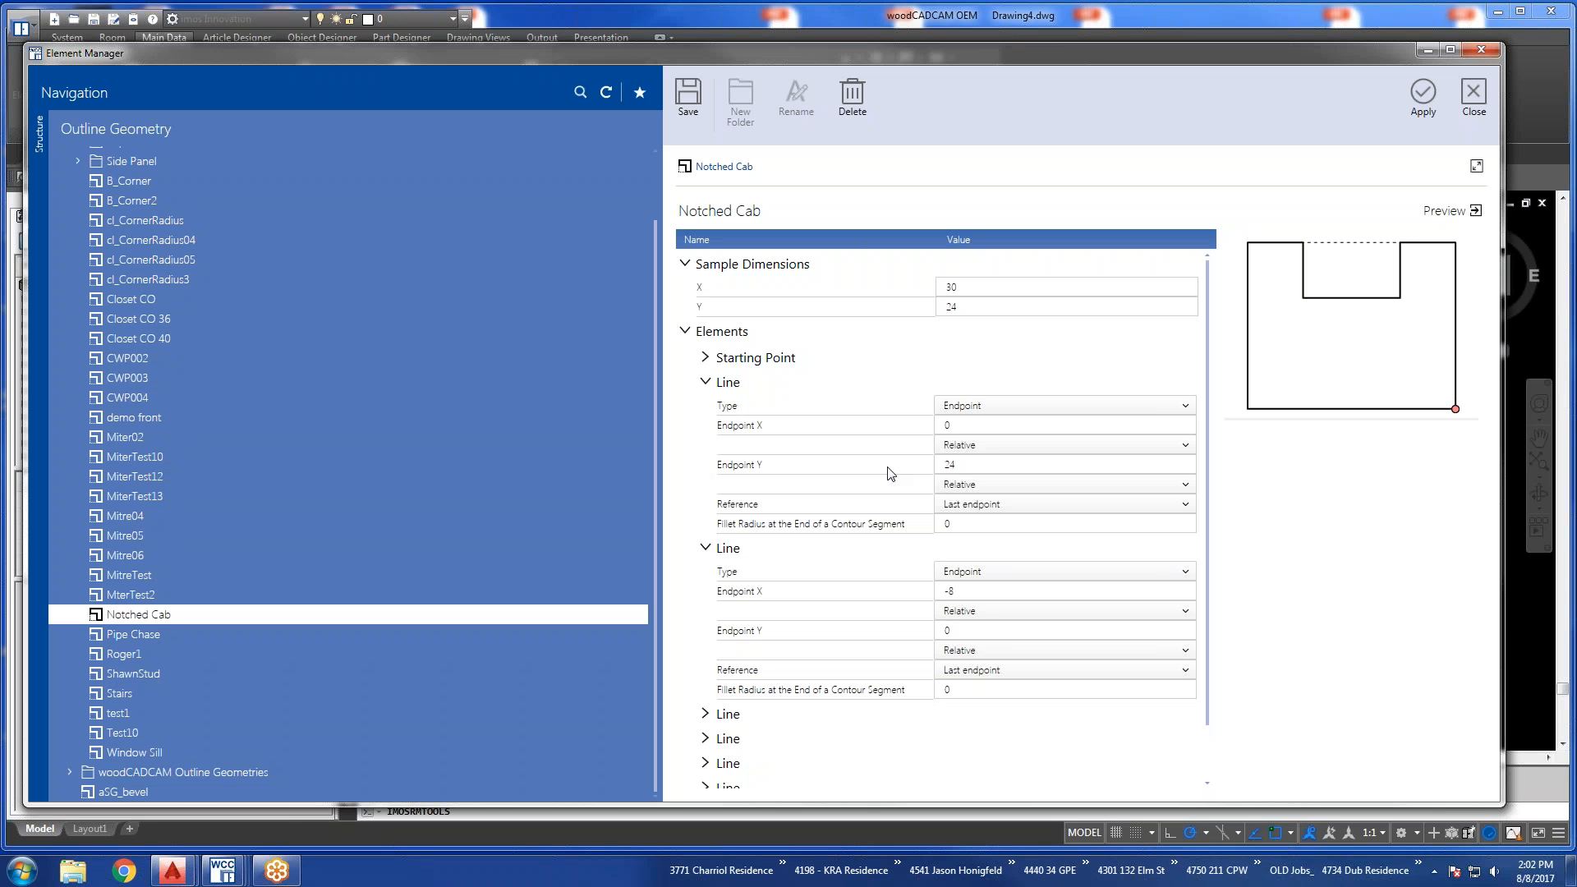
click(1419, 95)
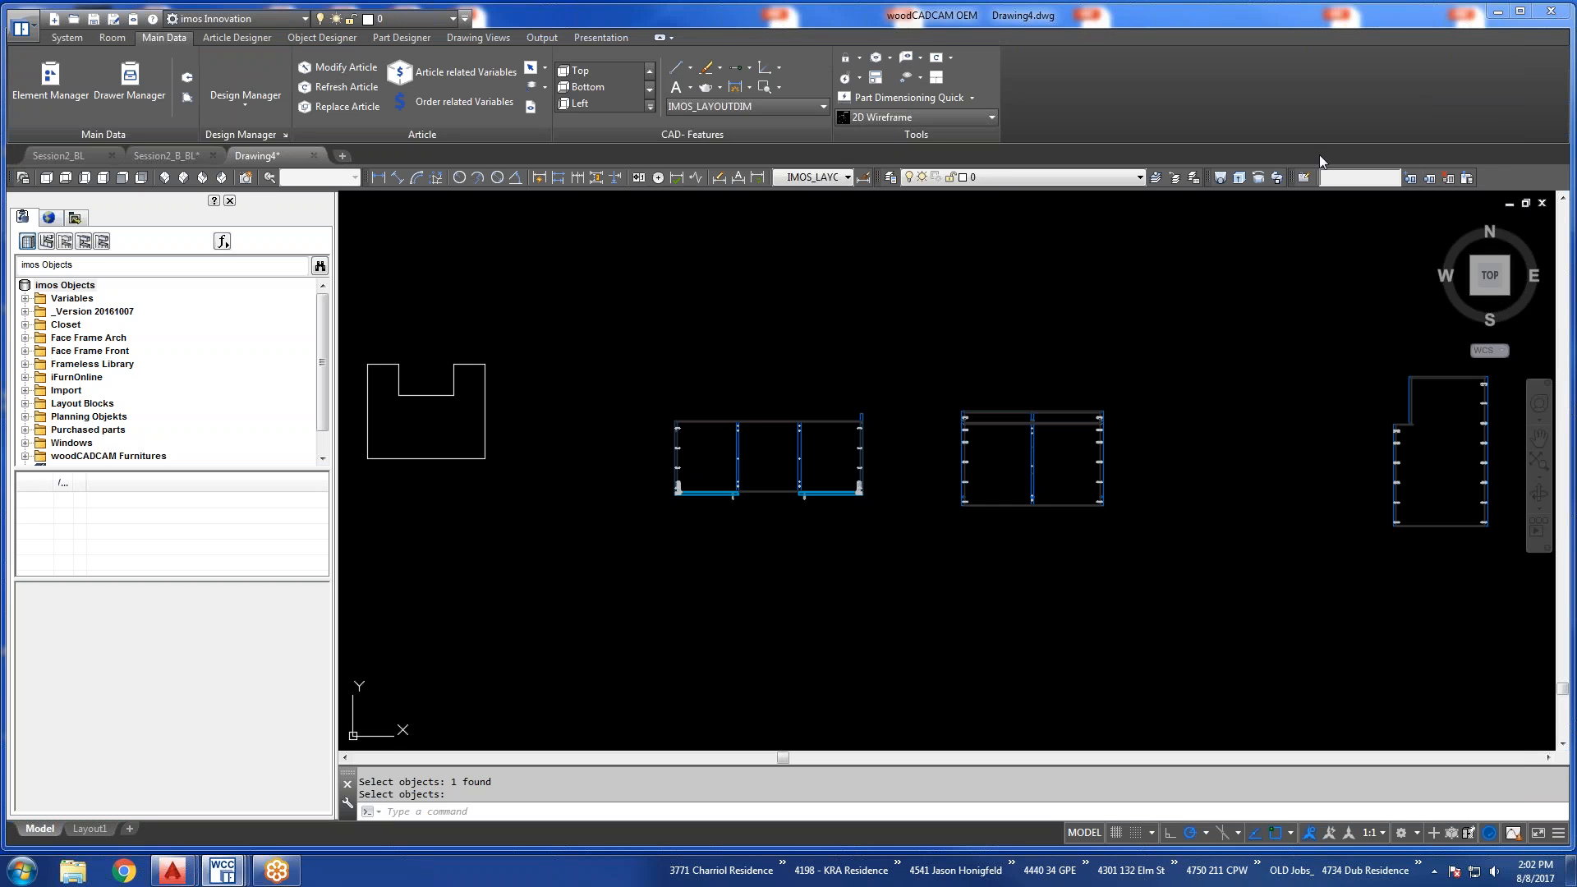
Refresh the placed notched cabinet article so that it takes over the revised Notched Cab outline.
scroll(749, 384, down, 4)
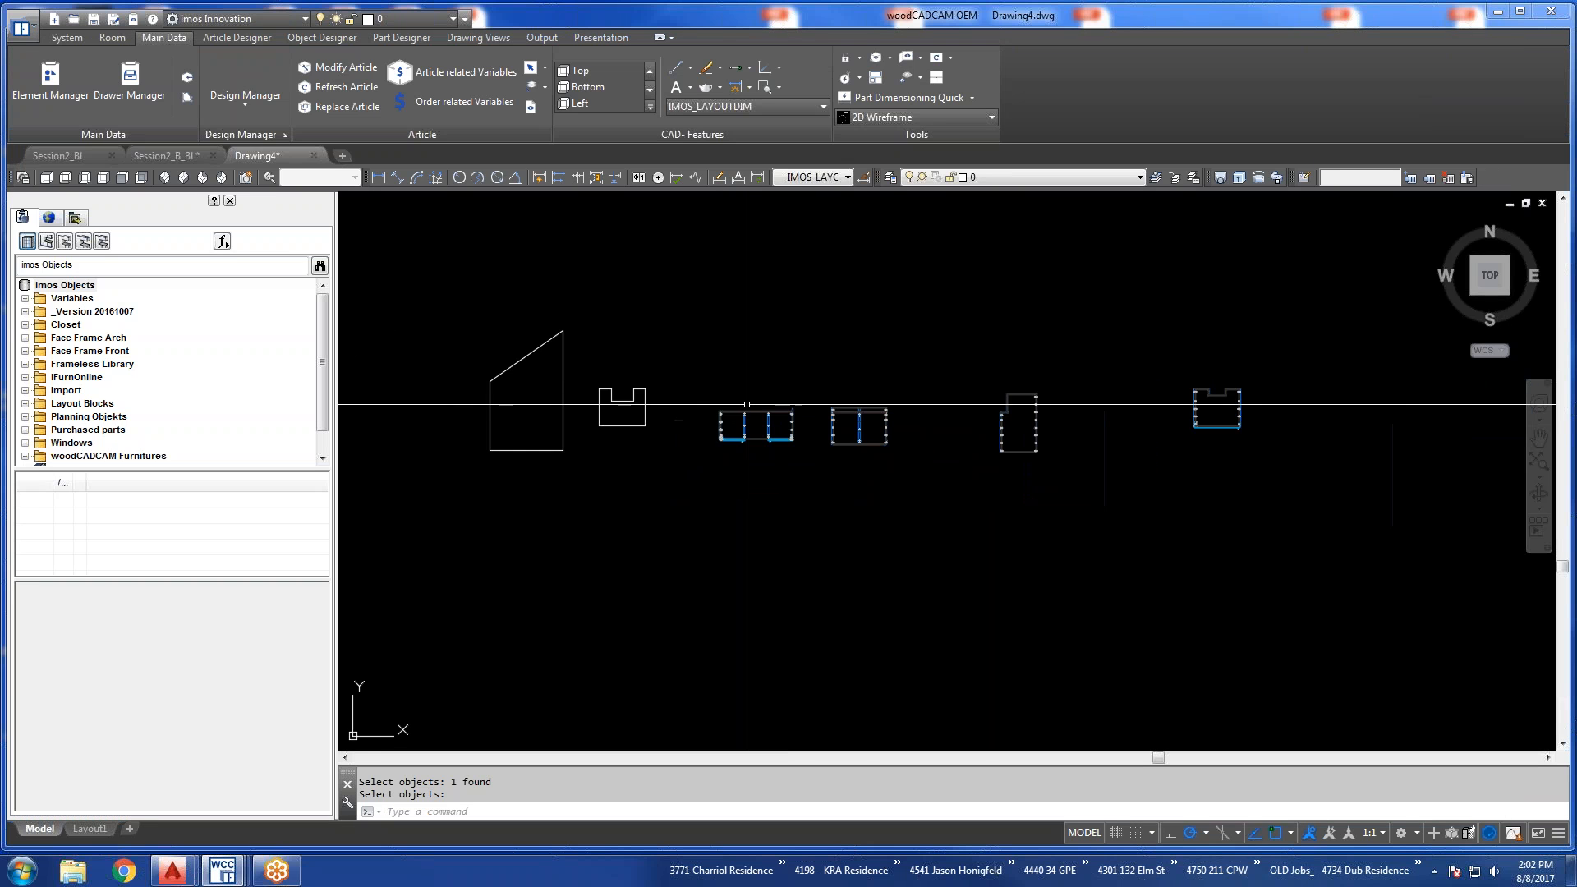
scroll(933, 392, up, 2)
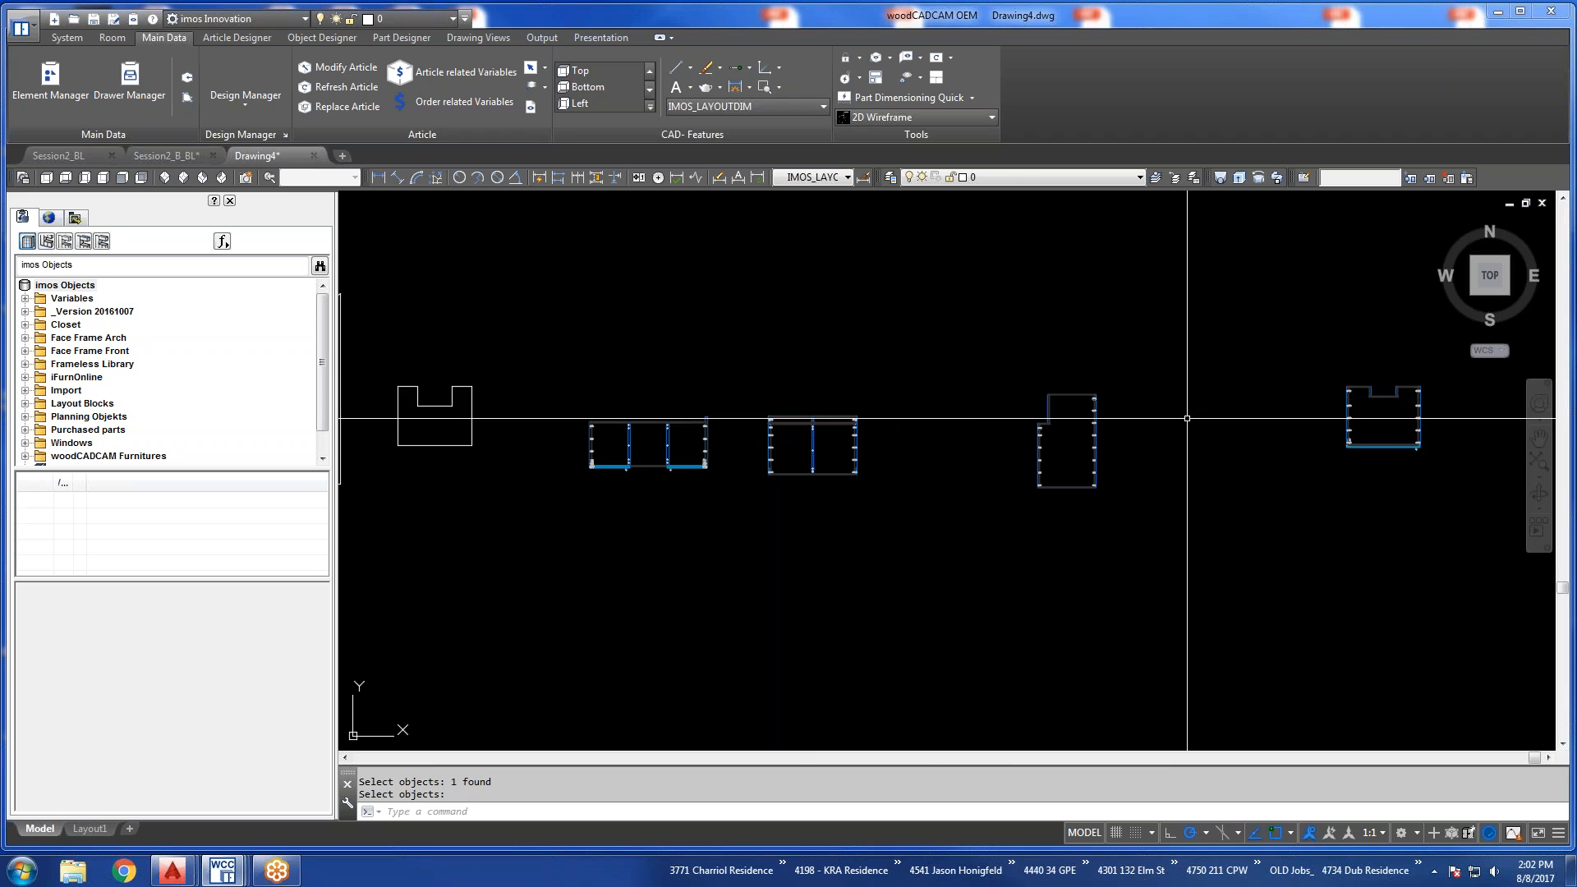
click(1349, 397)
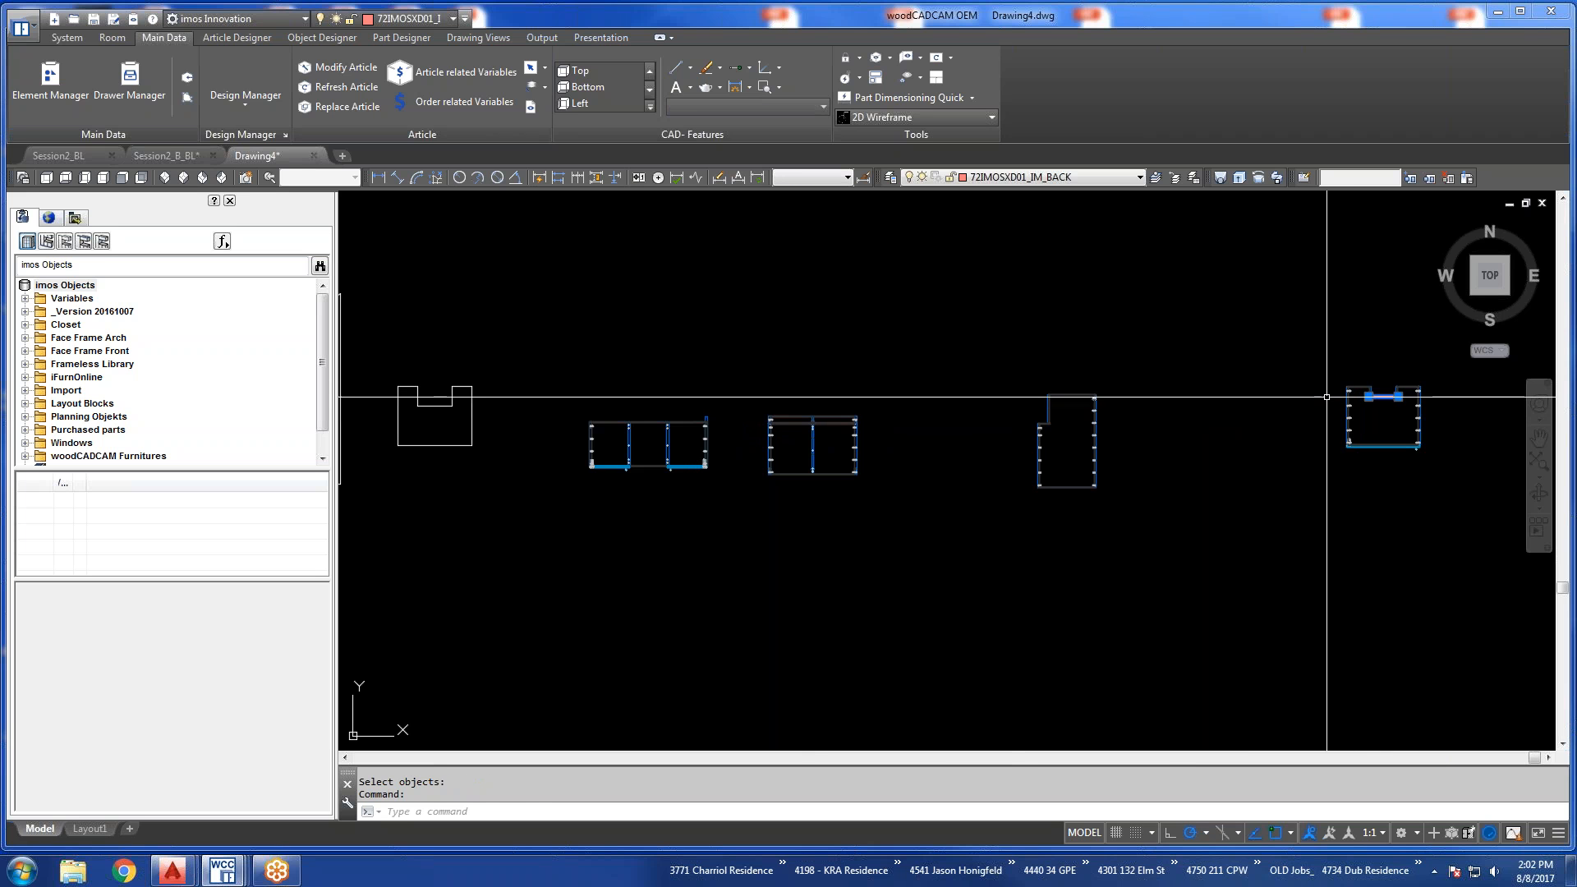
key(Escape)
click(349, 89)
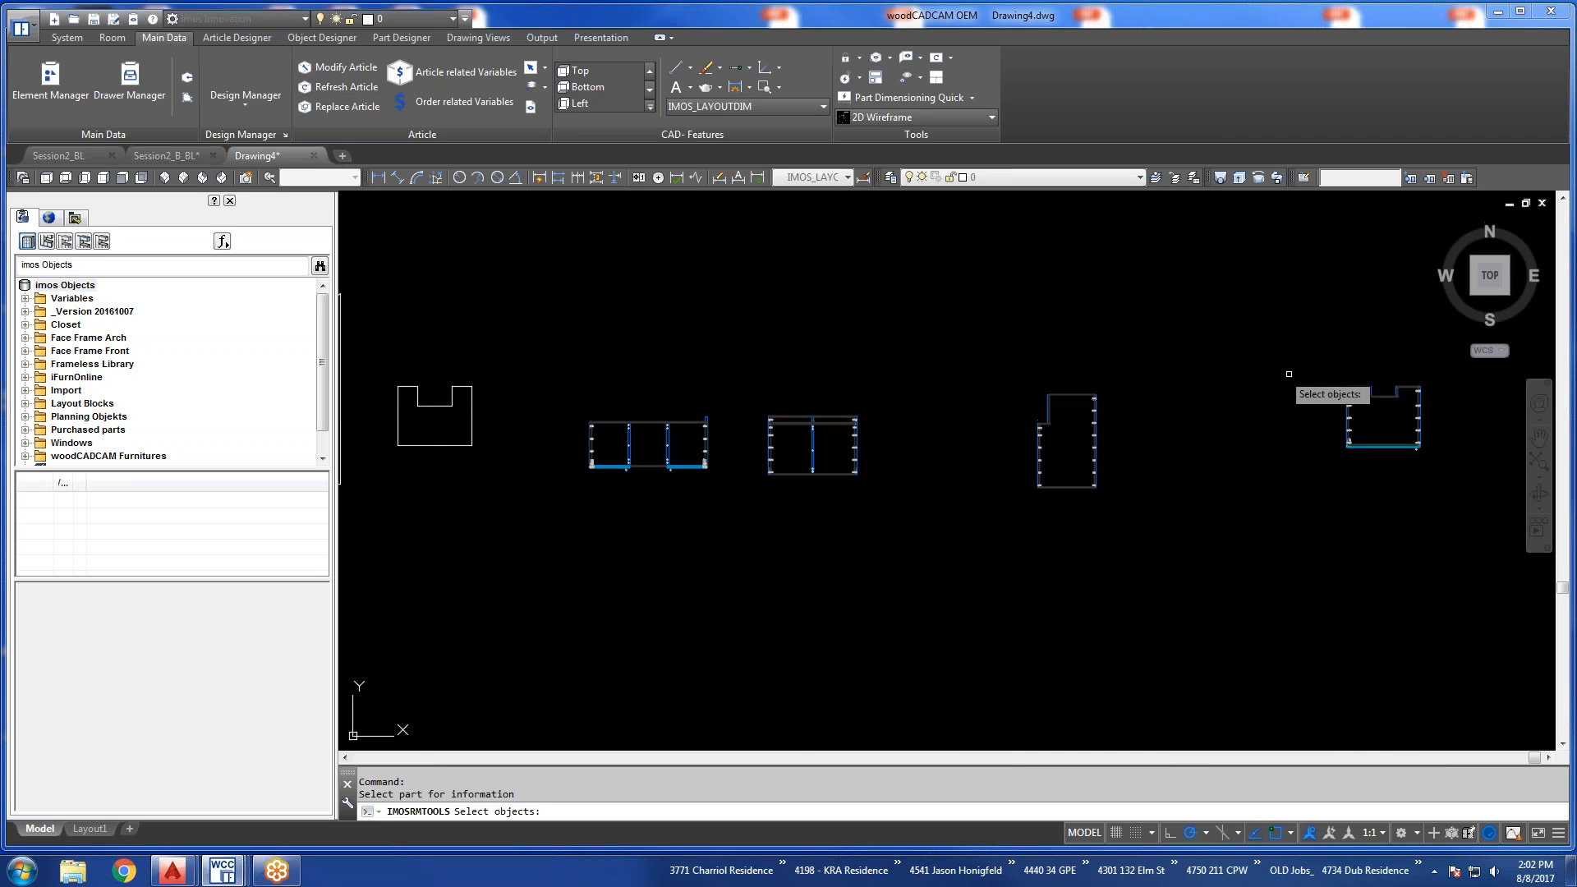
click(1394, 396)
key(Return)
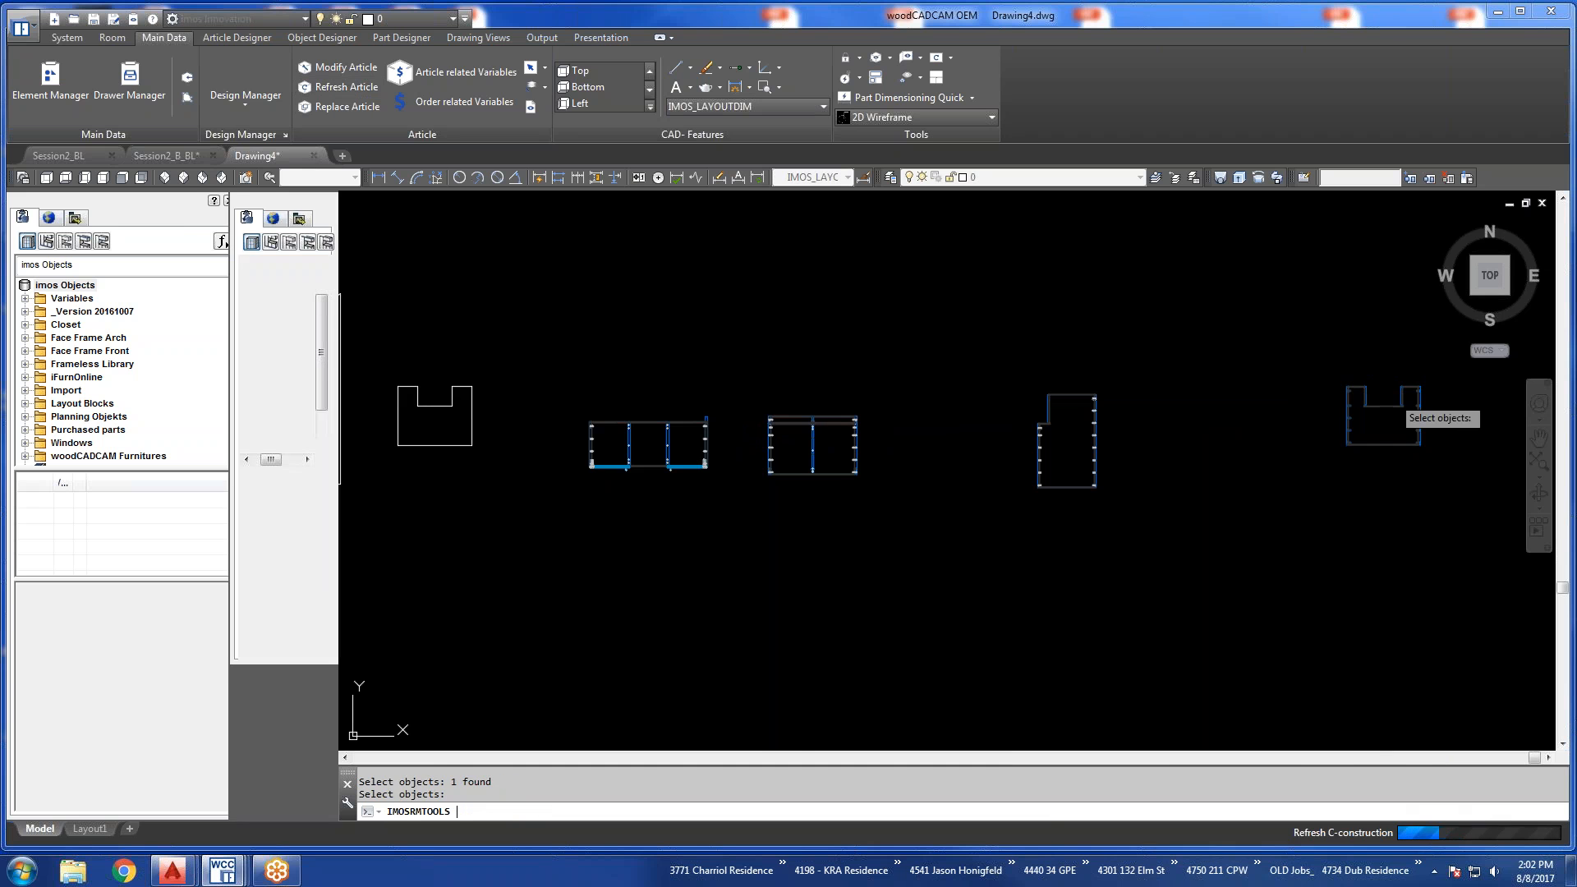
scroll(1427, 400, up, 2)
scroll(1427, 400, up, 4)
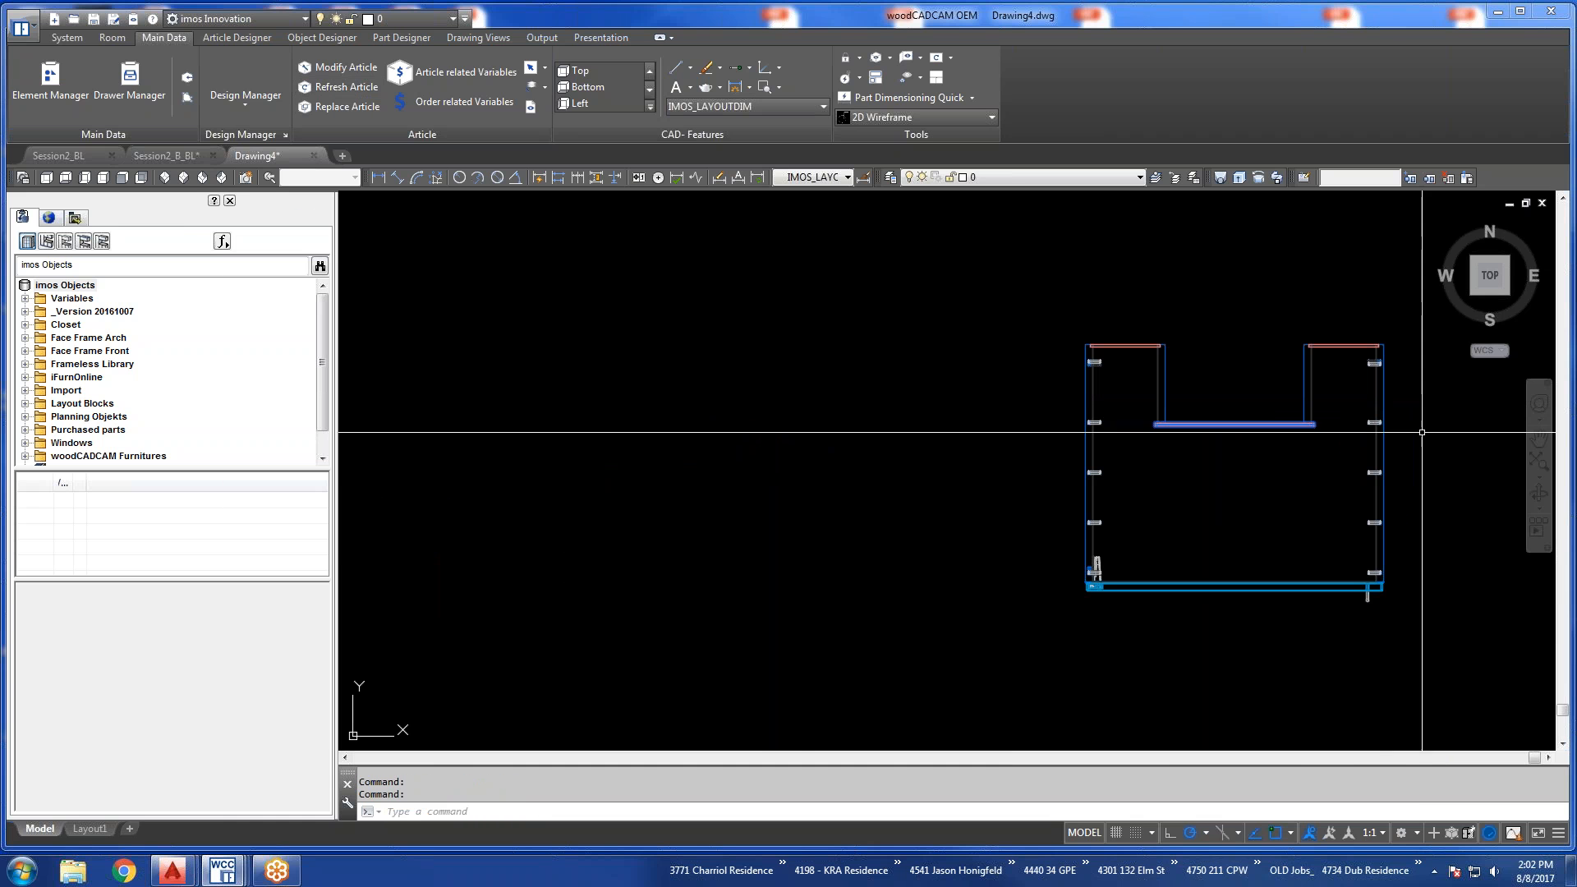
shift+middle_drag(1314, 493, 1150, 394)
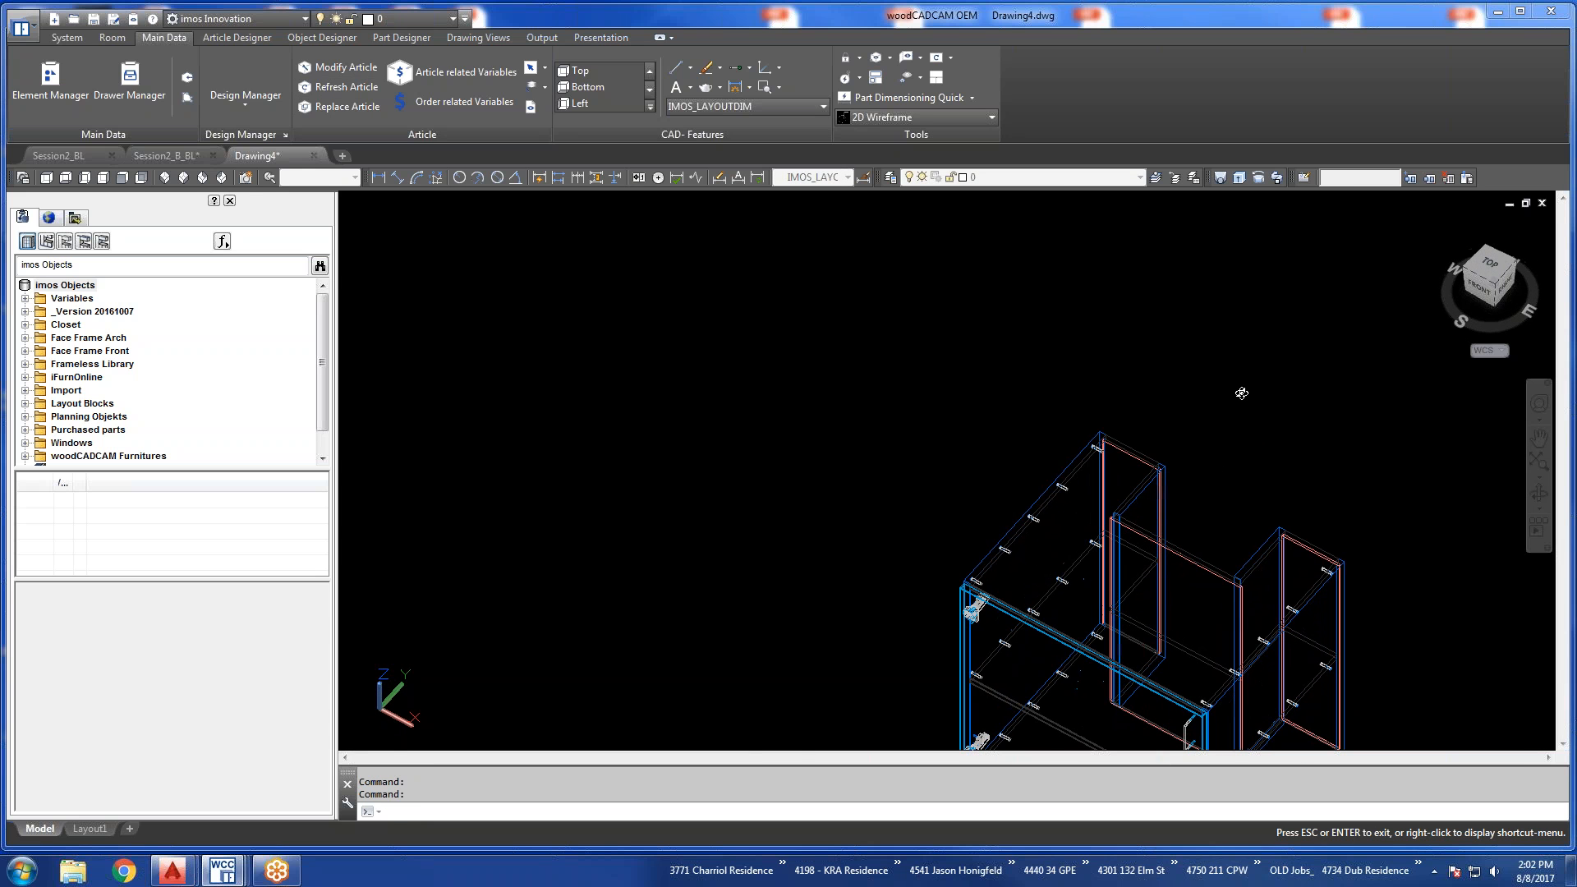
scroll(1045, 441, down, 3)
scroll(1107, 527, up, 4)
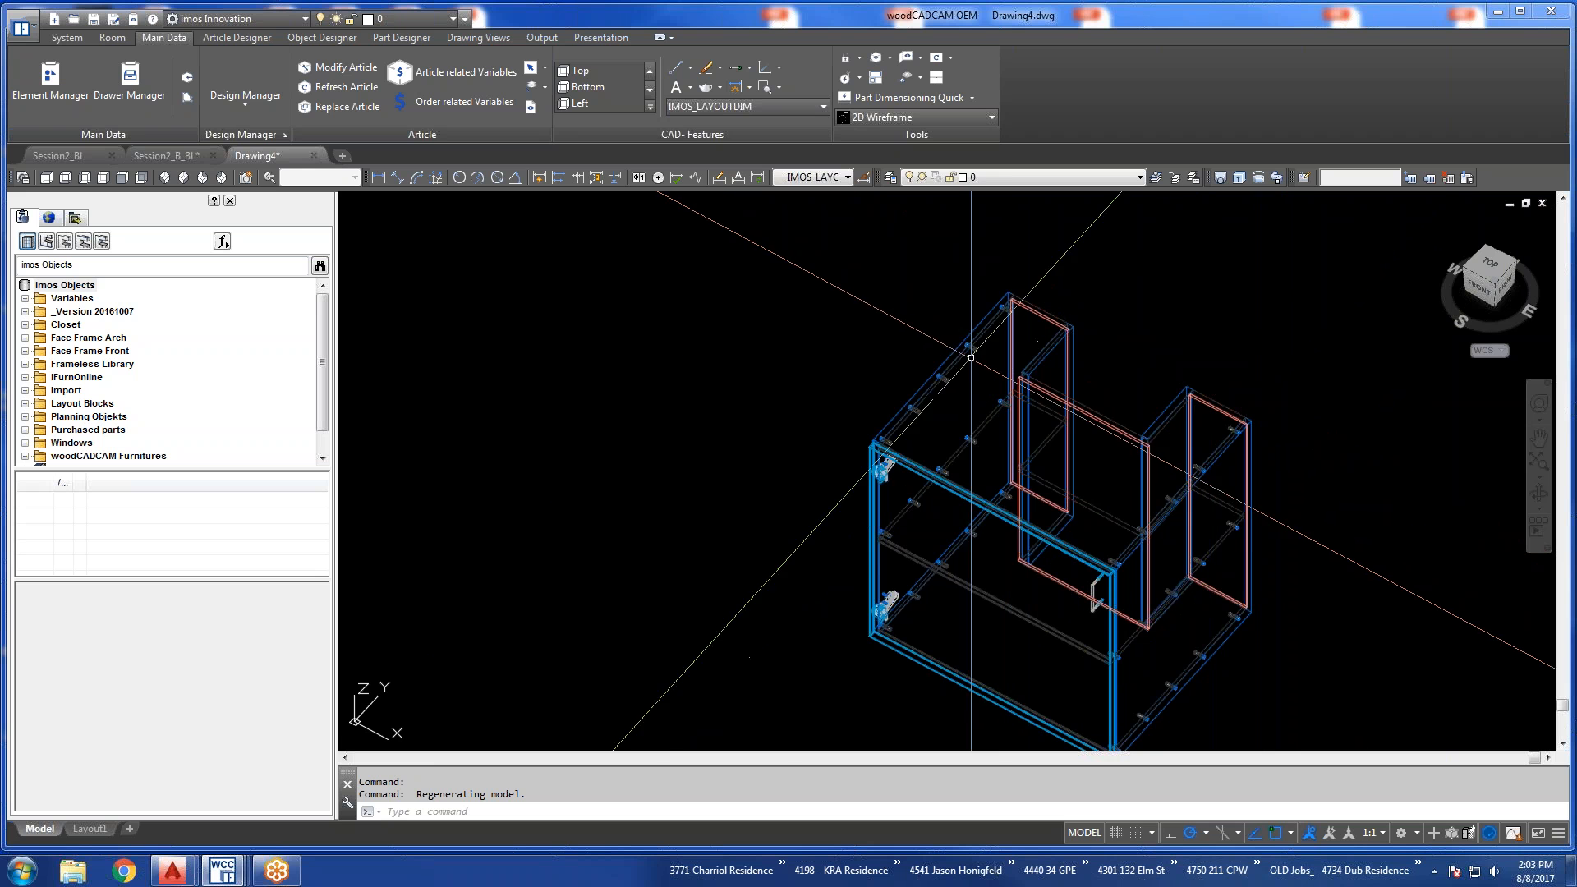
Save the drawing as an order named Contour_Wizard in the personal 201 folder.
click(67, 38)
click(150, 71)
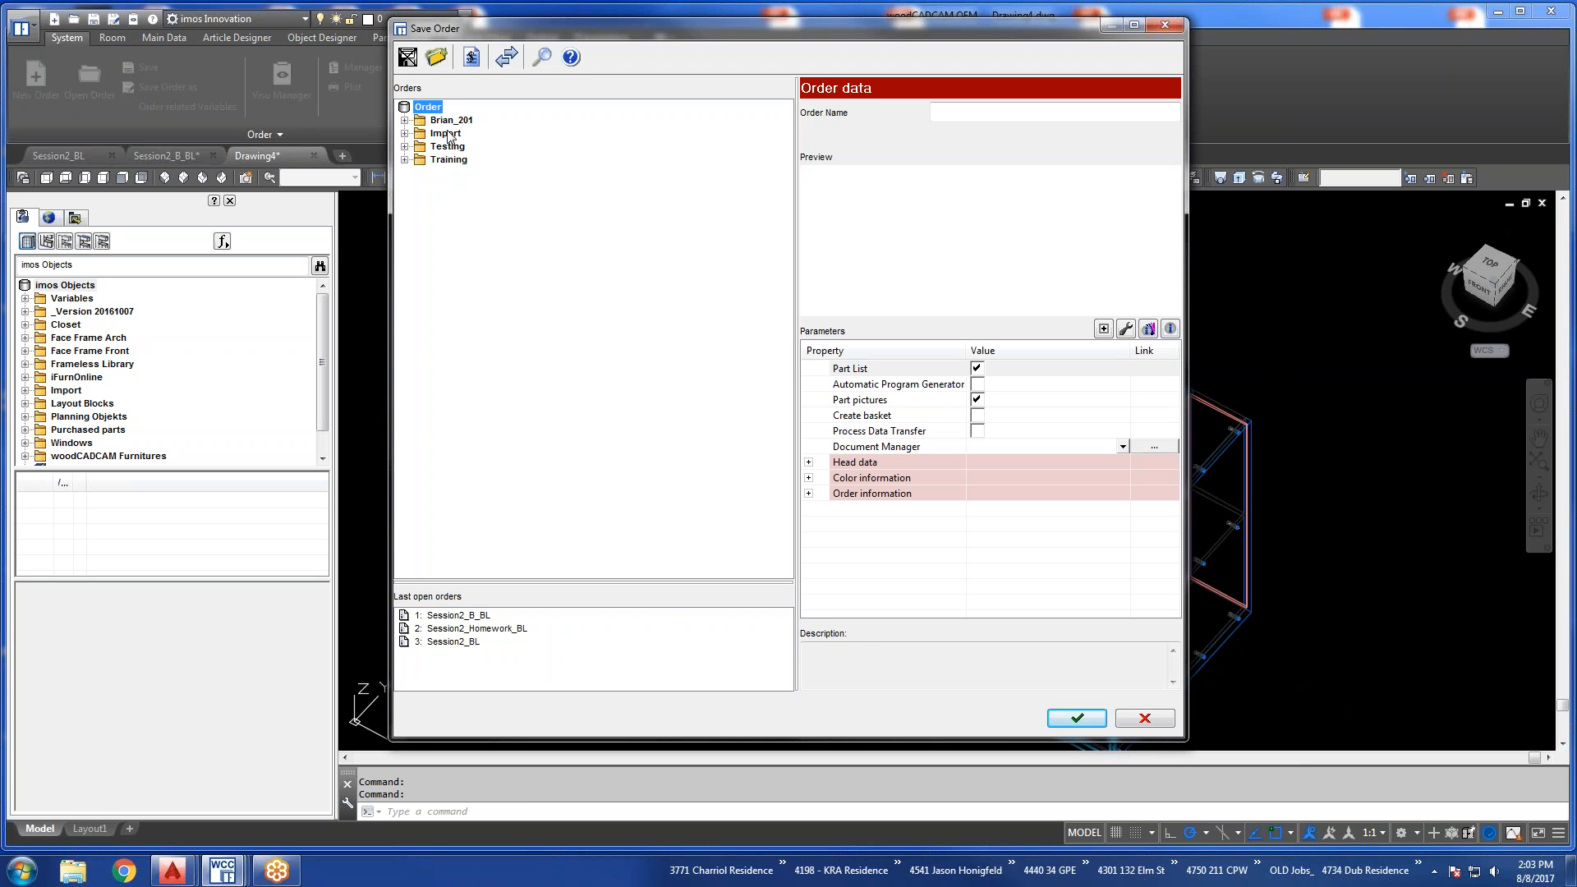
click(454, 121)
click(969, 115)
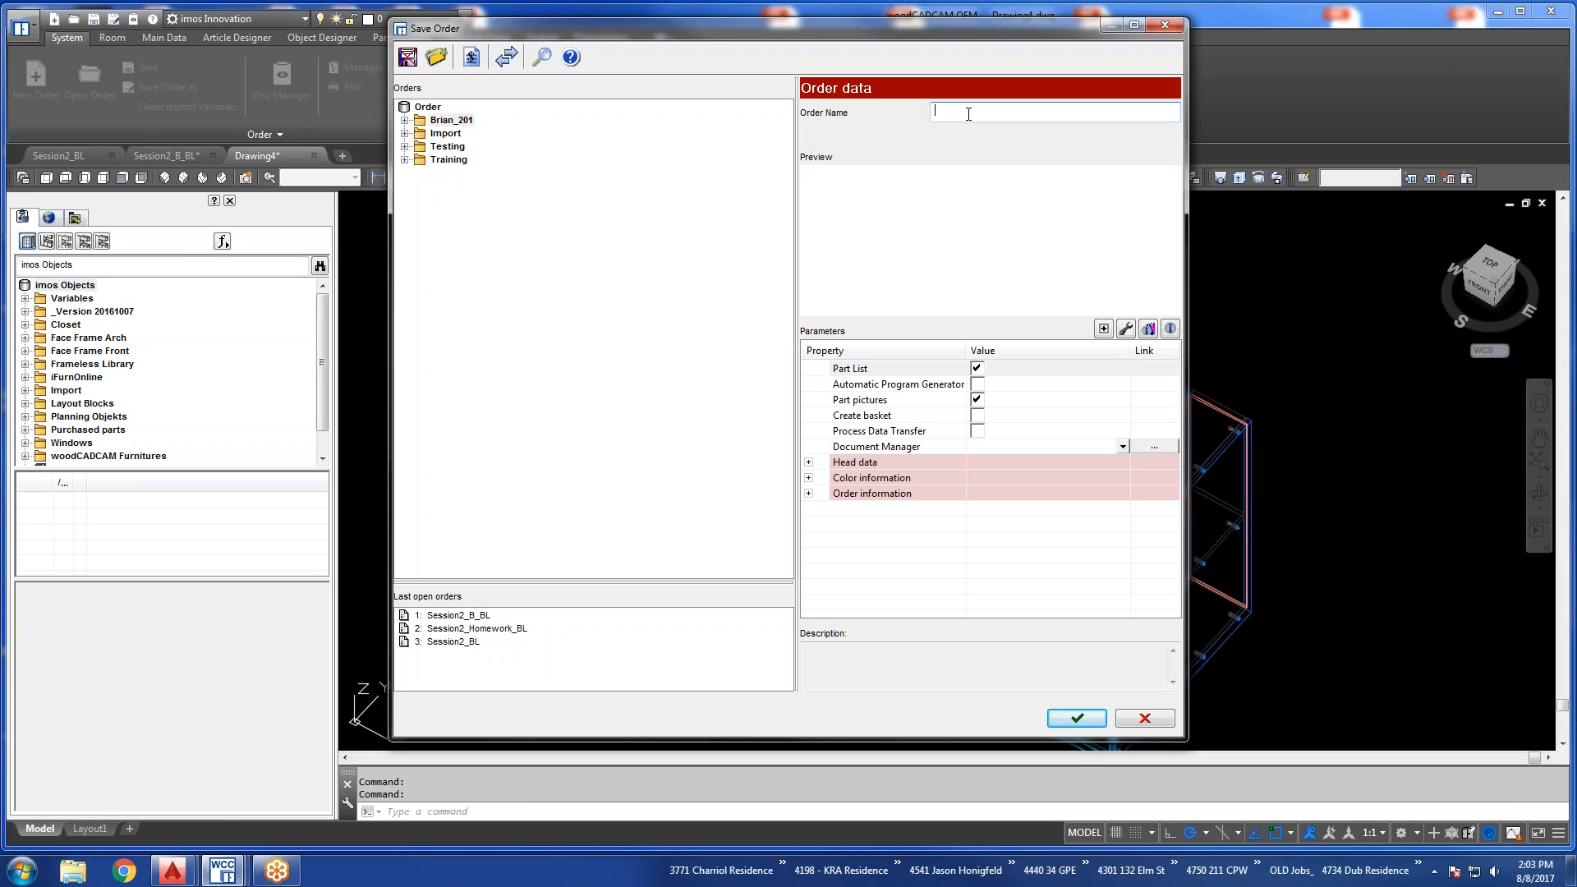
text(Contour Wizard)
click(1074, 719)
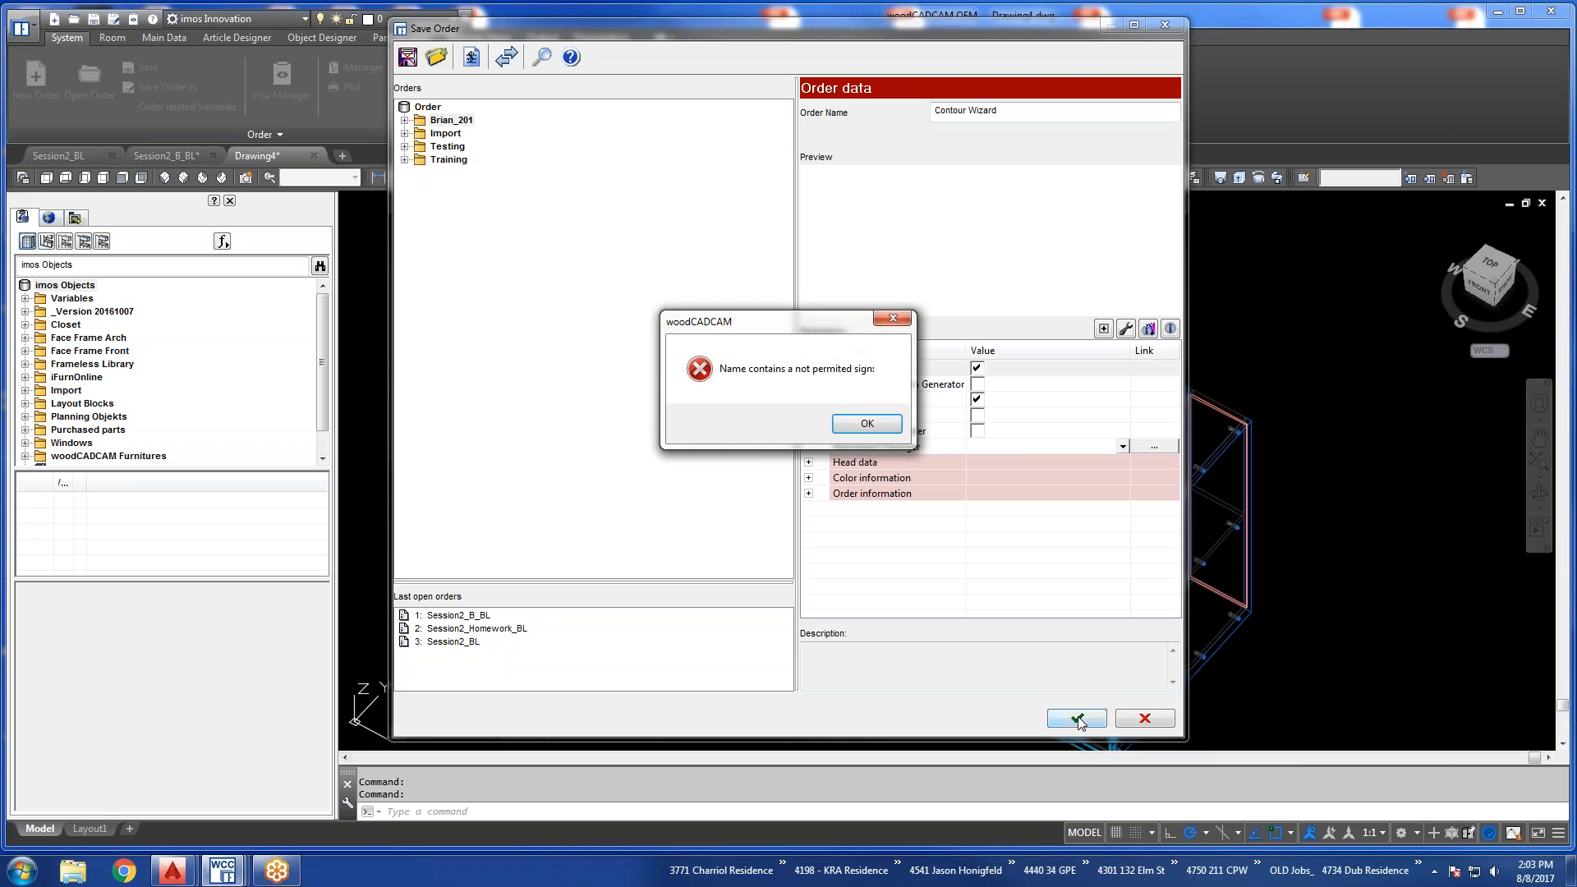
click(877, 421)
text(_)
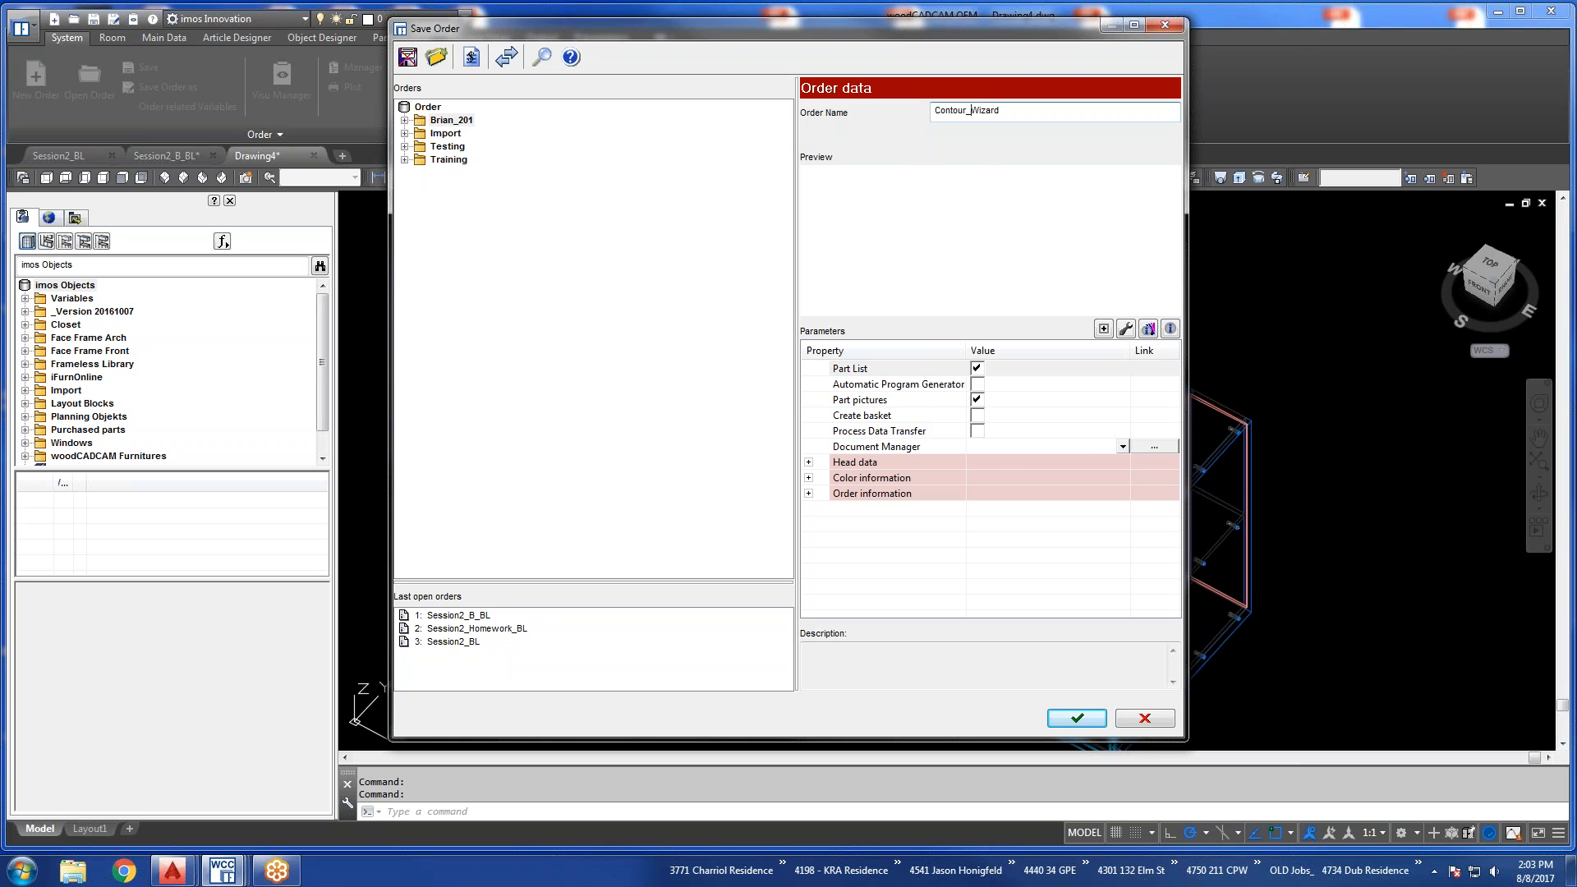
click(1083, 723)
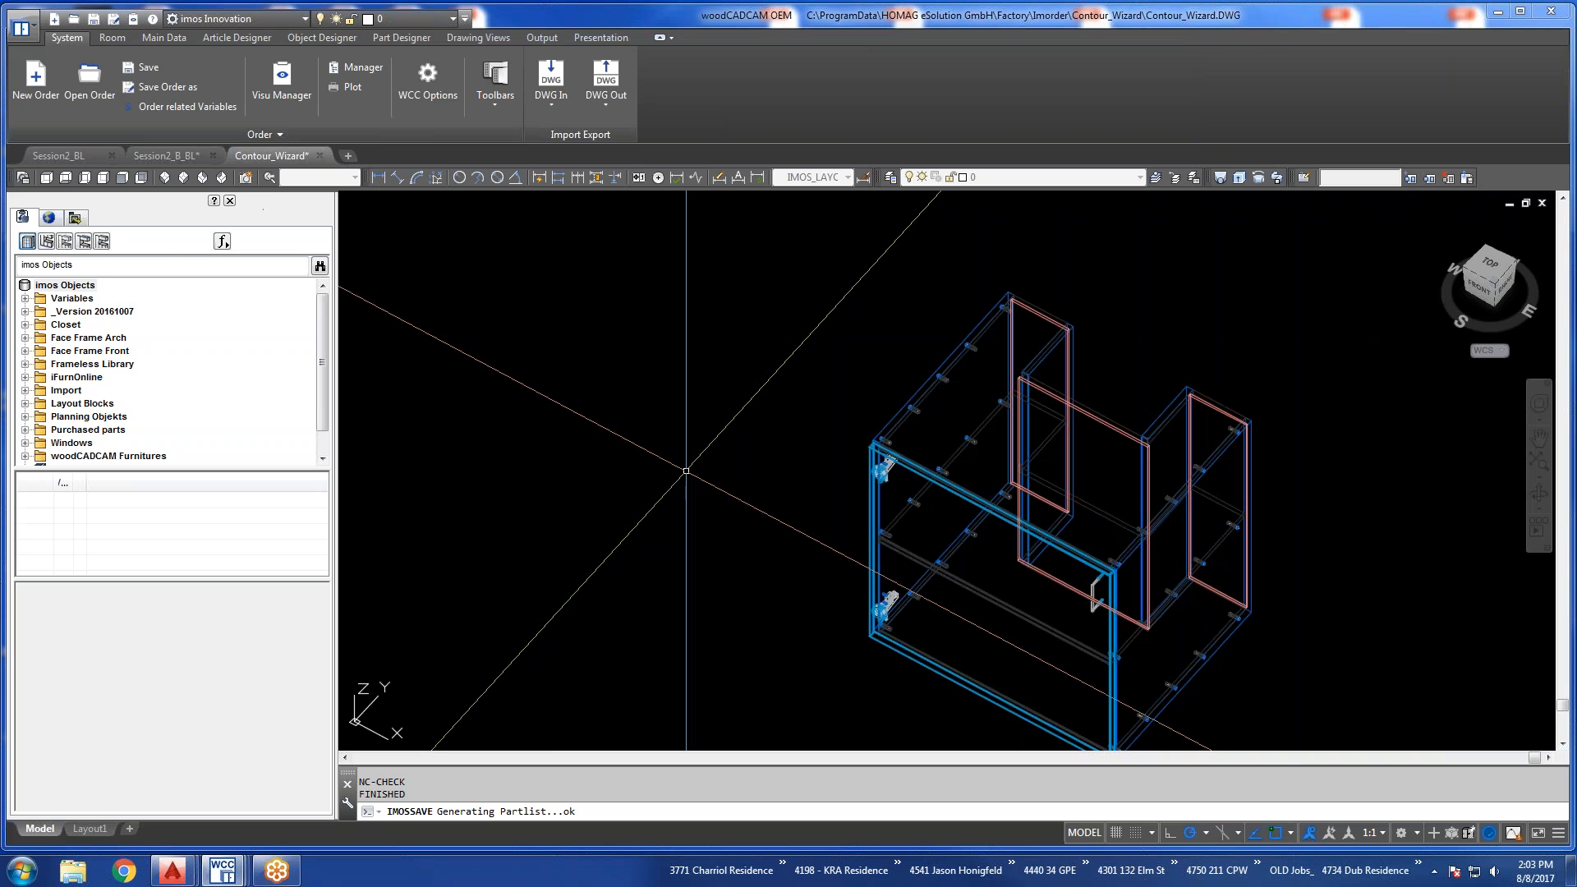
mouse_move(177, 164)
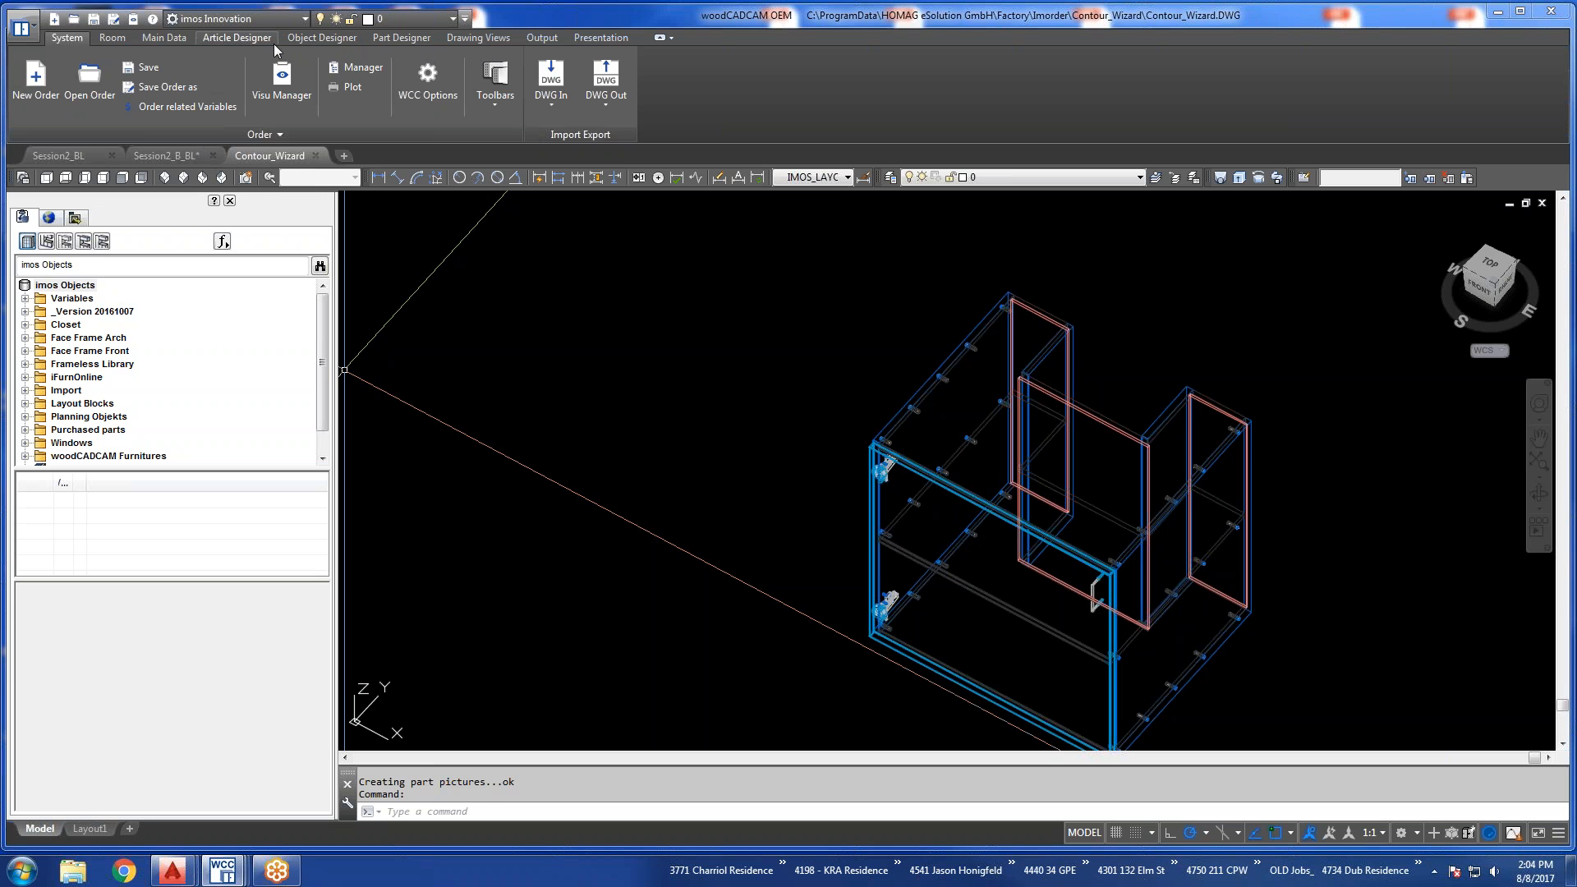
click(248, 39)
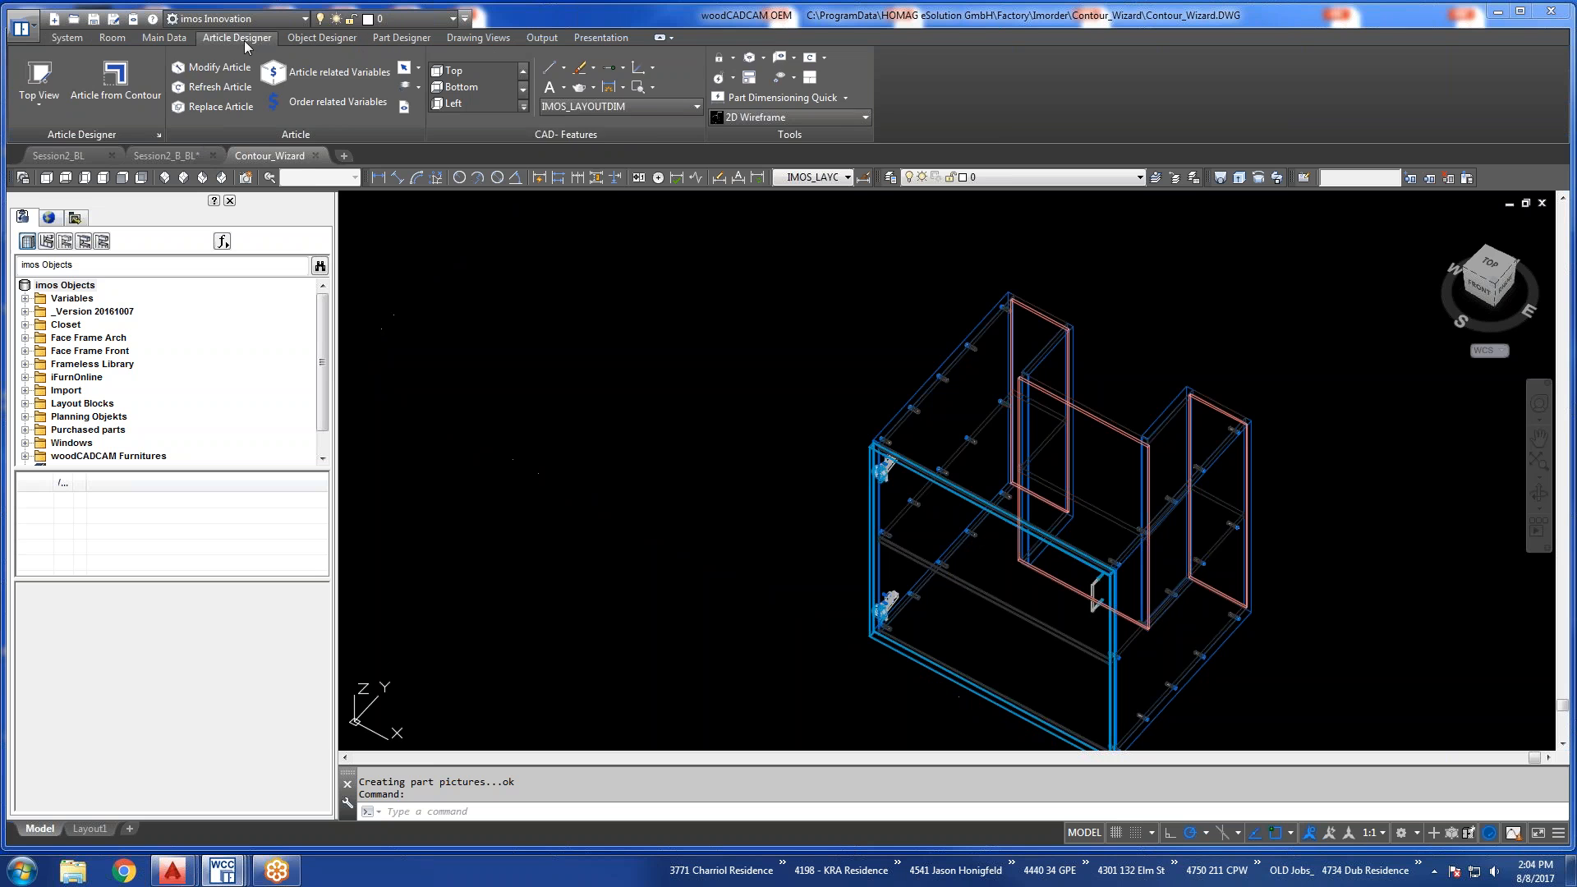
click(146, 38)
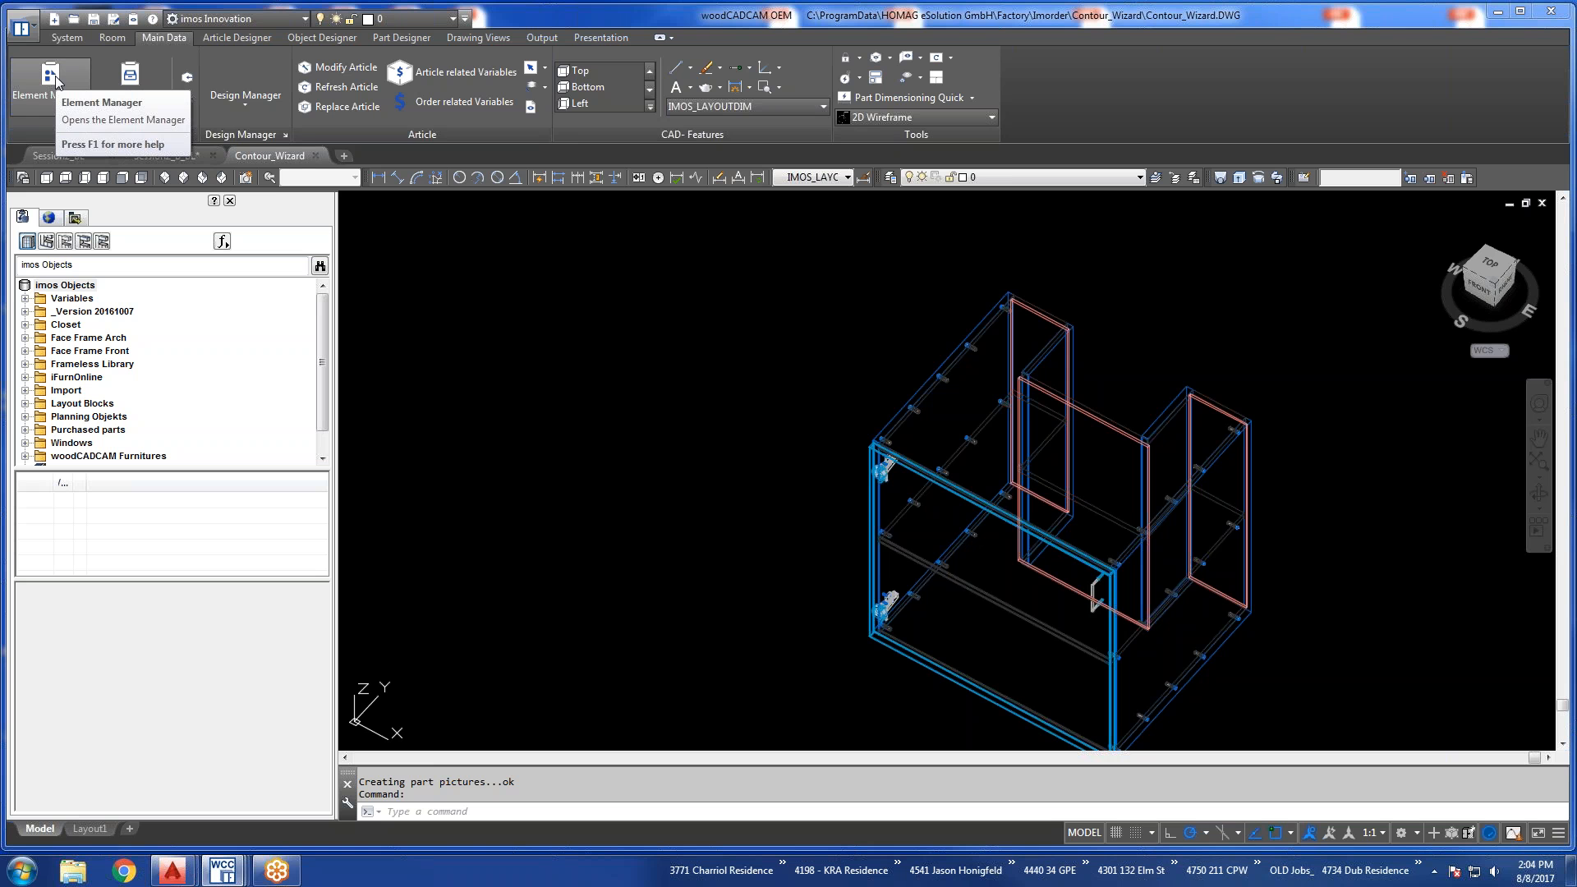
click(161, 156)
click(86, 158)
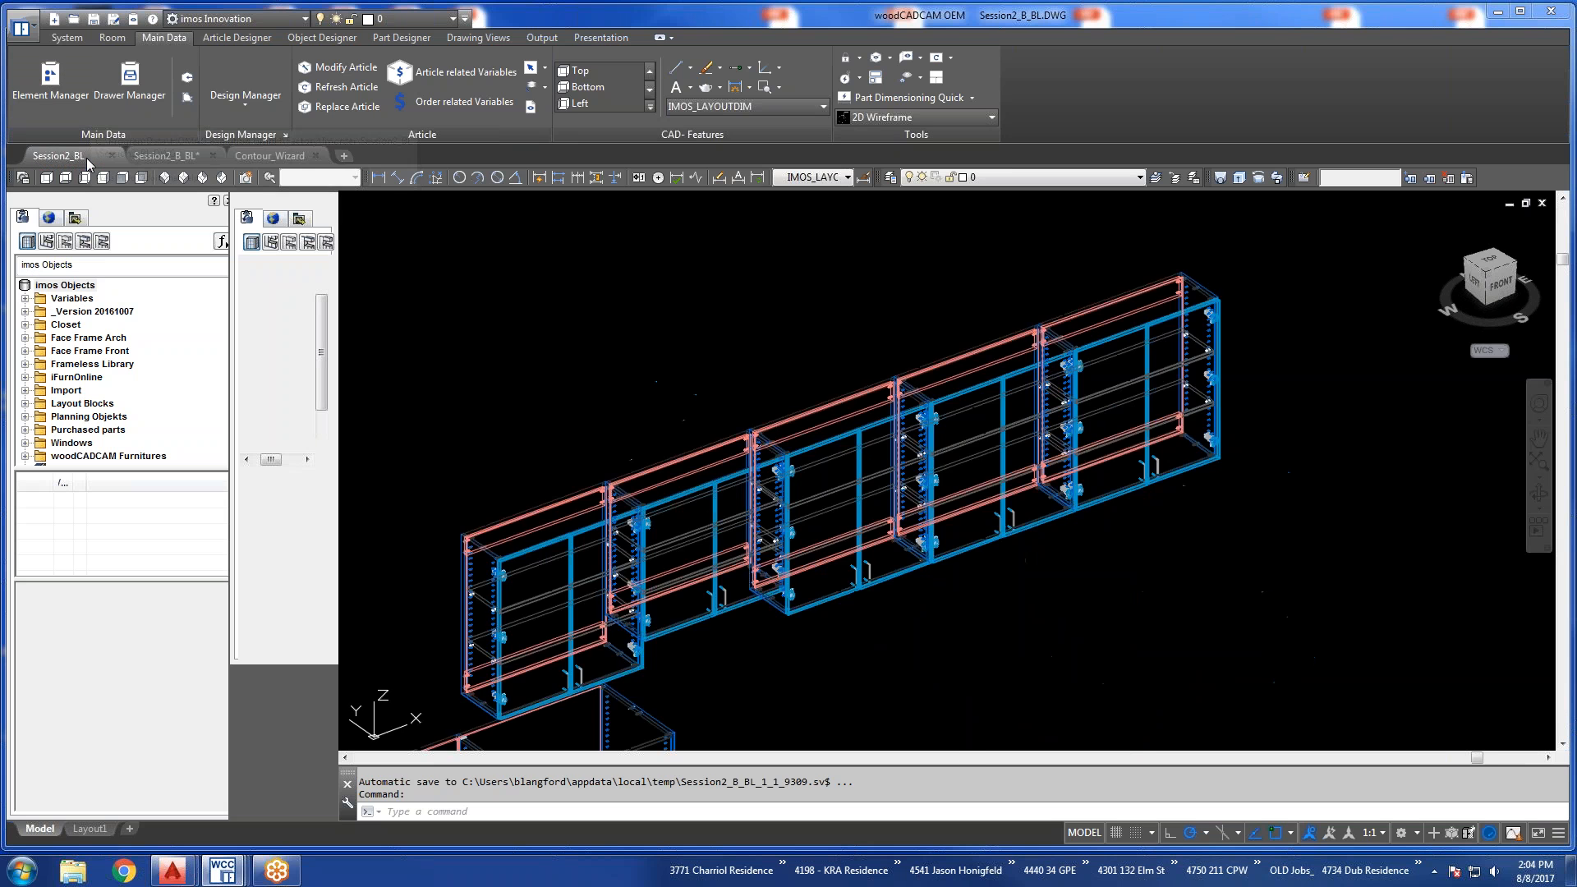
click(262, 158)
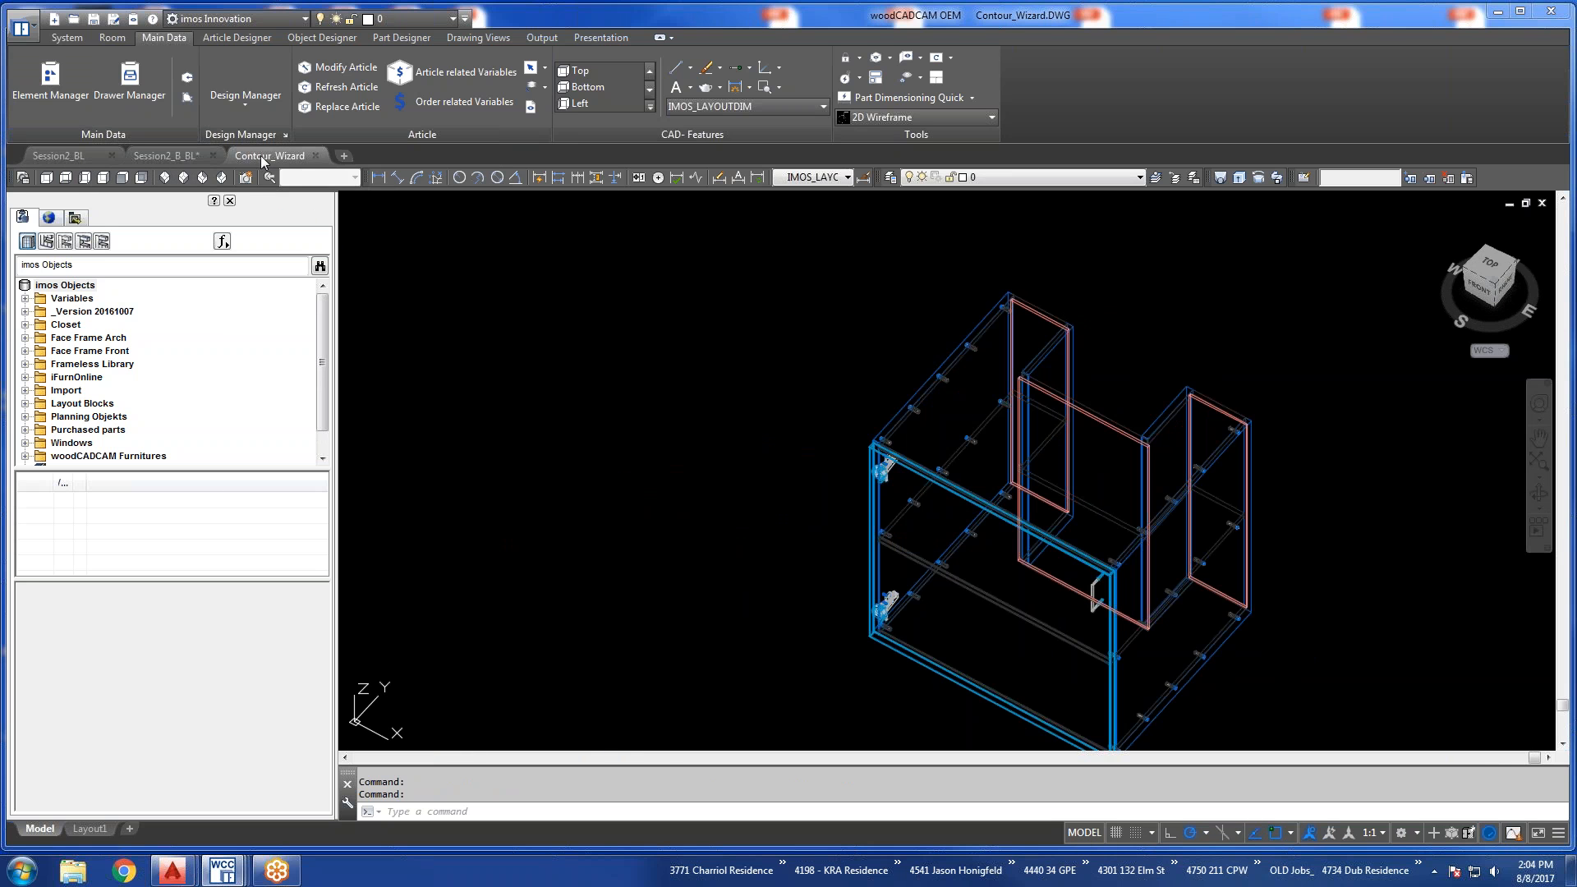
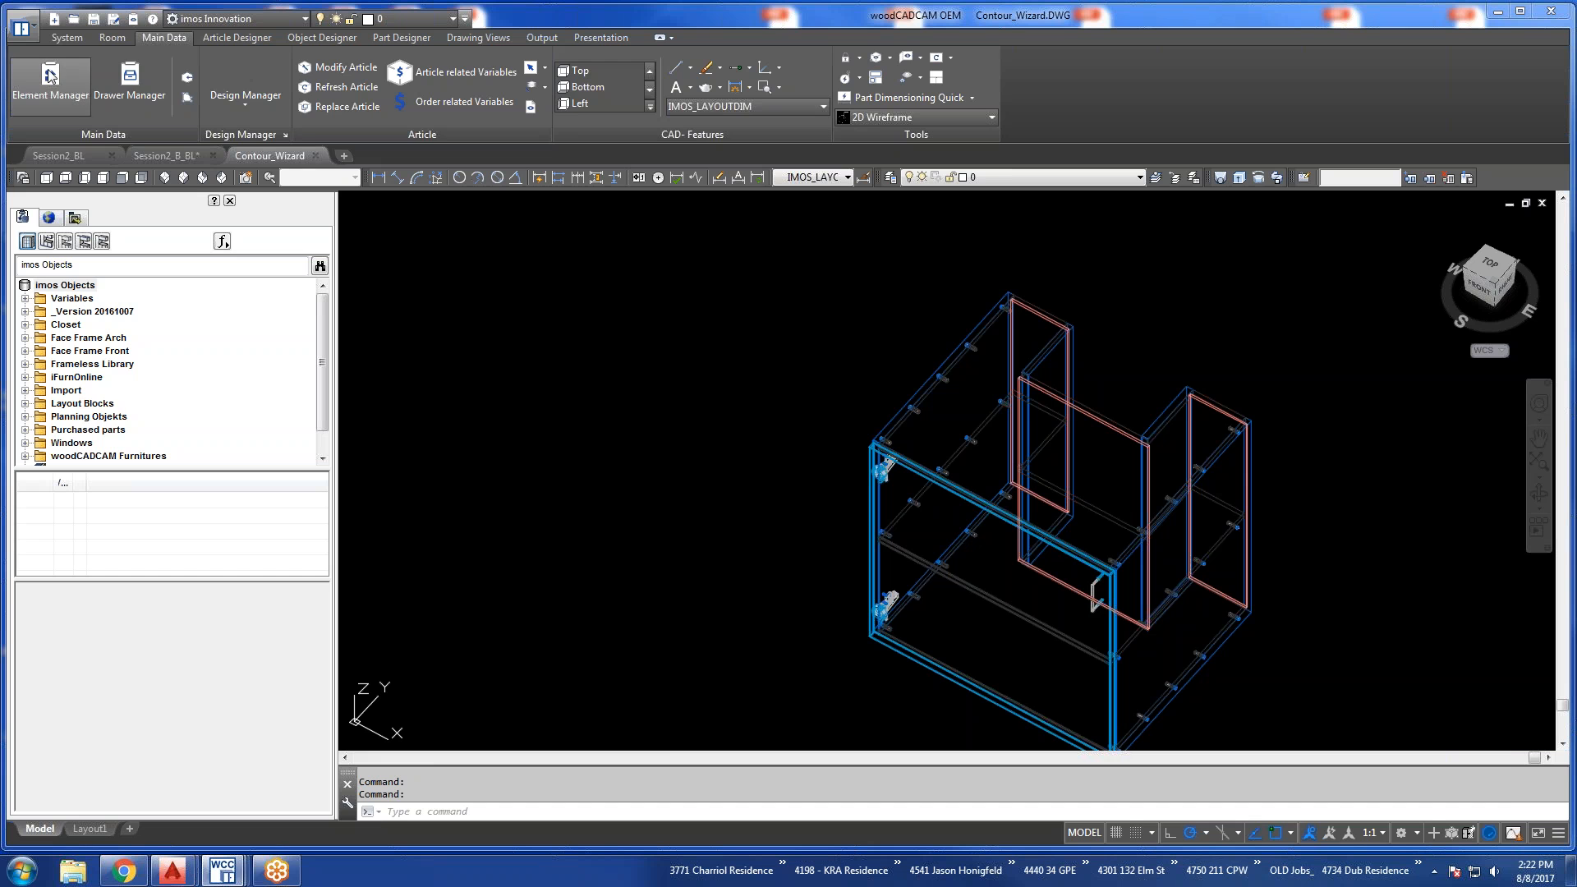
Open the Element Manager and maximize its window.
click(49, 76)
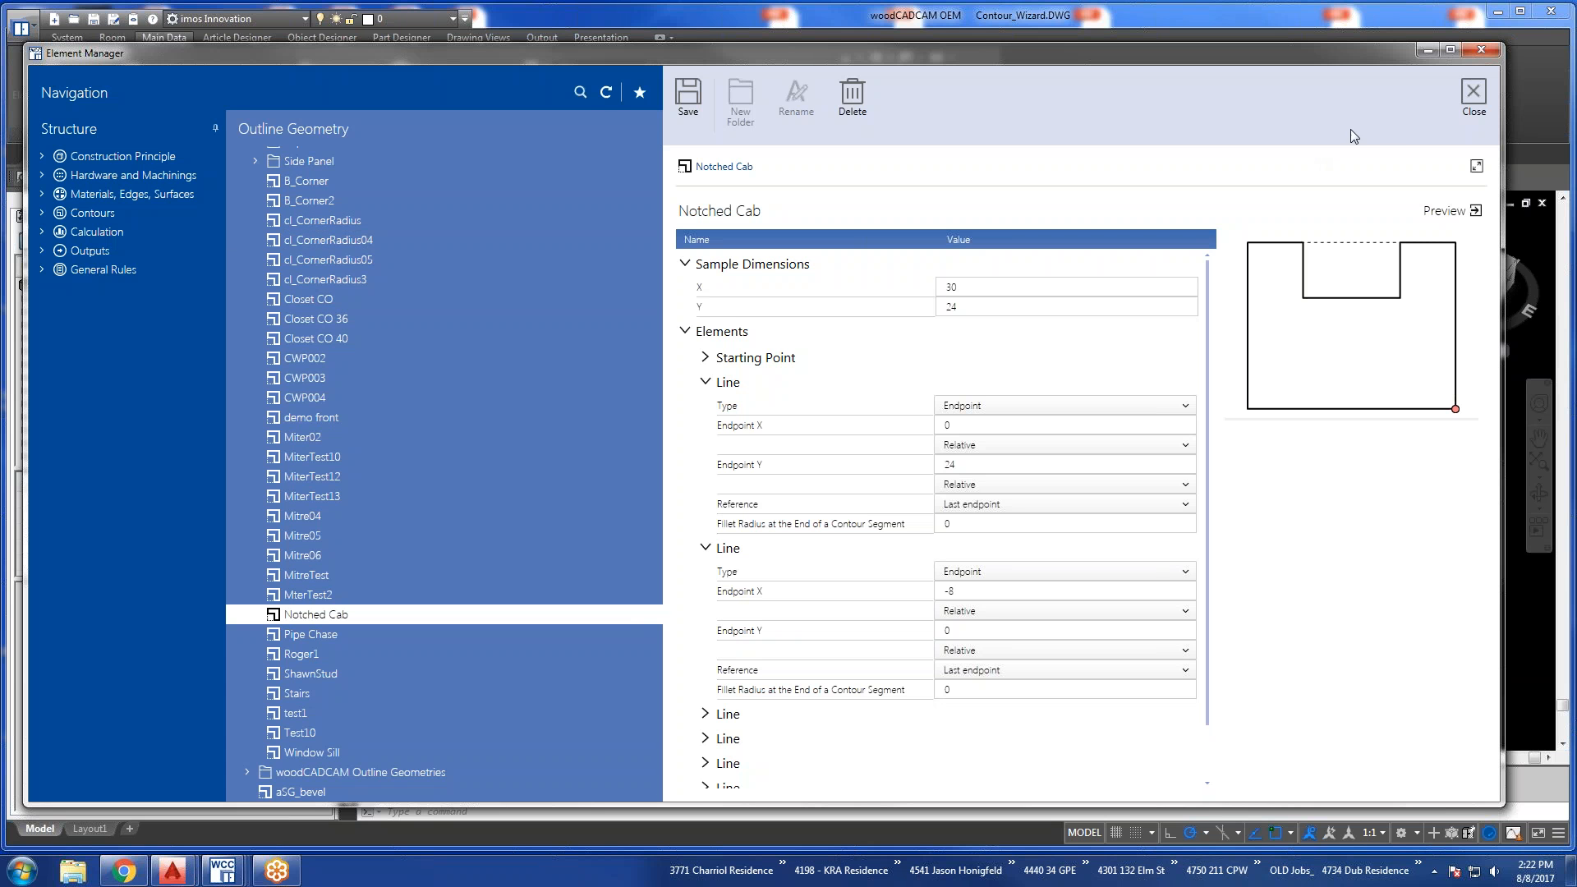
mouse_move(1294, 54)
mouse_down()
mouse_move(1240, 613)
mouse_move(1342, 38)
mouse_move(1328, 27)
mouse_move(1308, 60)
mouse_up()
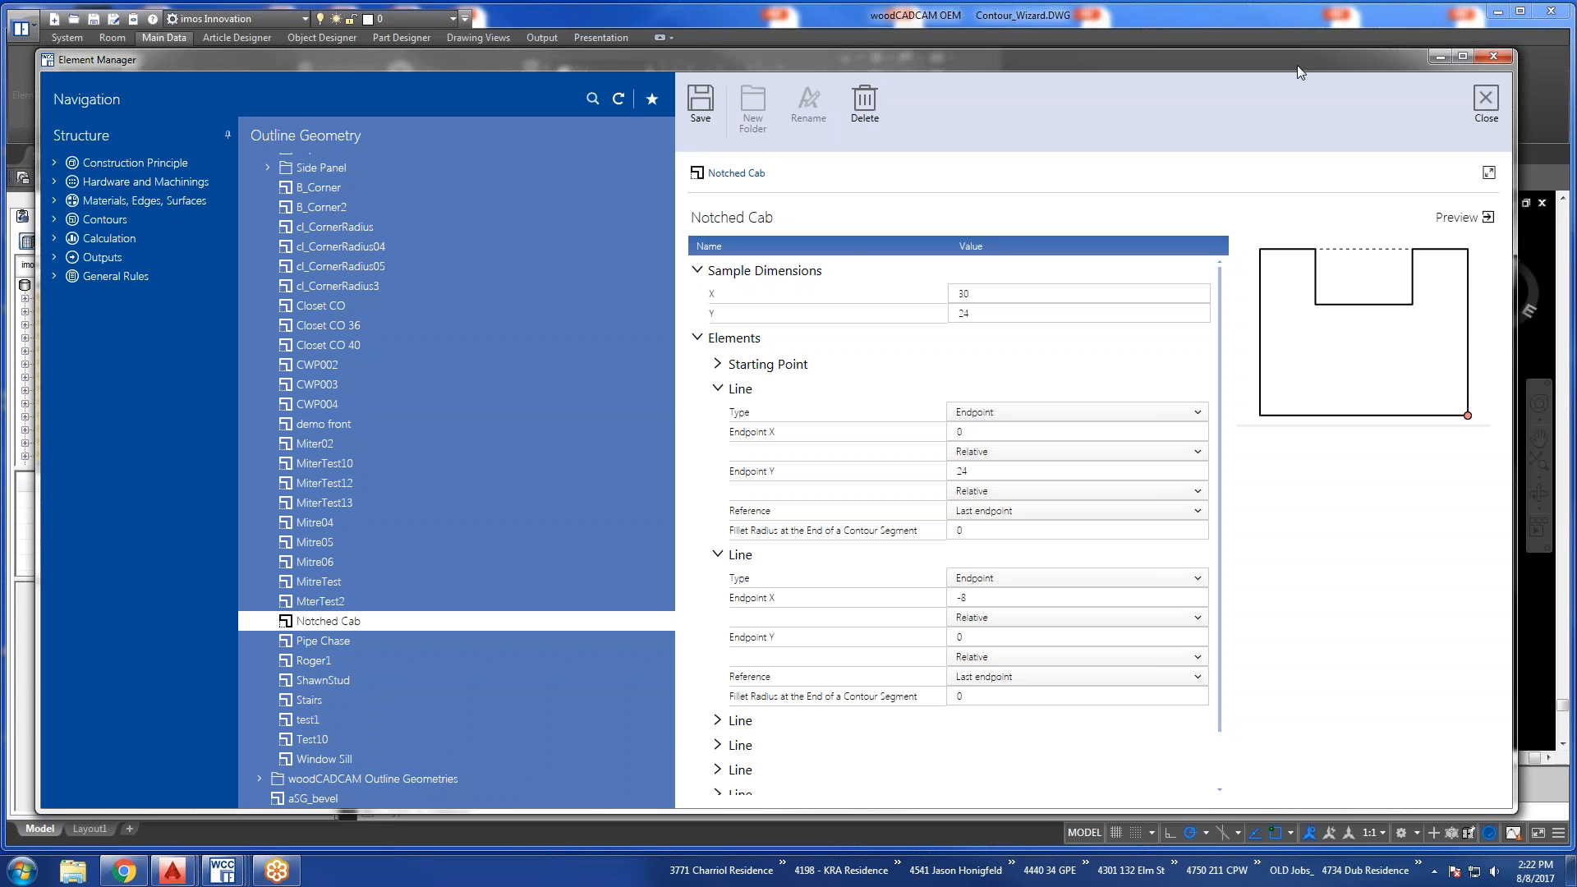
click(1462, 57)
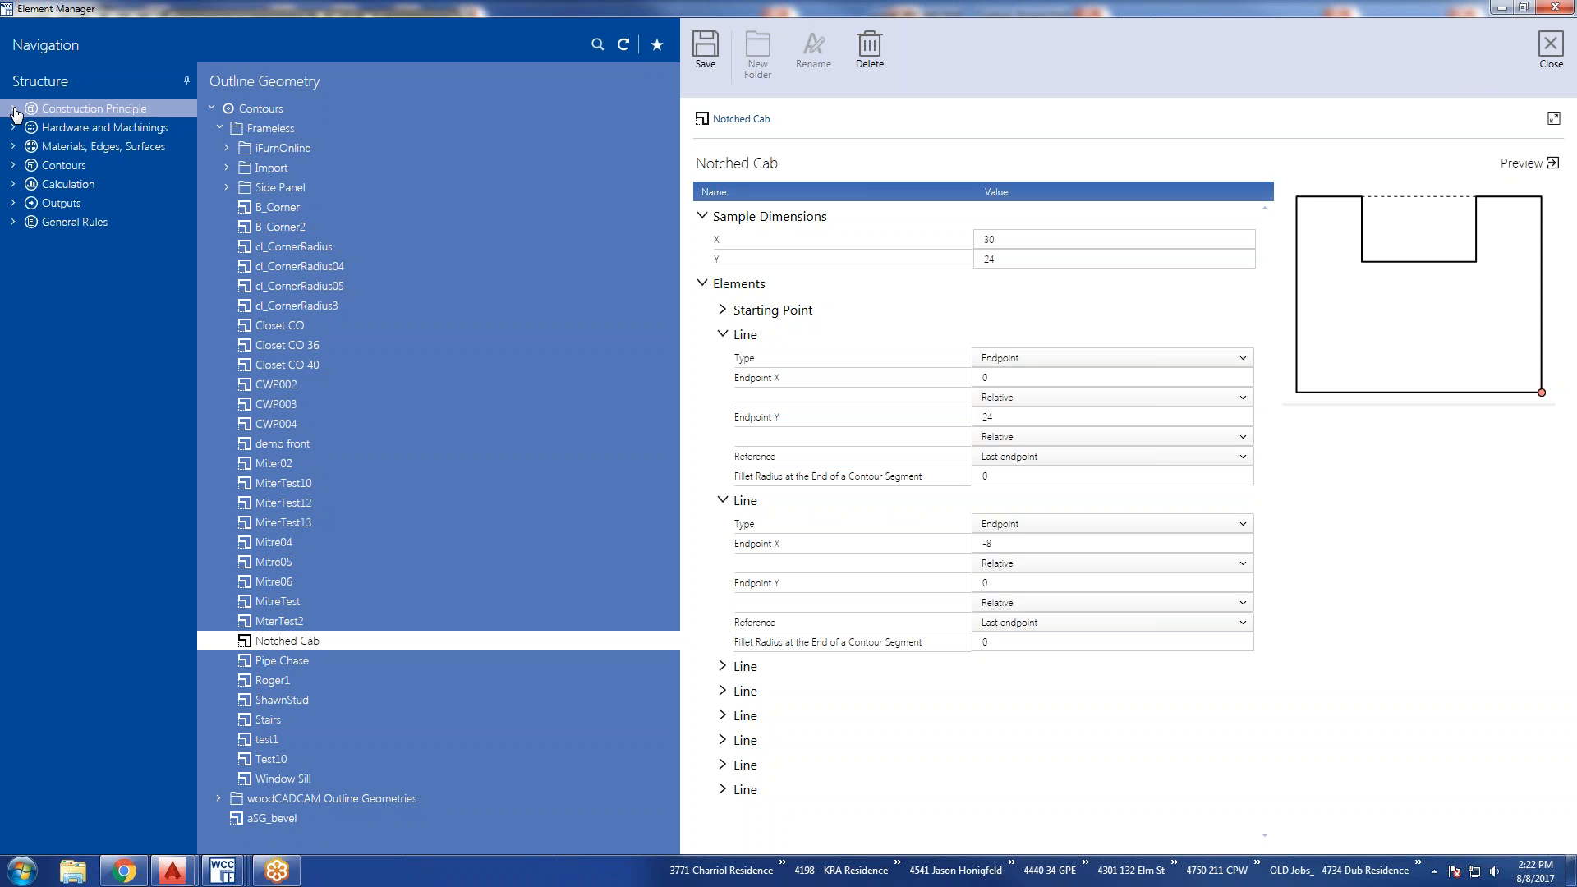
Expand Construction Principle and its Single Parts, and display the Top Shelves principles.
click(14, 109)
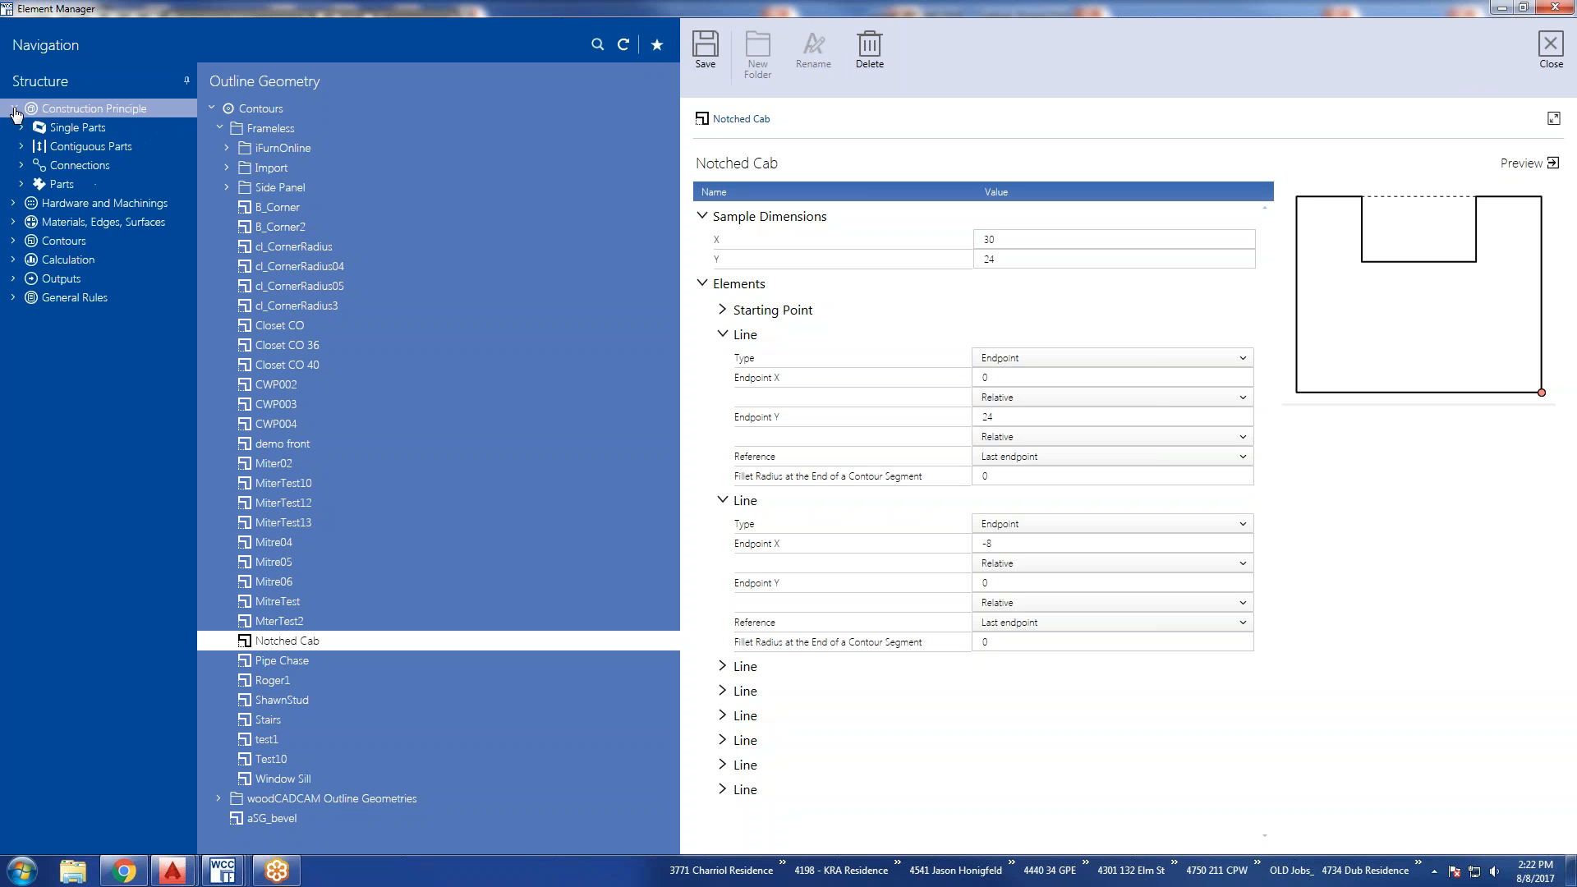
click(14, 109)
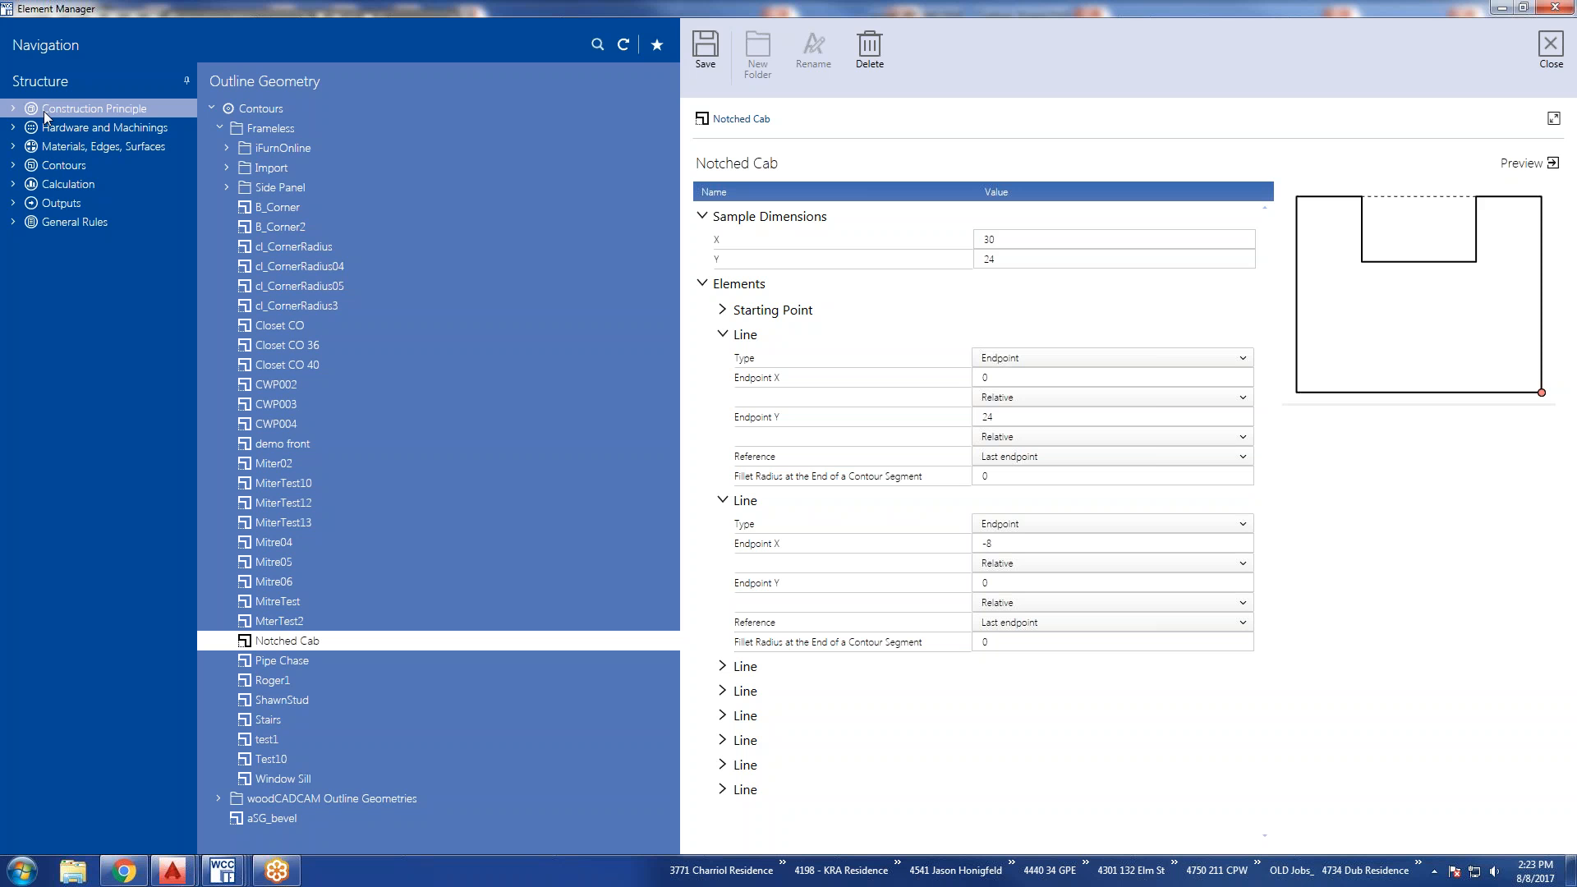
click(13, 111)
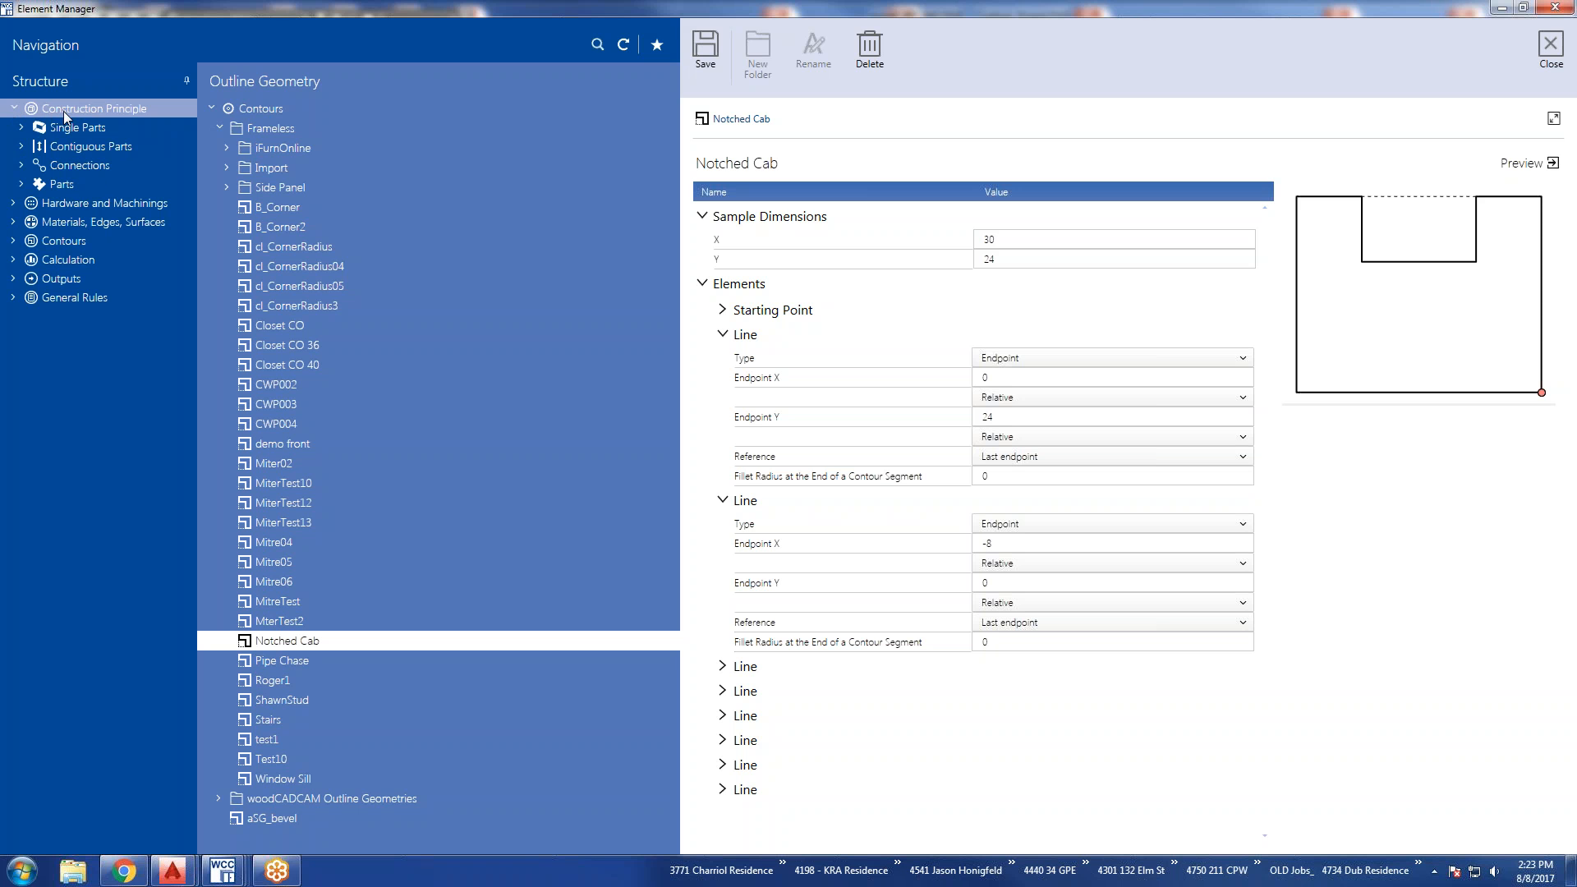
click(56, 130)
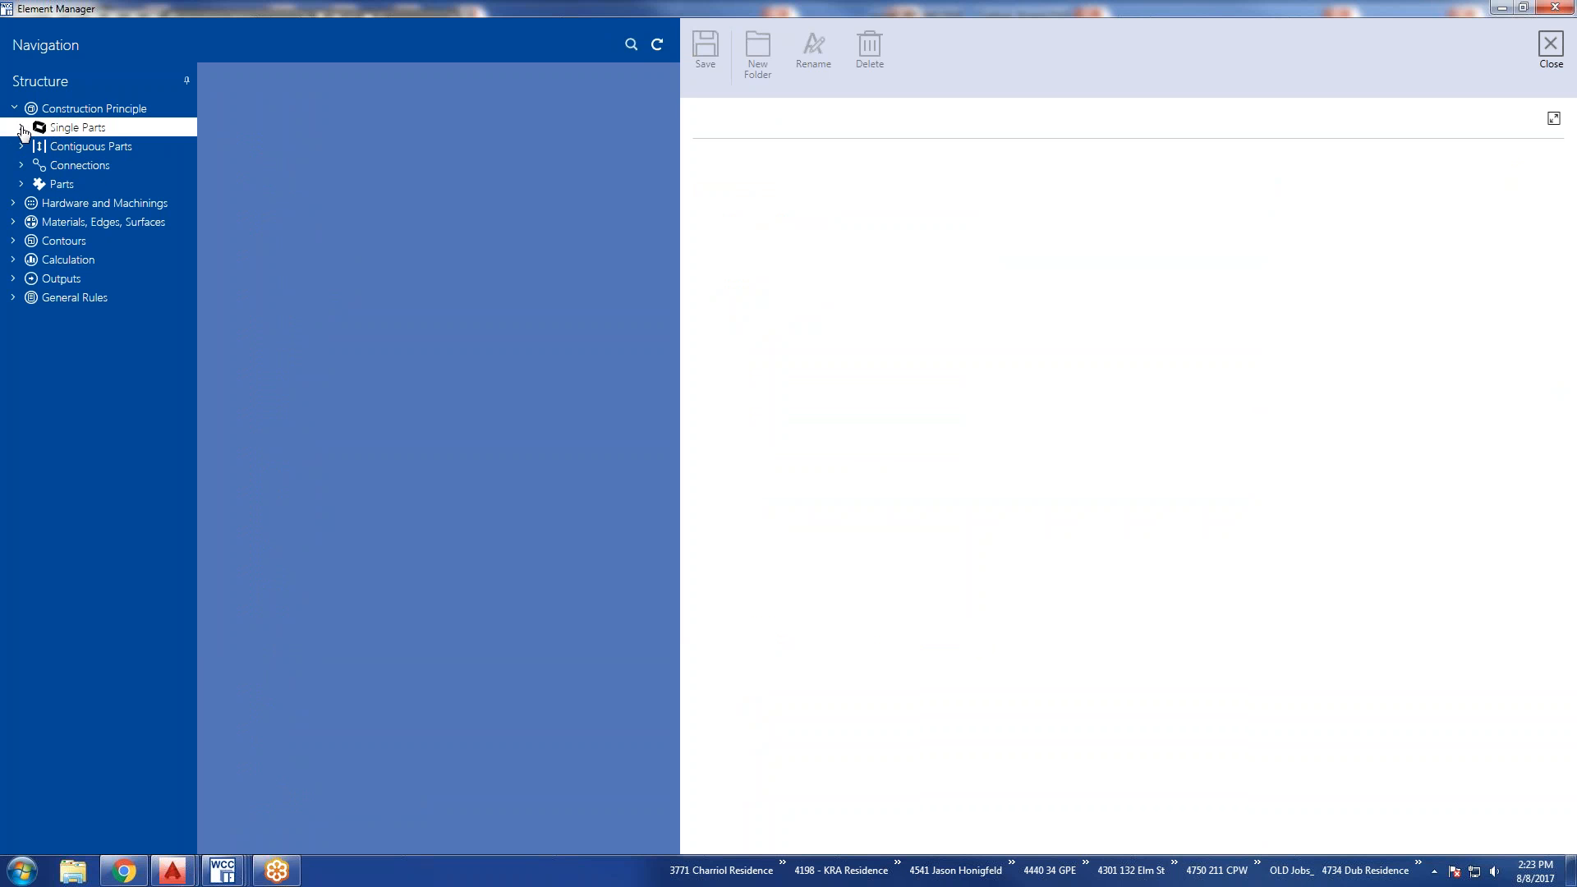
click(22, 129)
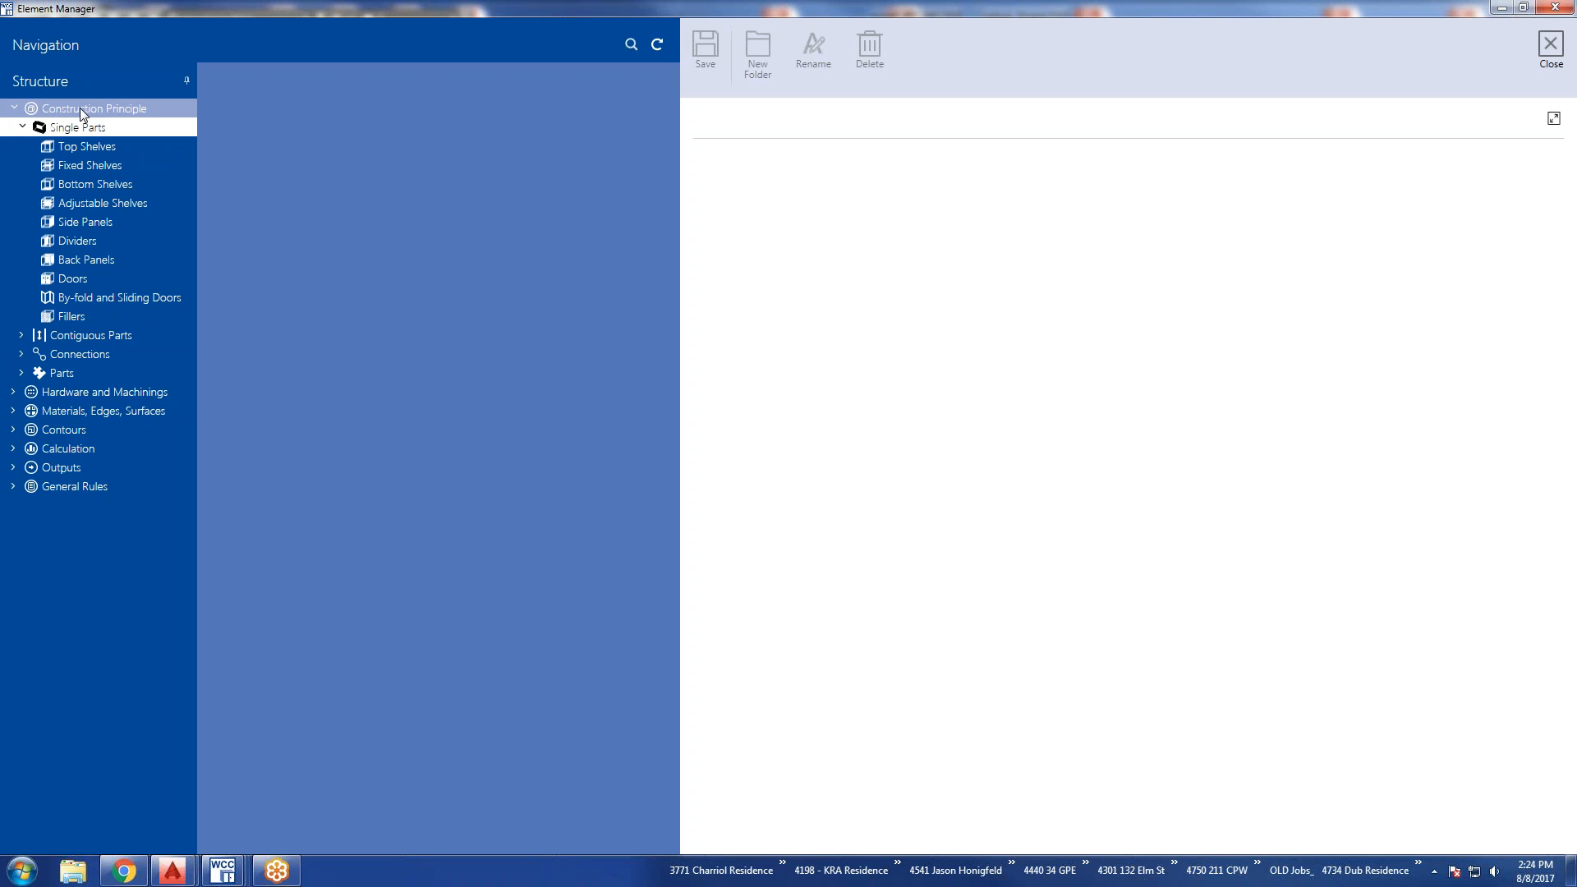
click(77, 148)
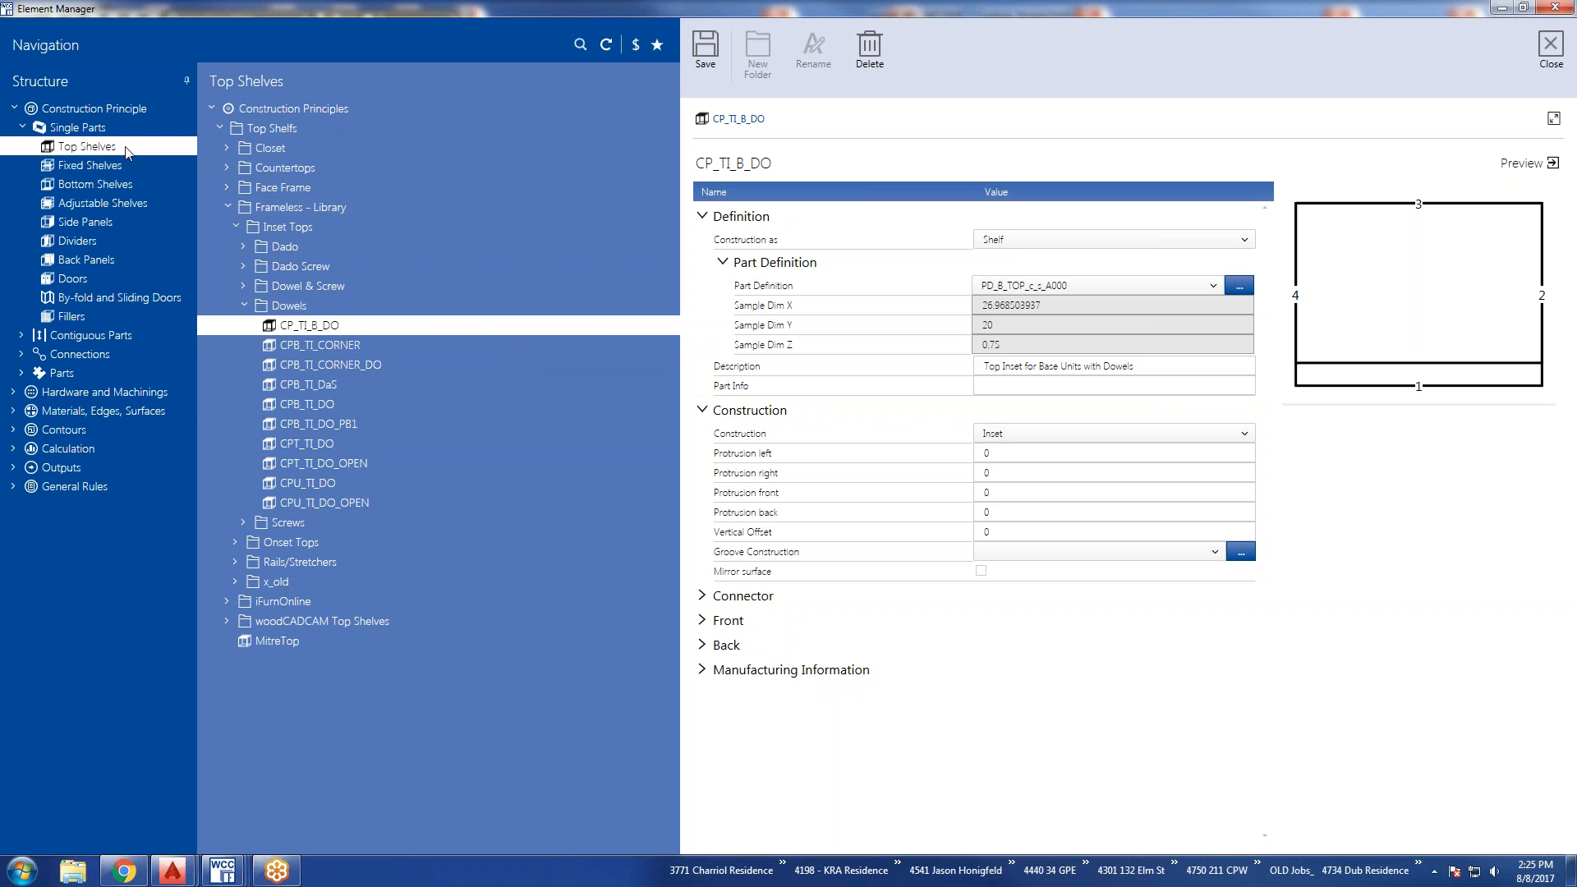
Examine the folder commands offered for the Face Frame and Top Shelfs folders in the Top Shelves tree.
right_click(450, 117)
click(450, 75)
right_click(455, 189)
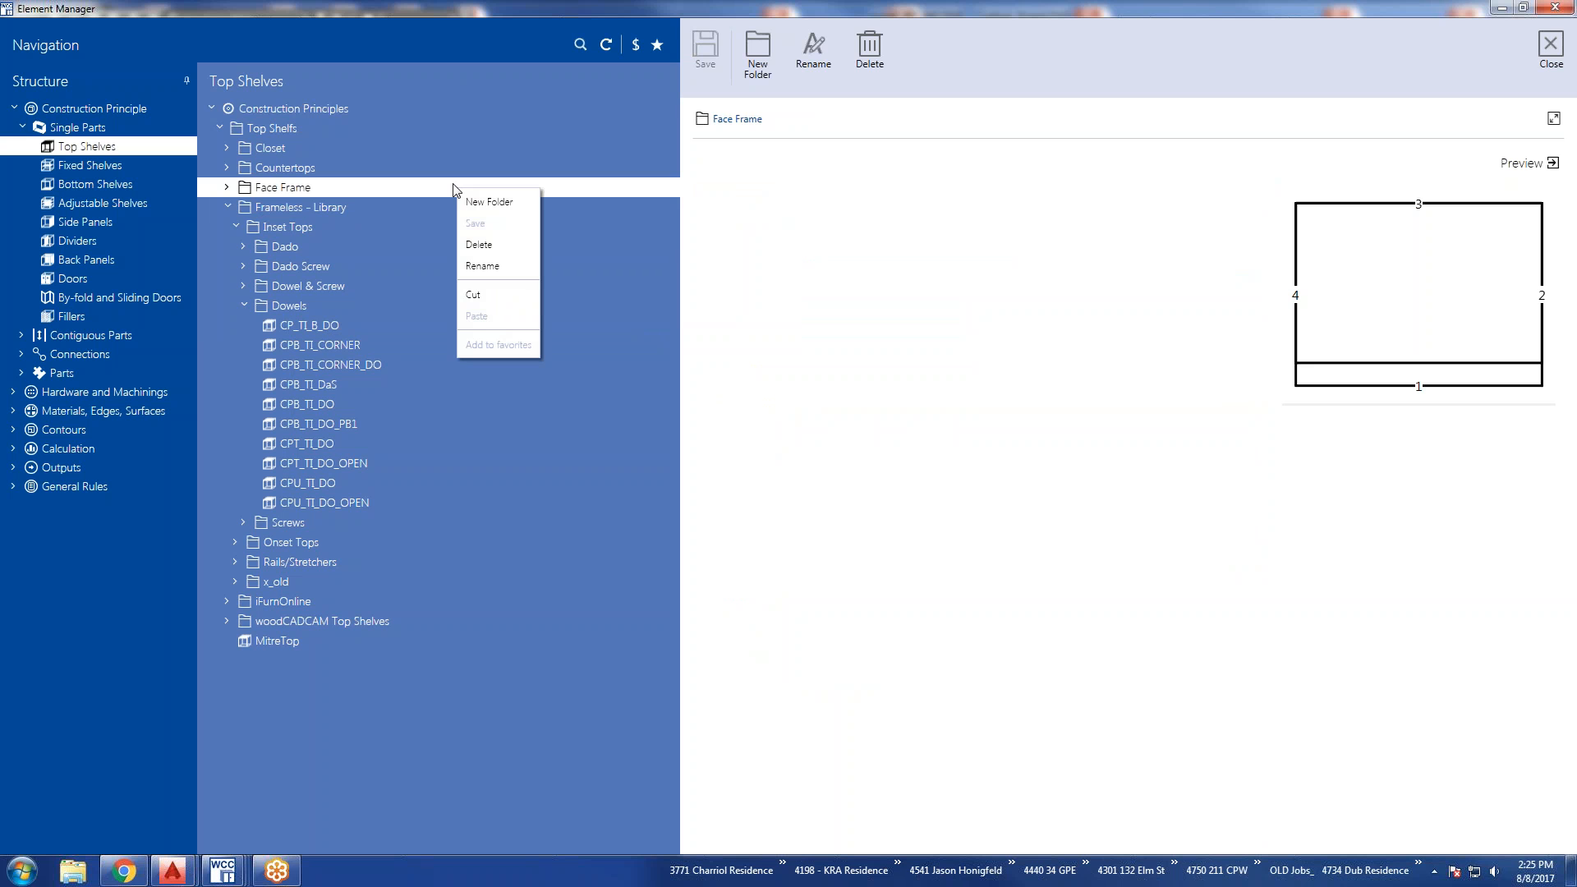
click(460, 76)
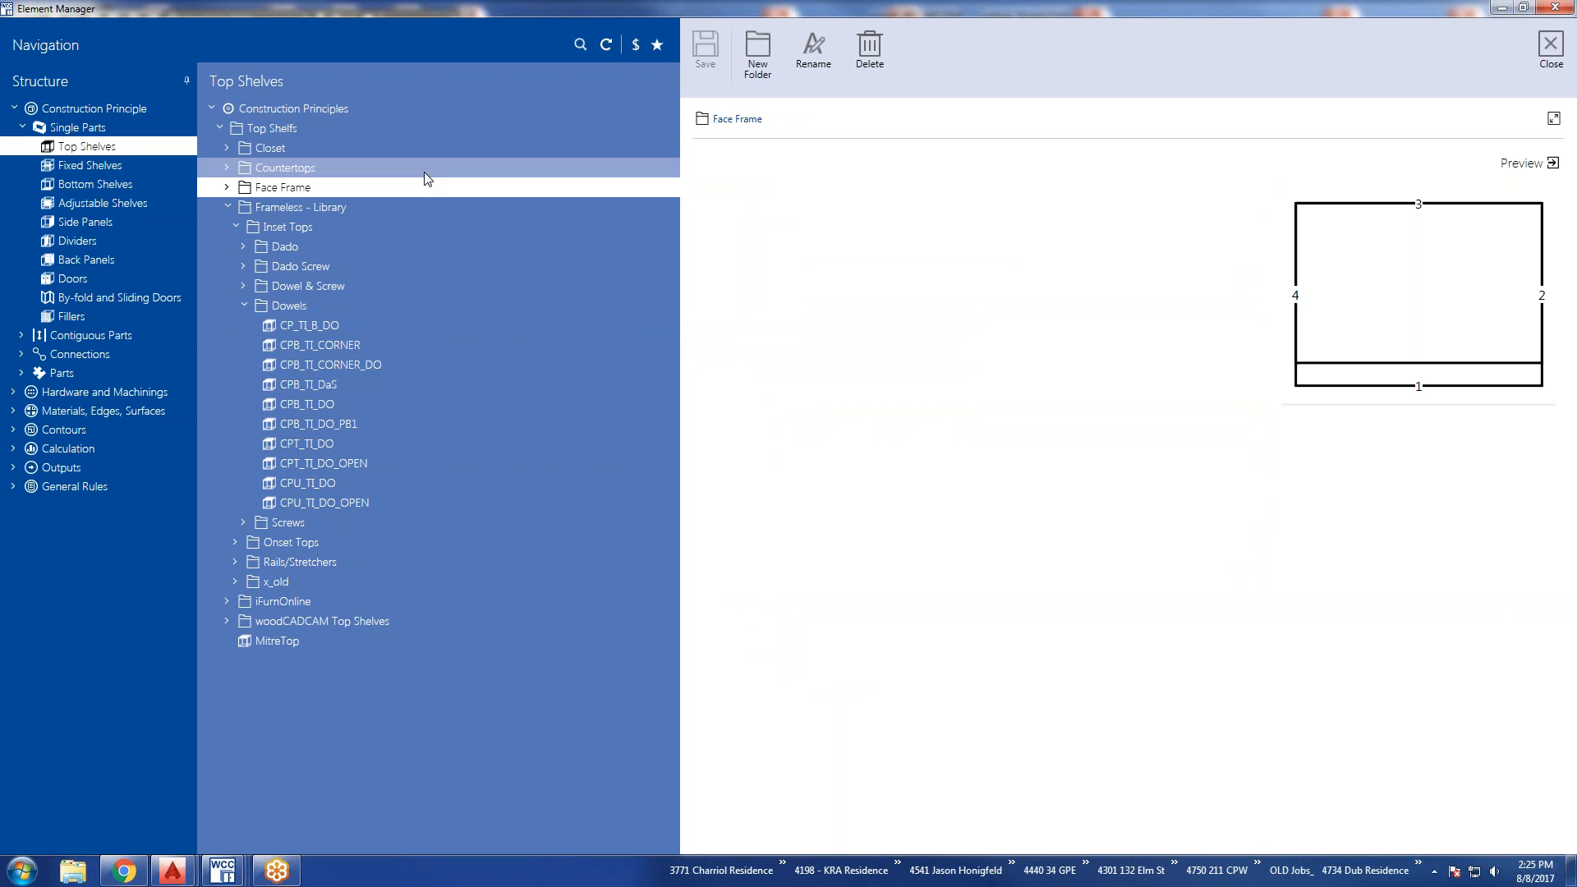
click(330, 130)
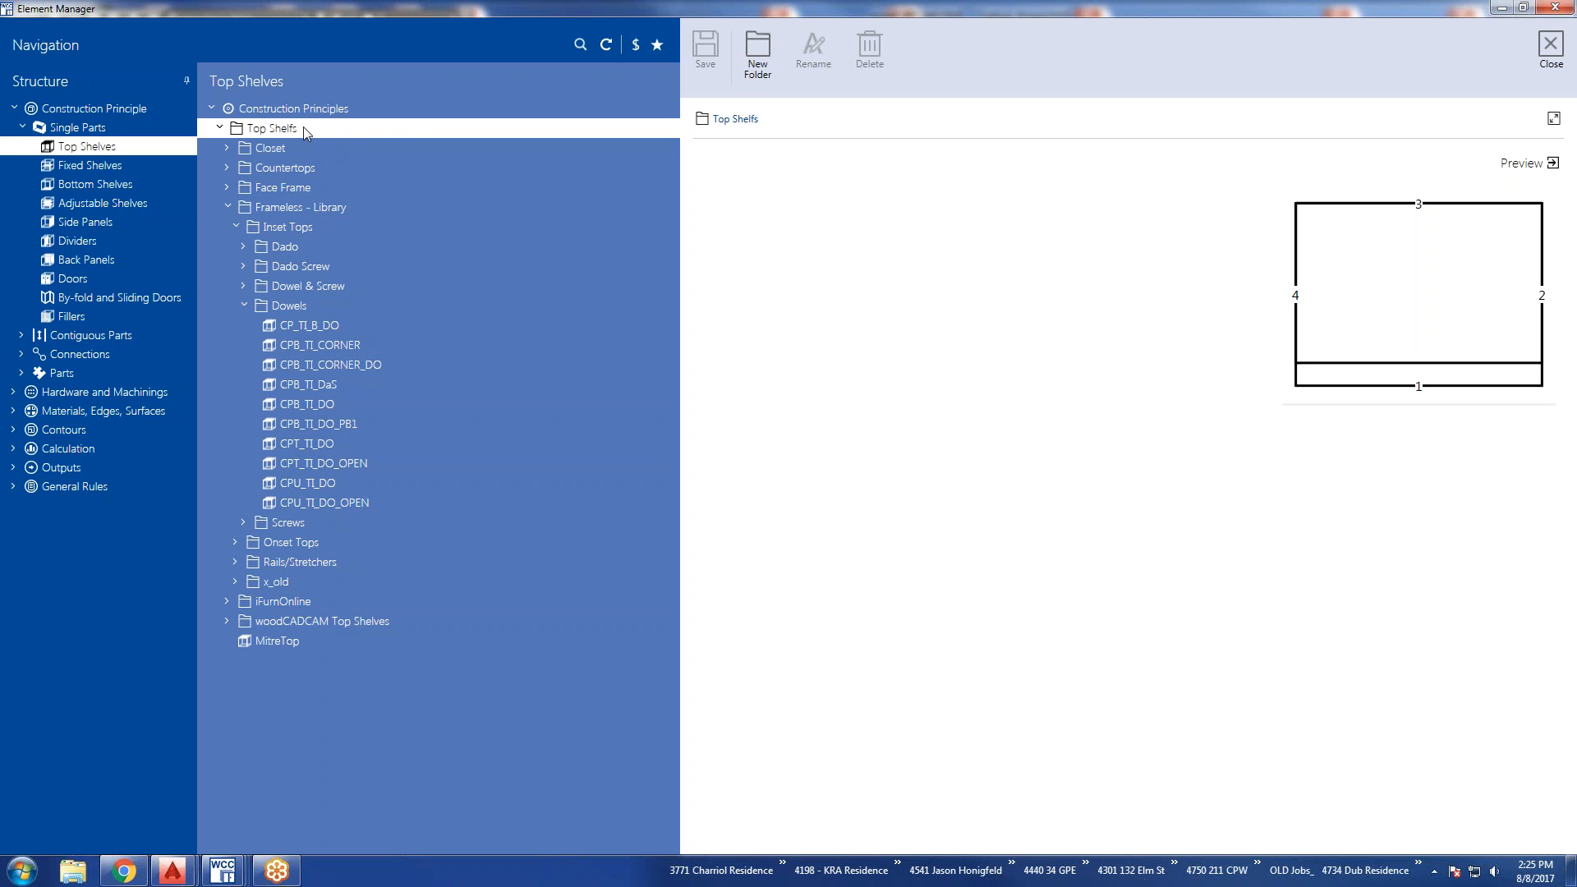
right_click(326, 130)
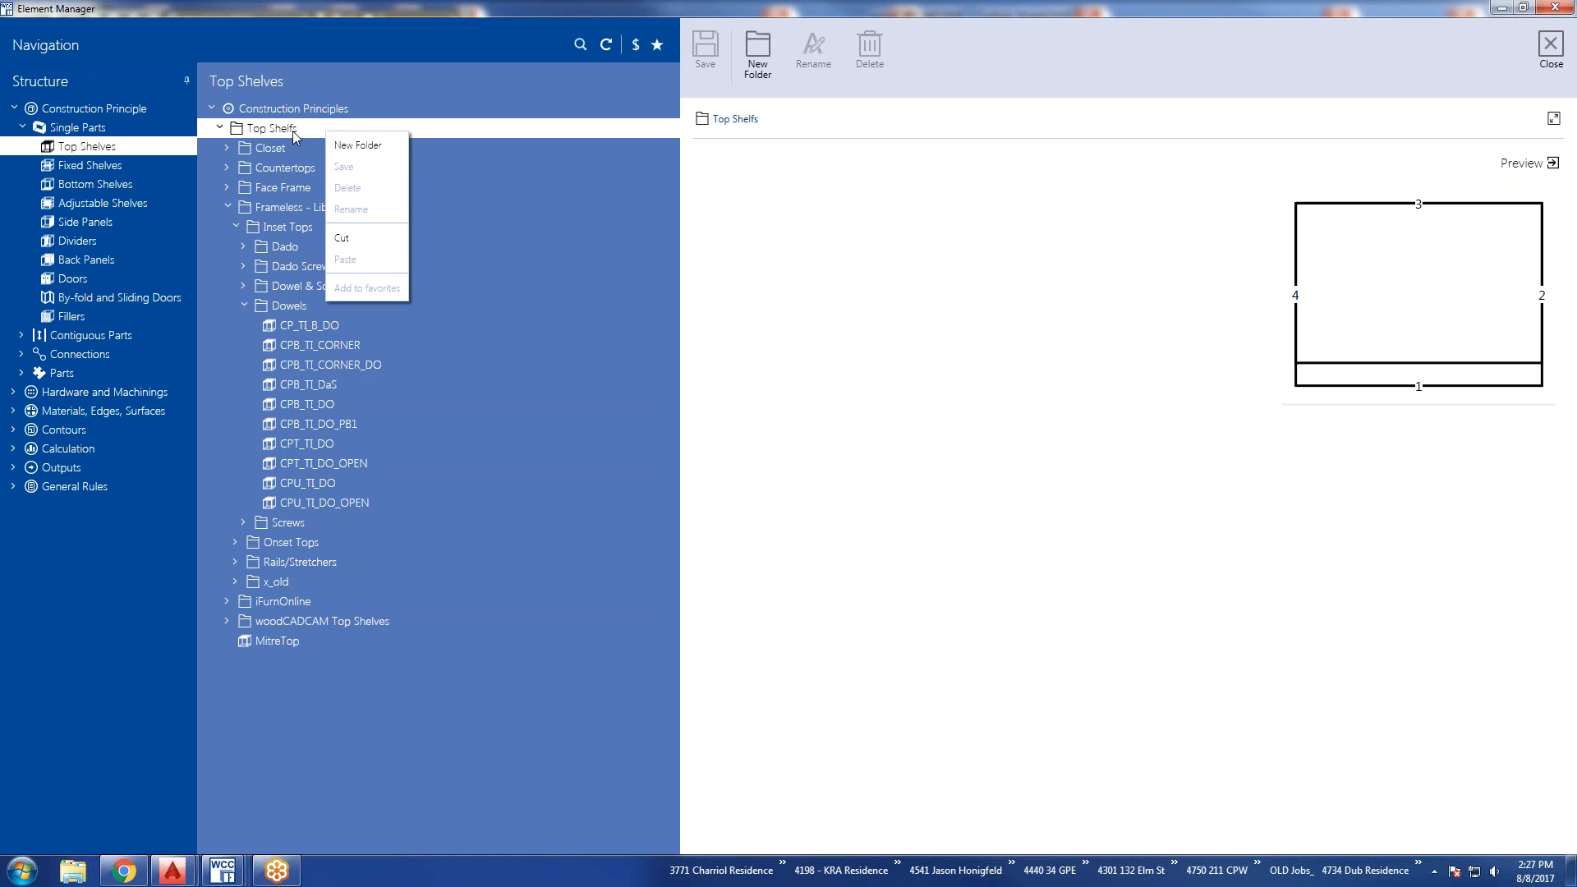
Review the CP_TI_B_DO top shelf principle with its manufacturing information, and browse the Side Panels principles.
click(299, 328)
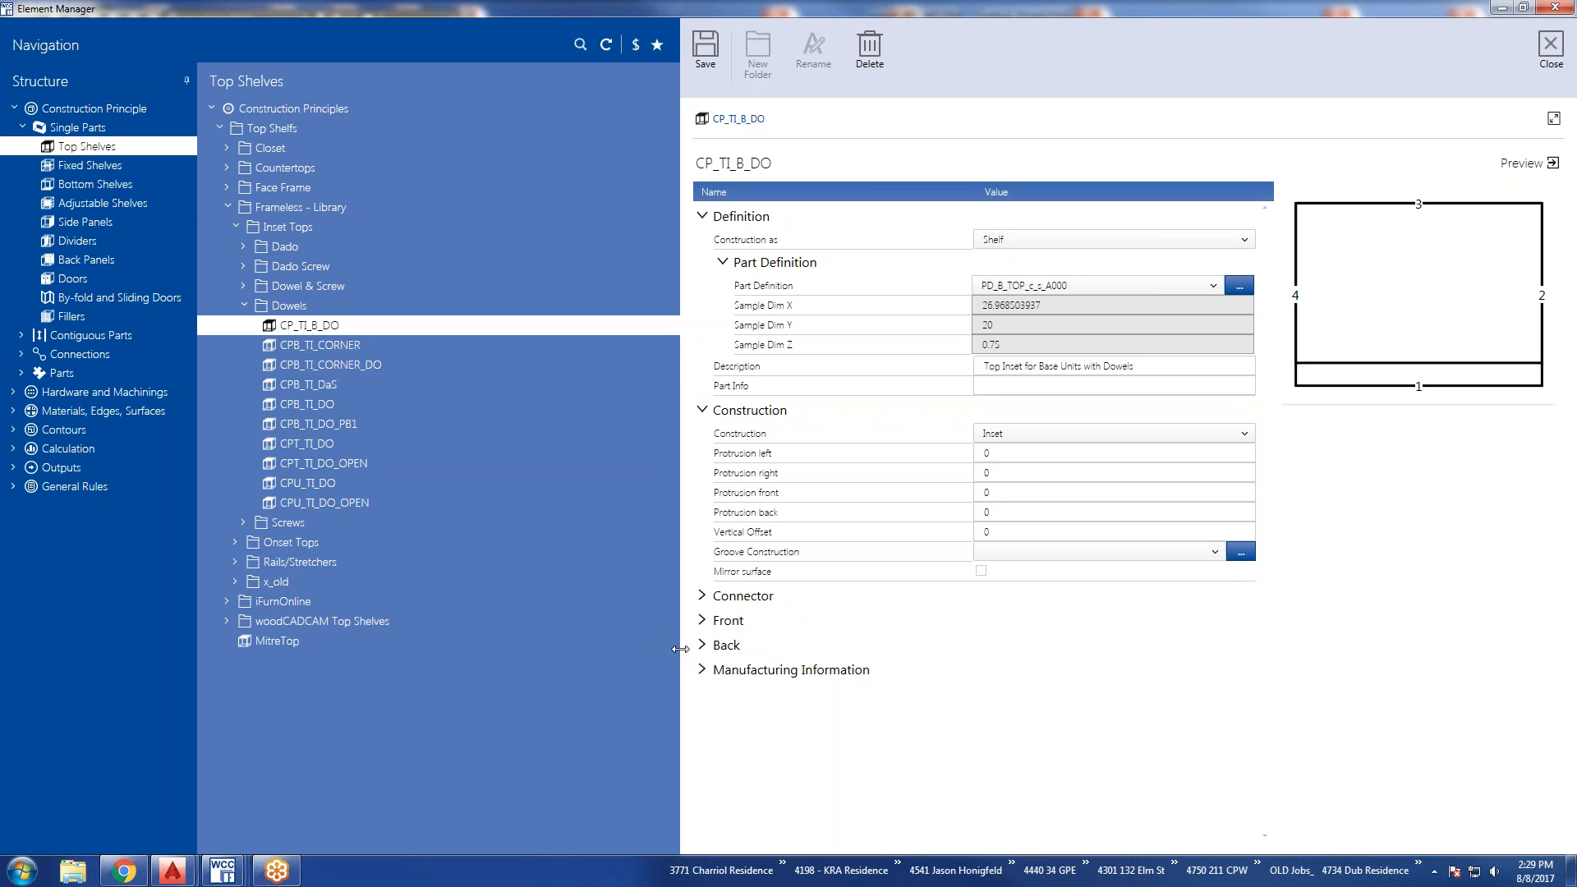
click(702, 671)
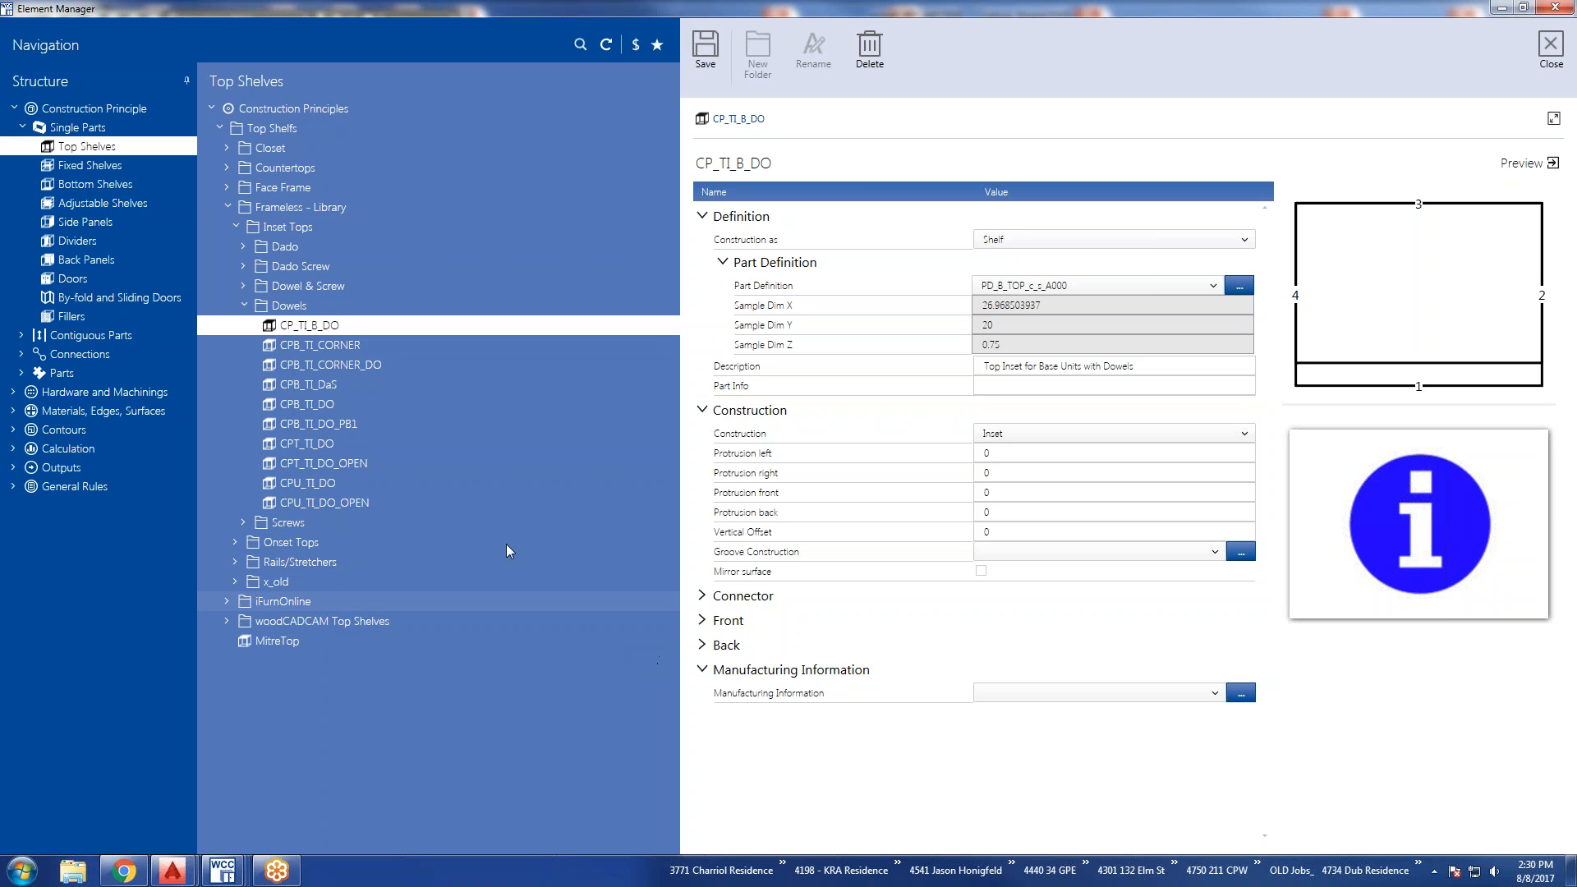
click(91, 223)
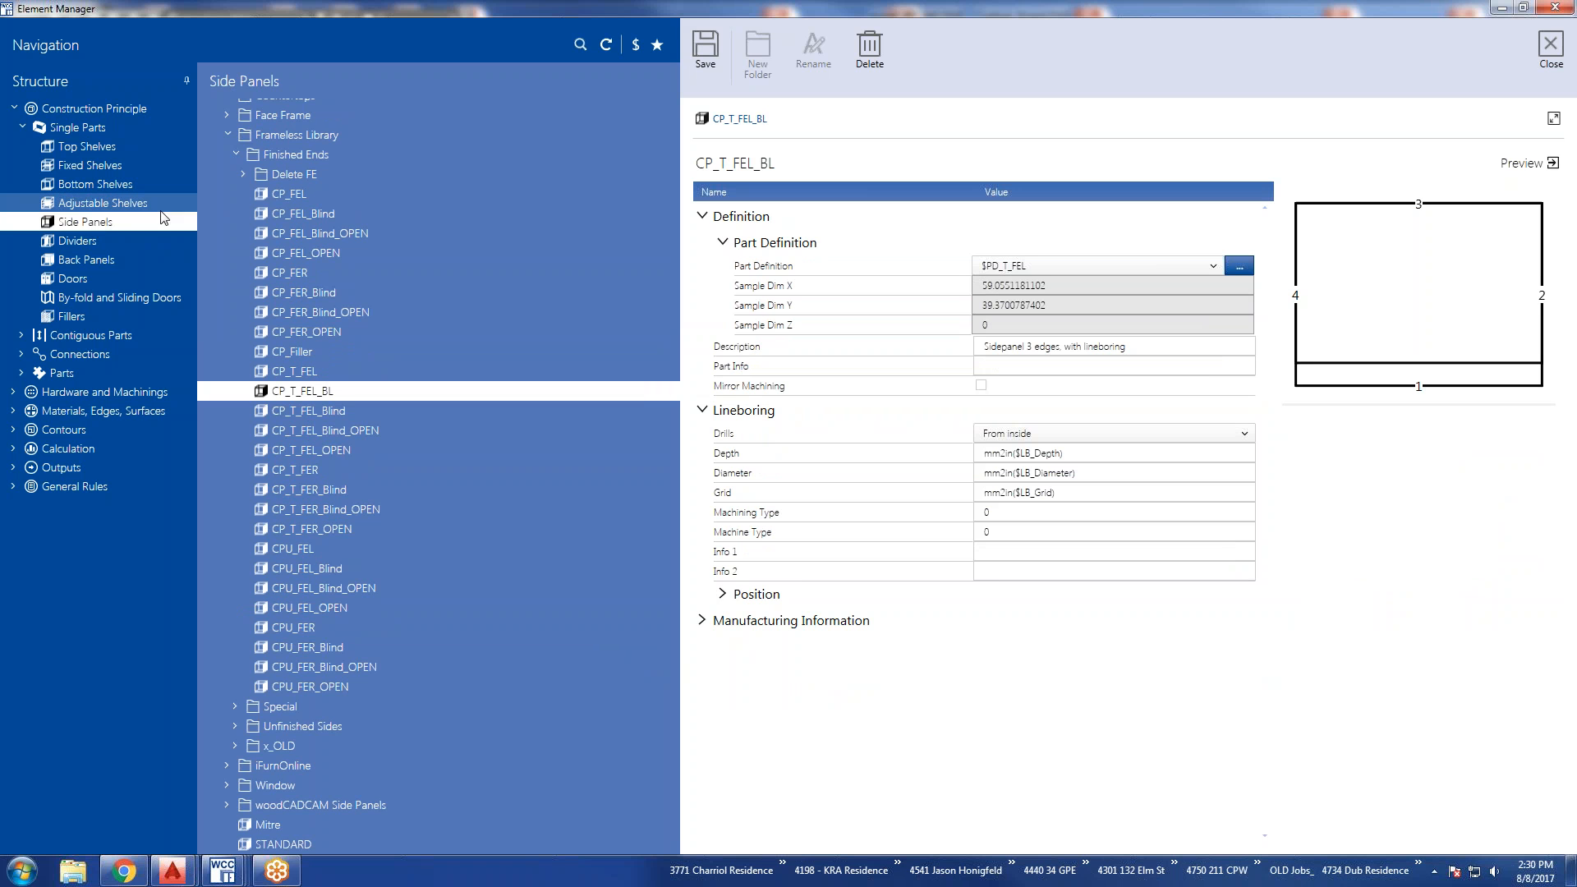
scroll(431, 372, up, 2)
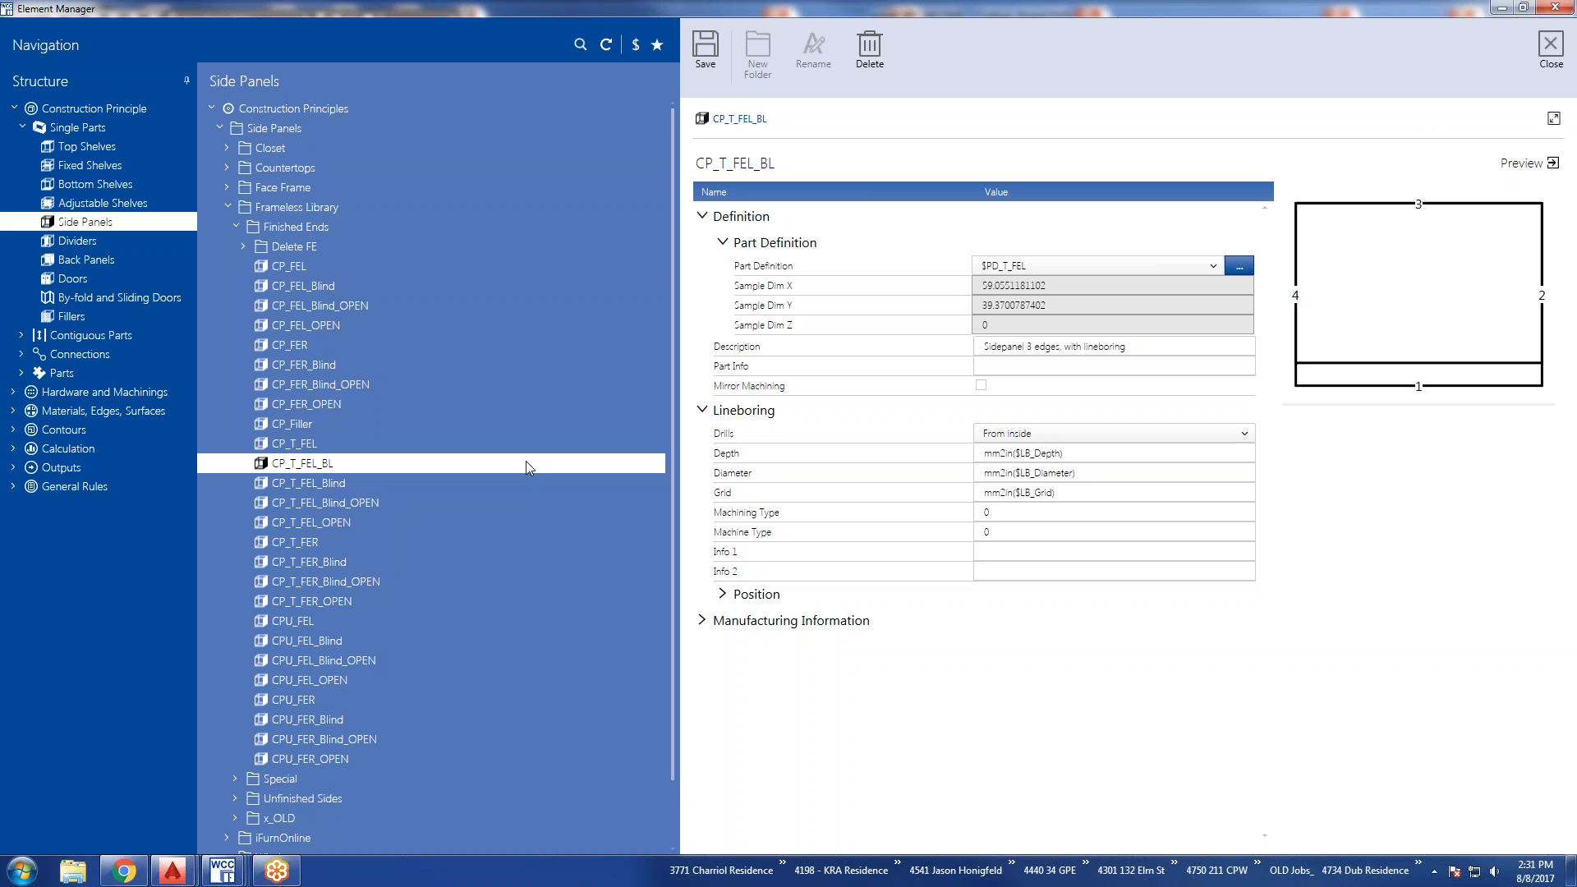
Review the CP_SDO_WC_PT door principle with its definition, construction, reveal values, connector, pull and manufacturing information expanded.
click(75, 280)
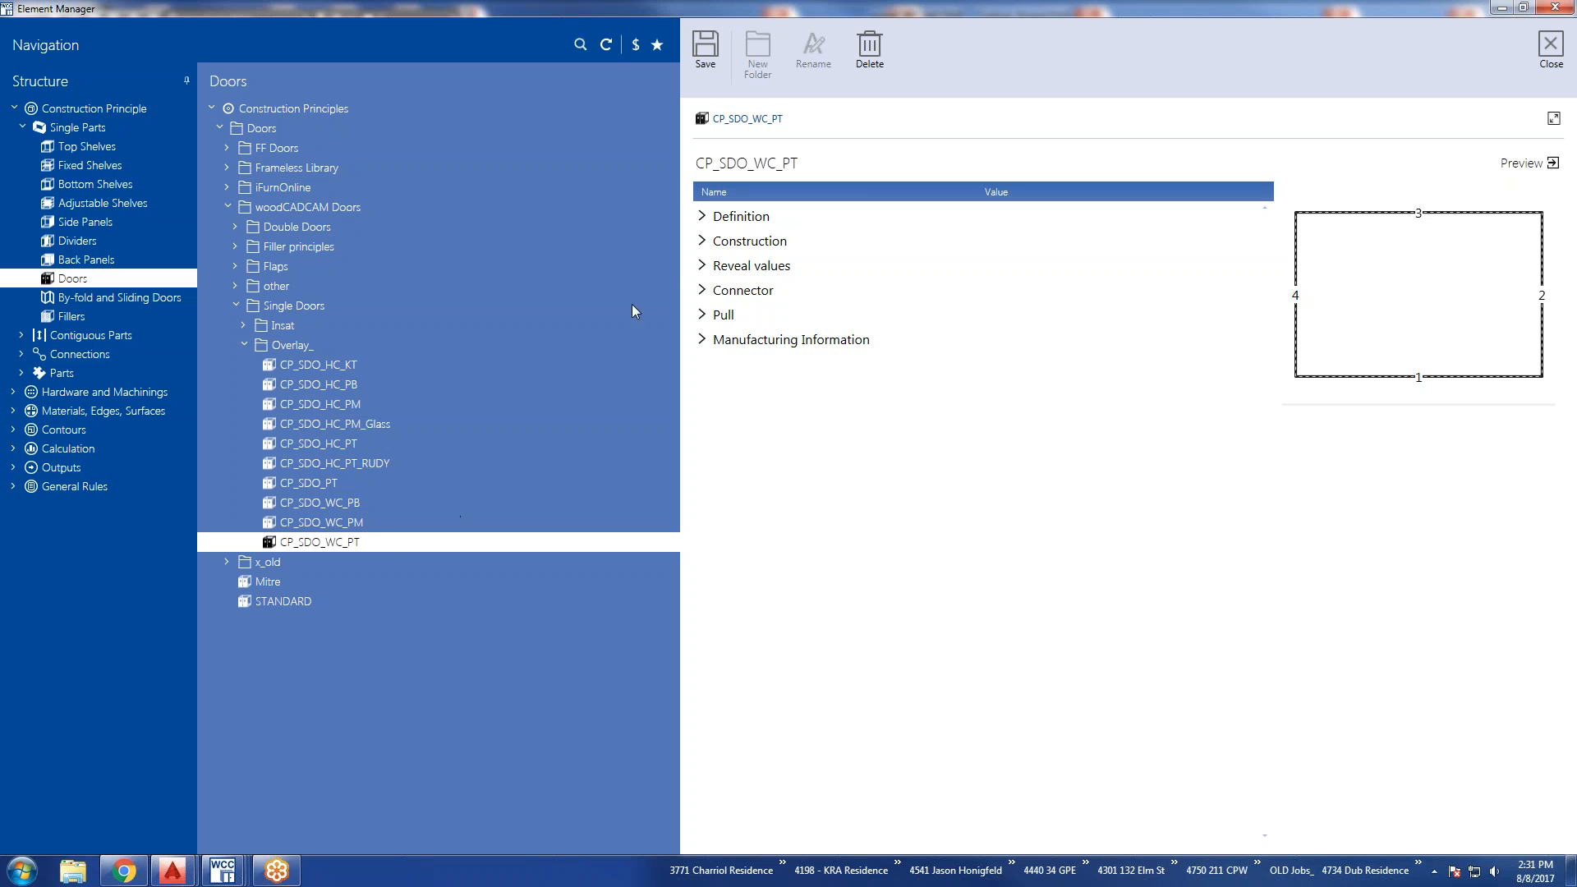
click(702, 217)
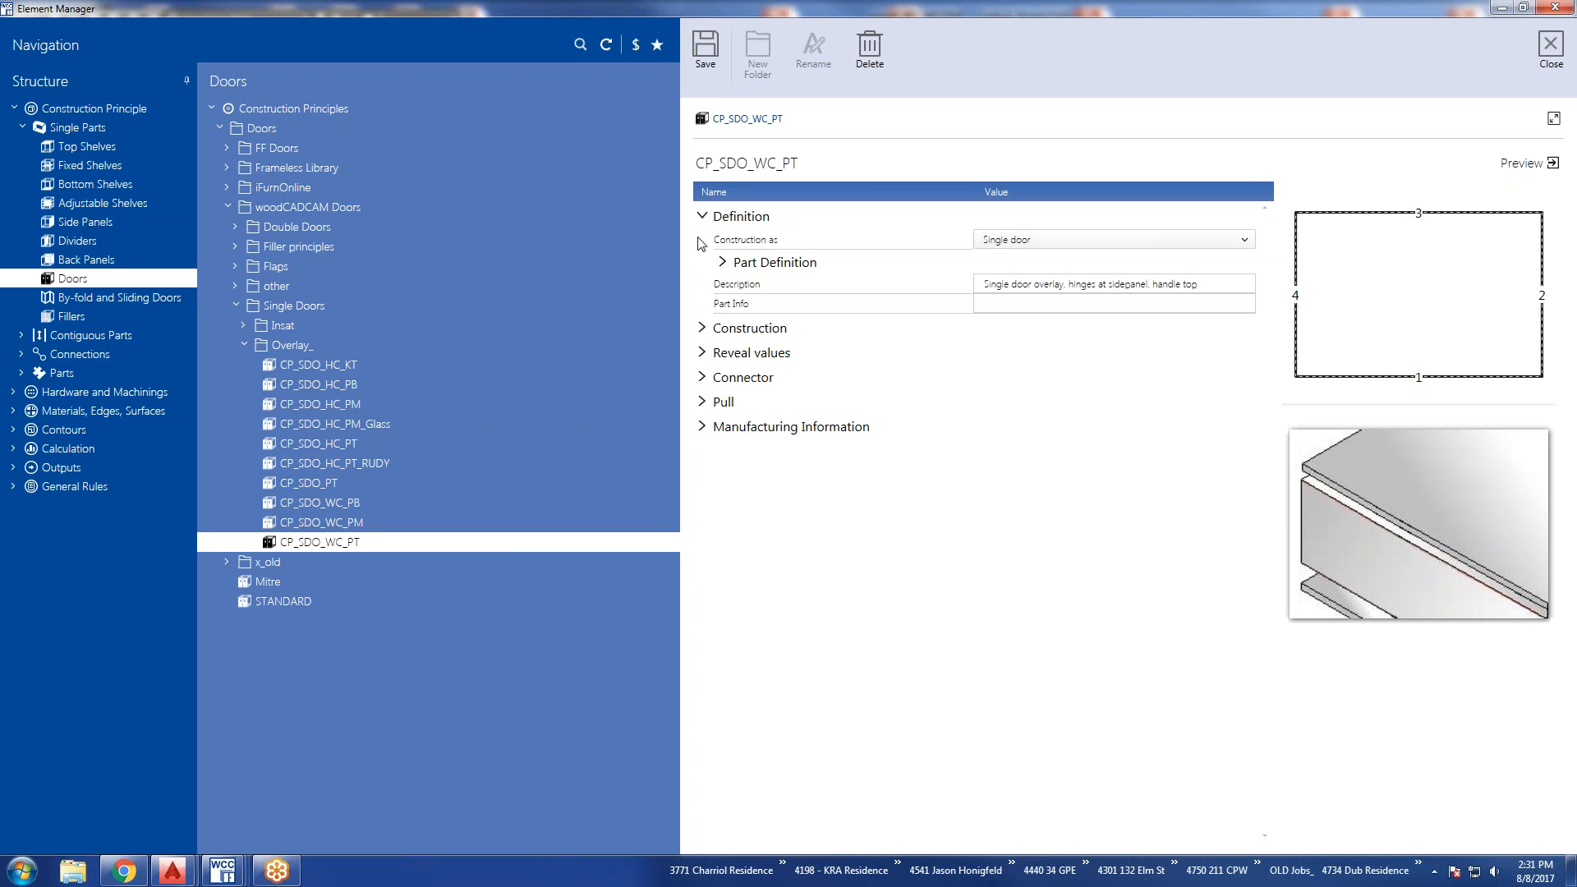
click(702, 327)
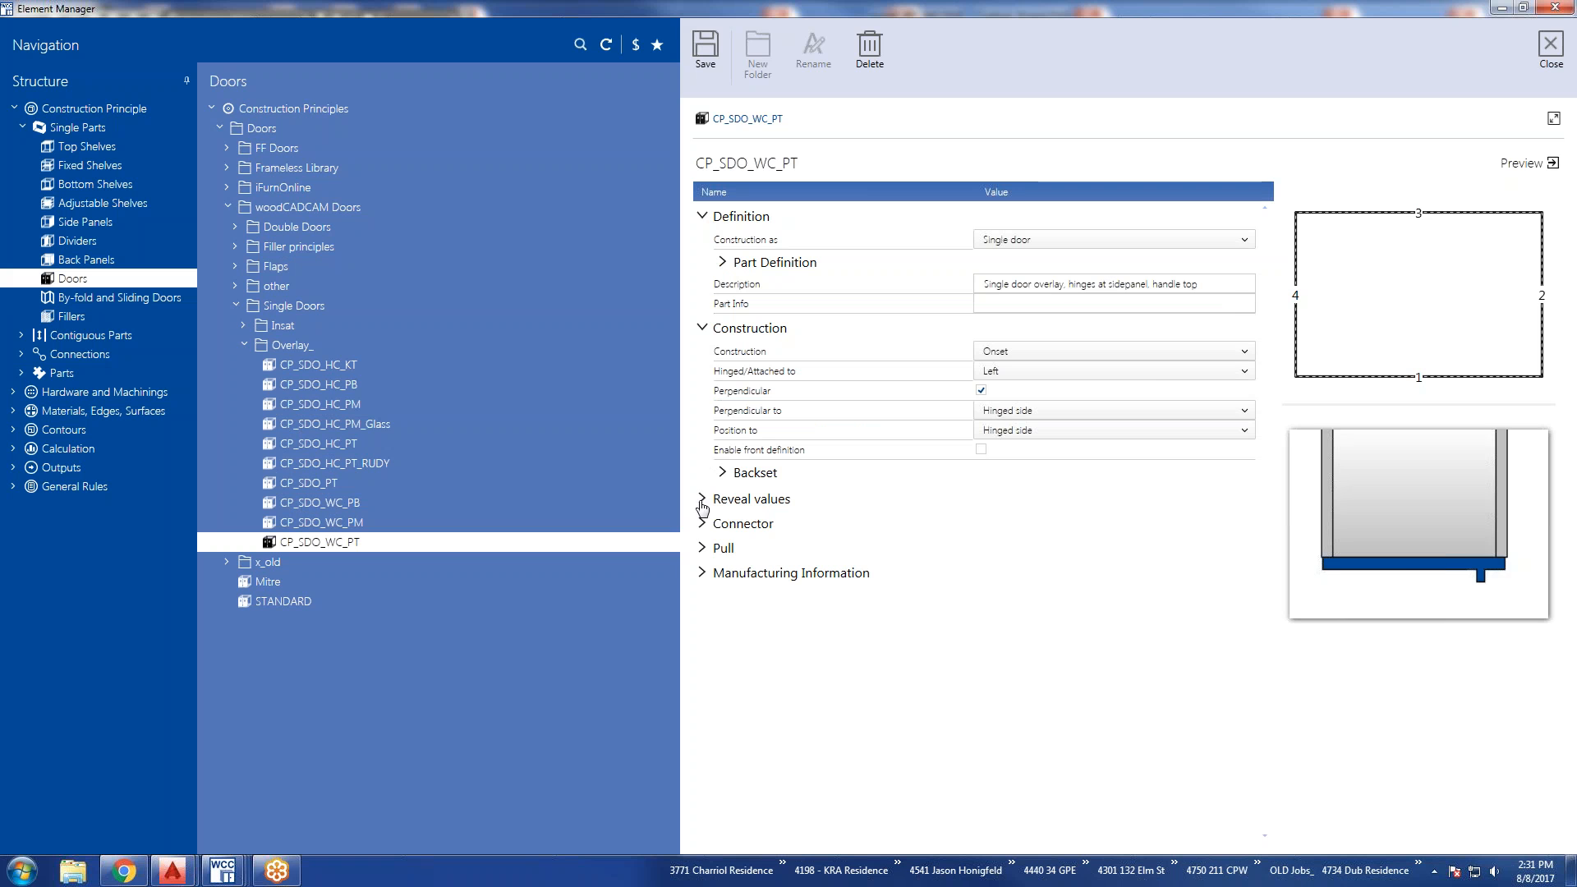
click(702, 500)
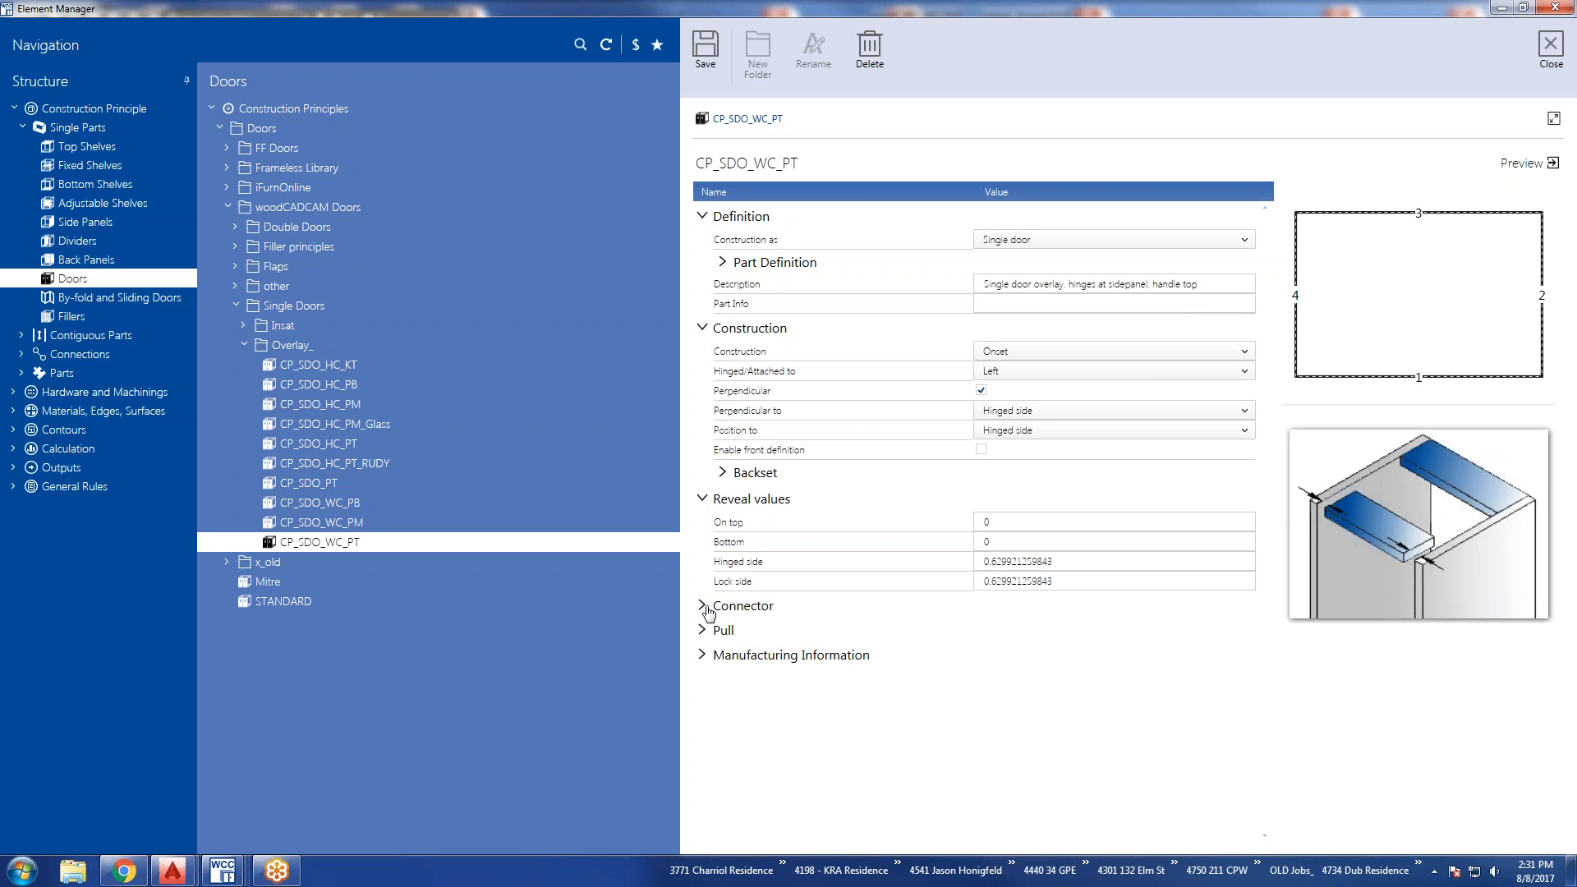
click(703, 608)
click(703, 655)
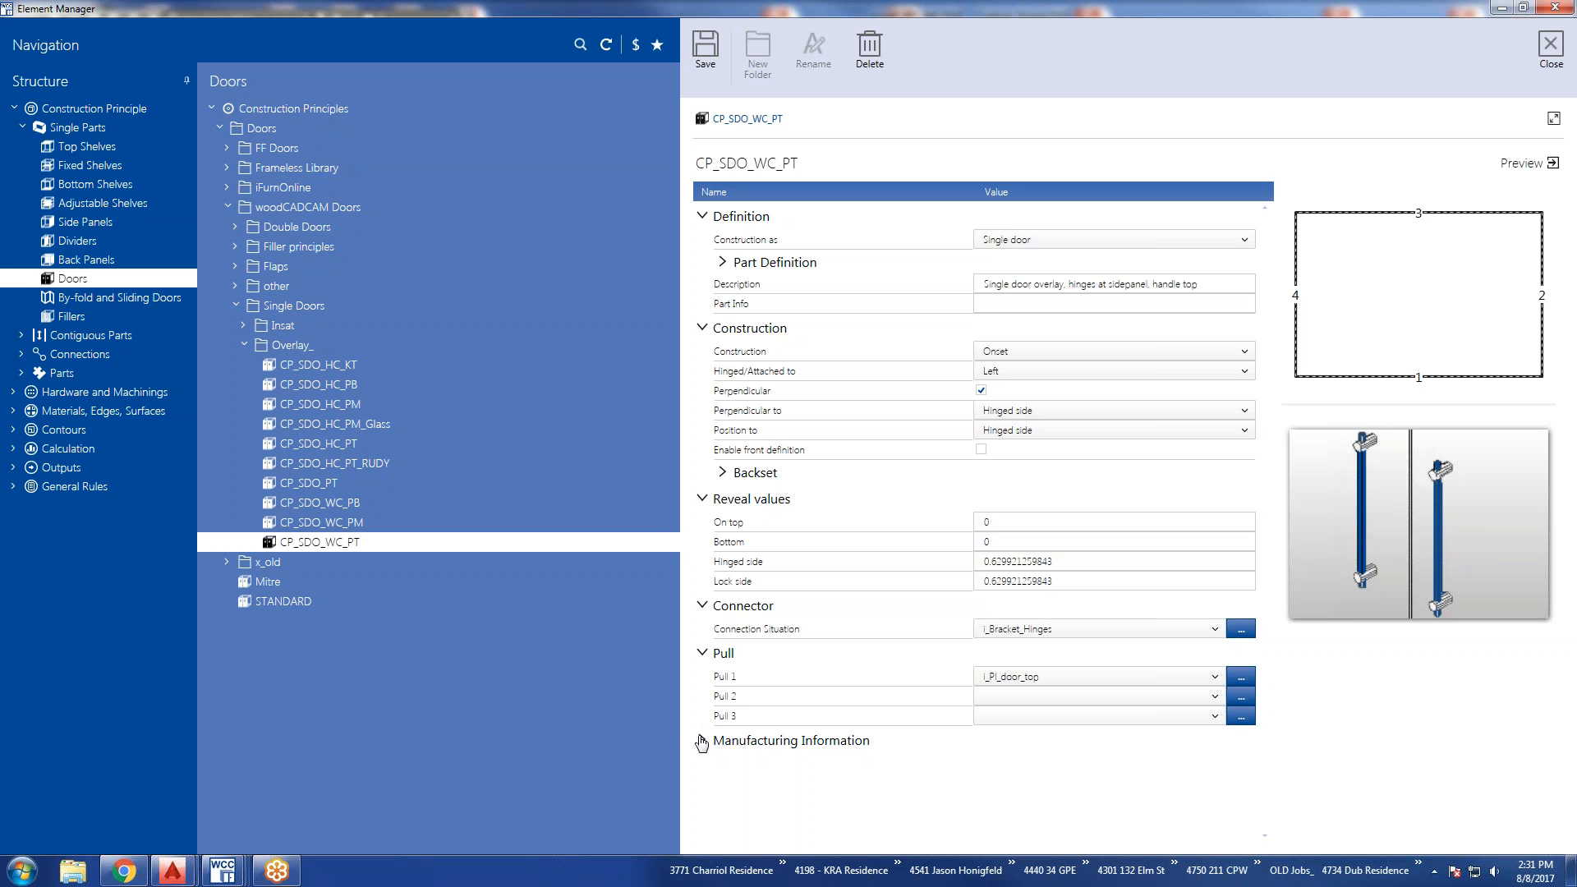
click(702, 742)
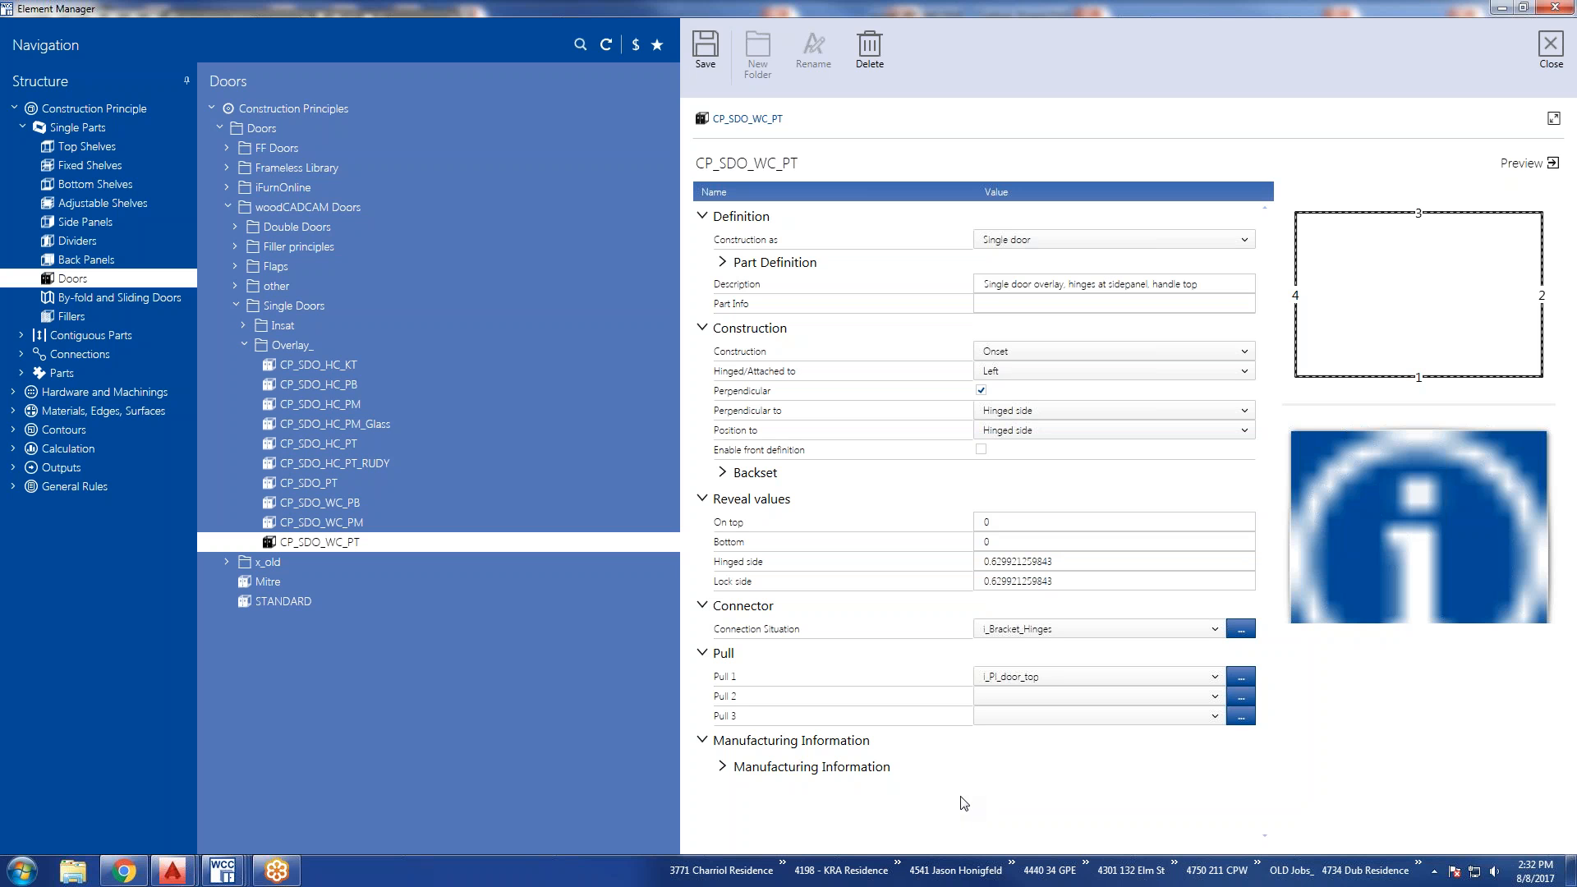
Collapse Single Parts, look over the Contiguous Parts categories and close the Element Manager.
click(21, 128)
click(22, 146)
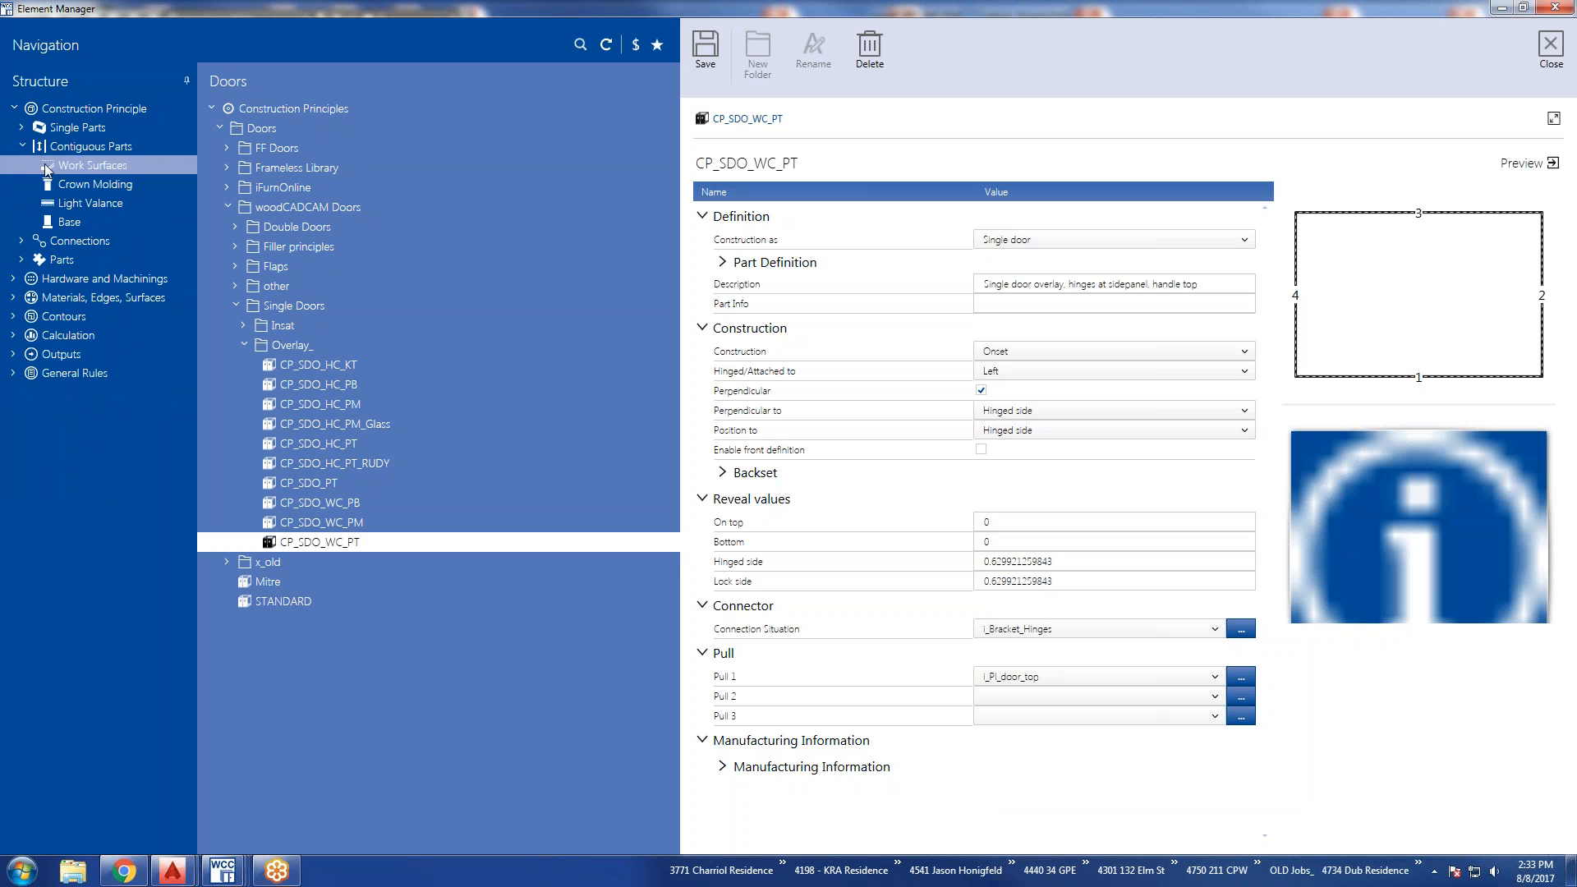
click(106, 151)
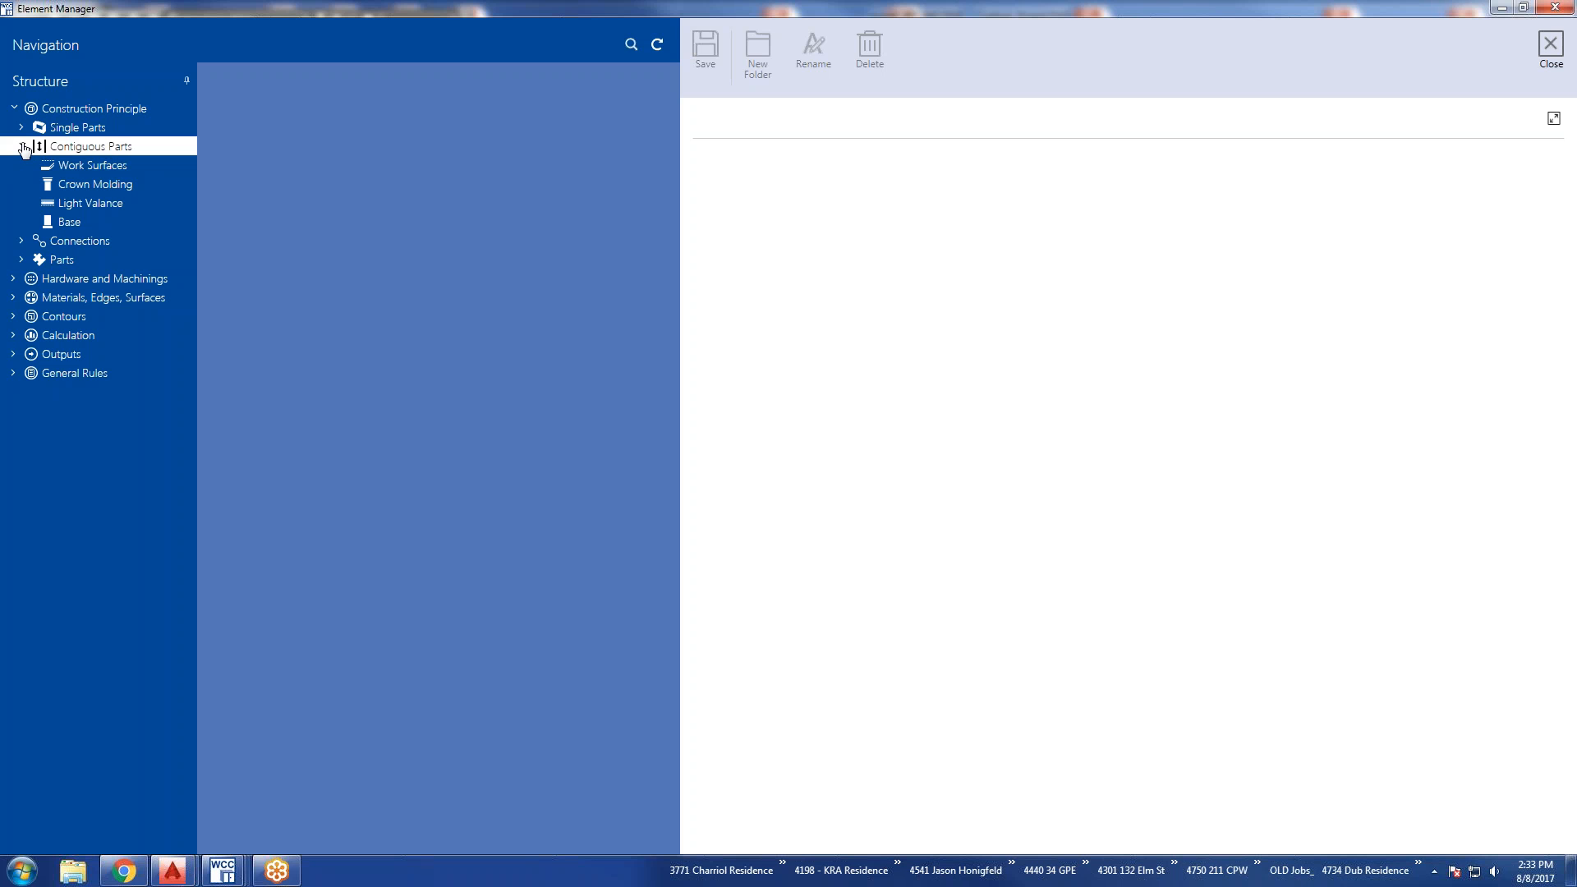
click(1550, 48)
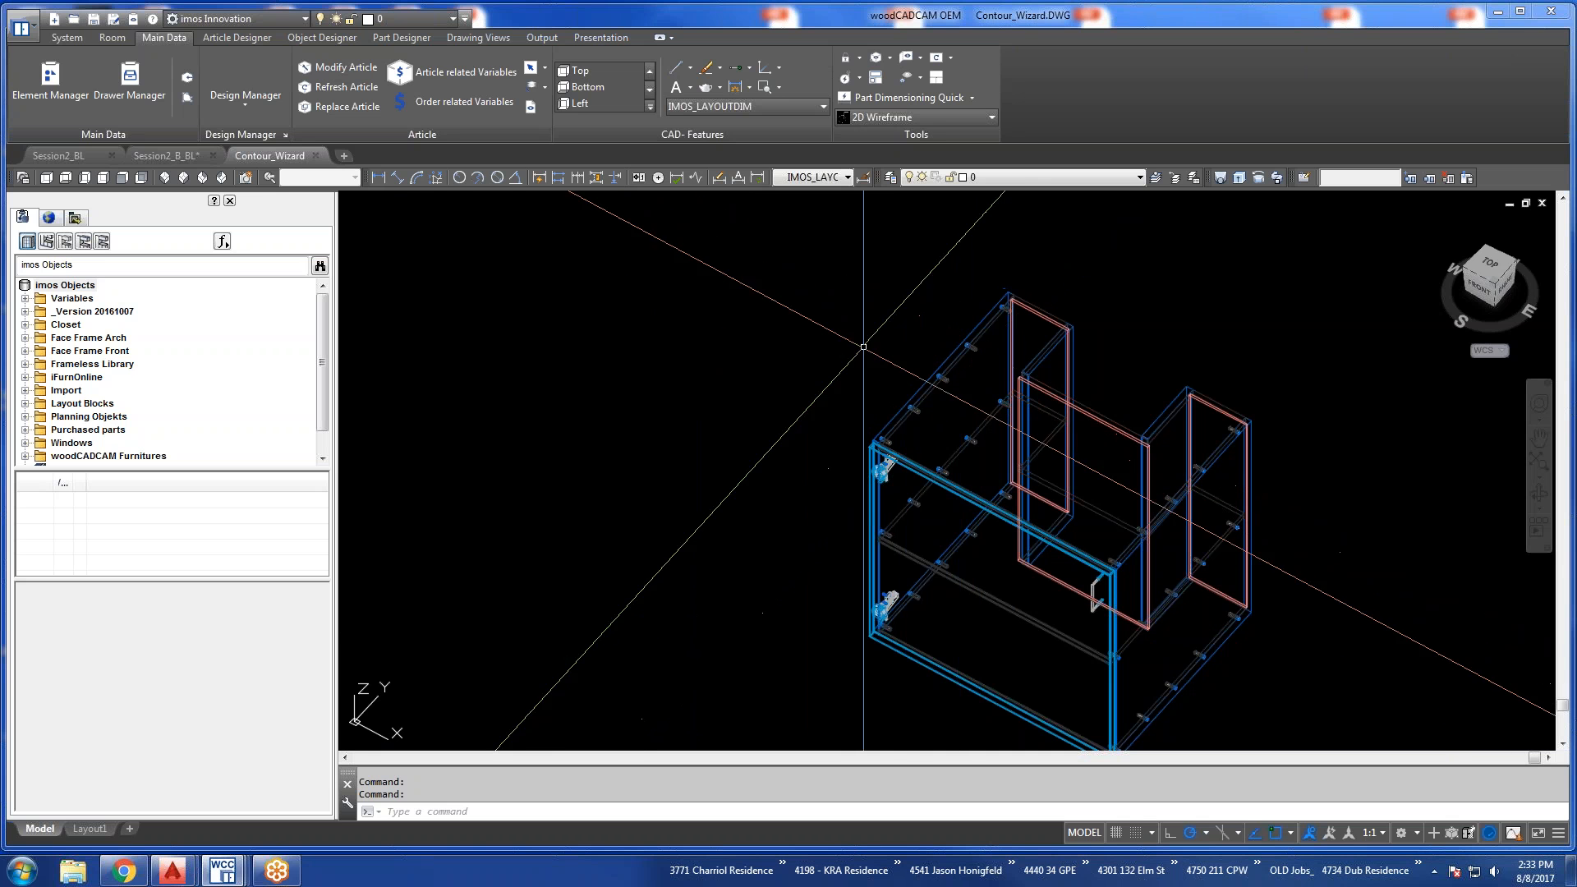
Browse the Base and Work Surfaces libraries of the article palette beside the drawing.
middle_drag(982, 452, 933, 395)
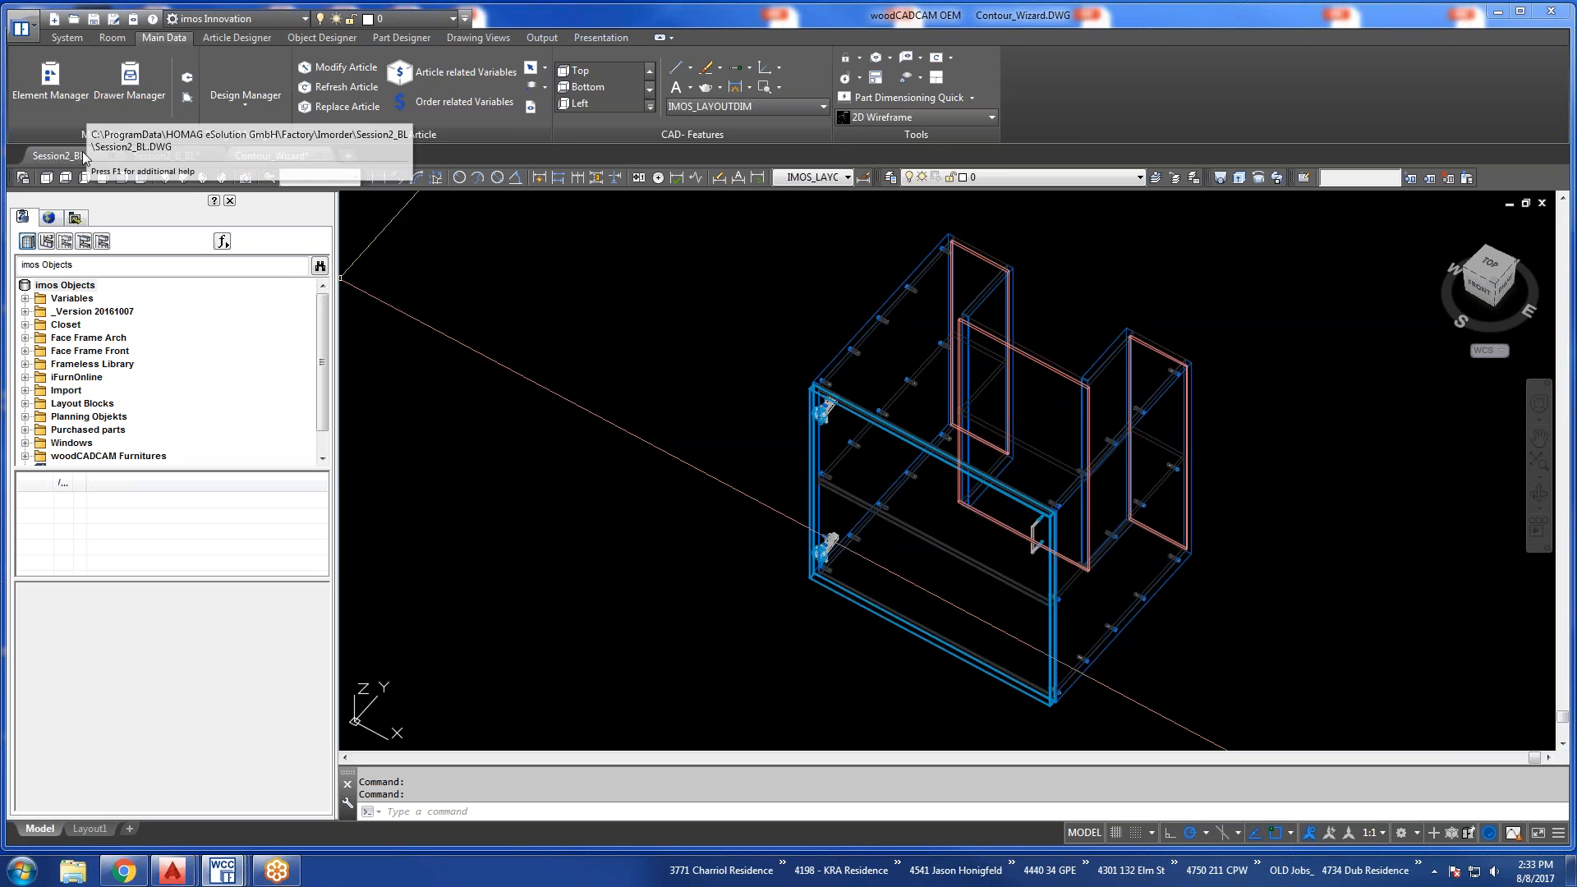
mouse_move(81, 161)
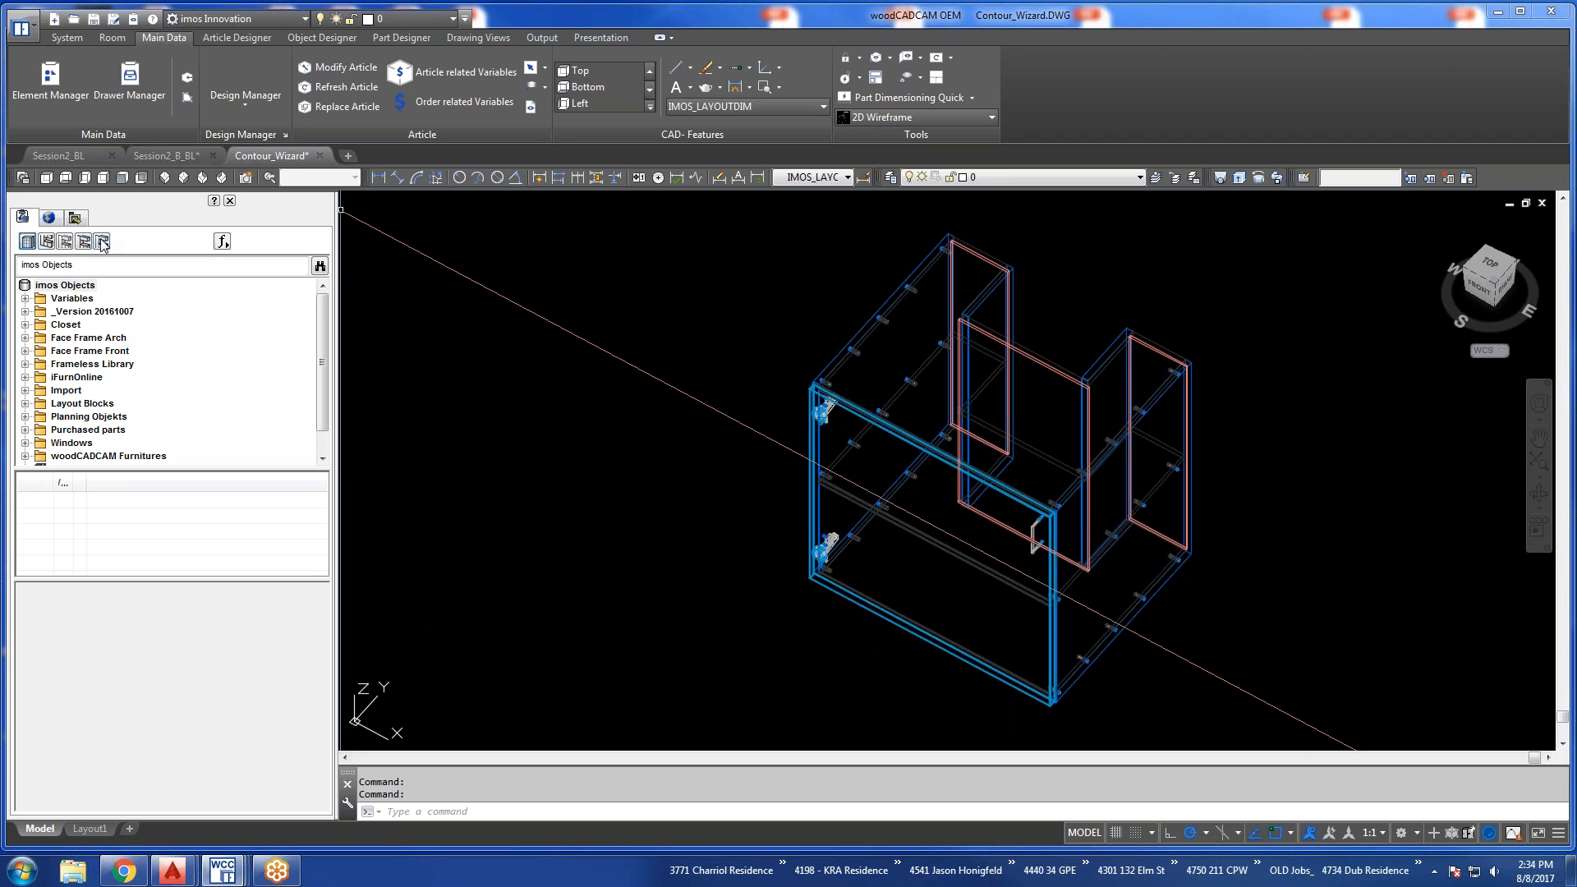
click(48, 245)
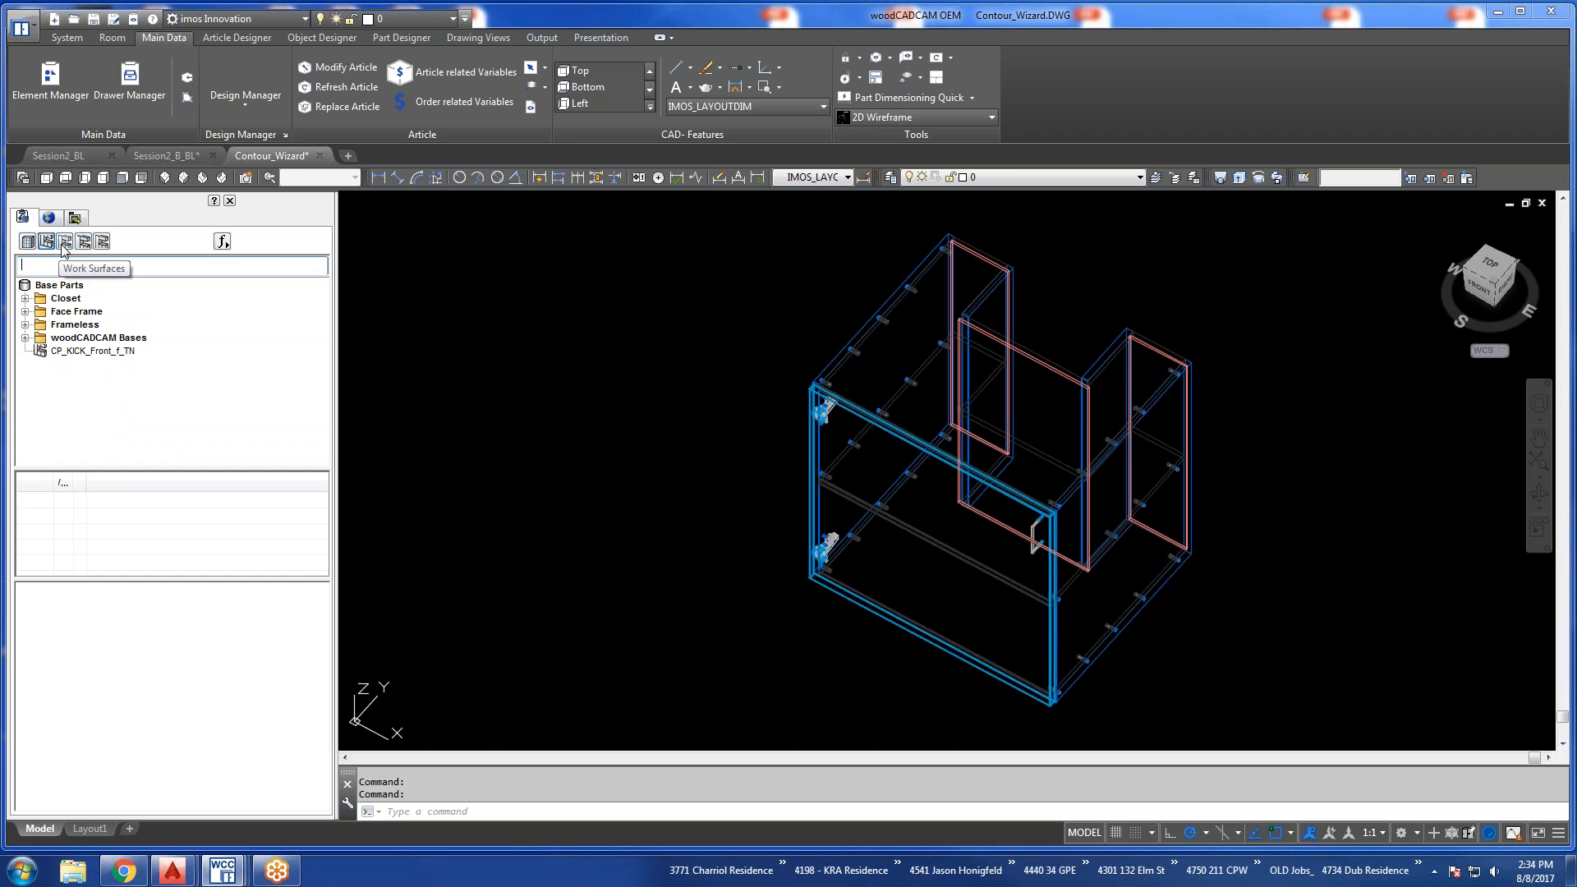
click(66, 244)
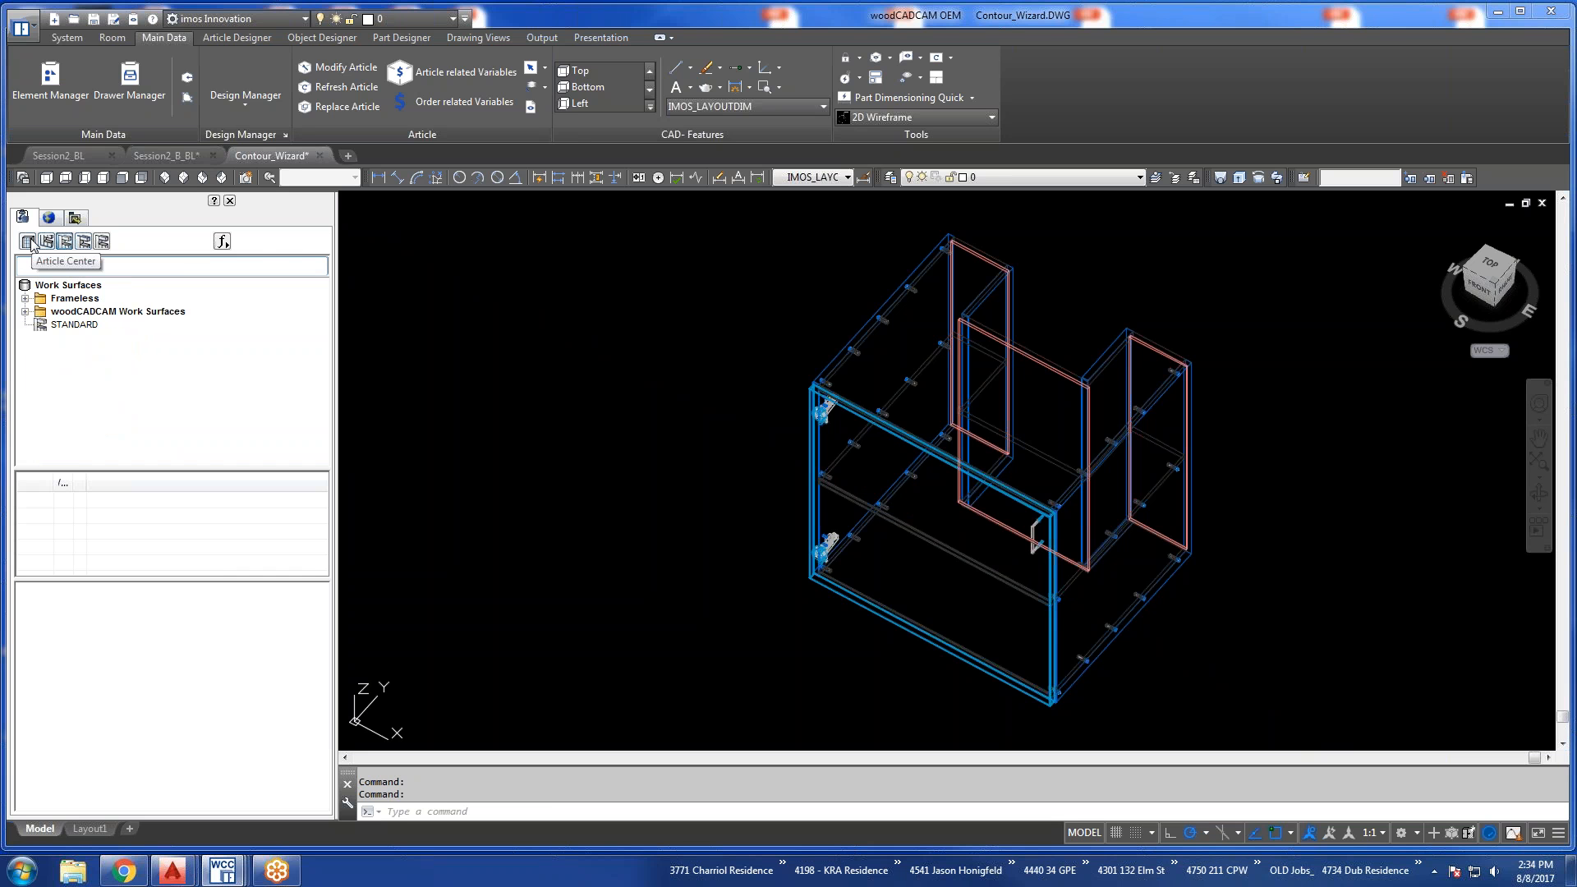
Reopen the Element Manager and display the Work Surfaces principles under Contiguous Parts.
click(42, 93)
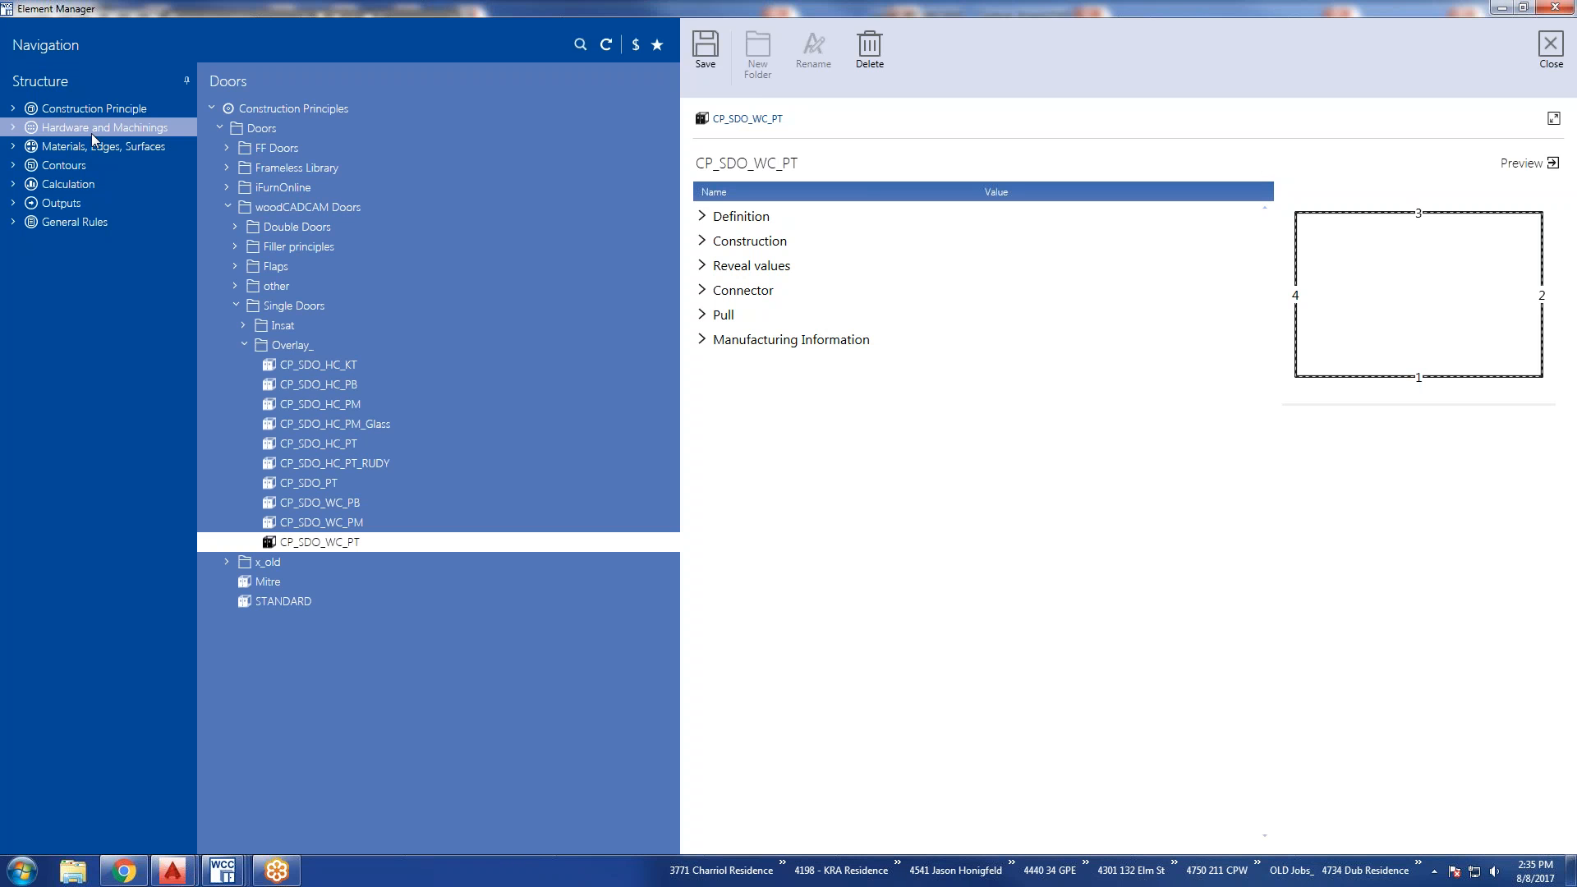
click(14, 109)
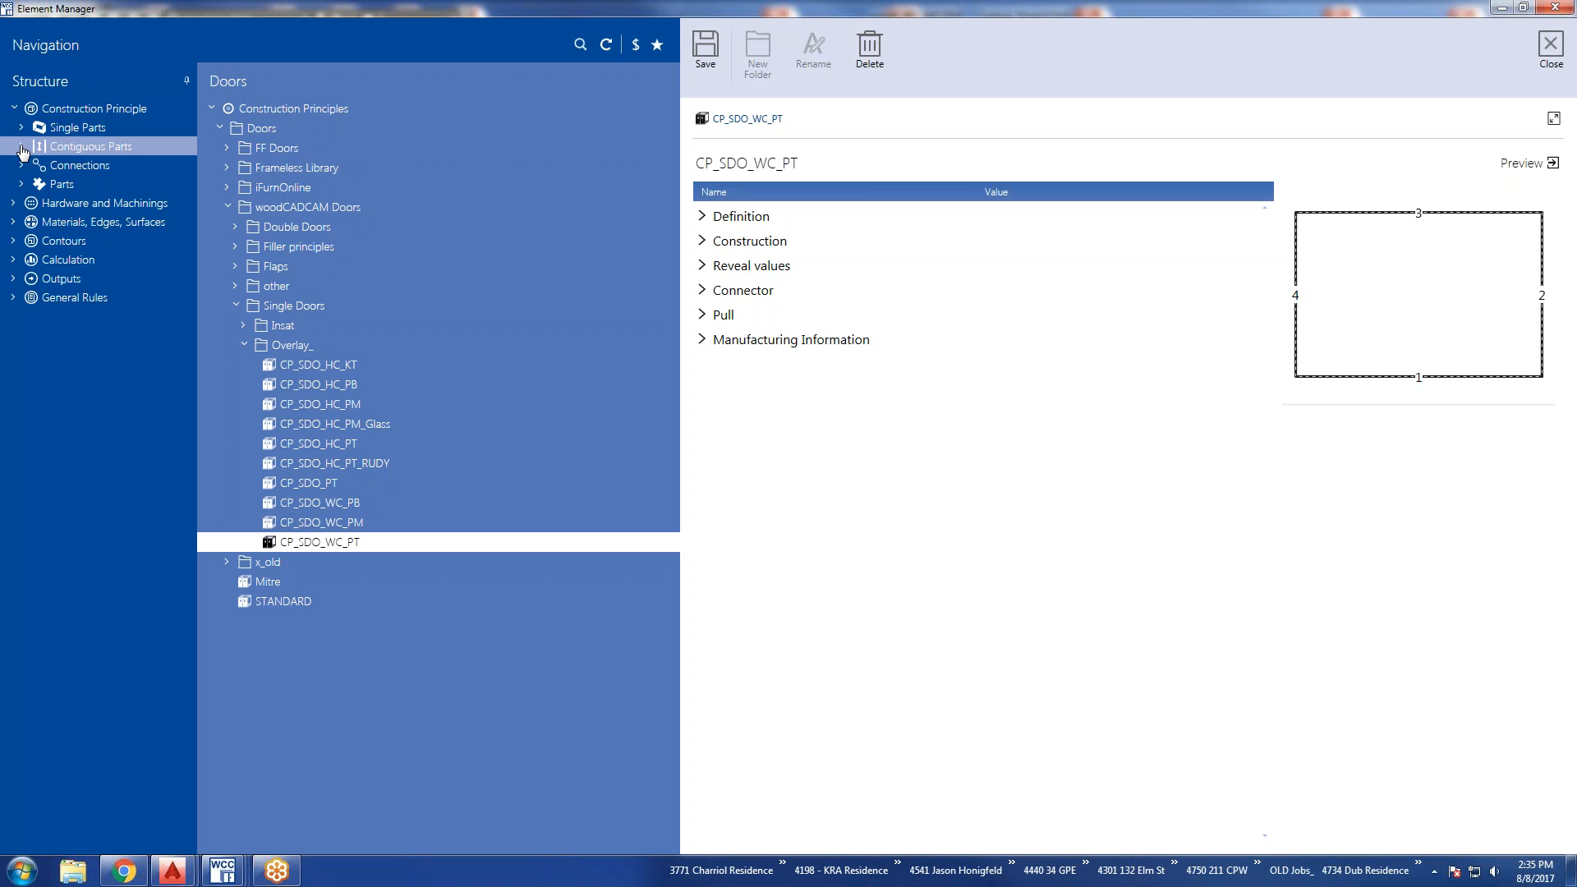
click(22, 147)
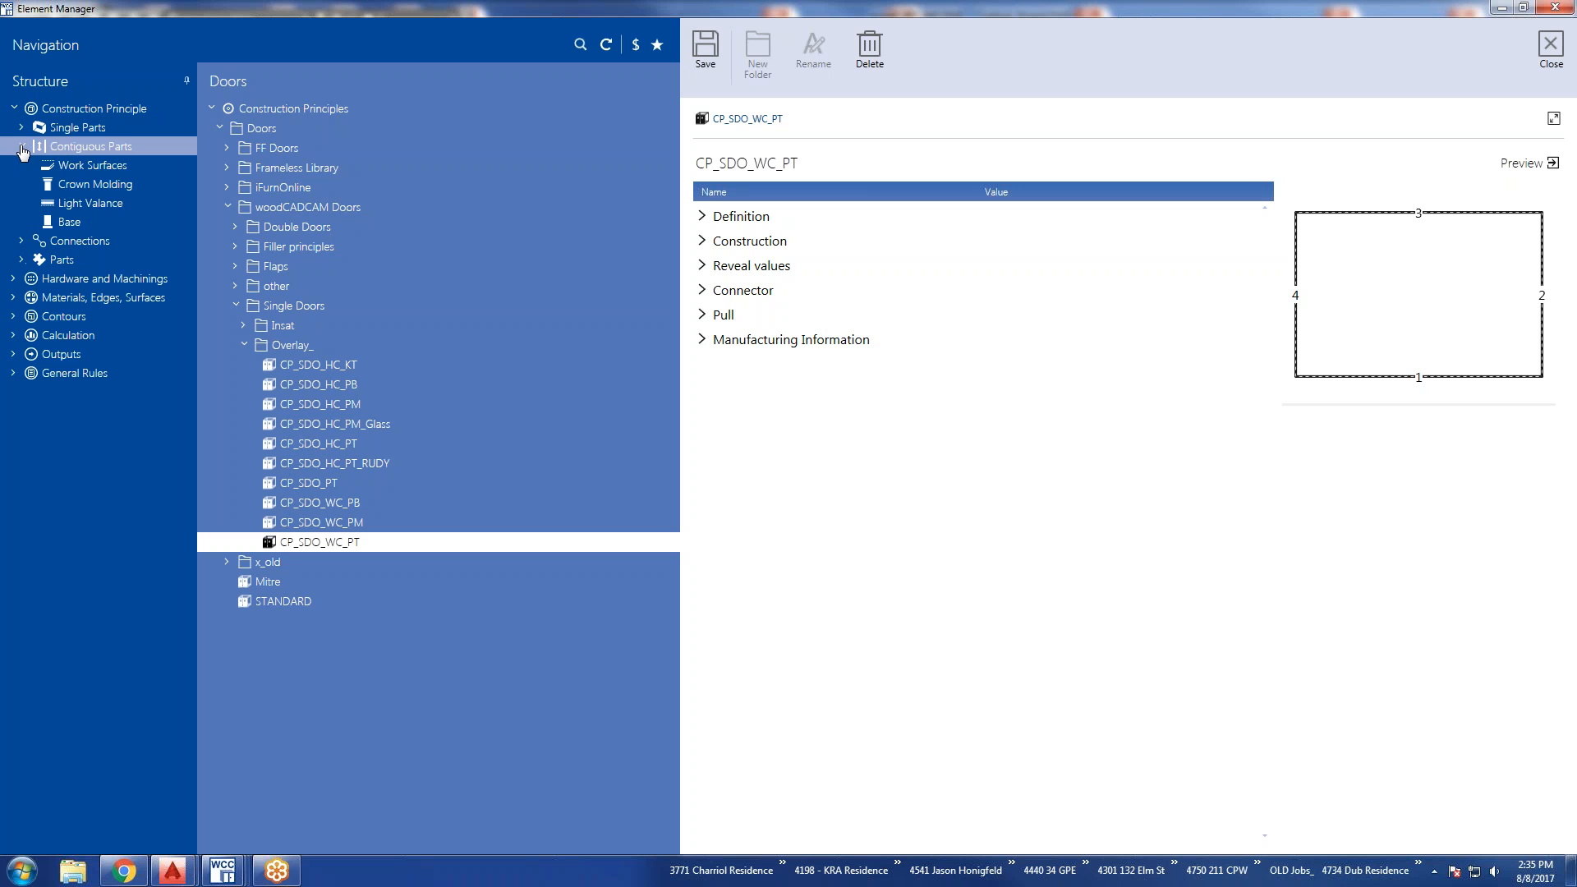
click(72, 148)
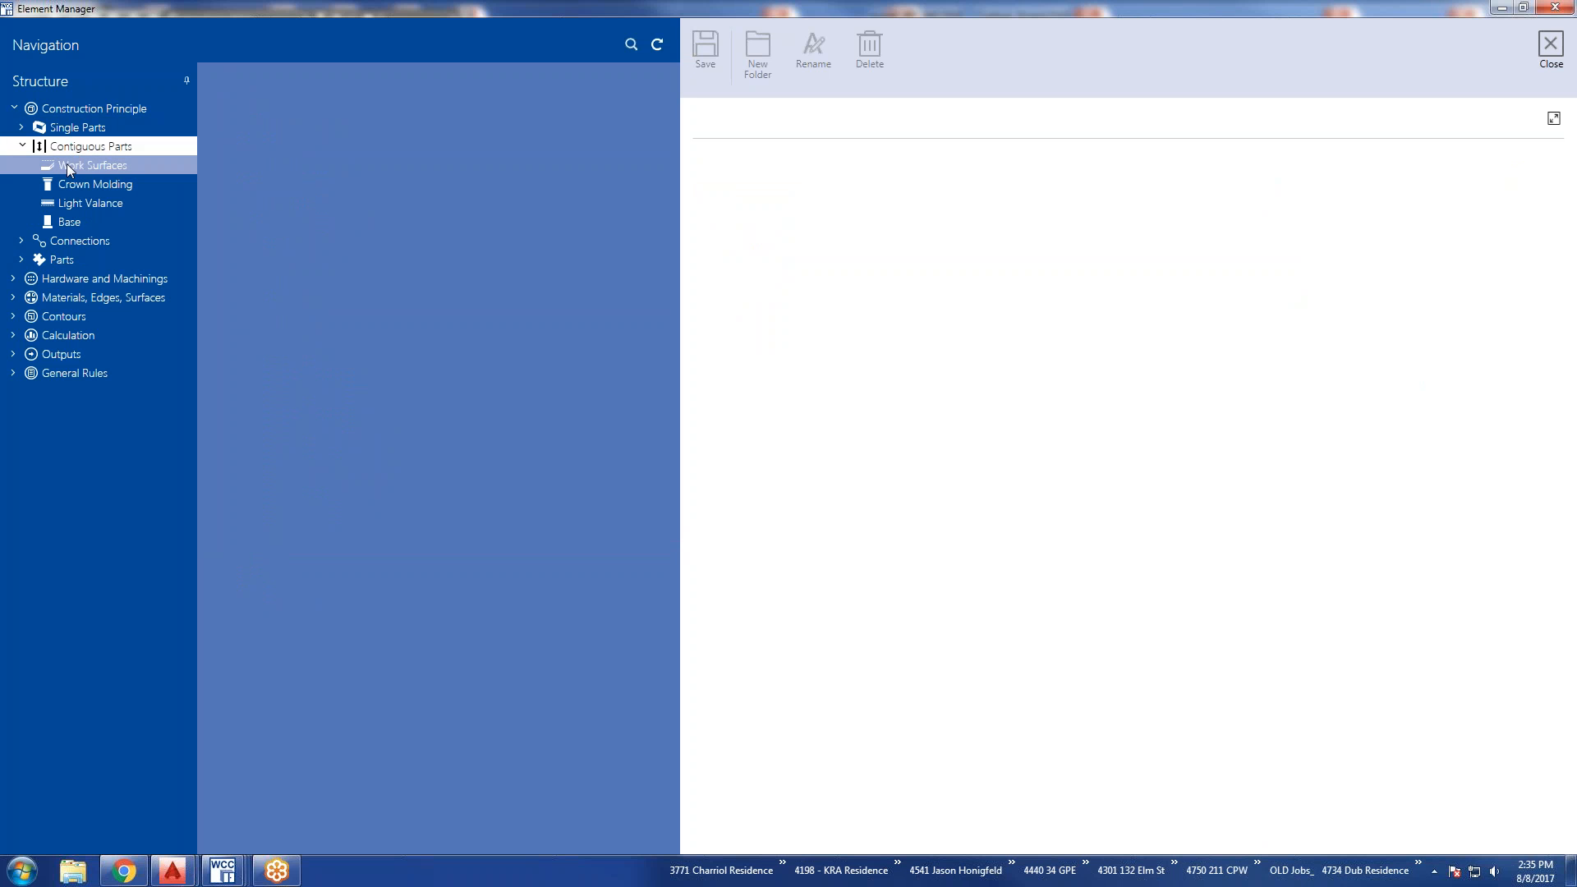
click(67, 167)
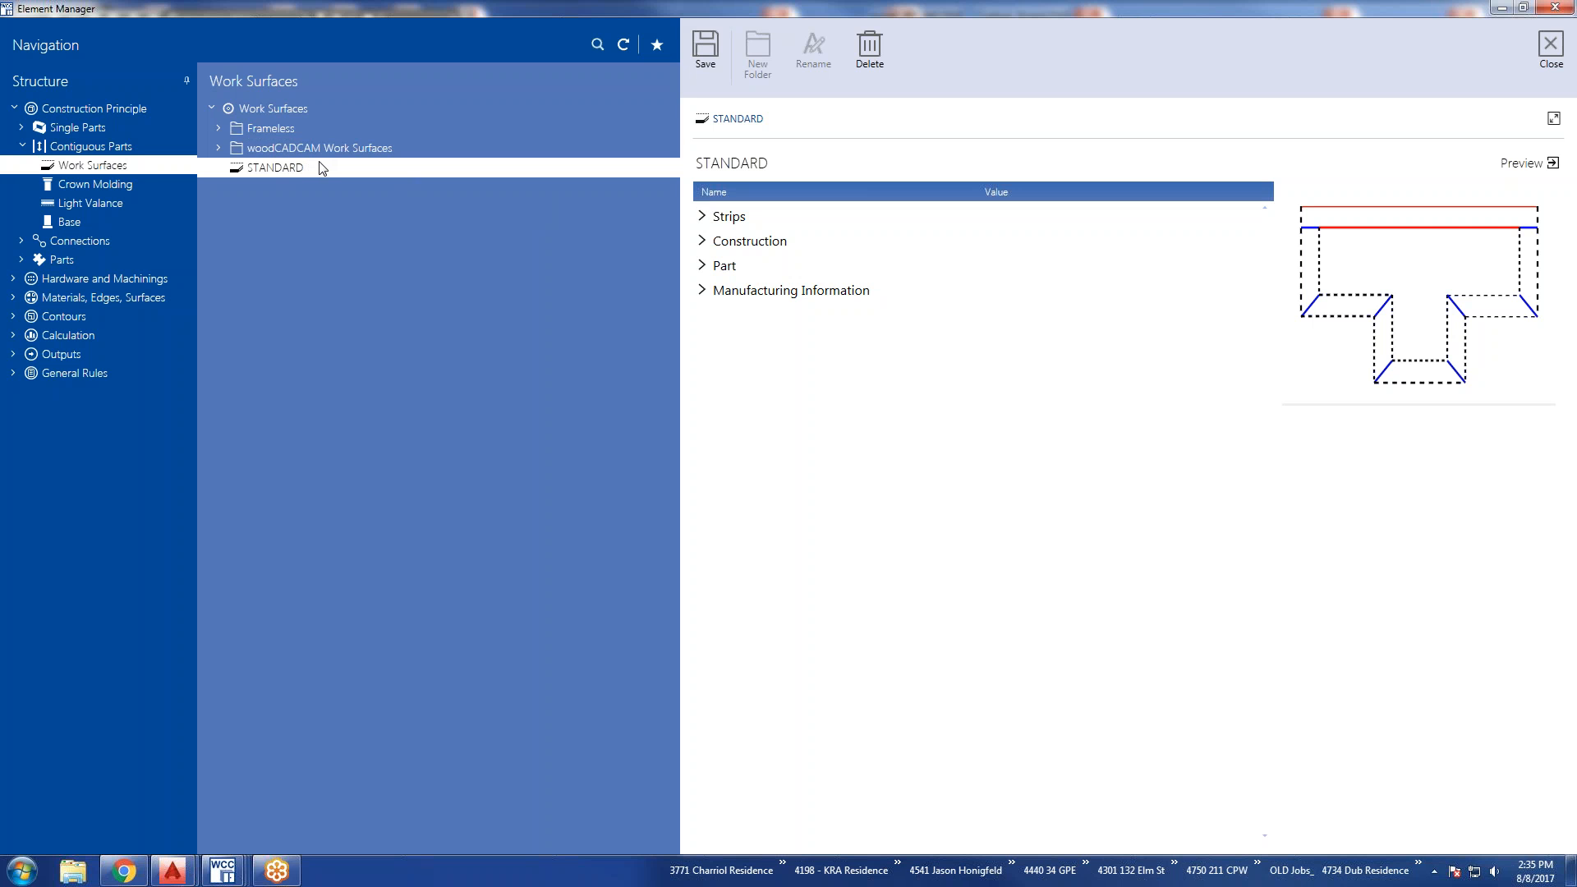
Review the STANDARD work surface principle with its strips, construction, part and manufacturing information sections expanded.
click(91, 184)
click(94, 167)
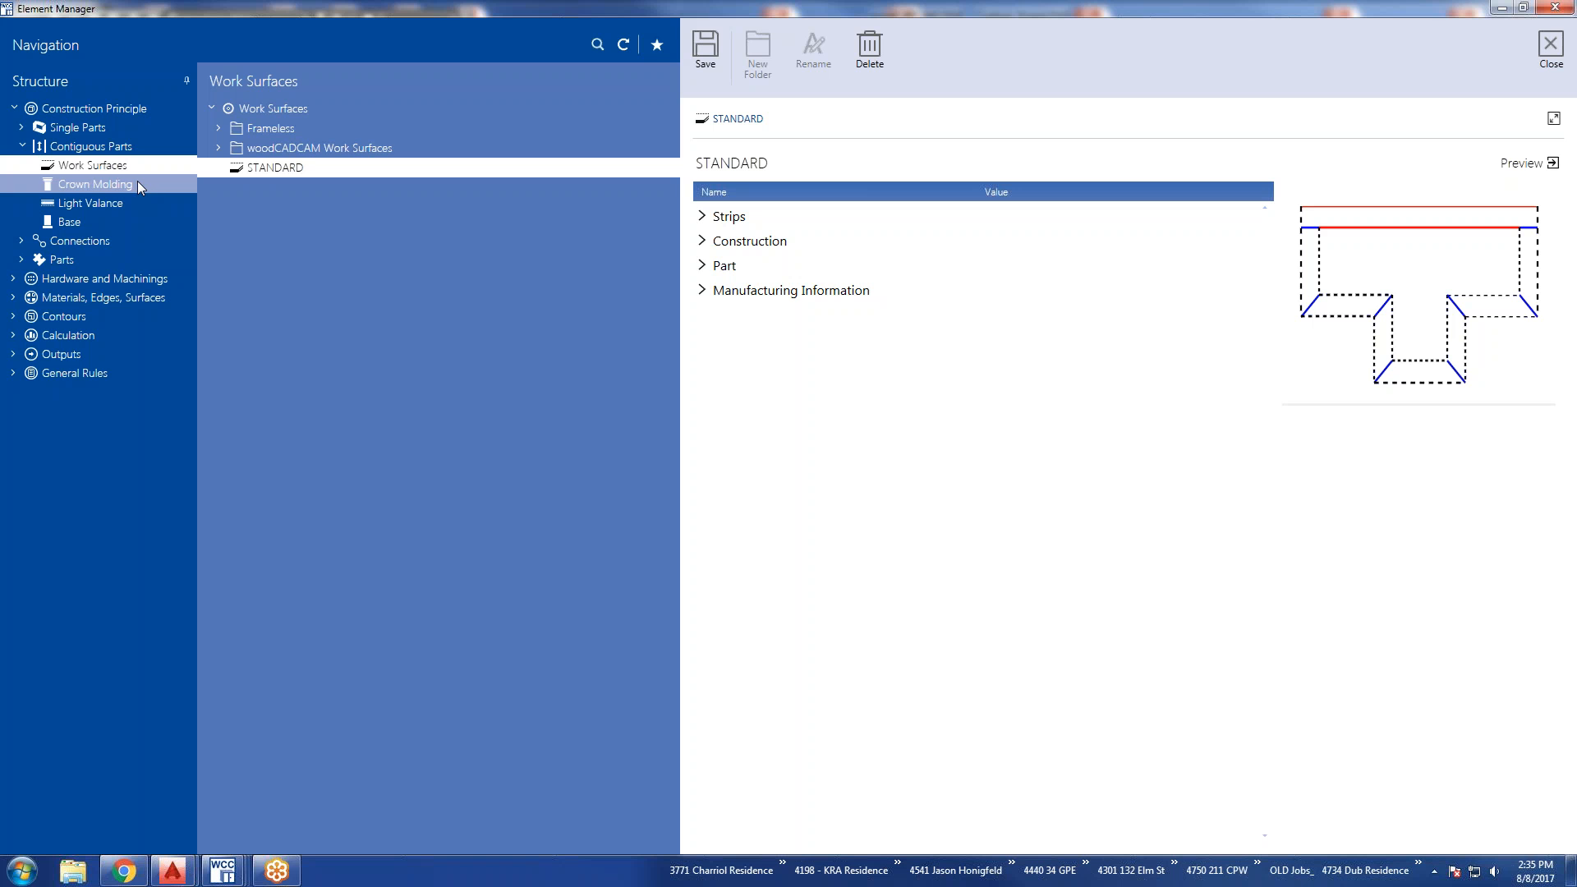
click(703, 216)
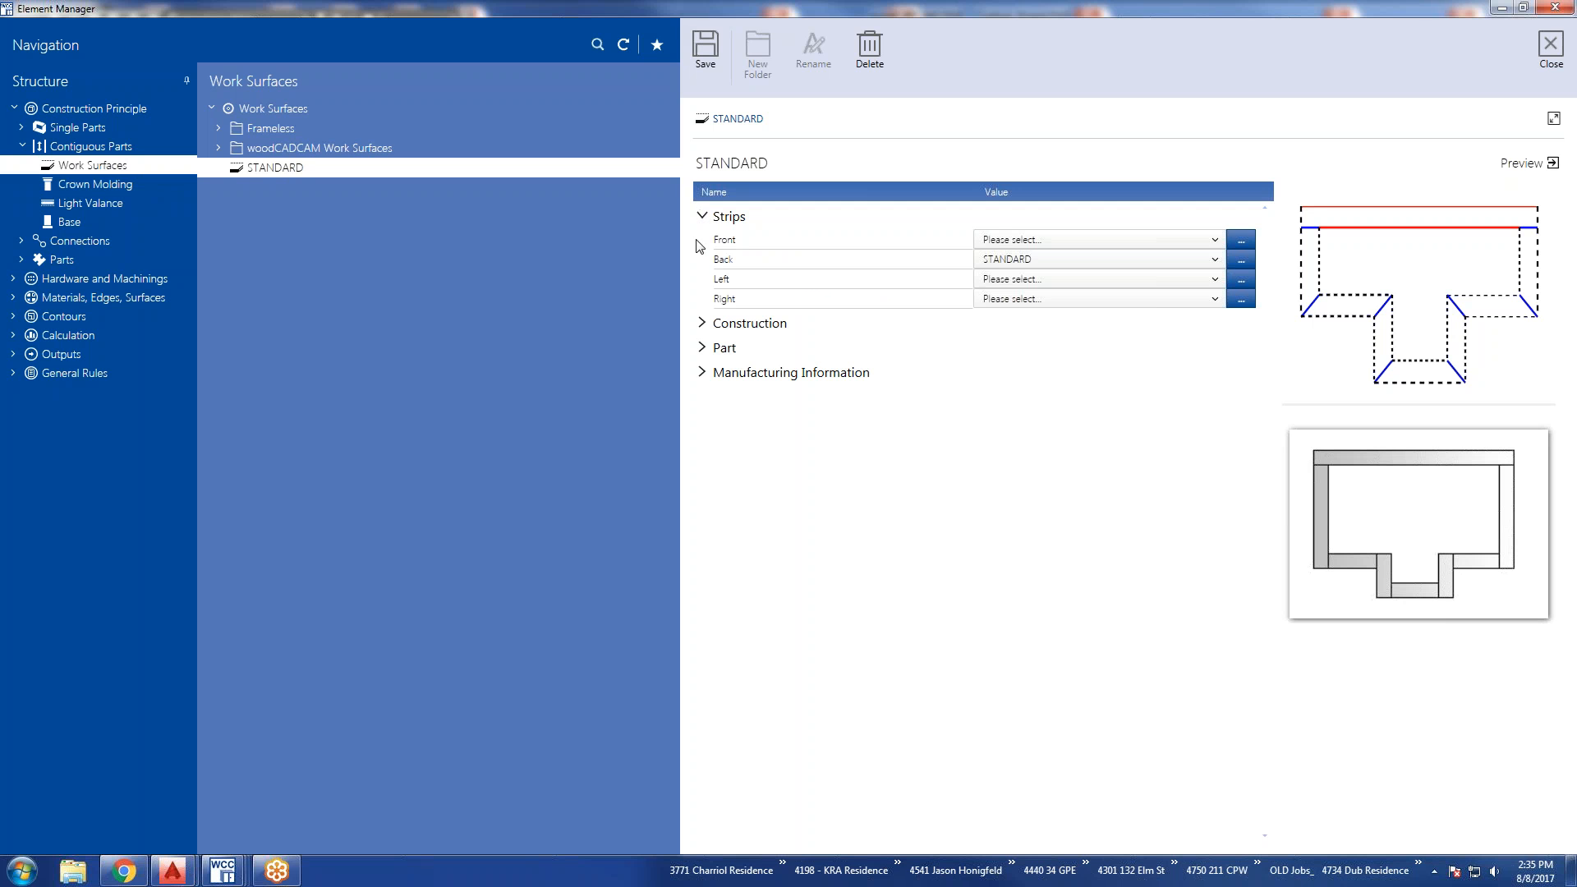
click(705, 326)
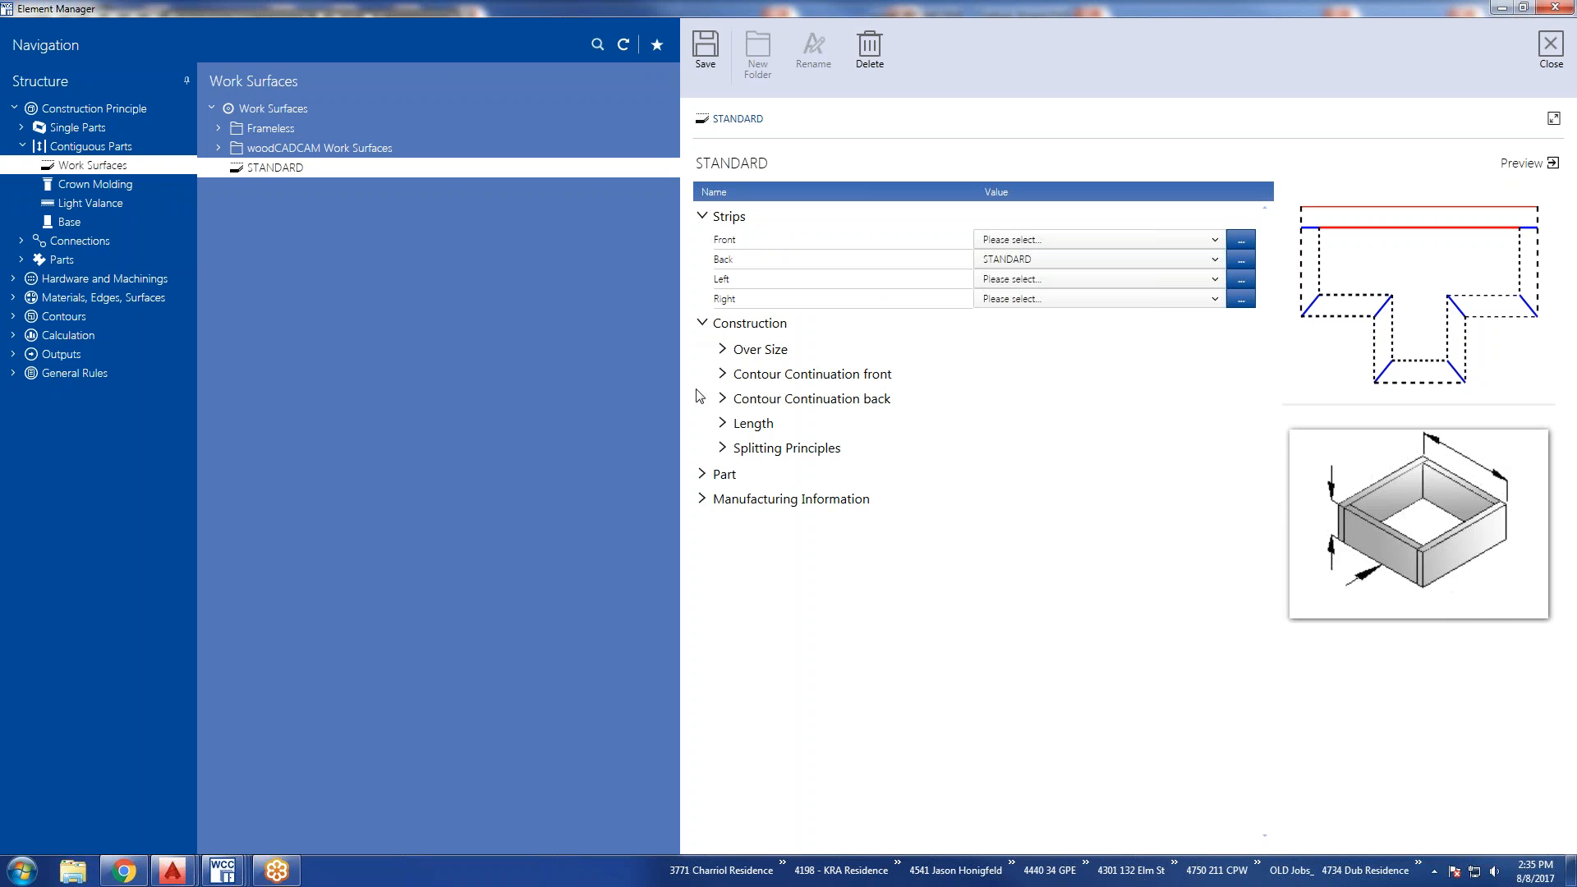
click(703, 478)
click(701, 578)
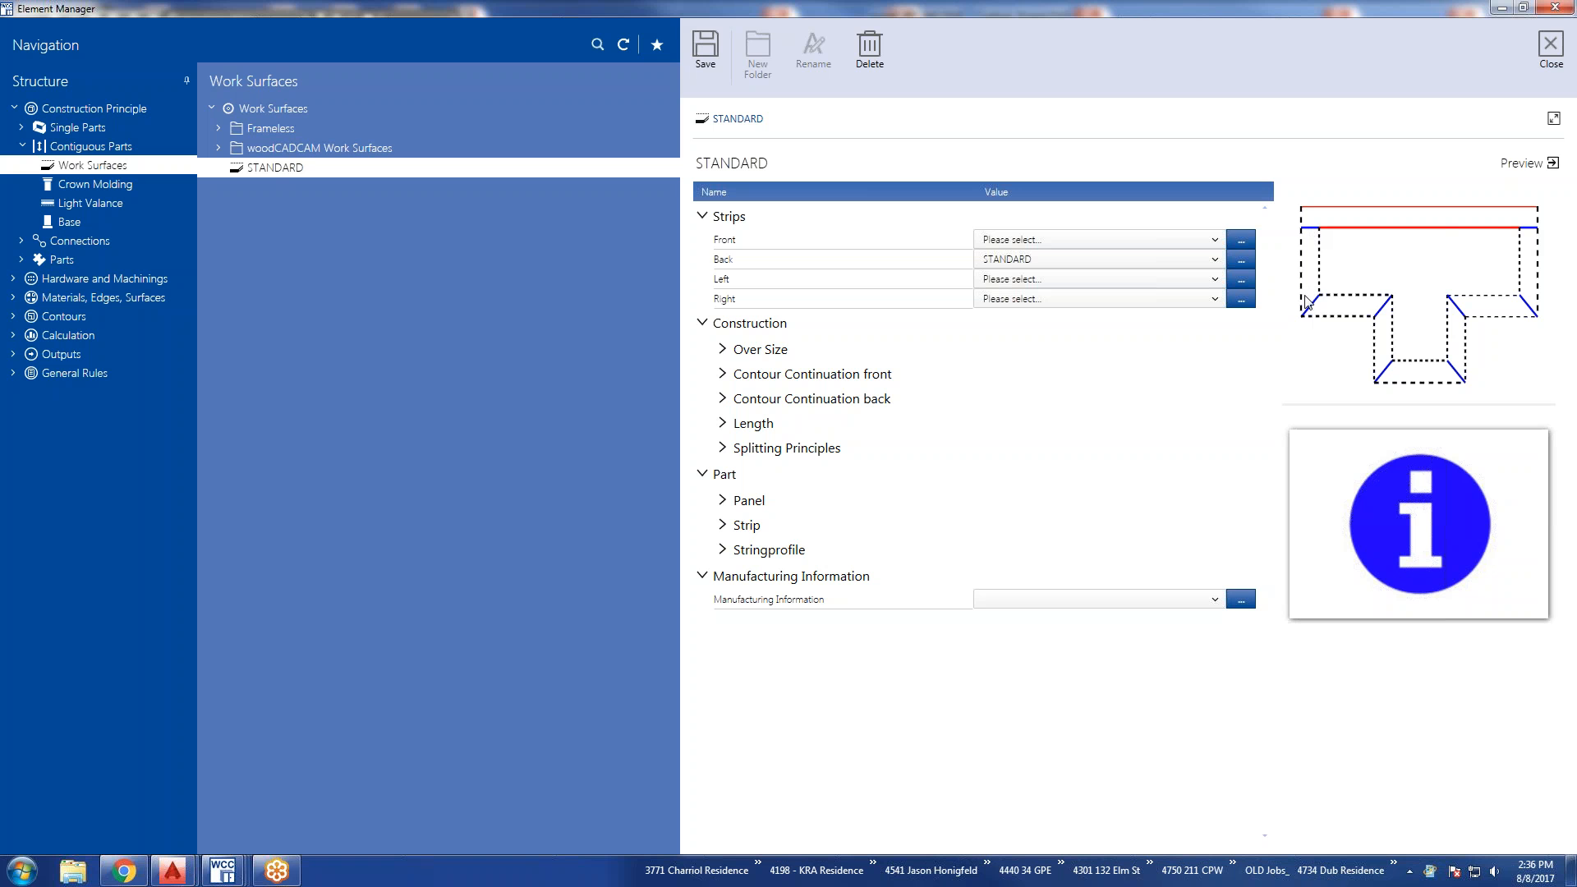
Try left and right strips in the work surface preview, remove both, and switch the two back corner joints to diagonal.
click(1317, 236)
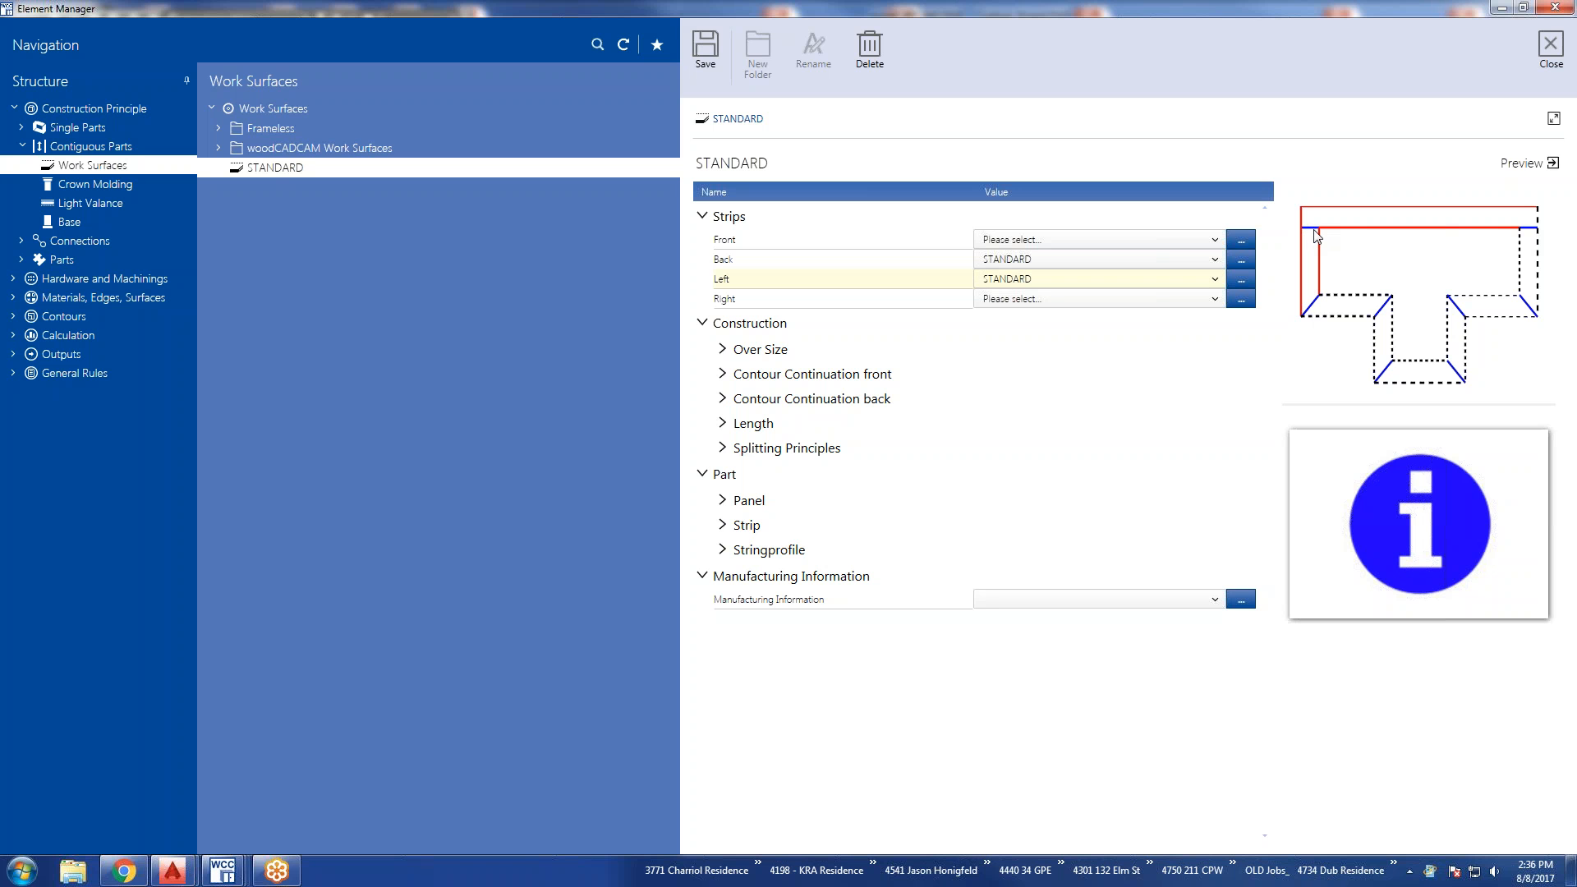
click(1525, 249)
click(1532, 232)
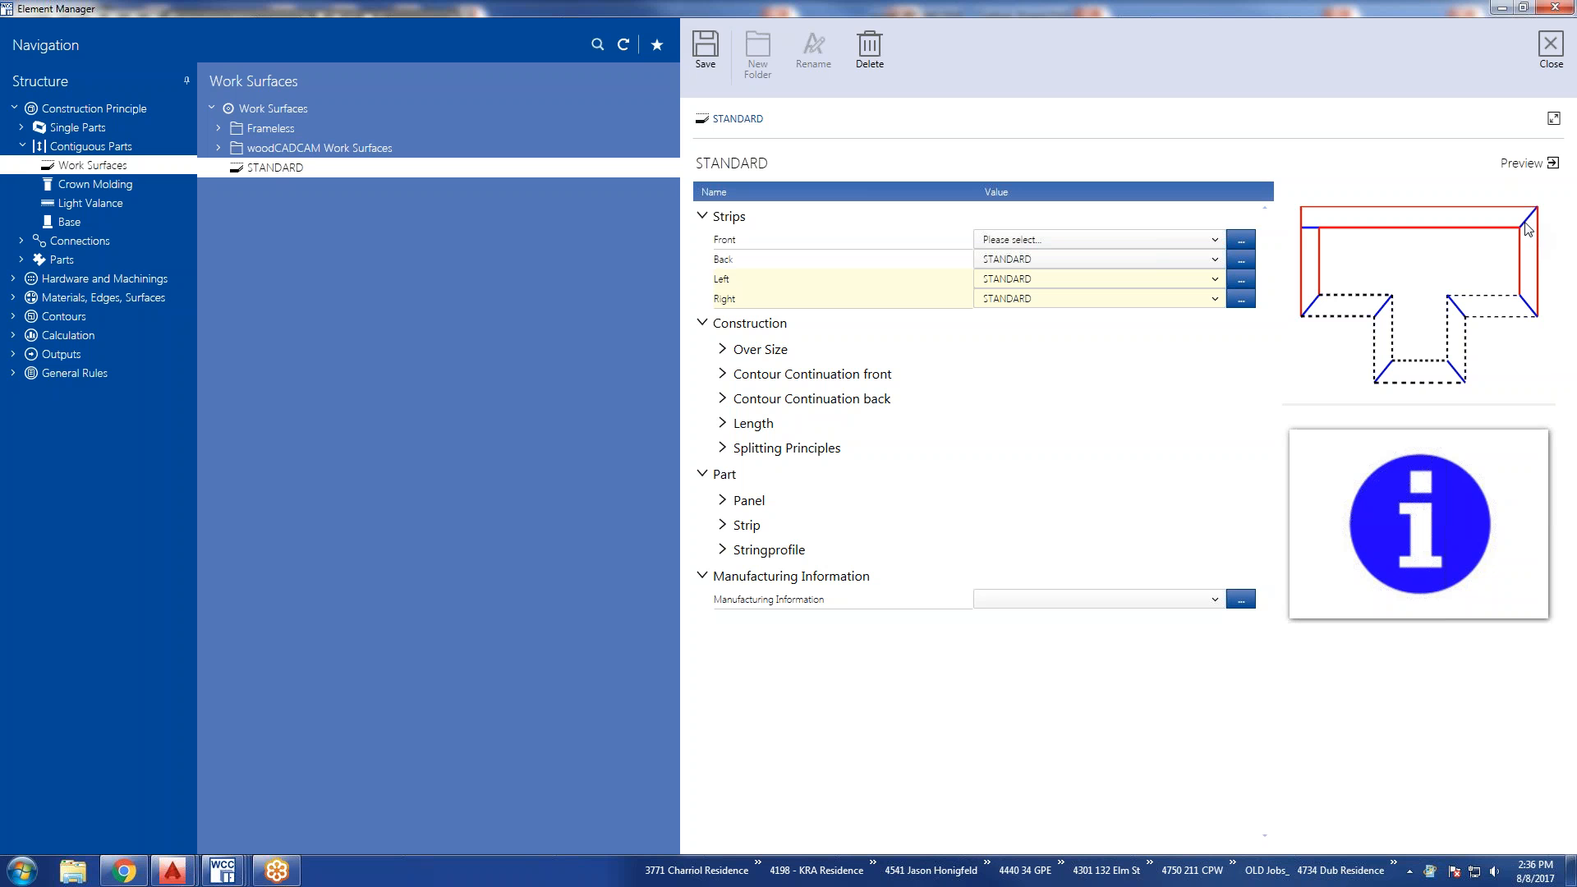
click(1527, 255)
click(1528, 255)
click(1527, 255)
click(1309, 255)
click(1311, 226)
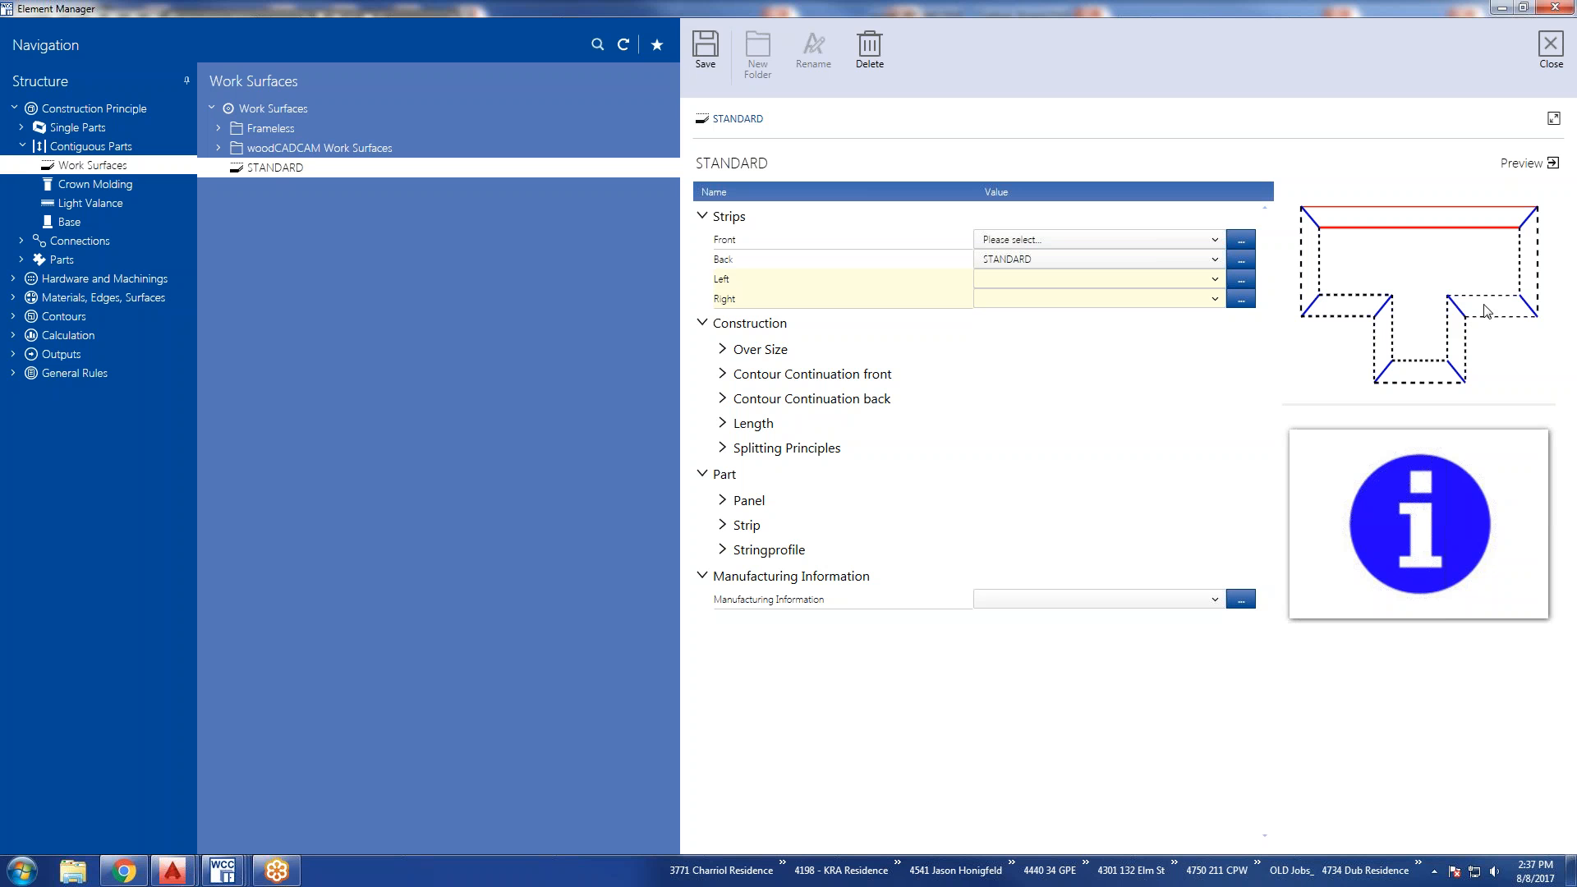
Show the Over Size values, look into the 00_Job(Order)_Setup variable family for the Left oversize, and discard the variable selection.
click(722, 349)
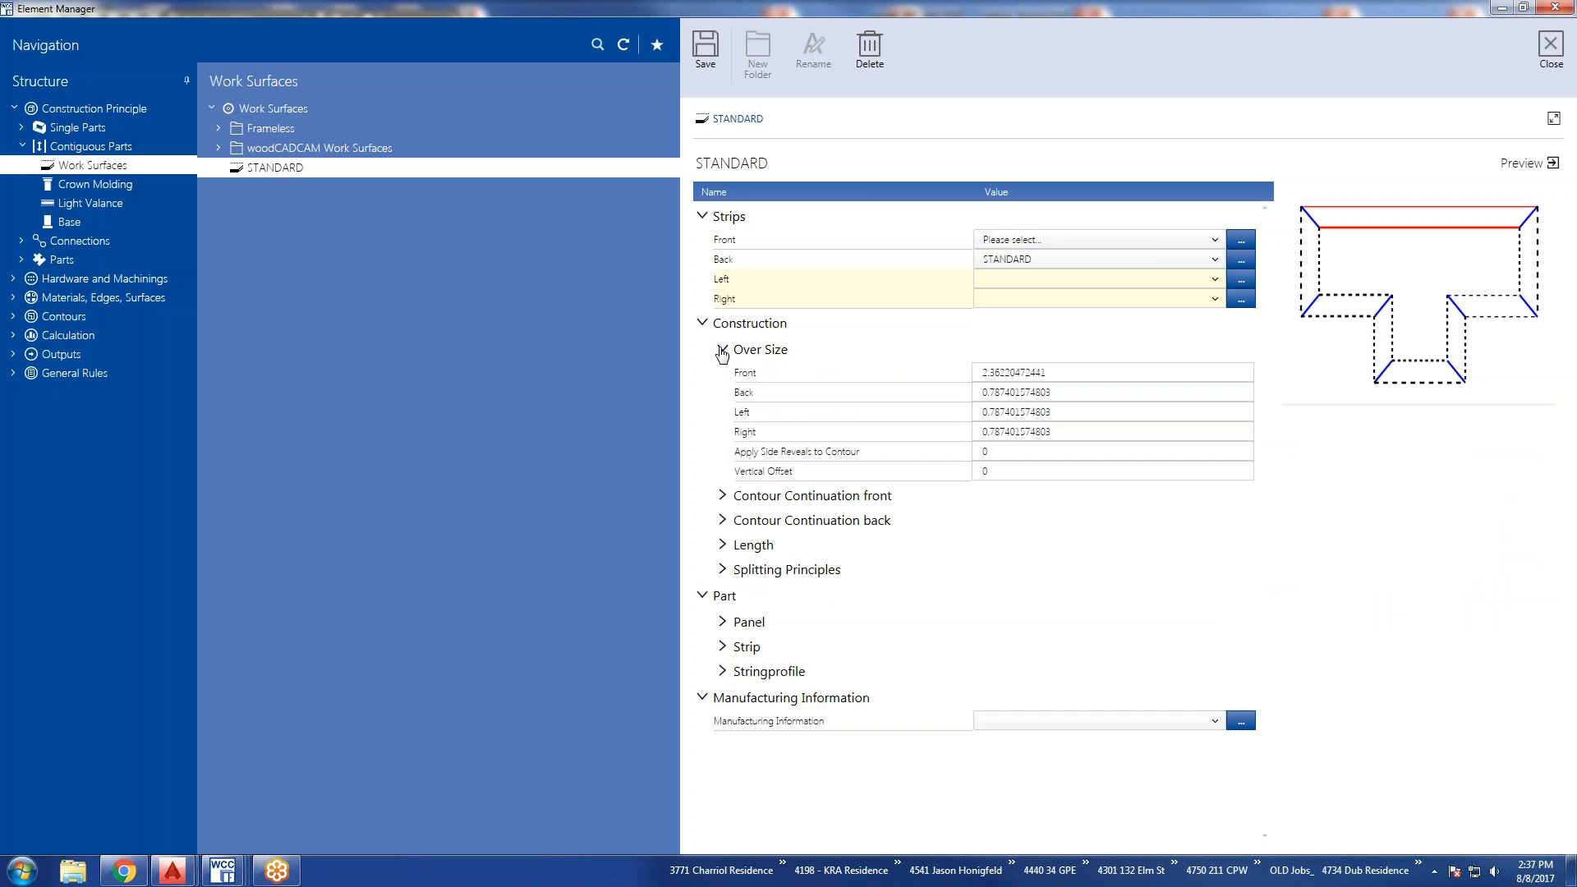
click(764, 353)
click(767, 359)
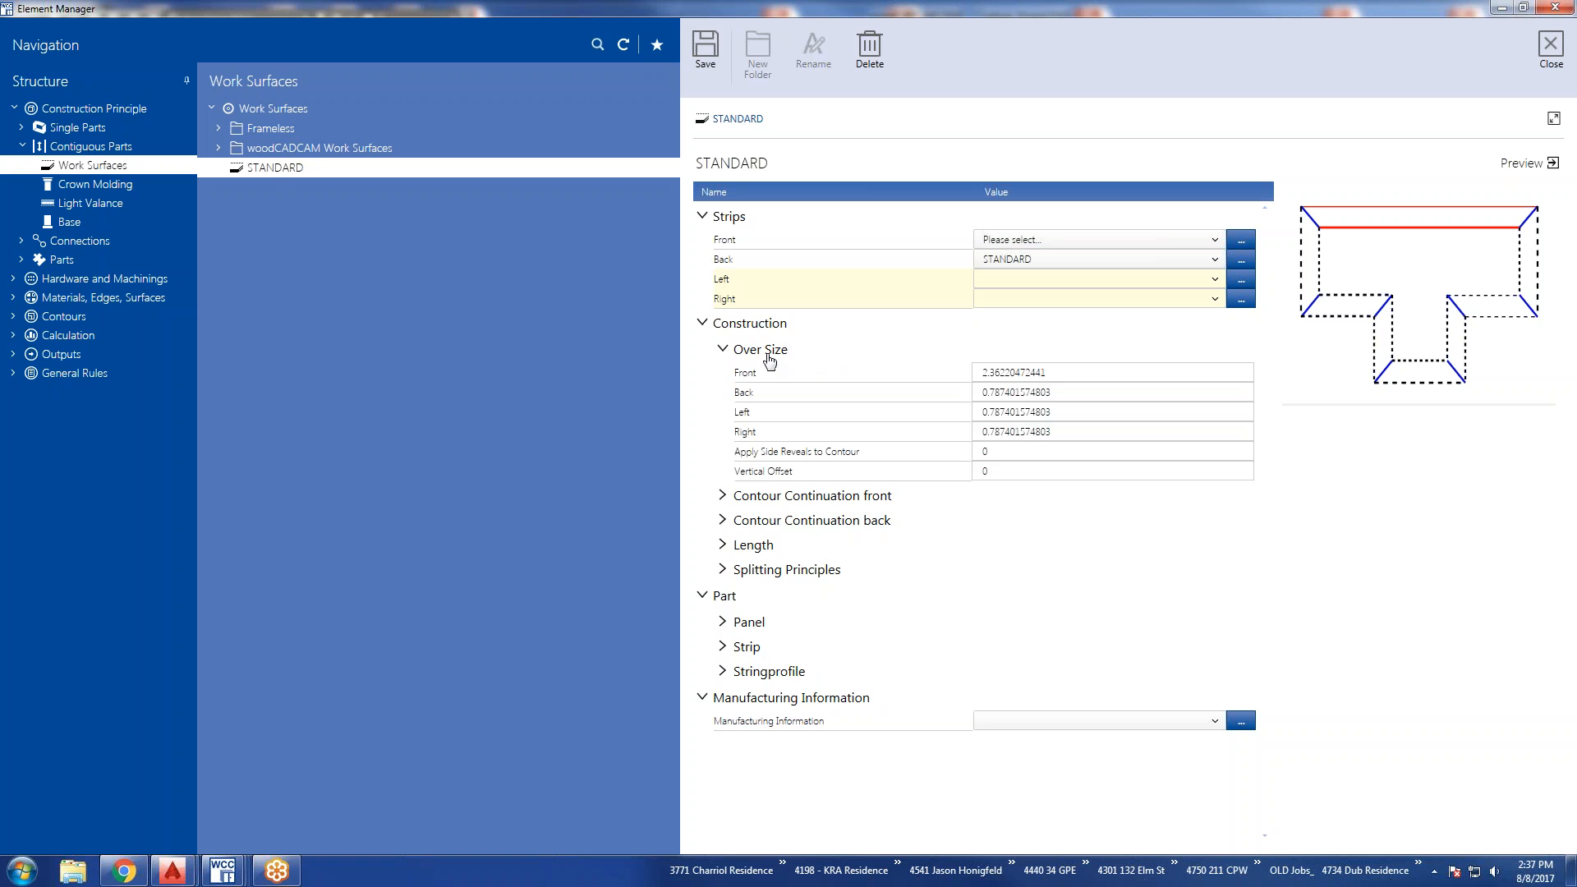
click(1016, 412)
right_click(1084, 415)
click(1105, 430)
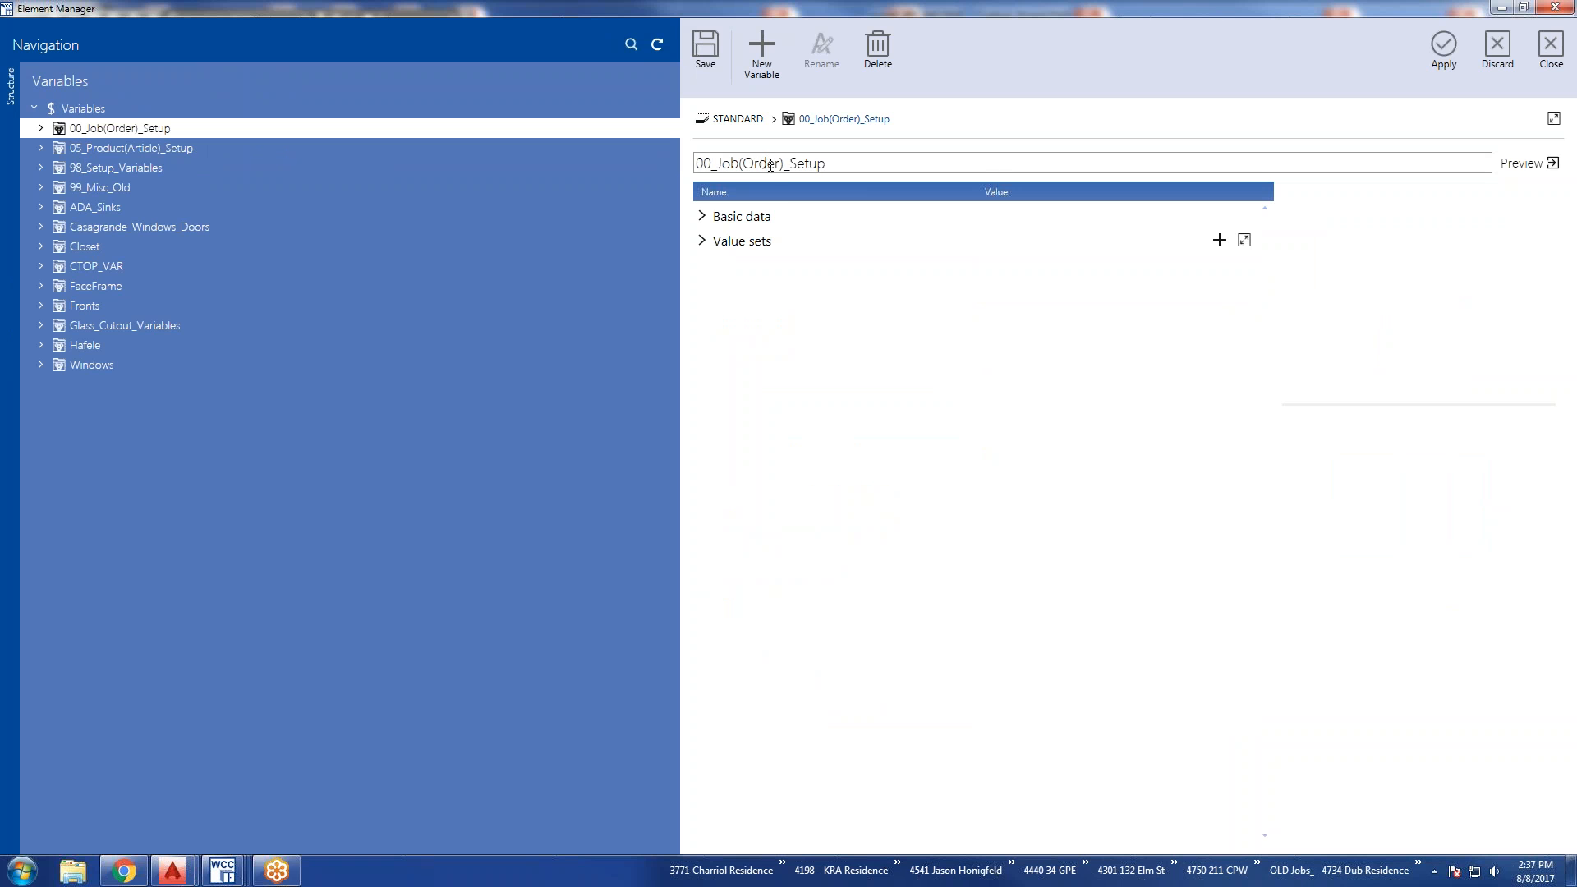
click(702, 218)
click(700, 305)
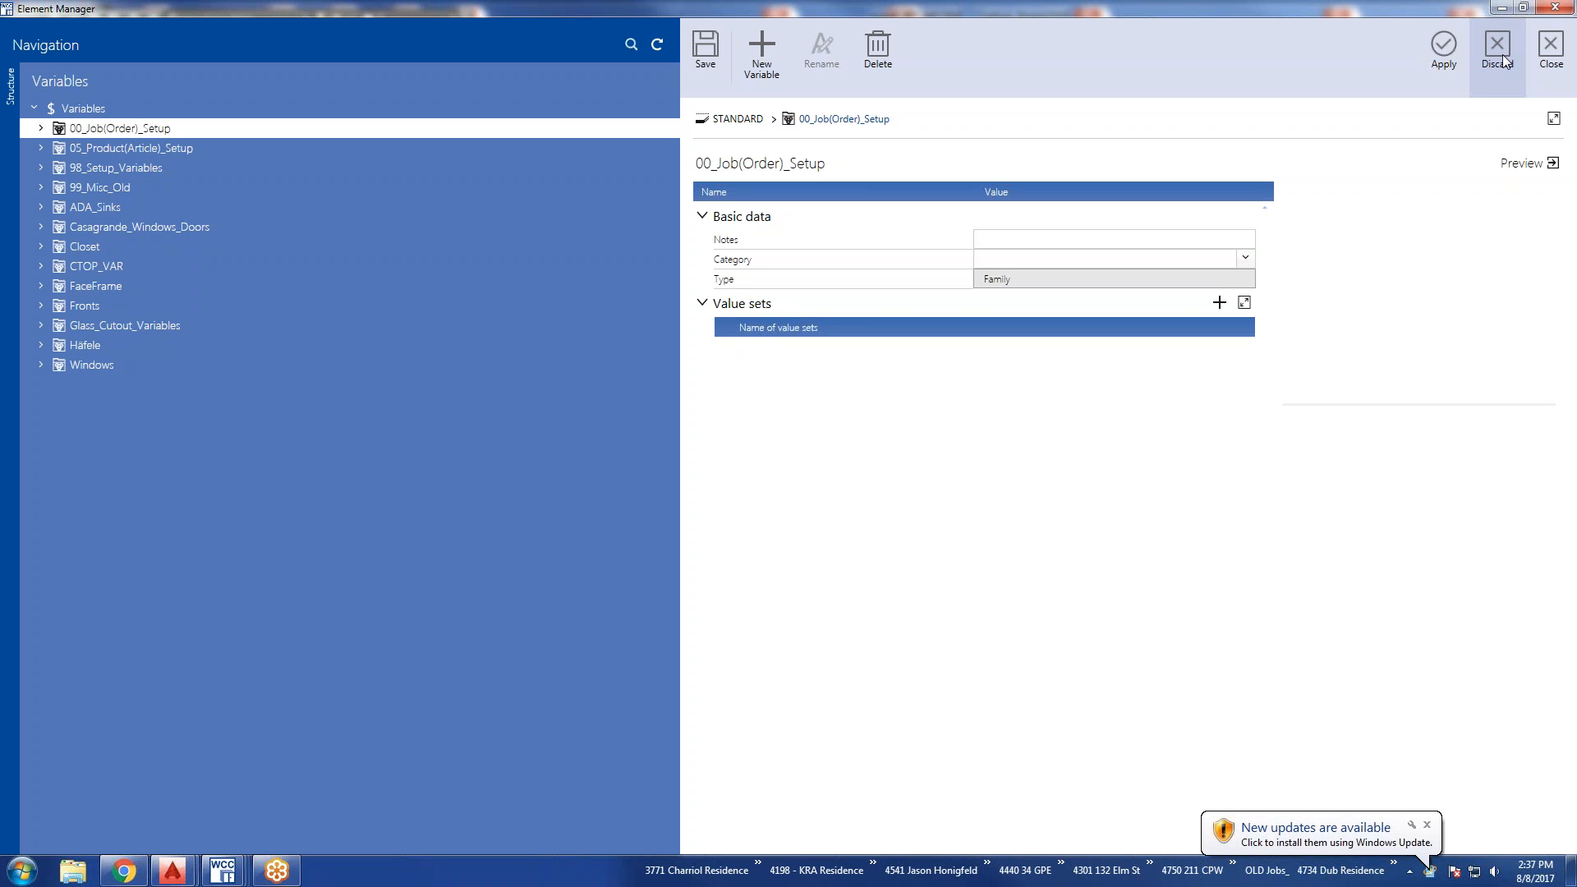
click(1501, 54)
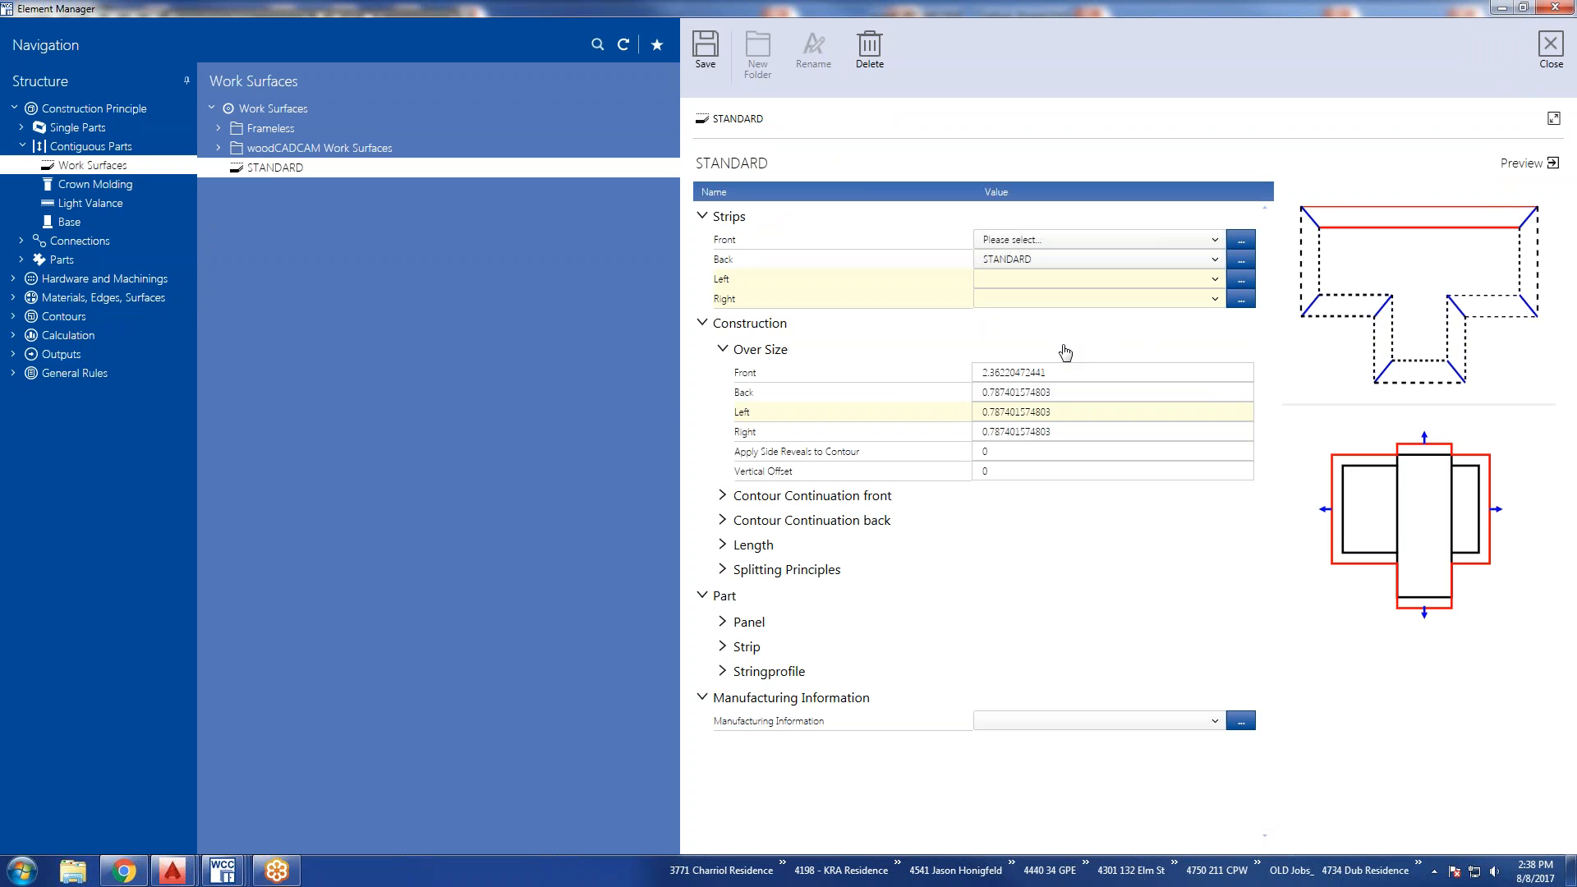
Try Front straight and Front angled for the front contour continuation, and restore Follow front contour.
click(723, 496)
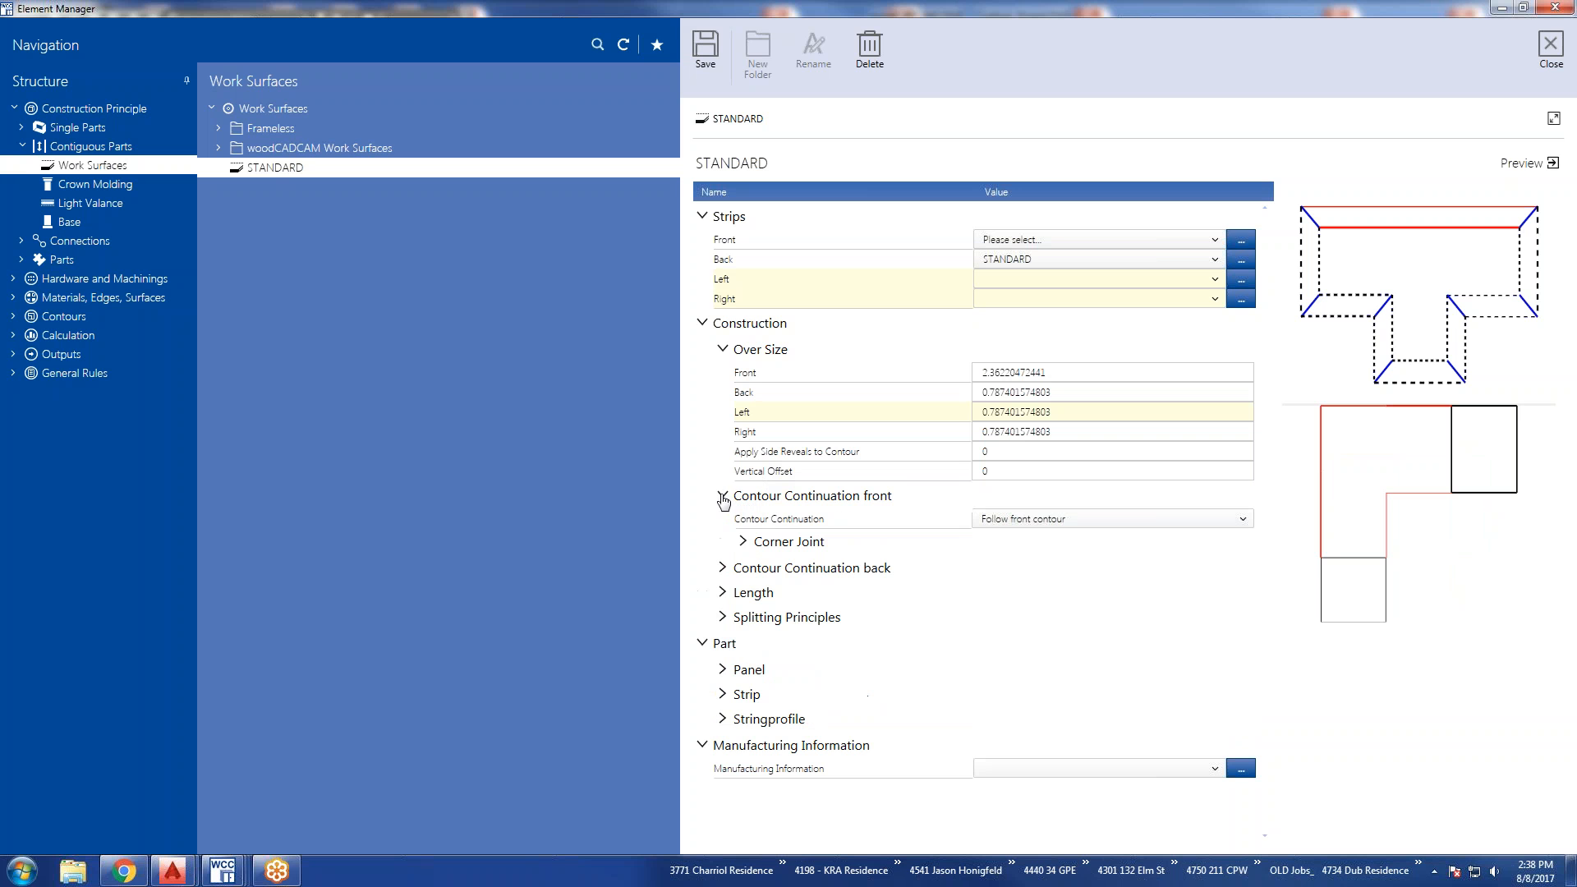
click(742, 542)
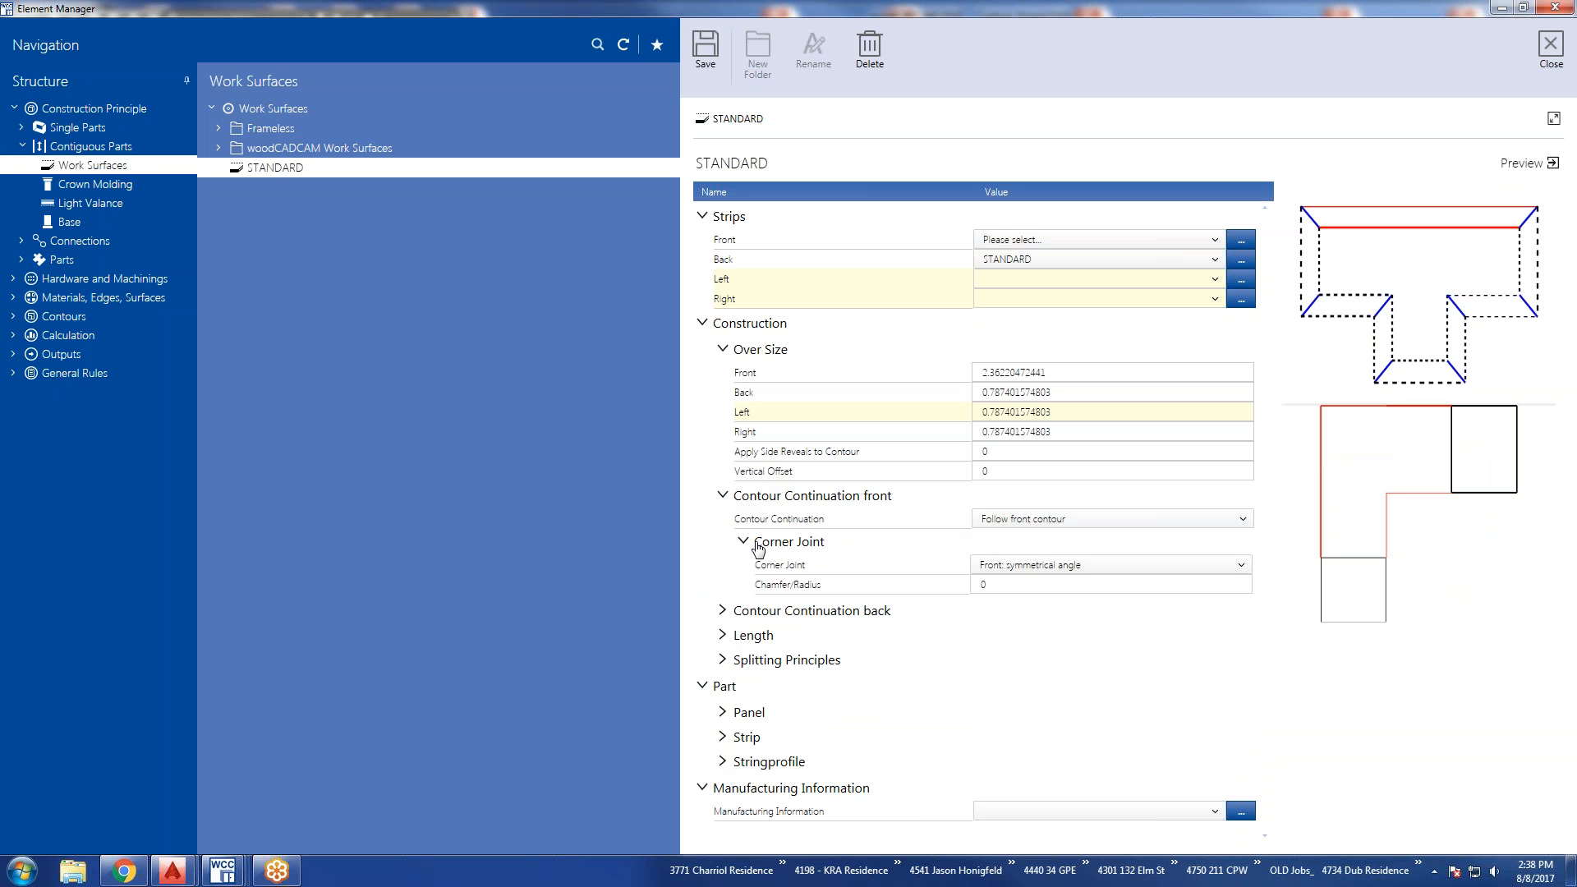
click(1243, 520)
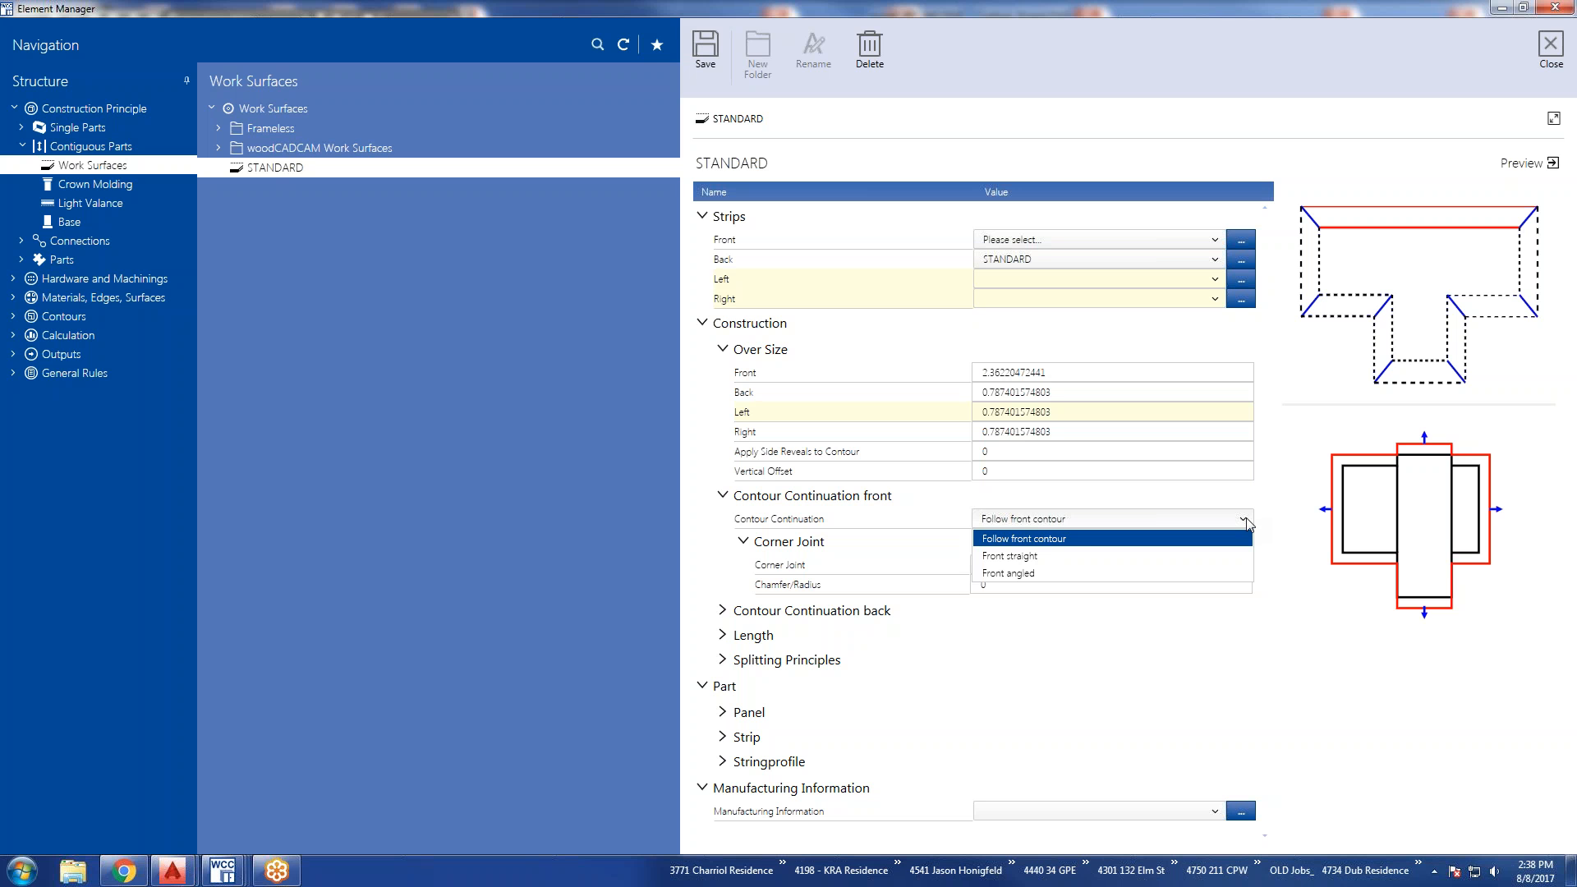
click(1016, 557)
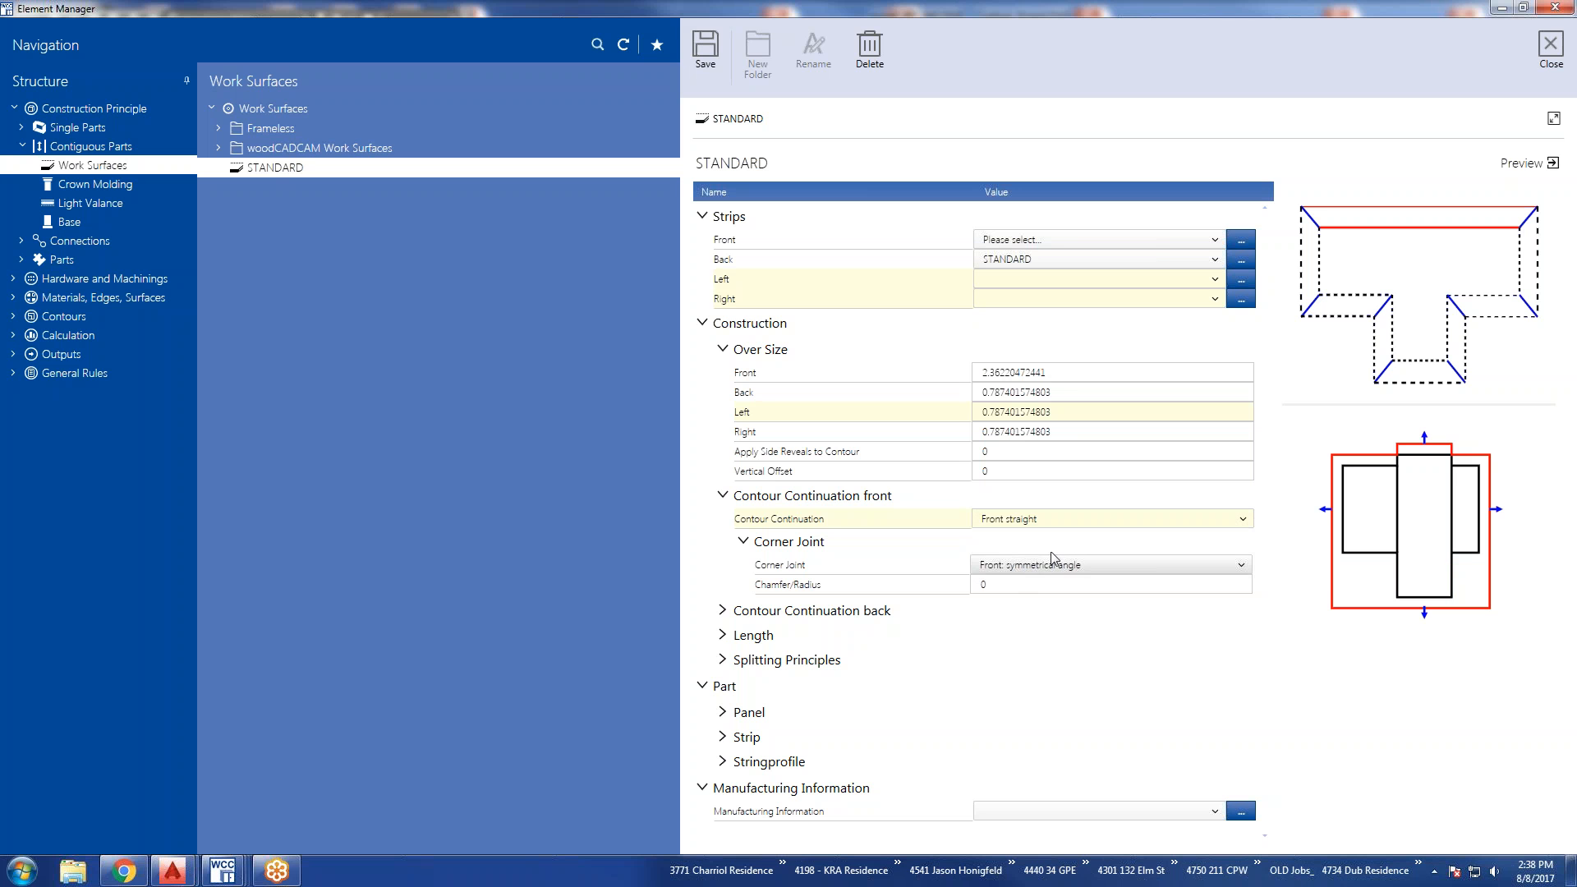
click(1243, 520)
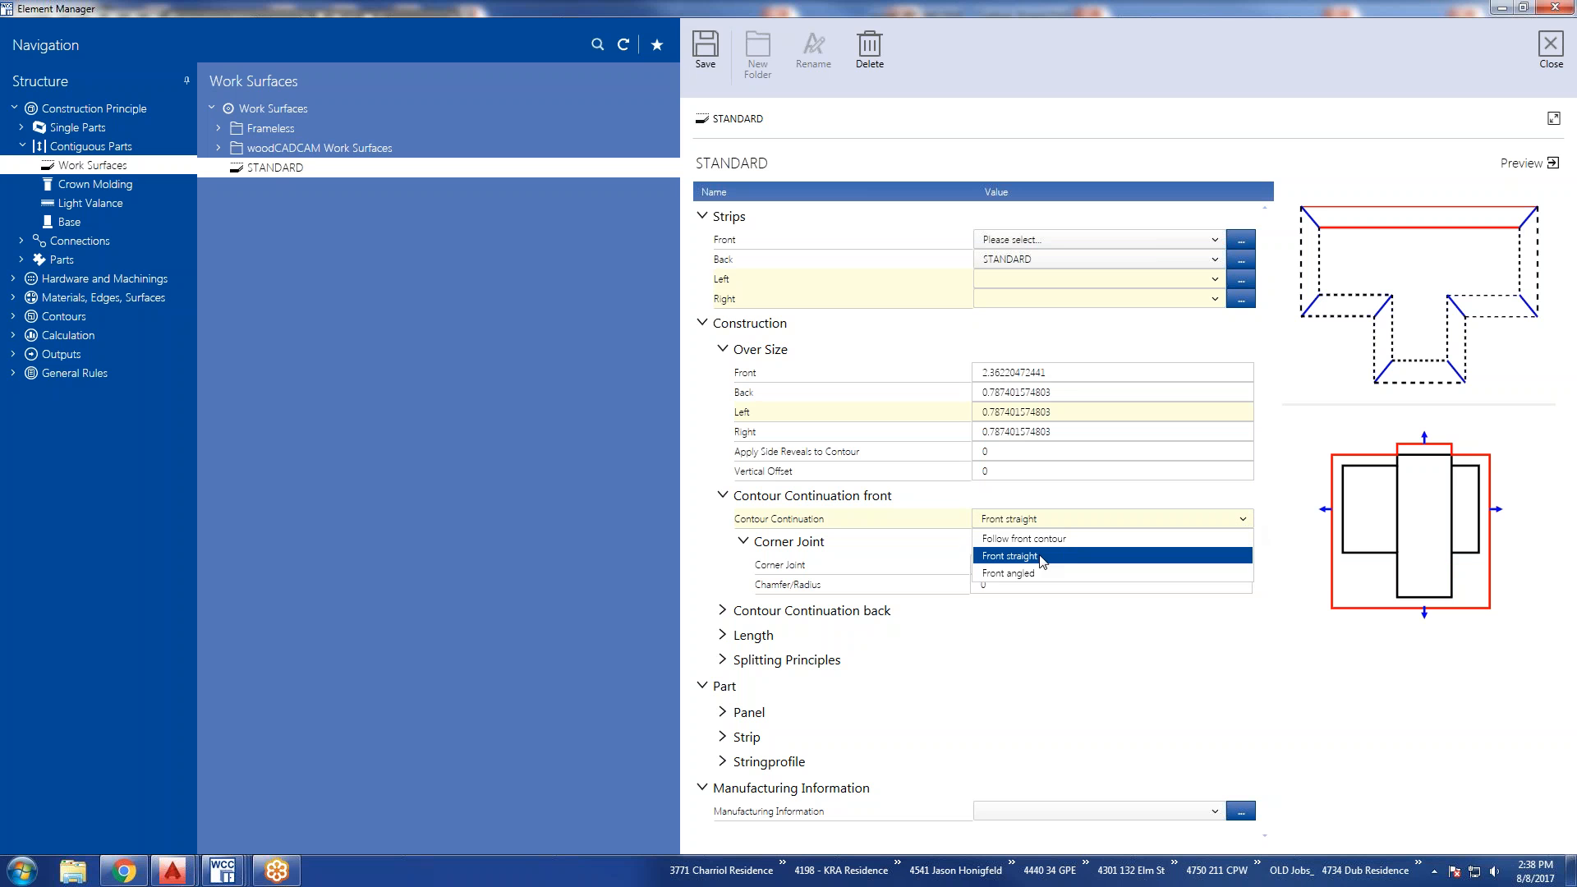
click(1023, 574)
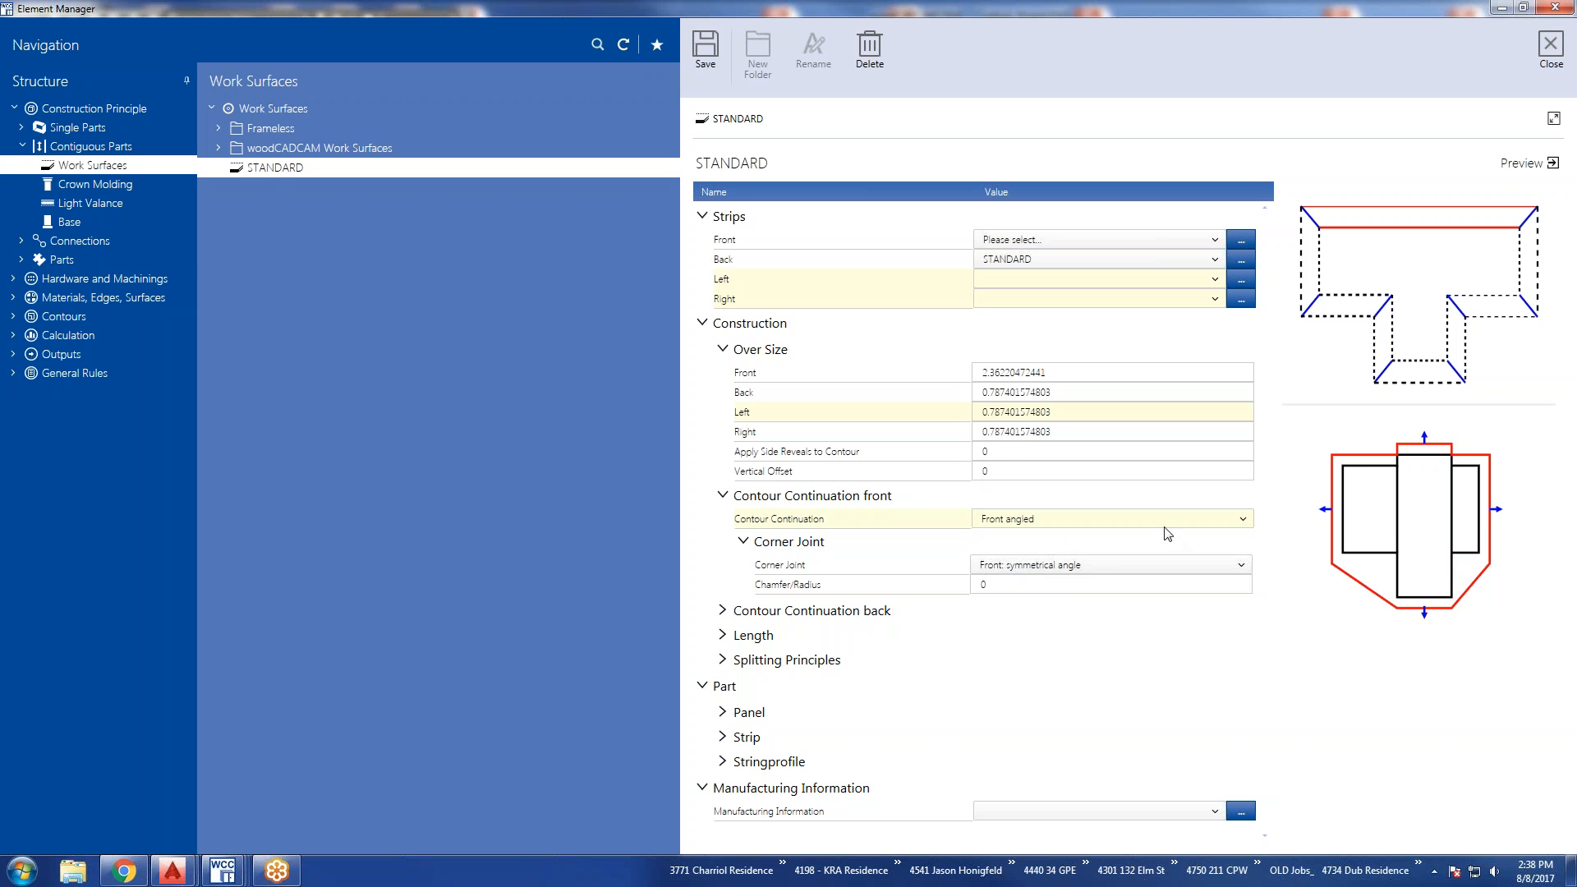
click(1245, 523)
click(1123, 539)
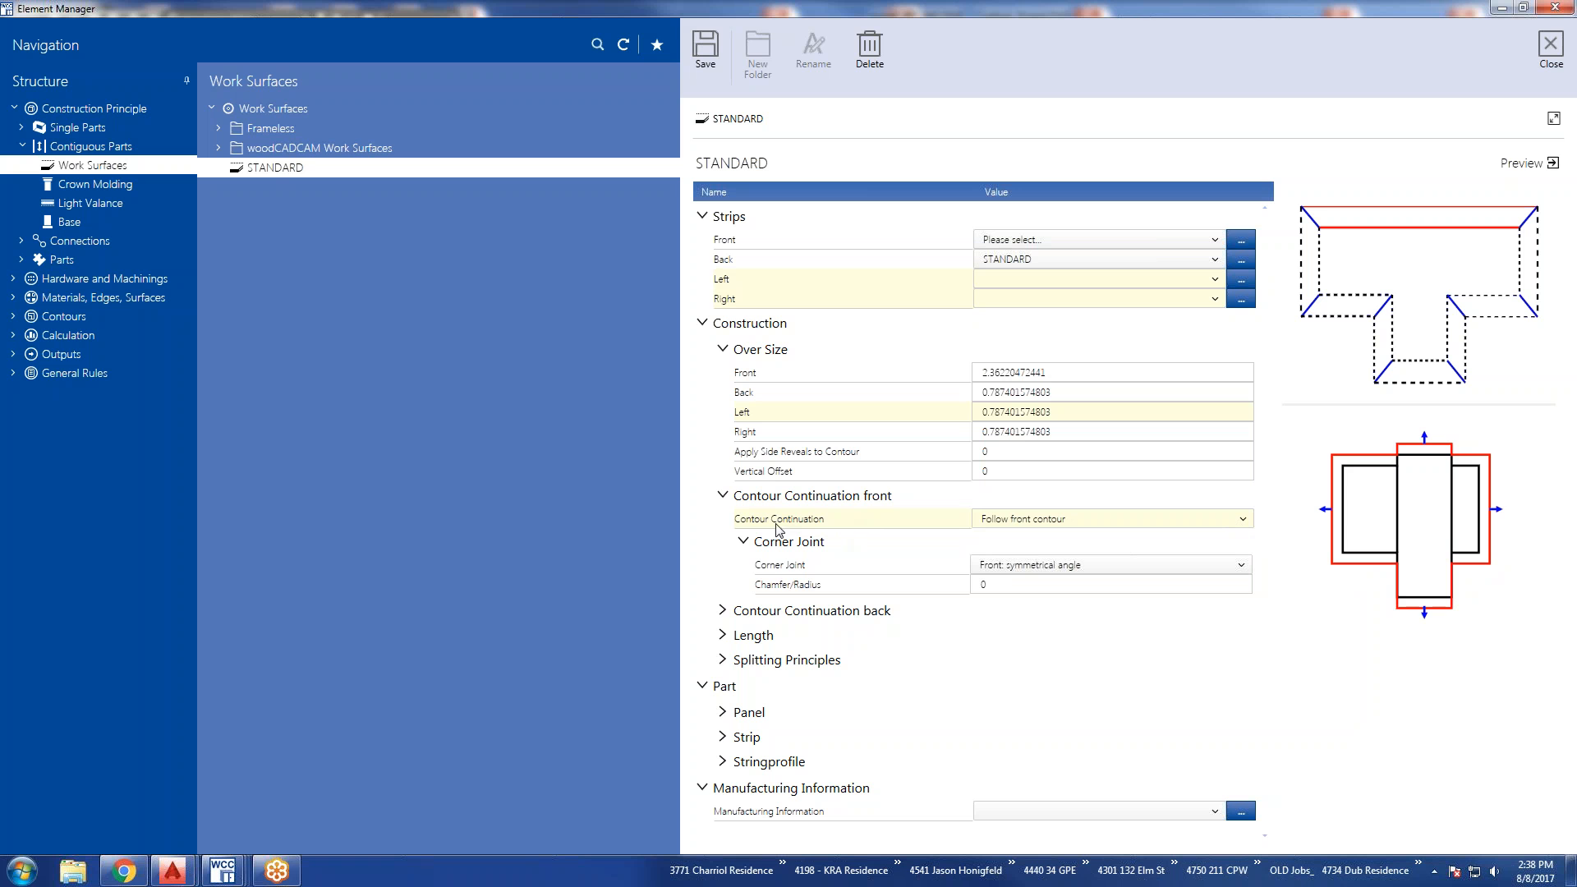
Try Front: arc for the front corner joint, and set Front: asymmetrical angle with Chamfer/Radius 8 and Chamfer 2 at 12.
click(1241, 567)
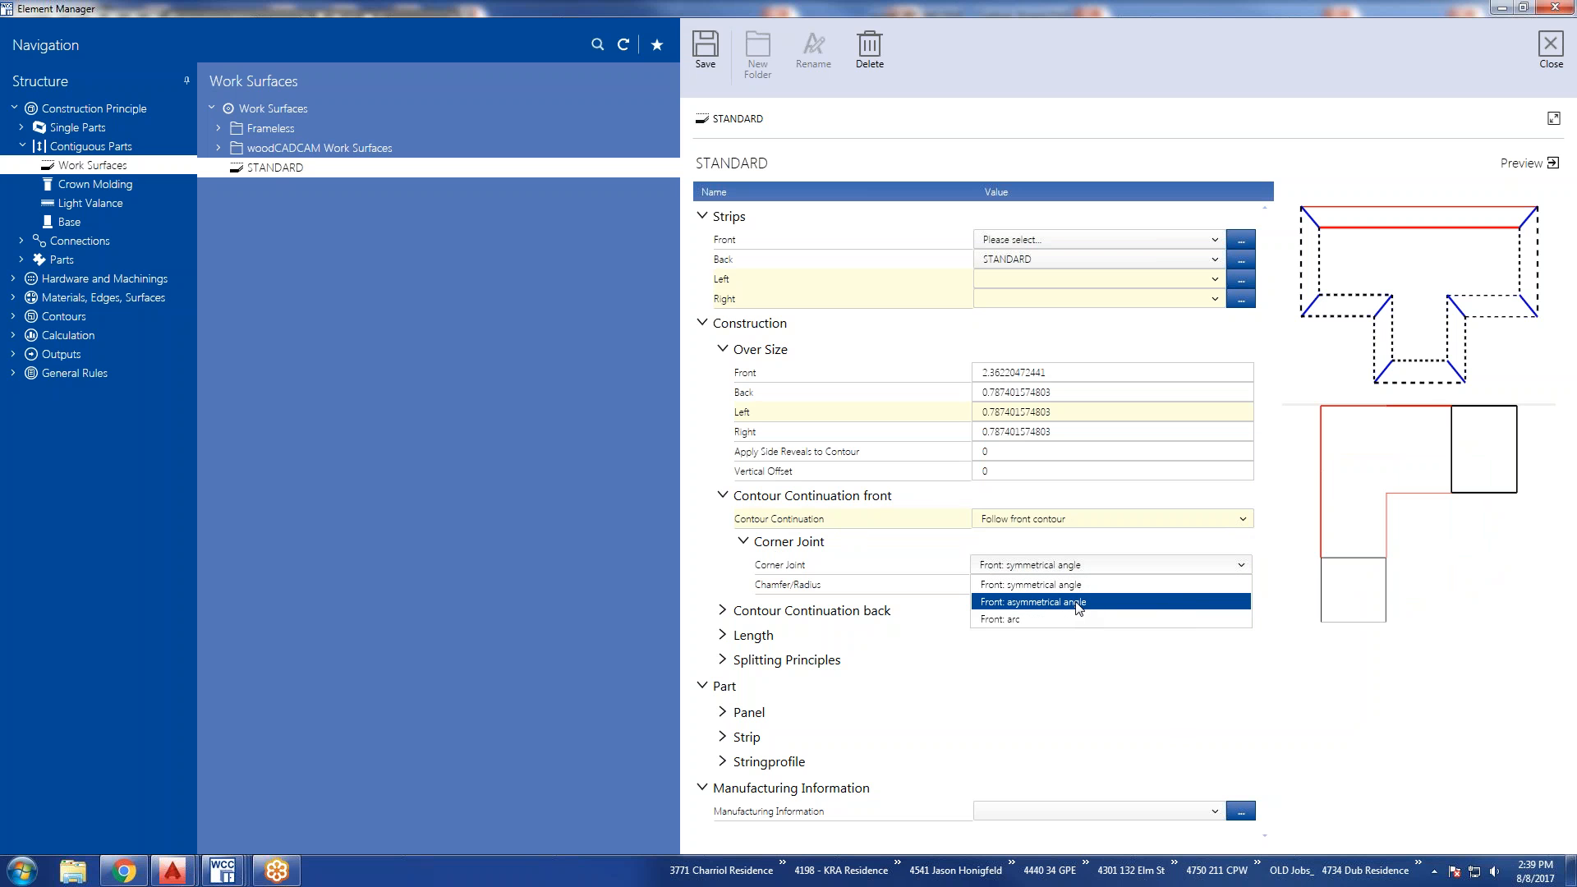
click(1029, 621)
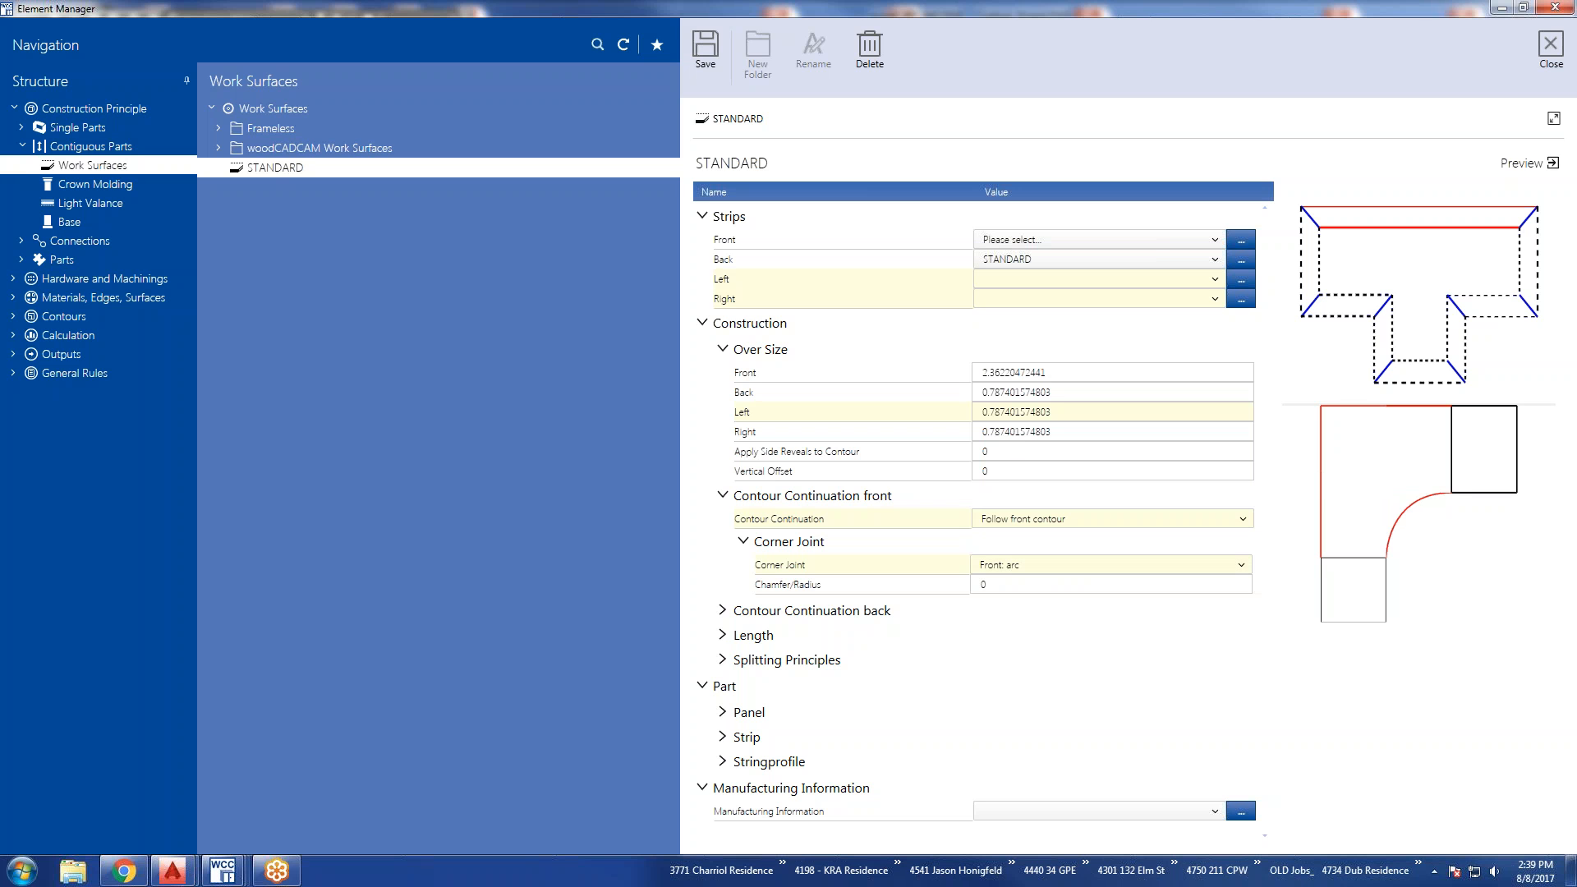
click(1242, 566)
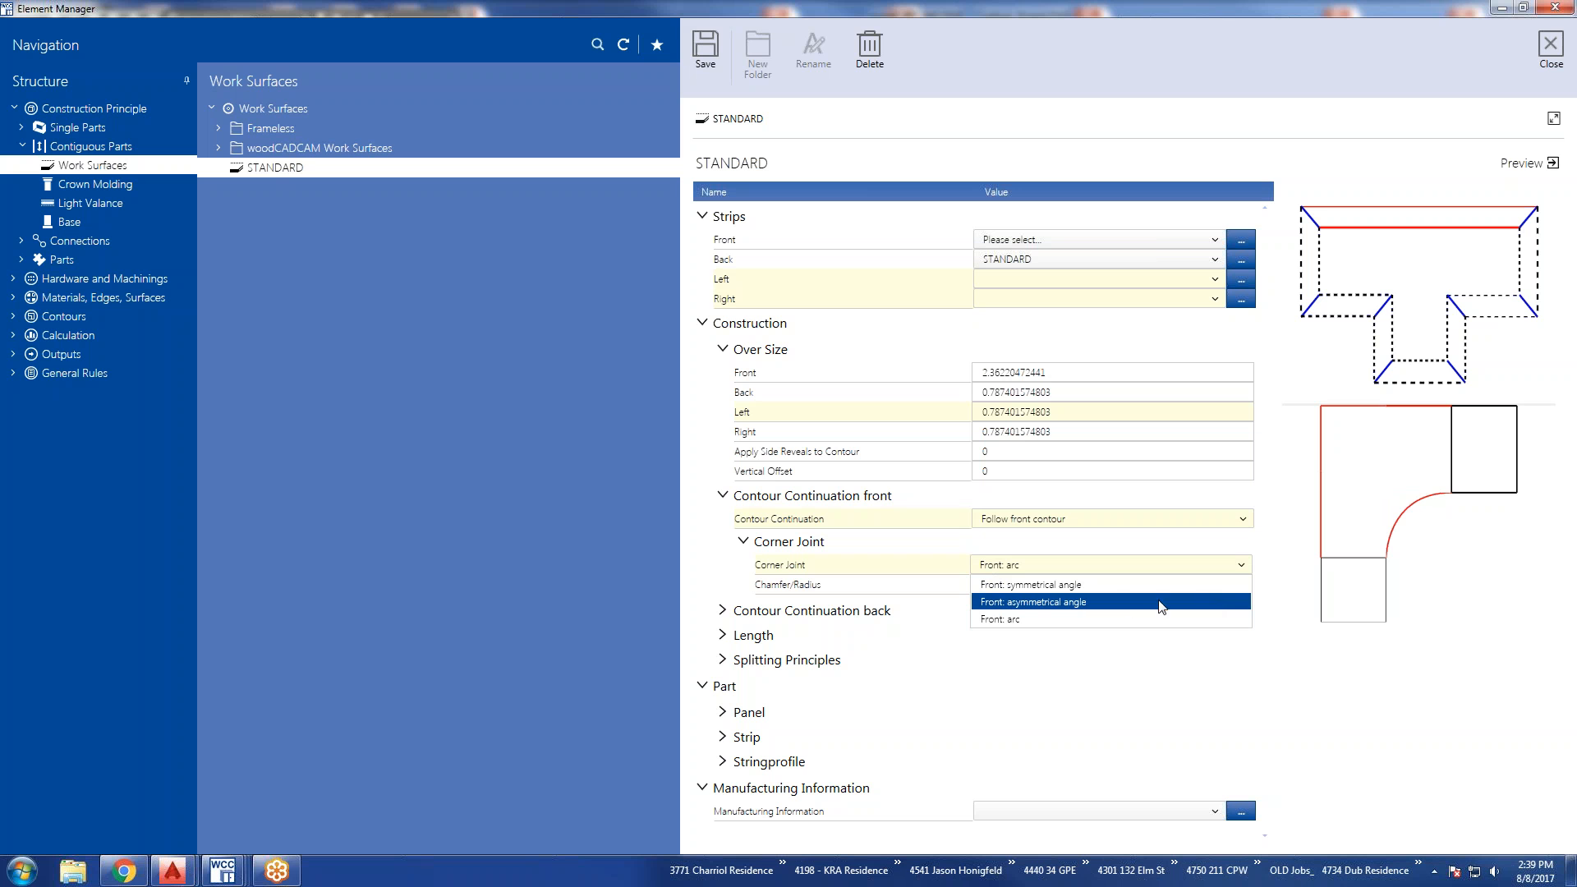
click(1085, 604)
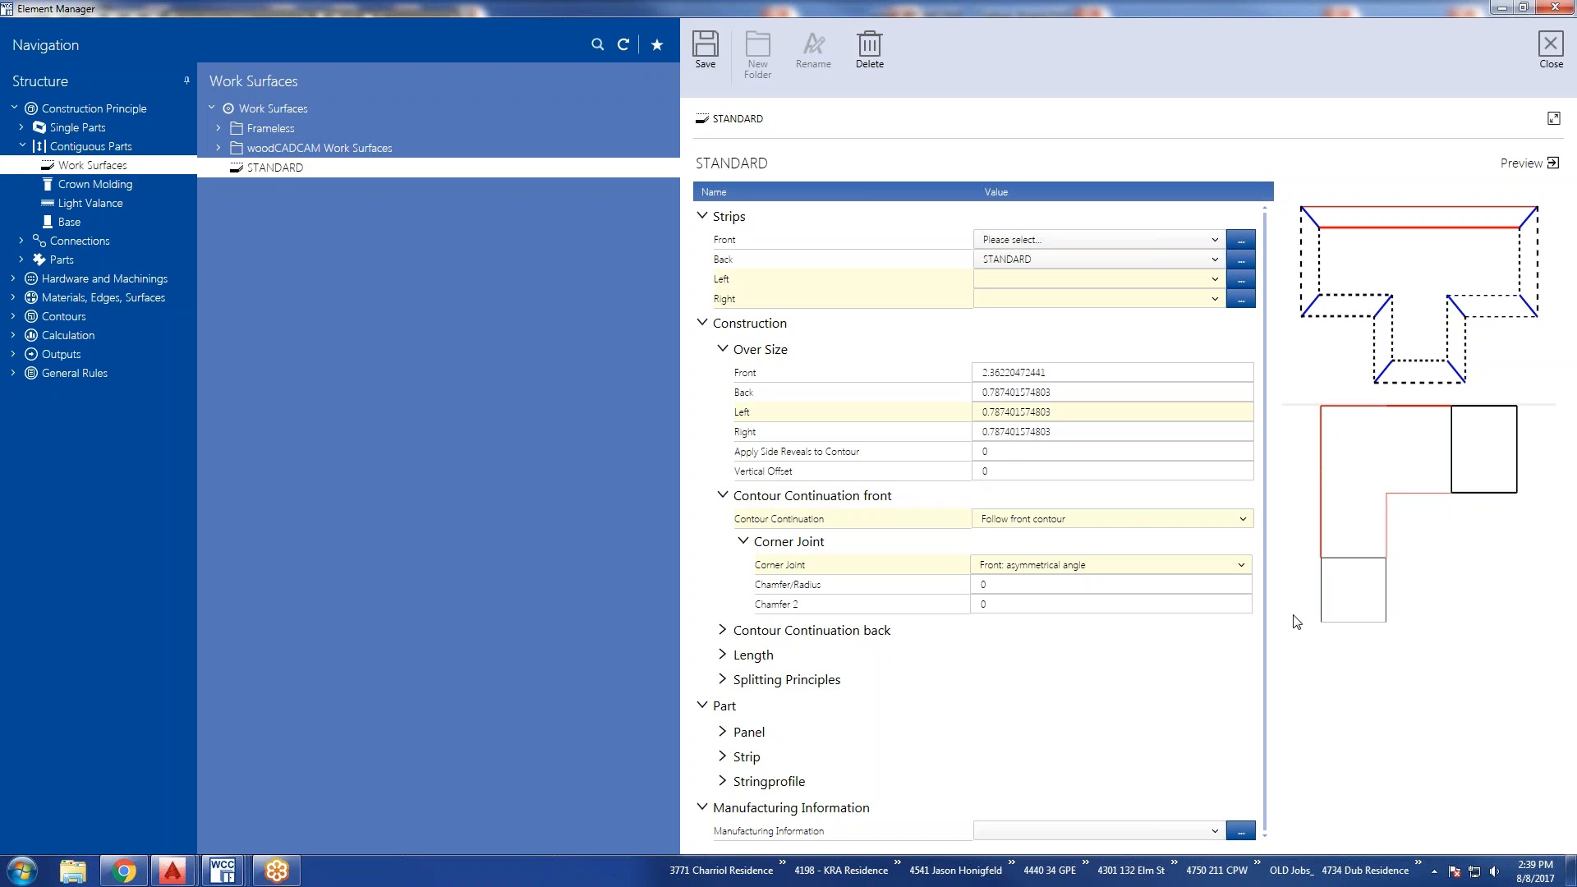
click(1001, 584)
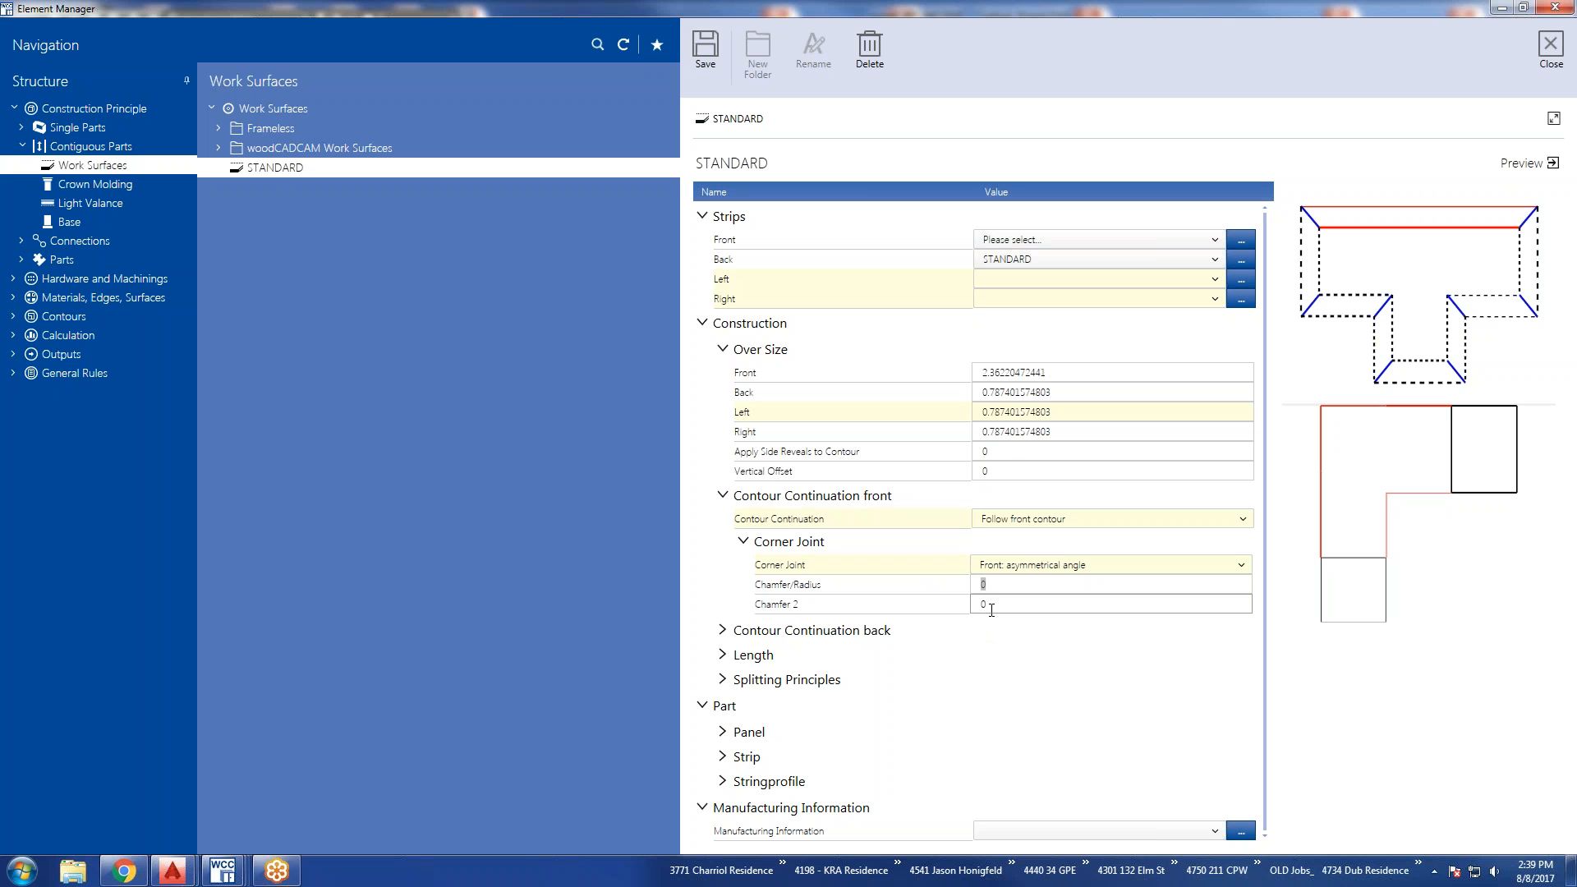
text(8)
key(Tab)
text(12)
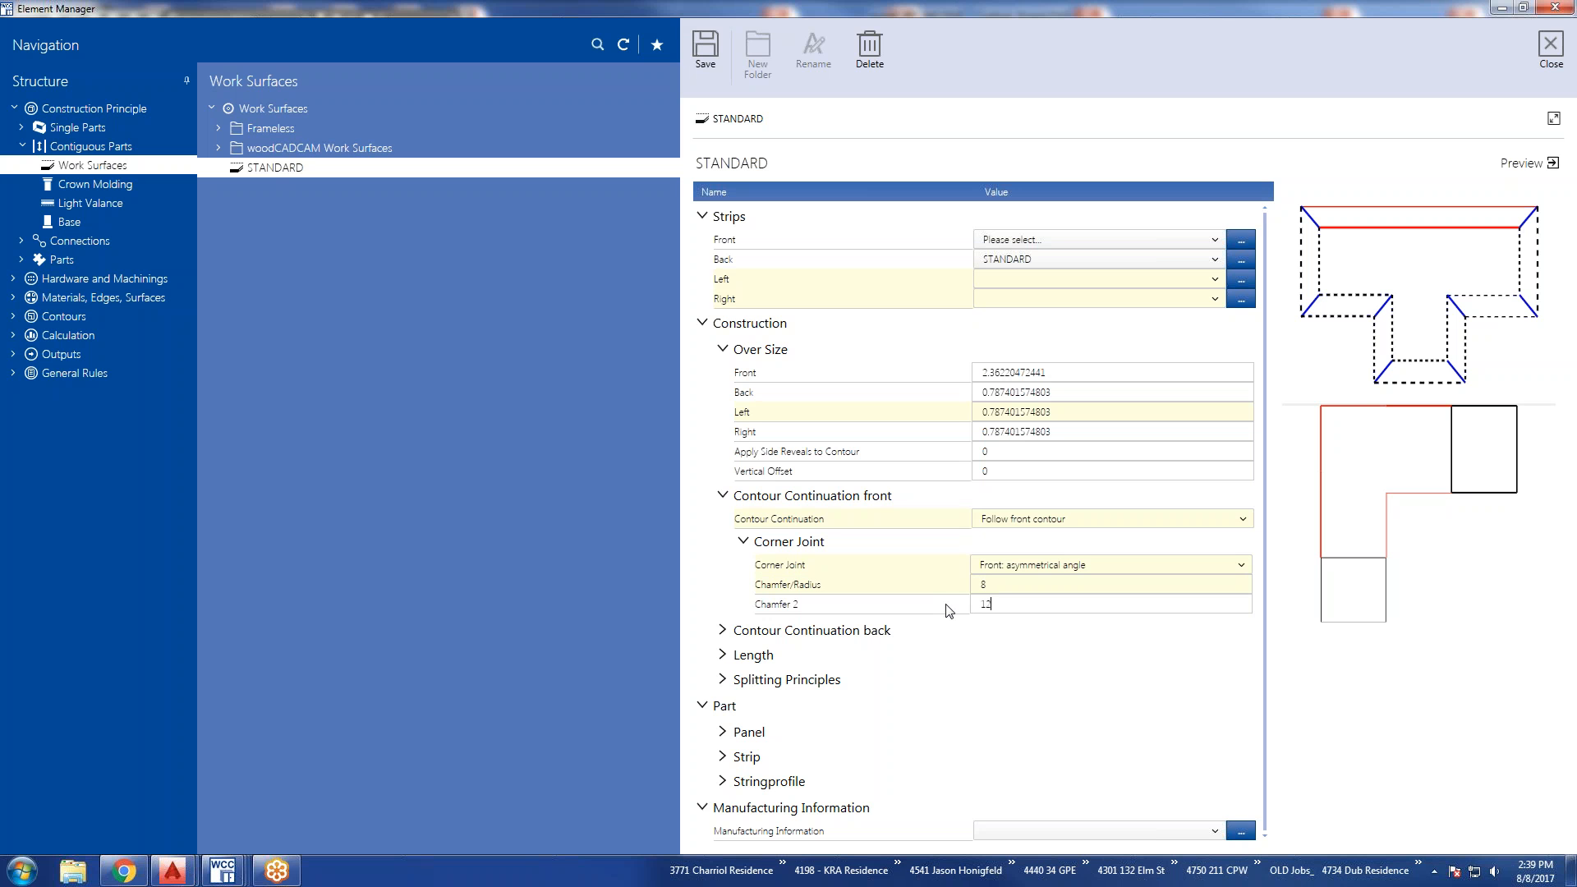
click(1003, 584)
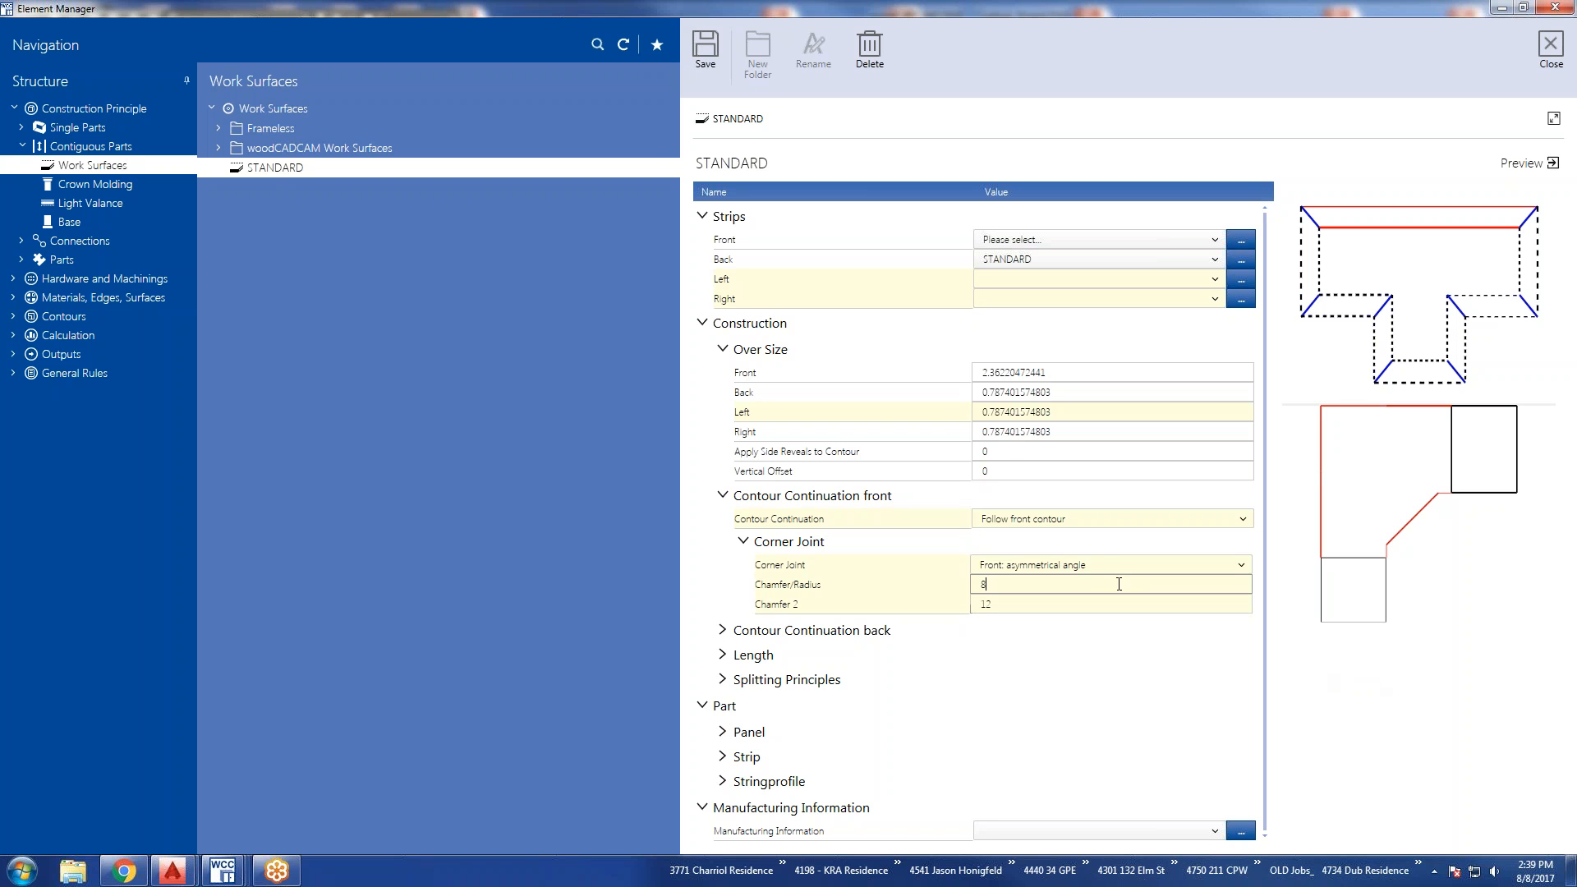
Set the front corner joint to Front: arc with a Chamfer/Radius of 4.
click(1097, 566)
click(1030, 621)
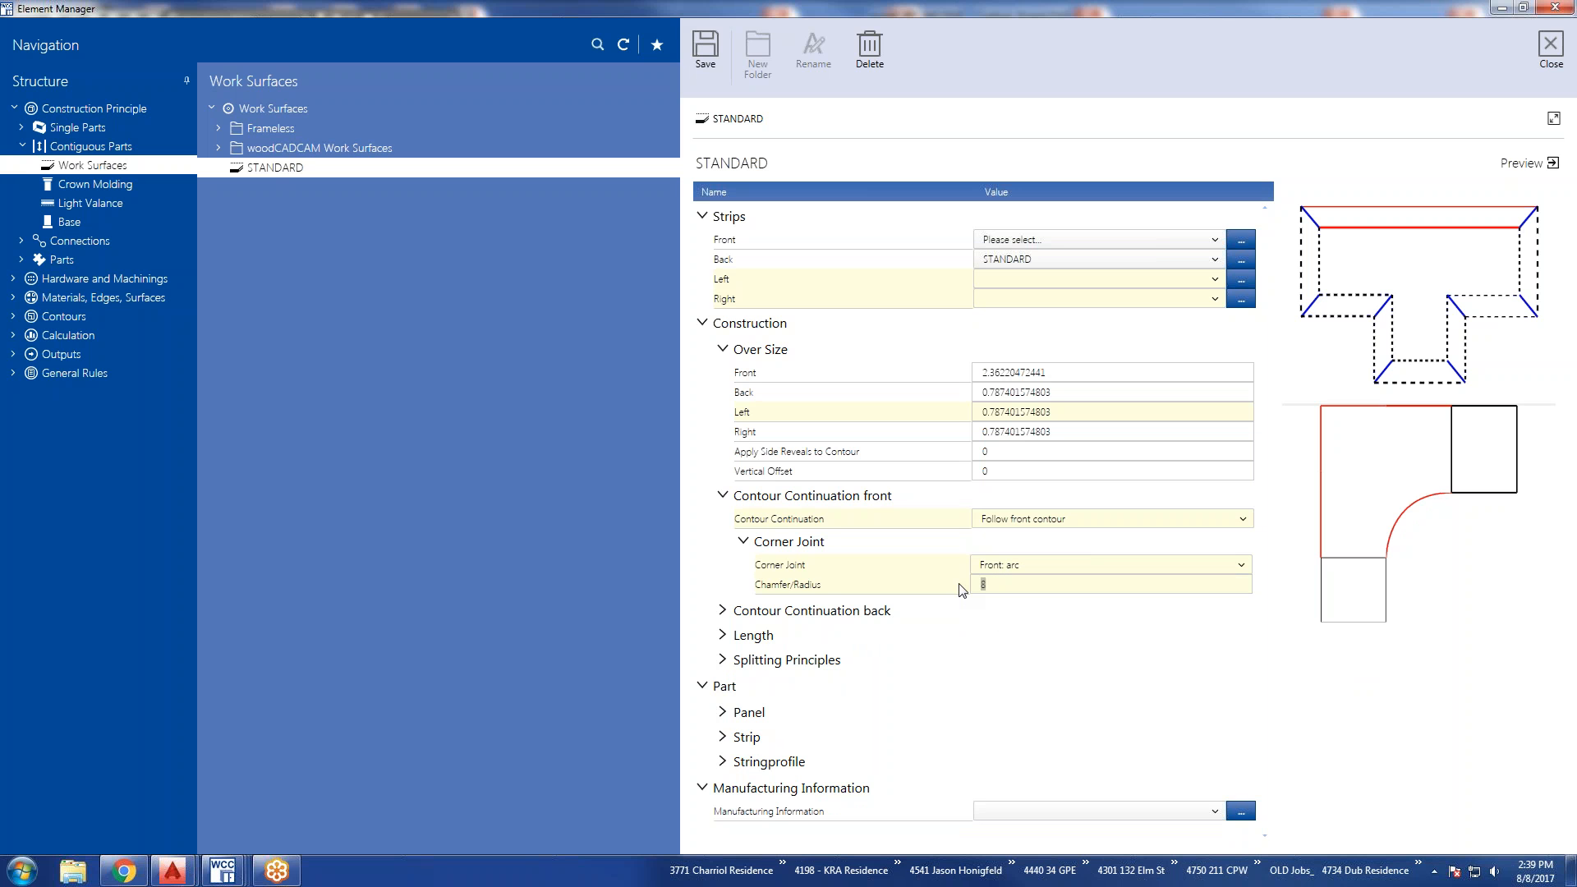
click(1035, 567)
click(1035, 569)
click(1017, 566)
click(1009, 621)
click(1014, 567)
click(1005, 616)
click(1012, 565)
click(1018, 568)
Try Back straight for the back contour continuation, and set it to Back angled.
click(723, 611)
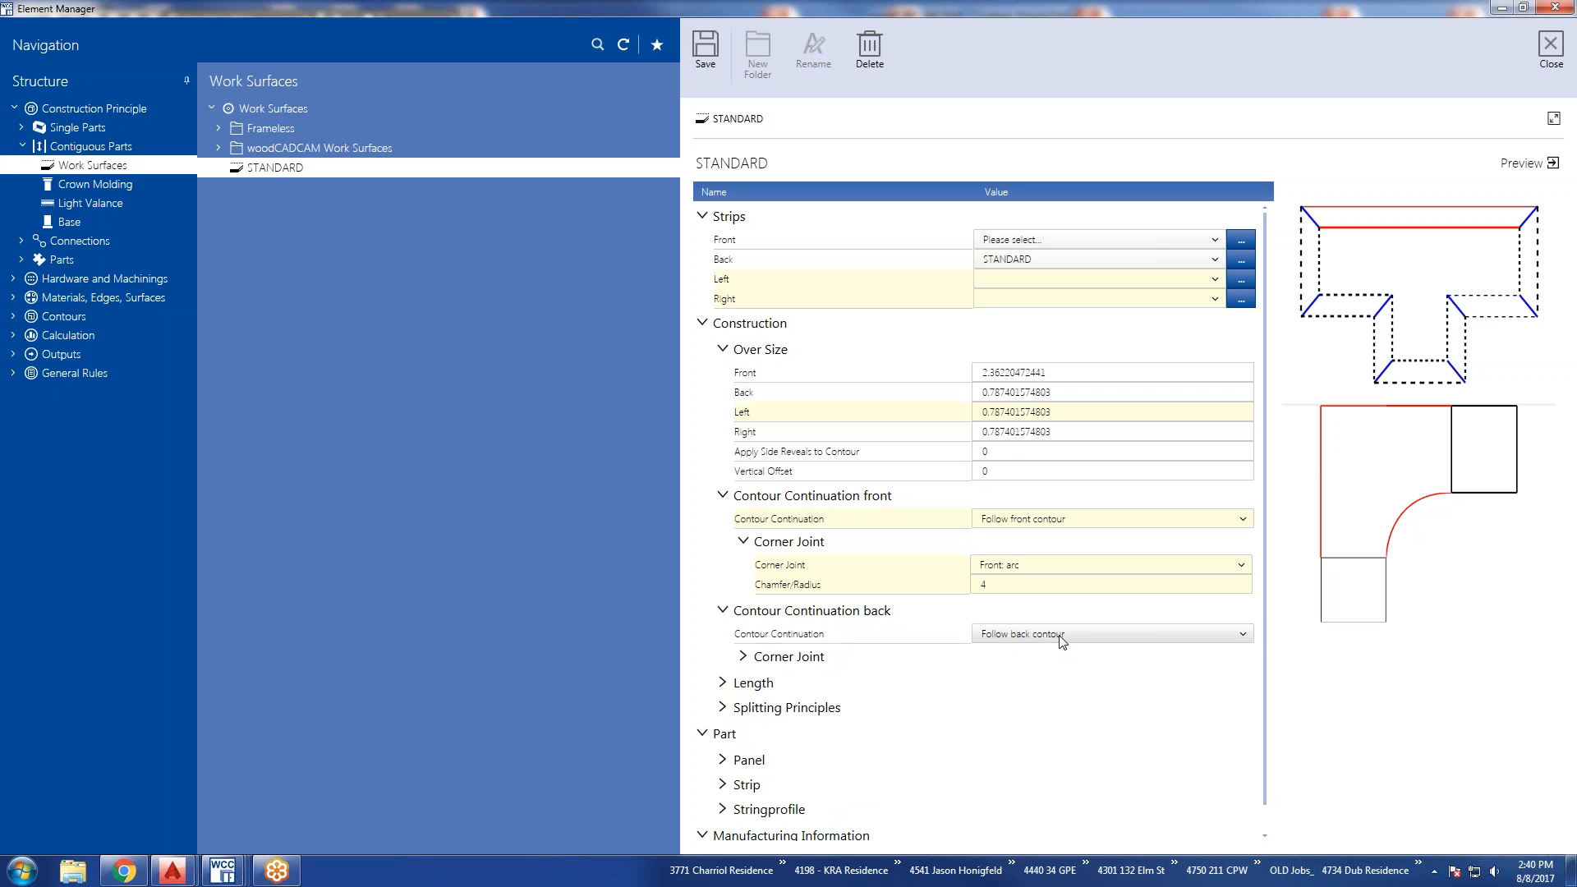
click(1246, 639)
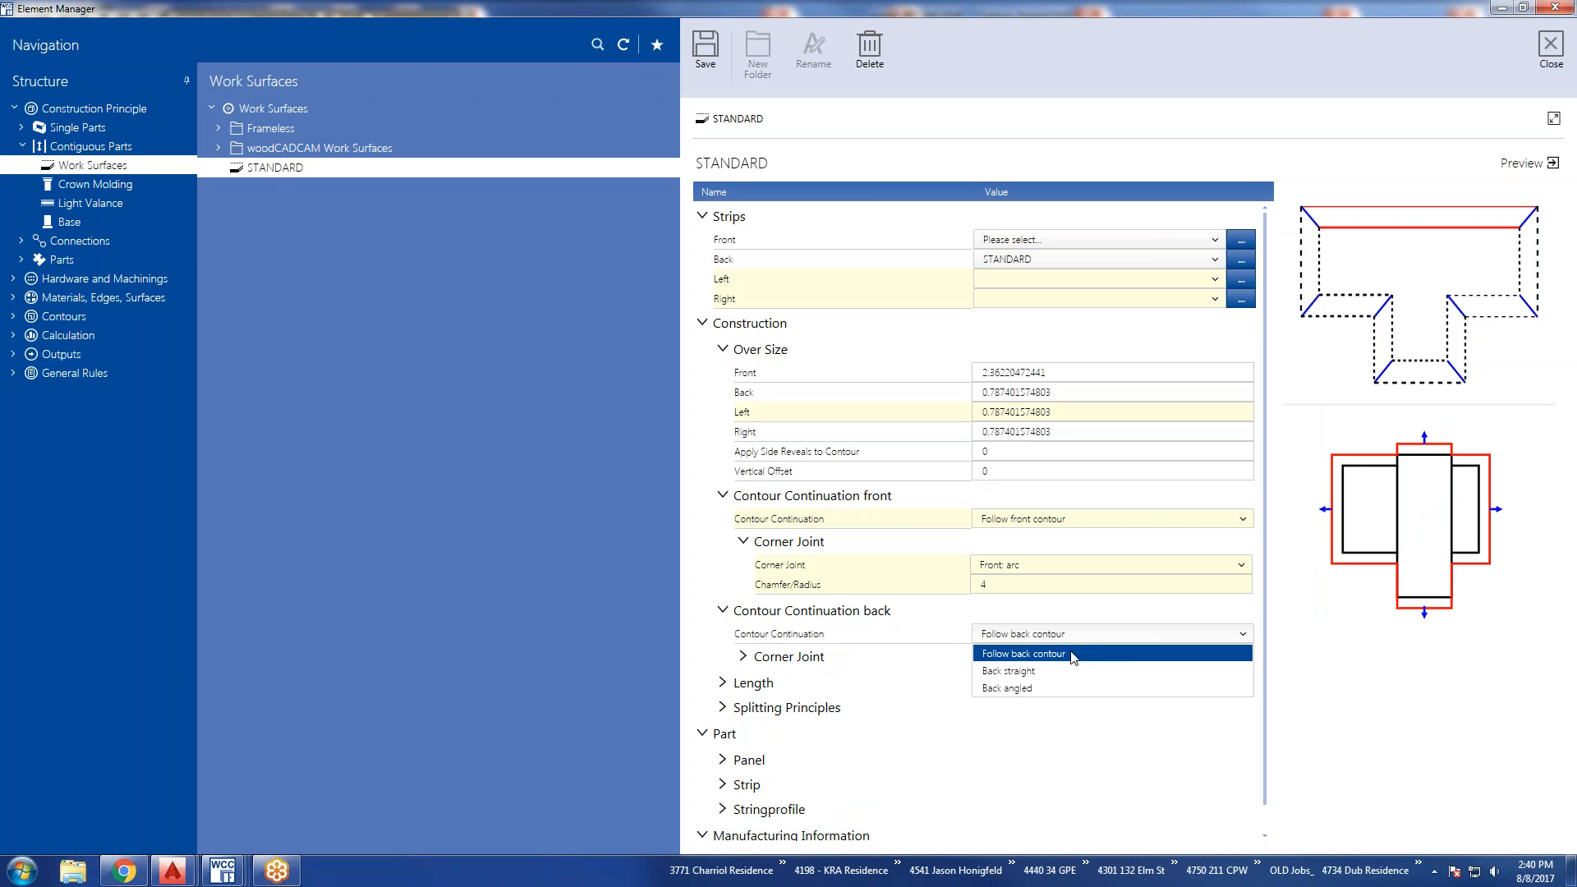
click(1025, 676)
click(1243, 635)
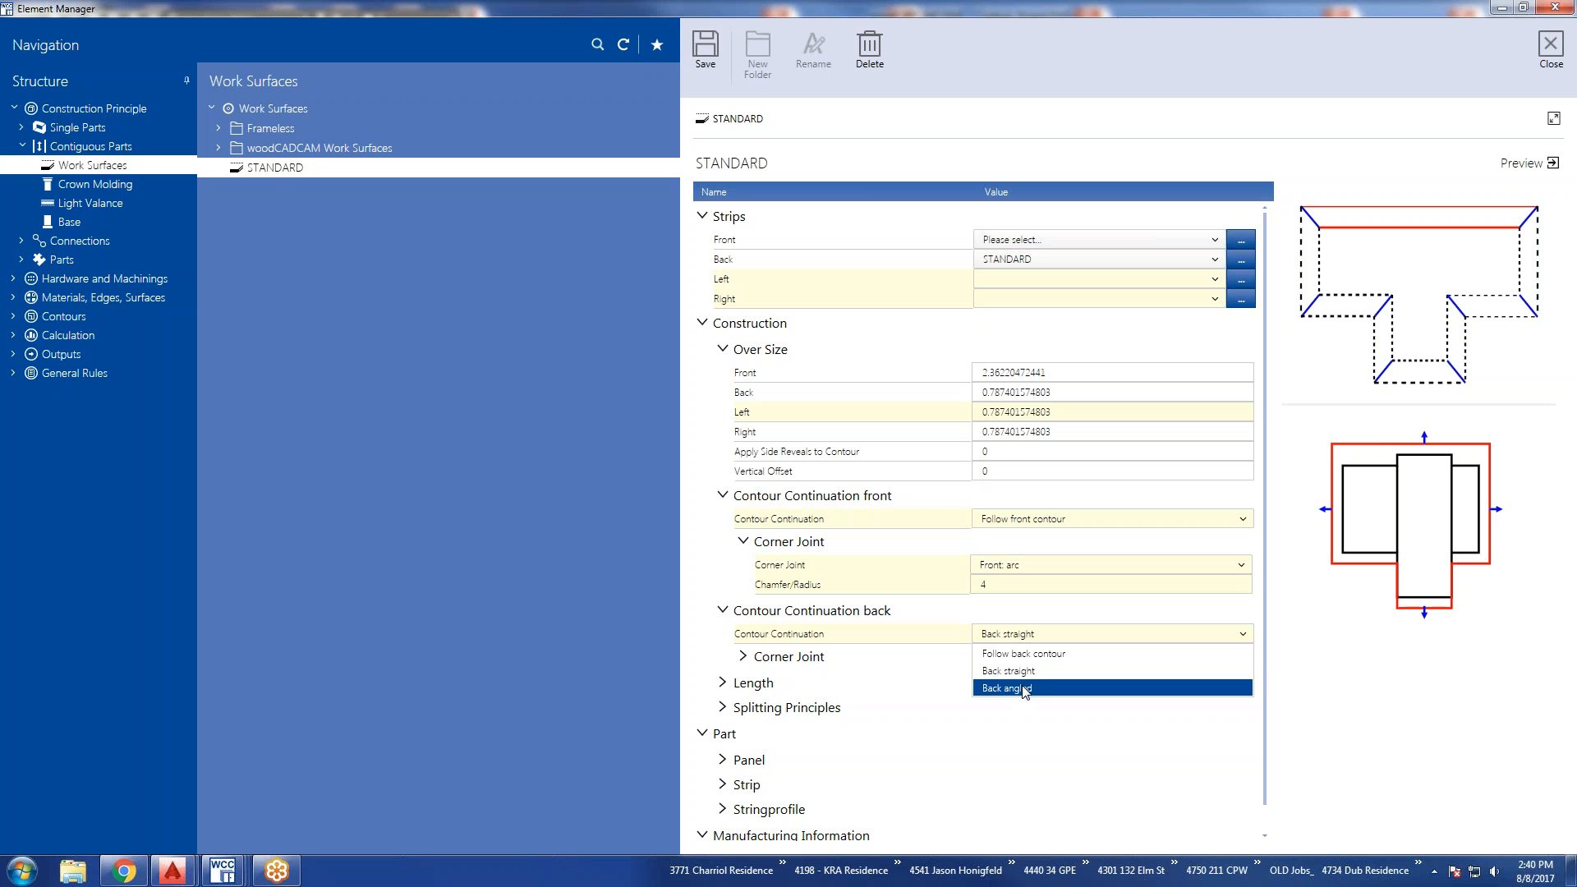
click(1026, 689)
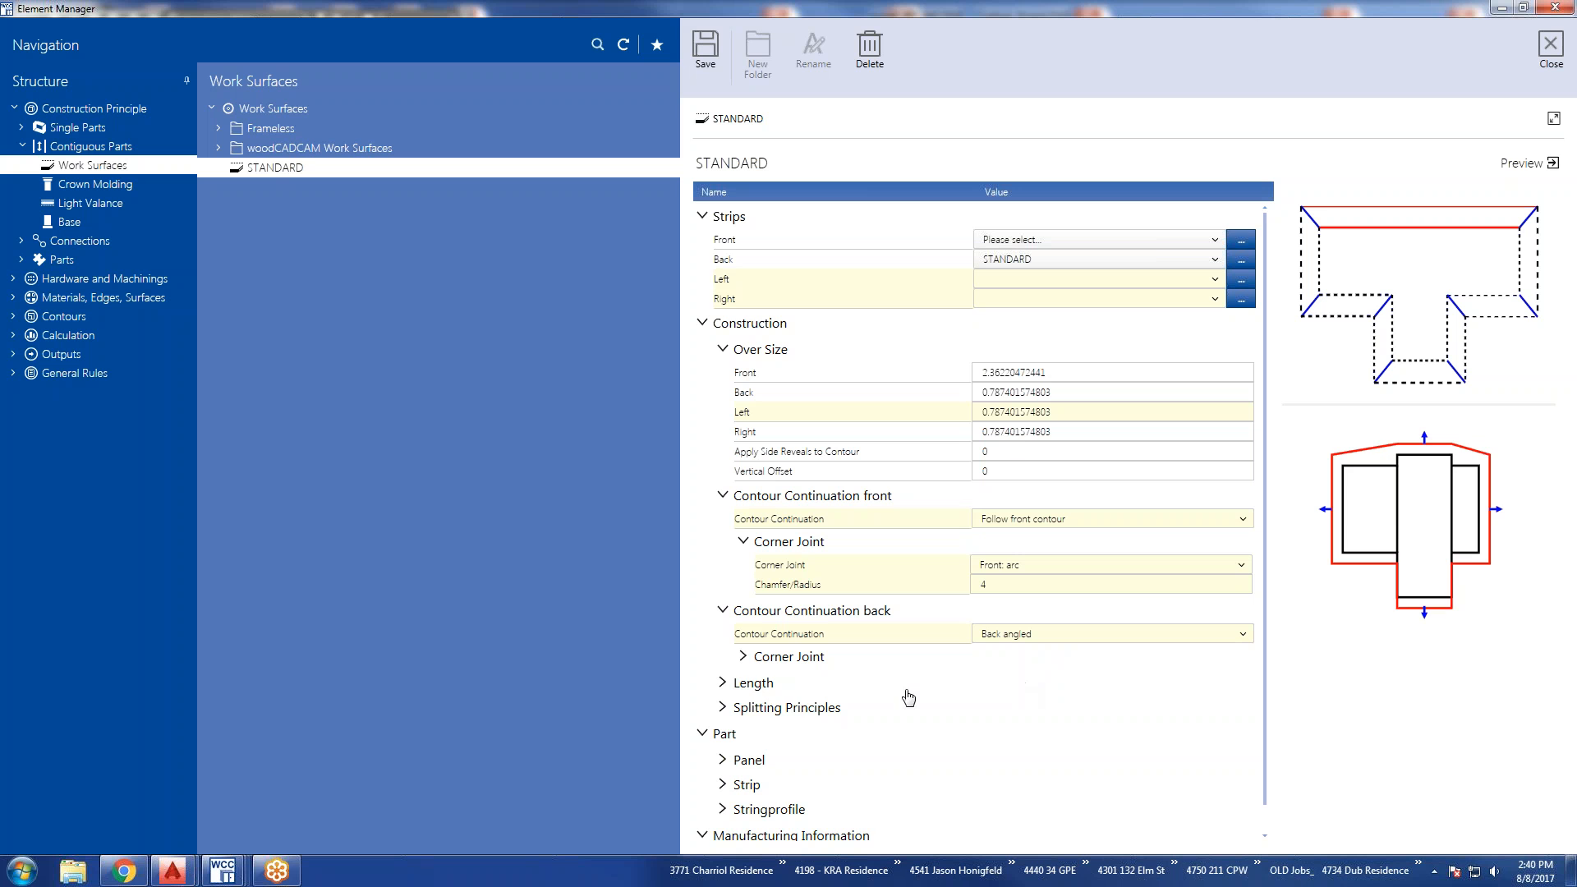
Try Back: arc for the back corner joint, and Back: asymmetrical angle with Chamfer/Radius 4 and Chamfer 2 at 4.
click(743, 657)
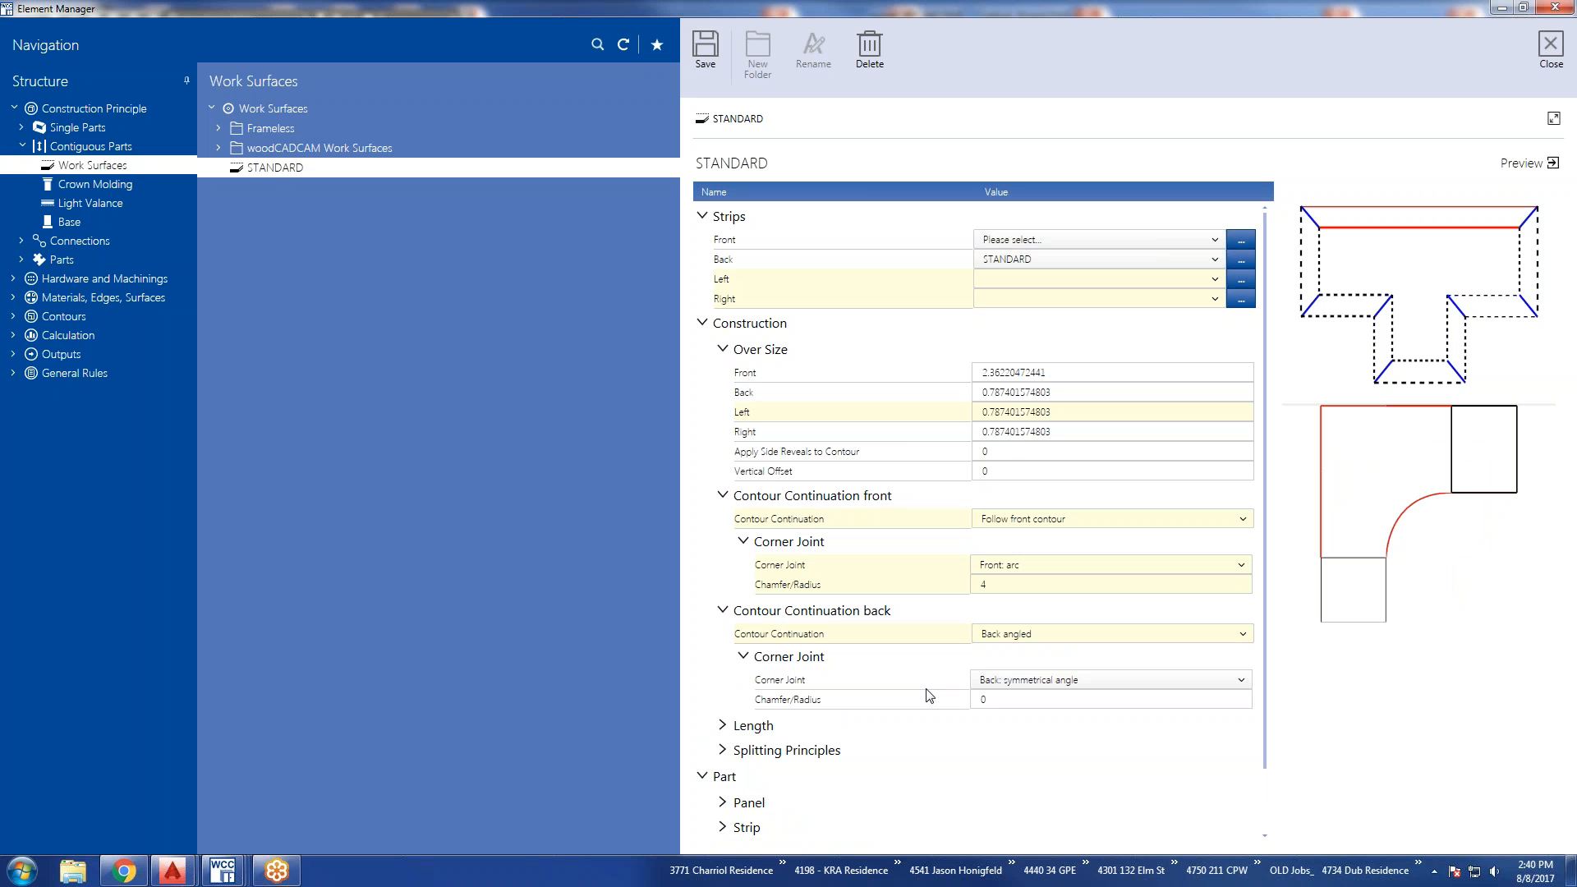
click(1034, 682)
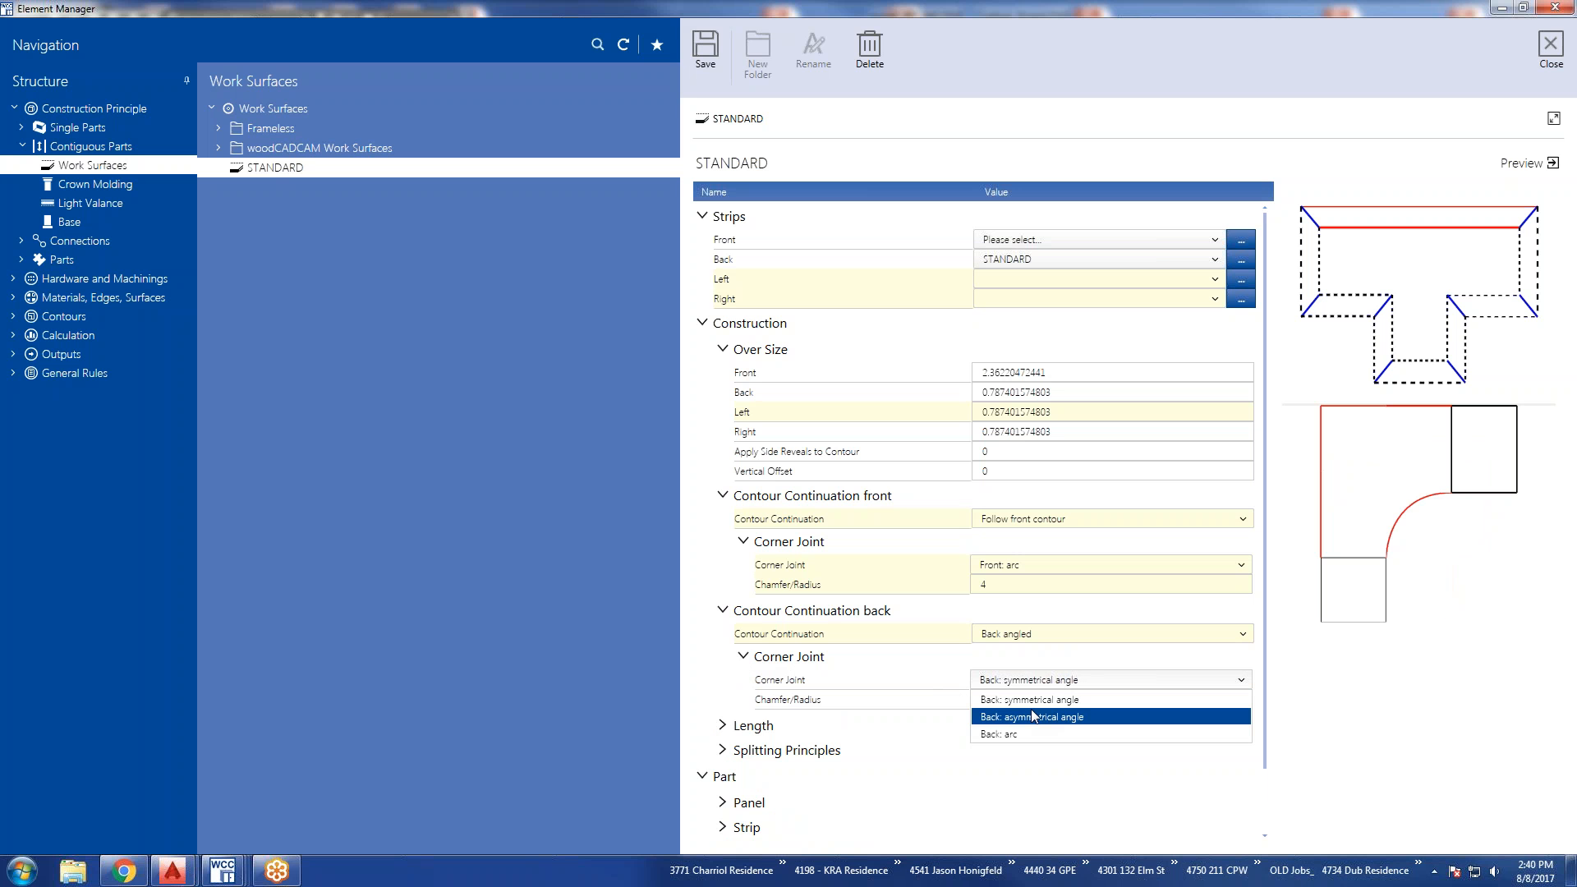
click(1021, 734)
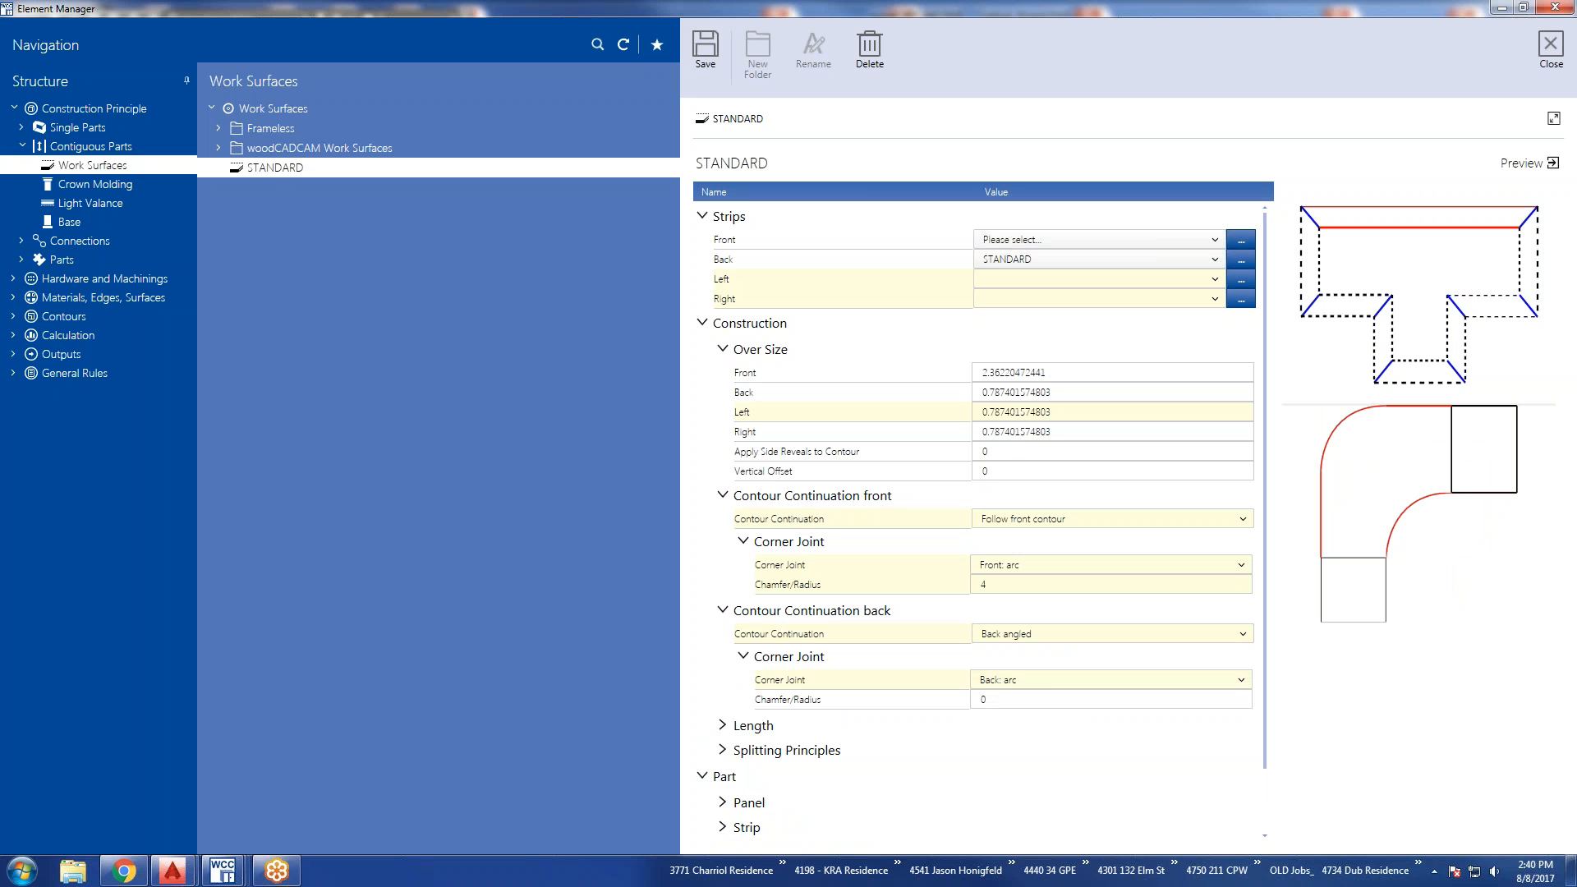
click(1016, 683)
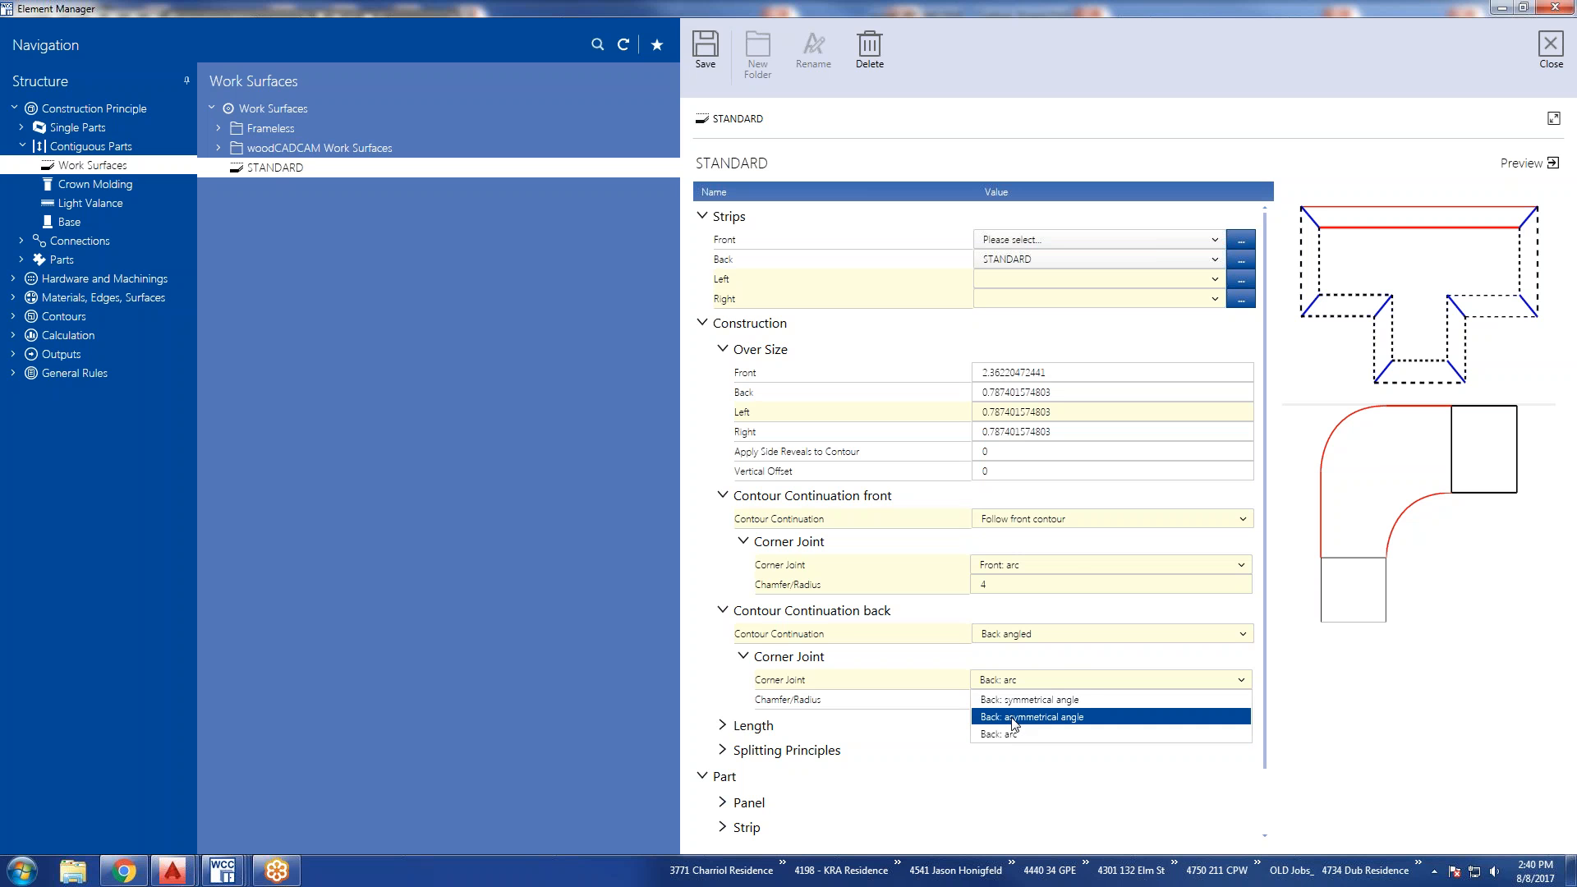
click(1015, 719)
double_click(993, 701)
text(4)
key(Tab)
text(4)
click(990, 698)
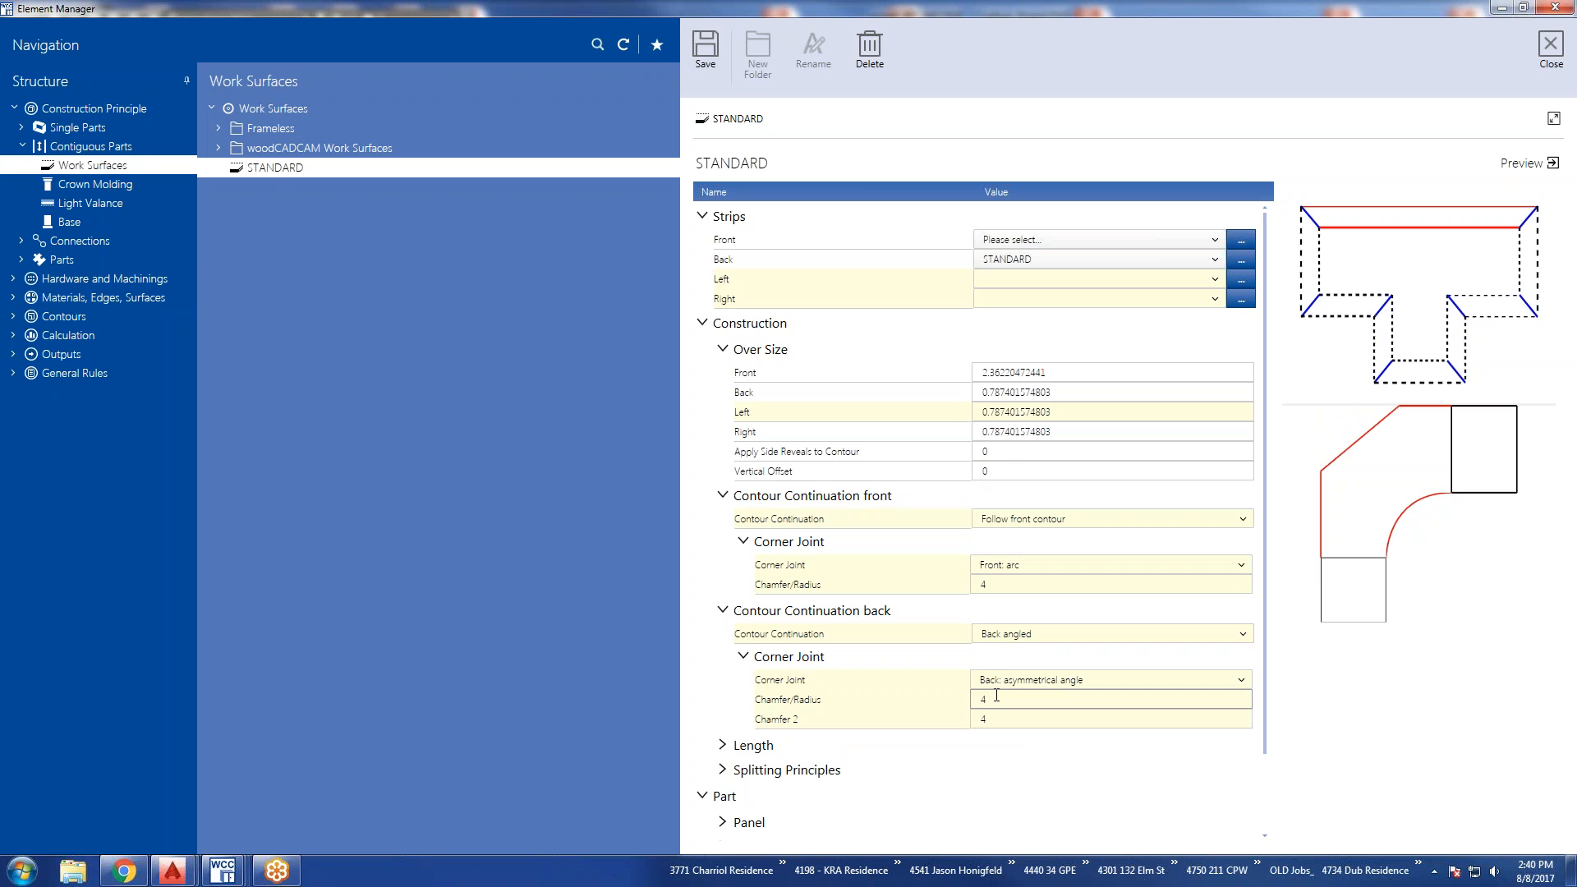
Set the back corner joint to Back: symmetrical angle with a Chamfer/Radius of 0.
click(1066, 682)
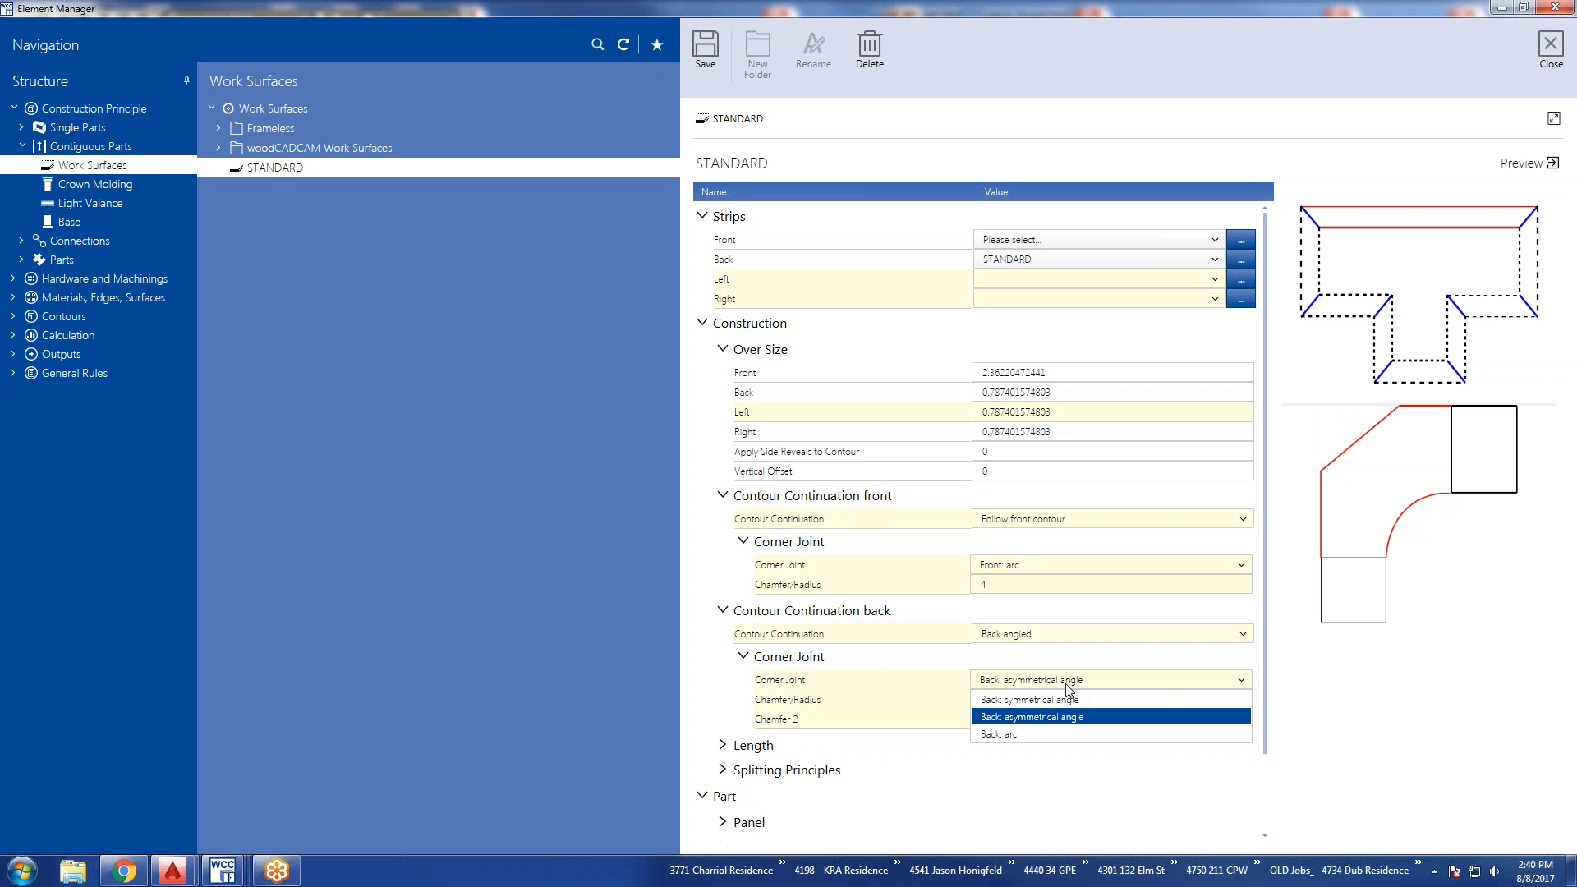
click(1067, 700)
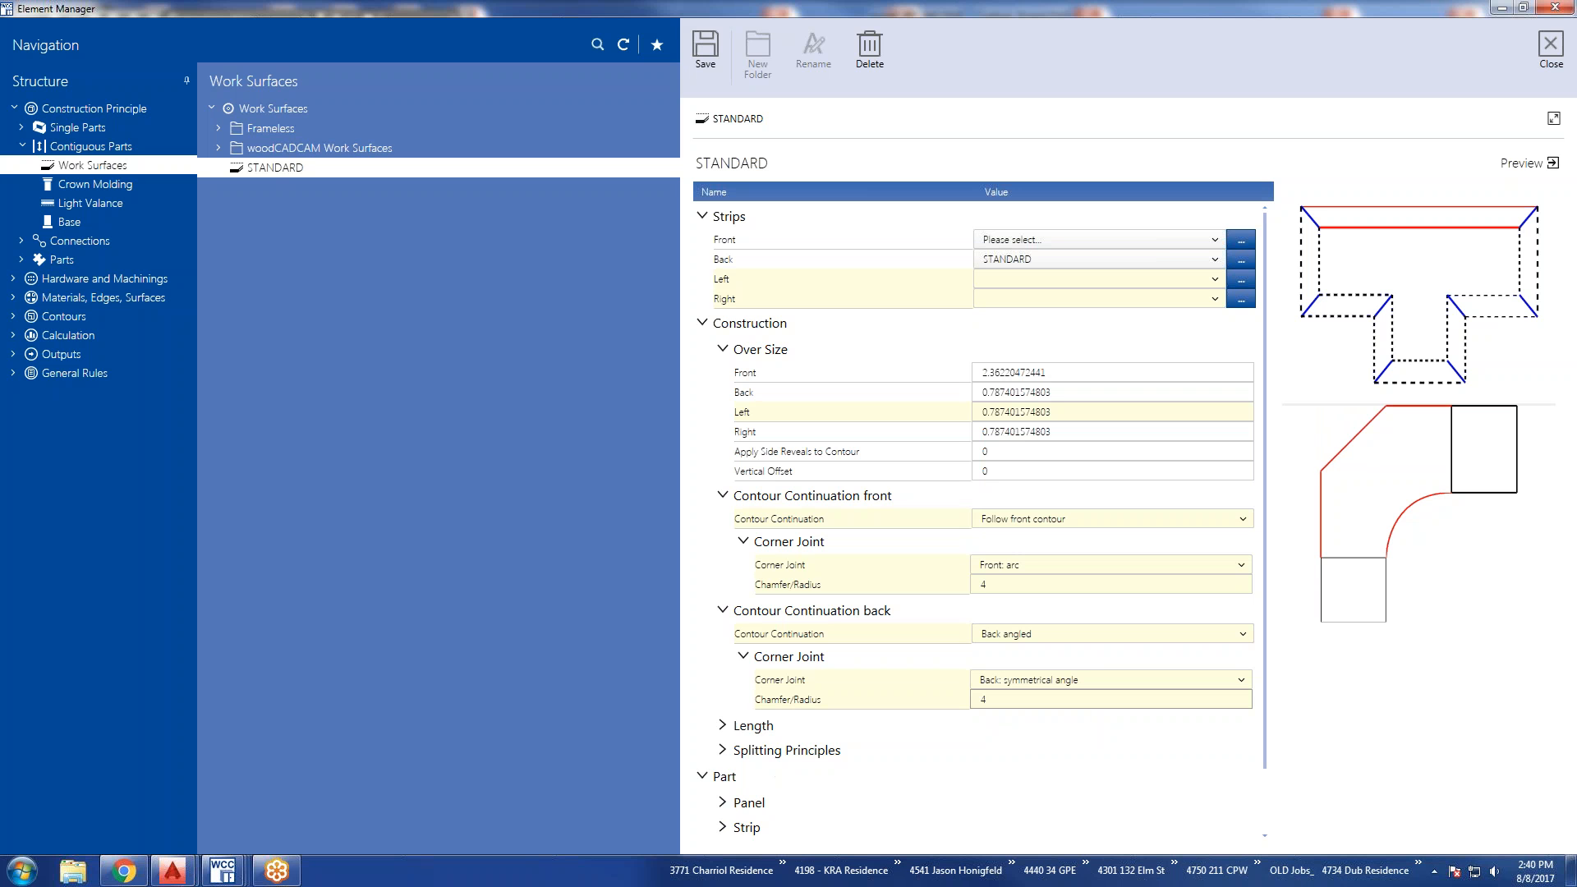
double_click(1008, 705)
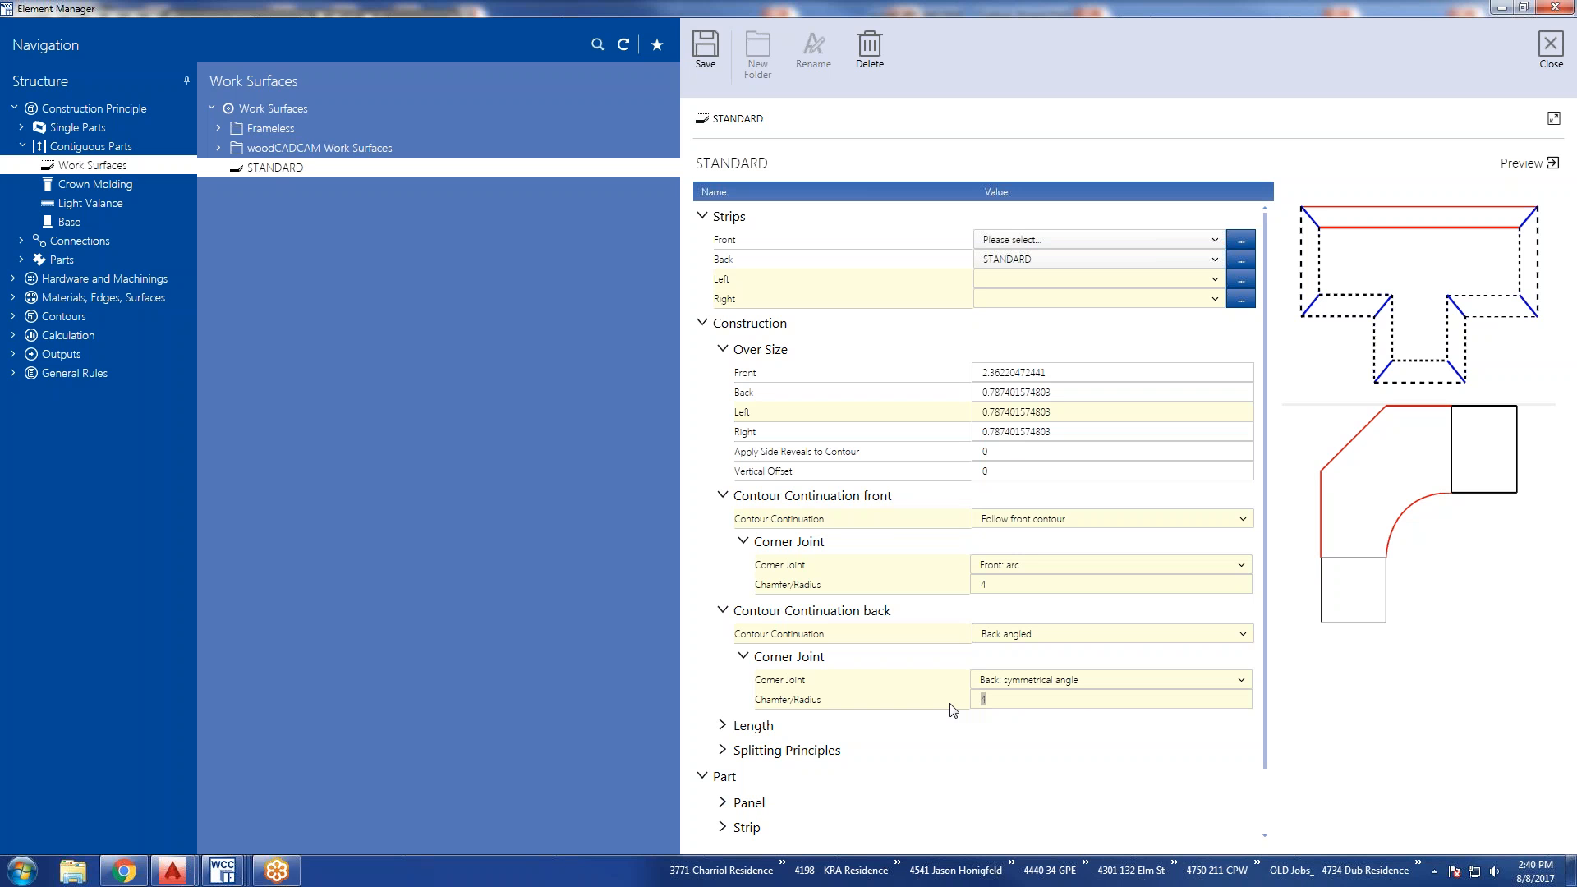
text(0)
click(998, 681)
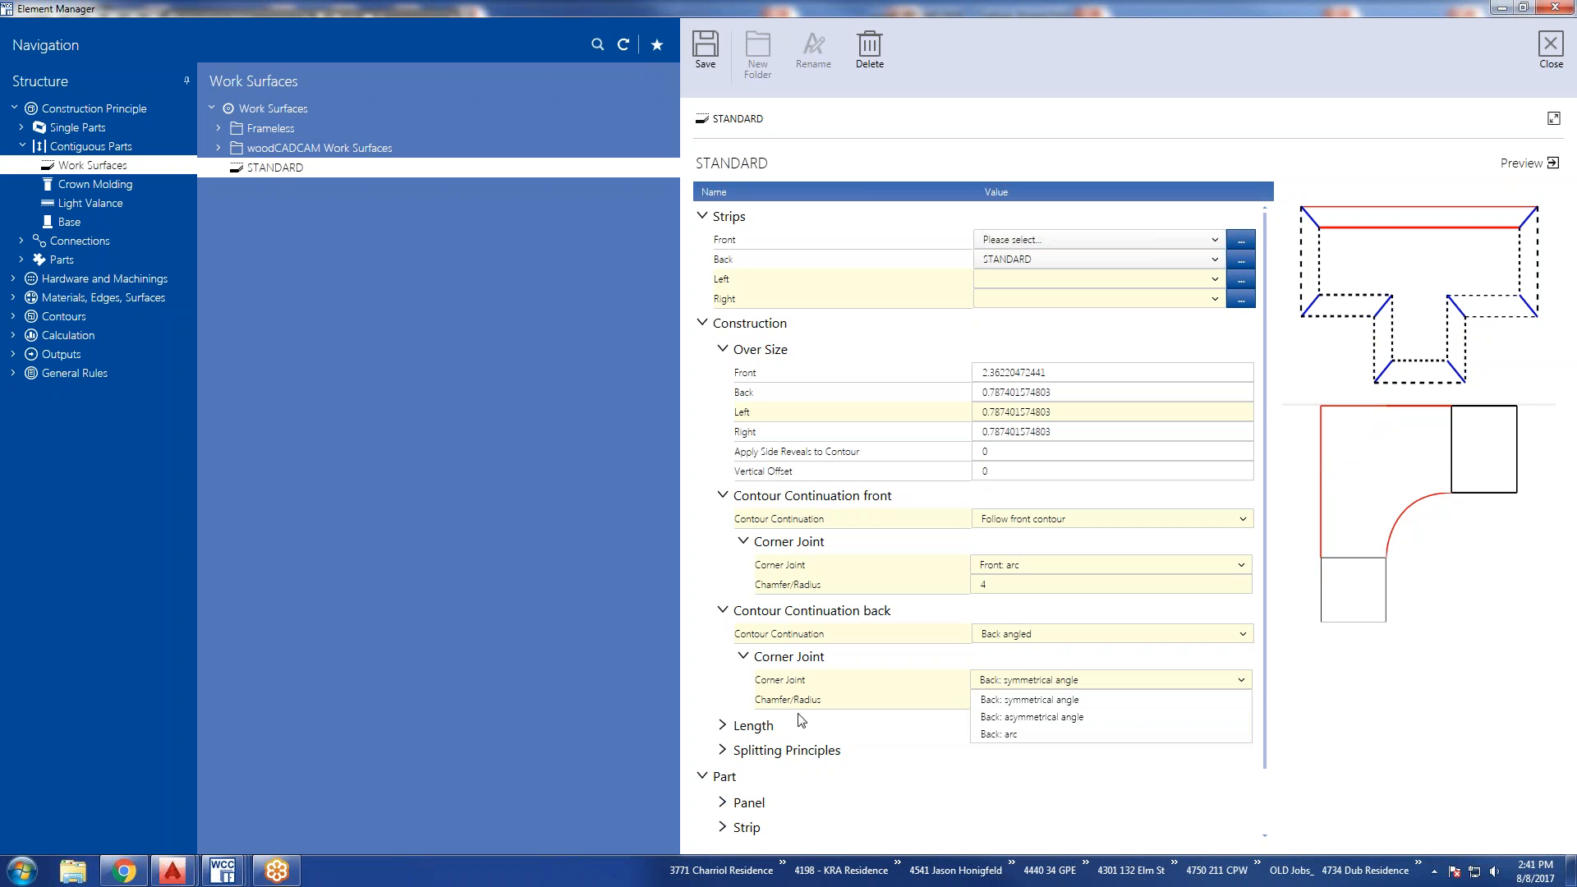
Set the work surface's maximum length to 144.
click(722, 726)
click(723, 725)
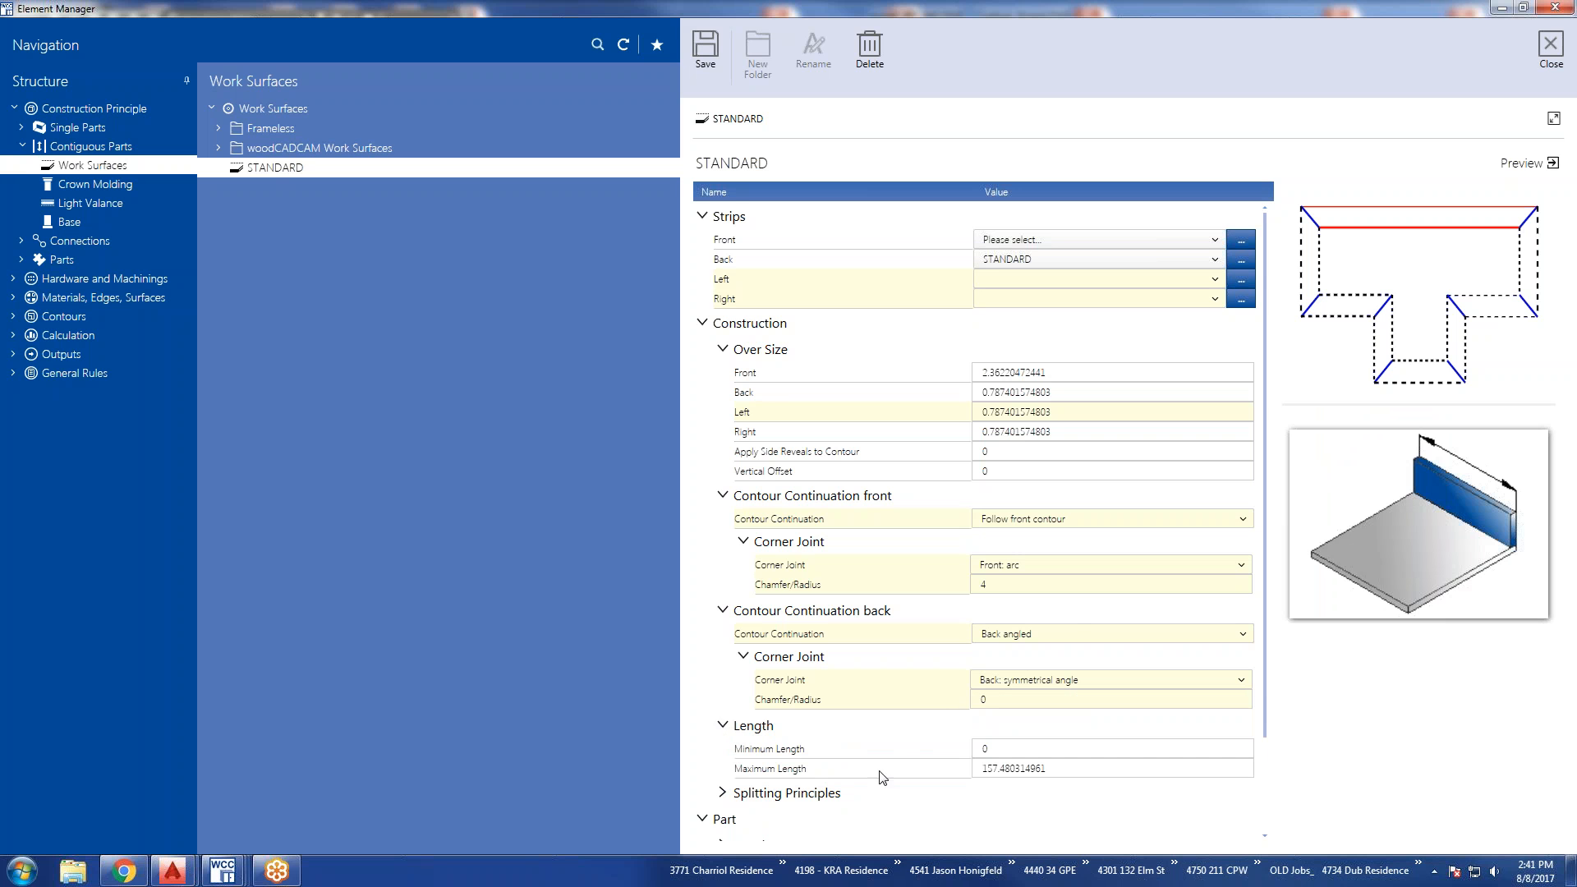
scroll(909, 769, down, 2)
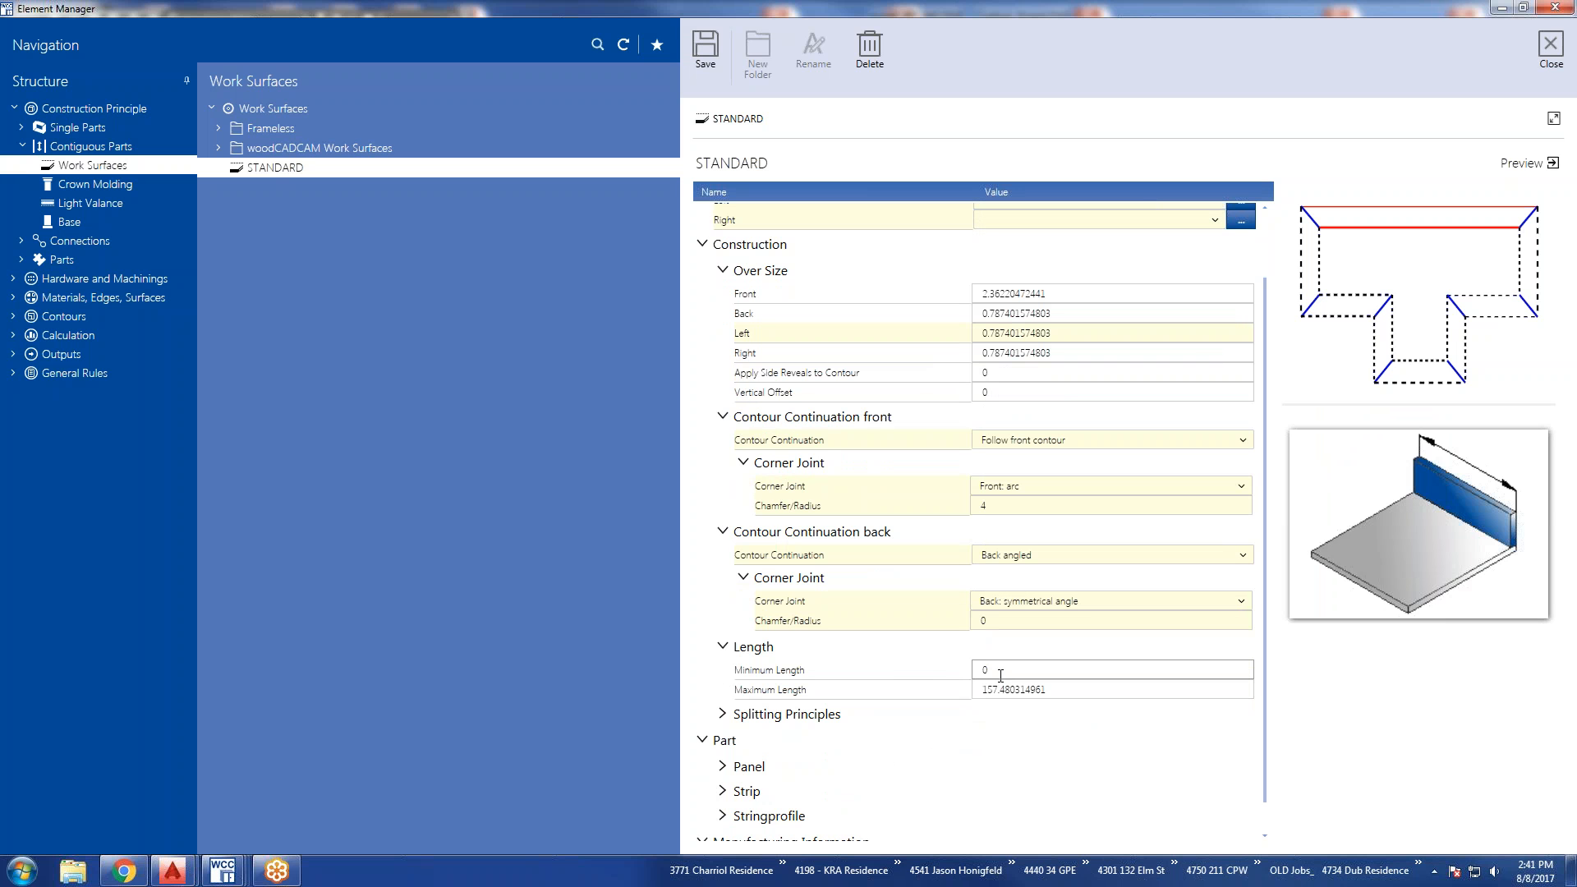
click(924, 673)
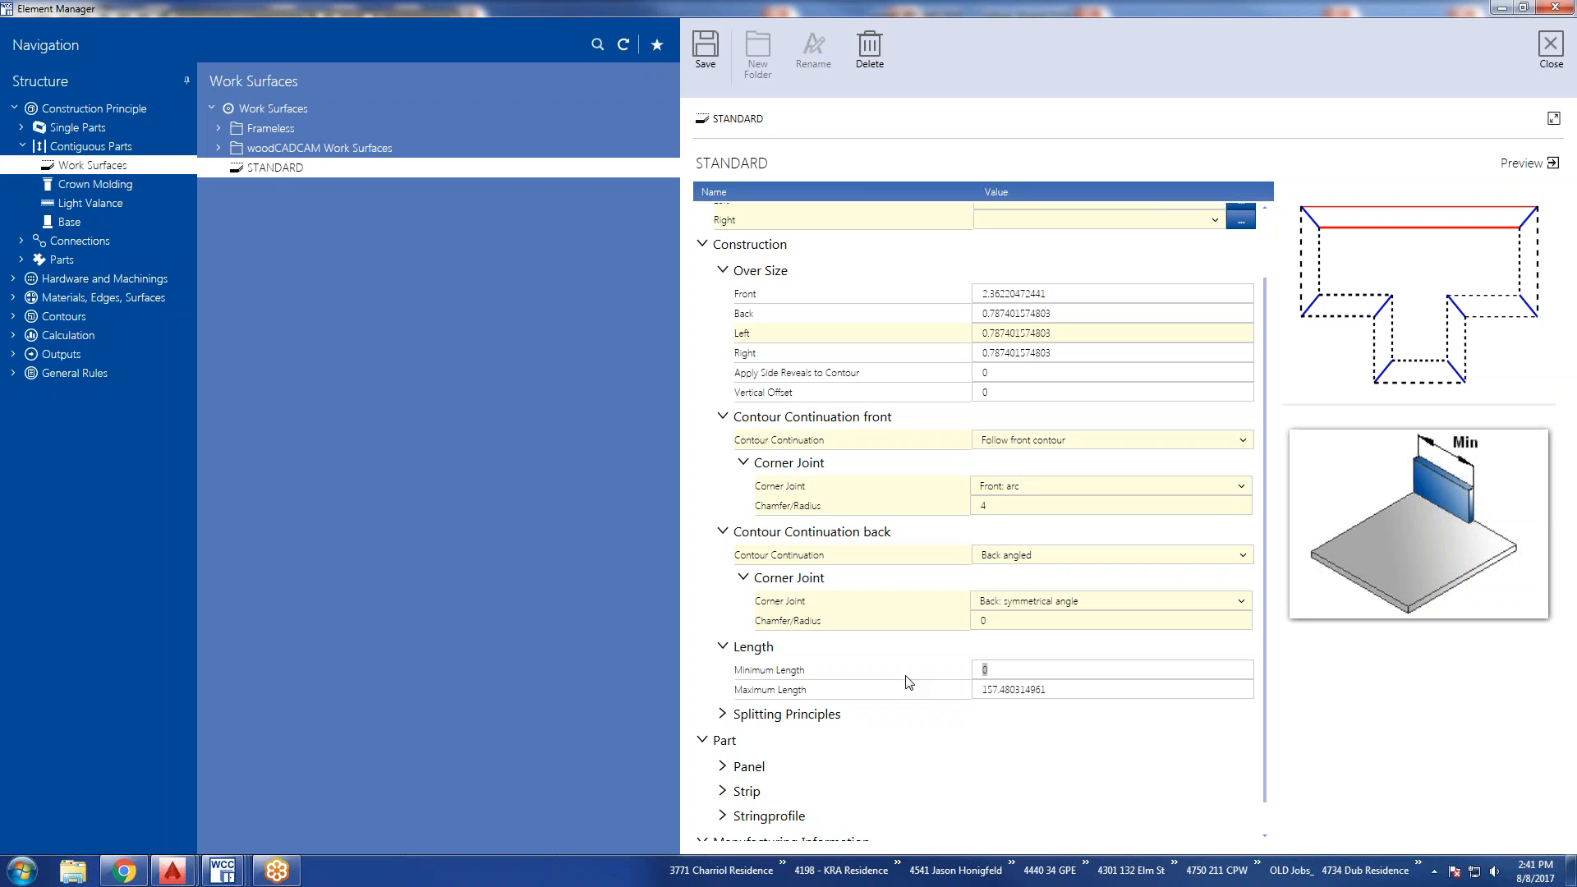
click(1000, 690)
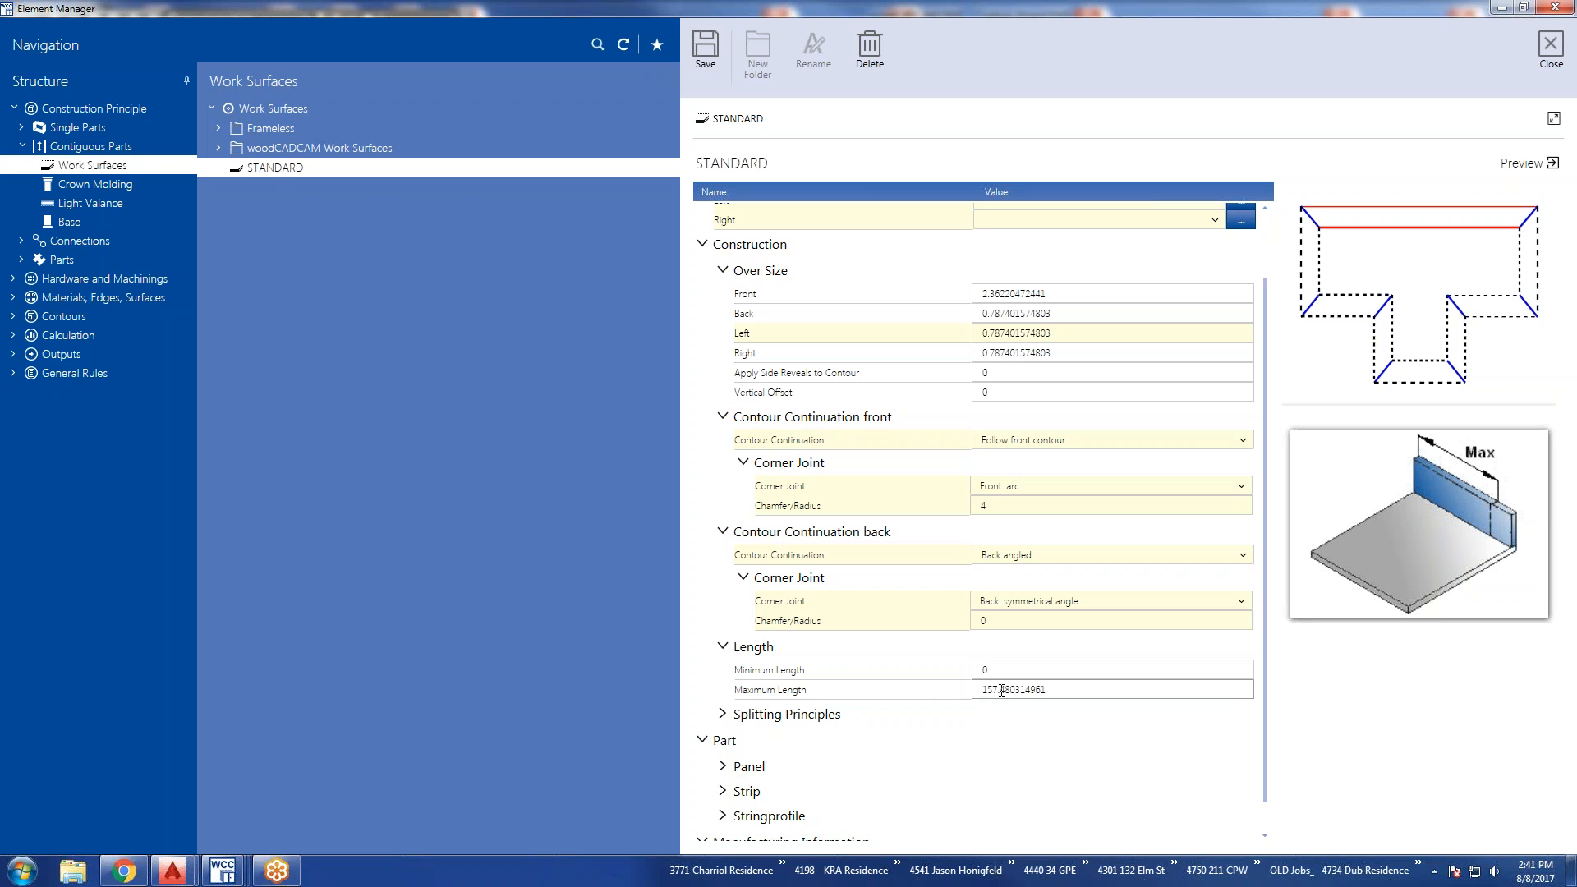
drag(1055, 690, 924, 686)
text(144)
click(987, 670)
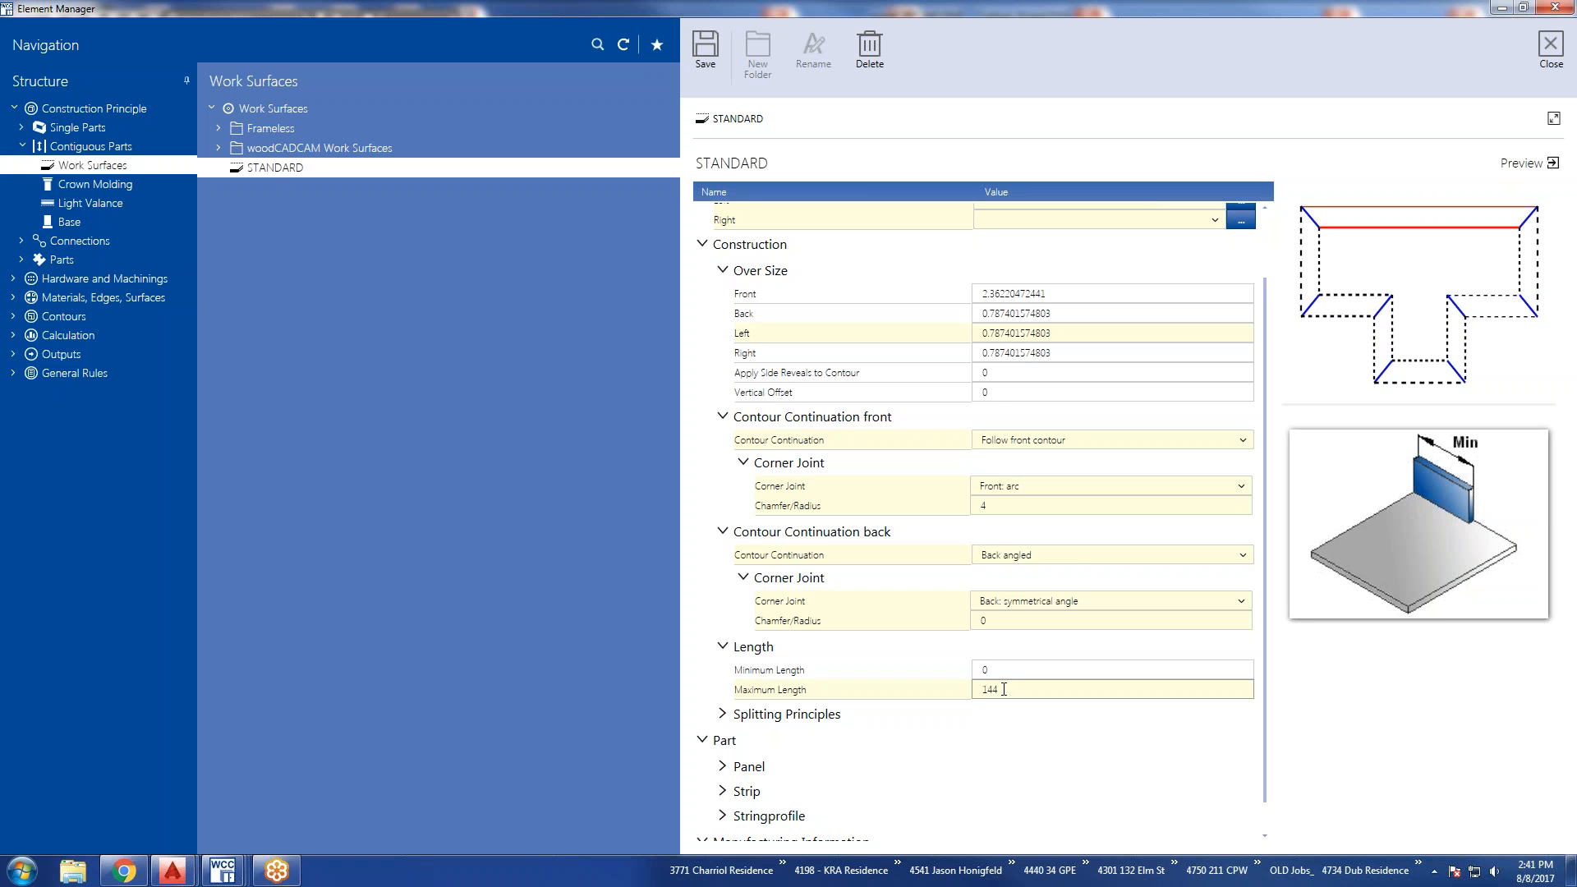
Enable Split between articles in the work surface's splitting principles.
scroll(1006, 689, down, 1)
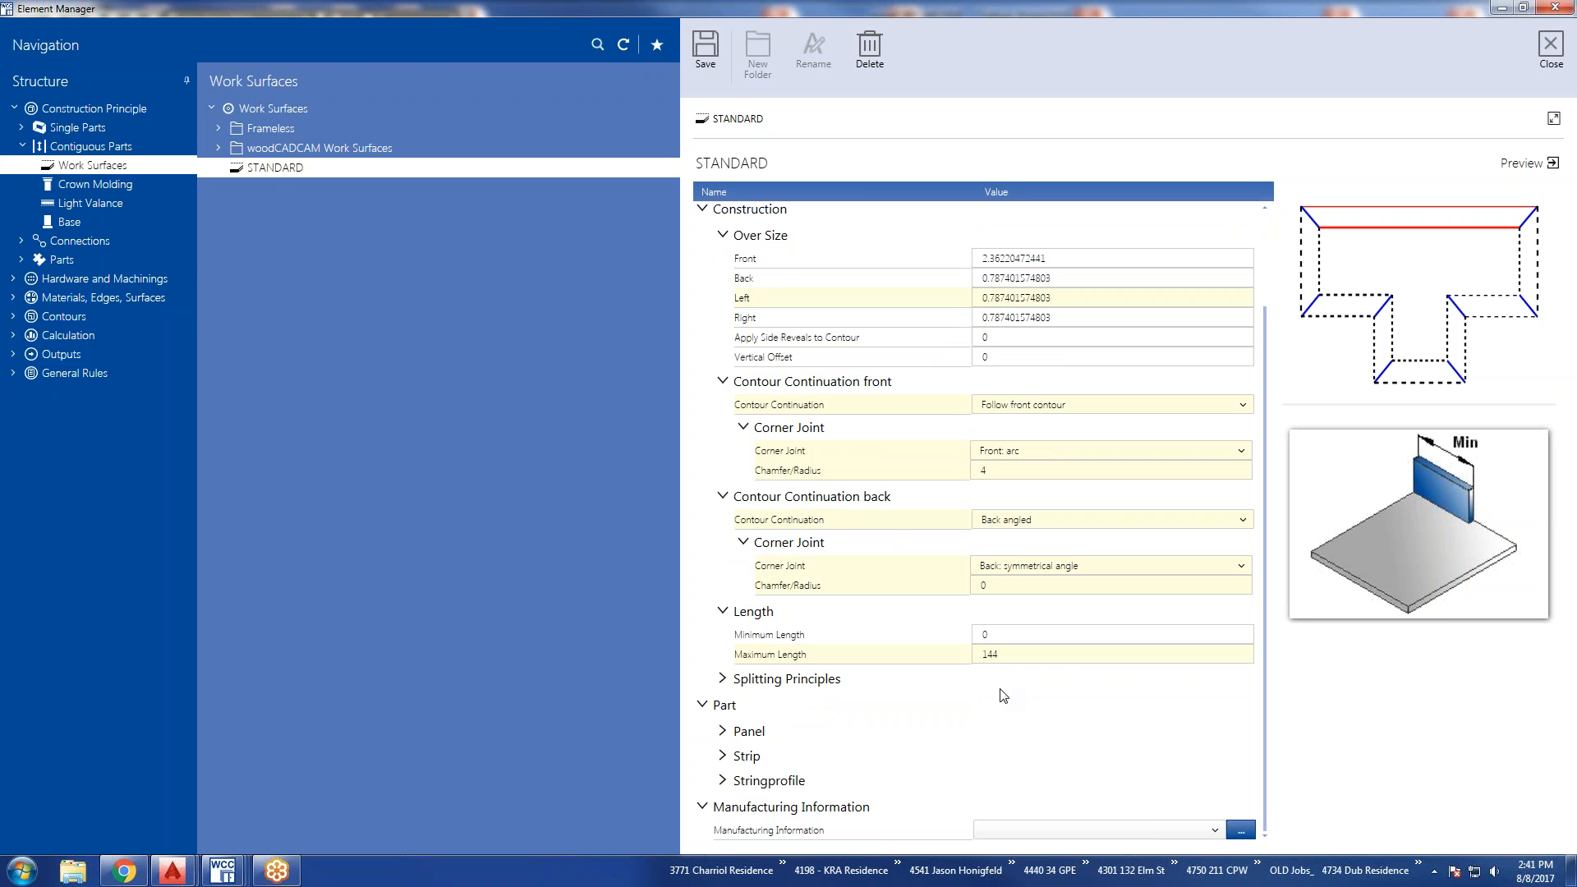
click(722, 679)
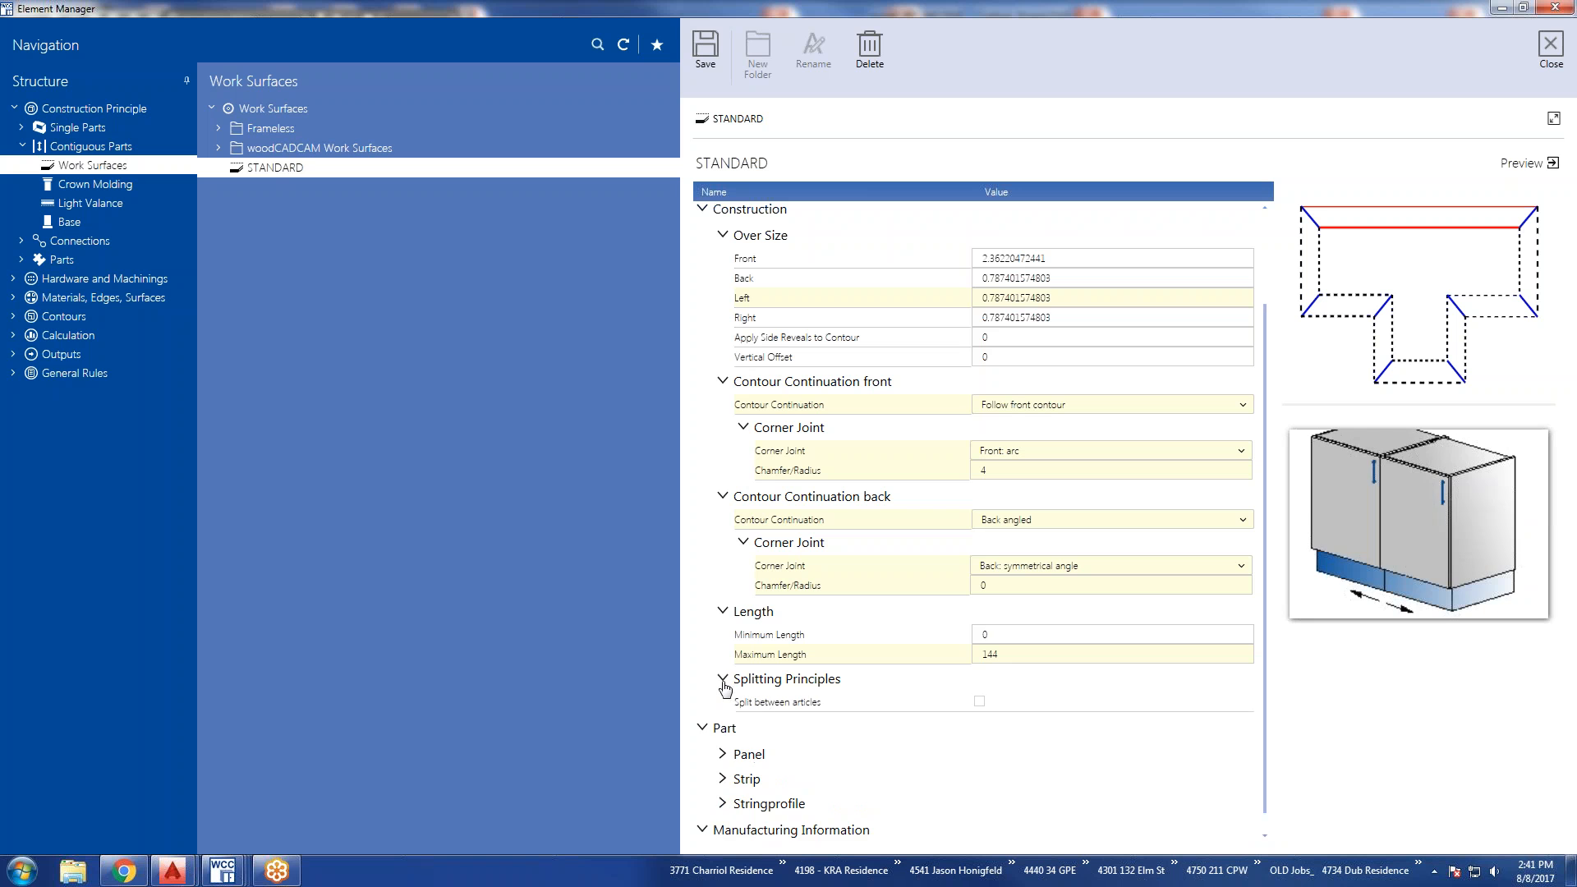
click(756, 613)
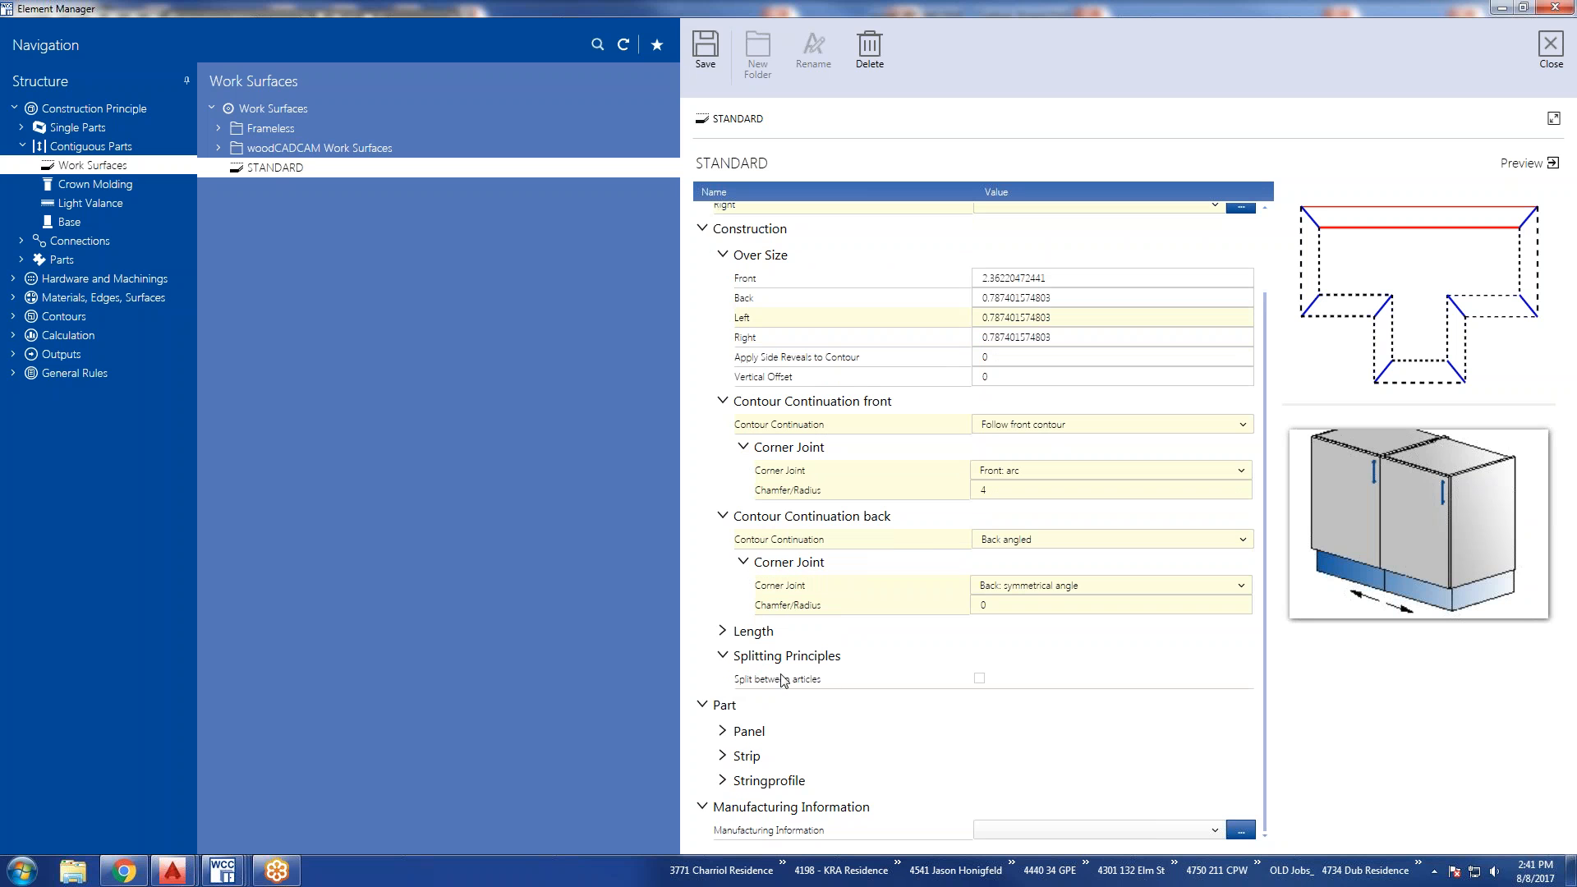
click(979, 680)
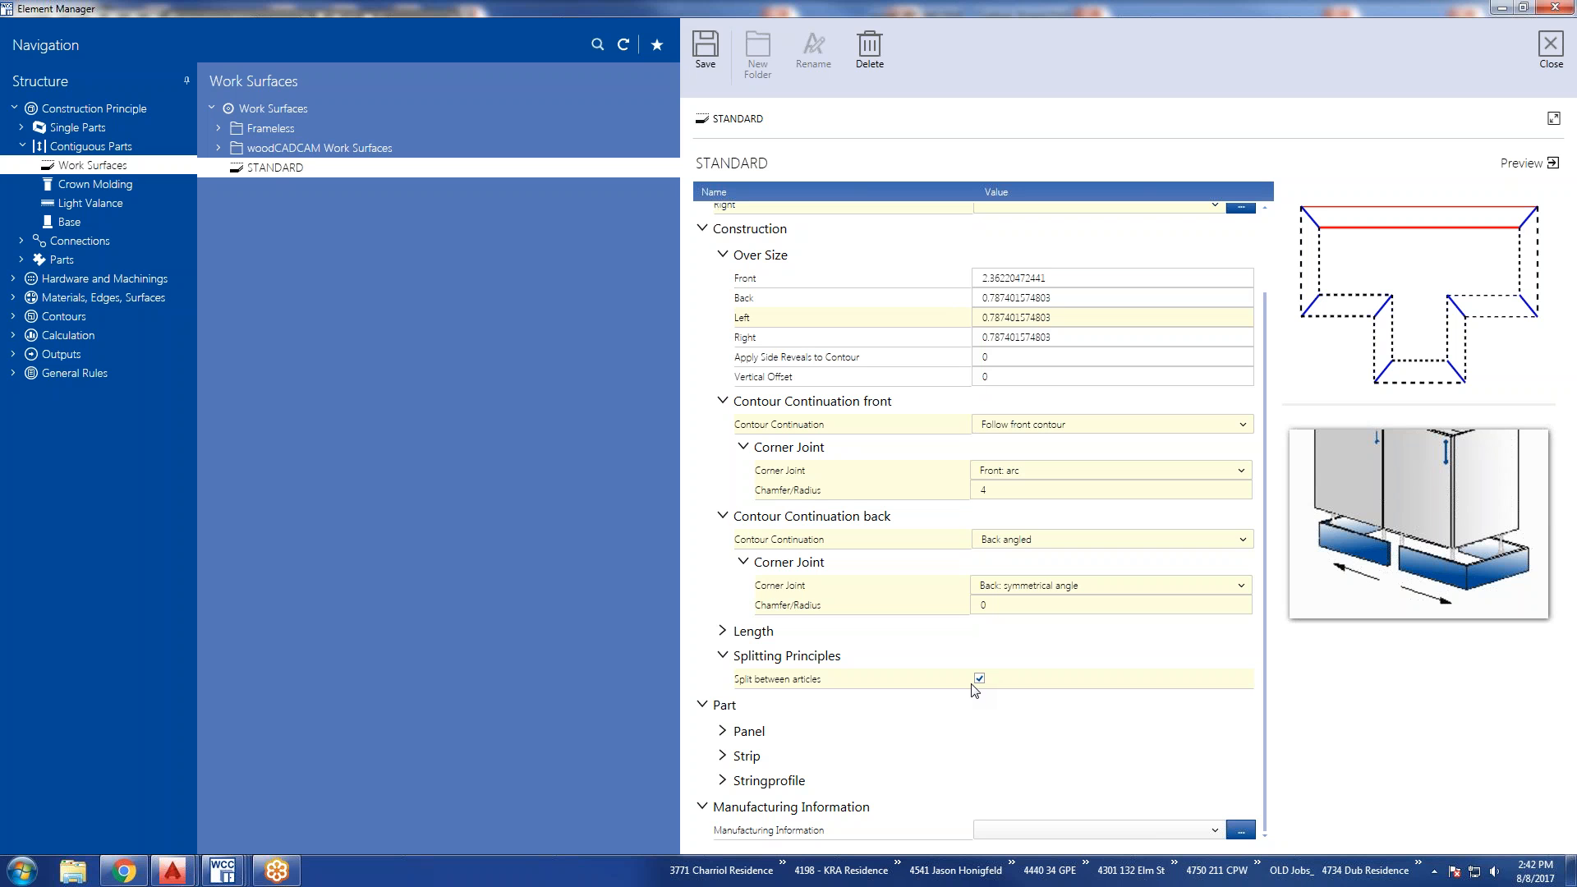
Enable Use Objects and Contours from Part Definition for the work surface's panel.
click(723, 733)
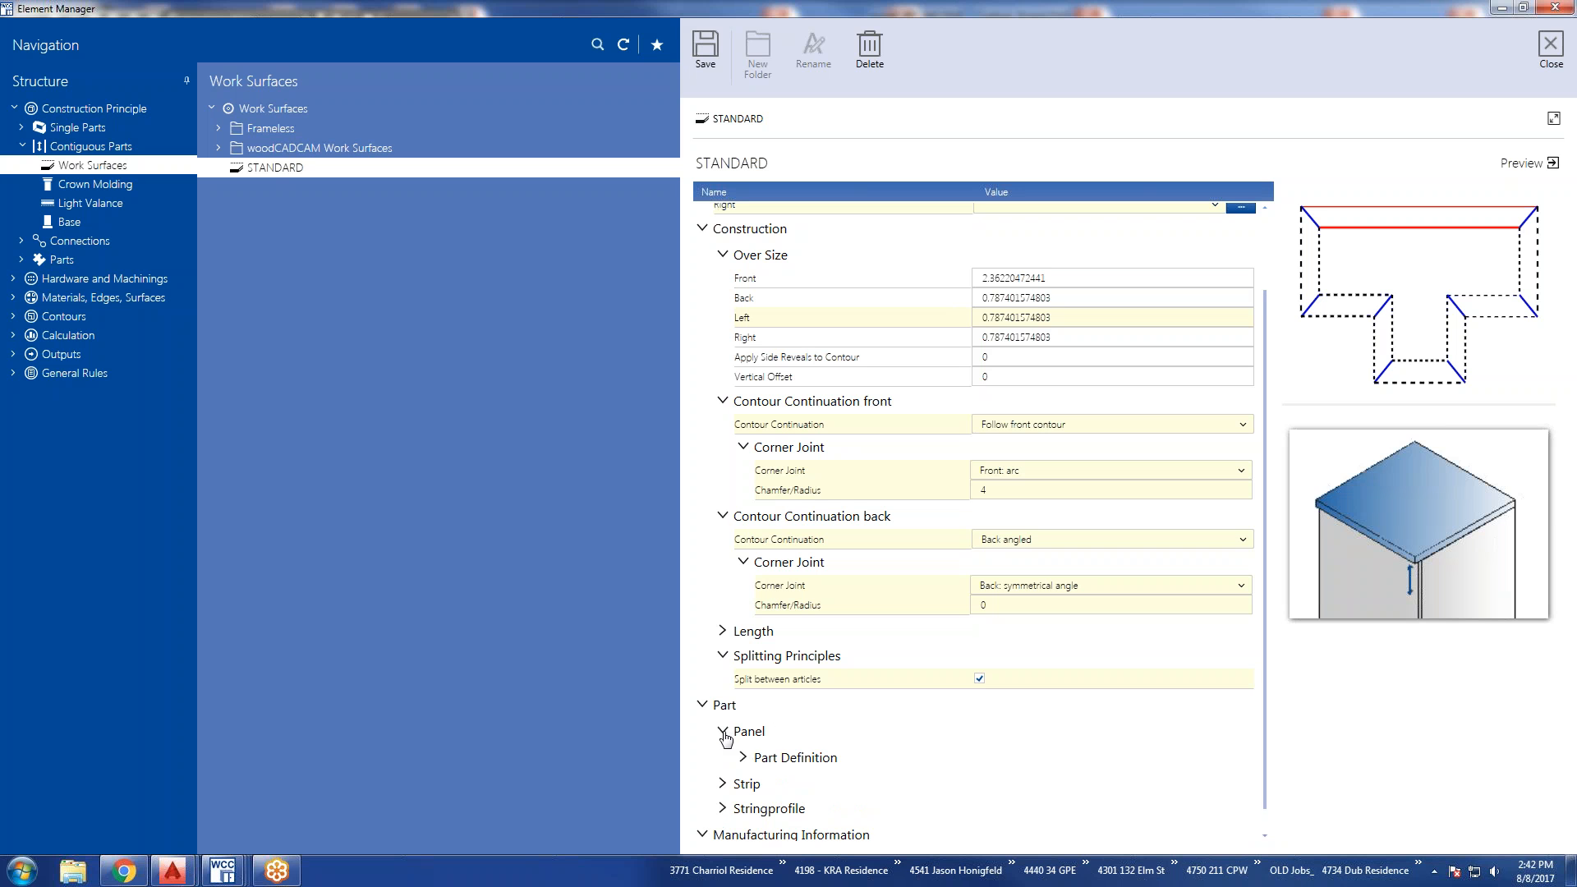
click(744, 759)
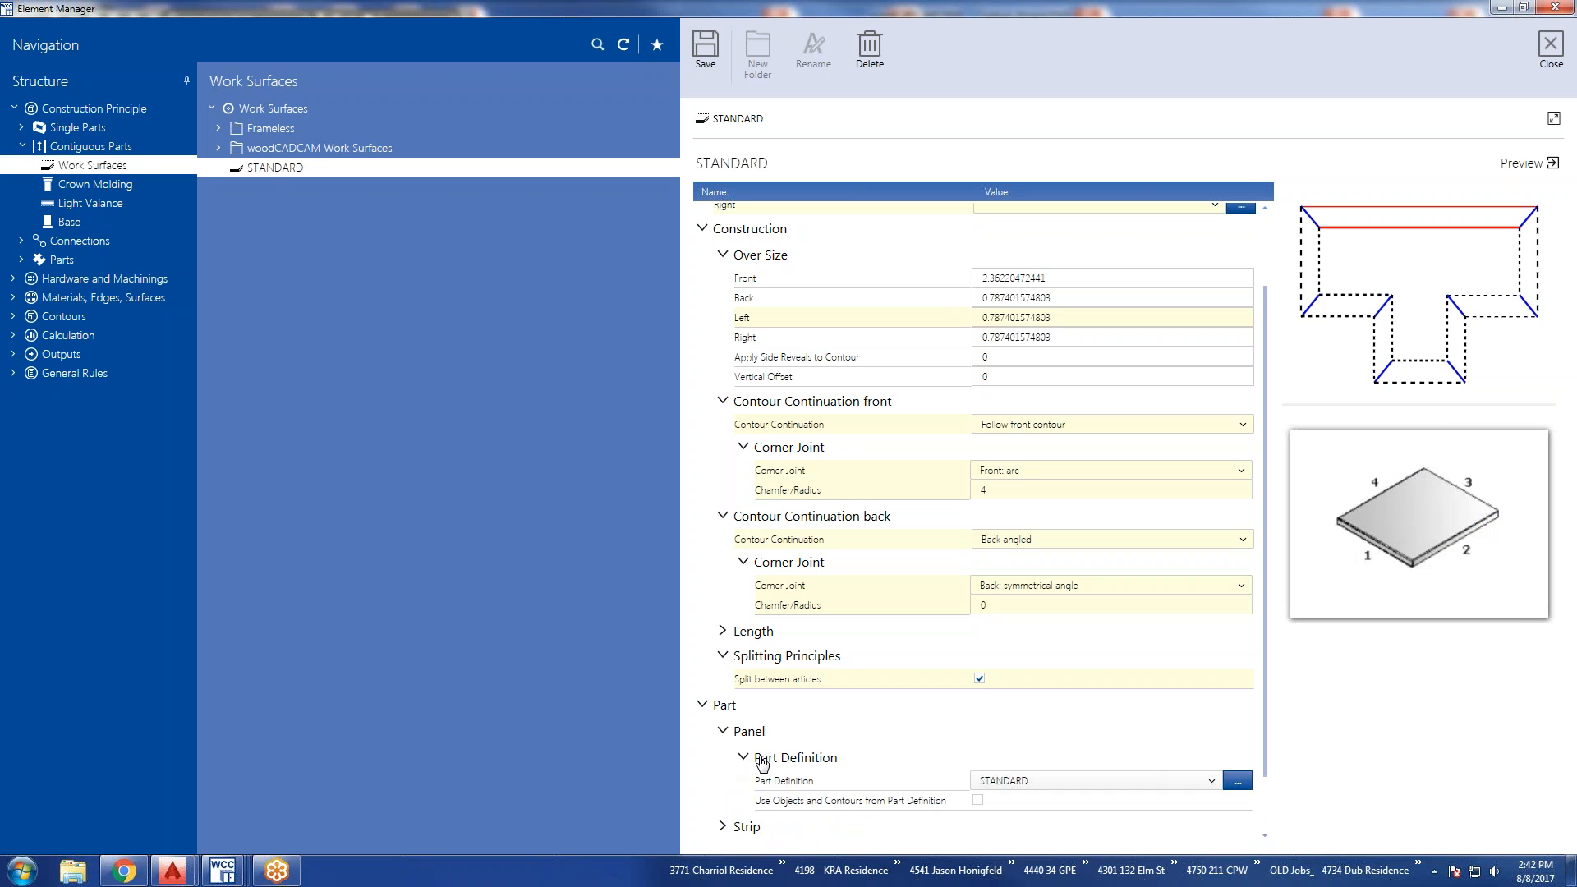
scroll(866, 758, down, 1)
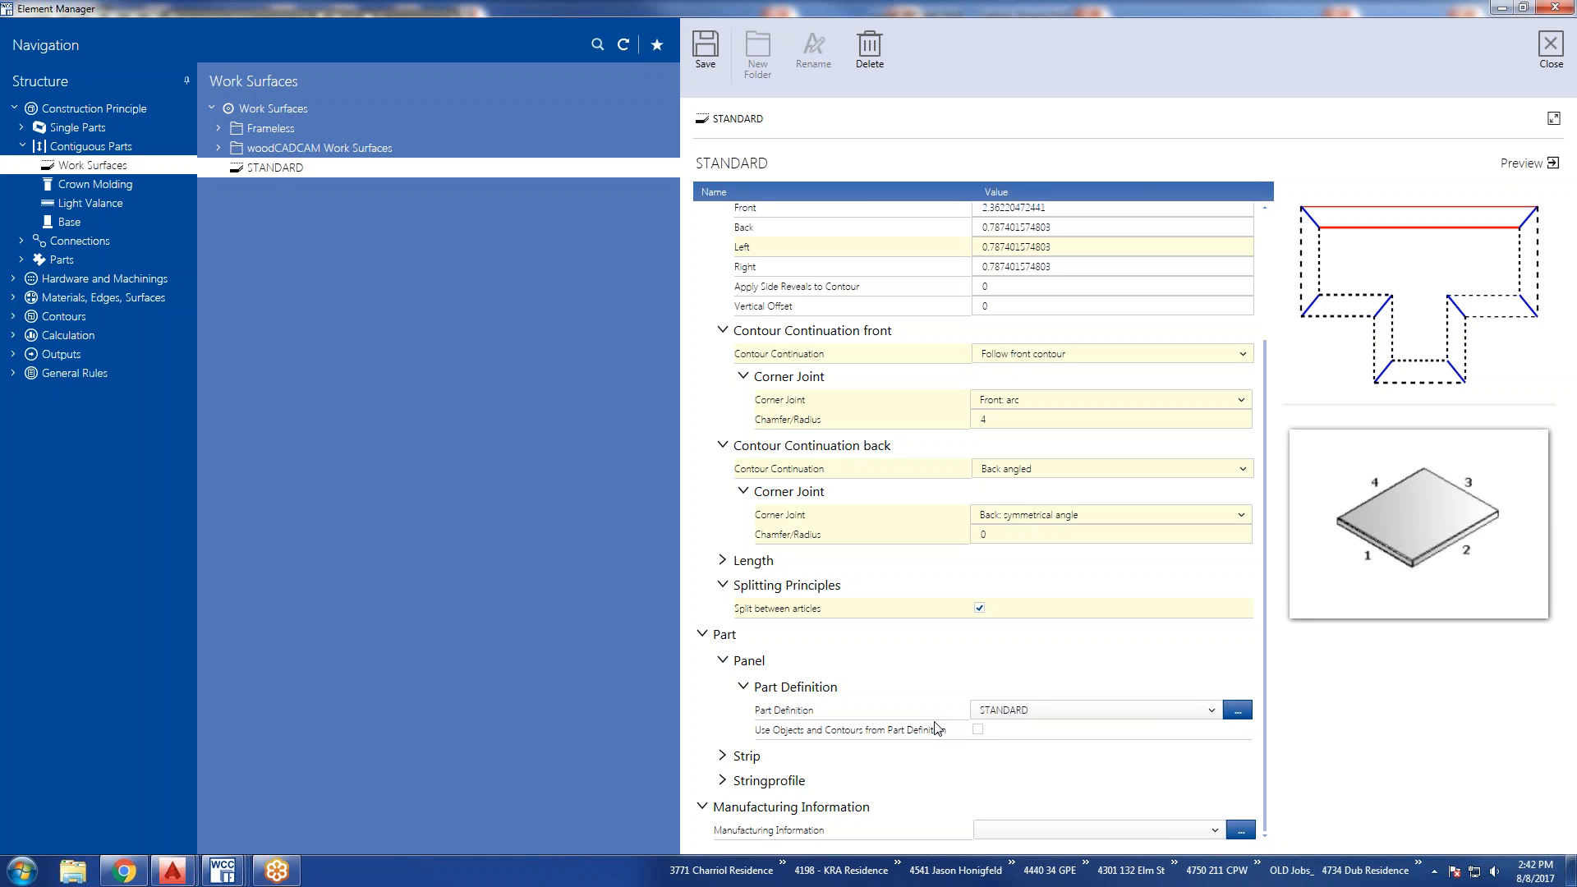
click(977, 730)
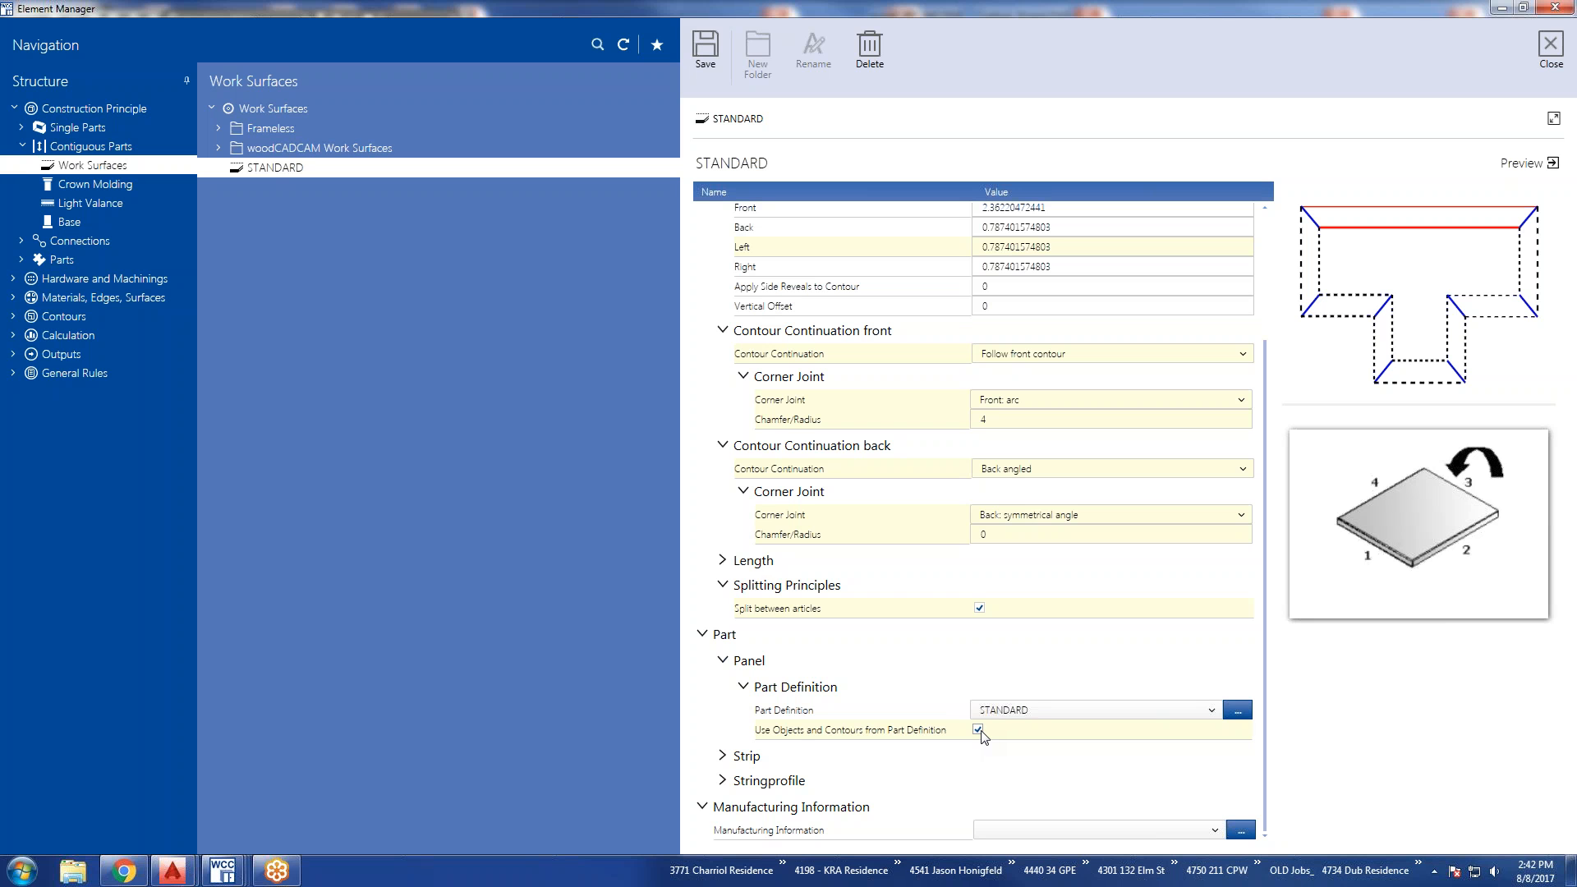
Expand the Strip and Stringprofile settings, and enable the tip option for the strip.
click(723, 755)
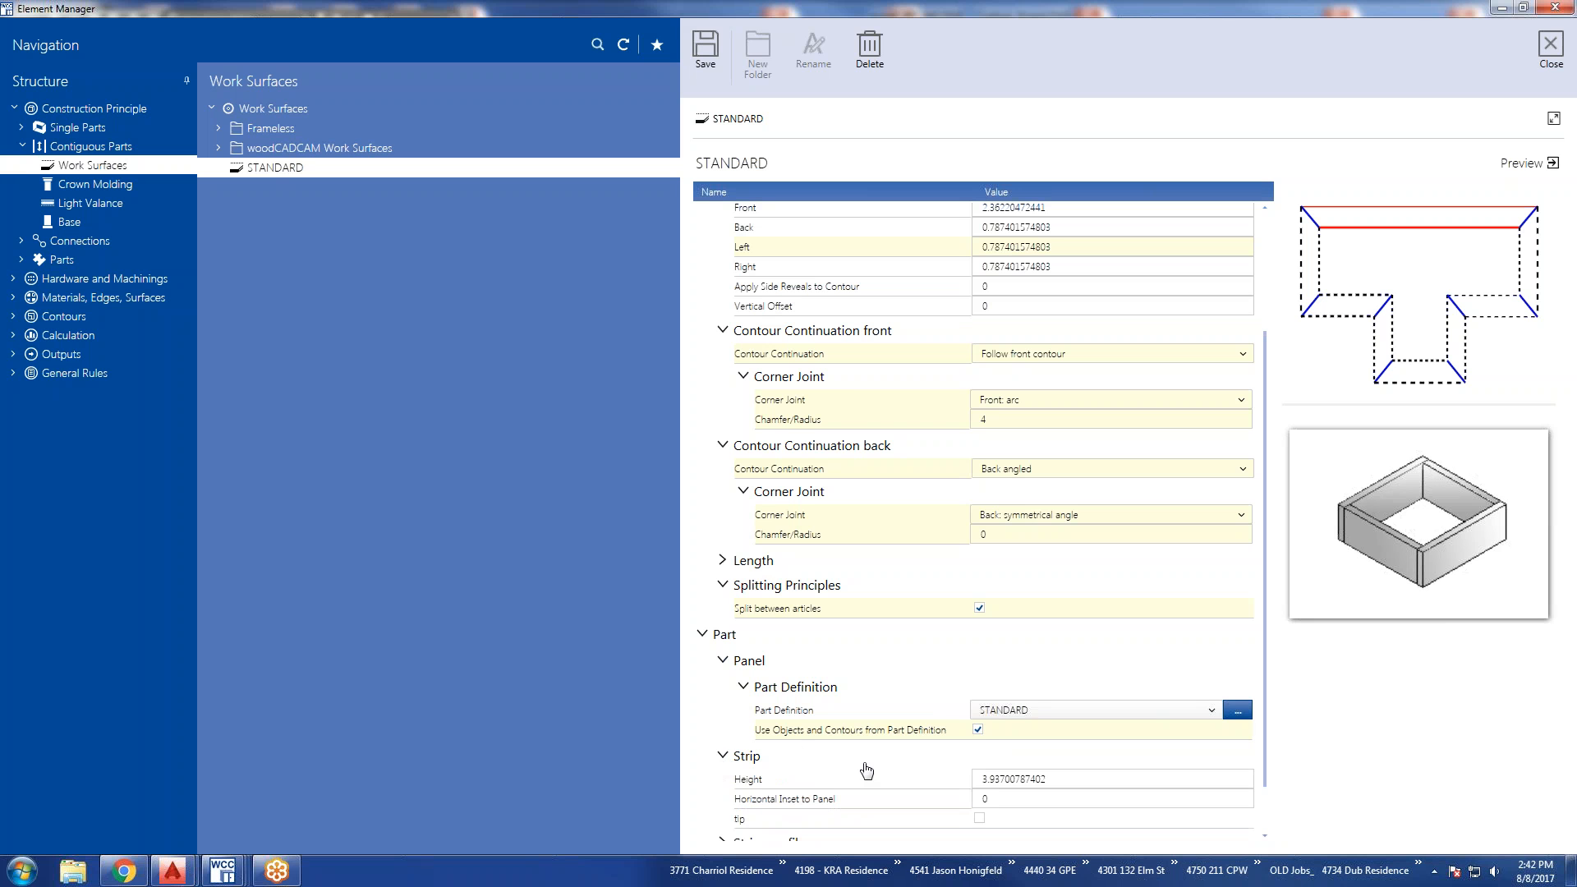
scroll(867, 769, down, 3)
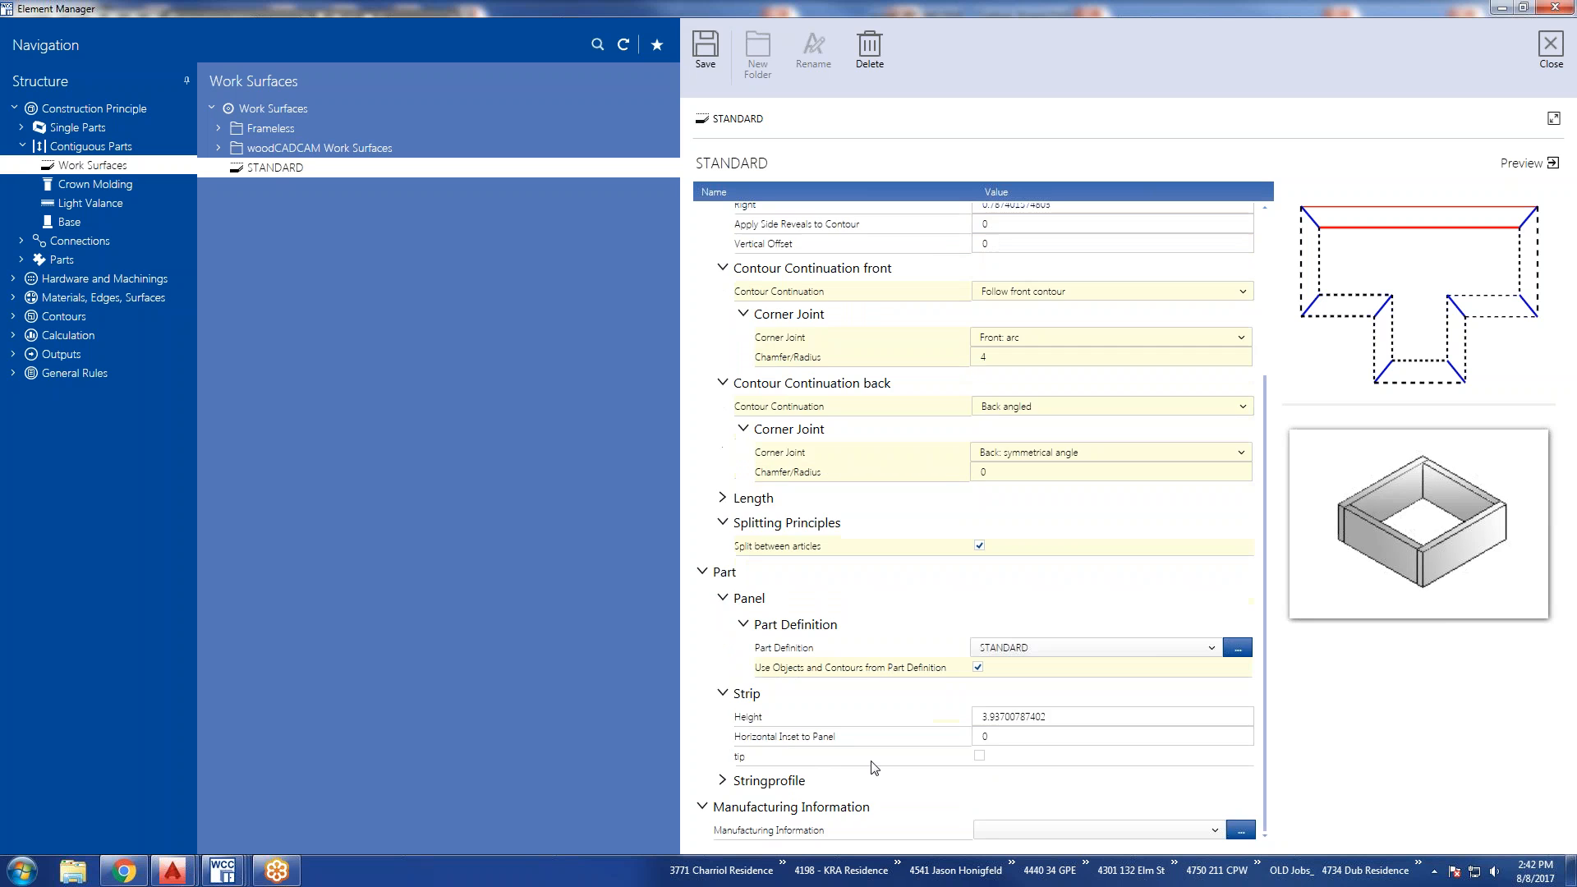
click(724, 781)
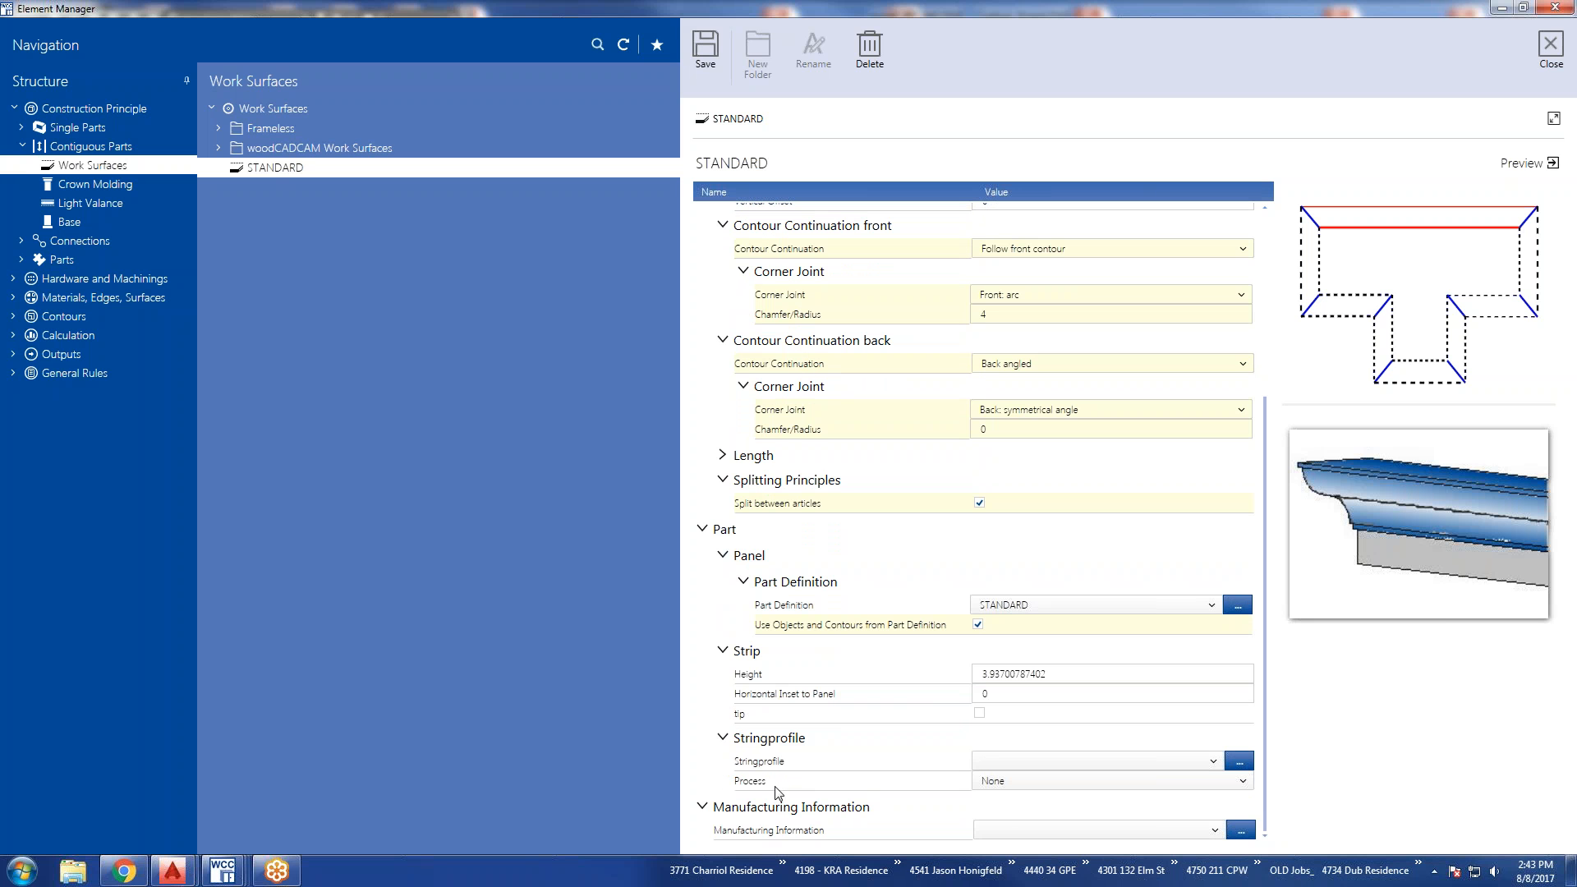
click(756, 654)
click(756, 654)
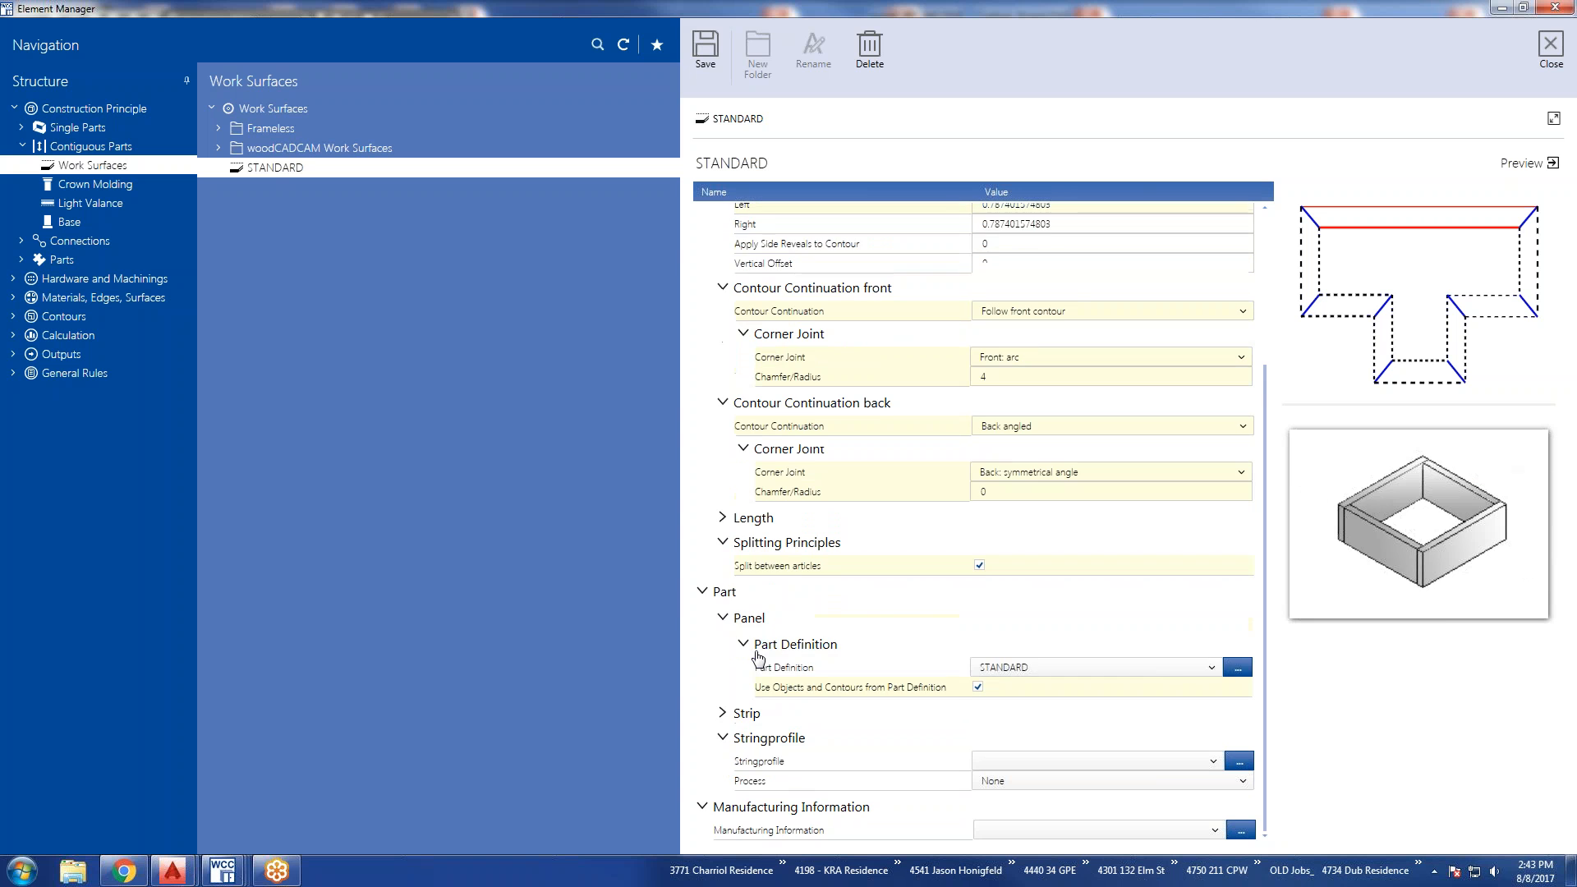
click(744, 723)
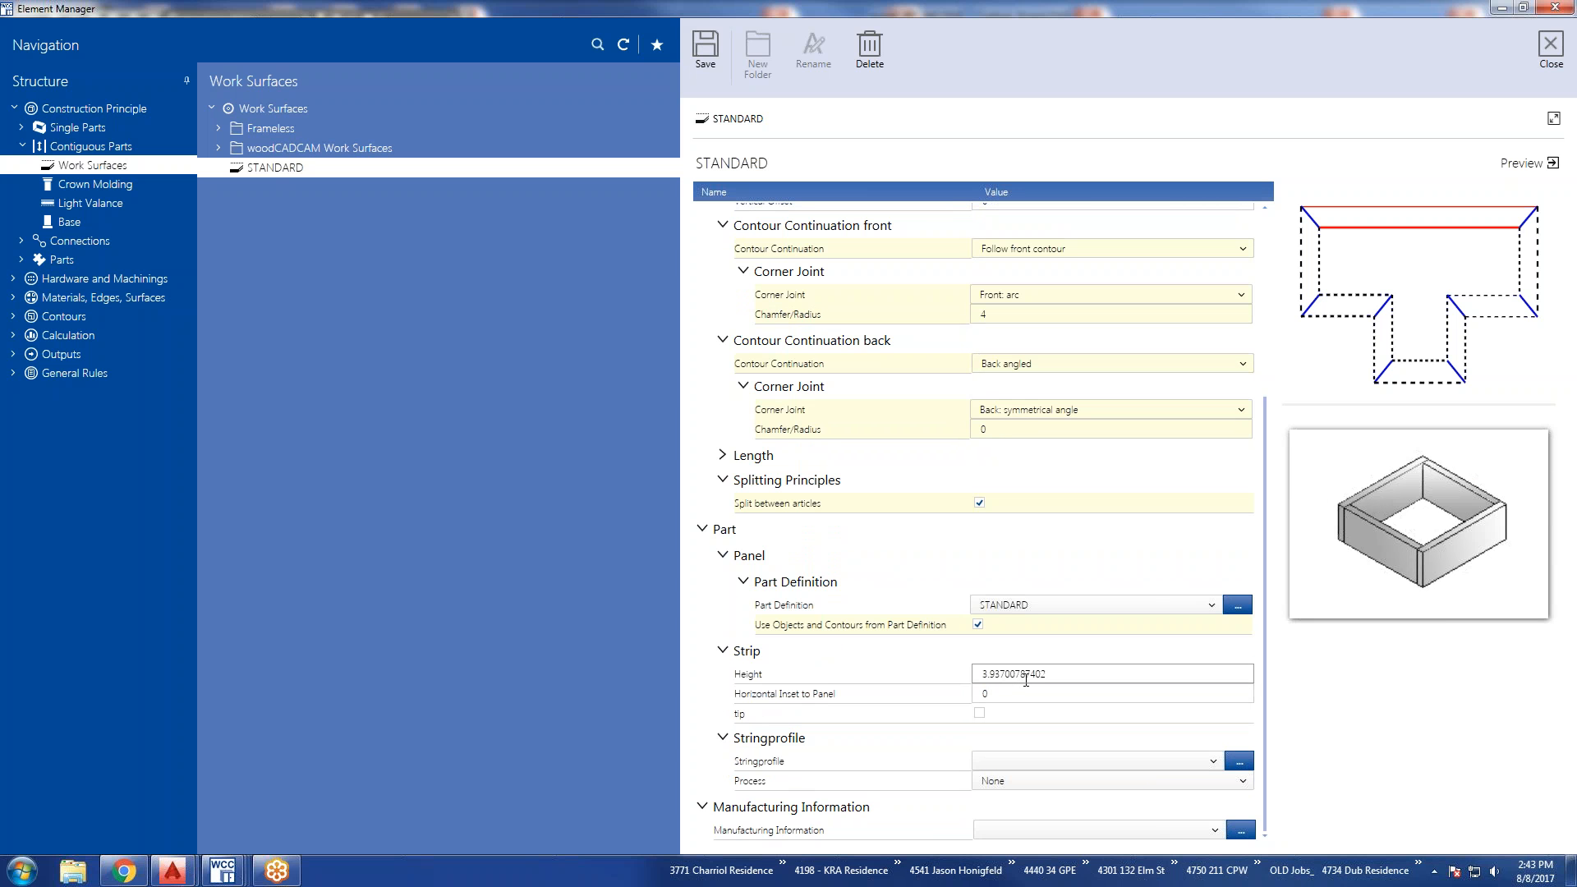
click(979, 713)
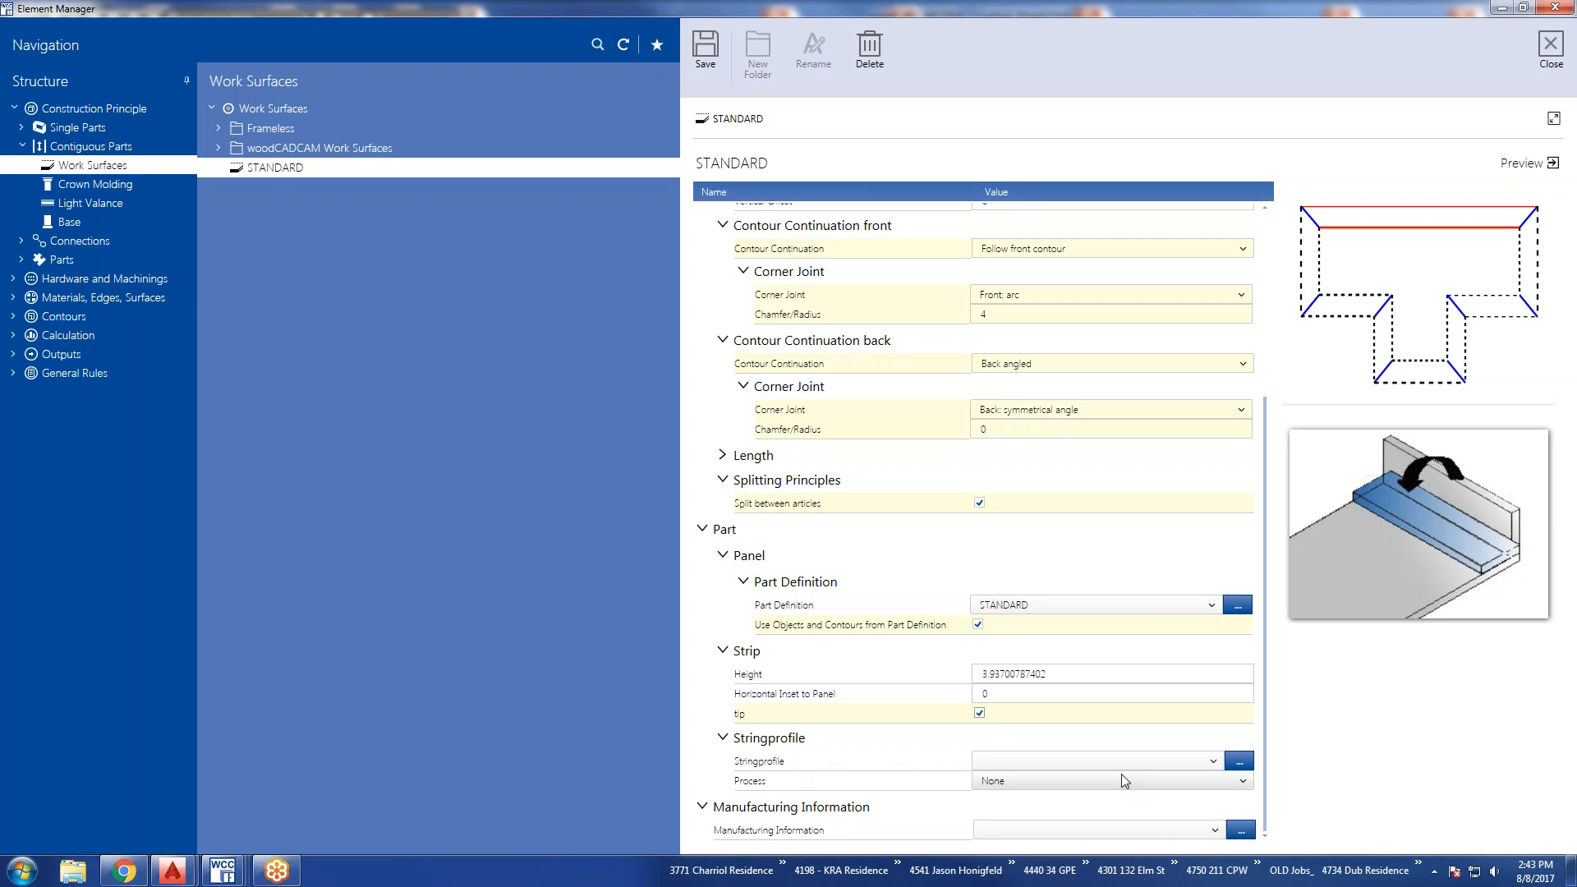
Assign SPP_Sash as the stringprofile and review the available Process options, keeping None.
click(1214, 761)
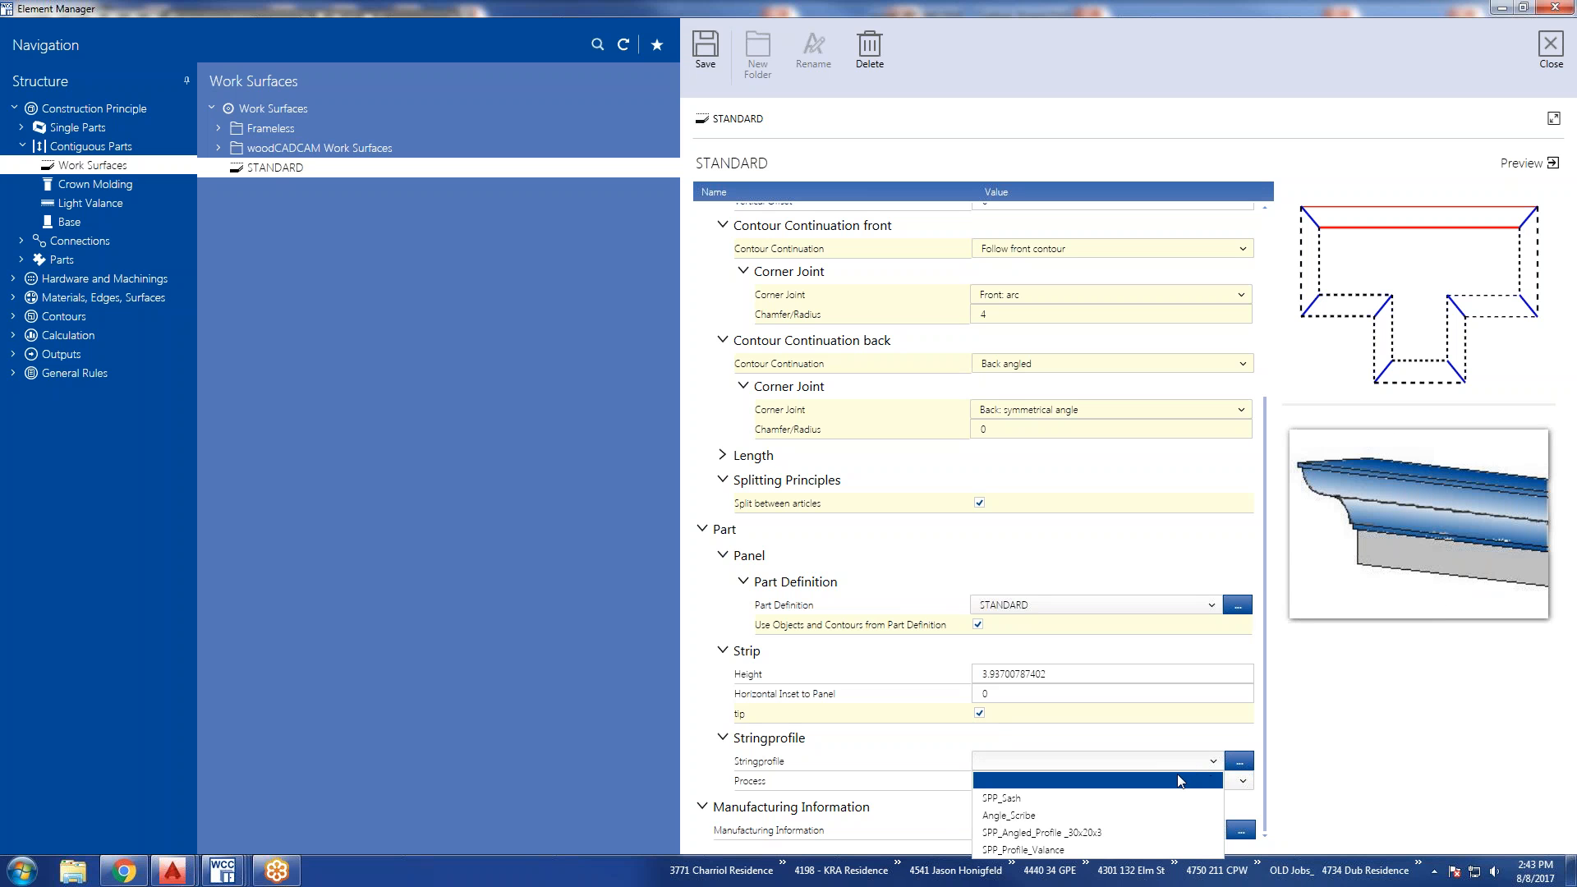
click(1022, 798)
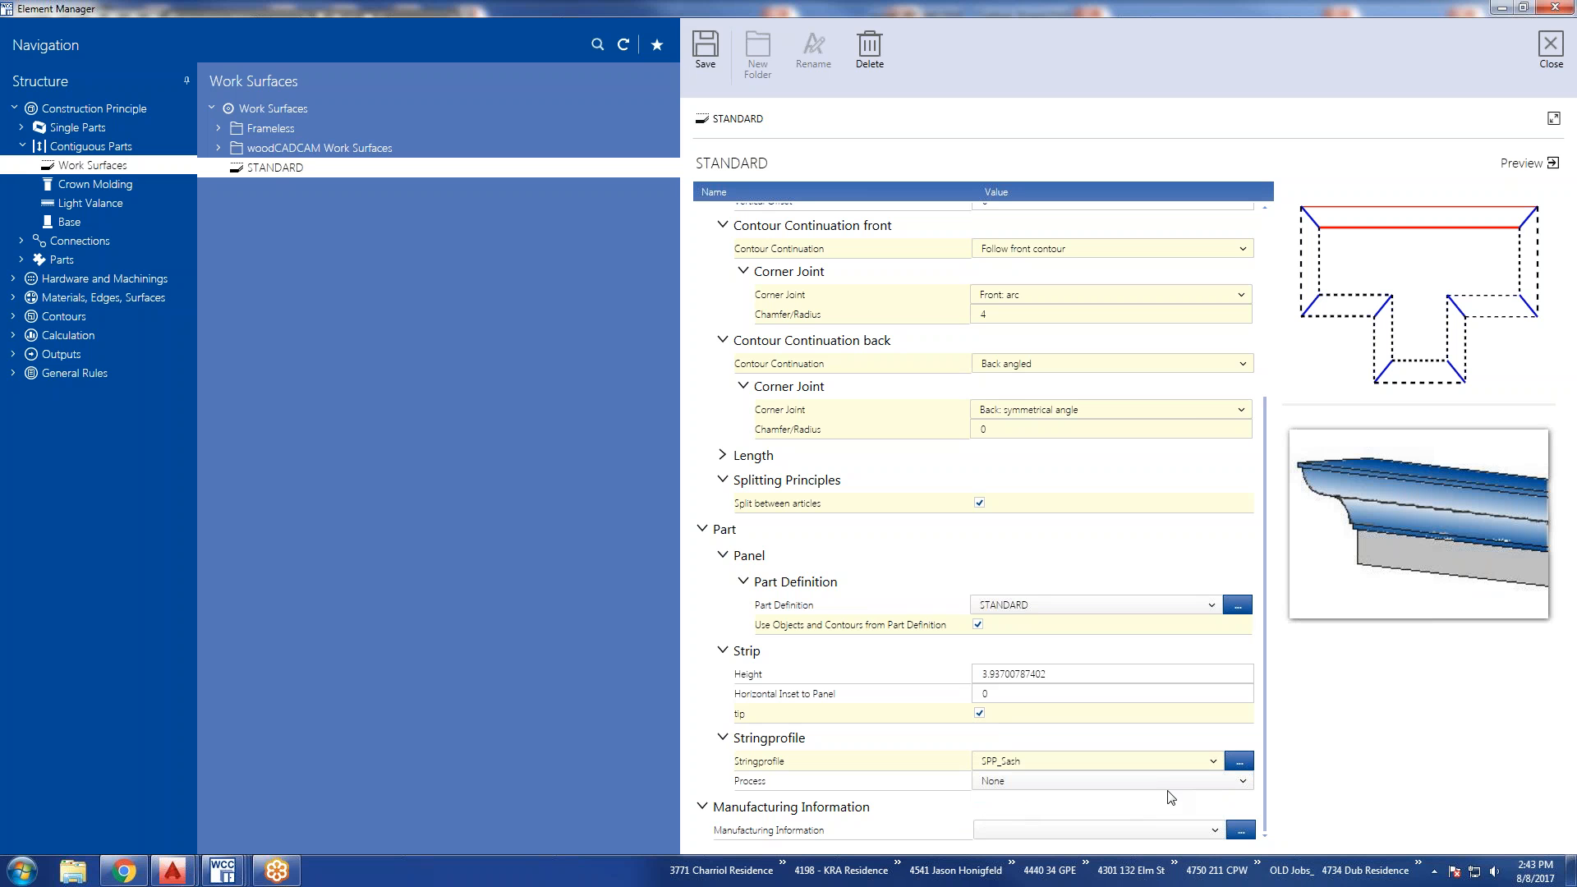
click(1210, 763)
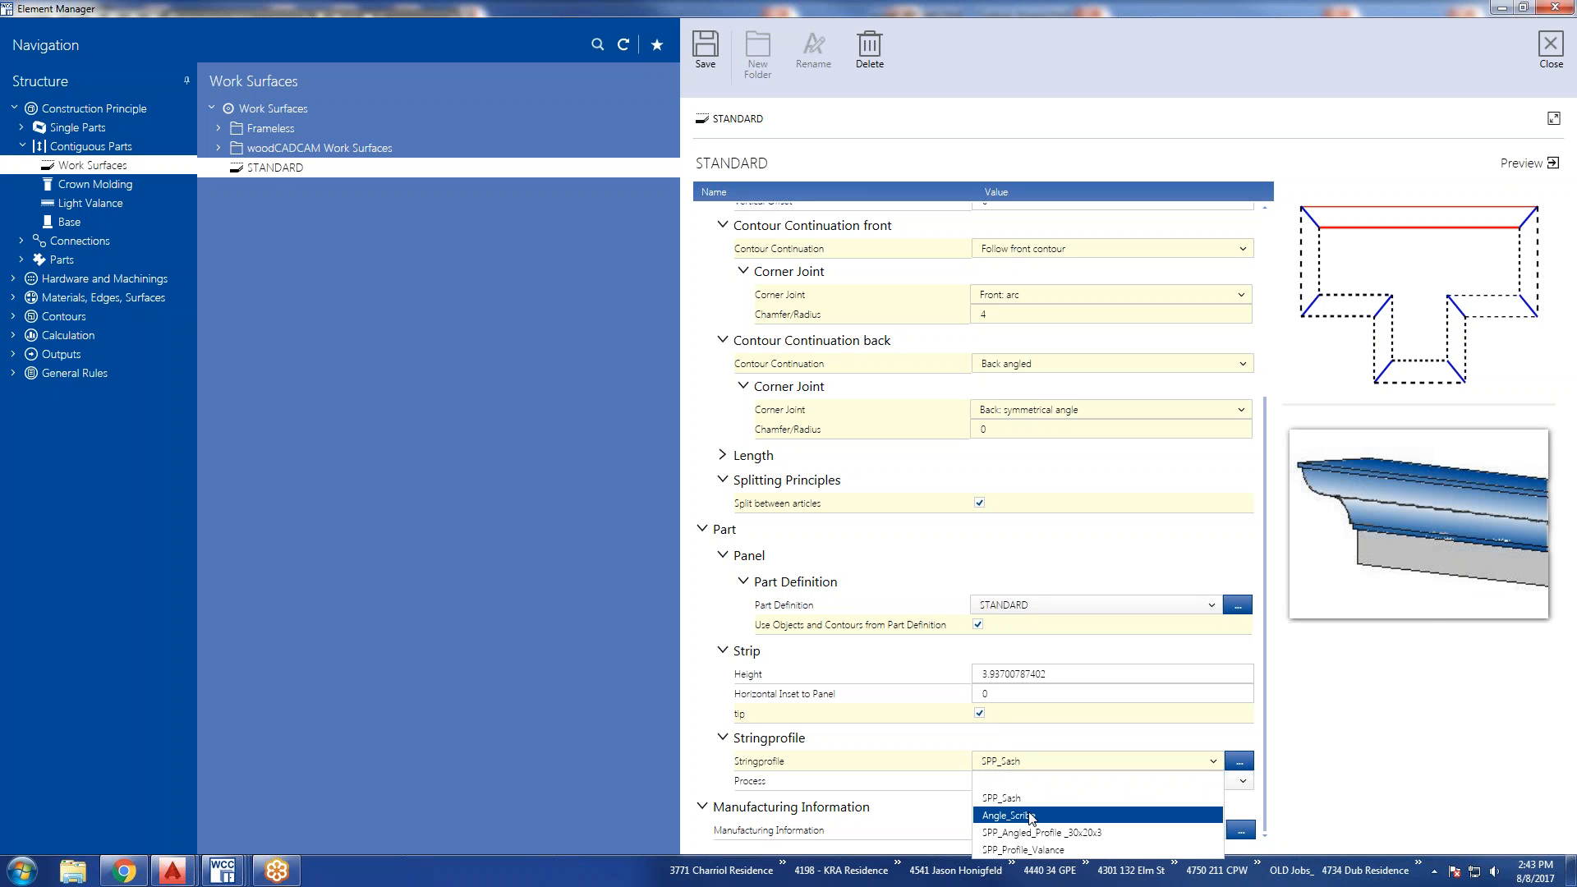
click(925, 762)
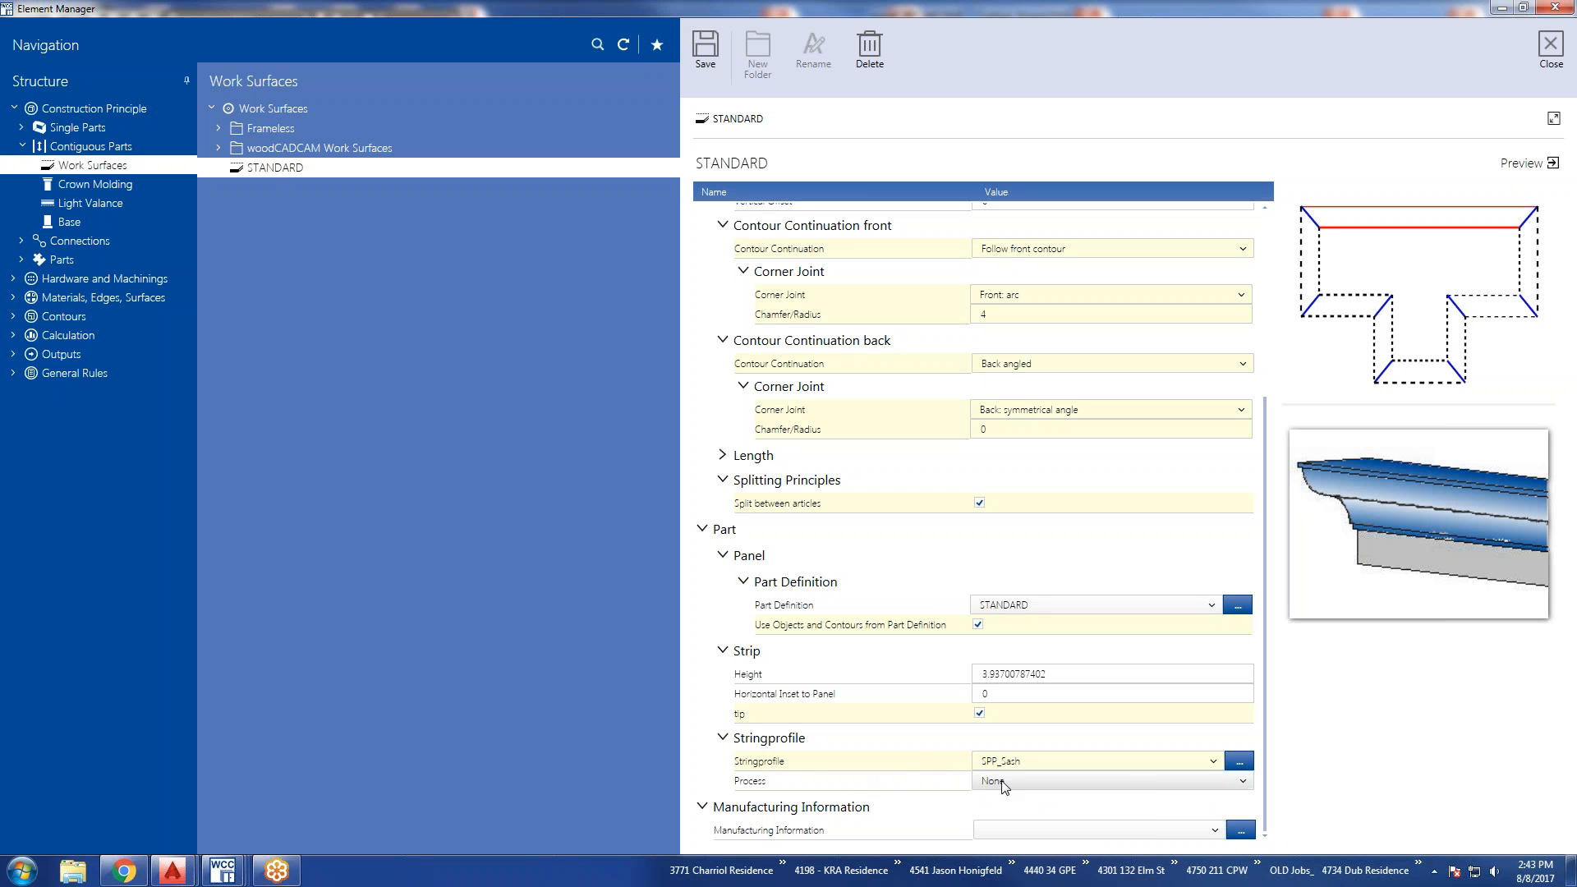
click(1243, 782)
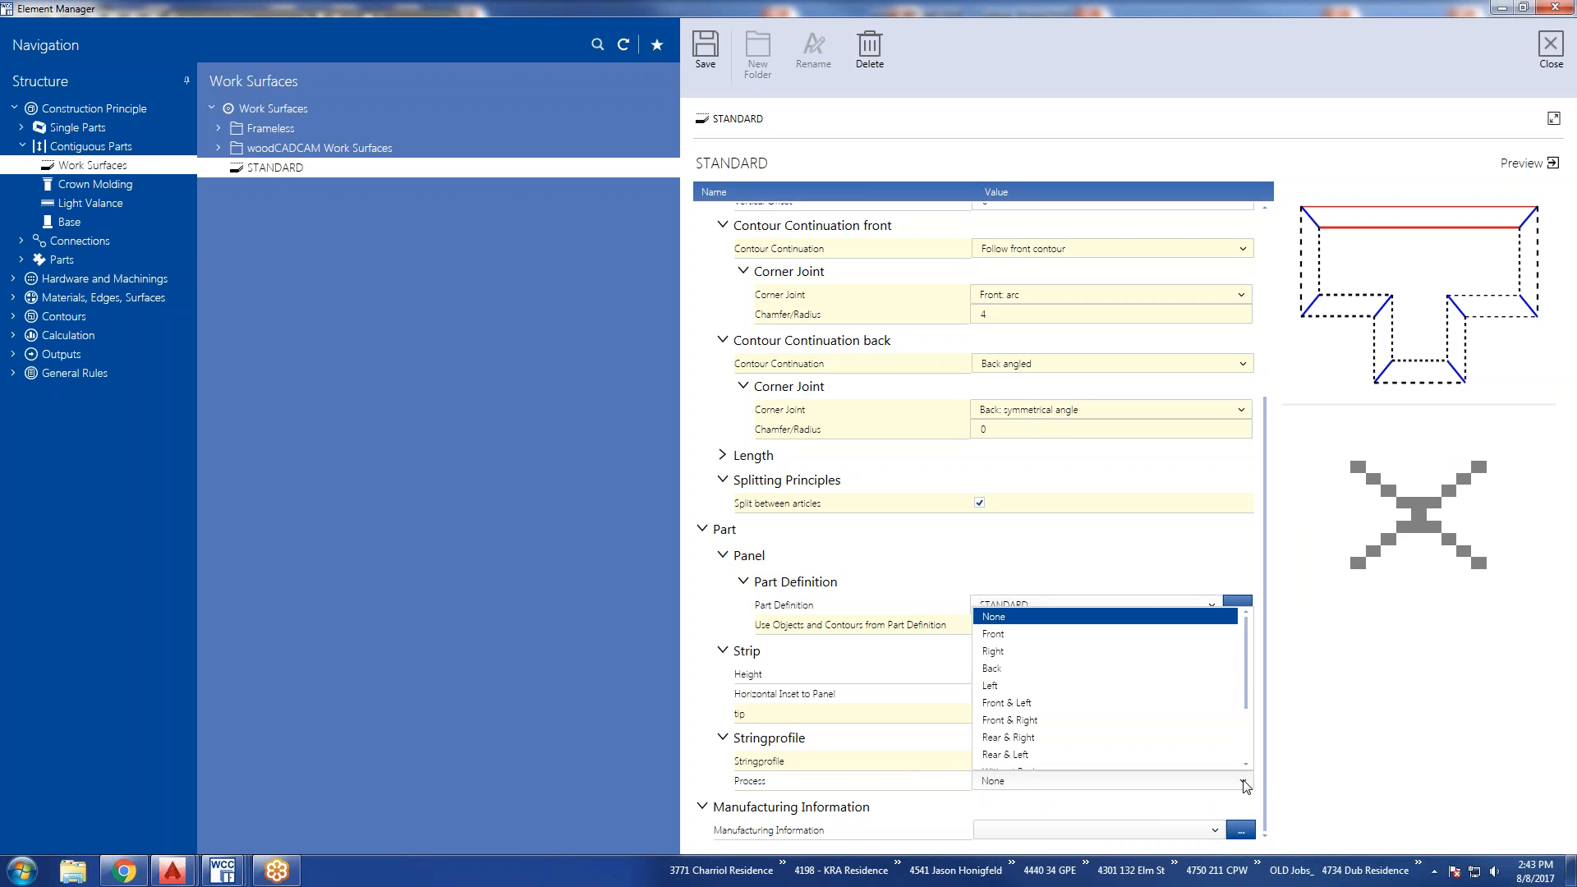
scroll(1145, 723, down, 2)
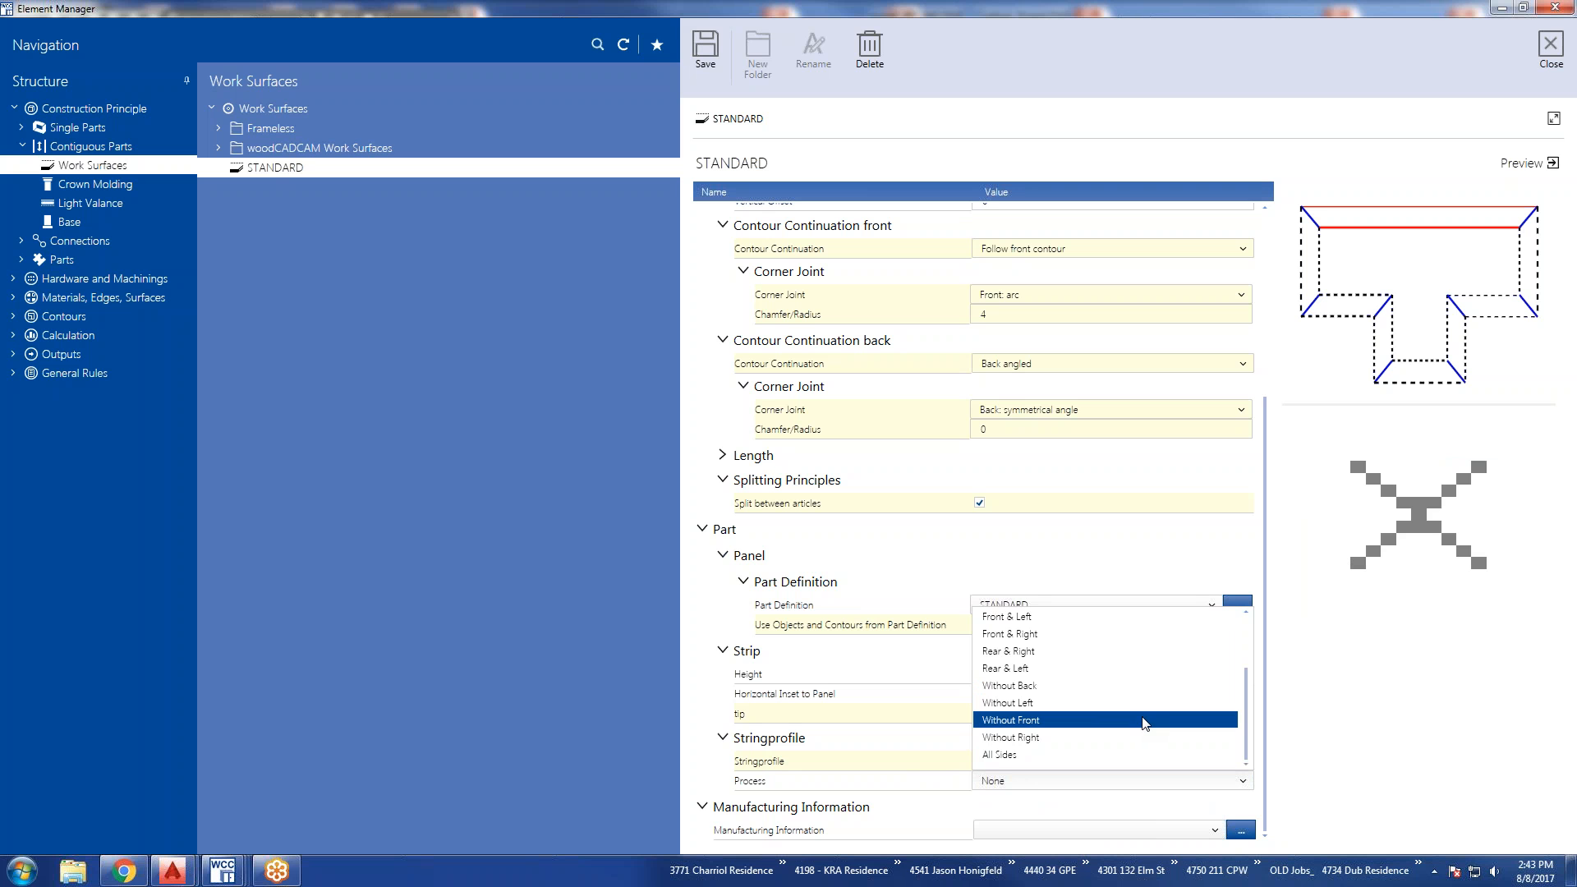
scroll(1144, 722, up, 2)
click(1294, 780)
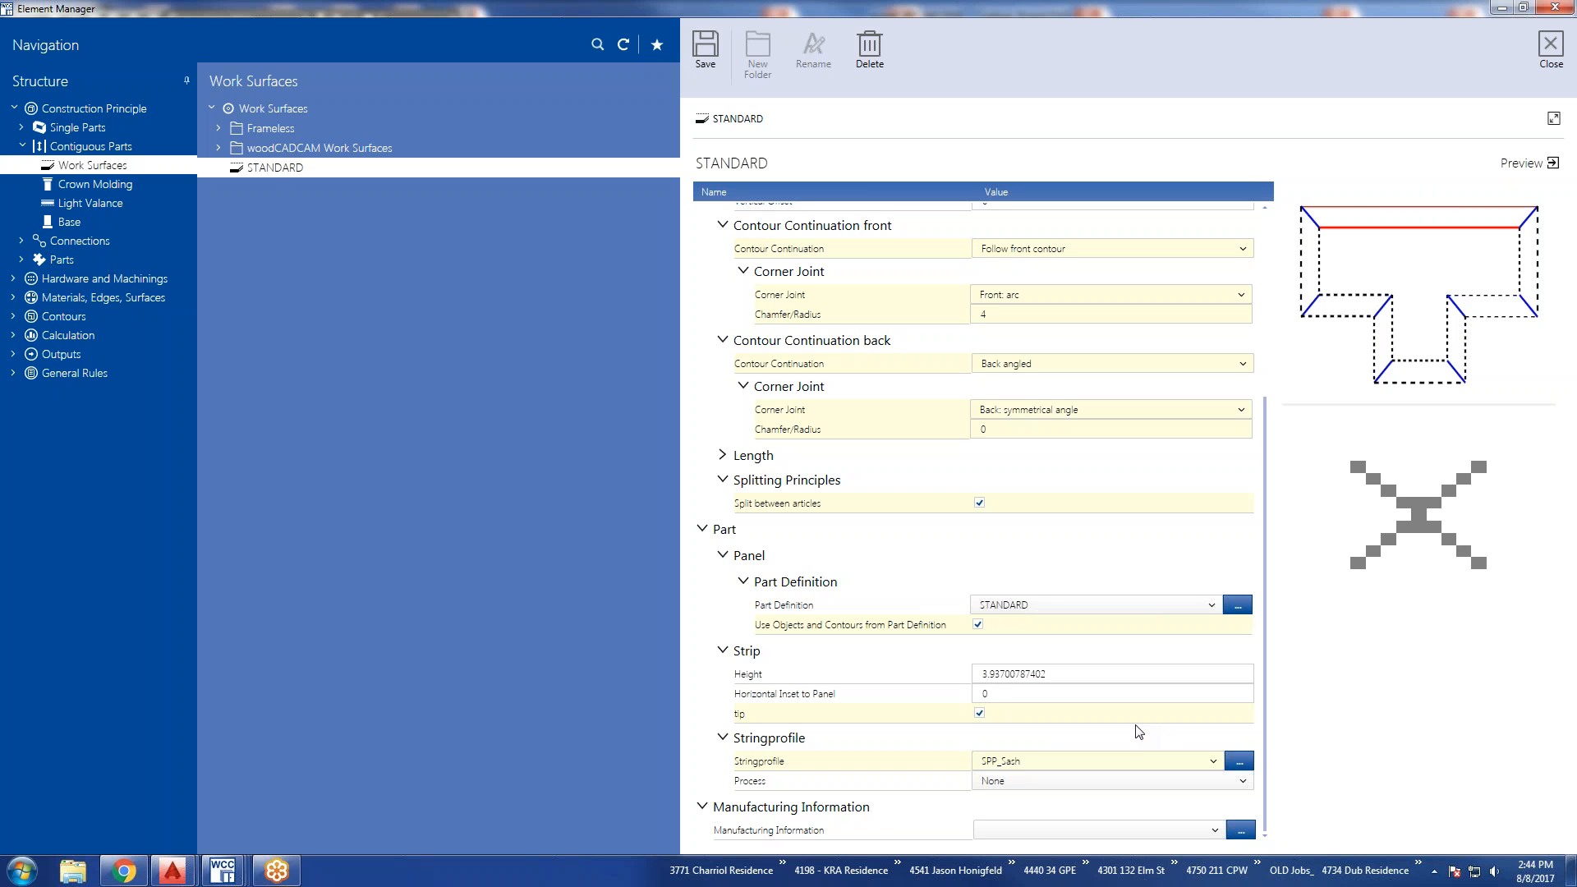
Review the available Manufacturing Information entries for the STANDARD work surface, leaving the setting empty.
click(1214, 831)
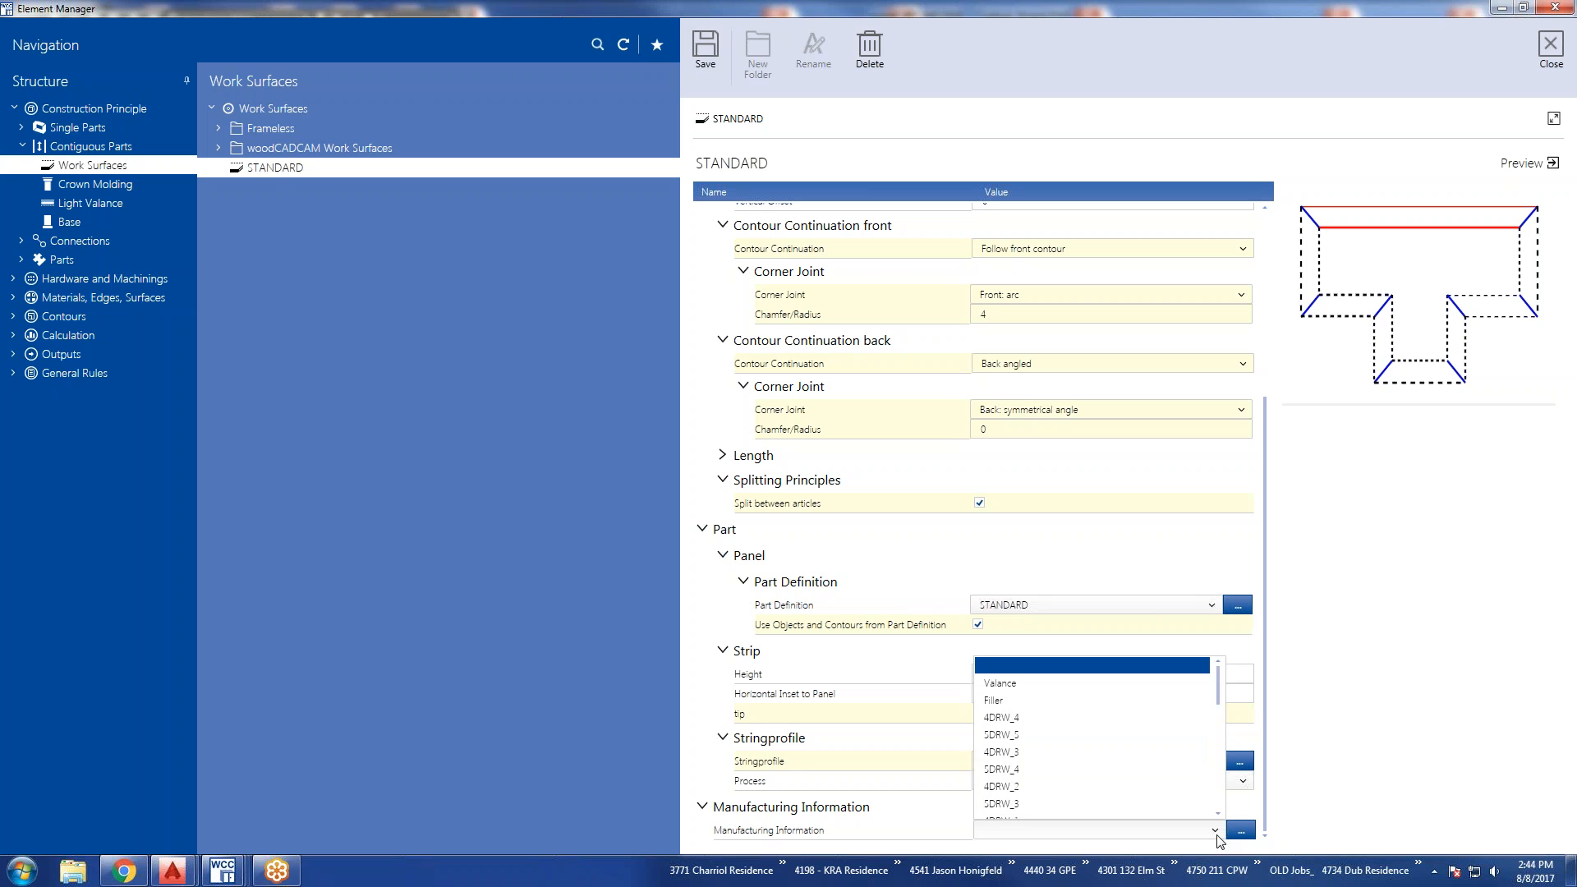
scroll(1165, 801, down, 1)
scroll(1164, 800, down, 3)
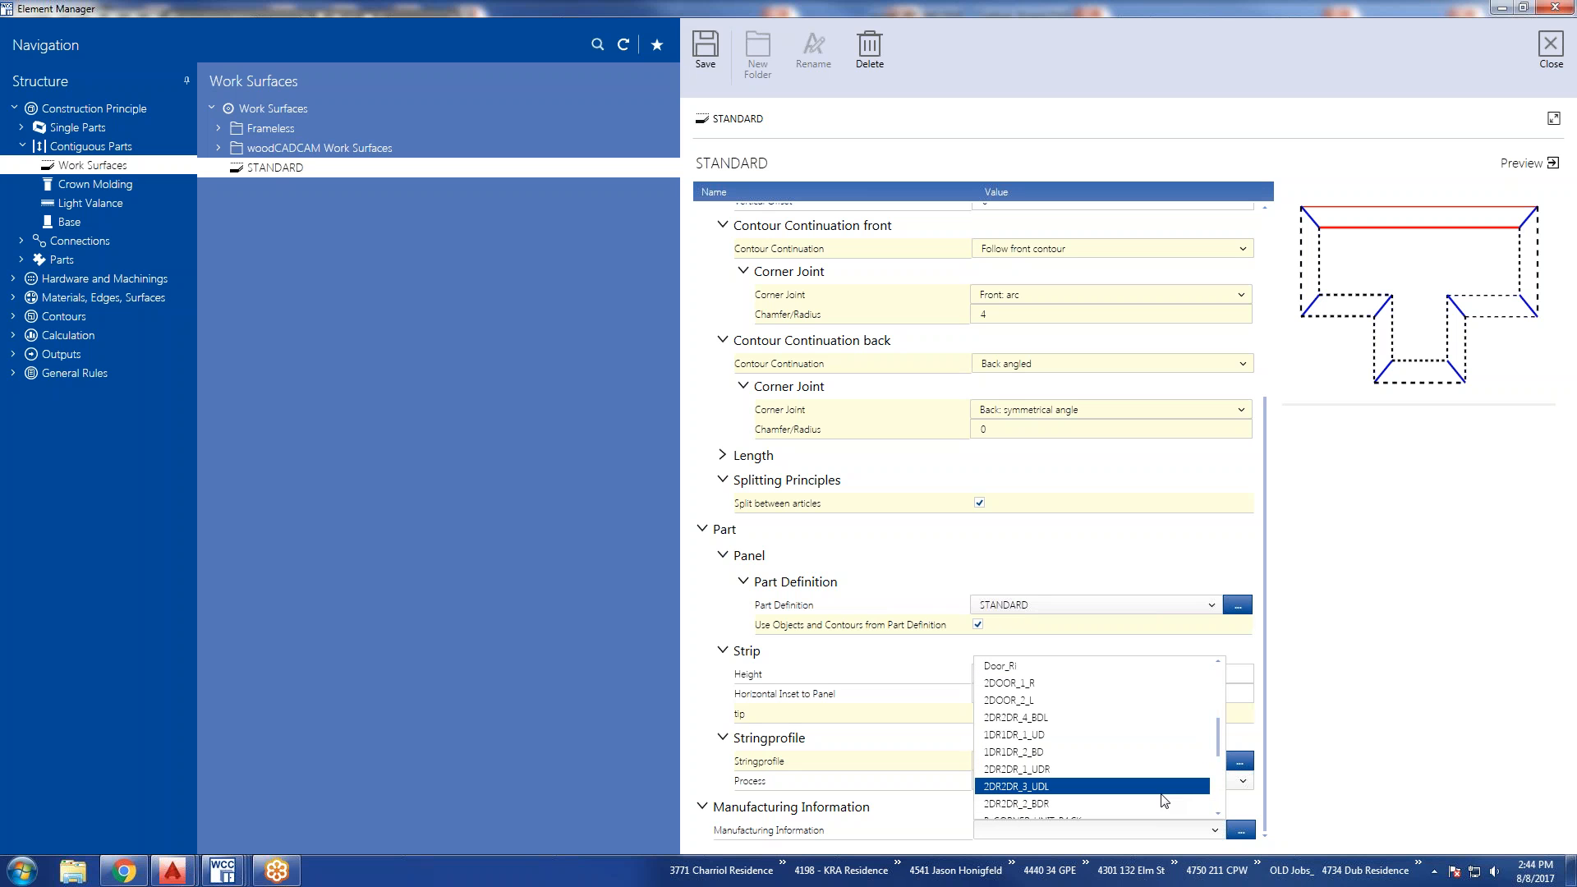
scroll(1164, 797, down, 3)
scroll(1165, 797, down, 1)
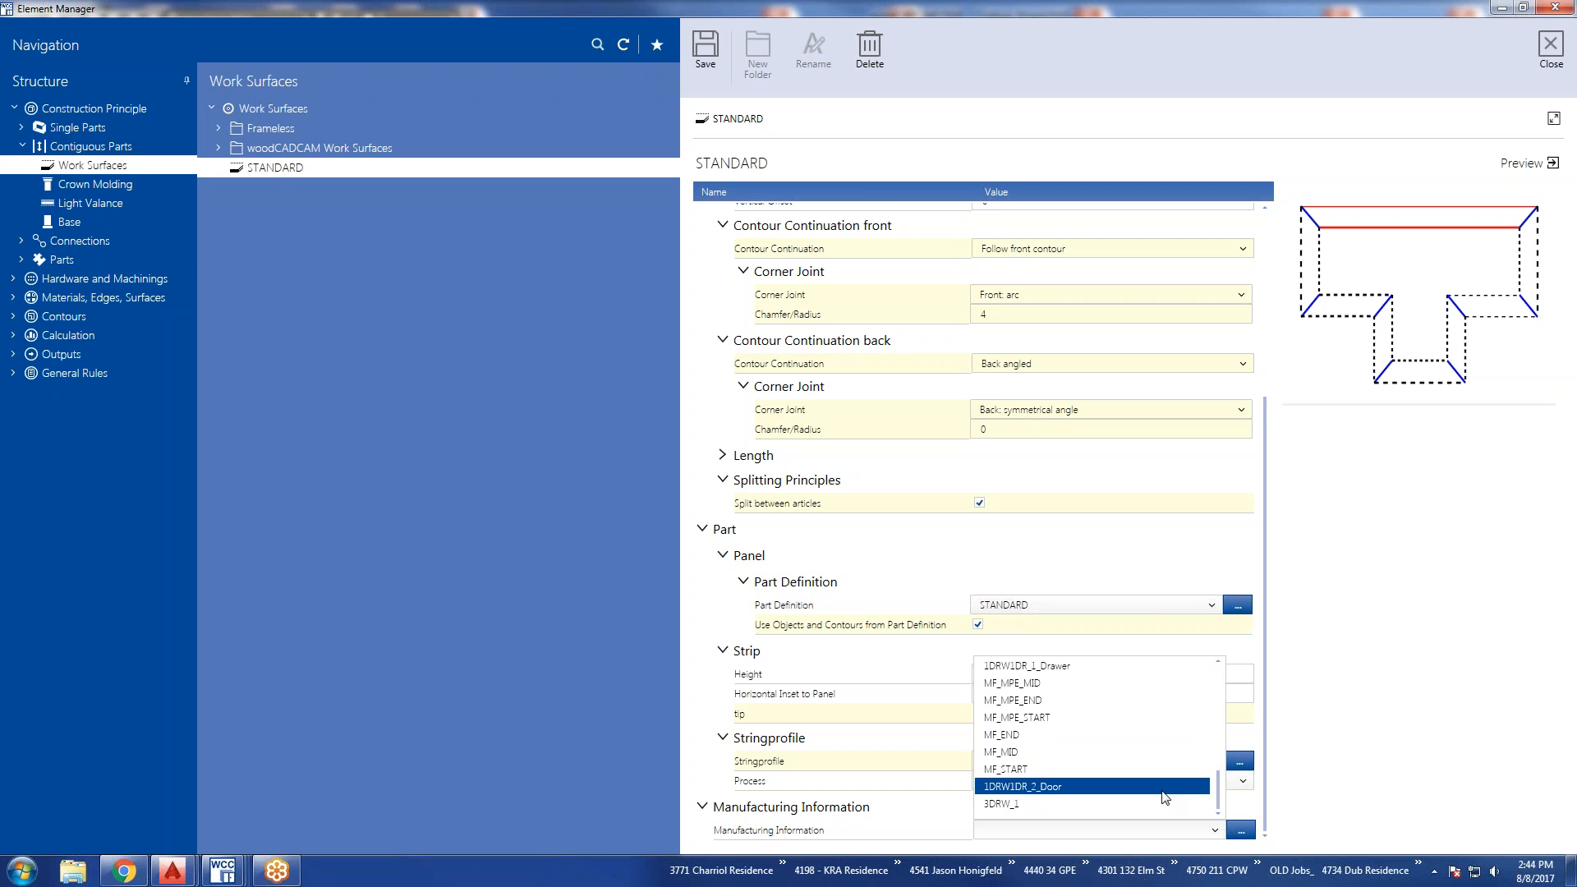
scroll(1164, 797, up, 8)
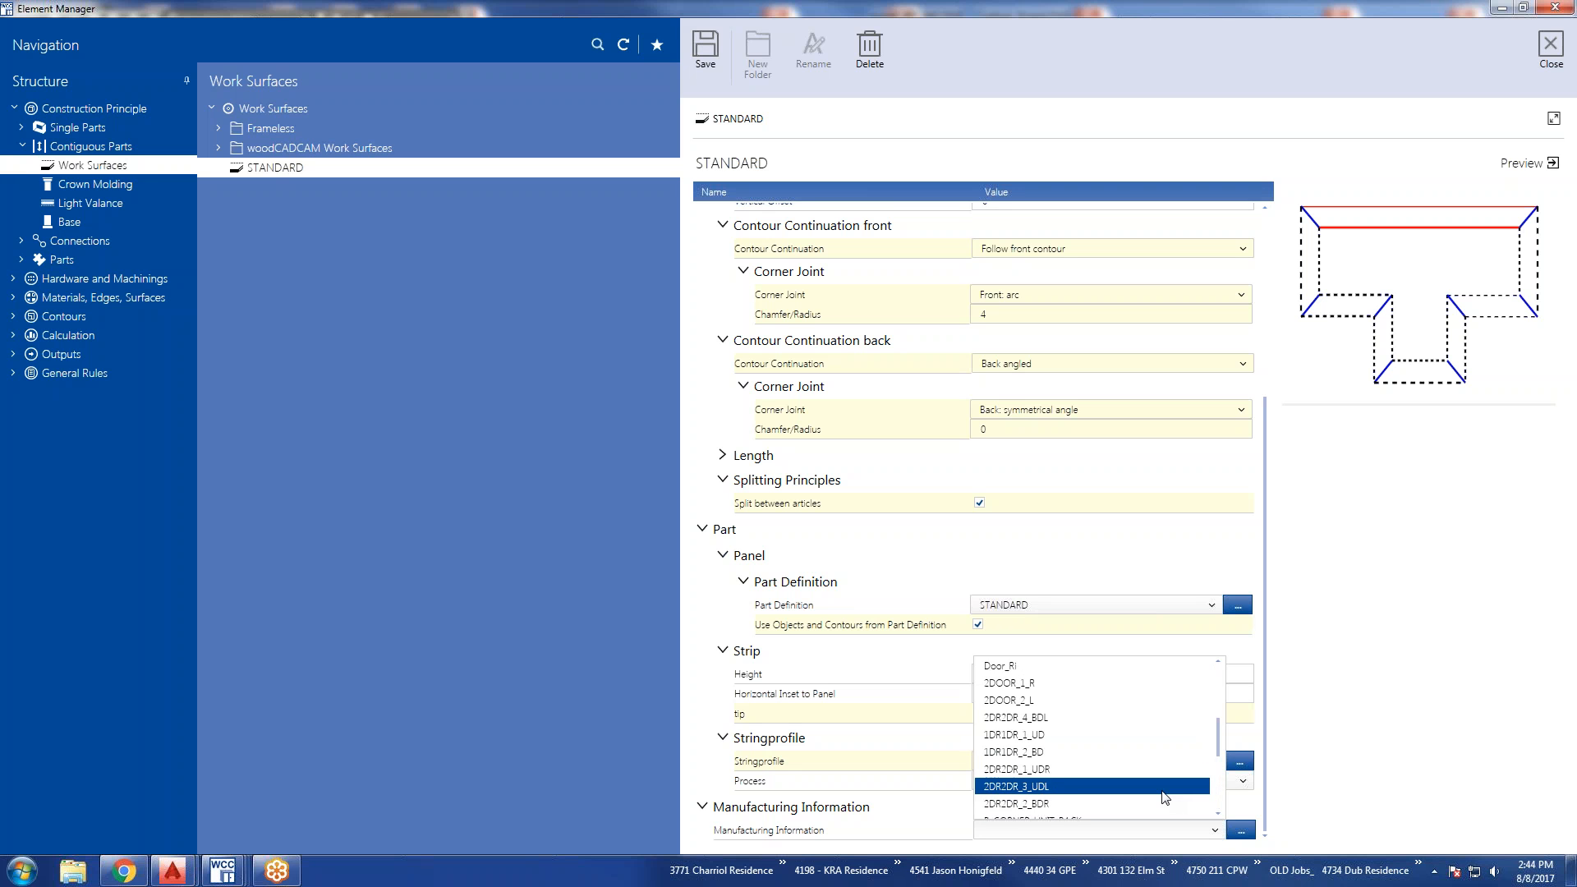
click(1306, 761)
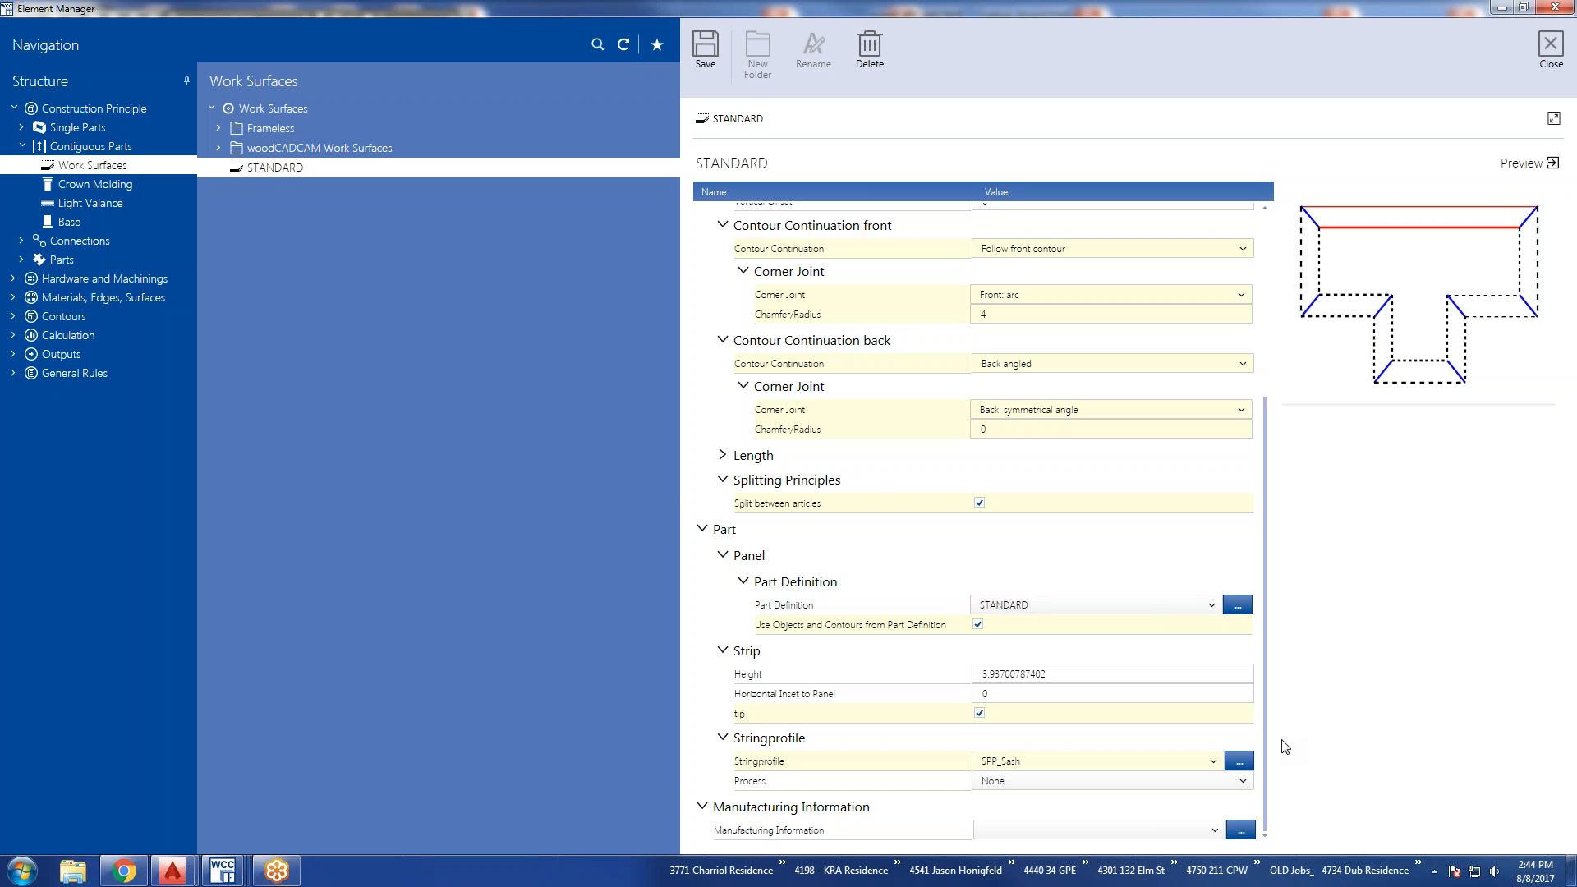
Set the STANDARD work surface's back over size to 0.
scroll(1116, 673, up, 5)
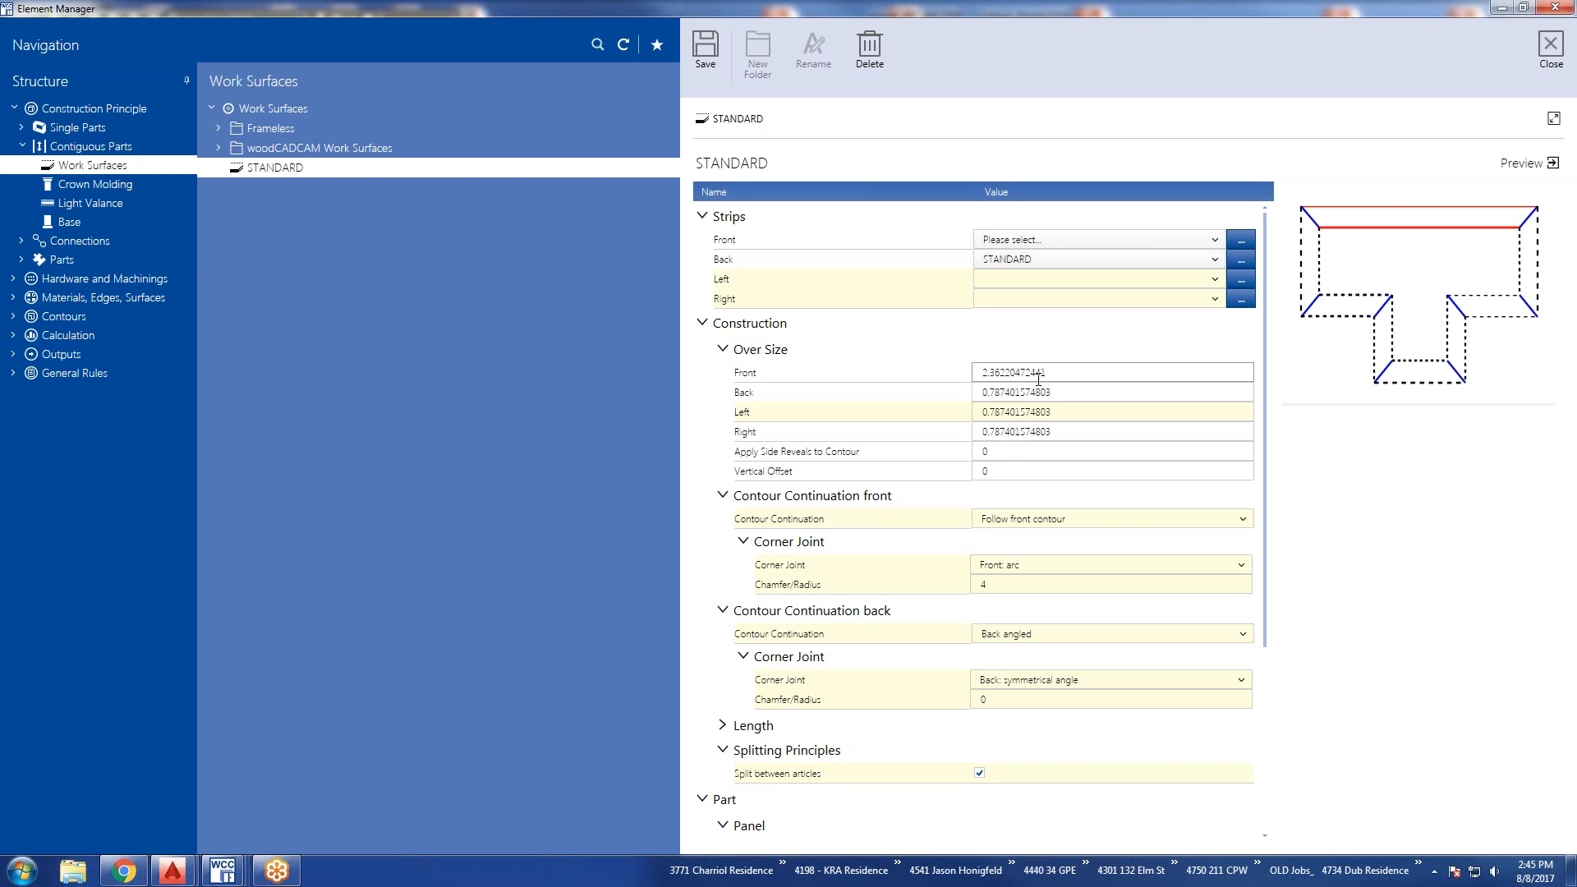
drag(1060, 389, 933, 401)
text(0)
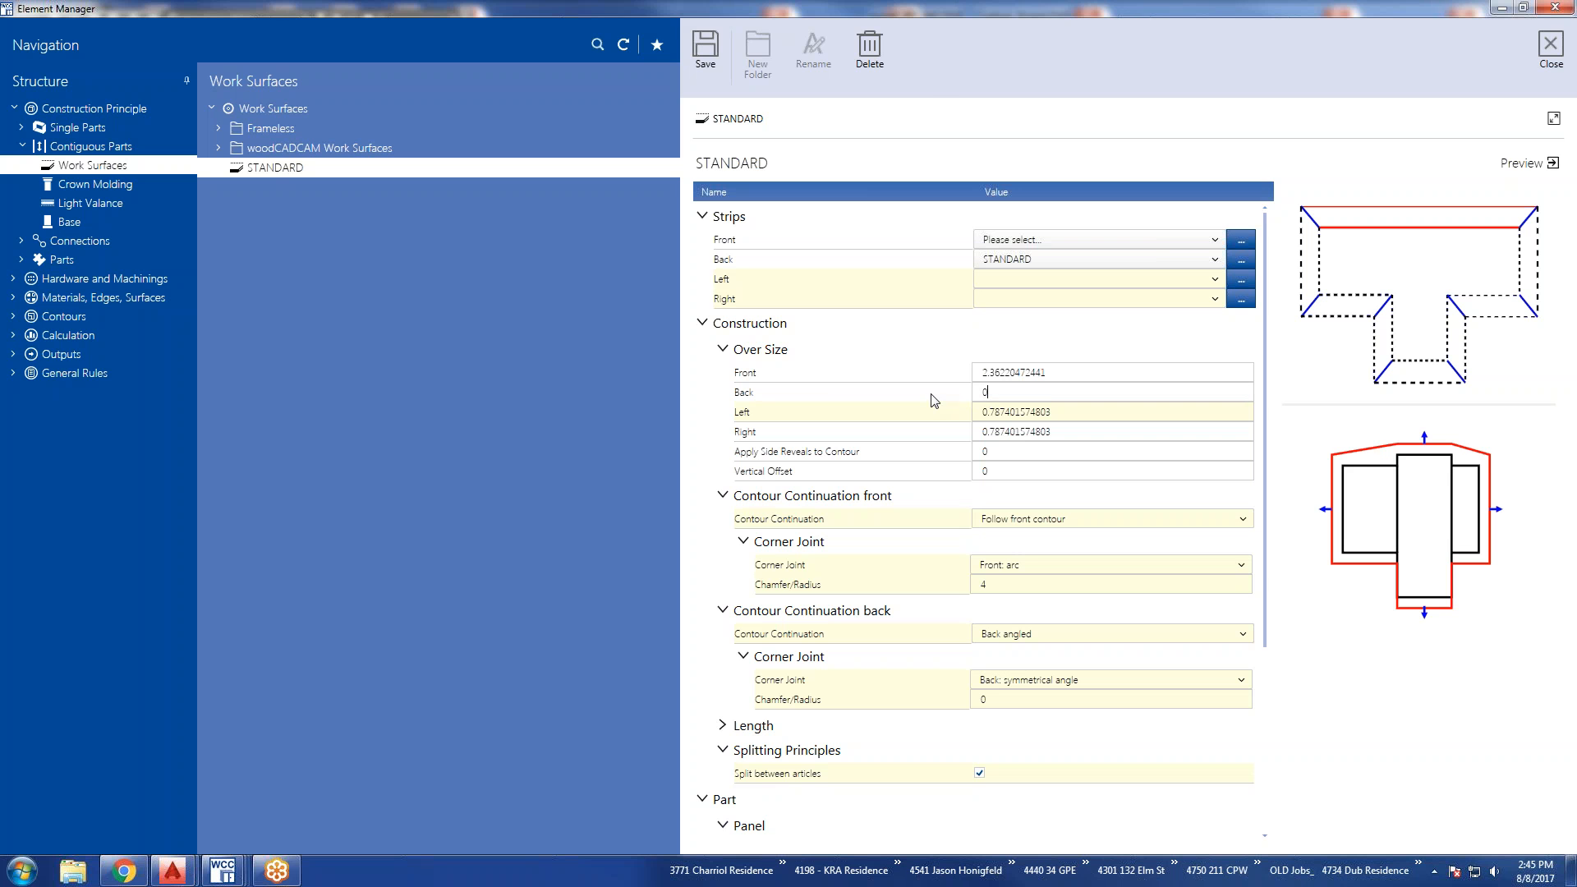
click(989, 410)
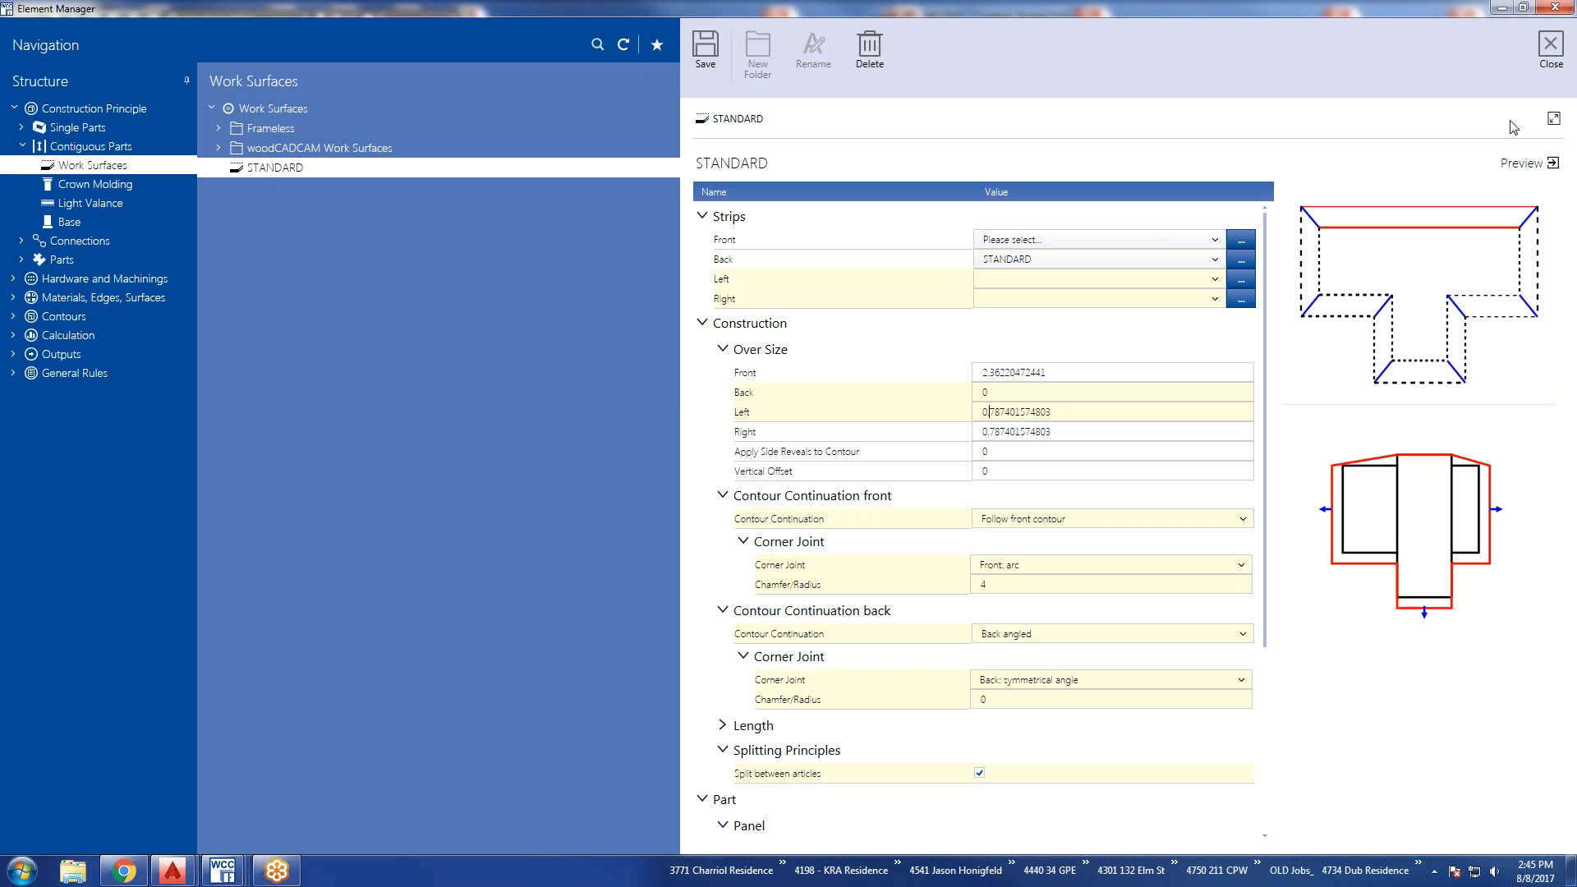
Close the Element Manager without saving the work surface changes, and briefly reopen it to check the STANDARD settings.
click(1550, 49)
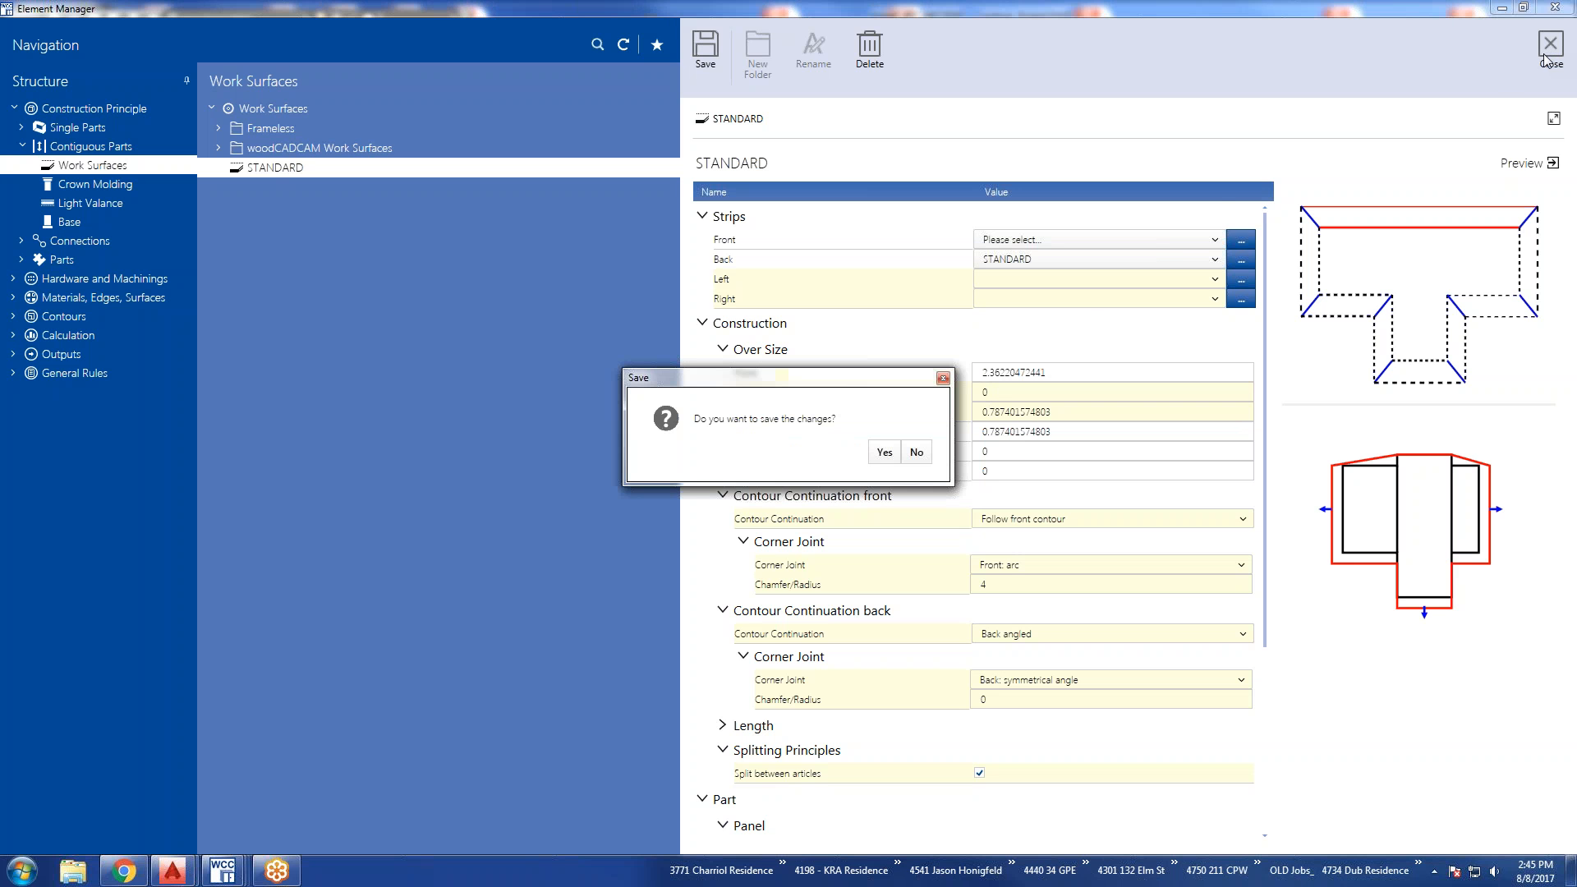
click(916, 453)
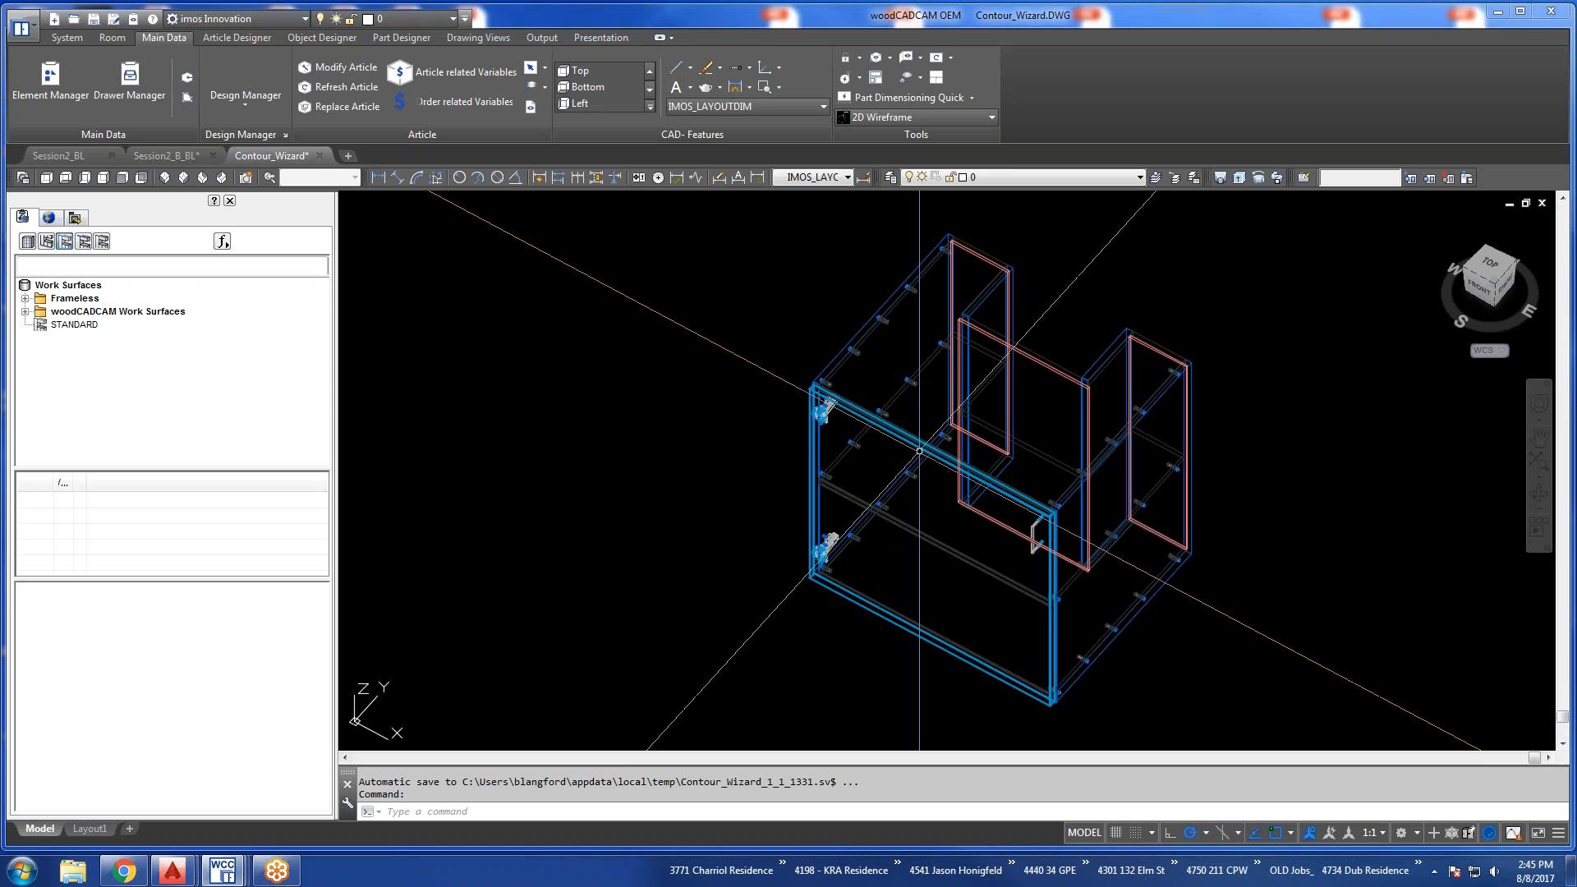
click(52, 76)
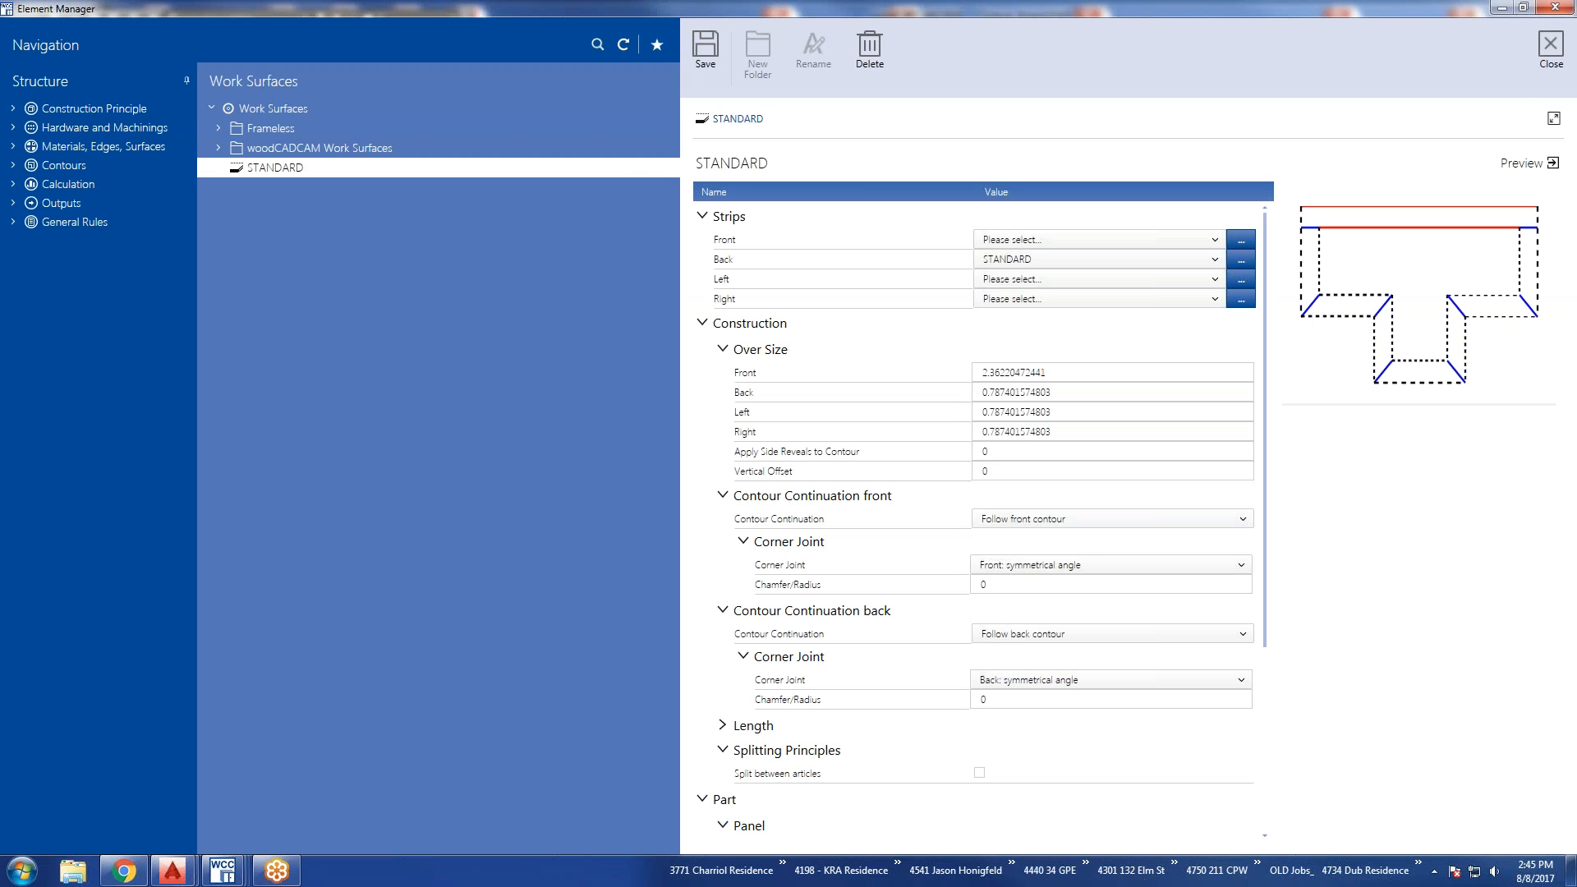
click(1557, 51)
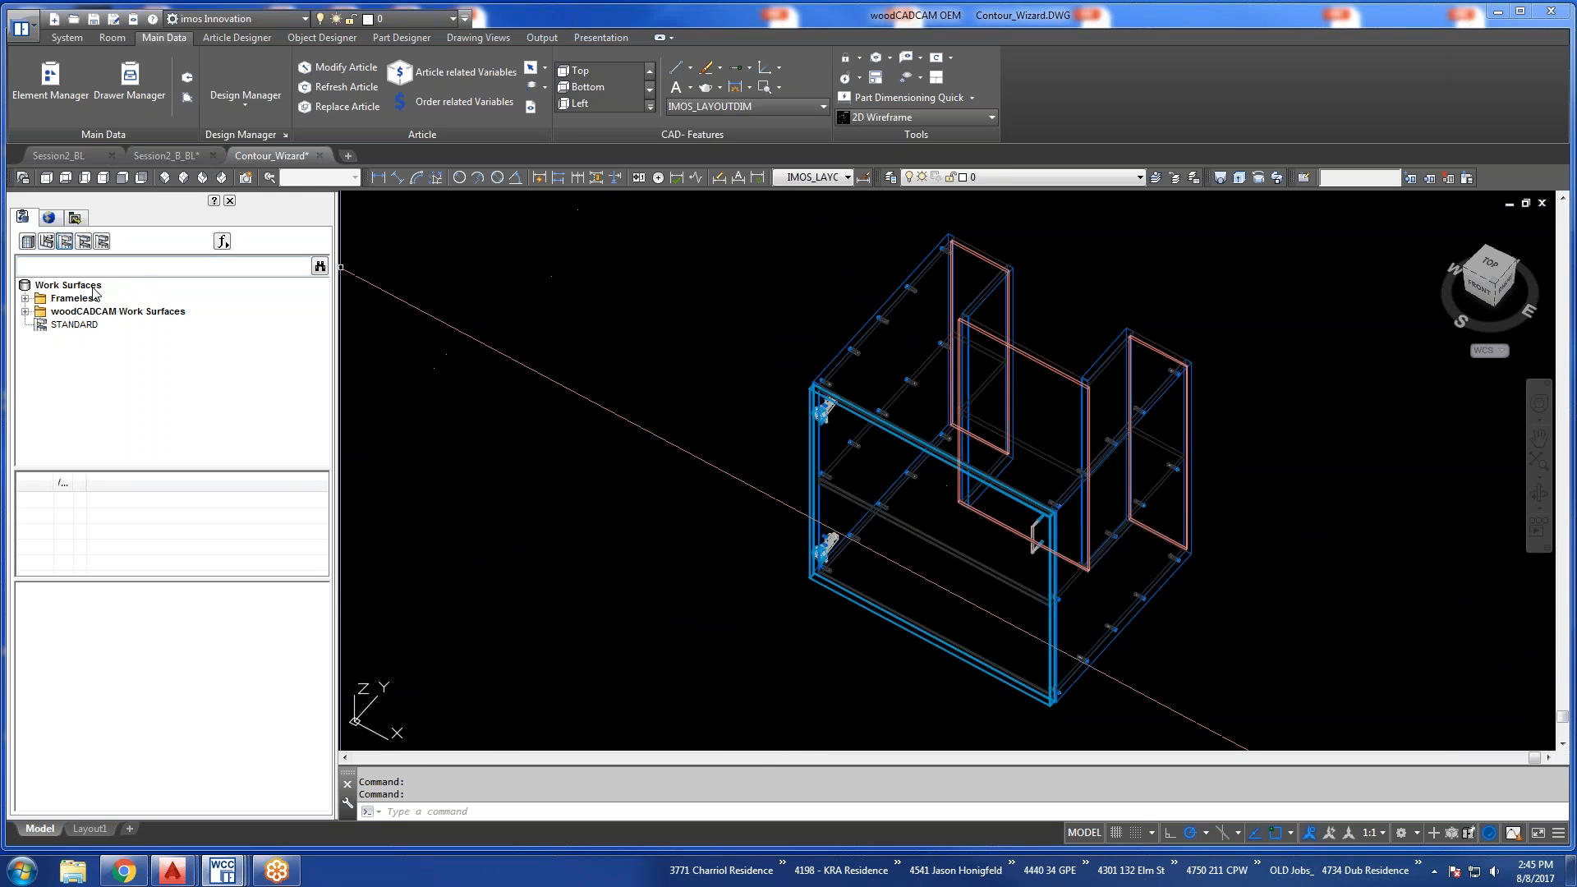
Select the STANDARD work surface in the drawing's Work Surfaces library and widen the Parameters and Value columns to make them readable.
click(56, 325)
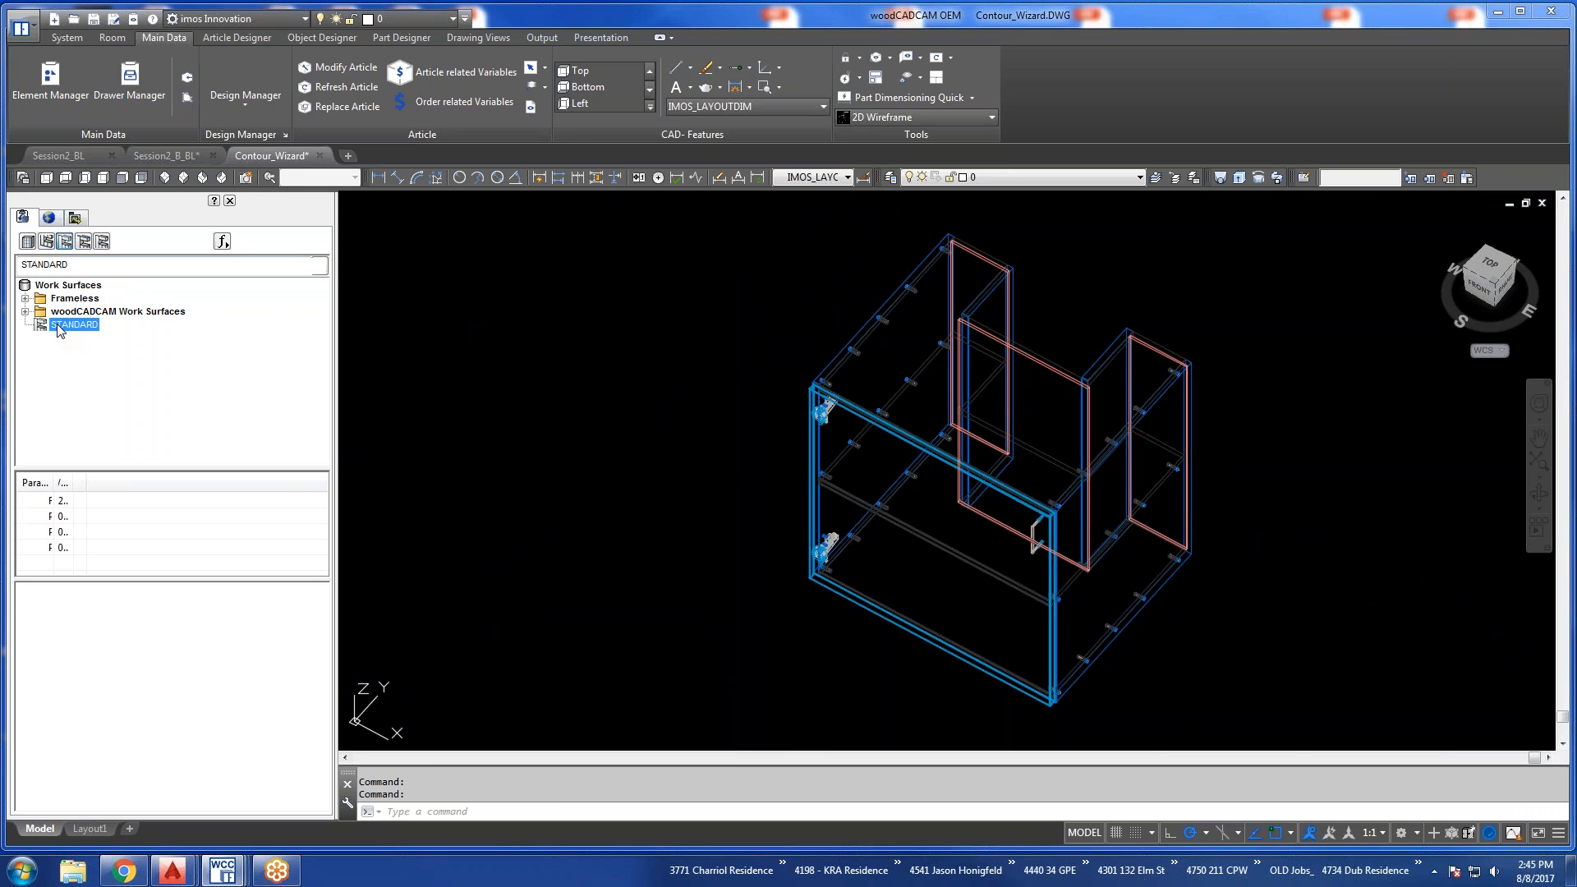
drag(87, 482, 250, 482)
drag(79, 481, 202, 482)
drag(54, 483, 150, 483)
drag(298, 483, 216, 486)
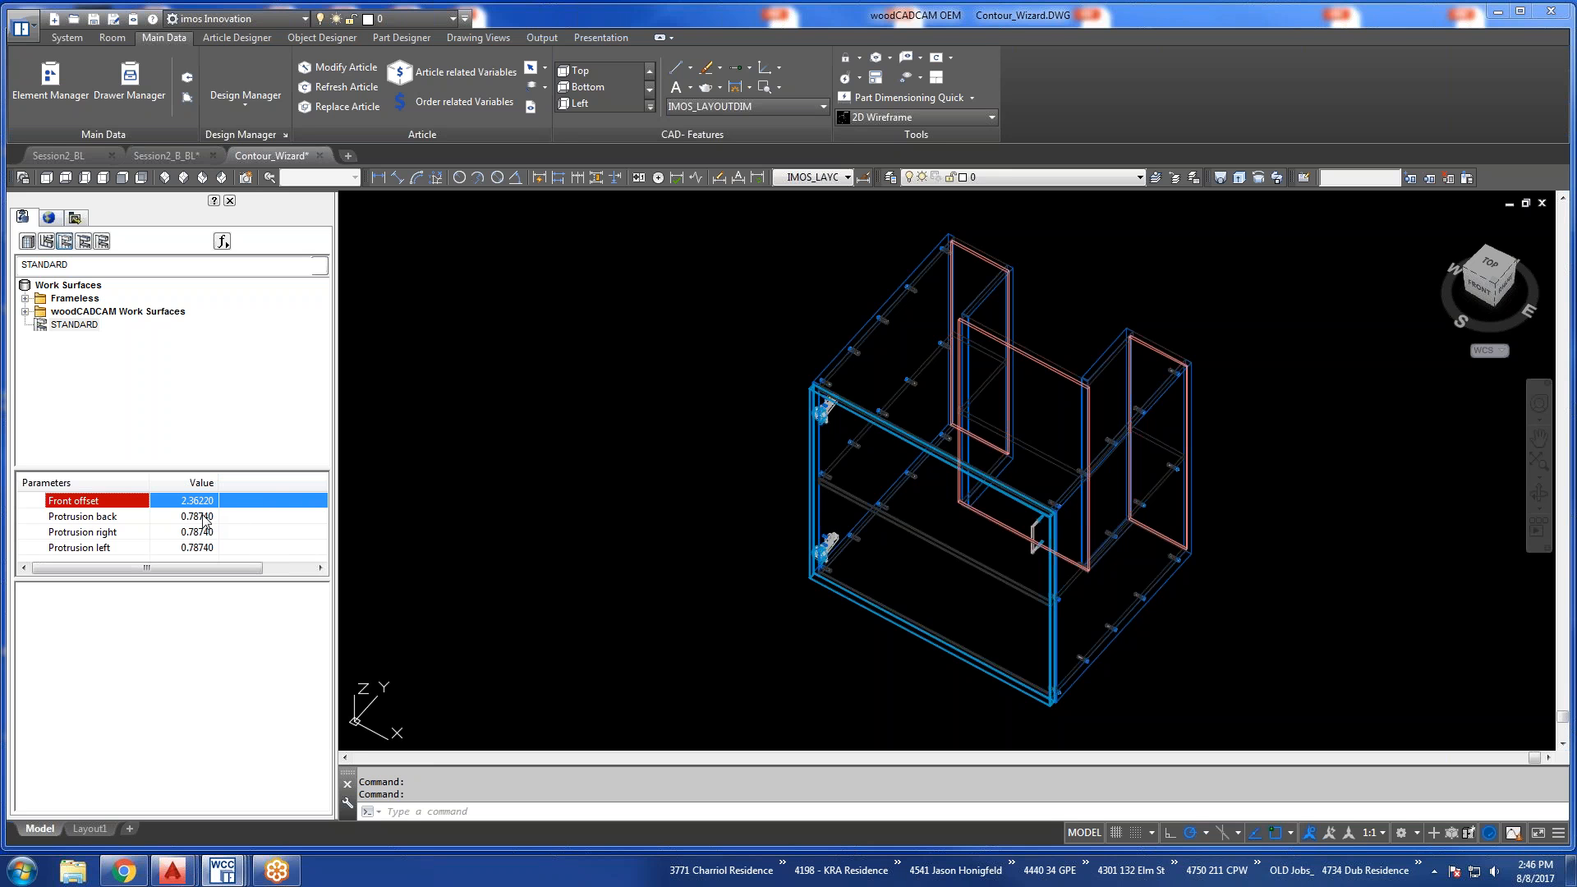
click(65, 244)
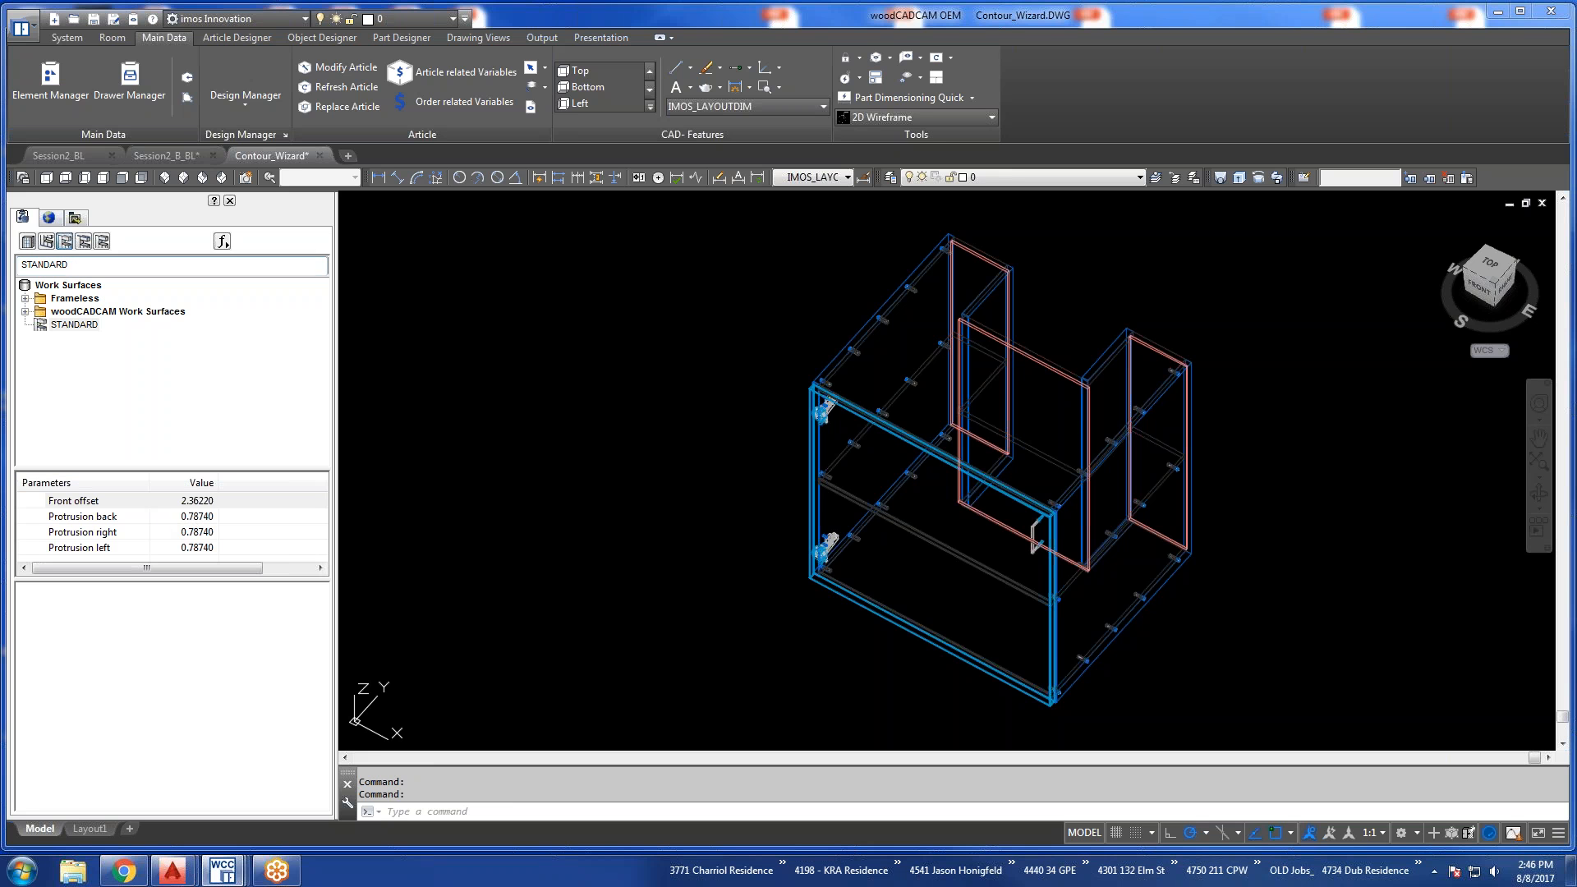
Reopen the Element Manager and display the Connection Situations under the construction principle's Connections.
click(47, 78)
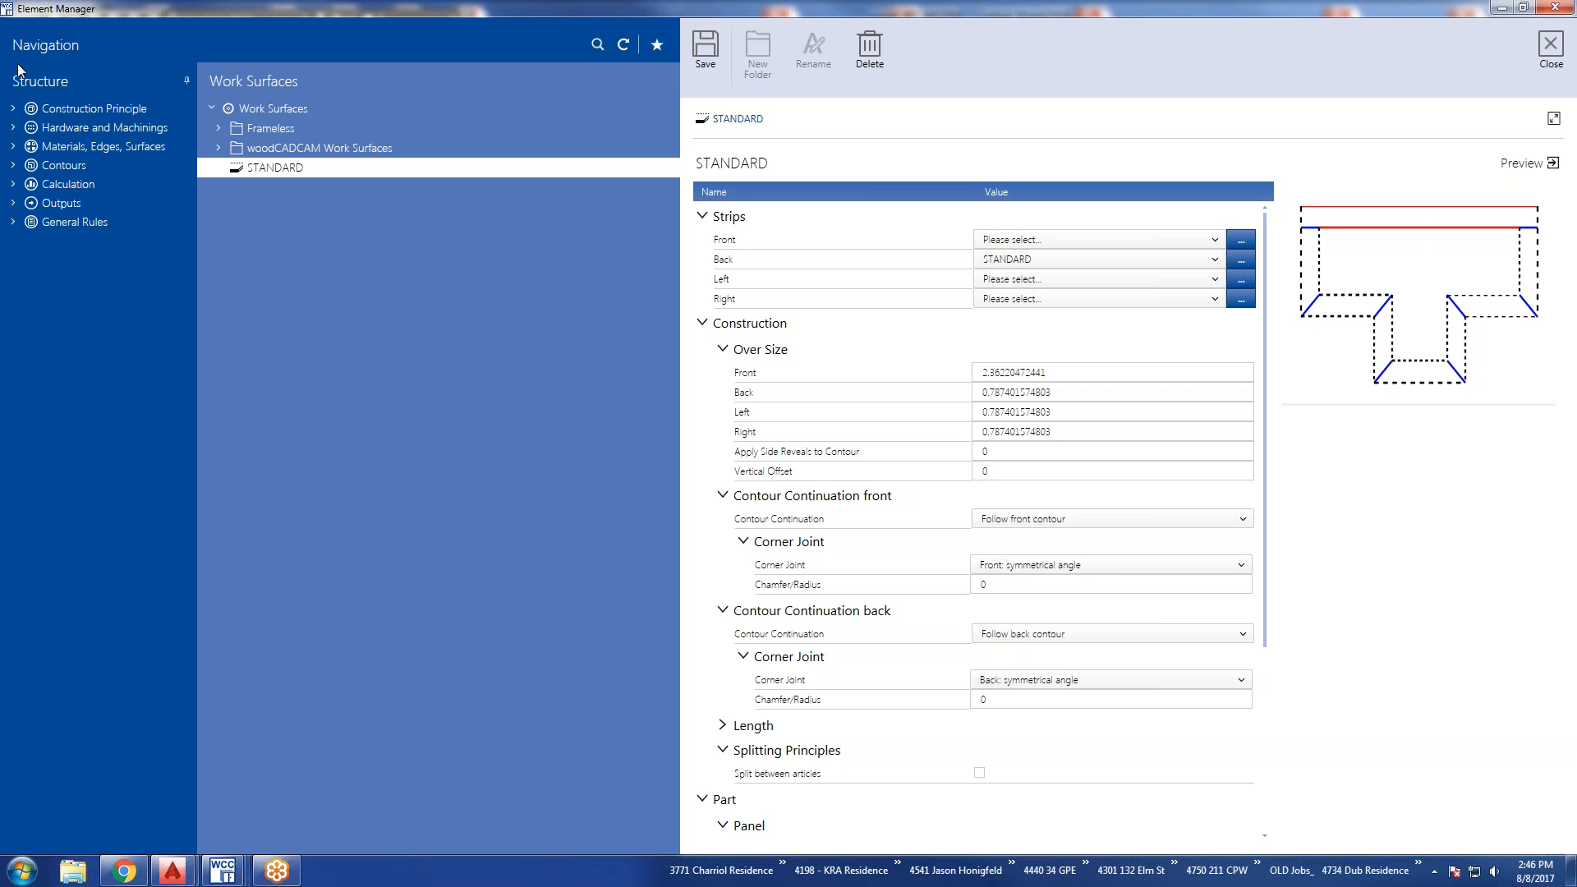
click(14, 110)
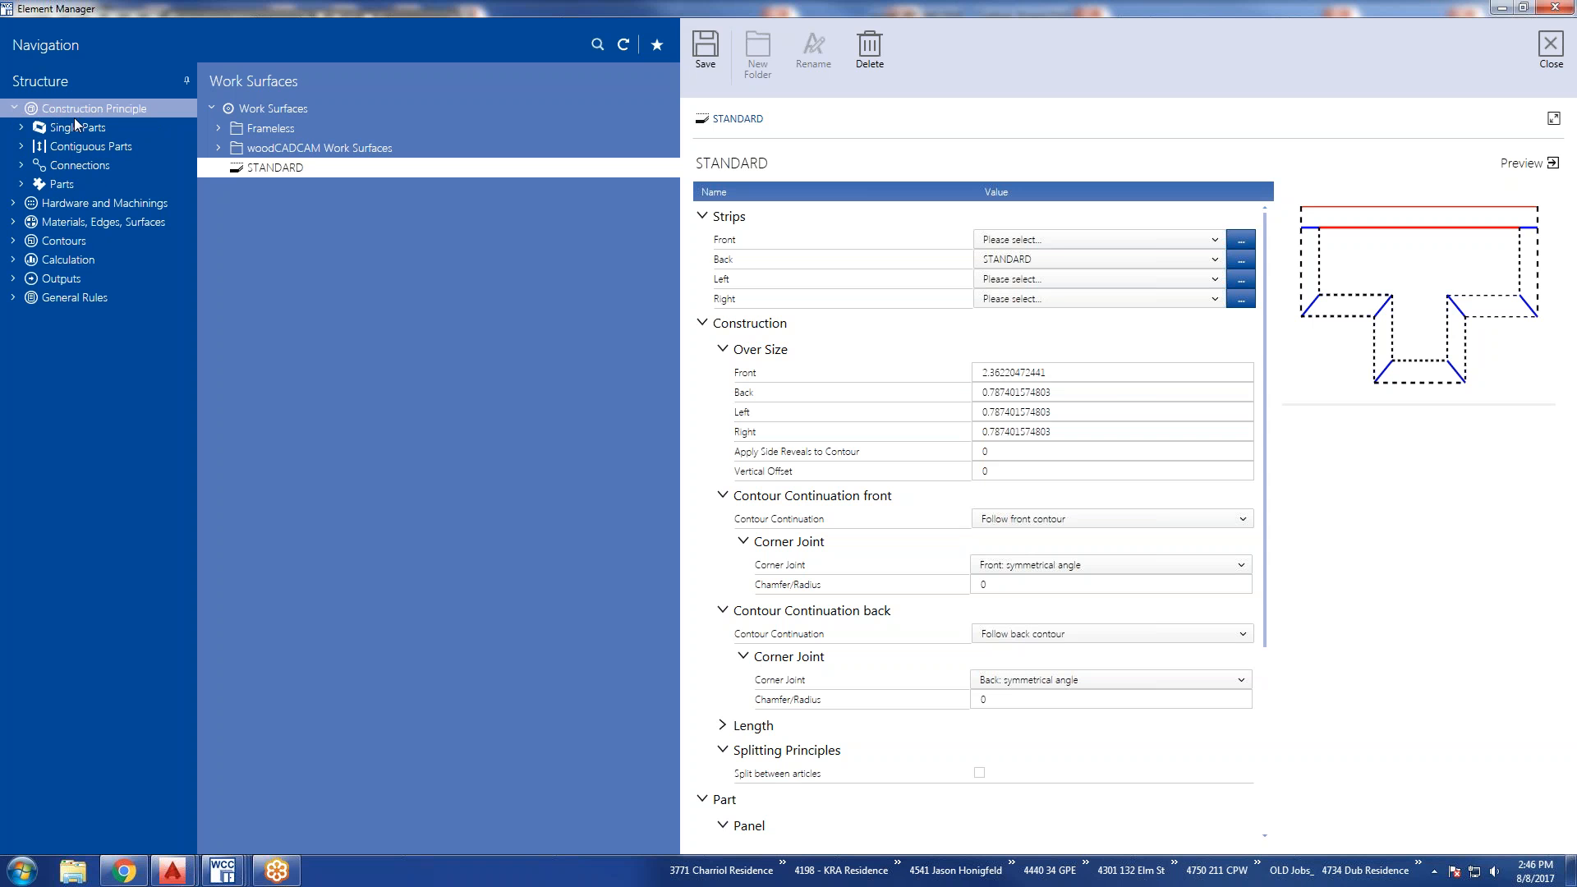
click(79, 165)
click(22, 166)
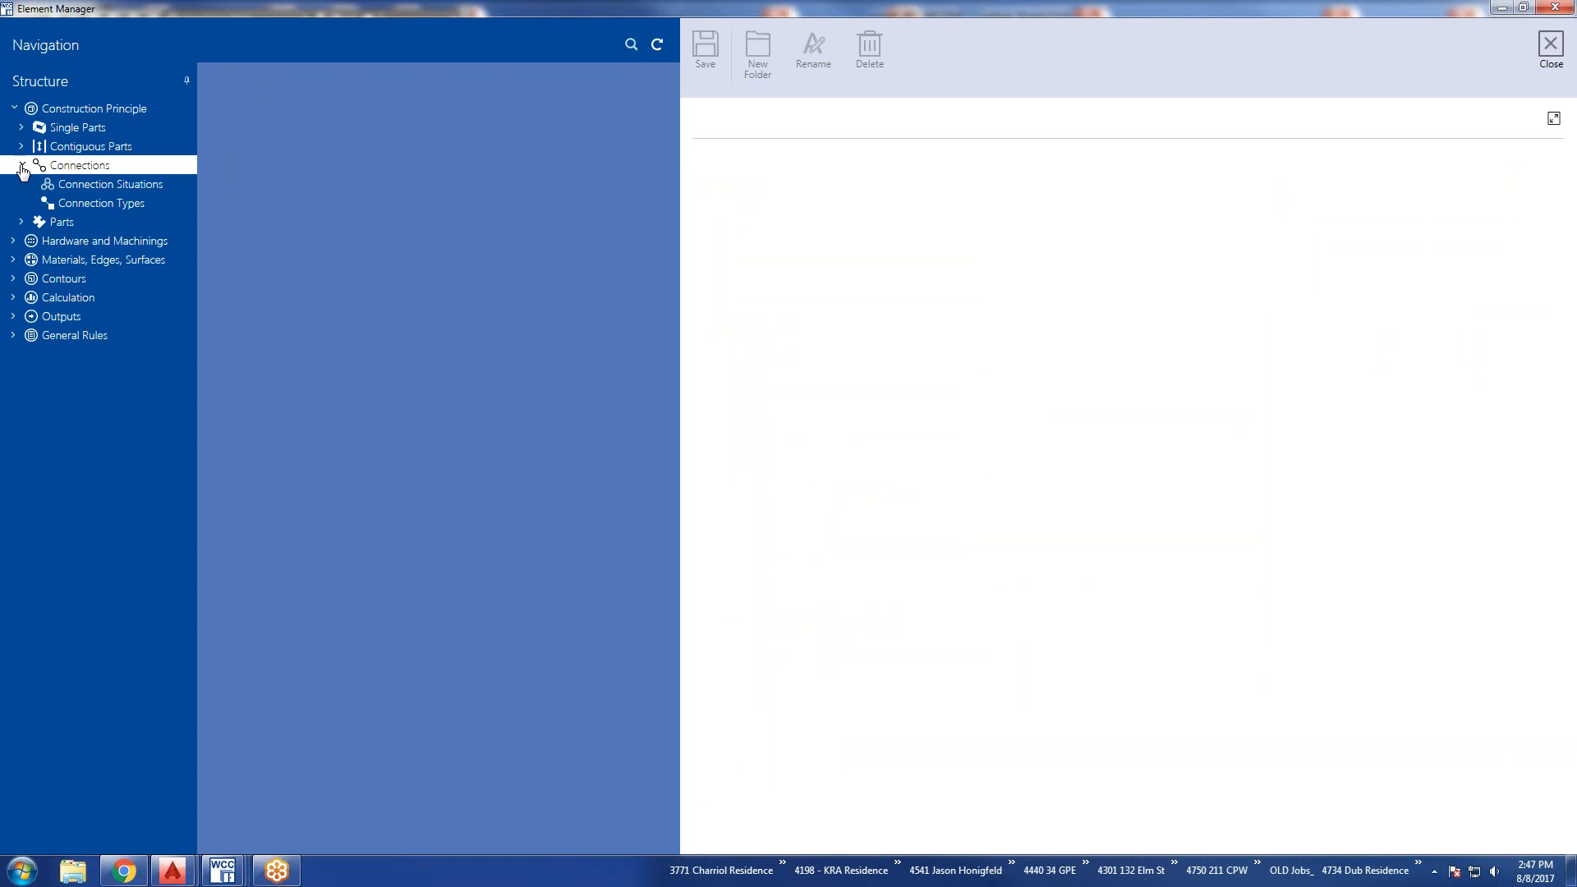
click(91, 184)
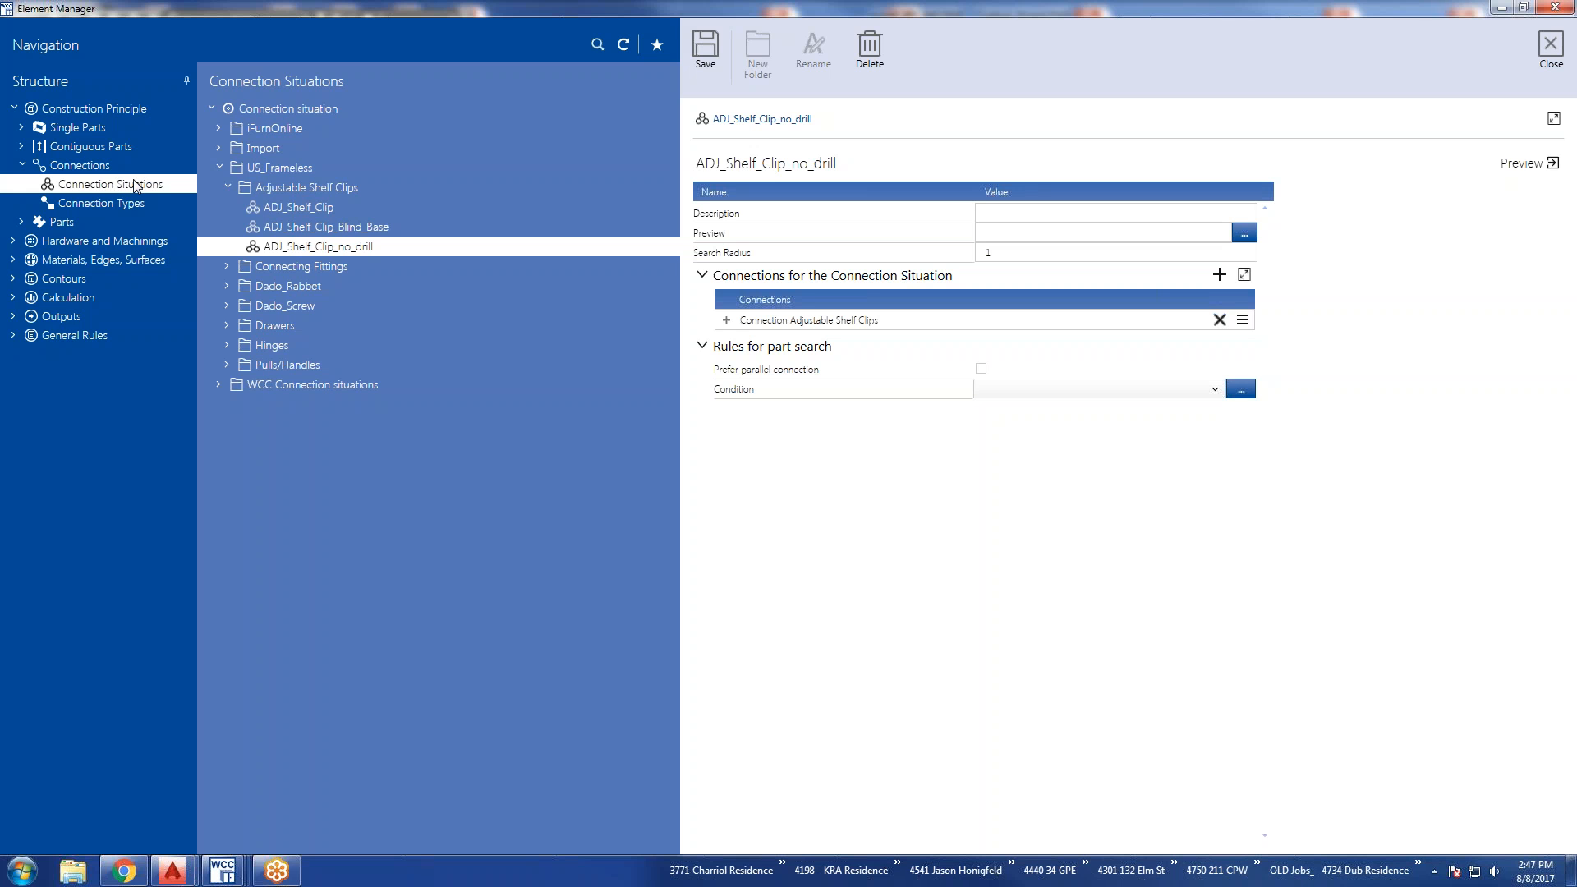
Show the Connection Types and expand the Hettich Type of connection, iFurnOnline and imos Type of connection folders.
click(111, 202)
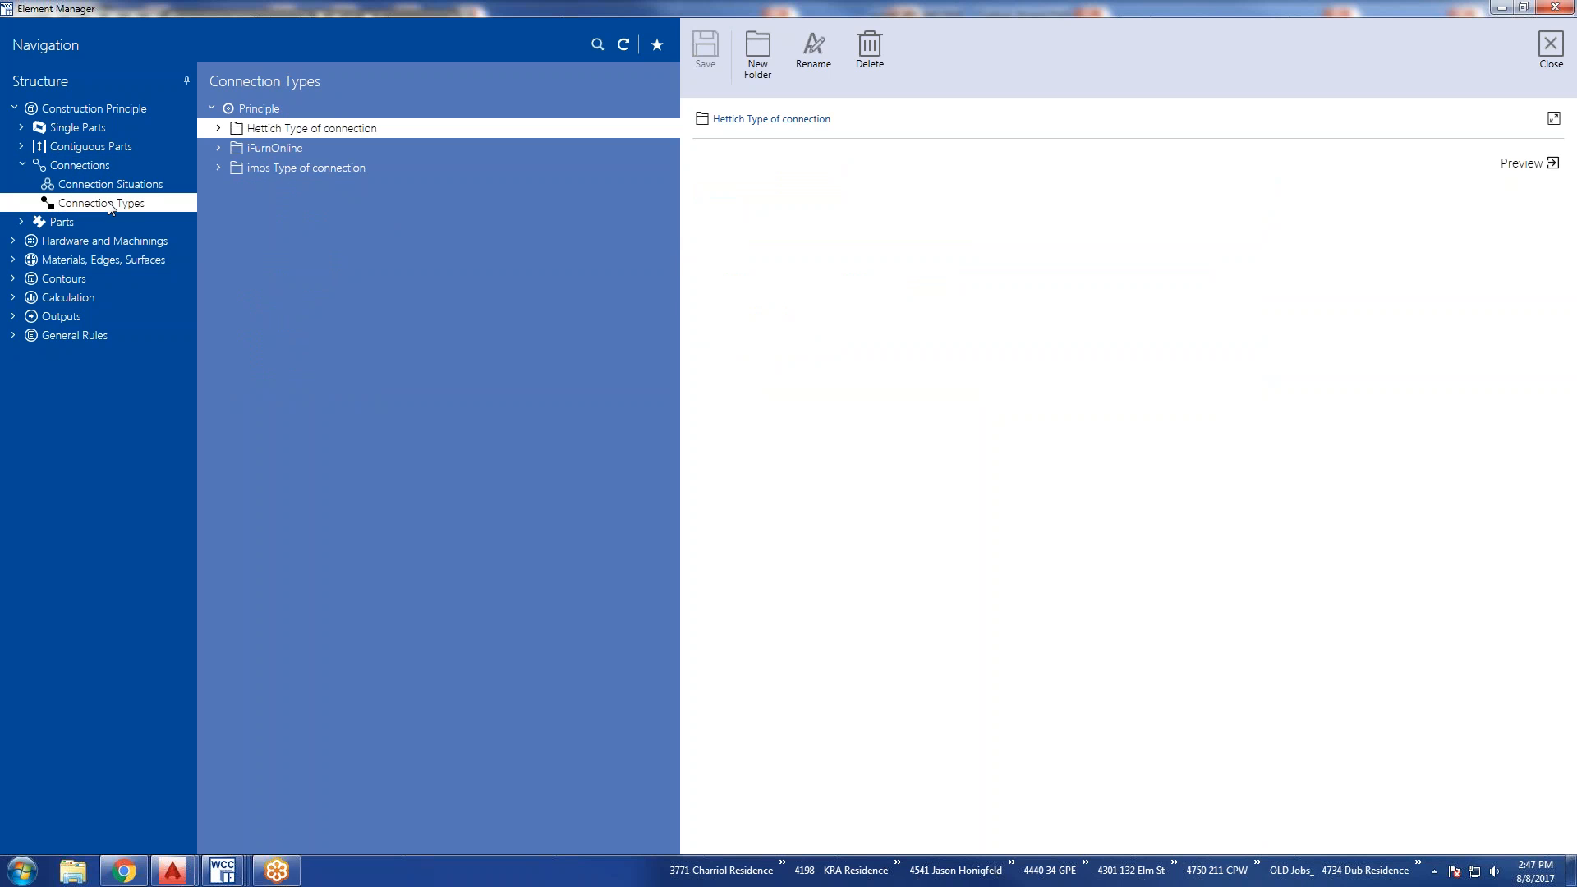
click(219, 129)
click(218, 168)
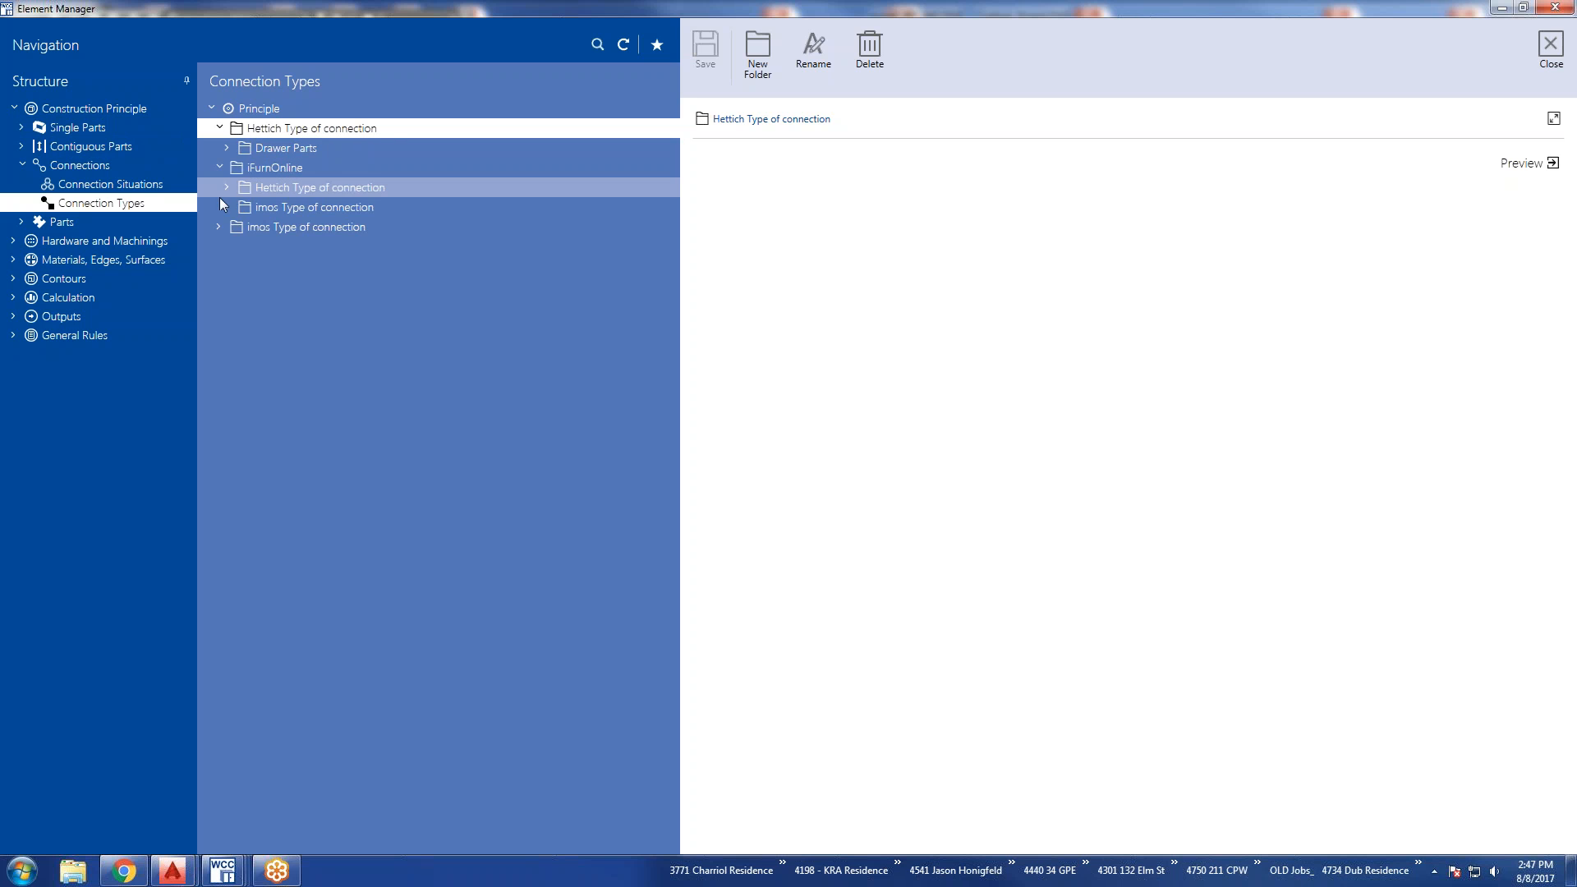
click(223, 226)
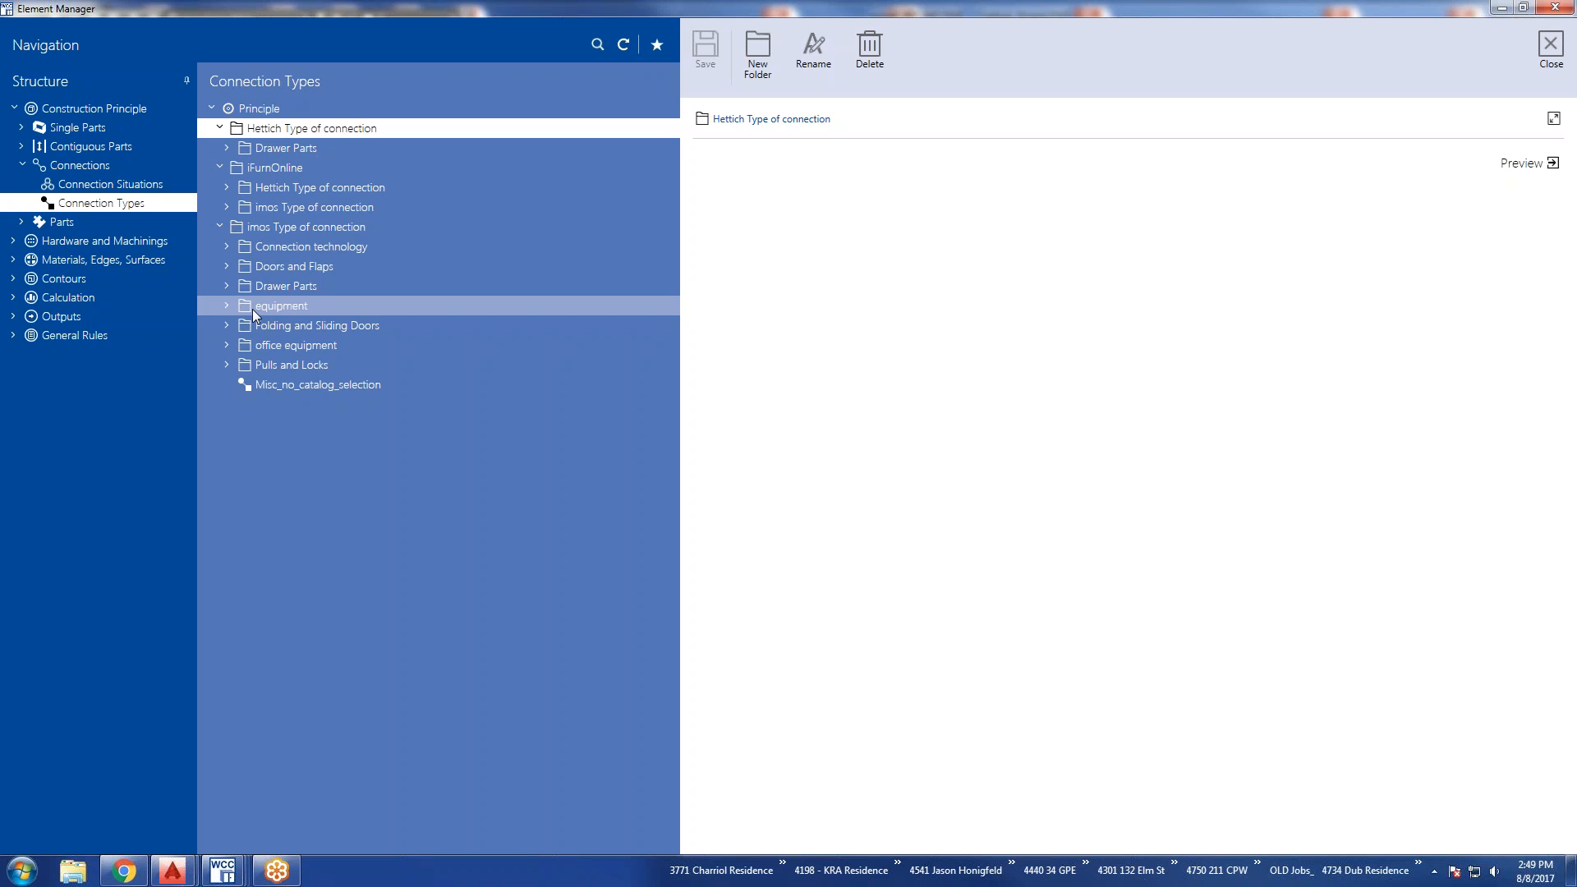
Return to the ADJ_Shelf_Clip_no_drill connection situation and expand its Connection Adjustable Shelf Clips details.
click(124, 187)
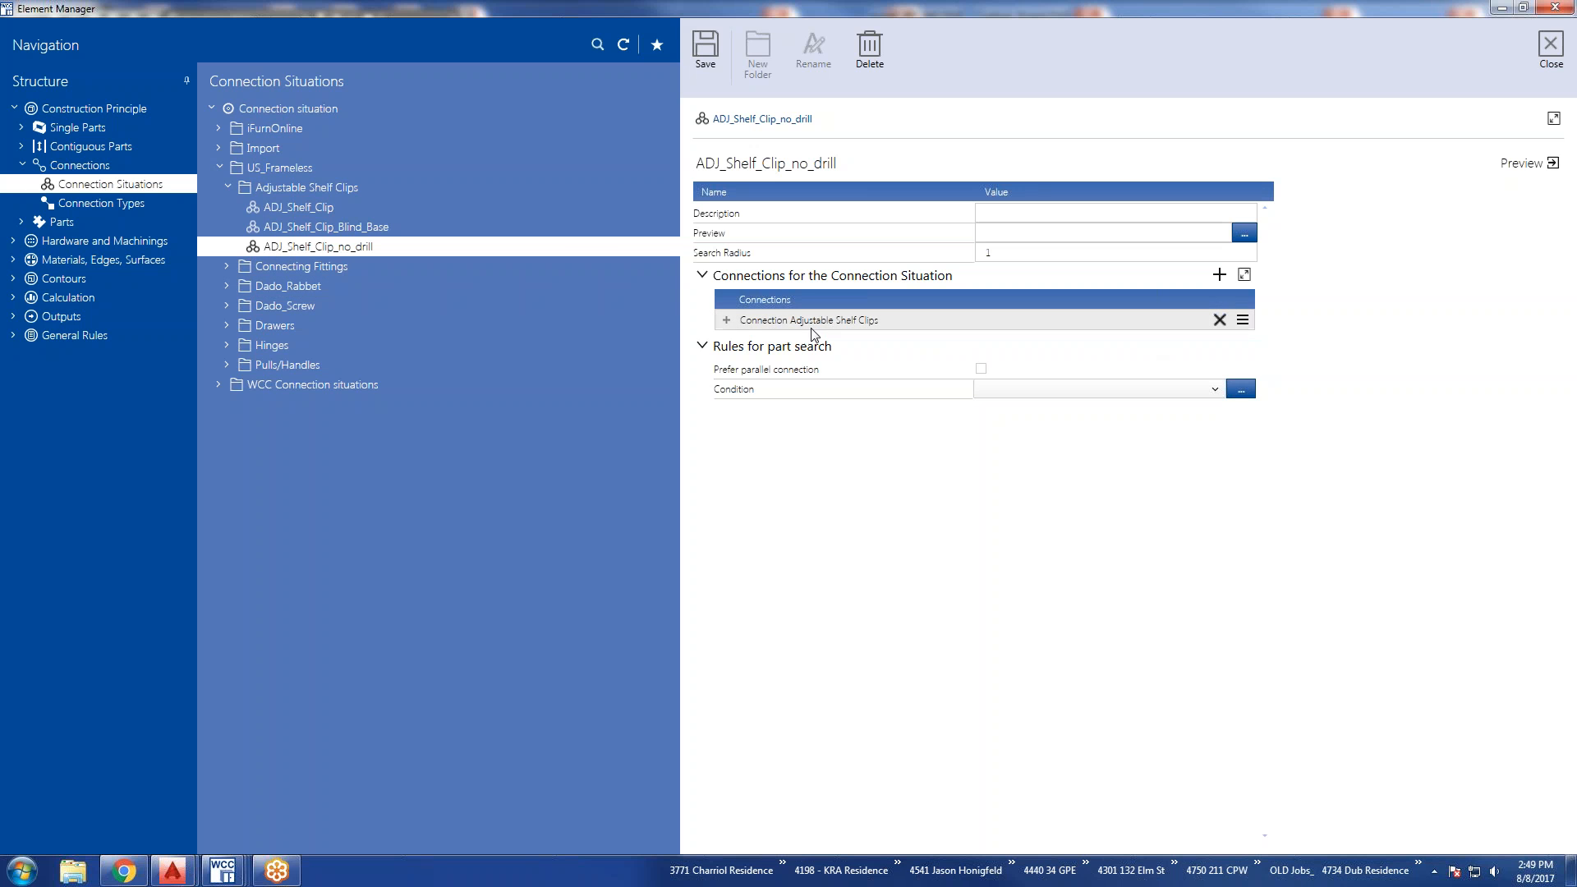
click(725, 321)
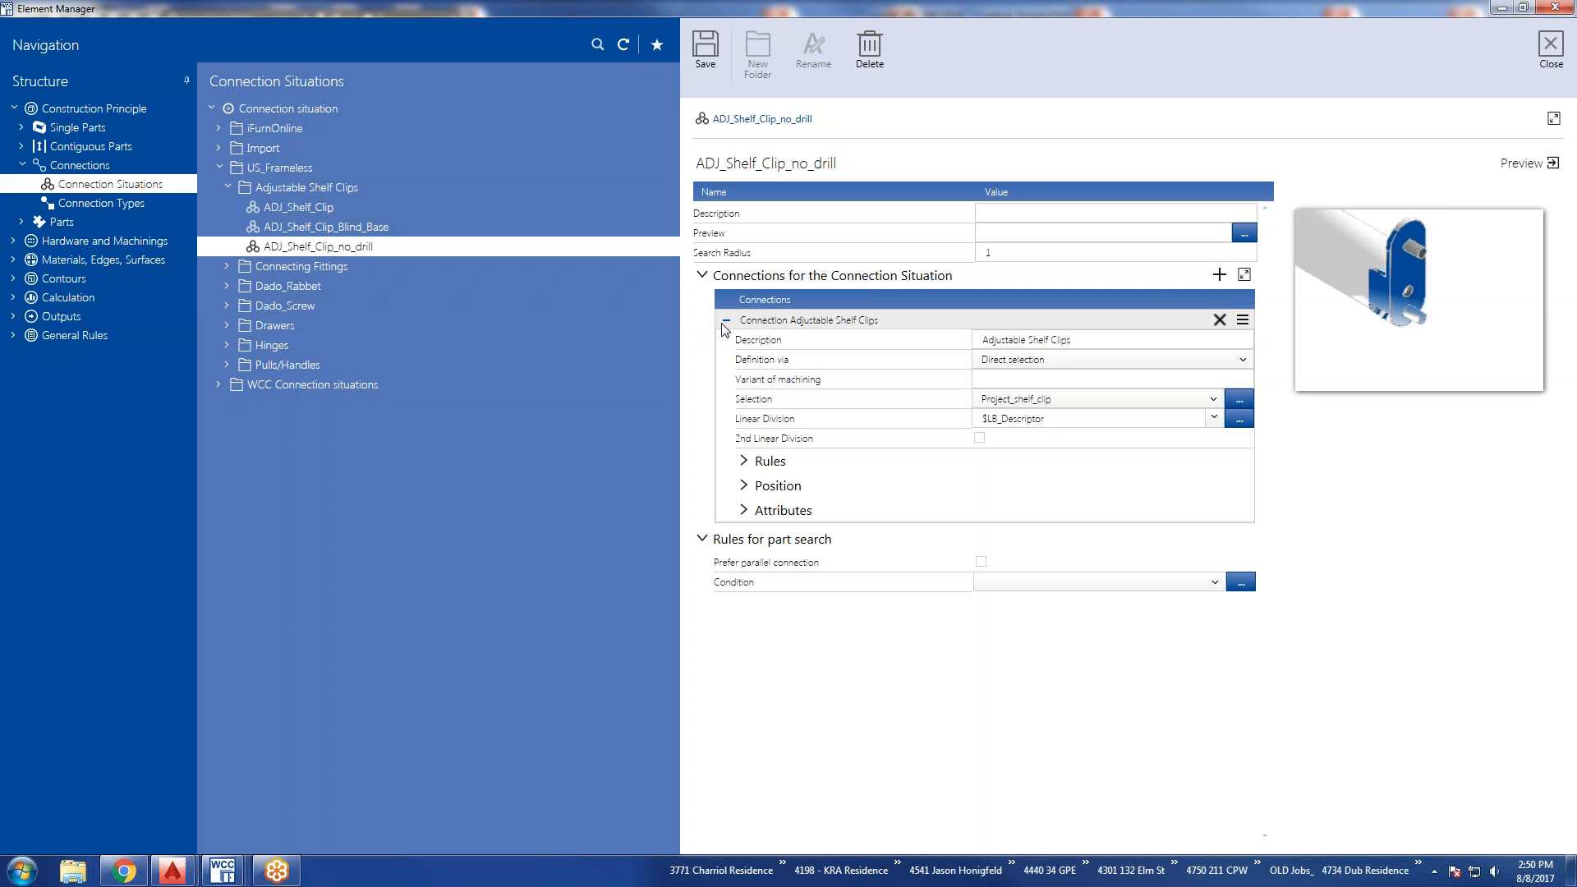
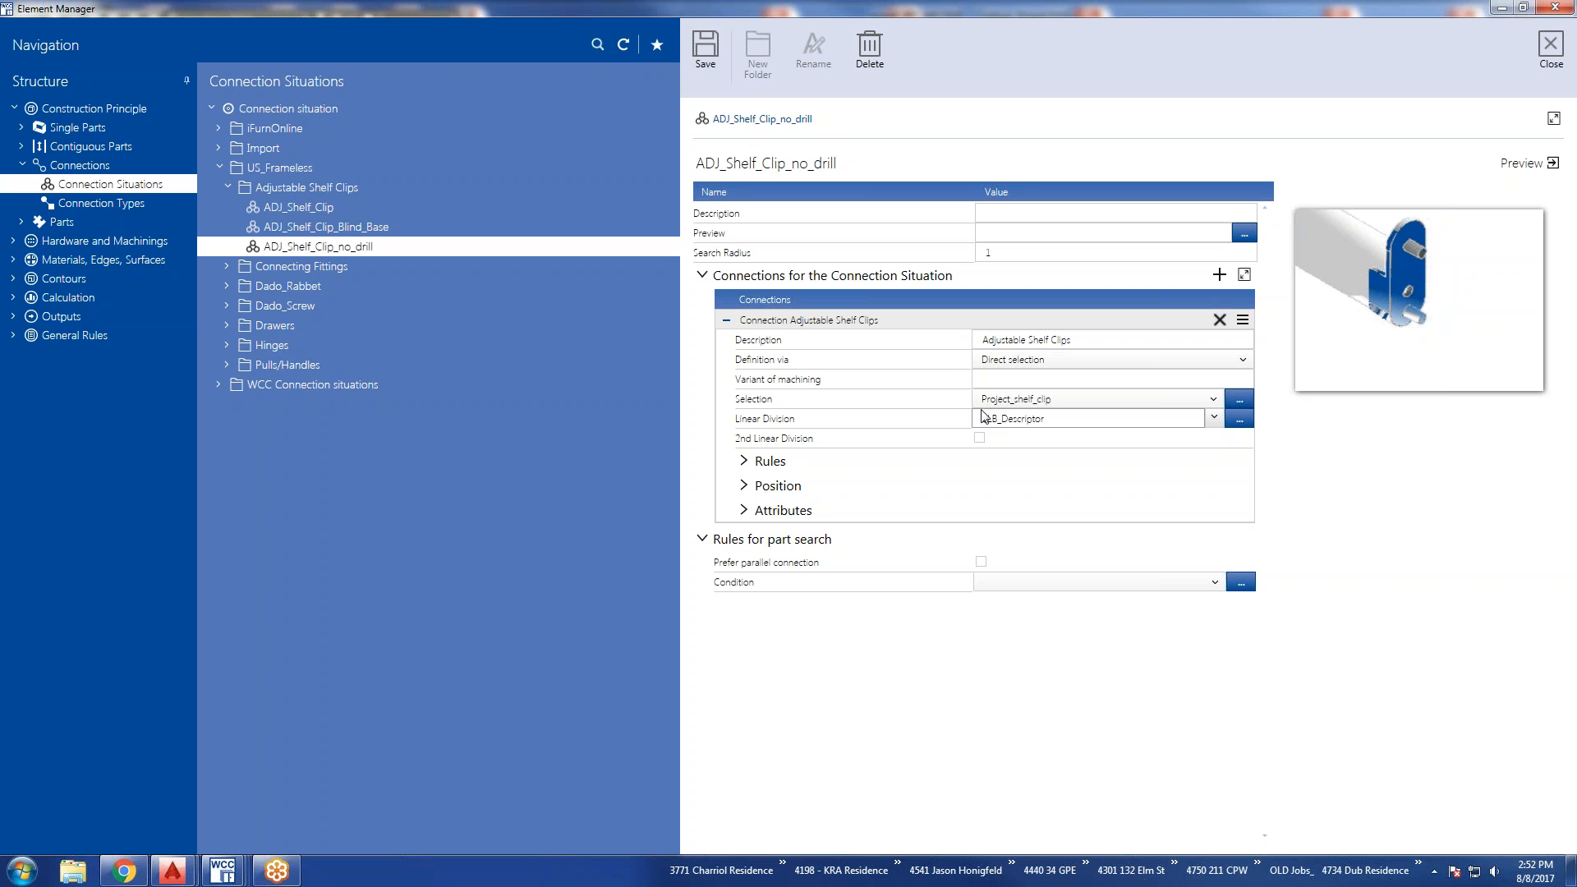
Display the Part Definitions under Parts and expand the Core Material section of PD_MAT19.
click(22, 223)
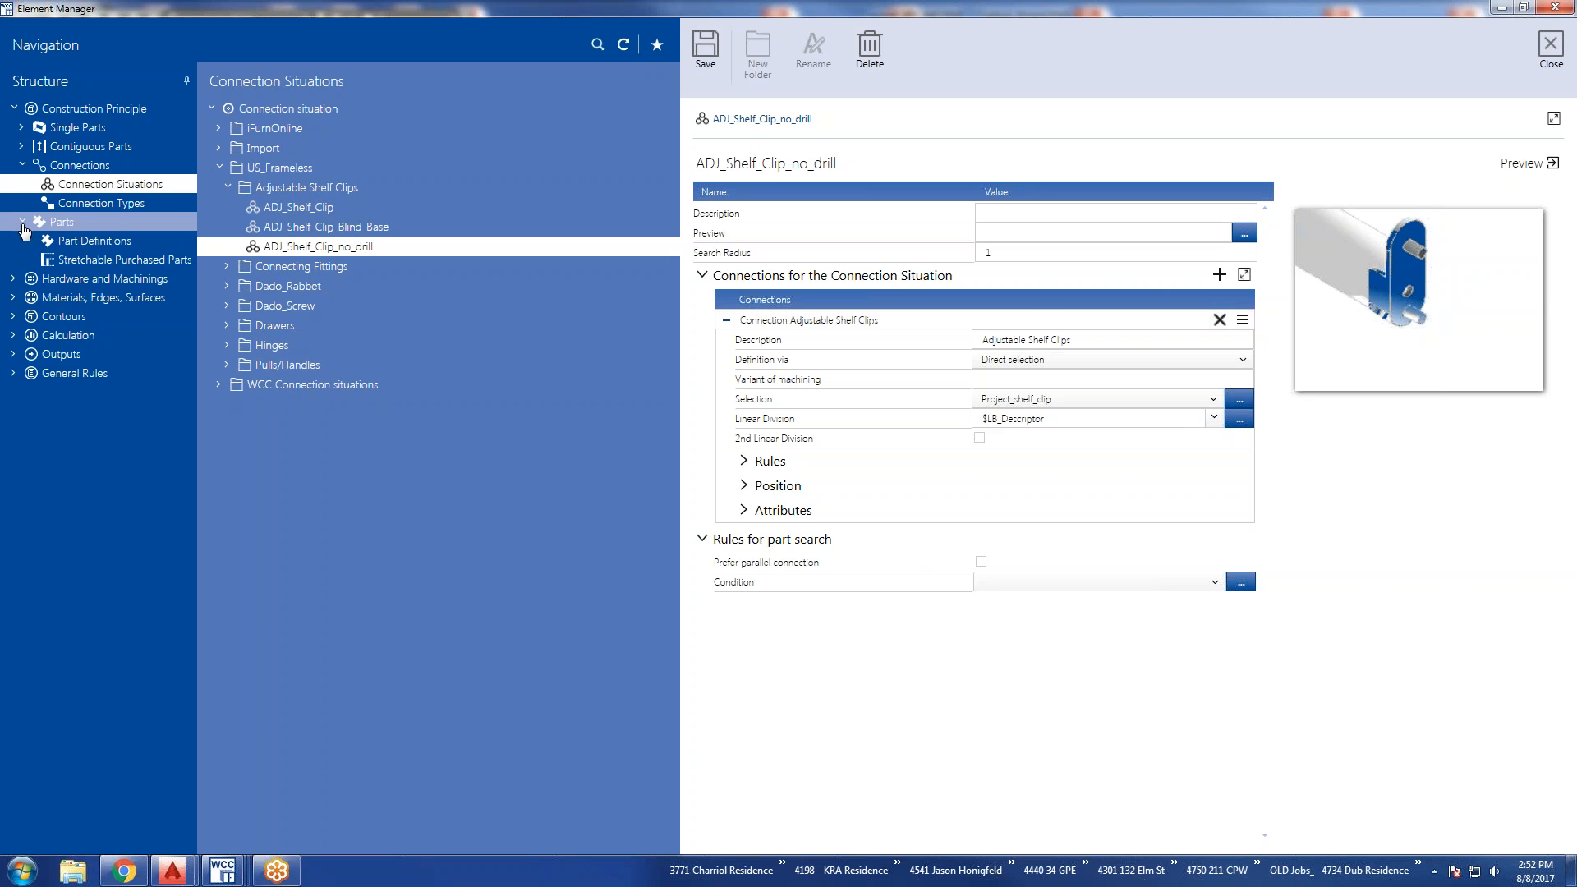
click(69, 243)
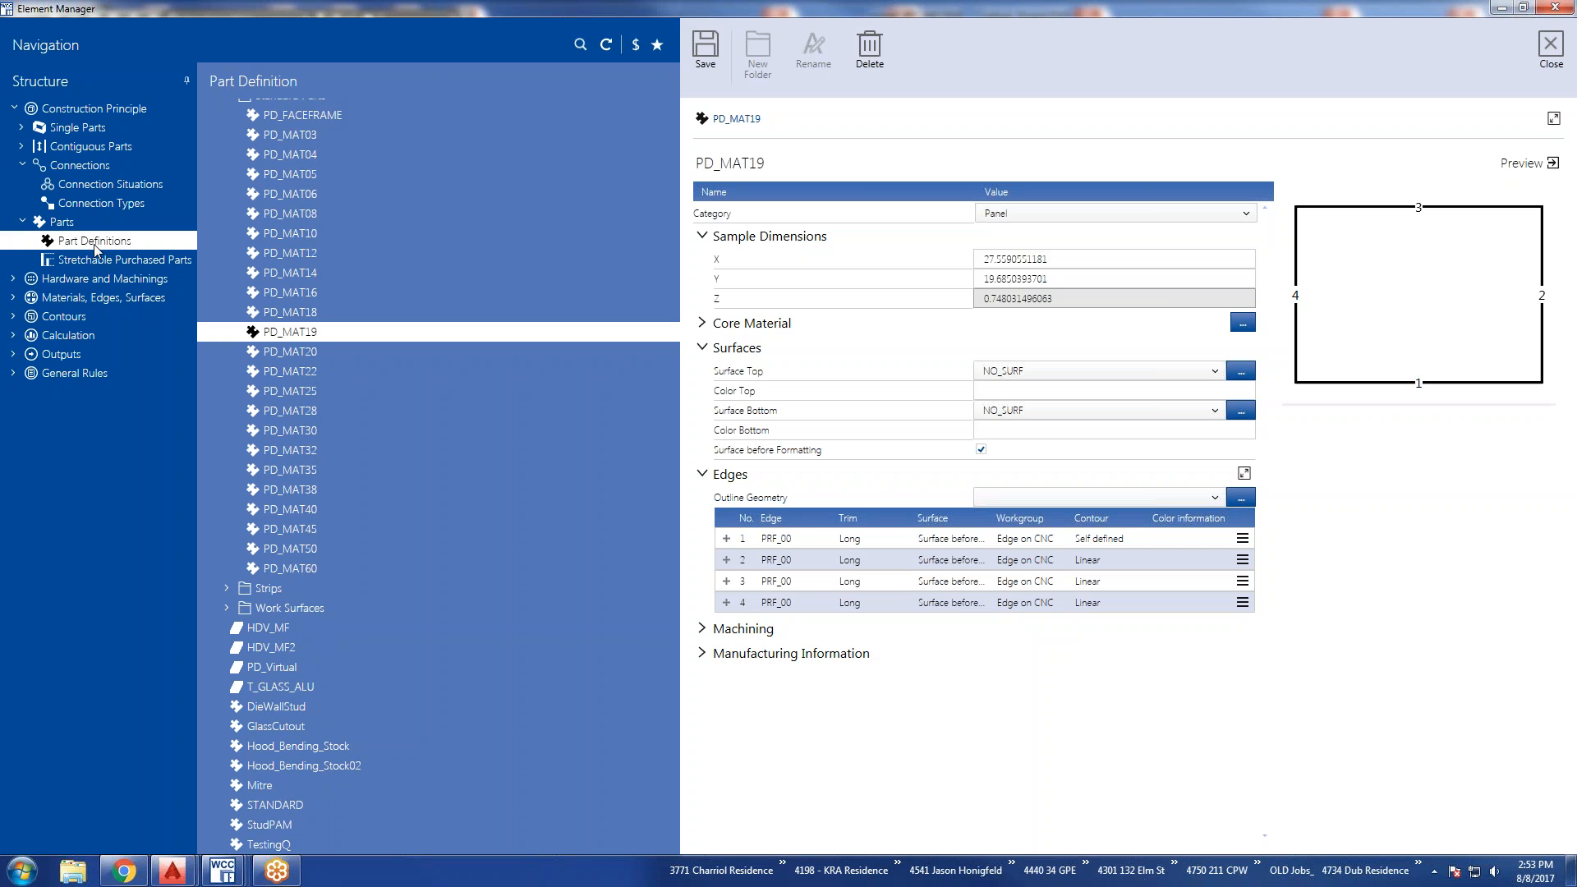
click(702, 321)
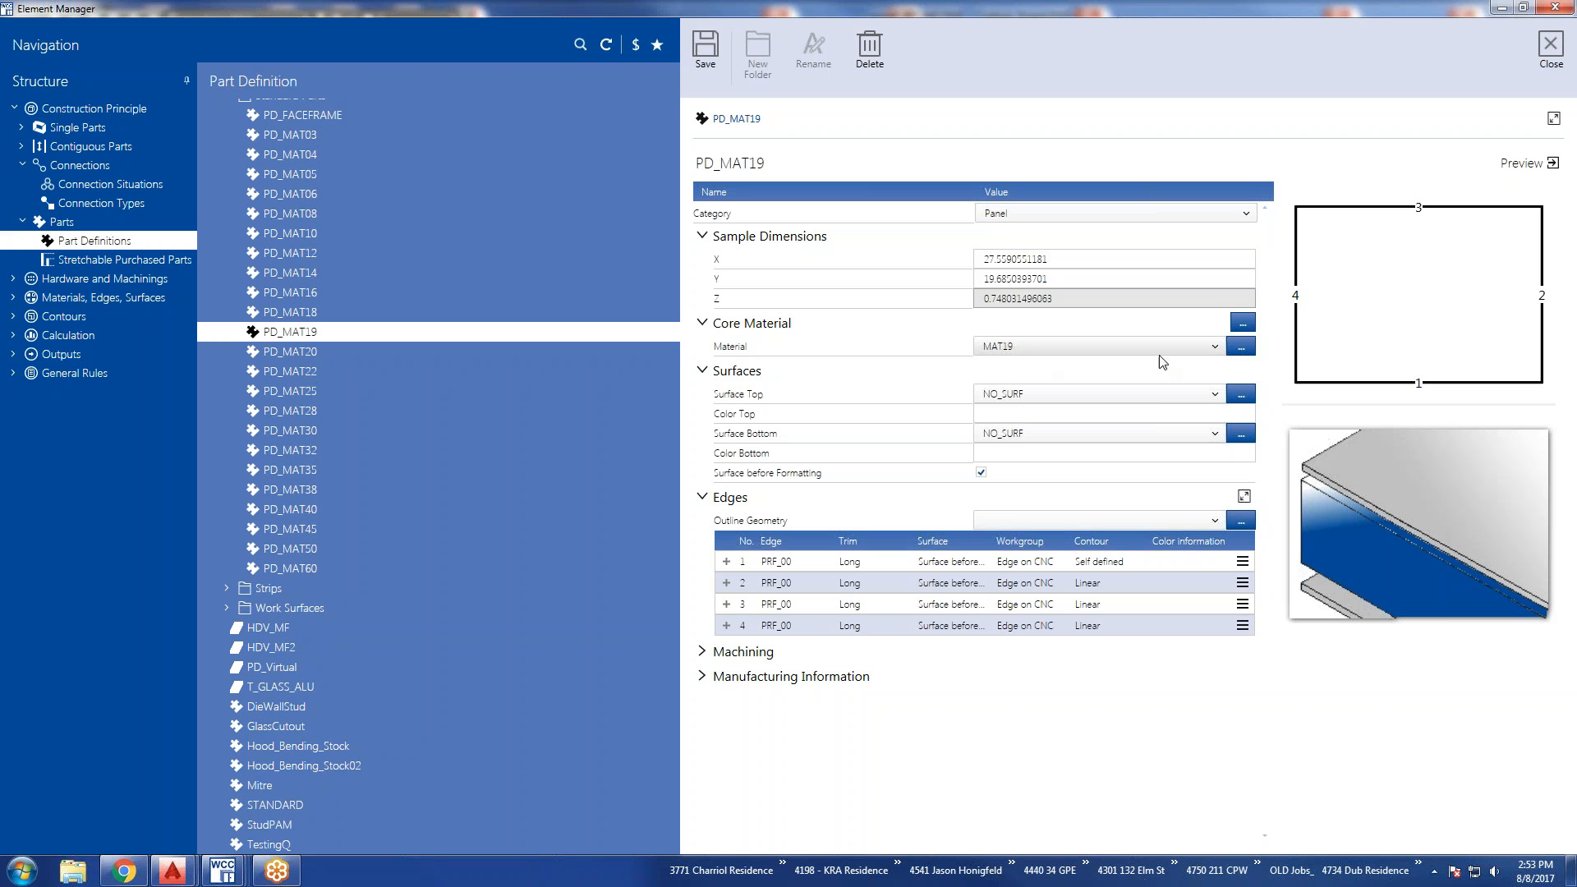
Inspect the MAT19 core material with the material variables list shown, and return to PD_MAT19 without applying anything.
click(1240, 346)
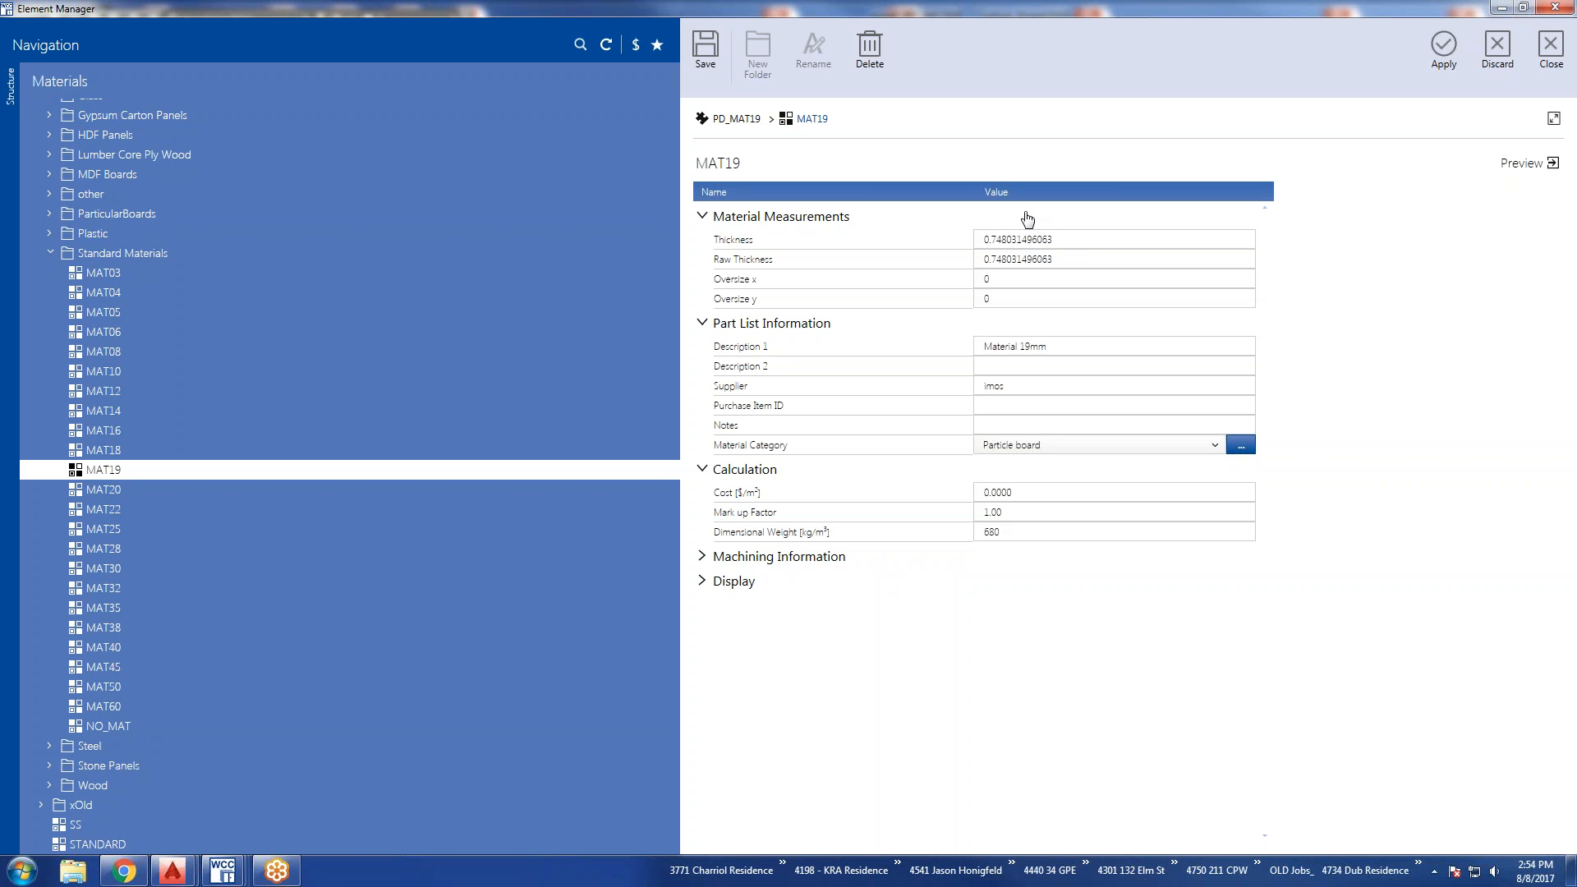
click(636, 49)
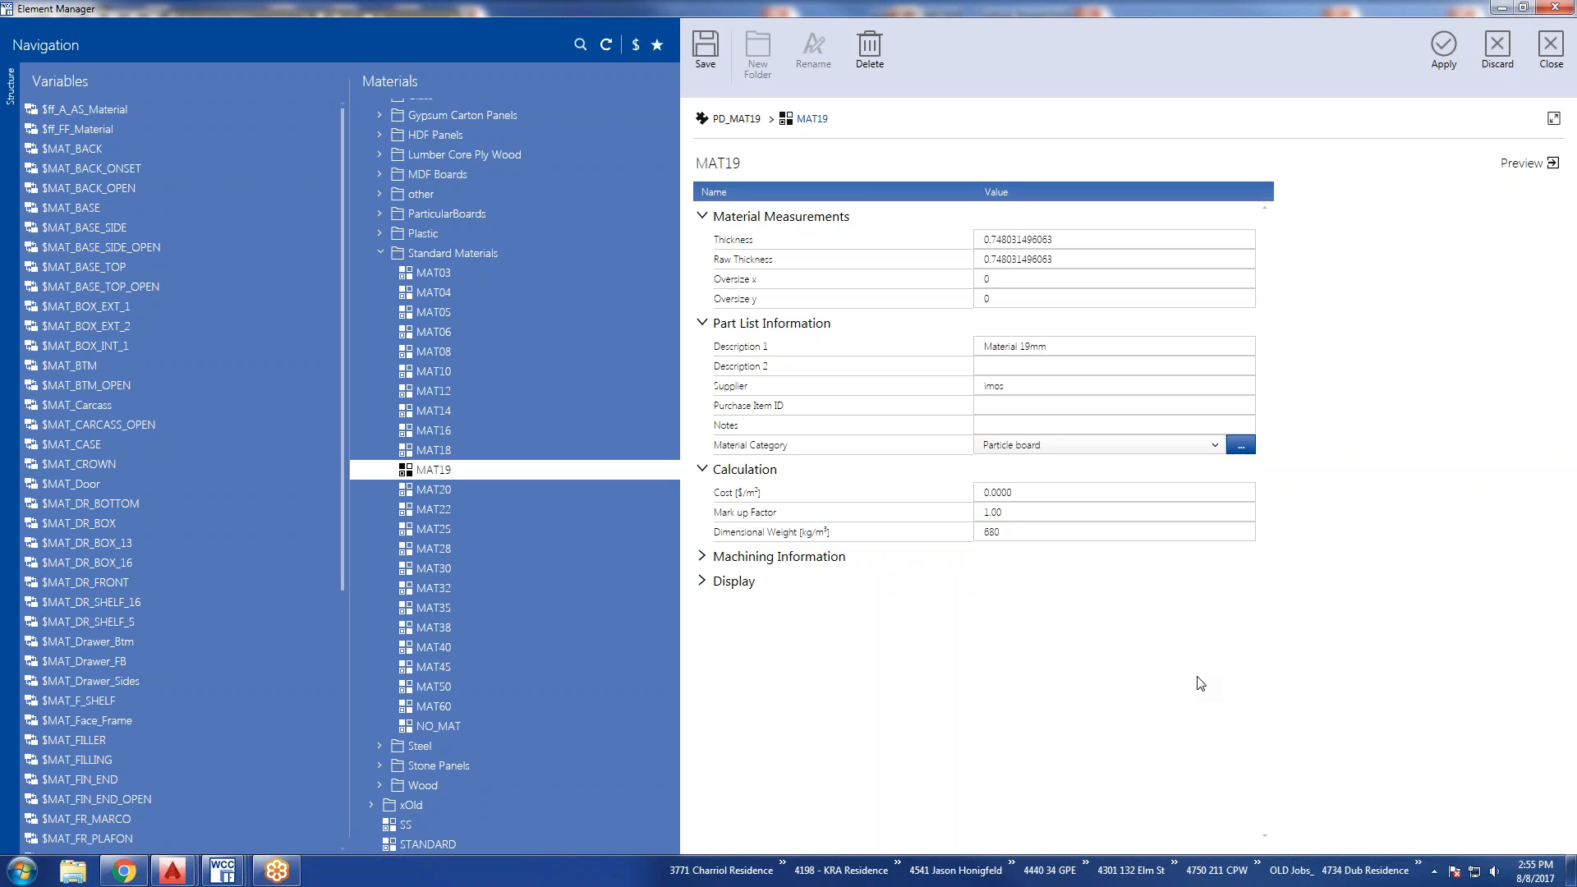
click(1497, 47)
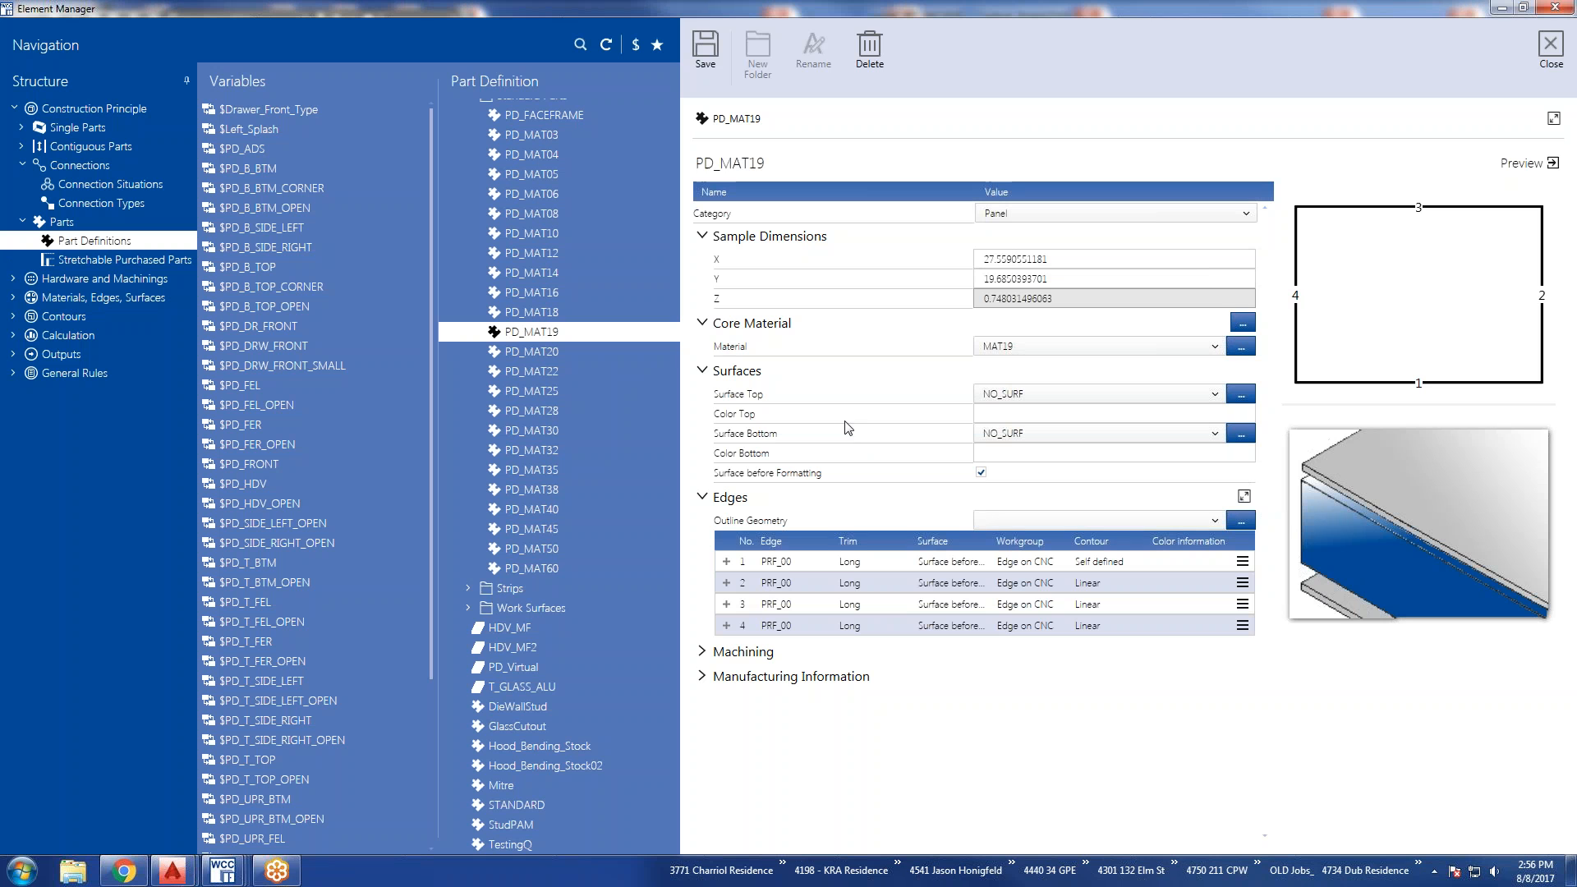
Show the DieWallStud part definition and expand its Machining section.
click(538, 707)
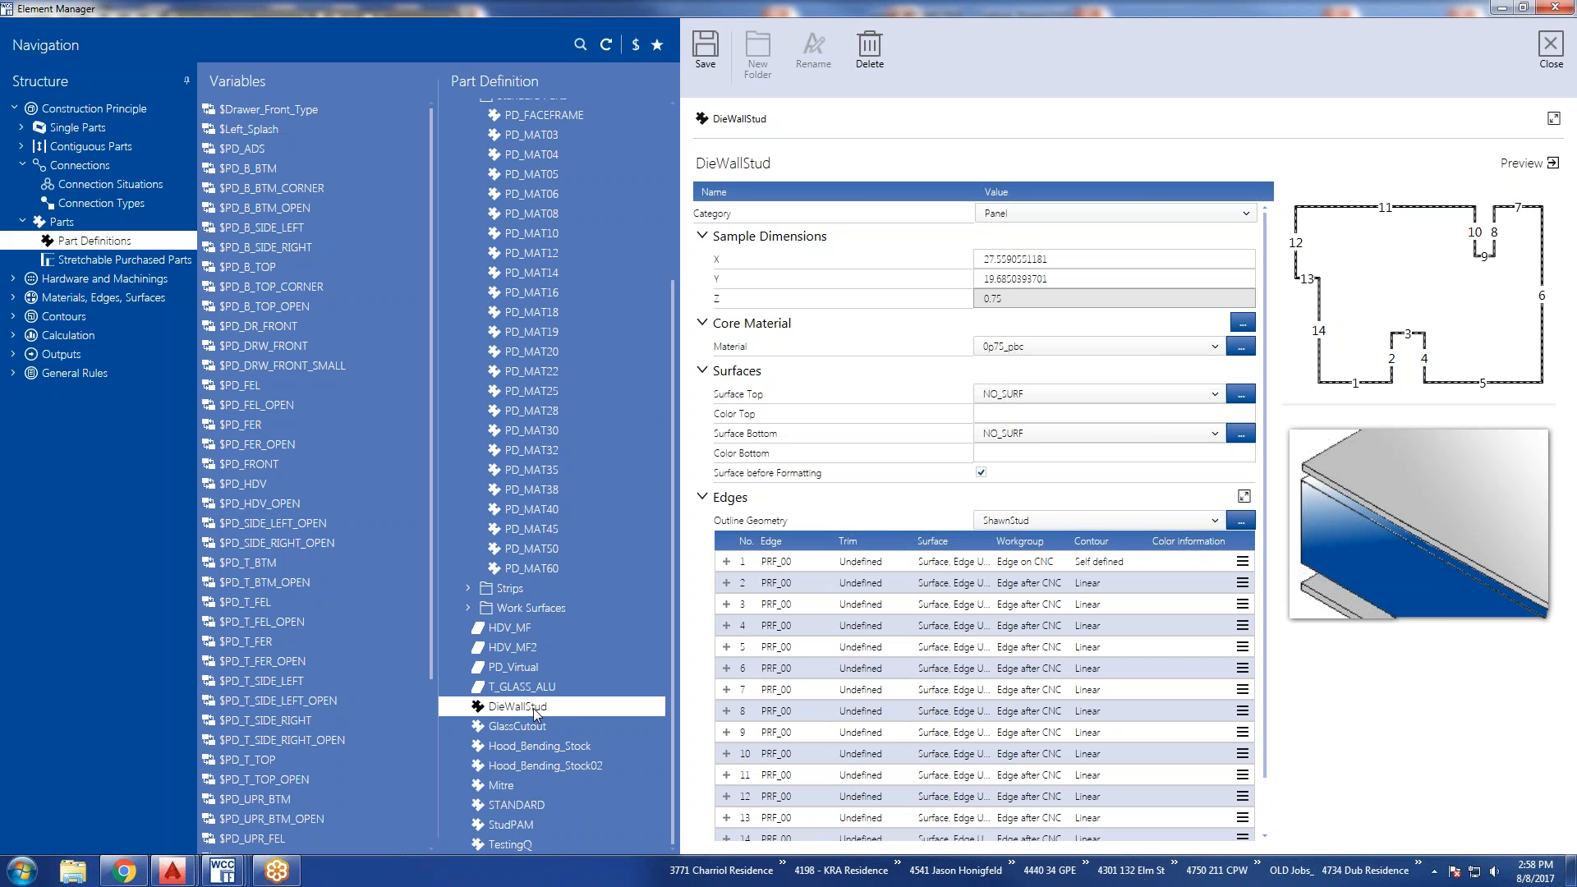
scroll(818, 673, down, 3)
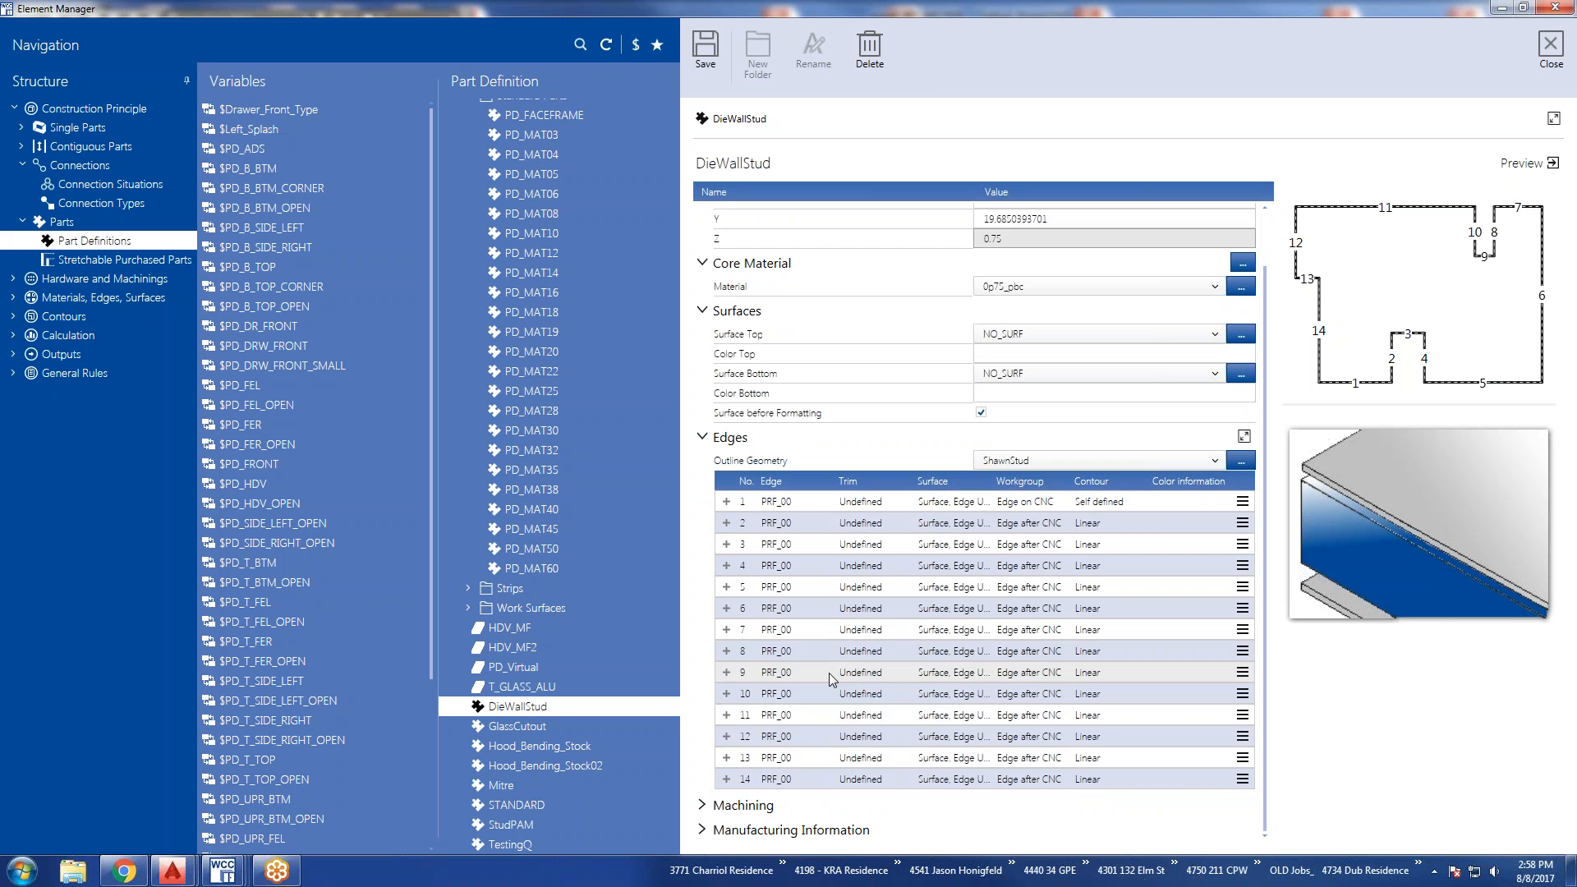
click(702, 806)
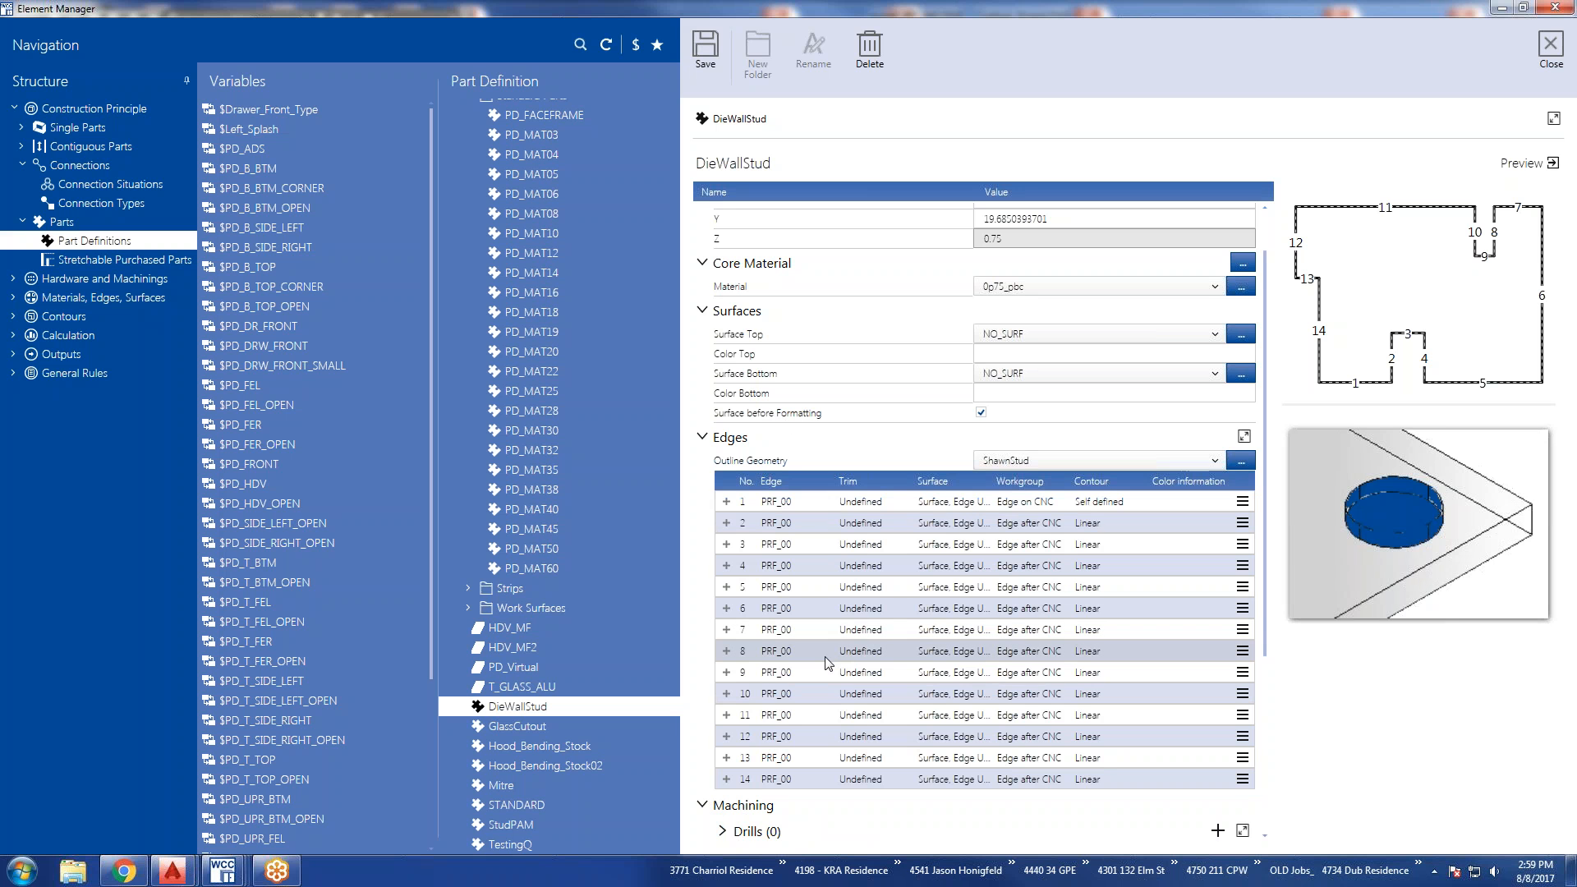
scroll(826, 661, down, 1)
scroll(826, 662, down, 1)
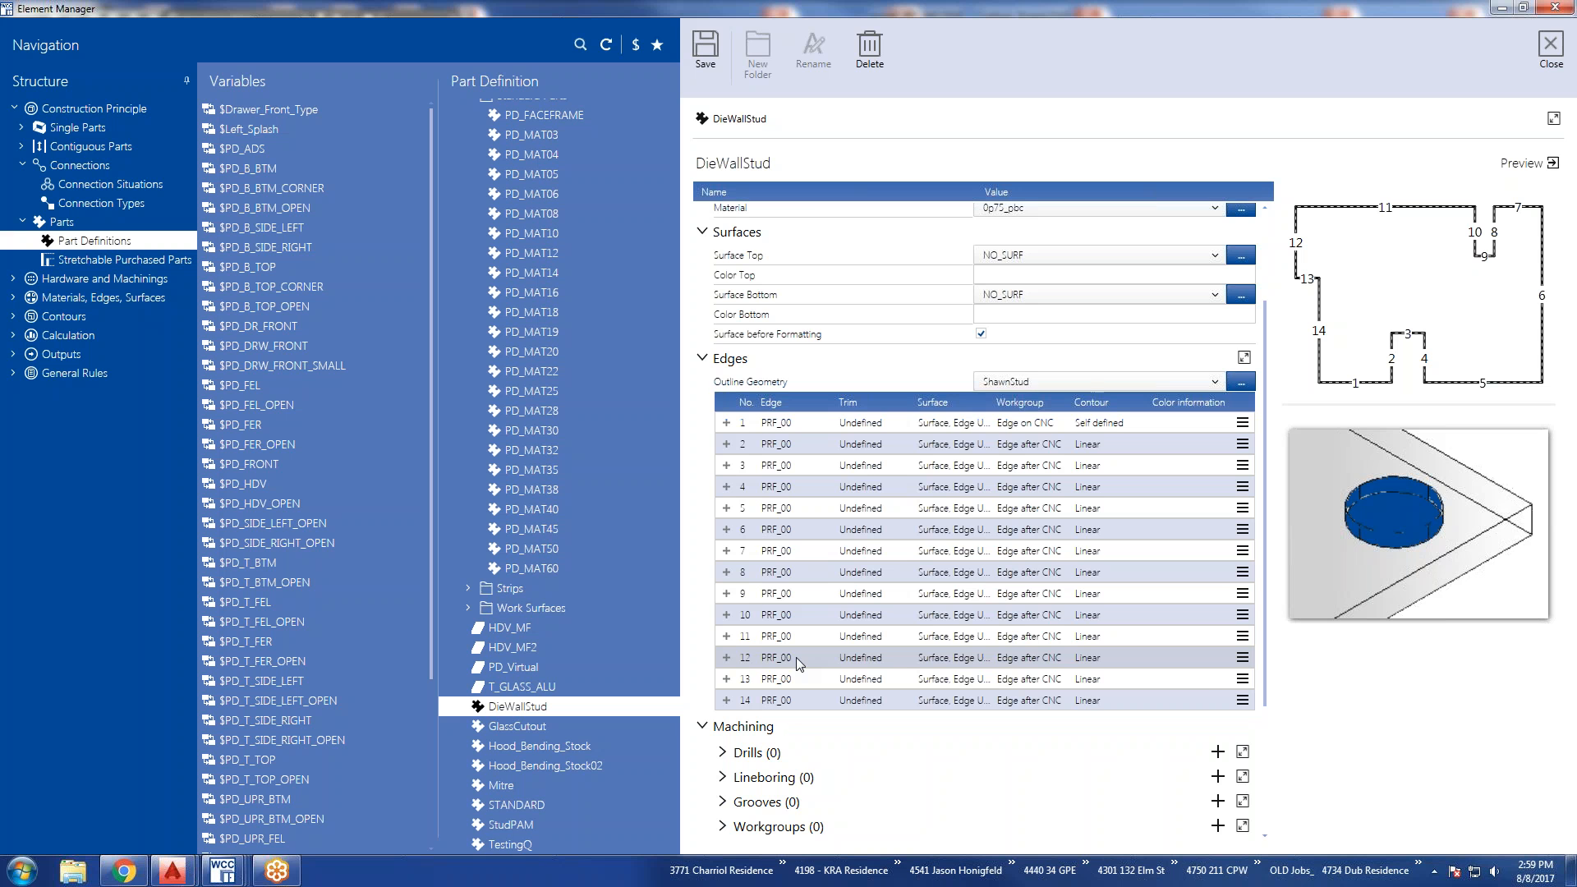
Expand edge 1 of DieWallStud together with its Purchased Part Definition and Connection Situation details.
click(730, 359)
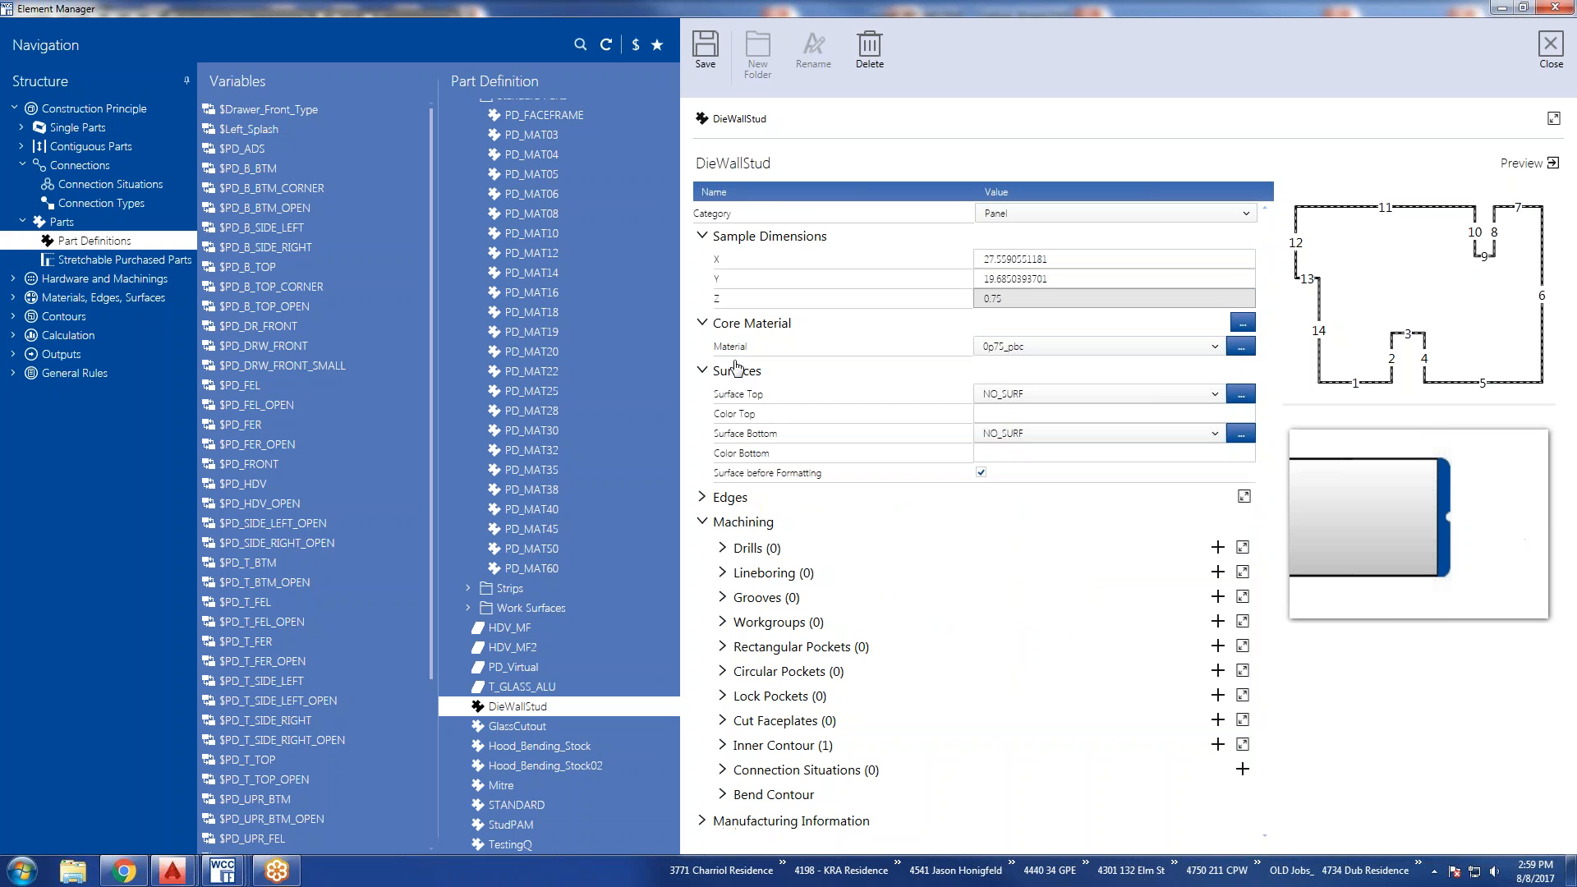
click(724, 496)
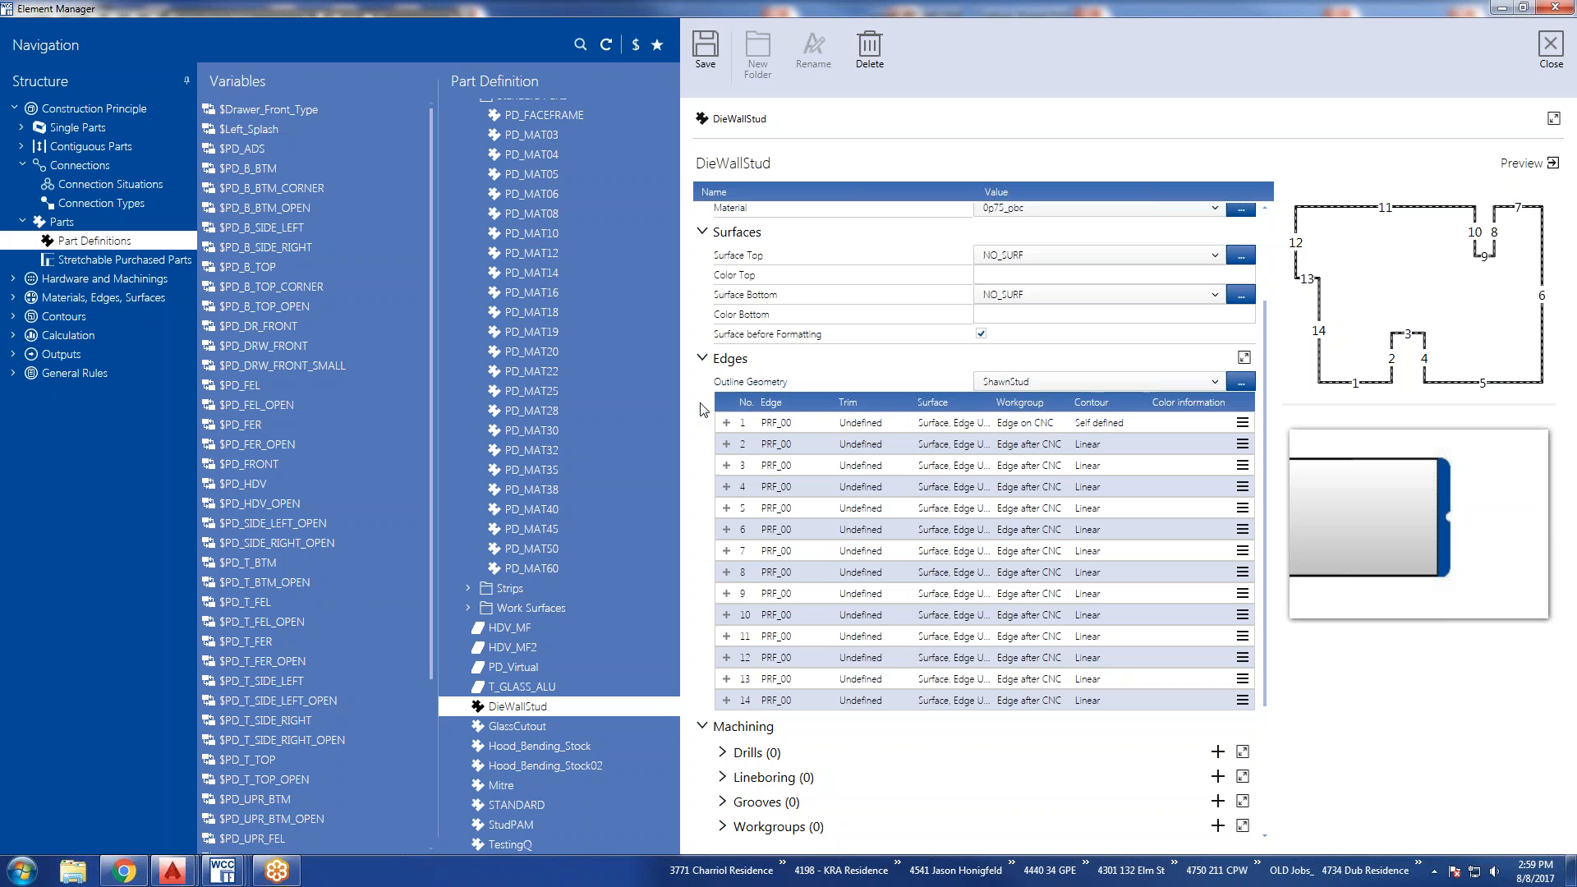
click(726, 423)
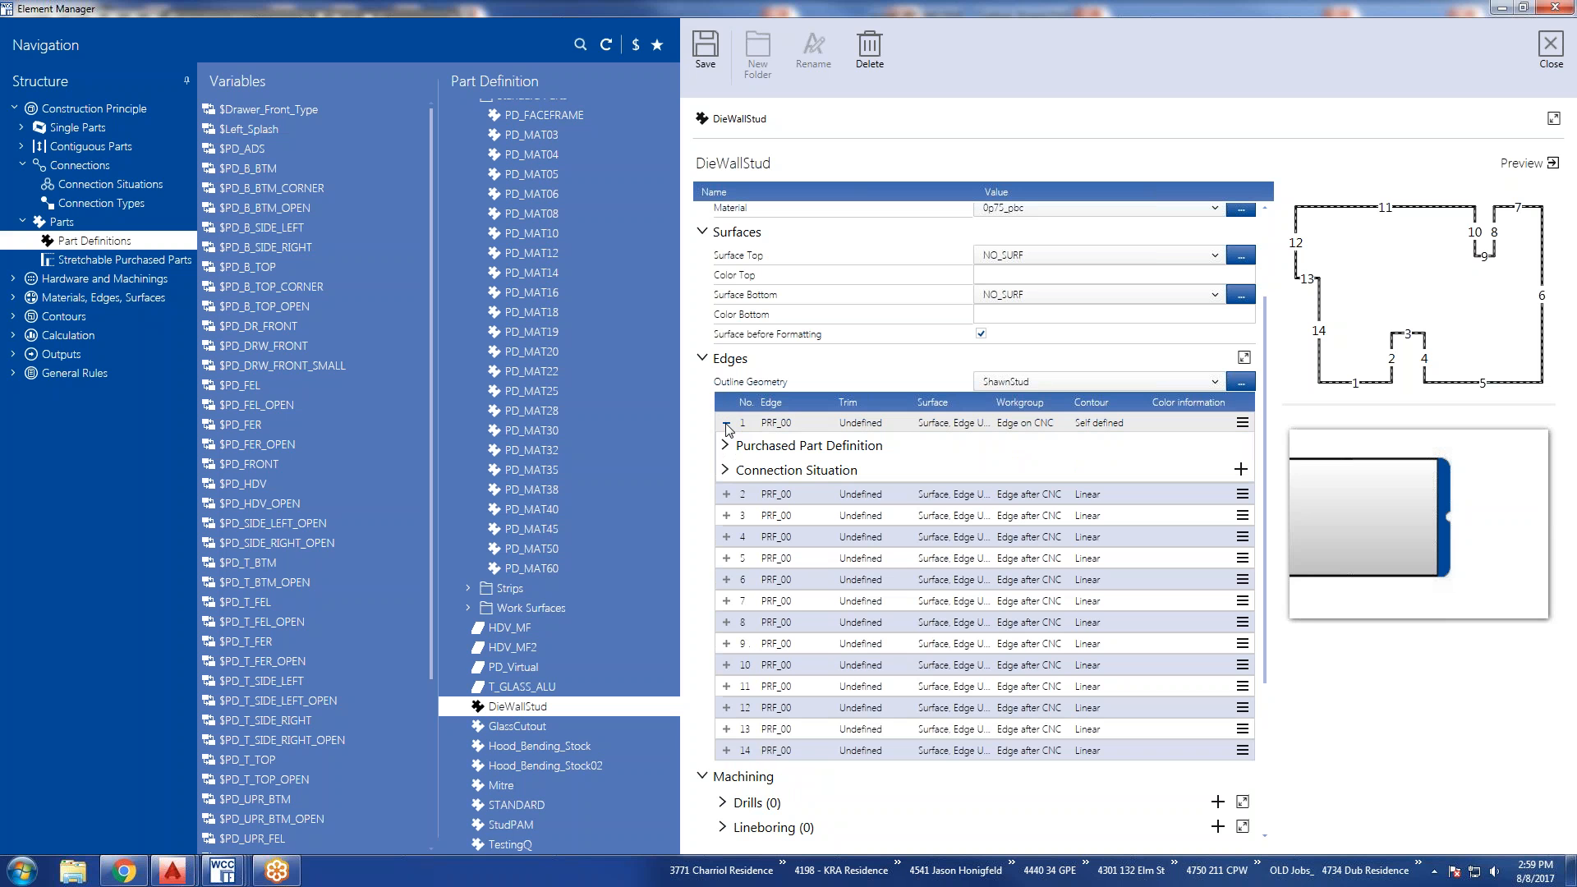
click(725, 445)
click(724, 513)
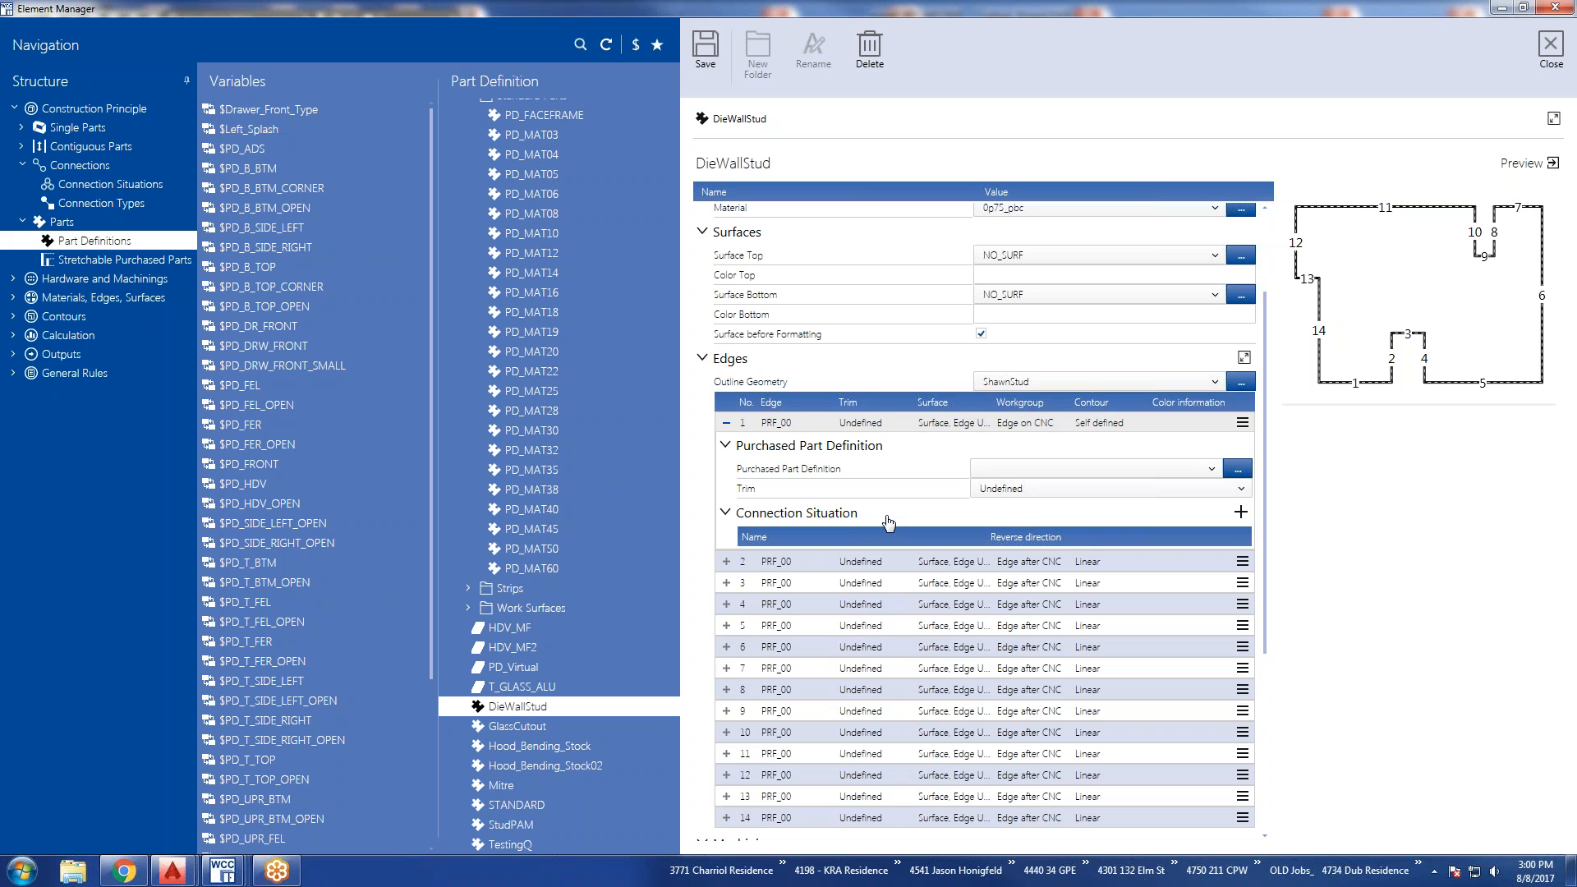
Expand all machining categories of DieWallStud, from Drills and Lineboring through Inner Contour, Connection Situations and Bend Contour.
scroll(889, 519, down, 5)
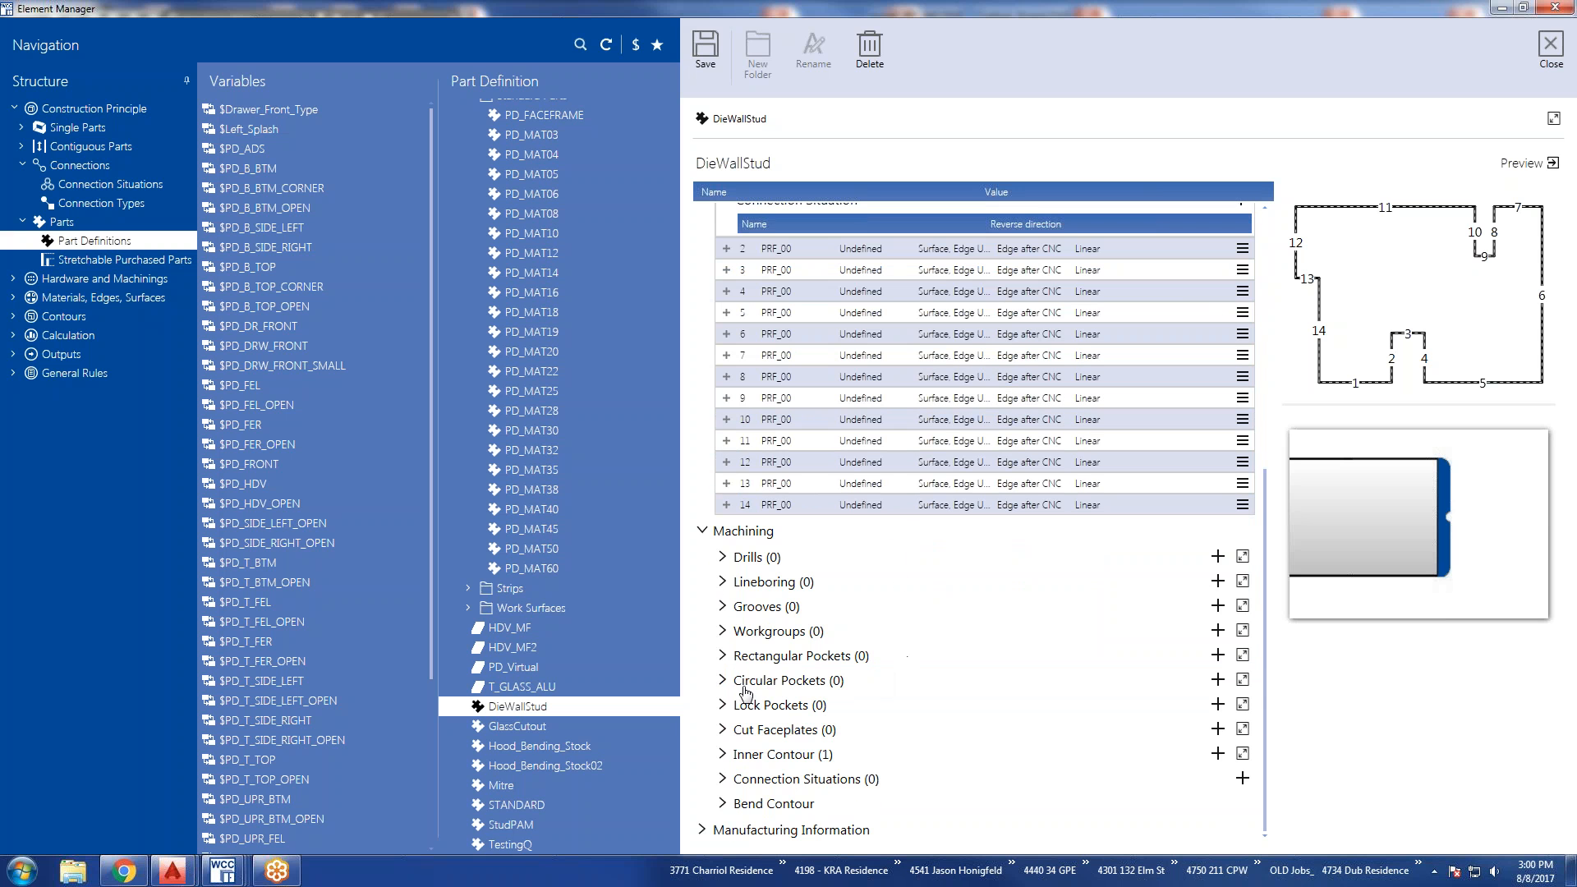
click(722, 559)
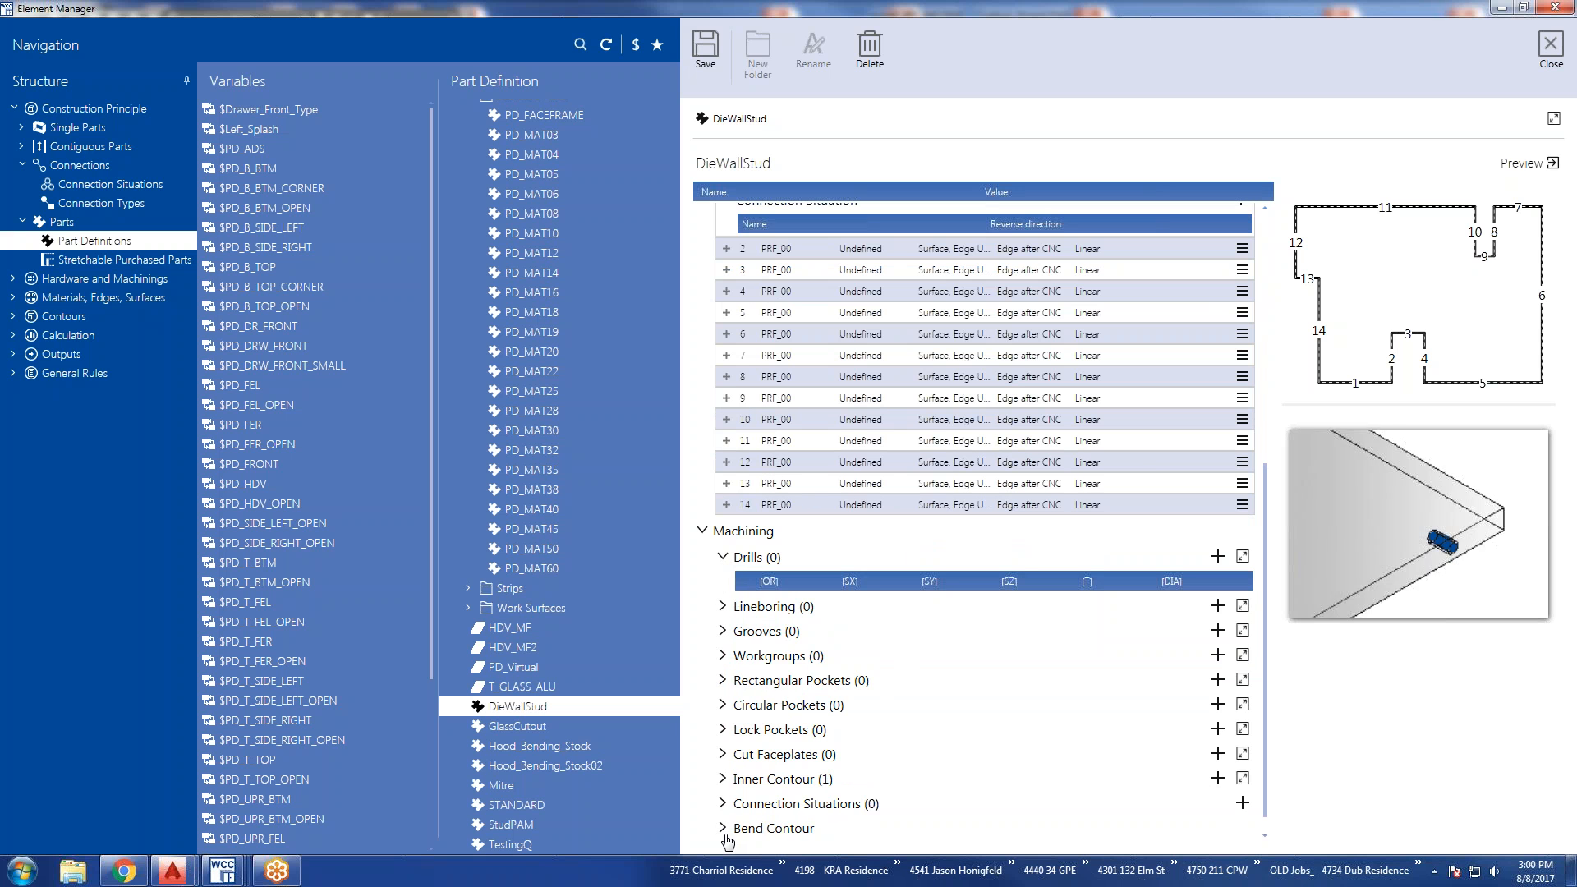
click(722, 803)
click(723, 779)
click(722, 754)
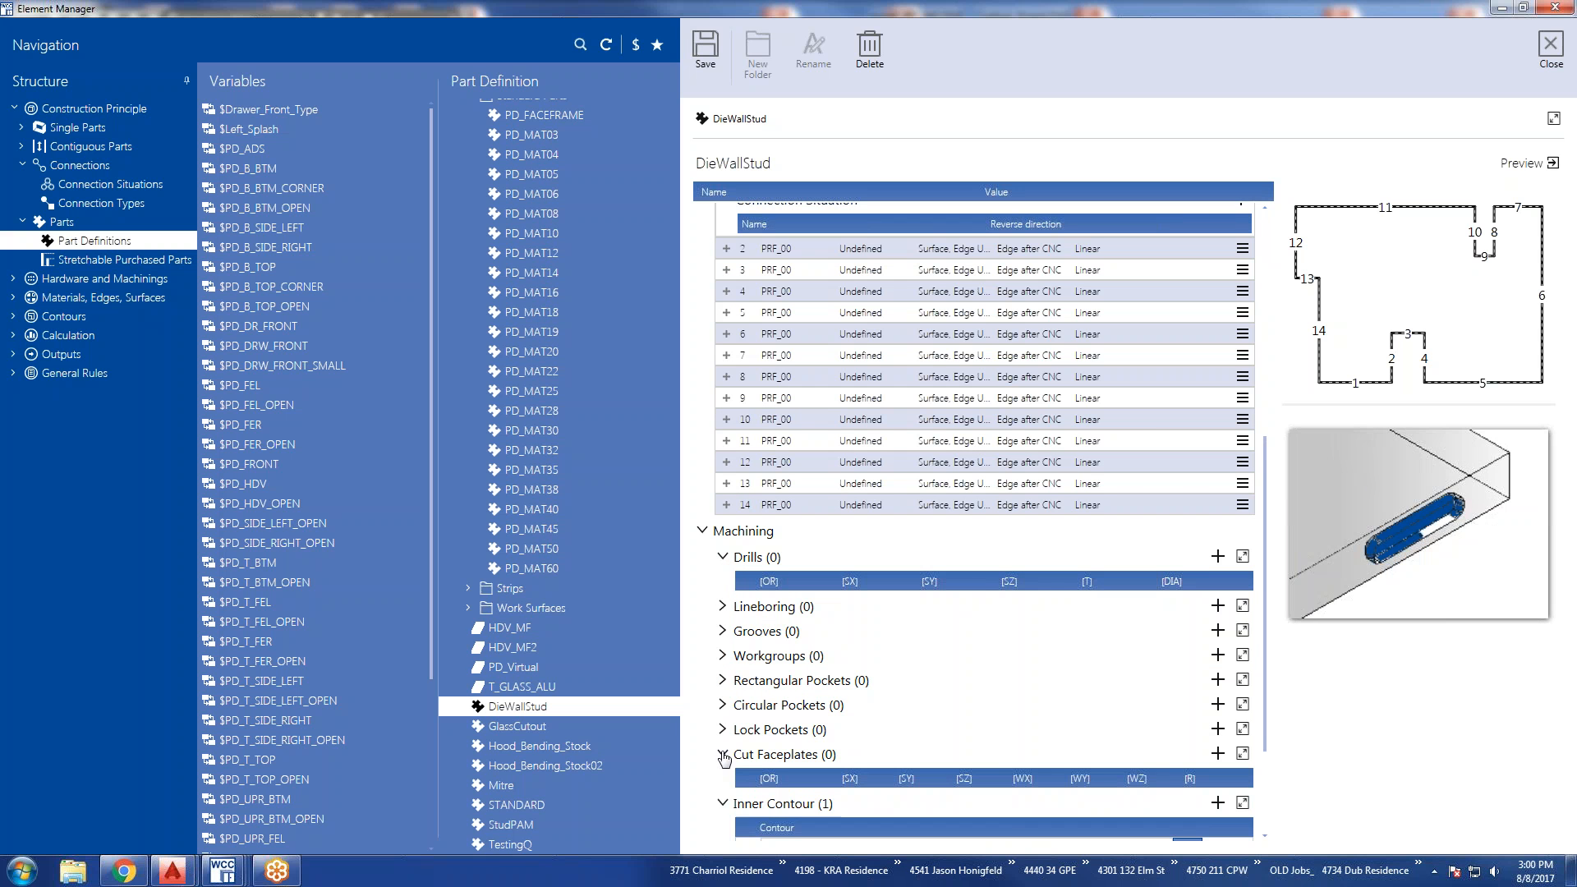
click(723, 729)
click(722, 704)
click(723, 680)
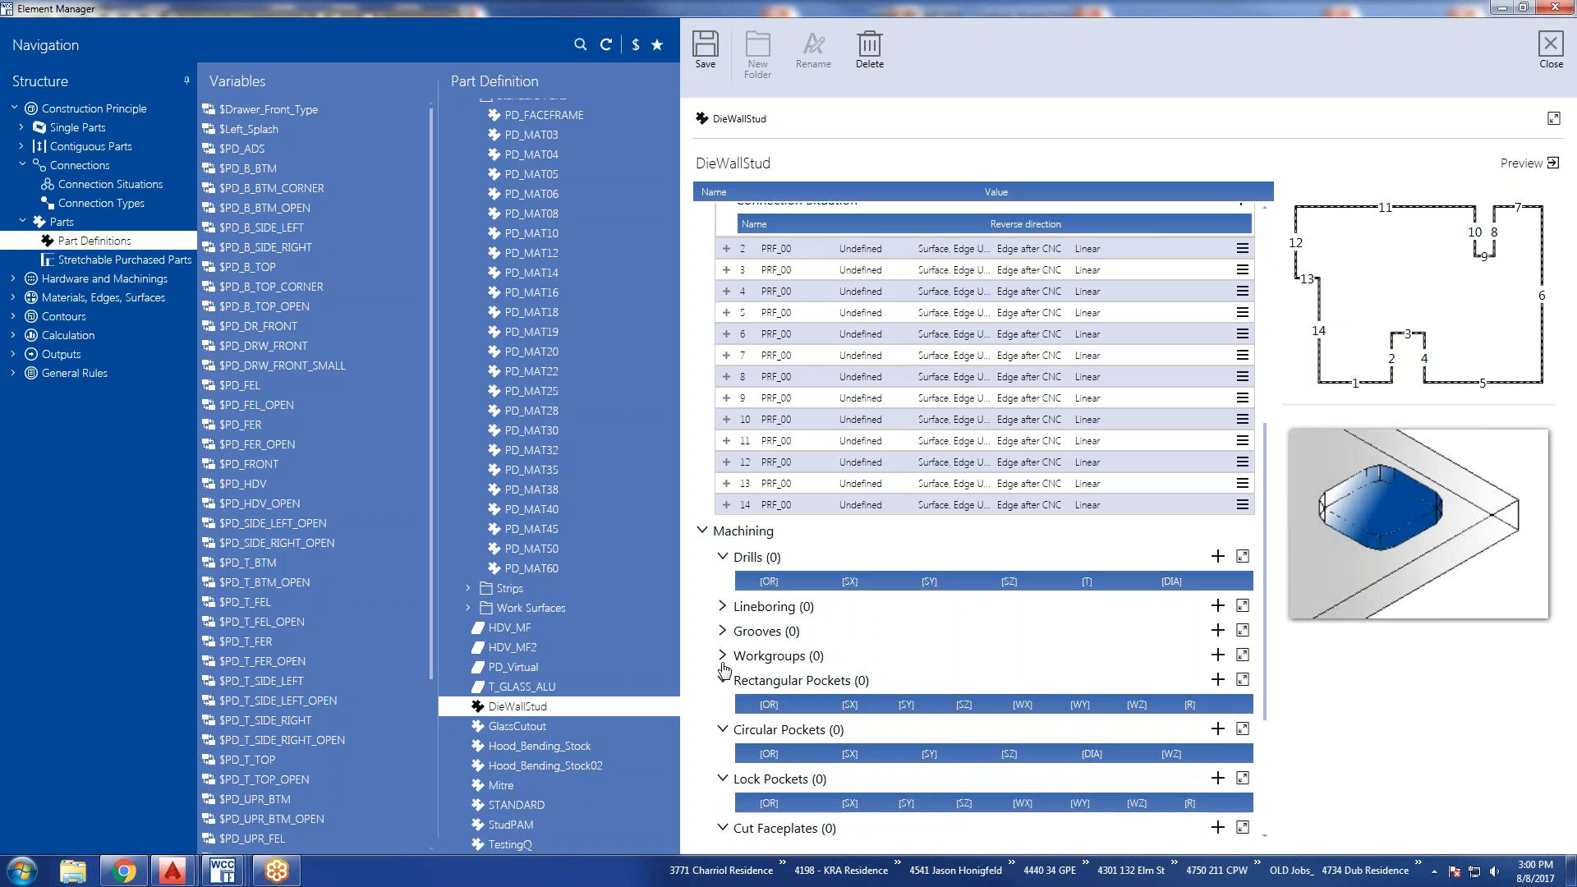
click(723, 655)
click(723, 631)
click(723, 606)
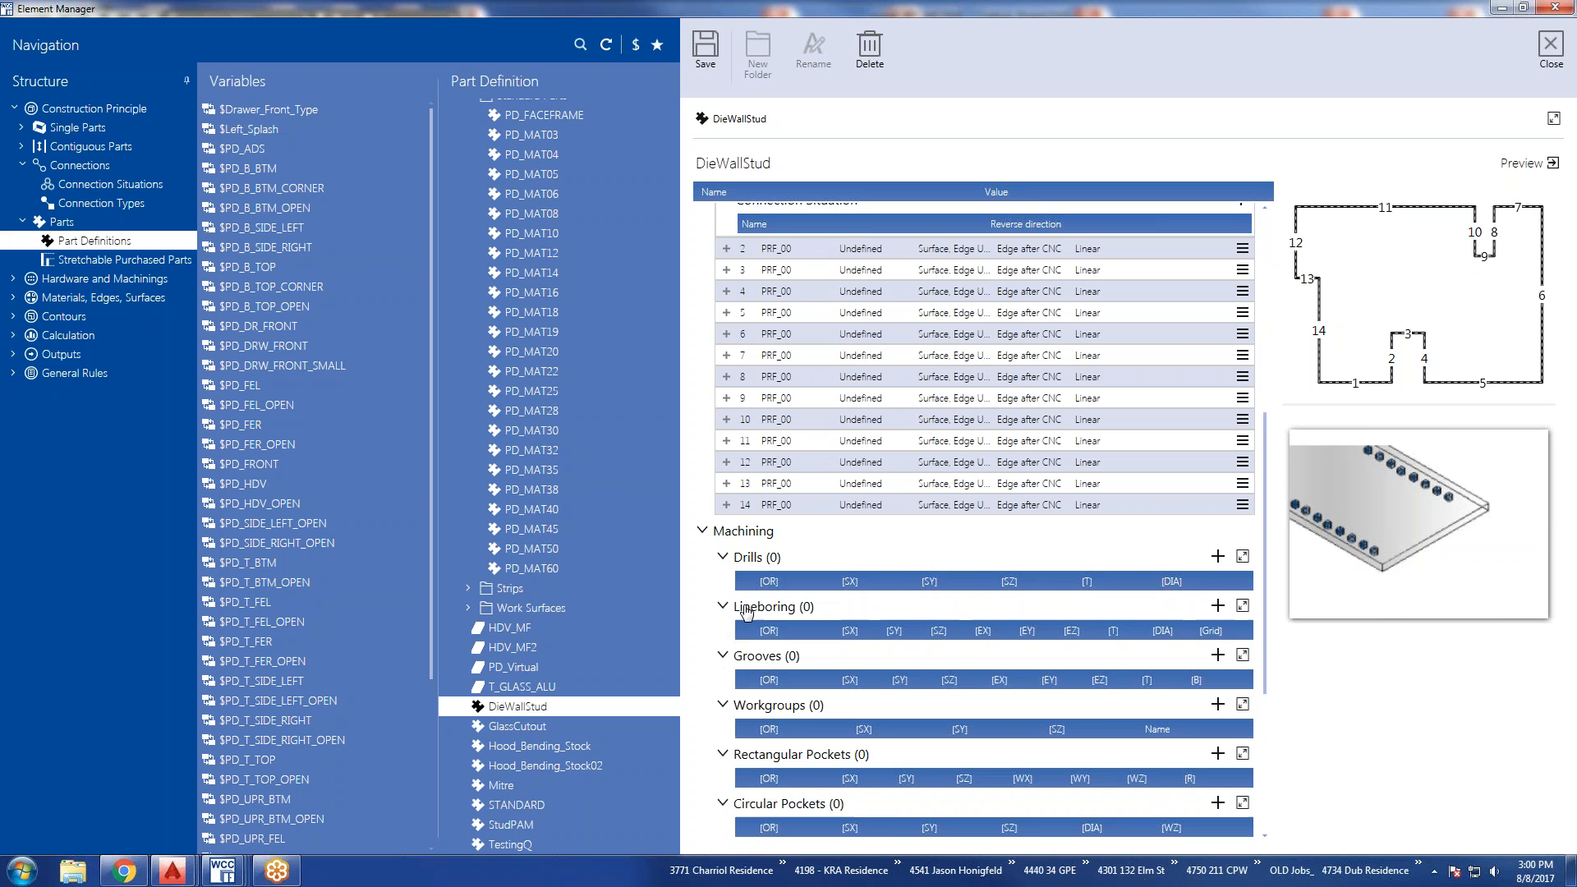
Review DieWallStud's GlassCutout inner contour and bend contour settings, and expand its Manufacturing Information.
scroll(977, 575, down, 3)
scroll(787, 602, down, 2)
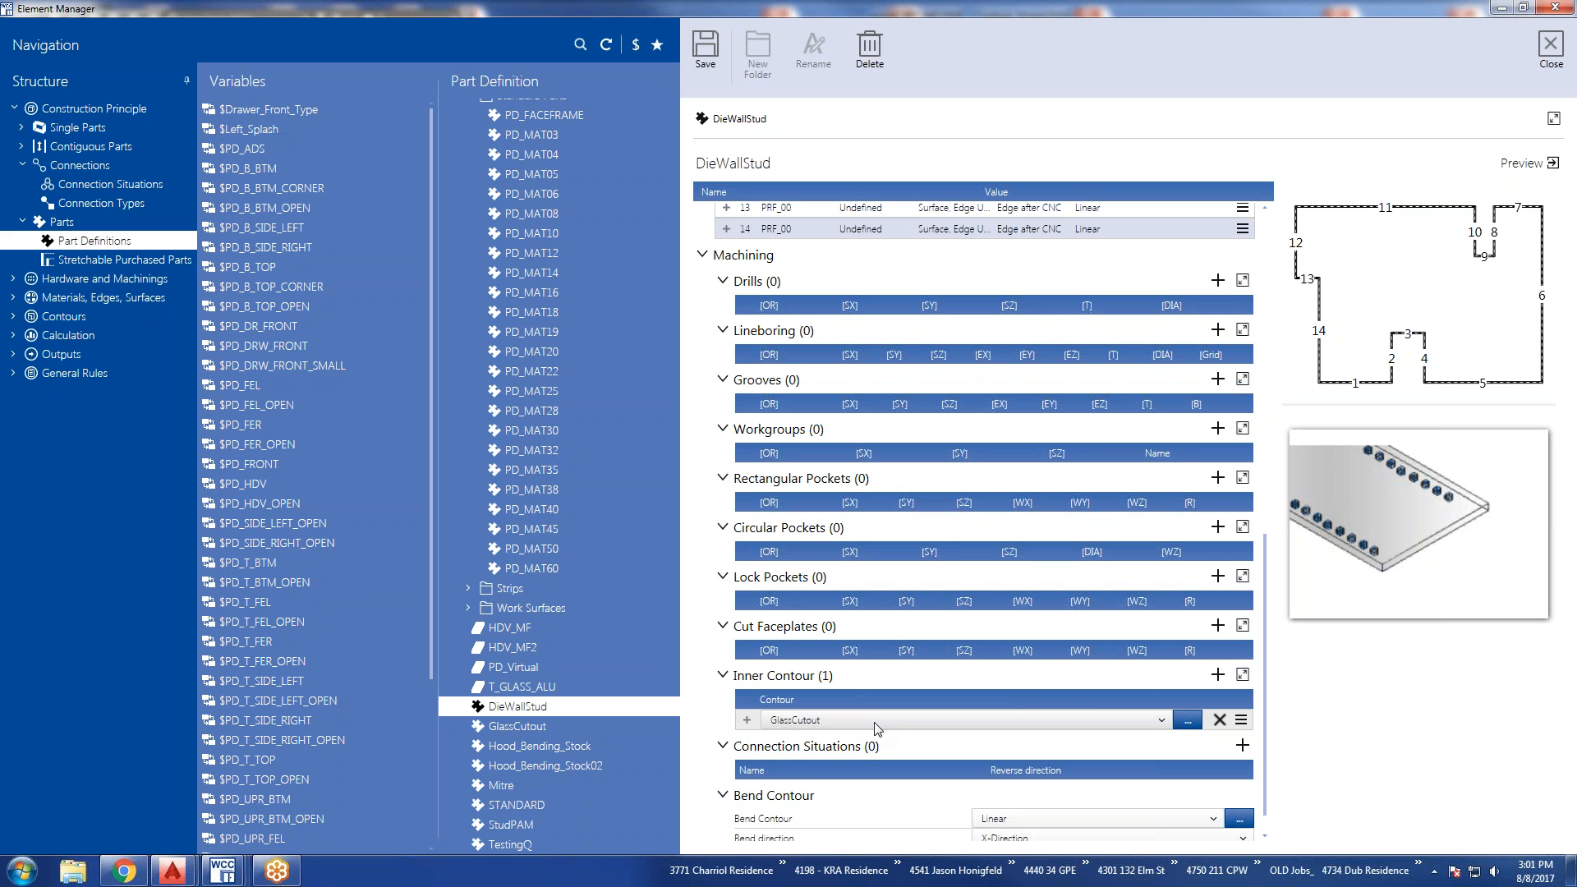
scroll(877, 728, down, 1)
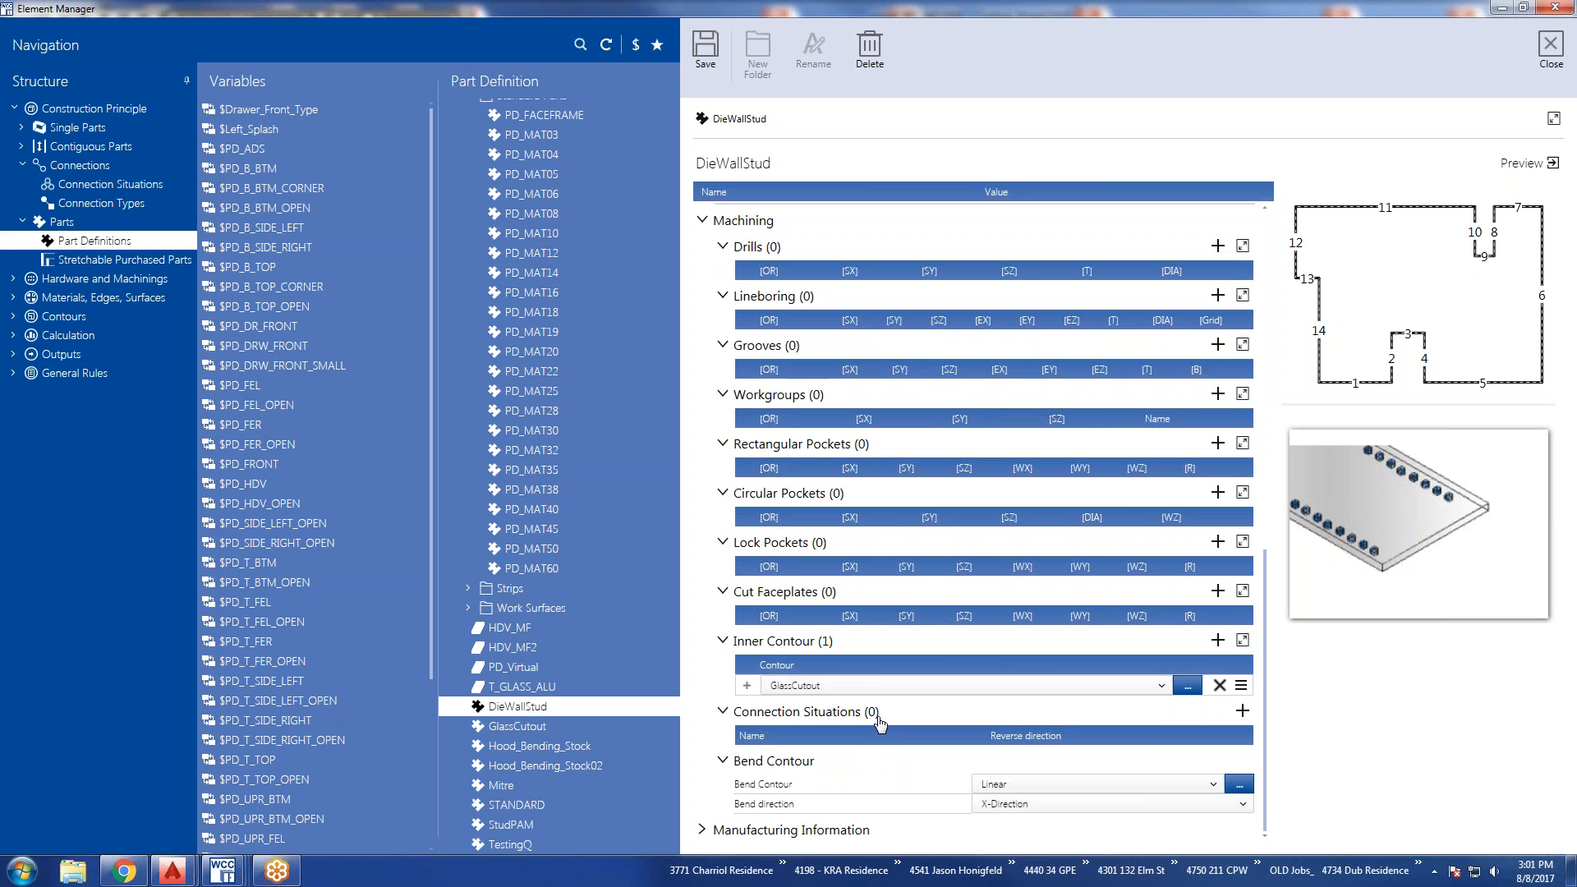
click(702, 830)
scroll(775, 819, down, 1)
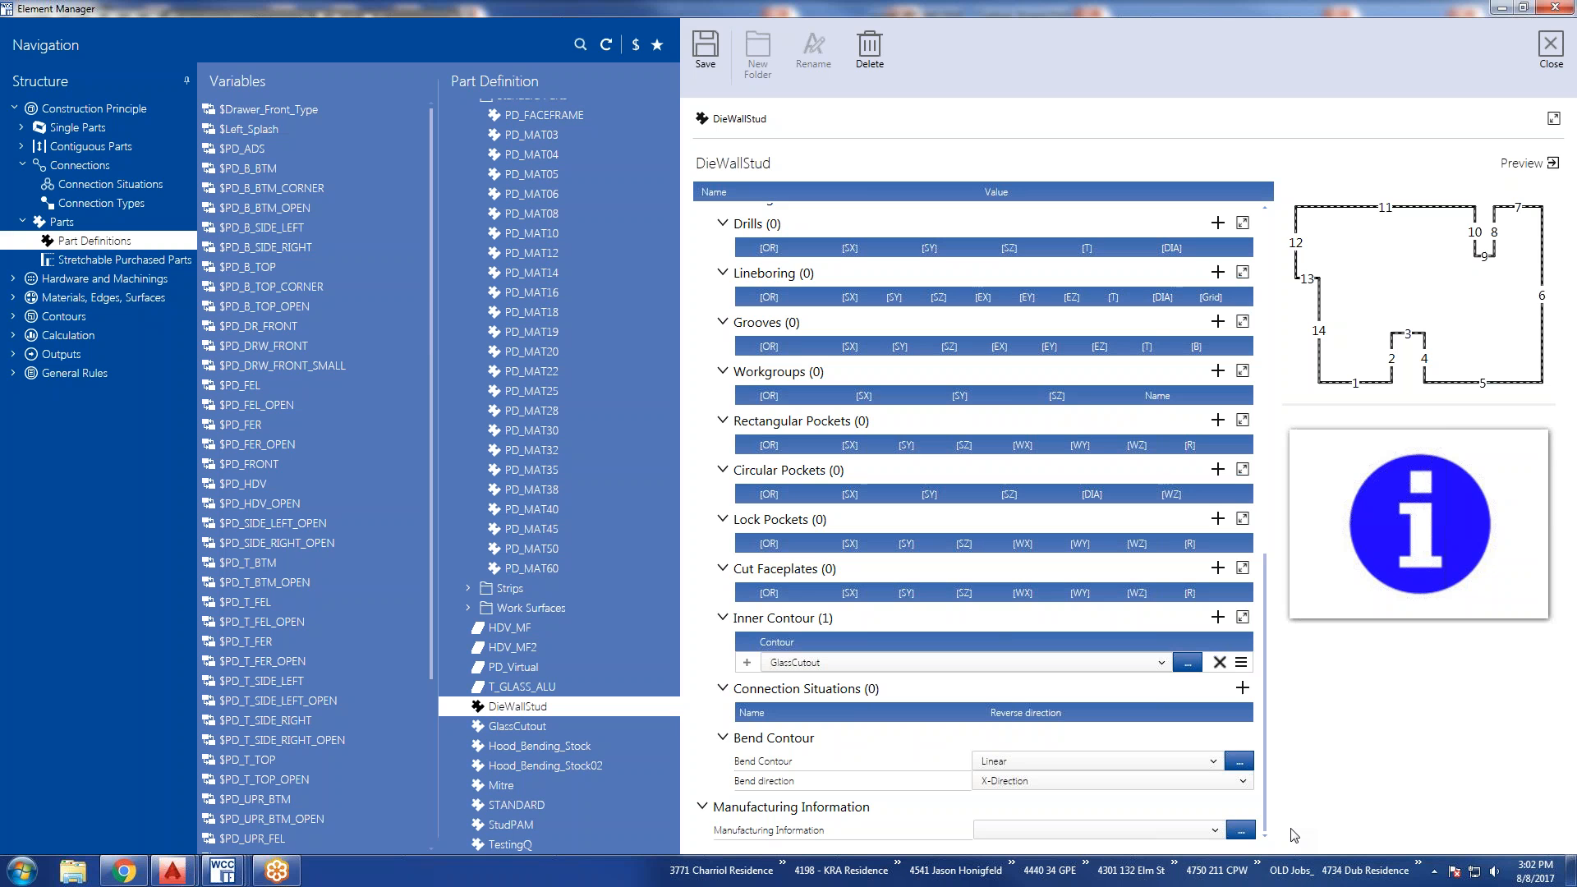
Display the Stretchable Purchased Parts and compare the steel tube profiles in the Railing folder, ending on Steel_tube_D10.
click(93, 260)
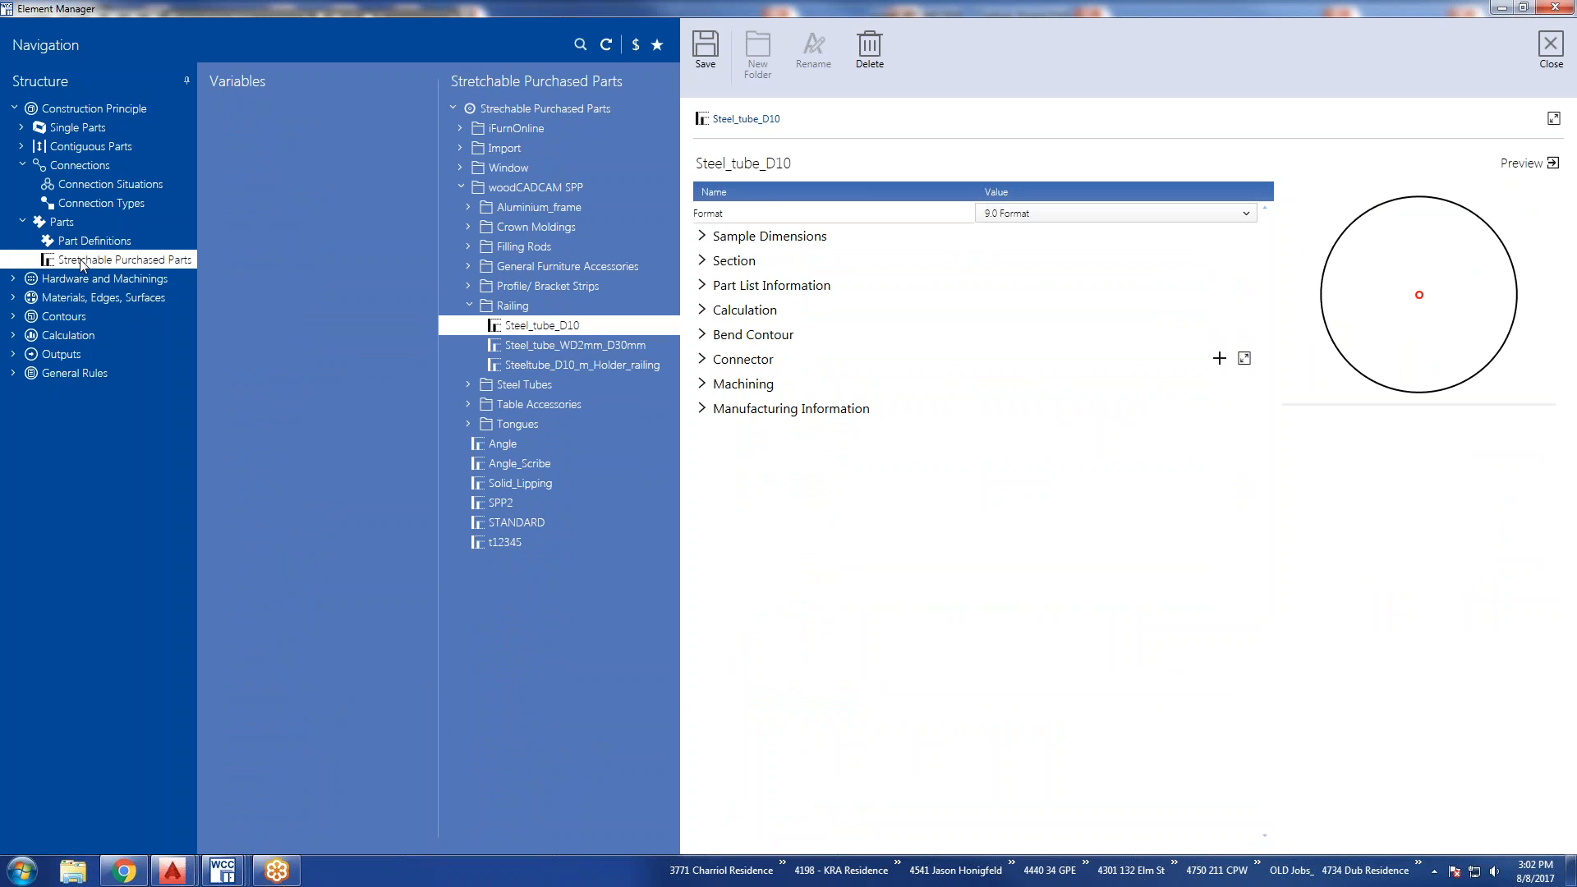
click(525, 347)
click(521, 365)
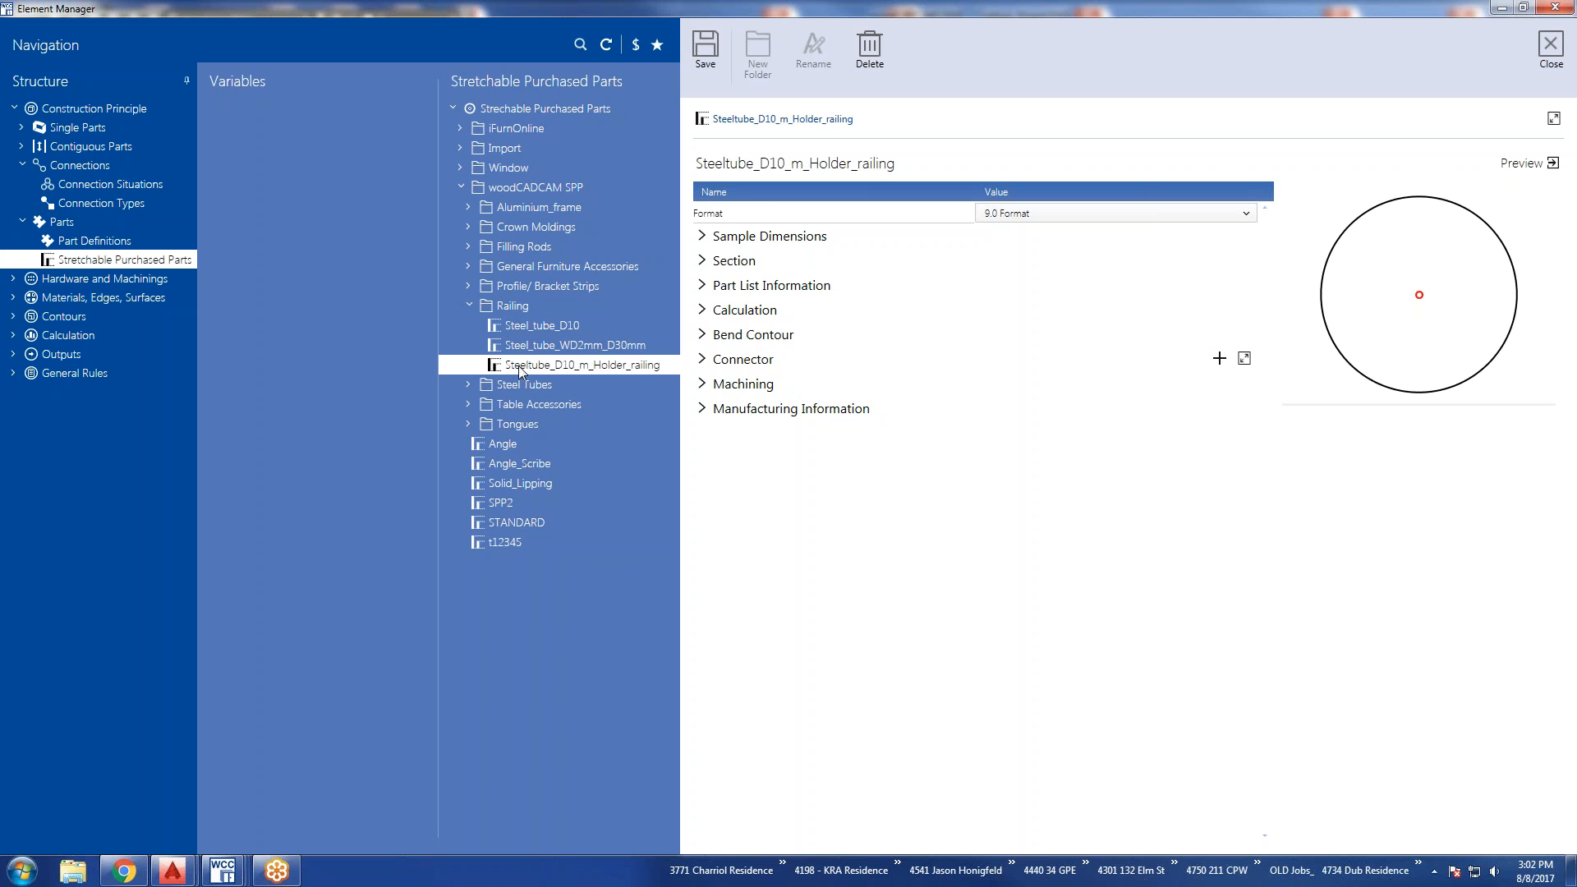
click(525, 332)
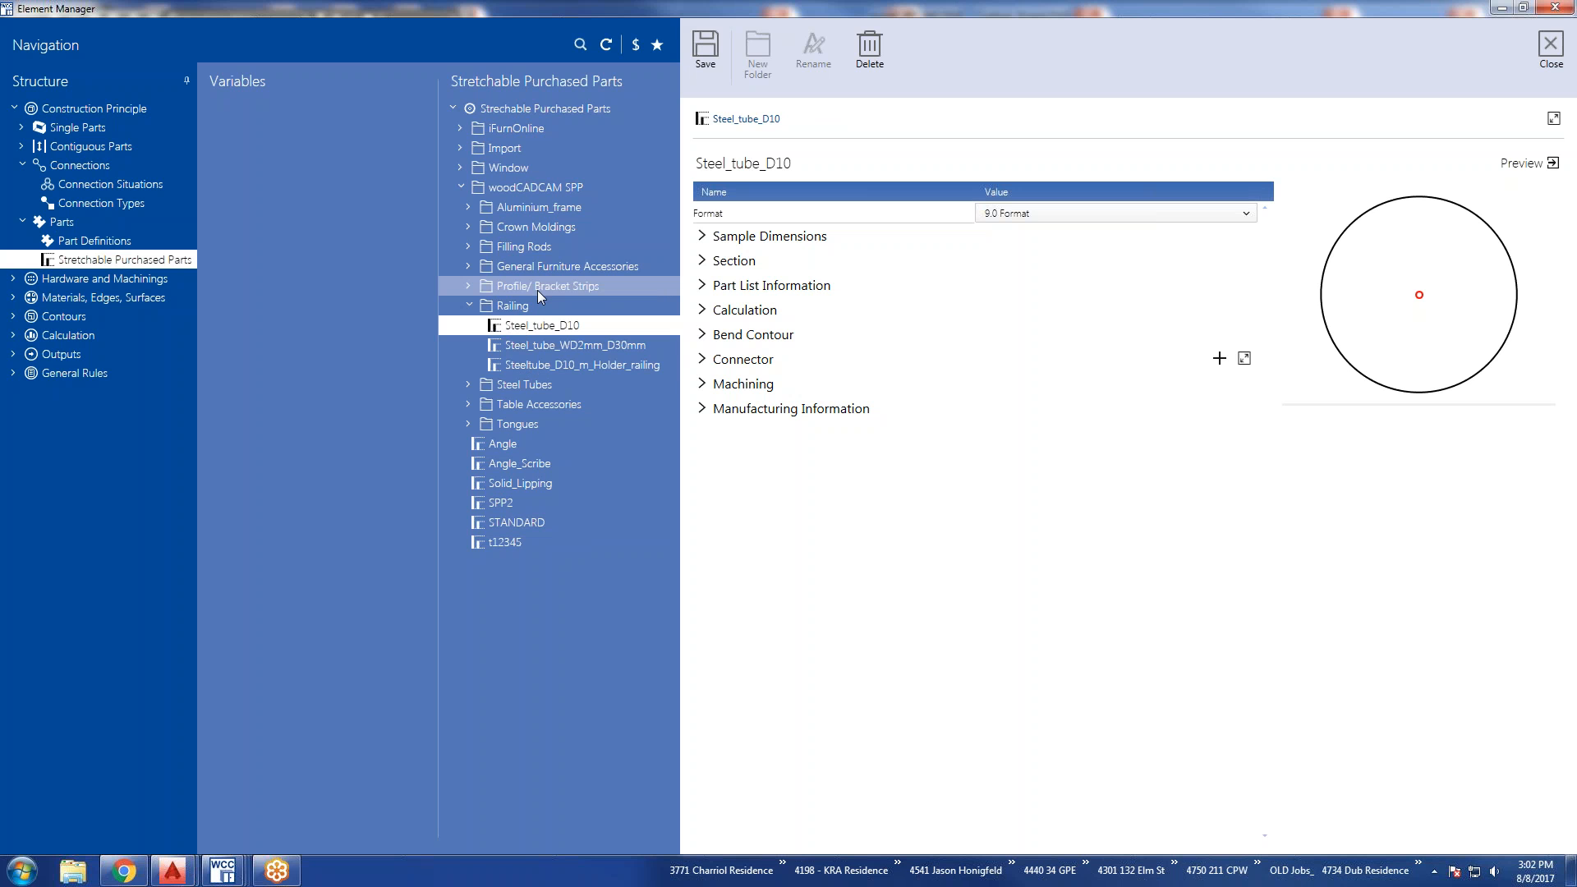
Expand the Aluminium_frame folder and view both frame profiles, ending on SPP_Frameprofil_50x20p6.
click(469, 208)
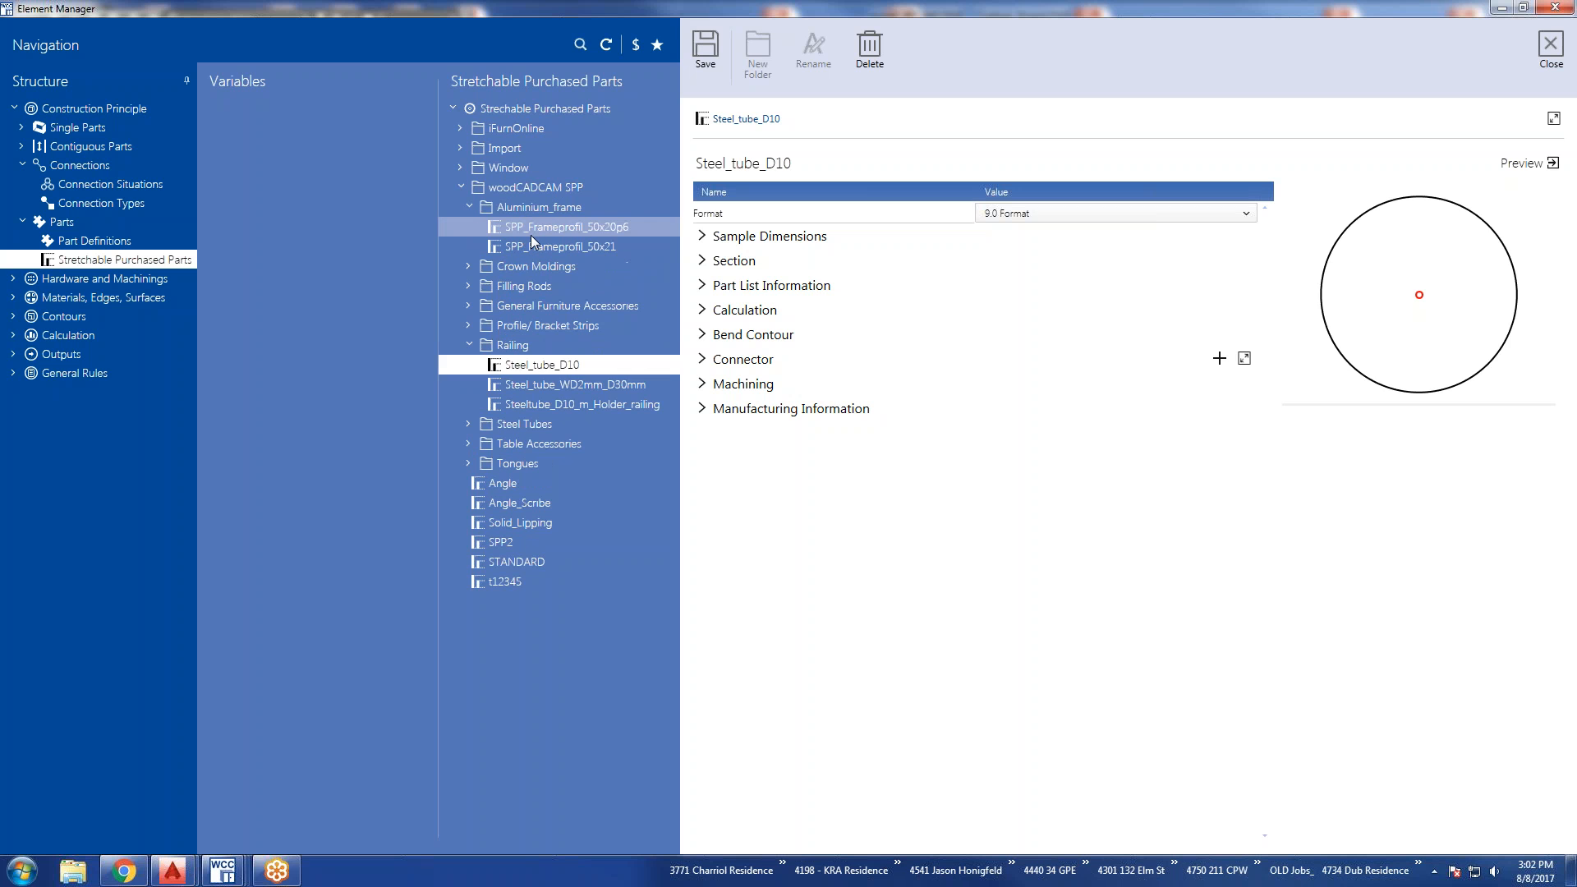
click(536, 229)
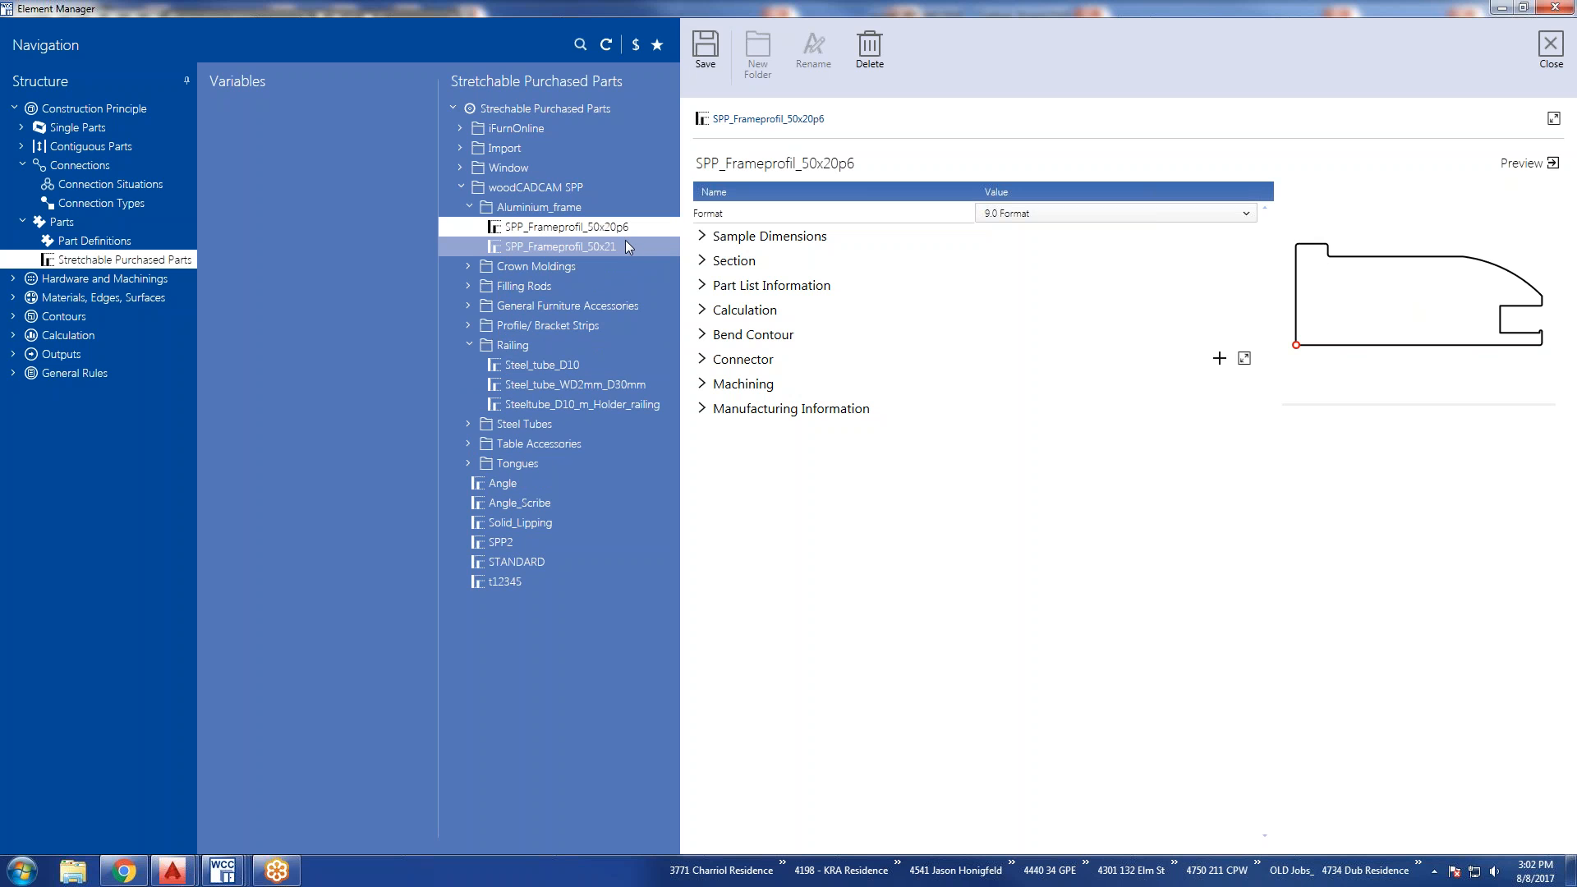
click(612, 245)
click(580, 230)
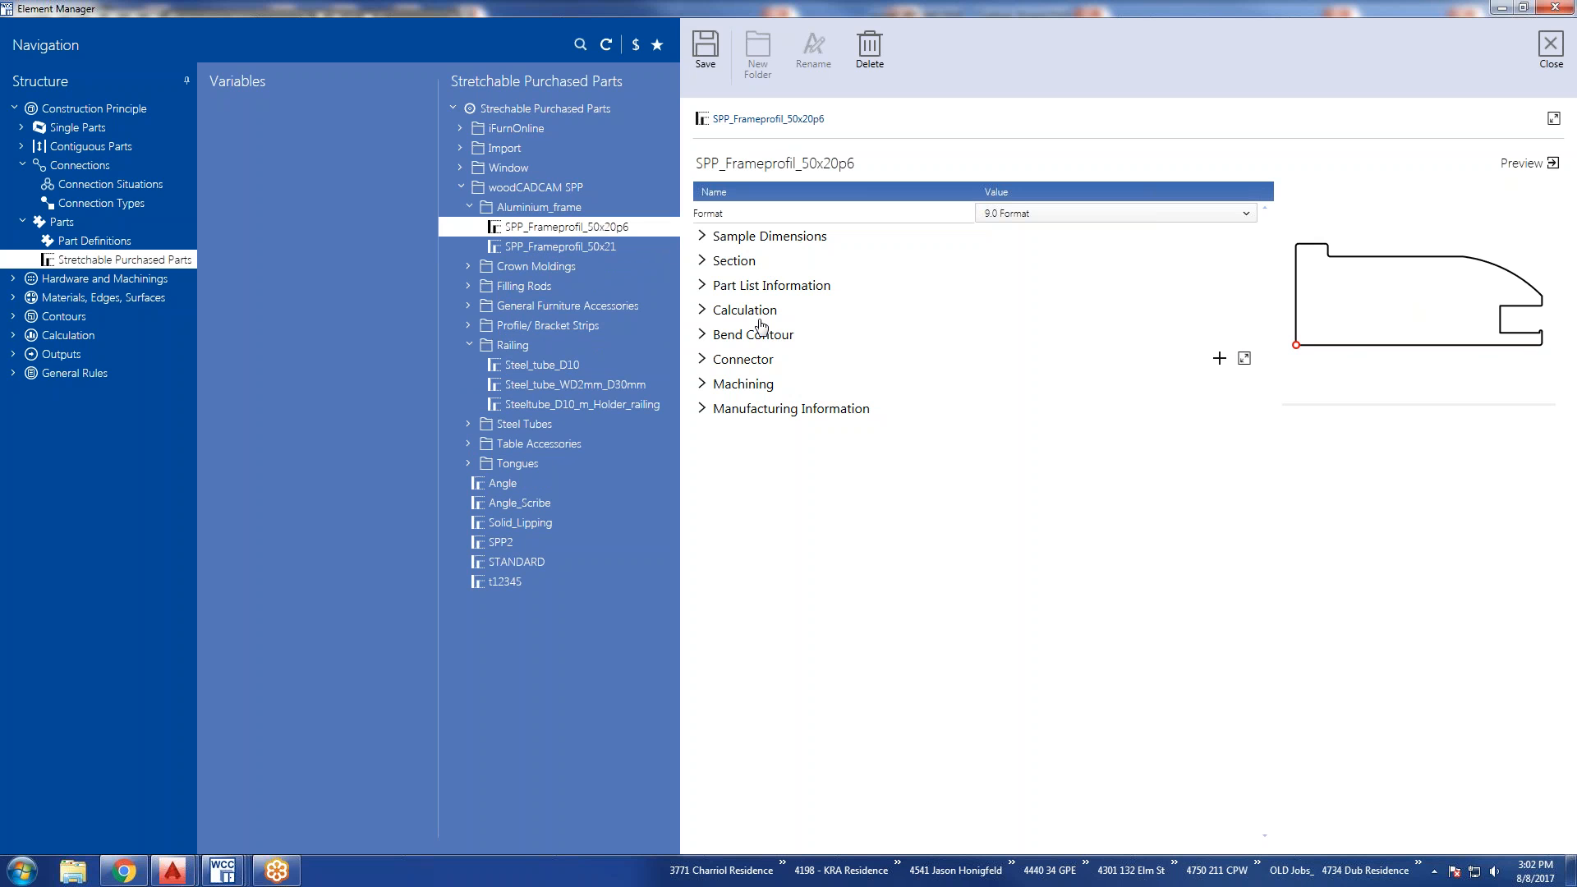
Expand every section of SPP_Frameprofil_50x20p6, from Sample Dimensions and Section to Machining and Manufacturing Information.
click(702, 236)
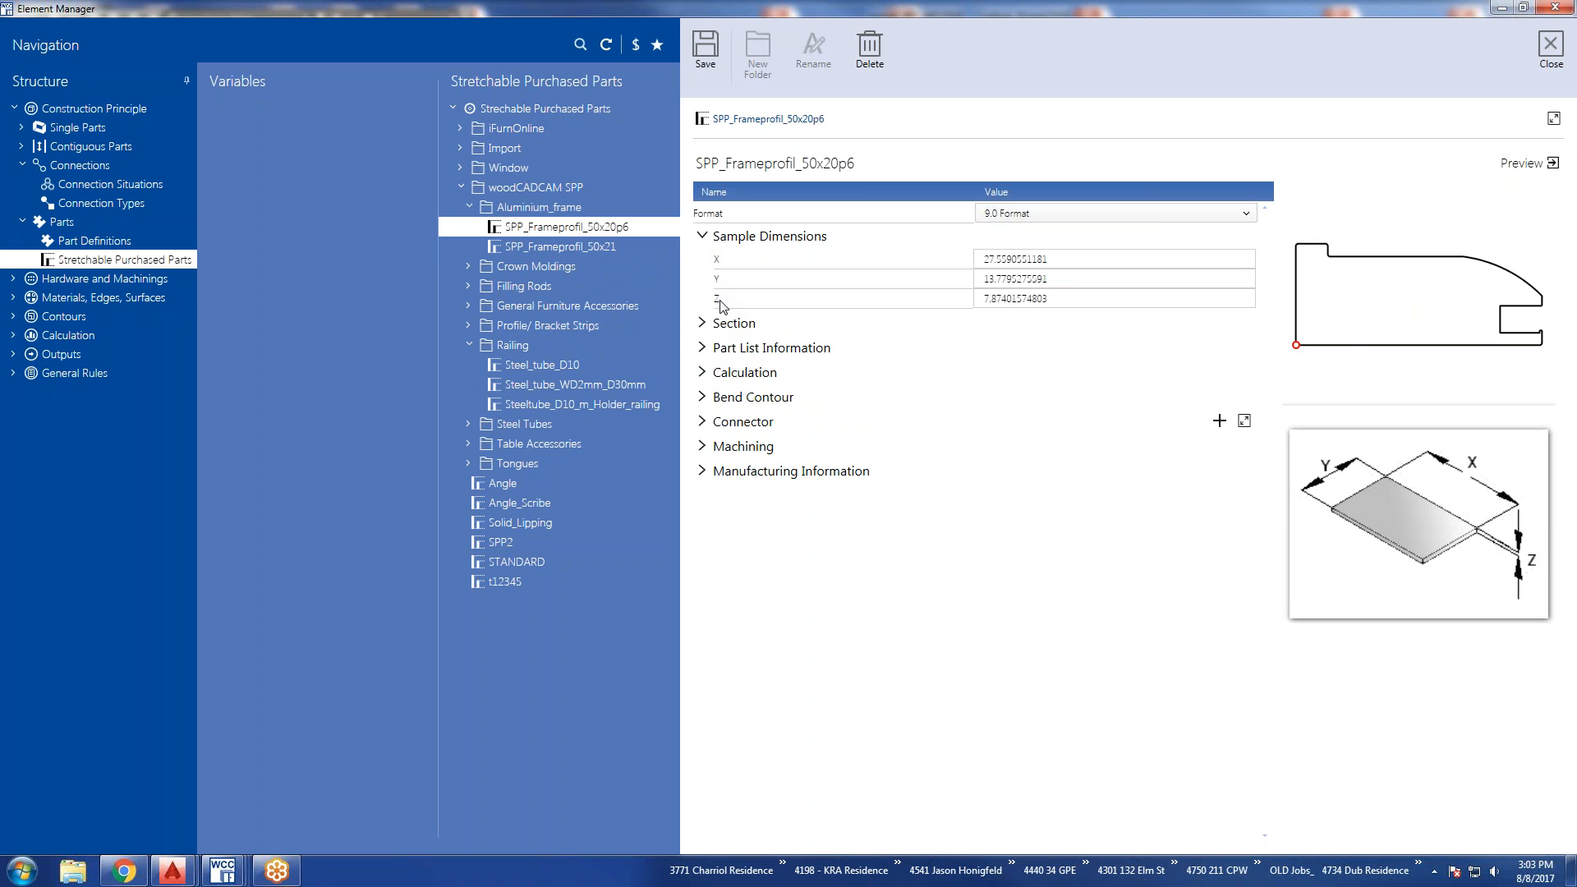
click(703, 471)
click(702, 446)
click(702, 422)
click(702, 397)
click(703, 372)
click(702, 347)
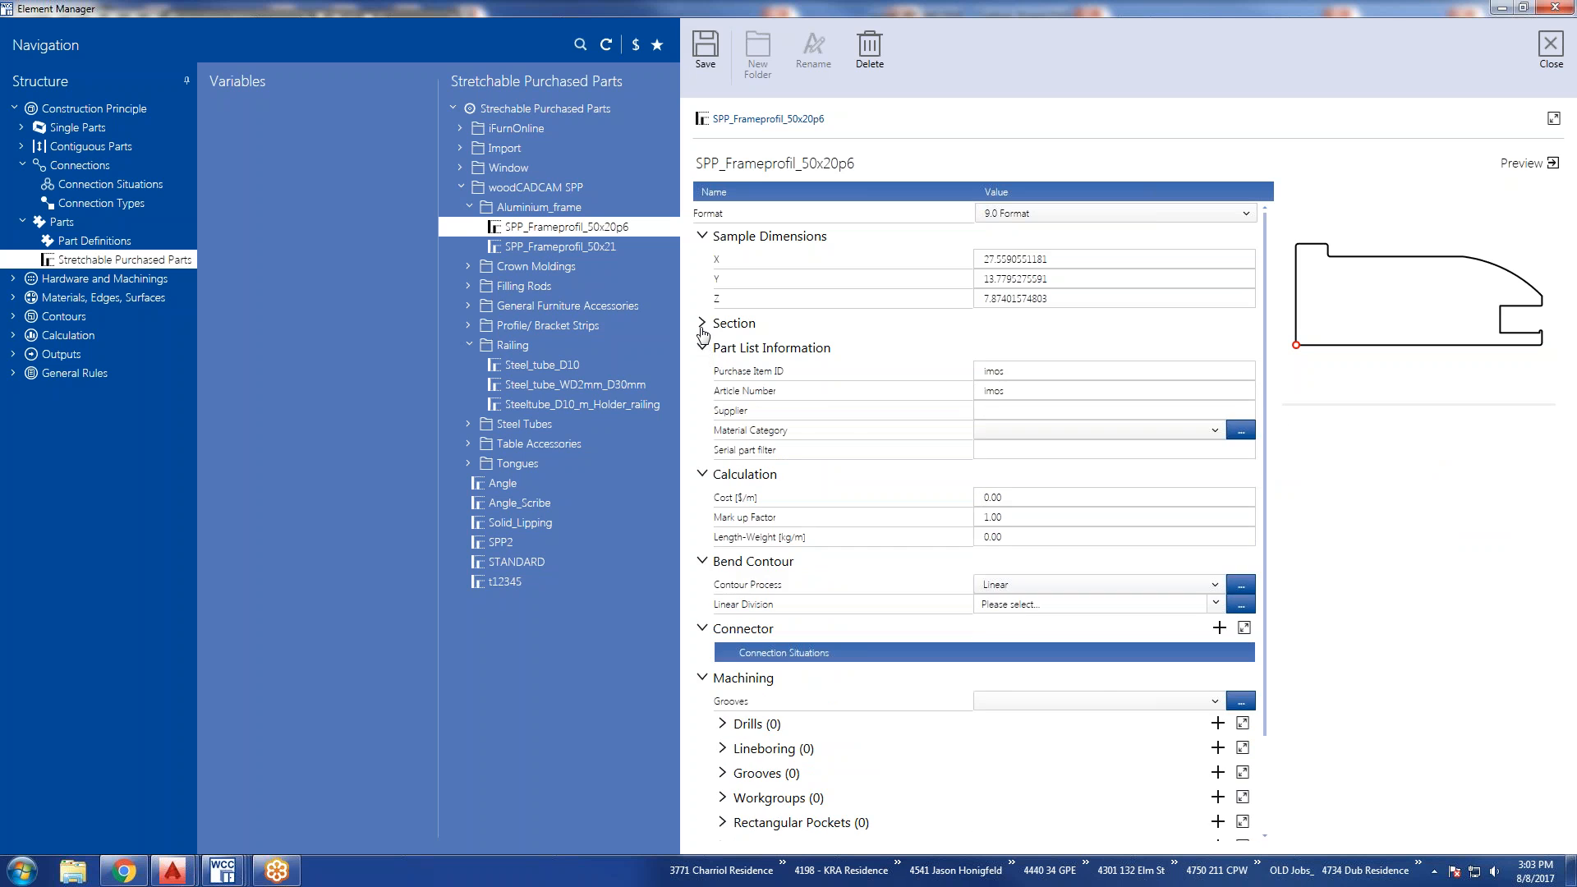
click(702, 322)
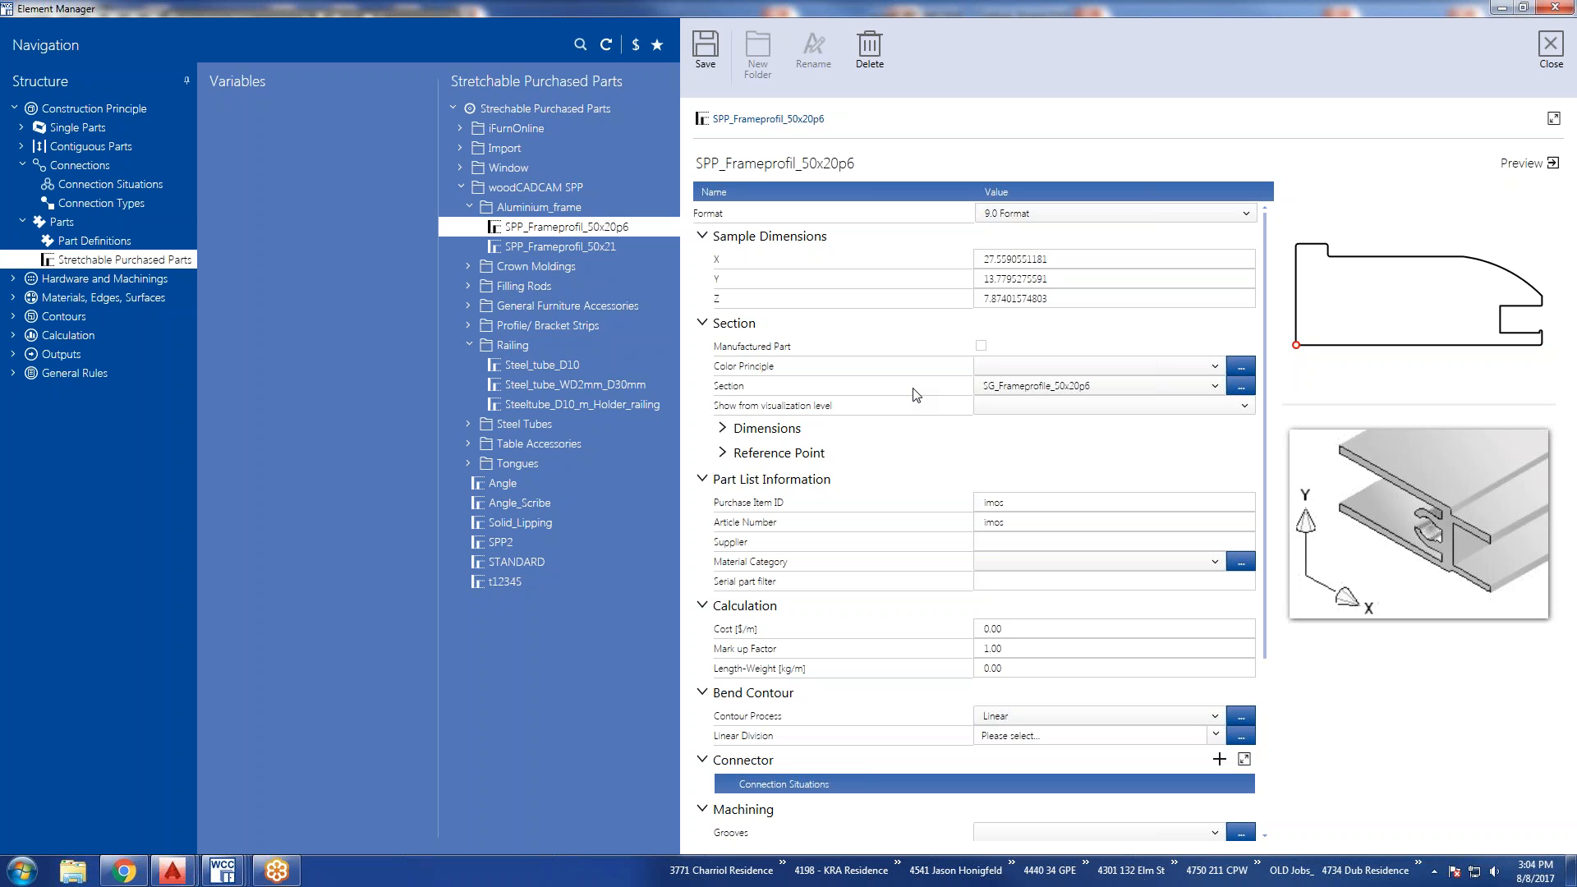
Display the Connector Sets under Hardware and Machinings and expand the Accessory list of i_Base_Hght-Adjusters_H100_fp.
click(14, 279)
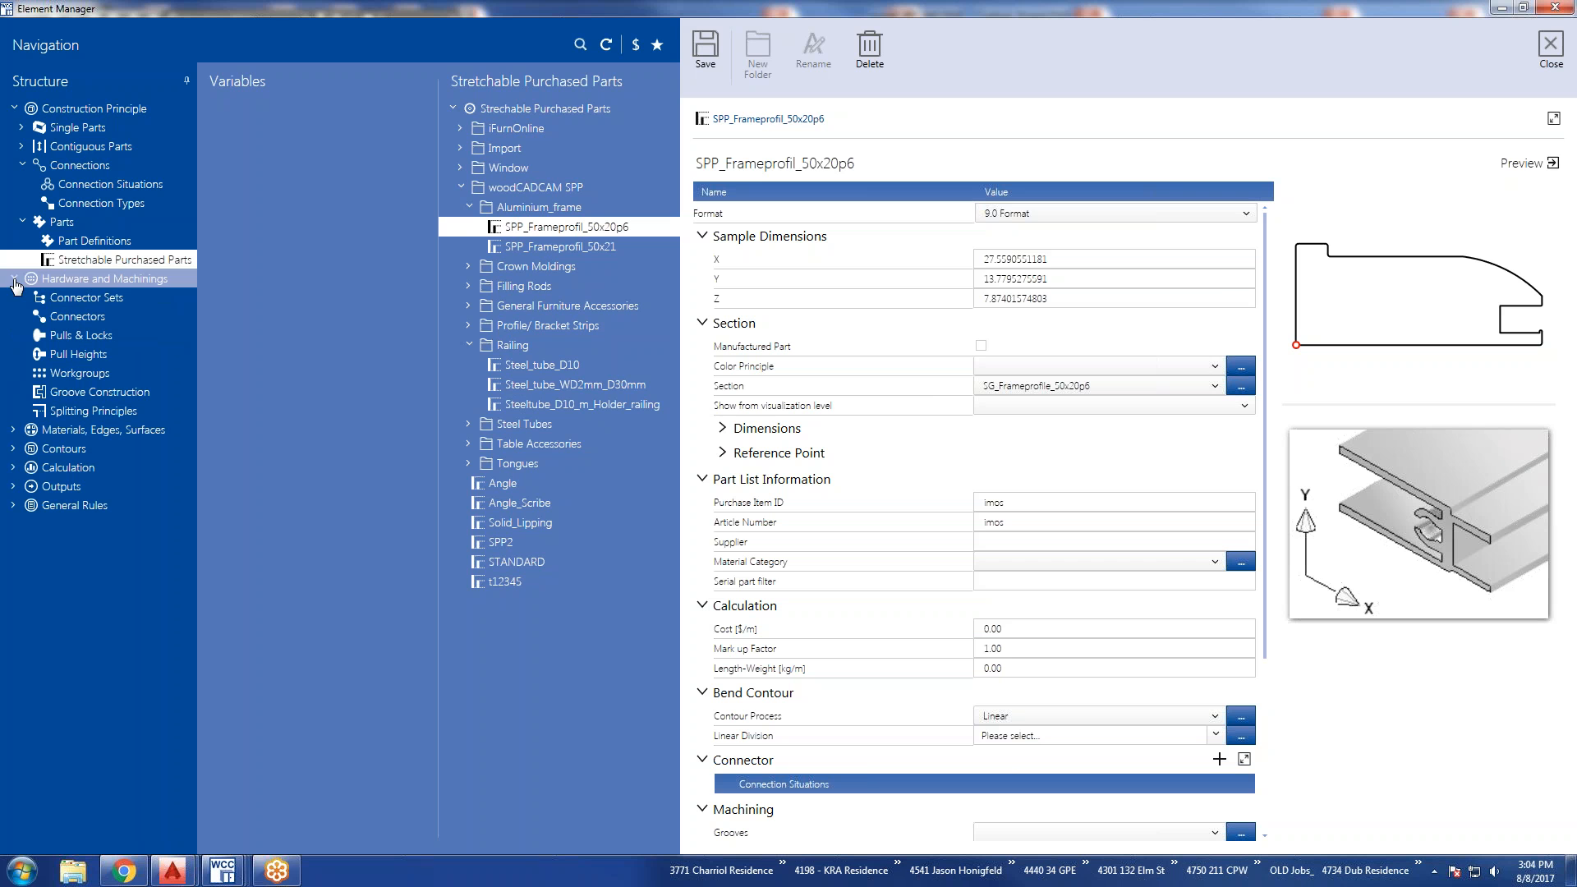
click(54, 298)
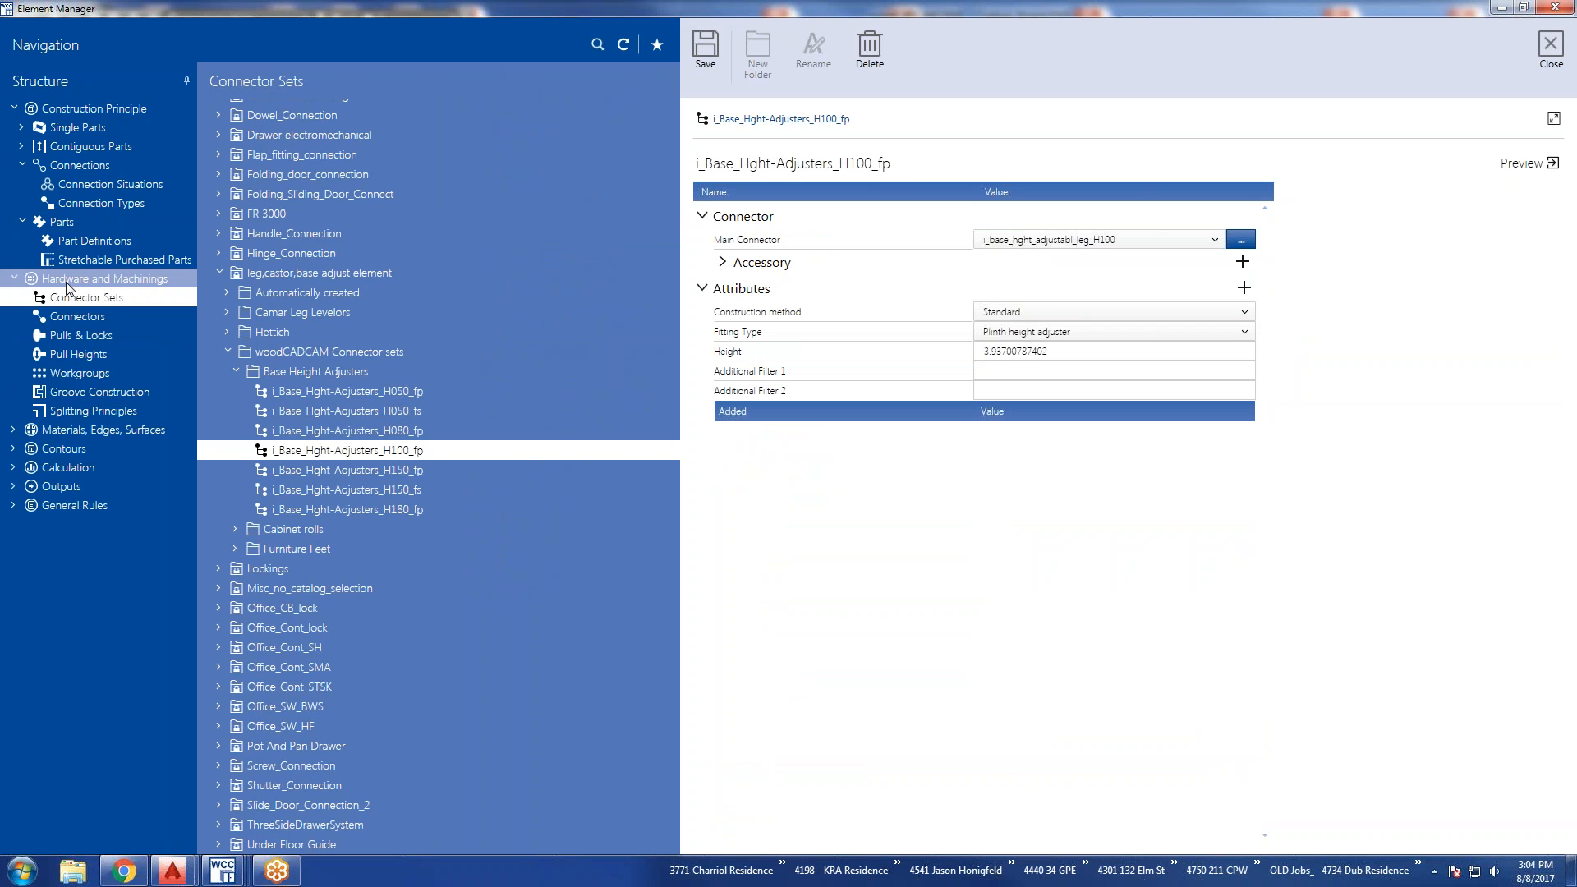
click(66, 284)
click(61, 298)
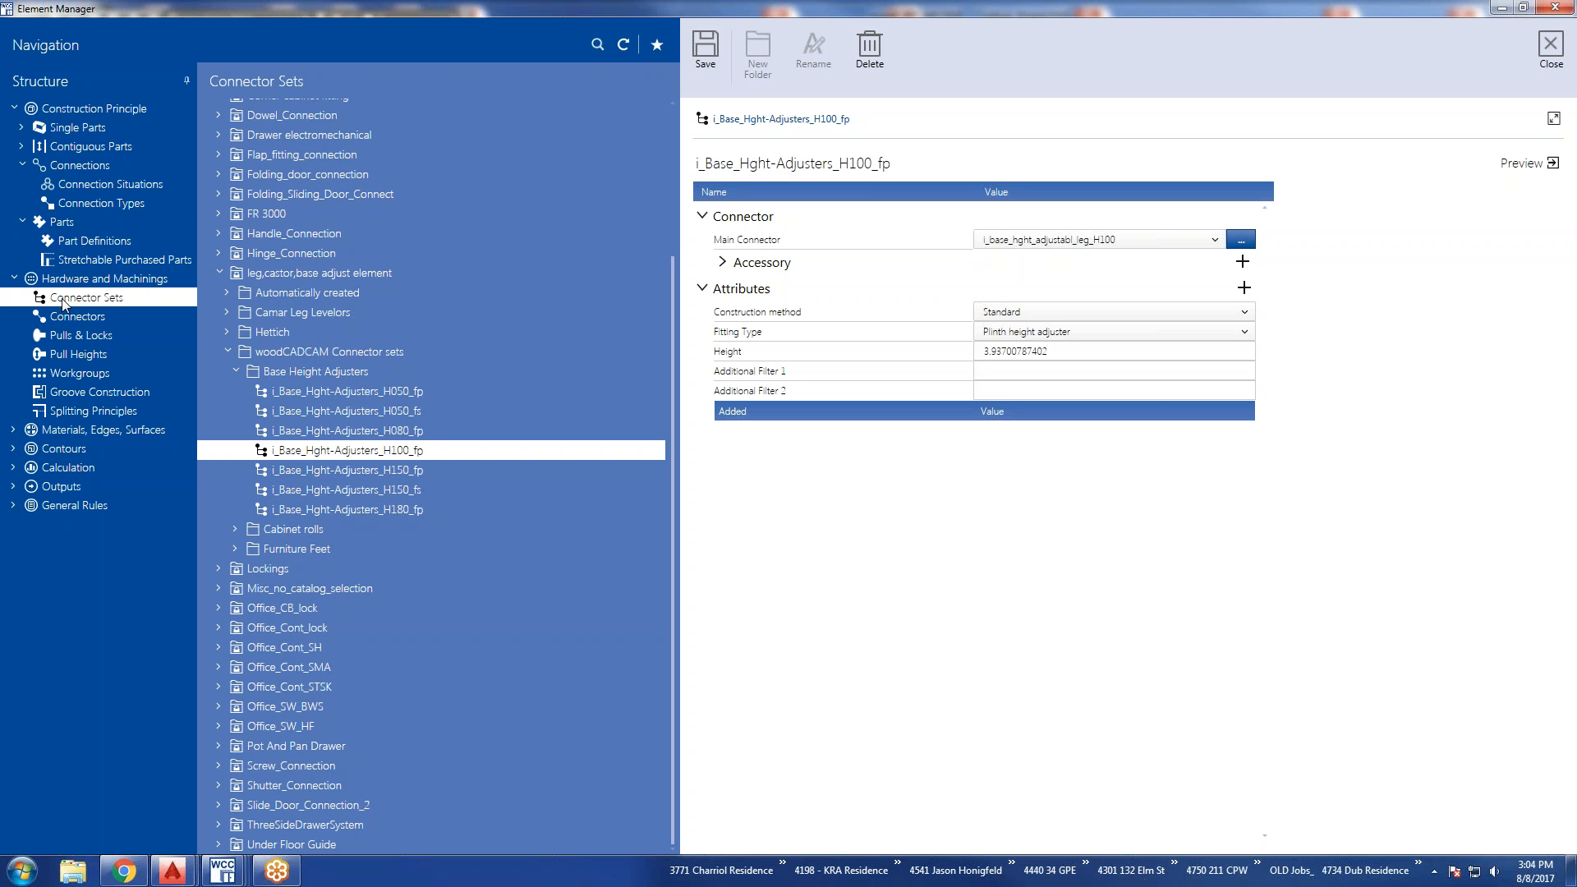
click(723, 263)
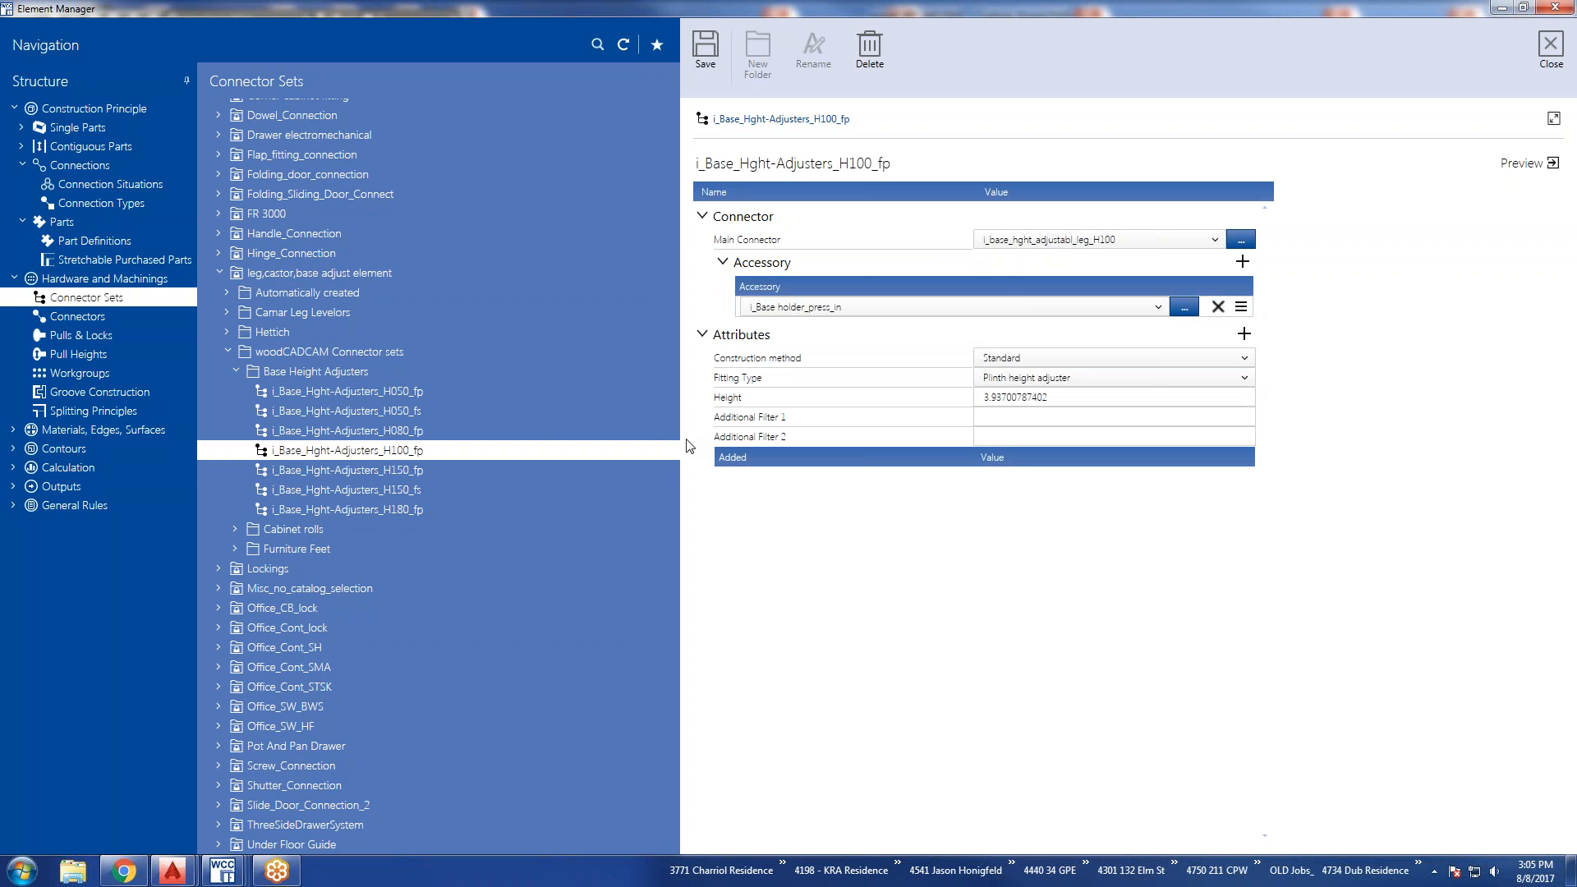
Display the Connectors under Hardware and Machinings and expand every section of the STANDARD connector, from Display to Machinings.
click(62, 317)
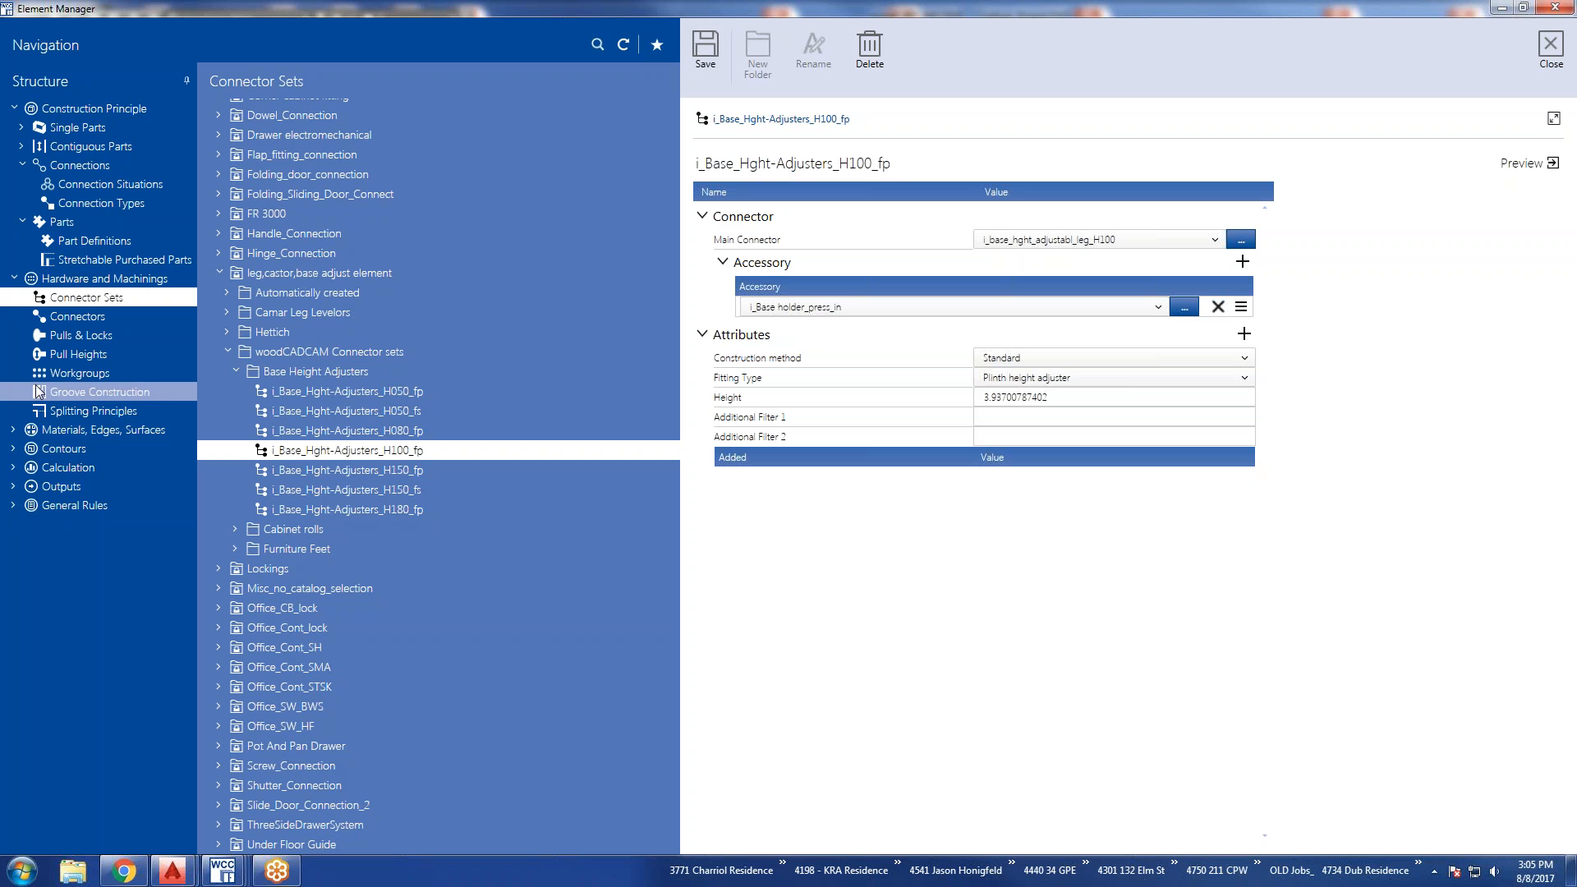
click(79, 318)
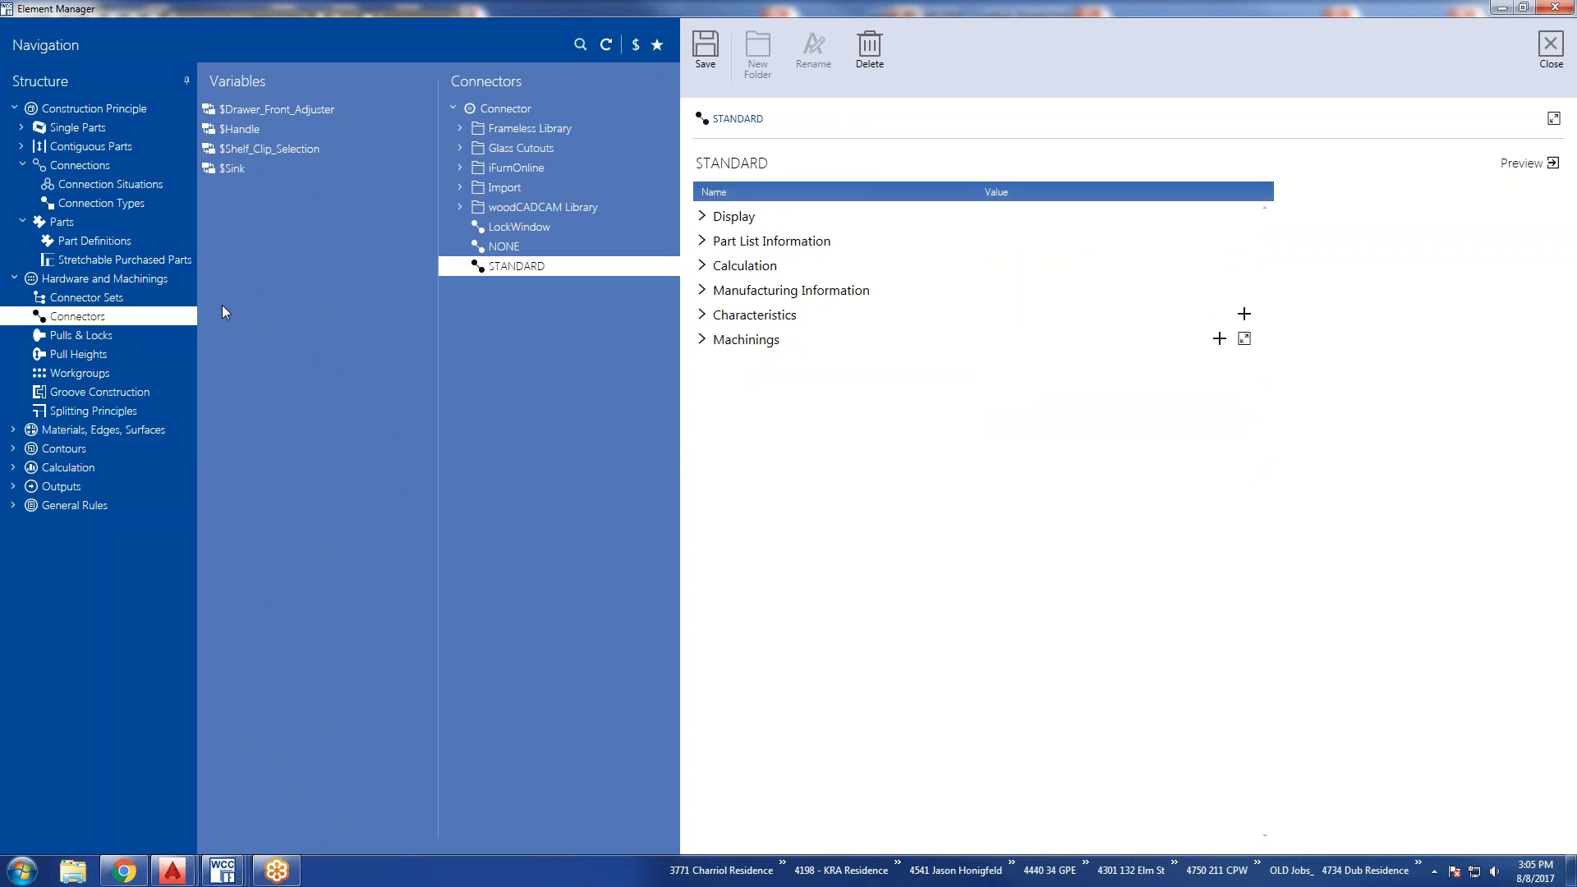
click(702, 339)
click(702, 314)
click(702, 290)
click(702, 265)
click(702, 241)
click(703, 217)
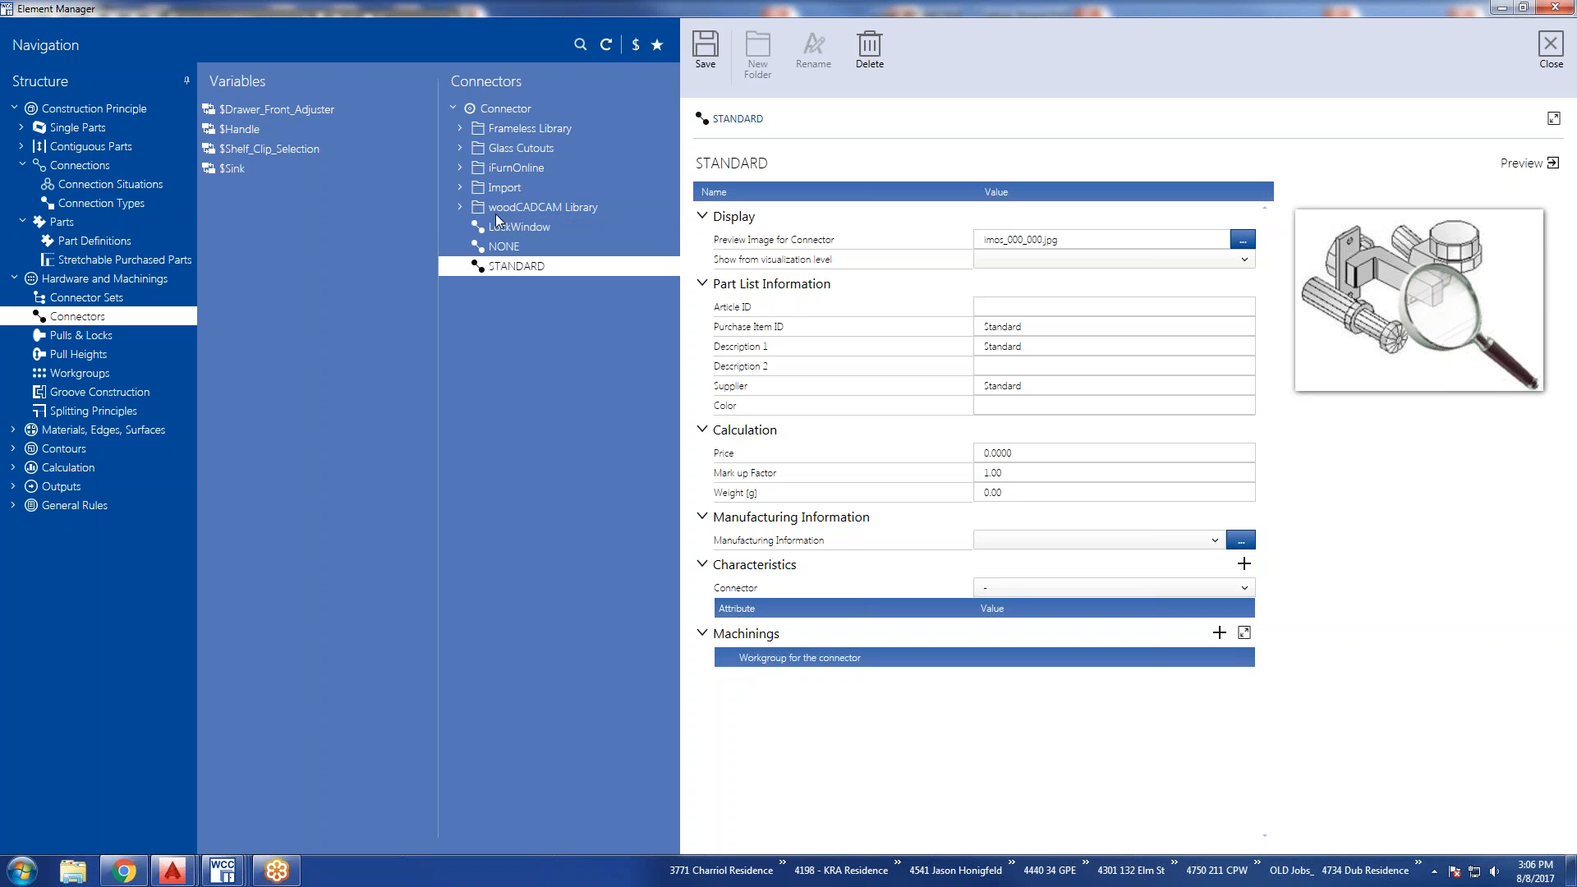
Expand the Hinges folder in the connectors' Frameless Library and view Butt_Hinge2.
click(460, 130)
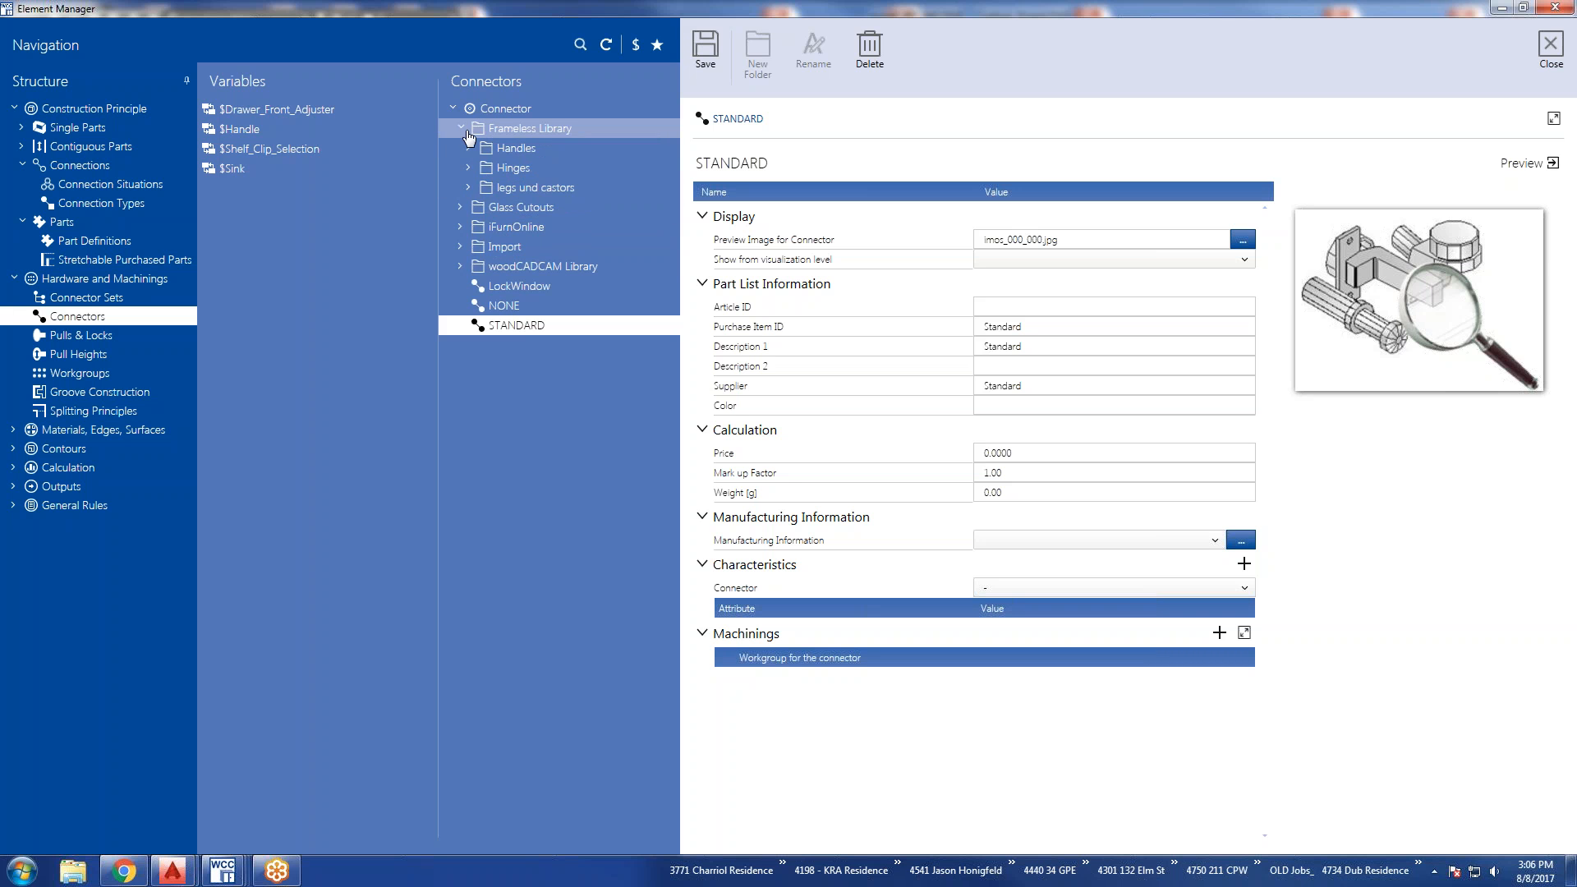
click(469, 169)
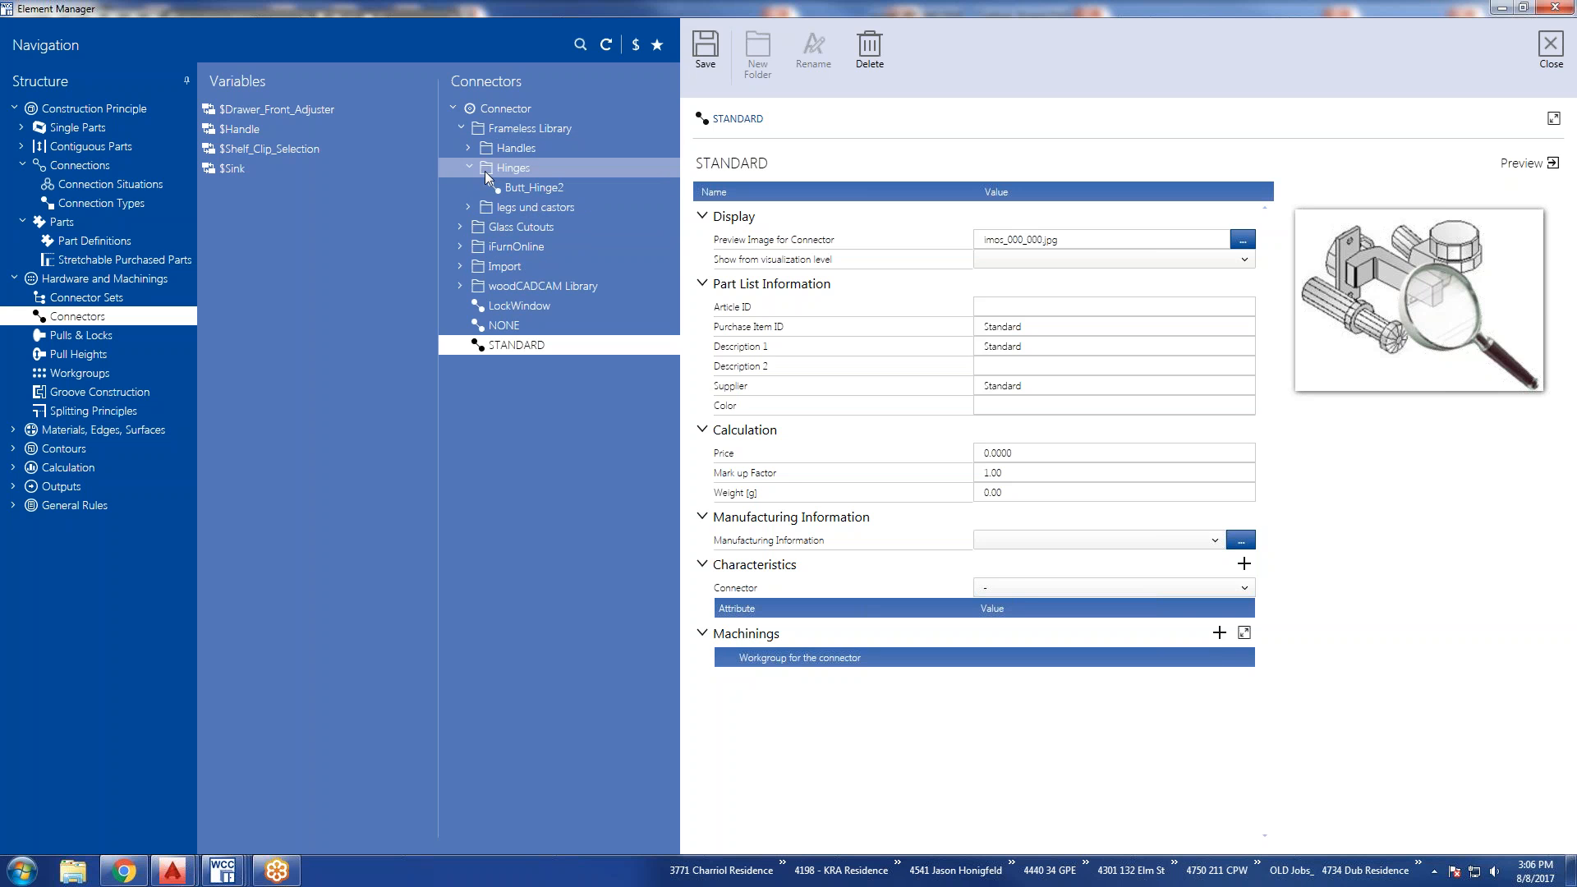
click(513, 189)
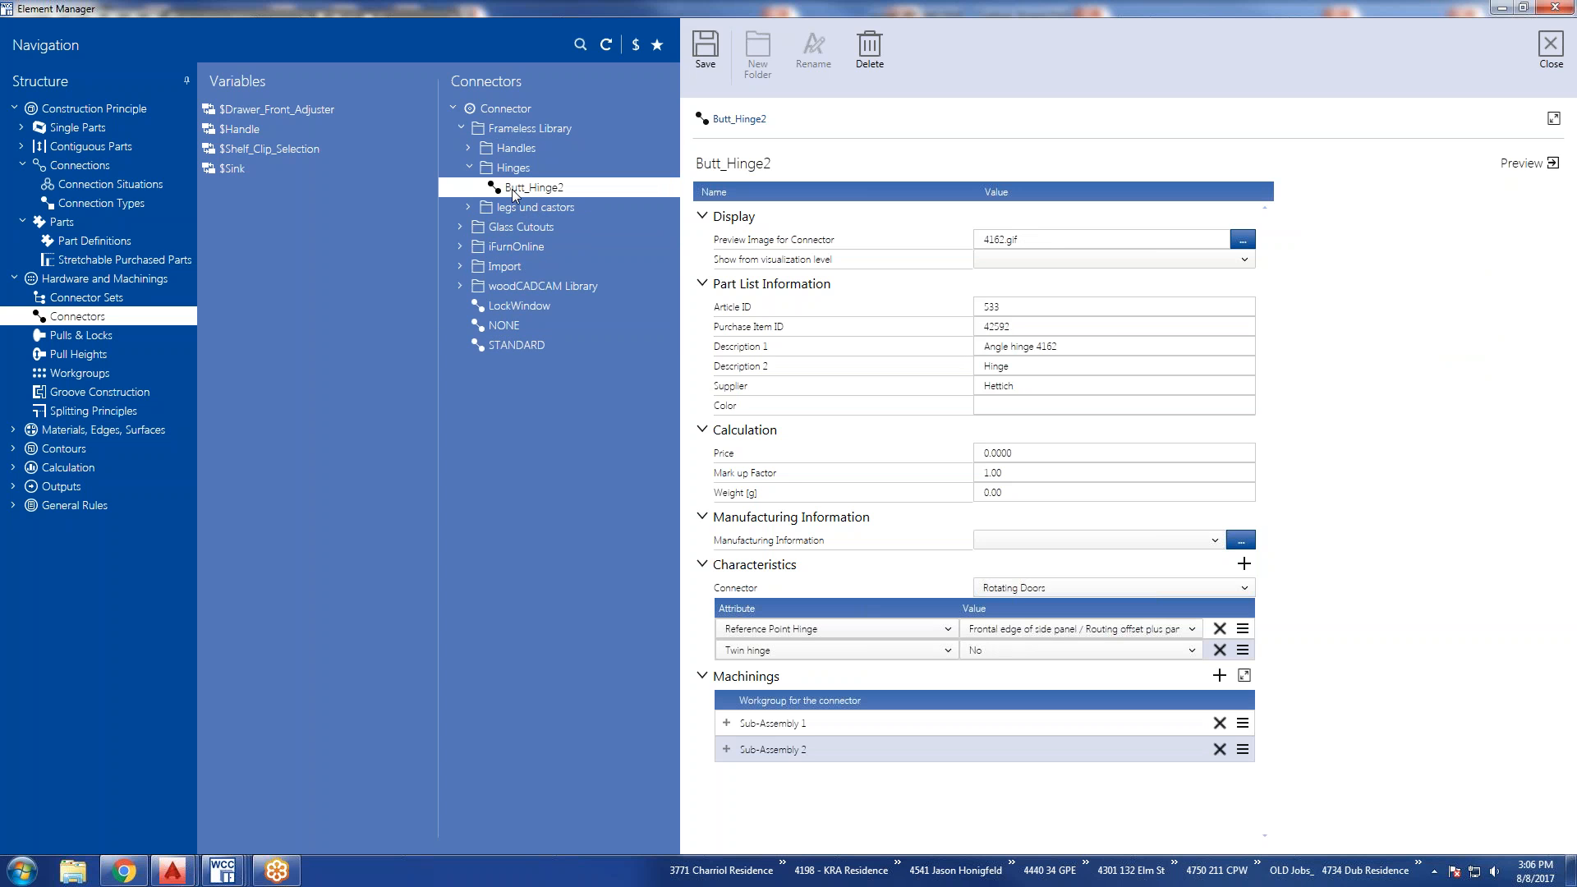
Expand the Base Height Adjusters folder under legs und castors and view Camar_Leg_Levelor_4in.
click(468, 207)
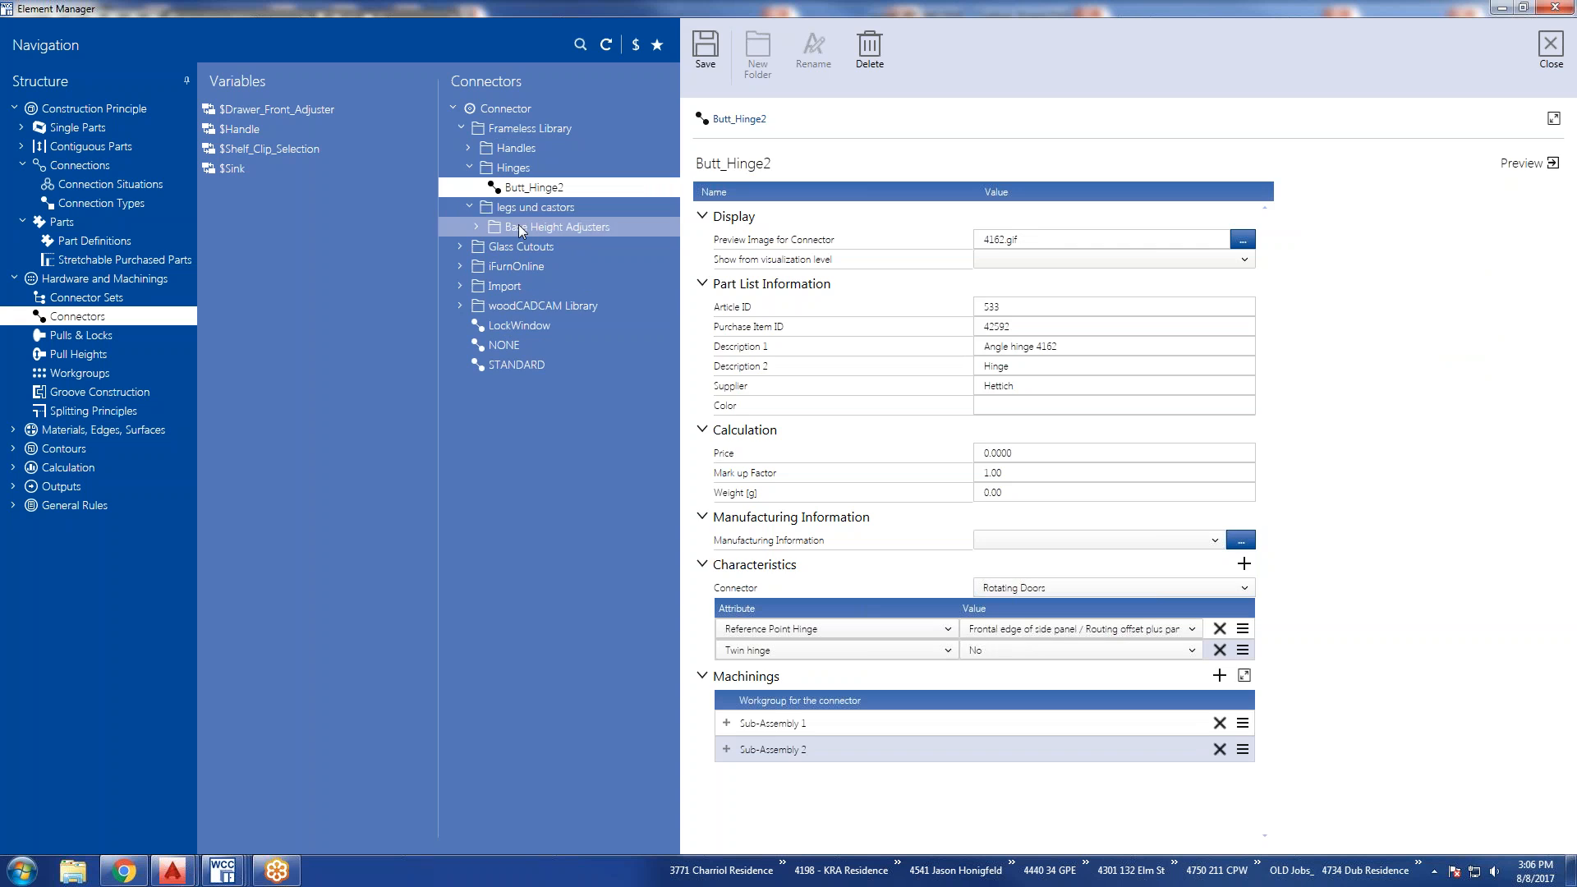
click(519, 227)
click(476, 226)
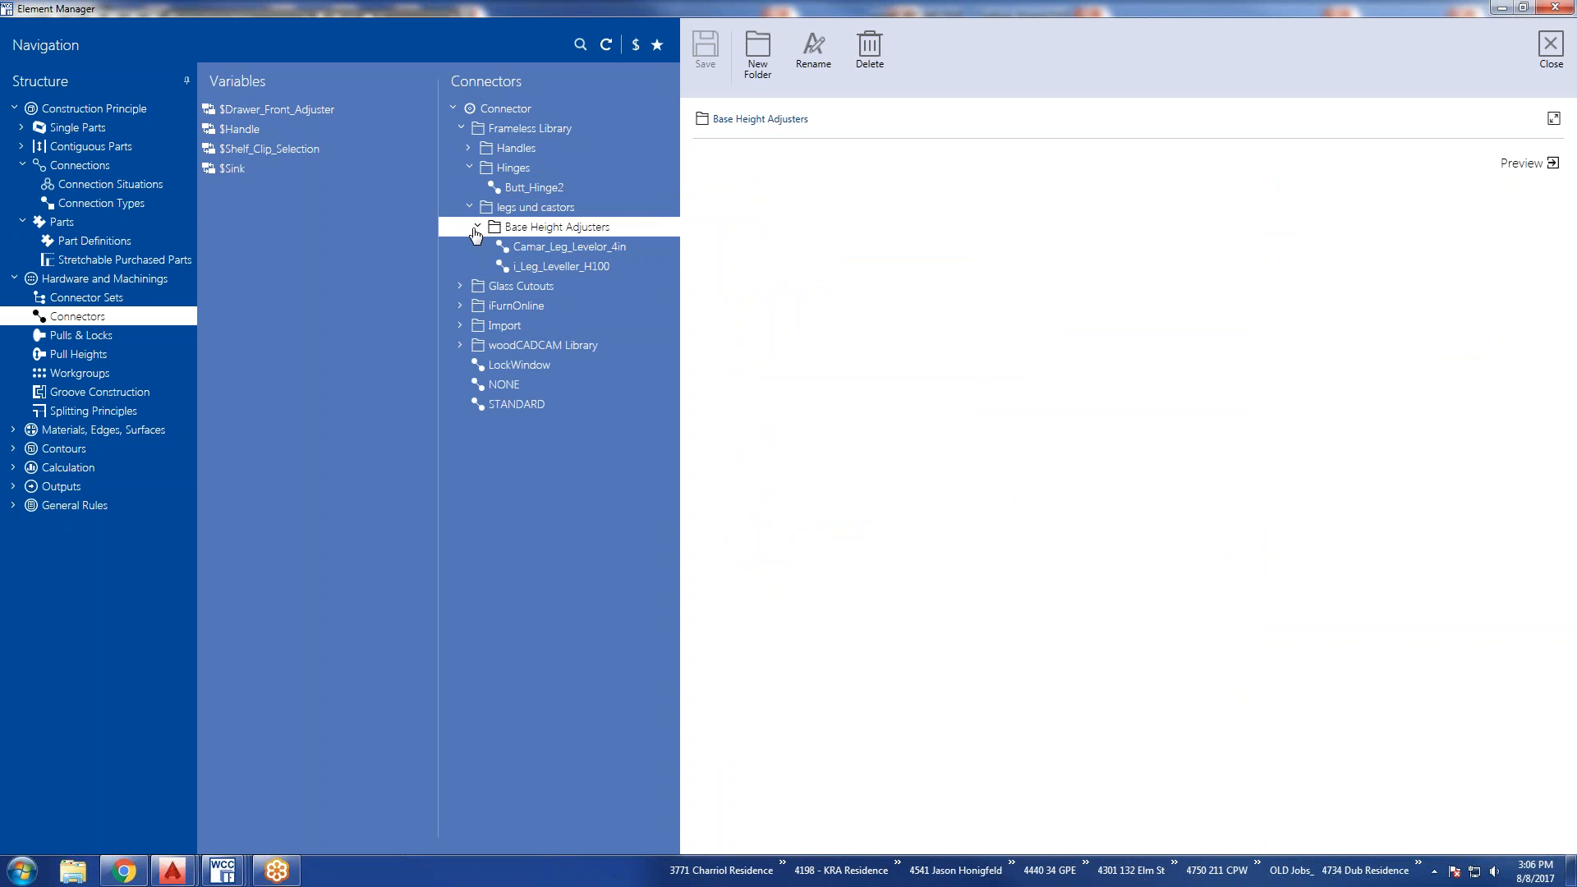
click(528, 248)
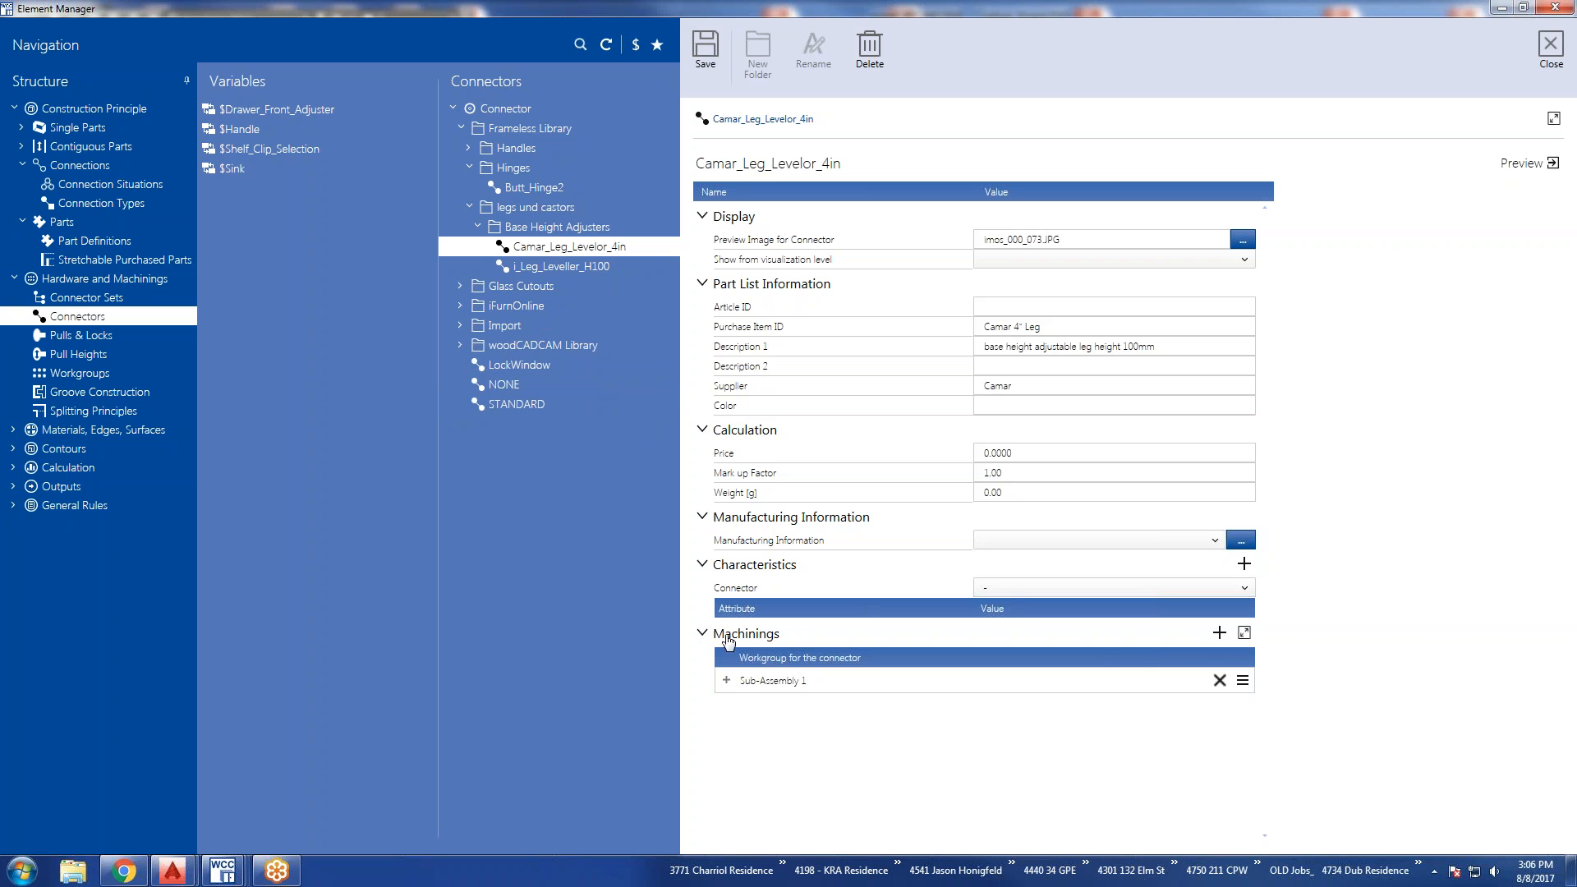
Expand Sub-Assembly 1 of Camar_Leg_Levelor_4in and examine its workgroup name and drawing name settings.
click(726, 681)
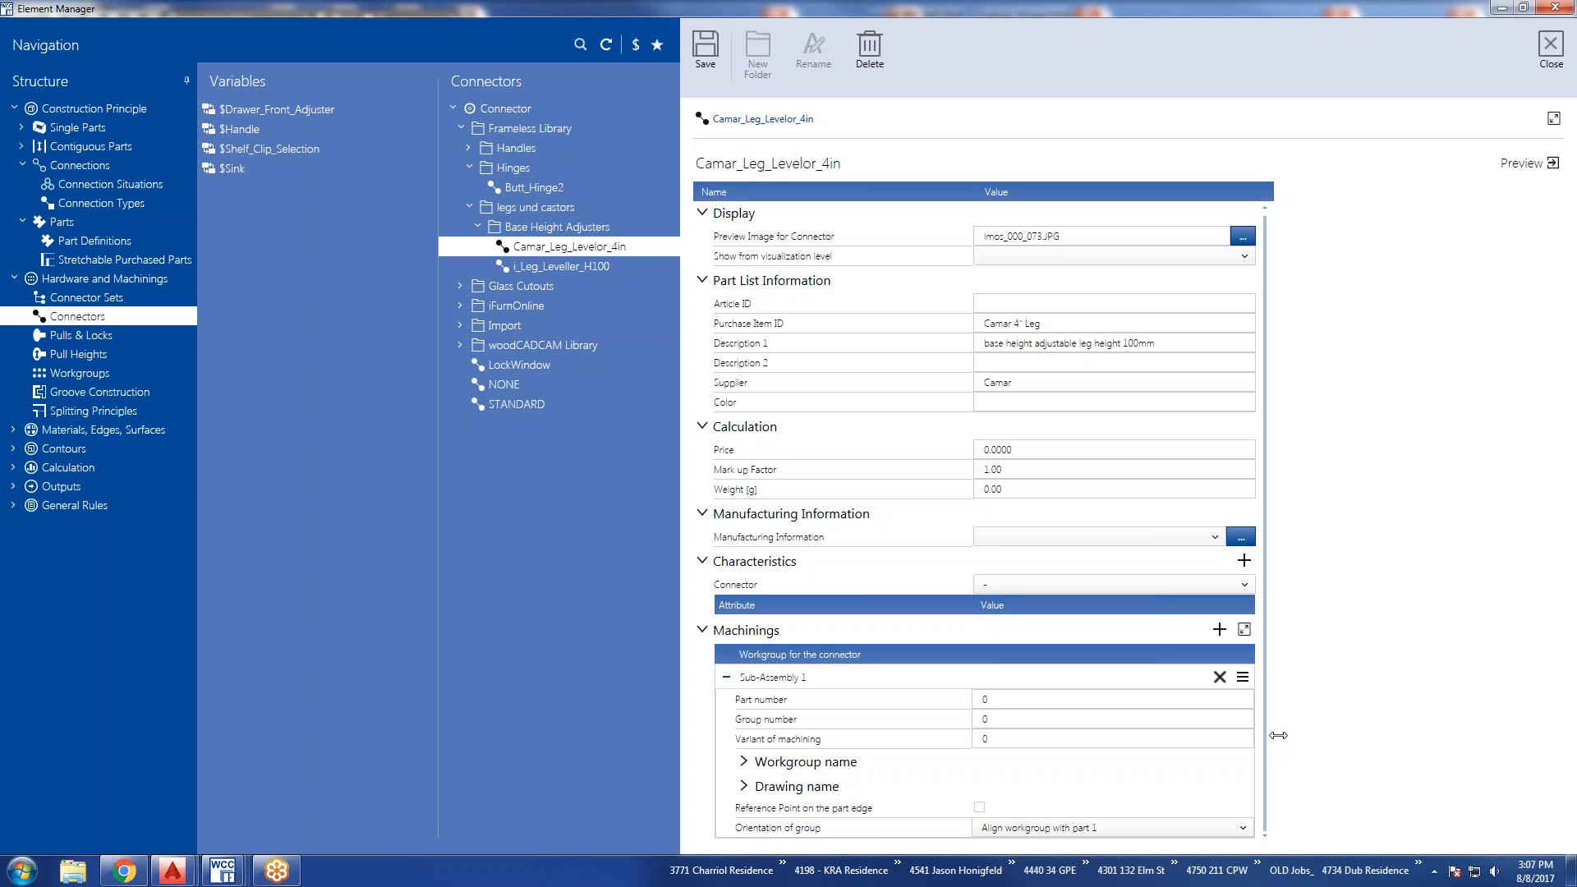
click(743, 786)
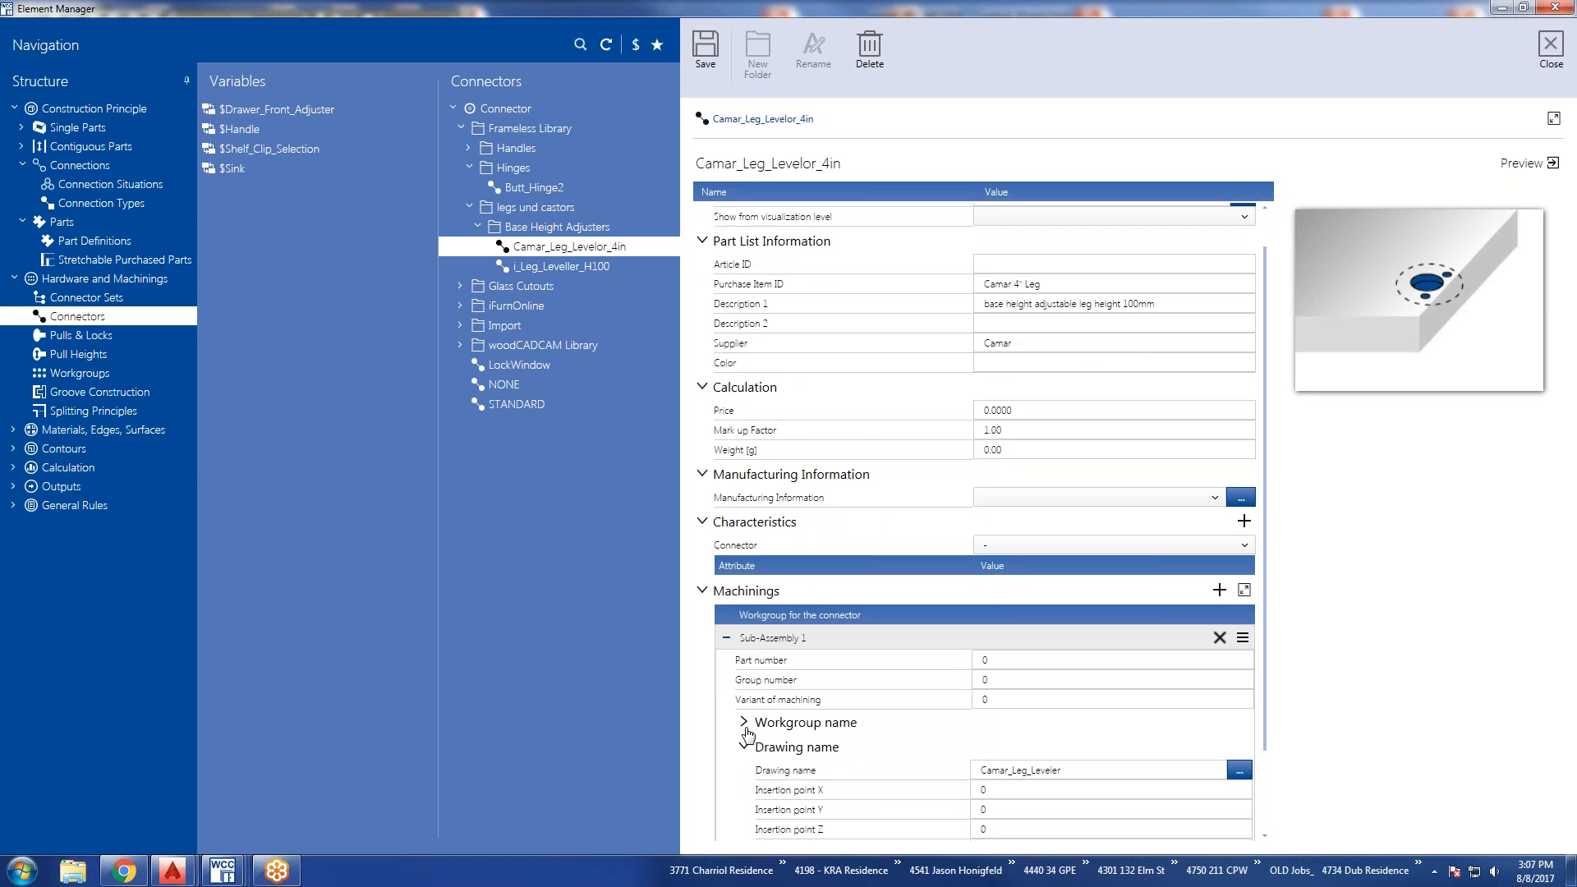
click(744, 721)
scroll(744, 727, down, 3)
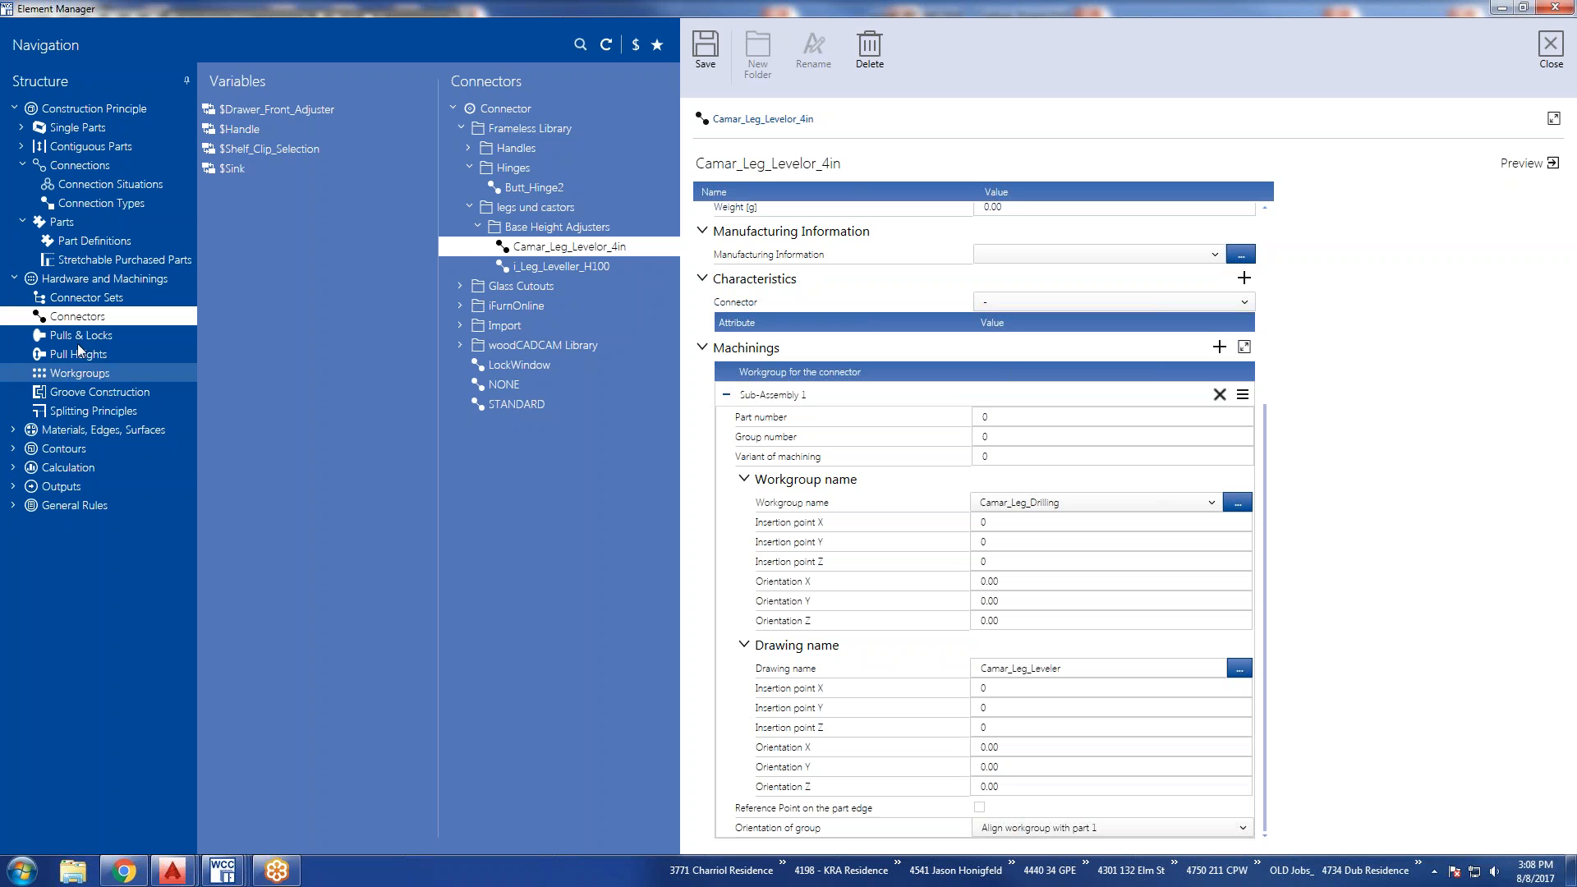
View the settings of i_Pl_door_bottom under Pulls & Locks, and the STANDARD parameters under Pull Heights.
click(65, 337)
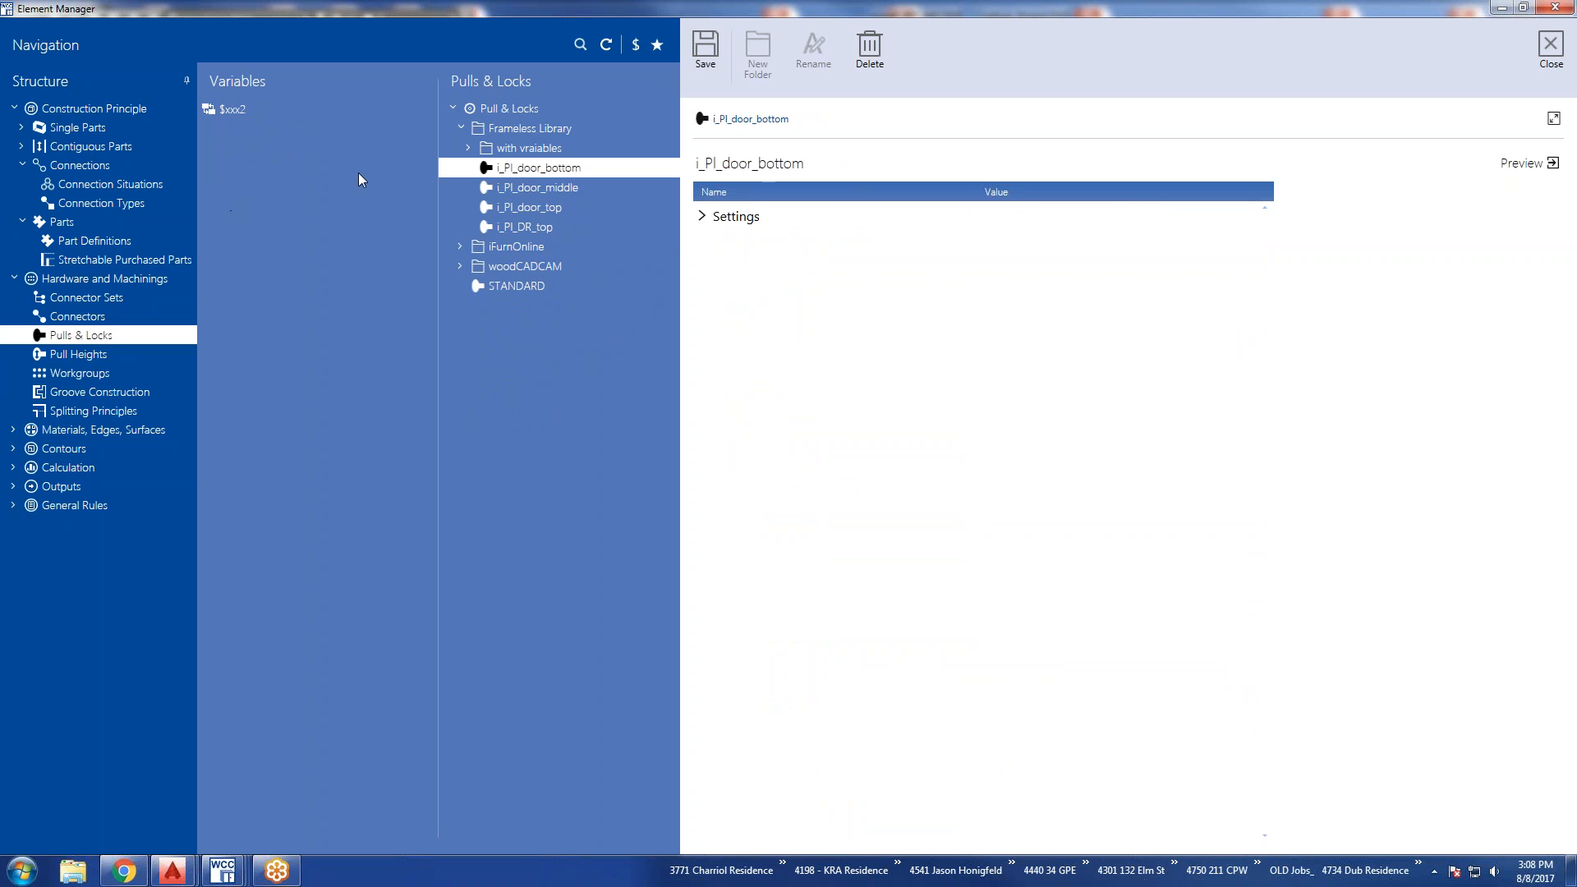
click(702, 218)
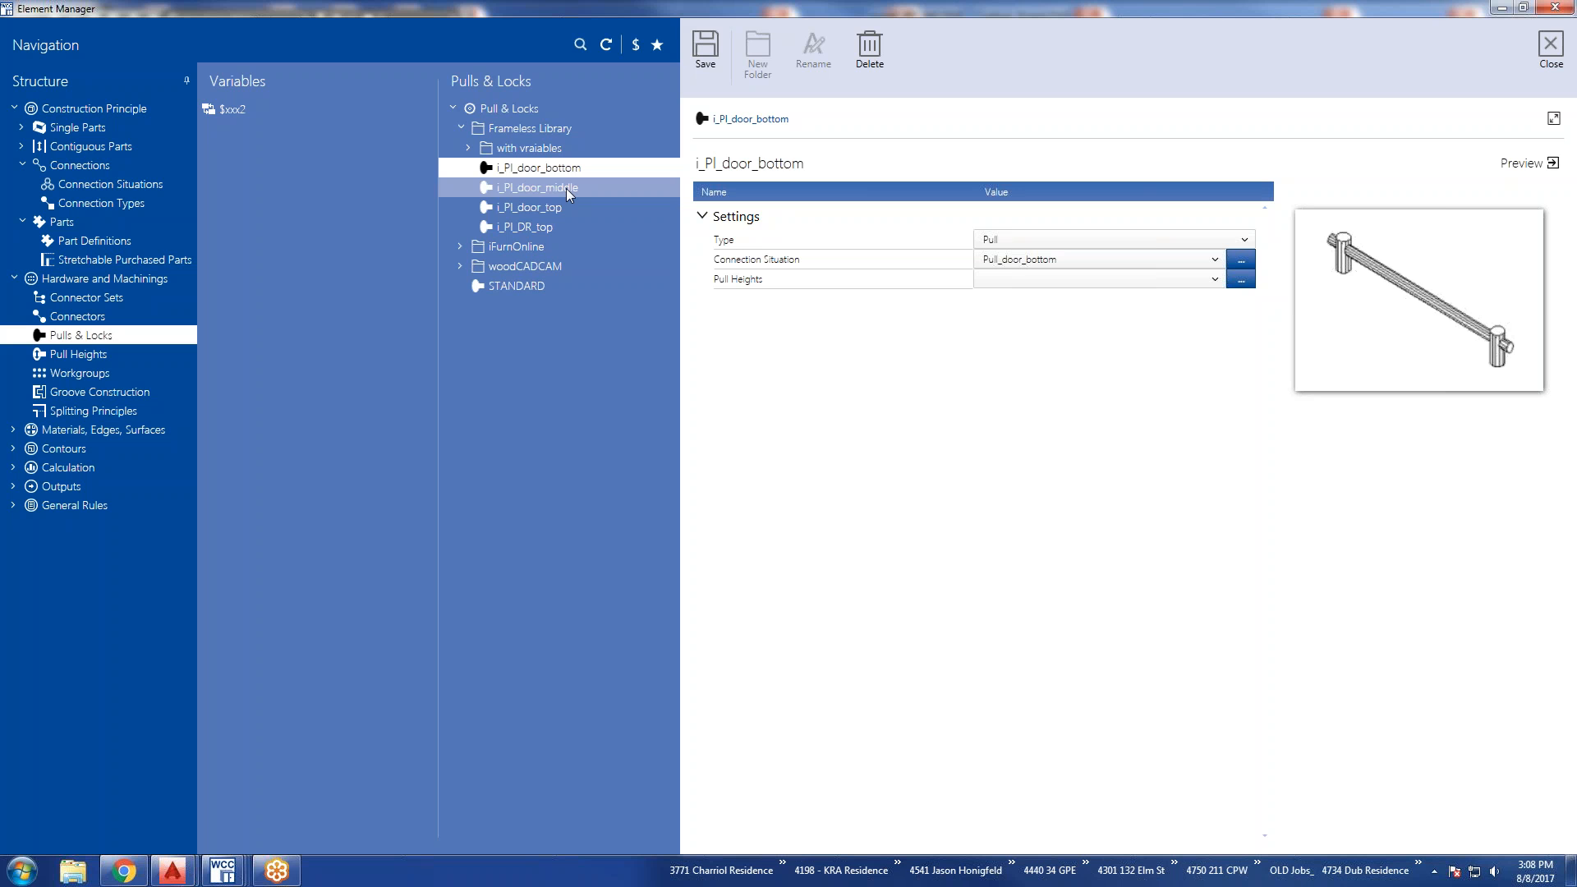
click(79, 354)
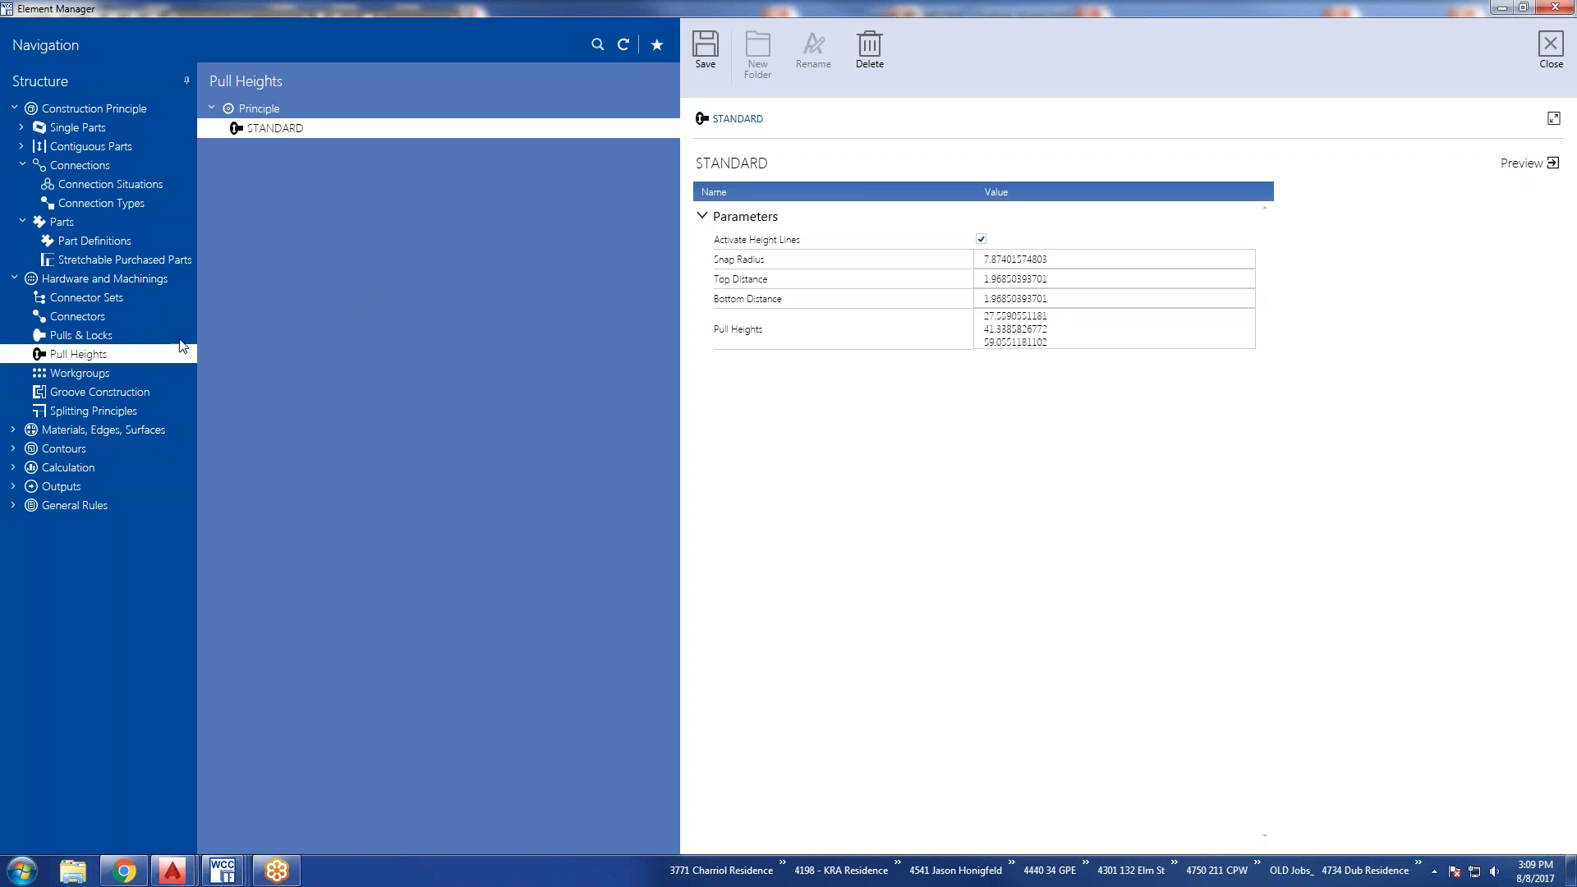
Display the Workgroups, expand the Hole and Groove machinings of i_B1_35x20_N1_10x16_0035, and show the groove's start point, end point and orientation.
click(91, 377)
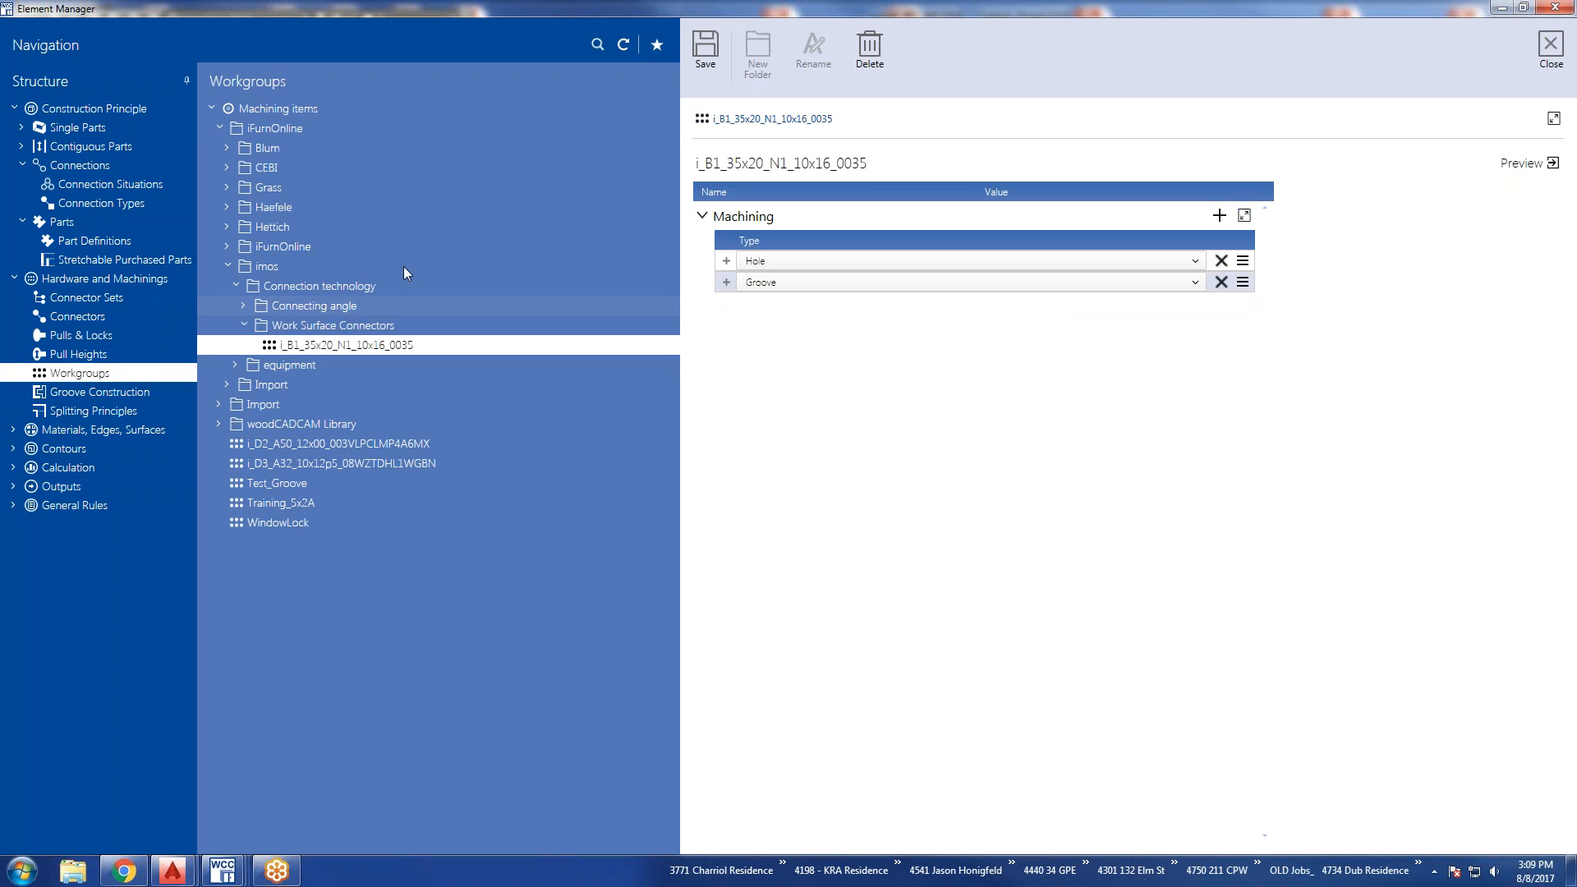
click(725, 282)
click(726, 261)
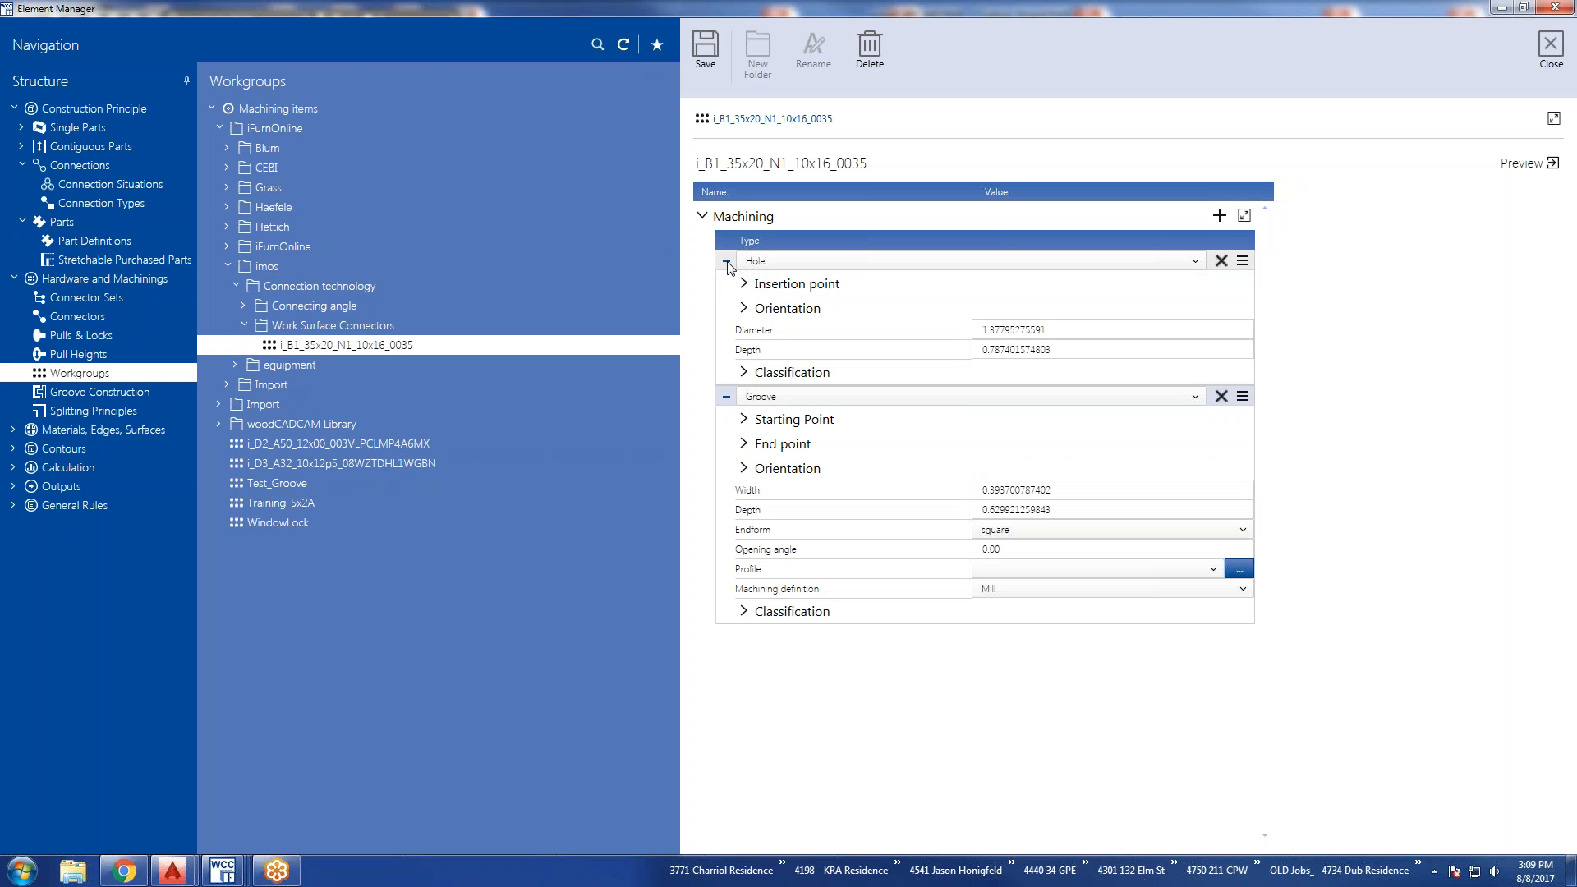
click(746, 471)
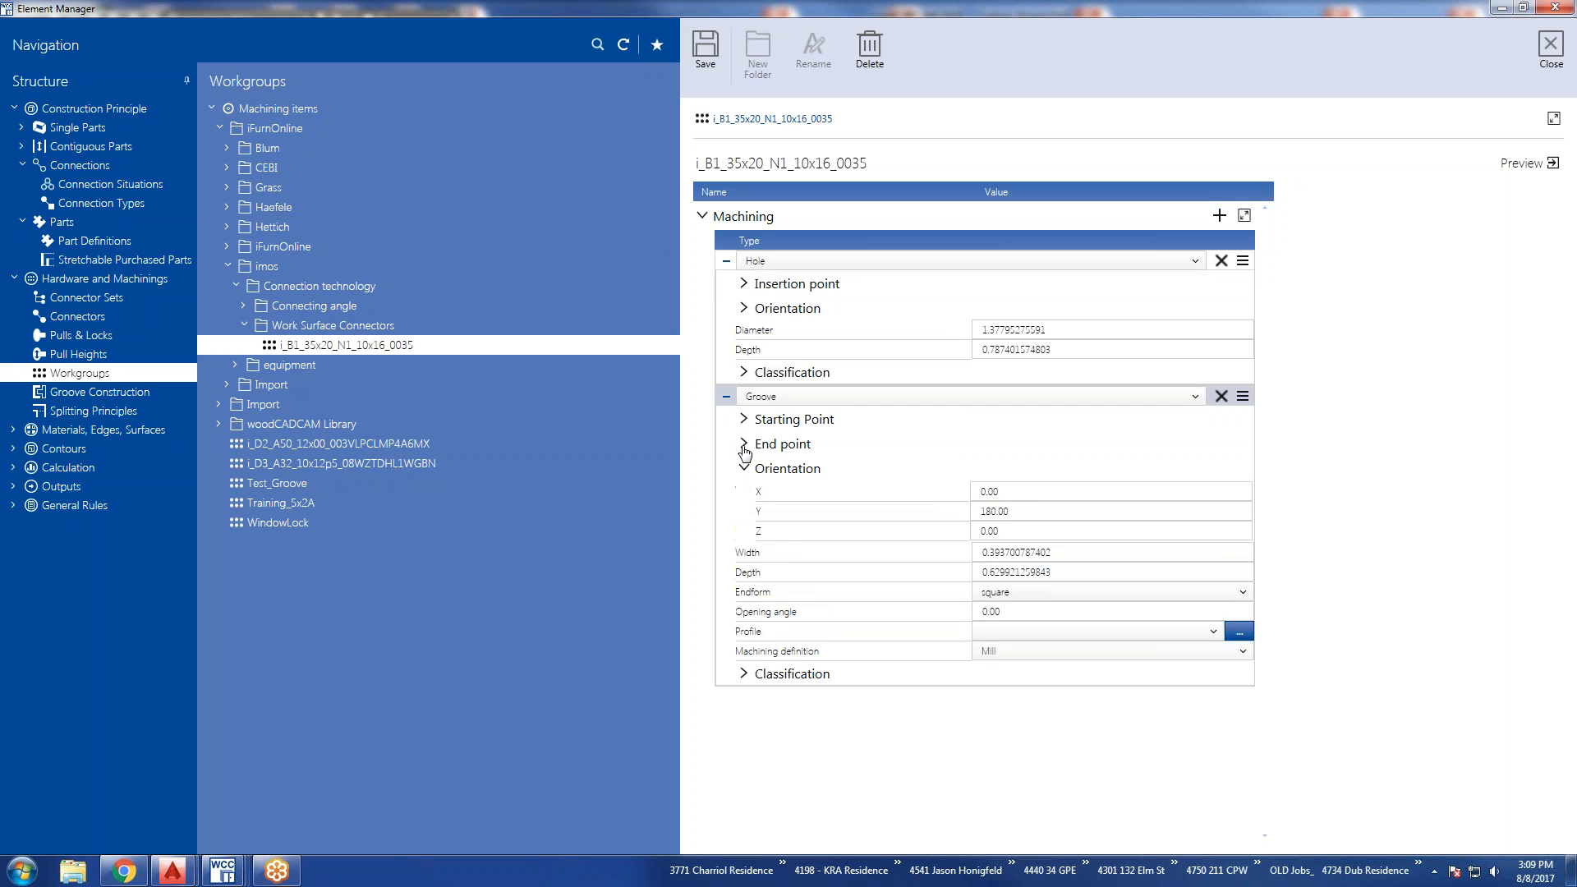
click(744, 444)
click(744, 420)
Expand the hole's classification, orientation and insertion point, and examine the parameters of both machinings.
click(746, 372)
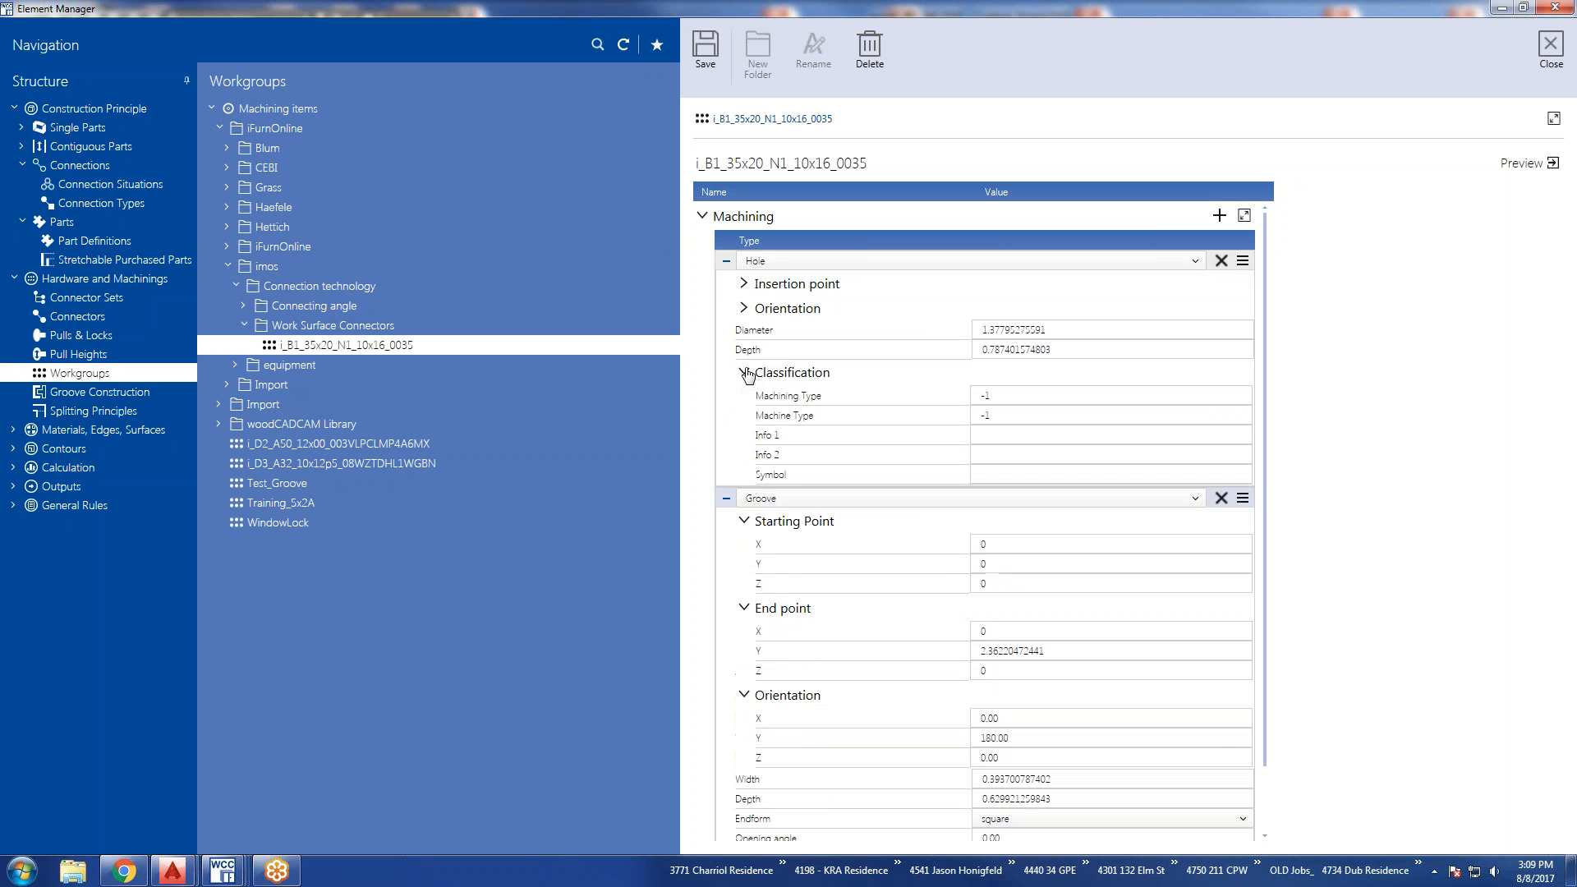
click(744, 309)
click(744, 284)
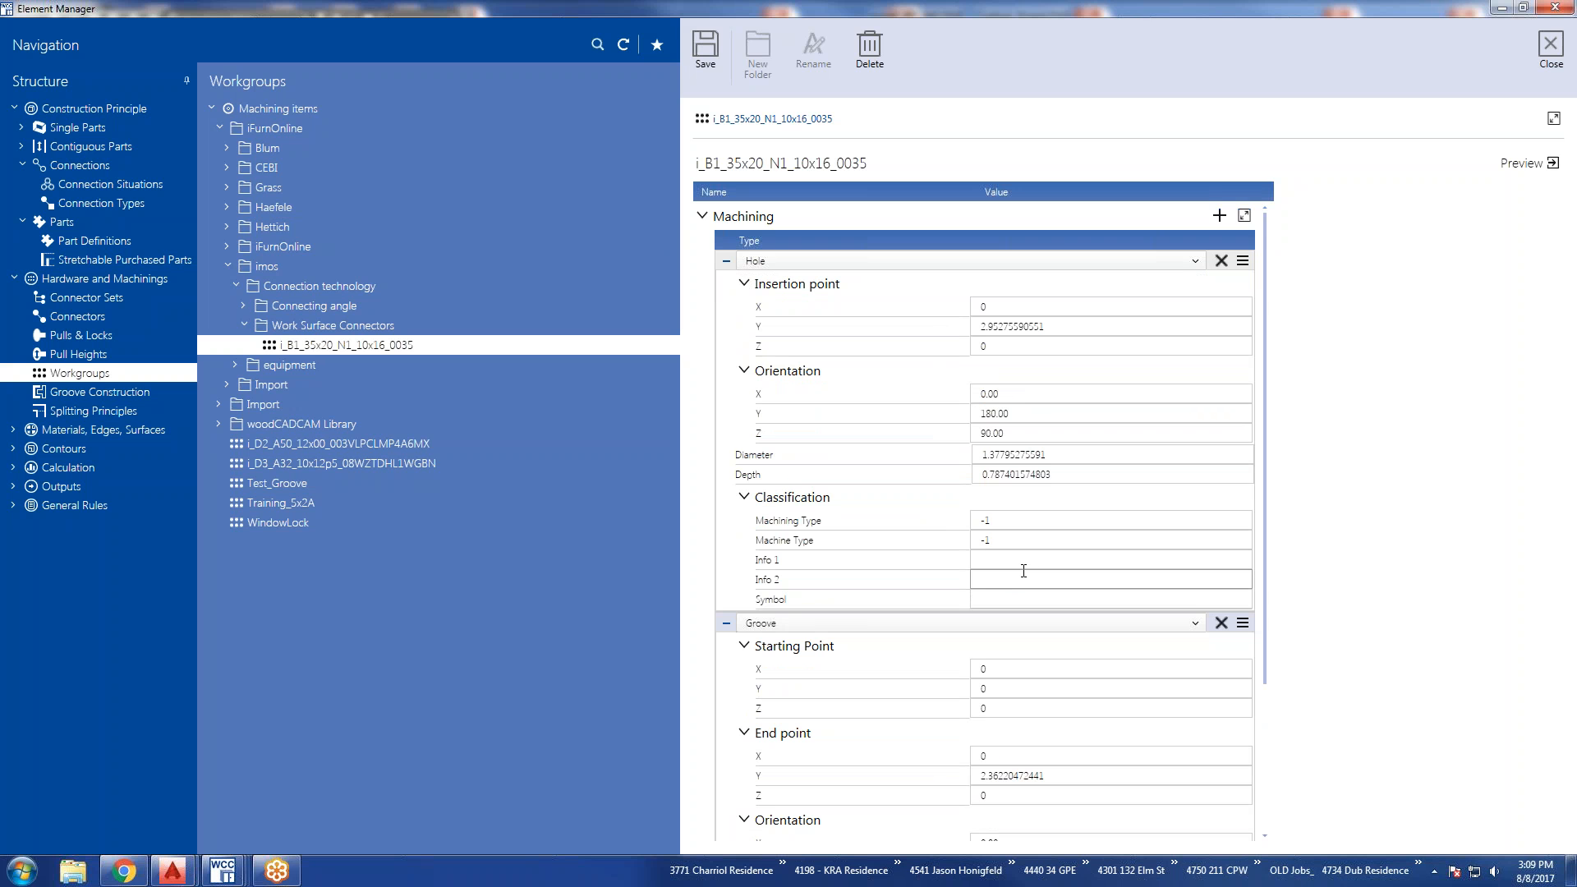
scroll(1005, 605, down, 2)
scroll(1002, 604, down, 3)
scroll(1002, 604, up, 5)
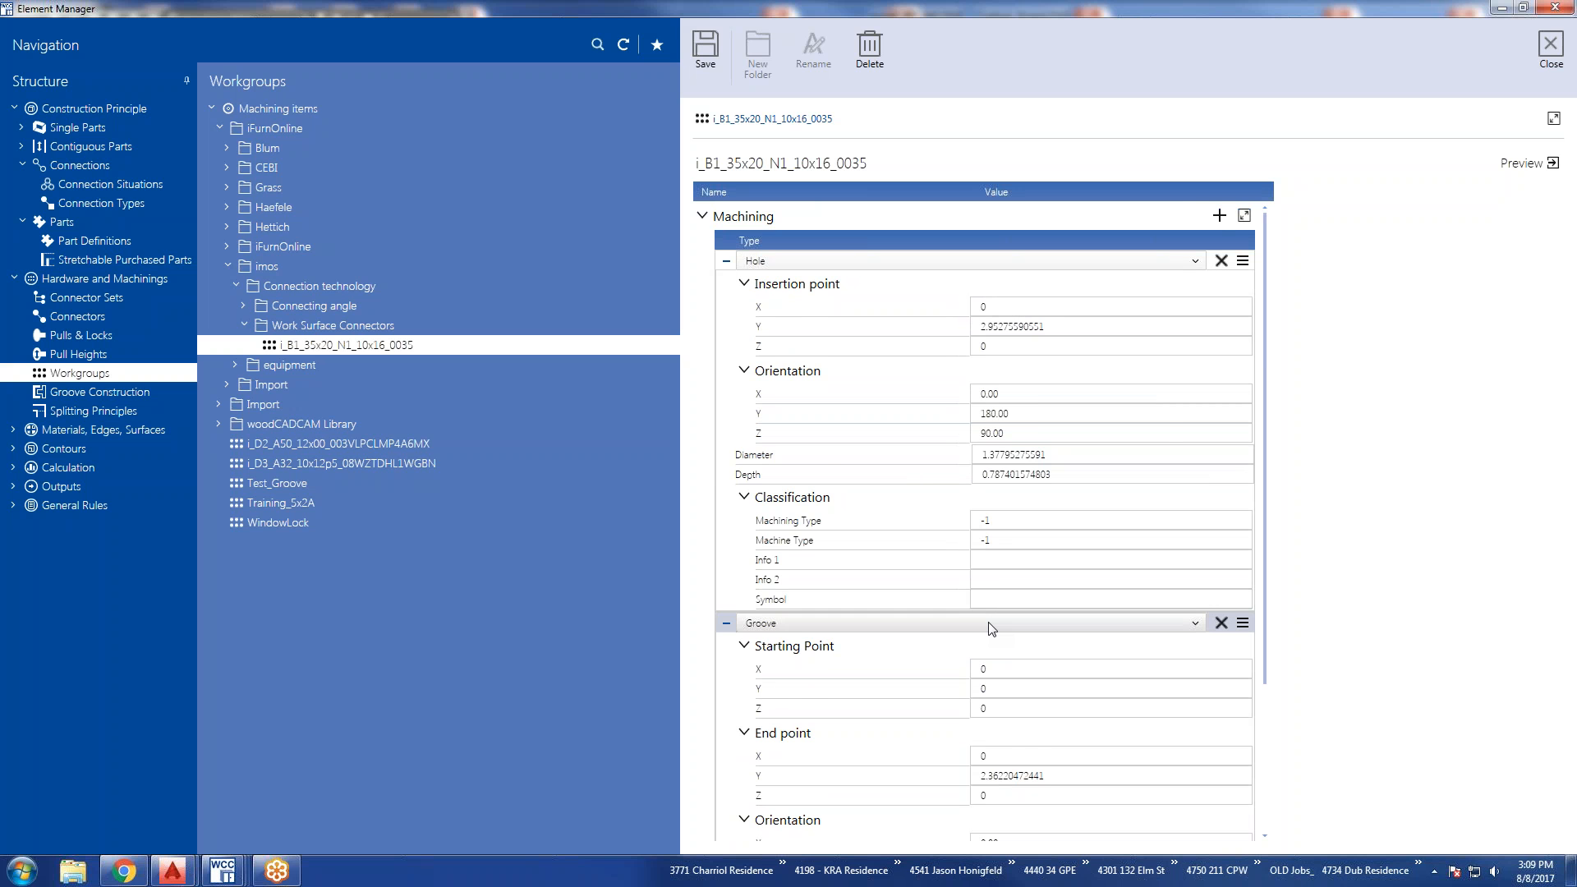
scroll(990, 629, down, 1)
scroll(990, 629, down, 3)
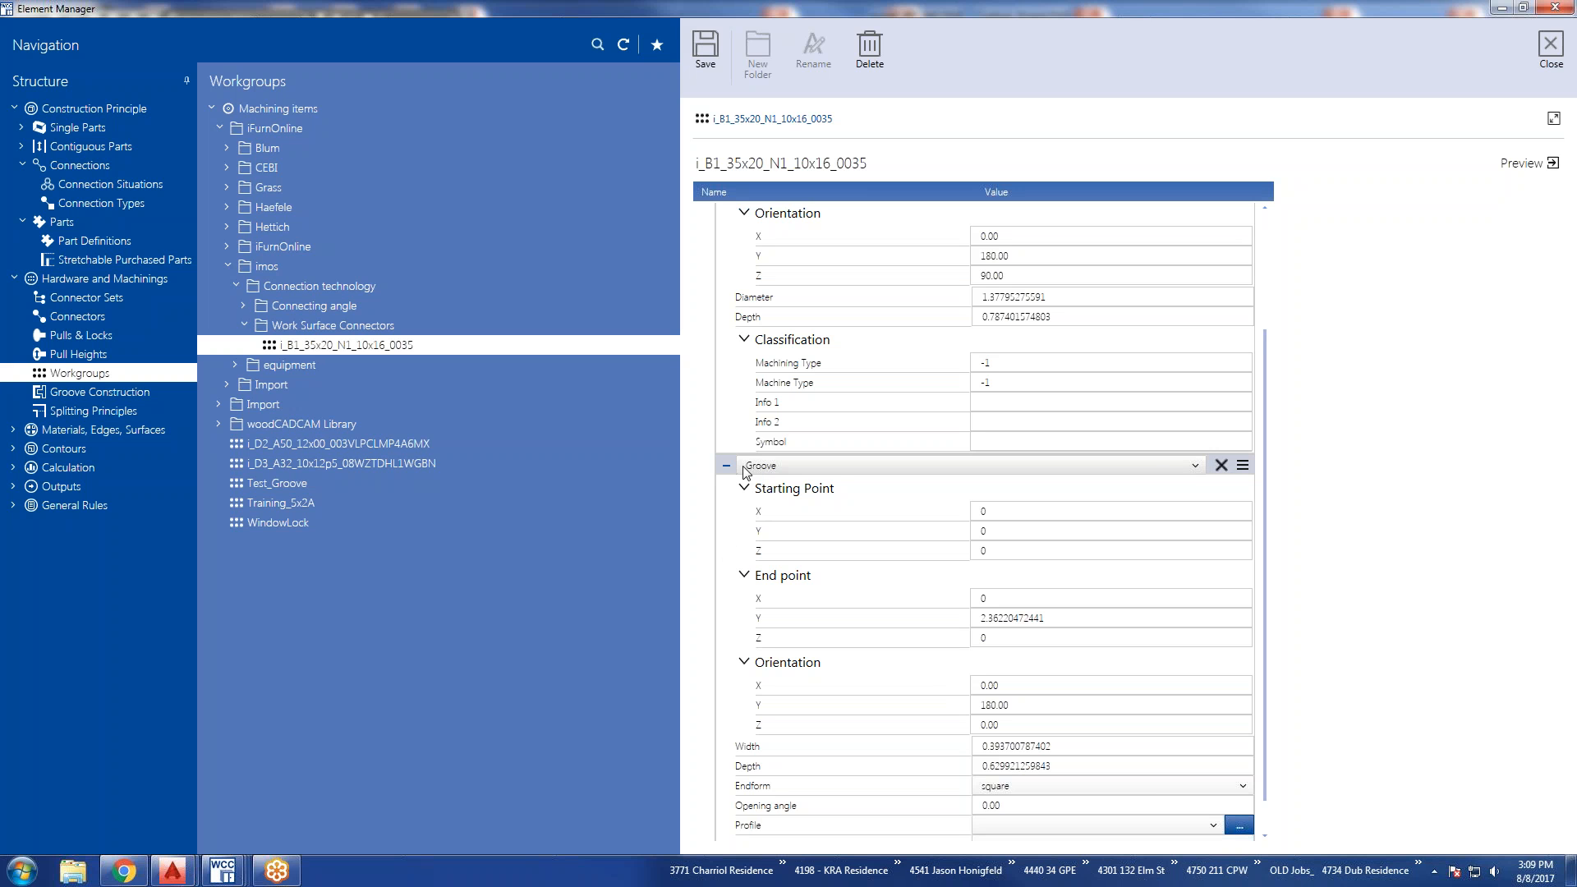
Try changing the Groove machining's type to Hole and list the machining types available for the first hole.
click(1196, 466)
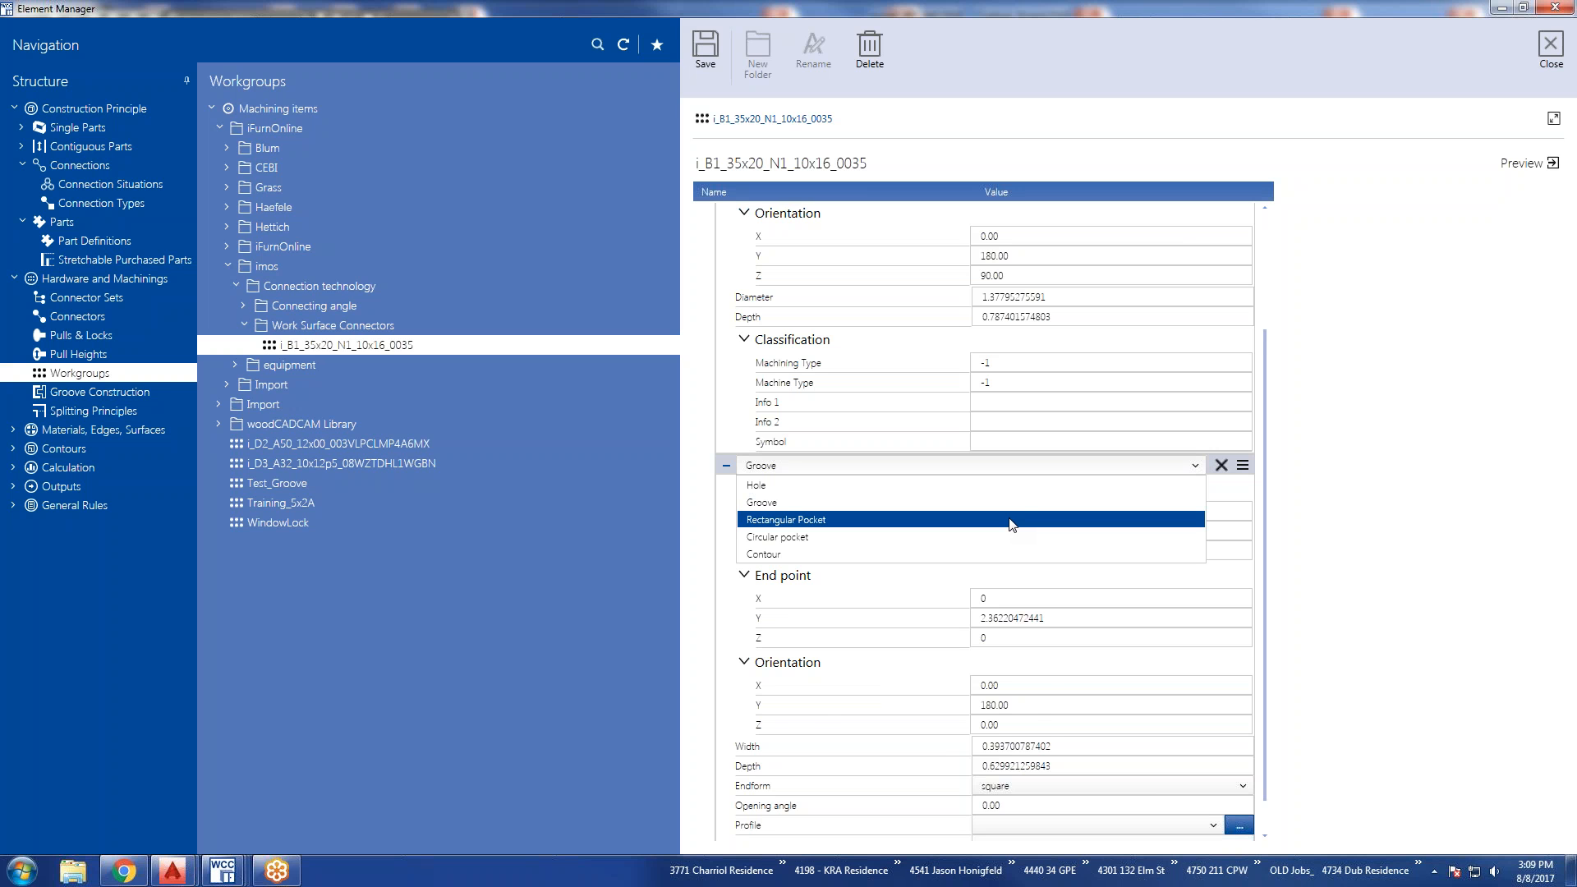
click(1010, 485)
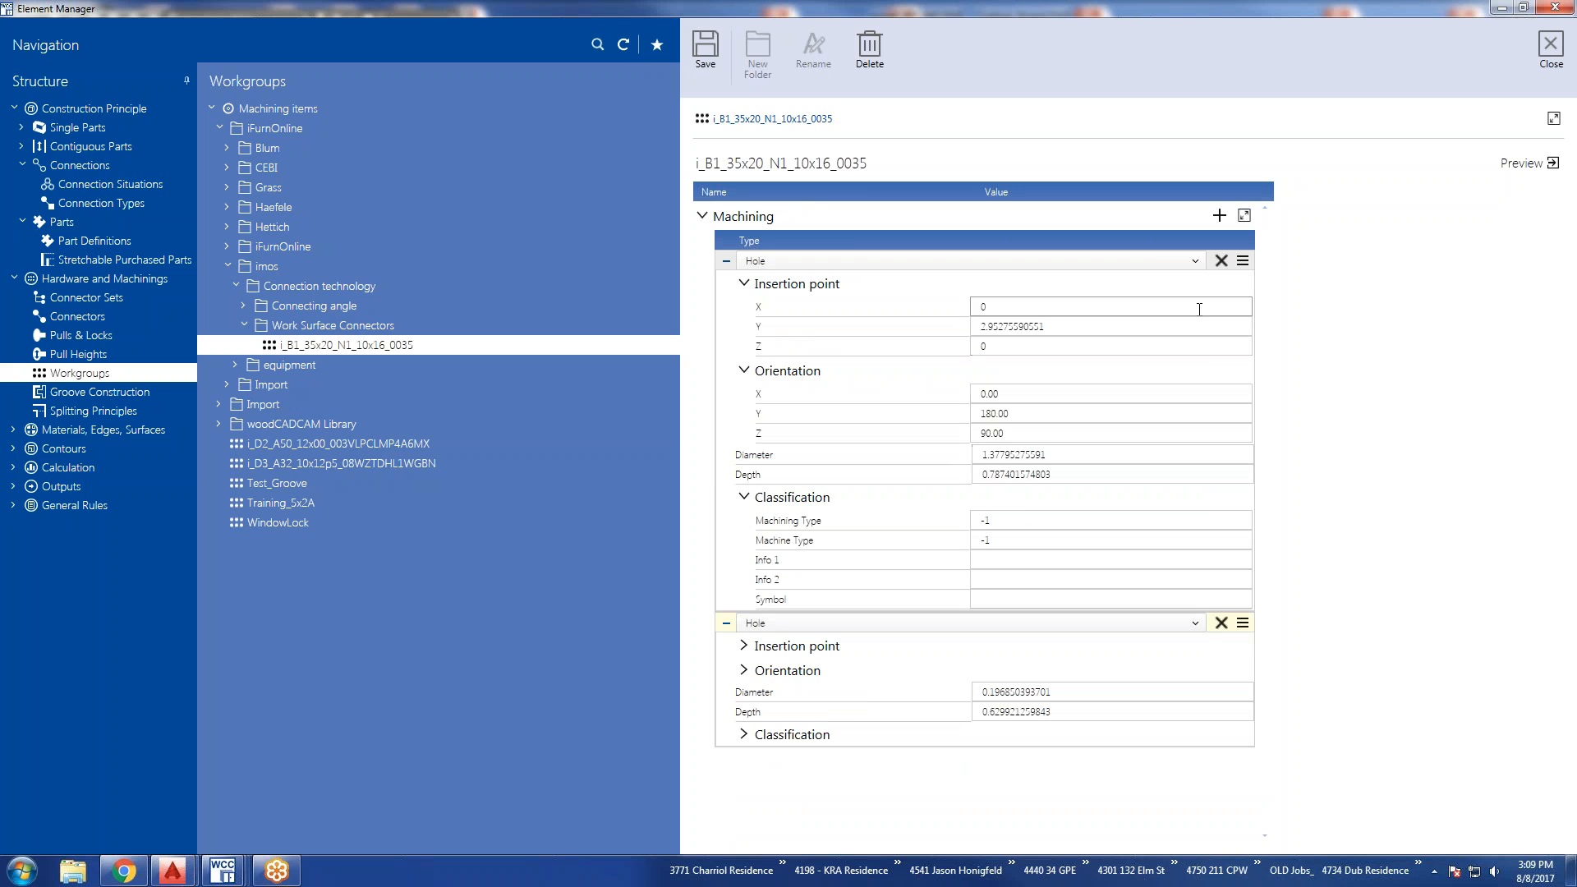
click(1194, 261)
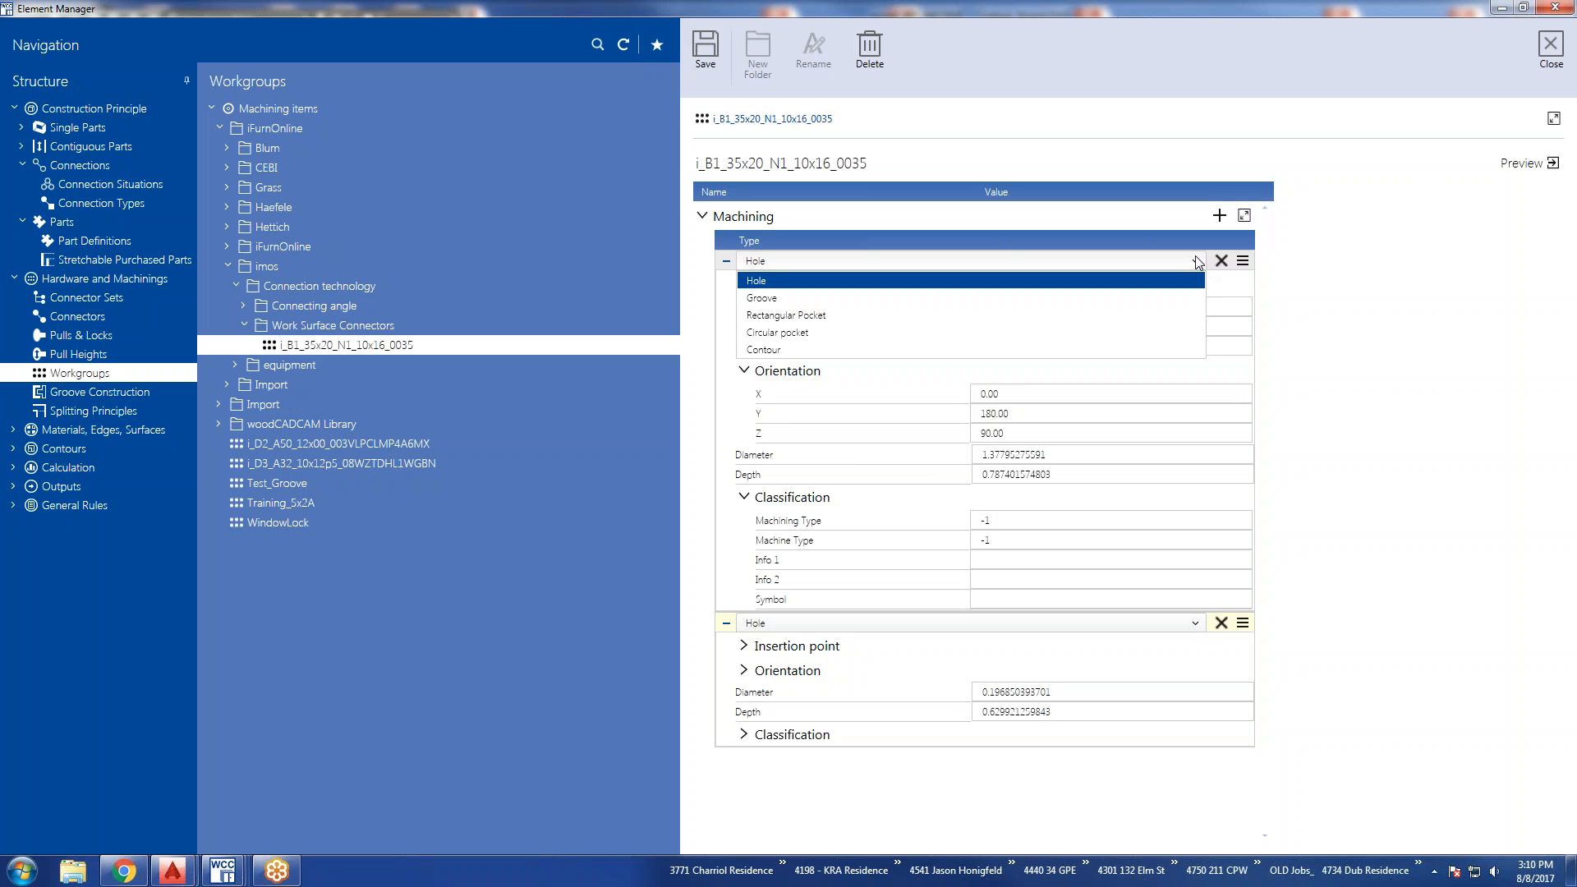
Leave the workgroup without saving its changes and display Groove Construction.
click(126, 393)
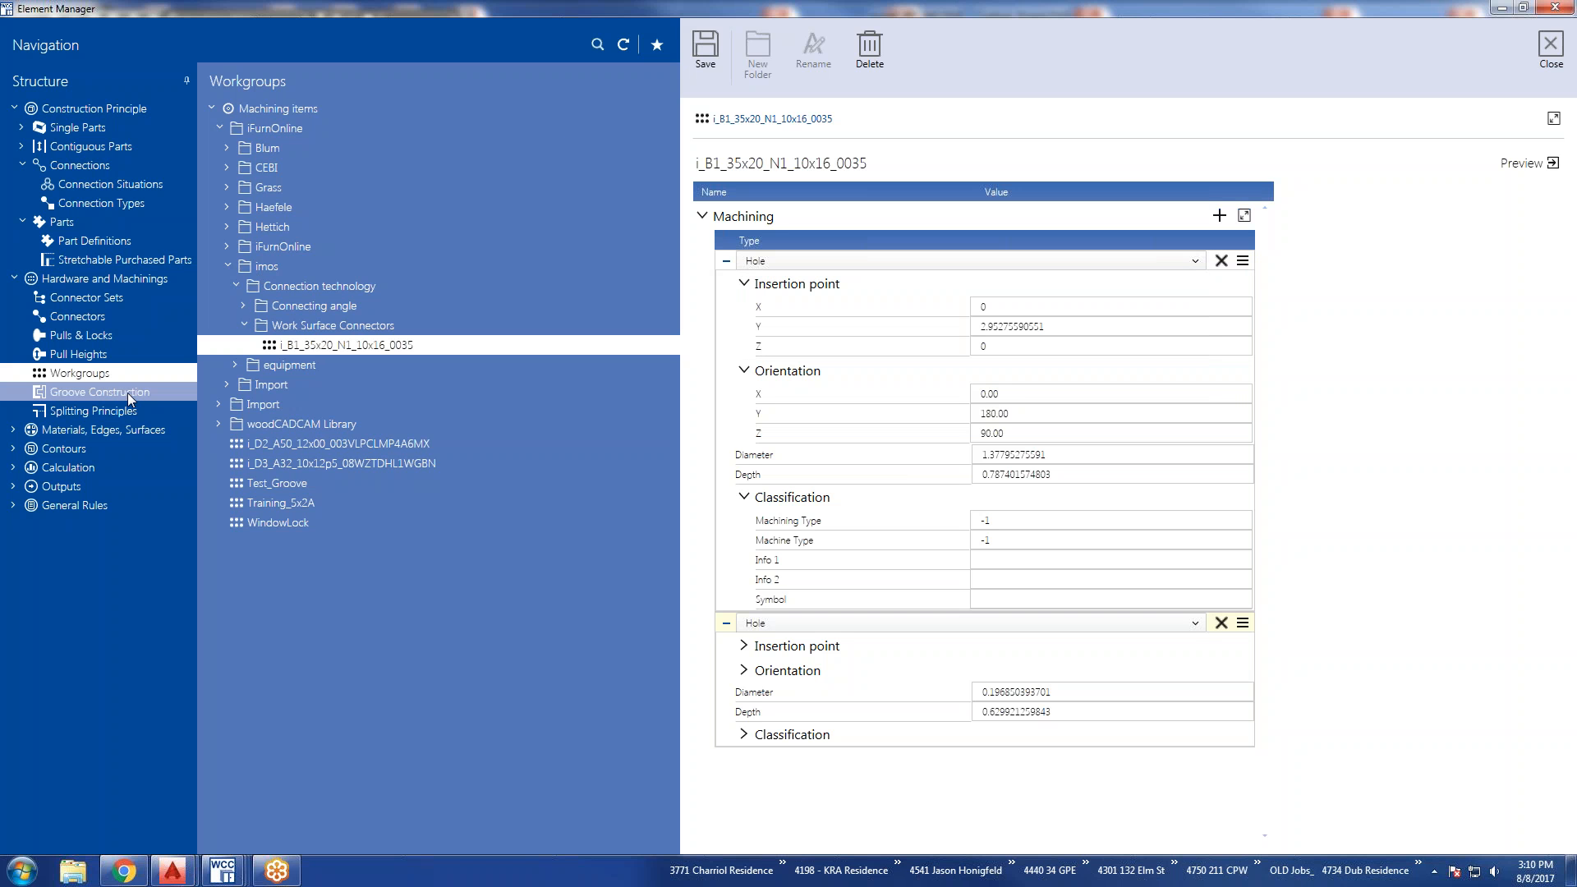
click(105, 391)
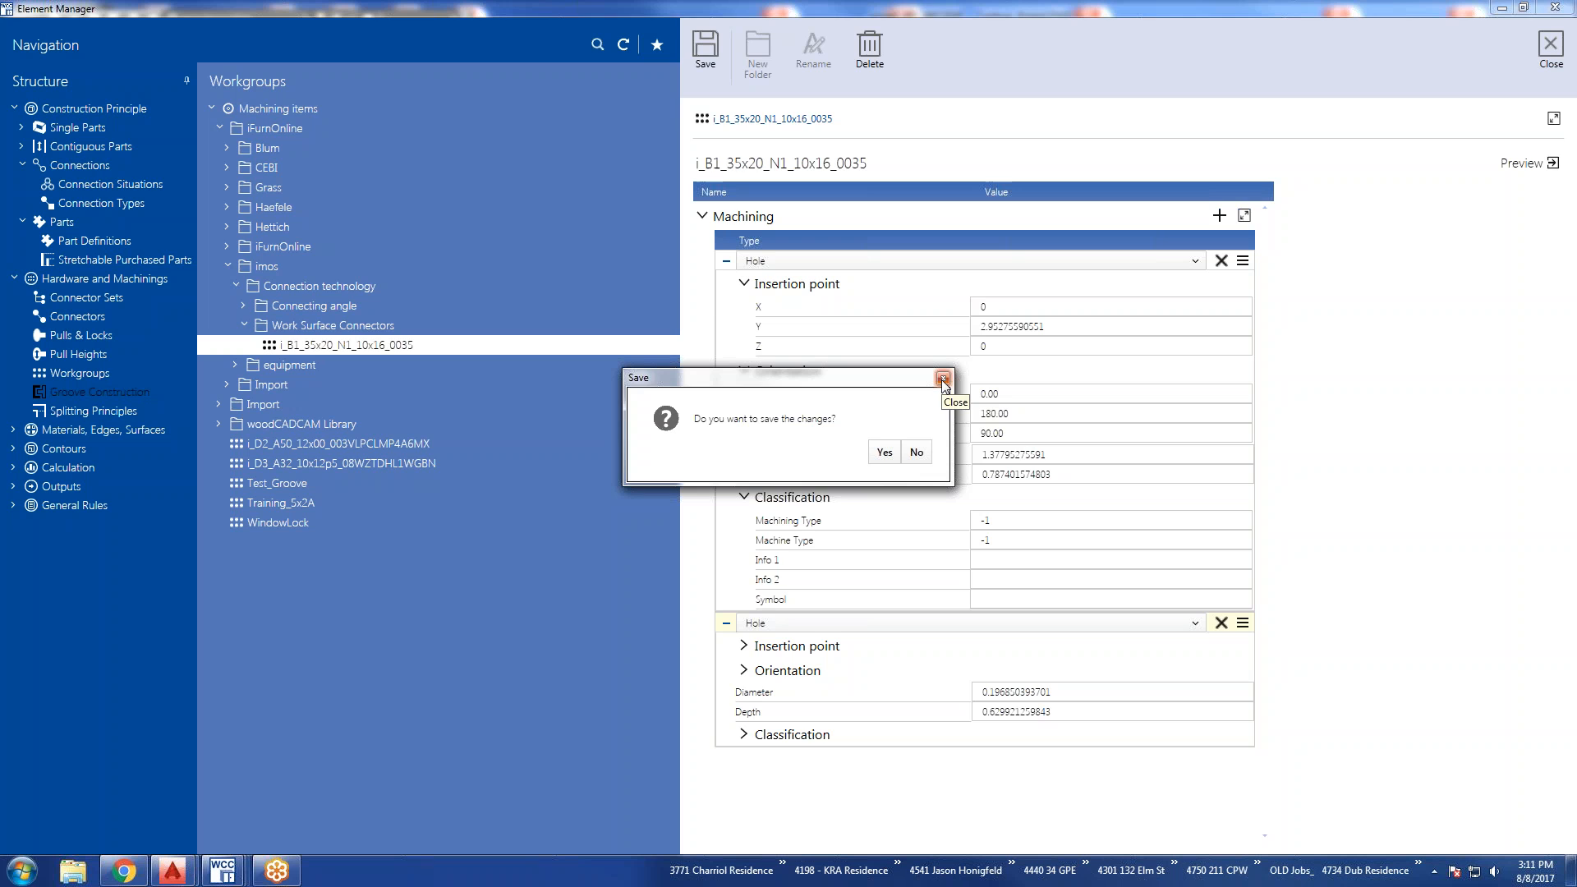
click(917, 453)
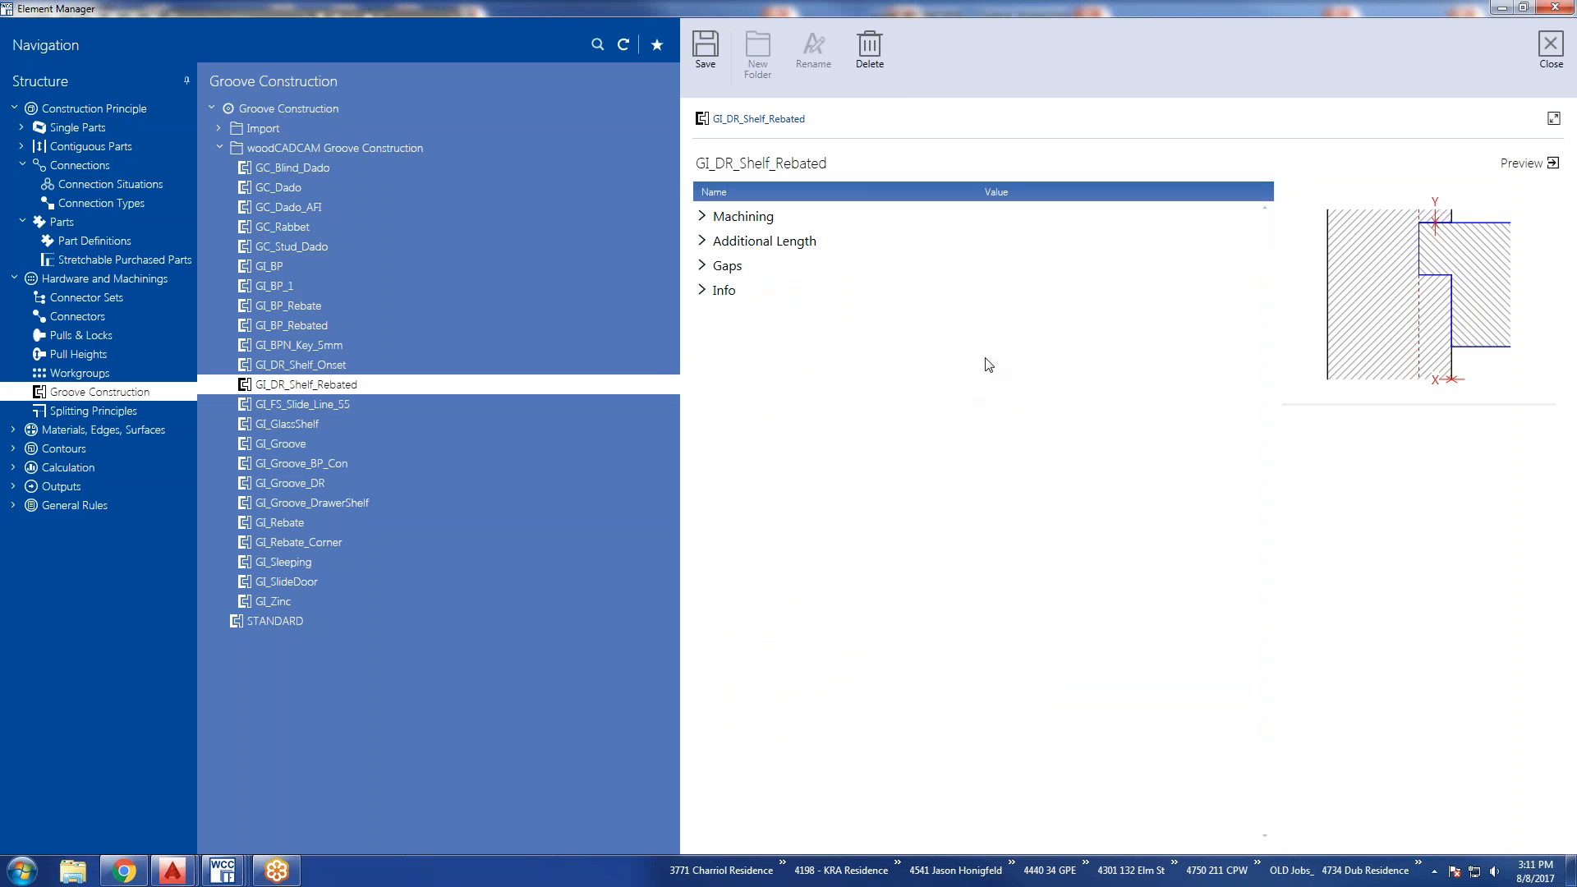
Expand Machining, Additional Length, Gaps and Info of GI_DR_Shelf_Rebated, including Part 0 and Part 1.
click(703, 289)
click(702, 267)
click(702, 241)
click(703, 217)
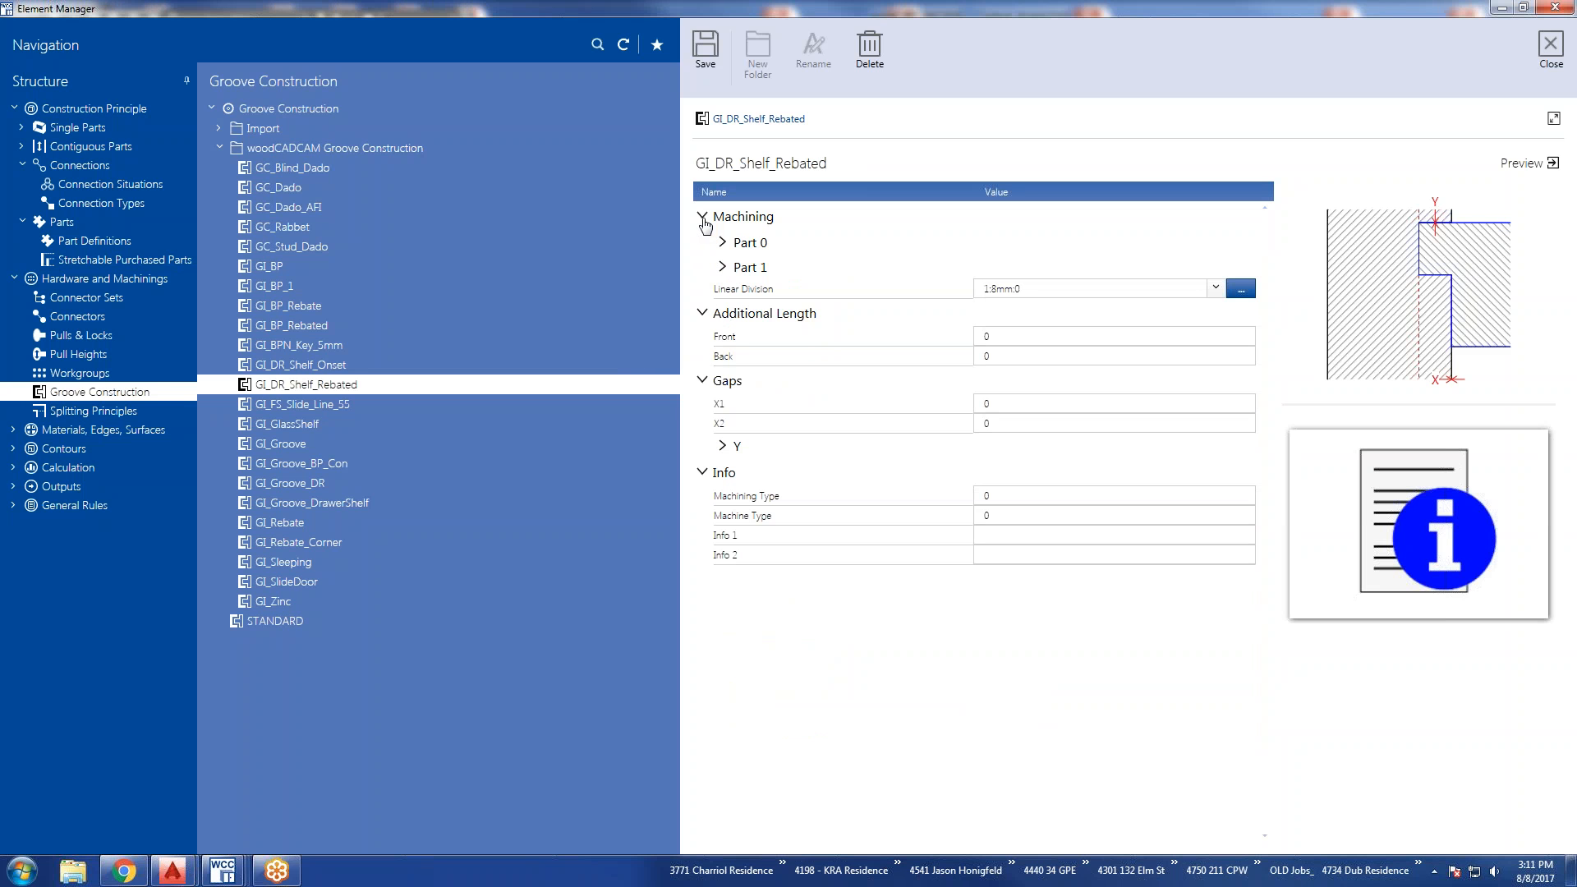
click(723, 267)
click(722, 243)
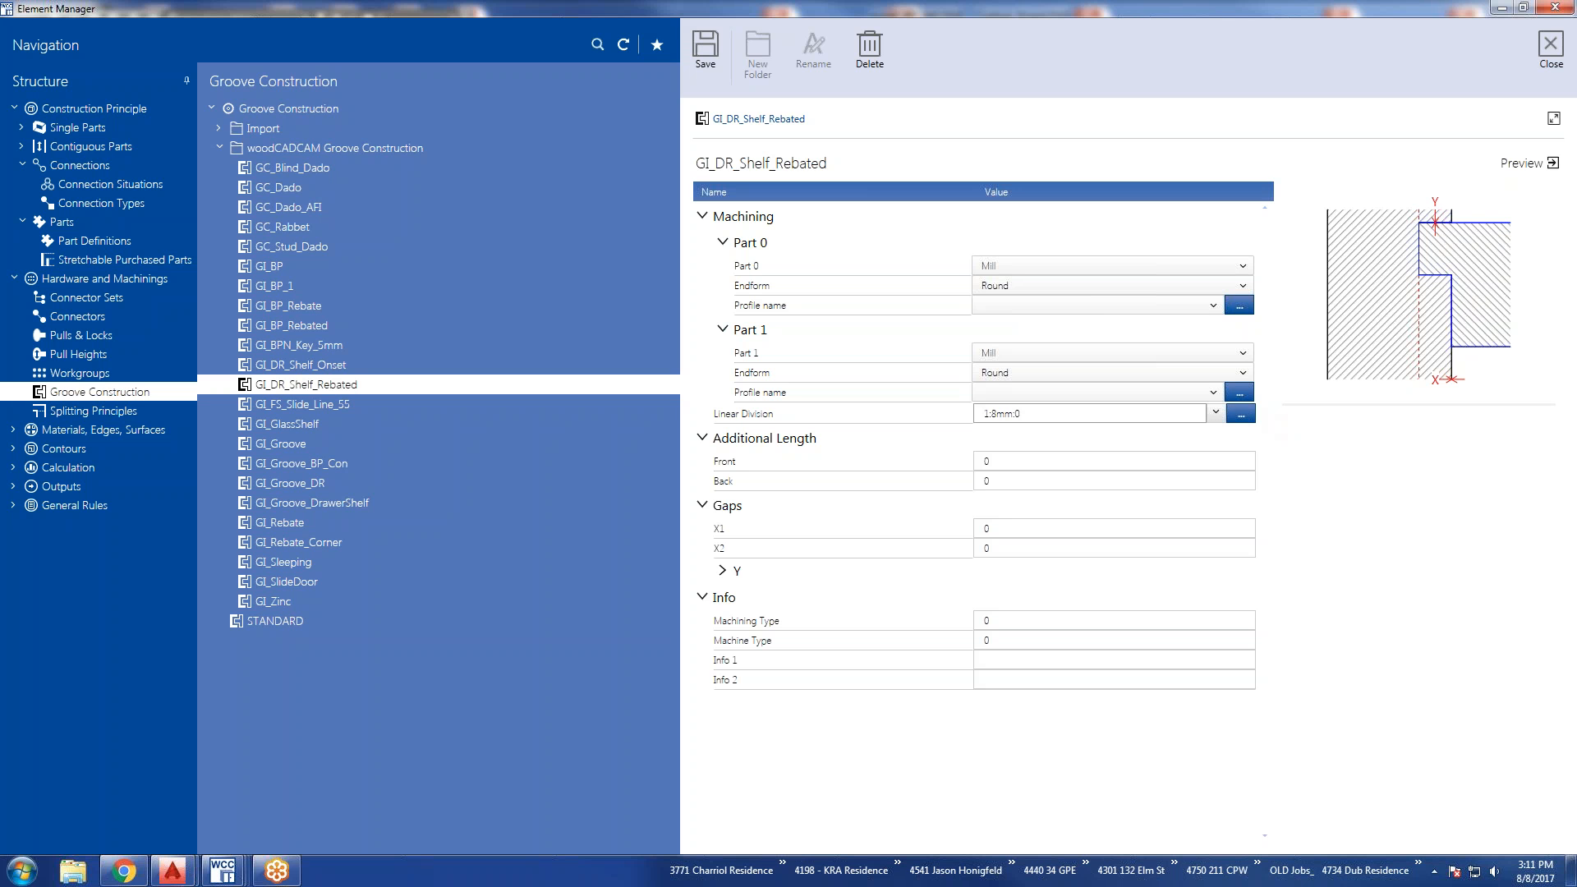
Set the Linear Division of GI_DR_Shelf_Rebated to 0:1:0.
click(991, 415)
text(:)
drag(1022, 412, 977, 414)
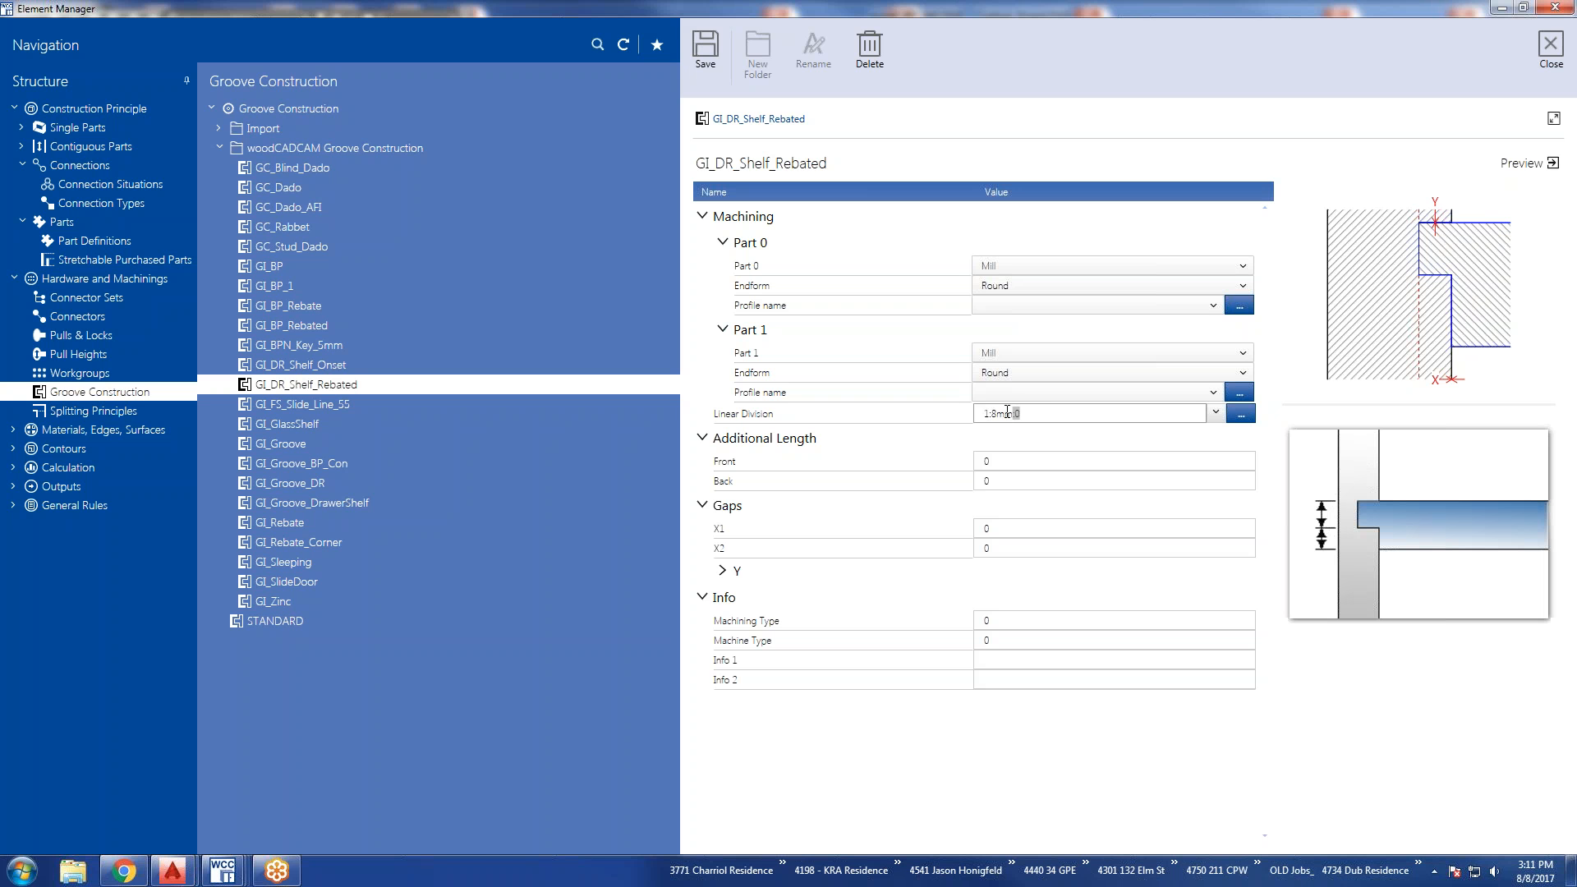
text(0:1:0)
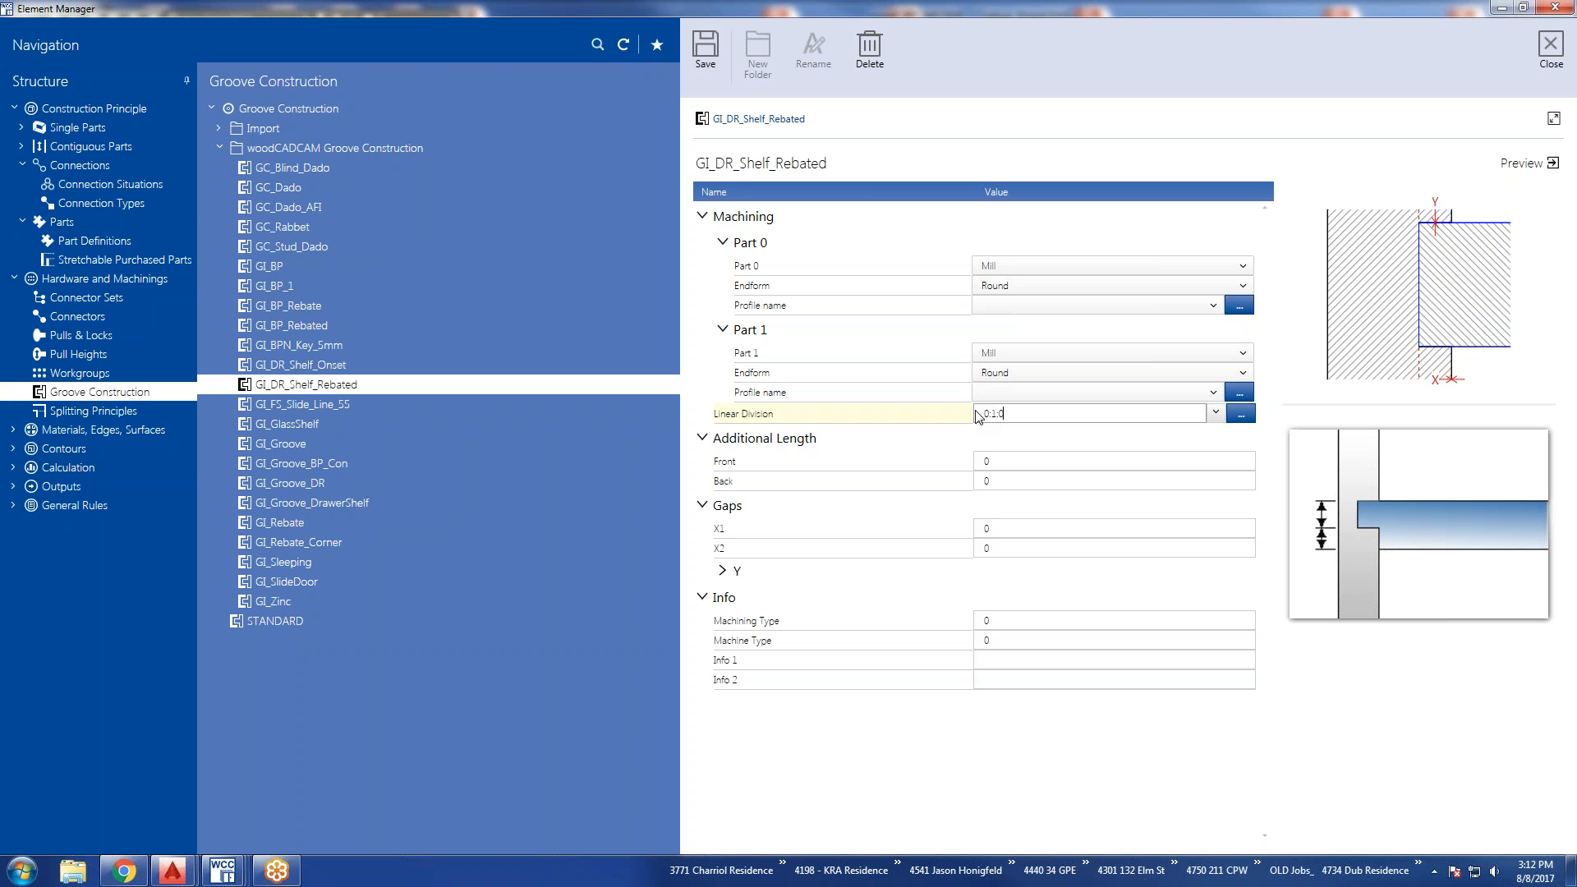
click(1003, 462)
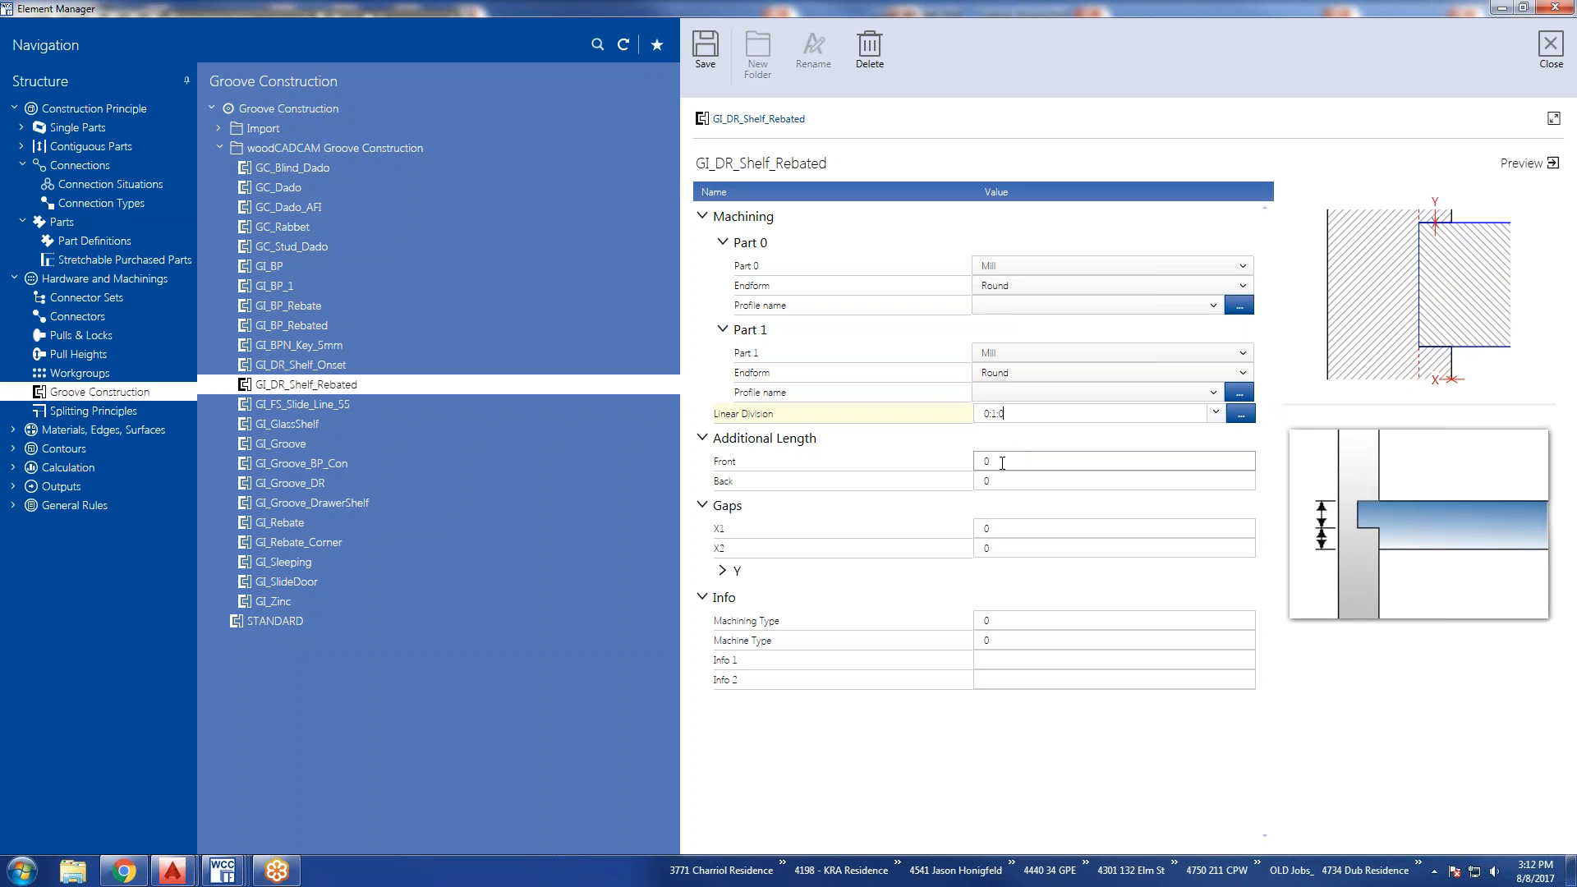
click(1021, 444)
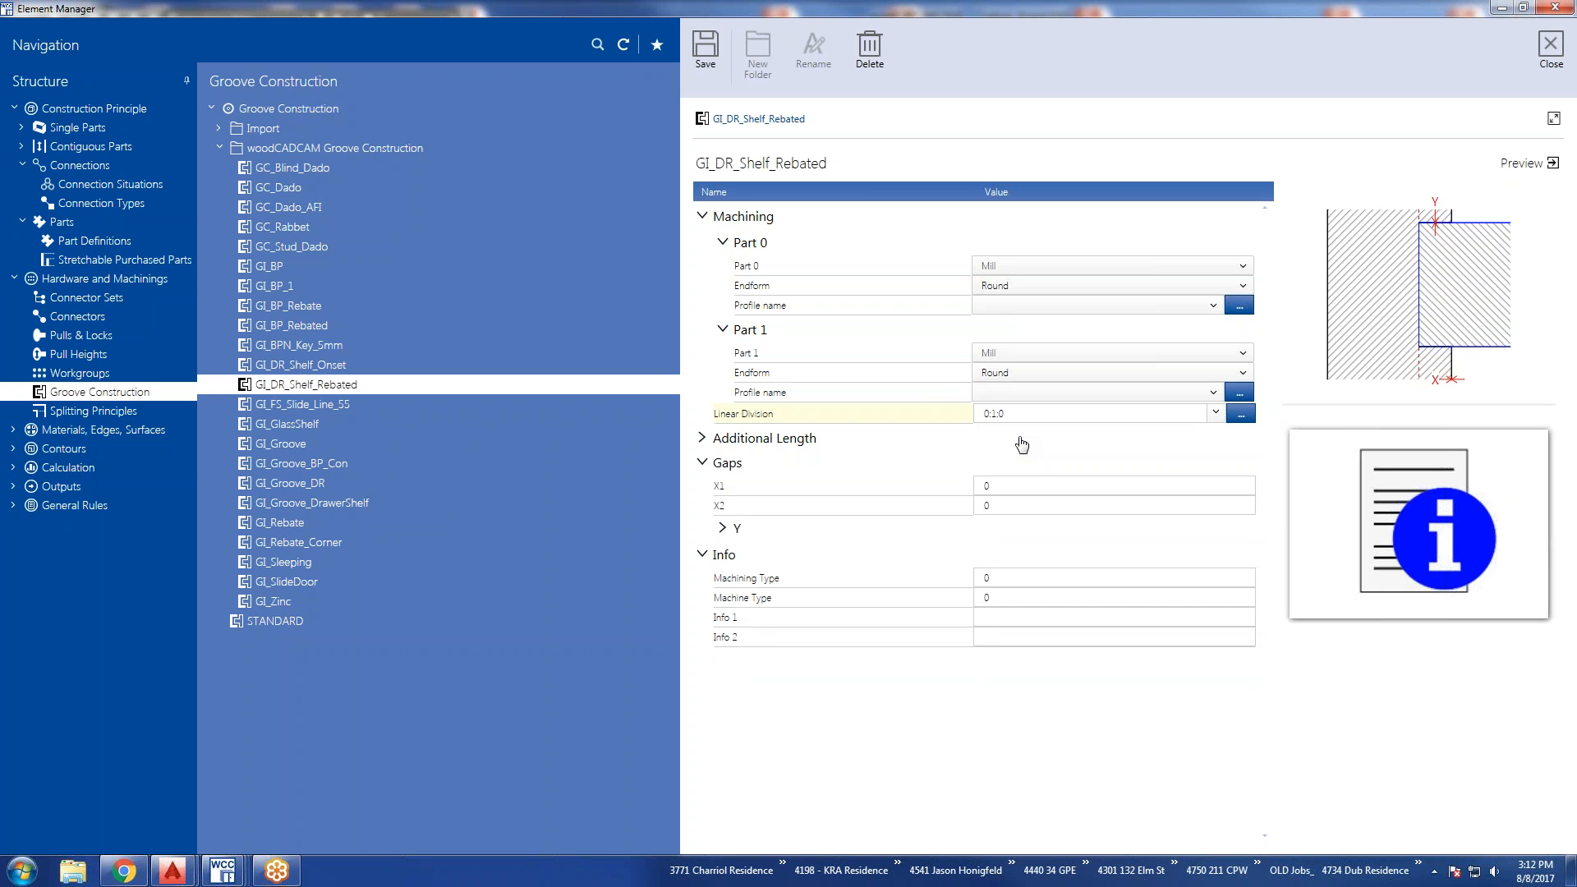
click(1022, 445)
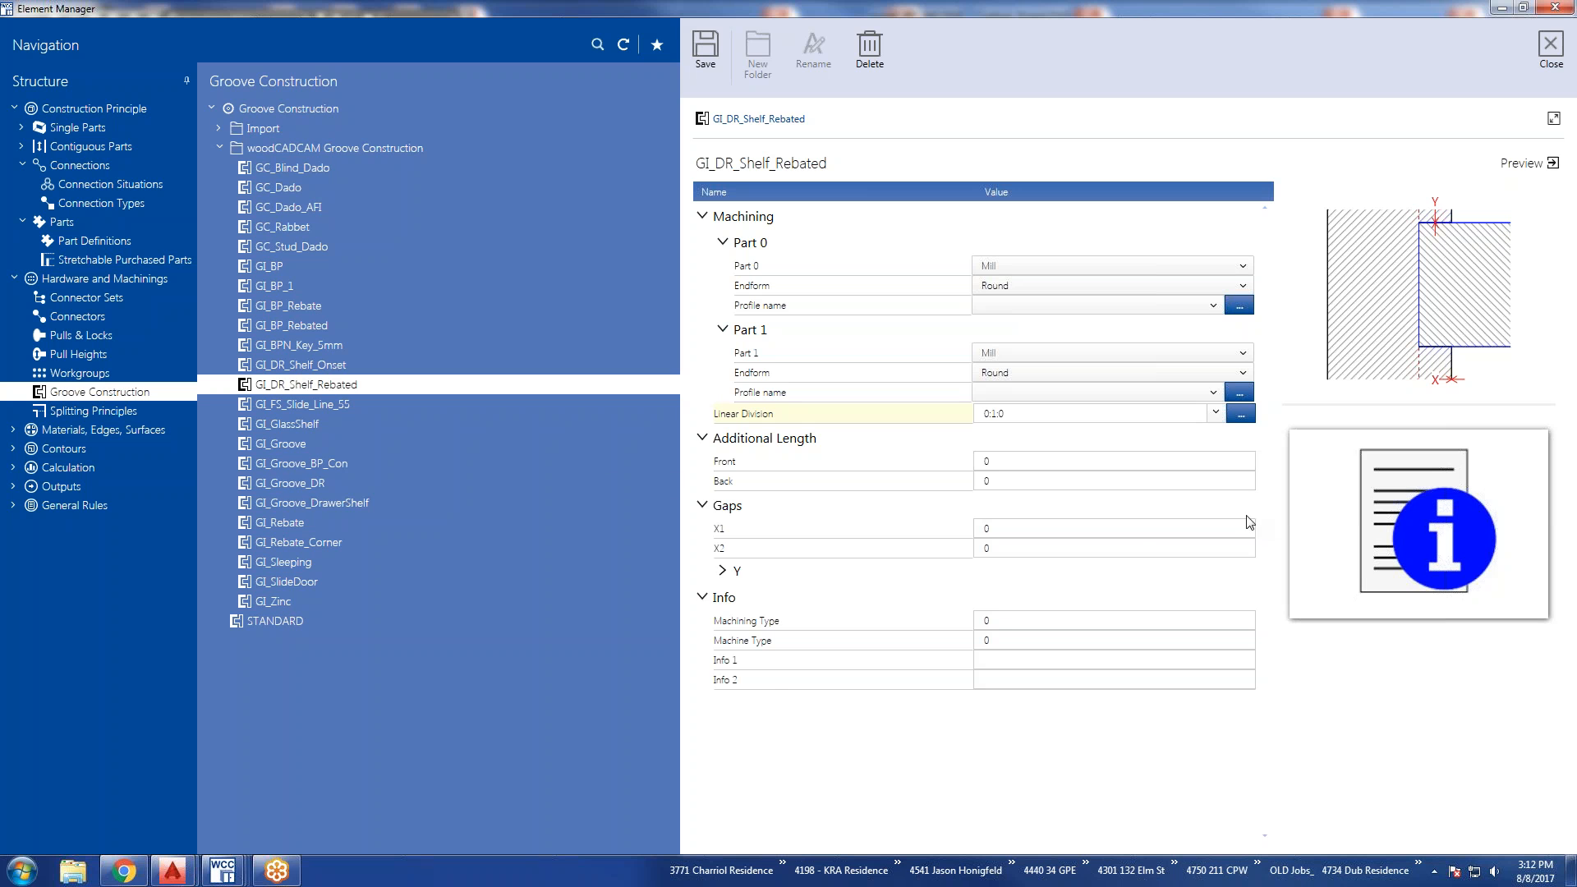
Expand the Y settings within the Gaps section of GI_DR_Shelf_Rebated.
click(730, 575)
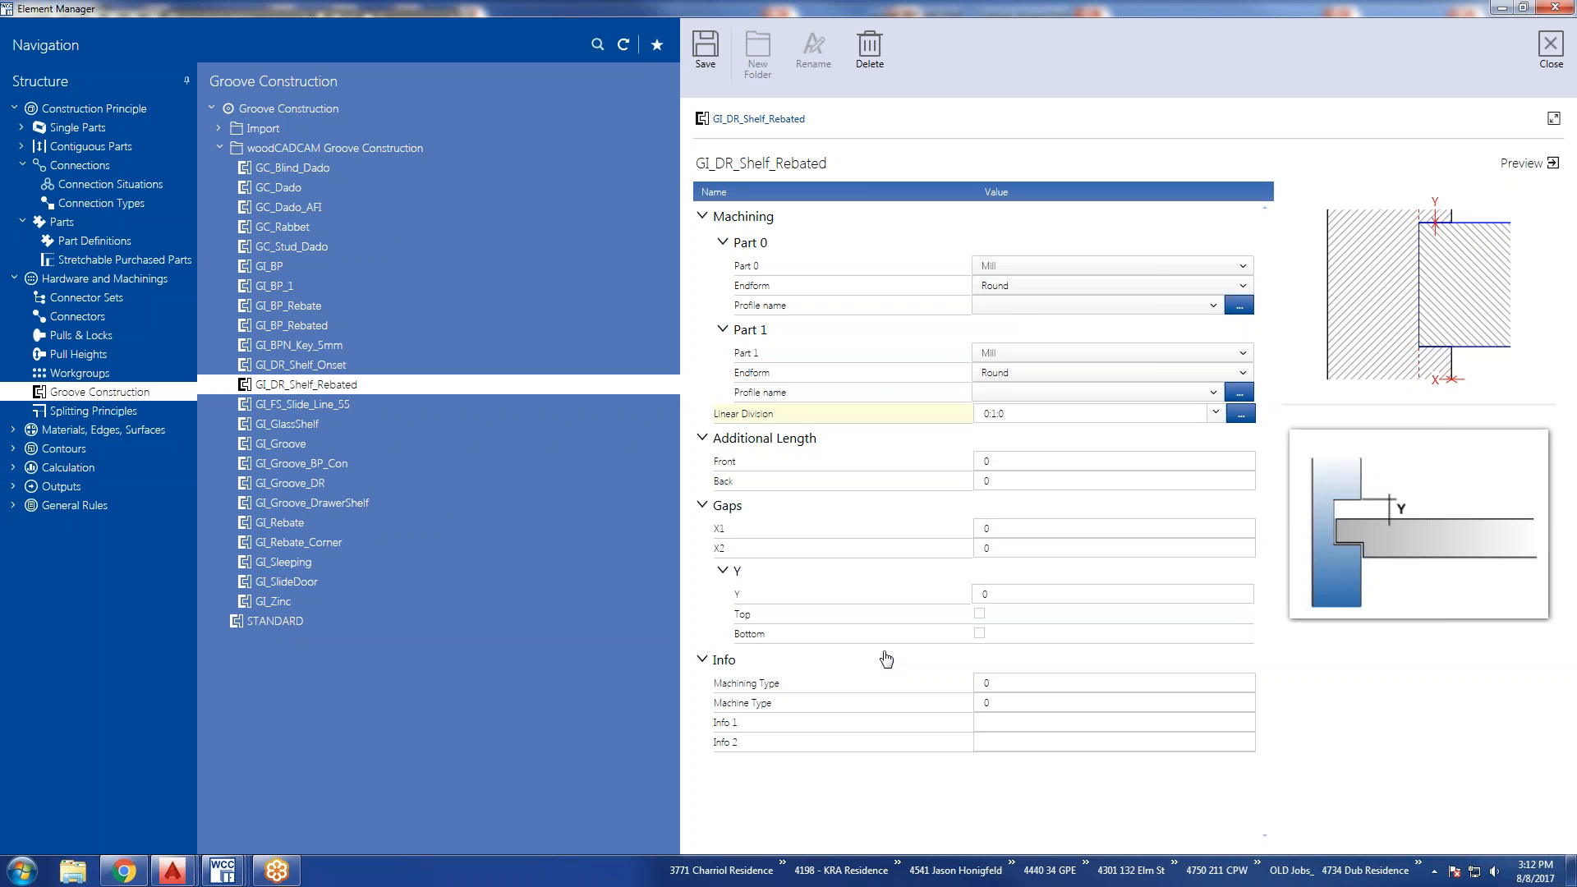
click(740, 515)
click(730, 515)
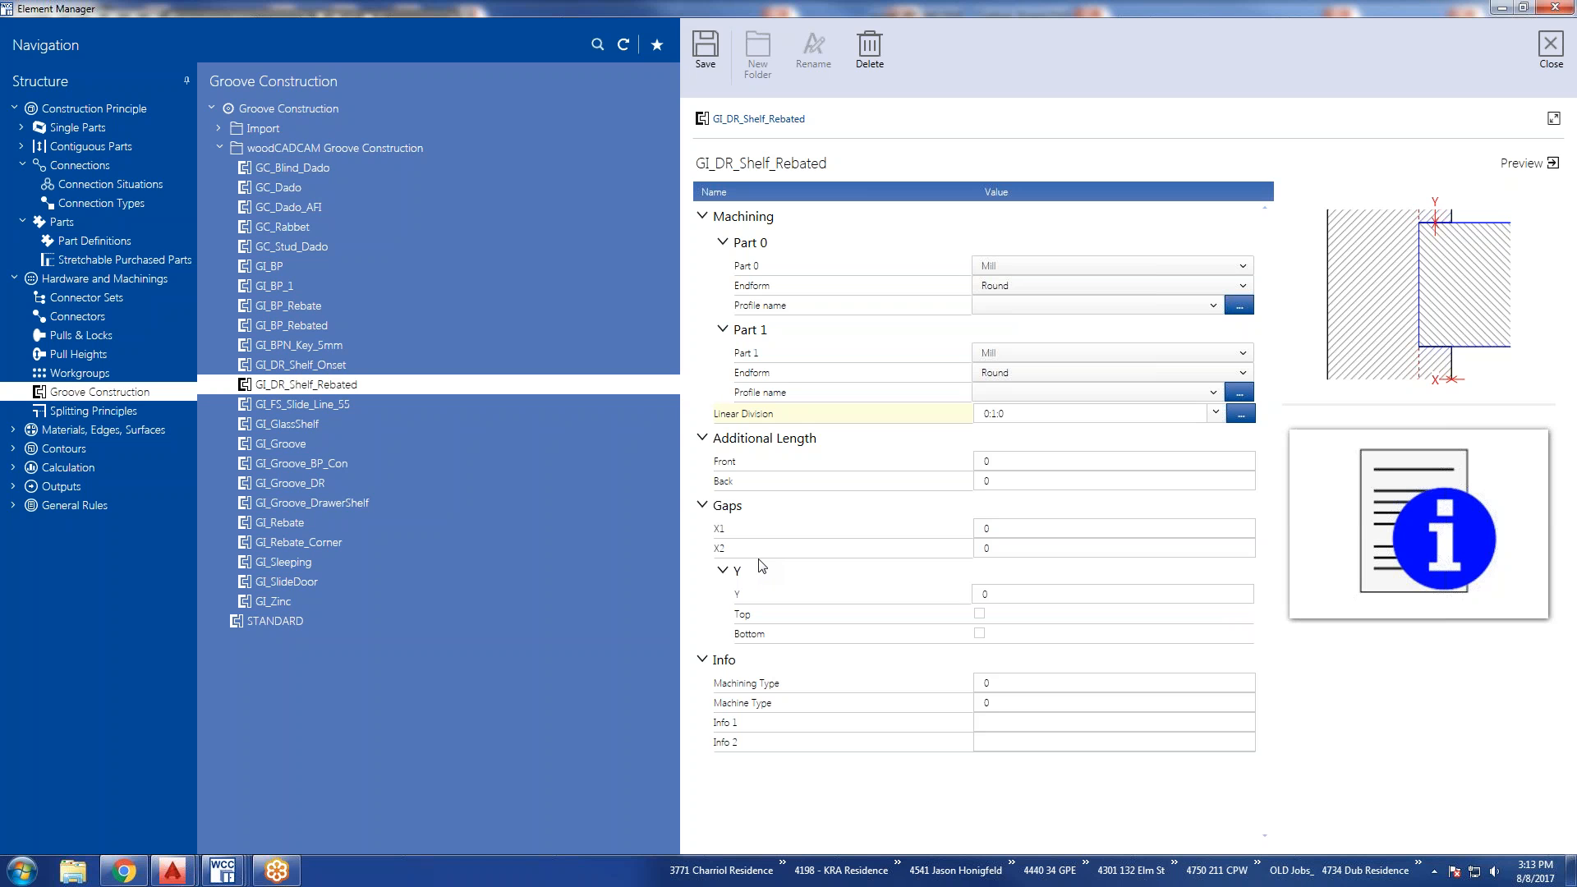
Move to Splitting Principles without saving the groove changes and show the Settings of Right_135_Champfer_and_Radius and Left_135_Chamfer_and_Radius.
click(92, 409)
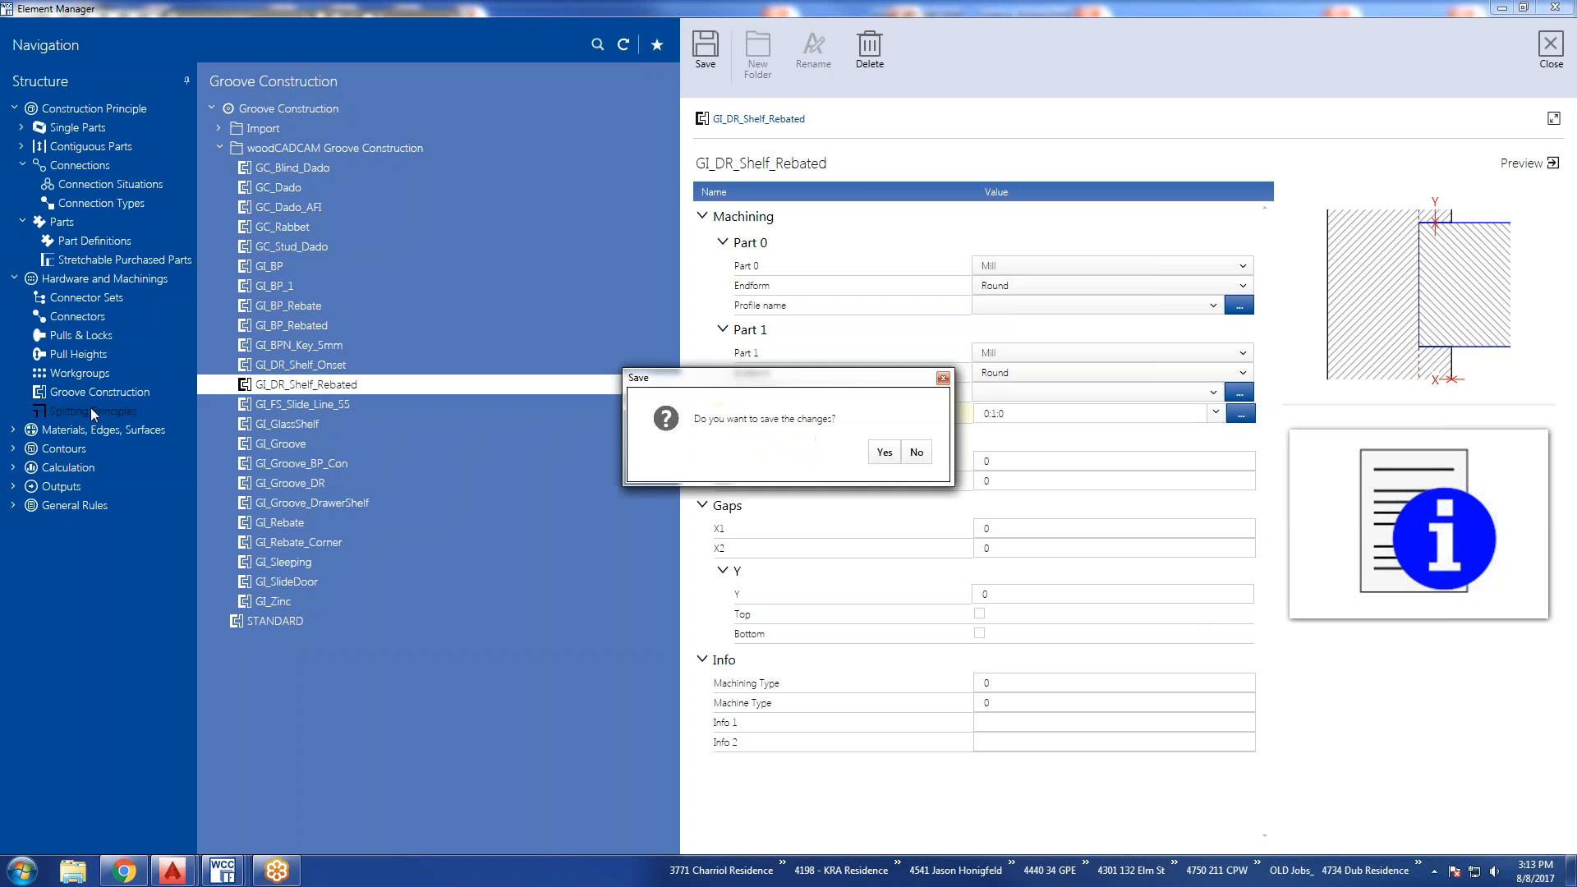
click(916, 452)
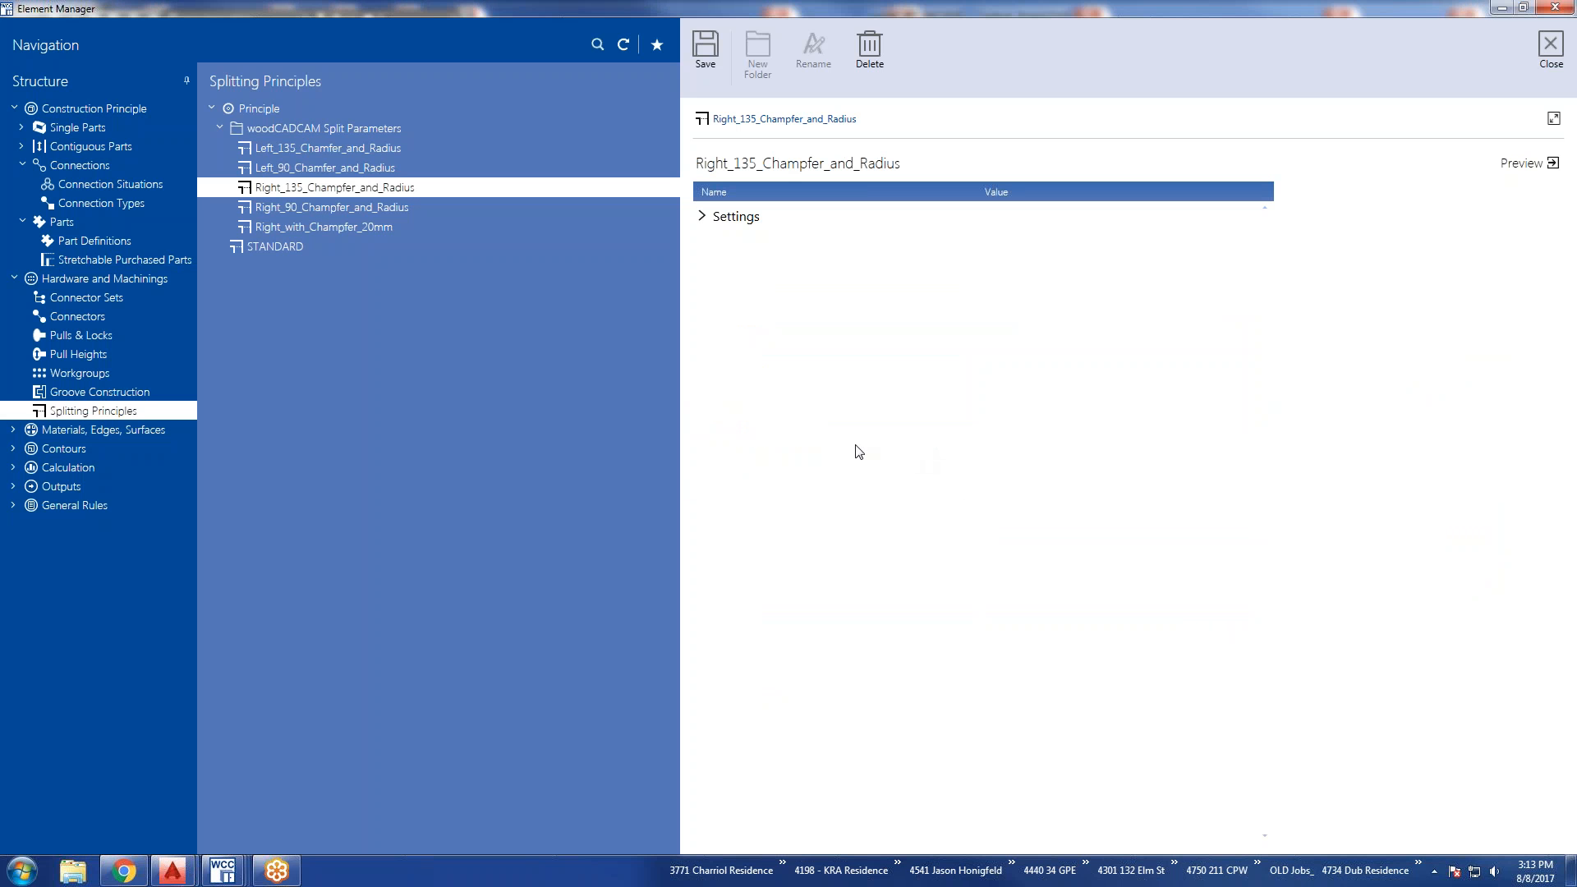
click(703, 217)
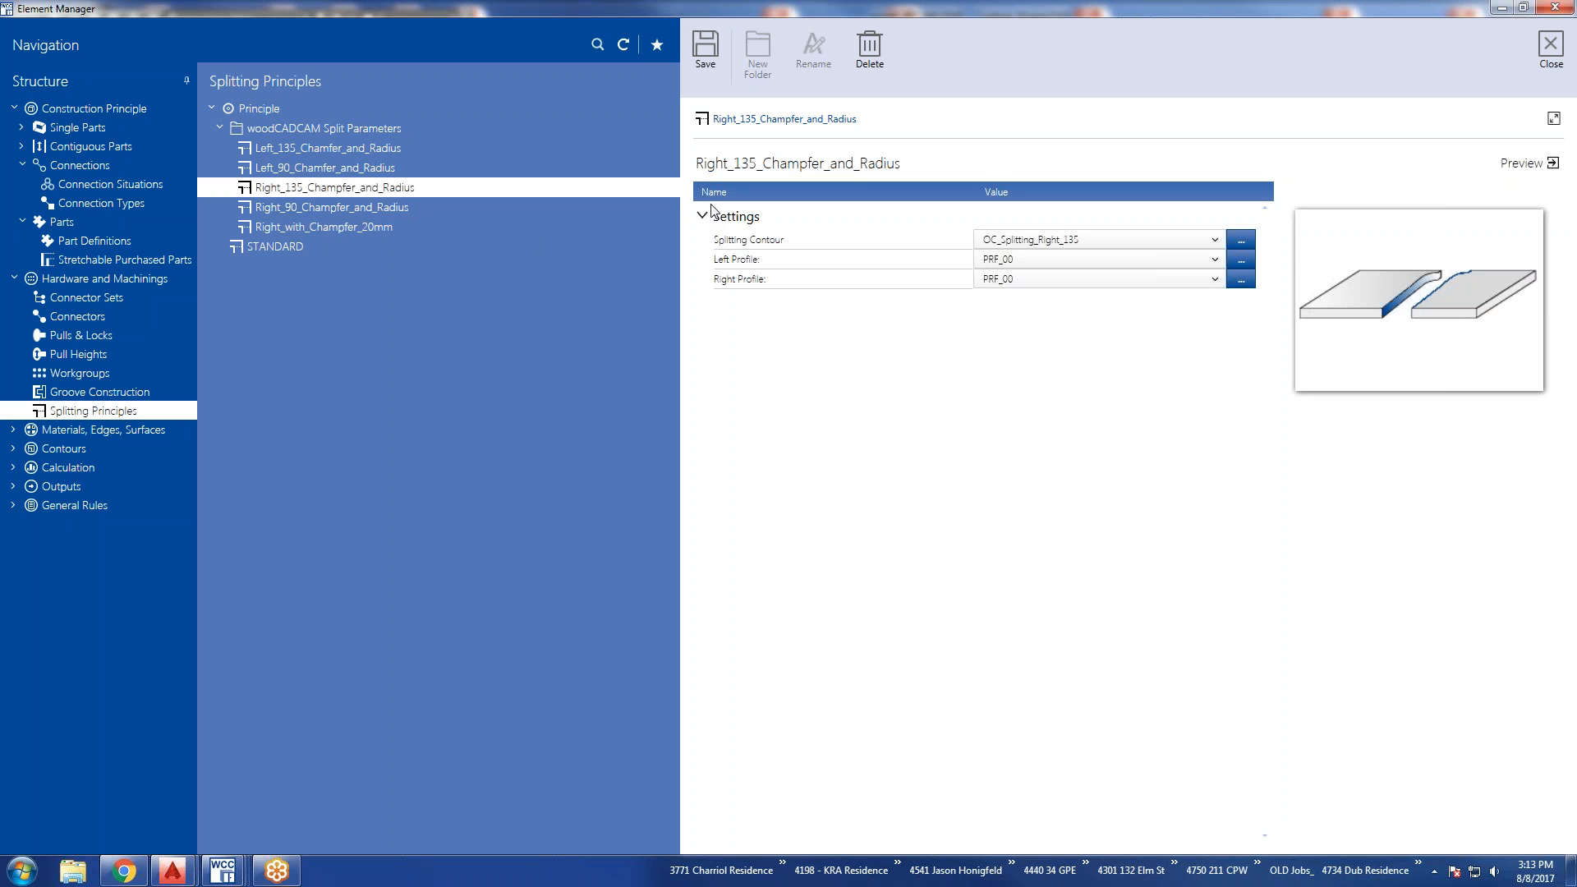
click(269, 149)
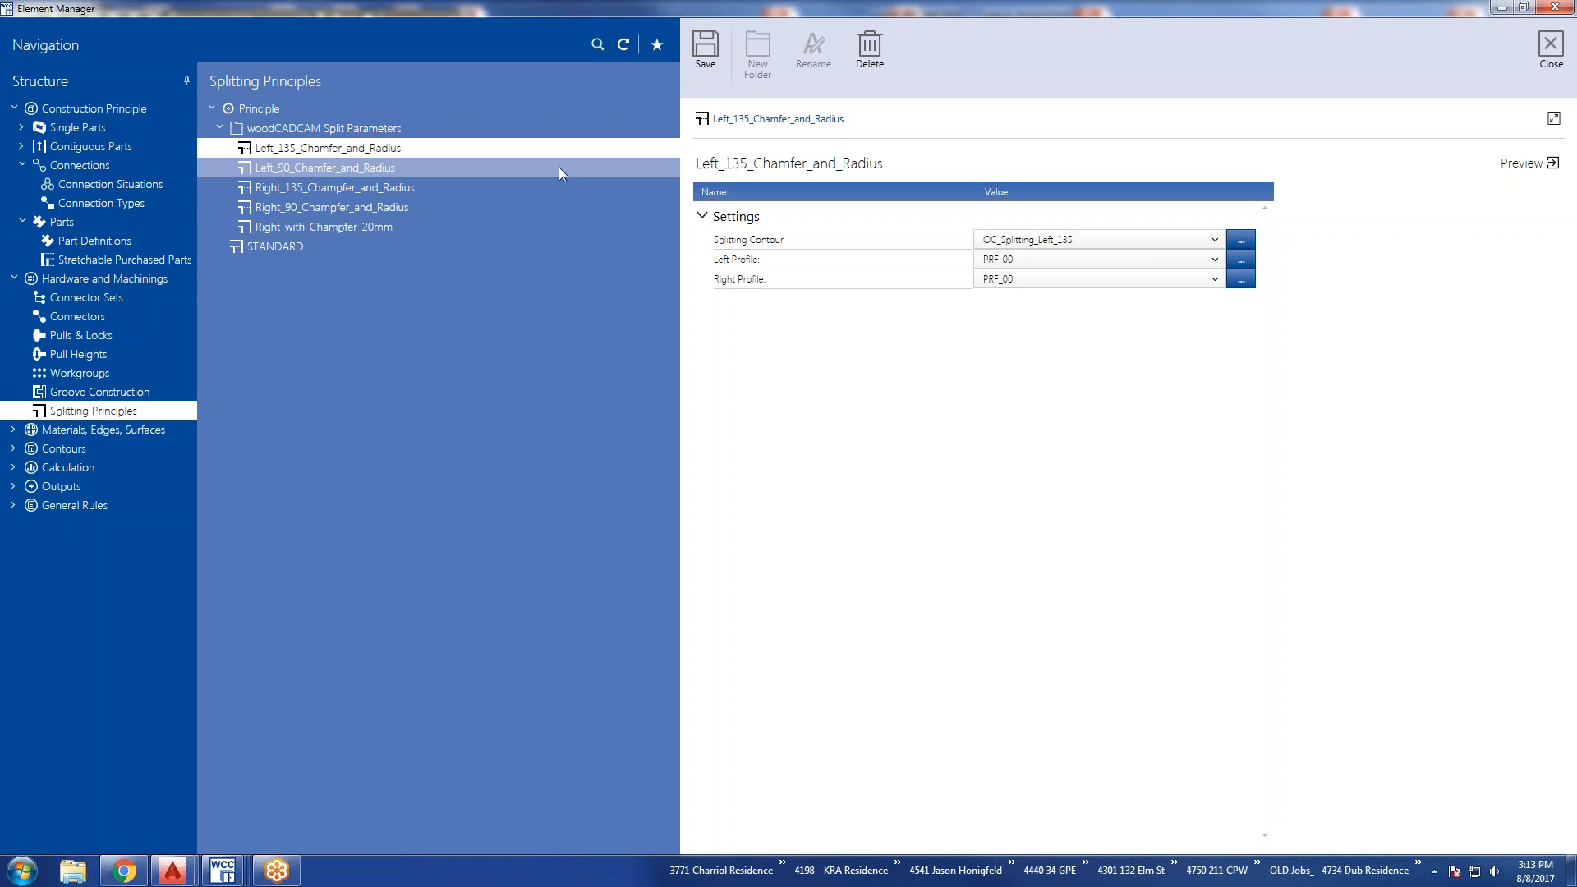
click(702, 218)
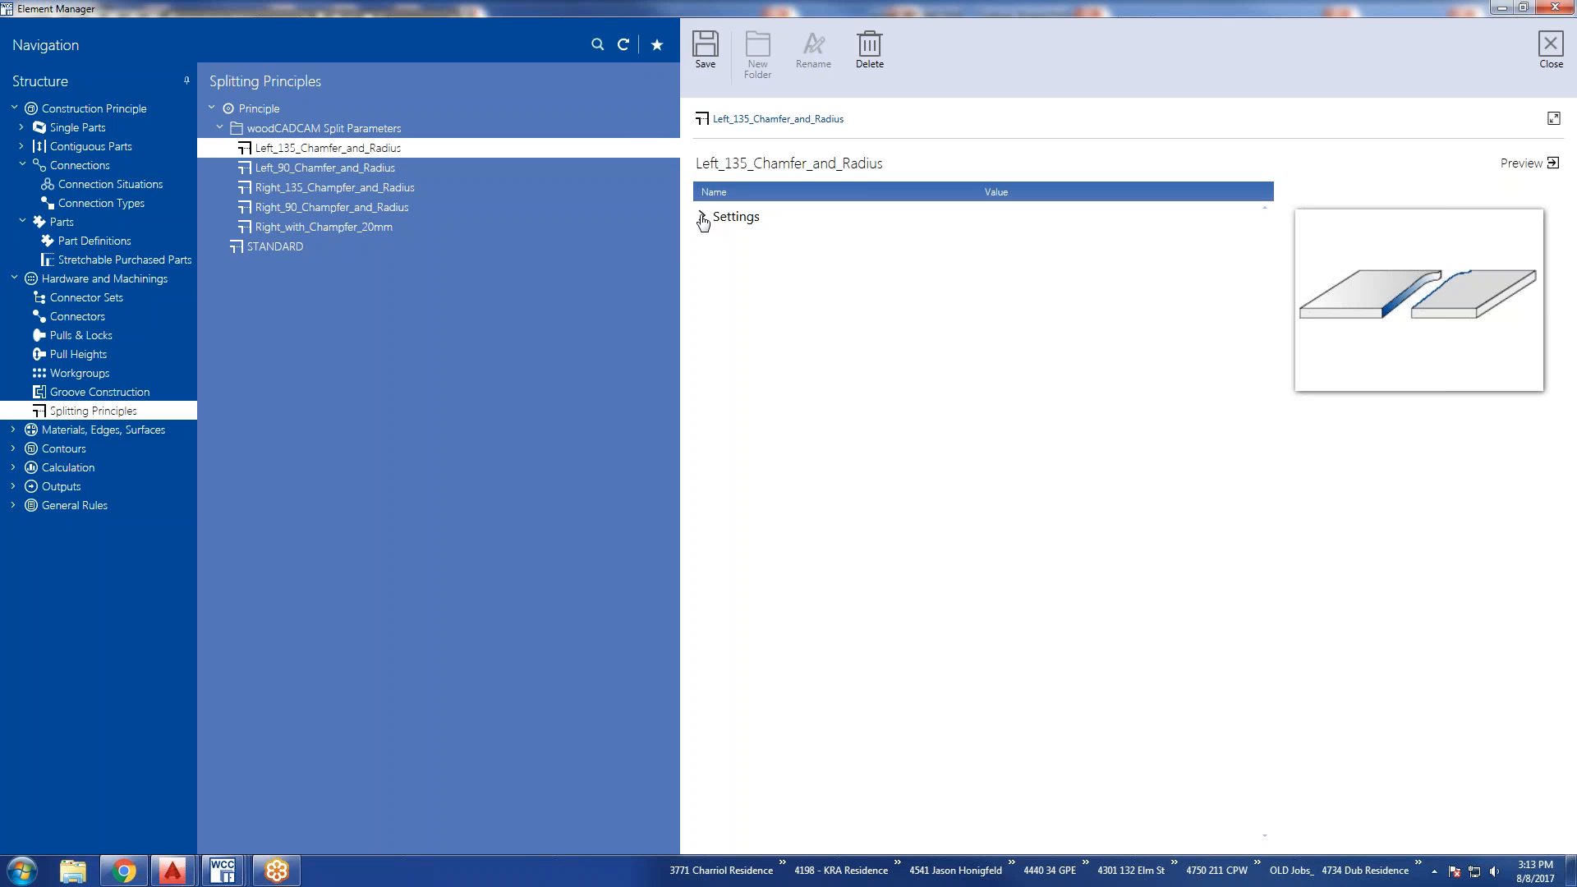
click(703, 219)
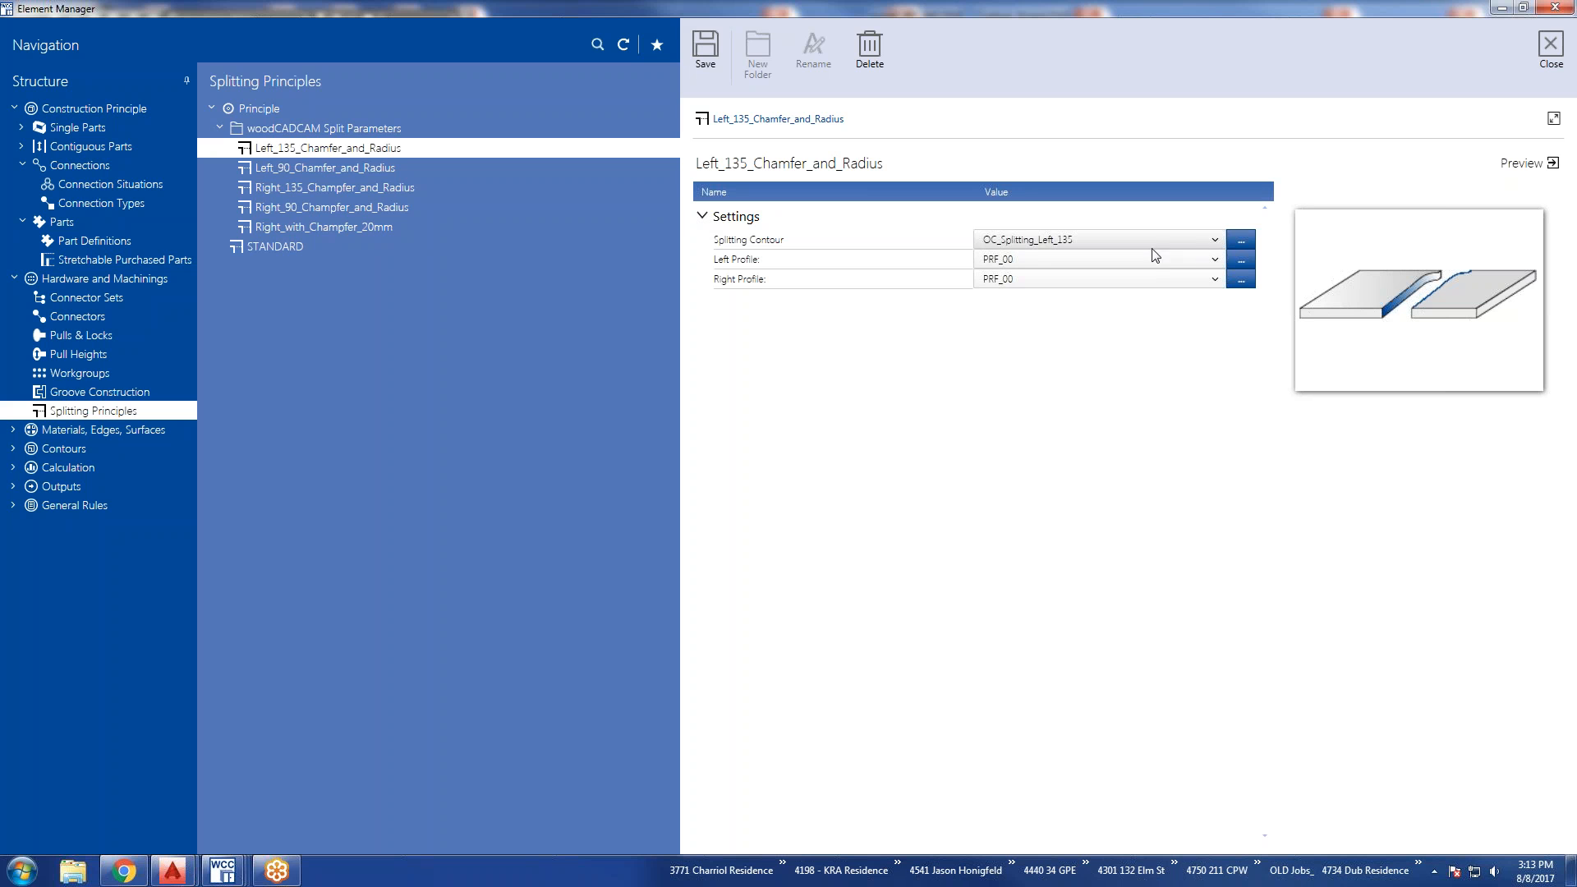
Examine the sample dimensions and all line and arc elements of the OC_Splitting_Left_135 contour, and discard it to return to the splitting principle.
click(1241, 244)
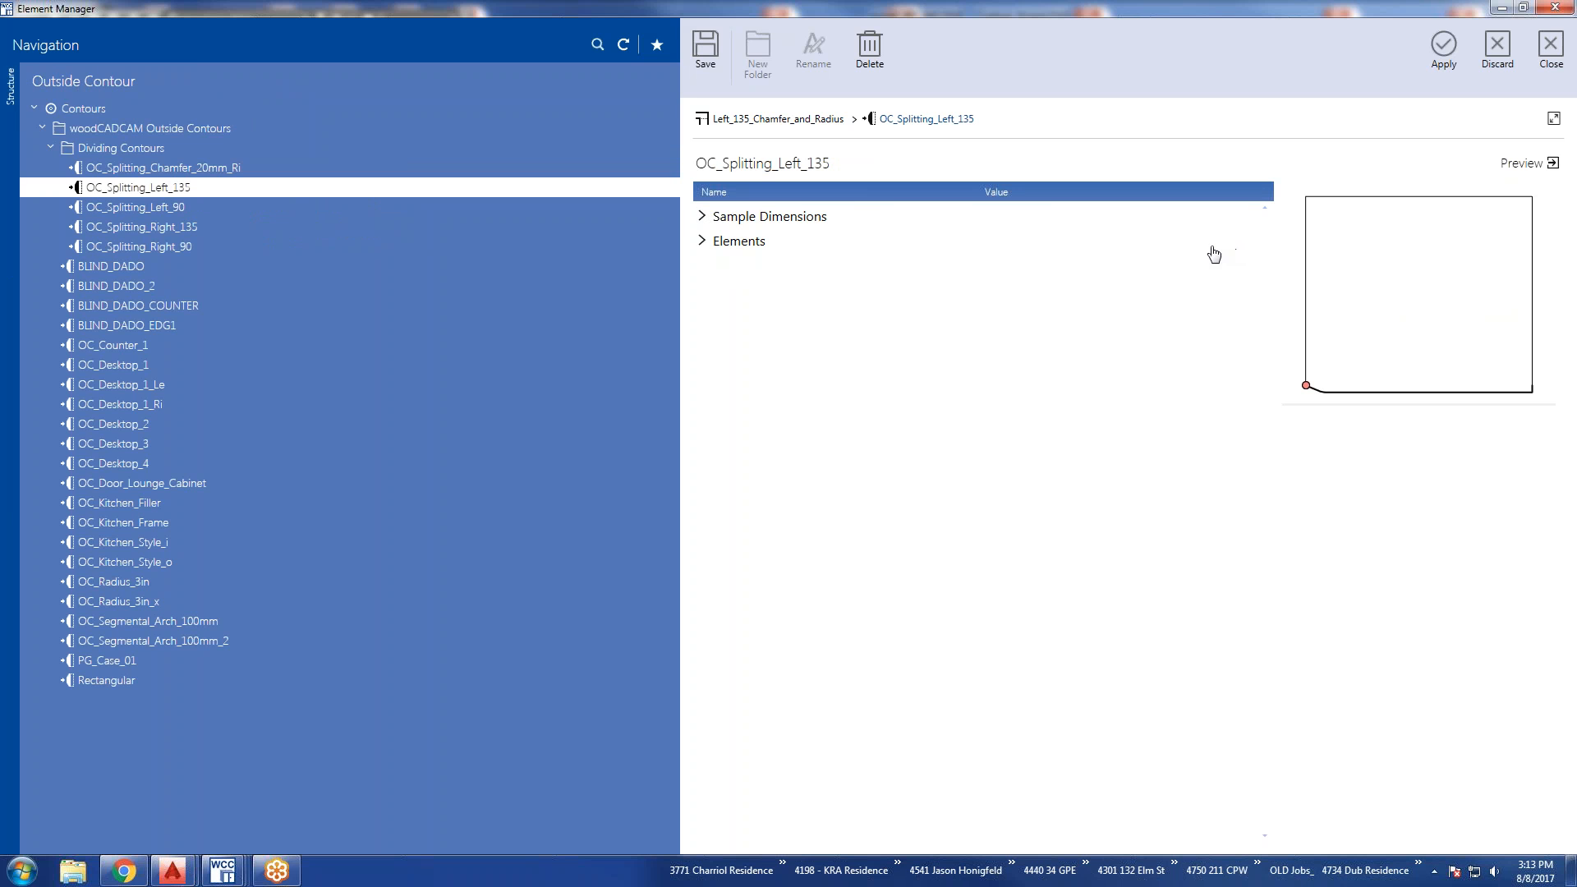
click(702, 241)
click(702, 217)
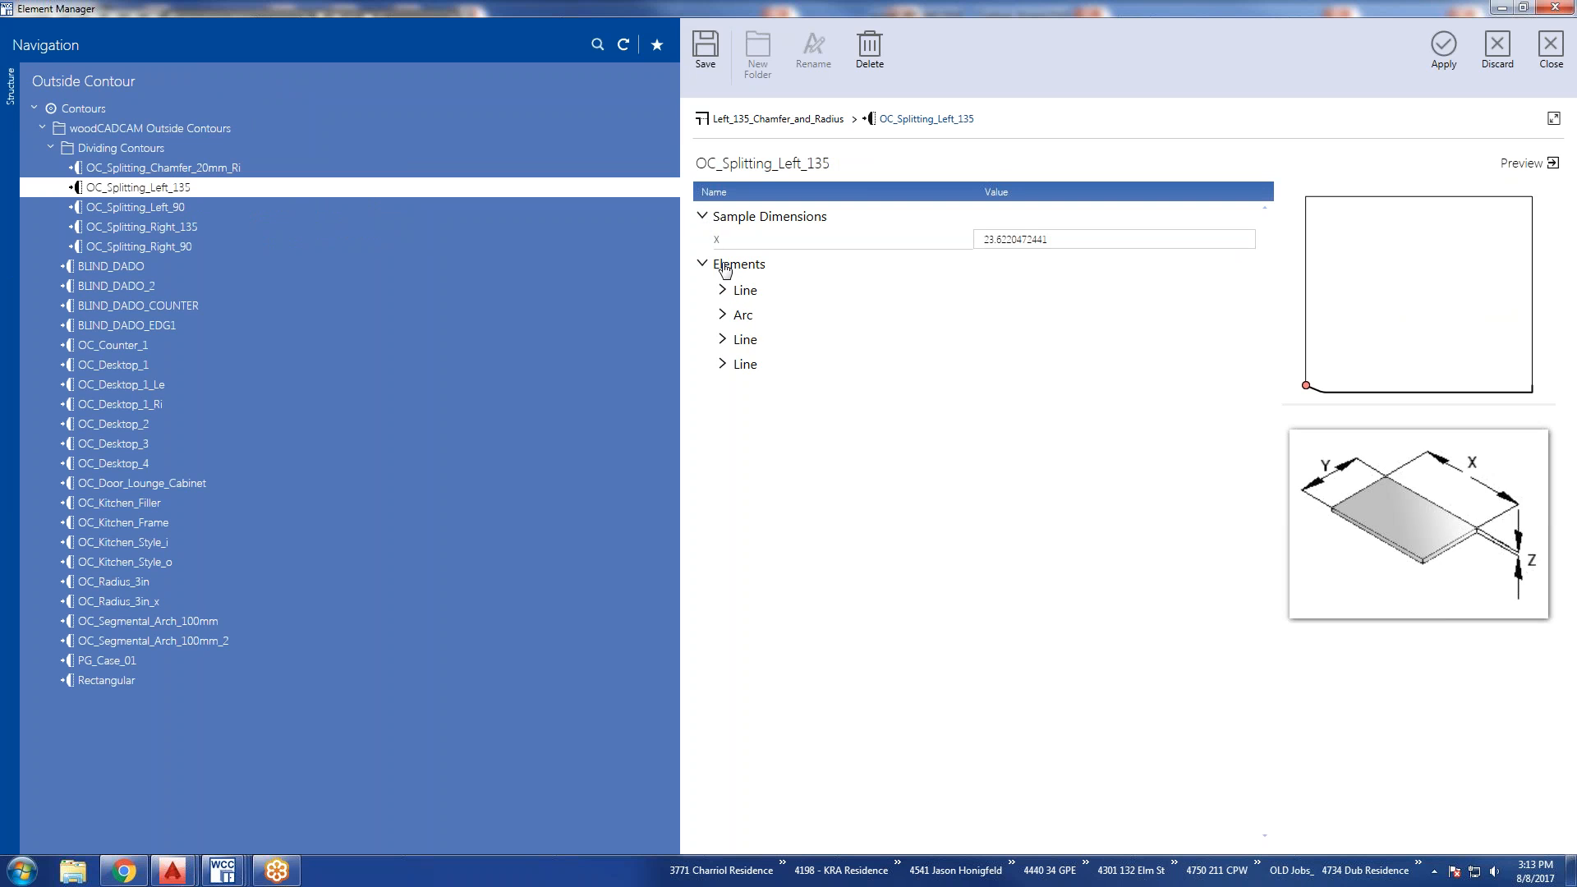
click(723, 364)
click(722, 339)
click(723, 314)
click(722, 290)
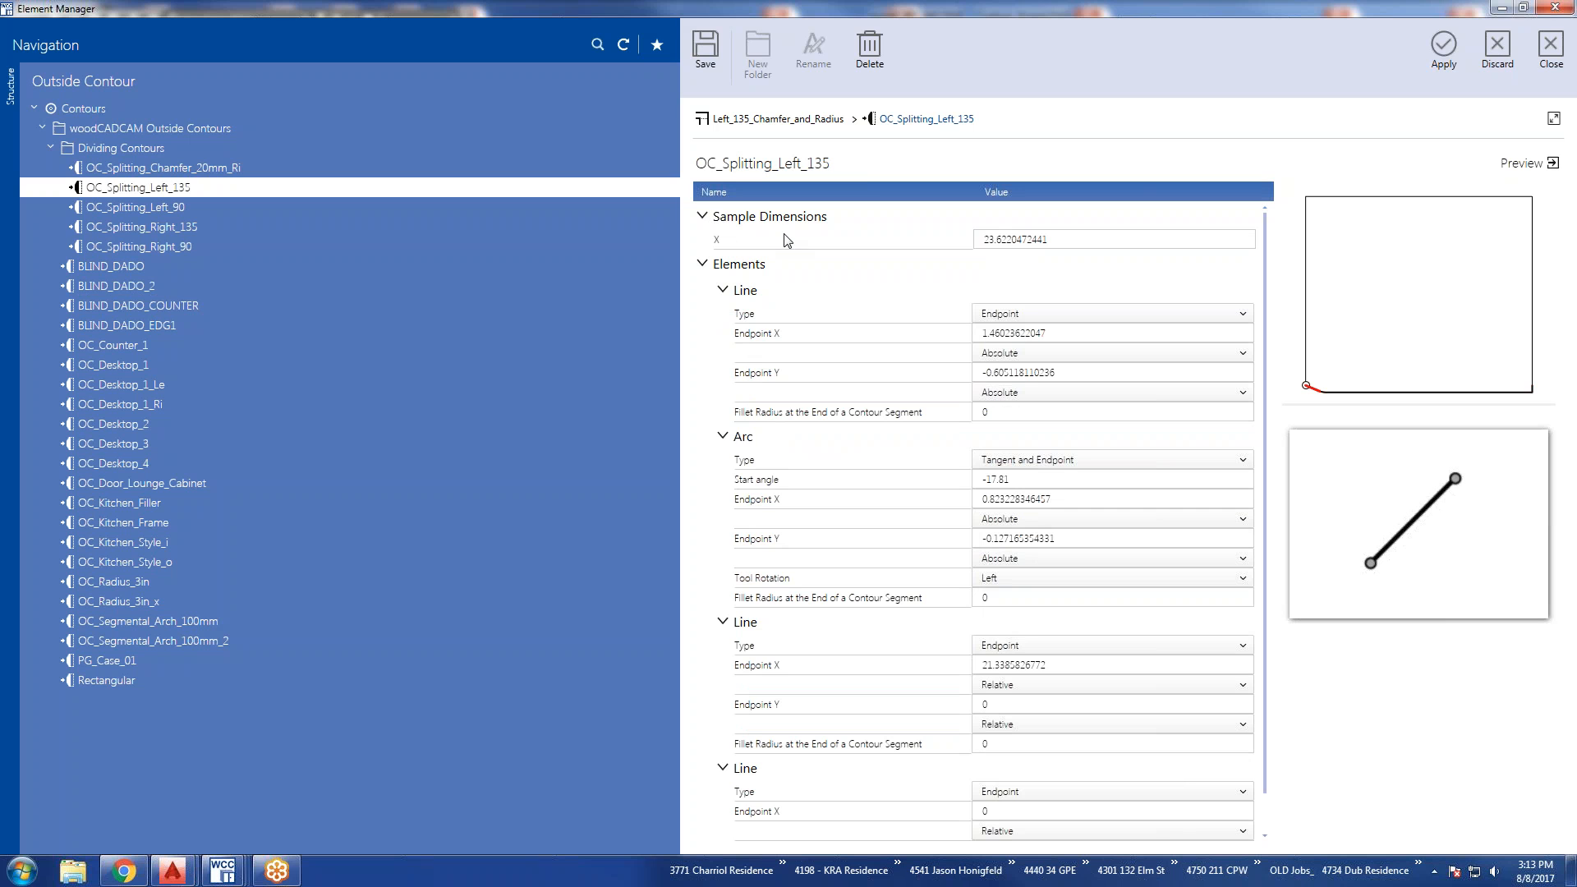
click(1488, 51)
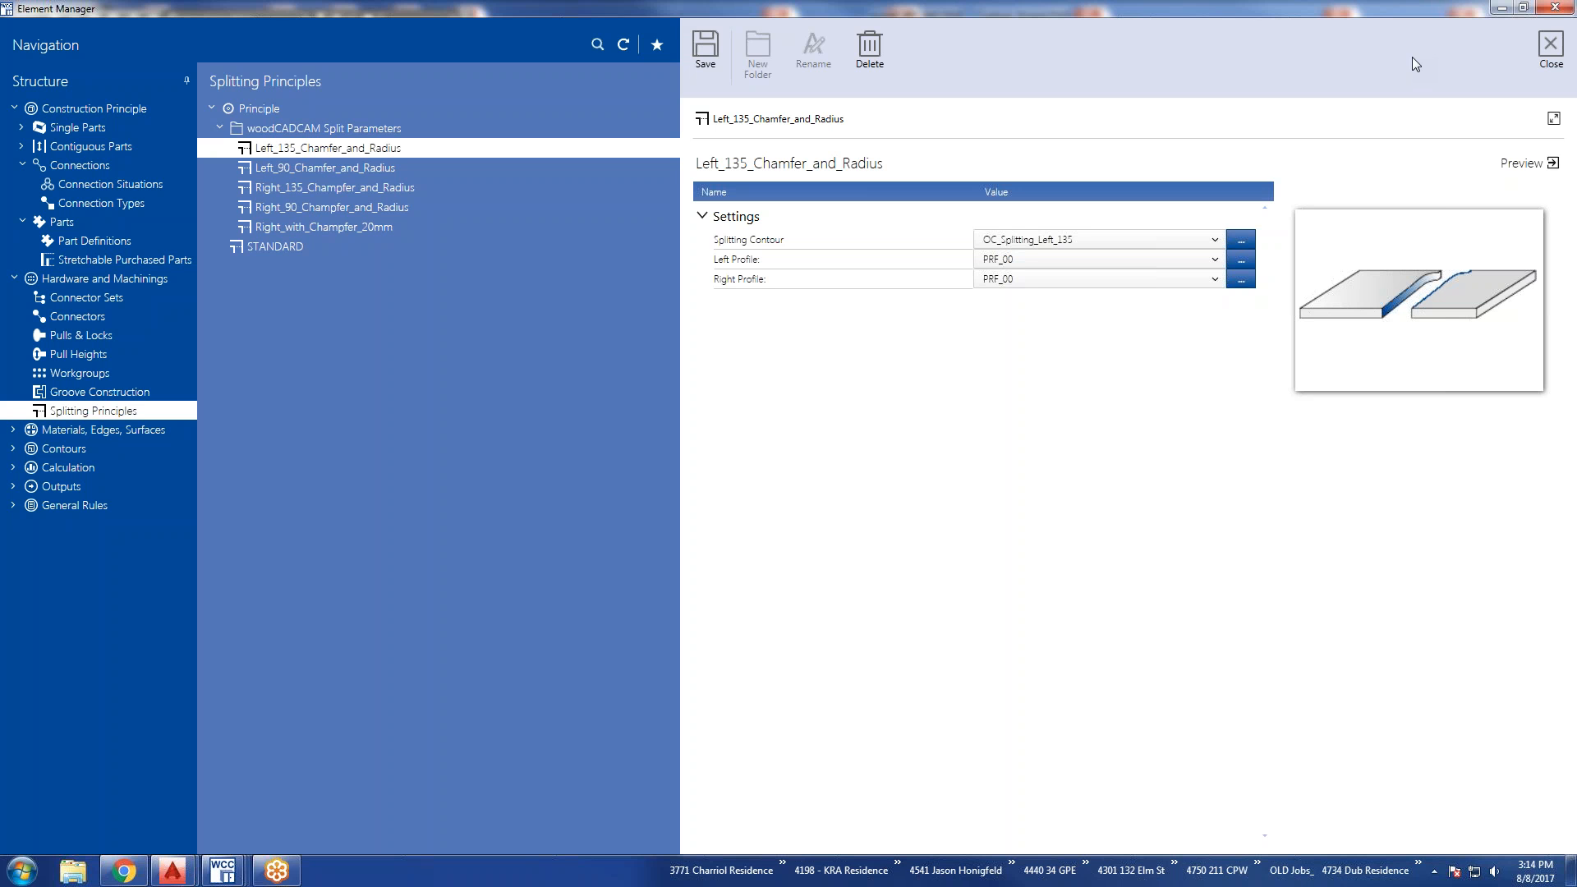
Display the Materials under Materials, Edges, Surfaces and expand Machining Information and Display for MAT19.
click(140, 429)
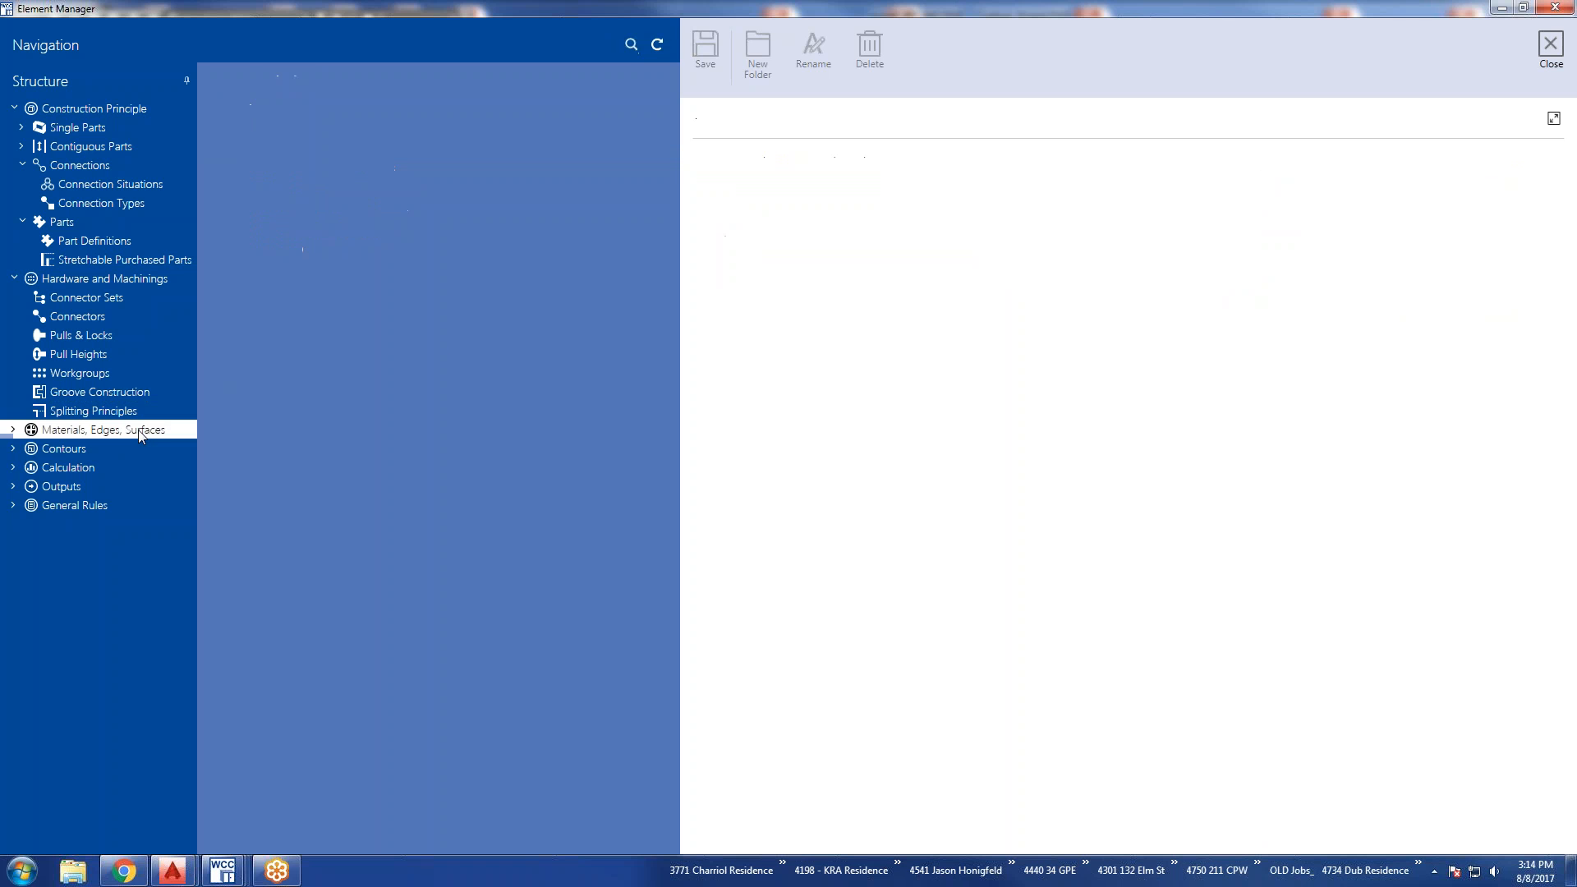
click(13, 429)
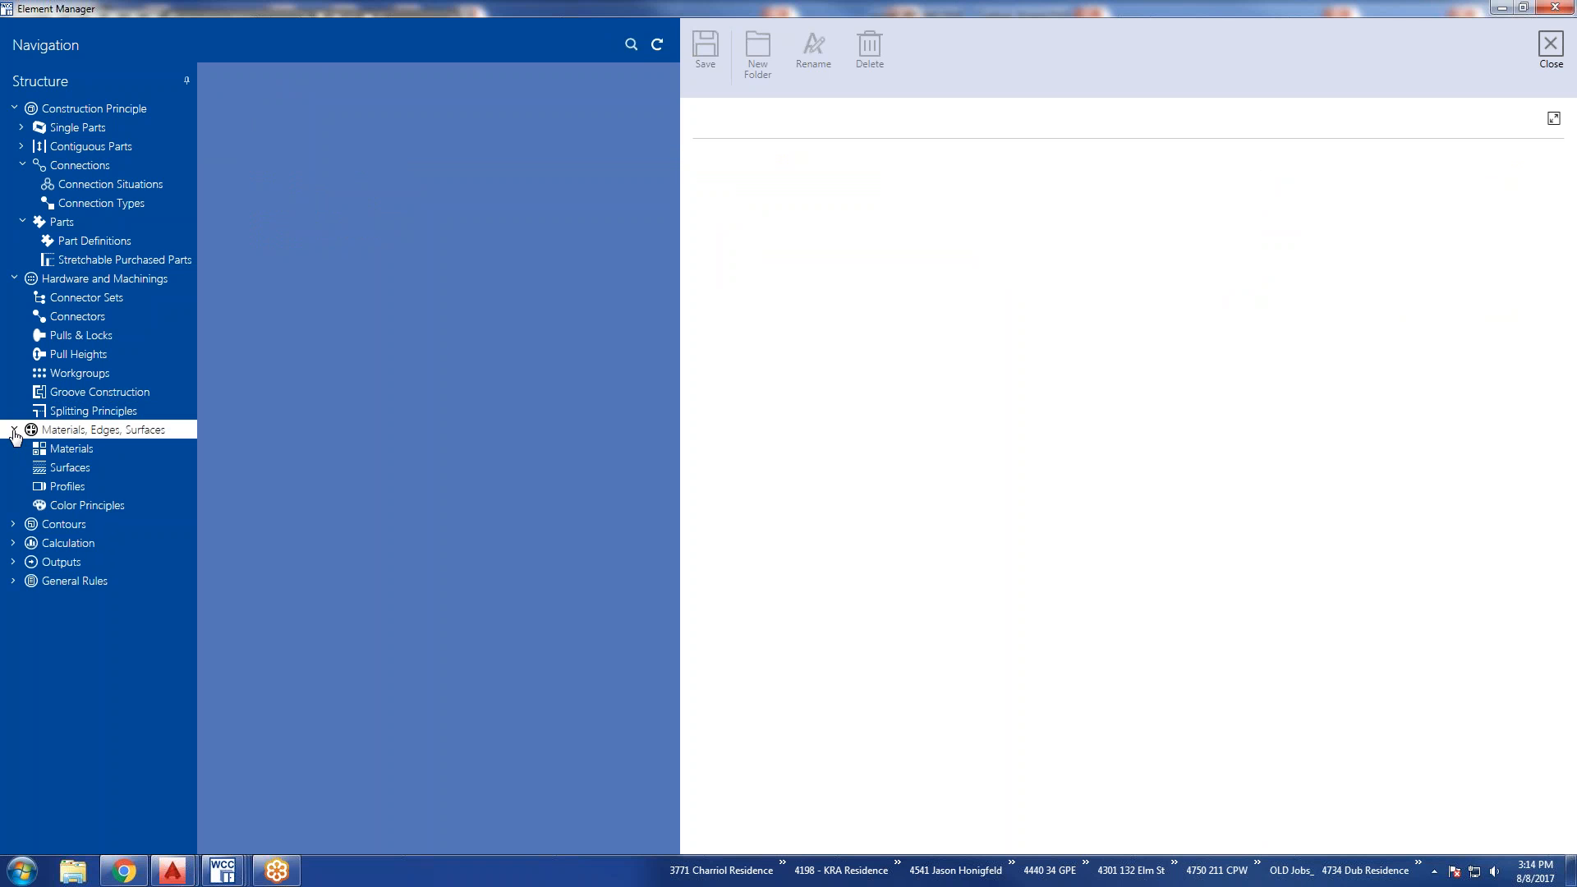
click(82, 450)
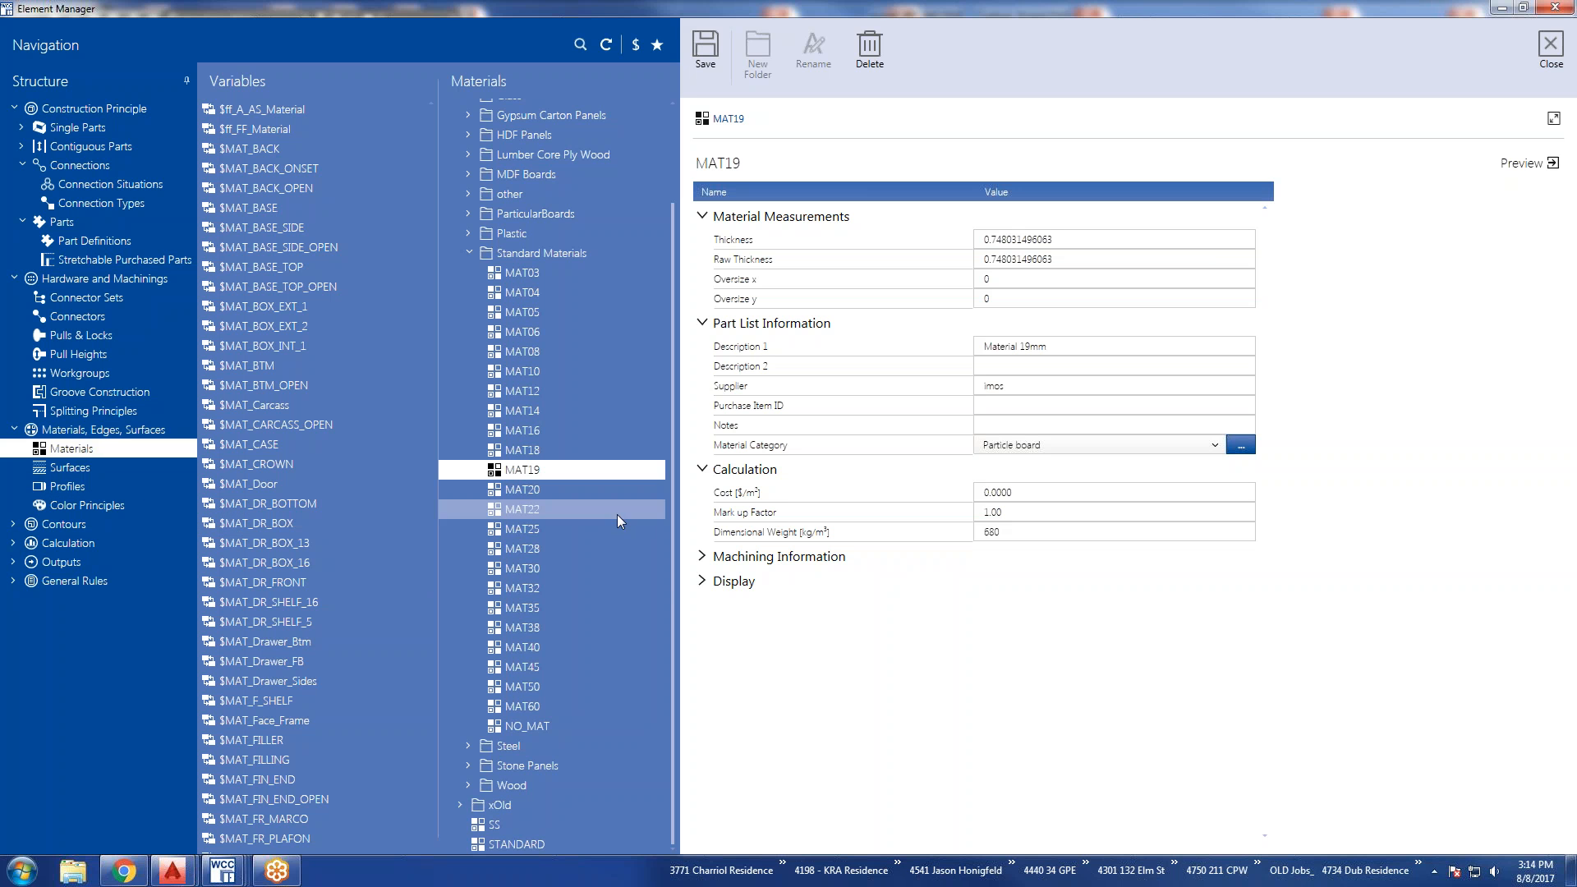
click(702, 582)
click(702, 557)
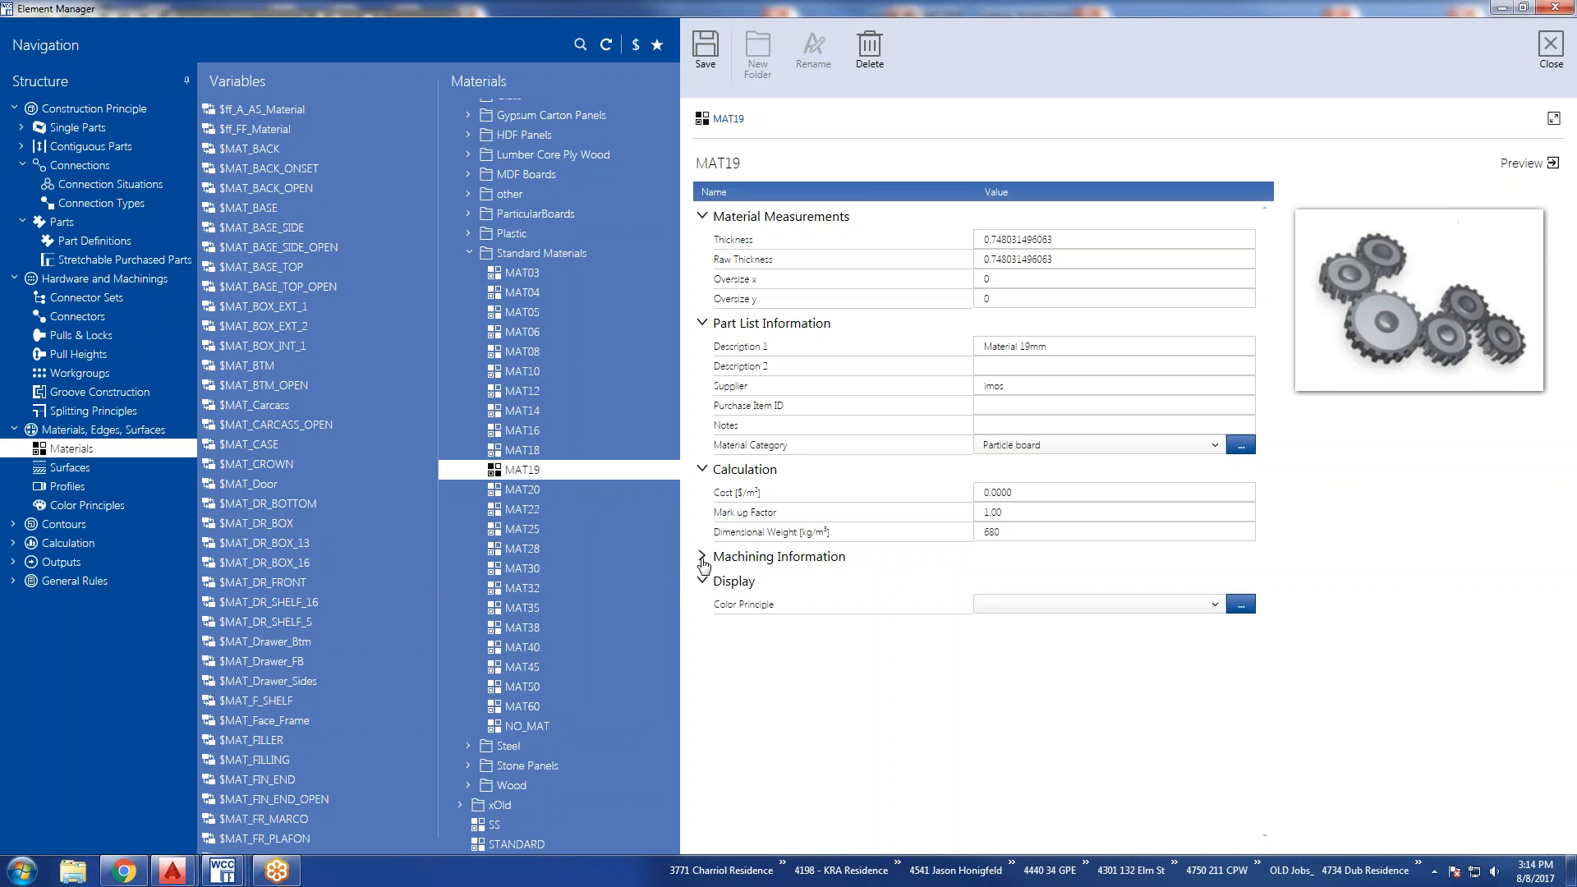
Examine the Material Measurements of MAT19, including Oversize x, Oversize y and Raw Thickness, with their preview illustrations.
click(768, 220)
click(769, 220)
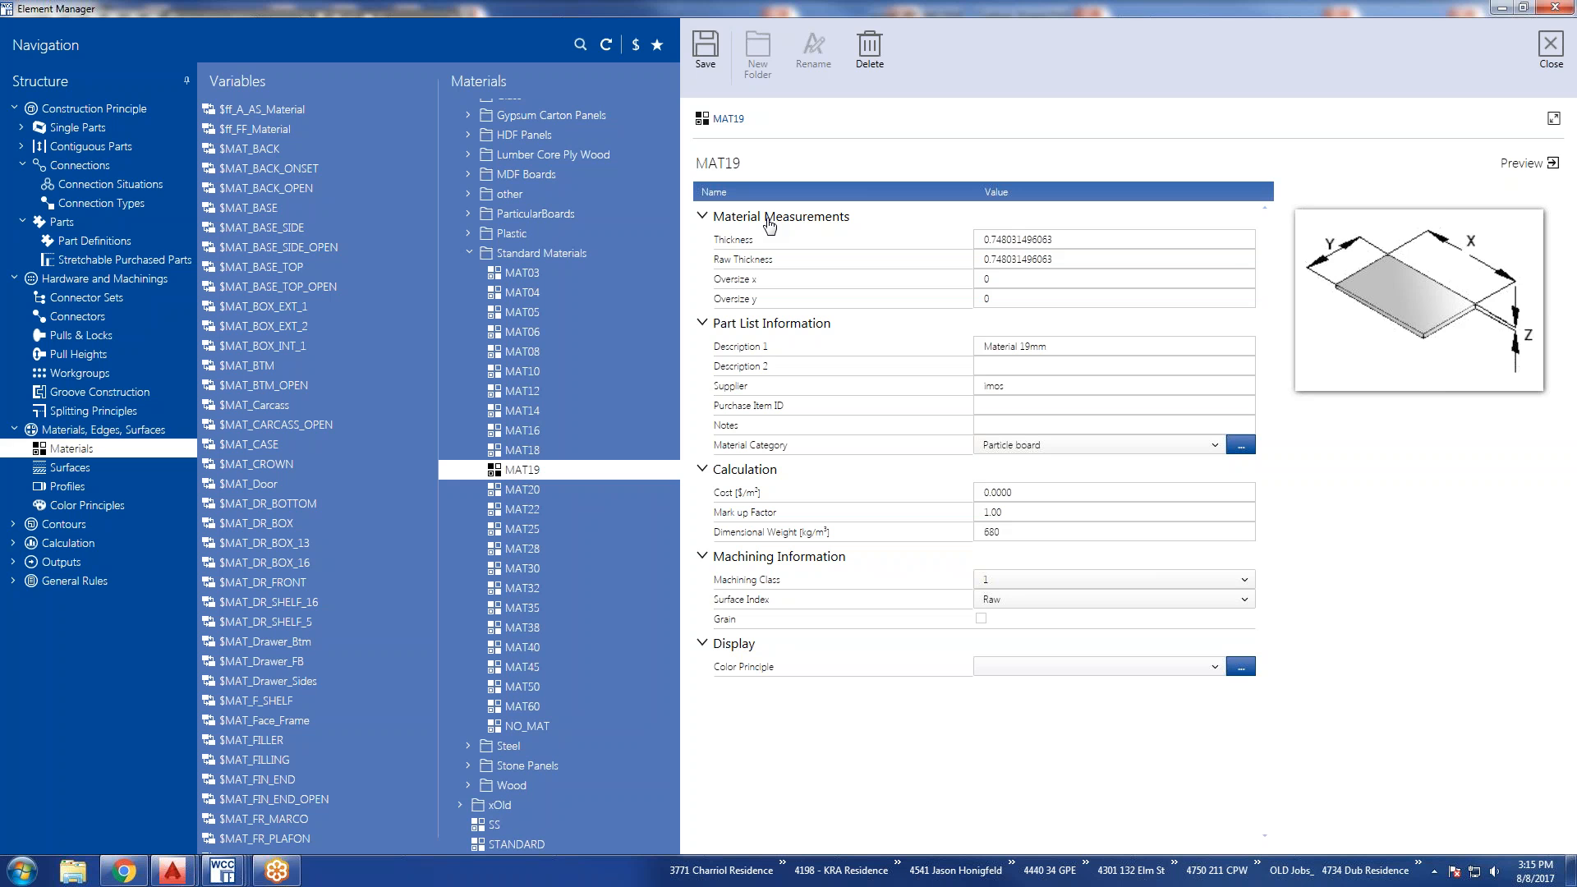
click(1001, 280)
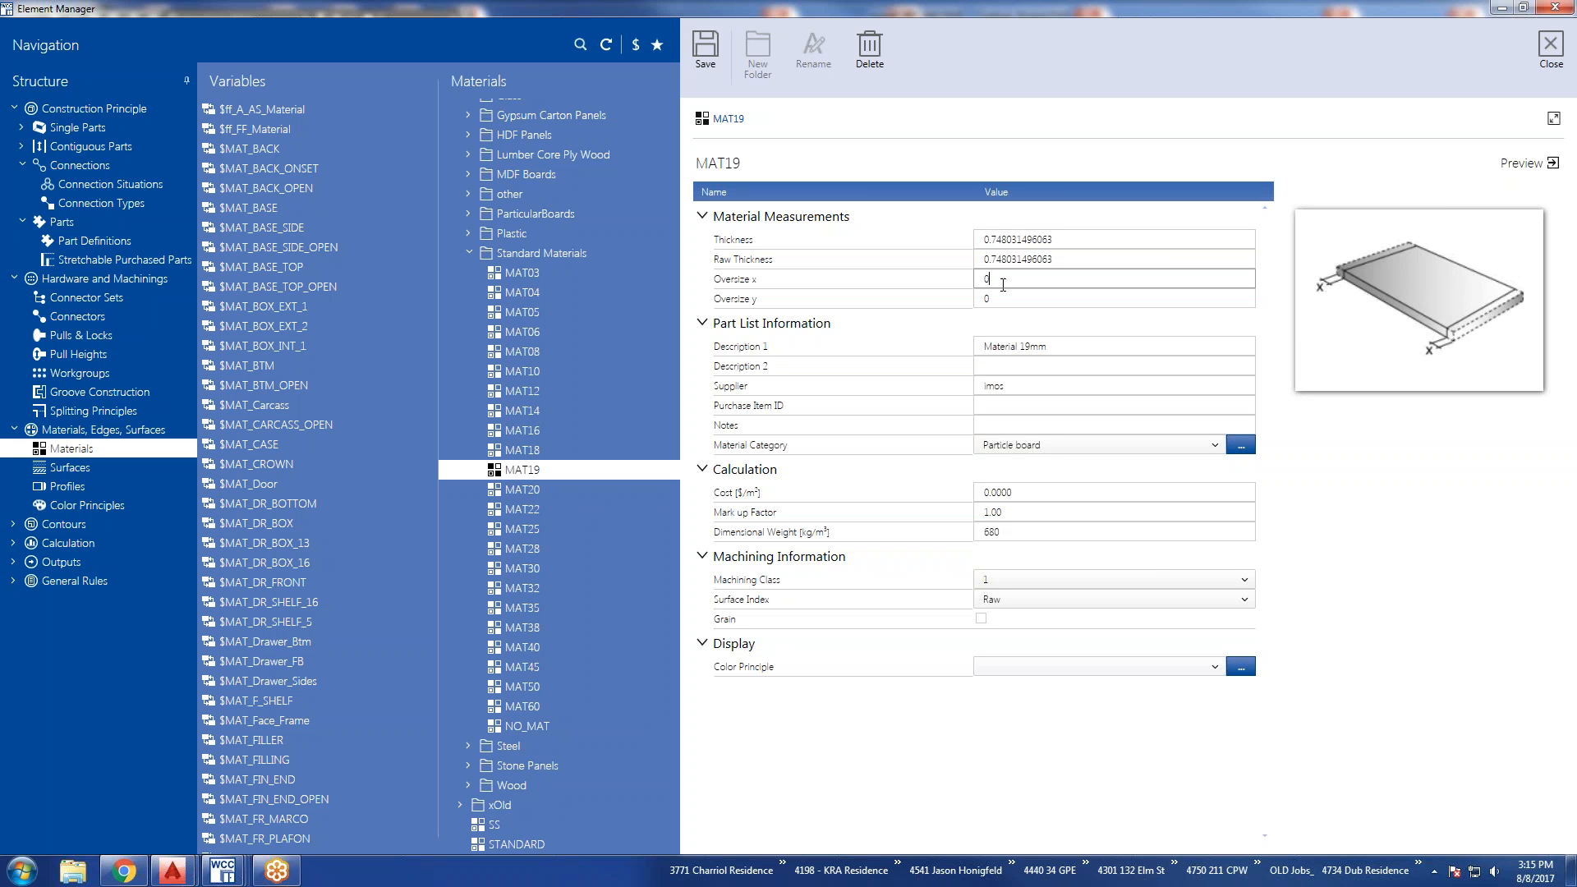
click(1003, 298)
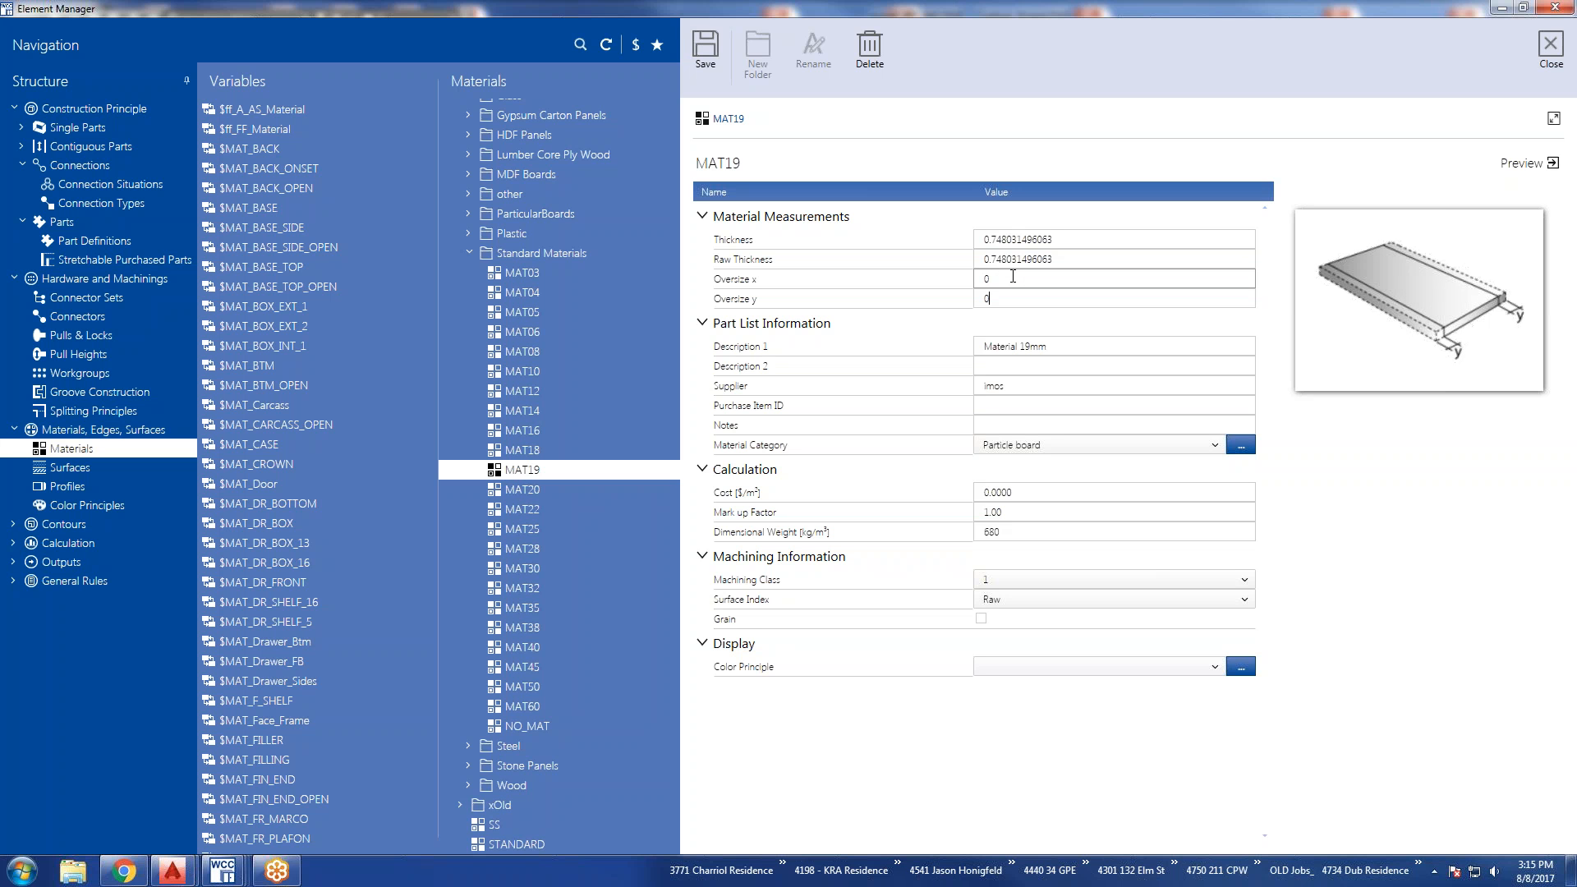
click(1013, 277)
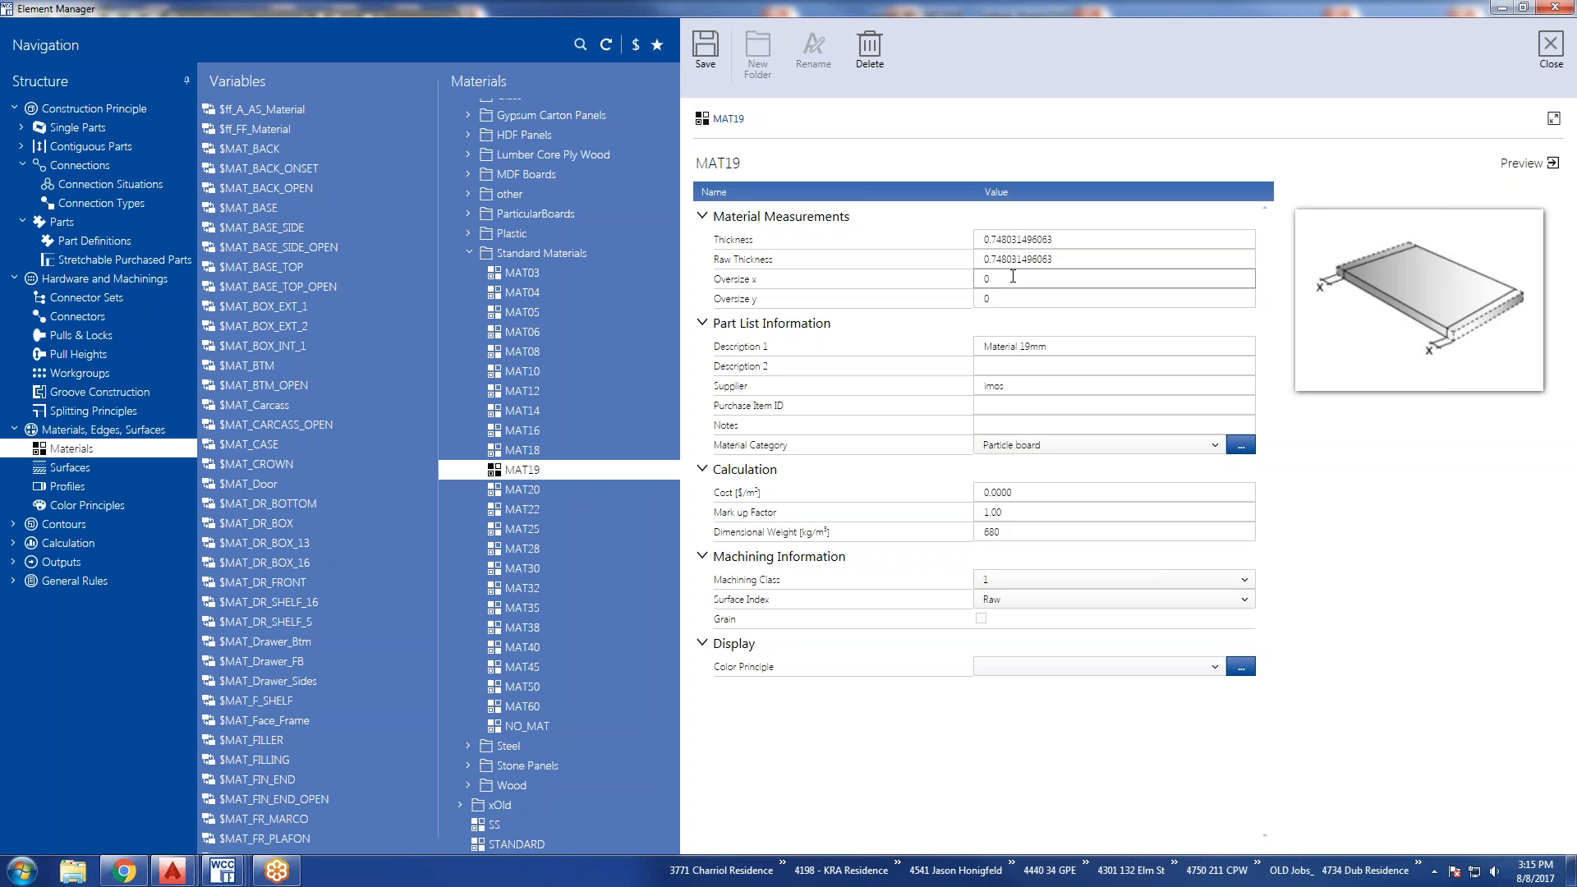
click(1017, 260)
List the available Machining Class and Surface Index options for MAT19 without changing either.
click(1243, 579)
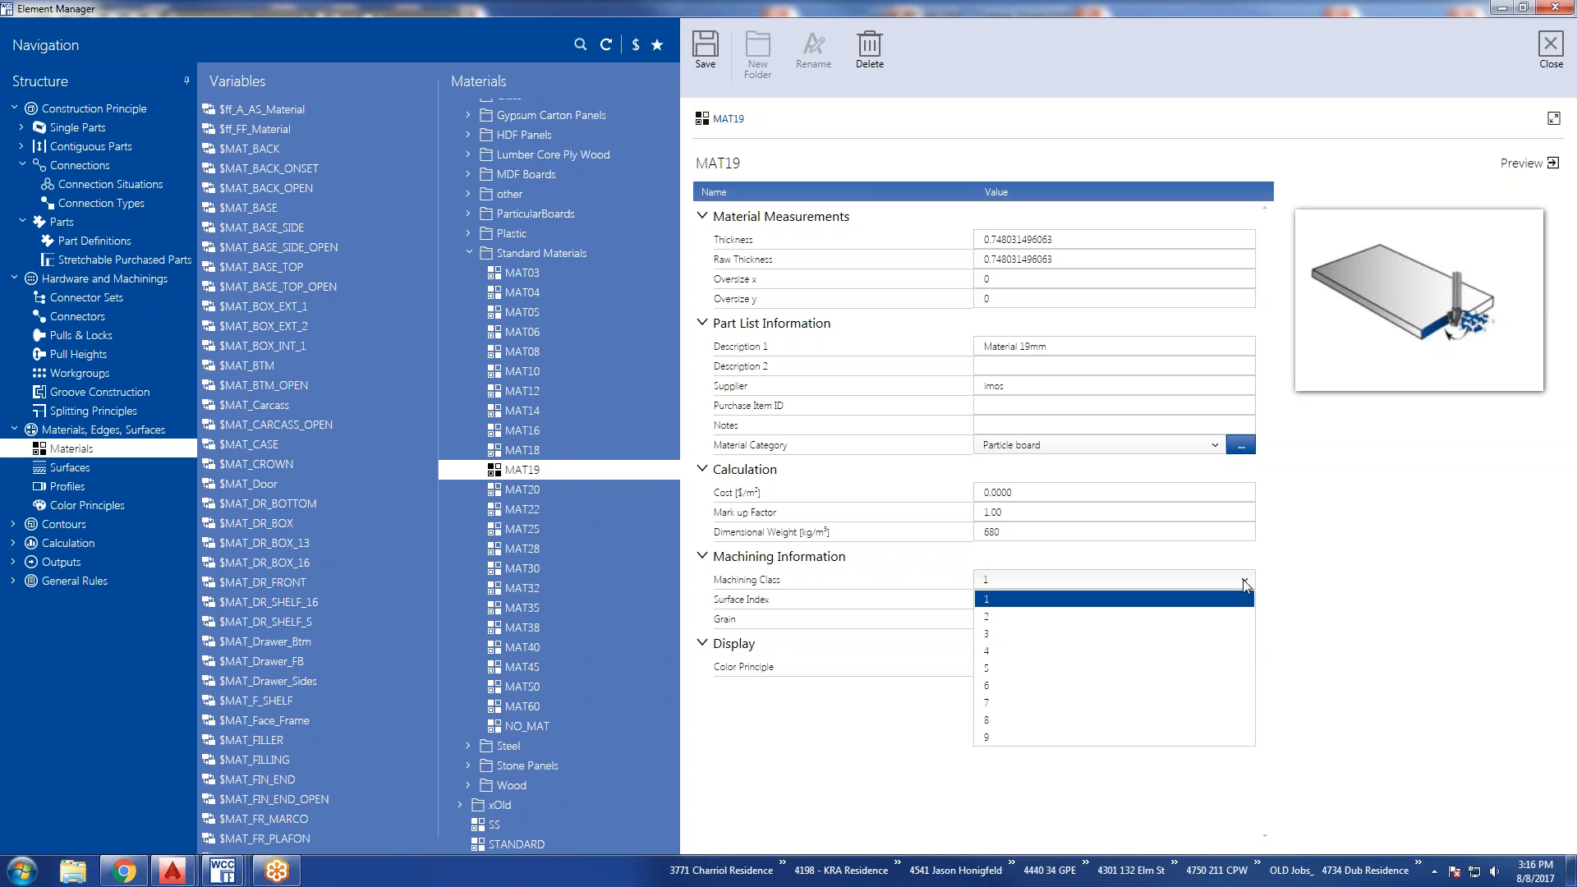
click(1245, 581)
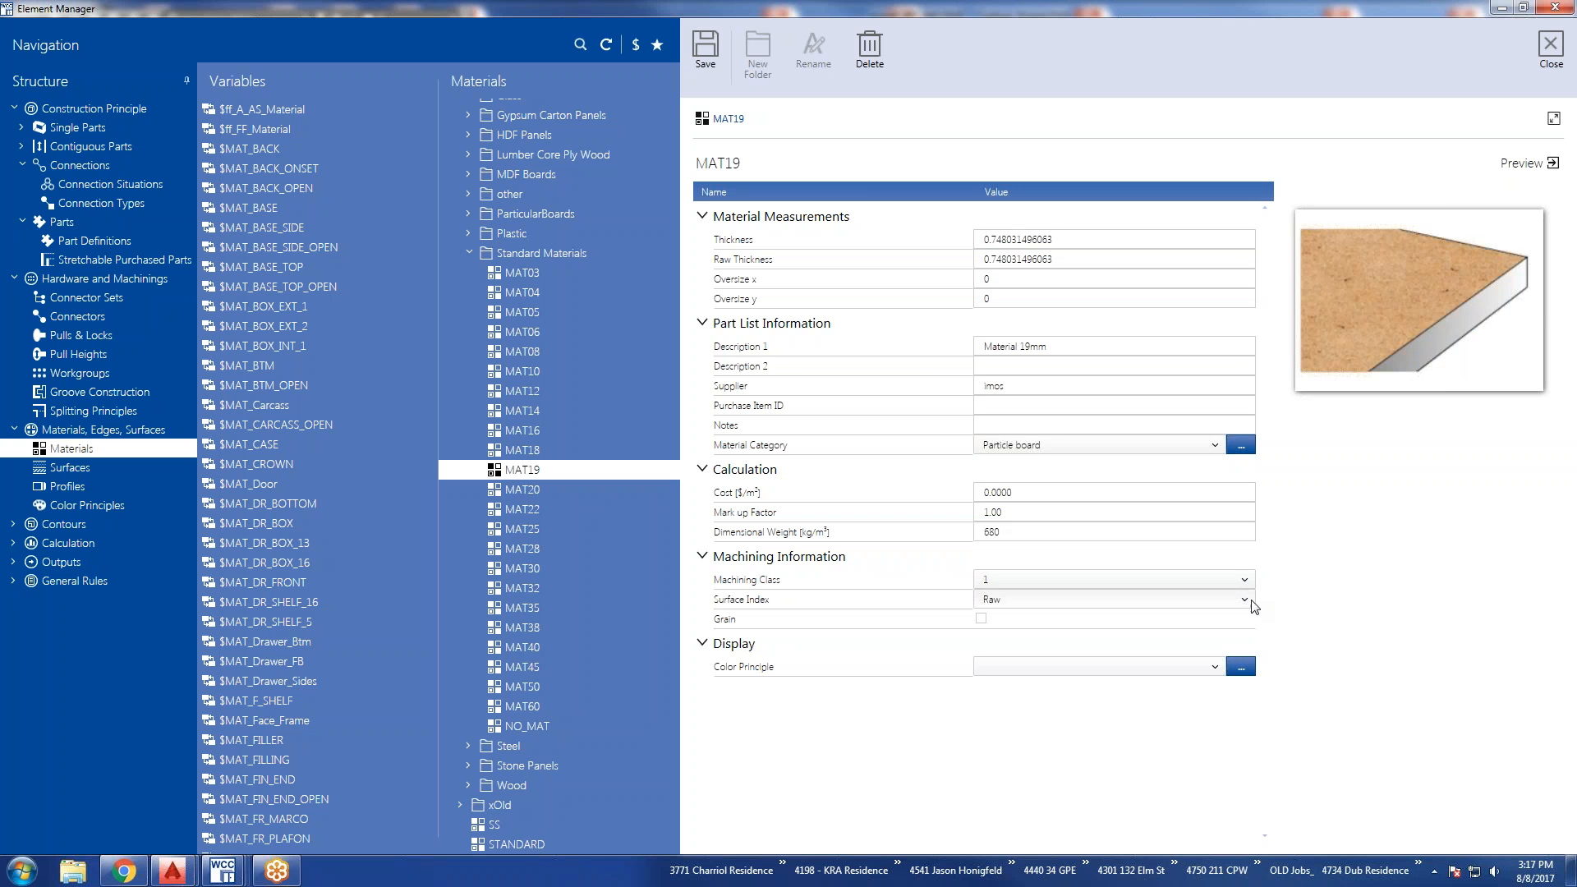
click(1244, 600)
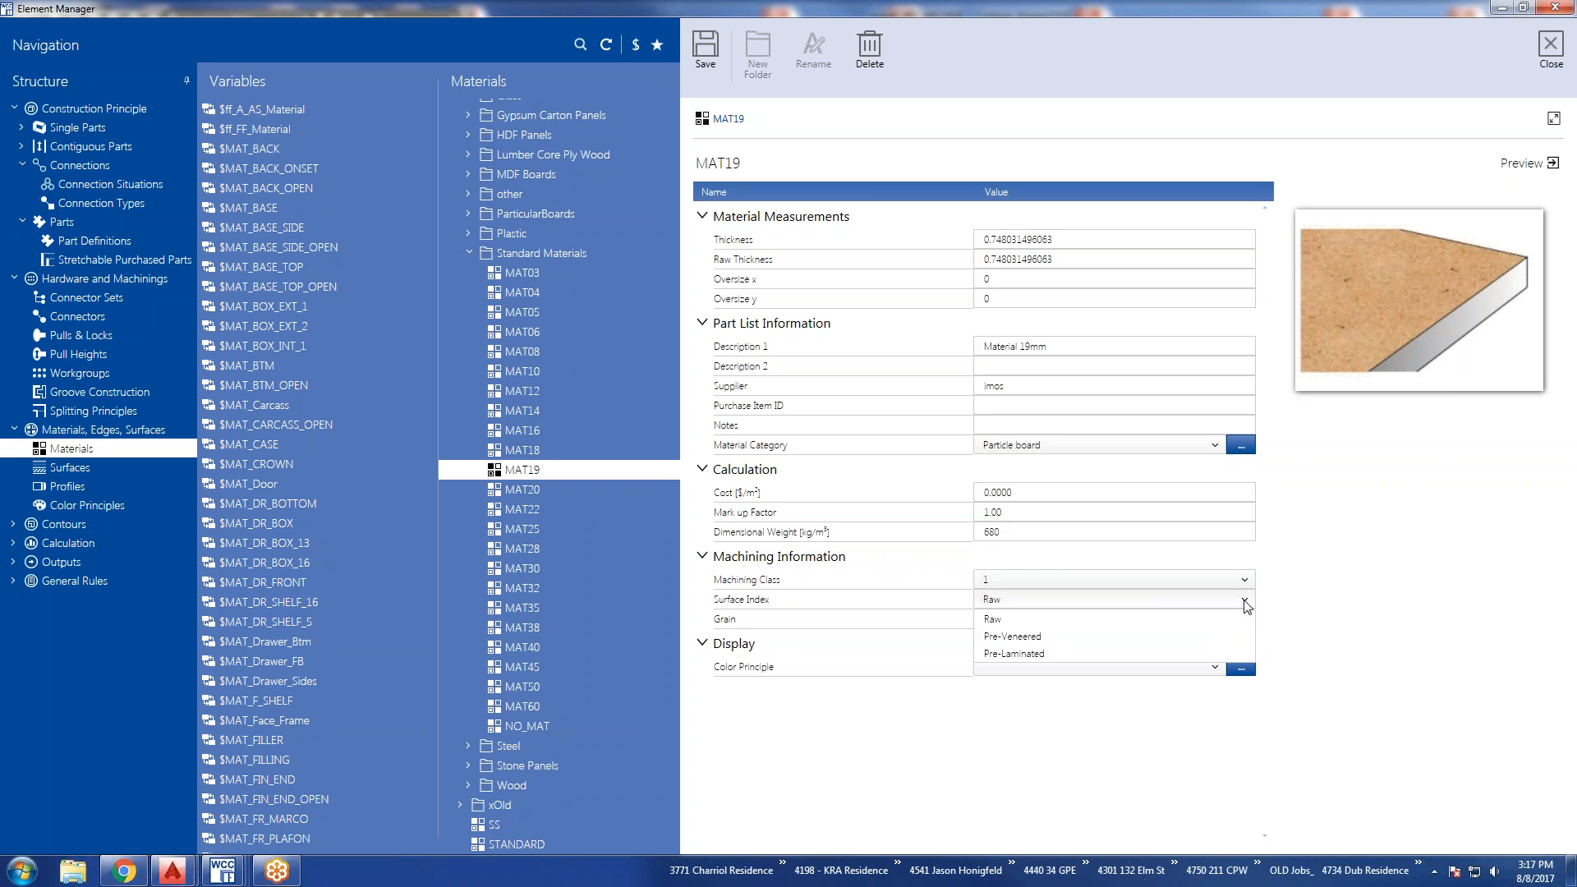
click(1246, 606)
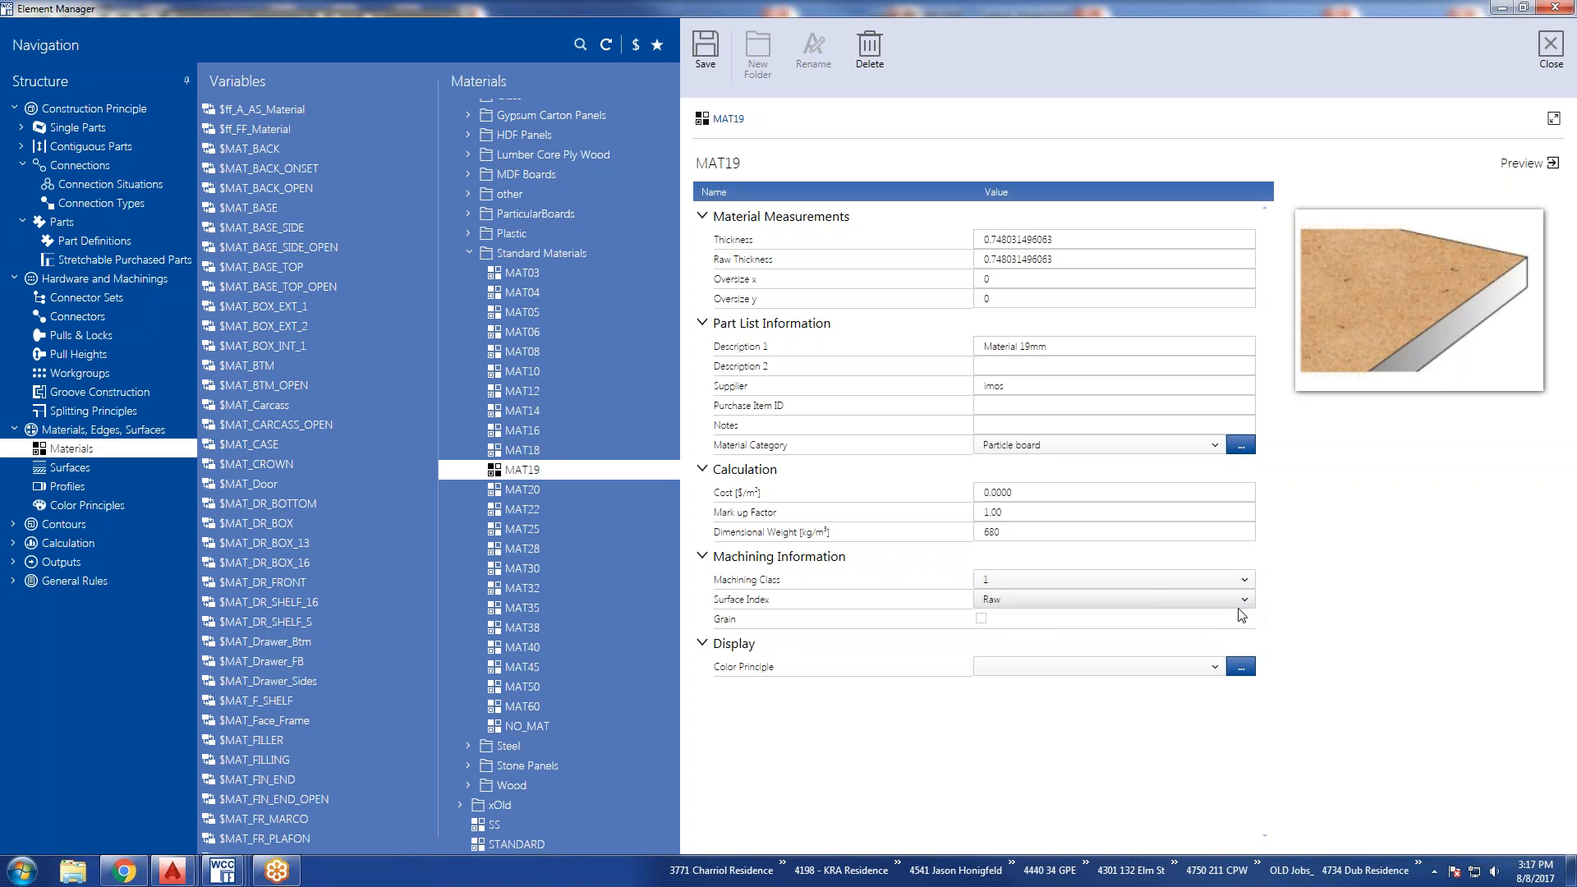
Try toggling Grain for MAT19 and setting its Color Principle to i_CHERRY, i_wood_BIRCH and C_Brown_Pattern in turn.
click(980, 619)
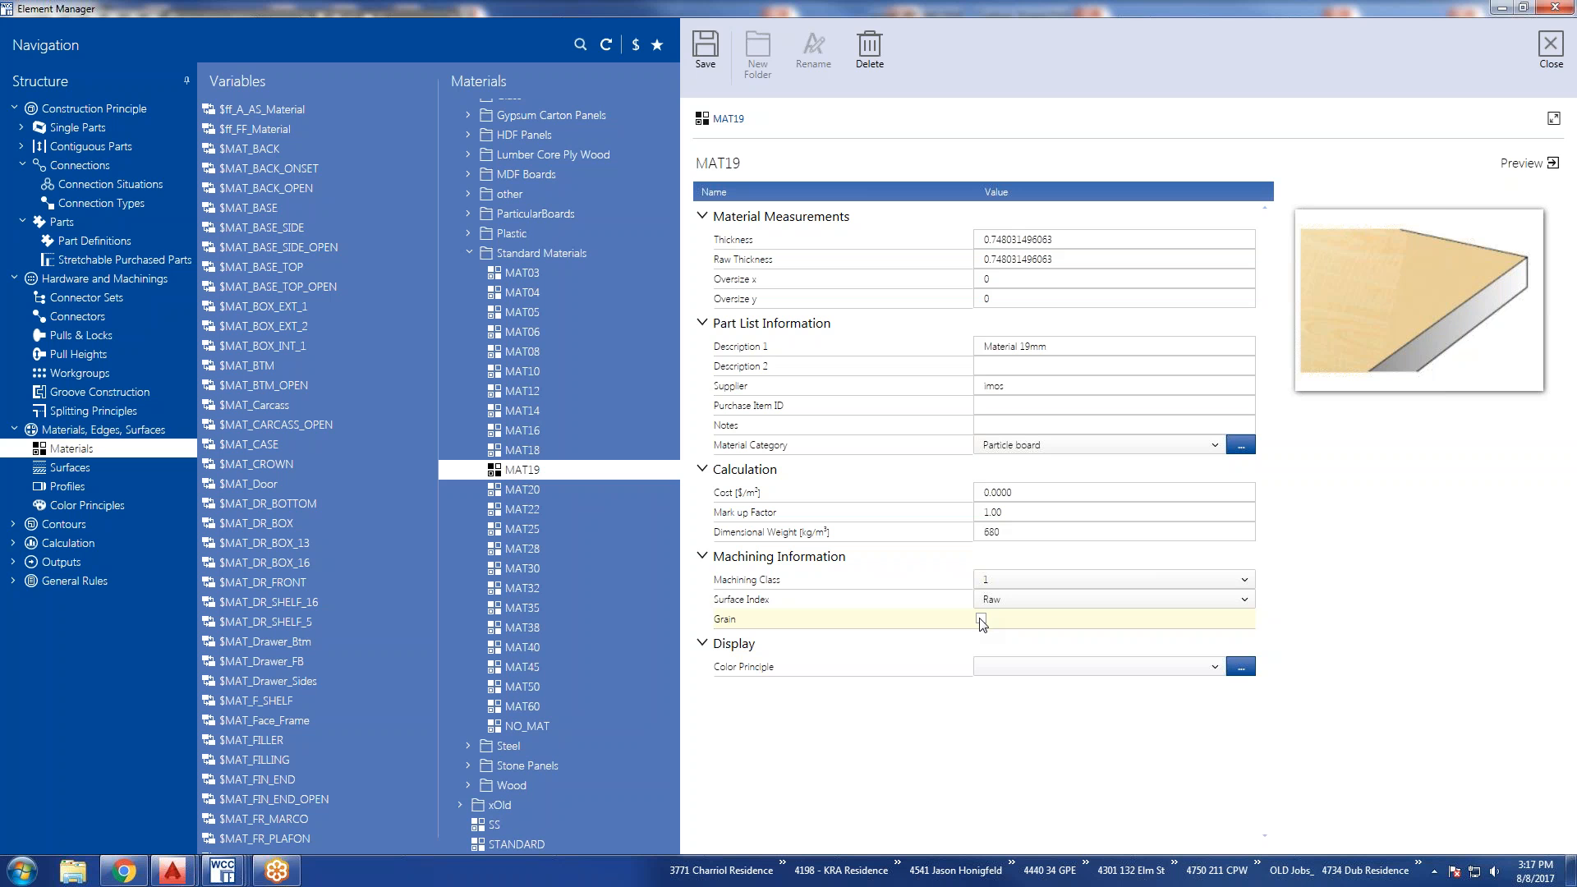
click(1214, 667)
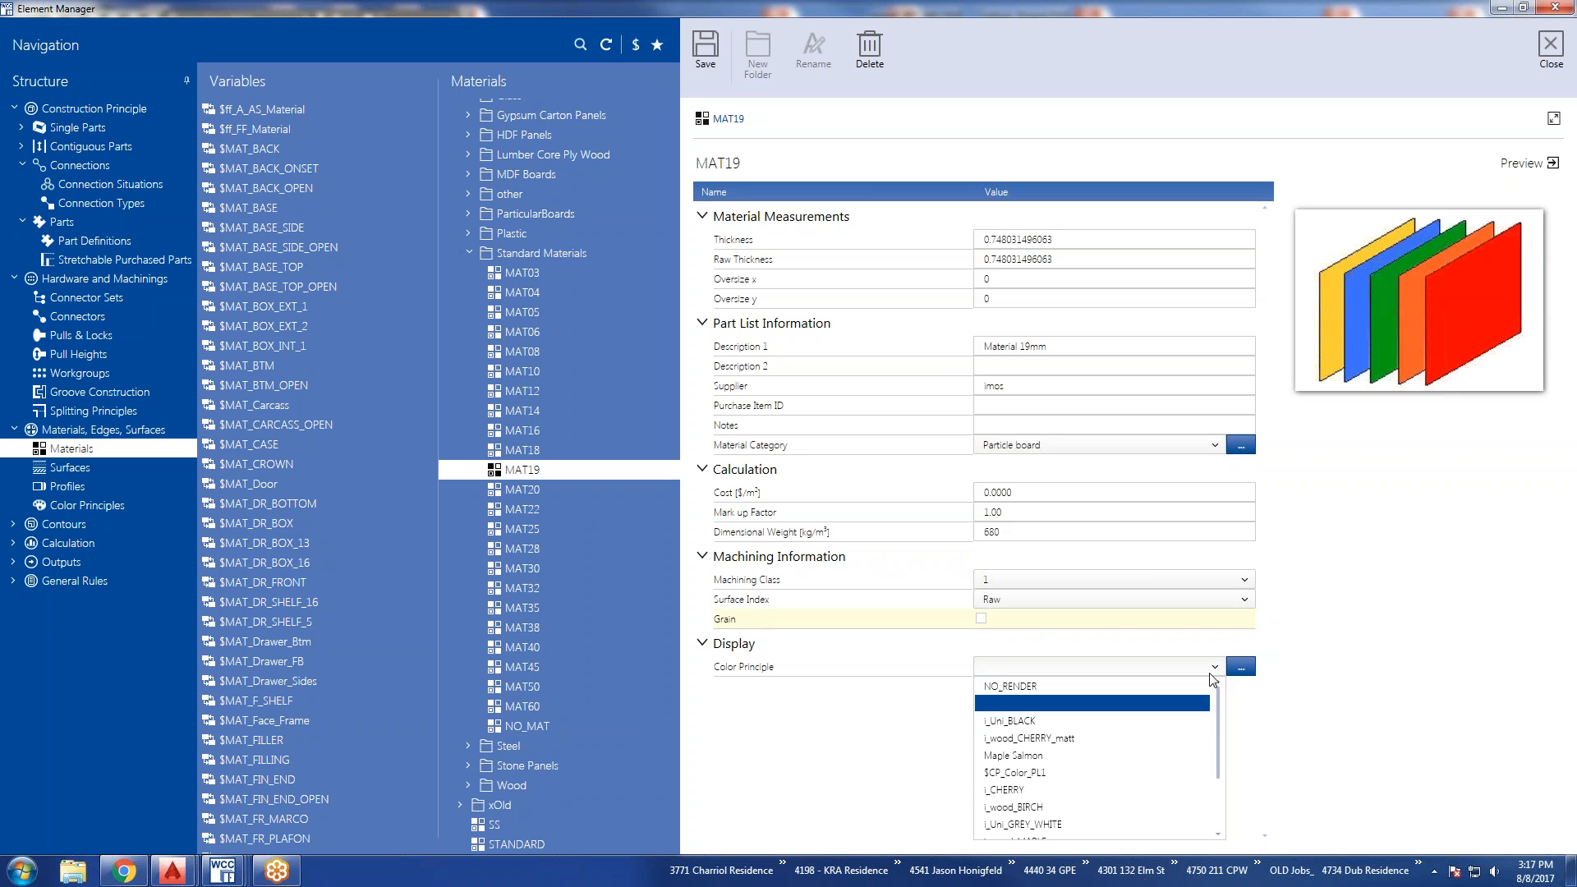
click(1042, 790)
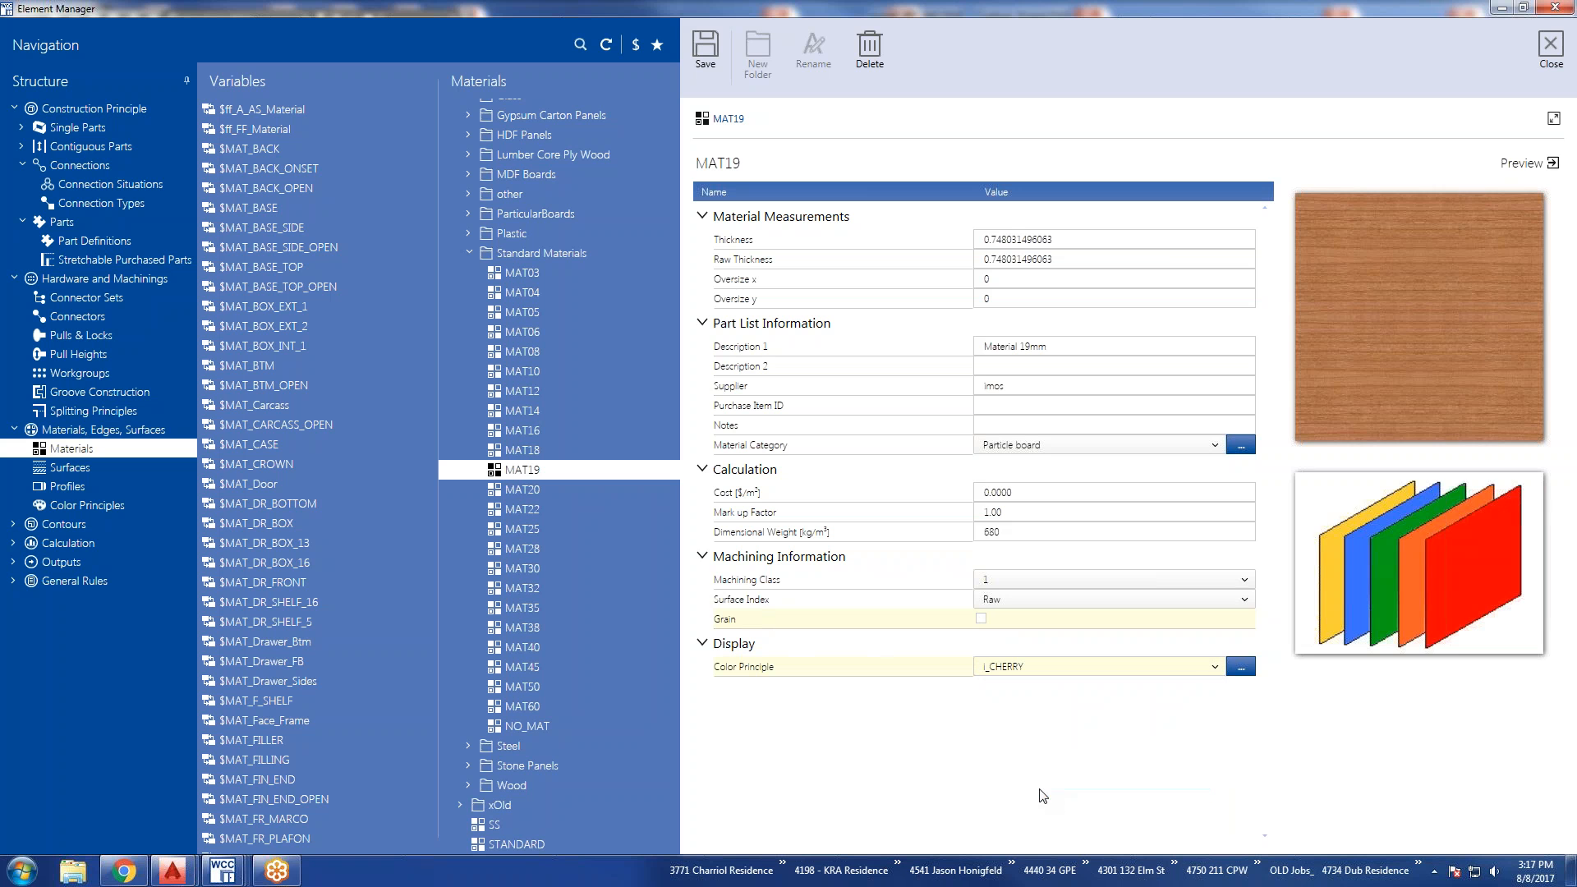
click(1217, 669)
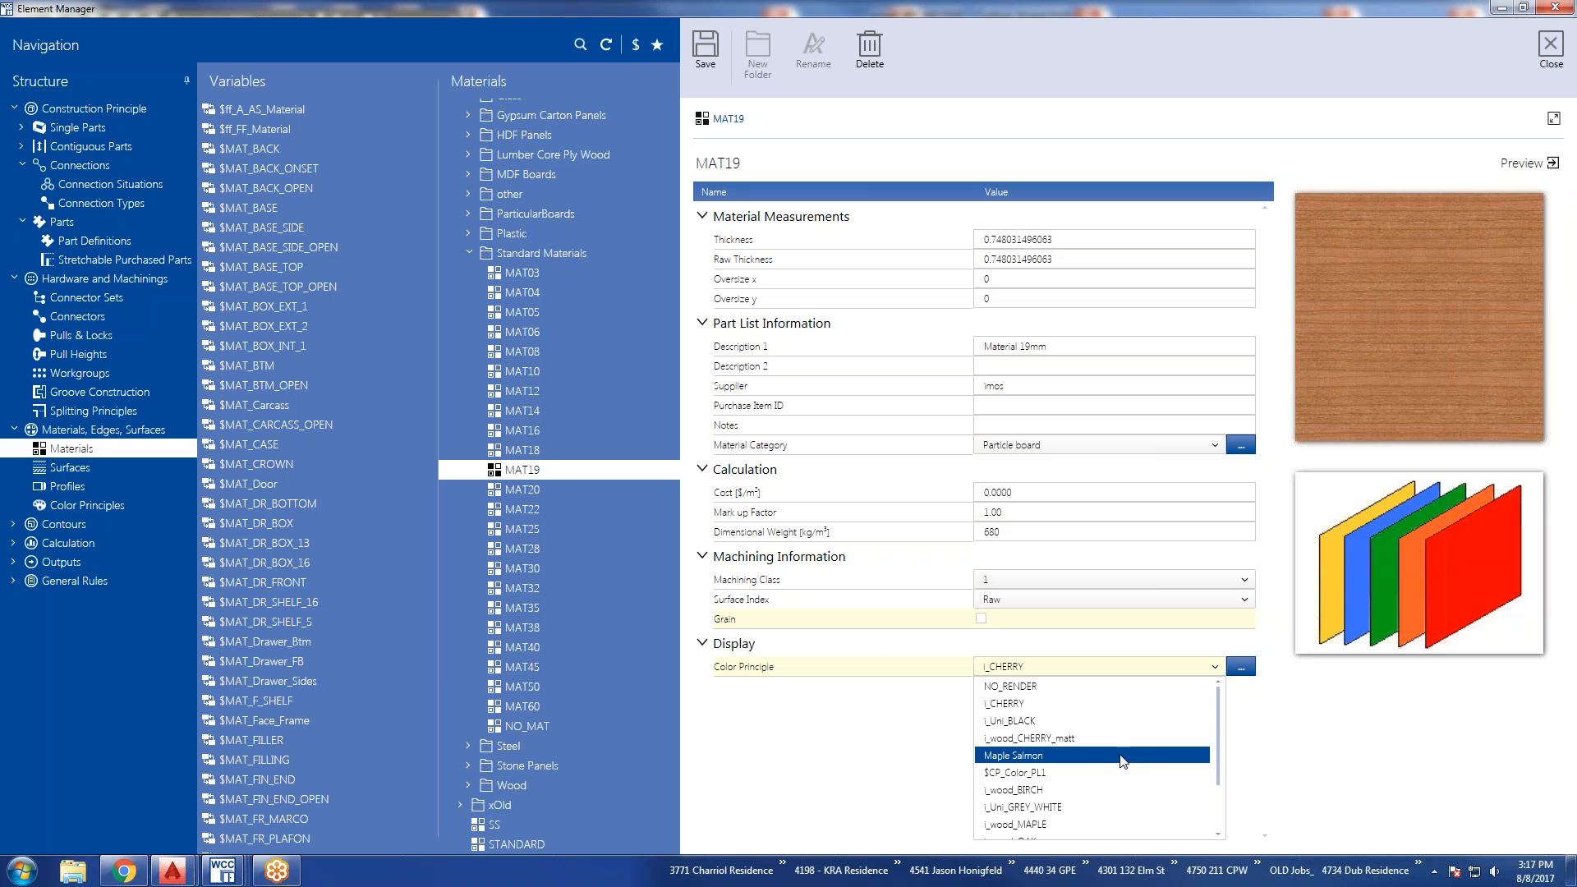
click(1092, 791)
click(1214, 667)
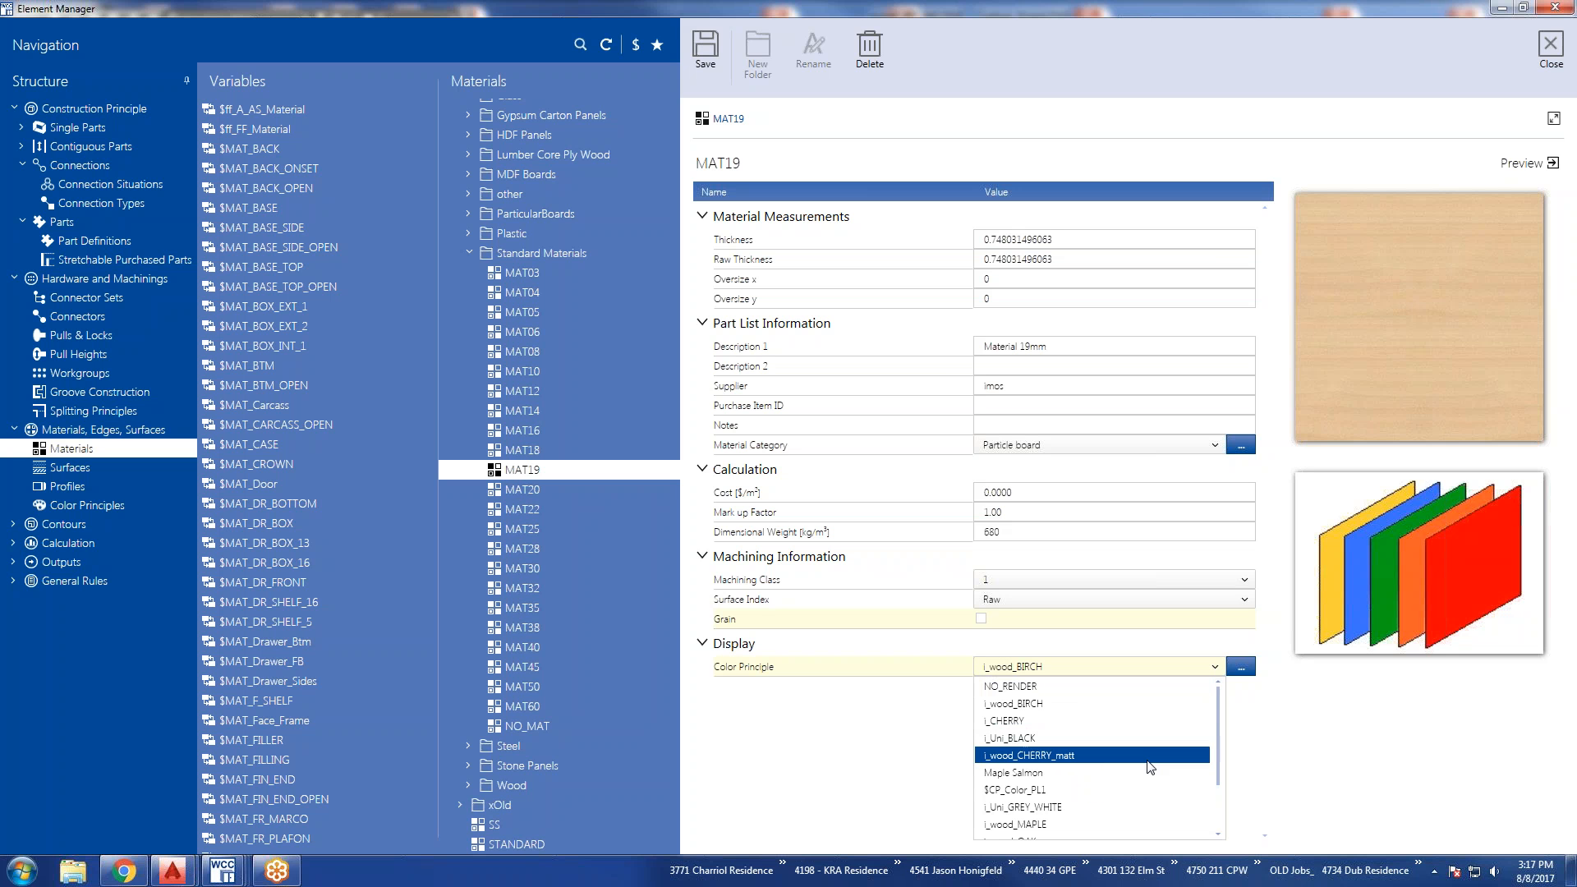
scroll(1098, 817, down, 1)
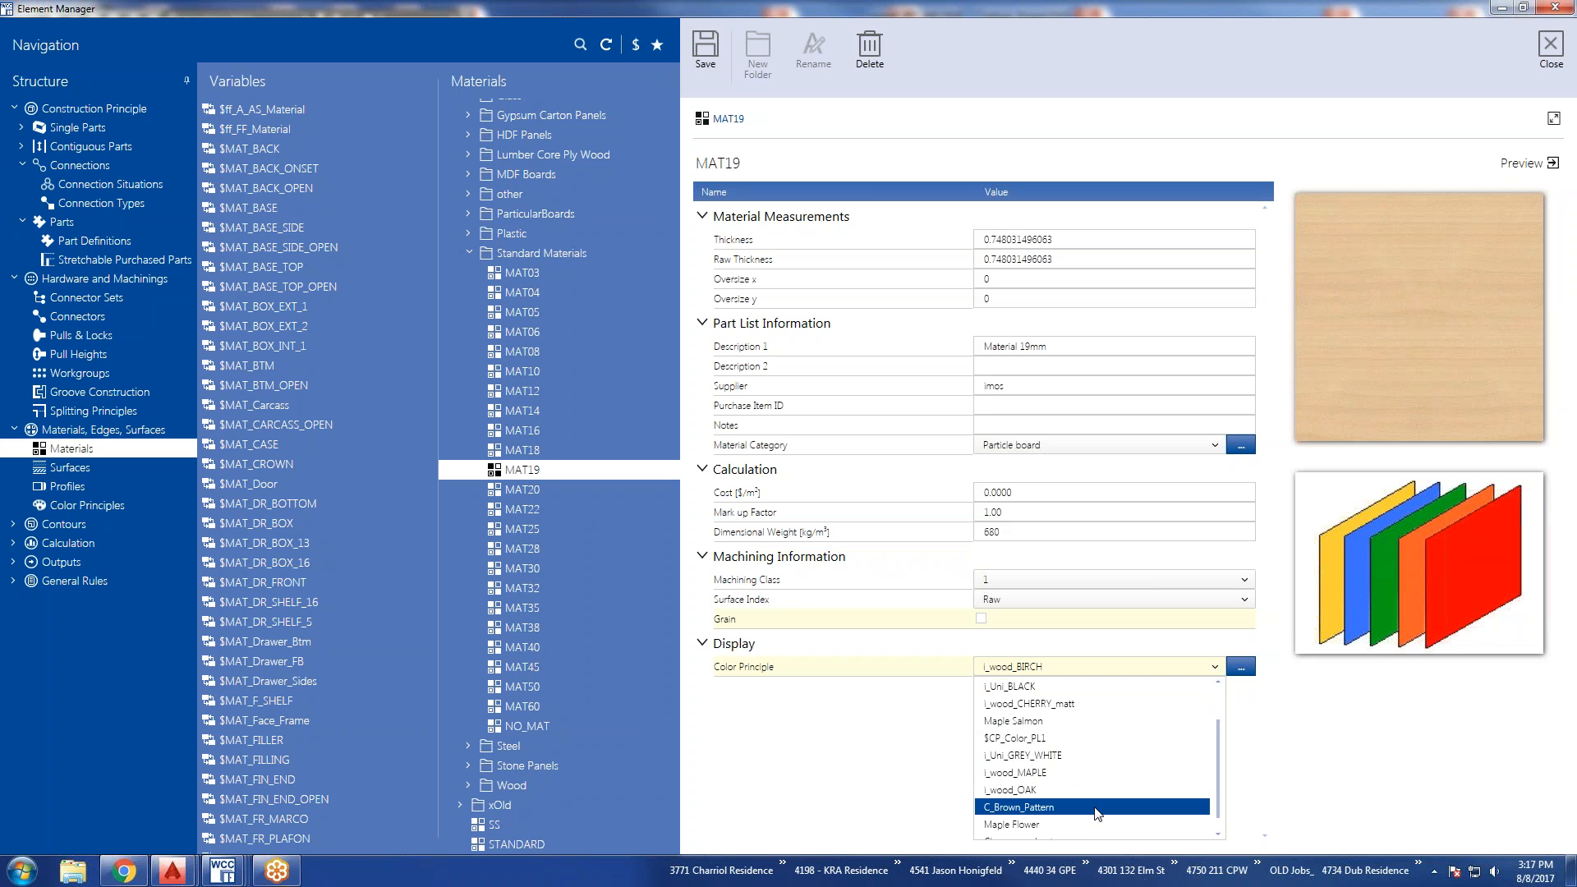
click(1095, 809)
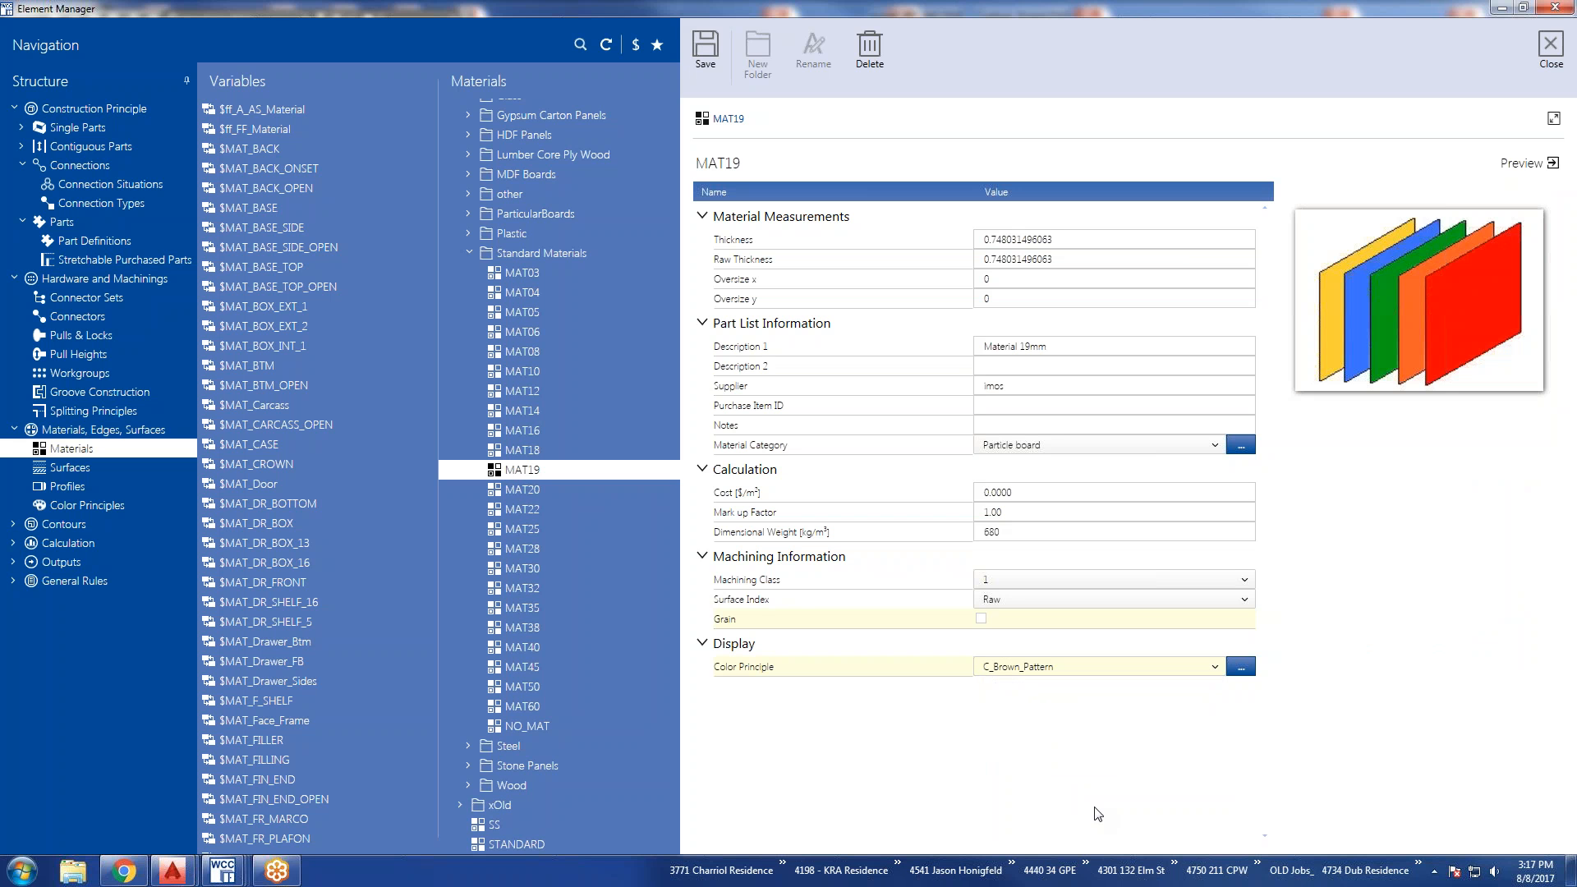
Browse the color principles offered for MAT19 and move to Surfaces without saving the material's changes.
click(1217, 672)
scroll(1106, 811, down, 1)
scroll(1106, 812, up, 2)
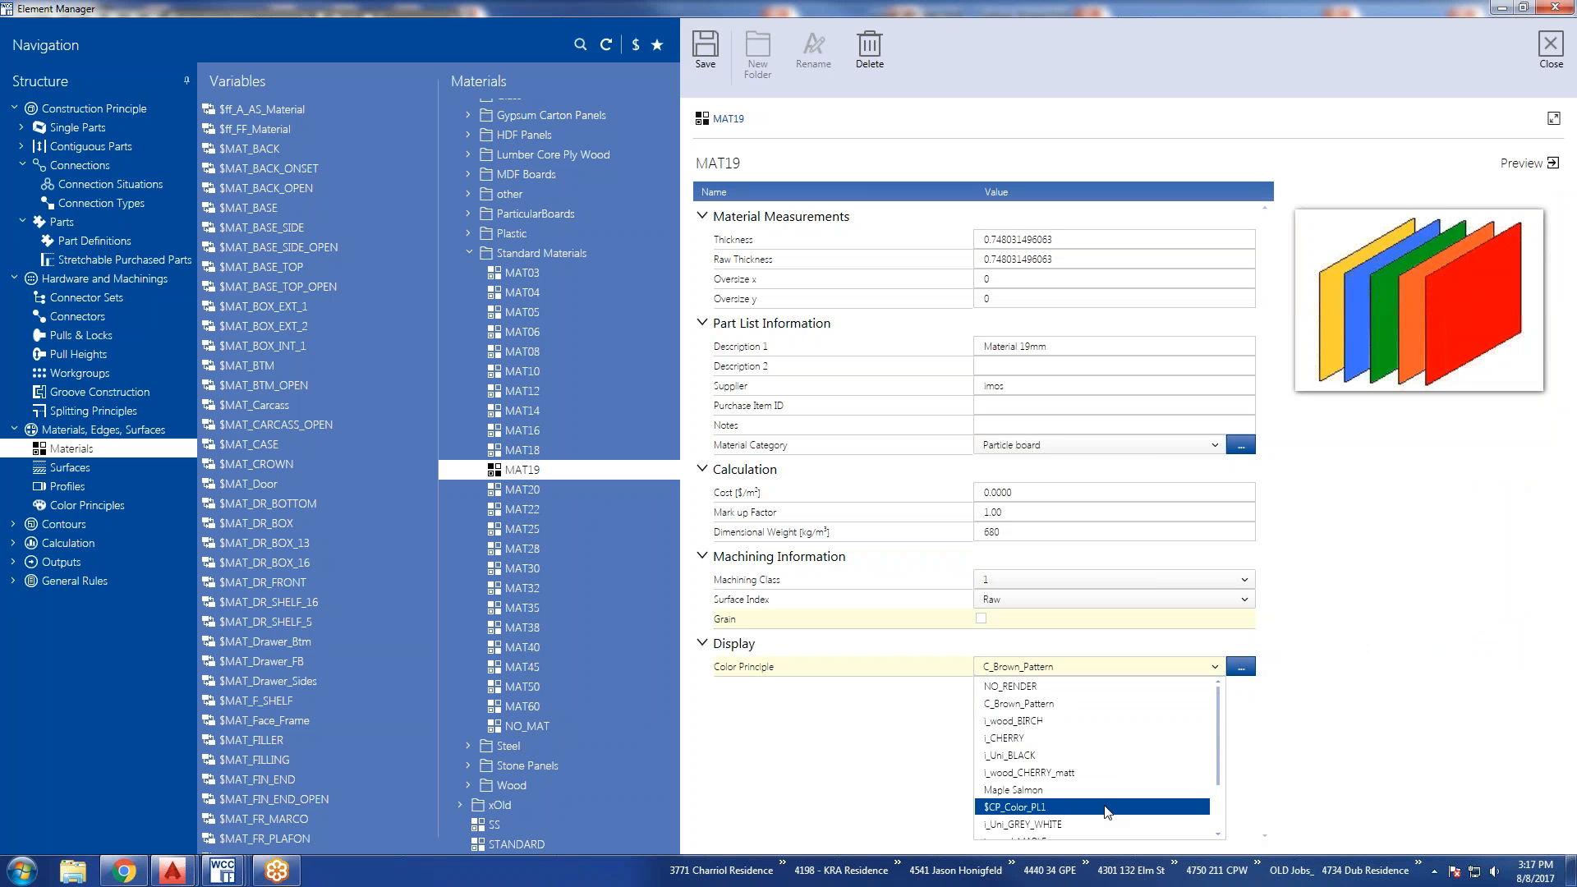
click(1383, 760)
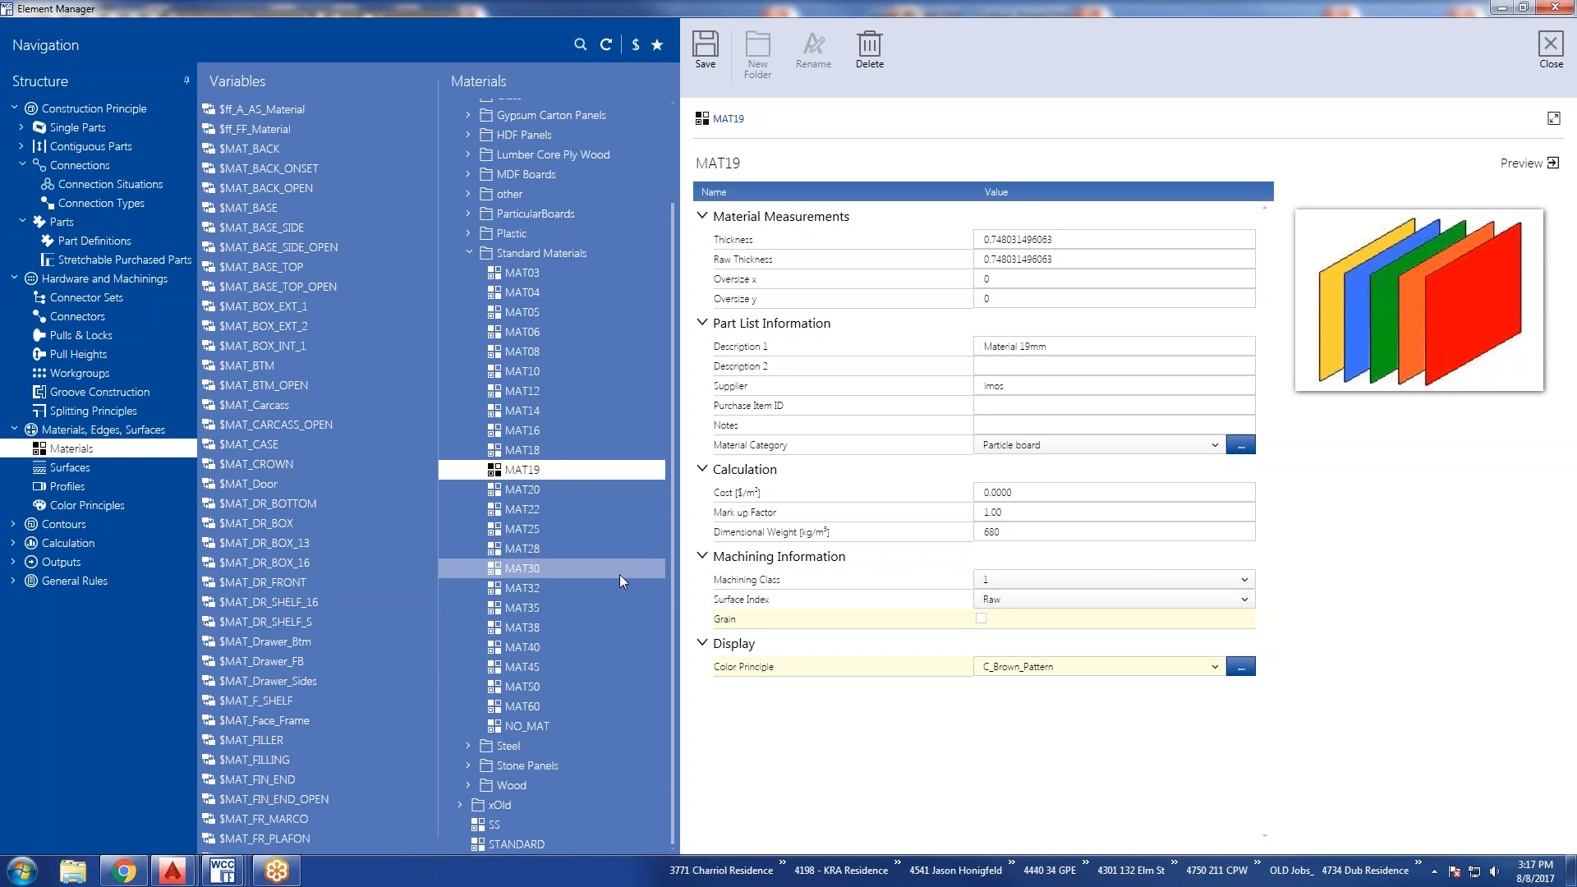
click(85, 470)
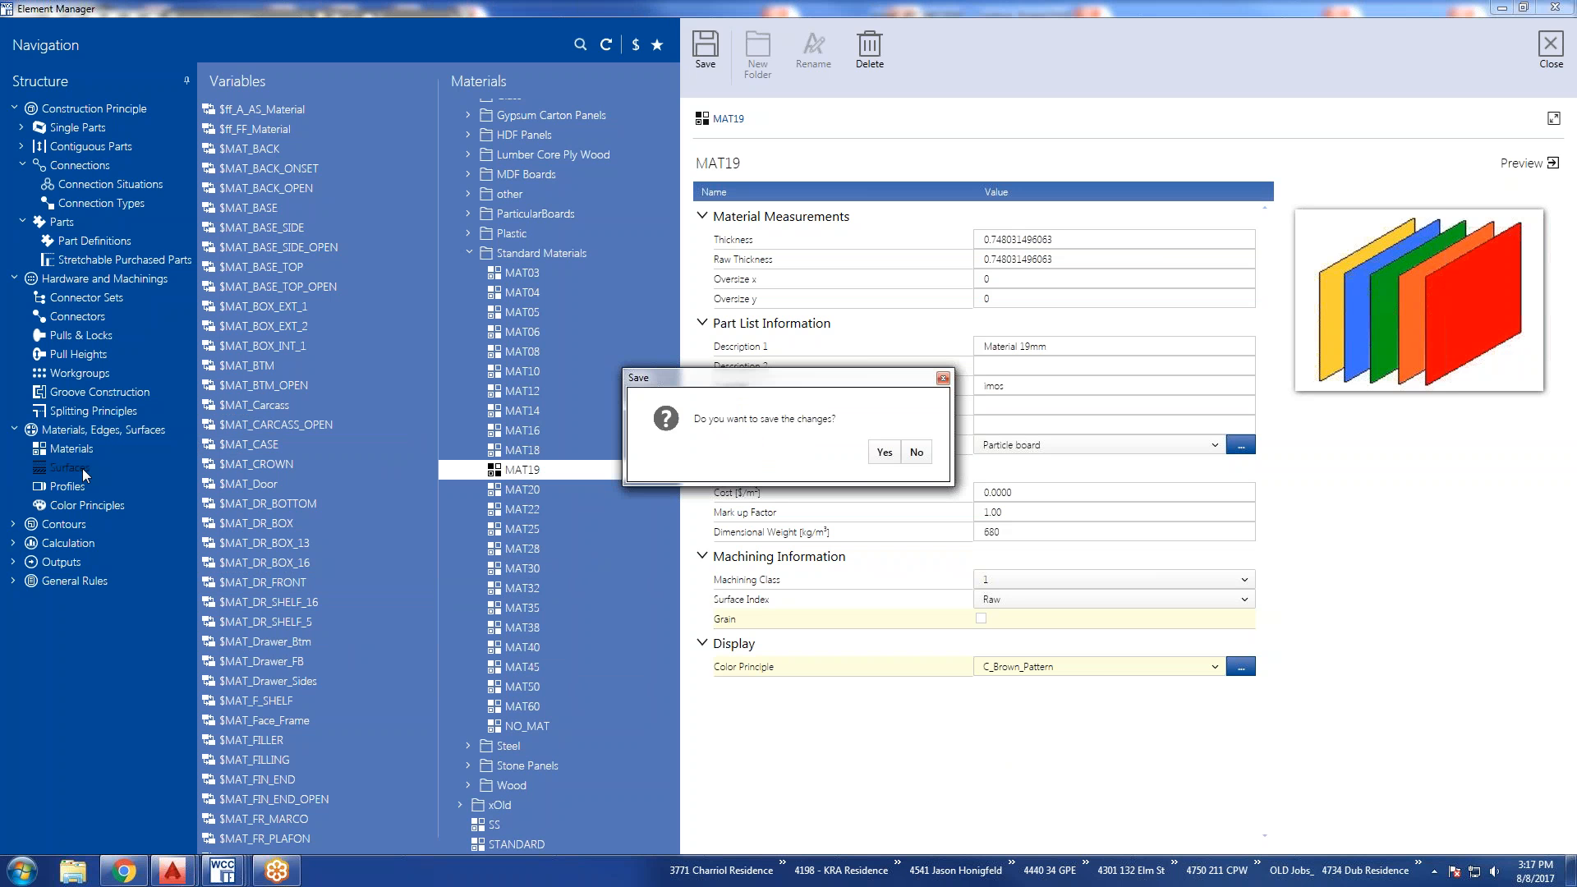
click(917, 452)
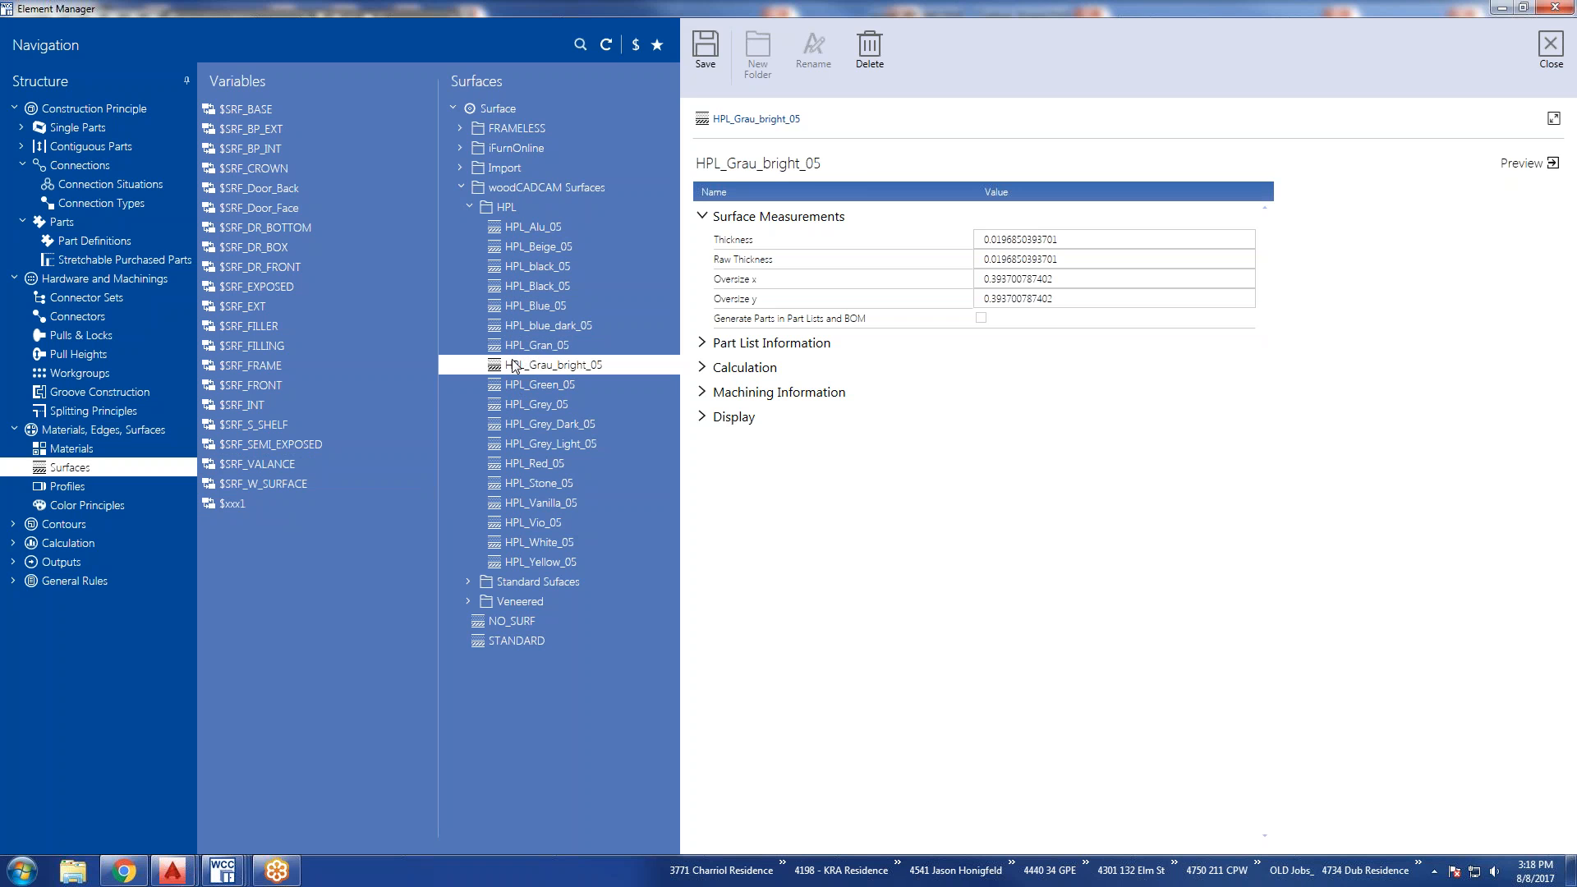
Expand the Display, Machining Information, Calculation and Part List Information sections of the HPL_Grau_bright_05 surface.
click(702, 417)
click(702, 392)
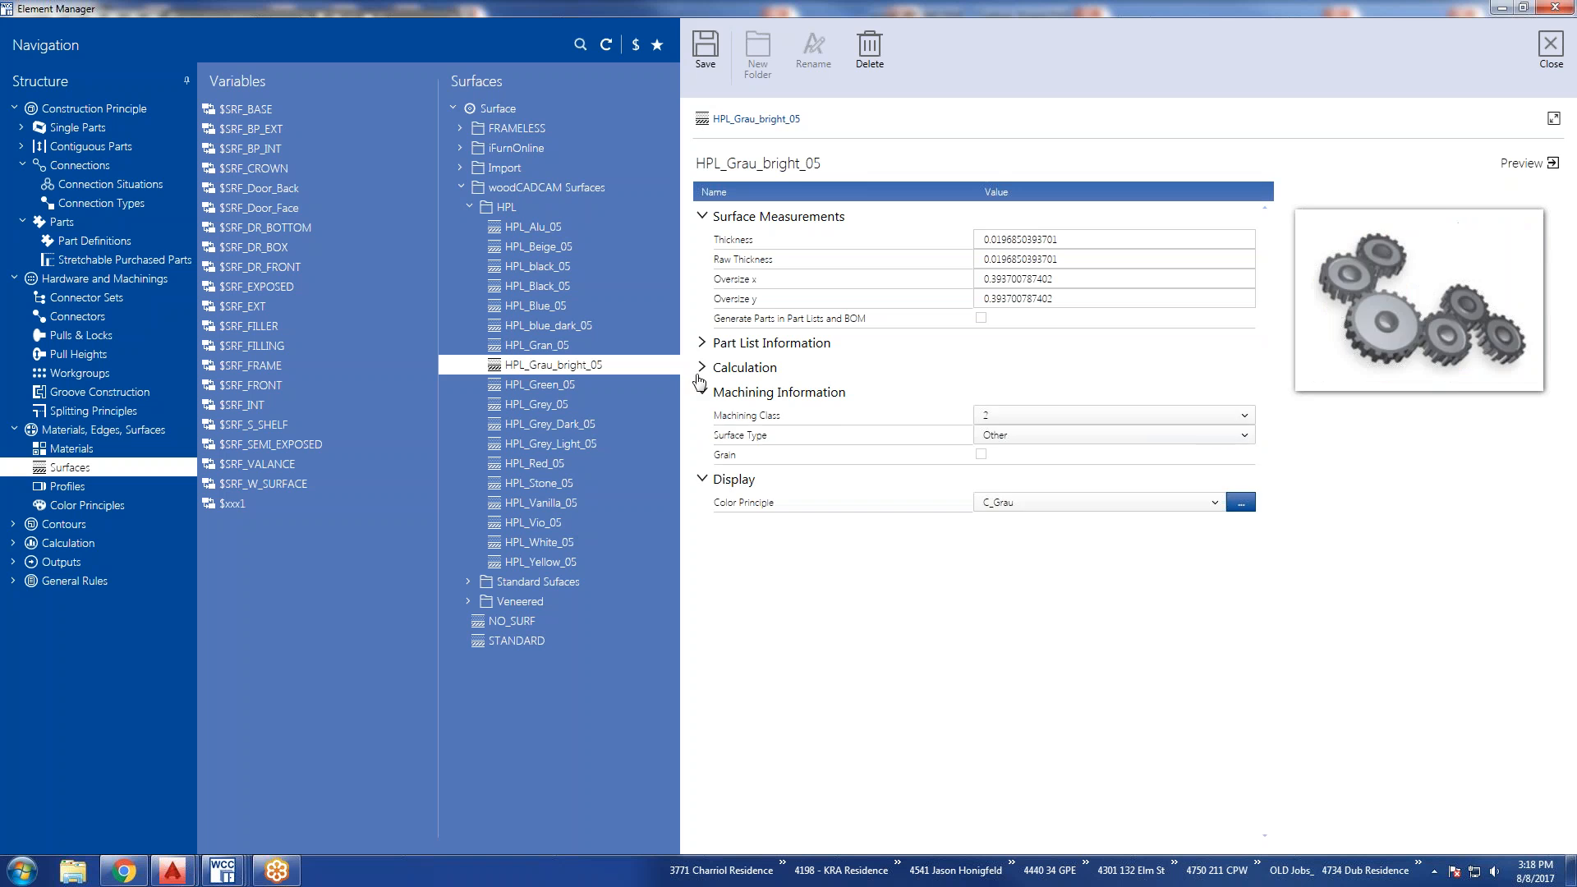
click(702, 367)
click(702, 343)
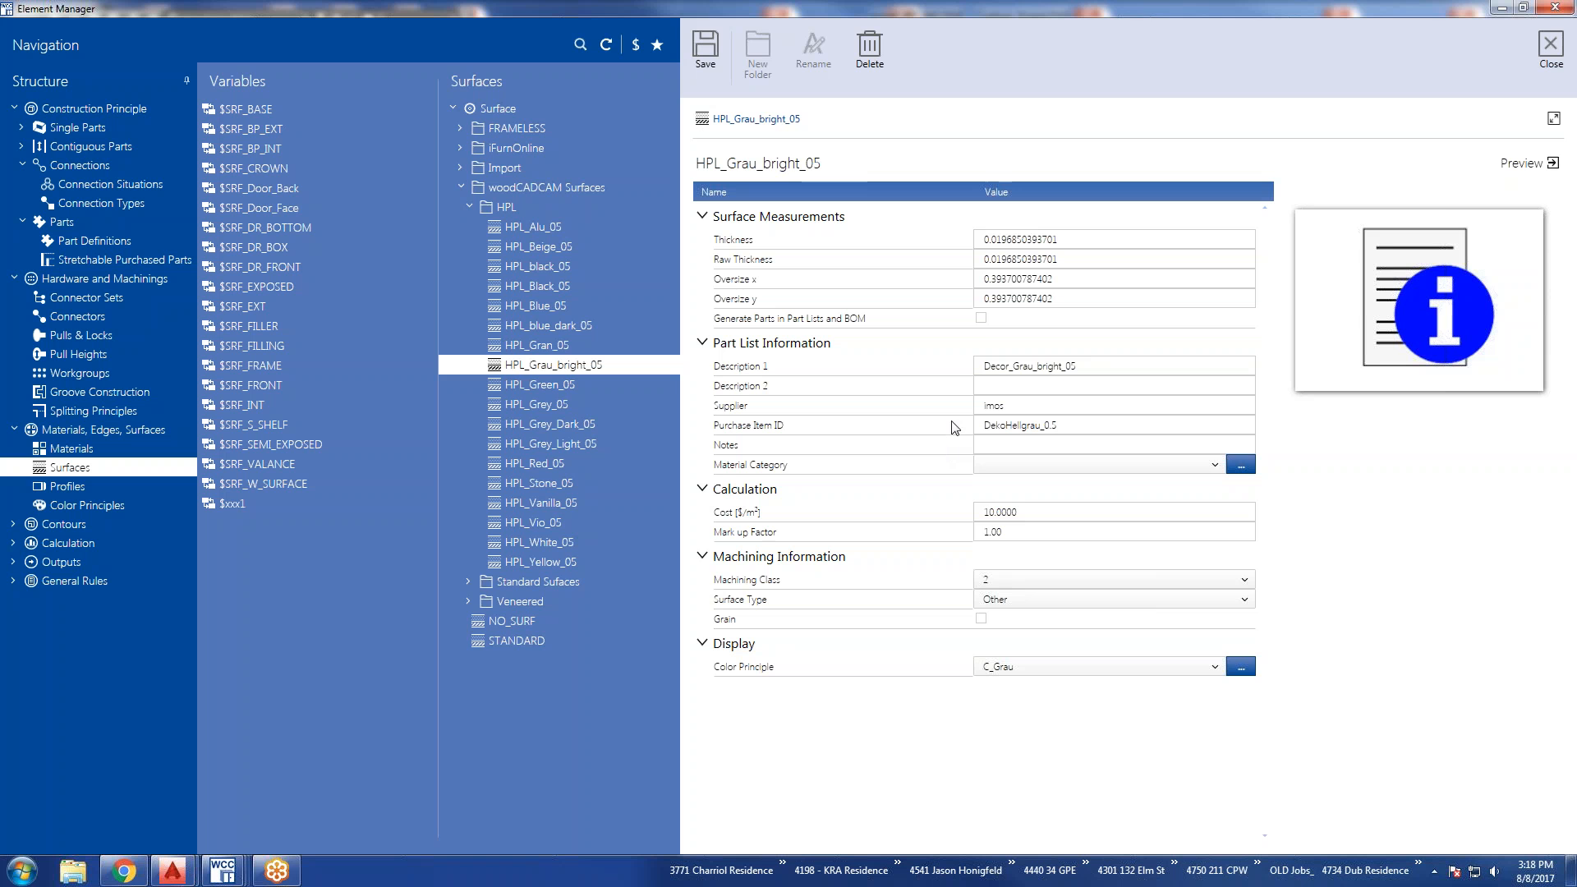
Try enabling Generate Parts in Part Lists and BOM for HPL_Grau_bright_05 and browse the materials offered without choosing one.
click(980, 318)
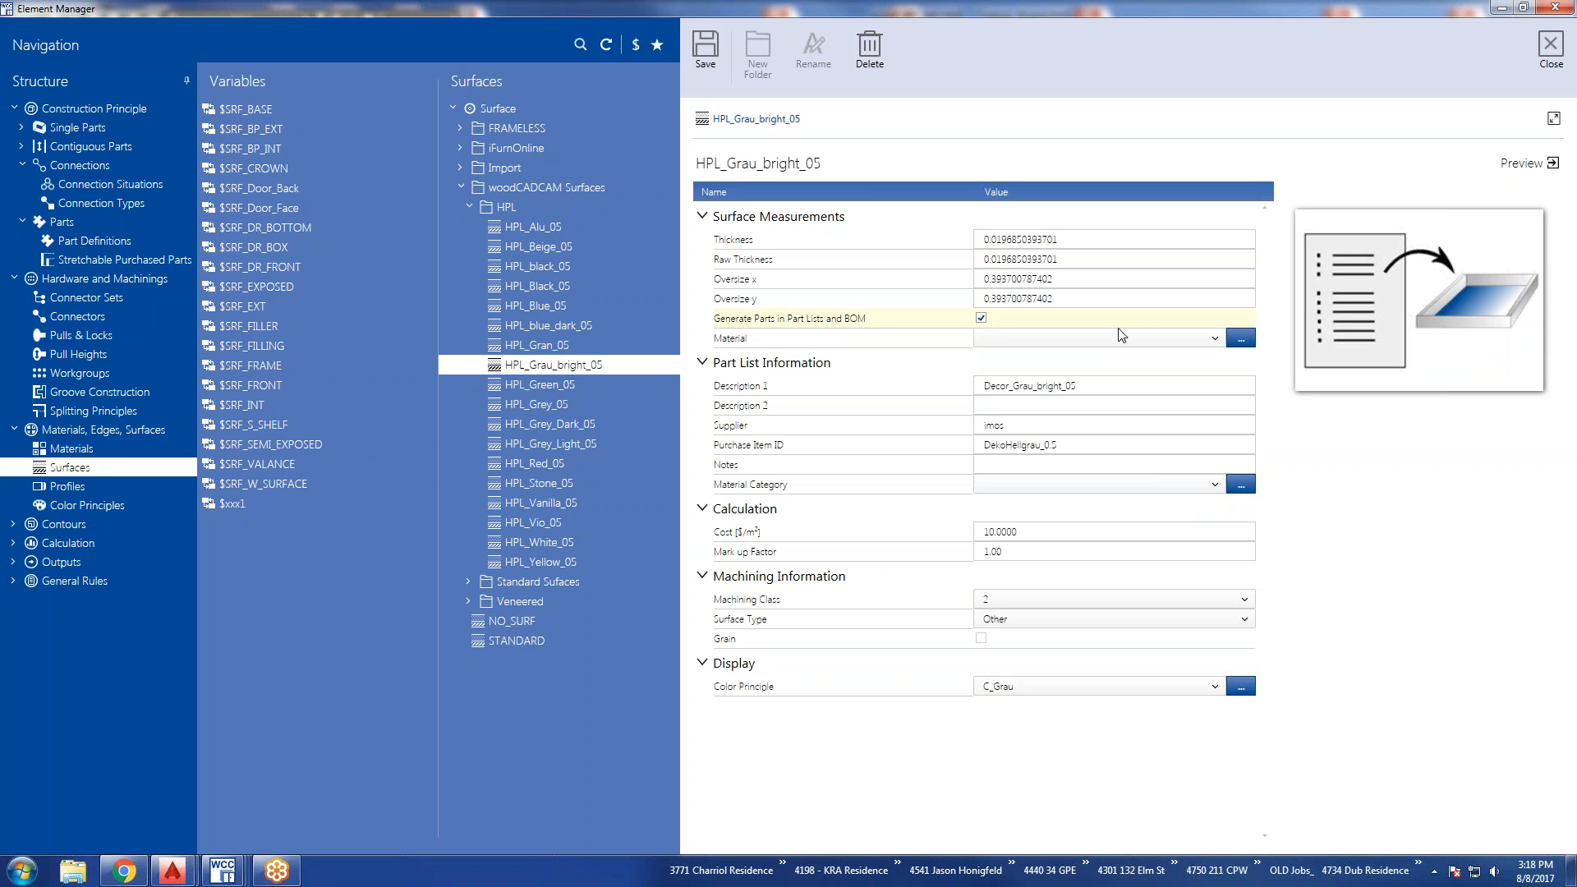
click(1214, 340)
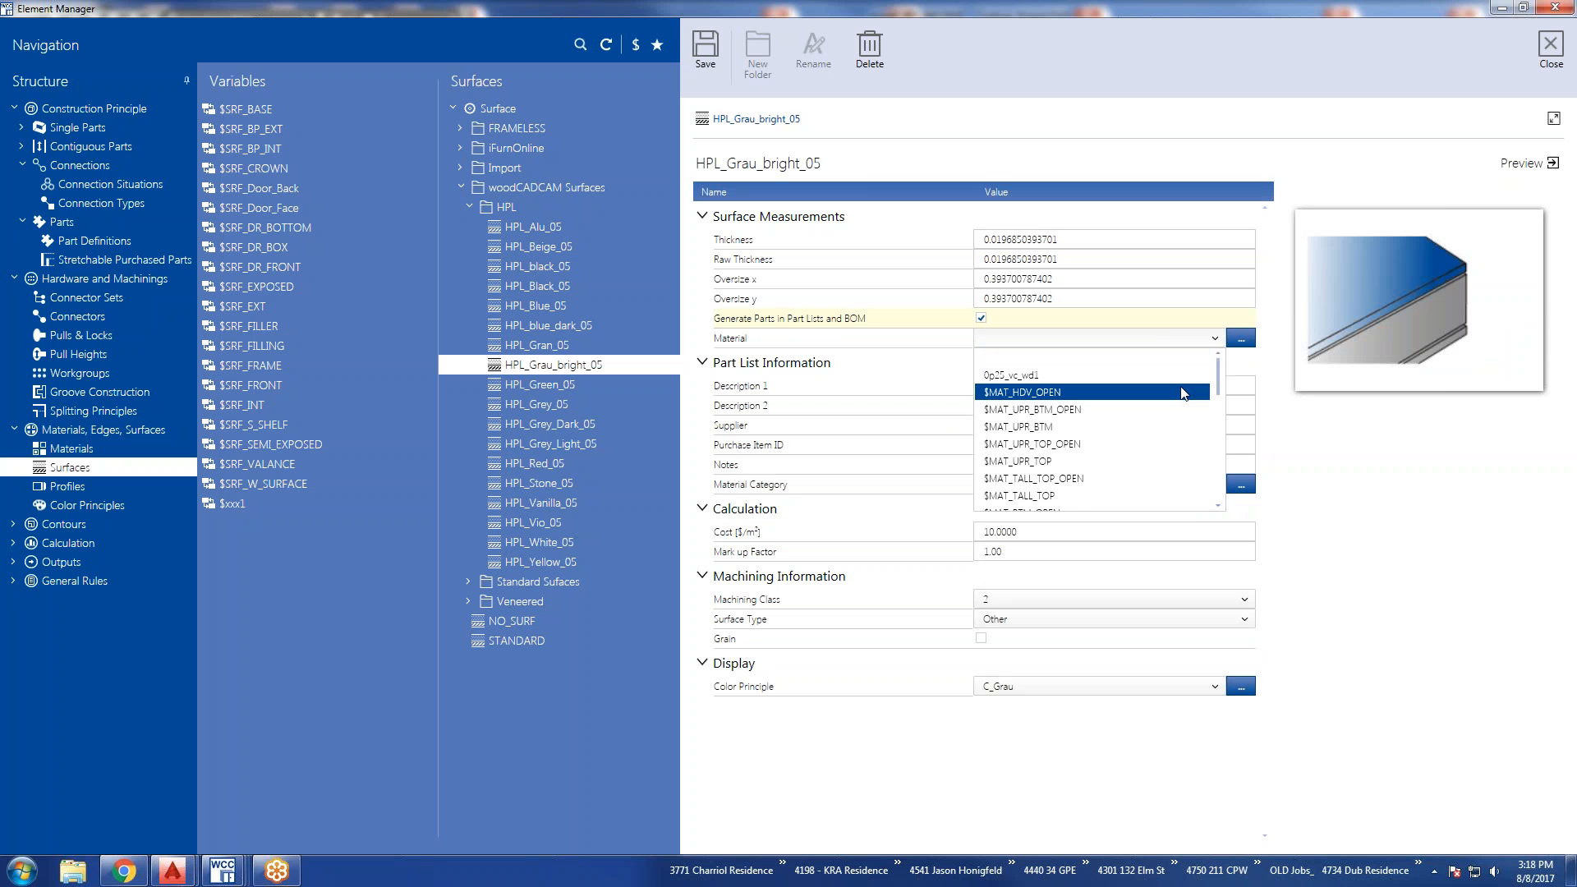
scroll(1166, 423, down, 3)
scroll(1147, 454, down, 5)
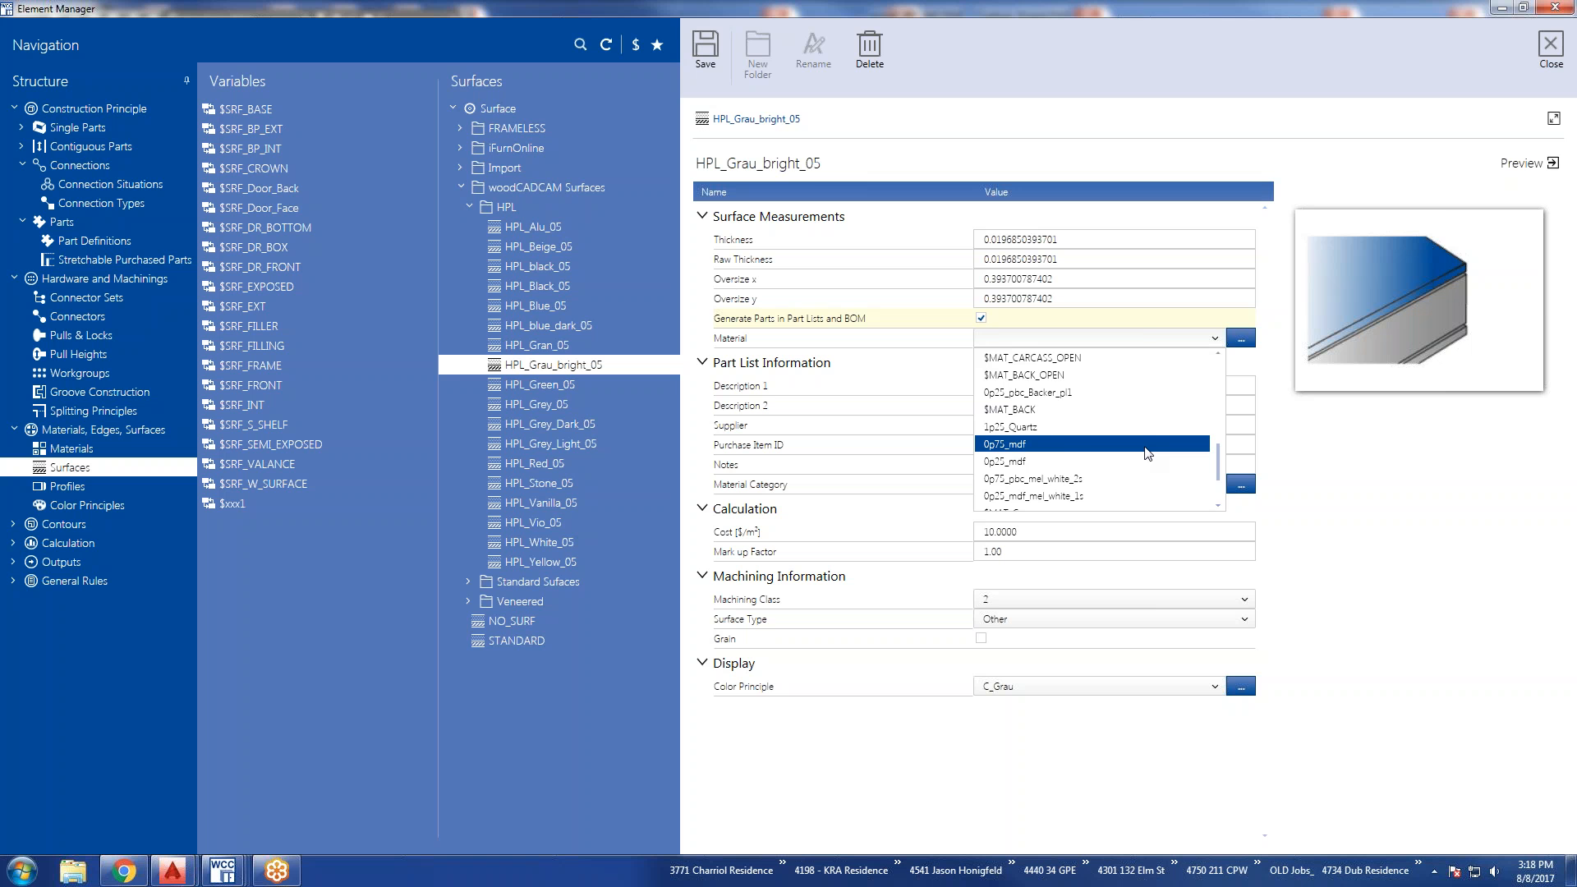
scroll(1147, 454, down, 1)
scroll(1147, 453, down, 1)
scroll(1142, 454, up, 5)
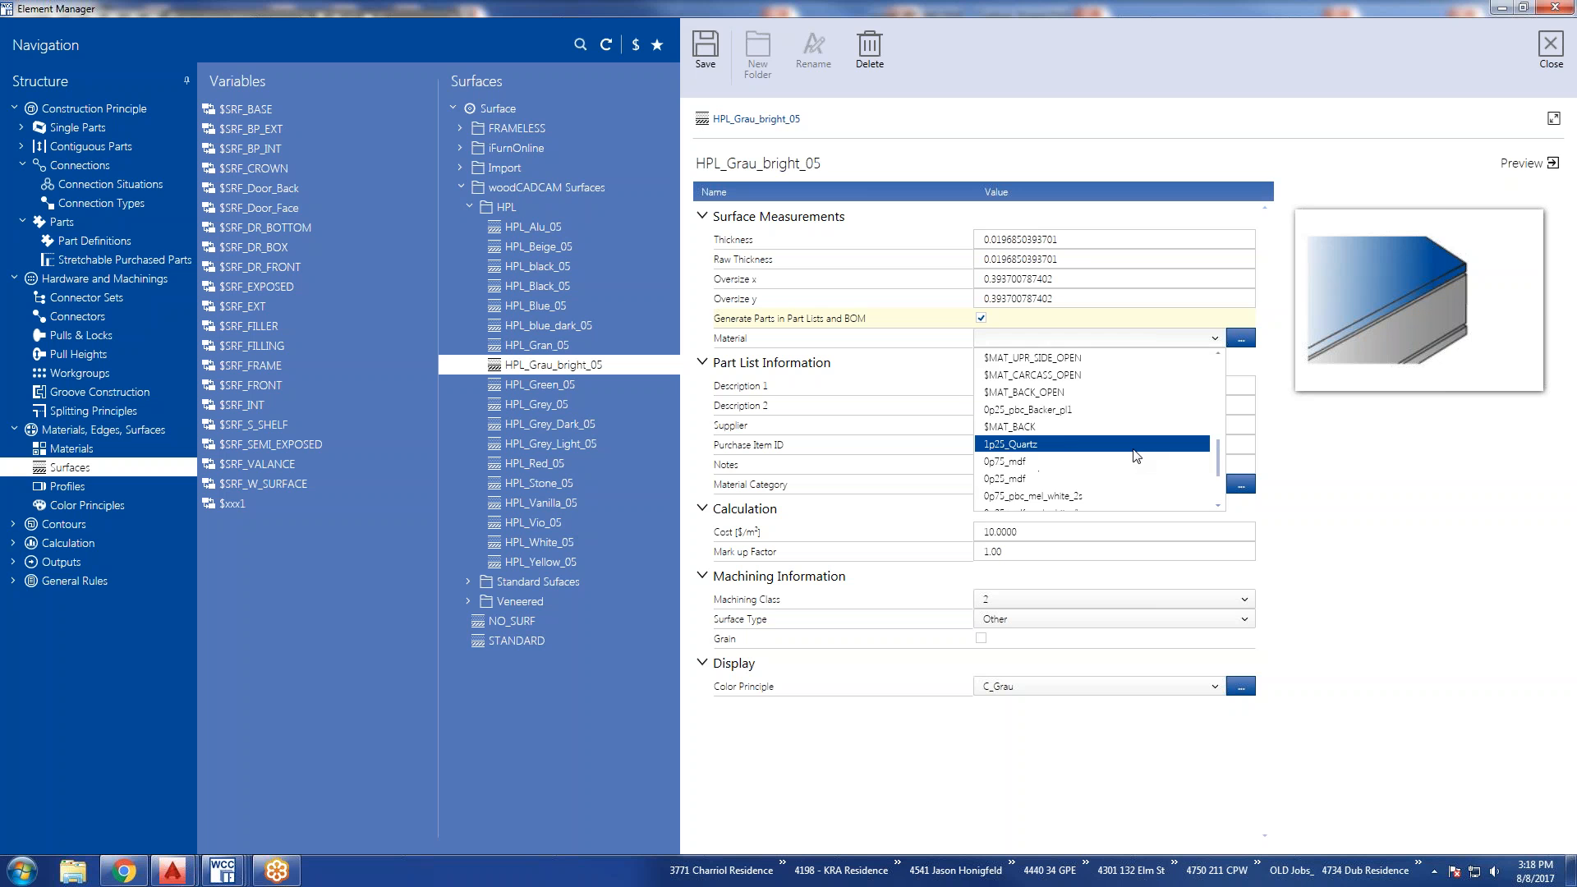
click(1313, 460)
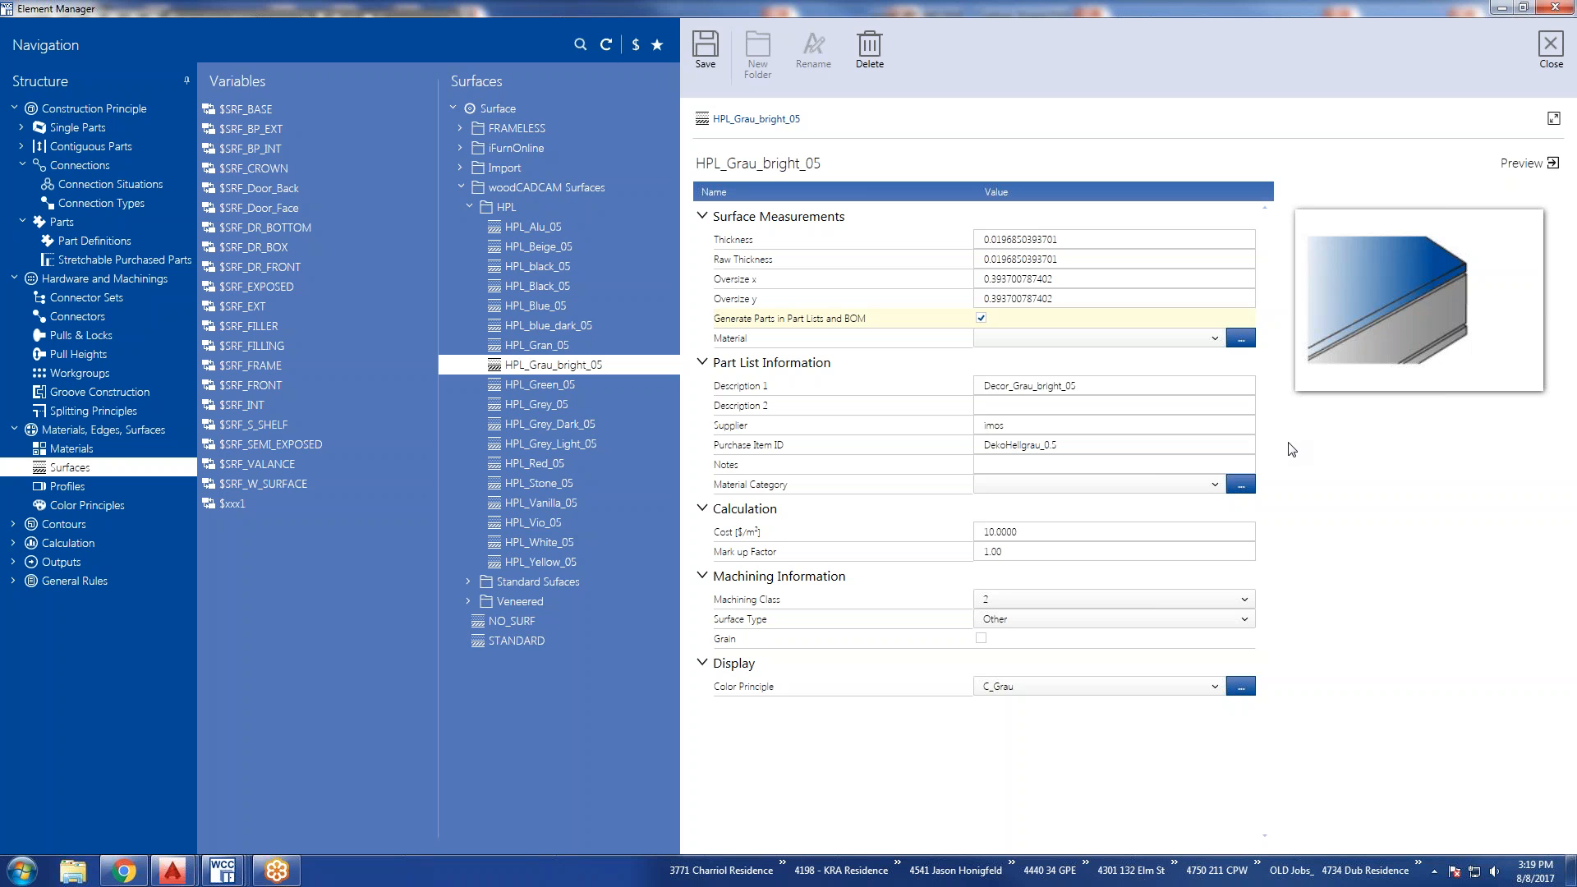
Check the Material Category options for HPL_Grau_bright_05 and move to Profiles without saving the surface's changes.
click(1214, 486)
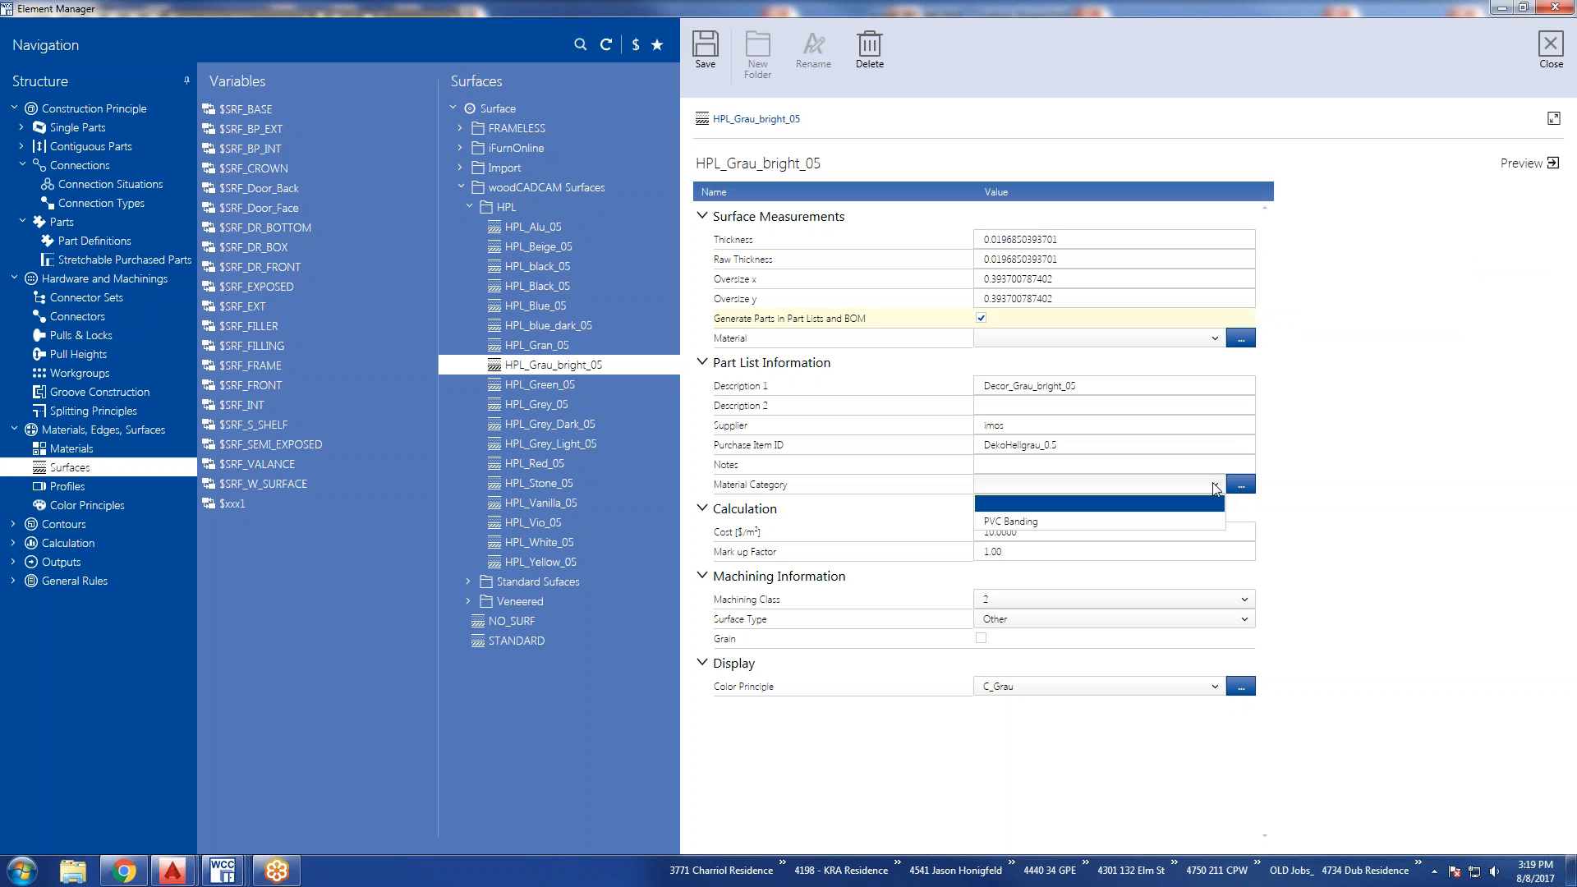
click(1215, 487)
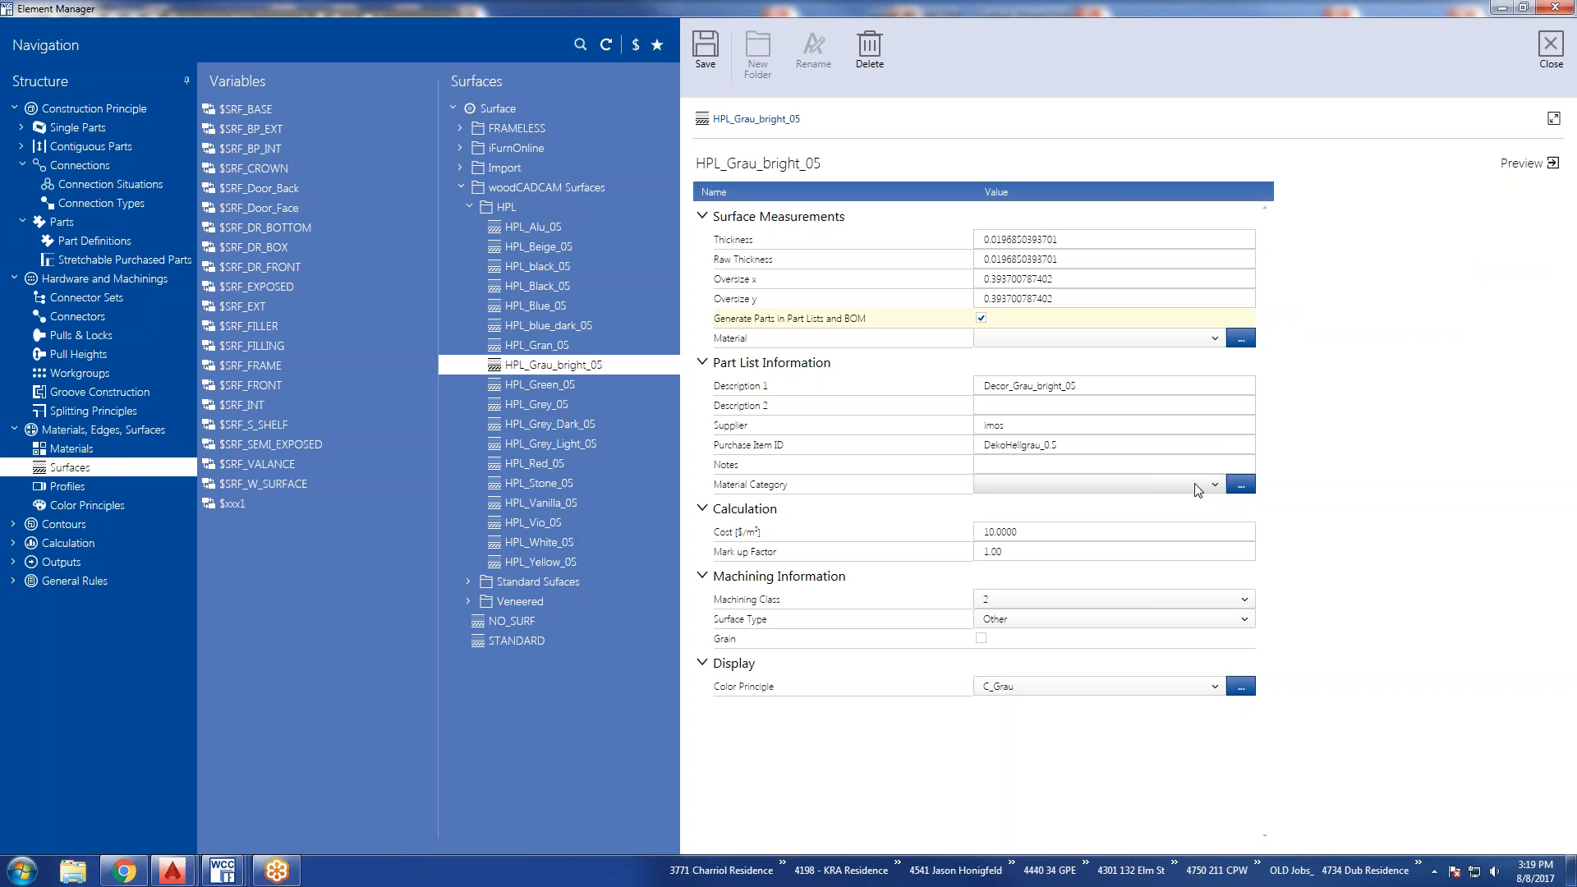
click(61, 487)
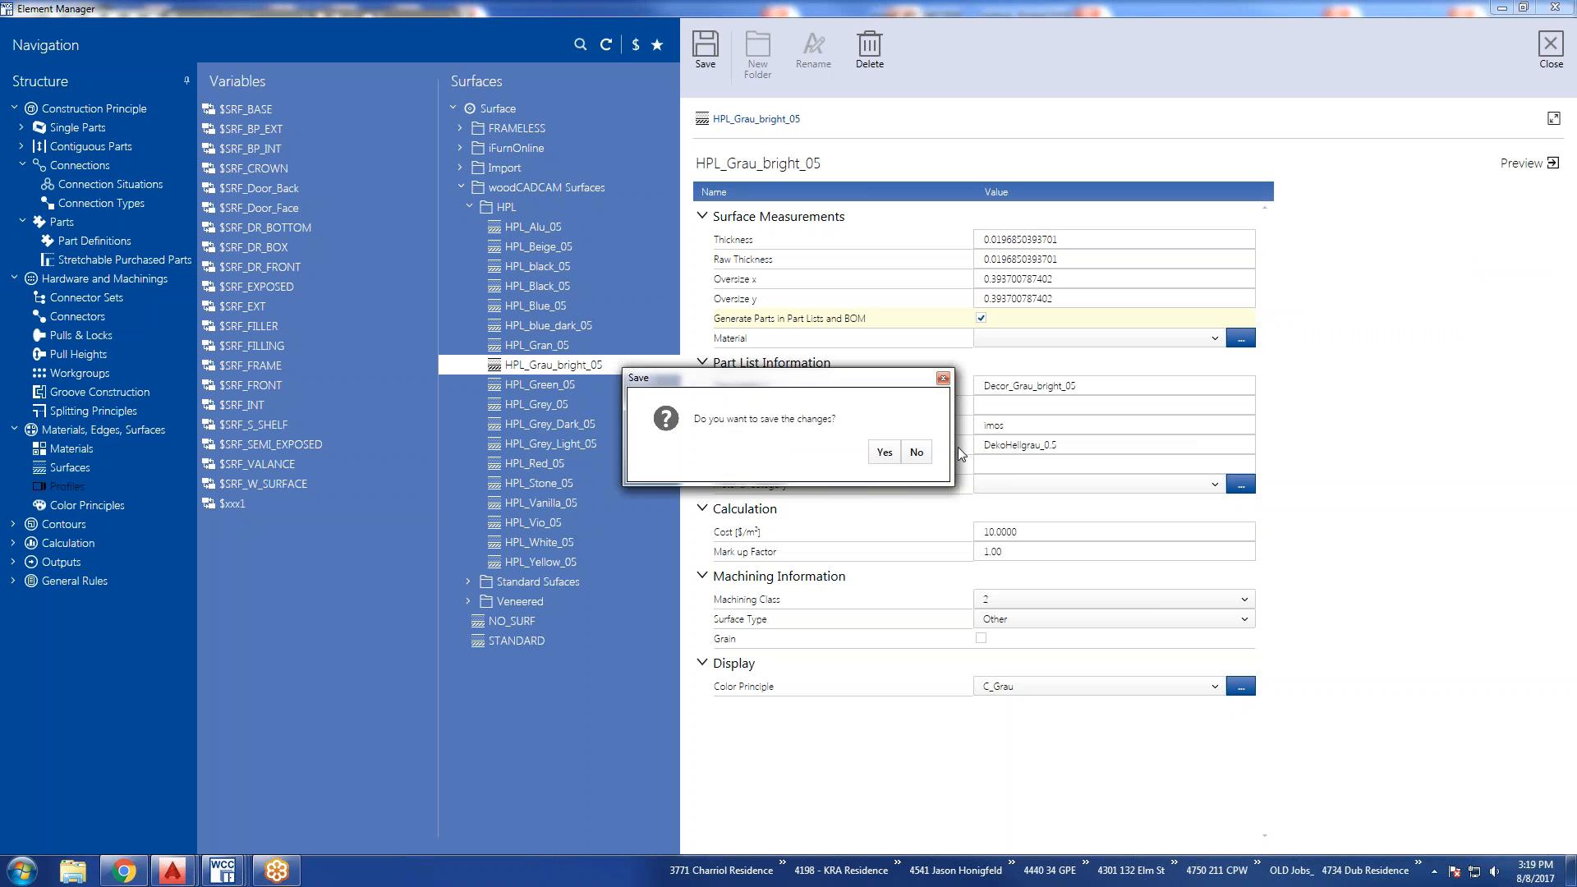
click(919, 455)
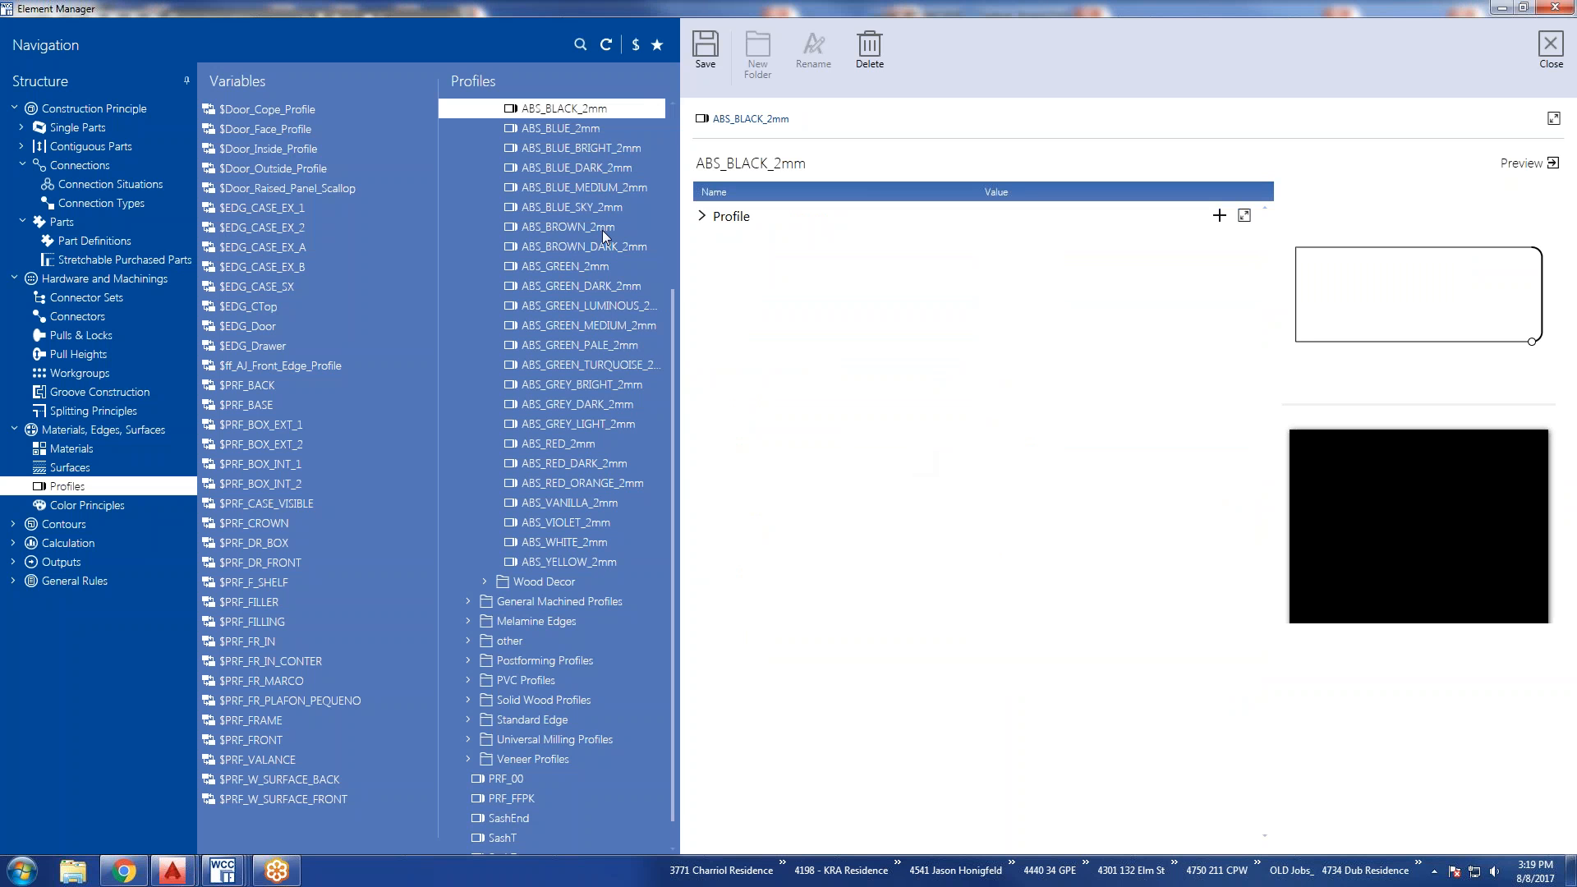
List the profile heights of ABS_BLACK_2mm and expand each of the three entries.
click(701, 217)
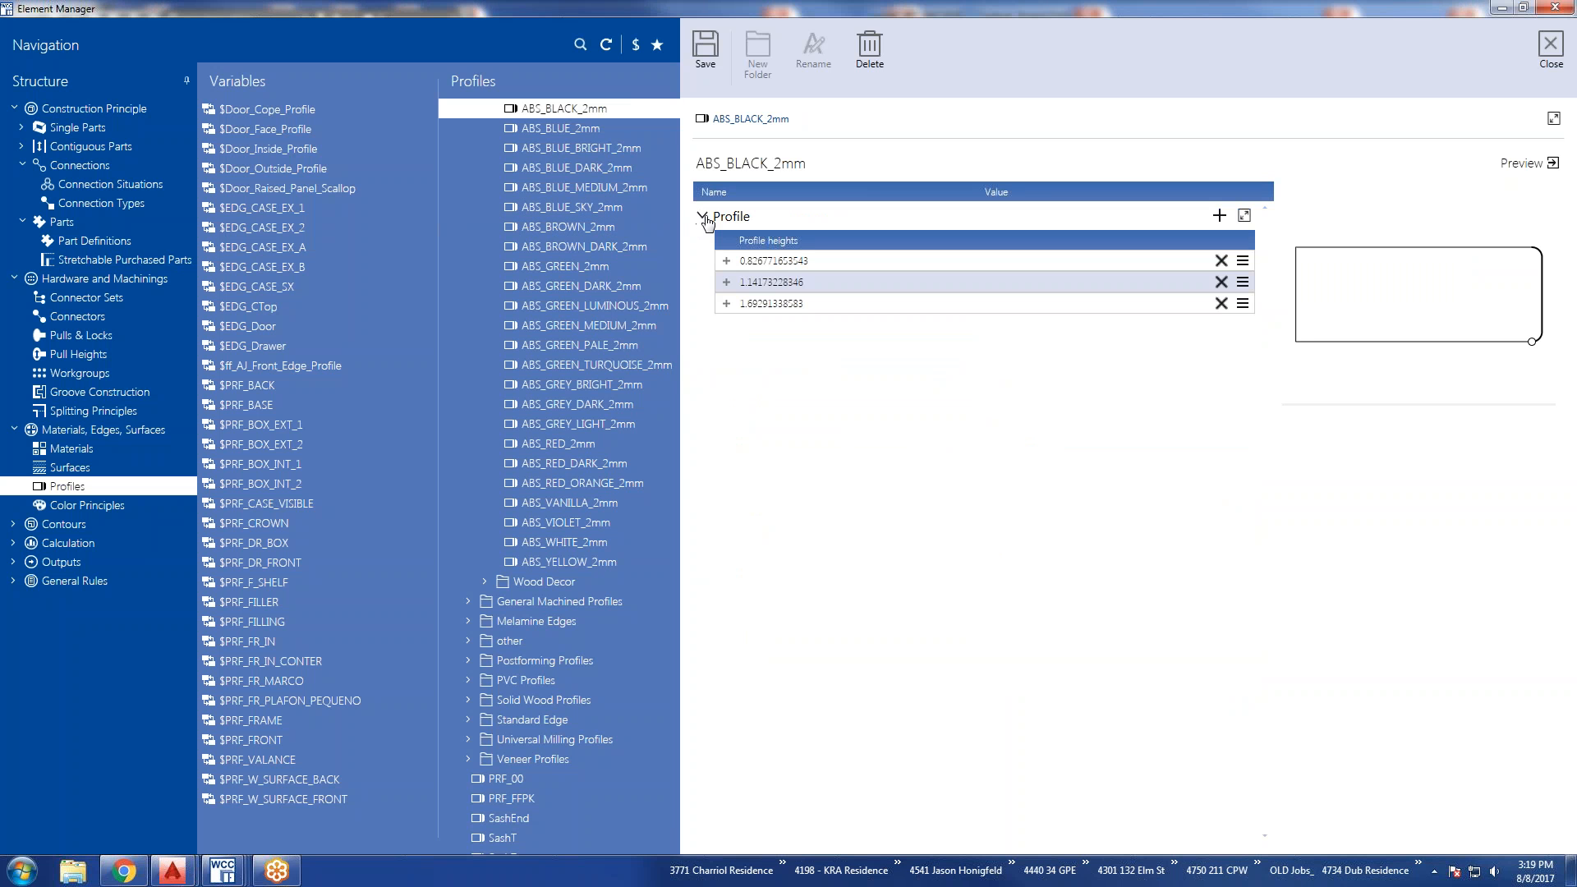
click(726, 303)
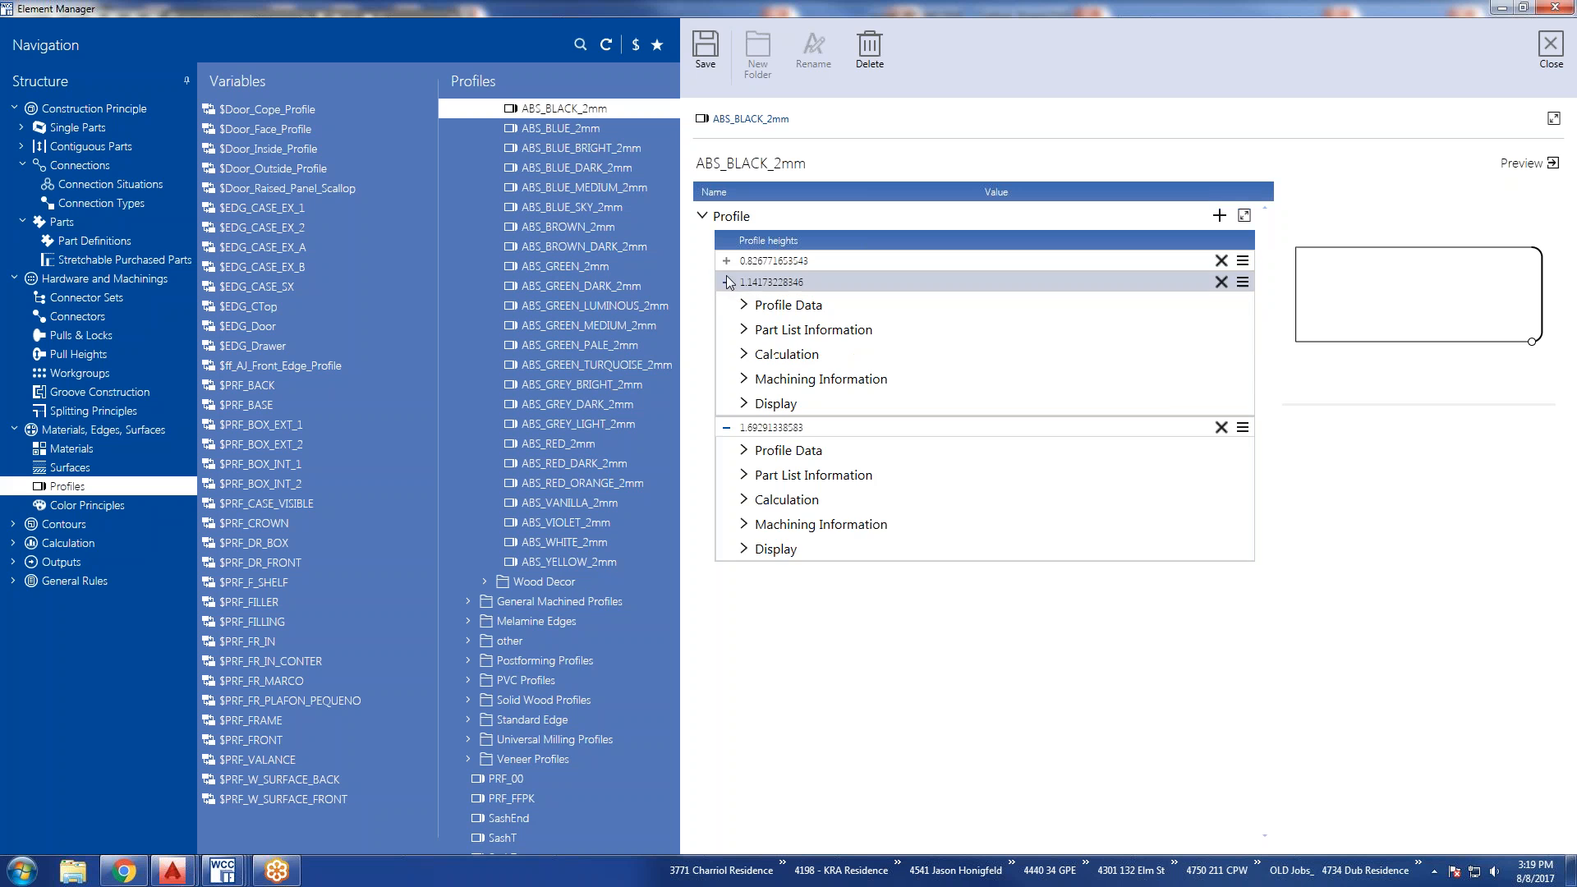
click(726, 282)
click(726, 260)
Expand Profile Data, Part List Information, Calculation, Machining Information and Display for the two larger profile heights of ABS_BLACK_2mm.
click(742, 674)
click(743, 648)
click(743, 624)
click(743, 599)
click(743, 574)
click(743, 527)
click(743, 503)
click(743, 478)
click(743, 453)
click(744, 428)
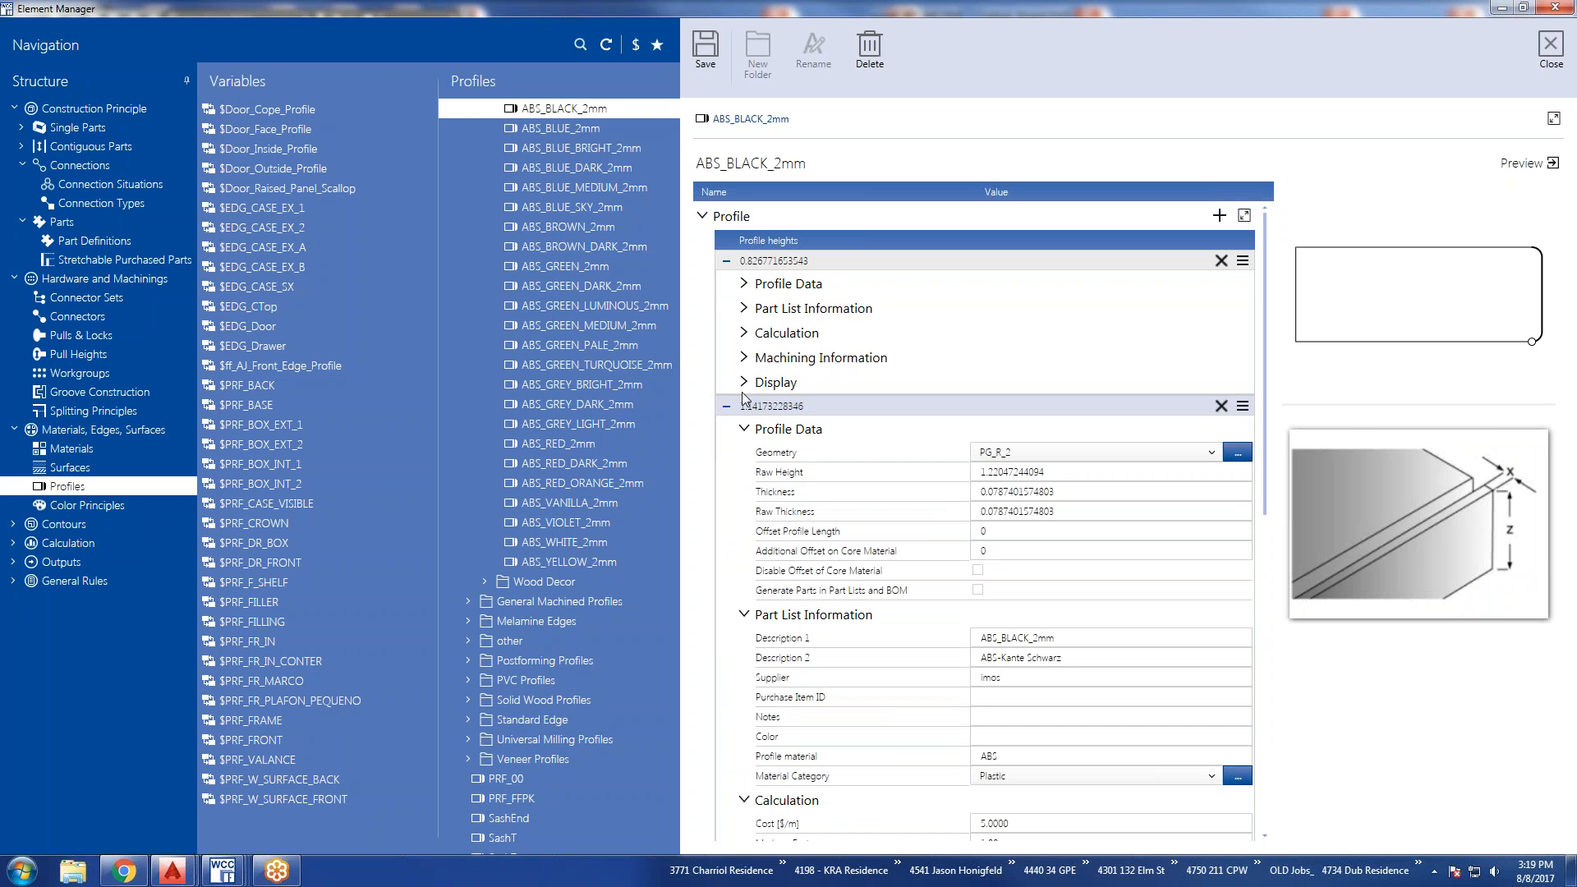
Expand all the property sections, from Display up to Profile Data, for the smallest profile height of ABS_BLACK_2mm.
click(743, 382)
click(744, 357)
click(743, 332)
click(743, 308)
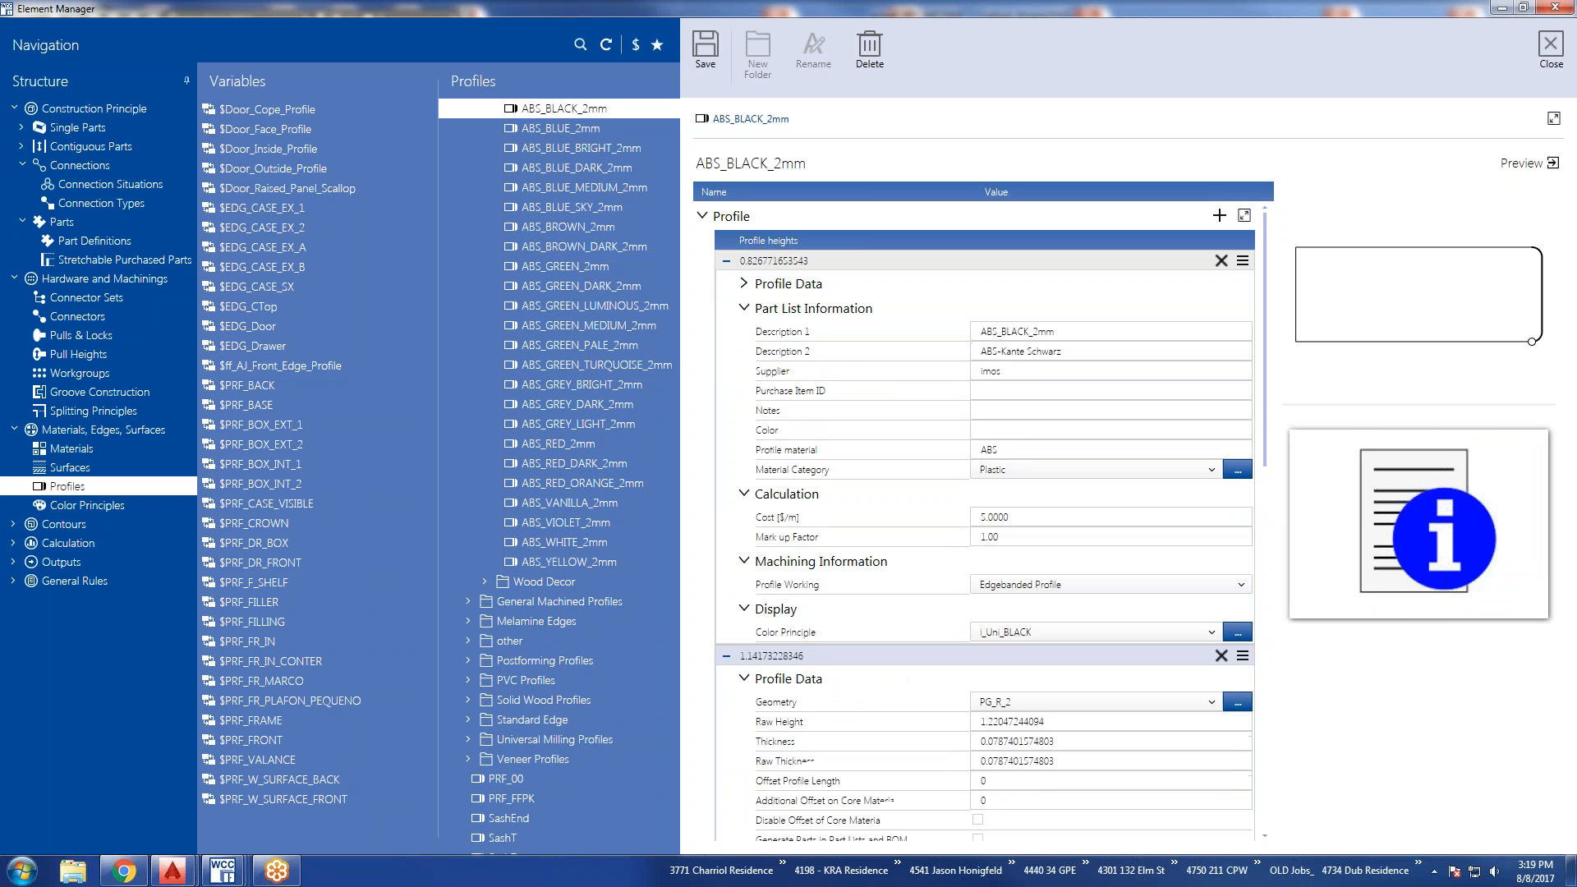
click(743, 284)
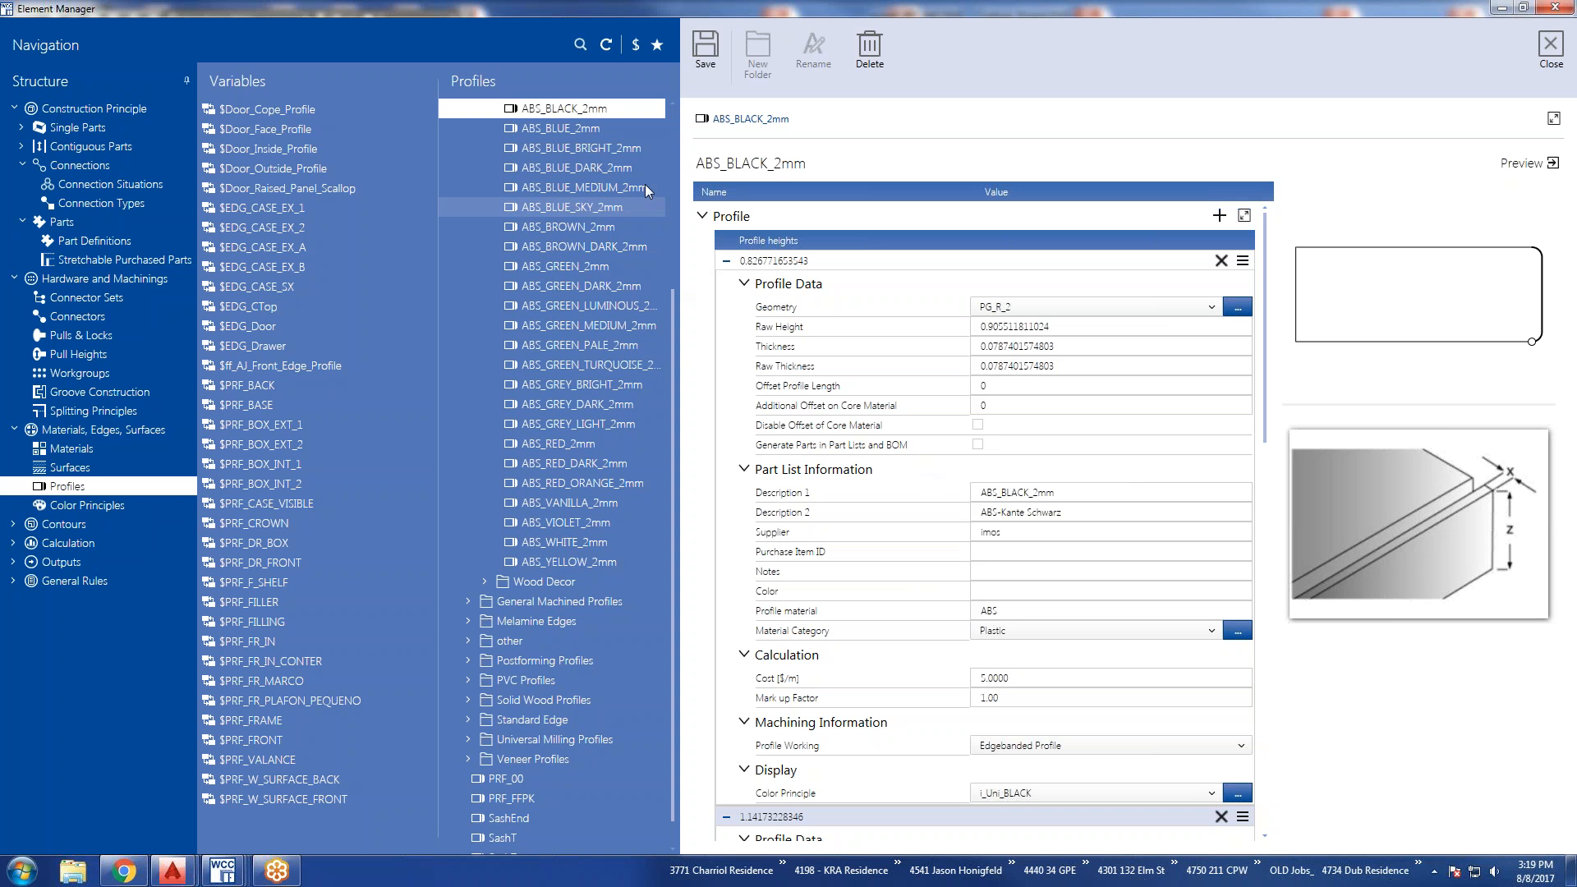
Compare the properties of the ABS_BLUE_2mm, ABS_BLUE_BRIGHT_2mm and ABS_BROWN_2mm profiles.
click(545, 128)
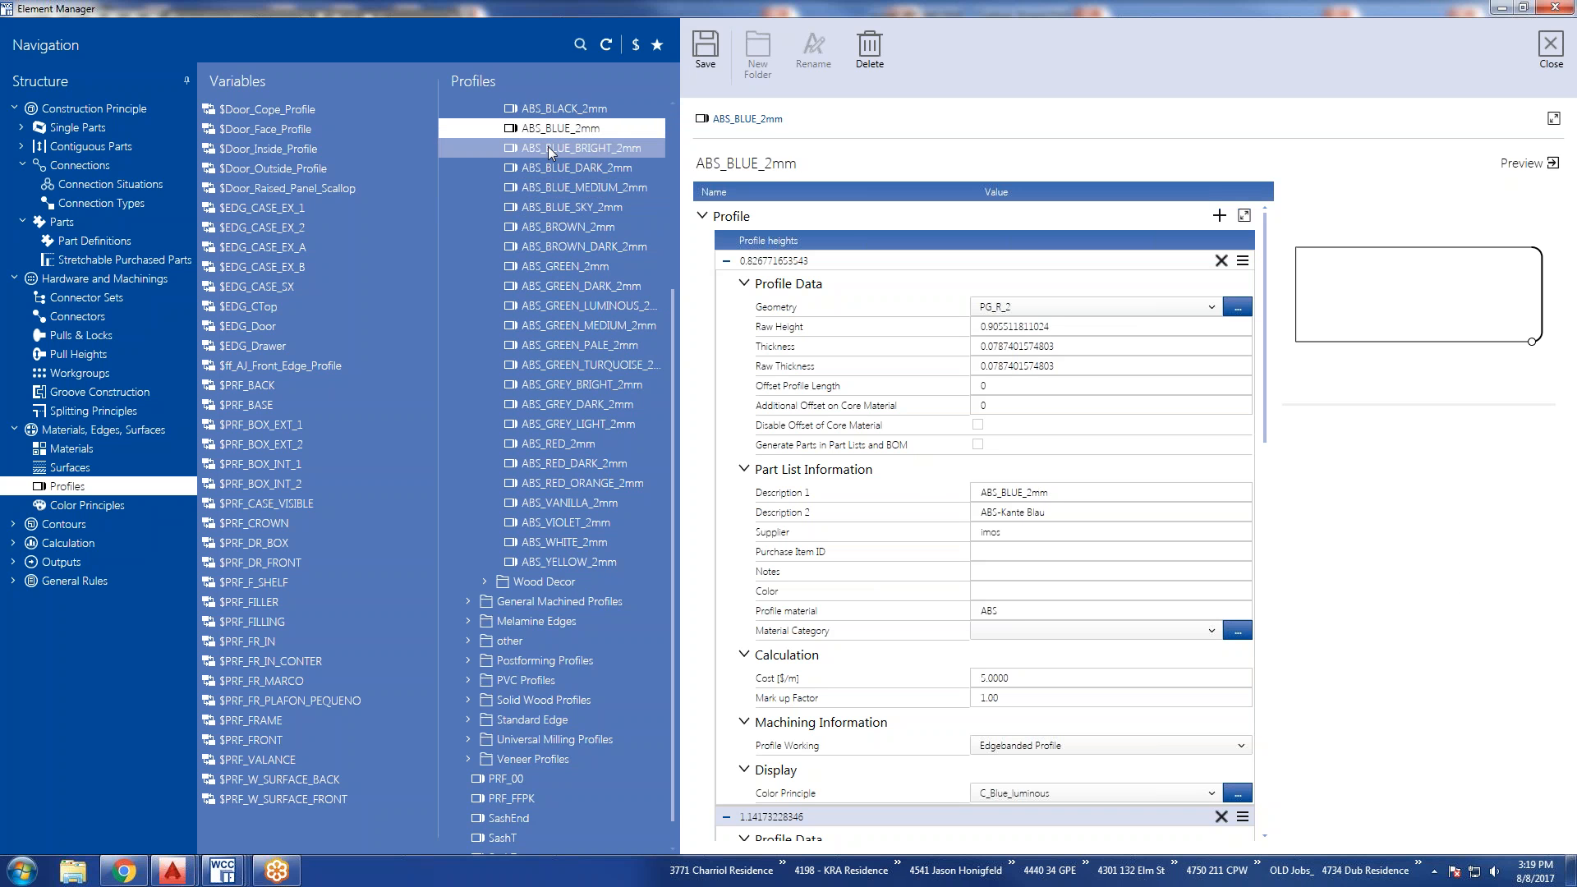
click(550, 151)
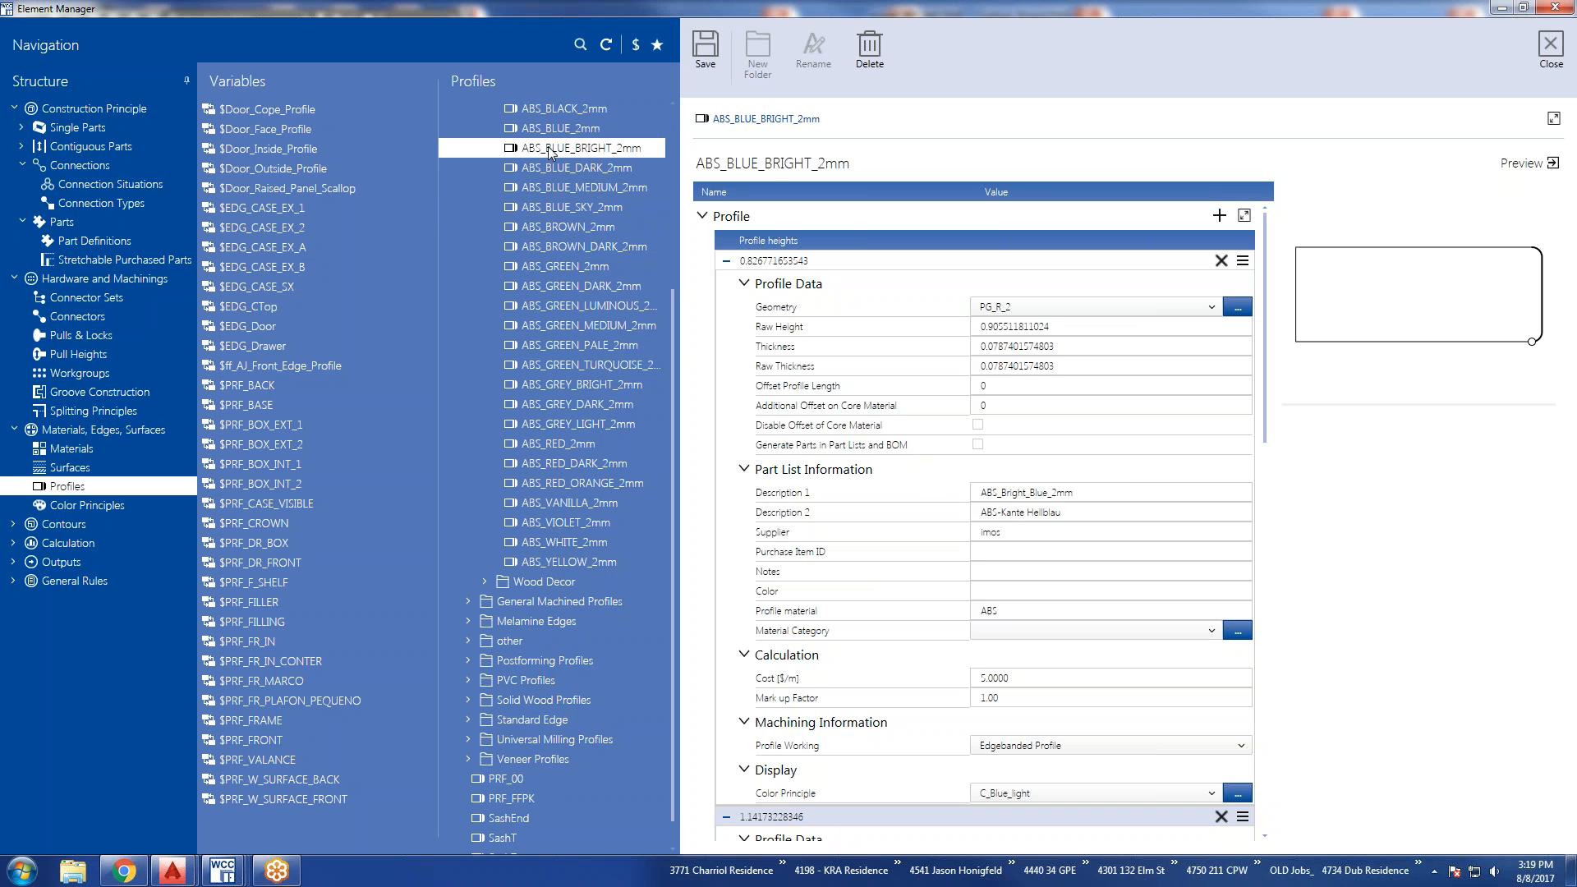
click(544, 229)
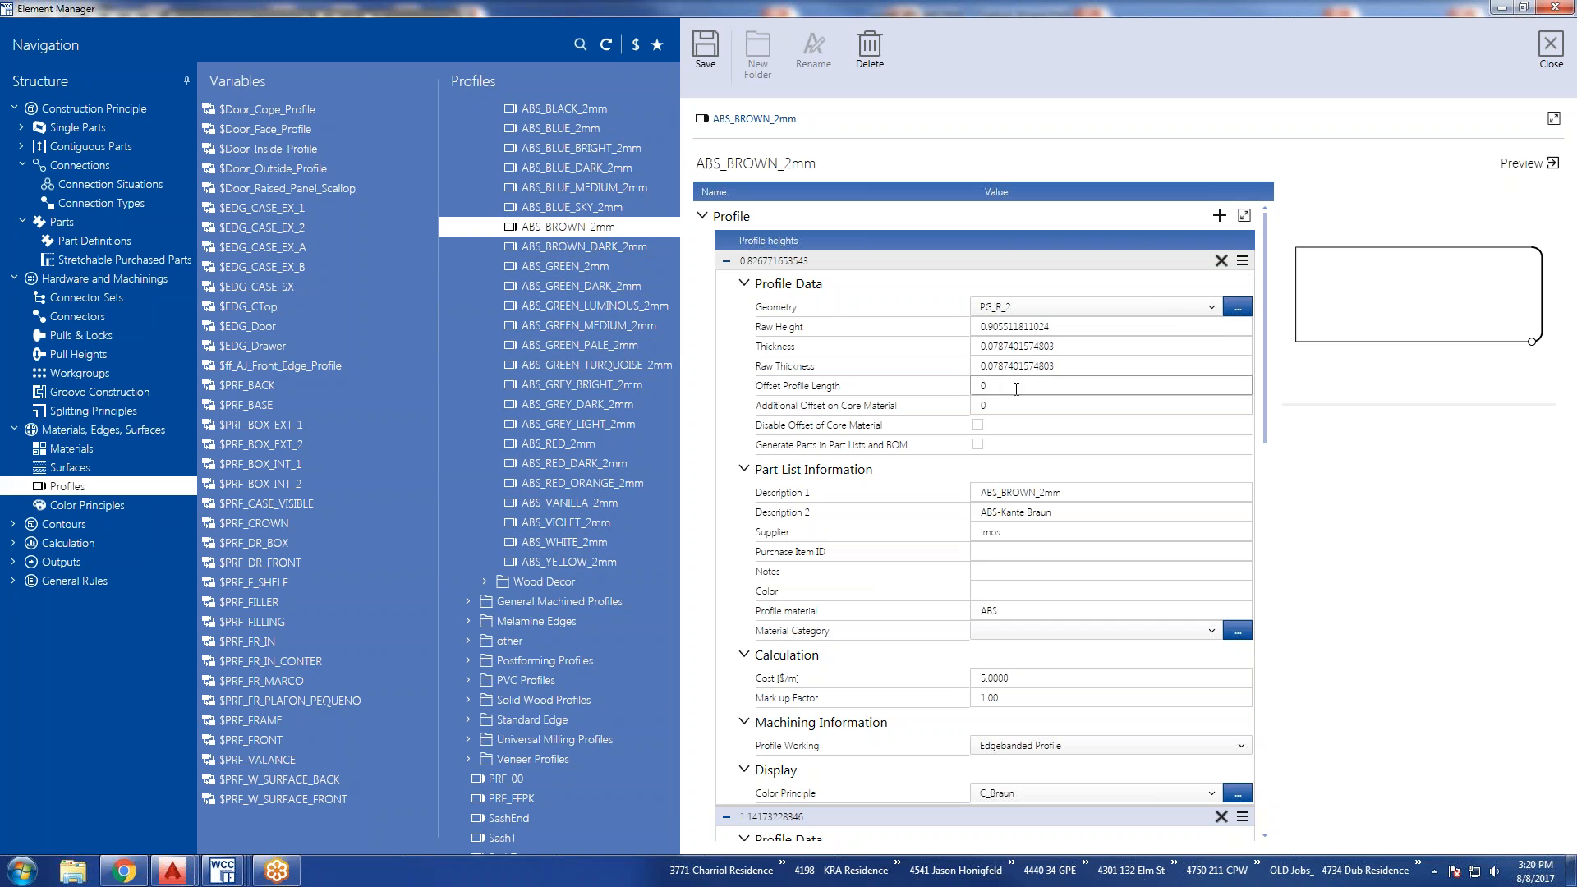
View the preview illustrations for Offset Profile Length and Additional Offset on Core Material of ABS_BROWN_2mm.
mouse_move(1061, 390)
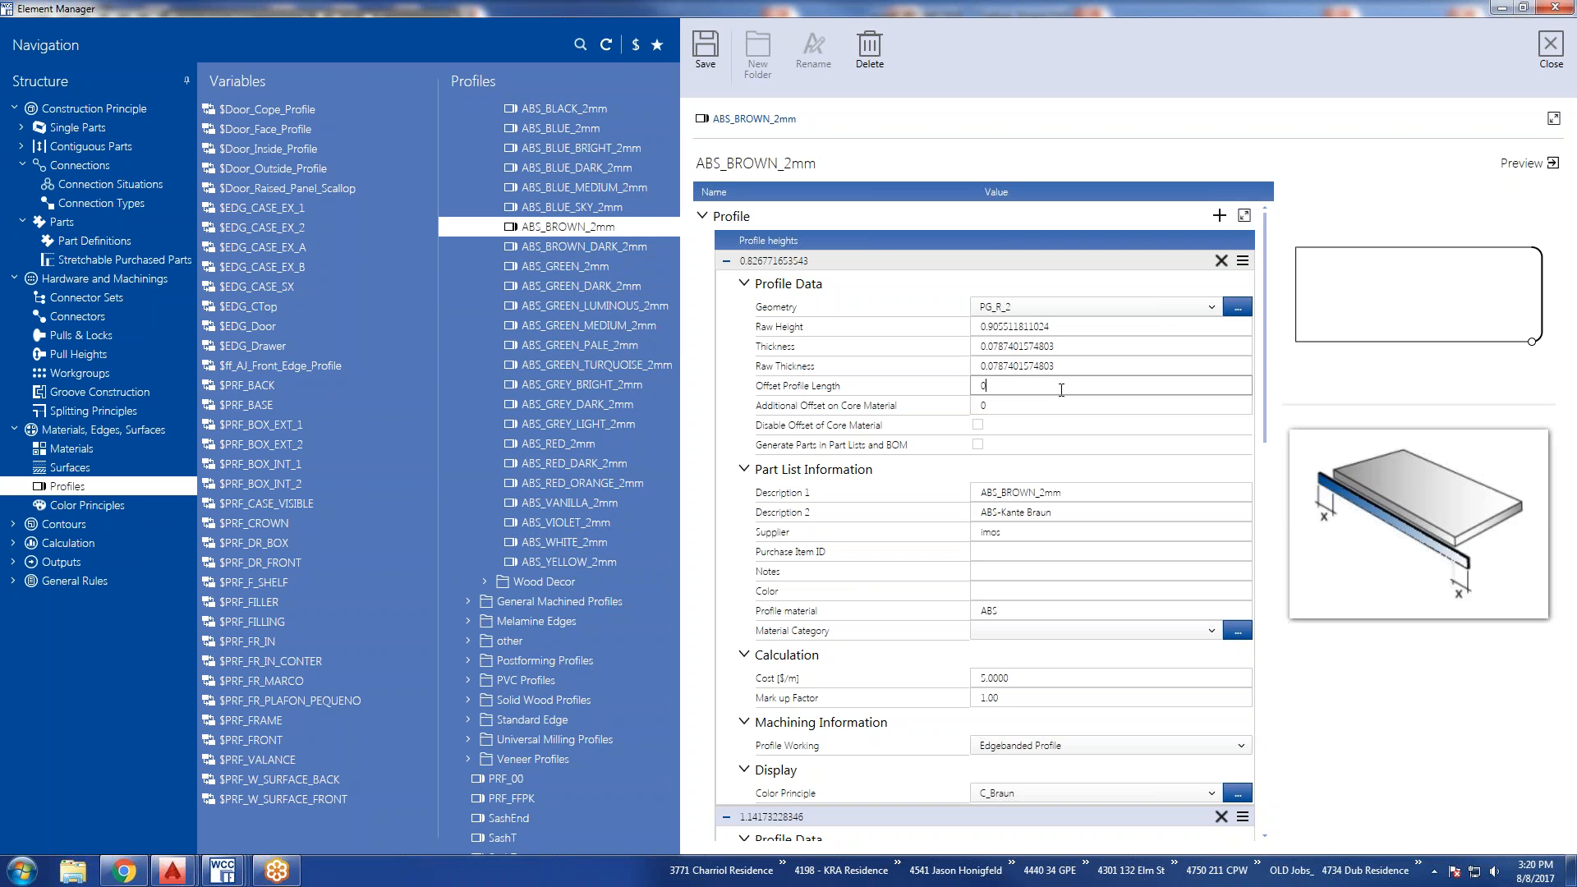
click(1051, 394)
click(1043, 404)
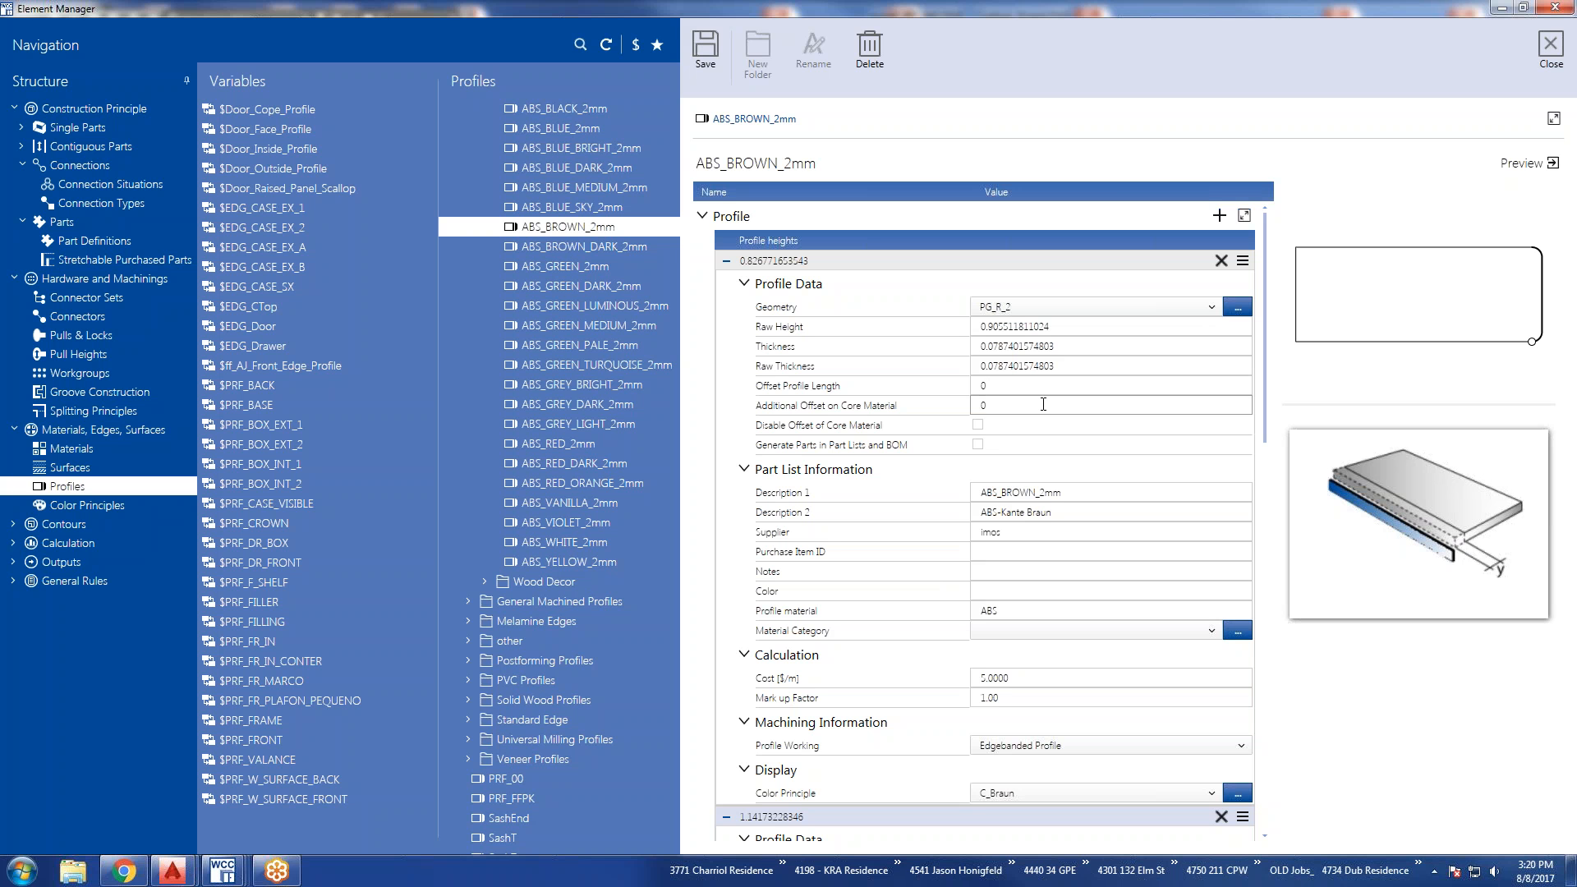
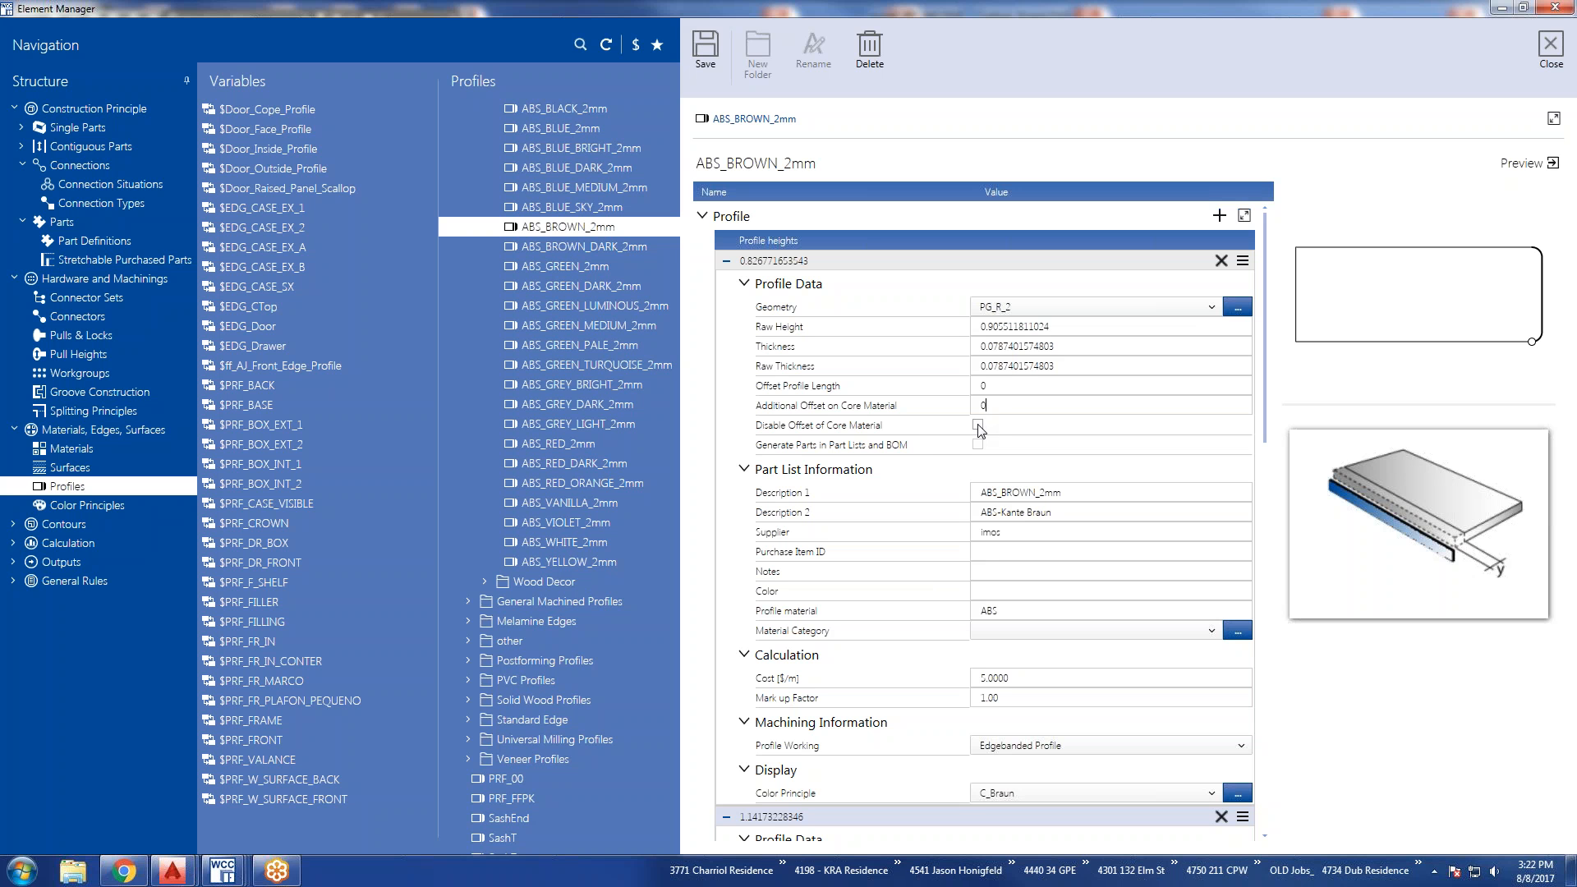
Enable Generate Parts in Part Lists and BOM for the smallest profile height of ABS_BROWN_2mm.
click(977, 425)
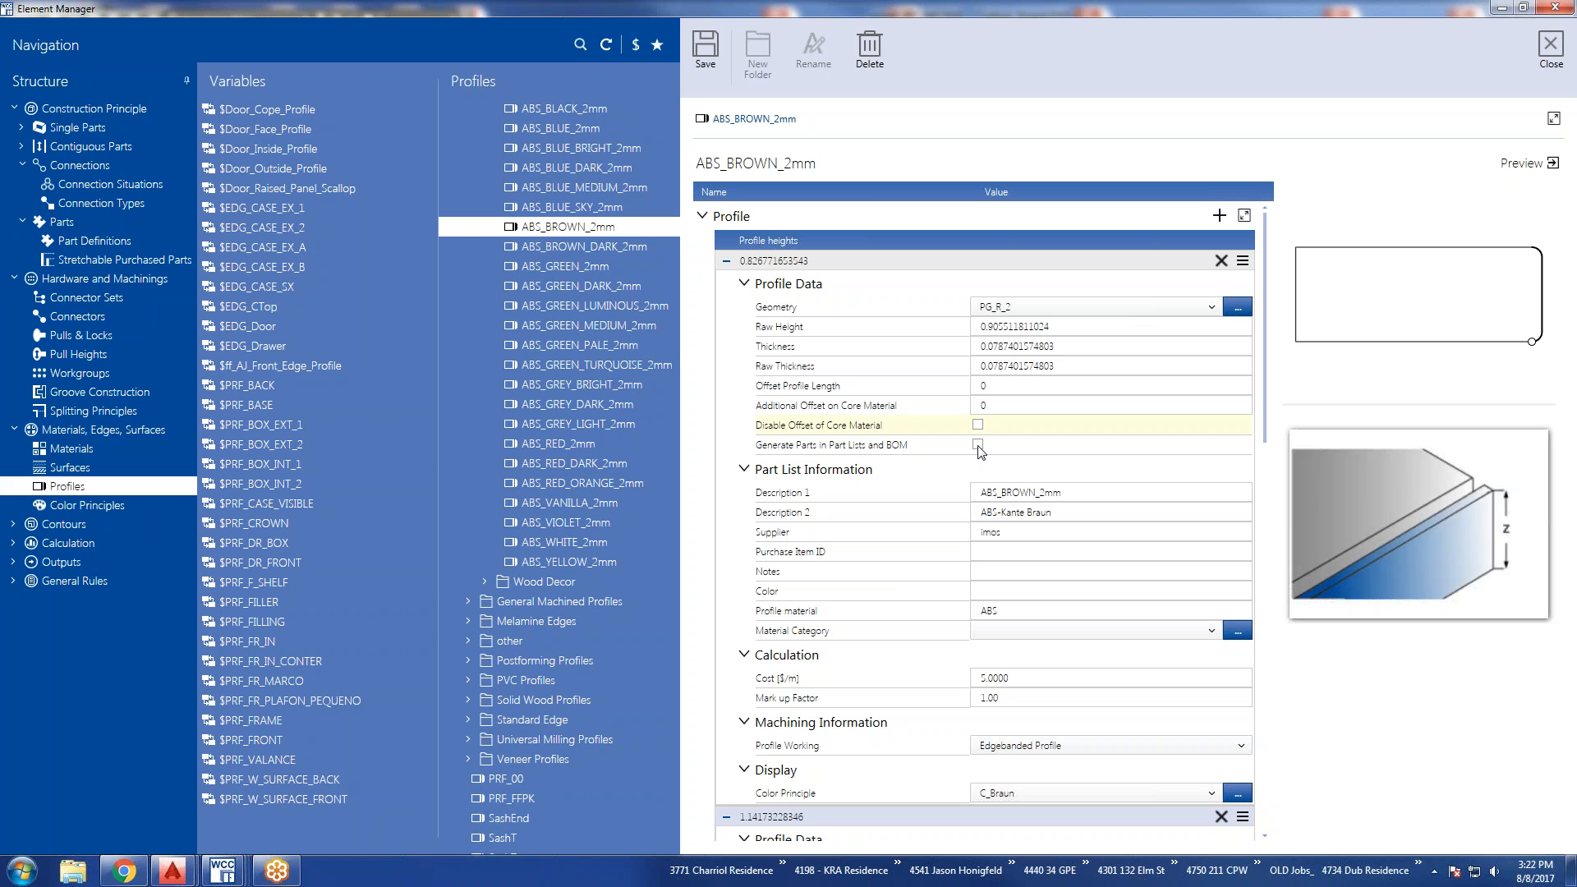
click(977, 445)
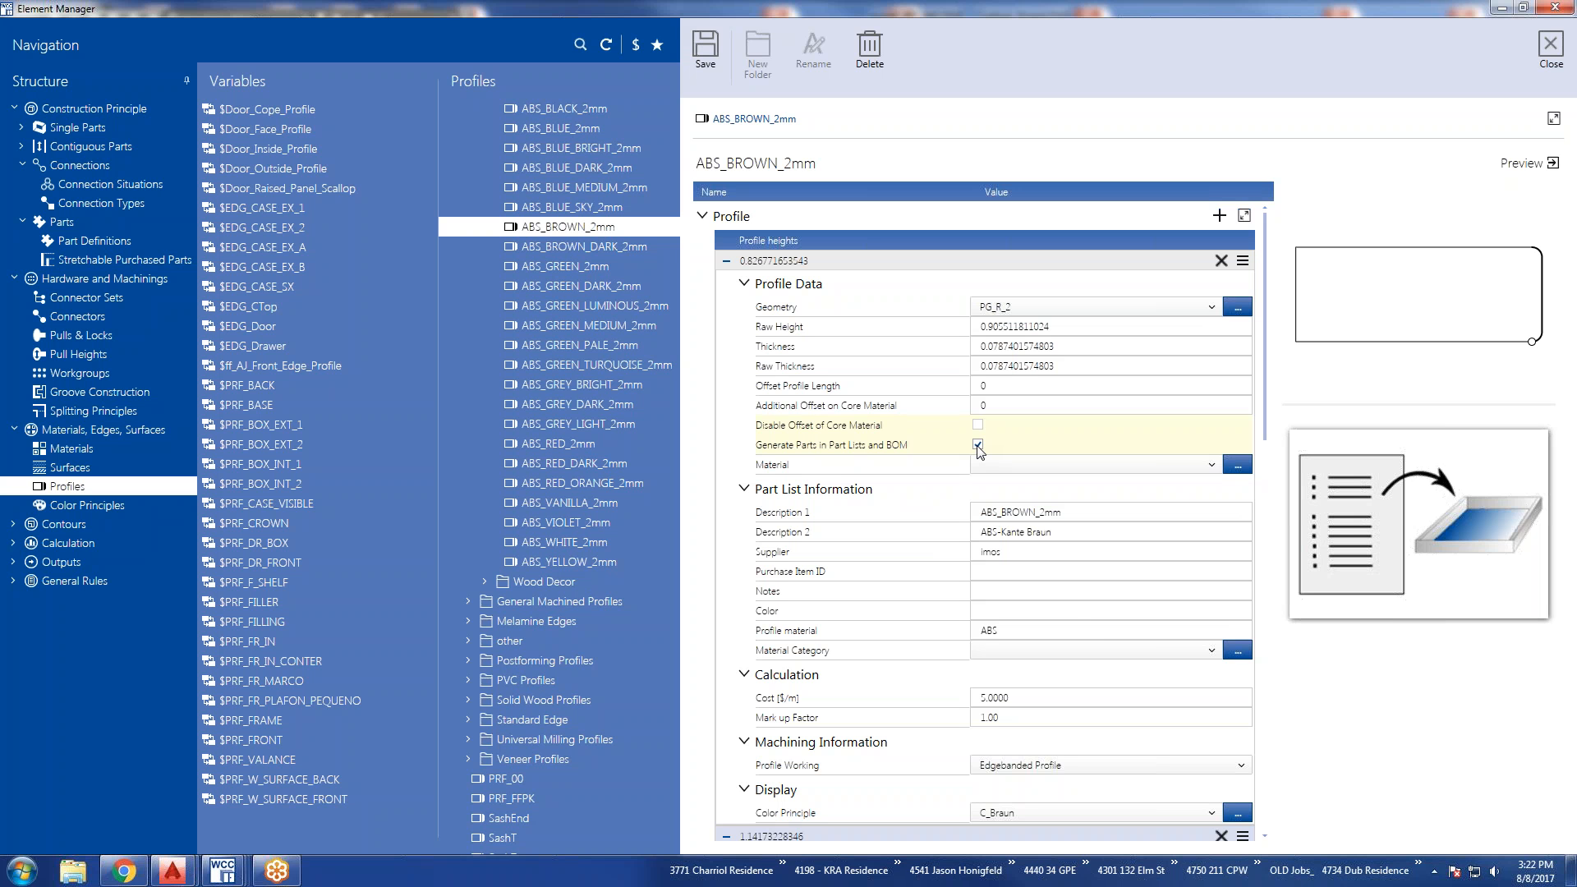
click(977, 446)
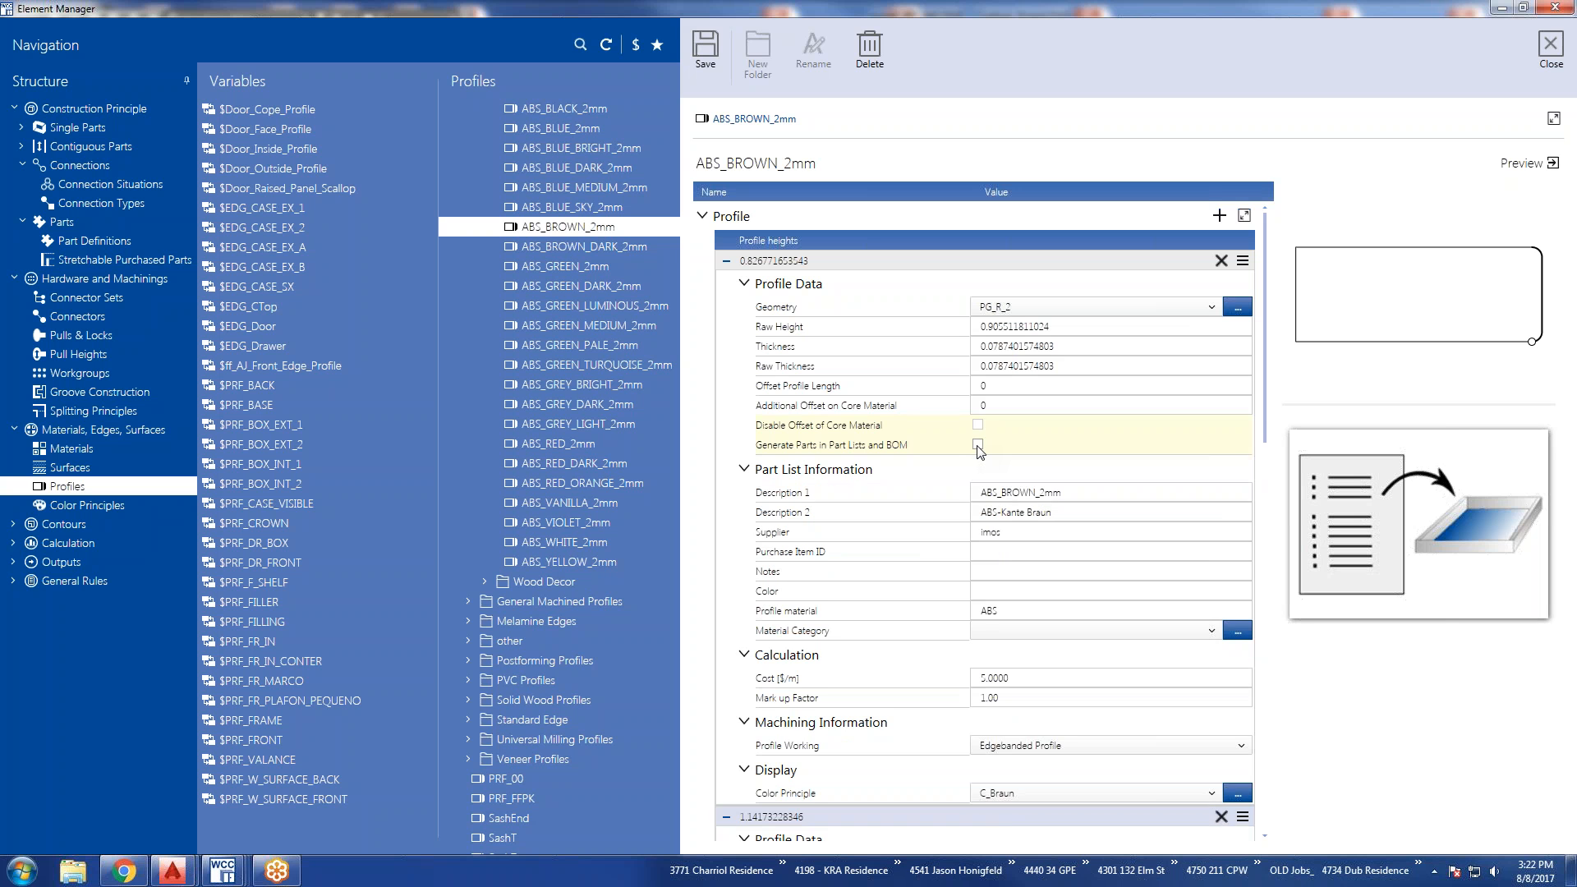
click(977, 445)
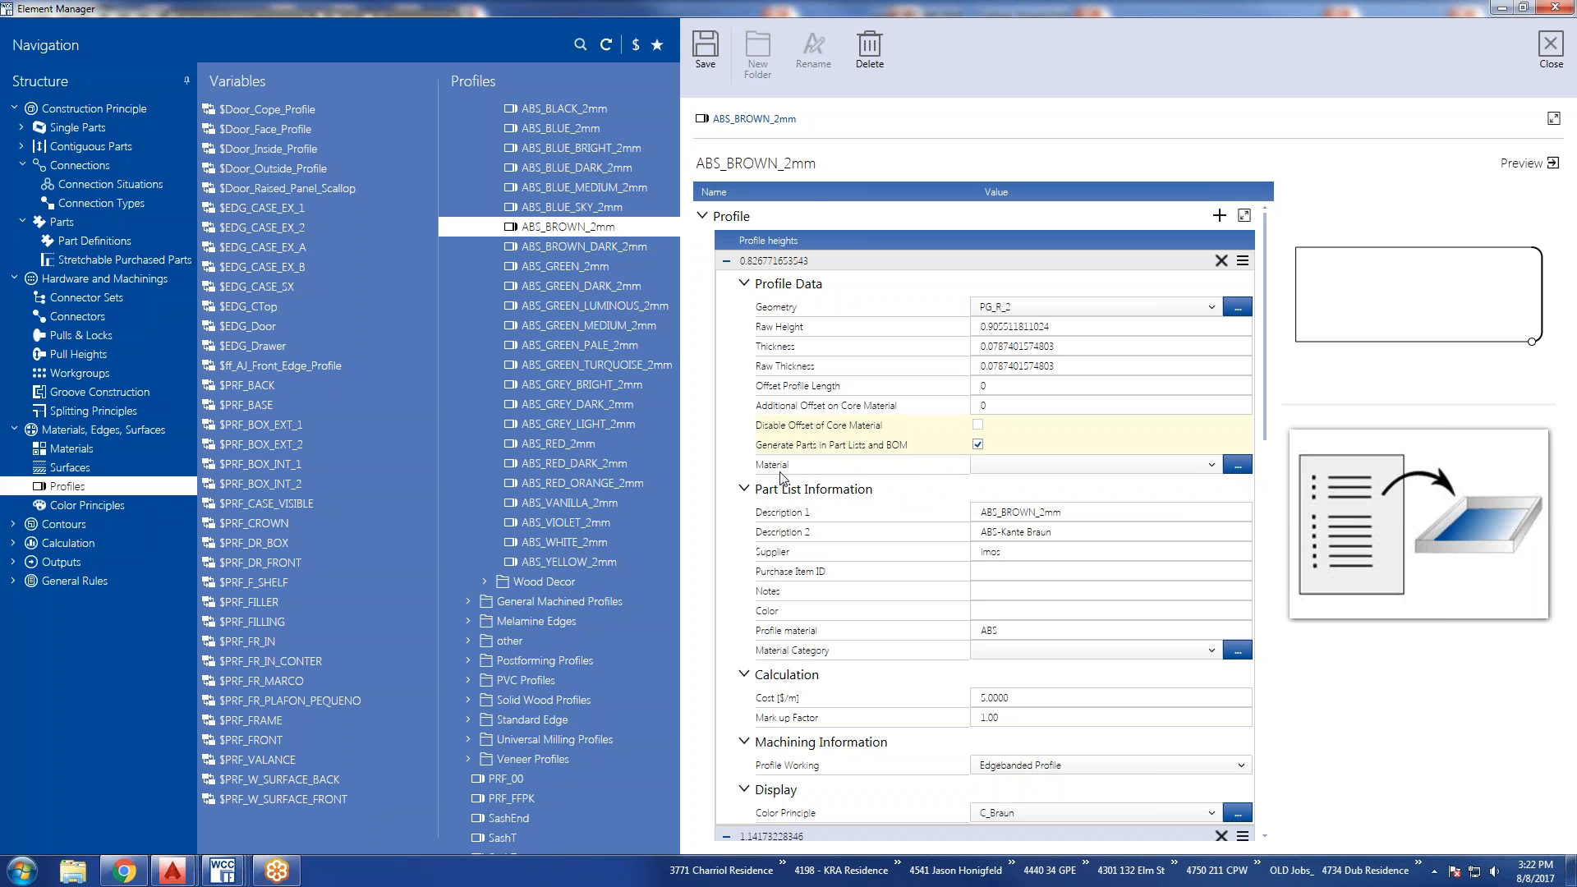
Examine the Profile Working options in the Machining Information of the smallest ABS_BROWN_2mm profile height.
scroll(859, 651, down, 3)
scroll(859, 651, down, 4)
scroll(859, 651, down, 4)
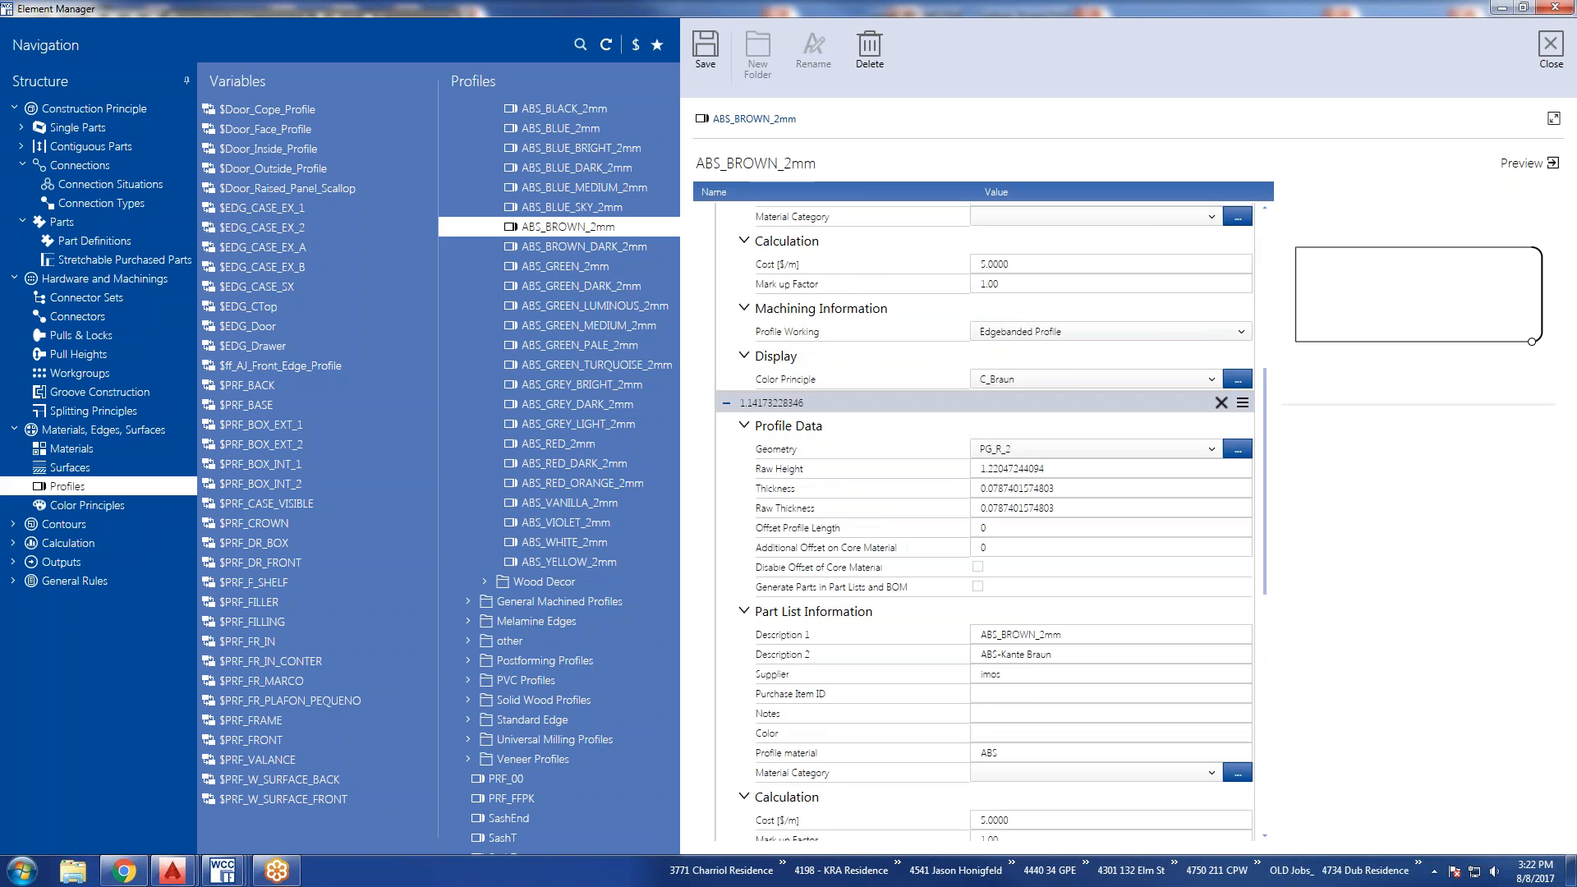
scroll(859, 651, up, 1)
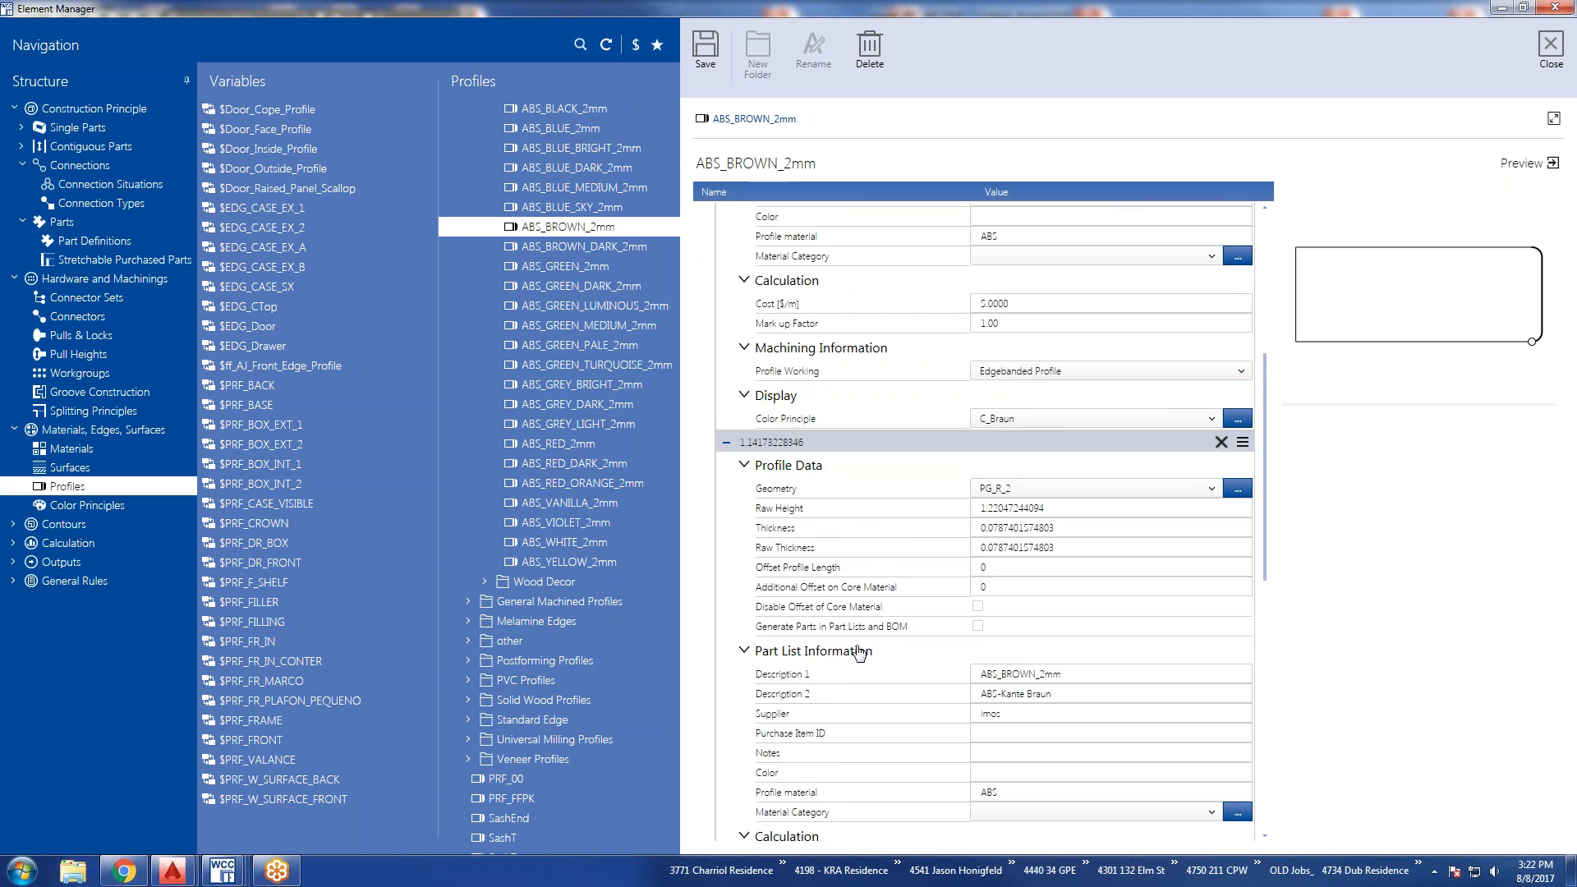
click(1242, 372)
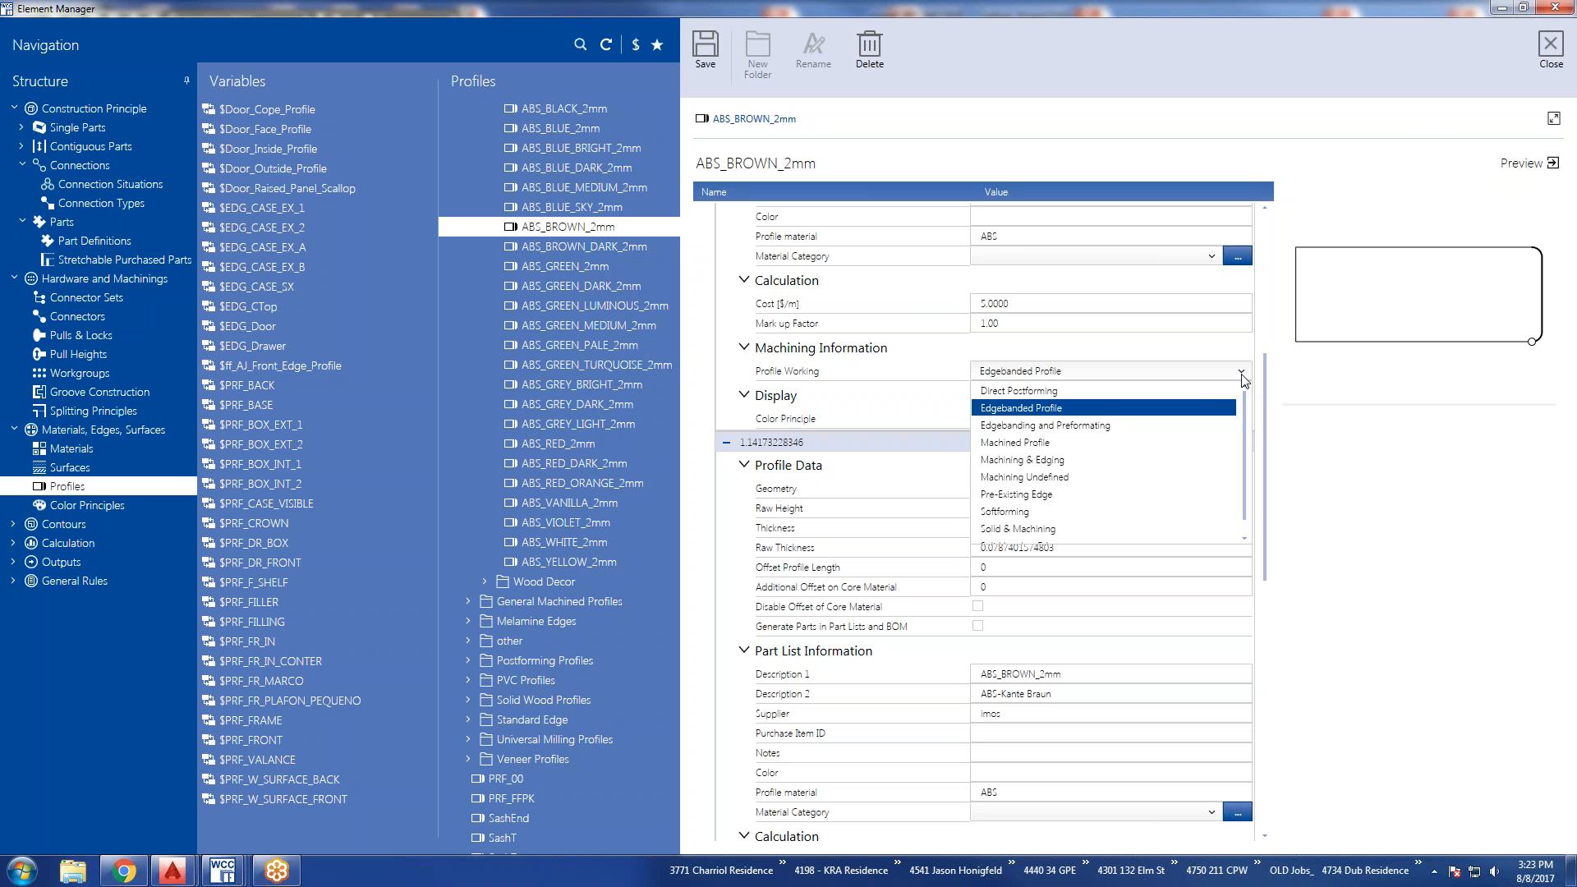
click(1314, 428)
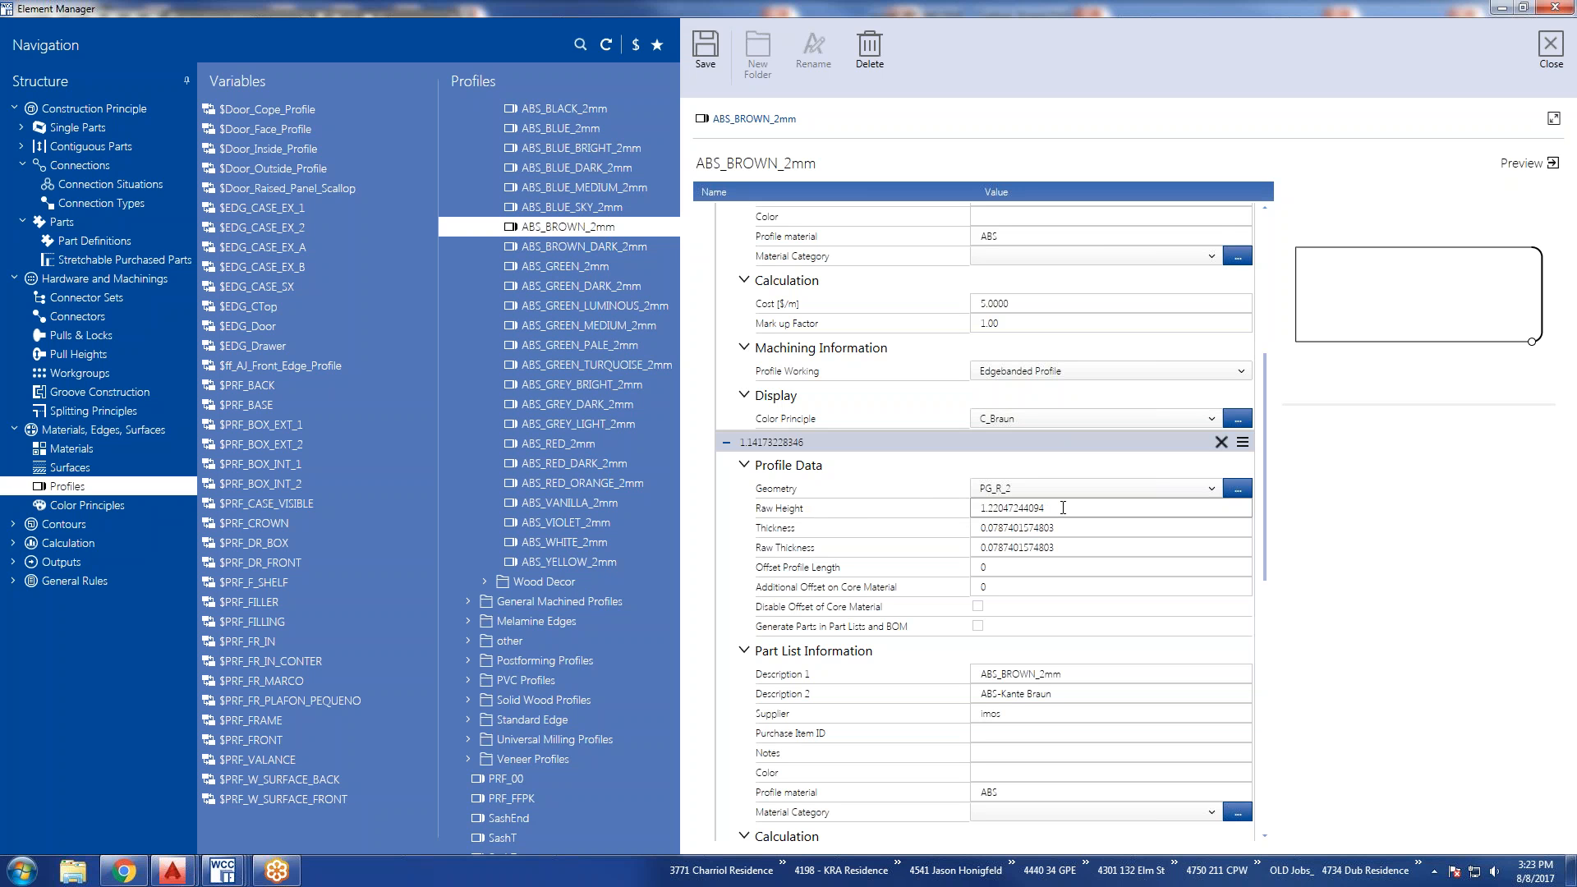
Show the Color Principles and expand the Calculation, Color Codes, Material and Mapping sections of i_wood_ZEBRANO.
click(123, 505)
click(918, 452)
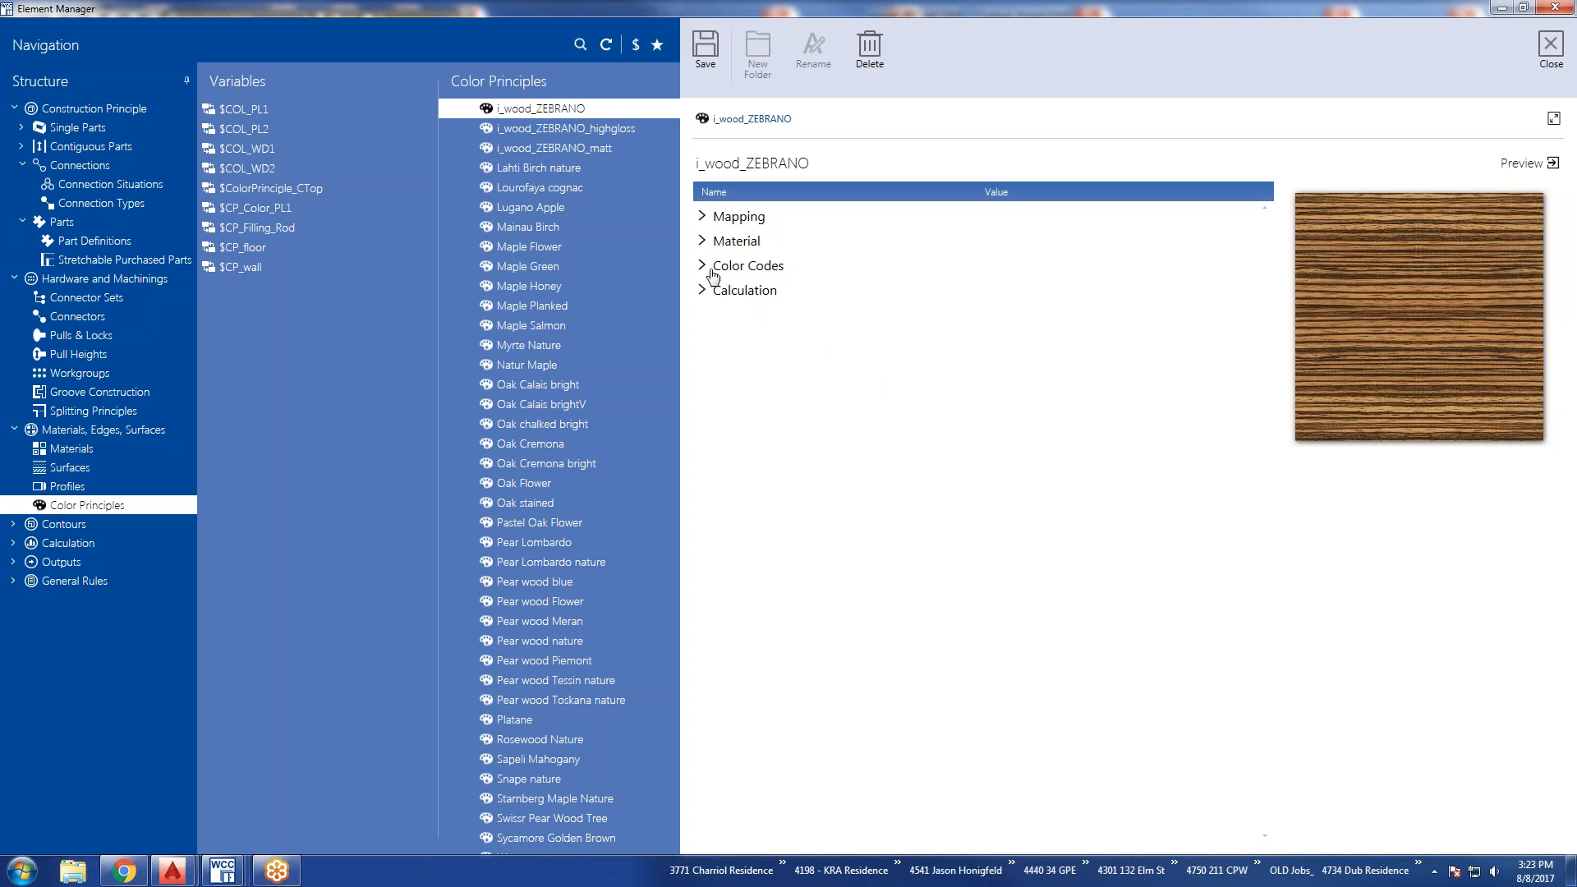
click(702, 291)
click(703, 266)
click(702, 241)
click(702, 217)
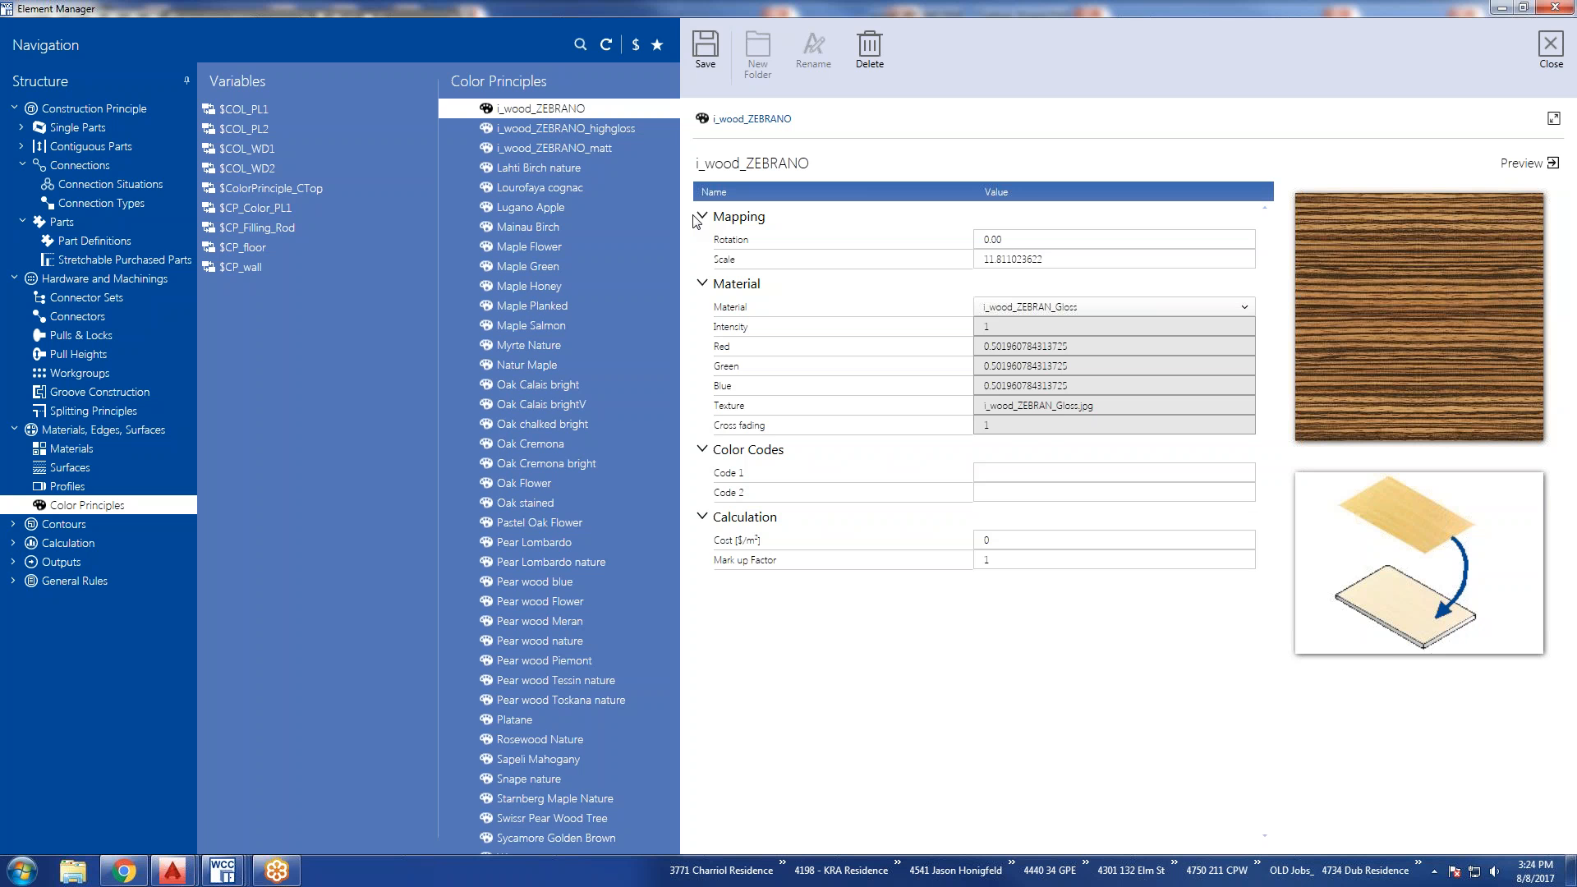
Try i_wood_PINE_Gloss and i_wood_TEAK_HighGloss as the material of i_wood_ZEBRANO, and set it to i_wood_TEAK_Gloss.
click(1245, 308)
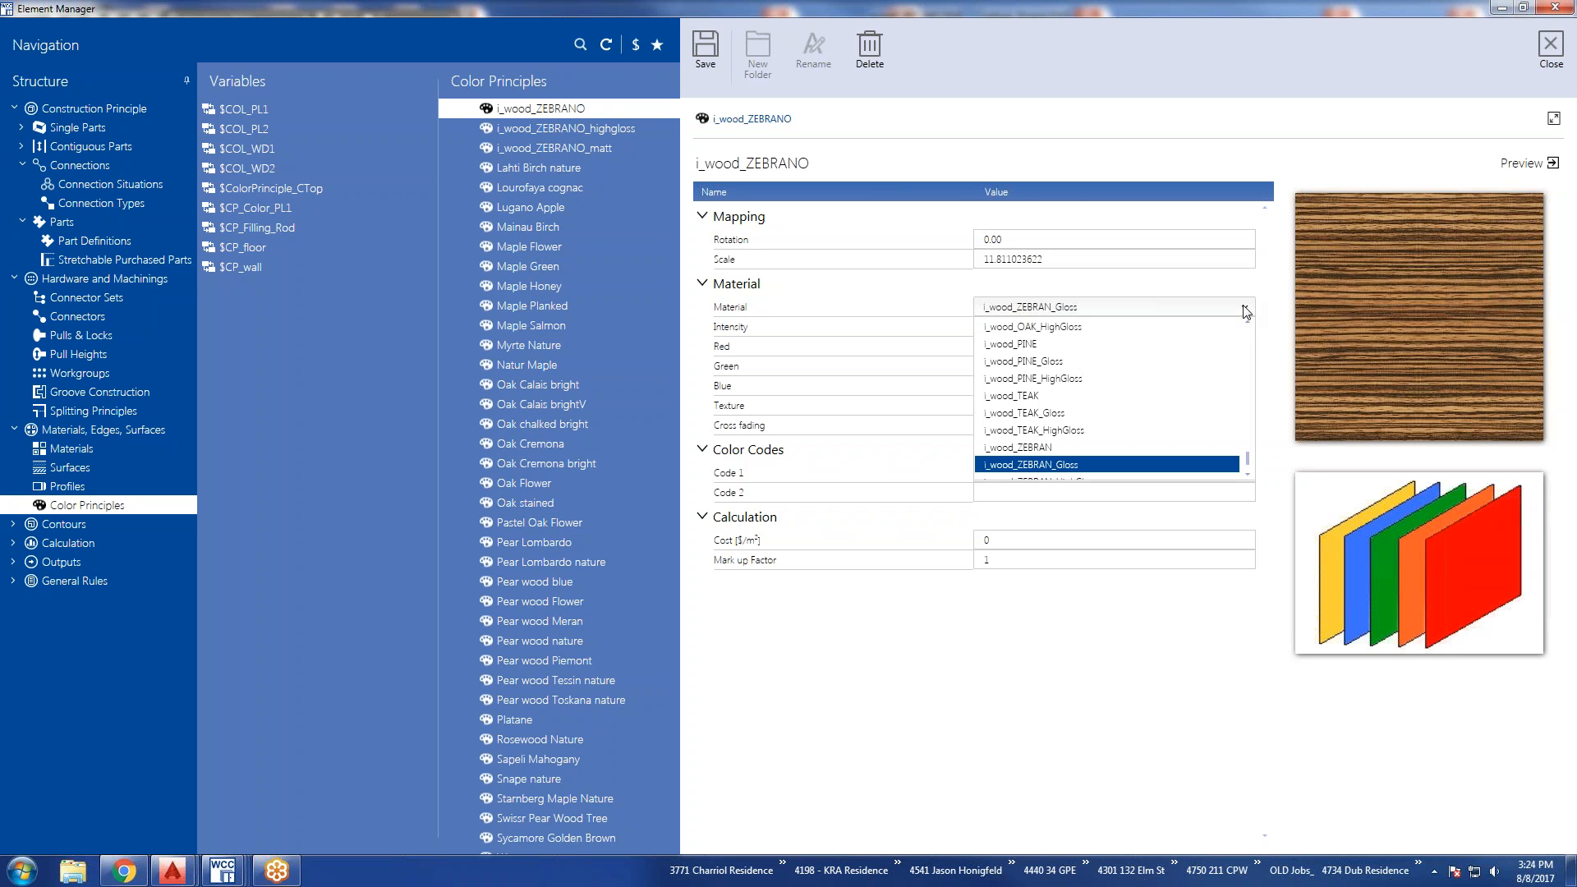
click(1143, 362)
click(1243, 309)
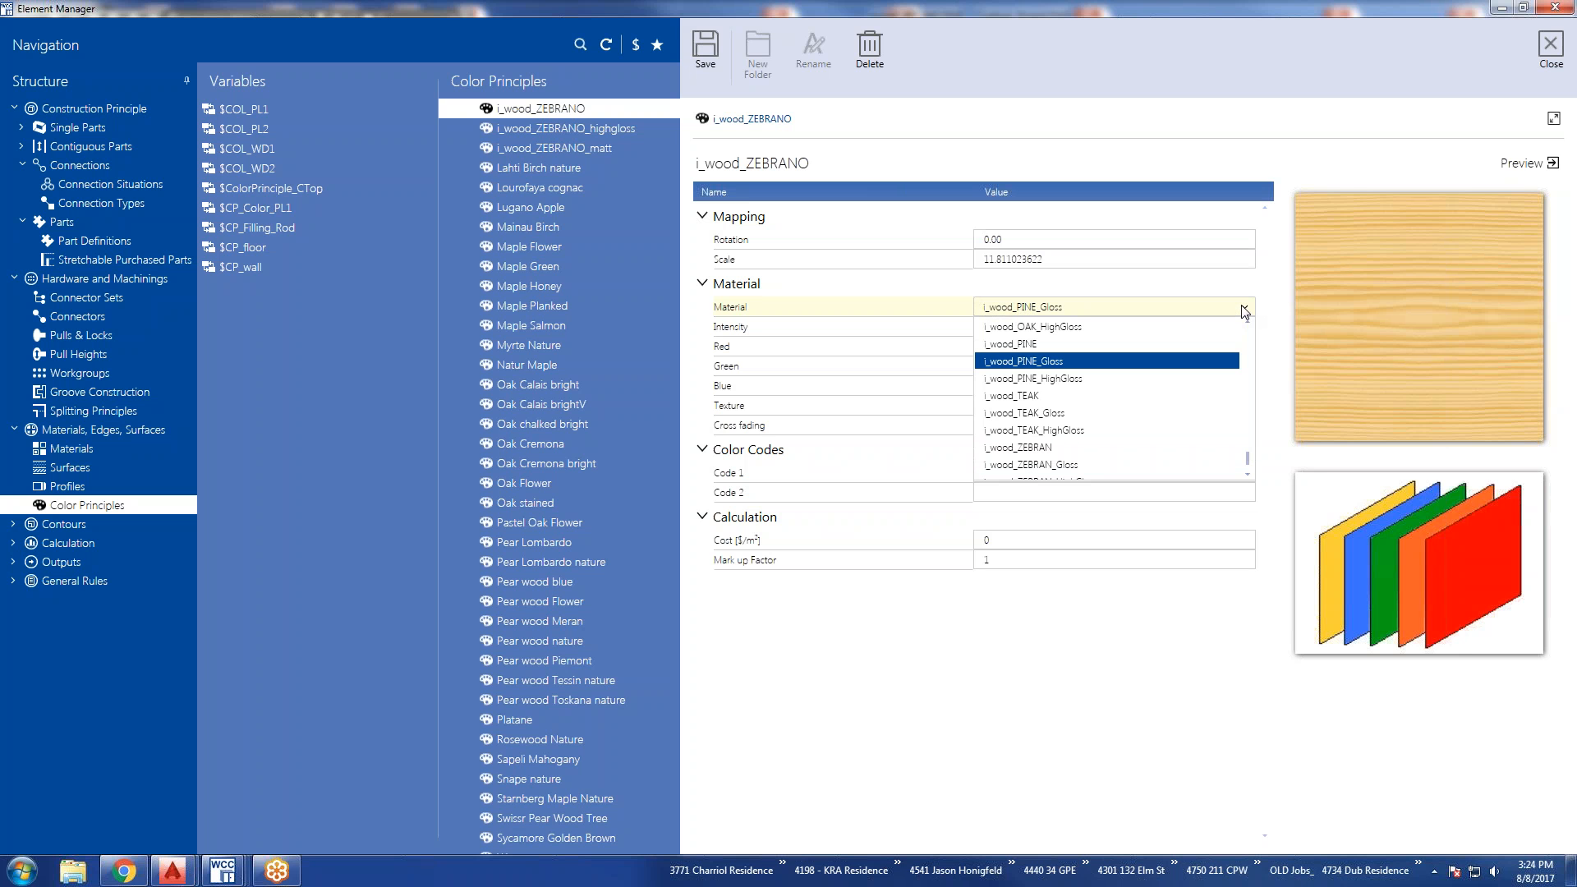
click(1247, 310)
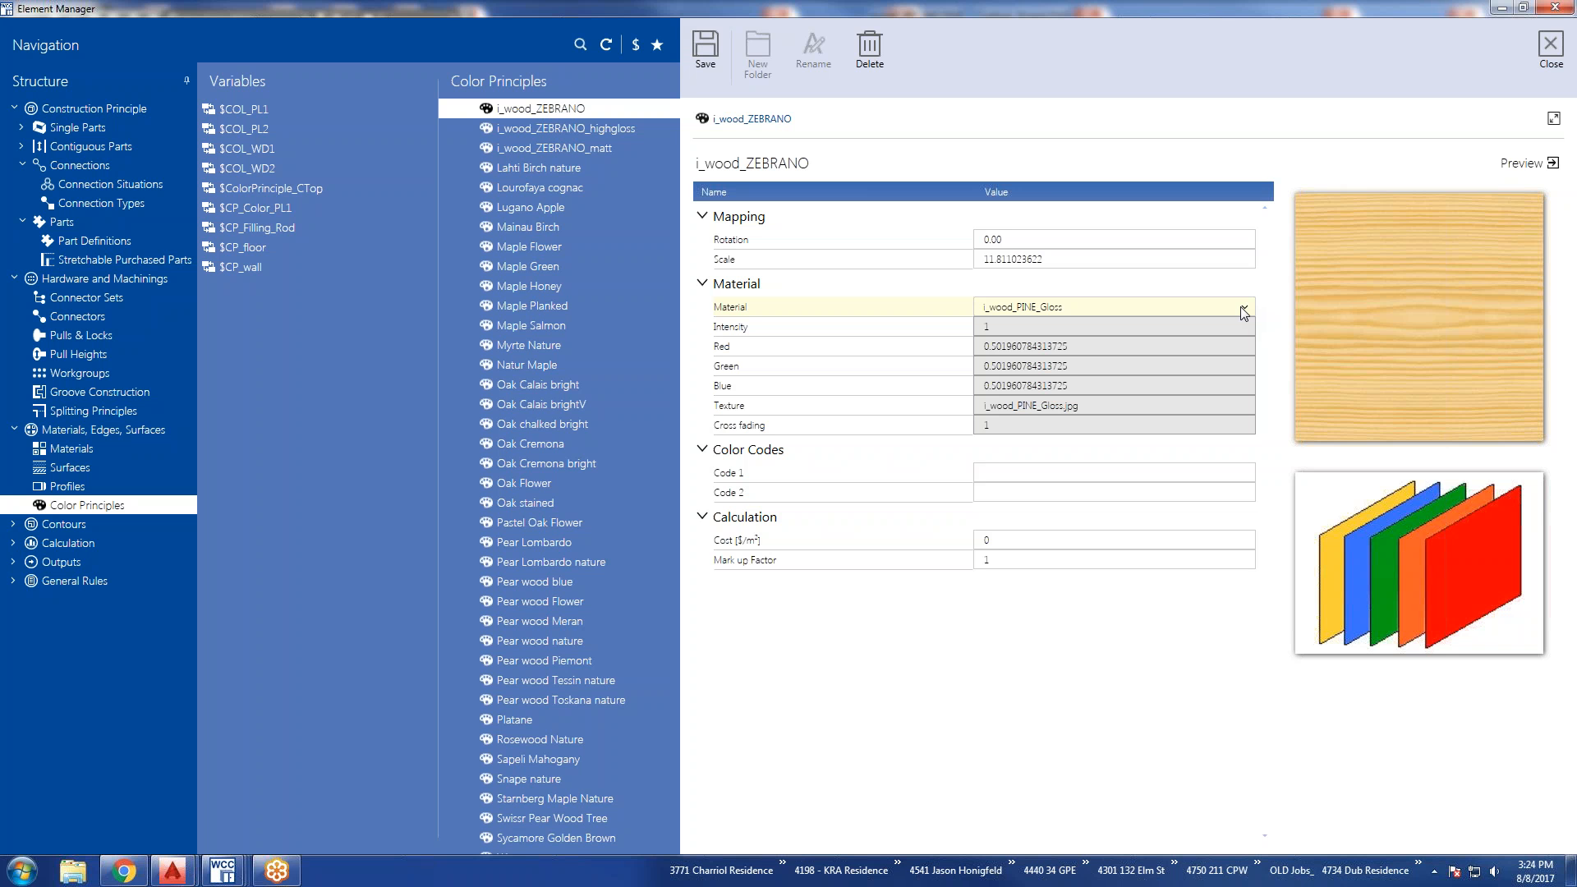
click(1245, 309)
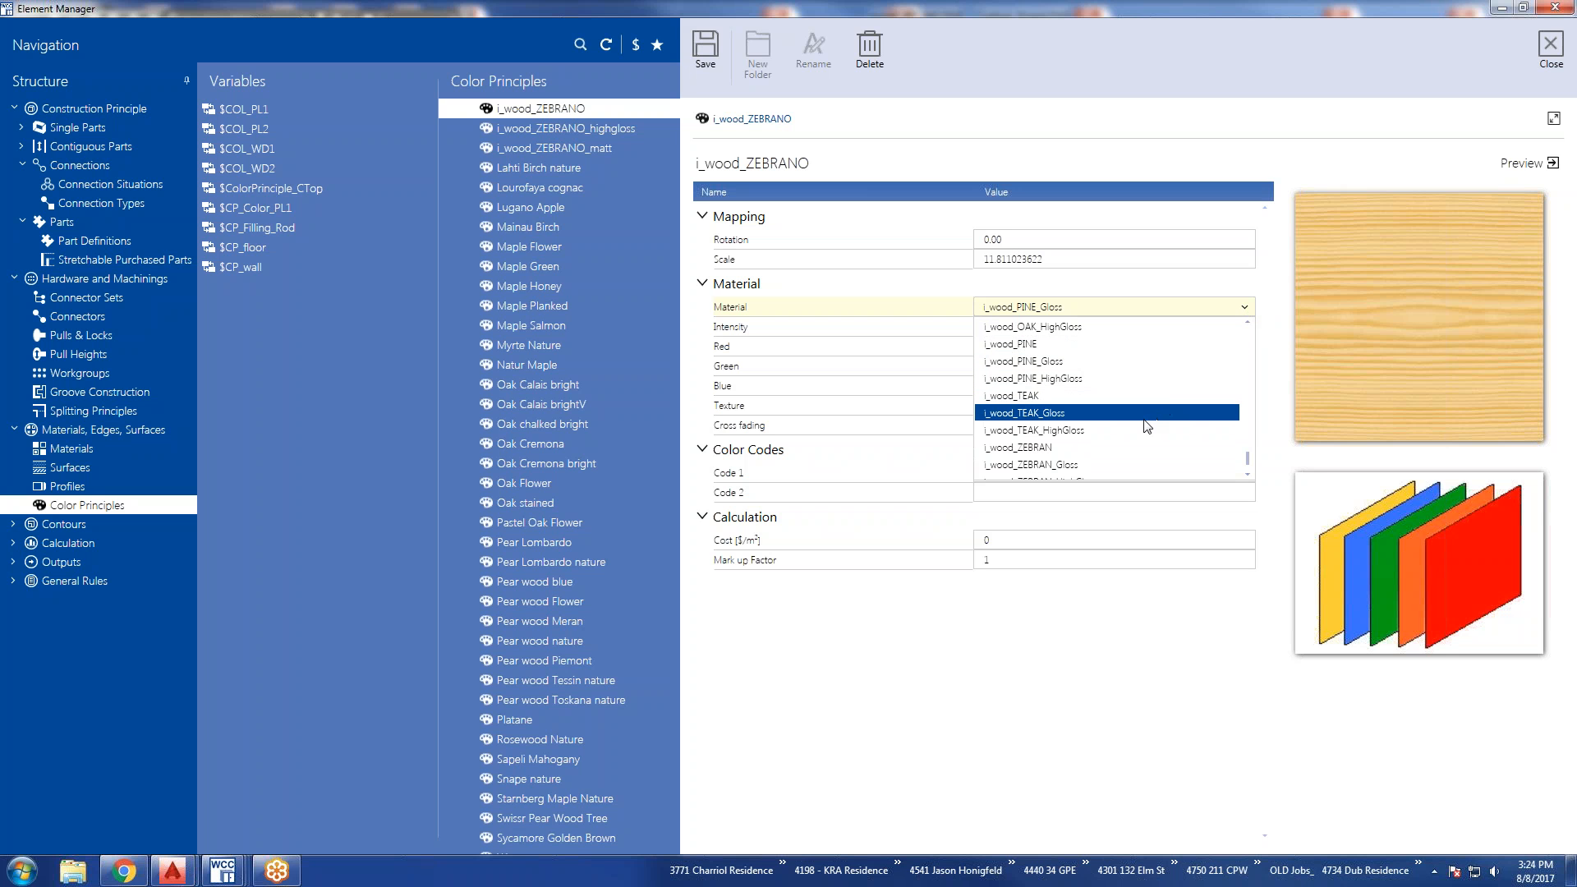
click(1139, 431)
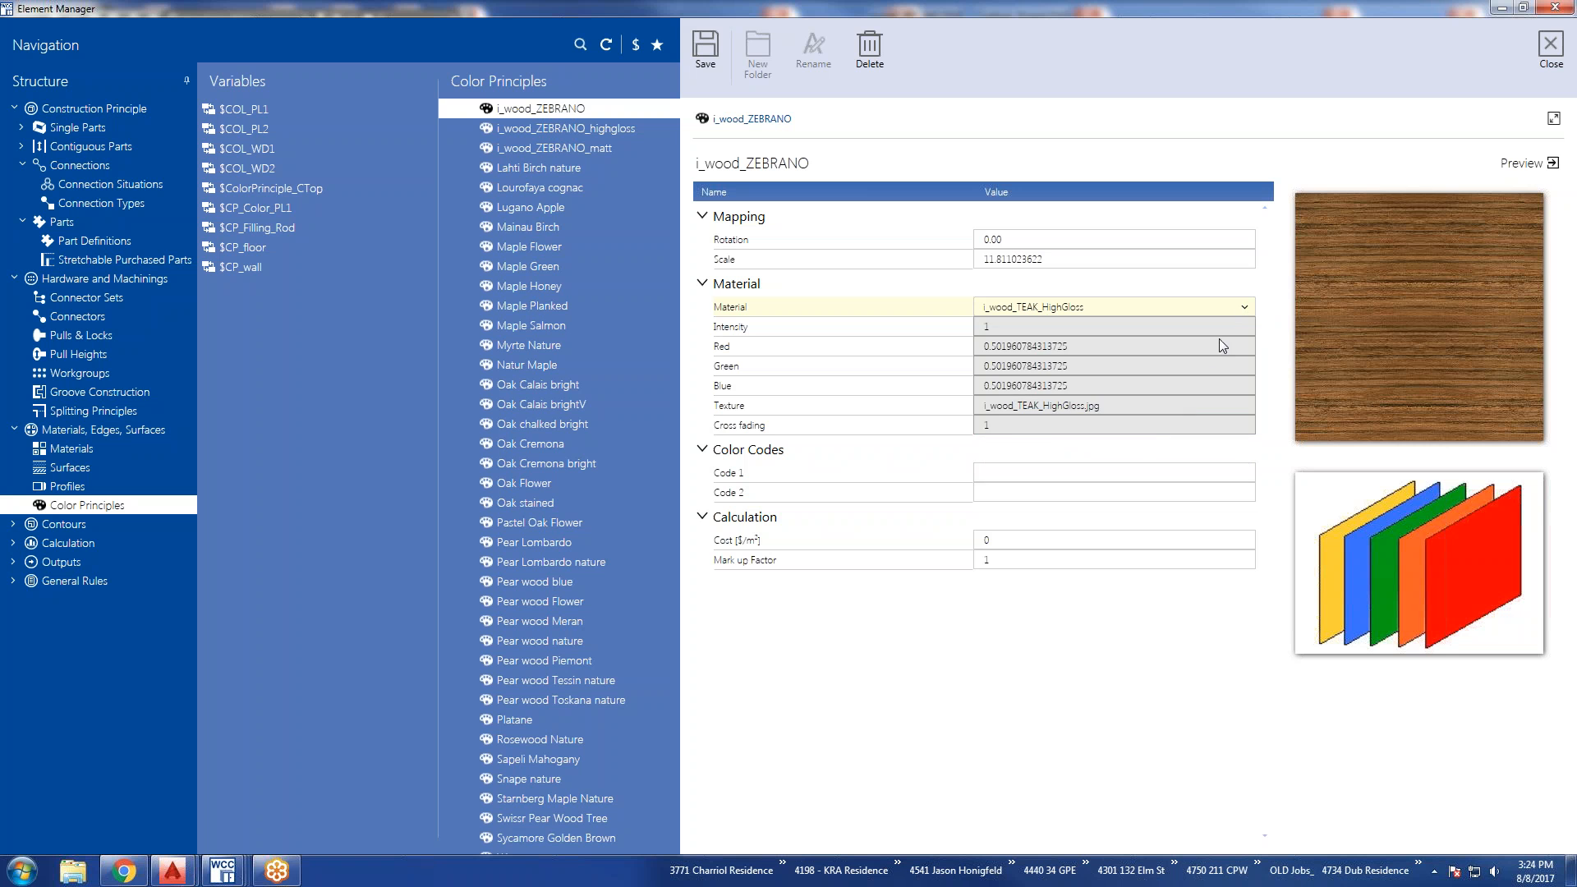
click(1243, 309)
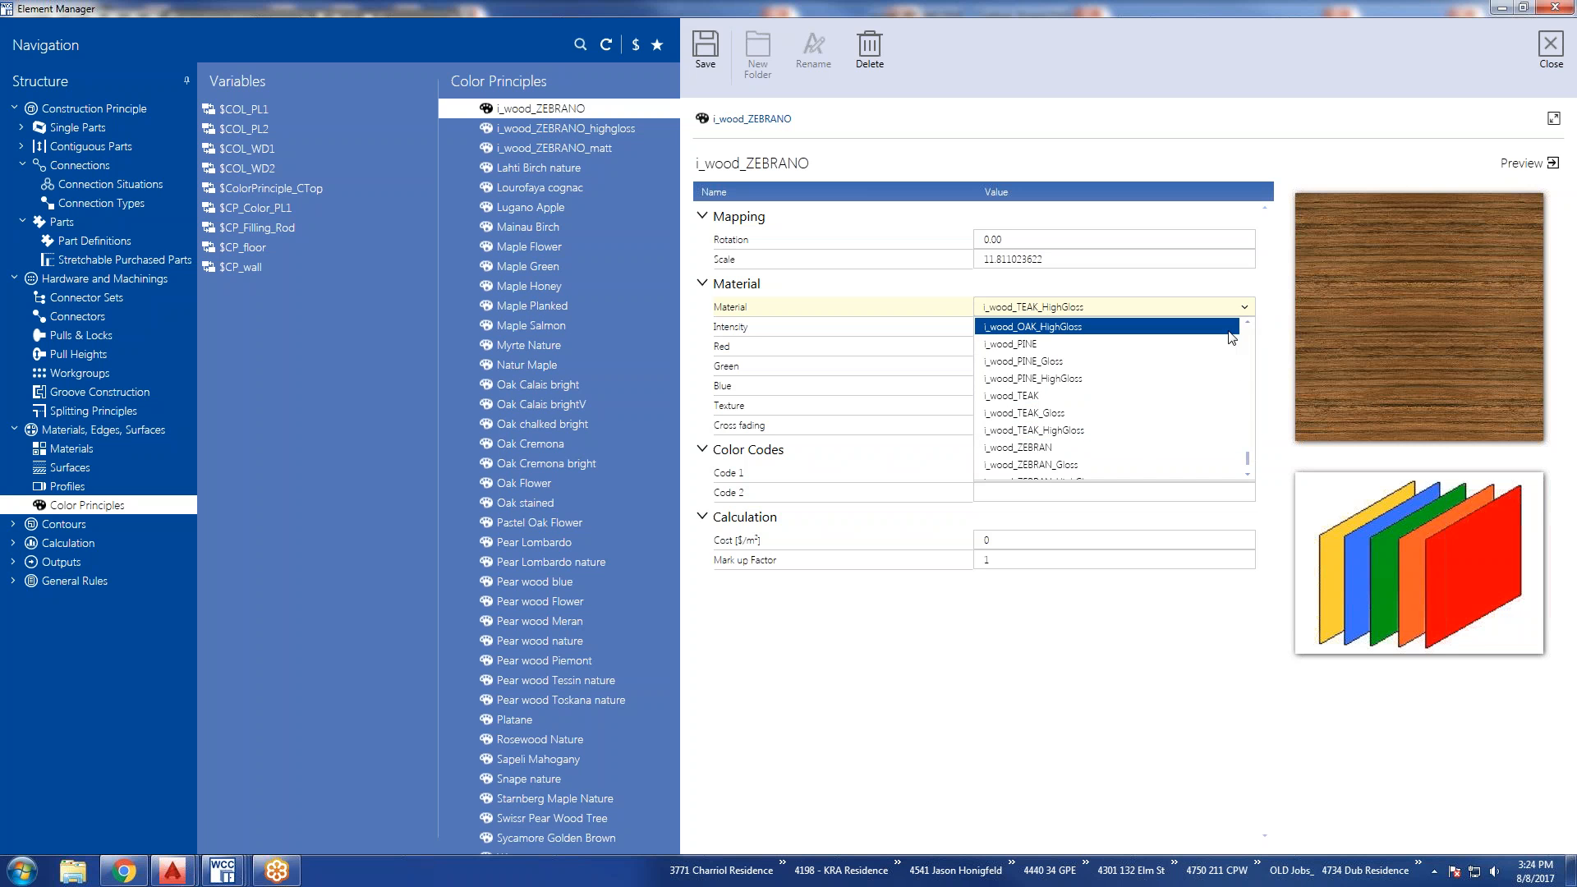
click(1137, 412)
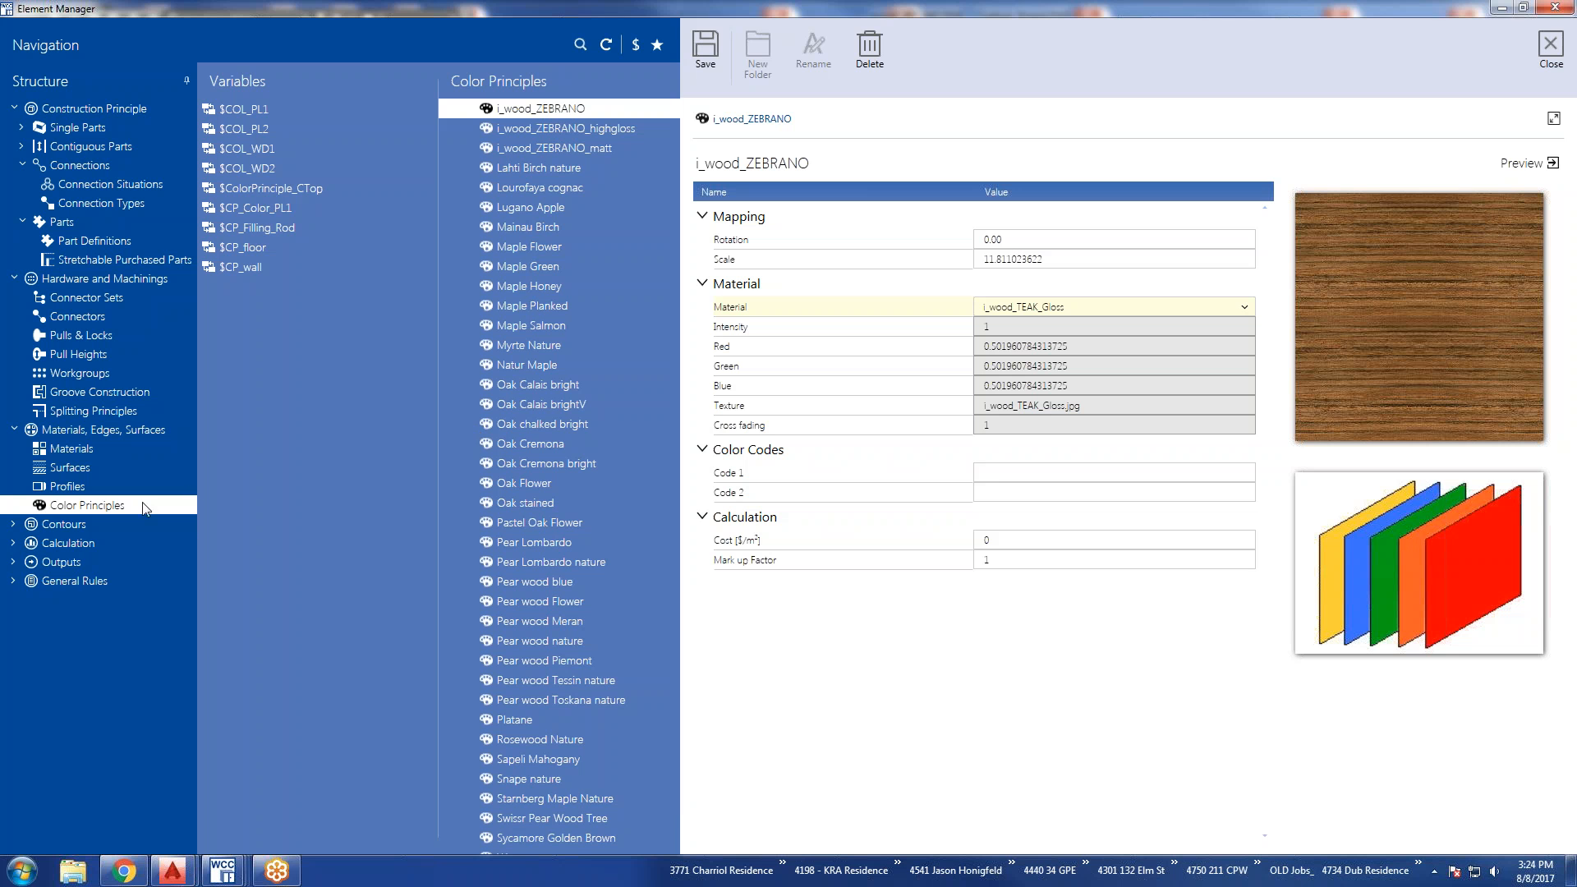
Expand Contours and examine the line and arc elements of the outside contour OC_Splitting_Left_135.
click(14, 528)
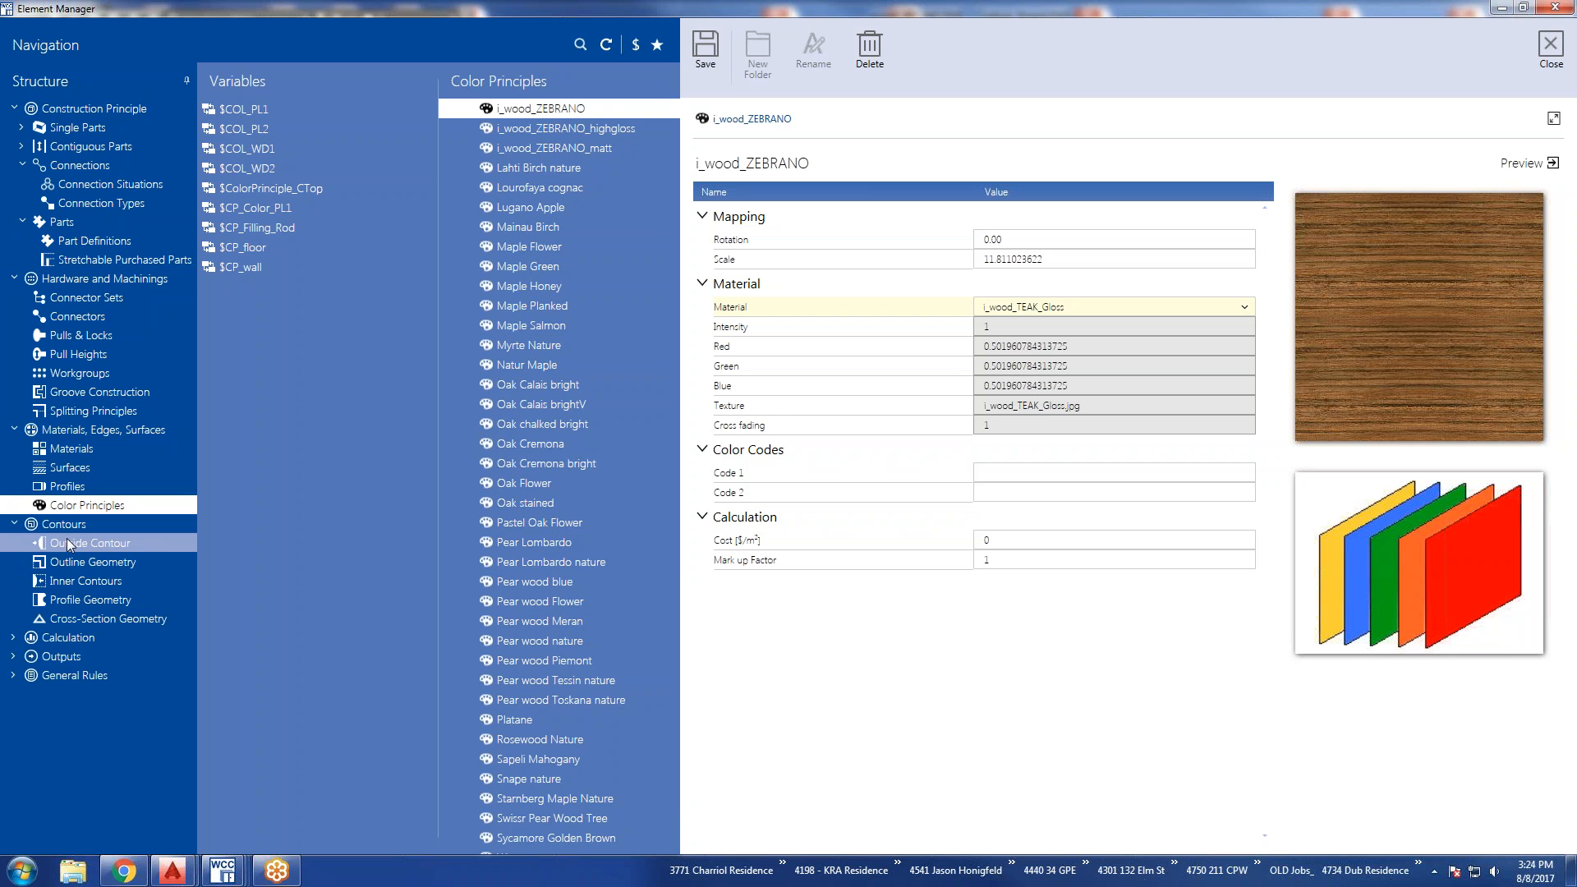
click(67, 541)
click(916, 452)
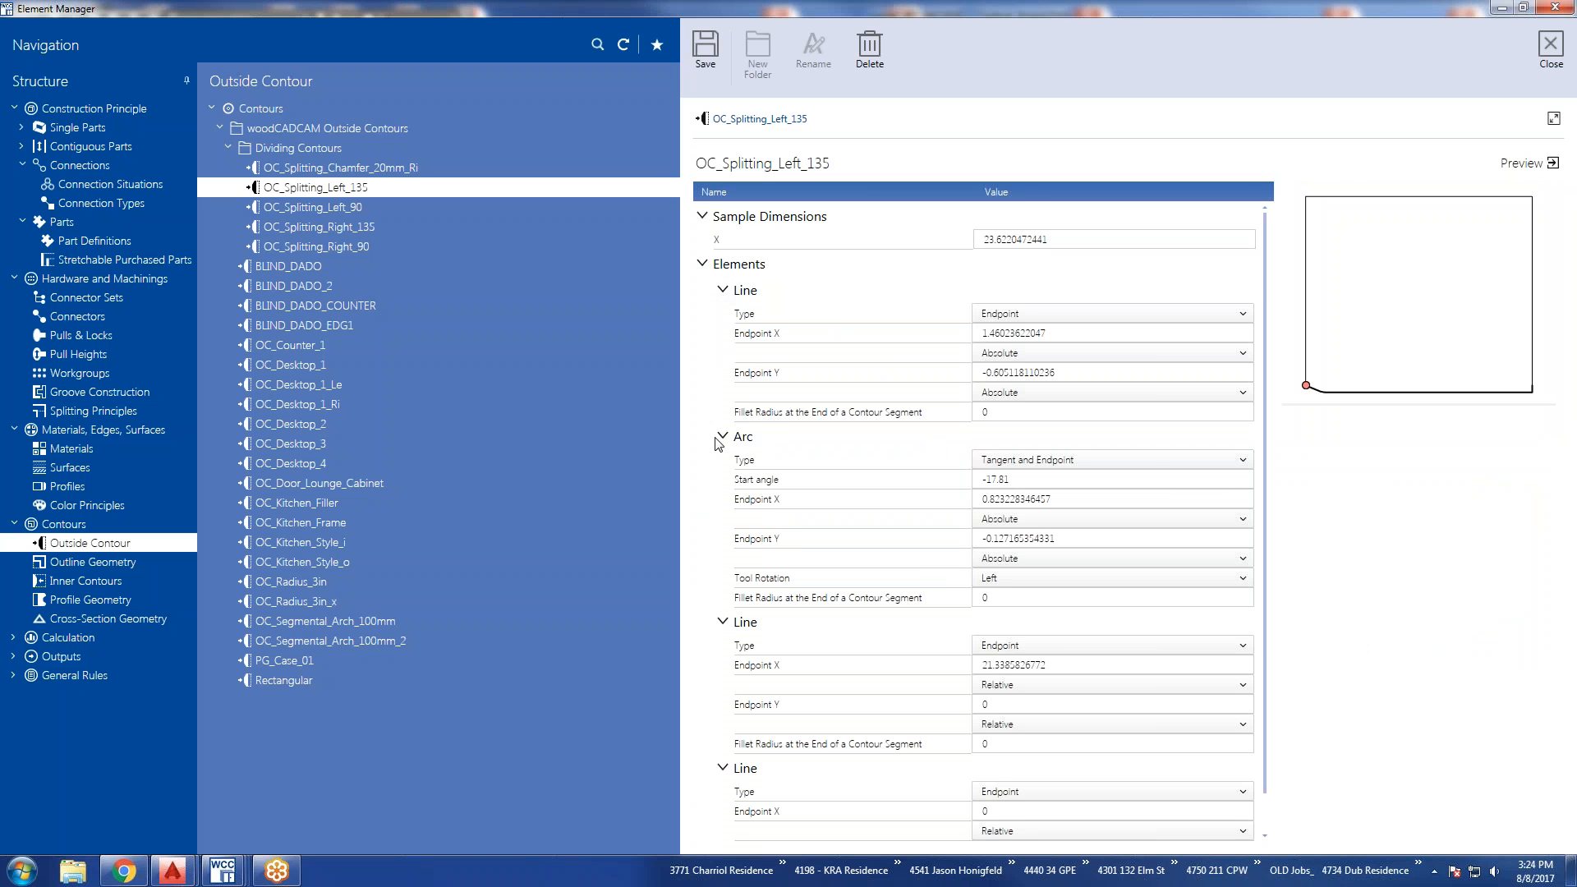
scroll(717, 445, down, 1)
scroll(717, 447, up, 1)
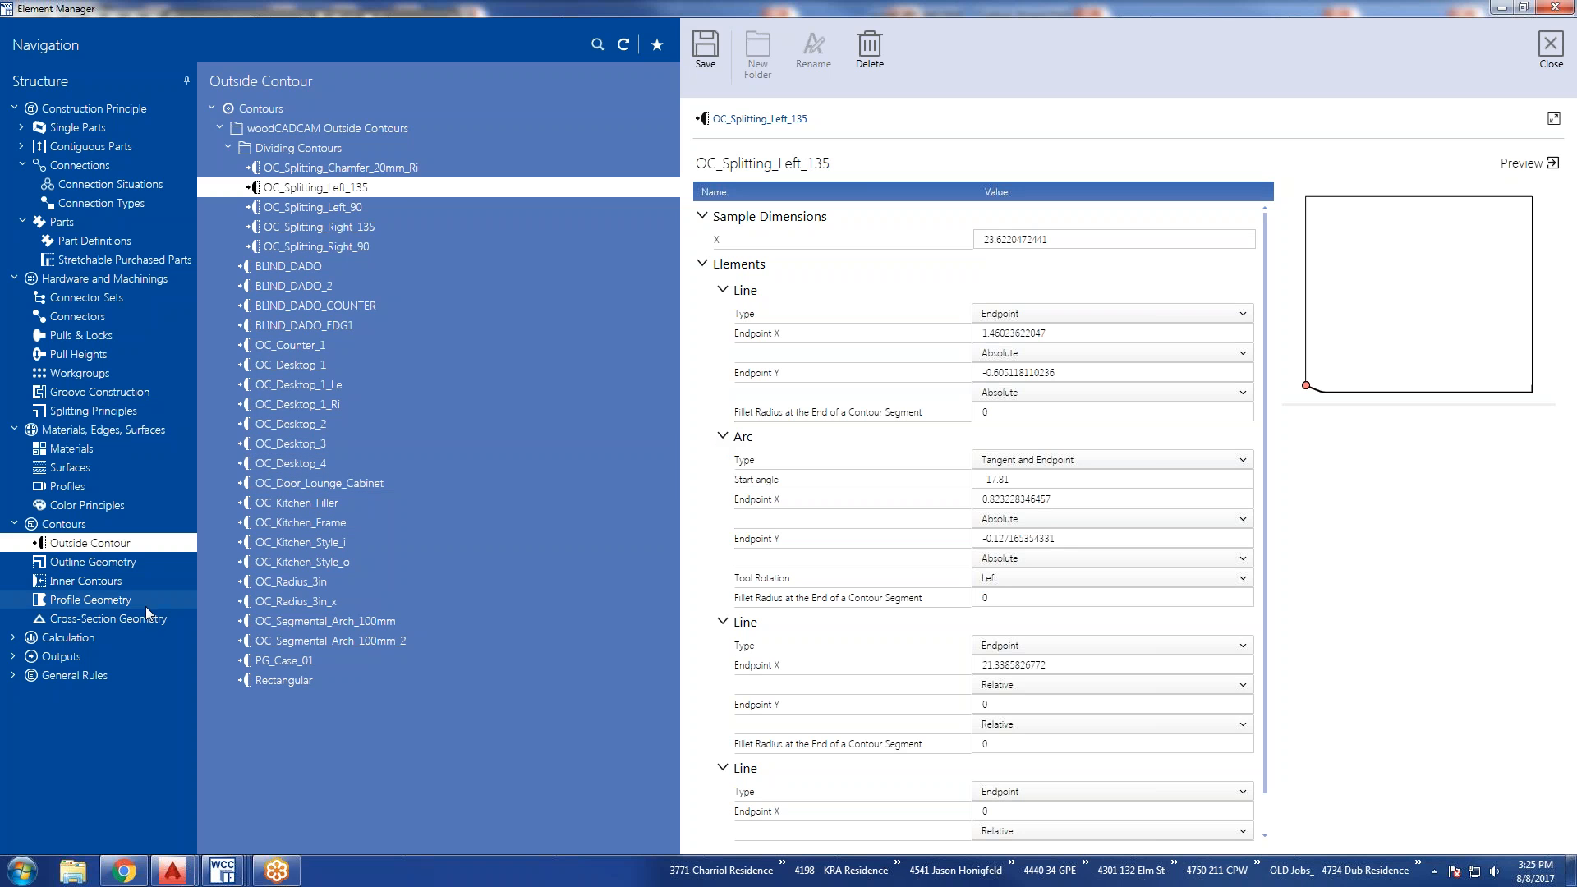
Expand Calculation and view the sample record in Customer Data.
click(13, 638)
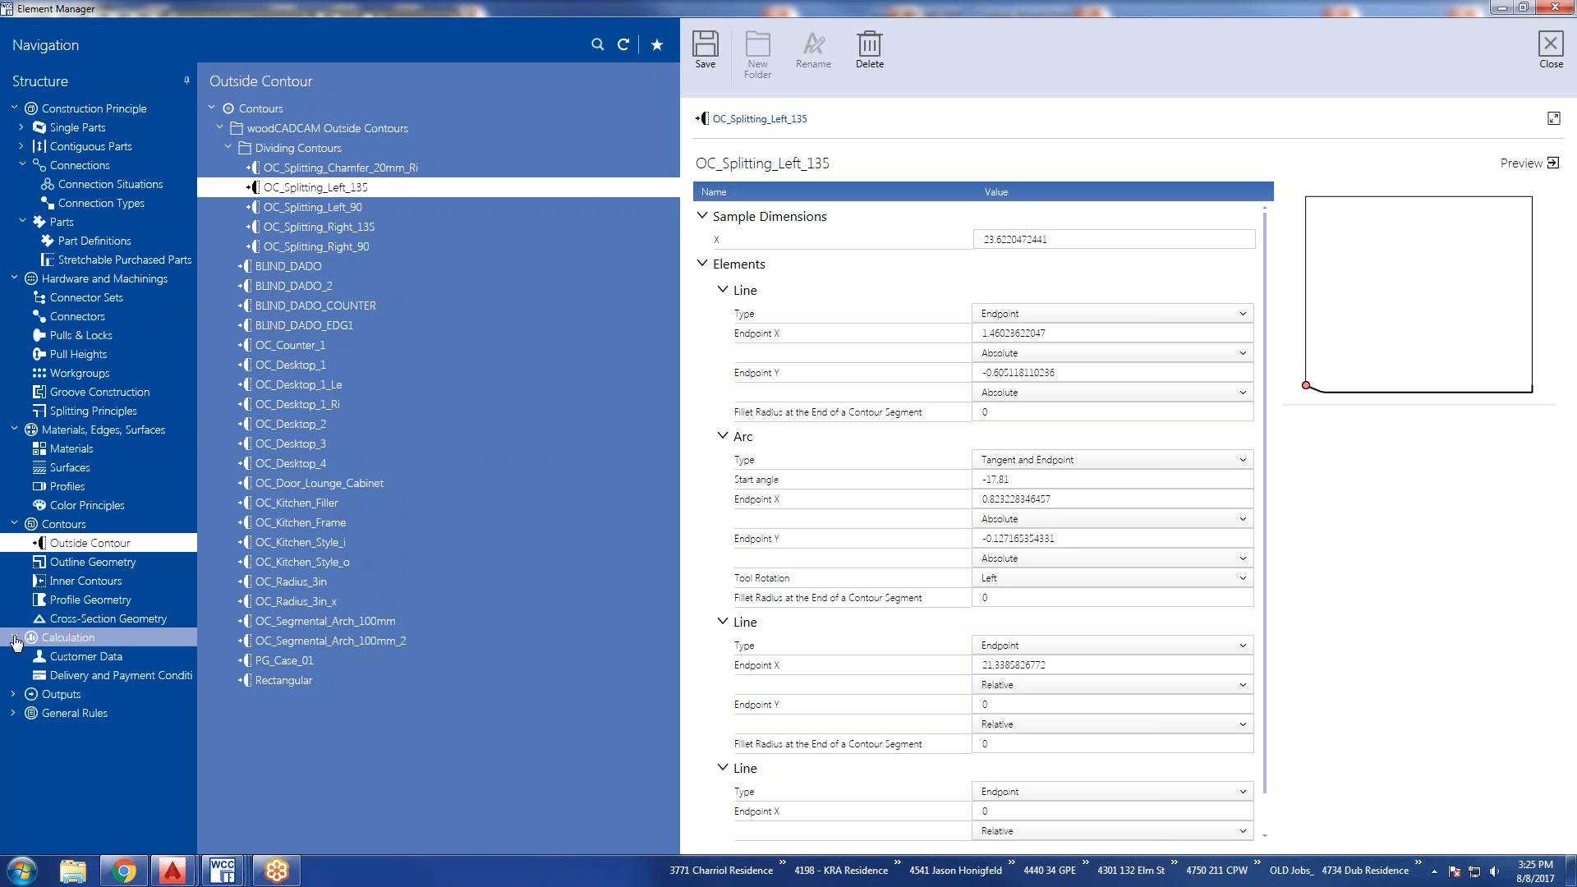
click(69, 659)
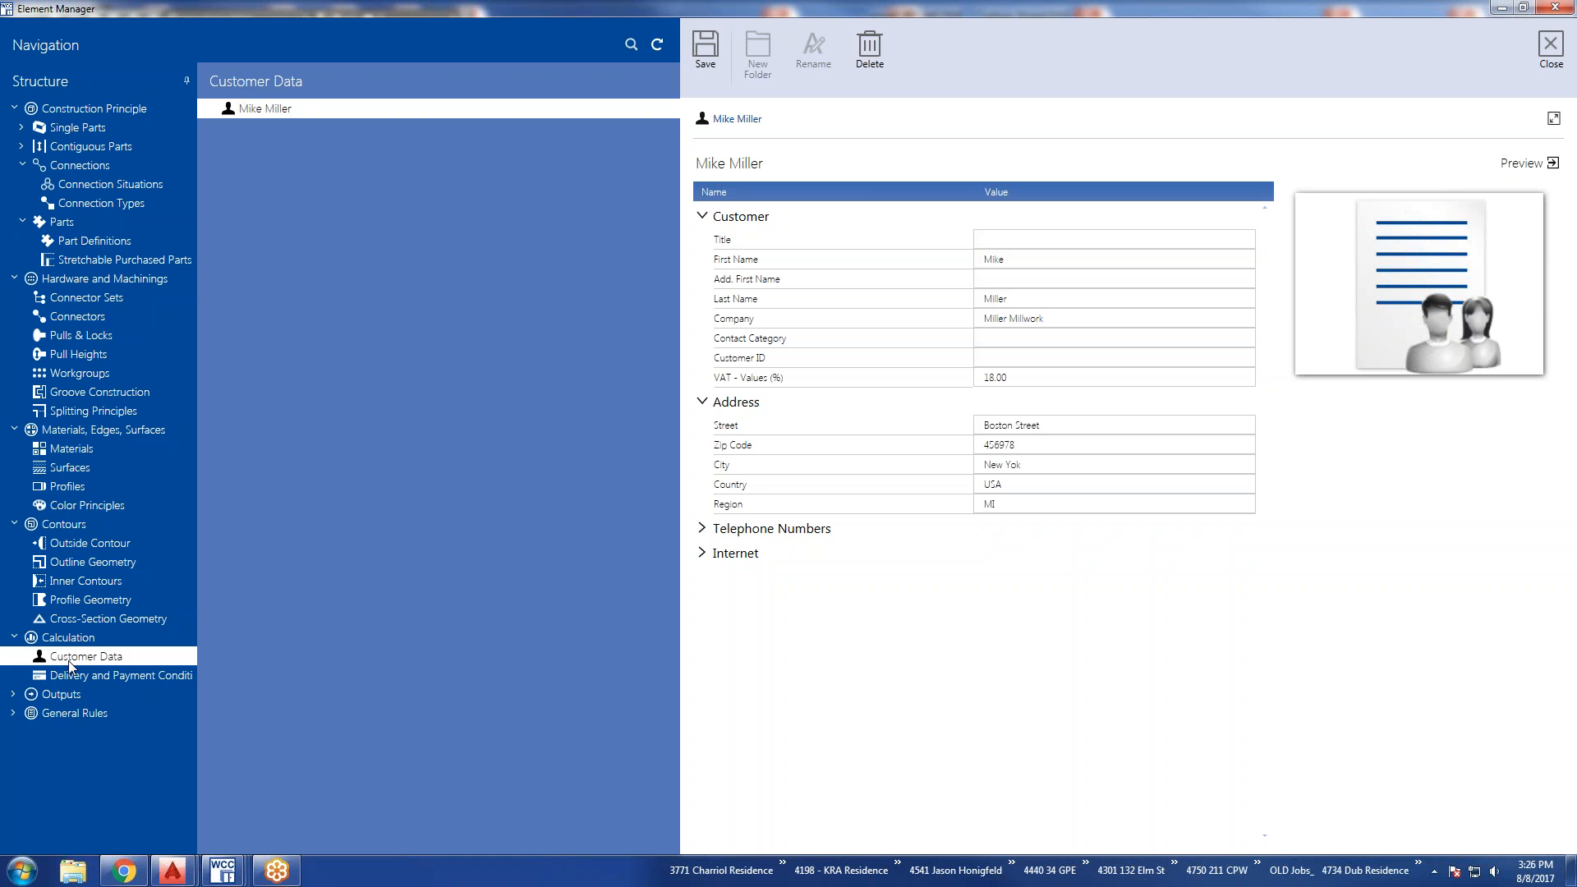
Expand Outputs and view the STANDARD table definition and the Reports entries.
click(57, 694)
click(51, 716)
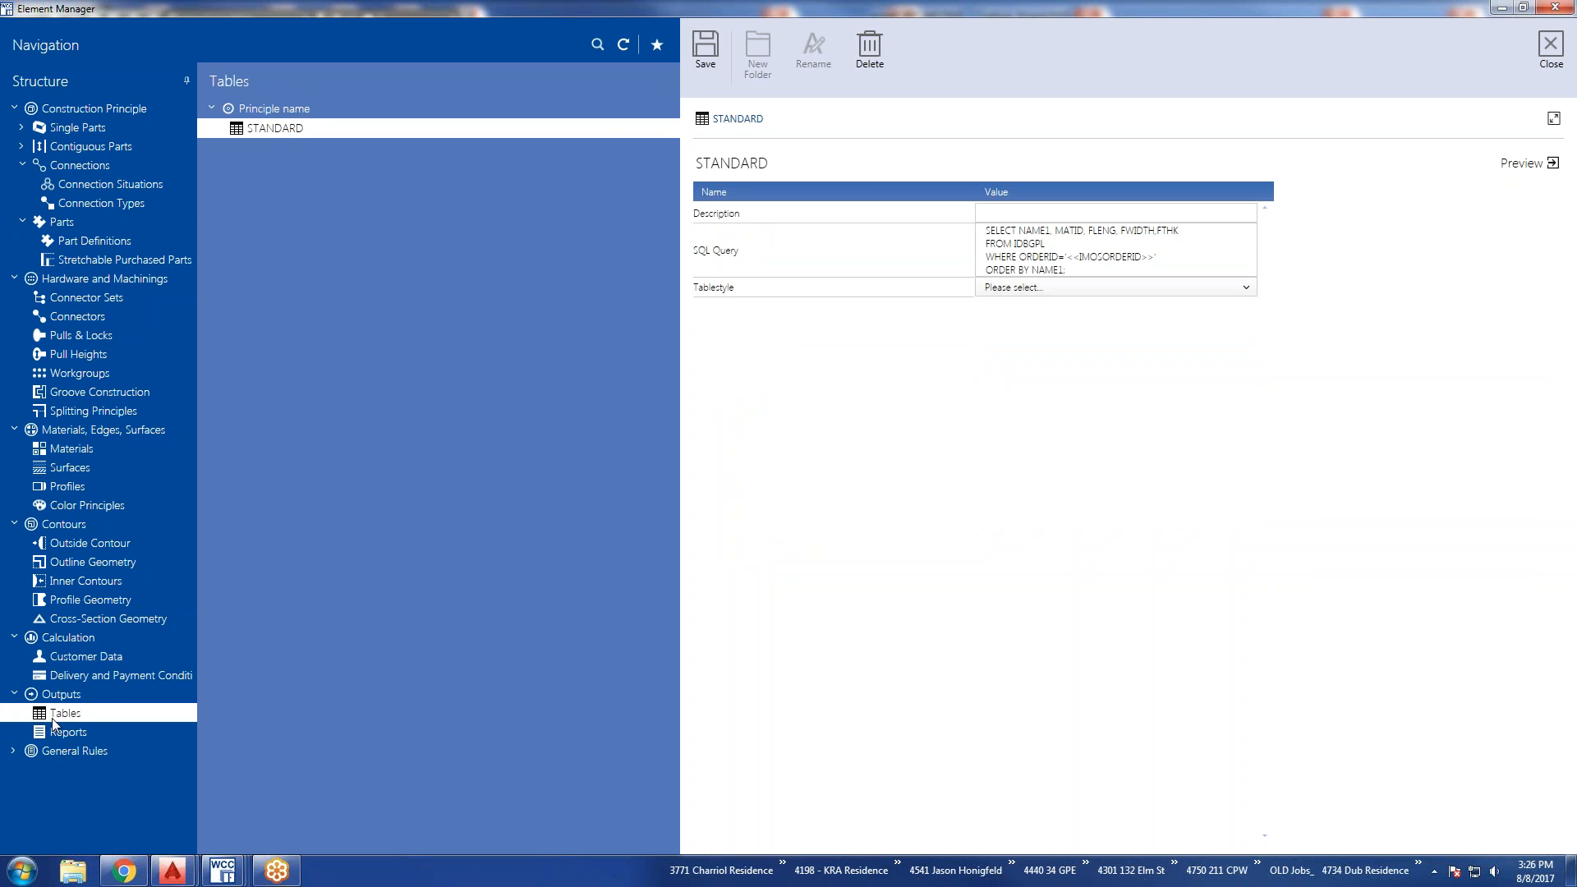
click(57, 715)
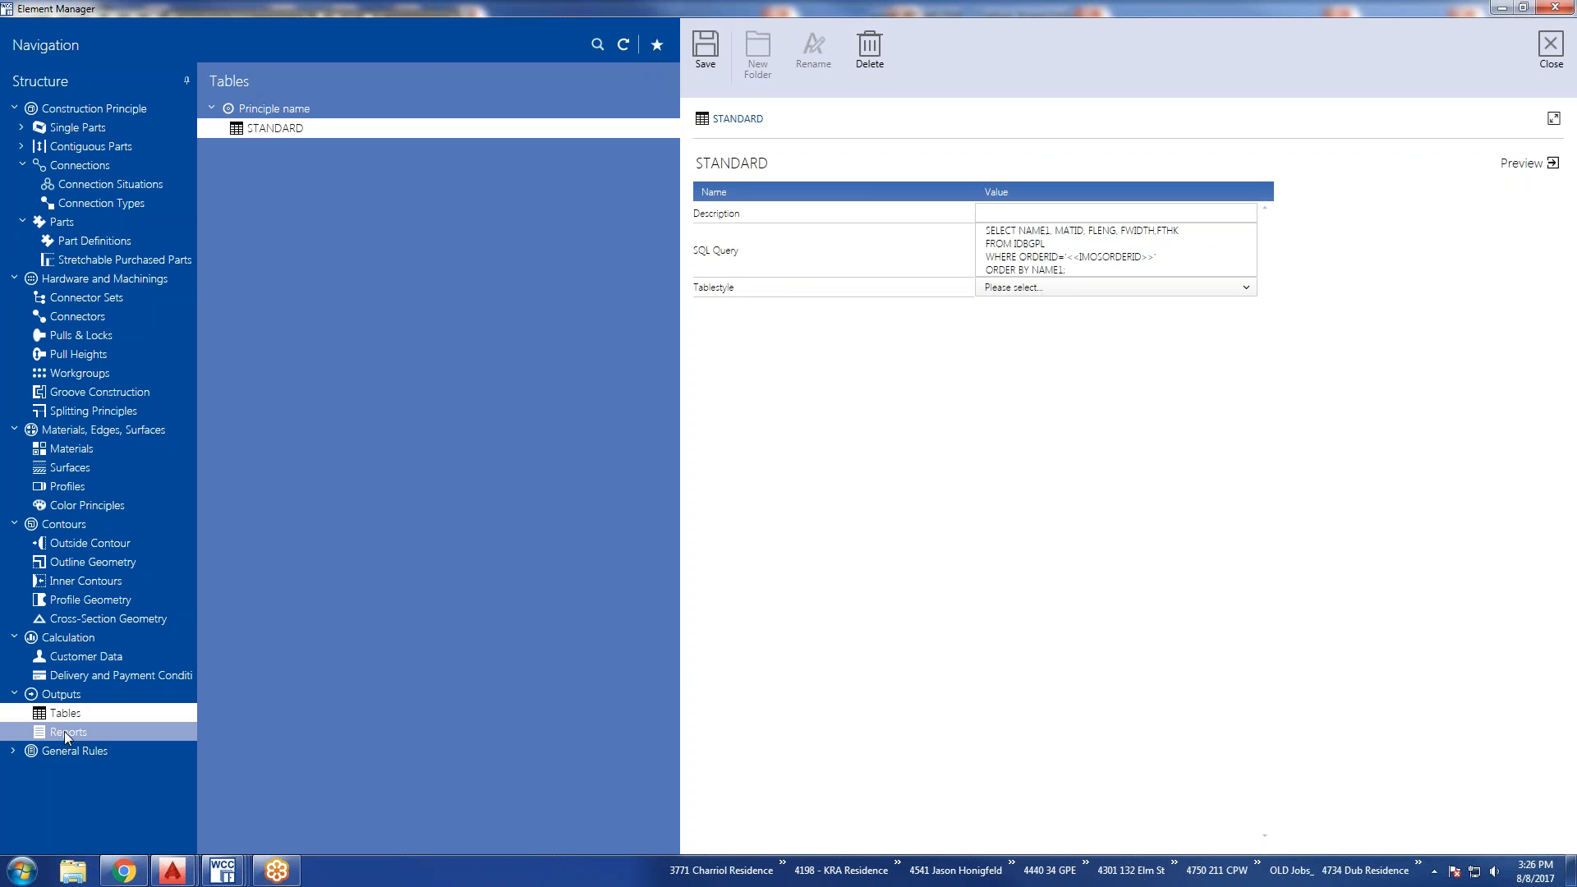
click(64, 732)
click(71, 720)
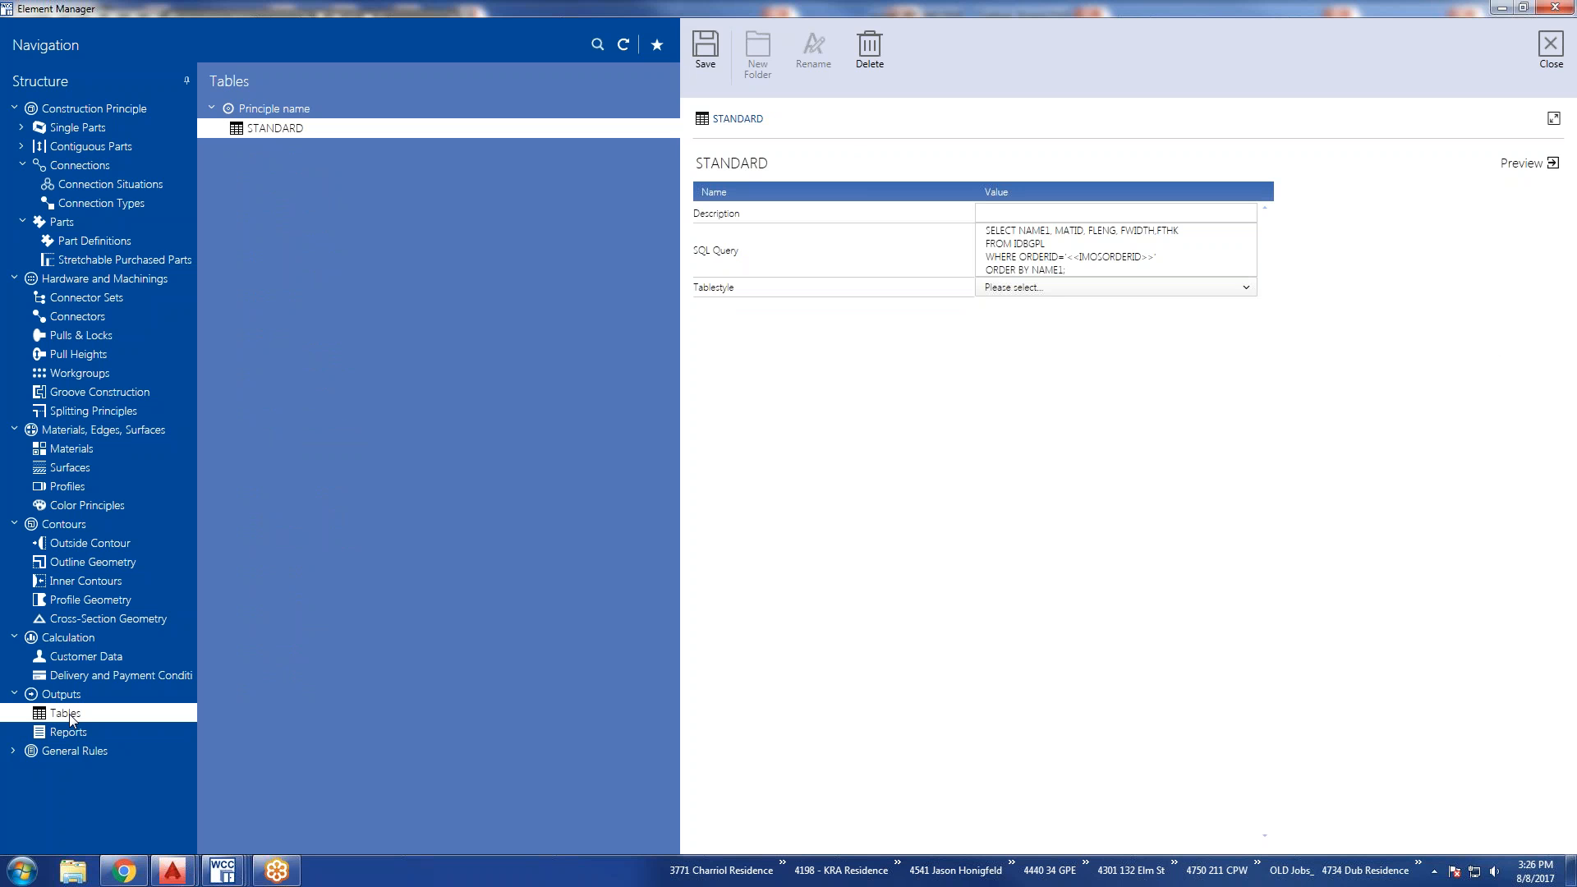
click(65, 732)
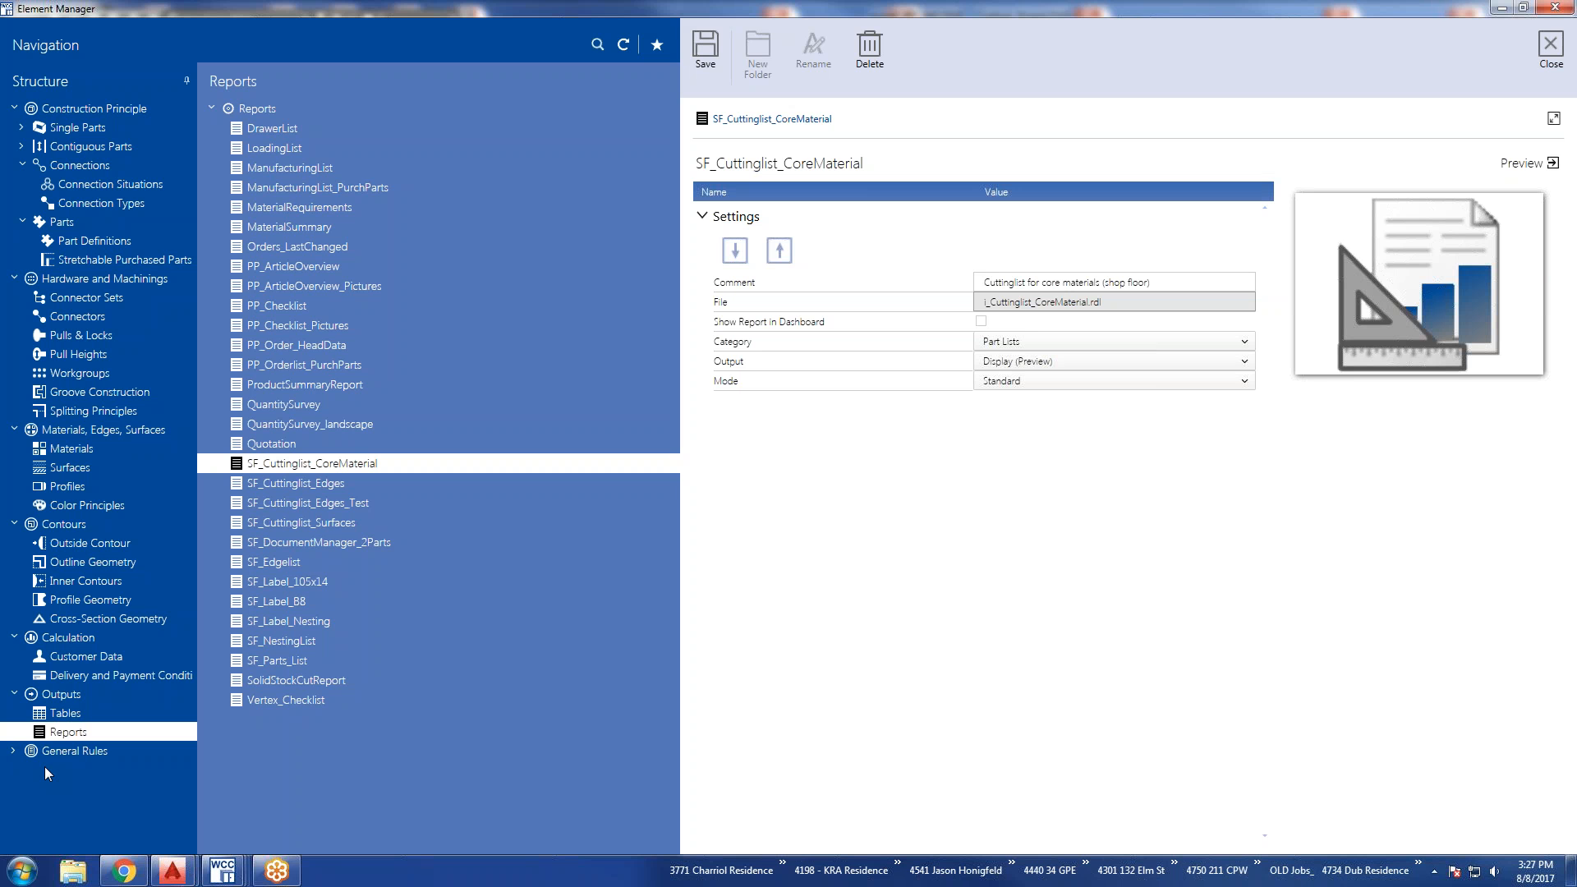
Launch Report Builder 3.0 from the Microsoft SQL Server 2012 Report Builder program folder.
click(23, 870)
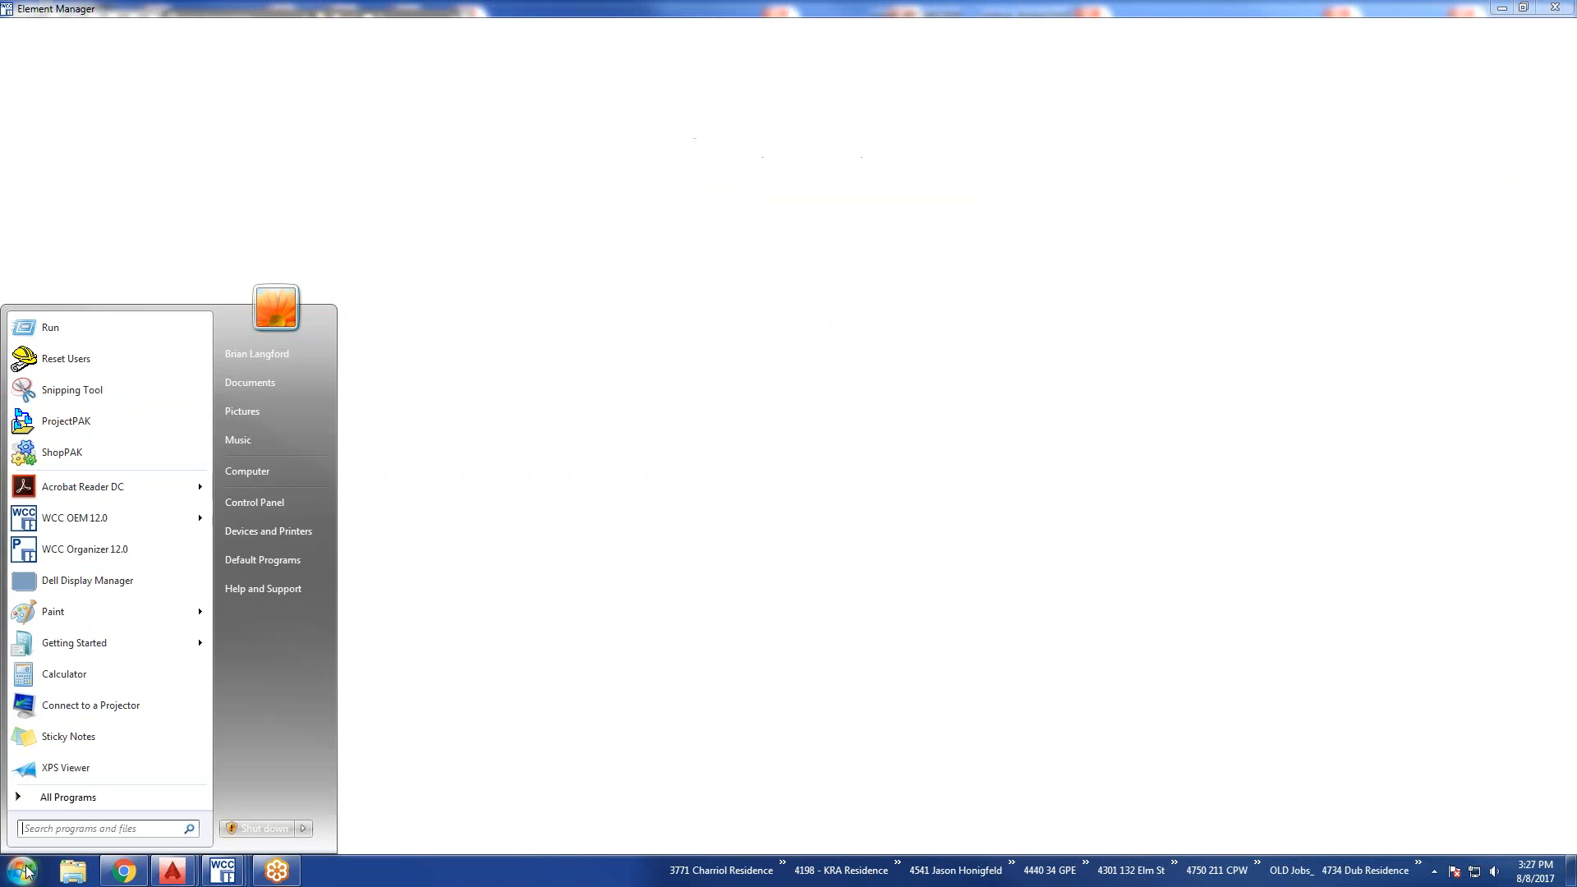
click(52, 798)
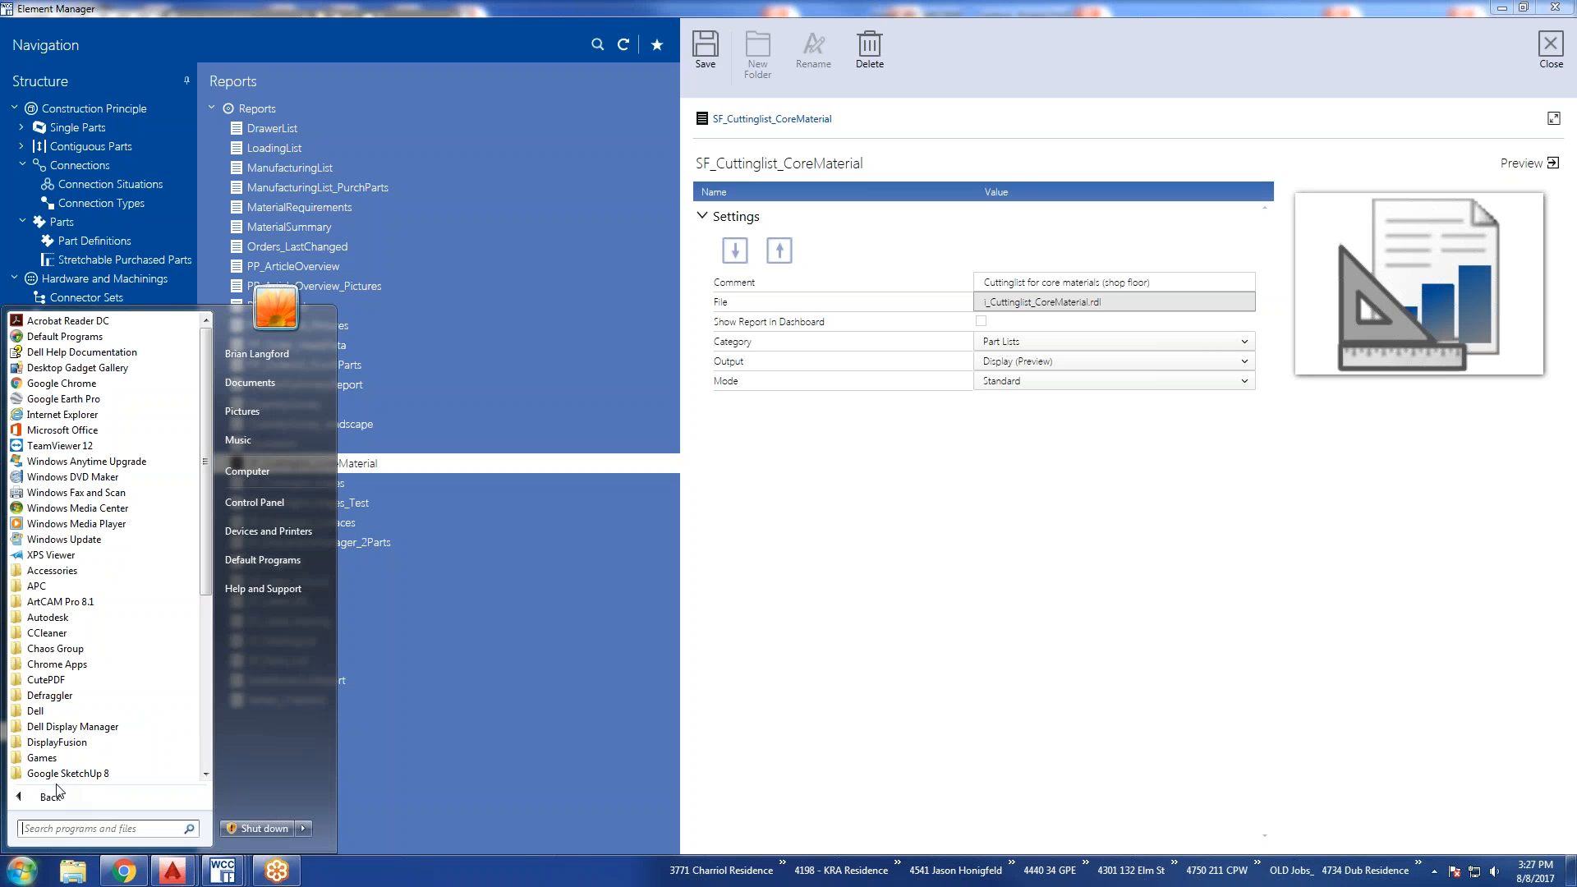
scroll(83, 756, down, 6)
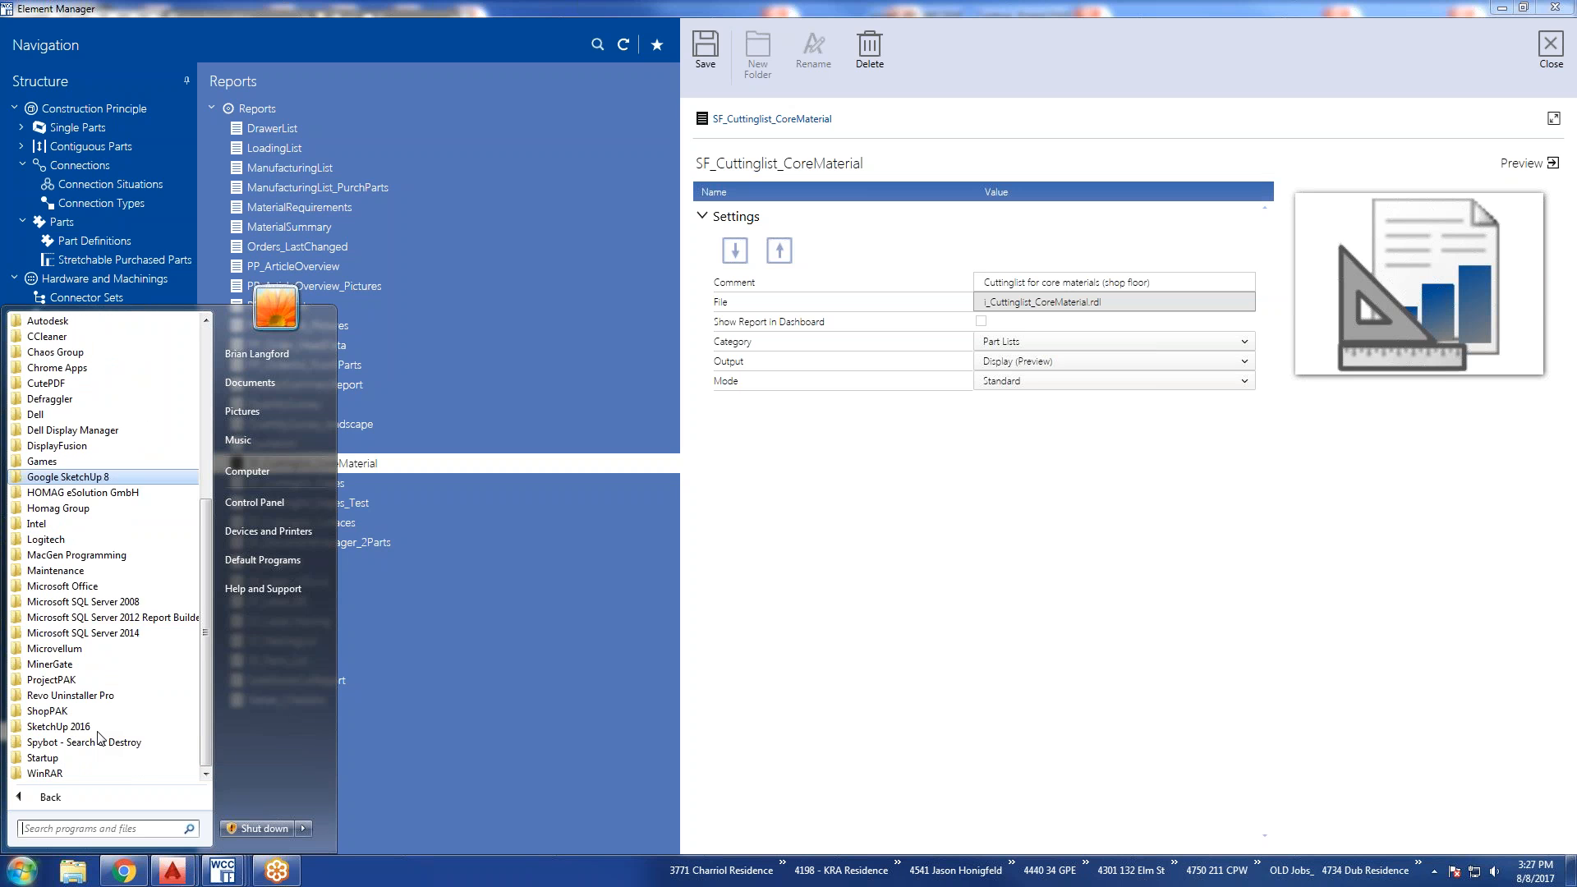
click(95, 620)
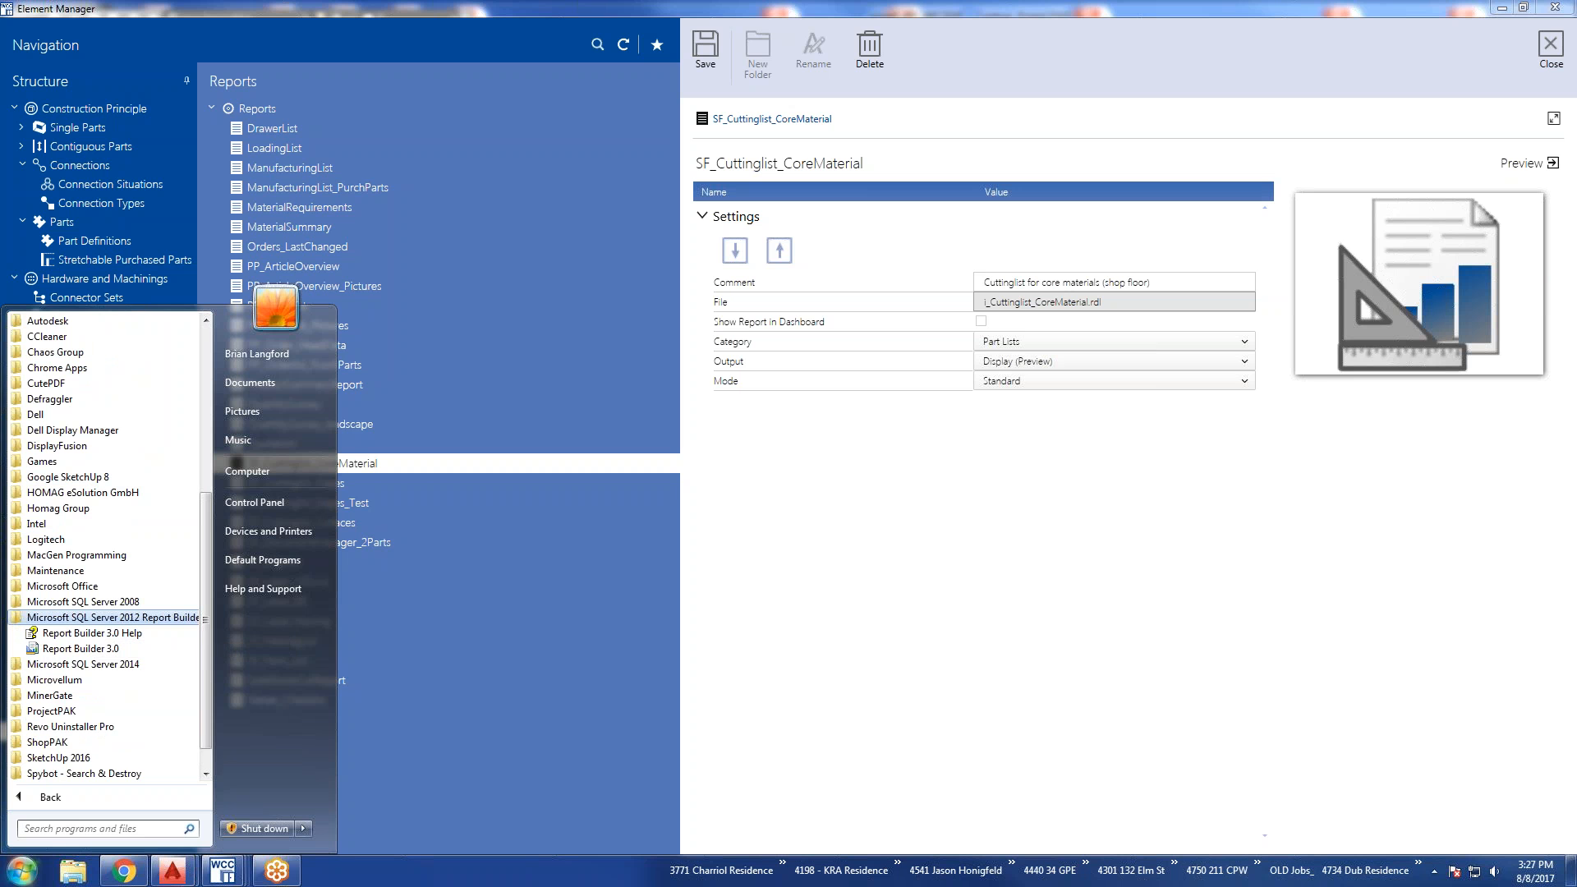
click(80, 648)
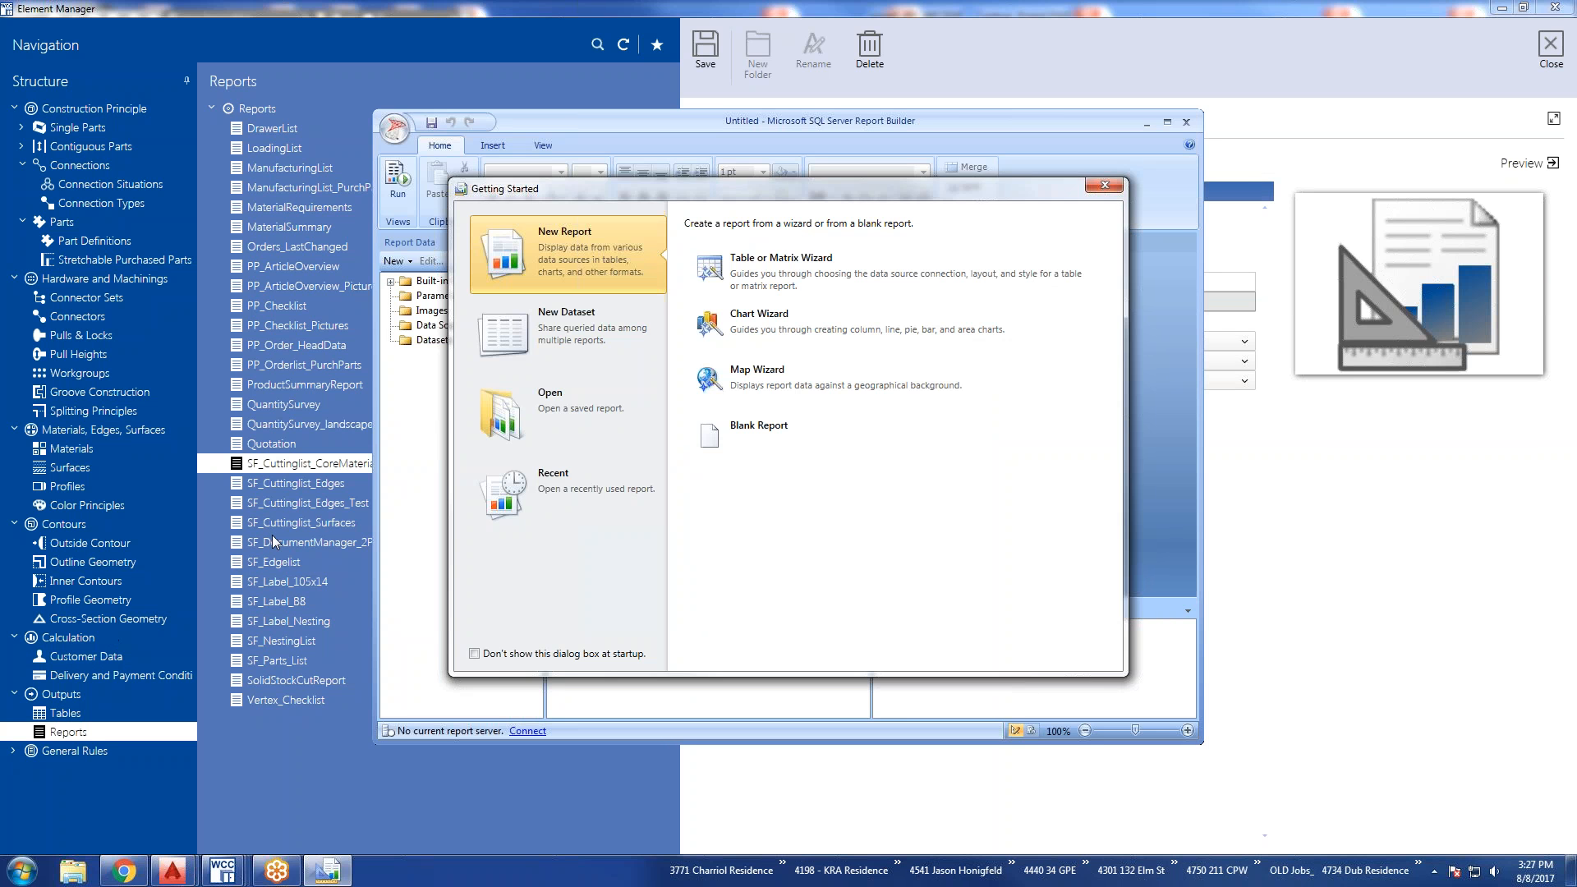
Dismiss the Getting Started dialog and move the Report Builder window out of the way of the Element Manager.
drag(750, 190, 1116, 356)
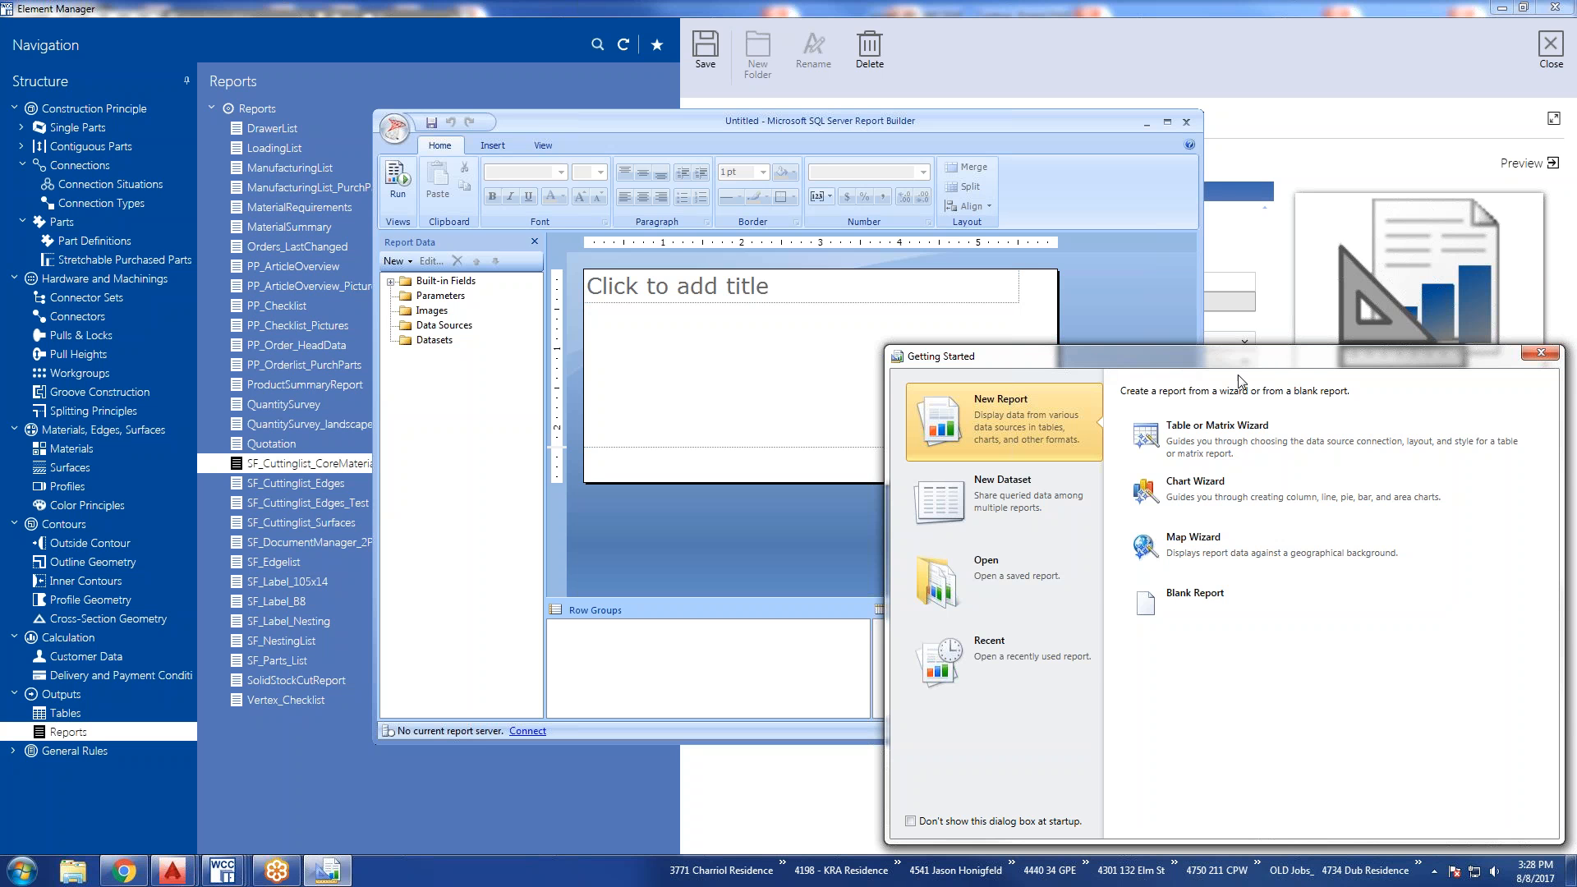
click(1541, 353)
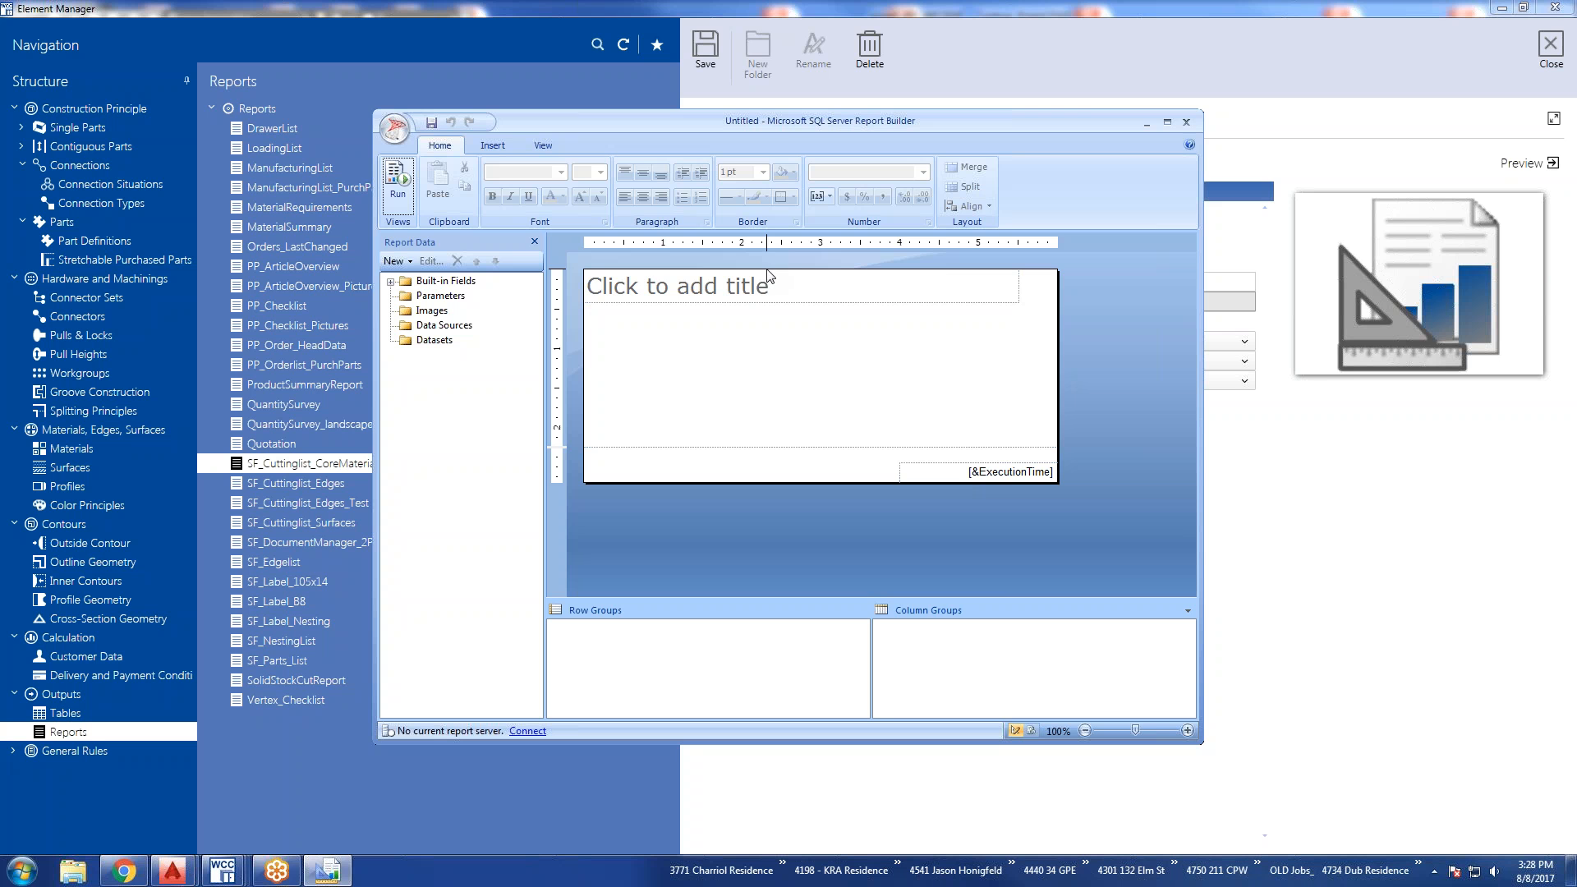
drag(777, 125, 1557, 232)
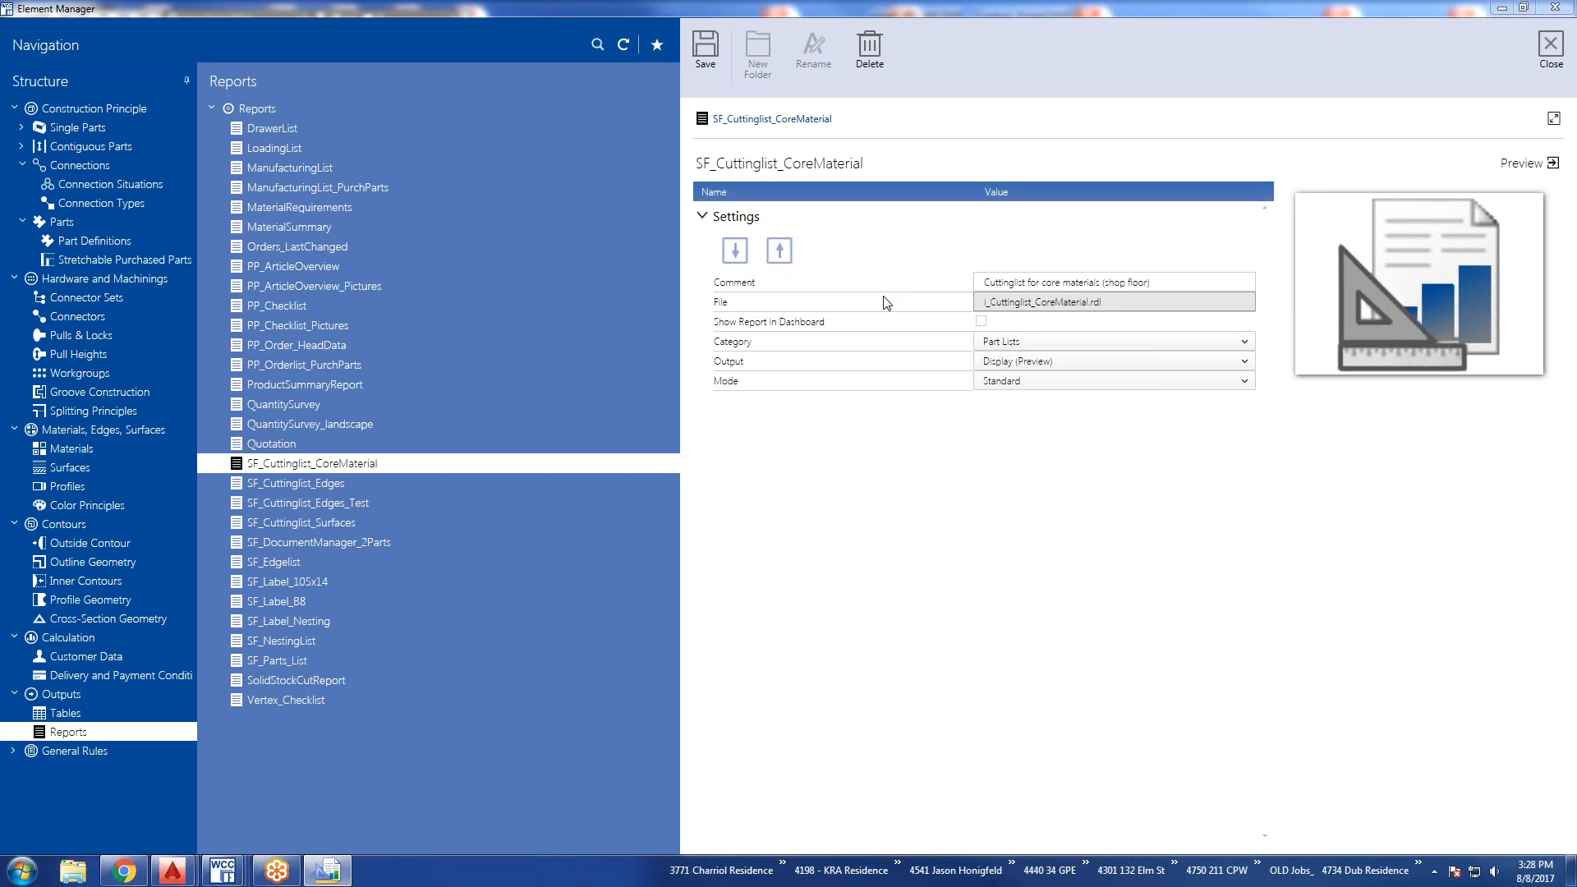
Expand General Rules and view the STANDARD principle under Construction Rules.
double_click(42, 753)
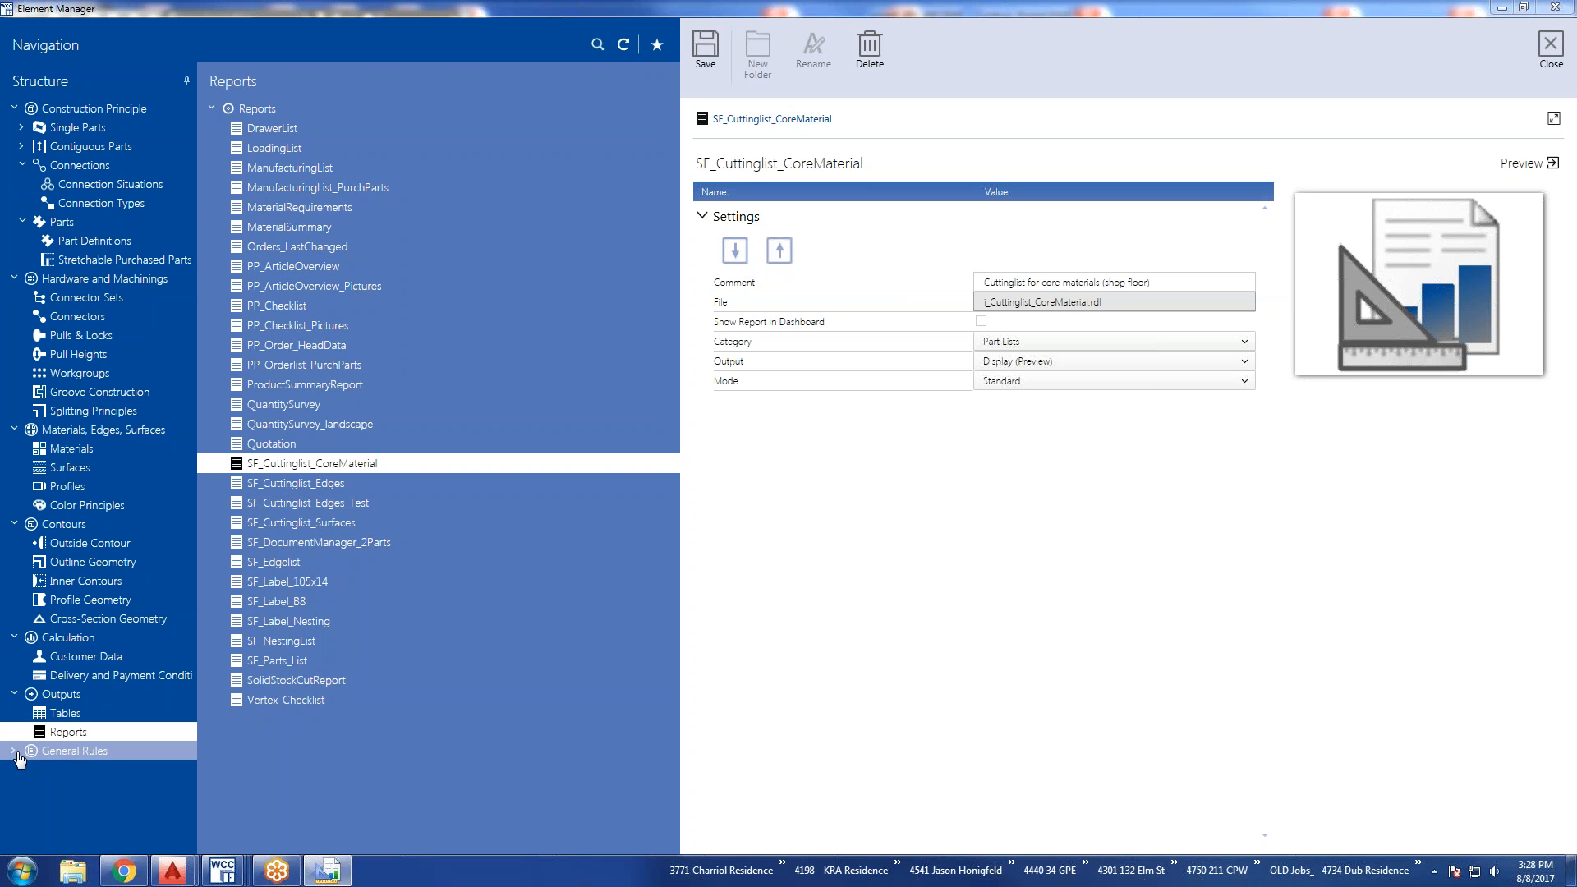
click(57, 752)
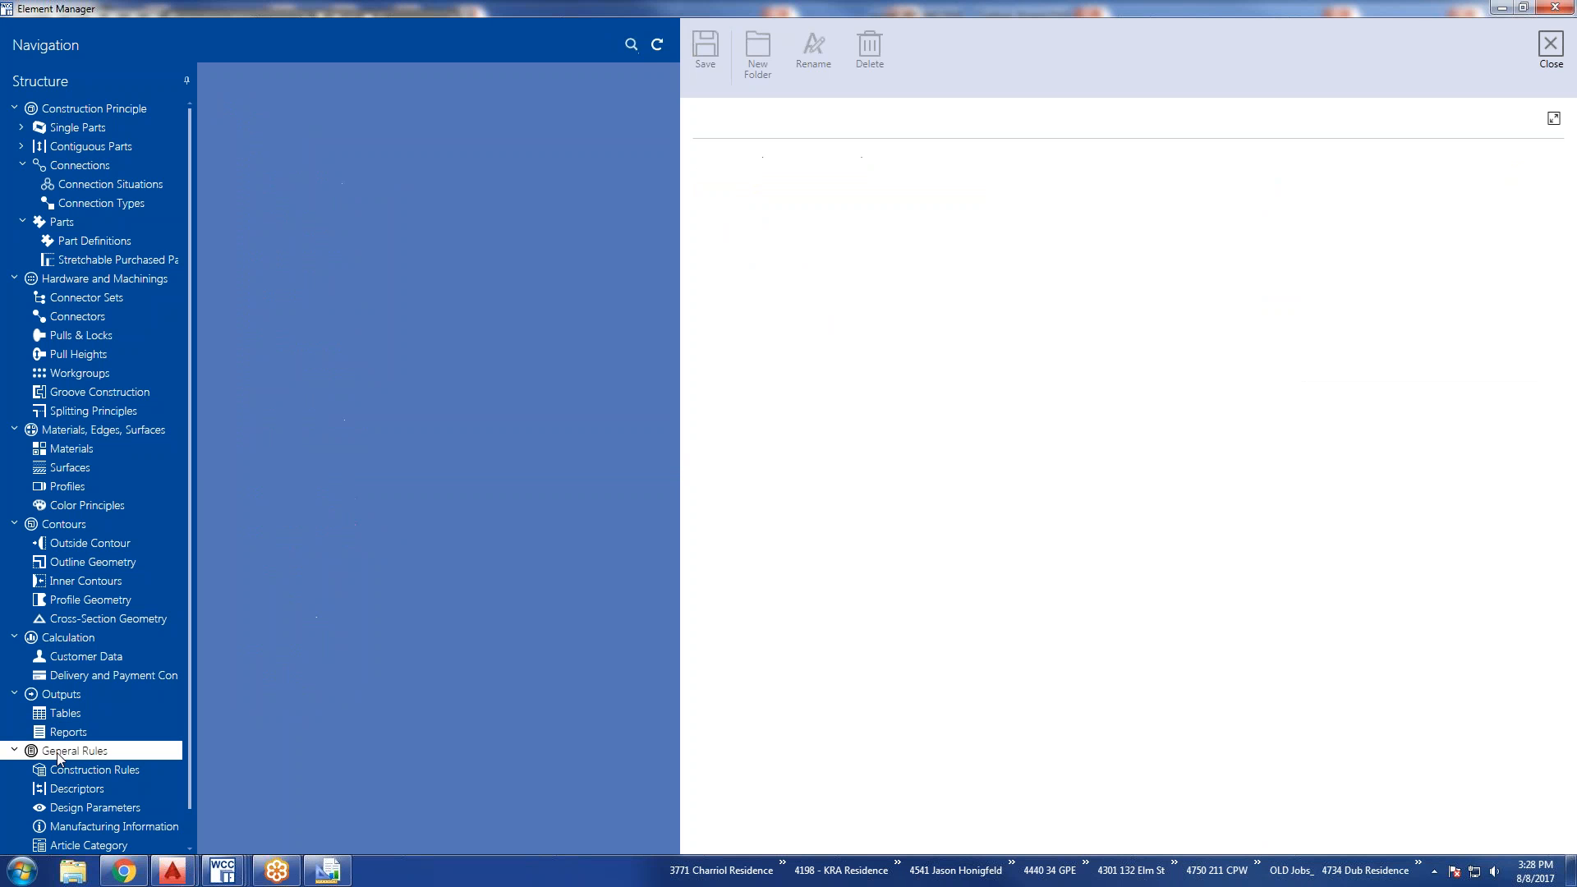
click(65, 769)
scroll(65, 771, down, 1)
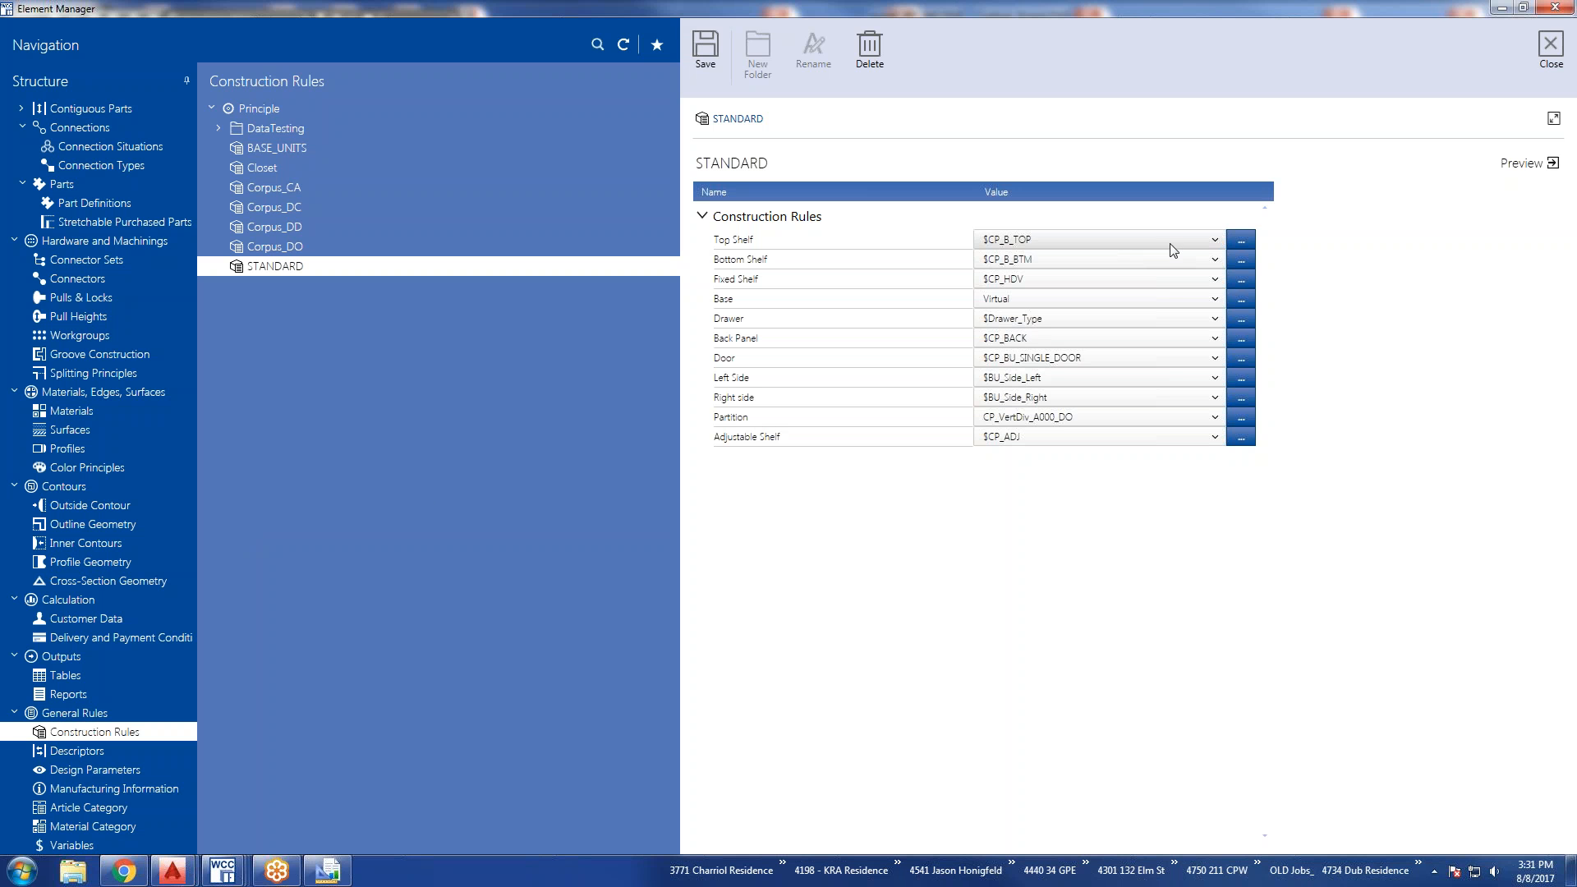
View the available Top Shelf and Bottom Shelf options of the STANDARD construction rule, and close the Element Manager.
click(1215, 239)
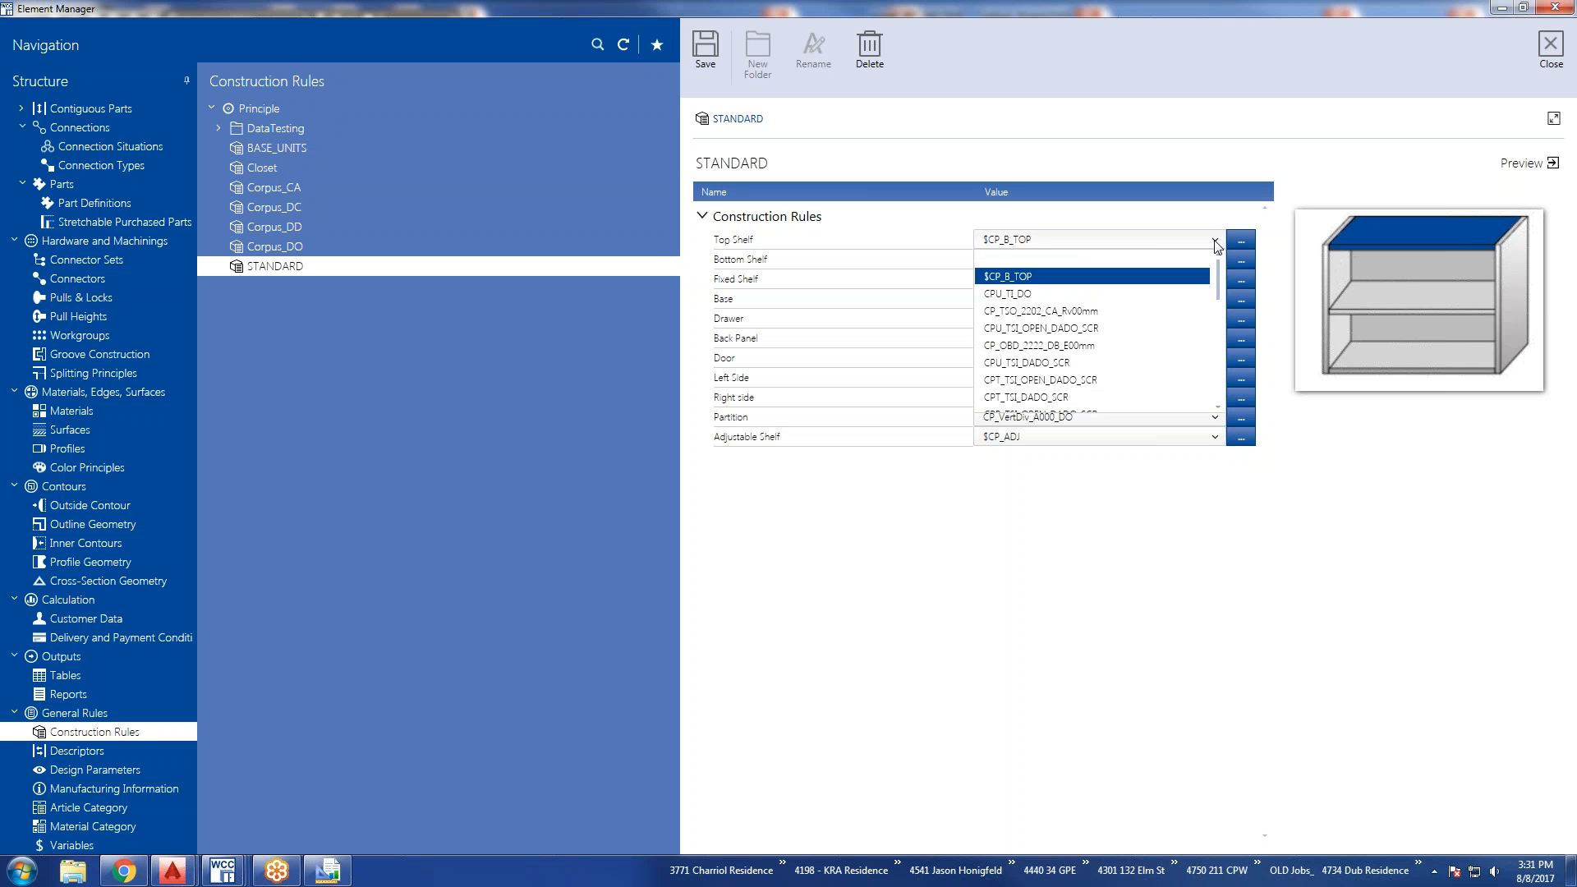
click(1215, 241)
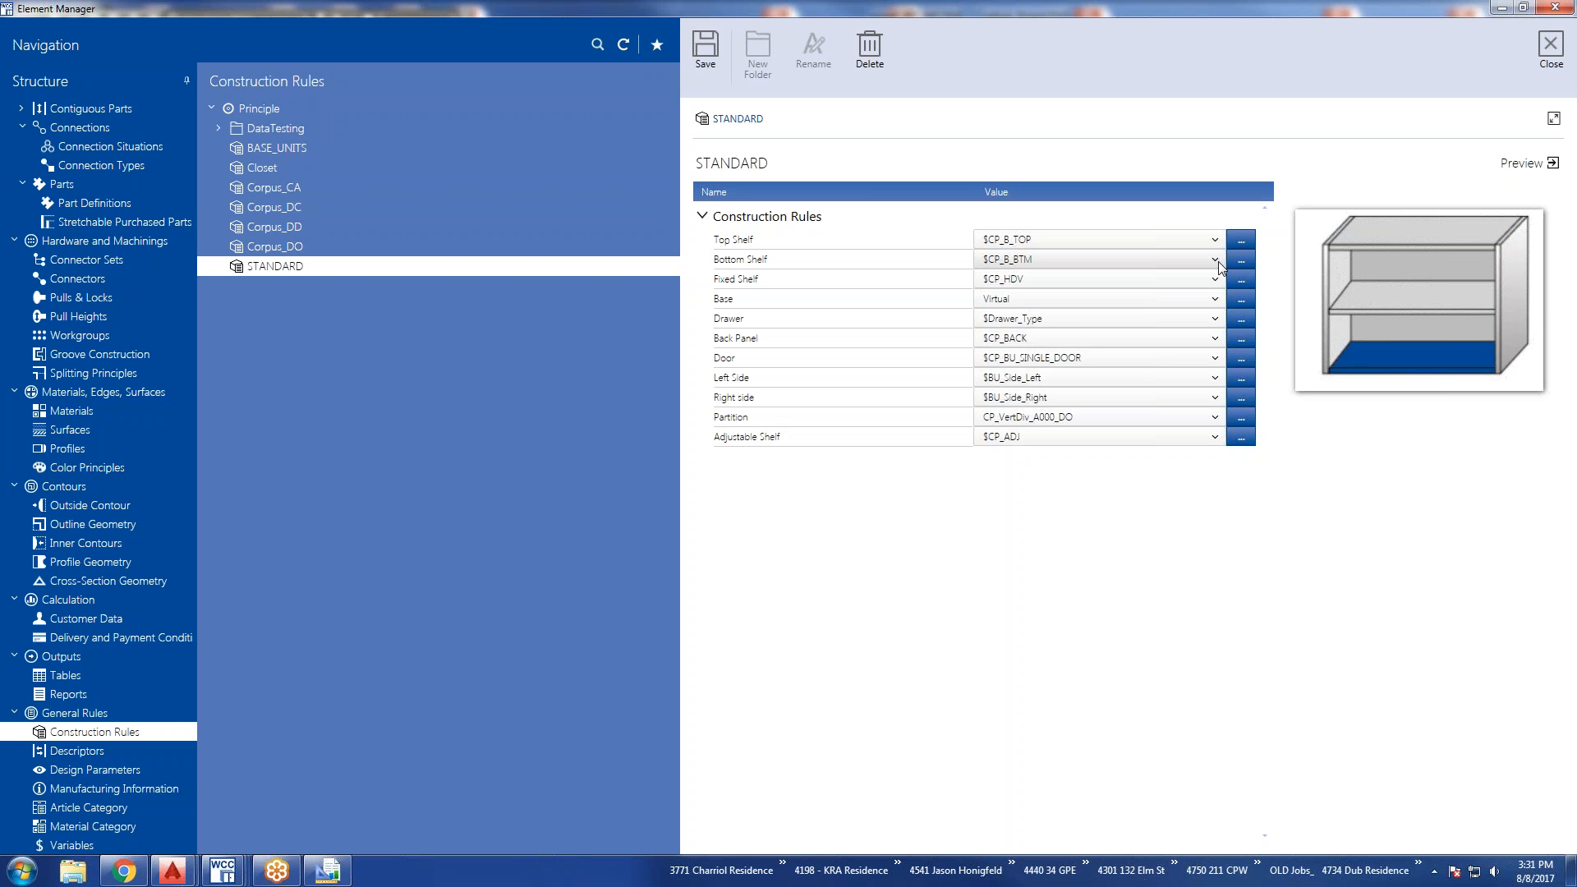
click(1216, 262)
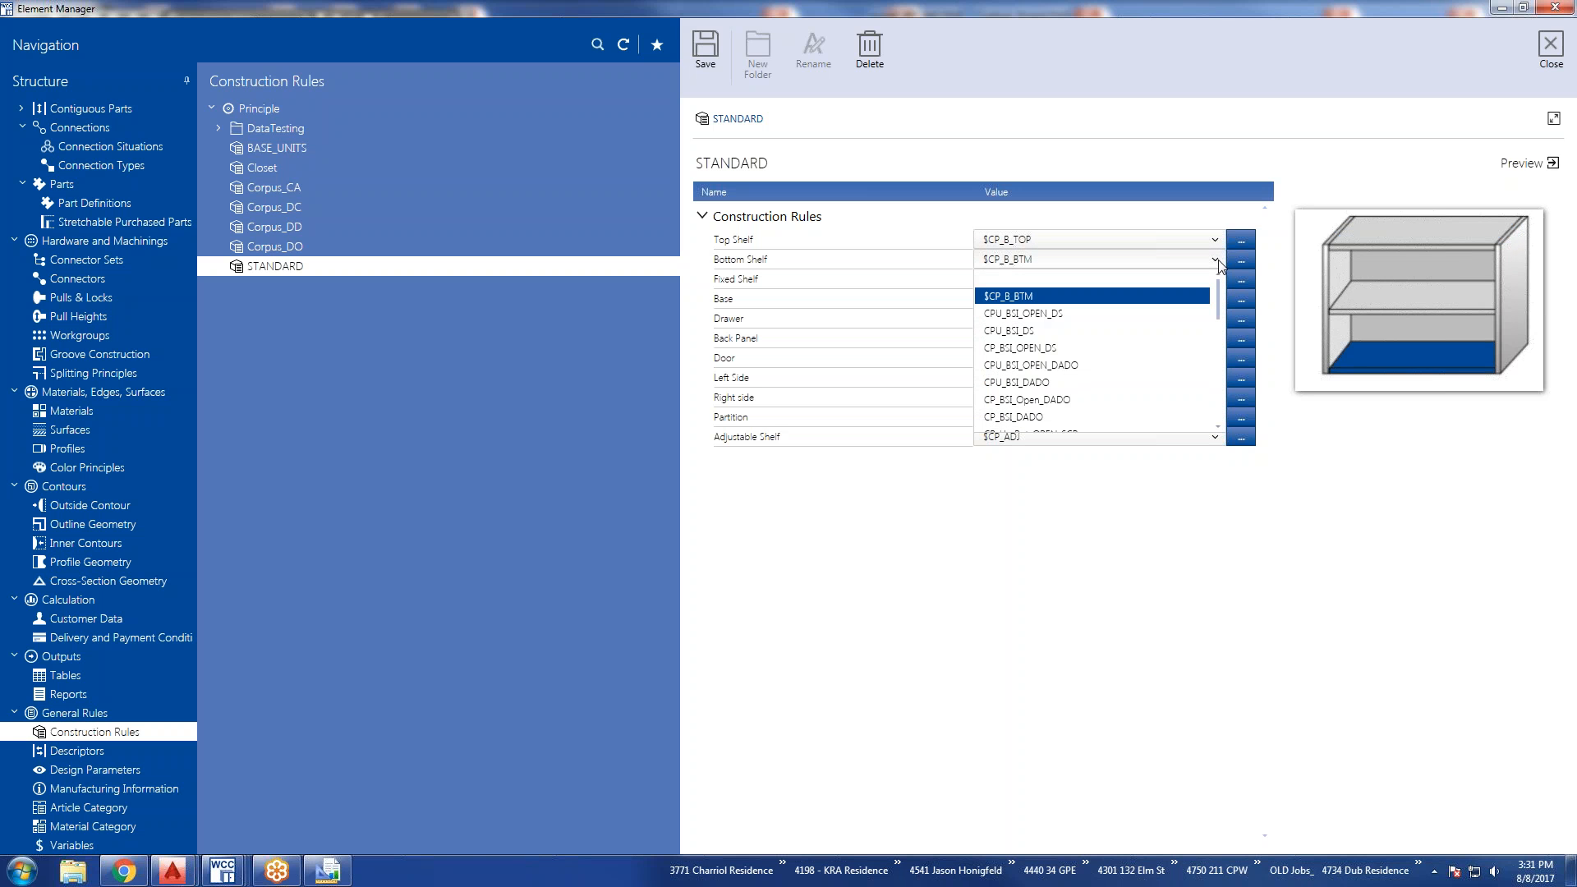
click(1217, 241)
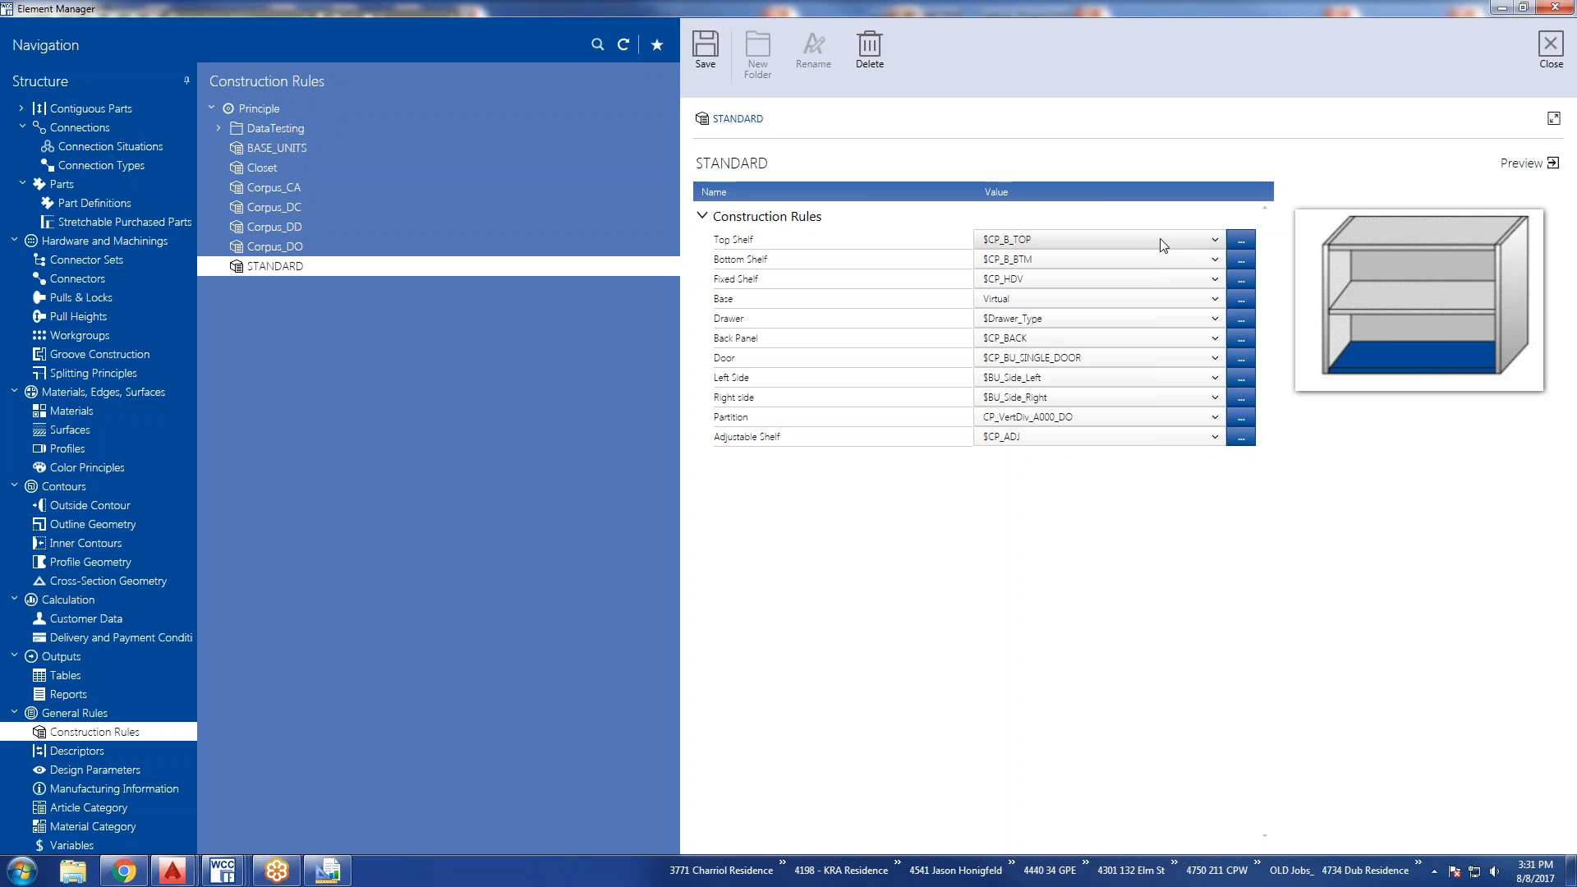
click(1551, 47)
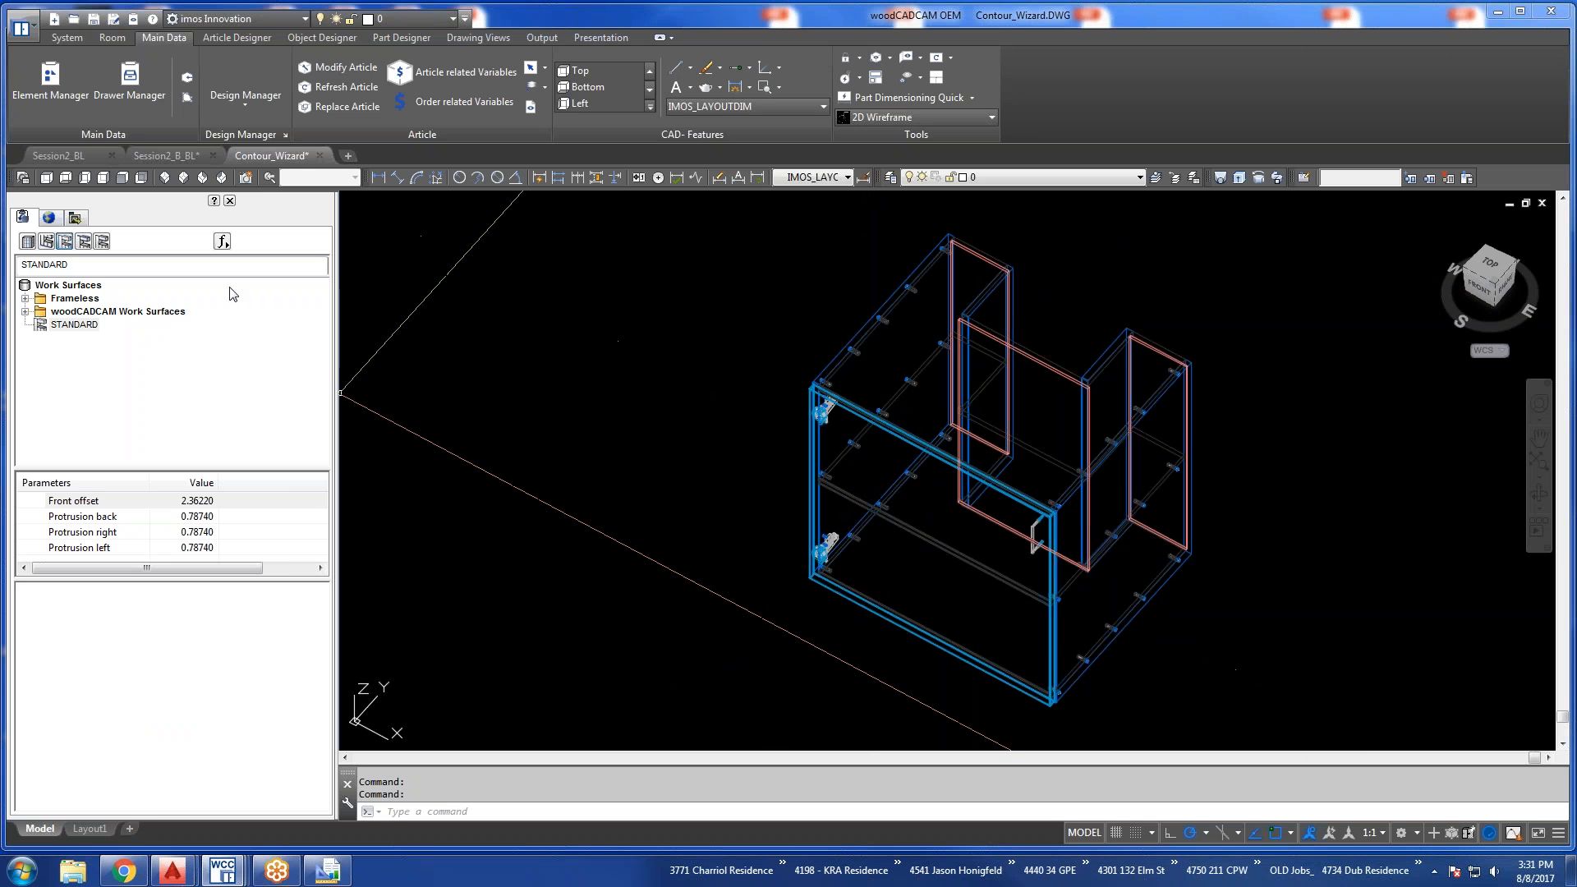
Start a new article in Article Designer, enable Construction Rules for it and open the rule selection.
click(226, 37)
click(39, 76)
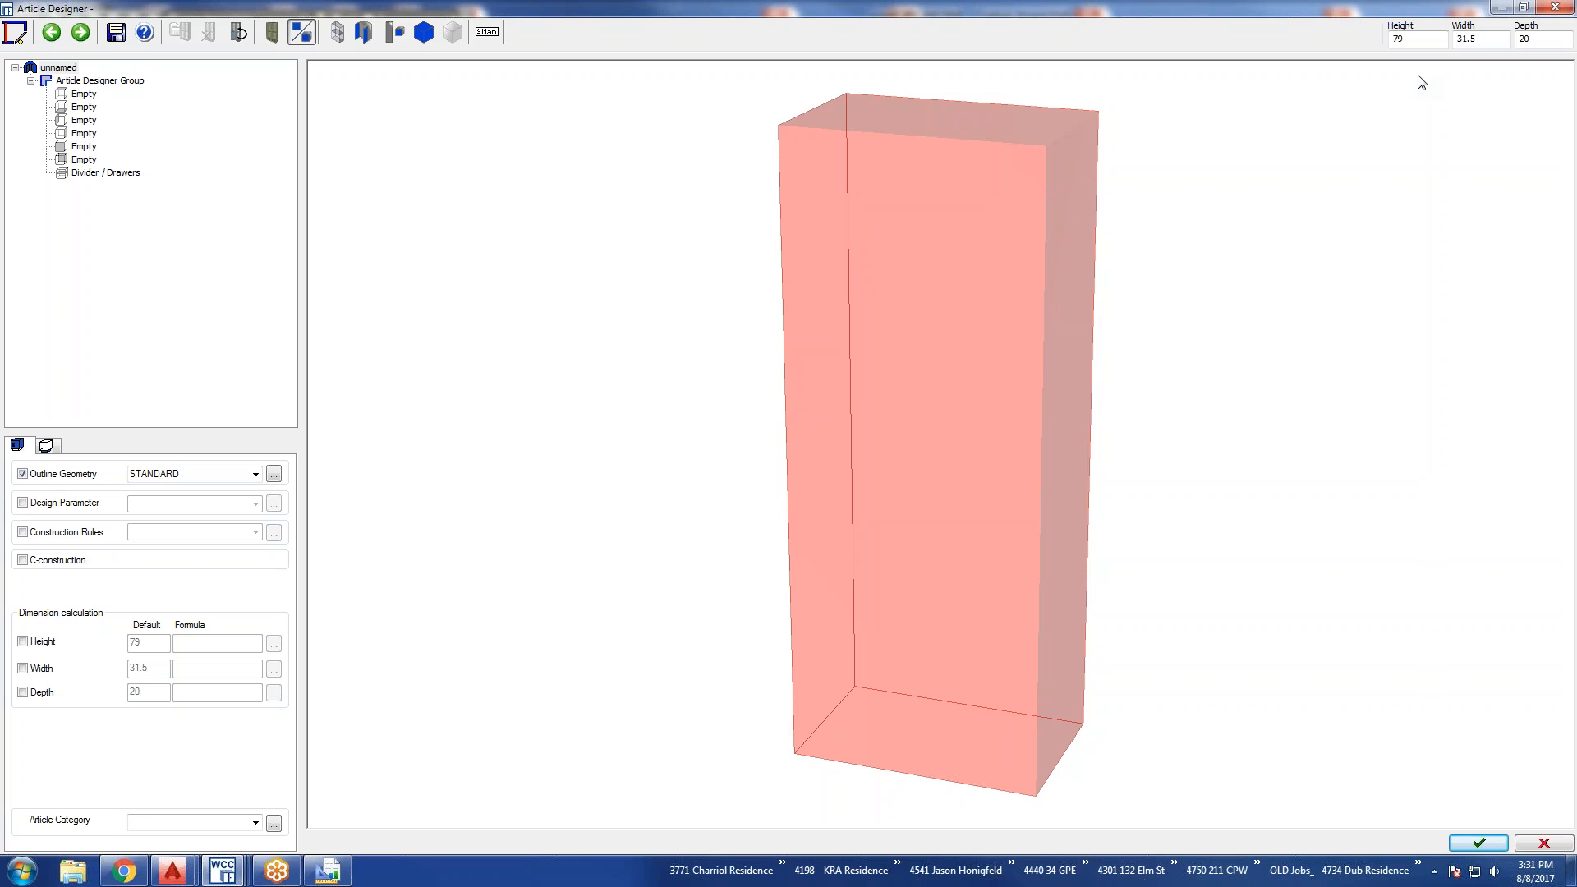
click(55, 69)
click(25, 533)
click(273, 532)
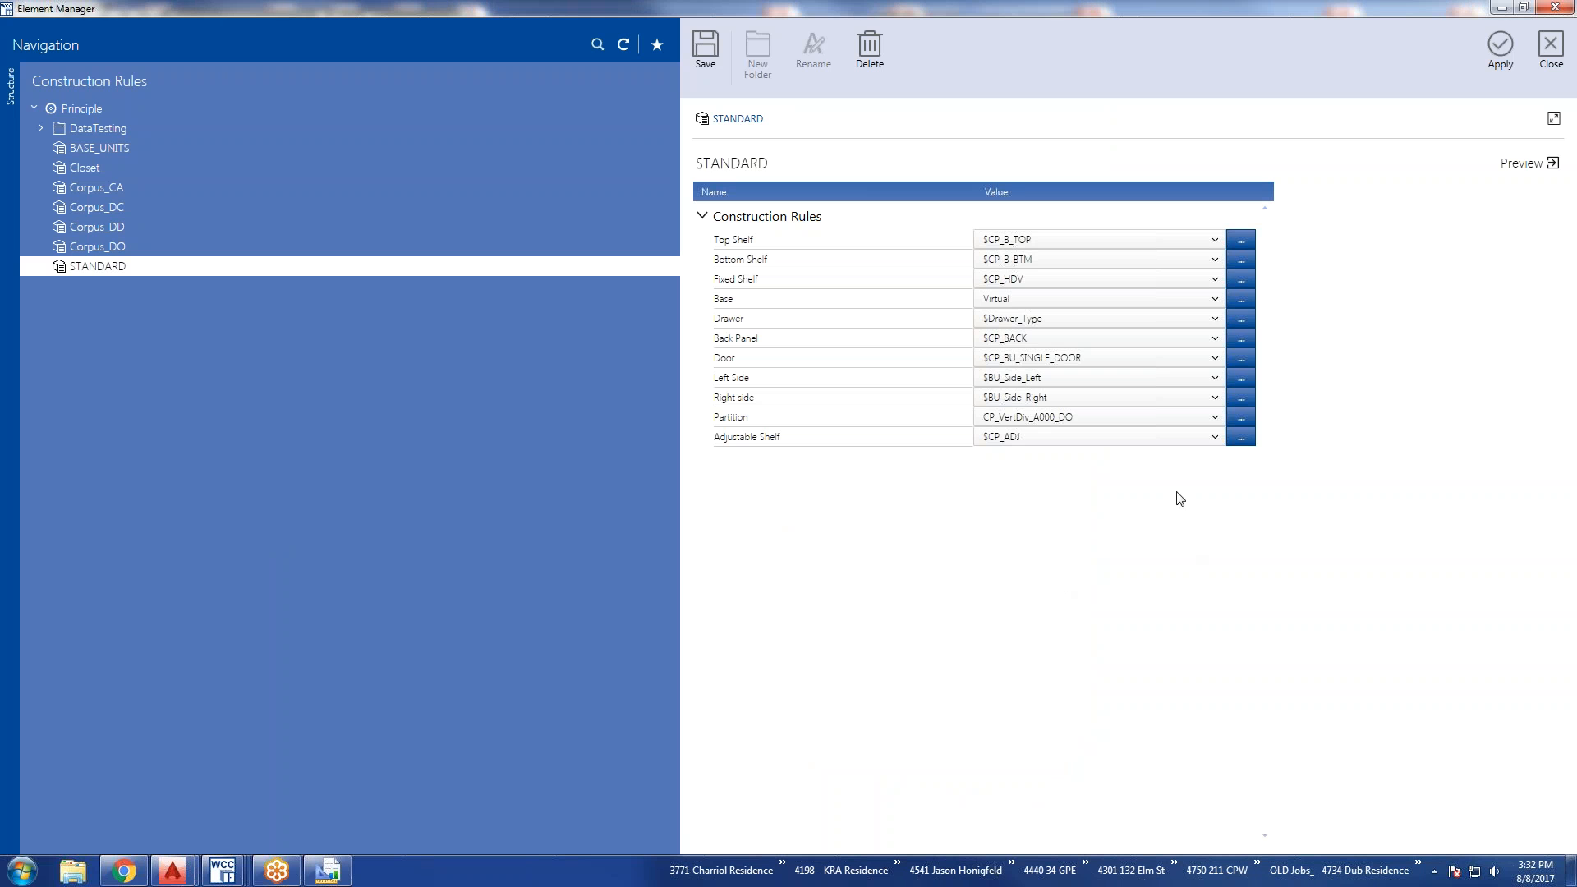
Try CPU_TI_DO as the Top Shelf of the STANDARD rule and browse the other part options.
click(1214, 240)
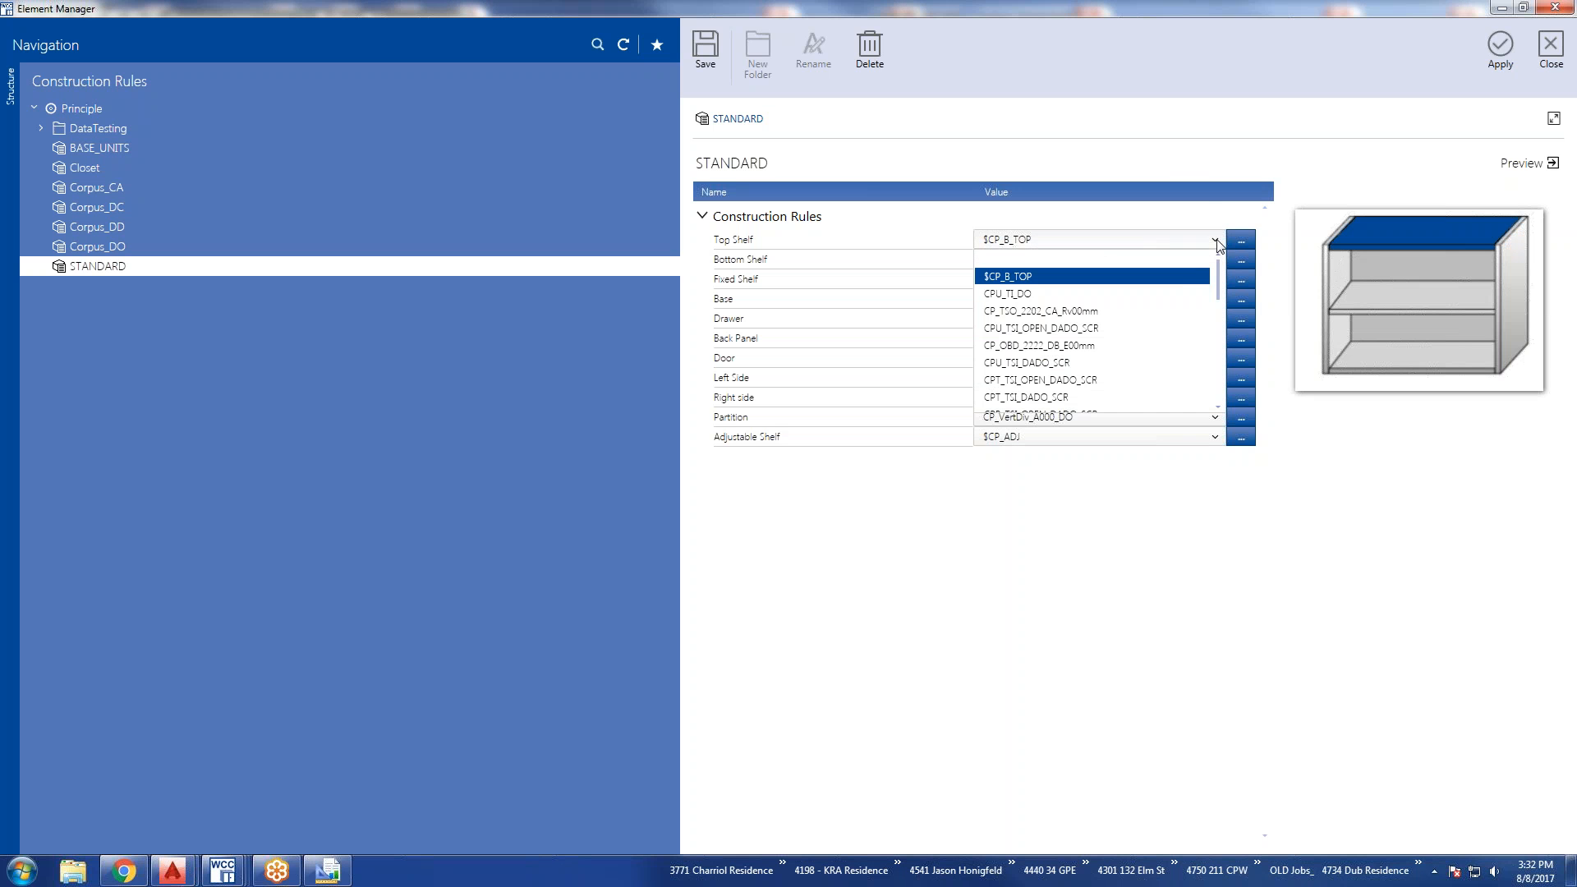
click(1123, 294)
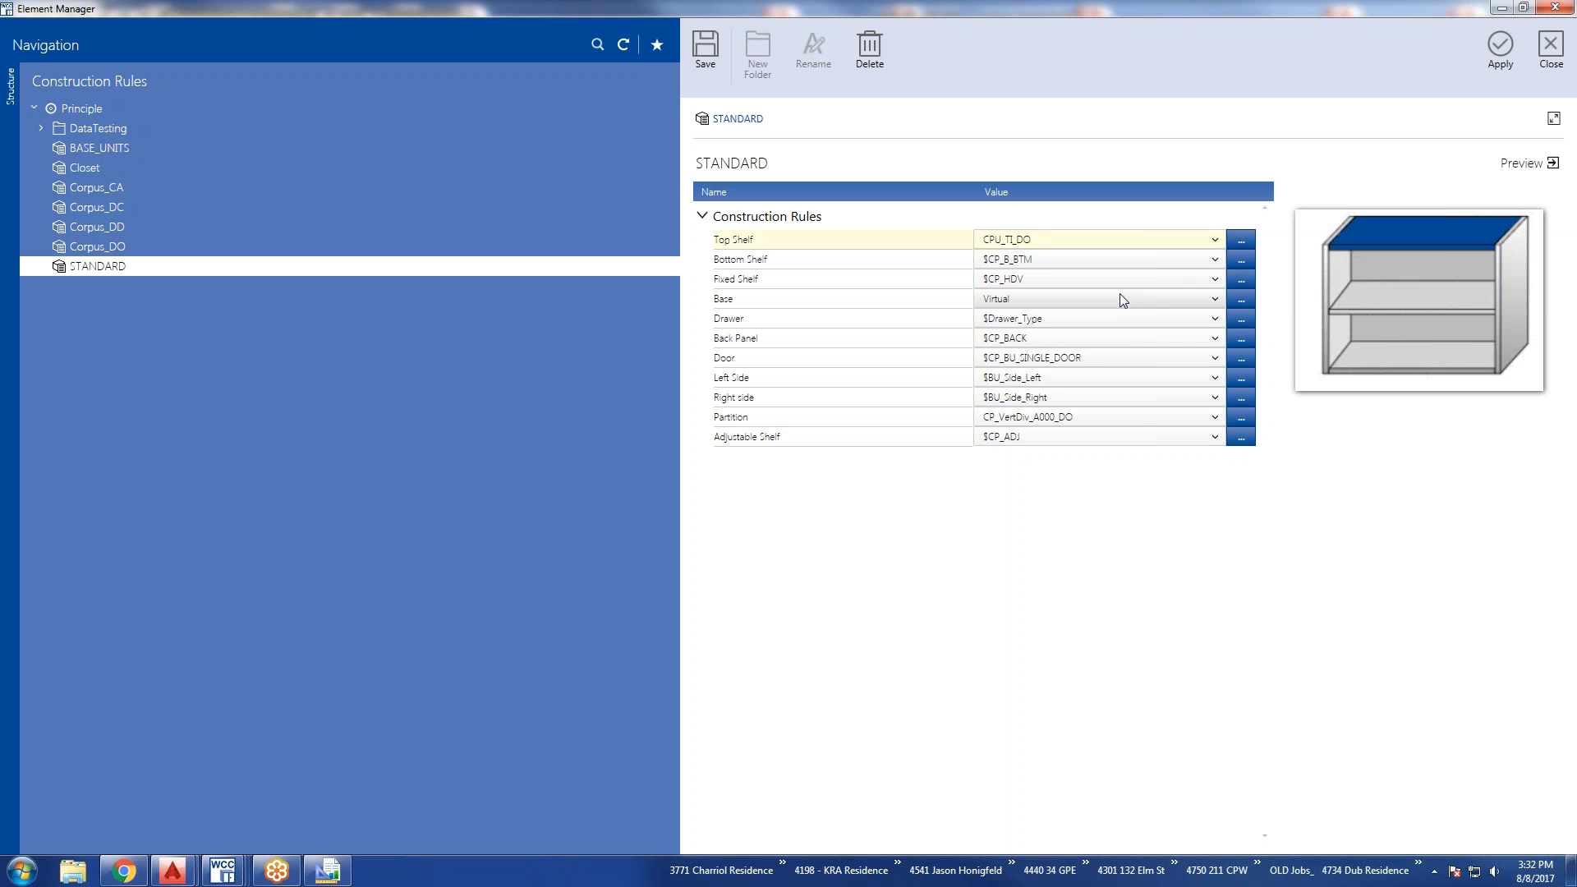
click(1216, 240)
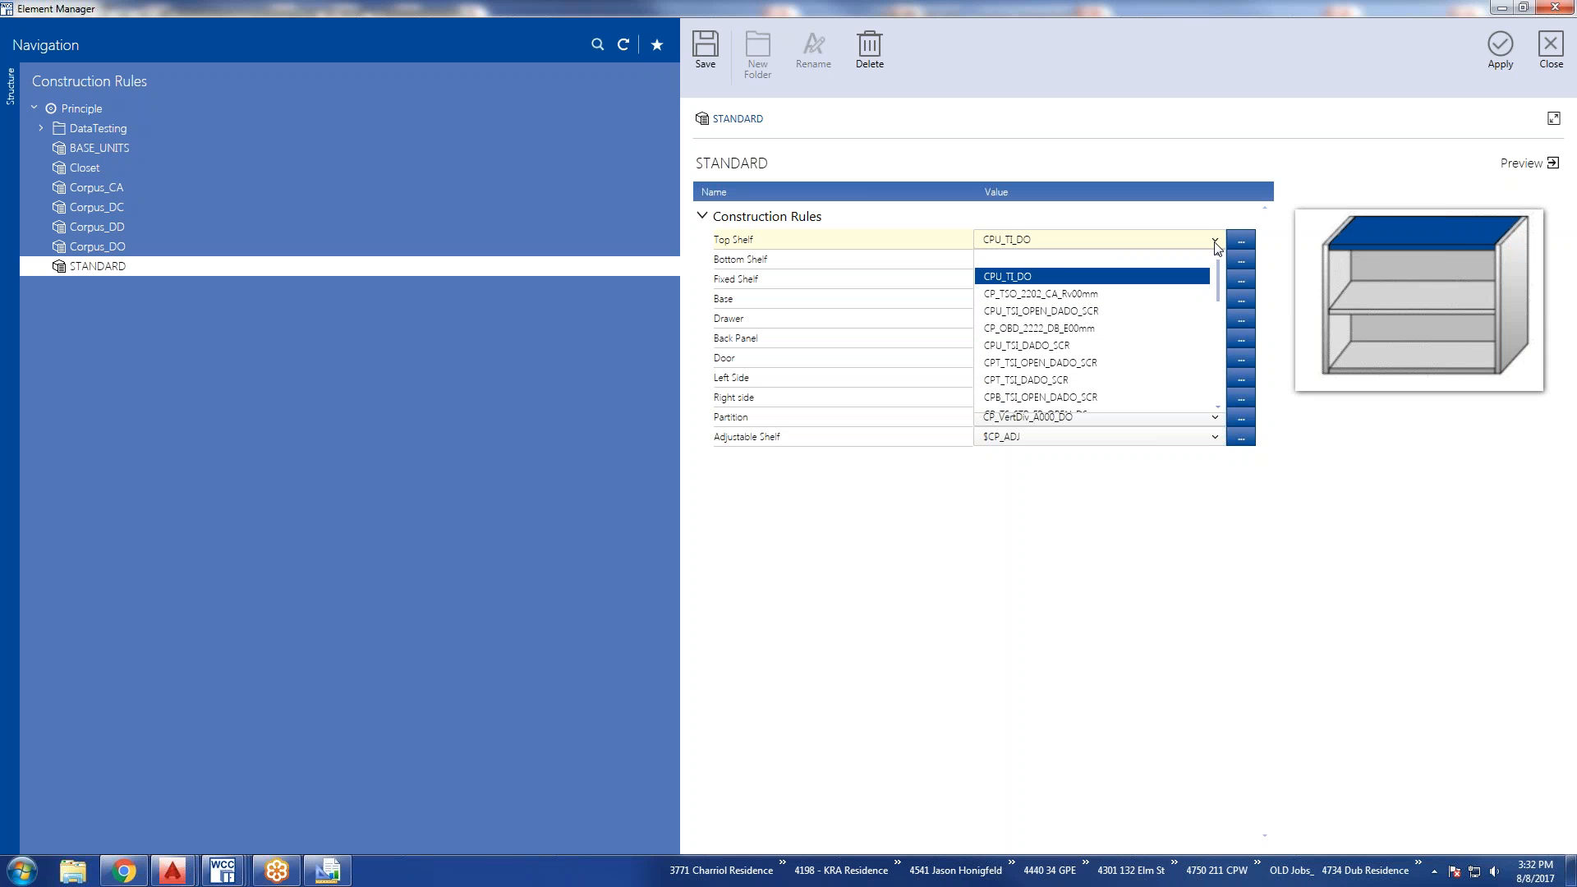
scroll(1154, 359, down, 5)
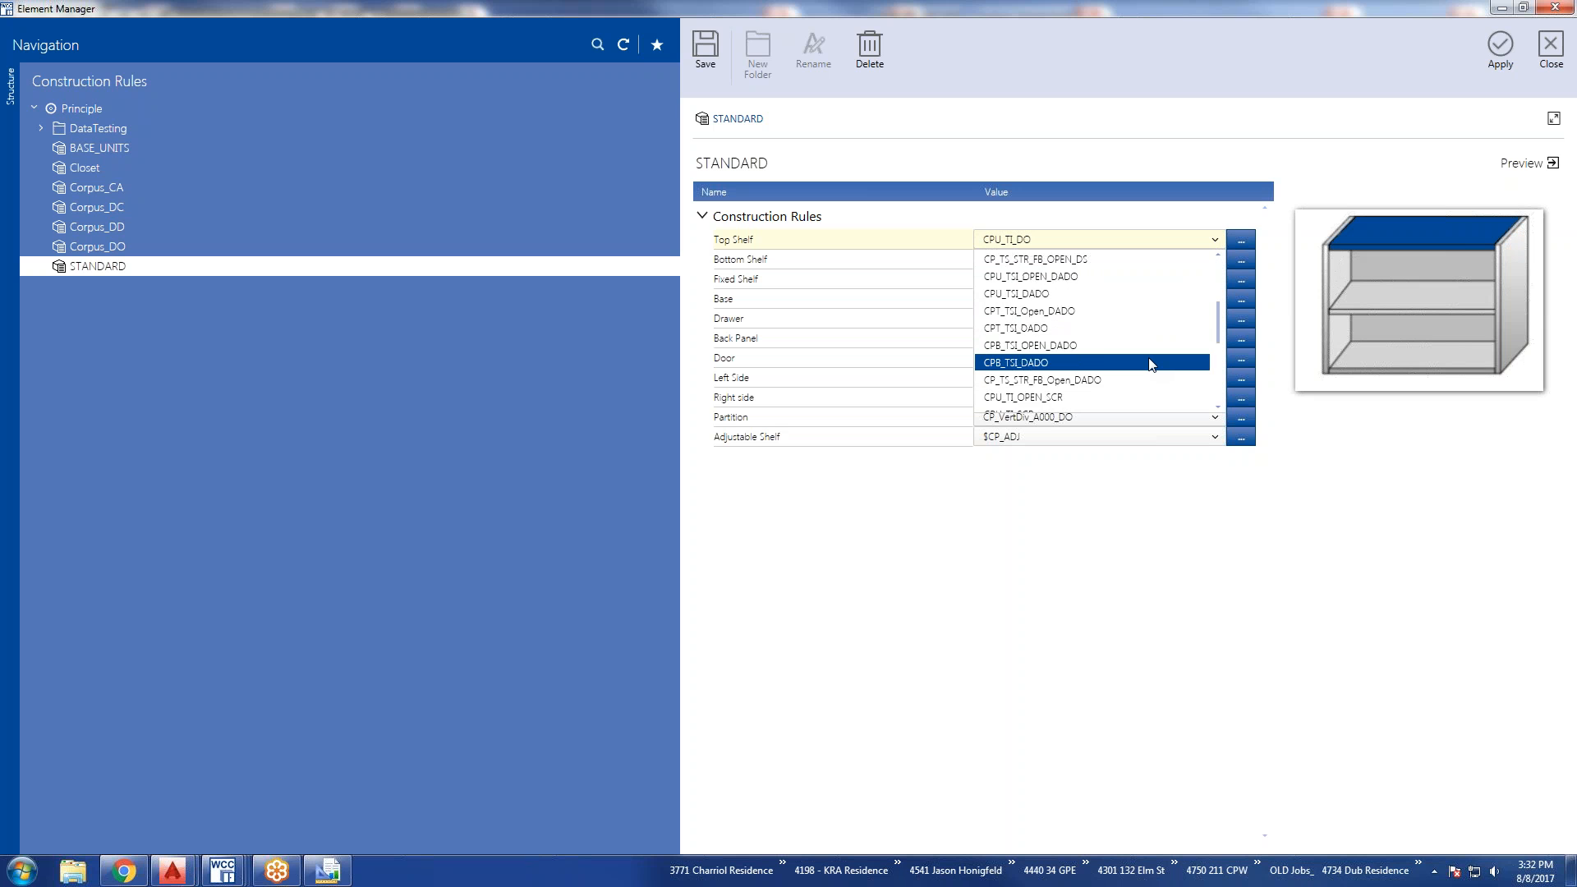
scroll(1152, 364, down, 4)
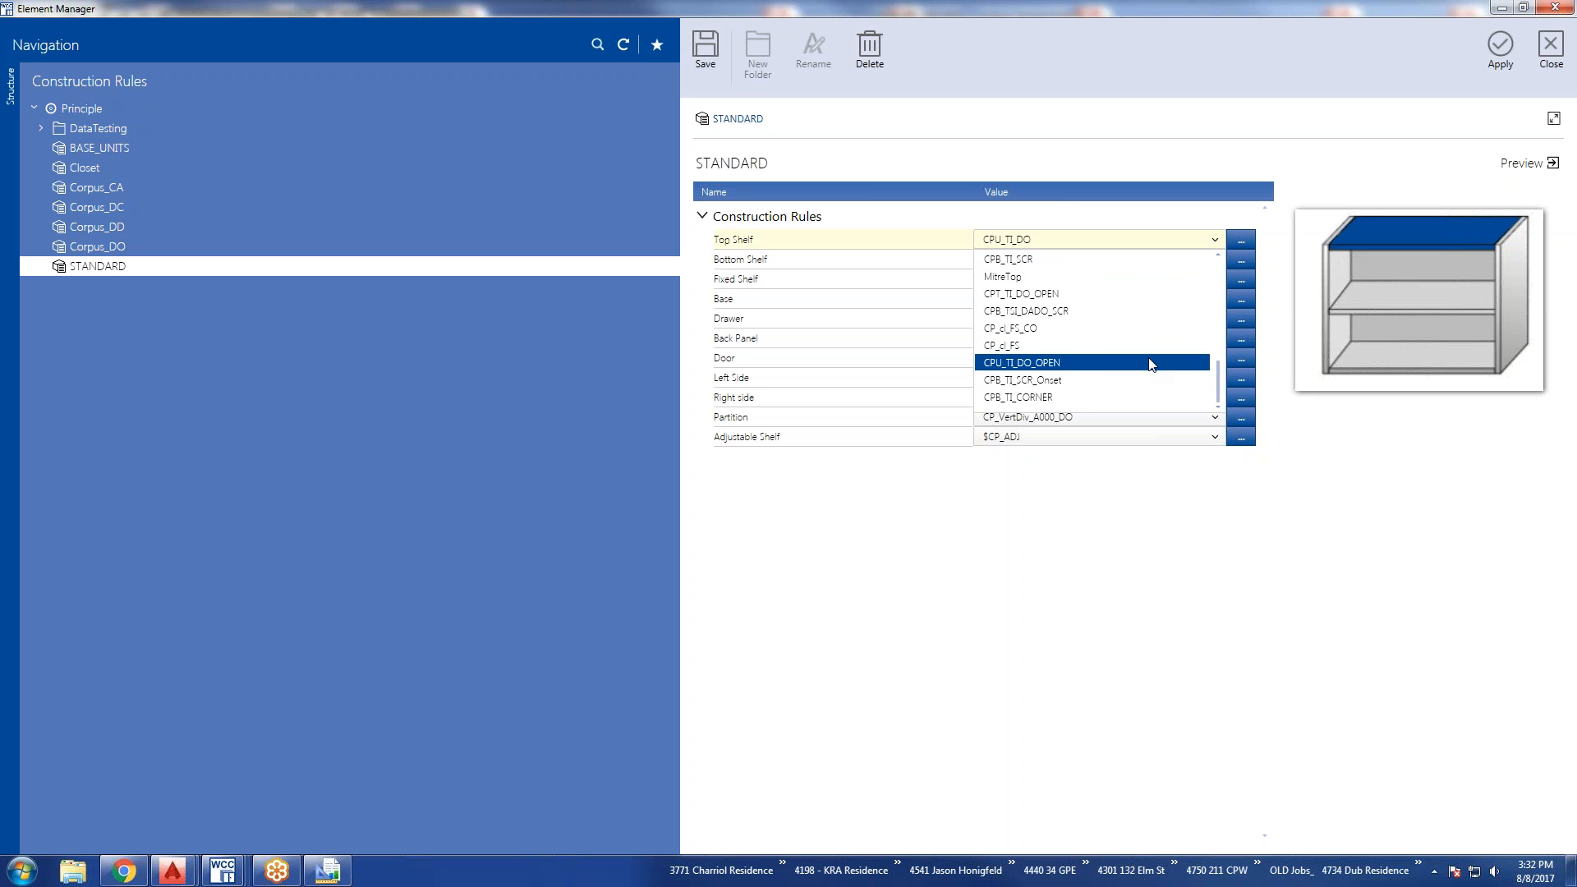
scroll(1152, 364, up, 3)
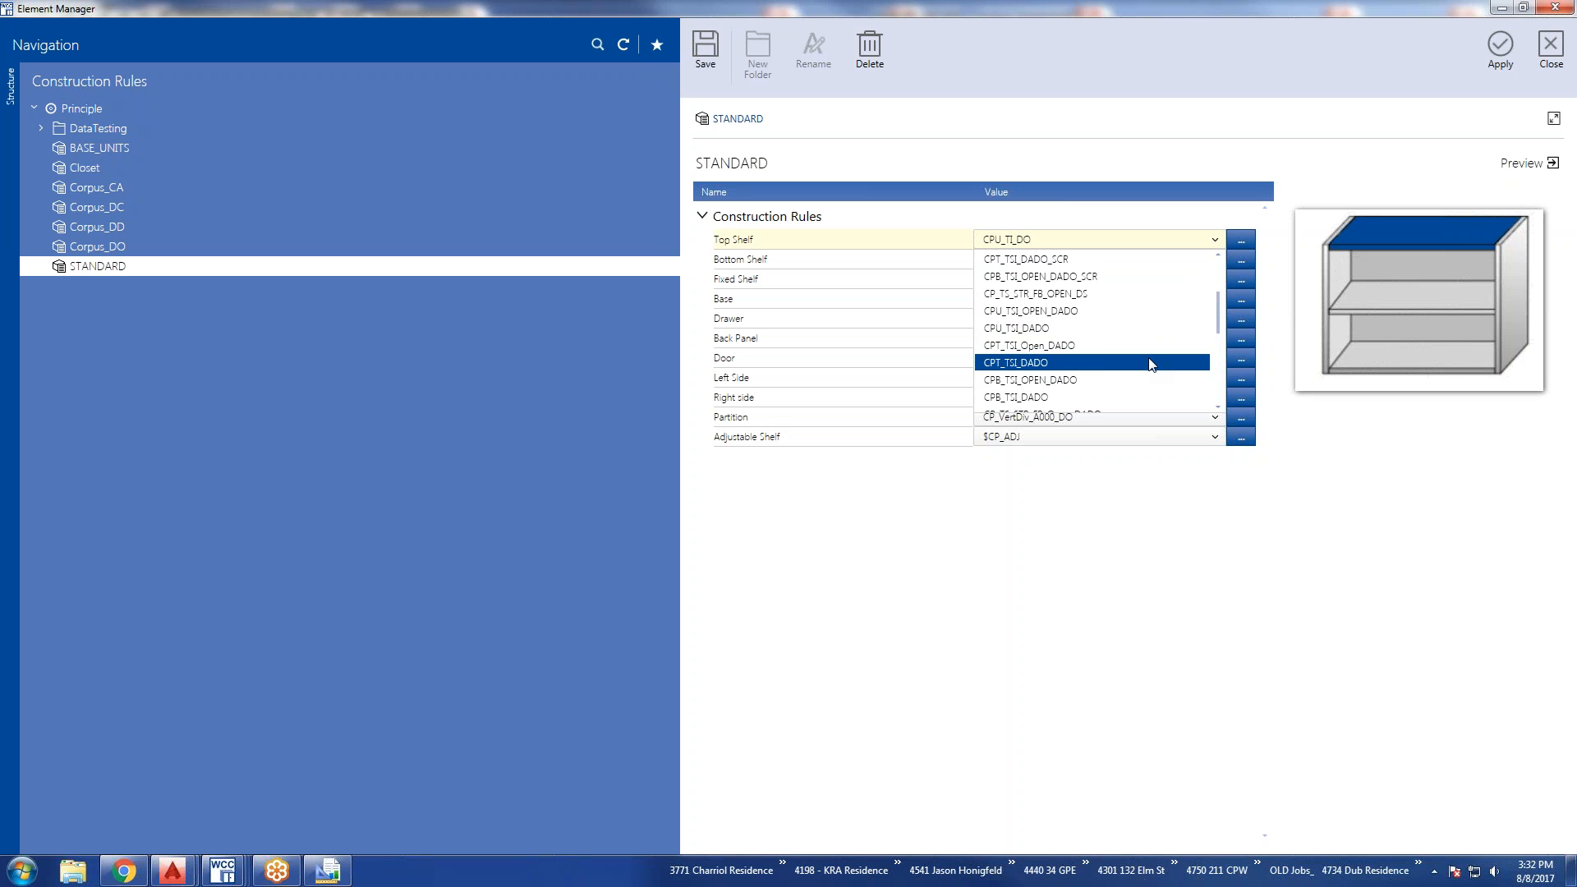
scroll(1153, 364, up, 3)
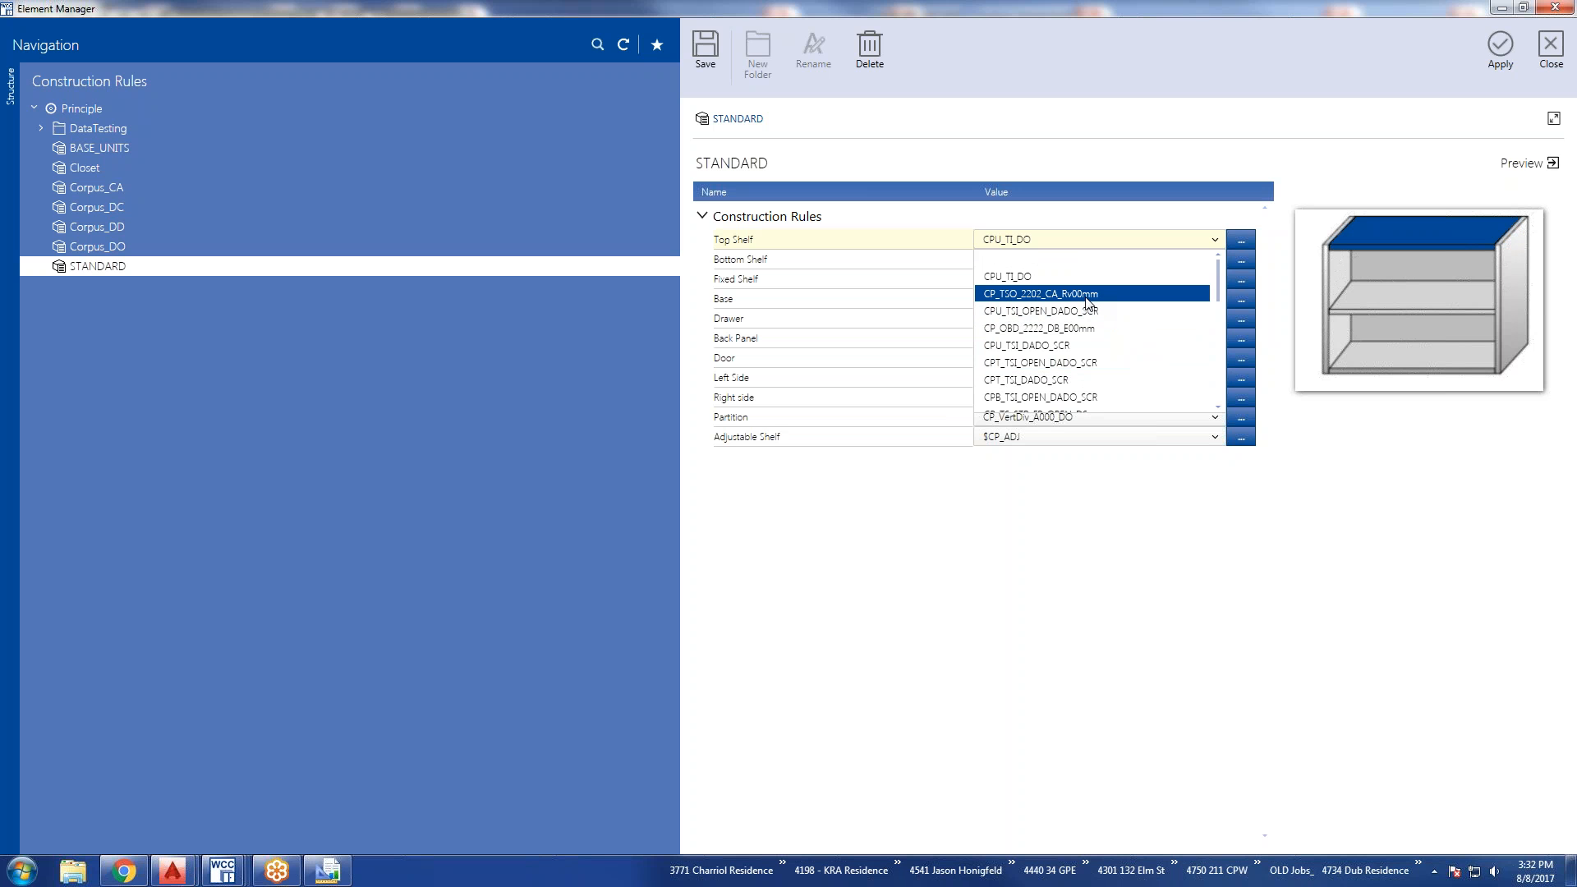
click(1215, 241)
click(1215, 241)
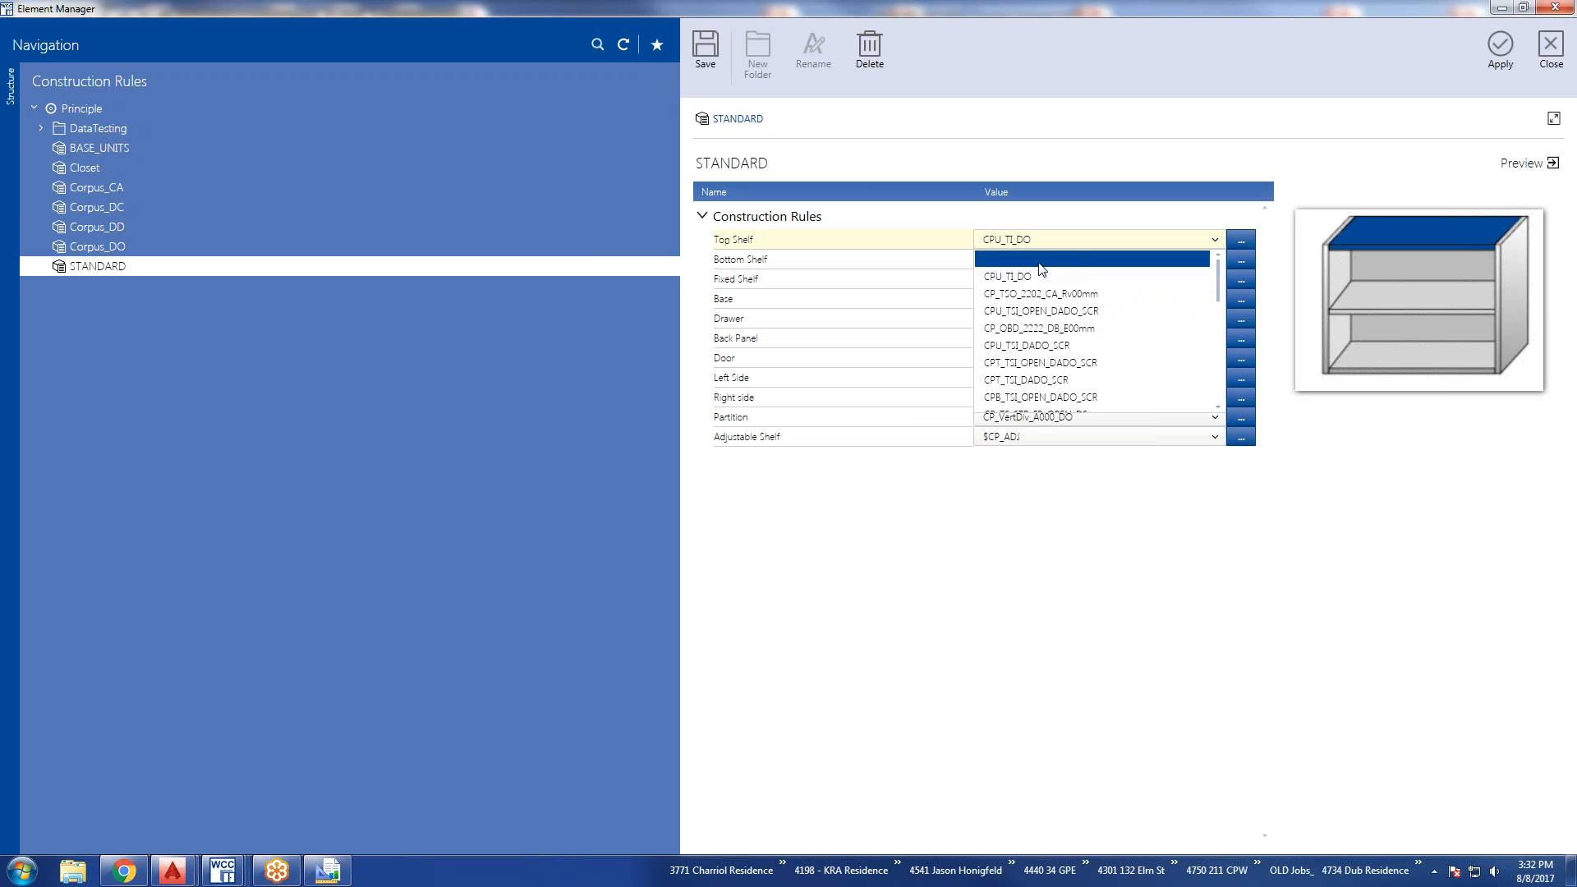
click(589, 243)
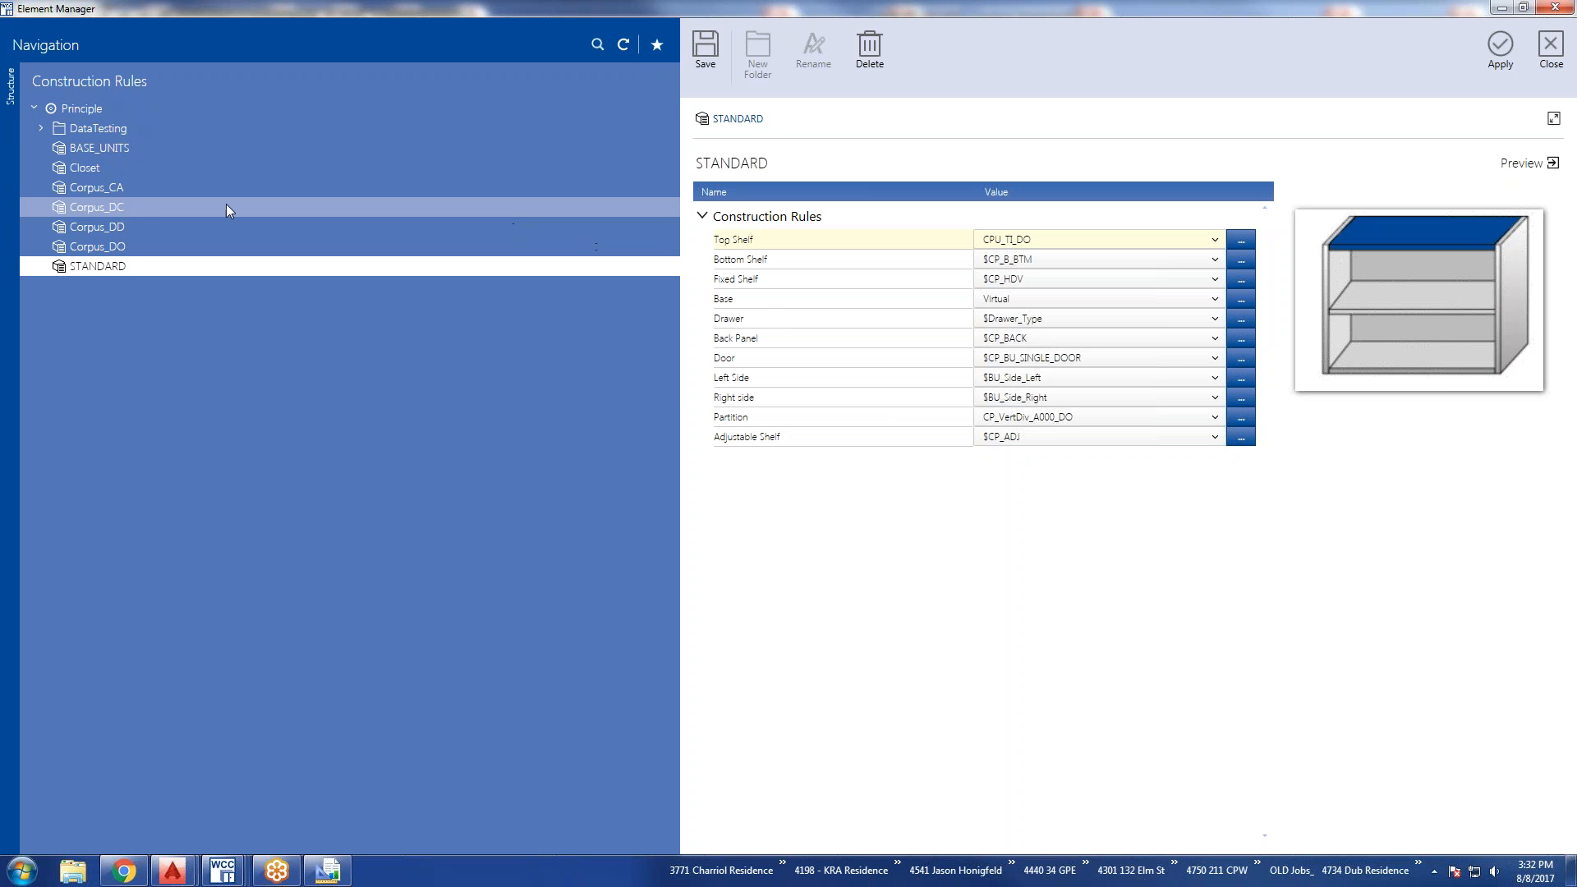
Switch to the Corpus_CA construction rule without saving the STANDARD changes, and apply it to the article.
click(86, 187)
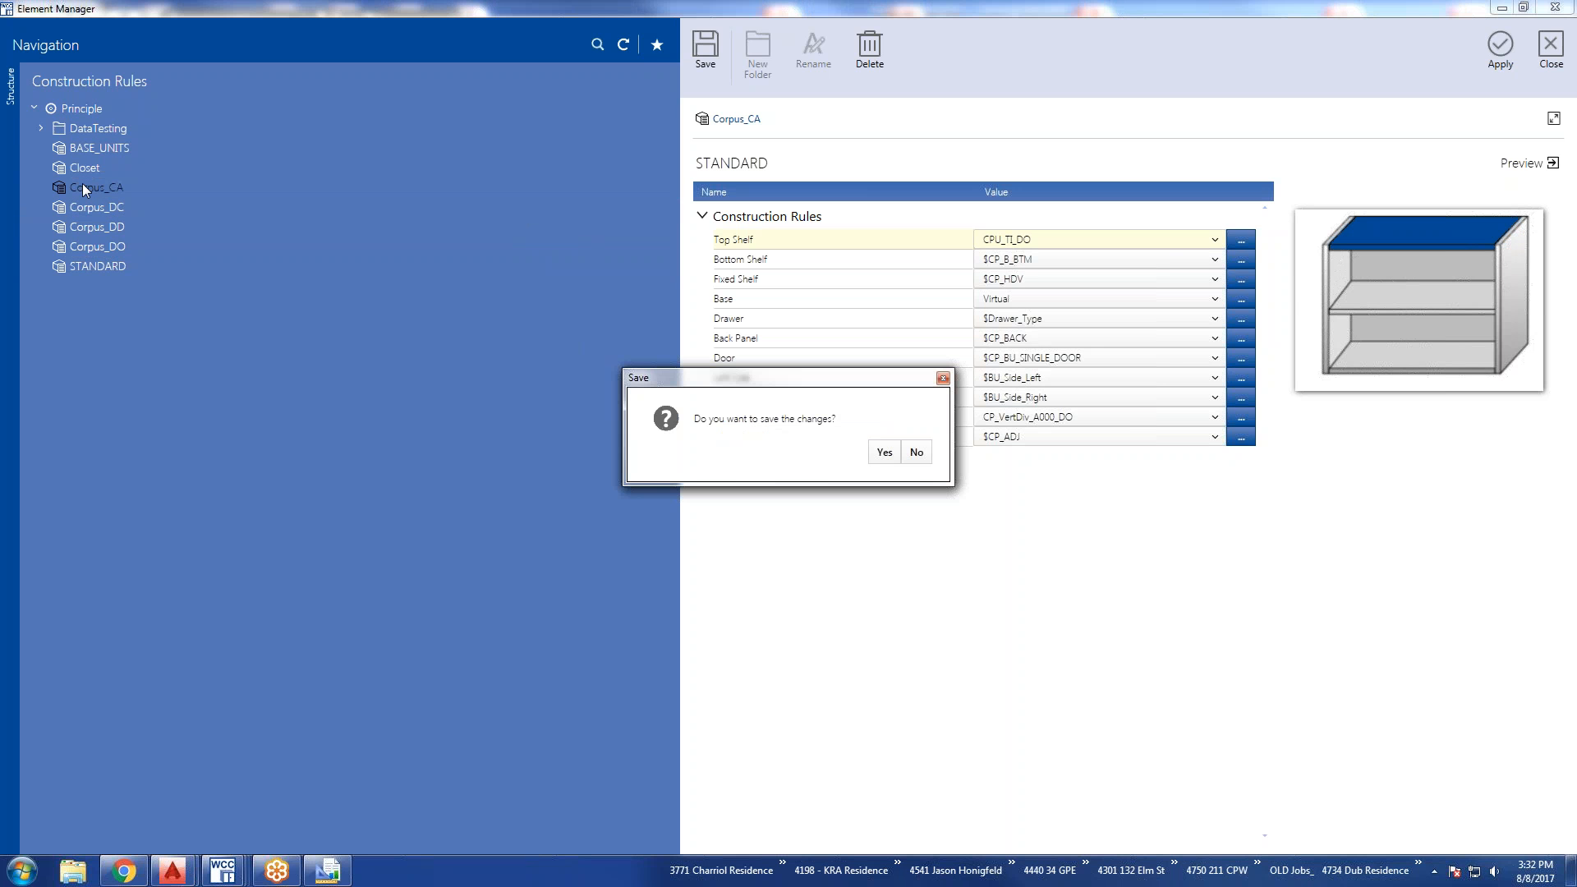
click(915, 454)
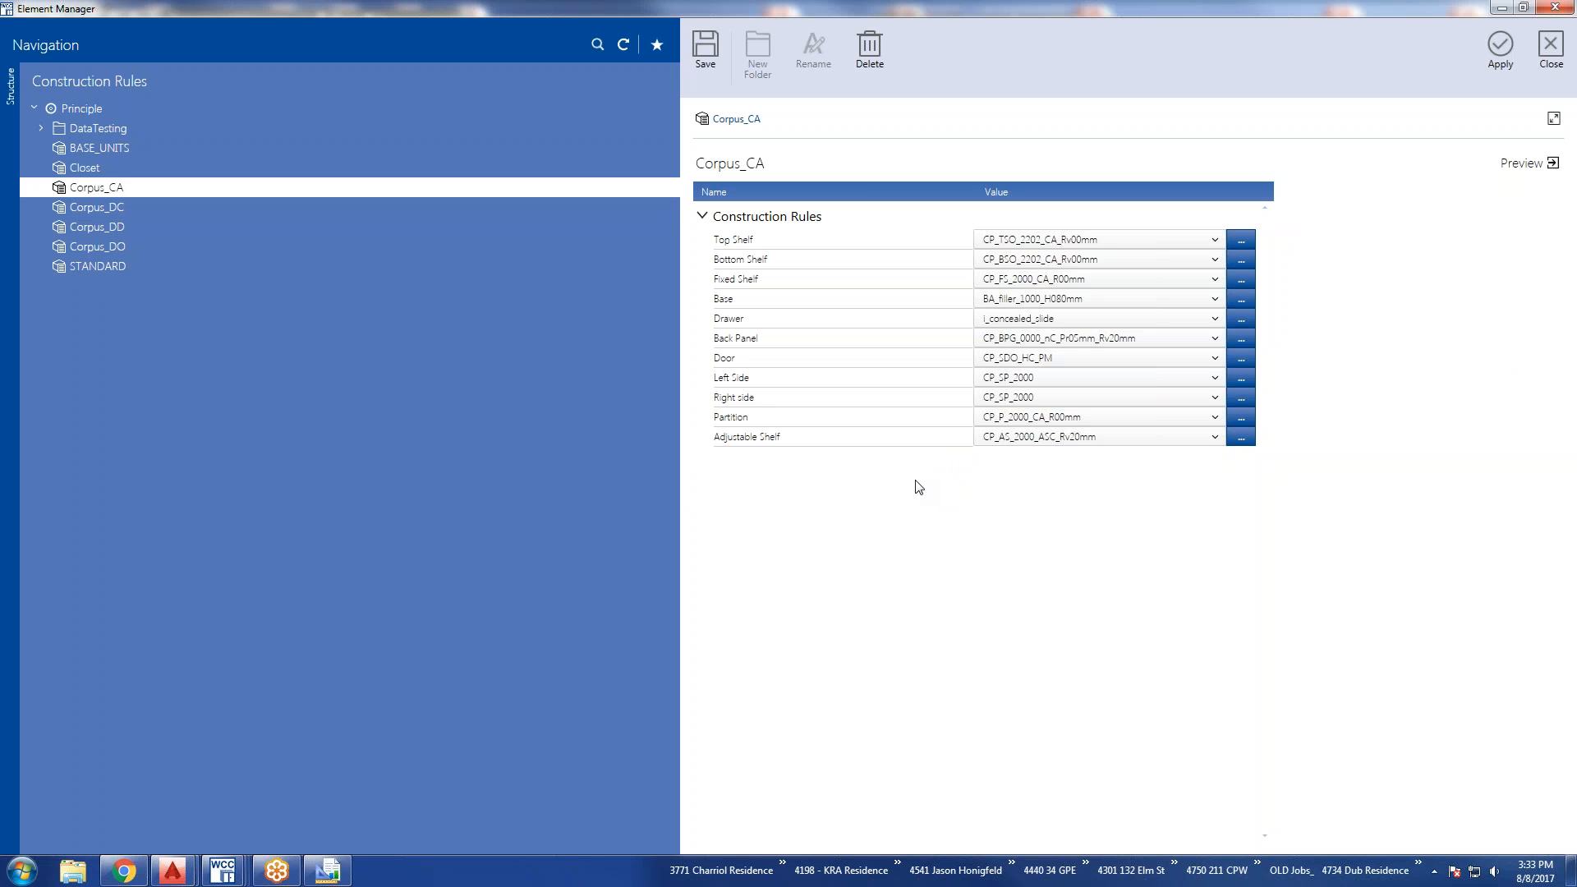
click(1500, 47)
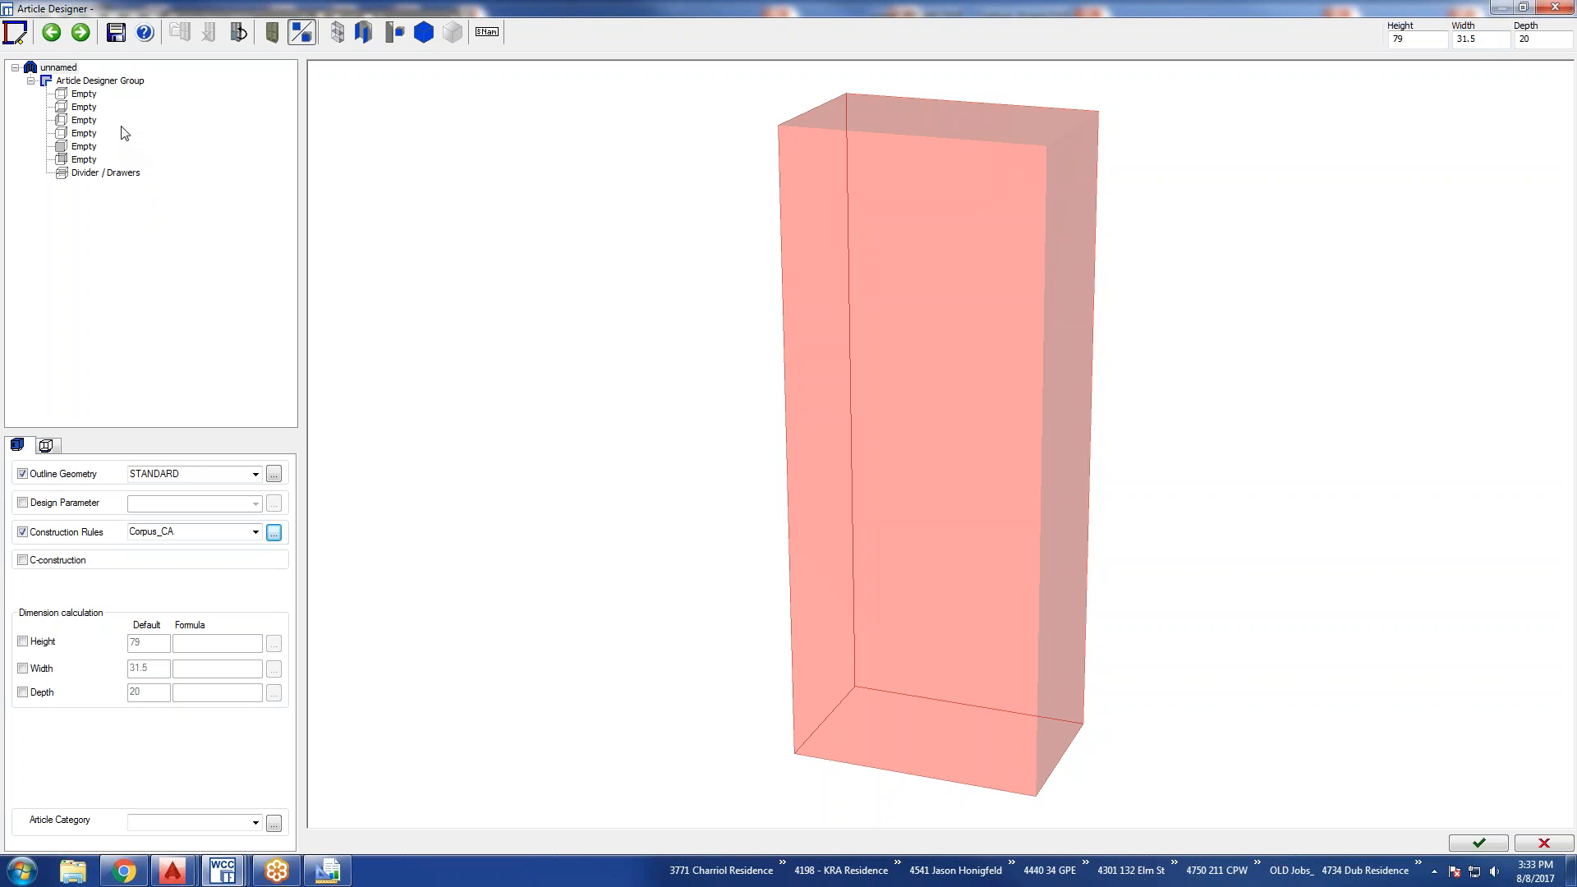
Fill the article's empty positions with the rule's top shelf, bottom shelf, two side panels, back and door.
click(82, 95)
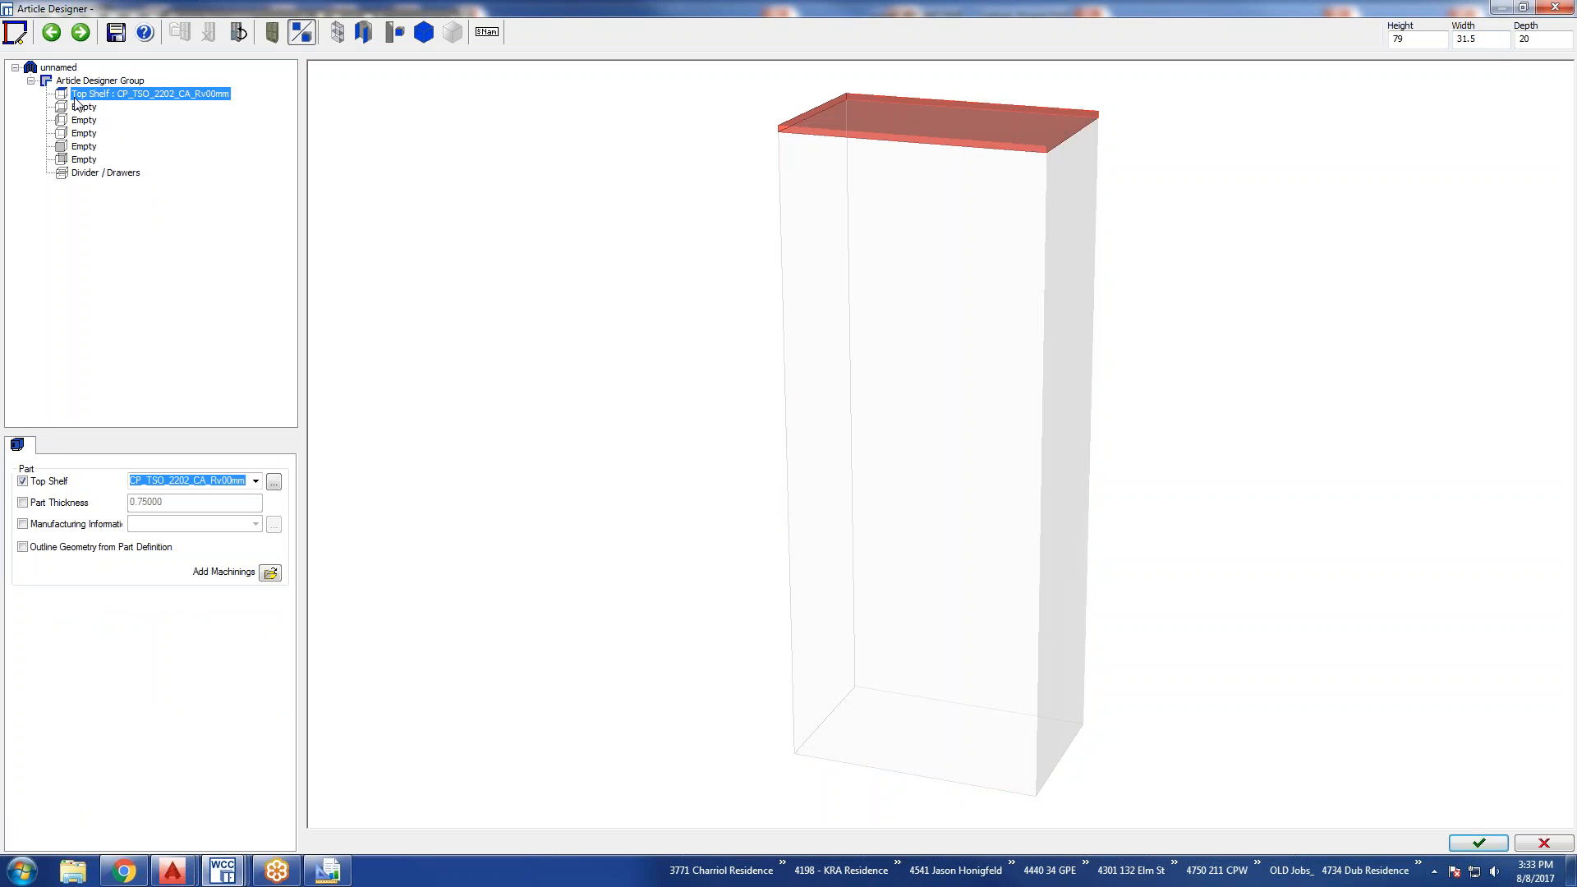
click(79, 109)
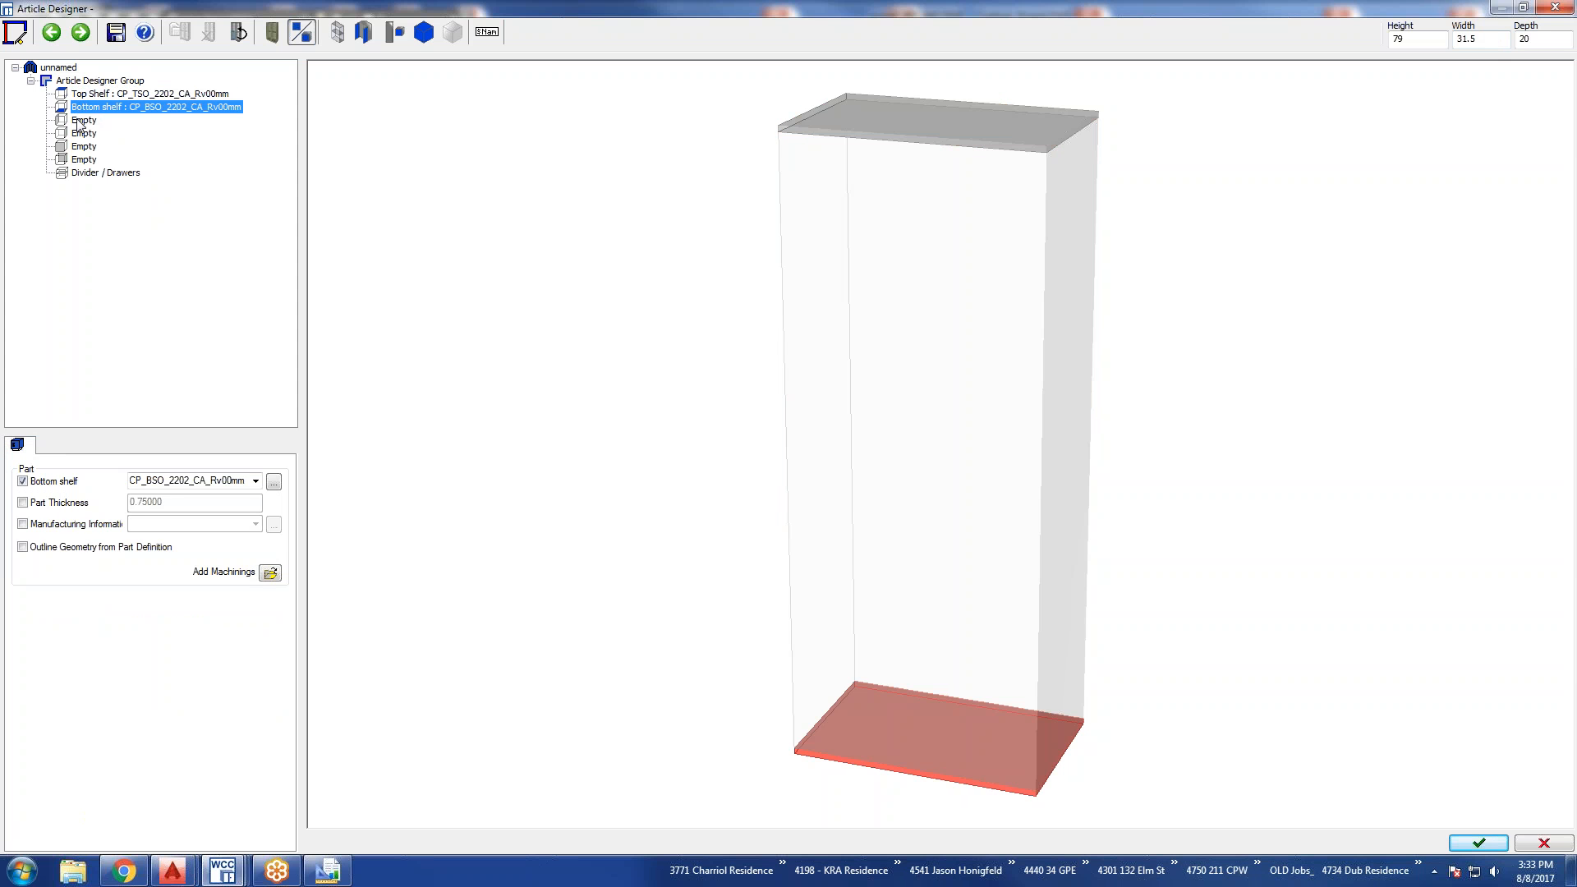
click(79, 122)
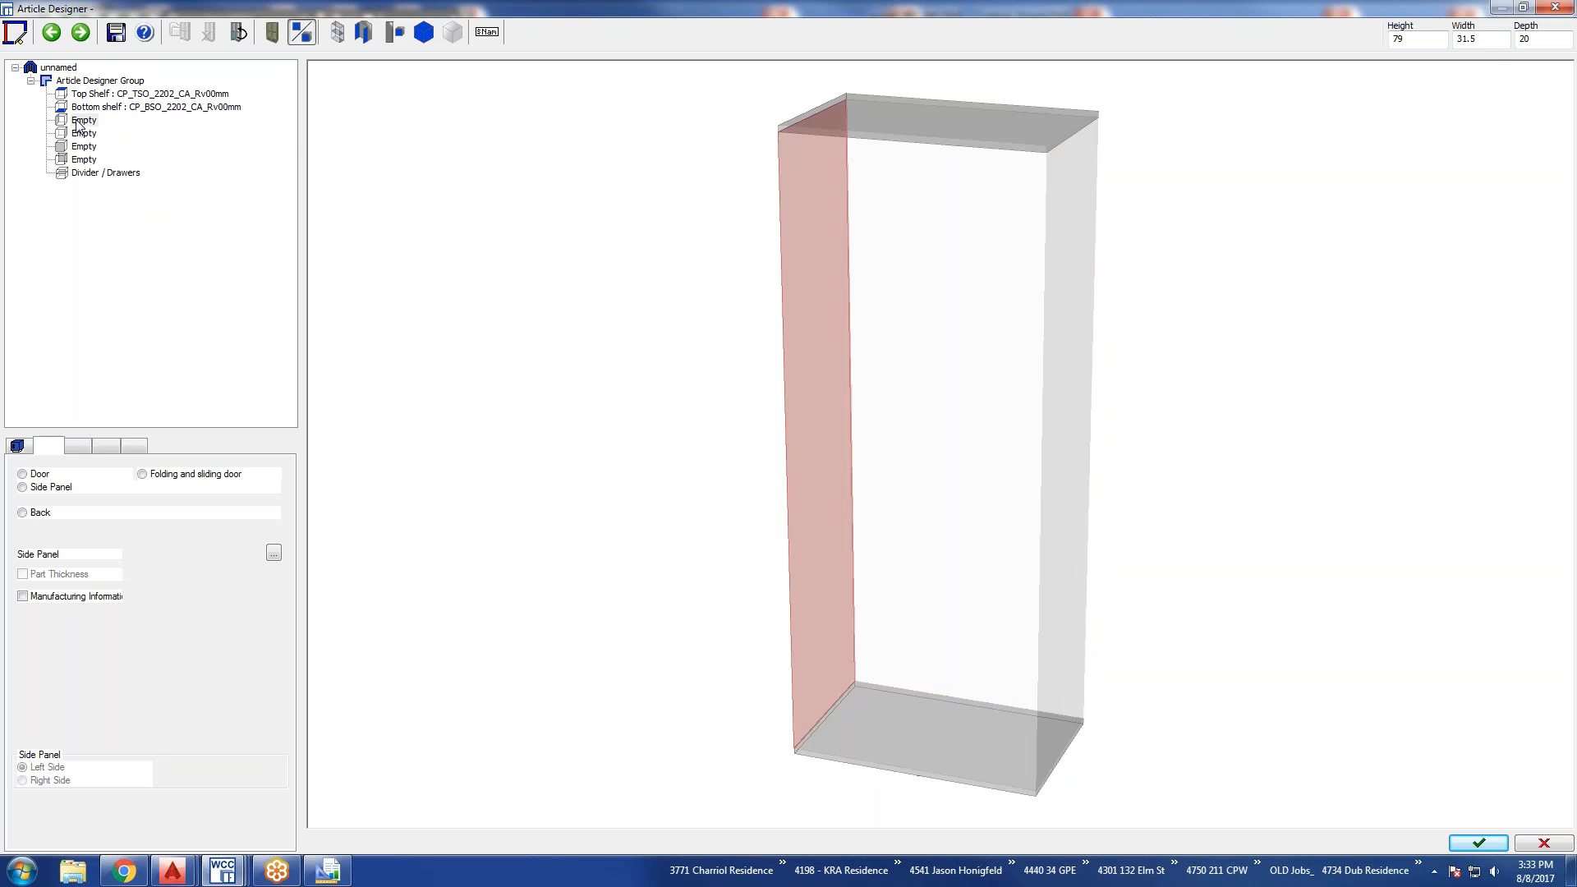
click(82, 134)
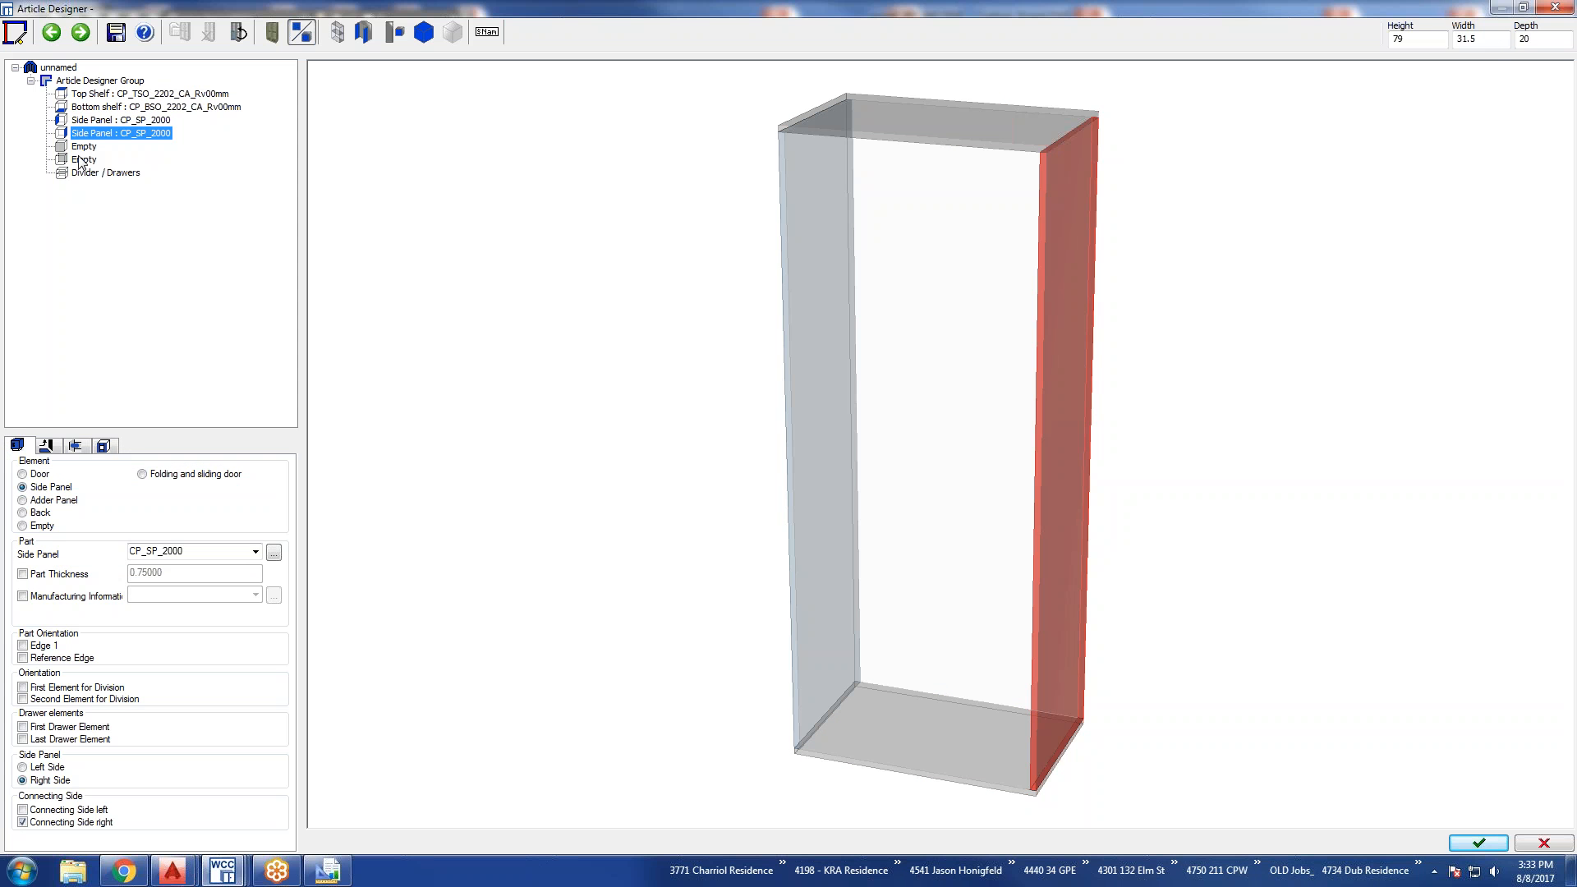
click(80, 160)
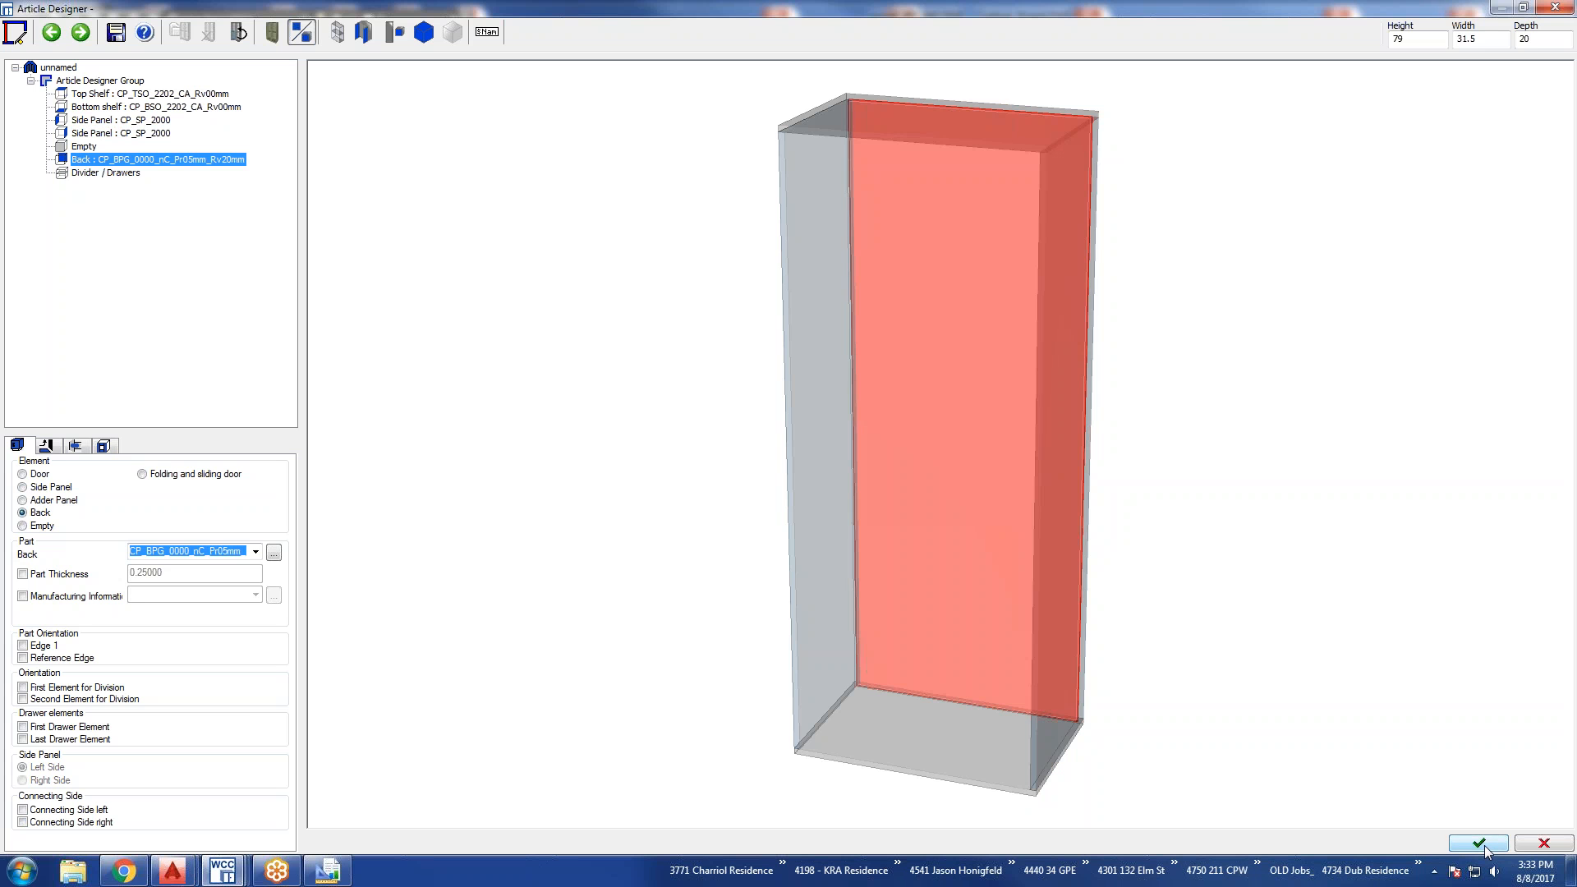
click(77, 148)
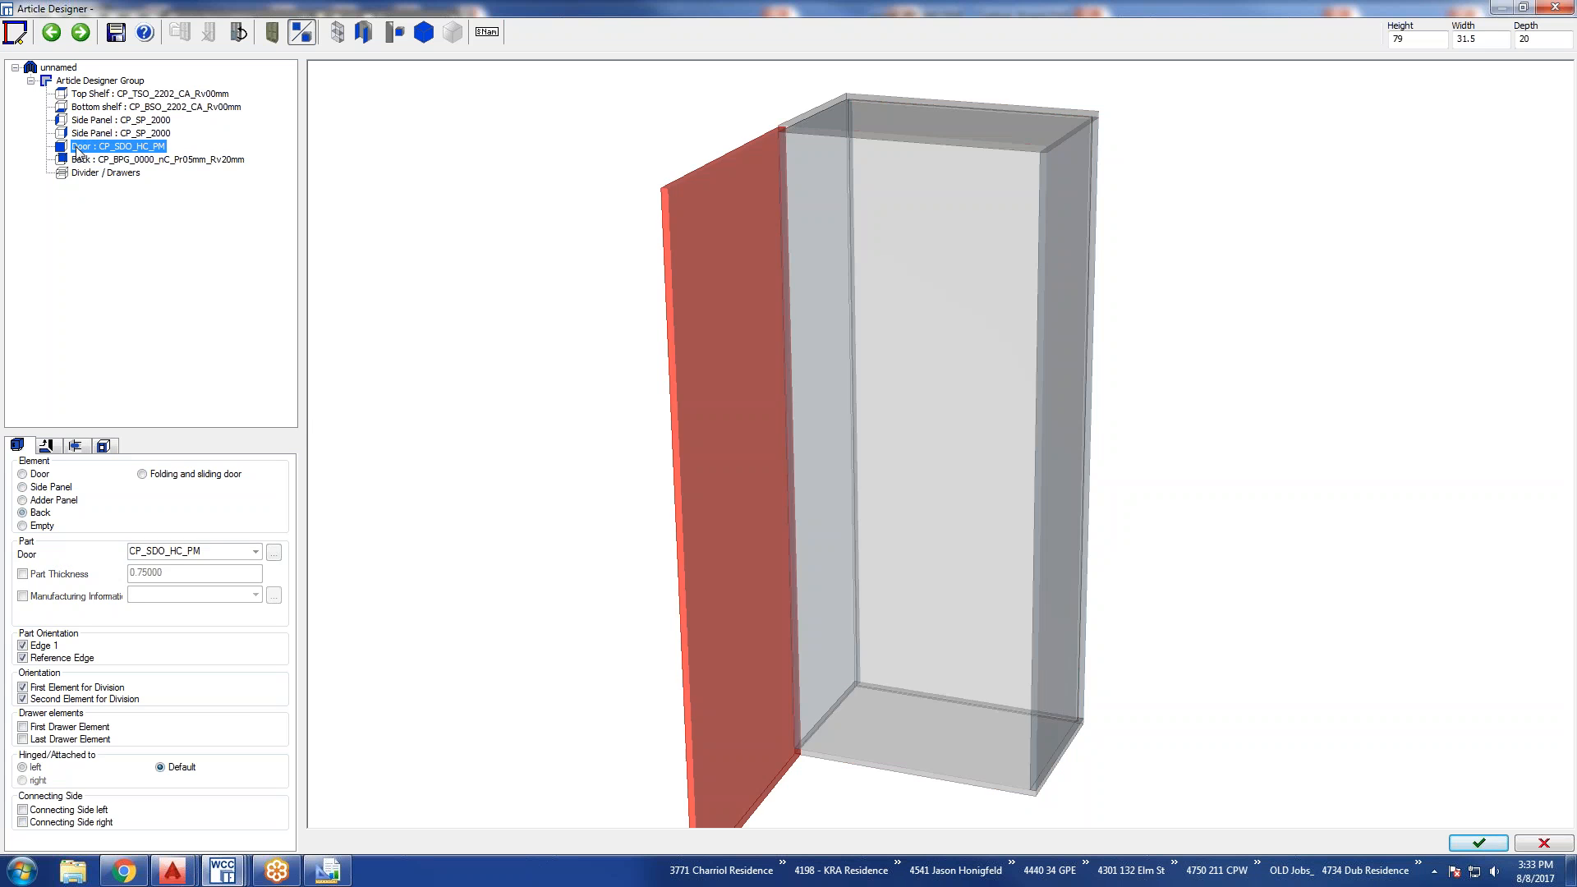
Accept the article without saving it to the library and place it in the drawing beyond the existing row of cabinets.
click(1495, 845)
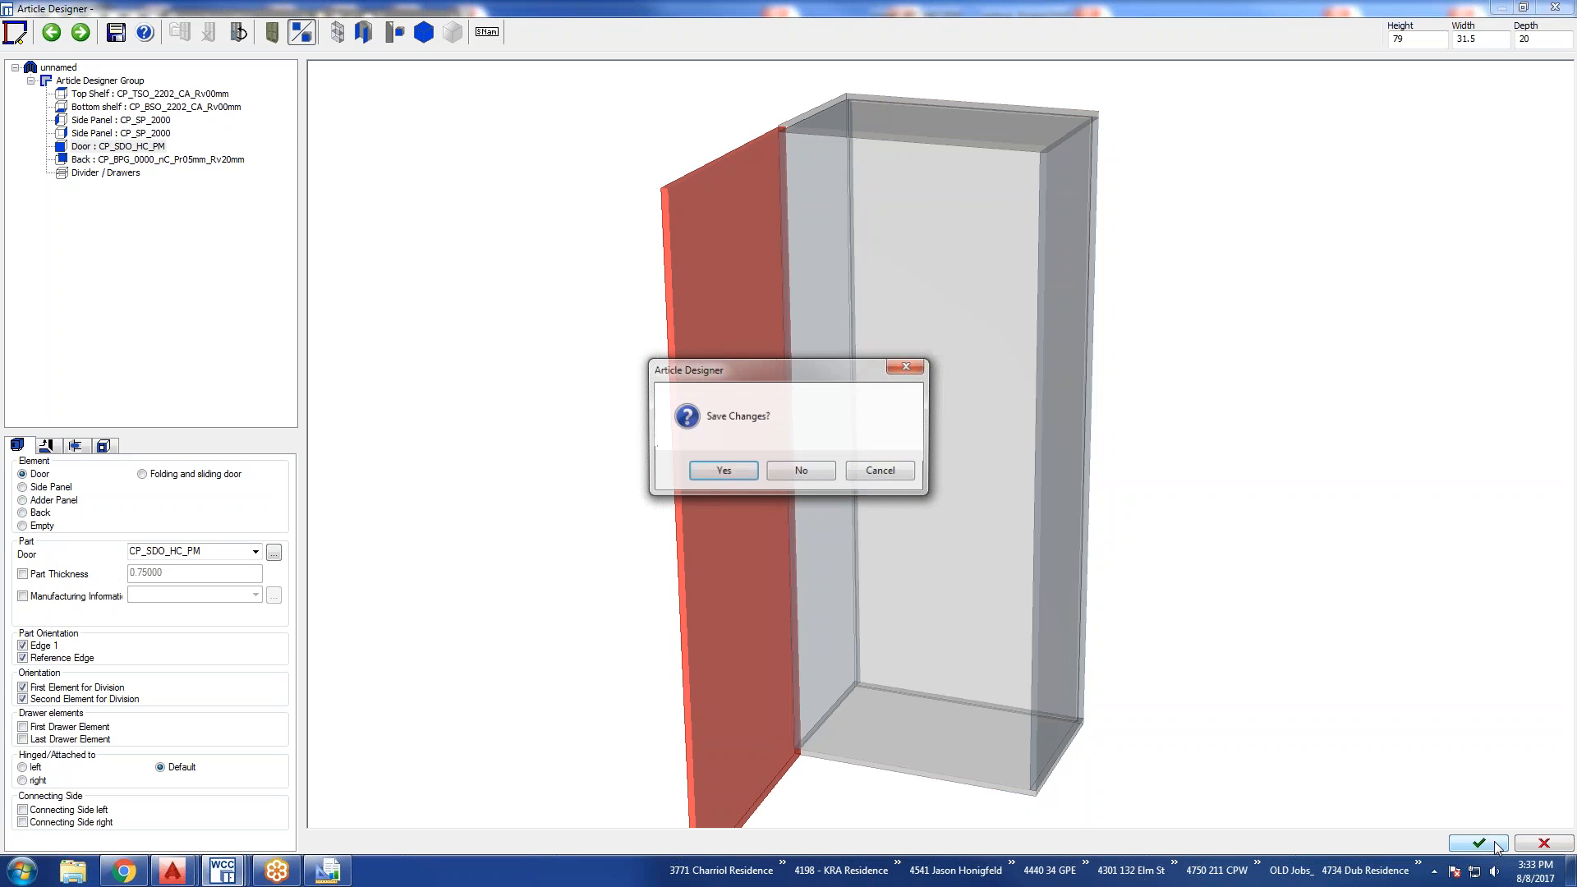
click(800, 472)
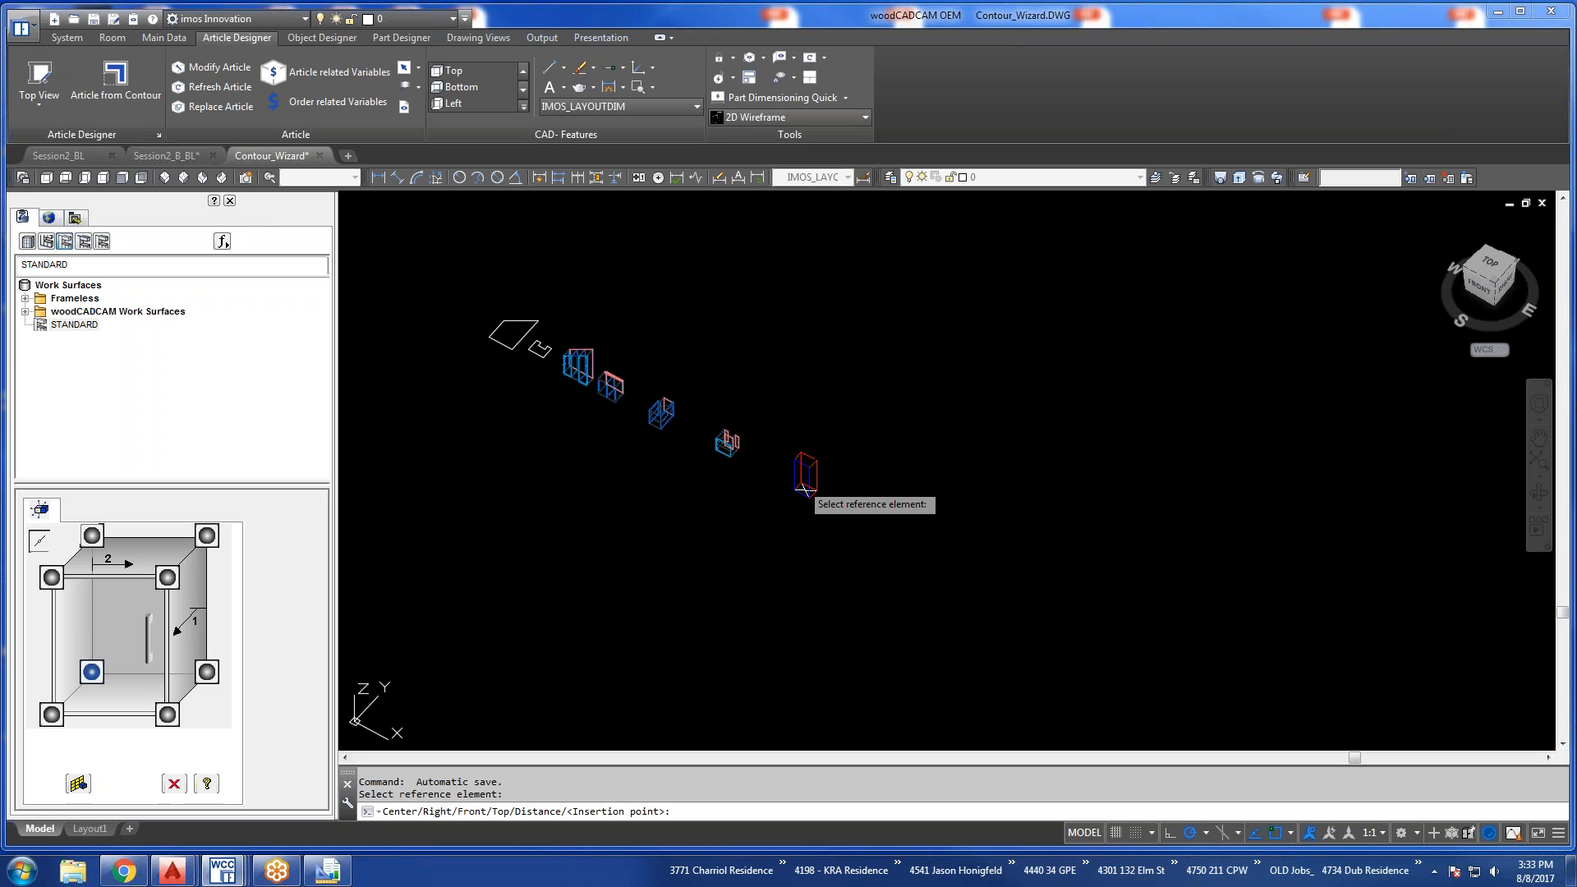
click(805, 488)
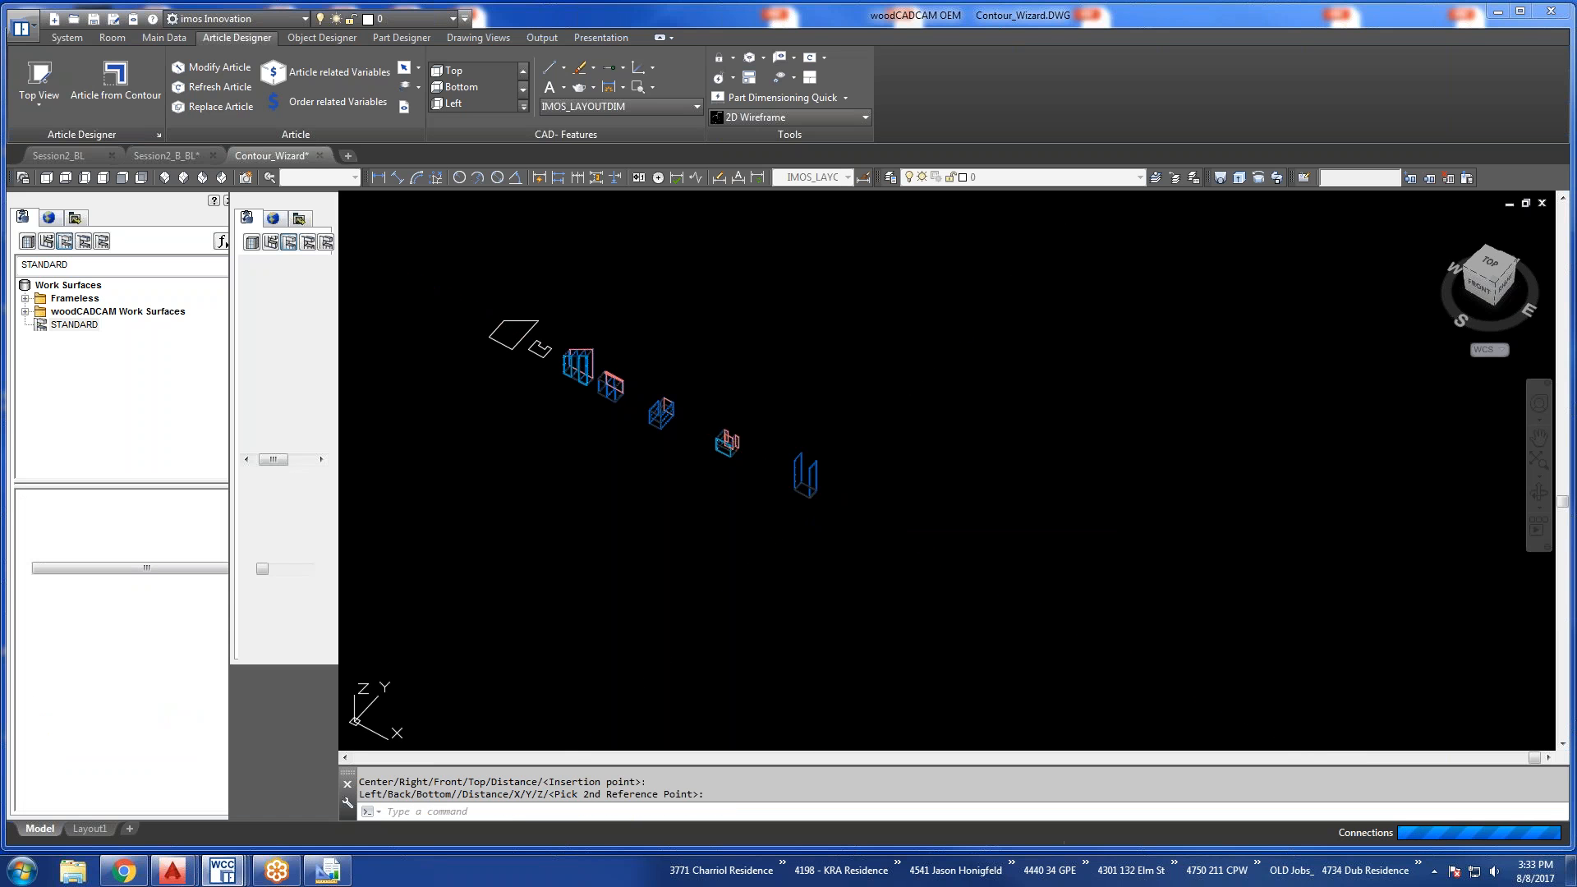
Examine the hinges and connectors at the upper and lower corners of the newly placed cabinet.
scroll(802, 468, up, 10)
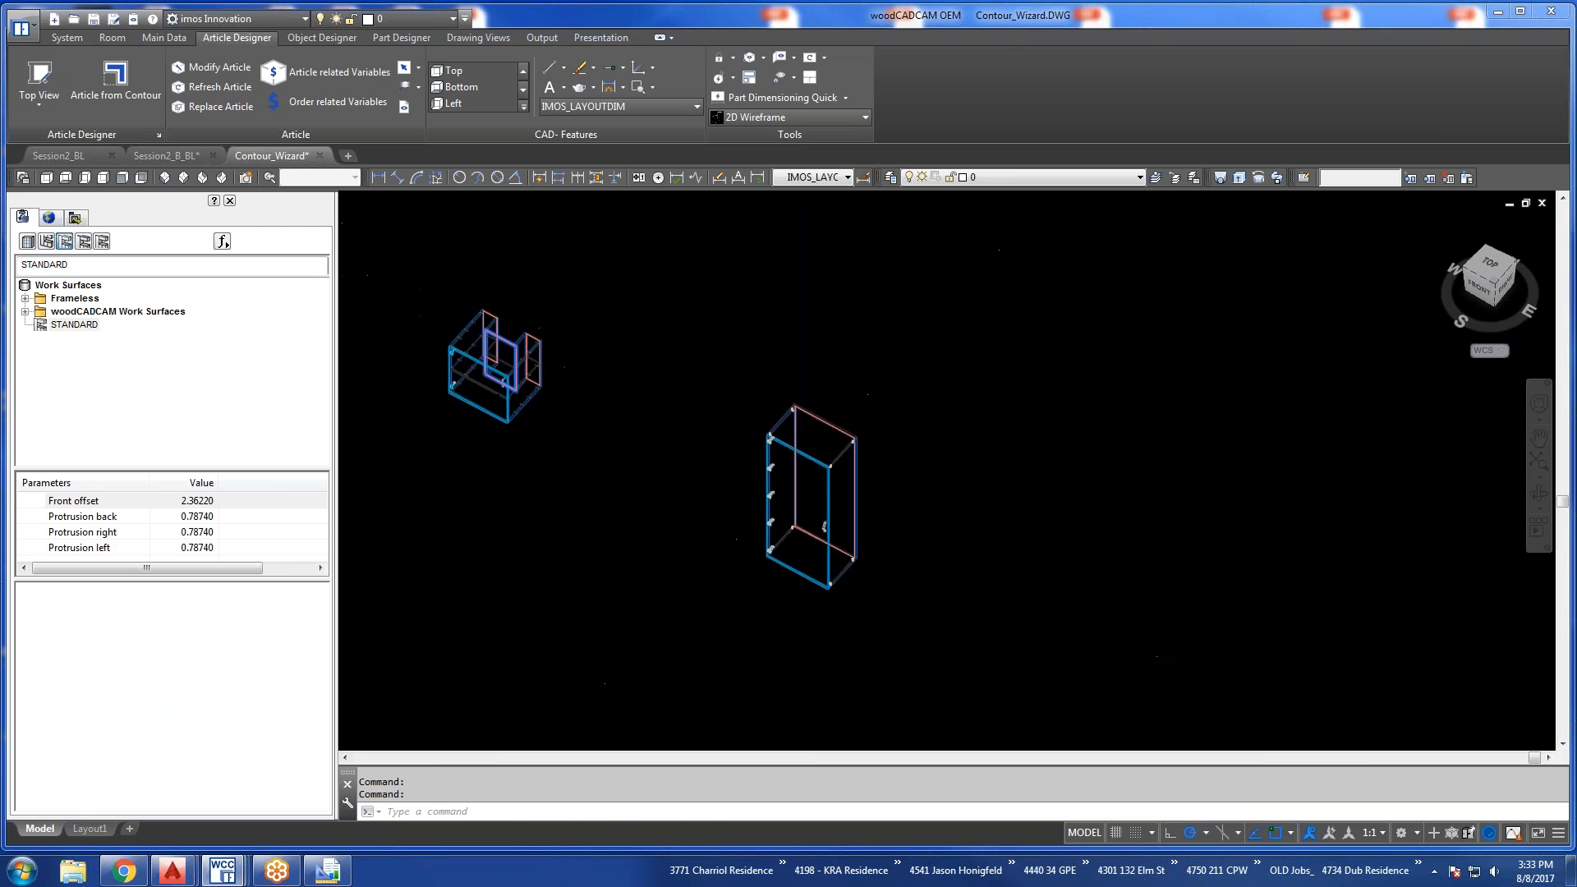
scroll(801, 467, up, 3)
shift+middle_drag(801, 467, 818, 296)
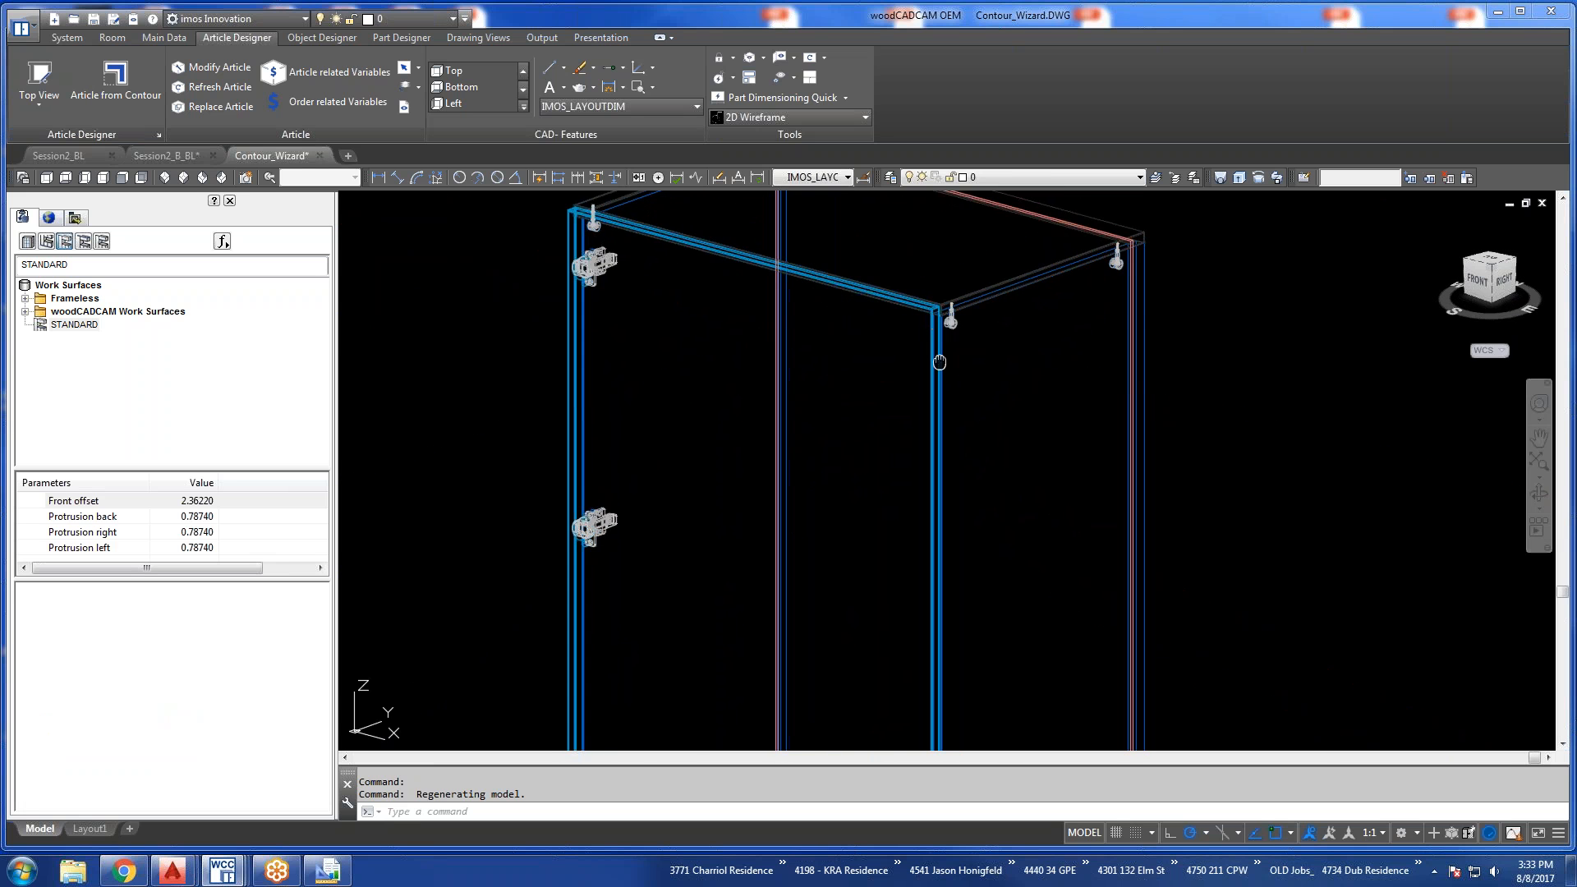
middle_drag(944, 364, 989, 504)
scroll(841, 325, up, 2)
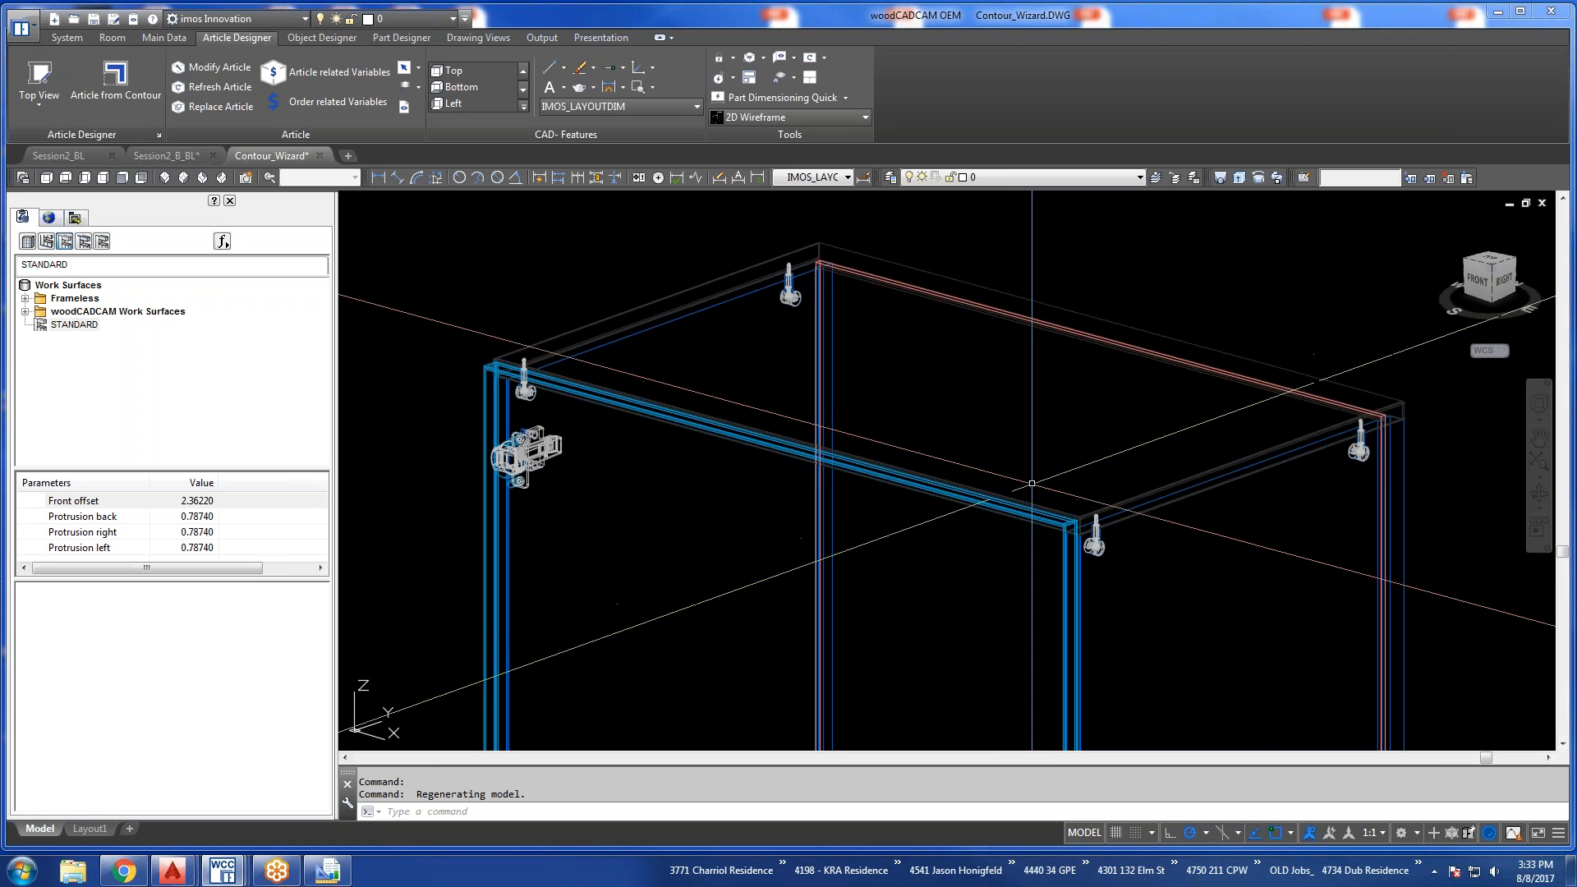
scroll(861, 382, down, 5)
scroll(861, 681, up, 5)
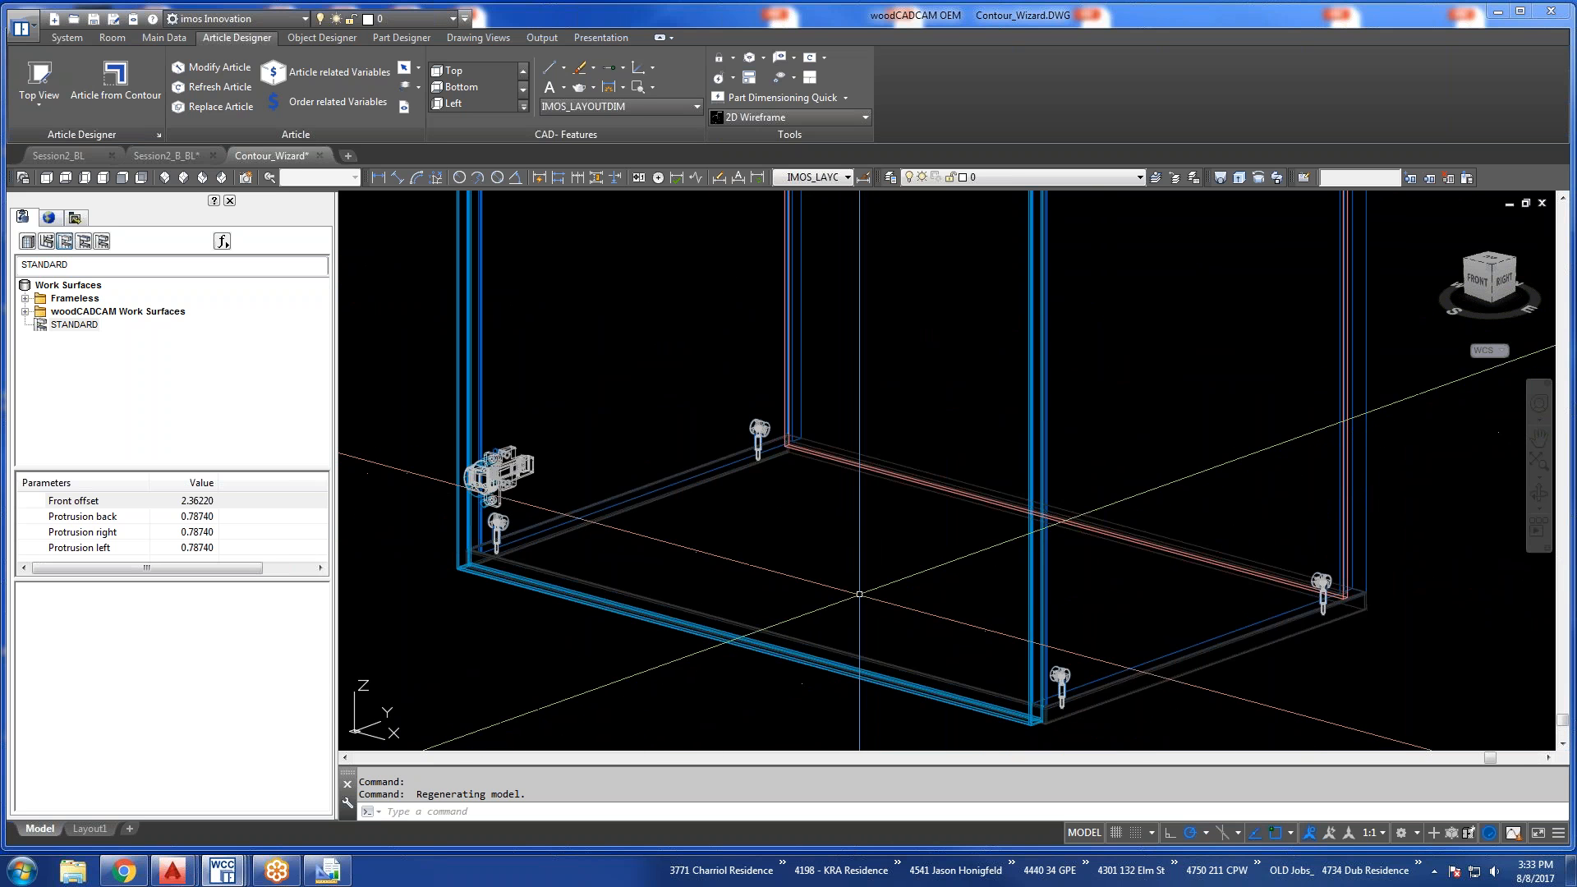
Open the Save Order as settings, select the Session2_BL order and expand its head data in an enlarged dialog.
shift+middle_drag(1191, 584, 1144, 581)
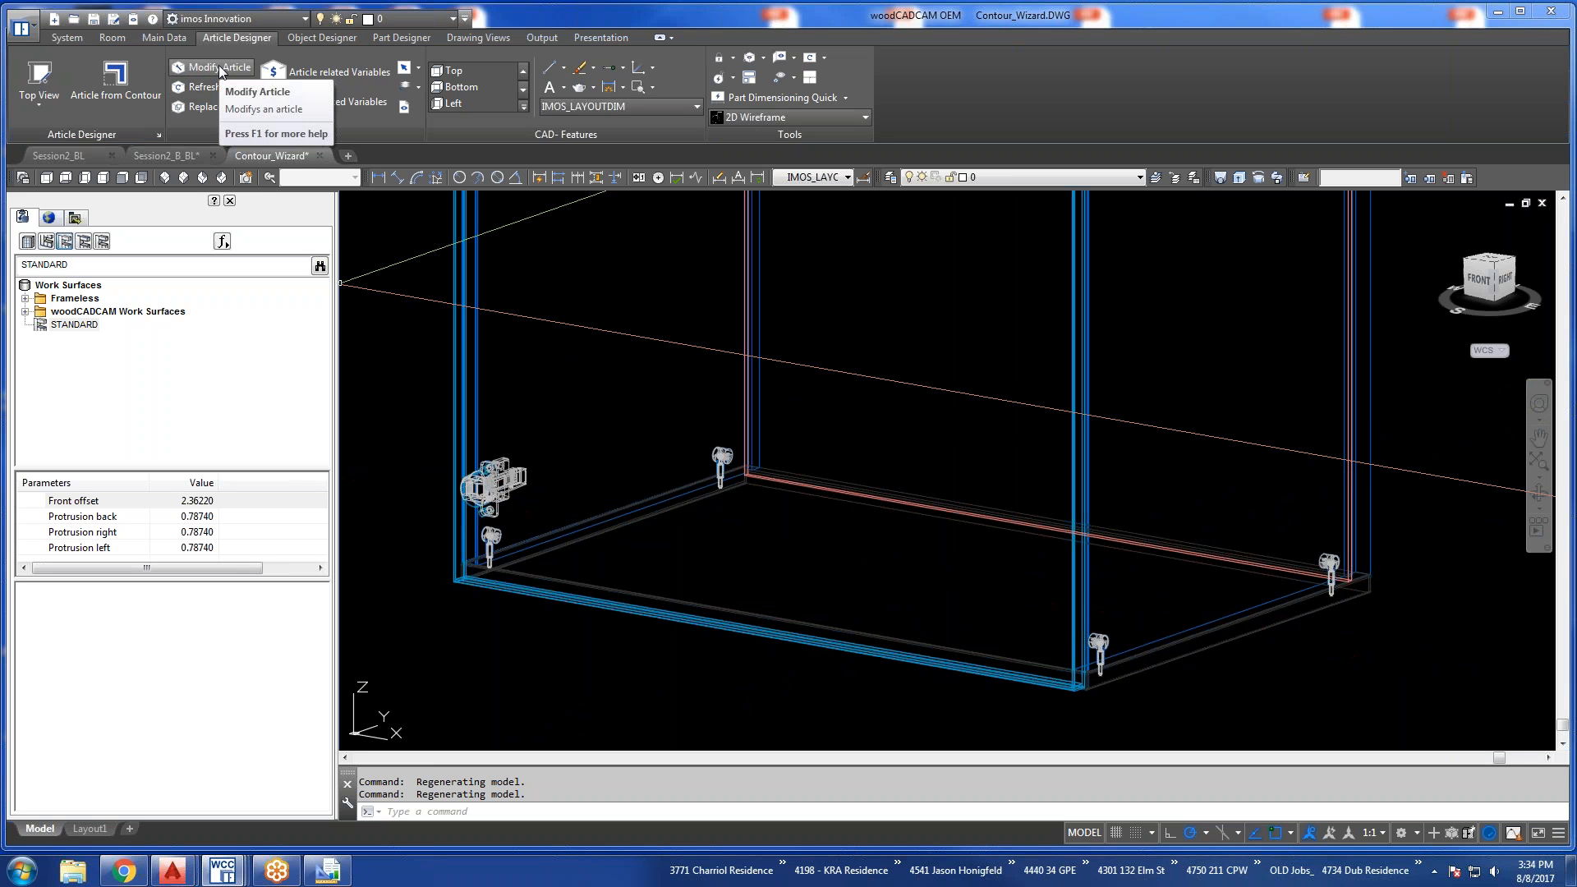
click(67, 38)
click(156, 88)
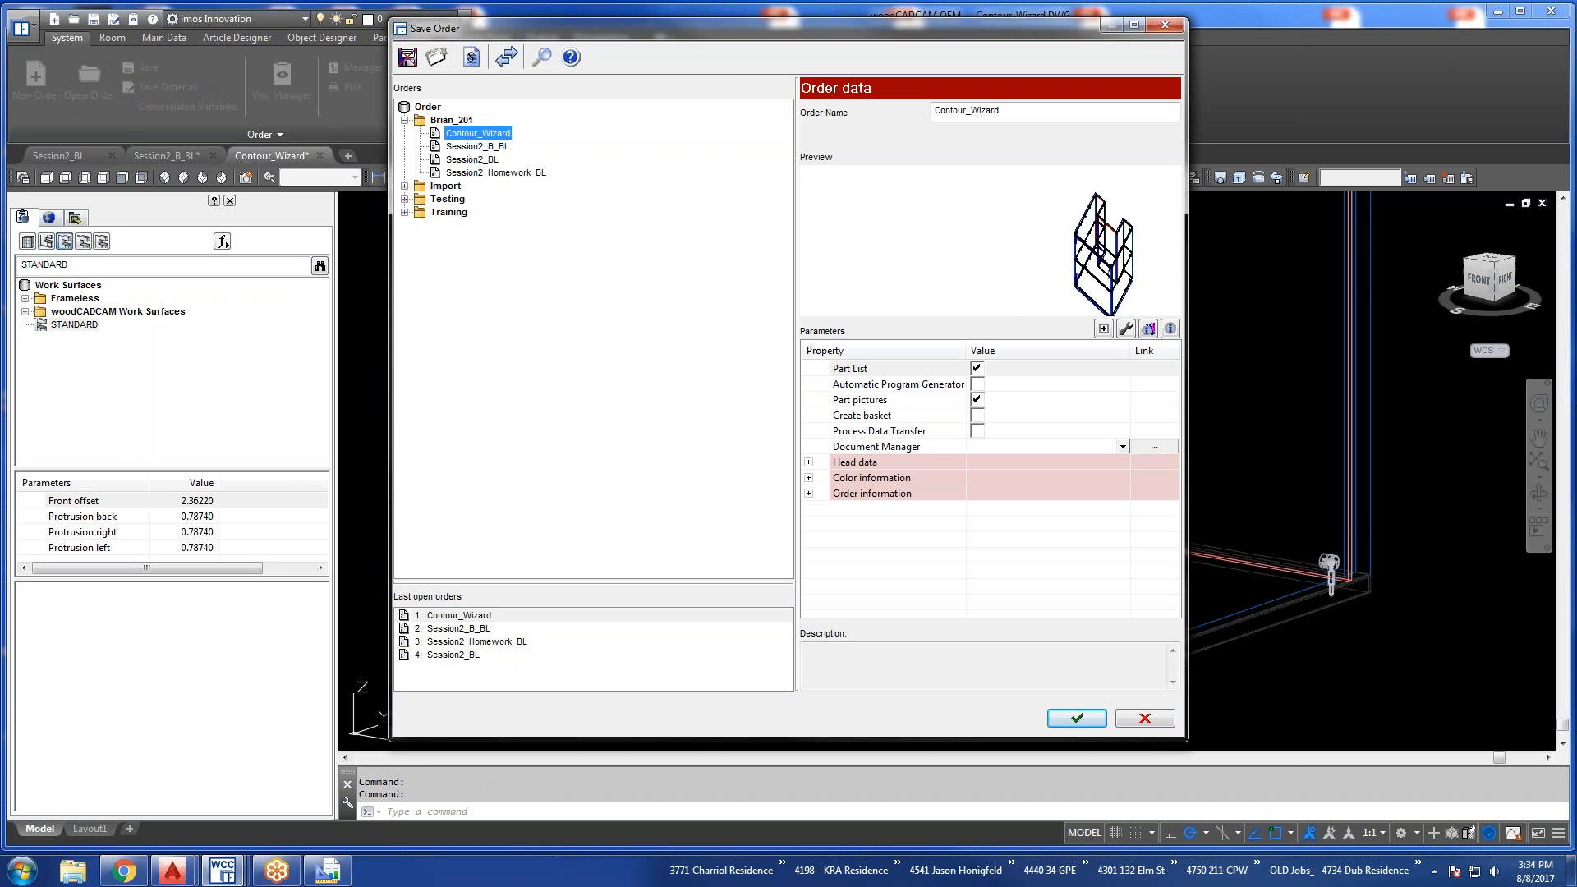
click(491, 164)
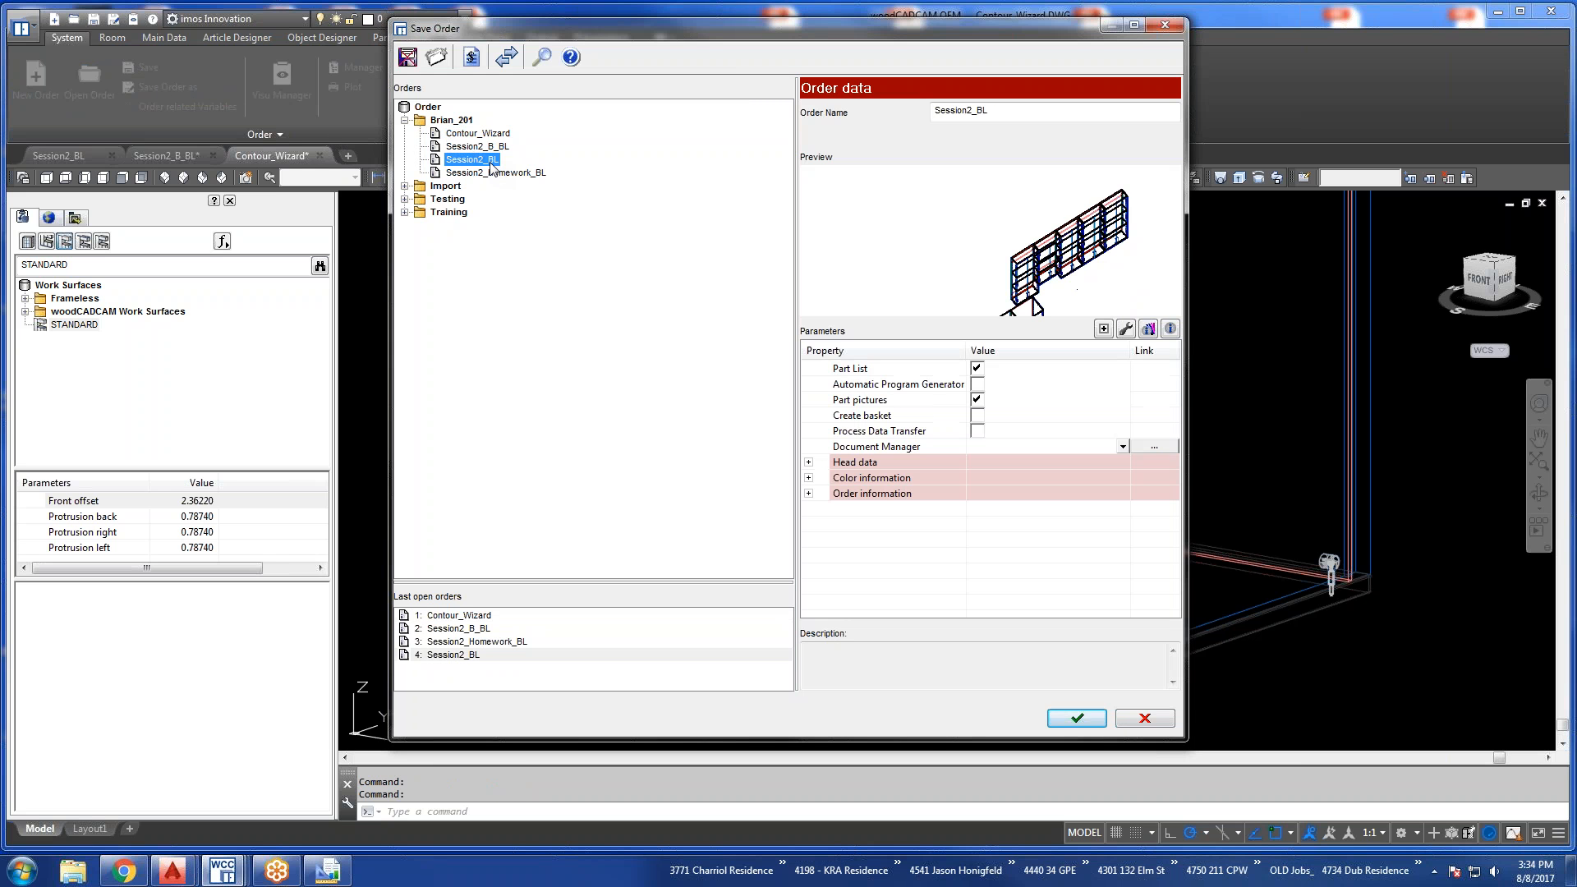
click(982, 111)
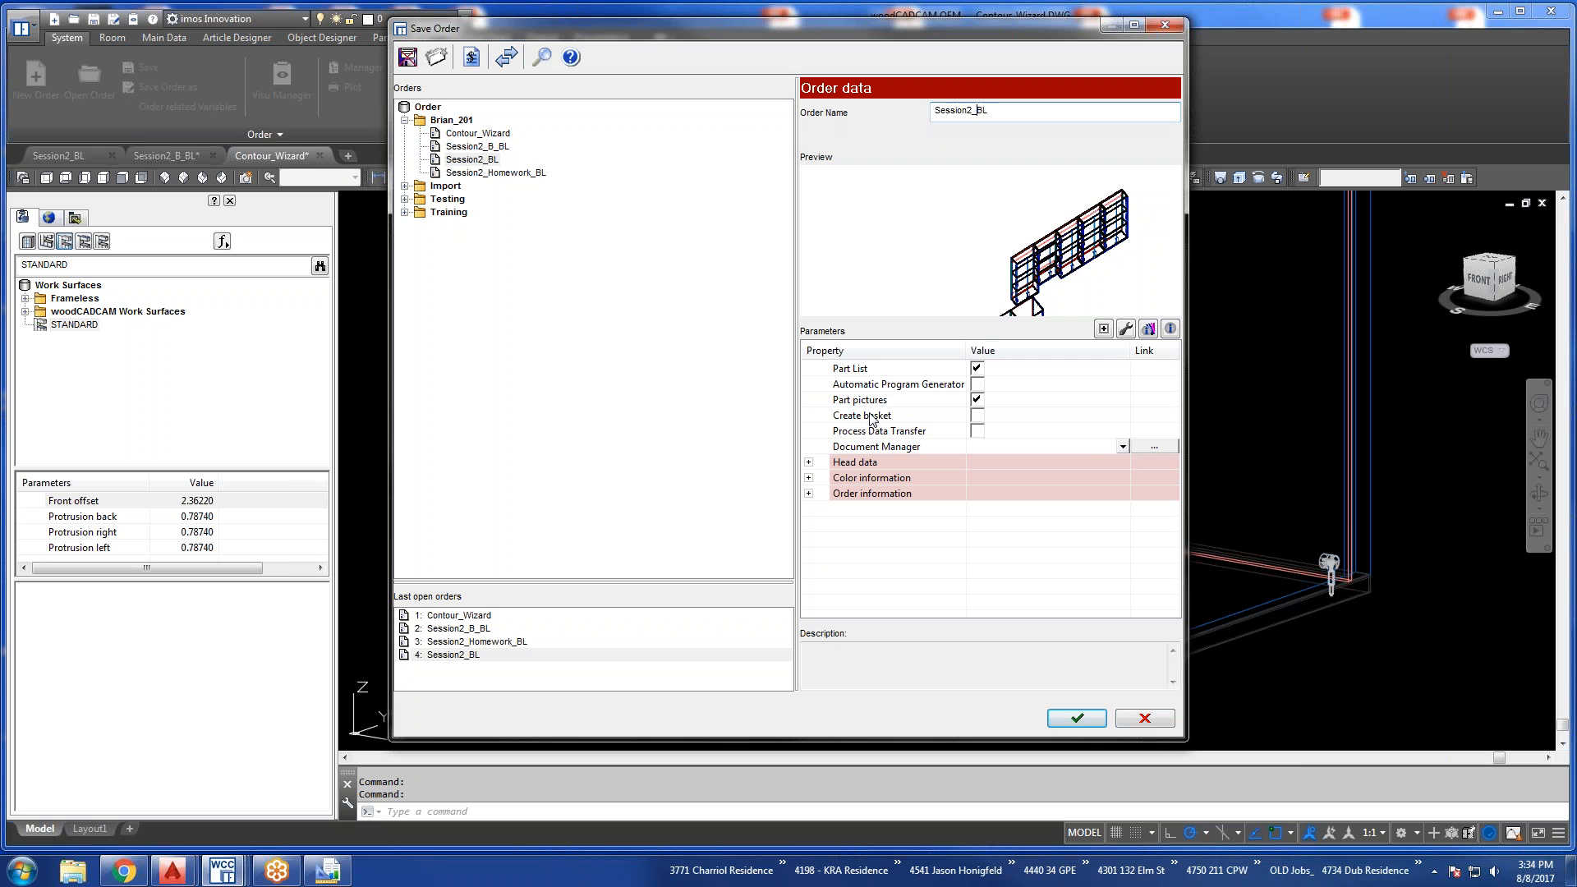
click(809, 463)
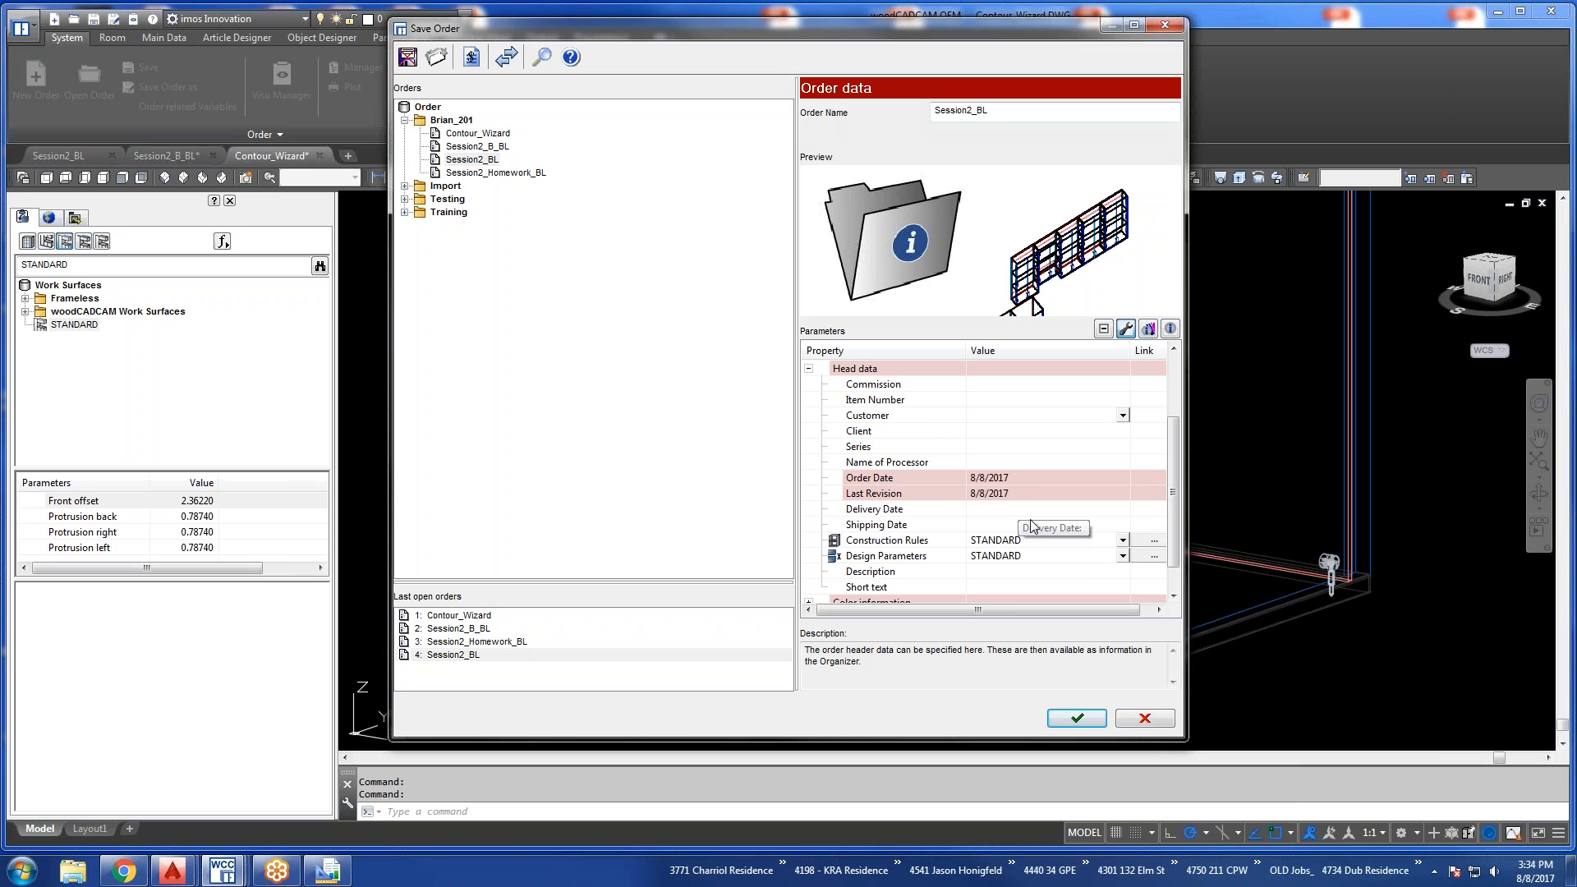
drag(1186, 738, 1291, 843)
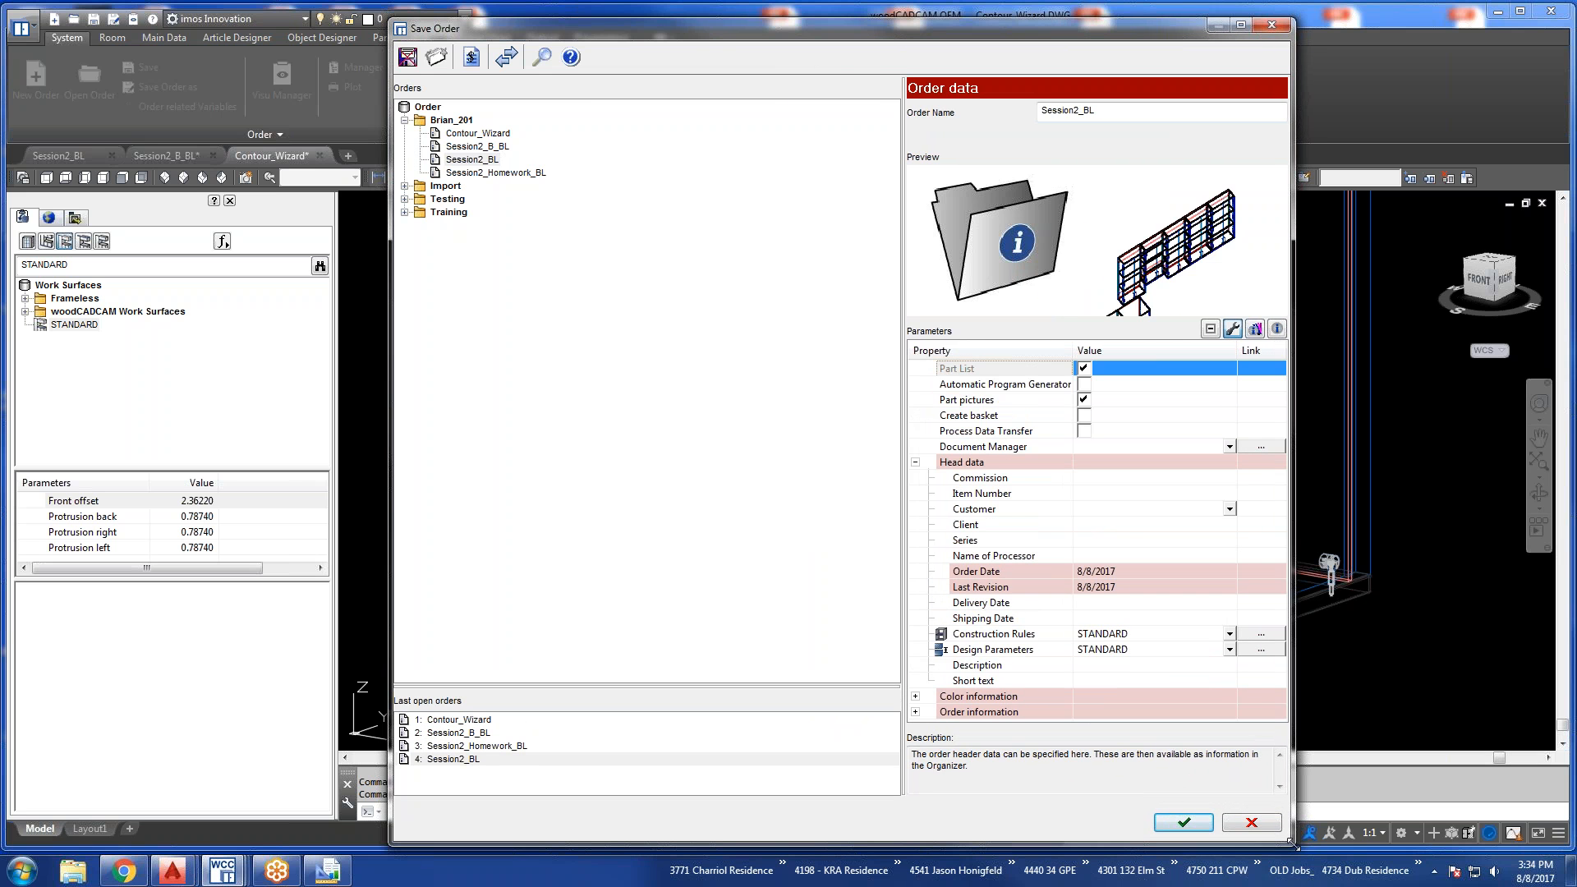
drag(895, 515, 768, 515)
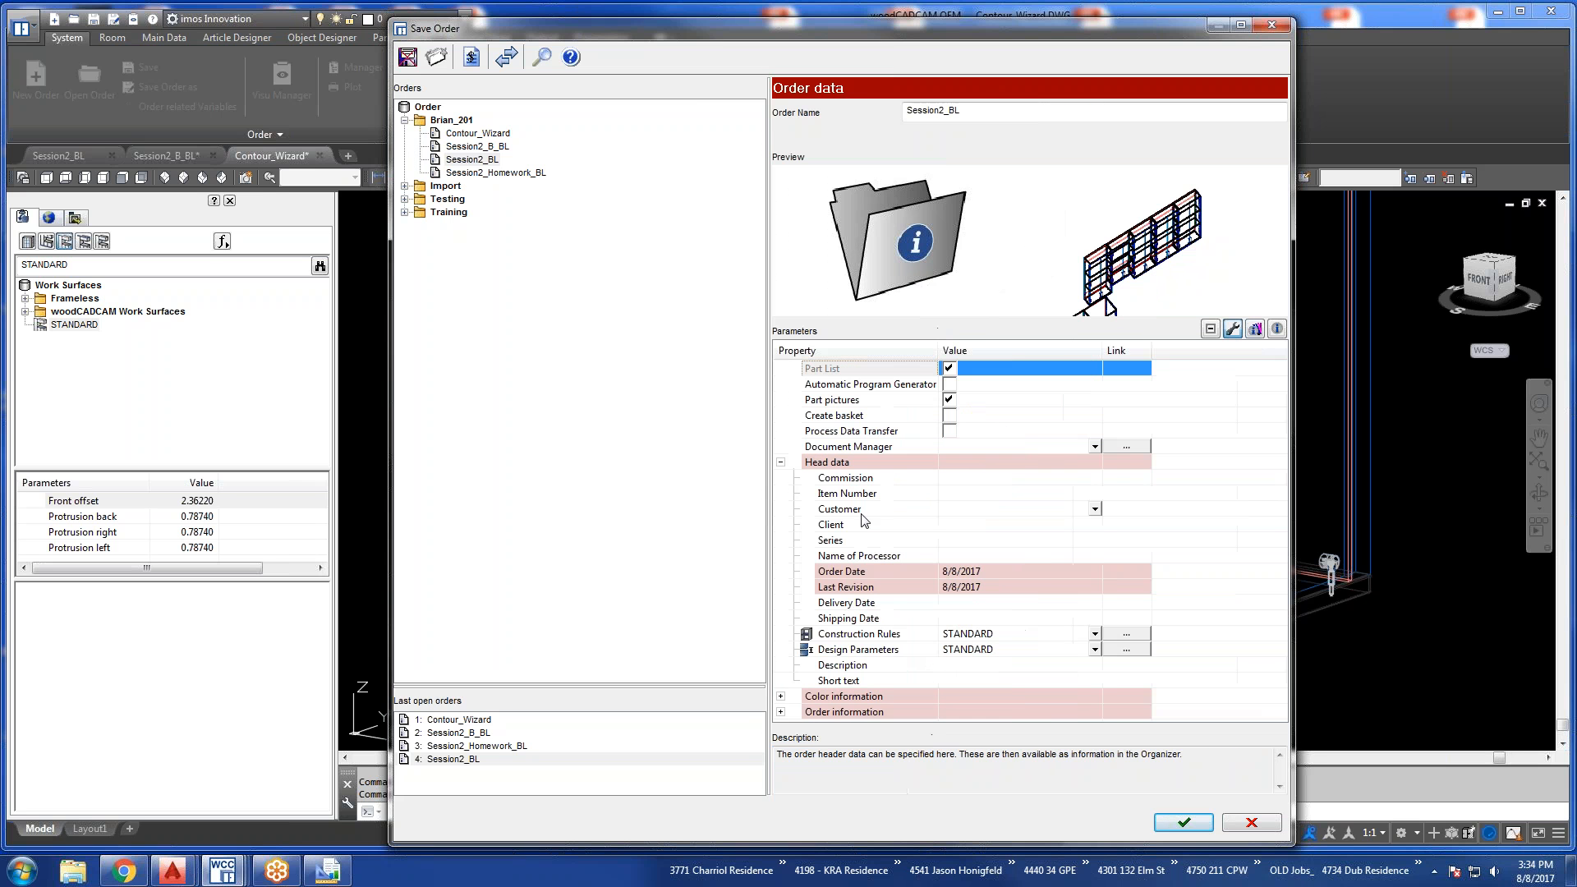
Check which construction rules the order's head data offers, and close the order settings without saving.
click(1096, 635)
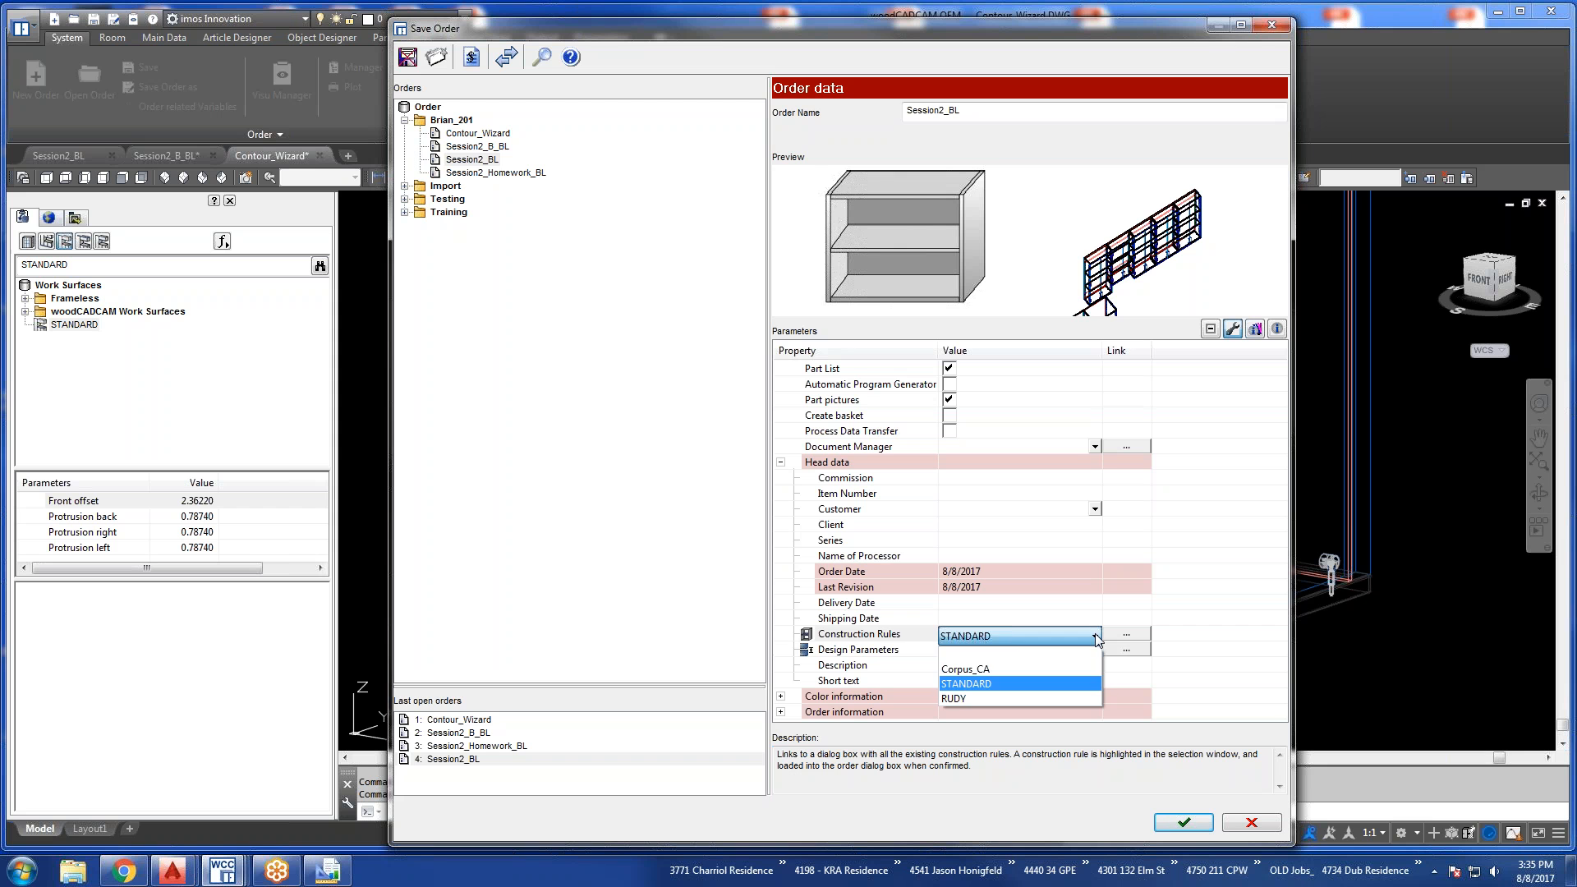
click(1096, 636)
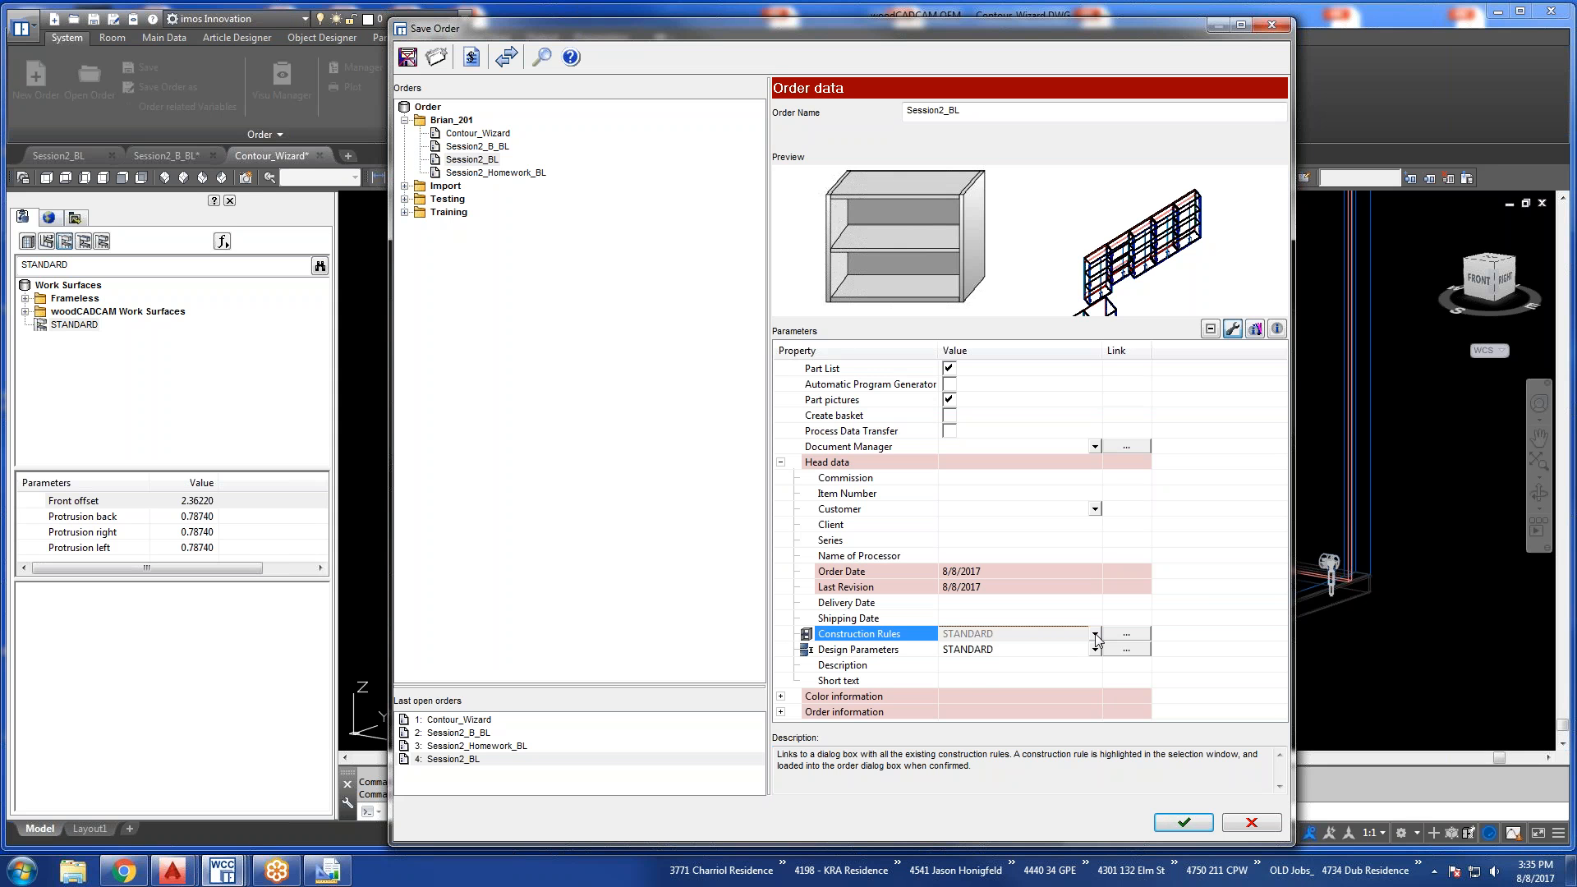
click(1096, 637)
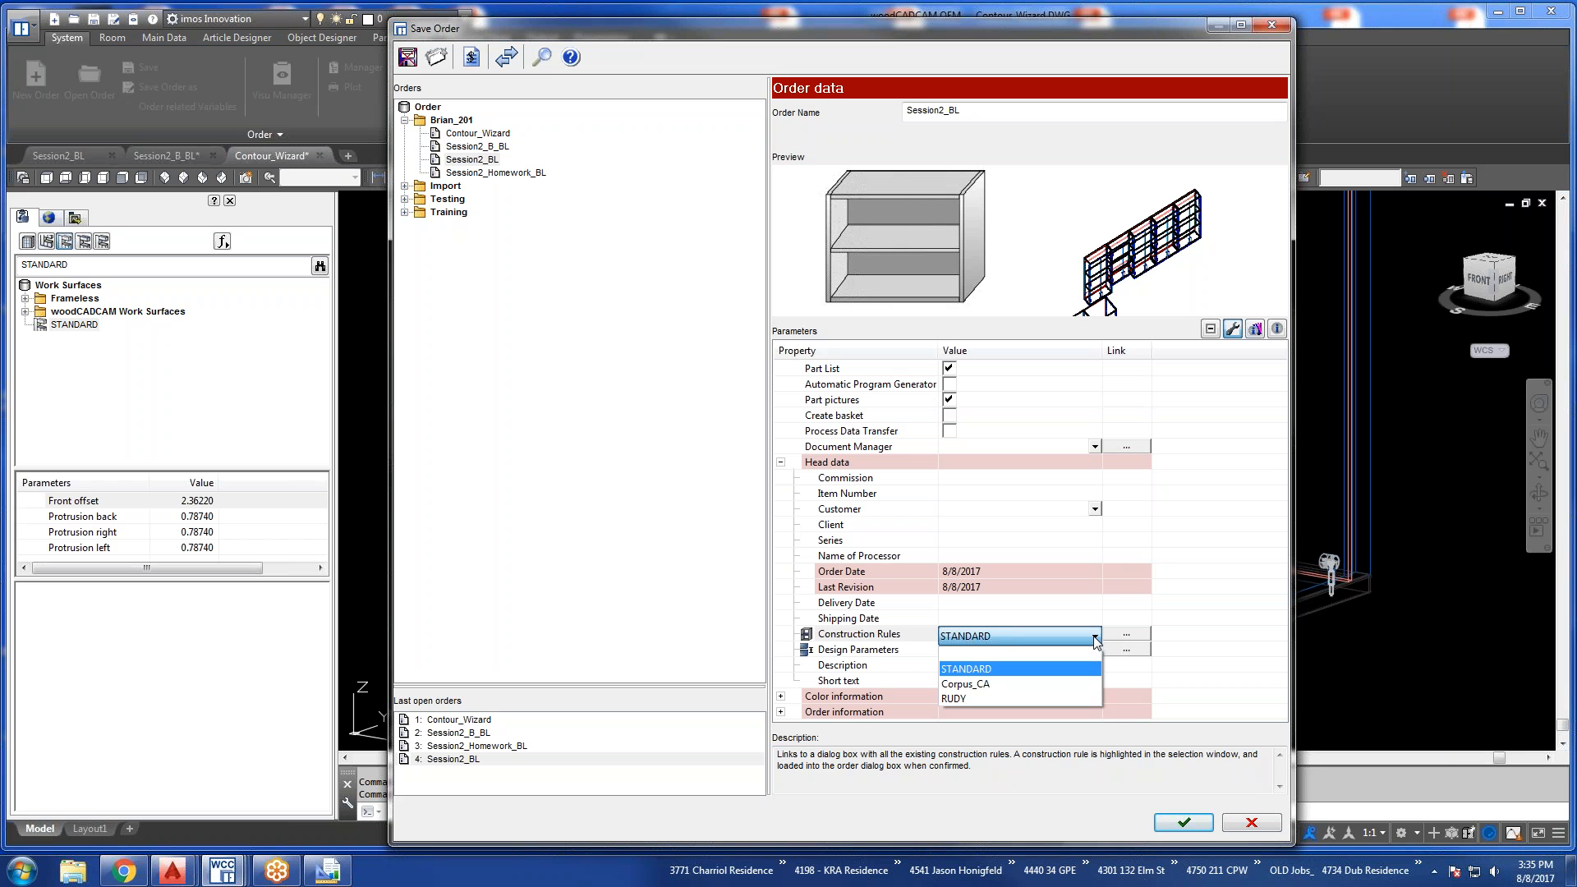
click(1270, 820)
click(1261, 829)
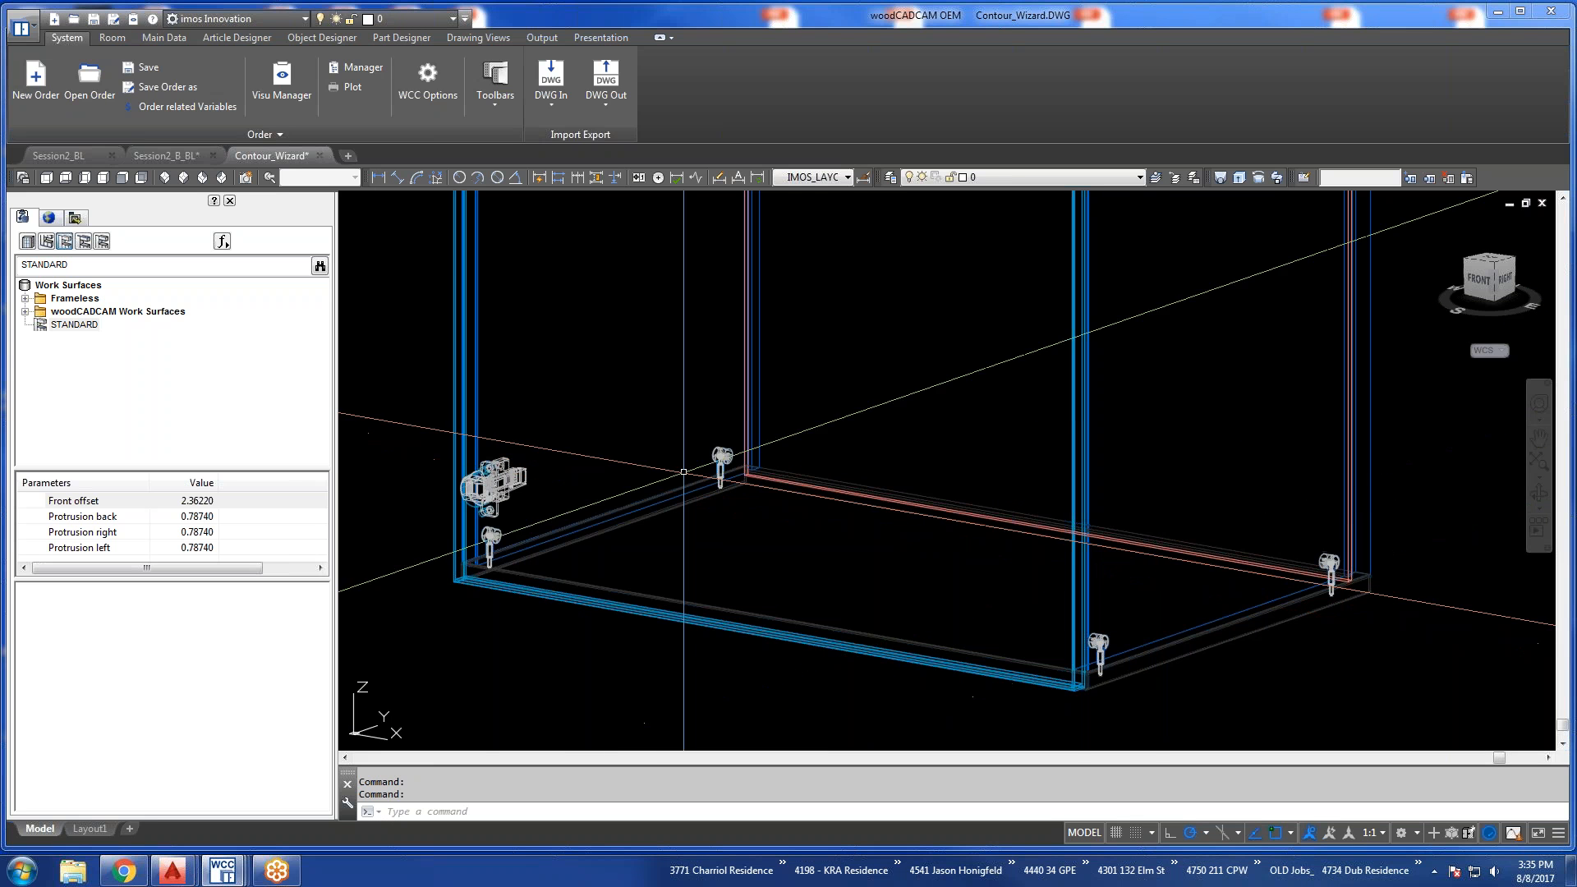
Open the Element Manager and list the descriptors in the nested Import folder under General Rules.
click(161, 39)
click(50, 78)
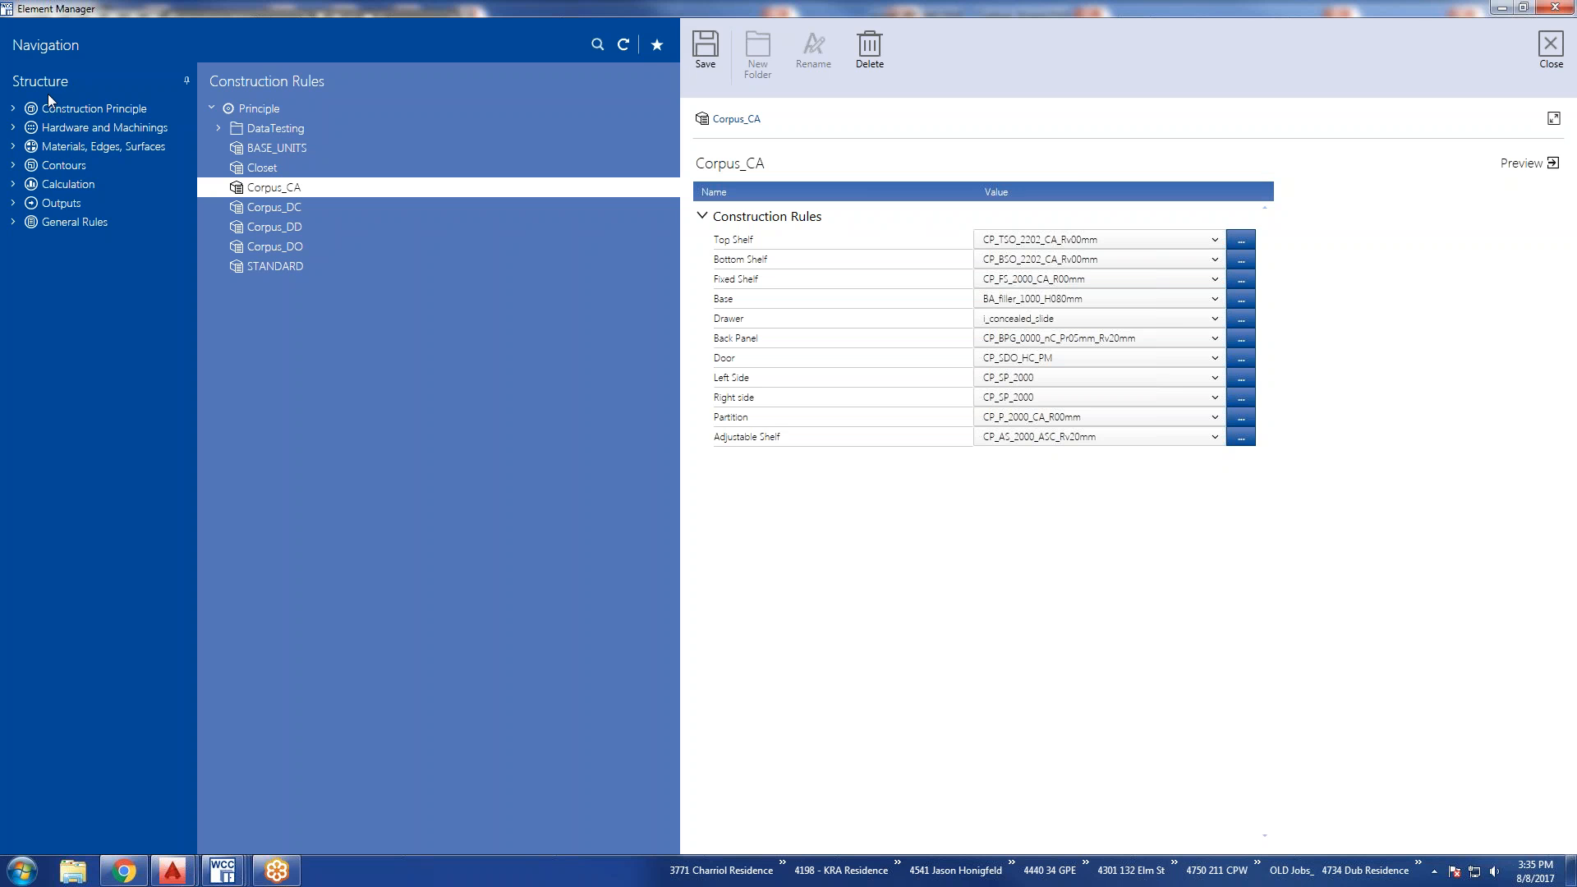
click(65, 222)
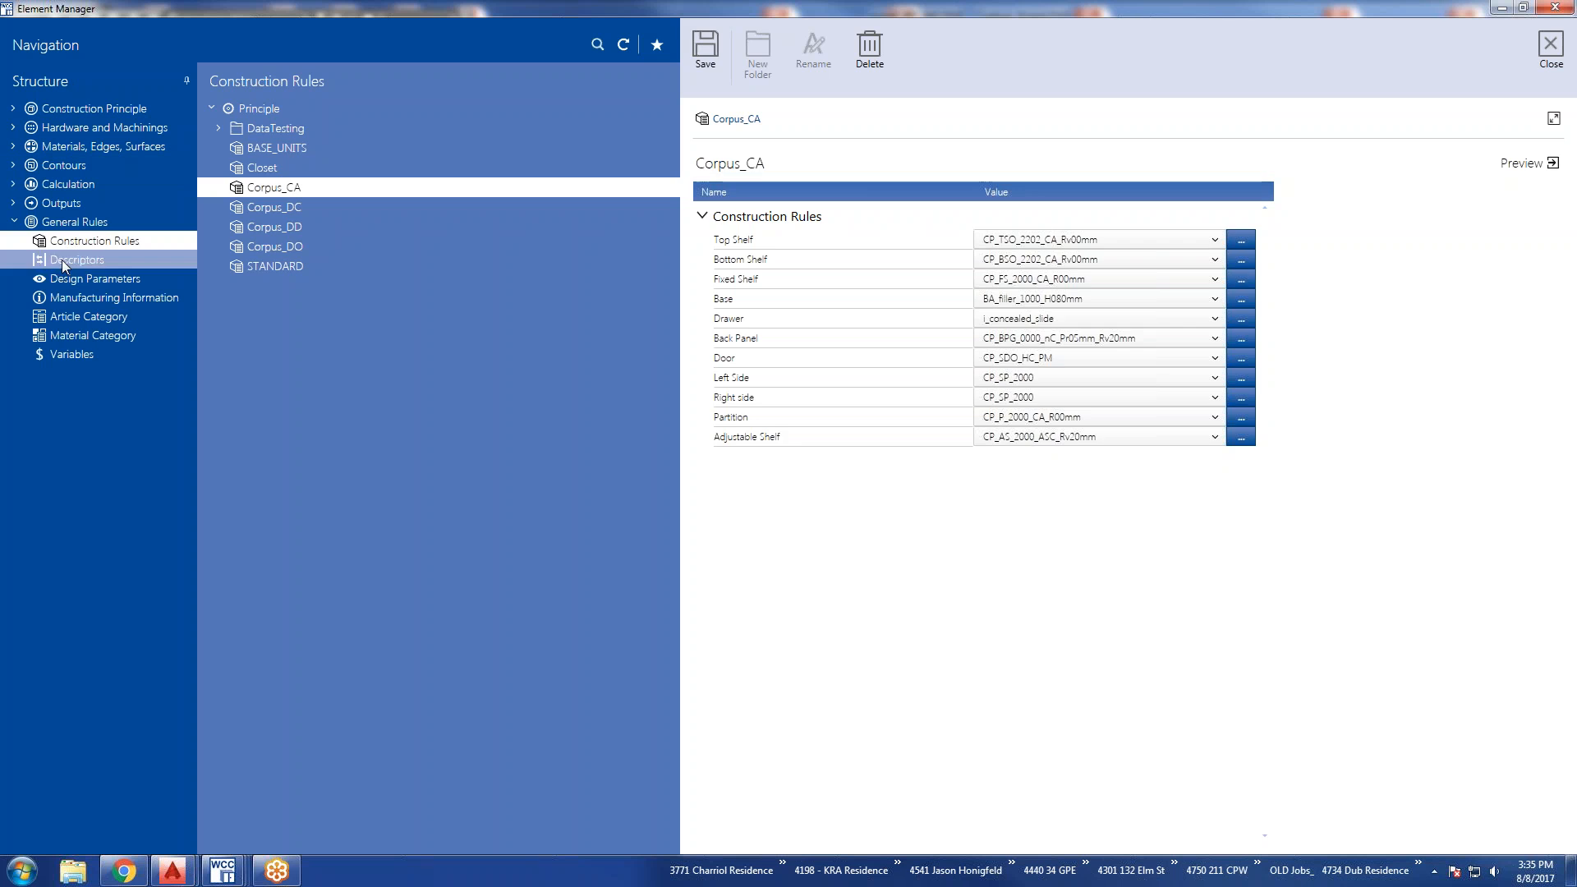
click(62, 259)
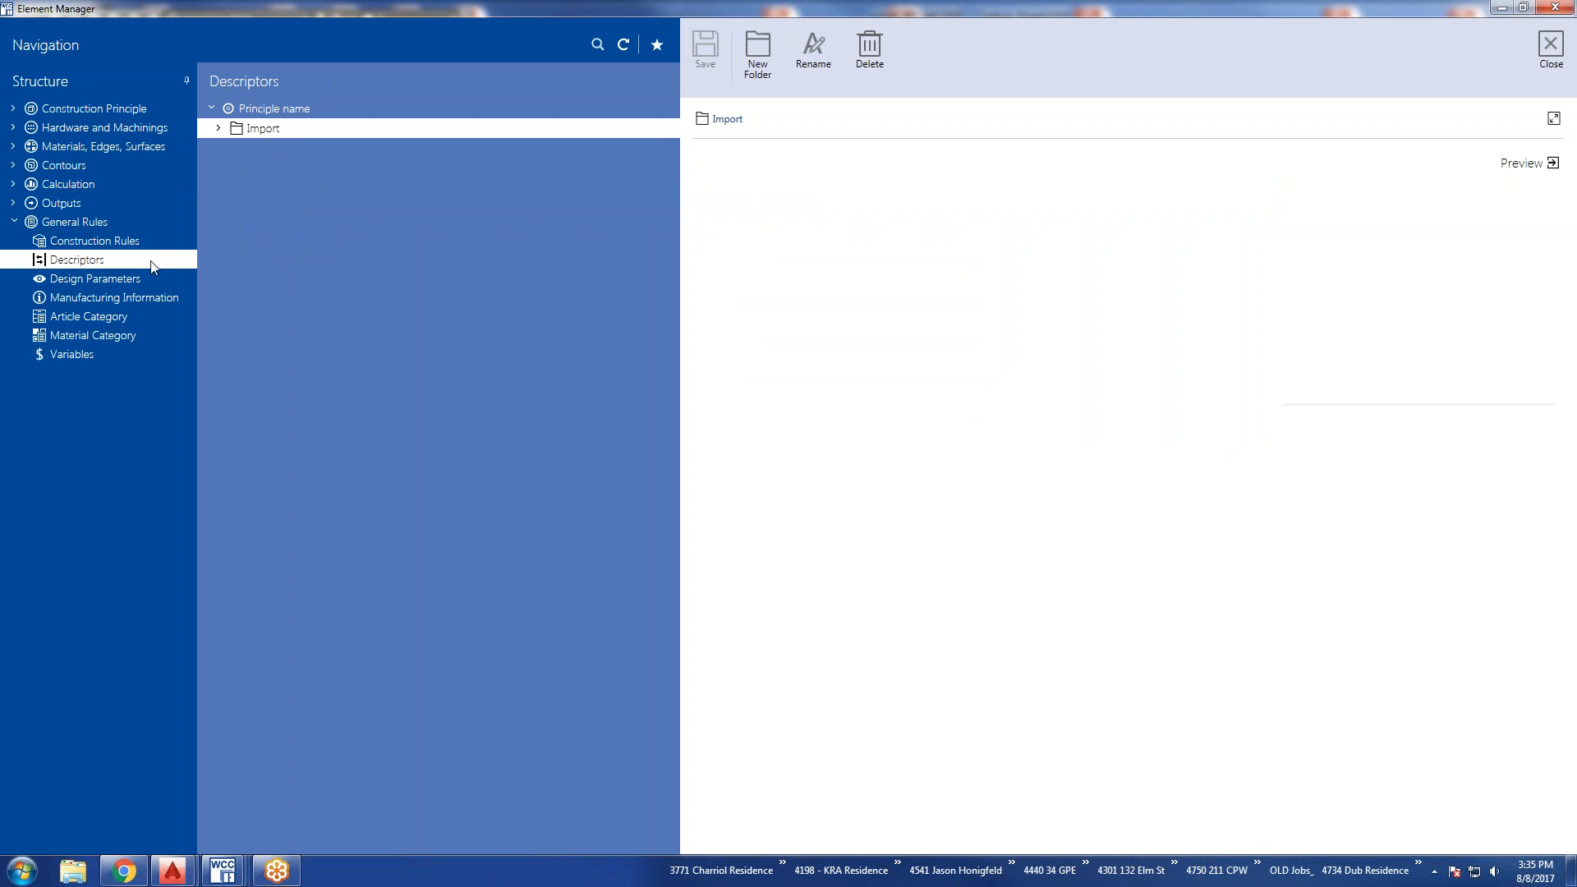
click(220, 129)
click(228, 150)
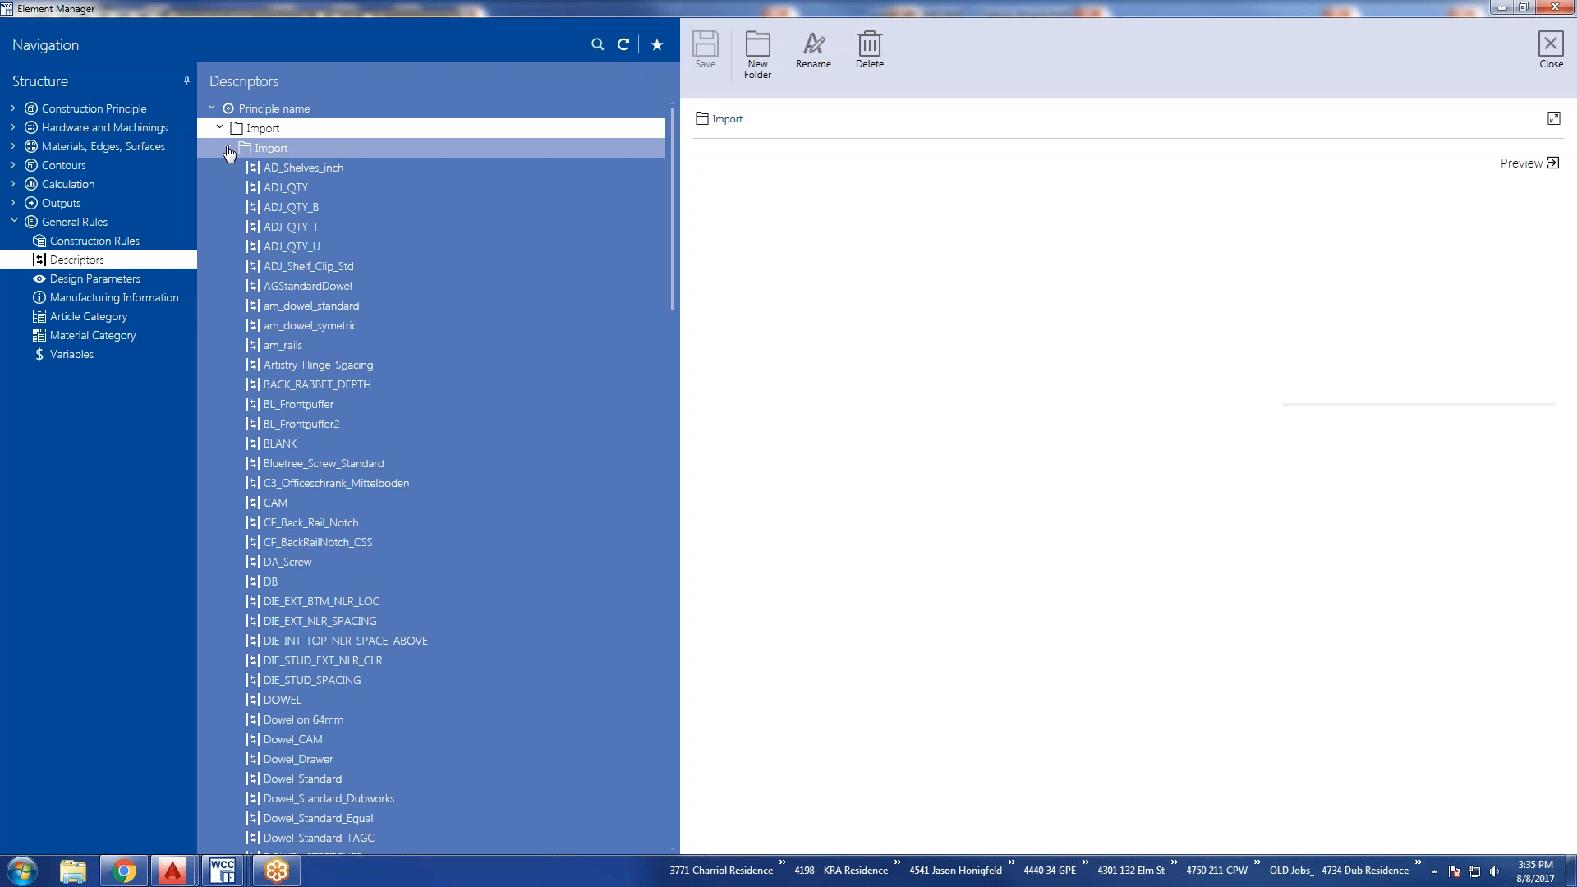
click(79, 261)
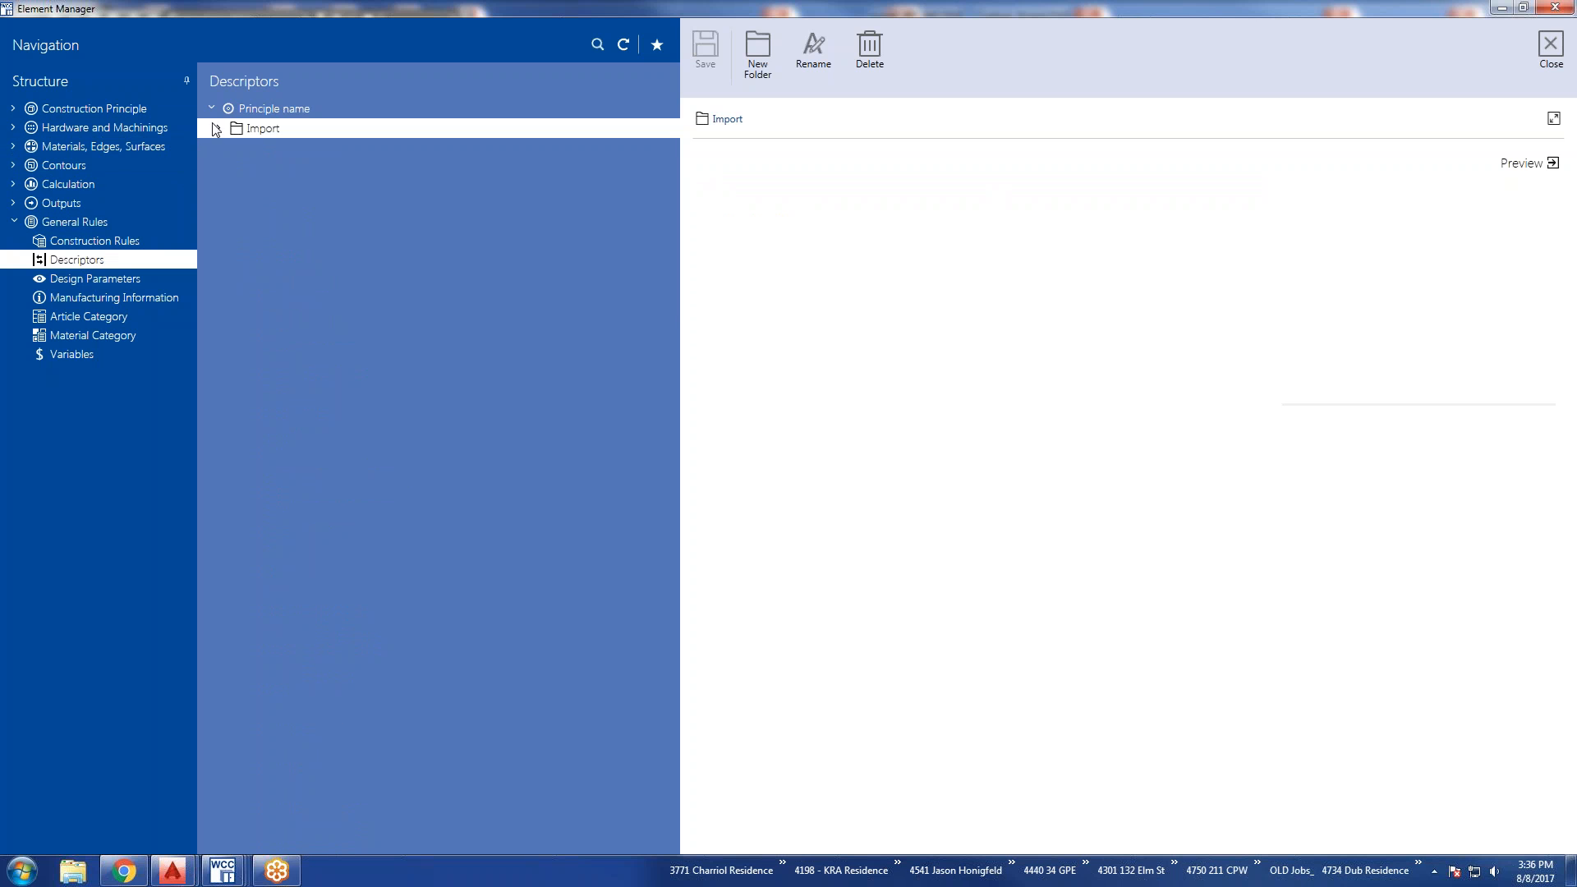
click(218, 128)
click(227, 149)
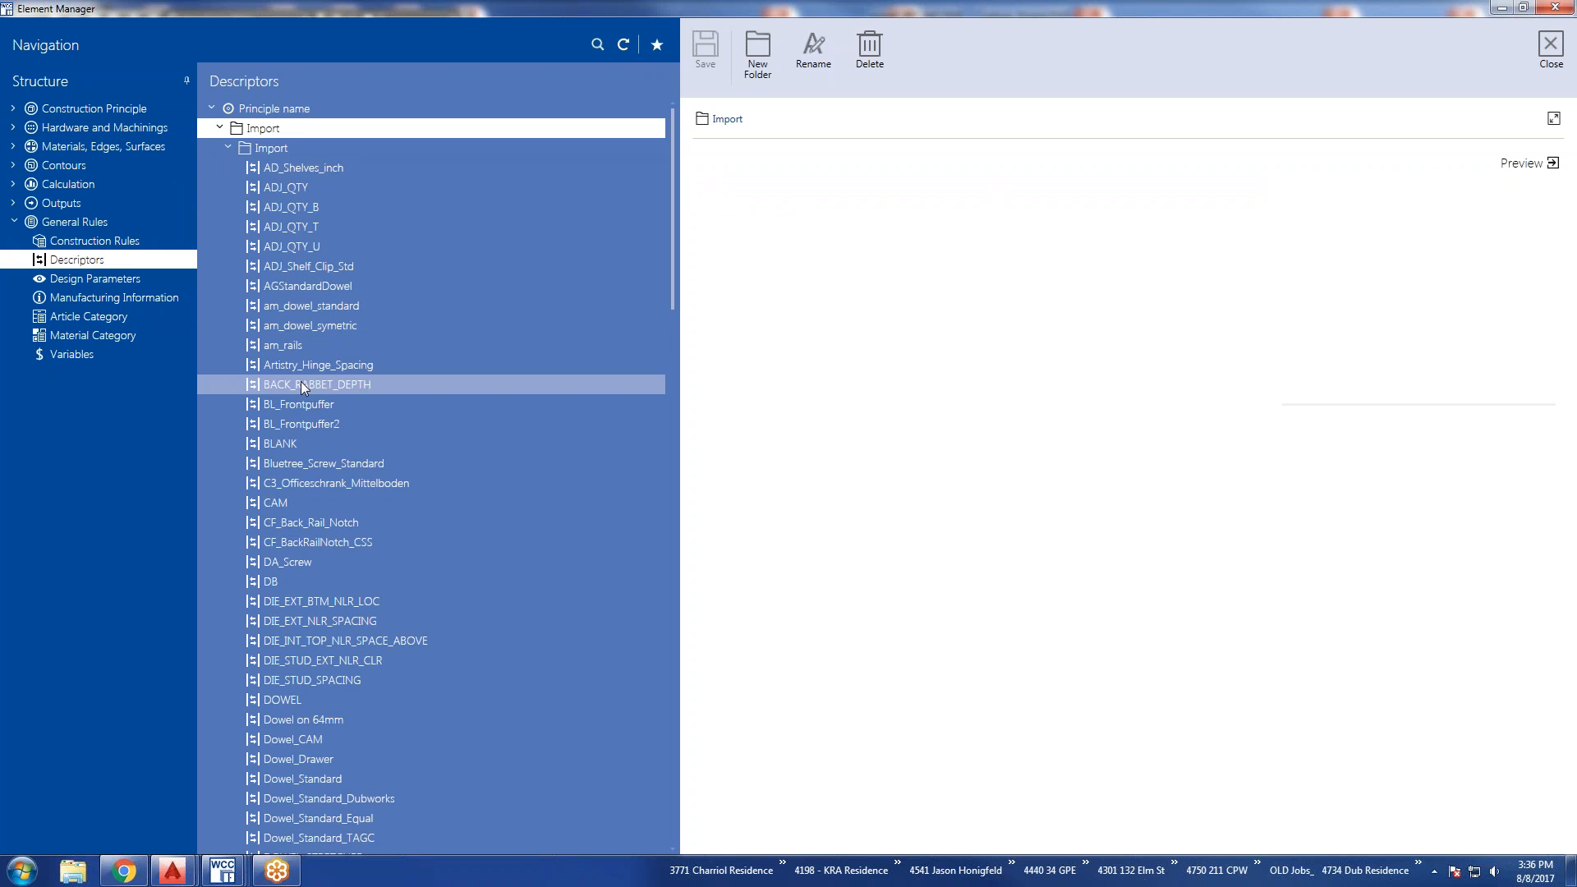
Examine the default values and conditions of the descriptors am_dowel_standard, CF_Back_Rail_Notch and DIE_INT_TOP_NLR_SPACE_ABOVE.
click(306, 308)
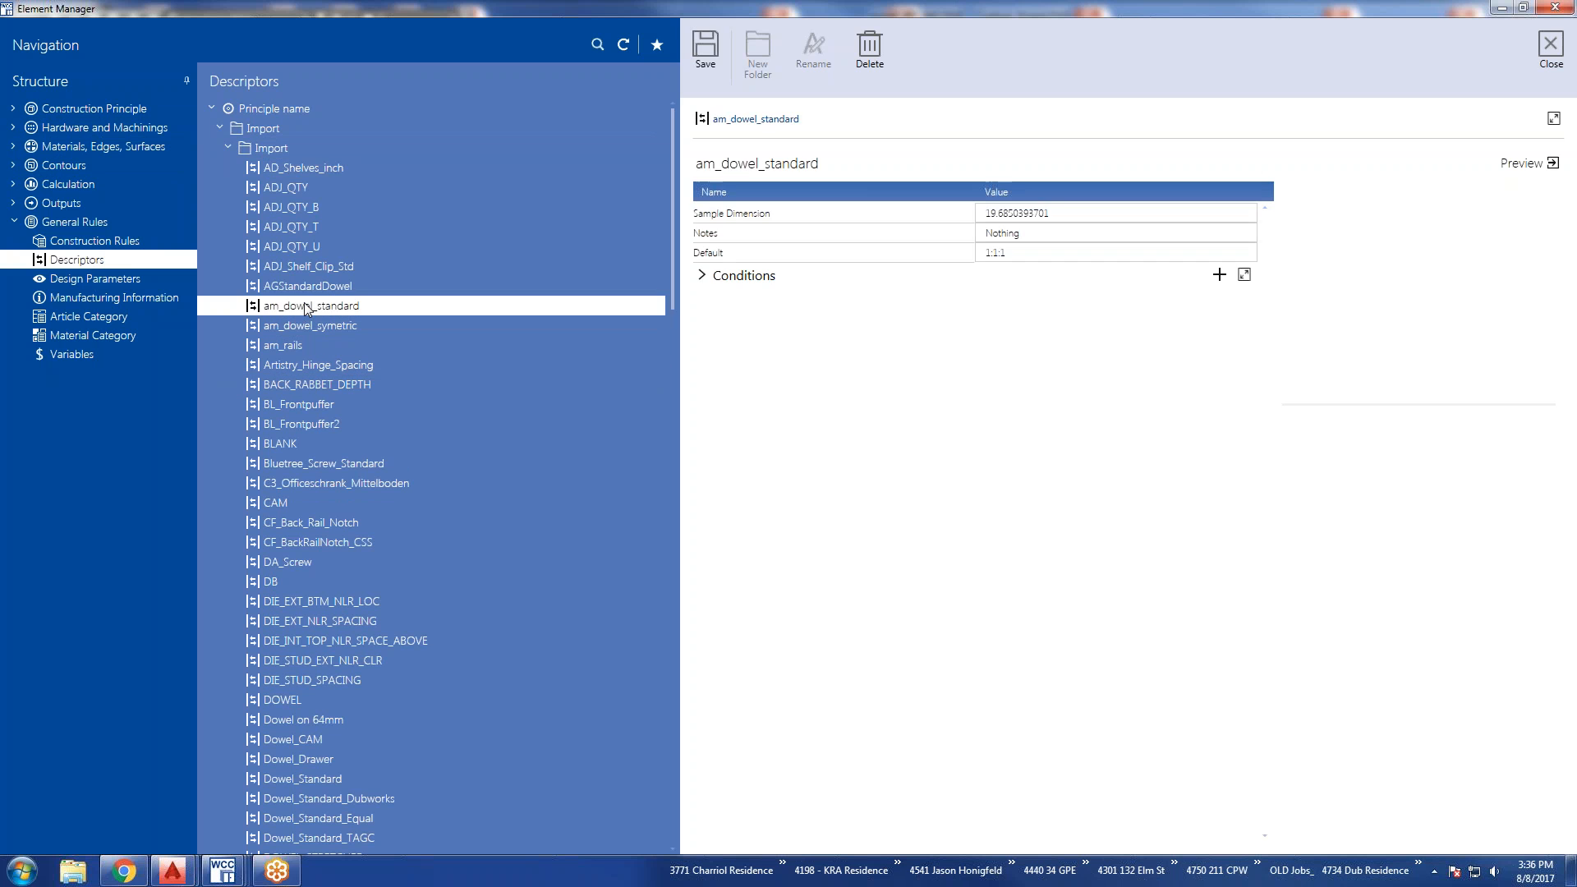
click(702, 277)
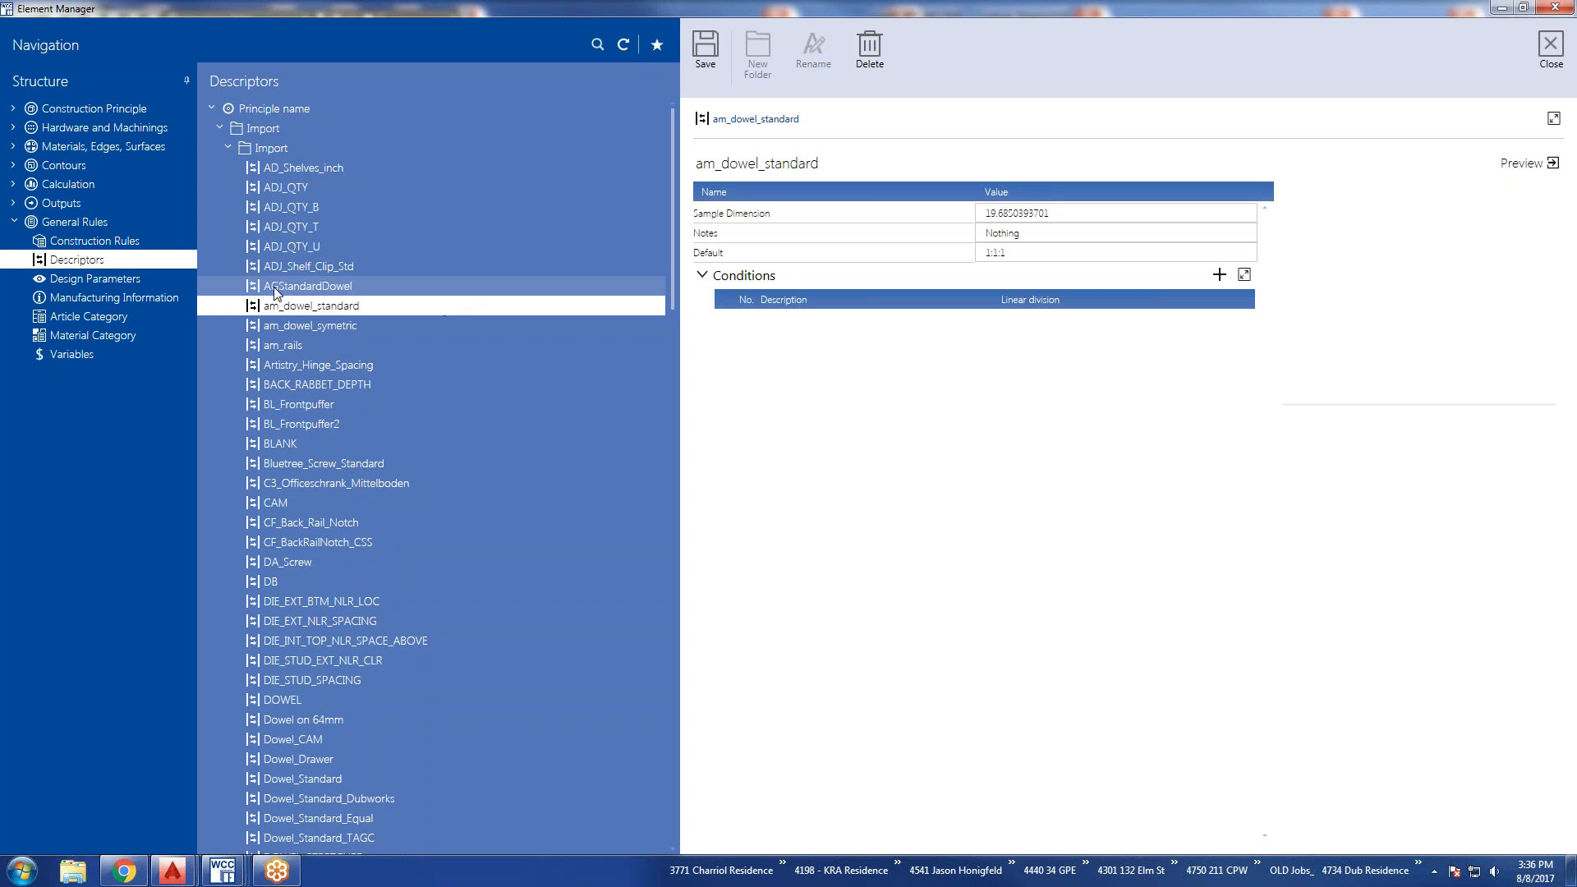
click(323, 522)
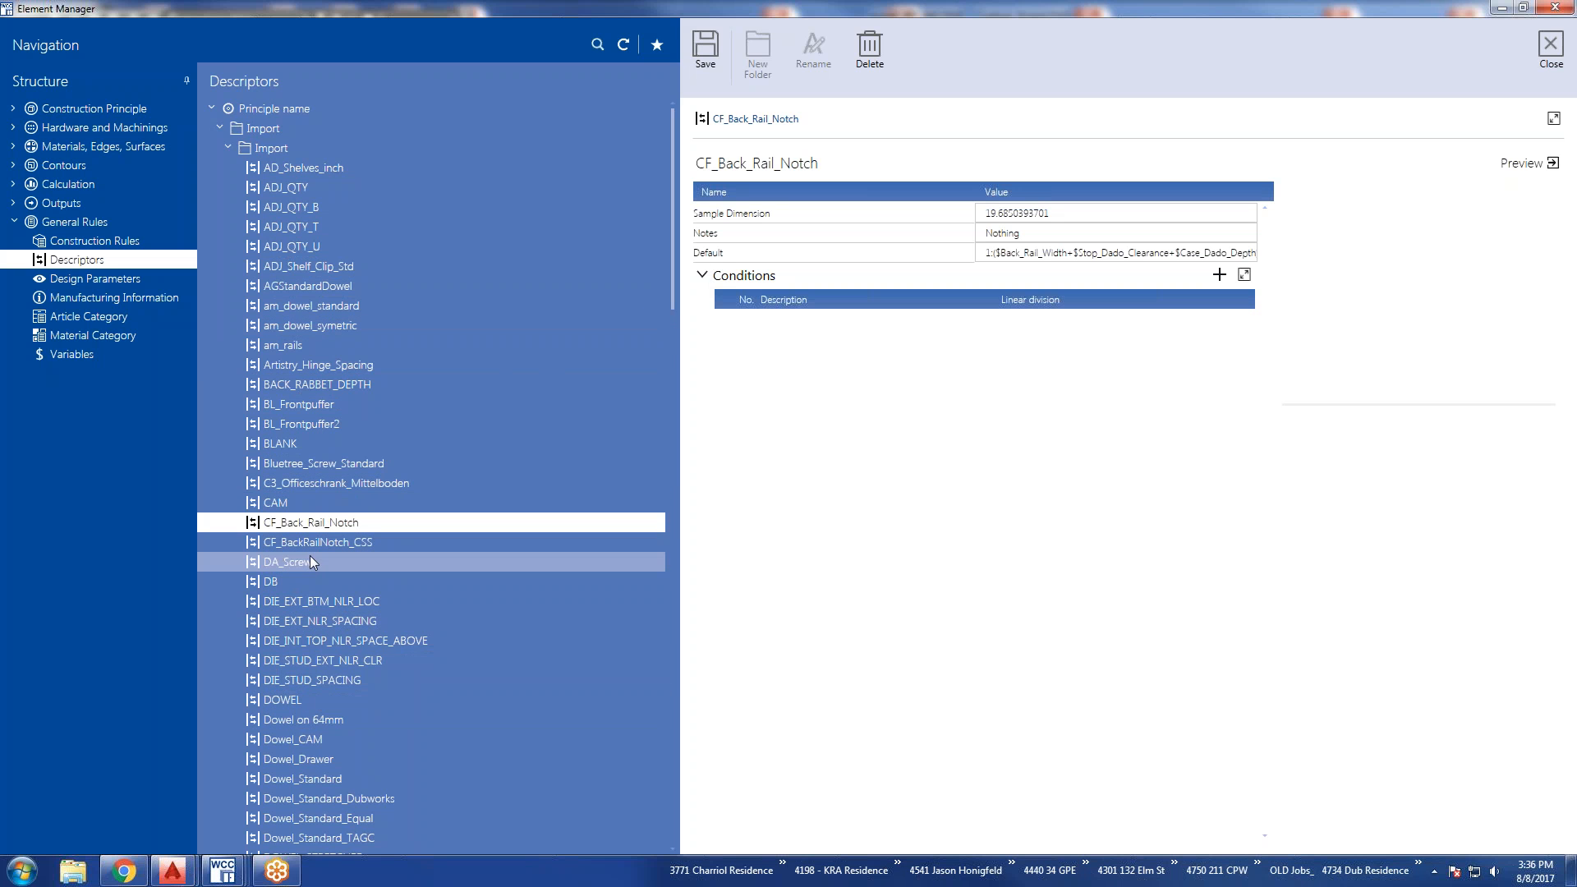
click(312, 640)
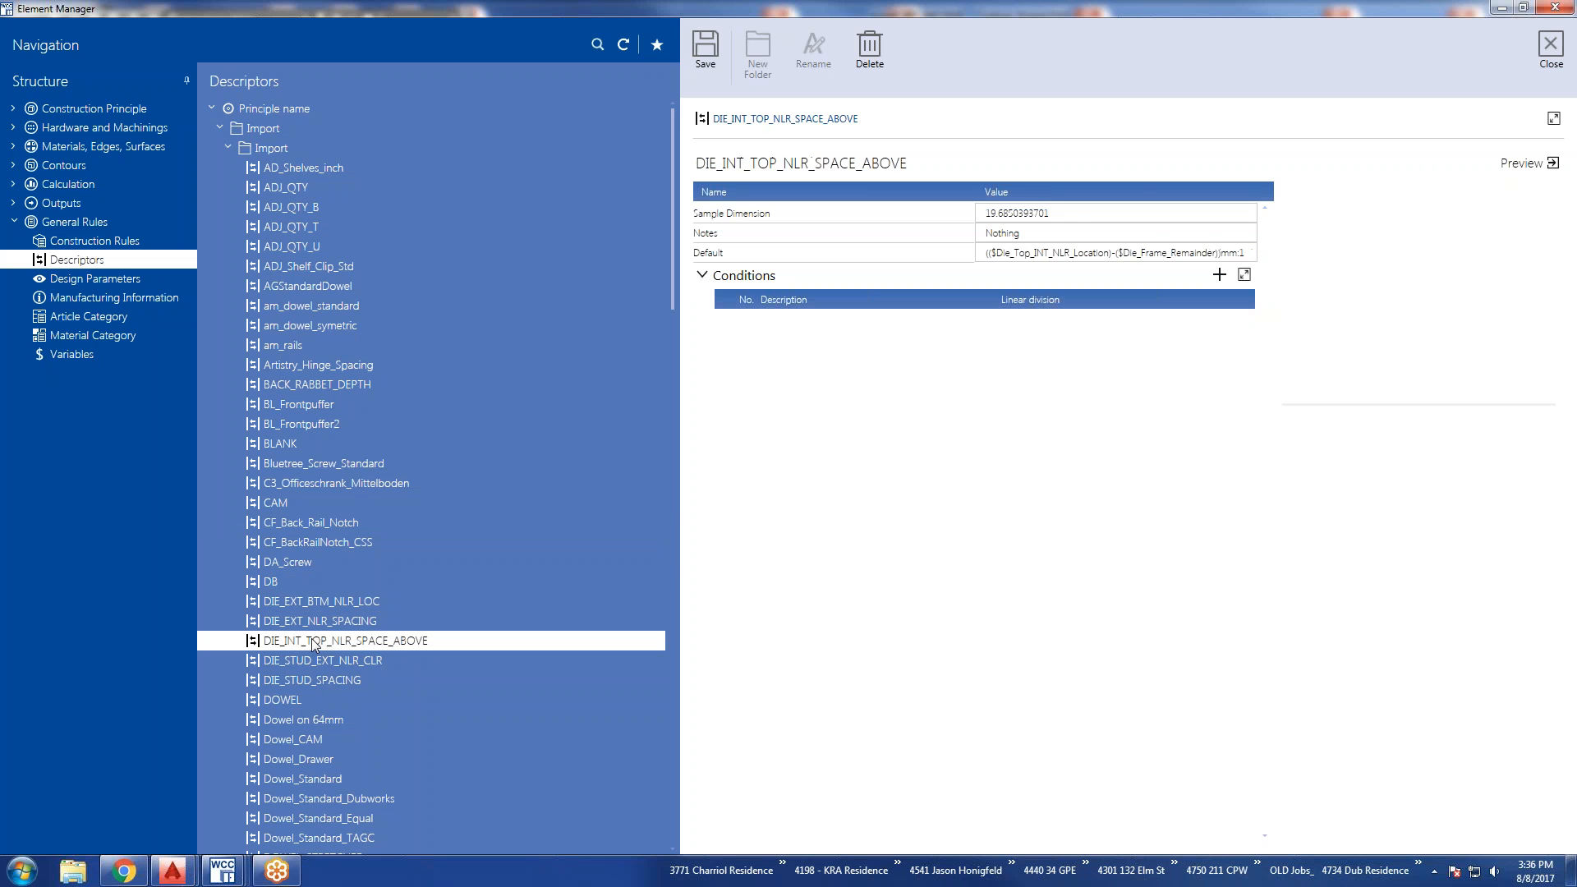
click(703, 276)
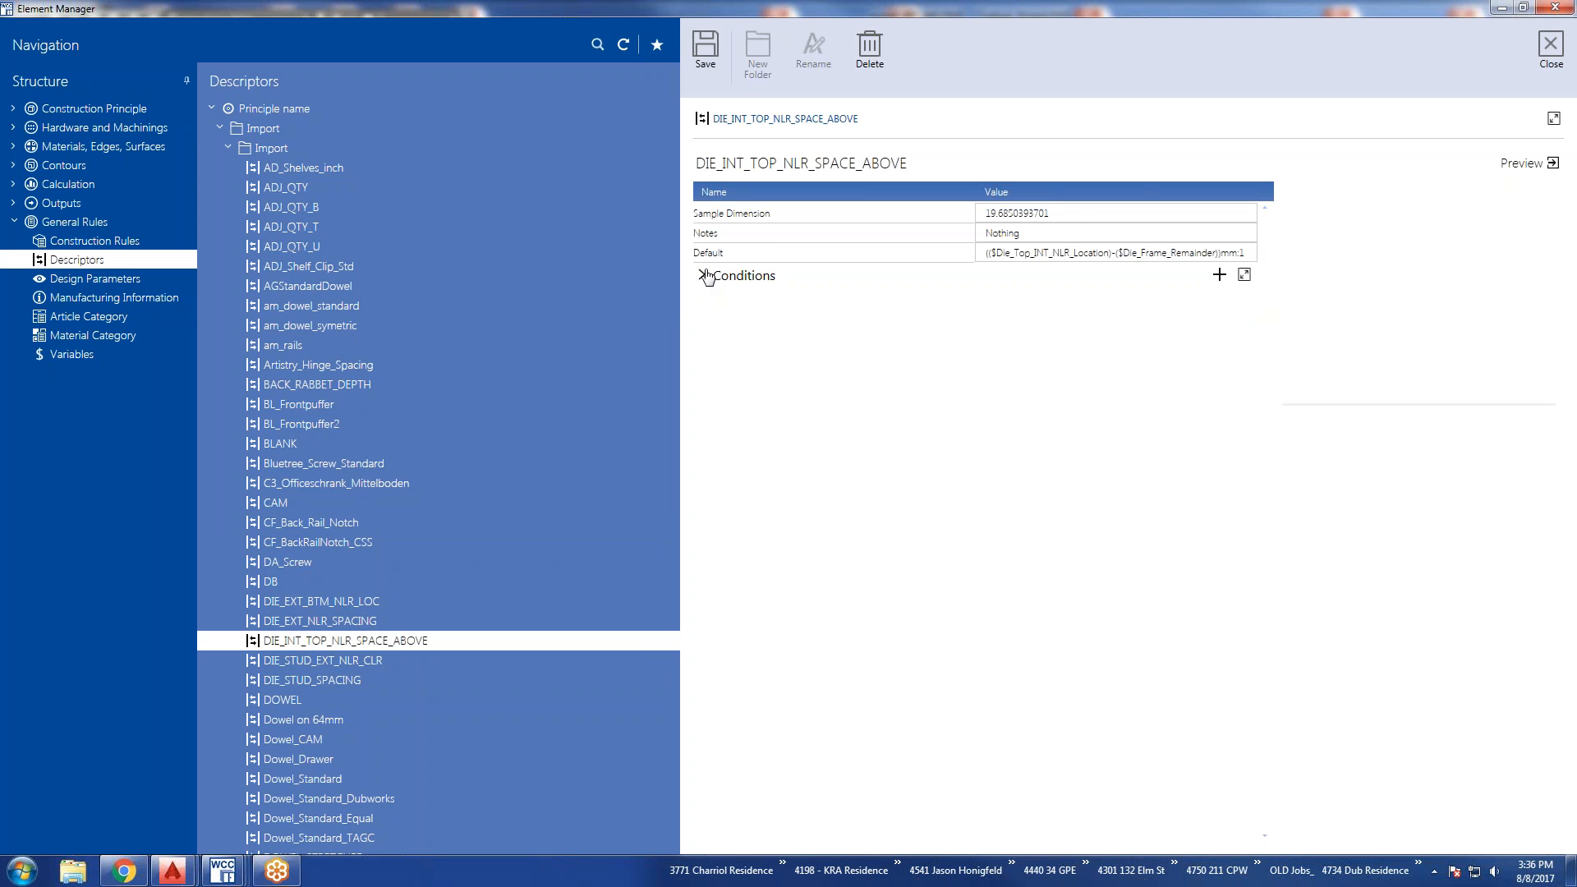
click(703, 276)
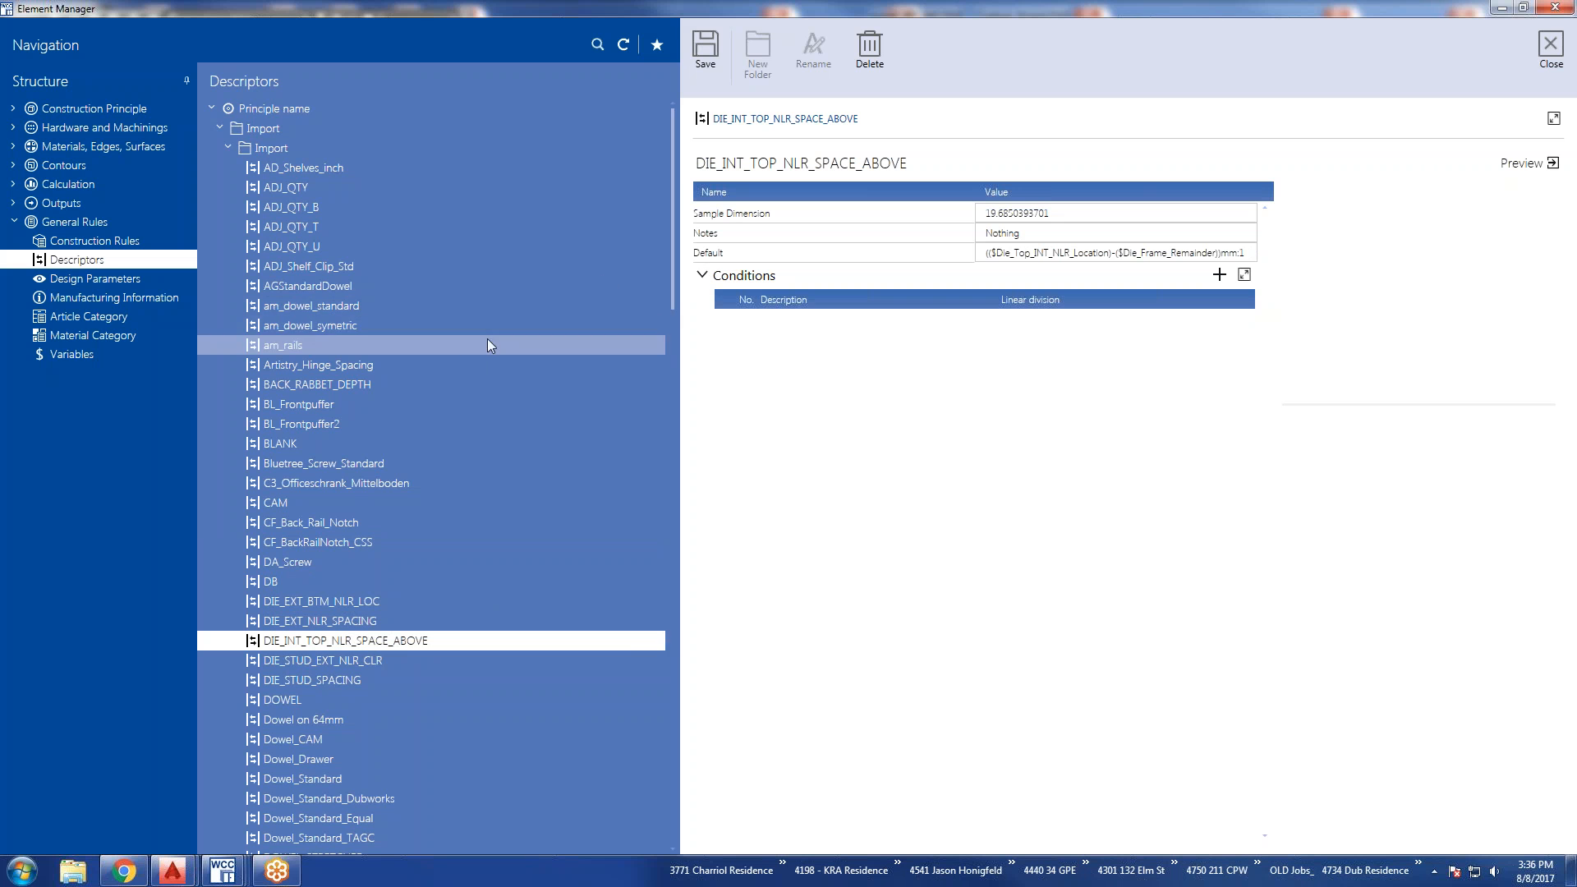
Show the Bluetree_Screw_Standard descriptor and expand all three of its conditions to examine their criteria.
scroll(347, 514, down, 5)
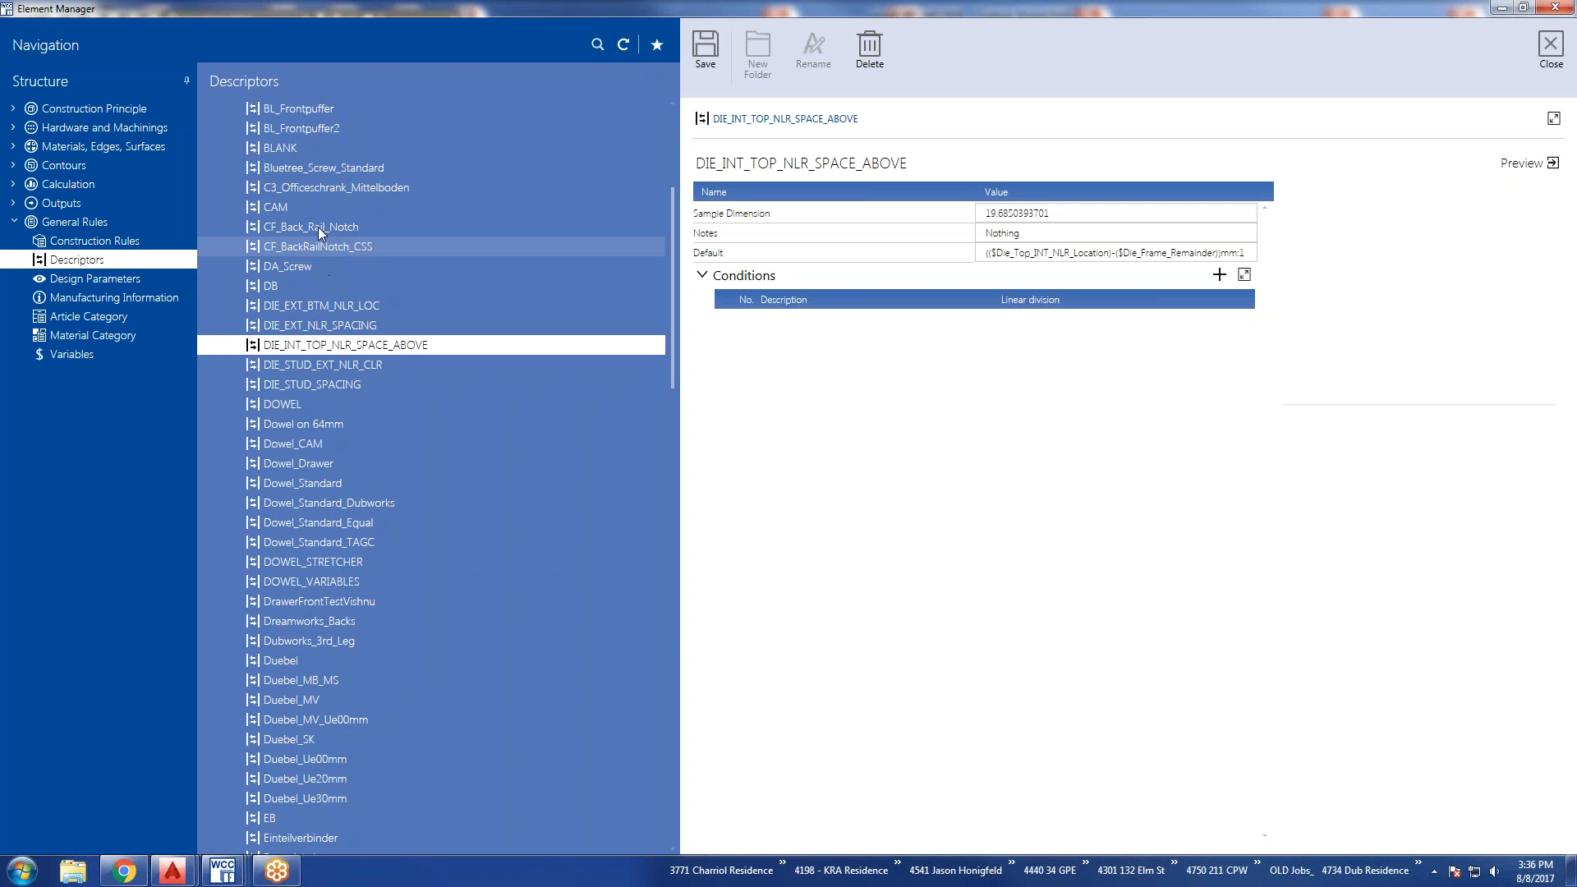
click(321, 169)
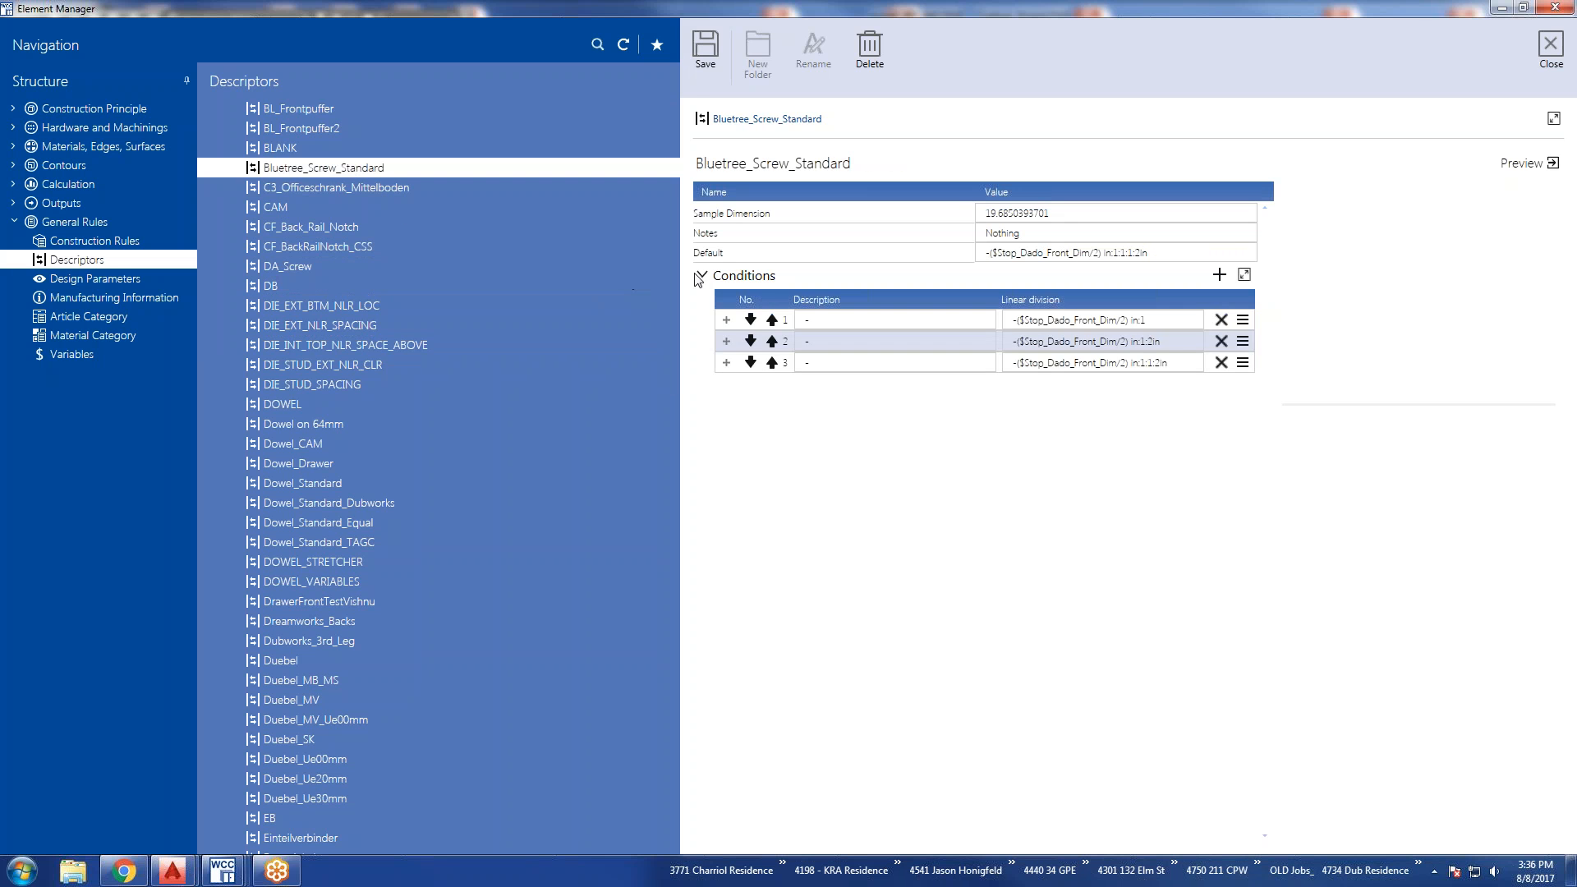
click(726, 362)
click(726, 341)
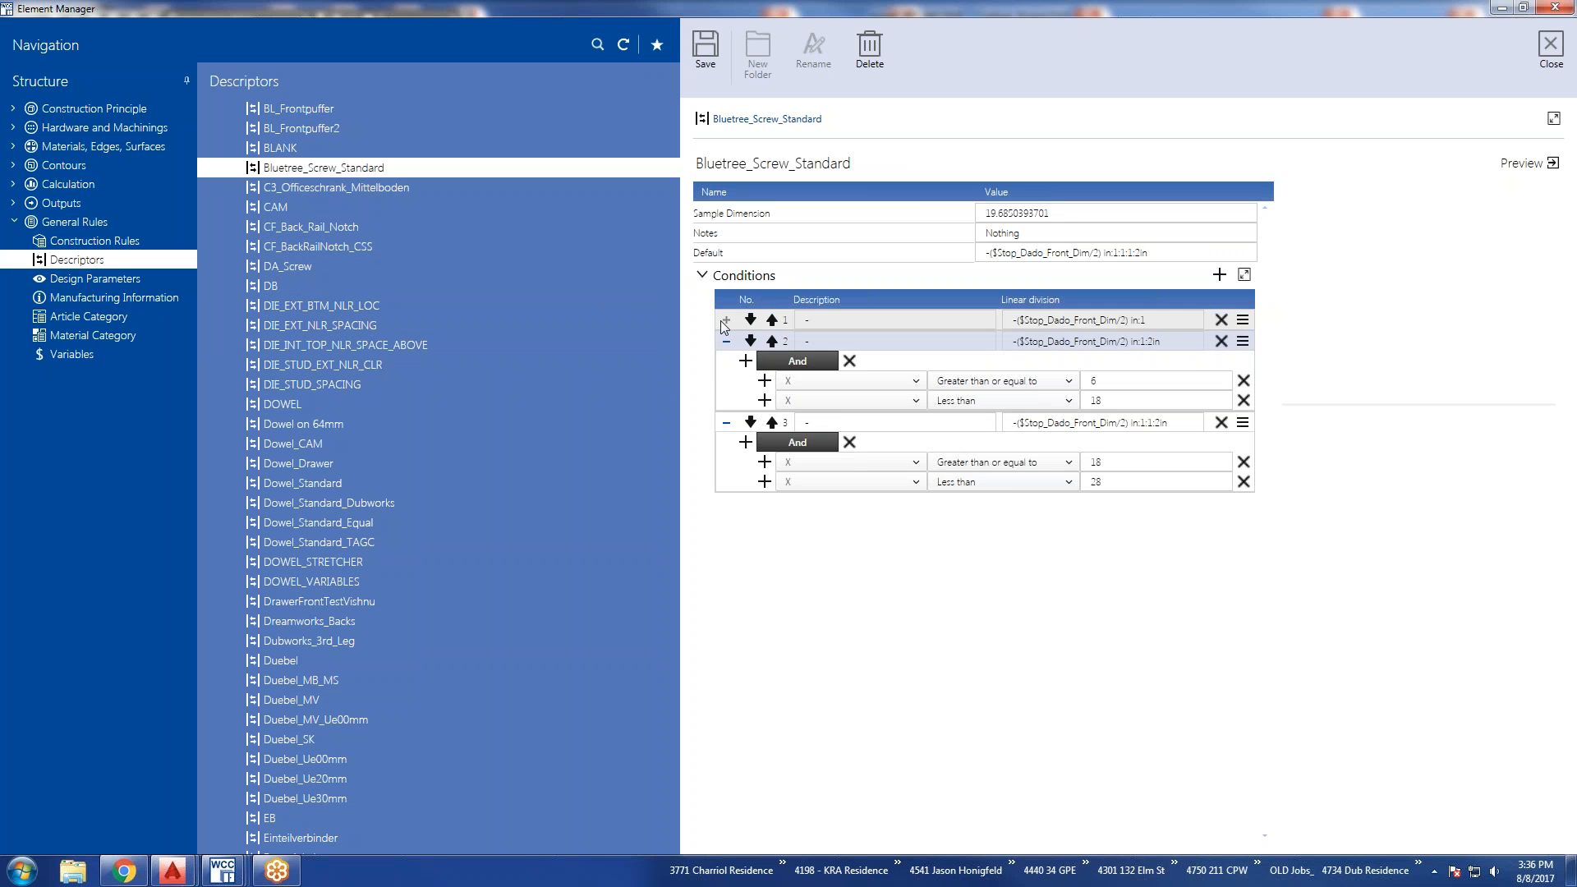
click(726, 320)
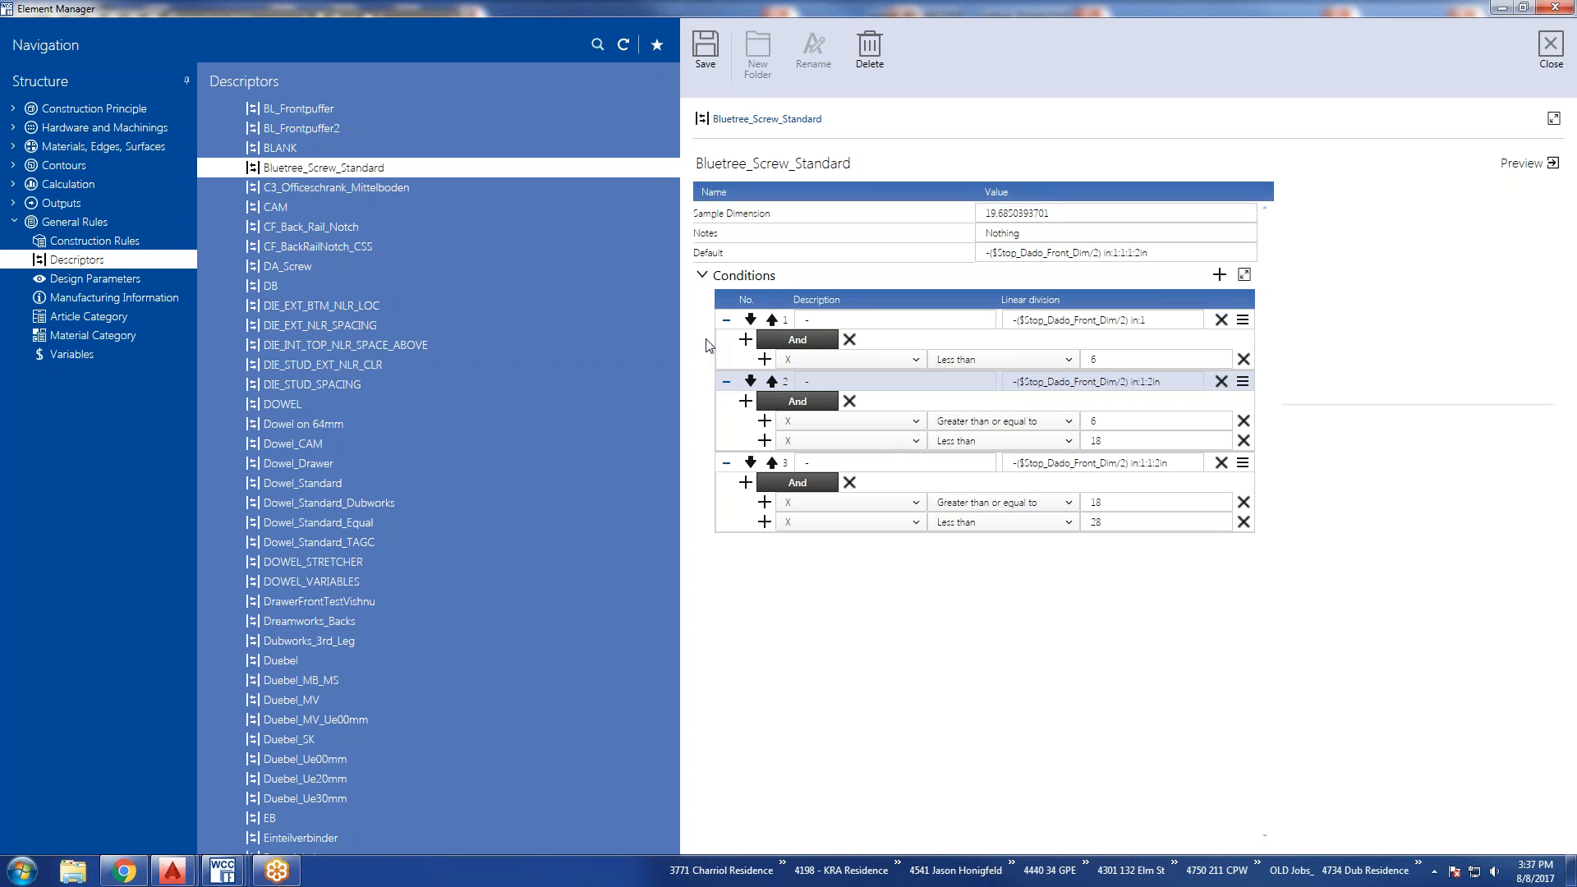
Show the STANDARD design parameters and expand the Onset, Construction and Search Parameter groups.
click(106, 282)
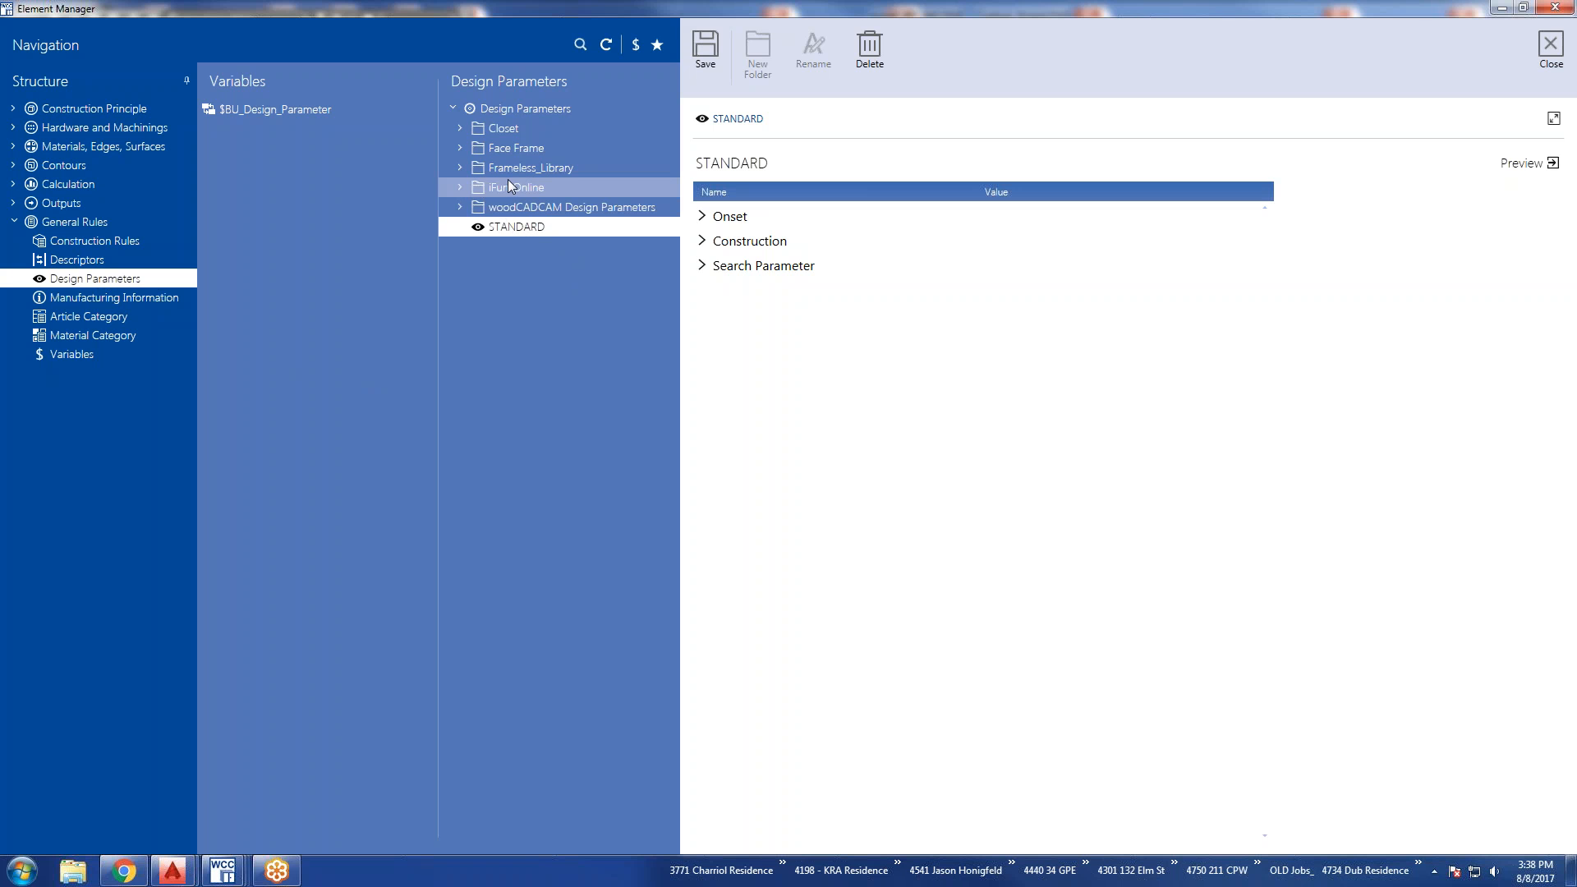
click(701, 266)
click(702, 241)
click(702, 216)
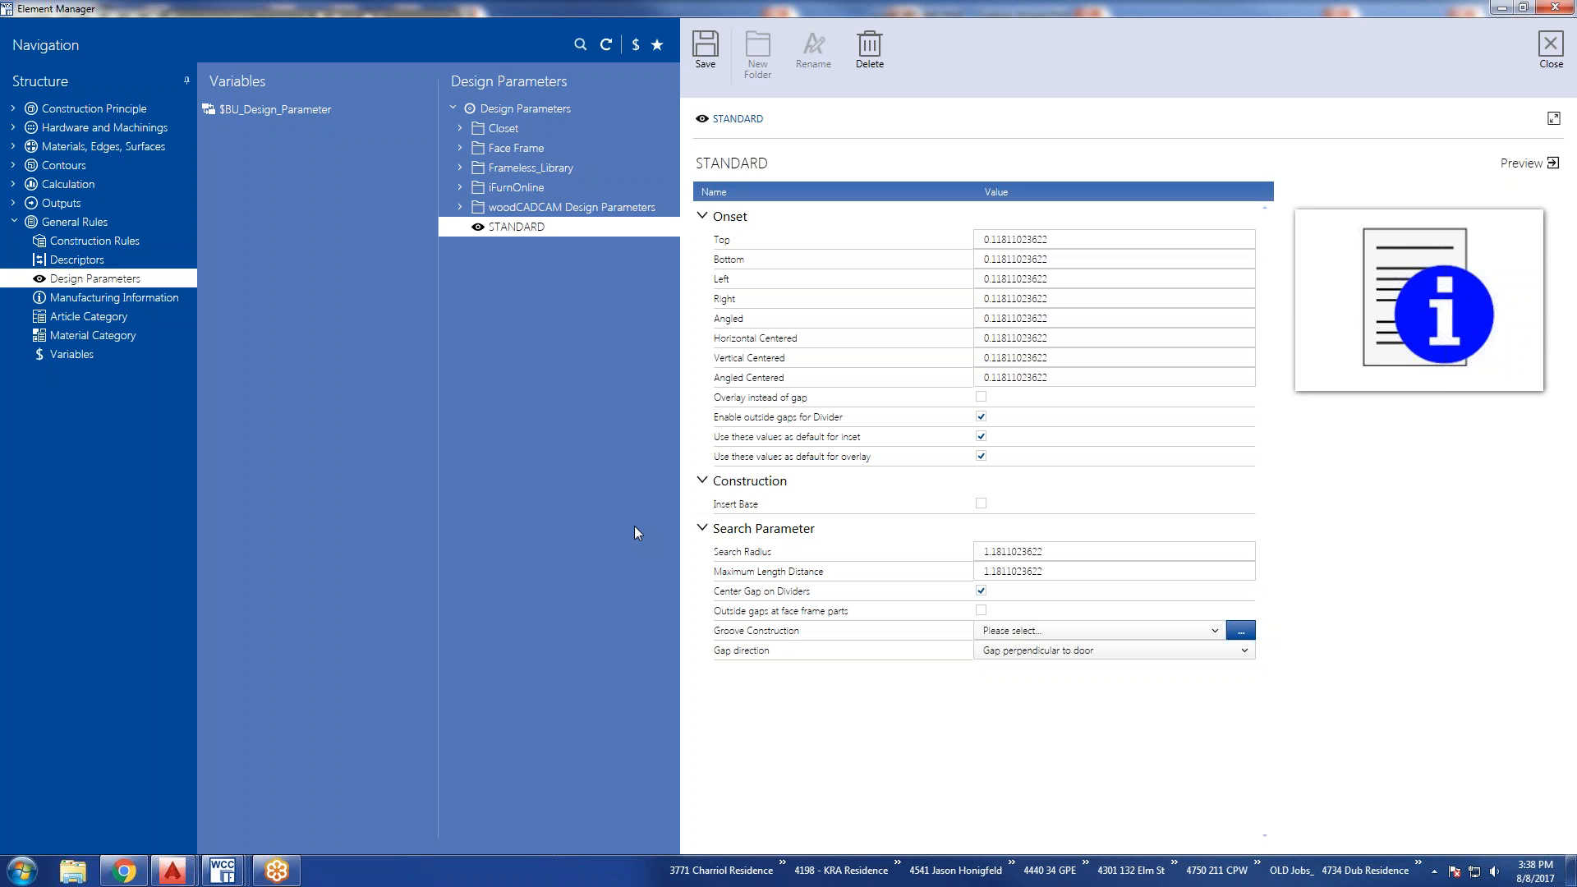
Compare the BASE_ToeNotch_to_Floor and BU_US_LEGS design parameters in the Frameless_Library folder.
click(461, 168)
click(524, 187)
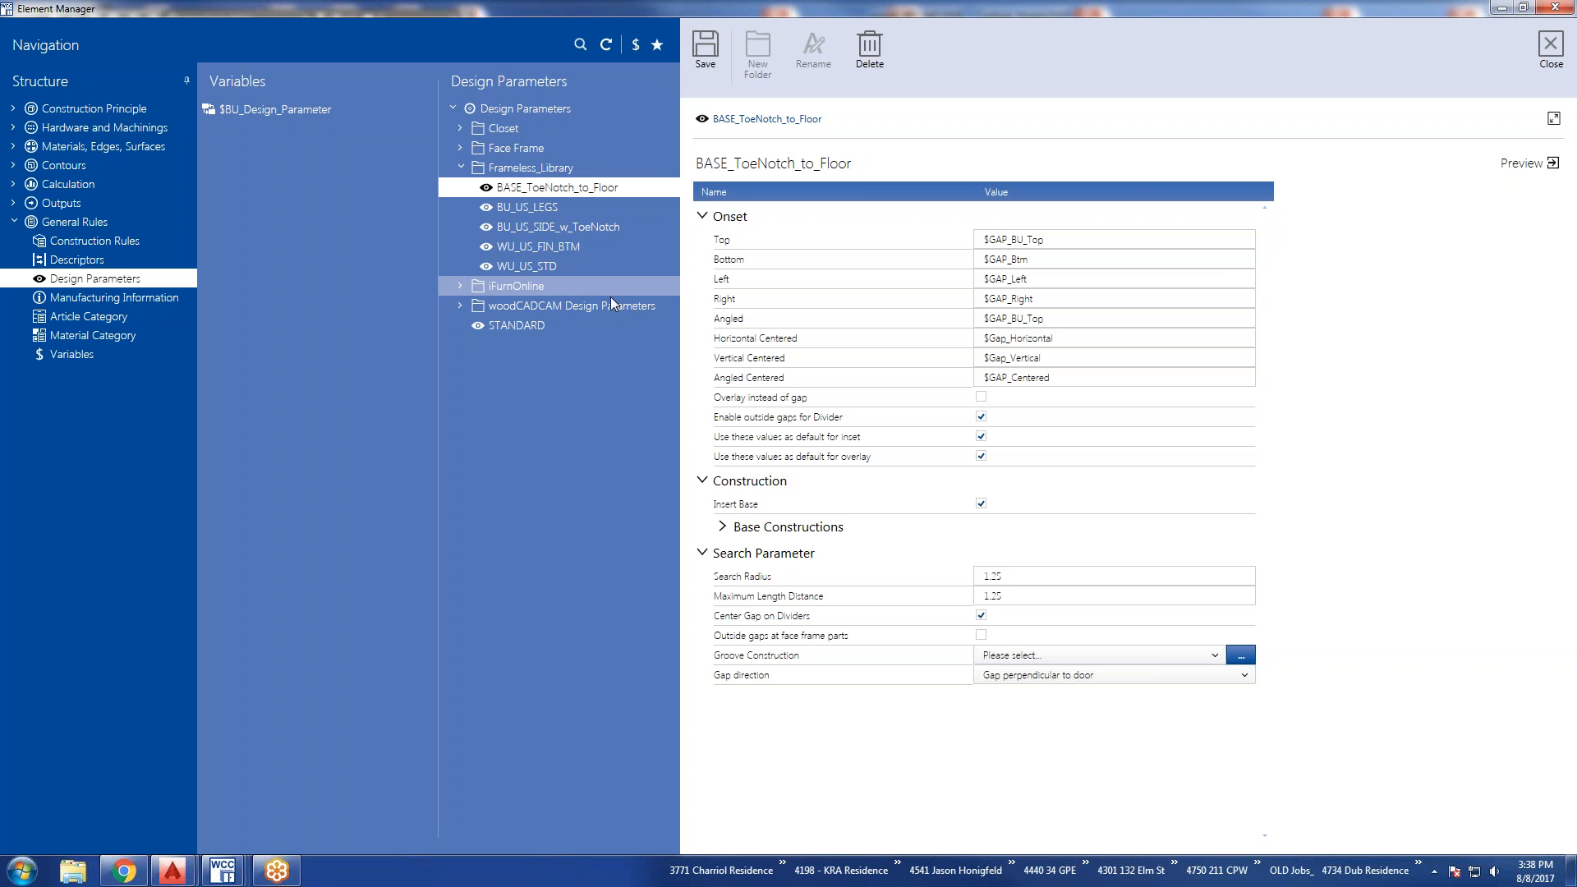
click(547, 209)
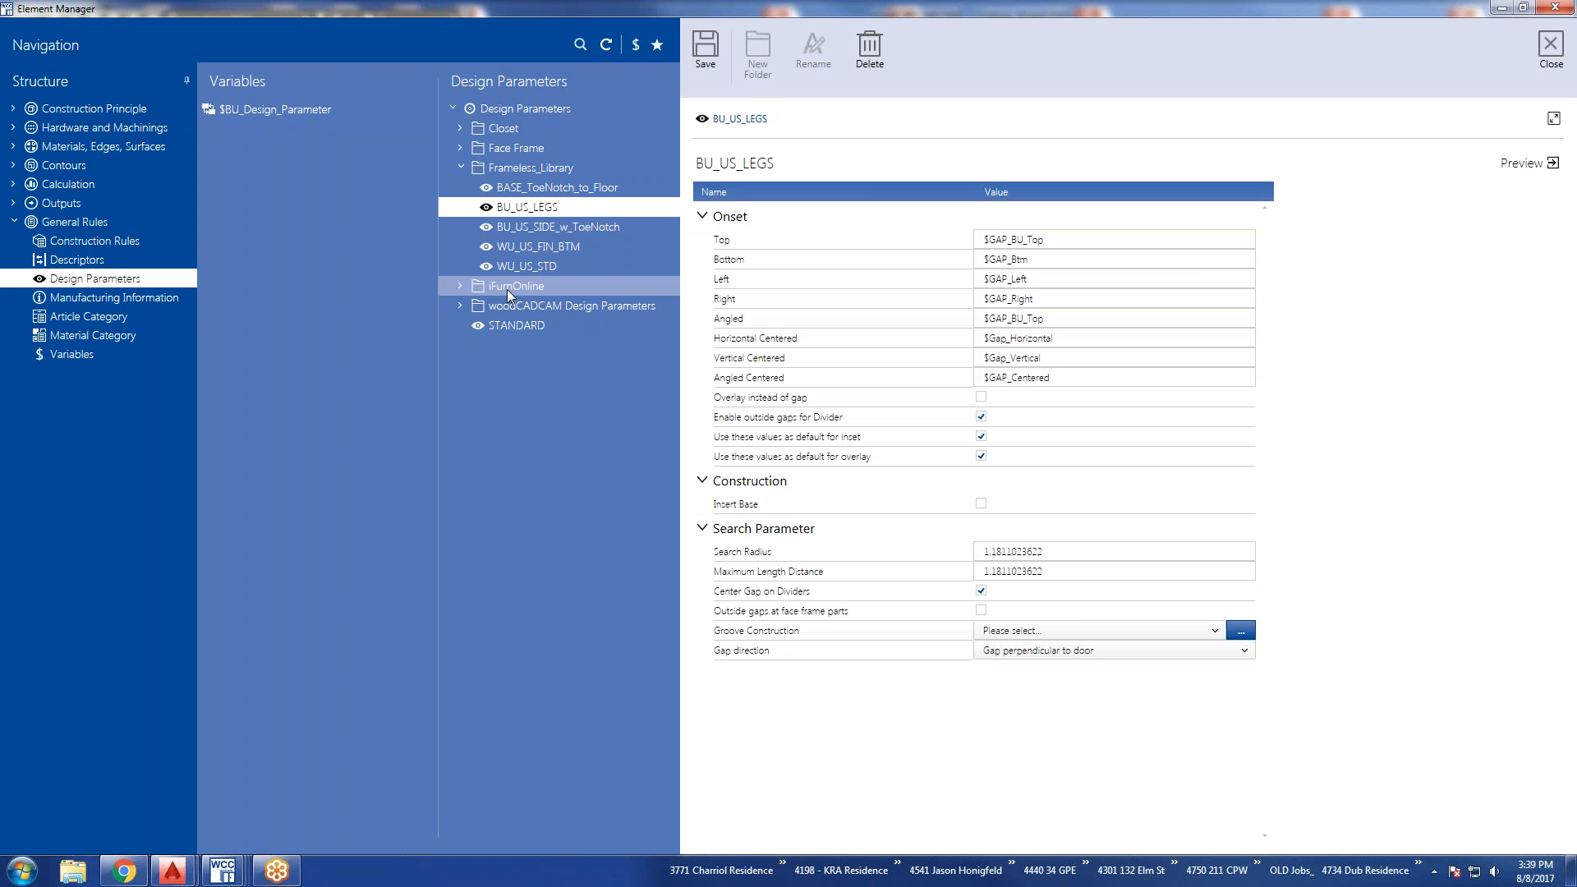
Review the Manufacturing Information, Material Category and Variables sections of General Rules, plus the Frameless_Base article category.
click(155, 297)
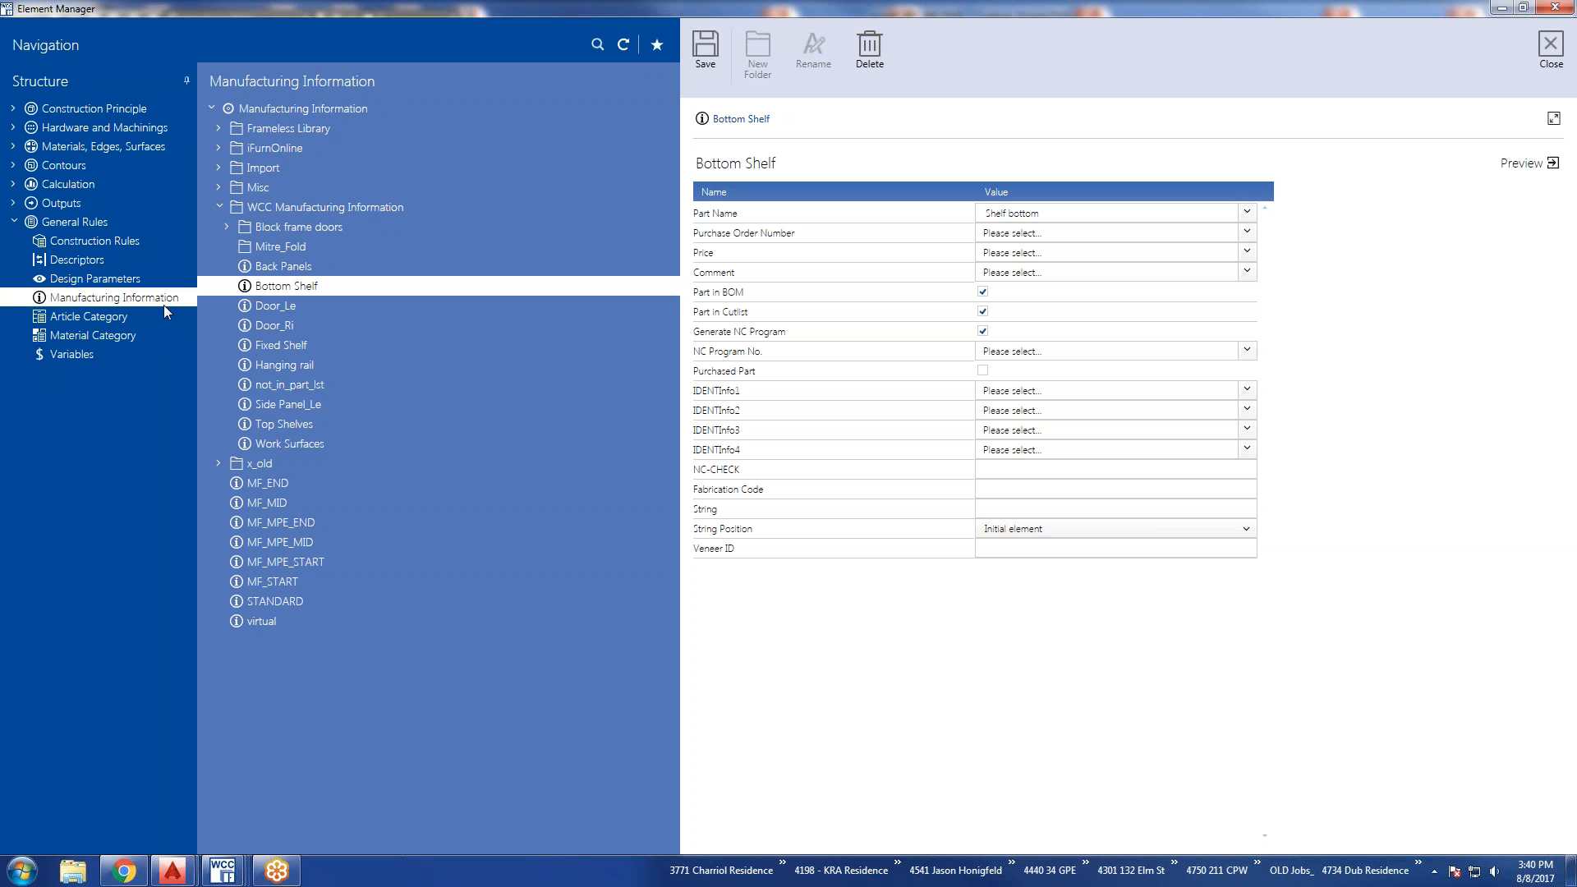
click(93, 318)
click(82, 335)
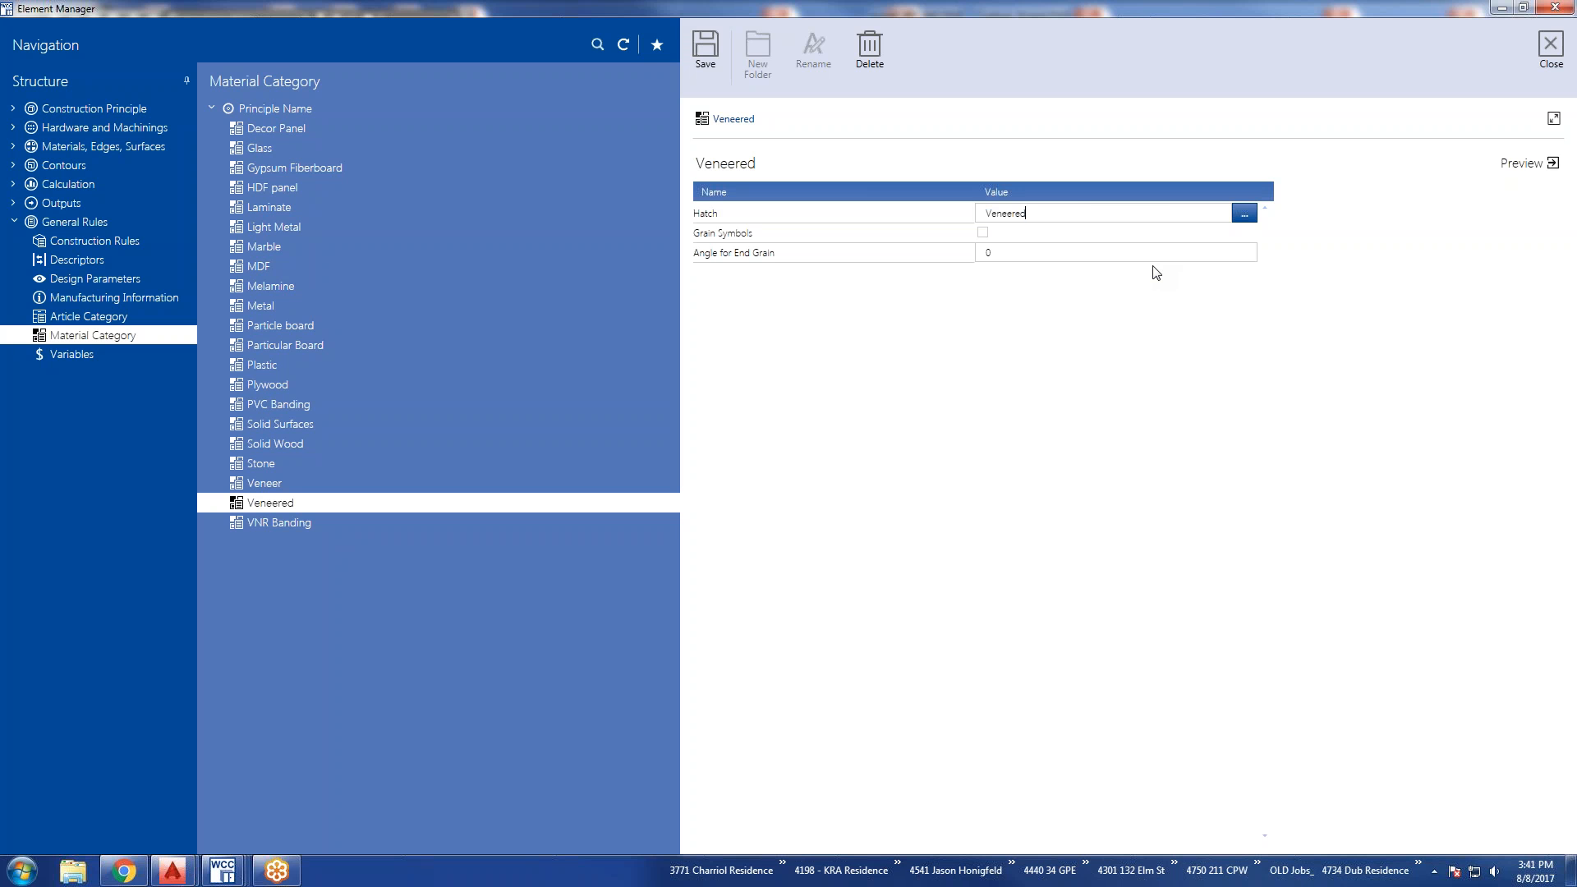
click(71, 355)
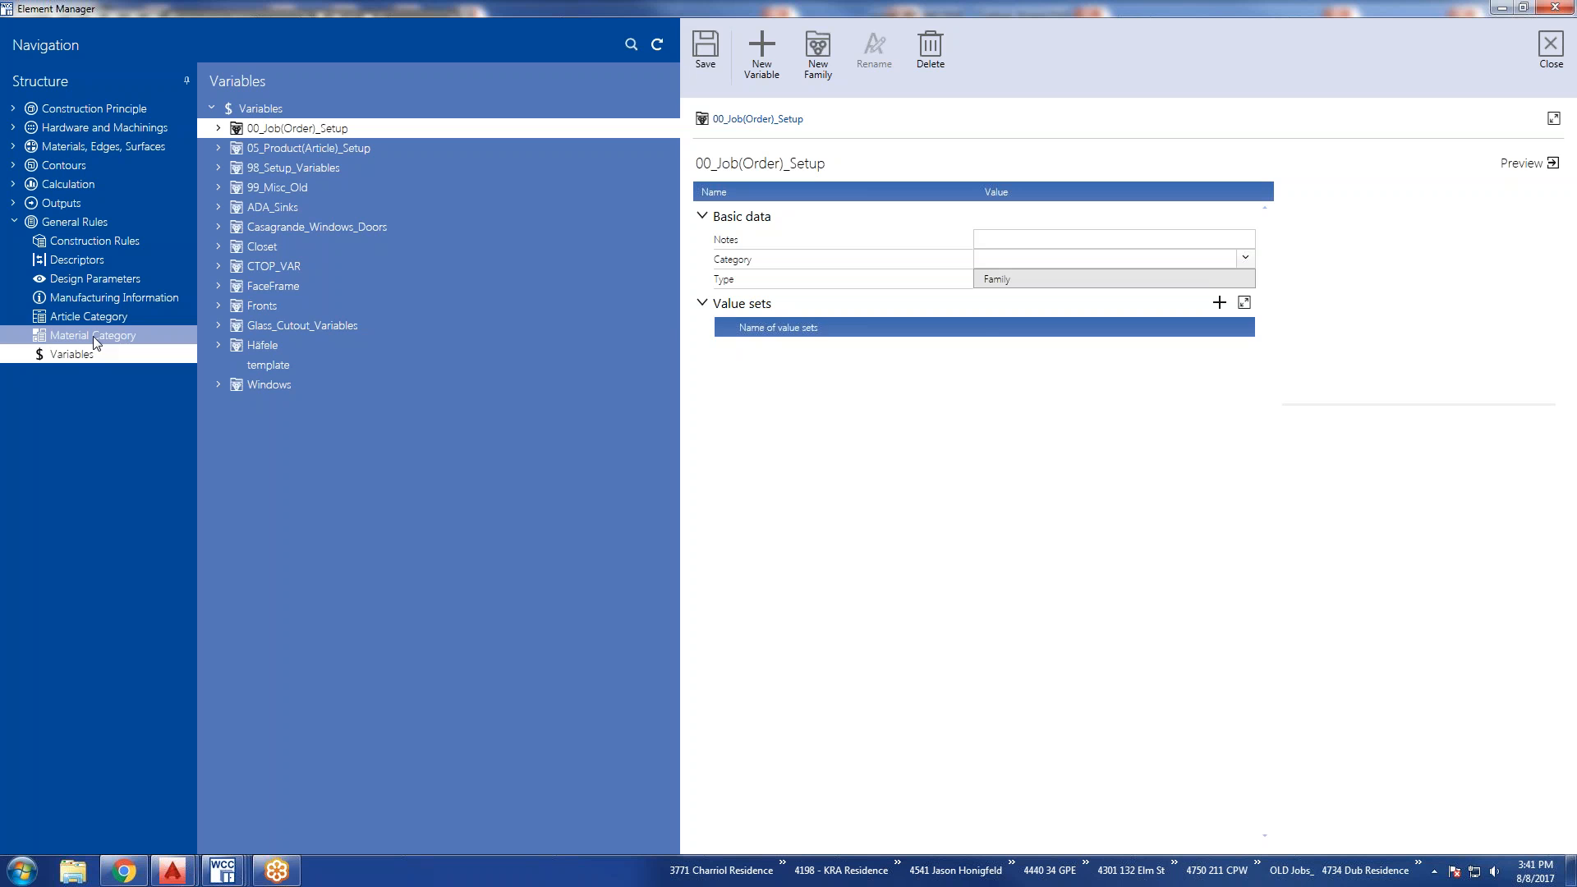
click(93, 320)
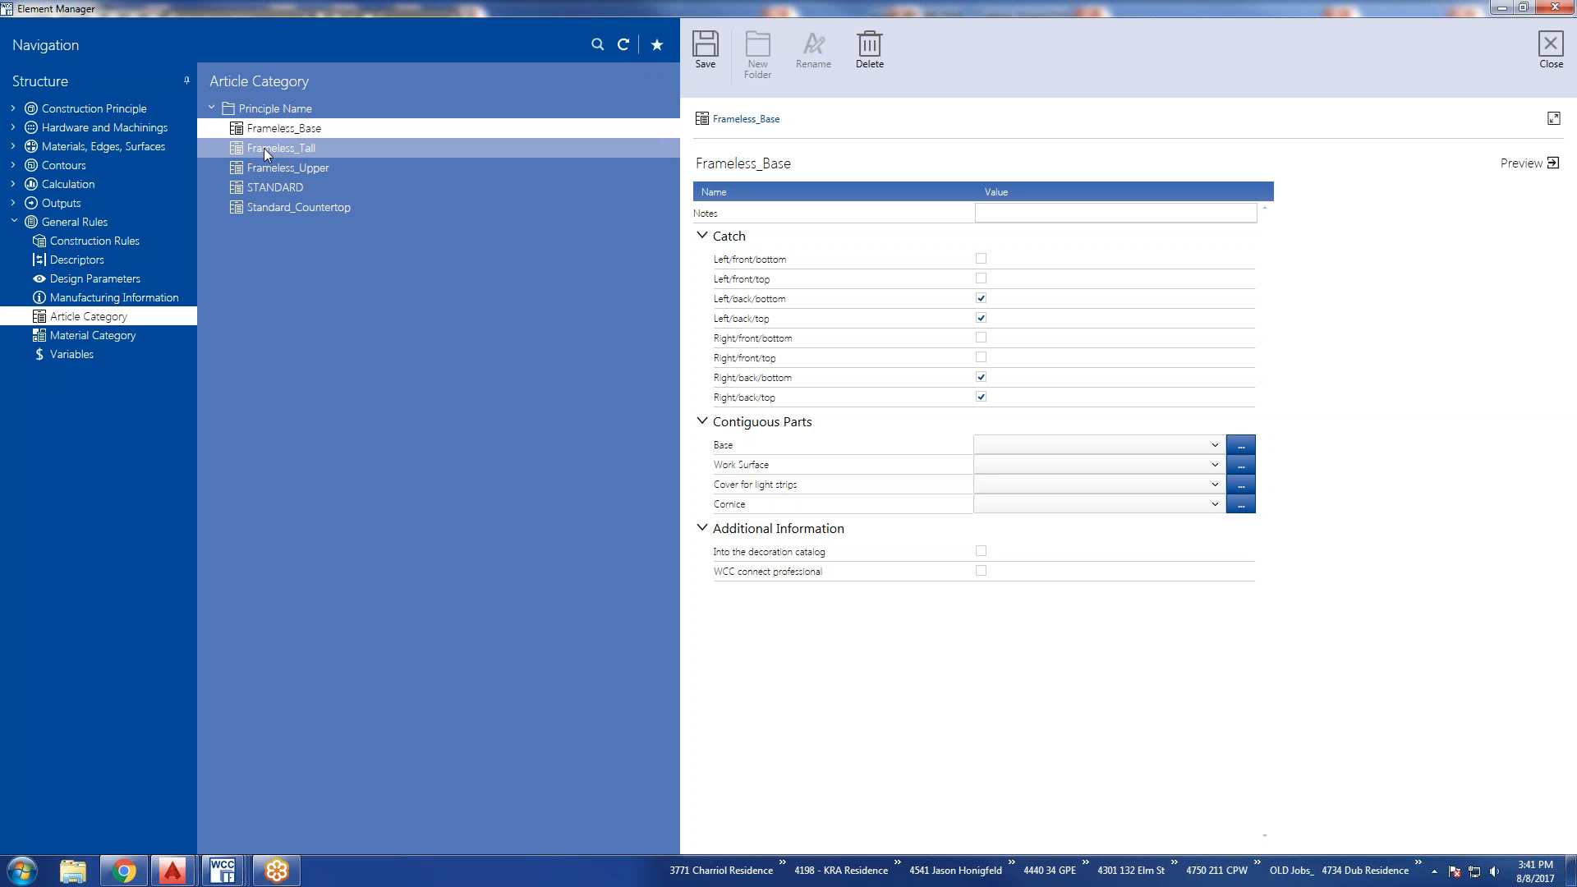
click(813, 158)
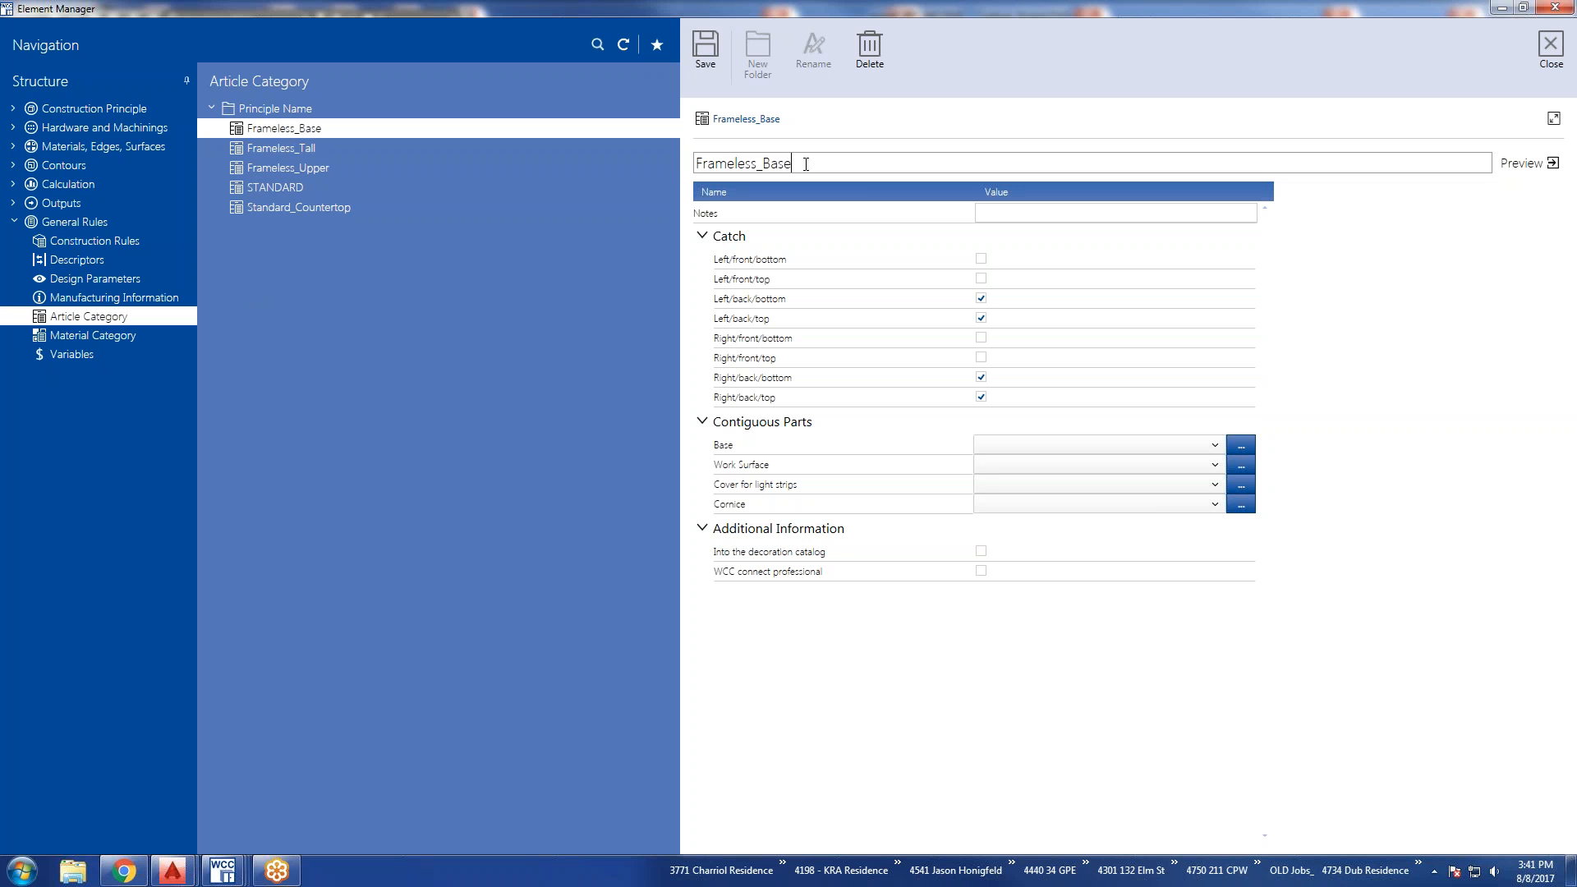
Save a copy of the Frameless_Base article category with the first name appended after an underscore.
text(_Bria)
text(n)
click(696, 52)
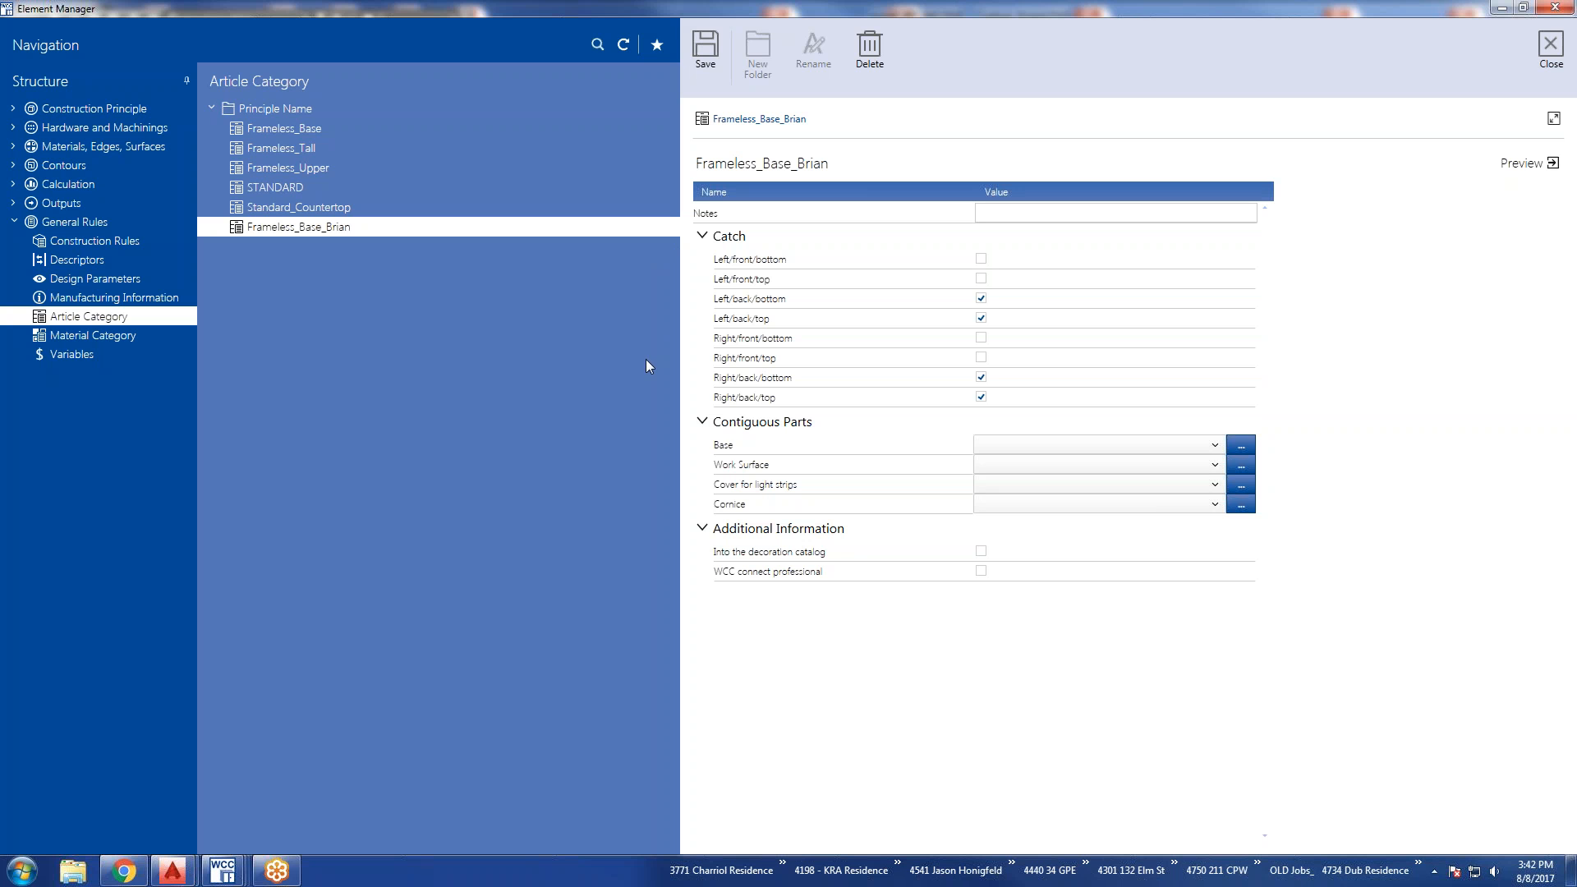
Set the new category's Work Surface to CTop_C000 from the Frameless folder, save the category and close the Element Manager.
click(1220, 467)
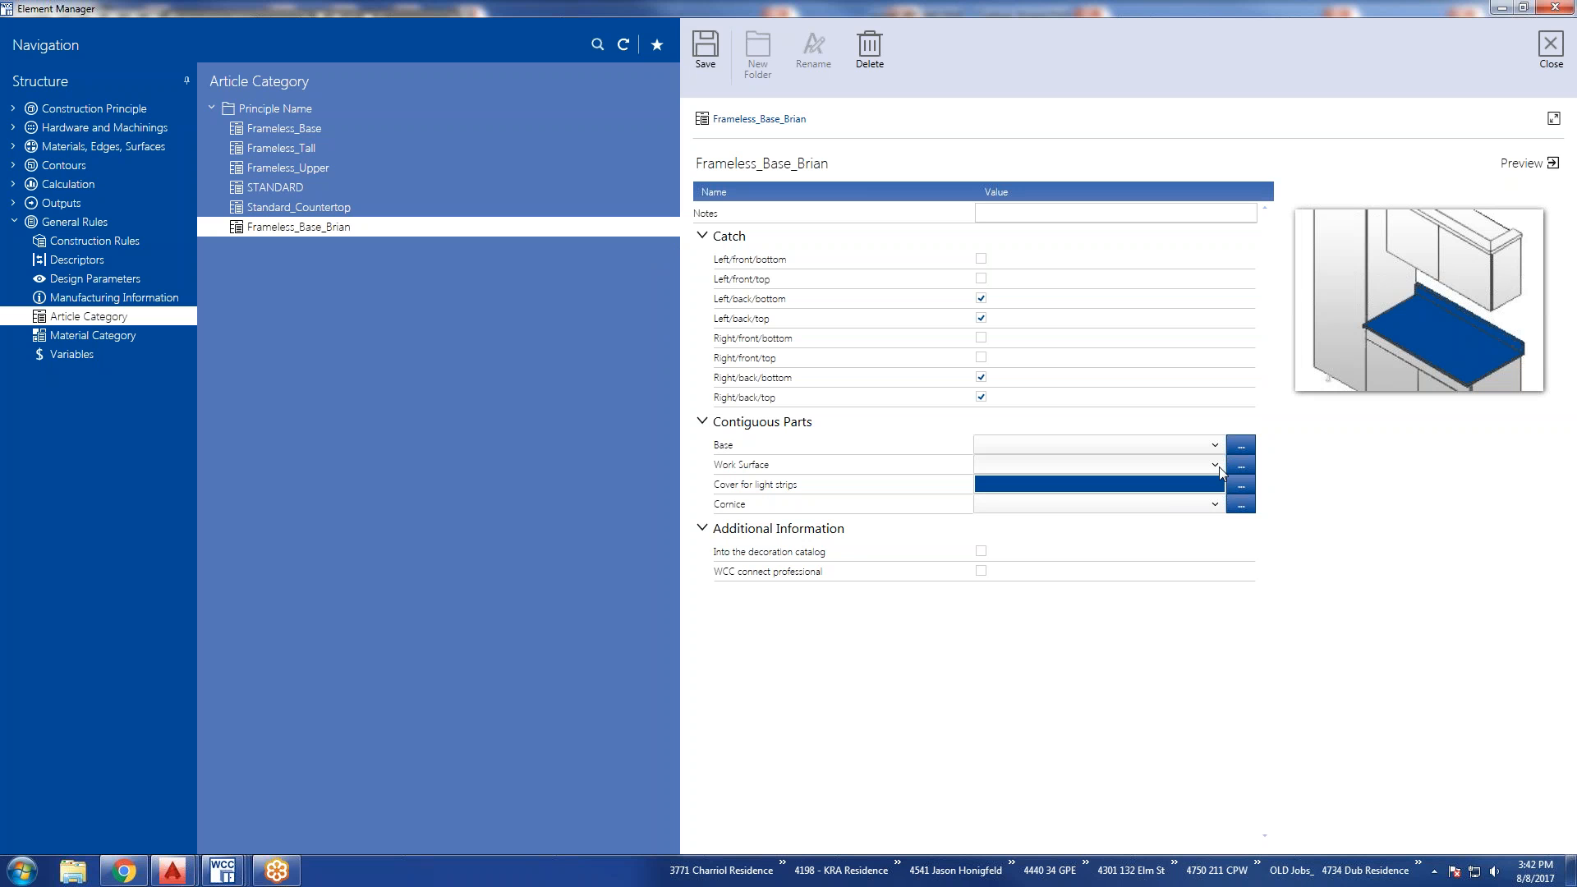
click(1219, 467)
click(1240, 466)
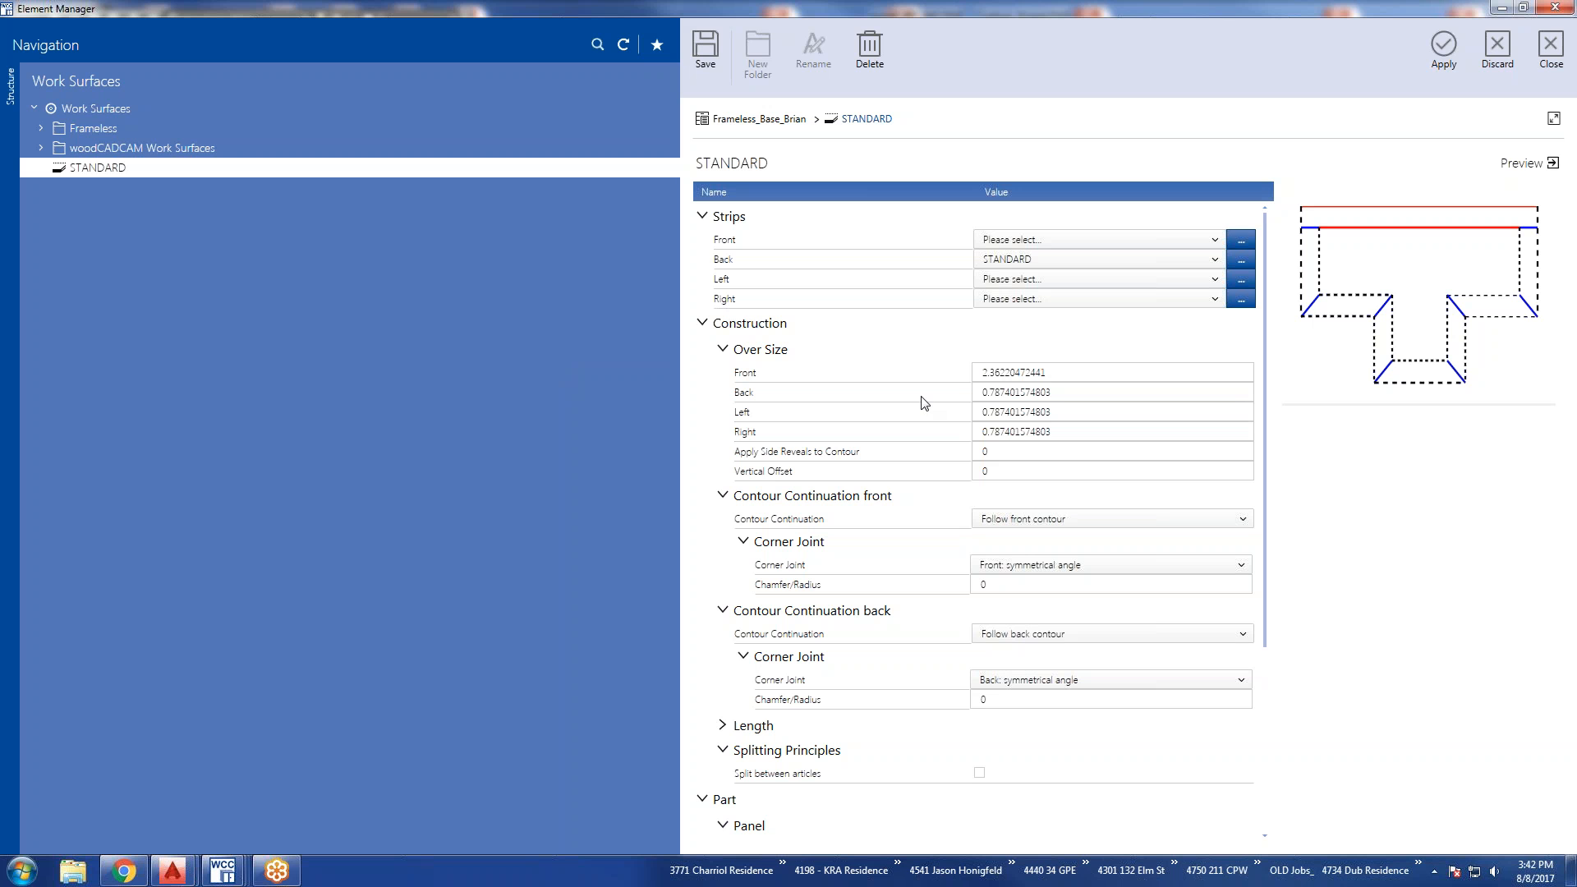
click(48, 129)
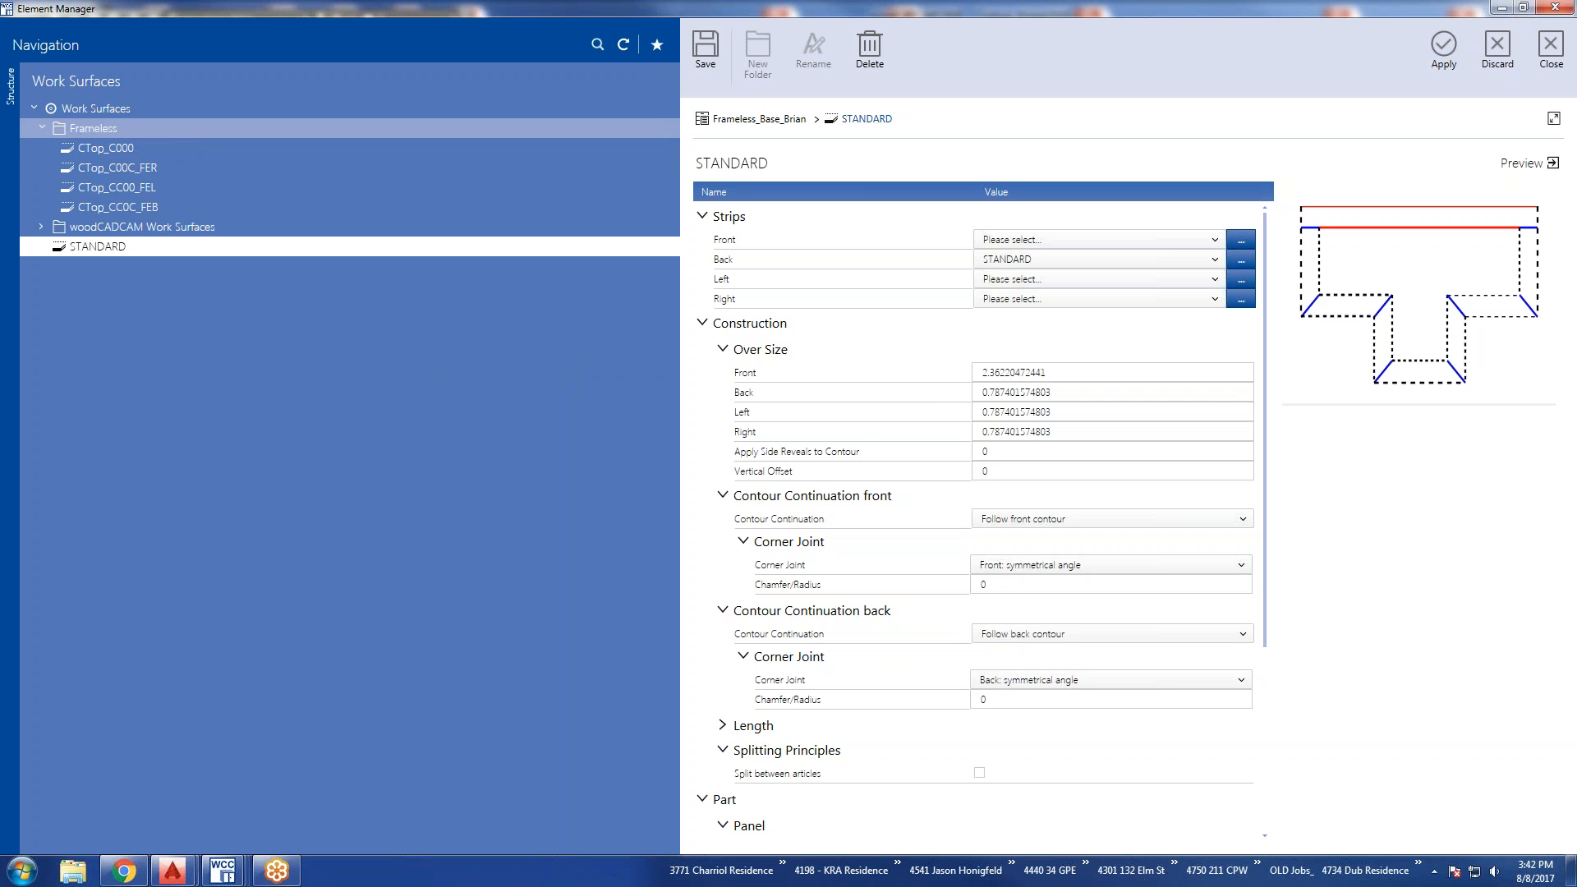
click(125, 147)
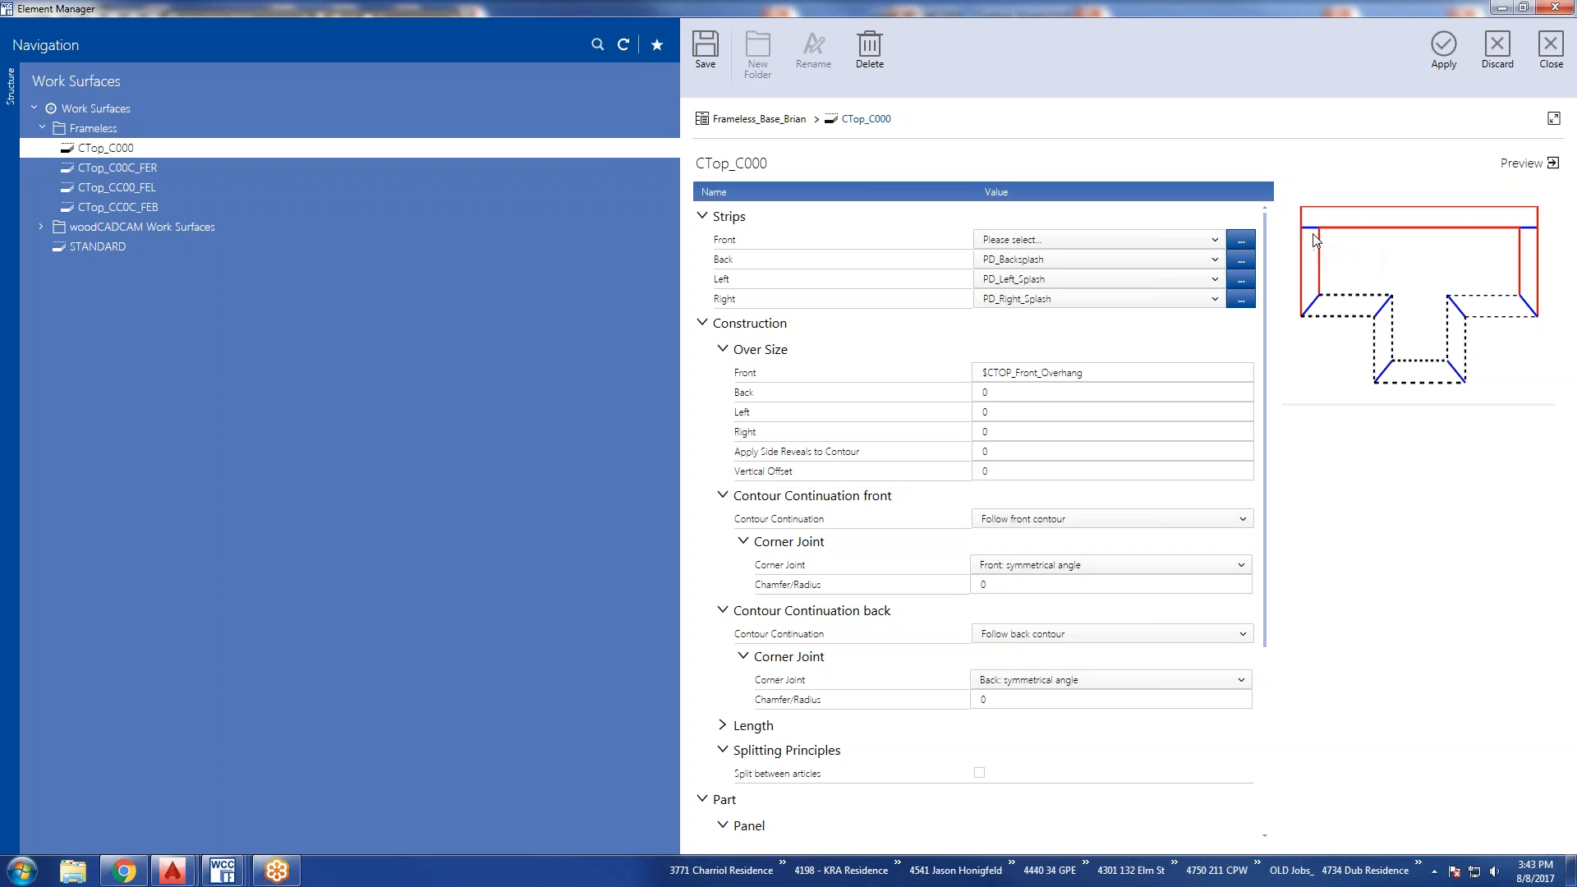
click(1310, 296)
click(1530, 297)
click(1447, 54)
click(885, 451)
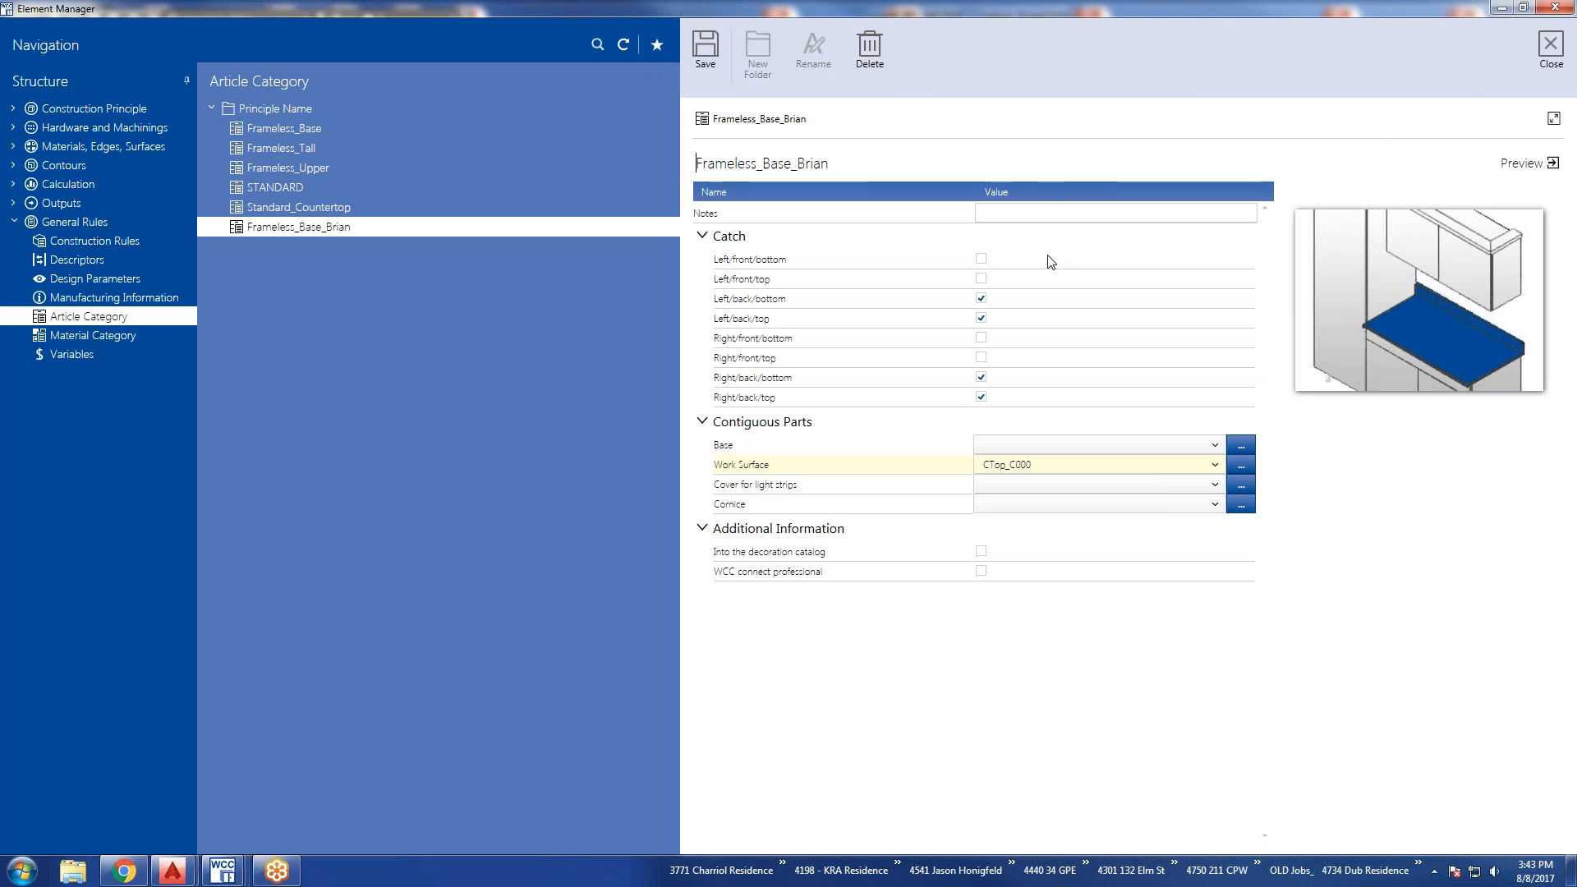
click(708, 46)
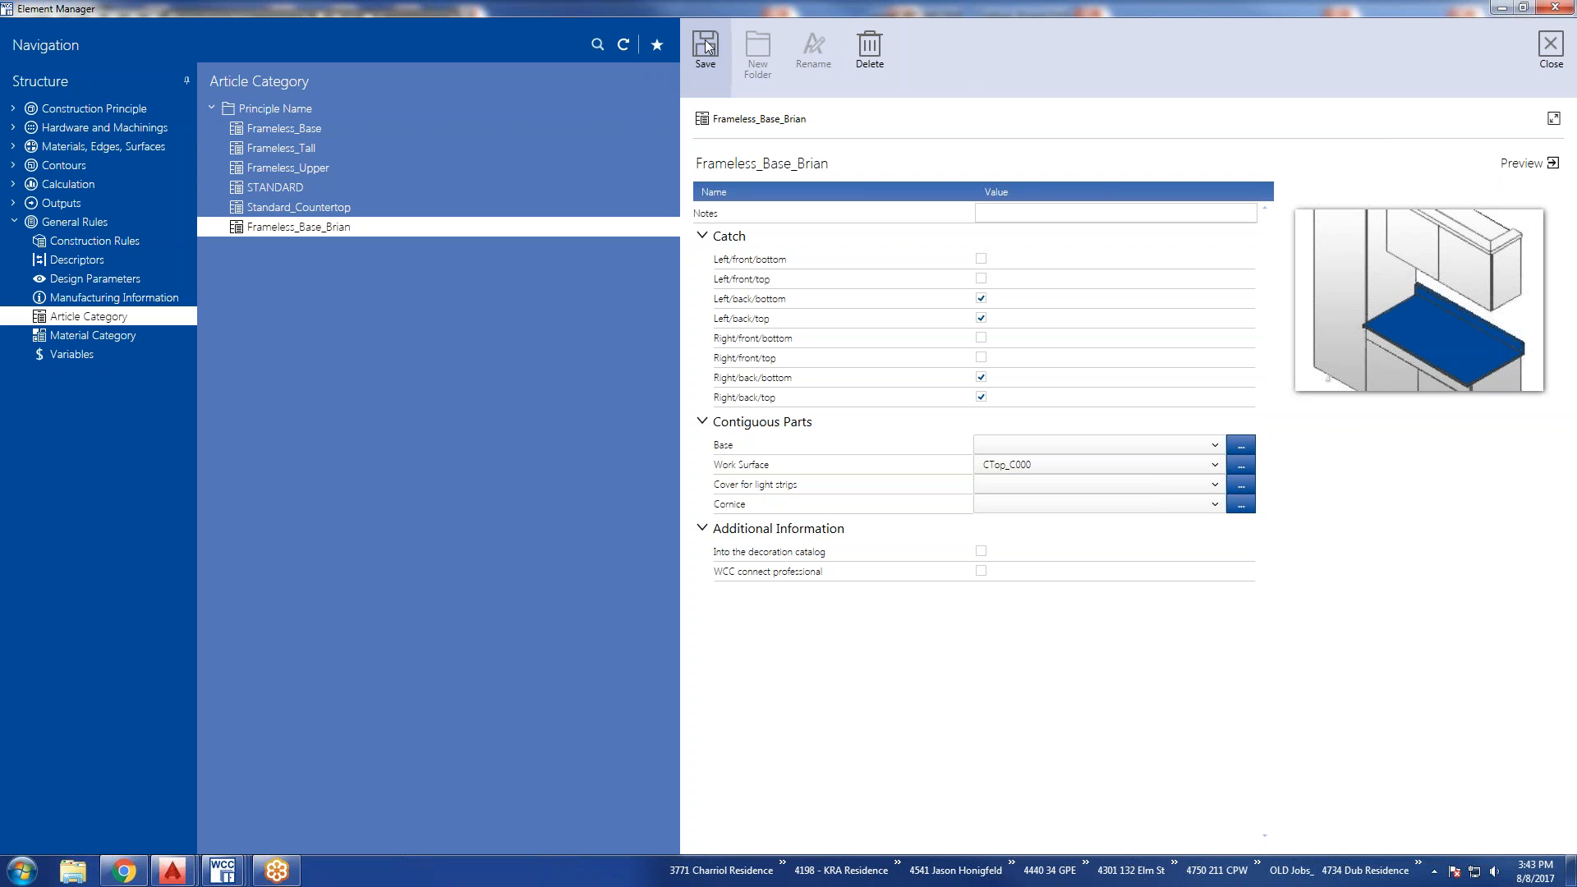
click(1554, 47)
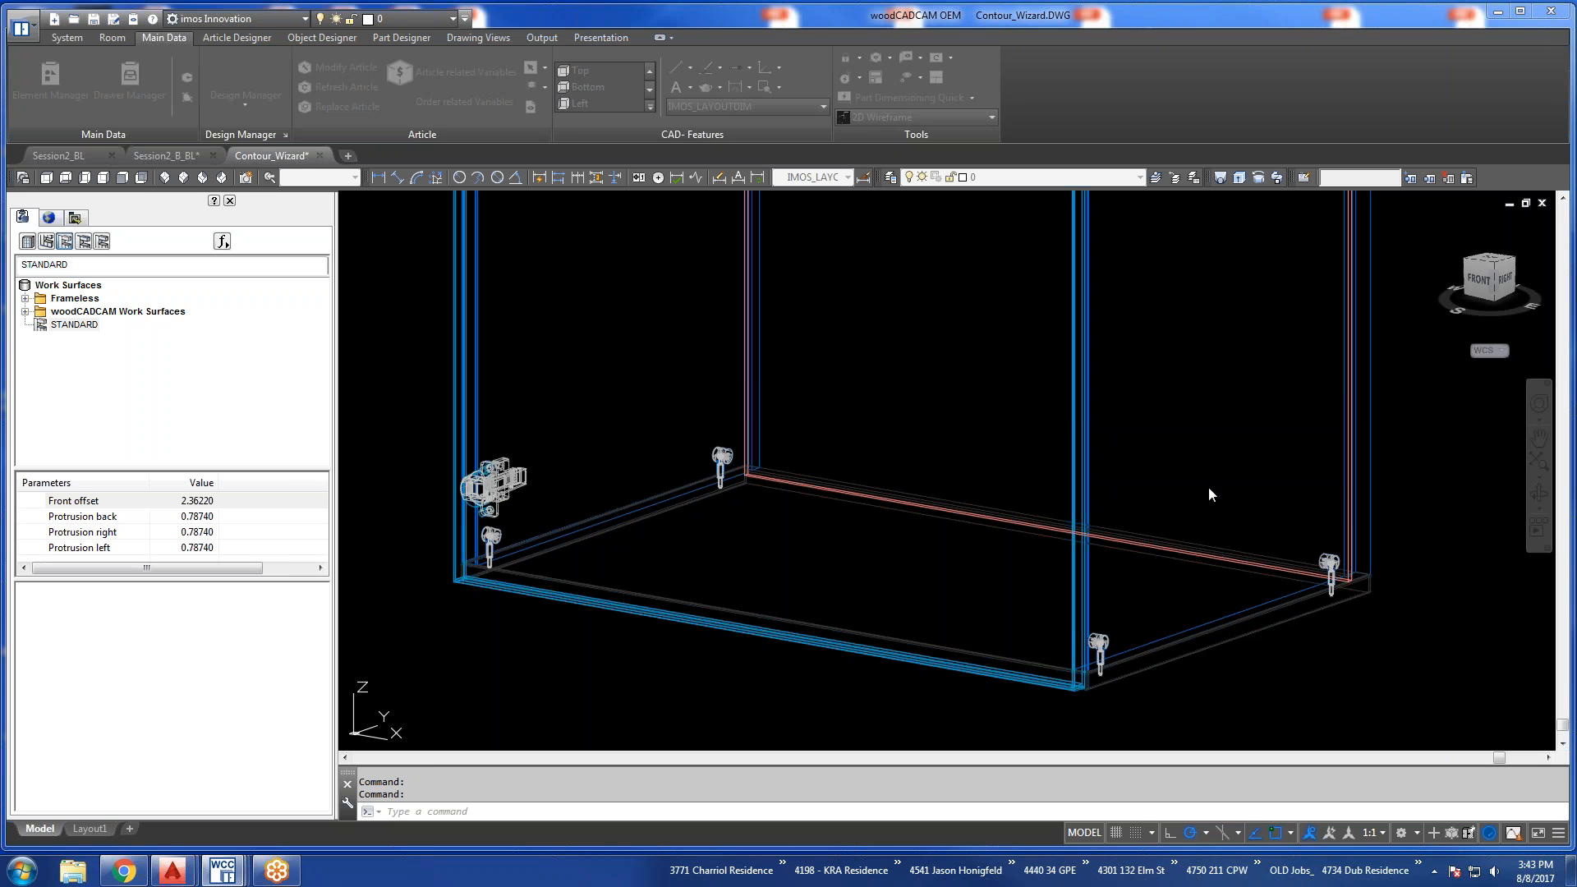
click(1205, 447)
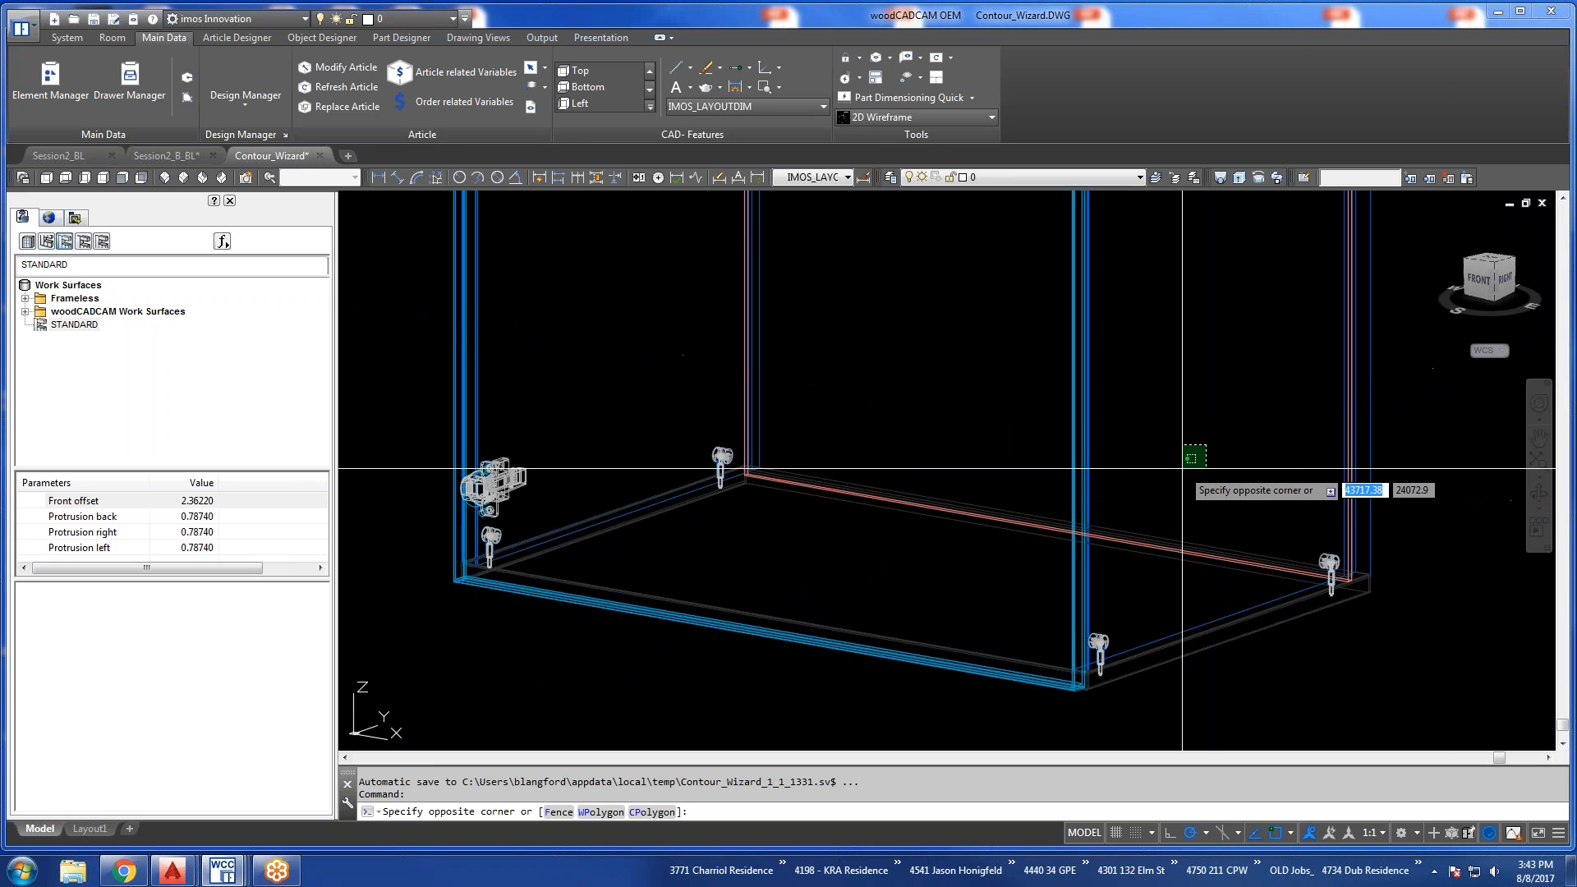
scroll(1187, 464, down, 5)
middle_drag(1216, 435, 1282, 436)
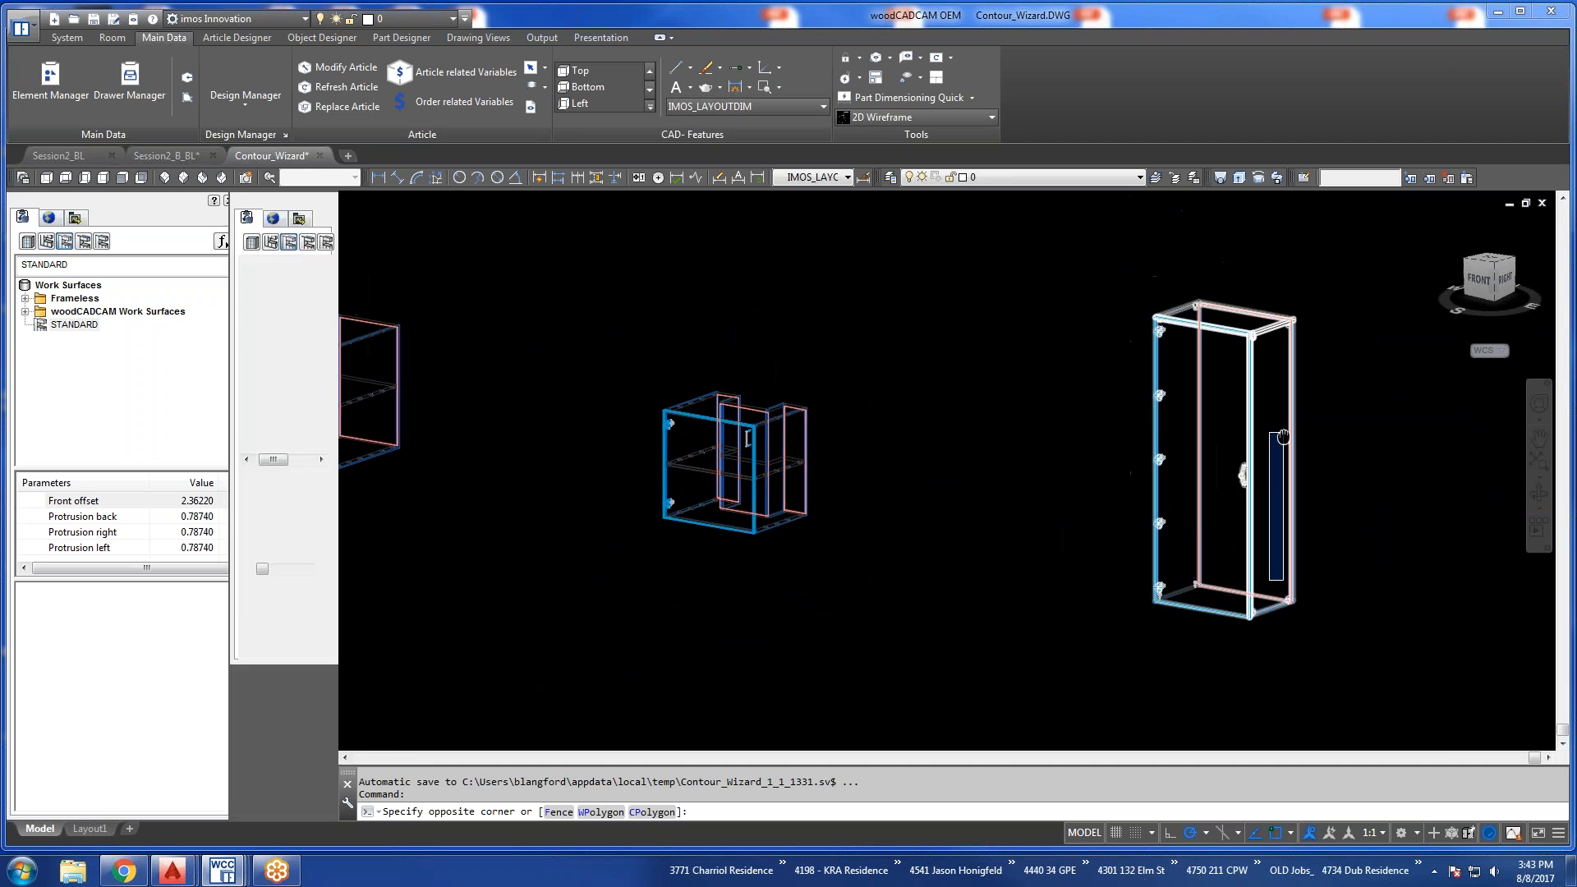
click(1286, 453)
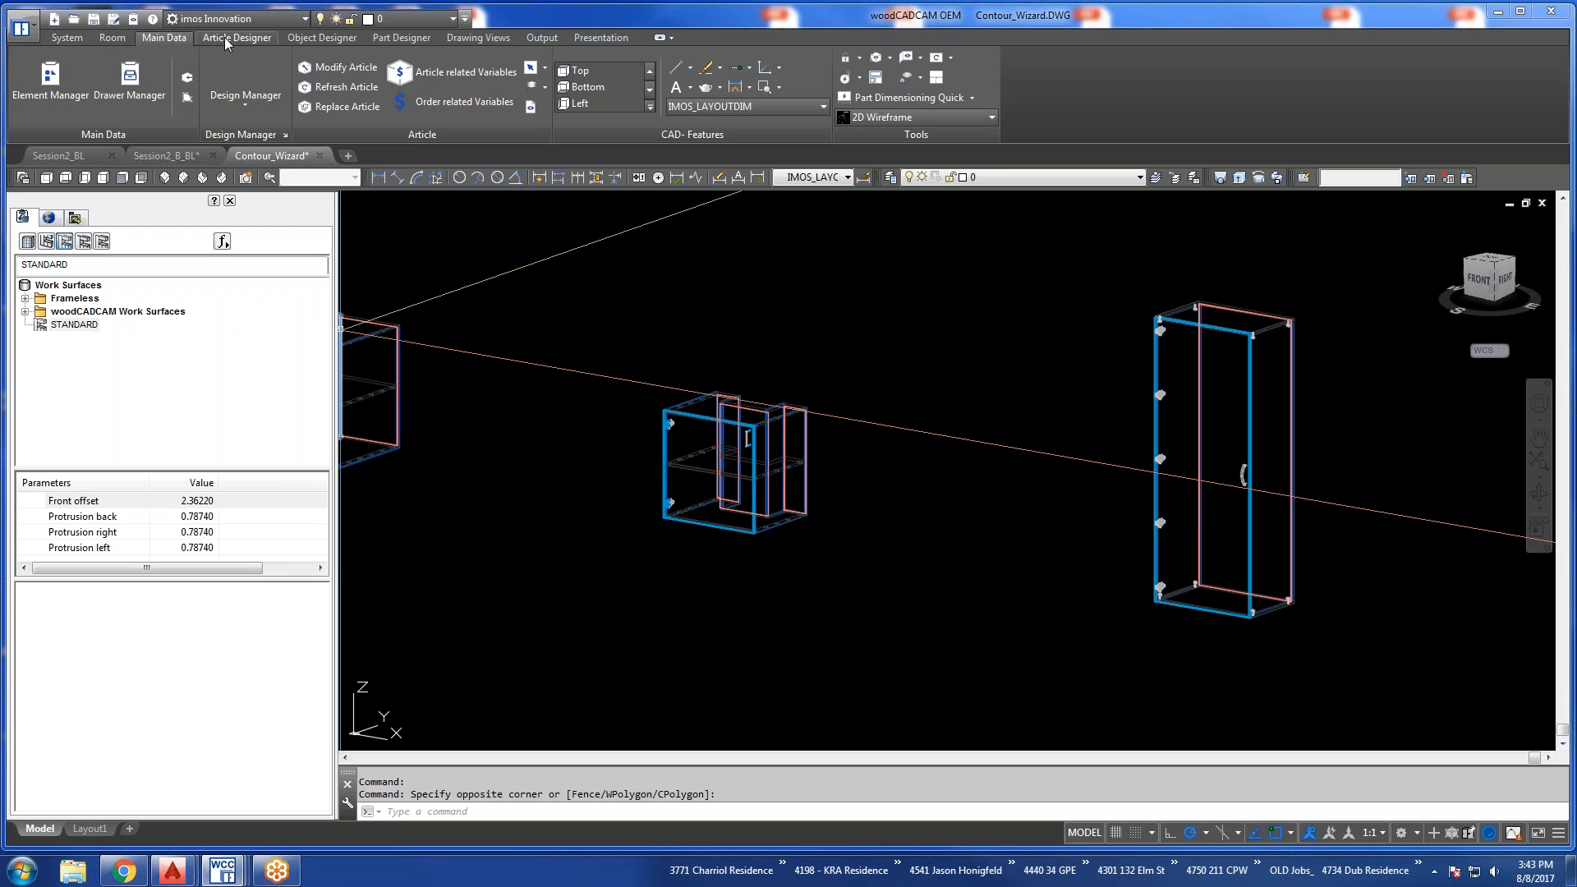
click(49, 216)
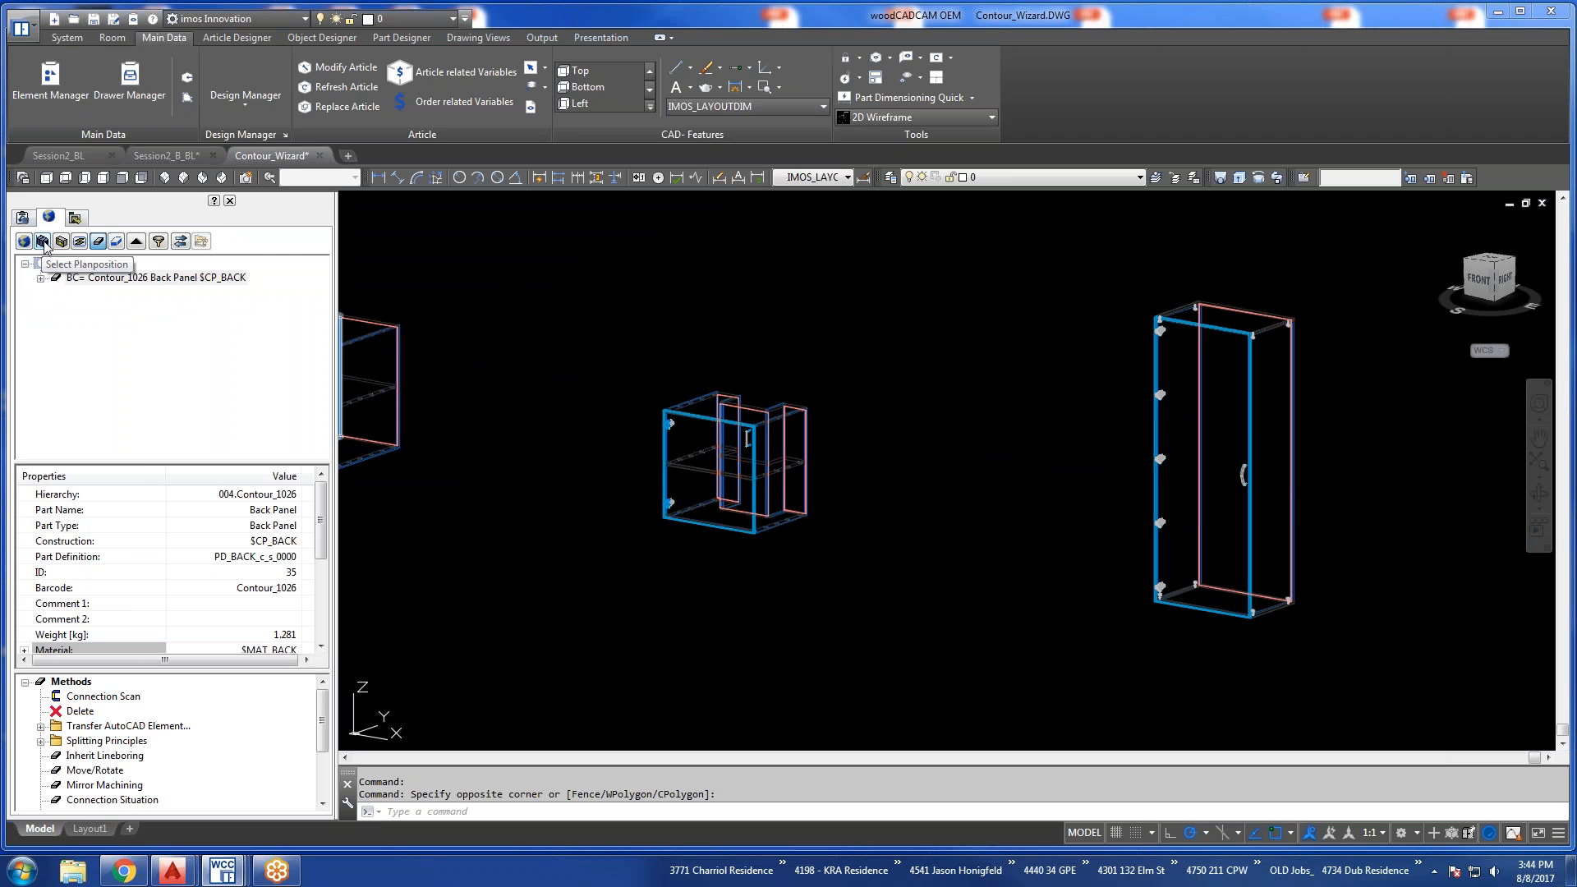
click(23, 217)
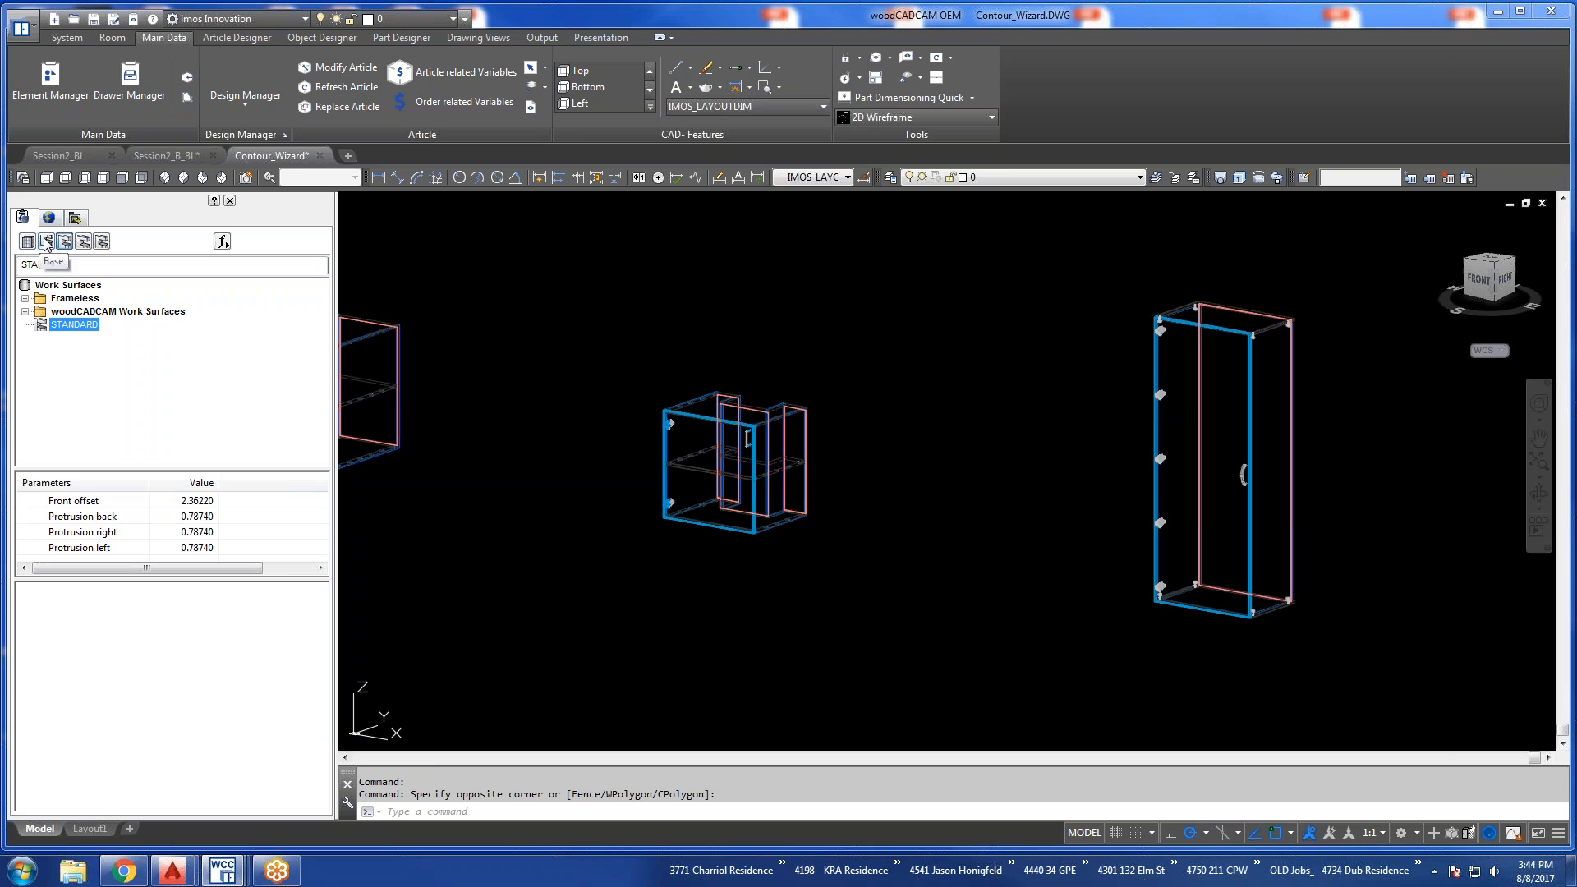
Insert a B_2DO base unit from Frameless Library's Base Units at its default size in the empty space beyond the tall cabinet.
click(30, 245)
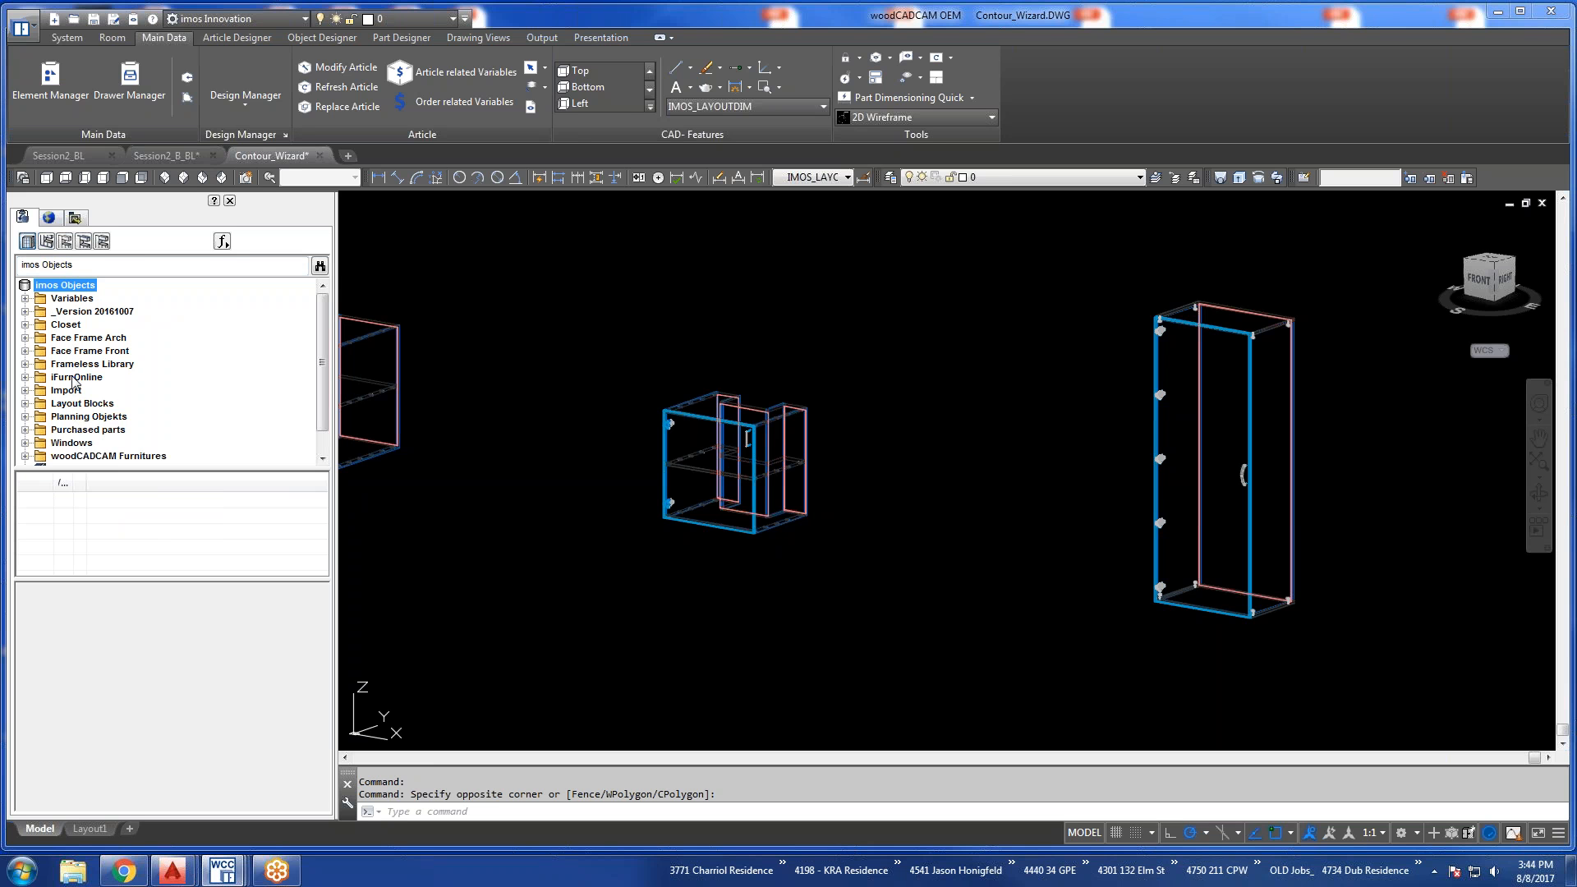
click(25, 364)
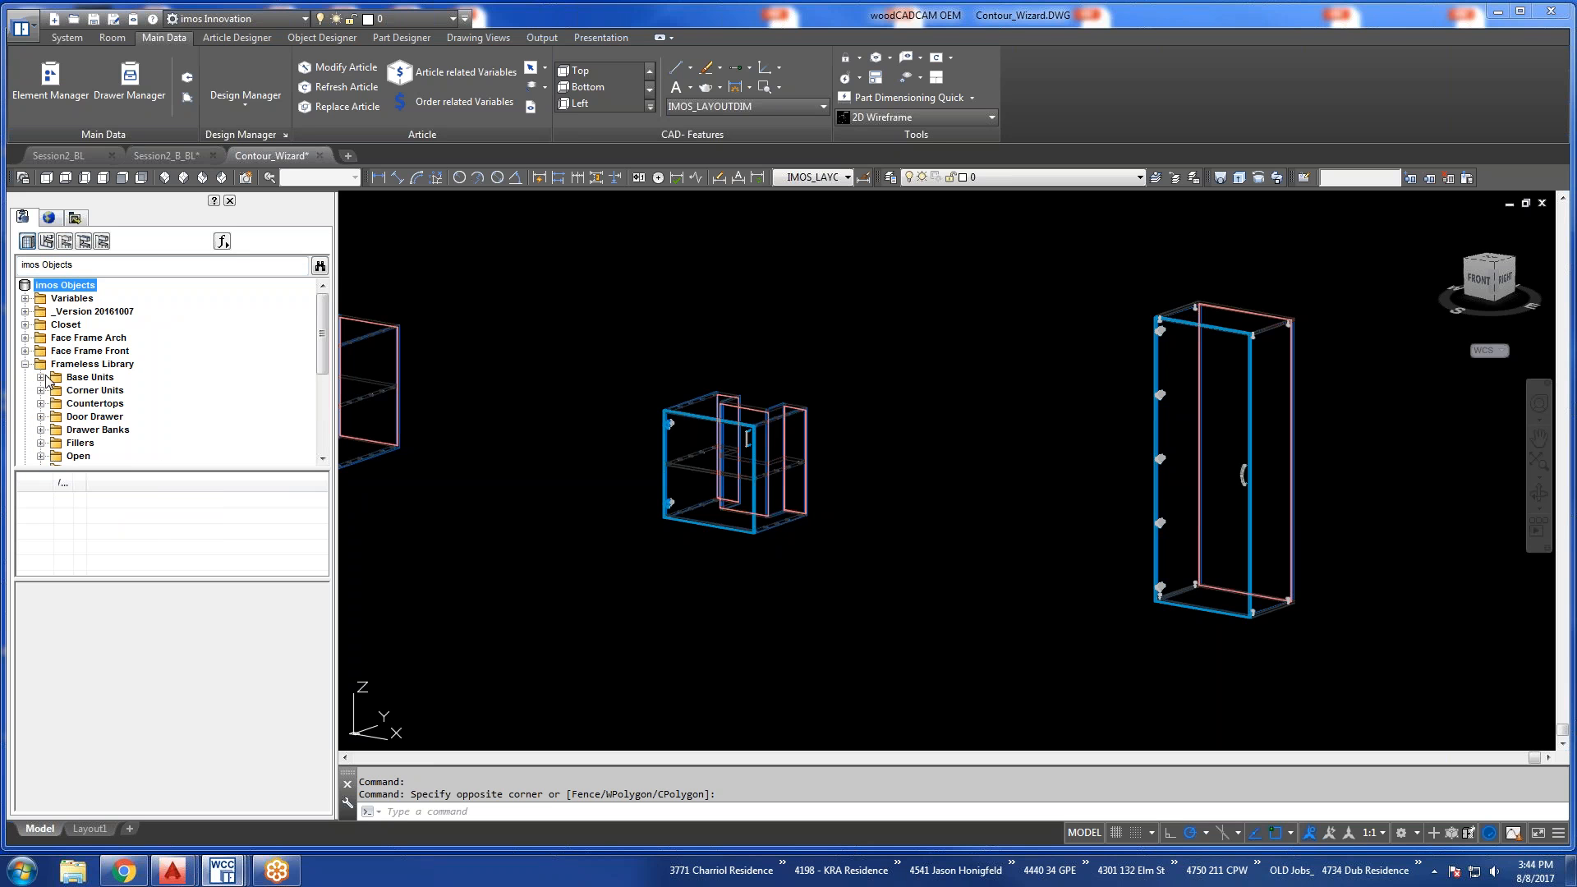
click(40, 378)
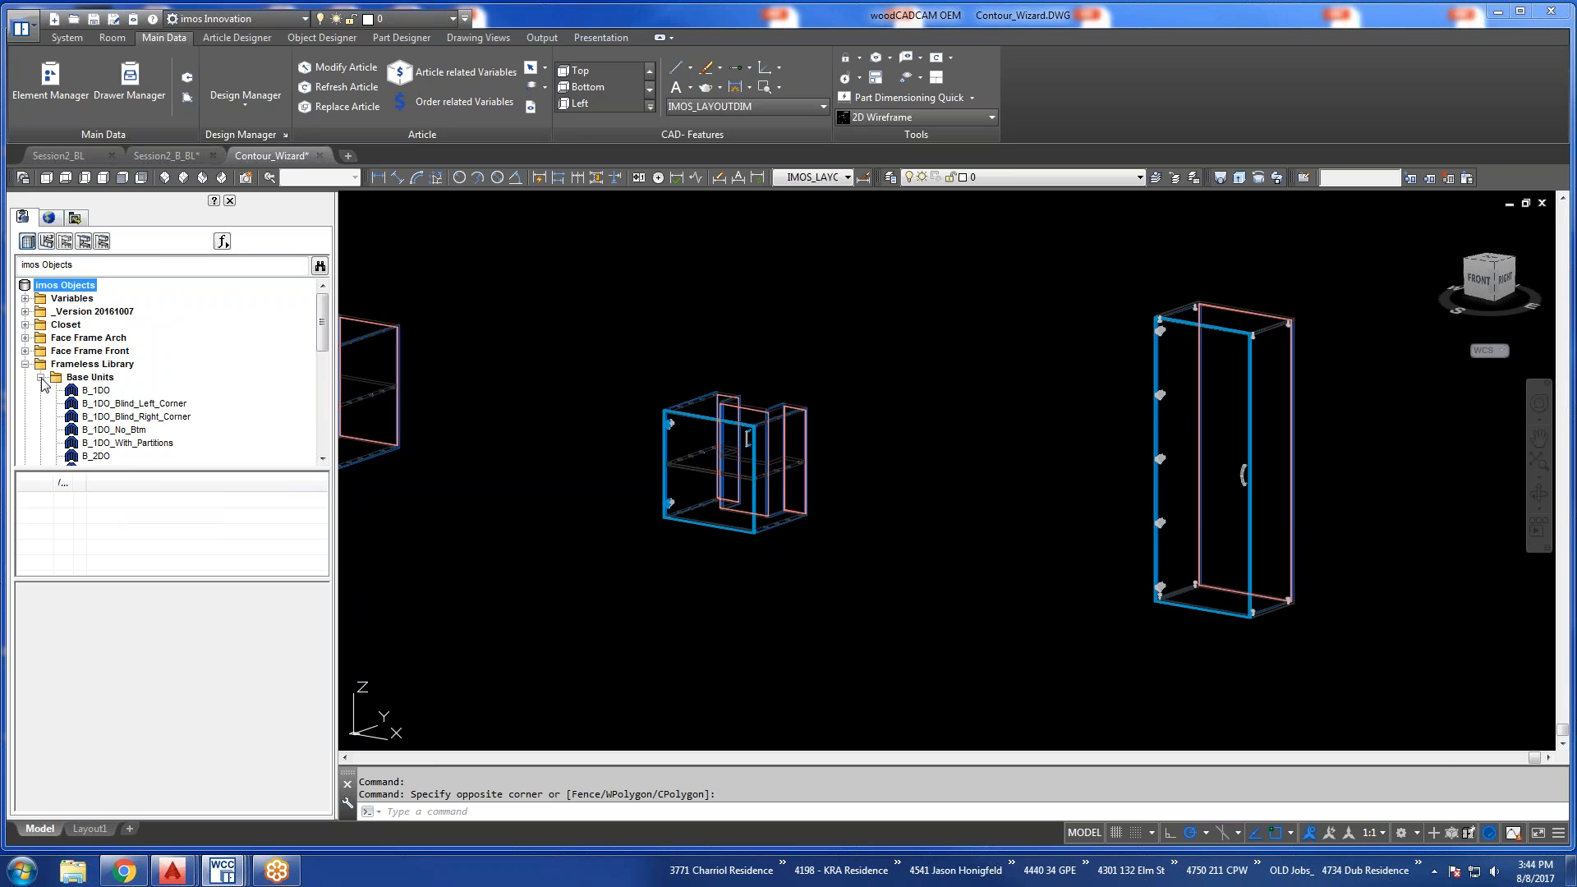
click(106, 458)
double_click(108, 458)
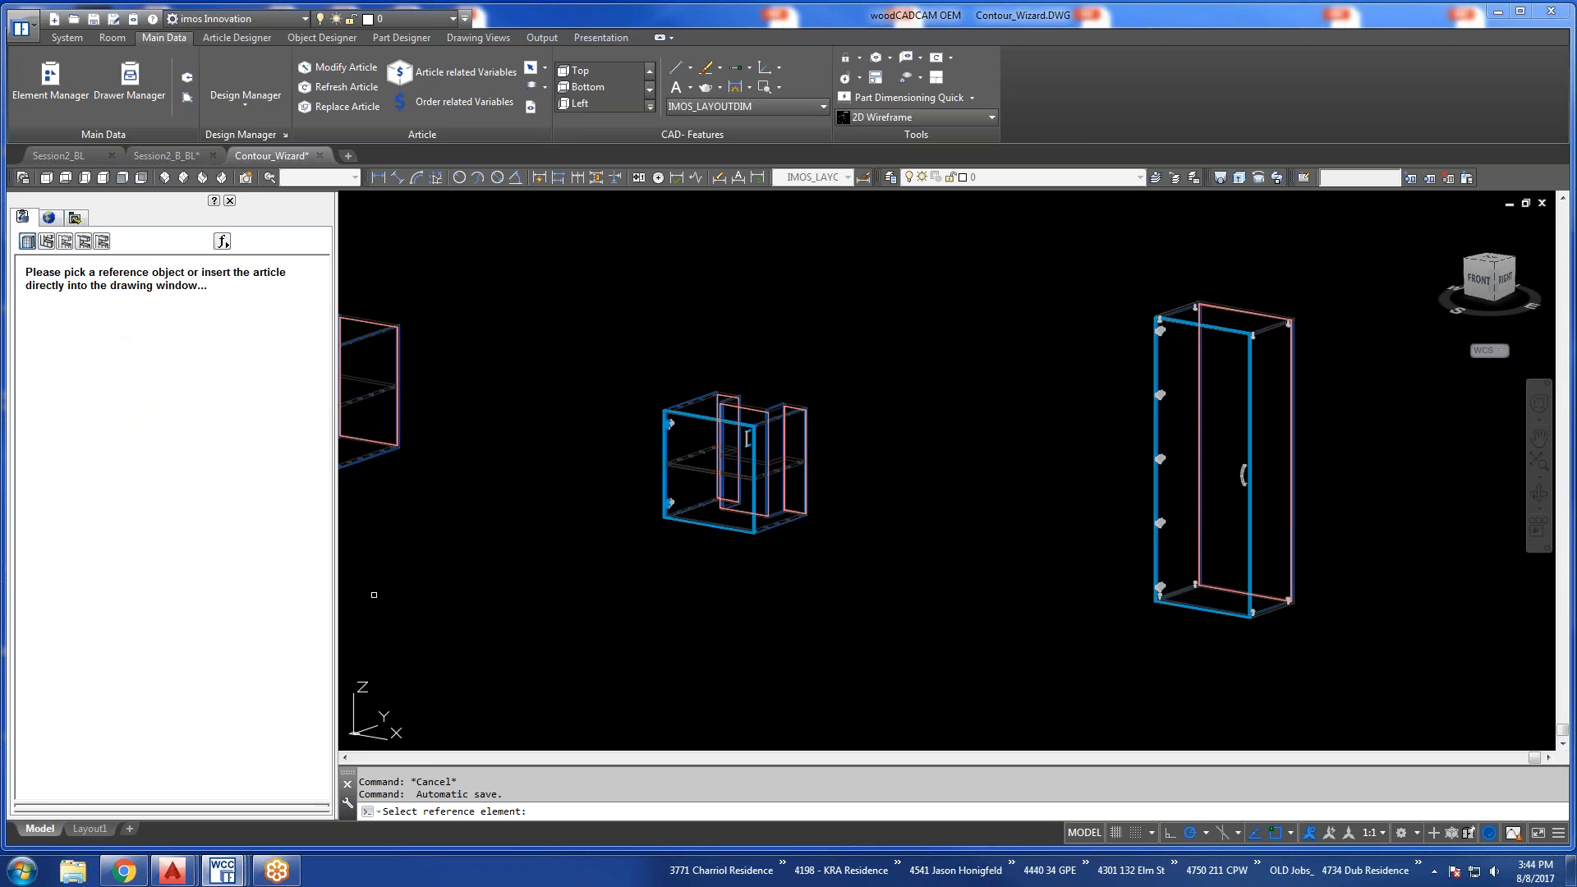
scroll(783, 537, down, 8)
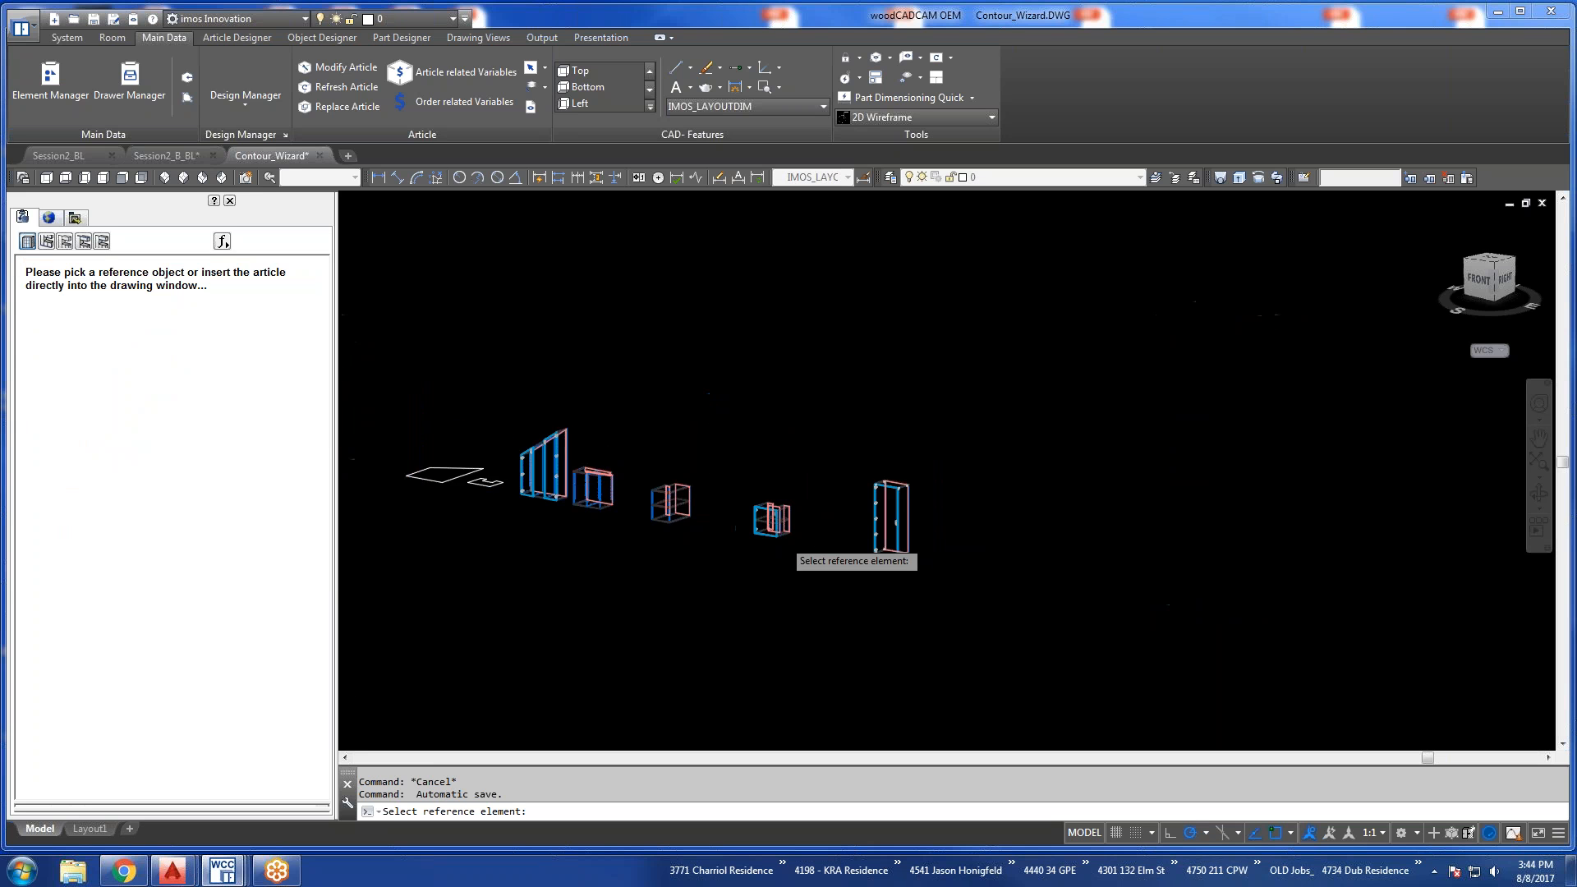
click(943, 562)
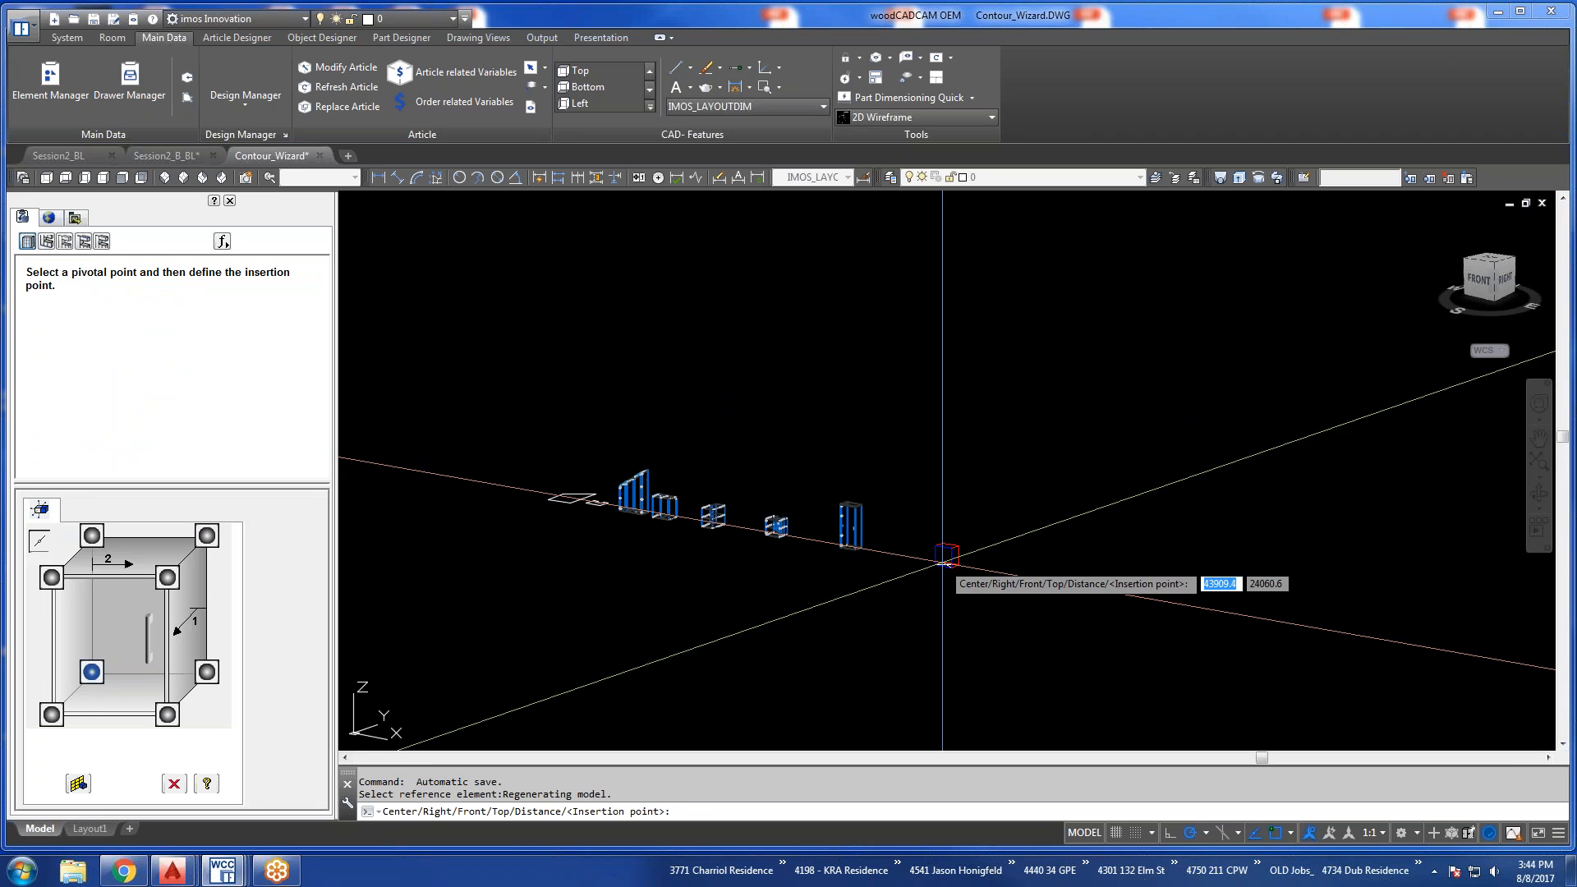
click(944, 563)
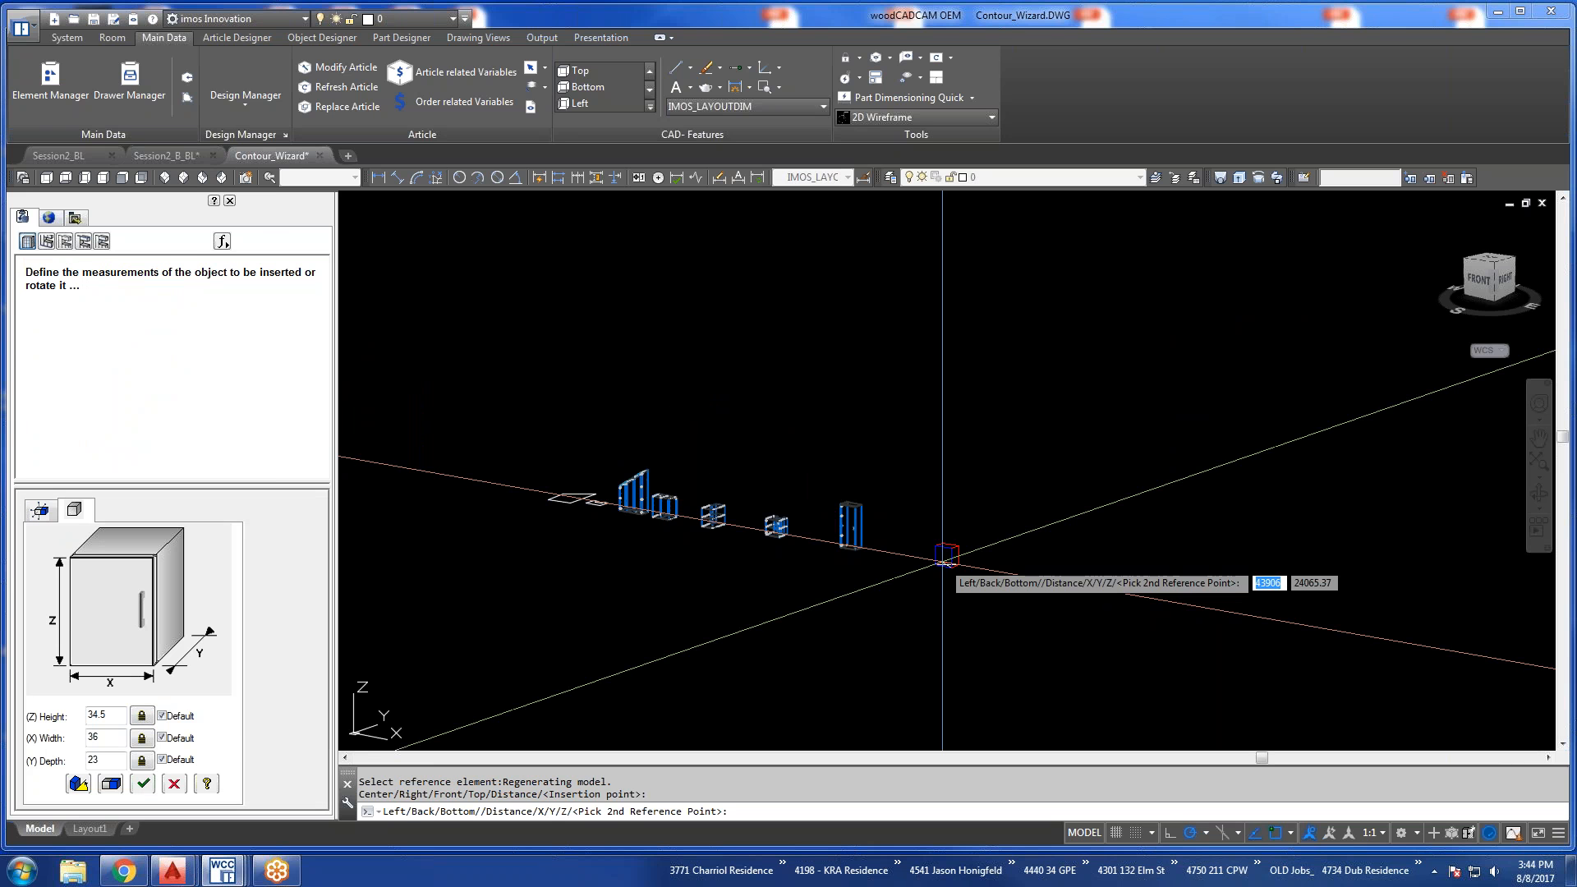
click(943, 562)
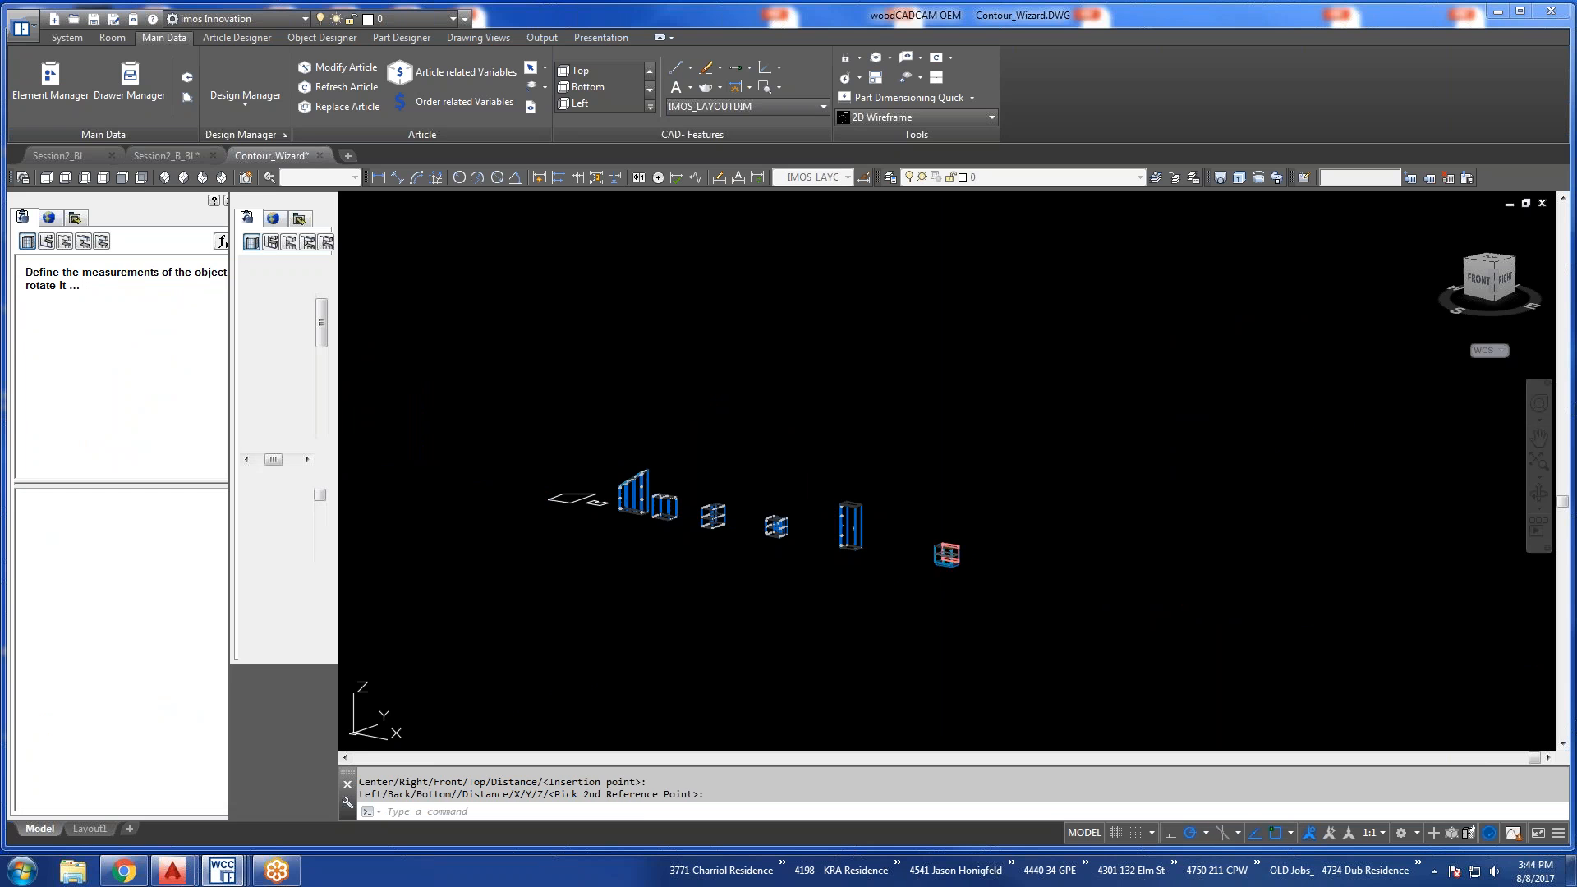
Show the available work surfaces and open the inserted B_2DO base unit in the Article Designer.
scroll(949, 552, up, 6)
scroll(948, 552, up, 5)
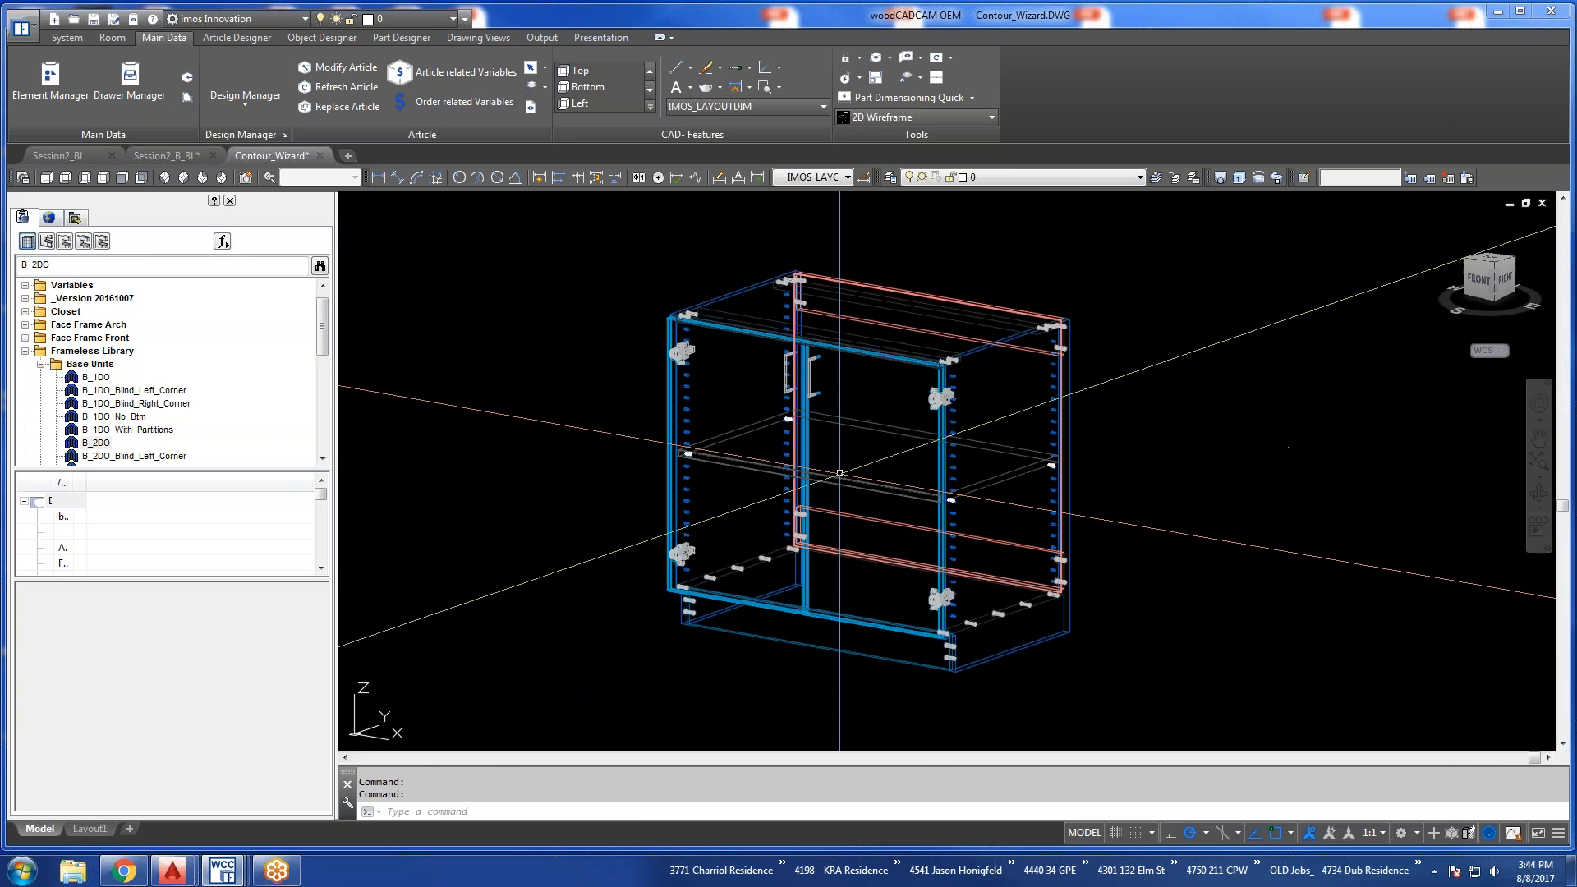
click(67, 244)
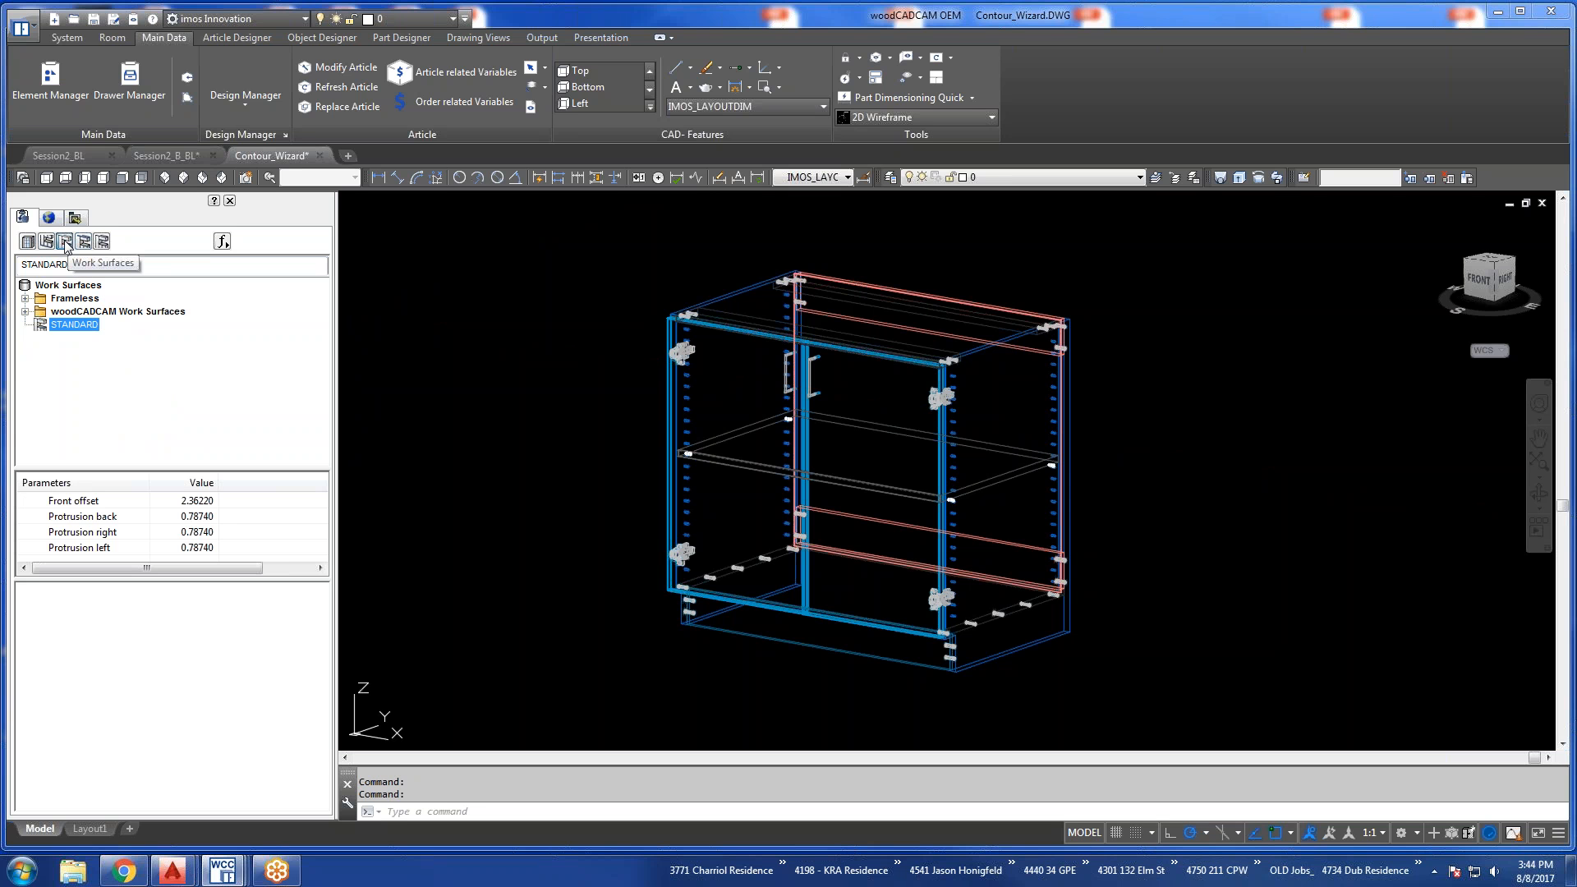
click(236, 38)
click(327, 102)
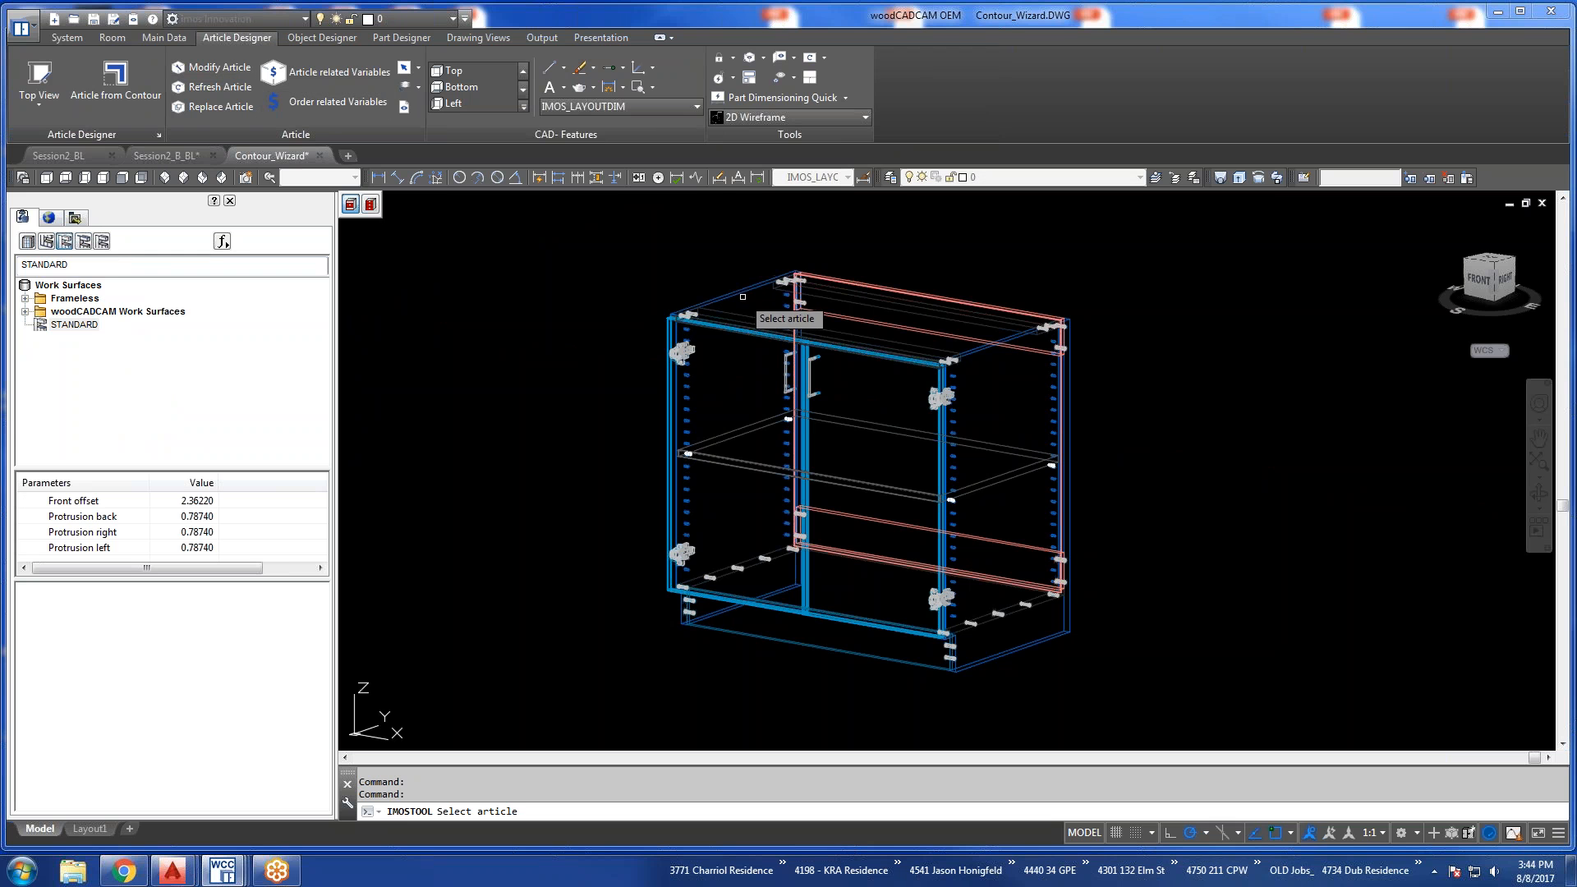
click(350, 206)
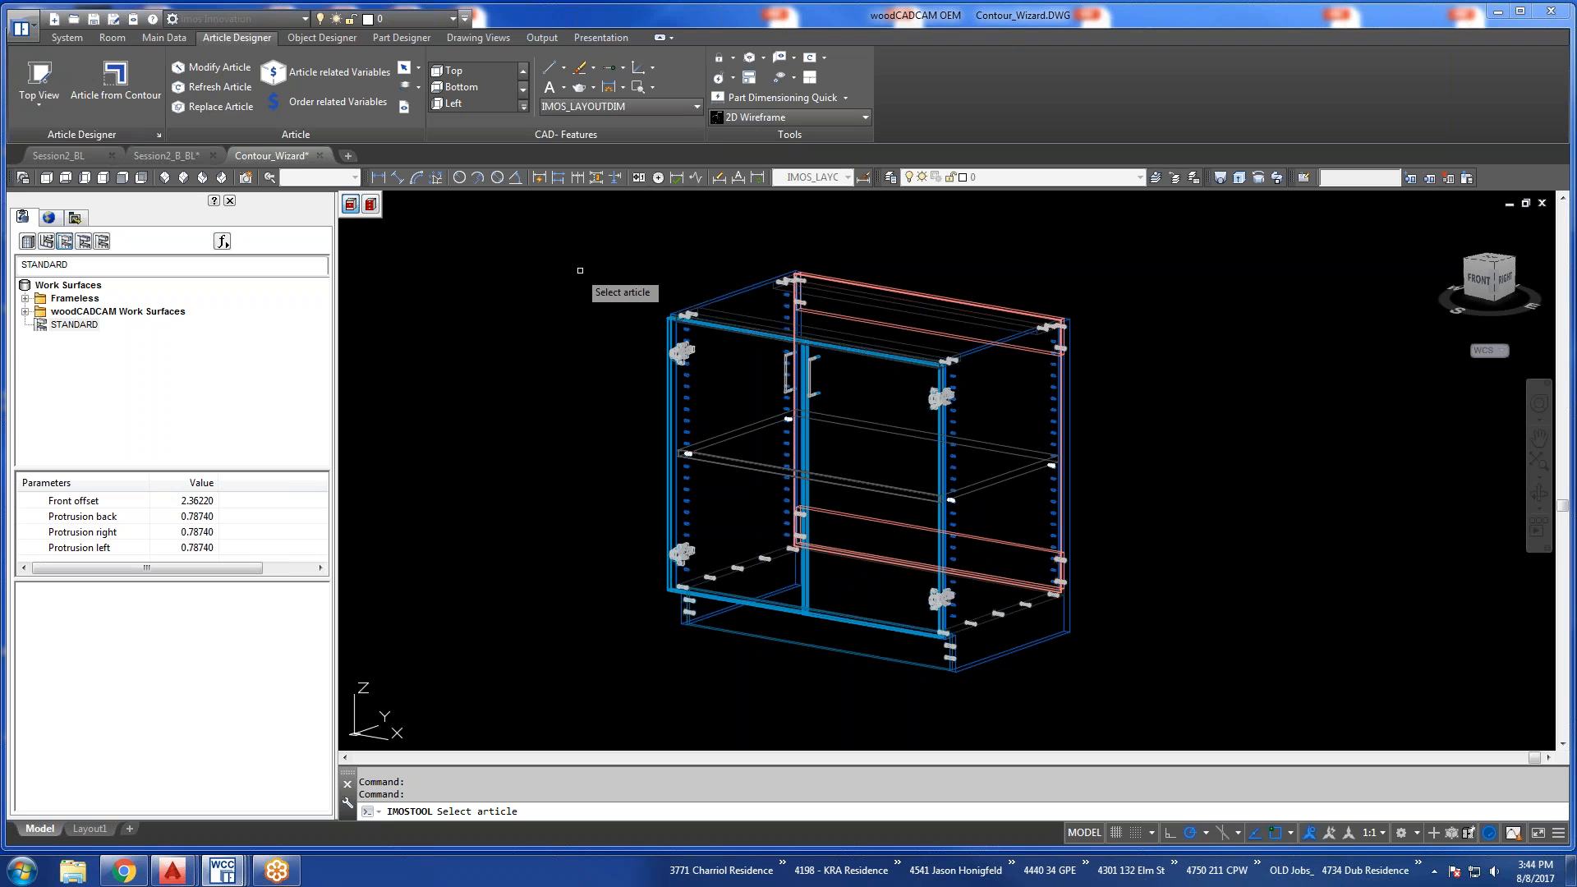
click(718, 296)
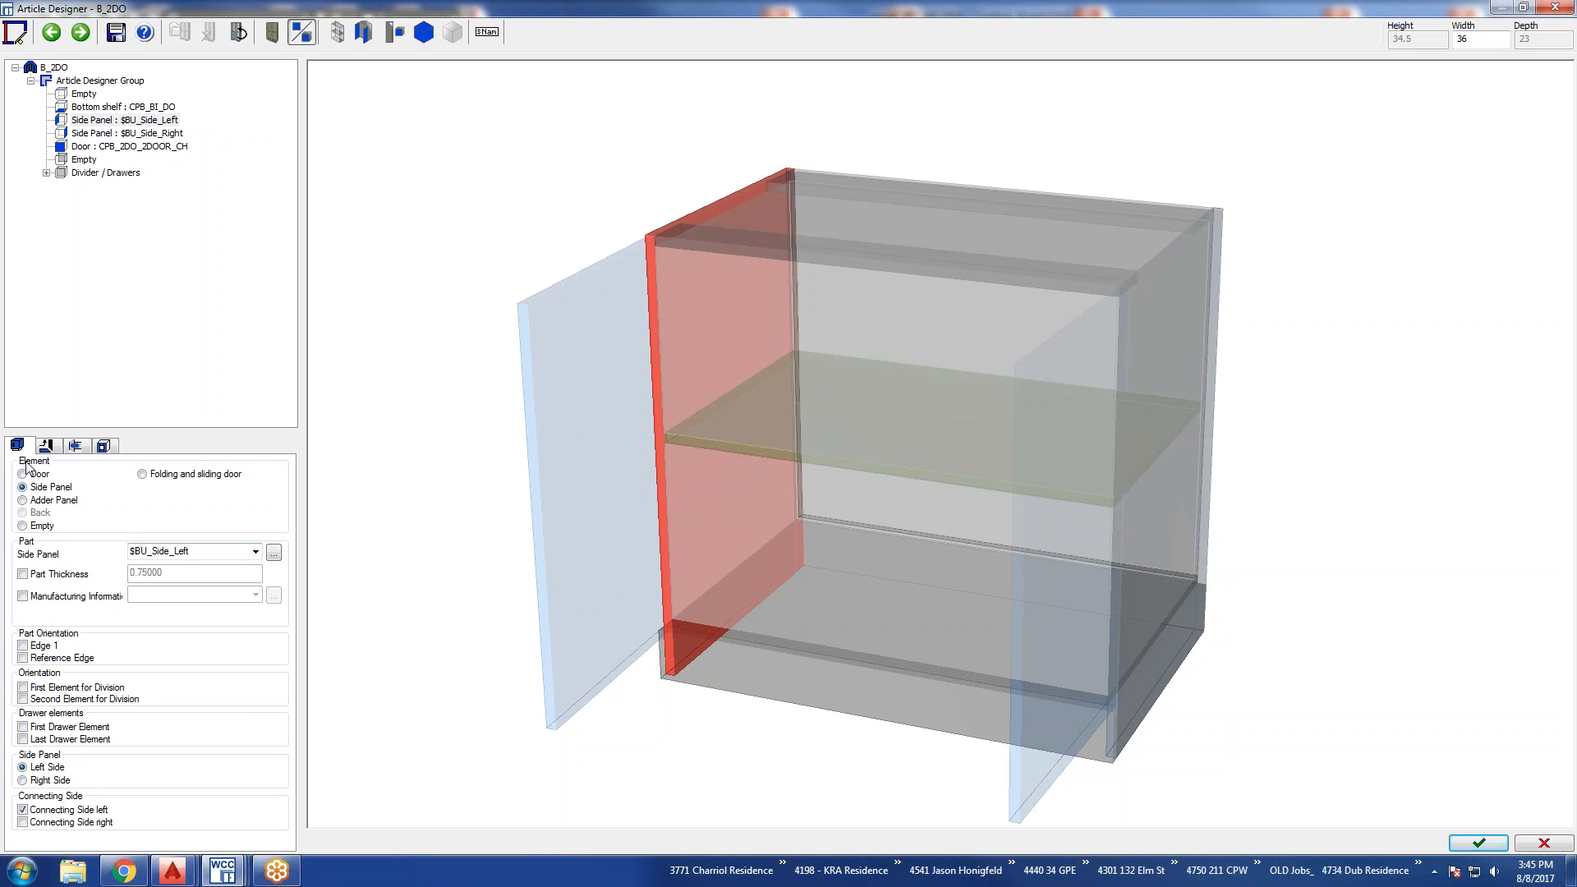
Set the B_2DO article's category to the new Frameless_Base copy that has the CTop_C000 work surface.
click(54, 68)
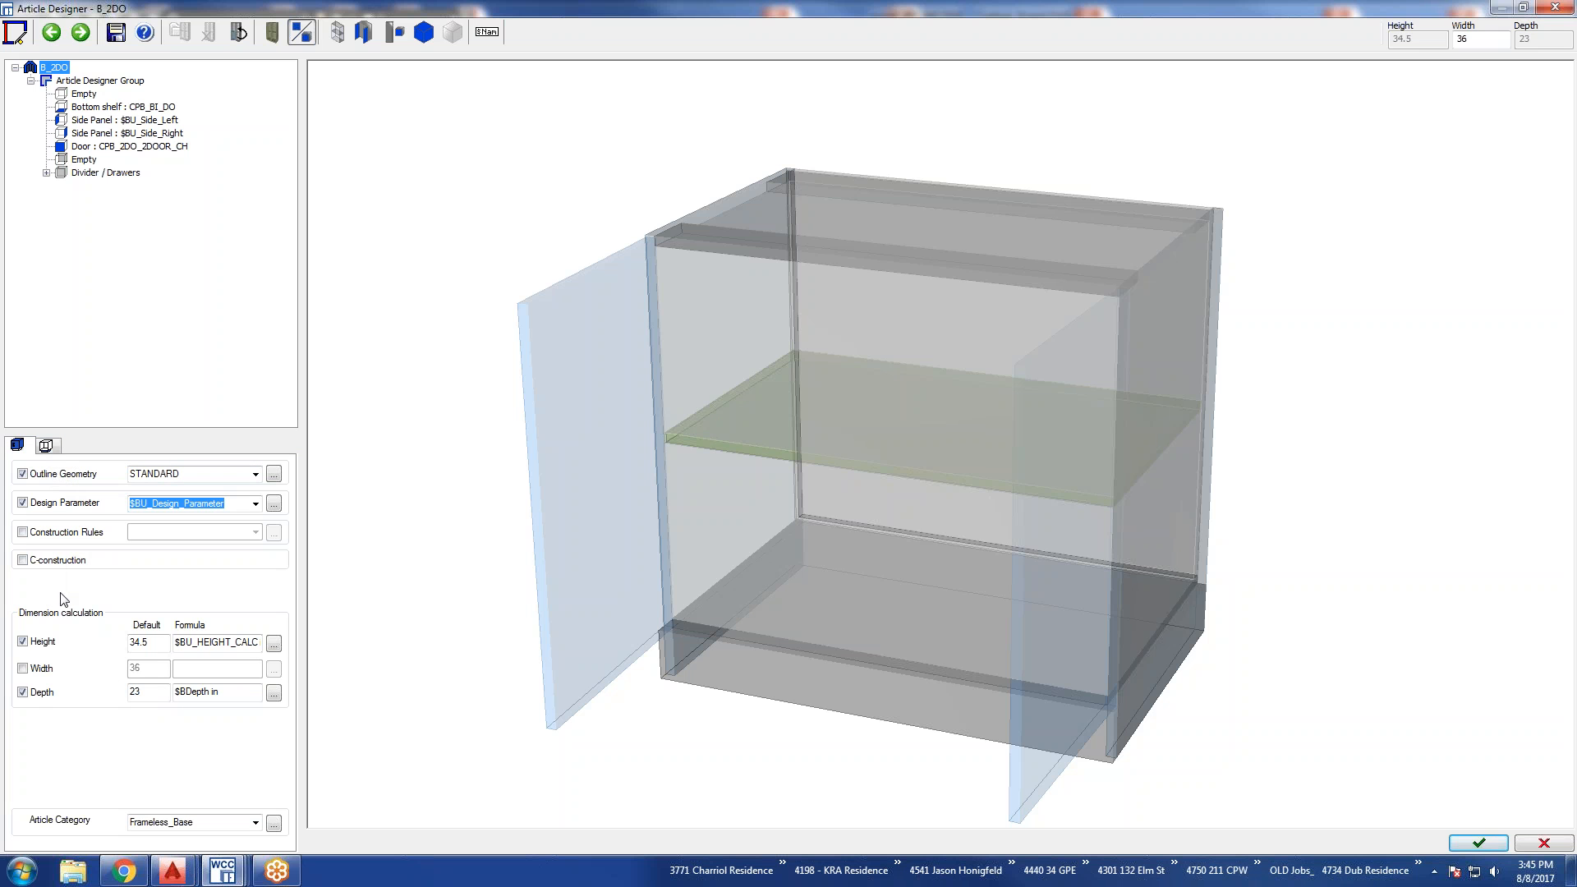
click(257, 822)
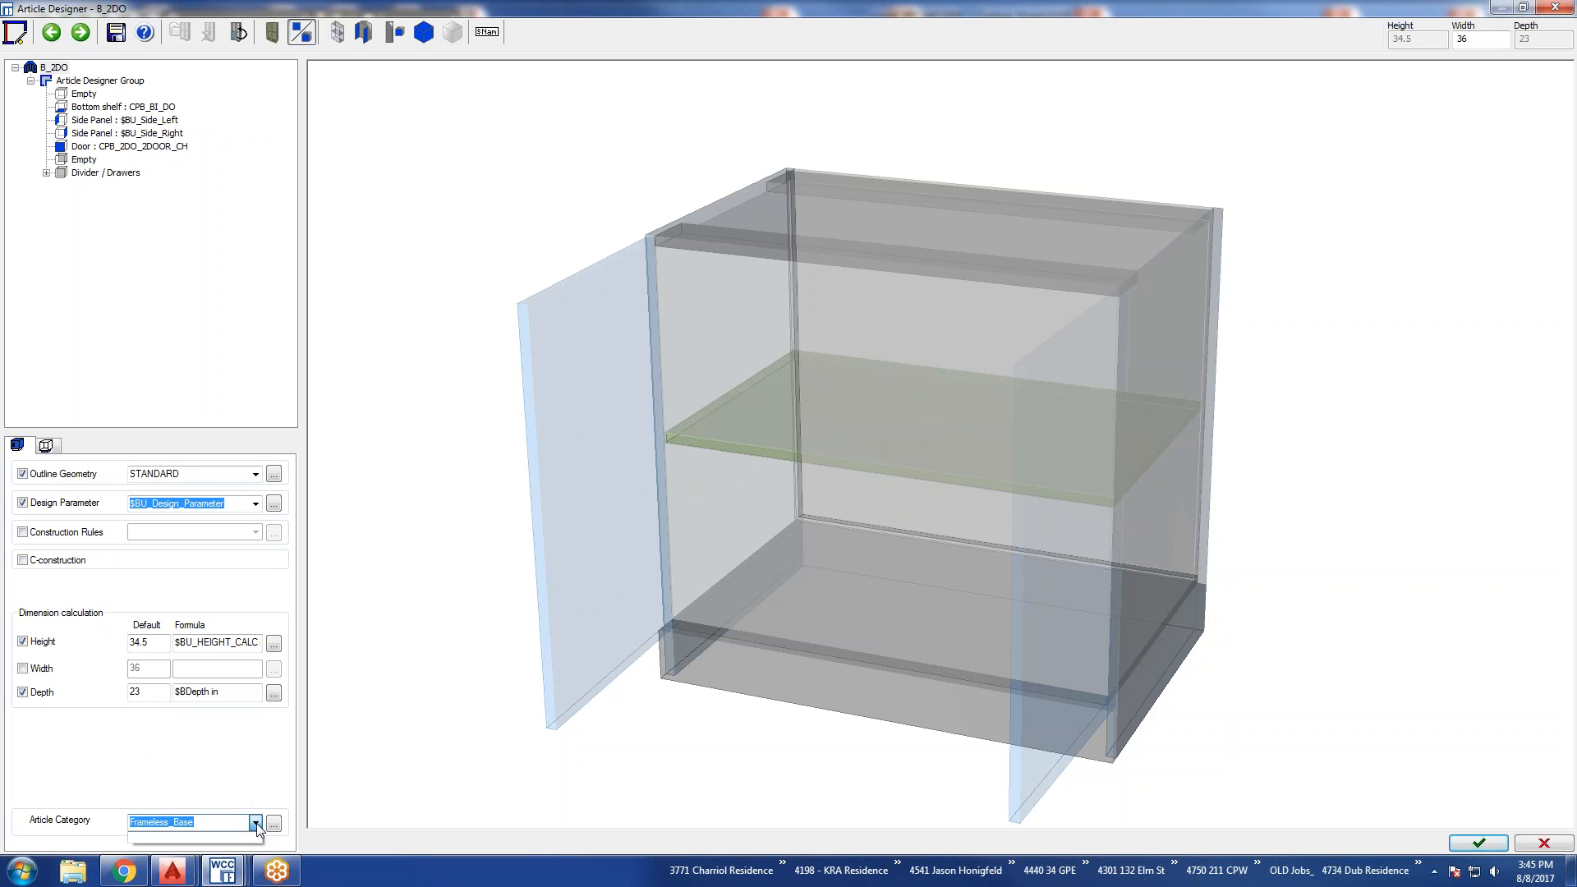
click(273, 822)
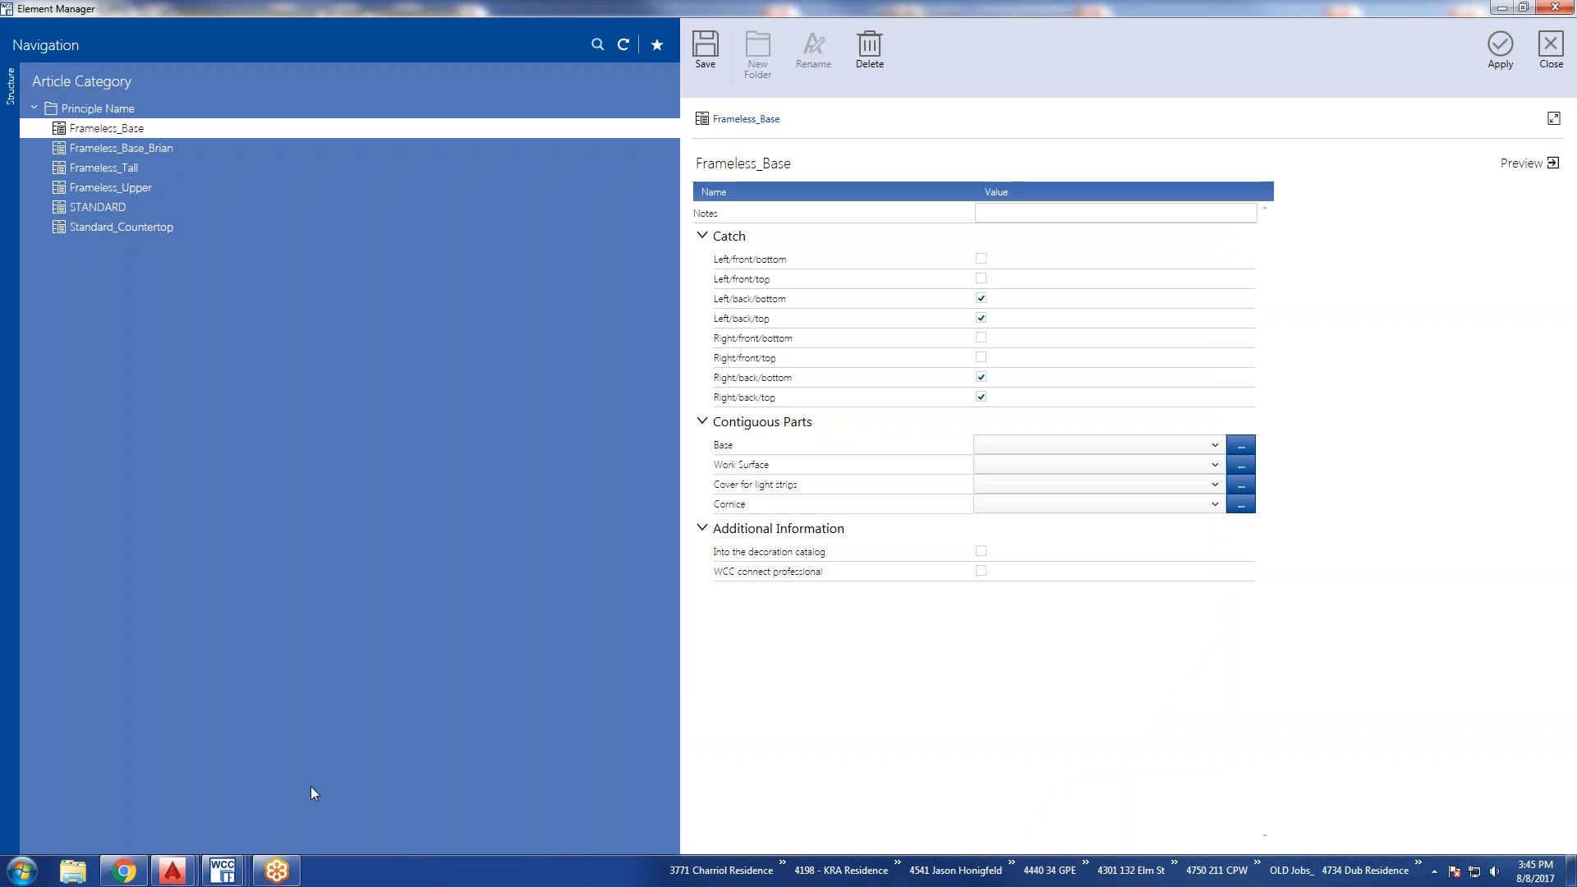
click(128, 149)
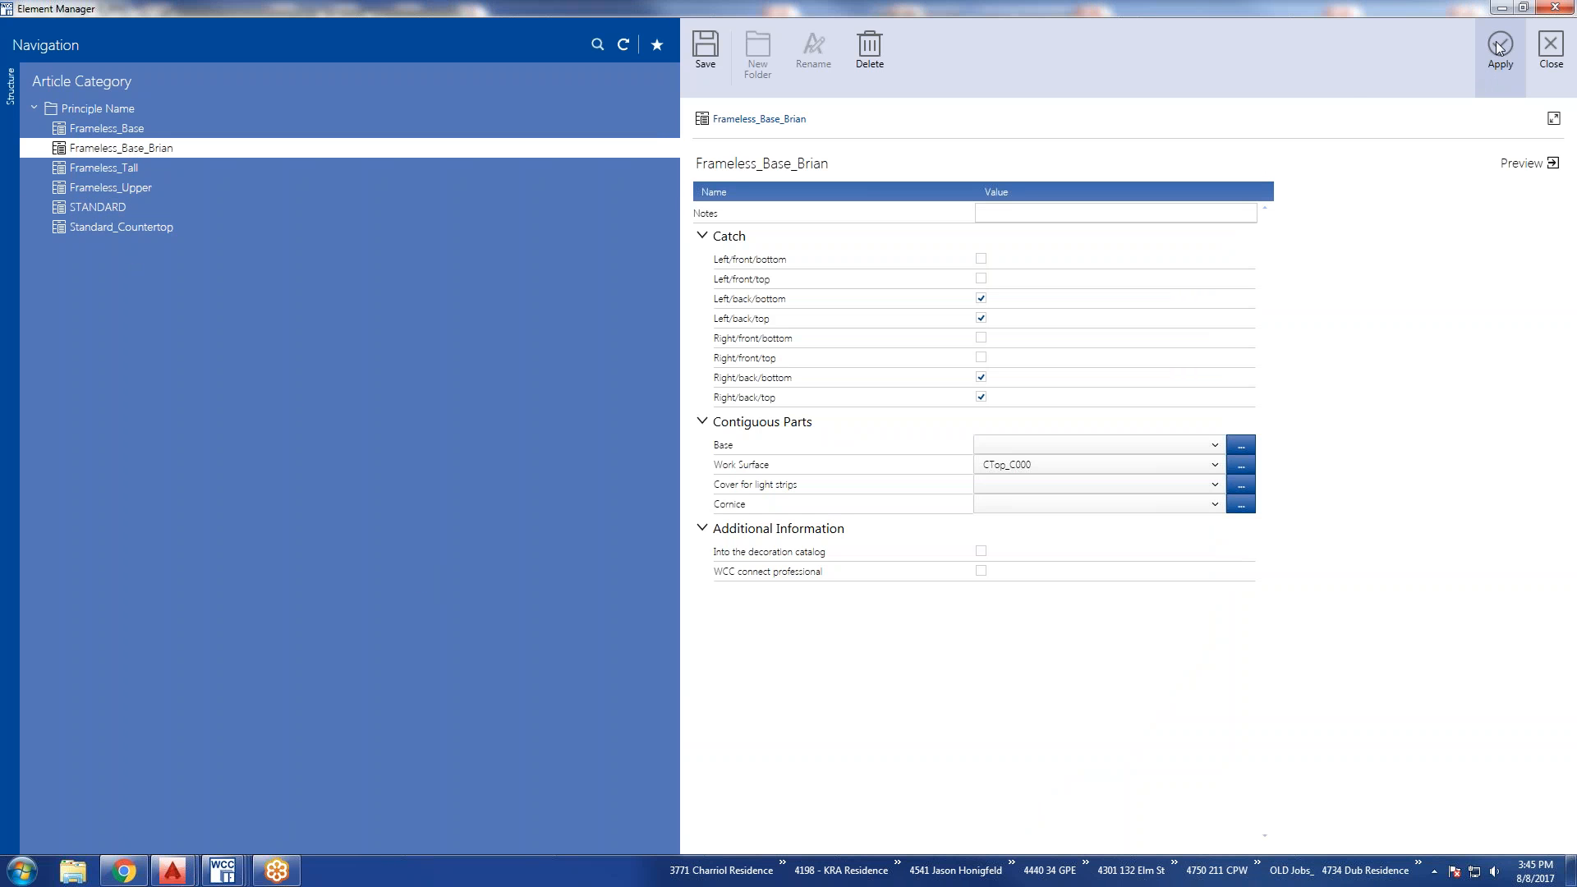
click(1499, 46)
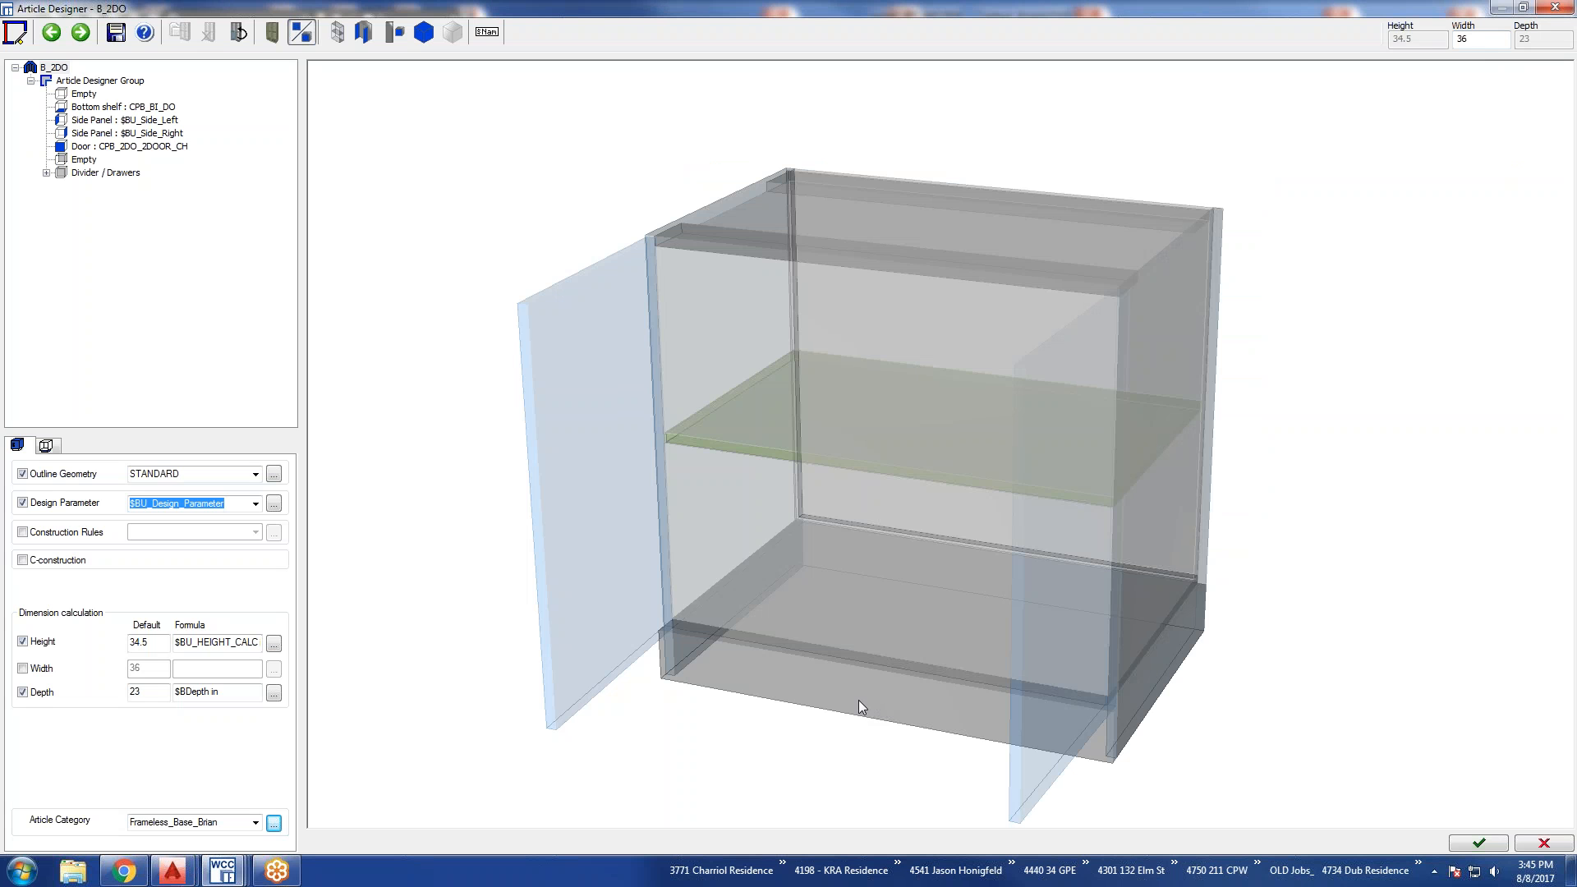
Save the article as a copy named B_2DO plus the first name in Base Units, and accept the edited article into the drawing.
click(116, 33)
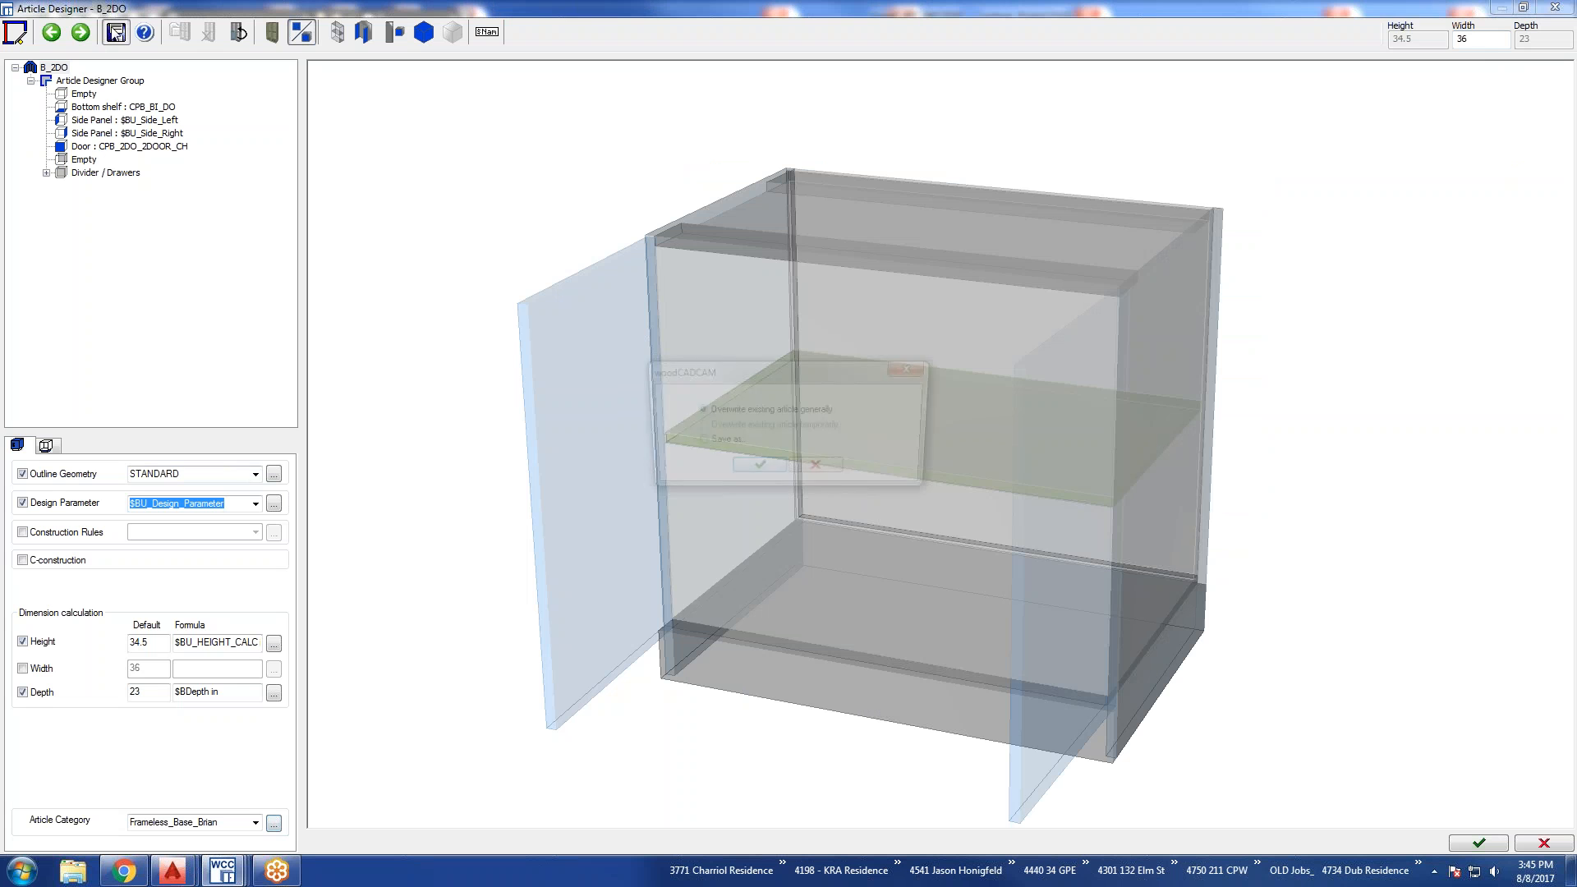
click(697, 441)
click(762, 470)
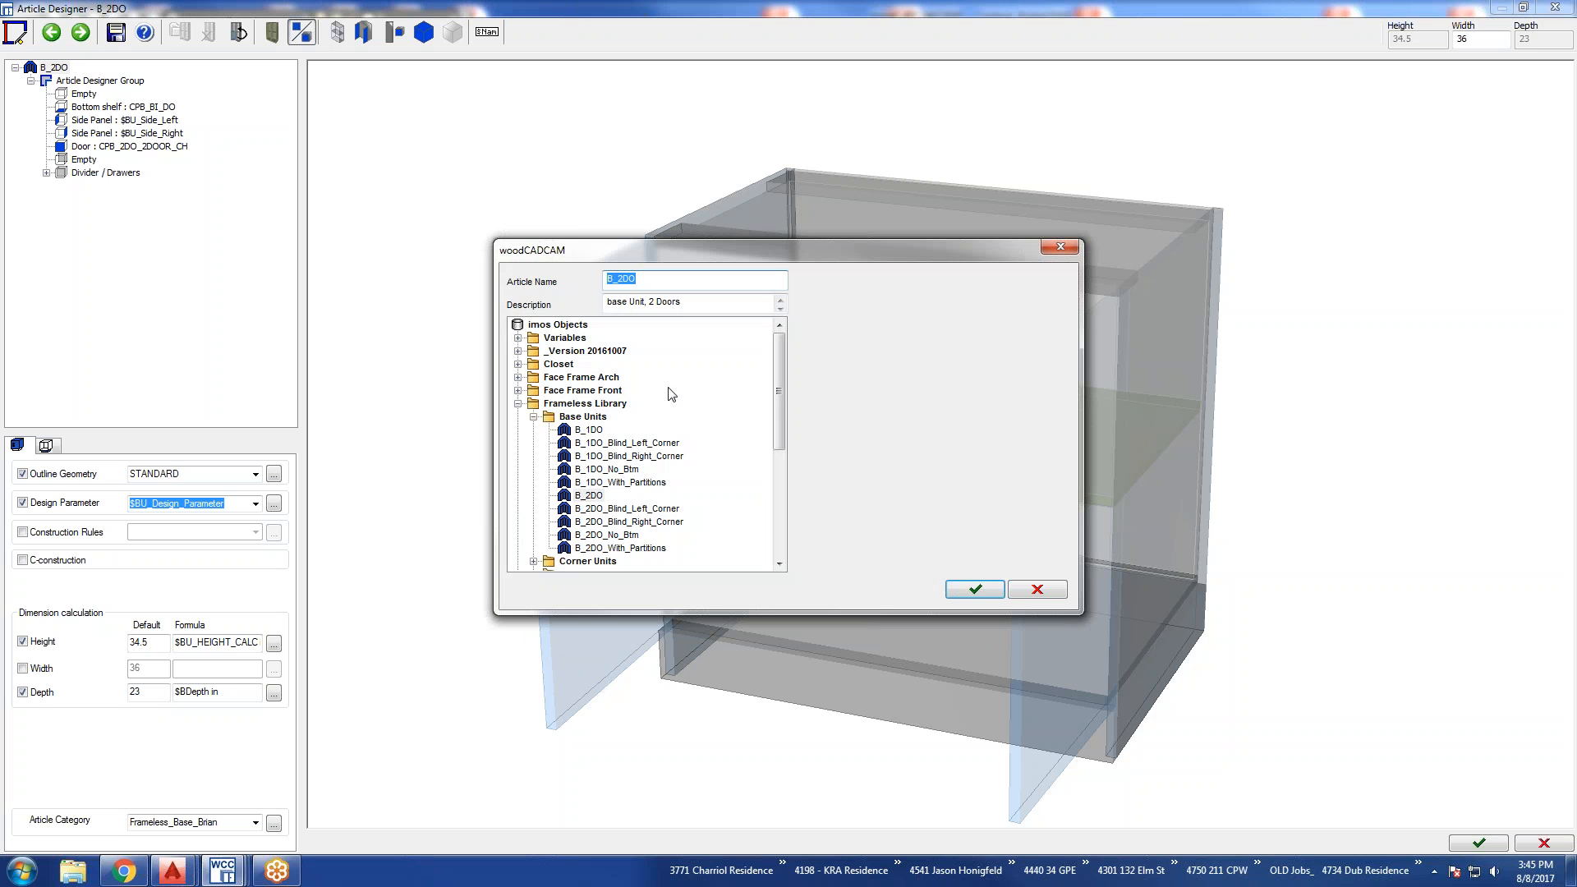
click(648, 281)
text(_Brian)
click(973, 590)
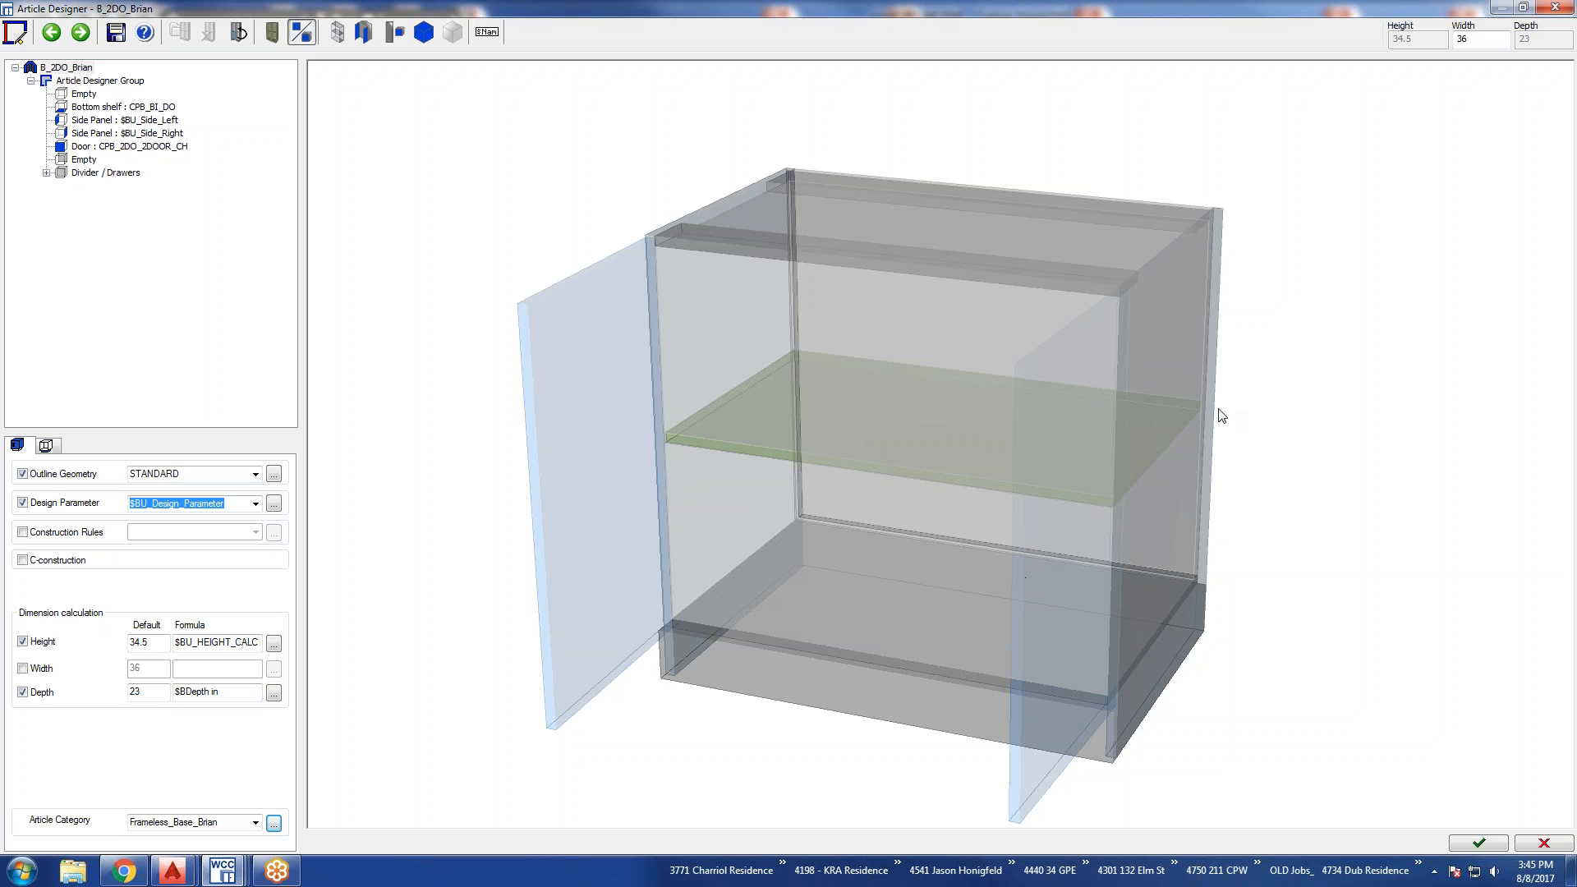
click(1476, 844)
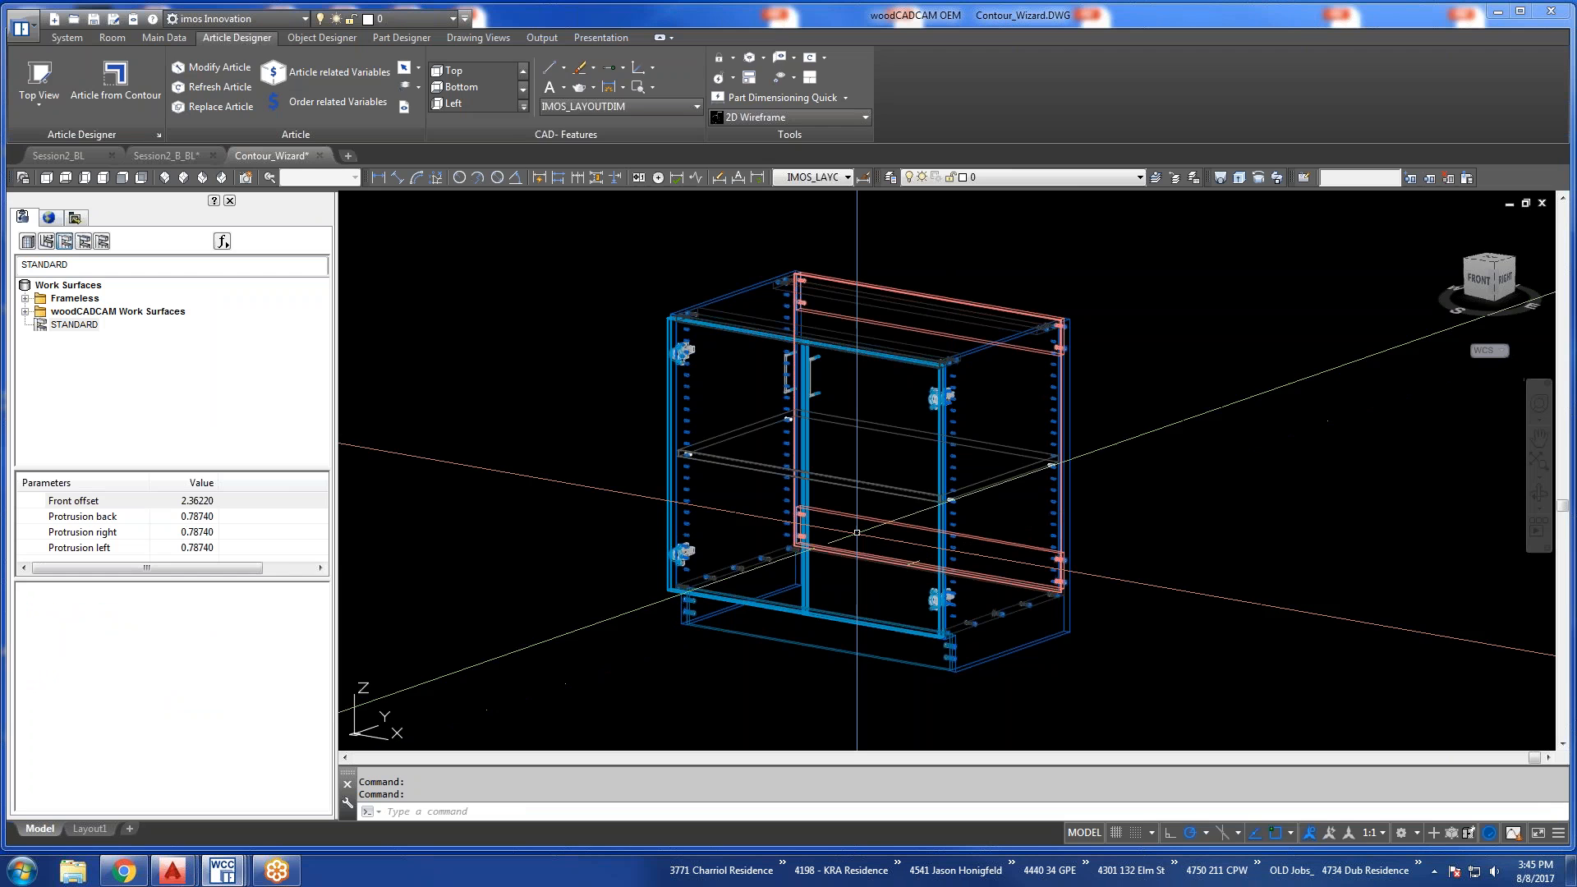
Start a new order drawing and turn on Quick-Insert-Mode for placing articles next to the last one.
click(61, 36)
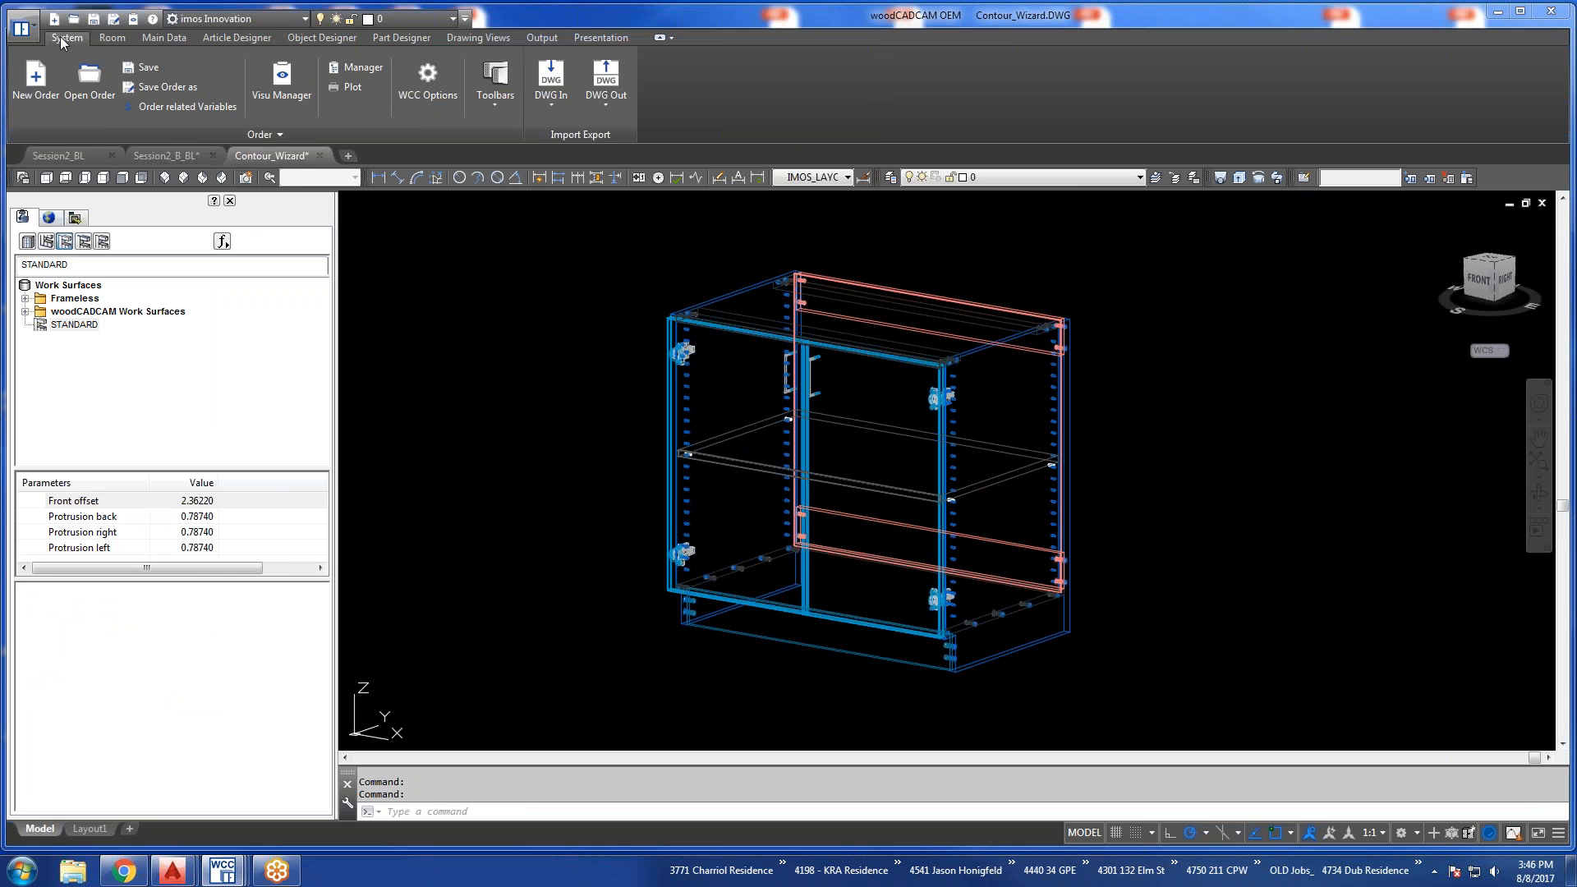
click(34, 76)
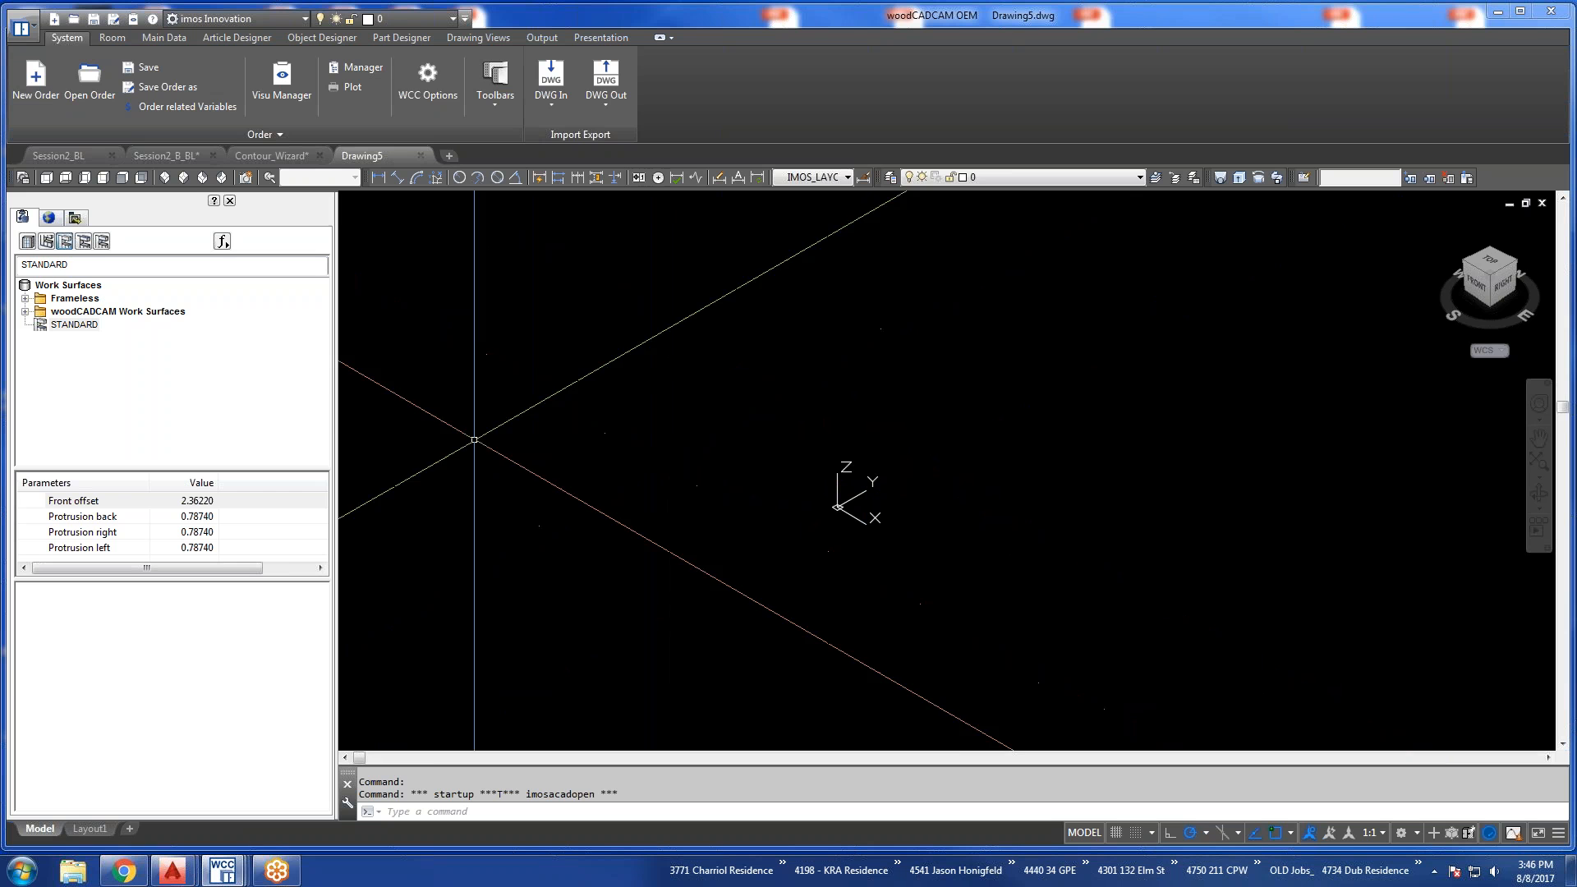
click(47, 242)
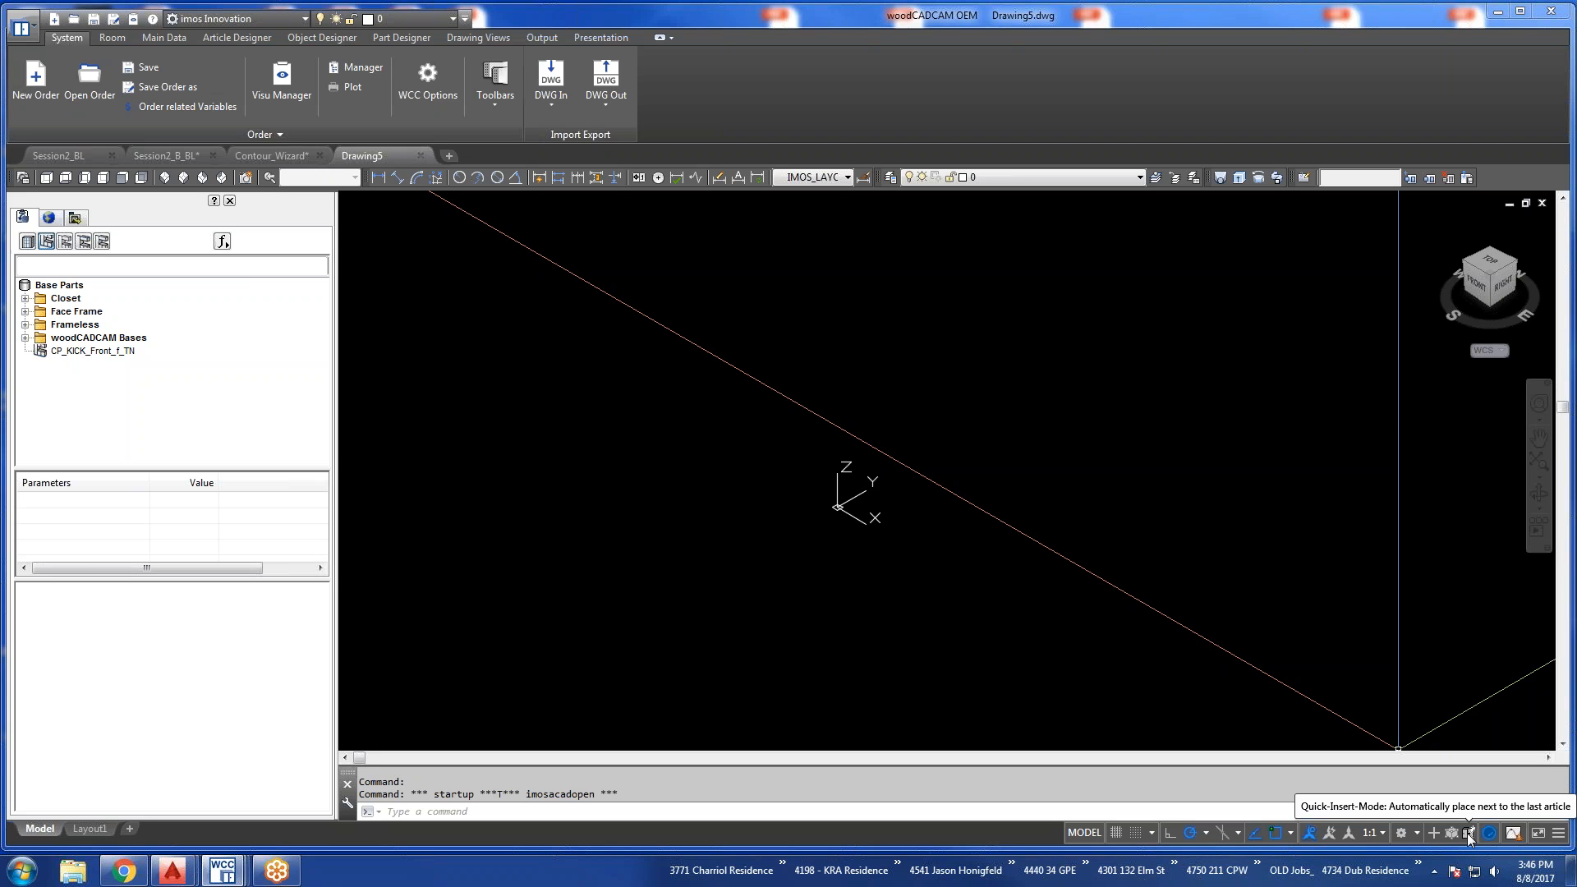
click(1468, 833)
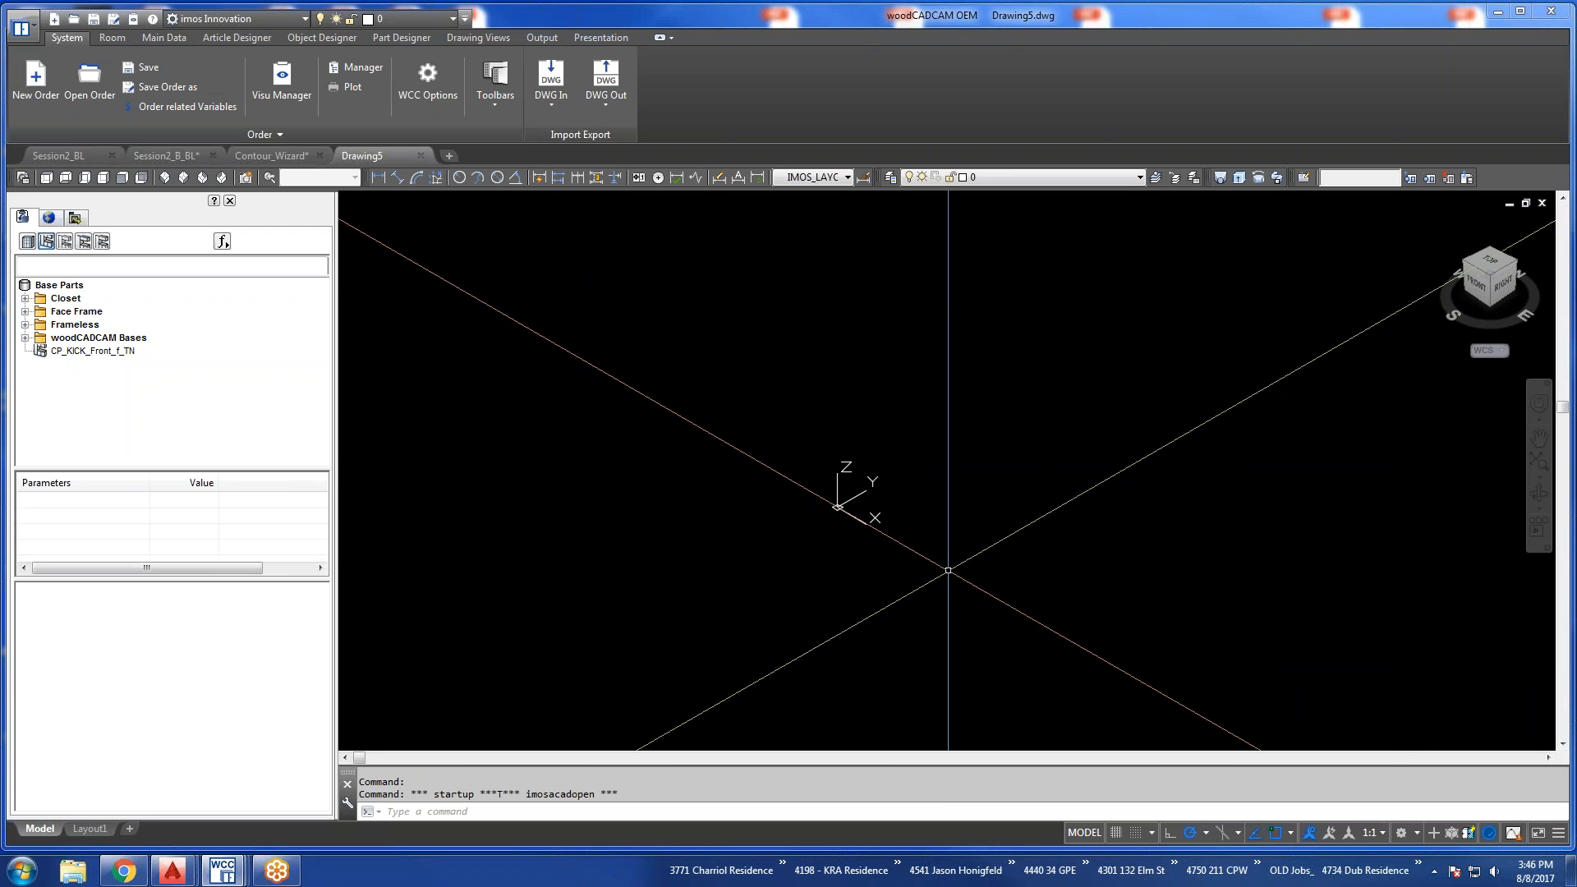
Insert the custom B_2DO copy from Frameless Library's Base Units at its default size in the empty drawing.
click(25, 324)
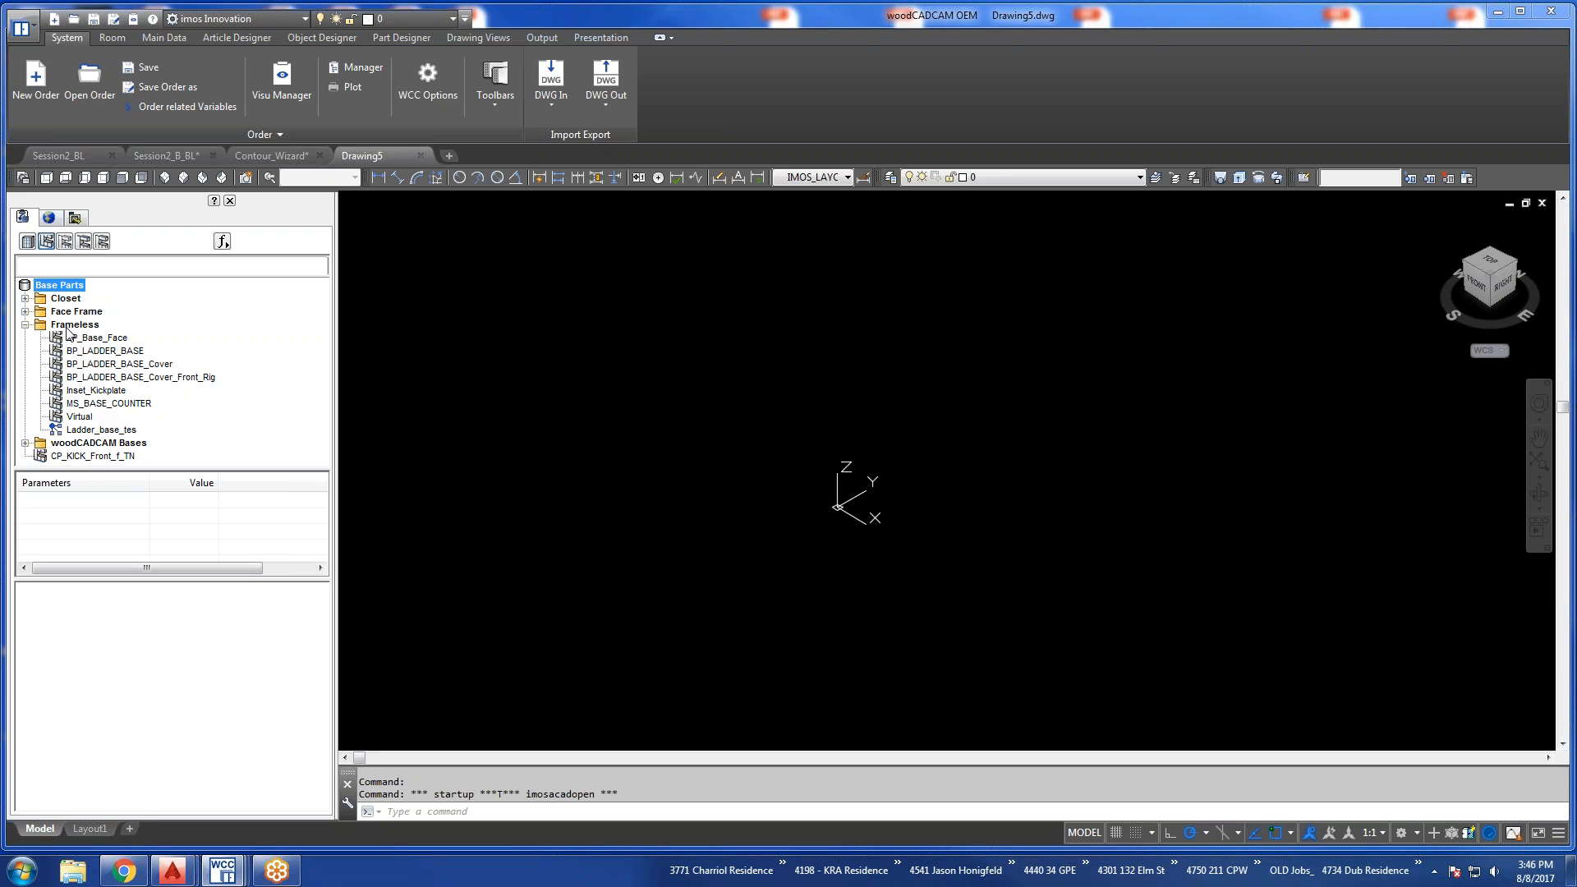
click(22, 217)
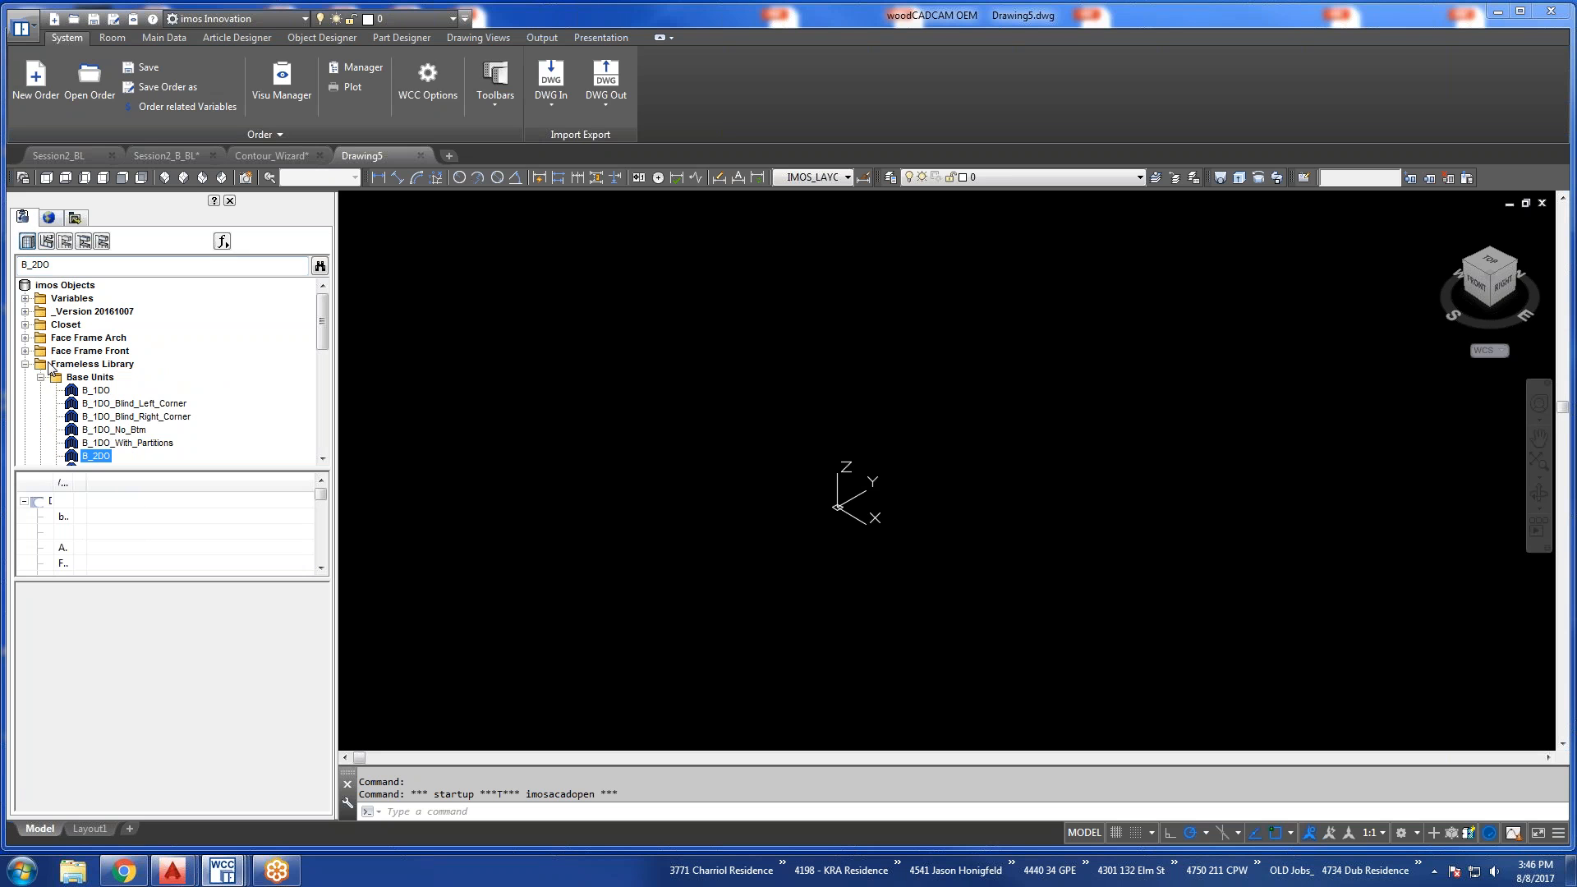
scroll(109, 443, down, 1)
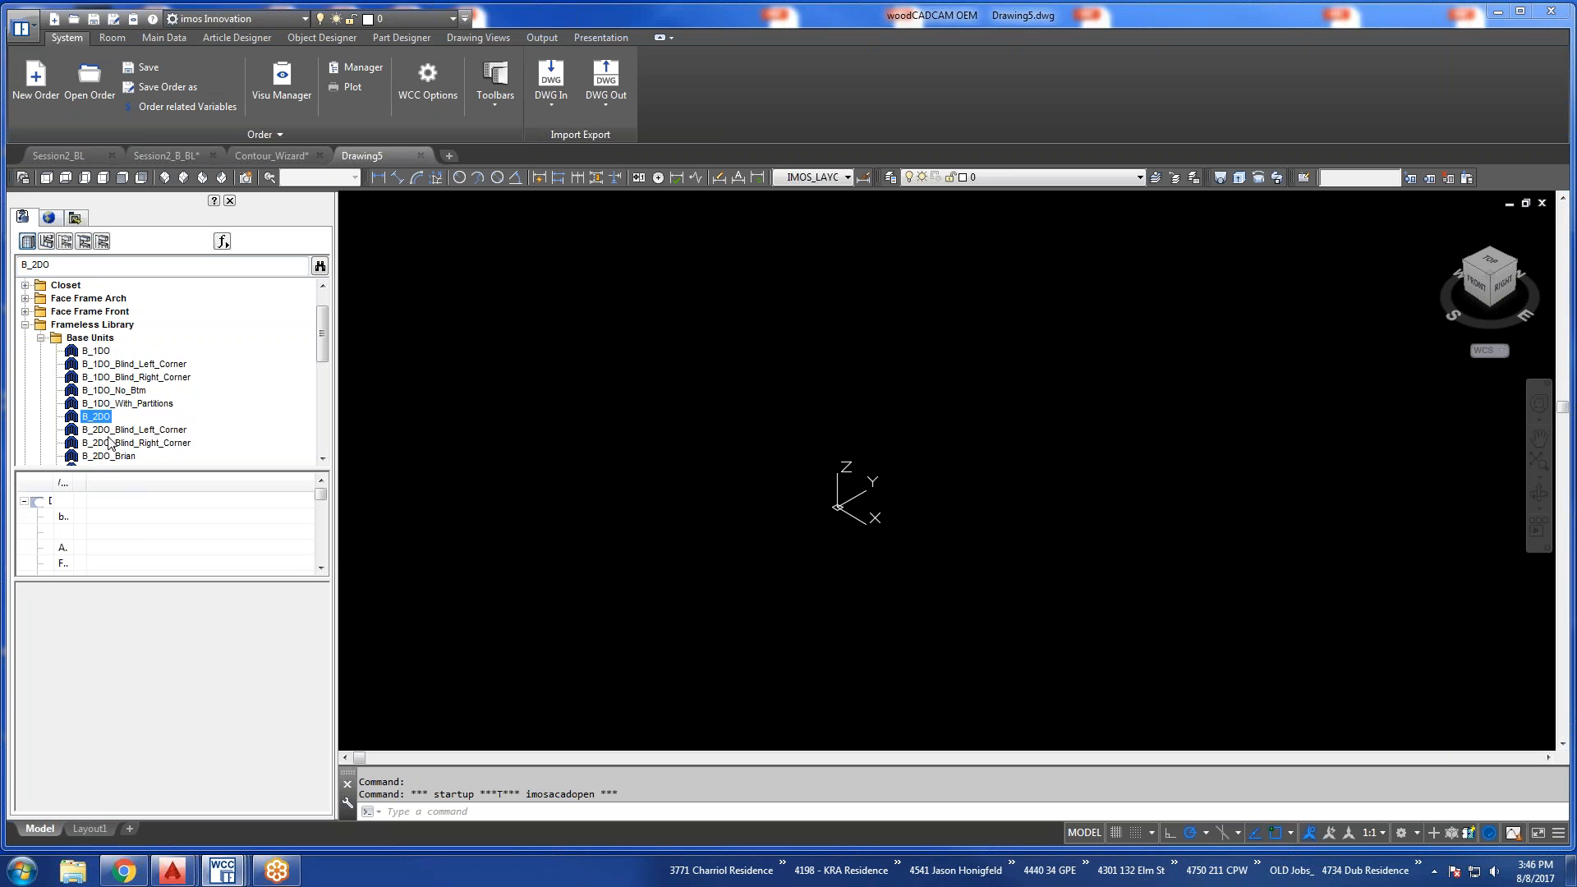
click(110, 456)
double_click(109, 456)
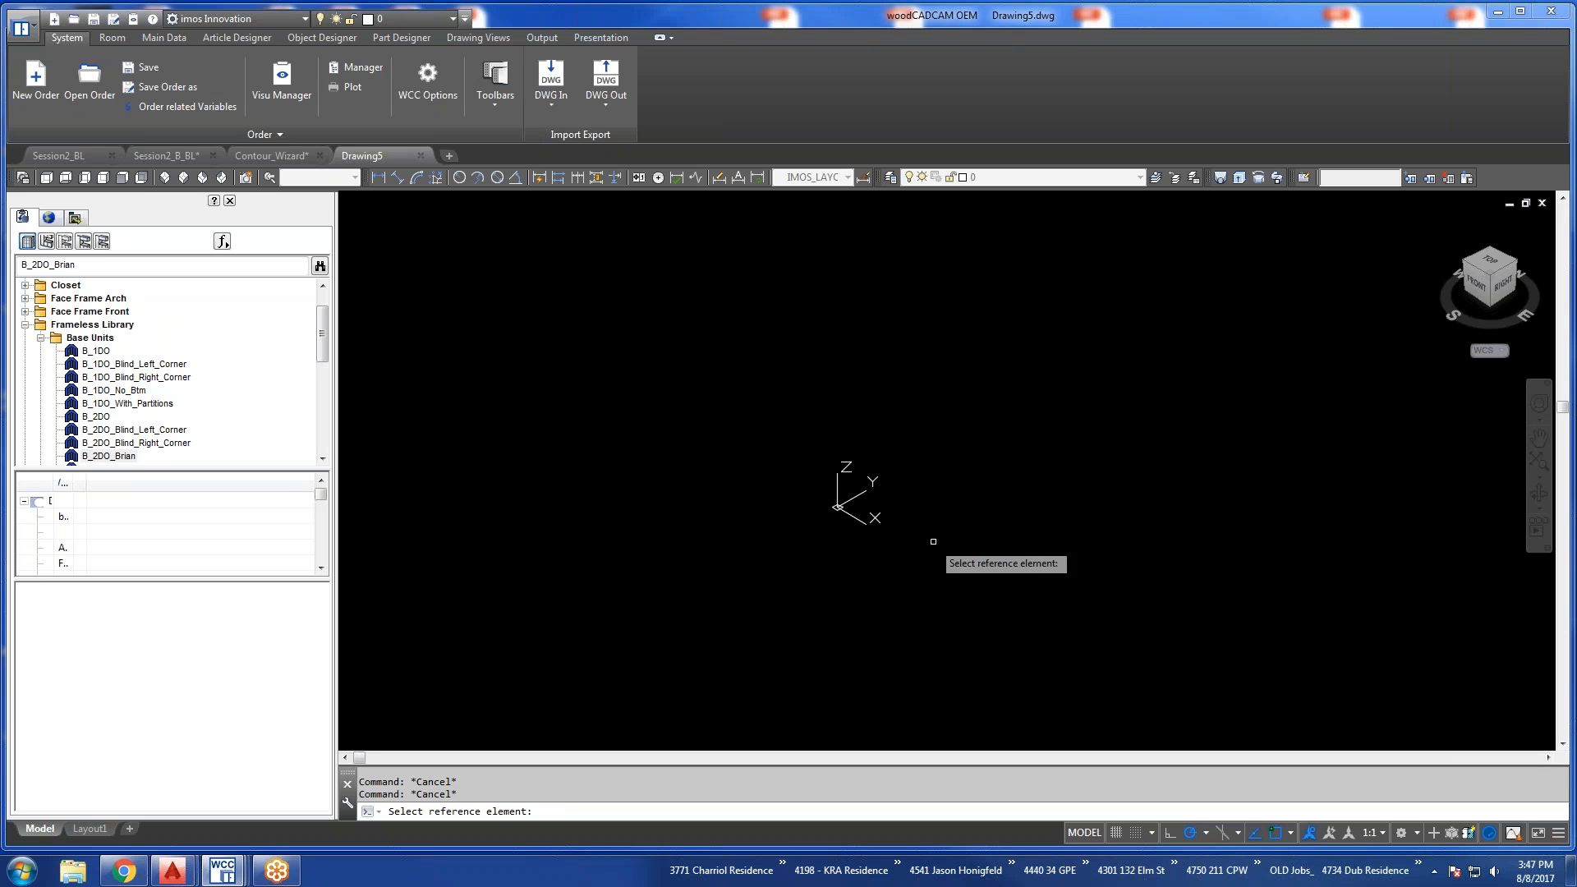
click(982, 535)
click(916, 509)
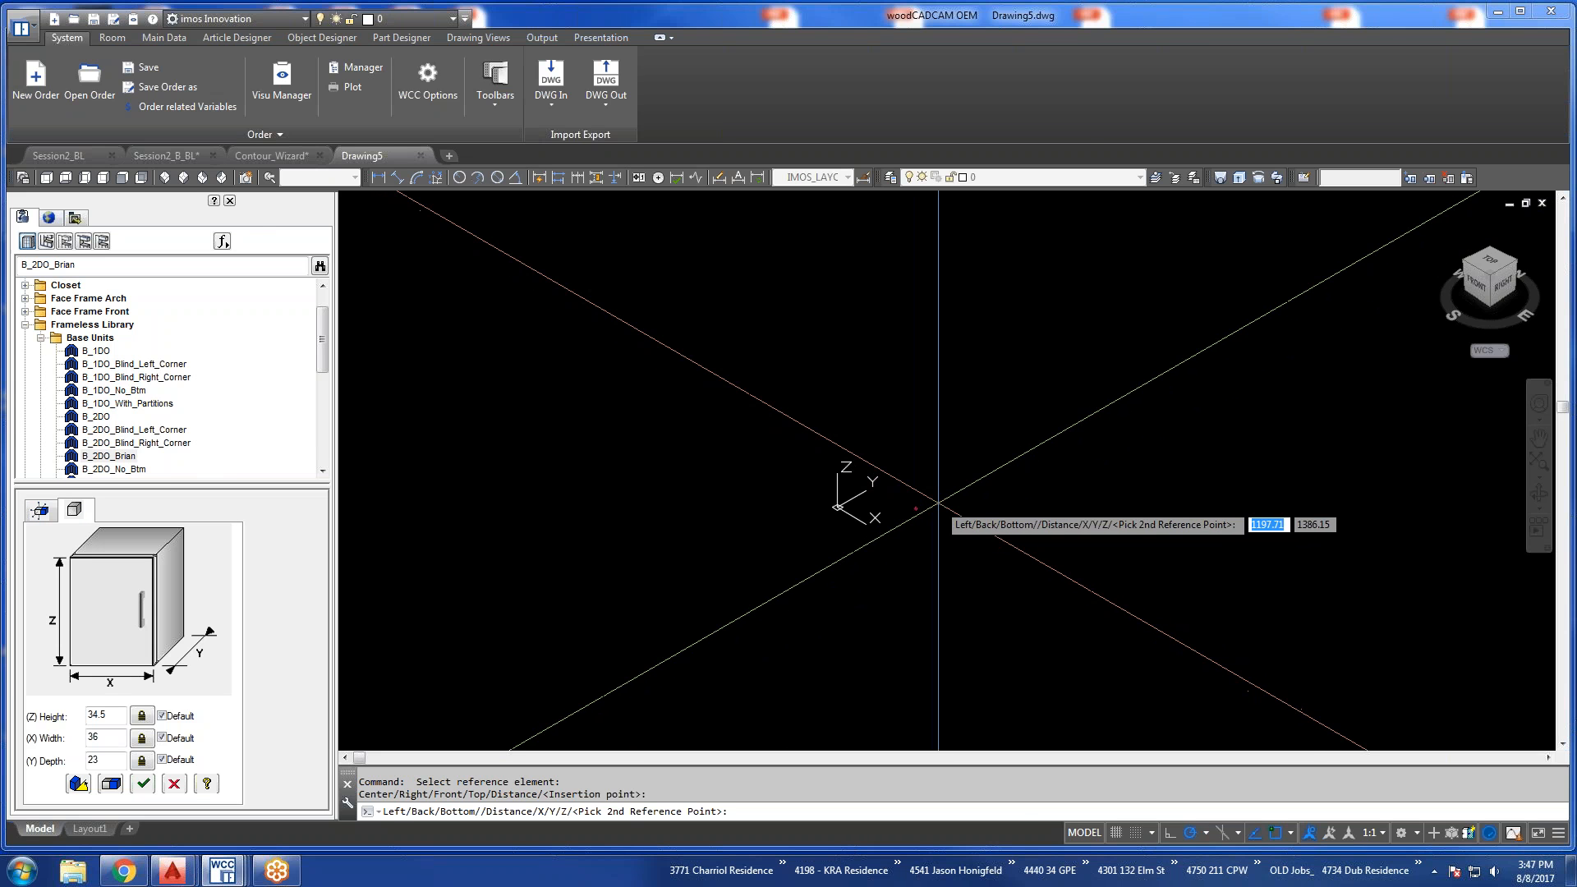
click(938, 502)
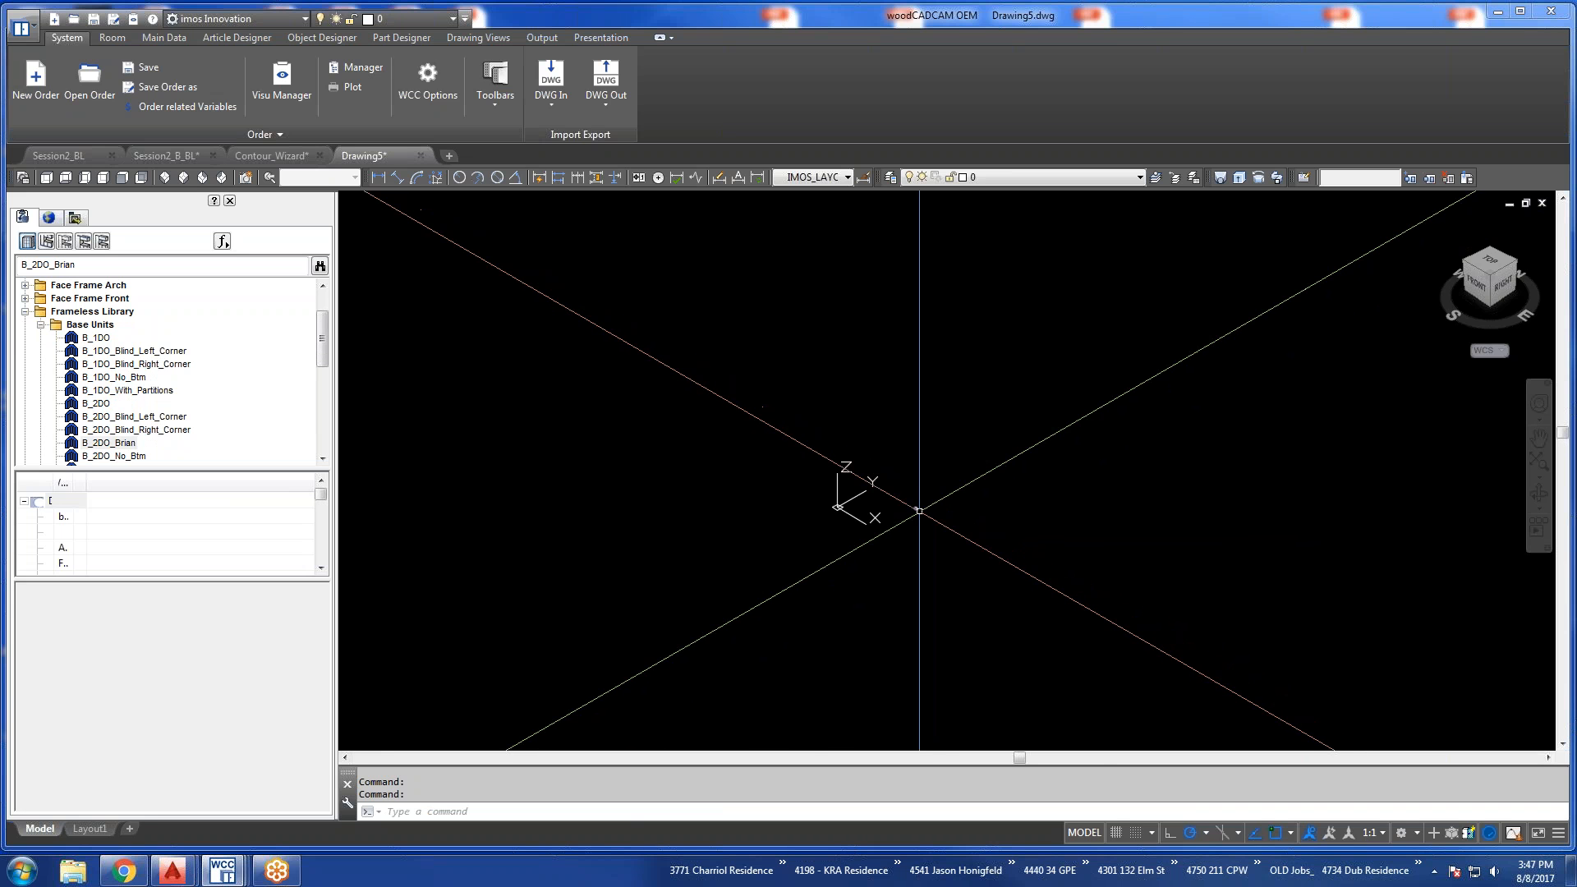
Quick-insert two more custom B_2DO copies in a row beside the first base cabinet.
scroll(825, 417, up, 4)
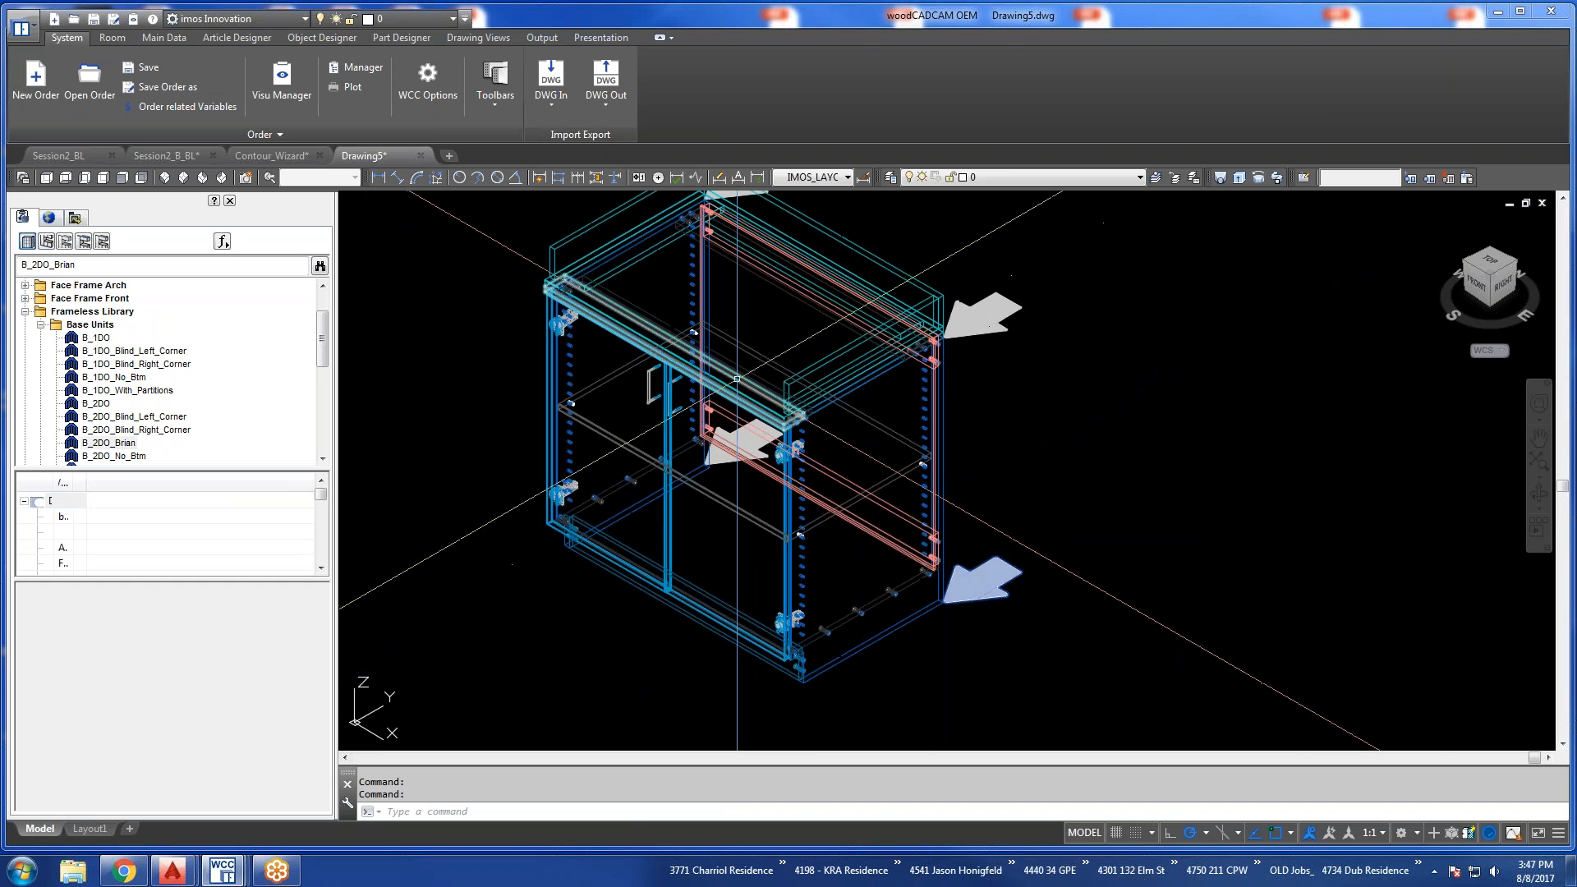
middle_drag(825, 417, 937, 441)
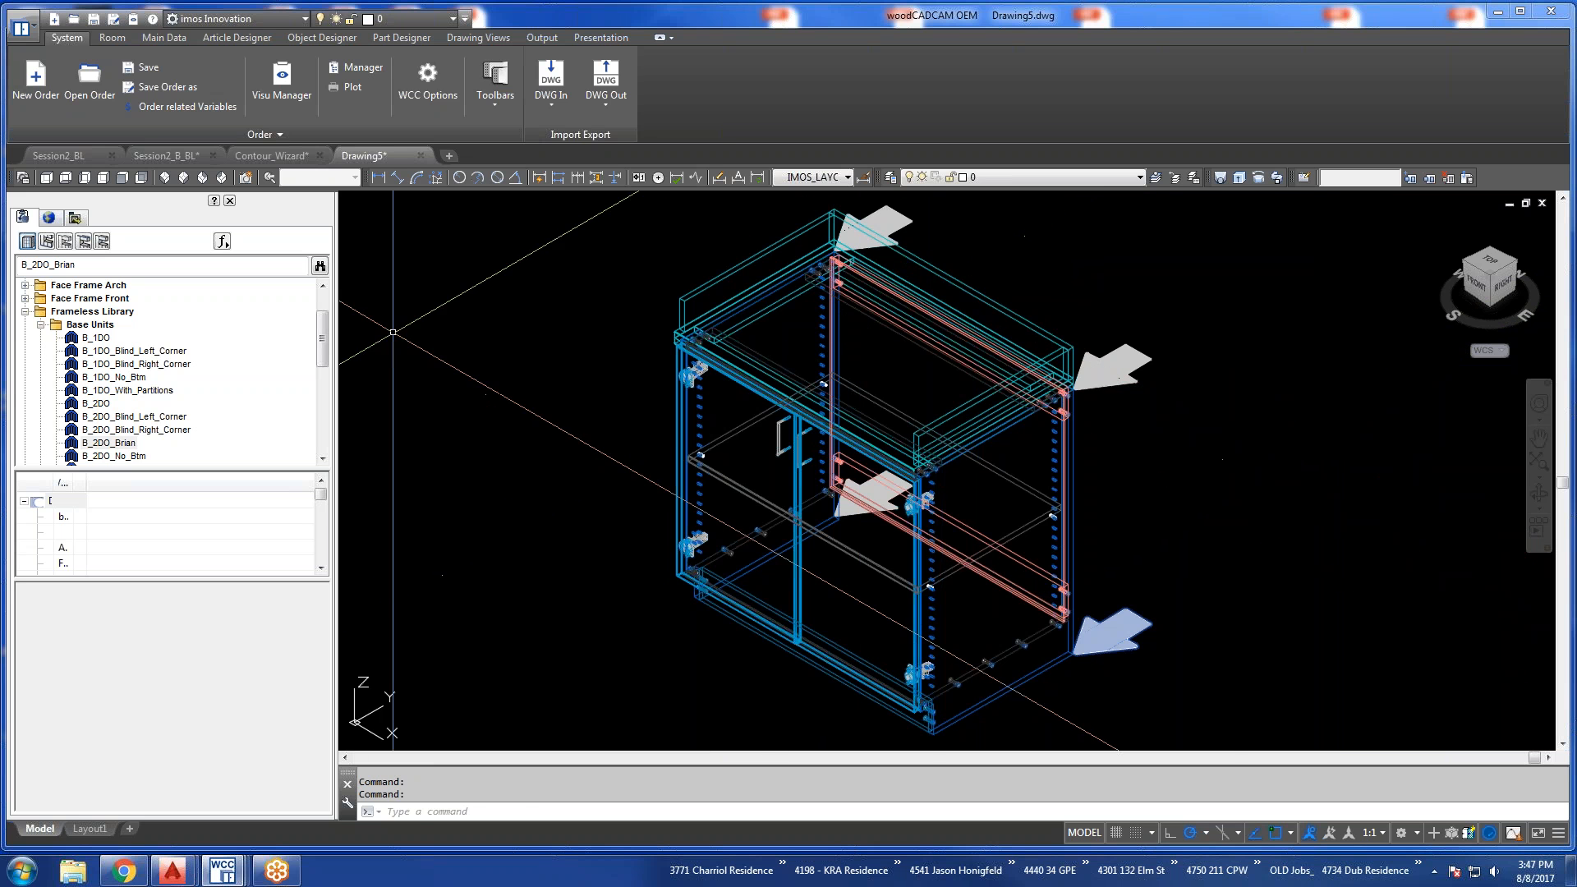
scroll(781, 328, down, 2)
click(1112, 458)
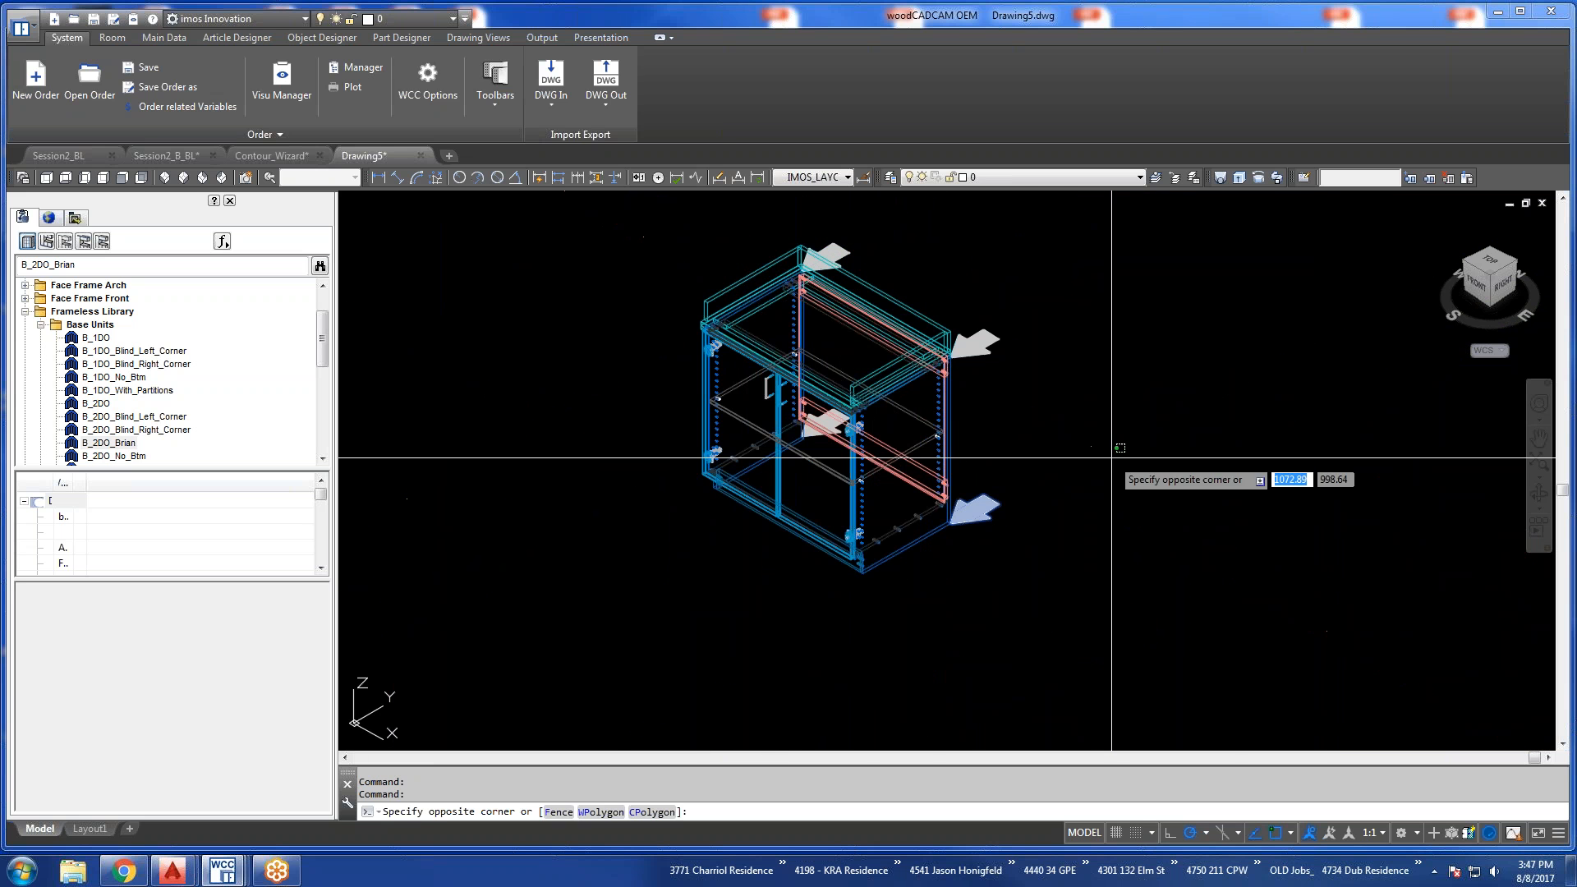
click(1145, 479)
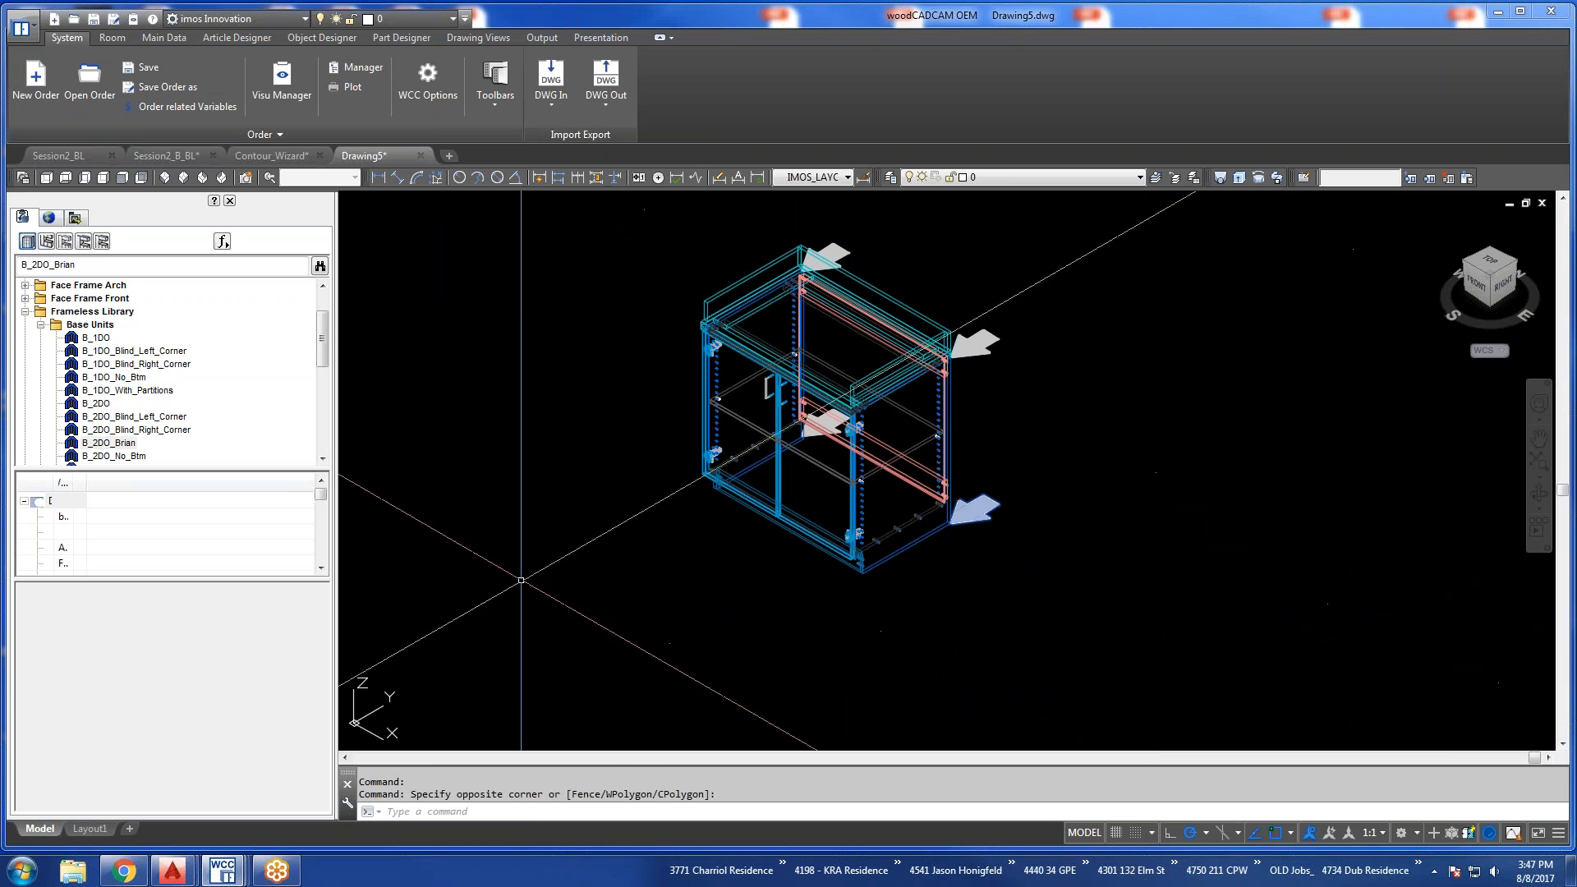
key(Escape)
double_click(122, 446)
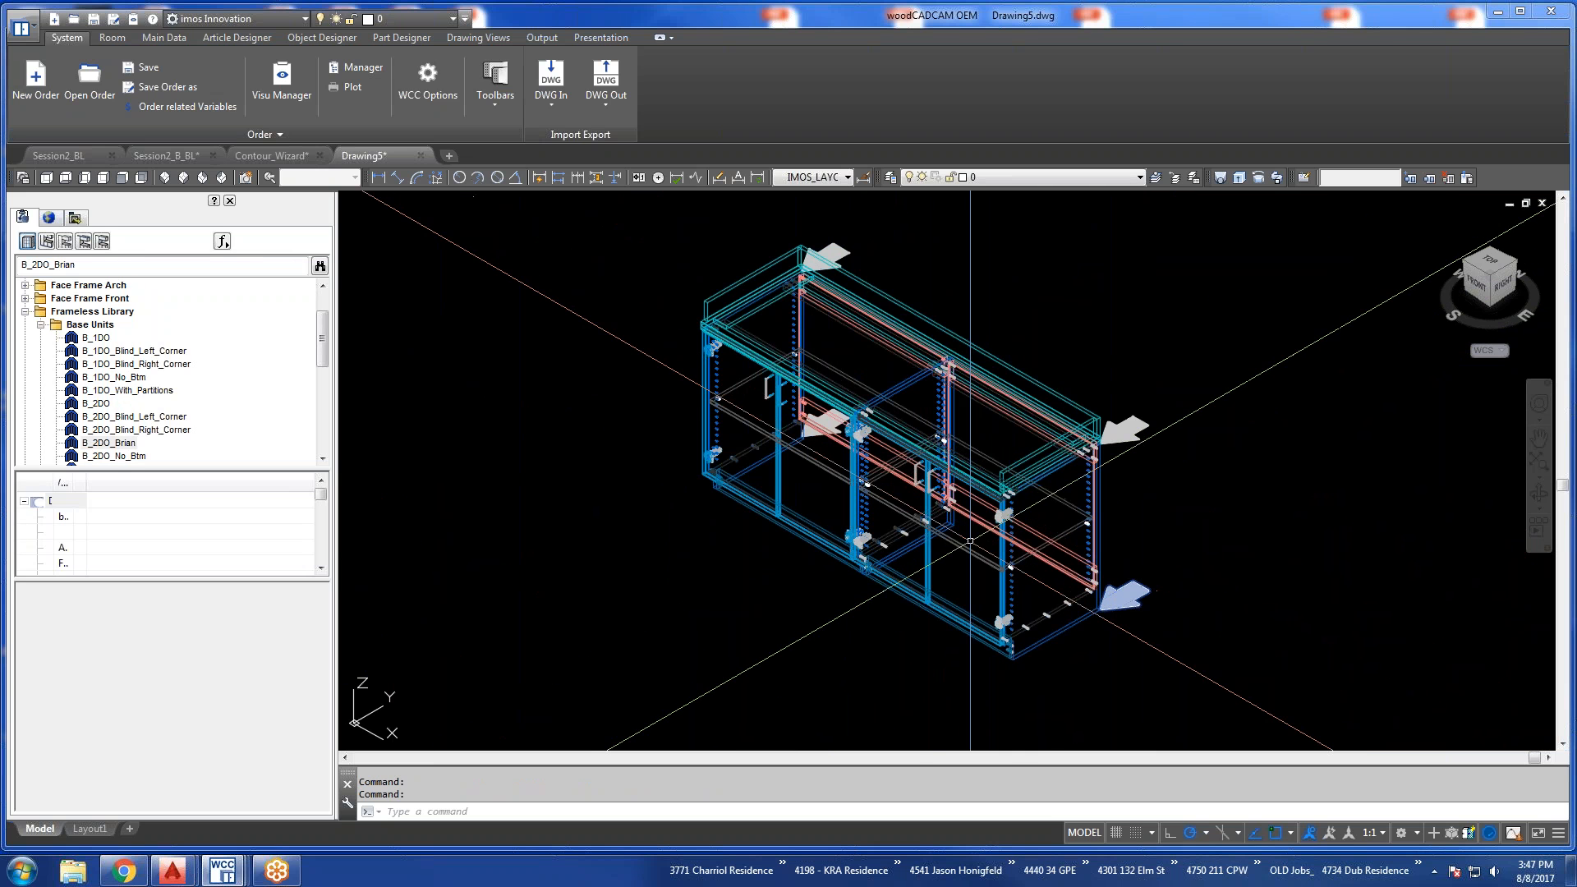
click(602, 38)
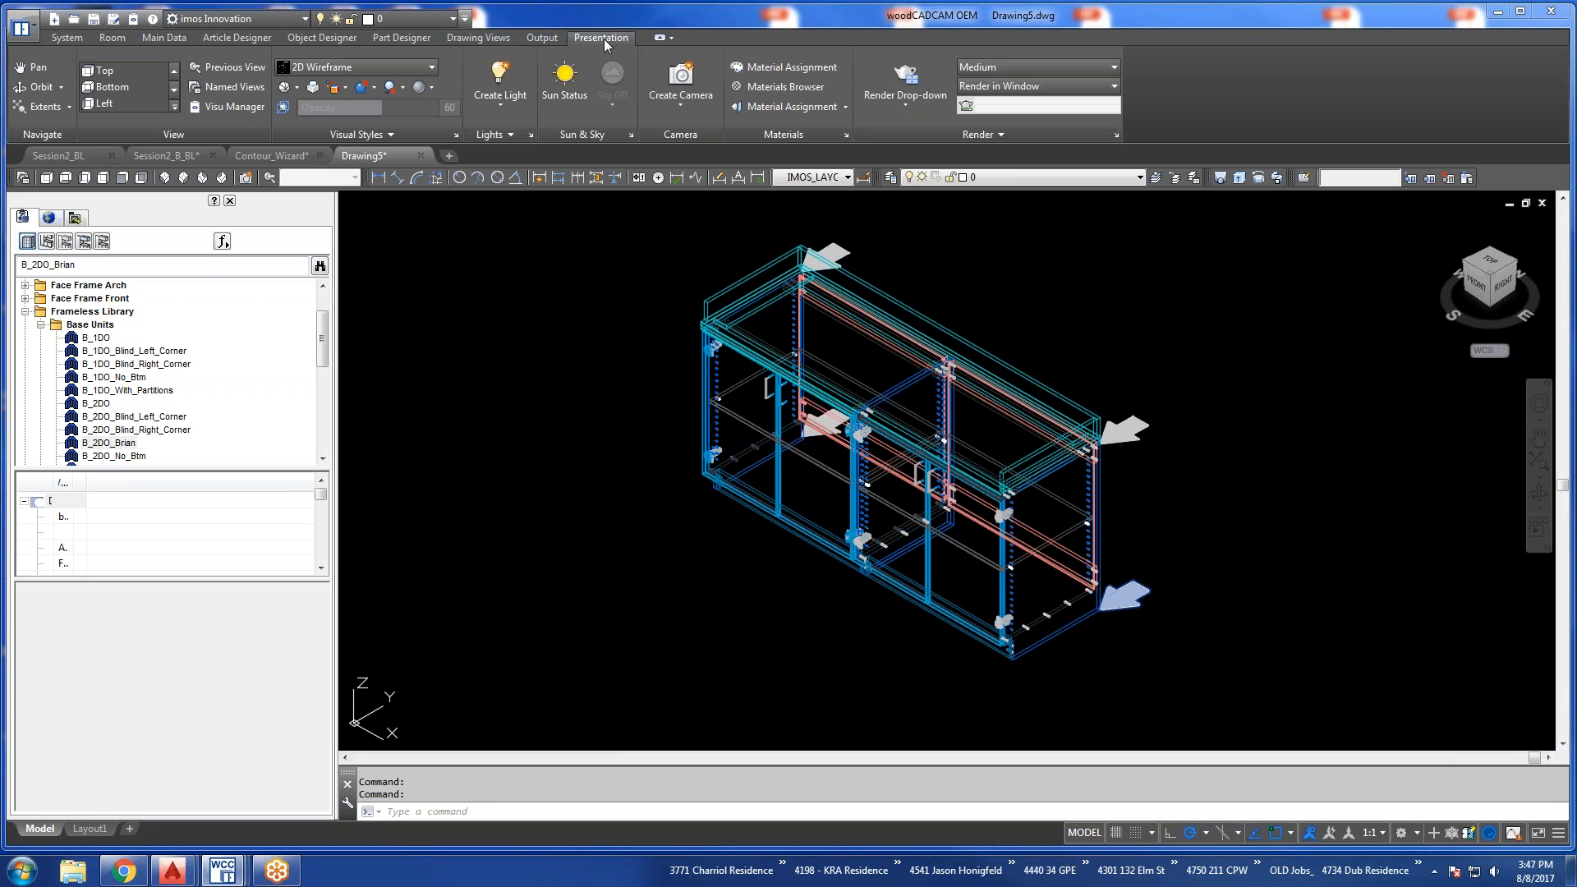
click(68, 39)
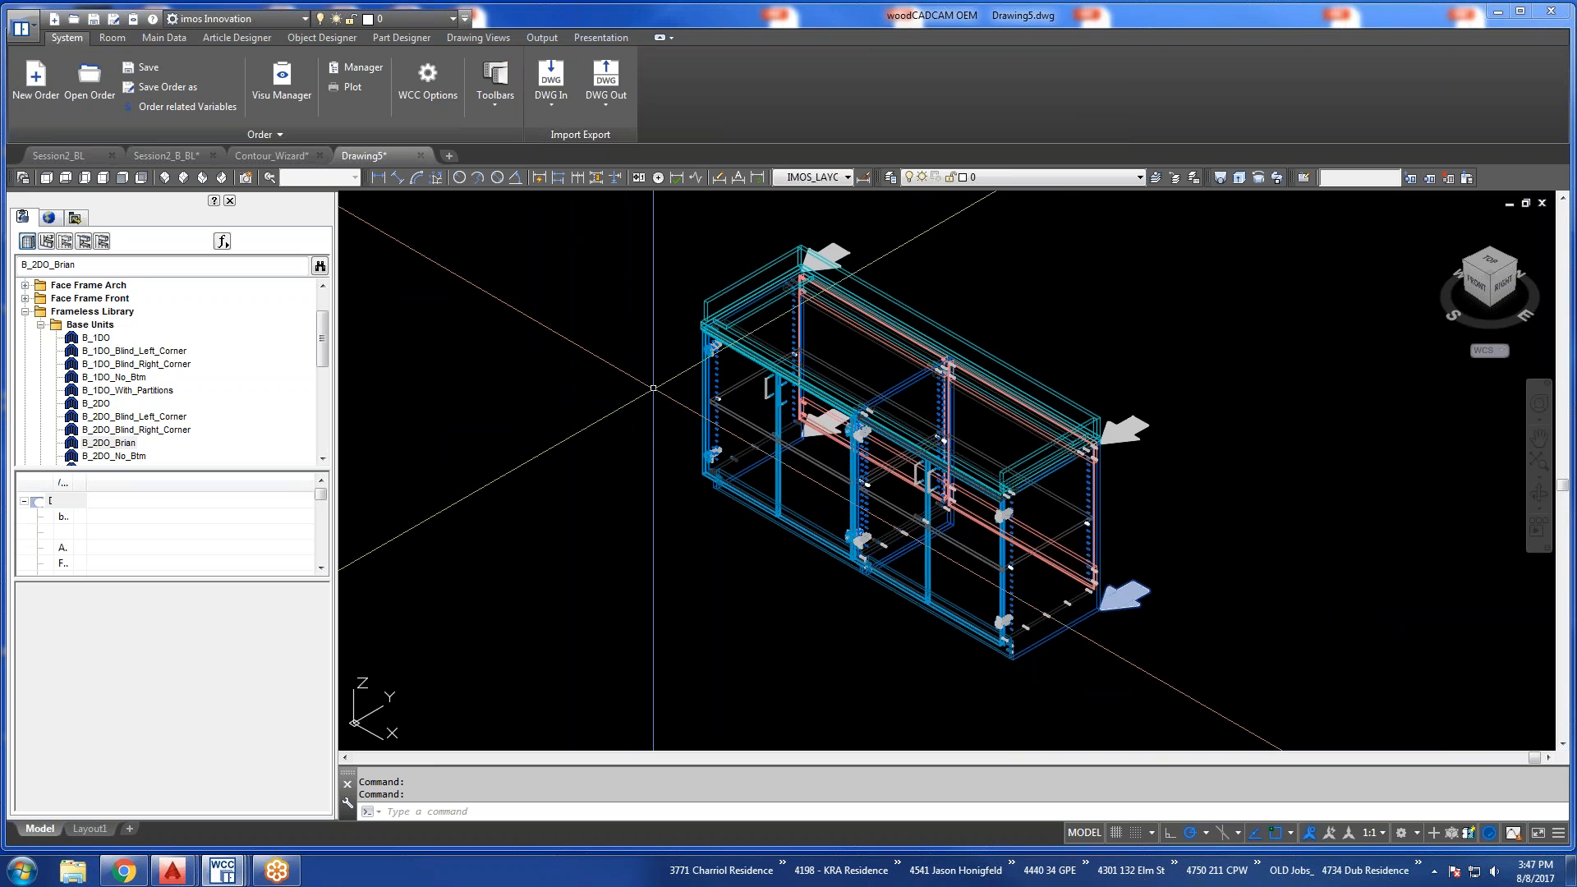
shift+middle_drag(882, 444, 912, 404)
double_click(129, 442)
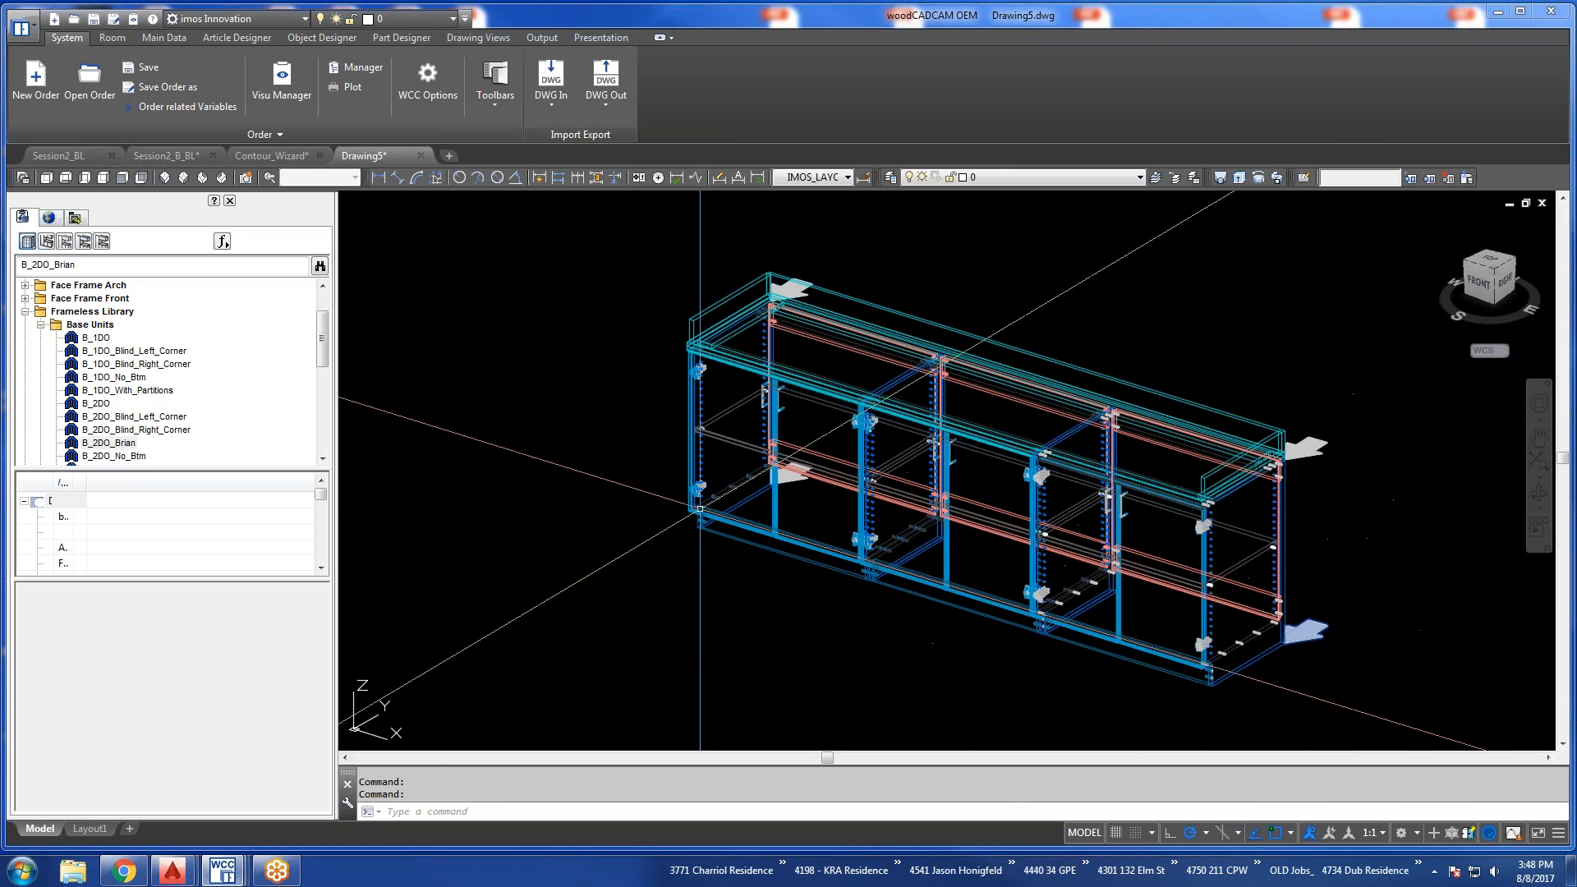
Turn off Quick-Insert-Mode and insert another custom B_2DO copy at default size in the empty space beyond the cabinet row.
click(1466, 834)
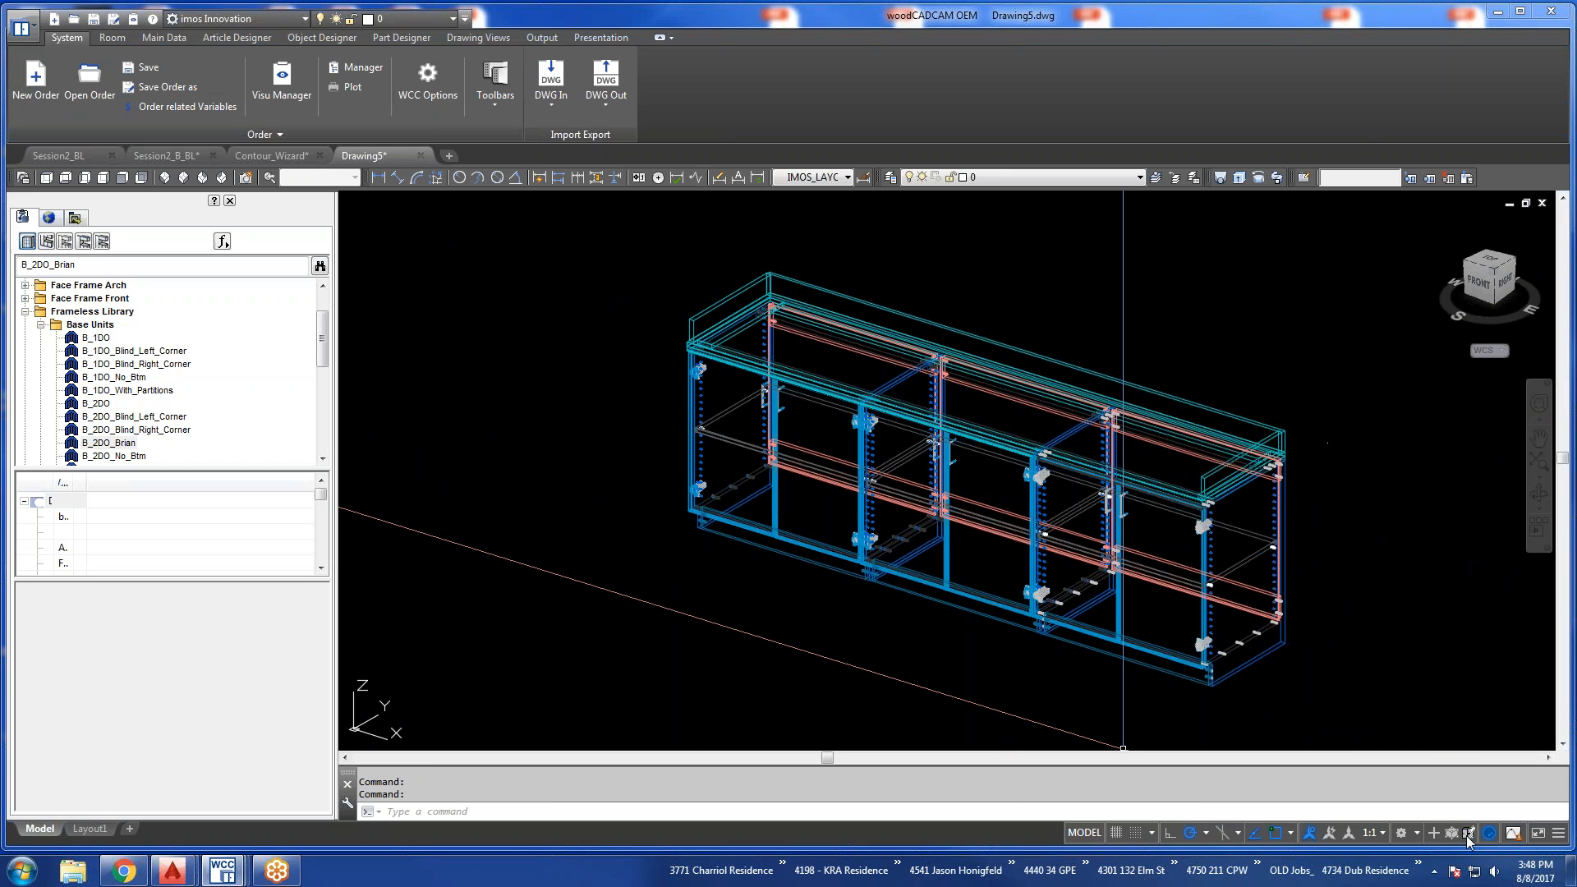
middle_drag(1204, 620, 958, 586)
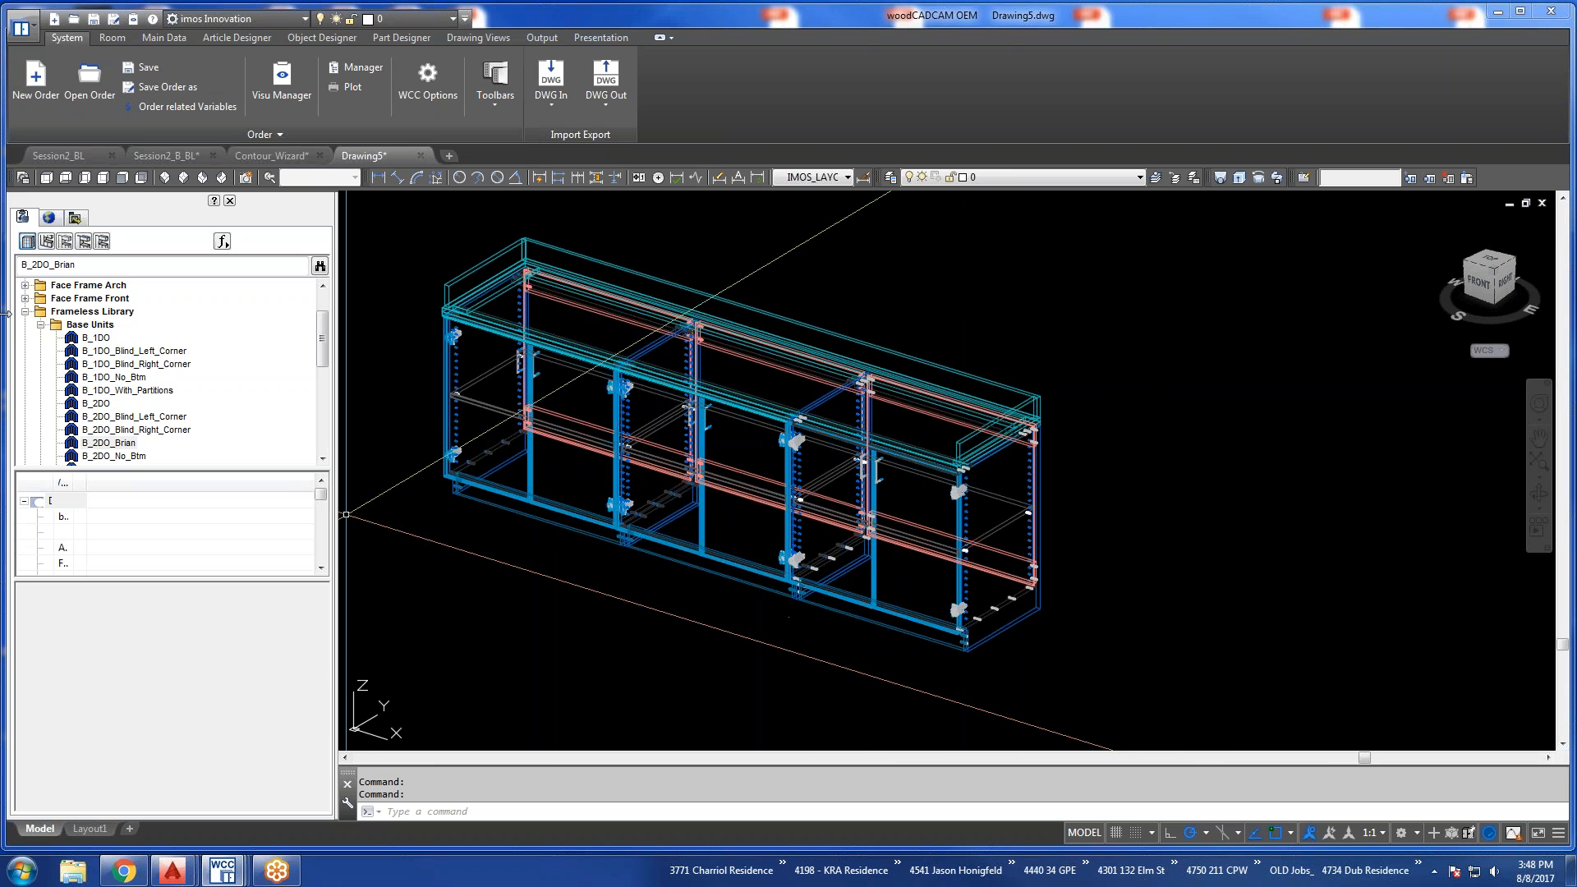
double_click(113, 455)
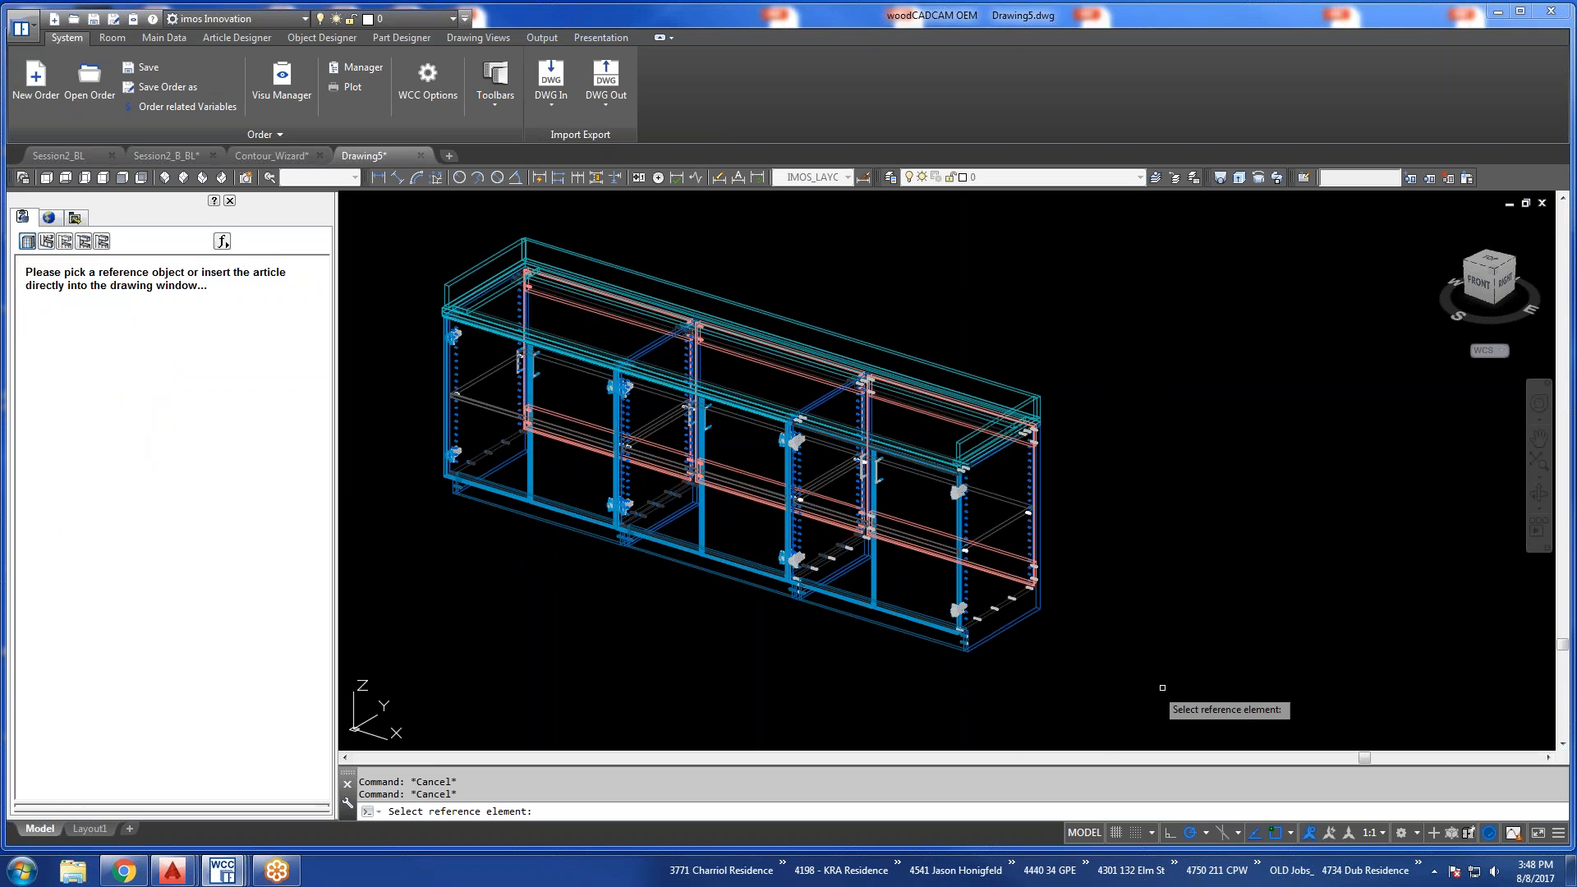
click(1259, 692)
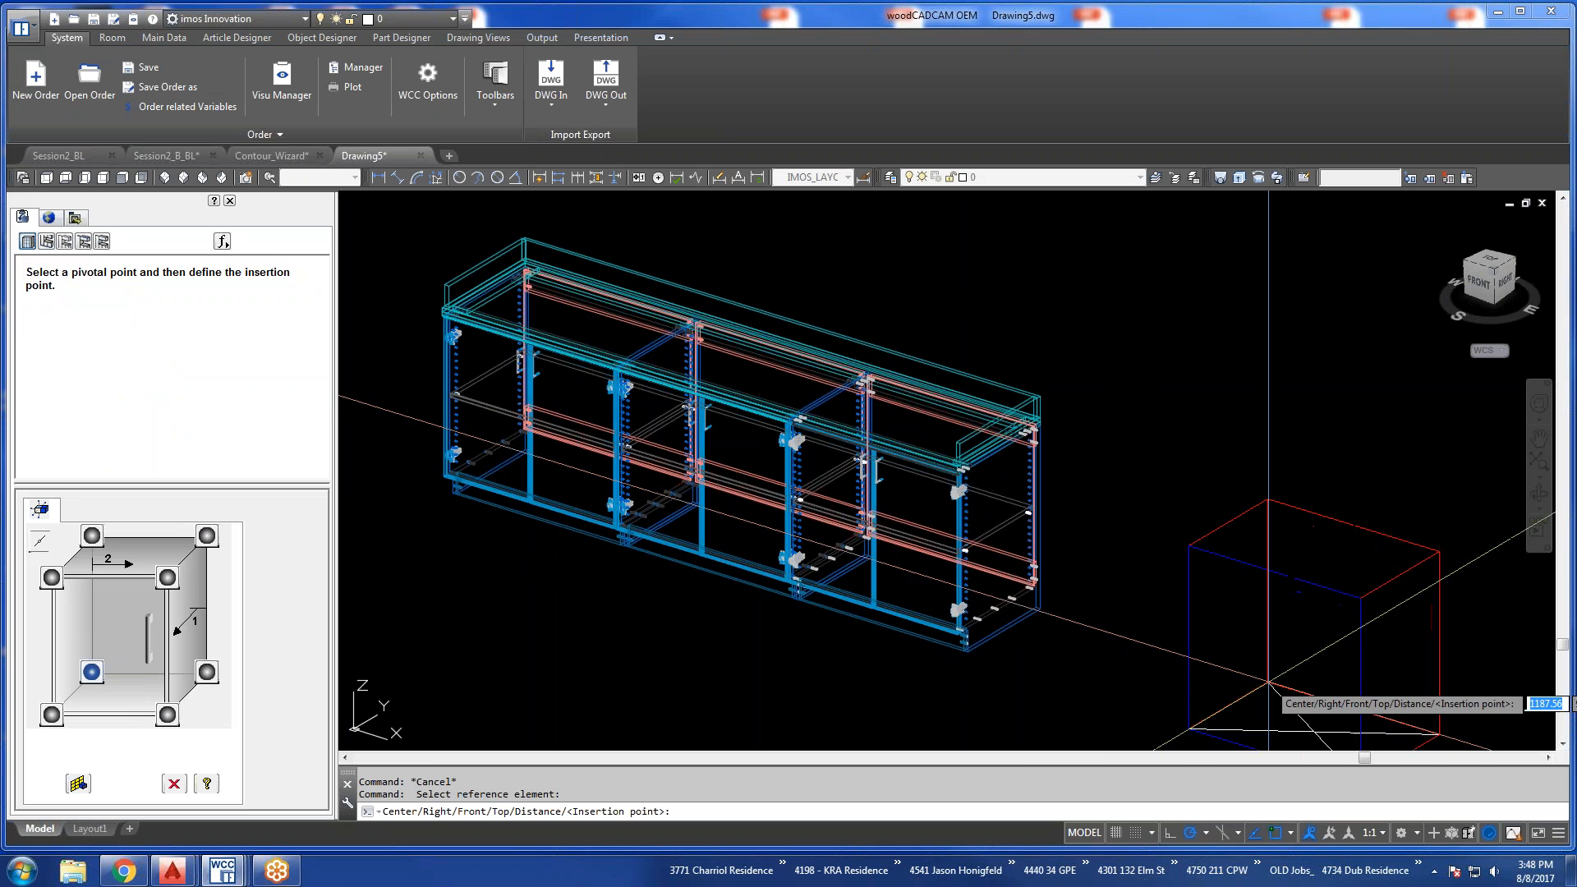
click(1236, 655)
right_click(1235, 654)
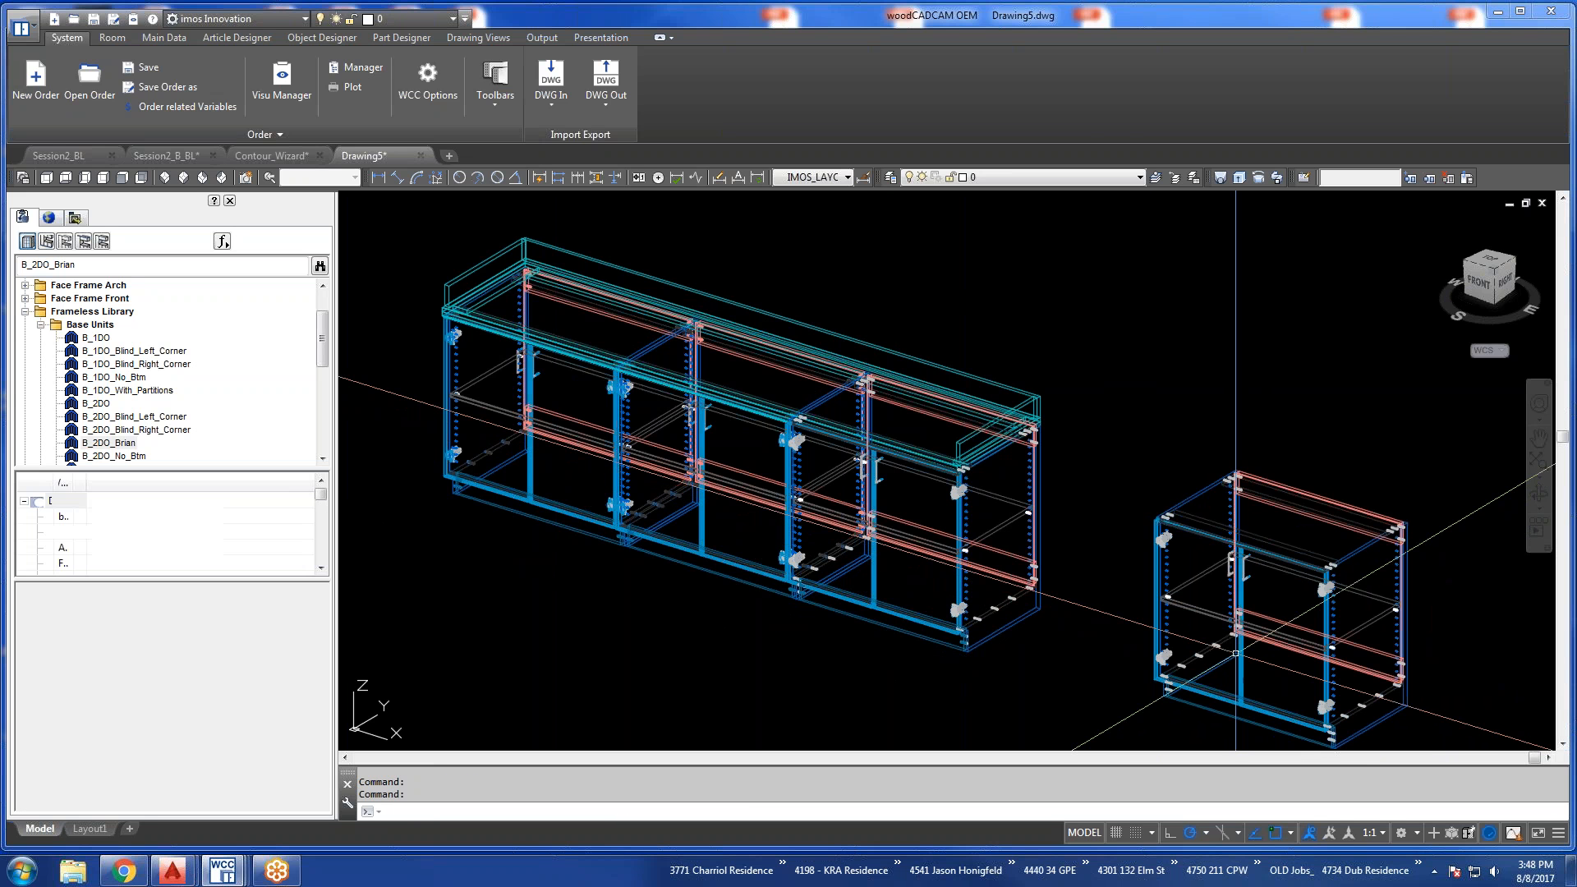